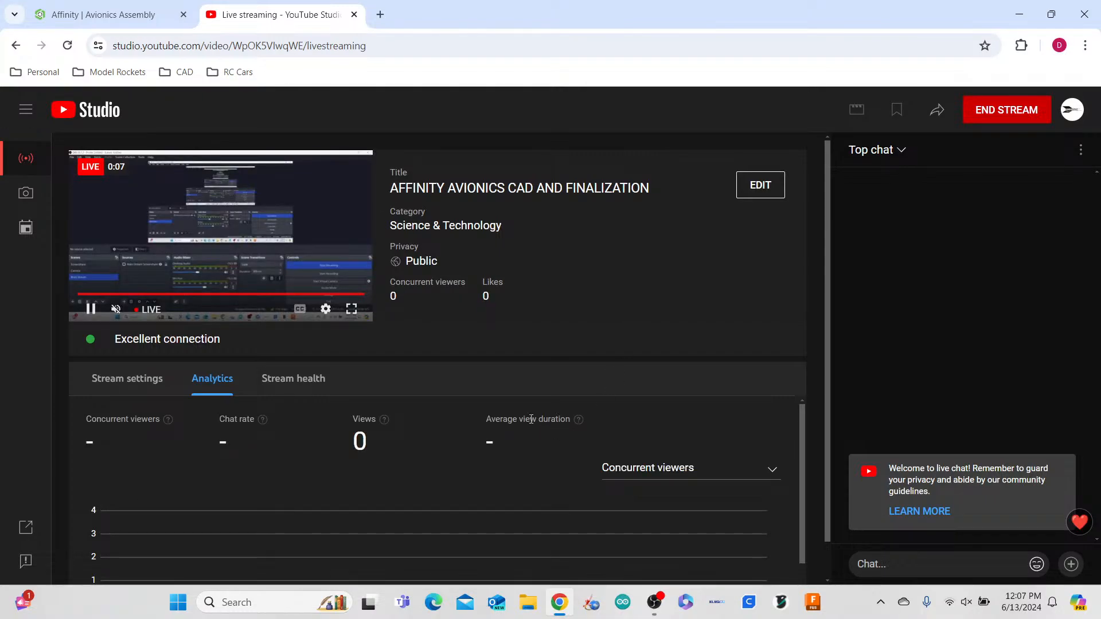
# - Check the live stream's status in YouTube Studio and the streaming output in OBS
pyautogui.click(109, 14)
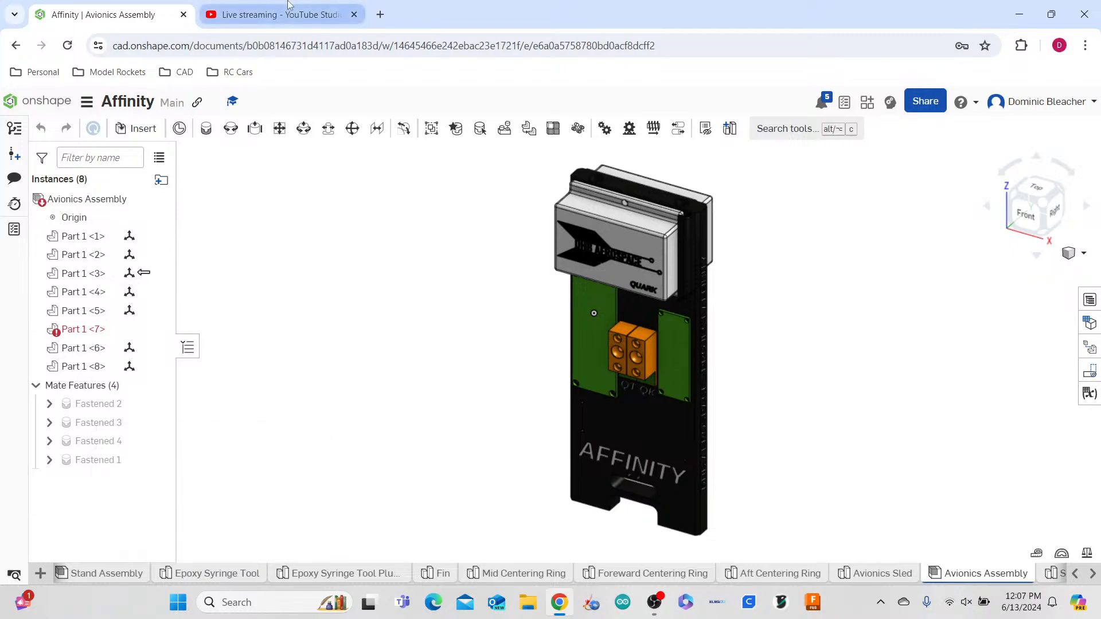
pyautogui.click(275, 14)
pyautogui.moveTo(654, 590)
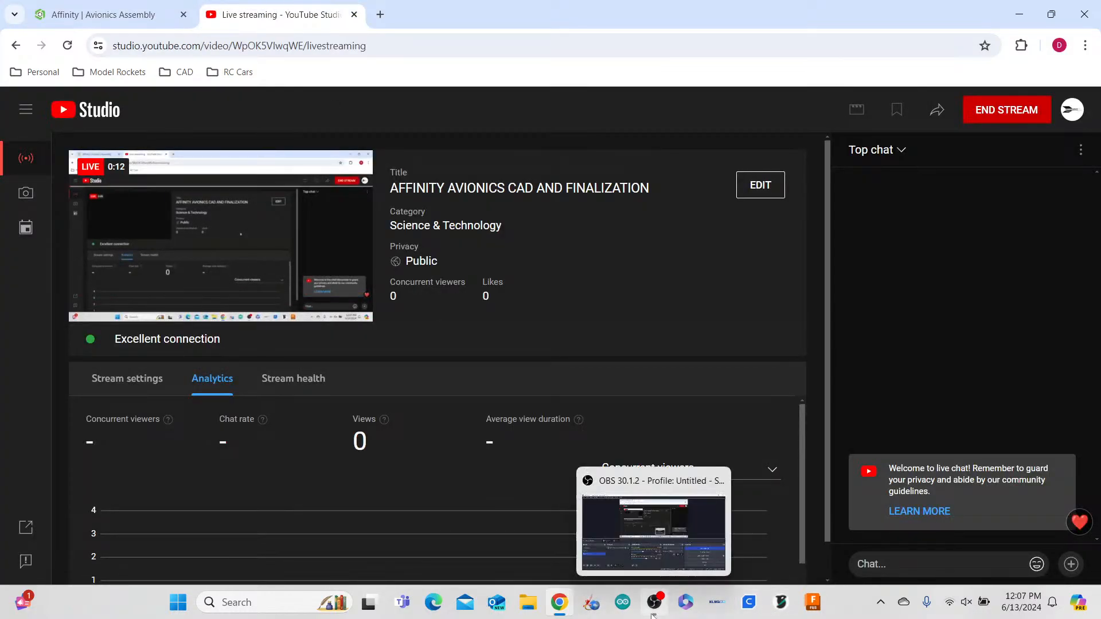
pyautogui.click(654, 542)
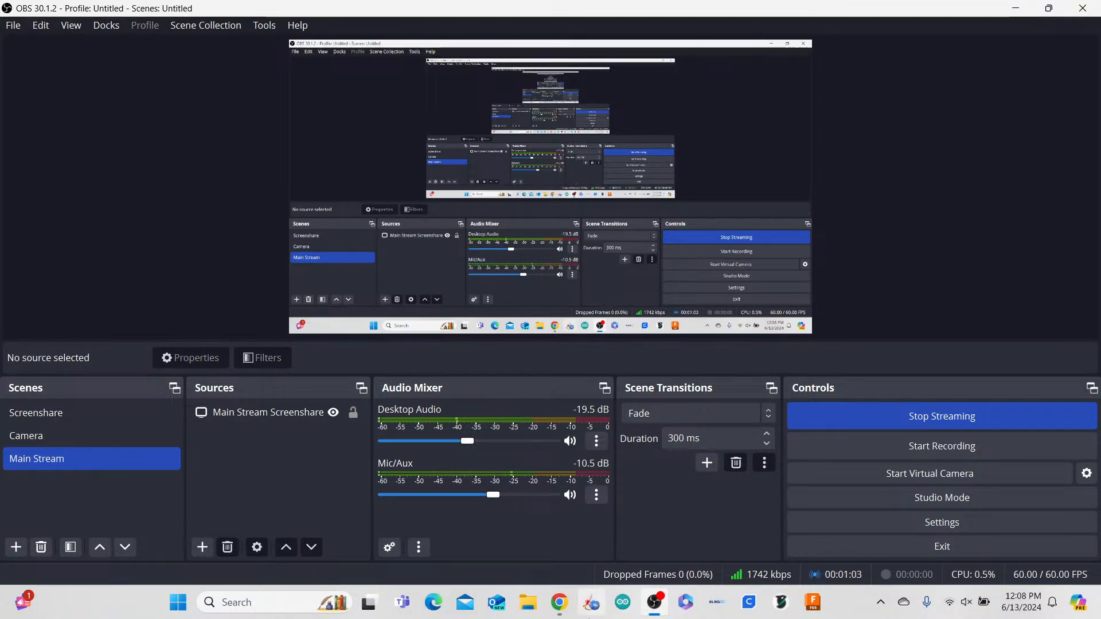
pyautogui.moveTo(558, 609)
pyautogui.click(551, 572)
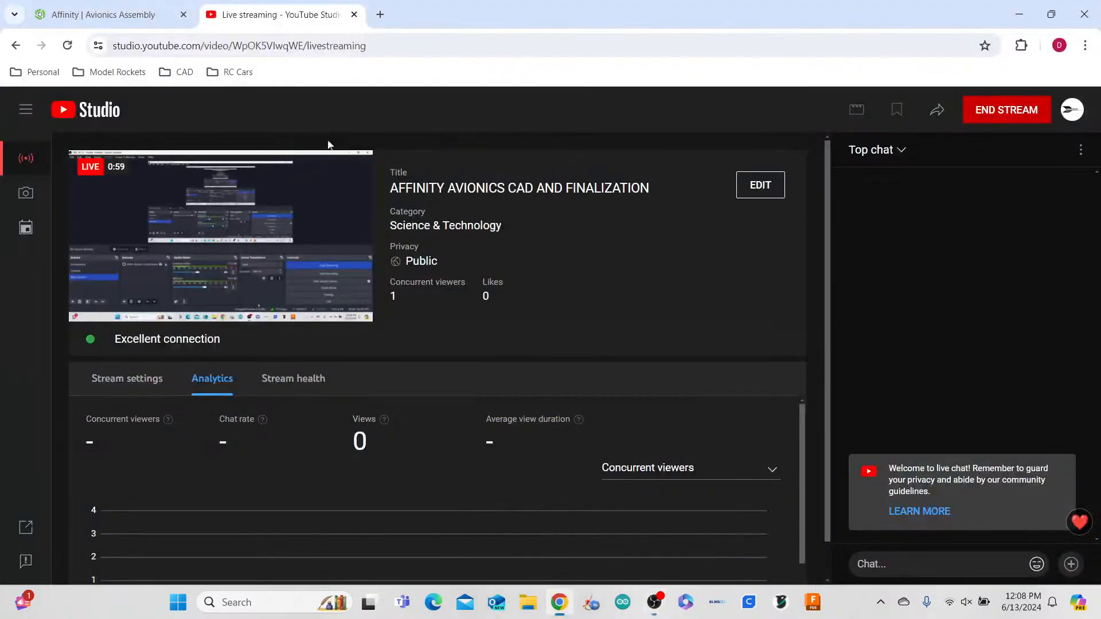
# - Switch to the Onshape Avionics Assembly and examine the front of the sled with its battery case, green boards and QT/QK terminals
pyautogui.click(98, 15)
pyautogui.moveTo(832, 437); pyautogui.dragTo(916, 499, button='right')
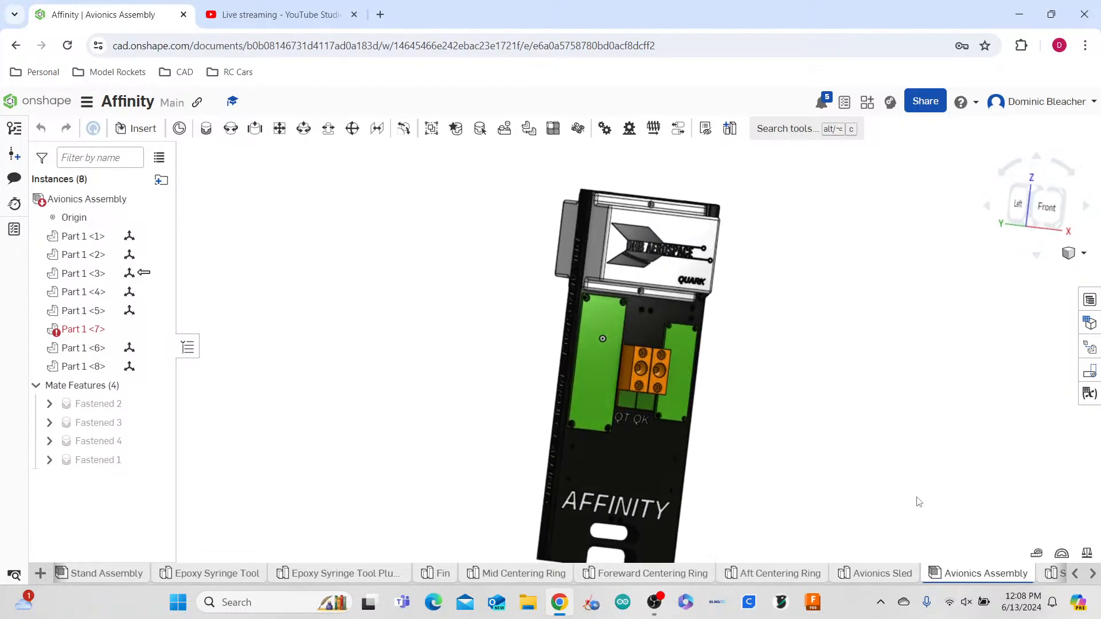
pyautogui.scroll(8, 634, 258)
pyautogui.scroll(-10, 659, 271)
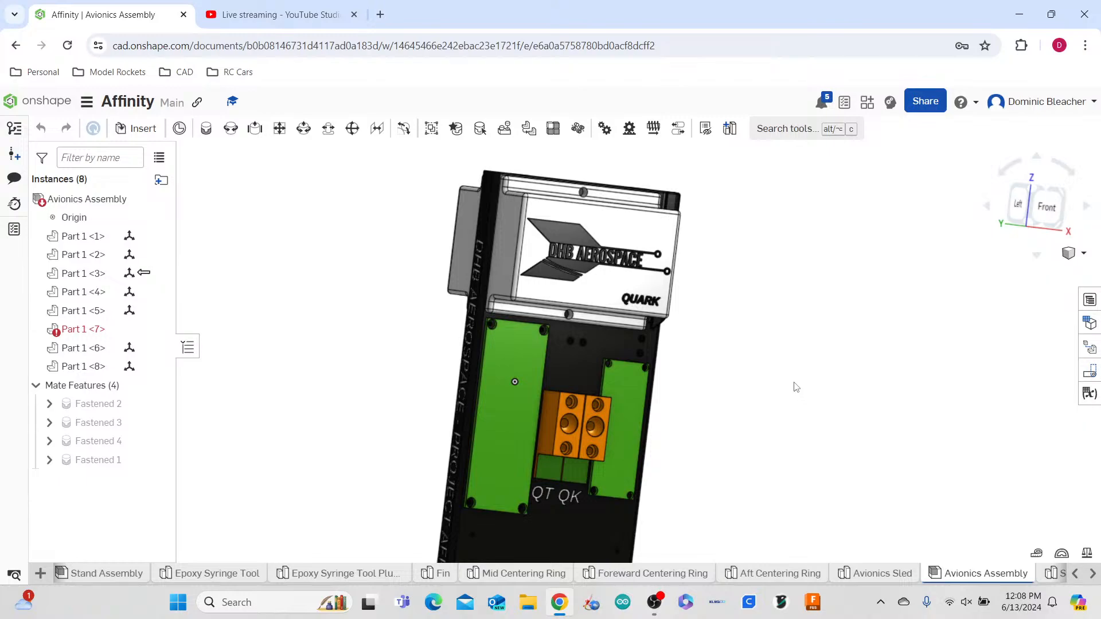
pyautogui.scroll(-3, 774, 200)
pyautogui.moveTo(809, 431); pyautogui.dragTo(692, 485, button='right')
pyautogui.scroll(4, 643, 435)
pyautogui.scroll(-3, 870, 424)
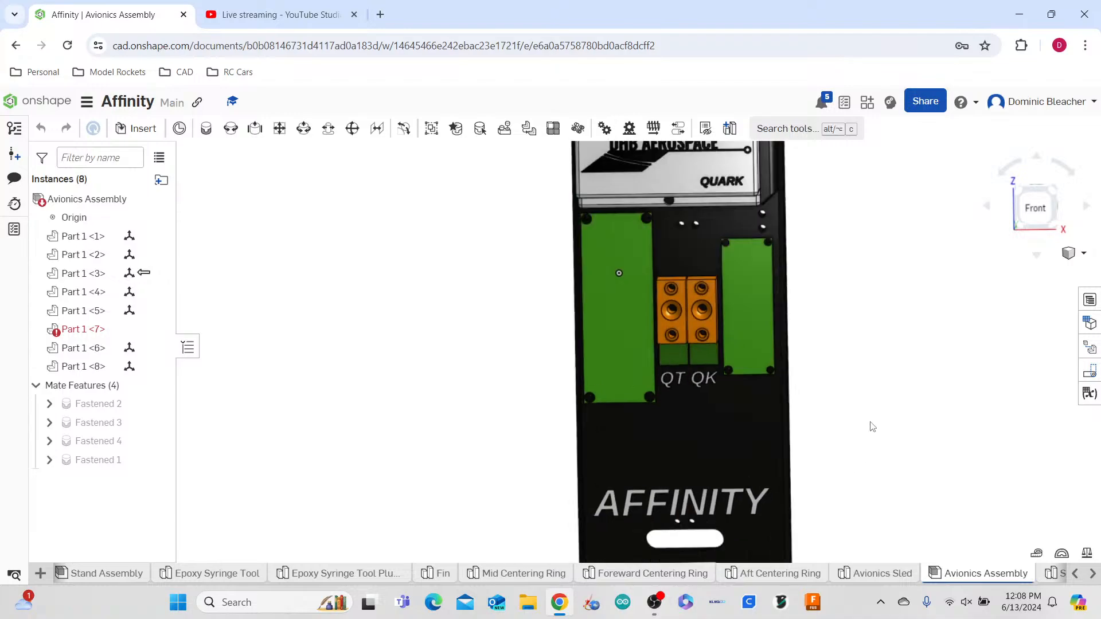
pyautogui.scroll(3, 570, 388)
pyautogui.scroll(2, 478, 454)
pyautogui.moveTo(767, 367); pyautogui.dragTo(478, 452, button='middle')
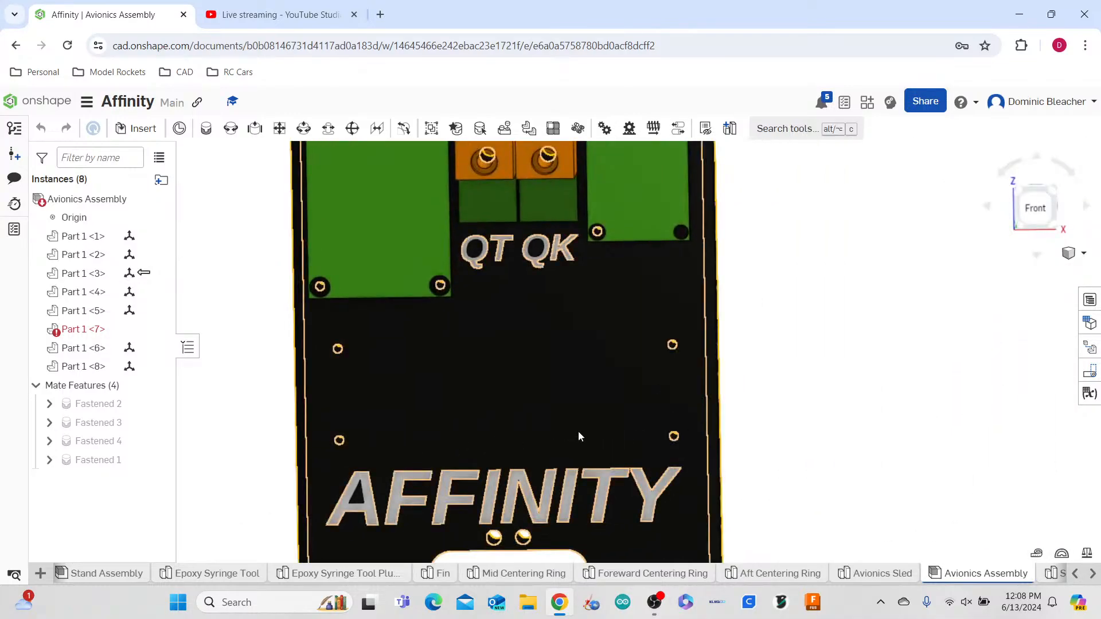
pyautogui.scroll(-3, 793, 351)
pyautogui.moveTo(795, 353); pyautogui.dragTo(709, 483, button='middle')
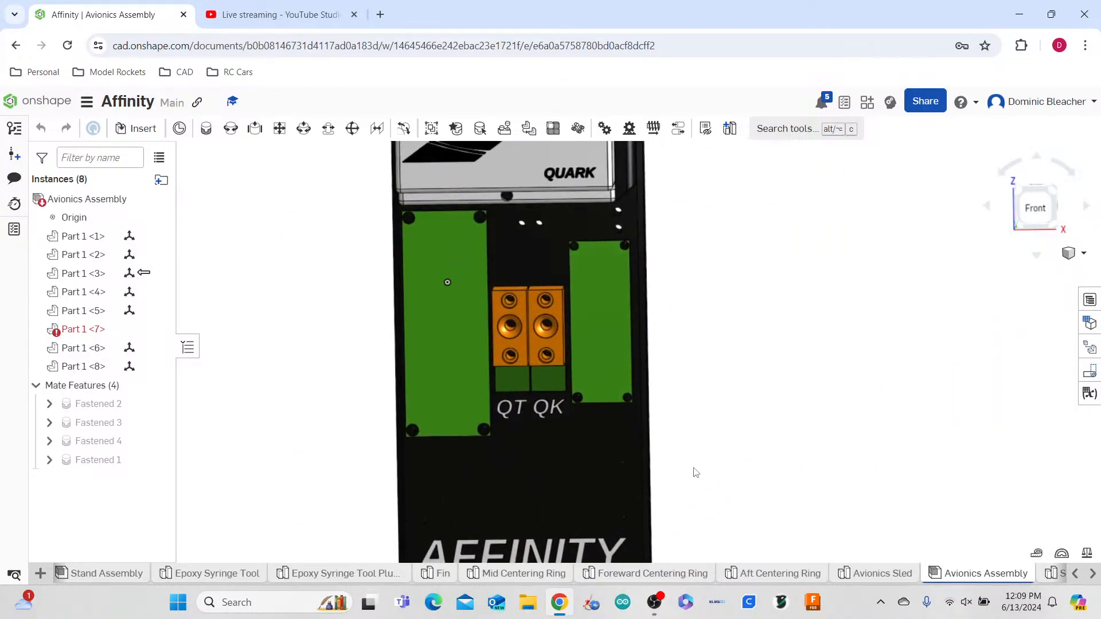
pyautogui.moveTo(714, 344); pyautogui.dragTo(707, 428, button='middle')
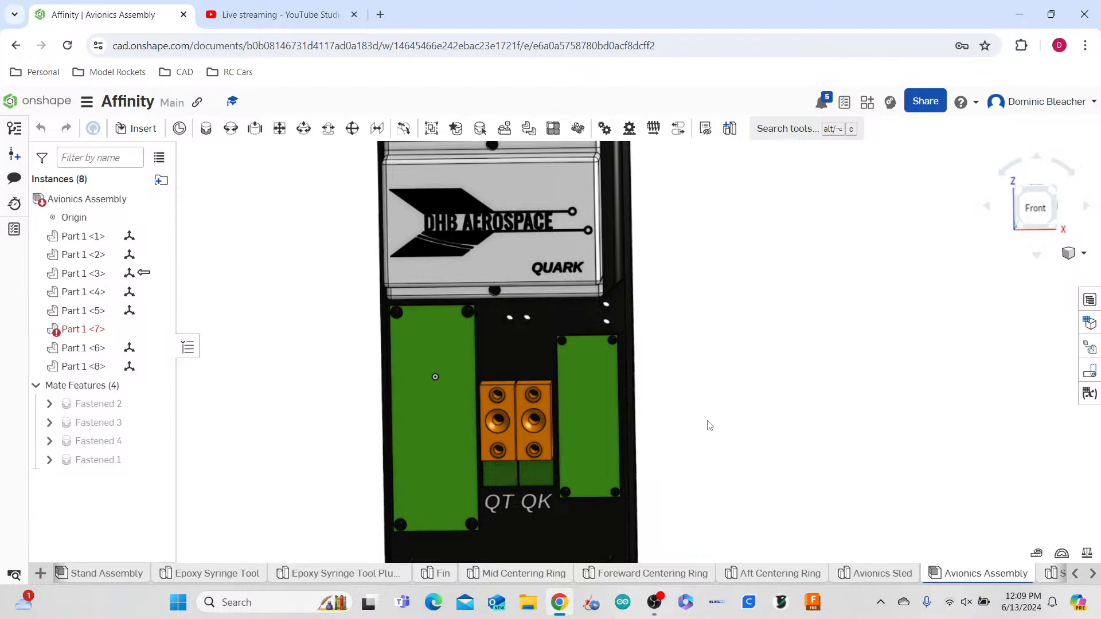
# - Examine the green board's mounting holes and the lower section of the sled around the AFFINITY lettering
pyautogui.moveTo(749, 406); pyautogui.dragTo(652, 367, button='right')
pyautogui.scroll(5, 652, 366)
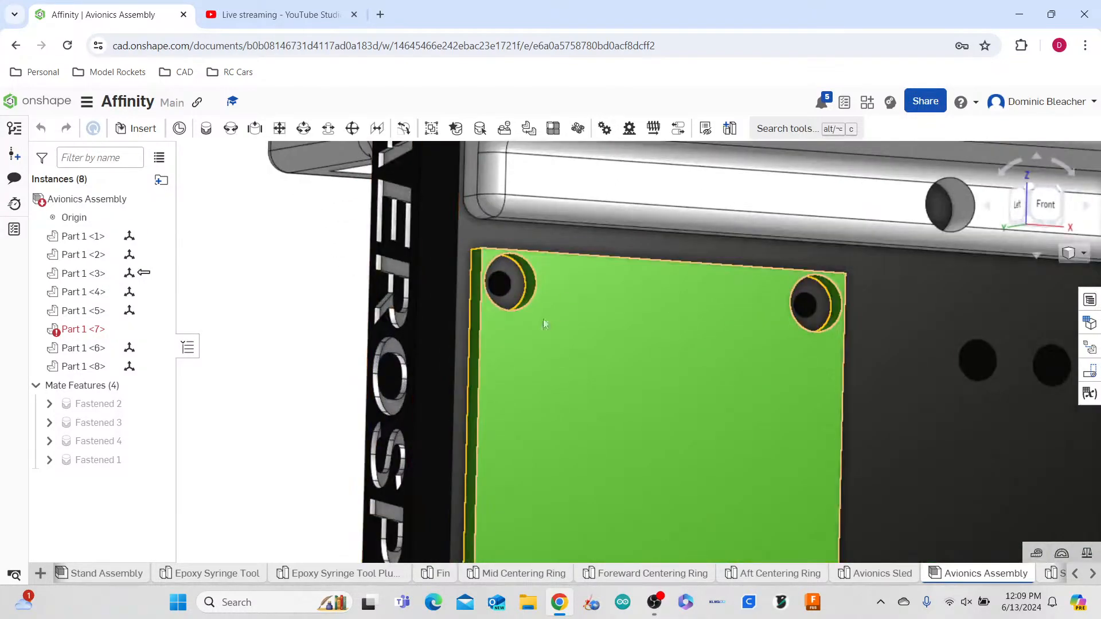
pyautogui.click(559, 307)
pyautogui.click(284, 334)
pyautogui.scroll(-5, 285, 333)
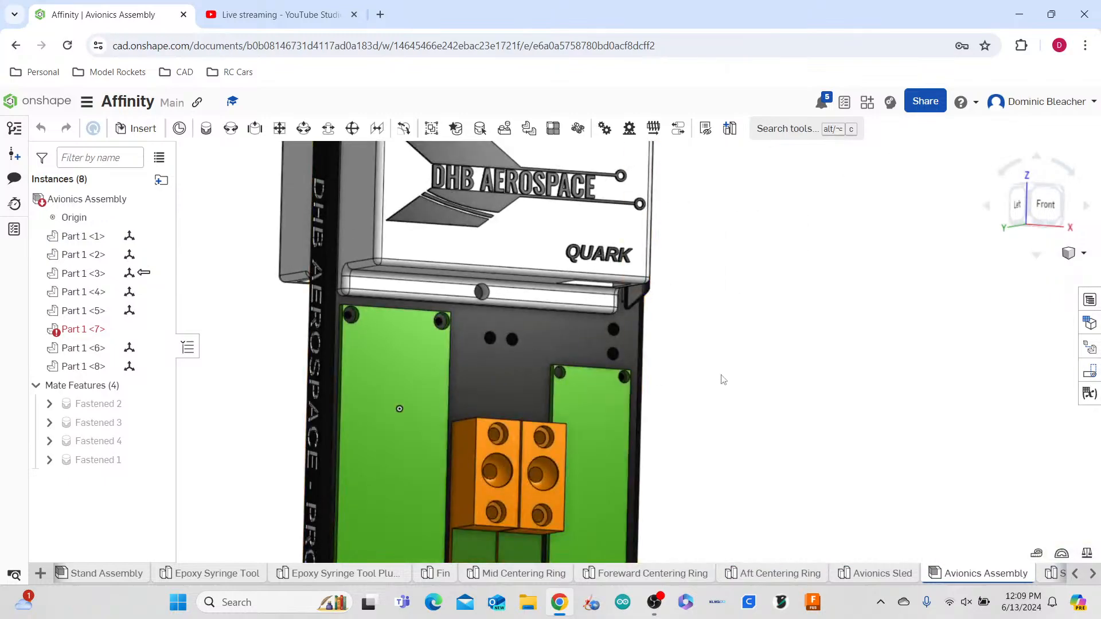
pyautogui.moveTo(766, 381); pyautogui.dragTo(770, 439, button='right')
pyautogui.moveTo(749, 402); pyautogui.dragTo(618, 377, button='right')
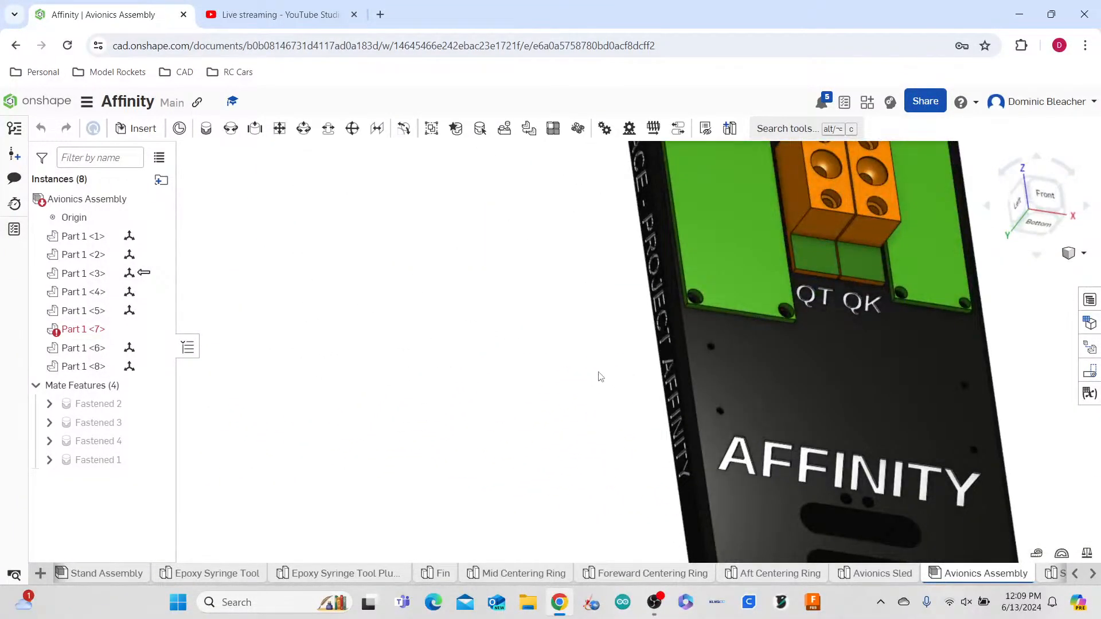
pyautogui.scroll(-6, 586, 373)
pyautogui.scroll(10, 677, 399)
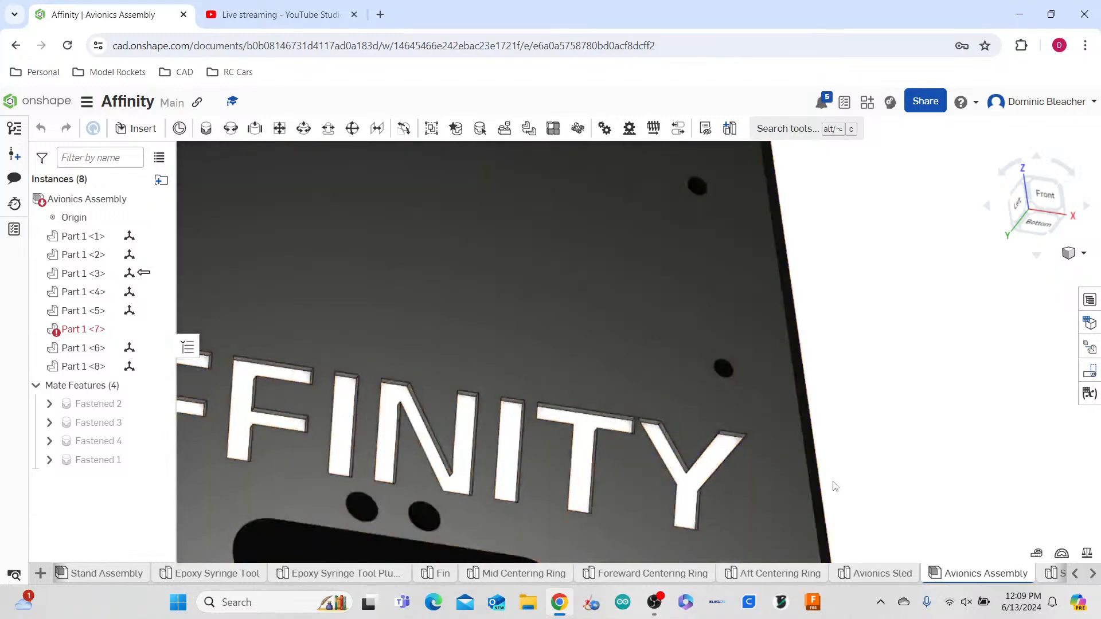
pyautogui.scroll(-3, 931, 437)
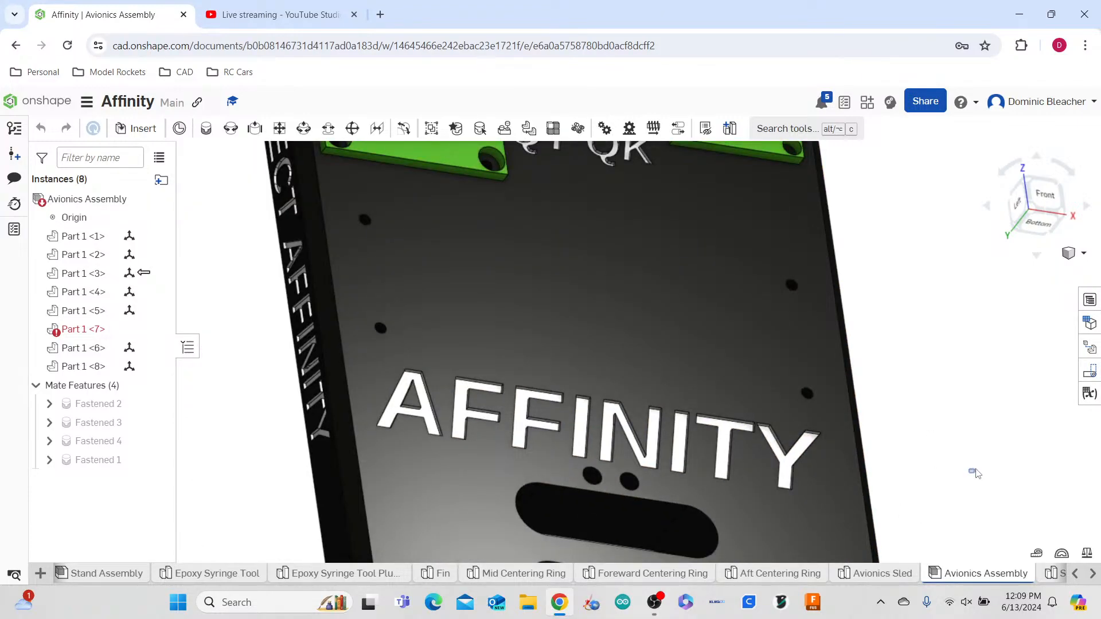
pyautogui.moveTo(975, 471); pyautogui.dragTo(952, 480, button='right')
pyautogui.scroll(-3, 985, 441)
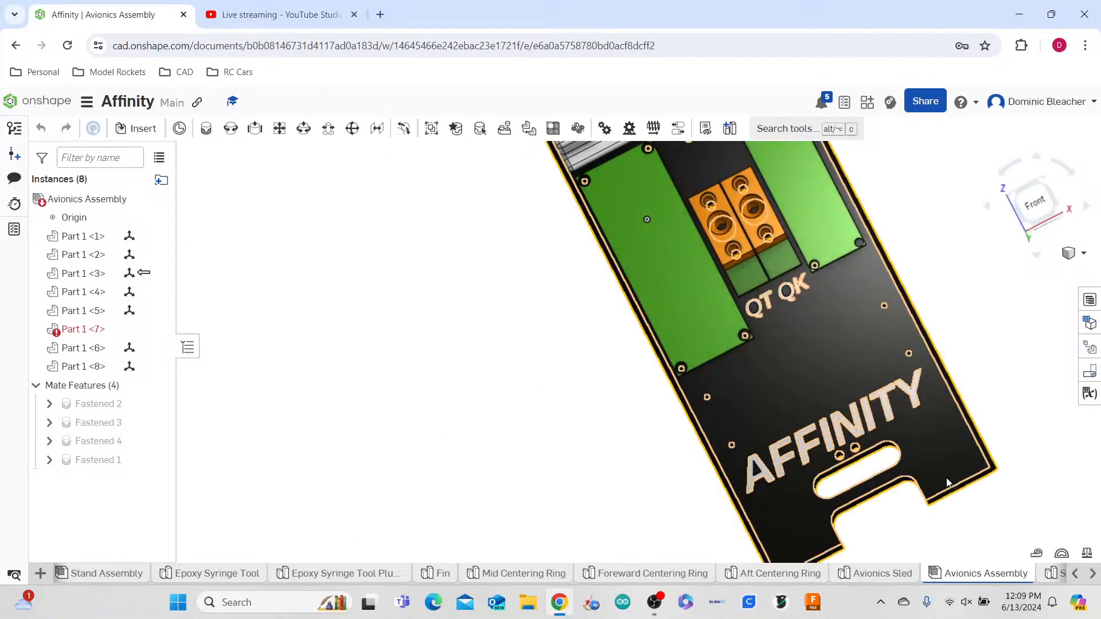
# - Inspect the Quark battery case and its DHB AEROSPACE logo face on the upper sled
pyautogui.scroll(-4, 954, 481)
pyautogui.scroll(5, 742, 172)
pyautogui.scroll(5, 743, 172)
pyautogui.moveTo(752, 250)
pyautogui.mouseDown(button='right')
pyautogui.moveTo(786, 198)
pyautogui.moveTo(747, 234)
pyautogui.moveTo(737, 265)
pyautogui.mouseUp(button='right')
pyautogui.click(742, 304)
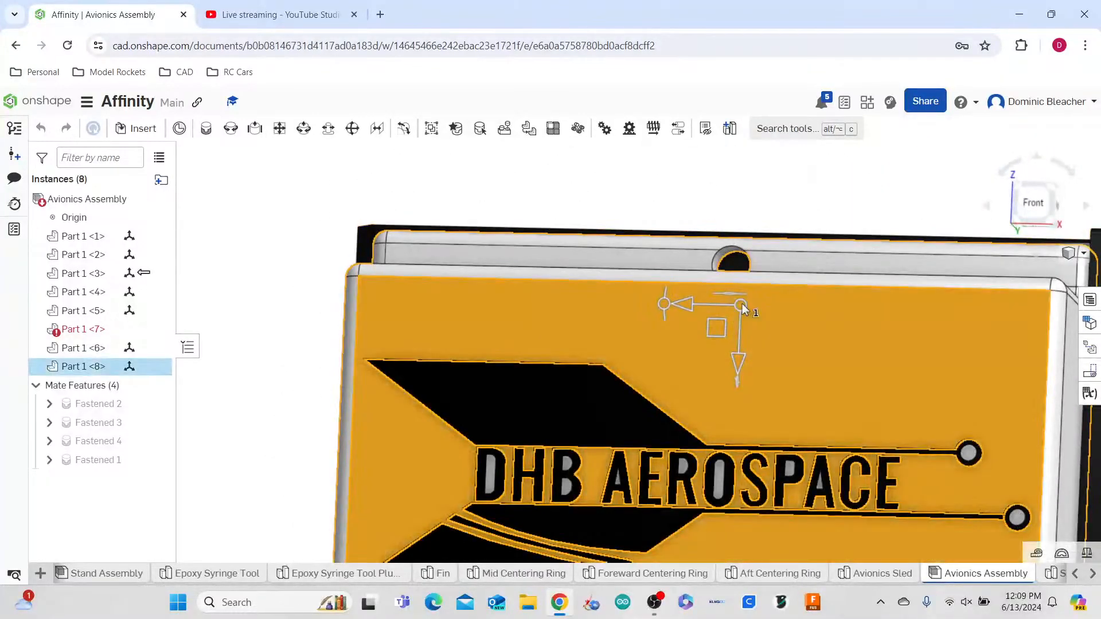
pyautogui.click(256, 321)
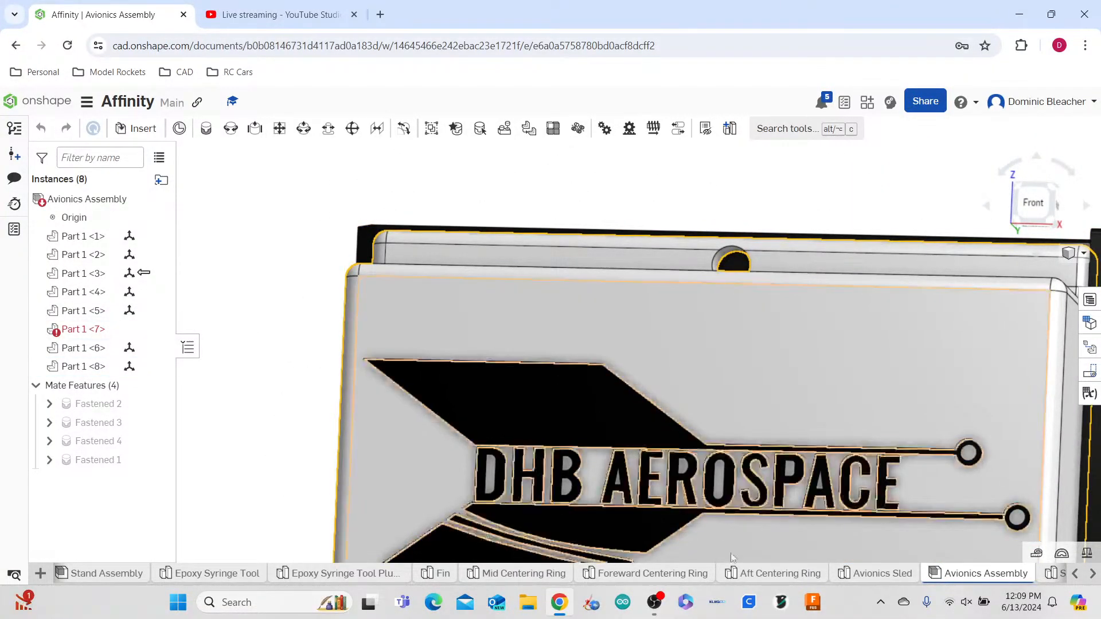
# - Open the Quantum Battery Case part studio and set Part 1's appearance to dark grey 4D4D4D
pyautogui.click(1092, 573)
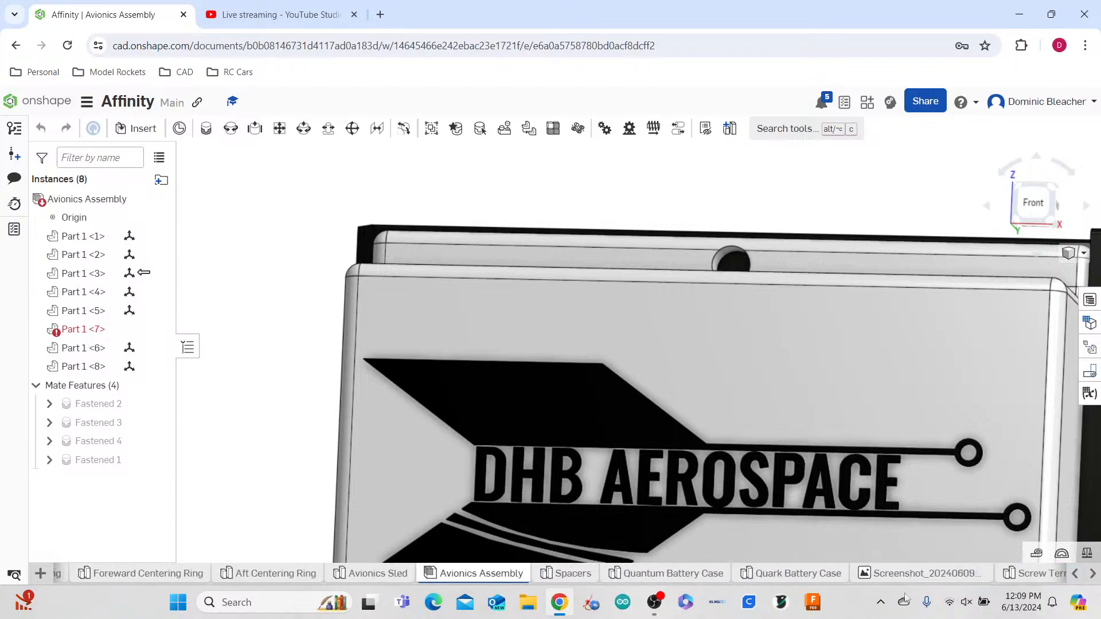
pyautogui.click(660, 573)
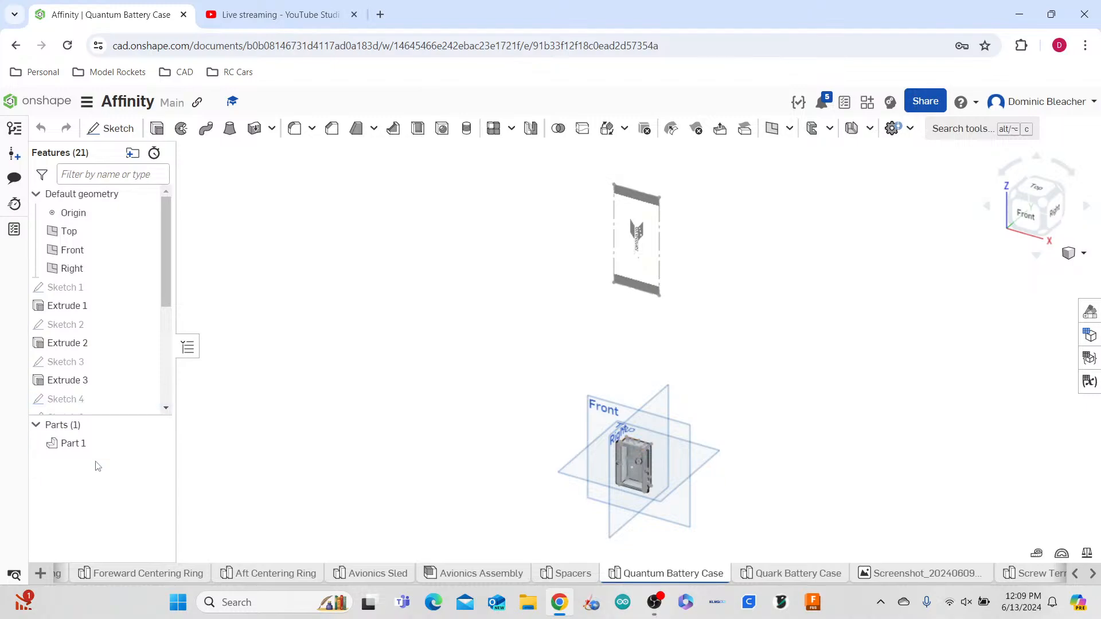
pyautogui.rightClick(103, 443)
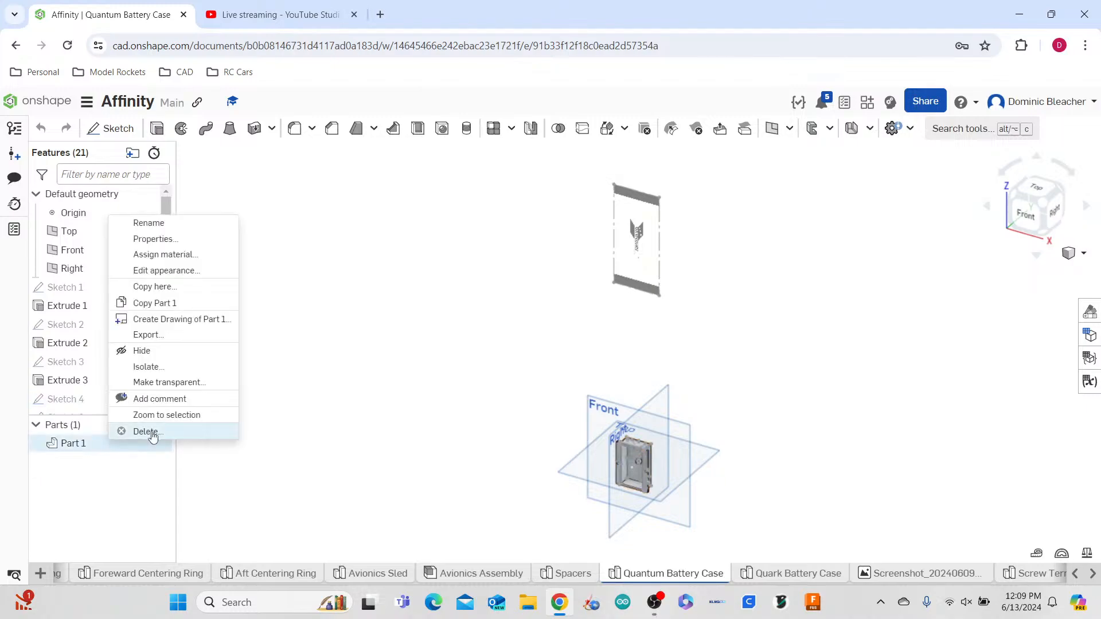
pyautogui.click(161, 269)
pyautogui.click(183, 326)
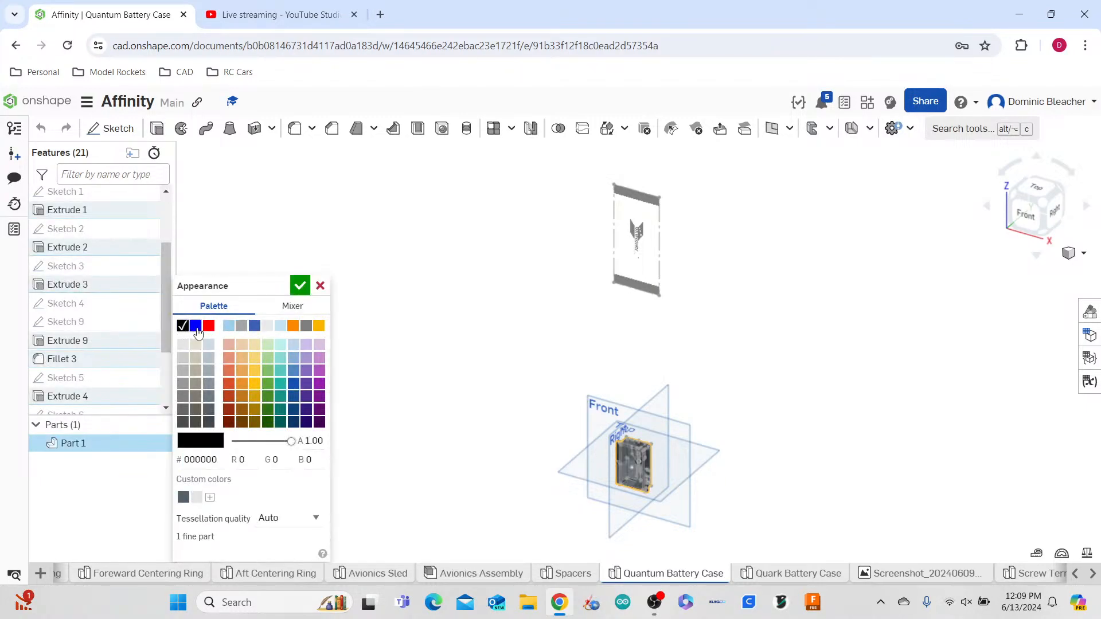
pyautogui.click(183, 423)
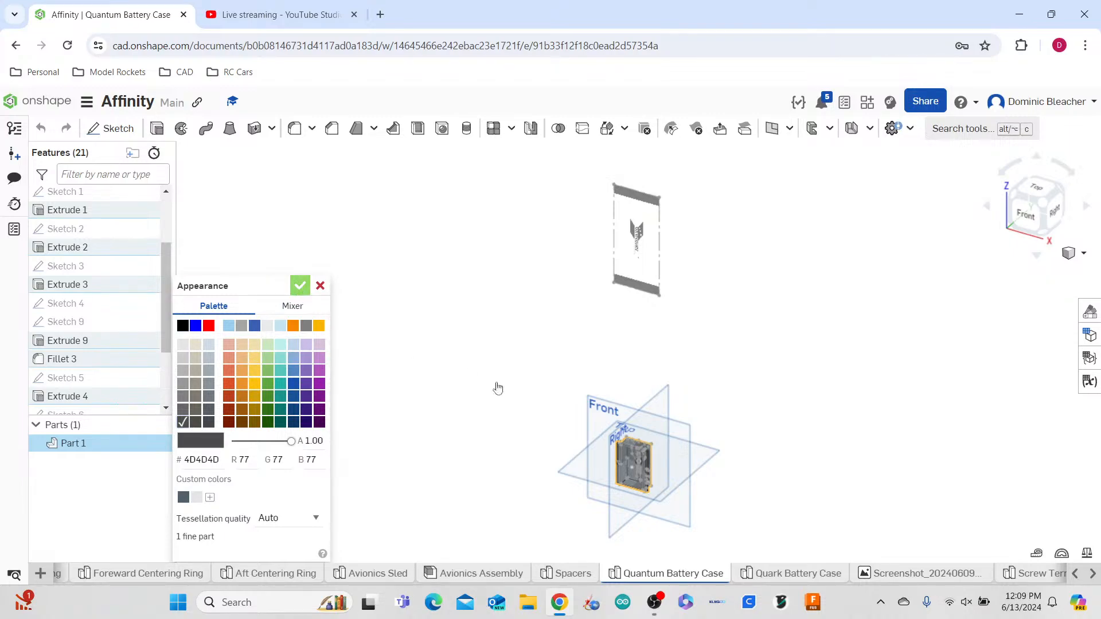
pyautogui.moveTo(688, 444); pyautogui.dragTo(623, 482, button='right')
pyautogui.scroll(5, 658, 450)
pyautogui.moveTo(658, 450); pyautogui.dragTo(642, 466, button='right')
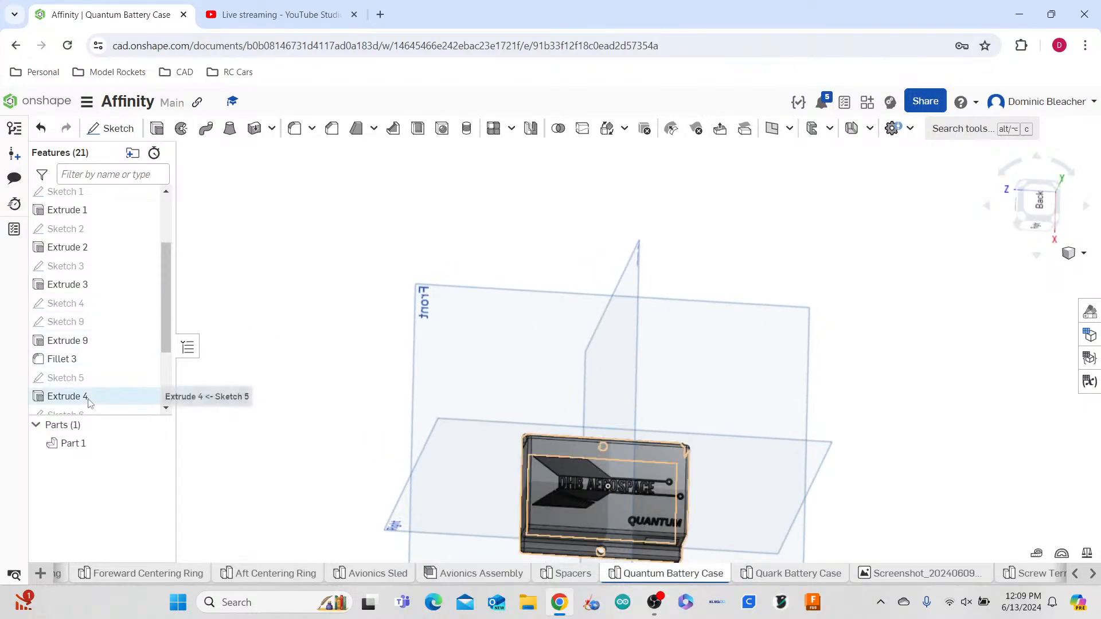
# - Give the faces of Extrude 9, the logo and QUANTUM lettering, a light grey EAEAEA appearance
pyautogui.scroll(-3, 92, 396)
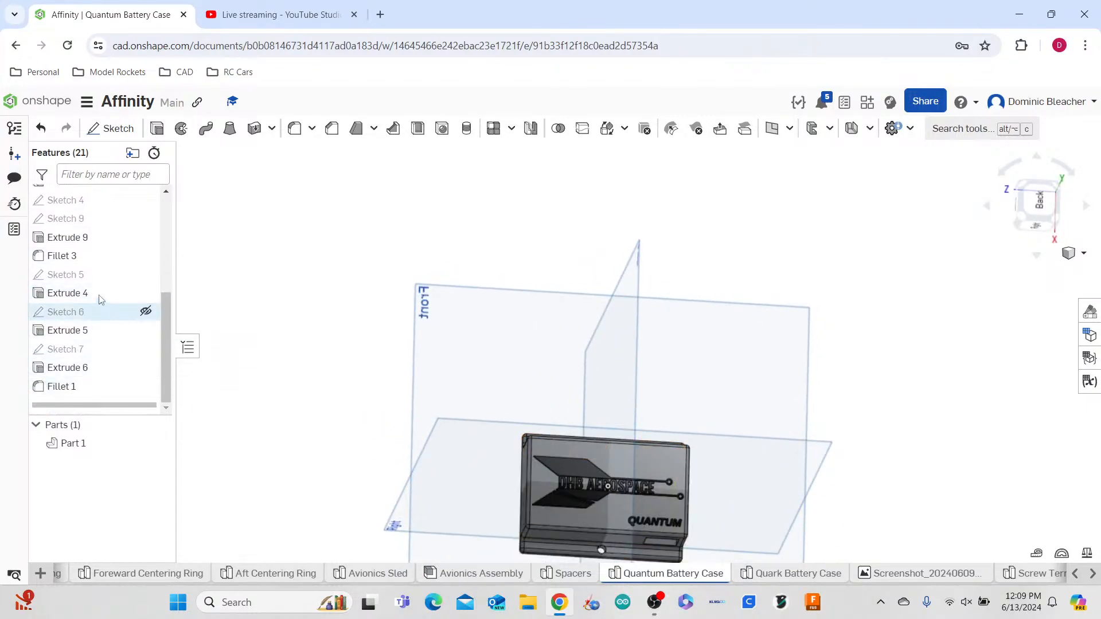
pyautogui.rightClick(86, 239)
pyautogui.click(171, 453)
pyautogui.click(268, 367)
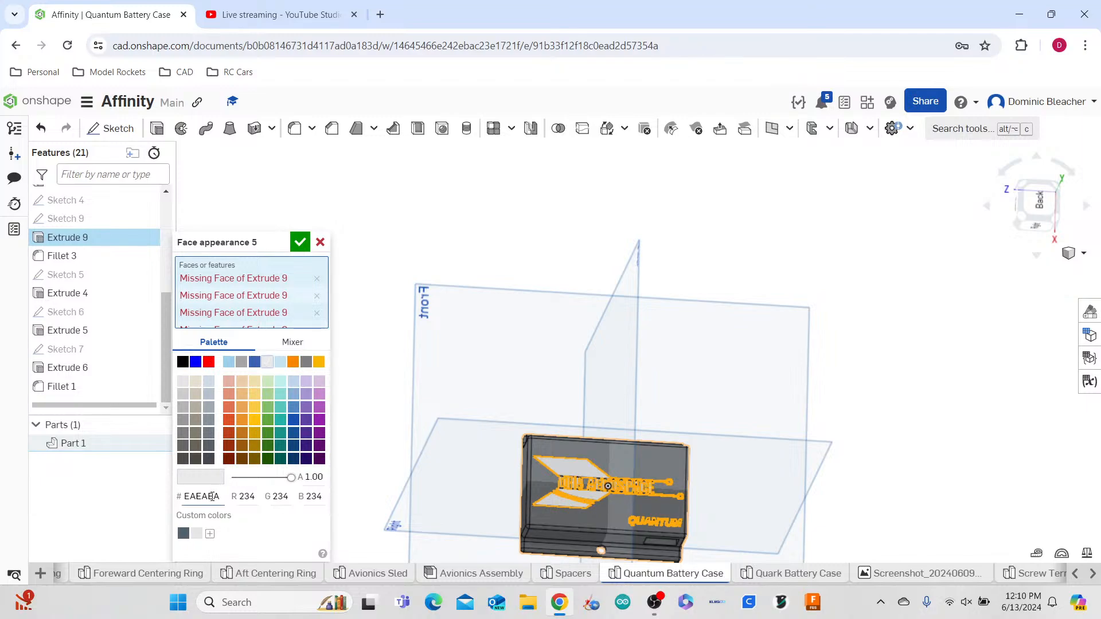
pyautogui.click(299, 244)
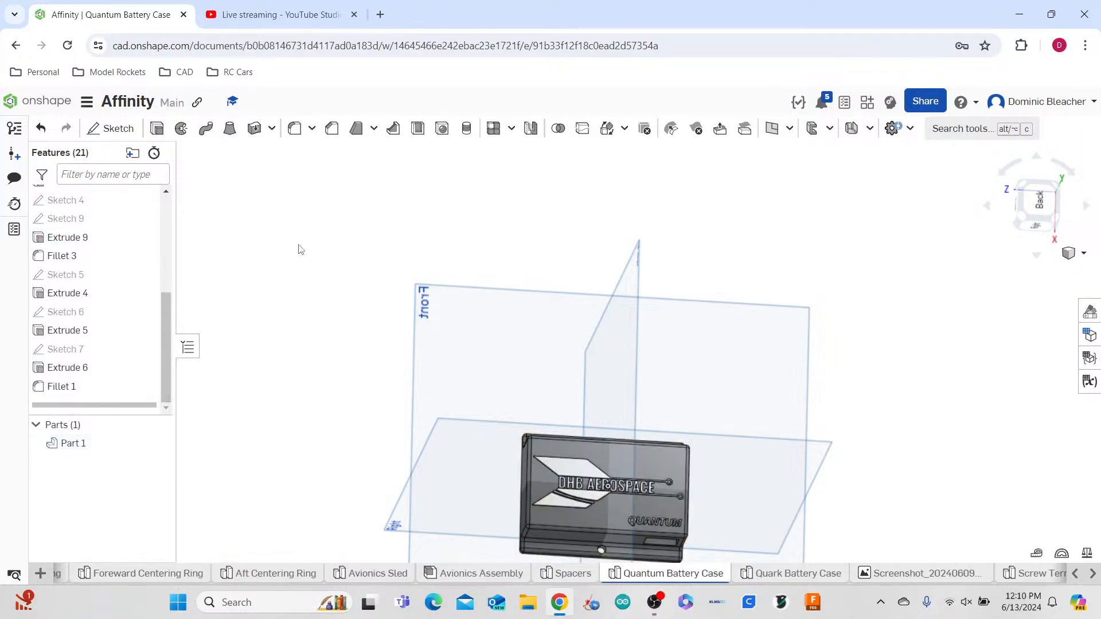
pyautogui.scroll(5, 758, 527)
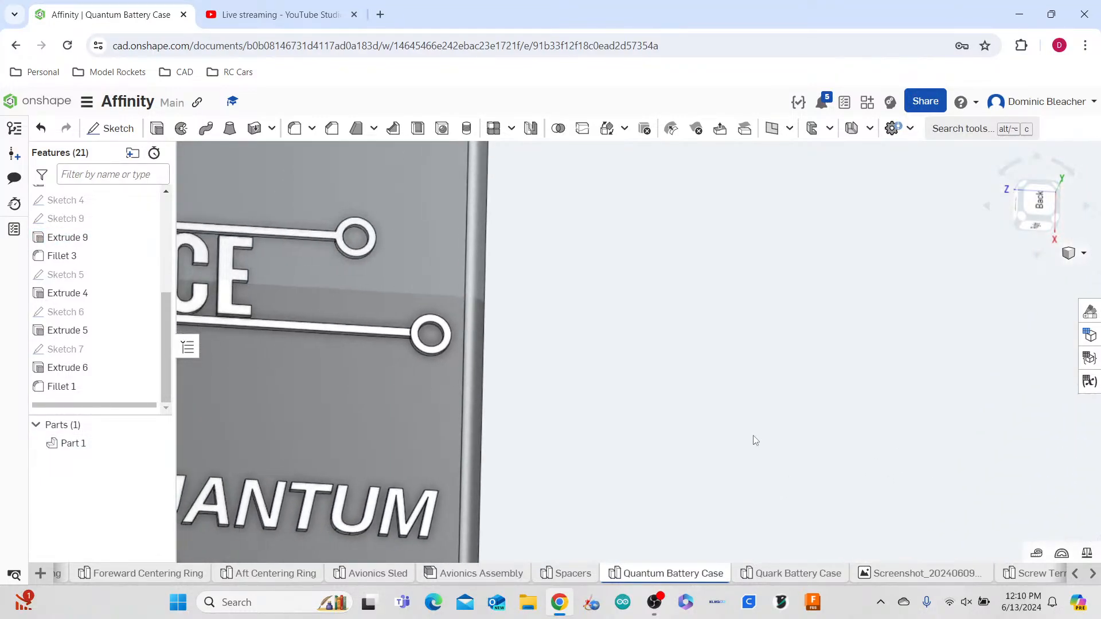
pyautogui.scroll(-4, 755, 453)
pyautogui.scroll(-5, 753, 448)
pyautogui.moveTo(755, 447); pyautogui.dragTo(453, 436, button='right')
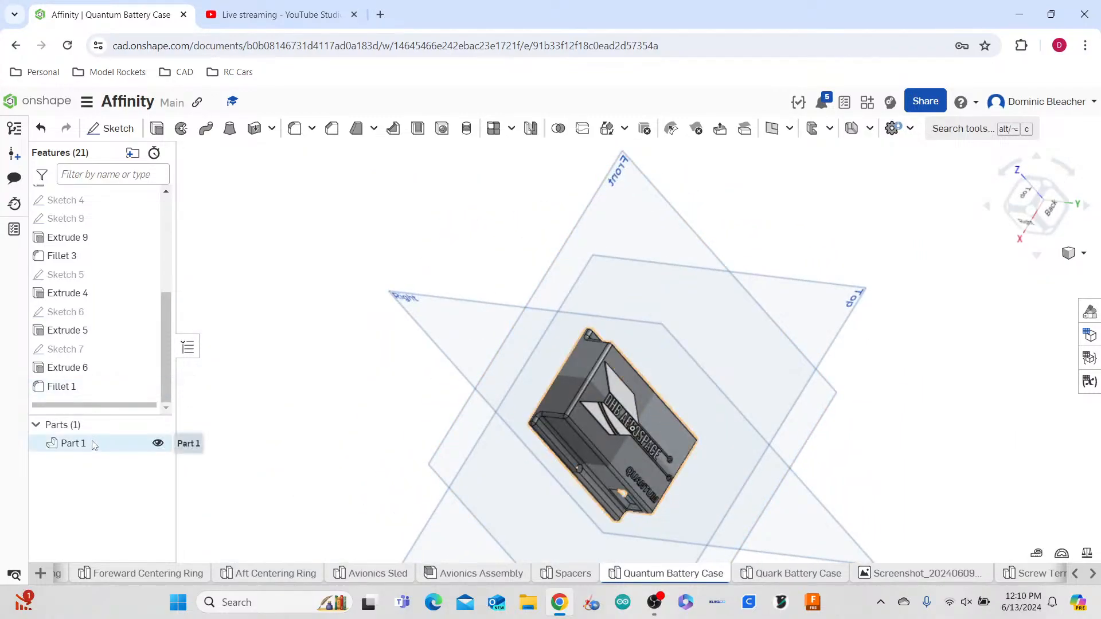
# - Set the appearance of Part 1 of the Quantum battery case to black 000000 and check the recoloured case
pyautogui.rightClick(92, 443)
pyautogui.click(154, 264)
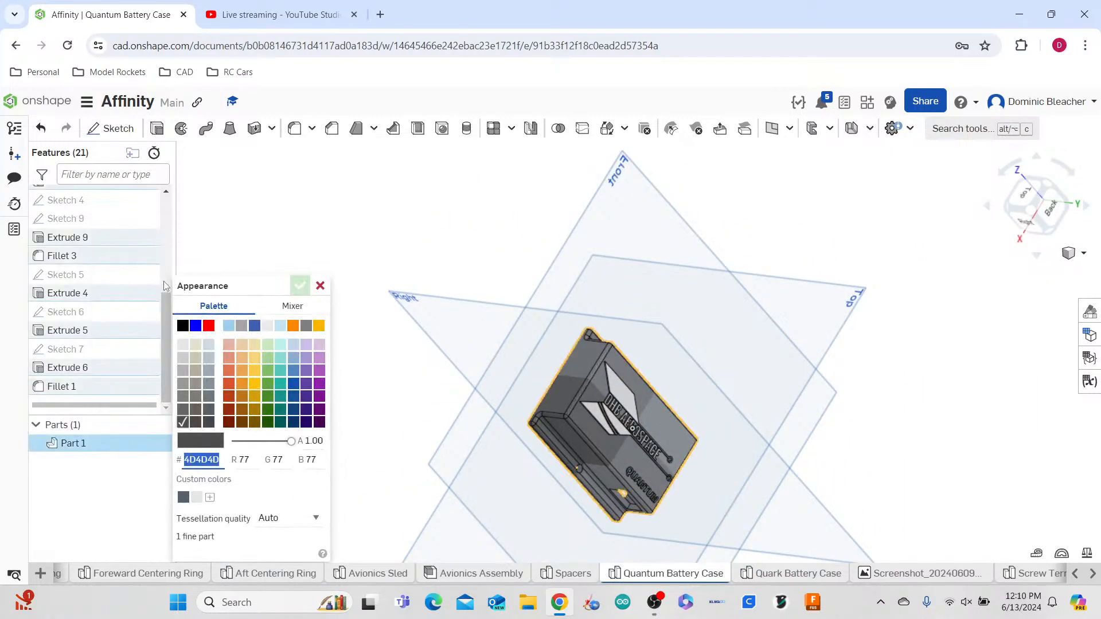
pyautogui.click(182, 327)
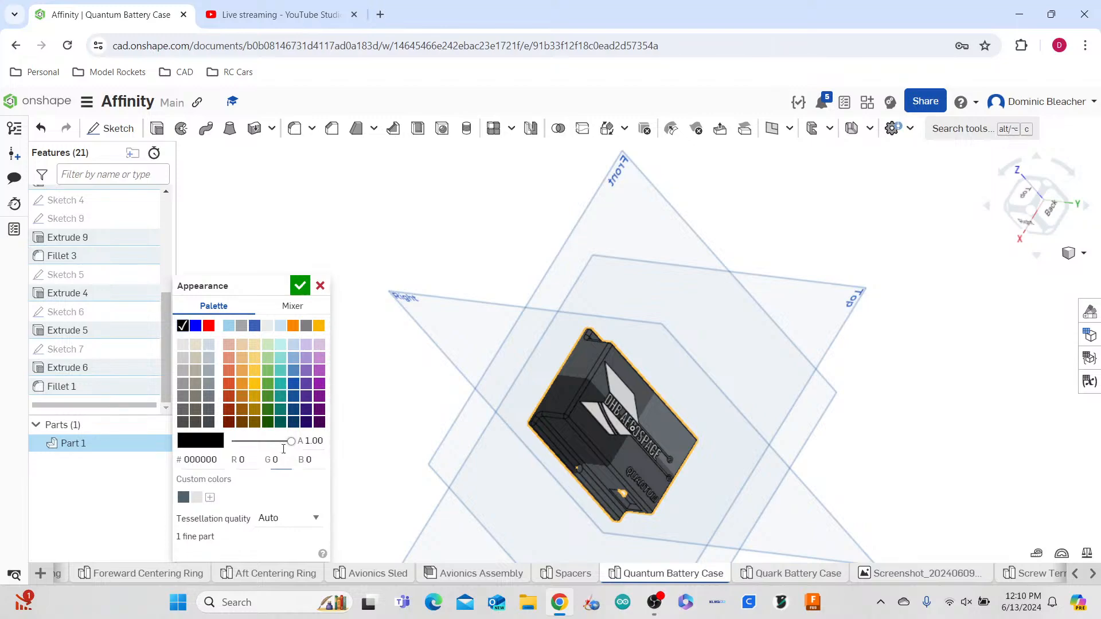
pyautogui.moveTo(267, 447); pyautogui.dragTo(314, 440)
pyautogui.click(300, 286)
pyautogui.moveTo(432, 339); pyautogui.dragTo(403, 347, button='right')
pyautogui.scroll(5, 541, 385)
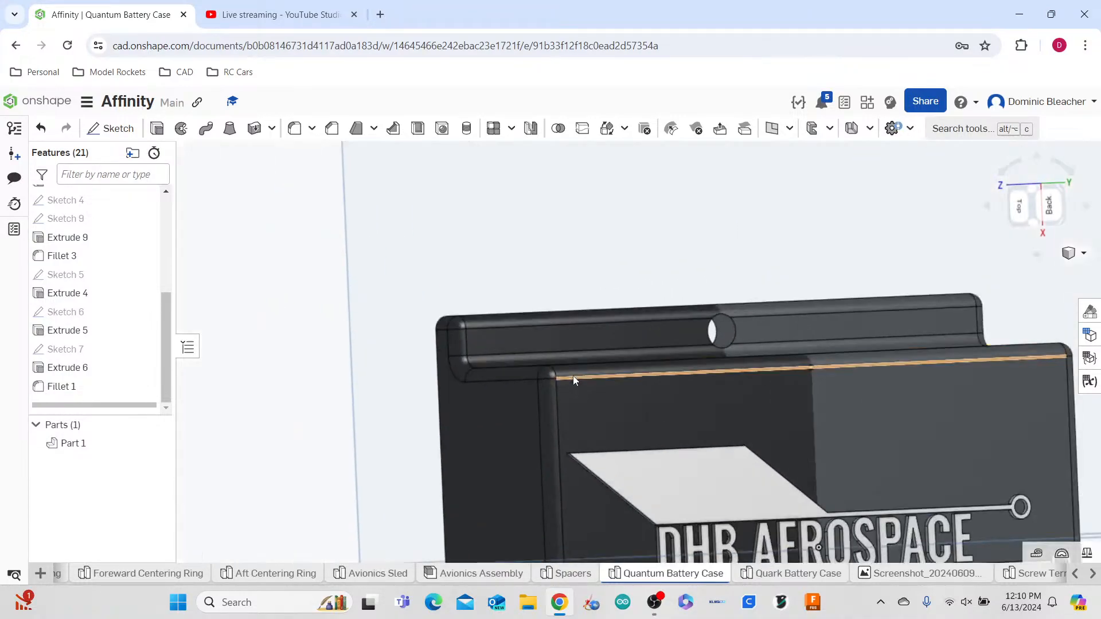
pyautogui.scroll(-4, 560, 379)
pyautogui.moveTo(556, 379)
pyautogui.mouseDown(button='right')
pyautogui.moveTo(548, 406)
pyautogui.moveTo(544, 378)
pyautogui.mouseUp(button='right')
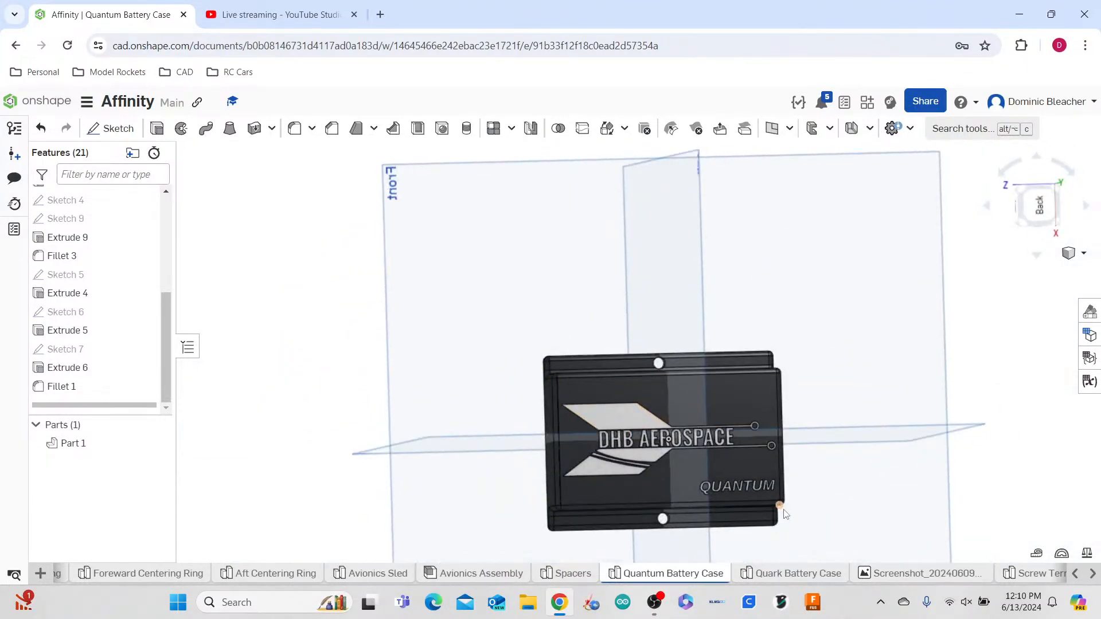
# - Open the Quark Battery Case part studio and set Part 1's appearance to black 000000
pyautogui.click(778, 580)
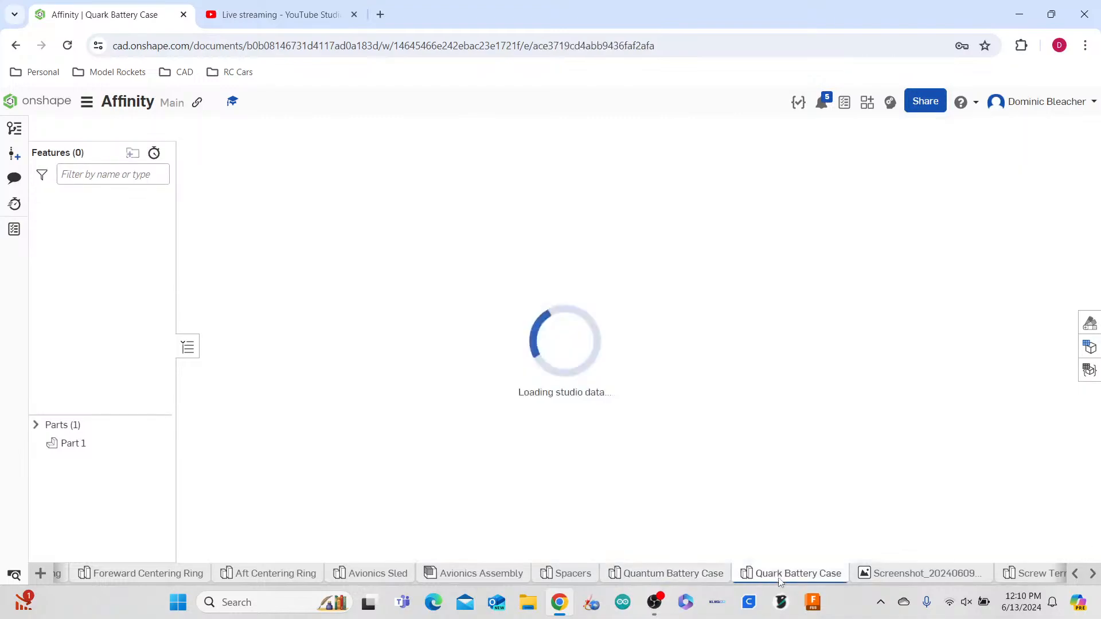
pyautogui.rightClick(78, 447)
pyautogui.click(136, 272)
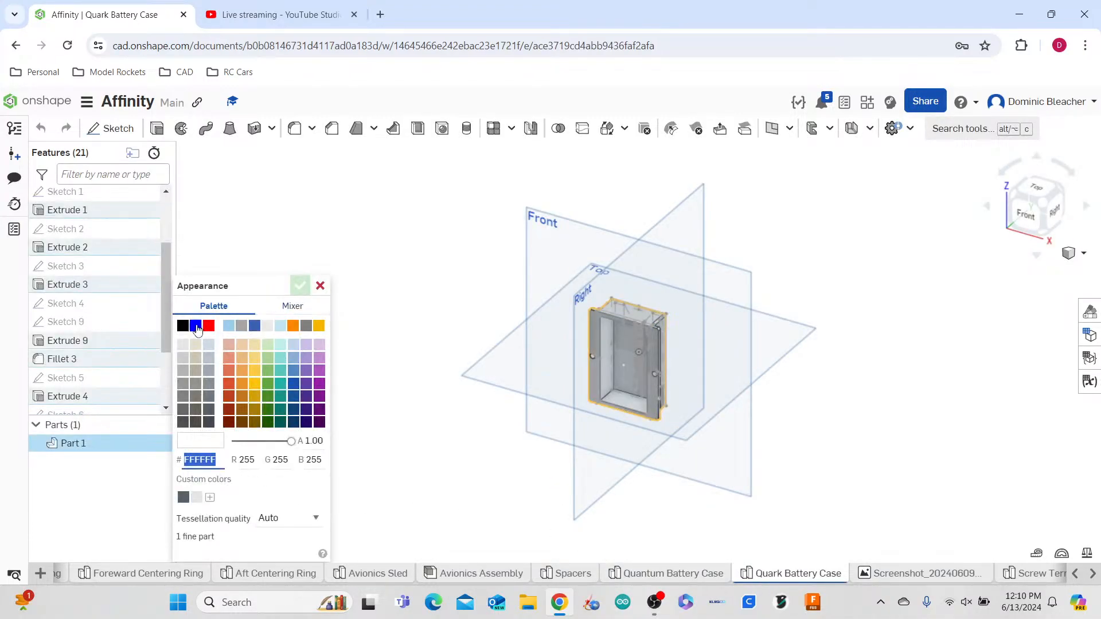
pyautogui.click(181, 326)
pyautogui.click(294, 290)
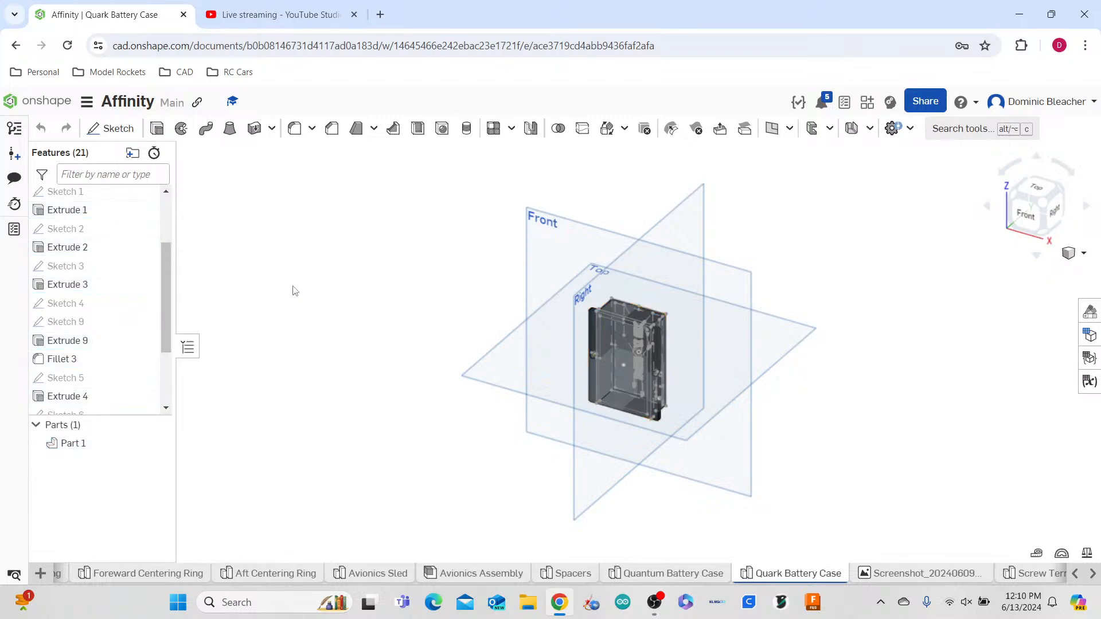
# - Give the faces of Extrude 9, the DHB AEROSPACE logo and QUARK lettering, a light grey appearance and check the recoloured case
pyautogui.moveTo(275, 355); pyautogui.dragTo(400, 421, button='right')
pyautogui.scroll(10, 614, 362)
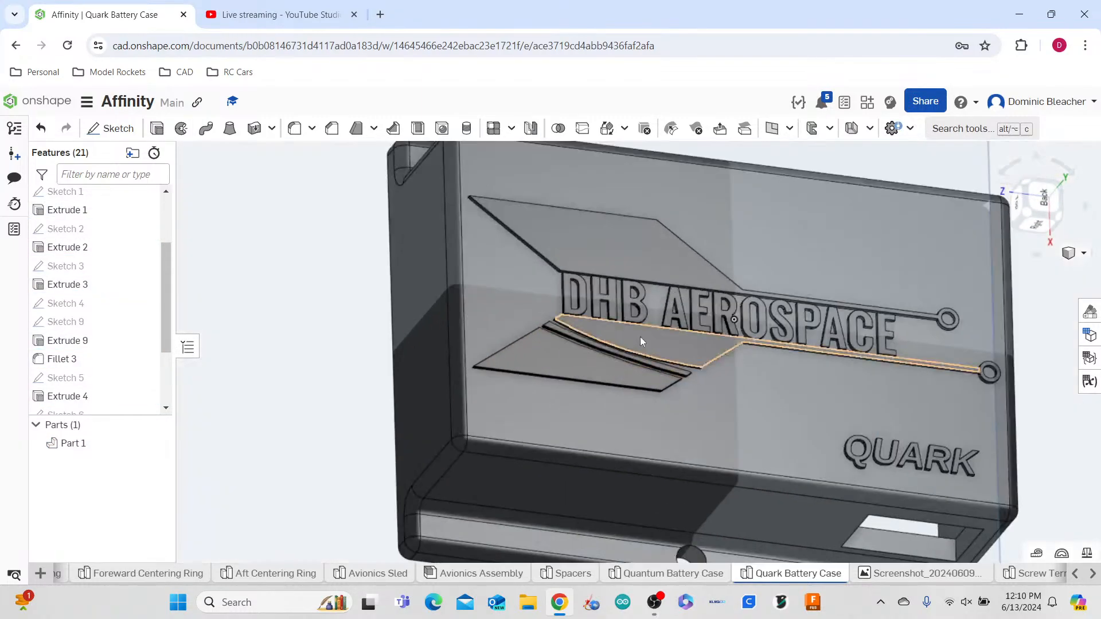
pyautogui.rightClick(641, 336)
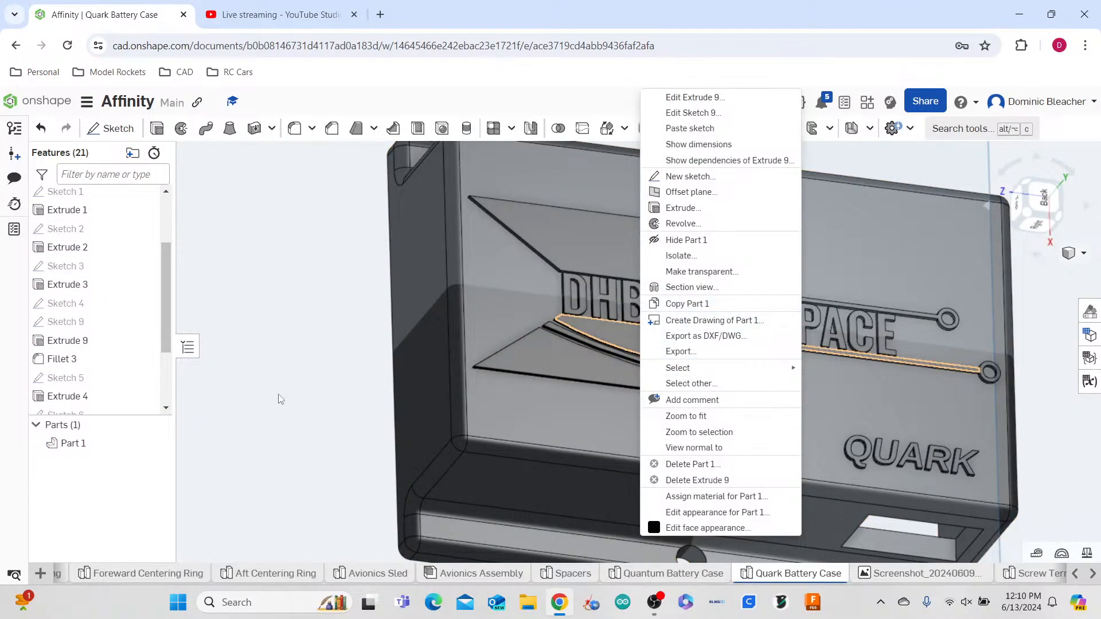
pyautogui.click(643, 330)
pyautogui.click(643, 331)
pyautogui.rightClick(98, 340)
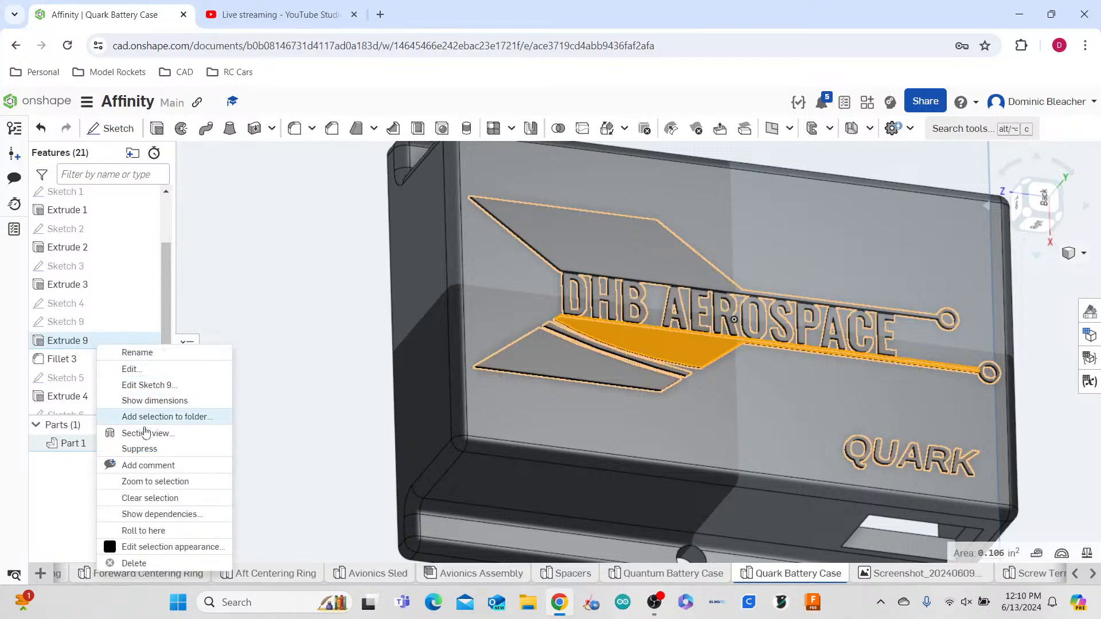
pyautogui.click(153, 547)
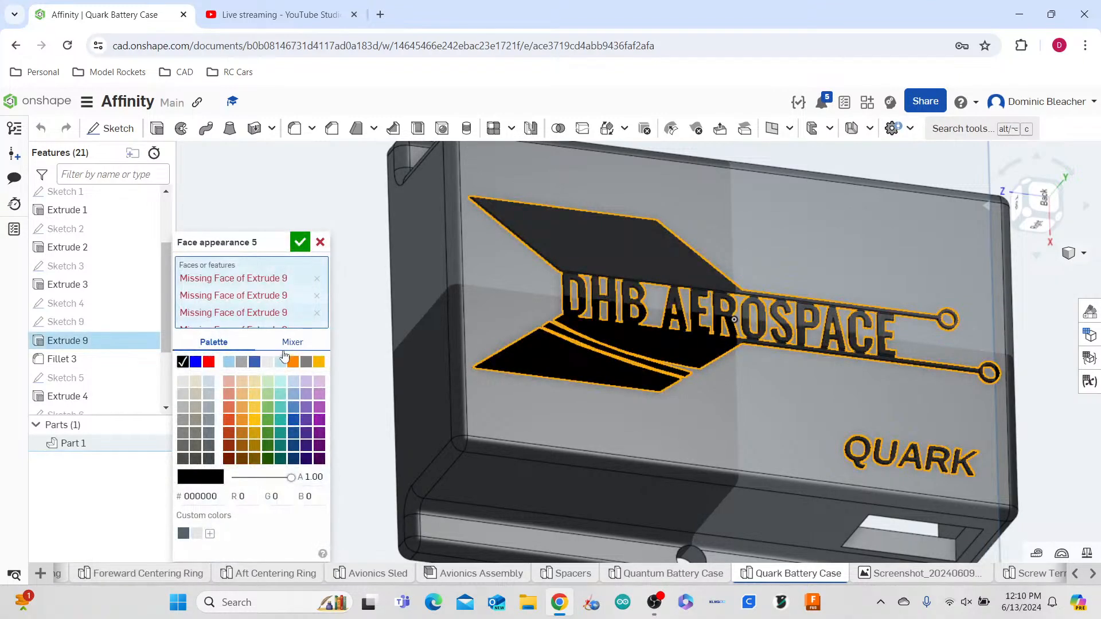
pyautogui.click(271, 362)
pyautogui.click(300, 242)
pyautogui.scroll(-5, 487, 407)
pyautogui.moveTo(487, 408); pyautogui.dragTo(449, 407, button='right')
pyautogui.scroll(-5, 449, 407)
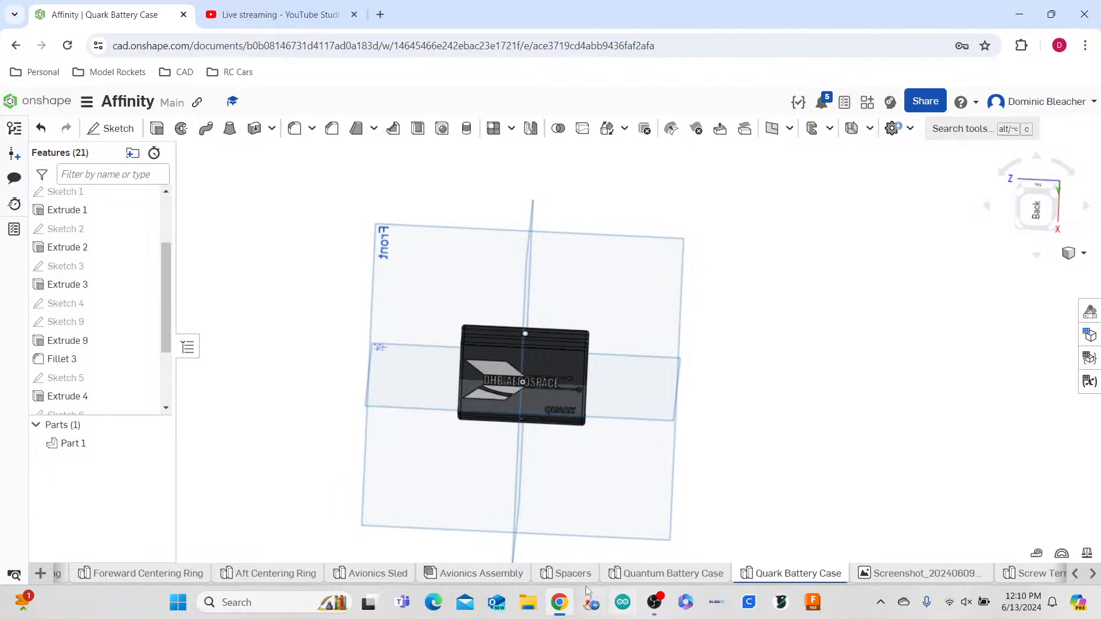
# - Open the Avionics Assembly and inspect the recoloured Quark battery case with its logo and lettering on the sled
pyautogui.click(503, 578)
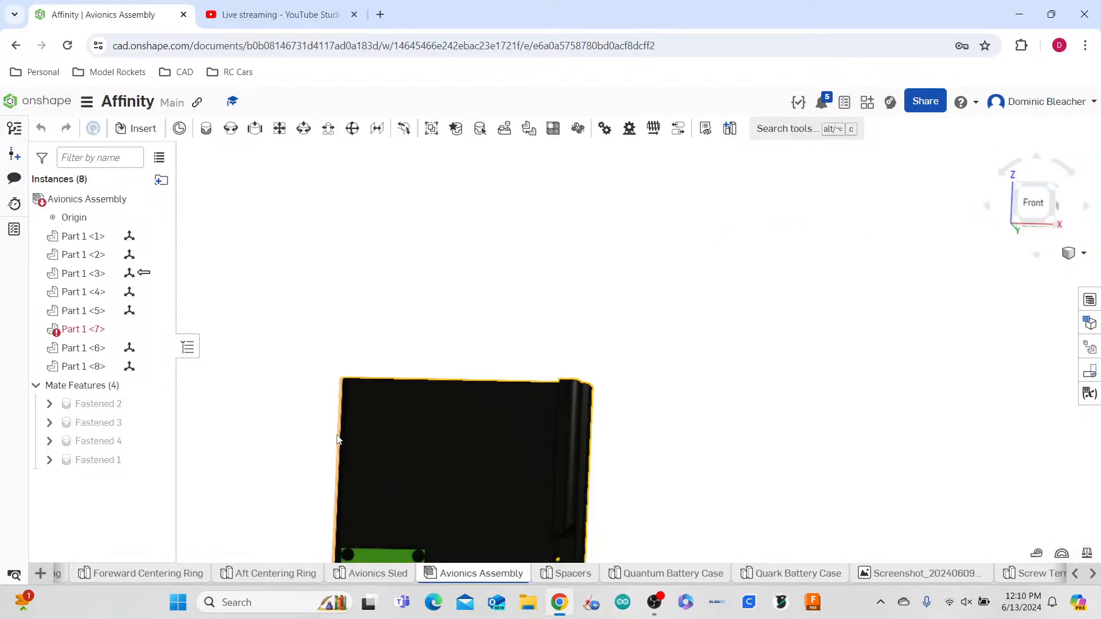
pyautogui.moveTo(707, 406); pyautogui.dragTo(717, 440, button='right')
pyautogui.scroll(-4, 712, 418)
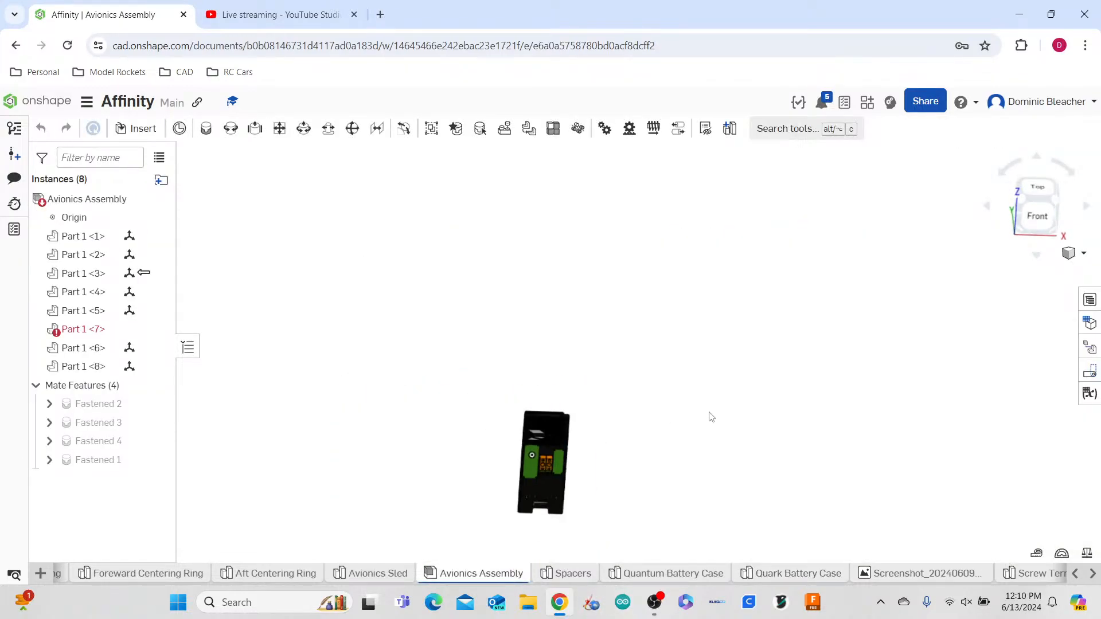
pyautogui.scroll(3, 598, 419)
pyautogui.scroll(4, 596, 415)
pyautogui.moveTo(599, 418)
pyautogui.mouseDown(button='right')
pyautogui.moveTo(611, 337)
pyautogui.moveTo(591, 388)
pyautogui.moveTo(598, 403)
pyautogui.mouseUp(button='right')
pyautogui.scroll(10, 565, 453)
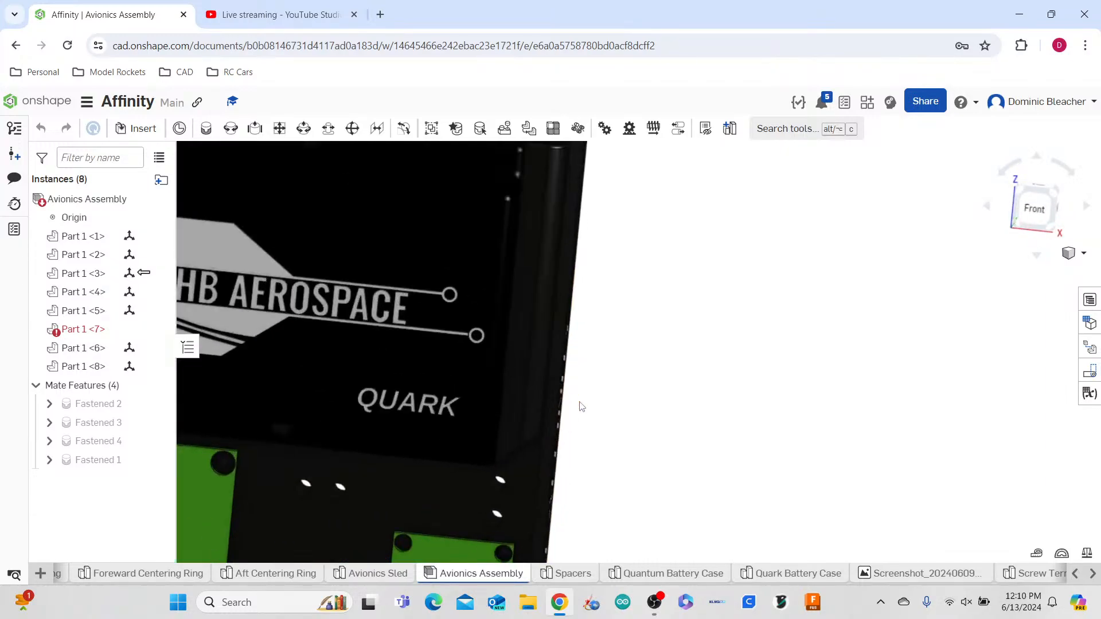
# - Examine the whole avionics sled from an angle, including the battery cases, green boards and orange screw terminals
pyautogui.scroll(-3, 669, 418)
pyautogui.scroll(-5, 901, 388)
pyautogui.moveTo(900, 385); pyautogui.dragTo(962, 369, button='right')
pyautogui.scroll(-5, 855, 423)
pyautogui.scroll(-4, 909, 358)
pyautogui.scroll(10, 909, 362)
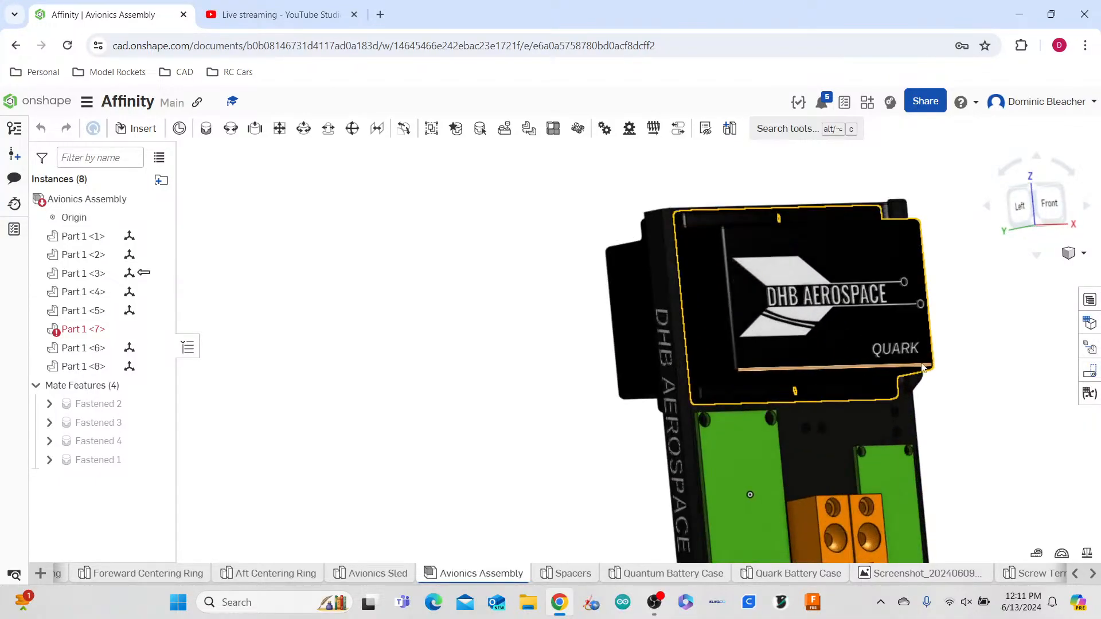
pyautogui.scroll(-2, 827, 254)
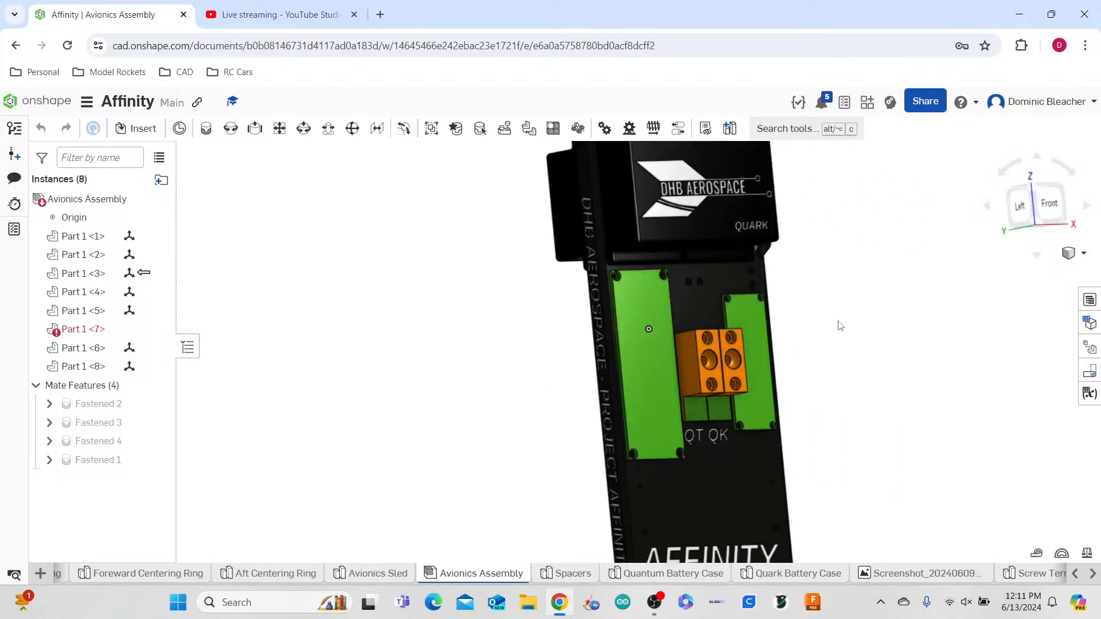
pyautogui.scroll(-4, 840, 326)
pyautogui.scroll(3, 715, 320)
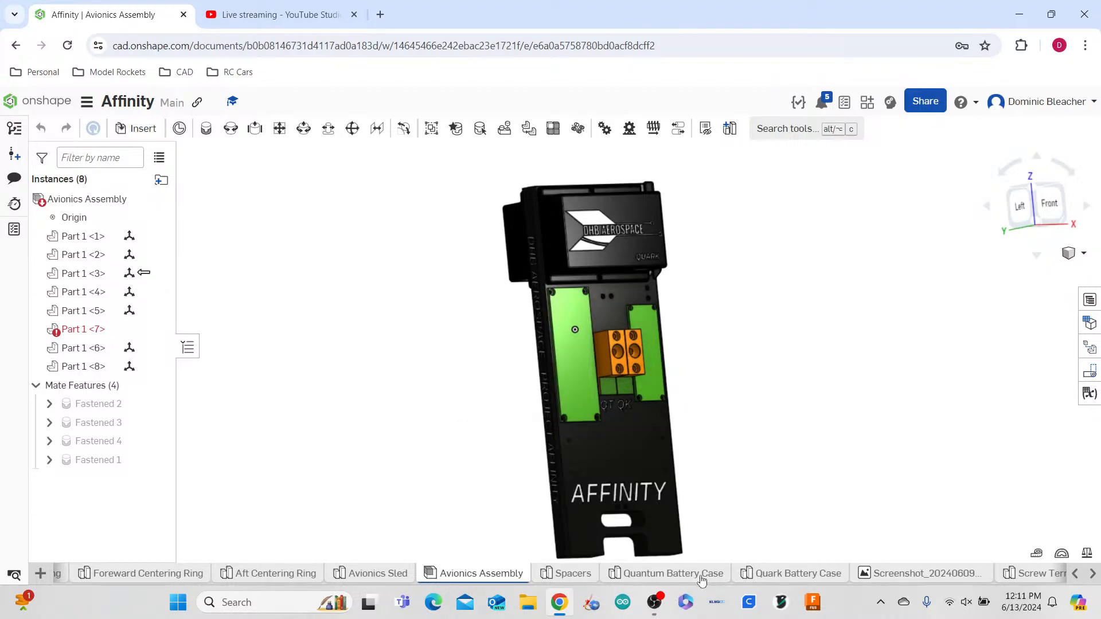
# - Insert one spacer from the Spacers part studio into the Avionics Assembly, placing it in free space beside the sled
pyautogui.click(569, 573)
pyautogui.click(478, 574)
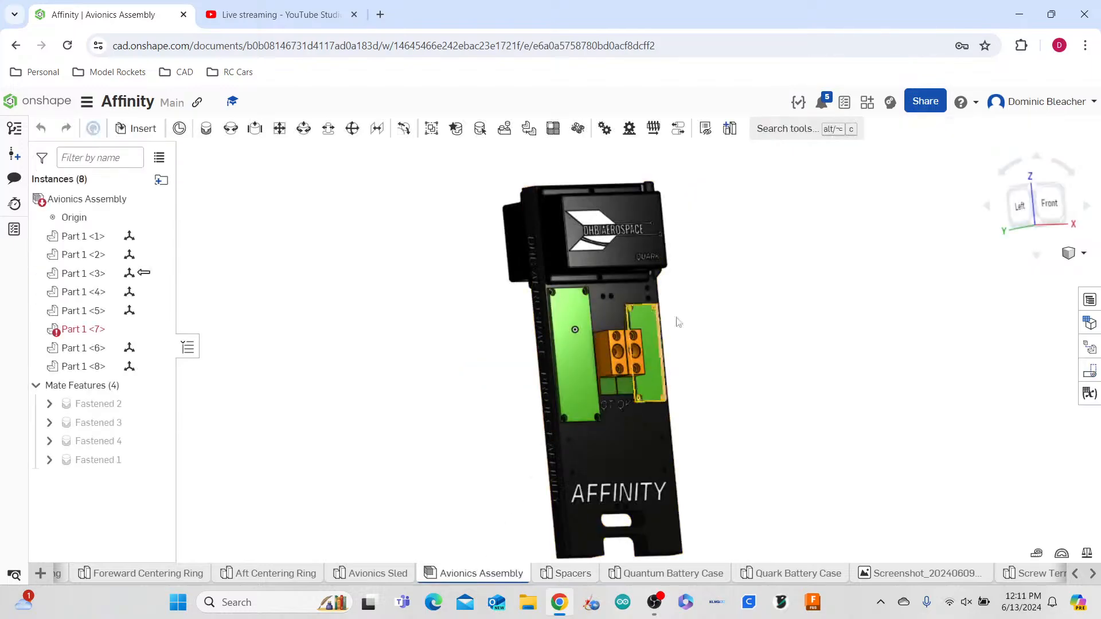
pyautogui.click(125, 130)
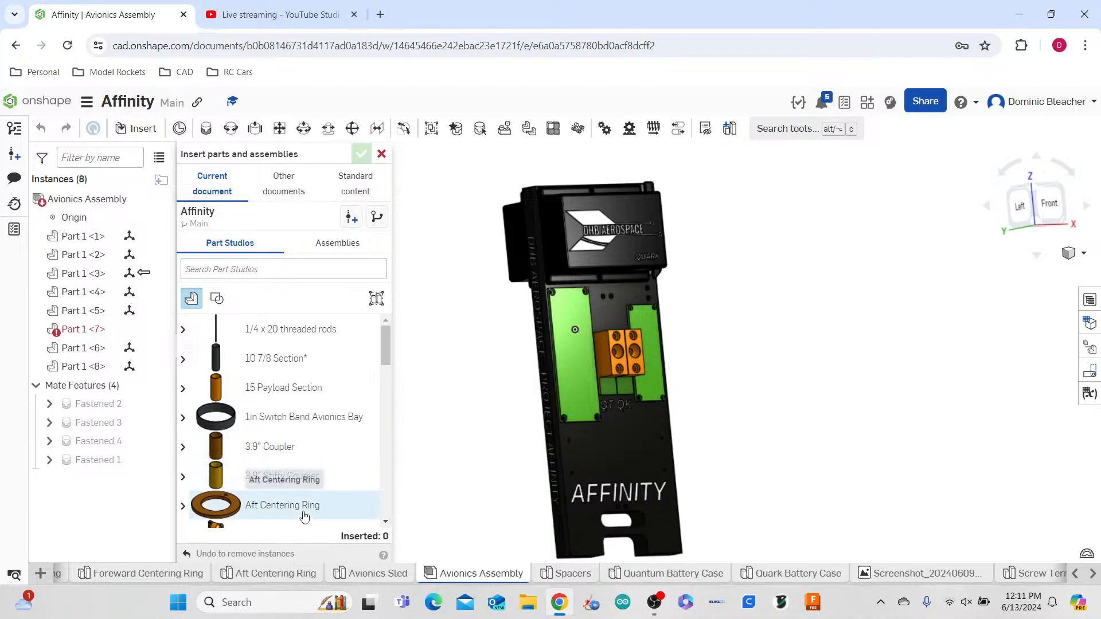
pyautogui.scroll(-1, 314, 463)
pyautogui.scroll(-12, 314, 458)
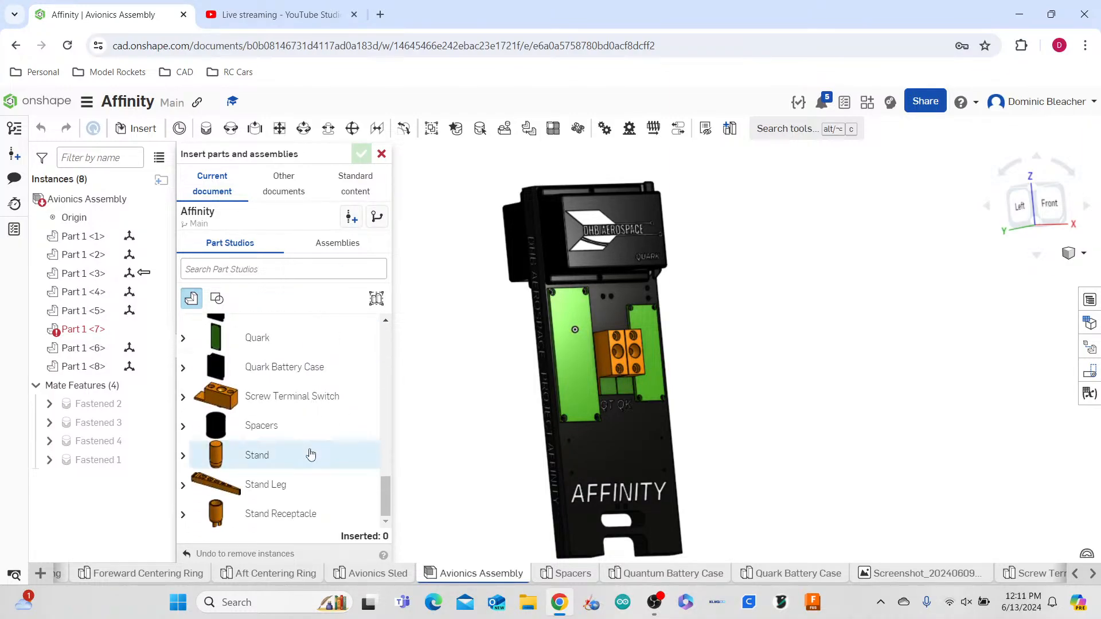
pyautogui.click(283, 398)
pyautogui.click(740, 323)
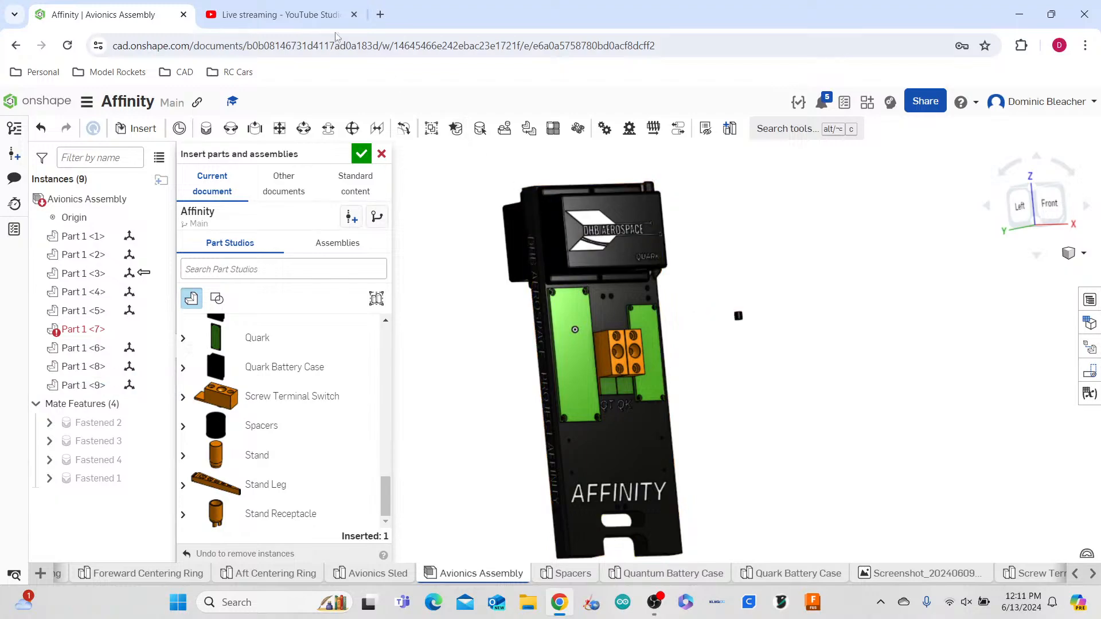
pyautogui.click(361, 155)
# - Inspect the corner mounting holes of the larger green board and the sled holes behind them
pyautogui.scroll(8, 679, 340)
pyautogui.moveTo(685, 346); pyautogui.dragTo(1030, 295, button='middle')
pyautogui.scroll(-3, 1031, 296)
pyautogui.scroll(-5, 1030, 296)
pyautogui.moveTo(600, 278); pyautogui.dragTo(455, 354, button='right')
pyautogui.scroll(10, 579, 316)
pyautogui.moveTo(738, 181); pyautogui.dragTo(538, 387, button='middle')
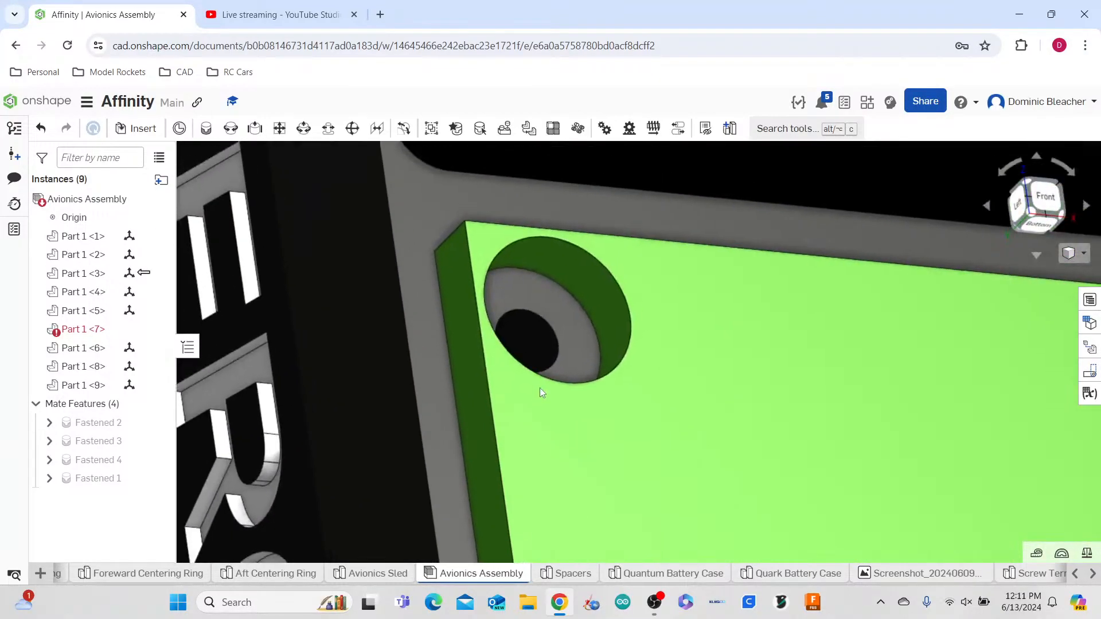
pyautogui.scroll(-4, 556, 310)
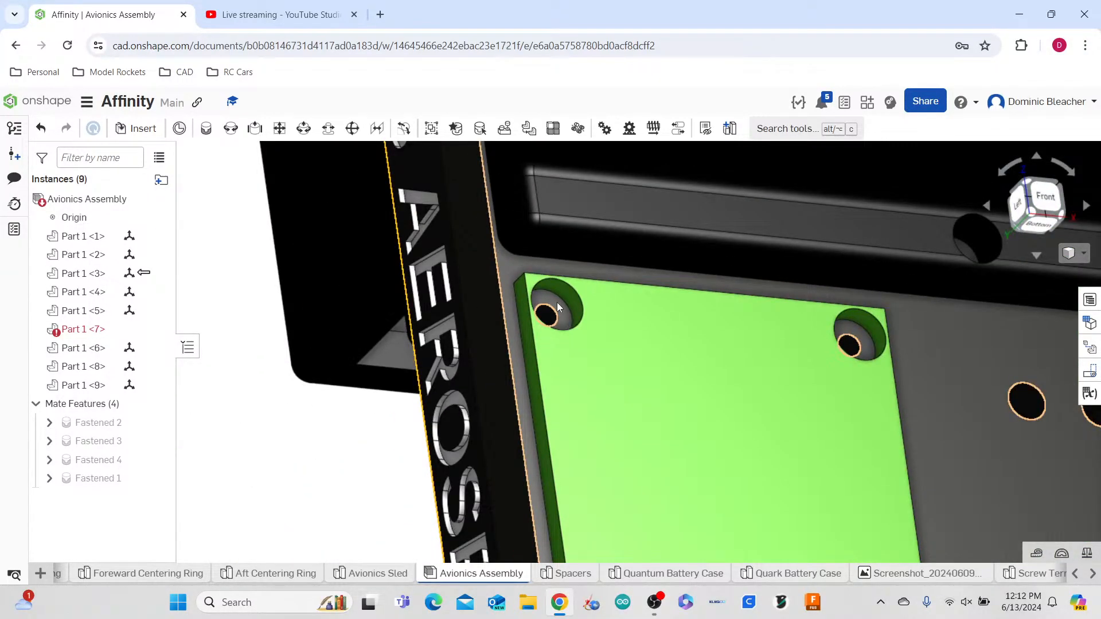
pyautogui.scroll(-3, 565, 302)
# - Examine how the larger green board sits against the sled face when viewed from the side
pyautogui.moveTo(311, 413); pyautogui.dragTo(365, 443, button='right')
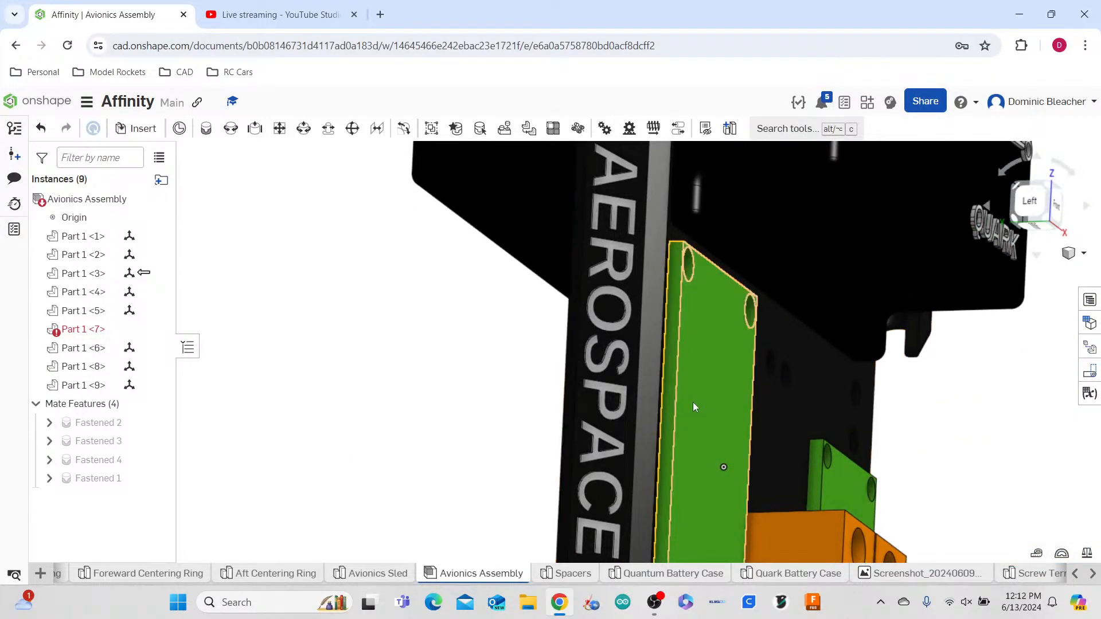
pyautogui.scroll(3, 665, 386)
pyautogui.scroll(-5, 668, 390)
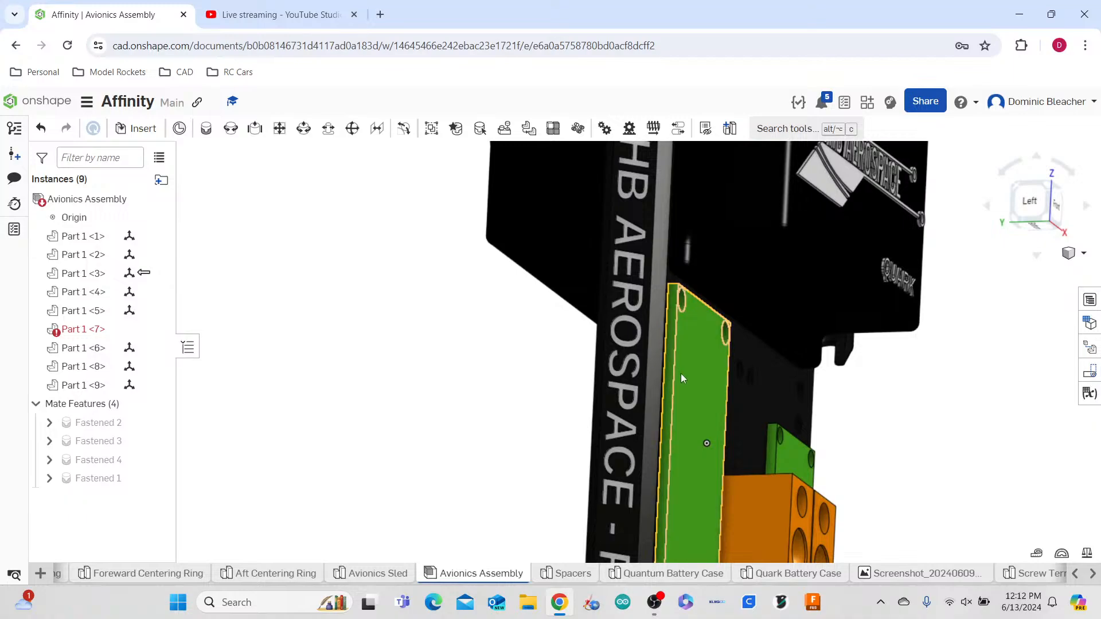
pyautogui.scroll(-4, 679, 373)
pyautogui.scroll(3, 681, 373)
pyautogui.moveTo(684, 372); pyautogui.dragTo(573, 341, button='middle')
pyautogui.moveTo(572, 347); pyautogui.dragTo(593, 393, button='right')
pyautogui.click(561, 402)
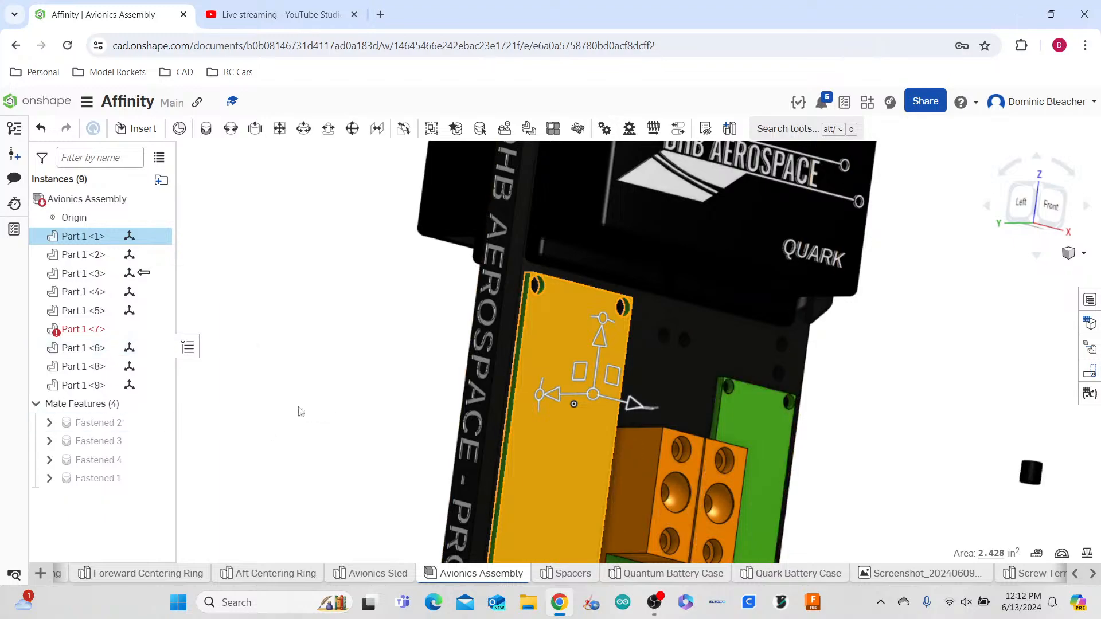
pyautogui.click(310, 413)
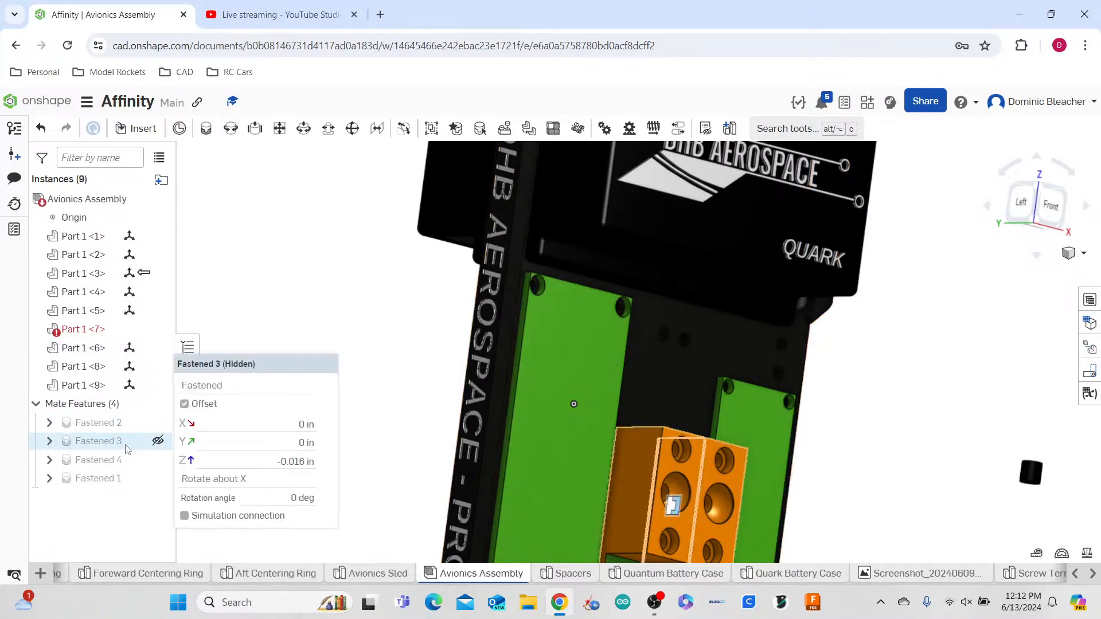
# - Open the Fastened 1 mate, try to attach it to a mate connector on the loose spacer, and undo that change
pyautogui.doubleClick(113, 480)
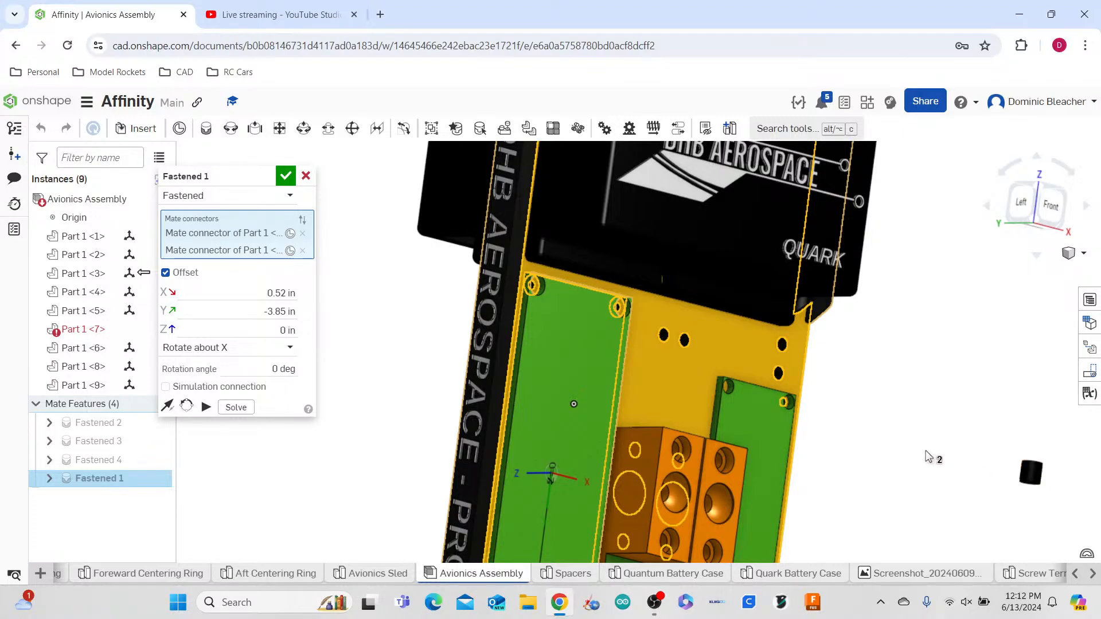
pyautogui.scroll(-3, 894, 447)
pyautogui.moveTo(531, 418); pyautogui.dragTo(556, 425, button='right')
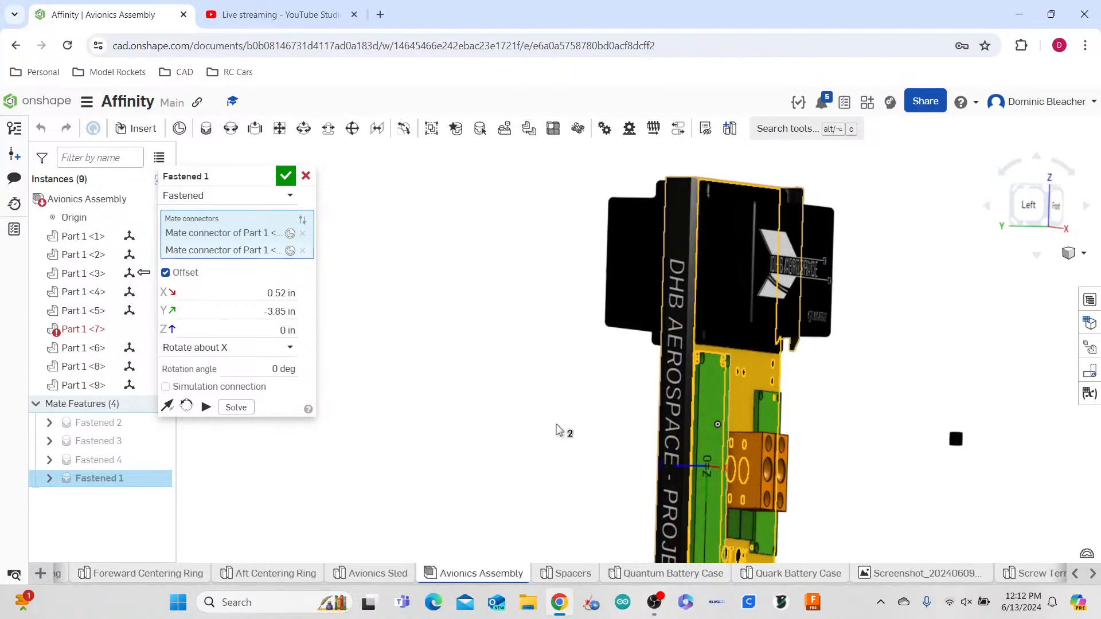
pyautogui.moveTo(515, 325); pyautogui.dragTo(415, 325, button='middle')
pyautogui.moveTo(825, 376); pyautogui.dragTo(787, 381, button='right')
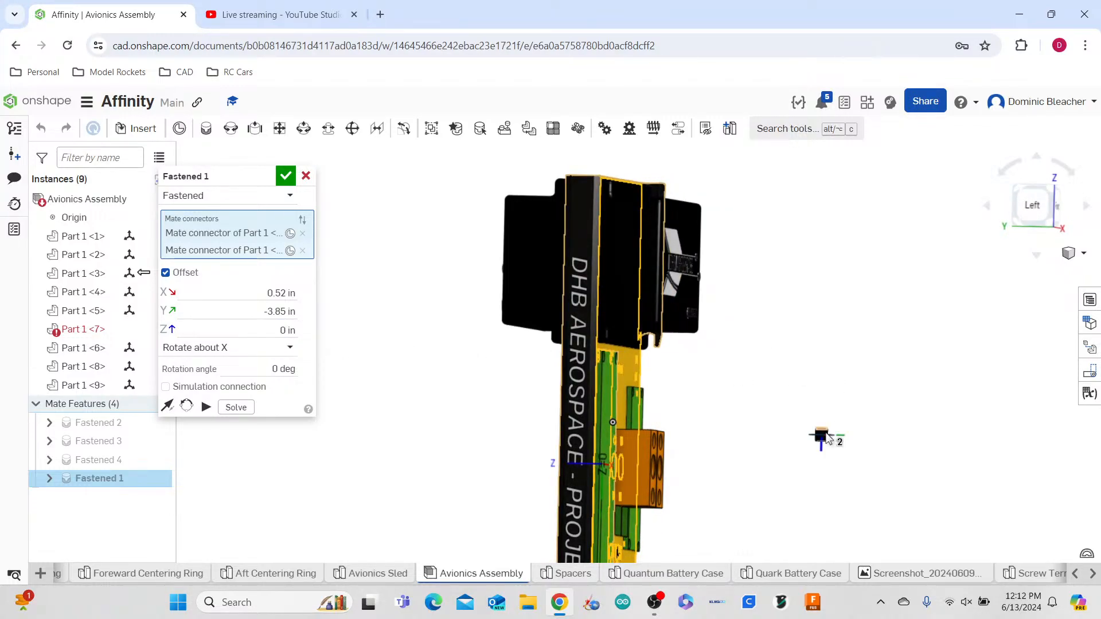
pyautogui.click(825, 436)
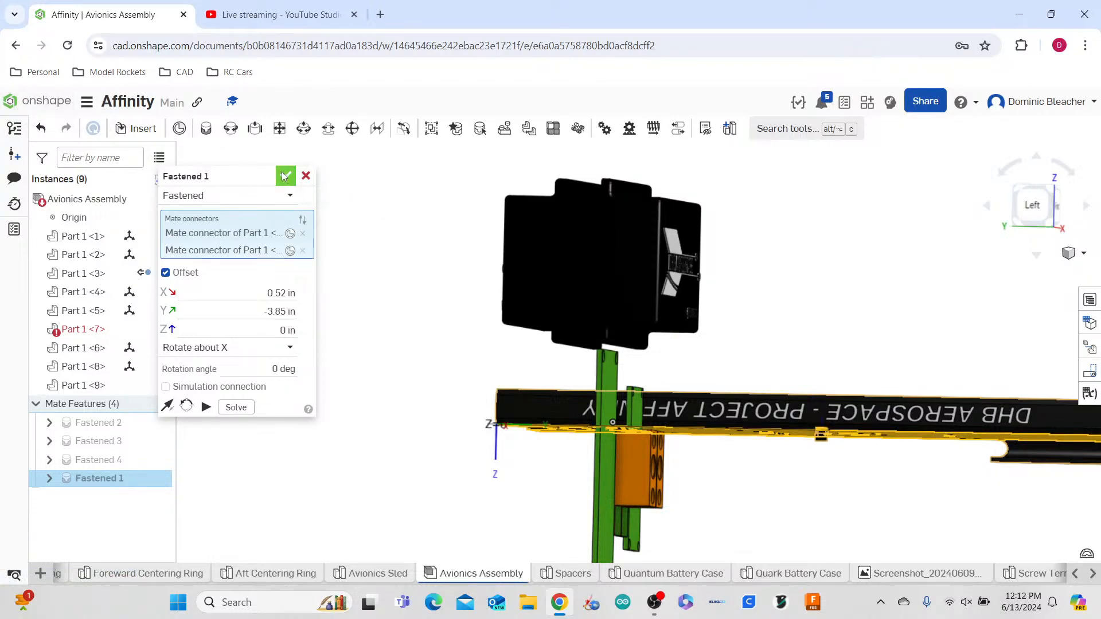
pyautogui.click(41, 127)
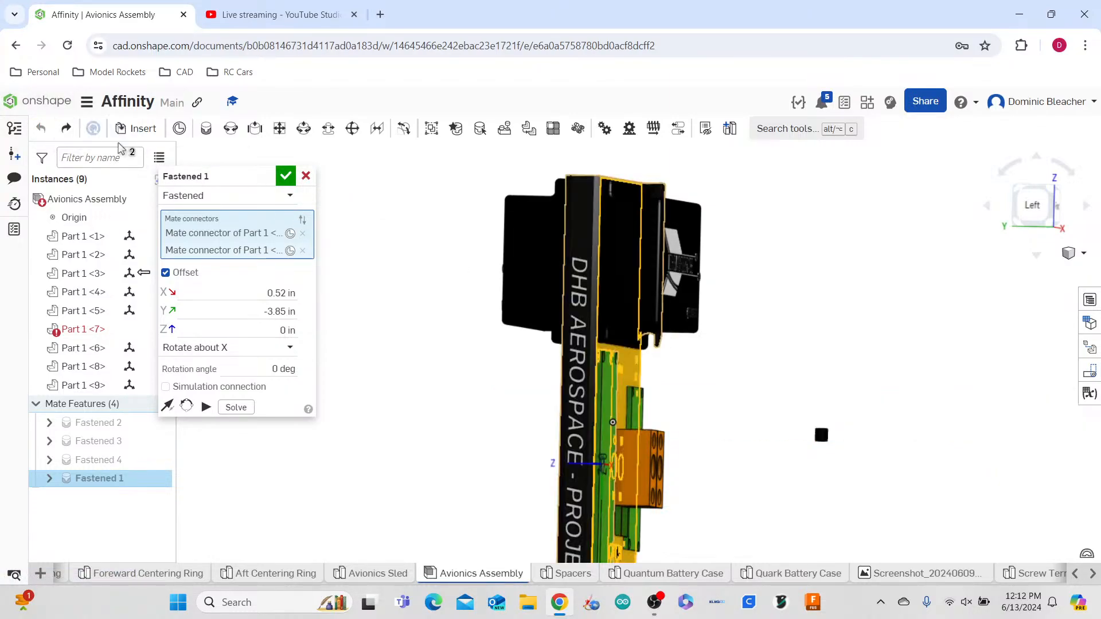
pyautogui.press('Return')
# - Measure the distance between the two end edges of the loose spacer, with the length unit set to Millimeter
pyautogui.scroll(5, 823, 457)
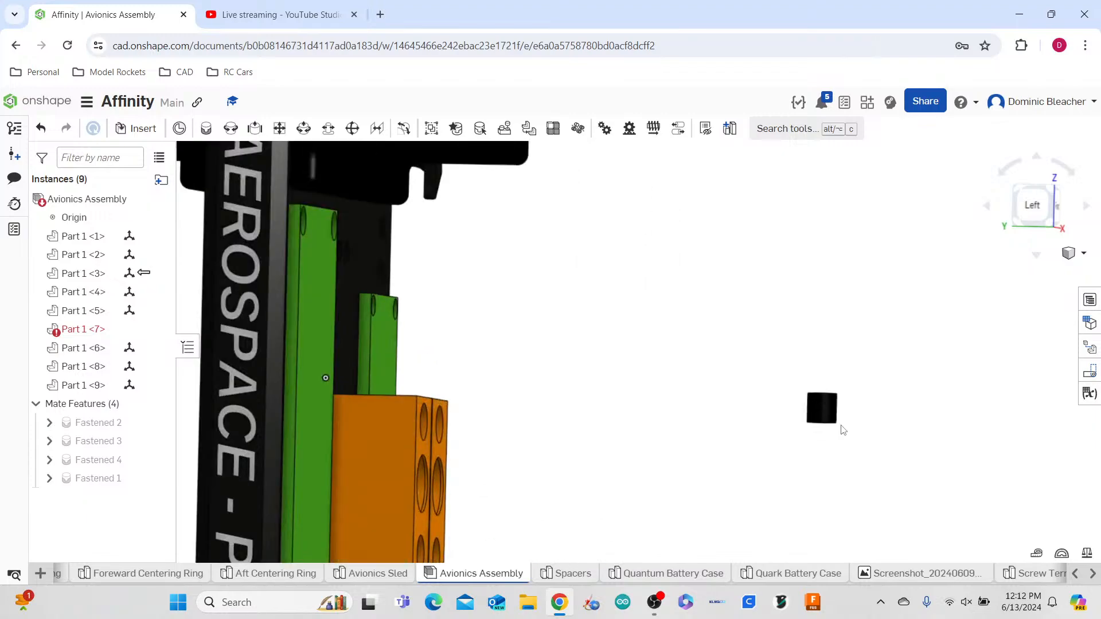
pyautogui.click(826, 397)
pyautogui.scroll(3, 834, 400)
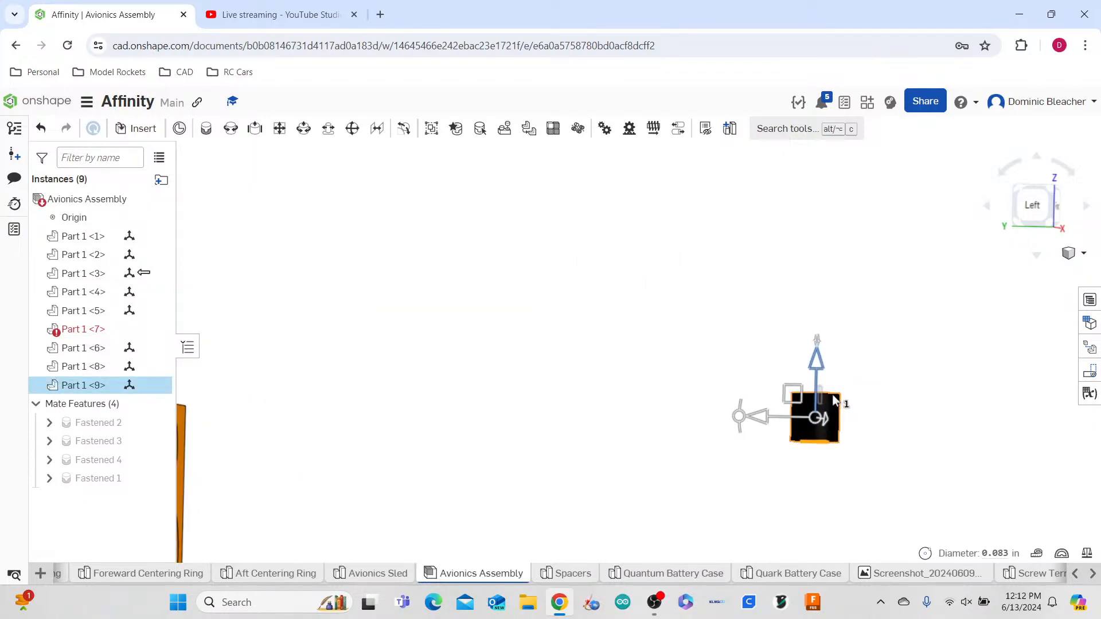
pyautogui.click(838, 396)
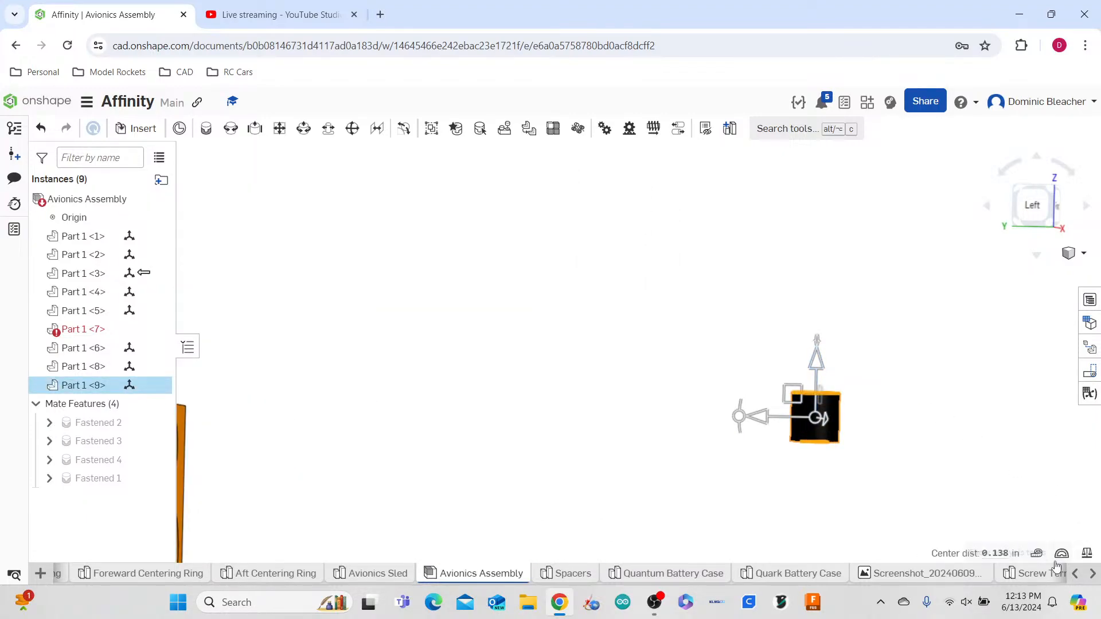
pyautogui.click(1038, 555)
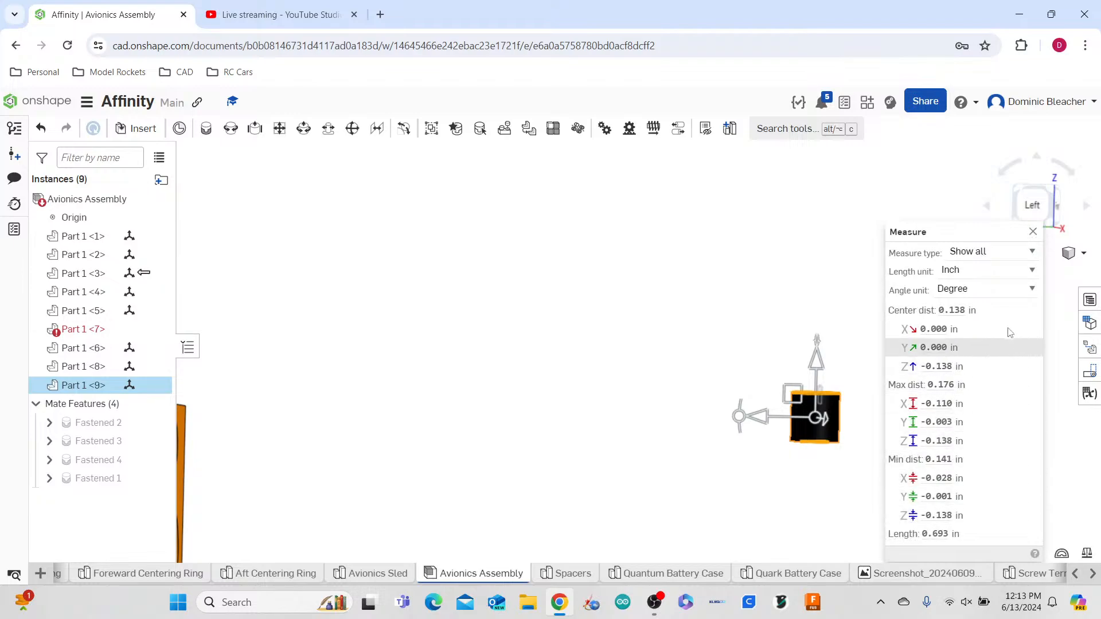
pyautogui.click(1010, 272)
pyautogui.click(999, 345)
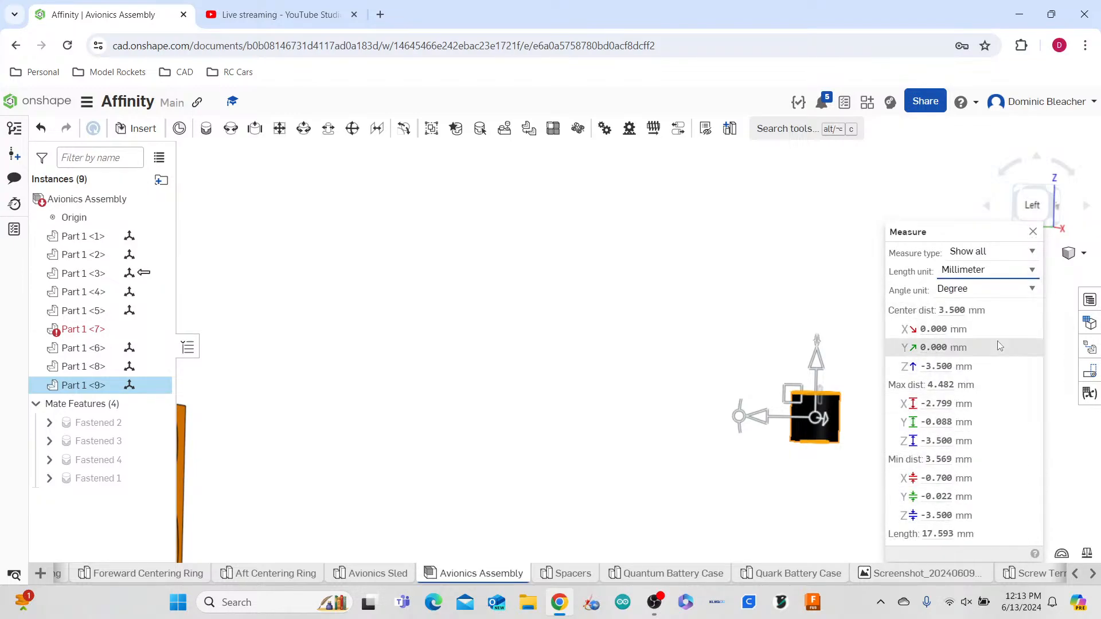
pyautogui.click(675, 319)
pyautogui.scroll(-4, 667, 320)
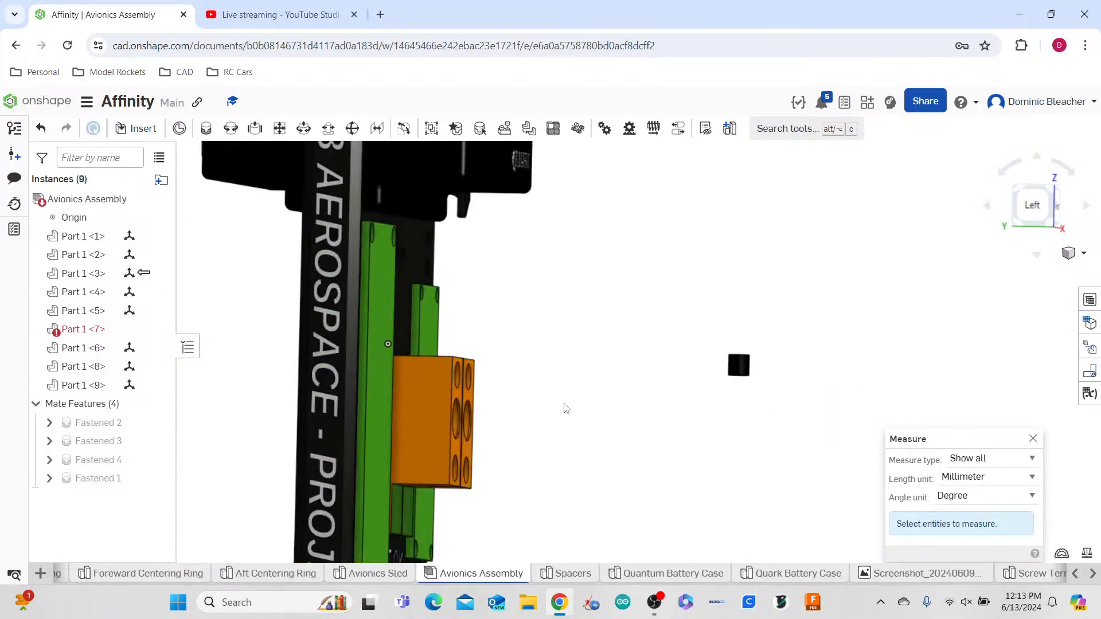
# - Set the Z offset of the Fastened 1 mate to -3.5 mm
pyautogui.doubleClick(99, 478)
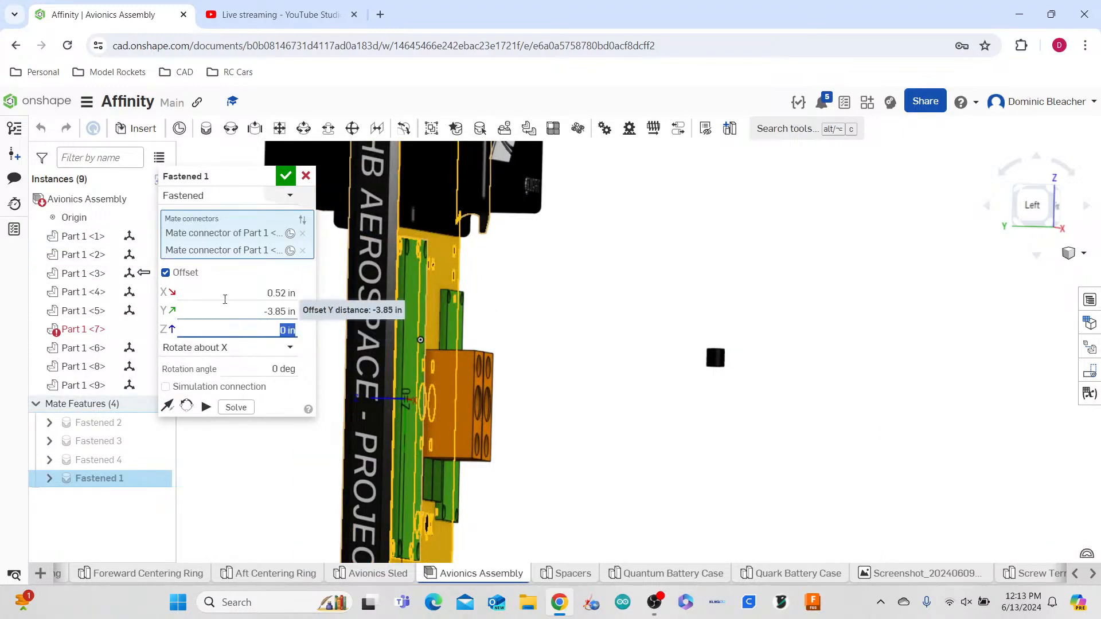
pyautogui.write('3.5mm')
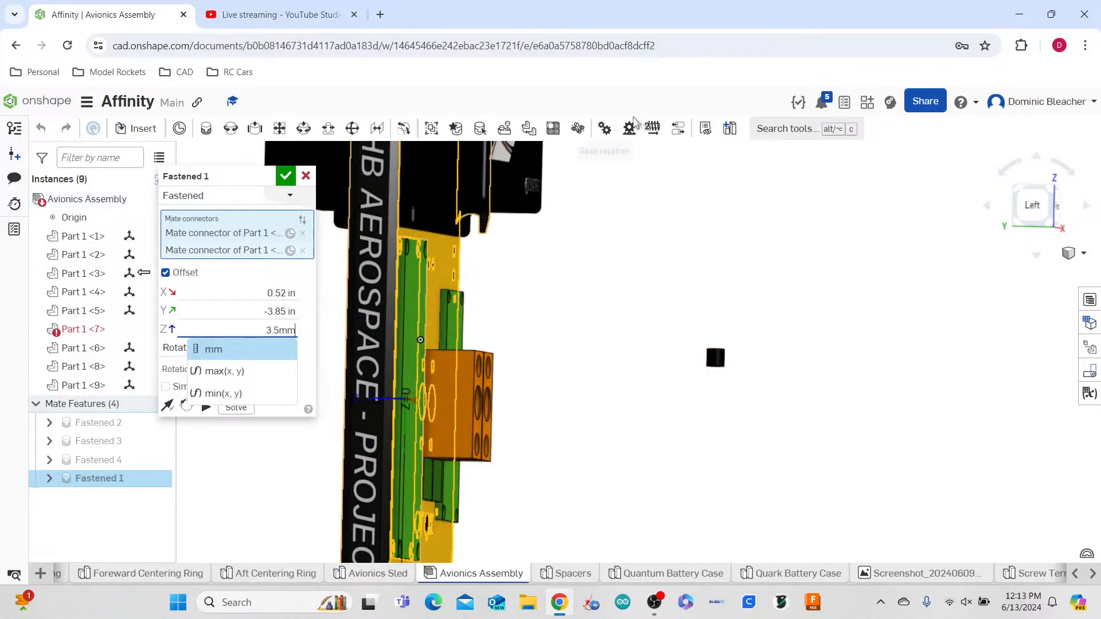
pyautogui.press('Return')
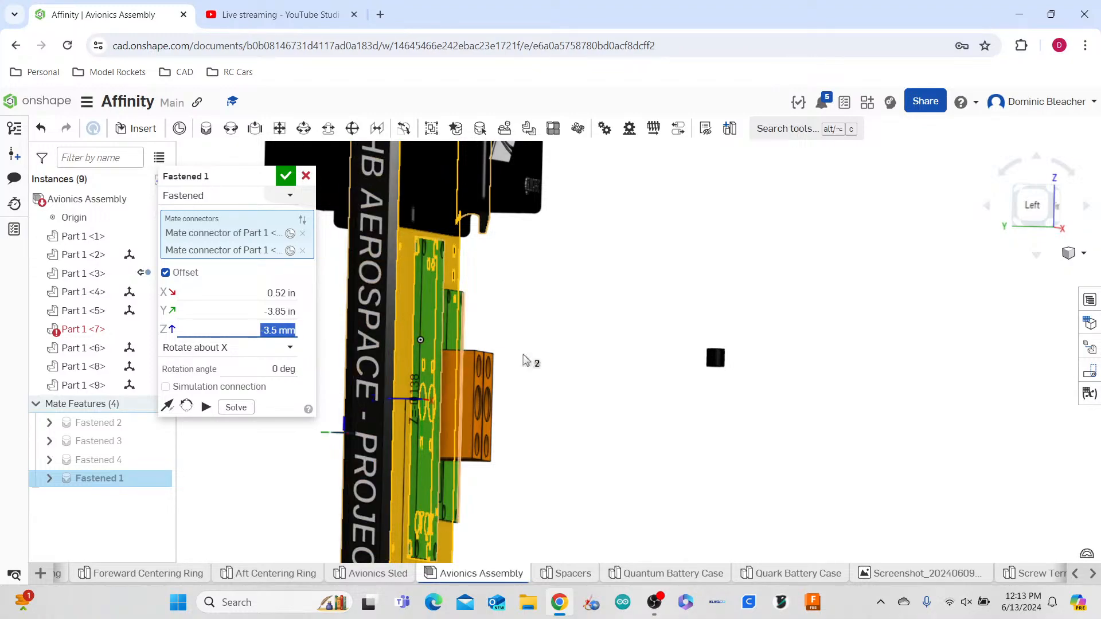
pyautogui.click(286, 177)
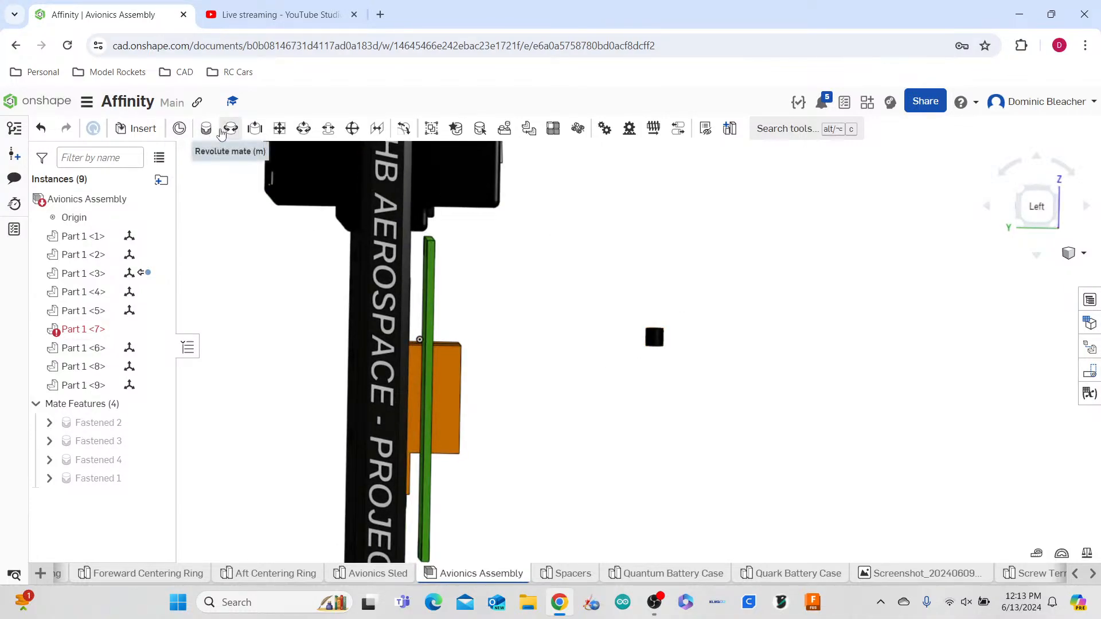
# - Fasten the loose spacer's end face to the larger green board's upper outer corner hole from behind, with the primary axis flipped
pyautogui.scroll(5, 648, 290)
pyautogui.moveTo(700, 290); pyautogui.dragTo(693, 381, button='right')
pyautogui.scroll(4, 693, 381)
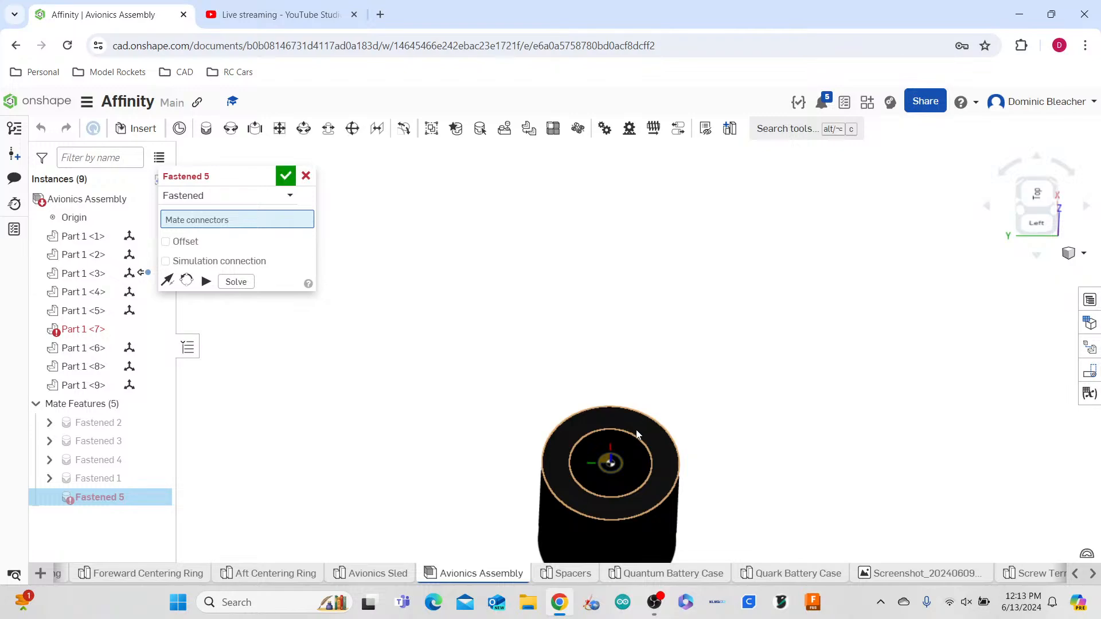
pyautogui.click(636, 431)
pyautogui.scroll(-7, 658, 240)
pyautogui.moveTo(597, 373); pyautogui.dragTo(615, 319, button='right')
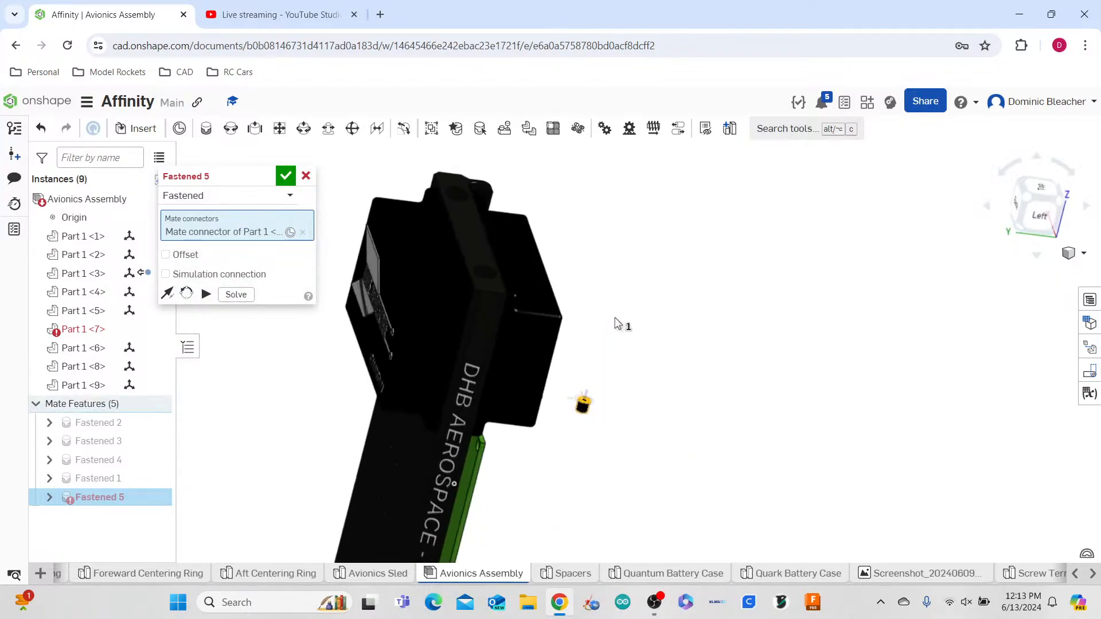
pyautogui.scroll(-5, 615, 319)
pyautogui.scroll(4, 590, 338)
pyautogui.scroll(3, 586, 290)
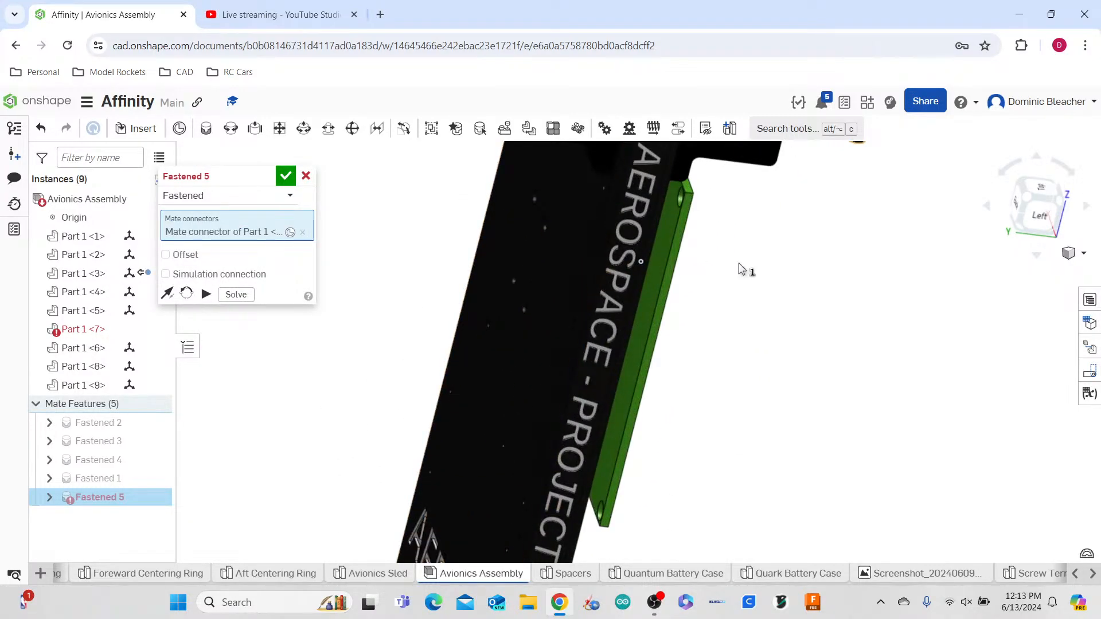
pyautogui.scroll(-2, 685, 342)
pyautogui.scroll(5, 625, 274)
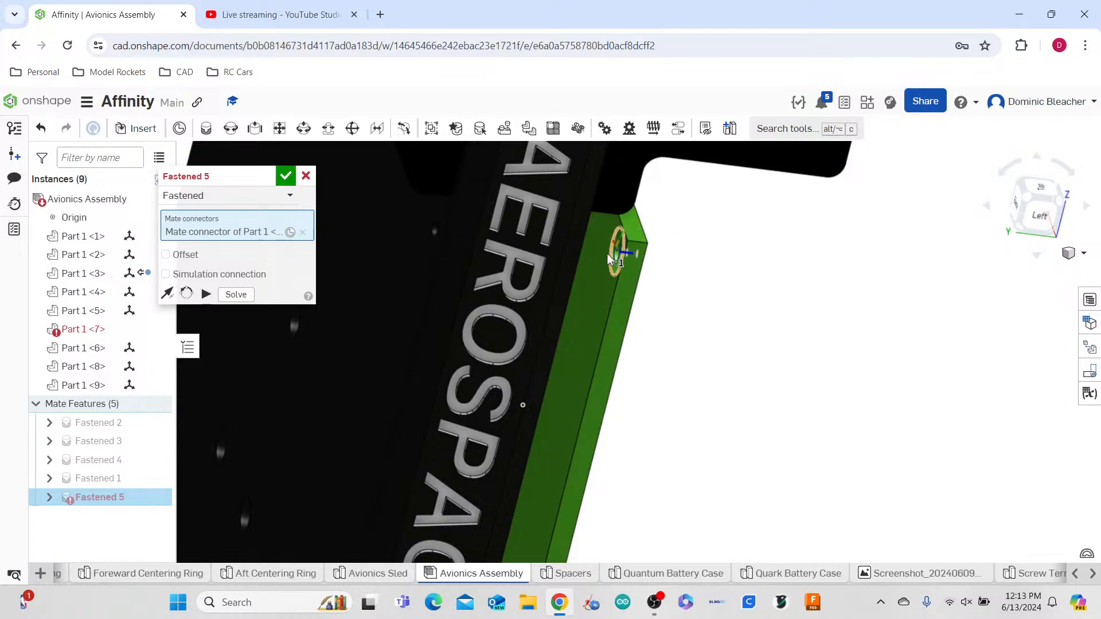
pyautogui.click(613, 258)
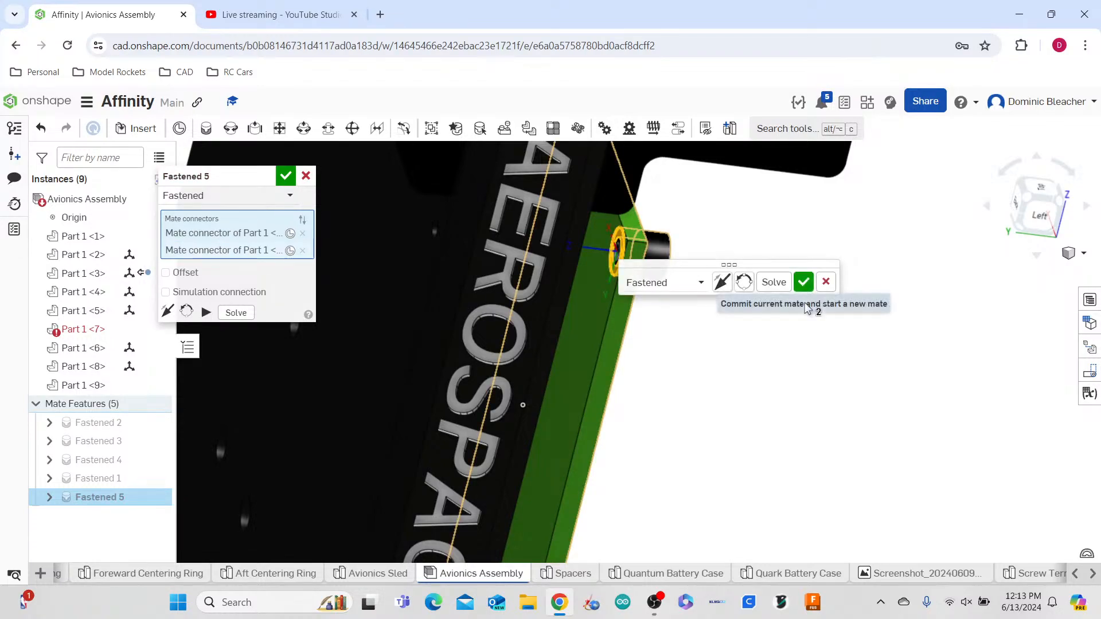
pyautogui.click(722, 282)
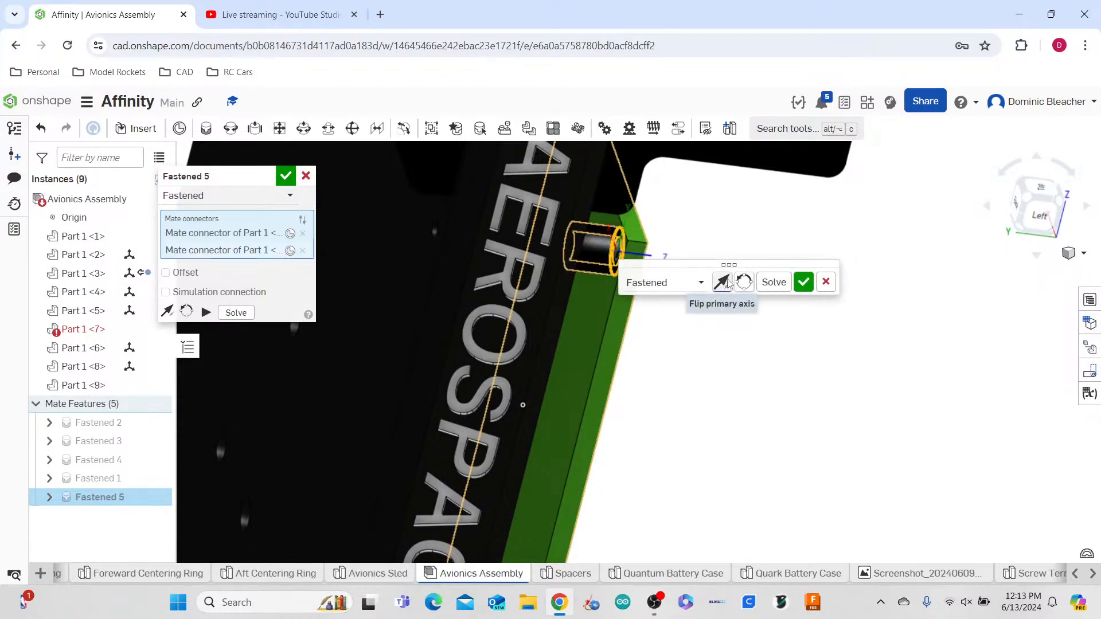
pyautogui.click(804, 282)
pyautogui.moveTo(798, 291); pyautogui.dragTo(737, 248, button='right')
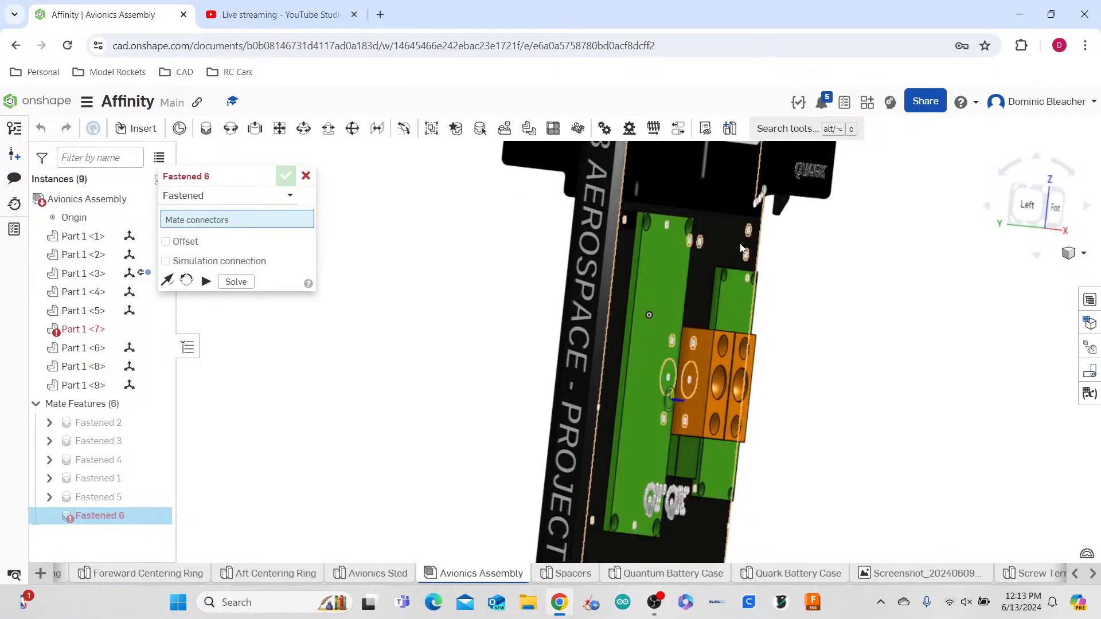
pyautogui.scroll(-5, 736, 244)
pyautogui.moveTo(851, 307); pyautogui.dragTo(824, 296, button='right')
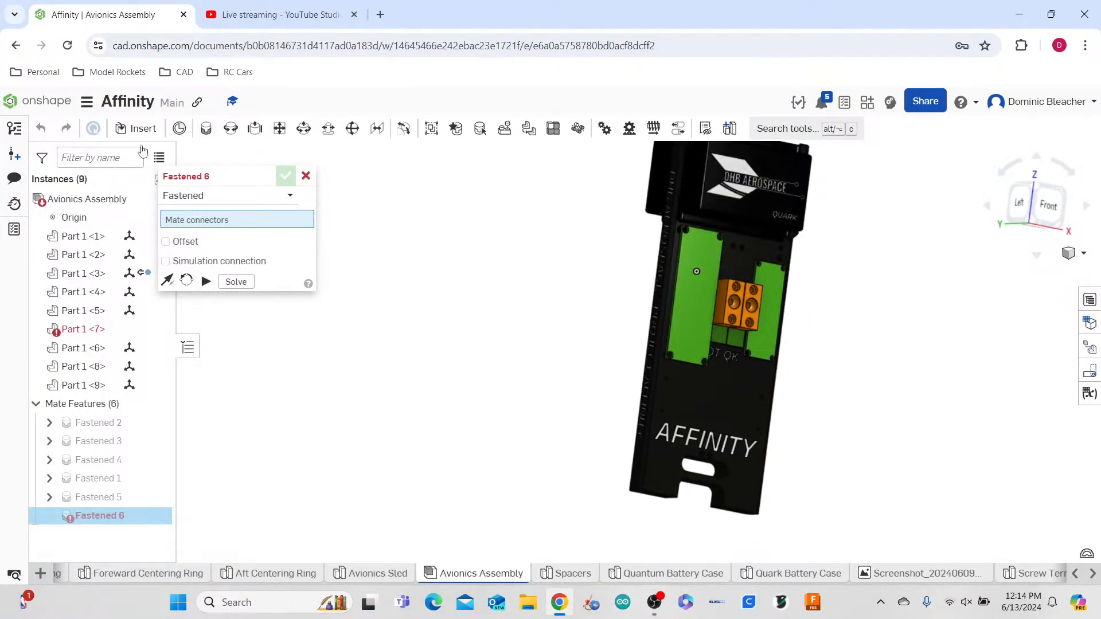
pyautogui.scroll(3, 754, 292)
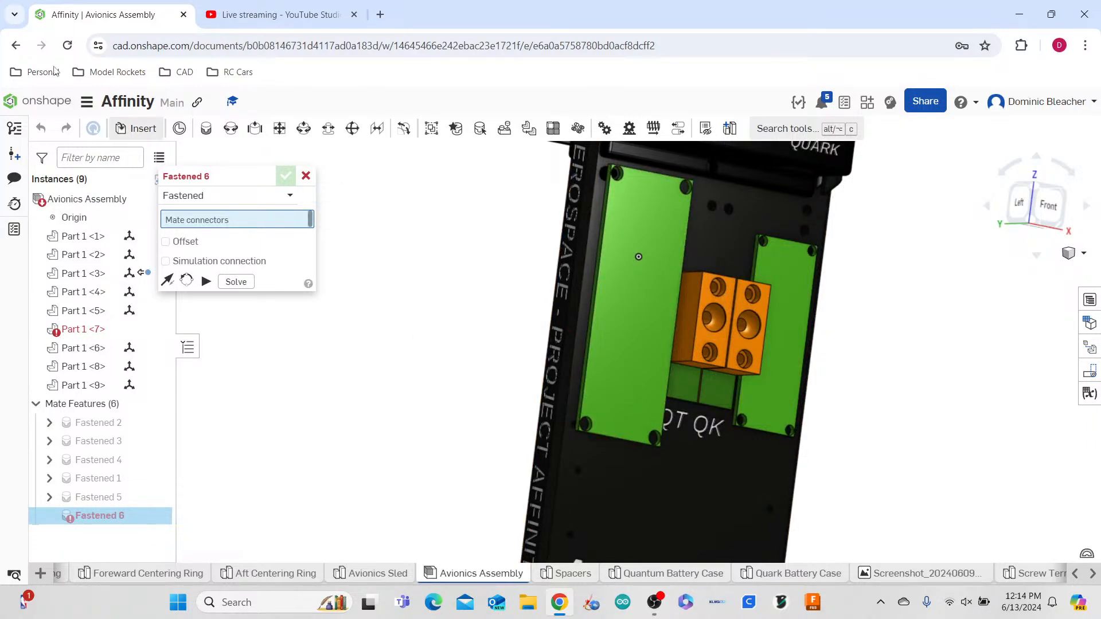
pyautogui.moveTo(533, 383); pyautogui.dragTo(573, 381, button='right')
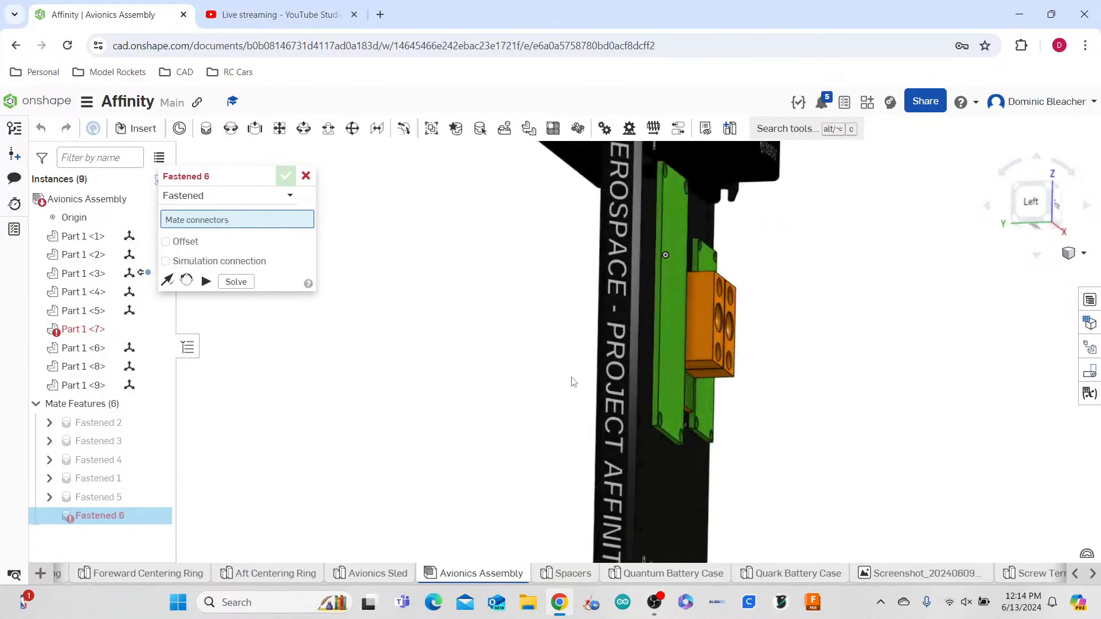
pyautogui.click(306, 176)
# - Copy the spacer mounted behind the larger green board and paste four copies in the empty space beside the assembly
pyautogui.scroll(2, 666, 228)
pyautogui.moveTo(666, 228); pyautogui.dragTo(389, 334, button='right')
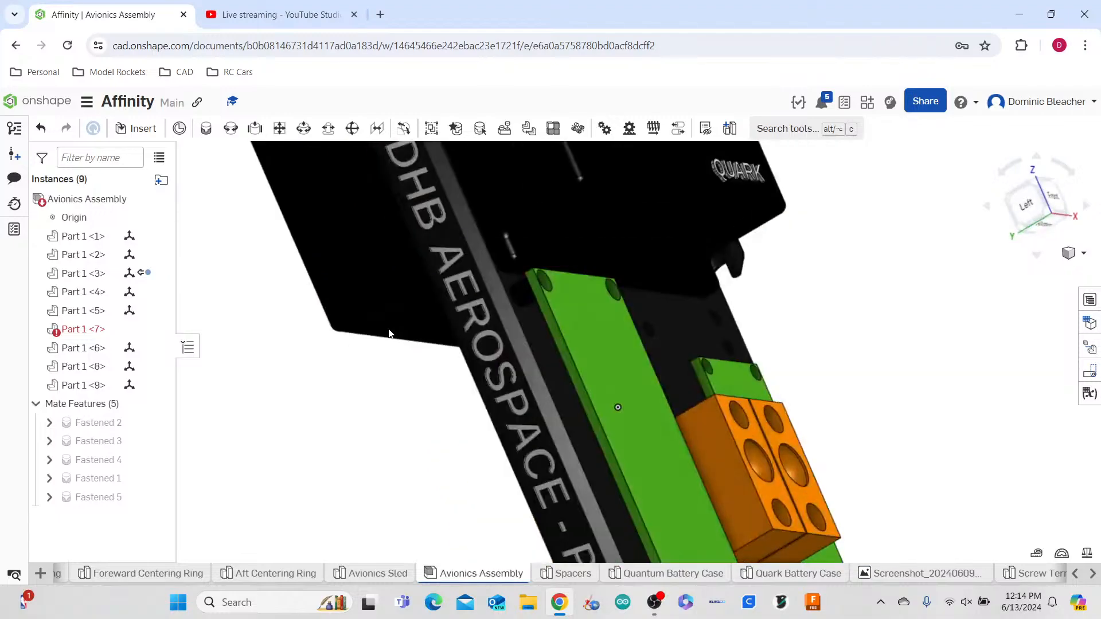
pyautogui.rightClick(532, 300)
pyautogui.rightClick(521, 298)
pyautogui.rightClick(519, 291)
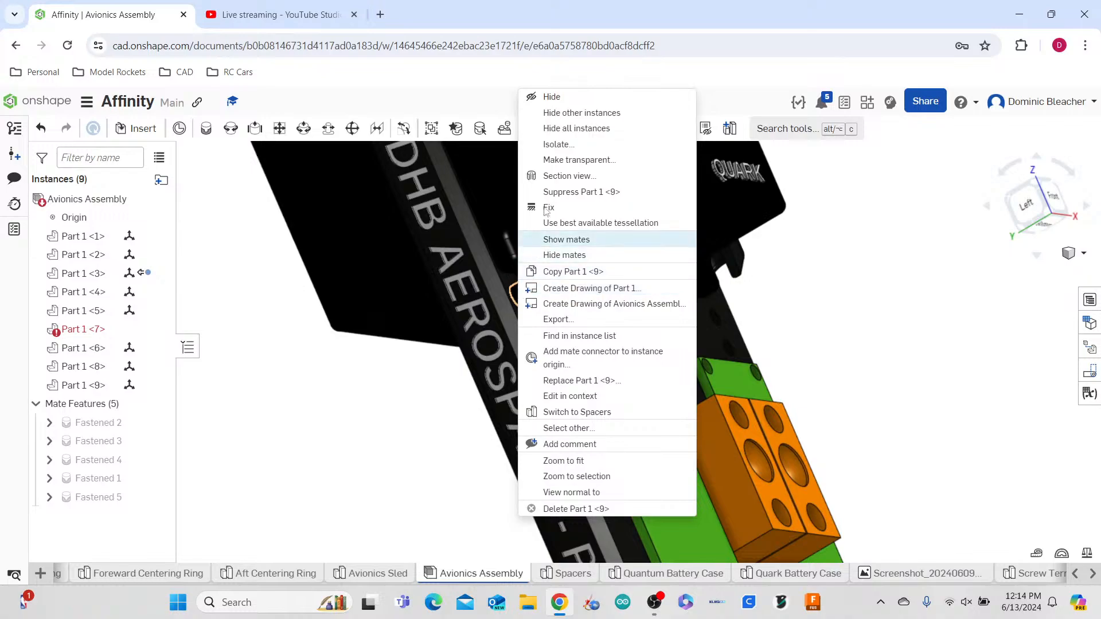
pyautogui.click(532, 293)
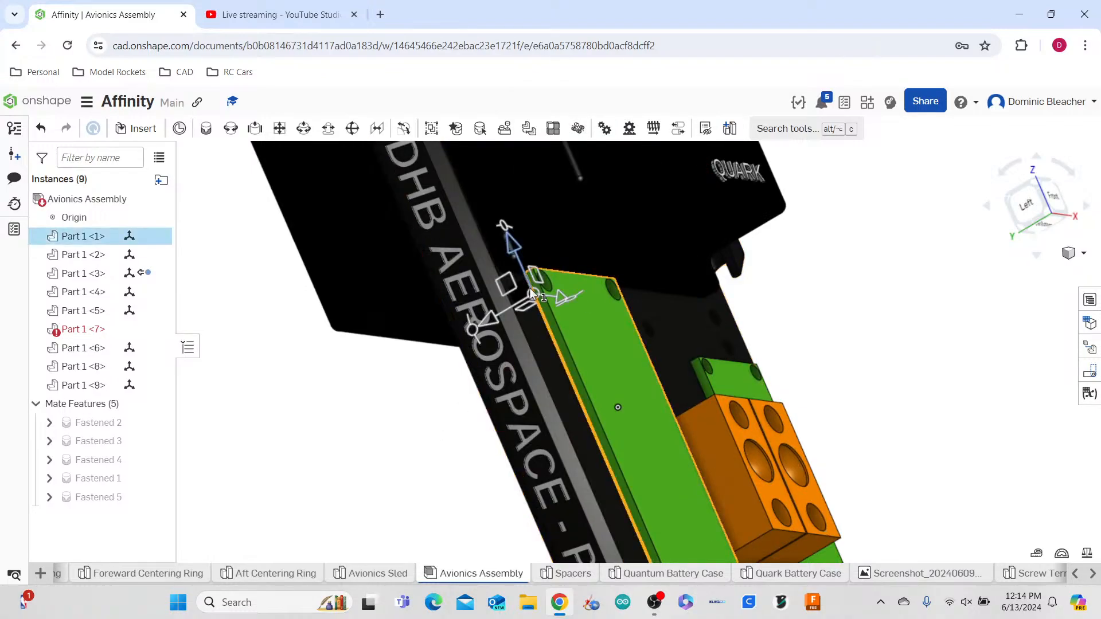
pyautogui.click(424, 403)
pyautogui.click(521, 296)
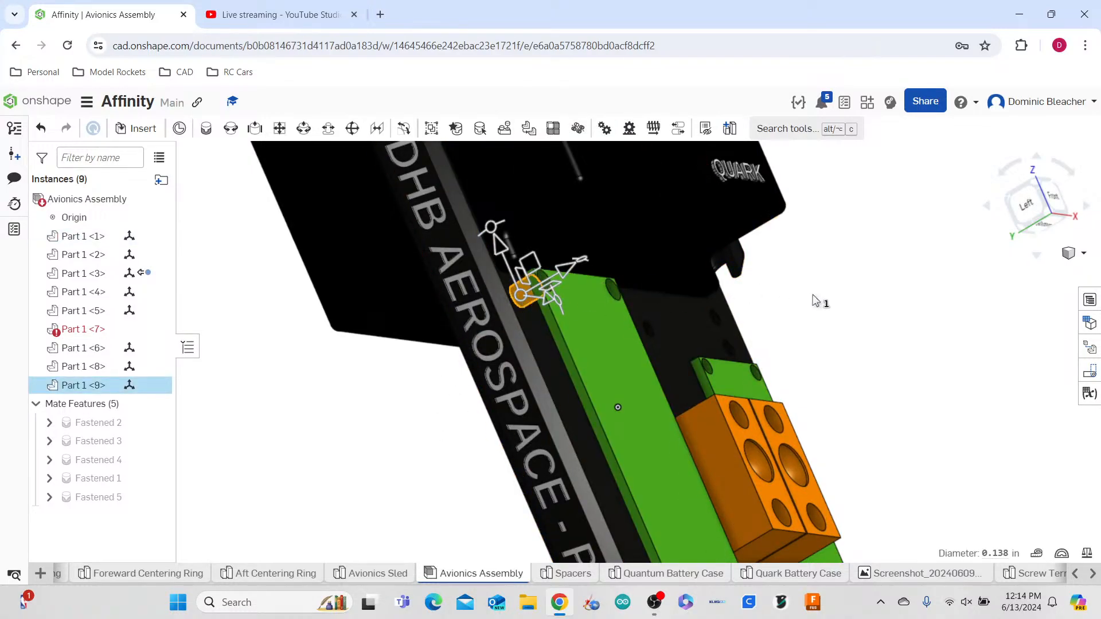
pyautogui.click(846, 313)
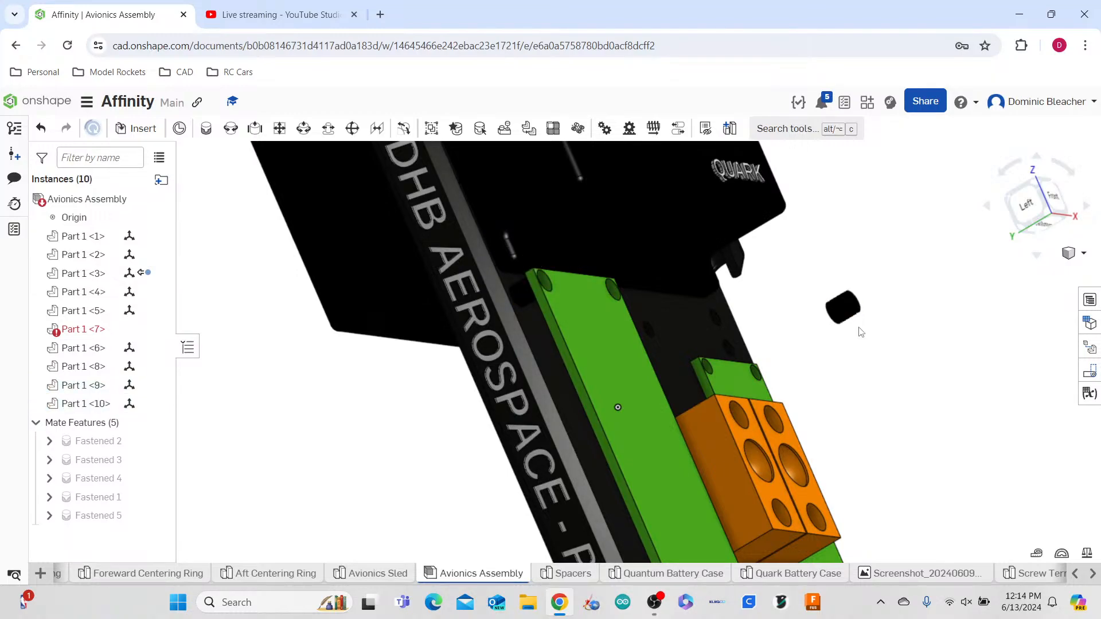
pyautogui.hotkey('ctrl', 'v')
pyautogui.hotkey('ctrl', 'v')
pyautogui.hotkey('ctrl', 'v')
# - Move one of the pasted spacers away from the other copies along a single axis
pyautogui.scroll(-5, 886, 344)
pyautogui.moveTo(887, 344); pyautogui.dragTo(888, 360, button='right')
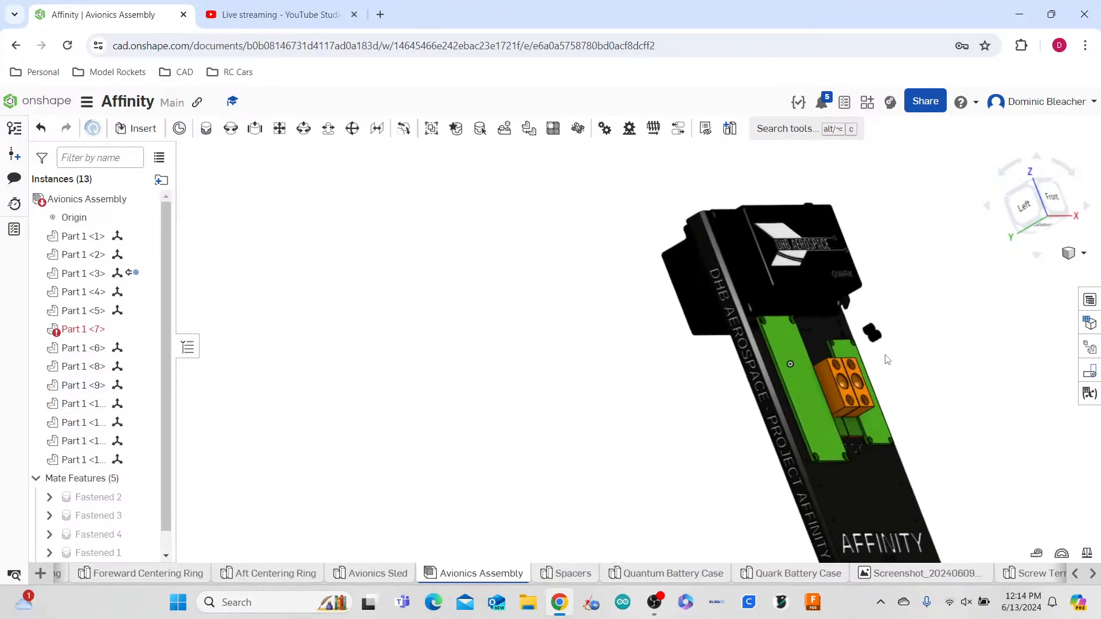
pyautogui.scroll(5, 888, 360)
pyautogui.click(808, 241)
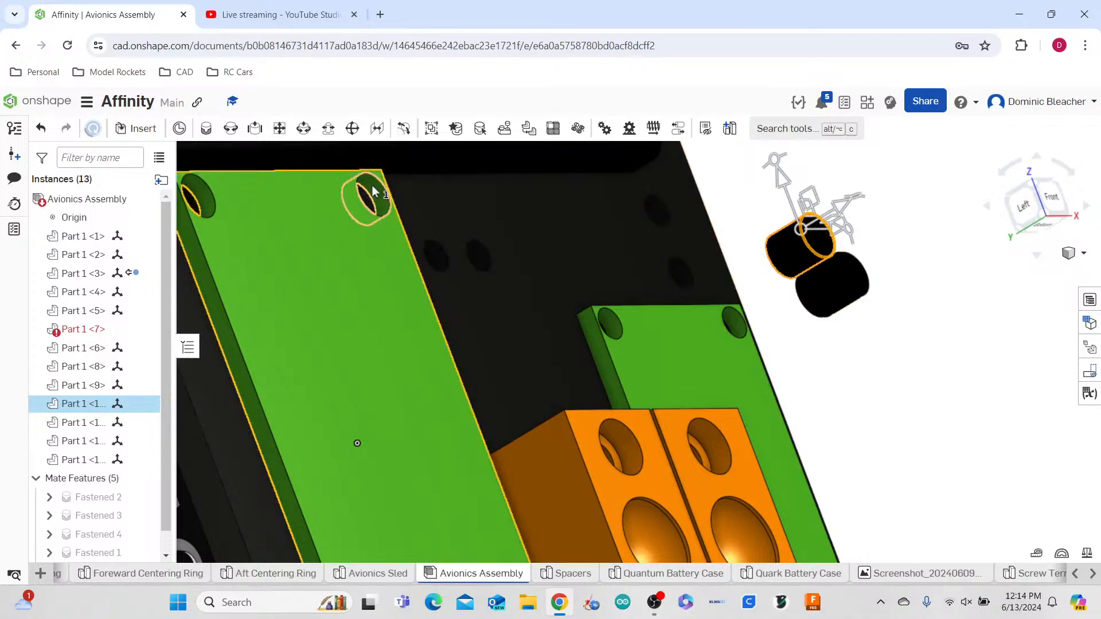
pyautogui.click(787, 177)
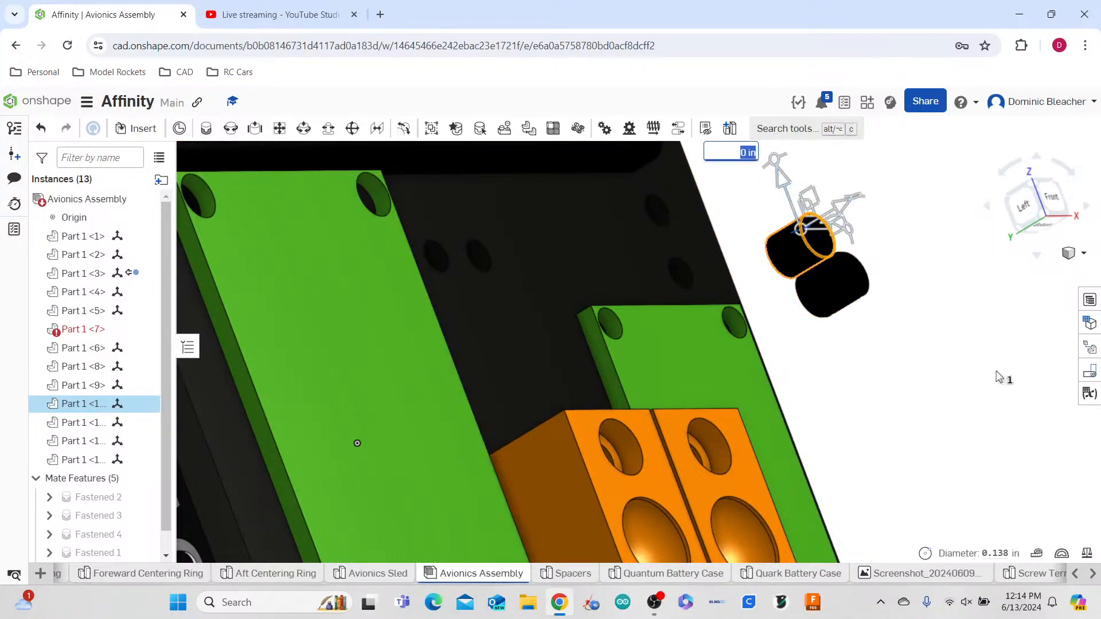
pyautogui.moveTo(783, 174); pyautogui.dragTo(769, 135)
pyautogui.click(867, 386)
pyautogui.scroll(-3, 843, 378)
pyautogui.click(835, 310)
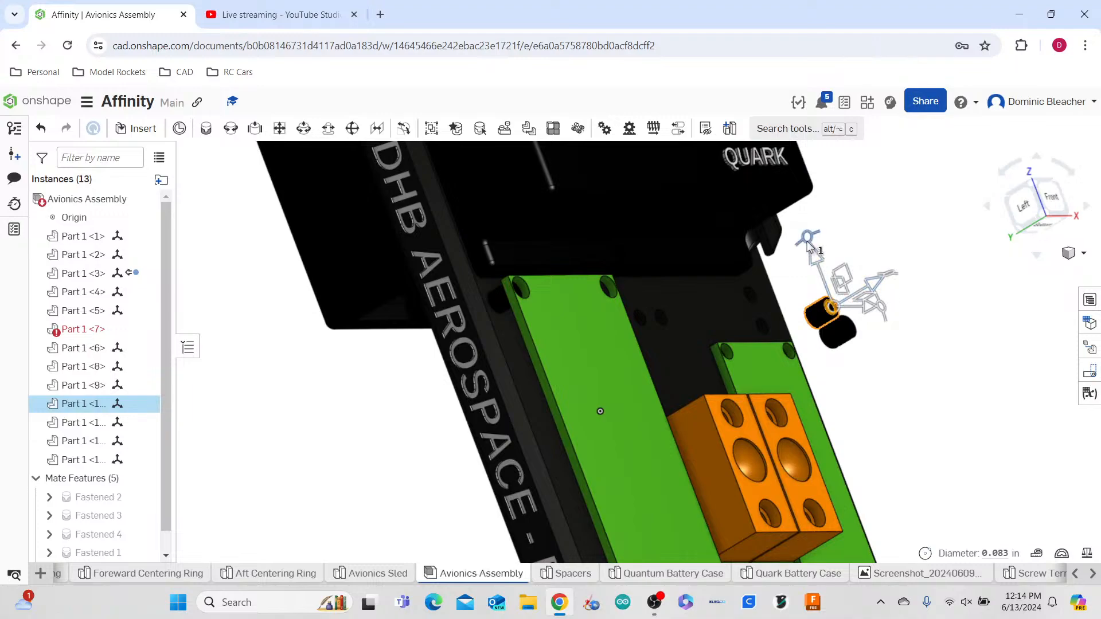
pyautogui.moveTo(812, 250); pyautogui.dragTo(795, 199)
pyautogui.click(946, 313)
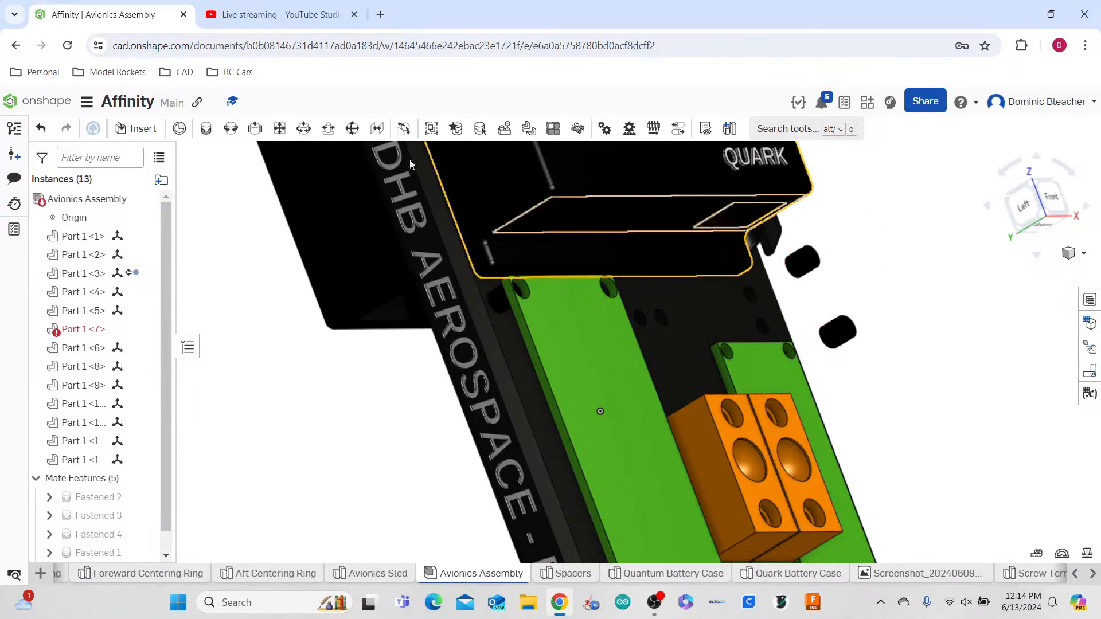
# - Fasten the separated spacer's end face to the back of the larger green board's upper inner corner hole
pyautogui.click(231, 128)
pyautogui.scroll(5, 713, 235)
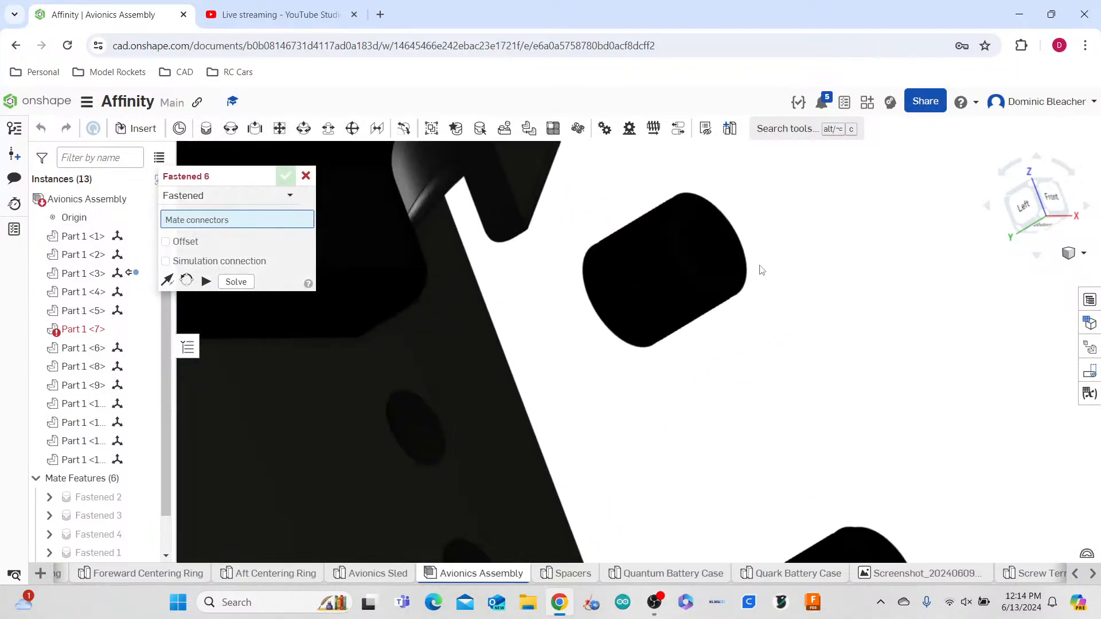
pyautogui.click(734, 266)
pyautogui.scroll(-10, 734, 264)
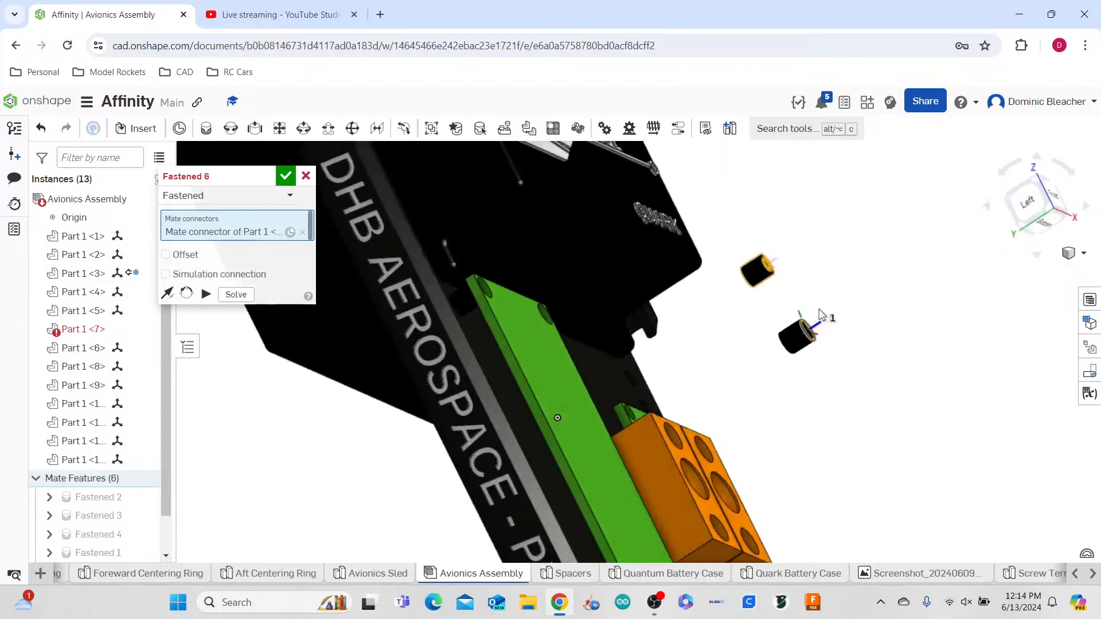
pyautogui.moveTo(831, 302); pyautogui.dragTo(676, 275, button='right')
pyautogui.scroll(-4, 1043, 436)
pyautogui.scroll(8, 1043, 436)
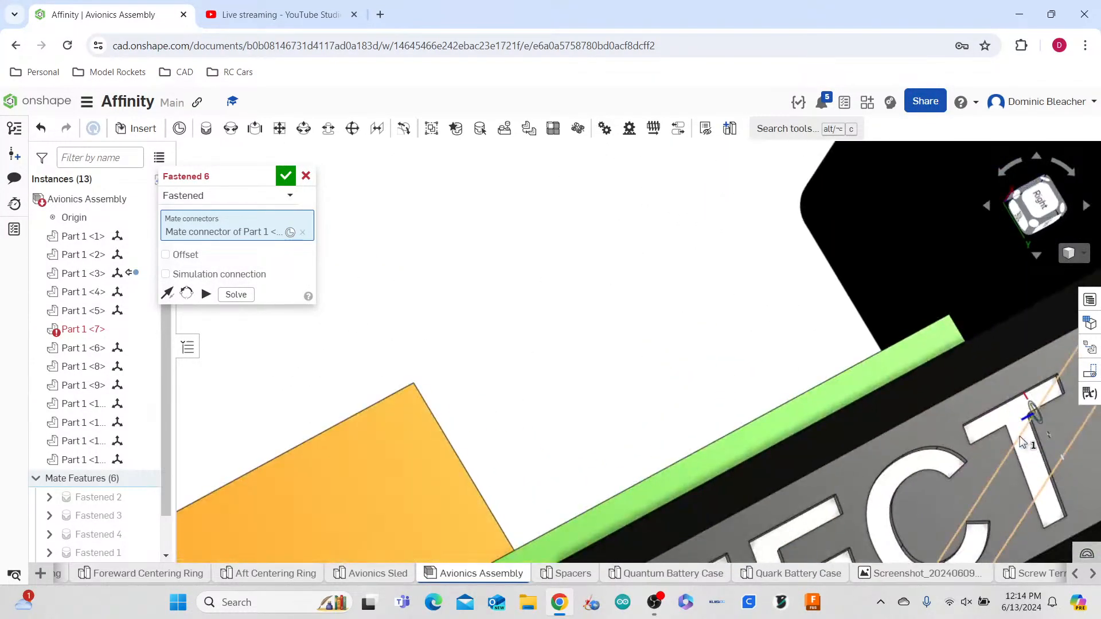
pyautogui.moveTo(1010, 442); pyautogui.dragTo(1004, 447, button='right')
pyautogui.scroll(2, 1004, 447)
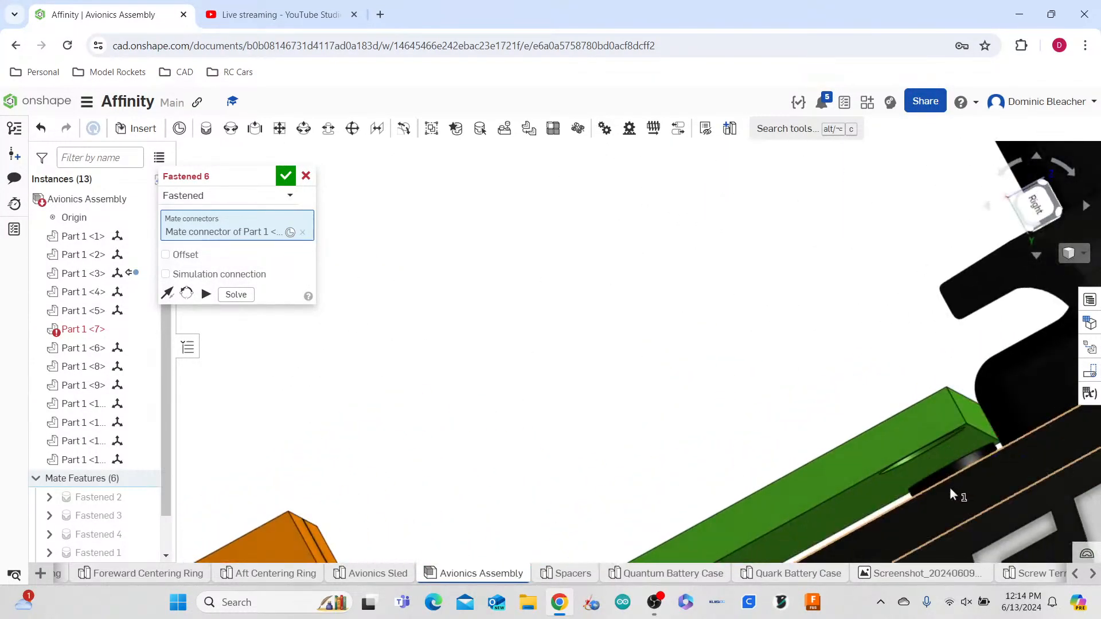
pyautogui.click(923, 456)
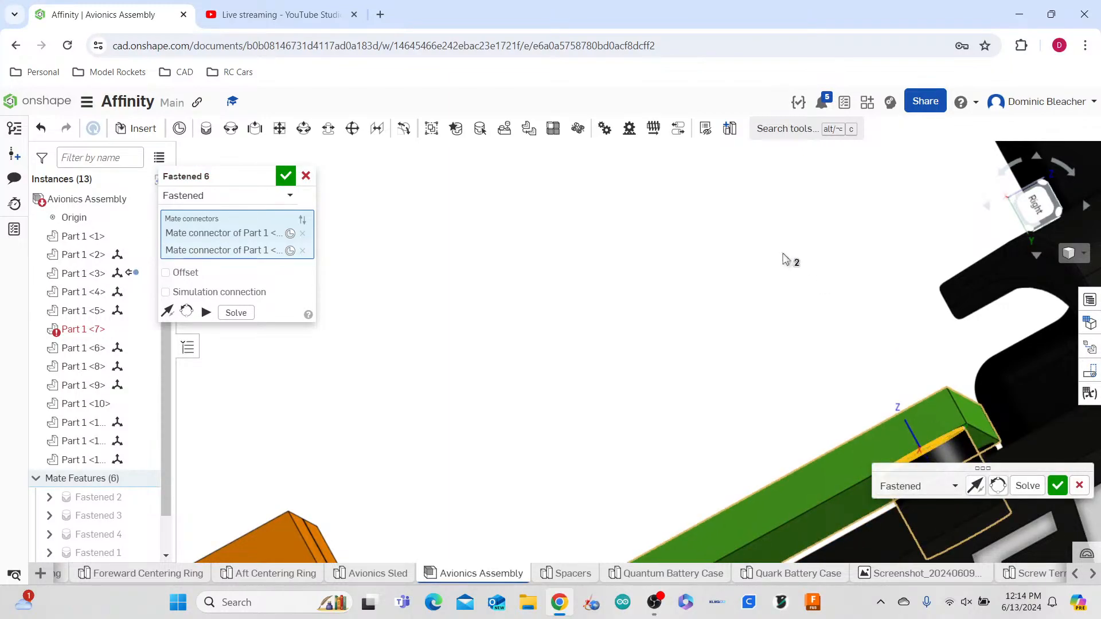
pyautogui.click(1058, 486)
# - Fasten another loose spacer's end face to the back of the larger green board's lower outer corner hole
pyautogui.scroll(-5, 832, 333)
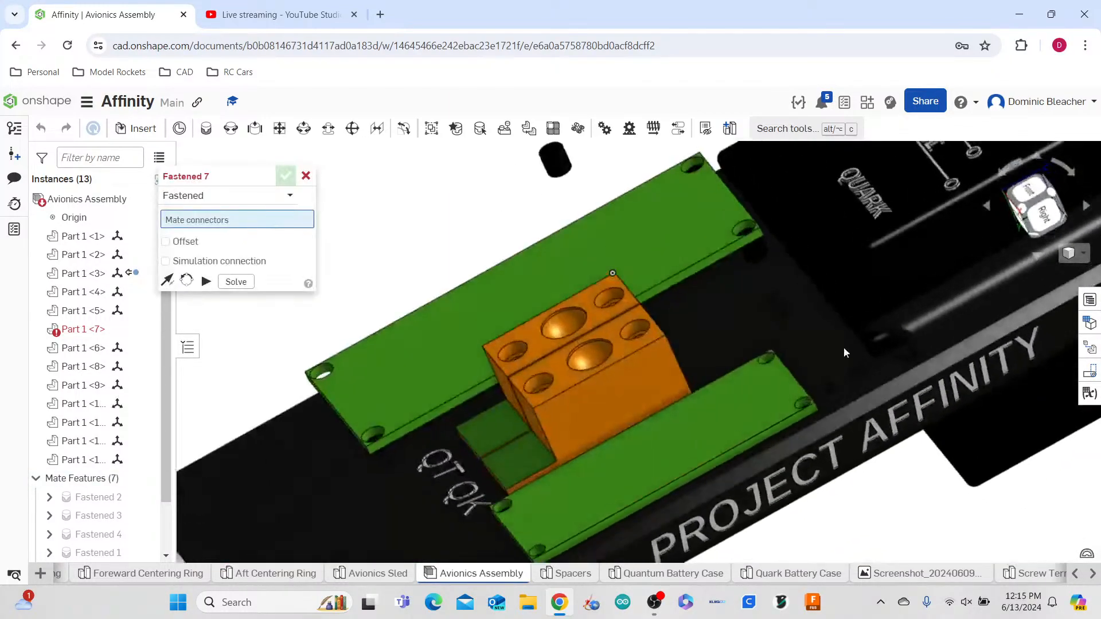
pyautogui.moveTo(842, 323); pyautogui.dragTo(863, 319, button='right')
pyautogui.scroll(-5, 867, 320)
pyautogui.moveTo(703, 347); pyautogui.dragTo(814, 264, button='right')
pyautogui.scroll(5, 747, 271)
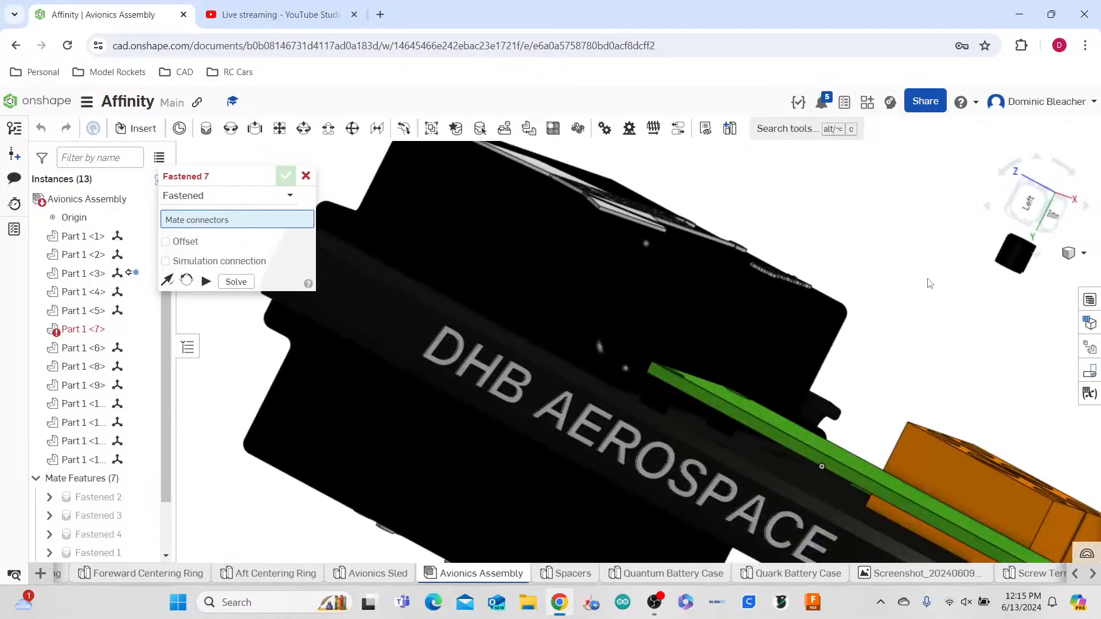
pyautogui.scroll(-5, 745, 301)
pyautogui.scroll(6, 765, 252)
pyautogui.scroll(-3, 878, 325)
pyautogui.moveTo(902, 330); pyautogui.dragTo(791, 313, button='middle')
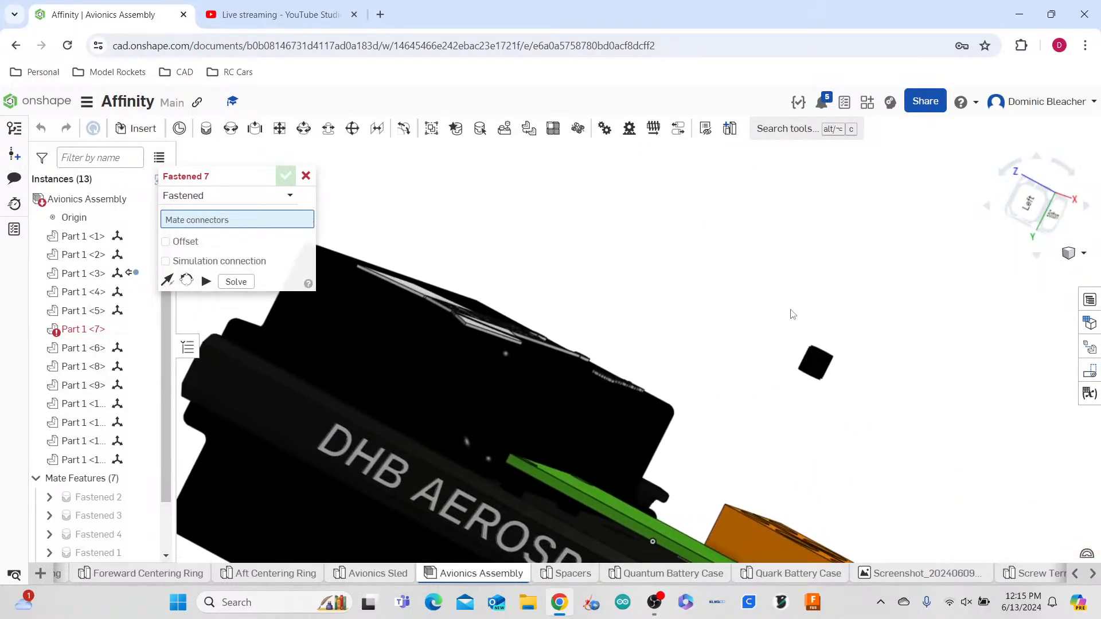
pyautogui.scroll(6, 845, 354)
pyautogui.moveTo(835, 341); pyautogui.dragTo(815, 313, button='right')
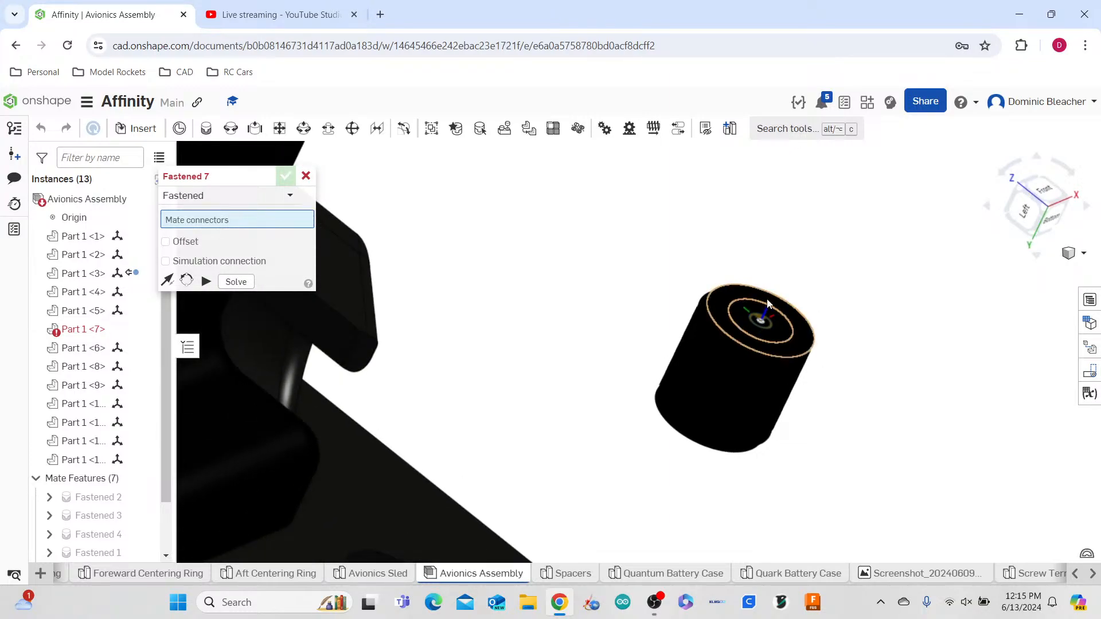
pyautogui.click(767, 304)
pyautogui.scroll(-6, 869, 293)
pyautogui.moveTo(869, 331); pyautogui.dragTo(878, 281, button='right')
pyautogui.scroll(3, 867, 300)
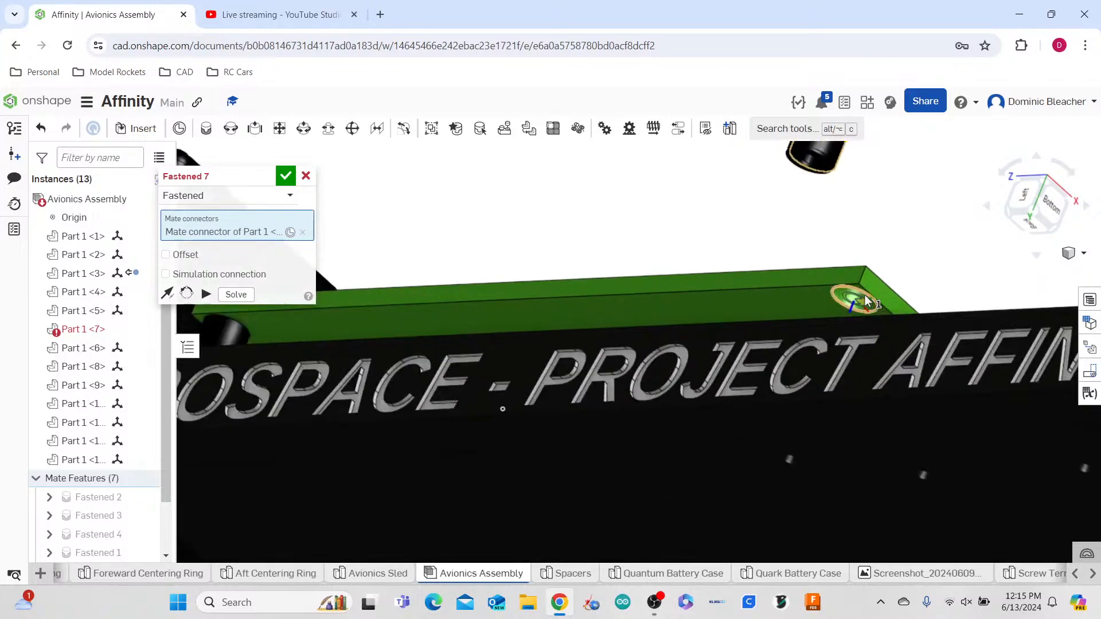
pyautogui.click(866, 302)
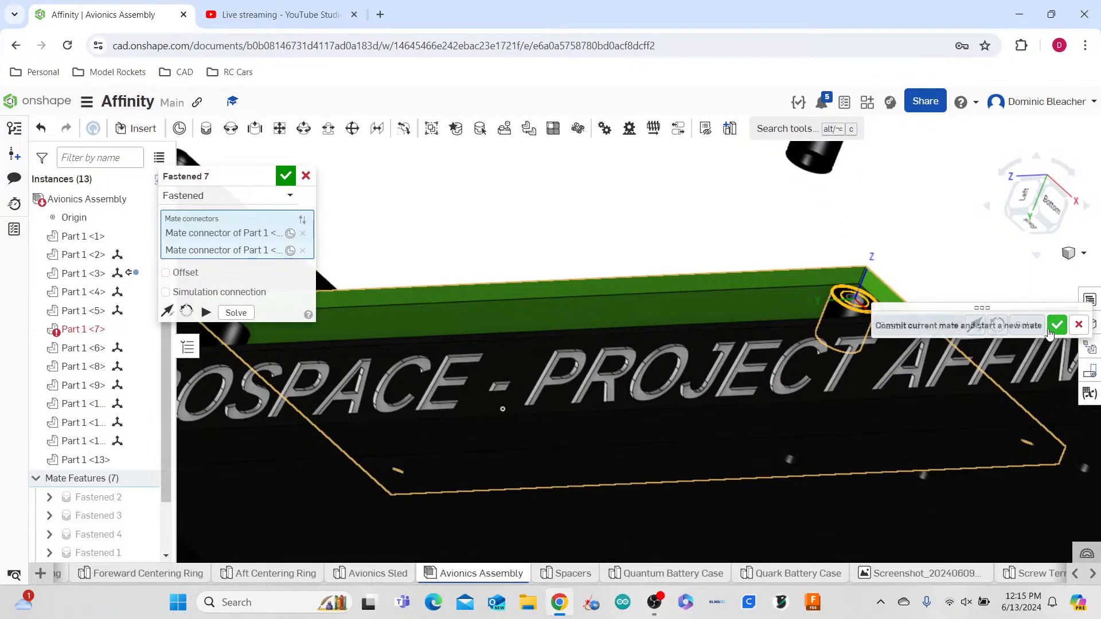
# - Copy the remaining loose spacer and paste two more copies in the empty space above the assembly
pyautogui.scroll(-6, 754, 265)
pyautogui.moveTo(793, 237); pyautogui.dragTo(709, 238, button='right')
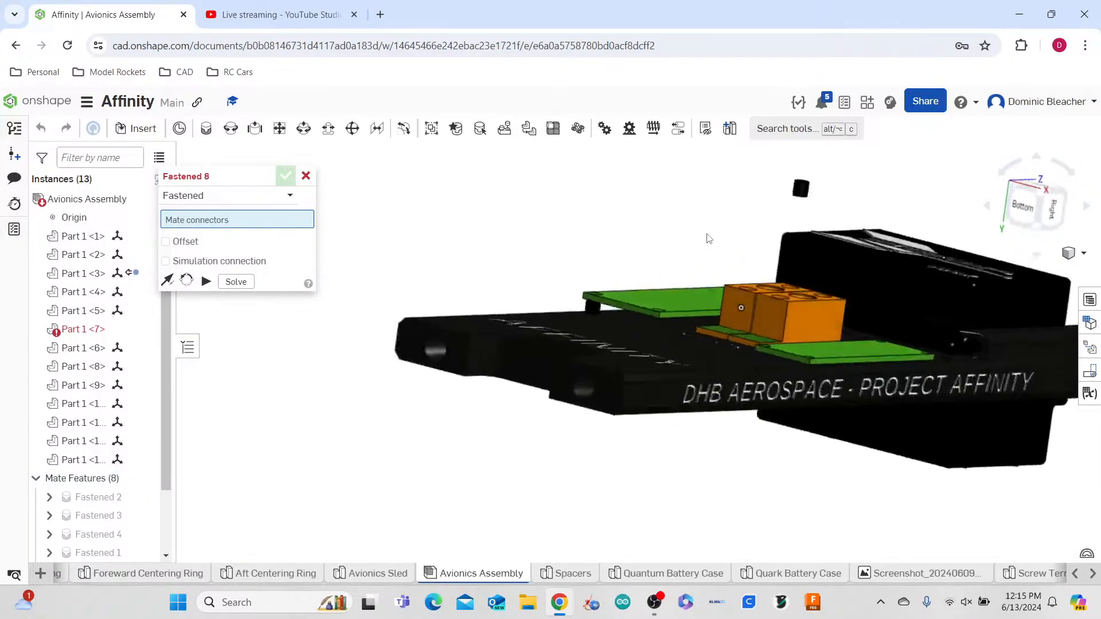
pyautogui.click(305, 175)
pyautogui.click(800, 189)
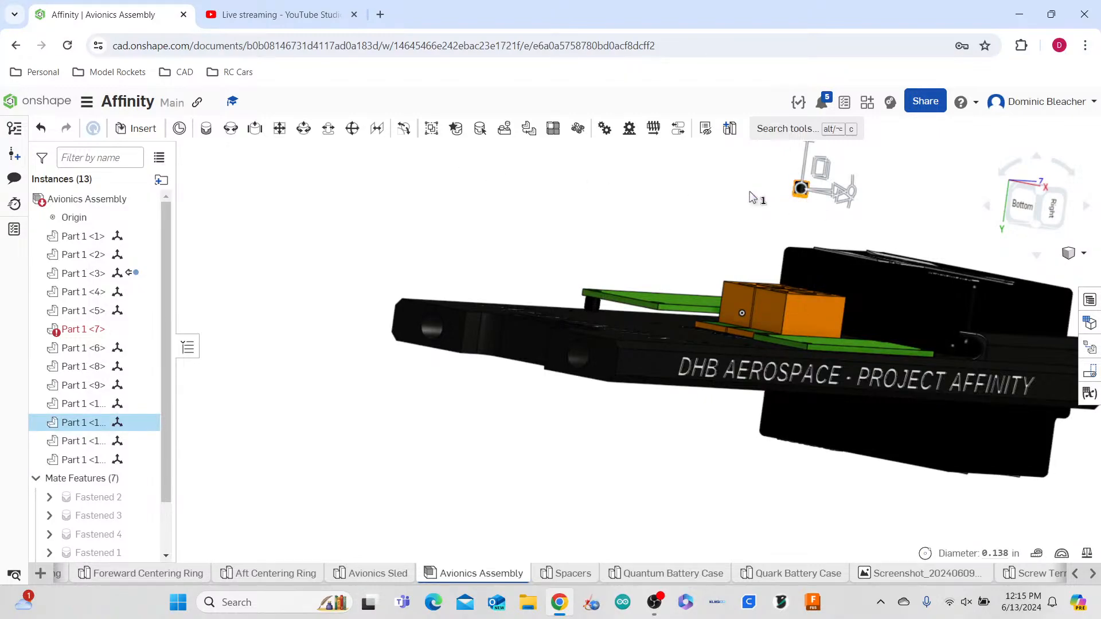
pyautogui.click(750, 195)
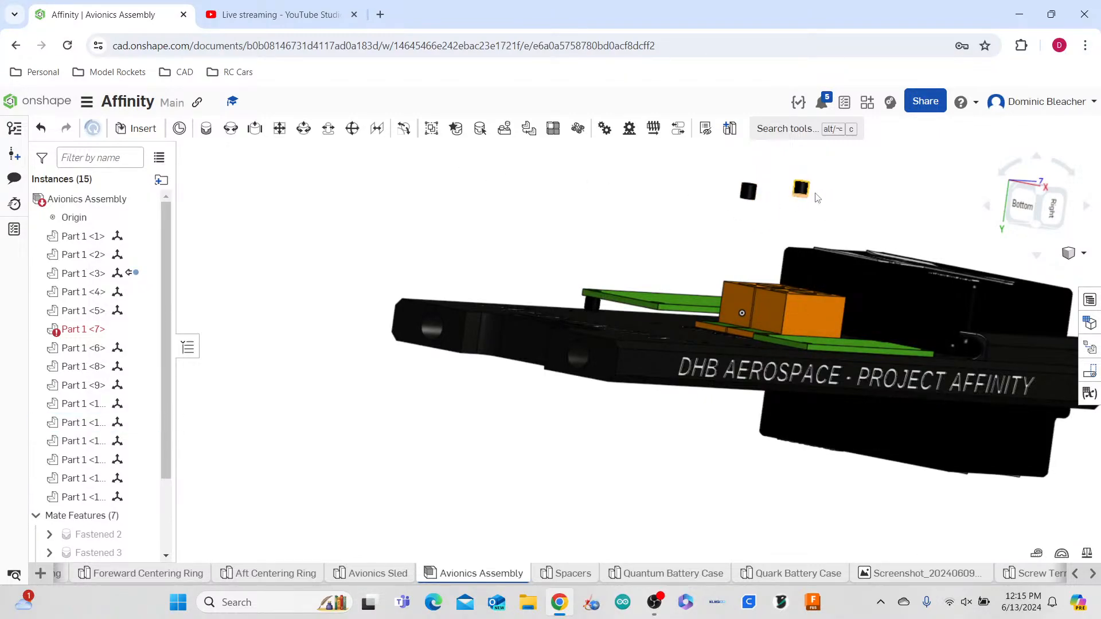
# - Fasten a loose spacer's end face to the back of the larger green board's lower inner corner hole
pyautogui.click(206, 131)
pyautogui.moveTo(457, 209); pyautogui.dragTo(458, 238, button='right')
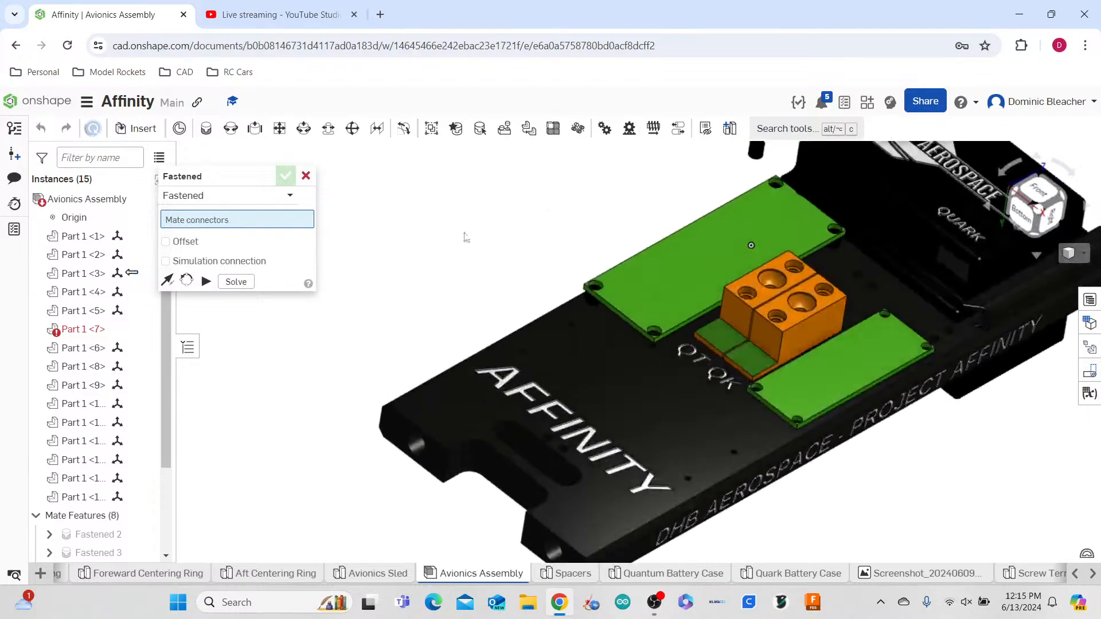
pyautogui.scroll(5, 811, 177)
pyautogui.scroll(5, 810, 175)
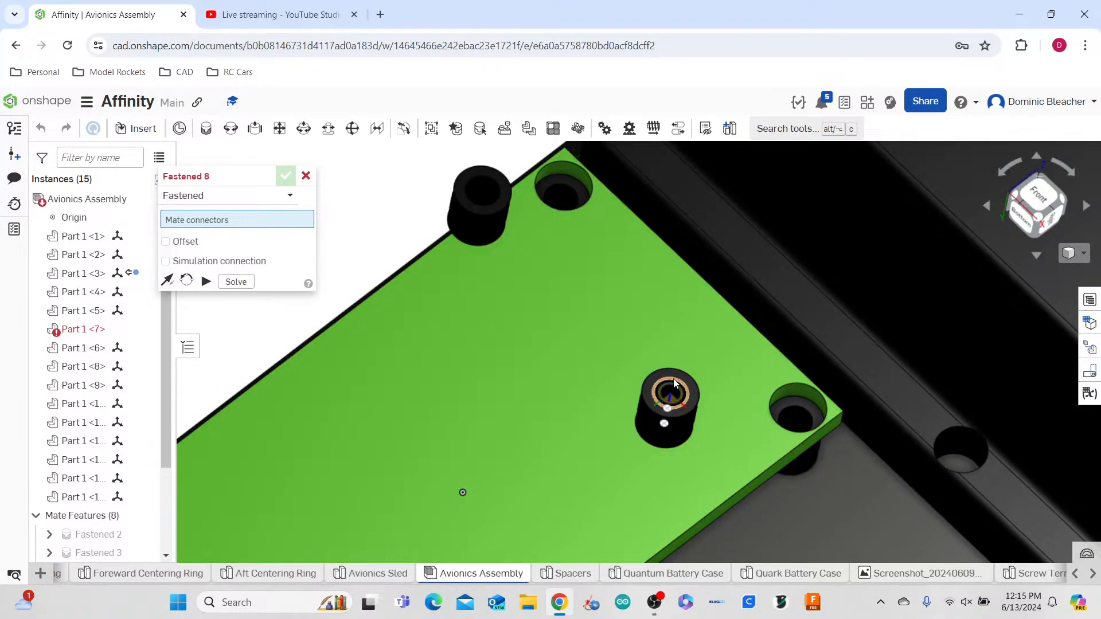
pyautogui.click(675, 384)
pyautogui.scroll(-8, 678, 309)
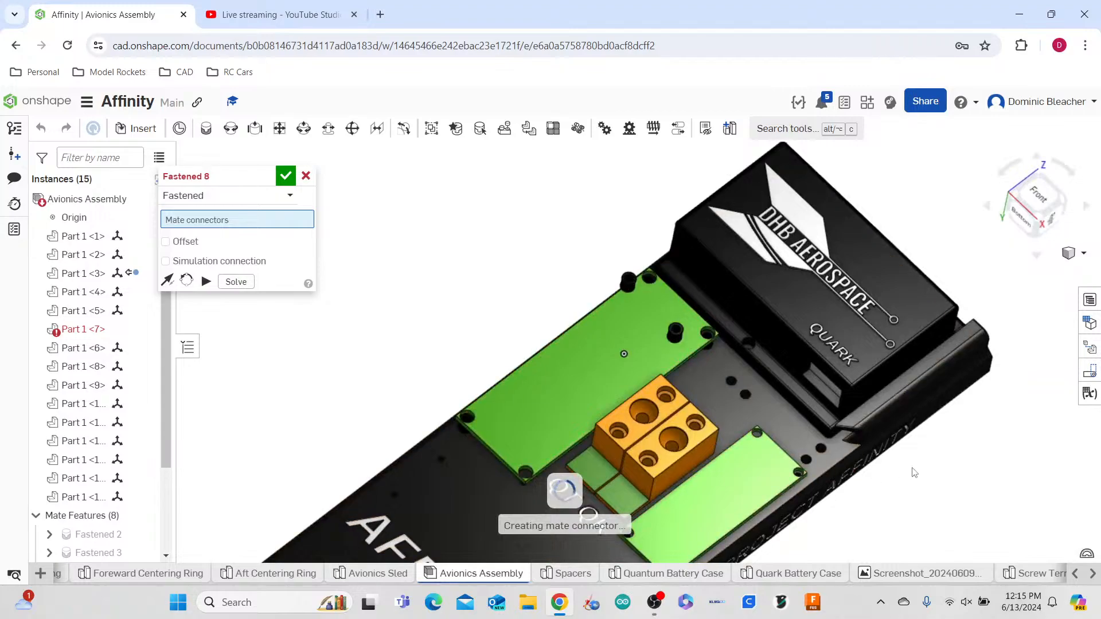
pyautogui.moveTo(905, 470); pyautogui.dragTo(920, 398, button='right')
pyautogui.scroll(10, 920, 398)
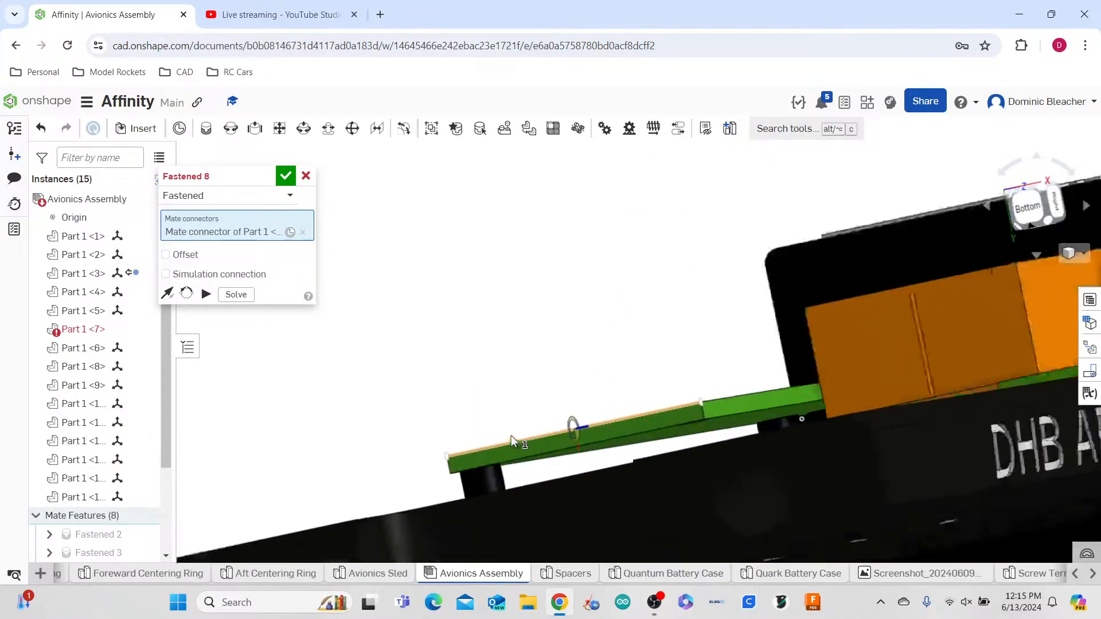
pyautogui.scroll(-5, 548, 439)
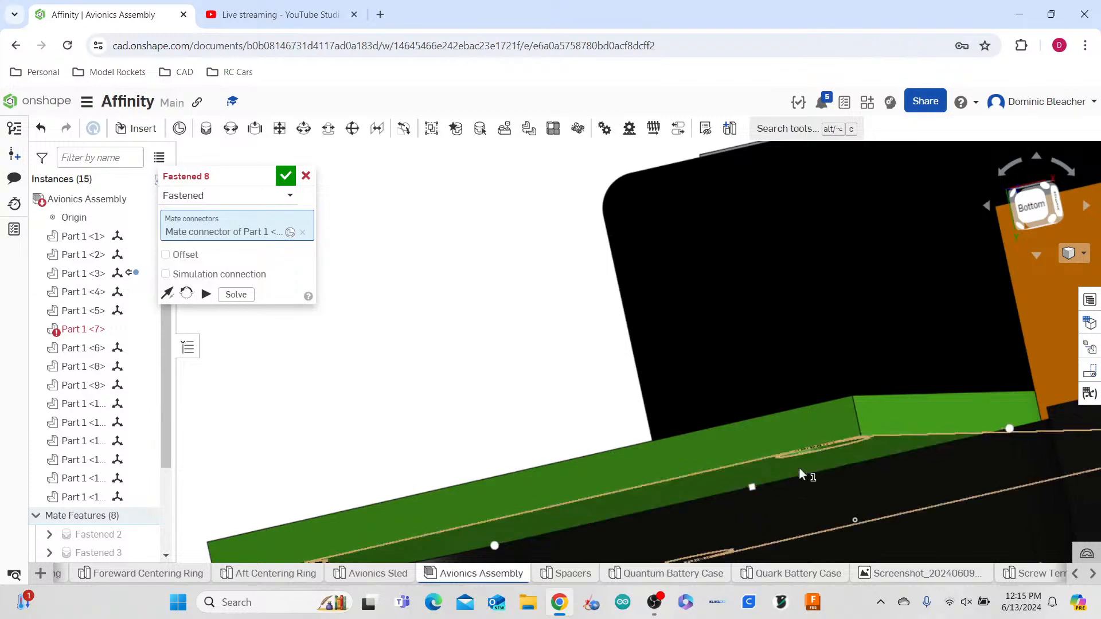
pyautogui.click(817, 453)
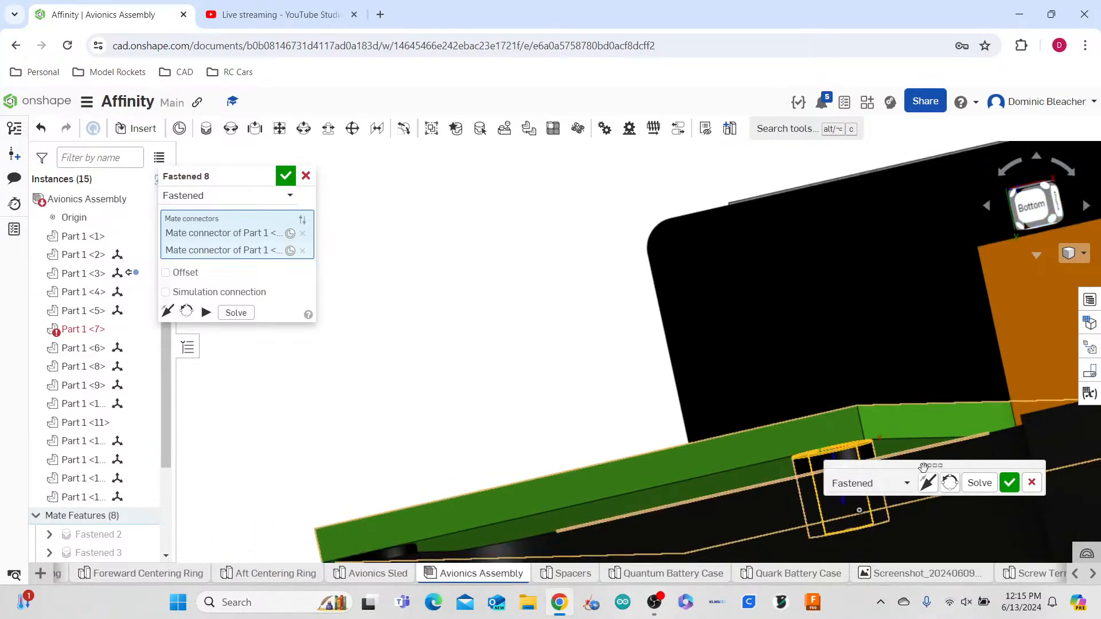
pyautogui.click(1007, 482)
pyautogui.press('m')
pyautogui.scroll(-5, 691, 356)
pyautogui.moveTo(727, 385); pyautogui.dragTo(792, 380, button='right')
pyautogui.scroll(-5, 897, 388)
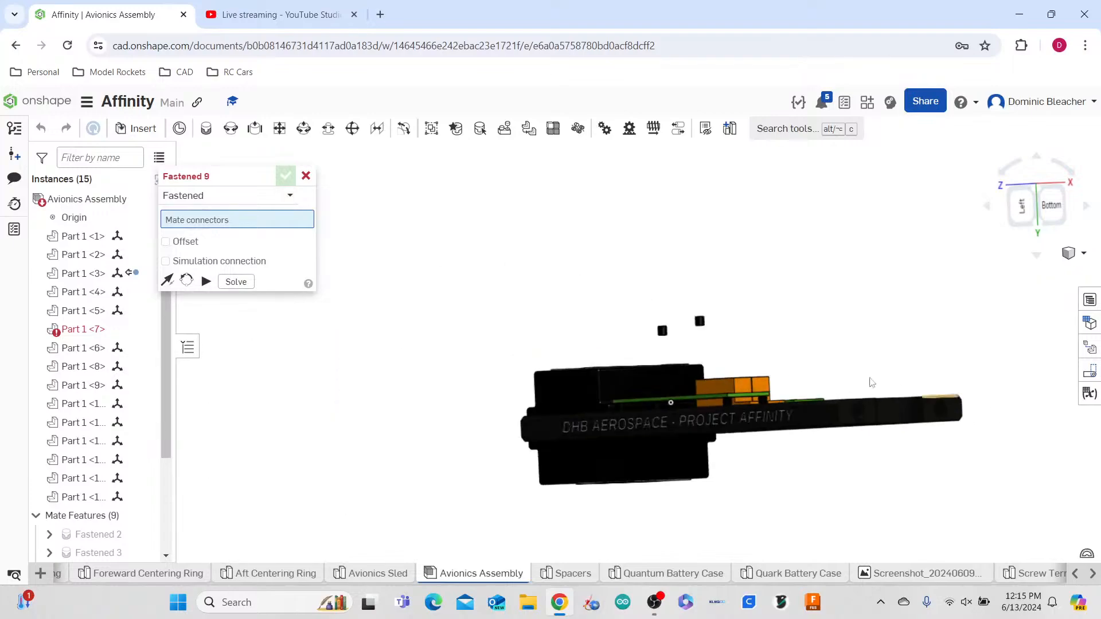
pyautogui.scroll(7, 641, 317)
pyautogui.moveTo(645, 311); pyautogui.dragTo(645, 325, button='right')
pyautogui.scroll(-5, 647, 325)
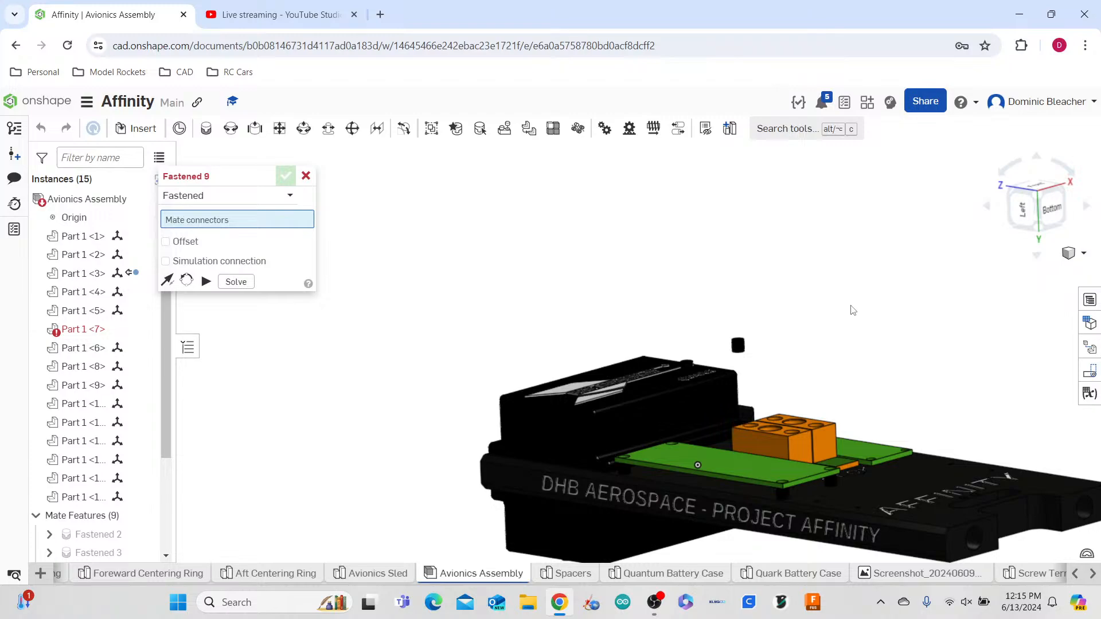
pyautogui.moveTo(853, 310); pyautogui.dragTo(817, 376, button='right')
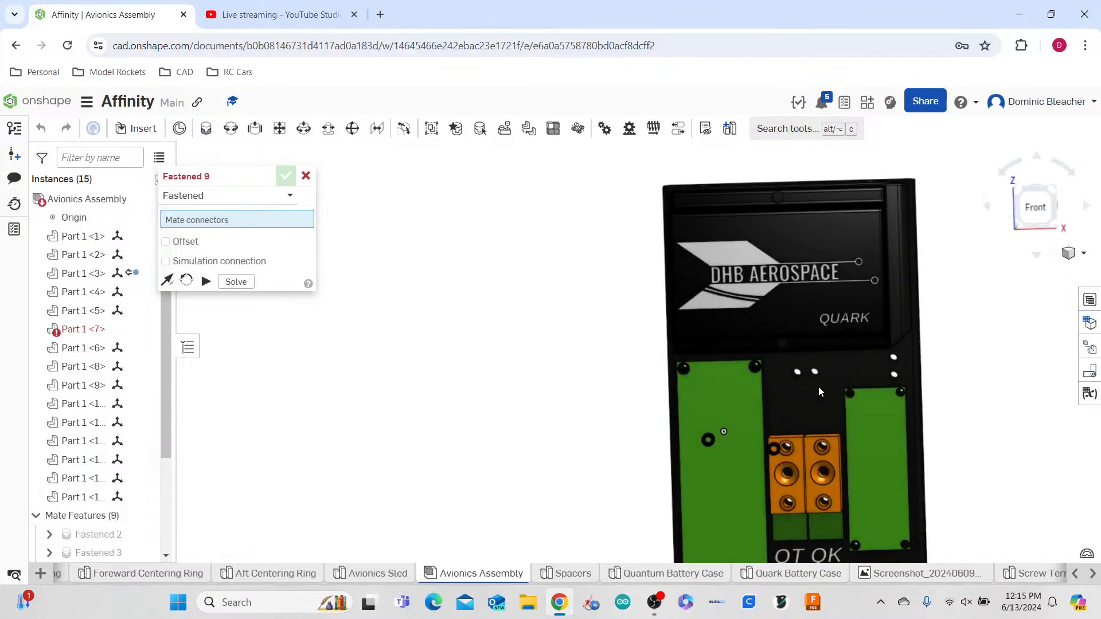
pyautogui.scroll(5, 910, 395)
pyautogui.scroll(-5, 912, 395)
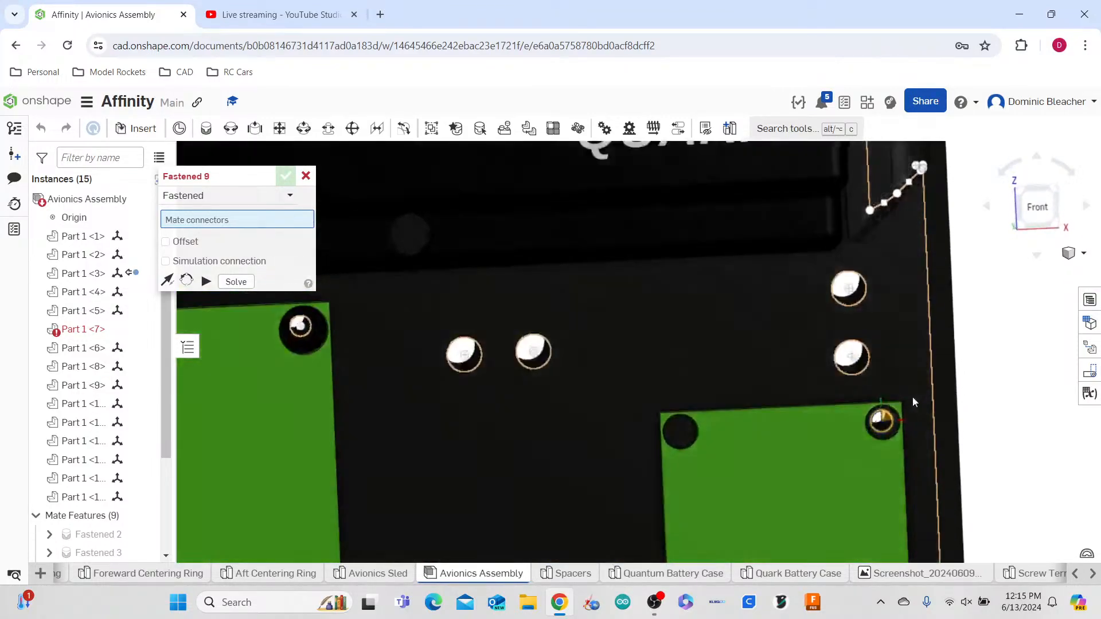
pyautogui.scroll(5, 934, 346)
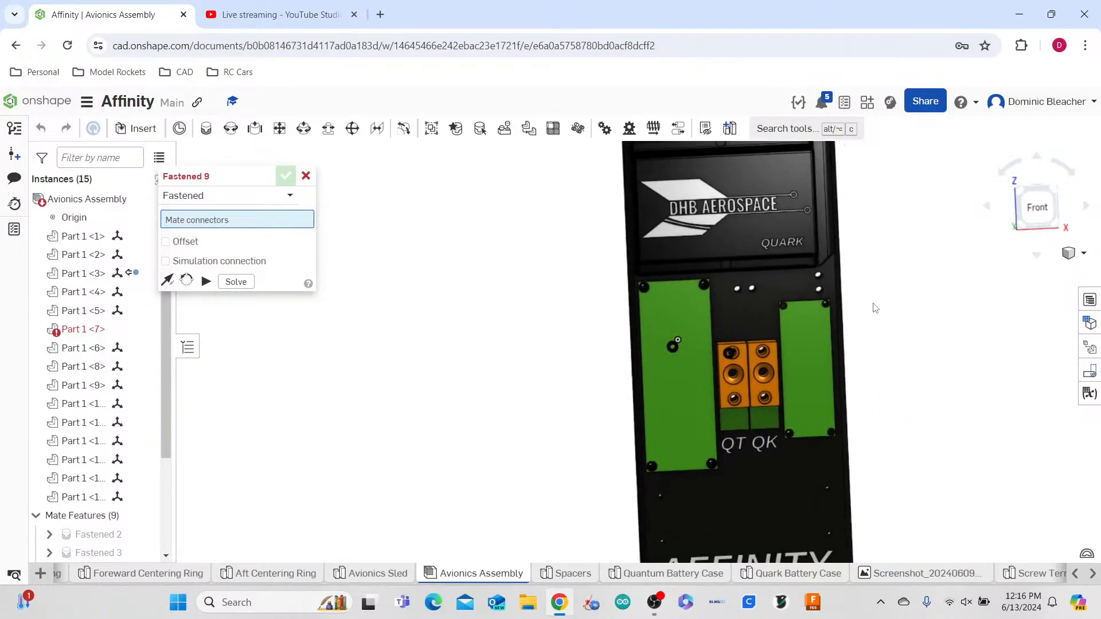
pyautogui.scroll(-3, 783, 324)
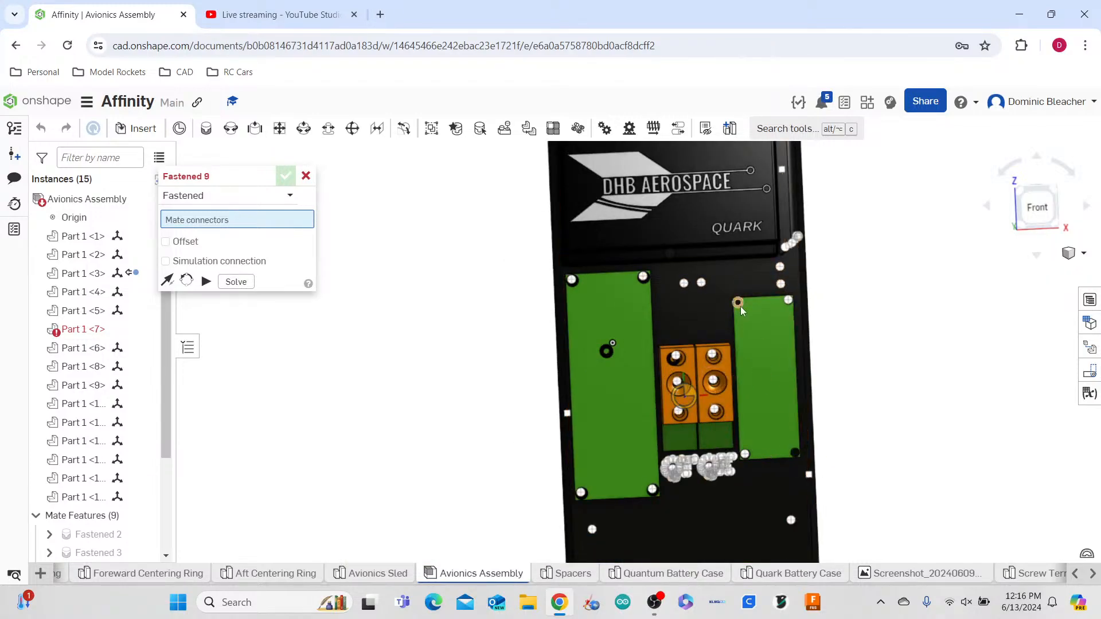
pyautogui.moveTo(933, 377); pyautogui.dragTo(942, 309, button='right')
pyautogui.click(306, 177)
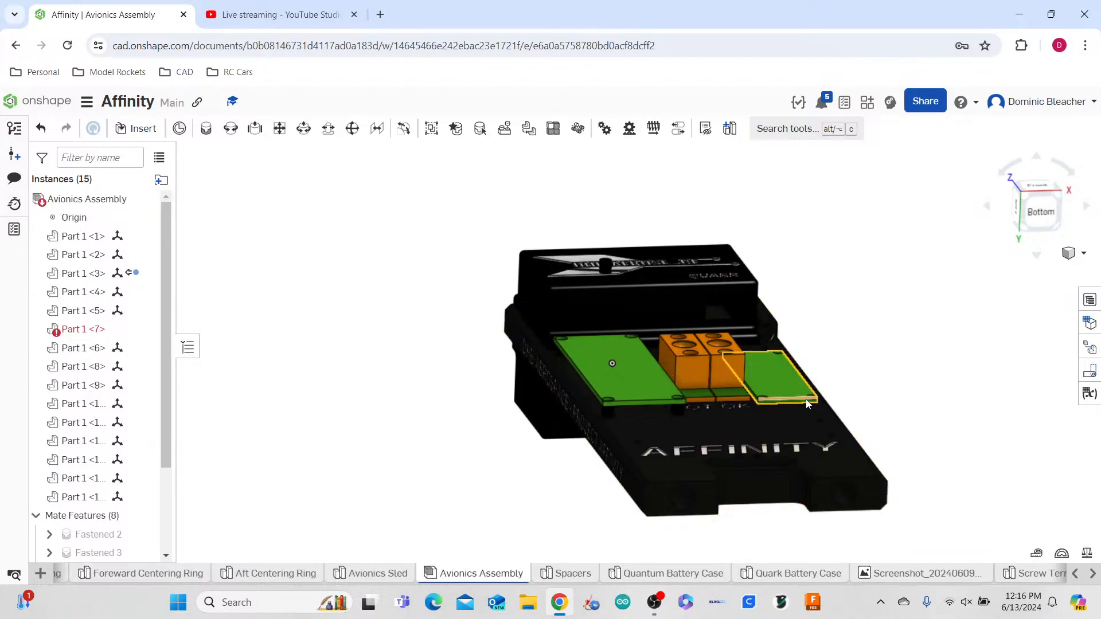
# - Review the mate features and examine how both green boards sit on the sled around the orange terminal blocks
pyautogui.scroll(3, 818, 397)
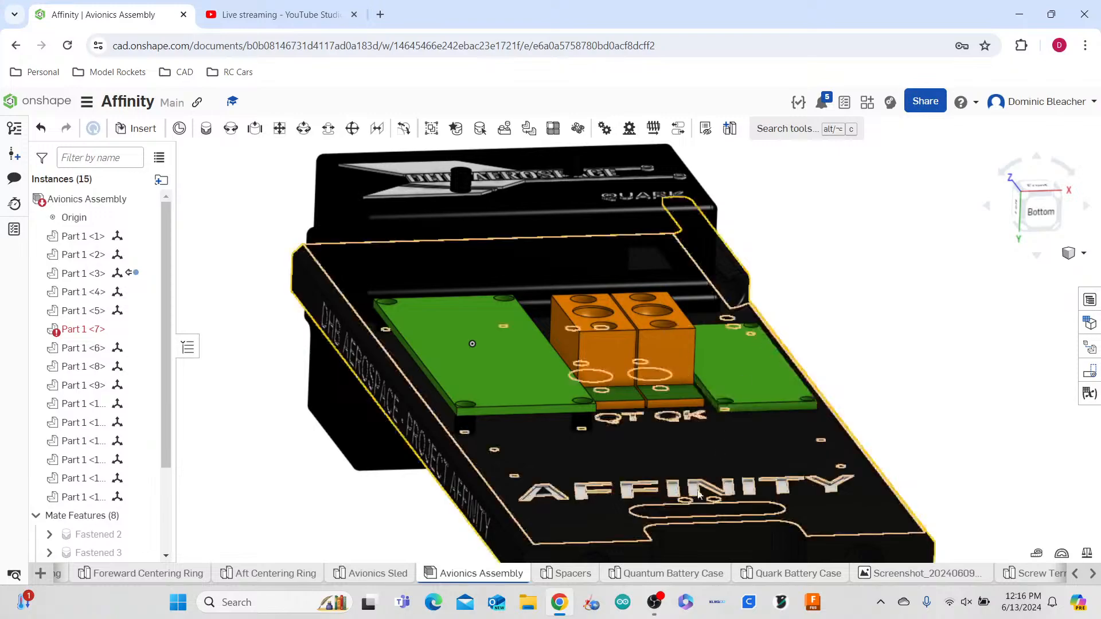
pyautogui.scroll(-1, 65, 401)
pyautogui.scroll(-2, 65, 401)
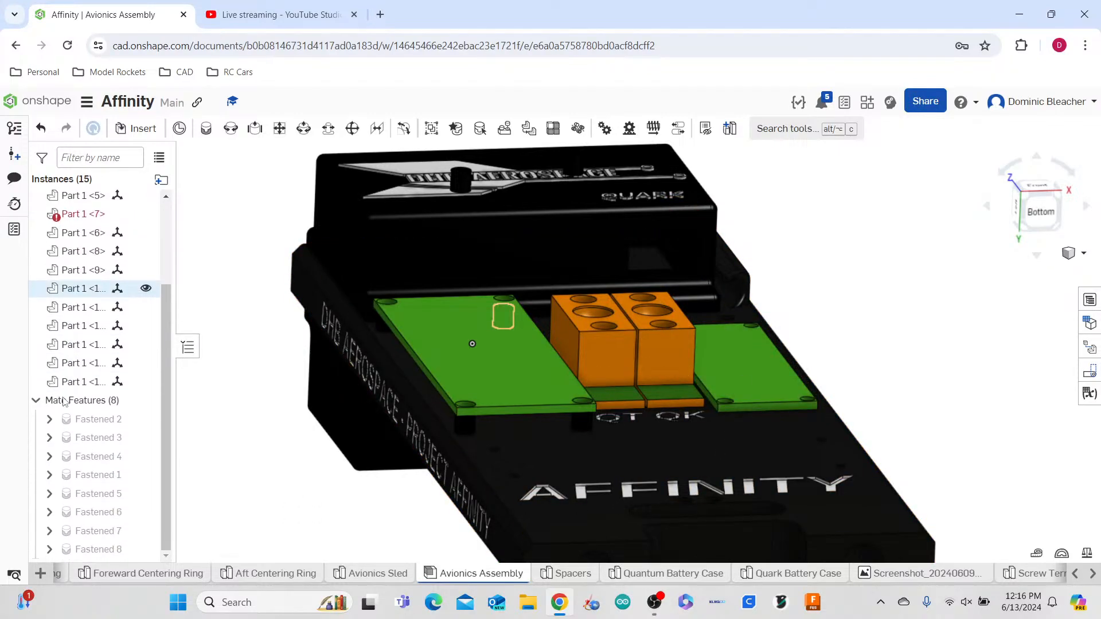
pyautogui.moveTo(70, 420)
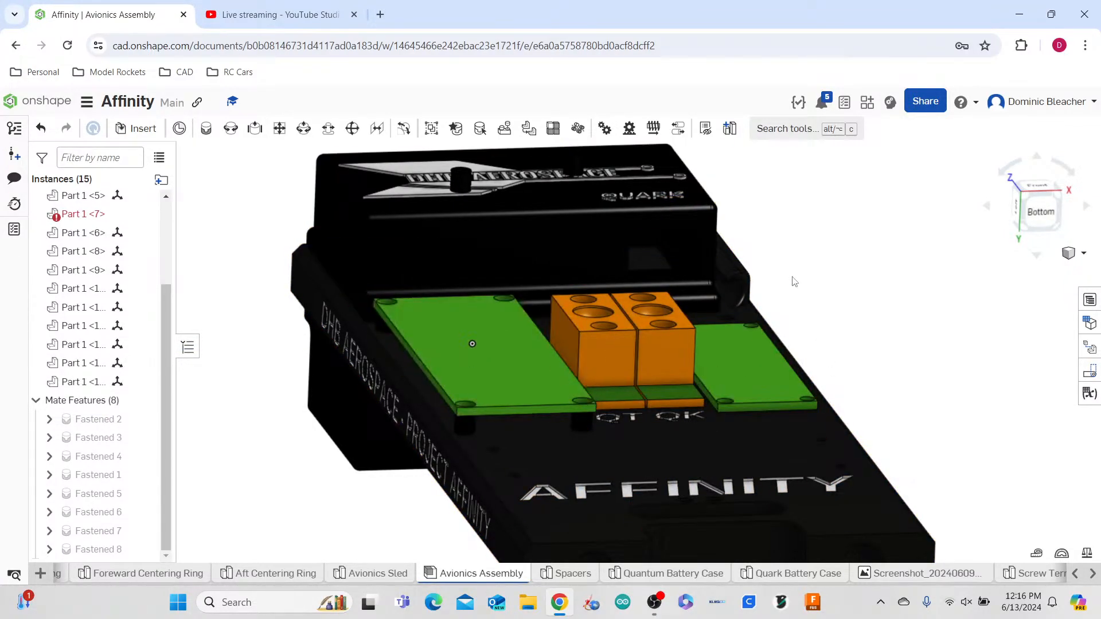
pyautogui.scroll(-3, 794, 282)
pyautogui.moveTo(878, 275); pyautogui.dragTo(856, 296, button='right')
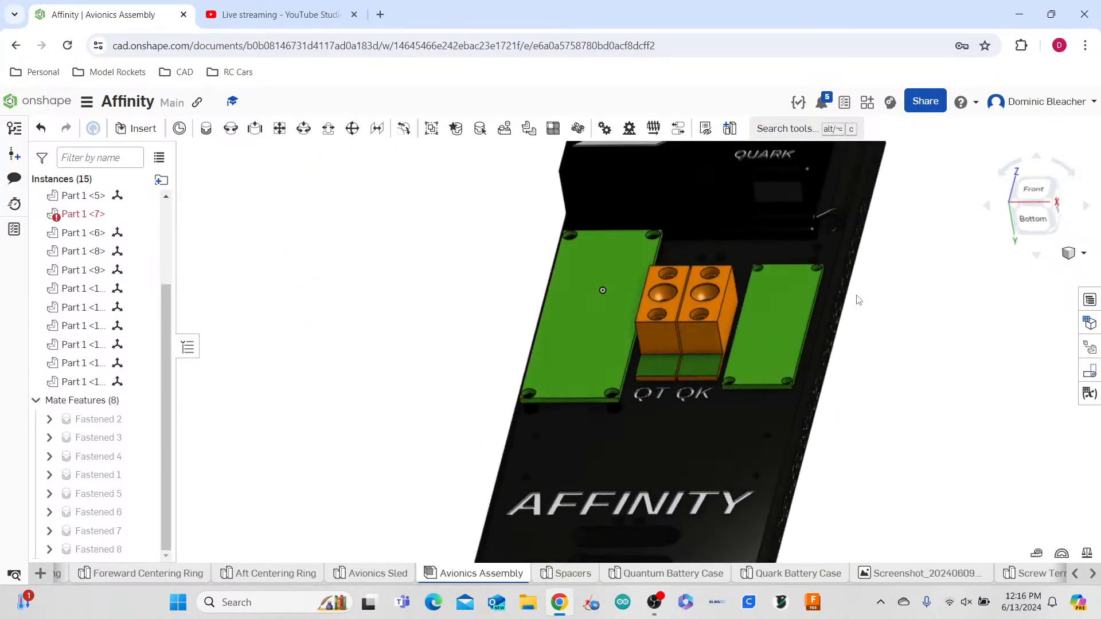
pyautogui.moveTo(914, 285); pyautogui.dragTo(840, 354, button='middle')
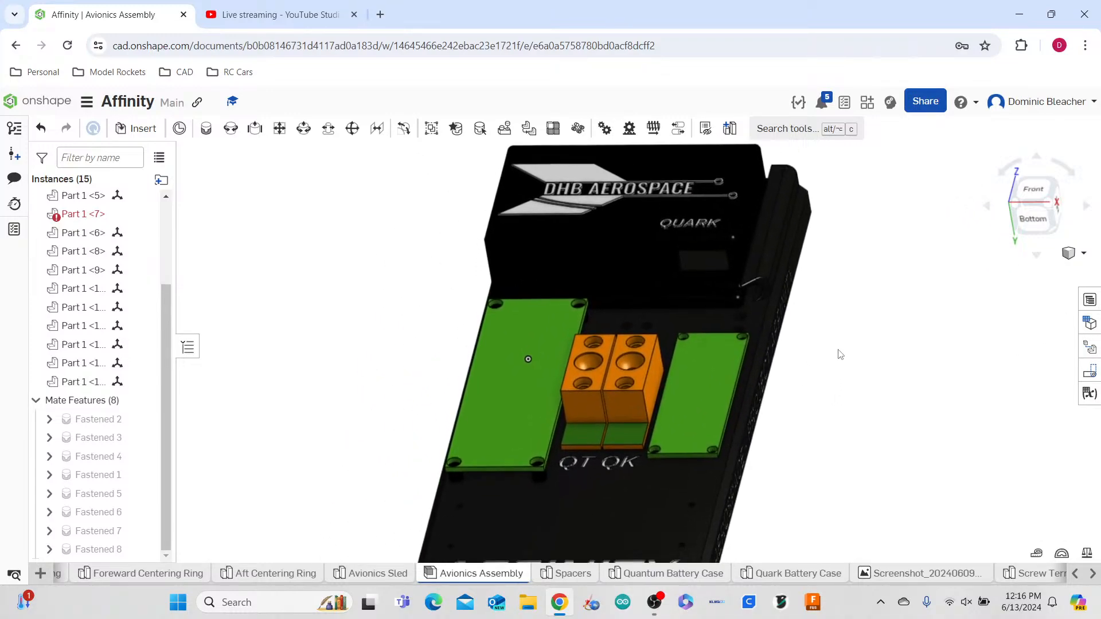
pyautogui.scroll(-2, 840, 354)
pyautogui.scroll(5, 839, 355)
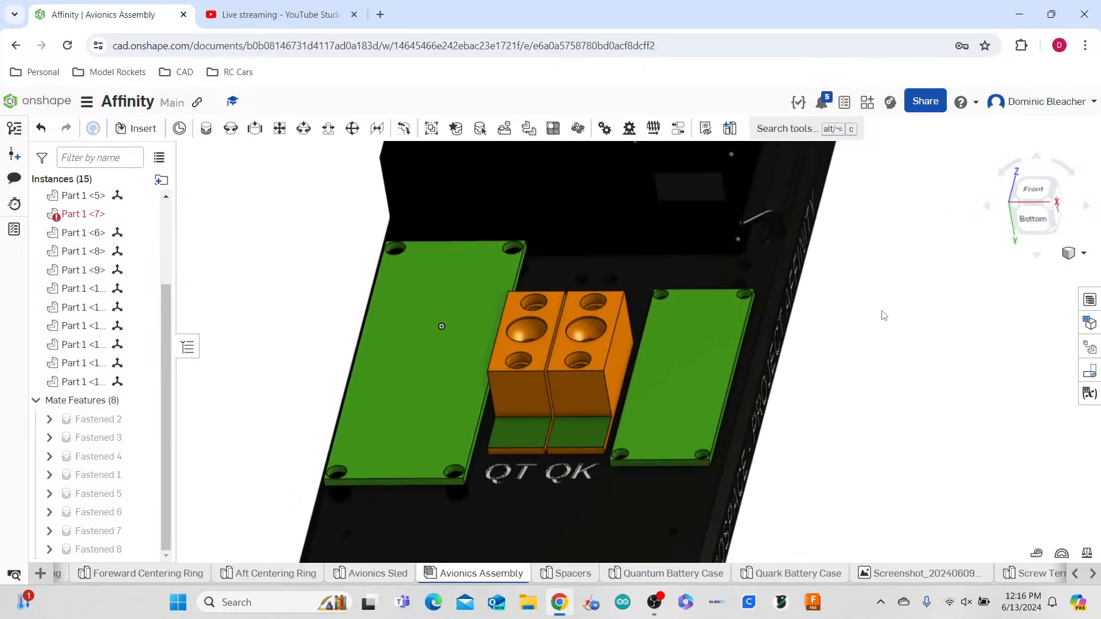
pyautogui.scroll(-2, 904, 304)
pyautogui.scroll(2, 902, 304)
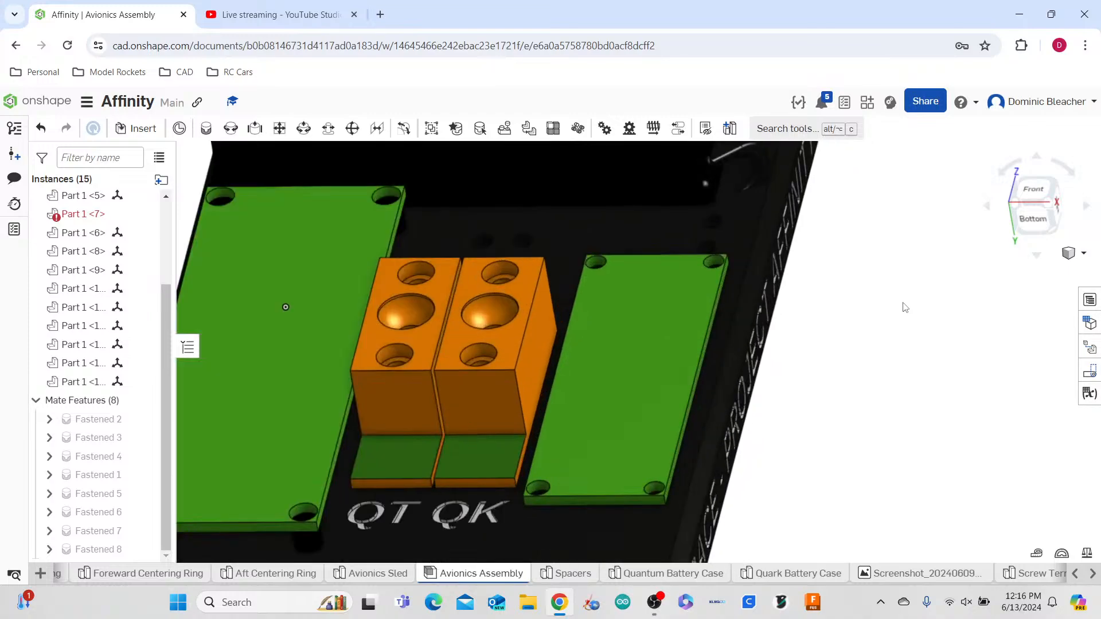
pyautogui.scroll(-4, 904, 310)
pyautogui.moveTo(885, 351); pyautogui.dragTo(895, 318, button='right')
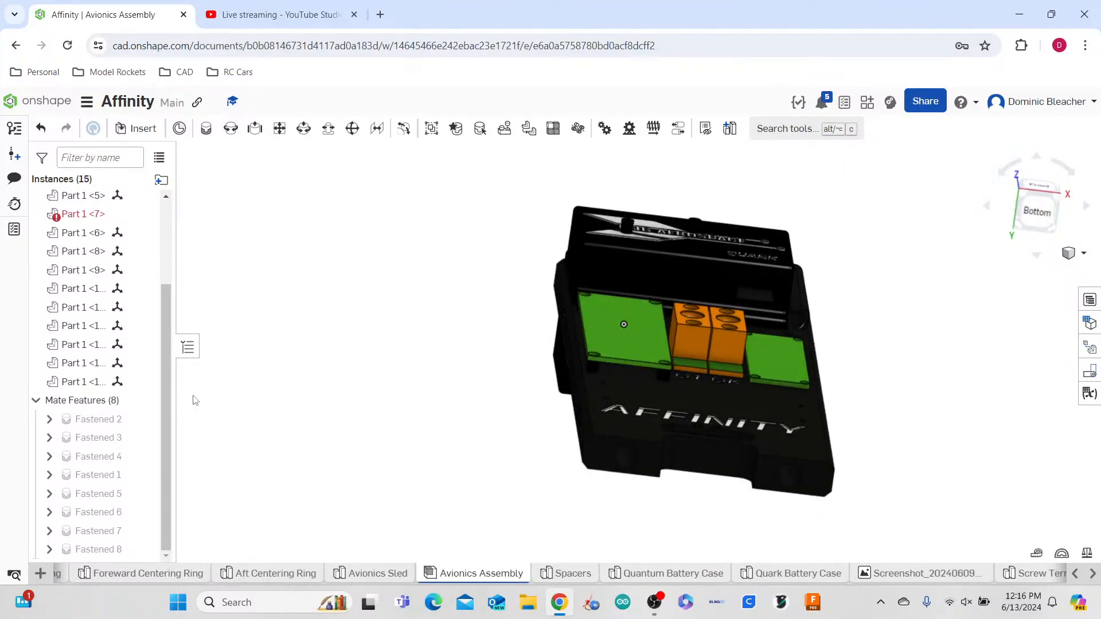
# - Examine up close how the spacer sits behind the larger green board's upper outer corner hole, and view the assembly from the side
pyautogui.scroll(5, 690, 356)
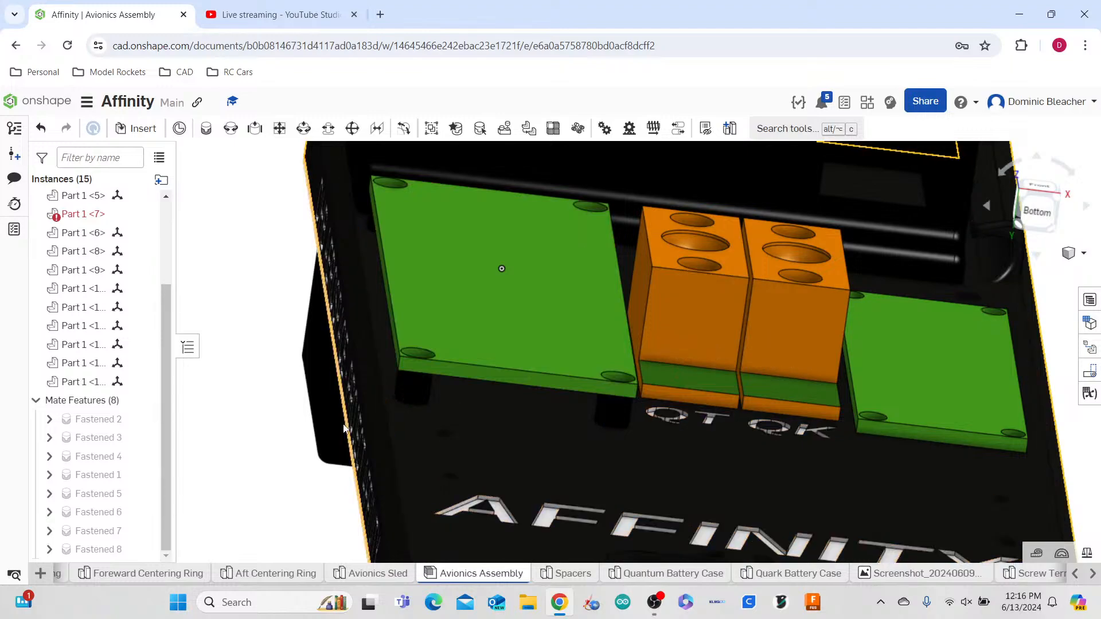
pyautogui.moveTo(334, 446); pyautogui.dragTo(342, 479, button='right')
pyautogui.scroll(6, 416, 353)
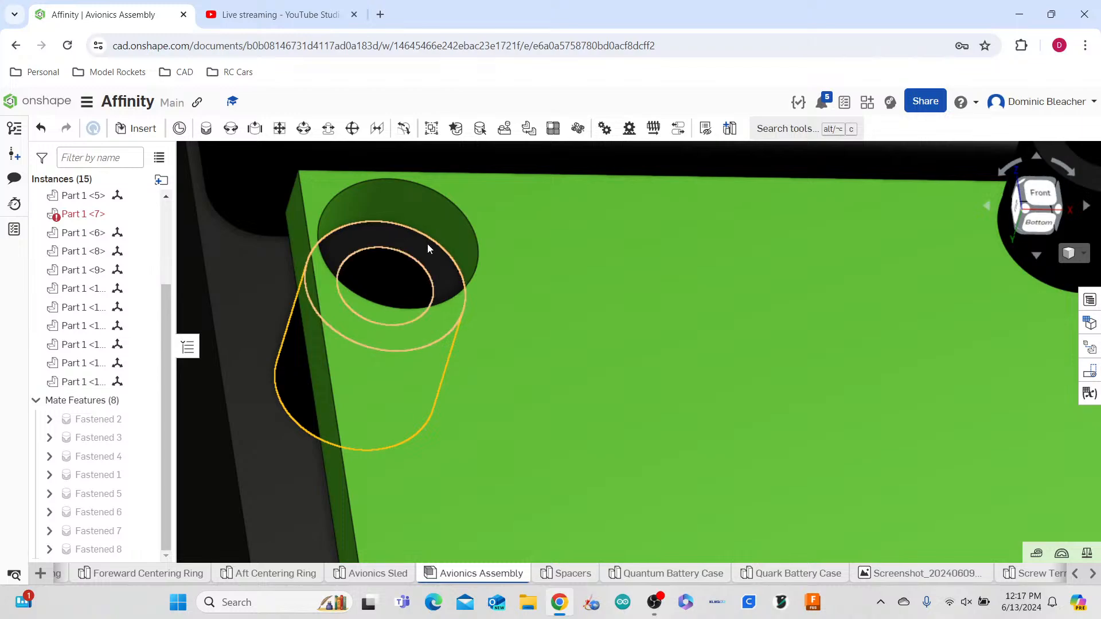
pyautogui.scroll(5, 424, 252)
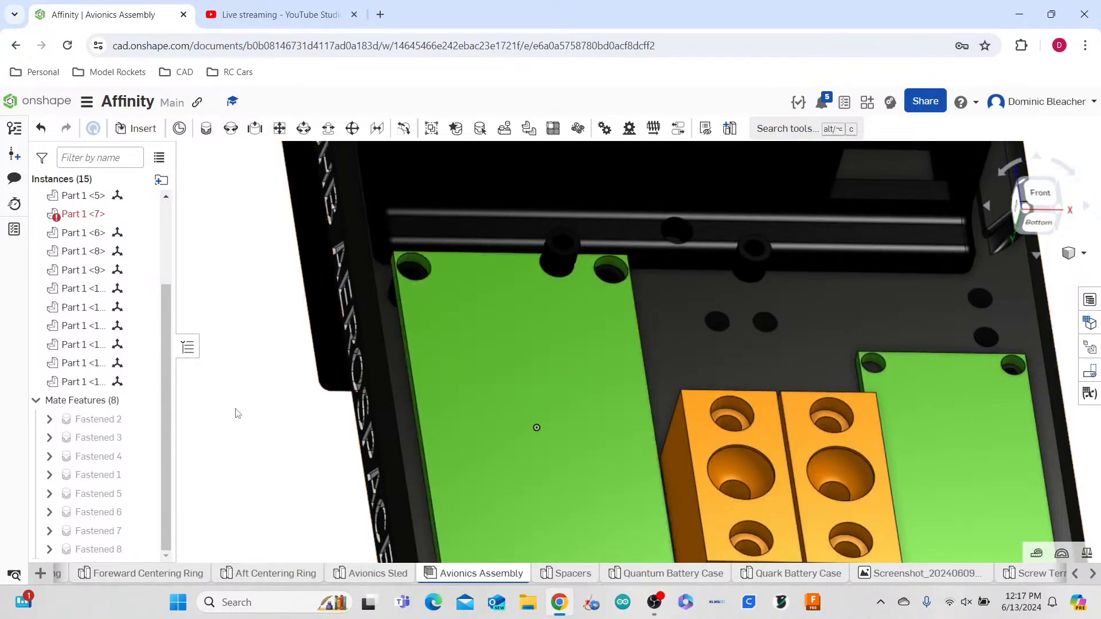
pyautogui.moveTo(244, 422); pyautogui.dragTo(278, 457, button='right')
pyautogui.scroll(5, 273, 450)
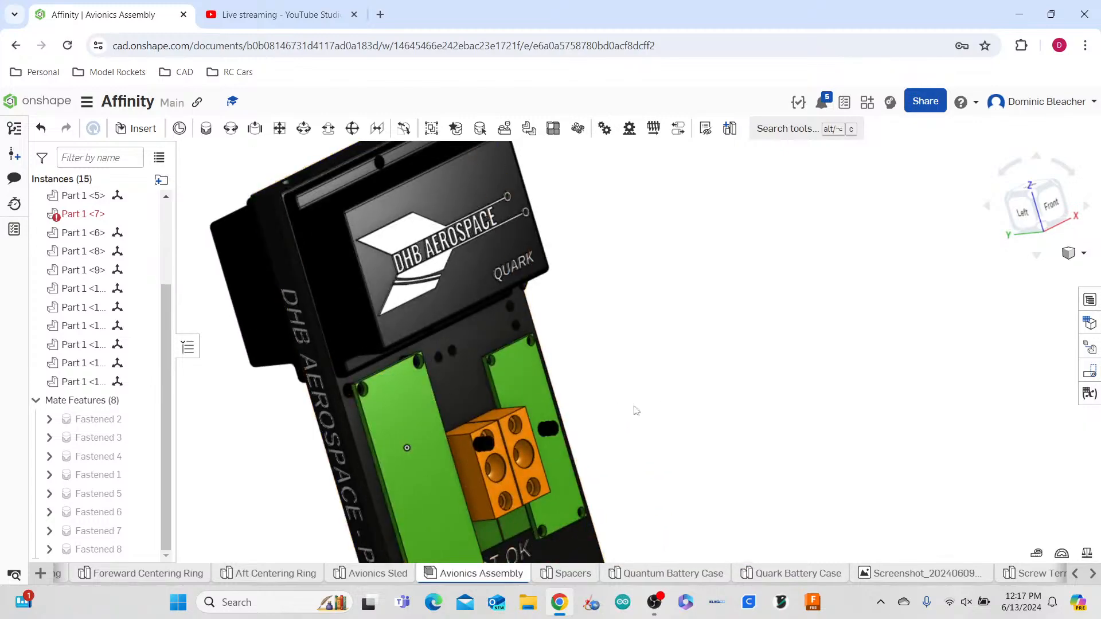
pyautogui.moveTo(660, 405); pyautogui.dragTo(744, 261, button='middle')
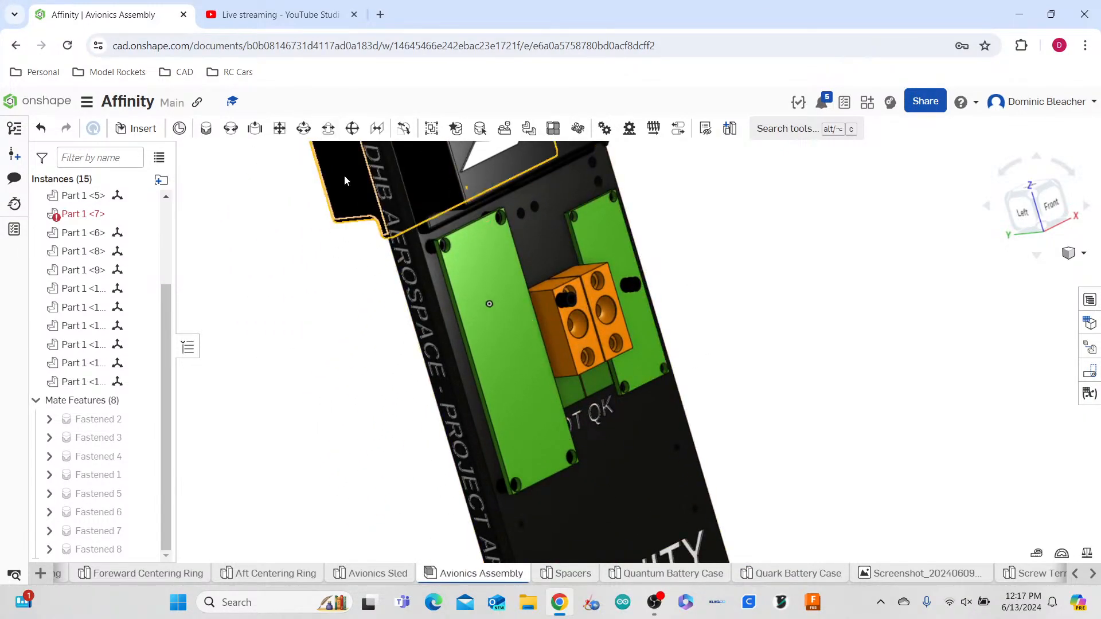
# - Examine the spacer behind the larger green board's upper outer corner hole up close and from several angles
pyautogui.scroll(-5, 448, 243)
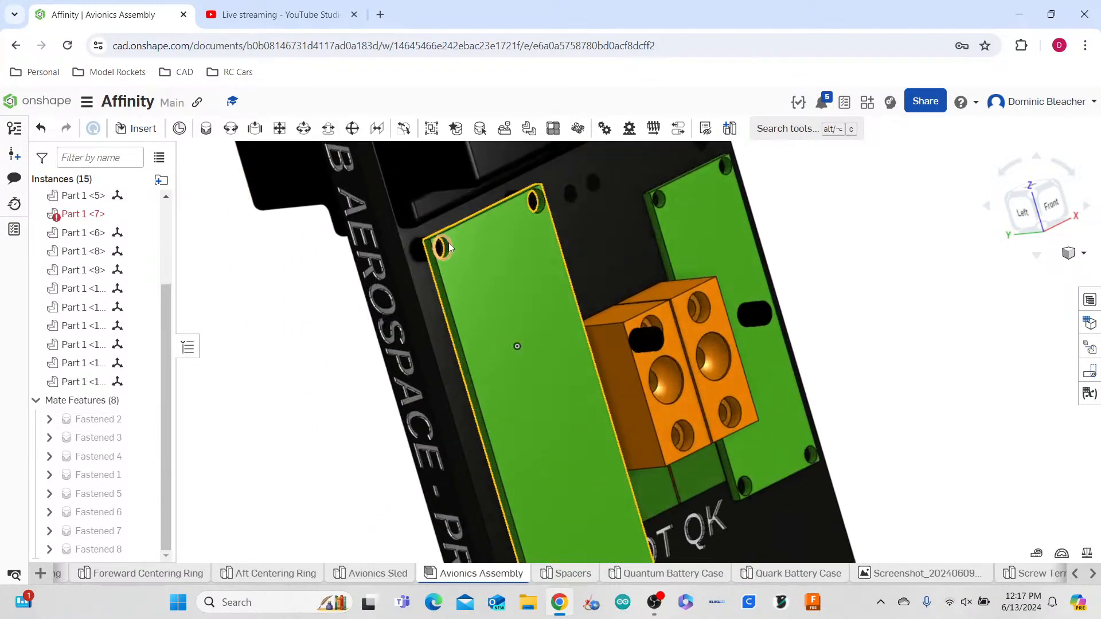
pyautogui.moveTo(307, 381); pyautogui.dragTo(318, 390, button='right')
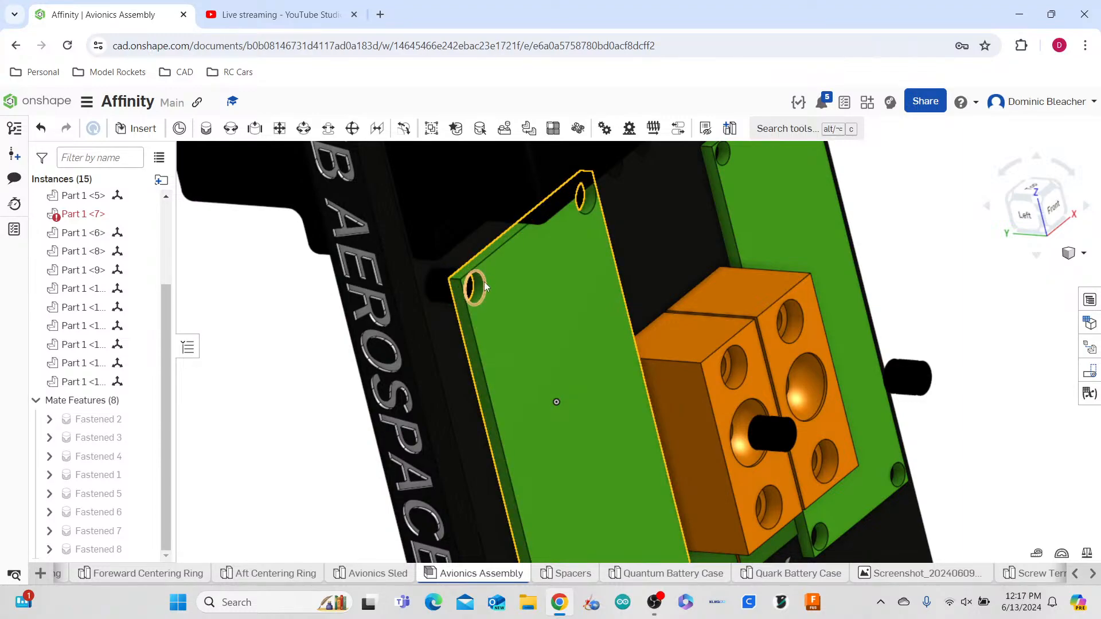
pyautogui.scroll(5, 484, 280)
pyautogui.scroll(1, 484, 281)
pyautogui.moveTo(484, 281); pyautogui.dragTo(554, 287, button='middle')
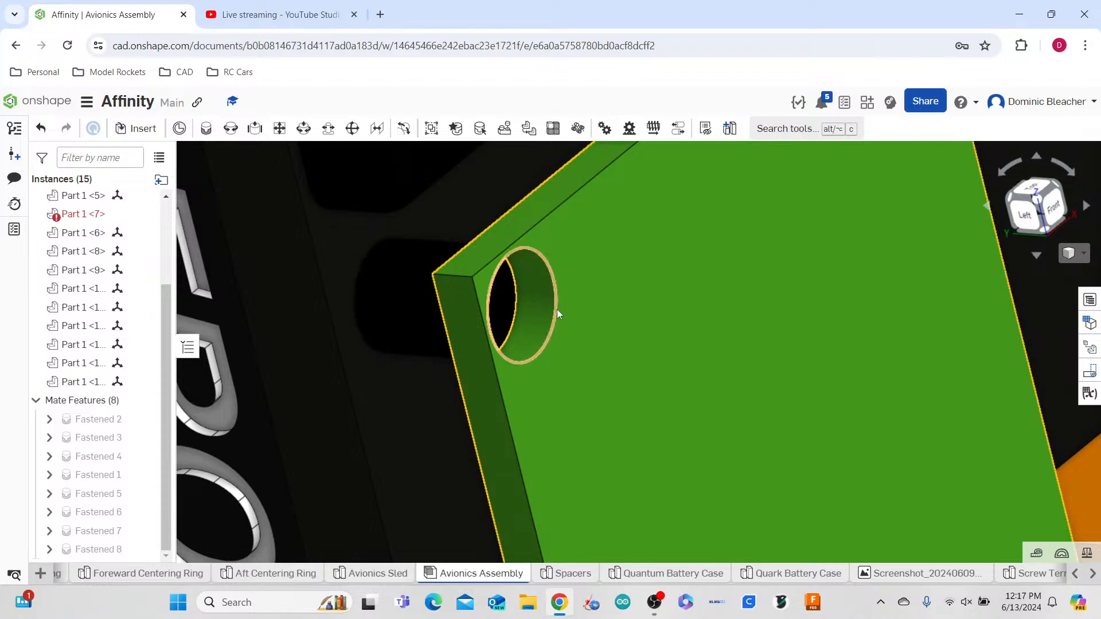
pyautogui.scroll(-3, 442, 312)
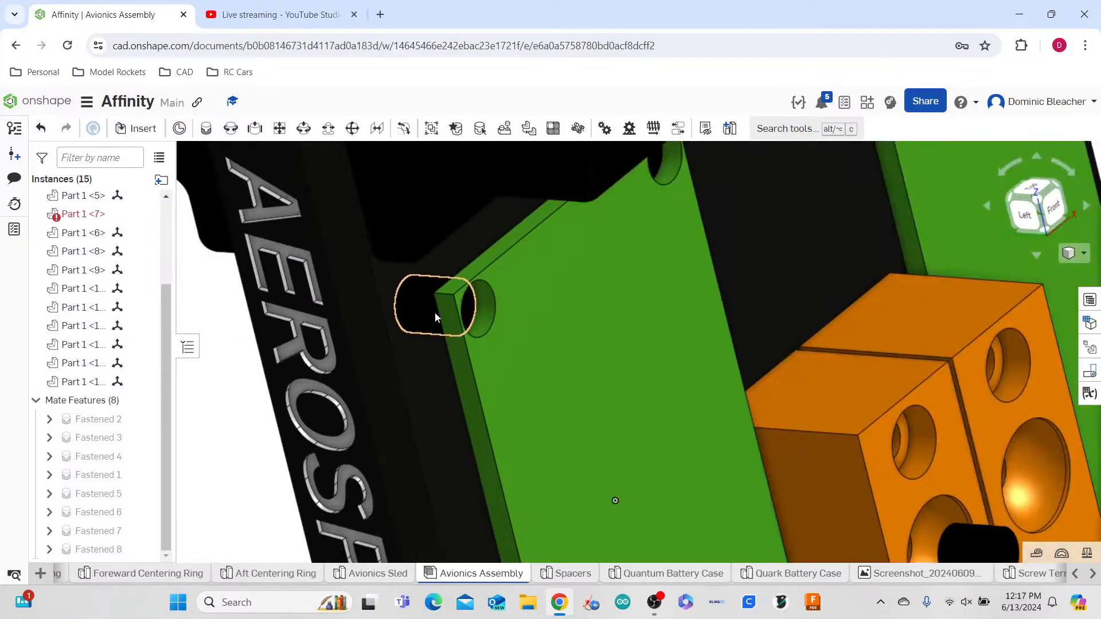
pyautogui.scroll(-5, 435, 312)
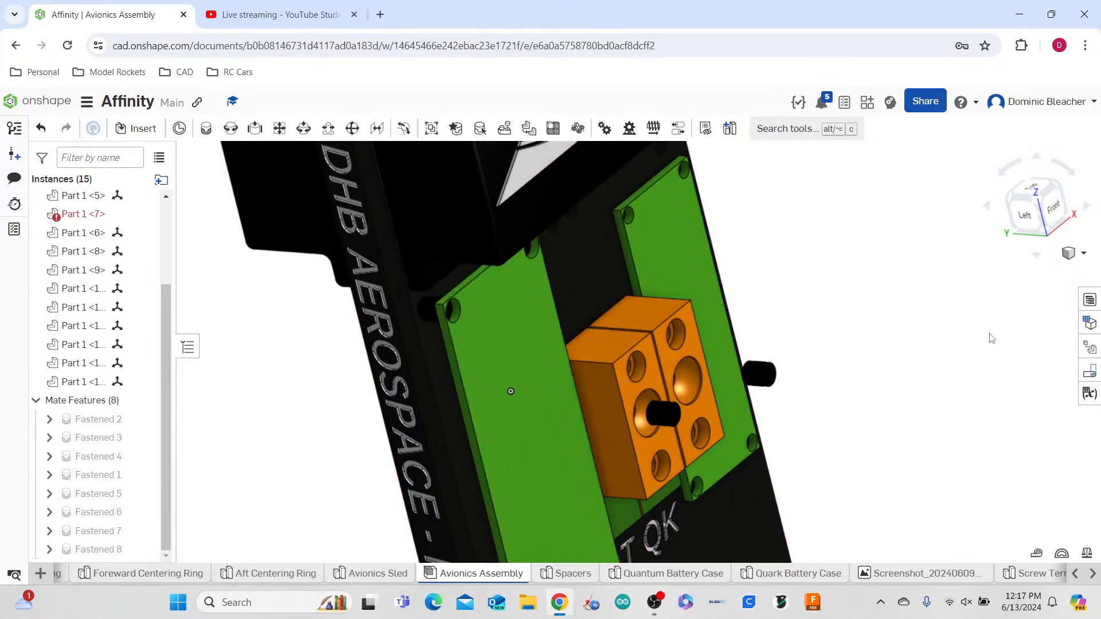
pyautogui.moveTo(875, 362); pyautogui.dragTo(877, 350, button='right')
pyautogui.moveTo(892, 336); pyautogui.dragTo(865, 339, button='right')
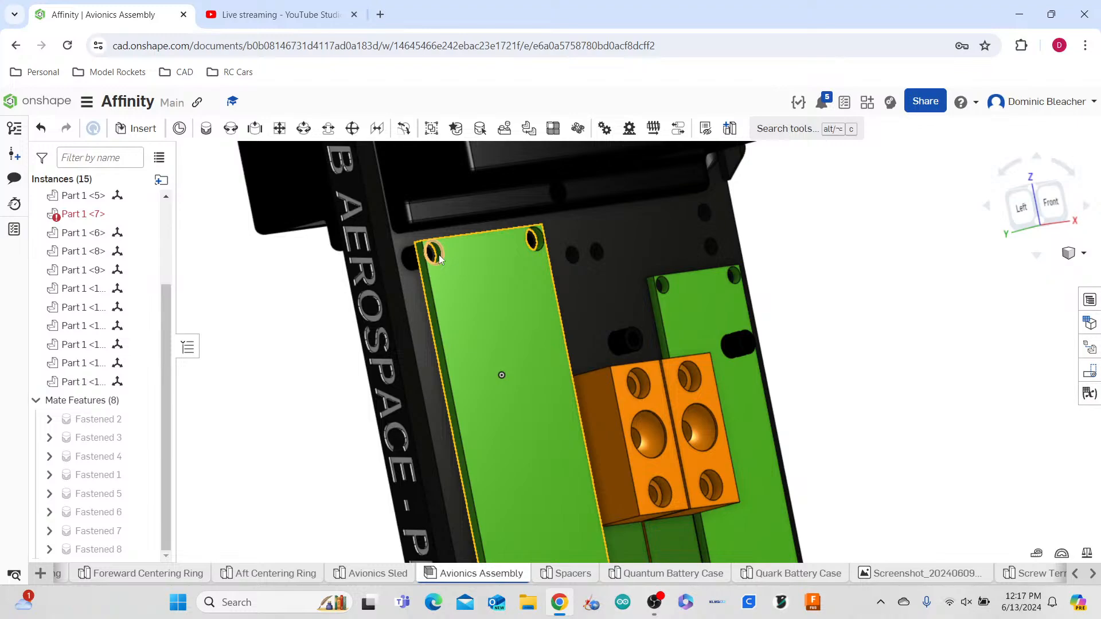
pyautogui.scroll(-5, 438, 254)
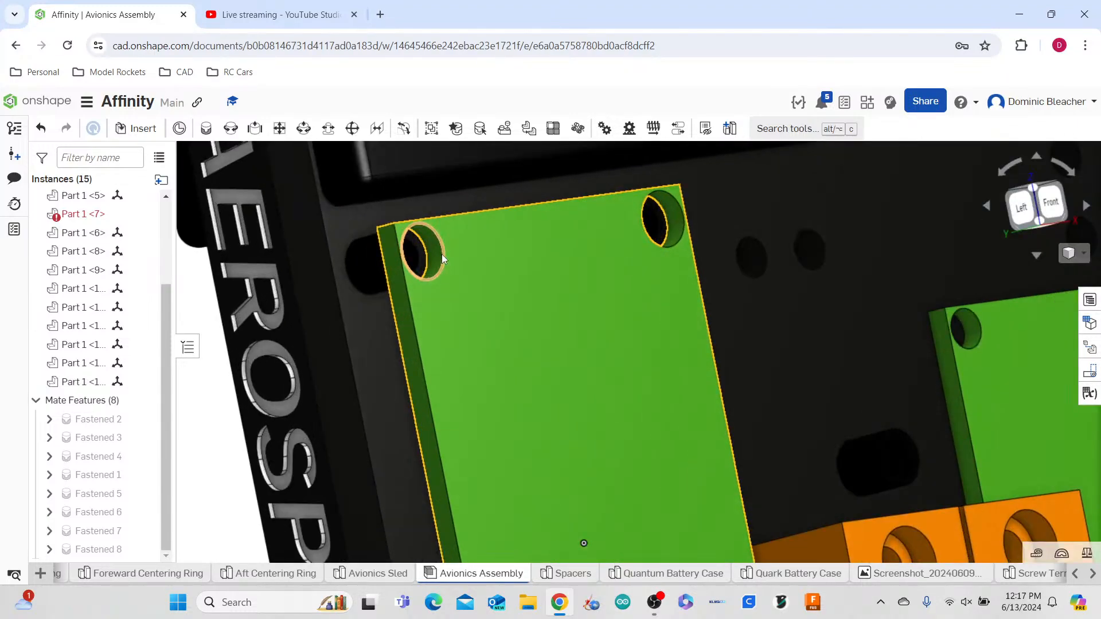
pyautogui.scroll(5, 440, 256)
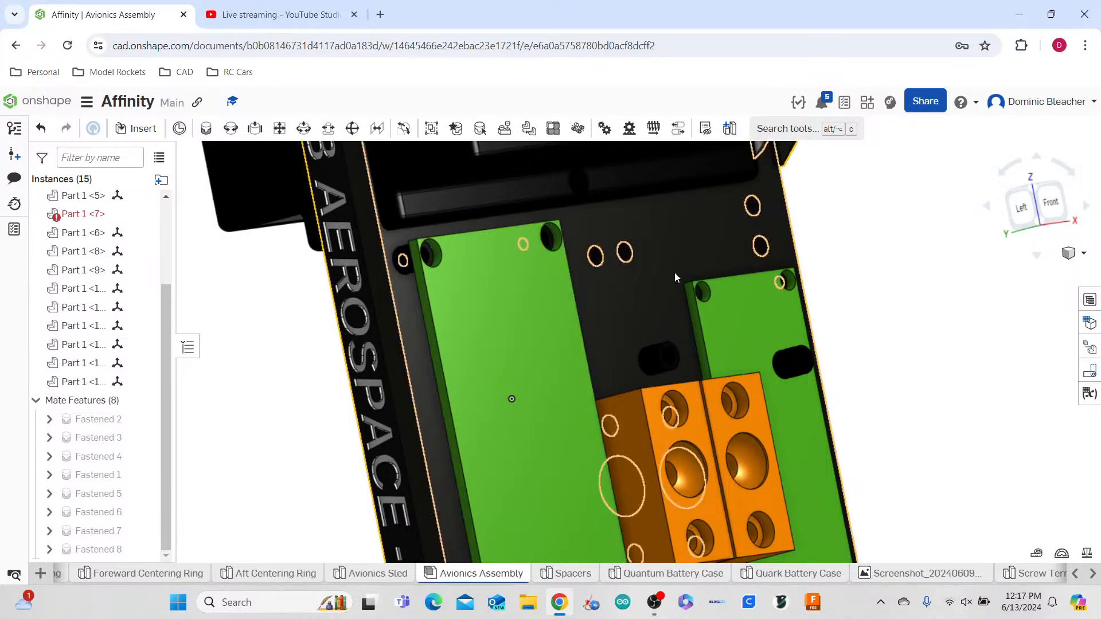
pyautogui.moveTo(892, 357); pyautogui.dragTo(918, 362, button='right')
pyautogui.click(649, 326)
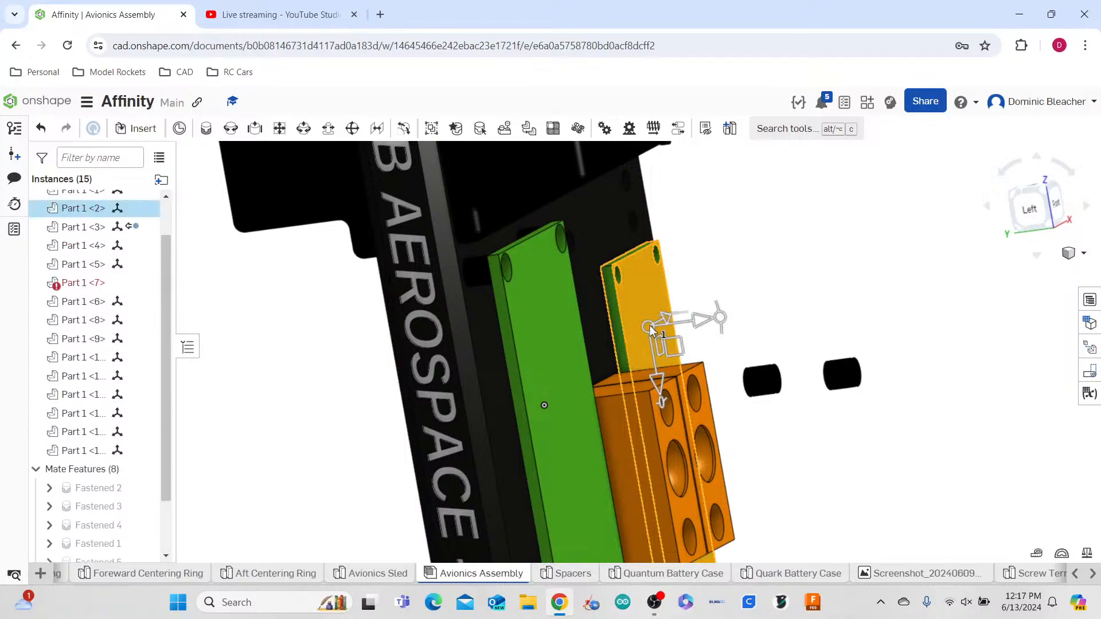
pyautogui.scroll(1, 62, 359)
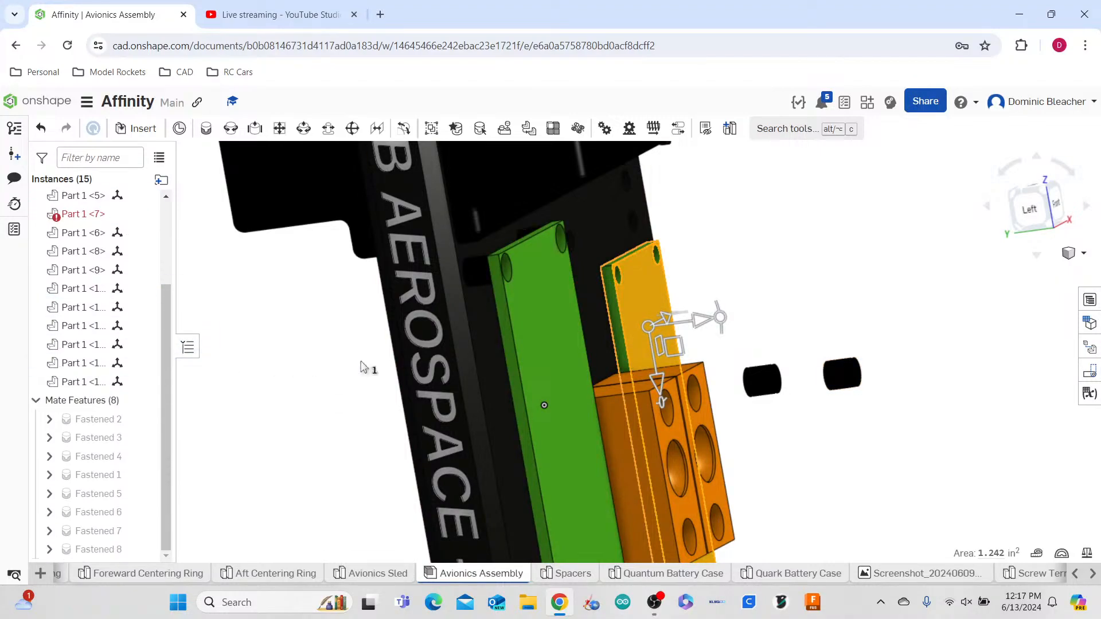
pyautogui.click(133, 275)
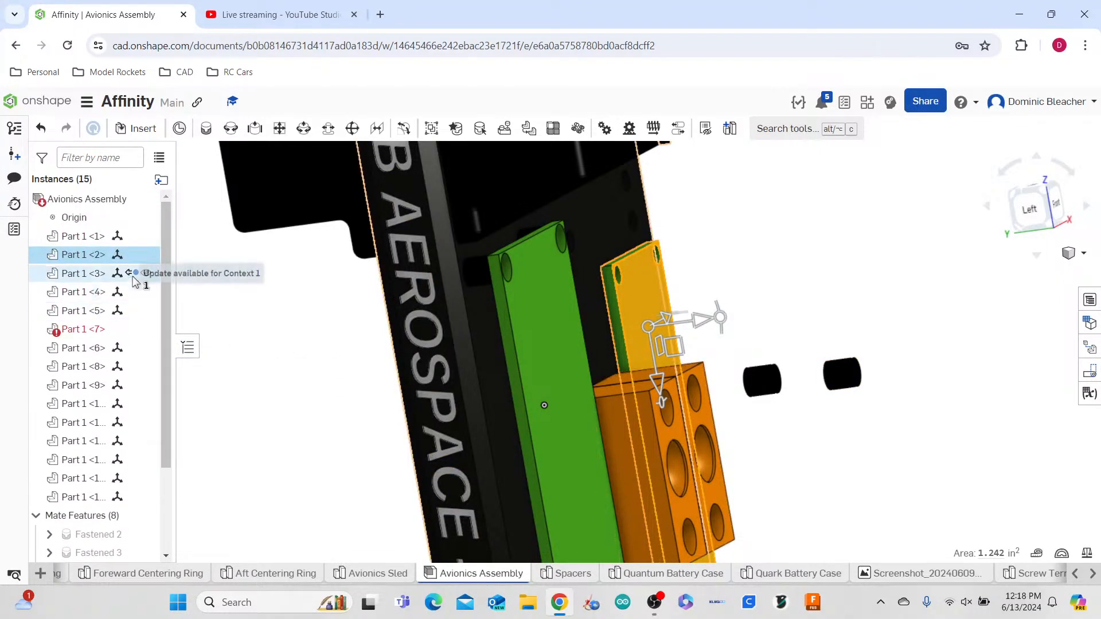
pyautogui.rightClick(133, 280)
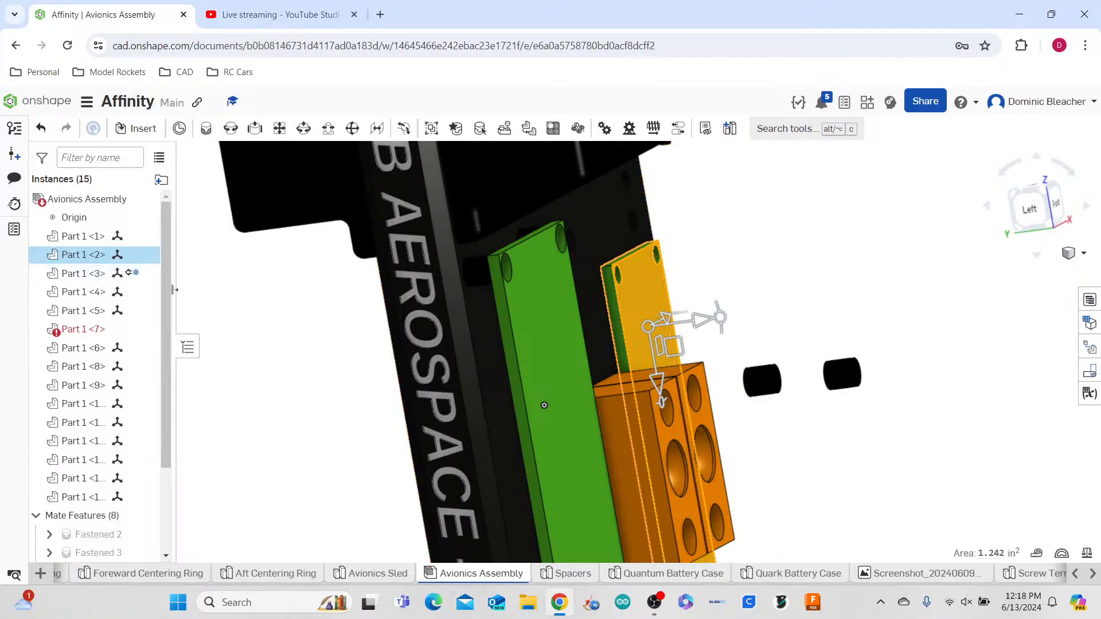
pyautogui.rightClick(117, 279)
pyautogui.rightClick(112, 276)
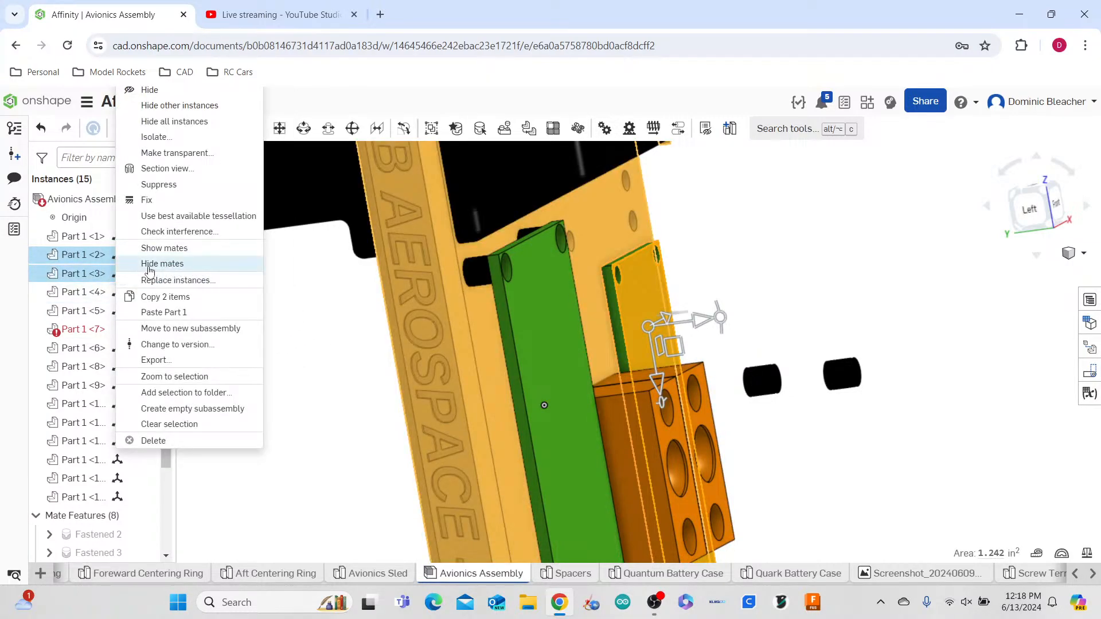
pyautogui.click(310, 330)
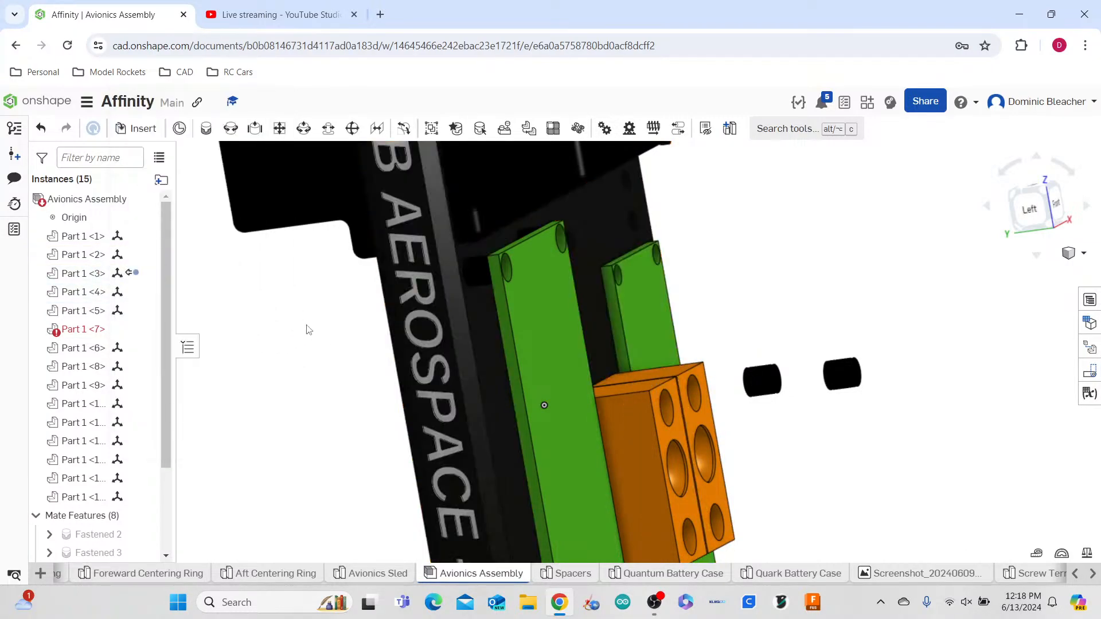
# - Open the avionics sled for editing in Context 1, close the context view, and return to the Avionics Assembly
pyautogui.rightClick(131, 284)
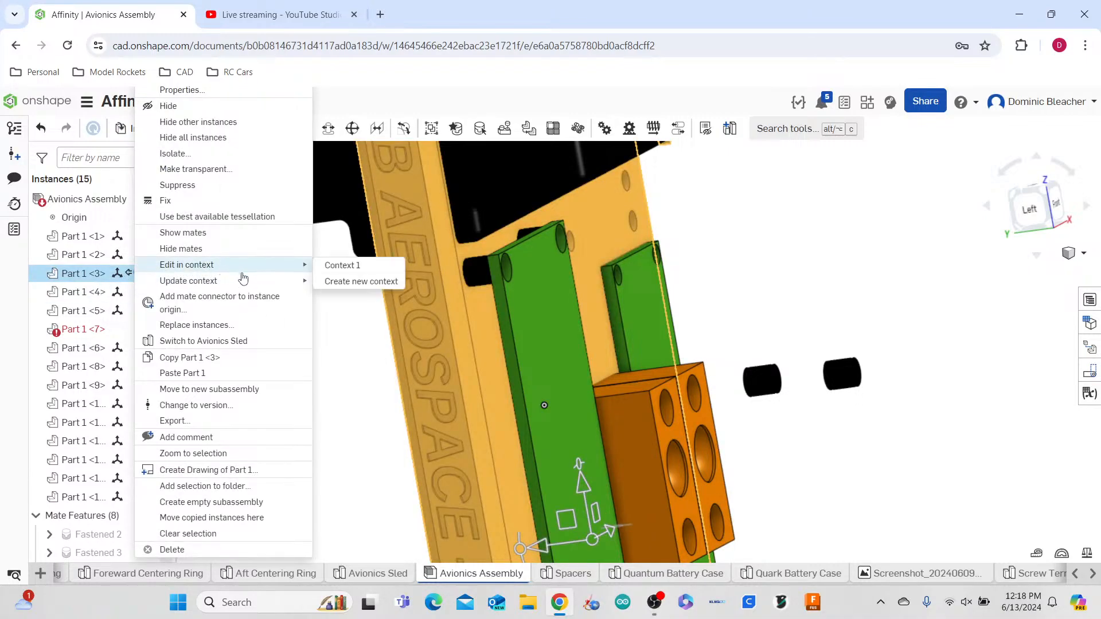
pyautogui.moveTo(296, 267)
pyautogui.click(338, 266)
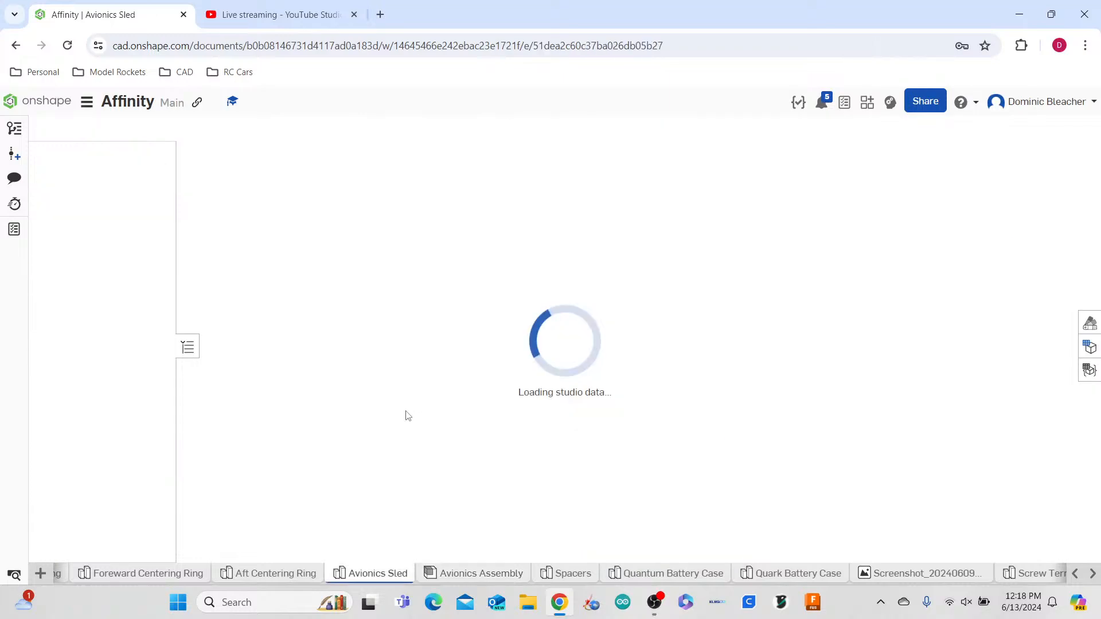
pyautogui.moveTo(474, 391); pyautogui.dragTo(450, 385, button='right')
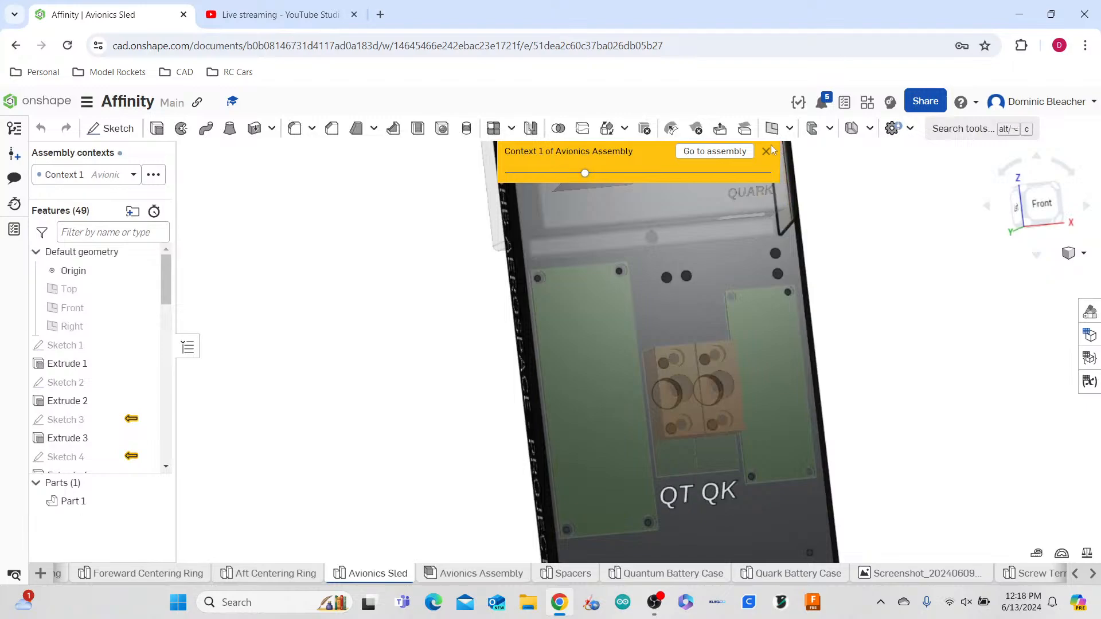
pyautogui.click(765, 152)
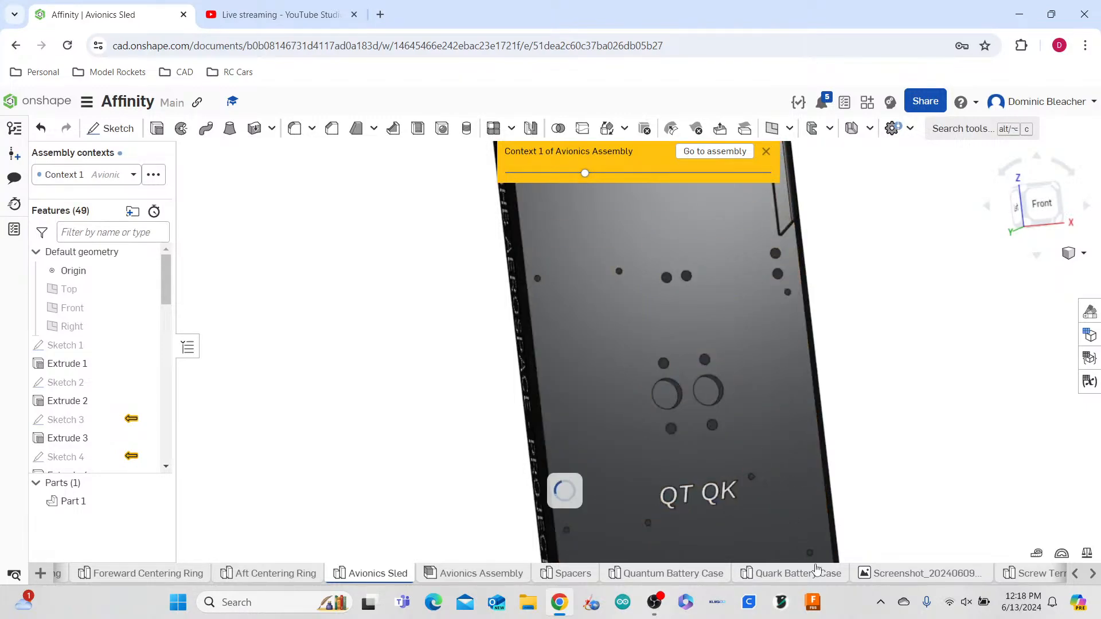
pyautogui.click(481, 574)
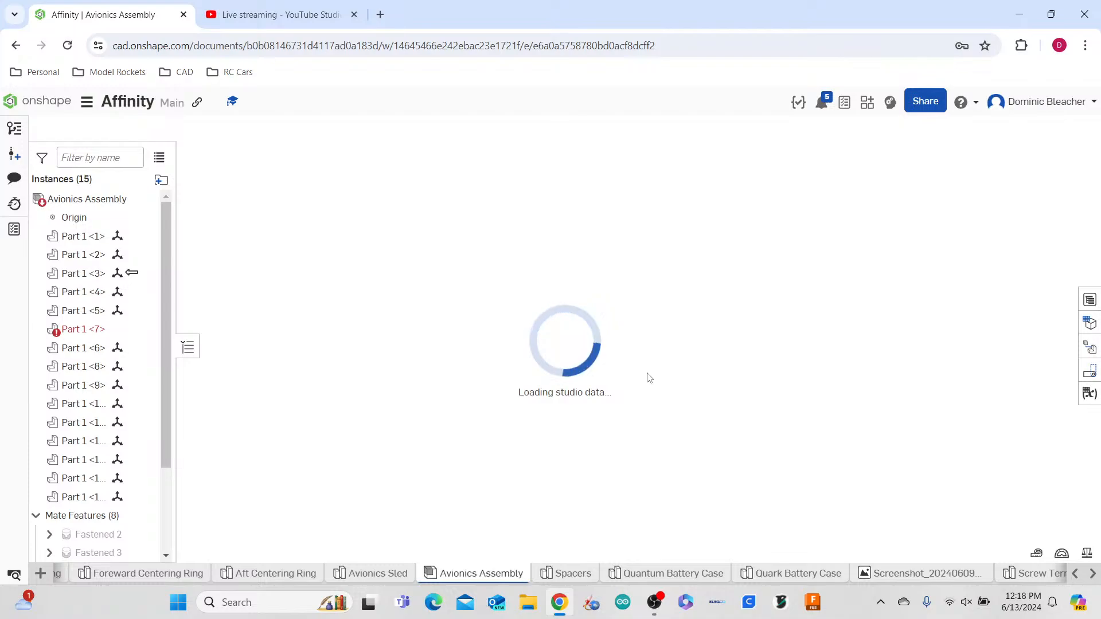
# - Review the mate connectors and offset values of the Fastened 2 mate
pyautogui.moveTo(856, 397); pyautogui.dragTo(837, 398, button='right')
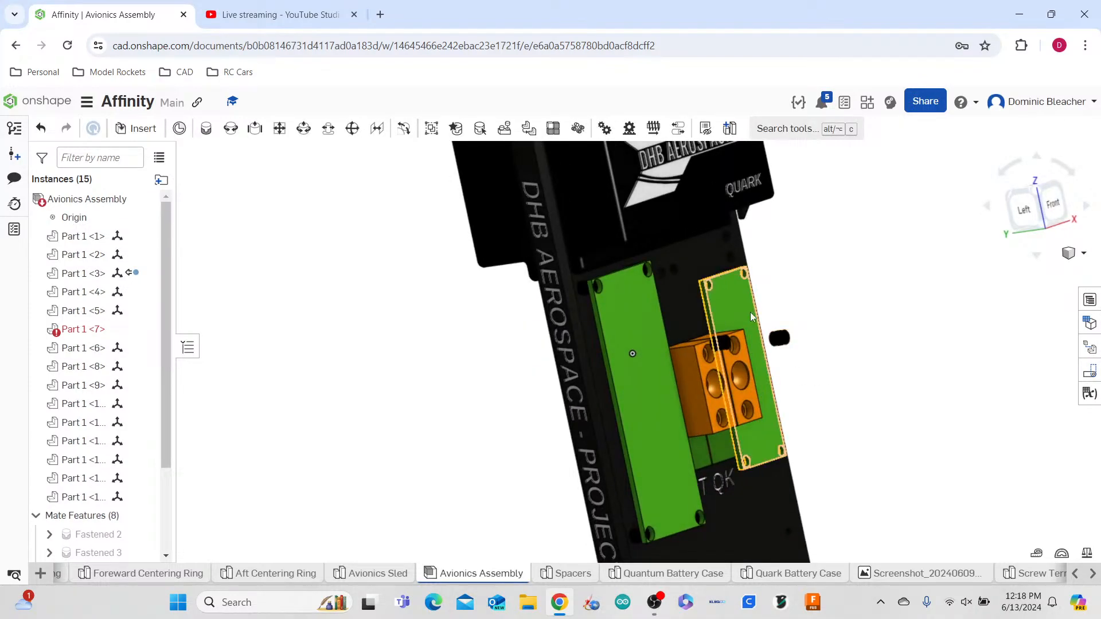
pyautogui.scroll(-3, 104, 436)
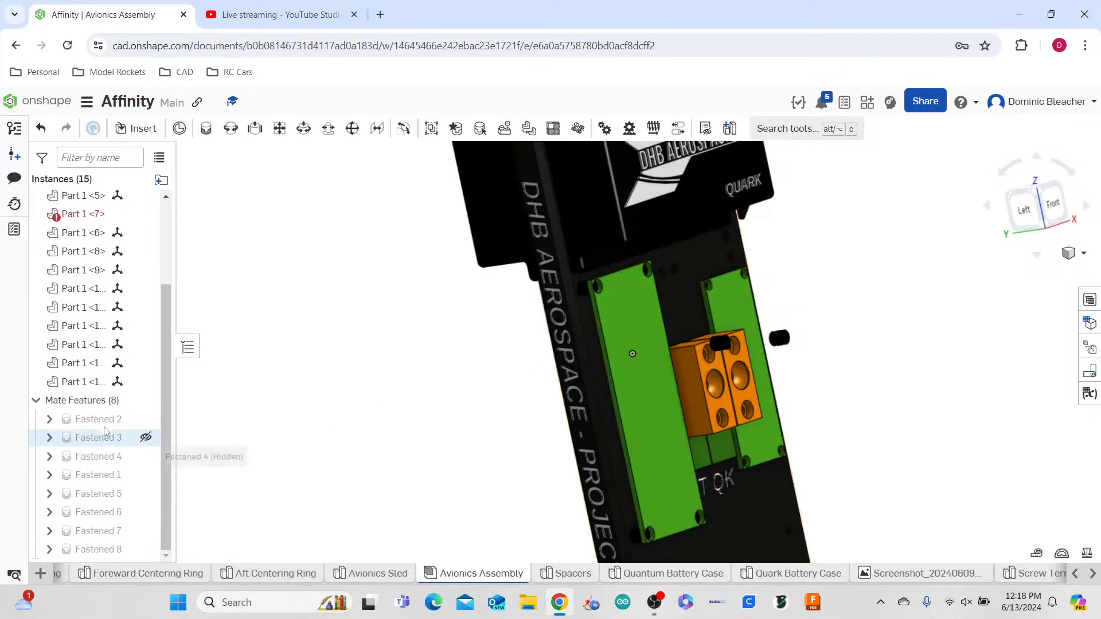
pyautogui.rightClick(108, 424)
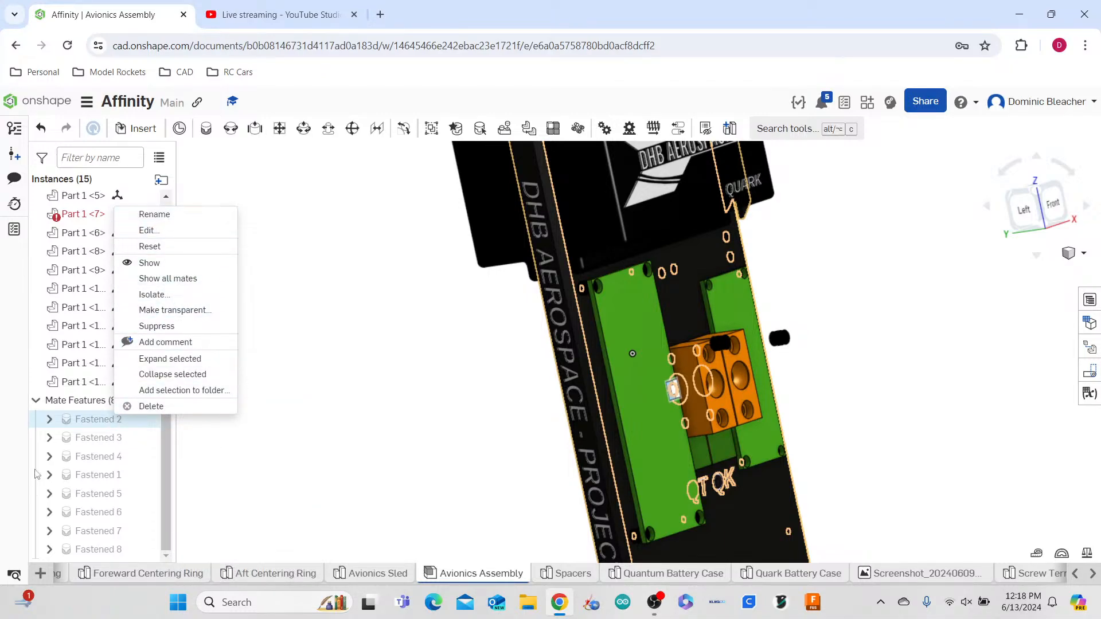
pyautogui.click(148, 236)
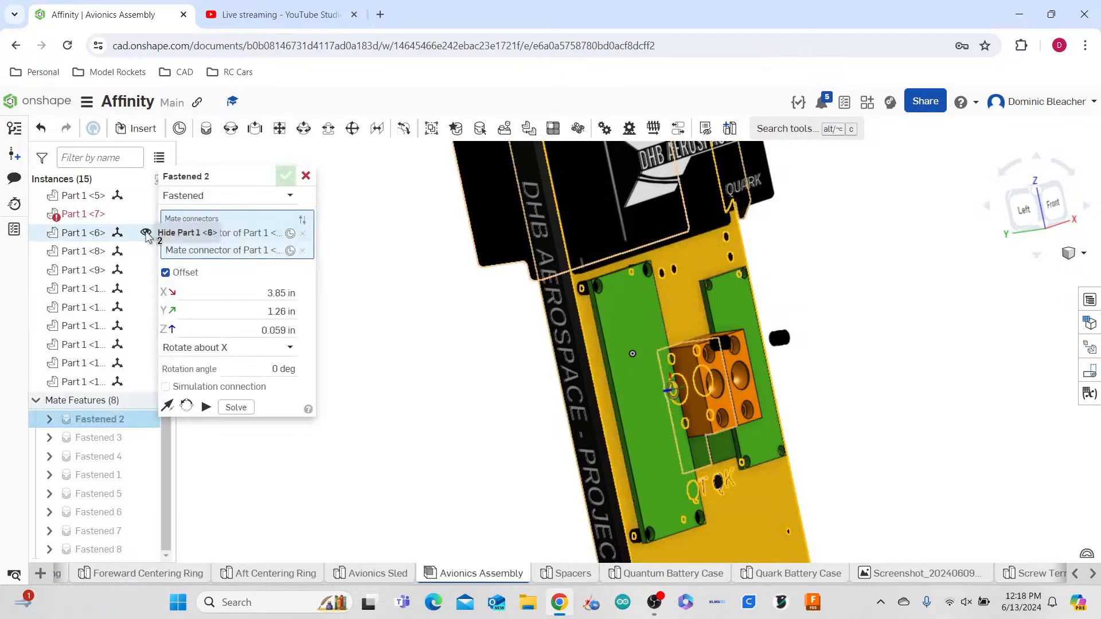
pyautogui.moveTo(445, 441); pyautogui.dragTo(408, 424, button='right')
pyautogui.click(286, 176)
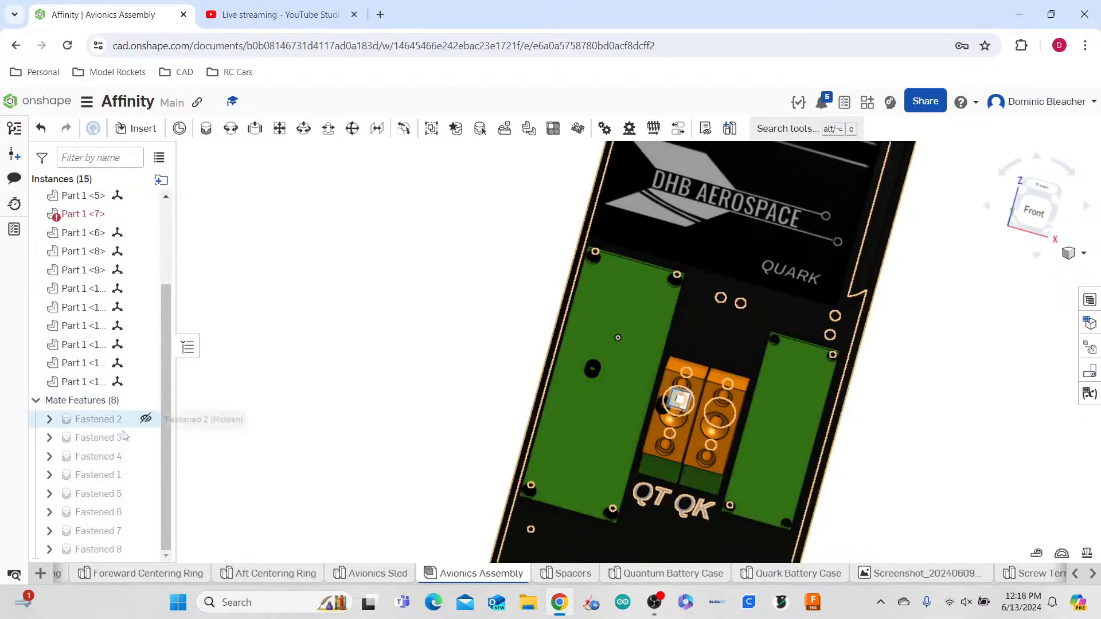
# - Set the Z offset of the smaller green board's Fastened 4 mate to -3.5 mm
pyautogui.doubleClick(113, 458)
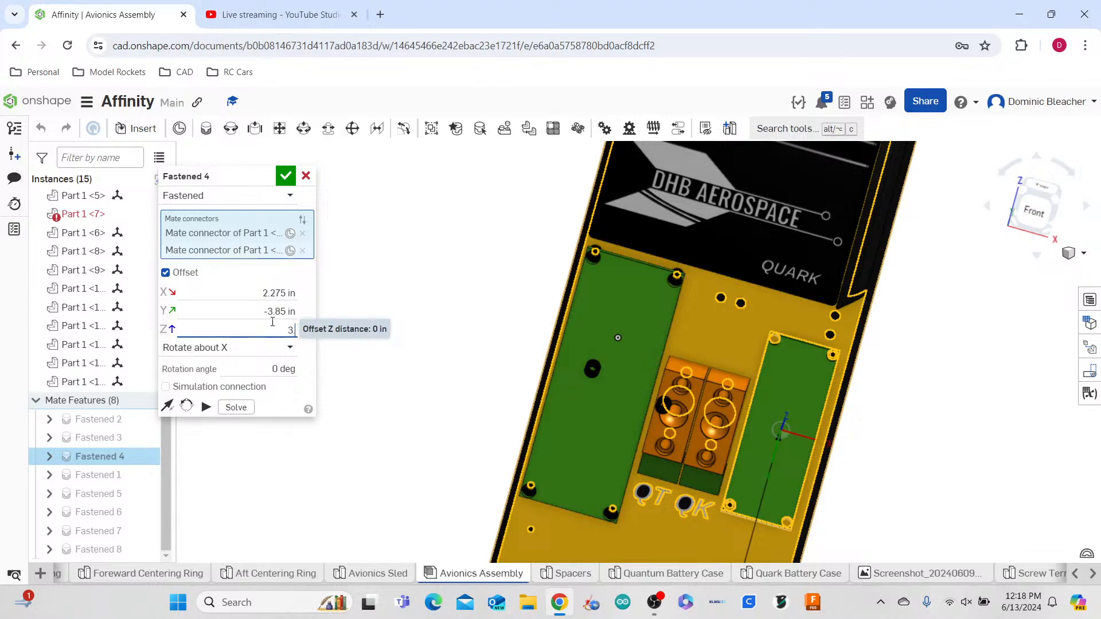
pyautogui.write('.5mm')
pyautogui.press('Return')
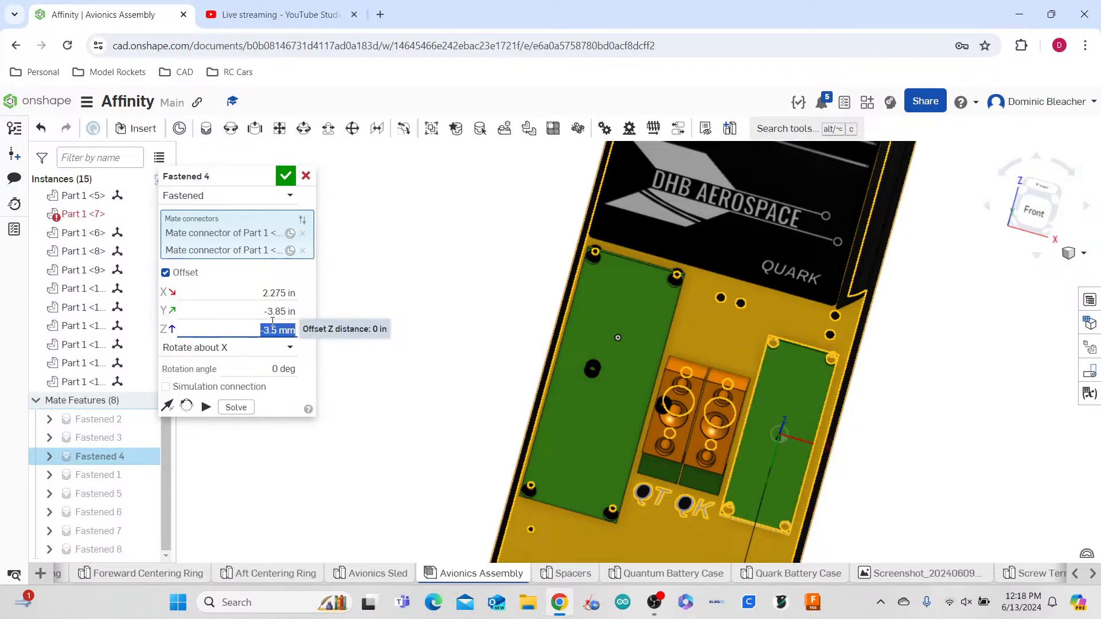
pyautogui.click(286, 175)
# - Copy a loose spacer and paste two more copies in the empty space beside the assembly
pyautogui.scroll(-3, 390, 315)
pyautogui.moveTo(393, 317); pyautogui.dragTo(427, 325, button='right')
pyautogui.scroll(5, 548, 355)
pyautogui.moveTo(558, 352); pyautogui.dragTo(608, 397, button='right')
pyautogui.click(712, 471)
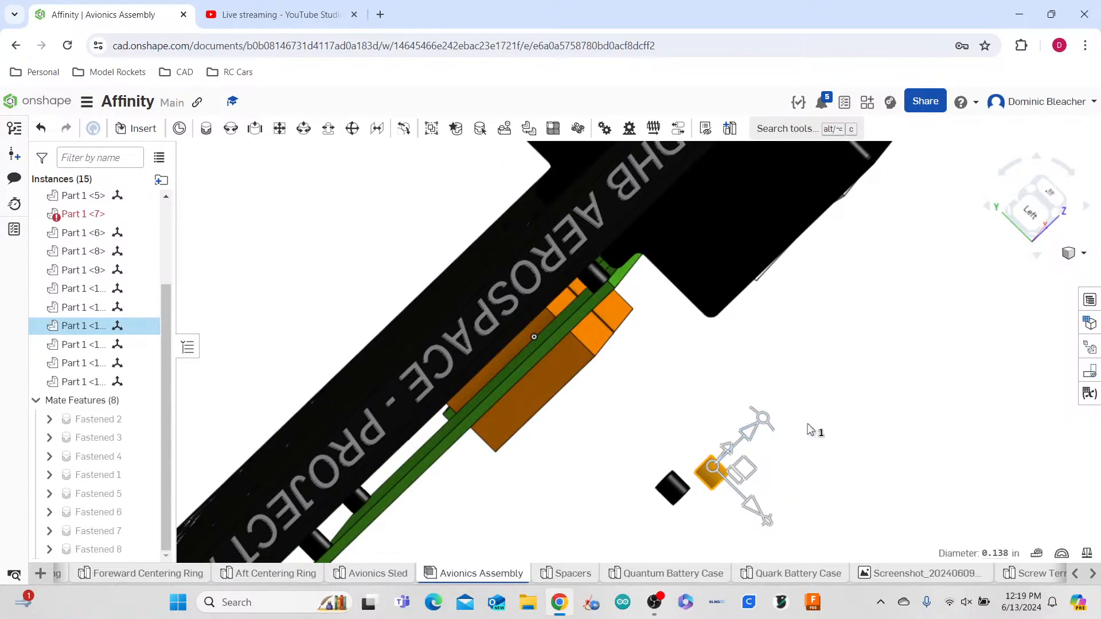
pyautogui.click(839, 512)
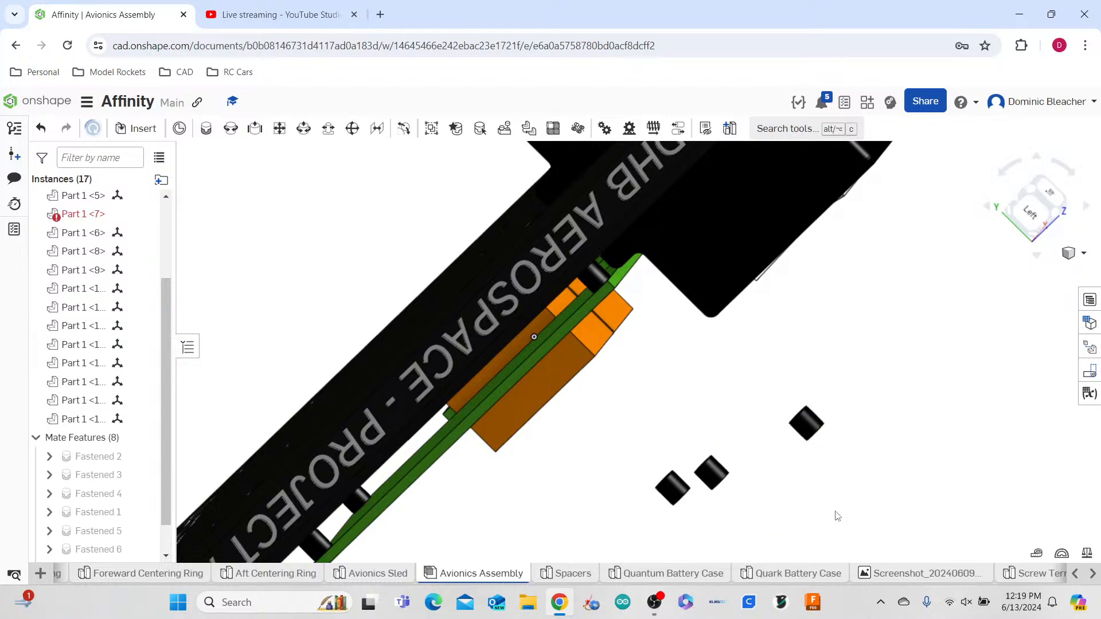
# - Move one of the two overlapping pasted spacers about 0.65 in along its axis to separate them
pyautogui.moveTo(836, 514); pyautogui.dragTo(818, 447, button='right')
pyautogui.click(820, 427)
pyautogui.click(841, 380)
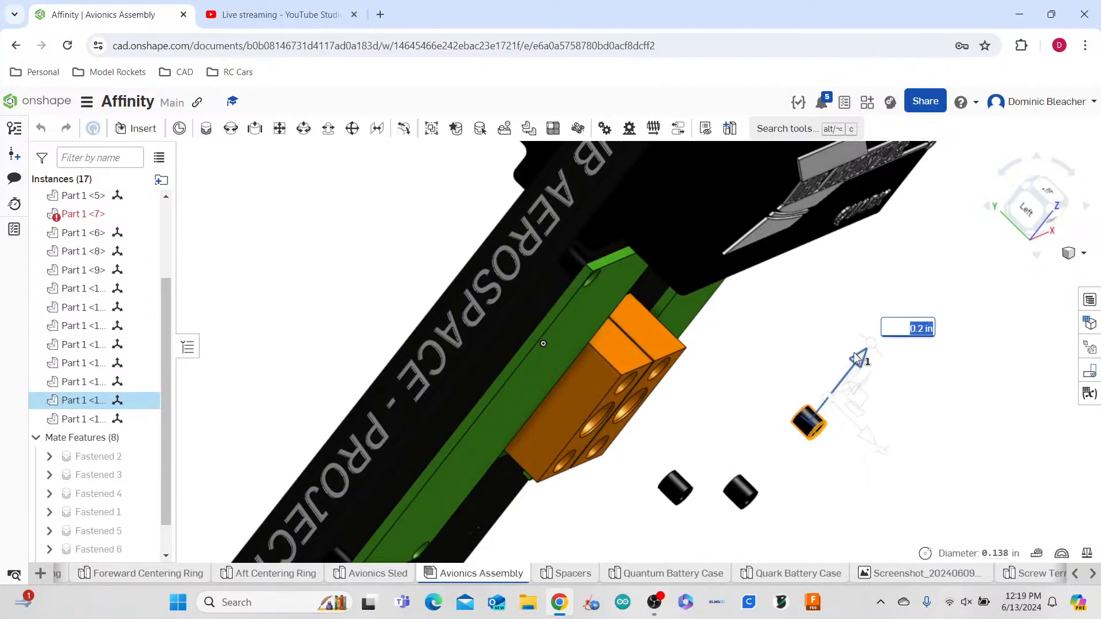
pyautogui.moveTo(851, 379); pyautogui.dragTo(911, 301)
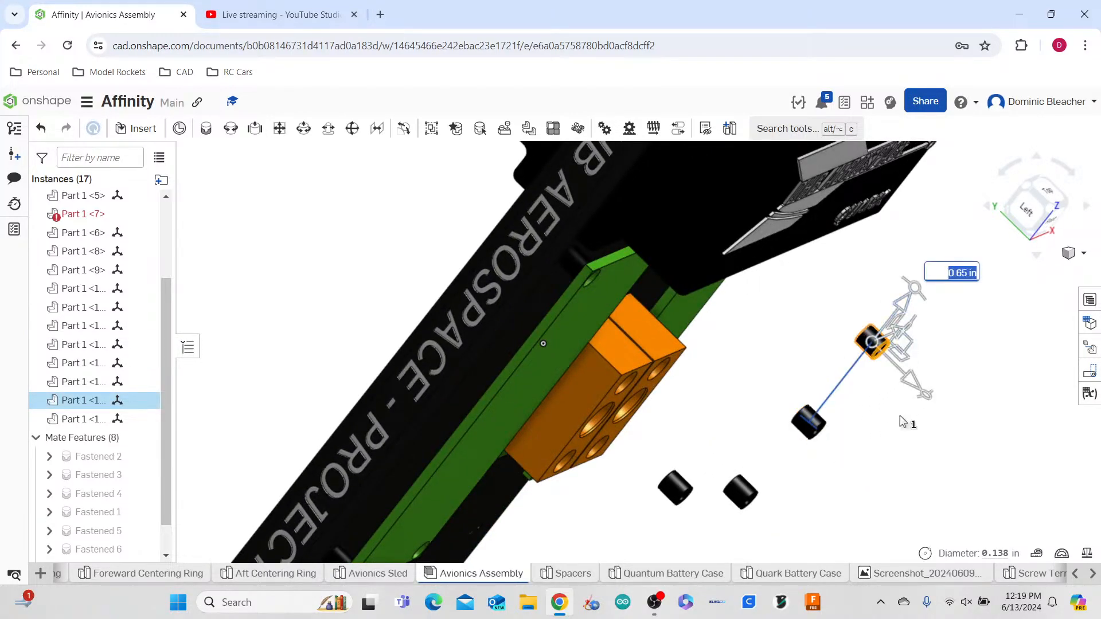
pyautogui.click(865, 454)
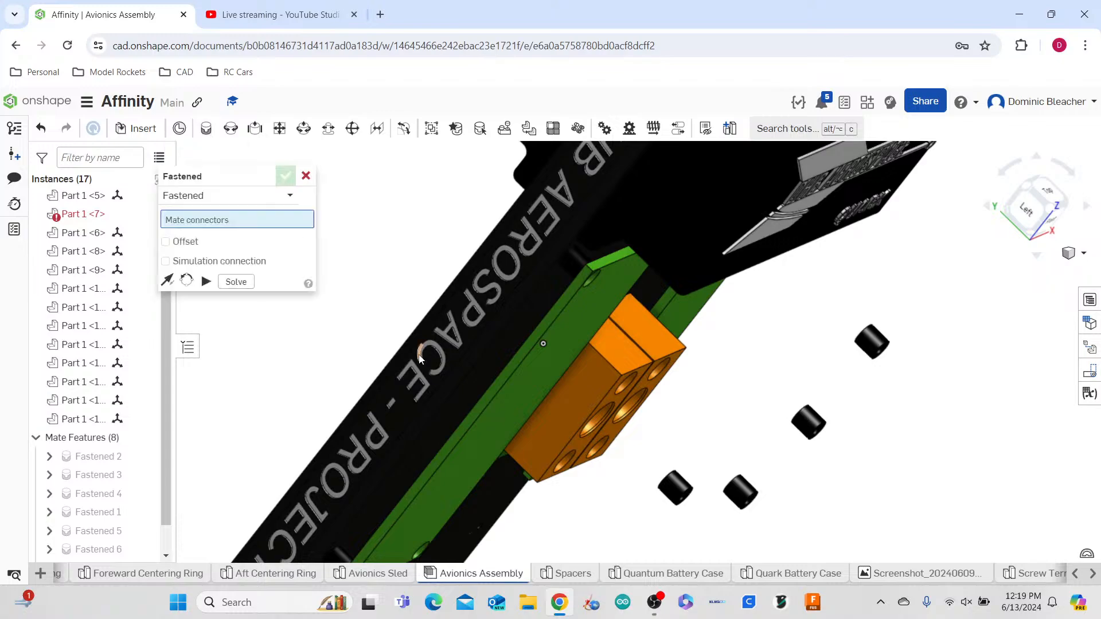
# - Fasten a loose spacer behind a corner mounting hole of the smaller green board, at the end away from the Quark battery case
pyautogui.scroll(-5, 419, 360)
pyautogui.moveTo(537, 440); pyautogui.dragTo(487, 346, button='right')
pyautogui.scroll(7, 487, 346)
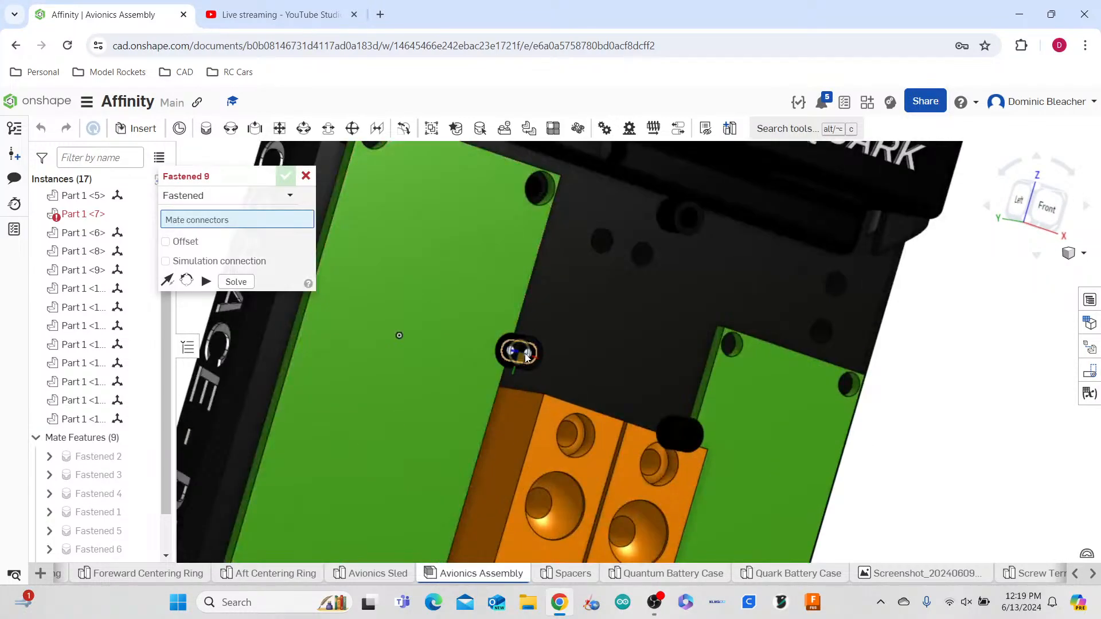
pyautogui.scroll(5, 525, 356)
pyautogui.click(564, 344)
pyautogui.scroll(-8, 564, 344)
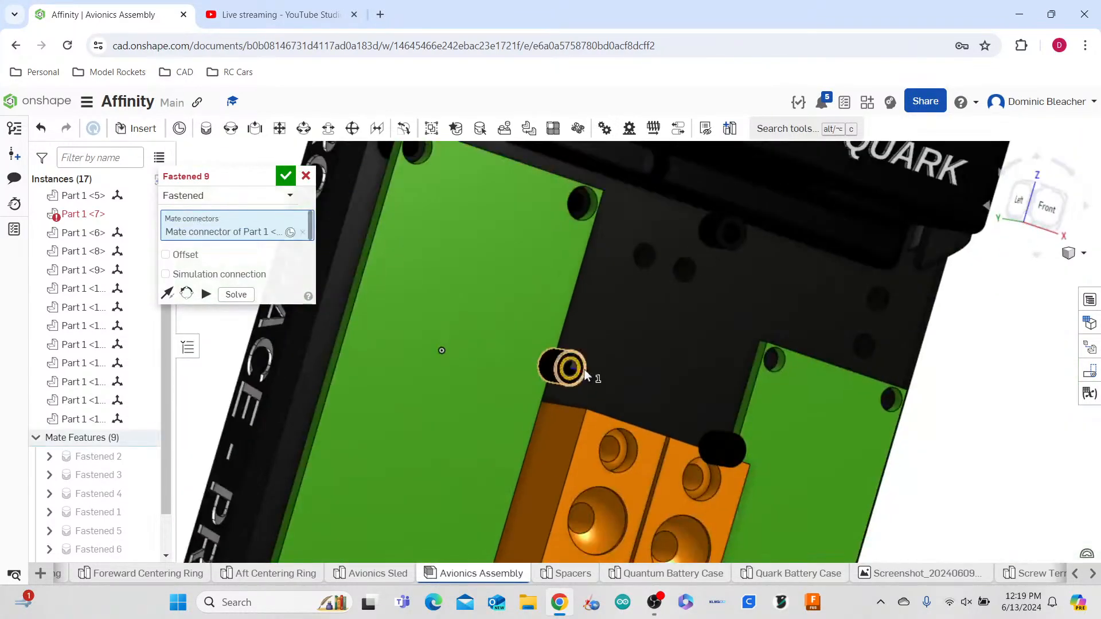
pyautogui.moveTo(568, 350); pyautogui.dragTo(848, 437, button='right')
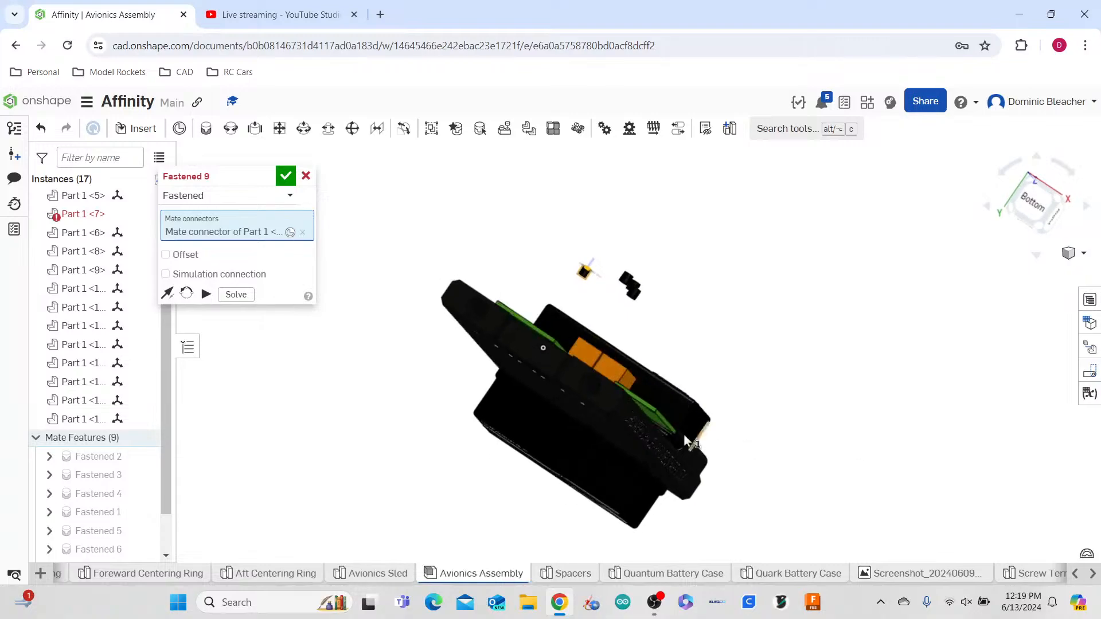
pyautogui.scroll(7, 686, 441)
pyautogui.scroll(-2, 687, 439)
pyautogui.scroll(-3, 544, 318)
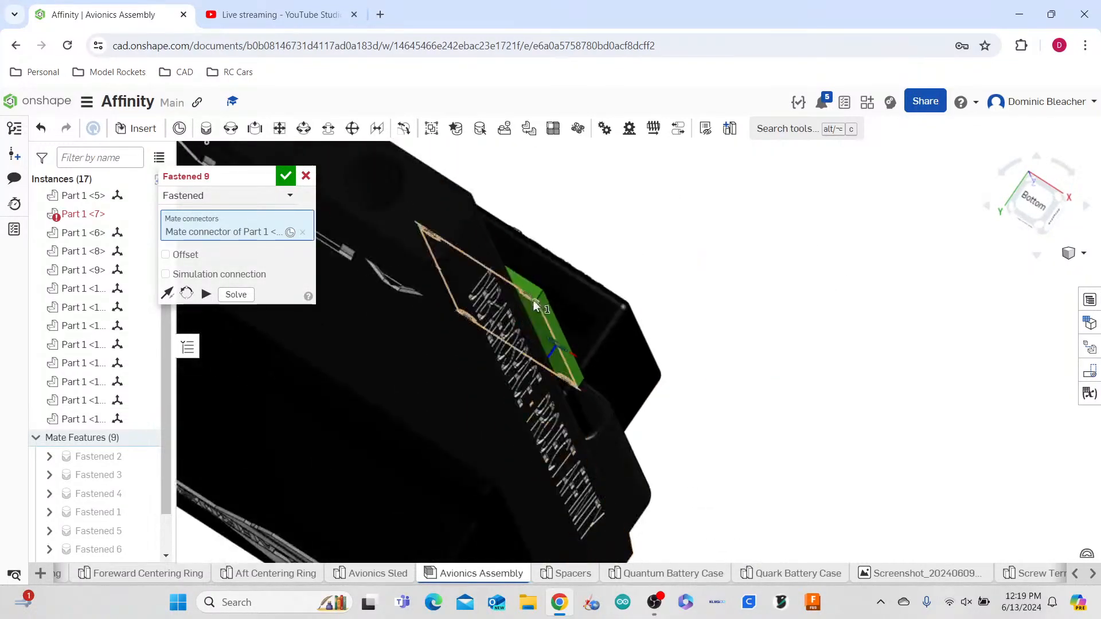
pyautogui.scroll(4, 542, 344)
pyautogui.click(550, 366)
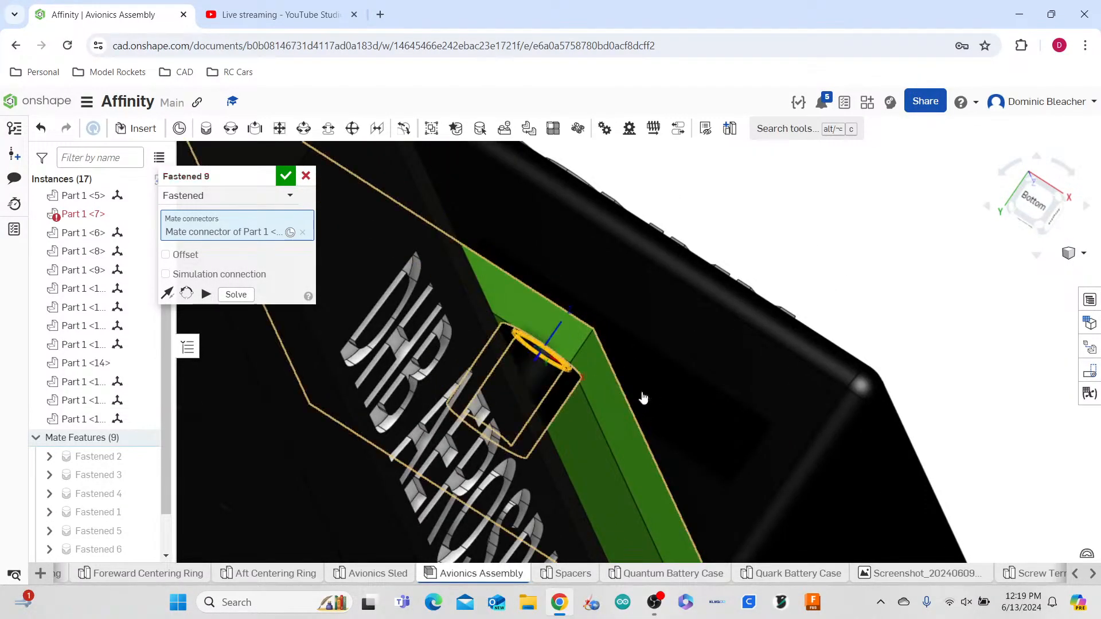
pyautogui.click(285, 176)
pyautogui.scroll(-1, 415, 253)
pyautogui.scroll(-4, 414, 252)
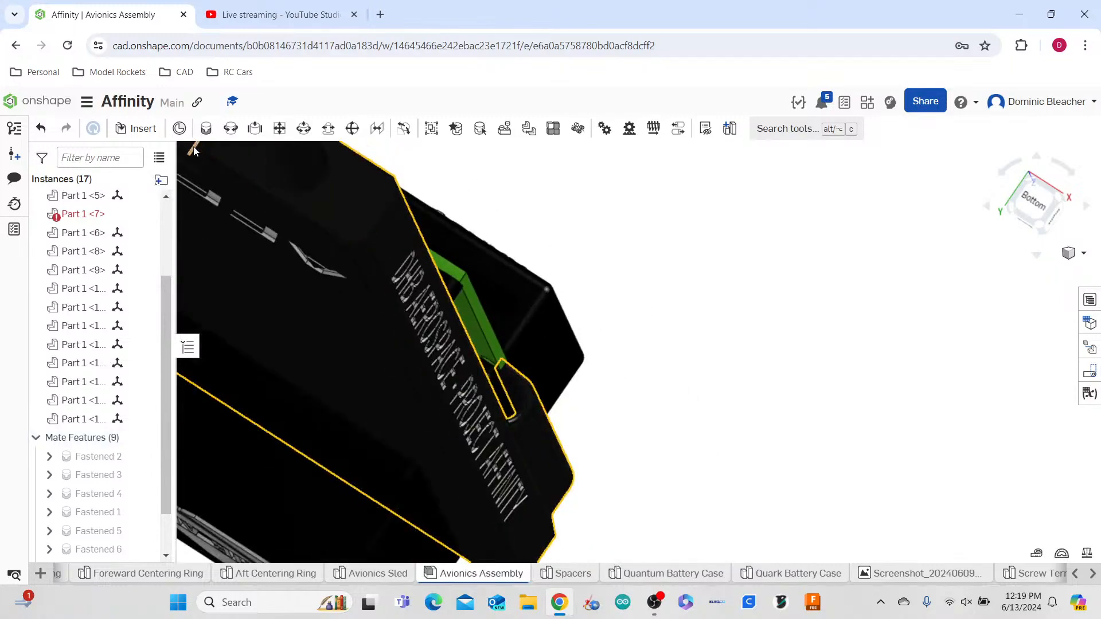
# - Fasten a second spacer behind the other corner hole at the smaller green board's end away from the Quark battery case
pyautogui.click(205, 130)
pyautogui.scroll(-4, 564, 419)
pyautogui.moveTo(564, 420); pyautogui.dragTo(526, 345, button='right')
pyautogui.scroll(7, 497, 284)
pyautogui.moveTo(503, 298); pyautogui.dragTo(555, 276, button='right')
pyautogui.scroll(-5, 526, 290)
pyautogui.scroll(5, 645, 231)
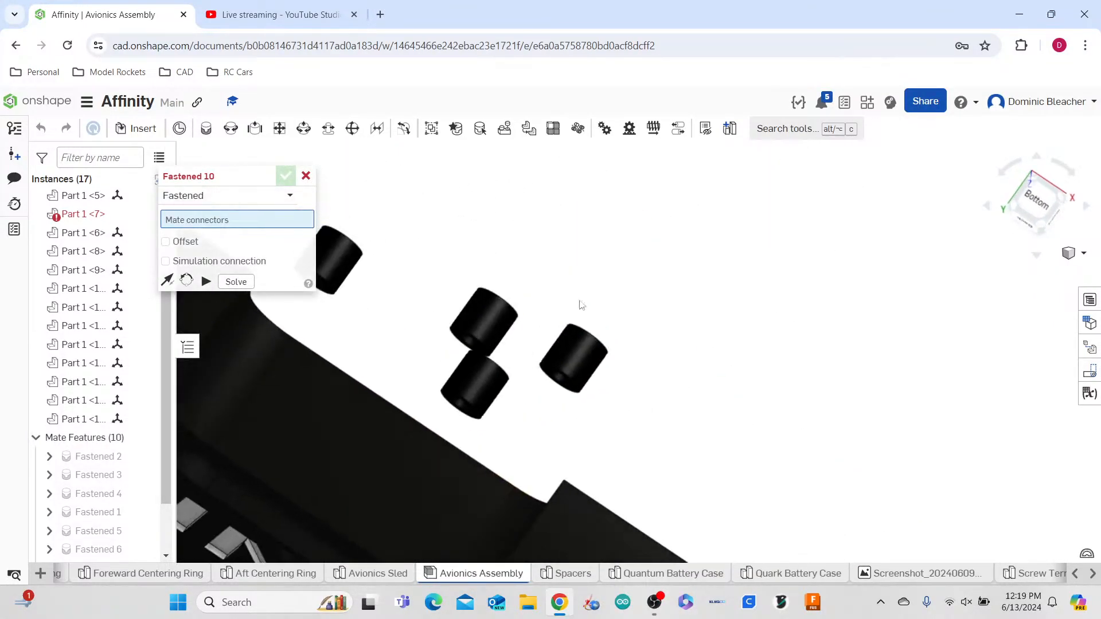
pyautogui.click(564, 386)
pyautogui.scroll(-5, 564, 386)
pyautogui.moveTo(688, 343); pyautogui.dragTo(612, 319, button='right')
pyautogui.scroll(5, 579, 372)
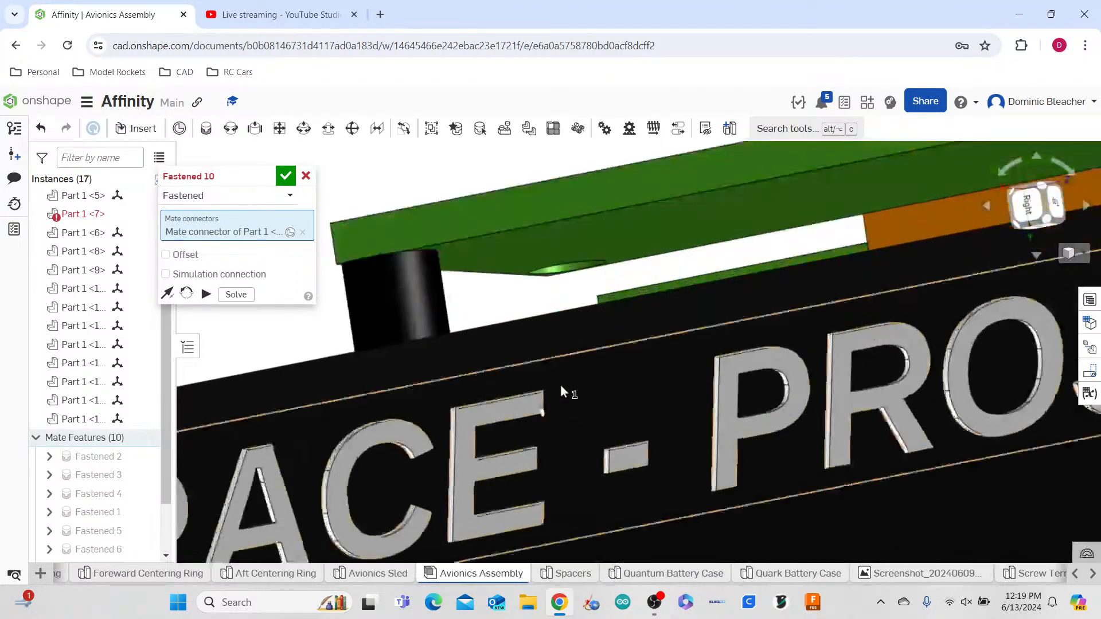
pyautogui.click(564, 274)
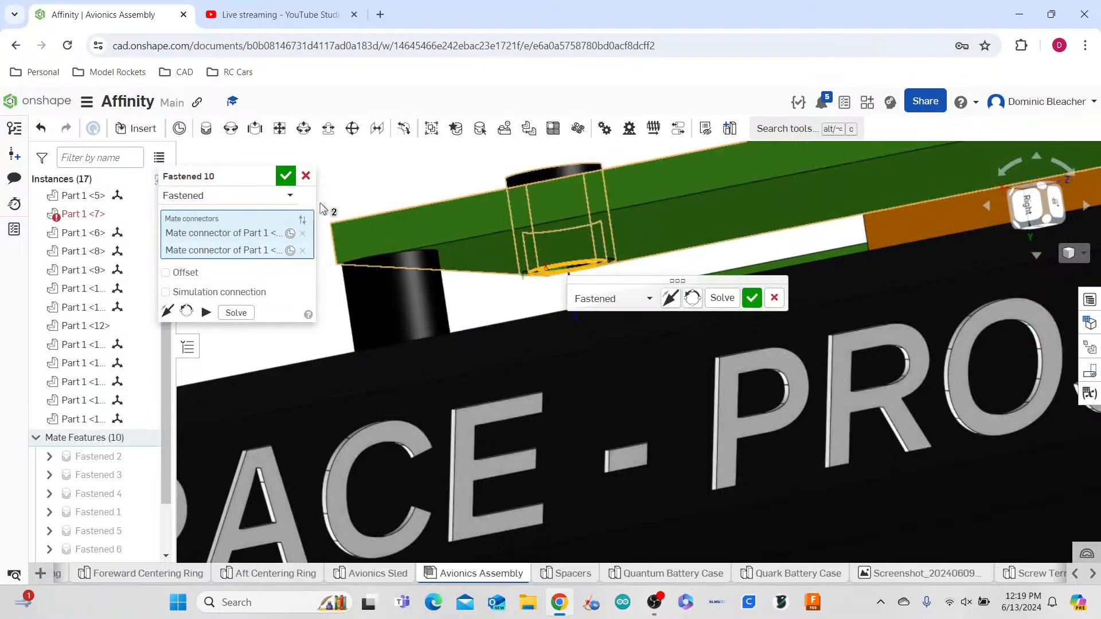
pyautogui.click(748, 300)
pyautogui.scroll(-5, 445, 304)
# - Fasten a third spacer behind the smaller green board's inner corner hole nearest the Quark battery case
pyautogui.press('m')
pyautogui.moveTo(486, 409); pyautogui.dragTo(506, 460, button='right')
pyautogui.scroll(-6, 506, 460)
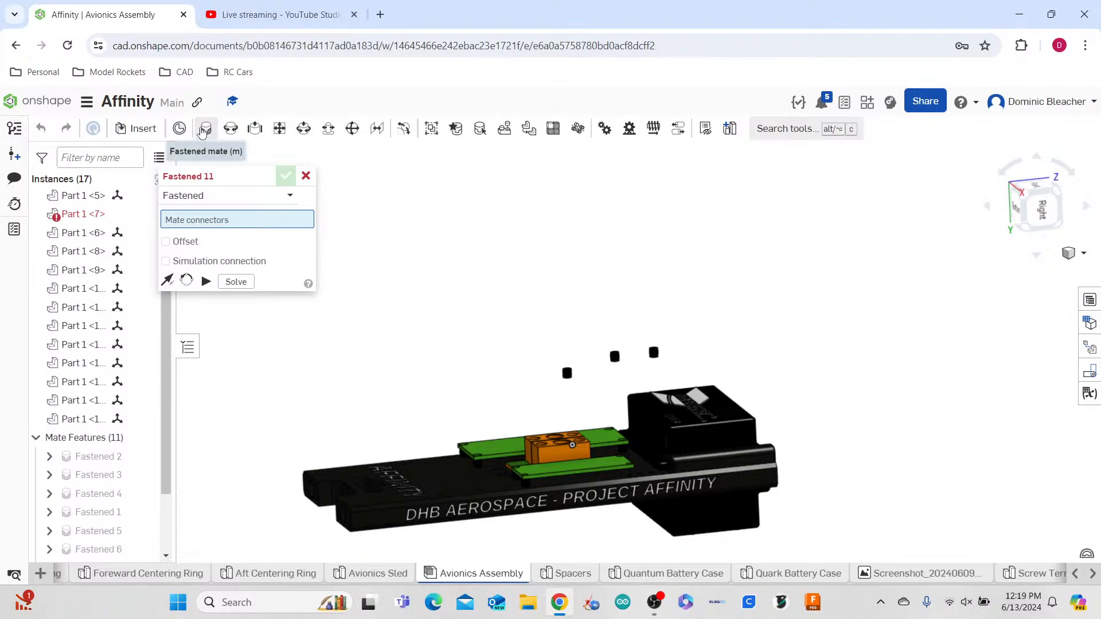
pyautogui.scroll(5, 611, 384)
pyautogui.moveTo(631, 365); pyautogui.dragTo(643, 367, button='right')
pyautogui.scroll(-4, 644, 367)
pyautogui.moveTo(423, 336); pyautogui.dragTo(429, 326, button='right')
pyautogui.scroll(5, 455, 360)
pyautogui.click(507, 373)
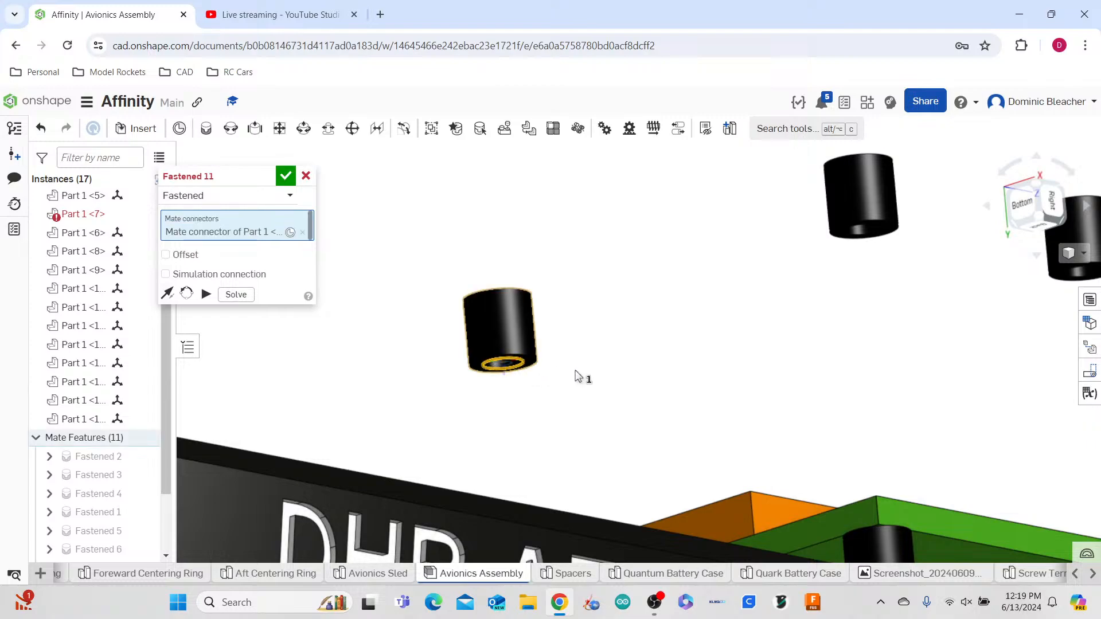
pyautogui.scroll(-4, 565, 393)
pyautogui.scroll(-5, 563, 391)
pyautogui.moveTo(604, 523); pyautogui.dragTo(579, 515, button='right')
pyautogui.scroll(5, 678, 400)
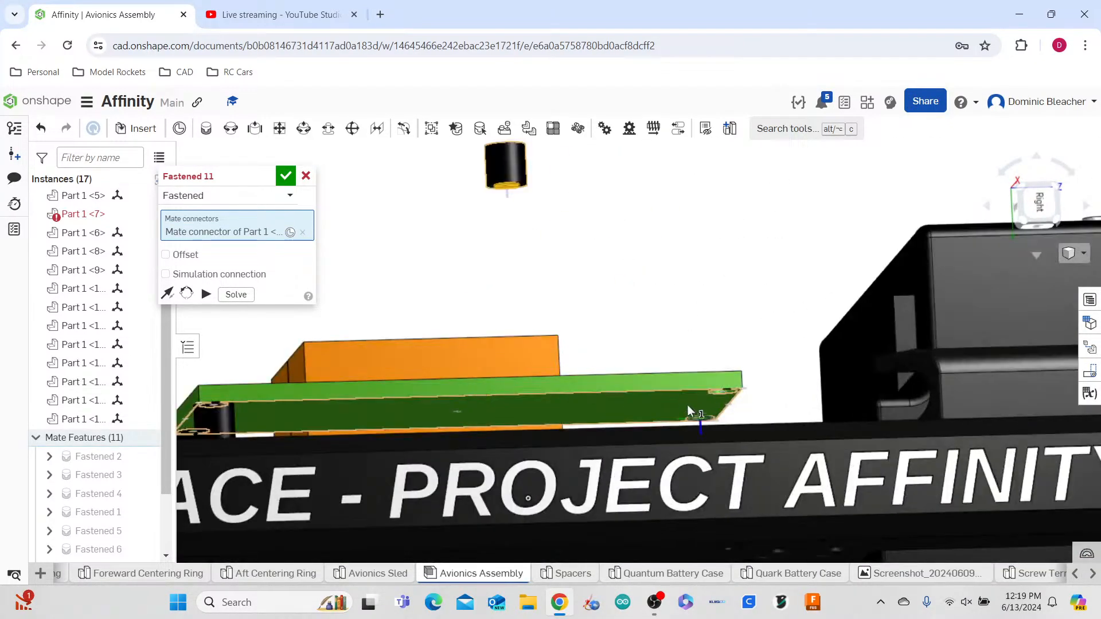
pyautogui.scroll(3, 700, 428)
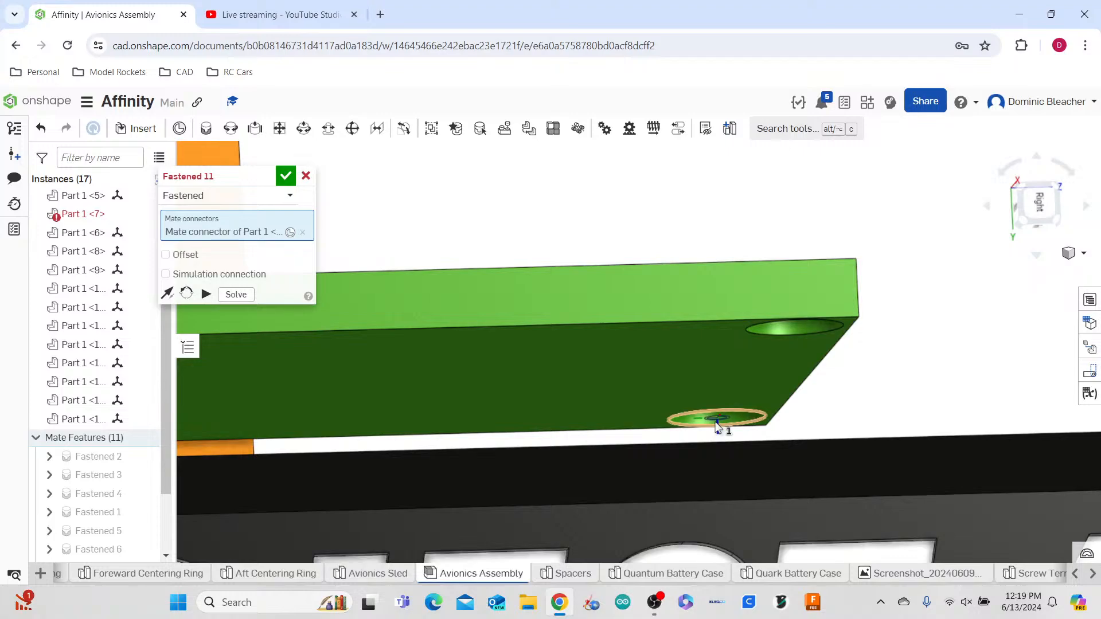
pyautogui.click(714, 426)
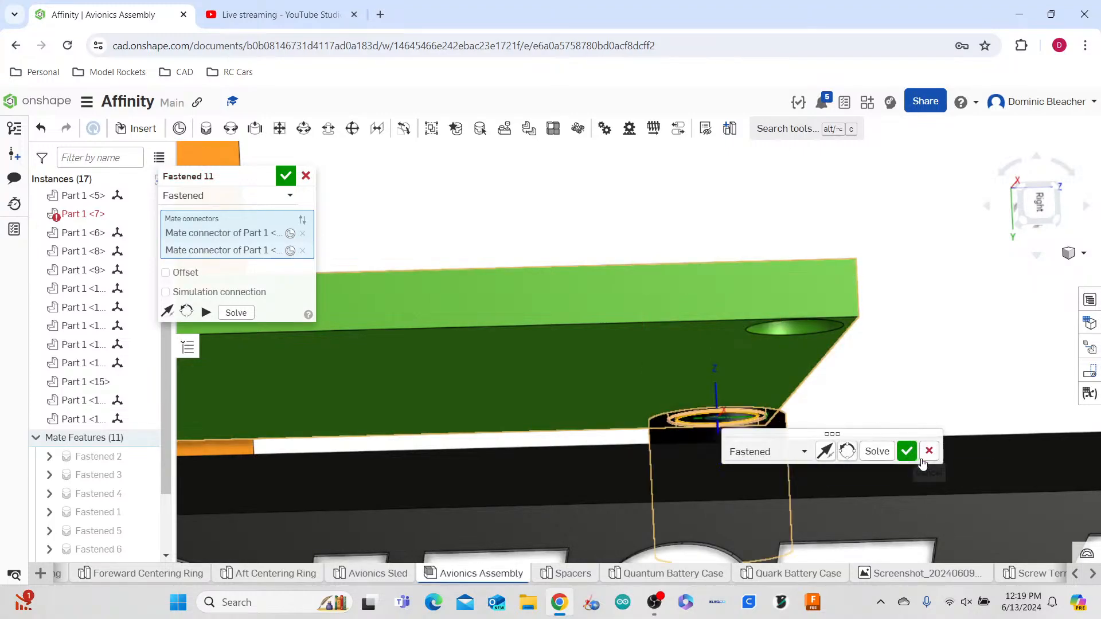
pyautogui.click(907, 451)
# - Fasten a fourth spacer behind the smaller green board's last open corner hole and leave the mate command
pyautogui.scroll(-3, 677, 332)
pyautogui.press('f')
pyautogui.scroll(-5, 676, 329)
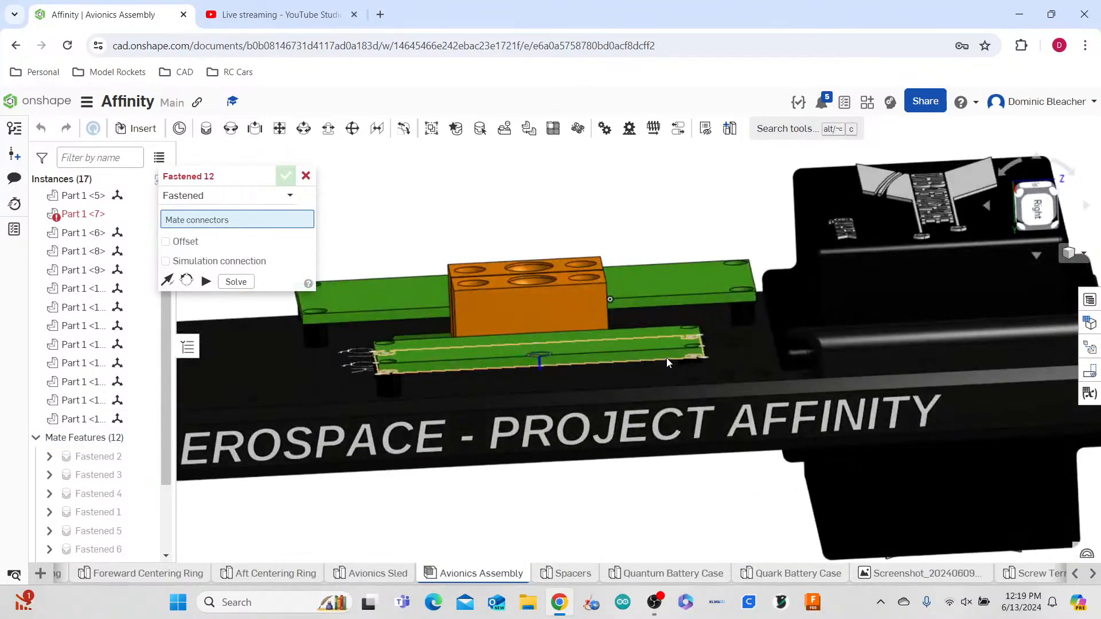
pyautogui.scroll(5, 717, 293)
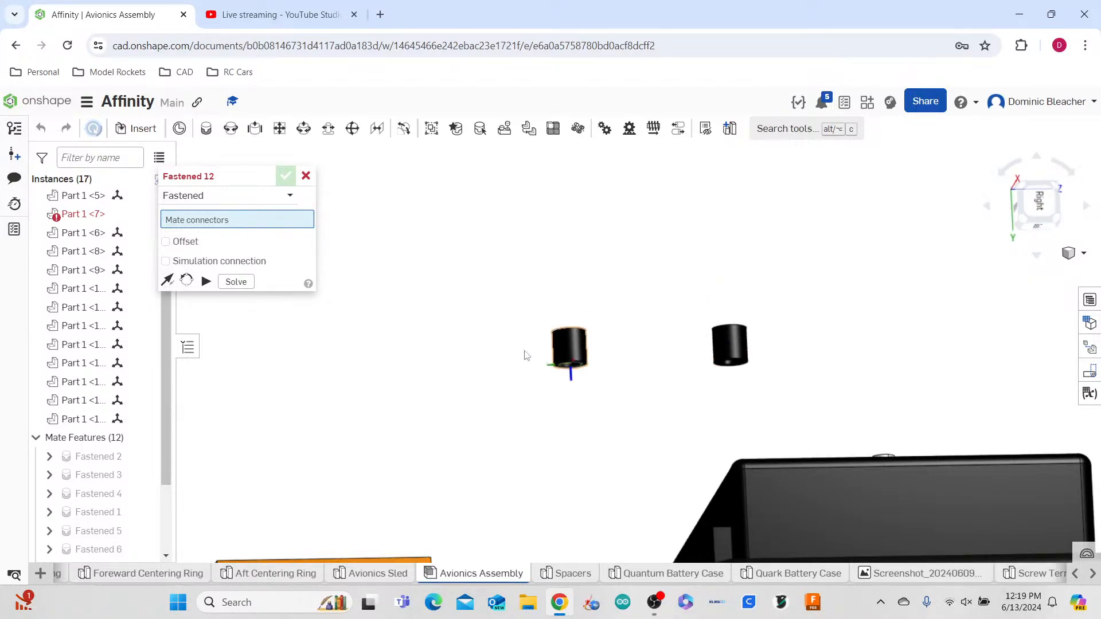
pyautogui.scroll(5, 567, 367)
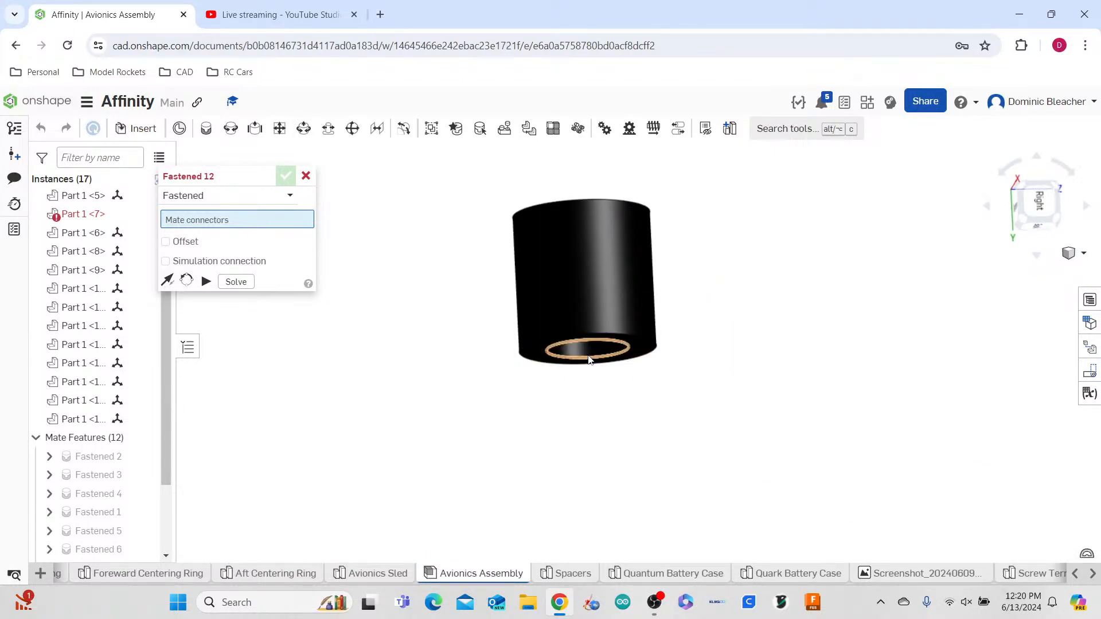
pyautogui.click(595, 363)
pyautogui.scroll(-10, 571, 367)
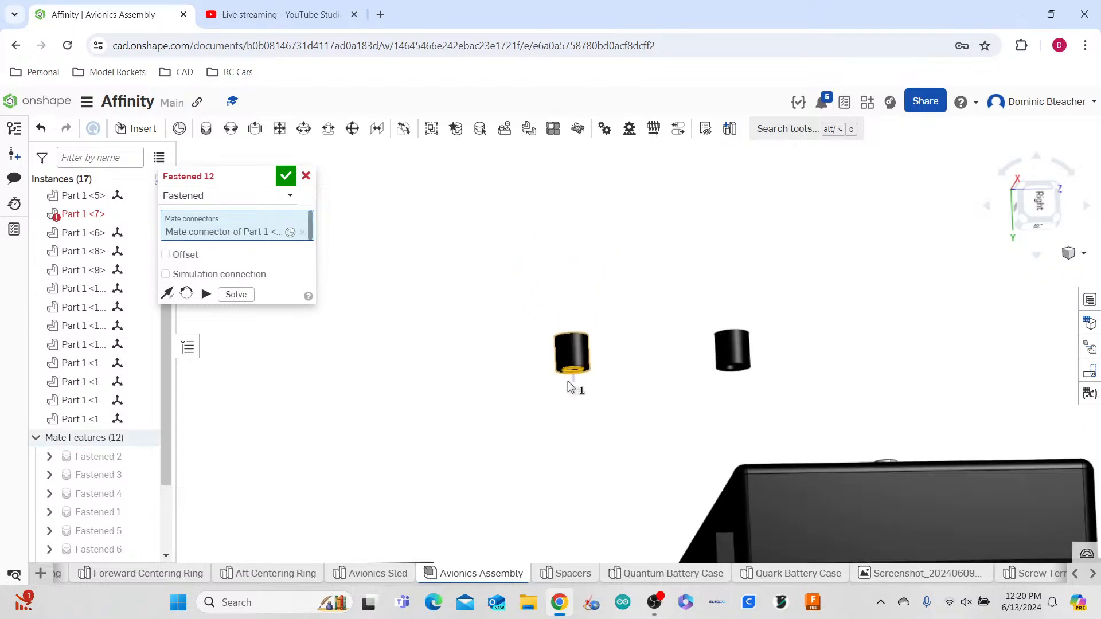
pyautogui.scroll(8, 560, 434)
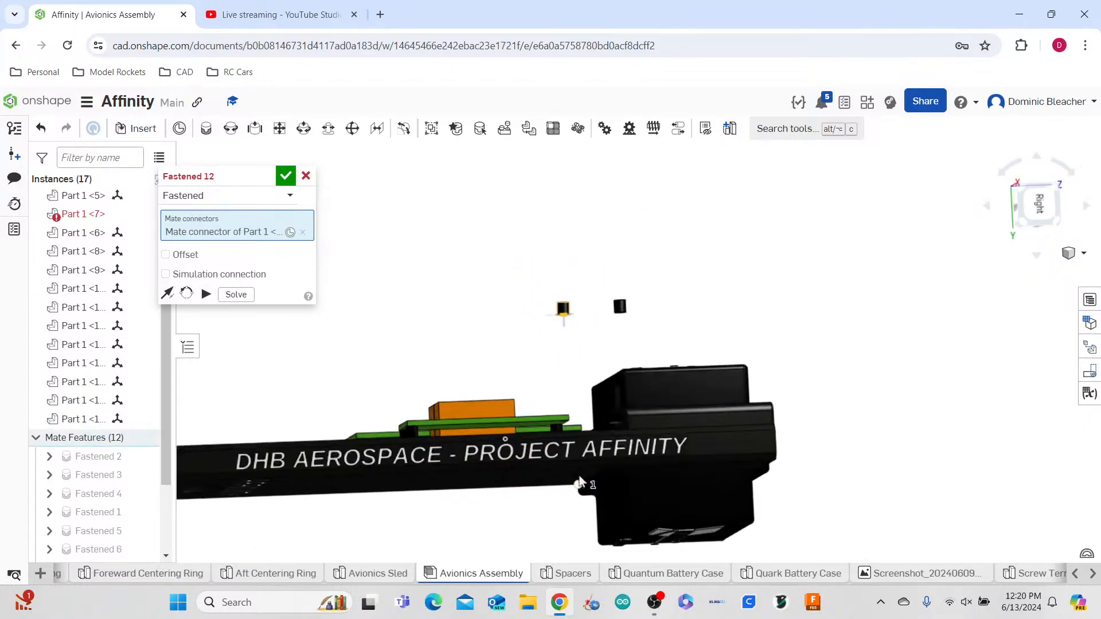
pyautogui.click(515, 359)
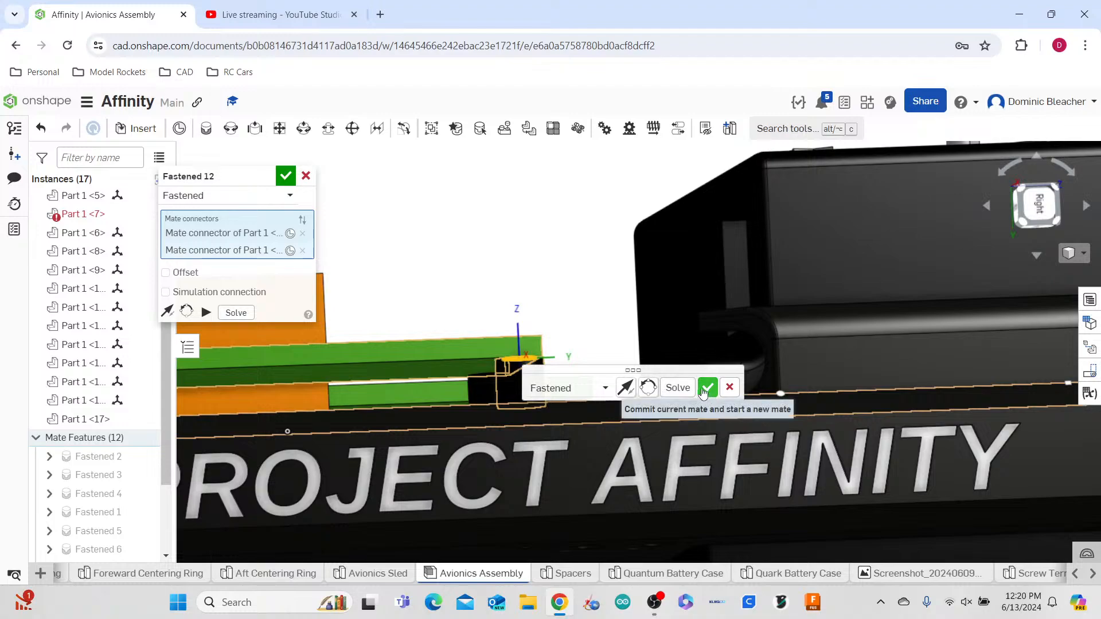
pyautogui.click(709, 391)
pyautogui.scroll(-5, 625, 330)
pyautogui.moveTo(625, 329); pyautogui.dragTo(652, 350, button='right')
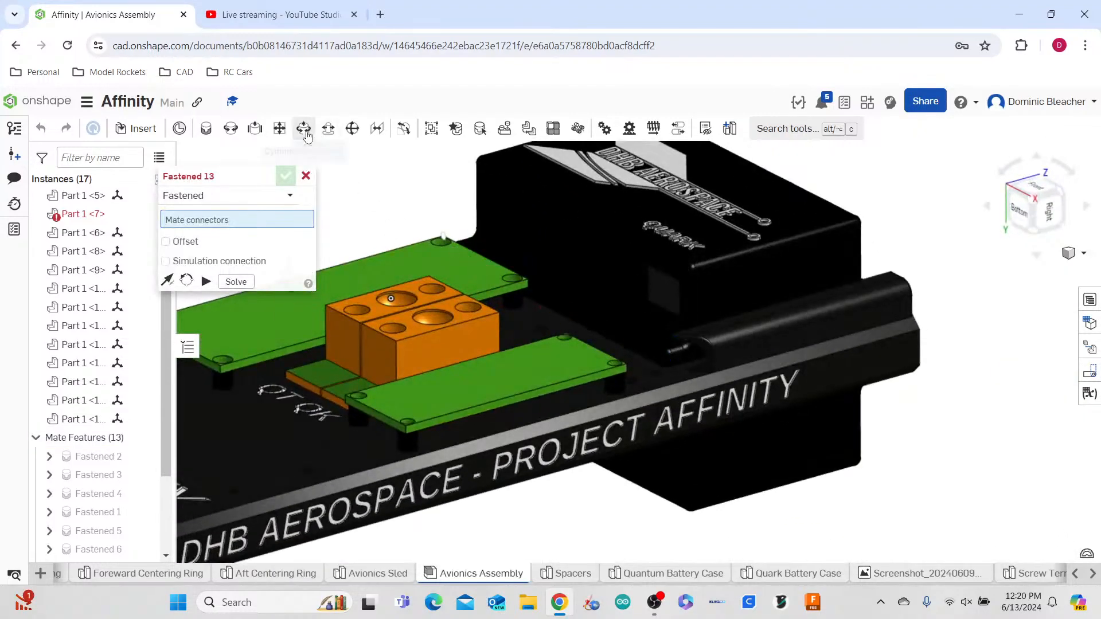
pyautogui.click(305, 176)
# - Examine the terminal blocks, the boards' spacers and the open mounting holes in the sled around the AFFINITY lettering
pyautogui.scroll(-5, 720, 447)
pyautogui.moveTo(720, 447); pyautogui.dragTo(747, 442, button='right')
pyautogui.scroll(10, 589, 411)
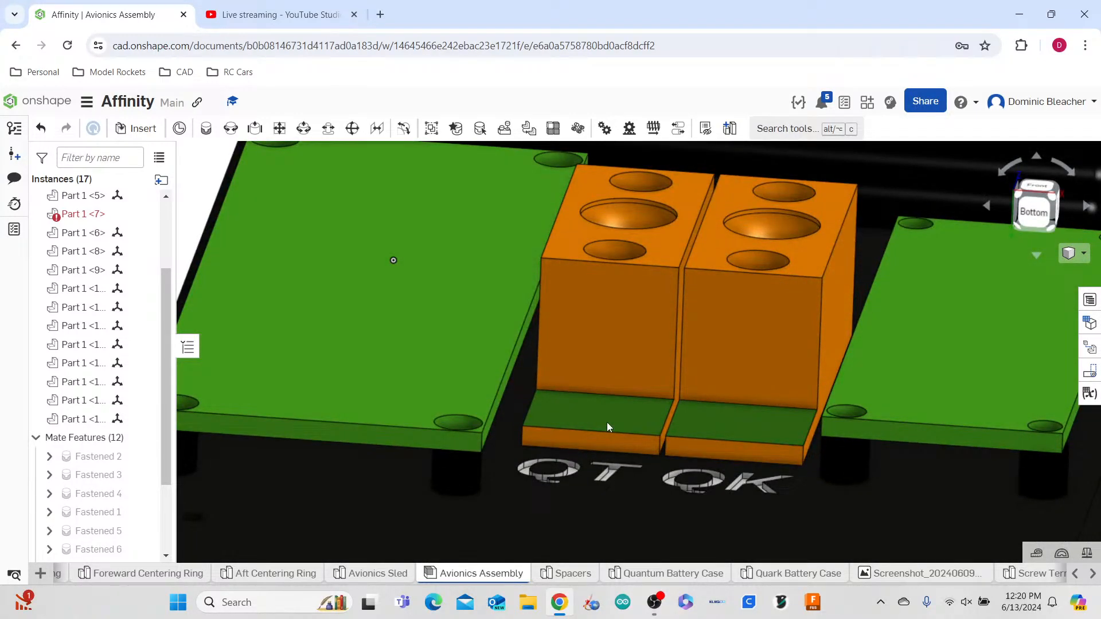
pyautogui.moveTo(608, 427)
pyautogui.mouseDown(button='right')
pyautogui.moveTo(594, 493)
pyautogui.moveTo(628, 454)
pyautogui.moveTo(622, 401)
pyautogui.moveTo(615, 437)
pyautogui.mouseUp(button='right')
pyautogui.scroll(-10, 617, 438)
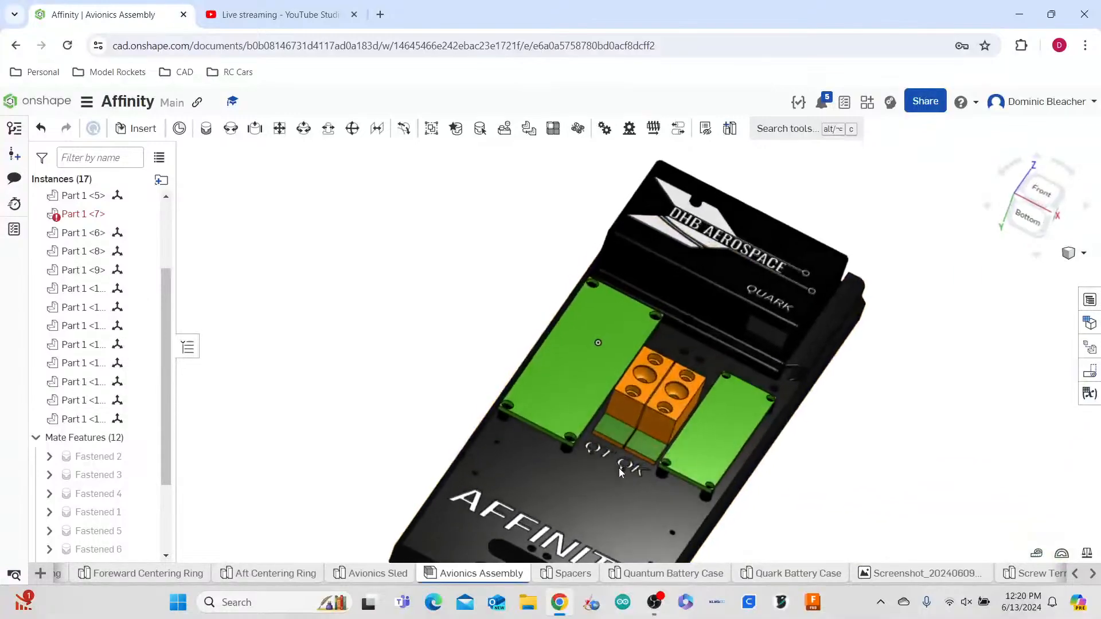
pyautogui.scroll(10, 545, 477)
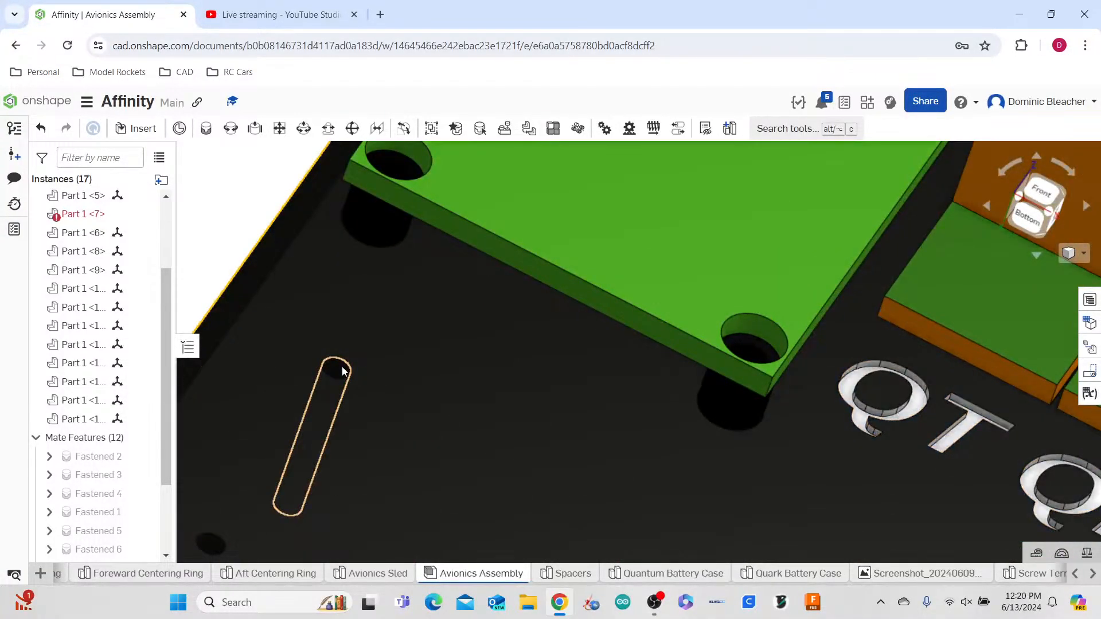
pyautogui.scroll(-10, 343, 369)
pyautogui.moveTo(698, 542); pyautogui.dragTo(605, 430, button='right')
# - Copy the remaining loose spacer and paste three more copies beside it above the Quark battery case
pyautogui.scroll(5, 493, 184)
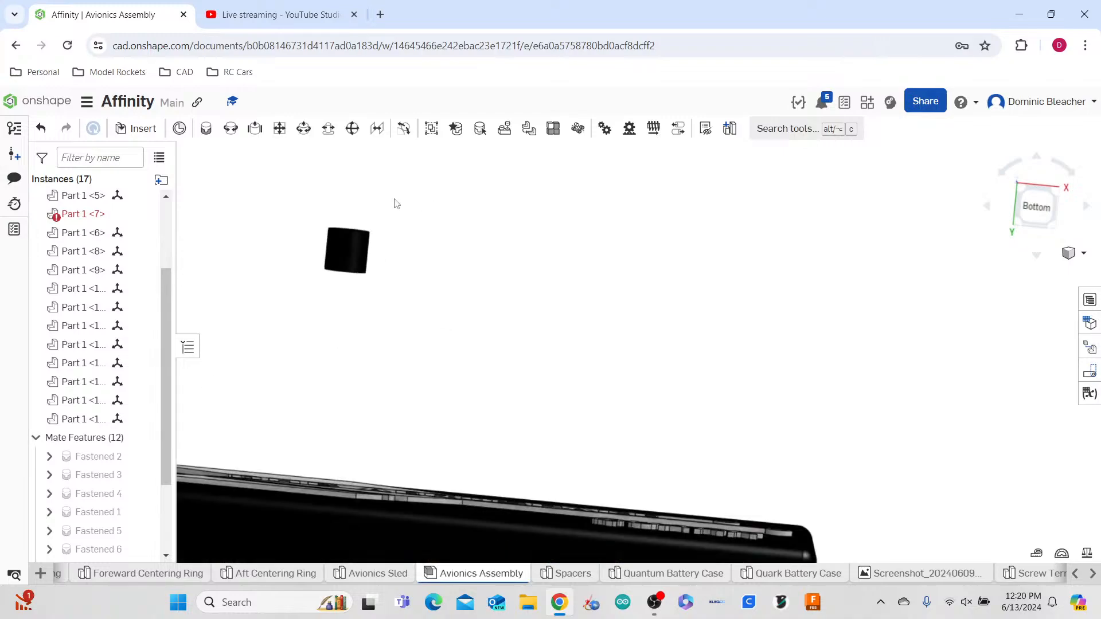
pyautogui.moveTo(375, 217); pyautogui.dragTo(351, 247, button='right')
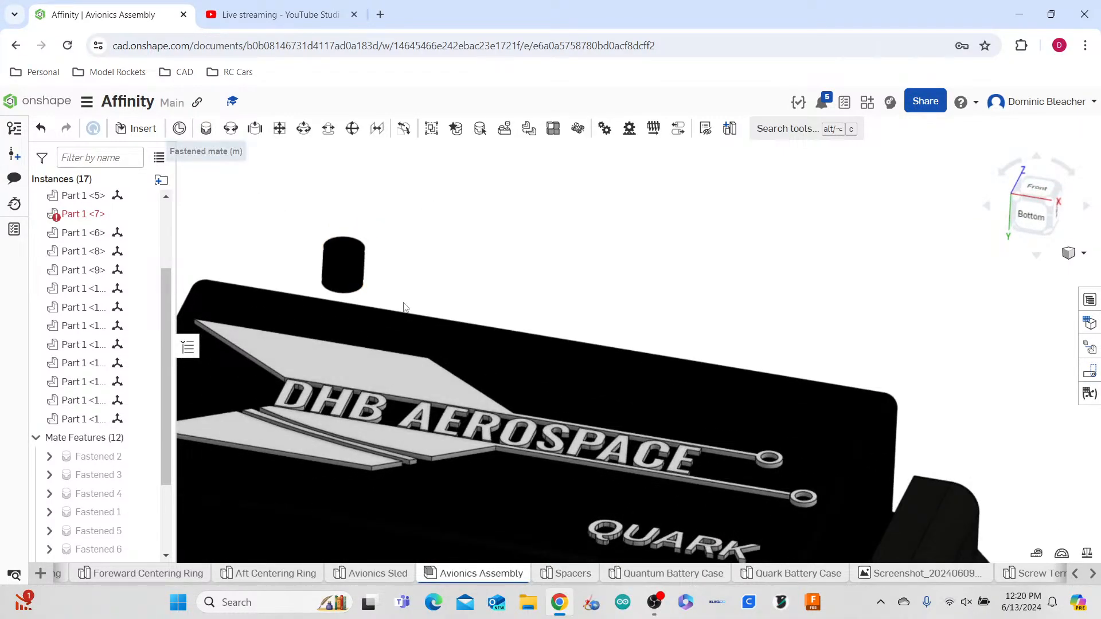
pyautogui.click(332, 258)
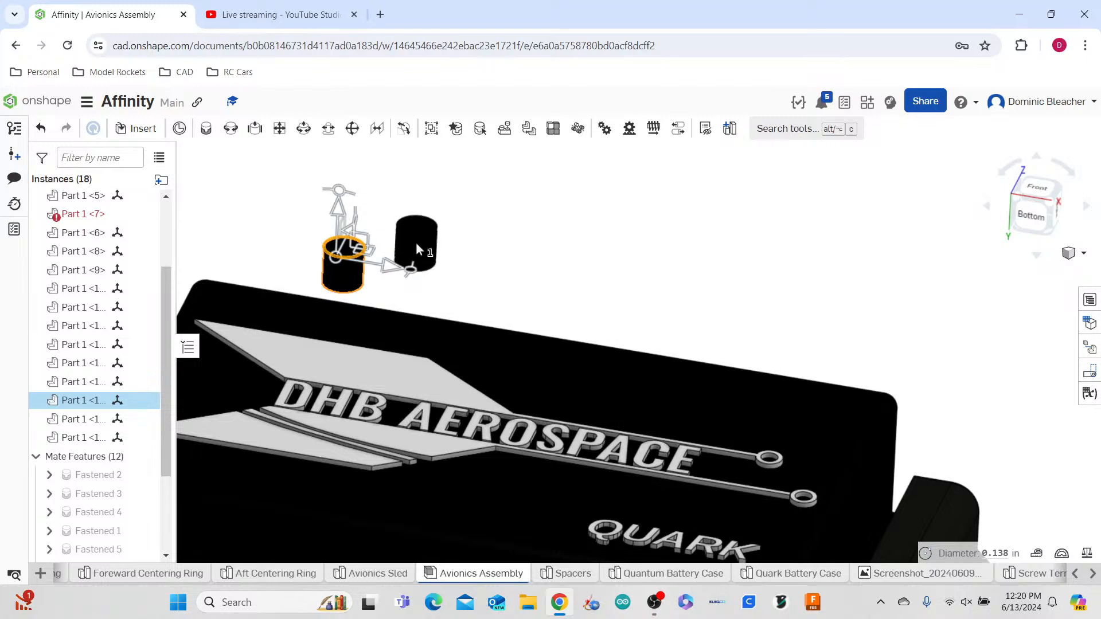
pyautogui.click(417, 245)
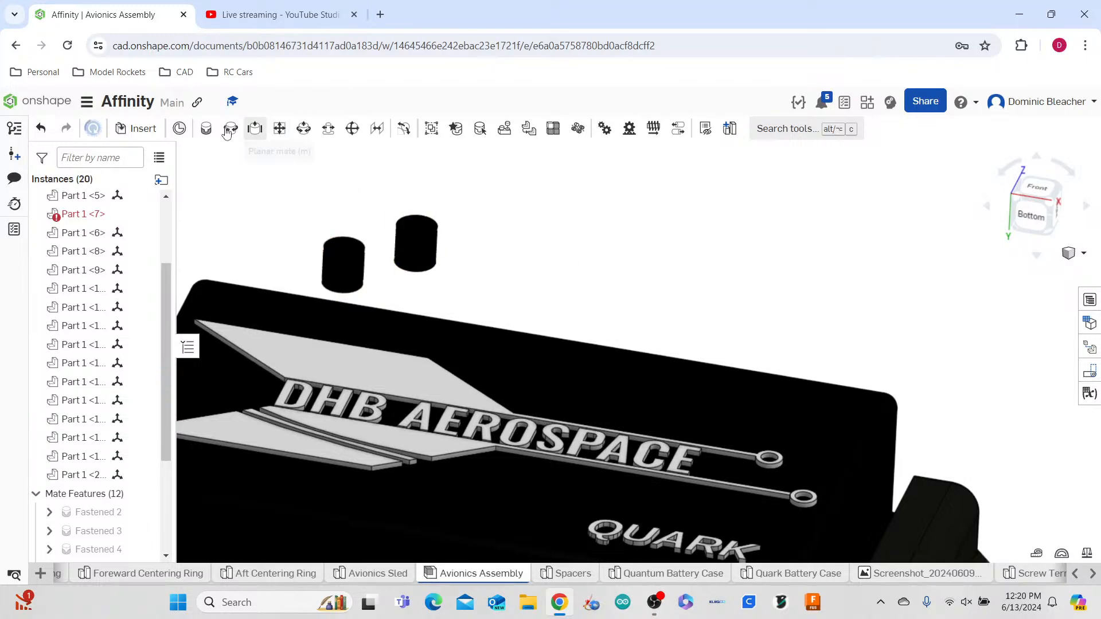
# - Fasten the original loose spacer to the sled mounting hole just beyond the larger green board's outer corner
pyautogui.press('m')
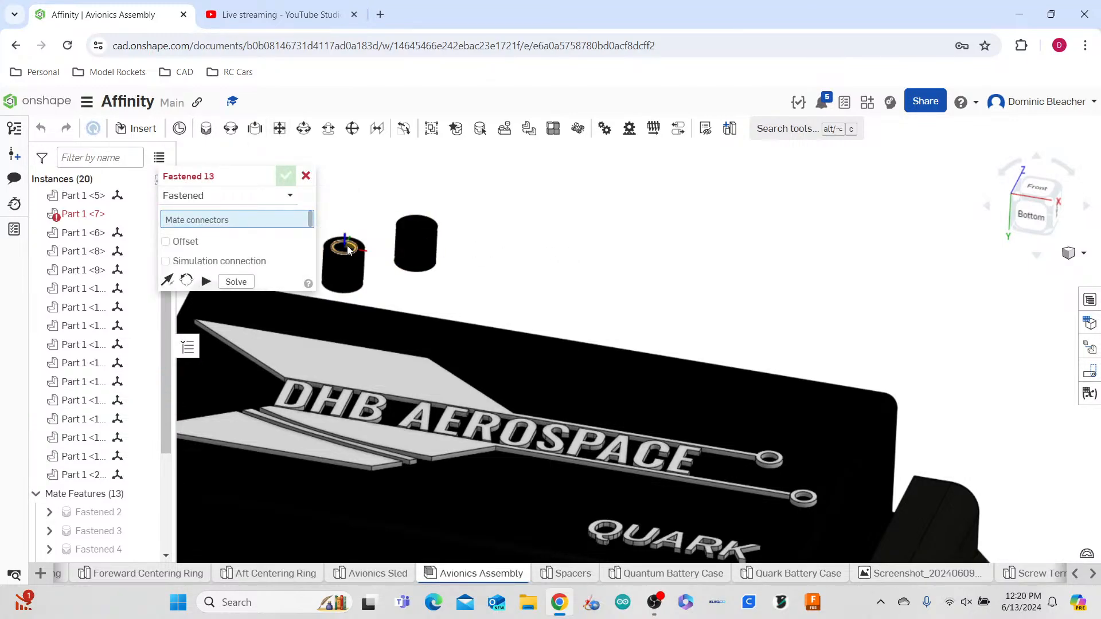
pyautogui.click(347, 247)
pyautogui.scroll(-5, 328, 438)
pyautogui.scroll(6, 405, 475)
pyautogui.scroll(5, 404, 475)
pyautogui.scroll(-5, 400, 327)
pyautogui.moveTo(400, 328); pyautogui.dragTo(408, 369, button='right')
pyautogui.click(383, 257)
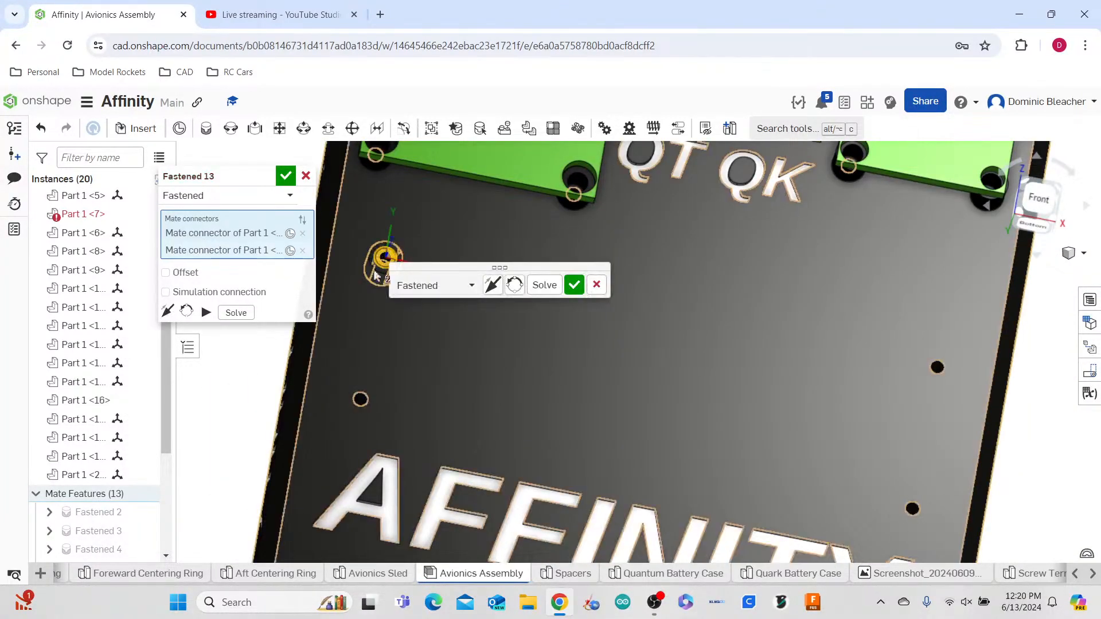
pyautogui.click(574, 285)
# - Fasten one of the pasted spacers to the sled mounting hole next to the first letter of AFFINITY
pyautogui.scroll(-5, 516, 321)
pyautogui.moveTo(553, 349); pyautogui.dragTo(361, 325, button='right')
pyautogui.scroll(8, 462, 178)
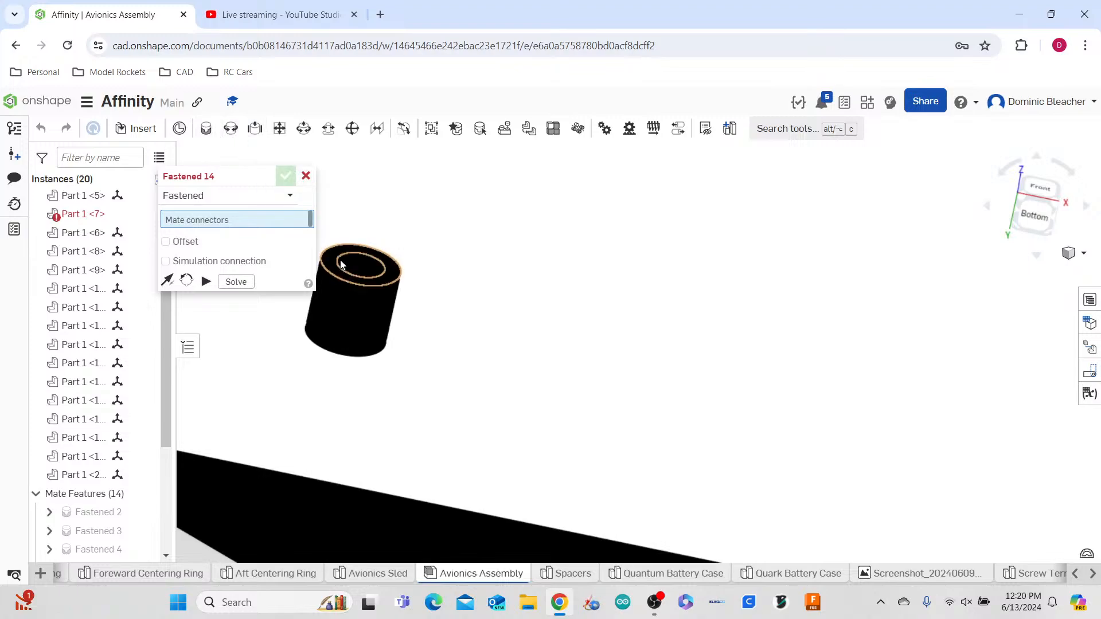
pyautogui.click(360, 262)
pyautogui.scroll(-6, 515, 263)
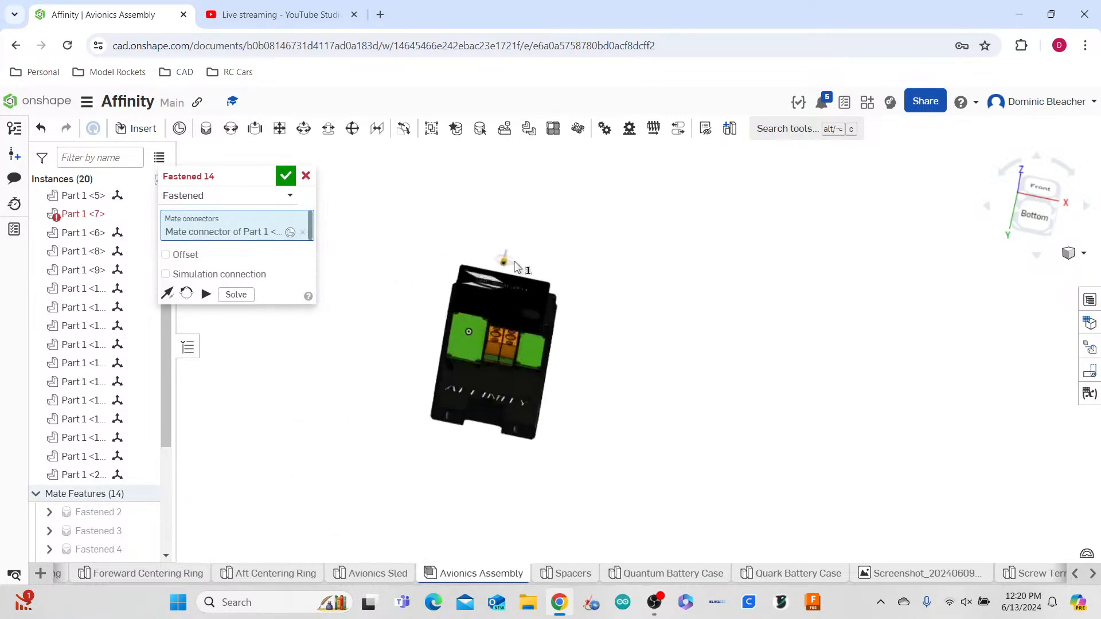
pyautogui.scroll(10, 586, 326)
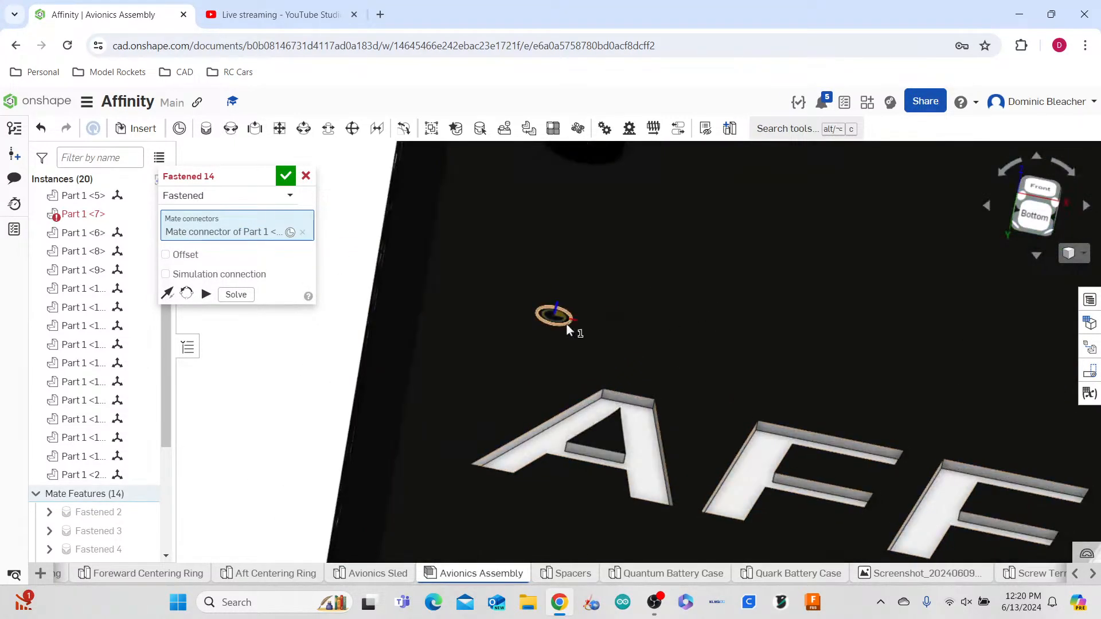
pyautogui.click(566, 325)
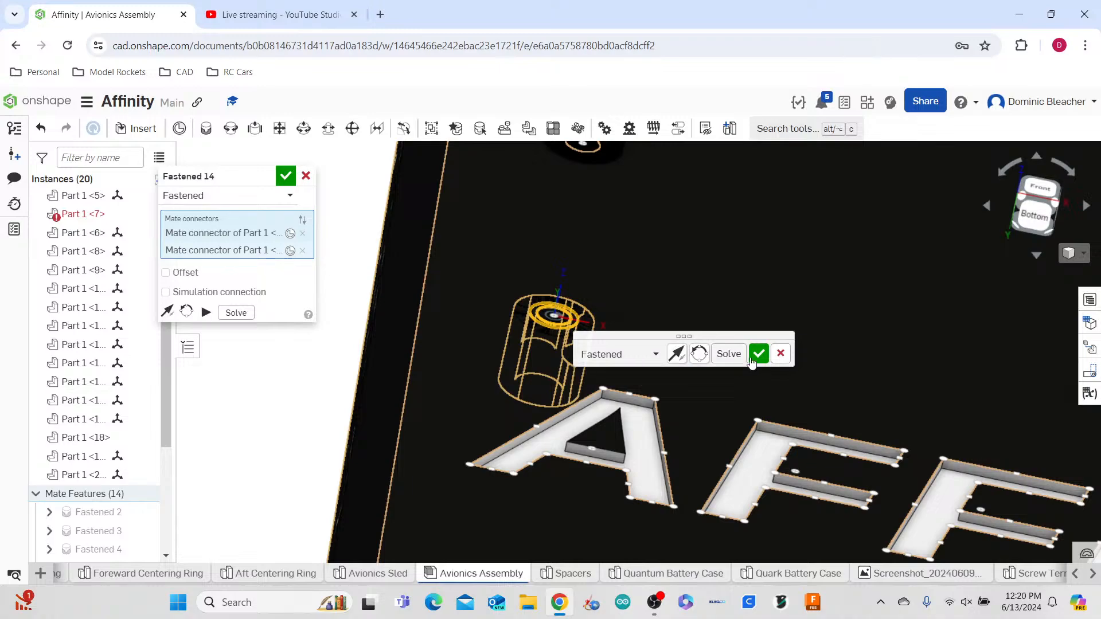
pyautogui.click(758, 353)
pyautogui.scroll(-5, 366, 341)
pyautogui.scroll(-5, 417, 331)
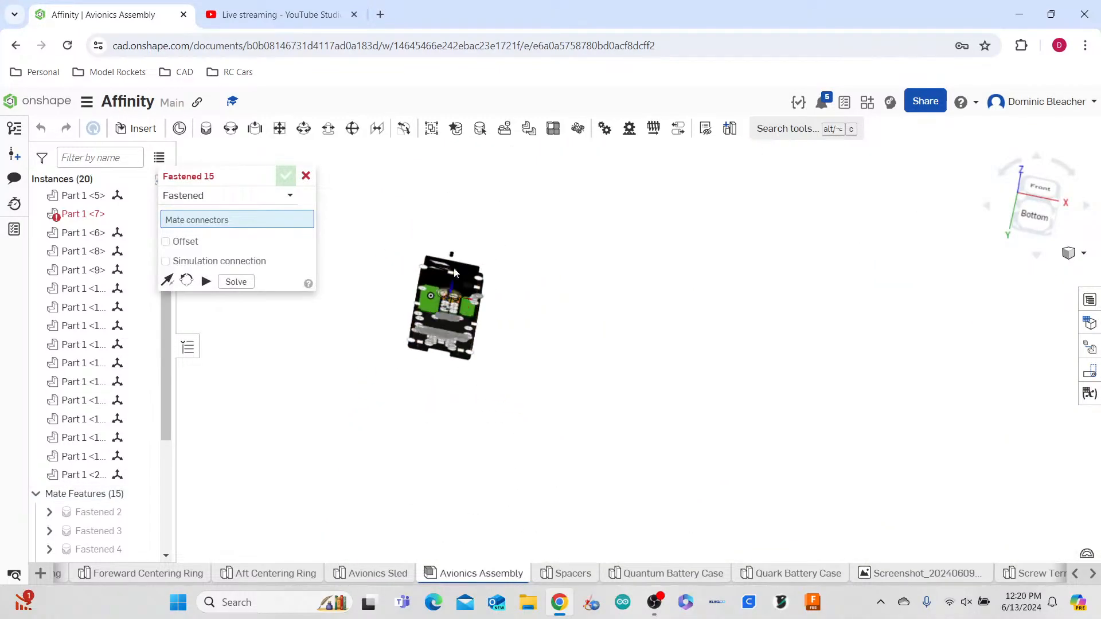
# - Fasten the loose spacer above the Quark battery case to the sled mounting hole between the smaller green board and the Y of AFFINITY
pyautogui.scroll(8, 455, 241)
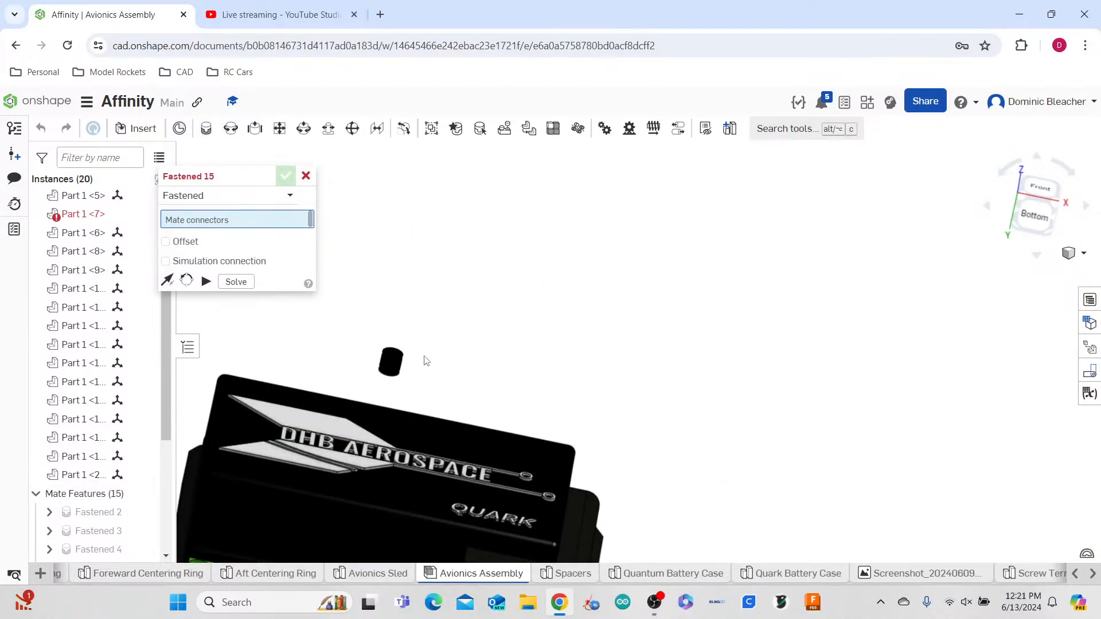
pyautogui.scroll(3, 423, 359)
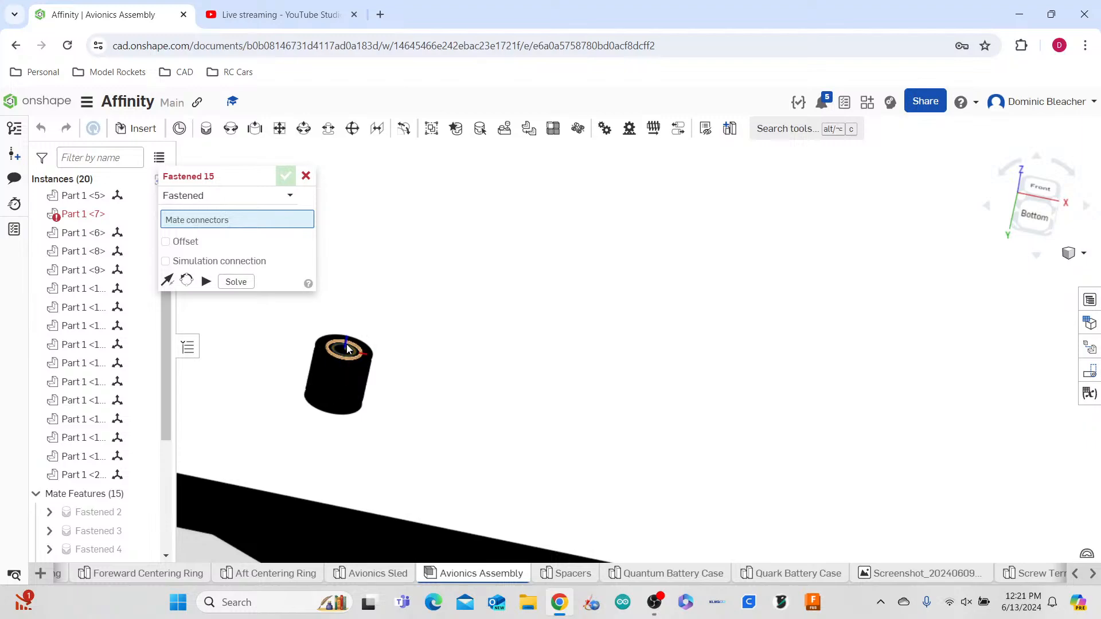
pyautogui.click(347, 348)
pyautogui.scroll(-3, 449, 287)
pyautogui.scroll(8, 468, 349)
pyautogui.scroll(5, 636, 315)
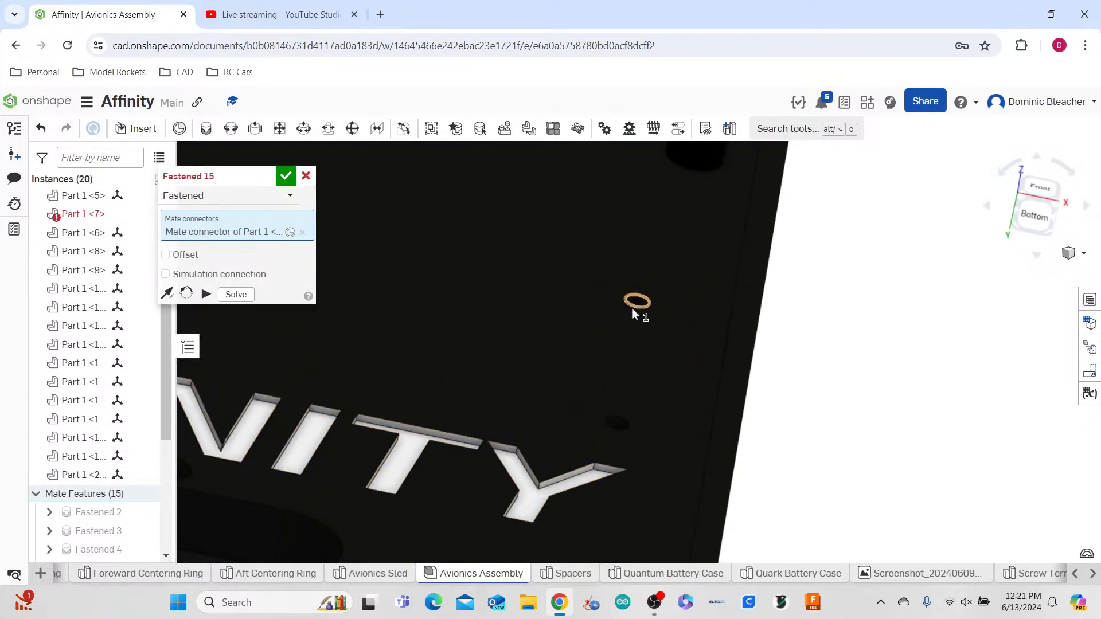
pyautogui.click(631, 307)
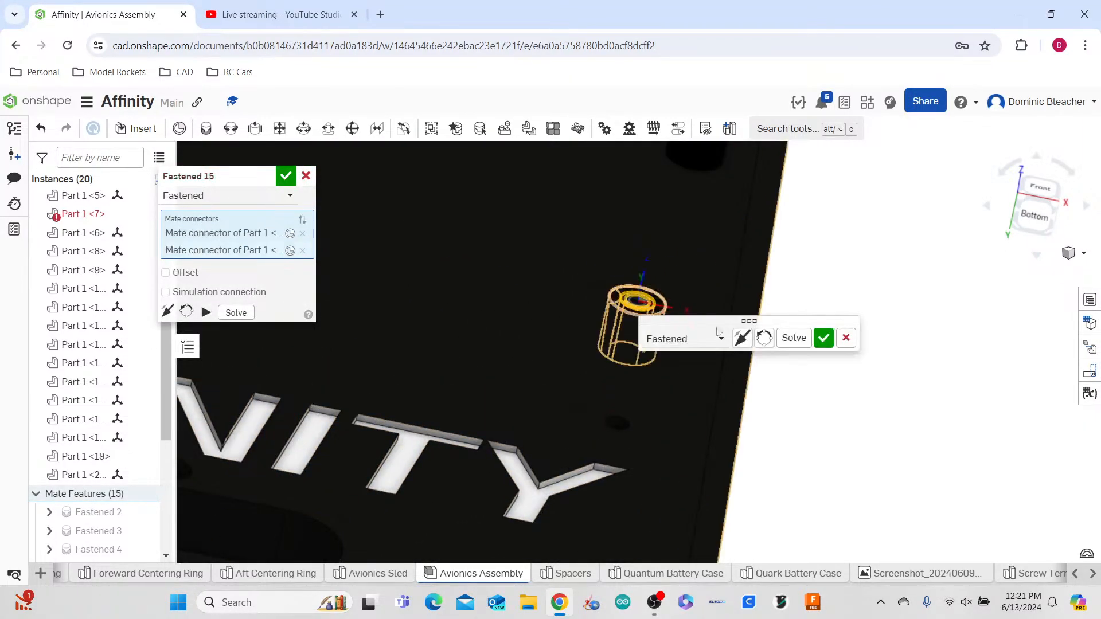
pyautogui.click(823, 338)
pyautogui.scroll(-5, 791, 378)
pyautogui.moveTo(803, 366); pyautogui.dragTo(810, 367, button='right')
pyautogui.moveTo(750, 368); pyautogui.dragTo(539, 532, button='middle')
pyautogui.moveTo(731, 300)
pyautogui.mouseDown(button='middle')
pyautogui.moveTo(762, 319)
pyautogui.moveTo(739, 425)
pyautogui.moveTo(739, 316)
pyautogui.mouseUp(button='middle')
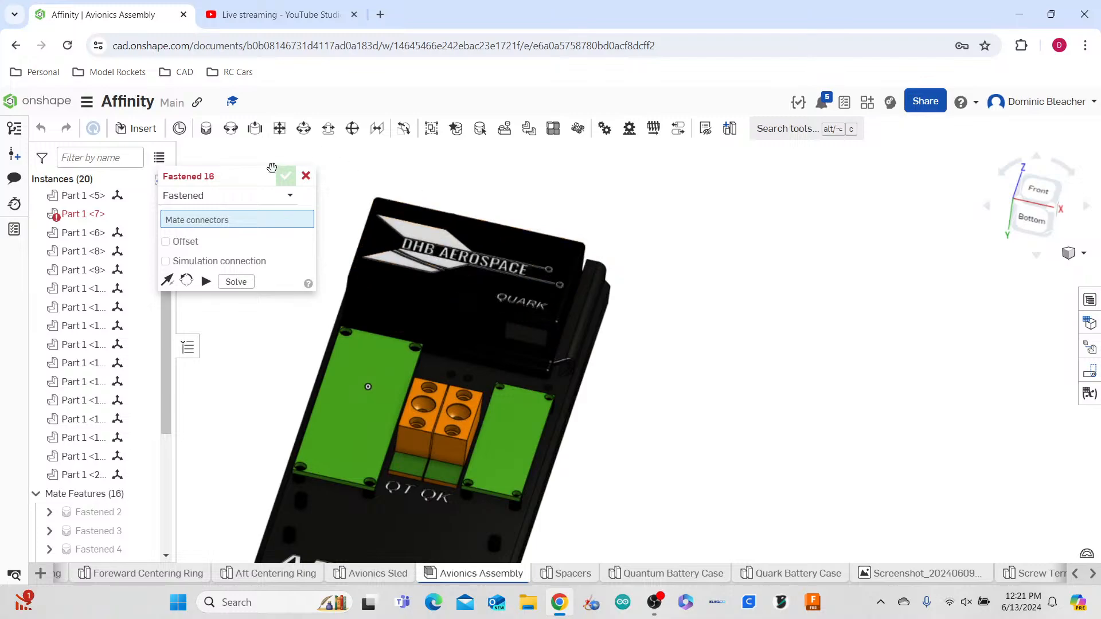
pyautogui.click(305, 176)
# - Copy the spacer between the smaller green board and the Y of AFFINITY, and paste it in the empty space beside the sled
pyautogui.scroll(-3, 626, 381)
pyautogui.scroll(10, 504, 380)
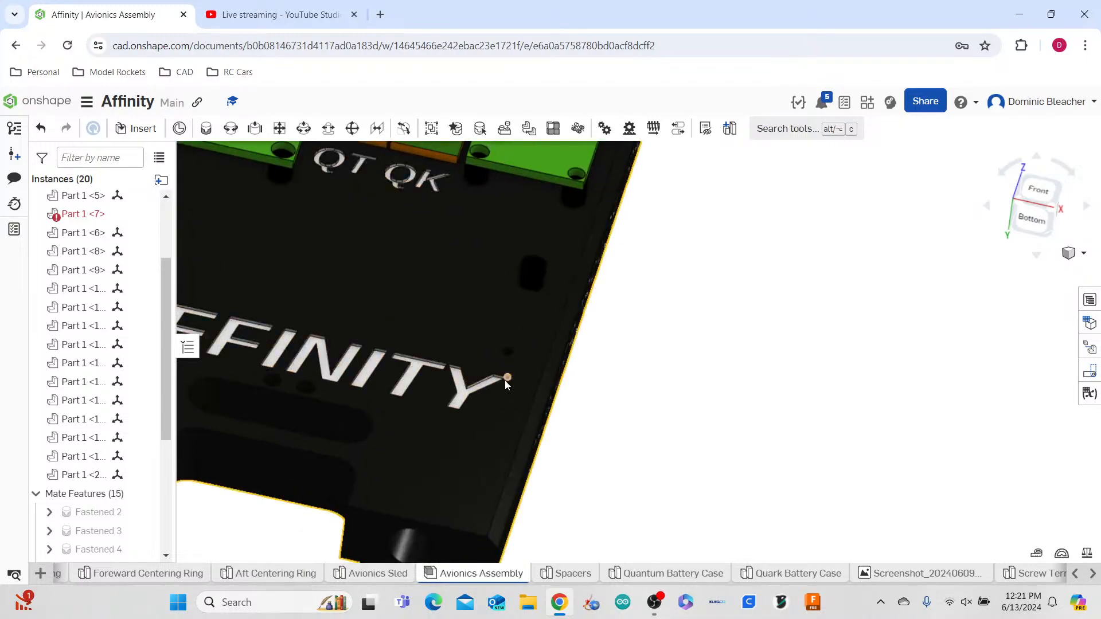
pyautogui.click(533, 276)
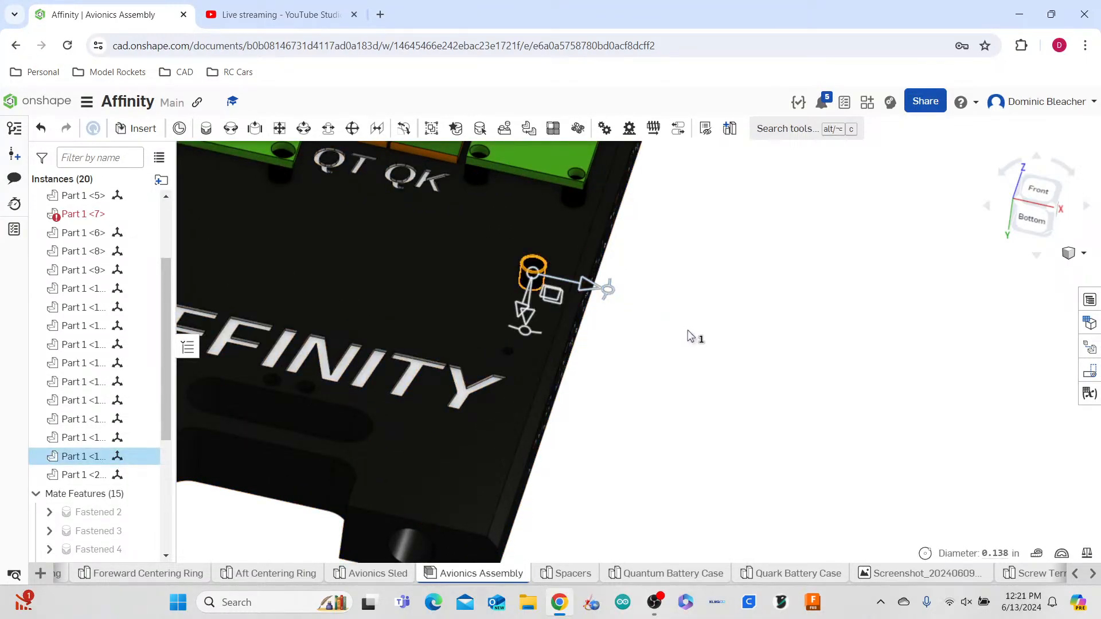
pyautogui.click(707, 287)
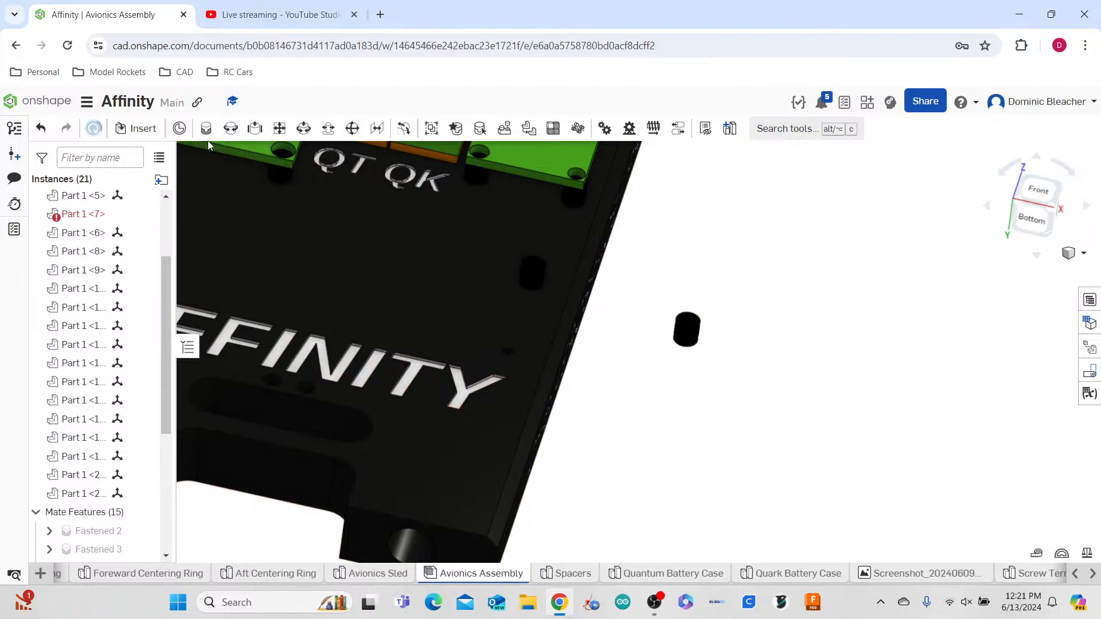
# - Fasten the pasted spacer to the open sled mounting hole next to the Y of AFFINITY, with its axis direction flipped
pyautogui.scroll(4, 691, 326)
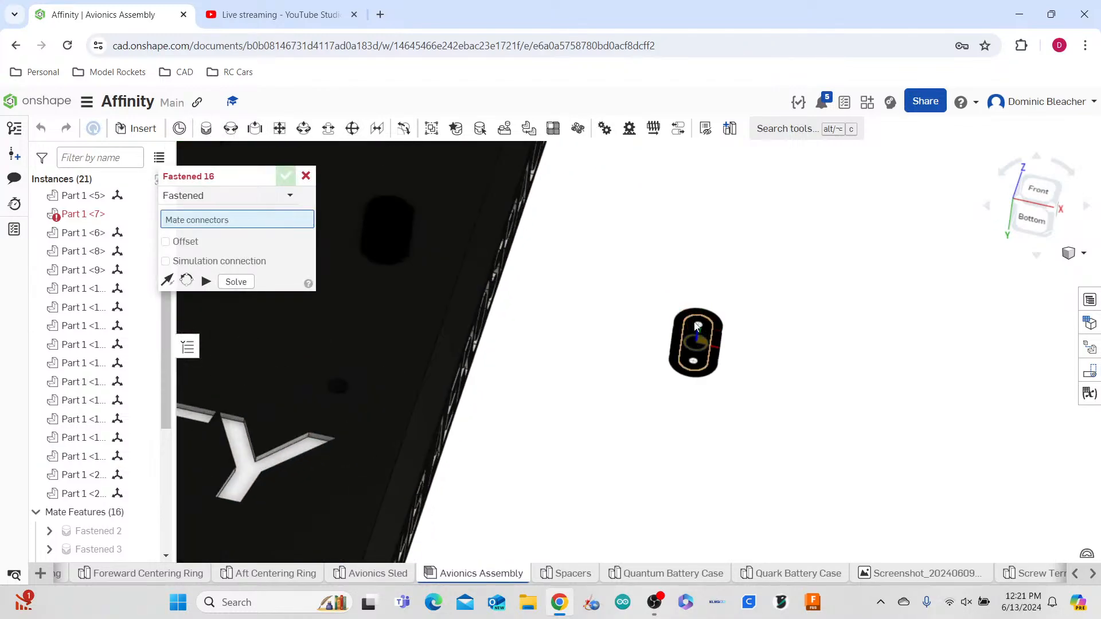
pyautogui.click(697, 321)
pyautogui.scroll(-3, 697, 321)
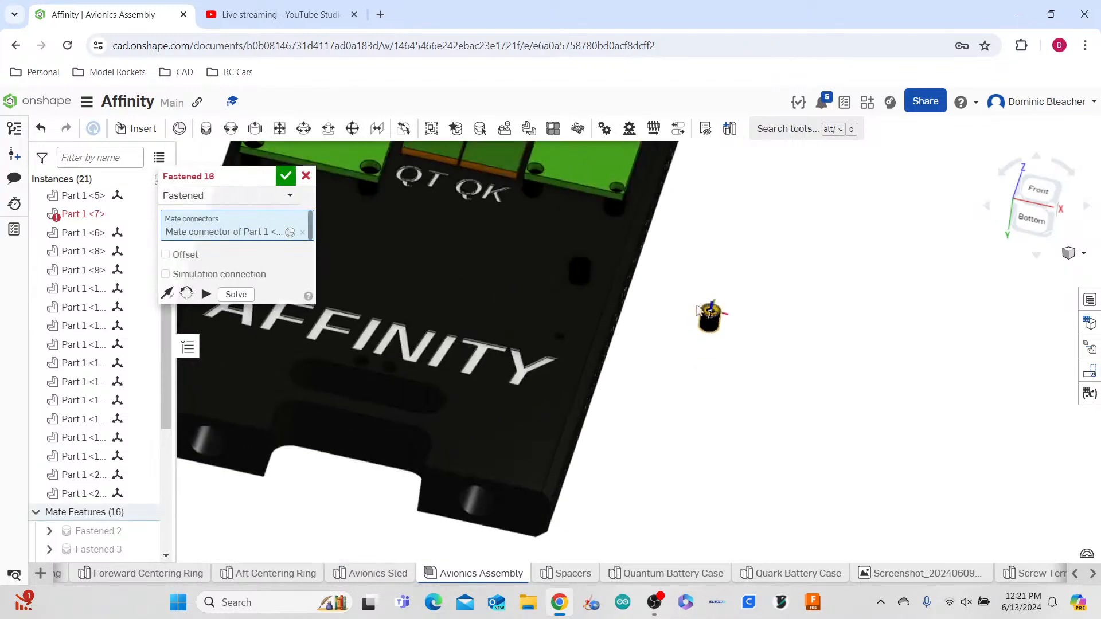
pyautogui.scroll(3, 561, 339)
pyautogui.click(562, 340)
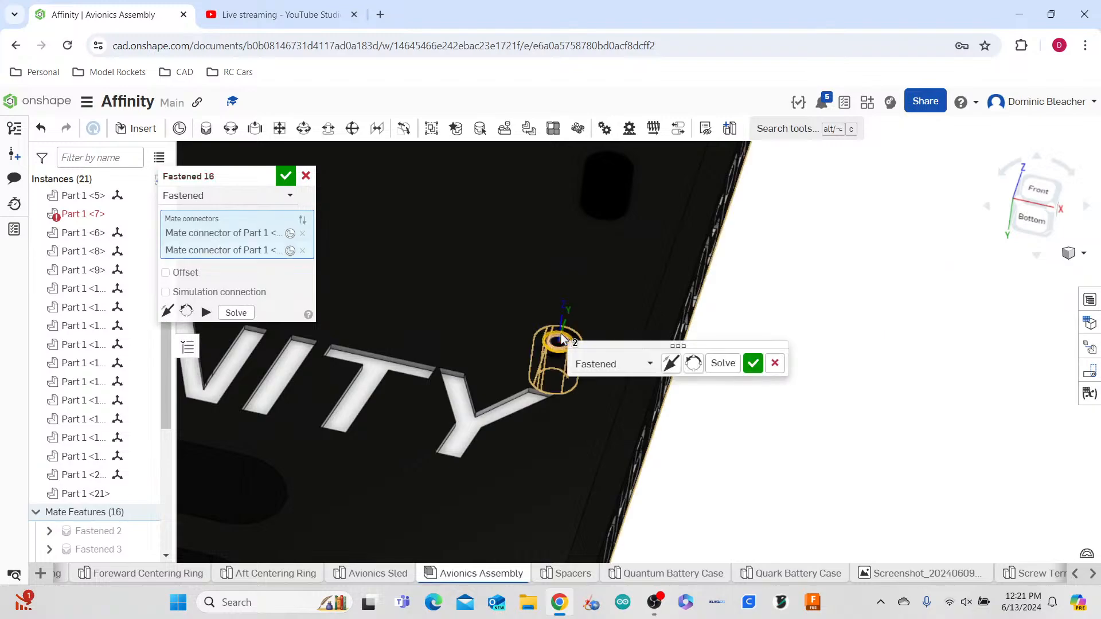
pyautogui.click(671, 364)
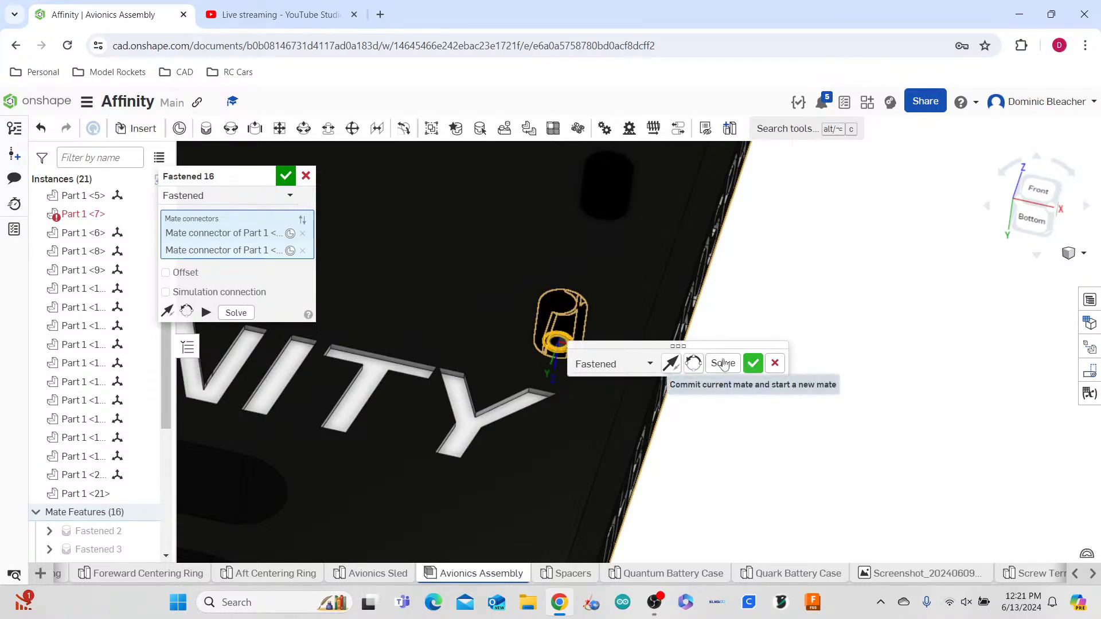
pyautogui.click(749, 363)
pyautogui.scroll(-5, 785, 359)
pyautogui.moveTo(785, 360); pyautogui.dragTo(800, 325, button='right')
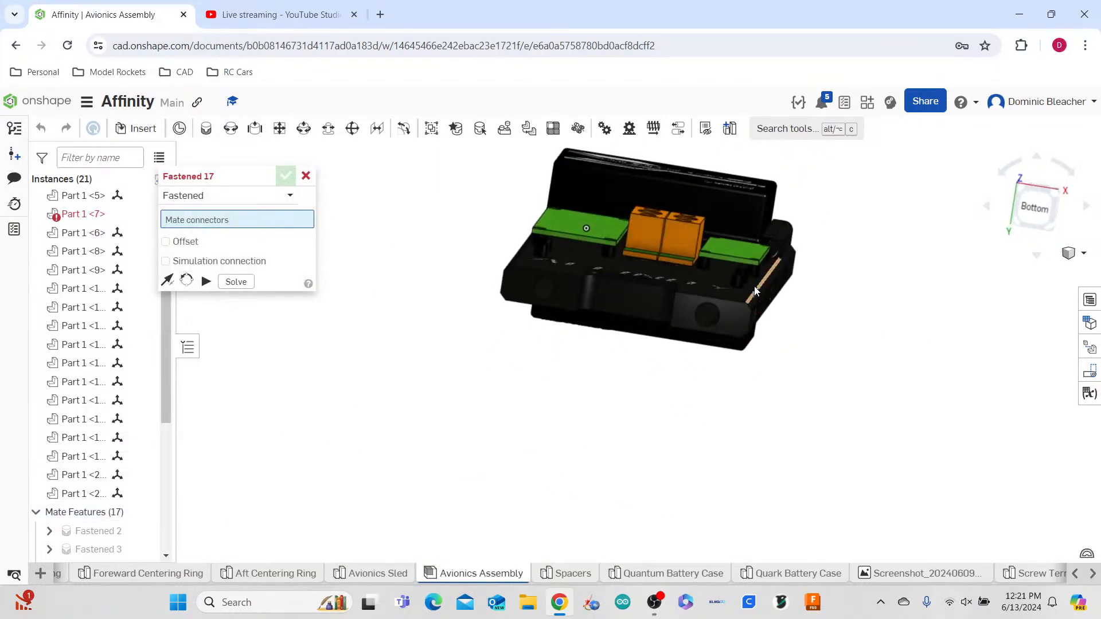
pyautogui.scroll(6, 754, 291)
pyautogui.moveTo(882, 408); pyautogui.dragTo(822, 437, button='right')
pyautogui.scroll(-5, 799, 424)
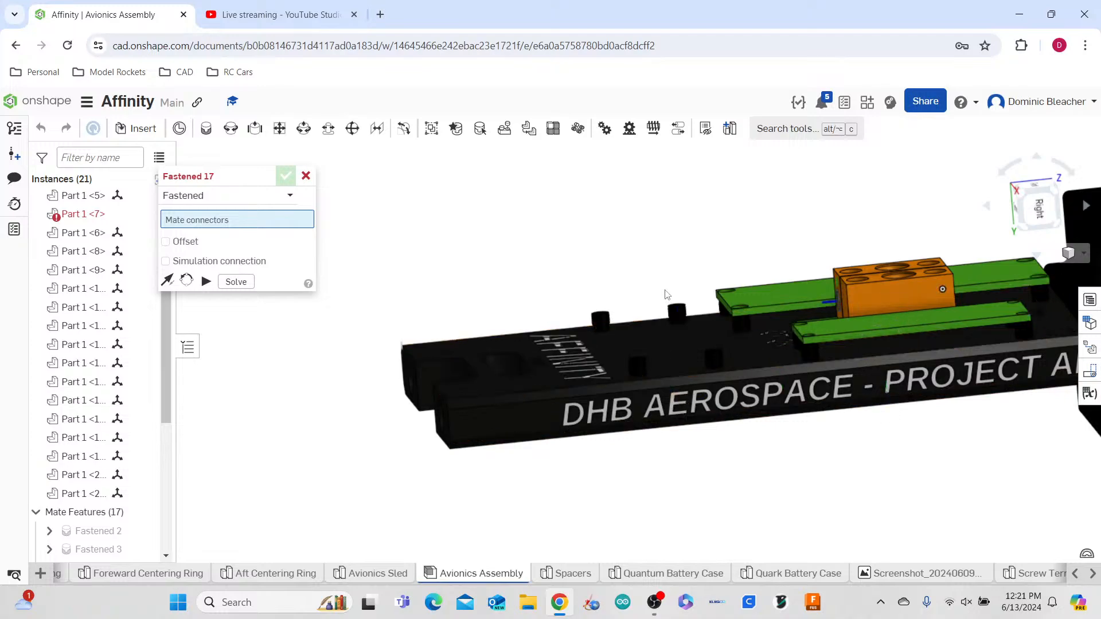
pyautogui.click(306, 176)
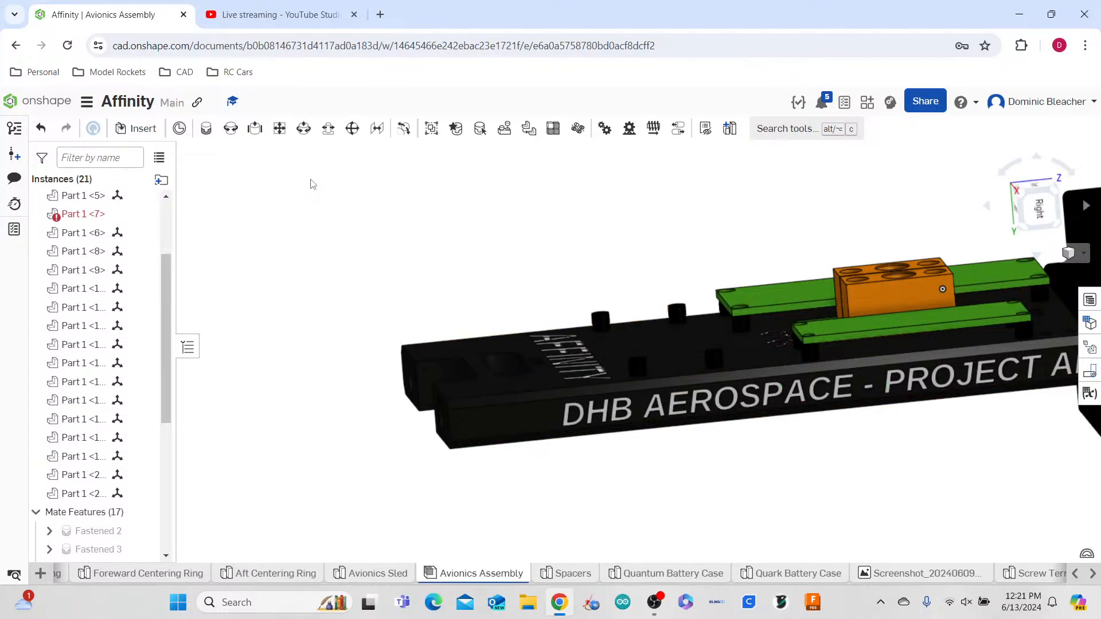
# - Delete the leftover loose spacer floating above the battery cases
pyautogui.moveTo(720, 340); pyautogui.dragTo(535, 401, button='middle')
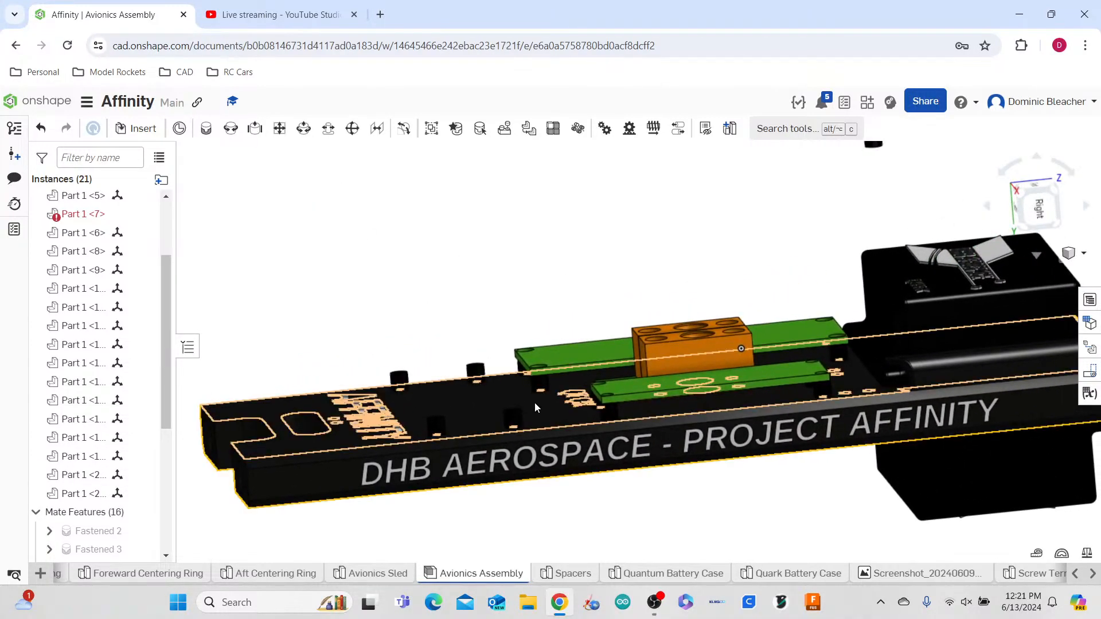
pyautogui.moveTo(449, 295); pyautogui.dragTo(475, 286, button='right')
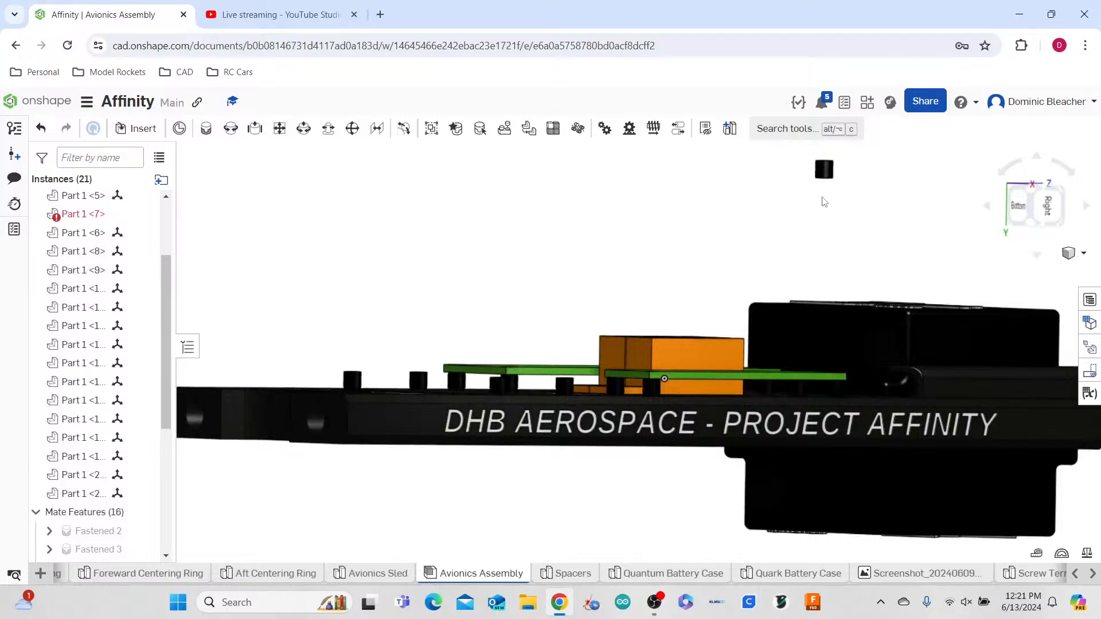
pyautogui.rightClick(827, 176)
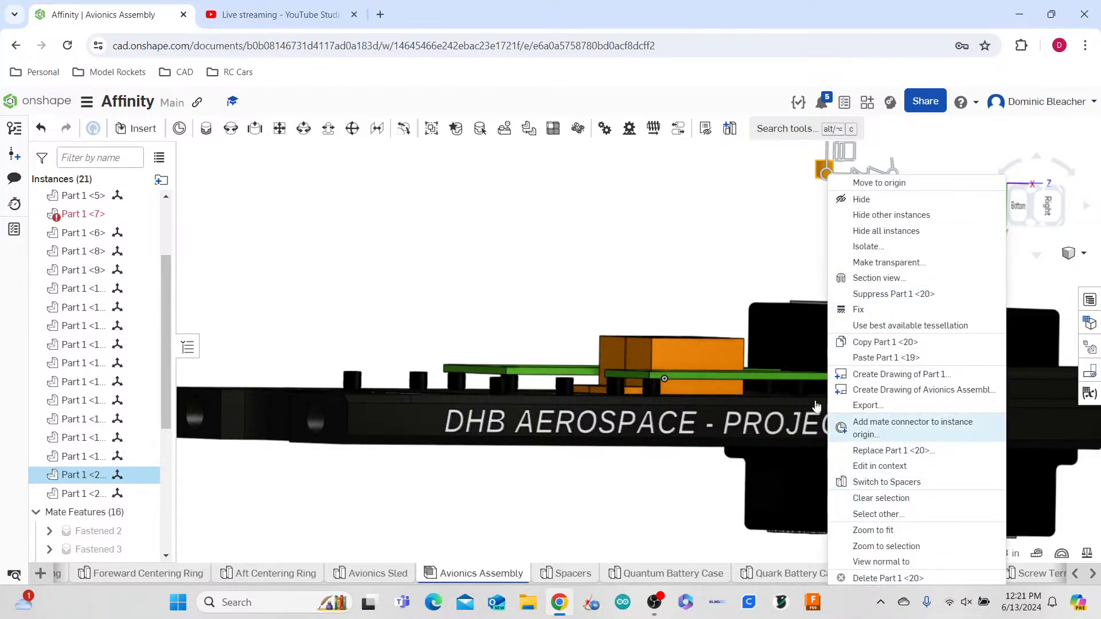
pyautogui.click(610, 223)
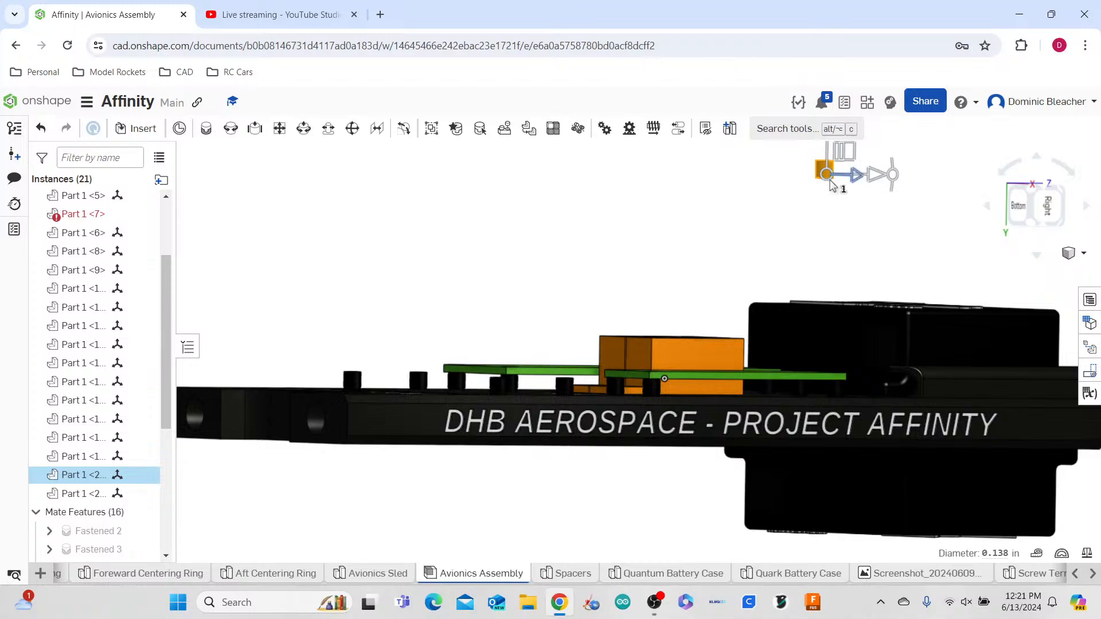
pyautogui.press('Delete')
# - Examine the avionics assembly from the front and from the end, including the boards, terminal blocks and battery case
pyautogui.moveTo(773, 207); pyautogui.dragTo(810, 241, button='right')
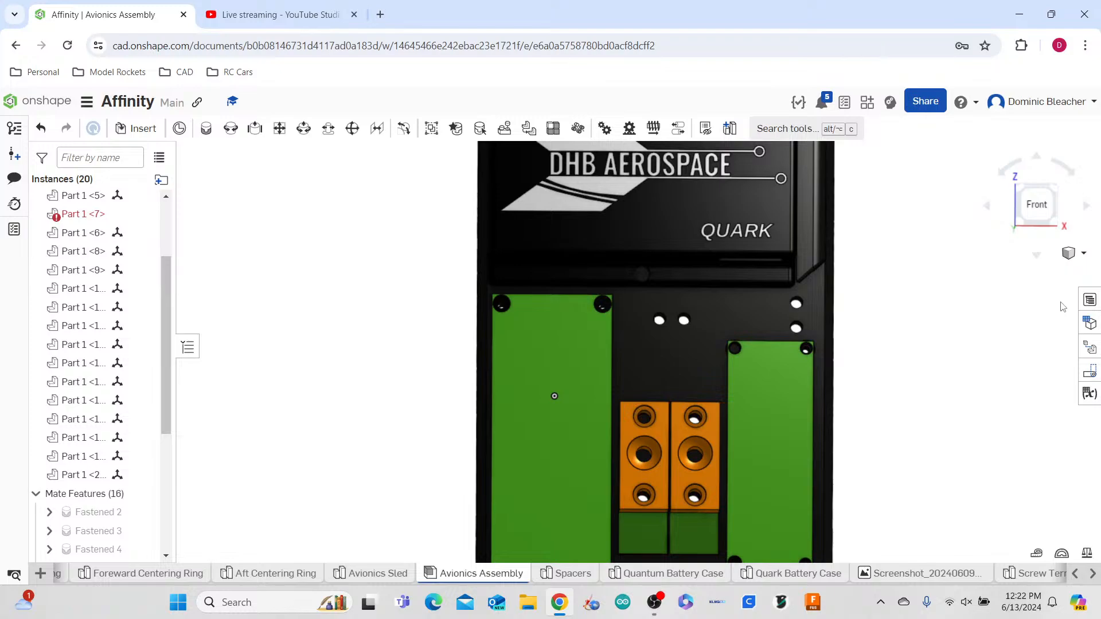
pyautogui.scroll(-4, 854, 392)
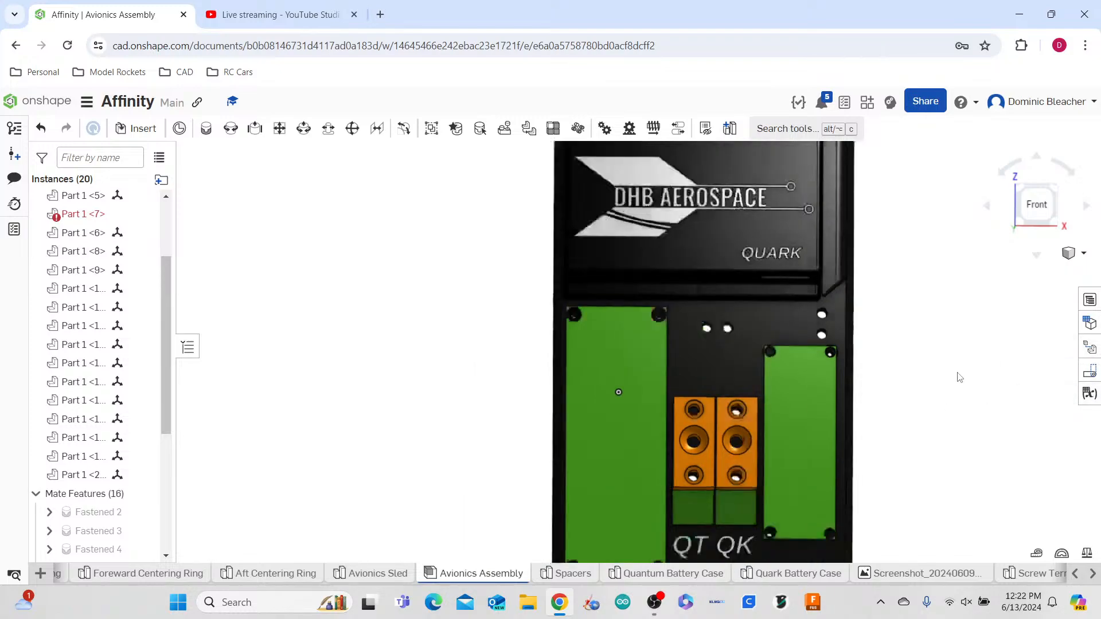
pyautogui.scroll(10, 848, 394)
pyautogui.moveTo(849, 396); pyautogui.dragTo(642, 481, button='right')
pyautogui.scroll(-10, 641, 475)
pyautogui.moveTo(810, 437)
pyautogui.mouseDown(button='right')
pyautogui.moveTo(823, 373)
pyautogui.moveTo(818, 442)
pyautogui.mouseUp(button='right')
pyautogui.scroll(-3, 841, 373)
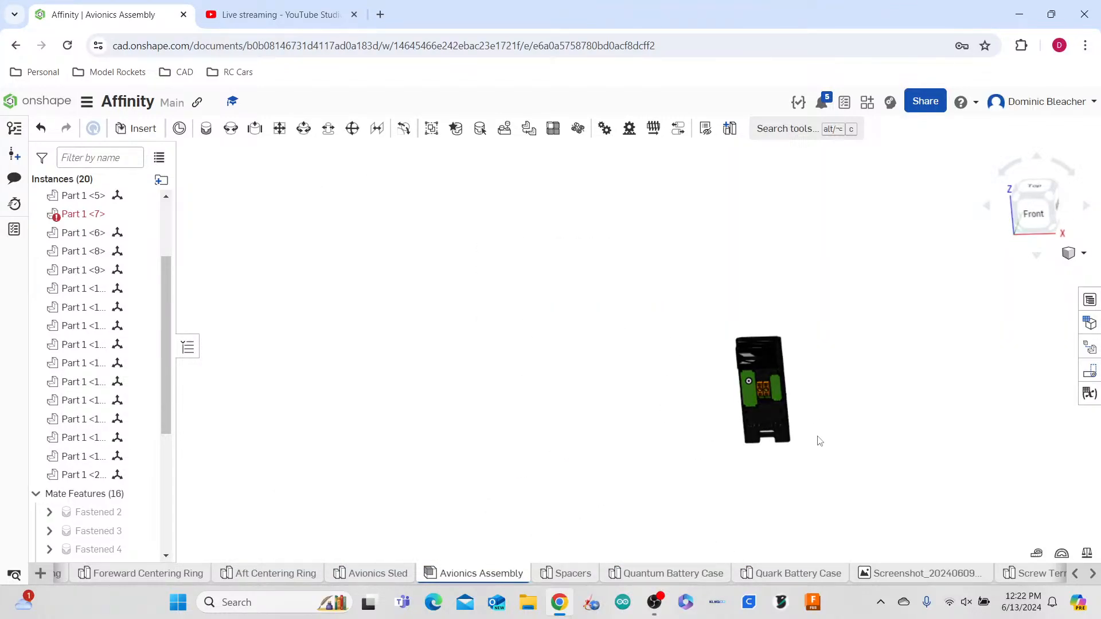
pyautogui.scroll(5, 834, 367)
pyautogui.moveTo(876, 375); pyautogui.dragTo(859, 431, button='right')
# - Find and open the Main Assembly in the document
pyautogui.click(1071, 574)
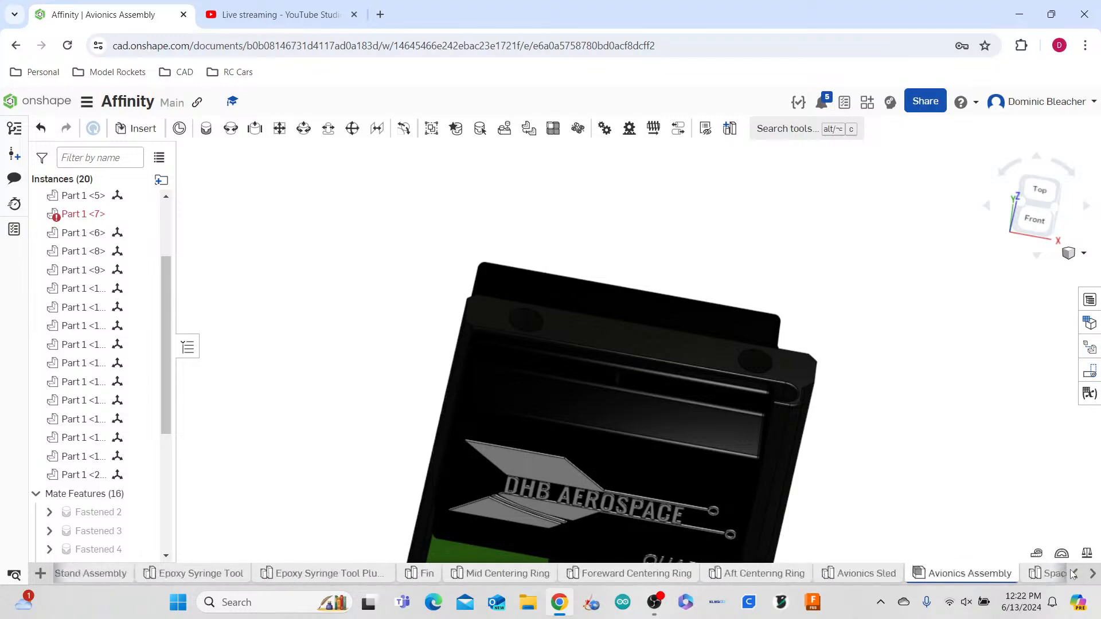
pyautogui.click(1091, 576)
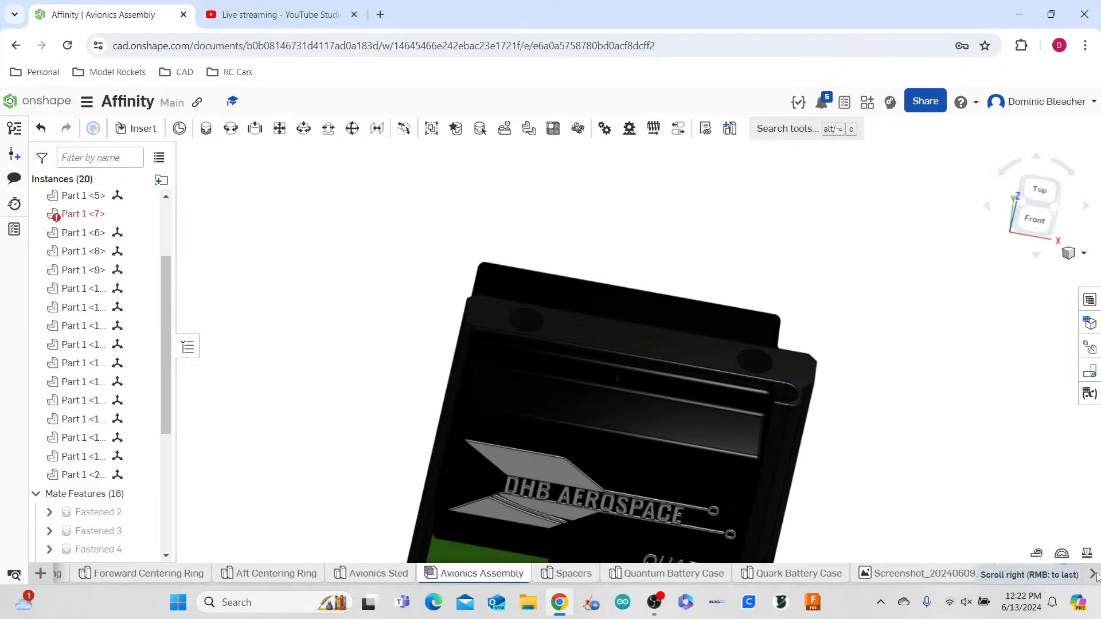
pyautogui.click(1095, 575)
pyautogui.click(1093, 575)
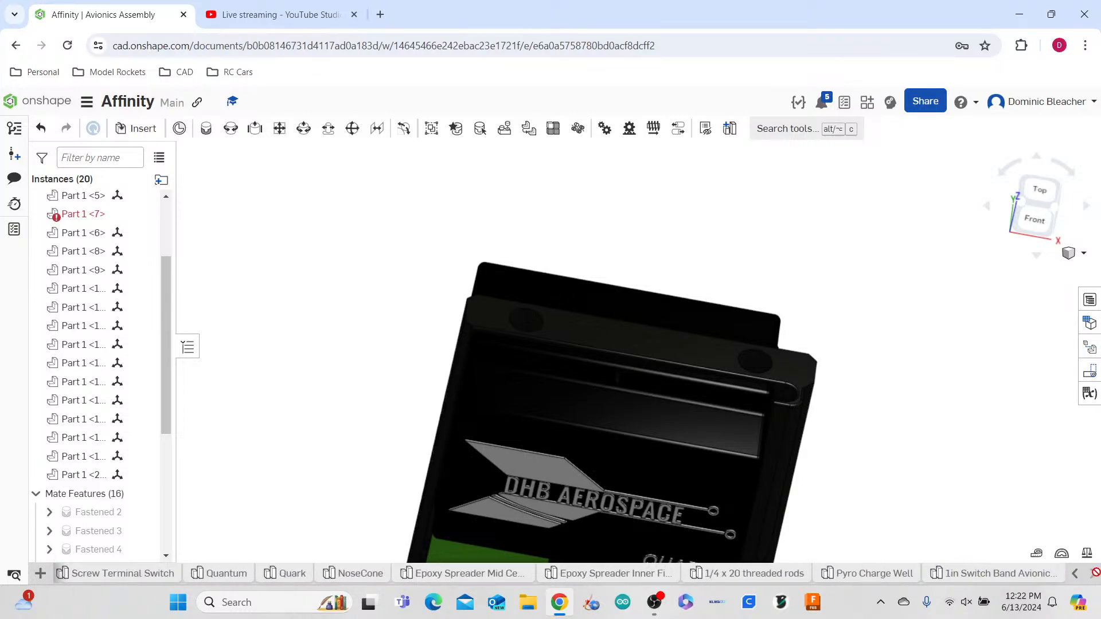
pyautogui.click(1074, 575)
pyautogui.click(1075, 574)
pyautogui.click(1074, 575)
pyautogui.click(1075, 574)
pyautogui.click(1075, 575)
pyautogui.click(1075, 574)
pyautogui.click(1075, 574)
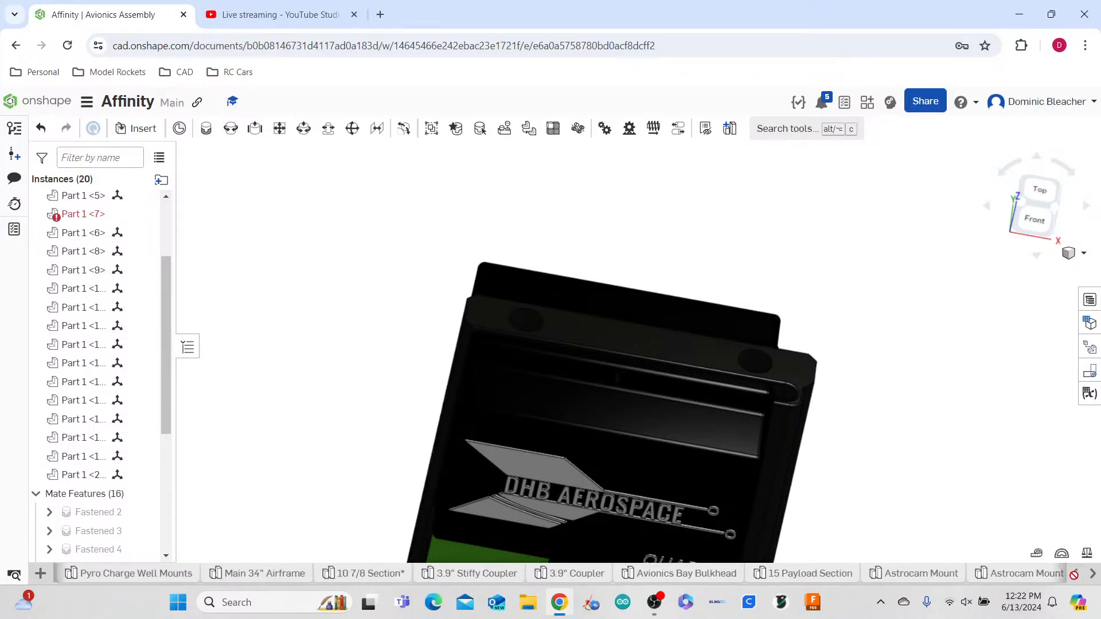
pyautogui.click(1093, 574)
pyautogui.click(1093, 574)
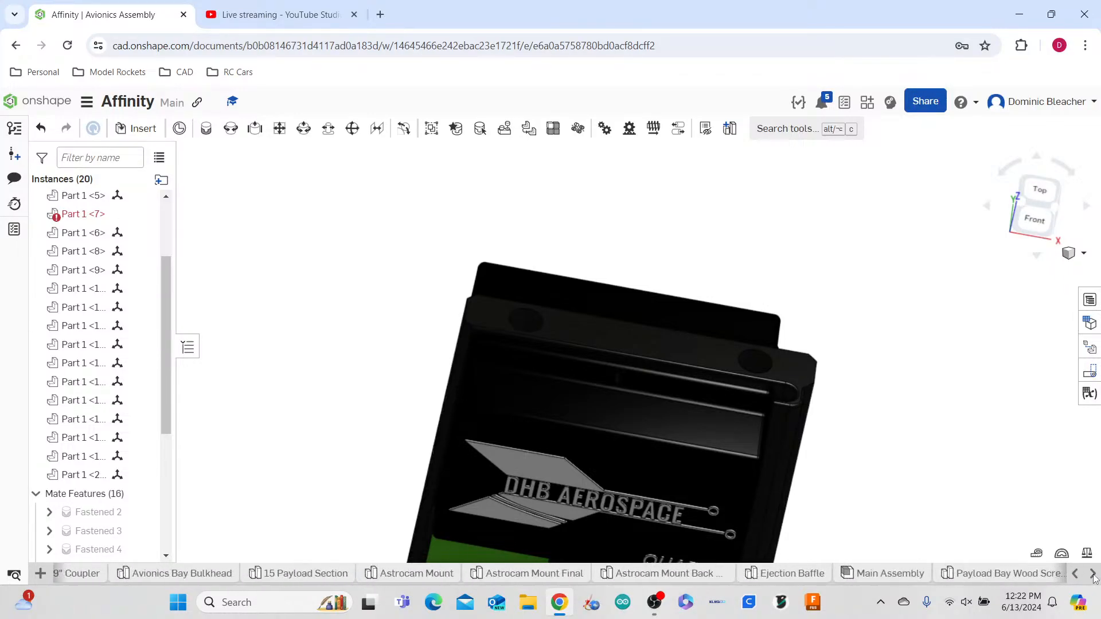
pyautogui.click(886, 574)
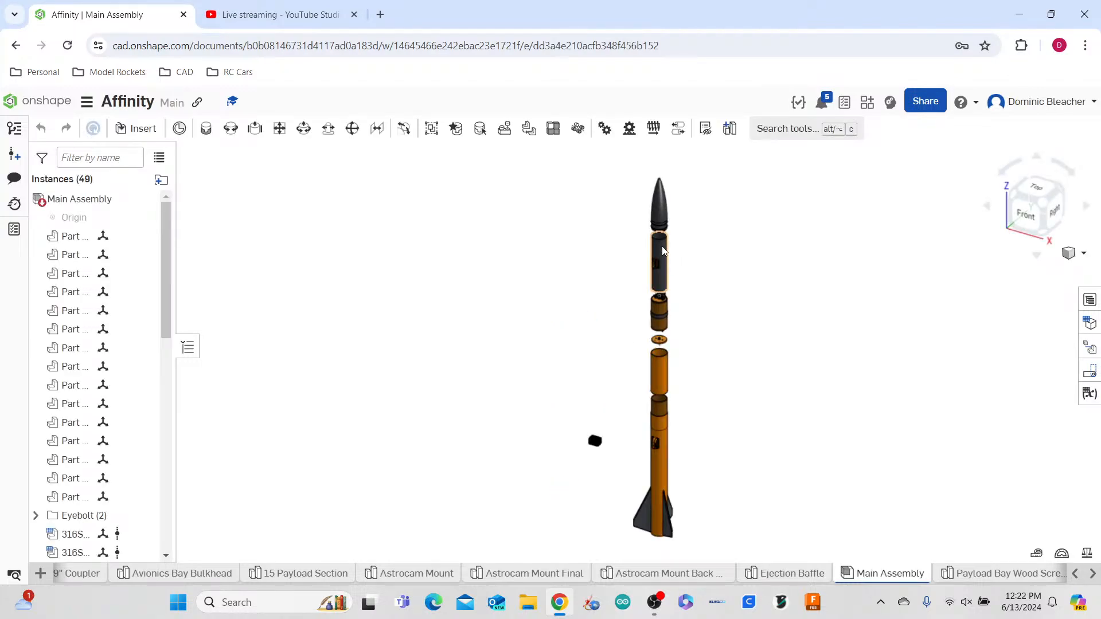
# - Examine the rocket and the detached avionics assembly beside it, checking the options available for its Quantum battery case
pyautogui.scroll(10, 662, 250)
pyautogui.moveTo(875, 258); pyautogui.dragTo(865, 319, button='right')
pyautogui.scroll(-6, 865, 319)
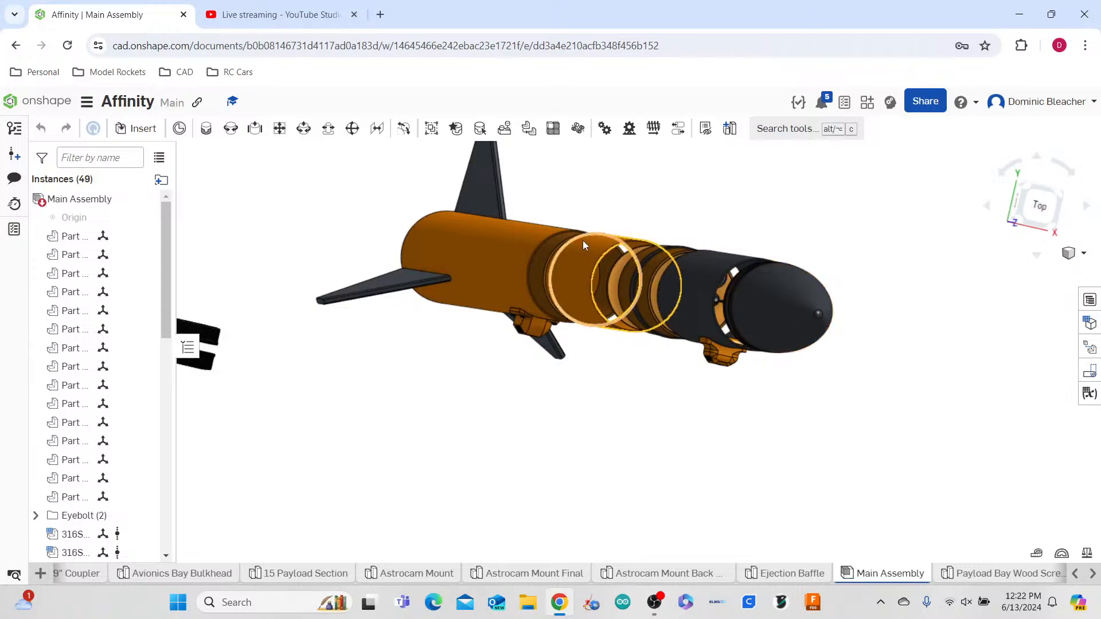
pyautogui.moveTo(563, 334); pyautogui.dragTo(658, 432, button='middle')
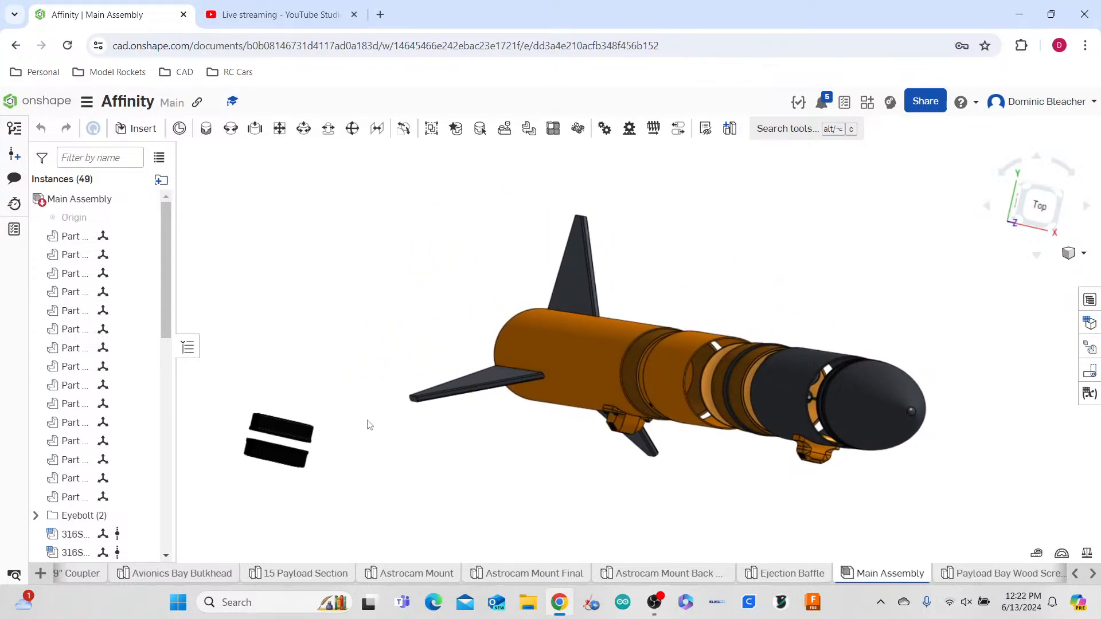
pyautogui.scroll(2, 369, 424)
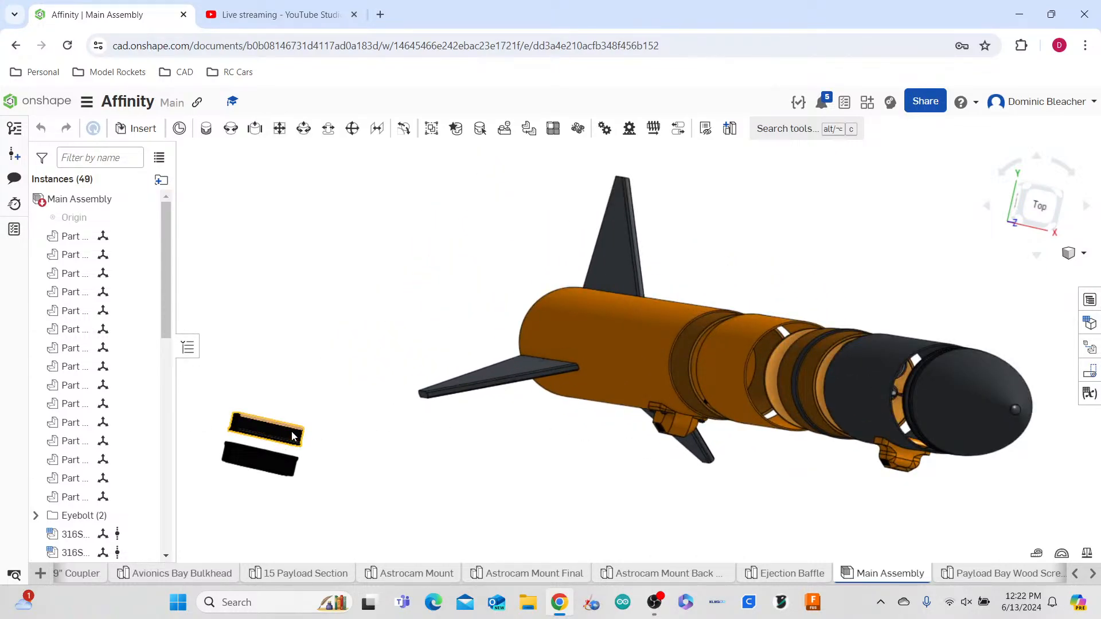
pyautogui.click(293, 437)
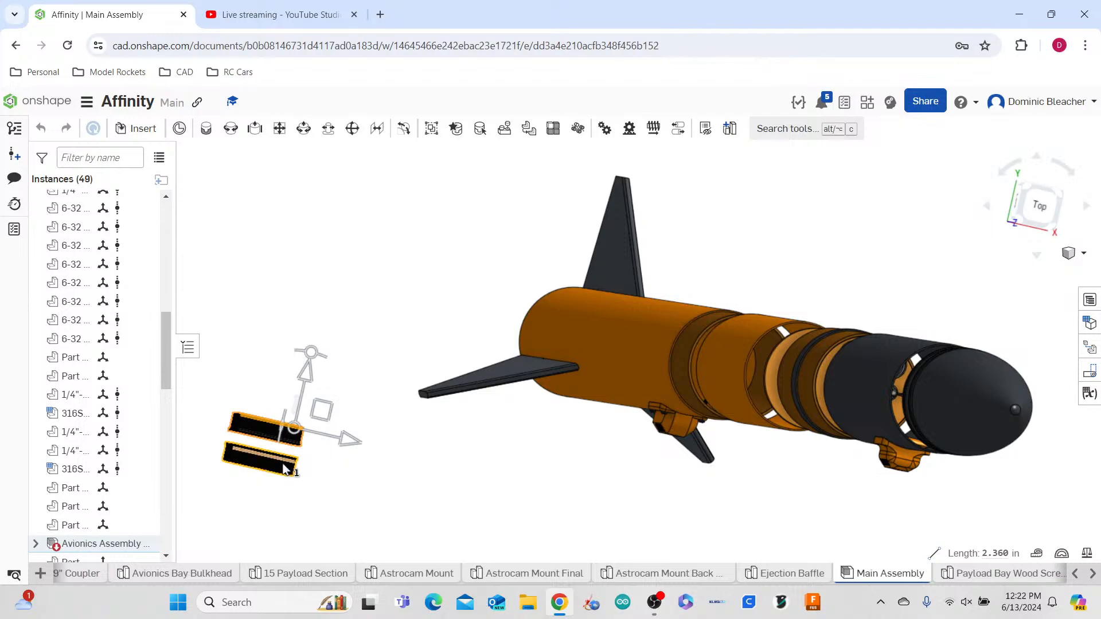
pyautogui.click(303, 296)
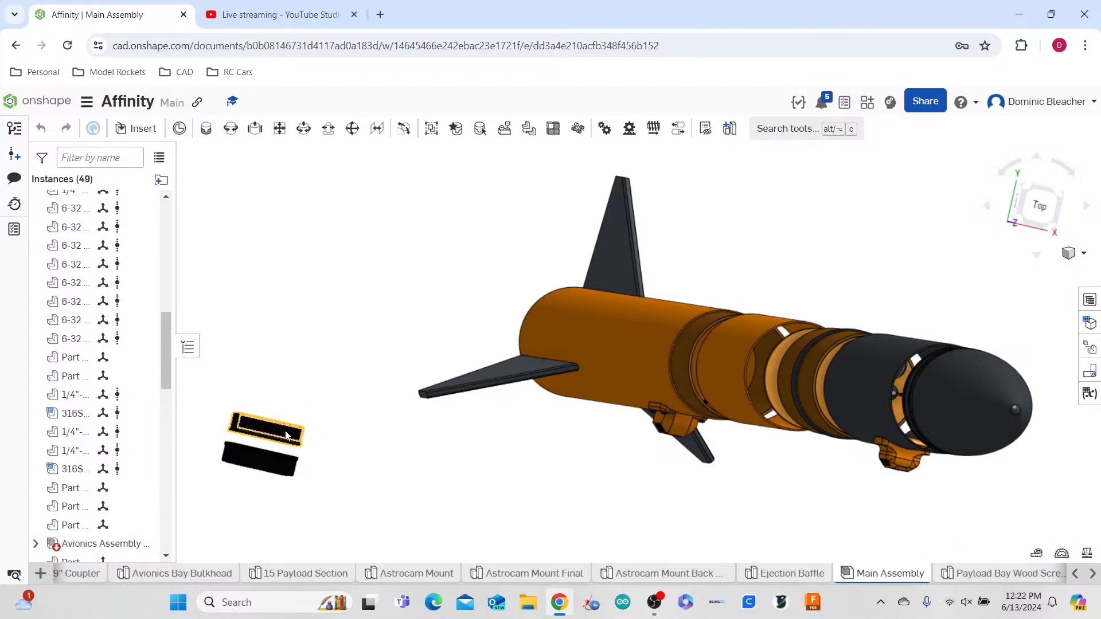
pyautogui.rightClick(286, 434)
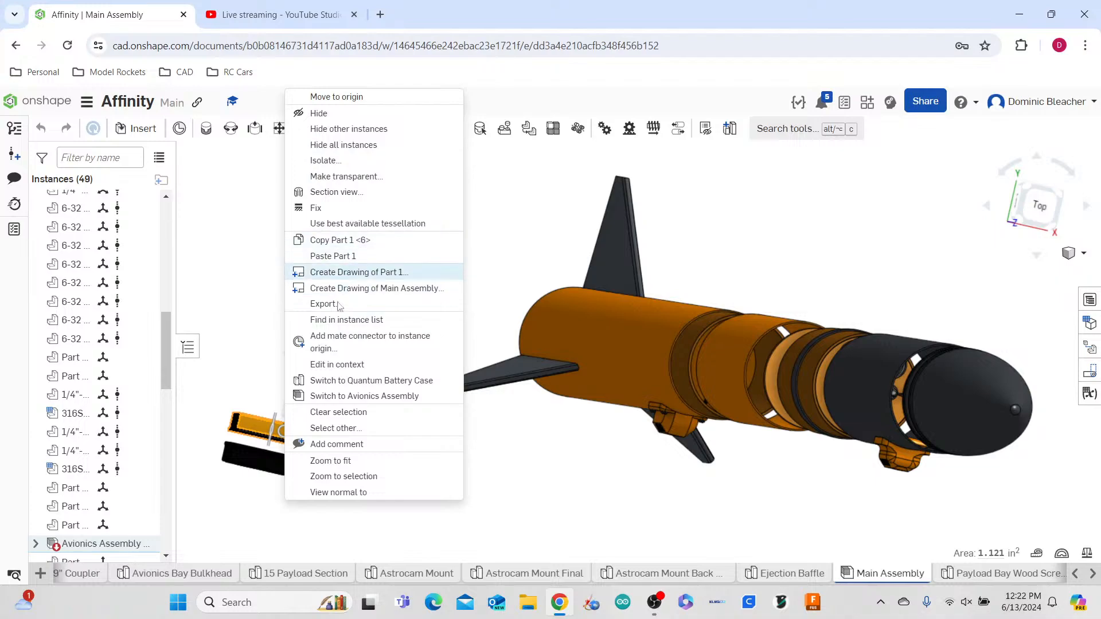
pyautogui.click(220, 388)
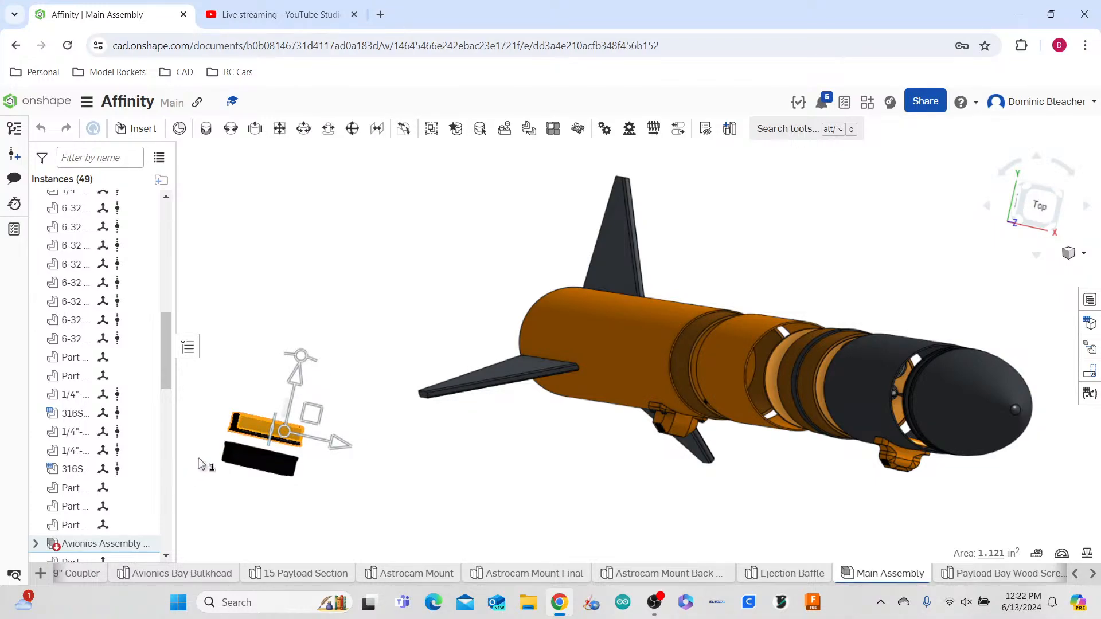
# - Delete the Avionics Assembly instance from the Main Assembly
pyautogui.scroll(-2, 189, 464)
pyautogui.rightClick(109, 550)
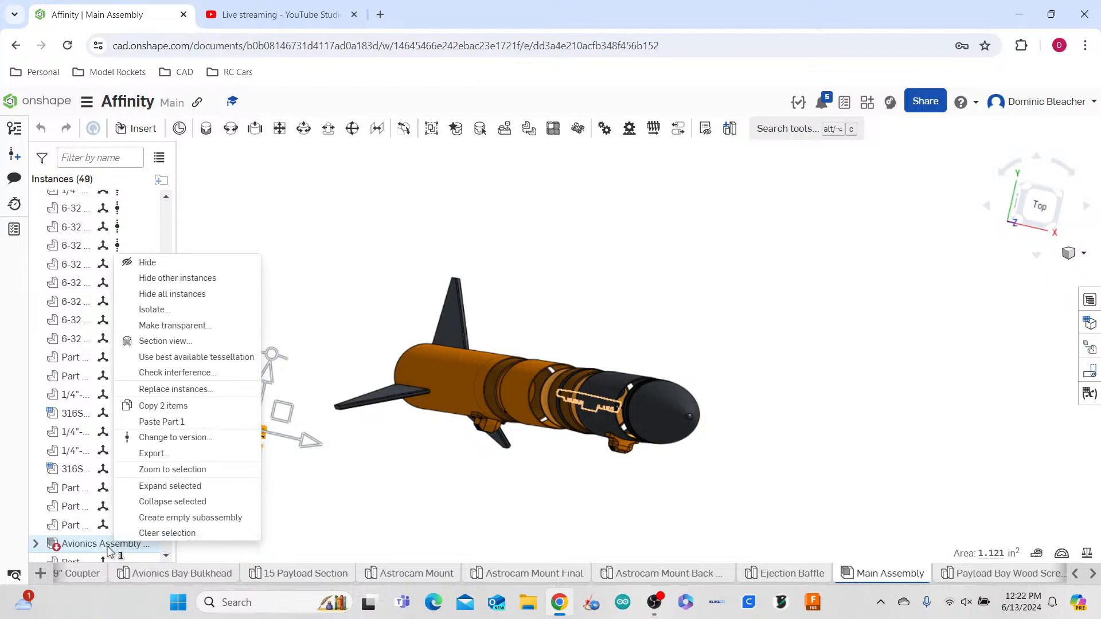
pyautogui.click(346, 488)
pyautogui.scroll(-2, 140, 493)
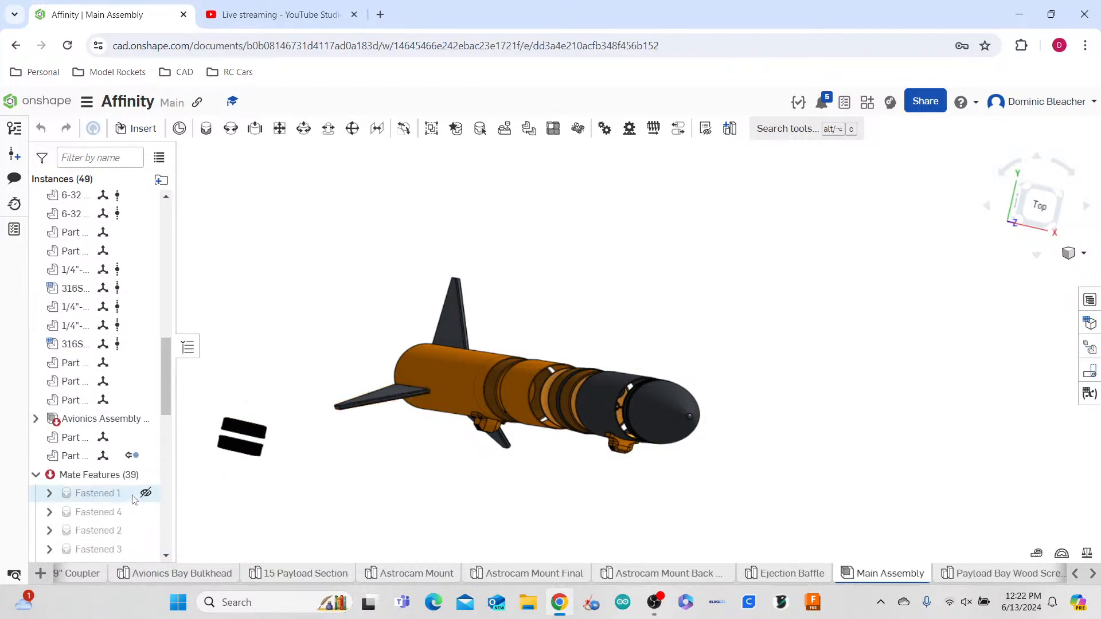
pyautogui.rightClick(95, 402)
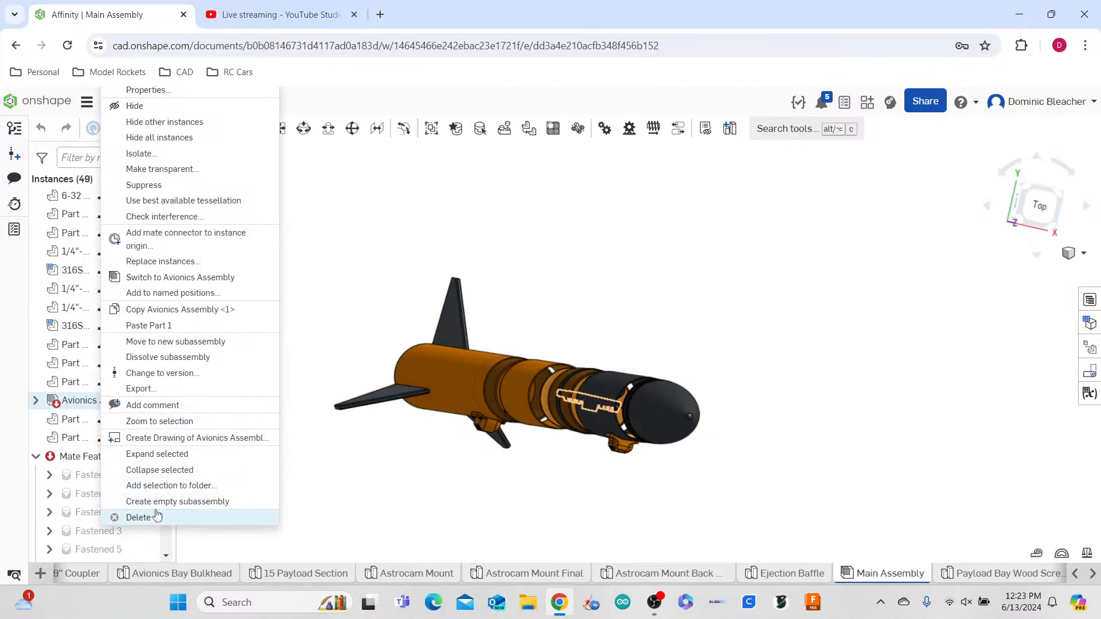
pyautogui.click(152, 518)
# - Examine the fin roots inside the aft airframe and the AFFINITY camera mounts on the orange and black body tubes
pyautogui.moveTo(443, 483); pyautogui.dragTo(604, 481, button='right')
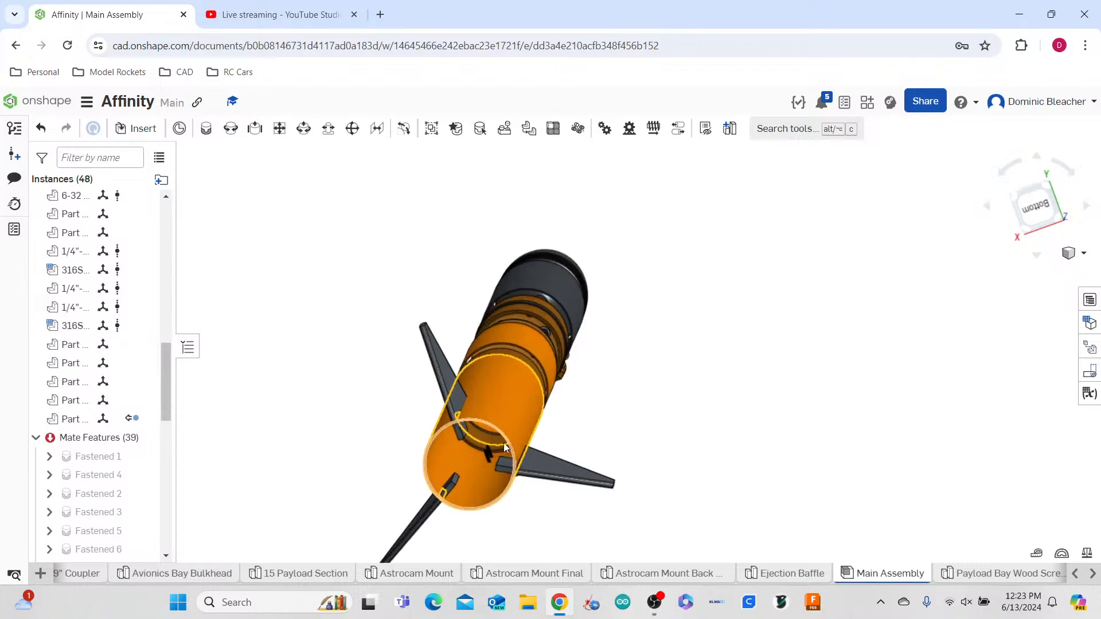
pyautogui.scroll(-5, 504, 442)
pyautogui.scroll(5, 699, 418)
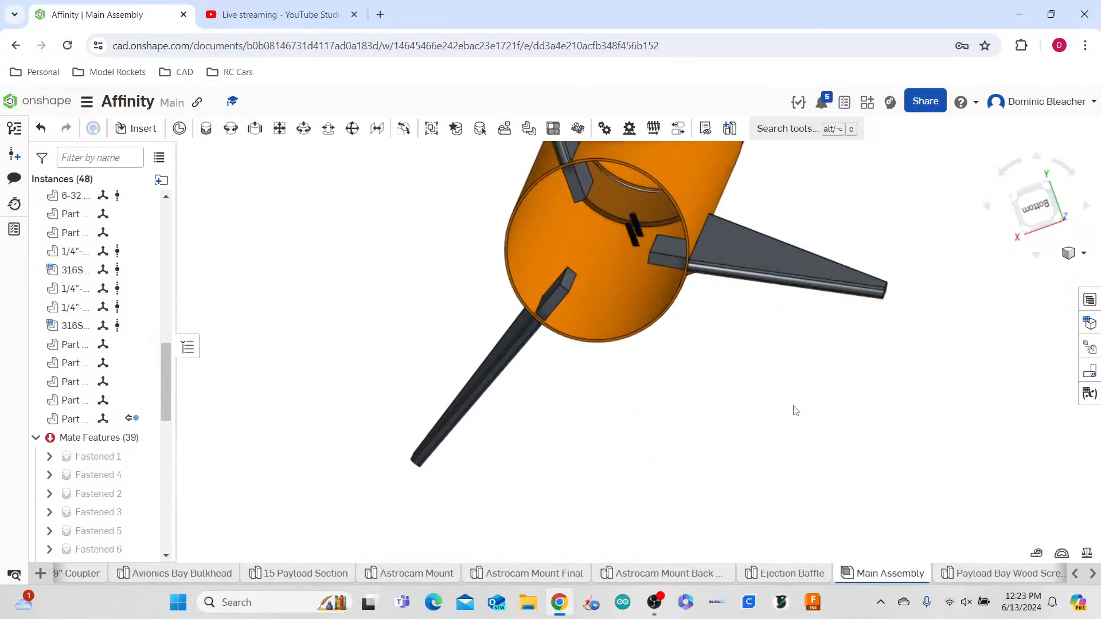
pyautogui.moveTo(795, 410); pyautogui.dragTo(717, 359, button='right')
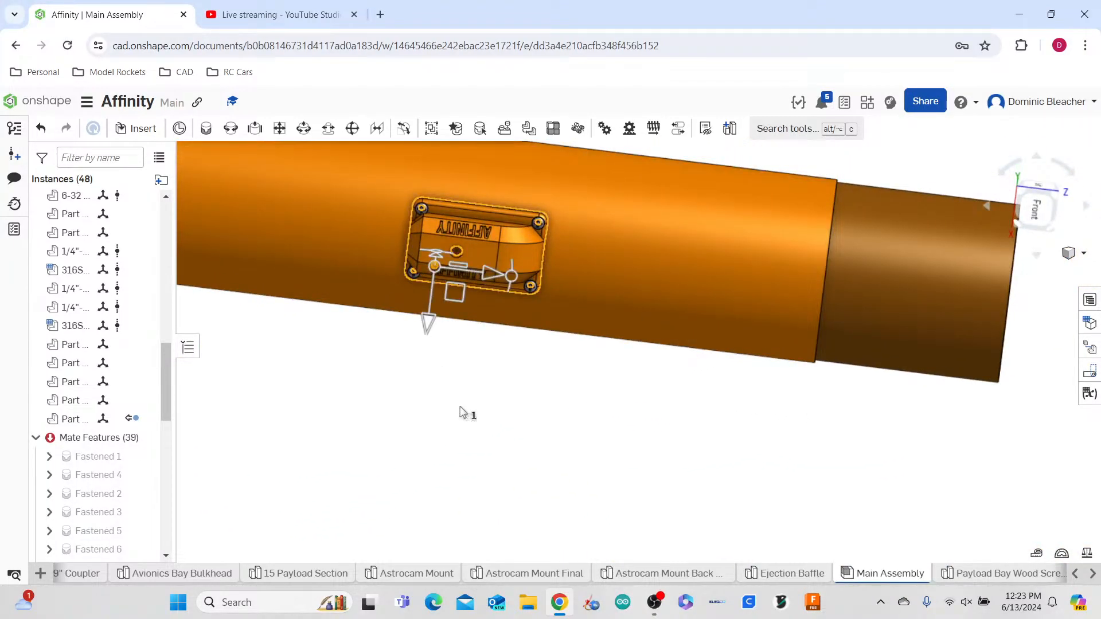
pyautogui.scroll(-5, 509, 491)
pyautogui.scroll(-3, 539, 272)
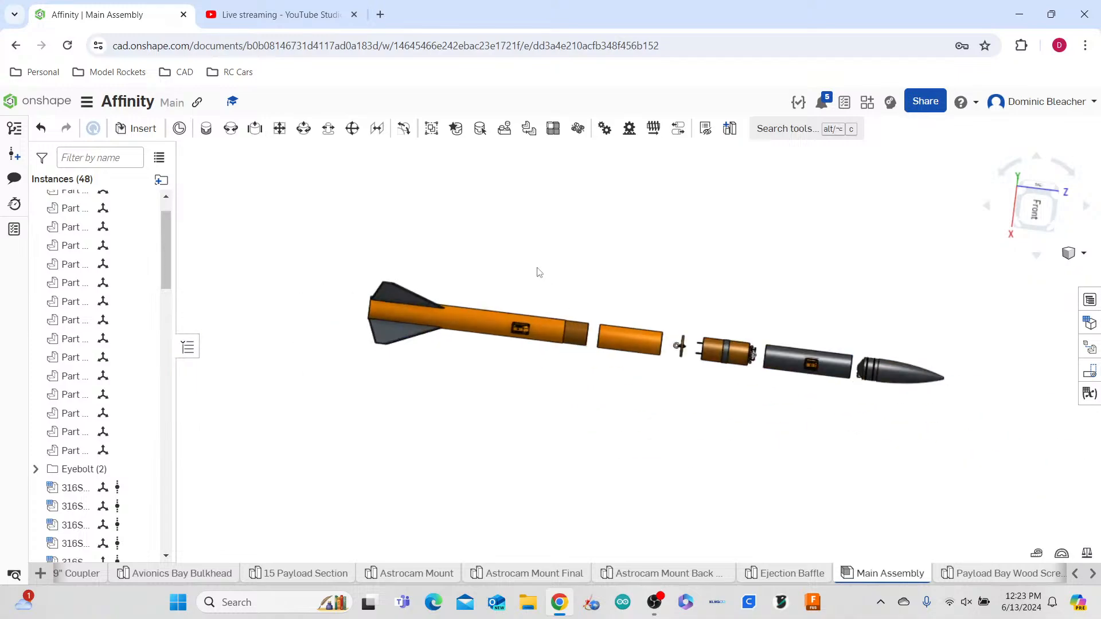
pyautogui.scroll(8, 803, 359)
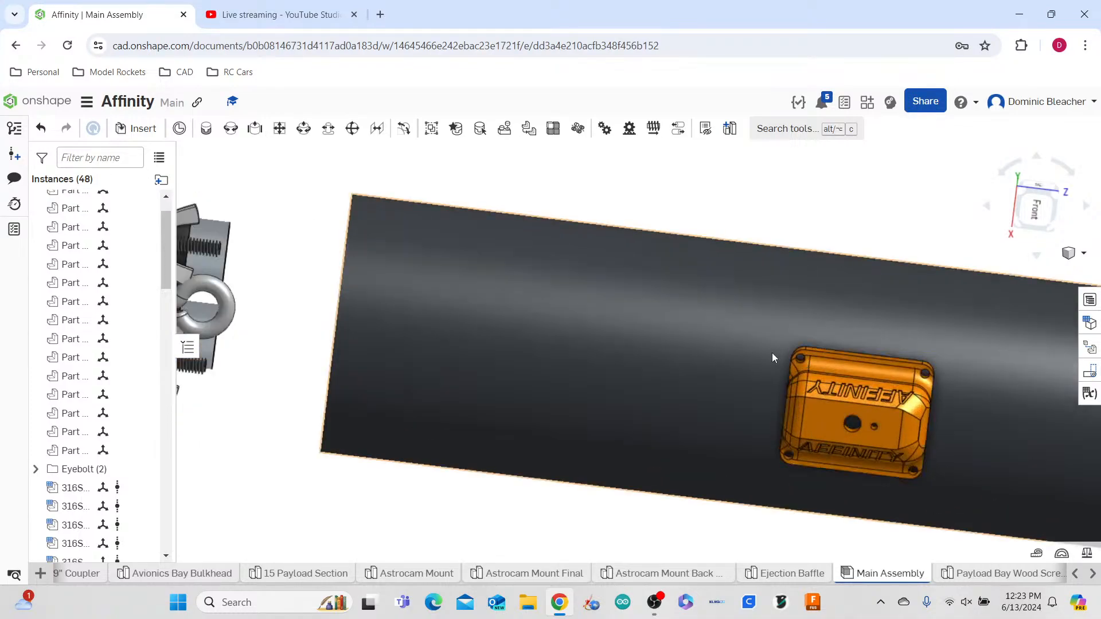
pyautogui.scroll(-6, 772, 353)
pyautogui.moveTo(757, 471); pyautogui.dragTo(721, 458, button='right')
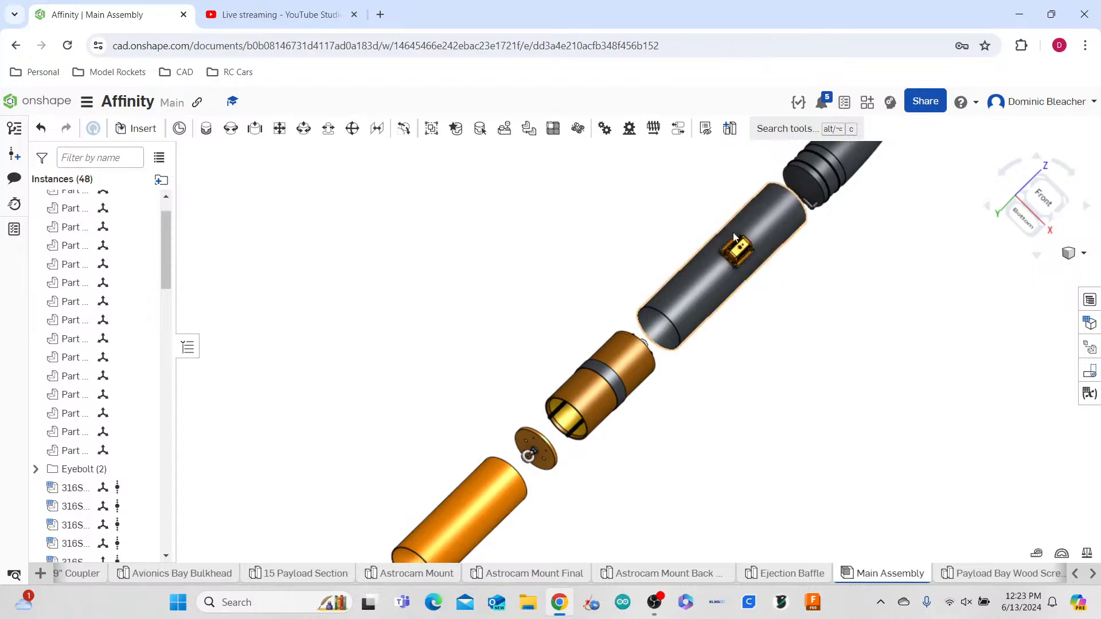
pyautogui.scroll(8, 745, 244)
pyautogui.moveTo(860, 418); pyautogui.dragTo(879, 325, button='right')
pyautogui.scroll(-7, 879, 326)
pyautogui.moveTo(954, 460); pyautogui.dragTo(871, 550, button='right')
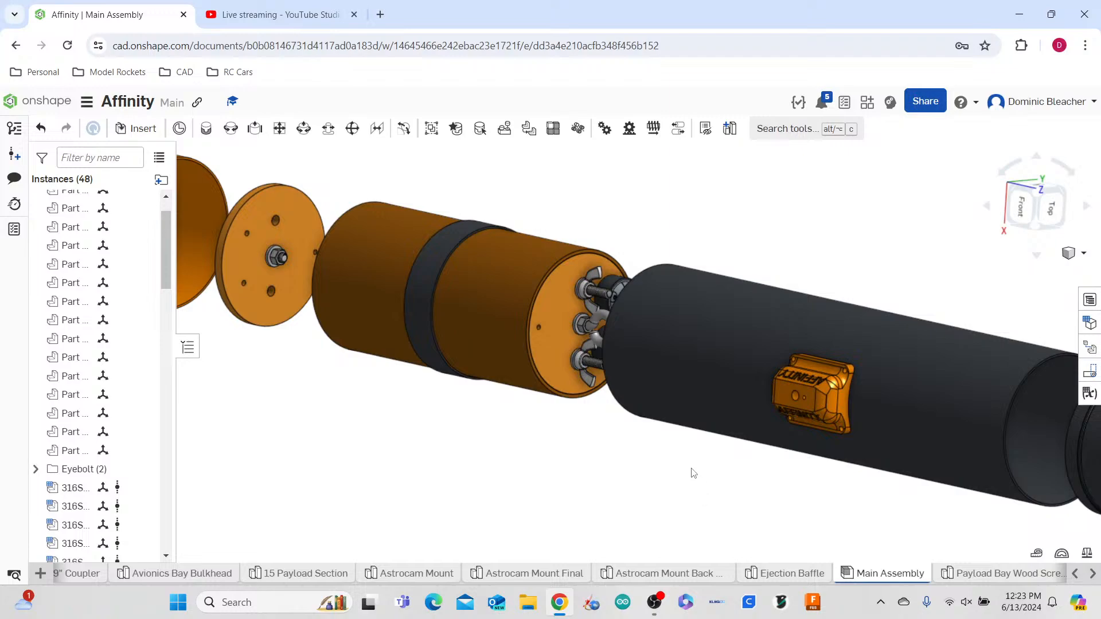
# - Examine the separated rocket sections in sequence, including the aft airframe, orange tube, bulkhead disc, avionics bay and black payload tube
pyautogui.scroll(-3, 707, 476)
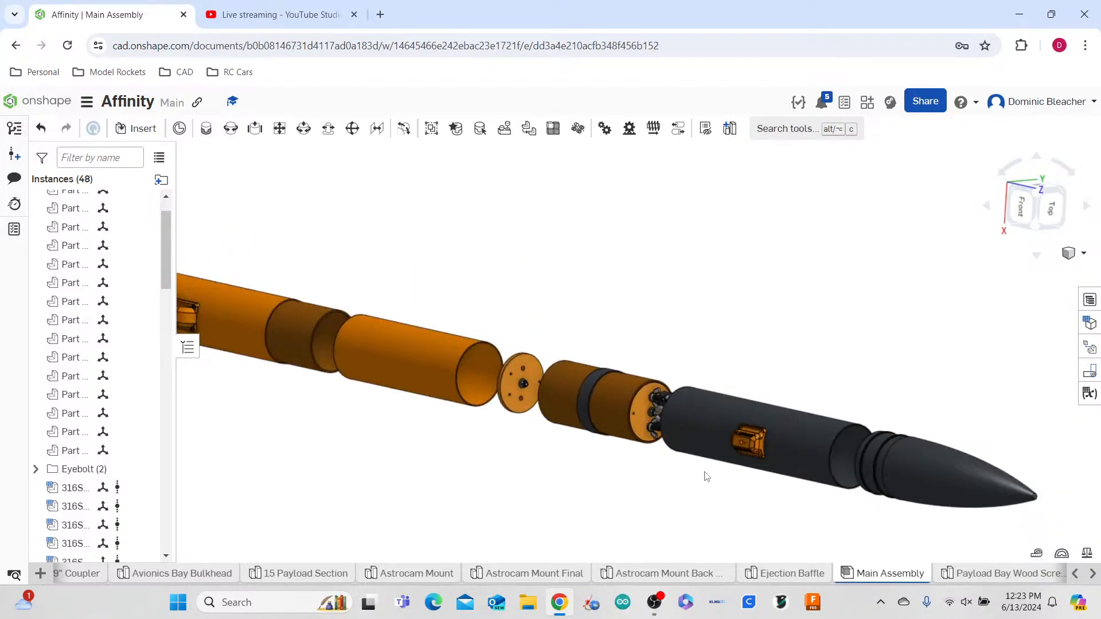
pyautogui.scroll(-3, 707, 477)
pyautogui.scroll(10, 631, 453)
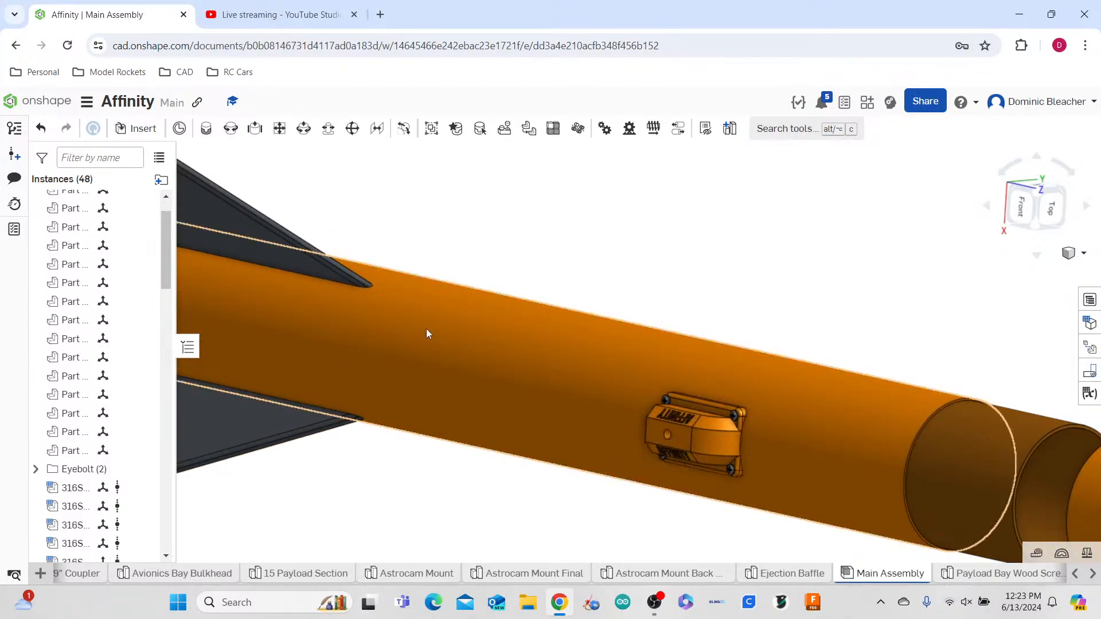
pyautogui.scroll(-5, 447, 350)
pyautogui.scroll(10, 803, 412)
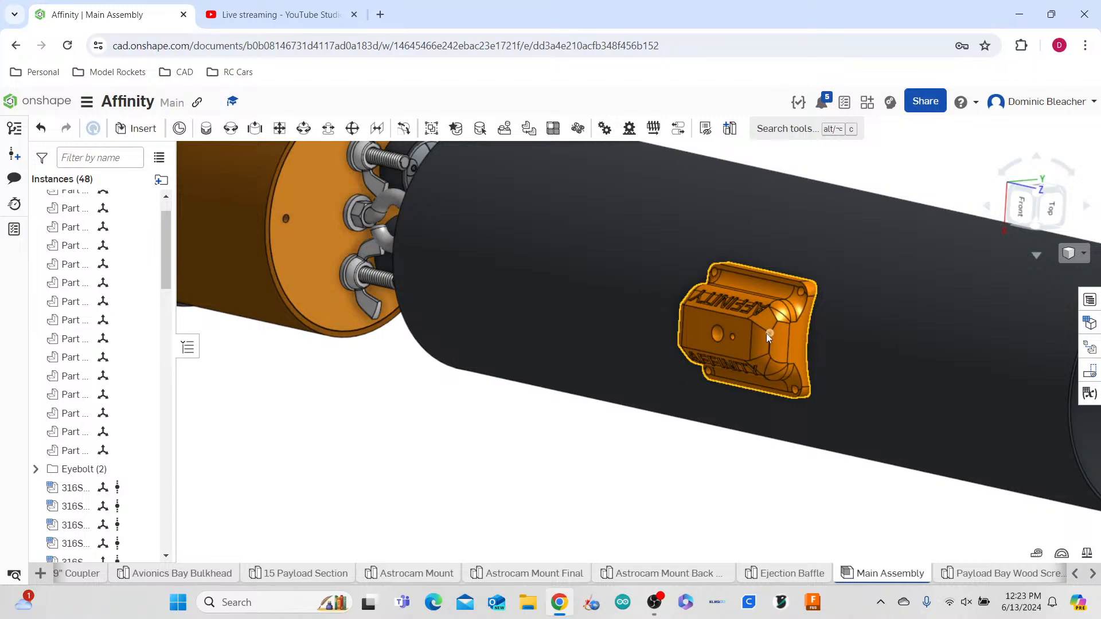
pyautogui.scroll(-5, 765, 333)
pyautogui.scroll(8, 552, 259)
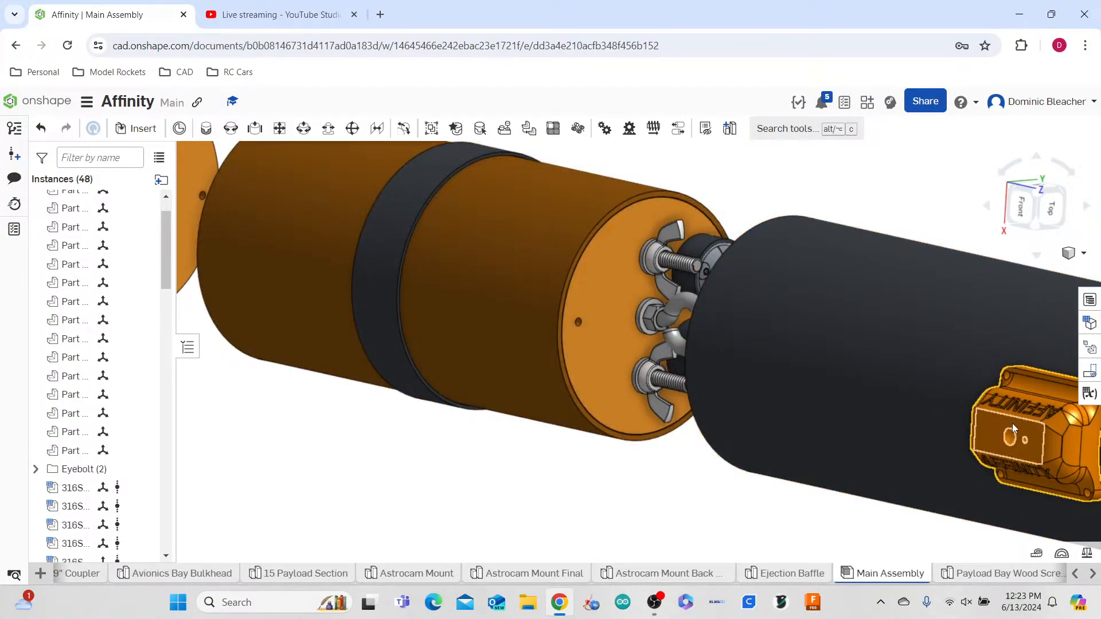
pyautogui.scroll(-4, 1003, 429)
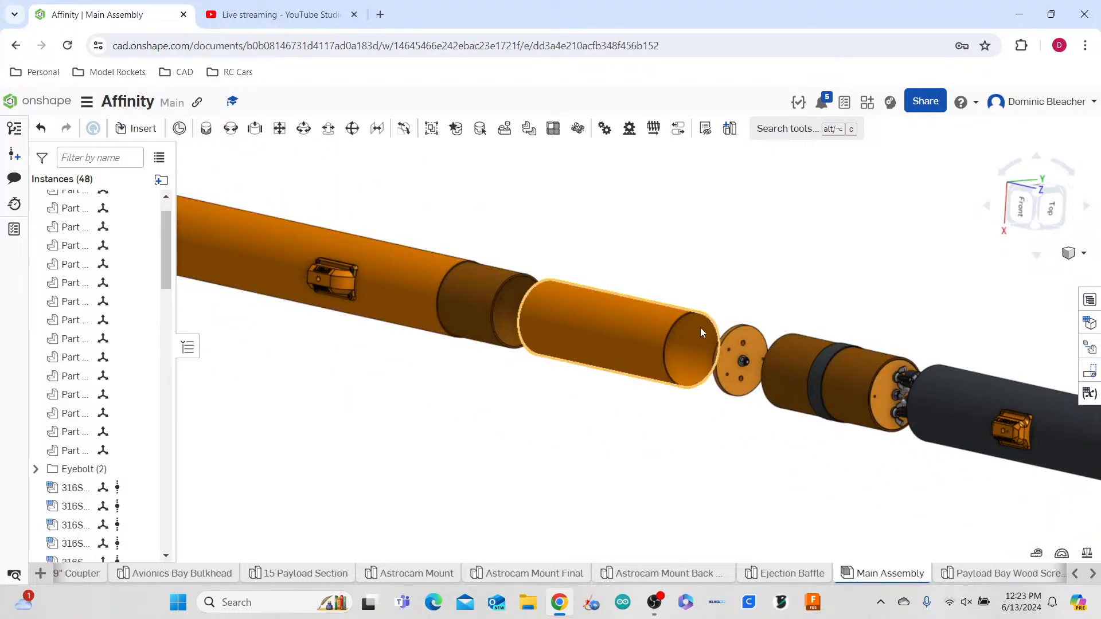
pyautogui.scroll(-2, 724, 331)
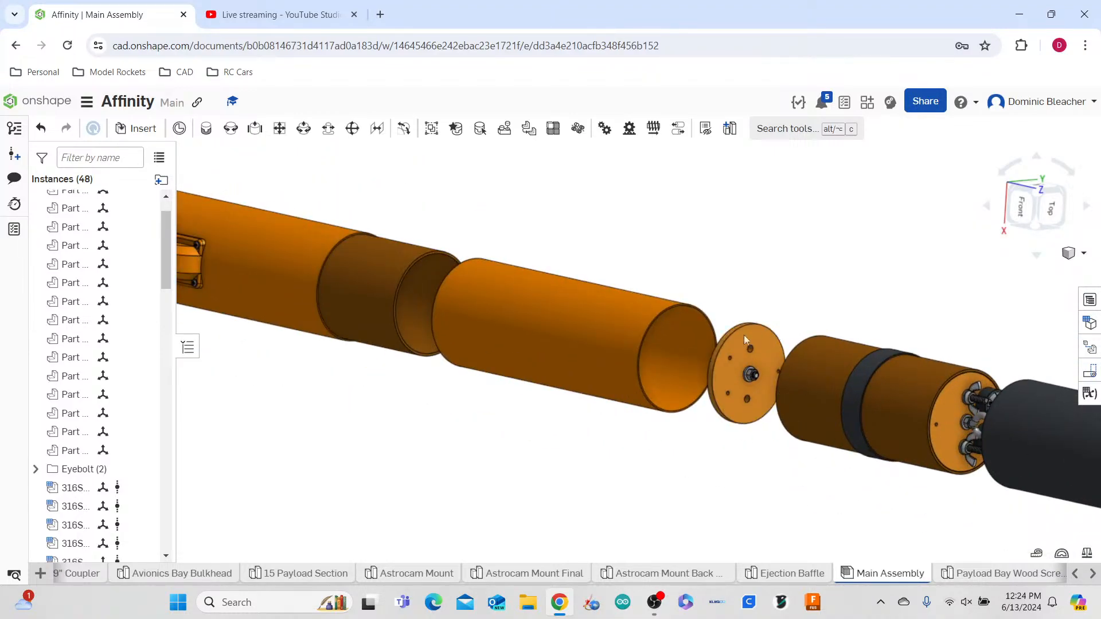
pyautogui.scroll(-3, 573, 369)
pyautogui.scroll(4, 672, 360)
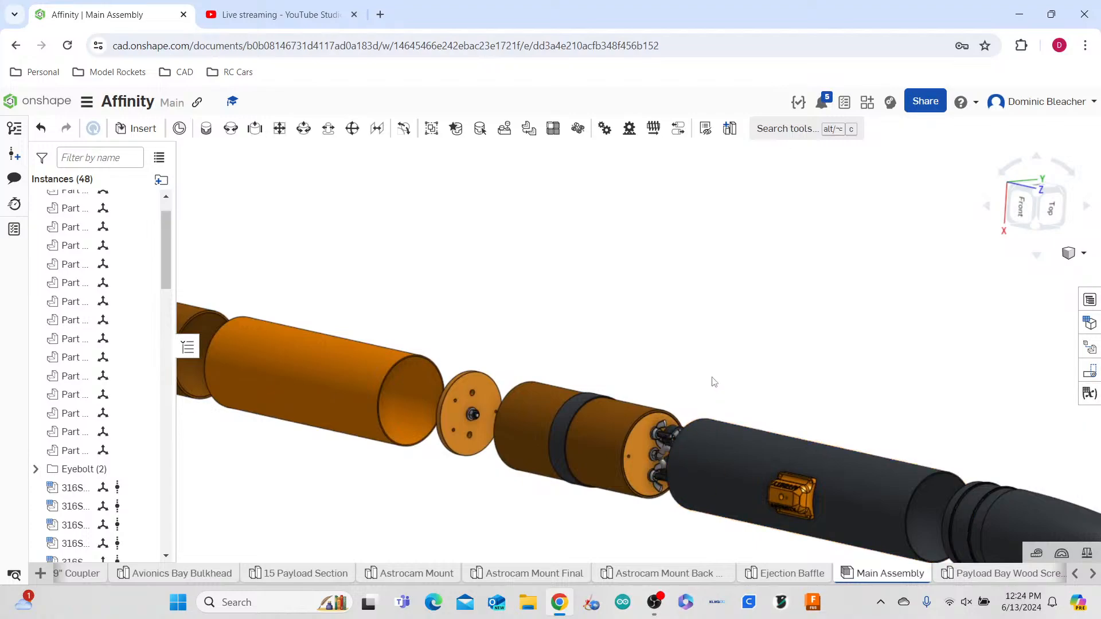
pyautogui.scroll(-4, 803, 421)
pyautogui.scroll(6, 871, 433)
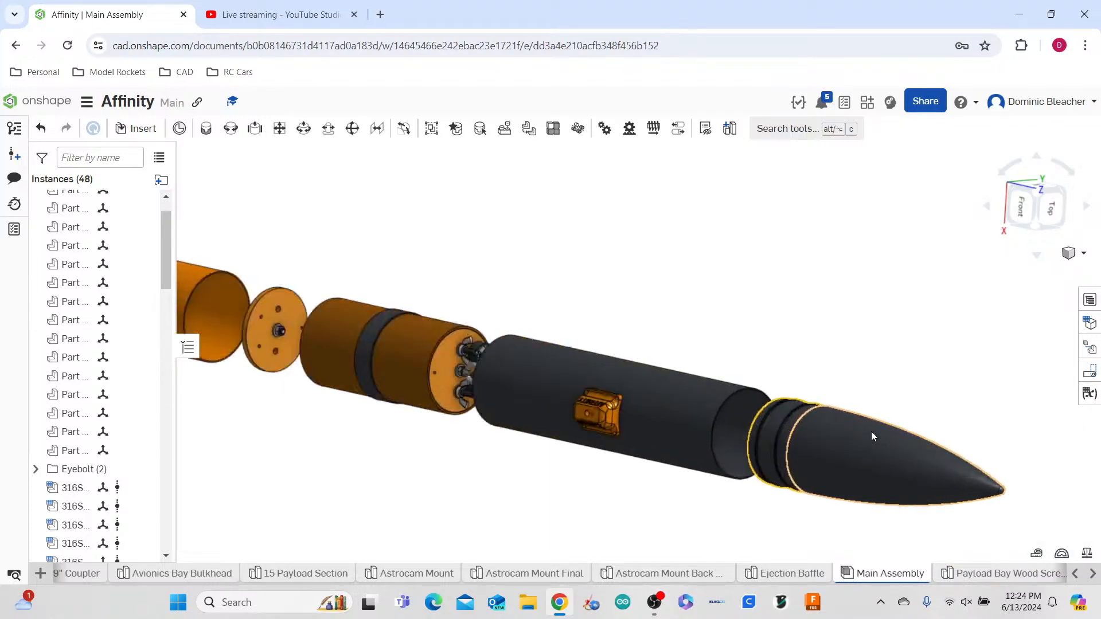
# - Examine the nose cone, its ridged shoulder and the attachment loop and hole on its sloped base
pyautogui.moveTo(871, 436)
pyautogui.mouseDown(button='right')
pyautogui.moveTo(823, 474)
pyautogui.moveTo(798, 456)
pyautogui.moveTo(834, 463)
pyautogui.moveTo(850, 424)
pyautogui.moveTo(891, 431)
pyautogui.mouseUp(button='right')
pyautogui.scroll(-5, 891, 431)
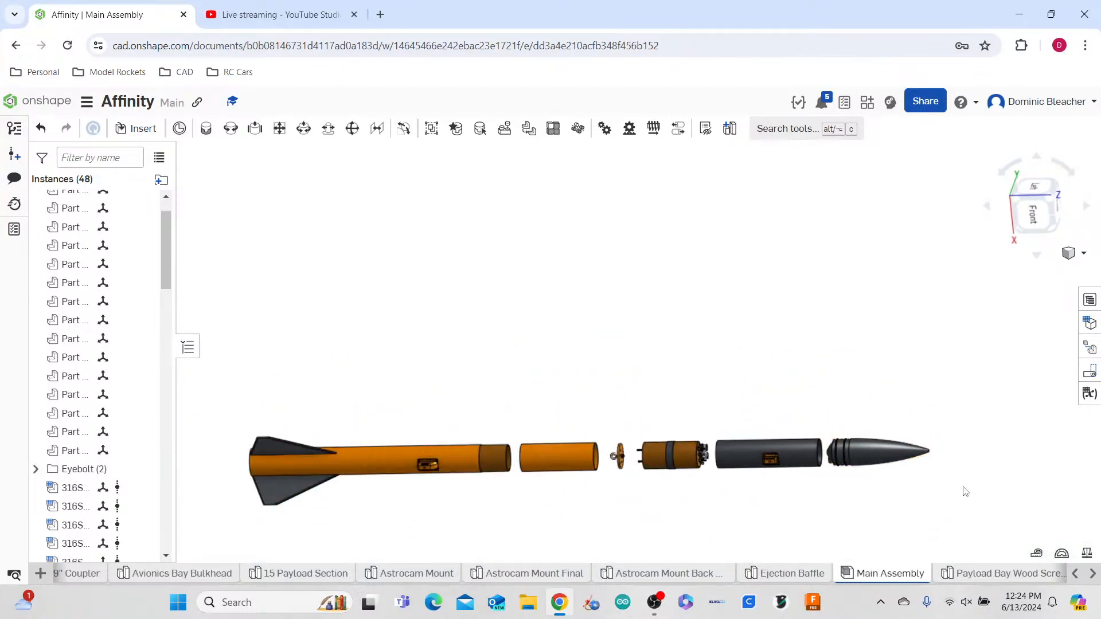
pyautogui.scroll(7, 910, 445)
pyautogui.moveTo(910, 446); pyautogui.dragTo(916, 448, button='right')
pyautogui.scroll(-6, 919, 448)
pyautogui.scroll(10, 828, 450)
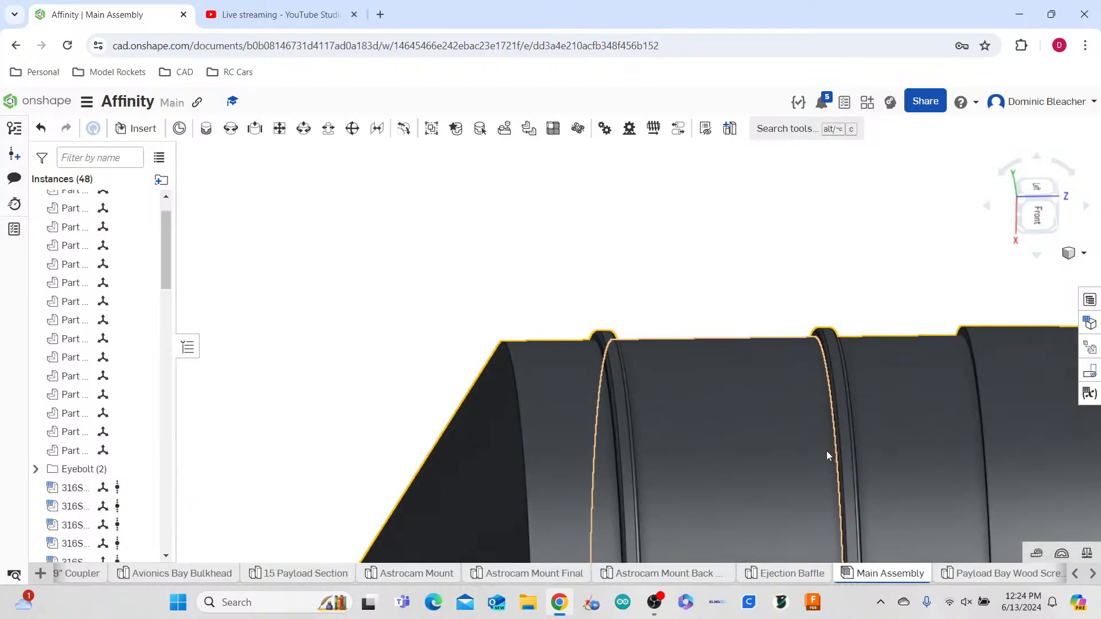
pyautogui.scroll(-4, 722, 292)
pyautogui.scroll(8, 573, 418)
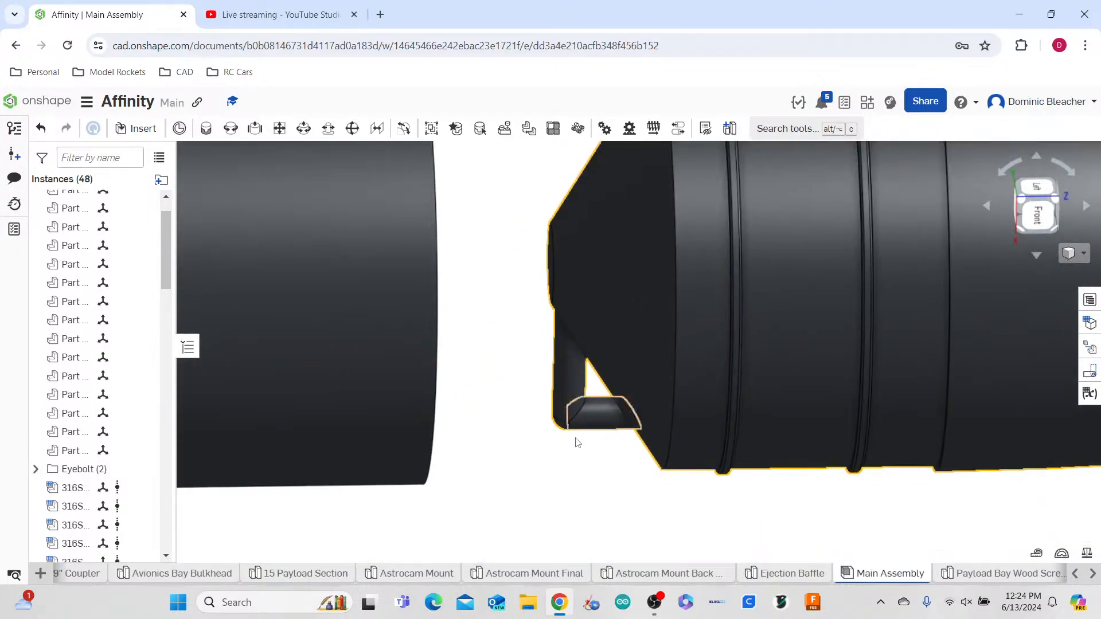
pyautogui.click(408, 461)
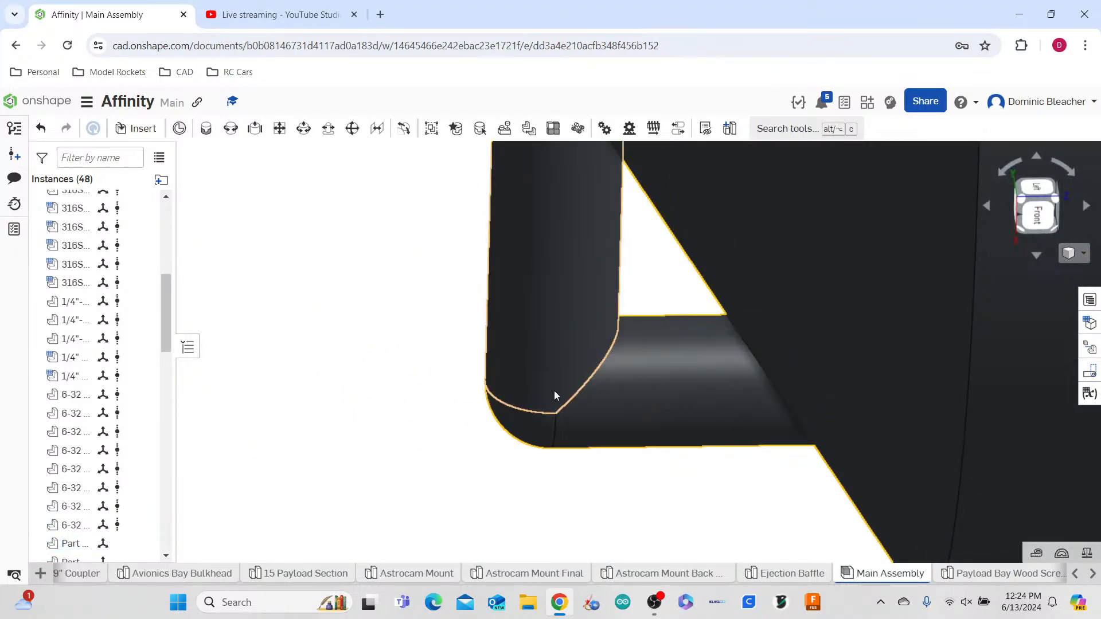
pyautogui.scroll(-5, 485, 368)
pyautogui.moveTo(507, 466); pyautogui.dragTo(519, 409, button='right')
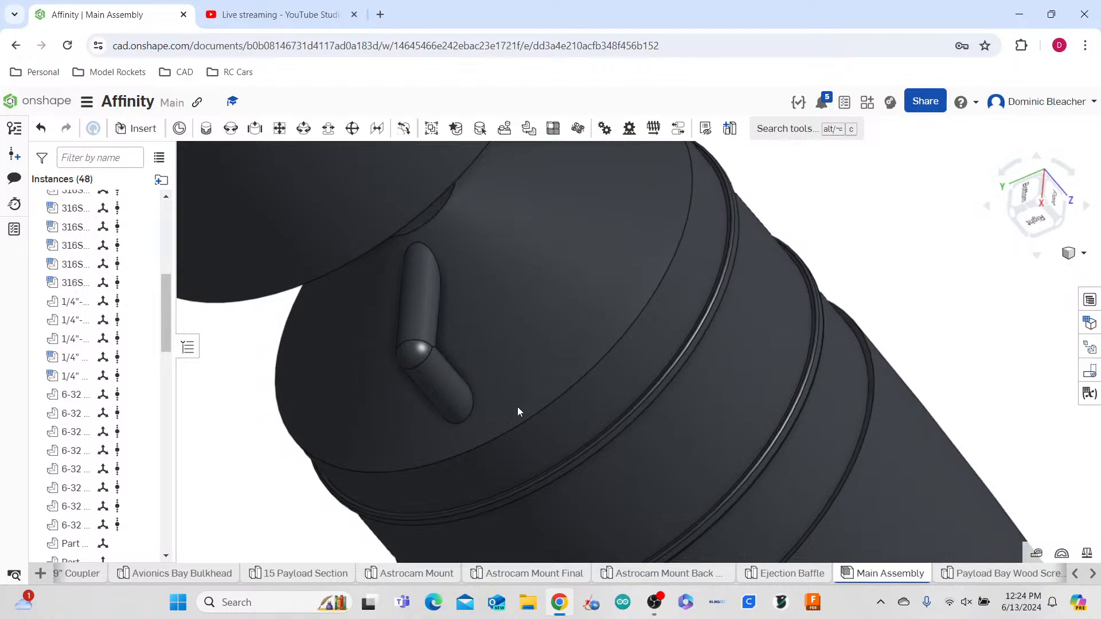
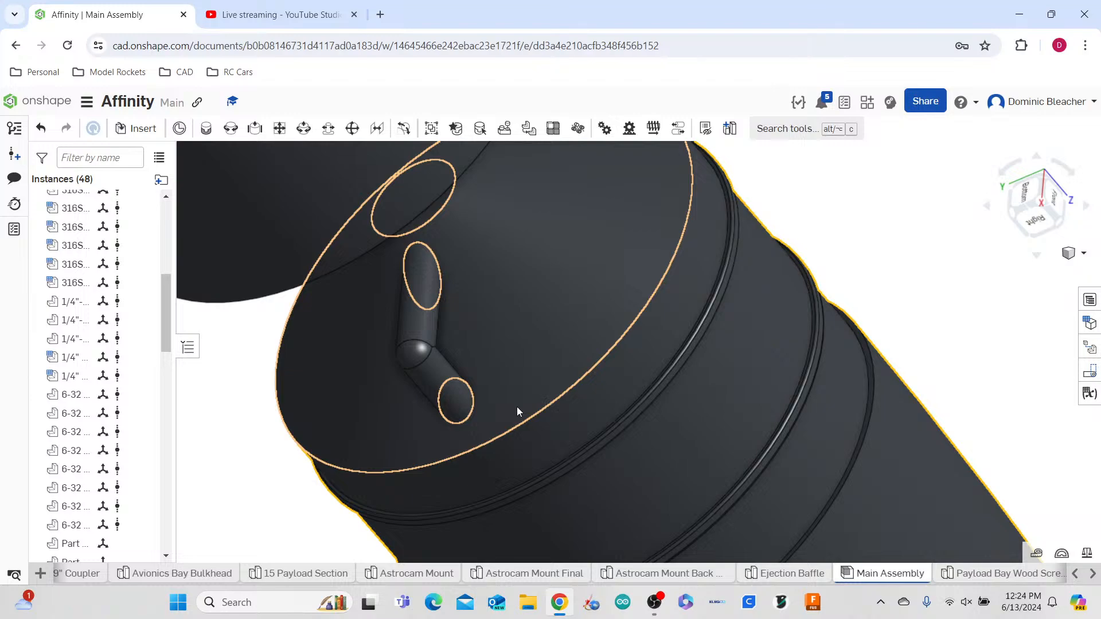
pyautogui.scroll(-3, 580, 332)
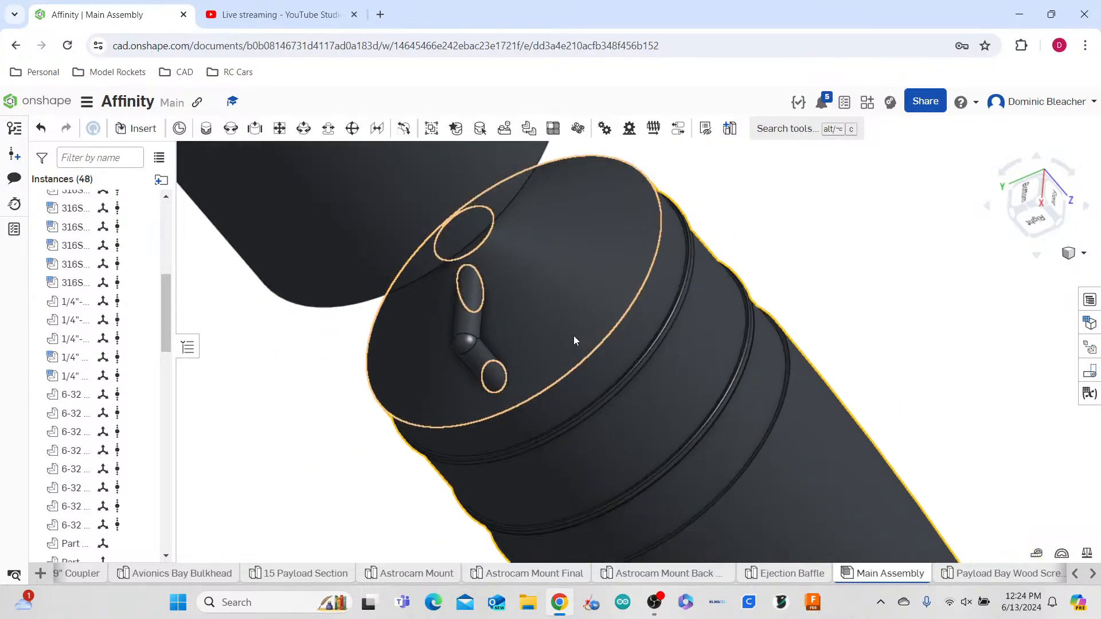
pyautogui.scroll(-2, 563, 295)
pyautogui.scroll(10, 481, 254)
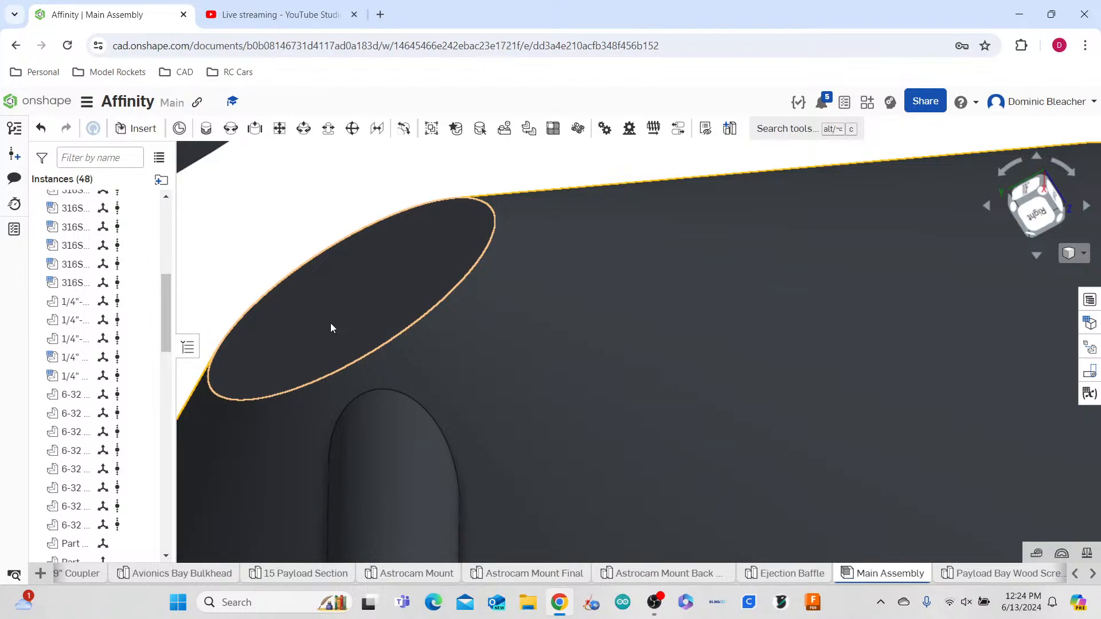
pyautogui.scroll(-5, 332, 322)
pyautogui.moveTo(585, 273); pyautogui.dragTo(559, 253, button='right')
pyautogui.scroll(5, 566, 286)
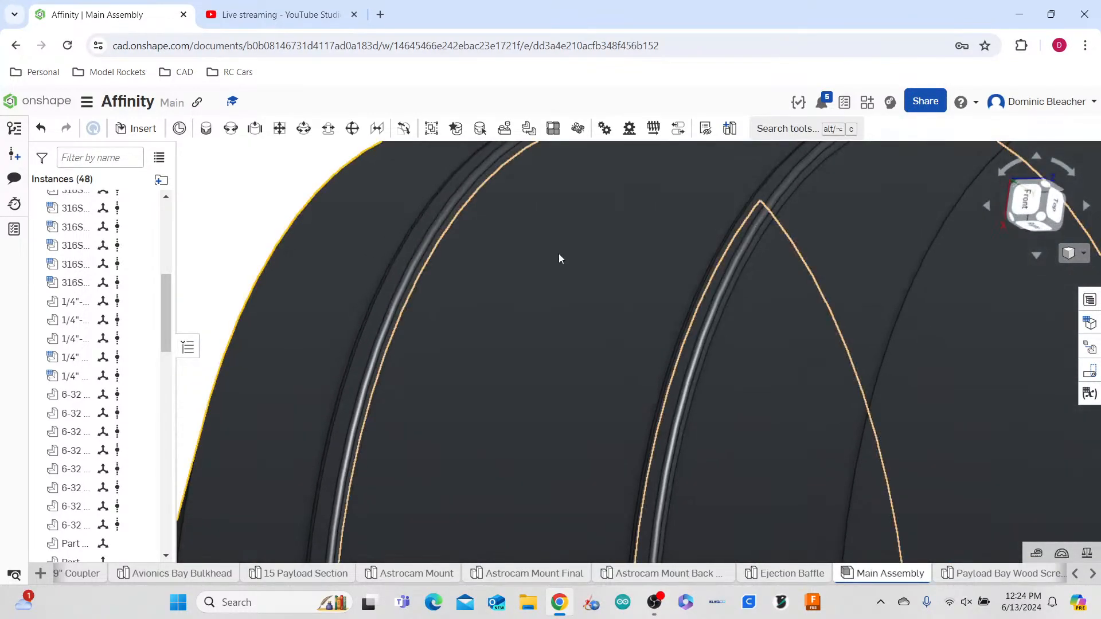
pyautogui.scroll(-4, 559, 262)
# - Examine the whole exploded rocket from the side, the aft AFFINITY camera mount, and the fins from the open aft end
pyautogui.scroll(-5, 561, 268)
pyautogui.scroll(-6, 814, 422)
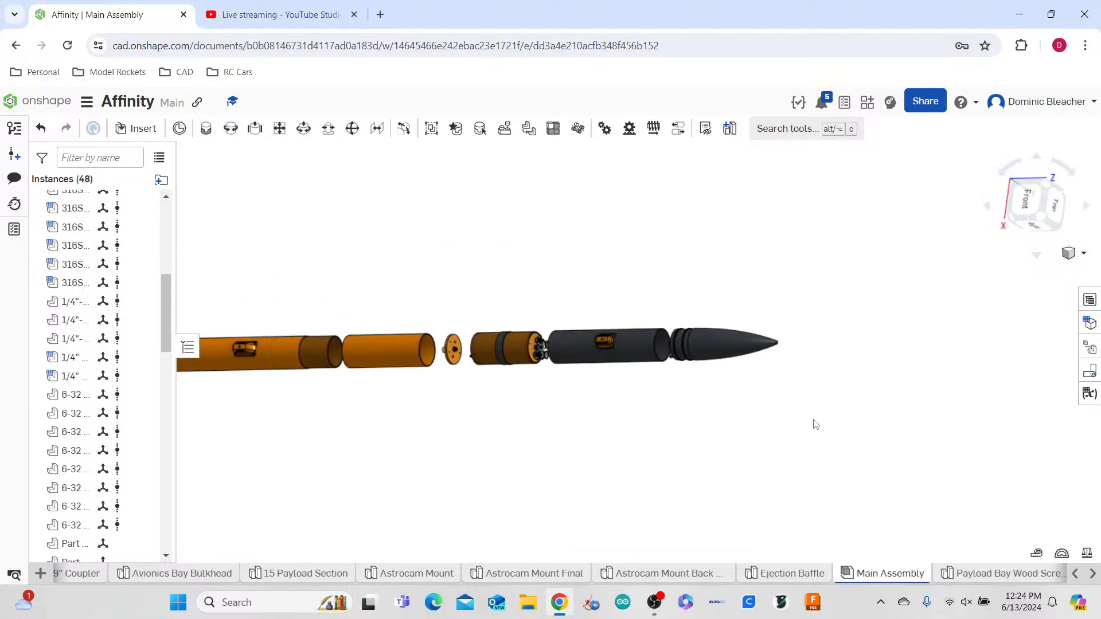
pyautogui.scroll(5, 682, 373)
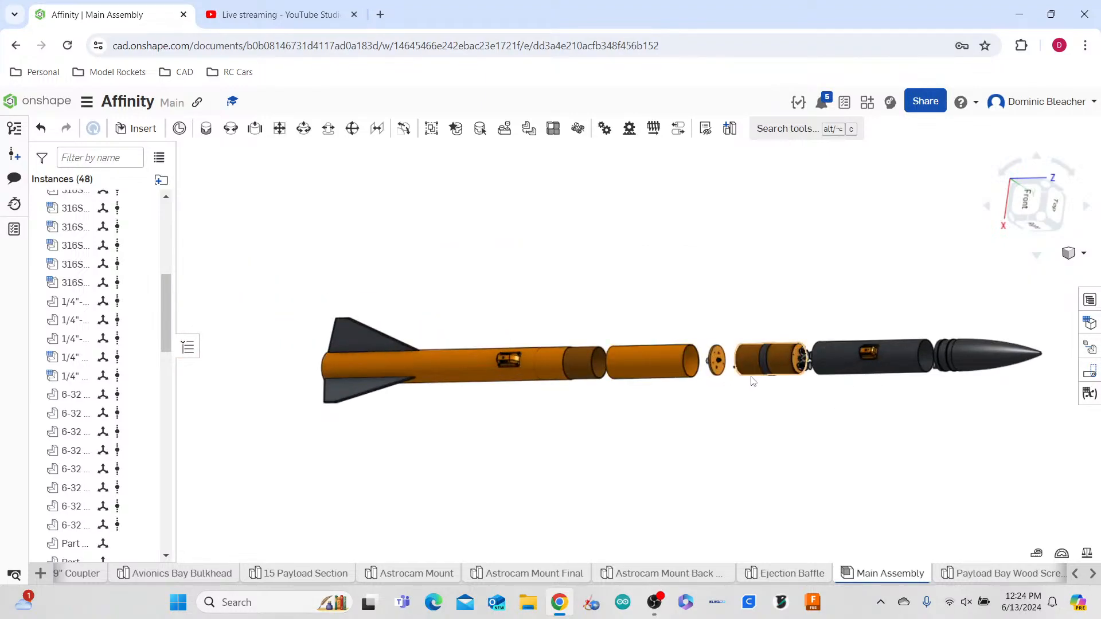
pyautogui.moveTo(742, 388); pyautogui.dragTo(672, 430, button='middle')
pyautogui.moveTo(611, 258); pyautogui.dragTo(650, 189, button='right')
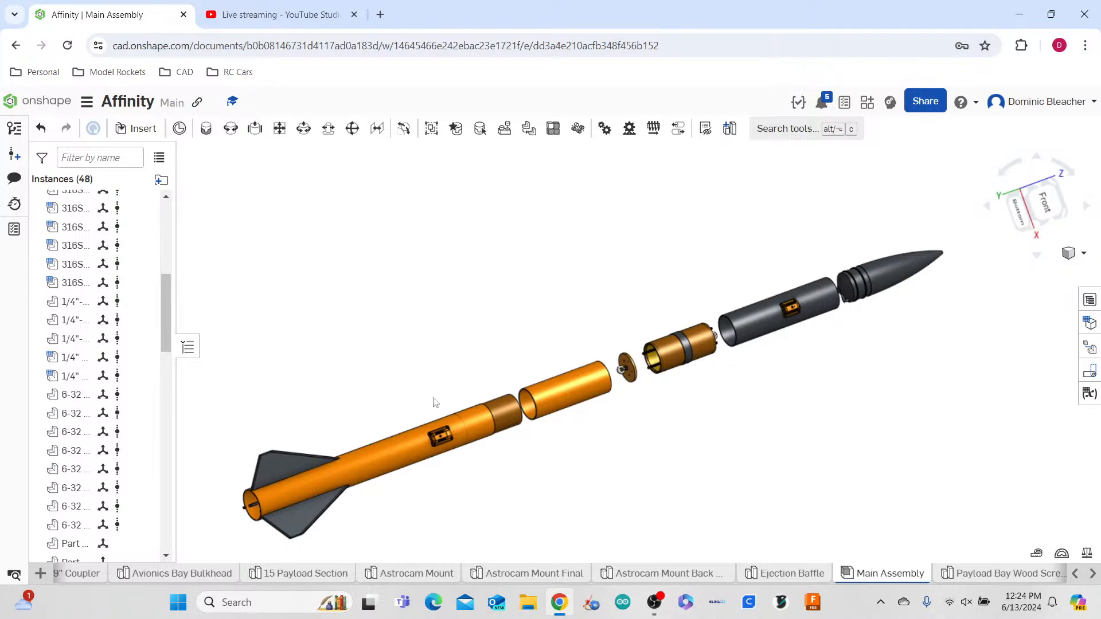
pyautogui.scroll(10, 442, 443)
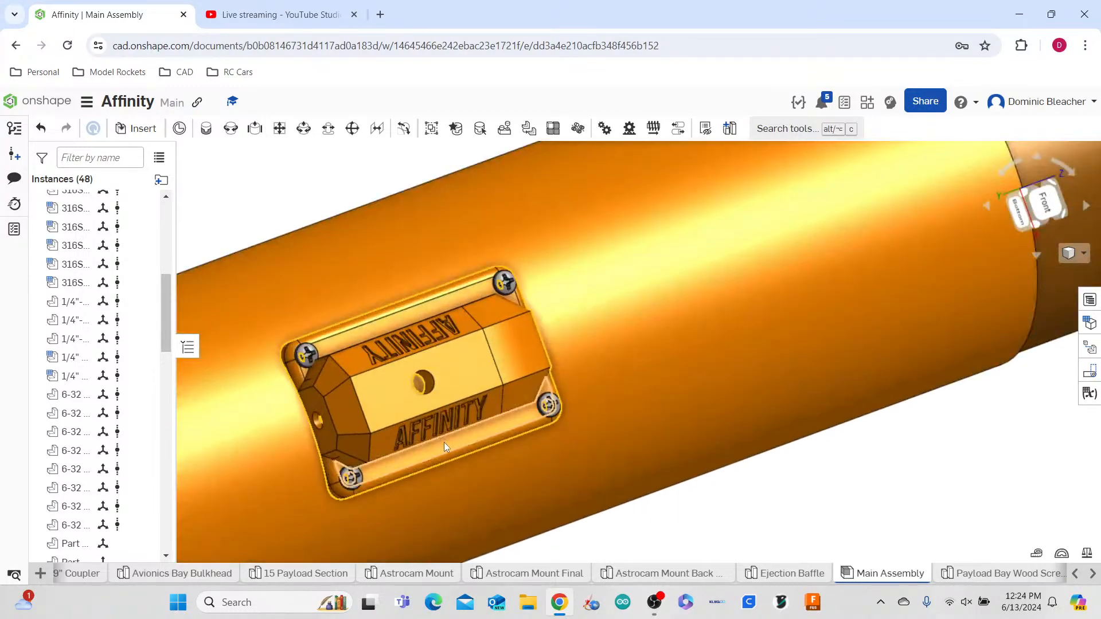
pyautogui.scroll(-10, 452, 438)
pyautogui.moveTo(555, 430); pyautogui.dragTo(567, 450, button='right')
pyautogui.scroll(10, 573, 425)
pyautogui.moveTo(573, 425); pyautogui.dragTo(624, 142, button='middle')
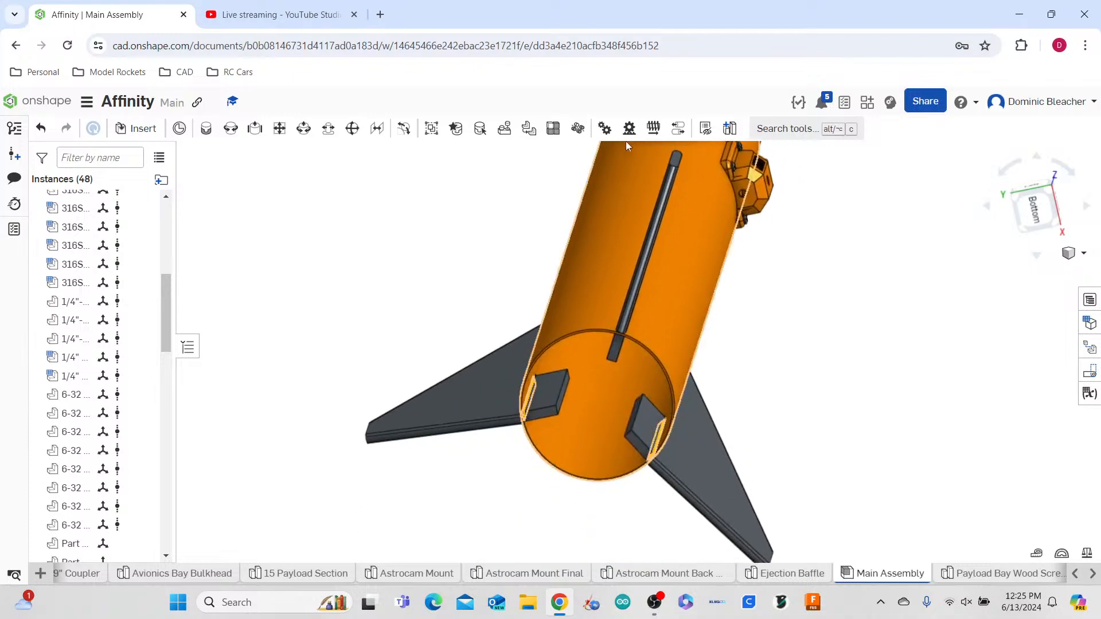
pyautogui.moveTo(678, 412)
pyautogui.mouseDown(button='right')
pyautogui.moveTo(697, 376)
pyautogui.moveTo(686, 400)
pyautogui.mouseUp(button='right')
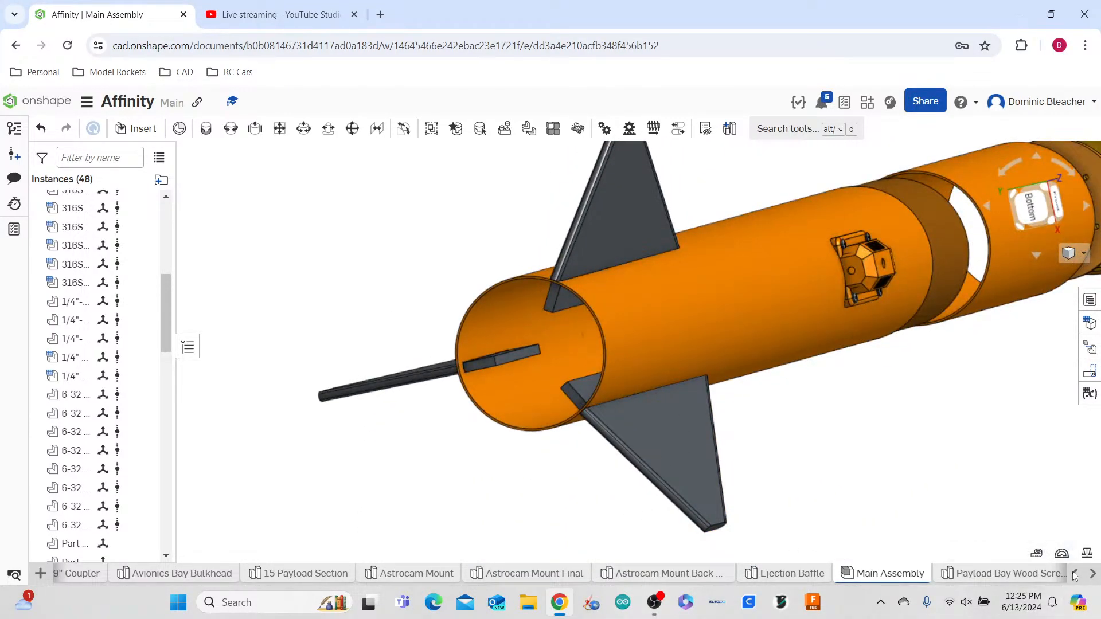
pyautogui.moveTo(830, 530)
pyautogui.mouseDown(button='right')
pyautogui.moveTo(730, 523)
pyautogui.moveTo(755, 533)
pyautogui.moveTo(825, 493)
pyautogui.moveTo(838, 519)
pyautogui.mouseUp(button='right')
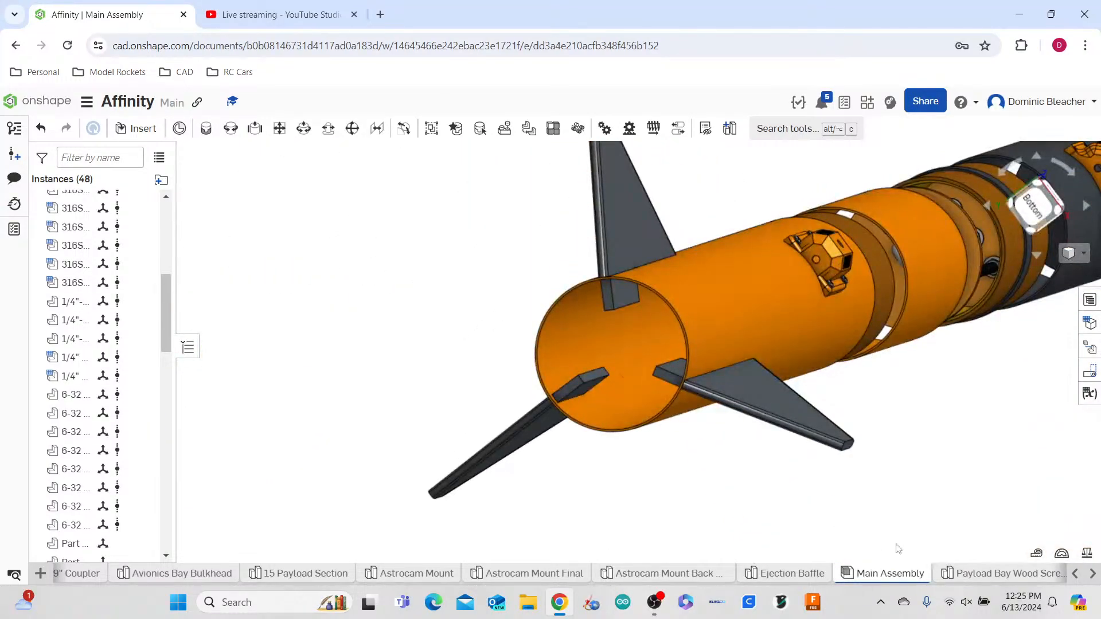
# - Look through the document's part studios and assemblies for the components still missing from the Main Assembly
pyautogui.click(1075, 573)
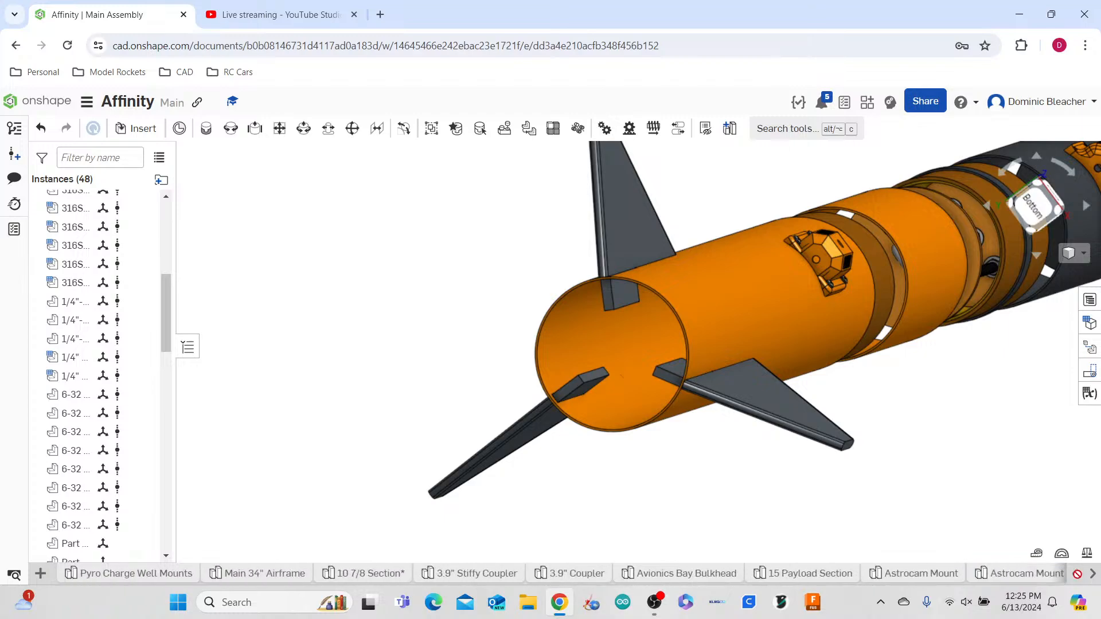
pyautogui.click(1092, 573)
pyautogui.click(1078, 572)
pyautogui.click(1092, 577)
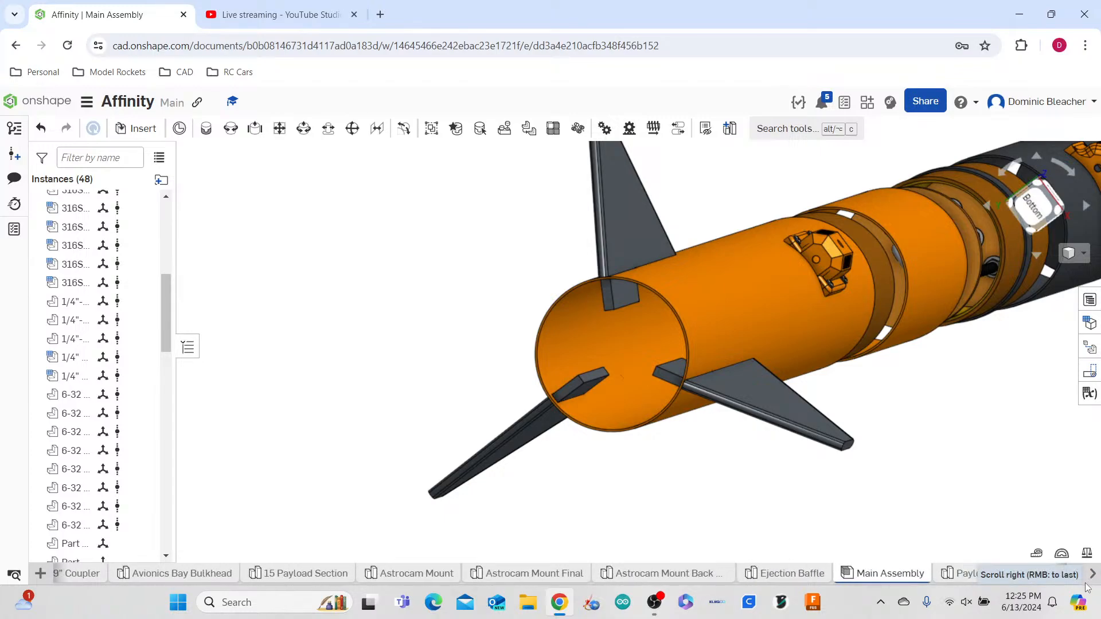
pyautogui.click(1089, 578)
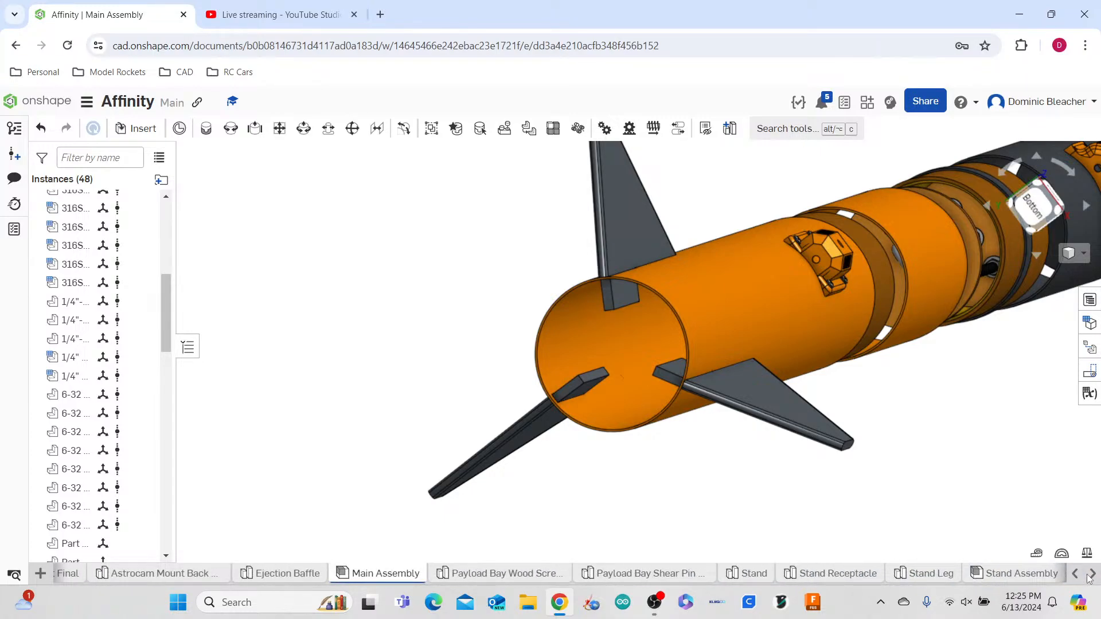
pyautogui.click(1090, 574)
pyautogui.click(1077, 580)
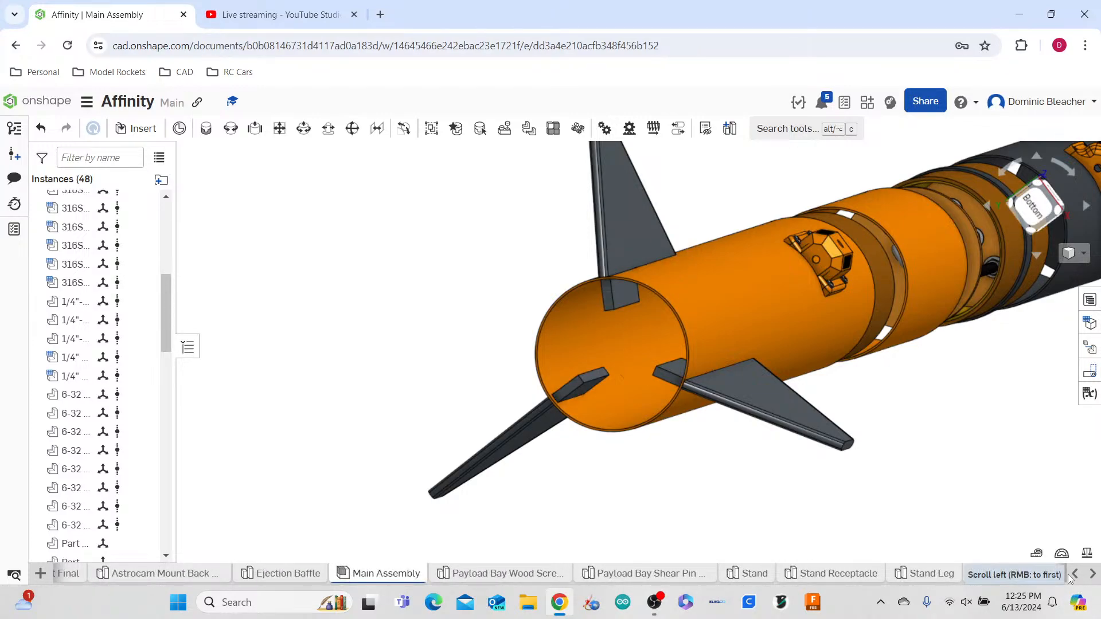
pyautogui.click(1069, 577)
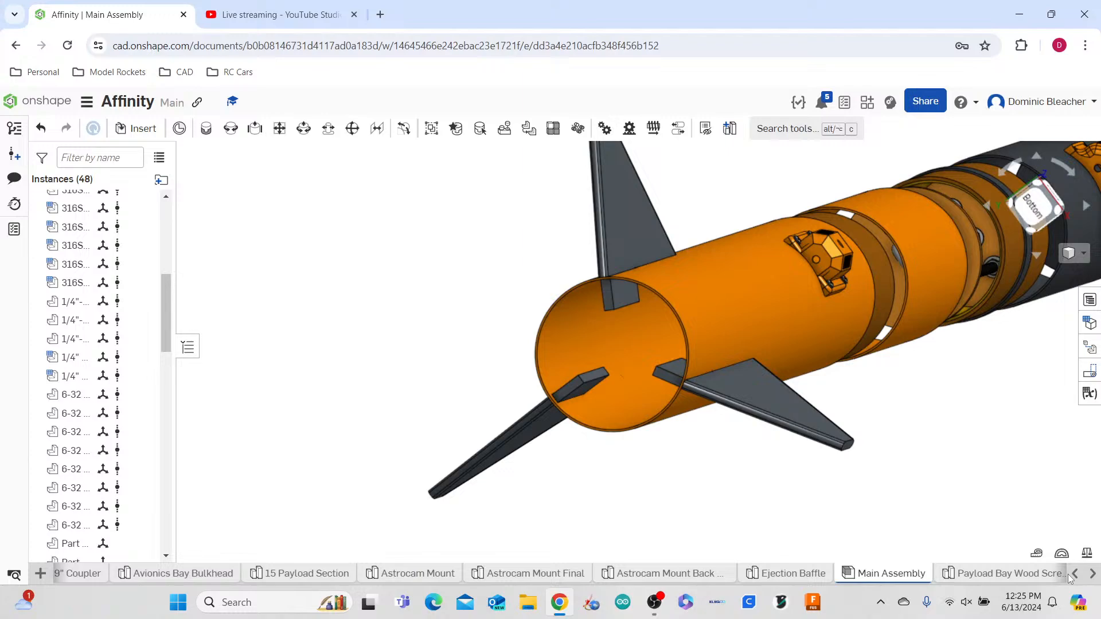
pyautogui.click(1098, 582)
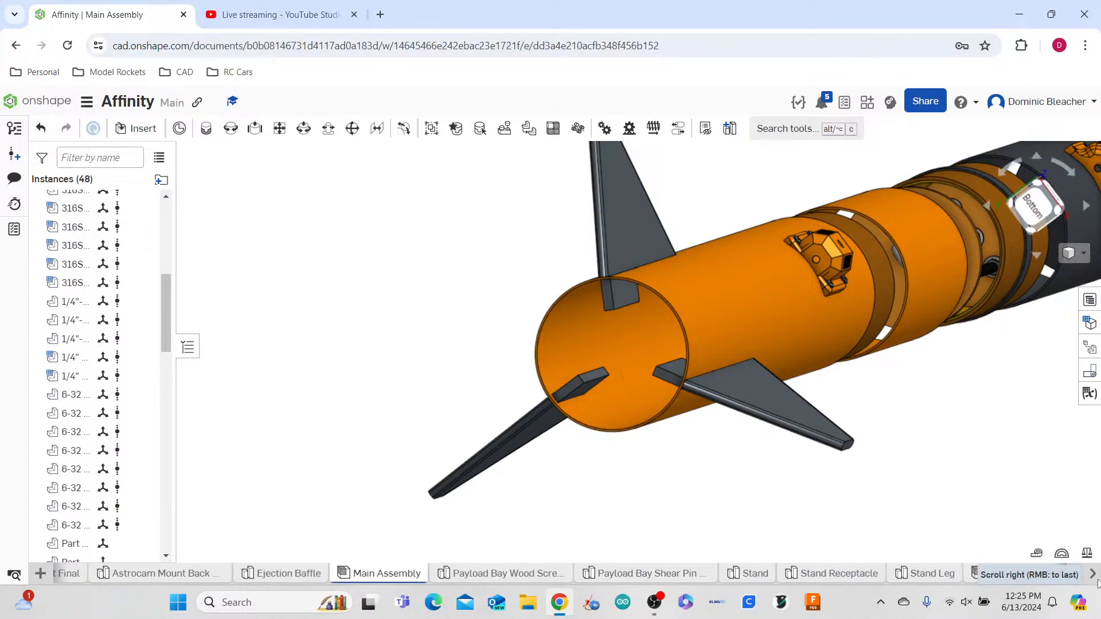
pyautogui.click(1097, 582)
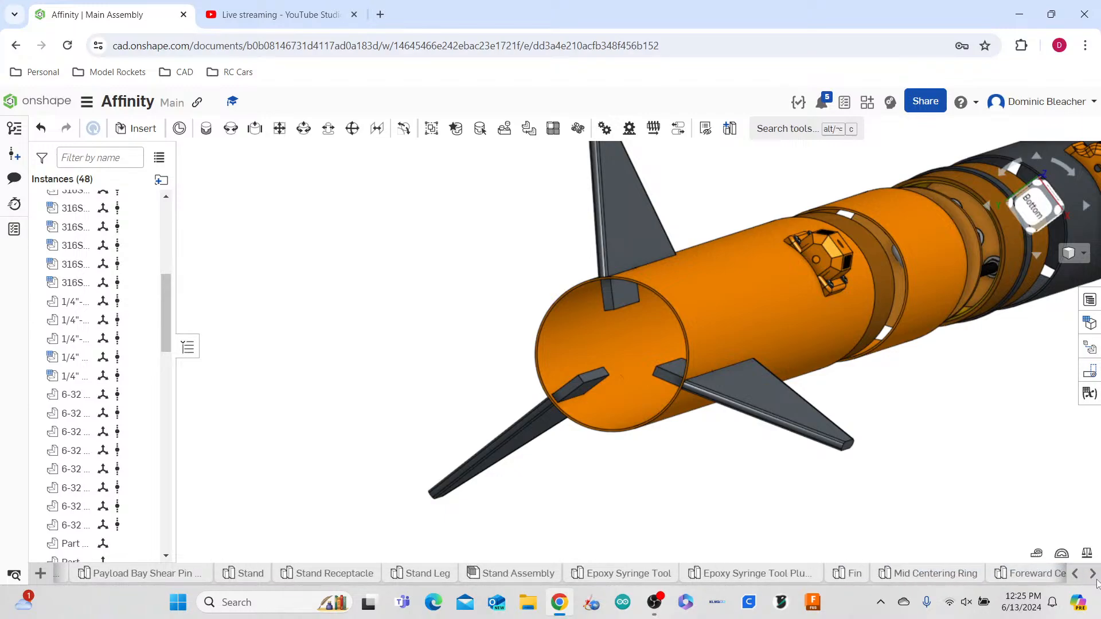
pyautogui.click(1097, 583)
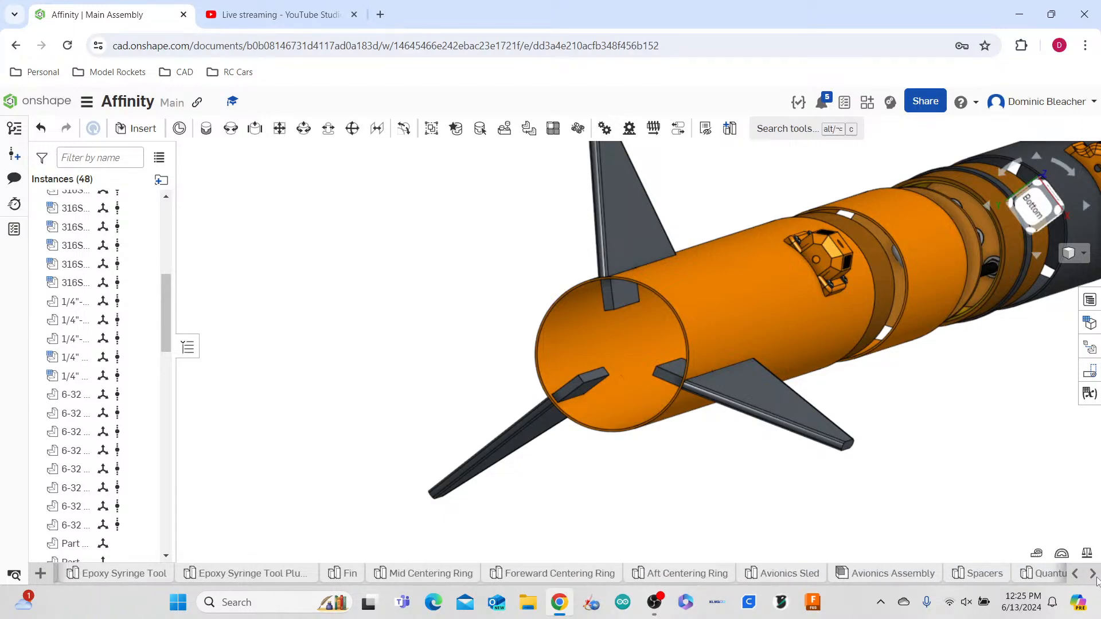
pyautogui.click(1097, 582)
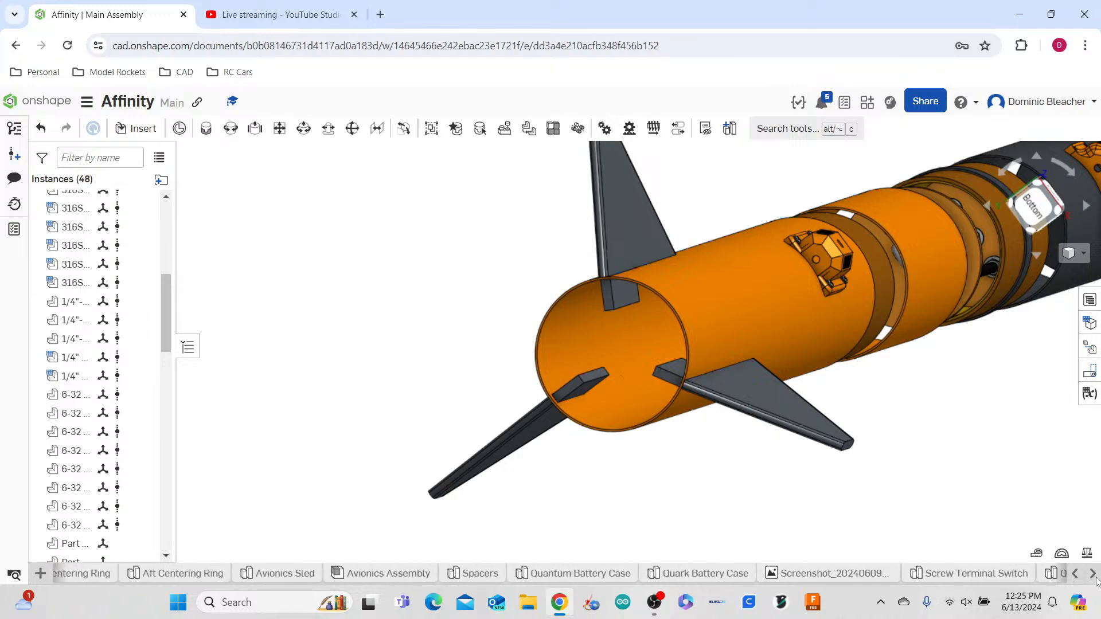
pyautogui.click(1097, 583)
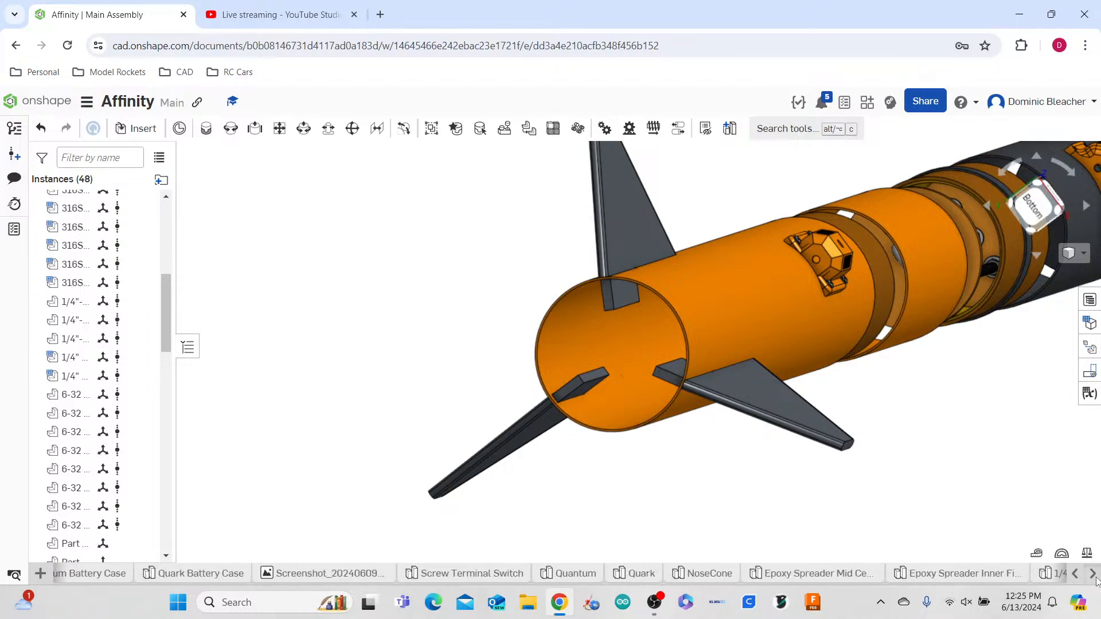
# - Insert the Aft Centering Ring into the Main Assembly, placing it in empty space beside the fins
pyautogui.click(140, 128)
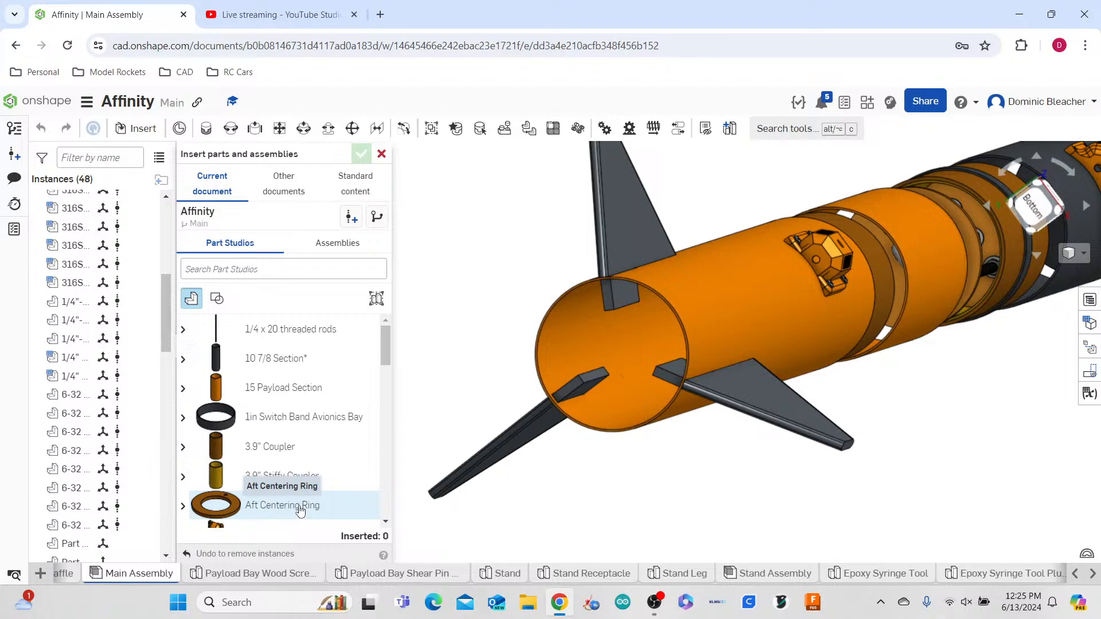
pyautogui.click(300, 507)
pyautogui.click(659, 361)
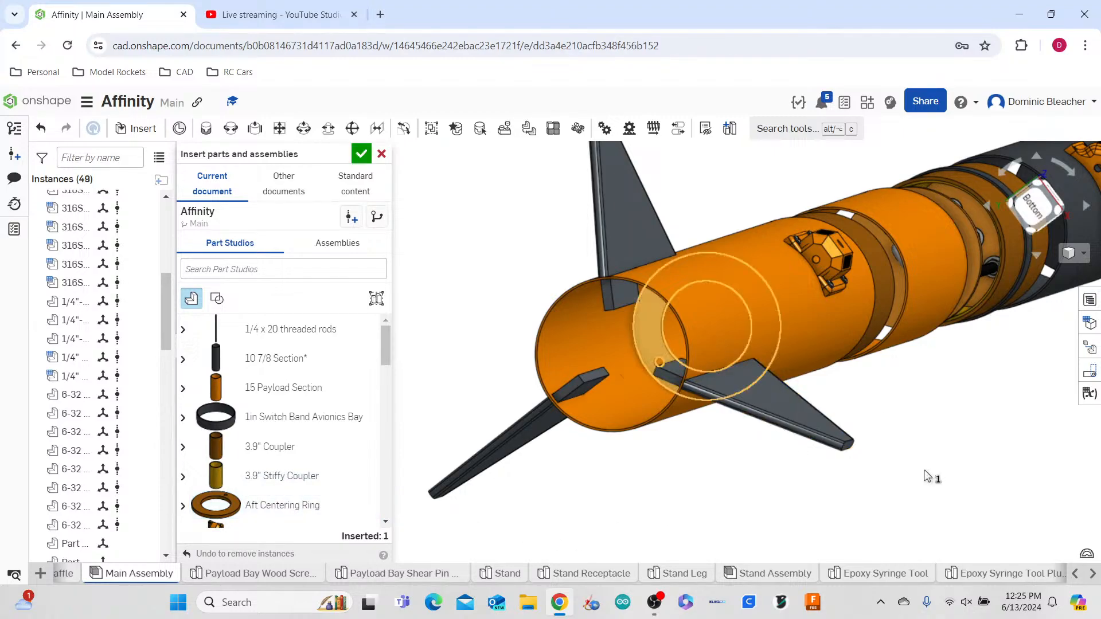
pyautogui.click(980, 486)
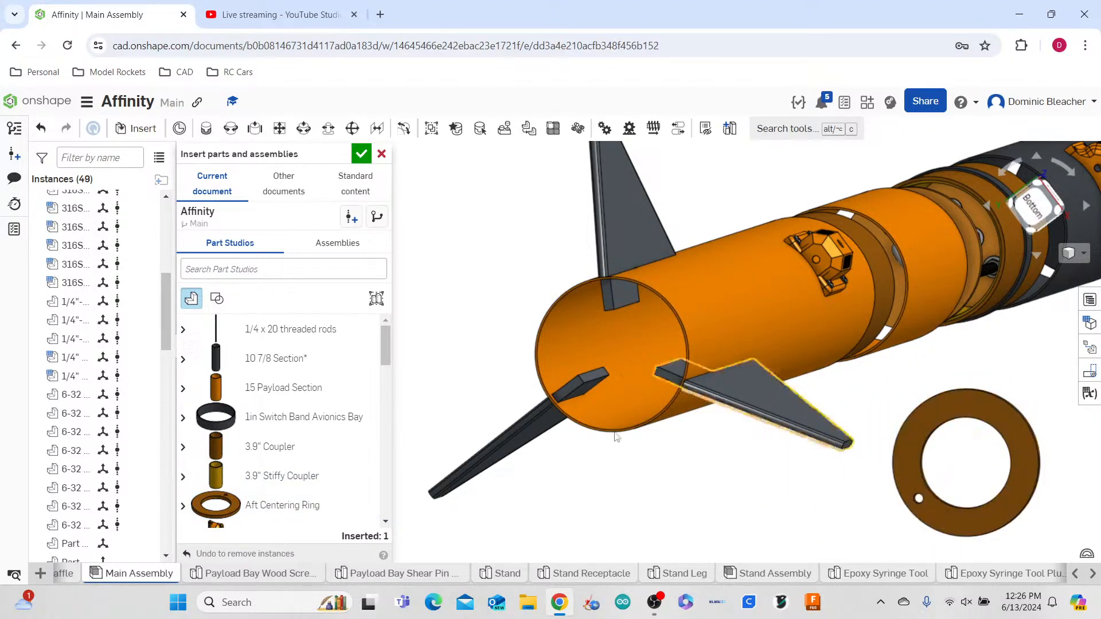
# - Insert the Foreward Centering Ring and the Mid Centering Ring in the space below the aft airframe
pyautogui.scroll(-3, 291, 460)
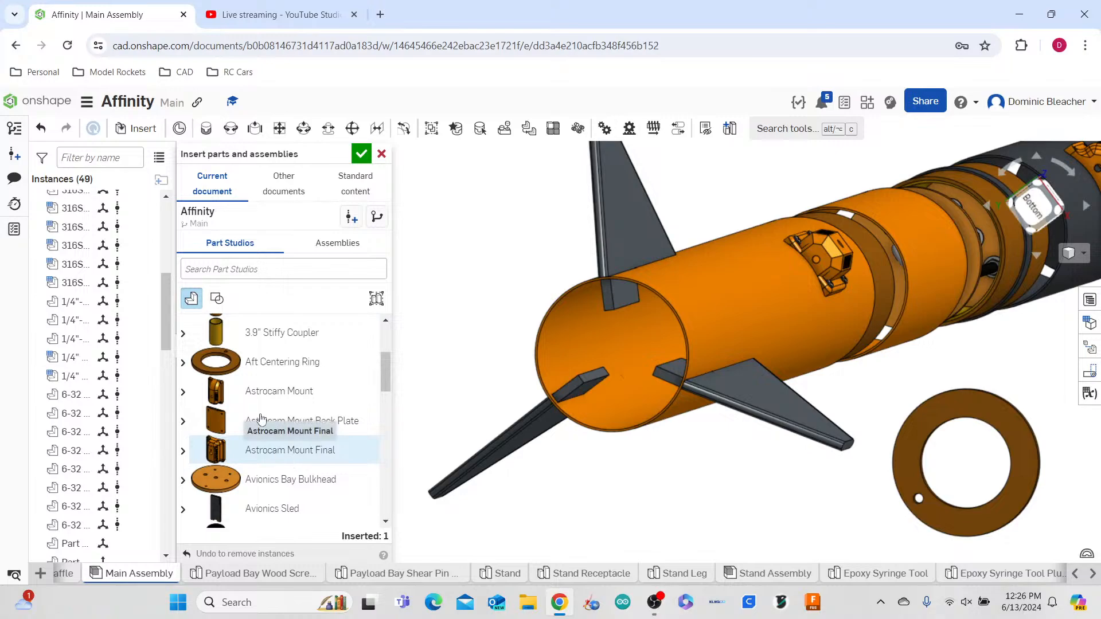
pyautogui.scroll(-5, 265, 413)
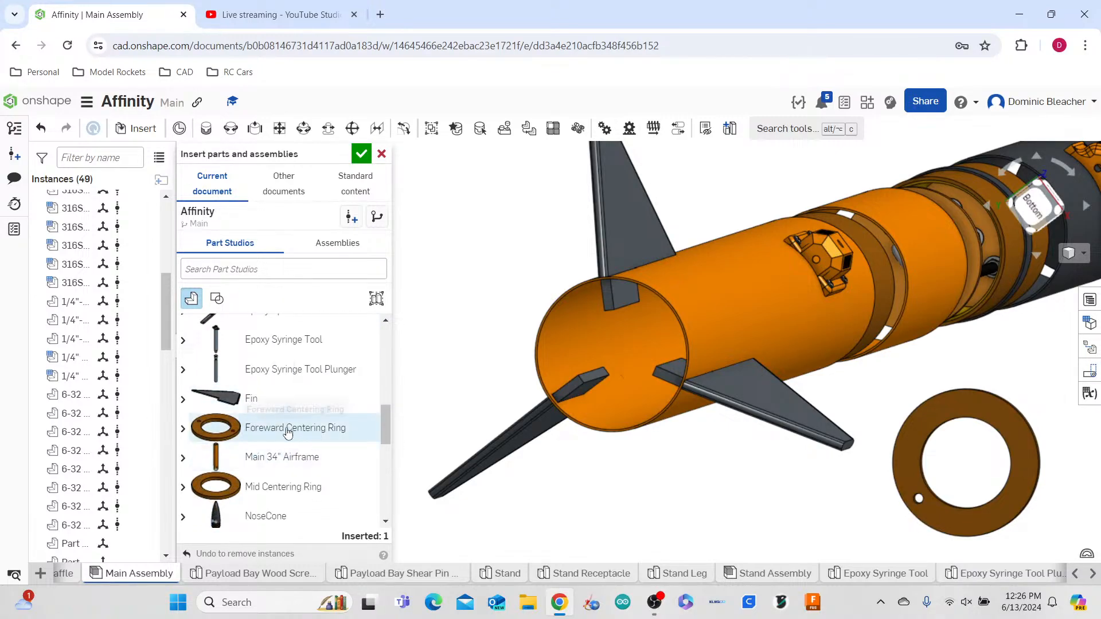
pyautogui.click(287, 428)
pyautogui.click(617, 503)
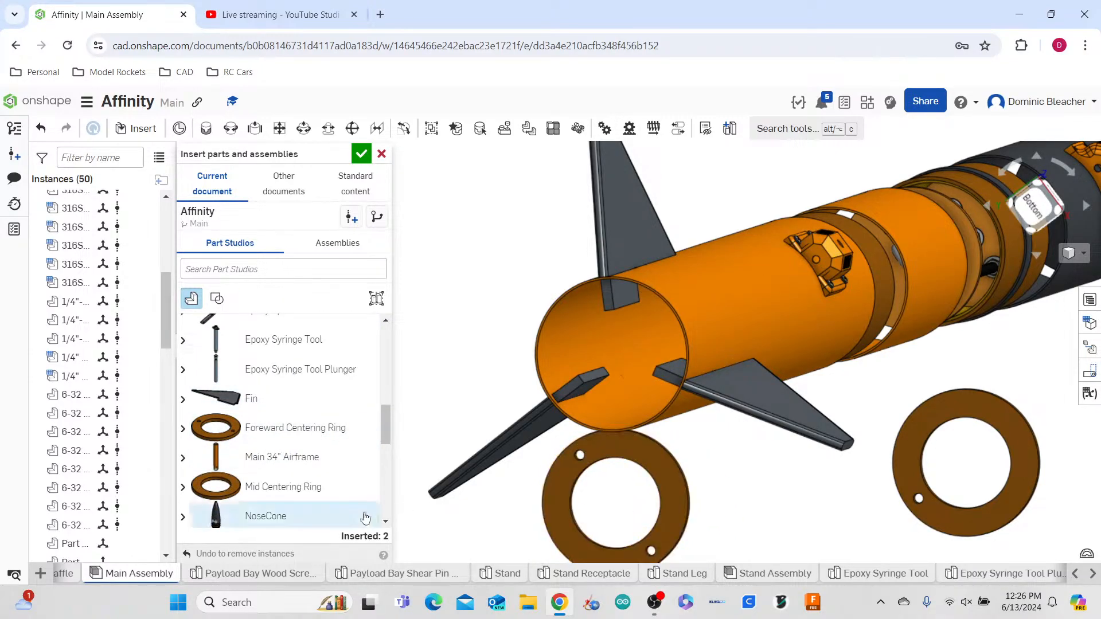
pyautogui.click(338, 500)
pyautogui.click(811, 516)
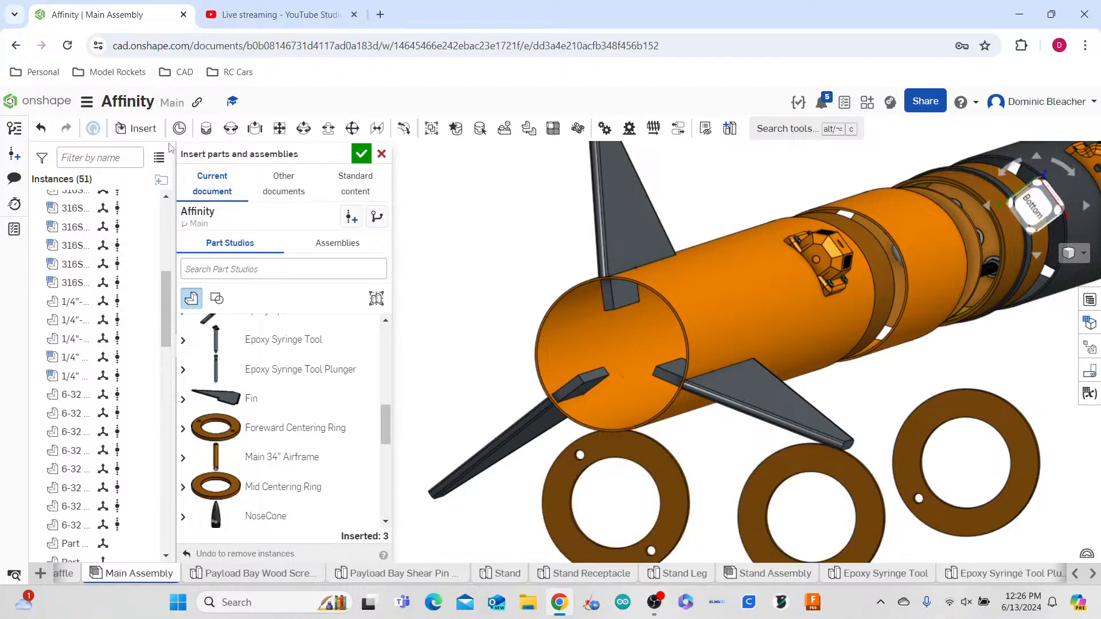
# - Search the current document's part studios for further parts to insert, and finish the insertion of the three centering rings
pyautogui.scroll(-10, 342, 384)
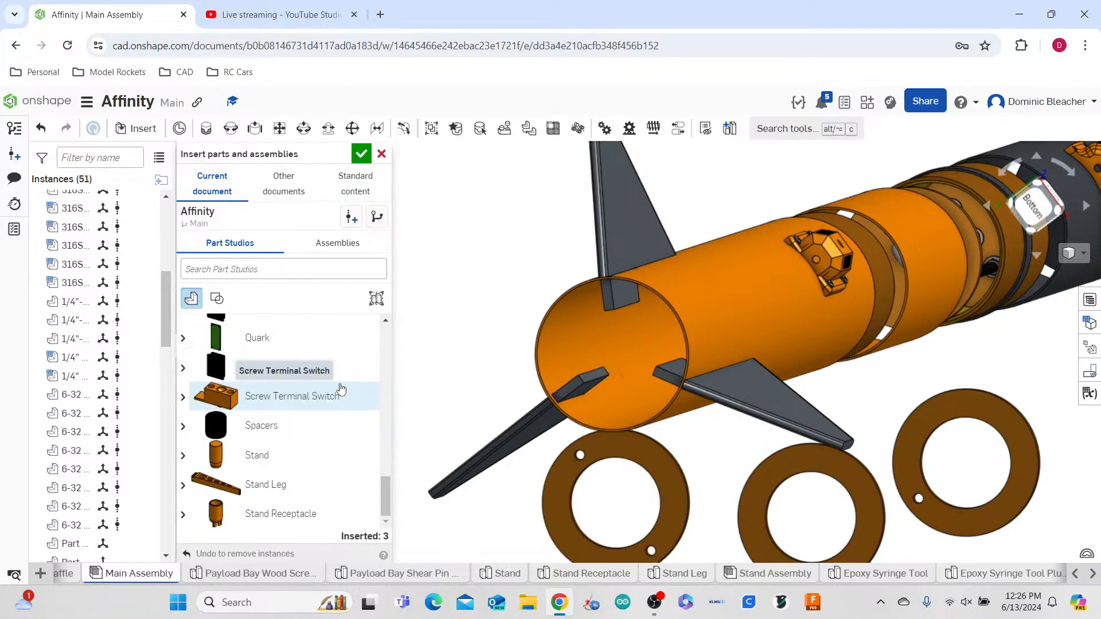
pyautogui.scroll(8, 338, 441)
pyautogui.scroll(7, 319, 425)
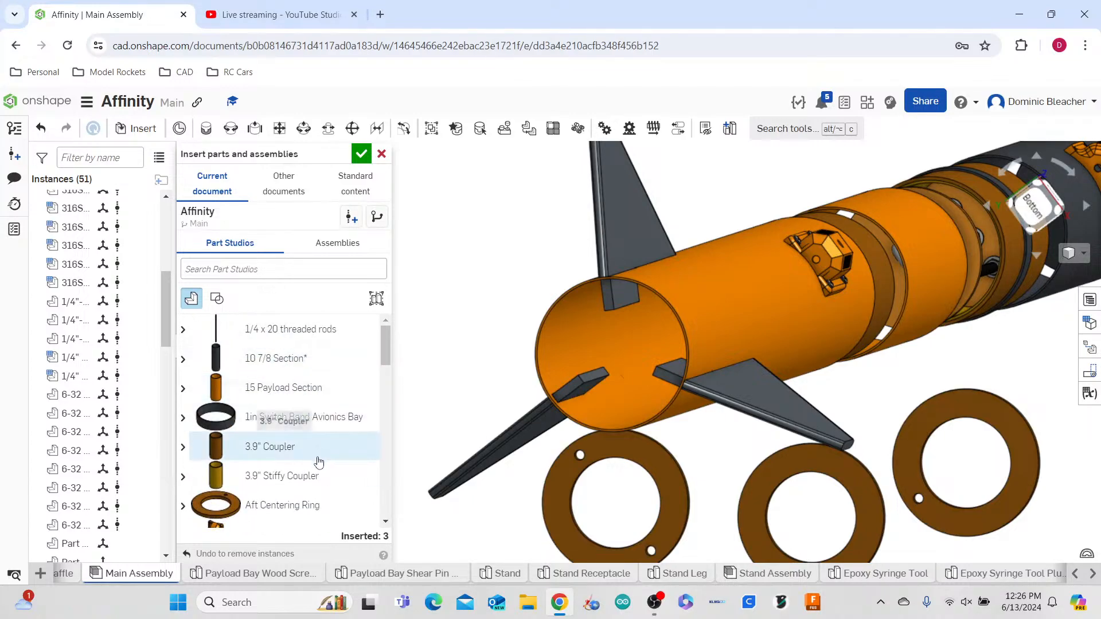
pyautogui.scroll(-3, 316, 333)
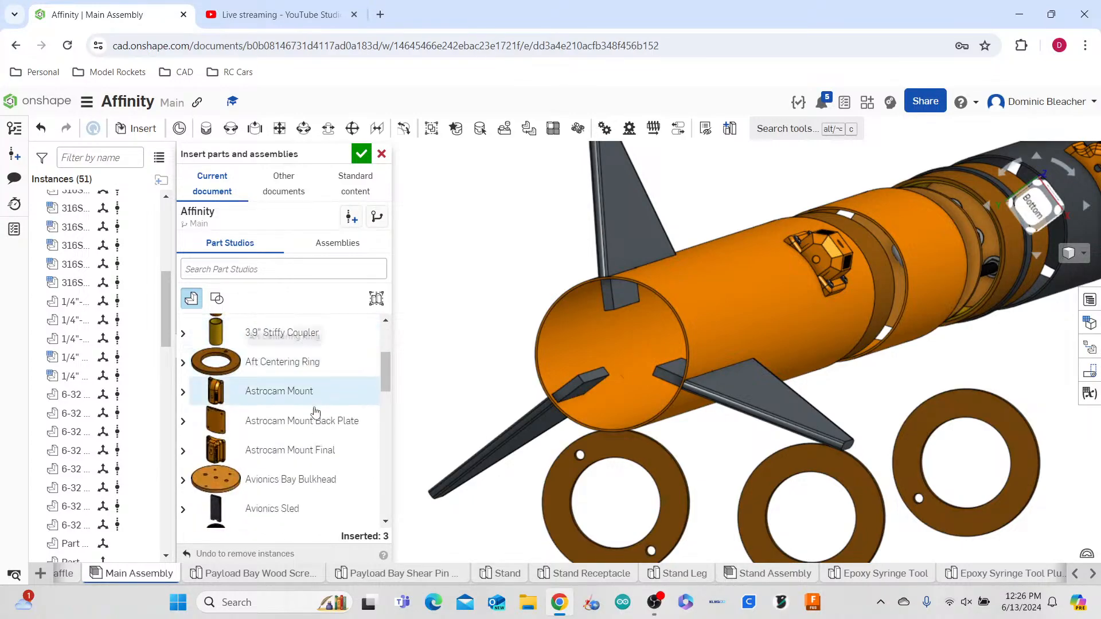
pyautogui.scroll(-6, 314, 396)
pyautogui.scroll(-3, 315, 411)
pyautogui.scroll(3, 309, 390)
pyautogui.scroll(-7, 312, 401)
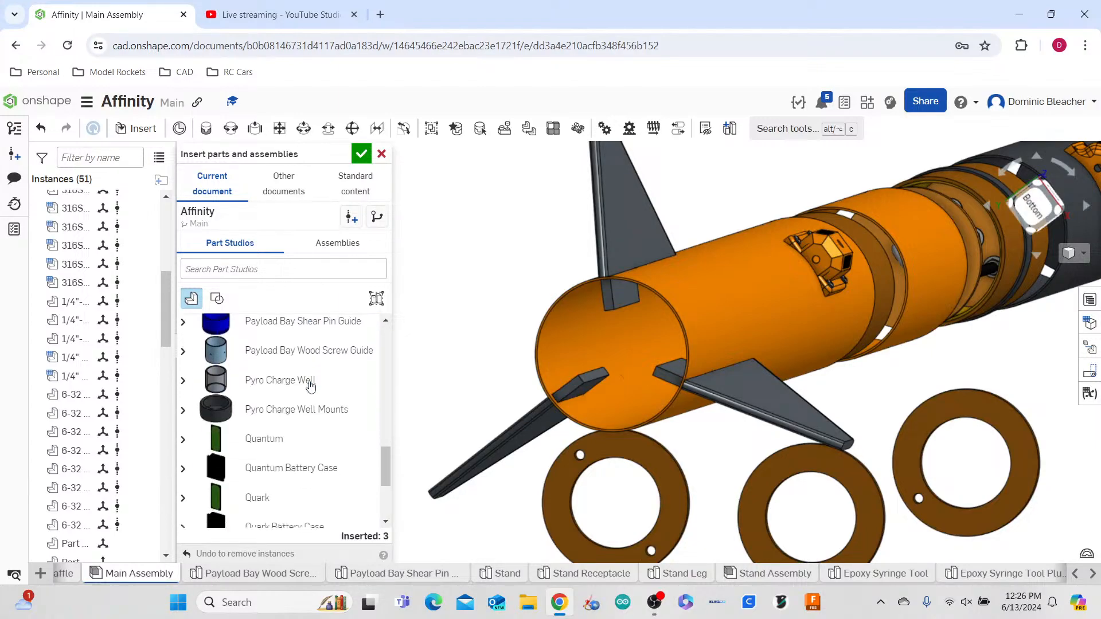
pyautogui.scroll(8, 314, 439)
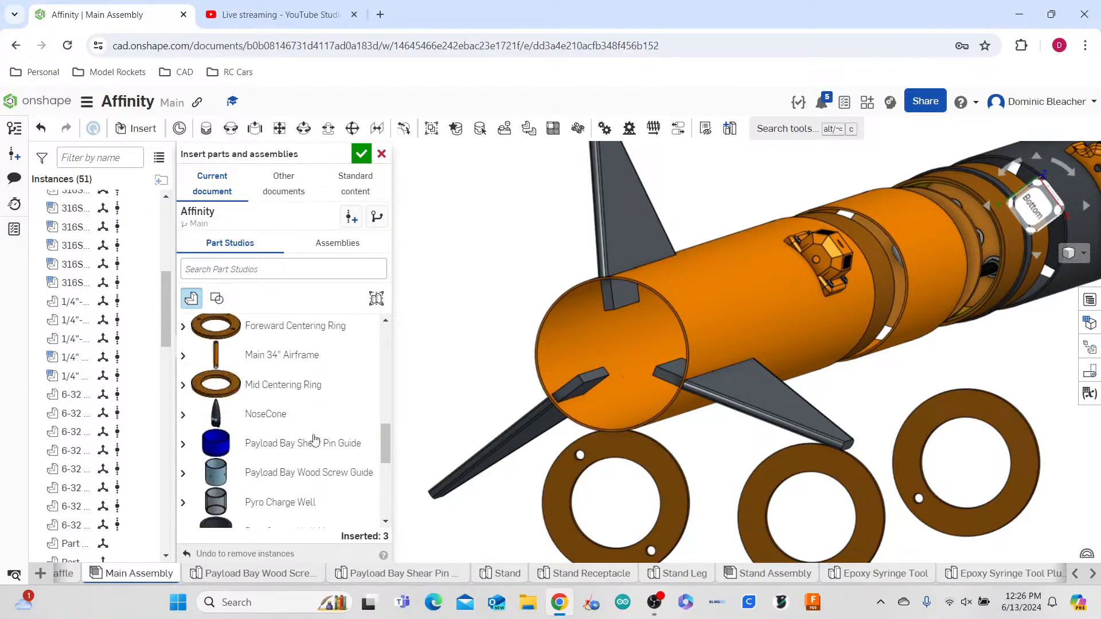
pyautogui.scroll(5, 313, 430)
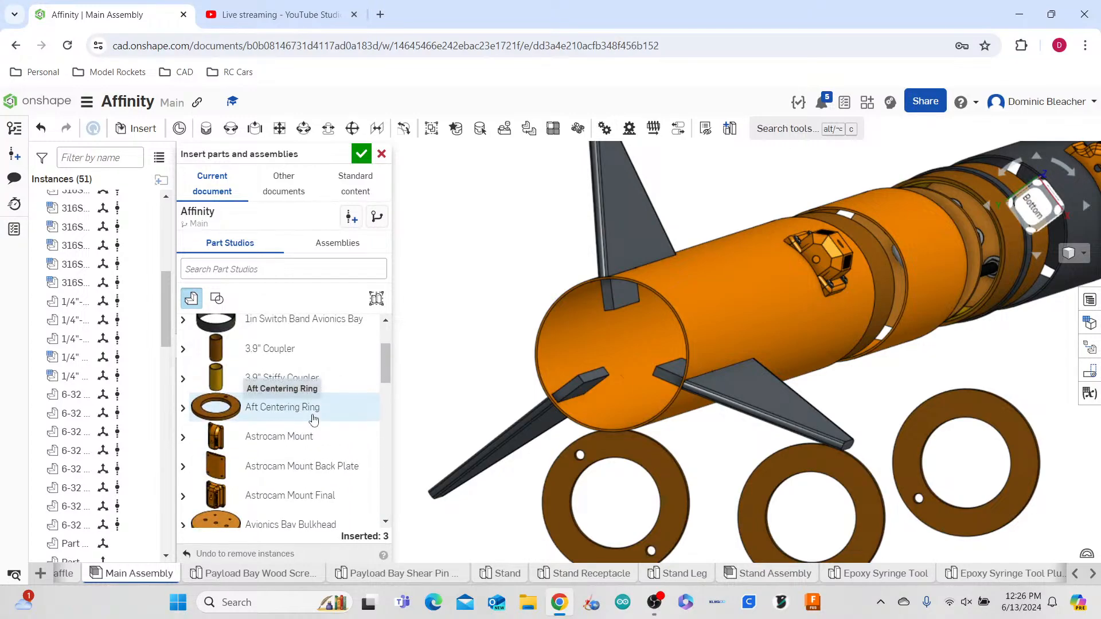
pyautogui.scroll(1, 344, 383)
pyautogui.scroll(1, 344, 383)
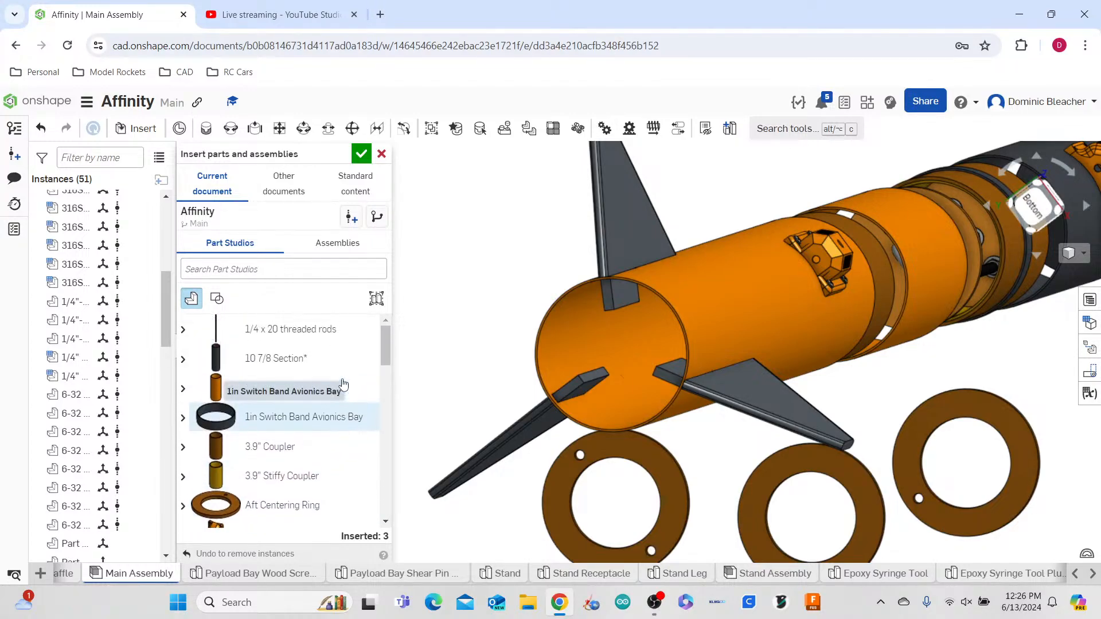
pyautogui.scroll(-7, 342, 383)
pyautogui.scroll(-8, 340, 382)
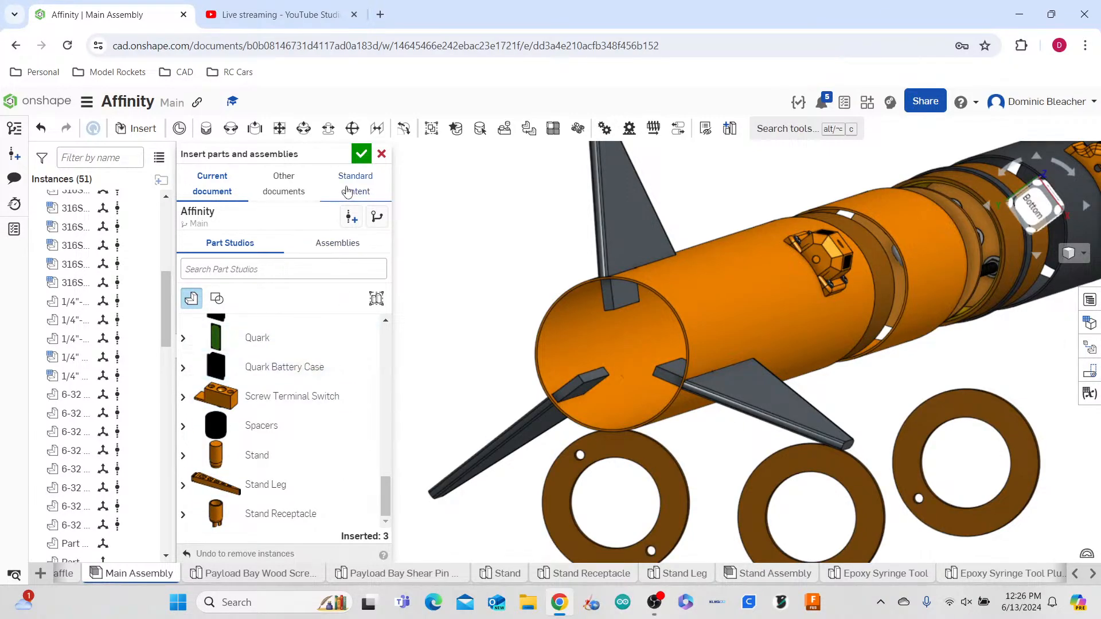
pyautogui.click(361, 154)
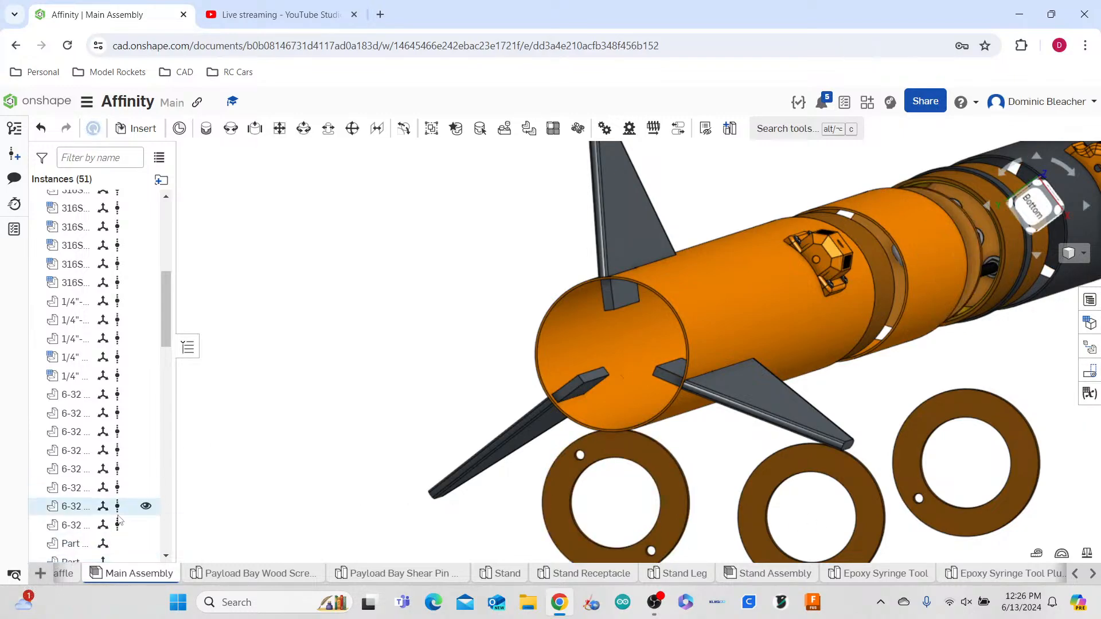
pyautogui.click(41, 574)
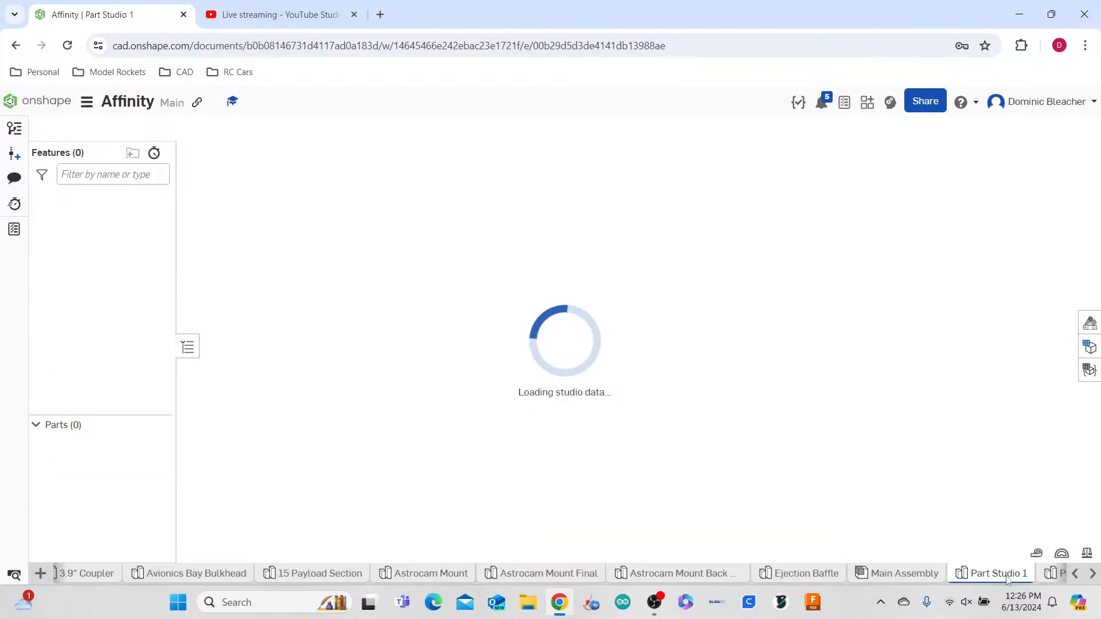
pyautogui.rightClick(1007, 575)
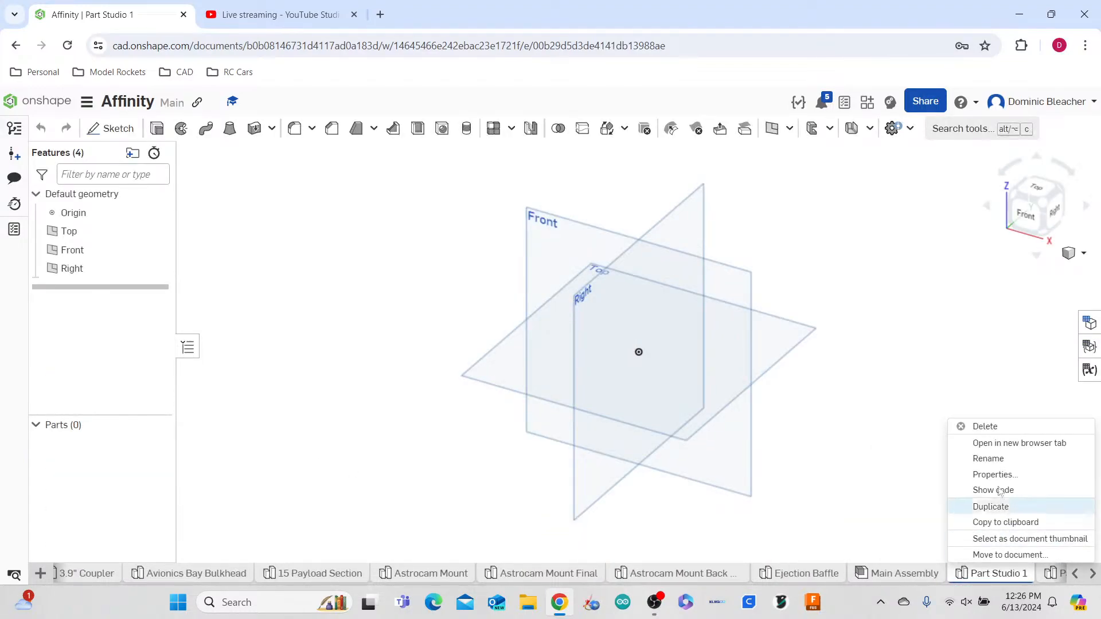
pyautogui.click(988, 427)
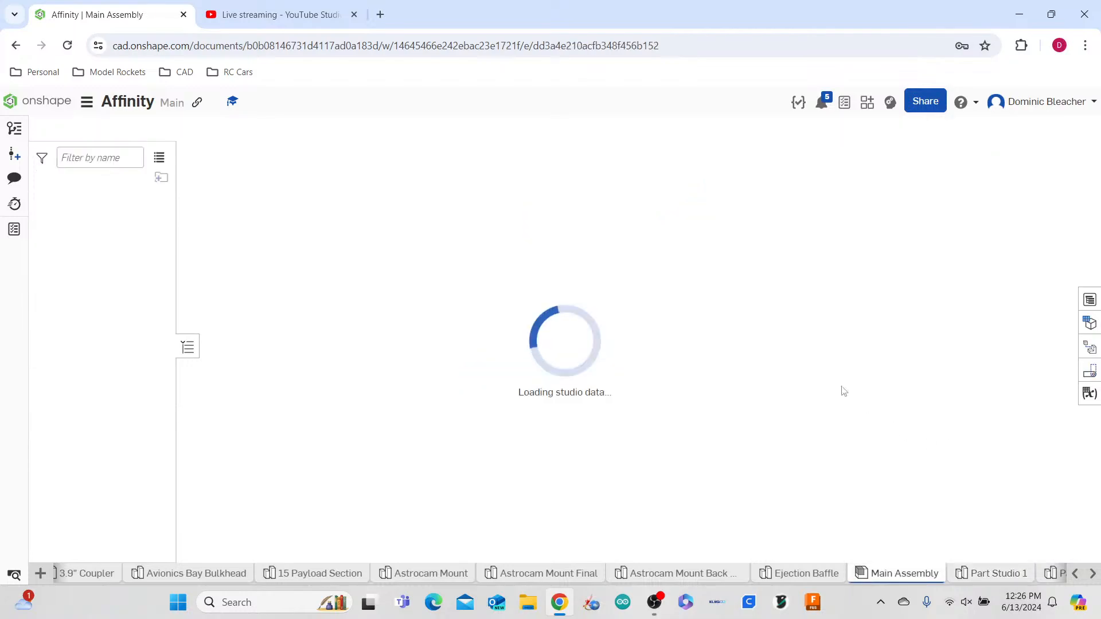
# - Choose the owned Groundbreaker document as the source for inserting parts and create its version V1.0.0
pyautogui.click(137, 128)
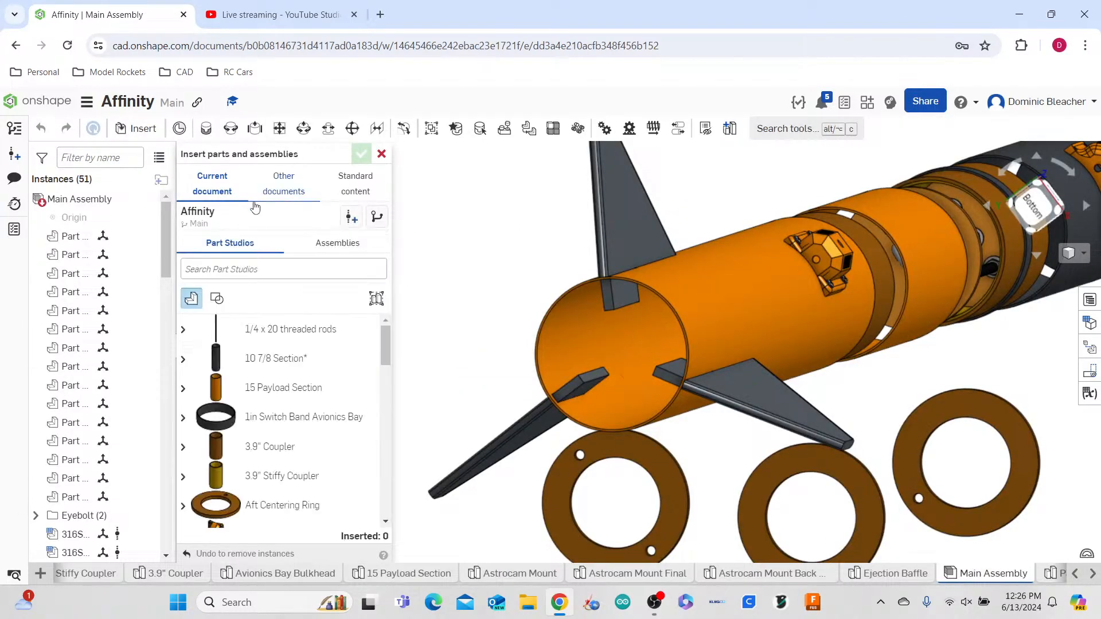
pyautogui.click(270, 194)
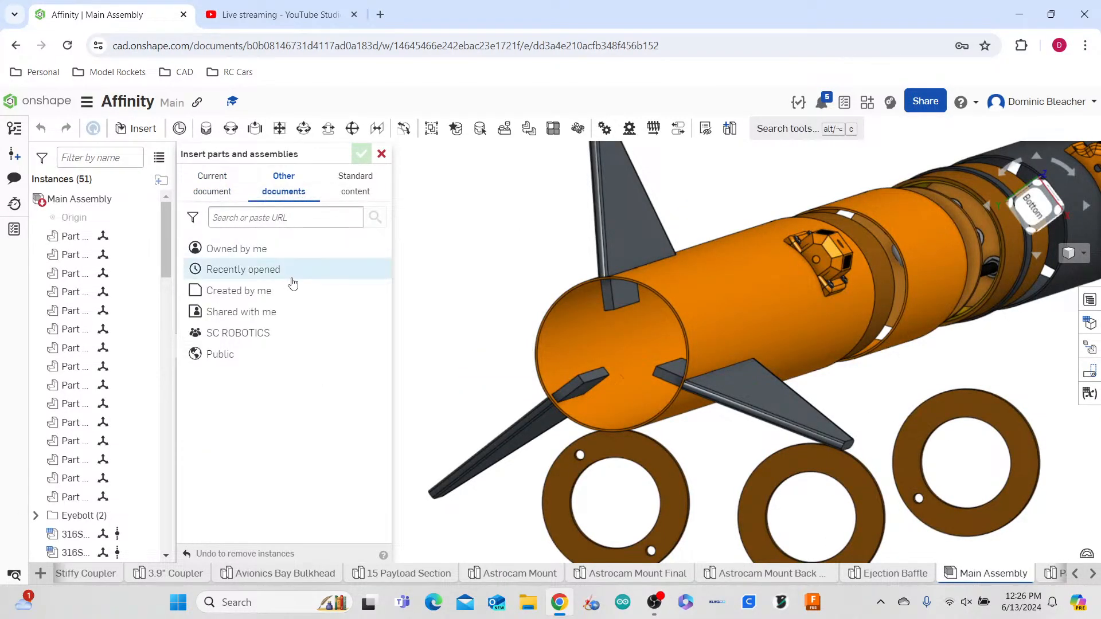
pyautogui.click(309, 256)
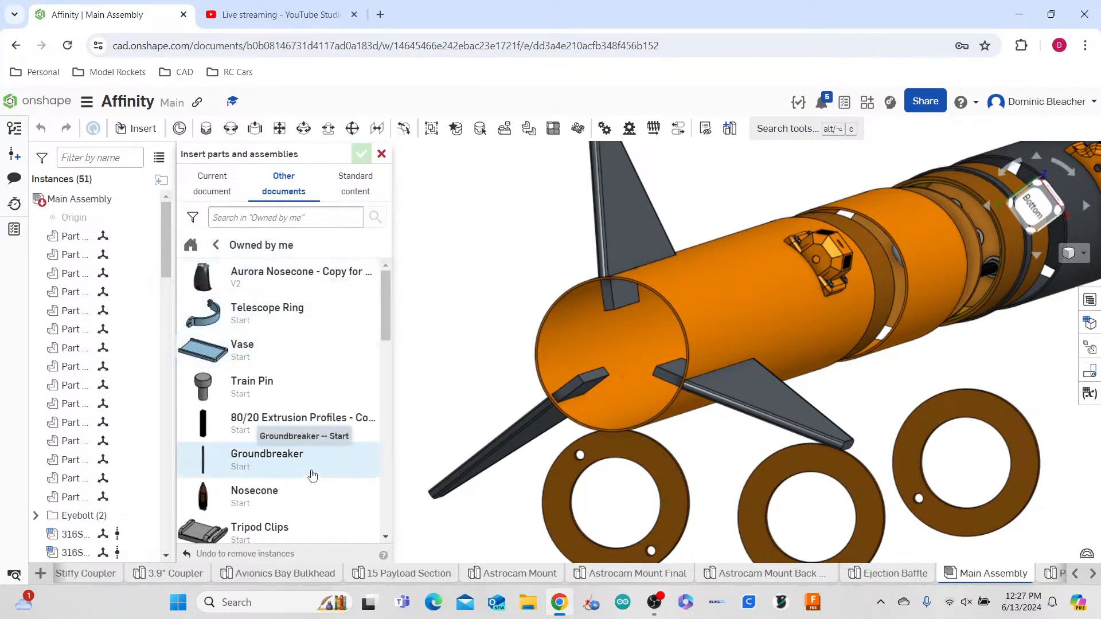
pyautogui.click(281, 455)
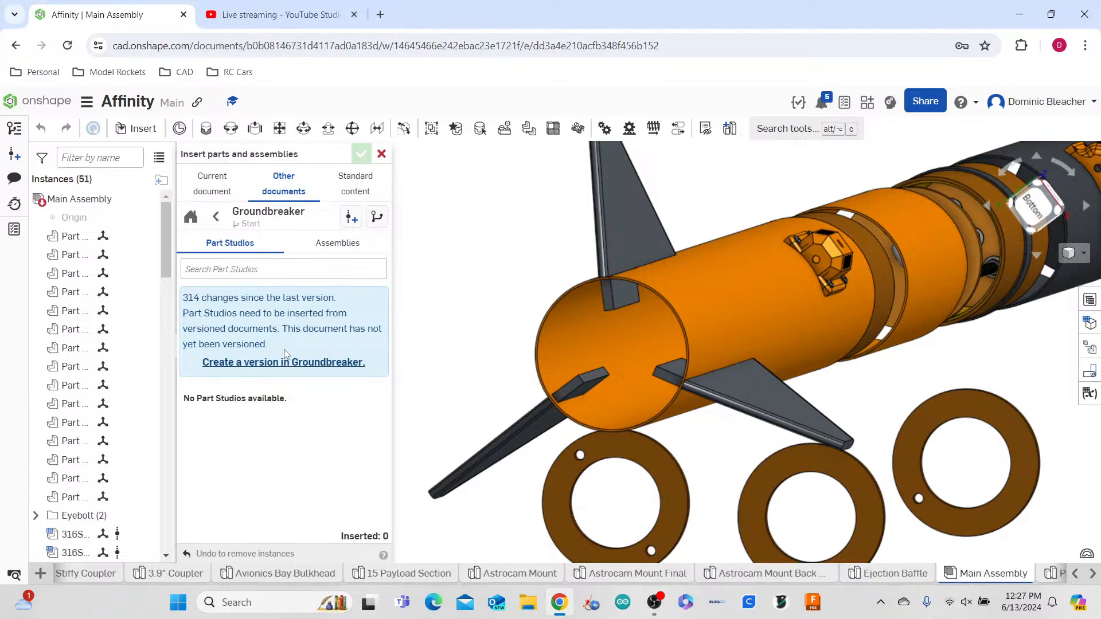
pyautogui.click(309, 370)
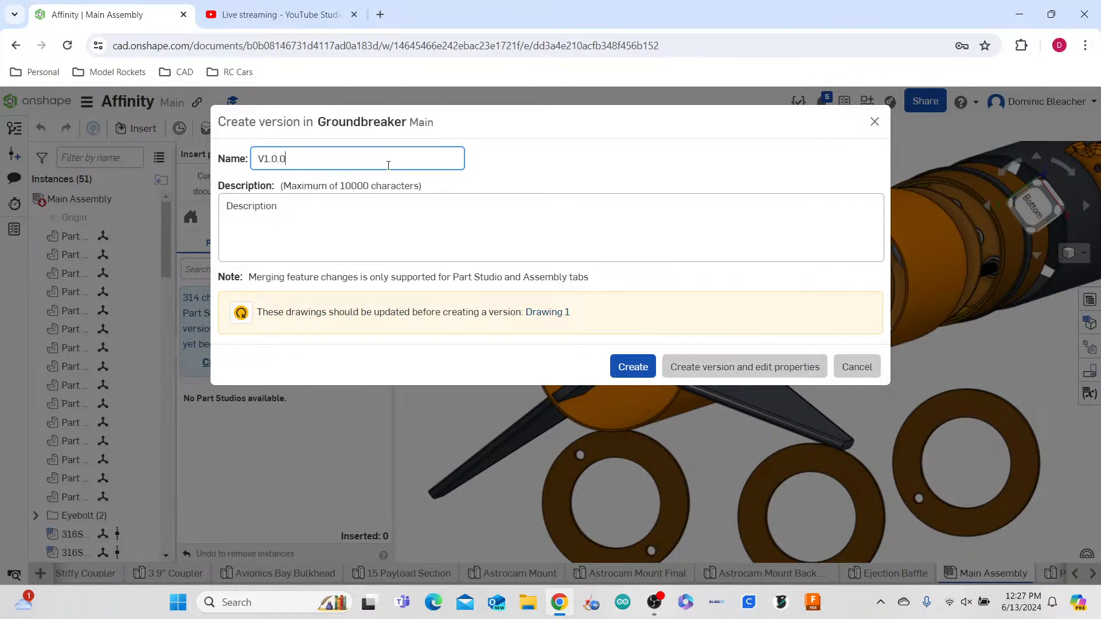
pyautogui.click(640, 371)
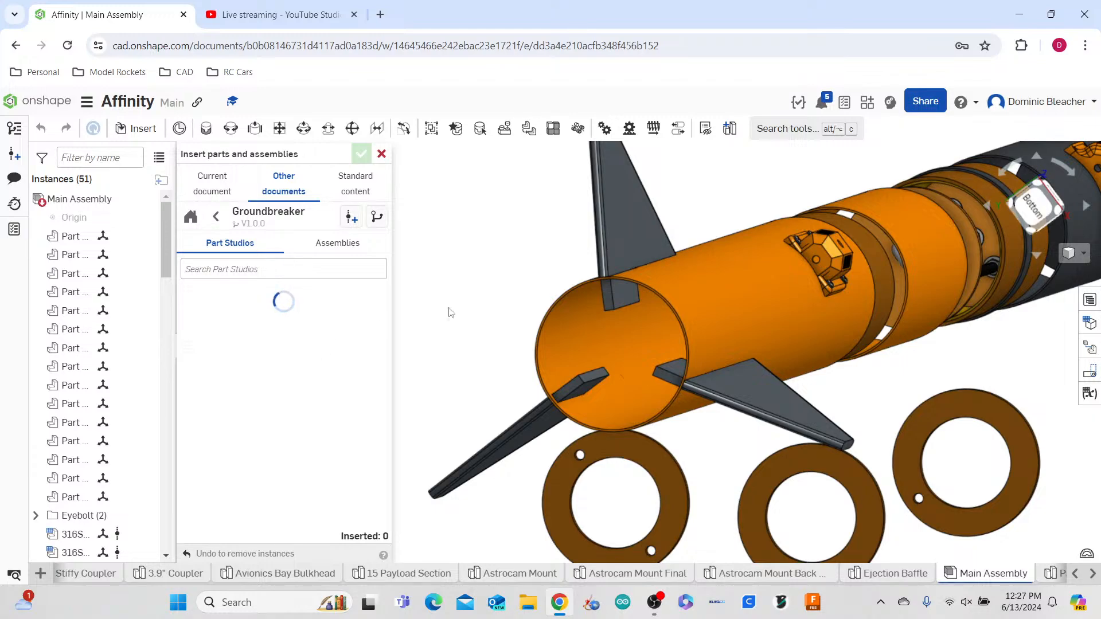
# - Insert the 38mm Motor Tube from the Groundbreaker part studios in the empty space beside the upper fin
pyautogui.scroll(-2, 504, 302)
pyautogui.scroll(5, 580, 261)
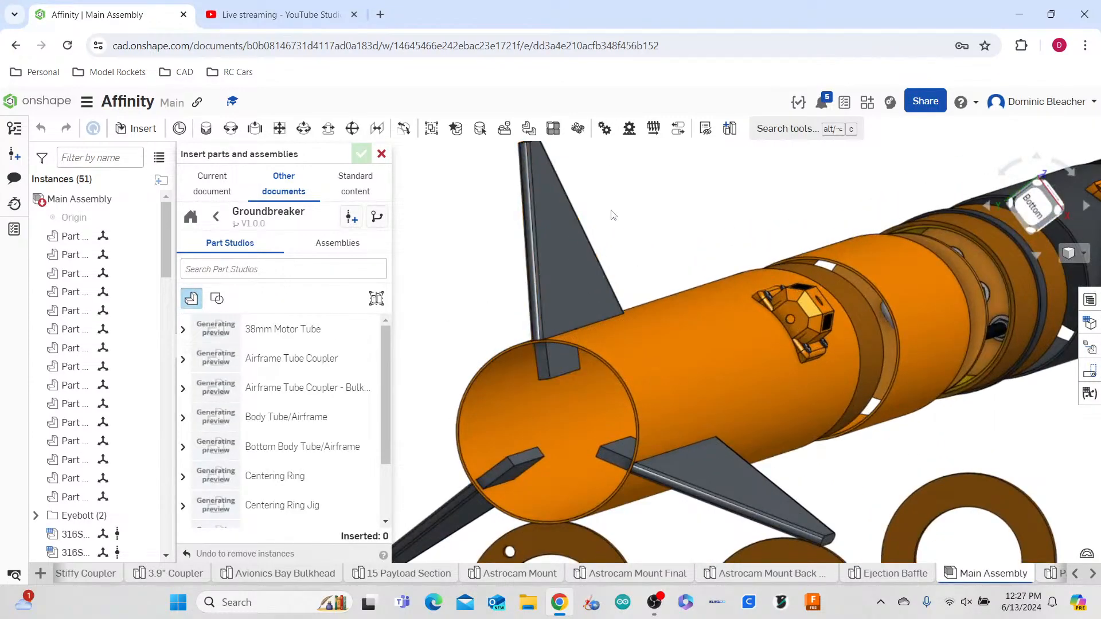
pyautogui.scroll(-3, 570, 236)
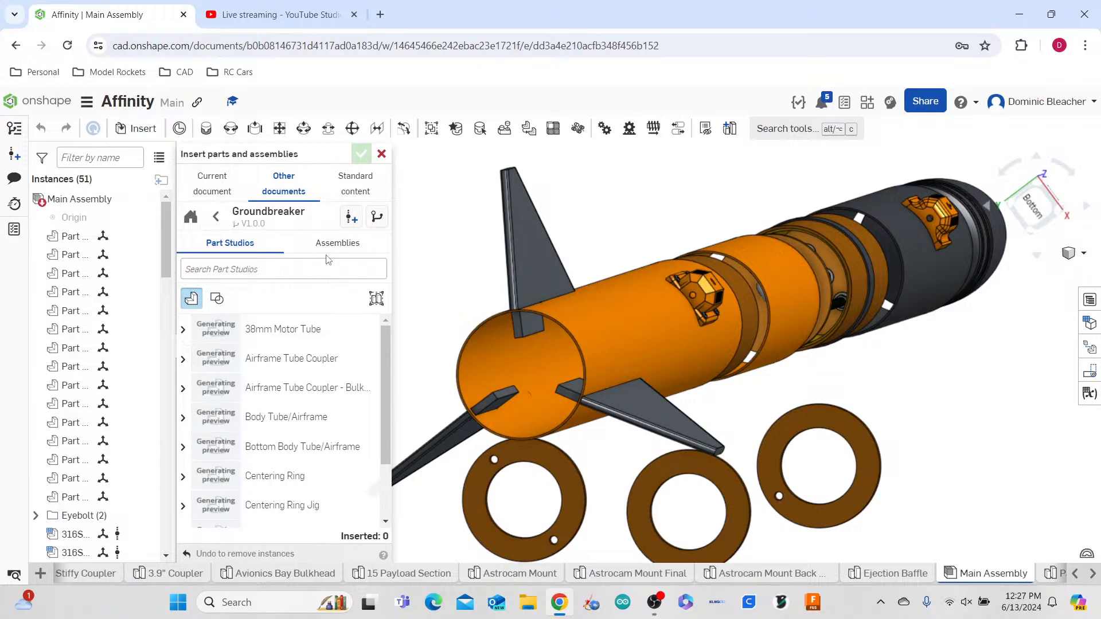
pyautogui.click(290, 328)
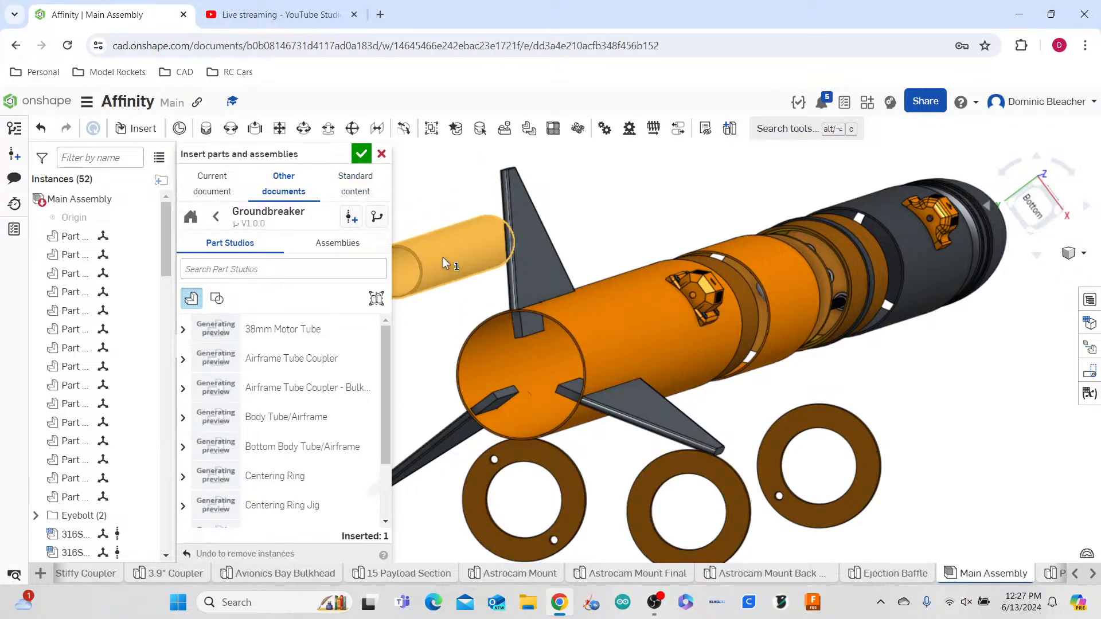
pyautogui.rightClick(474, 247)
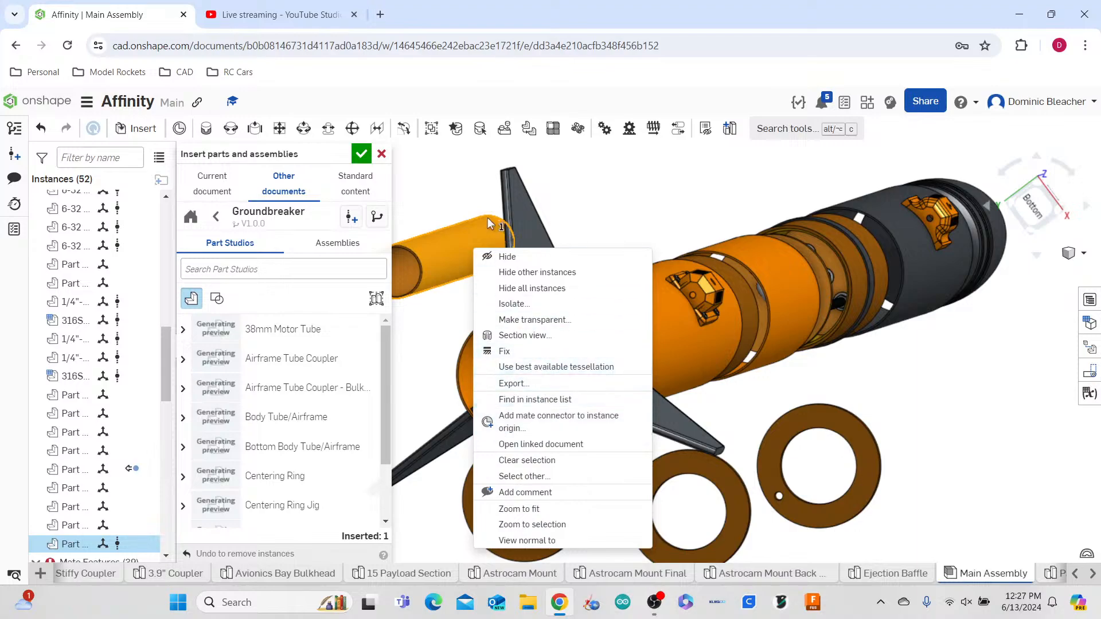
pyautogui.click(450, 177)
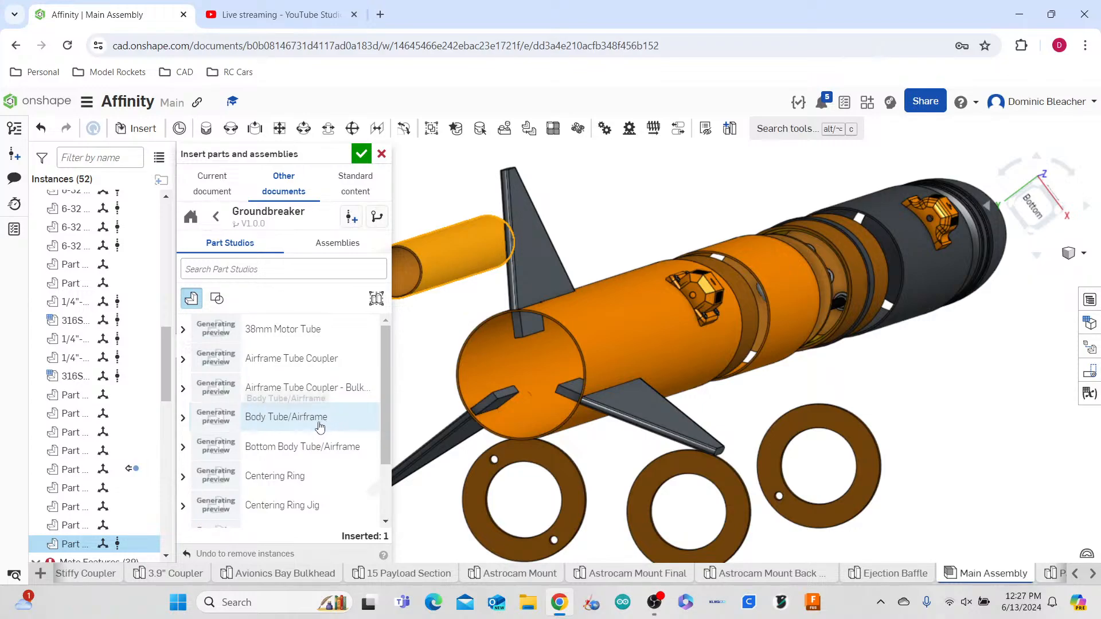
# - Insert the Groundbreaker Body Tube/Airframe in the empty space beside the aft airframe and finish the insertion
pyautogui.click(338, 423)
pyautogui.click(919, 421)
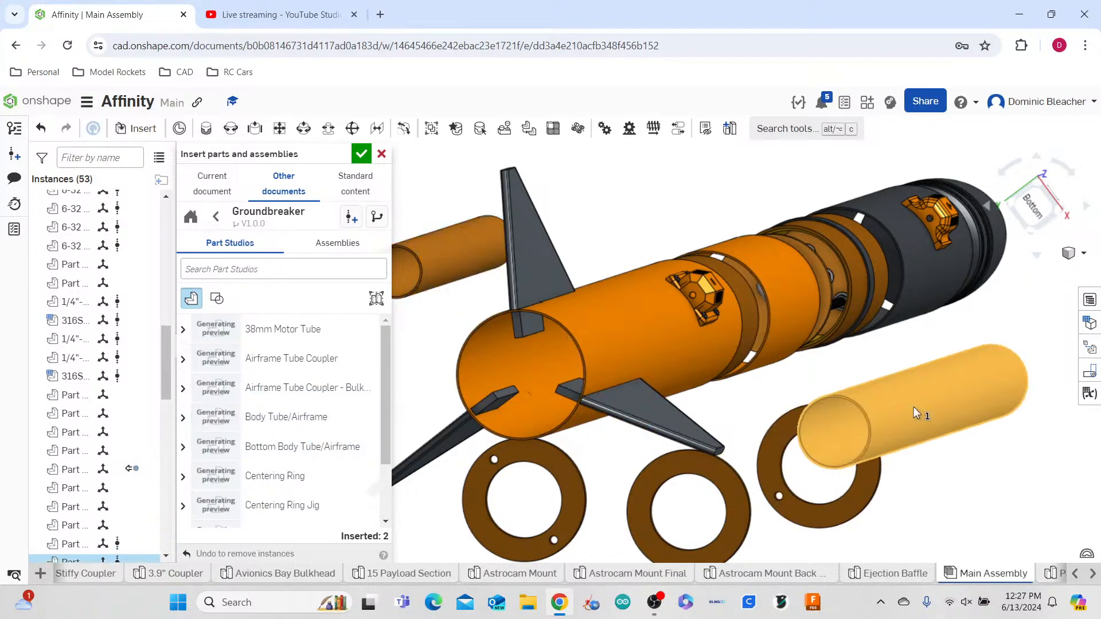
pyautogui.click(361, 154)
pyautogui.scroll(5, 959, 454)
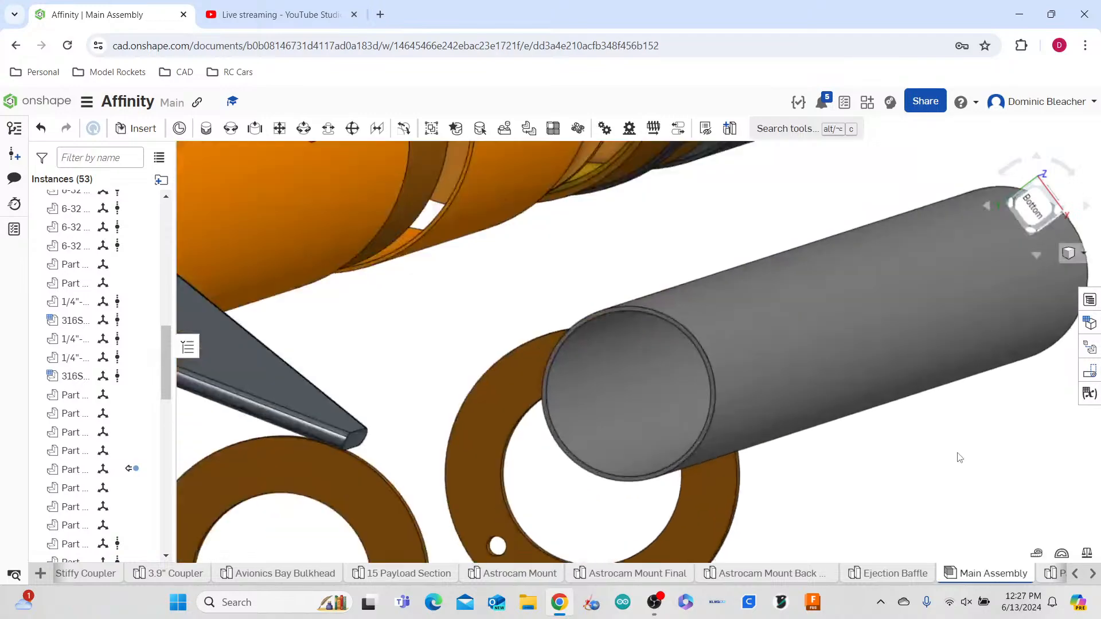
# - Delete the inserted 38mm Motor Tube from the Main Assembly
pyautogui.rightClick(919, 375)
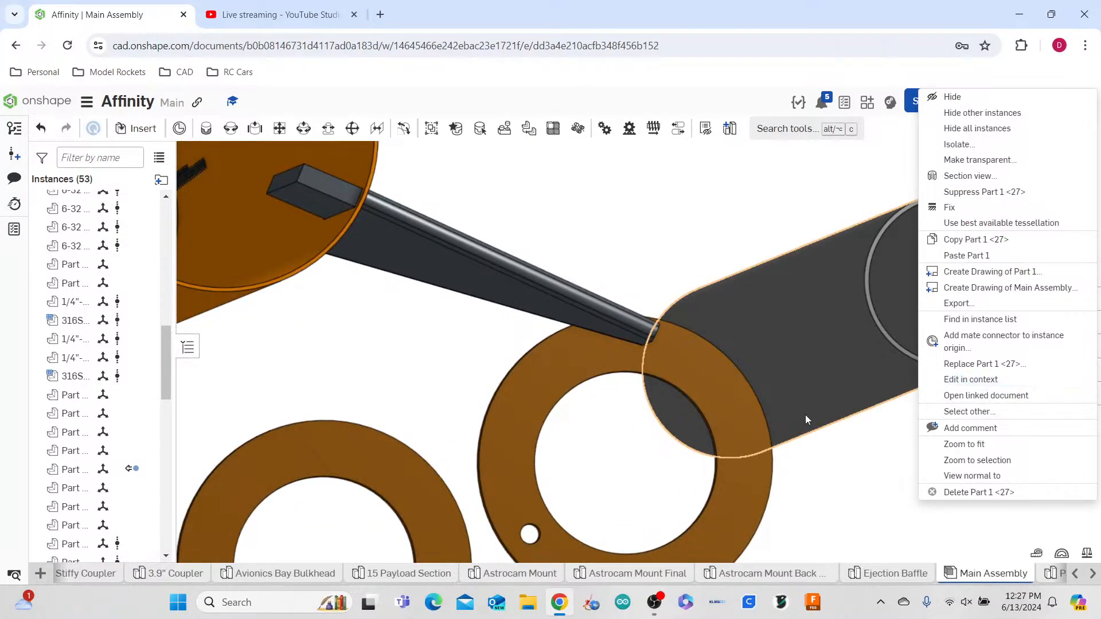
pyautogui.click(840, 455)
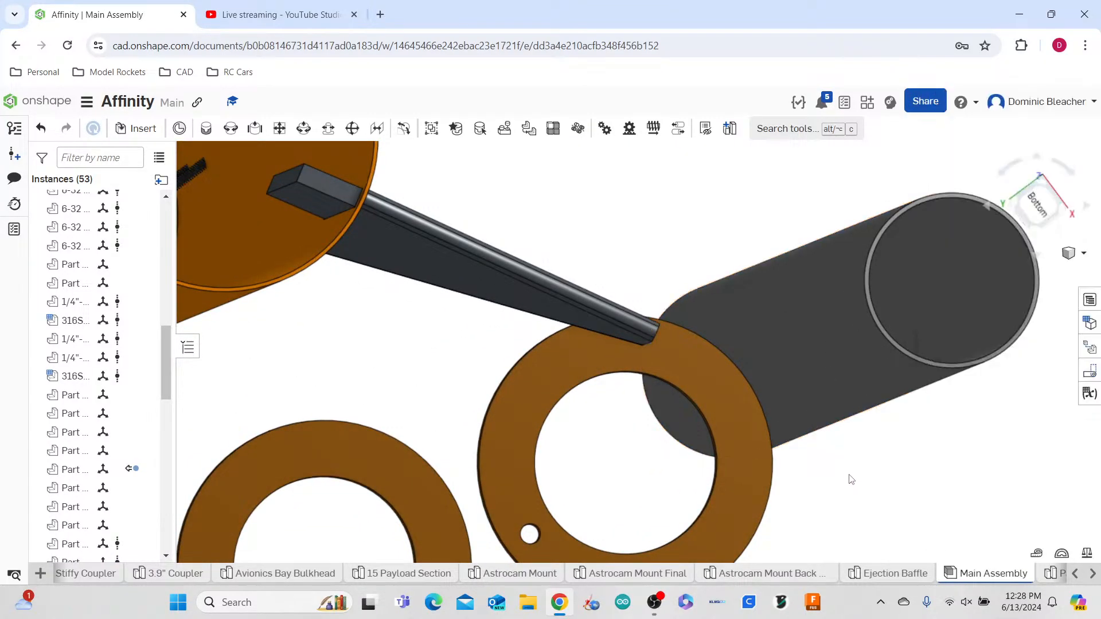
pyautogui.rightClick(841, 485)
pyautogui.press('f')
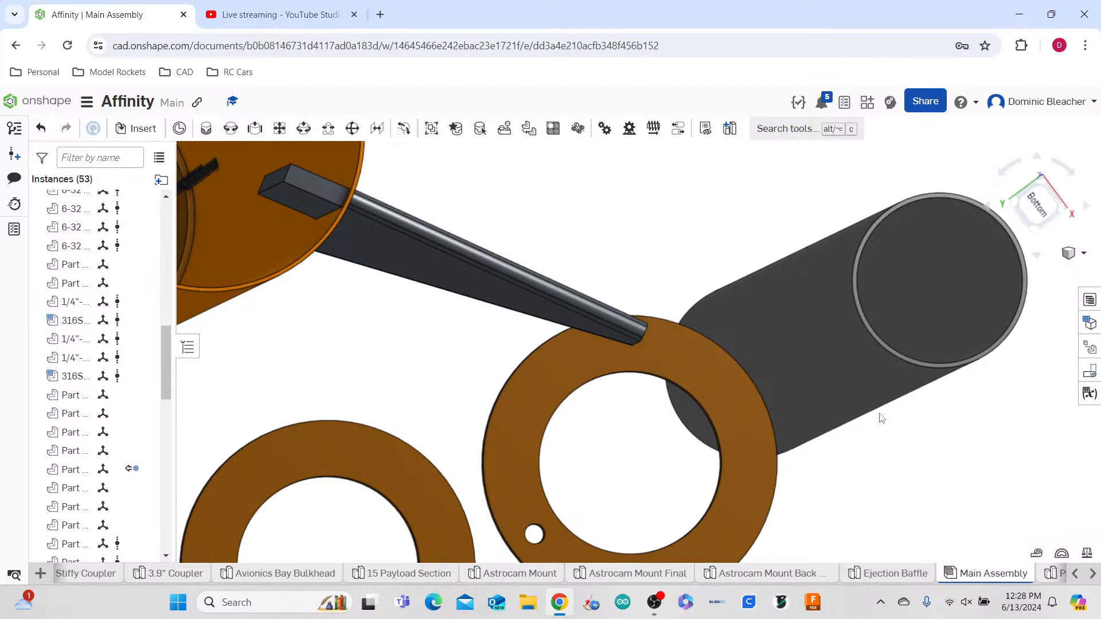
pyautogui.rightClick(596, 283)
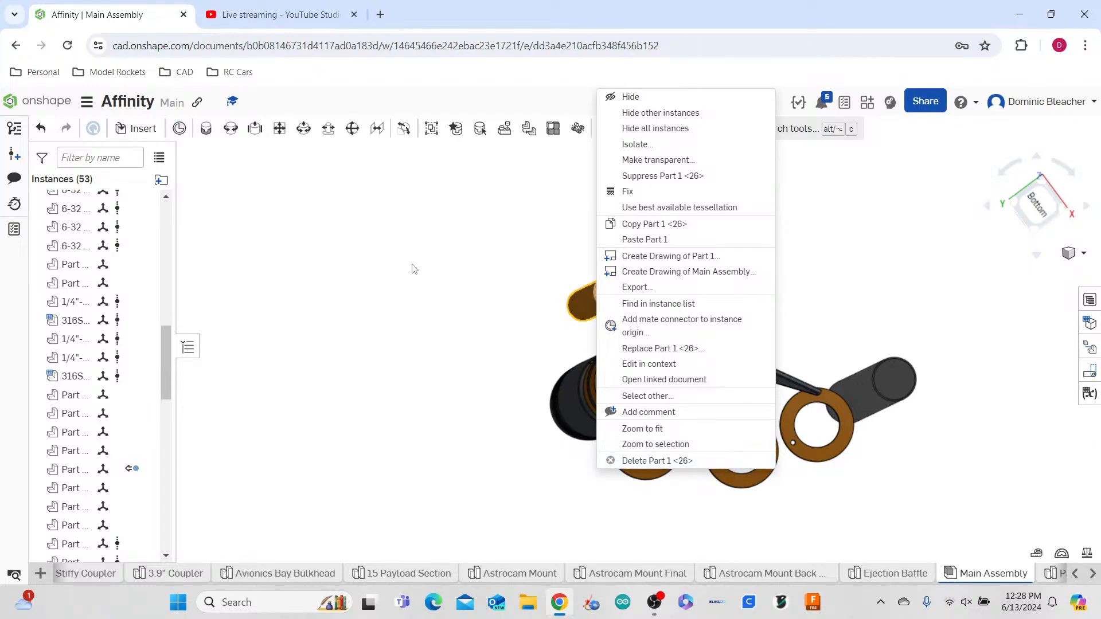
pyautogui.click(656, 460)
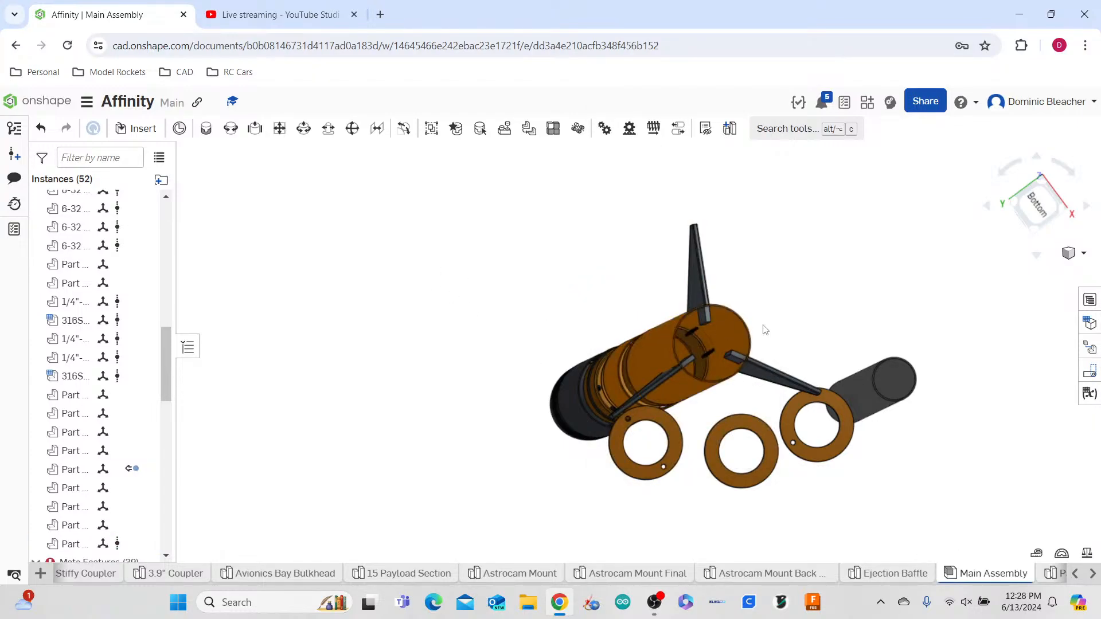
# - Create a fastened mate joining the foremost loose centering ring to the forward end of the inserted body tube
pyautogui.scroll(5, 907, 431)
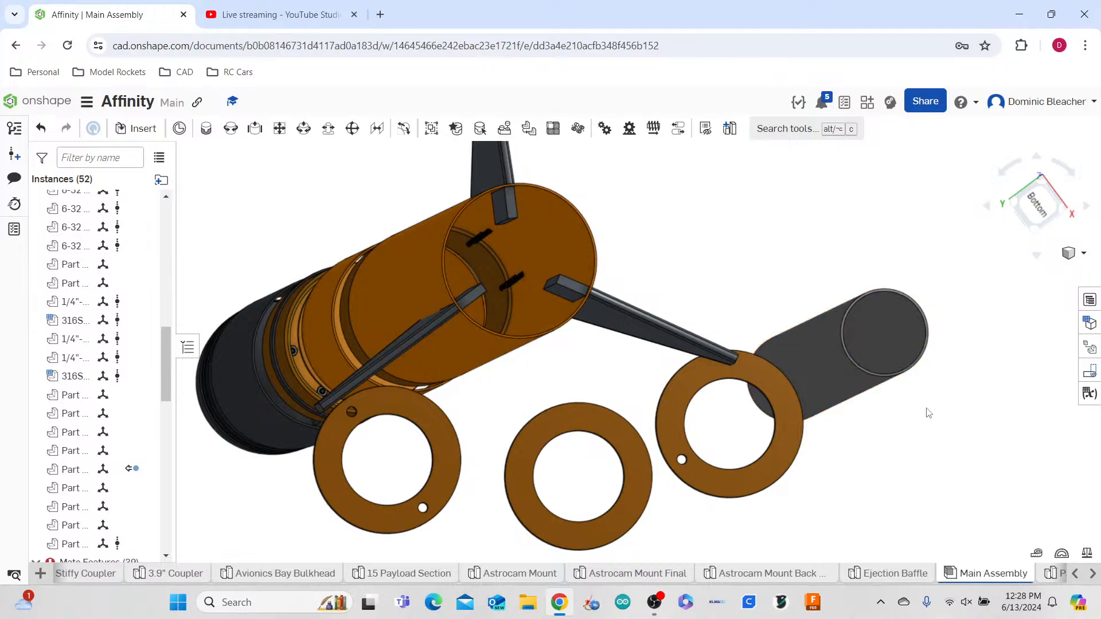
pyautogui.moveTo(919, 463); pyautogui.dragTo(971, 480, button='right')
pyautogui.scroll(-5, 877, 491)
pyautogui.scroll(4, 871, 493)
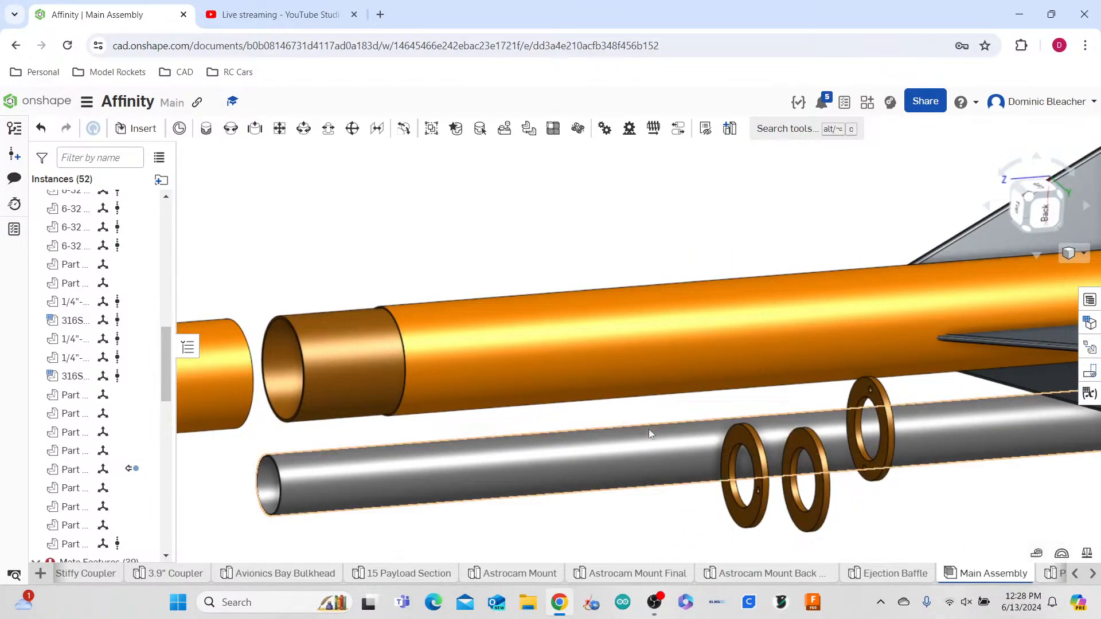
pyautogui.click(140, 128)
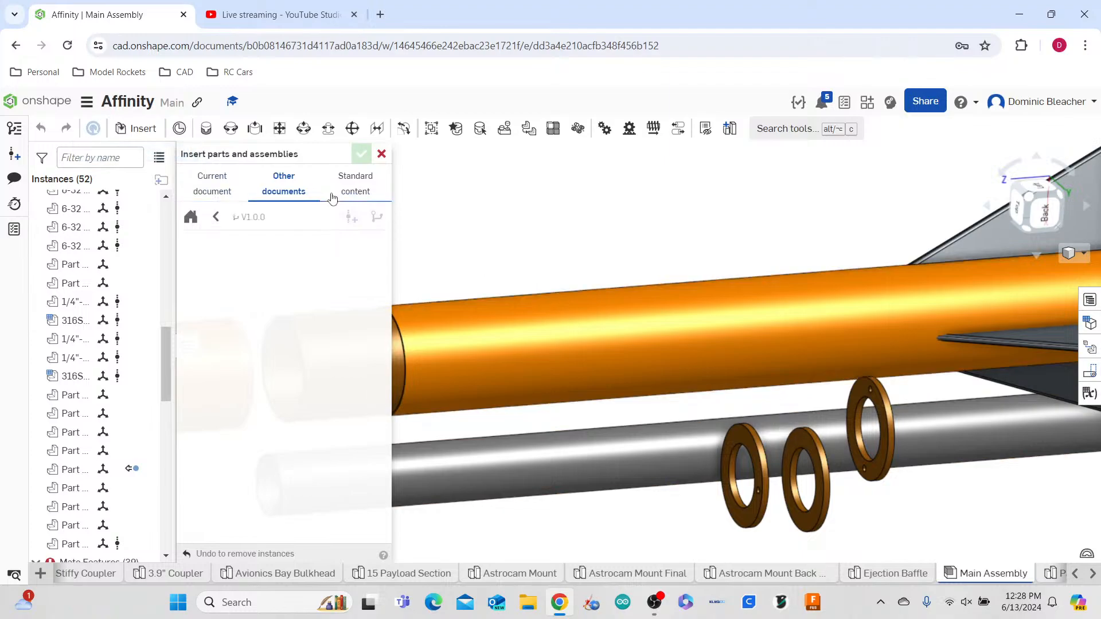
pyautogui.click(206, 130)
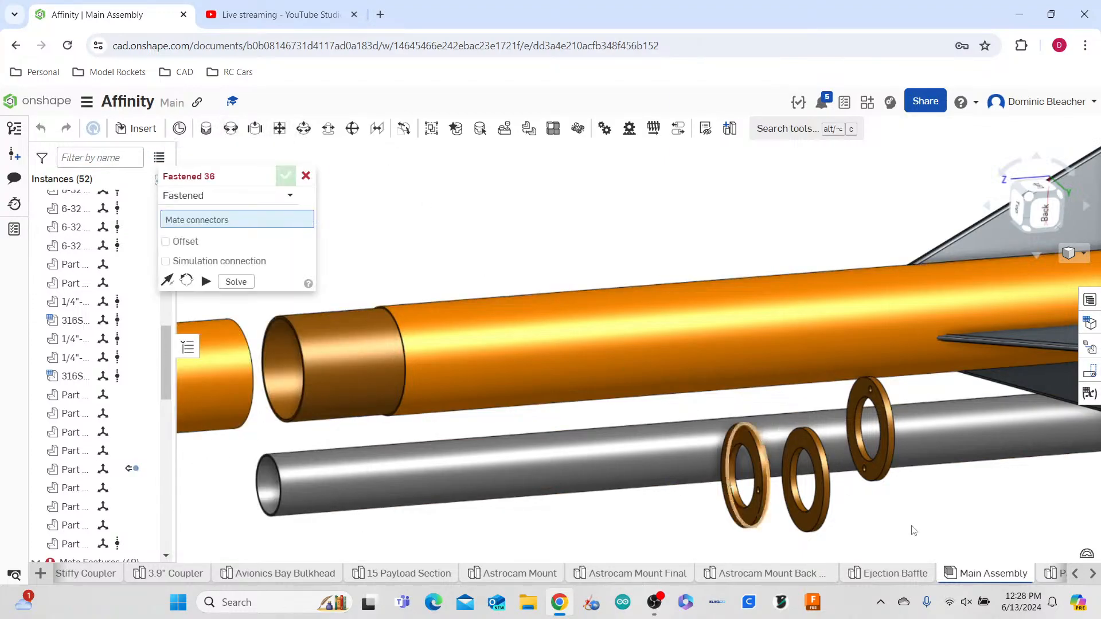
pyautogui.click(751, 460)
pyautogui.scroll(-3, 903, 528)
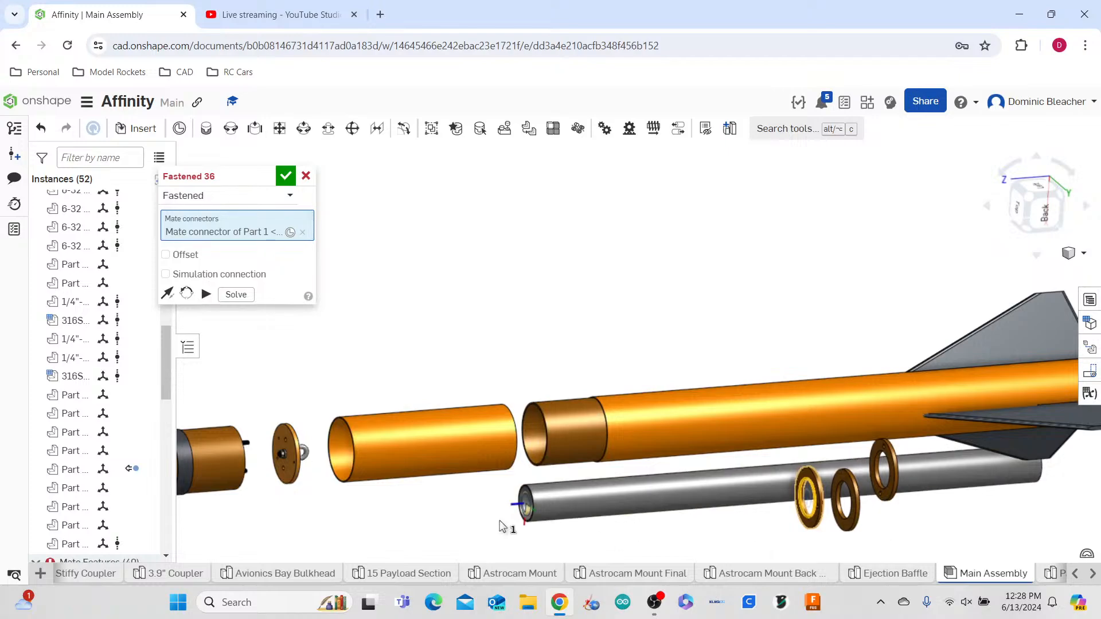
pyautogui.click(522, 508)
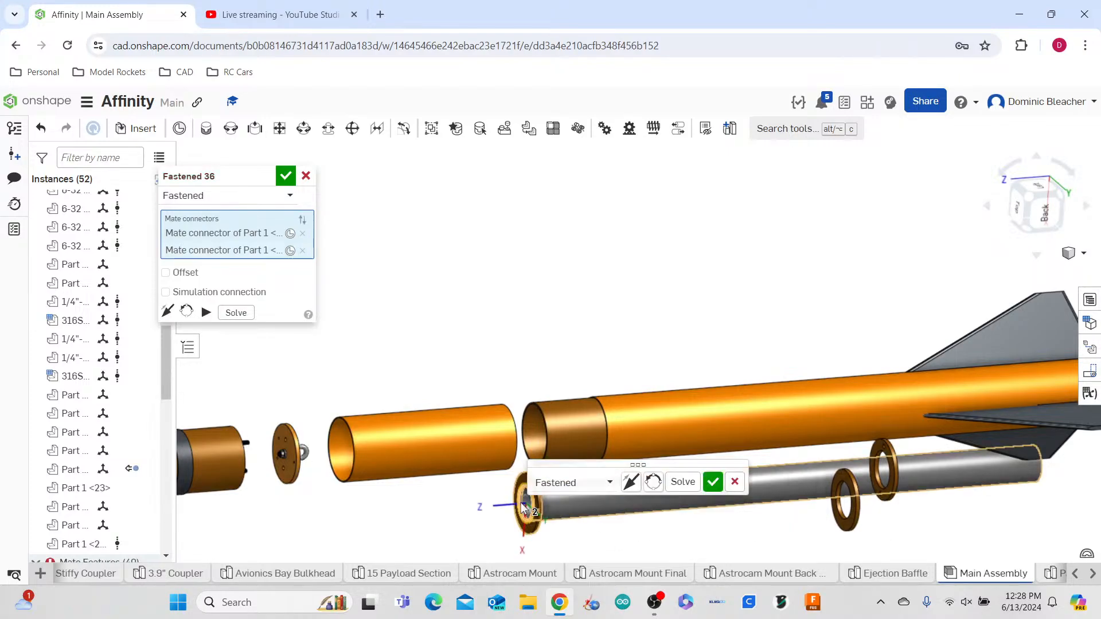
pyautogui.click(630, 483)
pyautogui.click(630, 483)
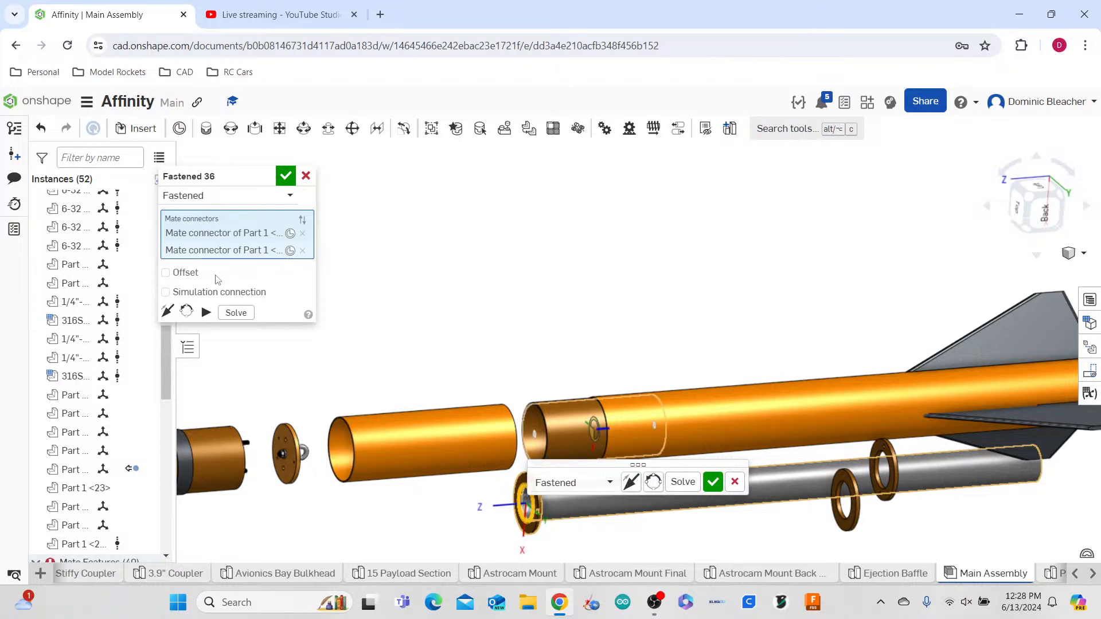
# - Enable the fastened mate's offset with a Z distance of 0.5 in and try the flipped axis direction
pyautogui.click(191, 275)
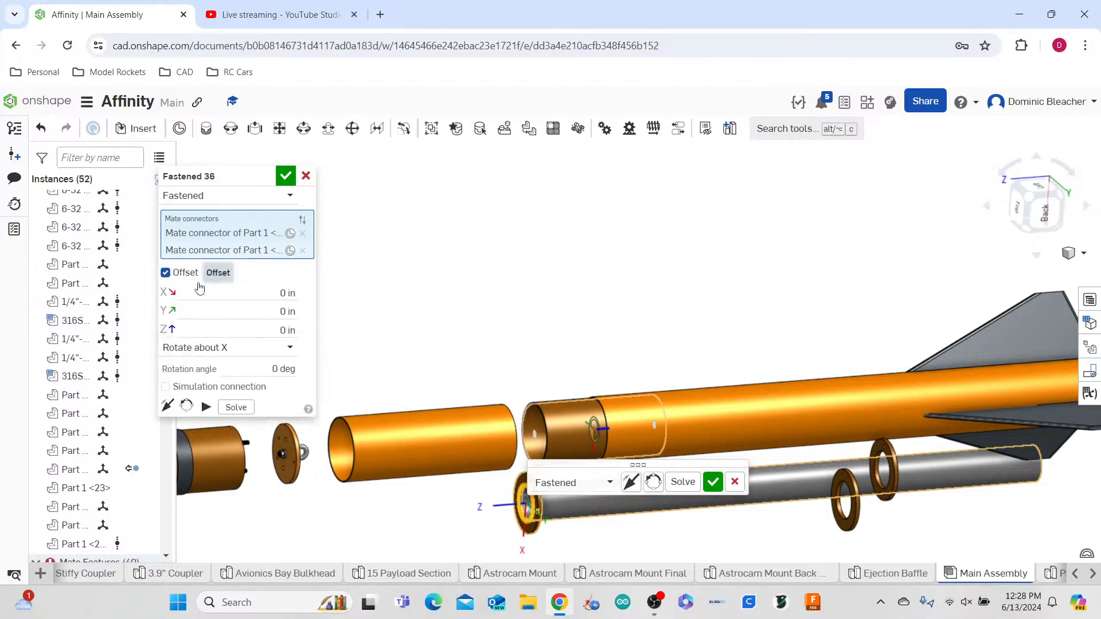
pyautogui.click(232, 321)
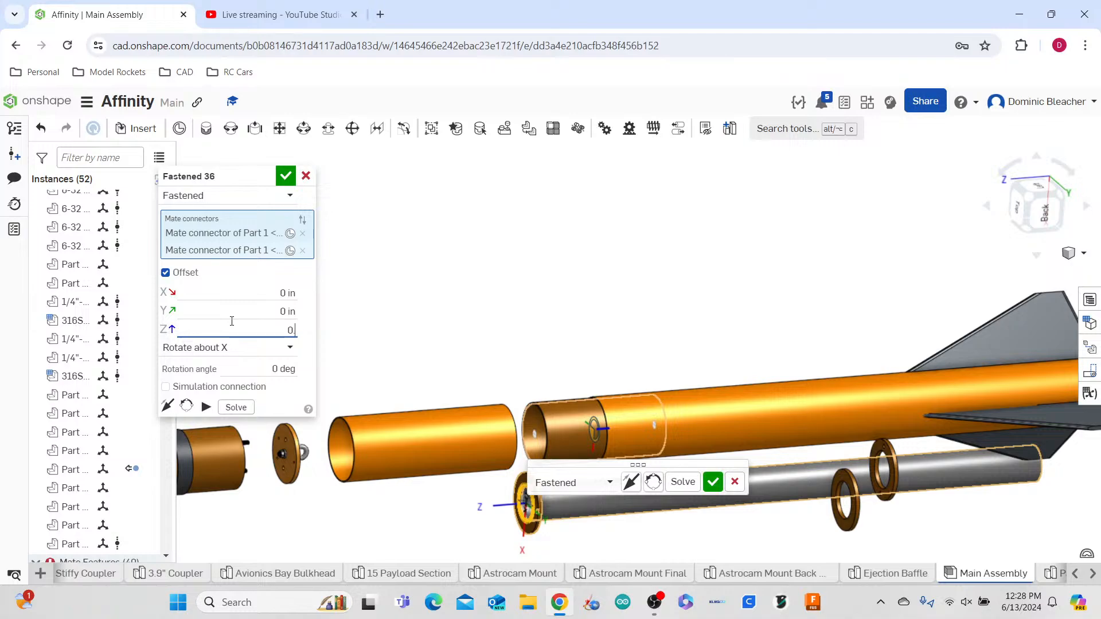
pyautogui.write('0.5')
pyautogui.press('Return')
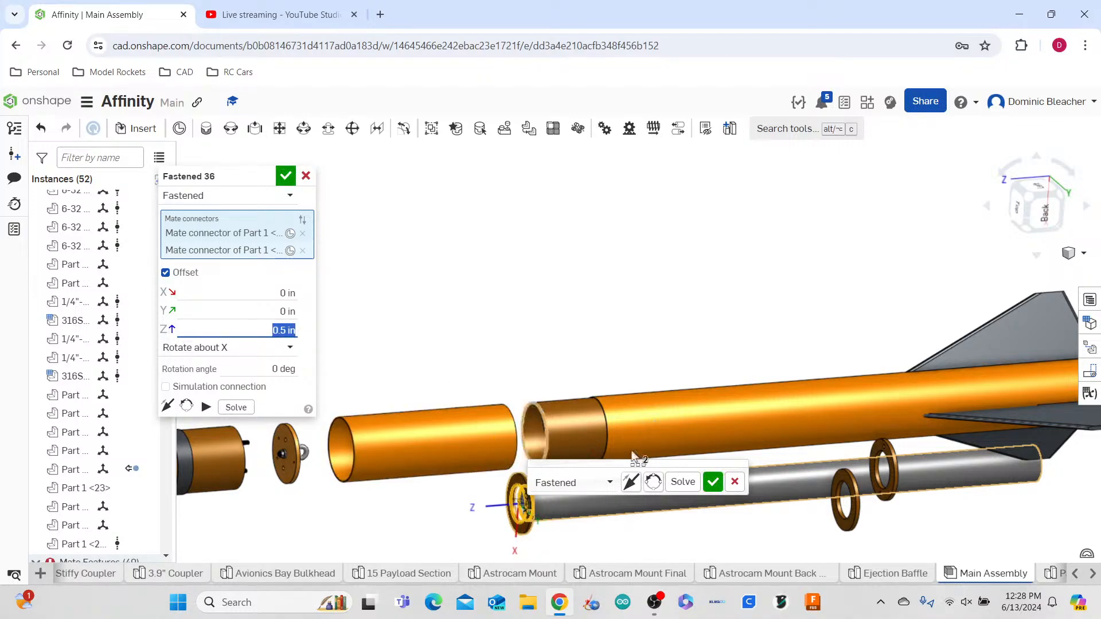
pyautogui.click(632, 483)
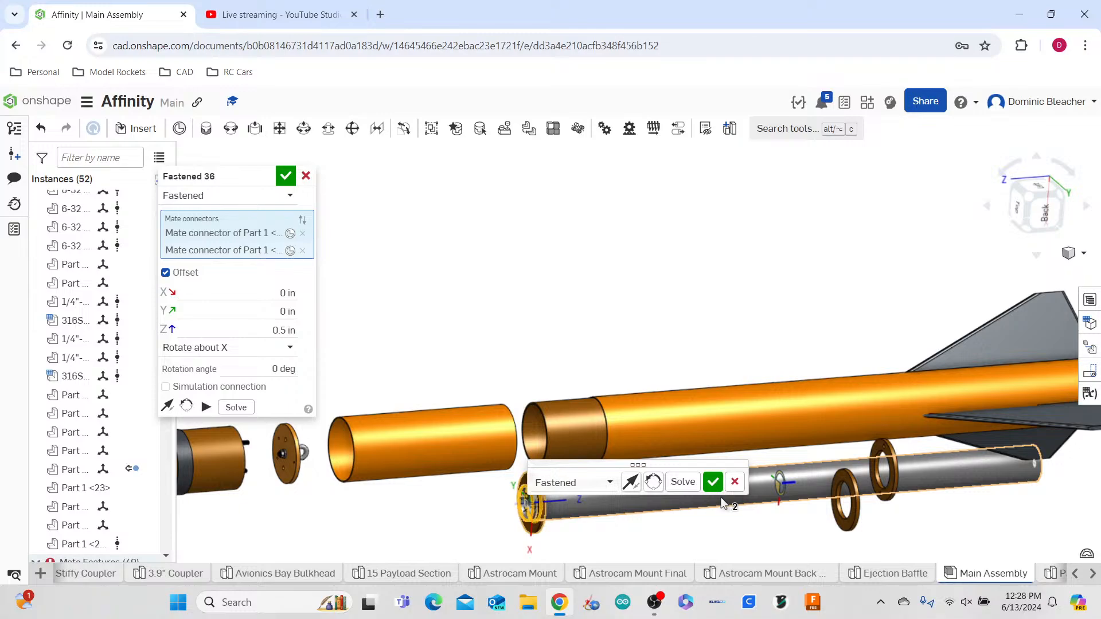
pyautogui.click(631, 484)
# - Set the fastened mate's Z offset to -0.5 in and accept the mate
pyautogui.click(271, 325)
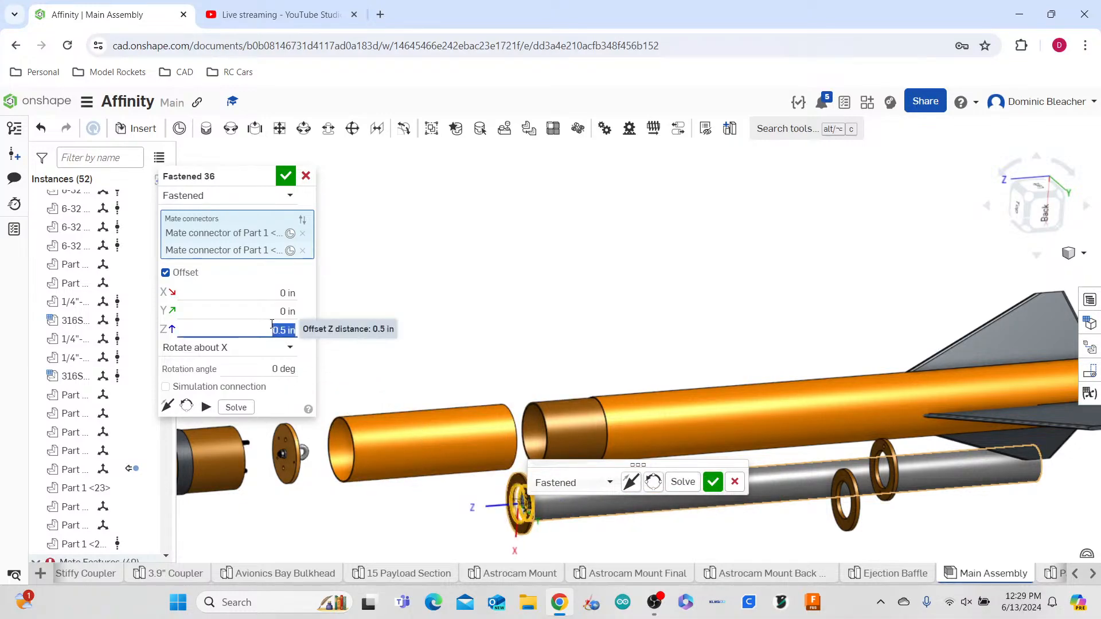
pyautogui.click(273, 329)
pyautogui.write('-')
pyautogui.press('Return')
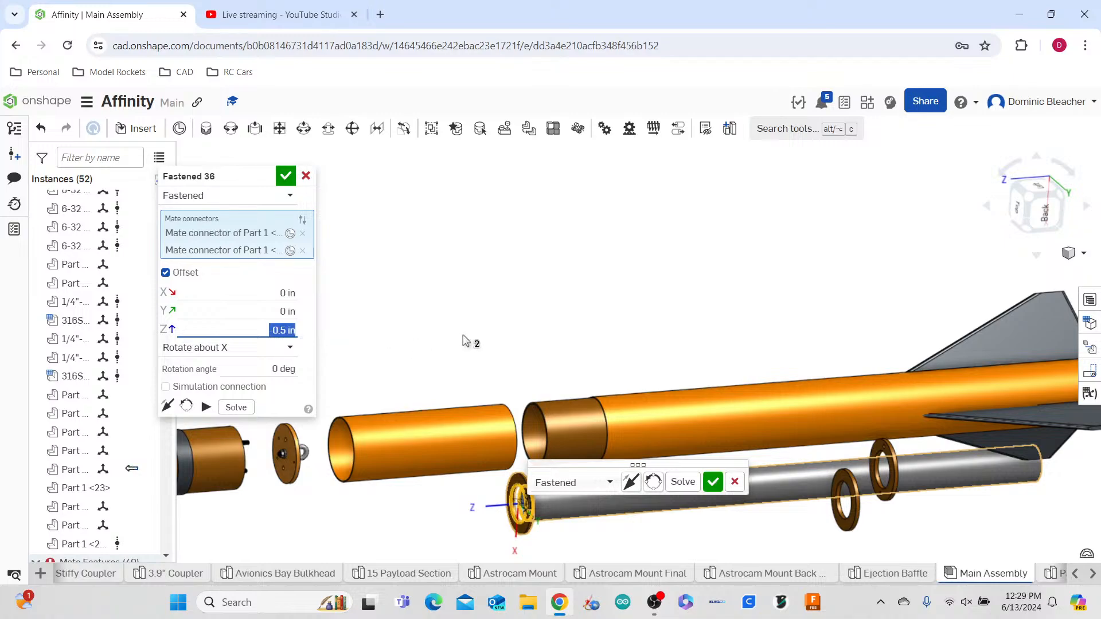
pyautogui.click(711, 485)
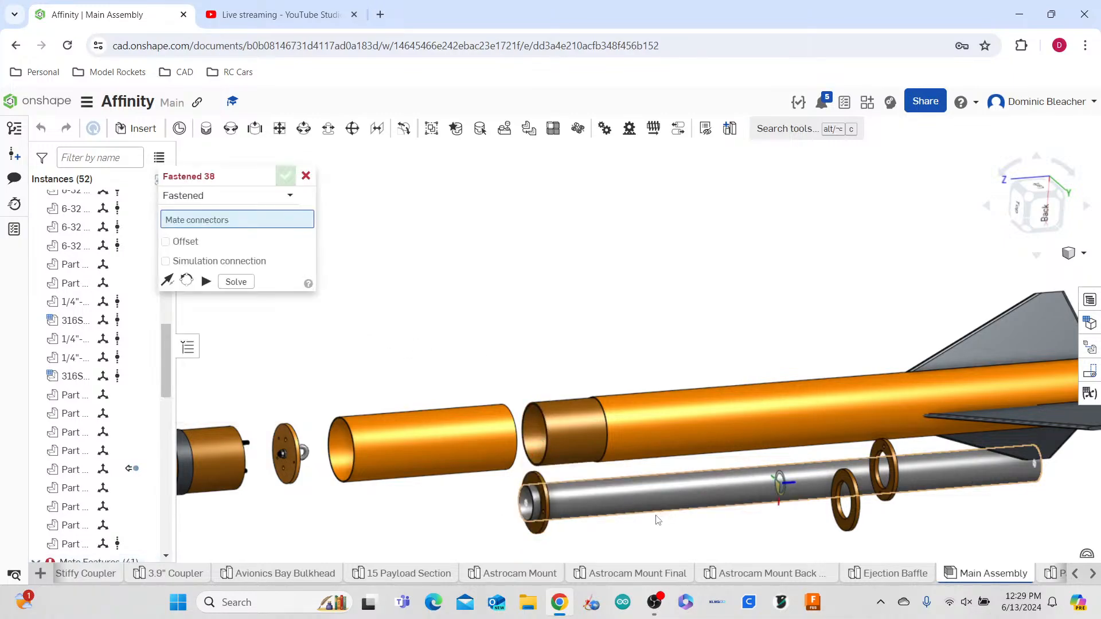
# - Examine the fit between the mated centering ring's bore and the tube's outer wall, and cancel the empty follow-up mate
pyautogui.scroll(4, 661, 518)
pyautogui.moveTo(665, 518); pyautogui.dragTo(727, 509, button='right')
pyautogui.scroll(-3, 614, 528)
pyautogui.scroll(7, 538, 507)
pyautogui.moveTo(538, 508); pyautogui.dragTo(409, 186, button='middle')
pyautogui.scroll(5, 640, 298)
pyautogui.moveTo(647, 304)
pyautogui.mouseDown(button='right')
pyautogui.moveTo(659, 306)
pyautogui.moveTo(651, 312)
pyautogui.mouseUp(button='right')
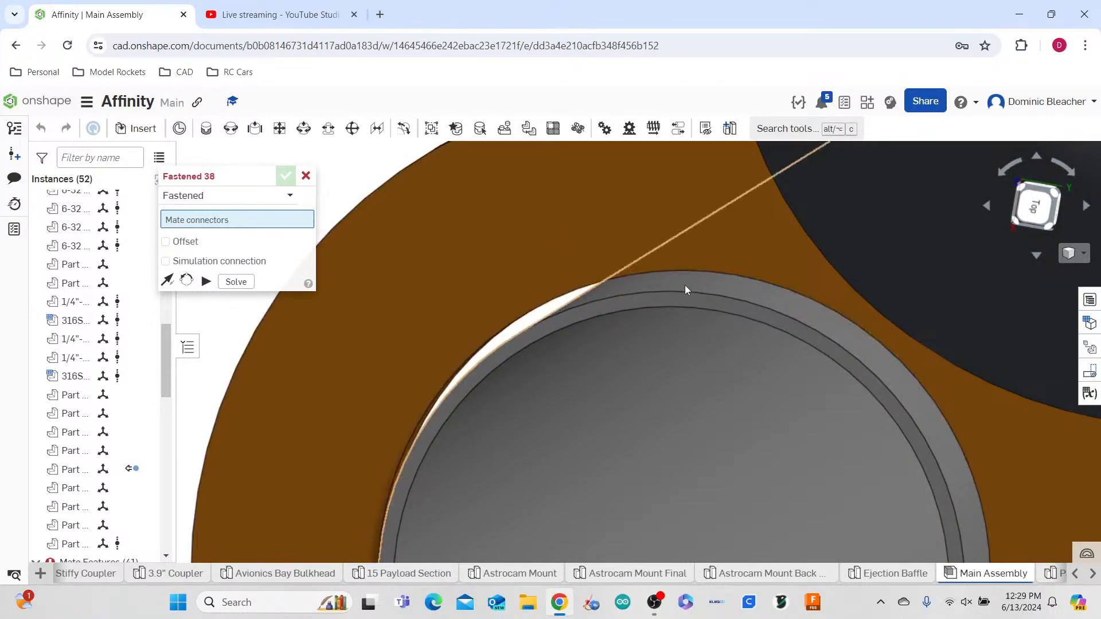
pyautogui.scroll(-5, 683, 289)
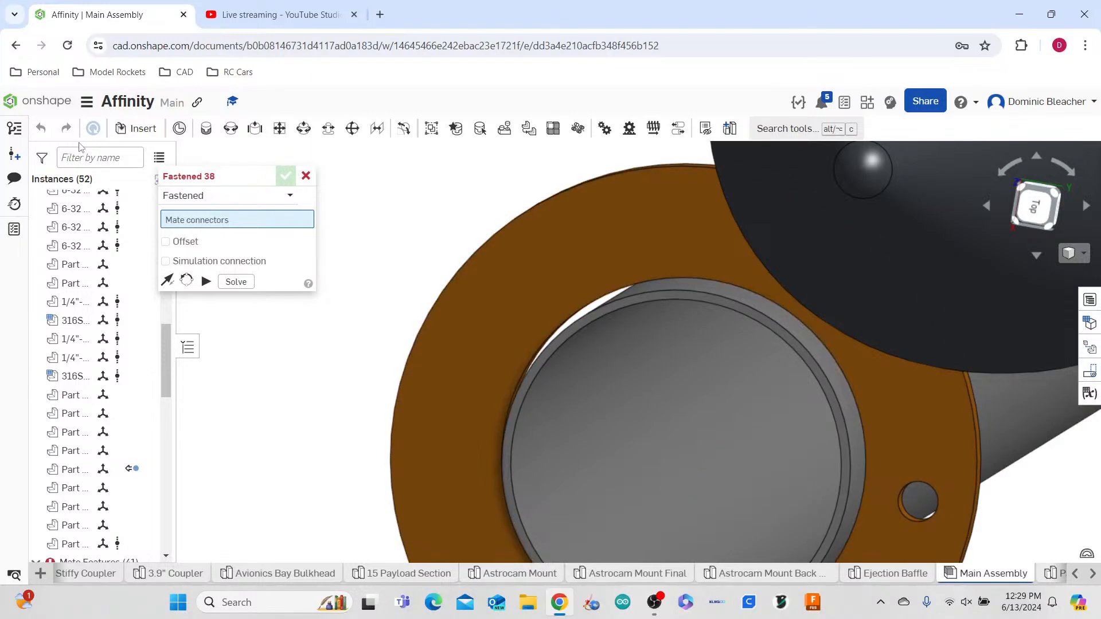
pyautogui.click(306, 176)
pyautogui.scroll(-2, 659, 270)
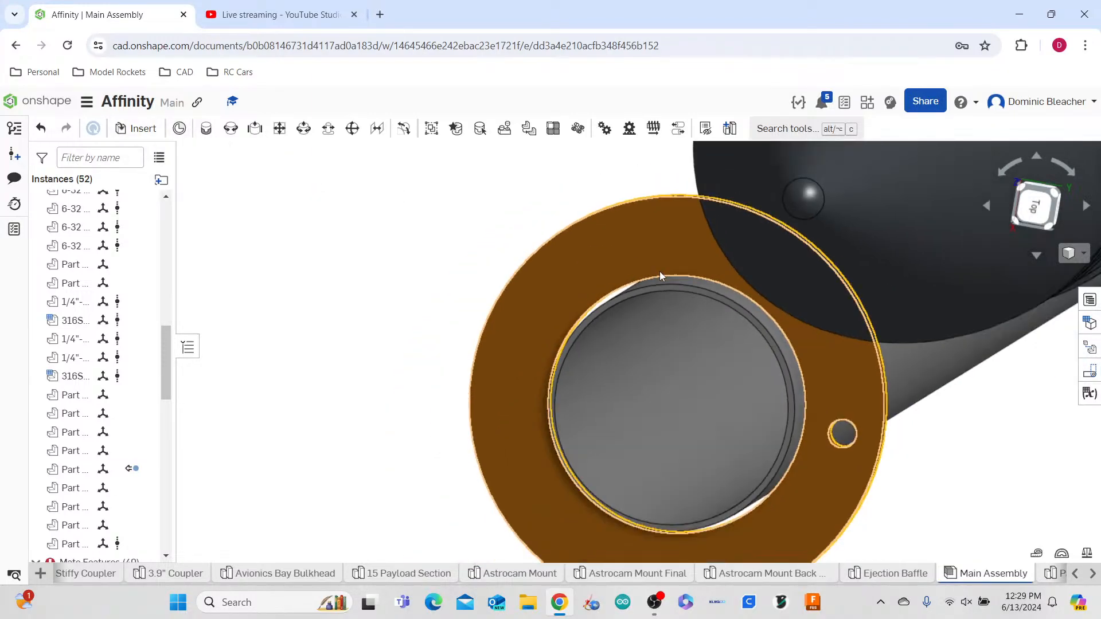
# - Measure the bore diameter of the centering ring mated to the motor tube, showing the result in millimetres
pyautogui.click(660, 275)
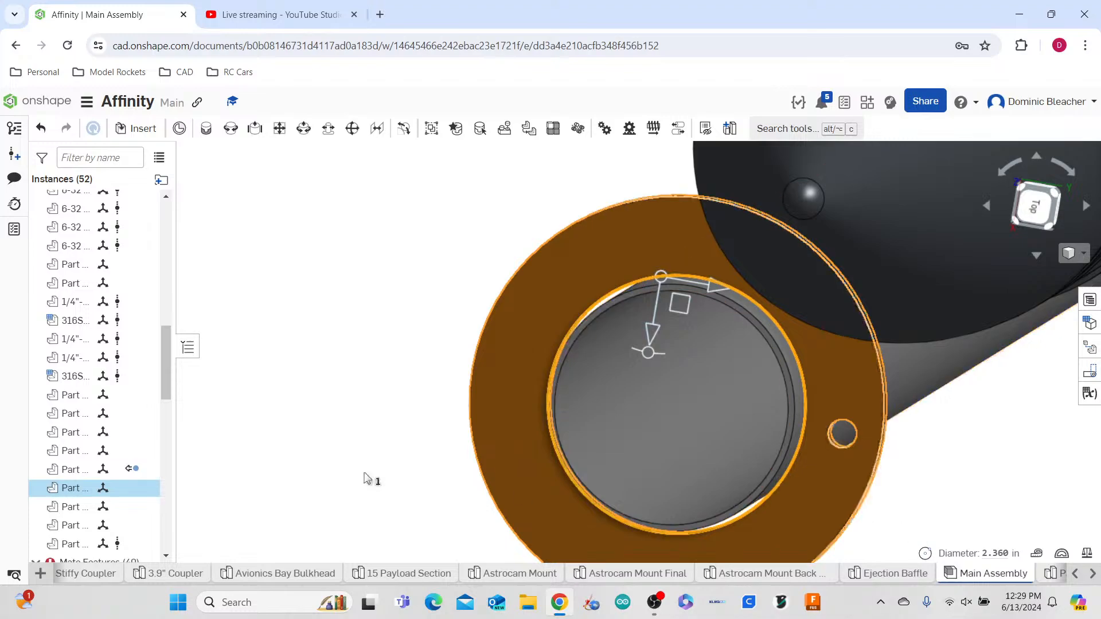
pyautogui.scroll(-1, 574, 548)
pyautogui.click(1077, 574)
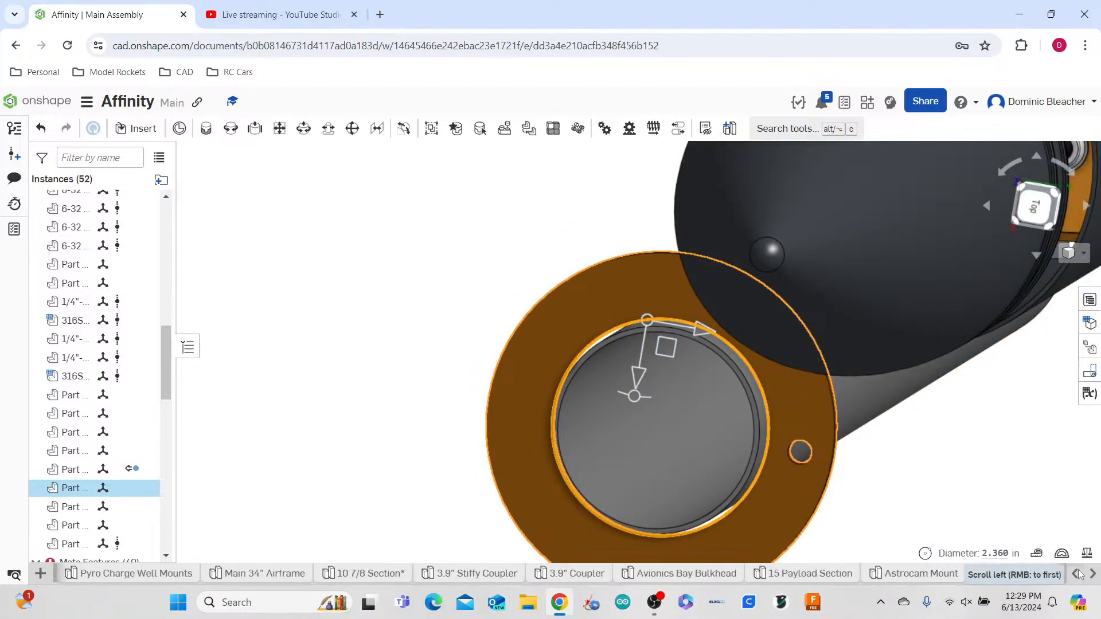
pyautogui.click(487, 344)
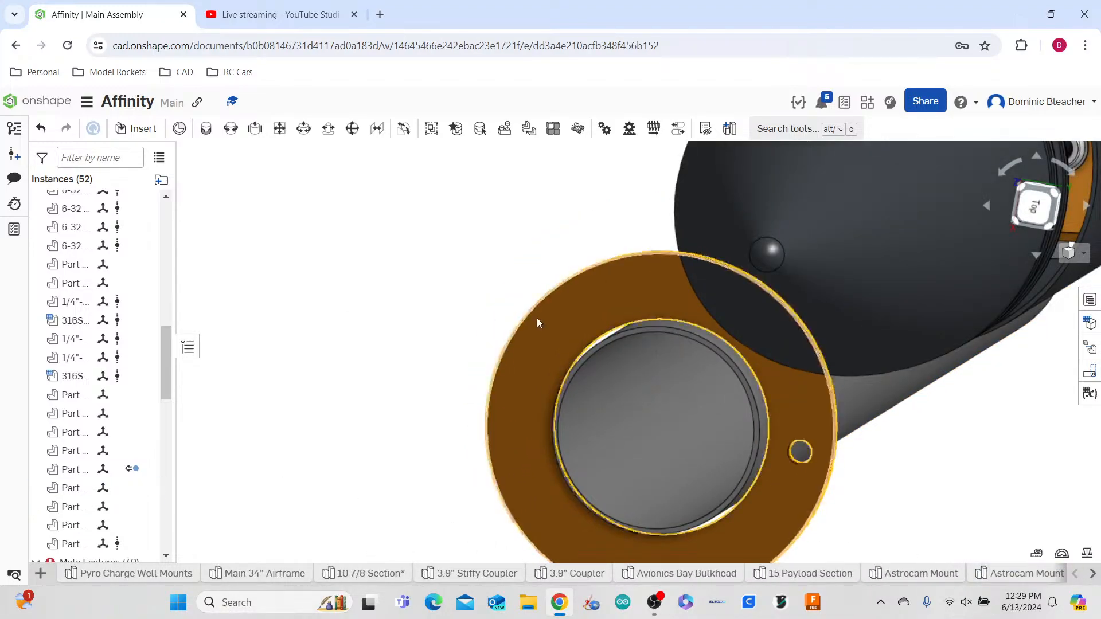
pyautogui.click(597, 340)
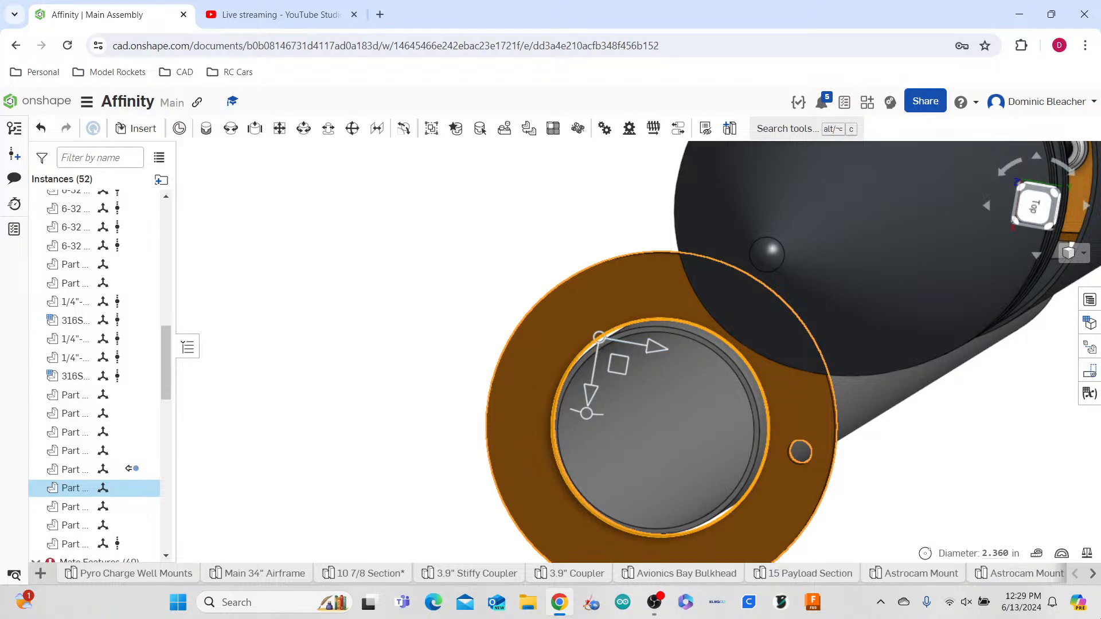
pyautogui.click(998, 553)
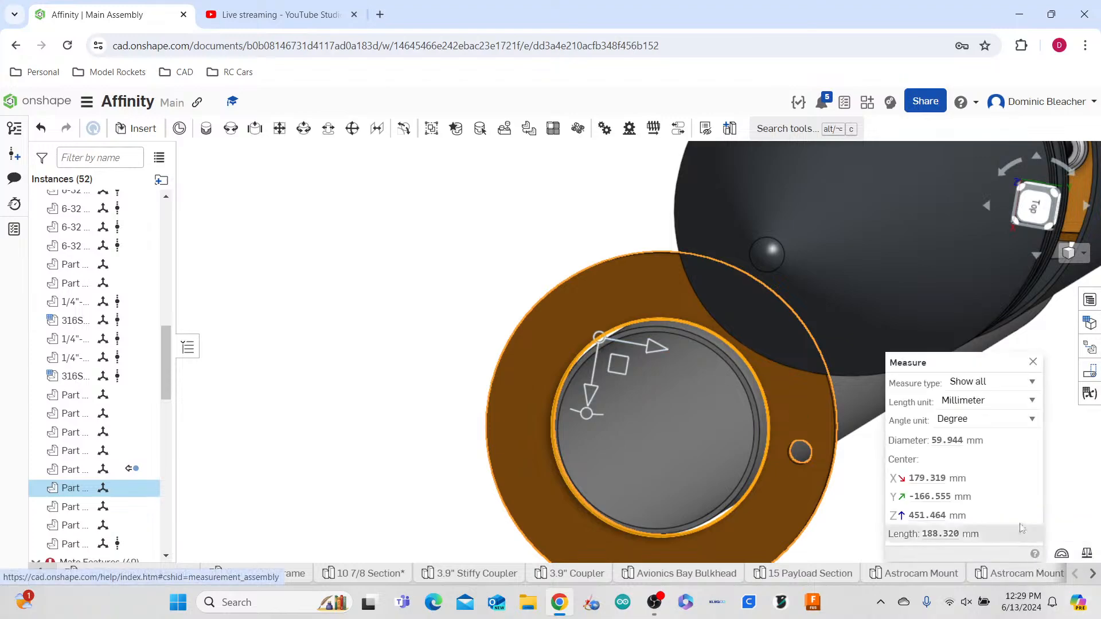
pyautogui.click(984, 402)
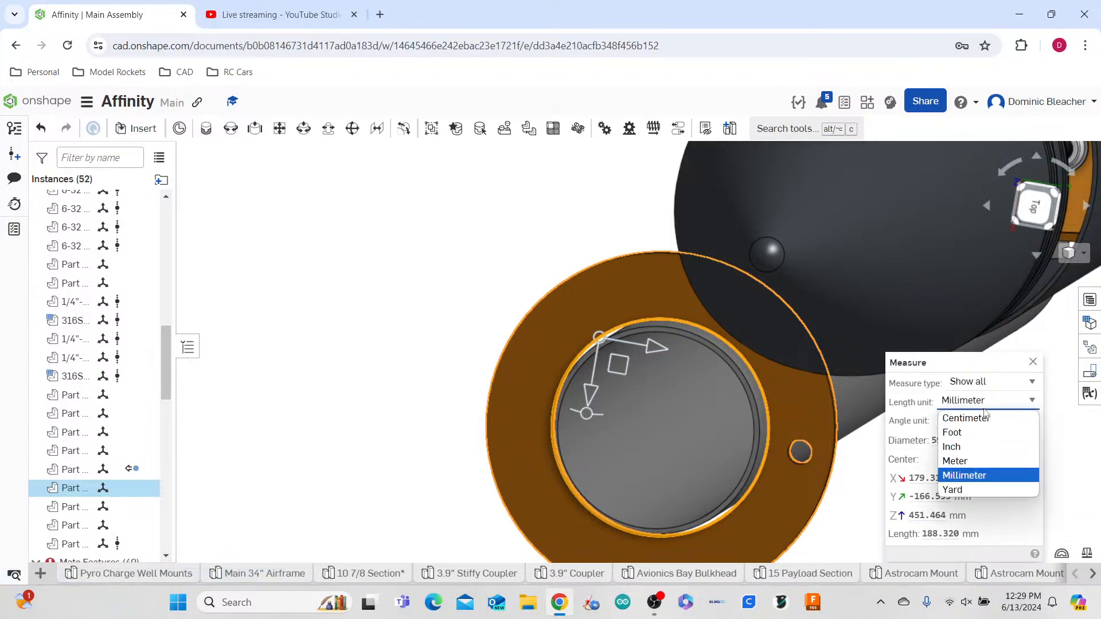
pyautogui.click(973, 358)
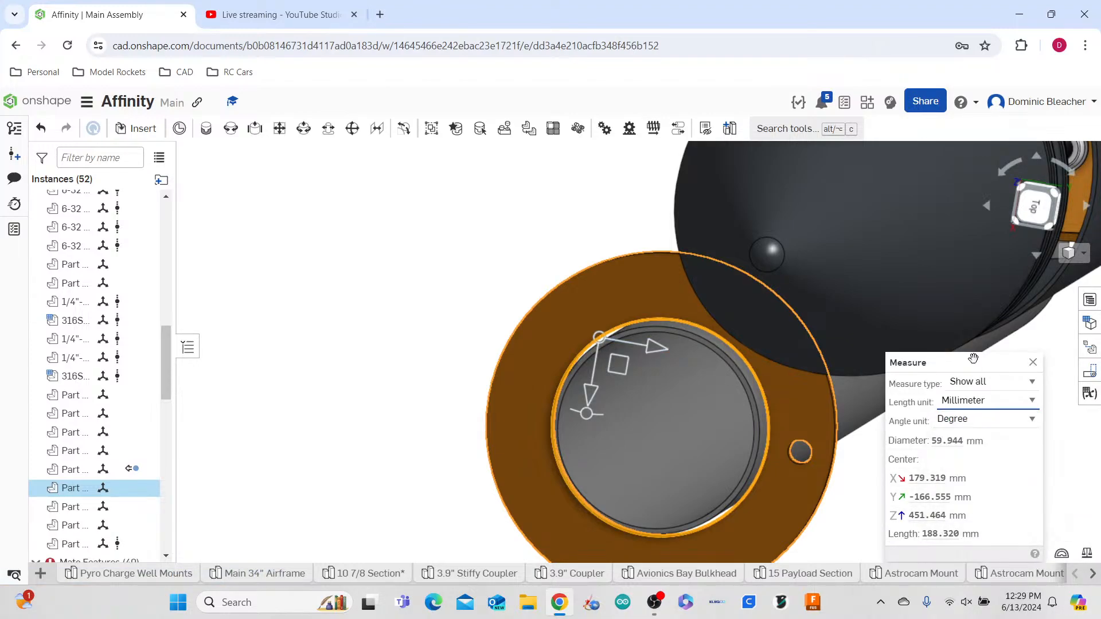
# - Measure the outer diameter of the motor tube at its forward end and close the measurement
pyautogui.click(483, 272)
pyautogui.scroll(3, 659, 328)
pyautogui.click(659, 328)
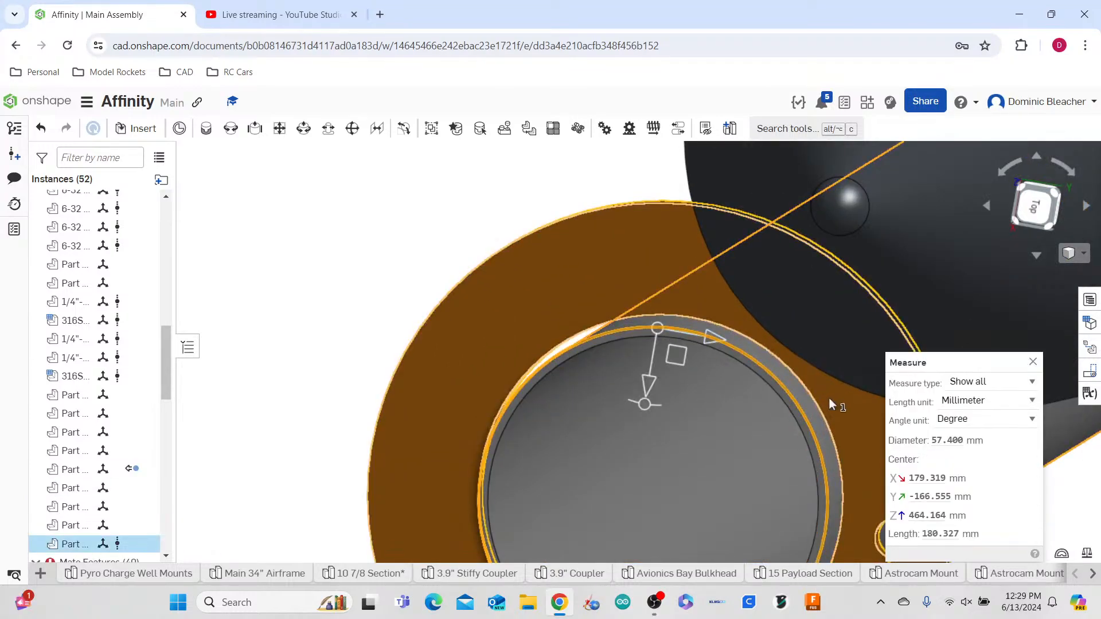
pyautogui.click(1034, 363)
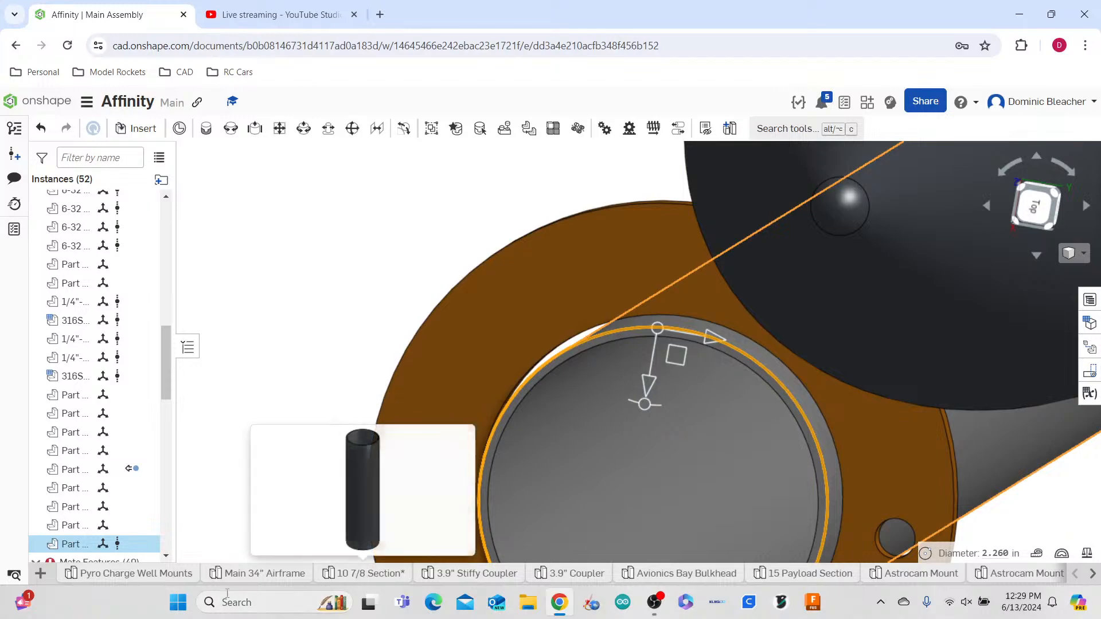
# - Find and open the Mid Centering Ring part studio in the Affinity document
pyautogui.moveTo(240, 581)
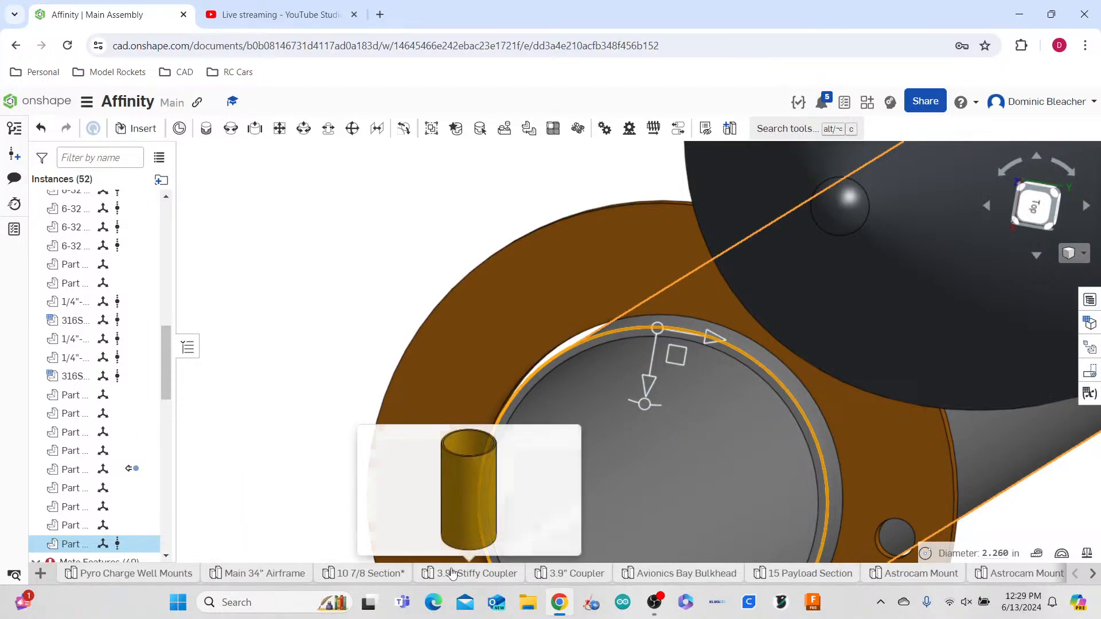
pyautogui.click(1096, 578)
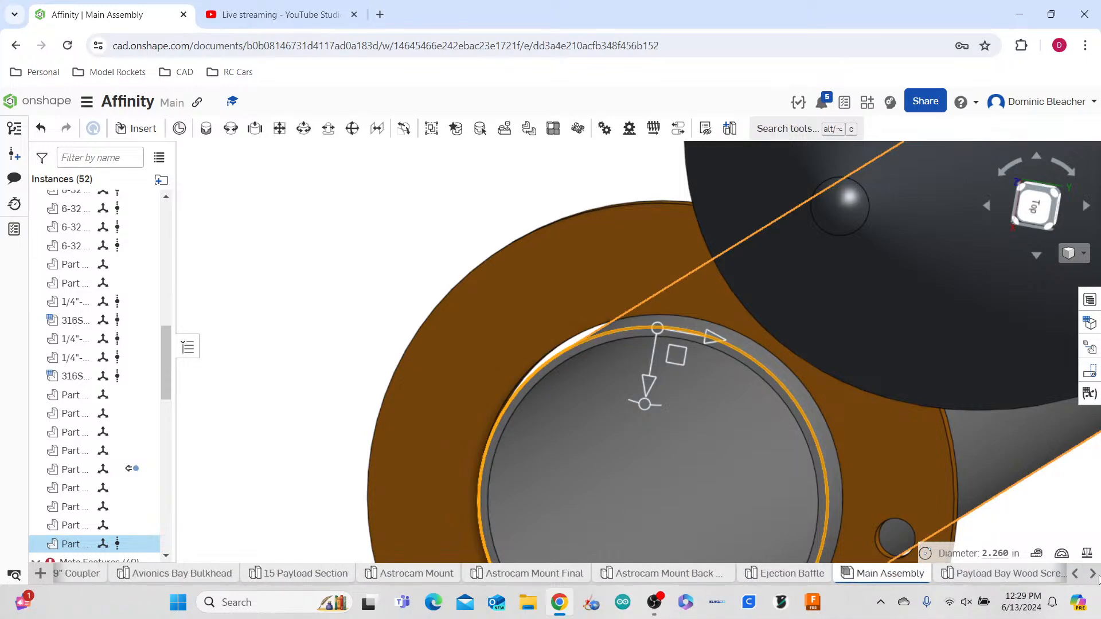
pyautogui.click(1096, 578)
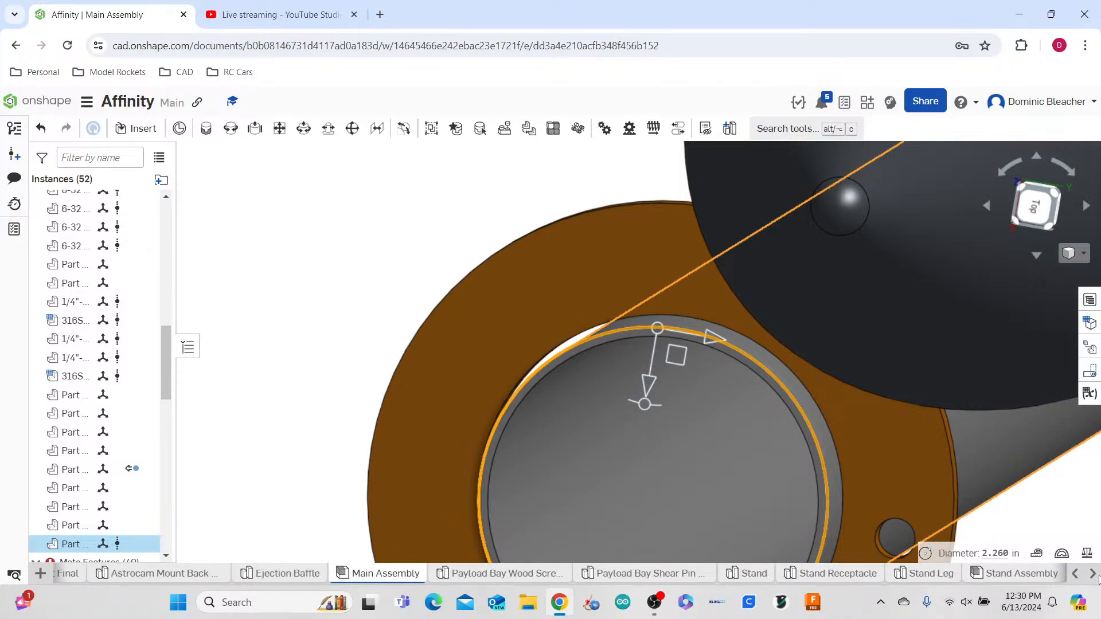
pyautogui.click(1096, 578)
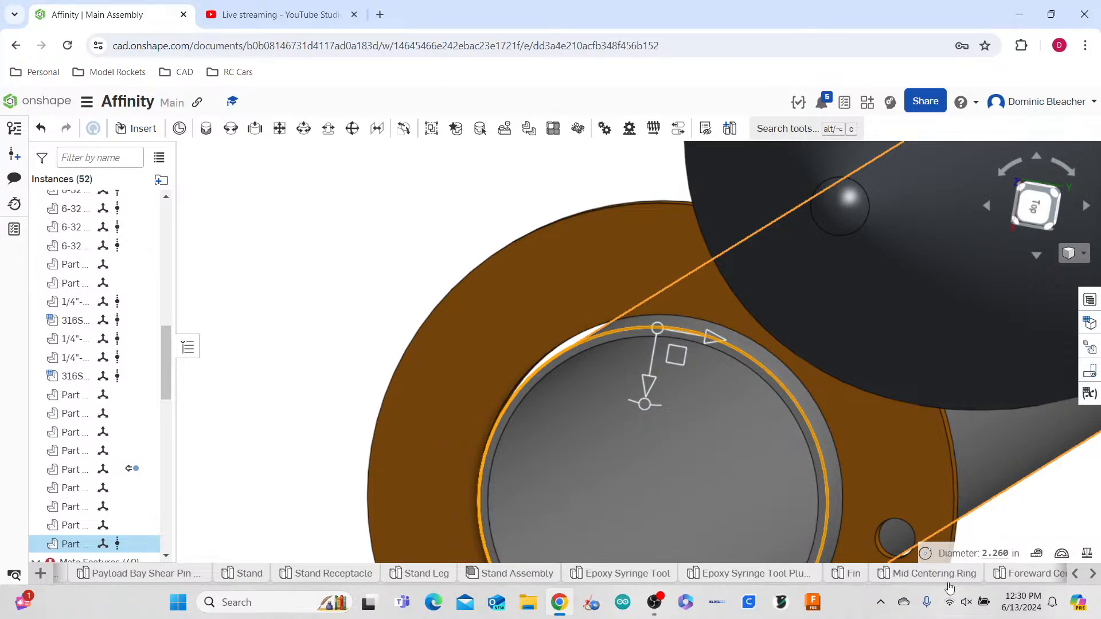
pyautogui.click(934, 573)
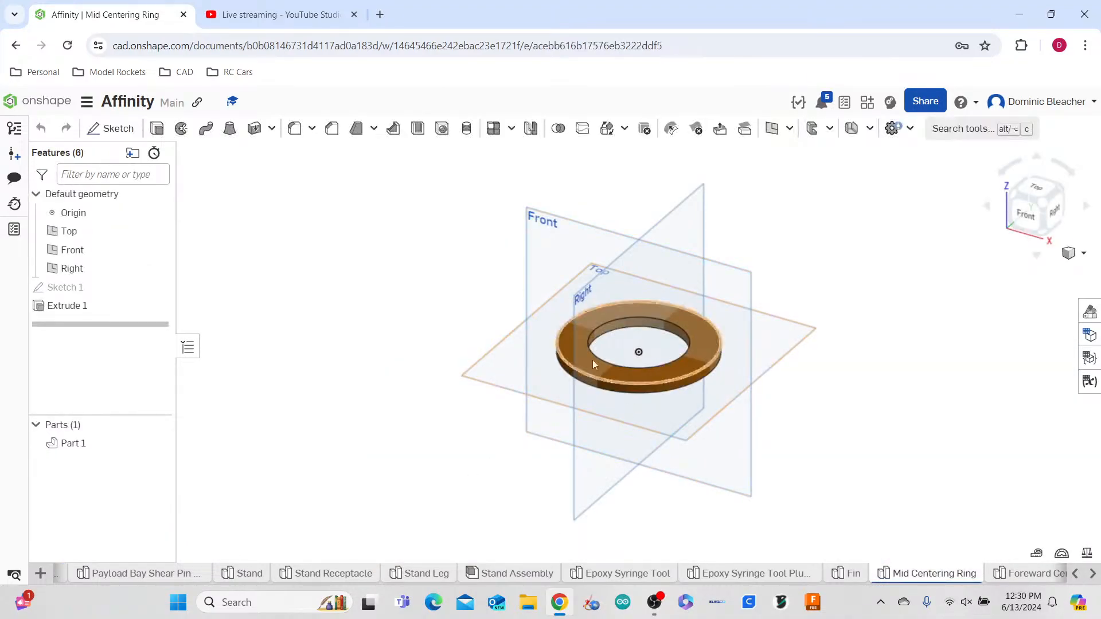
# - Set the inner circle's diameter in Sketch 1 of the Mid Centering Ring to 57.8 mm and accept the sketch
pyautogui.click(141, 288)
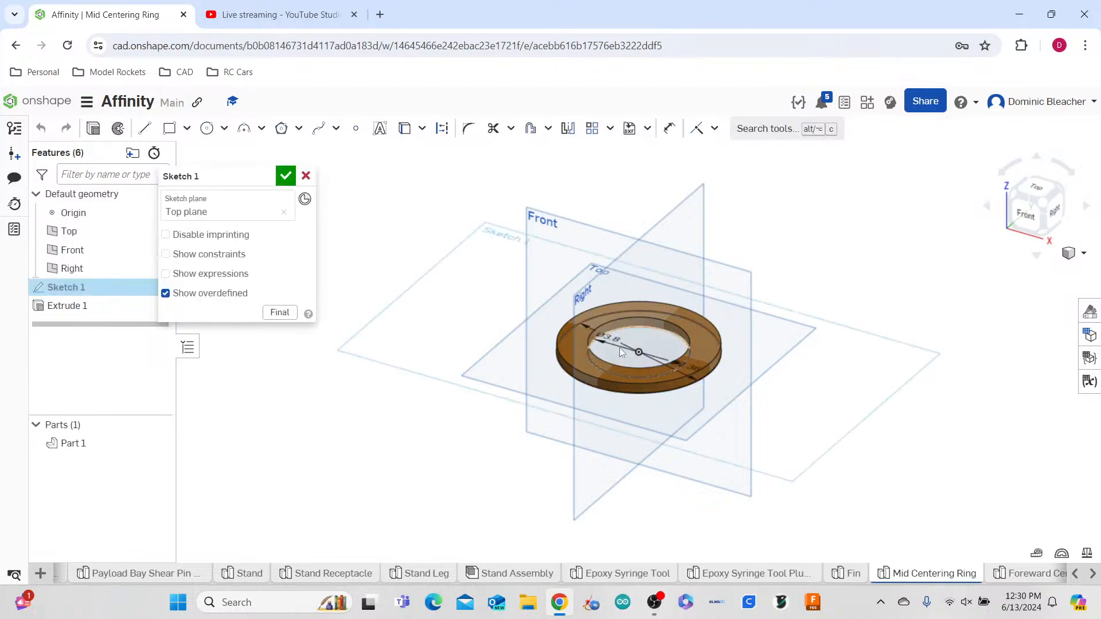
pyautogui.scroll(3, 631, 347)
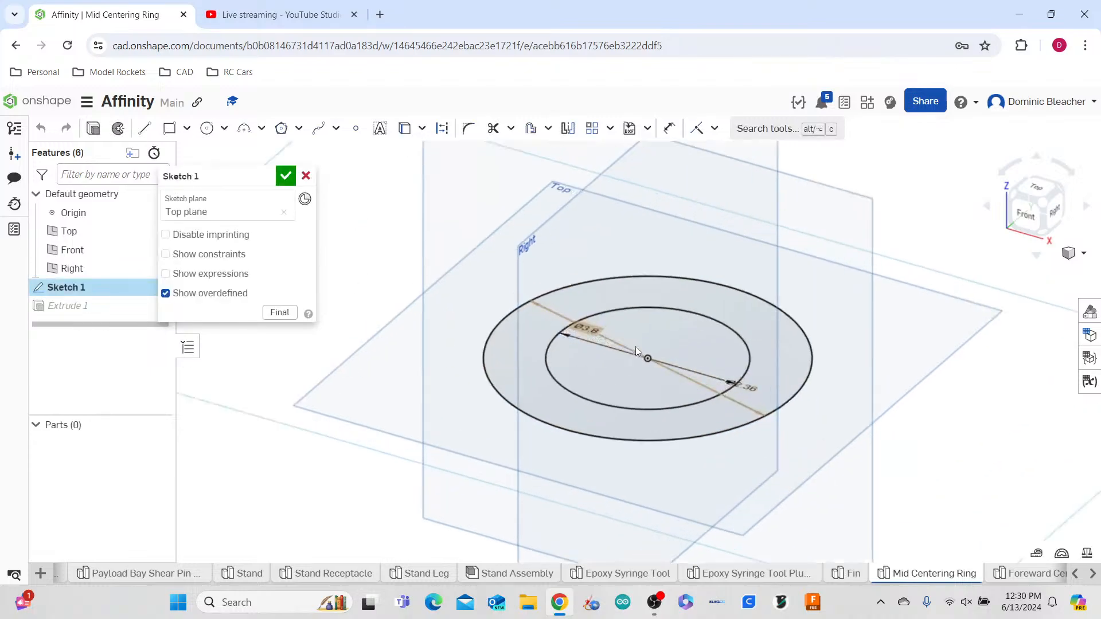
pyautogui.doubleClick(733, 383)
pyautogui.press('BackSpace')
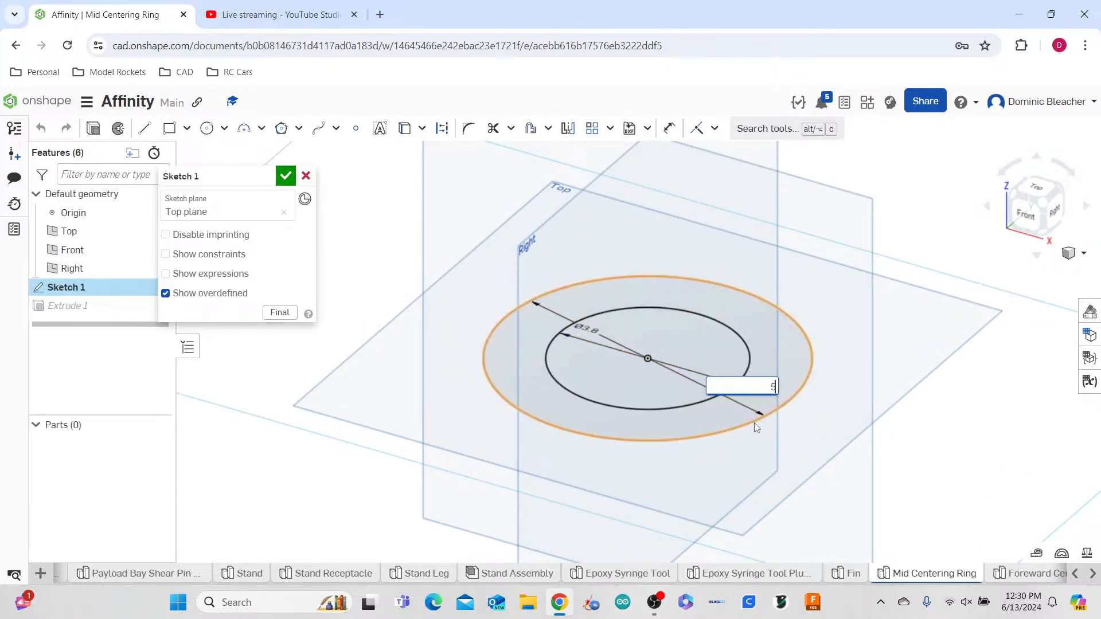
pyautogui.write('57')
pyautogui.write('mm')
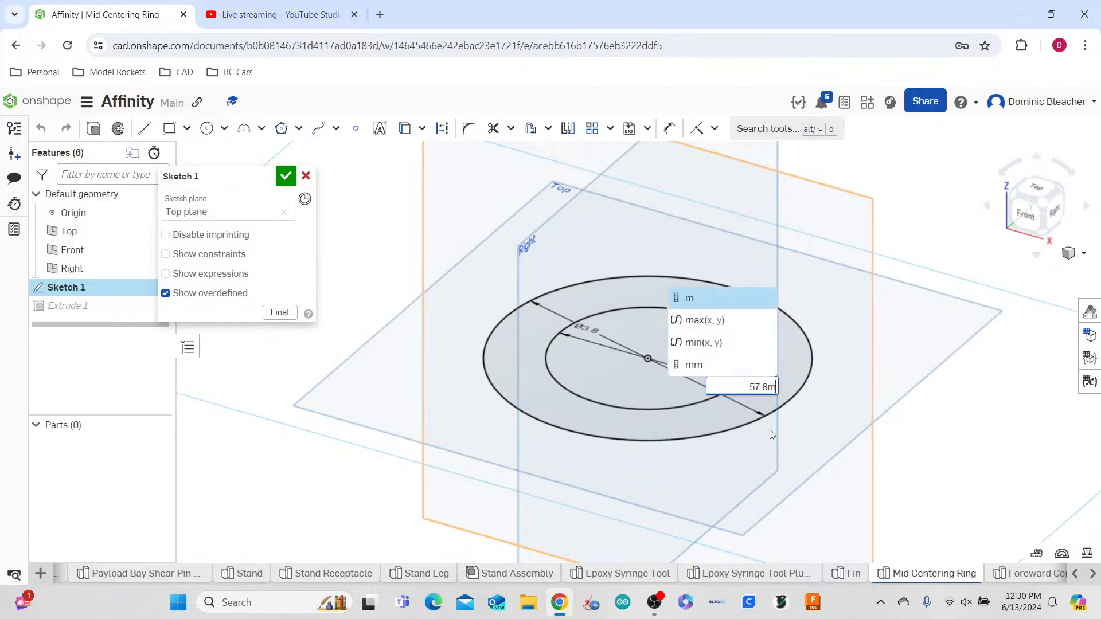
pyautogui.press('Return')
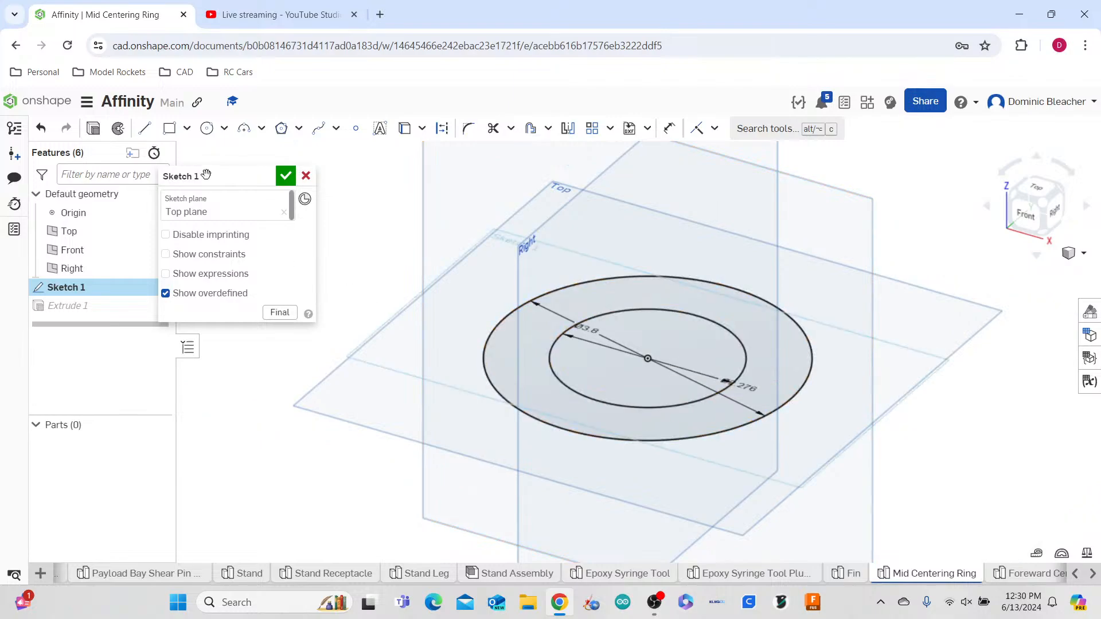
pyautogui.click(286, 175)
# - Open the Foreward Centering Ring part studio and set the inner circle's diameter in Sketch 1 to 57.8 mm
pyautogui.click(991, 572)
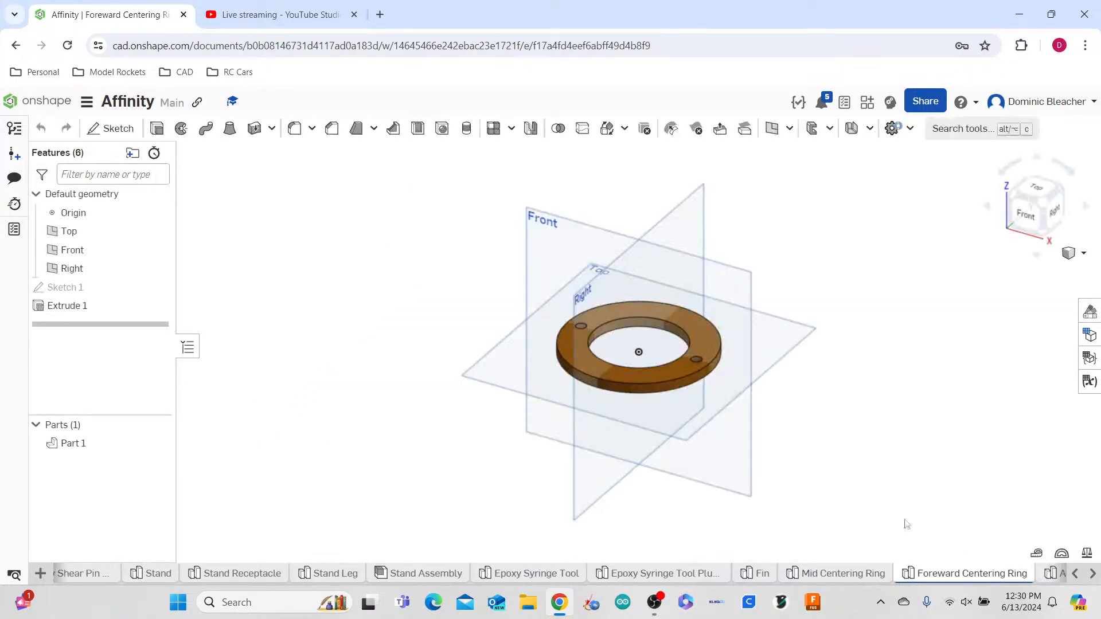
pyautogui.doubleClick(79, 290)
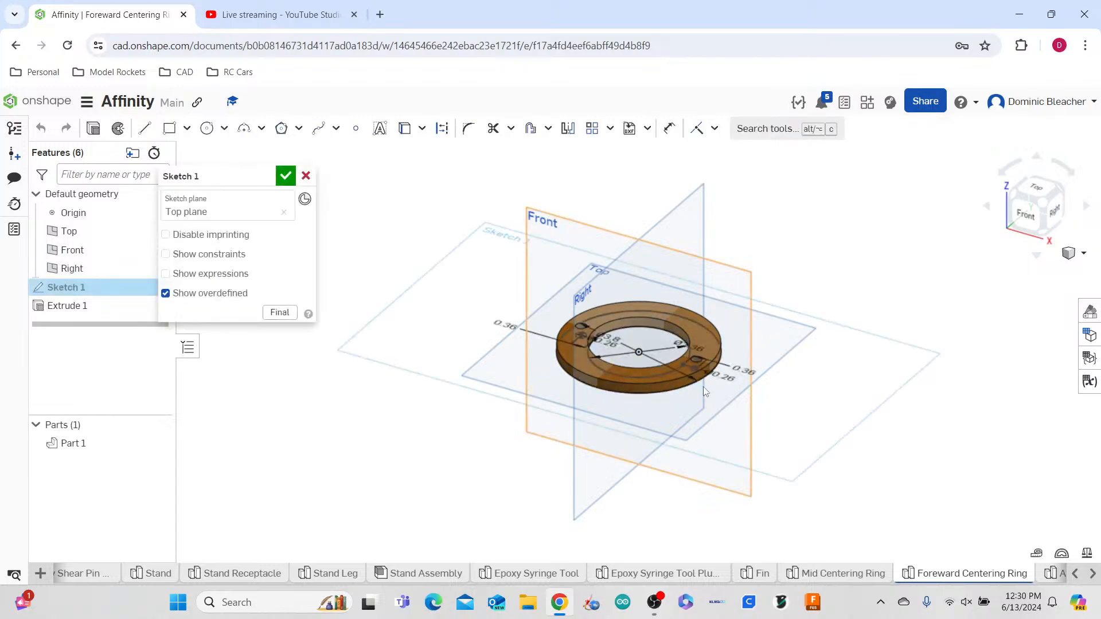
pyautogui.doubleClick(700, 339)
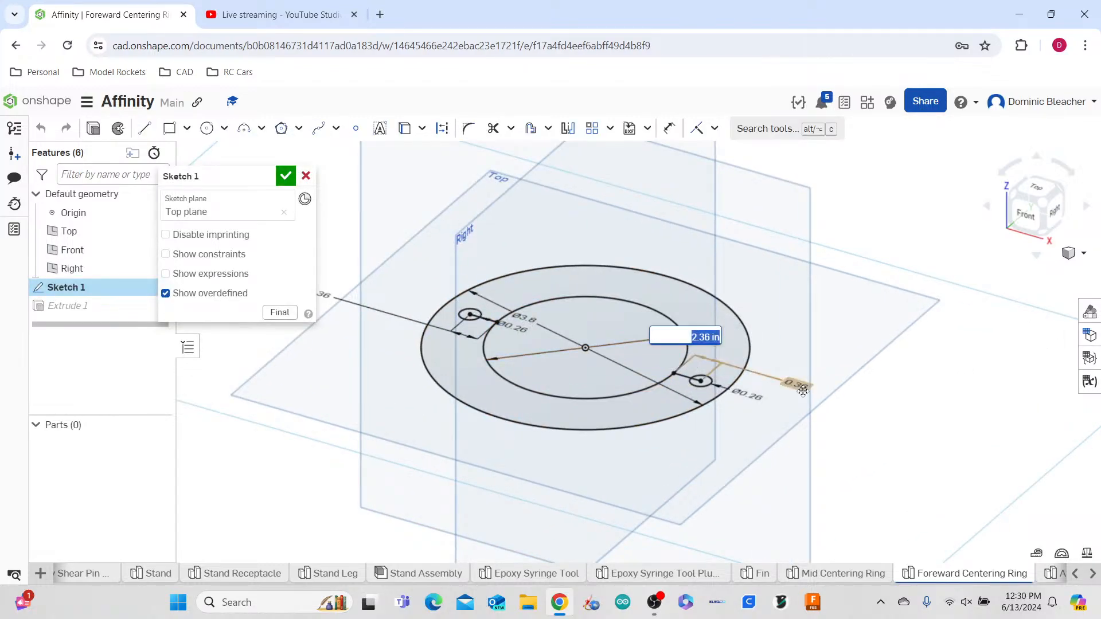
pyautogui.write('57')
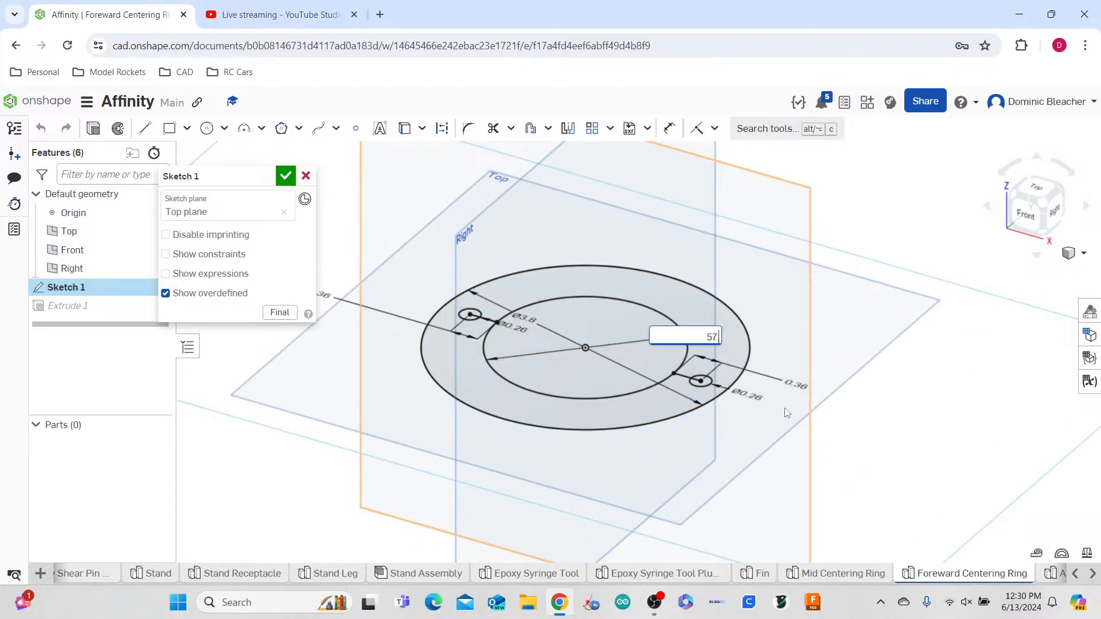
pyautogui.write('.8mm')
pyautogui.press('Return')
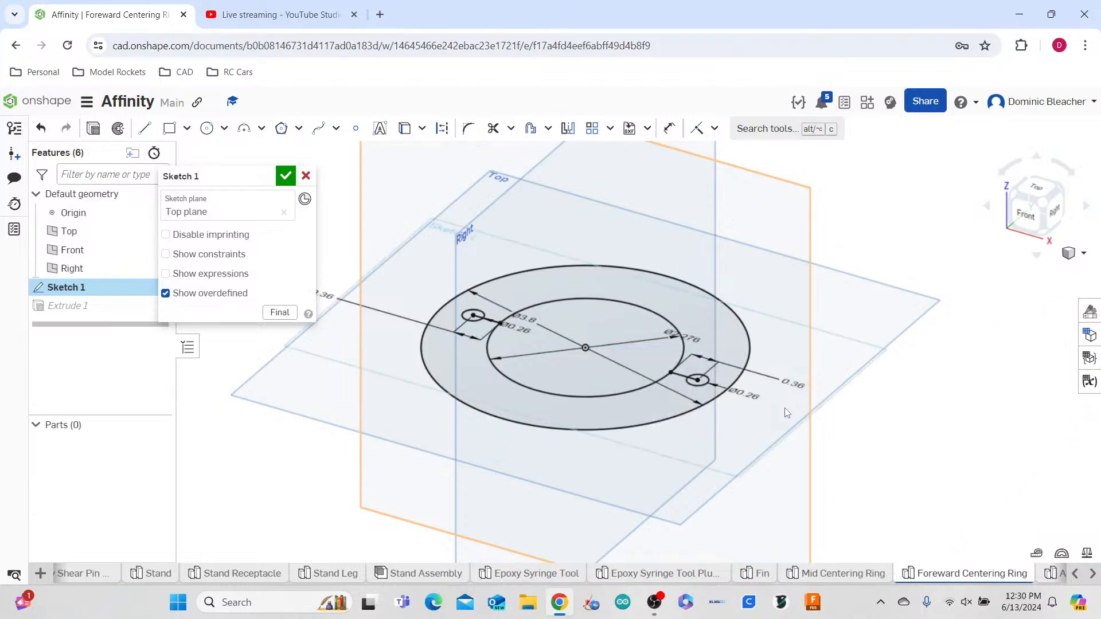
pyautogui.click(290, 175)
# - Open the Aft Centering Ring part studio and set the inner circle's diameter in Sketch 1 to 57.8 mm
pyautogui.click(1060, 575)
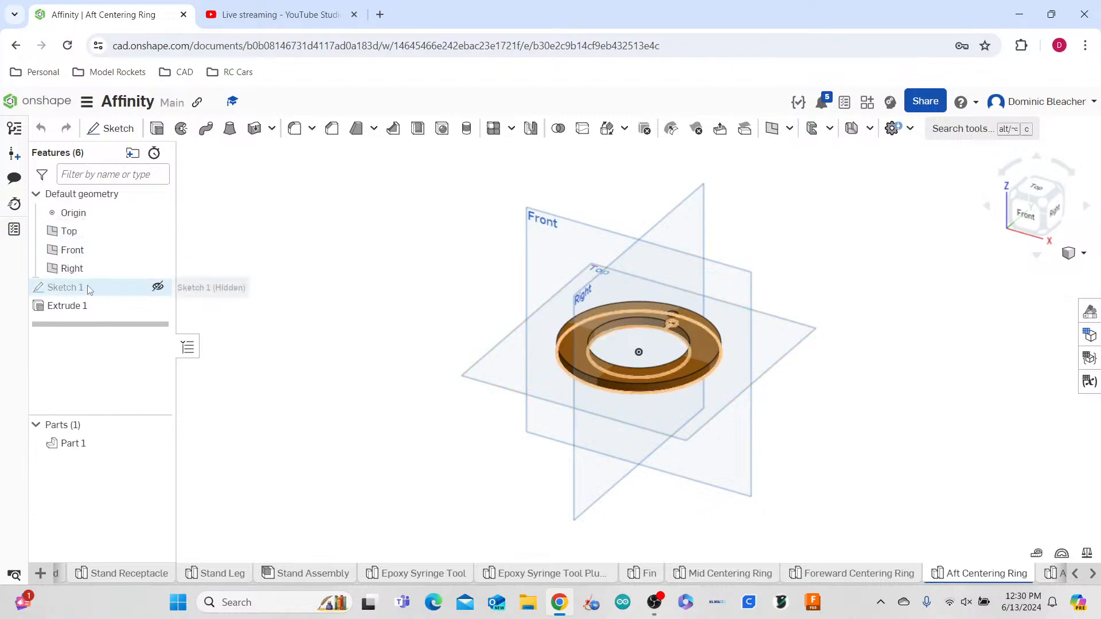
pyautogui.doubleClick(66, 287)
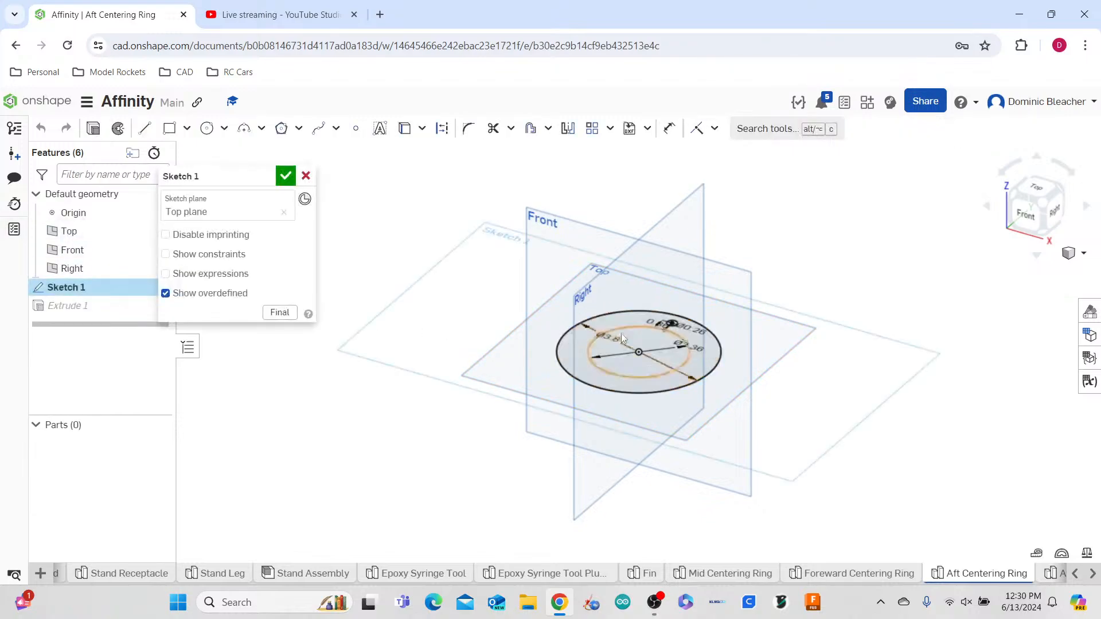
pyautogui.doubleClick(687, 348)
pyautogui.write('57.8mm')
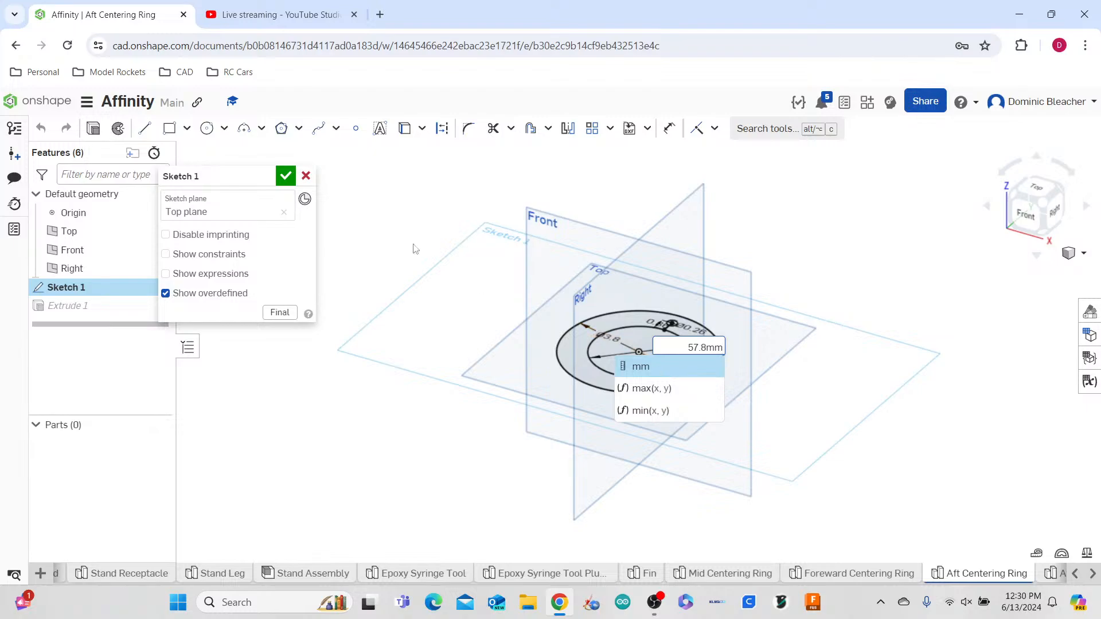
pyautogui.press('Return')
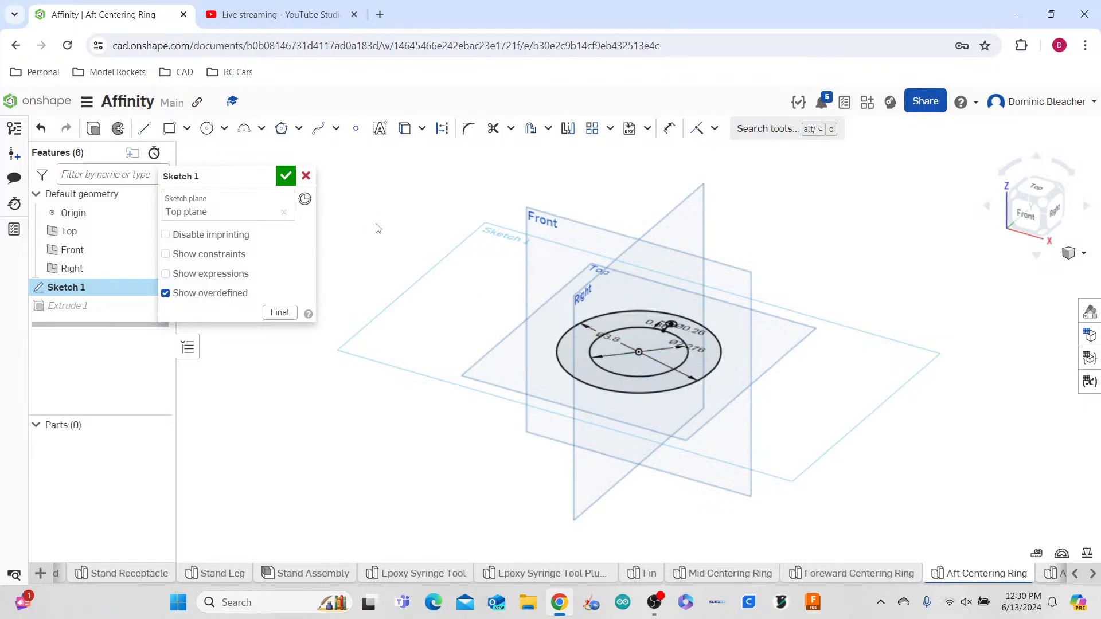
pyautogui.doubleClick(688, 348)
pyautogui.click(285, 176)
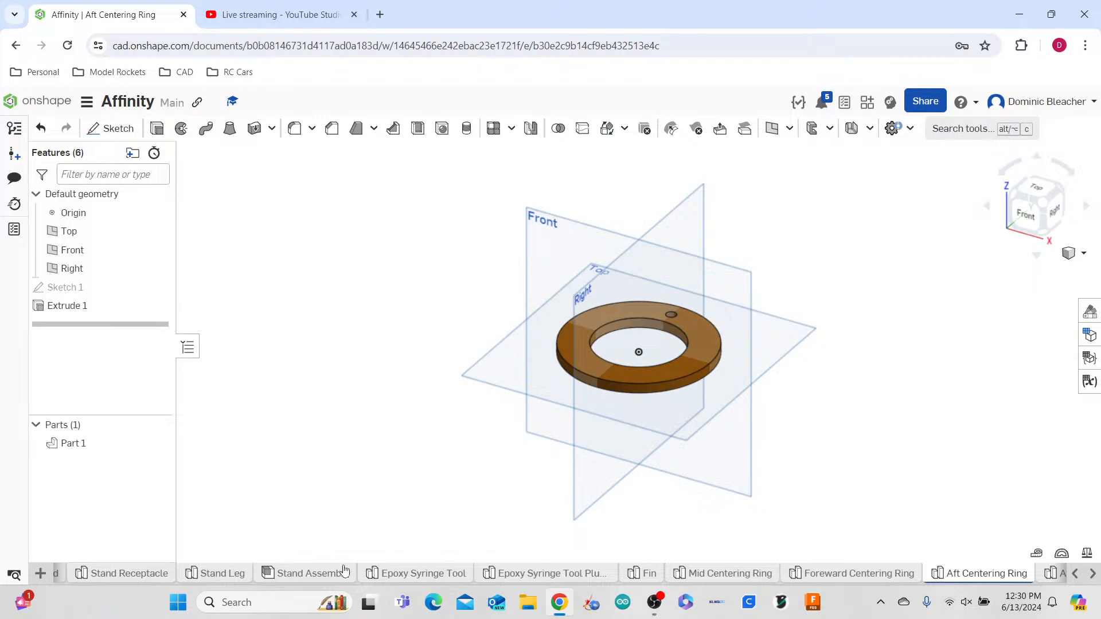
# - Return to the Main Assembly of the Affinity document
pyautogui.click(1093, 573)
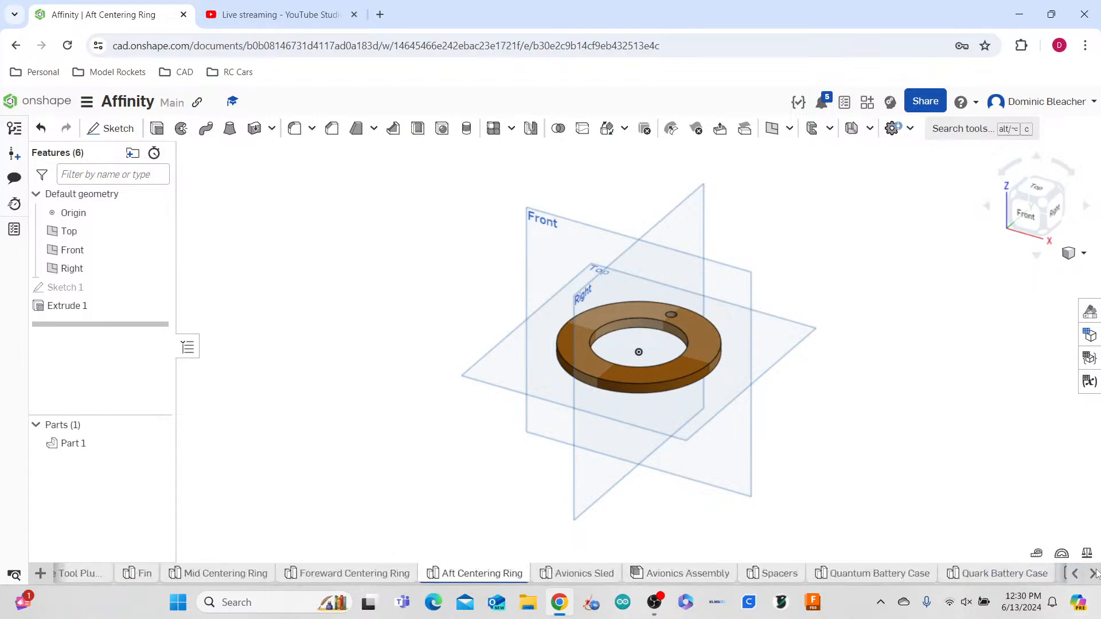
pyautogui.click(672, 575)
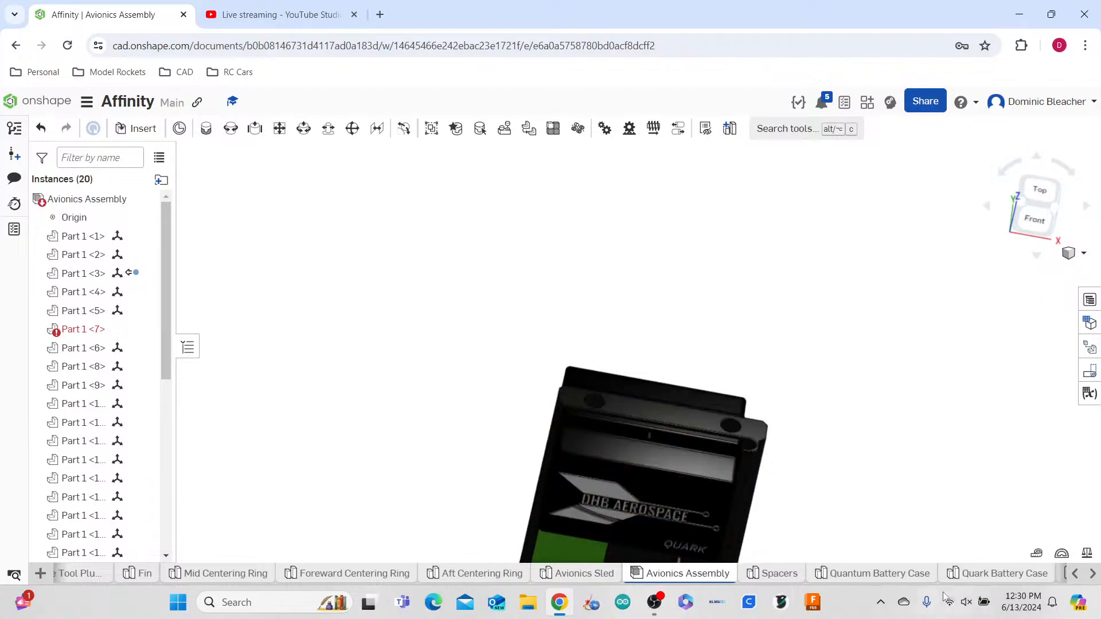
pyautogui.click(1074, 574)
pyautogui.click(1074, 574)
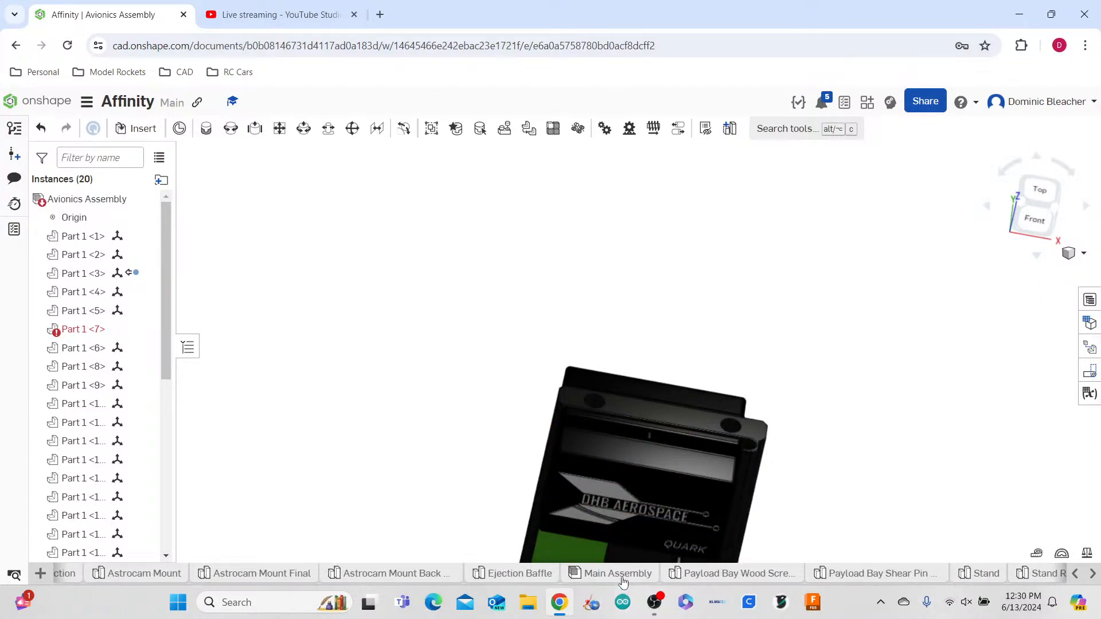
pyautogui.click(617, 574)
# - Fasten the bore of the mid centering ring to the mid-length centre point of the motor tube and accept the mate
pyautogui.moveTo(392, 278); pyautogui.dragTo(403, 272, button='right')
pyautogui.scroll(-4, 404, 276)
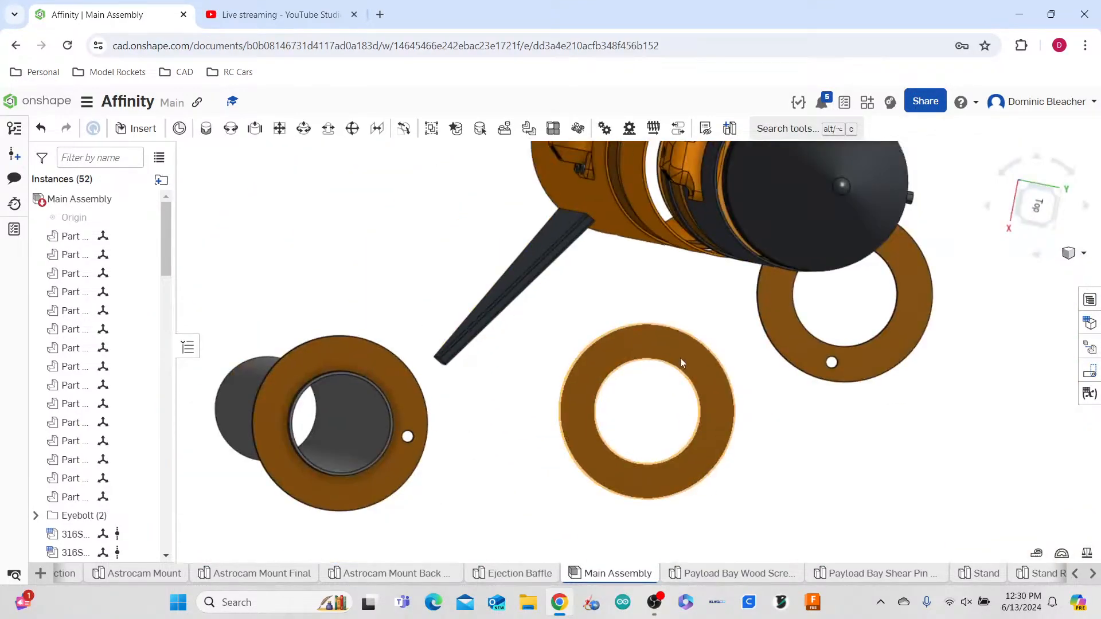
pyautogui.moveTo(679, 358); pyautogui.dragTo(635, 356, button='right')
pyautogui.scroll(-4, 642, 362)
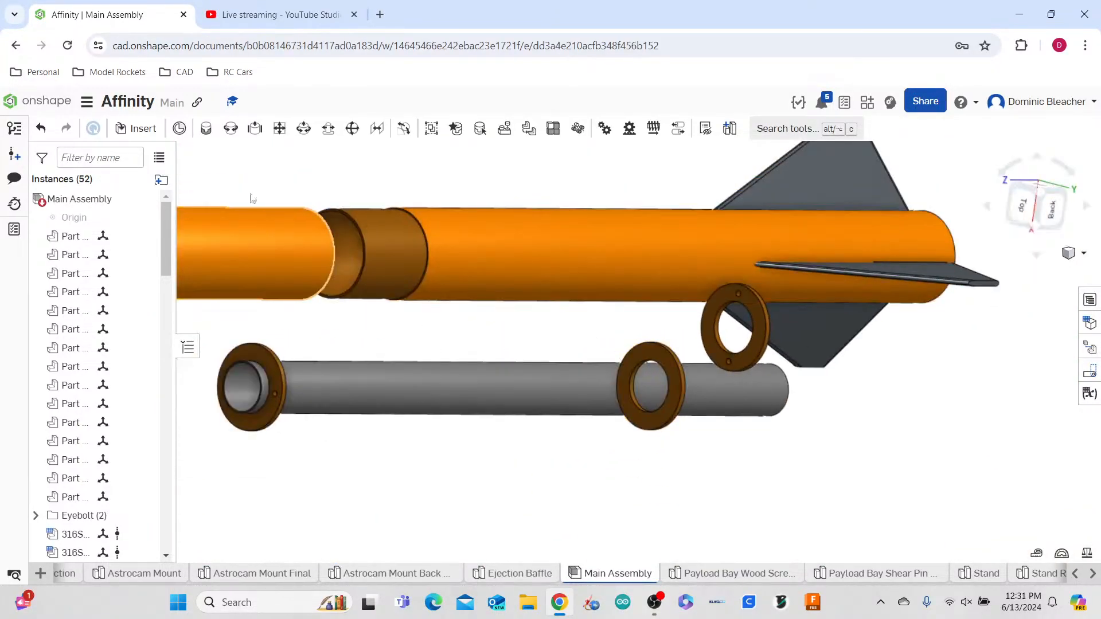
pyautogui.click(180, 128)
pyautogui.scroll(1, 660, 374)
pyautogui.click(661, 363)
pyautogui.moveTo(946, 439); pyautogui.dragTo(882, 443, button='right')
pyautogui.scroll(-1, 722, 398)
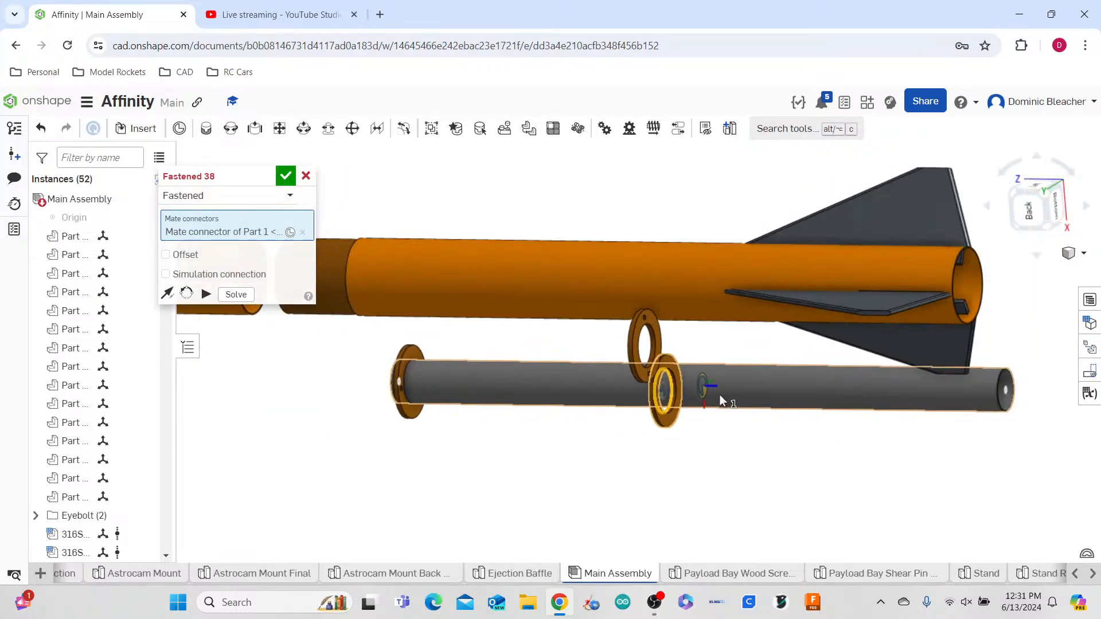
pyautogui.click(716, 395)
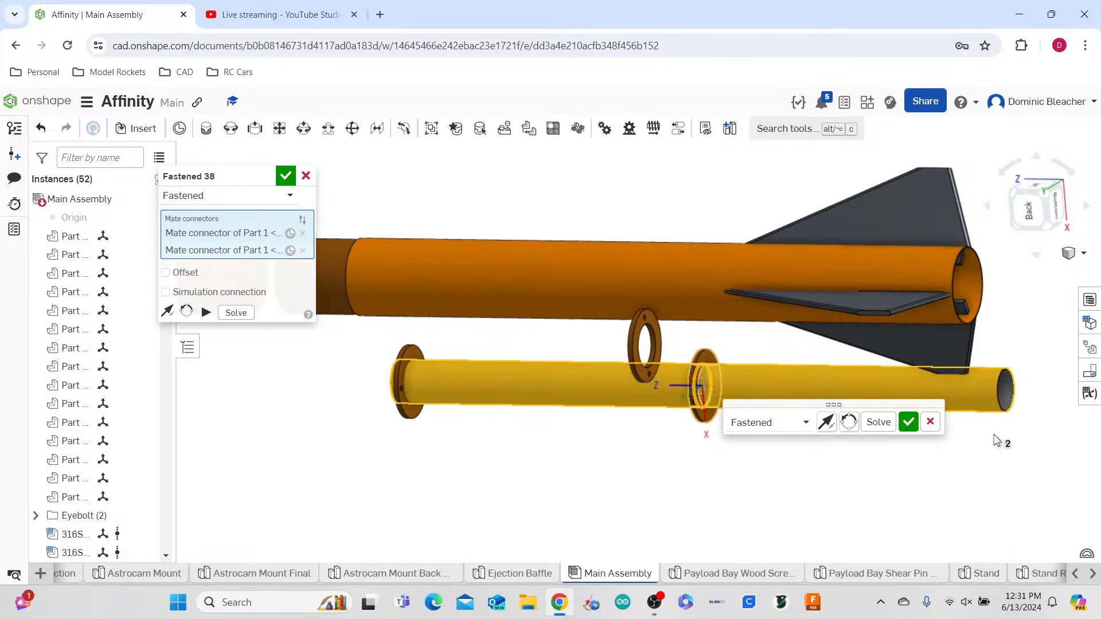
pyautogui.click(908, 422)
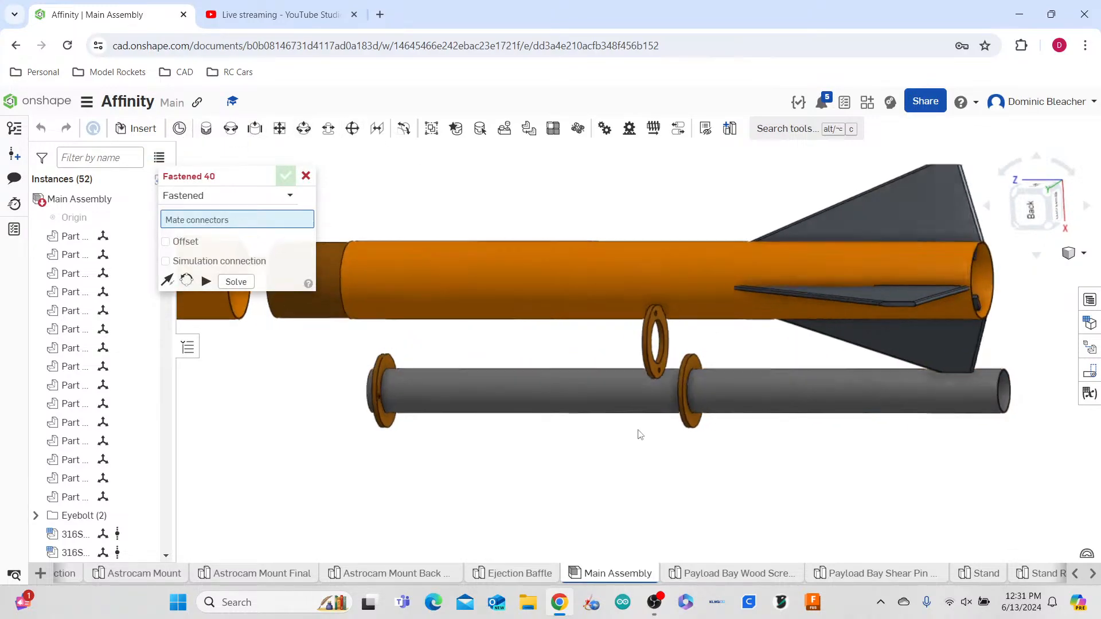
pyautogui.moveTo(634, 437); pyautogui.dragTo(700, 432, button='right')
pyautogui.scroll(5, 761, 317)
pyautogui.click(761, 318)
pyautogui.scroll(-4, 810, 391)
pyautogui.scroll(-2, 813, 393)
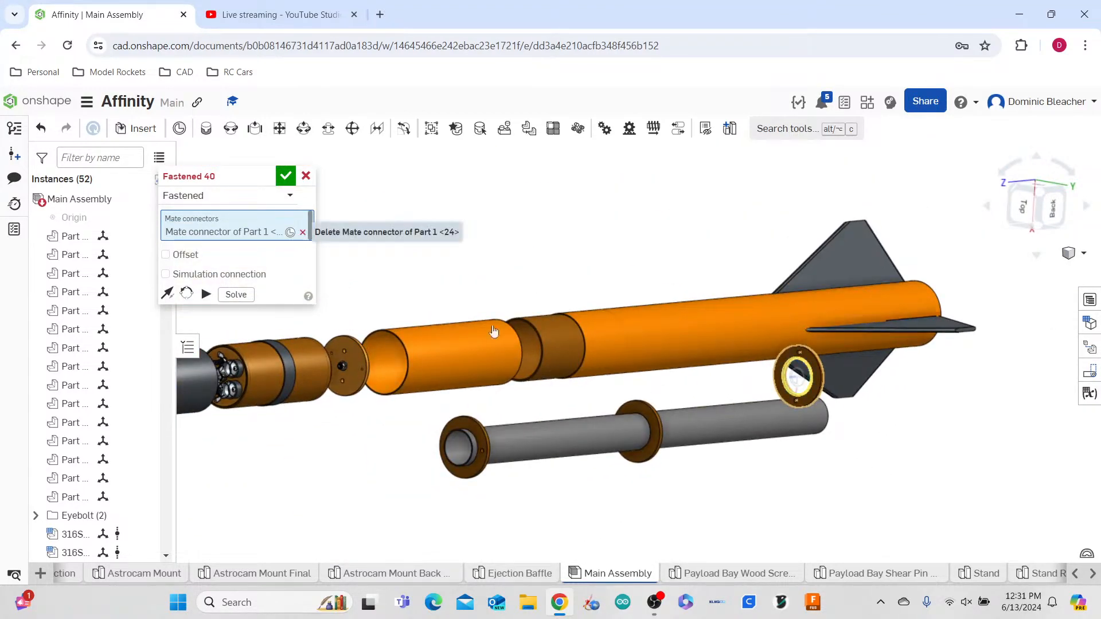
pyautogui.click(302, 232)
# - Fasten the bore of the loose two-hole centering ring to the aft end of the motor tube
pyautogui.moveTo(774, 459); pyautogui.dragTo(756, 401, button='right')
pyautogui.scroll(4, 751, 384)
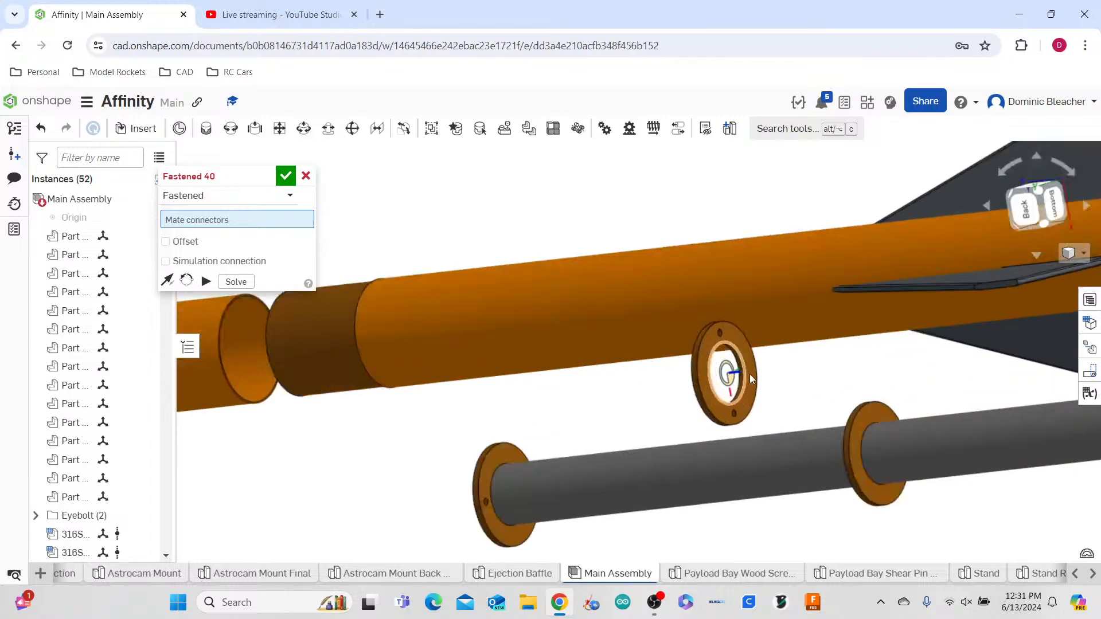
pyautogui.click(742, 373)
pyautogui.scroll(-4, 781, 431)
pyautogui.scroll(4, 963, 432)
pyautogui.click(930, 364)
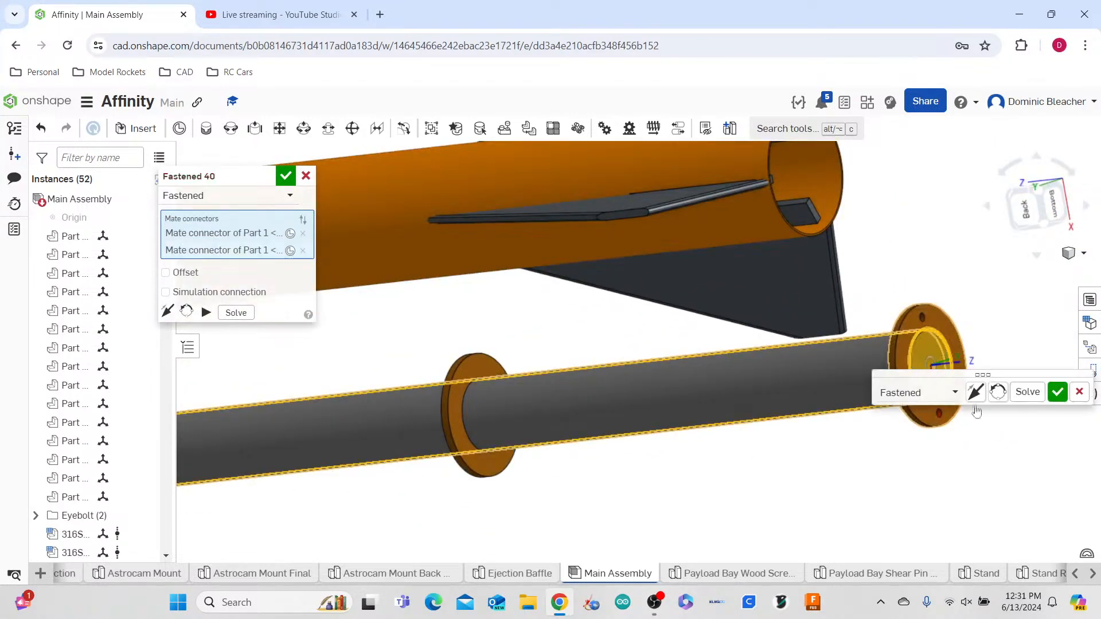
# - Offset the aft ring's fastened mate 0.6 in along Z, flip its primary axis, and accept the mate
pyautogui.click(190, 274)
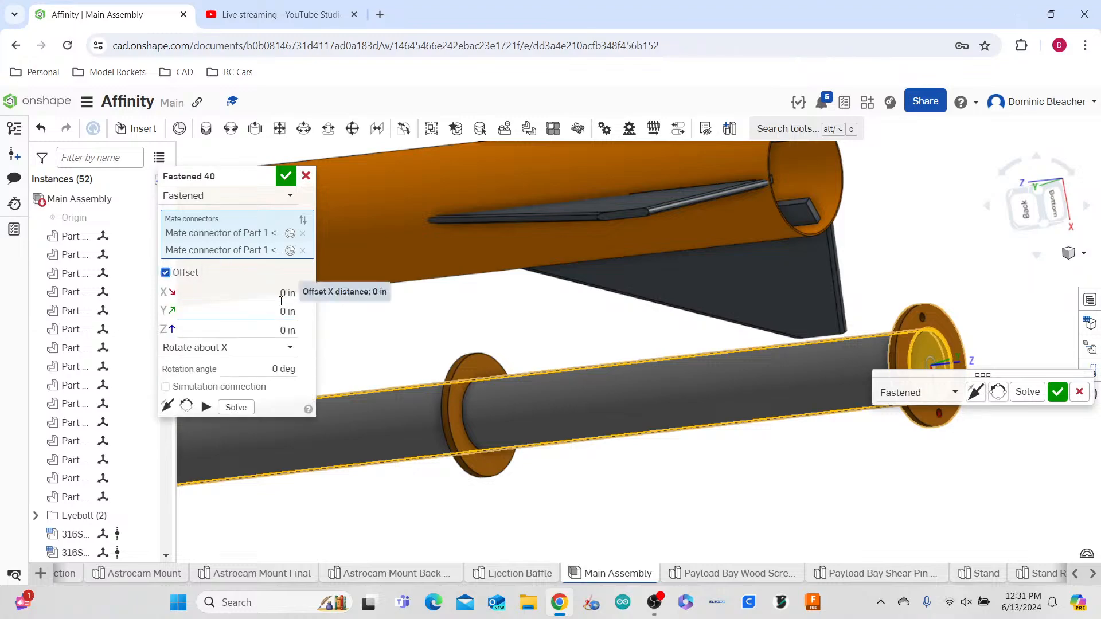
pyautogui.click(285, 293)
pyautogui.click(283, 330)
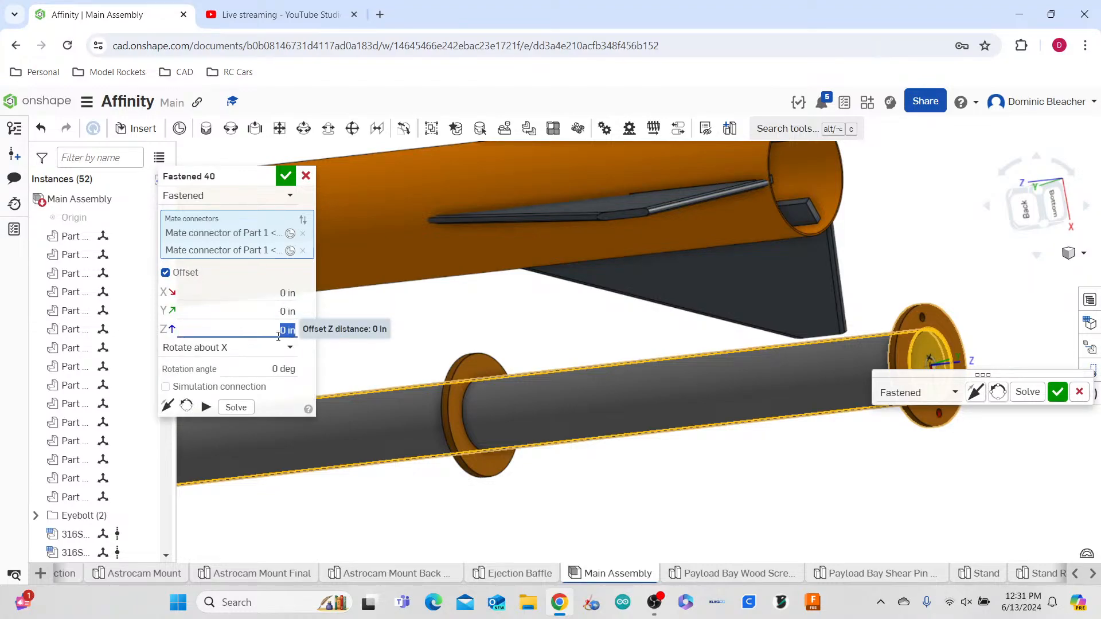
pyautogui.write('-0.')
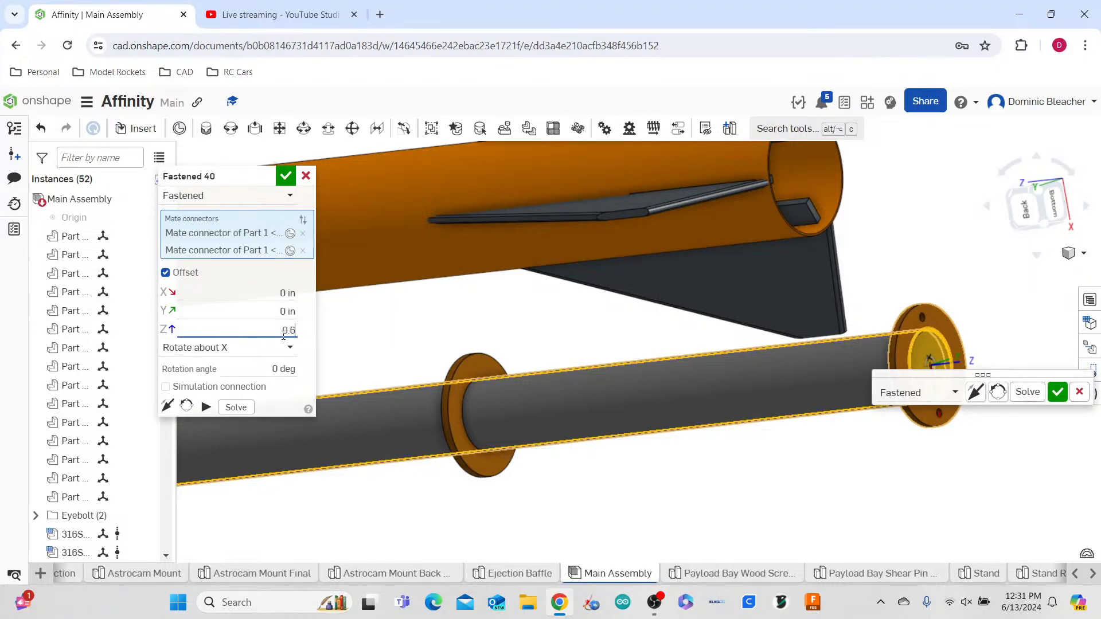
pyautogui.write('6')
pyautogui.press('Return')
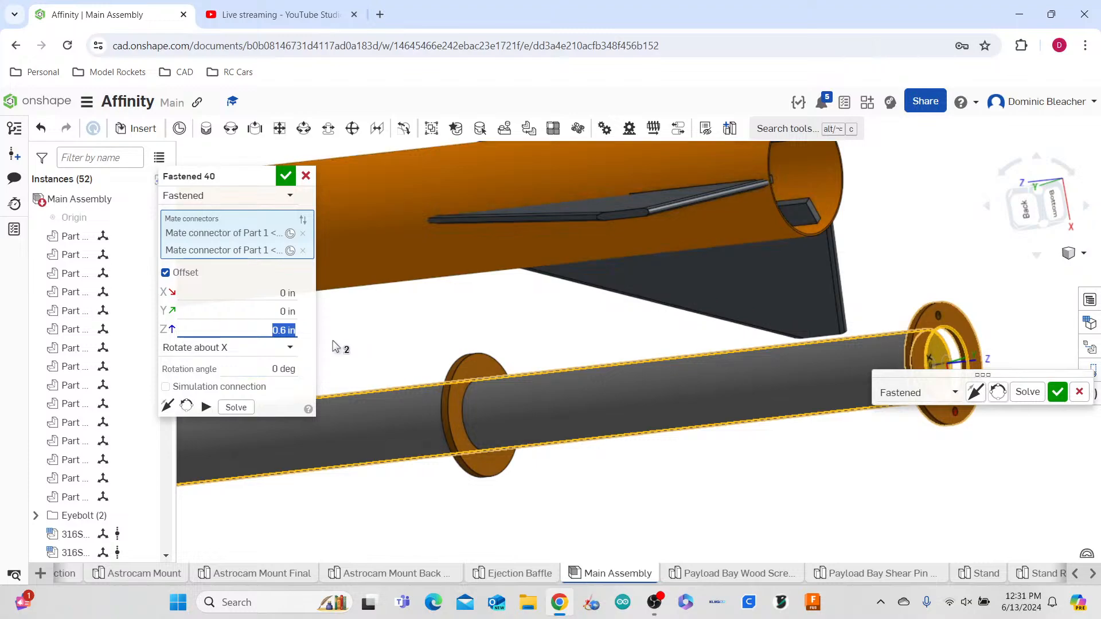
pyautogui.click(975, 393)
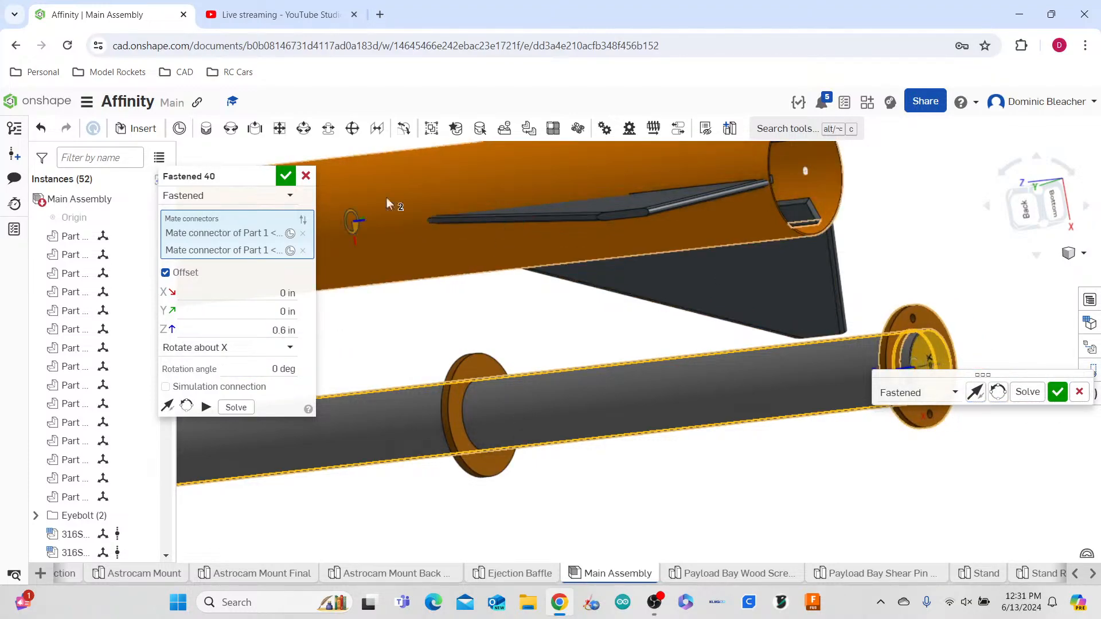
pyautogui.click(286, 176)
# - Examine the three centering rings on the motor tube, including the aft ring's holes and its position at the tube end
pyautogui.scroll(-5, 1002, 452)
pyautogui.moveTo(1000, 452); pyautogui.dragTo(922, 481, button='right')
pyautogui.scroll(-2, 961, 474)
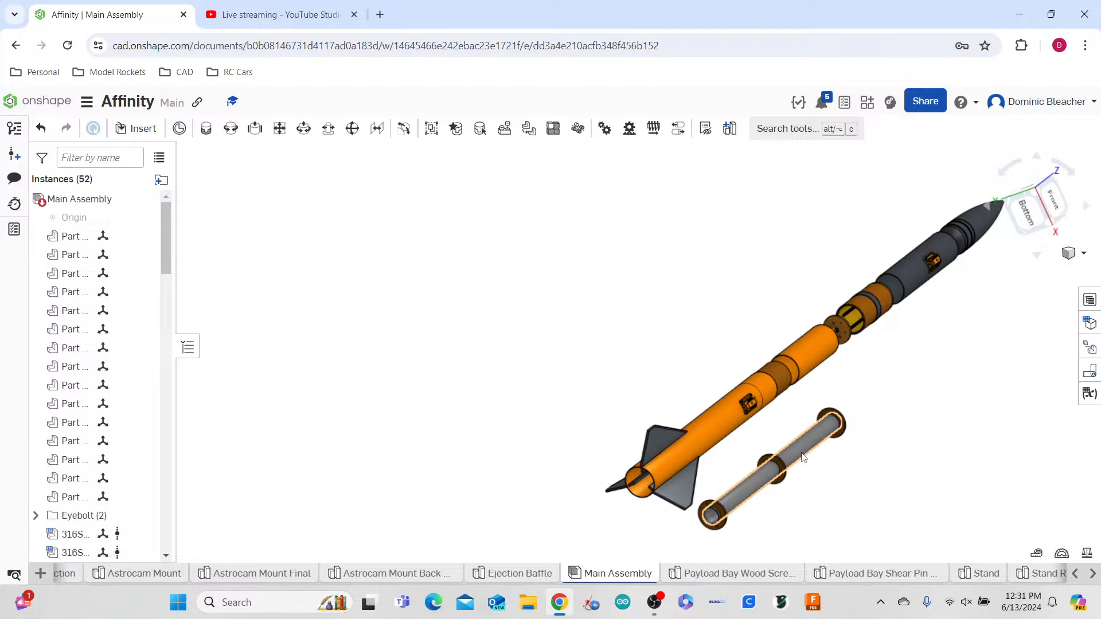
pyautogui.rightClick(803, 457)
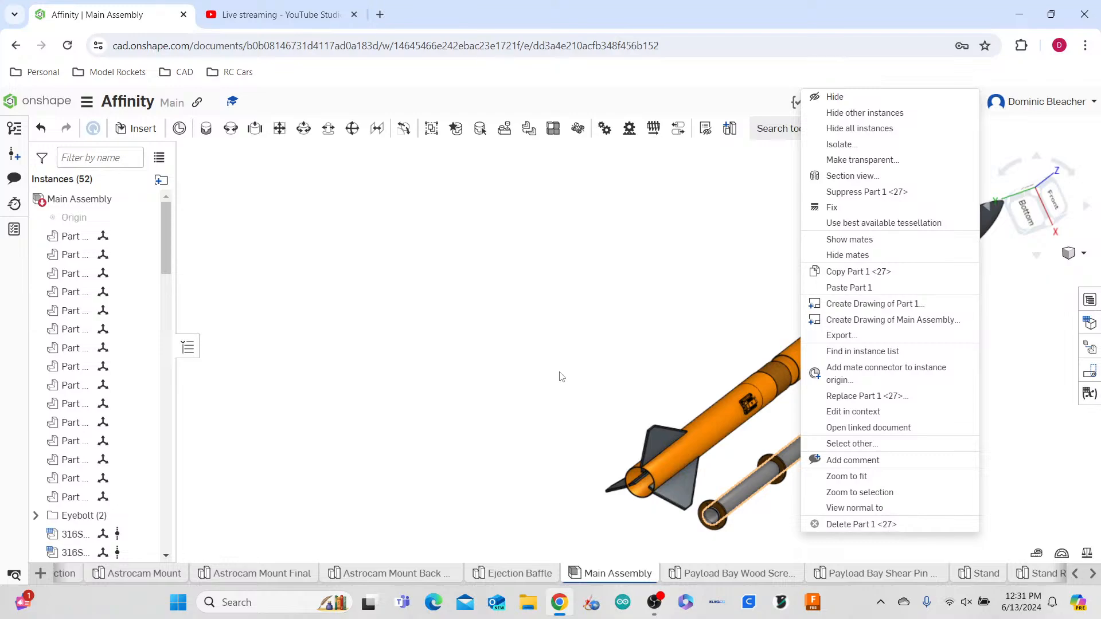
pyautogui.click(714, 256)
pyautogui.scroll(5, 838, 408)
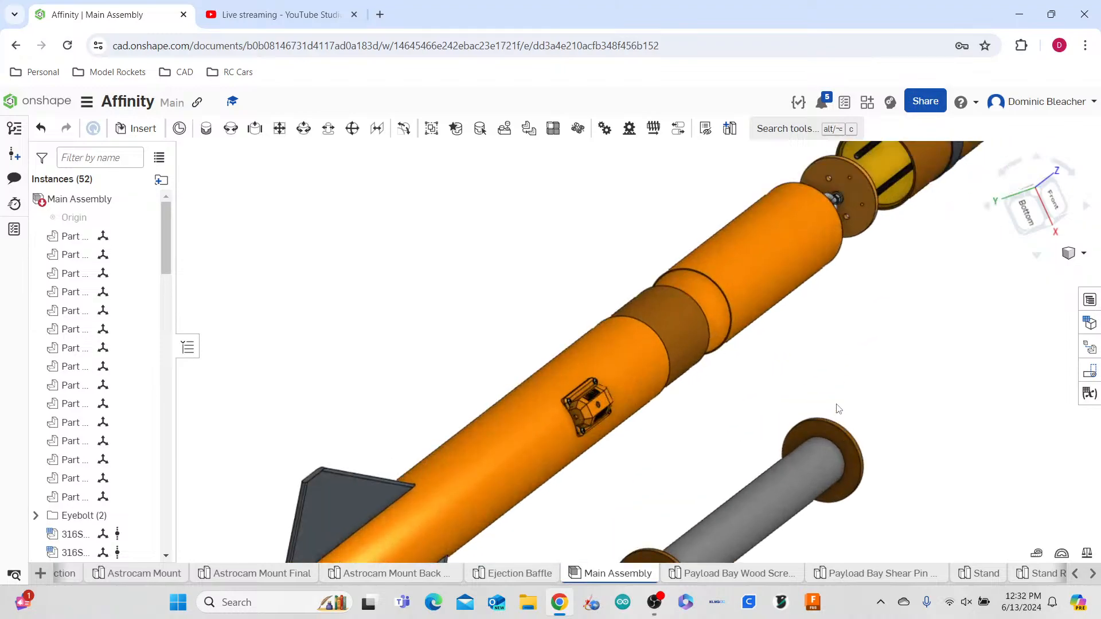
pyautogui.moveTo(873, 375); pyautogui.dragTo(910, 122, button='middle')
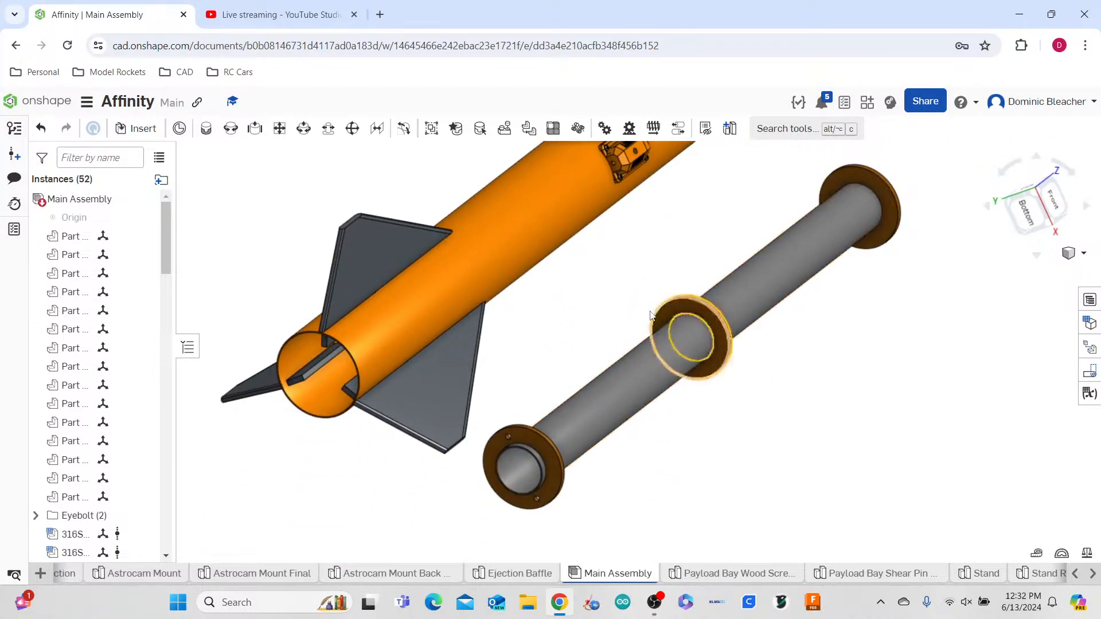
pyautogui.scroll(2, 702, 346)
pyautogui.scroll(-3, 735, 377)
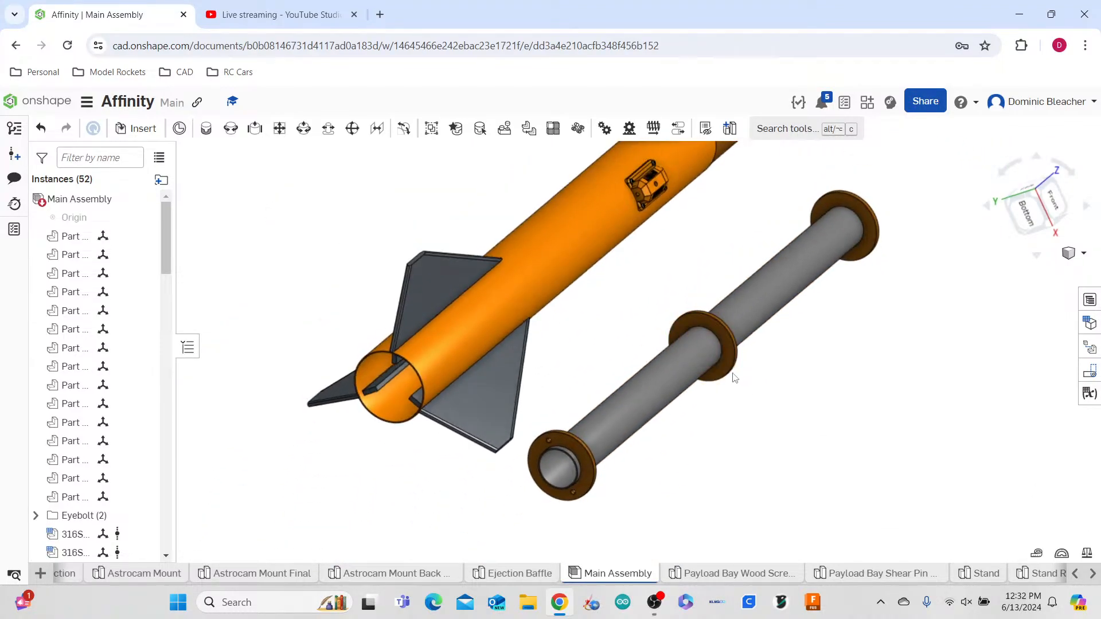
pyautogui.rightClick(734, 374)
pyautogui.click(681, 507)
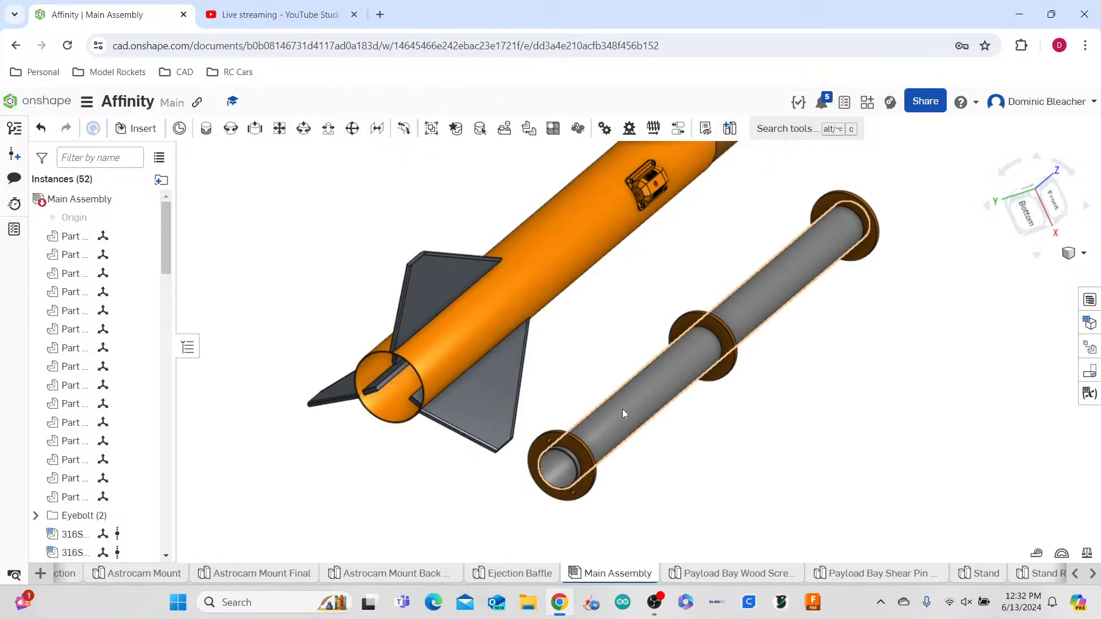
pyautogui.scroll(3, 570, 469)
pyautogui.scroll(3, 573, 433)
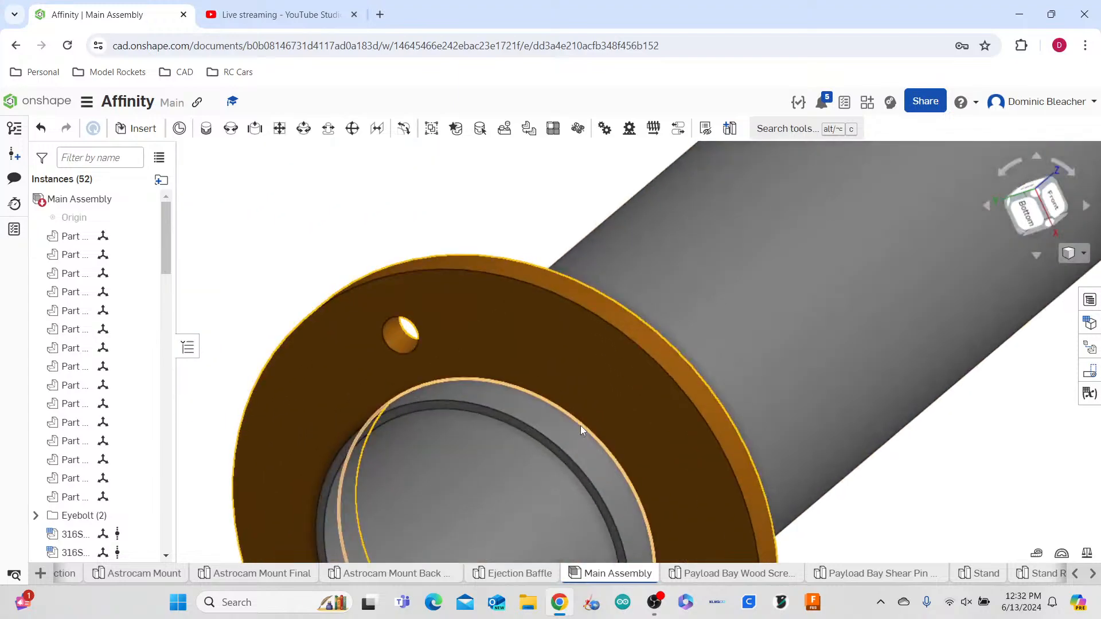
pyautogui.moveTo(600, 389)
pyautogui.mouseDown(button='right')
pyautogui.moveTo(566, 402)
pyautogui.moveTo(586, 390)
pyautogui.mouseUp(button='right')
pyautogui.scroll(-4, 586, 391)
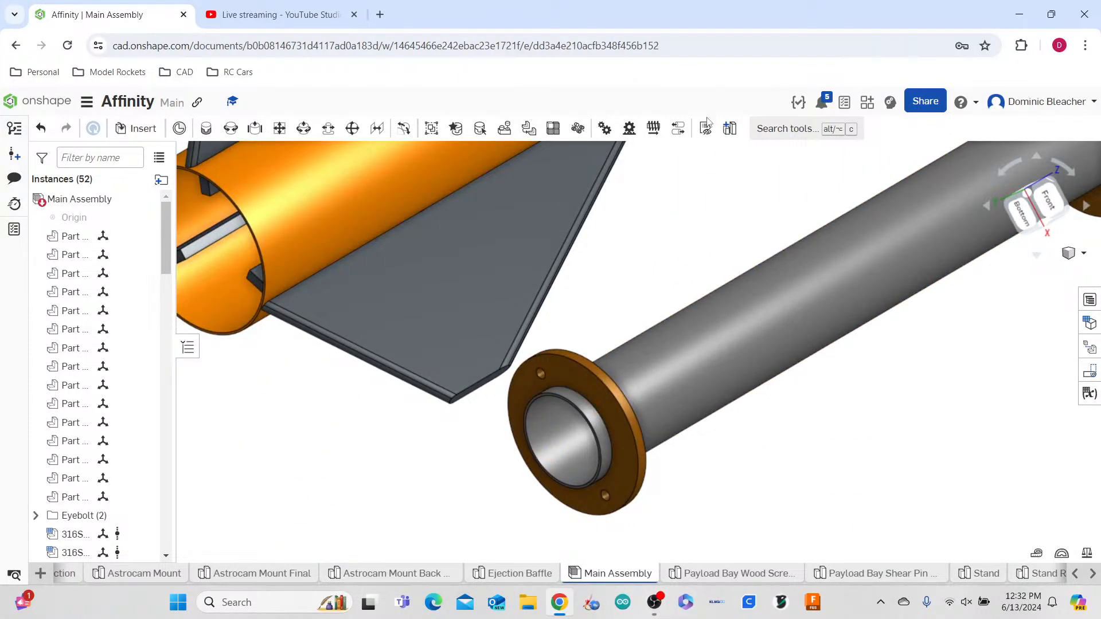
# - Start inserting parts and assemblies into the Main Assembly
pyautogui.click(774, 130)
pyautogui.click(781, 129)
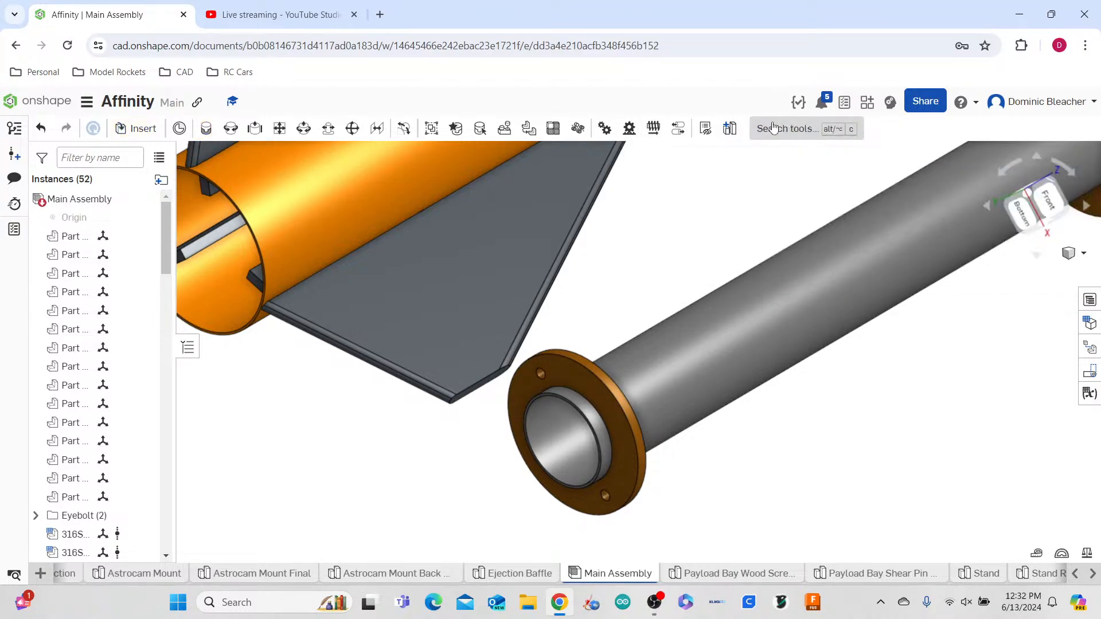
pyautogui.click(145, 140)
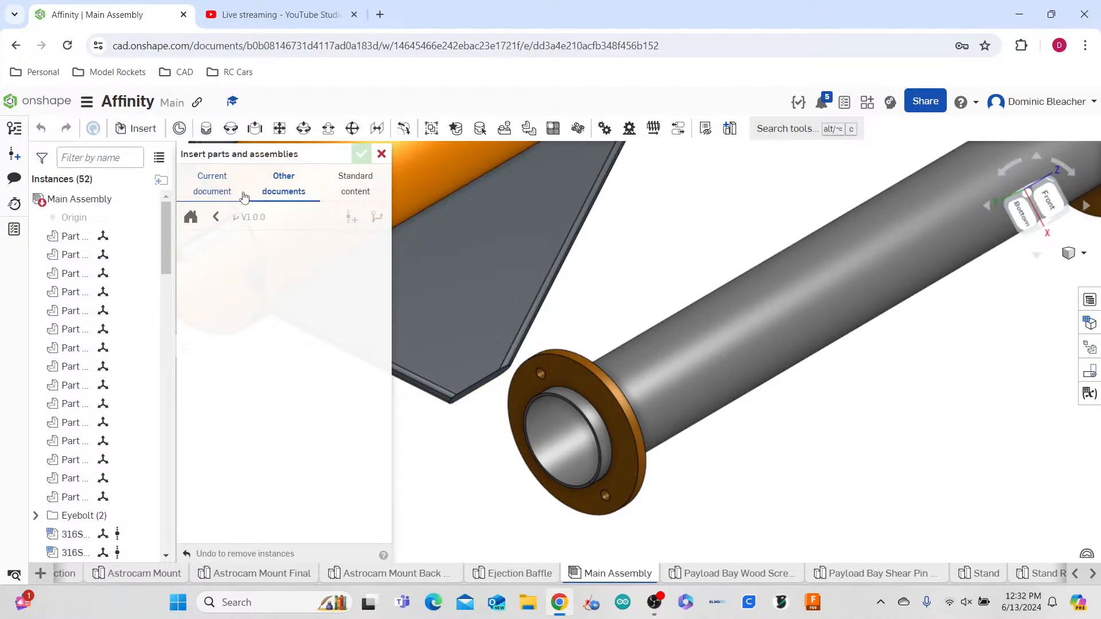
# - Search the public documents for "54 aeropack" as the source of a part to insert
pyautogui.click(192, 216)
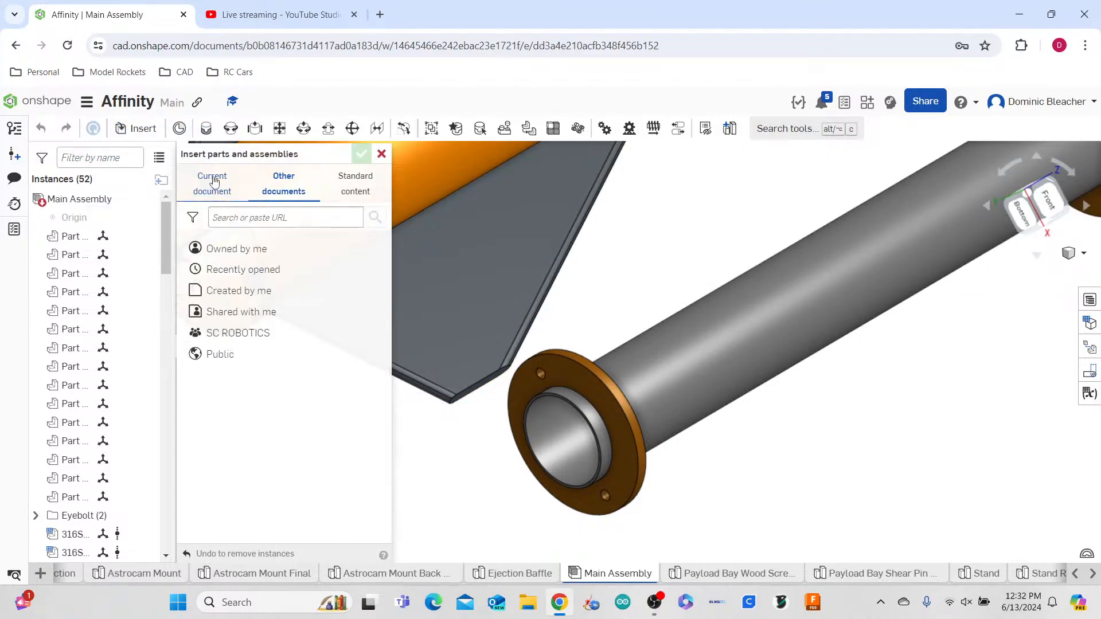
pyautogui.click(230, 354)
pyautogui.click(299, 216)
pyautogui.write('54 aeropack')
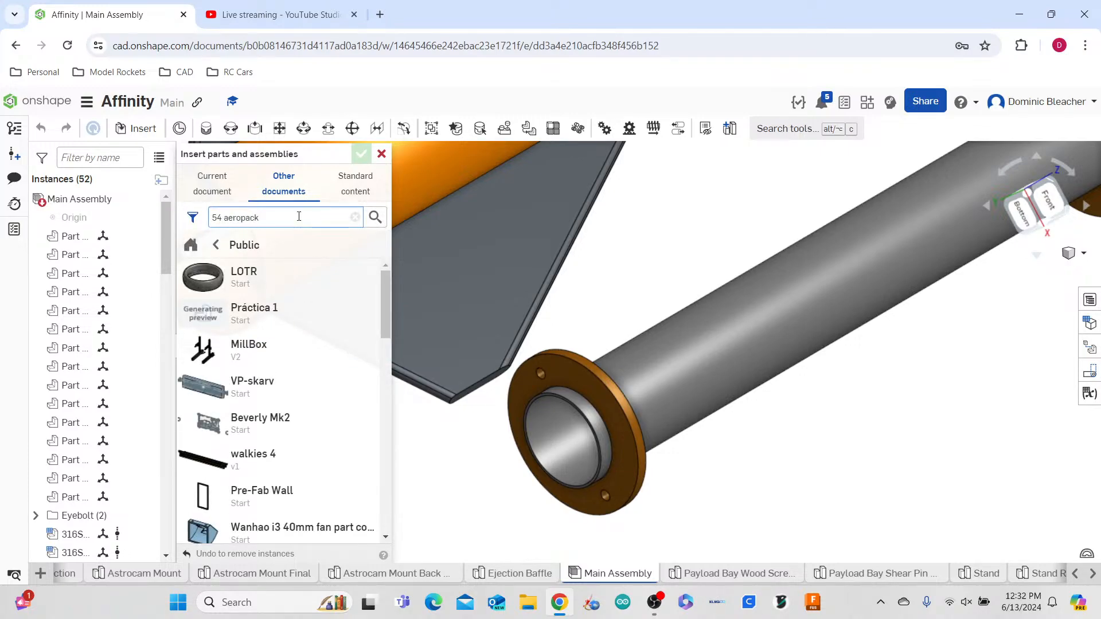
pyautogui.press('Return')
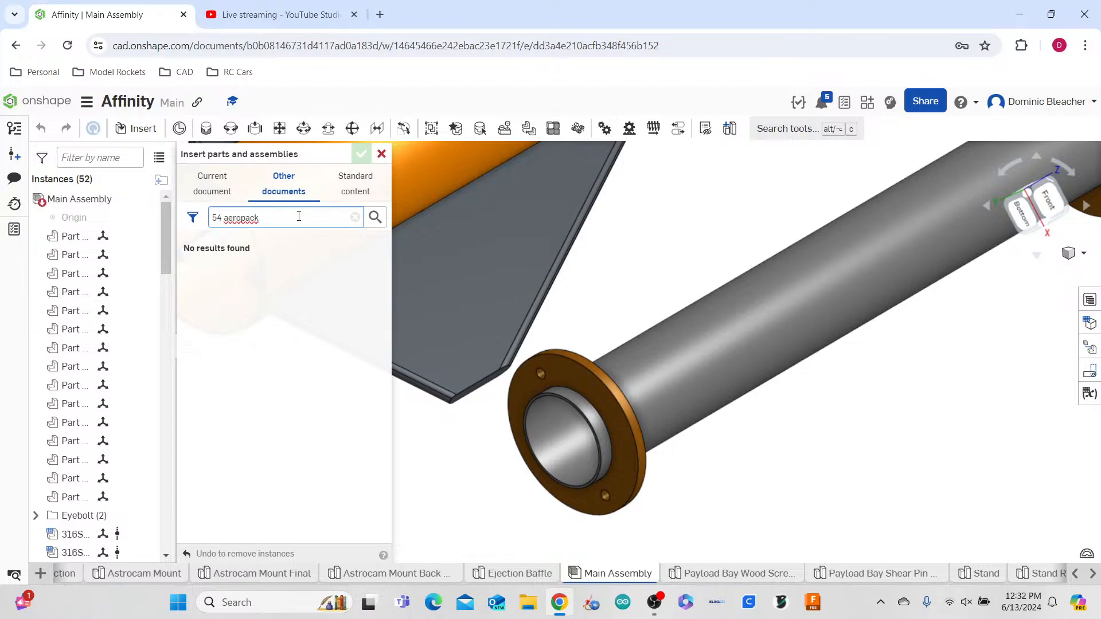
# - Search the public documents for "54mm rocket retainer" instead
pyautogui.moveTo(259, 216); pyautogui.dragTo(225, 221)
pyautogui.write('mm rocket retainer')
pyautogui.press('Return')
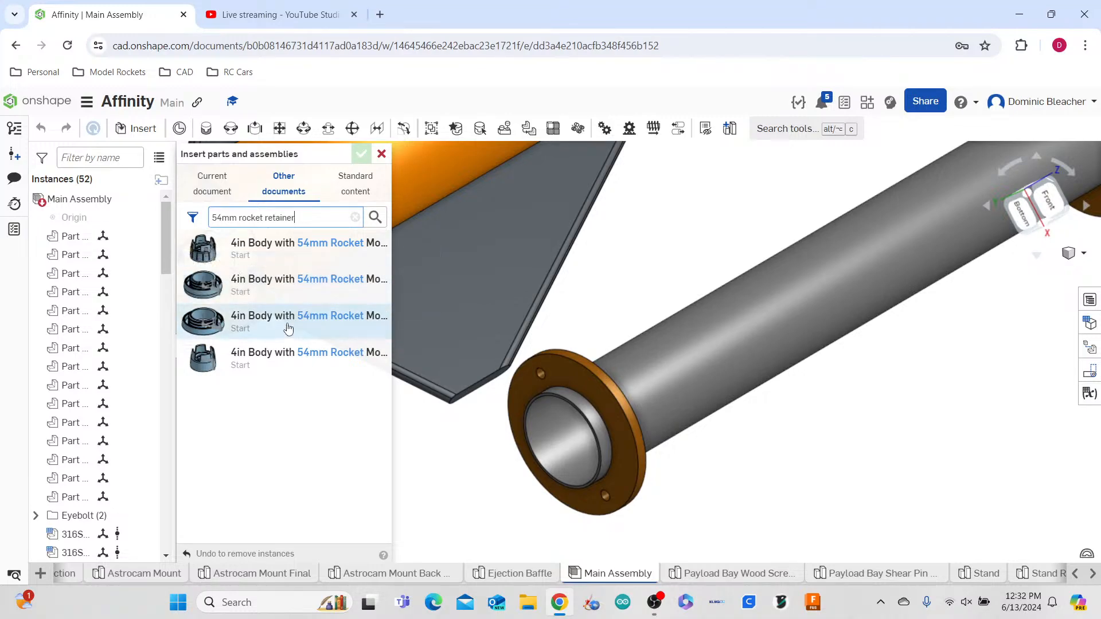
# - Insert Part 1 from the second "4in Body with 54mm Rocket Mo..." result into the assembly, placing it beside the motor tube
pyautogui.click(298, 290)
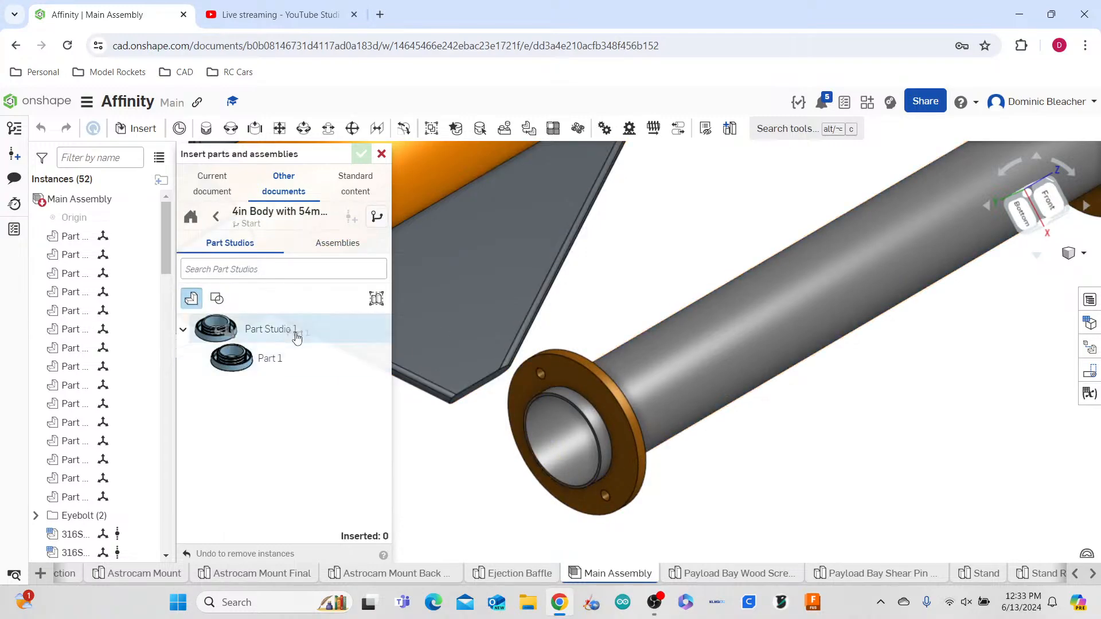
pyautogui.click(274, 351)
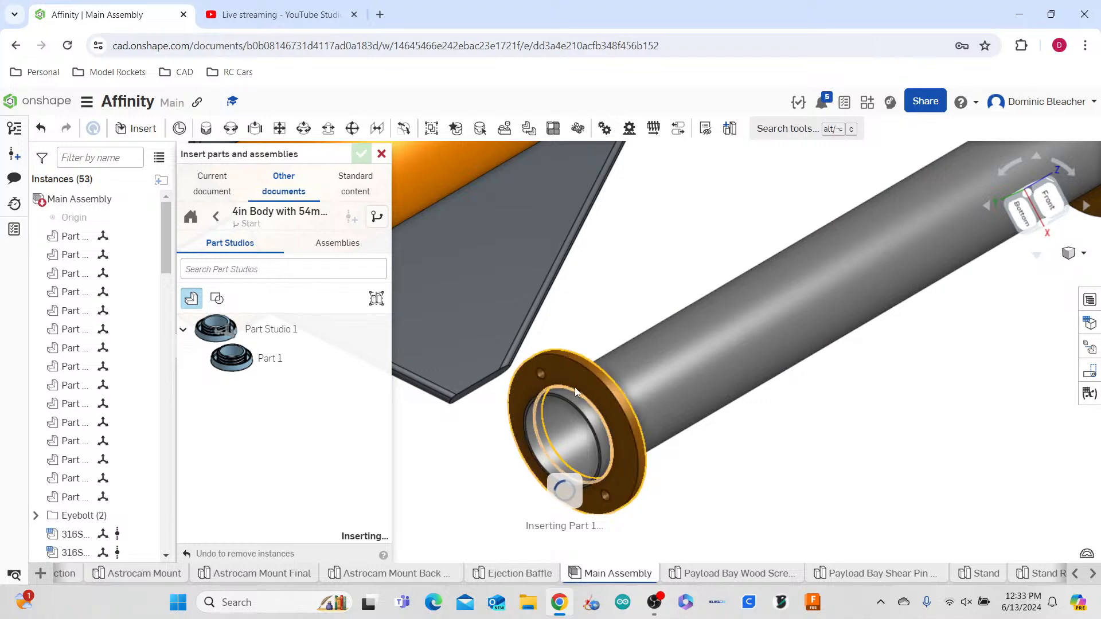
pyautogui.click(908, 460)
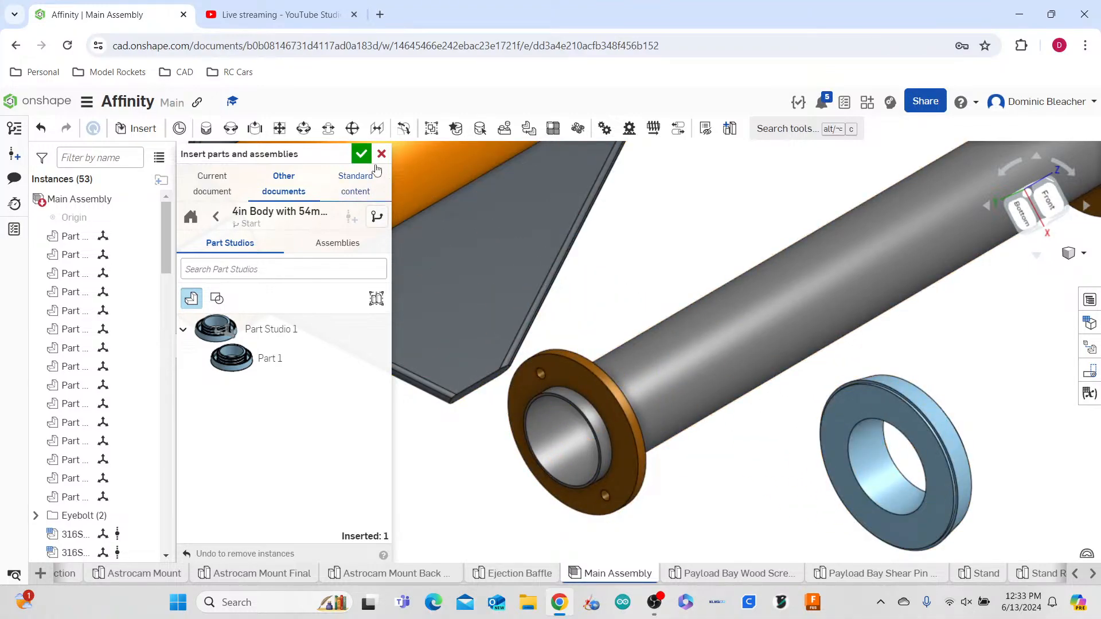
pyautogui.click(361, 153)
# - Move the inserted retainer ring closer to the flanged end of the motor tube
pyautogui.scroll(-2, 838, 339)
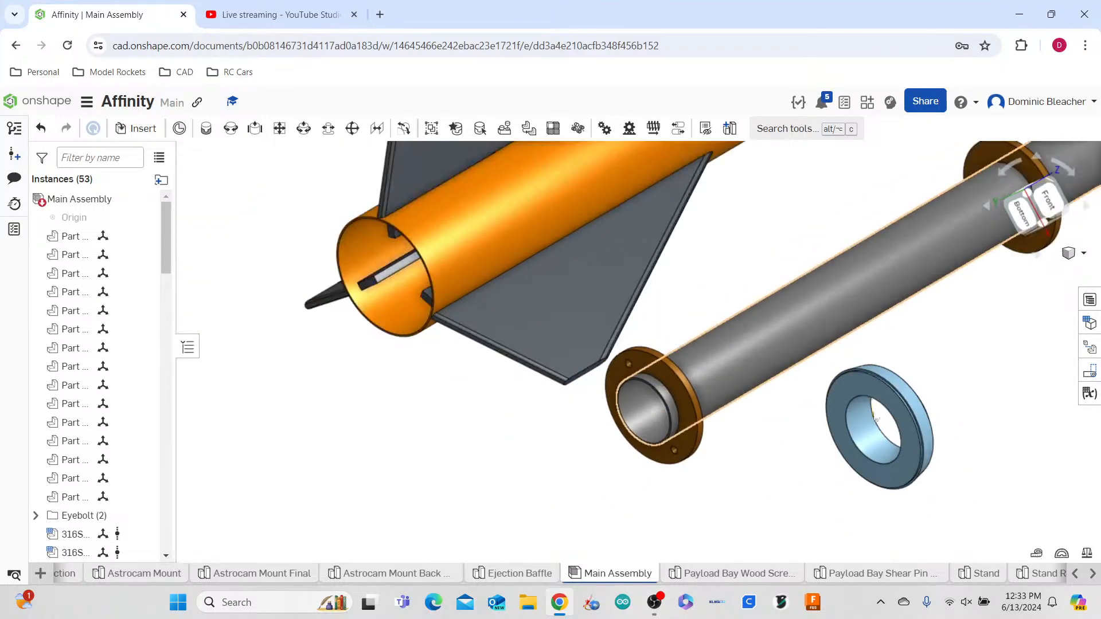
pyautogui.click(847, 374)
pyautogui.moveTo(845, 376); pyautogui.dragTo(789, 399)
pyautogui.click(639, 474)
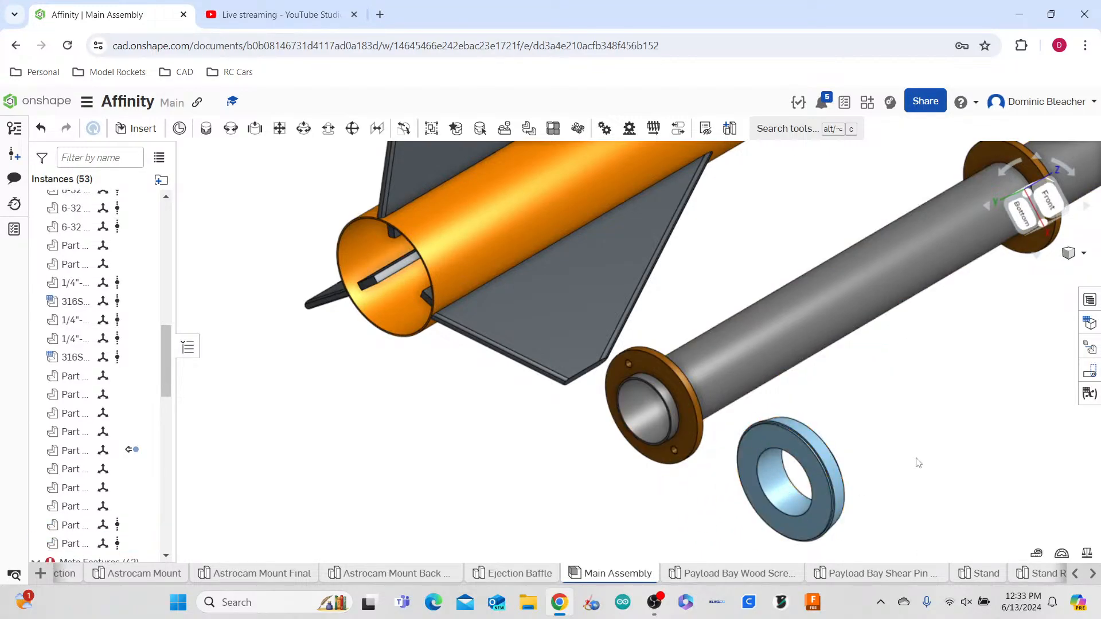
# - Try to edit the inserted retainer part in the context of the assembly
pyautogui.moveTo(917, 462); pyautogui.dragTo(818, 436, button='right')
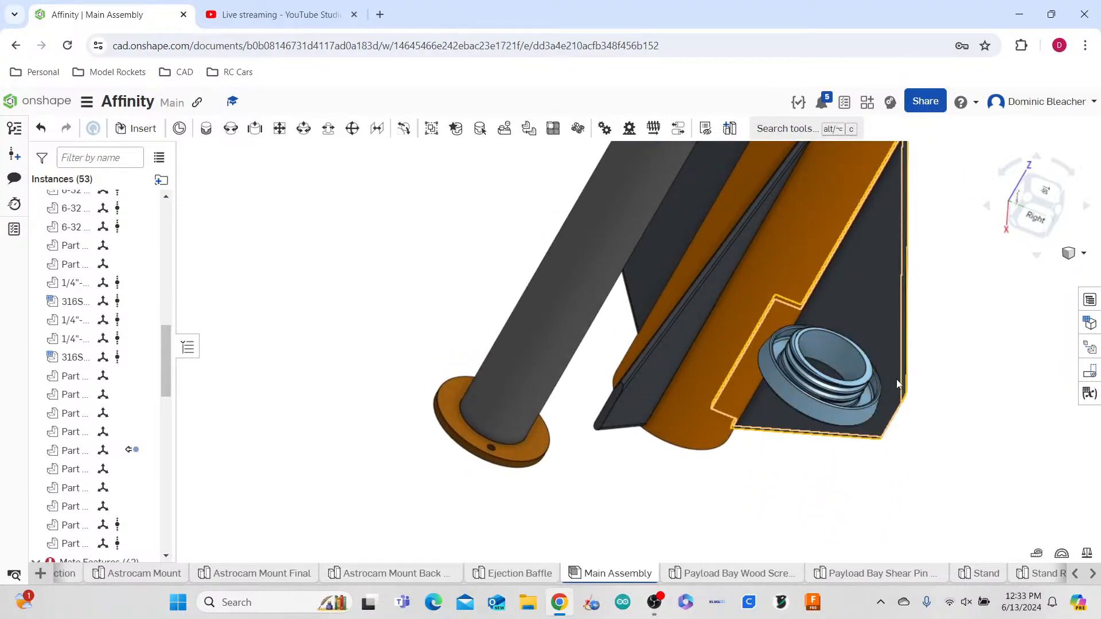
pyautogui.scroll(5, 894, 379)
pyautogui.moveTo(890, 395); pyautogui.dragTo(881, 397, button='right')
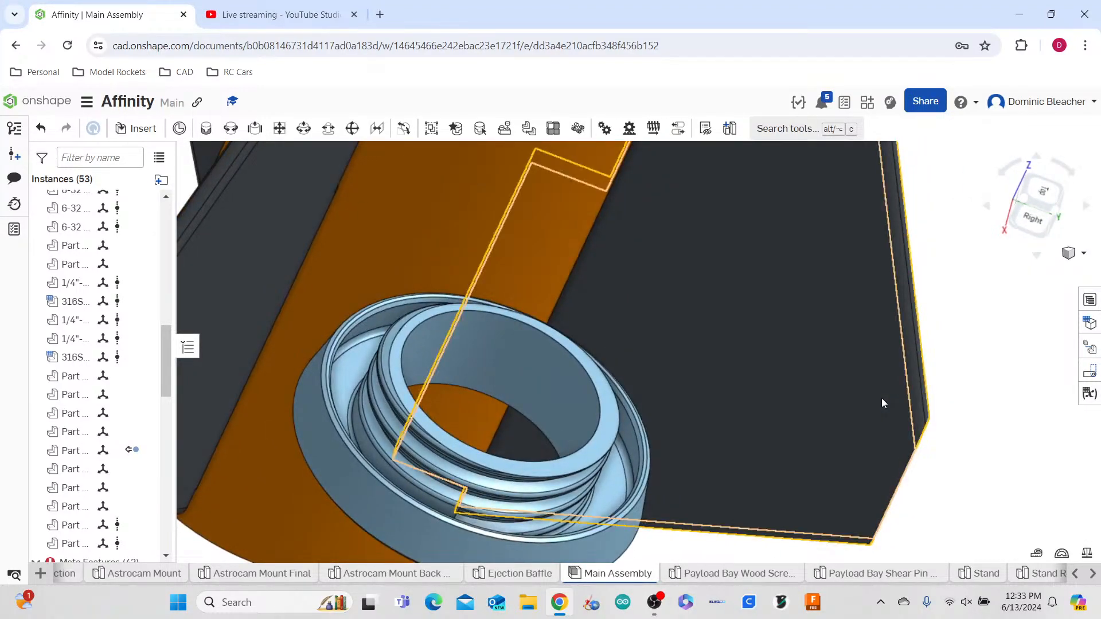
pyautogui.click(566, 459)
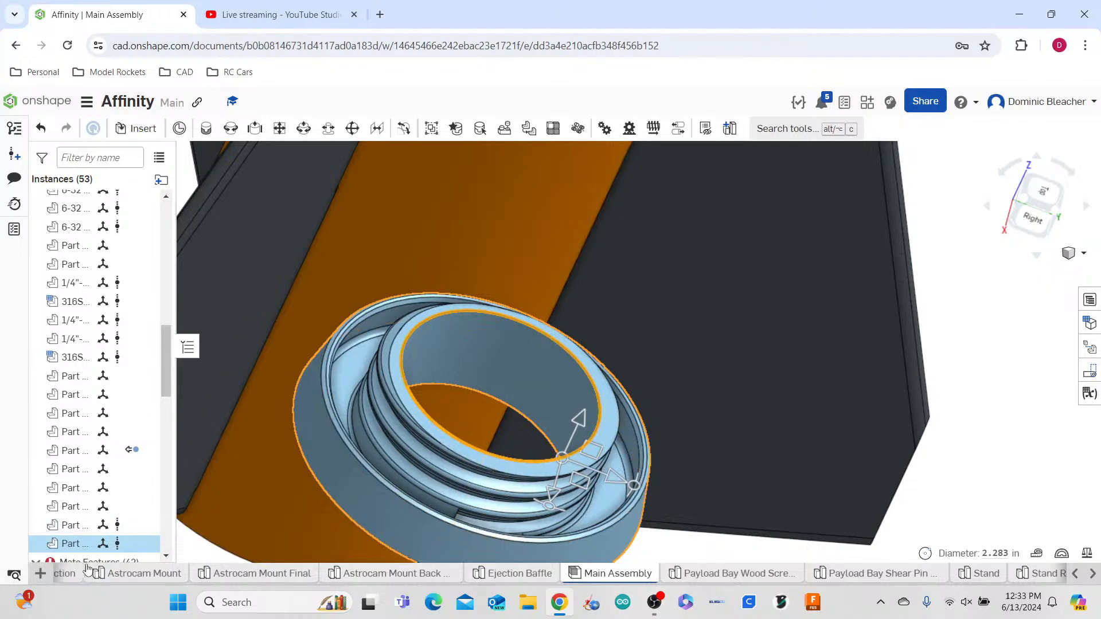
pyautogui.rightClick(101, 544)
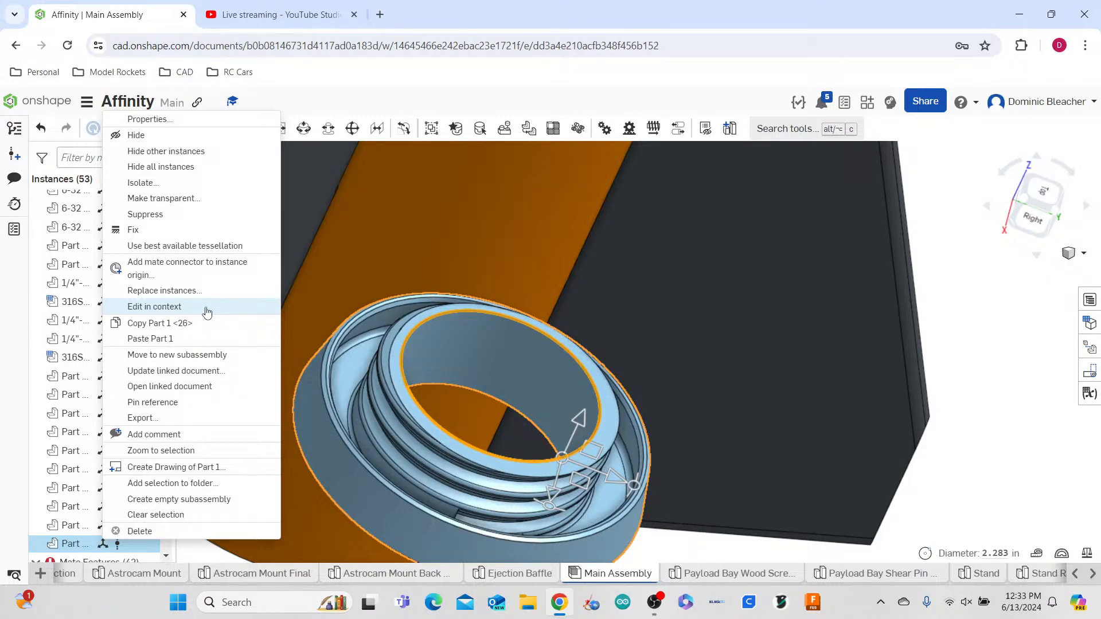
pyautogui.click(238, 310)
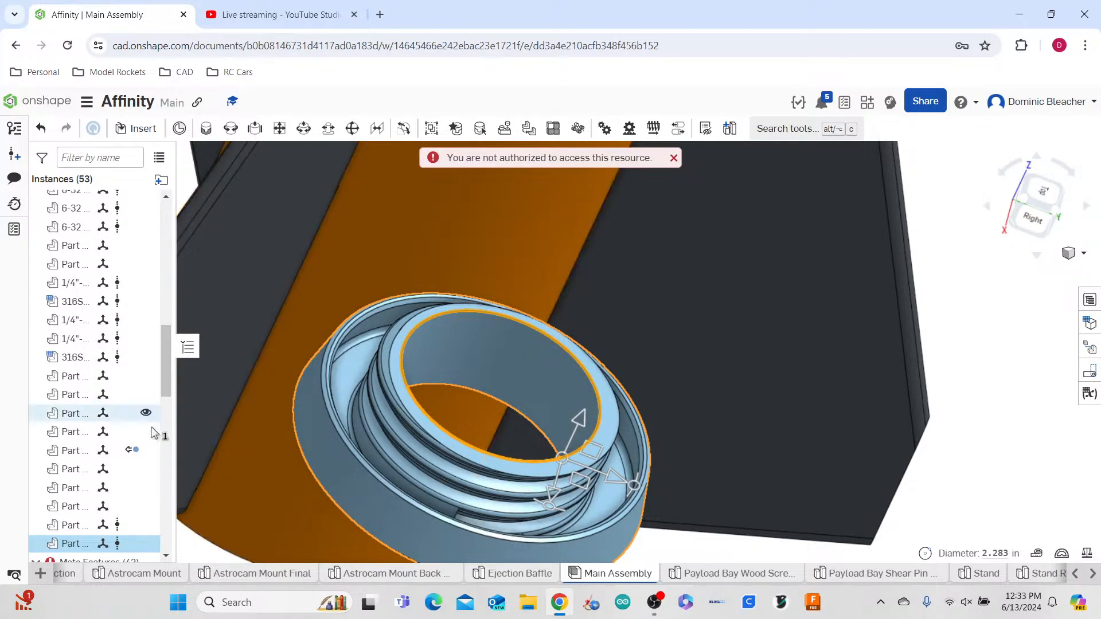
# - Review the properties of the inserted retainer part, through to its mass entry
pyautogui.rightClick(132, 540)
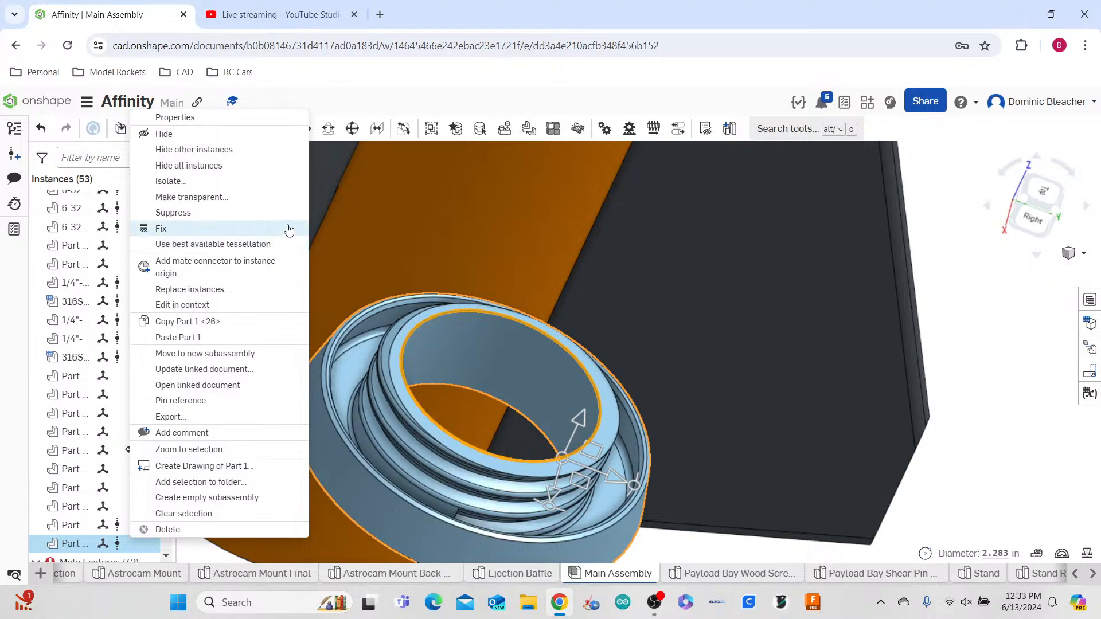
pyautogui.click(271, 117)
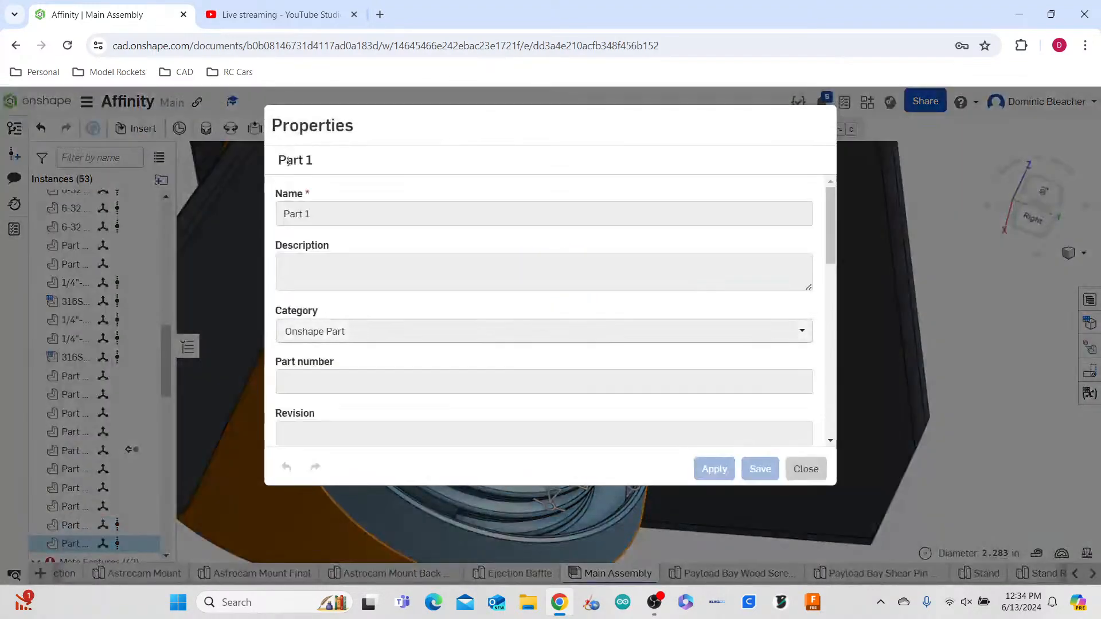
pyautogui.scroll(-10, 406, 277)
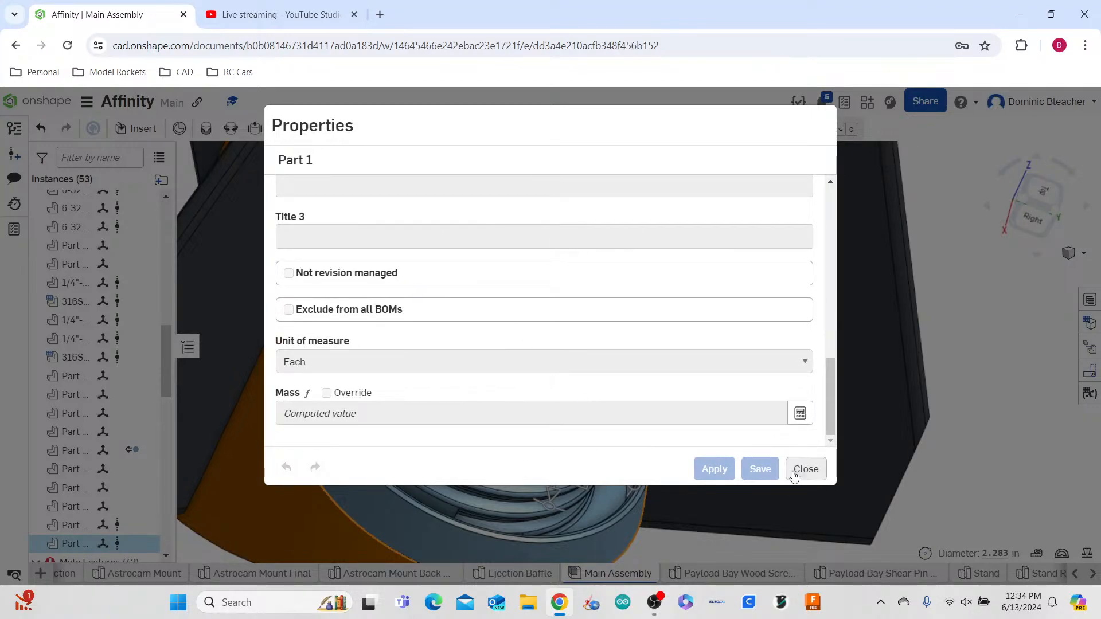
pyautogui.click(805, 469)
pyautogui.click(379, 17)
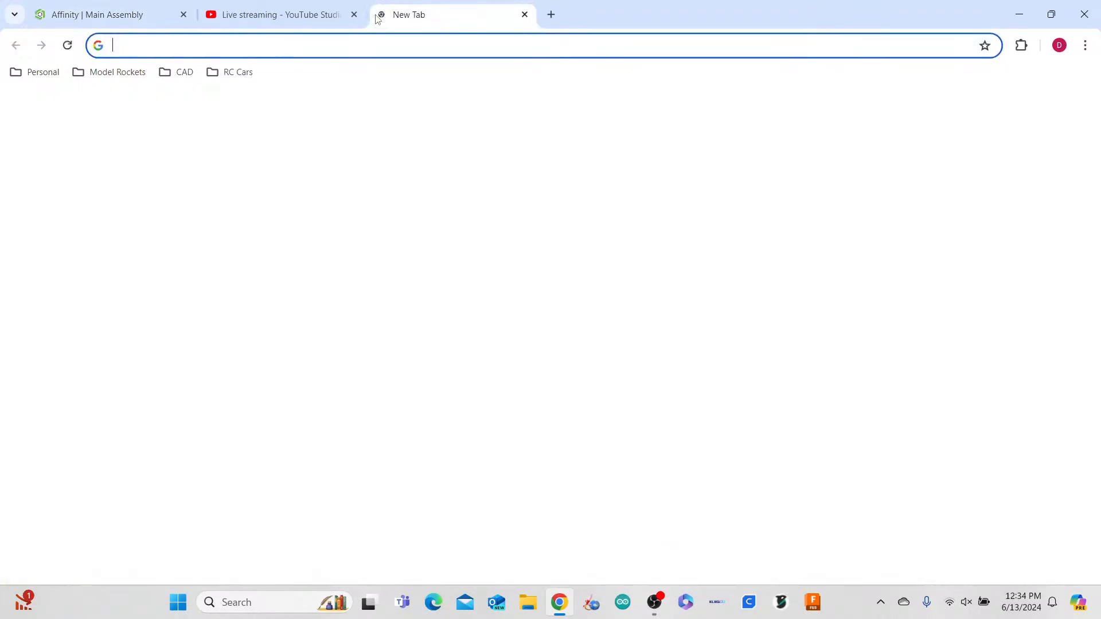
pyautogui.middleClick(482, 23)
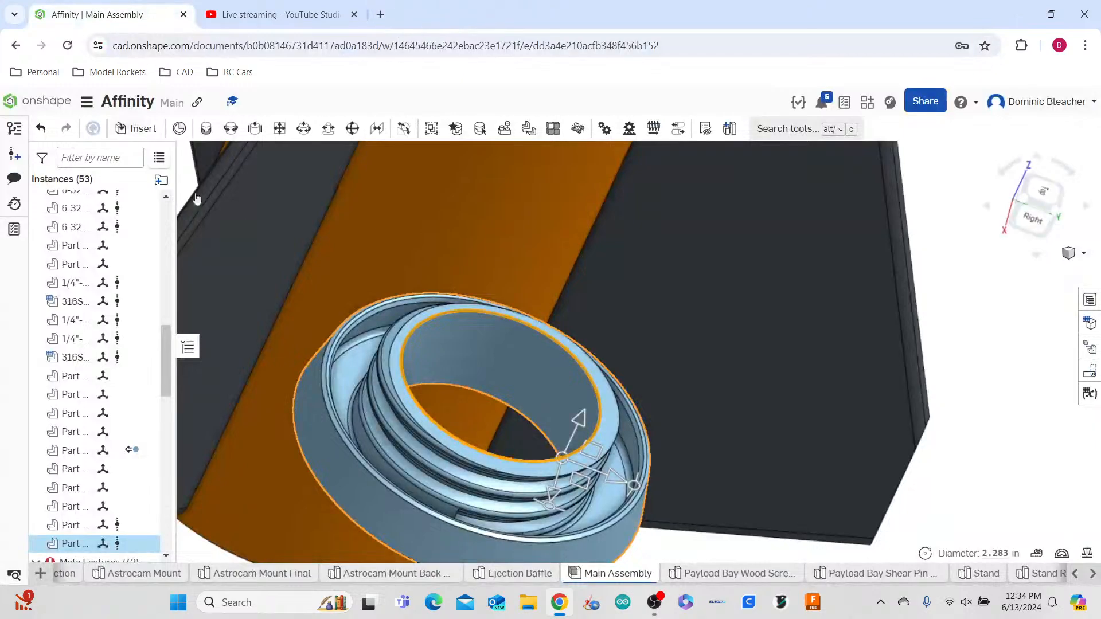
pyautogui.rightClick(335, 430)
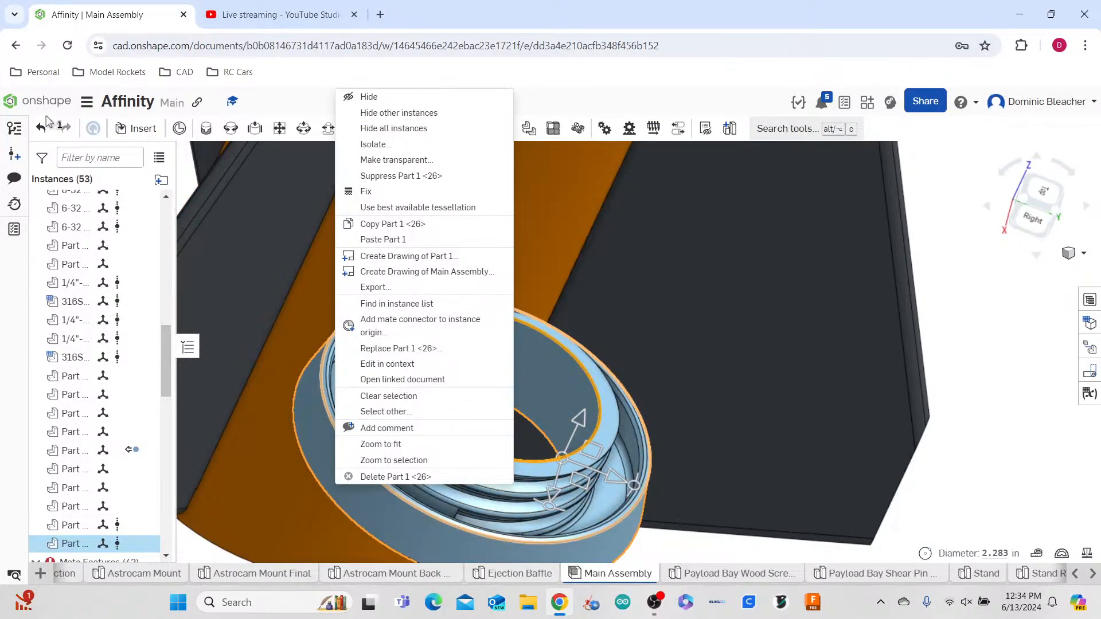
pyautogui.click(26, 107)
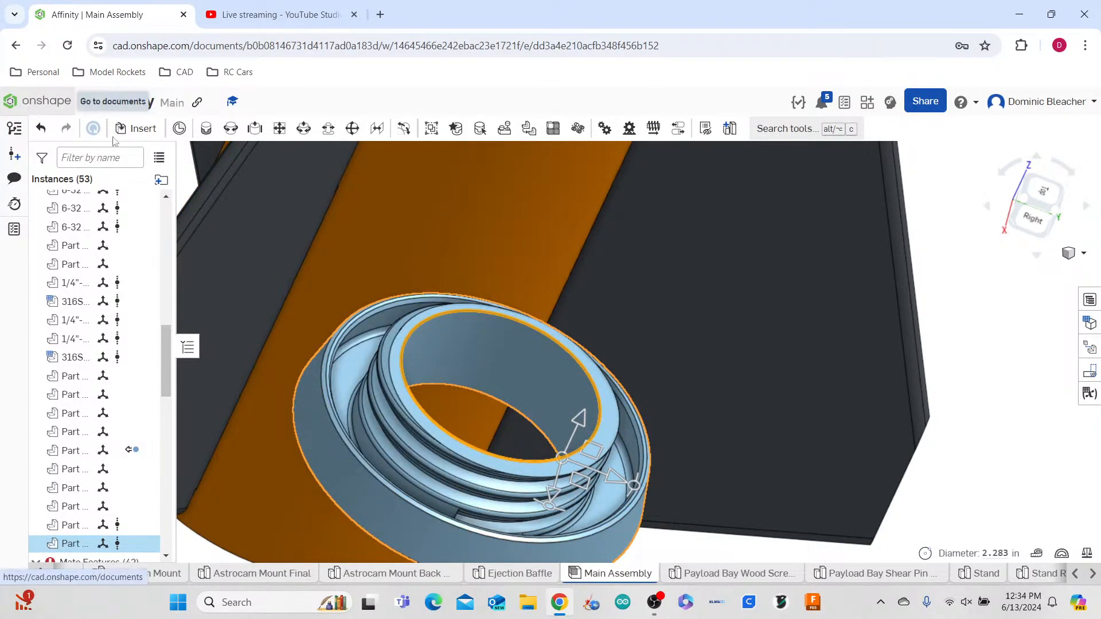
# - Reposition the retainer ring clear of the finned body tube and examine it against the rocket from several angles
pyautogui.scroll(-4, 507, 304)
pyautogui.moveTo(709, 483); pyautogui.dragTo(698, 487, button='right')
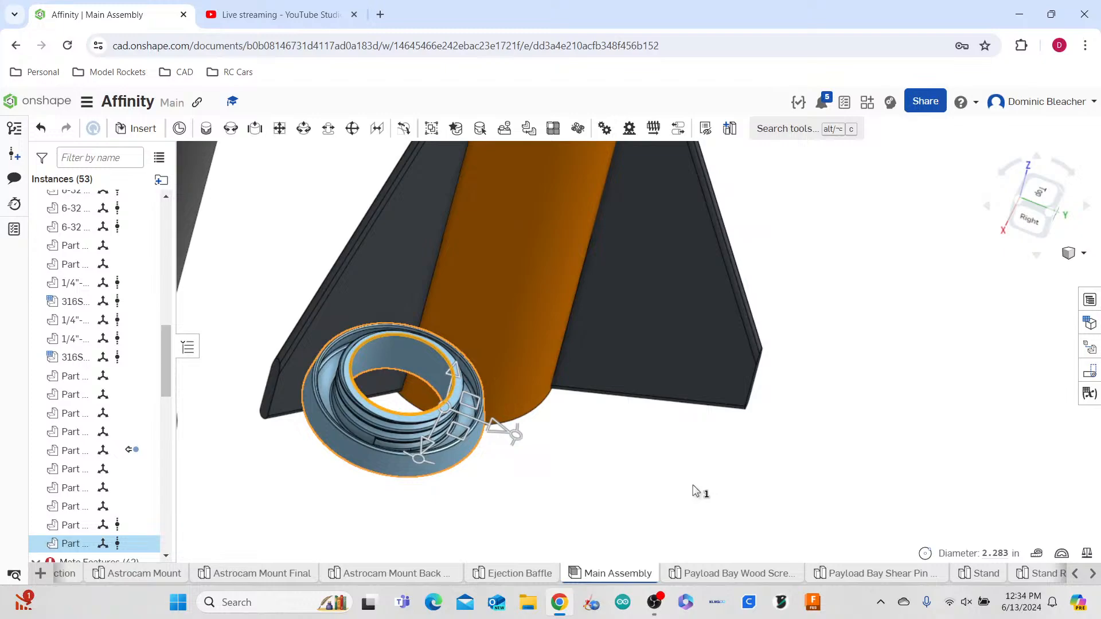
pyautogui.scroll(3, 450, 432)
pyautogui.scroll(-8, 466, 429)
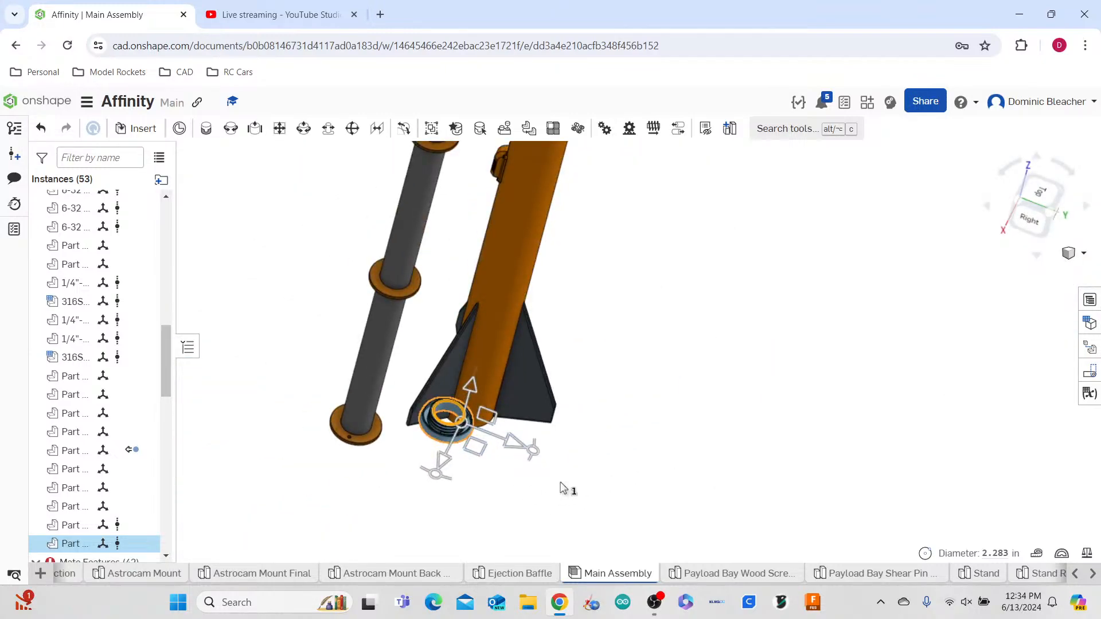
pyautogui.scroll(2, 568, 470)
pyautogui.moveTo(566, 458); pyautogui.dragTo(602, 342, button='right')
pyautogui.moveTo(528, 241); pyautogui.dragTo(507, 374)
pyautogui.scroll(6, 644, 287)
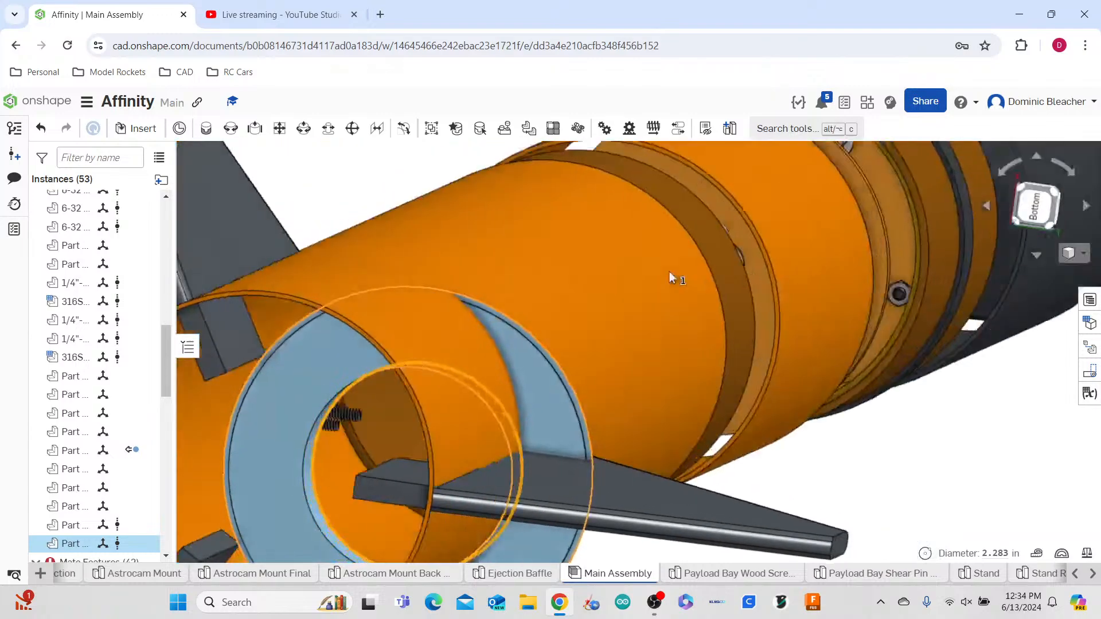
pyautogui.moveTo(669, 273); pyautogui.dragTo(543, 386, button='right')
pyautogui.moveTo(542, 382); pyautogui.dragTo(916, 512, button='middle')
pyautogui.scroll(-10, 914, 512)
pyautogui.scroll(-4, 229, 234)
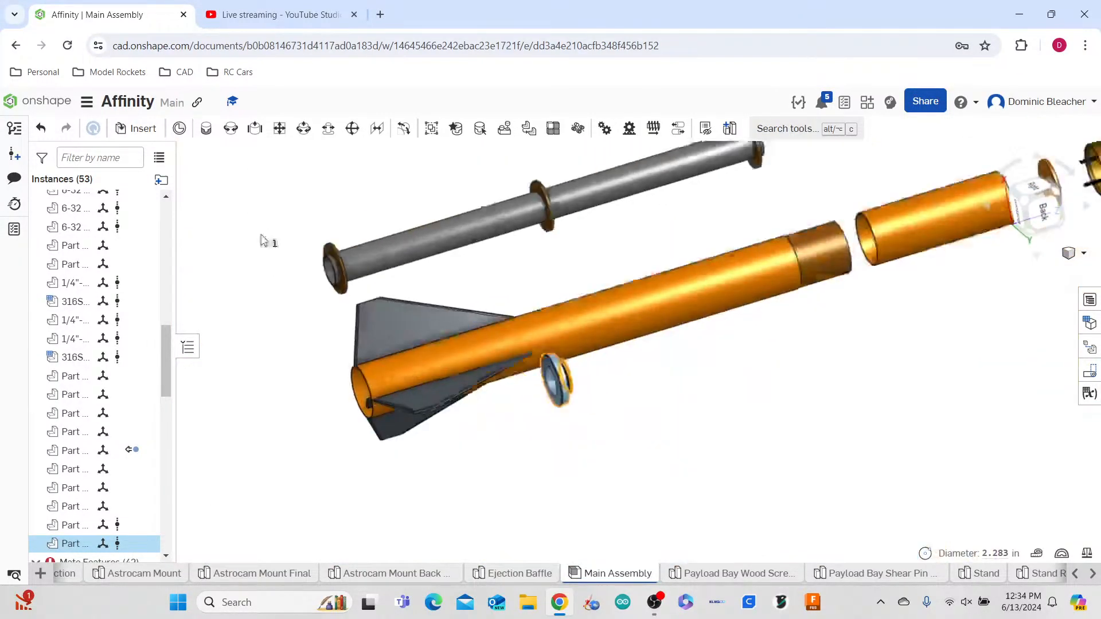
pyautogui.scroll(5, 516, 334)
pyautogui.moveTo(462, 391); pyautogui.dragTo(465, 474)
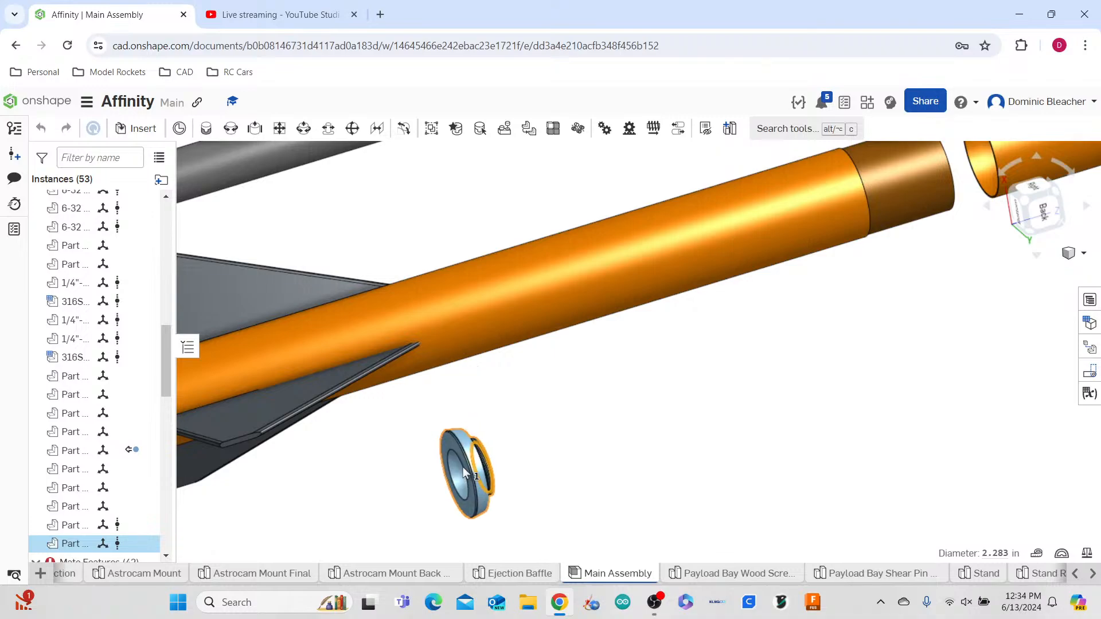
# - Delete the inserted retainer ring from the assembly
pyautogui.moveTo(561, 457); pyautogui.dragTo(646, 351, button='right')
pyautogui.scroll(5, 524, 466)
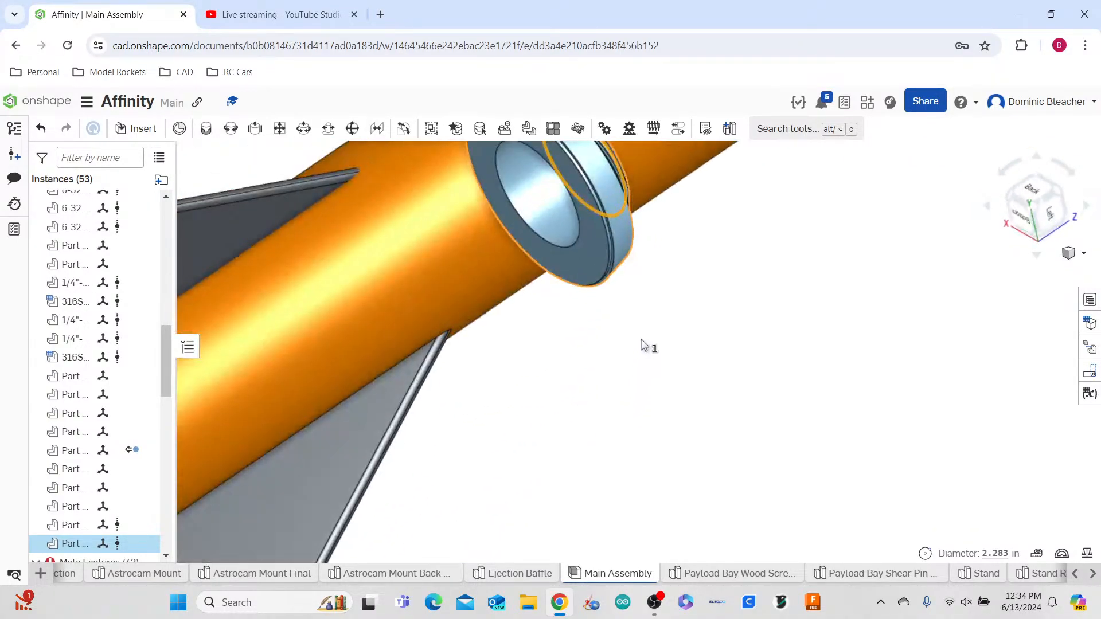
pyautogui.rightClick(594, 250)
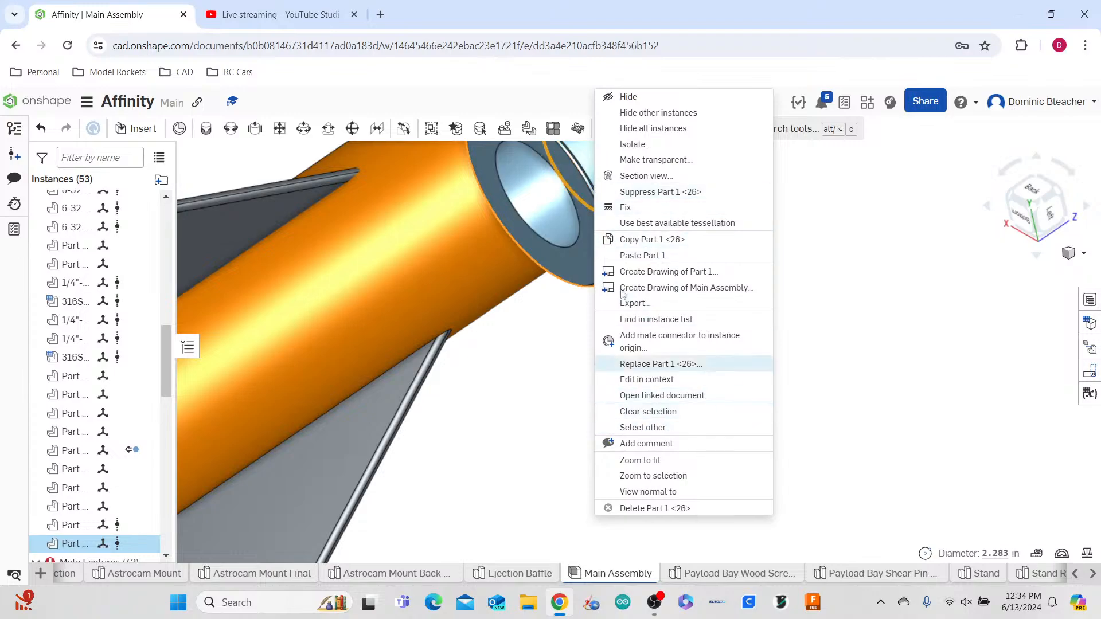
pyautogui.click(660, 509)
pyautogui.scroll(-10, 599, 430)
pyautogui.moveTo(608, 431); pyautogui.dragTo(569, 407, button='right')
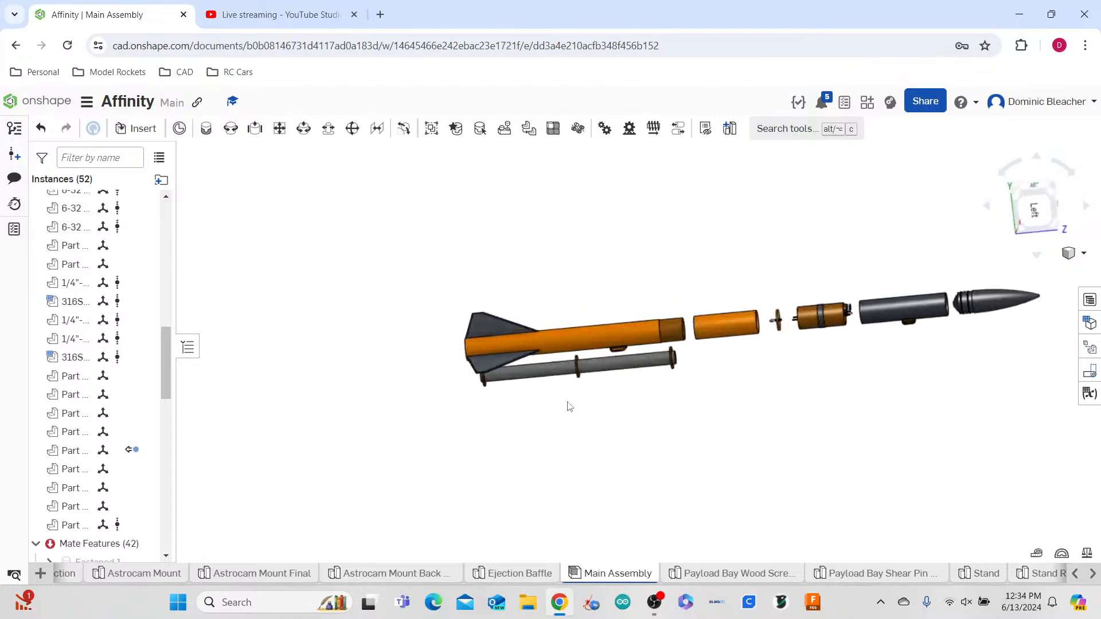
# - Examine the ANSI inch standard content, checking its component categories and the classes under Bolts & screws
pyautogui.click(138, 129)
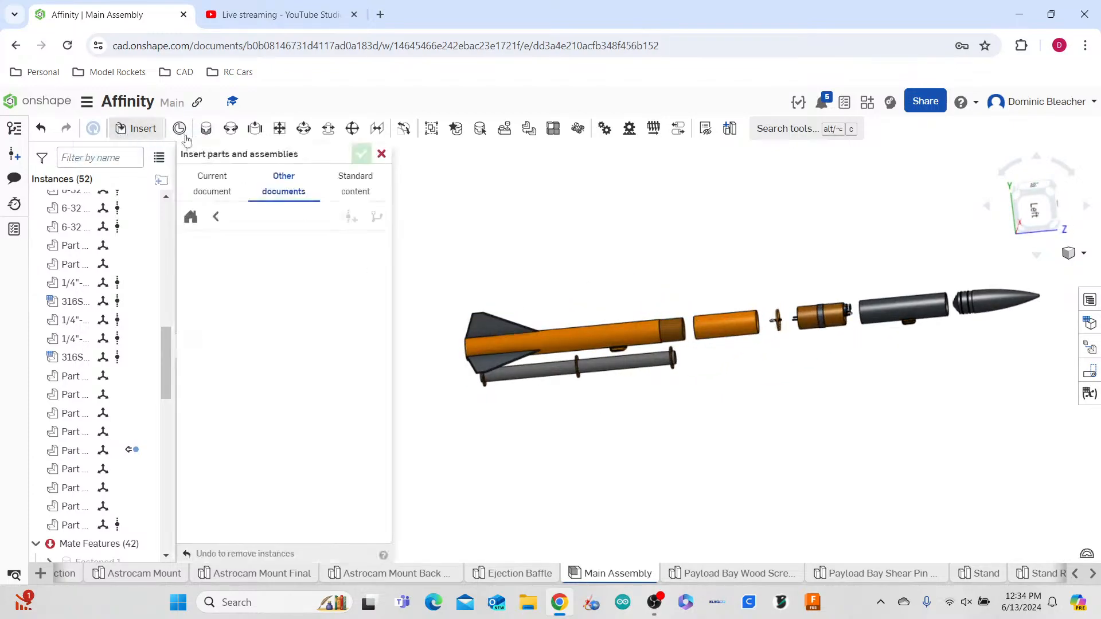
pyautogui.click(346, 191)
pyautogui.click(281, 189)
pyautogui.click(268, 199)
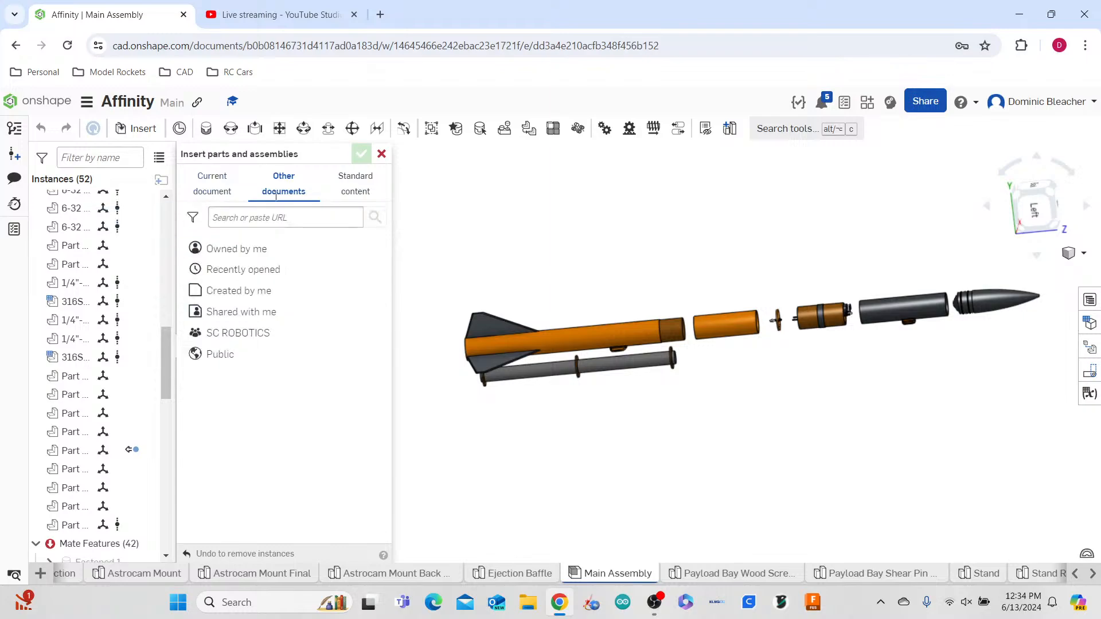
pyautogui.click(341, 189)
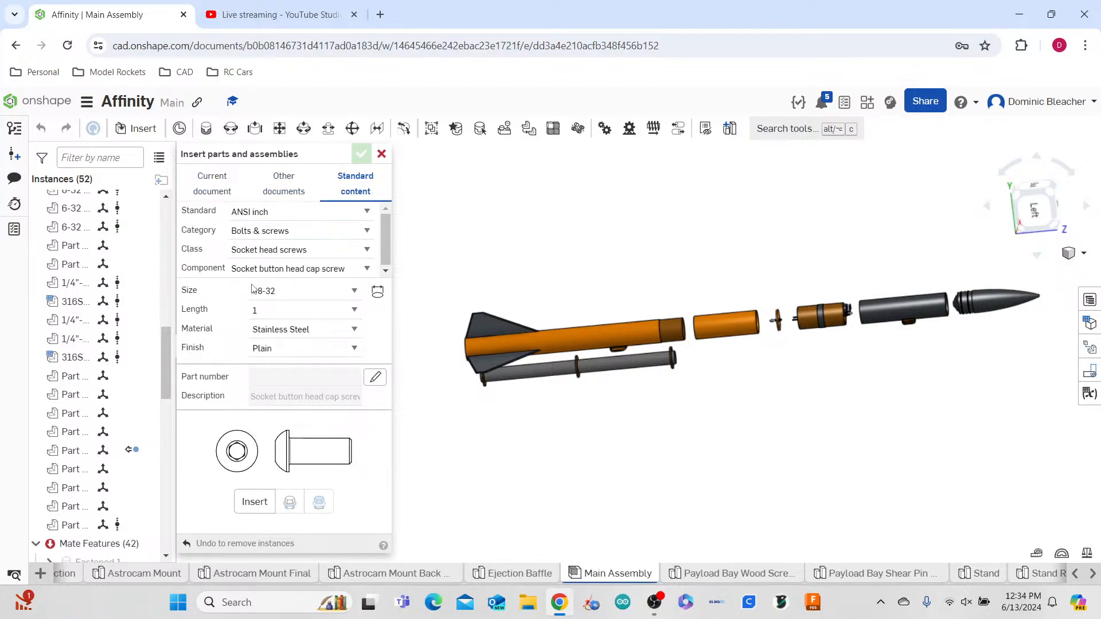
pyautogui.click(272, 214)
pyautogui.click(272, 228)
pyautogui.click(272, 231)
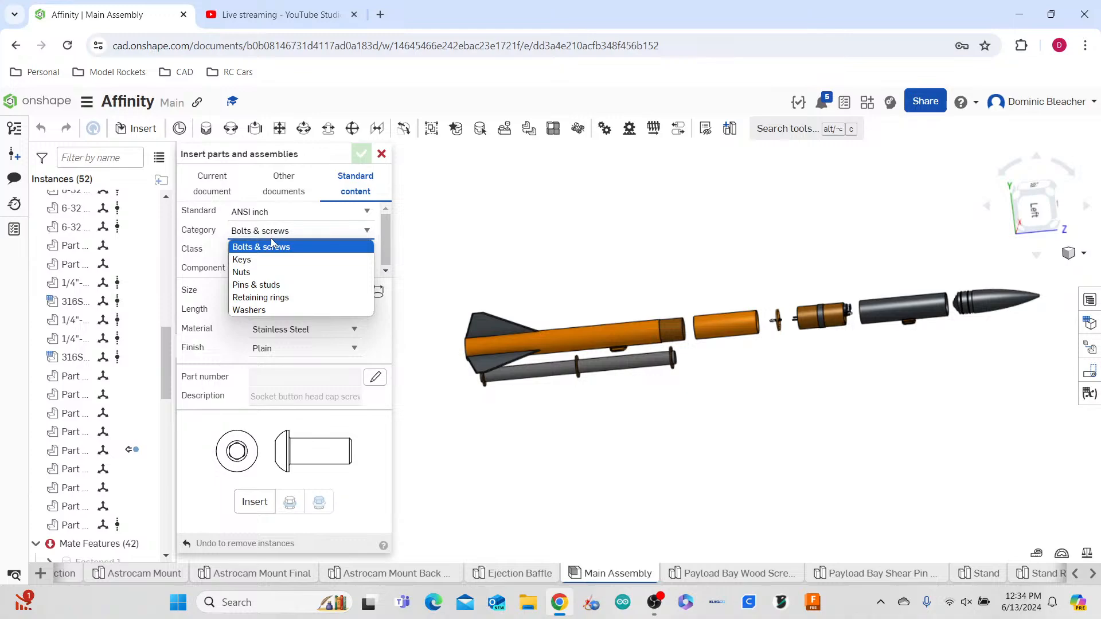
pyautogui.click(272, 244)
pyautogui.click(276, 252)
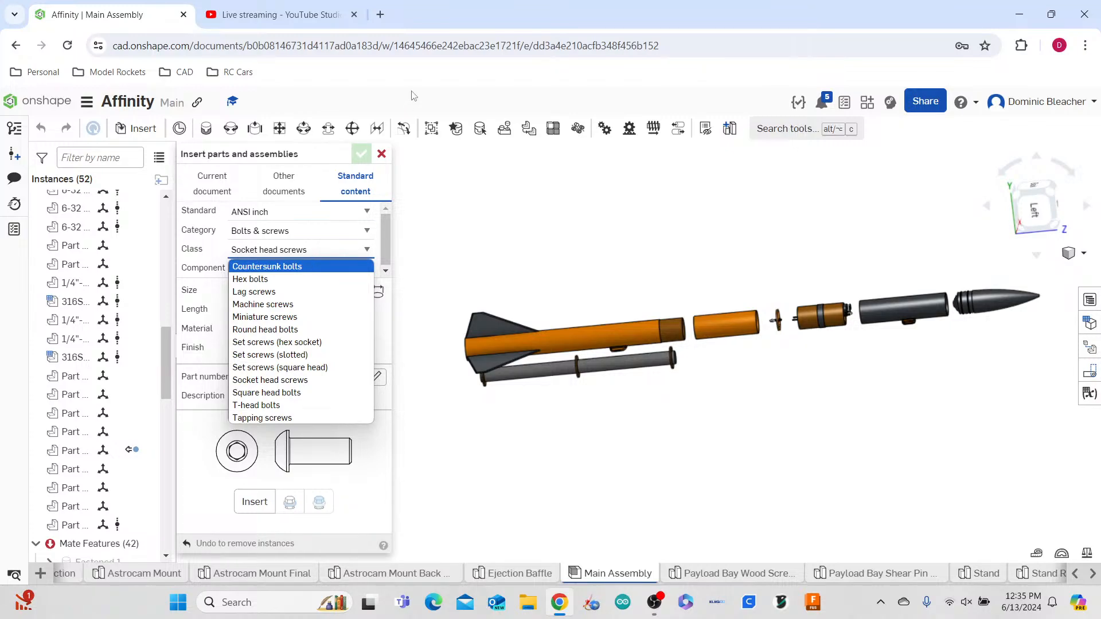
pyautogui.click(382, 154)
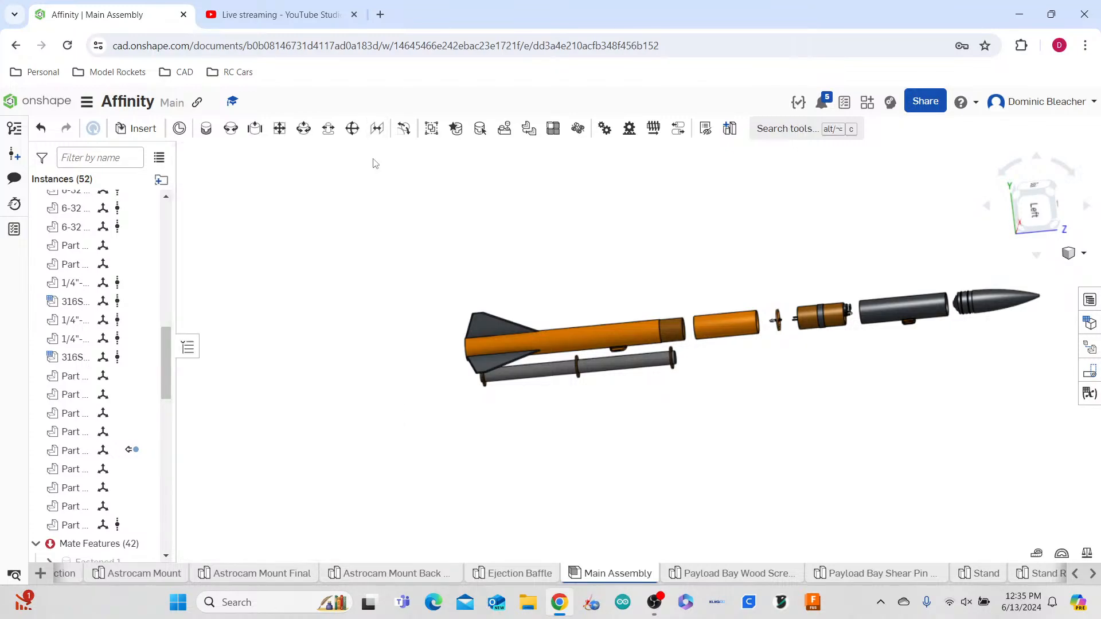
# - Search the public documents for a 1/4" eyebolt to insert into the assembly
pyautogui.click(142, 128)
pyautogui.click(282, 195)
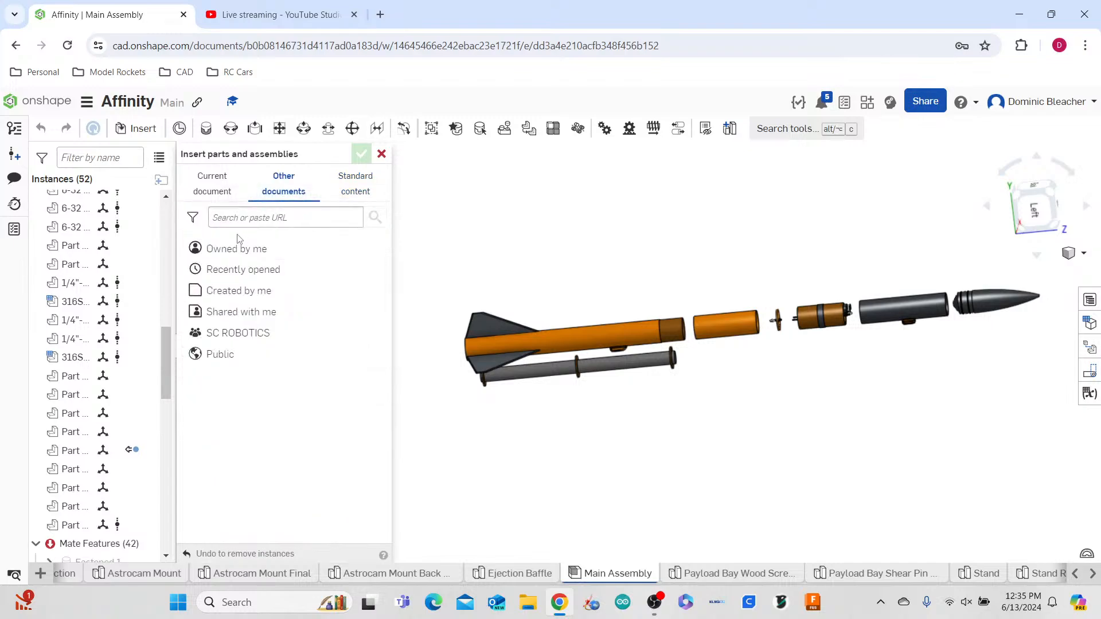
pyautogui.click(220, 351)
pyautogui.click(266, 222)
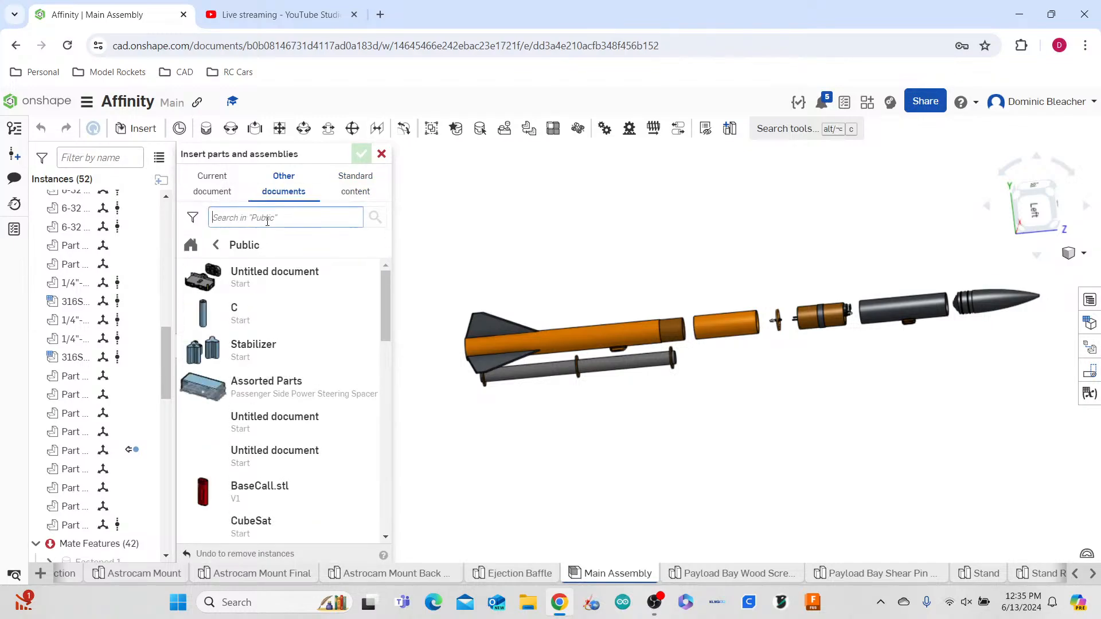
pyautogui.write('eyebolt')
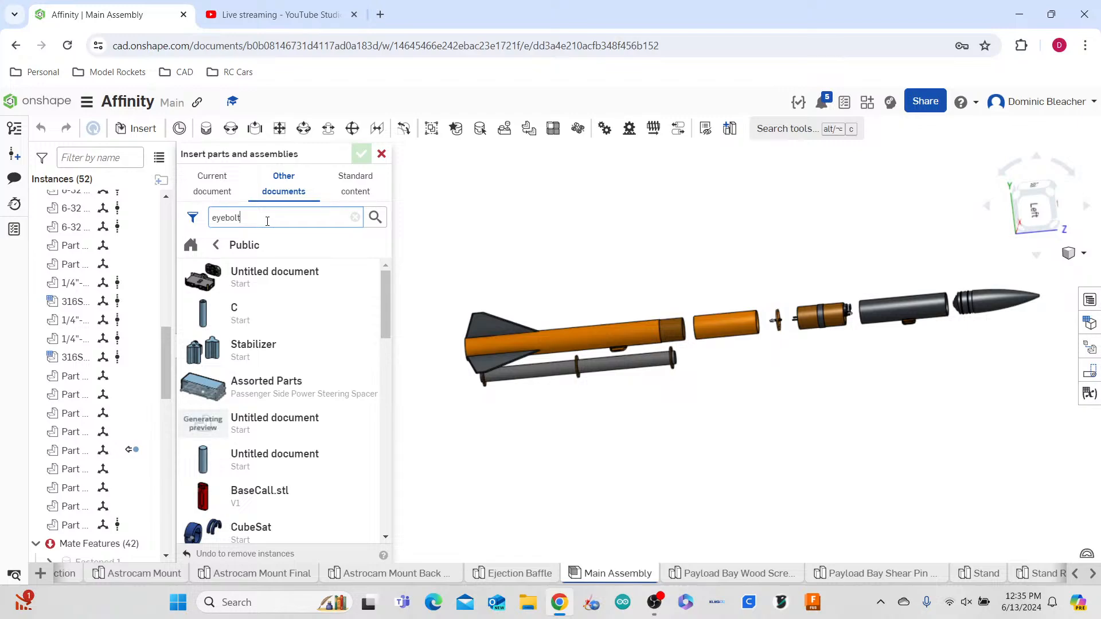
pyautogui.press('Return')
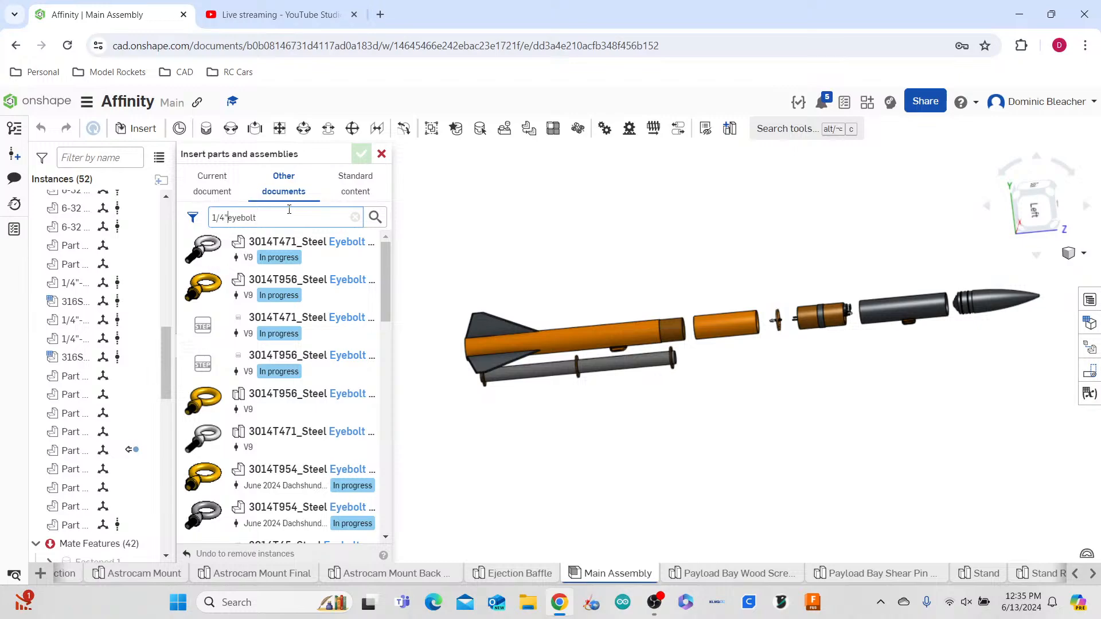
pyautogui.press('Return')
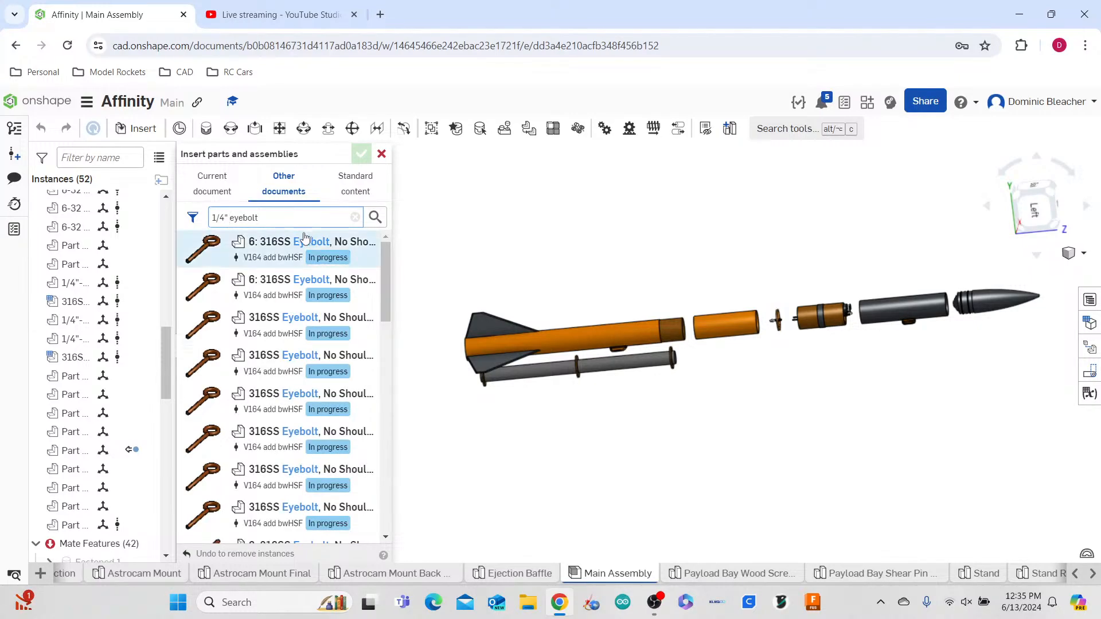
# - Open the 1/4"-20 Eyebolt with Nut result from the Launch Tower document and look through that document's parts
pyautogui.scroll(-5, 310, 321)
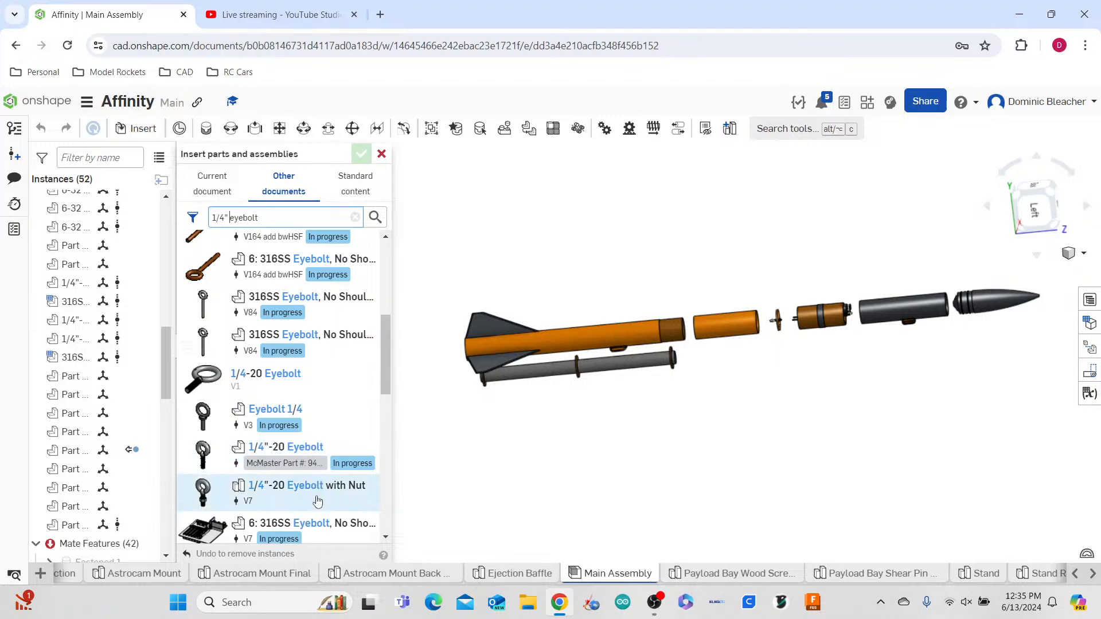
pyautogui.scroll(-1, 318, 502)
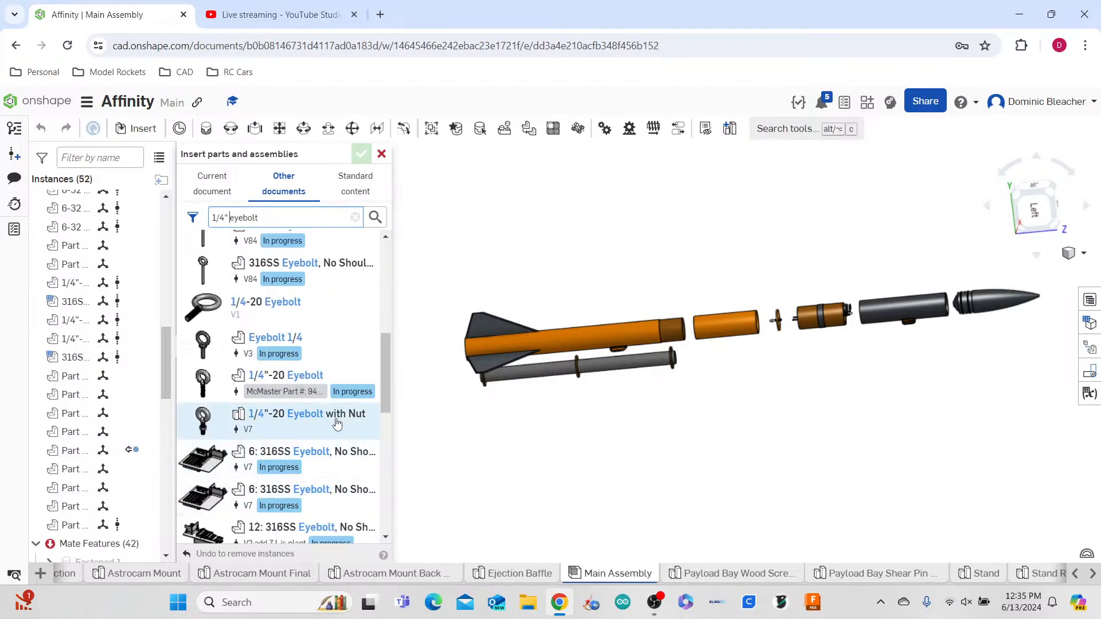
pyautogui.scroll(-1, 337, 423)
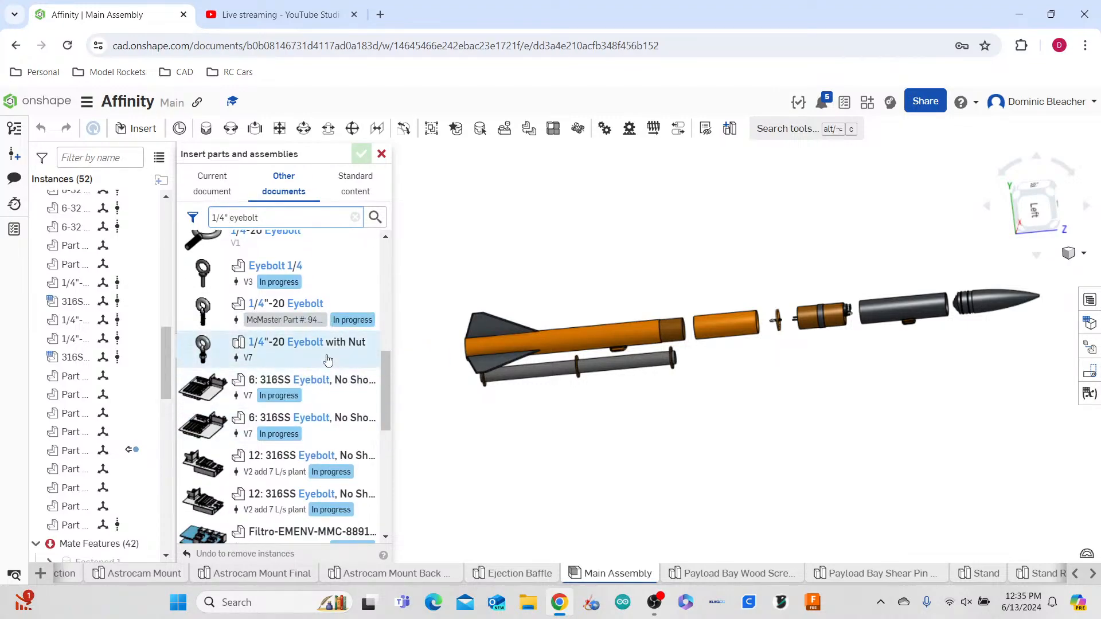
pyautogui.click(326, 356)
pyautogui.scroll(-5, 317, 394)
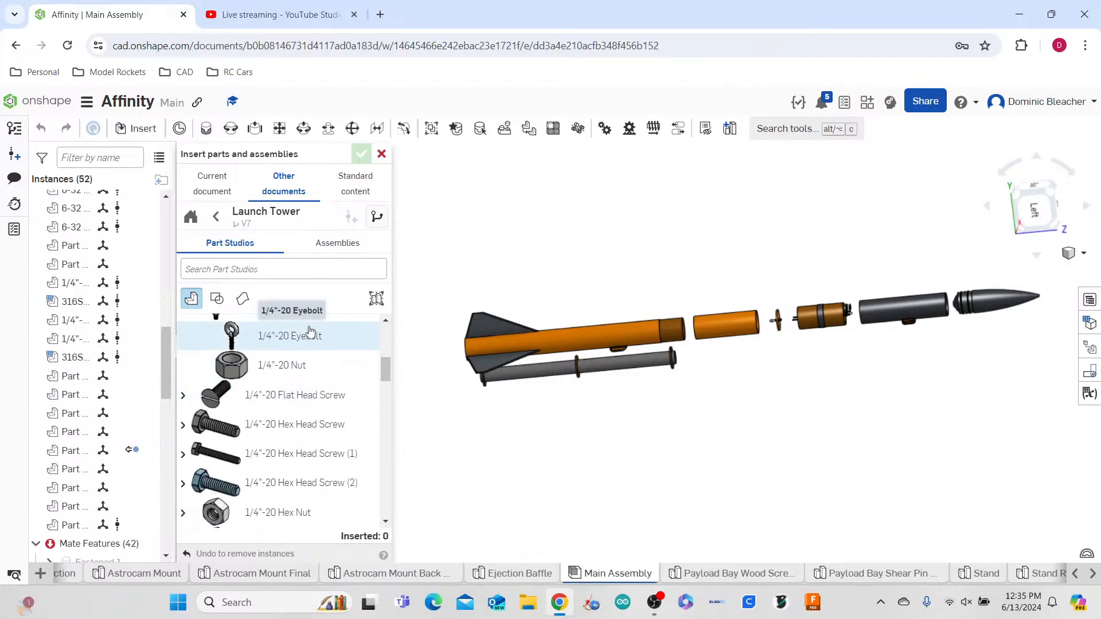
pyautogui.scroll(-12, 310, 331)
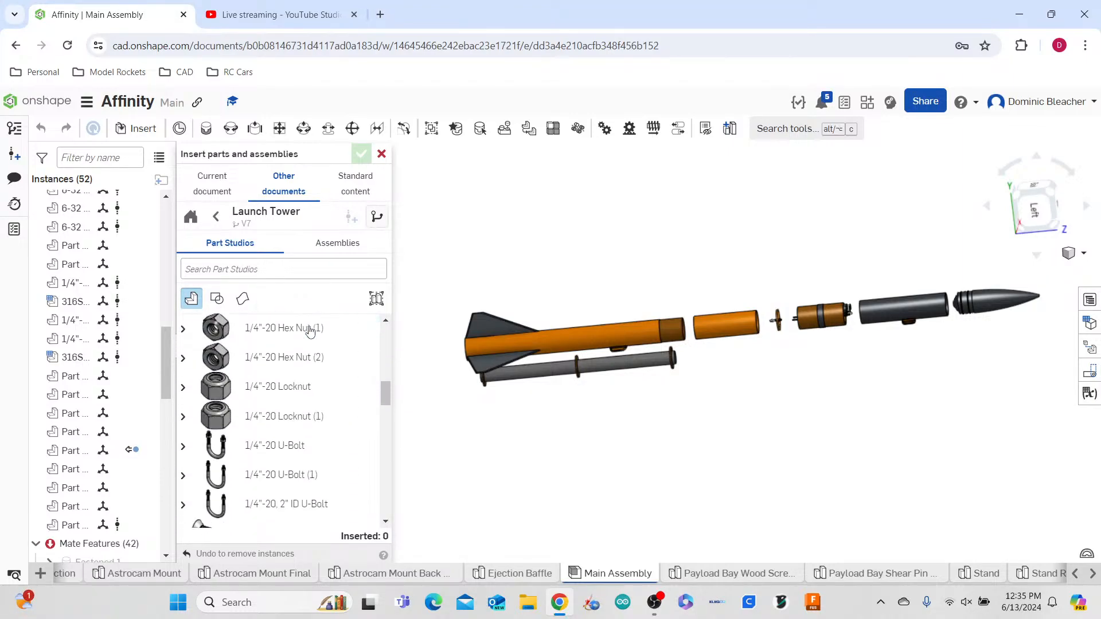
pyautogui.scroll(-10, 310, 332)
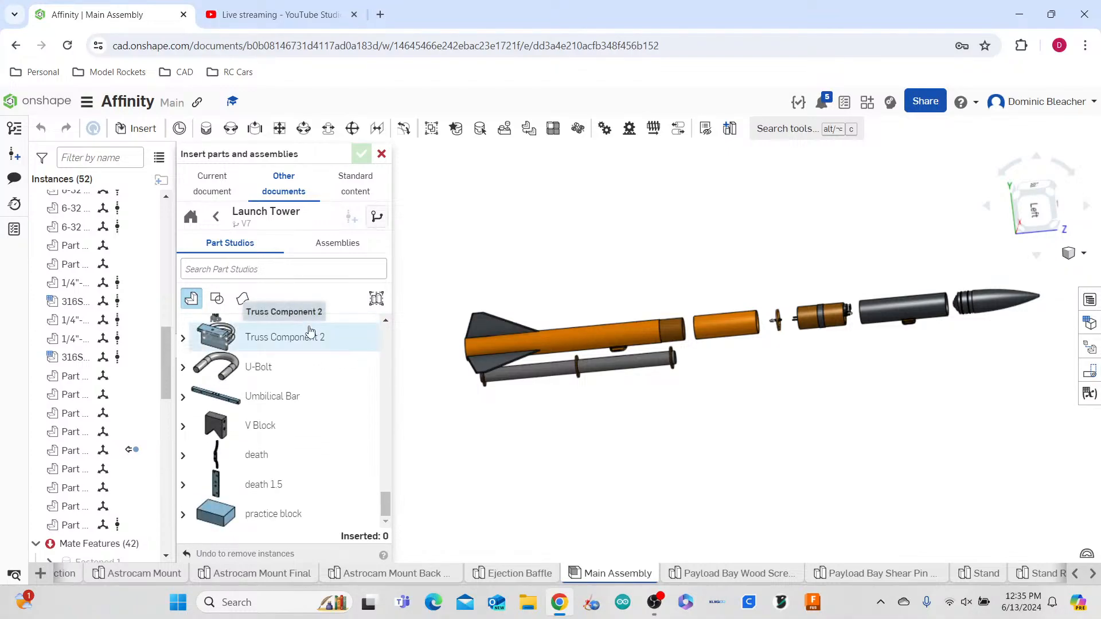
pyautogui.scroll(20, 309, 331)
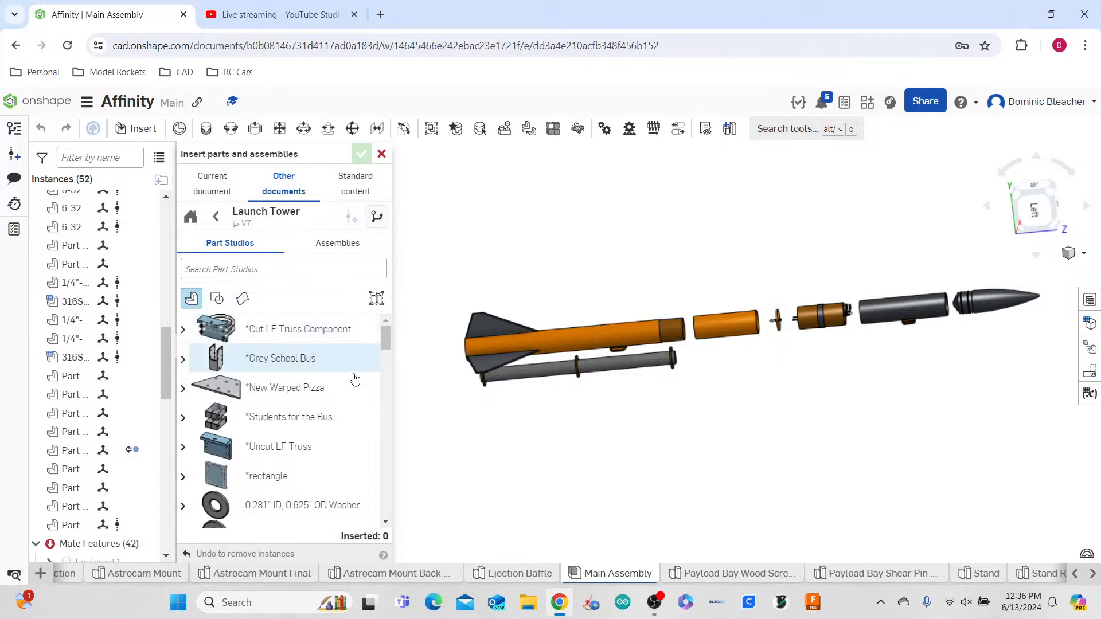
pyautogui.scroll(-3, 355, 381)
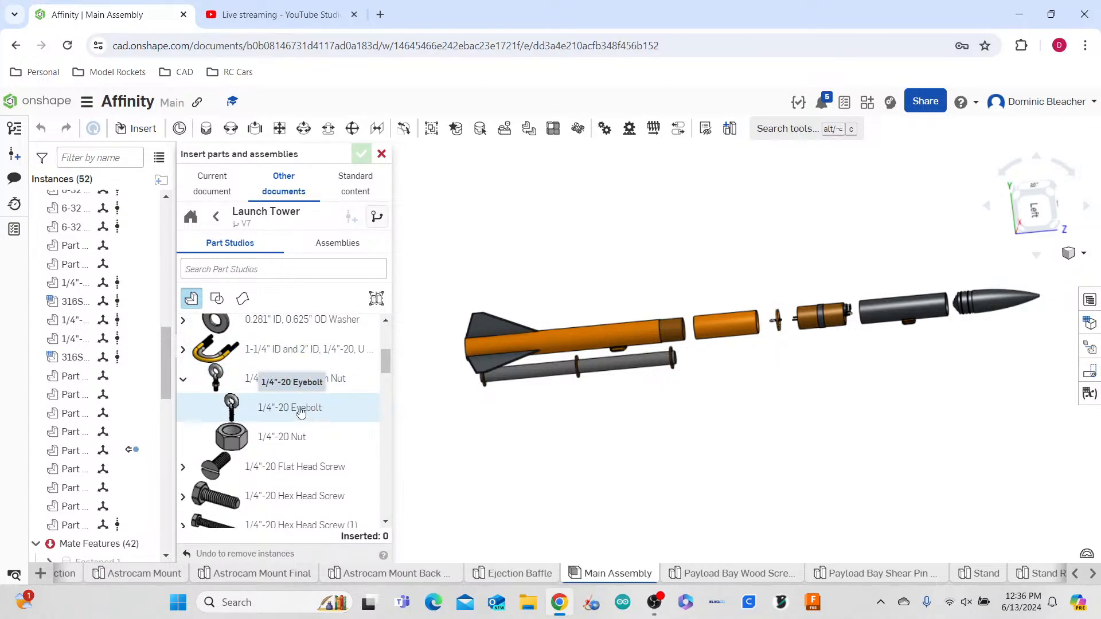
# - Insert the 1/4"-20 Eyebolt and the 1/4"-20 Nut from Launch Tower into free space below the rocket
pyautogui.click(300, 408)
pyautogui.click(695, 443)
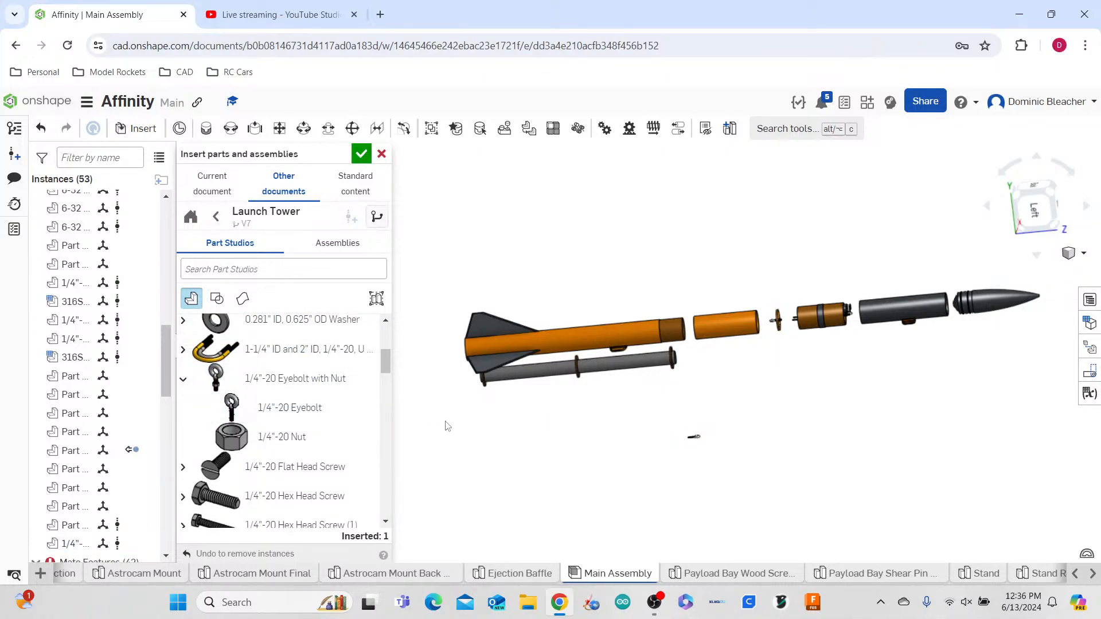
pyautogui.click(344, 446)
pyautogui.click(618, 476)
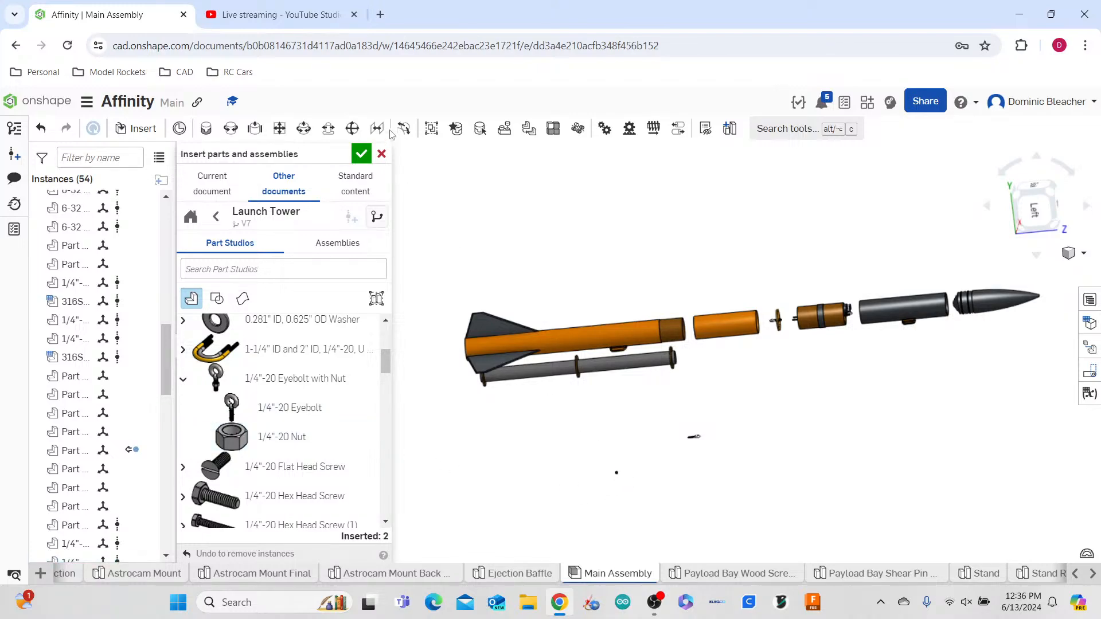
pyautogui.click(361, 154)
# - Move the inserted nut about 12.8 in along the rocket's length and about 5.1 in upward, beside the eyebolt's threaded end
pyautogui.scroll(10, 613, 465)
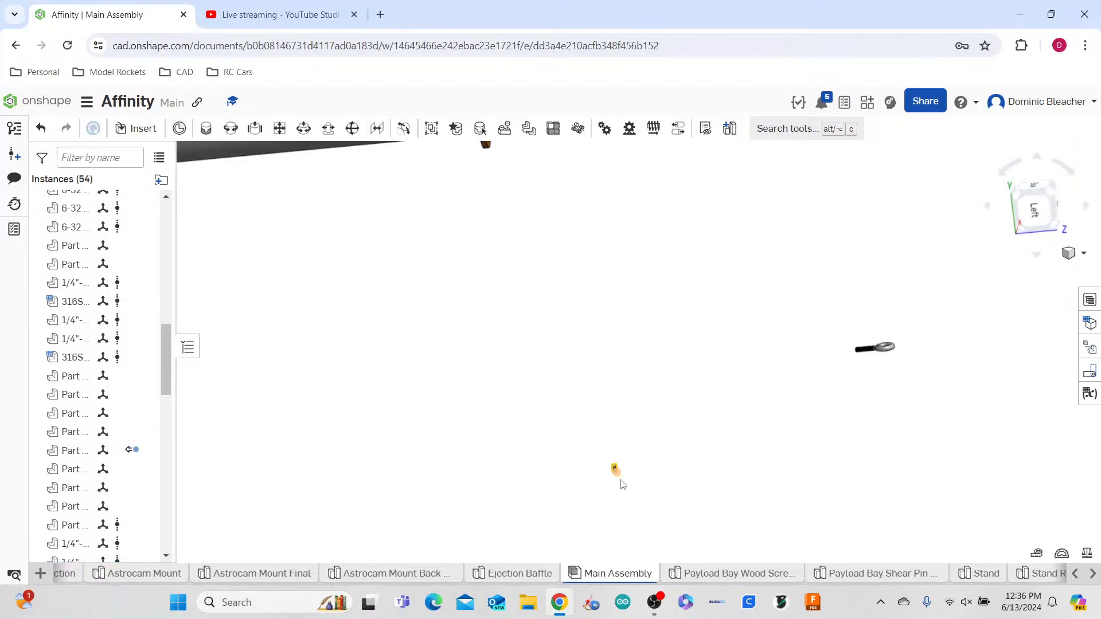
pyautogui.click(582, 438)
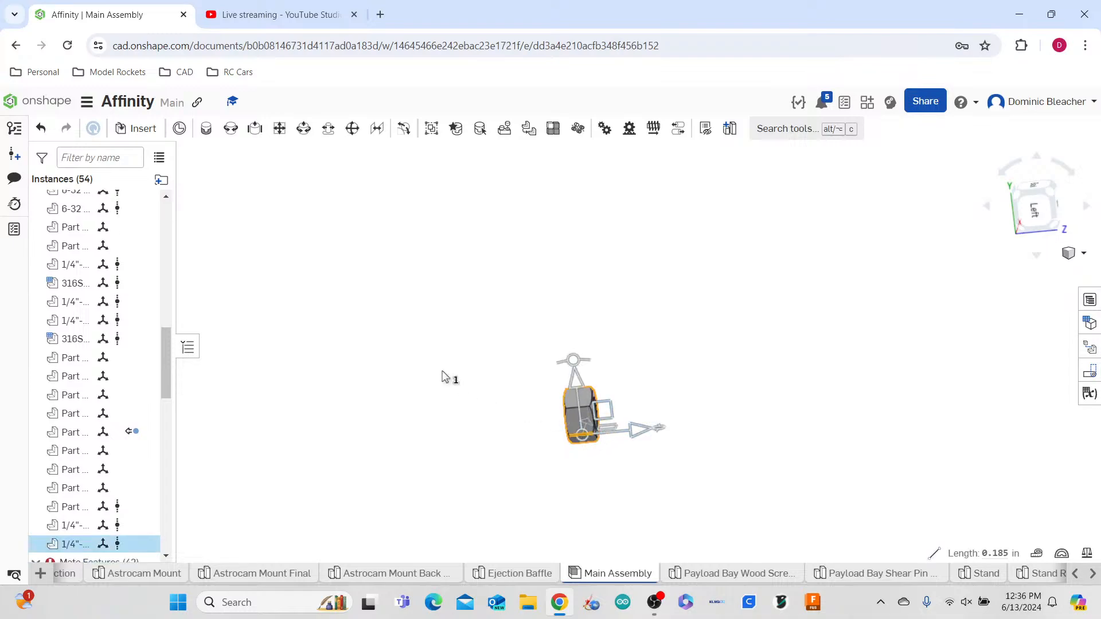
pyautogui.scroll(-4, 444, 373)
pyautogui.scroll(-2, 474, 351)
pyautogui.moveTo(528, 356); pyautogui.dragTo(682, 401)
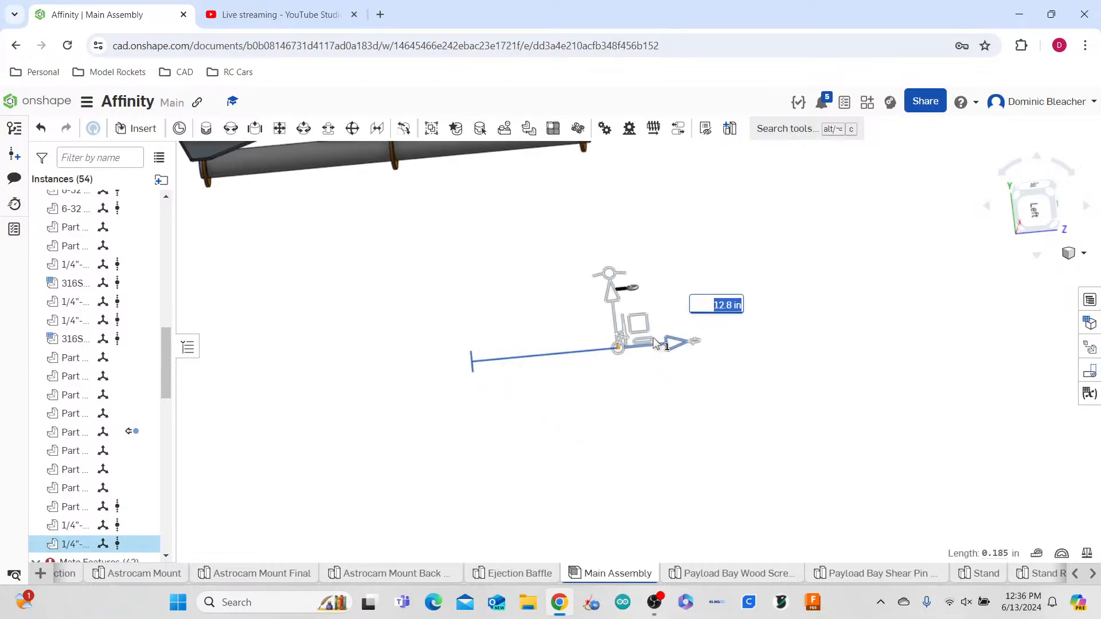
pyautogui.moveTo(612, 291); pyautogui.dragTo(615, 242)
pyautogui.scroll(5, 606, 357)
pyautogui.scroll(-5, 591, 358)
pyautogui.moveTo(562, 374); pyautogui.dragTo(502, 448, button='middle')
pyautogui.scroll(8, 557, 245)
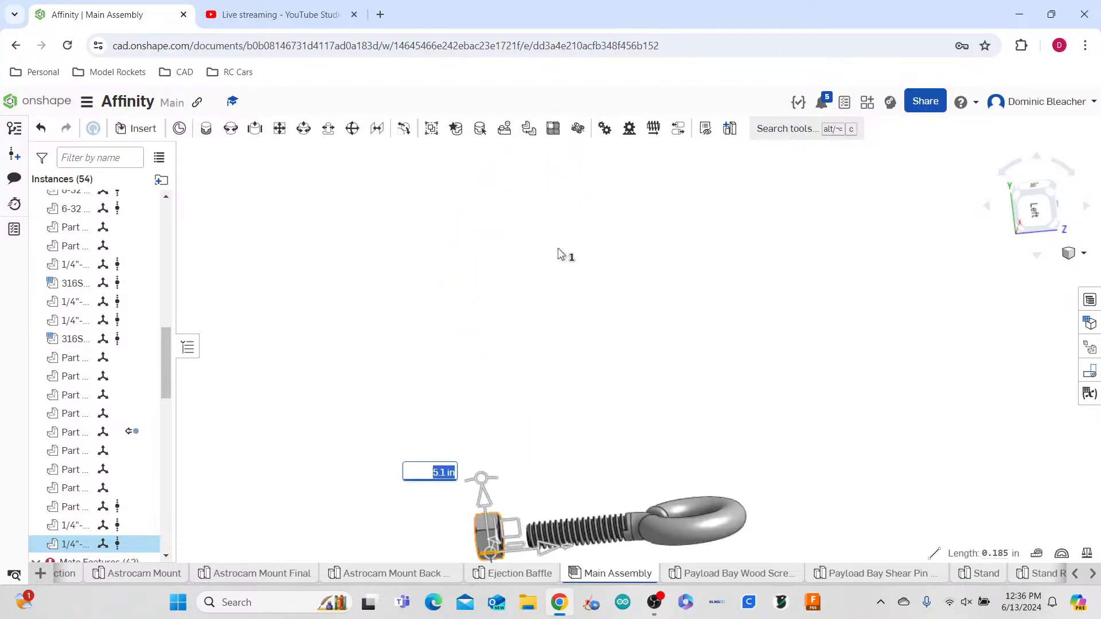
pyautogui.scroll(-2, 559, 254)
pyautogui.click(534, 287)
# - Examine the eyebolt and nut from several angles against the rocket and the motor tube with its centering rings
pyautogui.moveTo(535, 287); pyautogui.dragTo(596, 284, button='right')
pyautogui.moveTo(457, 275); pyautogui.dragTo(518, 385, button='right')
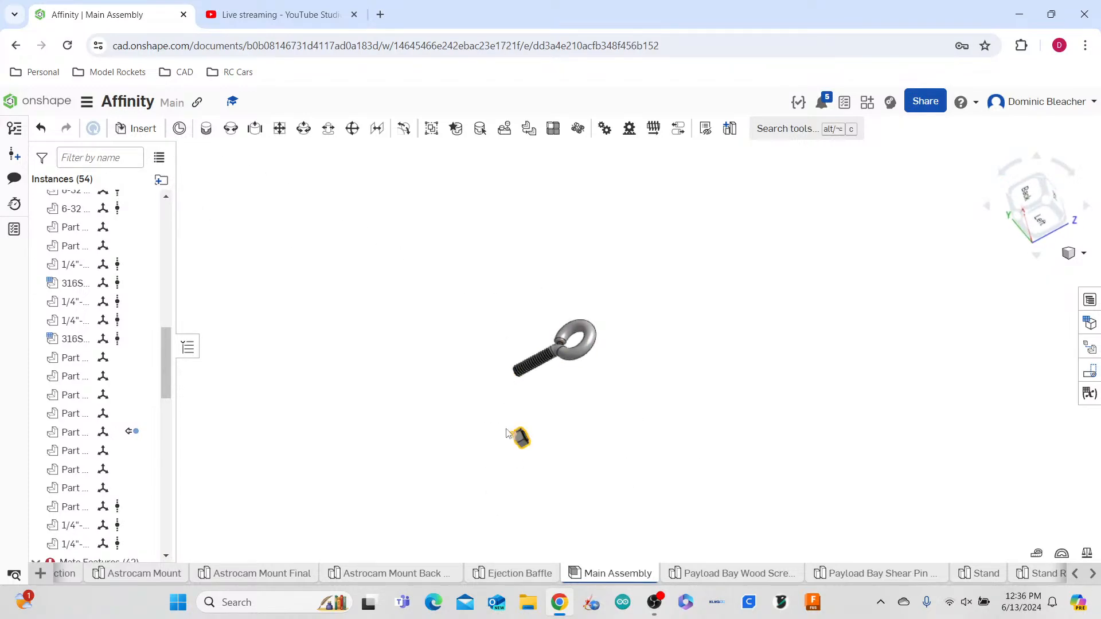
pyautogui.scroll(-10, 506, 403)
pyautogui.scroll(5, 507, 390)
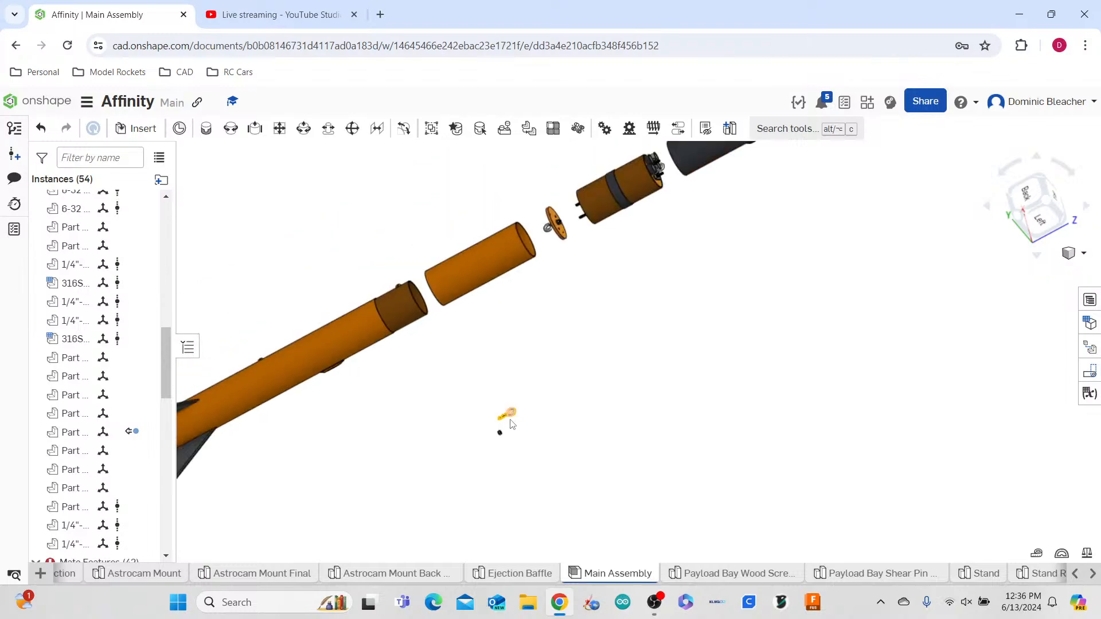
pyautogui.click(509, 416)
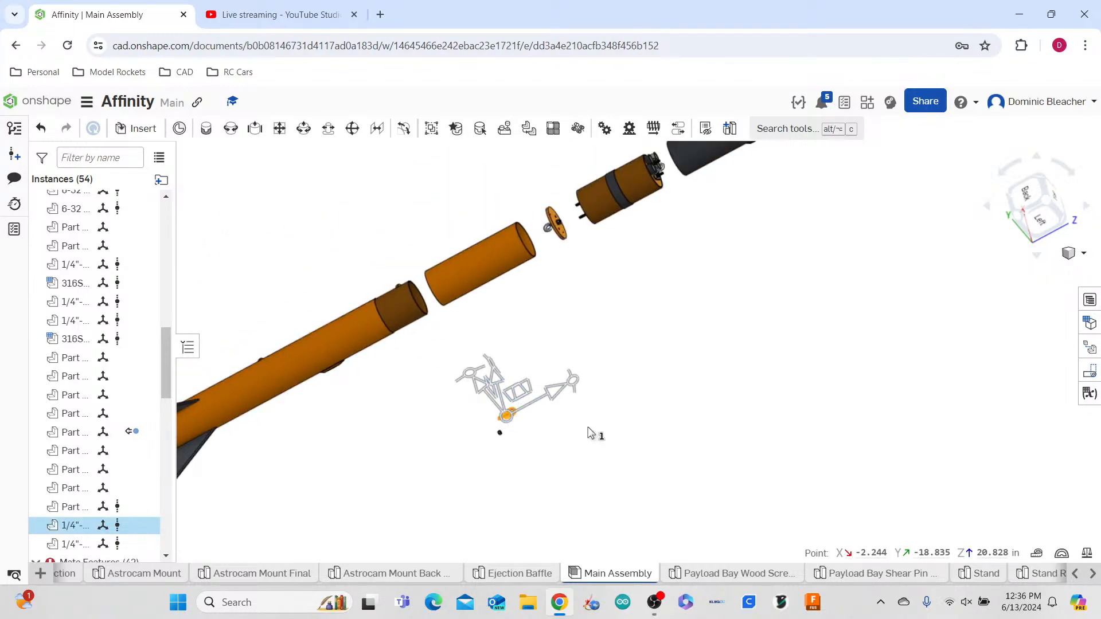
pyautogui.scroll(-4, 608, 430)
pyautogui.moveTo(506, 444); pyautogui.dragTo(518, 409, button='right')
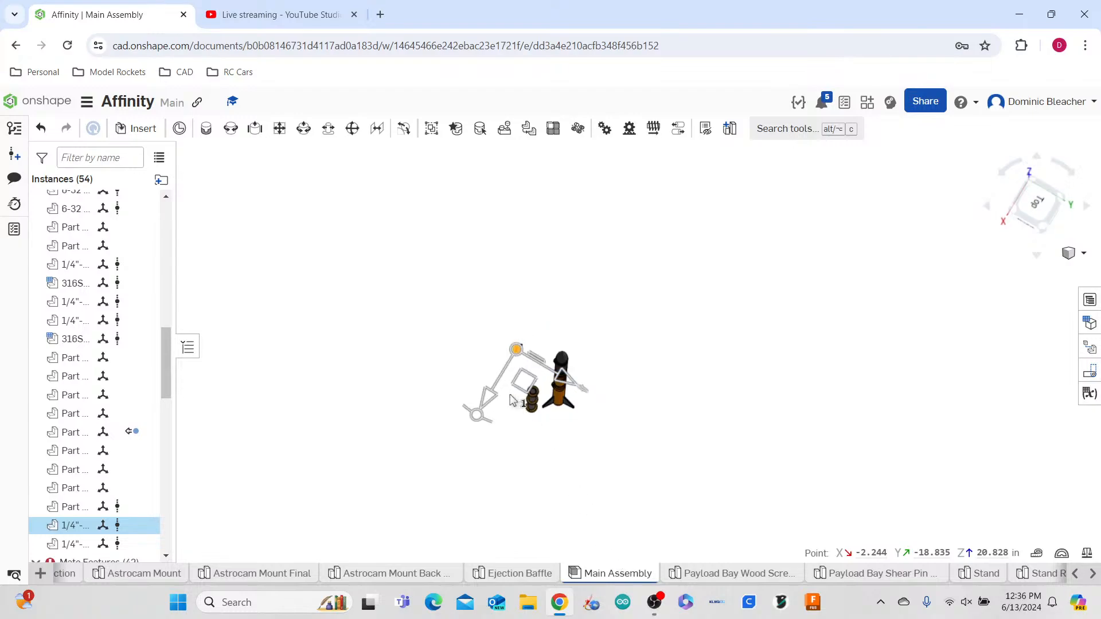
pyautogui.scroll(5, 545, 400)
pyautogui.scroll(-2, 615, 425)
pyautogui.press('Escape')
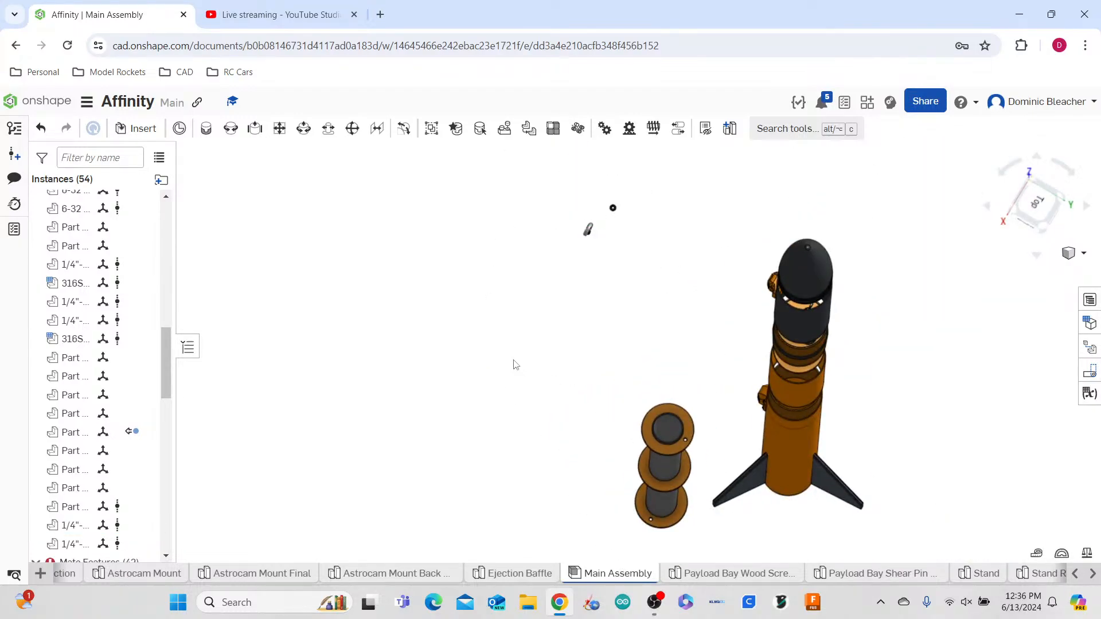
# - Start inserting standard content and set the category to Washers under the ANSI inch standard
pyautogui.click(136, 128)
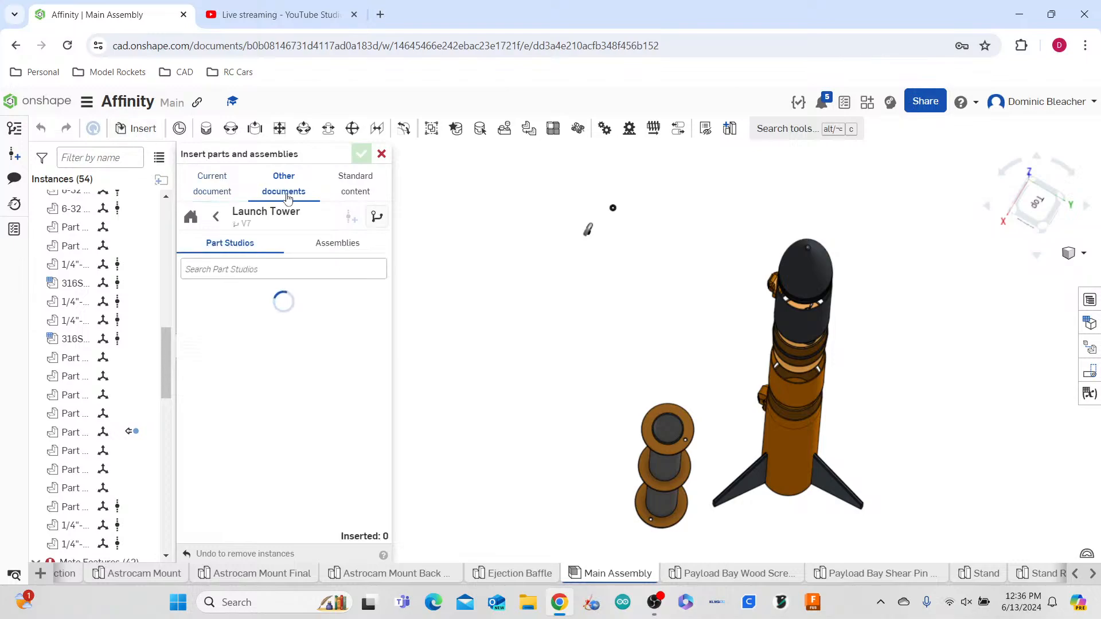
pyautogui.click(332, 189)
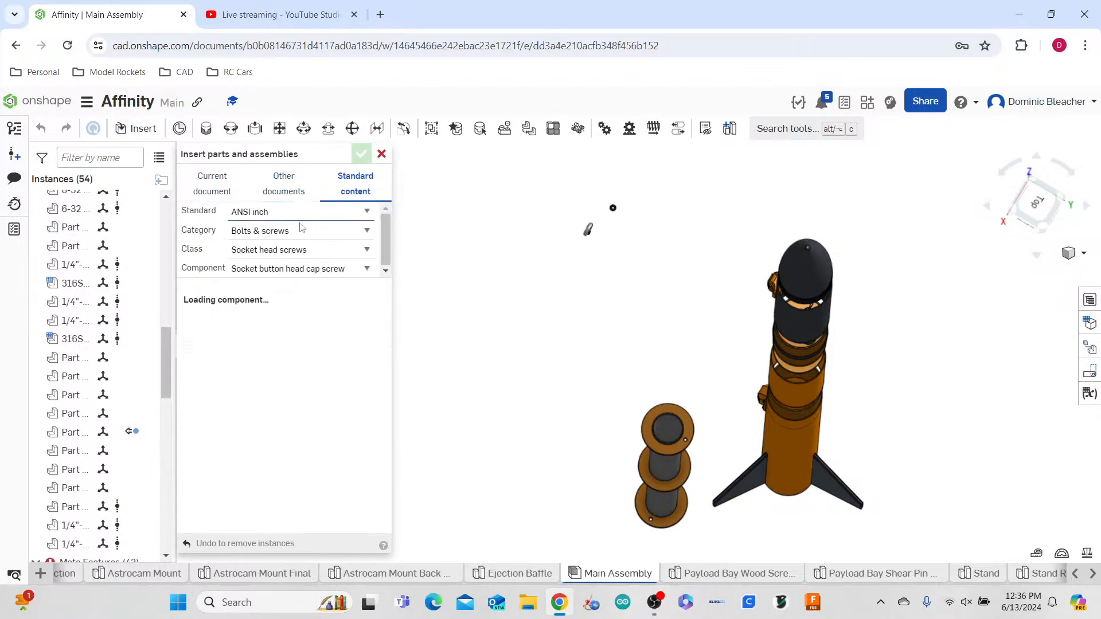
pyautogui.click(276, 230)
pyautogui.click(279, 213)
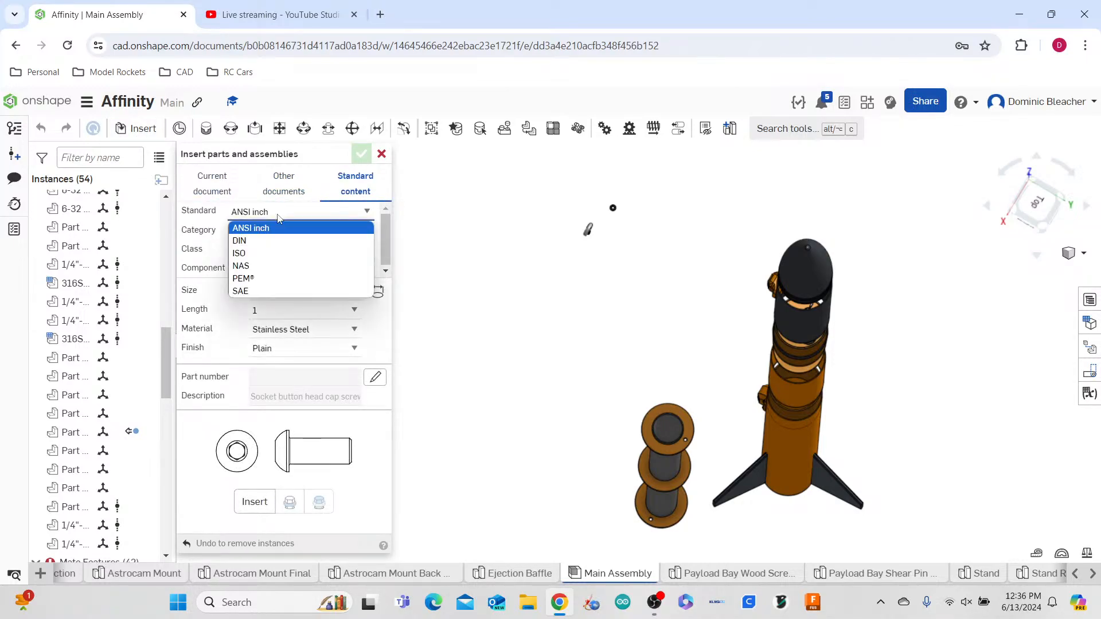
pyautogui.click(260, 214)
pyautogui.click(261, 230)
pyautogui.click(252, 309)
# - Configure the extra-duty spring lock washer with size 1/4
pyautogui.click(261, 250)
pyautogui.click(260, 250)
pyautogui.click(277, 291)
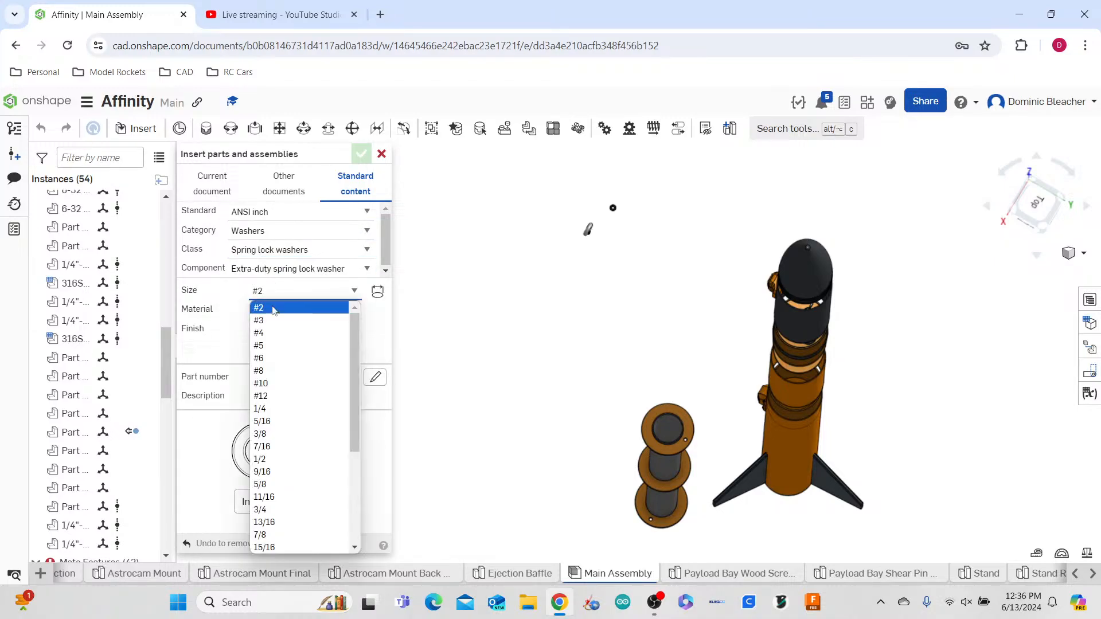
pyautogui.click(270, 410)
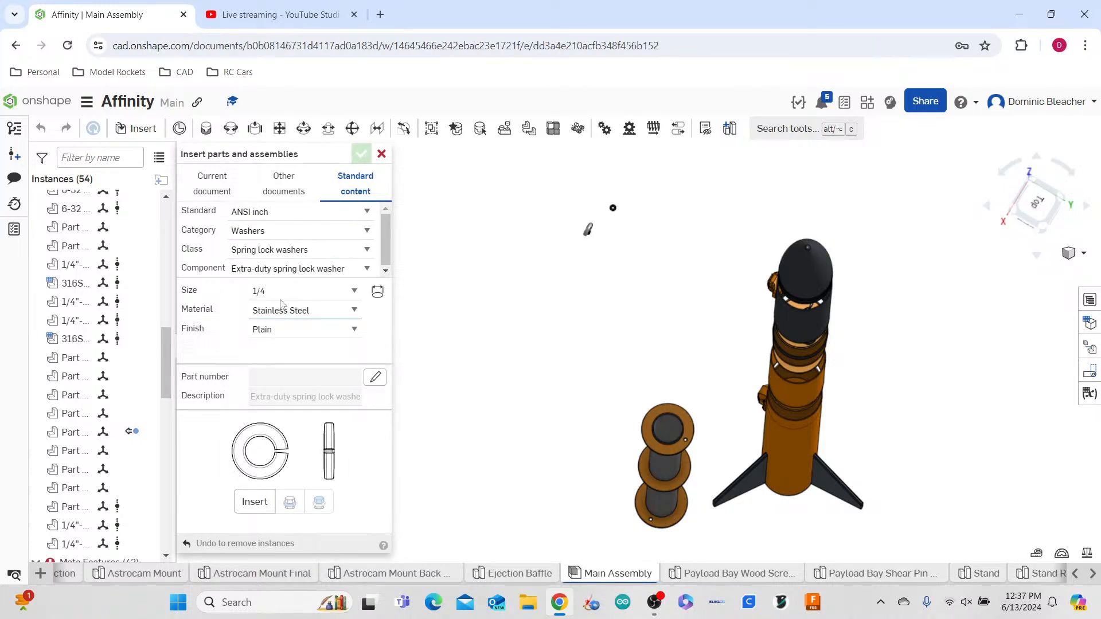
# - Compare the Type A and Type B plain washers and choose the Type B plain washers class with the narrow flat washer
pyautogui.click(291, 256)
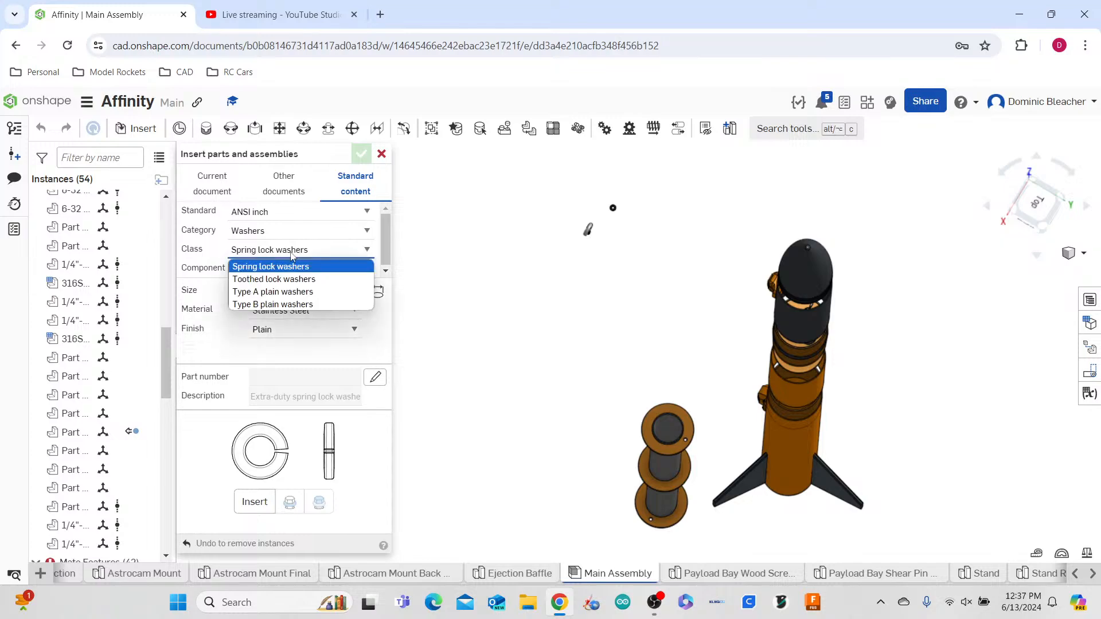
pyautogui.click(294, 291)
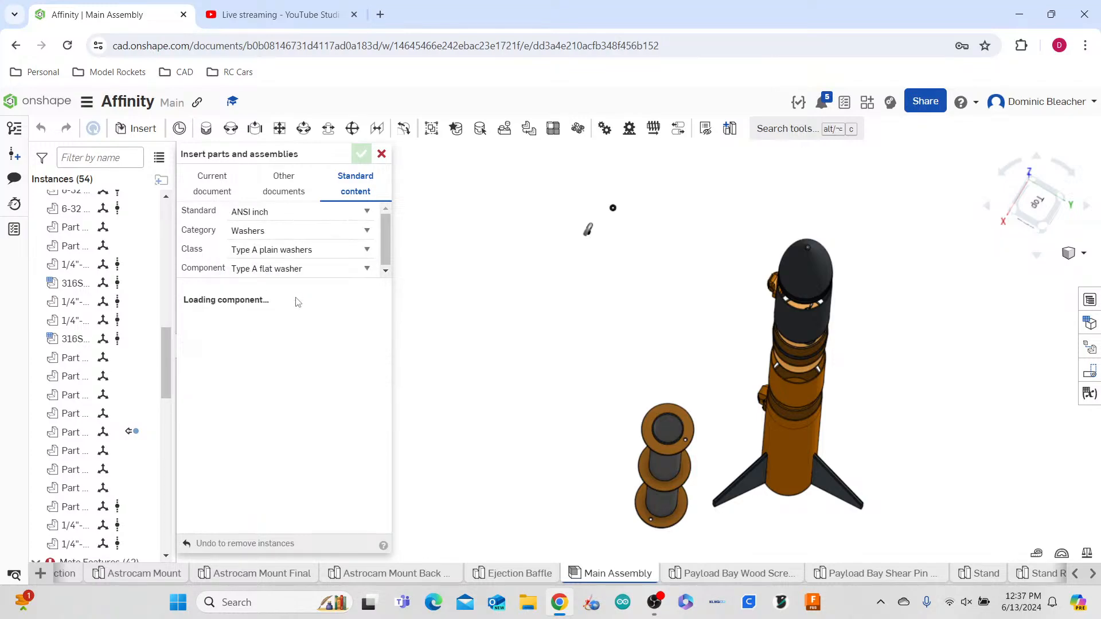
pyautogui.click(302, 253)
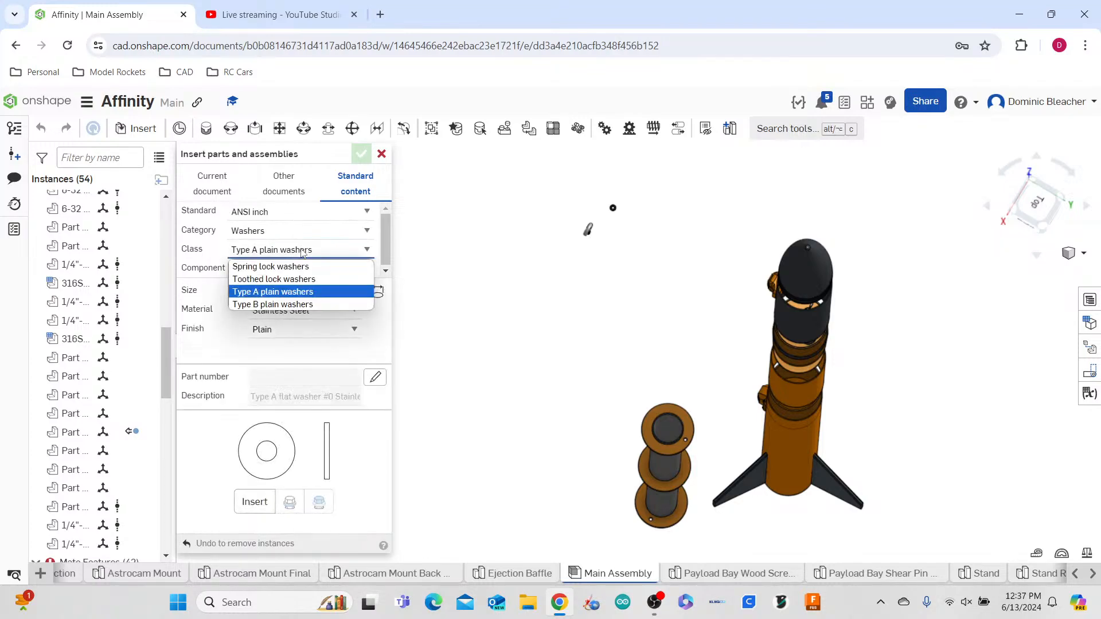
pyautogui.click(305, 304)
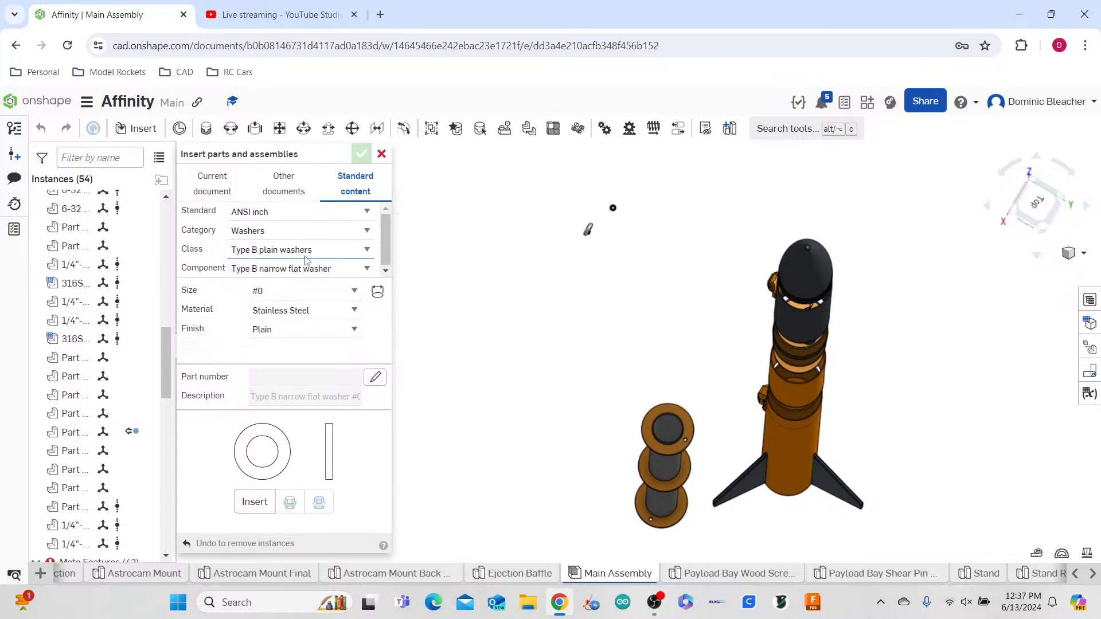
pyautogui.click(304, 254)
pyautogui.click(297, 291)
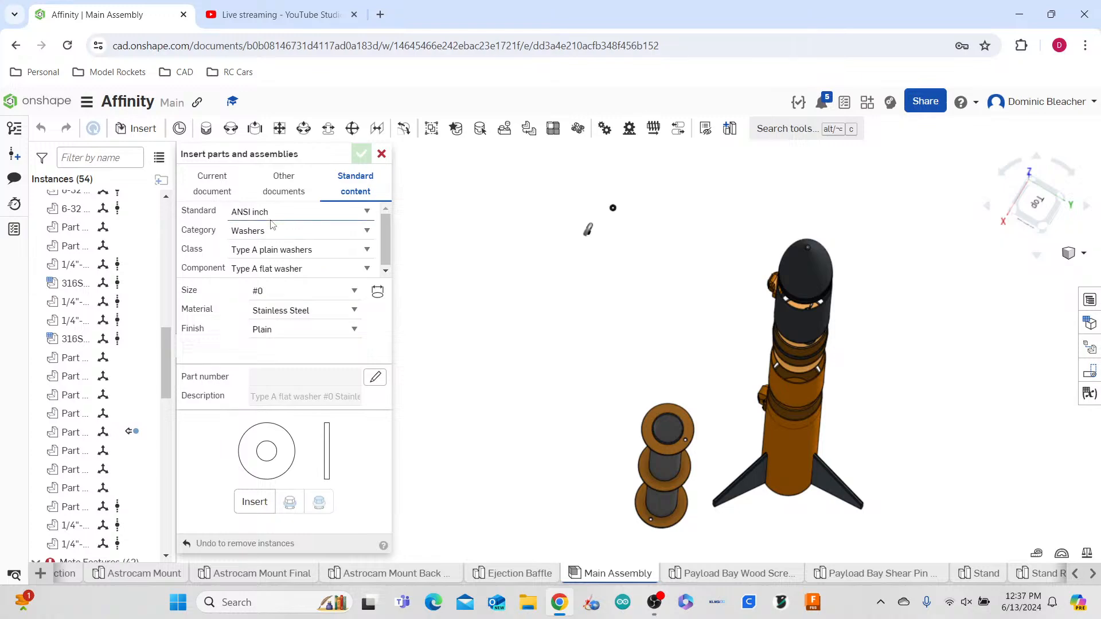
pyautogui.click(279, 250)
pyautogui.click(291, 304)
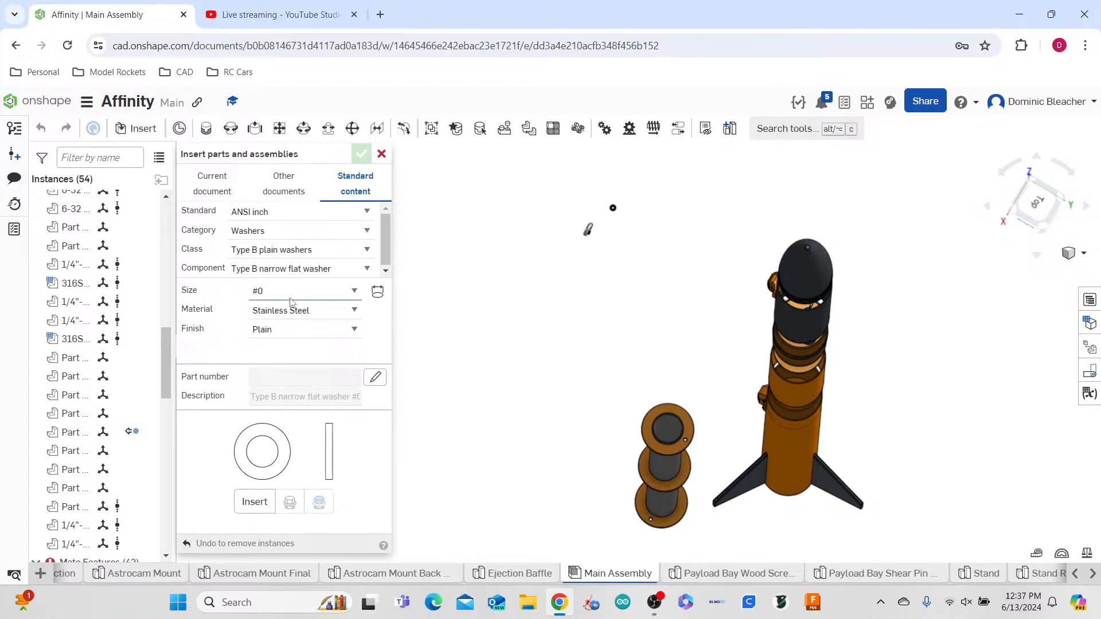
# - Set the Type B narrow flat washer's size to 1/4 and start inserting it
pyautogui.click(289, 294)
pyautogui.scroll(-5, 287, 461)
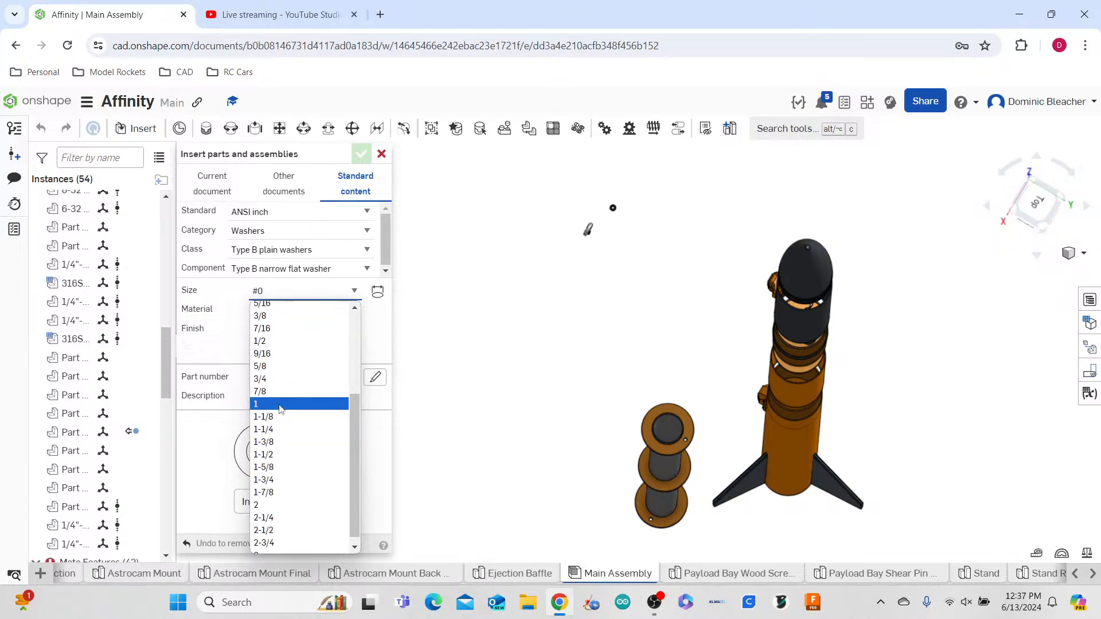
pyautogui.scroll(5, 281, 404)
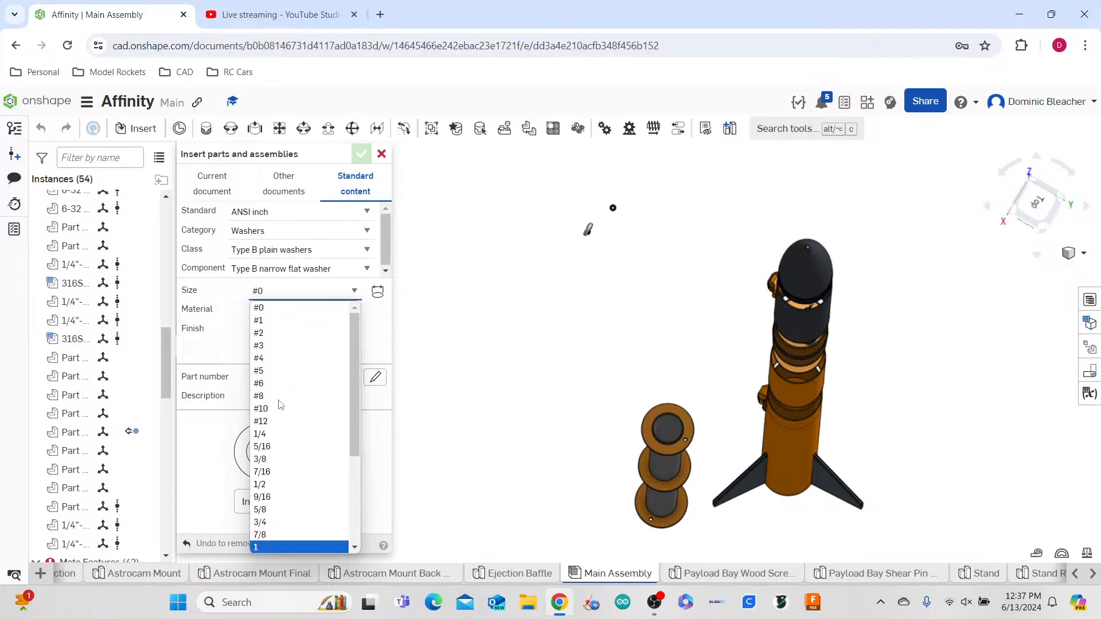
pyautogui.click(287, 434)
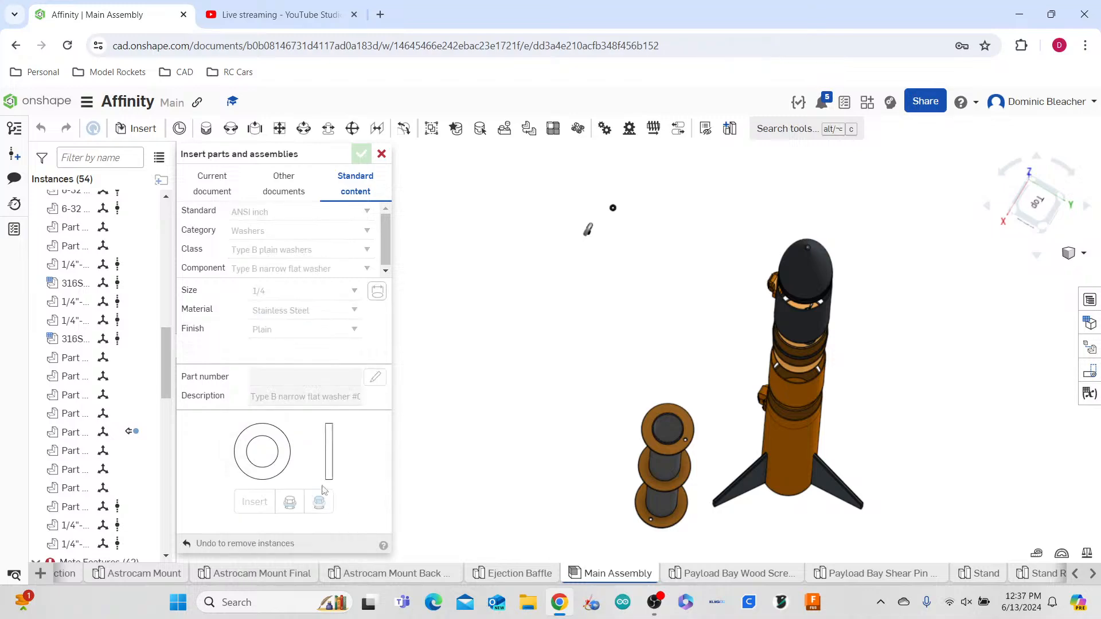
pyautogui.click(263, 503)
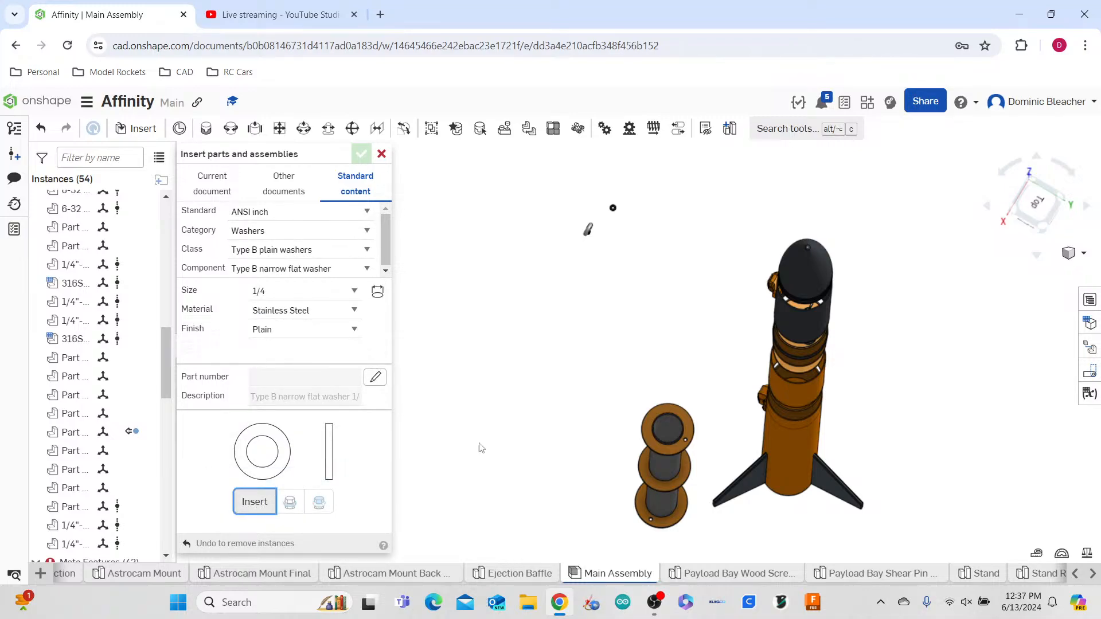
# - Place the washer on the upper face of the top centering ring, centred on its small hole, and finish the insertion
pyautogui.scroll(5, 697, 467)
pyautogui.scroll(3, 681, 465)
pyautogui.scroll(5, 657, 327)
pyautogui.moveTo(789, 548); pyautogui.dragTo(802, 375, button='right')
pyautogui.scroll(-2, 804, 414)
pyautogui.scroll(-3, 804, 418)
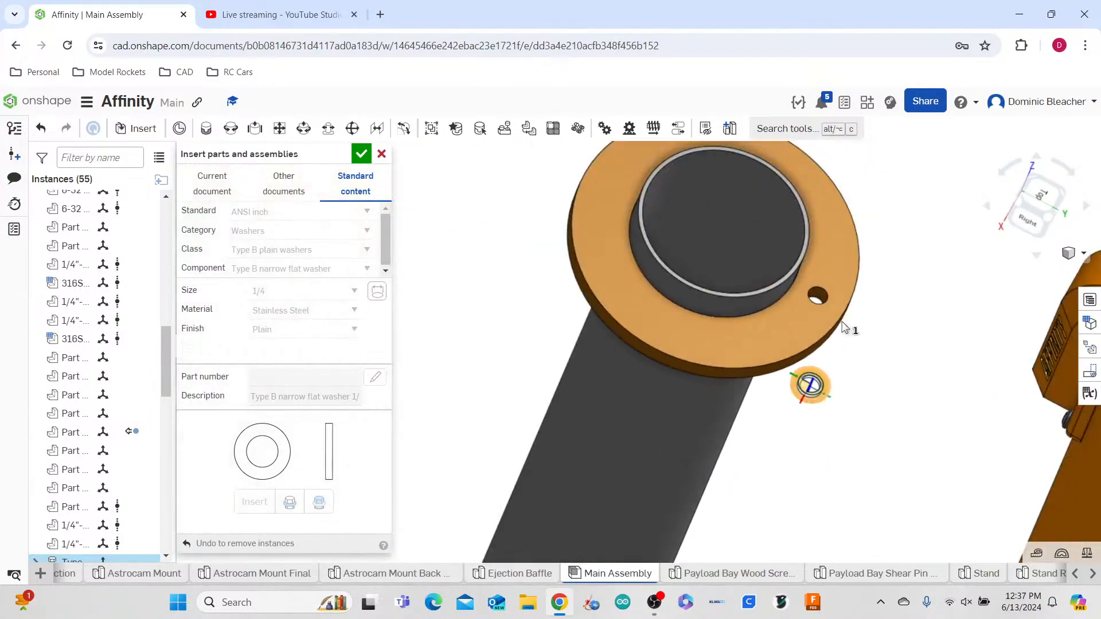
pyautogui.scroll(2, 816, 290)
pyautogui.click(815, 285)
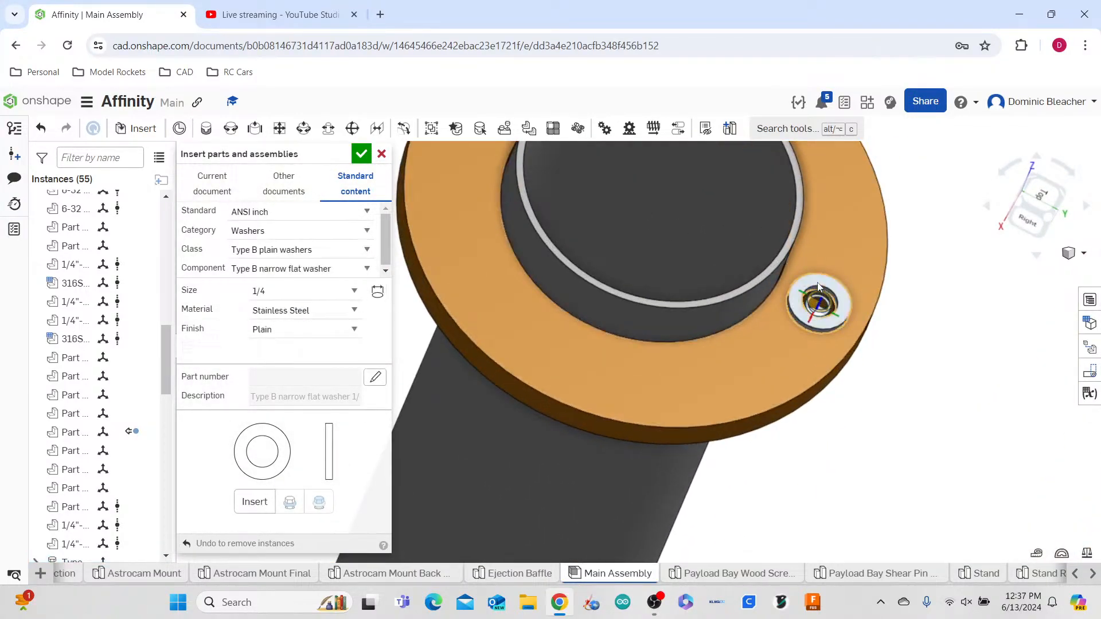
pyautogui.click(363, 156)
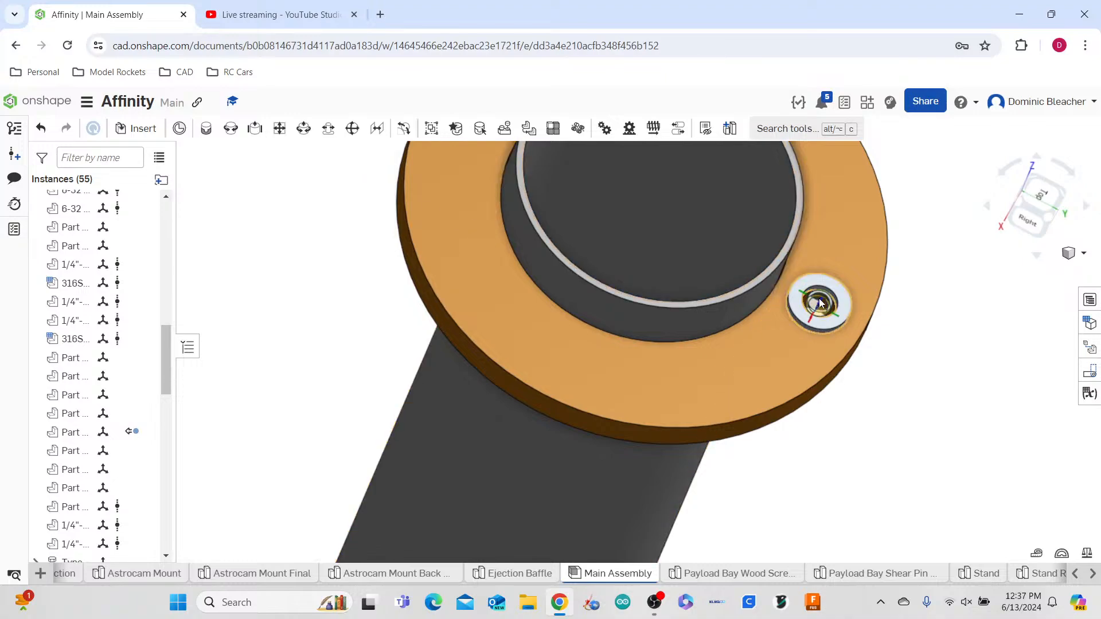
# - Copy the placed washer and put the duplicate in the empty space beside the motor tube
pyautogui.scroll(5, 843, 307)
pyautogui.click(832, 307)
pyautogui.click(921, 410)
pyautogui.scroll(-5, 917, 408)
pyautogui.moveTo(911, 466)
pyautogui.mouseDown(button='right')
pyautogui.moveTo(906, 437)
pyautogui.moveTo(907, 458)
pyautogui.mouseUp(button='right')
pyautogui.scroll(-5, 907, 459)
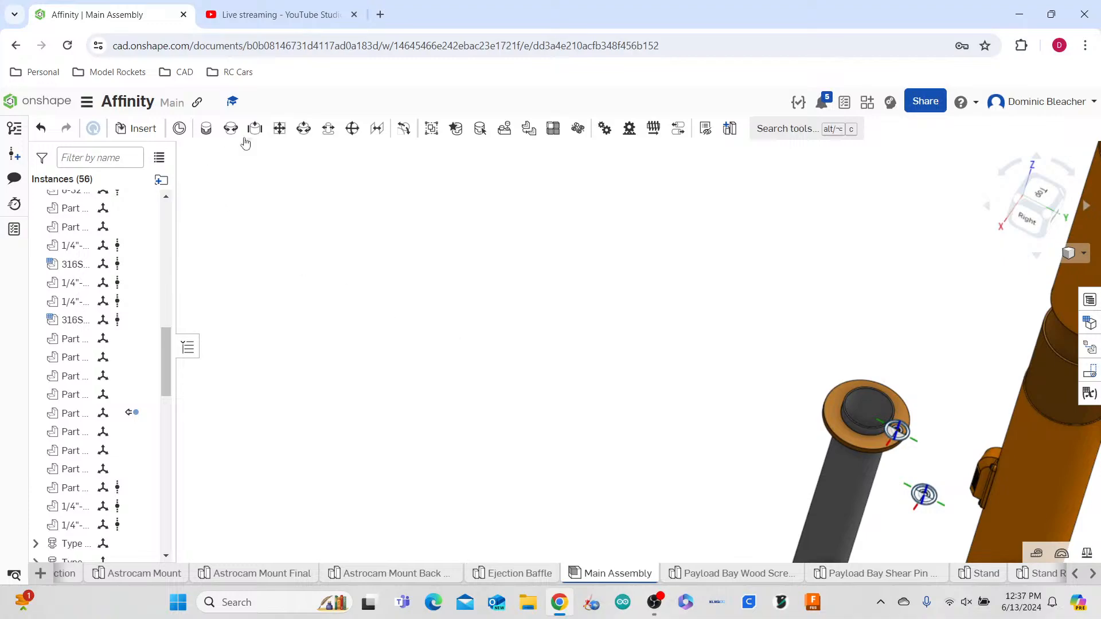
# - Fasten the duplicate washer to the small hole's edge on the underside of the top centering ring
pyautogui.click(206, 128)
pyautogui.scroll(5, 765, 481)
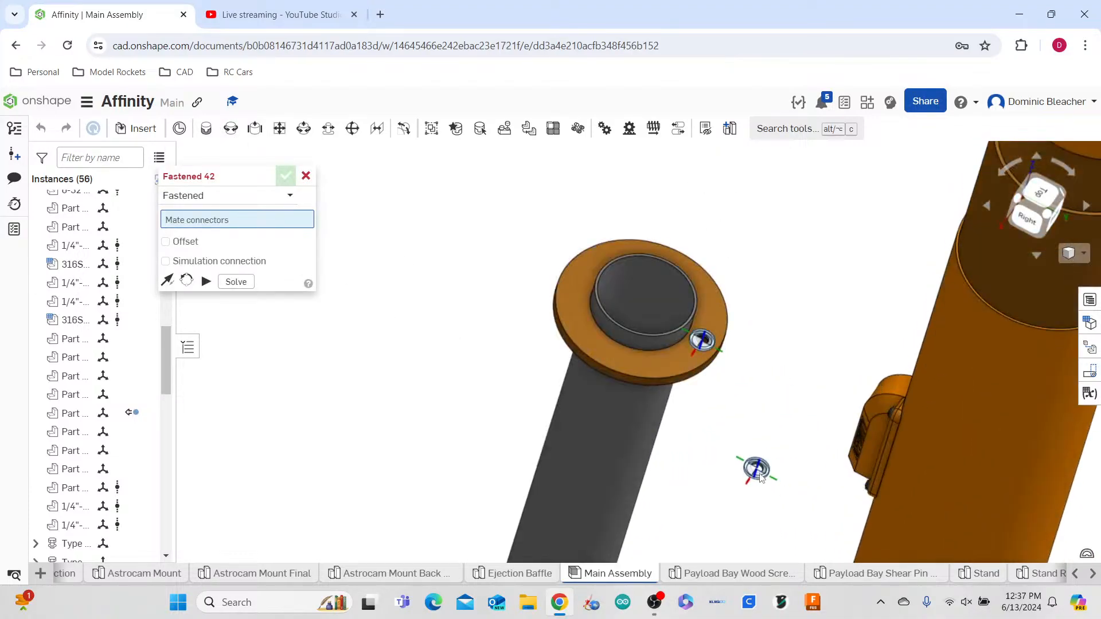
pyautogui.scroll(5, 755, 472)
pyautogui.click(769, 473)
pyautogui.scroll(-5, 668, 493)
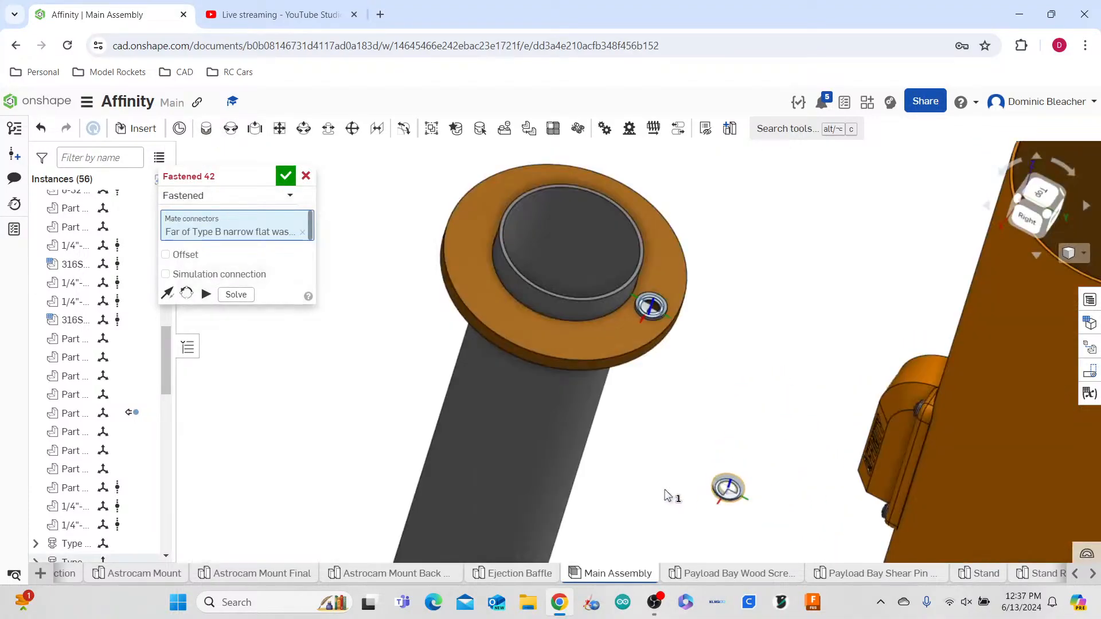
pyautogui.scroll(5, 686, 445)
pyautogui.scroll(-5, 681, 432)
pyautogui.scroll(5, 686, 316)
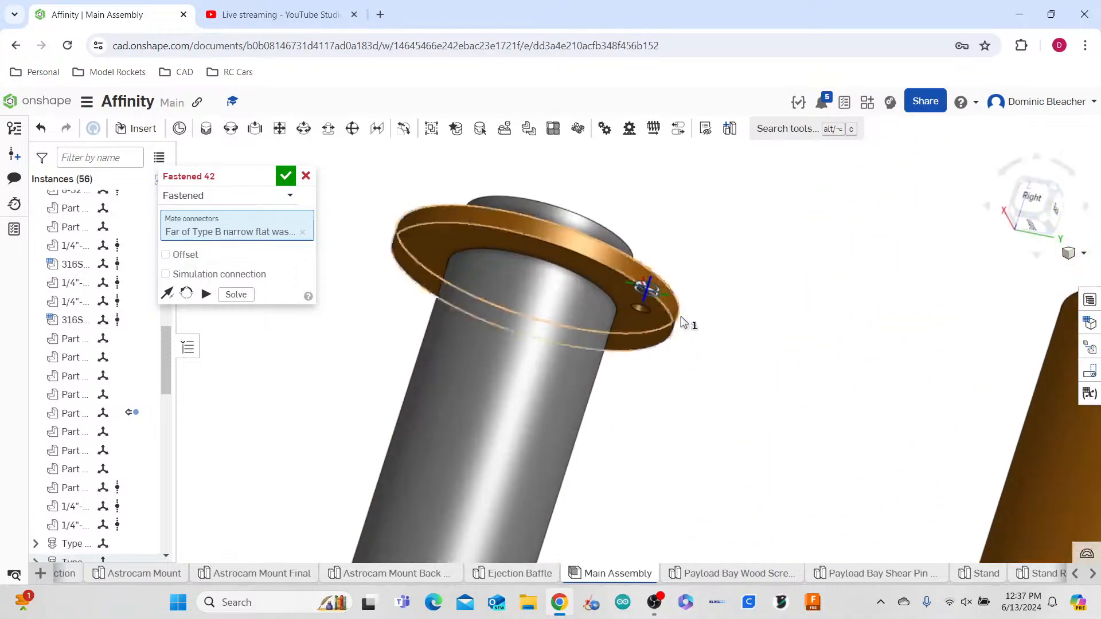
pyautogui.scroll(3, 643, 310)
pyautogui.click(643, 310)
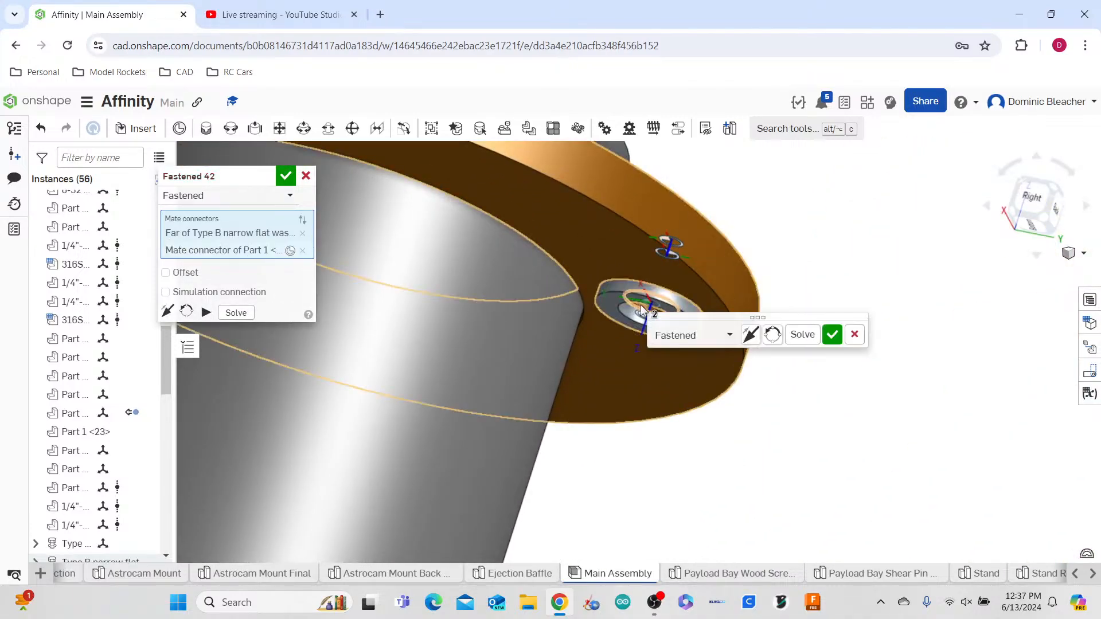
pyautogui.click(831, 334)
# - Fasten the eyebolt by the circular edge above its threads to the upper washer's hole on the centering ring
pyautogui.scroll(-5, 576, 345)
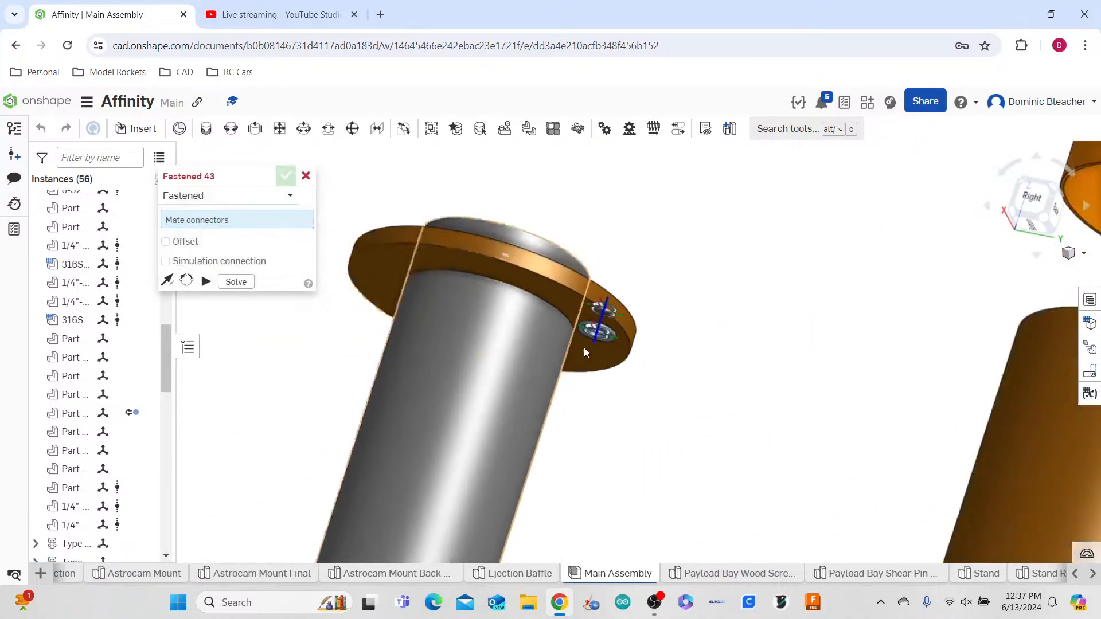
pyautogui.scroll(-4, 634, 389)
pyautogui.scroll(-3, 549, 231)
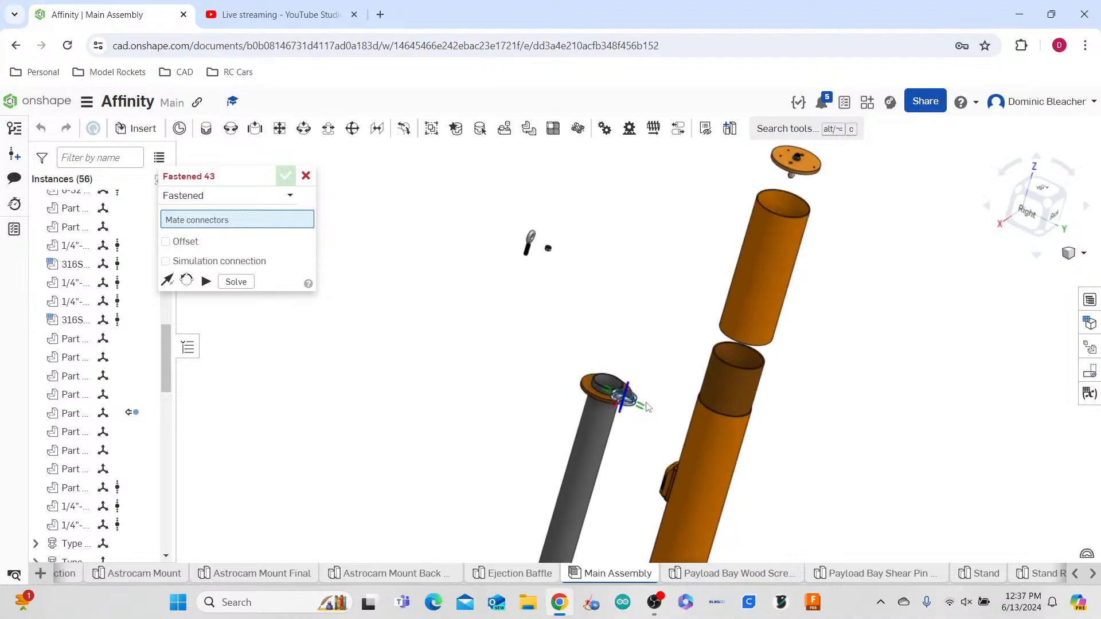
pyautogui.scroll(5, 549, 231)
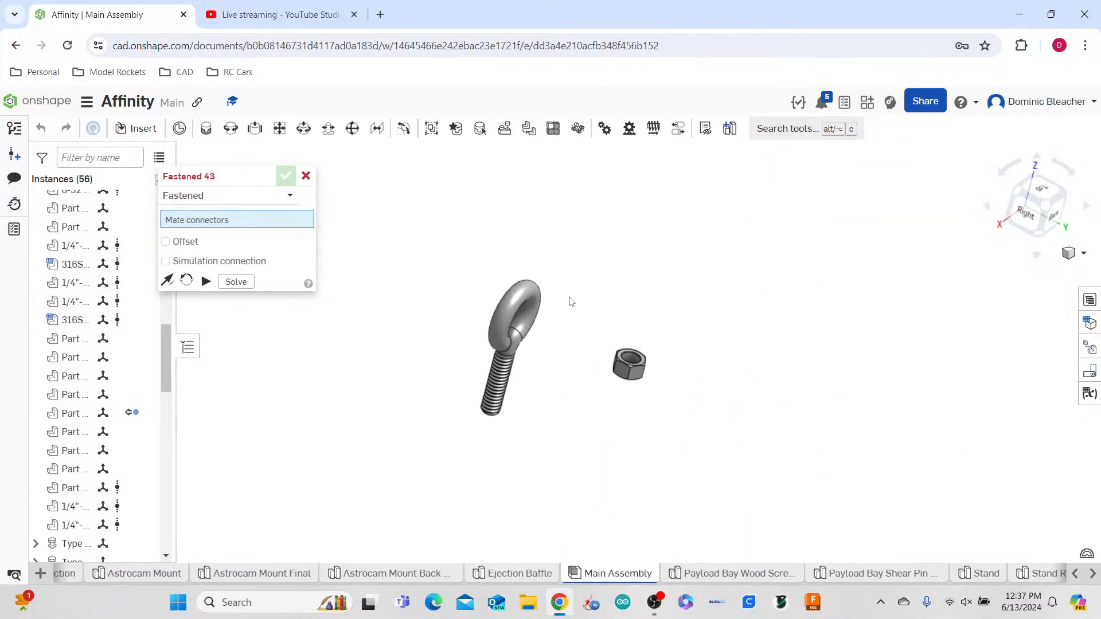
pyautogui.scroll(6, 523, 385)
pyautogui.moveTo(697, 437); pyautogui.dragTo(671, 399, button='right')
pyautogui.click(633, 385)
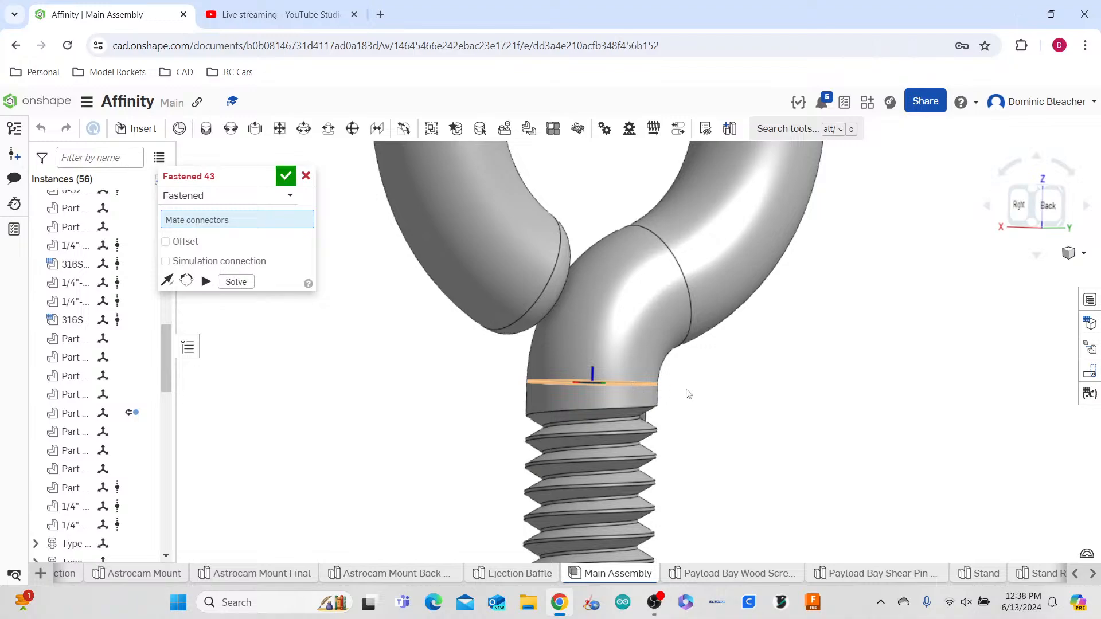
pyautogui.scroll(-5, 675, 395)
pyautogui.scroll(8, 745, 424)
pyautogui.scroll(5, 701, 394)
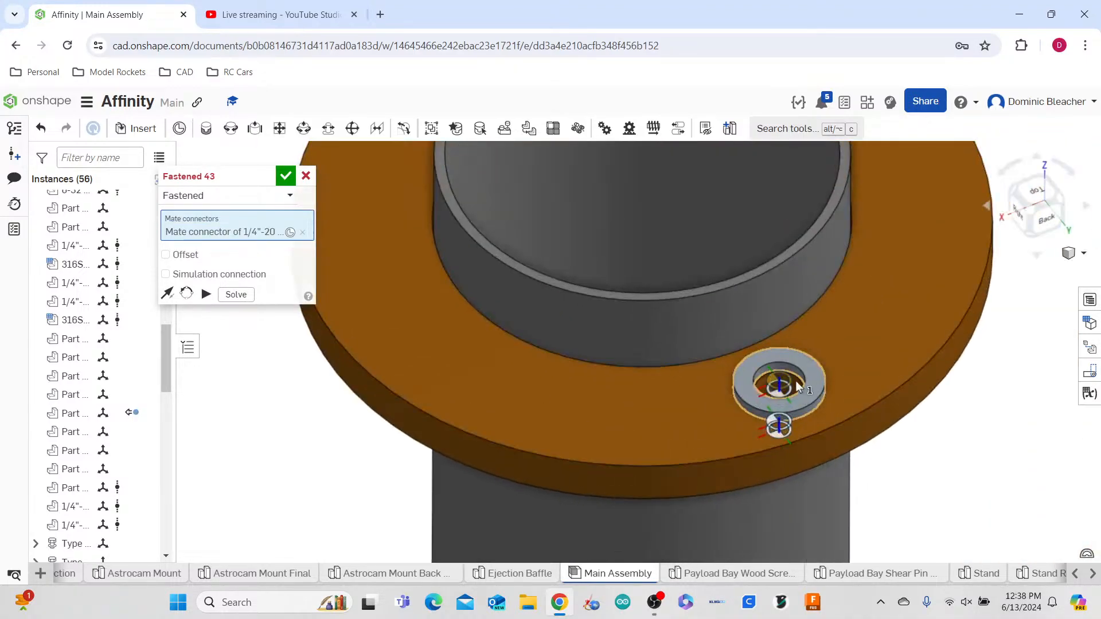
pyautogui.click(799, 377)
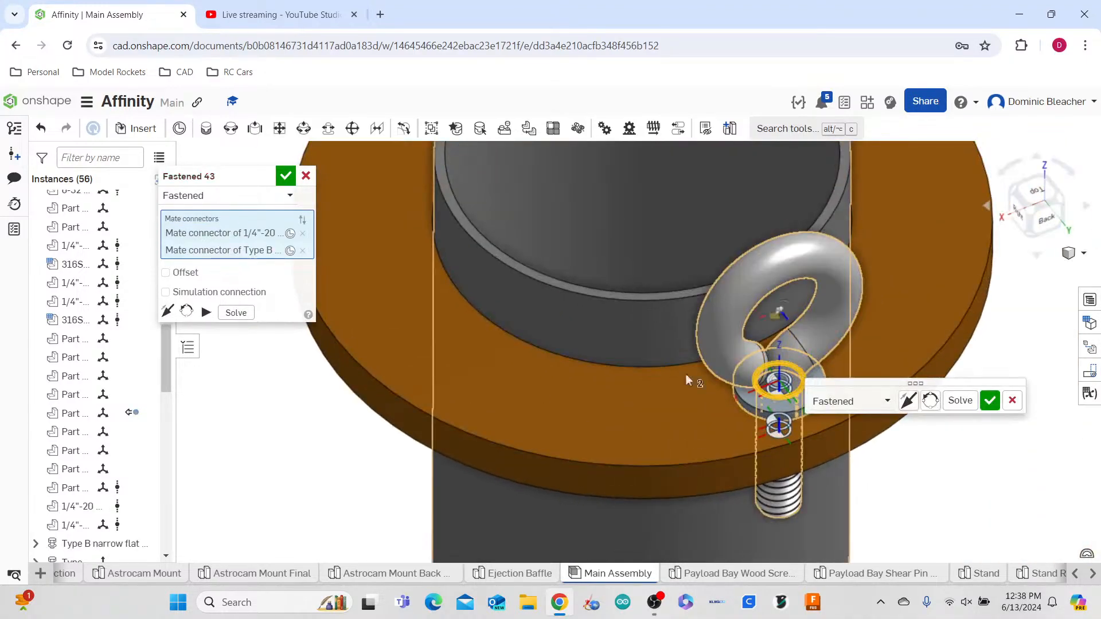
pyautogui.click(989, 398)
# - Fasten the 1/4"-20 nut to the underside of the lower washer around the eyebolt's thread
pyautogui.scroll(-5, 678, 422)
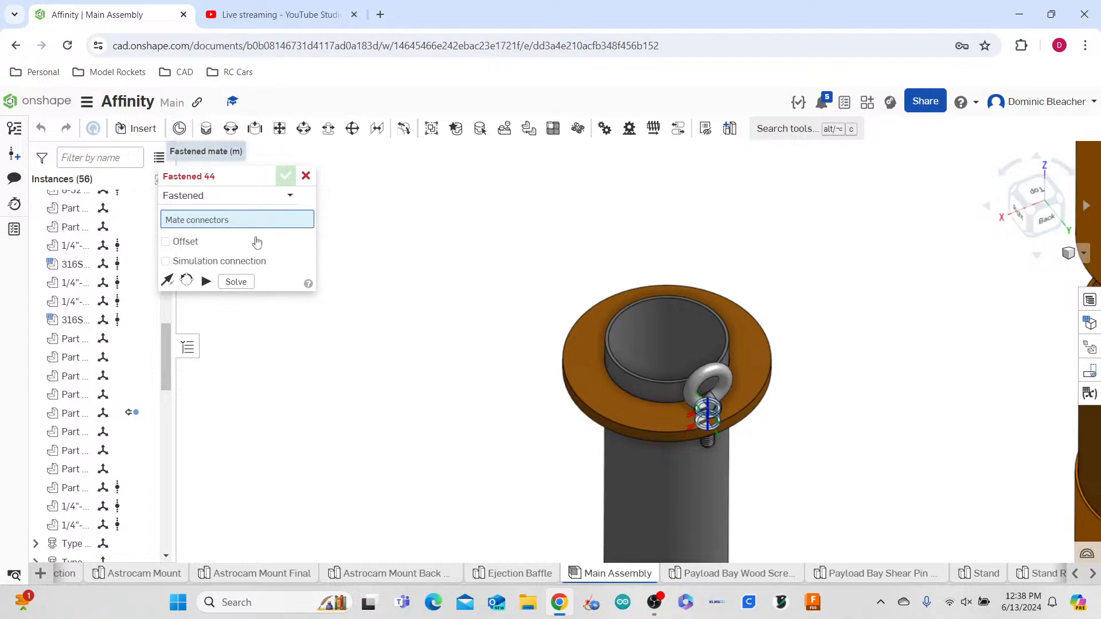
pyautogui.scroll(-10, 440, 274)
pyautogui.scroll(5, 463, 212)
pyautogui.scroll(1, 462, 226)
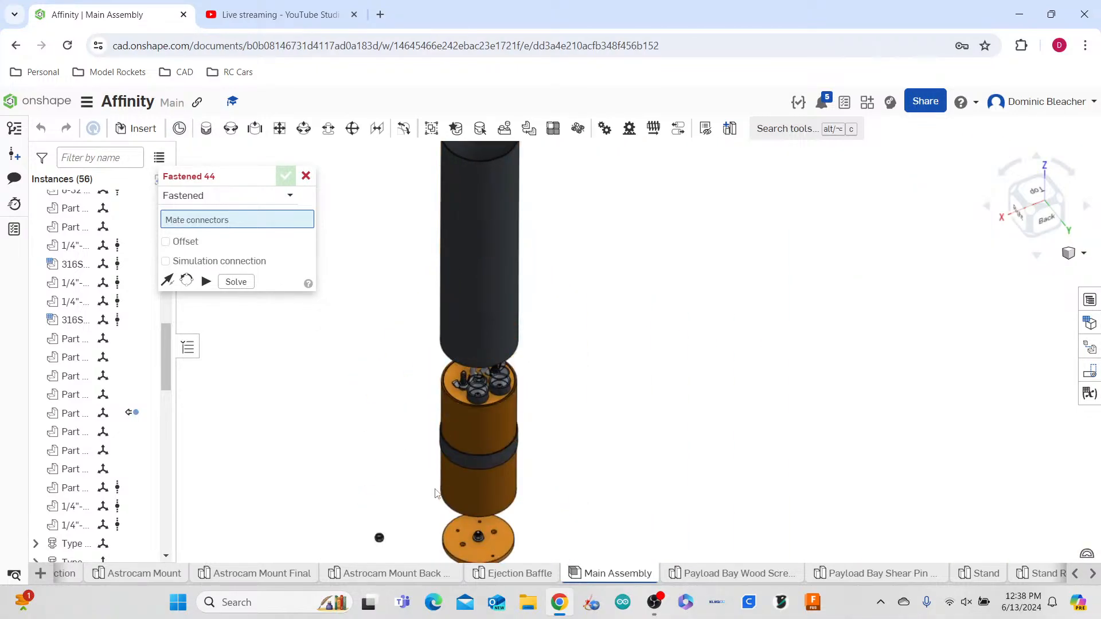
pyautogui.scroll(1, 436, 491)
pyautogui.scroll(-4, 410, 441)
pyautogui.scroll(12, 388, 487)
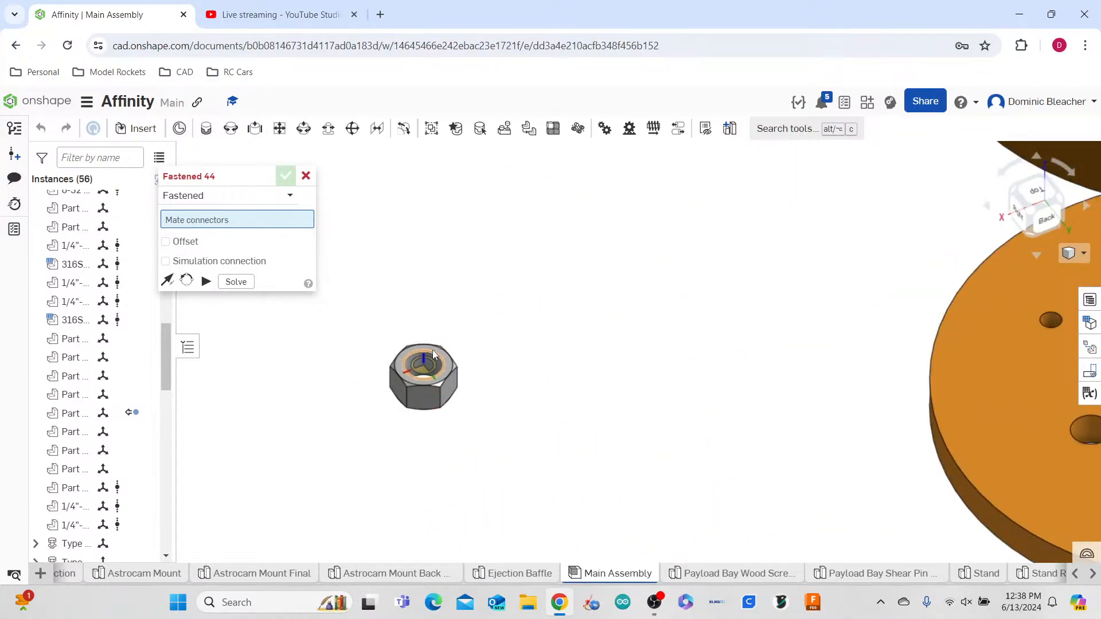
pyautogui.scroll(5, 433, 355)
pyautogui.click(433, 362)
pyautogui.scroll(-10, 548, 455)
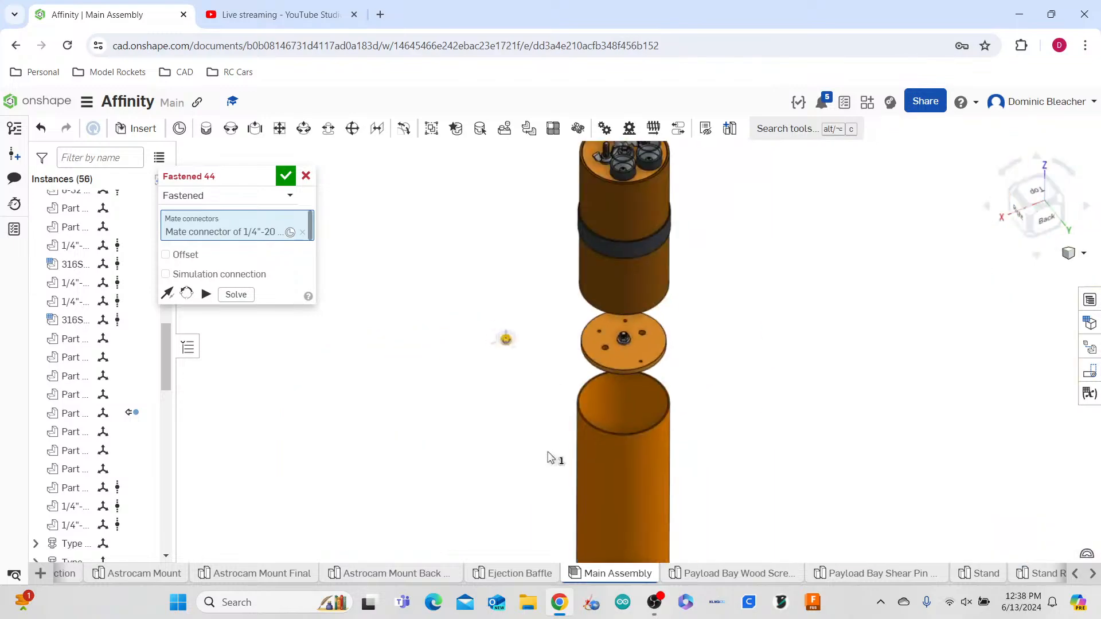
pyautogui.scroll(10, 523, 505)
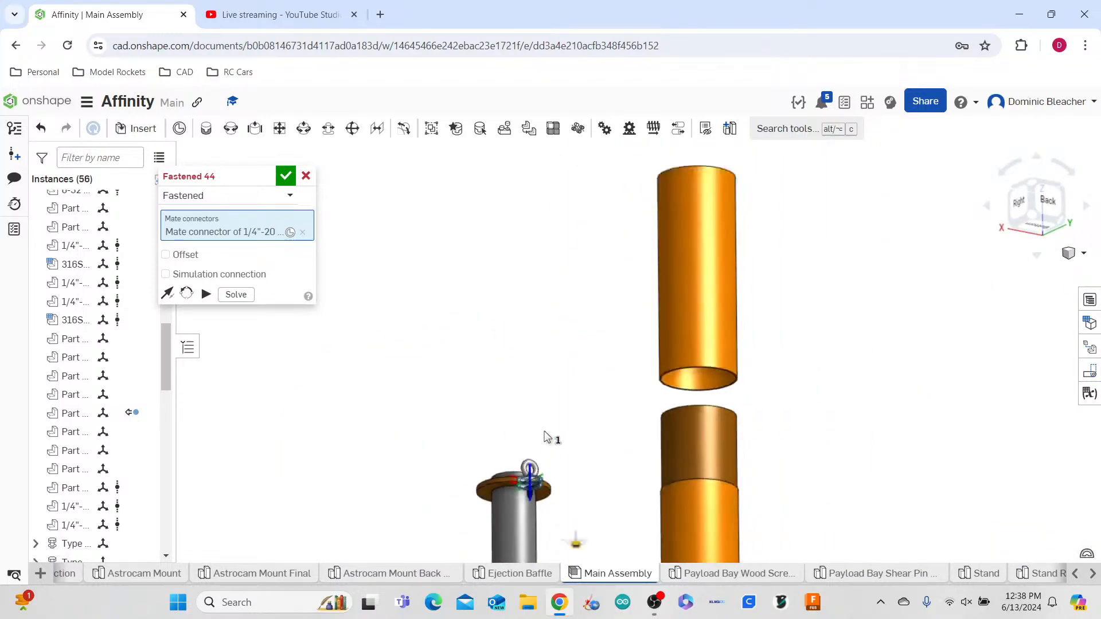
pyautogui.scroll(5, 520, 315)
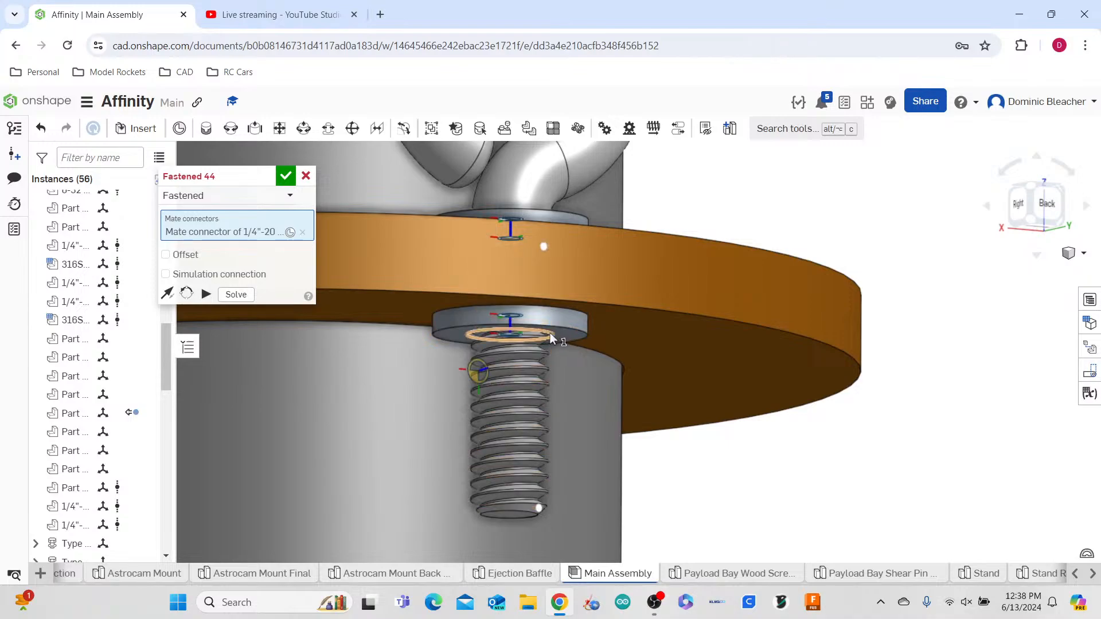
pyautogui.click(556, 334)
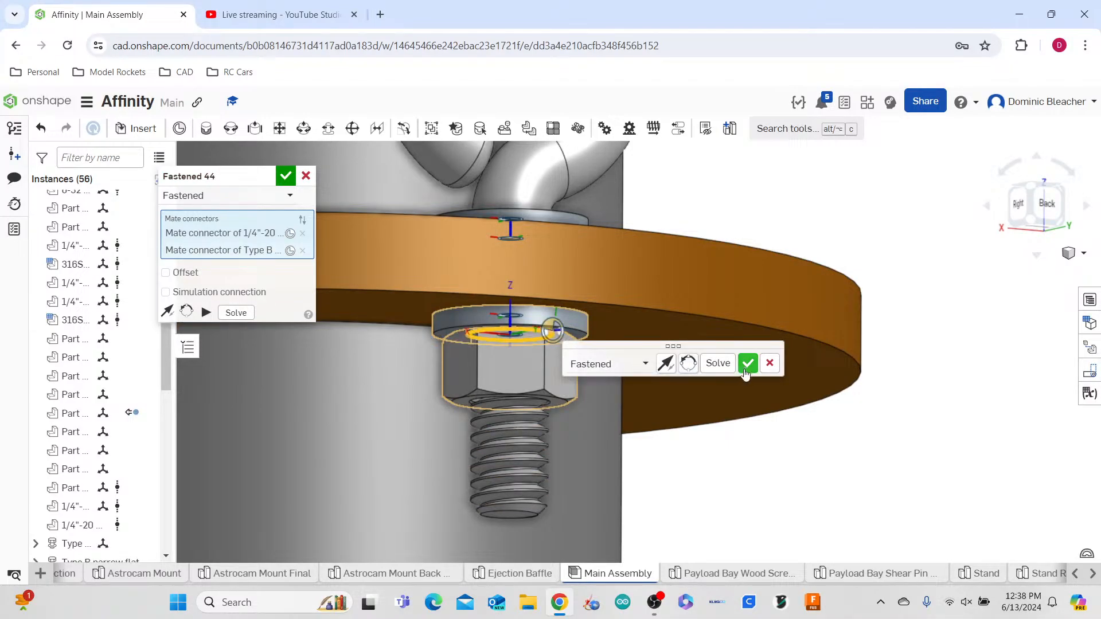
pyautogui.click(665, 363)
pyautogui.scroll(-10, 722, 424)
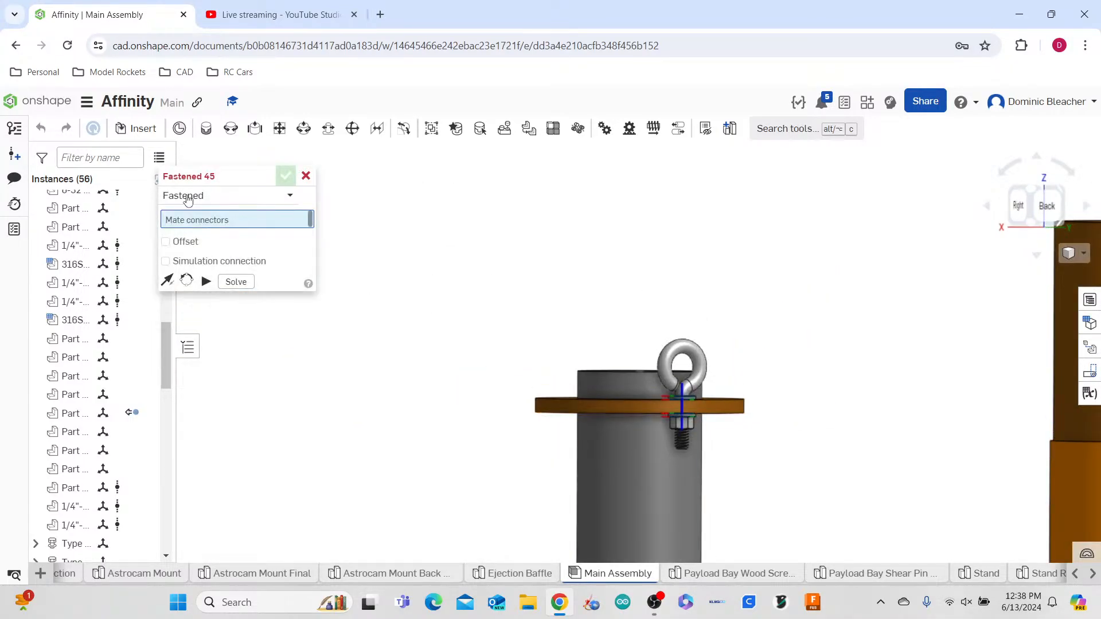
pyautogui.click(305, 175)
# - Examine the bottom centering ring on the motor tube and its small holes from below
pyautogui.scroll(-5, 662, 414)
pyautogui.moveTo(662, 414); pyautogui.dragTo(734, 388, button='right')
pyautogui.scroll(-6, 734, 388)
pyautogui.scroll(-4, 689, 518)
pyautogui.scroll(5, 687, 501)
pyautogui.scroll(4, 688, 505)
pyautogui.moveTo(687, 486); pyautogui.dragTo(728, 174, button='middle')
pyautogui.scroll(5, 712, 479)
pyautogui.moveTo(704, 477); pyautogui.dragTo(710, 454, button='right')
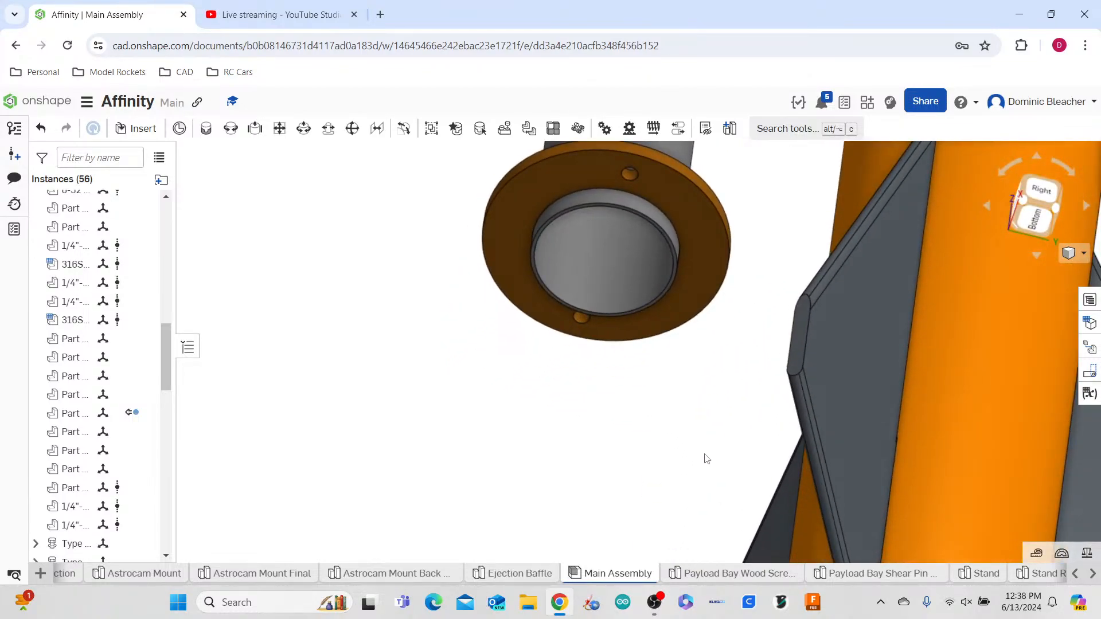
pyautogui.scroll(-4, 601, 442)
pyautogui.scroll(6, 611, 364)
pyautogui.moveTo(673, 380); pyautogui.dragTo(685, 356, button='right')
pyautogui.scroll(-4, 470, 467)
pyautogui.scroll(5, 547, 343)
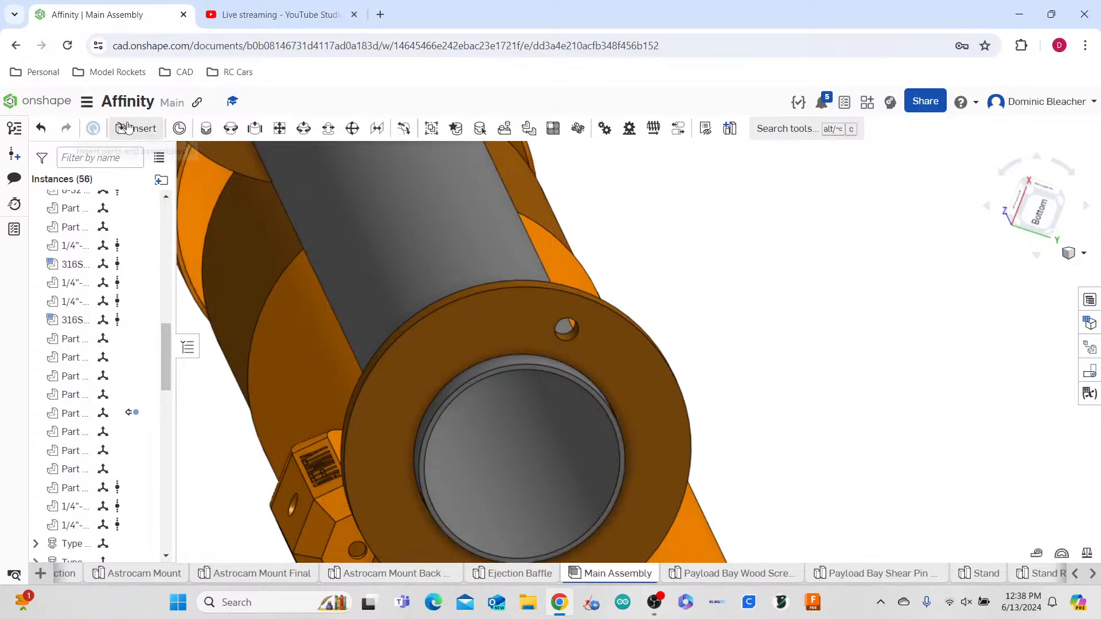
# - Browse the ANSI inch standard content for a T-nut under the Nuts category, checking the T-slot nuts class
pyautogui.click(137, 128)
pyautogui.click(283, 223)
pyautogui.click(276, 235)
pyautogui.click(276, 232)
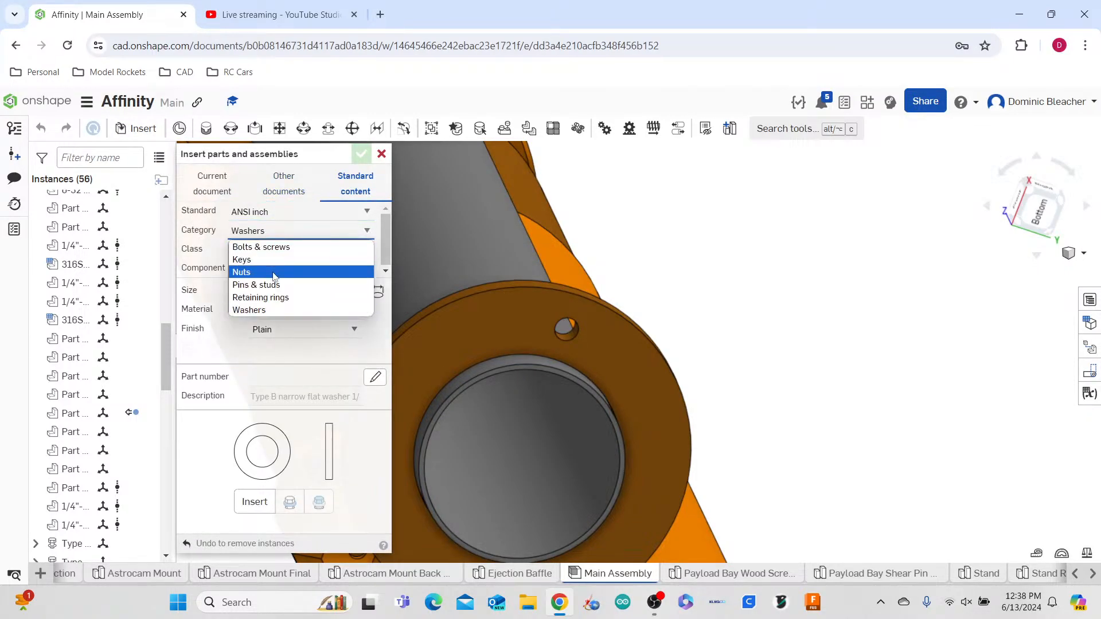
pyautogui.click(273, 272)
pyautogui.click(277, 252)
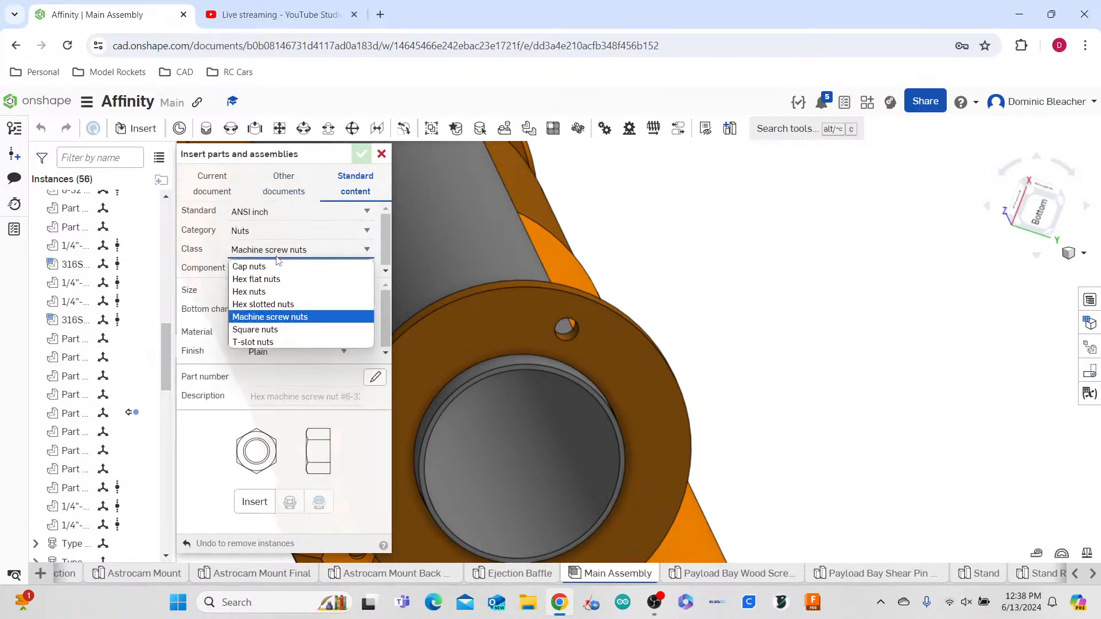
pyautogui.click(281, 341)
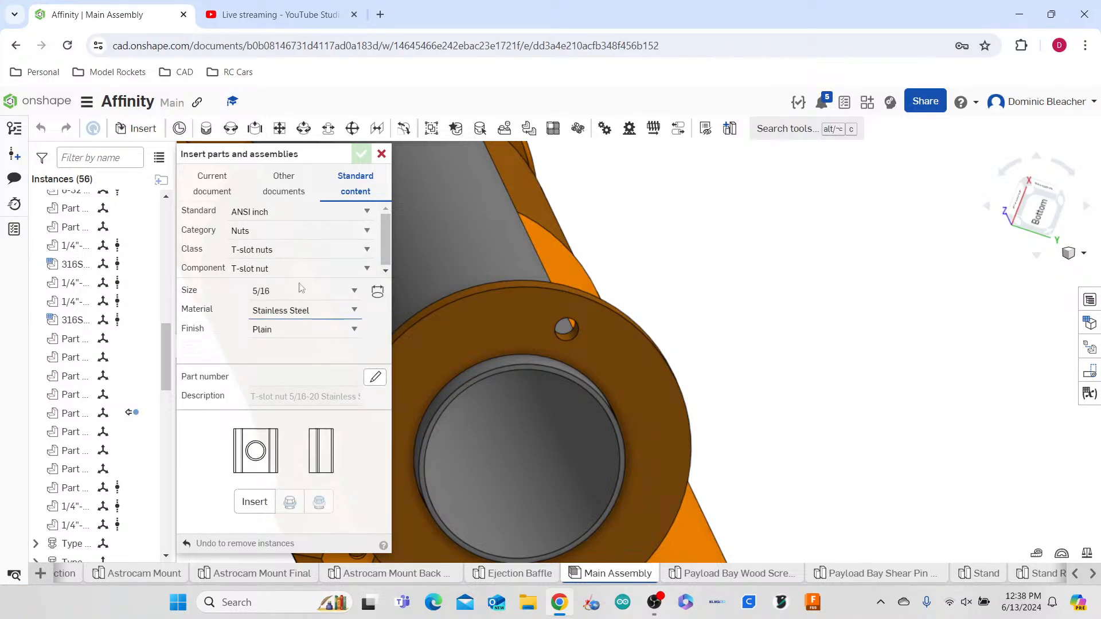
pyautogui.click(303, 256)
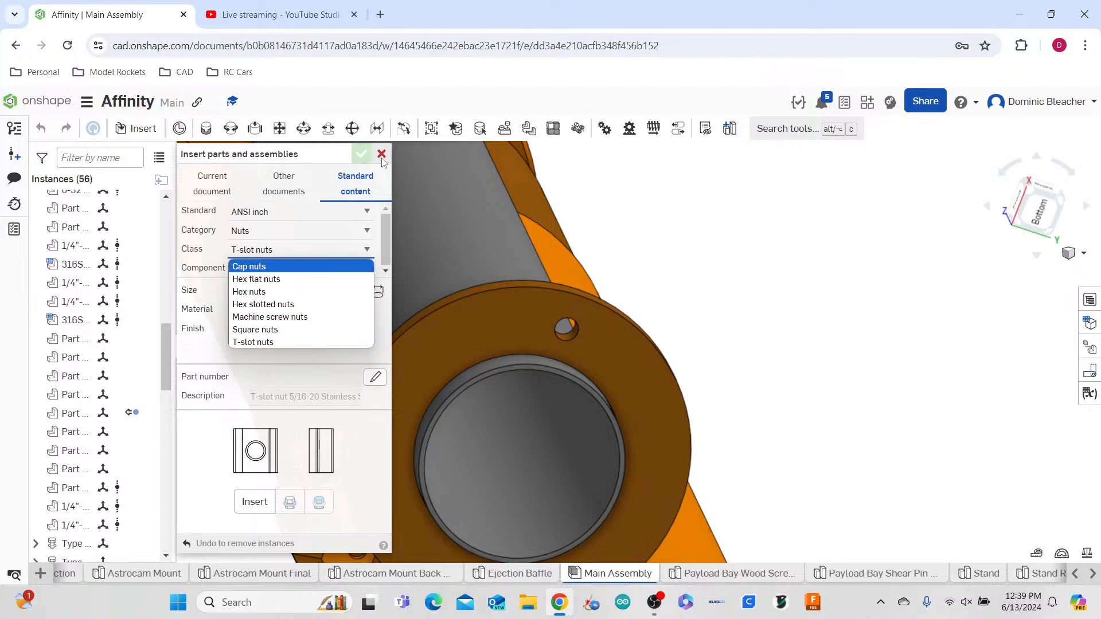
# - Search the public documents for a 1/4" tnut to insert
pyautogui.click(284, 183)
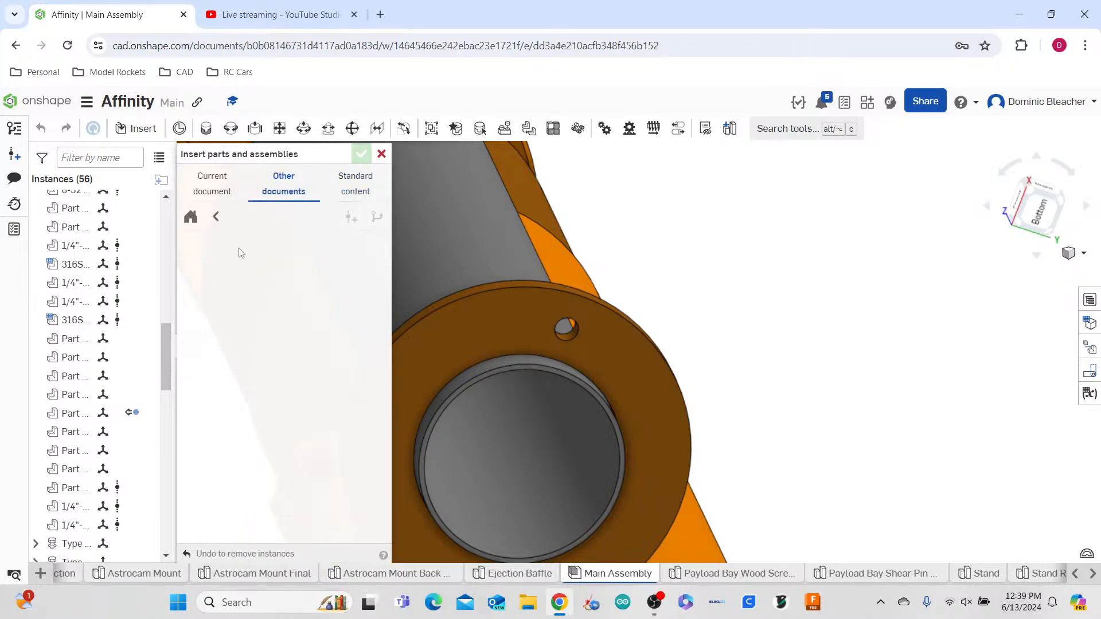
pyautogui.click(191, 216)
pyautogui.click(221, 354)
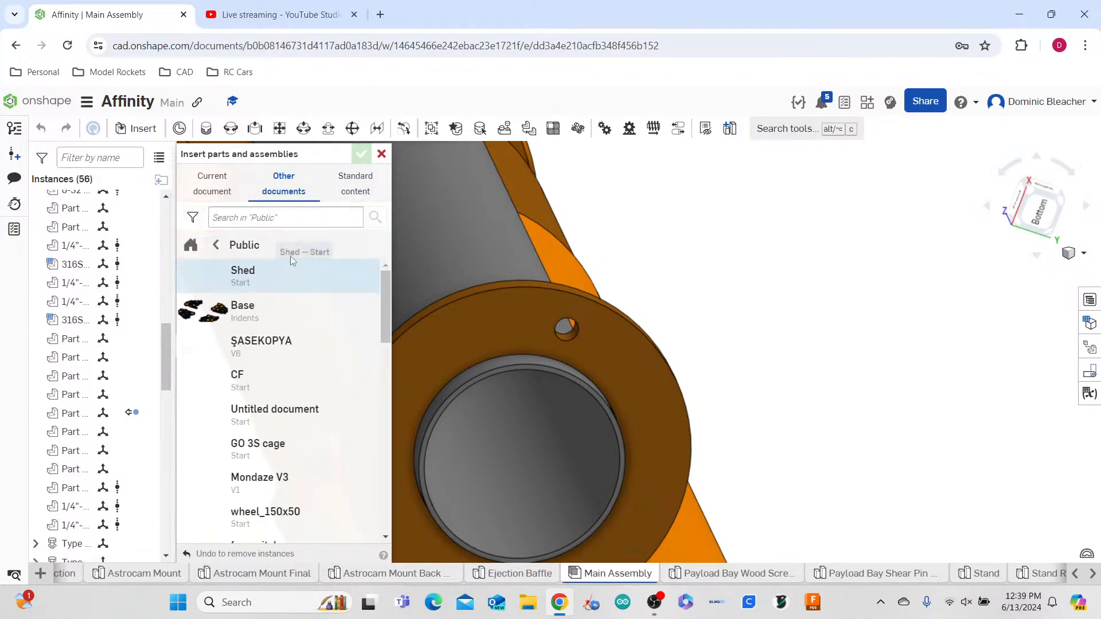
pyautogui.click(282, 220)
pyautogui.write('1/4" tnut')
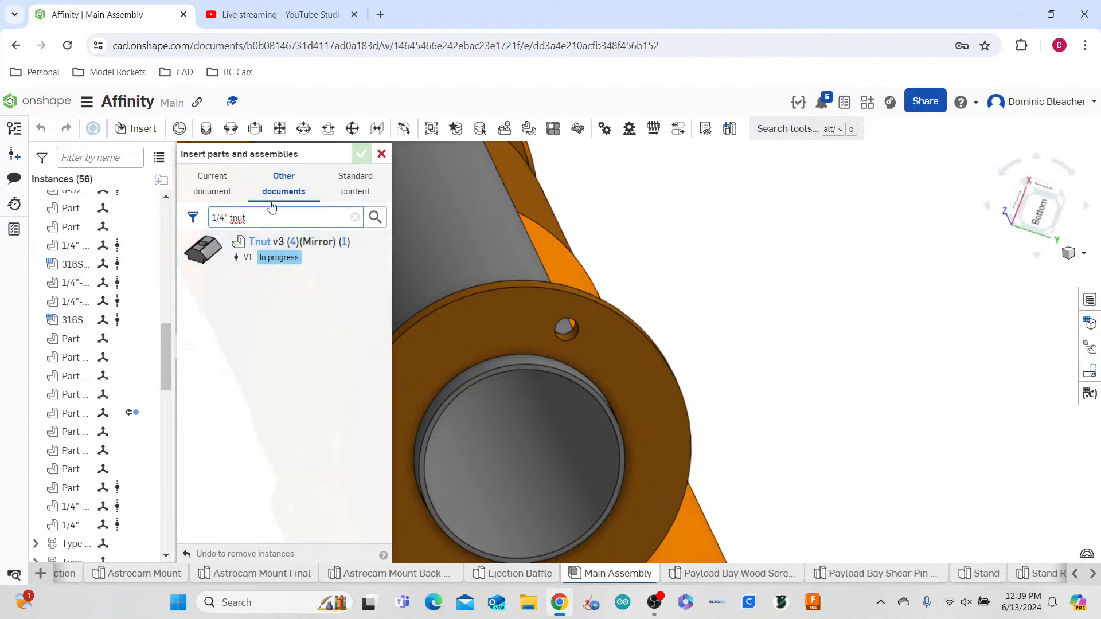
# - Search the web for "t nut for wood" in a new browser tab, look over the product results, and close the tab
pyautogui.click(387, 17)
pyautogui.write('t nuit')
pyautogui.press('BackSpace')
pyautogui.press('BackSpace')
pyautogui.write('t for wood')
pyautogui.press('Return')
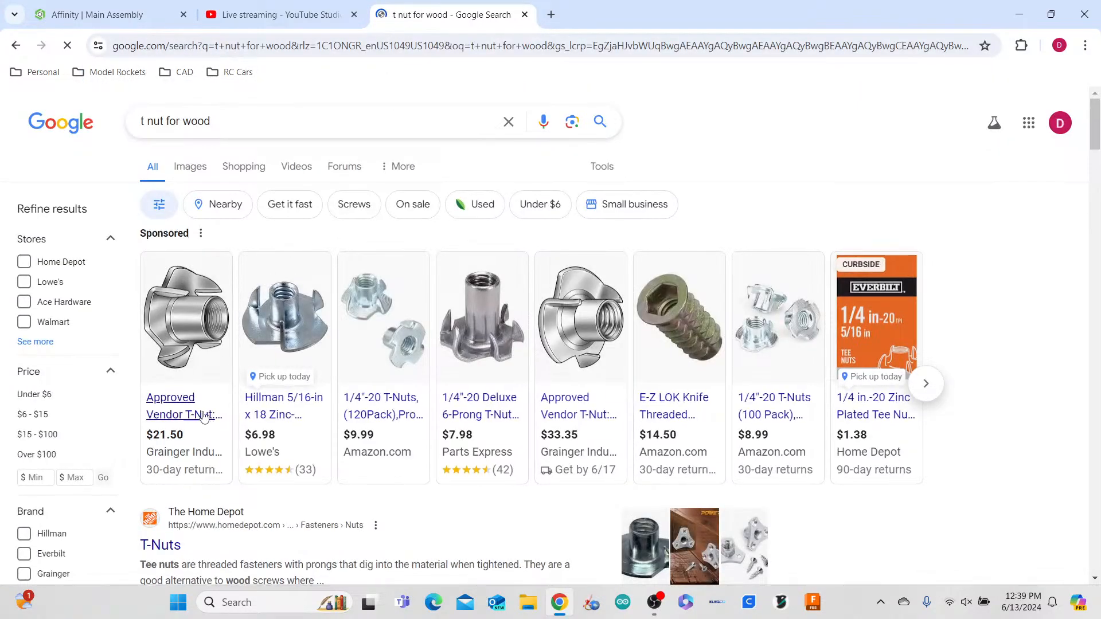
pyautogui.scroll(-1, 217, 414)
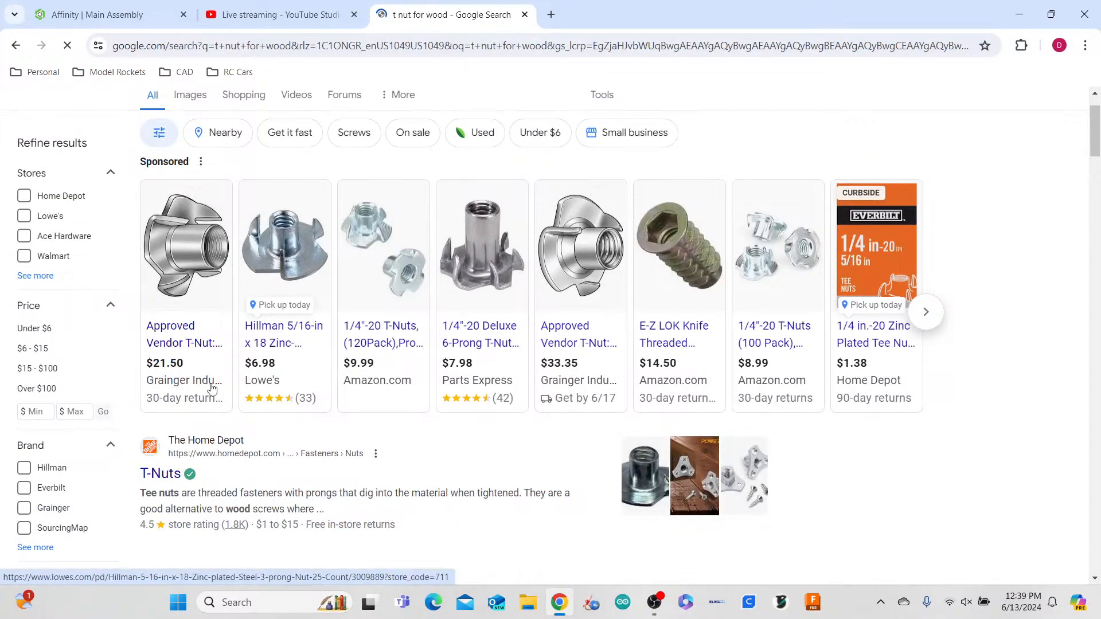
pyautogui.middleClick(449, 6)
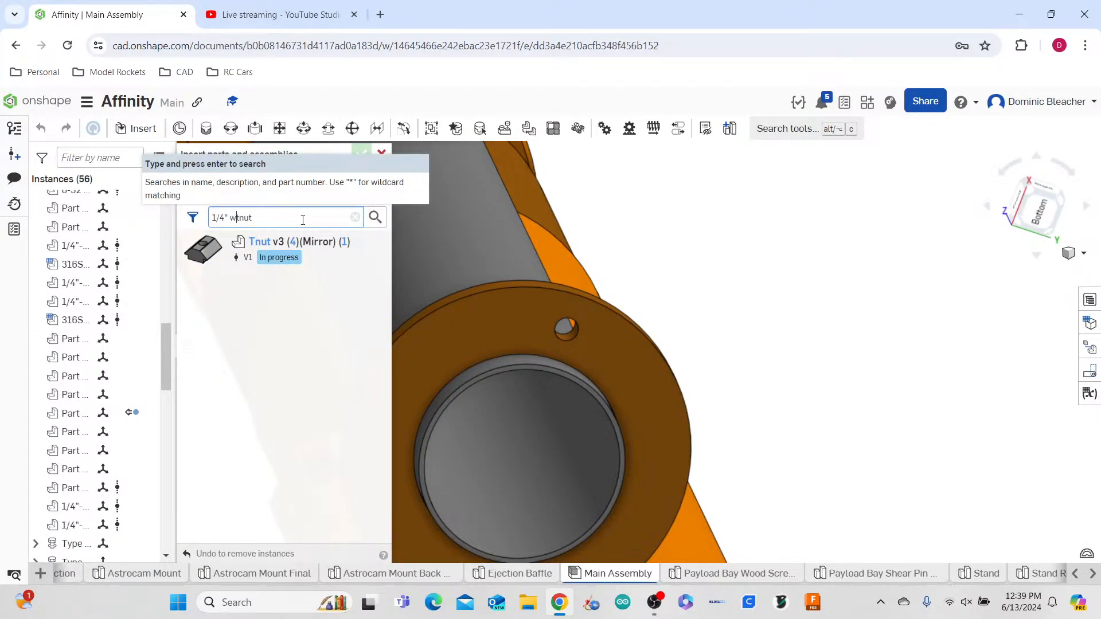
# - Search the public documents for 1/4" wood tnut and insert one 1/4-20 Tee Nut Insert for Wood (90975A025) beside the rocket
pyautogui.press('Return')
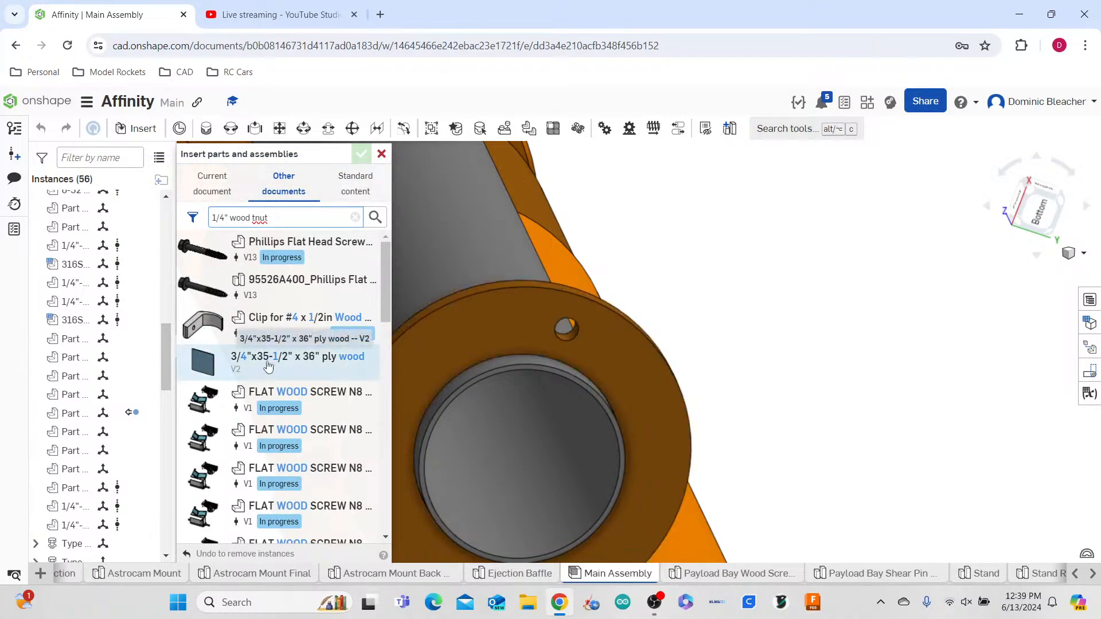
pyautogui.scroll(-8, 286, 350)
pyautogui.scroll(-10, 303, 333)
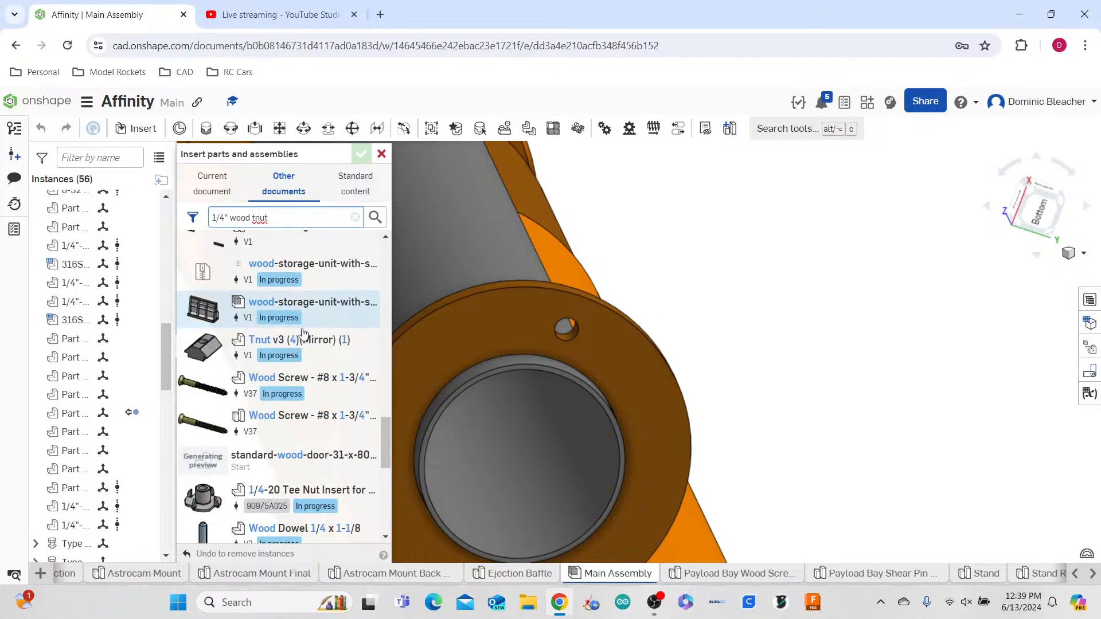
pyautogui.scroll(3, 303, 332)
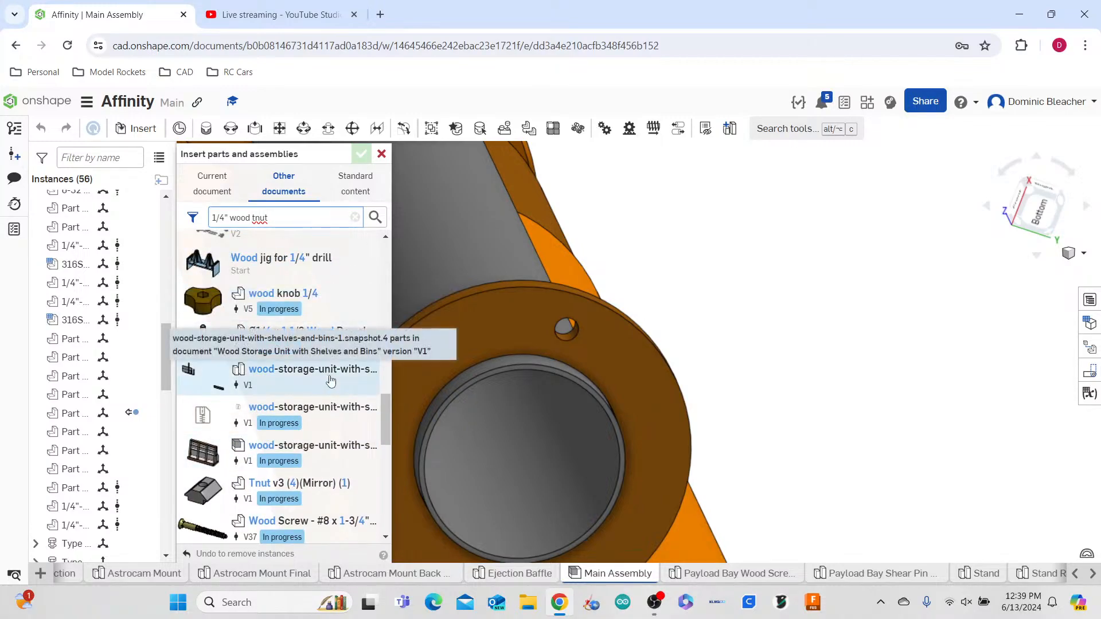
pyautogui.scroll(-4, 332, 344)
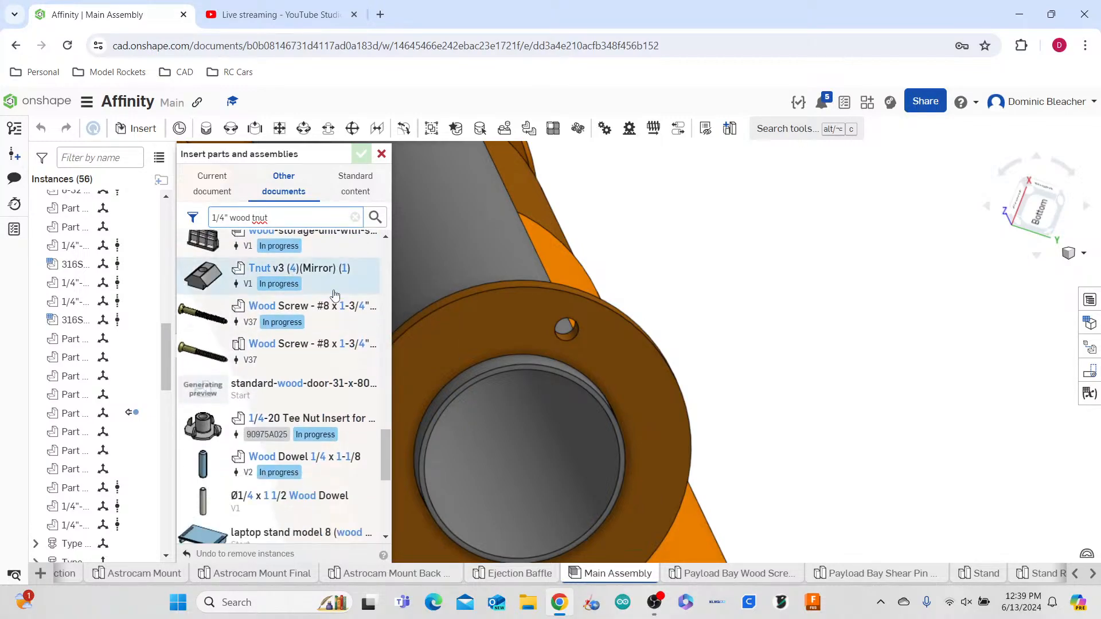
pyautogui.click(320, 424)
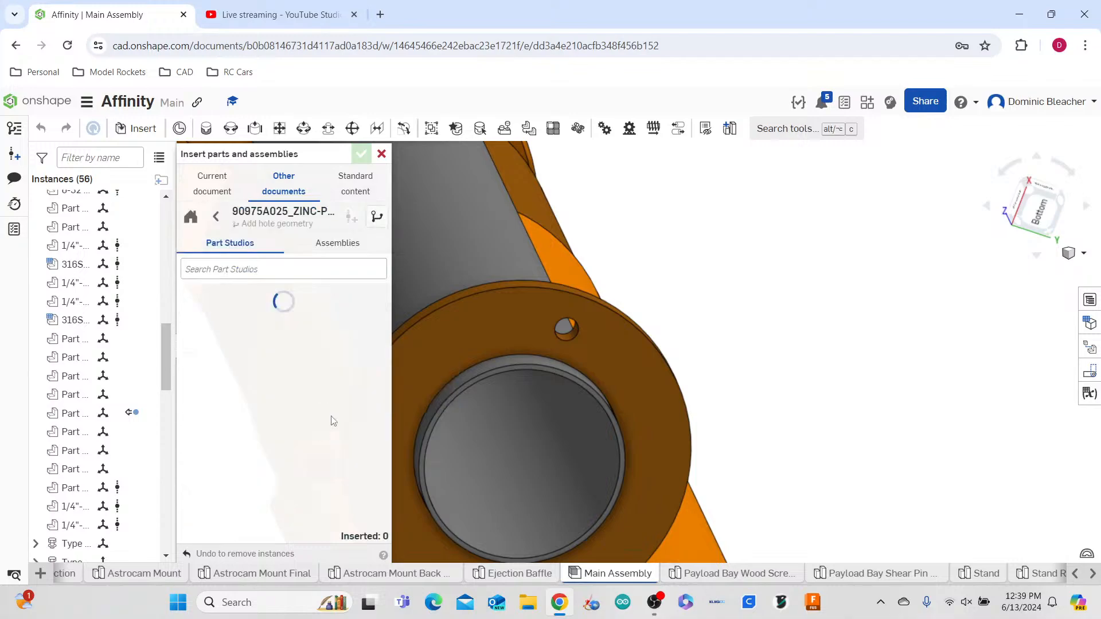
pyautogui.click(321, 358)
pyautogui.click(840, 352)
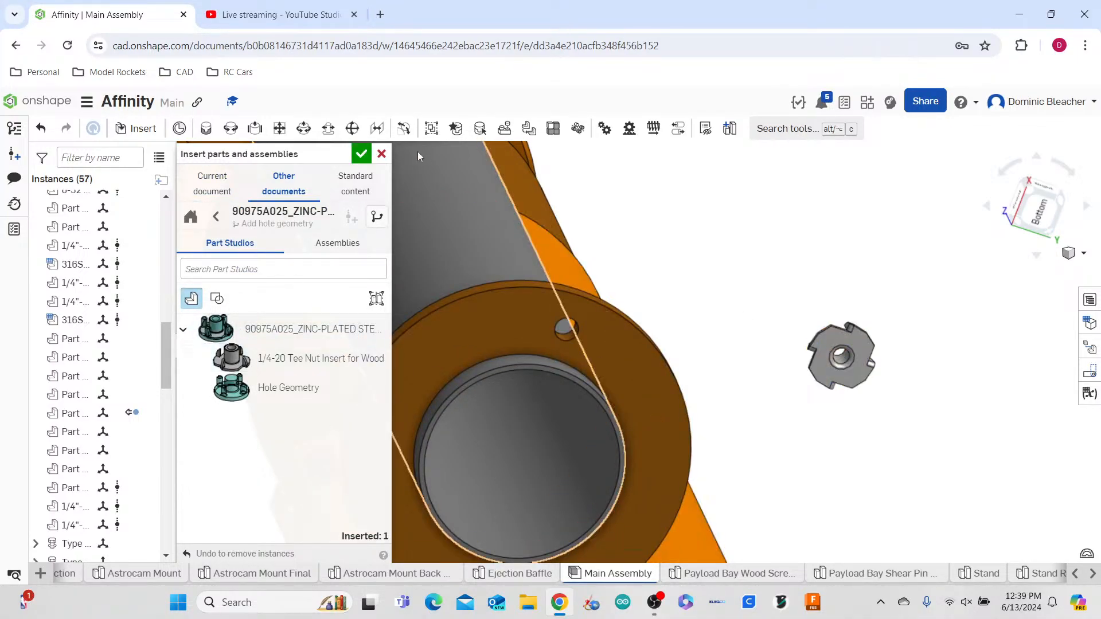
pyautogui.click(362, 161)
# - Duplicate the 1/4-20 tee nut and place the copy next to the original beside the orange body tube
pyautogui.moveTo(710, 335); pyautogui.dragTo(711, 348, button='right')
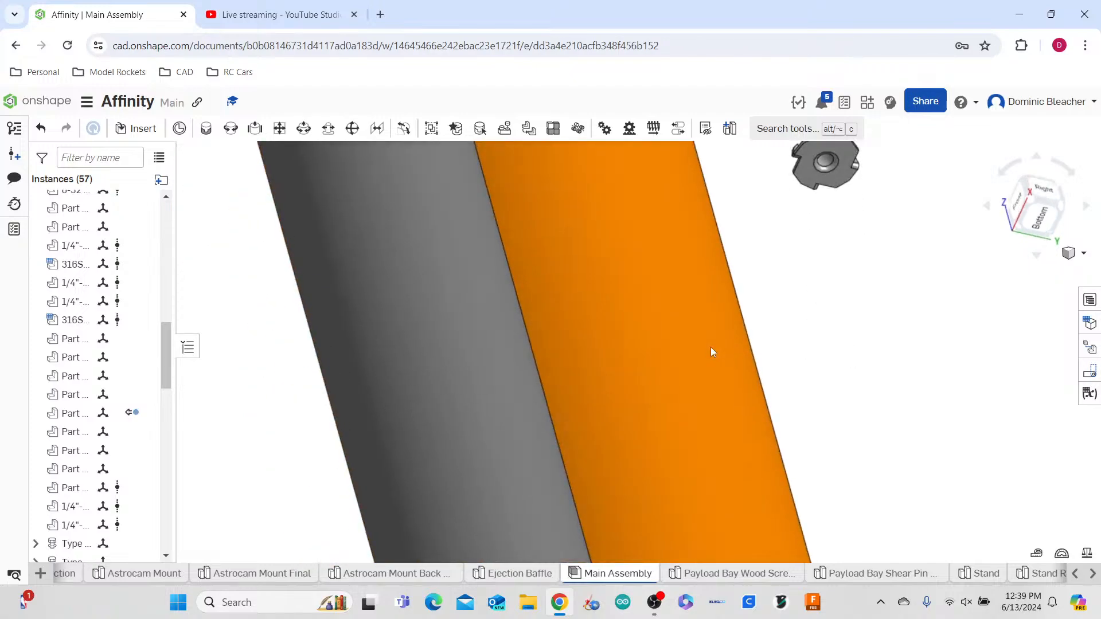
pyautogui.scroll(-4, 711, 348)
pyautogui.scroll(1, 767, 233)
pyautogui.scroll(4, 765, 235)
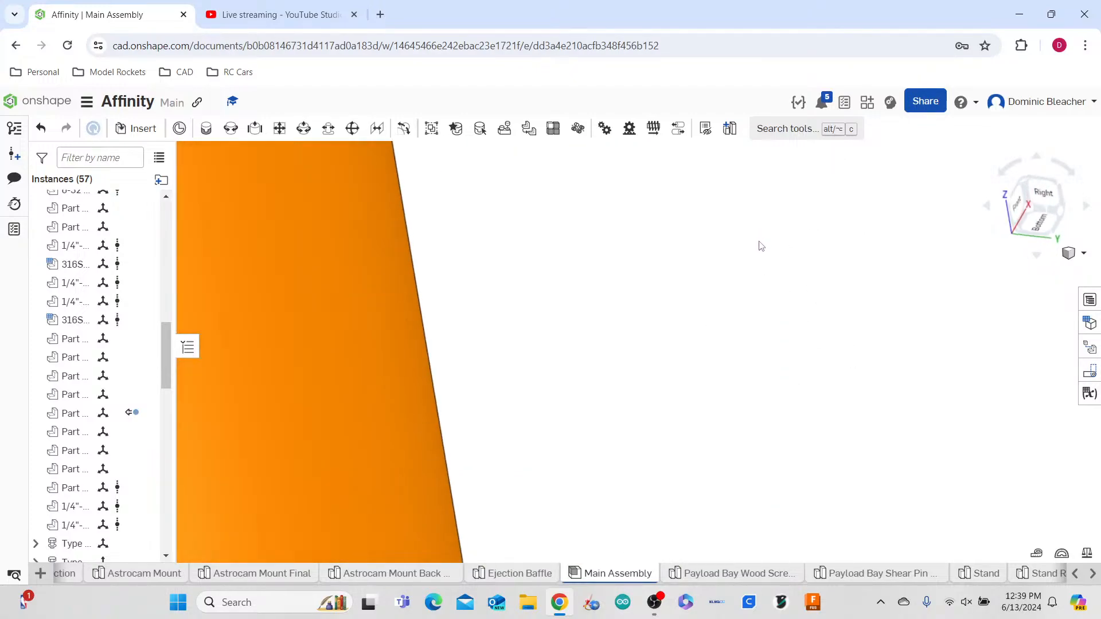
pyautogui.scroll(-3, 764, 241)
pyautogui.moveTo(762, 254); pyautogui.dragTo(760, 352, button='right')
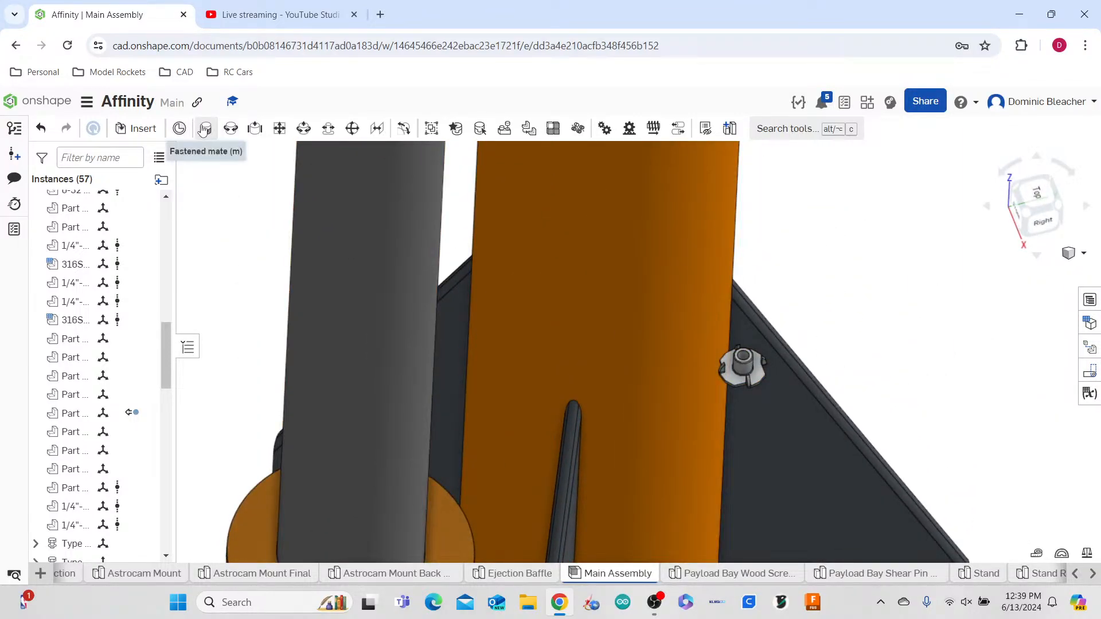
pyautogui.click(741, 367)
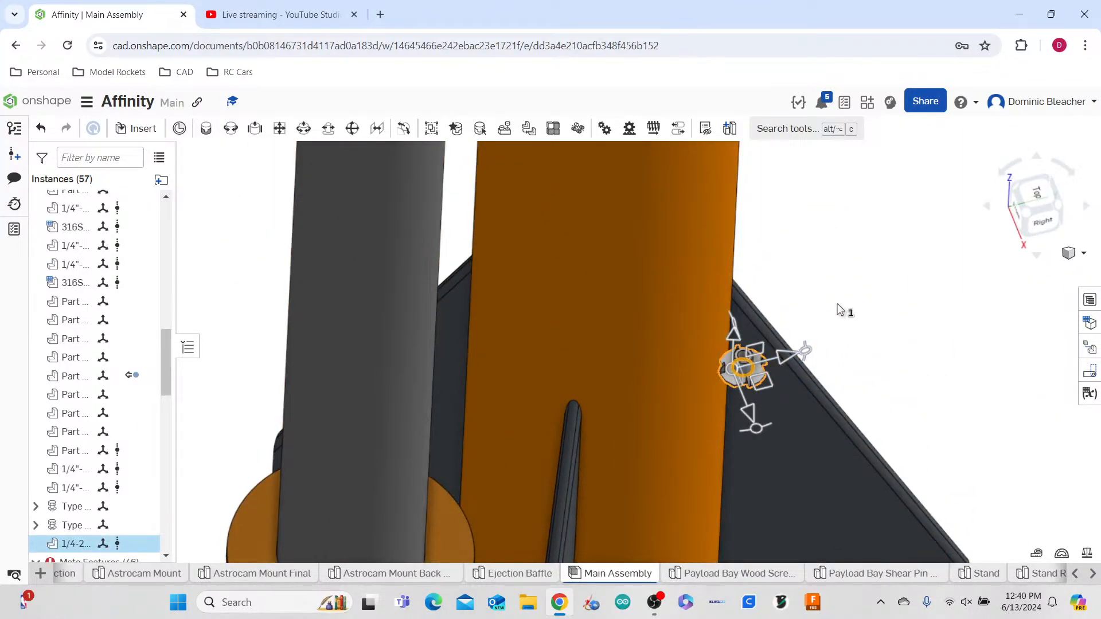
pyautogui.click(890, 361)
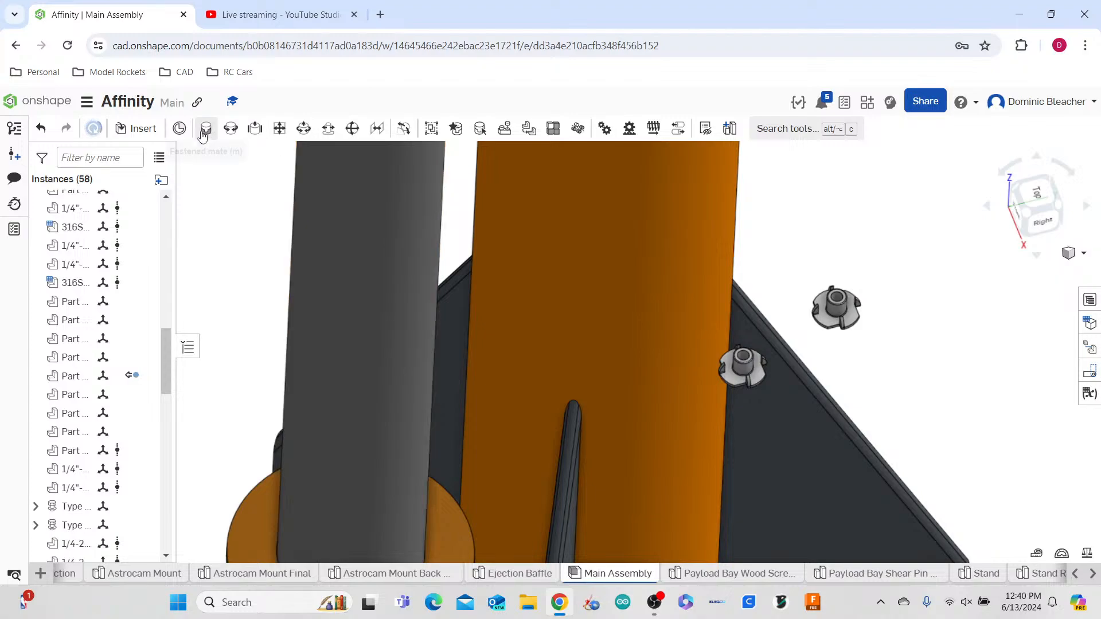
# - Fasten the base of one tee nut's barrel to a small hole on the underside of the motor tube's bottom centering ring
pyautogui.click(205, 128)
pyautogui.scroll(5, 773, 366)
pyautogui.scroll(5, 711, 394)
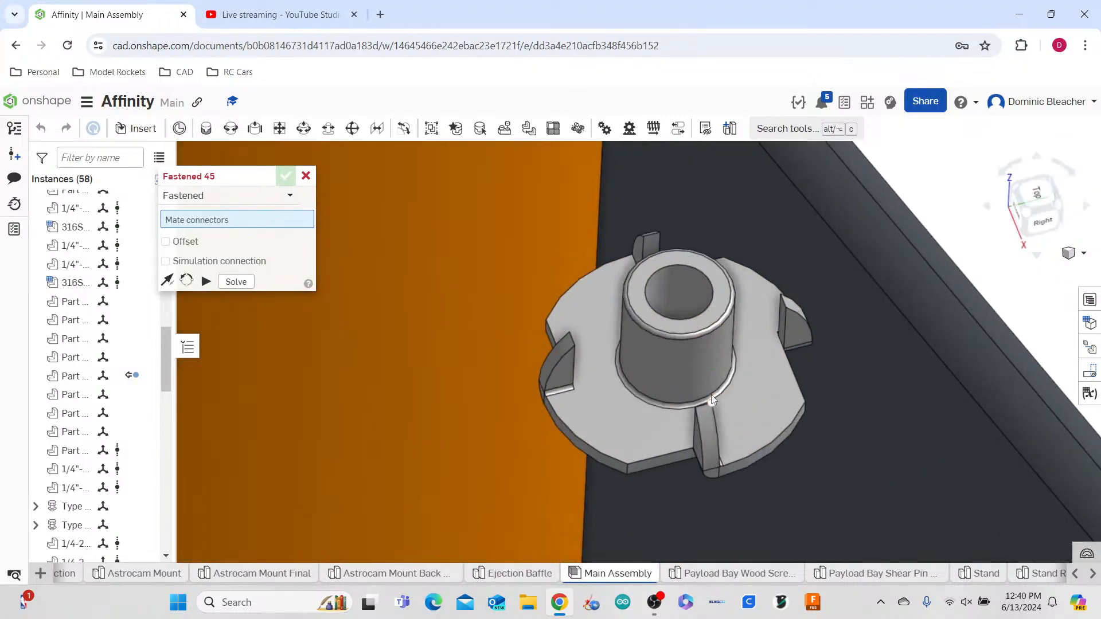
pyautogui.moveTo(682, 403); pyautogui.dragTo(686, 397, button='right')
pyautogui.click(686, 402)
pyautogui.scroll(-12, 686, 402)
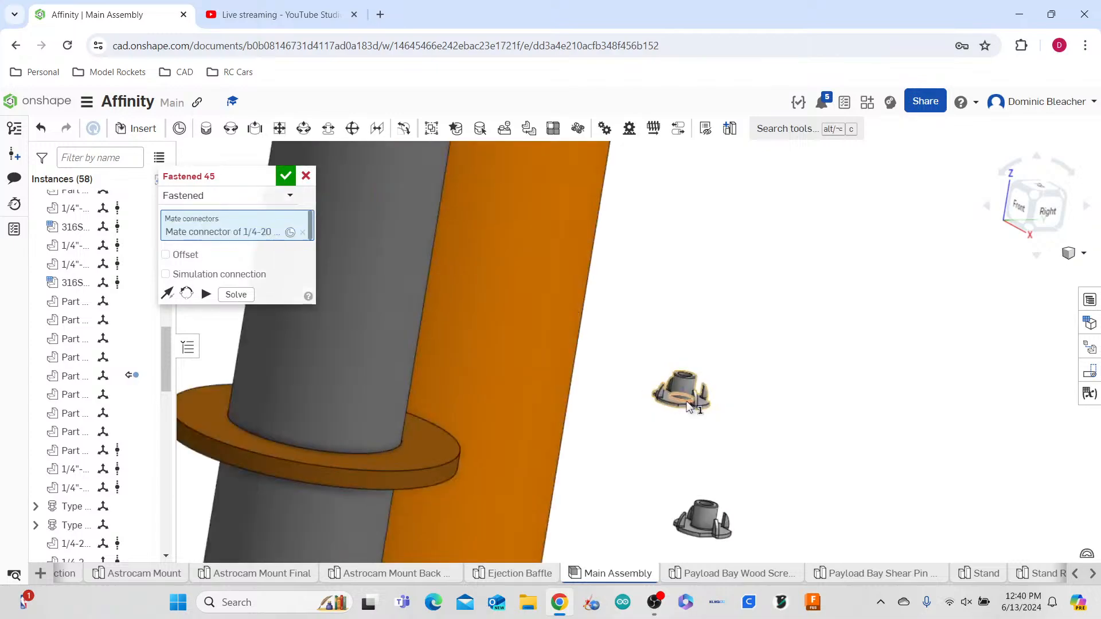
pyautogui.moveTo(708, 440); pyautogui.dragTo(738, 328, button='right')
pyautogui.scroll(15, 739, 344)
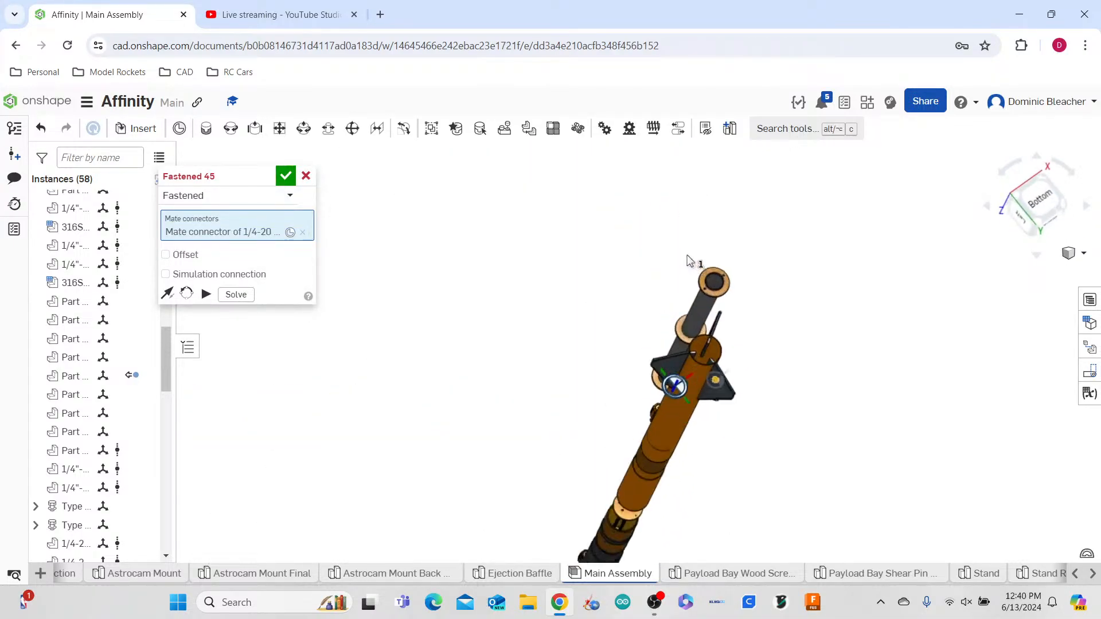
pyautogui.click(741, 340)
pyautogui.scroll(-4, 533, 241)
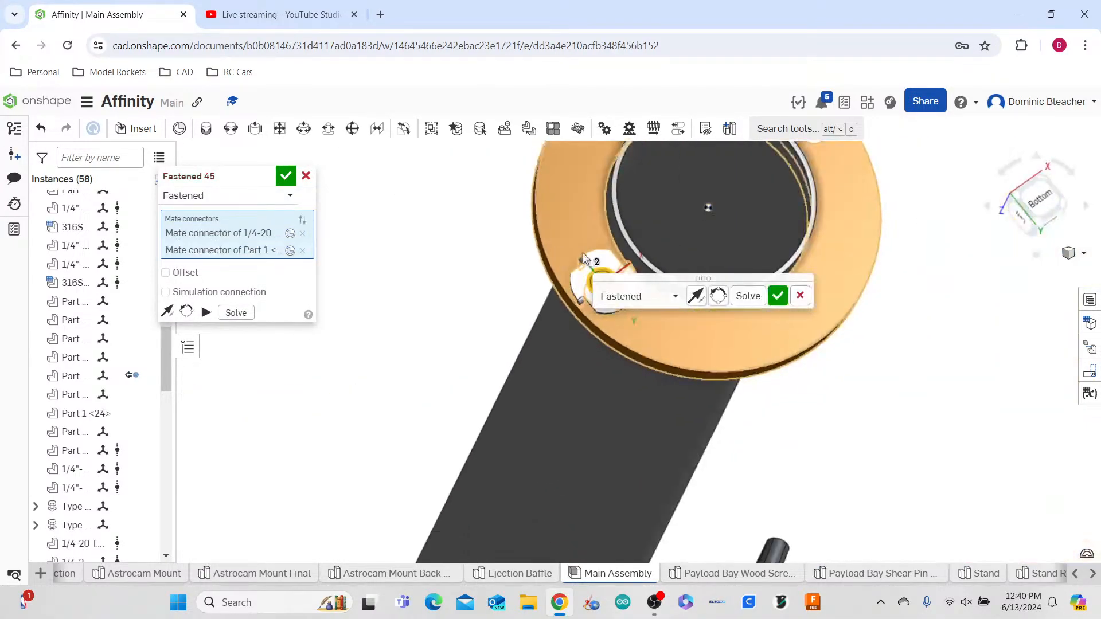
pyautogui.click(778, 297)
# - Fasten the second tee nut to the other small hole on the underside of the bottom centering ring
pyautogui.scroll(-8, 633, 326)
pyautogui.moveTo(634, 327); pyautogui.dragTo(651, 319, button='right')
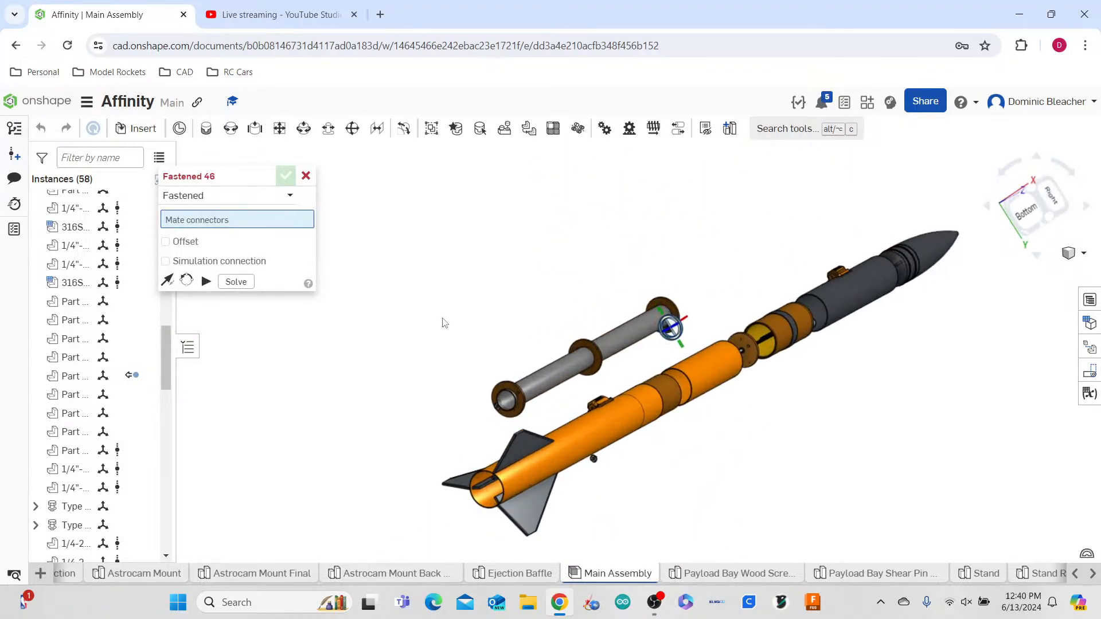
pyautogui.scroll(10, 596, 475)
pyautogui.moveTo(619, 292); pyautogui.dragTo(493, 393, button='right')
pyautogui.scroll(5, 268, 498)
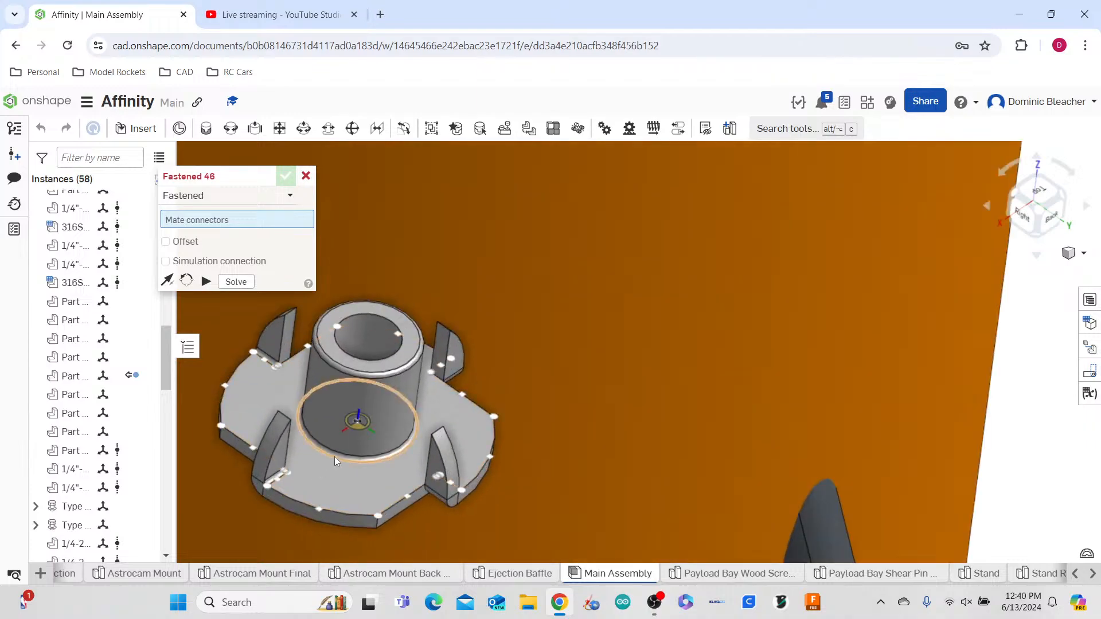
pyautogui.click(335, 457)
pyautogui.scroll(-8, 494, 361)
pyautogui.moveTo(610, 411); pyautogui.dragTo(533, 241, button='right')
pyautogui.scroll(10, 572, 390)
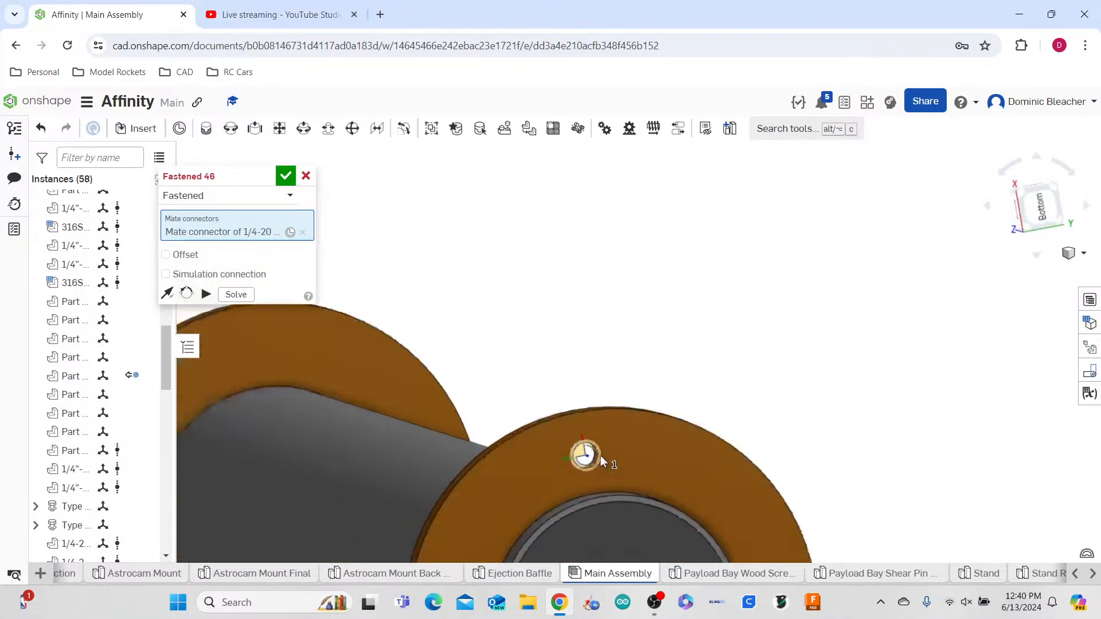
pyautogui.click(596, 451)
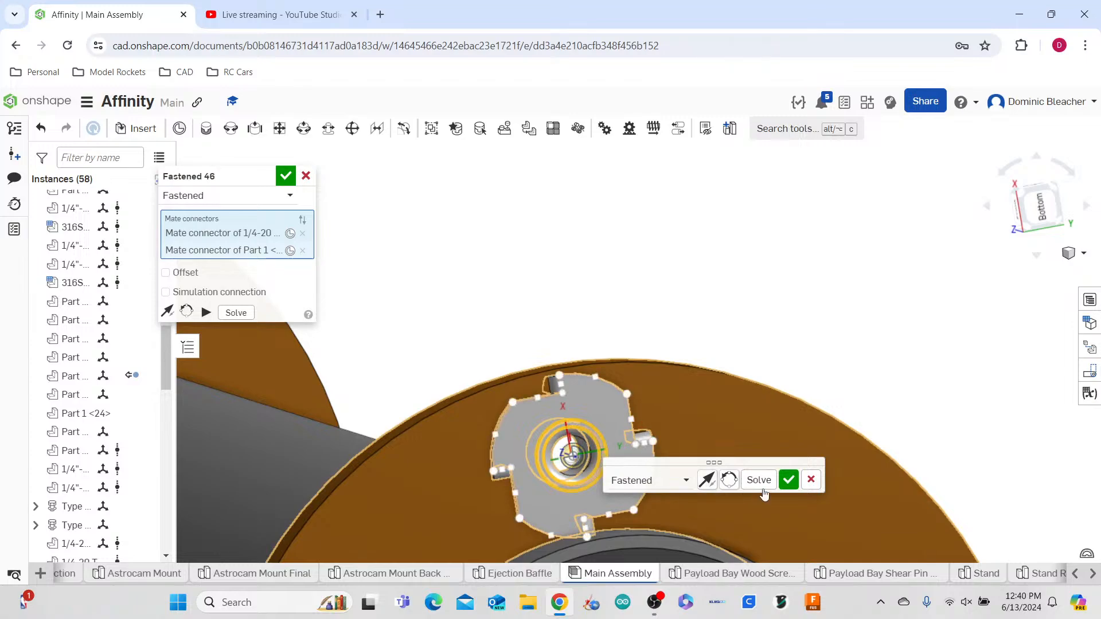
pyautogui.click(785, 484)
# - Cancel the empty mate and undo both tee nut mates on the underside of the bottom centering ring
pyautogui.scroll(-5, 642, 325)
pyautogui.moveTo(806, 410); pyautogui.dragTo(765, 533, button='right')
pyautogui.scroll(-7, 601, 304)
pyautogui.moveTo(620, 312); pyautogui.dragTo(618, 298, button='right')
pyautogui.click(305, 176)
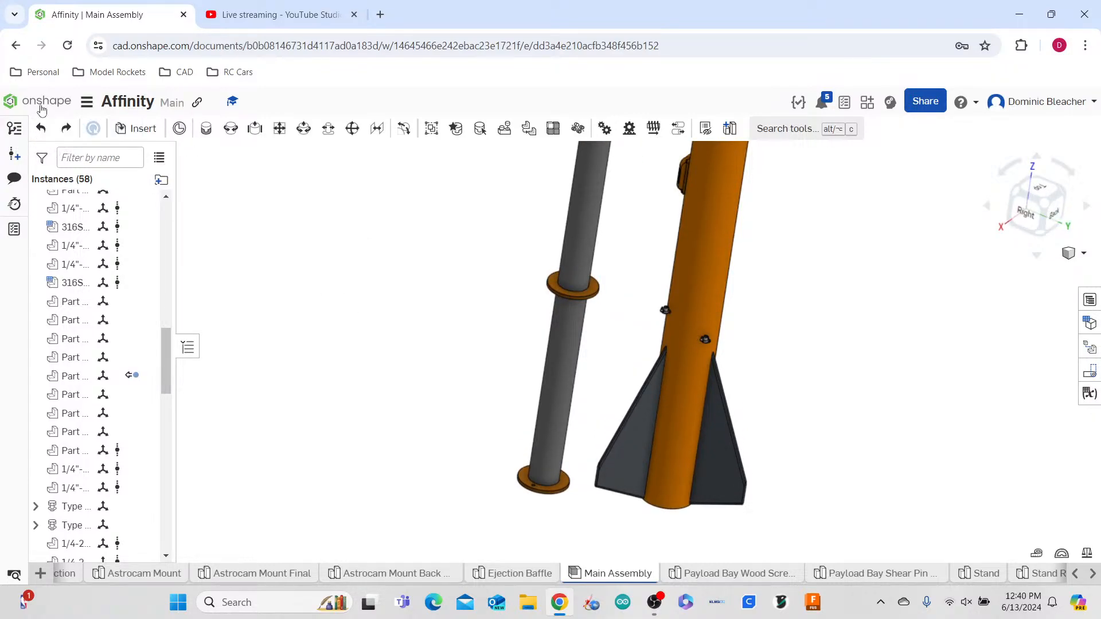
# - Fasten one tee nut to a hole on the bottom centering ring's upper face, flipped so its barrel points down through the hole
pyautogui.click(206, 129)
pyautogui.scroll(8, 683, 323)
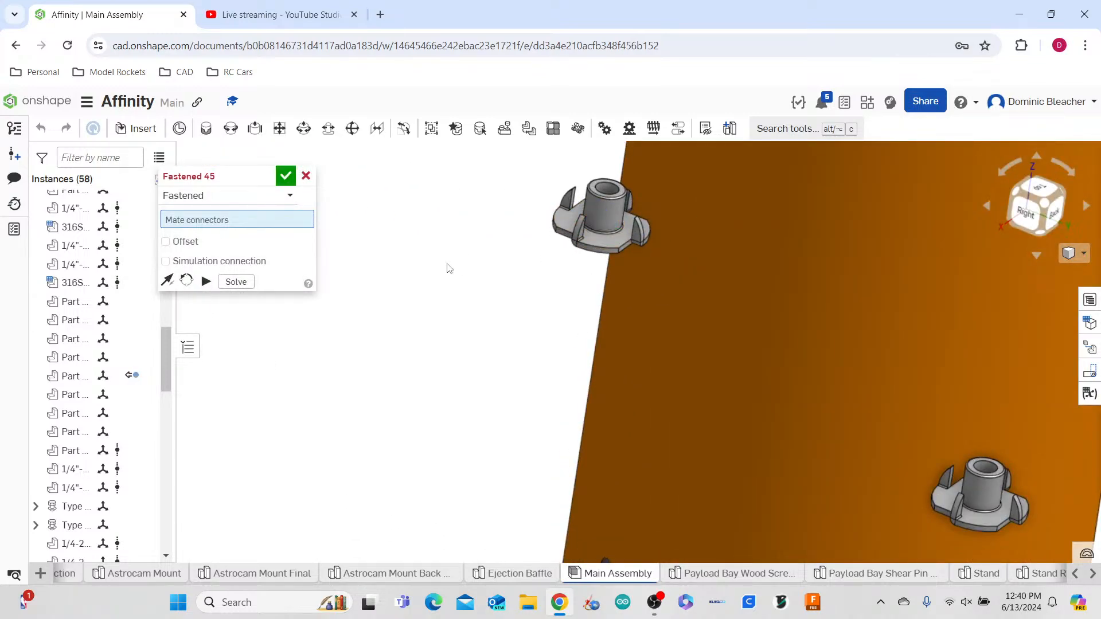
pyautogui.scroll(-10, 447, 267)
pyautogui.scroll(6, 332, 437)
pyautogui.moveTo(420, 434); pyautogui.dragTo(390, 433, button='right')
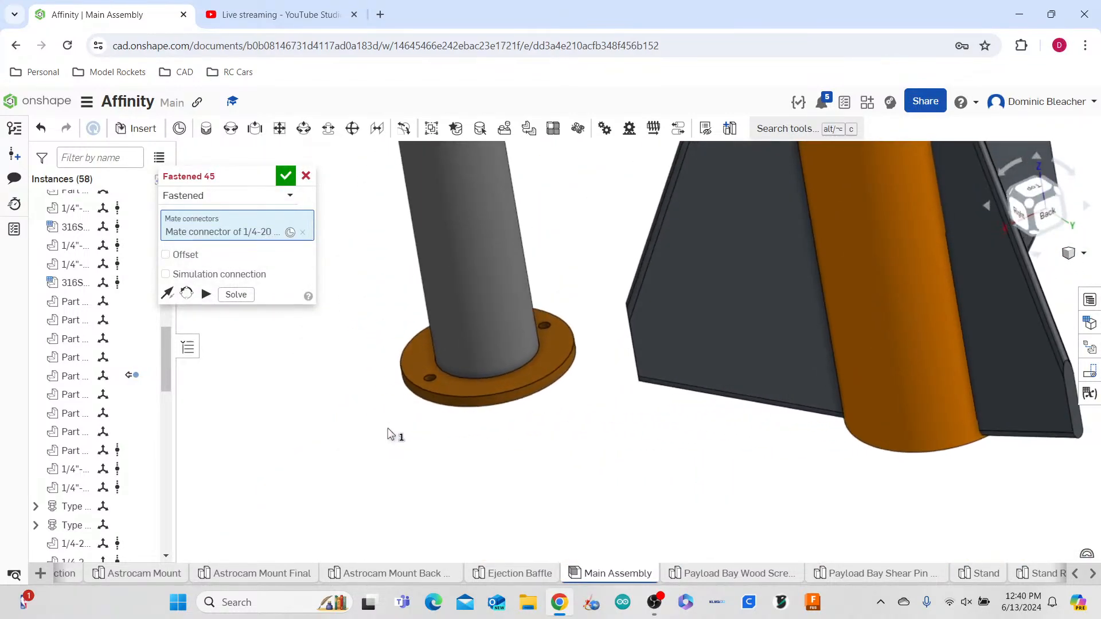
pyautogui.scroll(5, 425, 387)
pyautogui.click(439, 364)
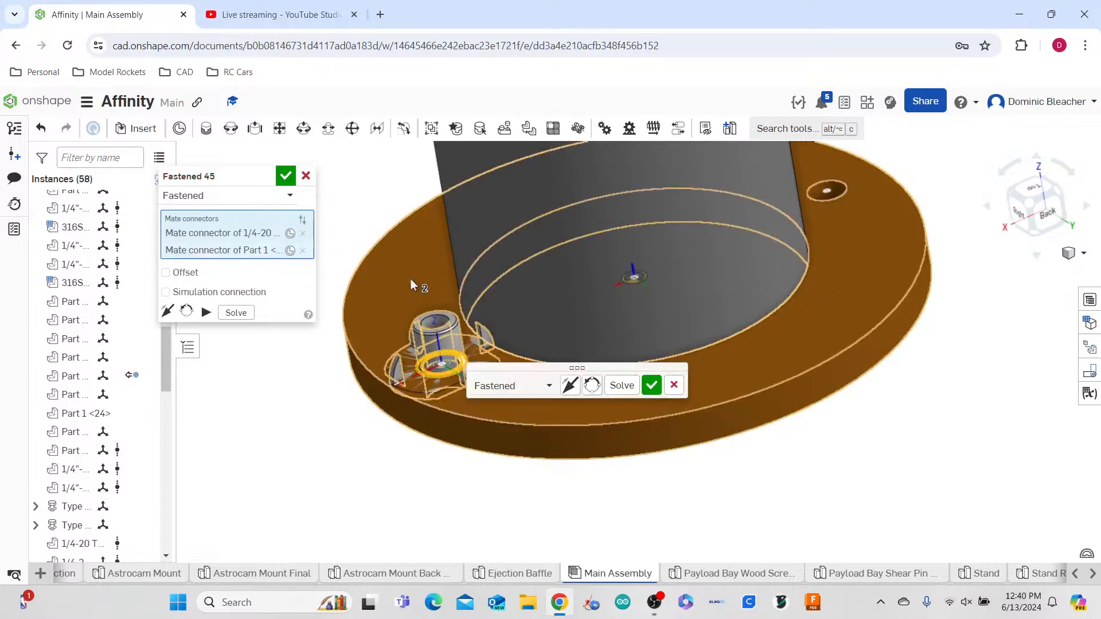
pyautogui.click(570, 385)
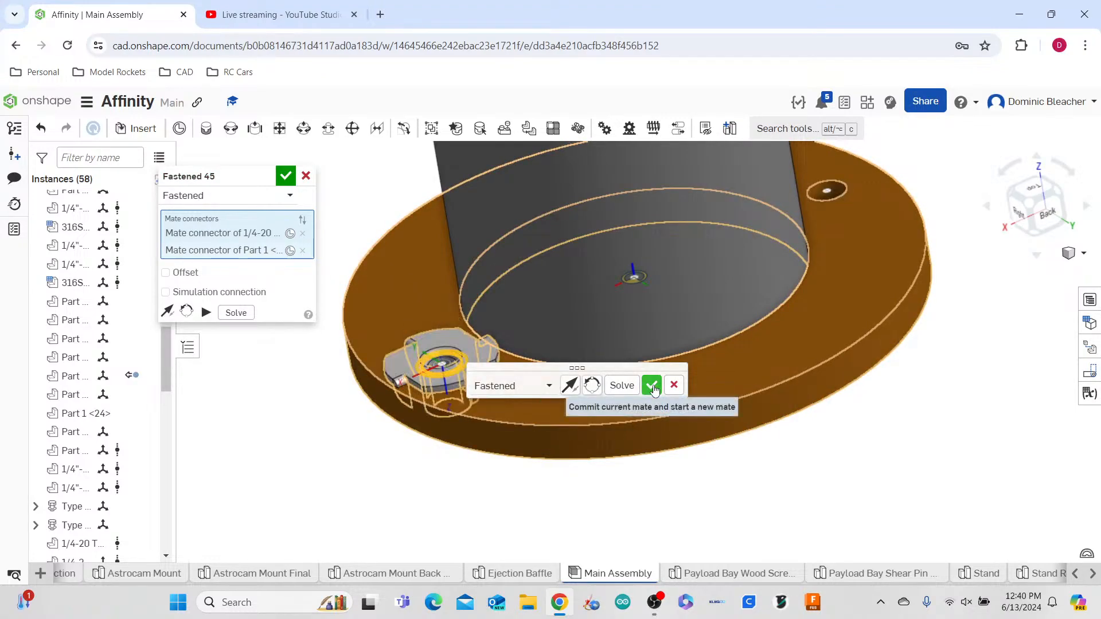
pyautogui.click(559, 385)
# - Fasten the other tee nut to the remaining hole on the bottom ring's upper face with its barrel flipped downward, and end the mate command
pyautogui.scroll(-10, 550, 396)
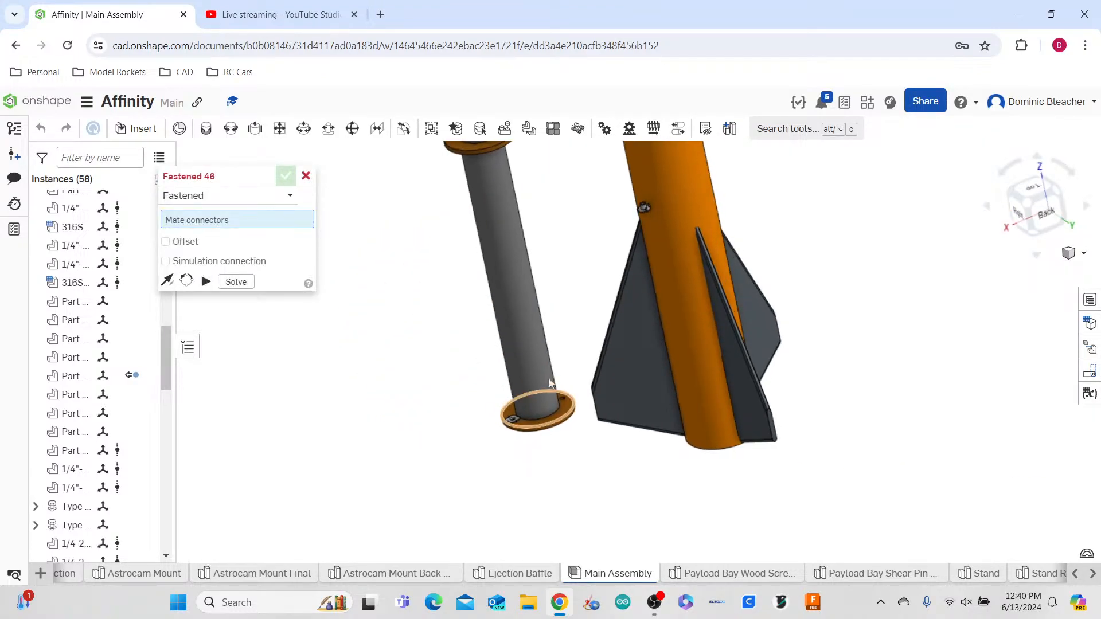
pyautogui.scroll(8, 643, 211)
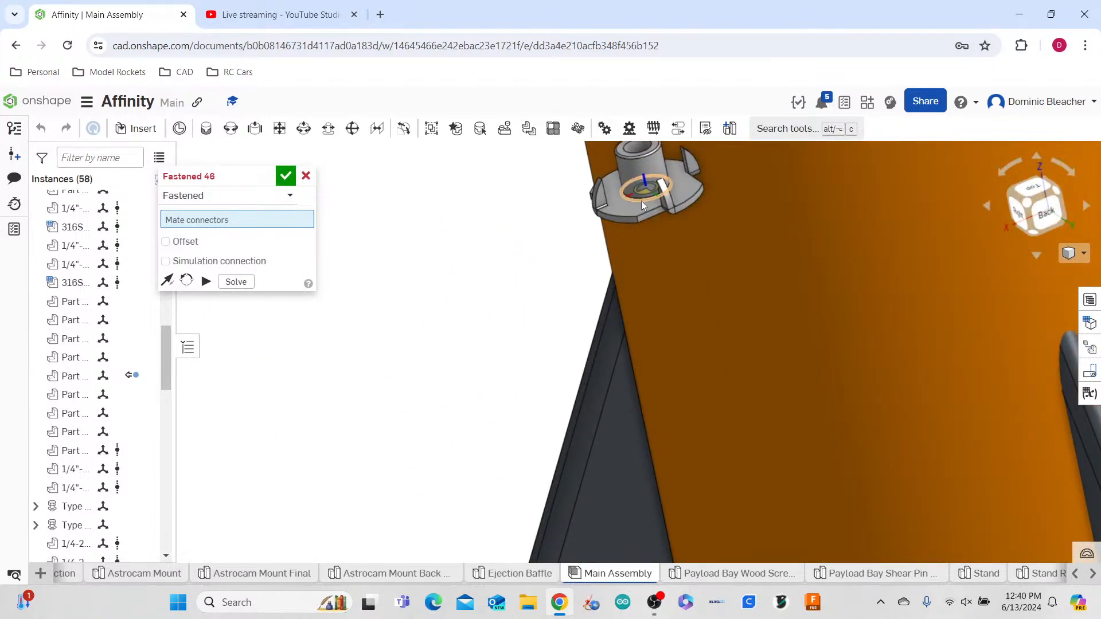
pyautogui.click(640, 201)
pyautogui.scroll(-6, 445, 352)
pyautogui.scroll(4, 435, 407)
pyautogui.scroll(3, 434, 408)
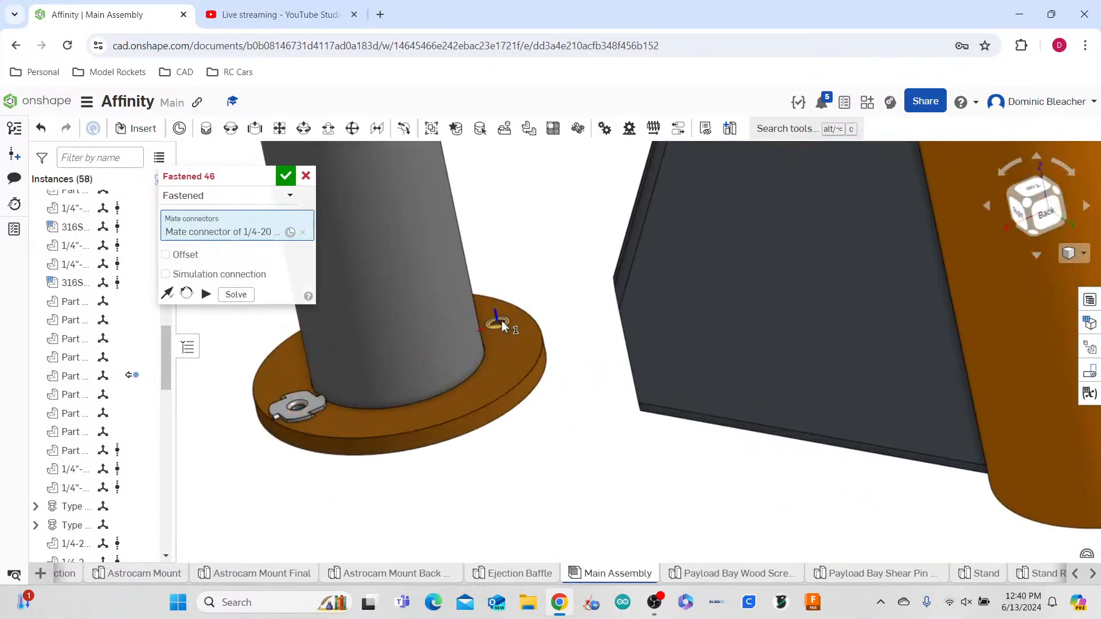
pyautogui.click(502, 324)
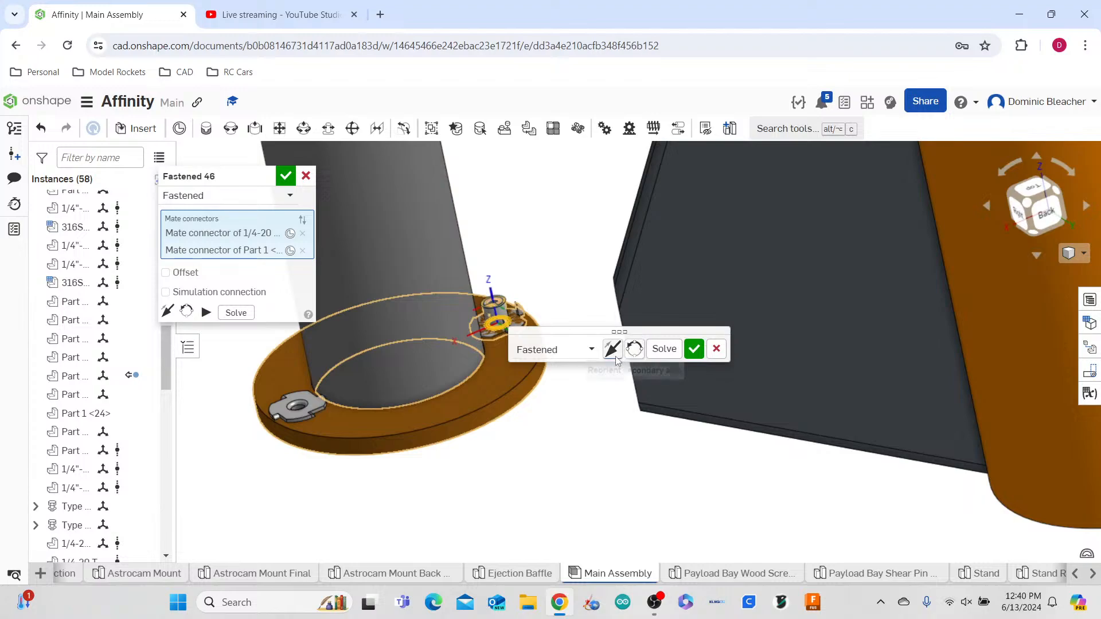
pyautogui.click(694, 350)
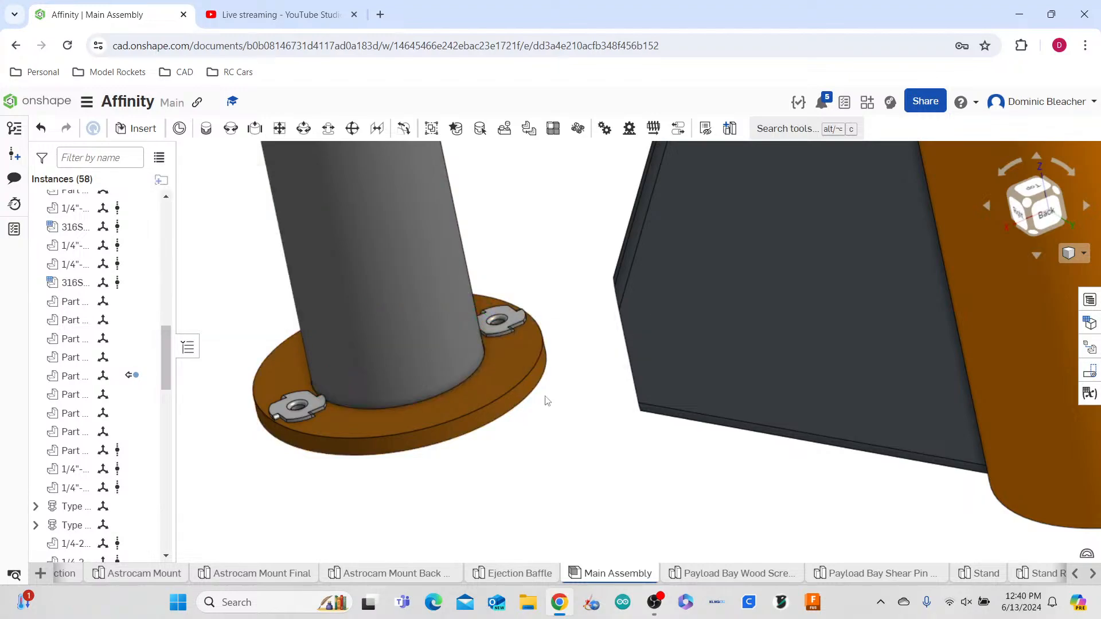
pyautogui.scroll(-5, 545, 400)
pyautogui.moveTo(514, 457); pyautogui.dragTo(439, 356, button='right')
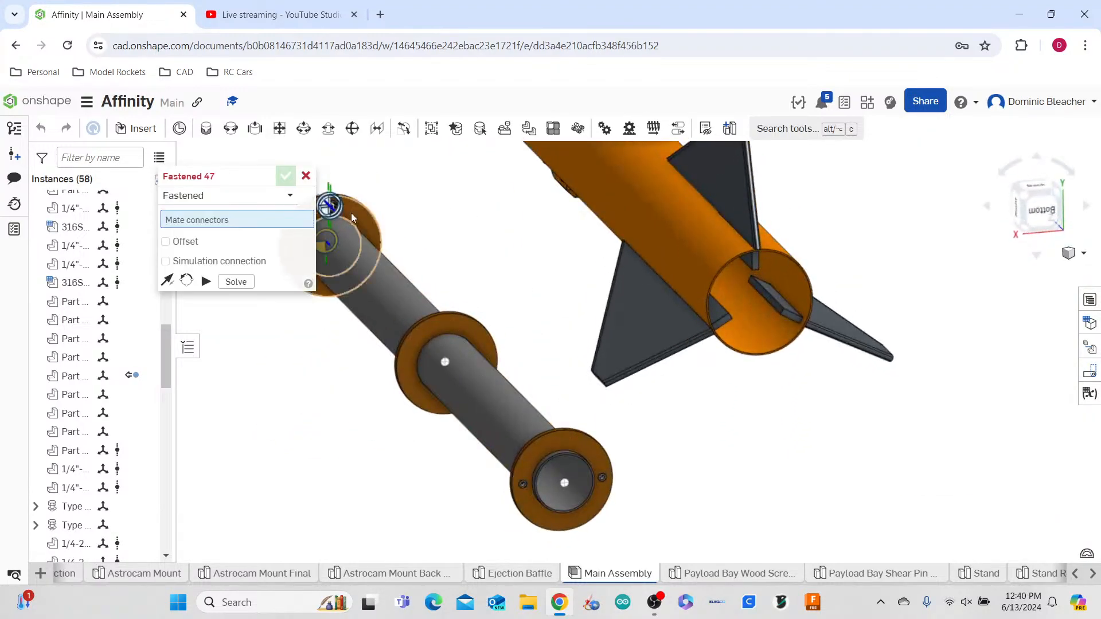
pyautogui.click(305, 176)
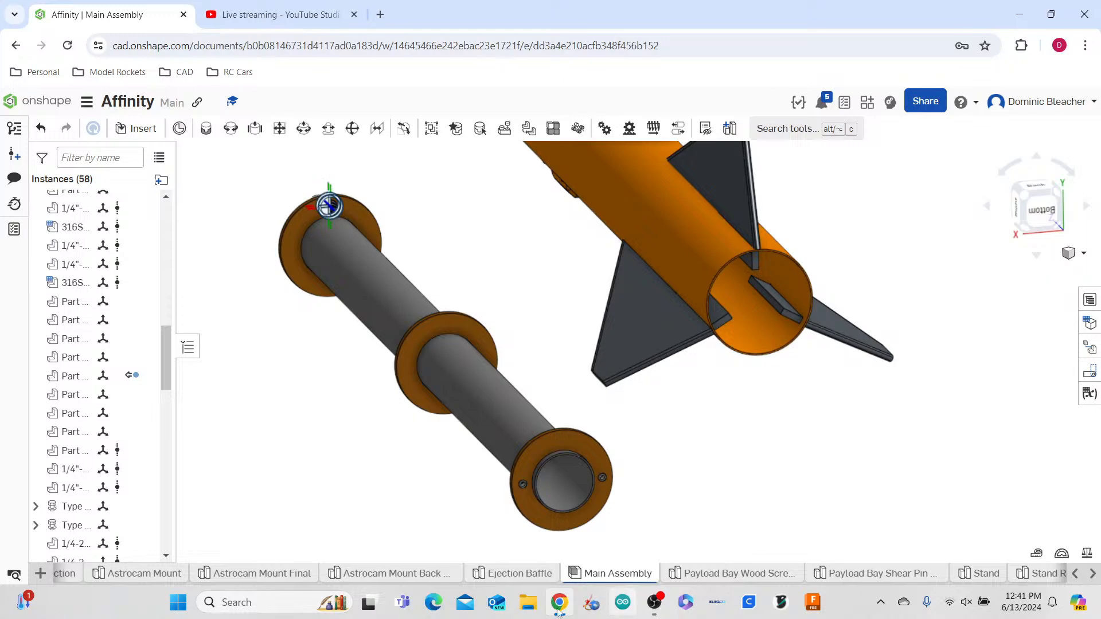
# - Examine the tee nut barrels in the two holes from the underside of the bottom centering ring
pyautogui.scroll(8, 656, 533)
pyautogui.scroll(-4, 652, 526)
pyautogui.moveTo(679, 521); pyautogui.dragTo(698, 518, button='right')
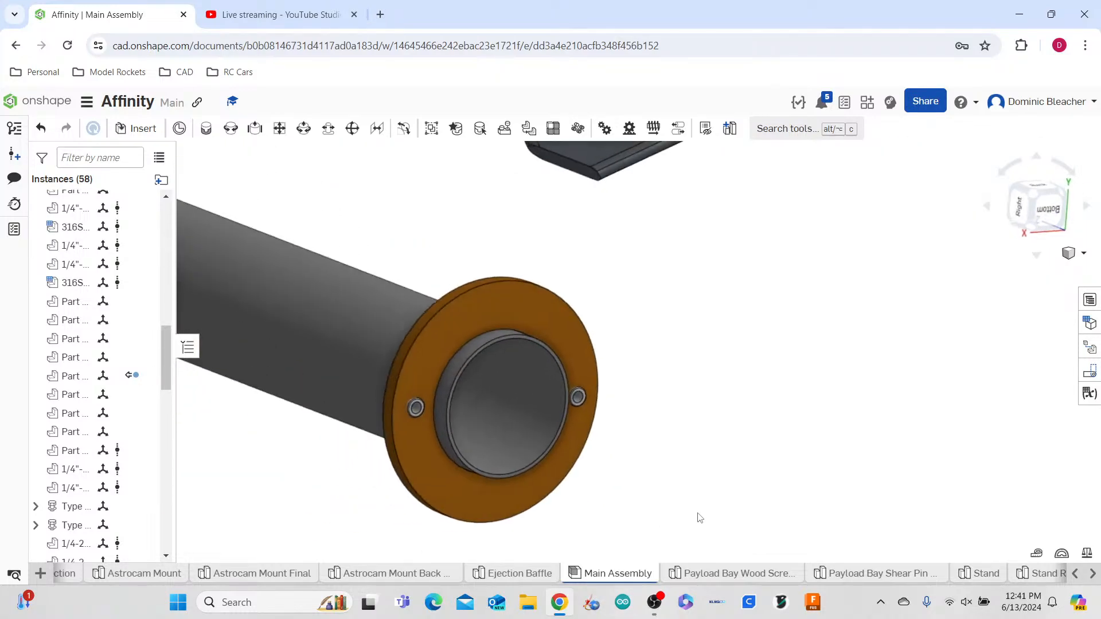
# - Examine the tee nut barrel ends on the underside of the bottom centering ring
pyautogui.scroll(5, 484, 343)
pyautogui.moveTo(857, 418); pyautogui.dragTo(850, 390, button='right')
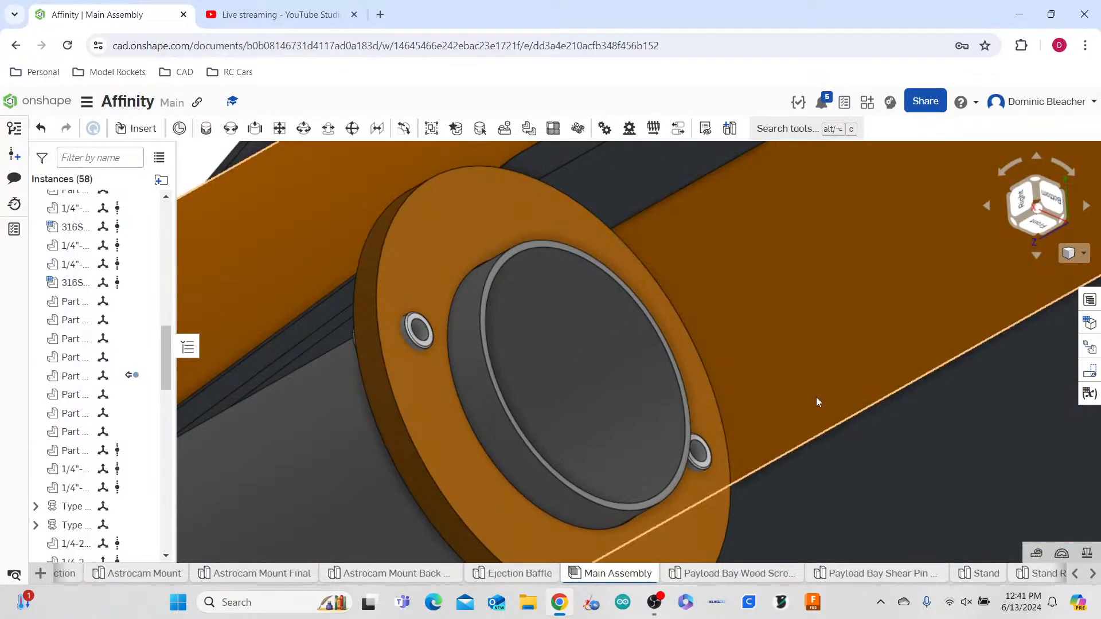
pyautogui.scroll(-5, 698, 449)
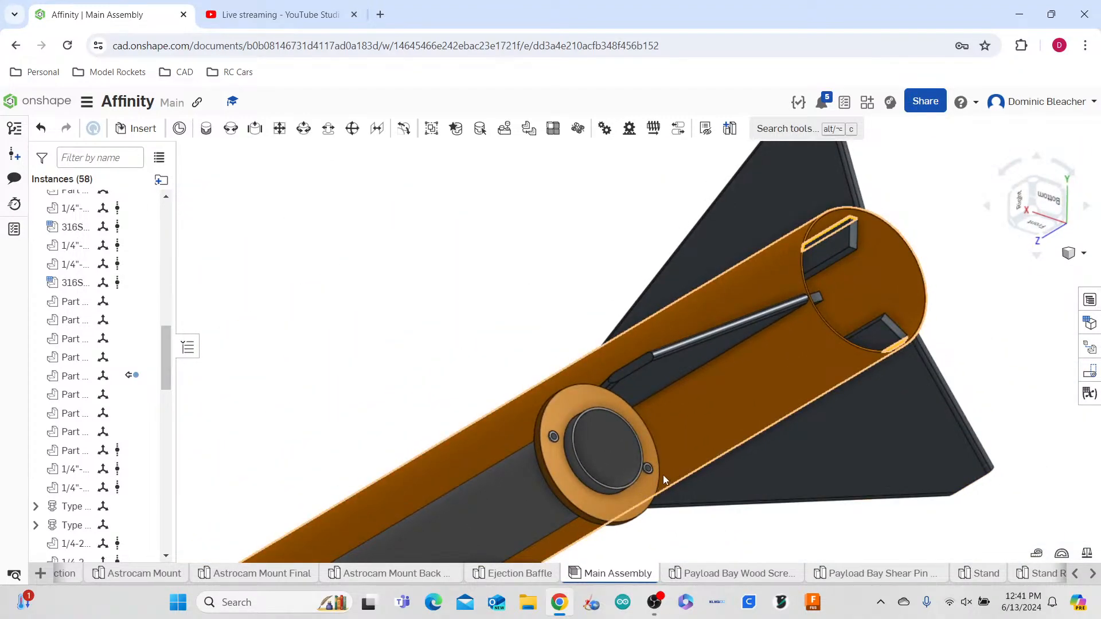
pyautogui.scroll(8, 659, 473)
pyautogui.moveTo(615, 466); pyautogui.dragTo(603, 474, button='right')
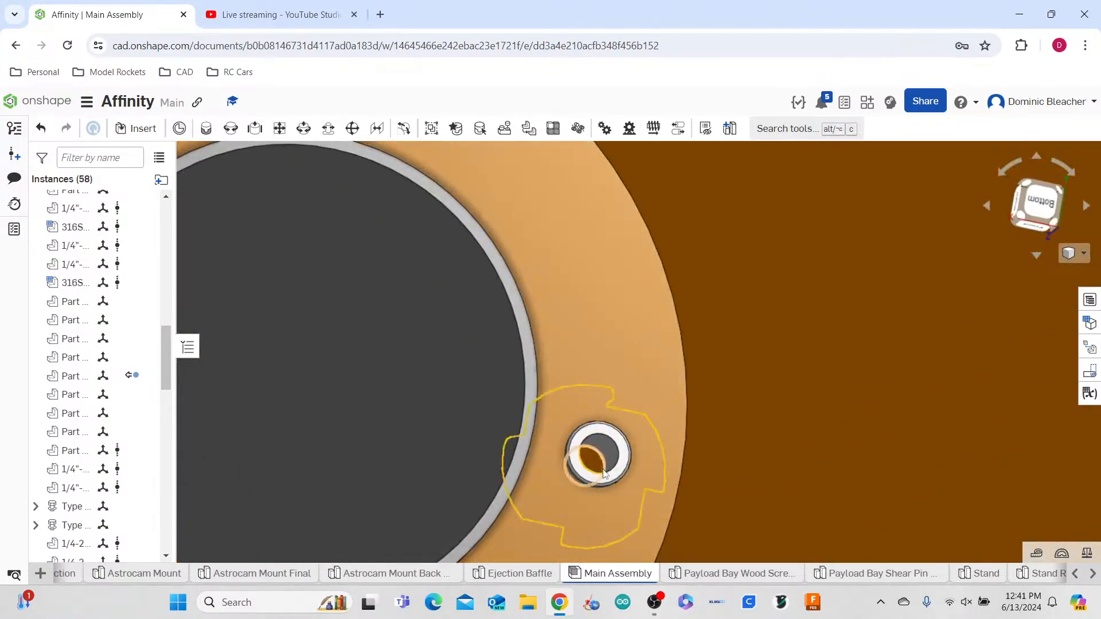
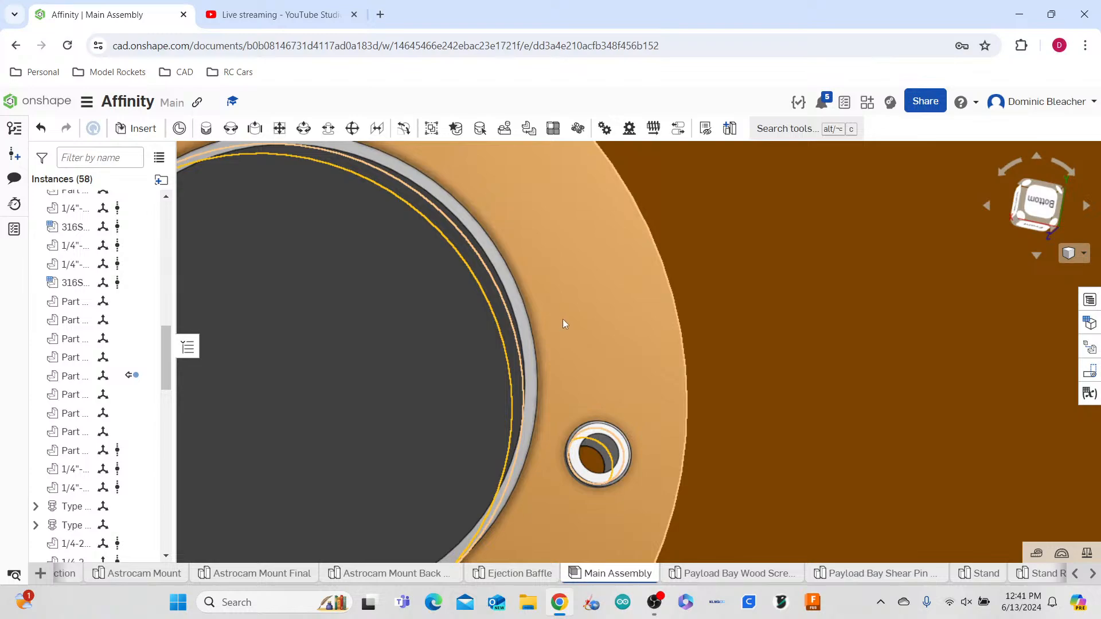
# - Examine how the tee nut flanges and prongs seat on the bottom centering ring from above, the side and below
pyautogui.moveTo(680, 349); pyautogui.dragTo(656, 461, button='right')
pyautogui.scroll(-3, 649, 436)
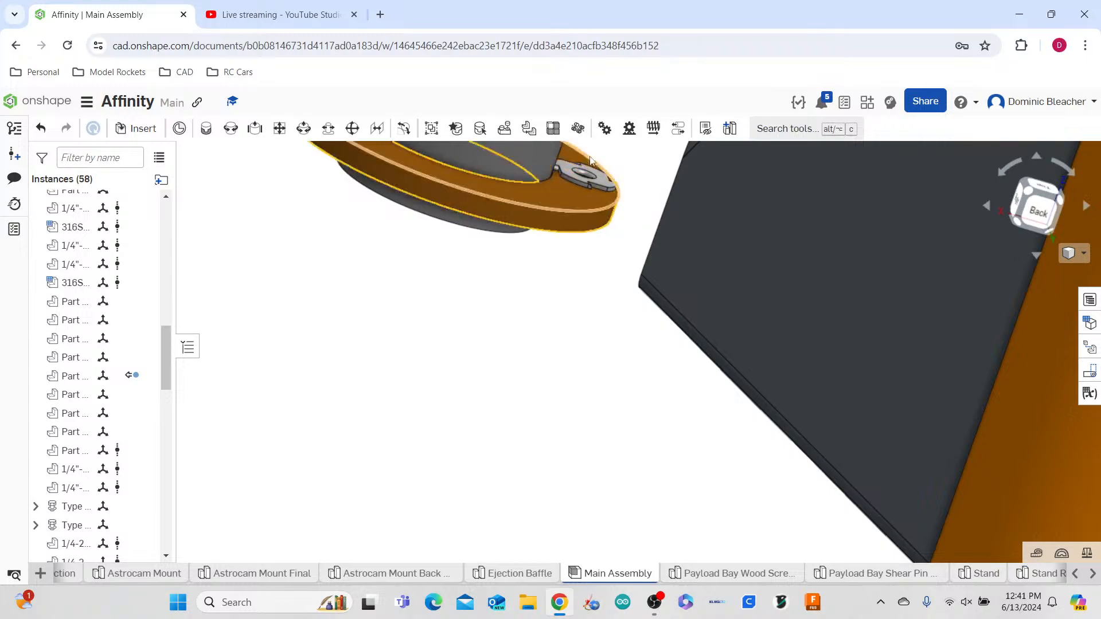
pyautogui.scroll(5, 587, 161)
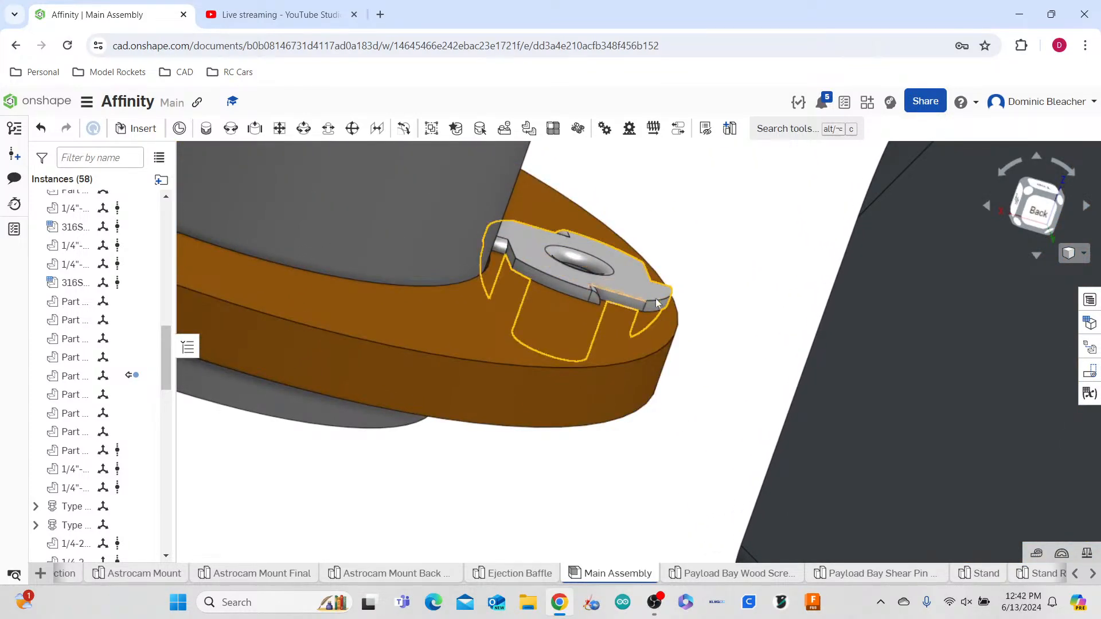
pyautogui.scroll(-2, 733, 311)
pyautogui.moveTo(728, 324); pyautogui.dragTo(736, 310, button='right')
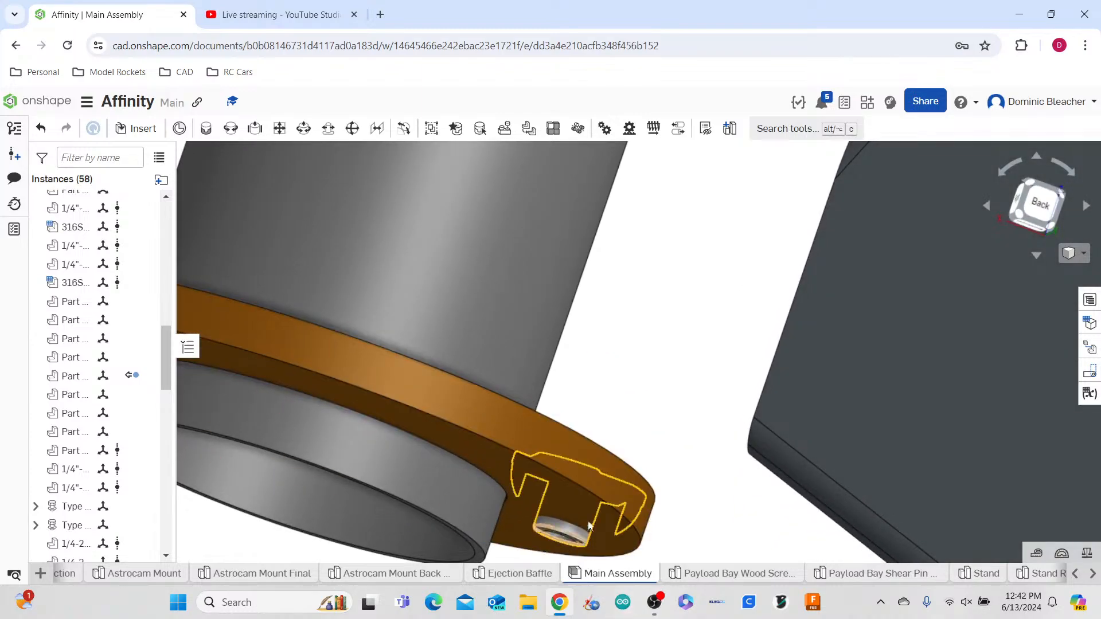
pyautogui.moveTo(626, 418); pyautogui.dragTo(619, 425, button='right')
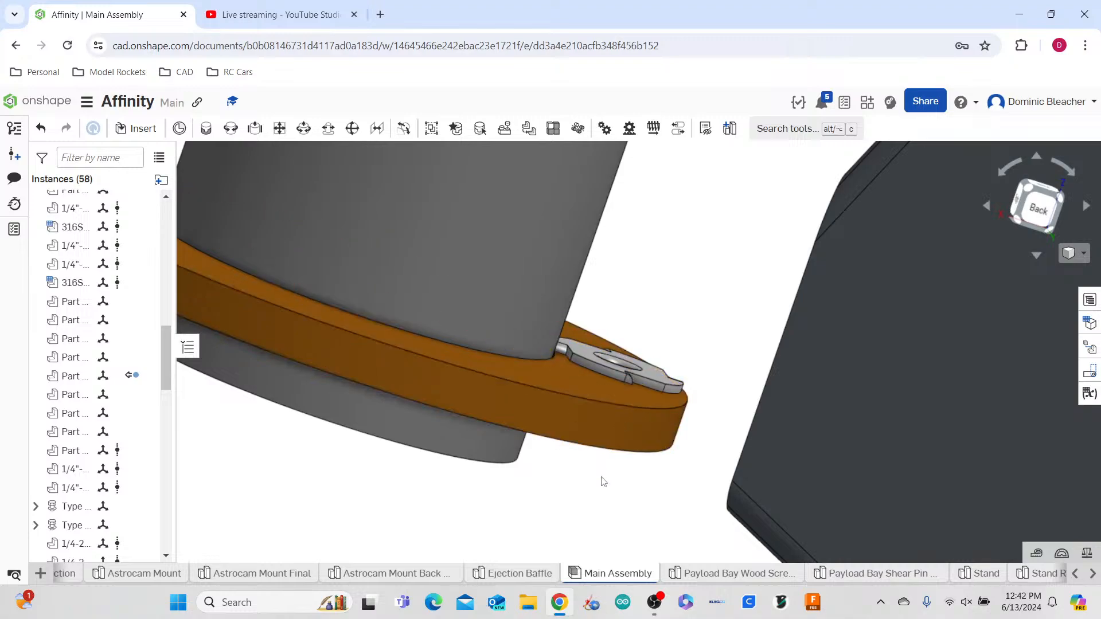
pyautogui.scroll(-3, 653, 271)
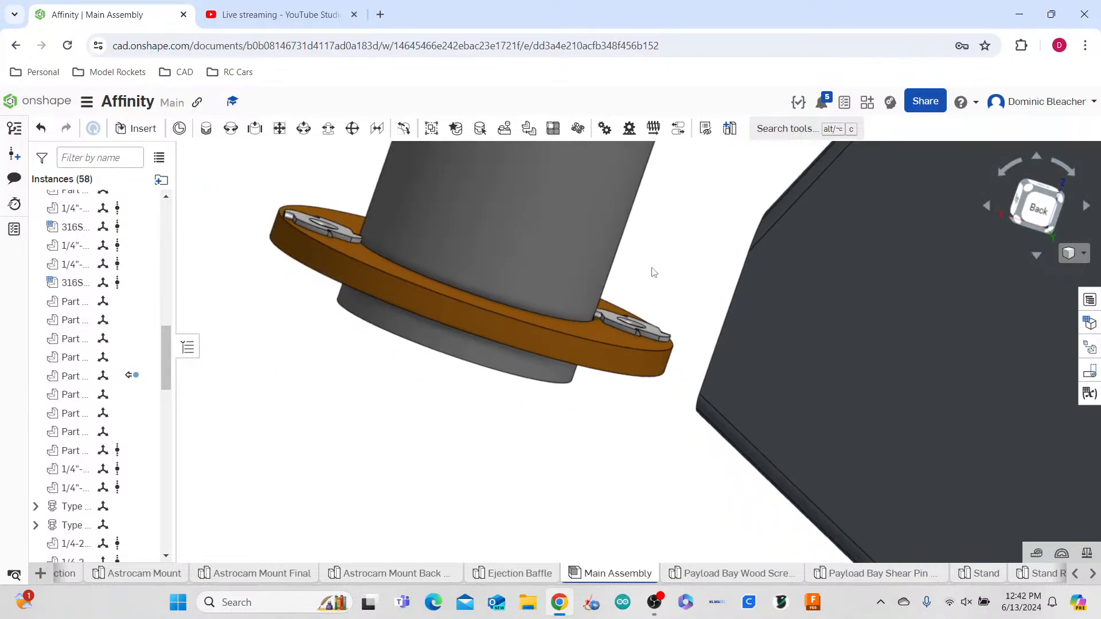
pyautogui.moveTo(606, 518); pyautogui.dragTo(610, 483, button='right')
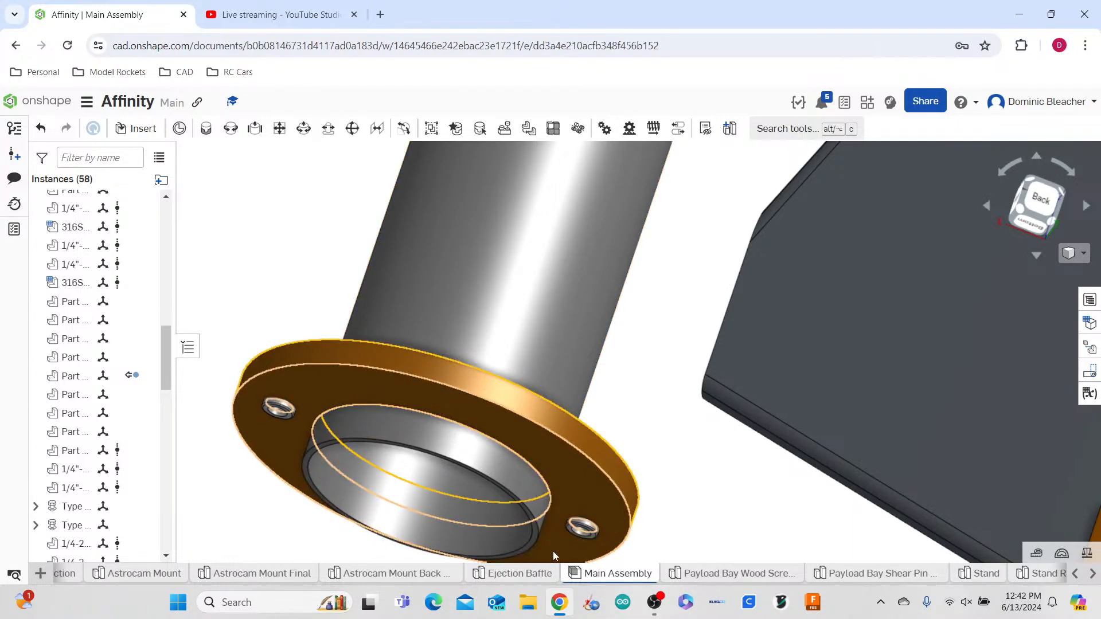
pyautogui.moveTo(629, 406); pyautogui.dragTo(625, 444, button='right')
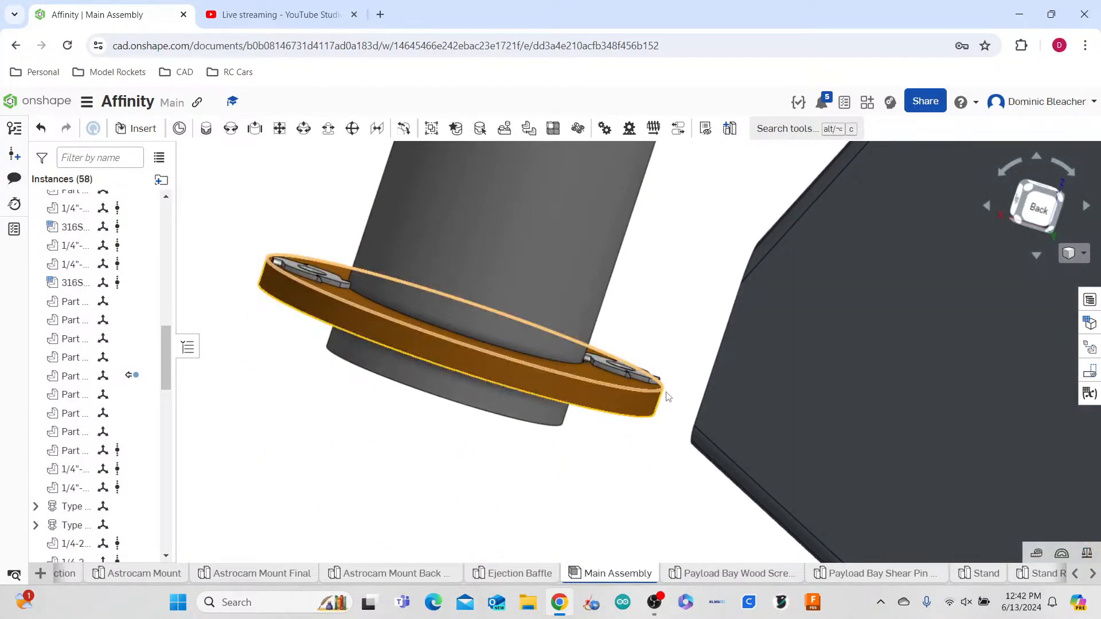
pyautogui.scroll(3, 660, 381)
pyautogui.scroll(5, 611, 375)
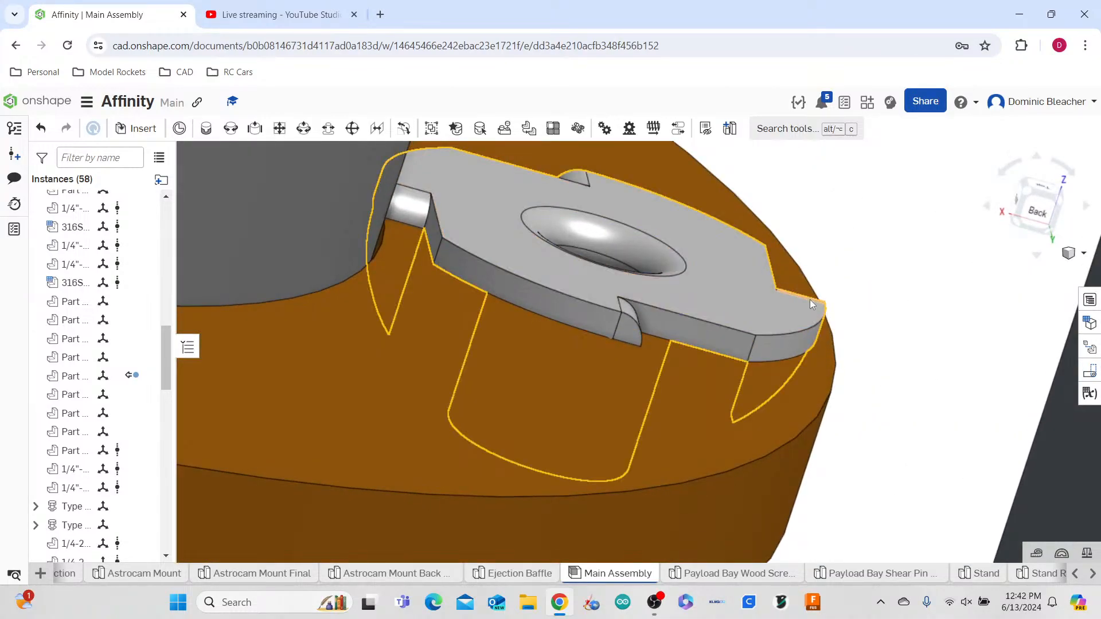
pyautogui.scroll(-3, 595, 253)
pyautogui.moveTo(656, 176); pyautogui.dragTo(641, 207, button='right')
pyautogui.scroll(-3, 641, 207)
pyautogui.scroll(-3, 573, 307)
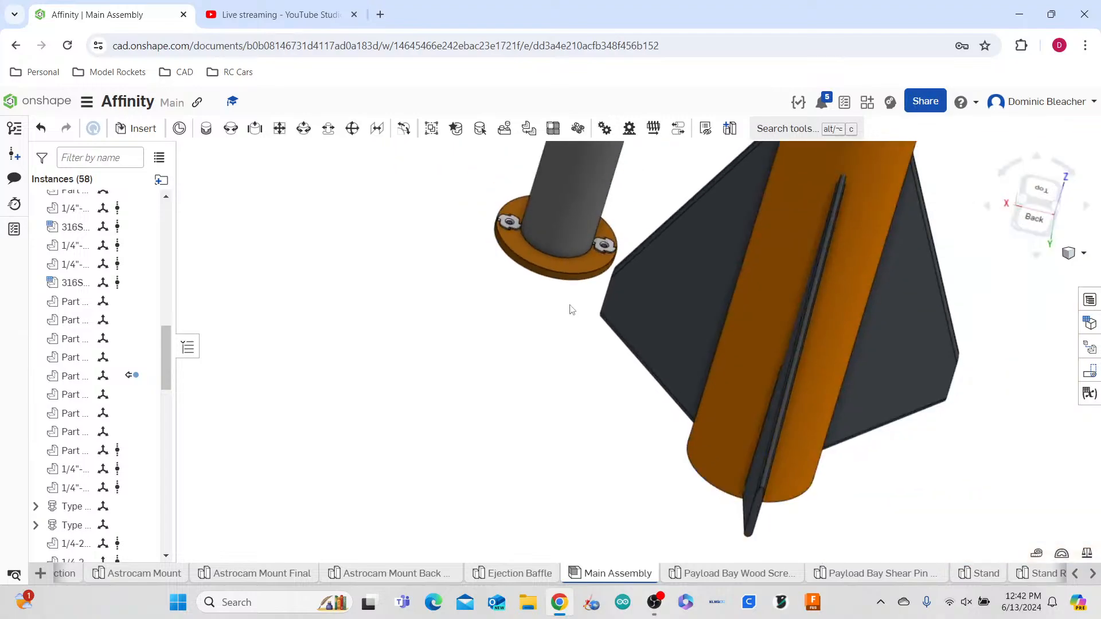
pyautogui.moveTo(600, 247)
pyautogui.mouseDown(button='right')
pyautogui.moveTo(571, 261)
pyautogui.moveTo(578, 250)
pyautogui.mouseUp(button='right')
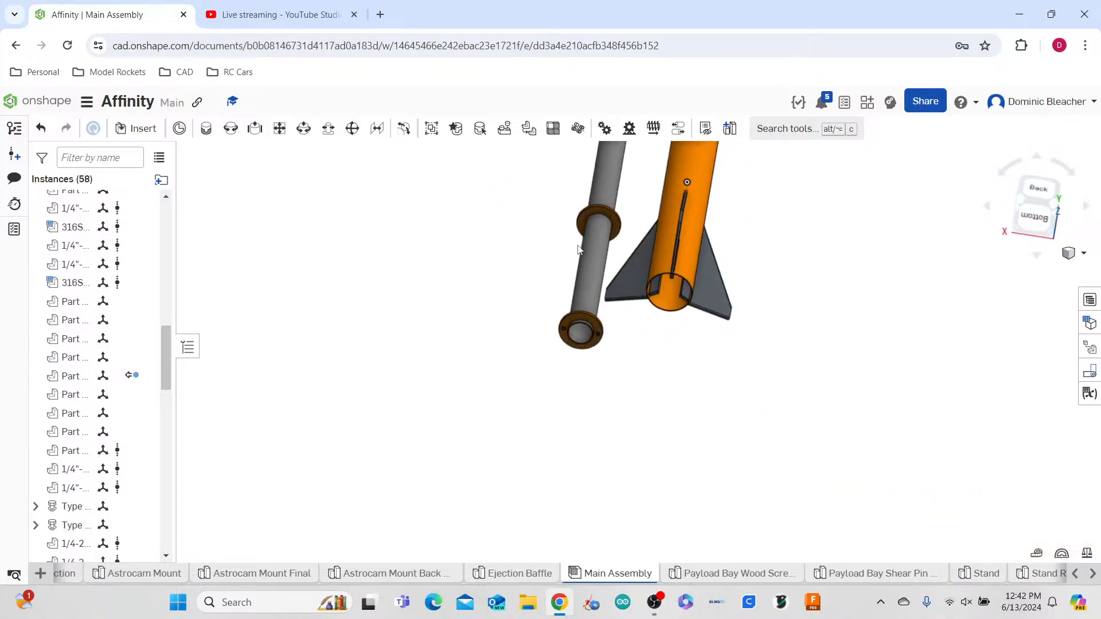
# - Try to clear the mate connector markers at the eyebolt by hiding the washer on the top centering ring, and show the washer again
pyautogui.moveTo(426, 342); pyautogui.dragTo(465, 321, button='right')
pyautogui.scroll(-10, 126, 459)
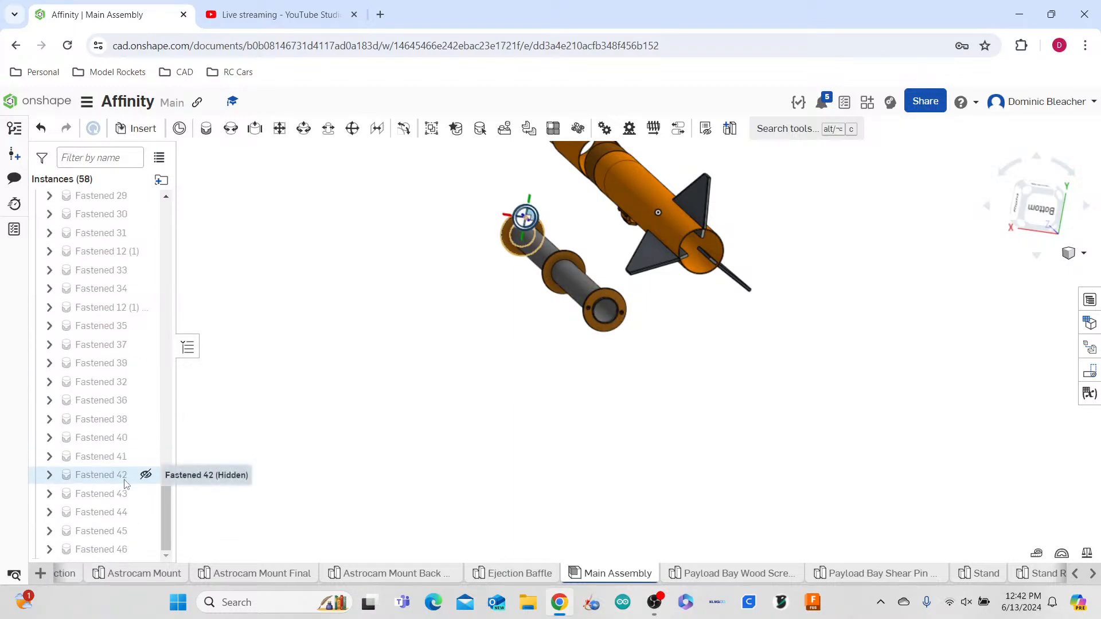
pyautogui.scroll(7, 143, 286)
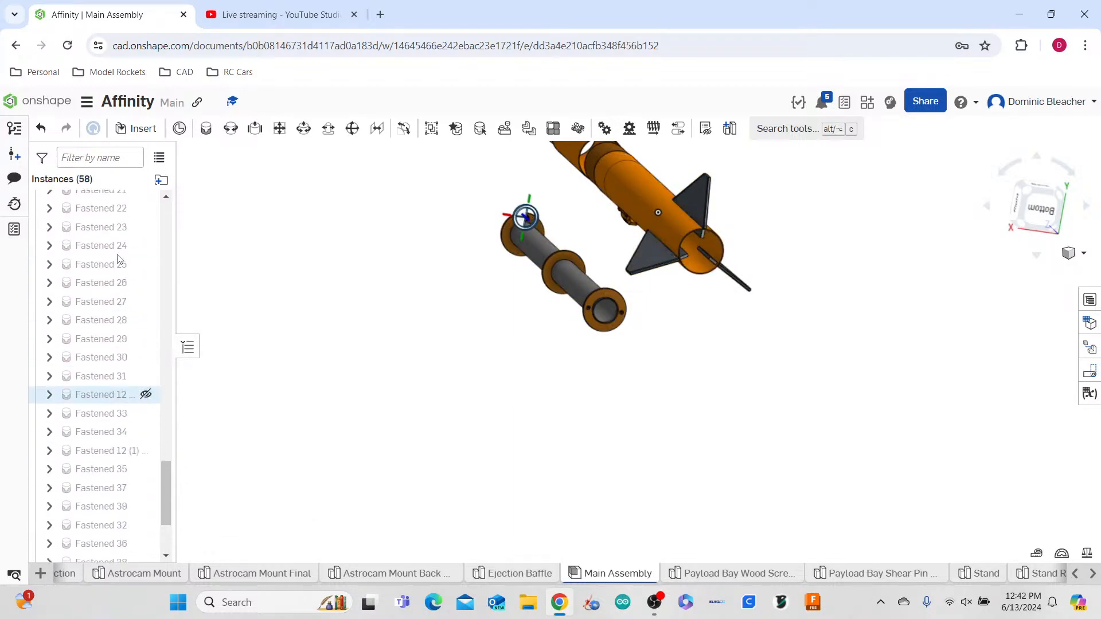
pyautogui.scroll(5, 115, 302)
pyautogui.scroll(10, 602, 179)
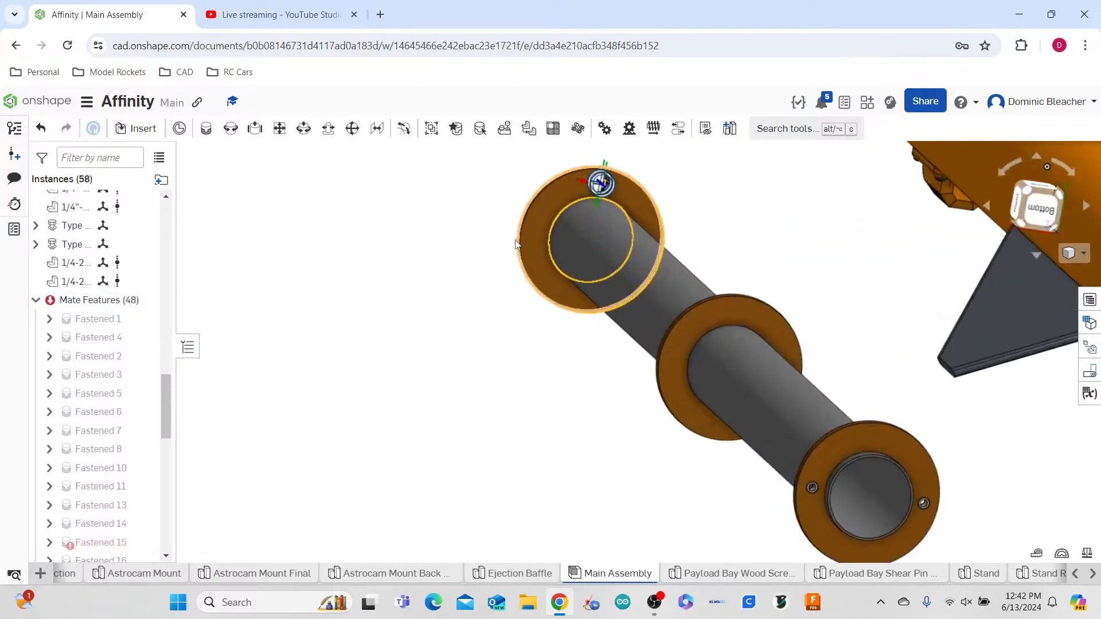
pyautogui.scroll(2, 603, 179)
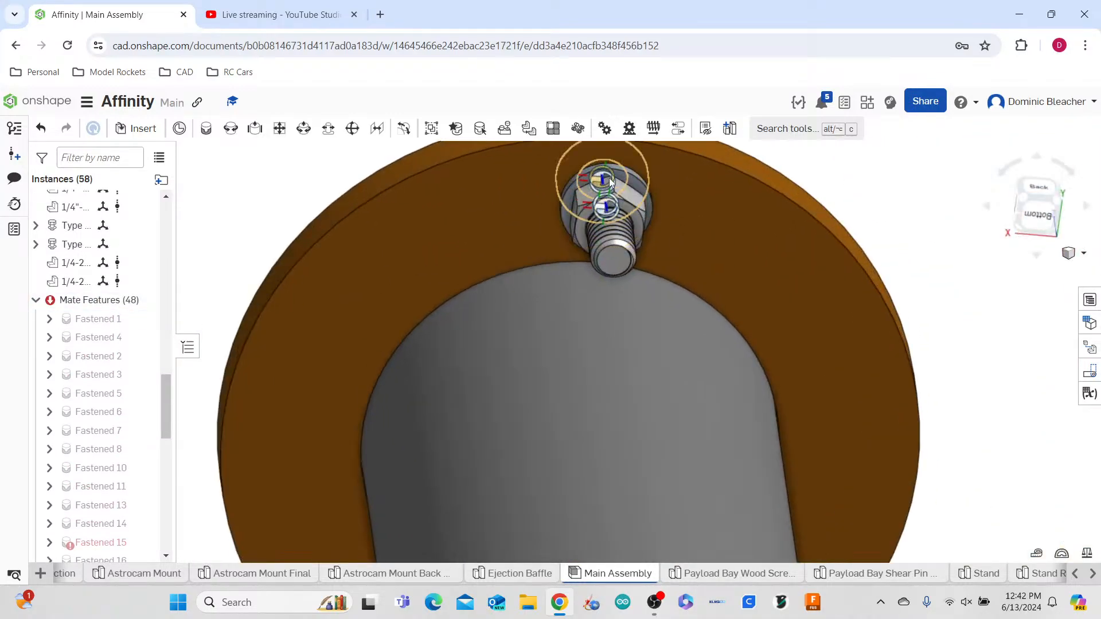
pyautogui.click(144, 228)
pyautogui.scroll(-5, 206, 251)
pyautogui.moveTo(590, 226); pyautogui.dragTo(590, 251, button='right')
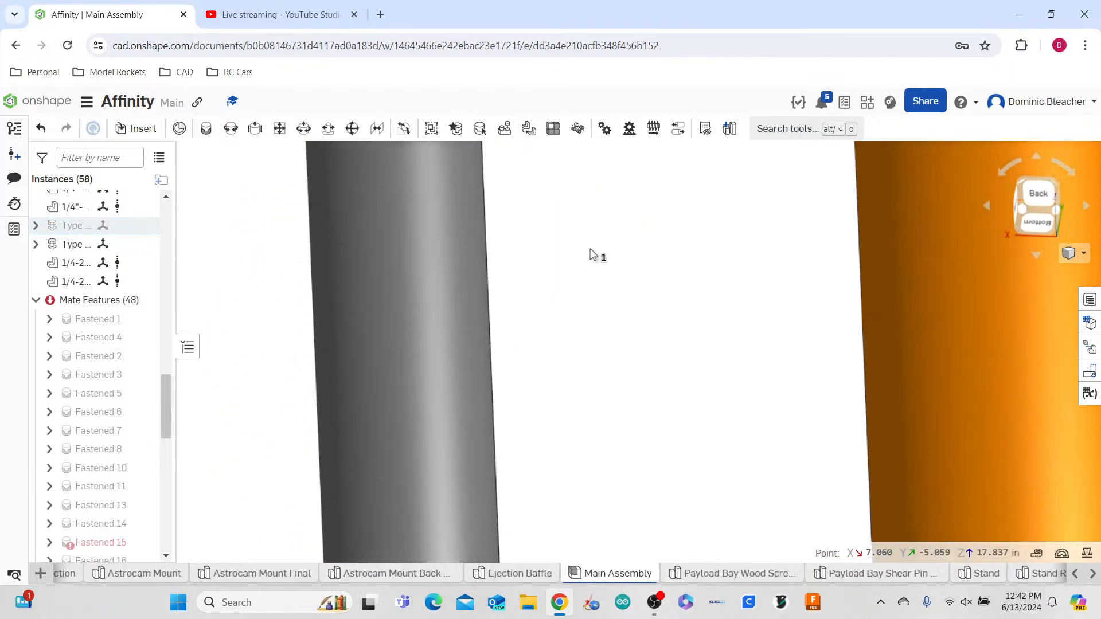
pyautogui.scroll(-5, 590, 251)
pyautogui.scroll(6, 562, 153)
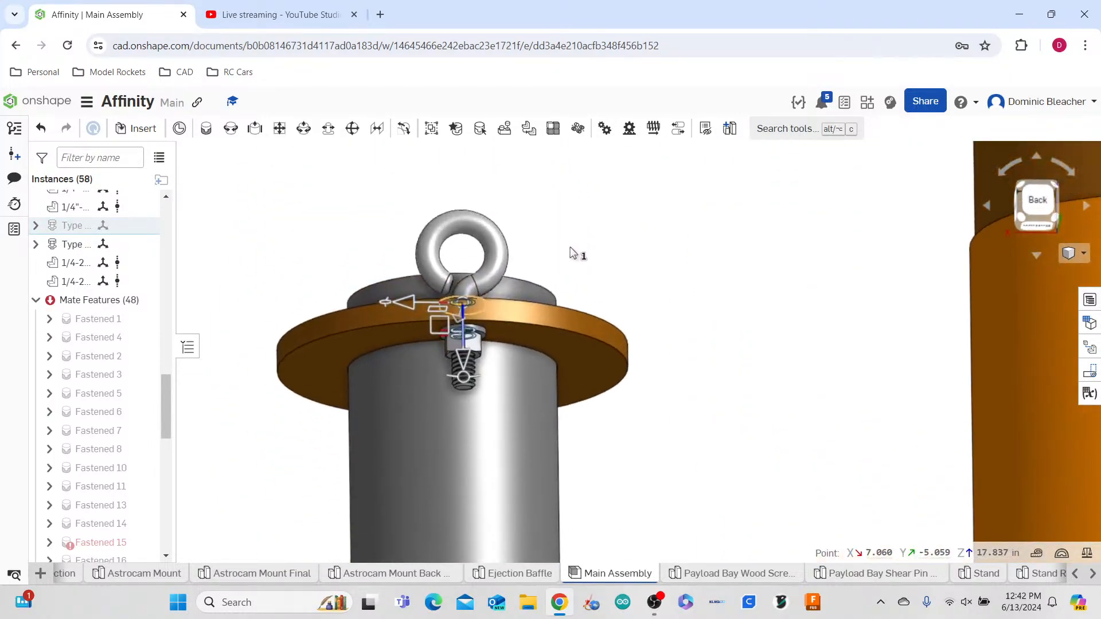
pyautogui.moveTo(573, 280); pyautogui.dragTo(572, 297, button='right')
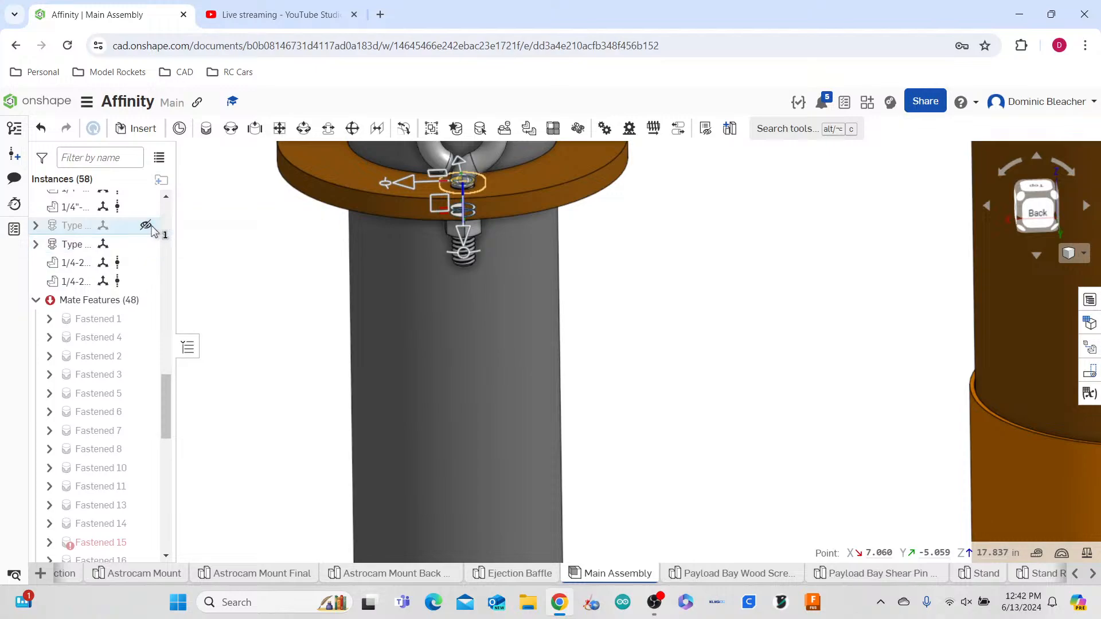
pyautogui.click(145, 227)
# - Hide all mate connectors, starting from the eyebolt washer's Near and Far connectors
pyautogui.click(36, 225)
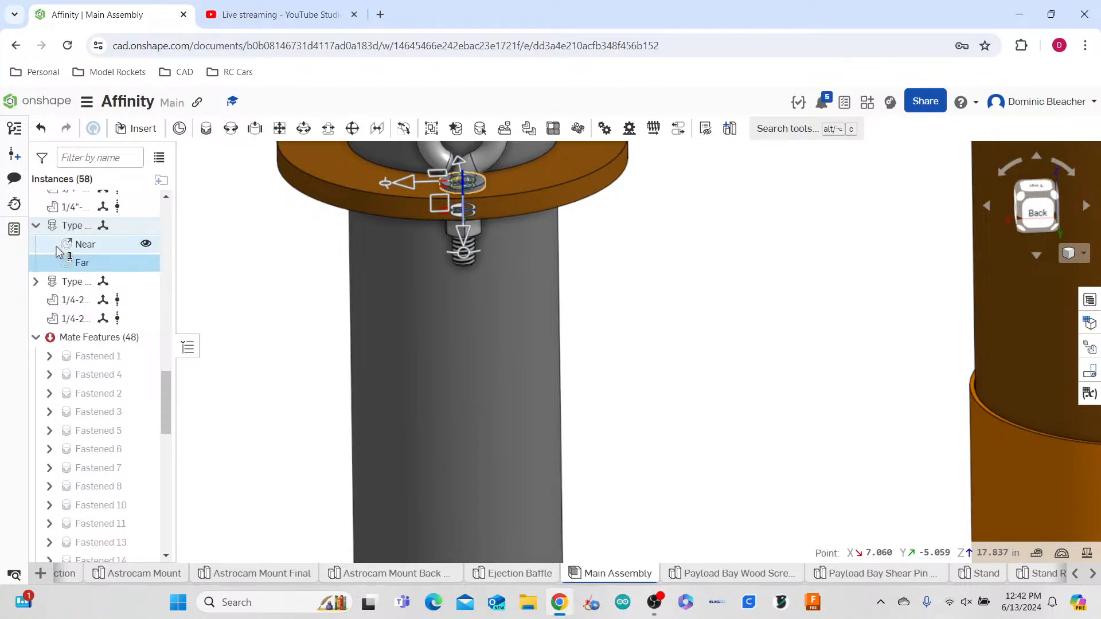
pyautogui.rightClick(67, 245)
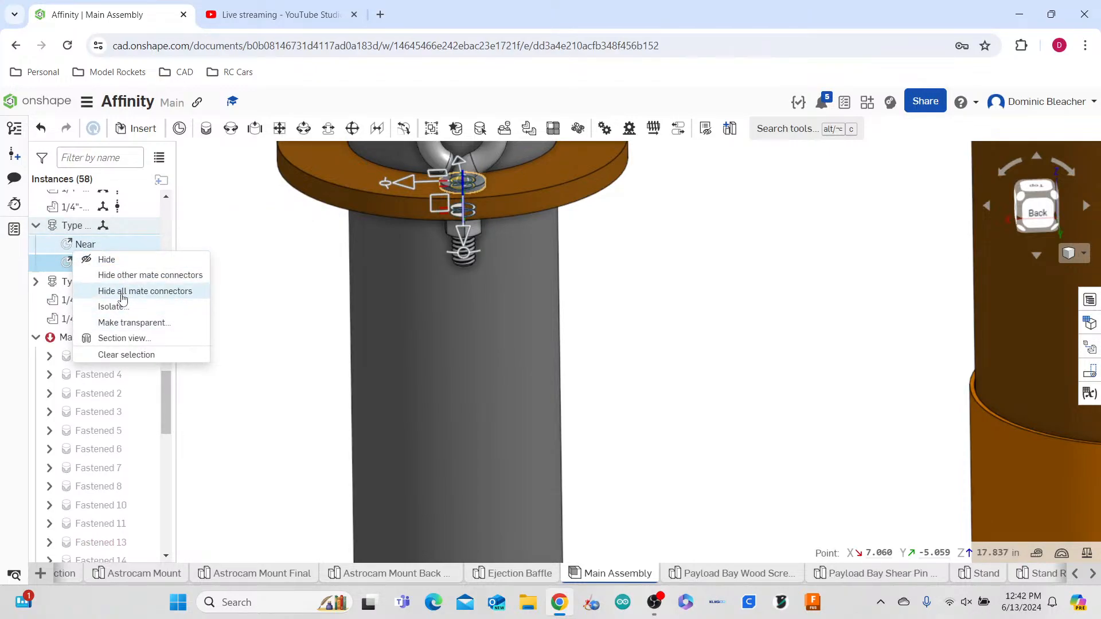
pyautogui.click(126, 277)
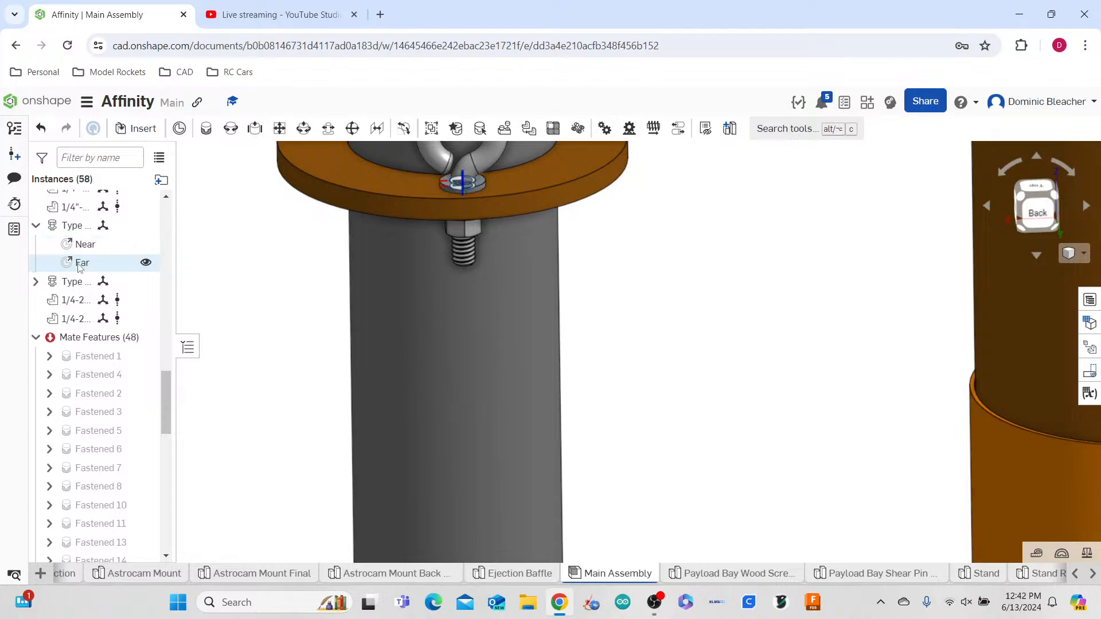
pyautogui.rightClick(89, 250)
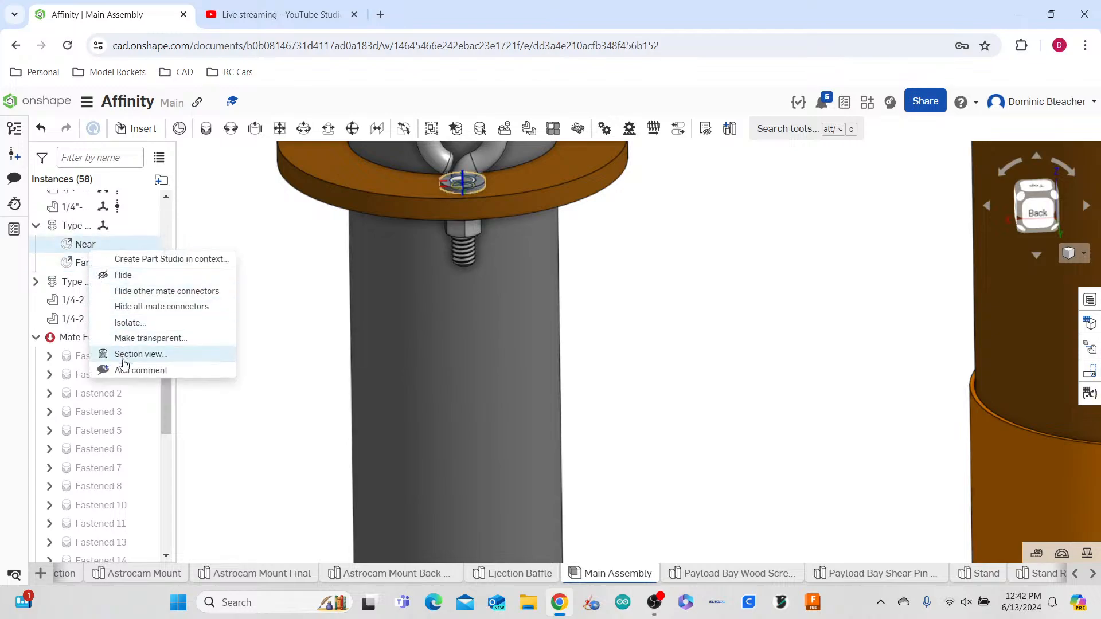
pyautogui.click(132, 306)
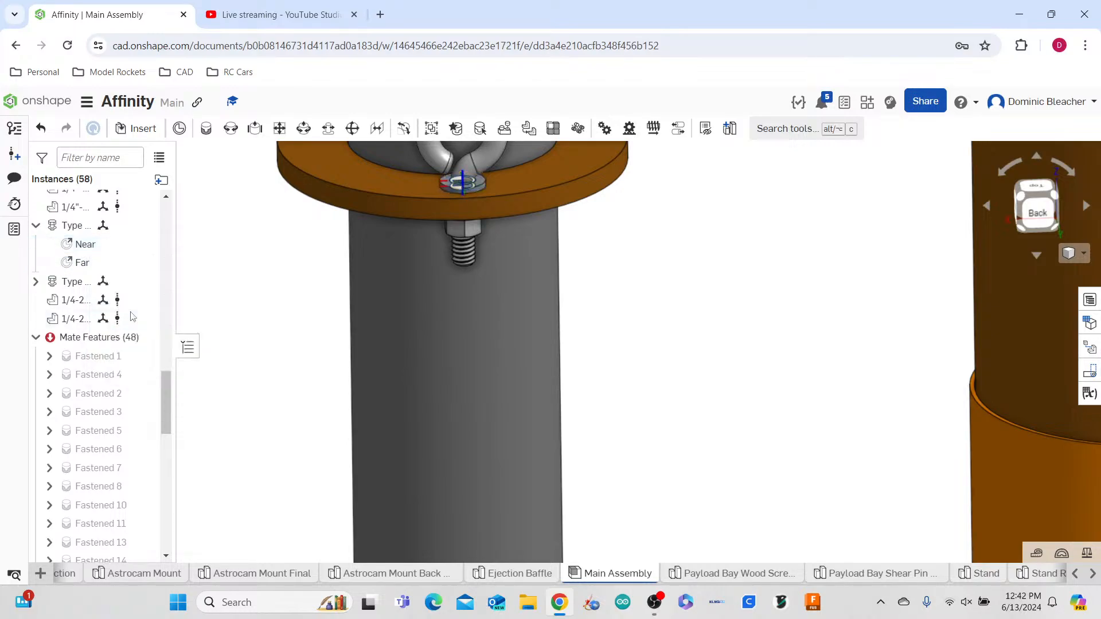
pyautogui.click(36, 225)
# - Review the motor tube with its centering rings and eyebolt beside the exploded rocket
pyautogui.scroll(-3, 580, 292)
pyautogui.moveTo(603, 299); pyautogui.dragTo(619, 295, button='right')
pyautogui.scroll(-10, 619, 298)
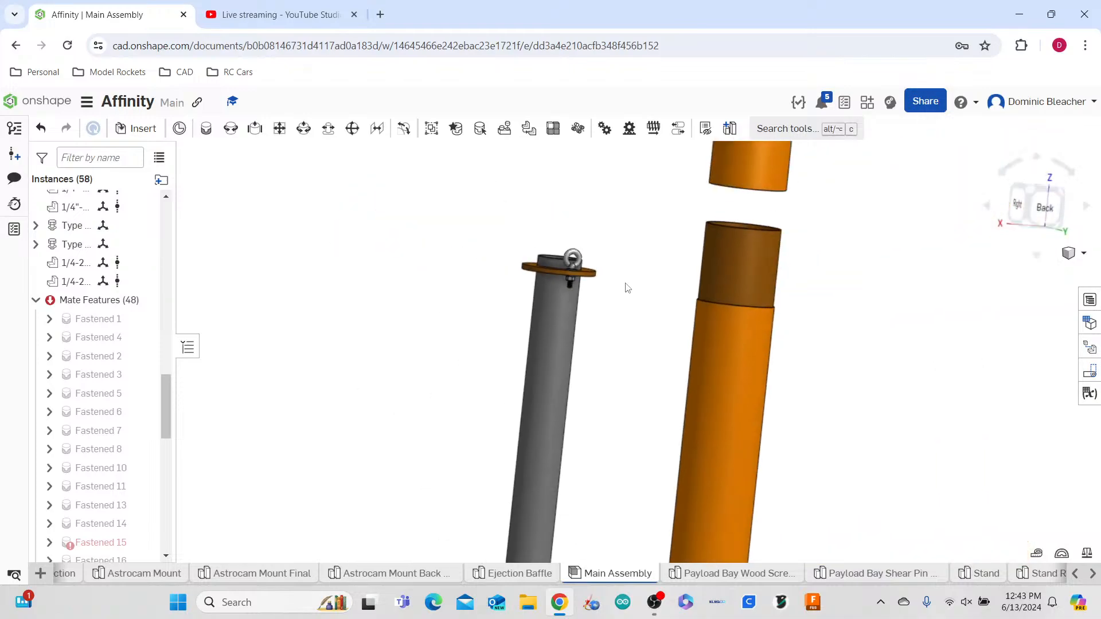
pyautogui.scroll(5, 625, 331)
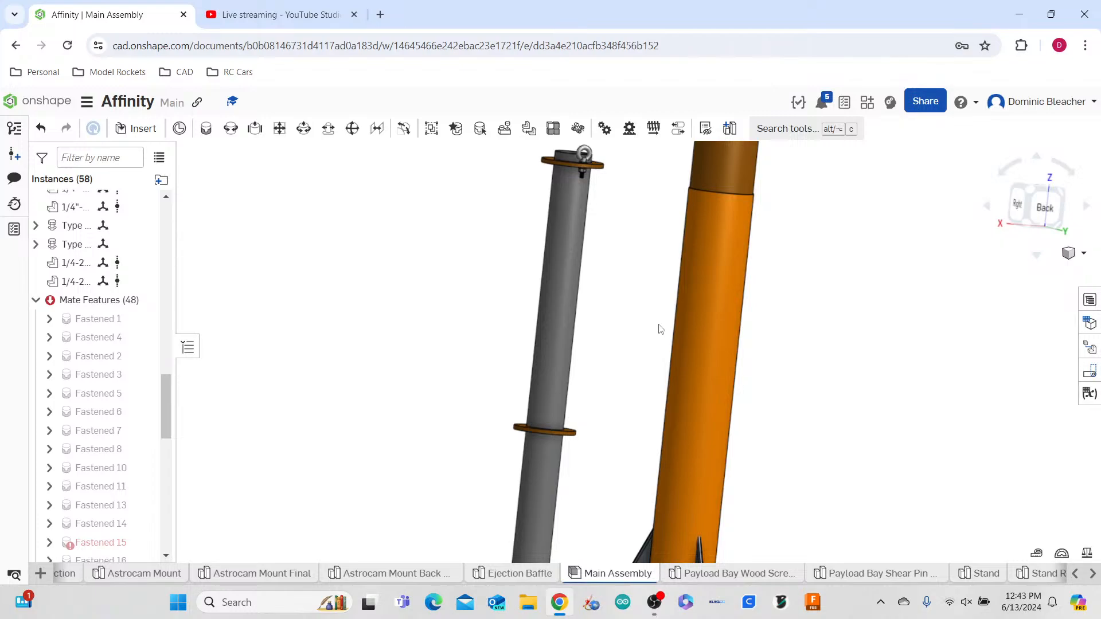
pyautogui.scroll(-2, 500, 208)
pyautogui.scroll(-3, 614, 324)
pyautogui.moveTo(606, 357); pyautogui.dragTo(673, 310, button='right')
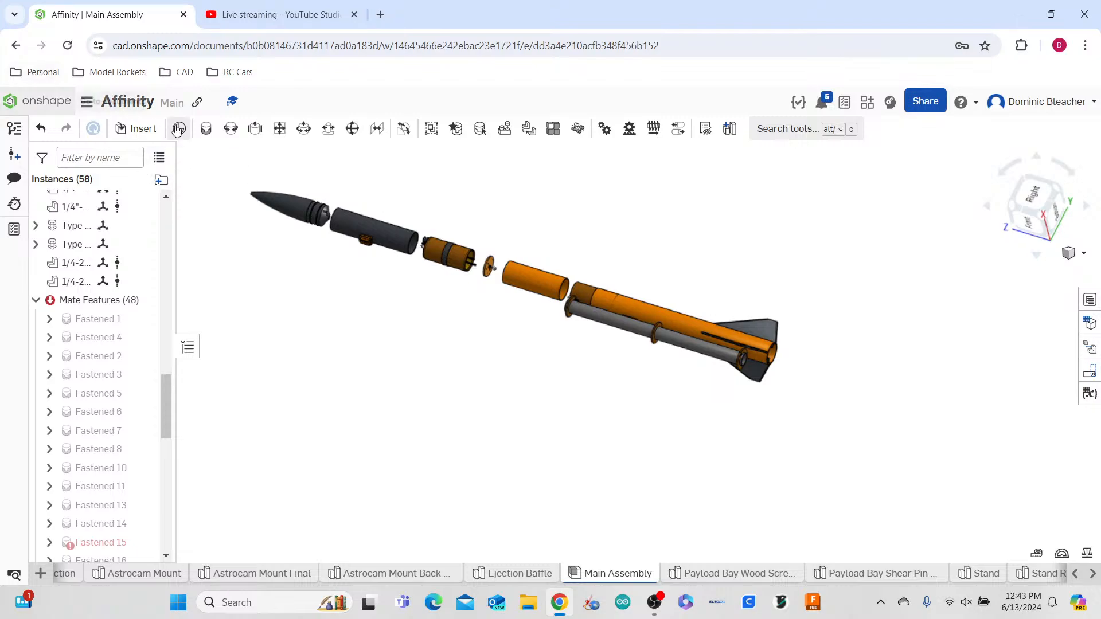
# - Fasten the motor tube's aft end to the centre of the finned airframe's aft opening, so the tube sits inside the airframe
pyautogui.click(206, 128)
pyautogui.scroll(5, 823, 383)
pyautogui.scroll(4, 822, 384)
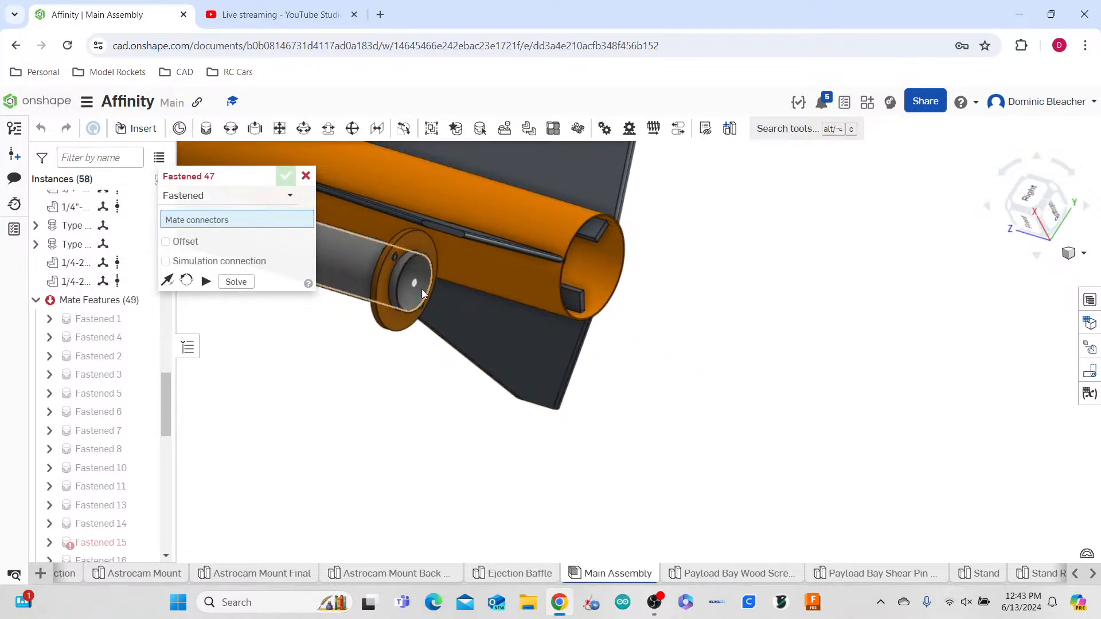
pyautogui.click(422, 289)
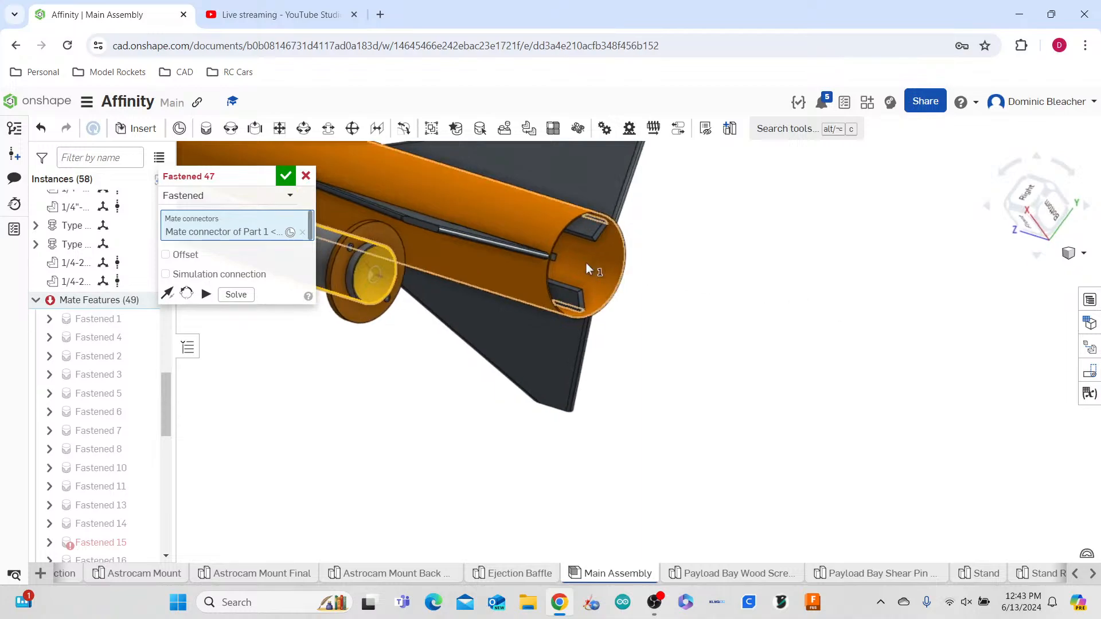
pyautogui.moveTo(631, 284); pyautogui.dragTo(485, 252, button='right')
pyautogui.scroll(-5, 776, 365)
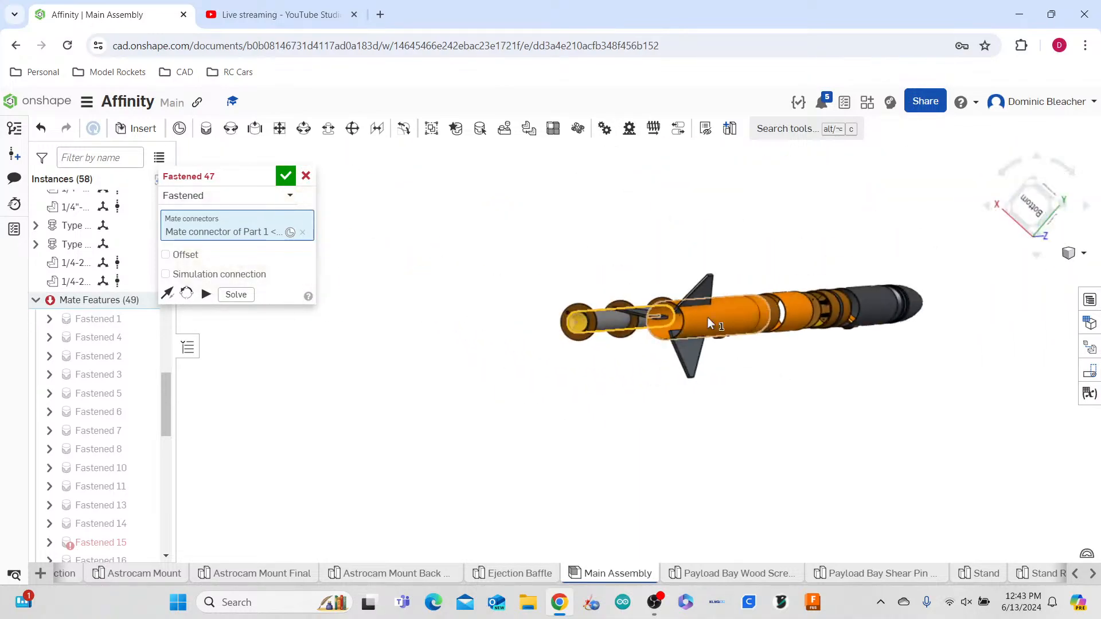
pyautogui.scroll(4, 681, 311)
pyautogui.moveTo(730, 319); pyautogui.dragTo(507, 373, button='middle')
pyautogui.click(507, 374)
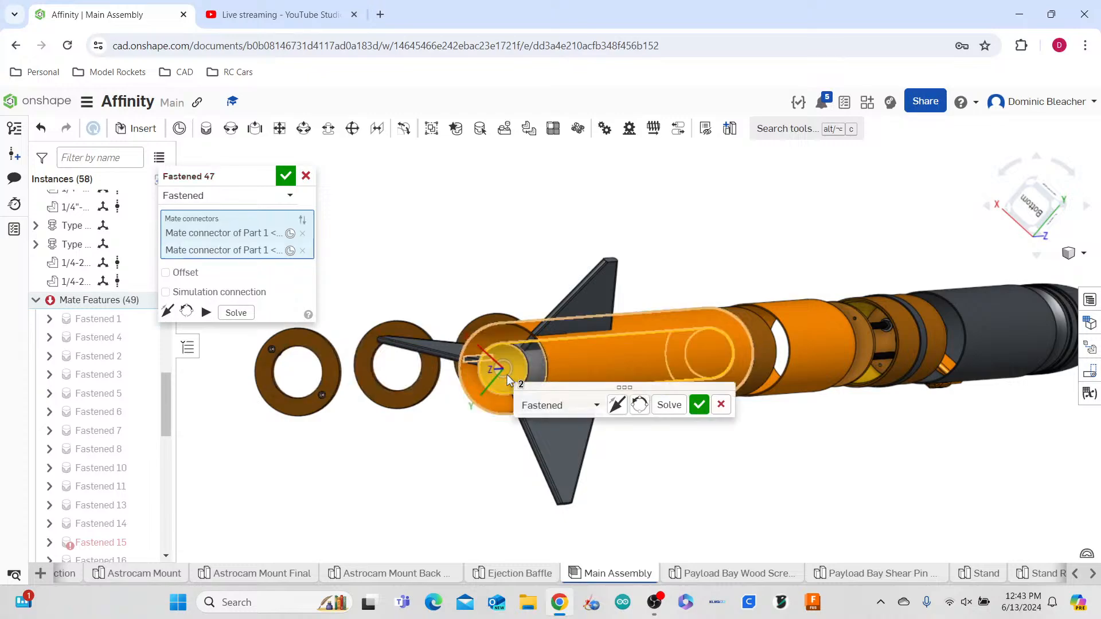
pyautogui.click(699, 405)
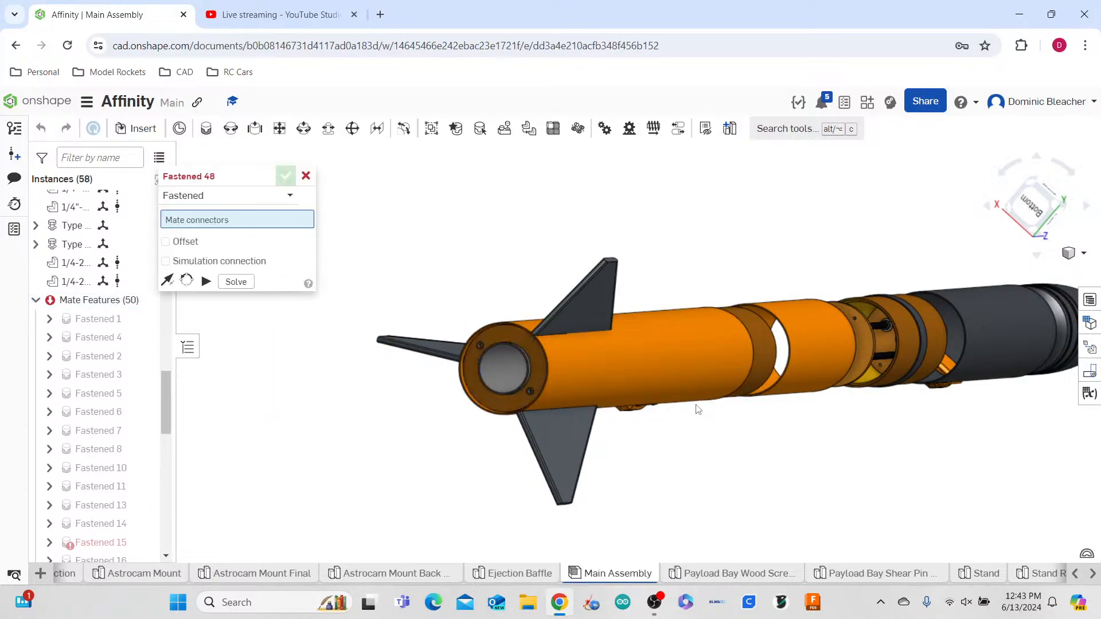
pyautogui.scroll(5, 564, 386)
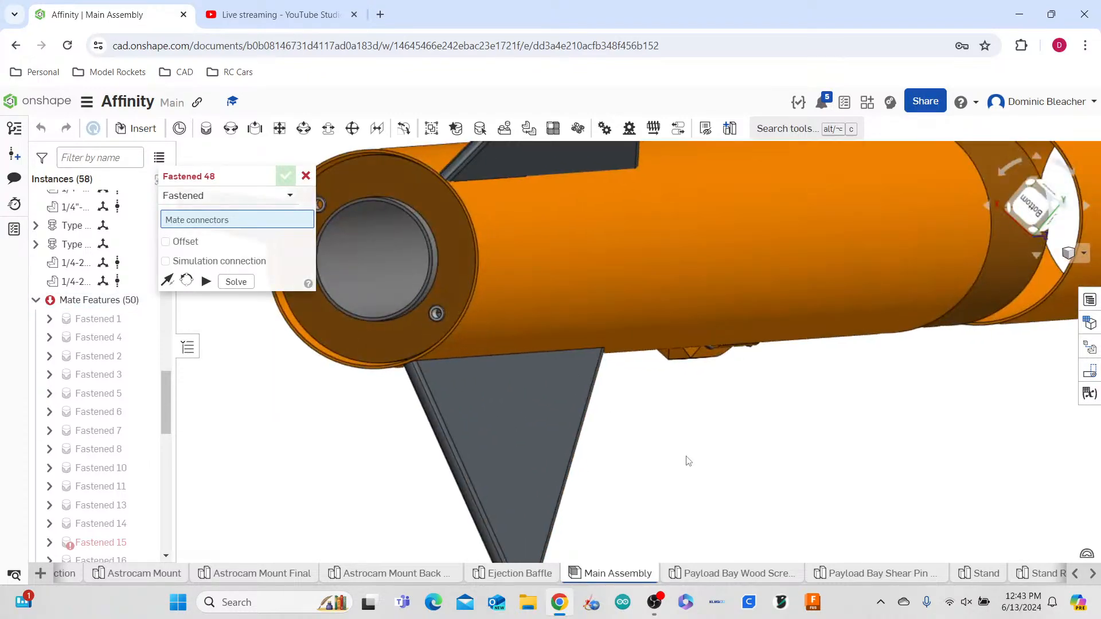
# - Abandon the new fastened mate and undo the last mate, which placed the motor tube inside the finned airframe
pyautogui.scroll(-5, 678, 460)
pyautogui.moveTo(713, 459); pyautogui.dragTo(617, 488, button='right')
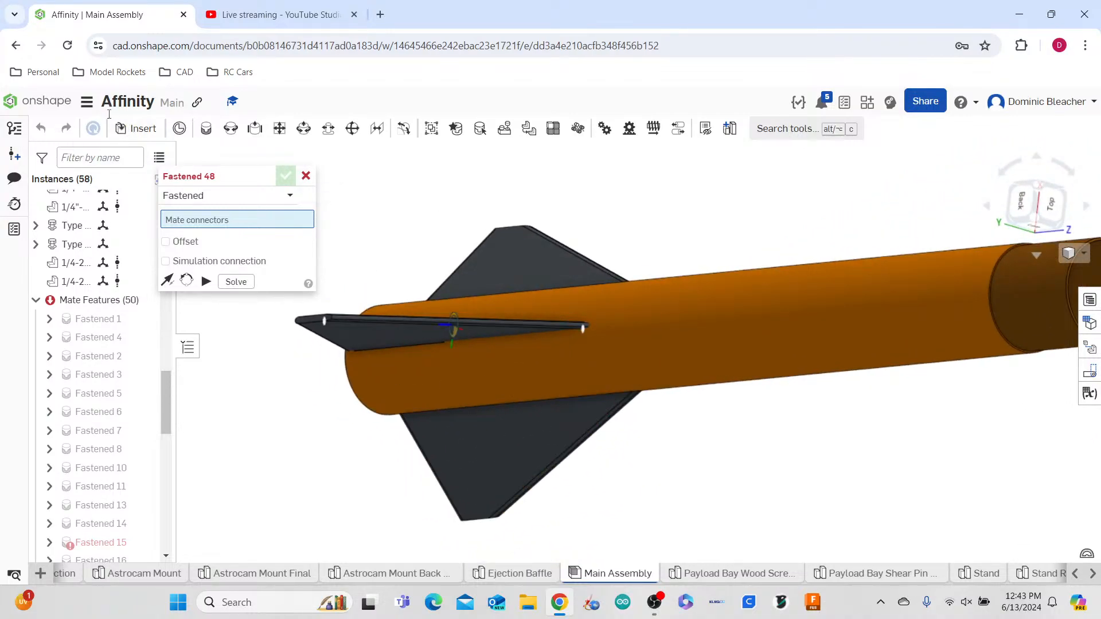
pyautogui.click(305, 176)
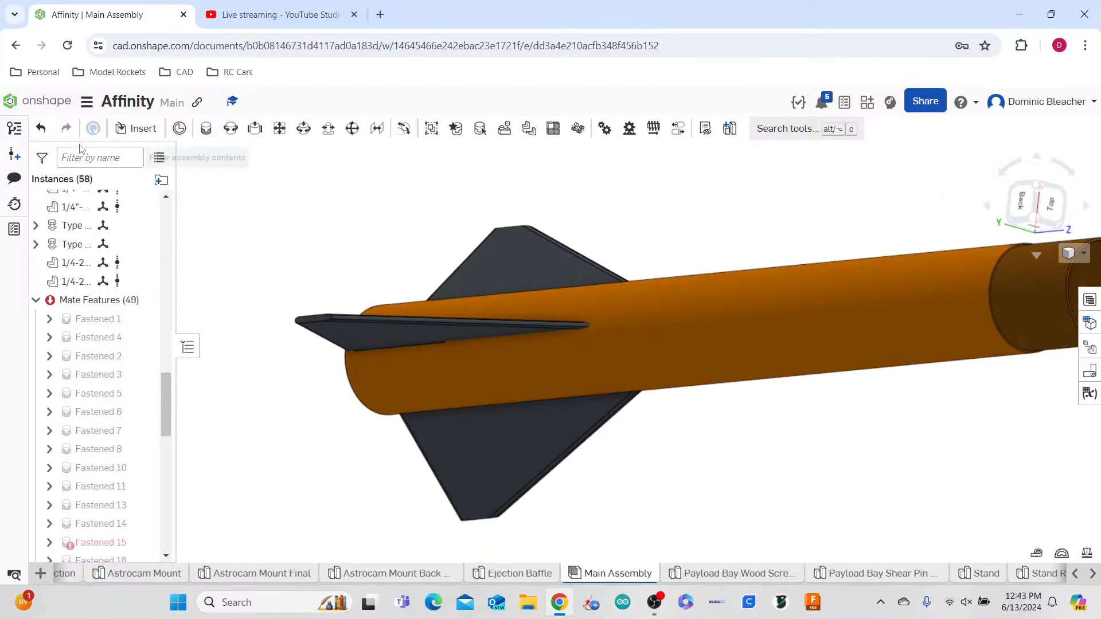
pyautogui.click(41, 129)
pyautogui.scroll(-5, 631, 382)
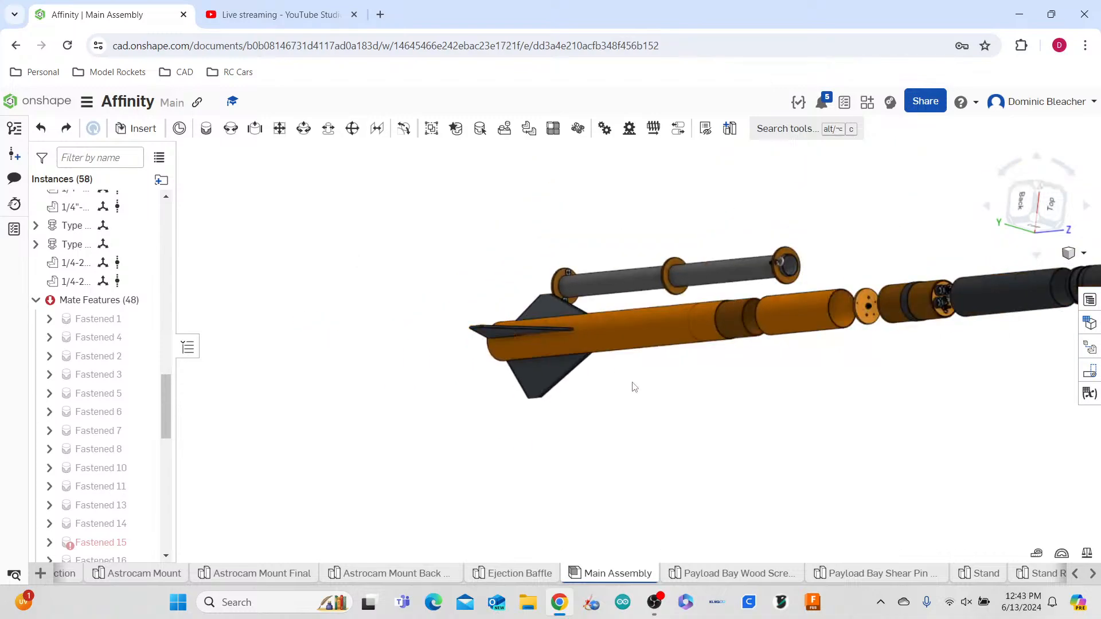
pyautogui.moveTo(659, 385); pyautogui.dragTo(706, 390, button='right')
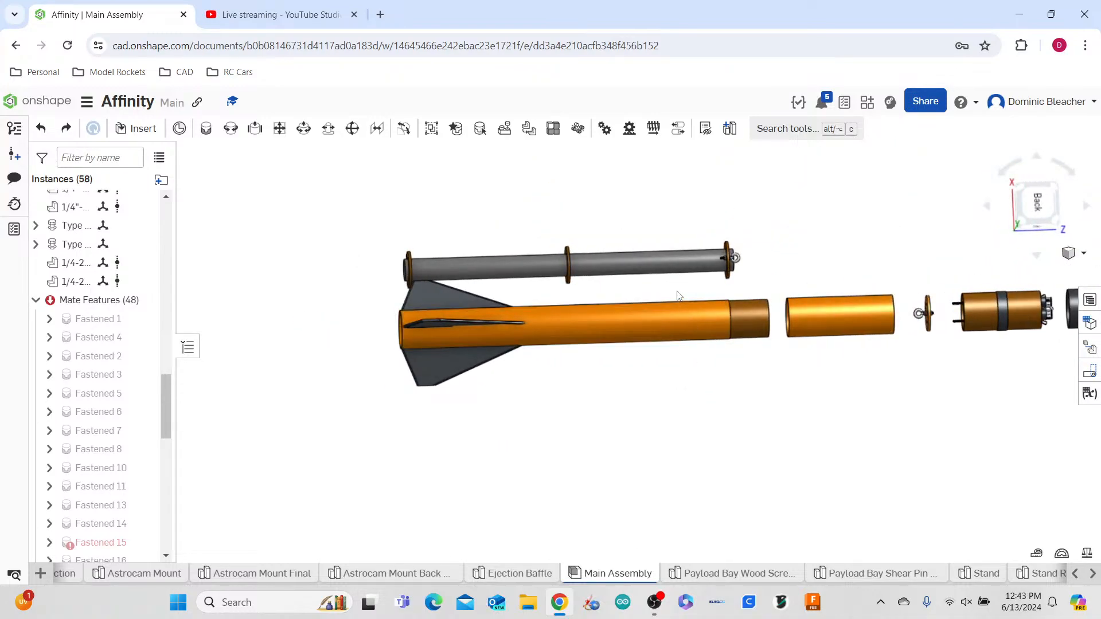
pyautogui.click(683, 261)
pyautogui.click(795, 177)
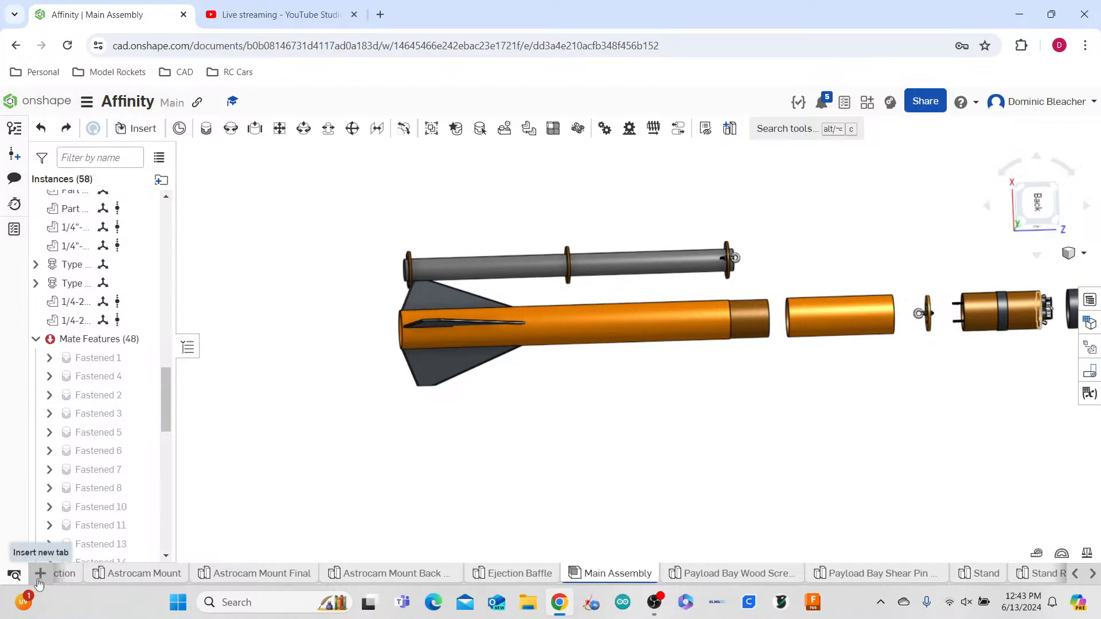
# - Open the Groundbreaker document from the list of owned documents
pyautogui.click(41, 108)
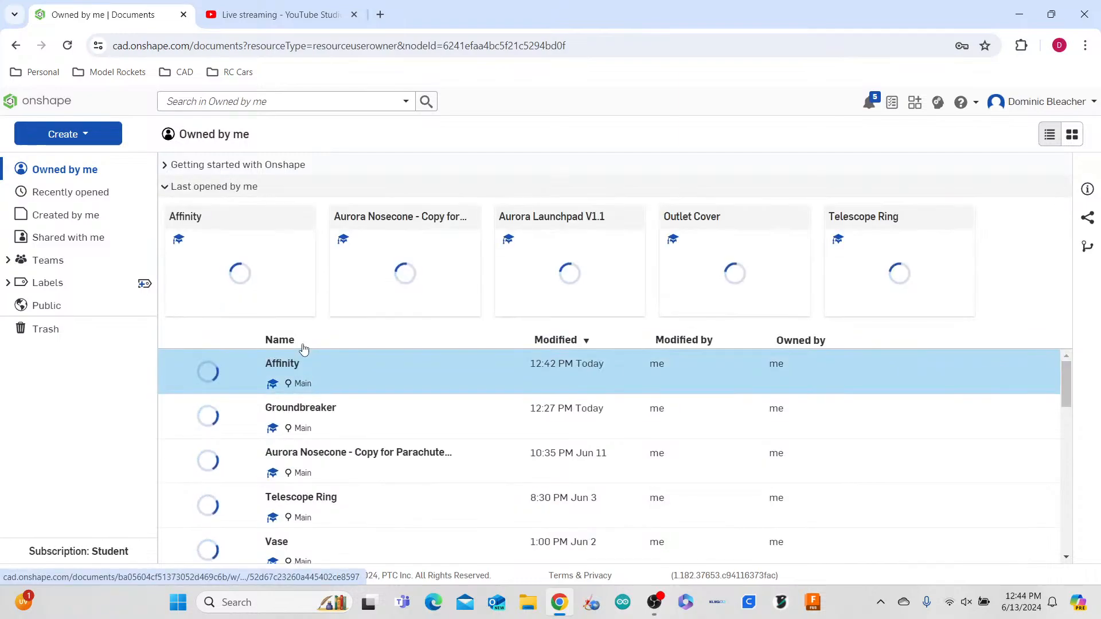
pyautogui.click(302, 404)
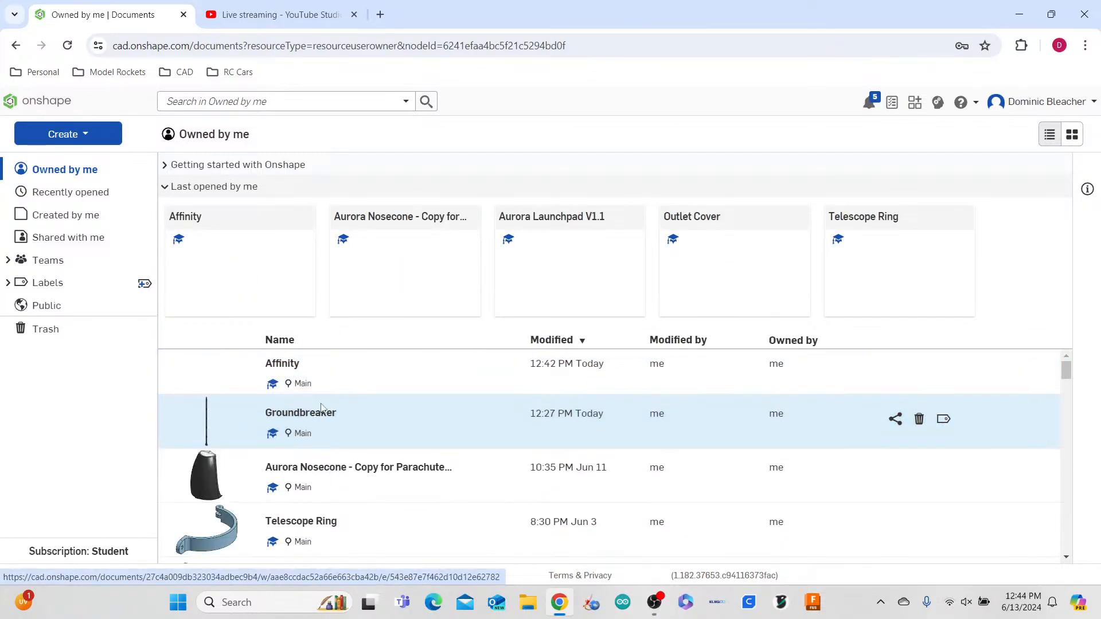
pyautogui.doubleClick(320, 408)
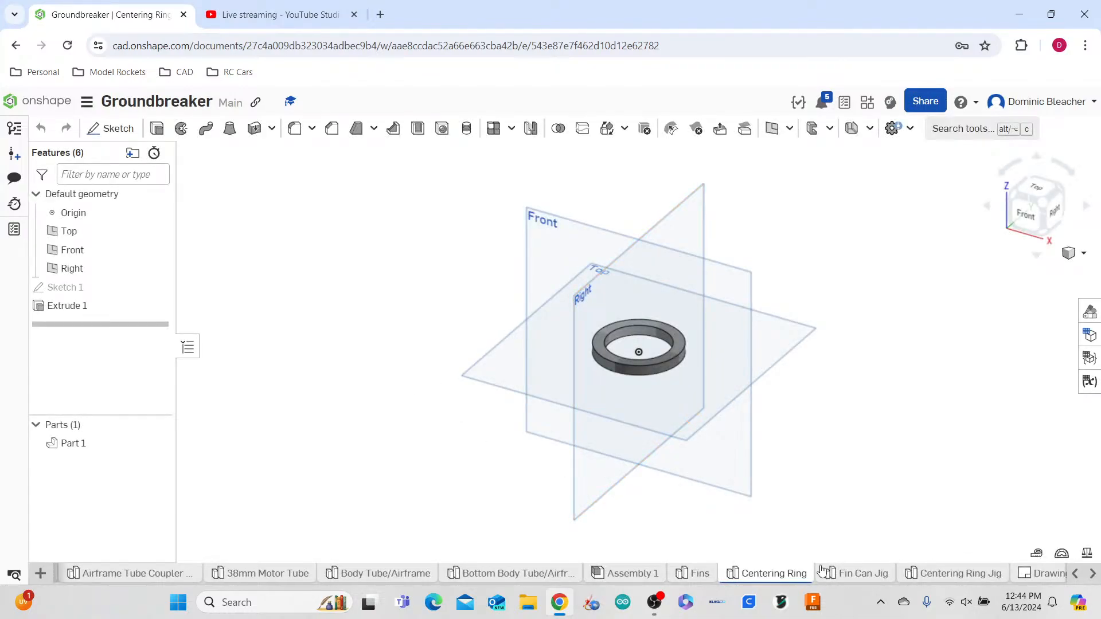
# - Duplicate the Body Tube/Airframe part studio in the Groundbreaker document
pyautogui.click(542, 573)
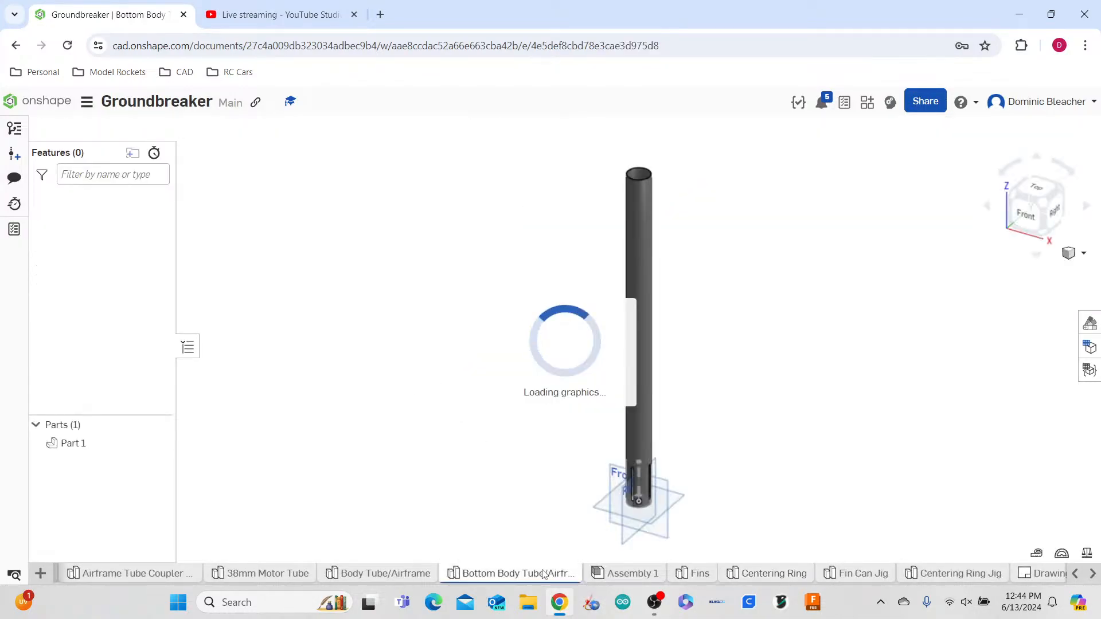
pyautogui.rightClick(542, 573)
pyautogui.click(465, 557)
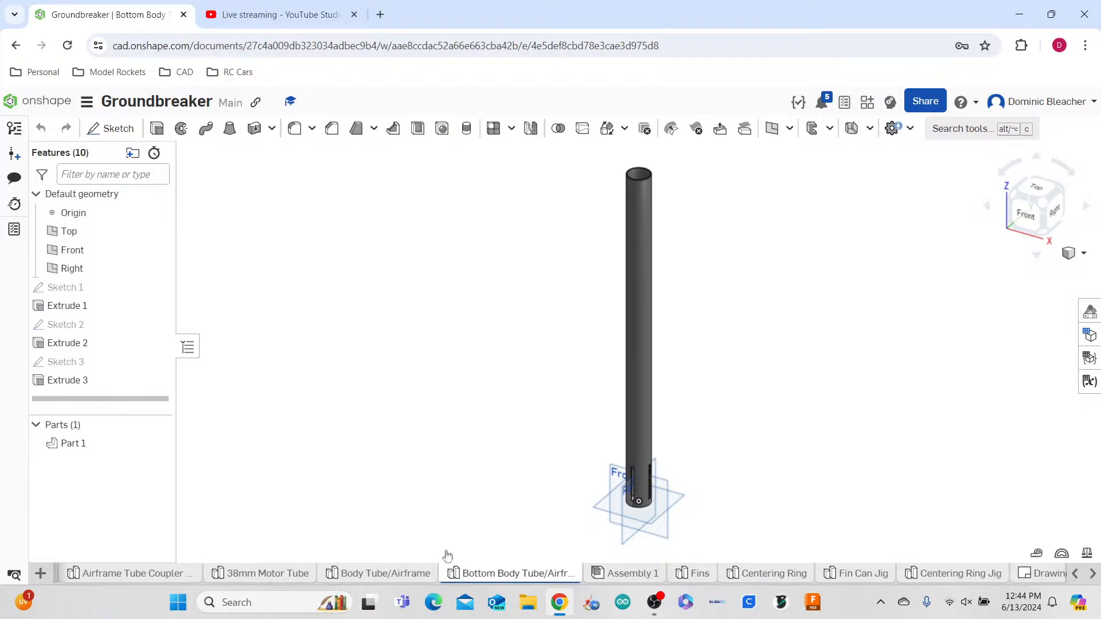
pyautogui.click(401, 573)
pyautogui.rightClick(390, 573)
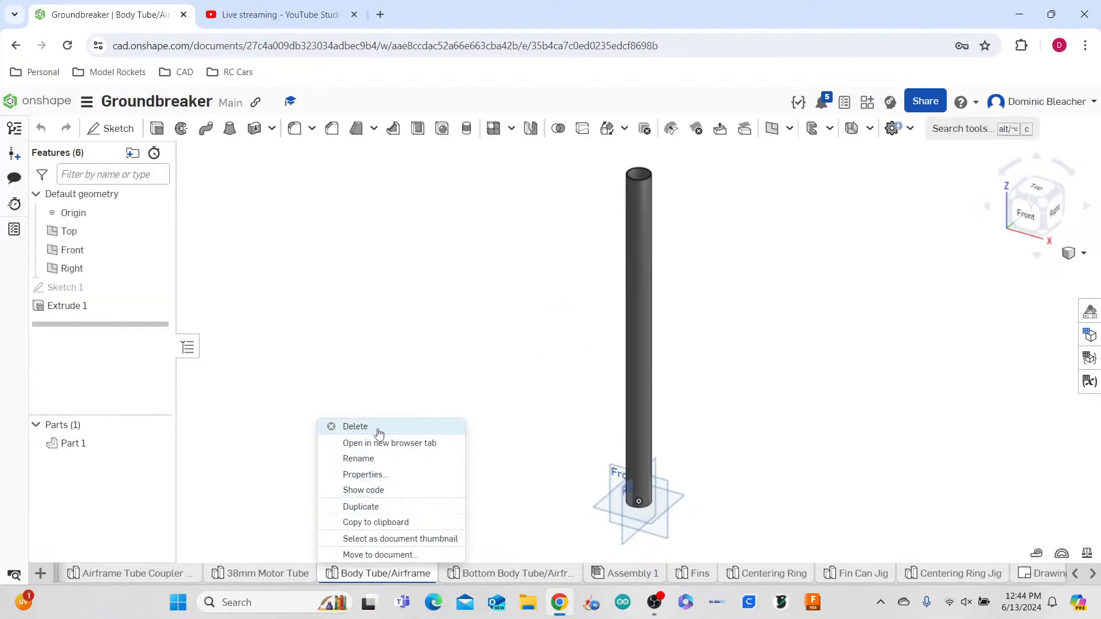
pyautogui.click(384, 507)
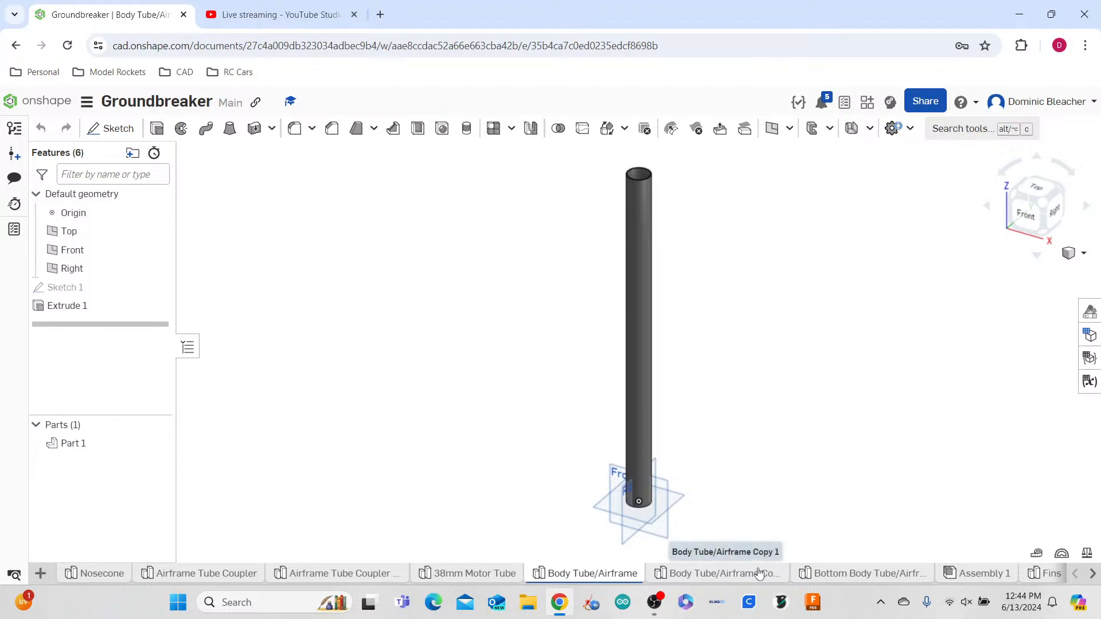
# - Open the copied Body Tube/Airframe part studio and rename it 54mm MMT
pyautogui.click(781, 575)
pyautogui.rightClick(649, 573)
pyautogui.click(699, 464)
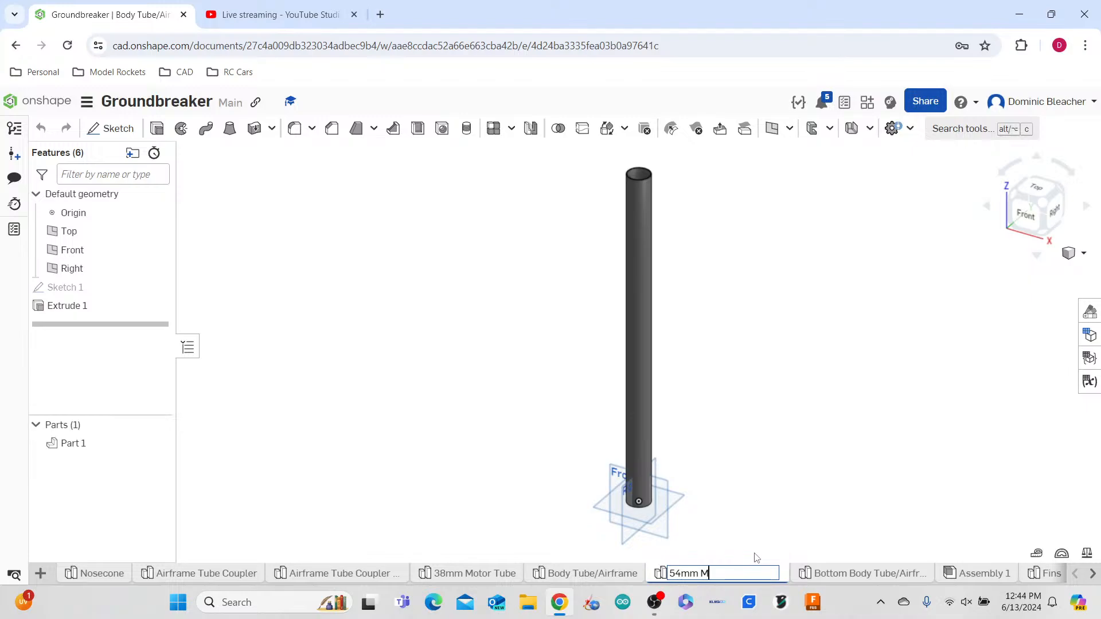
pyautogui.press('Return')
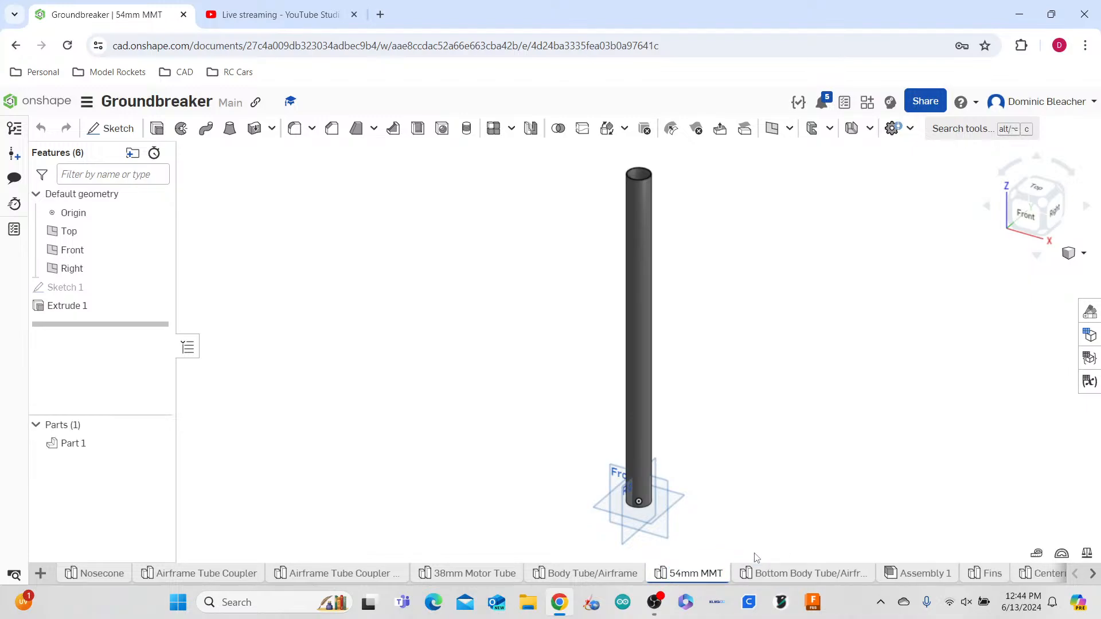
# - Colour the 54mm MMT tube brown (#995A0E) and set its extrusion depth to 20 in
pyautogui.rightClick(112, 444)
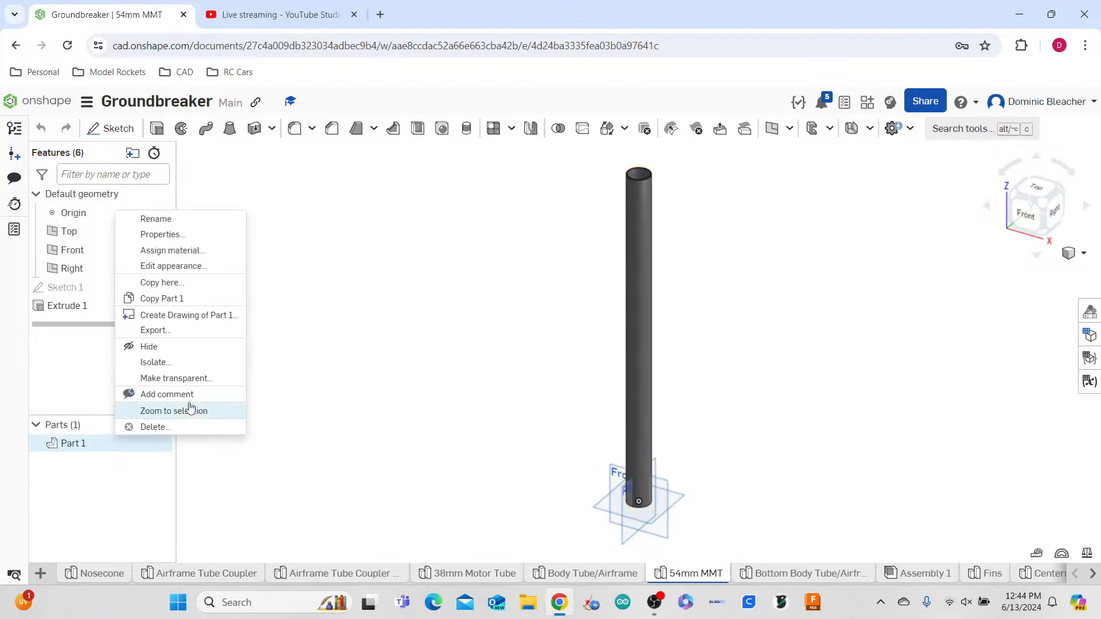
pyautogui.click(185, 266)
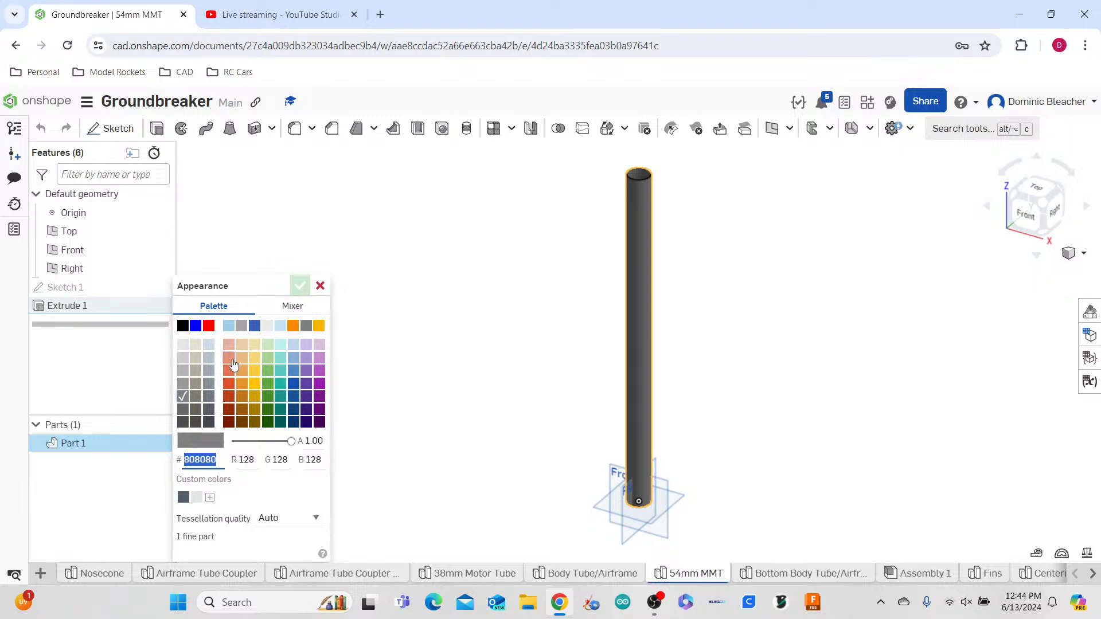
pyautogui.click(254, 422)
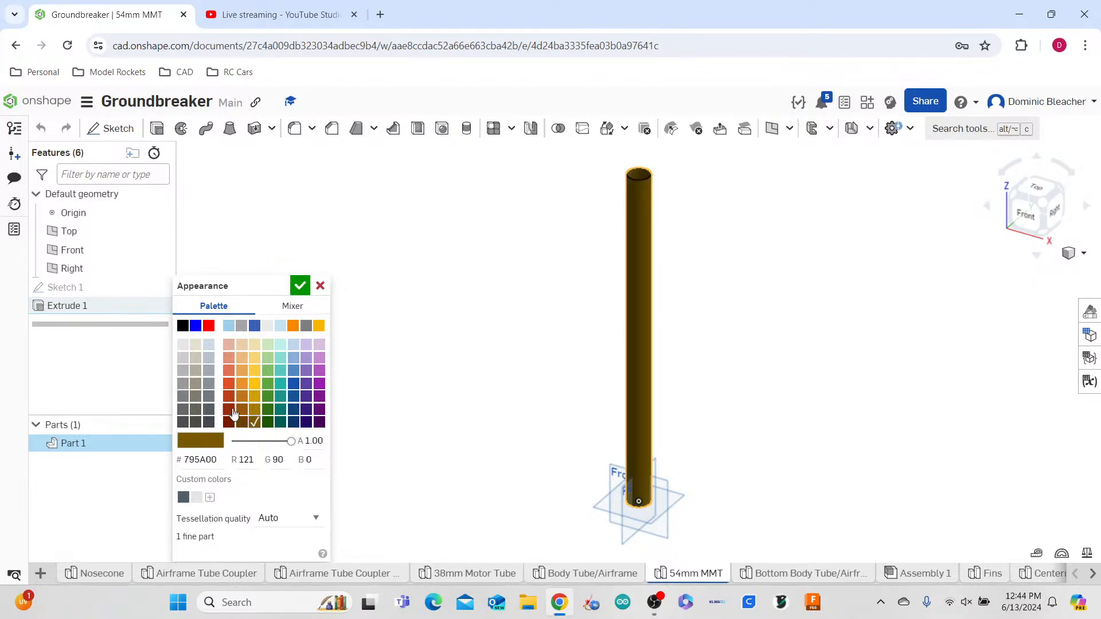
pyautogui.click(243, 409)
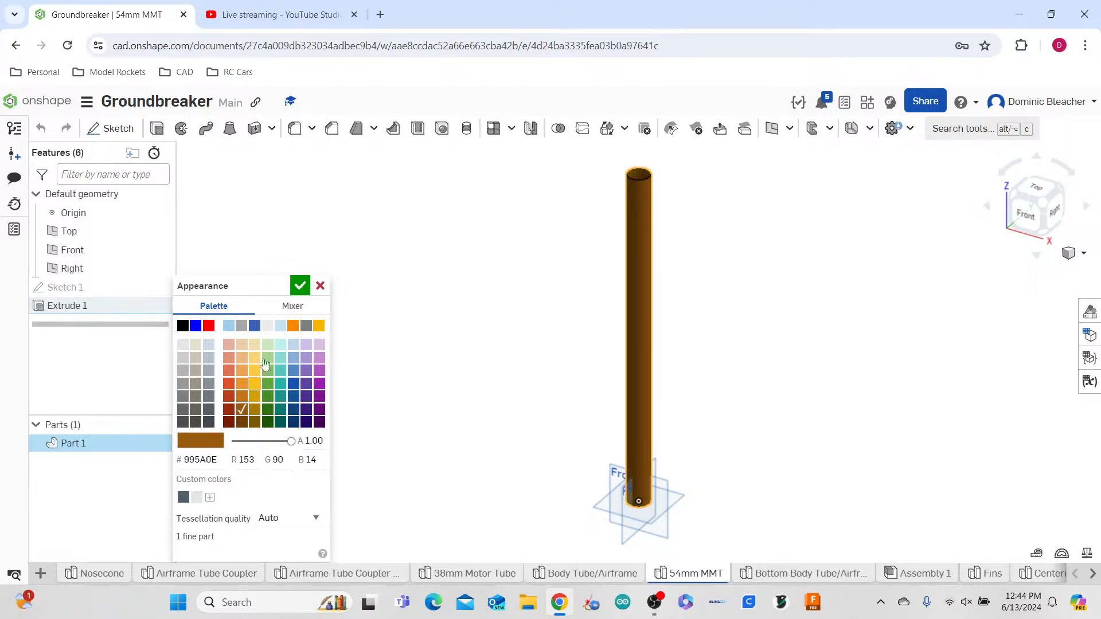
pyautogui.click(301, 285)
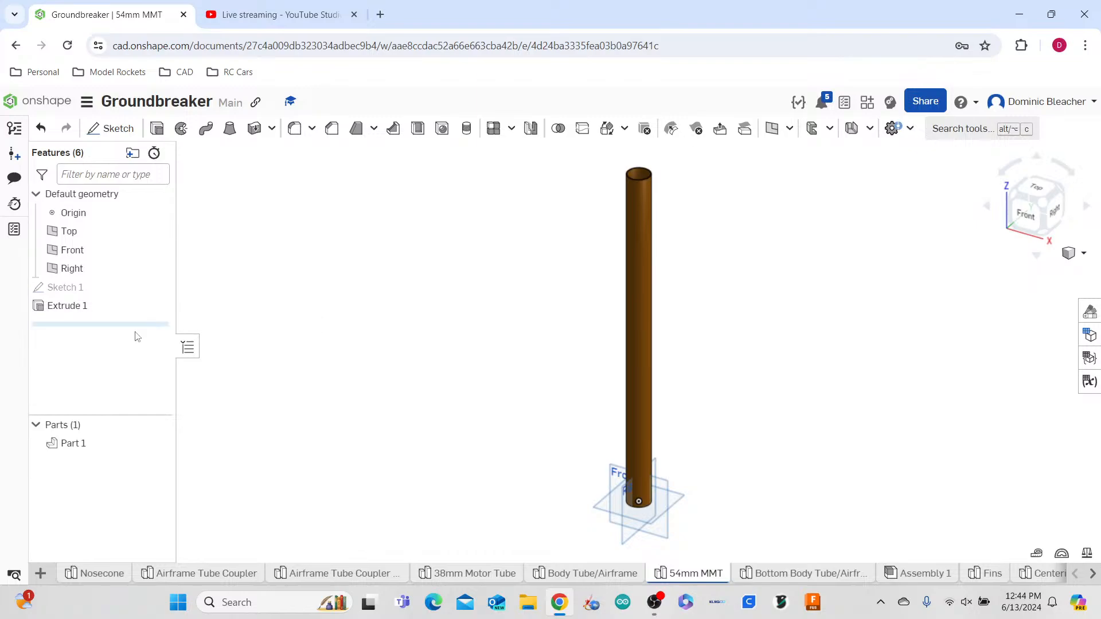
pyautogui.doubleClick(130, 305)
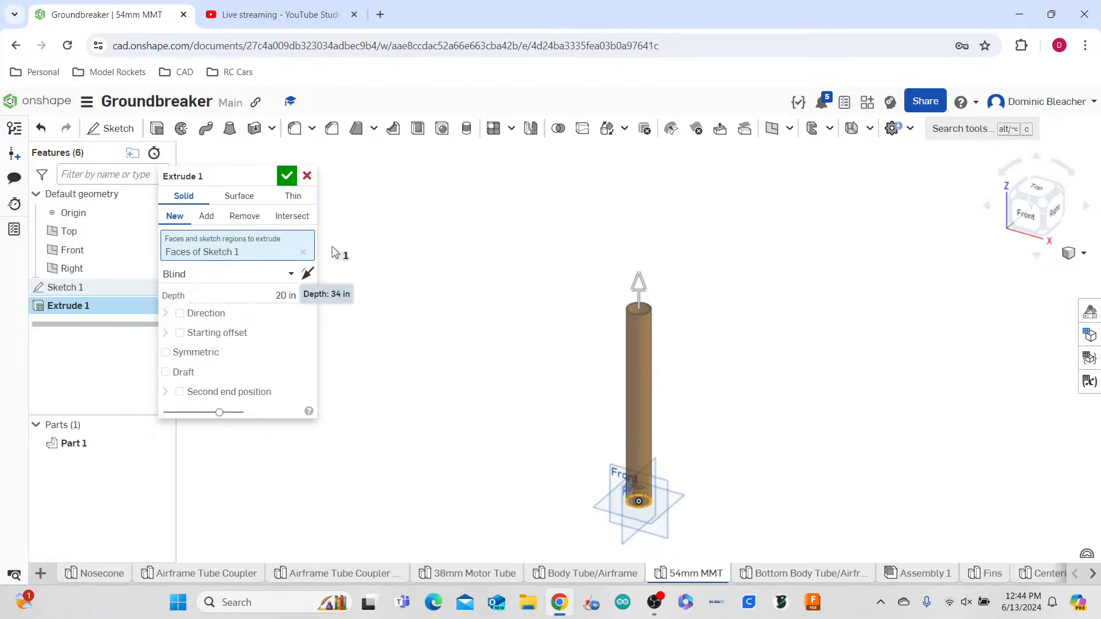
pyautogui.click(287, 176)
# - Reopen the Groundbreaker document and create a version from Main named V1.0
pyautogui.click(57, 108)
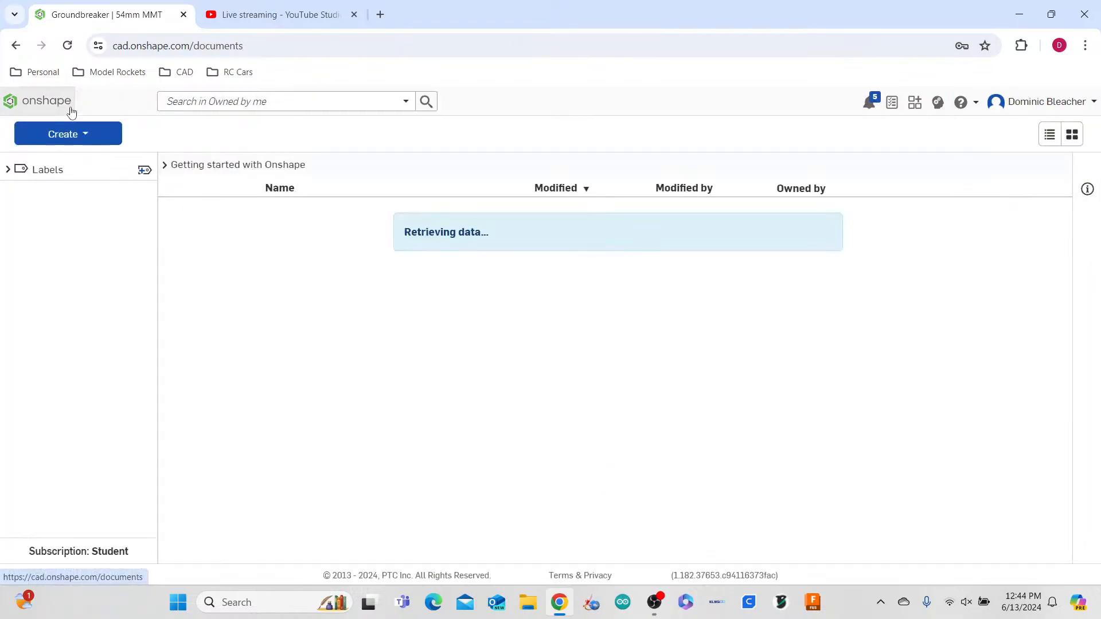
pyautogui.click(292, 370)
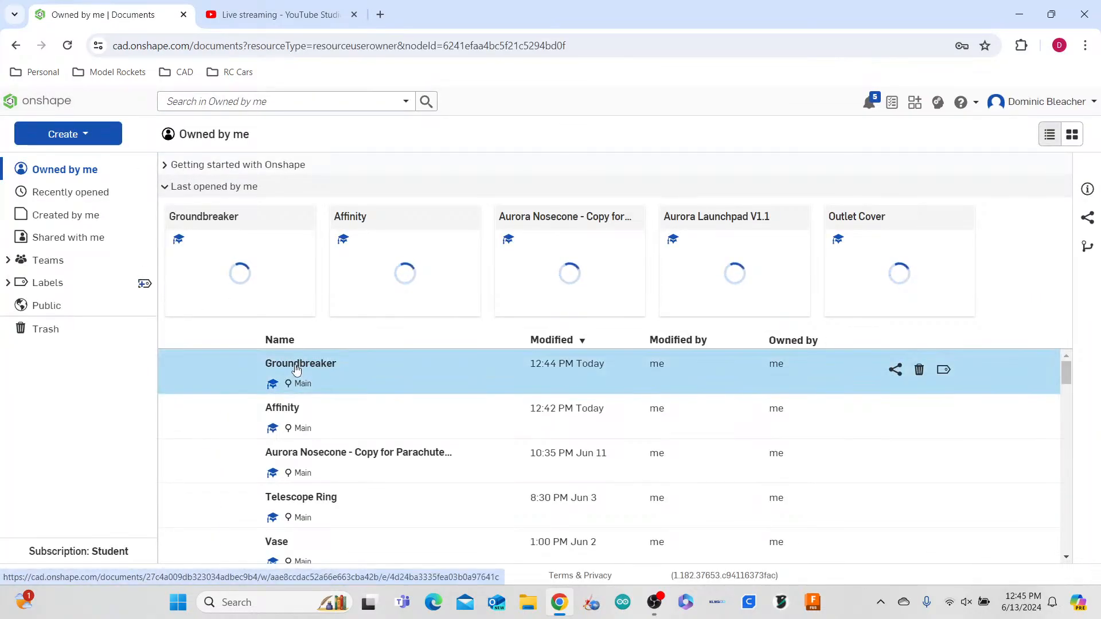
pyautogui.doubleClick(315, 366)
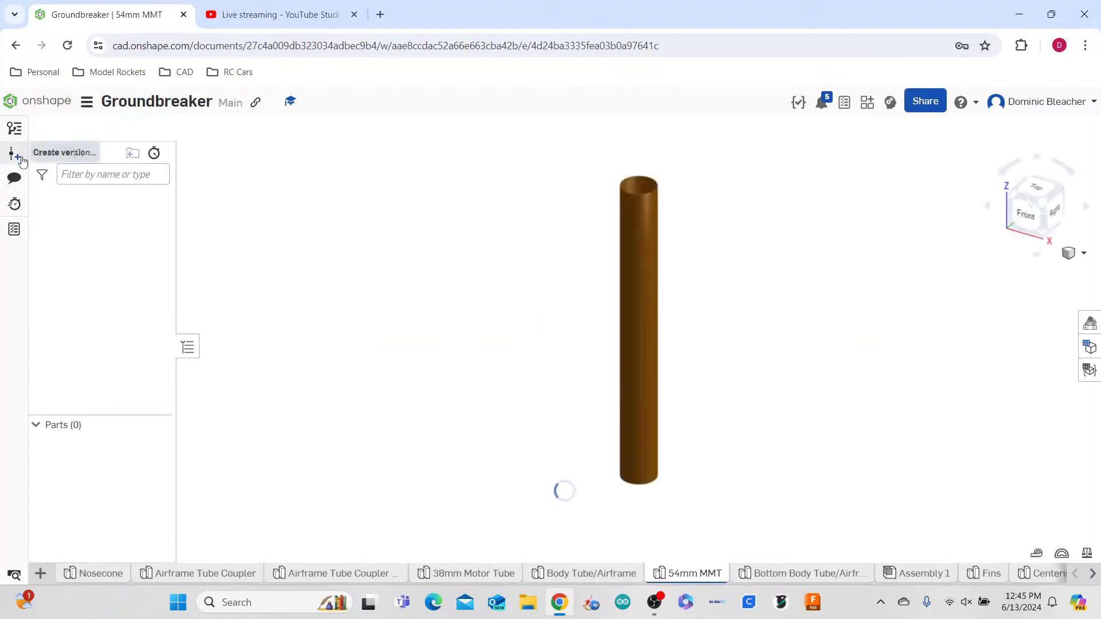
pyautogui.click(63, 151)
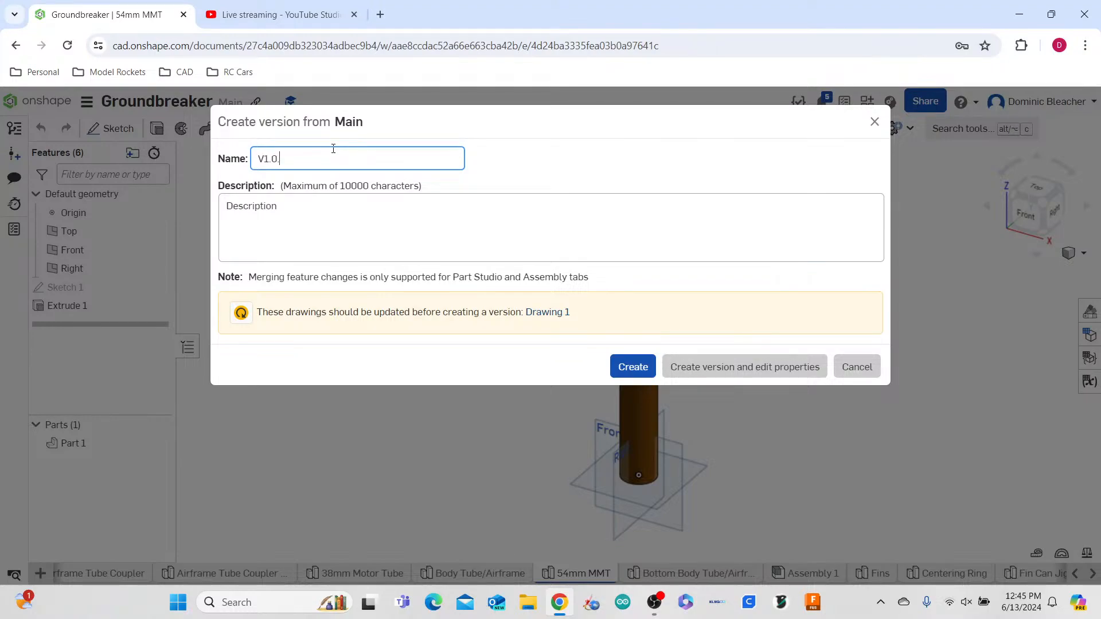
pyautogui.write('V1.0')
pyautogui.press('Return')
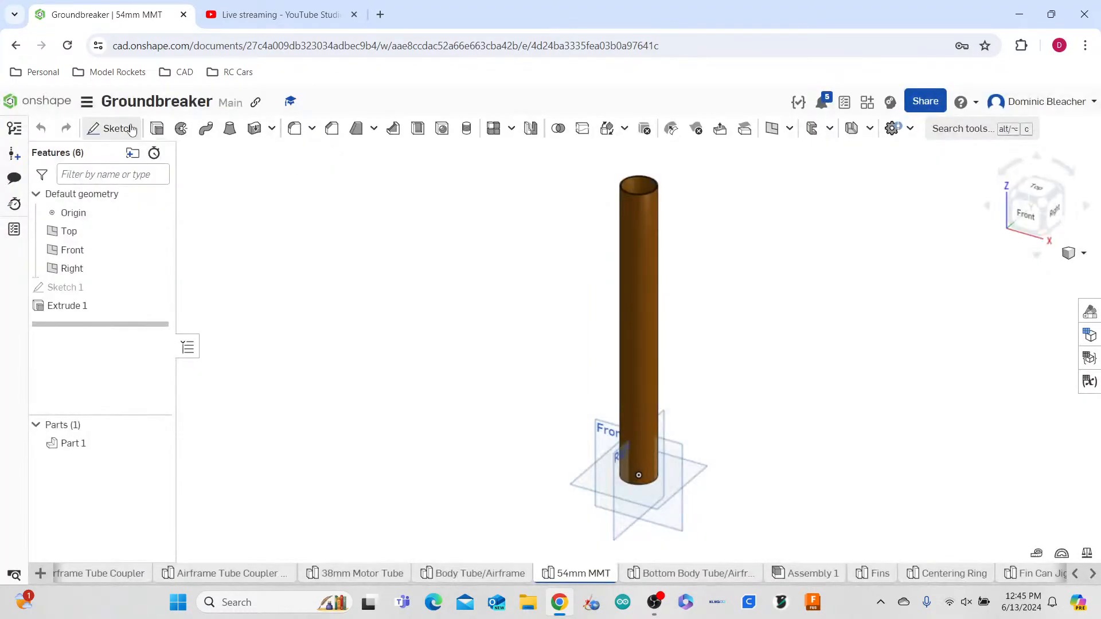
# - Return to the Affinity main assembly and update Context 1 for the Astrocam Mount Back Plate instance
pyautogui.click(60, 102)
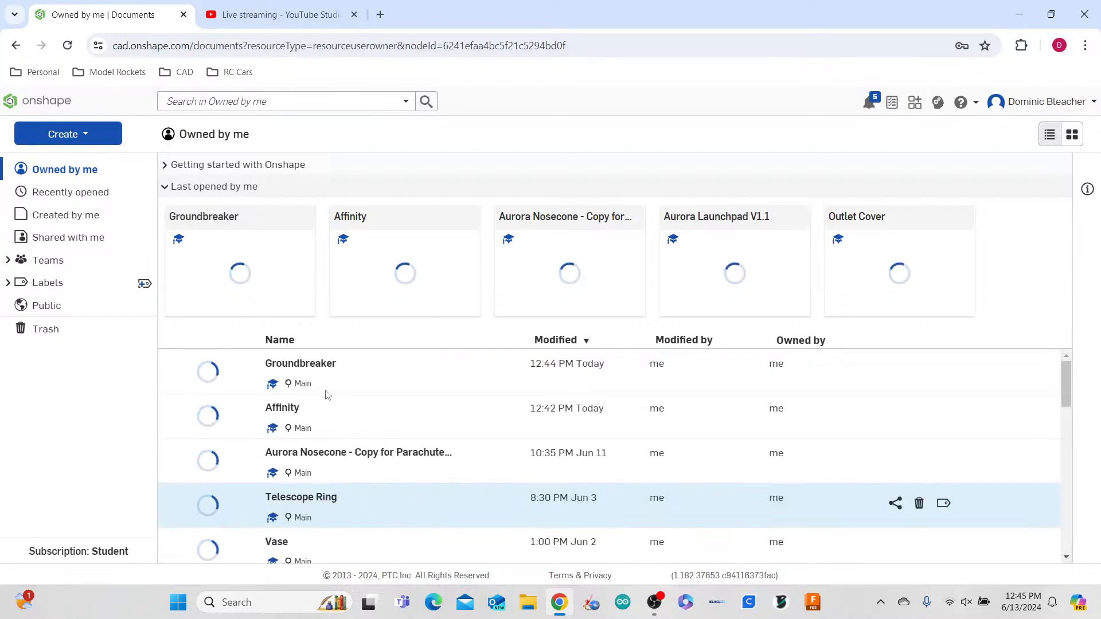
pyautogui.click(290, 409)
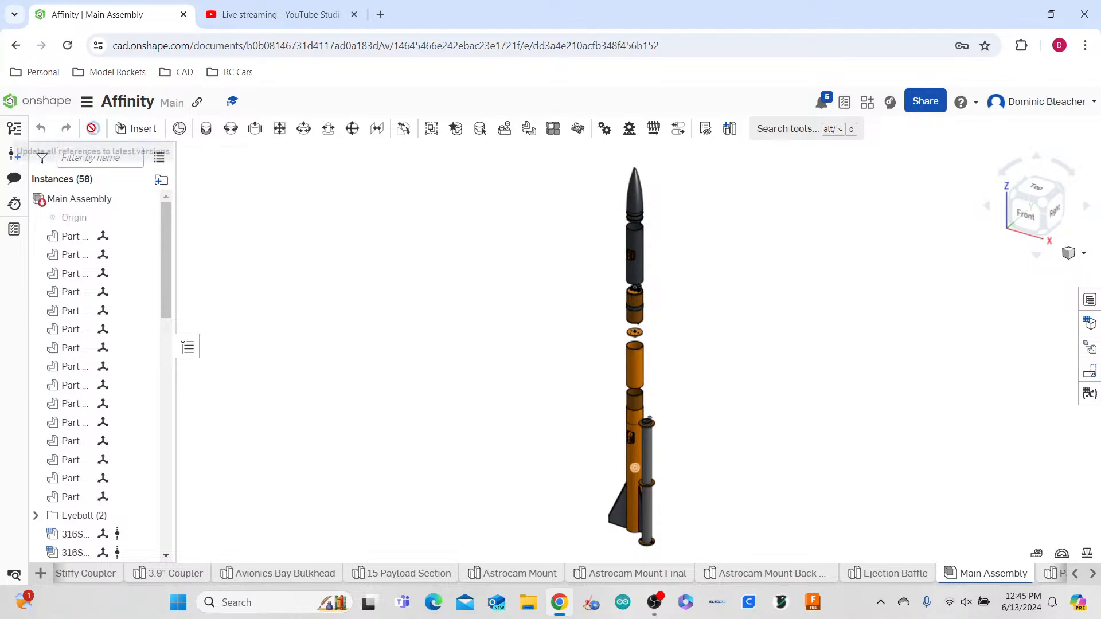
pyautogui.scroll(-9, 121, 361)
pyautogui.scroll(-10, 127, 356)
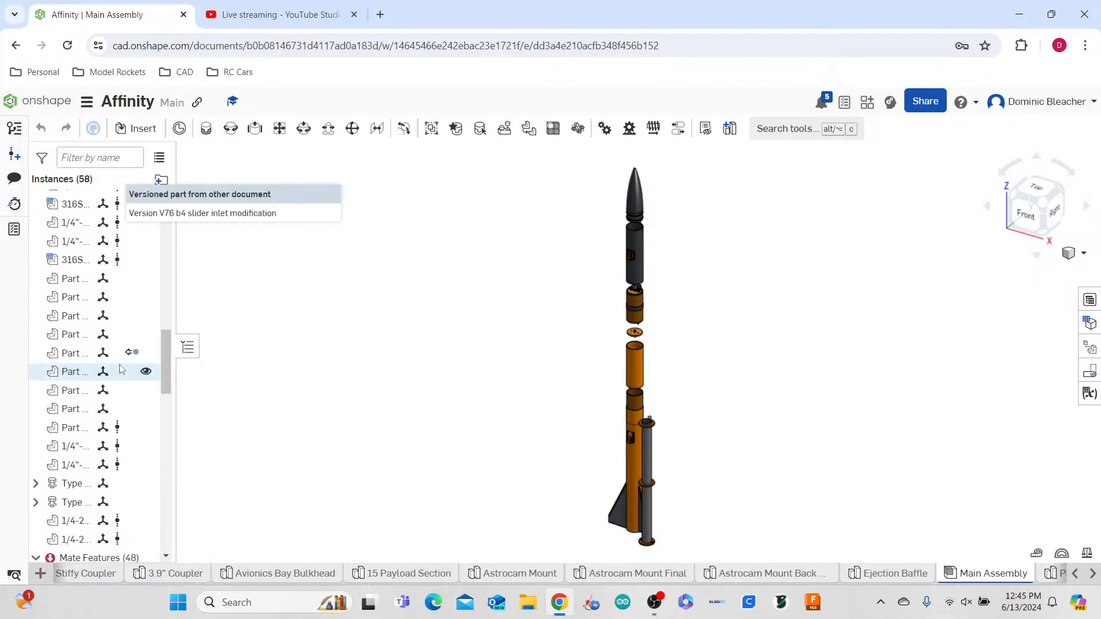
pyautogui.scroll(5, 124, 321)
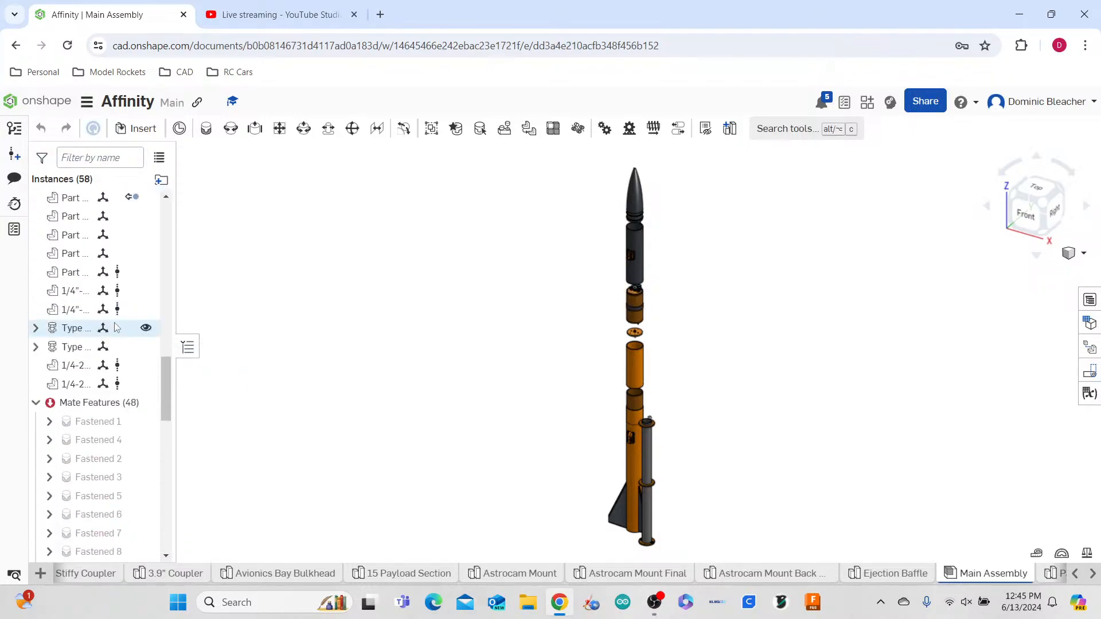
pyautogui.rightClick(126, 232)
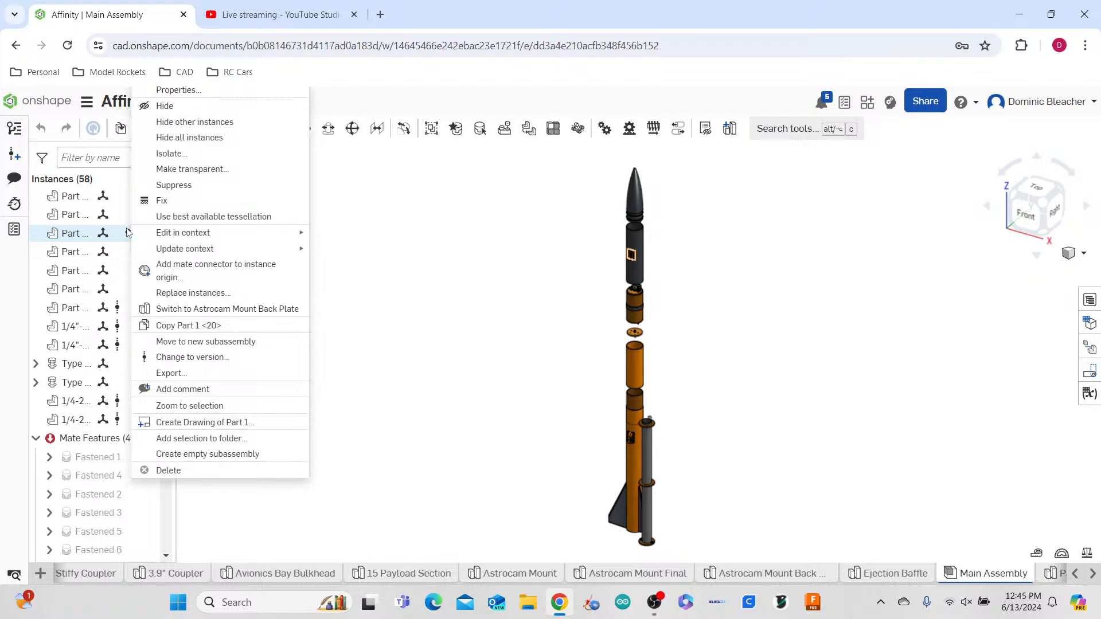
pyautogui.moveTo(250, 255)
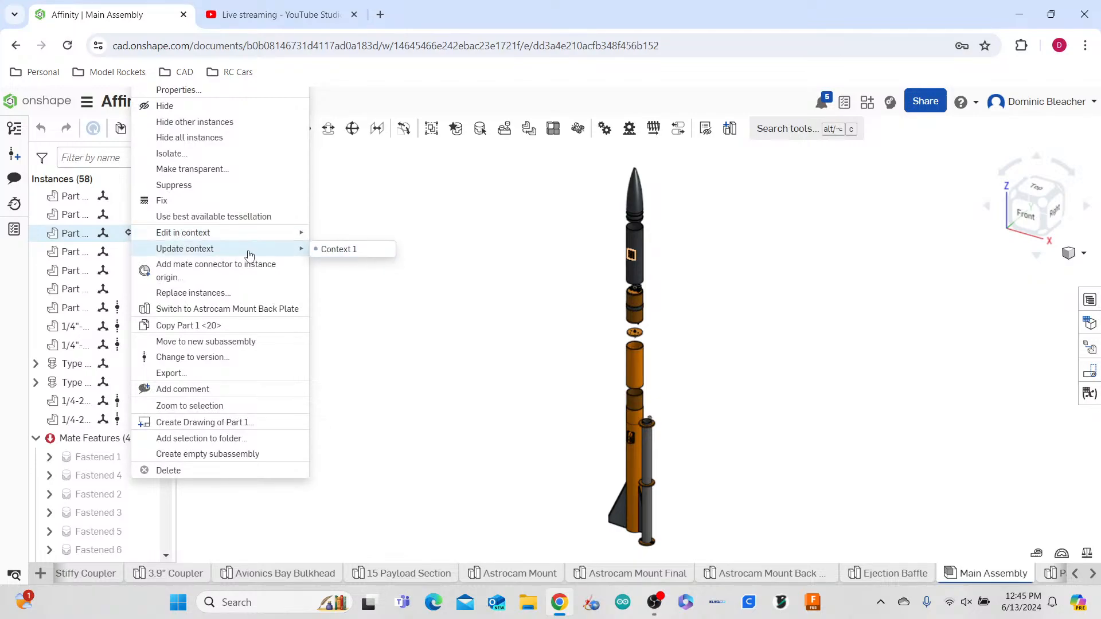
pyautogui.click(329, 247)
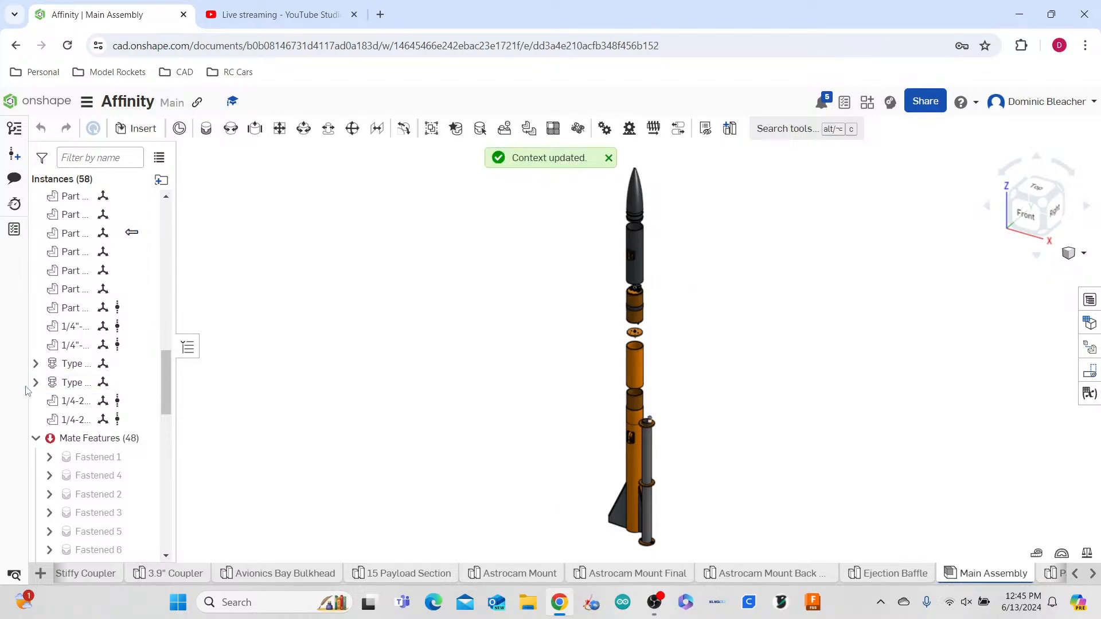
pyautogui.scroll(-5, 76, 396)
pyautogui.scroll(10, 97, 378)
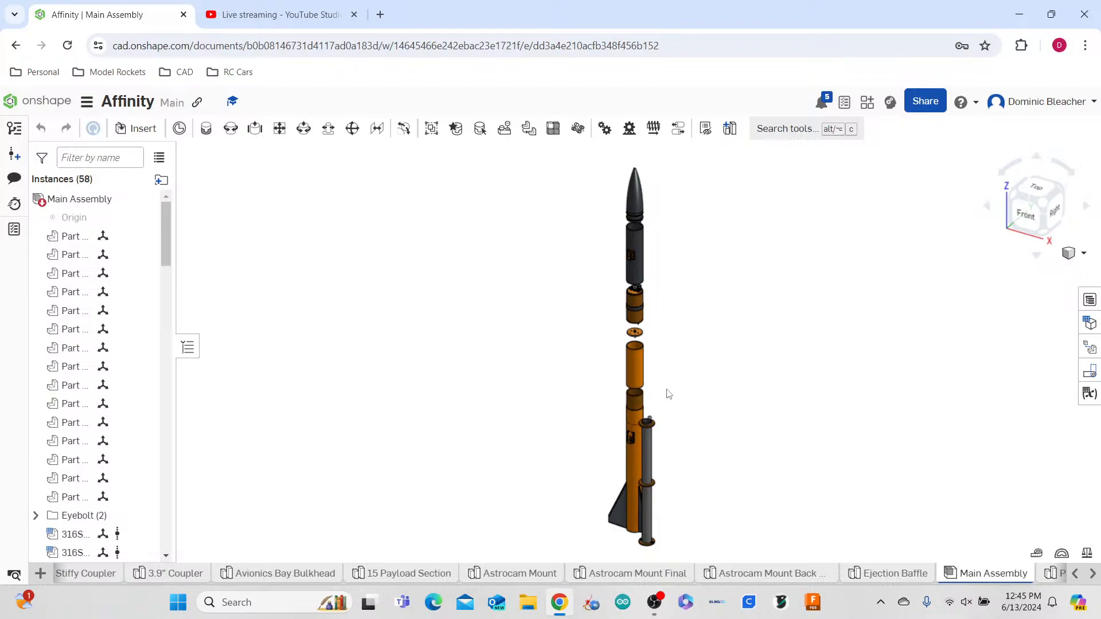
pyautogui.scroll(-3, 668, 394)
pyautogui.scroll(5, 656, 435)
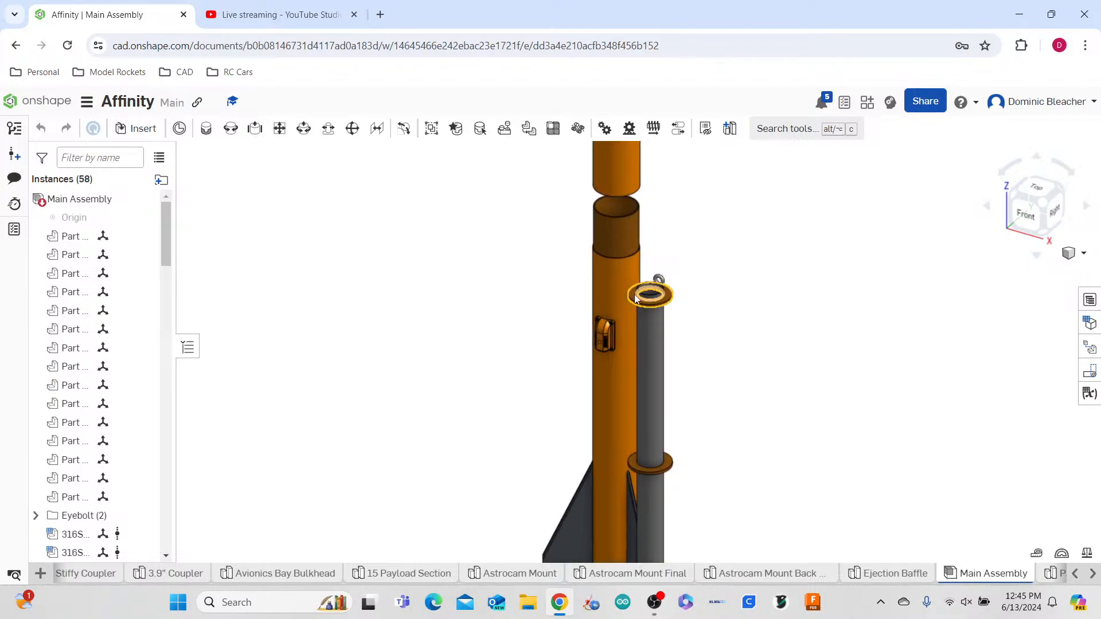
pyautogui.click(651, 296)
pyautogui.click(233, 351)
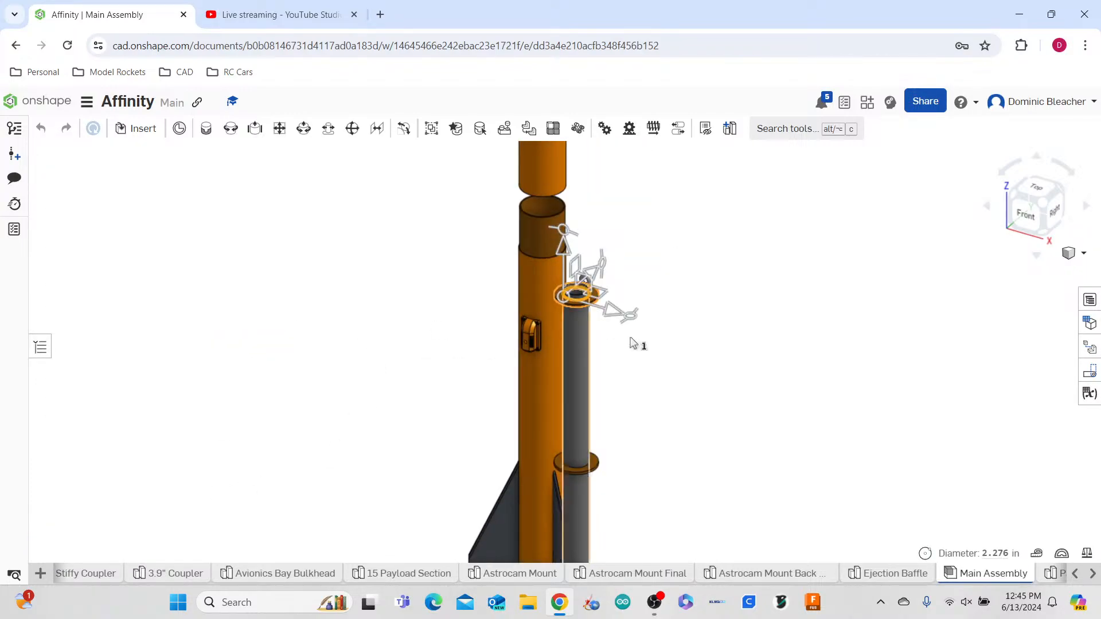
pyautogui.click(13, 227)
pyautogui.click(13, 226)
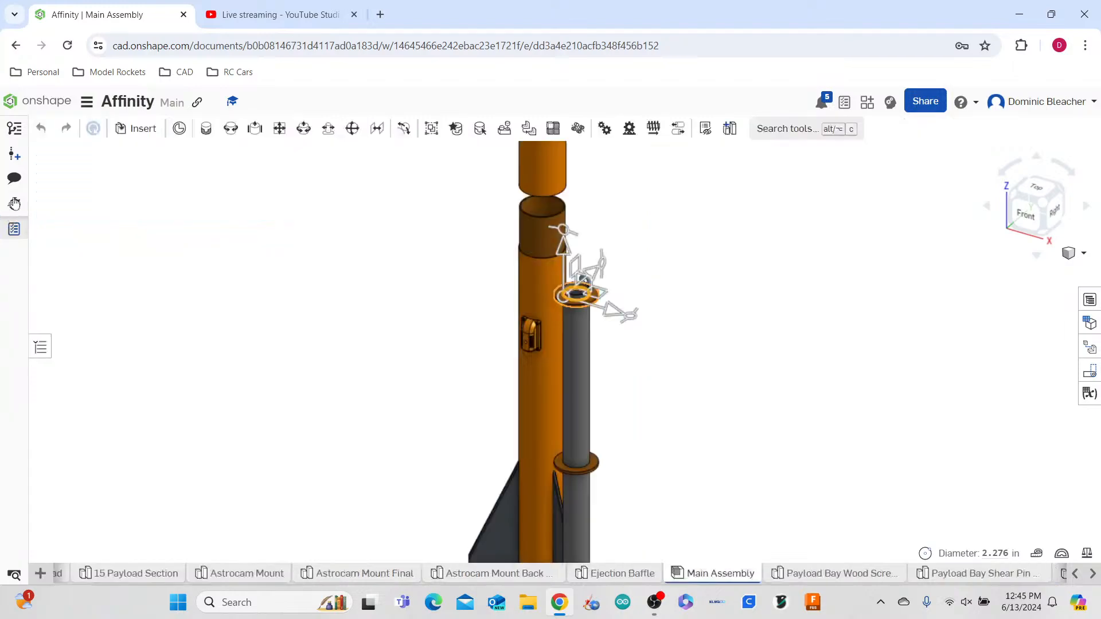
pyautogui.click(14, 129)
pyautogui.click(14, 129)
pyautogui.click(41, 348)
# - Identify the upper centering ring's instance and review the fastened mates that hold the grey motor tube and its rings
pyautogui.scroll(3, 634, 280)
pyautogui.scroll(2, 634, 279)
pyautogui.scroll(-3, 766, 338)
pyautogui.scroll(5, 792, 367)
pyautogui.click(670, 305)
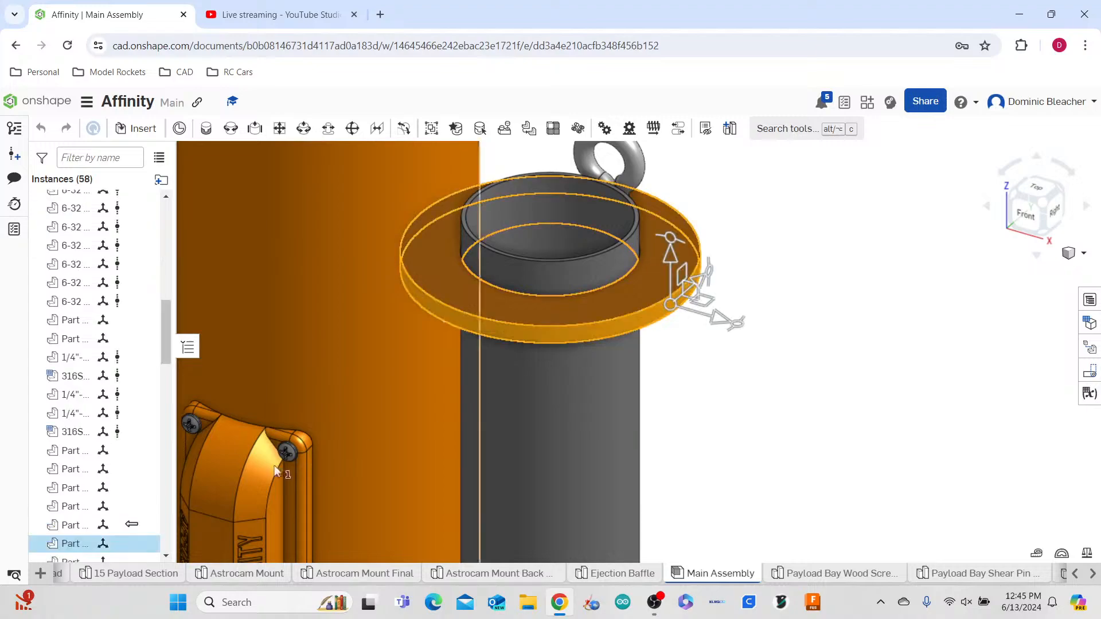
pyautogui.scroll(-2, 98, 504)
pyautogui.rightClick(72, 472)
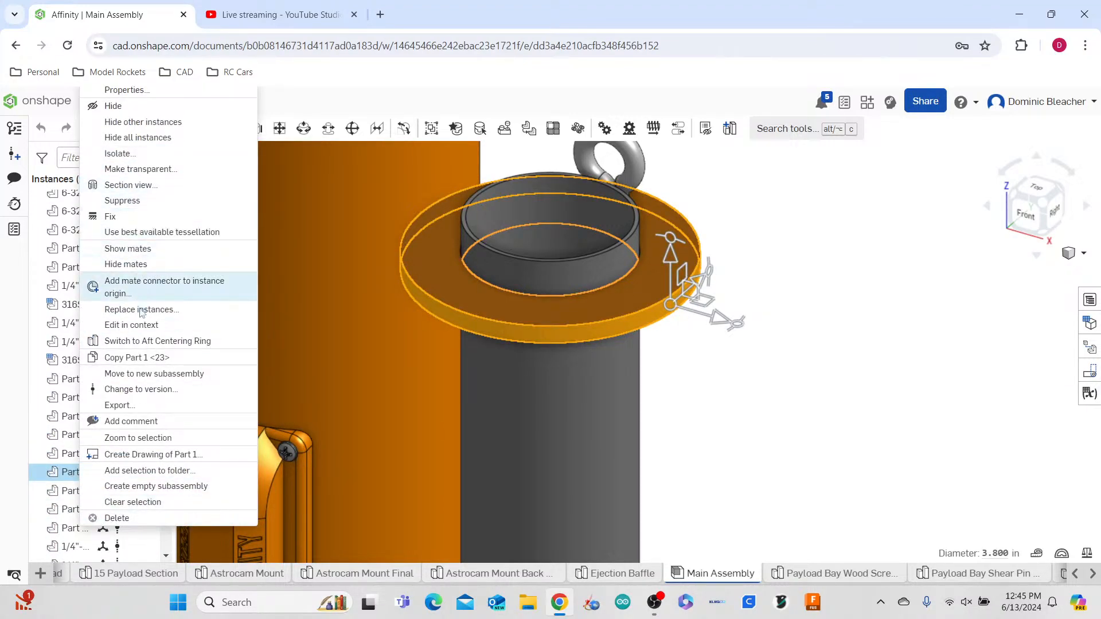
pyautogui.click(711, 399)
pyautogui.scroll(-10, 108, 452)
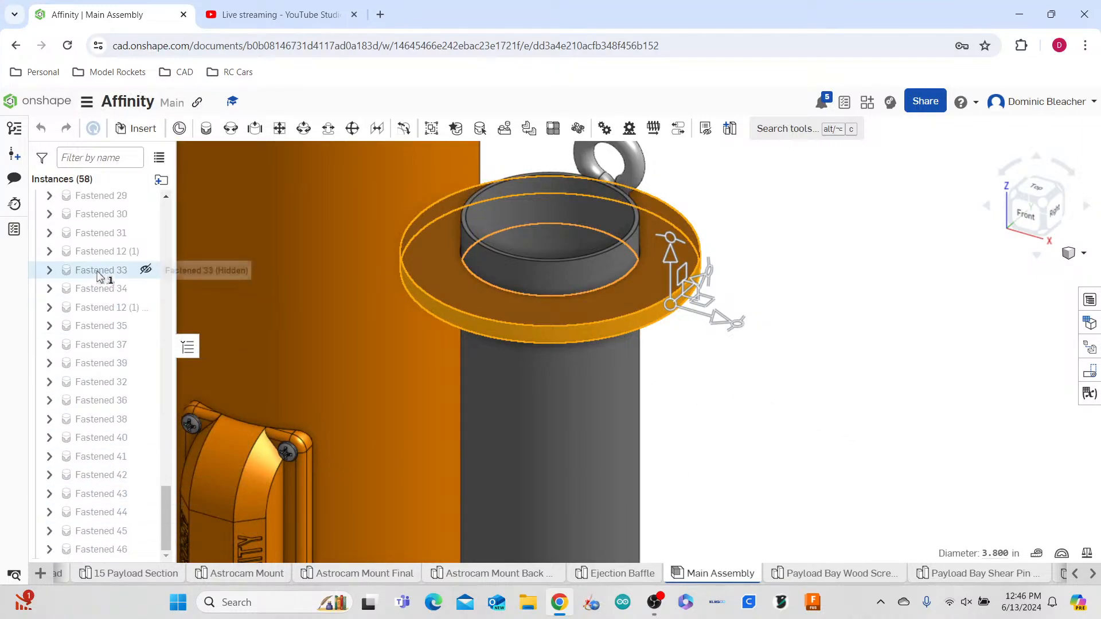
pyautogui.scroll(1, 110, 360)
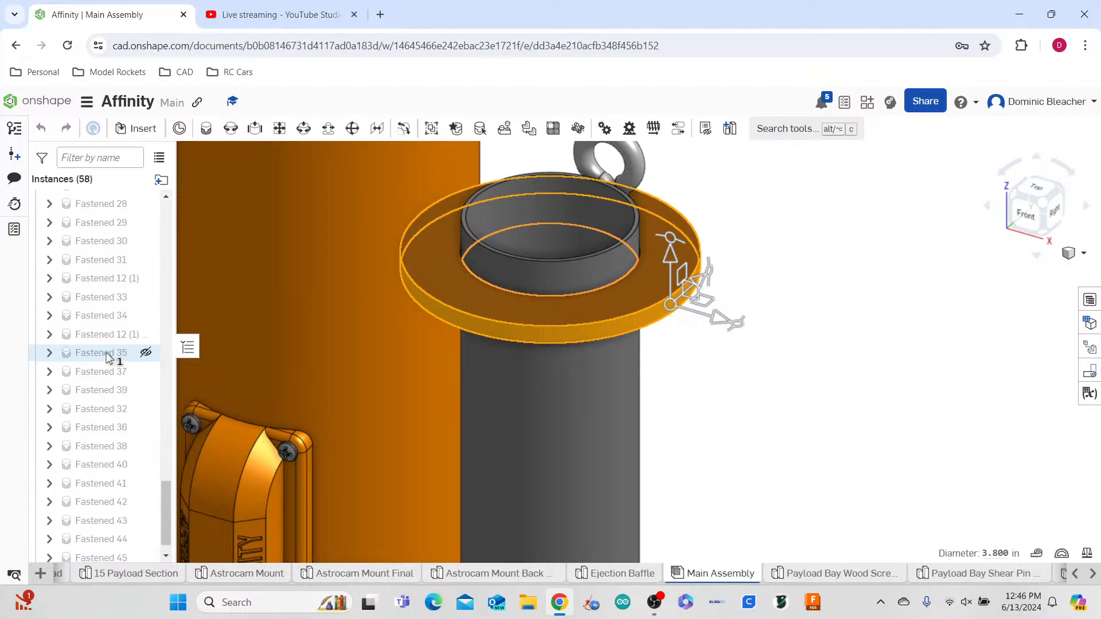
pyautogui.scroll(6, 109, 261)
pyautogui.scroll(5, 103, 257)
pyautogui.scroll(-10, 104, 287)
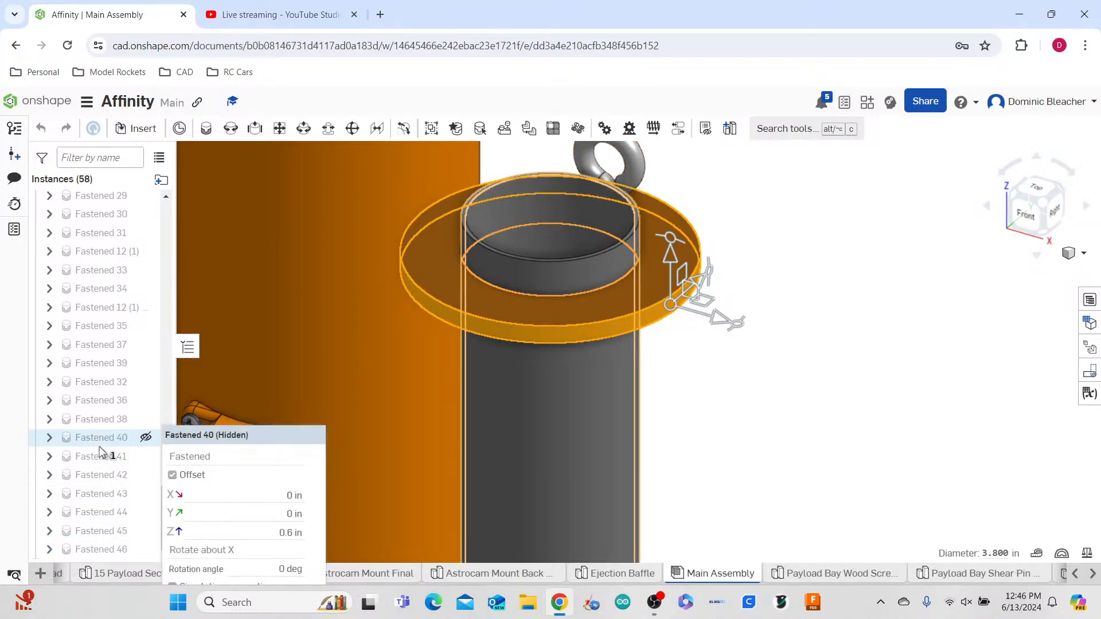
# - Delete the fastened mates Fastened 36, Fastened 38 and Fastened 40 that tie the centering rings to the grey motor tube
pyautogui.rightClick(102, 397)
pyautogui.click(114, 389)
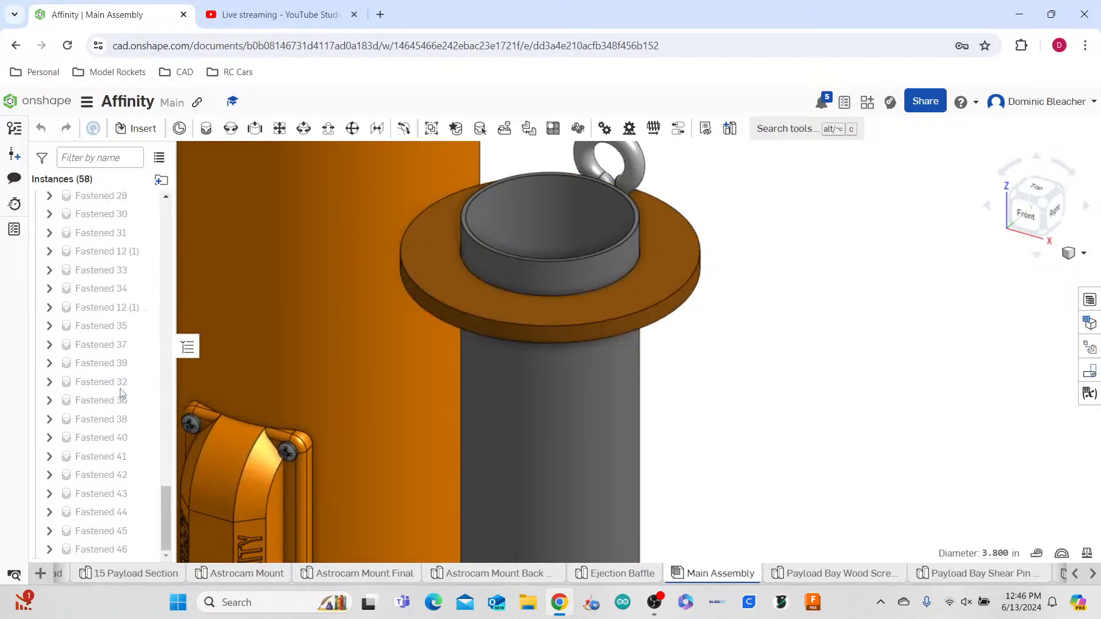
pyautogui.rightClick(115, 421)
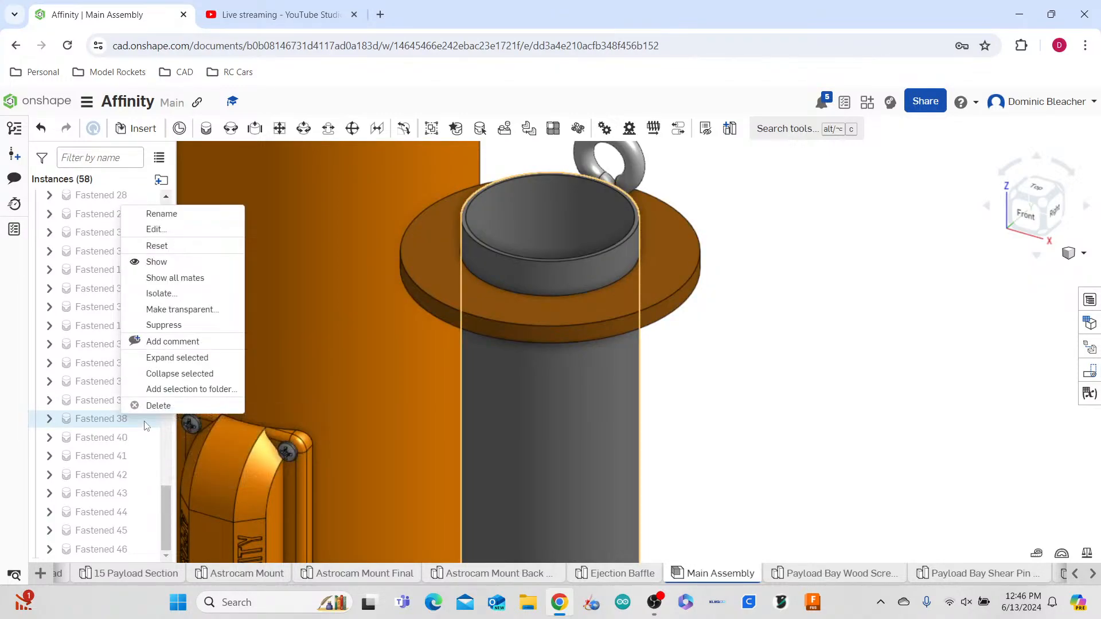
pyautogui.click(150, 405)
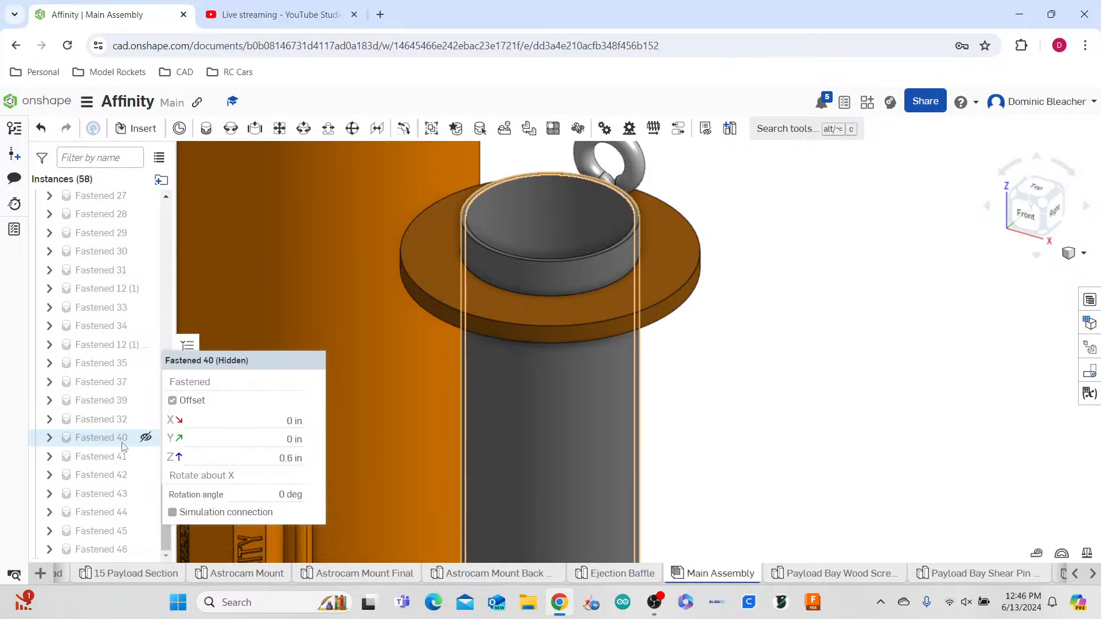
pyautogui.scroll(-10, 785, 407)
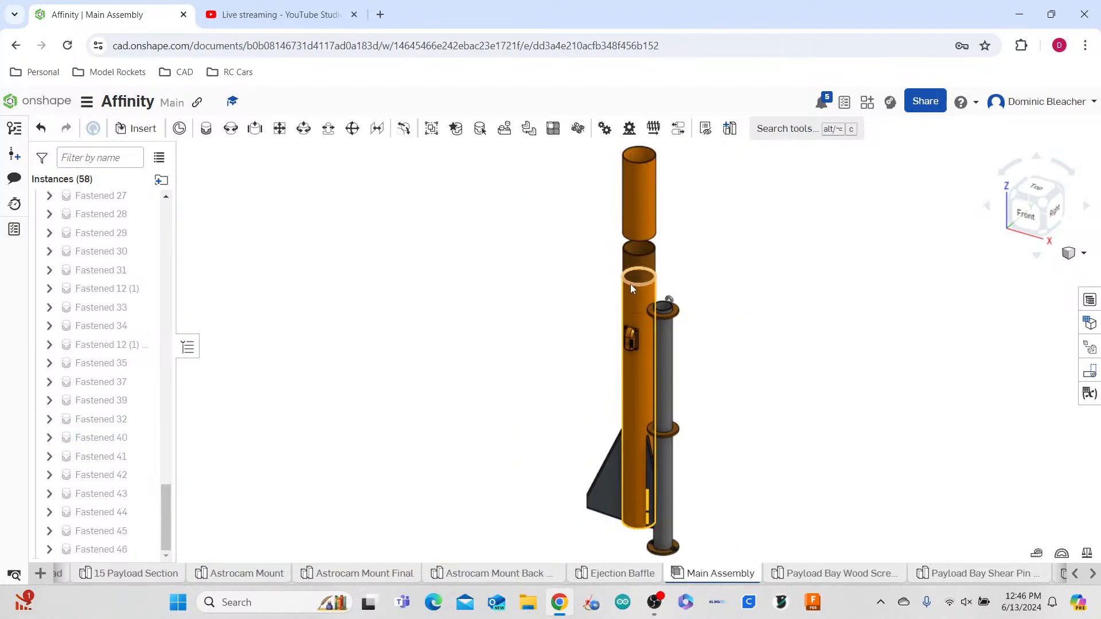
pyautogui.scroll(5, 715, 447)
pyautogui.rightClick(126, 439)
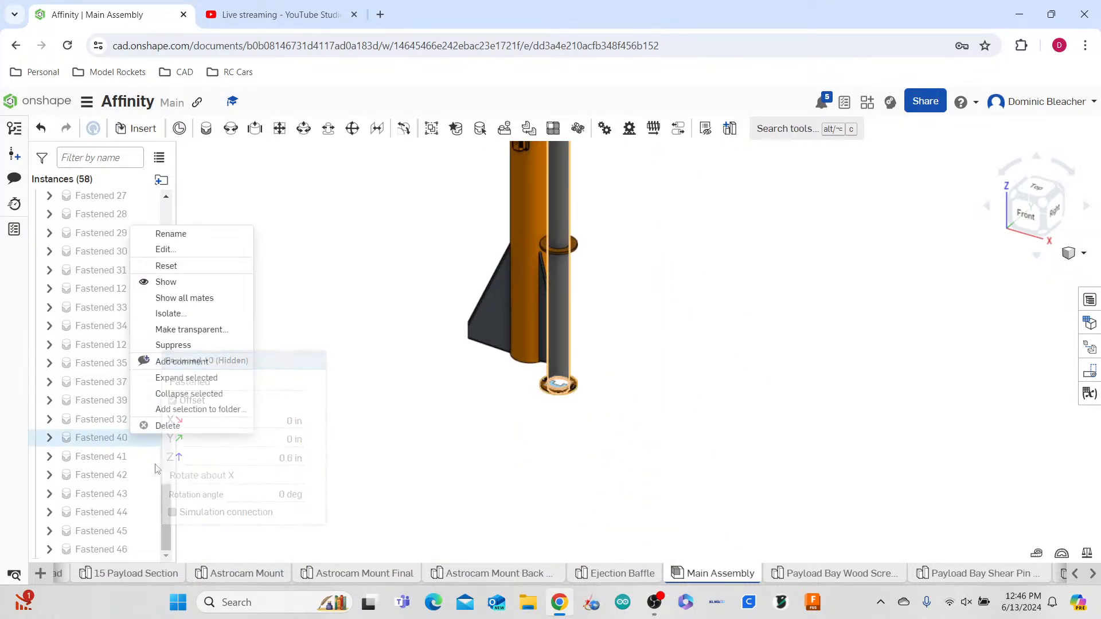
pyautogui.click(196, 427)
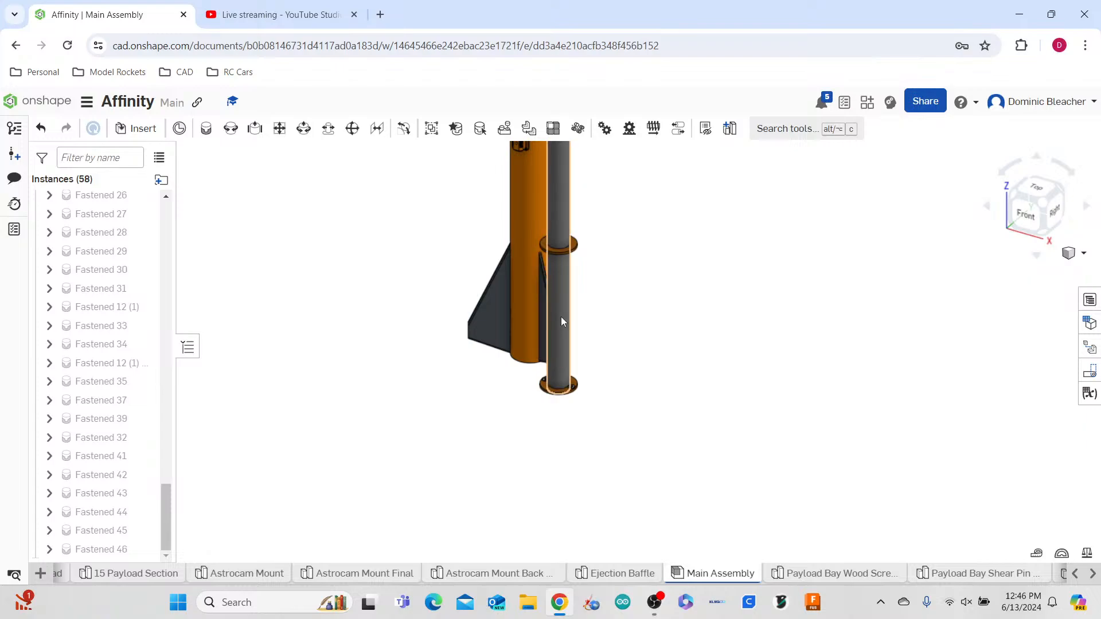
# - Delete the grey motor tube from the main assembly, keeping its three centering rings
pyautogui.click(561, 316)
pyautogui.press('Delete')
pyautogui.scroll(-5, 573, 319)
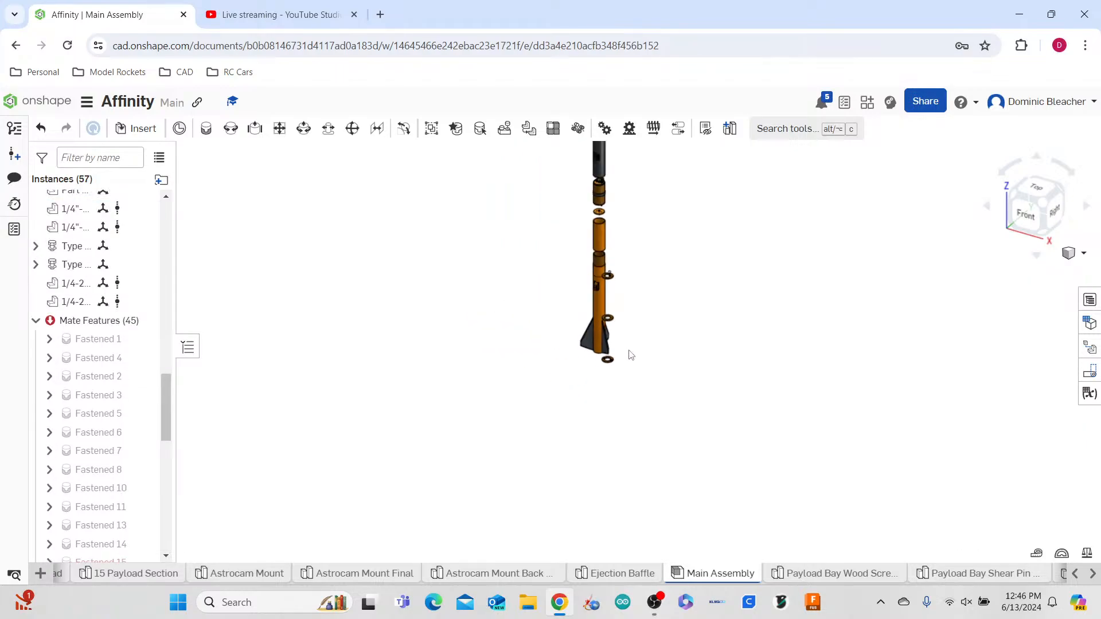
pyautogui.scroll(5, 607, 301)
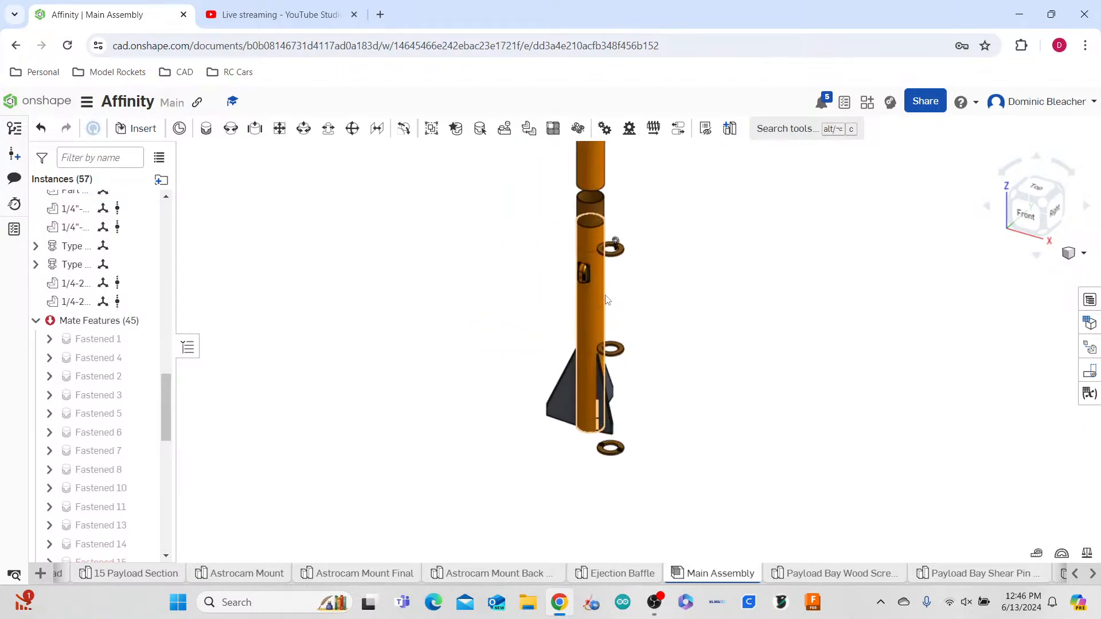
# - Start inserting a part from another document and list the documents under Created by me
pyautogui.click(135, 130)
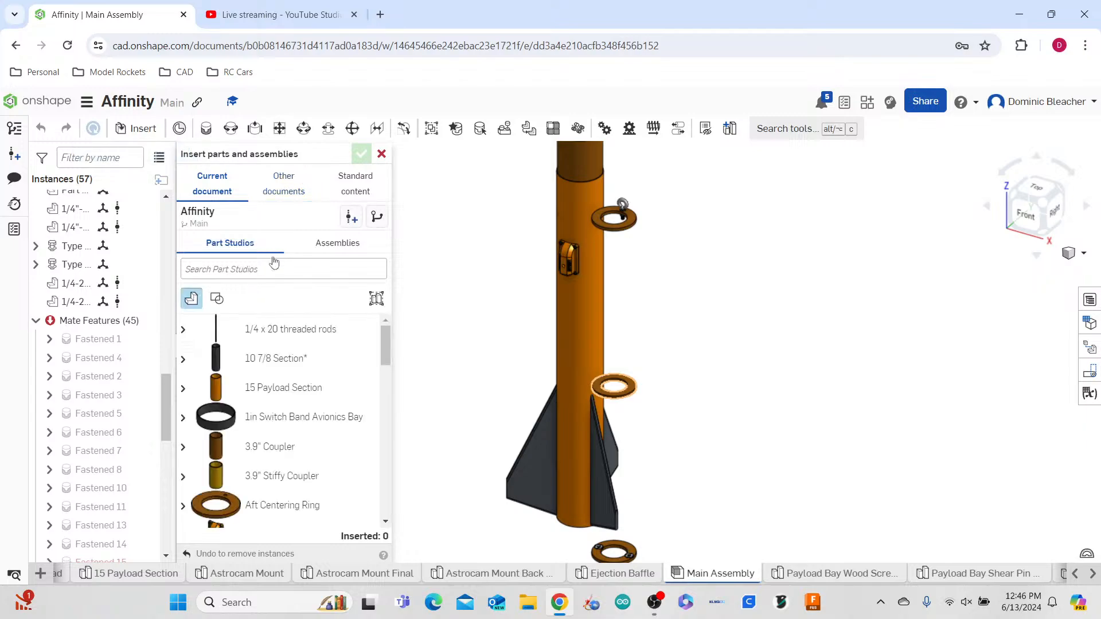
pyautogui.scroll(-5, 295, 331)
pyautogui.scroll(2, 295, 332)
pyautogui.scroll(2, 295, 332)
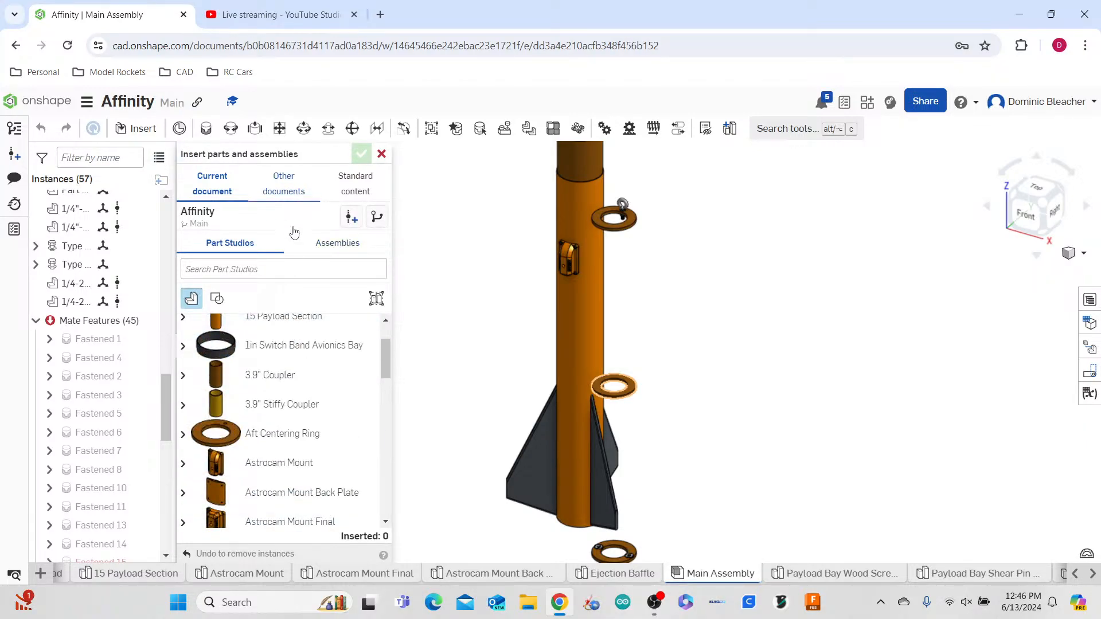
pyautogui.click(284, 183)
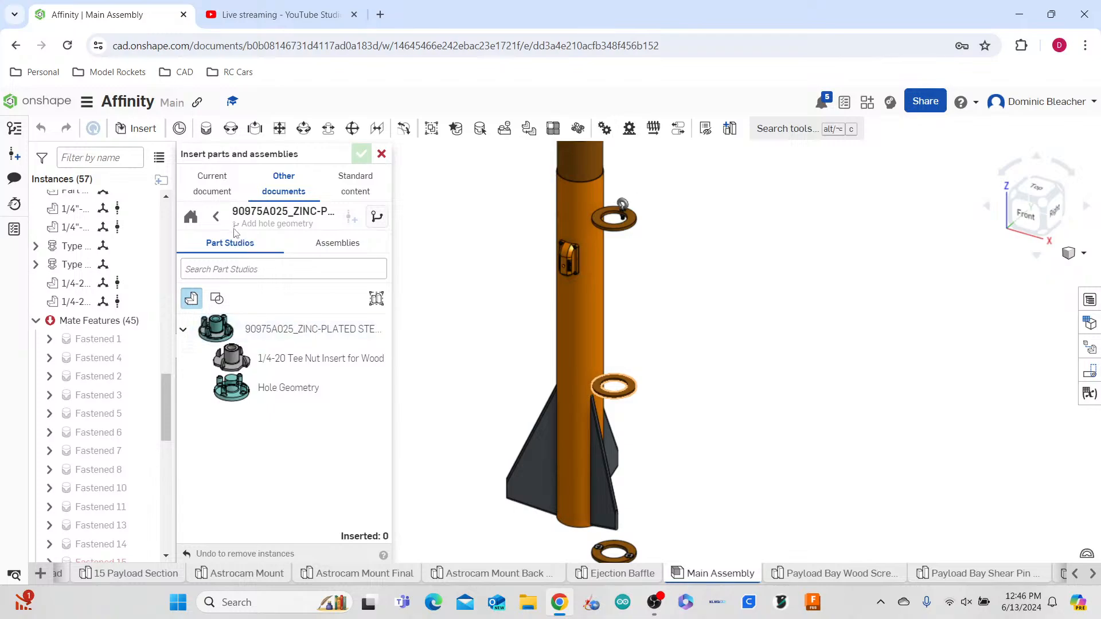
pyautogui.click(190, 216)
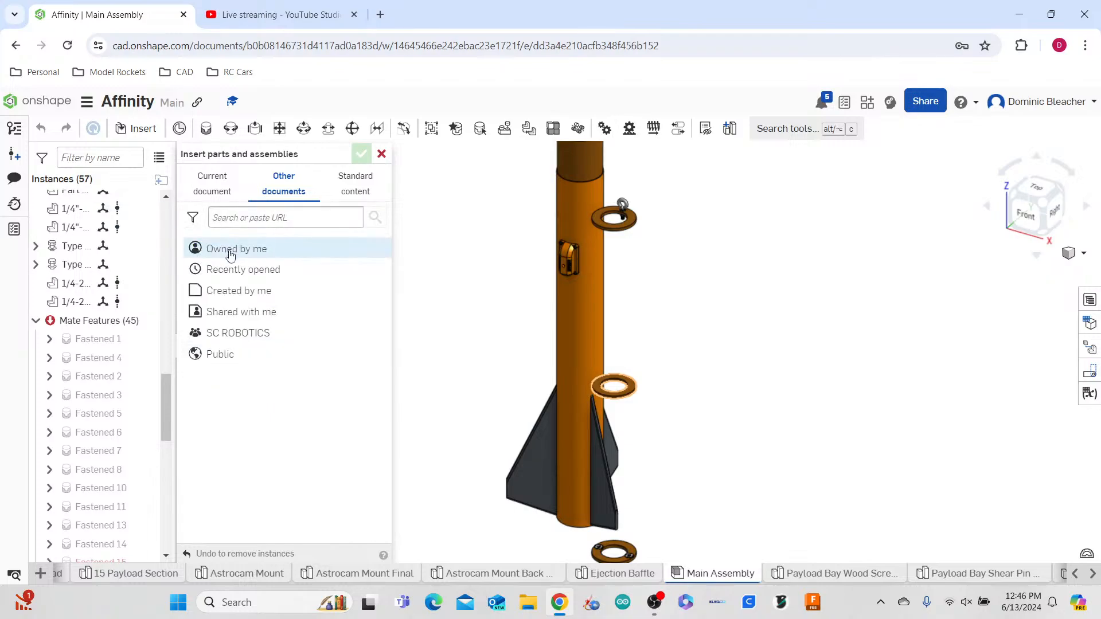
pyautogui.click(234, 290)
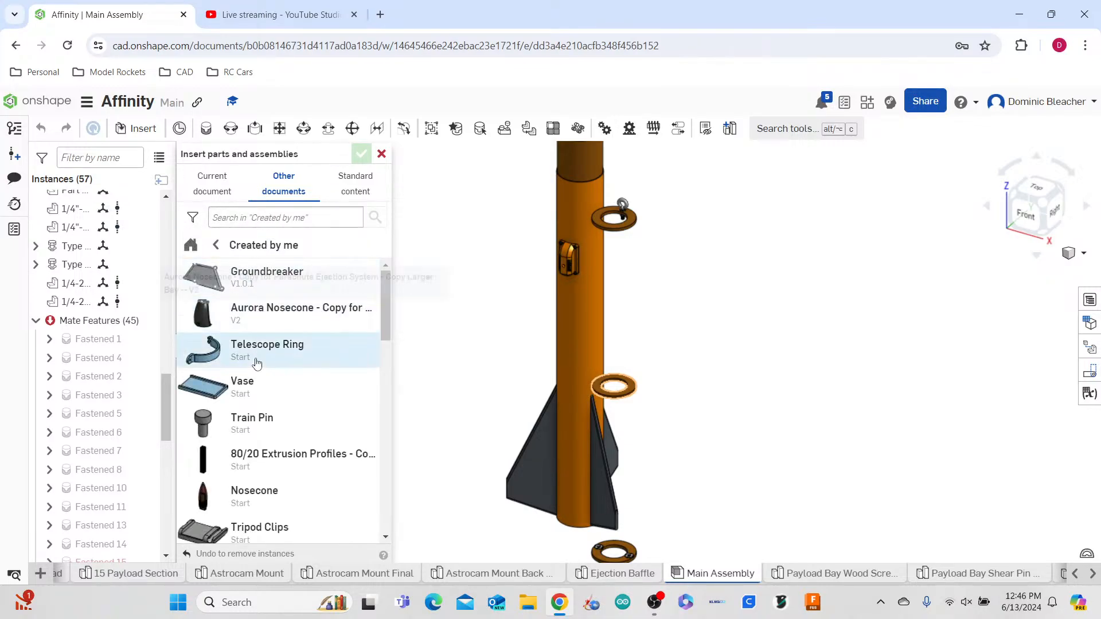
# - Insert the 54mm MMT tube from Groundbreaker version V1.0.1, placing it beside the finned airframe
pyautogui.scroll(-1, 267, 370)
pyautogui.scroll(-15, 270, 375)
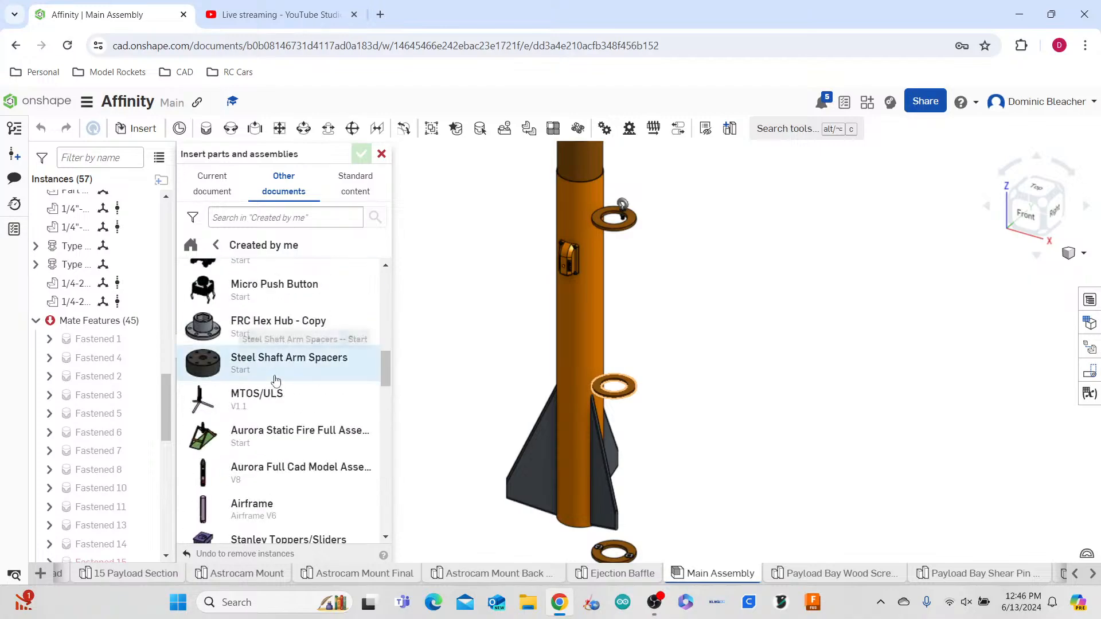
pyautogui.scroll(-2, 275, 375)
pyautogui.scroll(15, 272, 361)
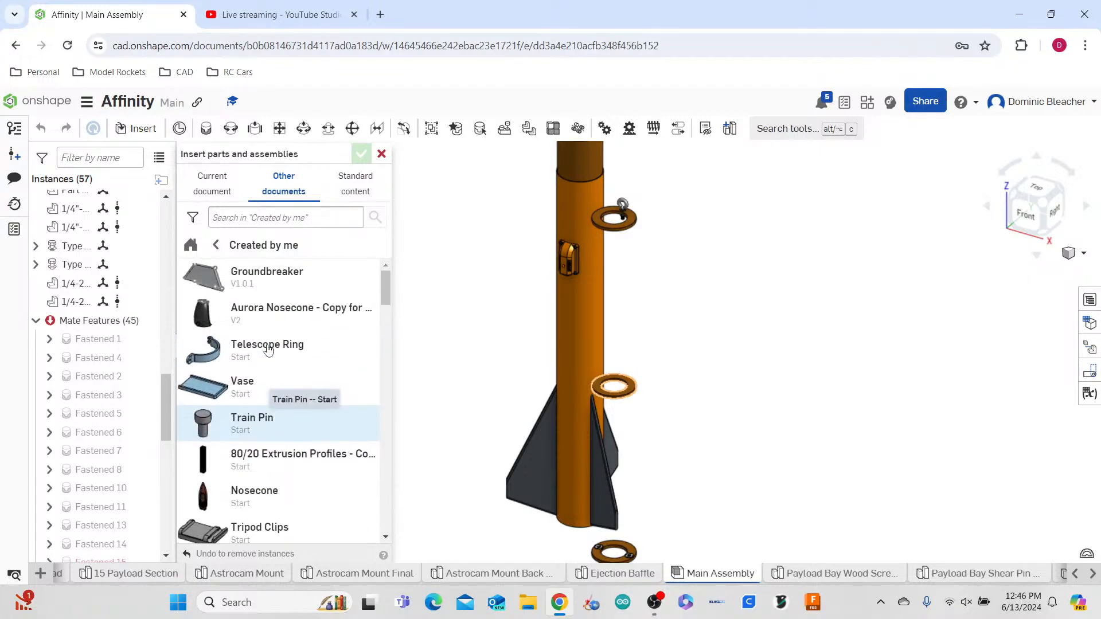
pyautogui.click(269, 287)
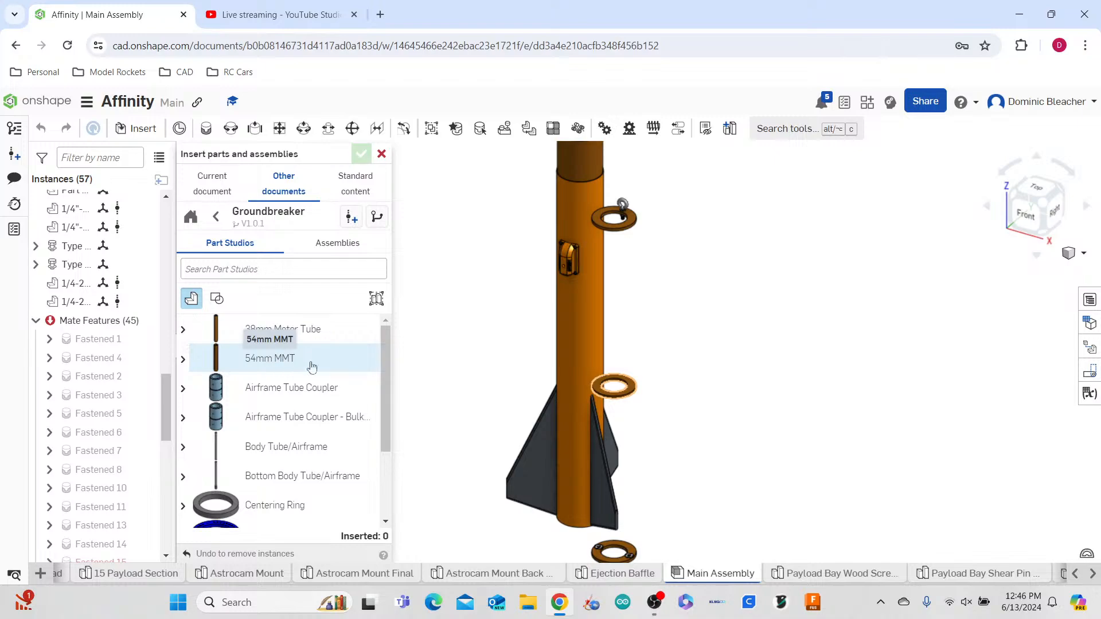
pyautogui.click(291, 359)
pyautogui.click(767, 359)
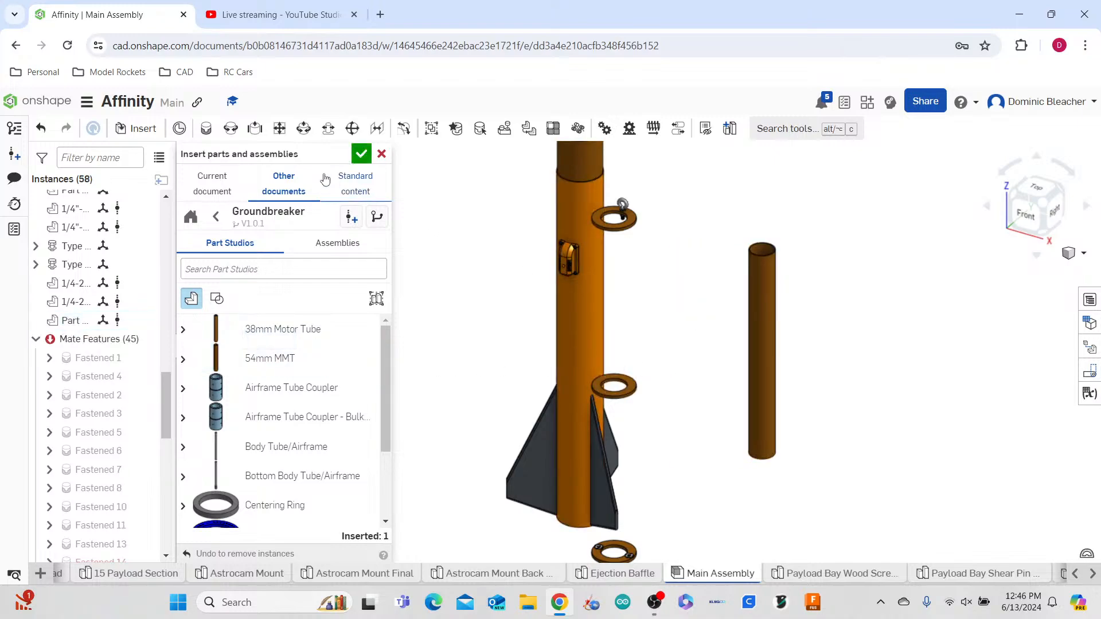
pyautogui.click(360, 154)
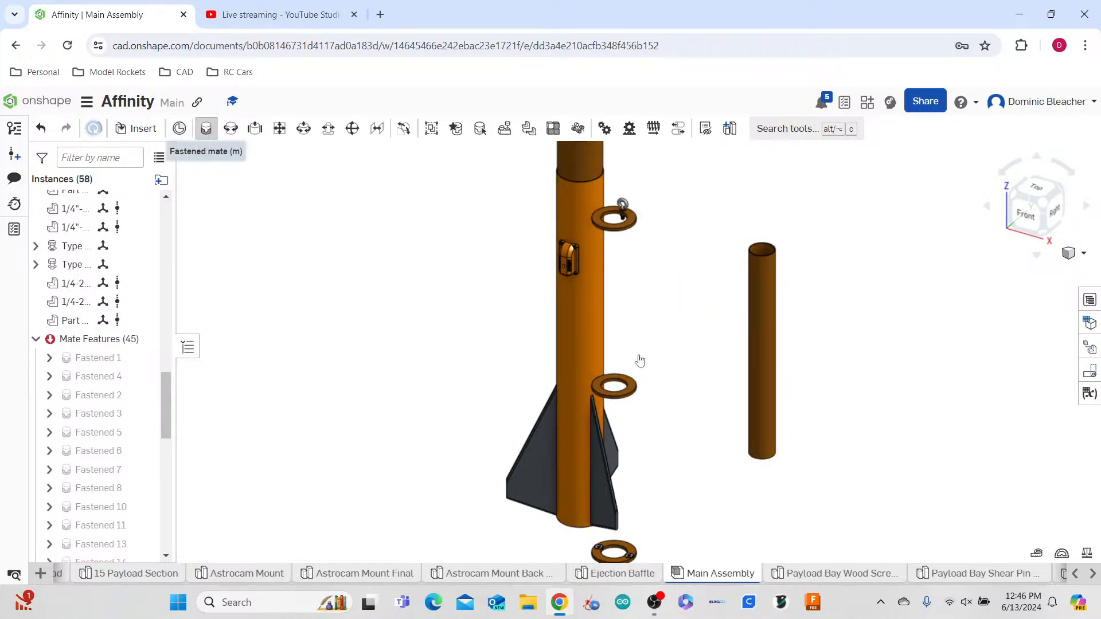
# - Create a fastened mate joining the aft centering ring's centre to the lower end of the 54mm MMT tube
pyautogui.click(180, 127)
pyautogui.scroll(-3, 830, 514)
pyautogui.moveTo(831, 514); pyautogui.dragTo(765, 465, button='right')
pyautogui.scroll(5, 676, 388)
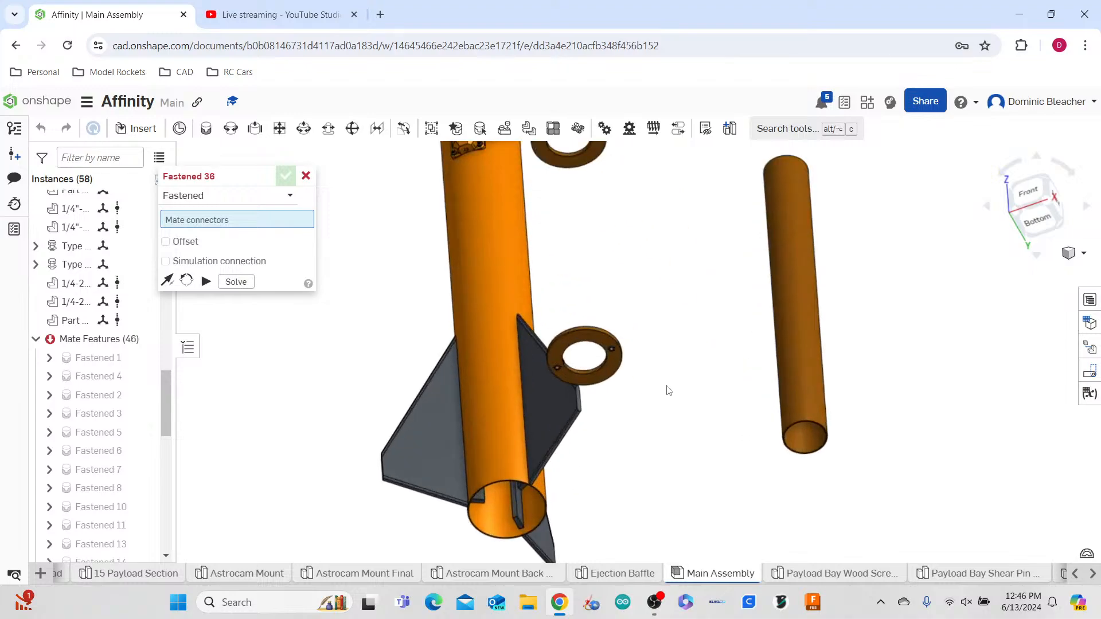
pyautogui.click(607, 363)
pyautogui.click(803, 438)
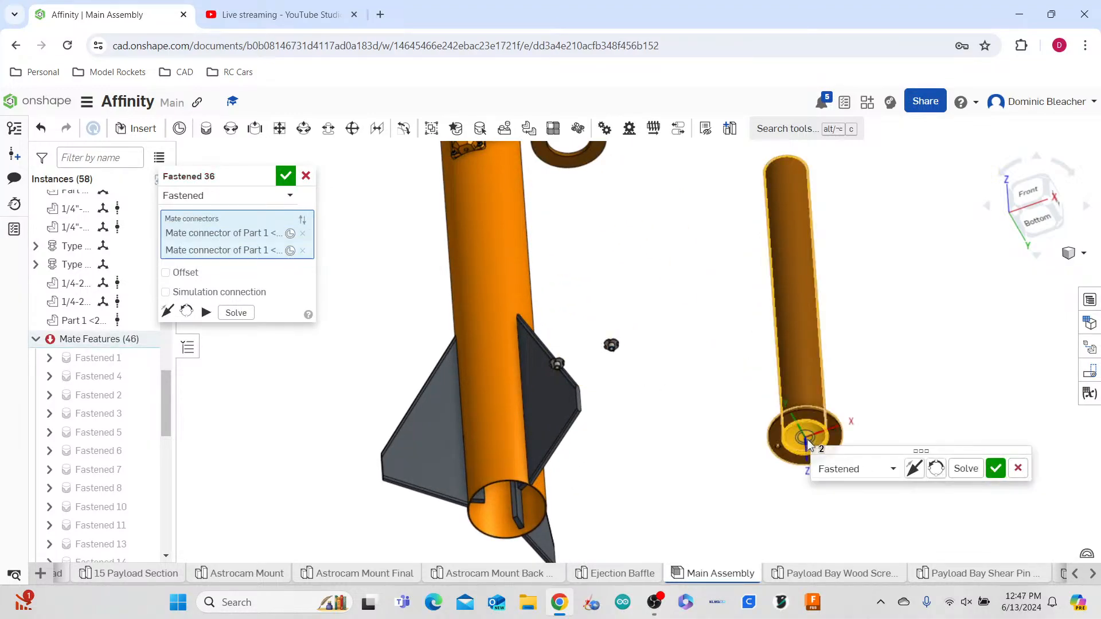
pyautogui.moveTo(950, 388); pyautogui.dragTo(942, 436, button='right')
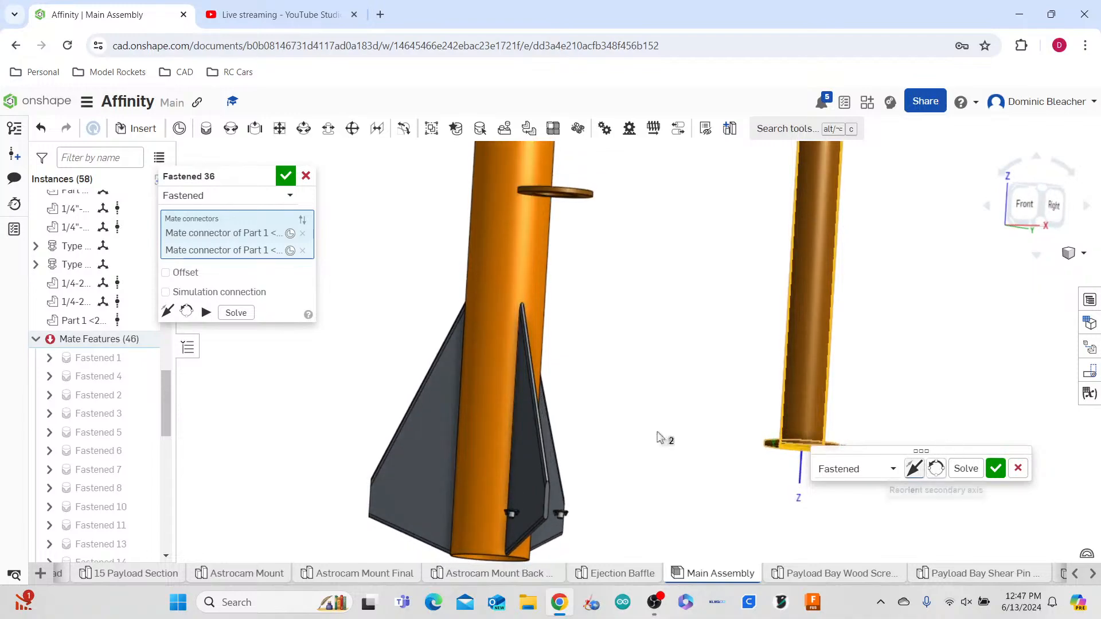
# - Give the aft ring's fastened mate a 0.6 in Z offset, flip its primary axis, and accept the mate
pyautogui.click(166, 273)
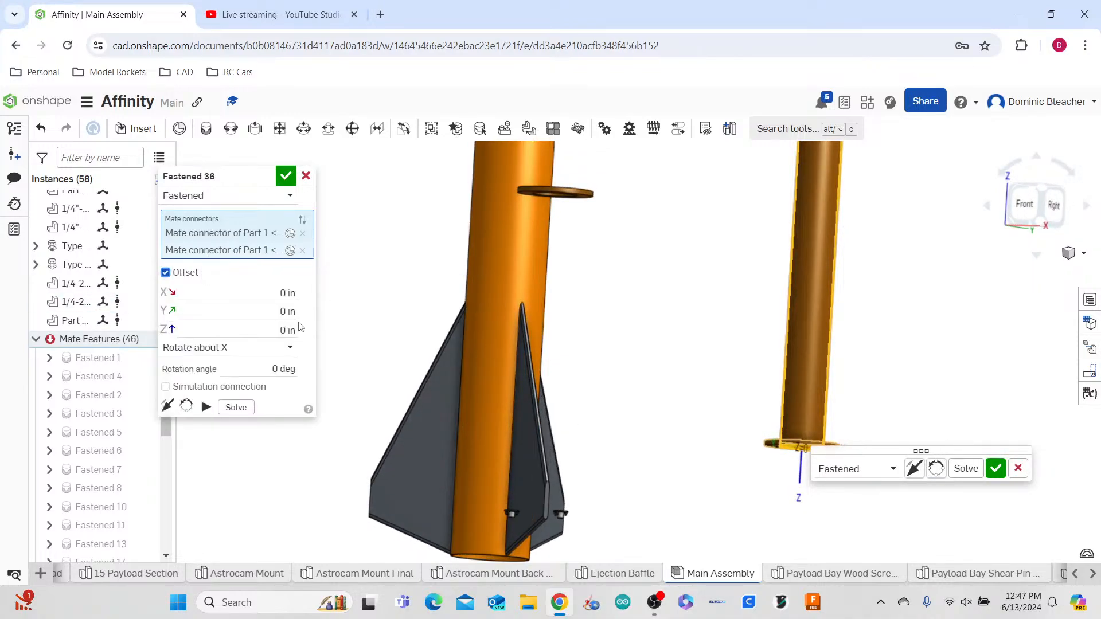
pyautogui.click(286, 323)
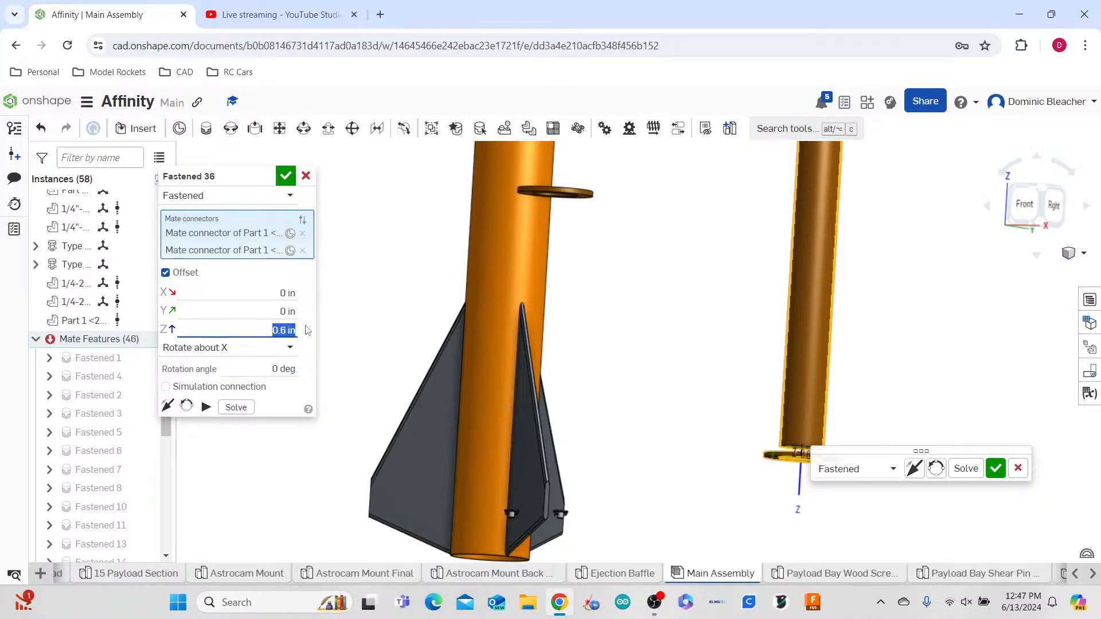
pyautogui.click(914, 469)
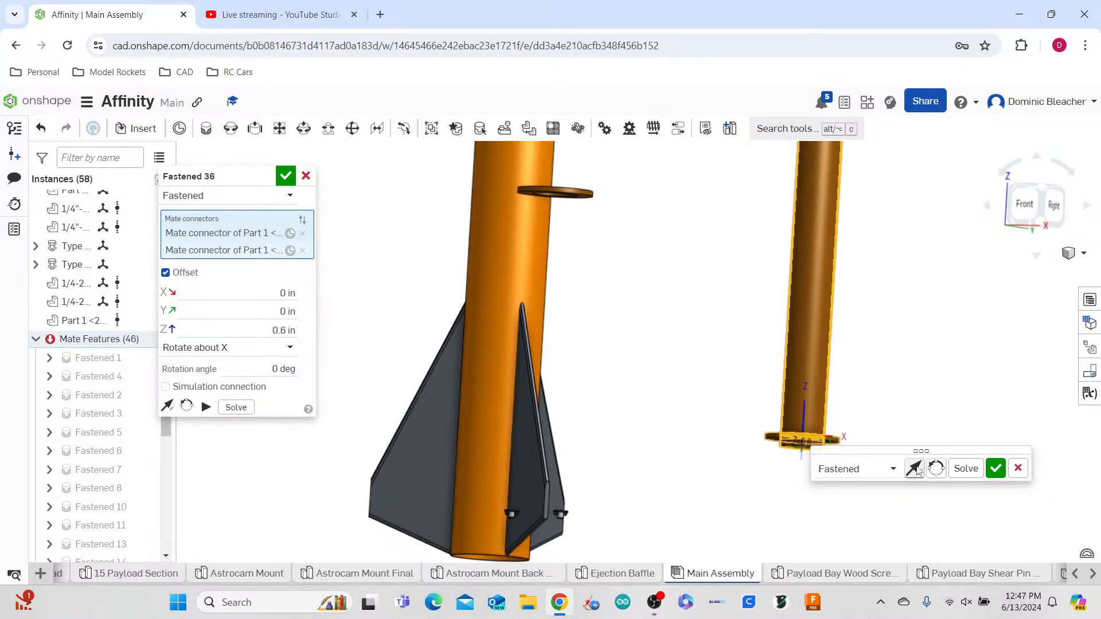
pyautogui.scroll(5, 916, 338)
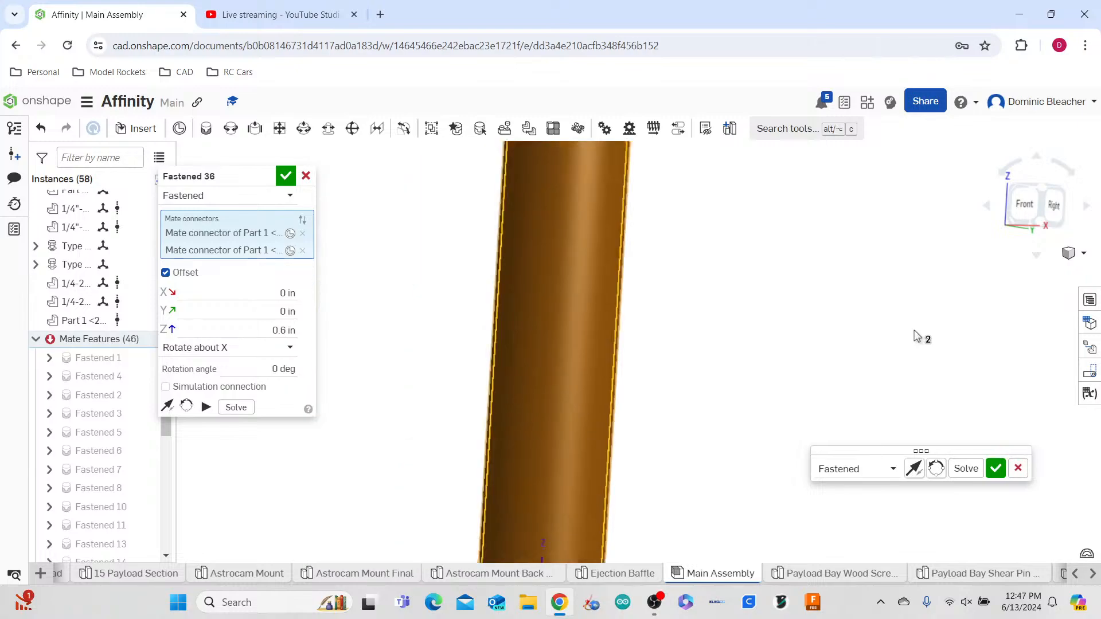
pyautogui.moveTo(908, 338); pyautogui.dragTo(910, 343, button='right')
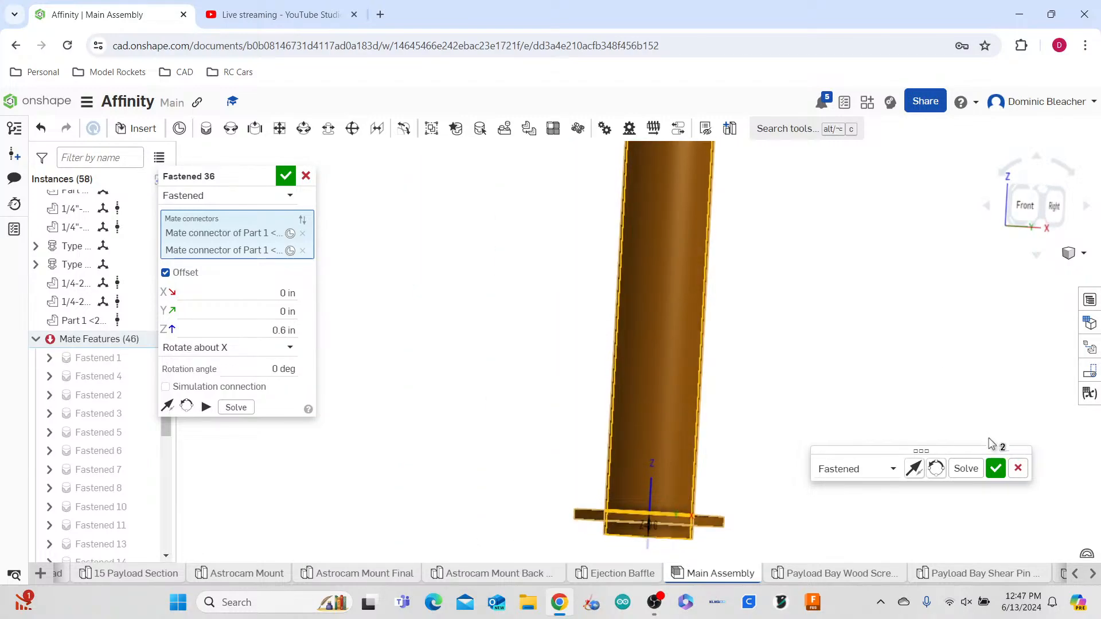
pyautogui.click(995, 469)
# - Create a fastened mate joining the centre of the eye-bolt centering ring to the upper end of the 54mm MMT tube
pyautogui.scroll(-5, 602, 377)
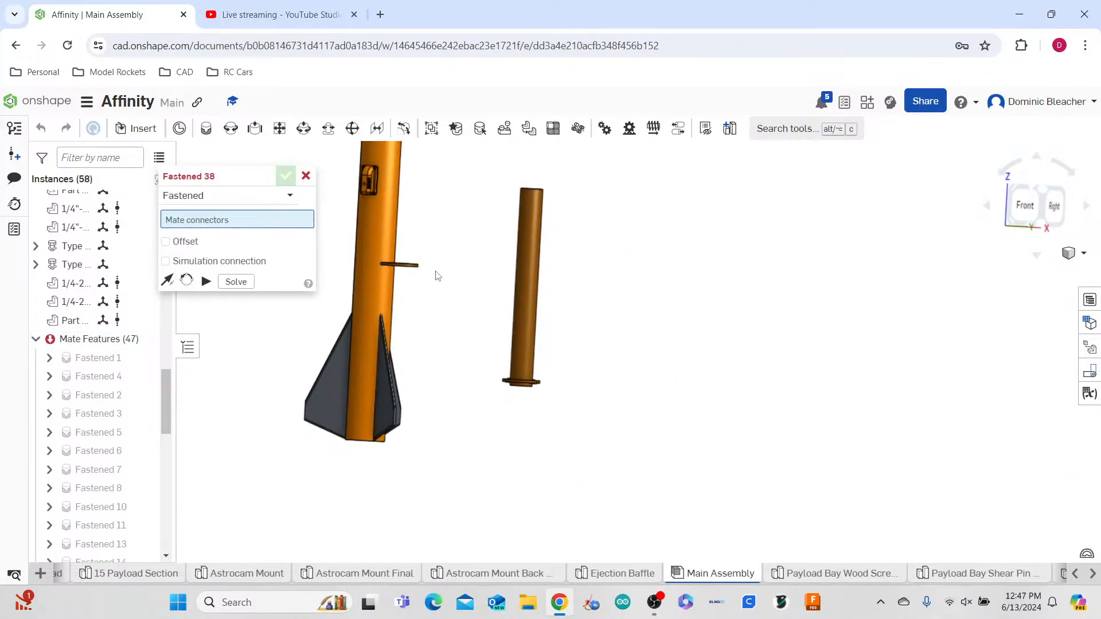
pyautogui.scroll(-2, 436, 276)
pyautogui.moveTo(528, 321); pyautogui.dragTo(525, 357, button='right')
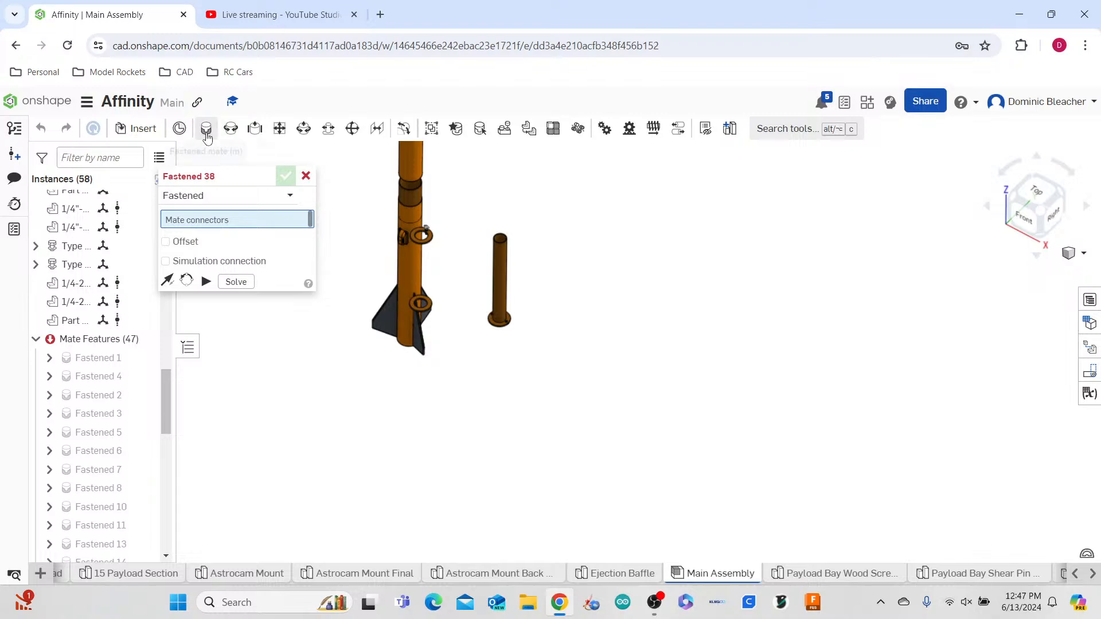
pyautogui.scroll(5, 422, 235)
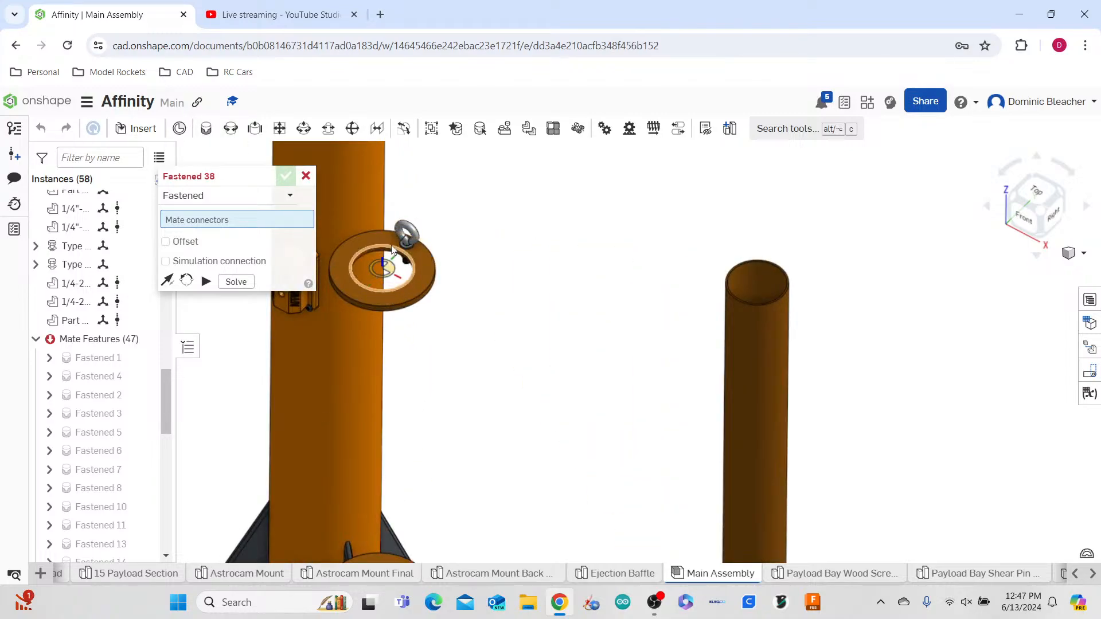
pyautogui.click(392, 249)
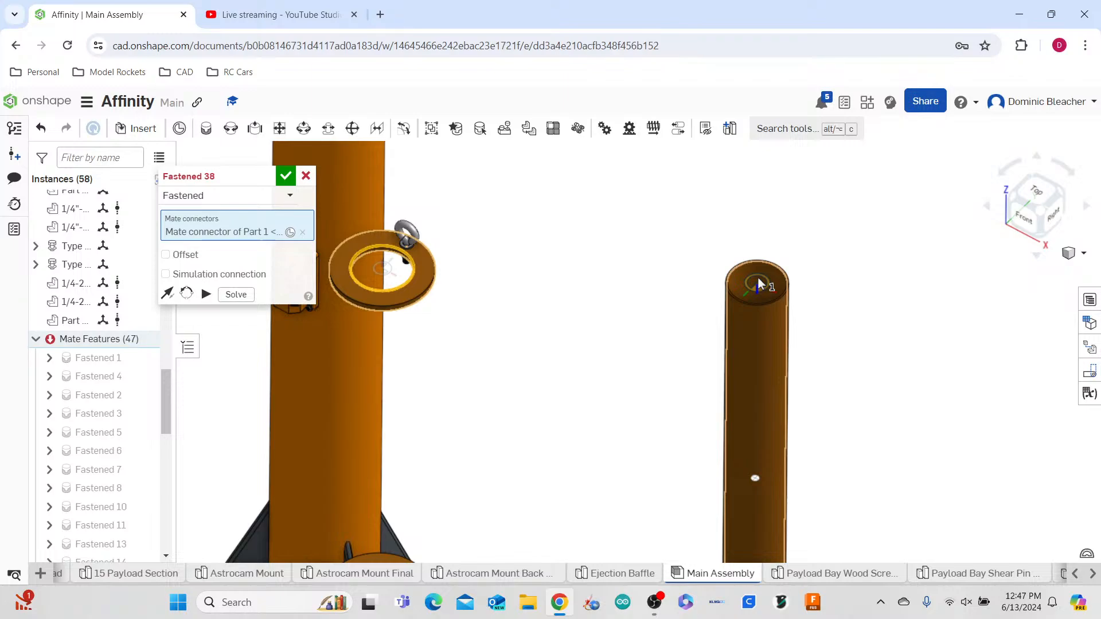
pyautogui.click(757, 283)
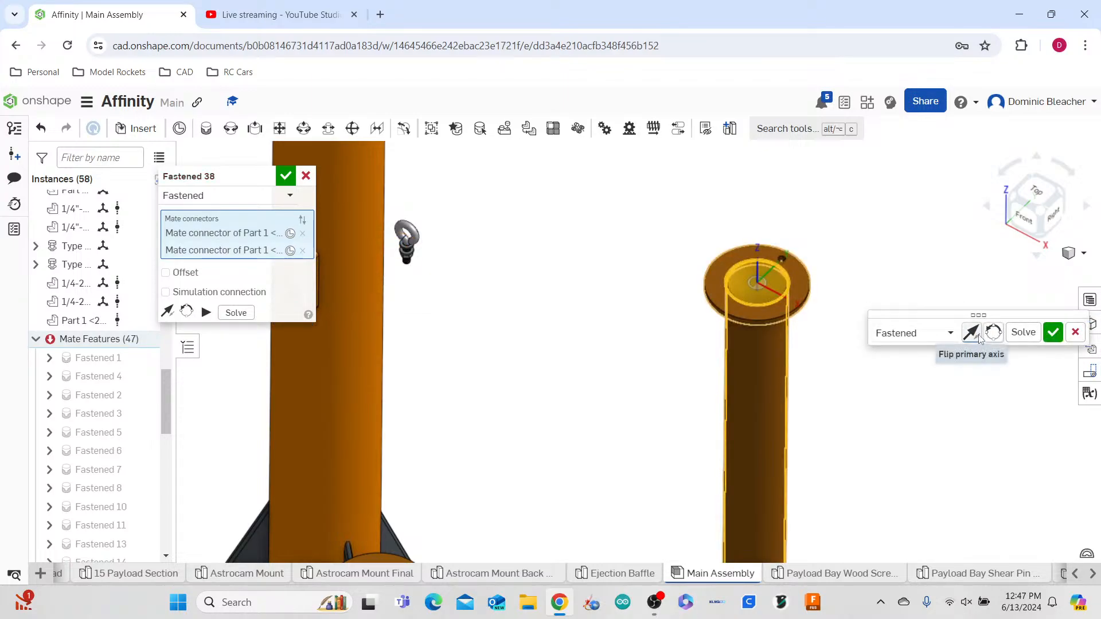
pyautogui.click(976, 335)
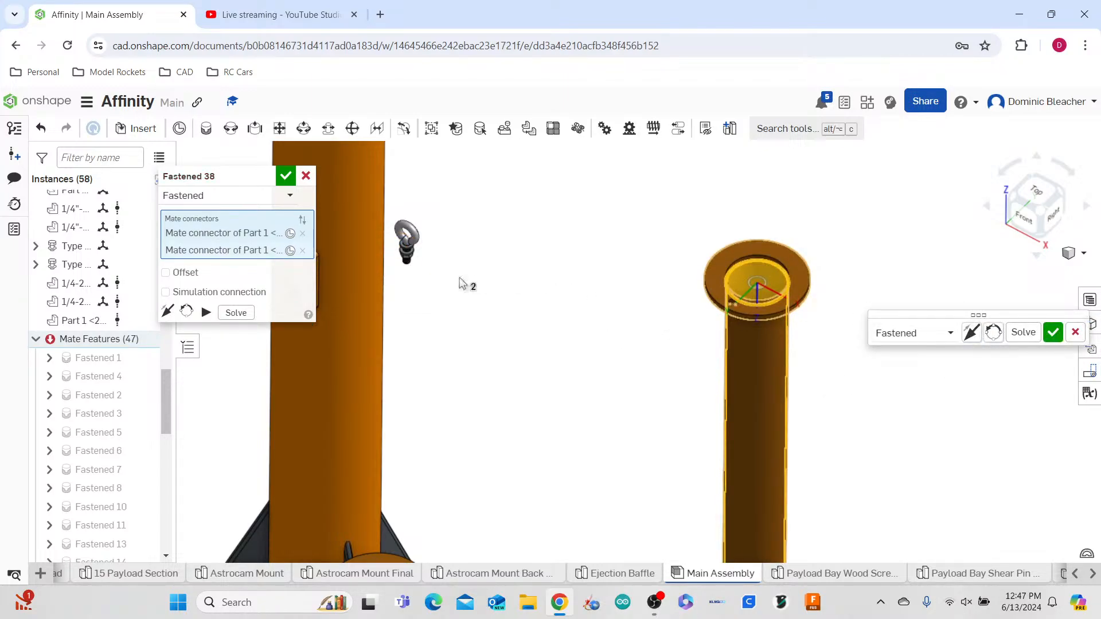
pyautogui.click(976, 337)
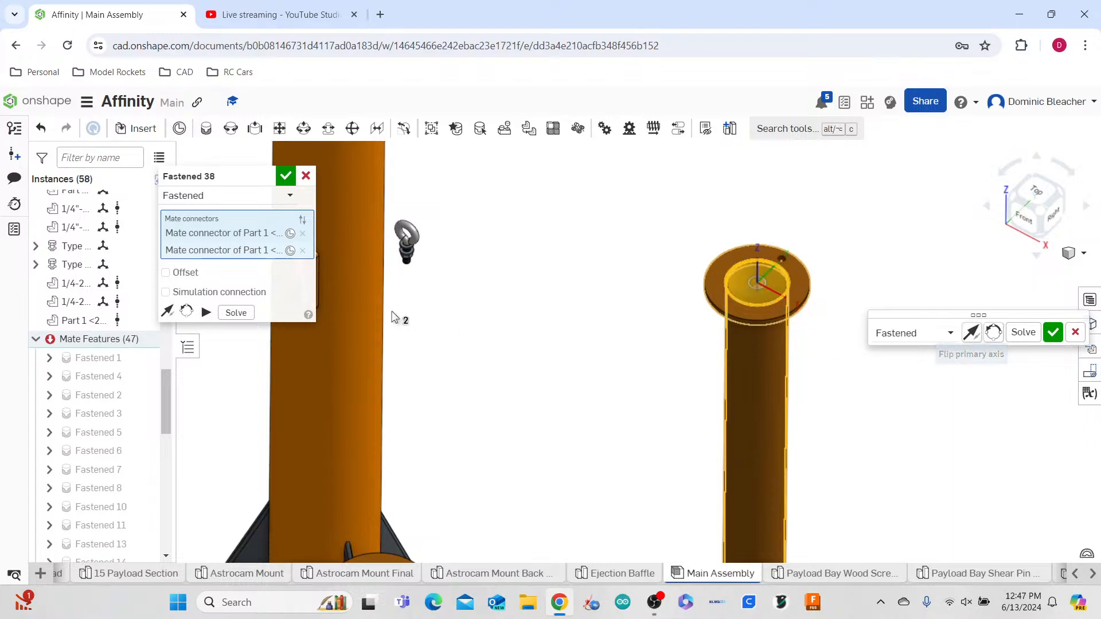
# - Give the forward ring's mate a 0.5 in Z offset, flip its primary axis, and accept the mate
pyautogui.click(166, 272)
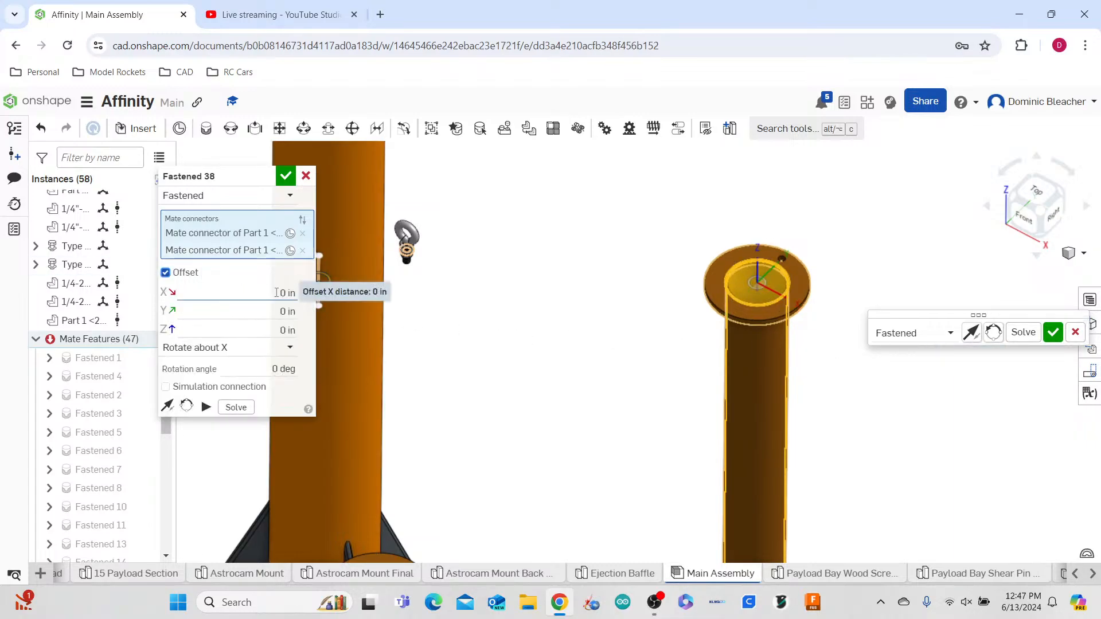
pyautogui.click(276, 331)
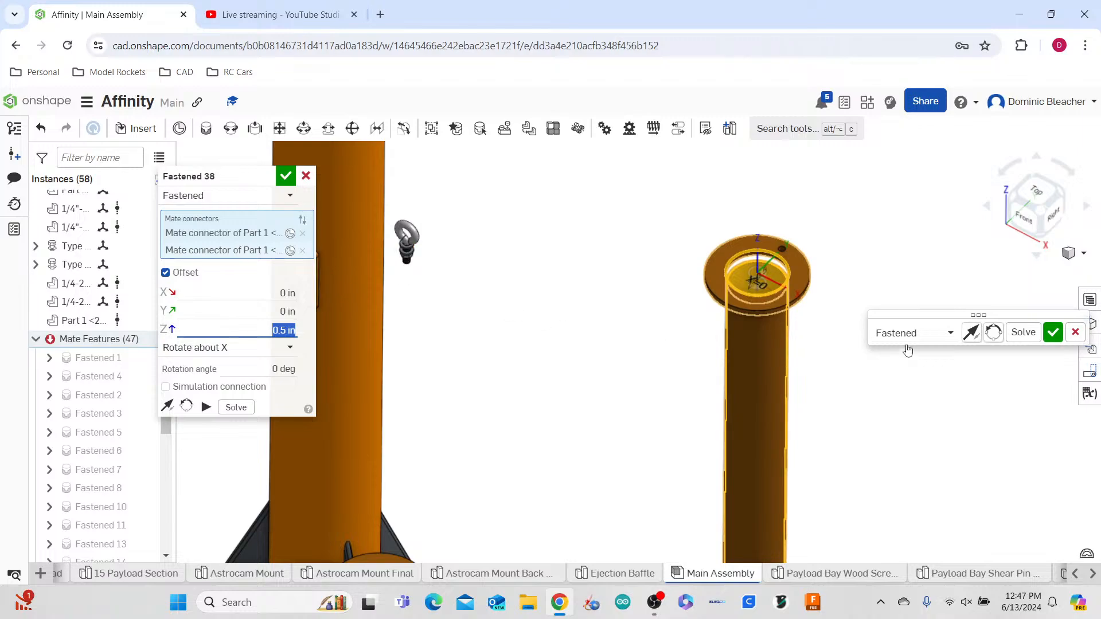
pyautogui.click(971, 333)
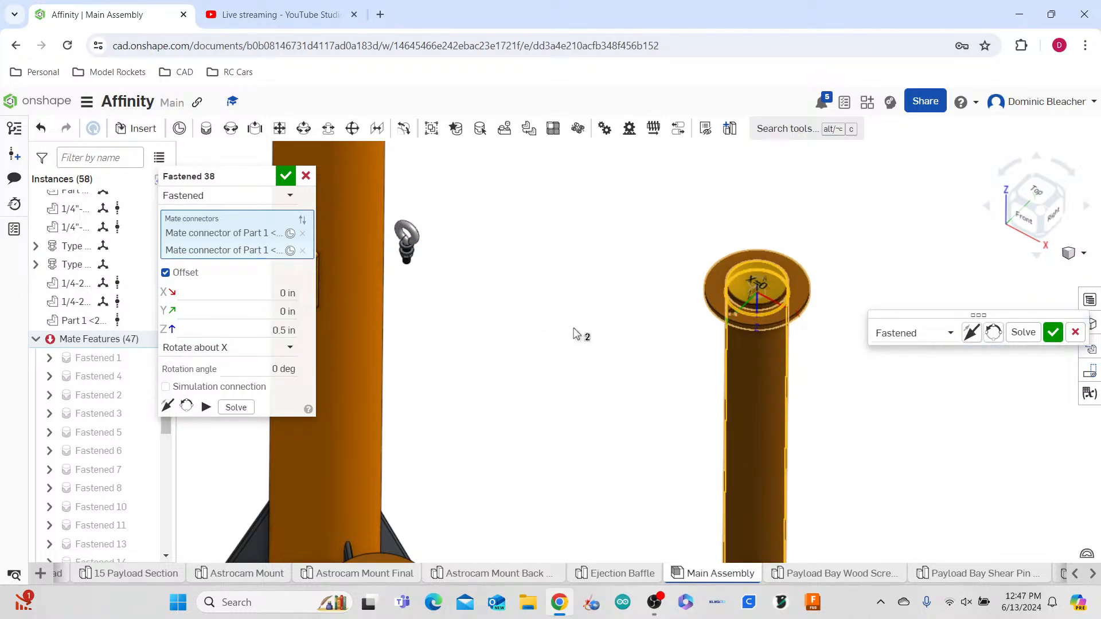
pyautogui.hotkey('shift', '1')
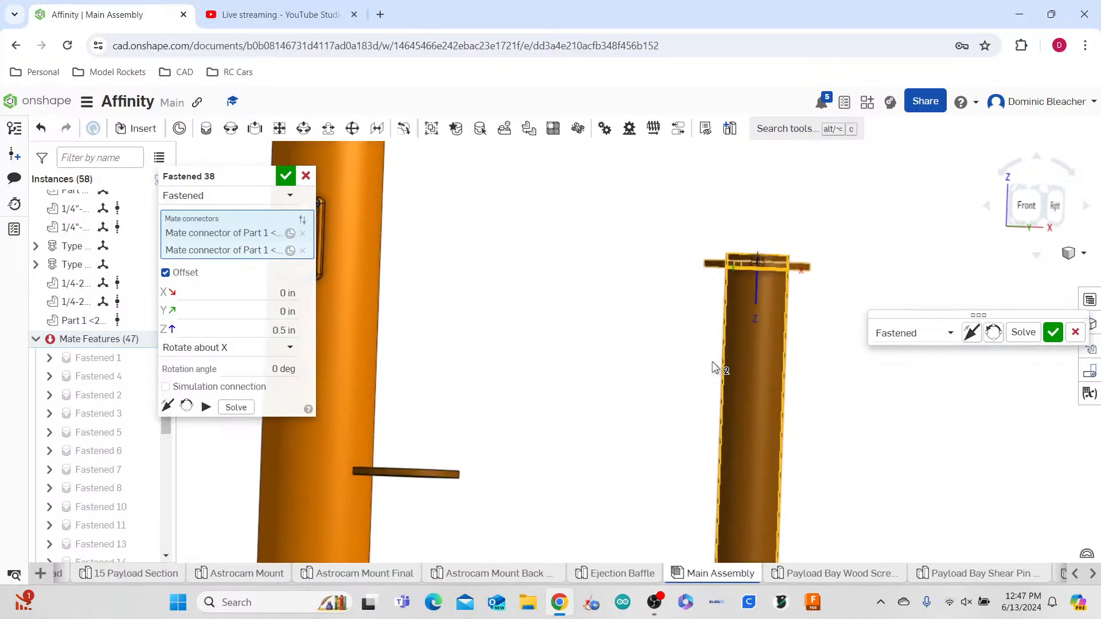
pyautogui.scroll(5, 753, 310)
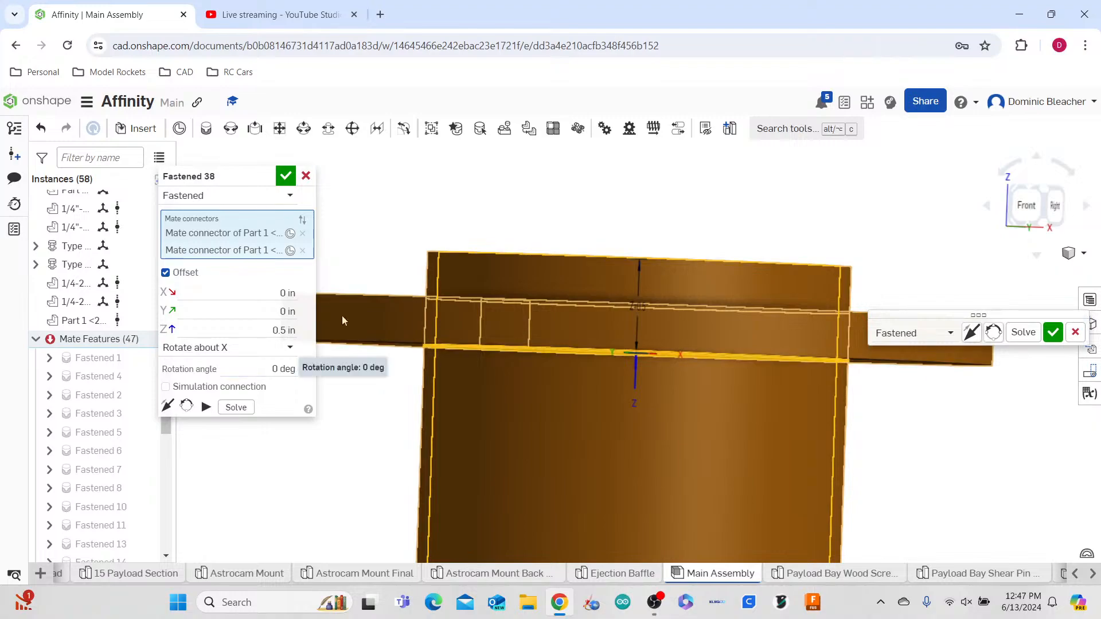
pyautogui.press('Return')
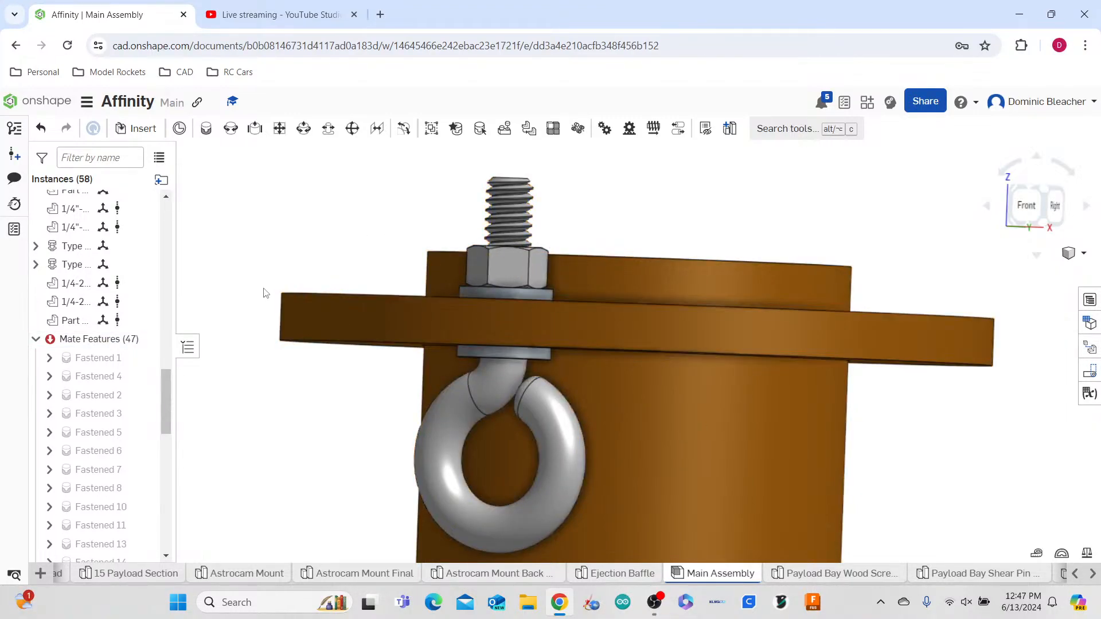
# - Edit the forward ring's mate, Fastened 38, flipping its primary axis and setting the Z offset to -0.5 in
pyautogui.click(591, 259)
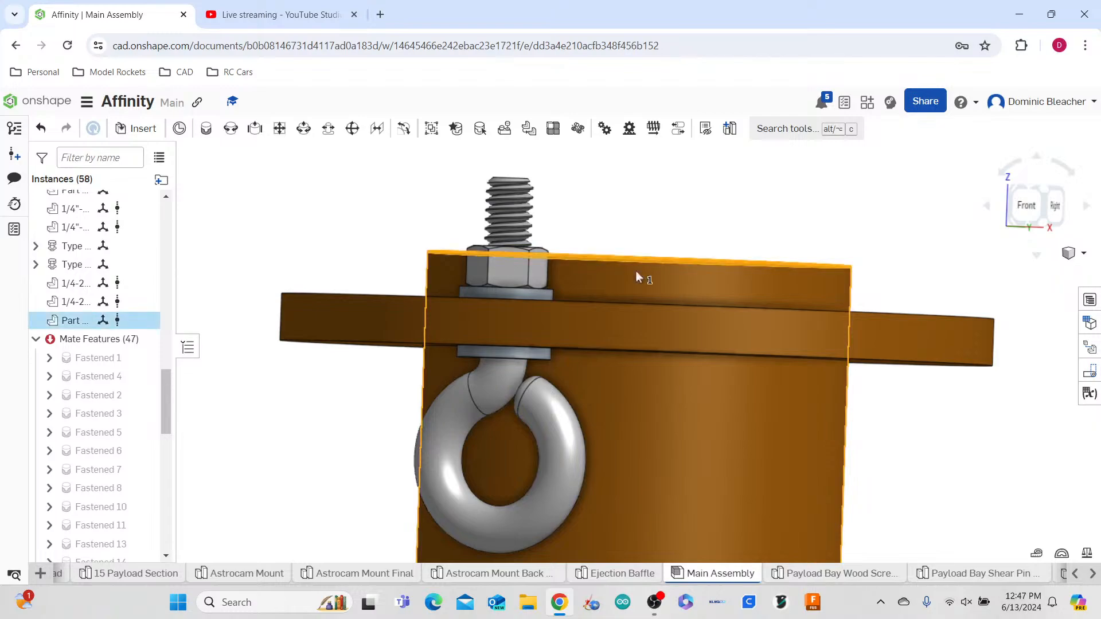
pyautogui.moveTo(698, 236); pyautogui.dragTo(702, 266, button='right')
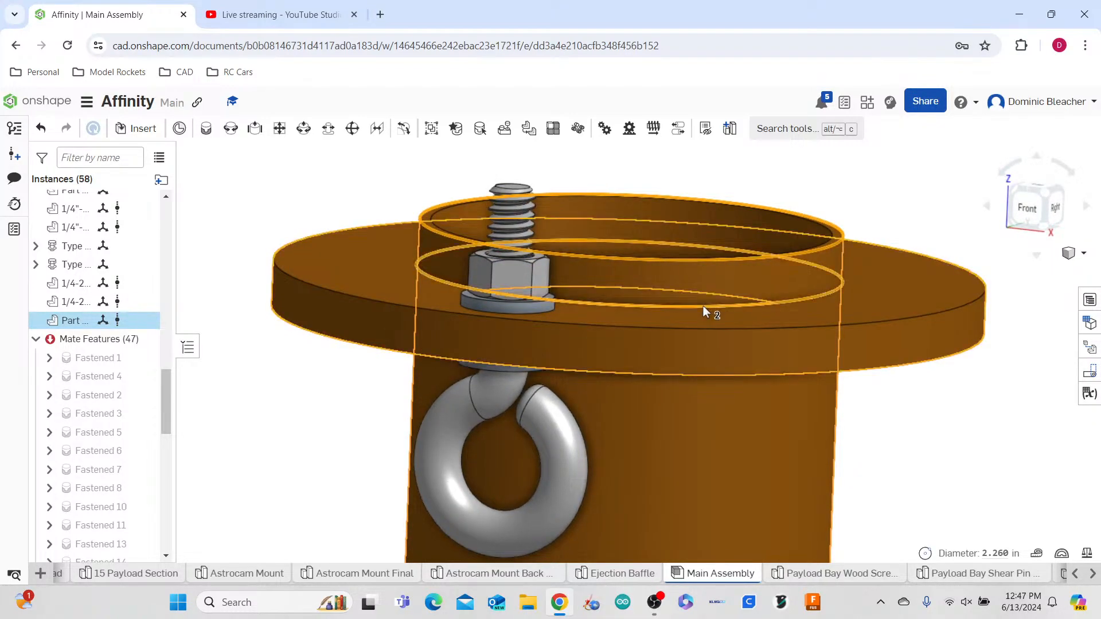
pyautogui.click(959, 457)
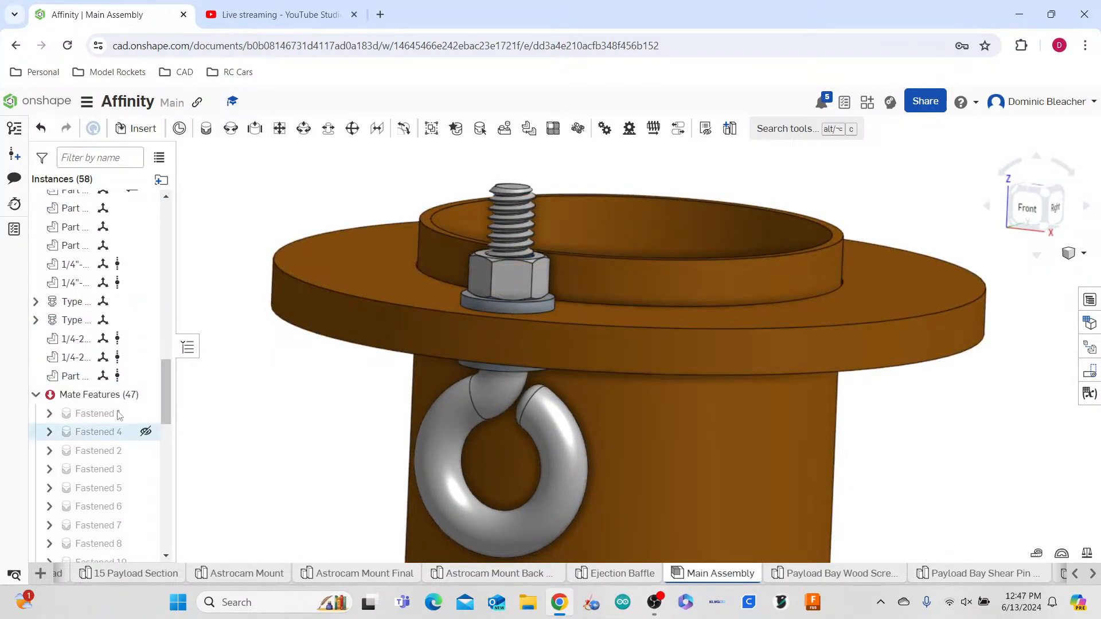
pyautogui.scroll(-10, 91, 505)
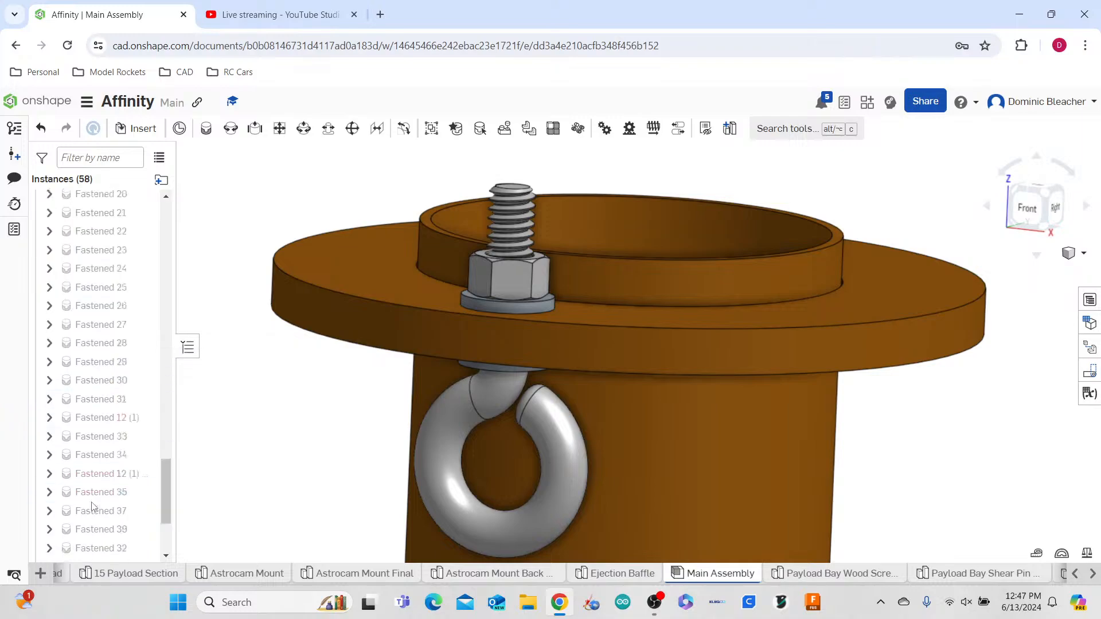
pyautogui.doubleClick(98, 550)
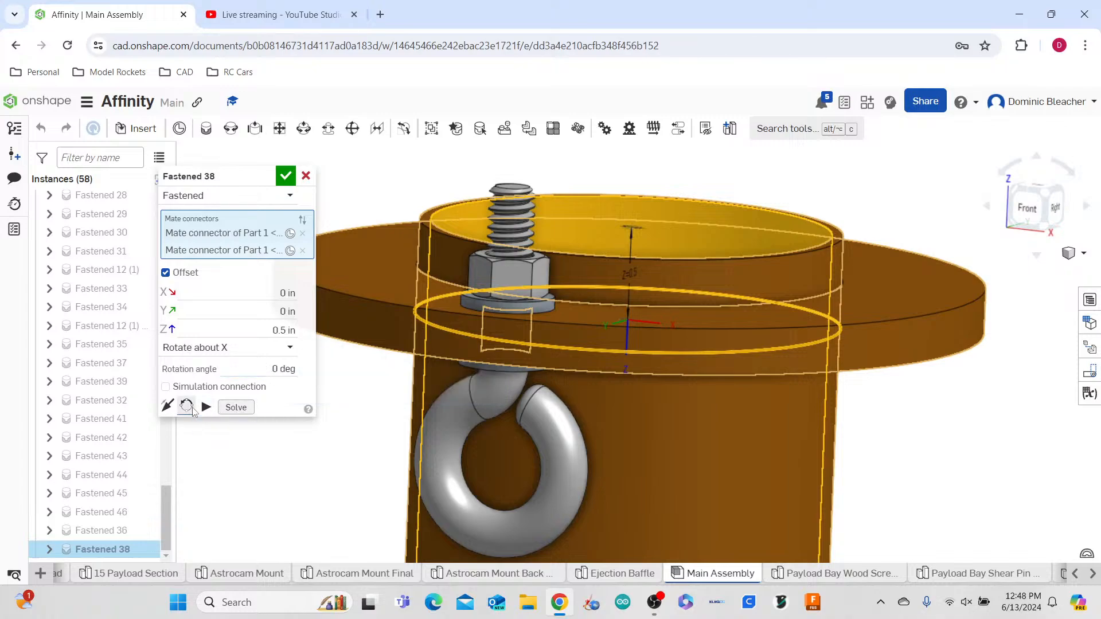
pyautogui.click(166, 406)
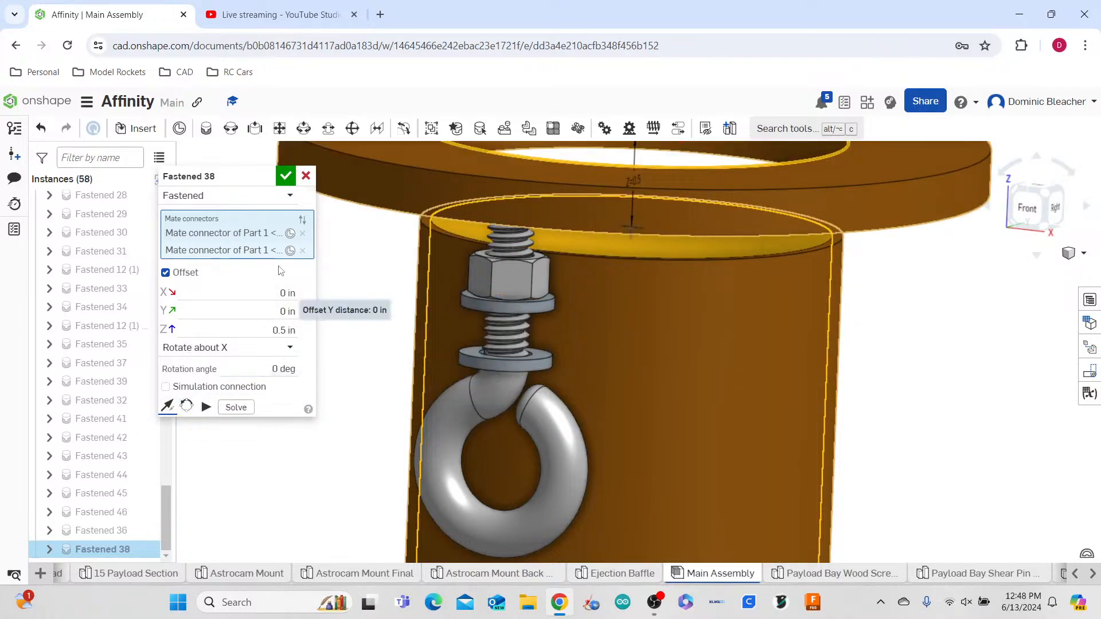
pyautogui.click(273, 329)
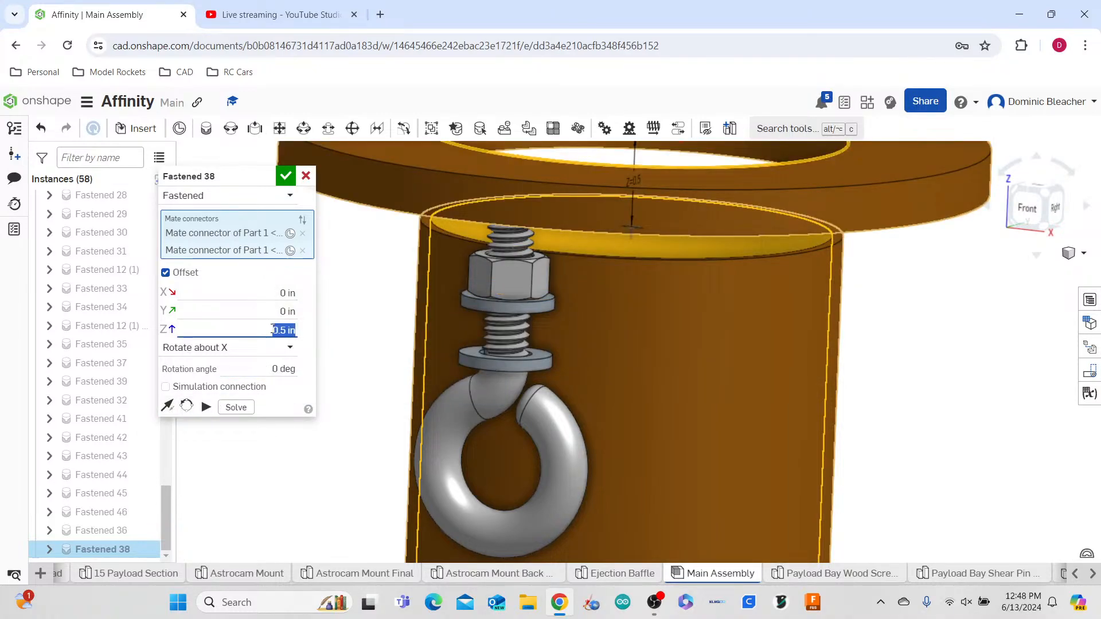
pyautogui.press('Return')
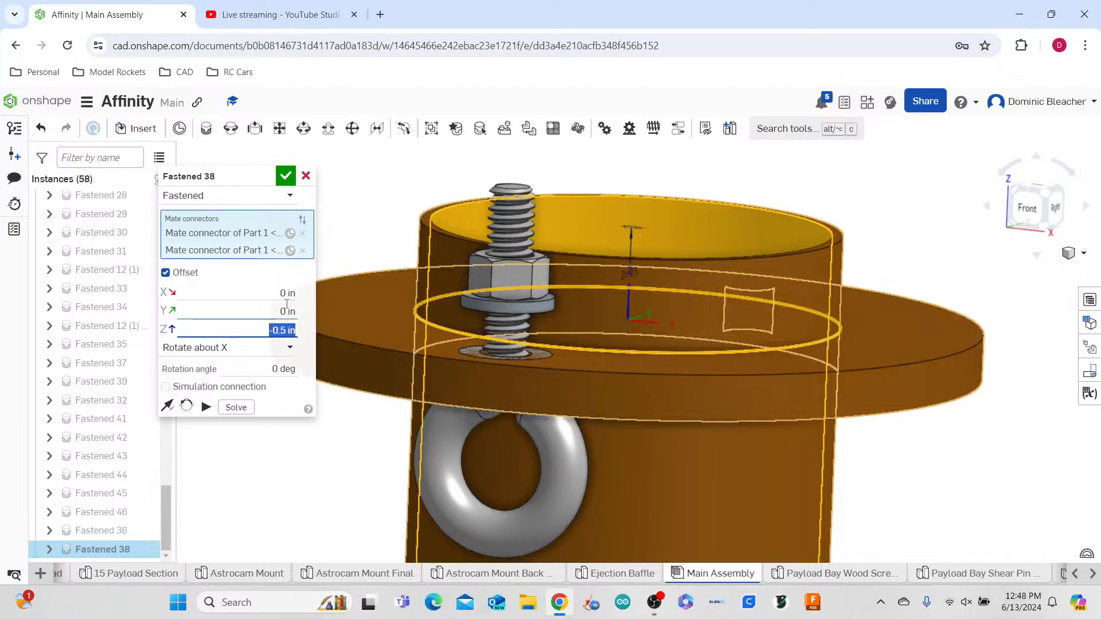
pyautogui.click(284, 176)
# - Edit the aft ring's mate, Fastened 36, flipping its primary axis and reversing its Z offset to seat the ring on the tube
pyautogui.scroll(-10, 503, 323)
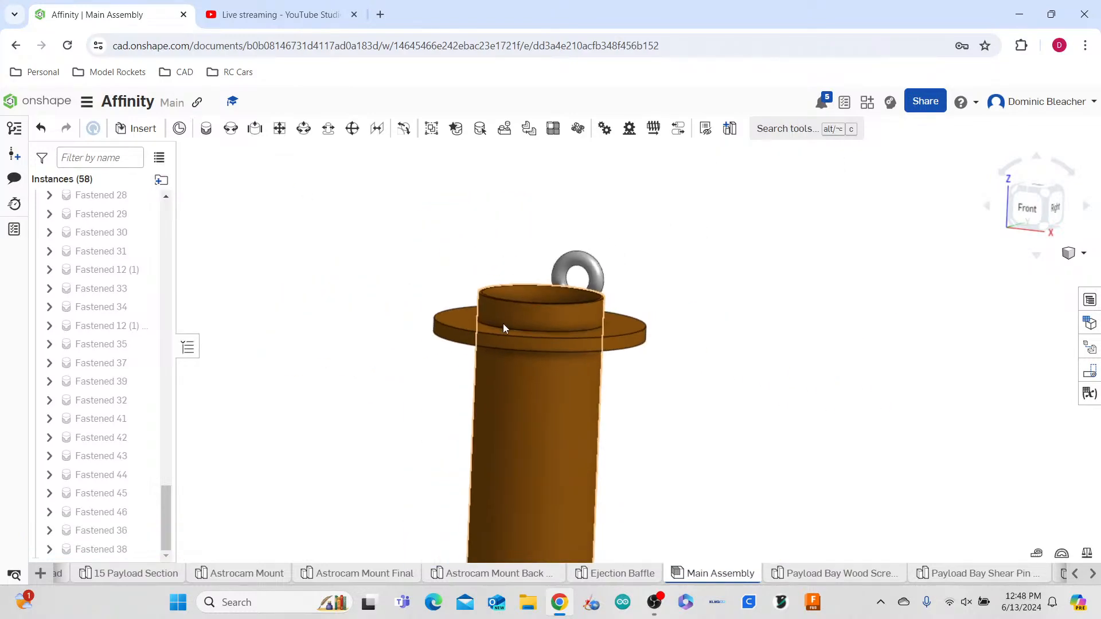
pyautogui.scroll(10, 538, 349)
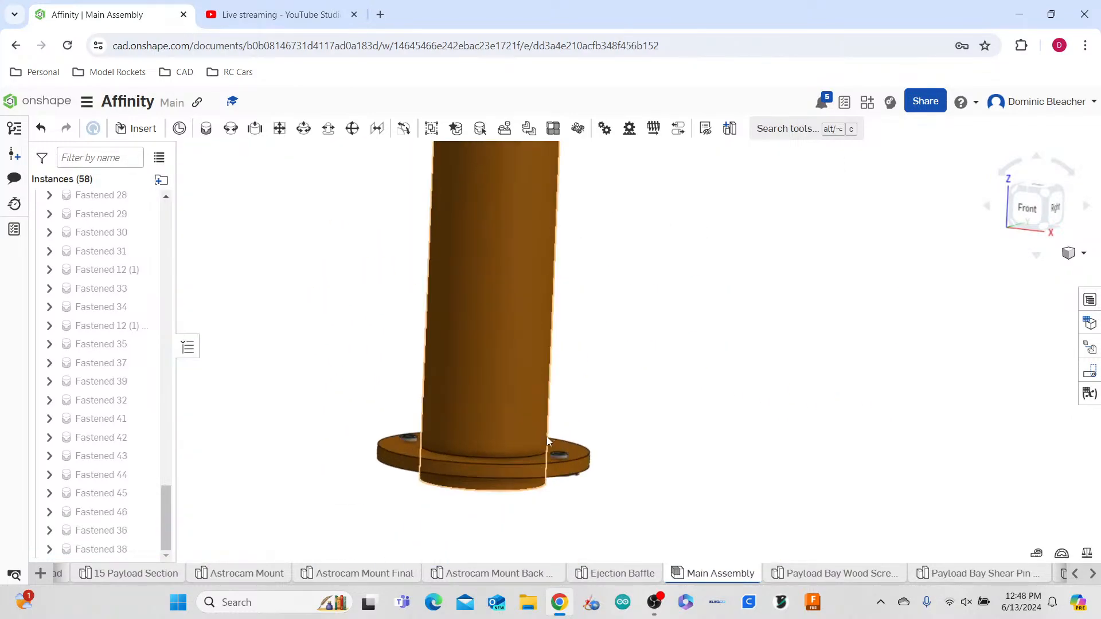
pyautogui.doubleClick(98, 531)
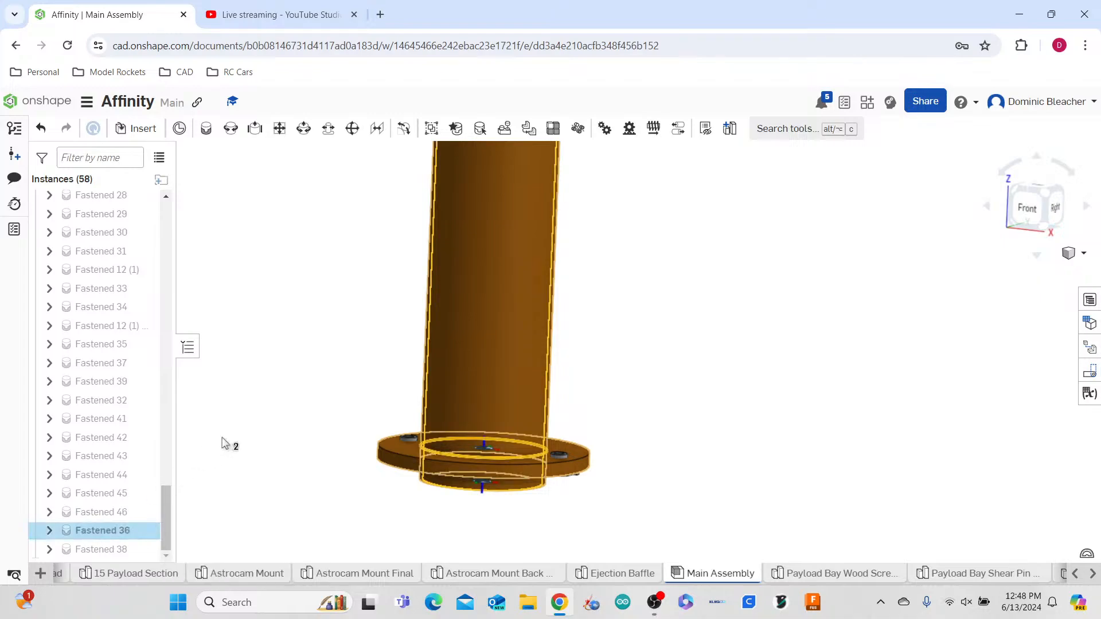
pyautogui.click(168, 405)
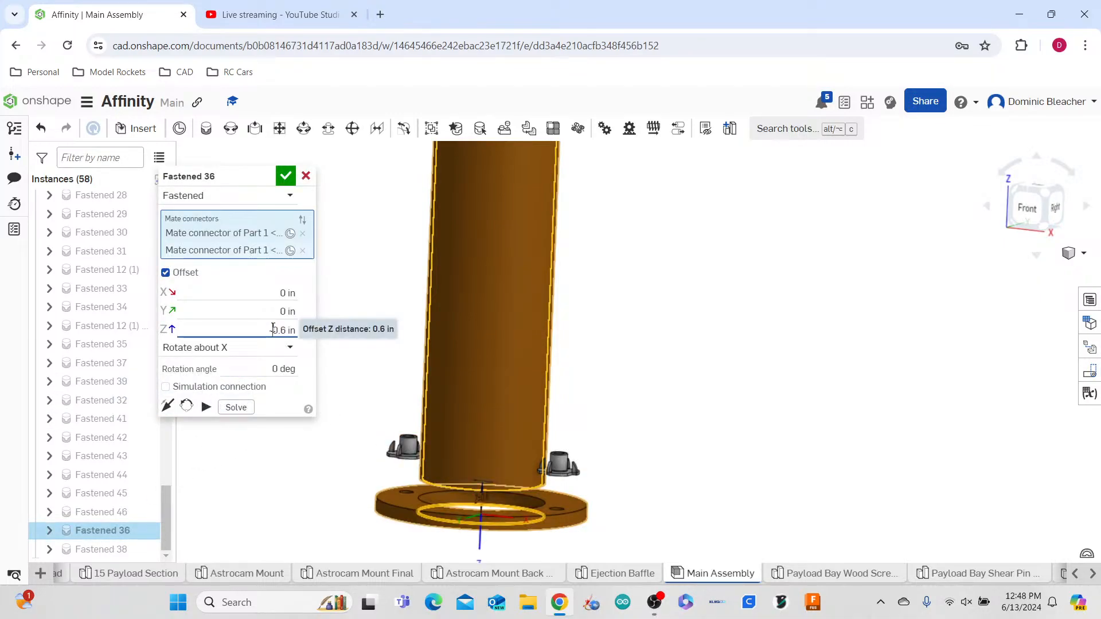
pyautogui.click(284, 180)
# - Create a fastened mate joining the centre of the loose middle centering ring to the mid-length point of the 54mm MMT tube
pyautogui.scroll(-5, 560, 432)
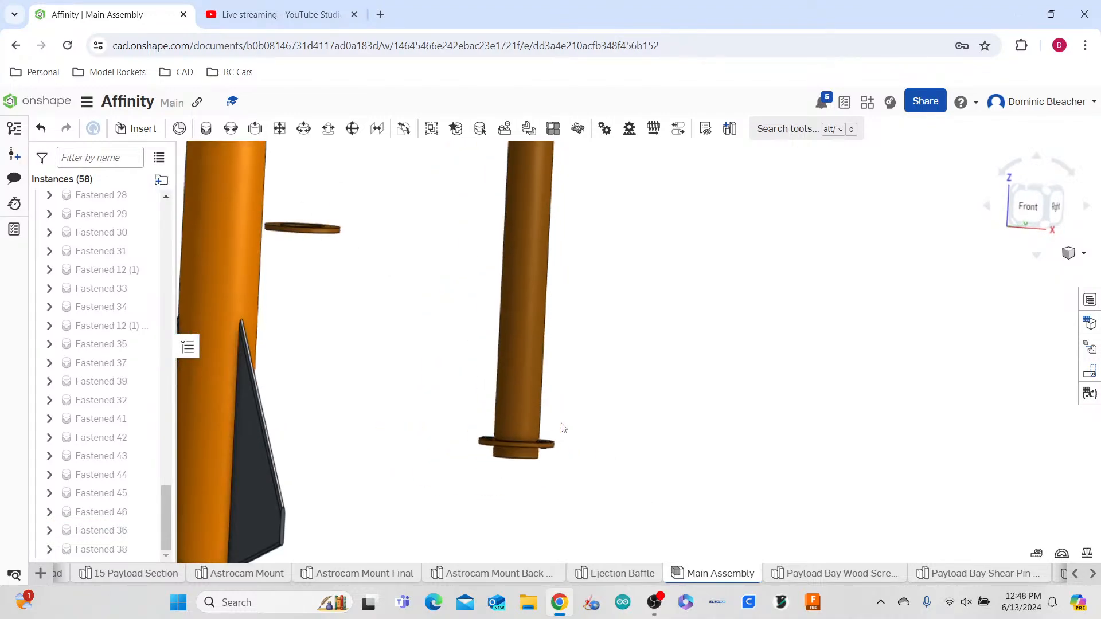
pyautogui.click(206, 128)
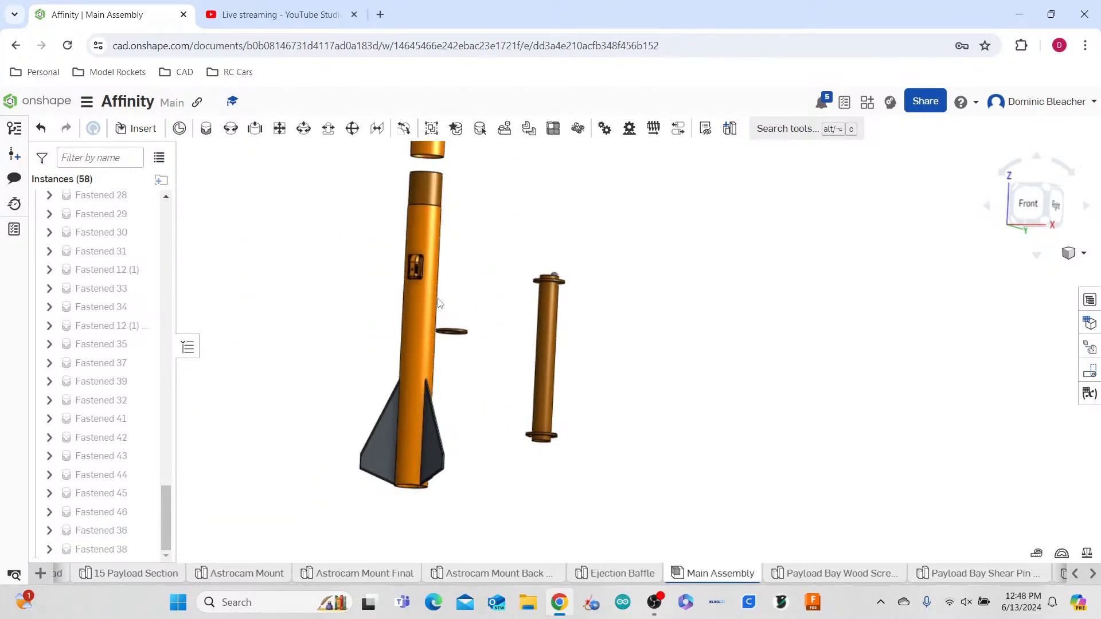
pyautogui.scroll(5, 519, 344)
pyautogui.scroll(-4, 563, 443)
pyautogui.moveTo(562, 445); pyautogui.dragTo(541, 481, button='right')
pyautogui.scroll(5, 479, 488)
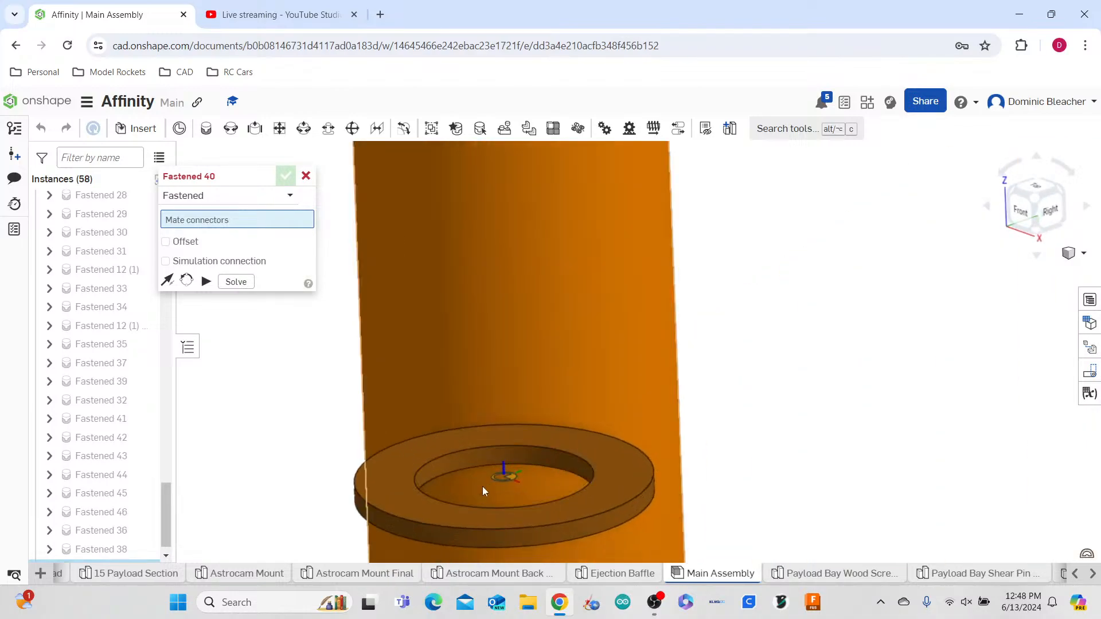
pyautogui.moveTo(501, 474); pyautogui.dragTo(255, 411, button='right')
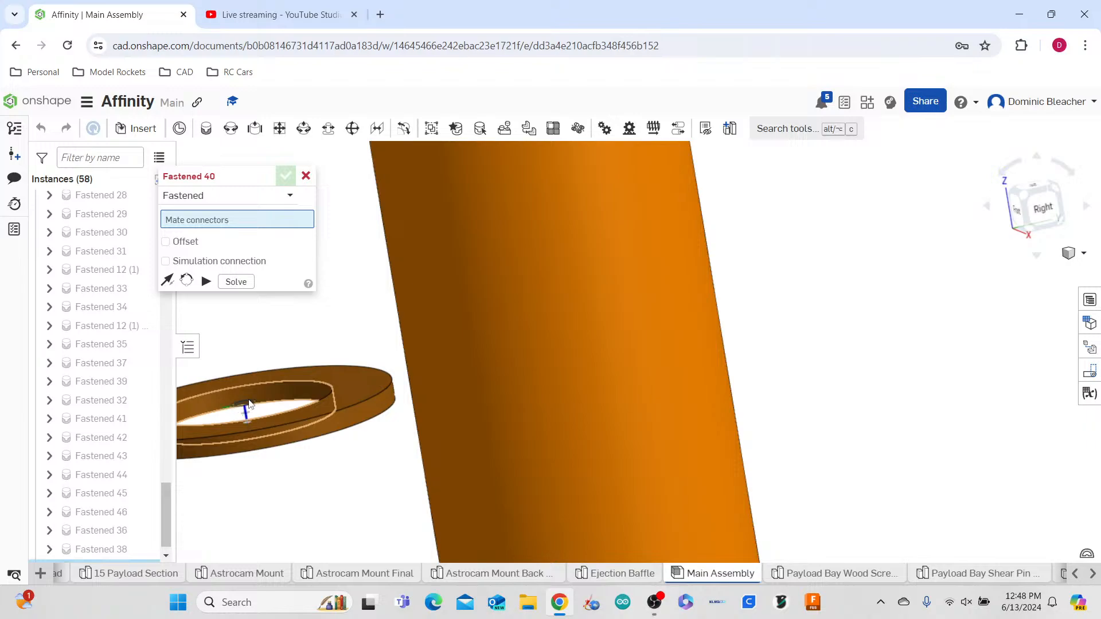
pyautogui.scroll(5, 250, 410)
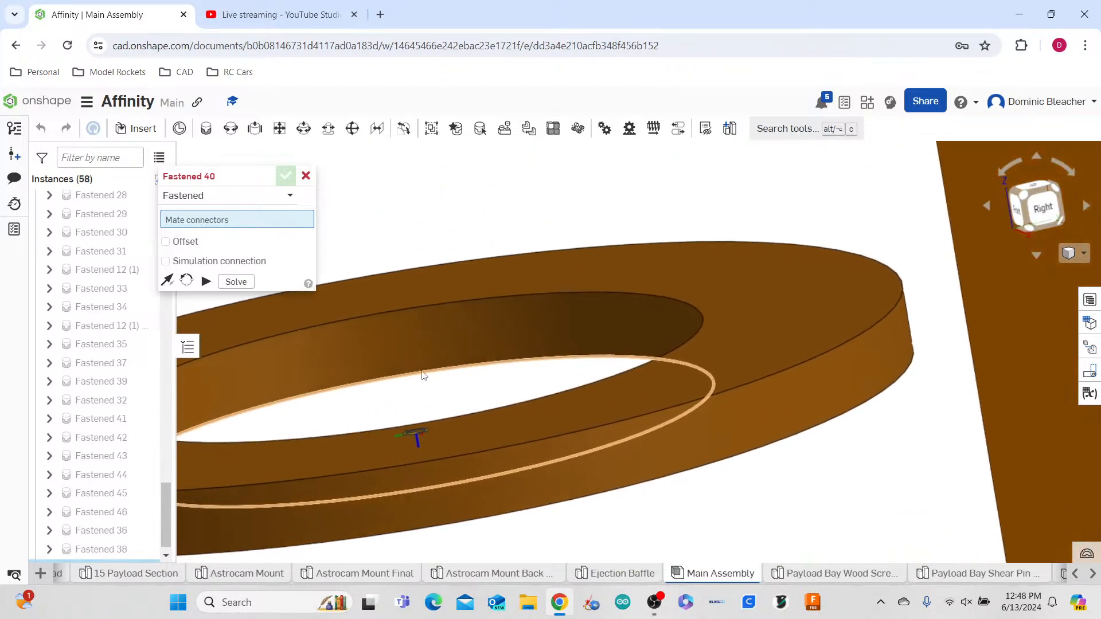
pyautogui.click(412, 361)
pyautogui.scroll(-8, 411, 360)
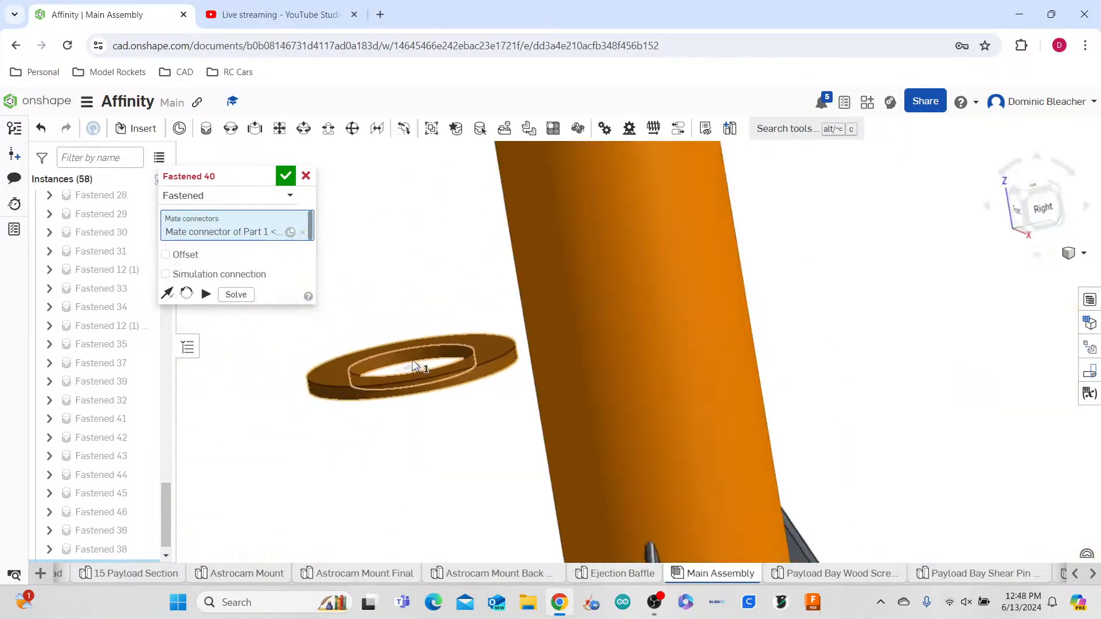
pyautogui.hotkey('shift', '1')
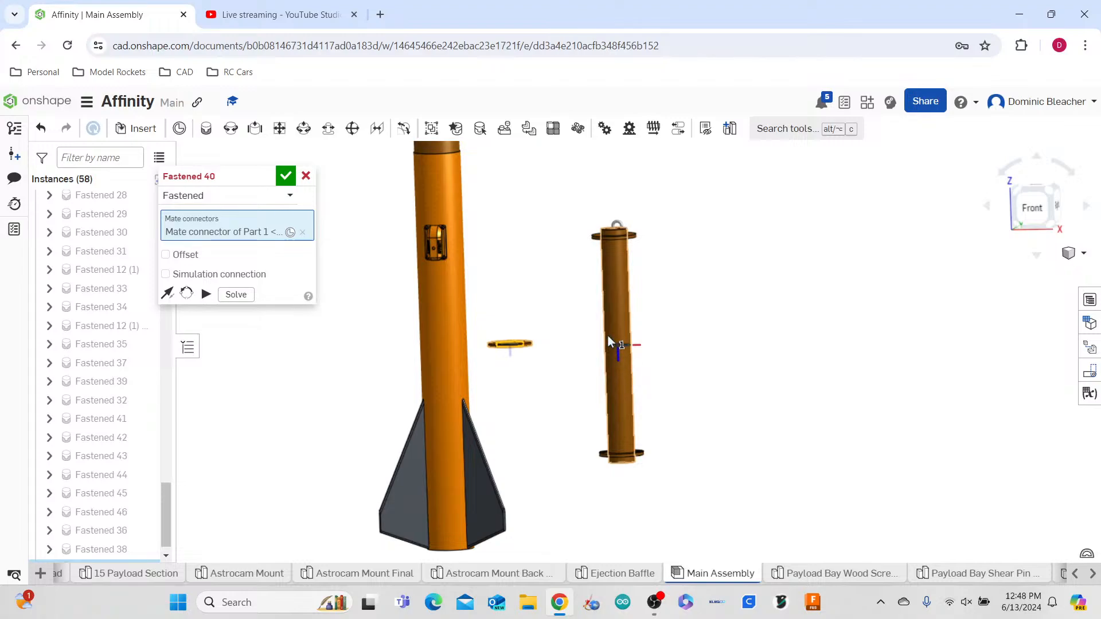
pyautogui.click(630, 351)
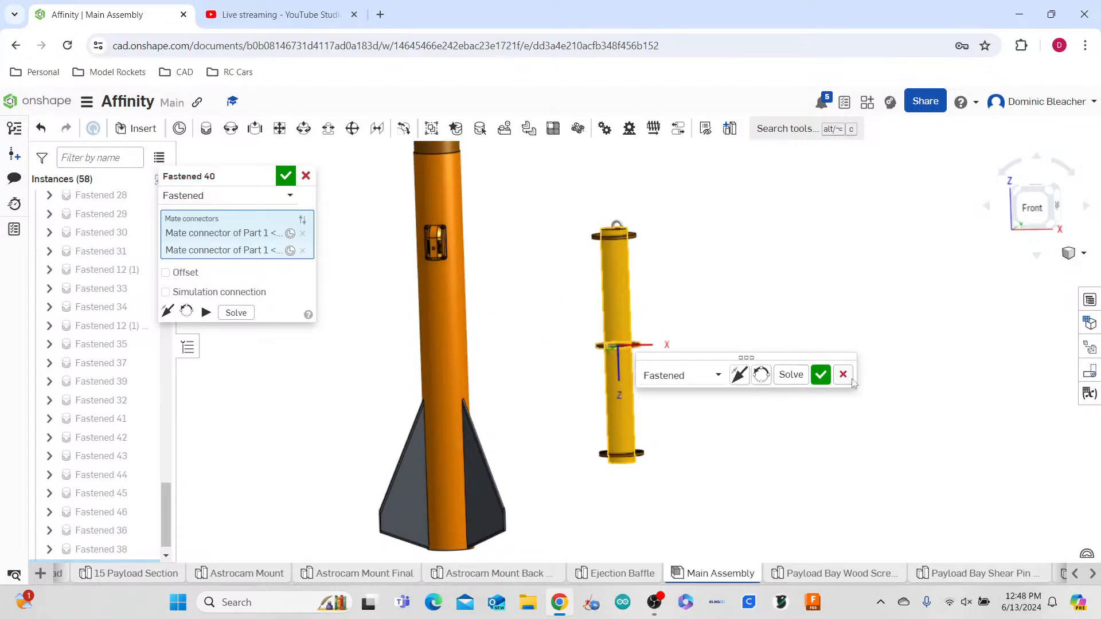
pyautogui.click(819, 374)
pyautogui.press('m')
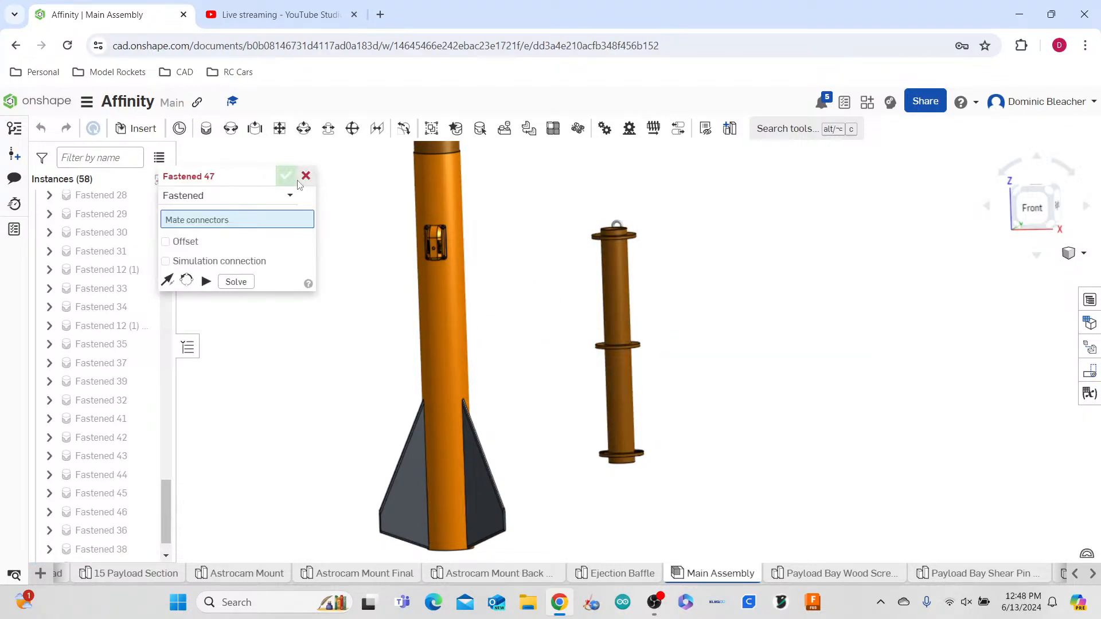
pyautogui.click(306, 177)
# - Try to fasten the aft end of the 54mm MMT tube to the aft end of the finned airframe tube without an offset
pyautogui.scroll(-4, 667, 304)
pyautogui.moveTo(677, 324); pyautogui.dragTo(634, 285, button='right')
pyautogui.scroll(5, 652, 287)
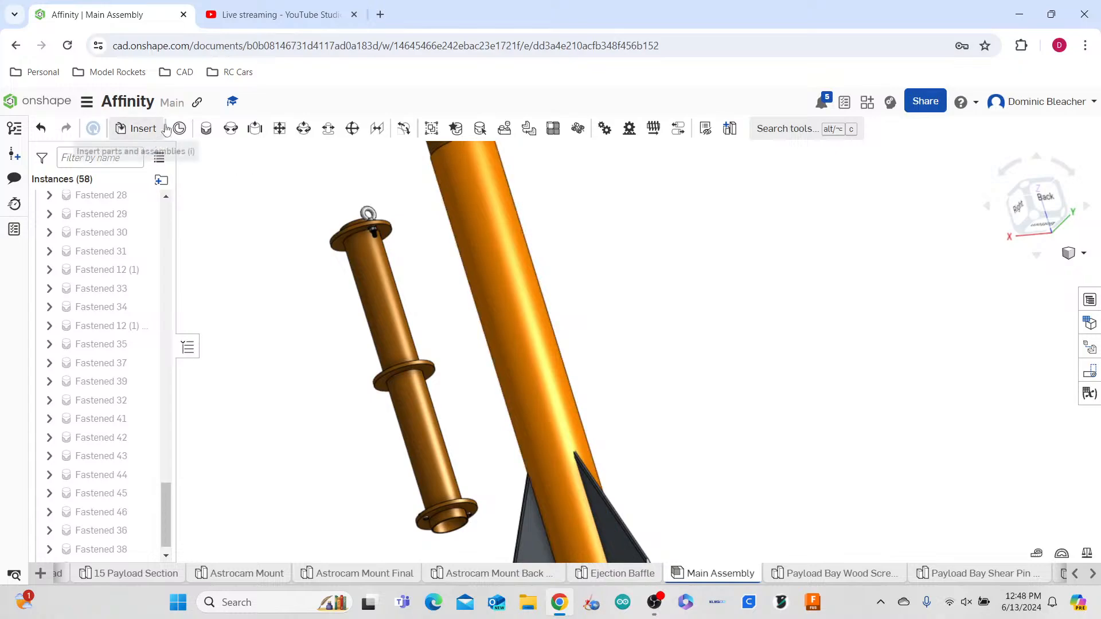
pyautogui.scroll(-1, 418, 213)
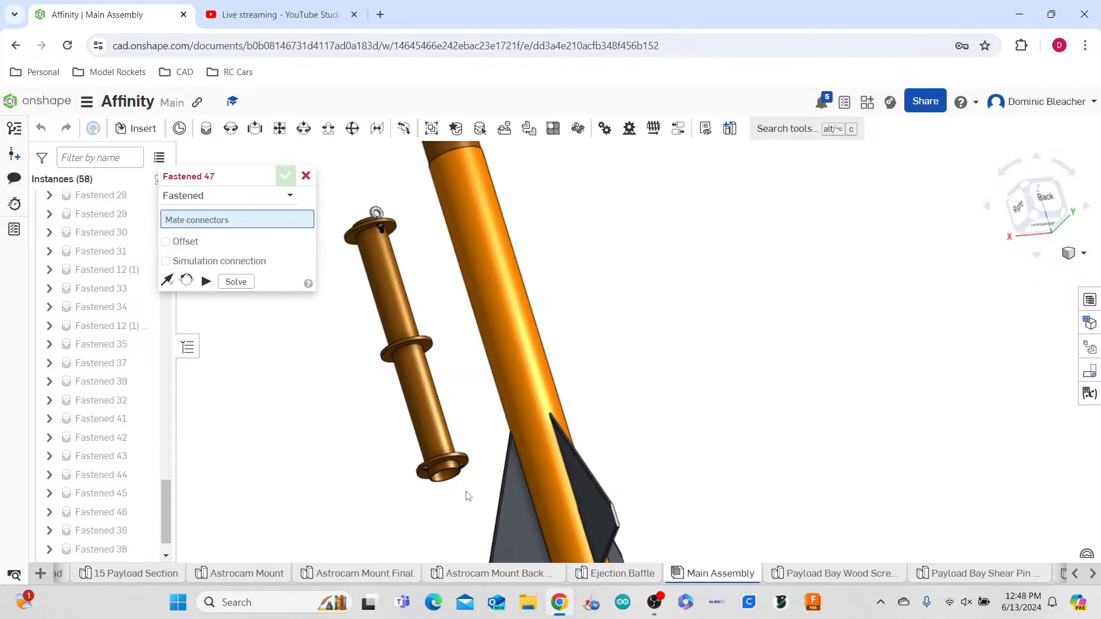
pyautogui.scroll(5, 386, 408)
pyautogui.click(413, 458)
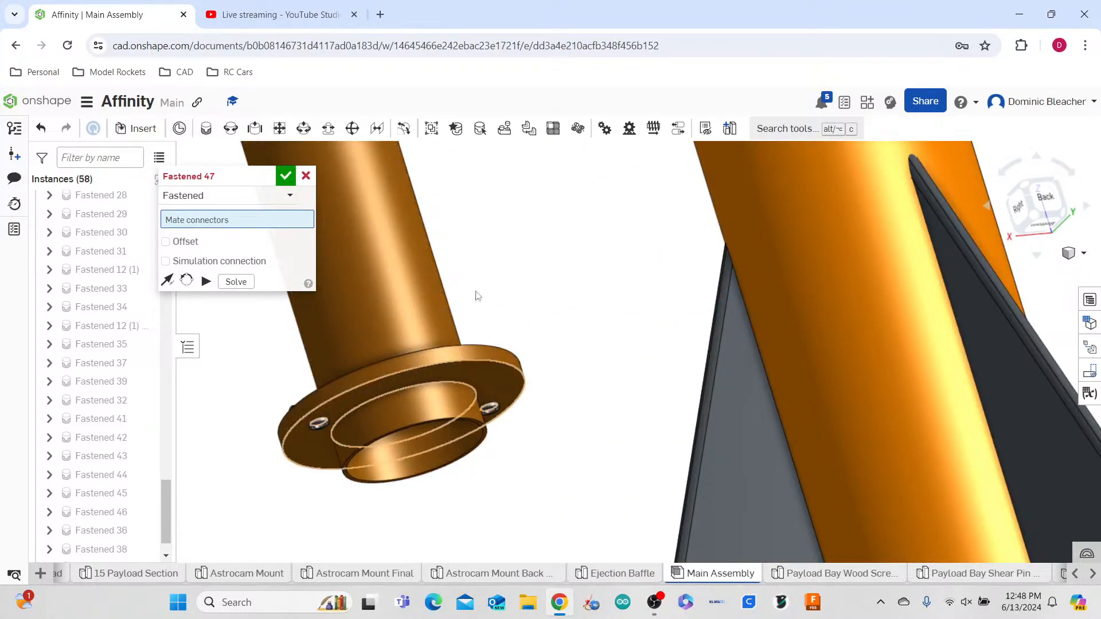
pyautogui.scroll(-6, 510, 292)
pyautogui.moveTo(831, 447); pyautogui.dragTo(689, 313, button='right')
pyautogui.scroll(5, 565, 218)
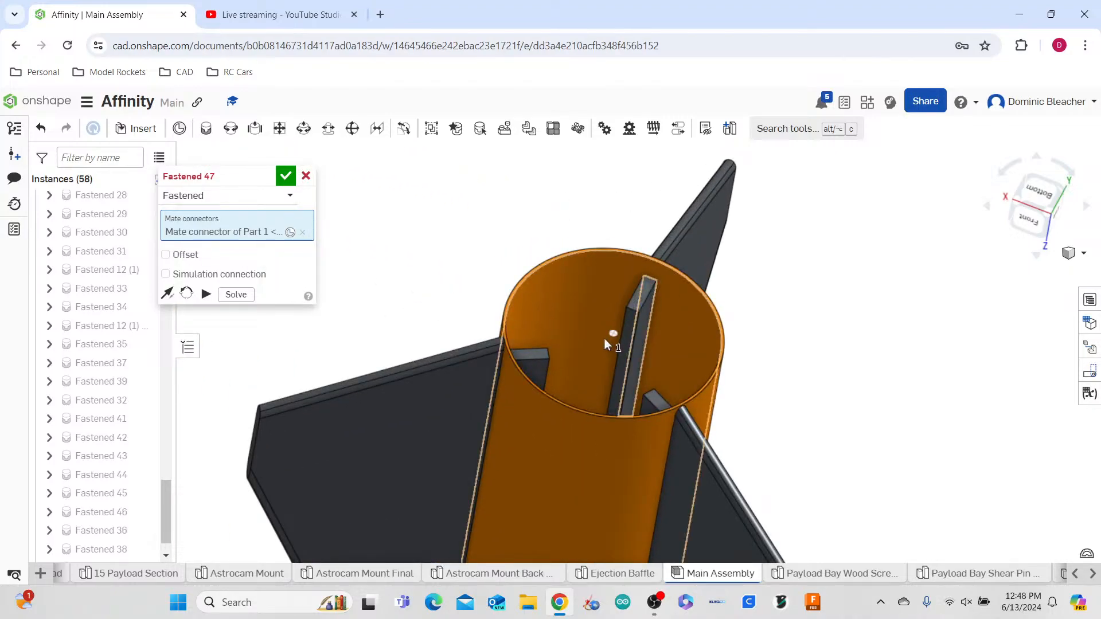
pyautogui.click(609, 331)
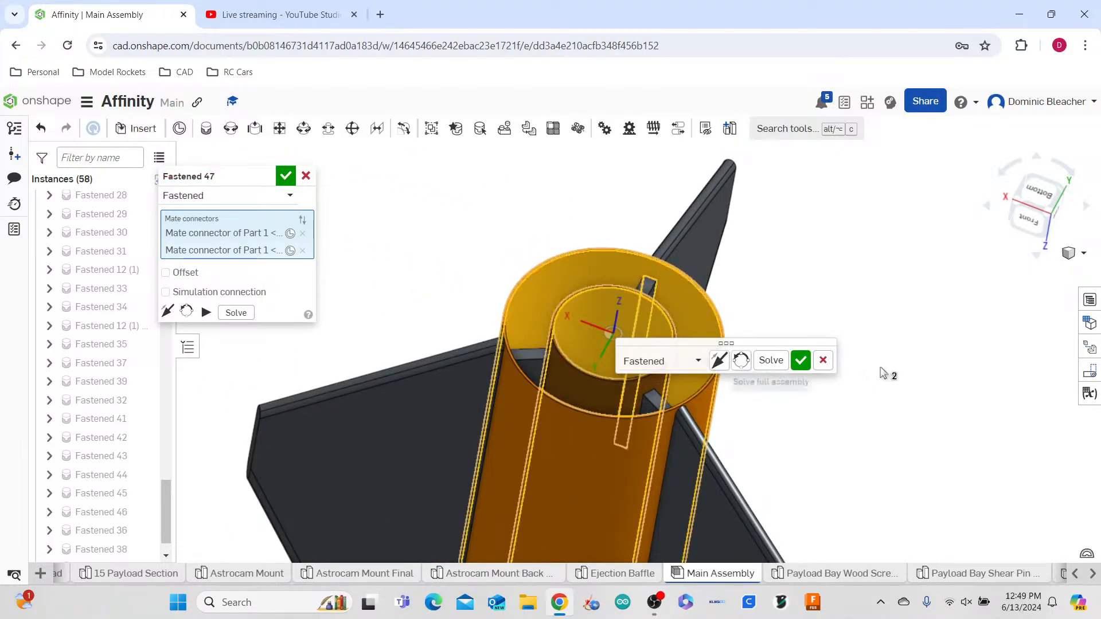
pyautogui.moveTo(874, 307); pyautogui.dragTo(862, 328, button='right')
pyautogui.click(800, 361)
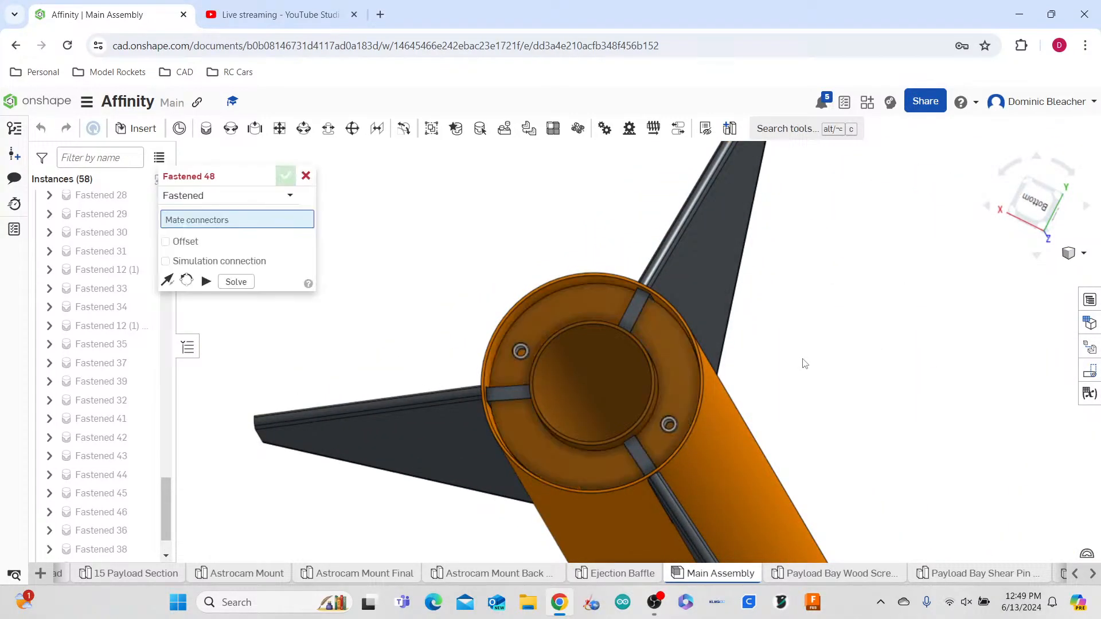
pyautogui.scroll(-2, 812, 293)
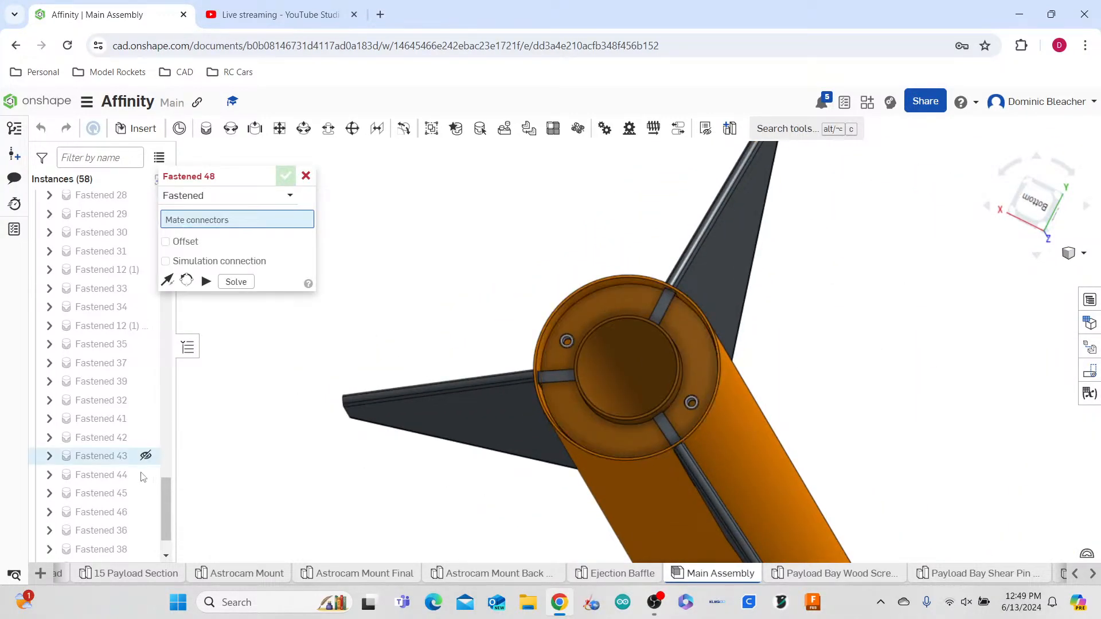
pyautogui.click(306, 174)
# - Edit the motor tube's mate to the airframe, Fastened 47, remove both of its mate connectors, and delete the mate
pyautogui.scroll(-2, 117, 459)
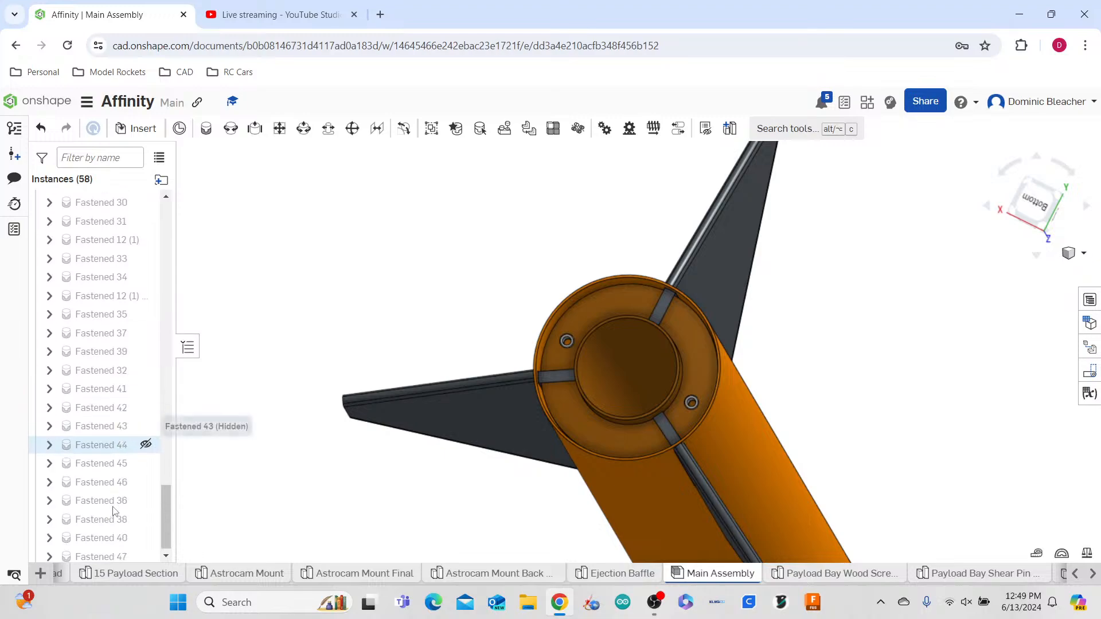
pyautogui.doubleClick(98, 549)
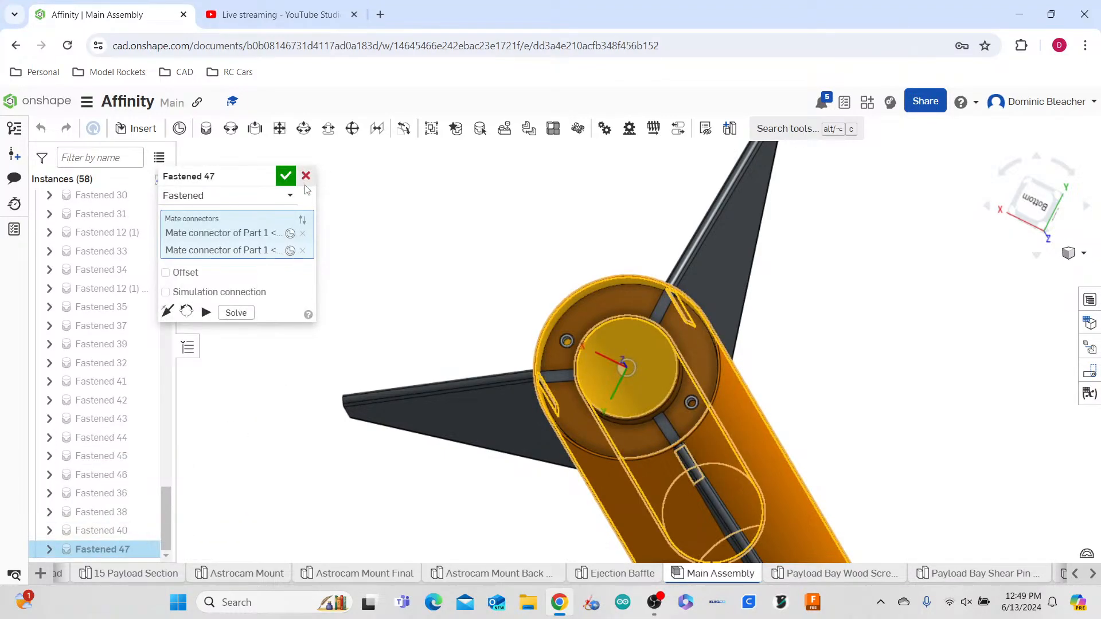
pyautogui.click(302, 251)
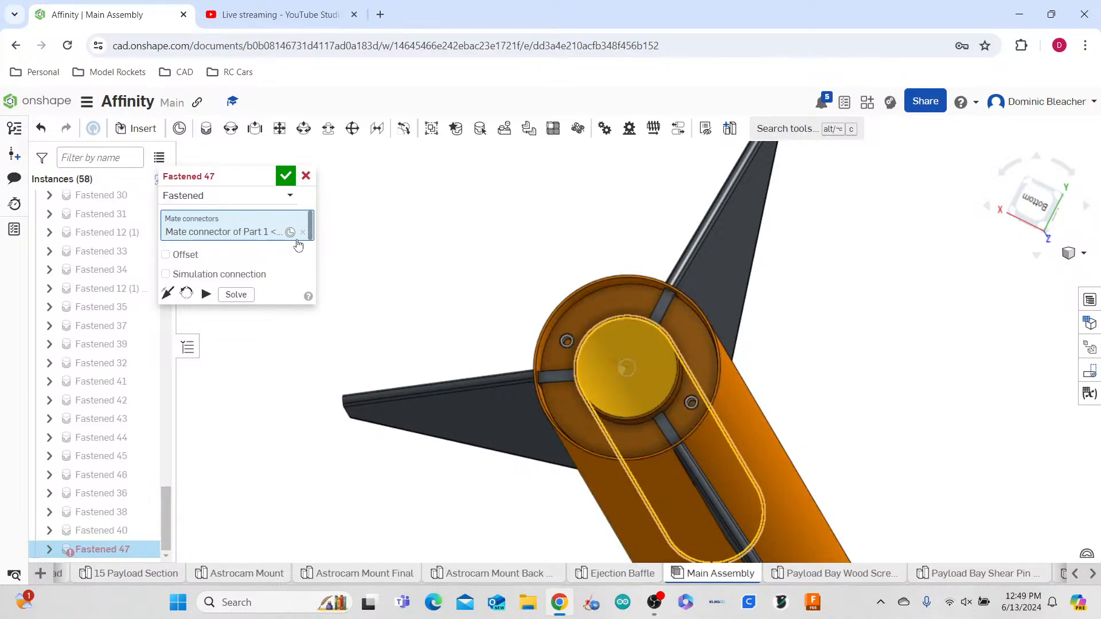
pyautogui.click(303, 231)
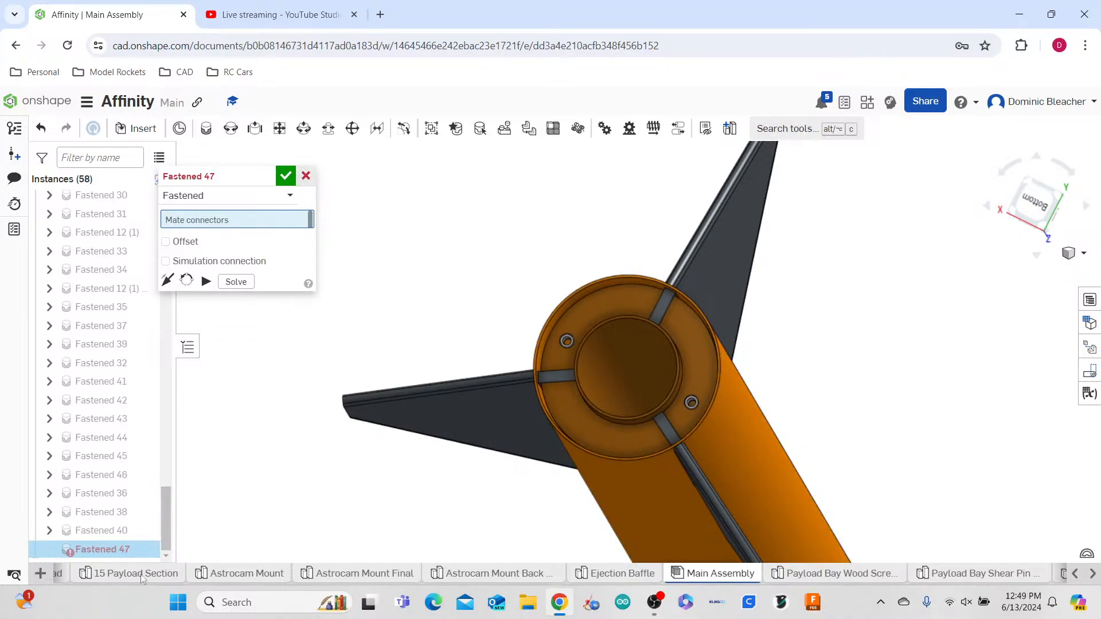
pyautogui.rightClick(124, 548)
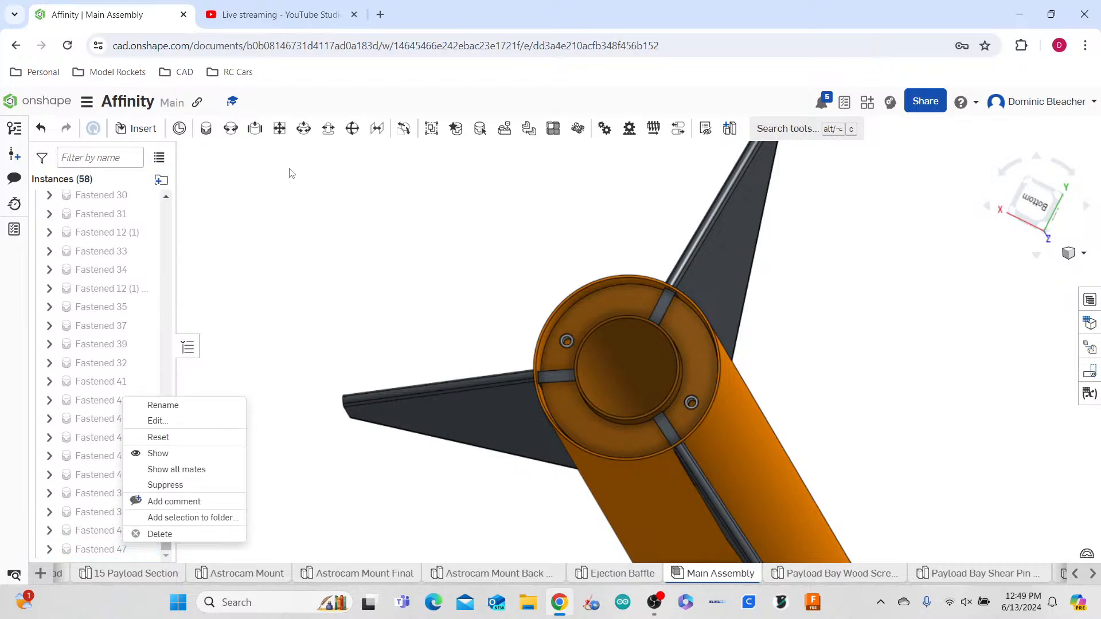
pyautogui.click(159, 534)
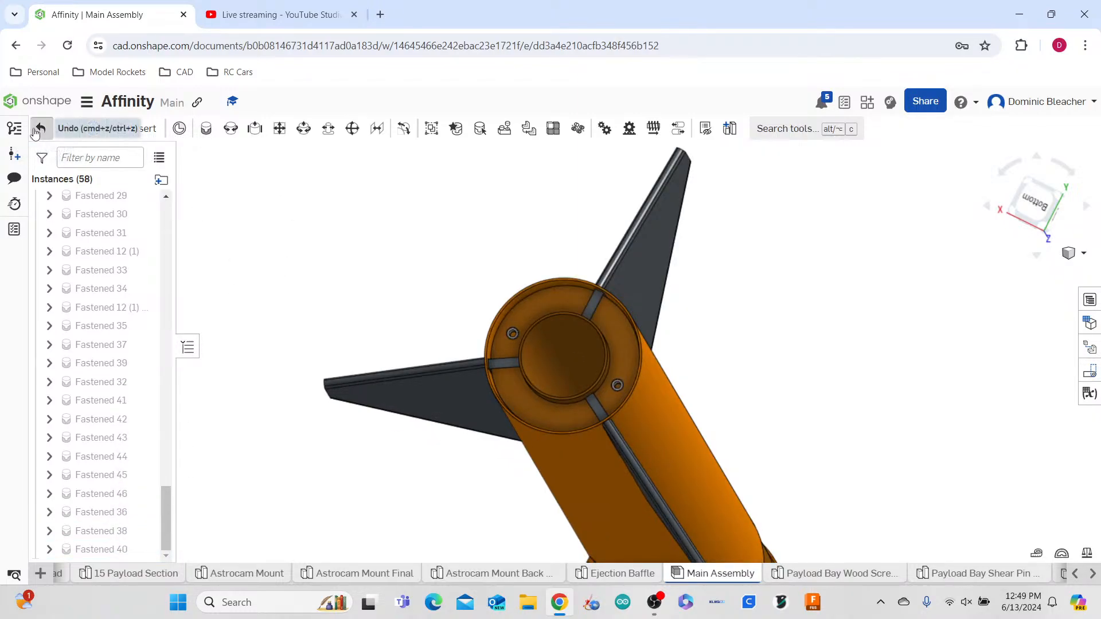
# - Undo the motor tube's placement inside the airframe, keeping the middle centering ring's mate to the tube
pyautogui.click(38, 128)
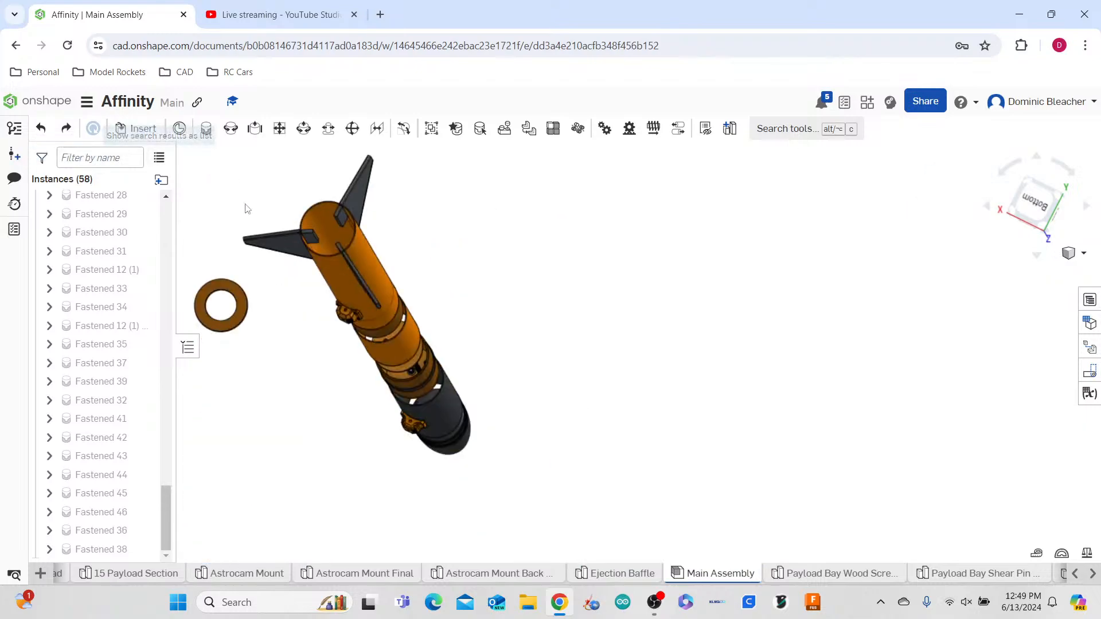
pyautogui.scroll(-3, 843, 384)
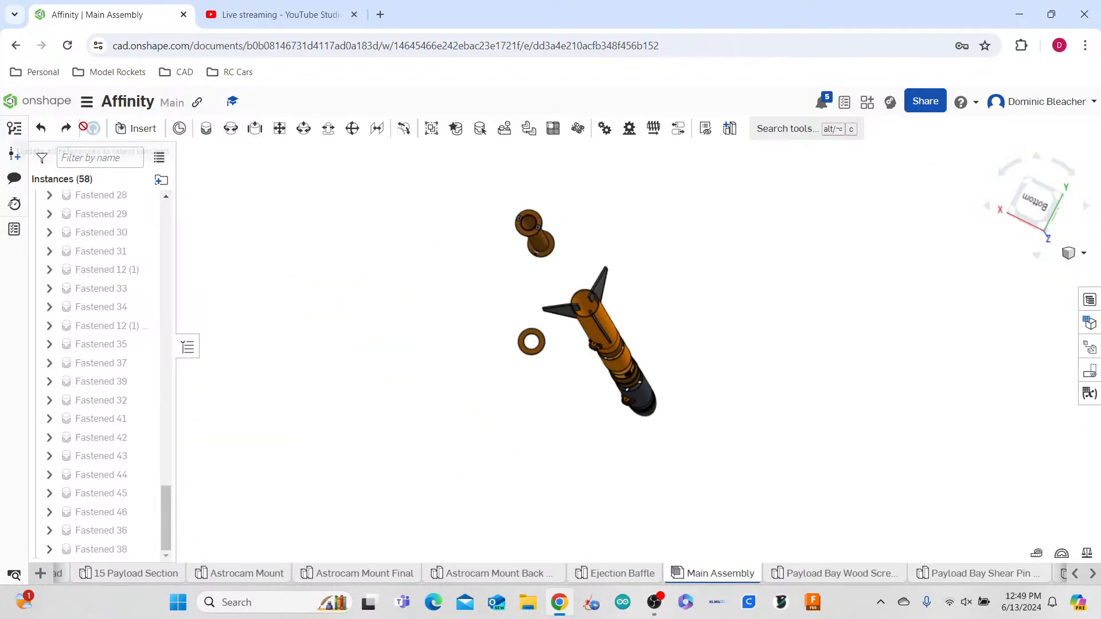
pyautogui.click(207, 130)
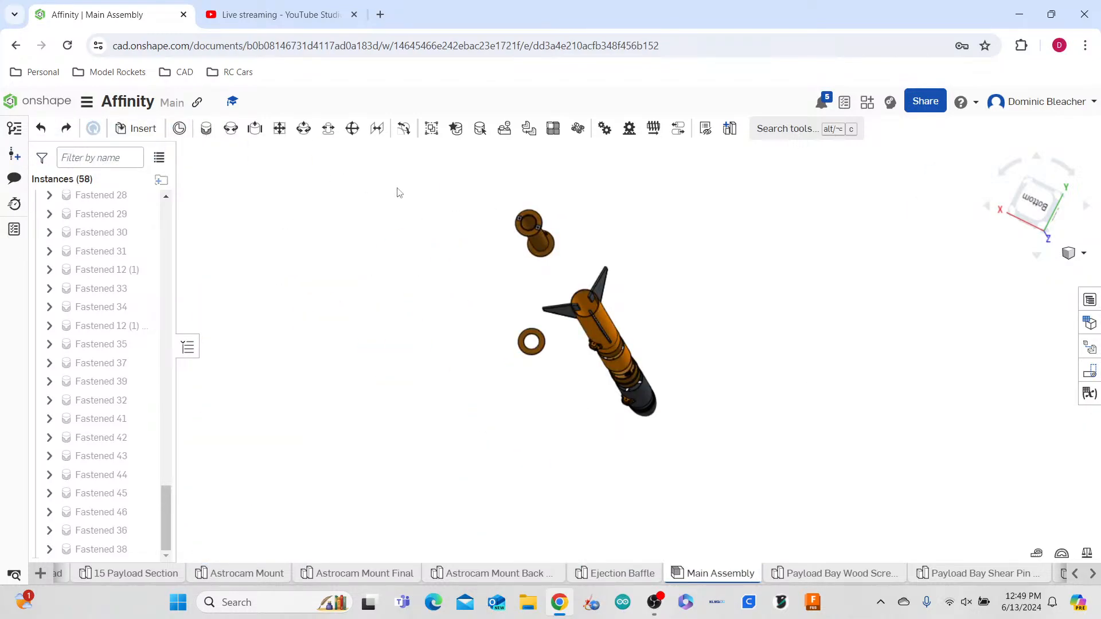
pyautogui.click(305, 176)
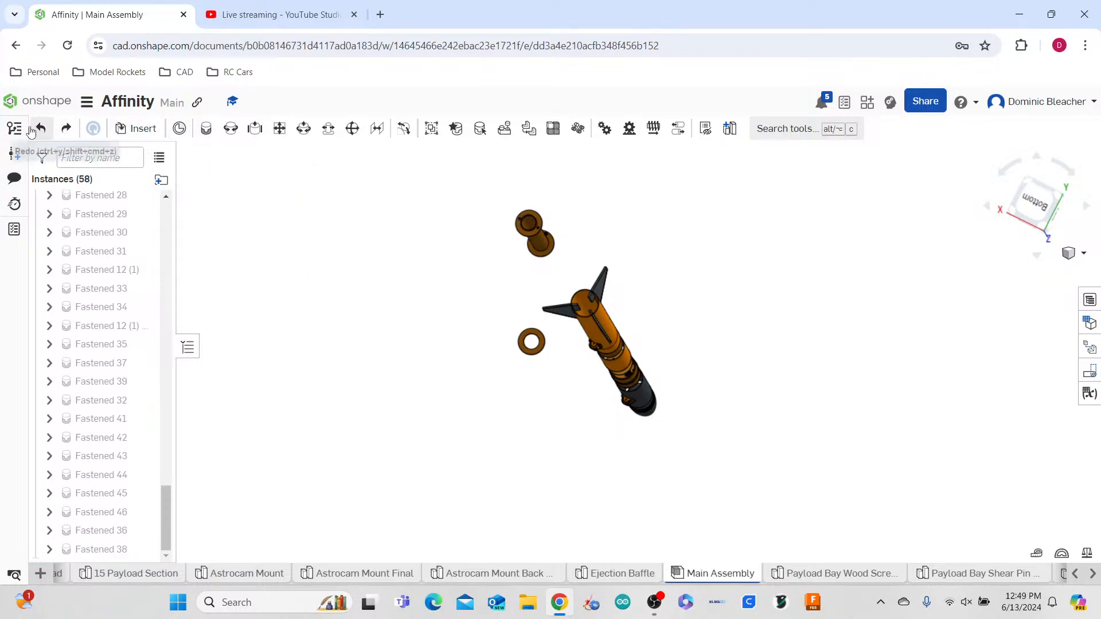
pyautogui.click(59, 129)
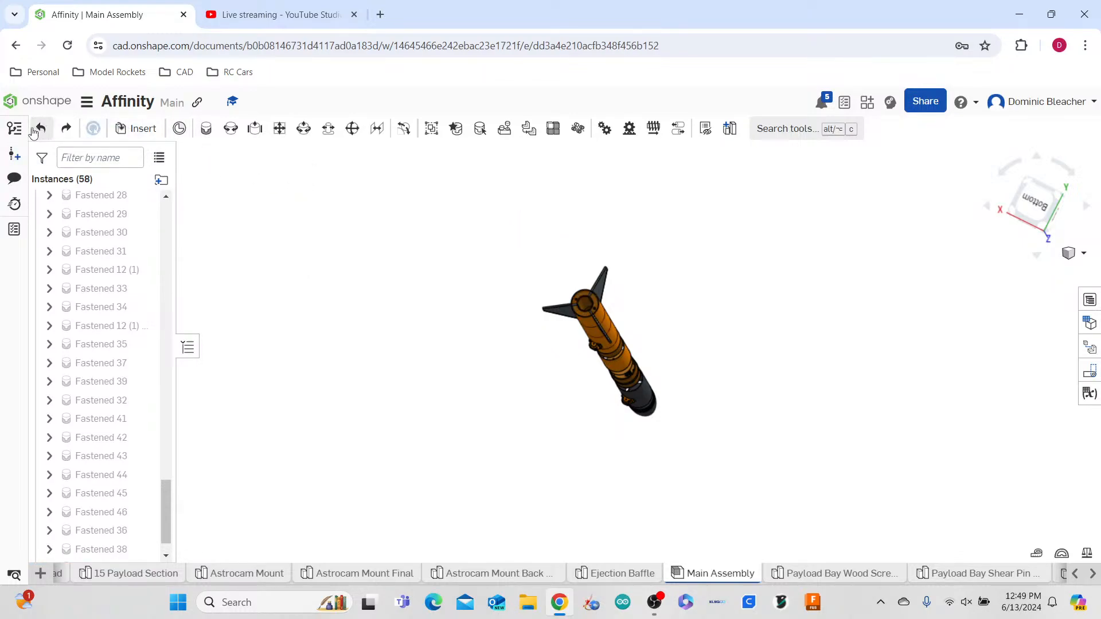
pyautogui.click(39, 128)
pyautogui.scroll(2, 507, 207)
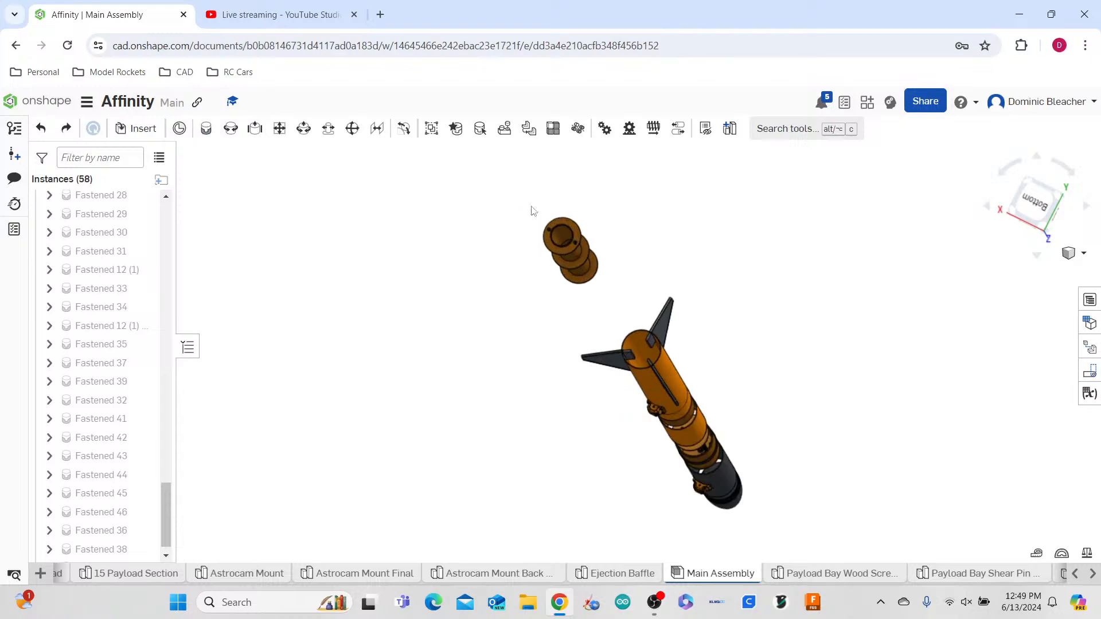
# - Start a fastened mate joining the aft end of the 54mm MMT tube to the aft end of the finned airframe tube
pyautogui.press('m')
pyautogui.scroll(10, 576, 208)
pyautogui.moveTo(744, 299); pyautogui.dragTo(782, 262, button='right')
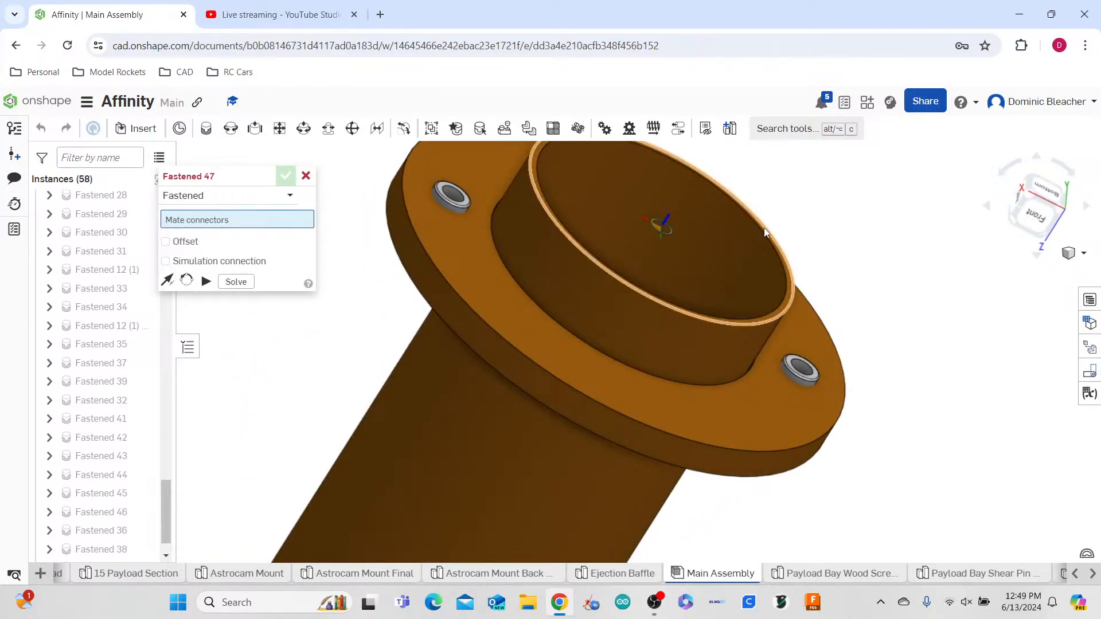
pyautogui.scroll(-10, 857, 209)
pyautogui.moveTo(863, 285); pyautogui.dragTo(929, 289, button='right')
pyautogui.scroll(10, 936, 229)
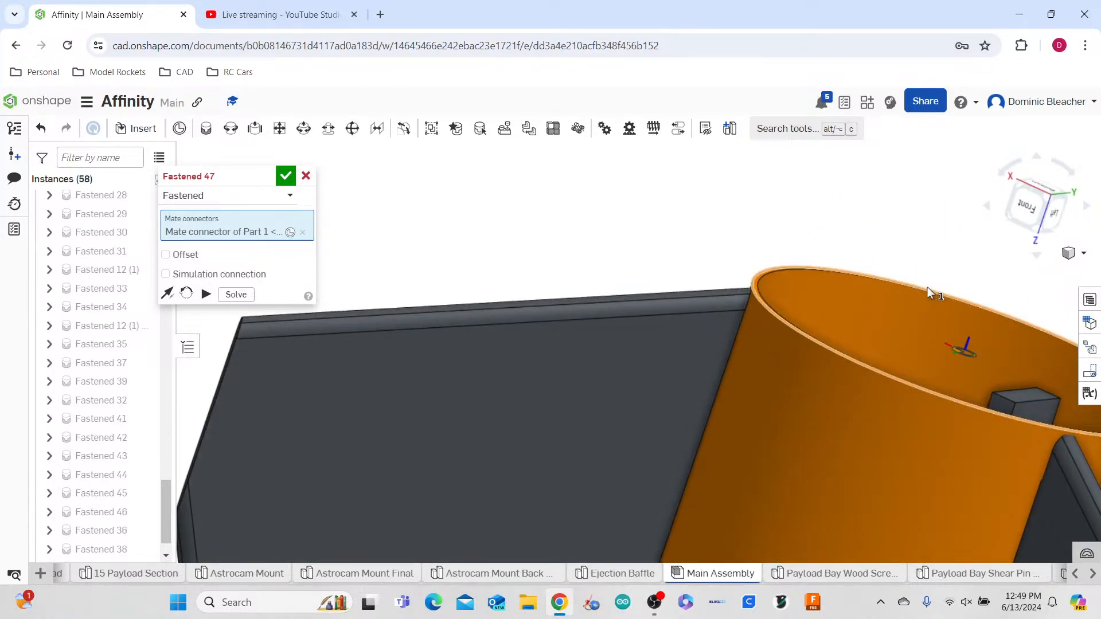
pyautogui.click(927, 286)
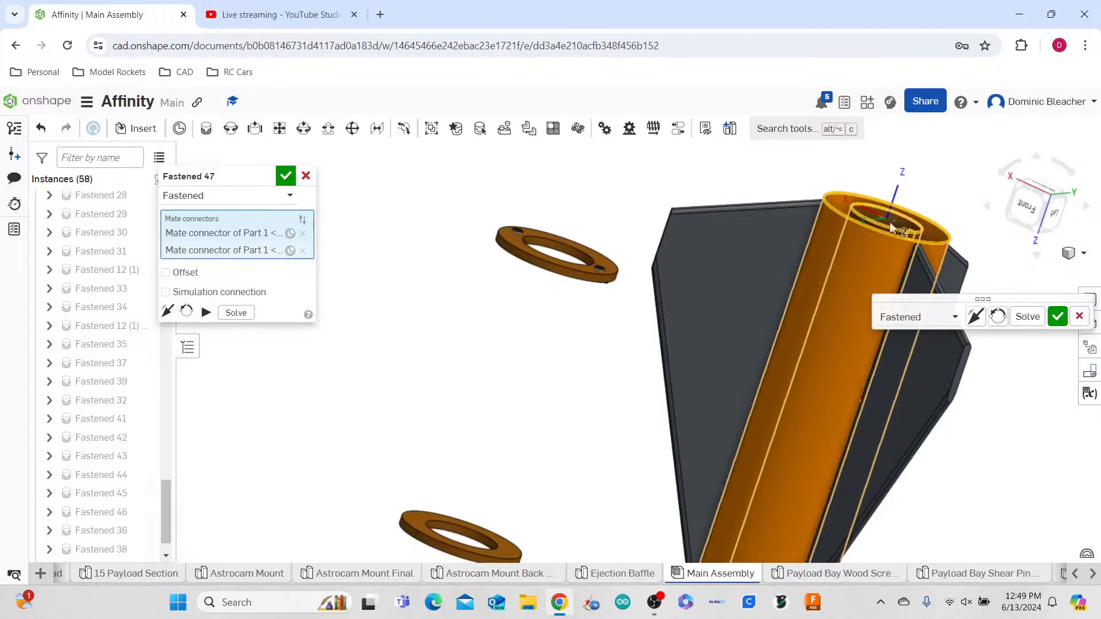
pyautogui.click(983, 325)
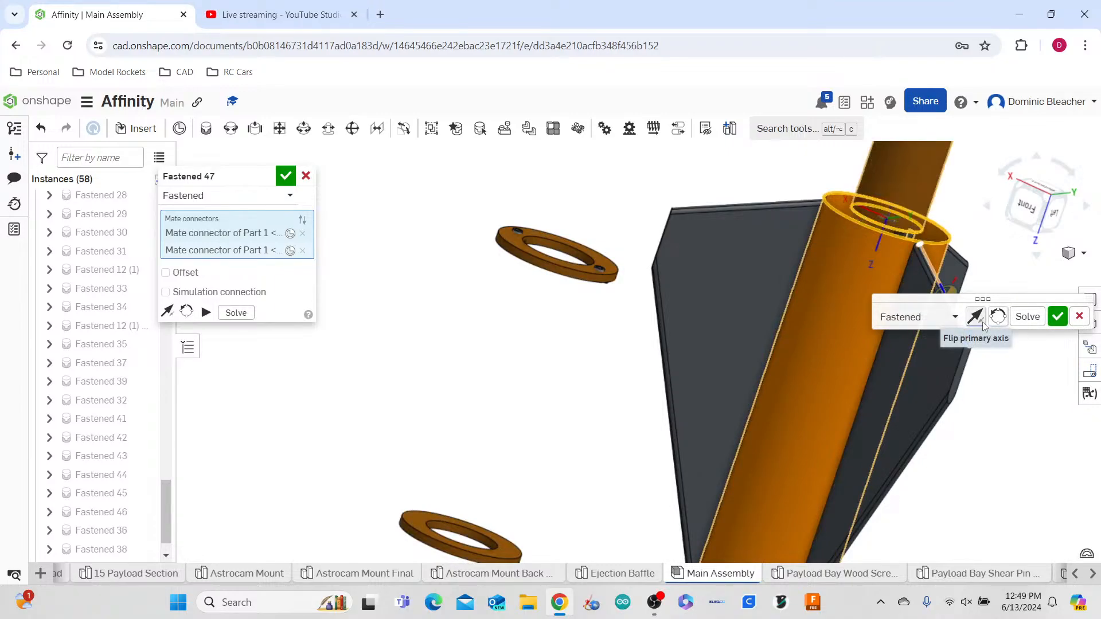
pyautogui.click(982, 325)
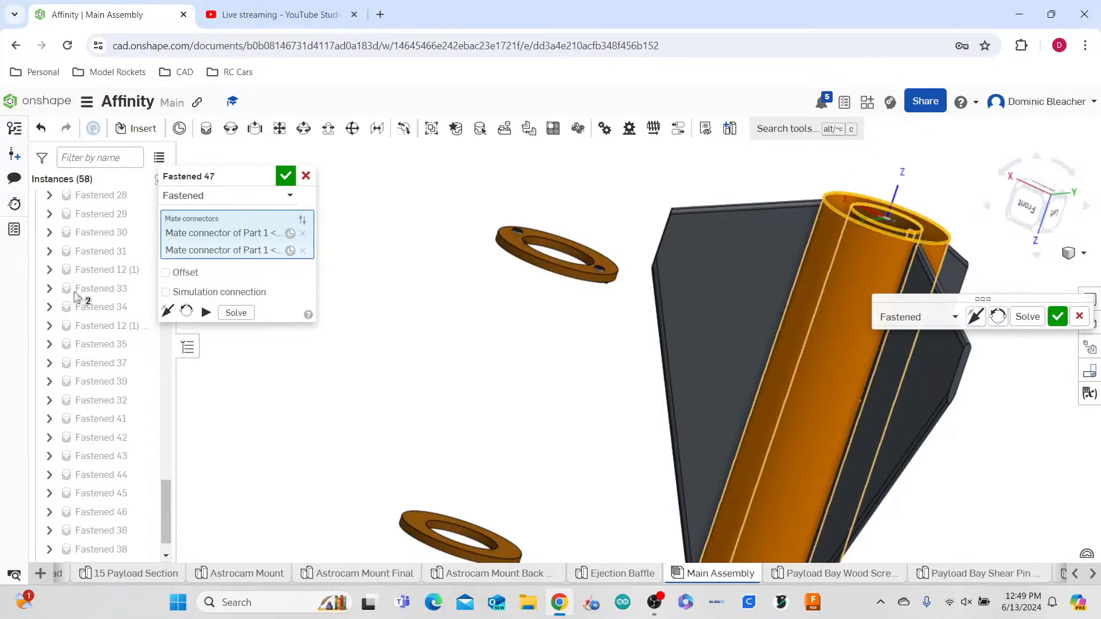
# - Offset the motor tube's fastened mate by 0.5 in along Z and accept it
pyautogui.click(179, 275)
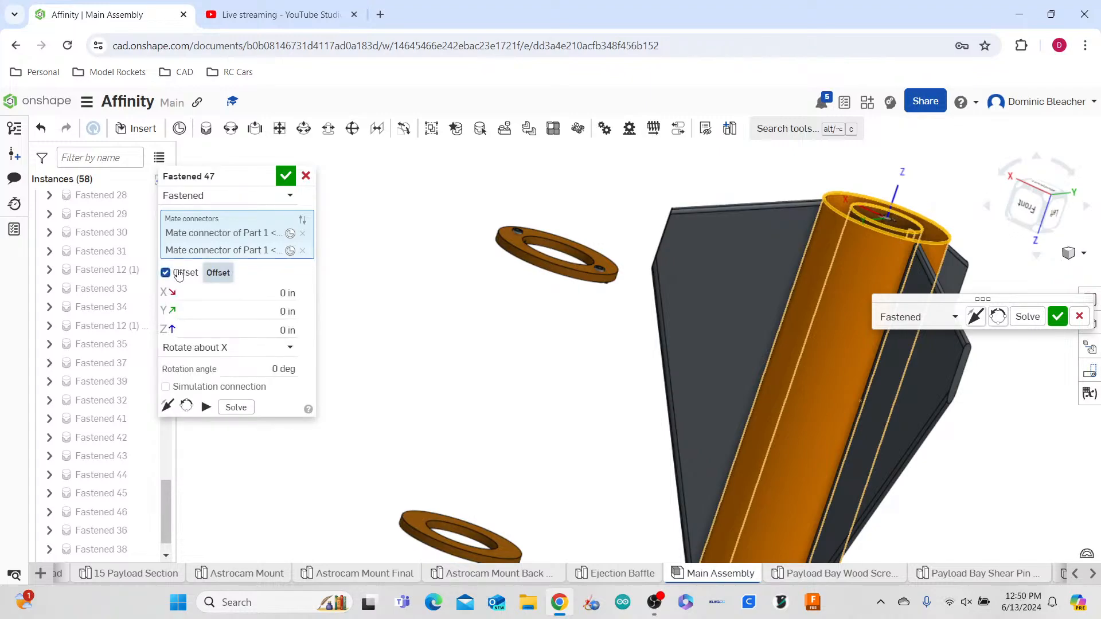
pyautogui.click(244, 332)
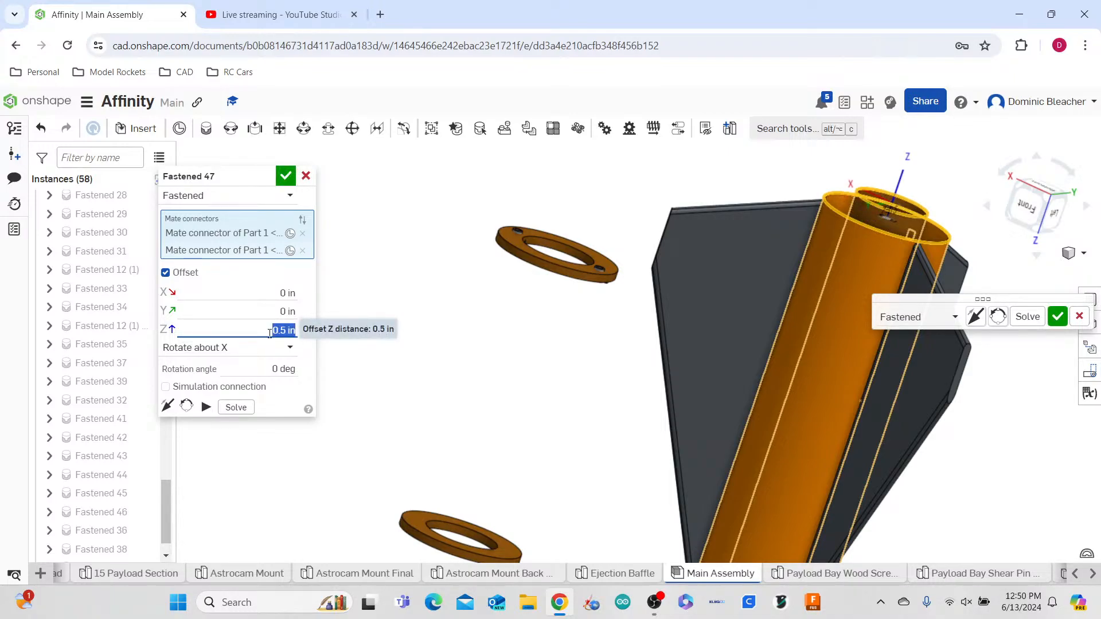
pyautogui.moveTo(499, 361); pyautogui.dragTo(465, 415, button='right')
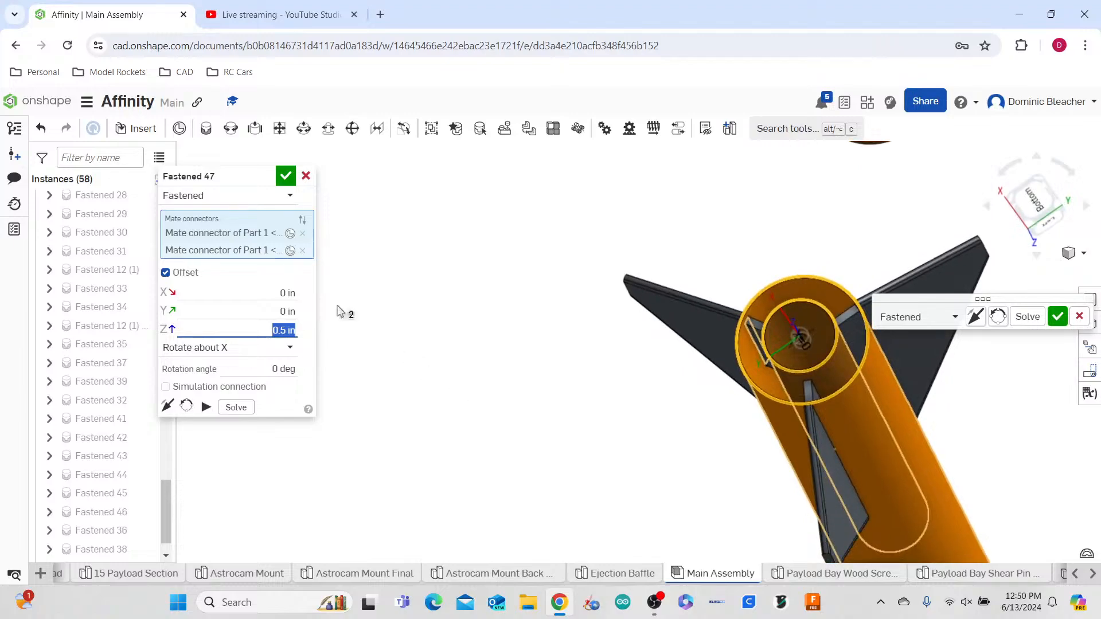
pyautogui.click(286, 176)
# - Examine the motor mount's fit in the finned airframe and the exploded rocket sections up to the avionics bay
pyautogui.moveTo(499, 370); pyautogui.dragTo(744, 371, button='right')
pyautogui.scroll(5, 743, 372)
pyautogui.scroll(-4, 797, 264)
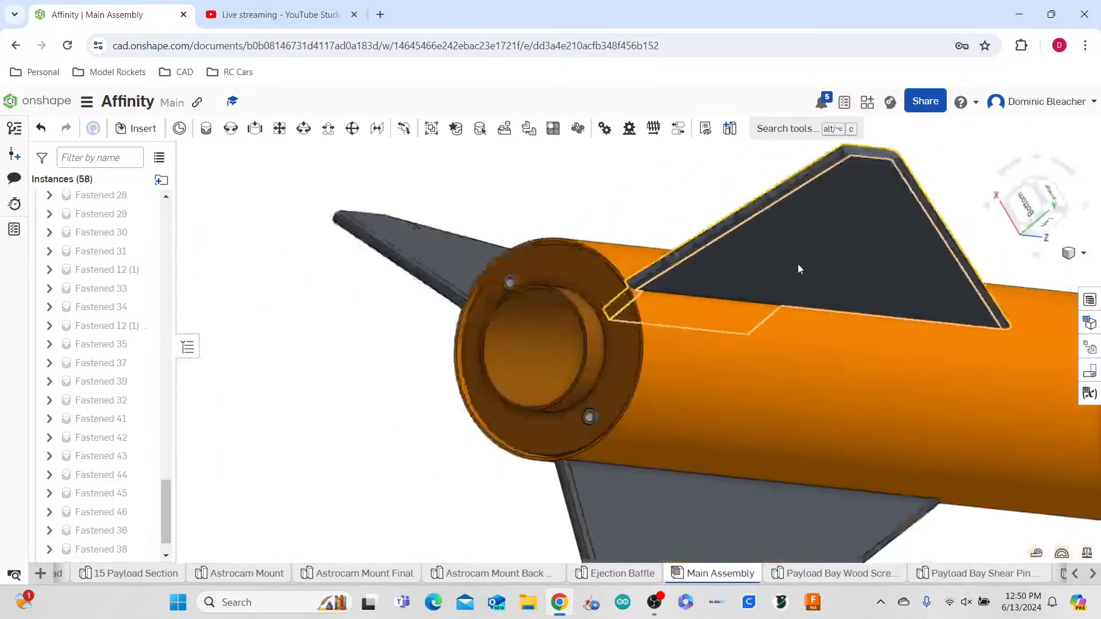
pyautogui.moveTo(637, 338); pyautogui.dragTo(439, 309, button='middle')
pyautogui.moveTo(438, 309); pyautogui.dragTo(530, 571, button='right')
pyautogui.scroll(-3, 411, 309)
pyautogui.click(576, 370)
pyautogui.keyDown('ctrl'); pyautogui.moveTo(592, 292); pyautogui.dragTo(688, 349, button='right'); pyautogui.keyUp('ctrl')
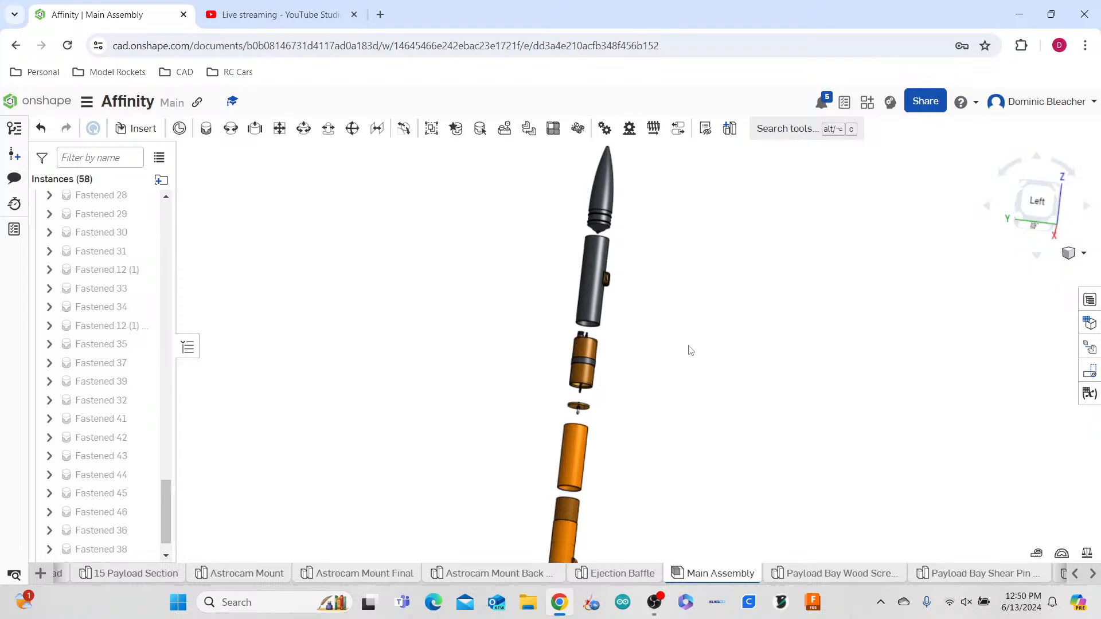
pyautogui.scroll(8, 595, 368)
pyautogui.moveTo(729, 405); pyautogui.dragTo(785, 342, button='right')
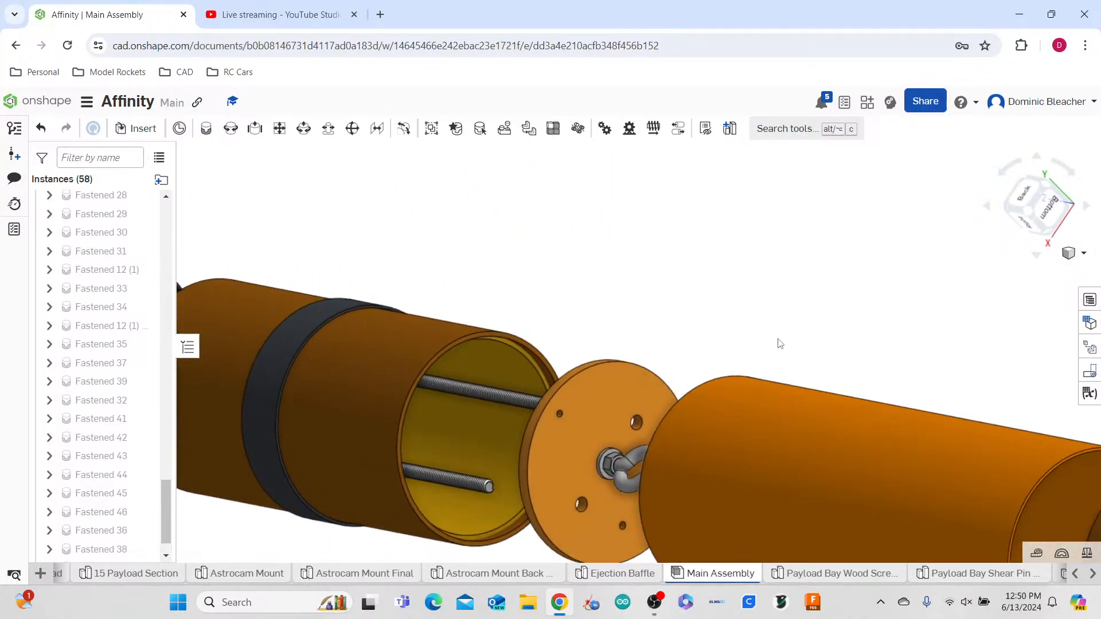
# - Insert the Avionics Assembly from the current document beside the avionics bay
pyautogui.click(138, 129)
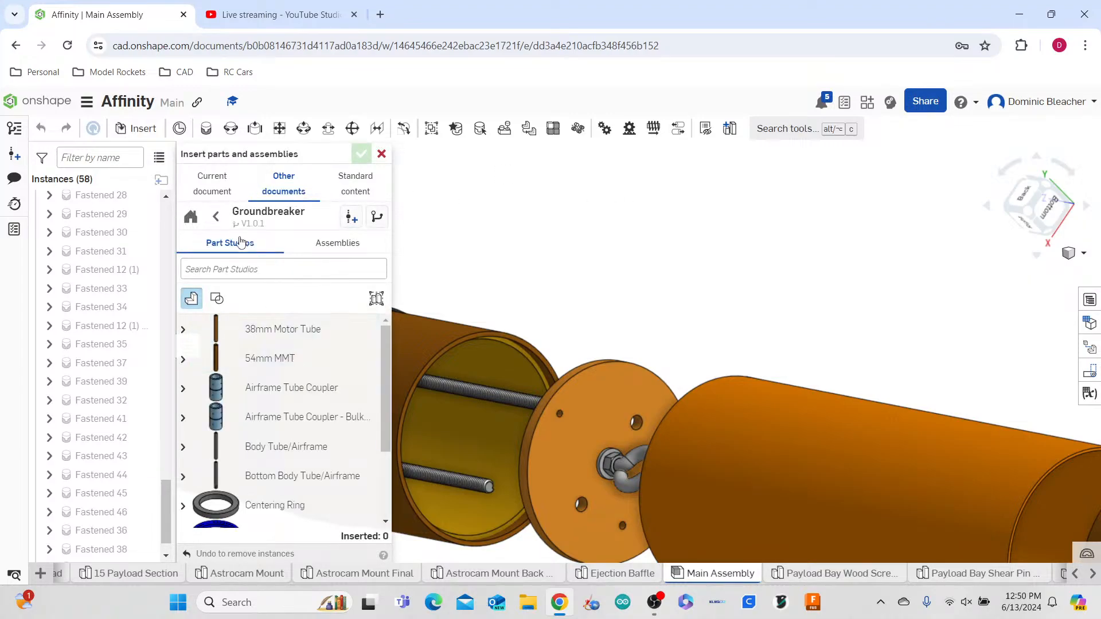
pyautogui.click(216, 217)
pyautogui.click(213, 184)
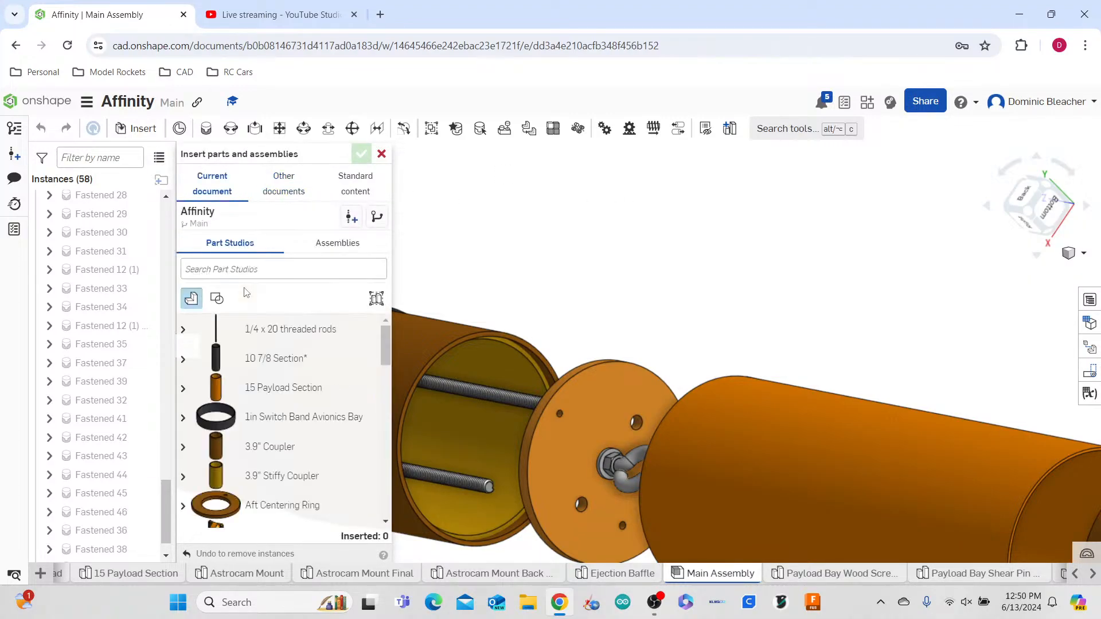
pyautogui.click(337, 242)
pyautogui.click(299, 303)
pyautogui.click(624, 287)
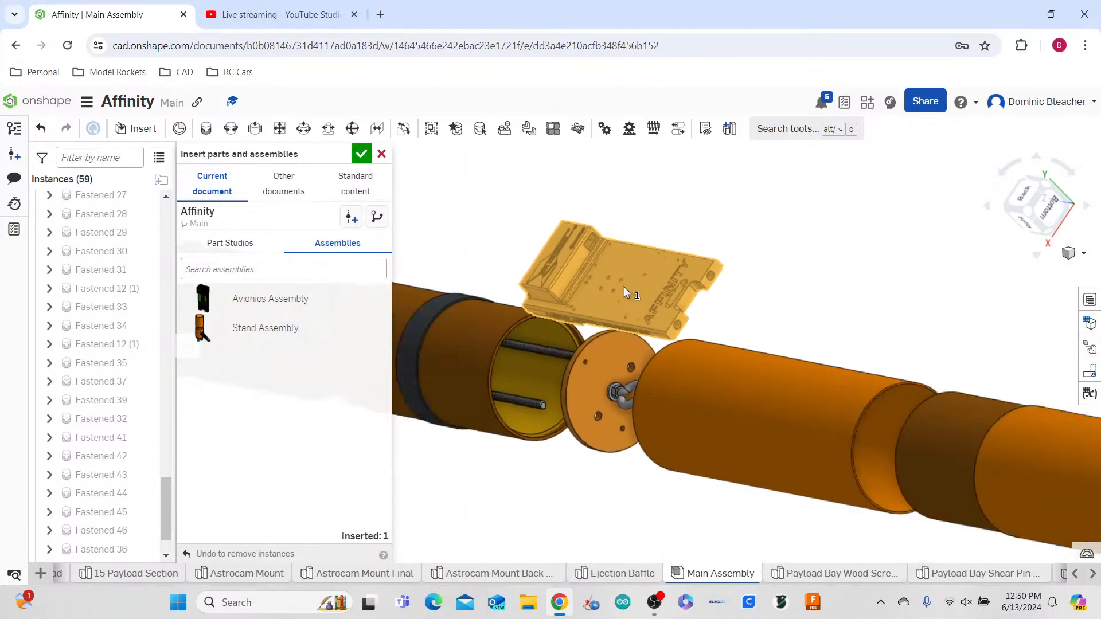
pyautogui.click(362, 155)
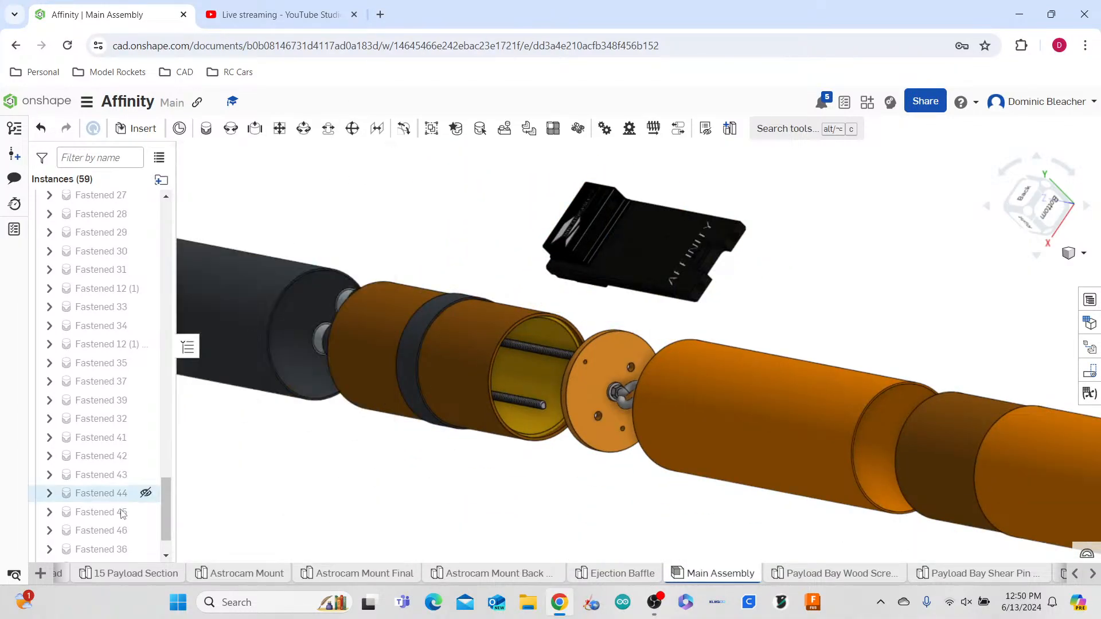
# - Check the parts of the inserted Avionics Assembly, select the whole subassembly and move it about 4.76 in along X
pyautogui.click(614, 257)
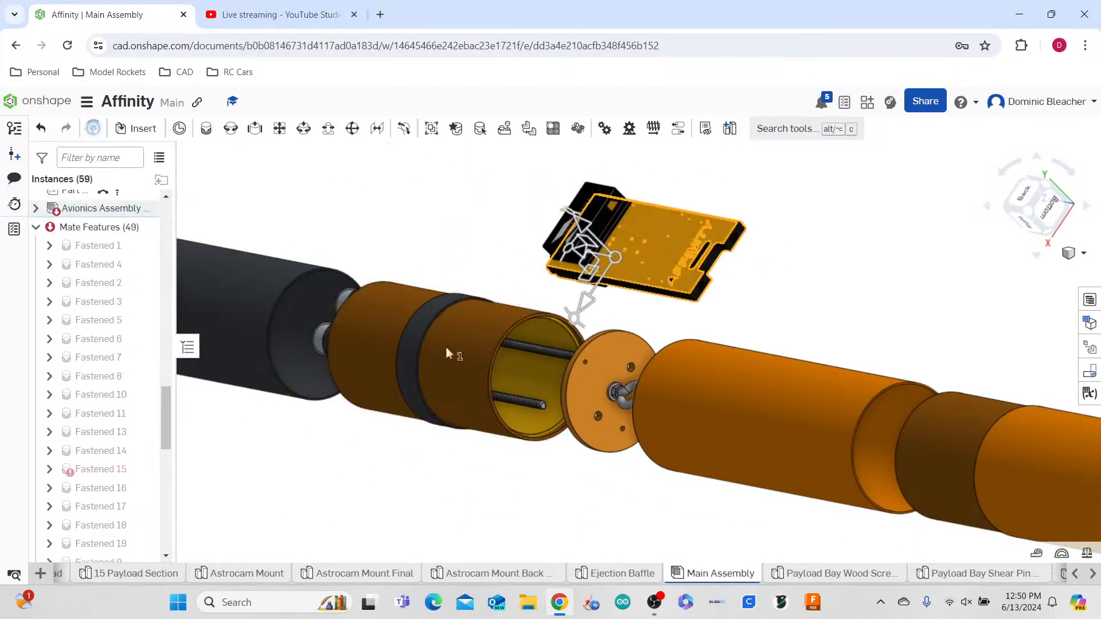
pyautogui.click(333, 227)
pyautogui.click(35, 209)
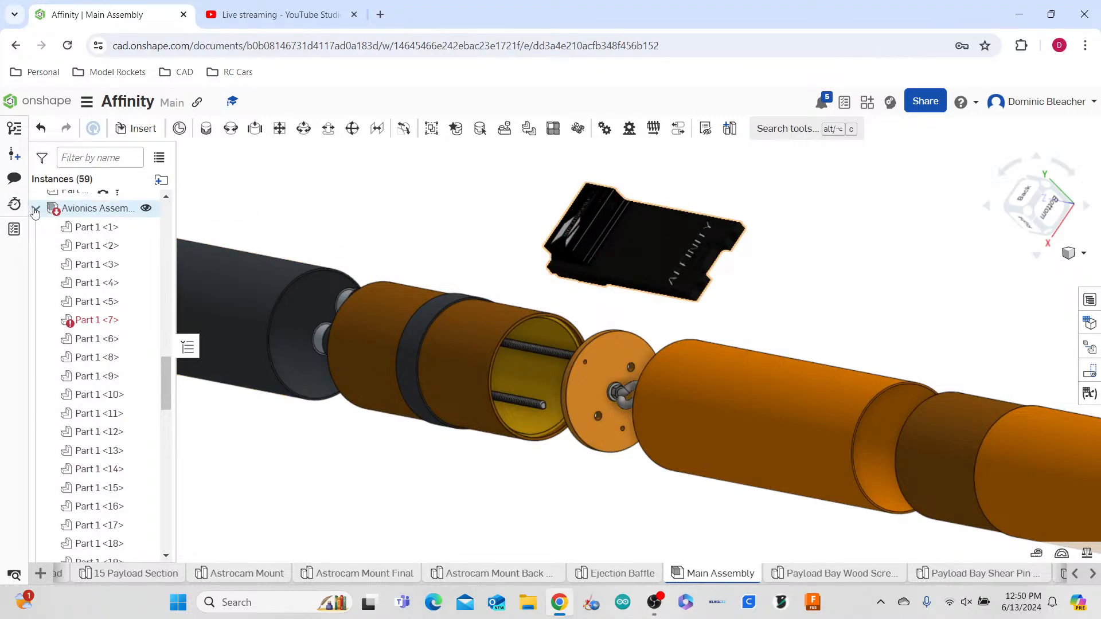
pyautogui.click(36, 210)
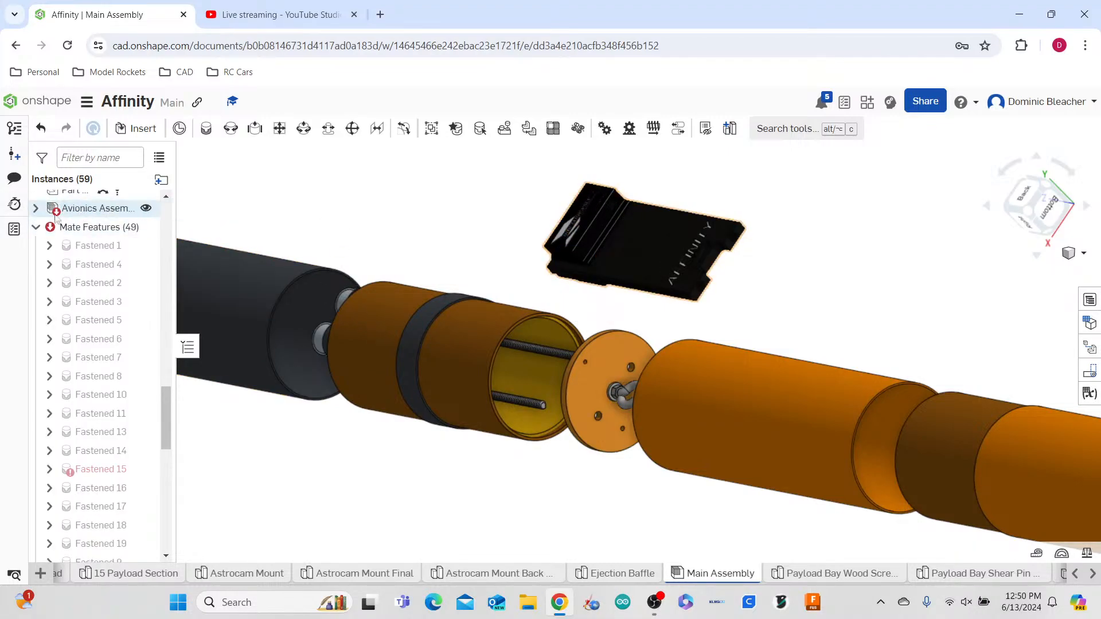
pyautogui.click(89, 212)
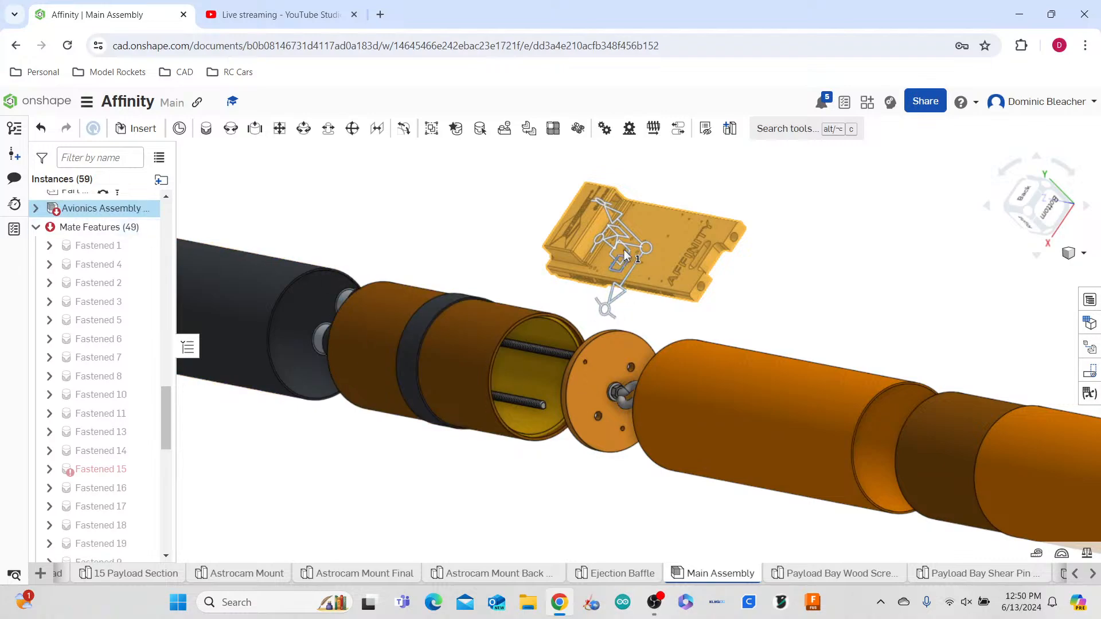
pyautogui.moveTo(554, 411); pyautogui.dragTo(515, 403)
pyautogui.moveTo(586, 215); pyautogui.dragTo(527, 211, button='right')
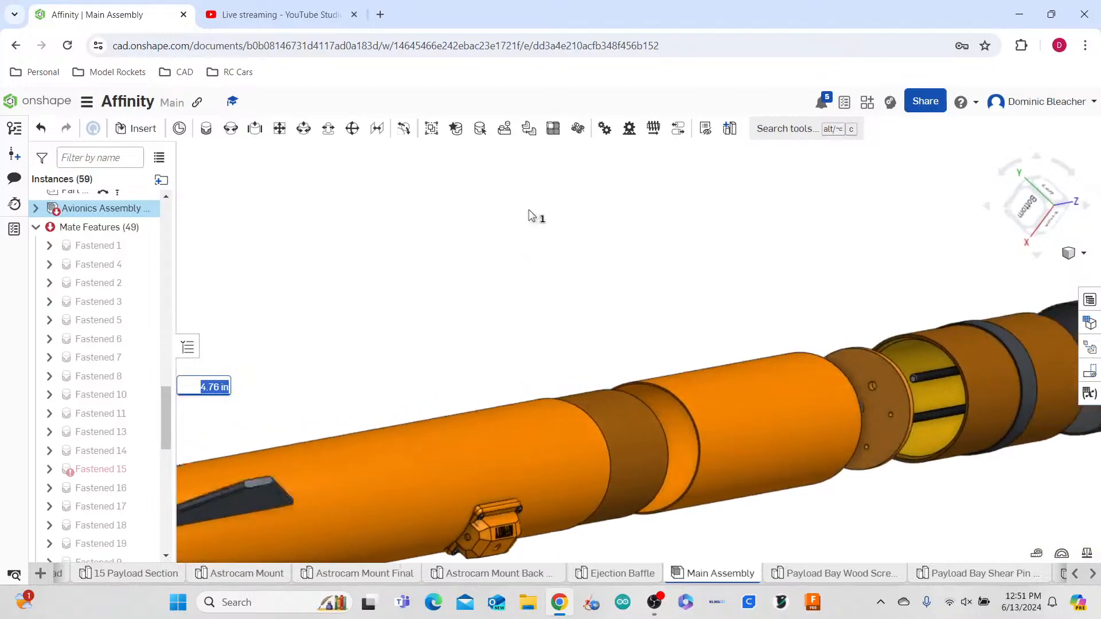
pyautogui.scroll(-8, 530, 216)
pyautogui.moveTo(615, 319); pyautogui.dragTo(629, 371, button='right')
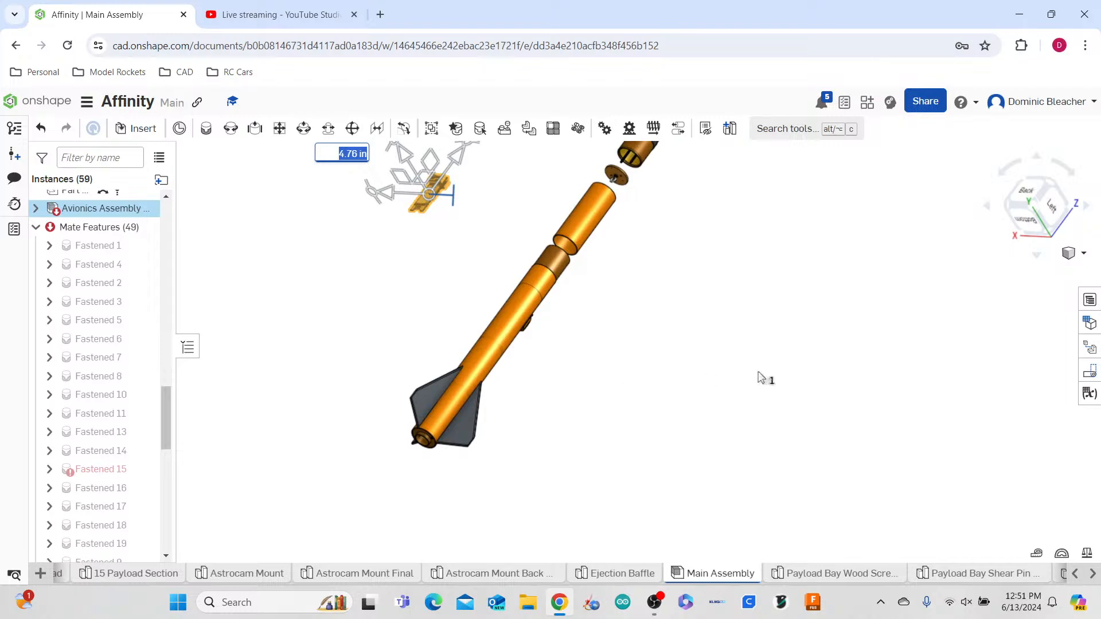
# - In the bottom view, move the Avionics Assembly about -18.1 in along Y and -9.4 in along X onto the rocket's centreline
pyautogui.click(1025, 218)
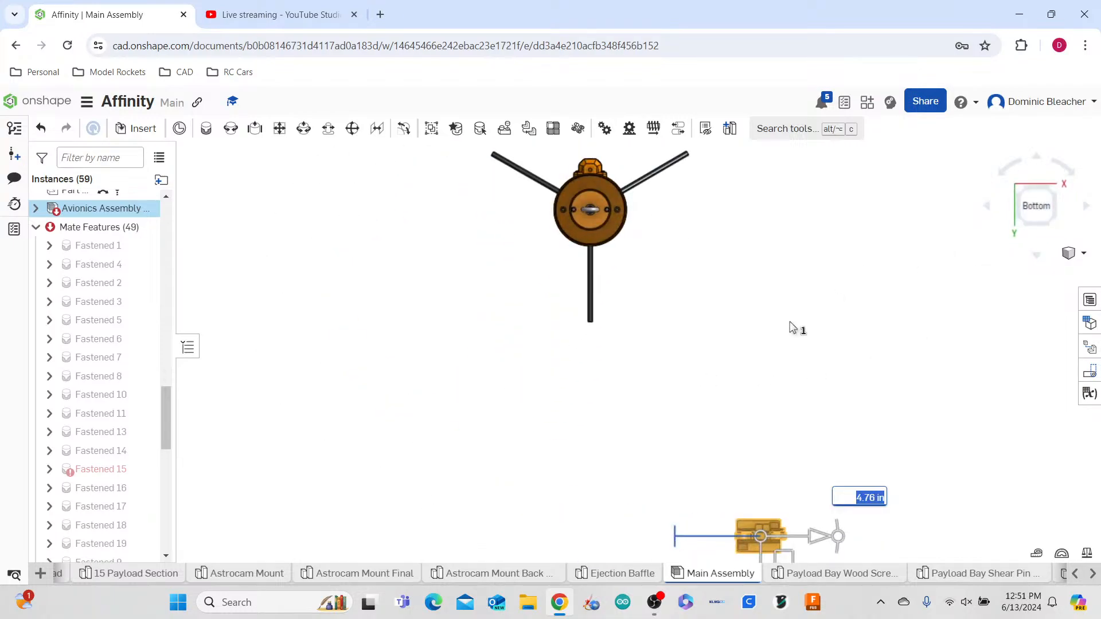
pyautogui.scroll(-1, 790, 322)
pyautogui.moveTo(766, 557); pyautogui.dragTo(708, 288)
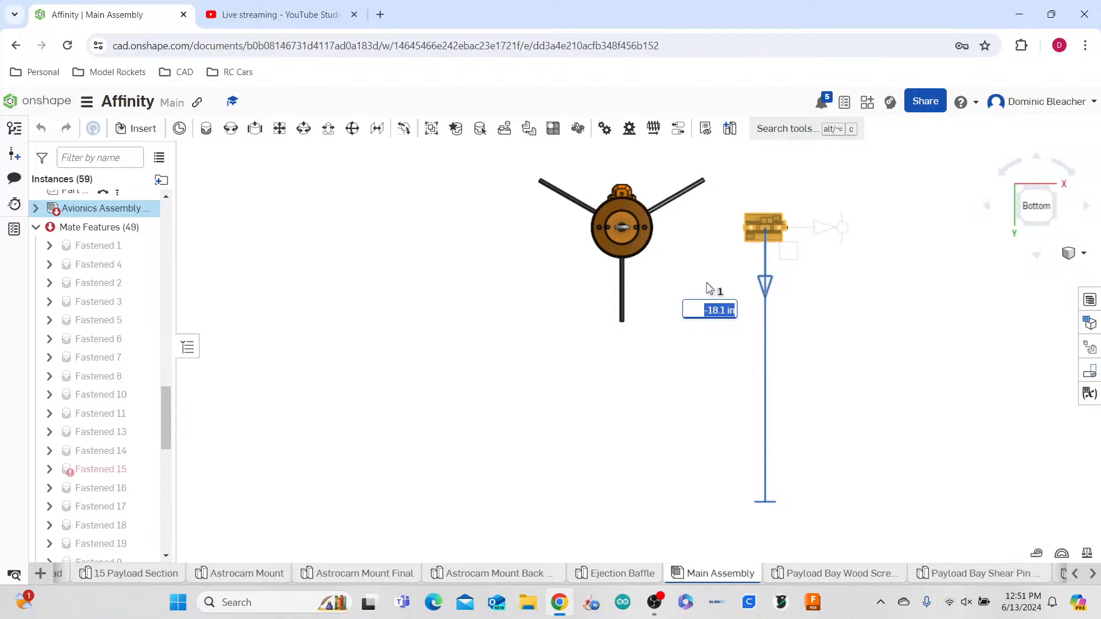
pyautogui.moveTo(829, 229); pyautogui.dragTo(686, 271)
# - Line up the Avionics Assembly's rod holes with the threaded rods by shifting it about -0.21 in along Y and -0.05 in along X
pyautogui.scroll(5, 672, 305)
pyautogui.moveTo(688, 298); pyautogui.dragTo(981, 570, button='middle')
pyautogui.scroll(5, 804, 466)
pyautogui.moveTo(886, 327); pyautogui.dragTo(922, 508, button='middle')
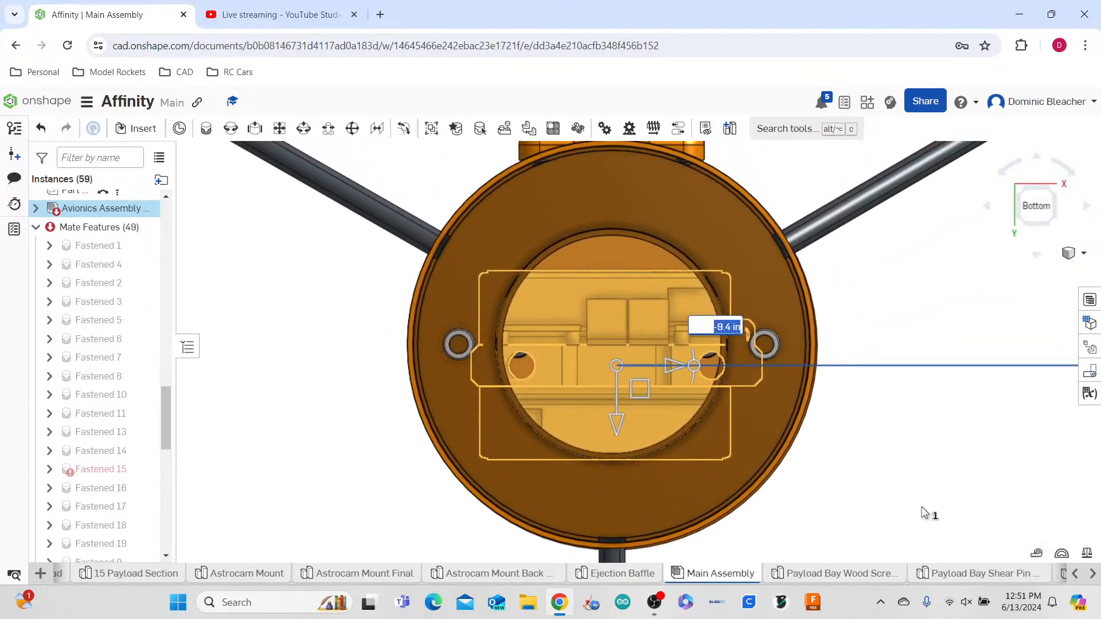
pyautogui.moveTo(617, 417); pyautogui.dragTo(630, 399)
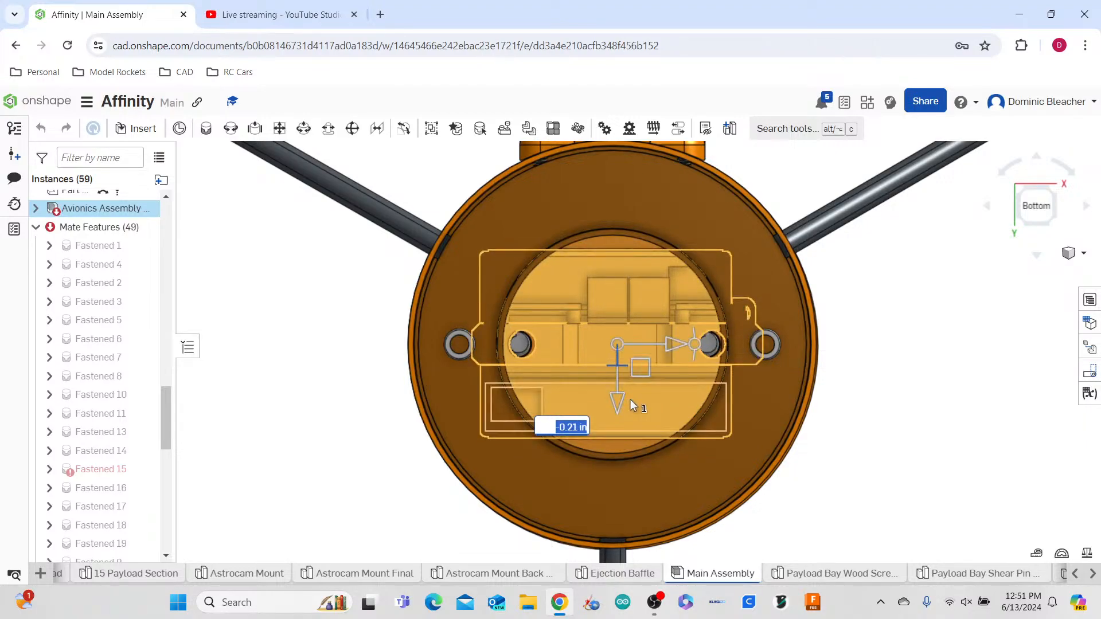
pyautogui.moveTo(676, 346); pyautogui.dragTo(668, 348)
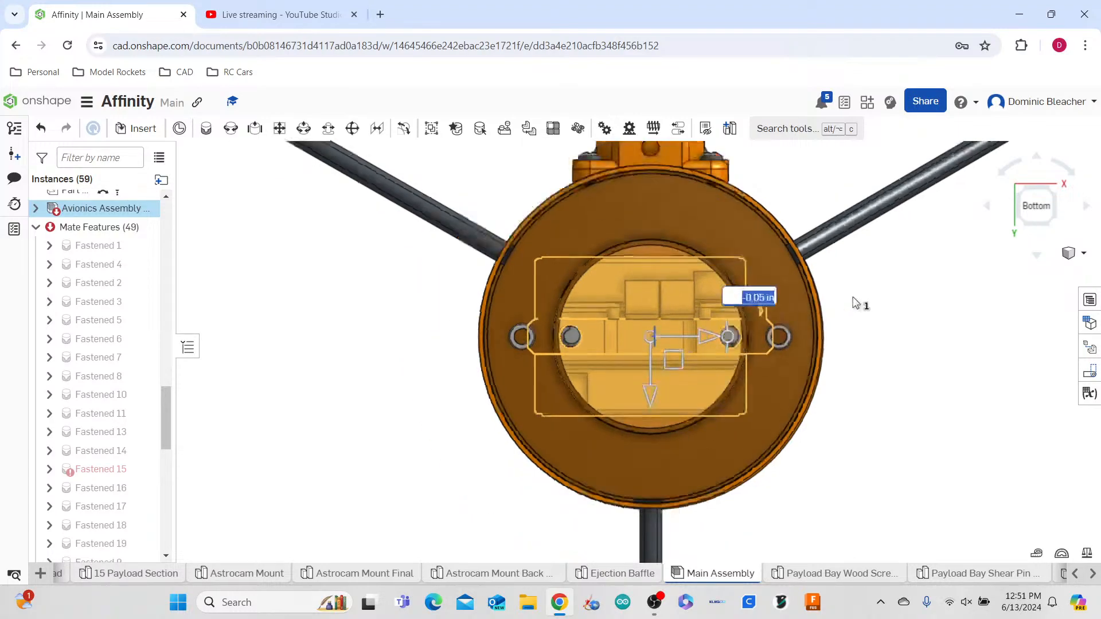
# - Move the Avionics Assembly about 27.4 in forward along the rocket's axis to the avionics bay coupler
pyautogui.scroll(-5, 634, 462)
pyautogui.moveTo(816, 360); pyautogui.dragTo(757, 356, button='right')
pyautogui.scroll(-6, 366, 401)
pyautogui.scroll(6, 674, 465)
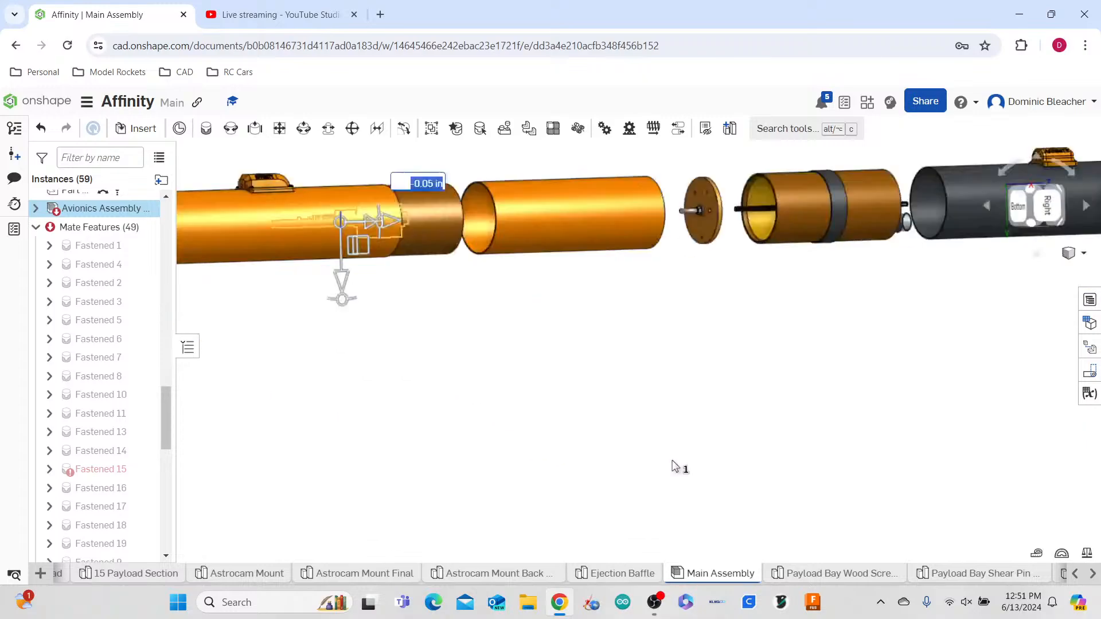
pyautogui.scroll(-4, 573, 420)
pyautogui.moveTo(577, 421); pyautogui.dragTo(548, 475, button='middle')
pyautogui.moveTo(424, 363); pyautogui.dragTo(507, 358)
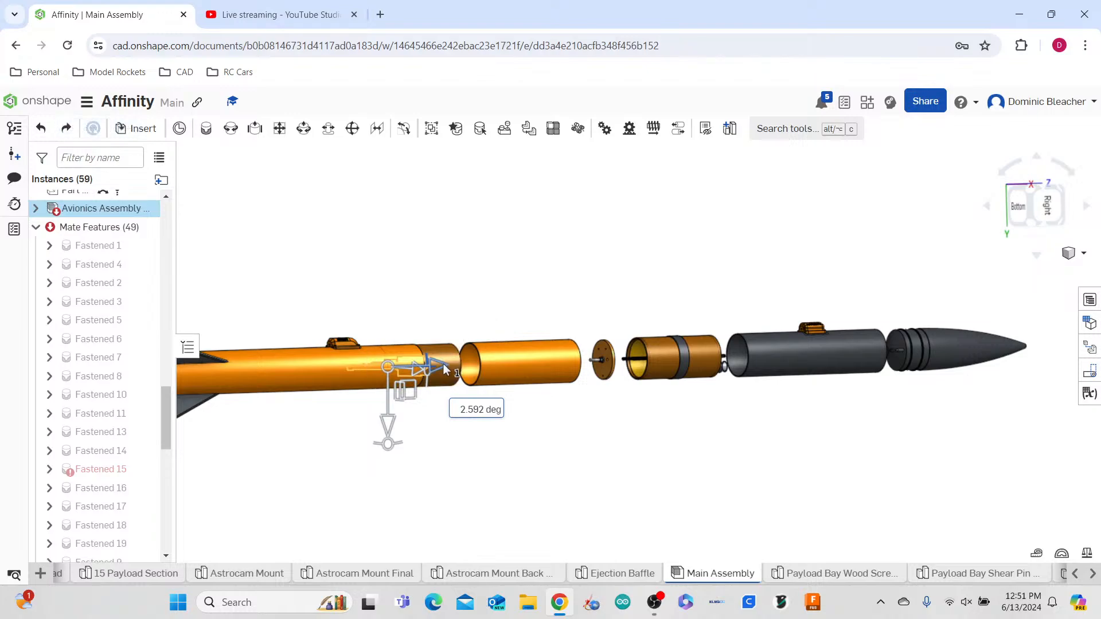
pyautogui.moveTo(499, 359); pyautogui.dragTo(693, 357)
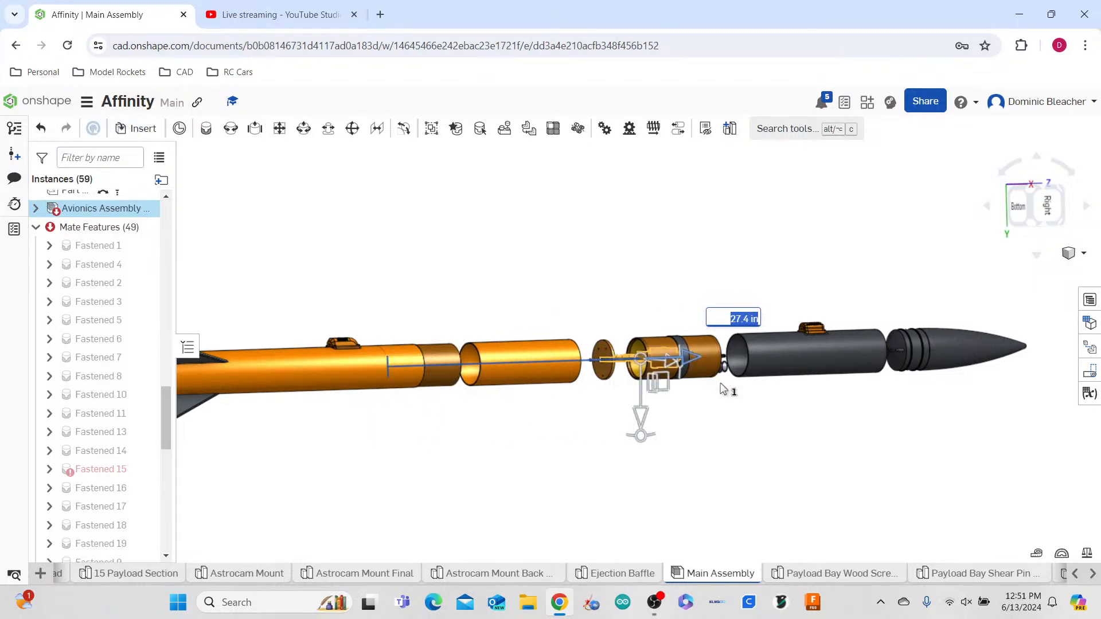
# - From the right view, slide the Avionics Assembly further forward so it sits inside the avionics bay coupler
pyautogui.scroll(3, 749, 400)
pyautogui.moveTo(749, 404); pyautogui.dragTo(676, 434, button='right')
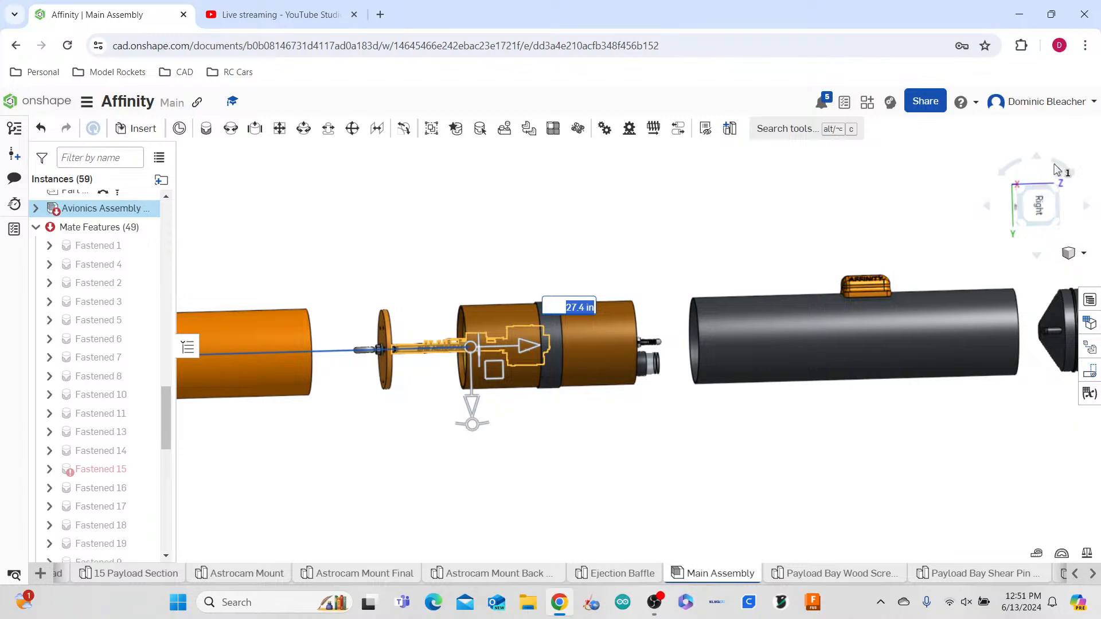
pyautogui.click(1053, 205)
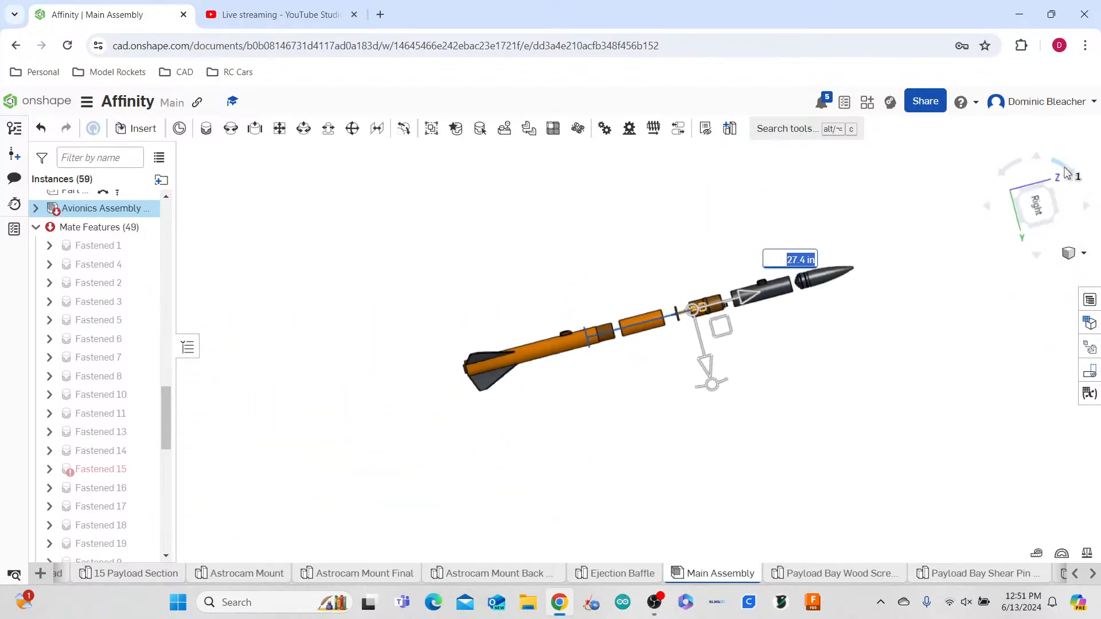
pyautogui.scroll(8, 752, 344)
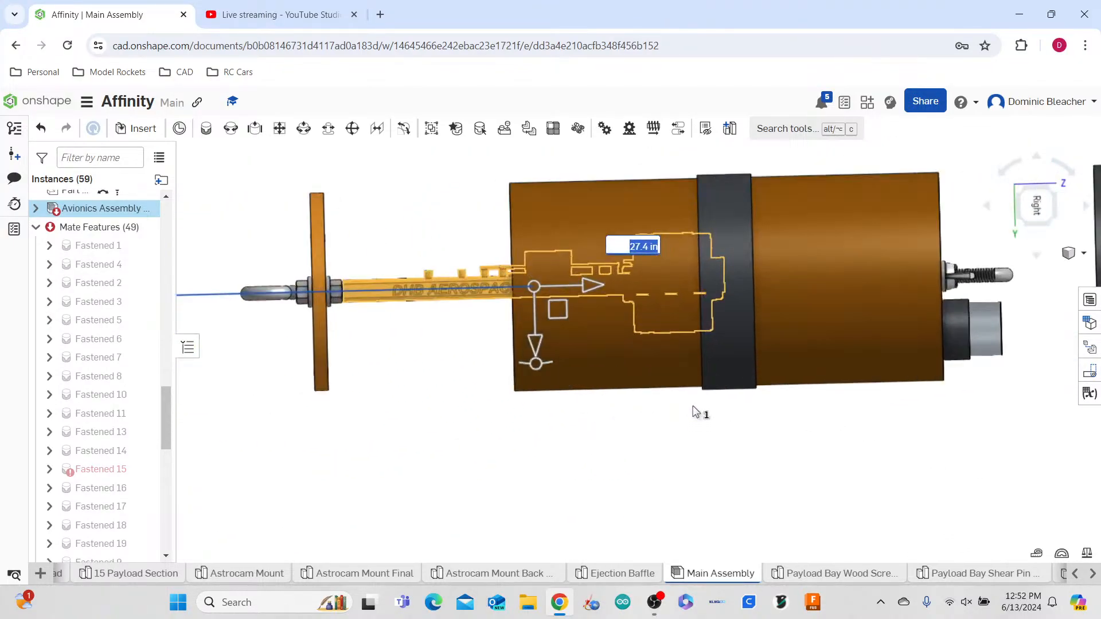
pyautogui.moveTo(602, 304); pyautogui.dragTo(771, 296)
pyautogui.click(583, 450)
# - Make the avionics bay's outer 3.9" coupler transparent
pyautogui.moveTo(483, 417); pyautogui.dragTo(674, 526, button='right')
pyautogui.scroll(-3, 553, 325)
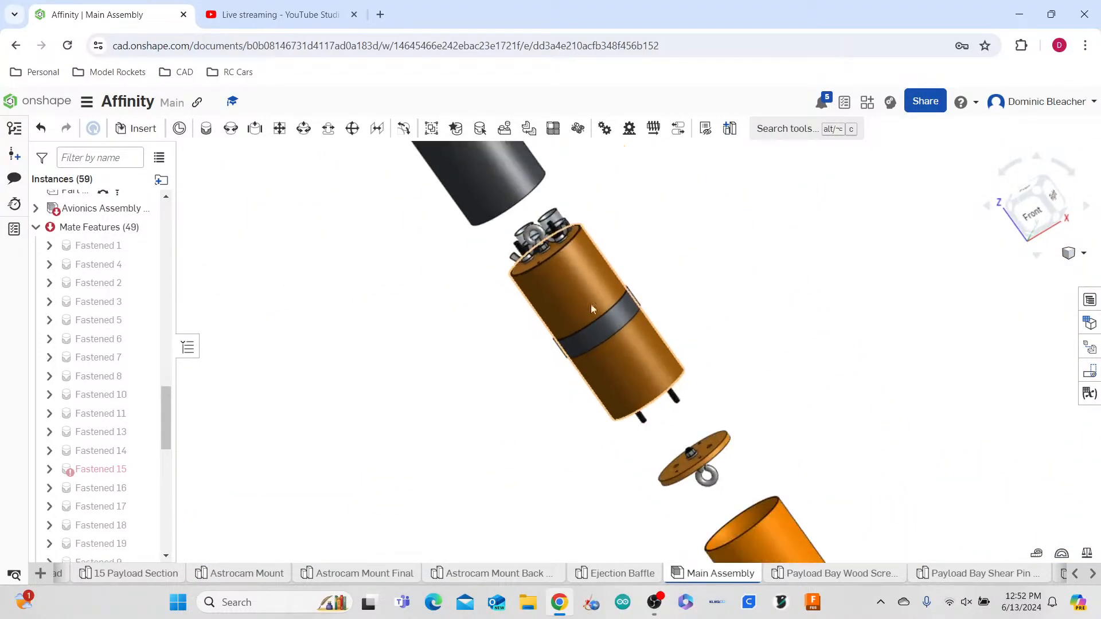
pyautogui.rightClick(604, 286)
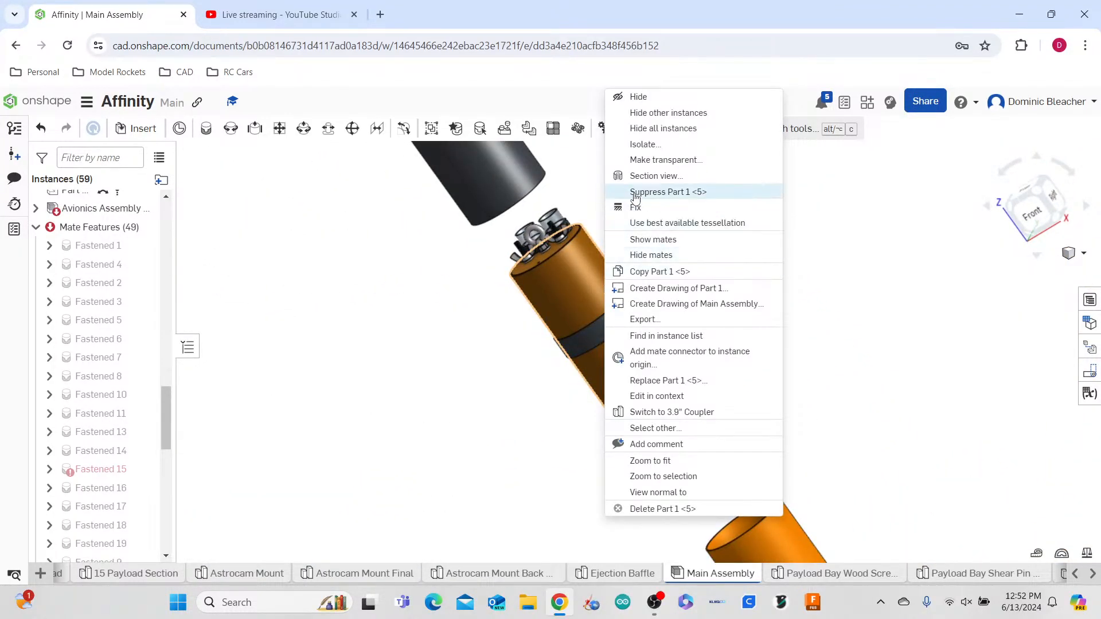
pyautogui.click(660, 161)
pyautogui.scroll(4, 710, 330)
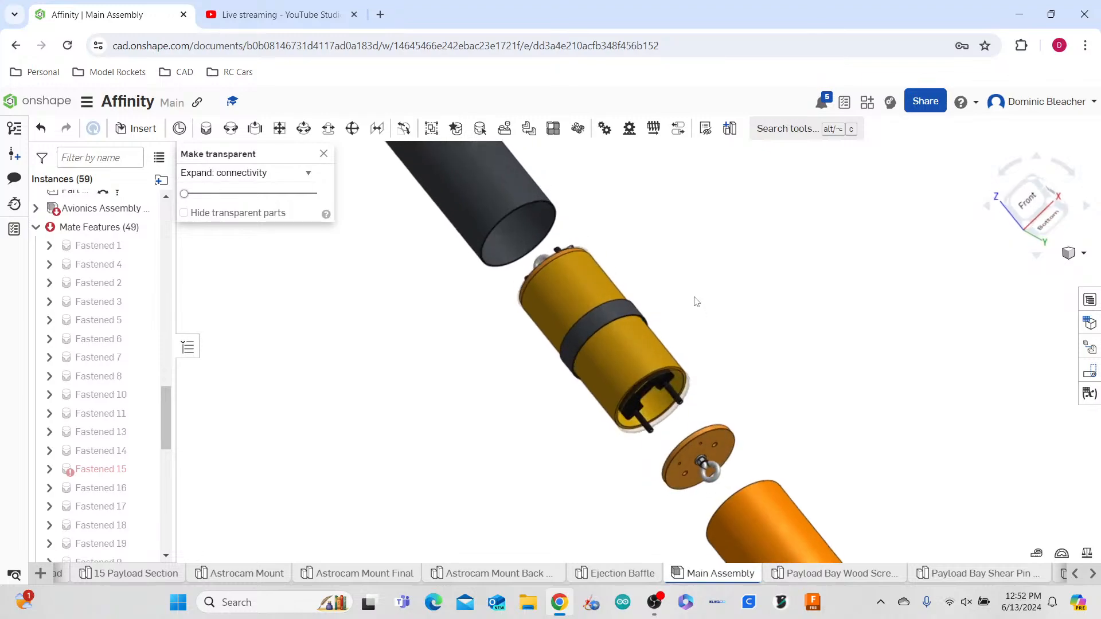
# - Make the avionics bay's inner 3.9" Stiffy Coupler transparent and examine the Avionics Assembly inside from several angles
pyautogui.rightClick(612, 364)
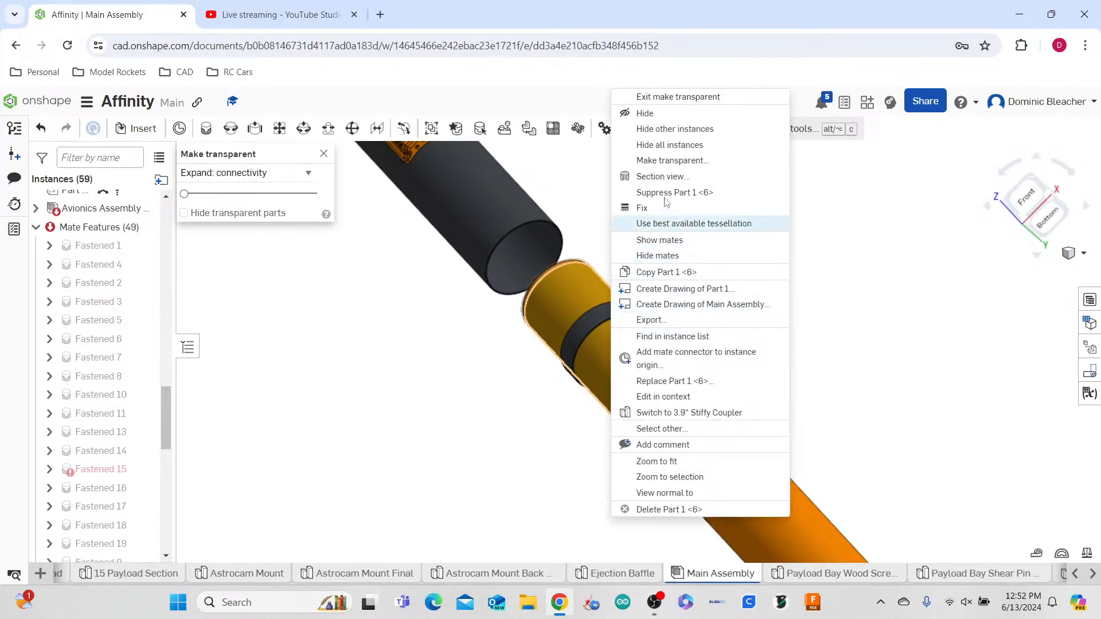
pyautogui.click(672, 161)
pyautogui.moveTo(694, 293); pyautogui.dragTo(740, 318, button='right')
pyautogui.scroll(-2, 740, 317)
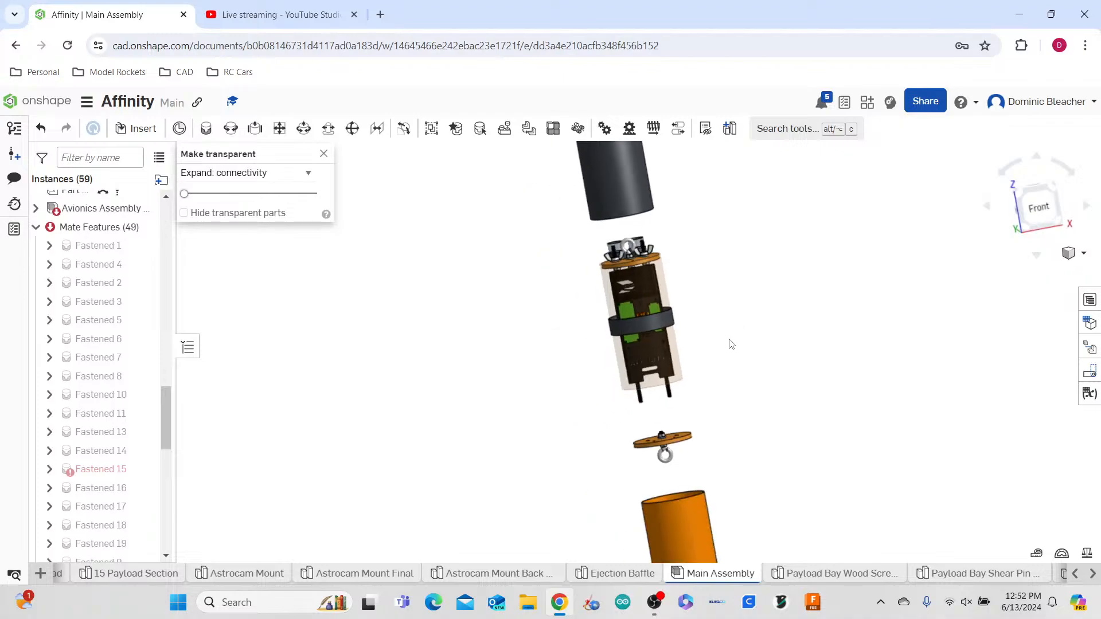
pyautogui.scroll(6, 732, 342)
pyautogui.moveTo(823, 307); pyautogui.dragTo(753, 301, button='right')
pyautogui.scroll(-5, 752, 301)
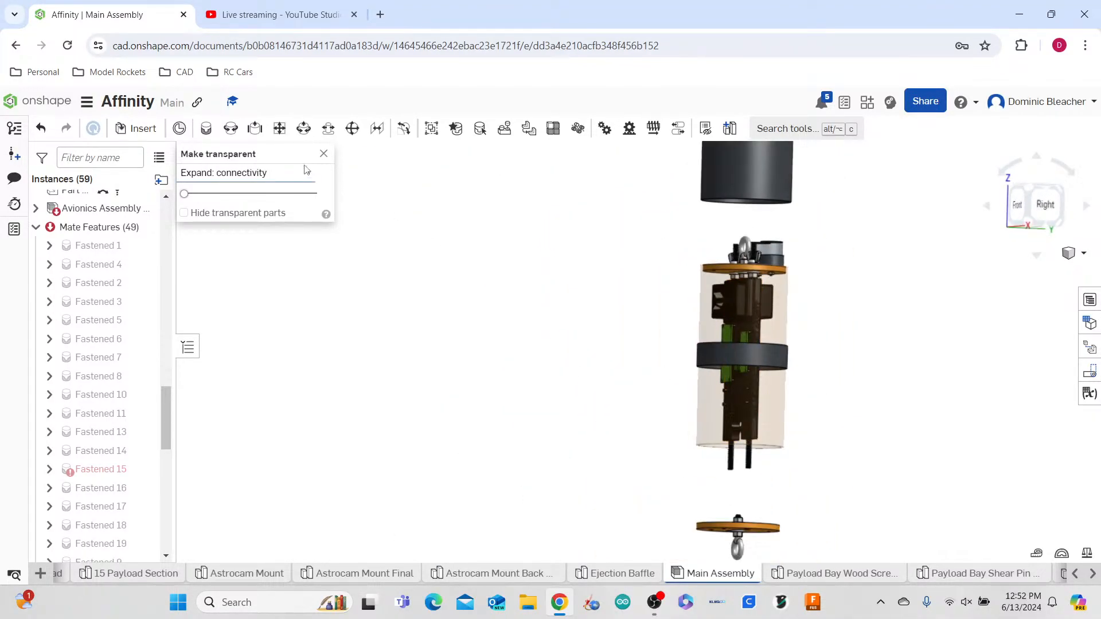
# - Exit the transparent display and examine the closed avionics bay and its separated bulkhead
pyautogui.moveTo(185, 196)
pyautogui.mouseDown()
pyautogui.moveTo(270, 197)
pyautogui.moveTo(181, 198)
pyautogui.mouseUp()
pyautogui.click(295, 176)
pyautogui.click(328, 158)
pyautogui.click(326, 157)
pyautogui.scroll(-3, 455, 253)
pyautogui.moveTo(458, 255); pyautogui.dragTo(457, 246, button='right')
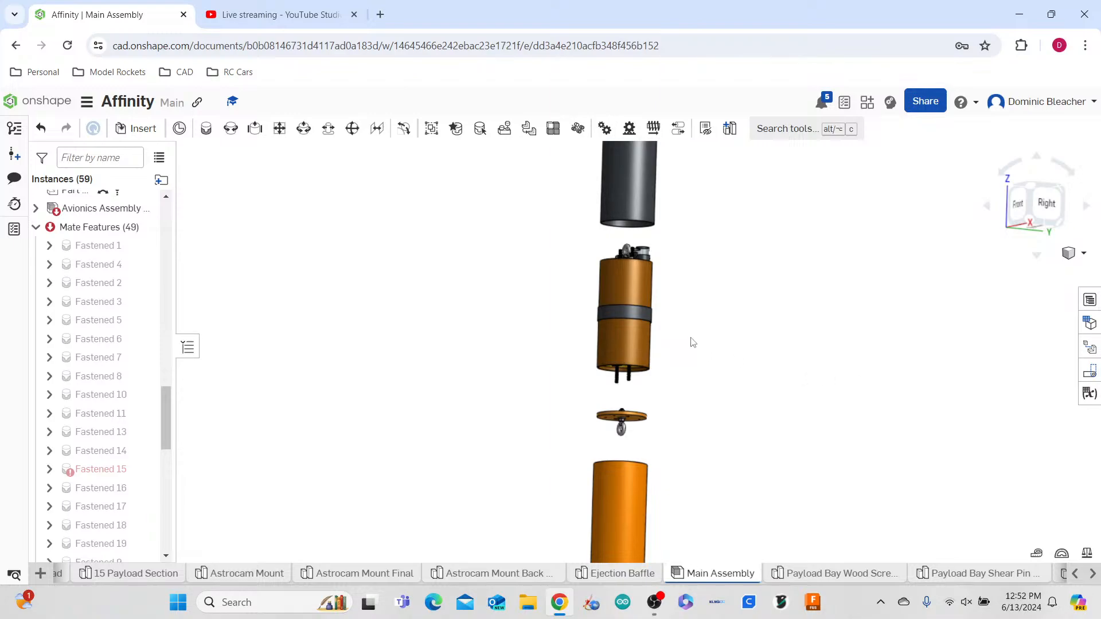
pyautogui.scroll(5, 693, 342)
pyautogui.moveTo(703, 339); pyautogui.dragTo(690, 368, button='right')
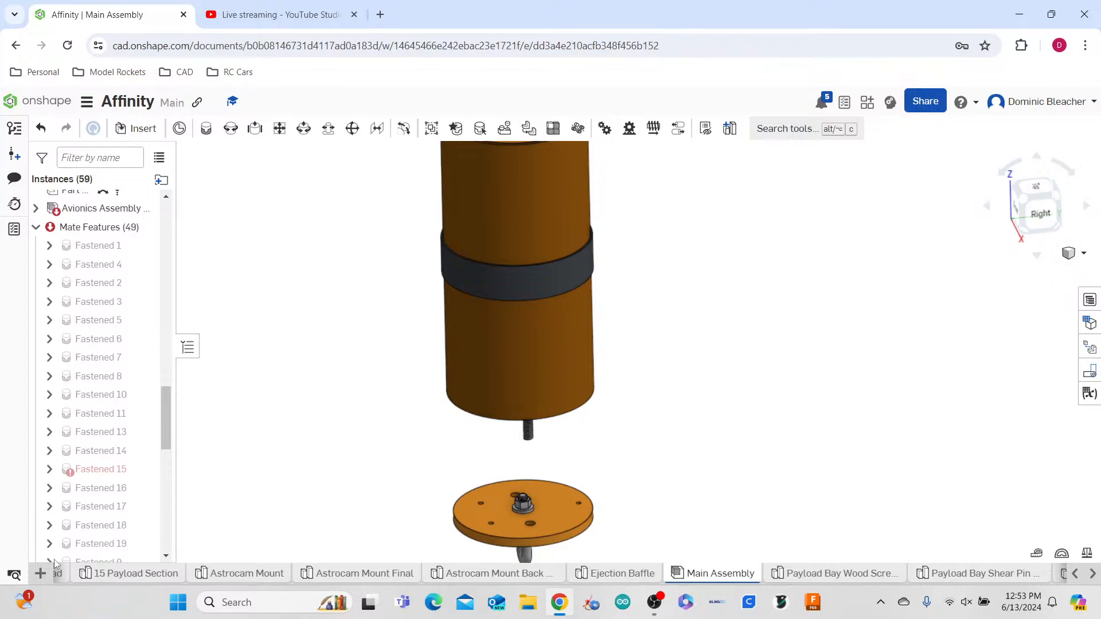
# - Create a new part studio and rename it Terminal Block
pyautogui.click(40, 573)
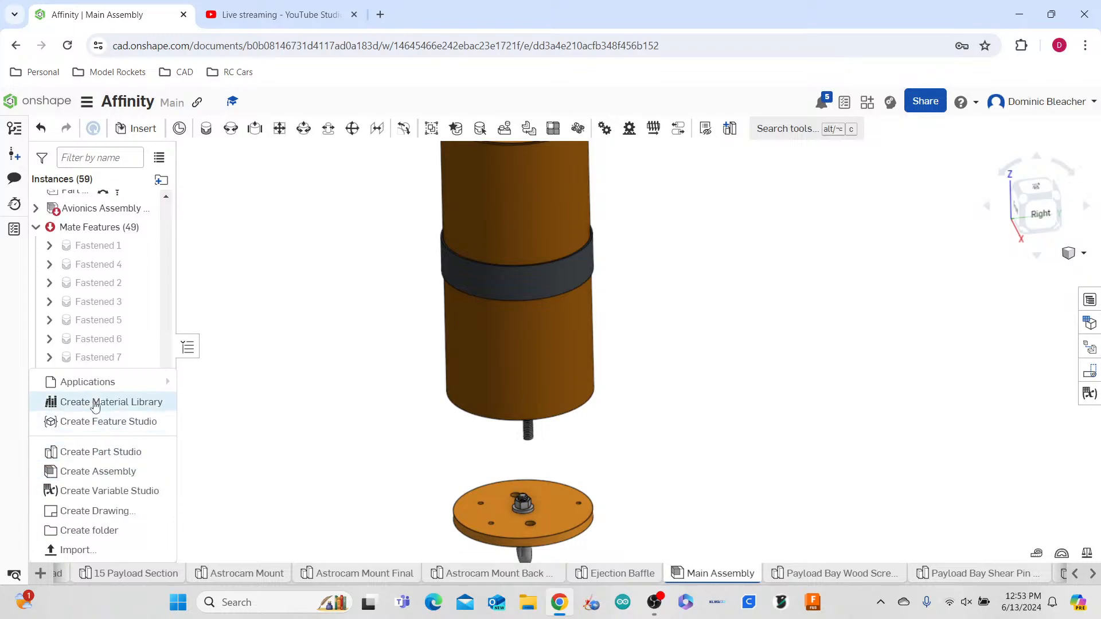
pyautogui.click(98, 453)
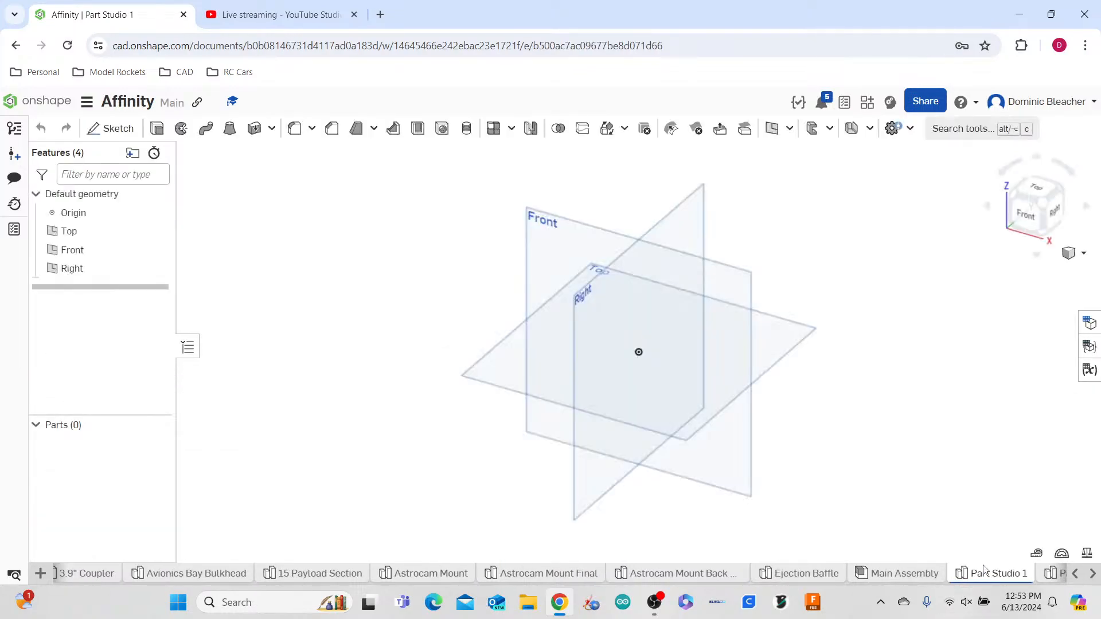
pyautogui.rightClick(992, 575)
pyautogui.click(995, 459)
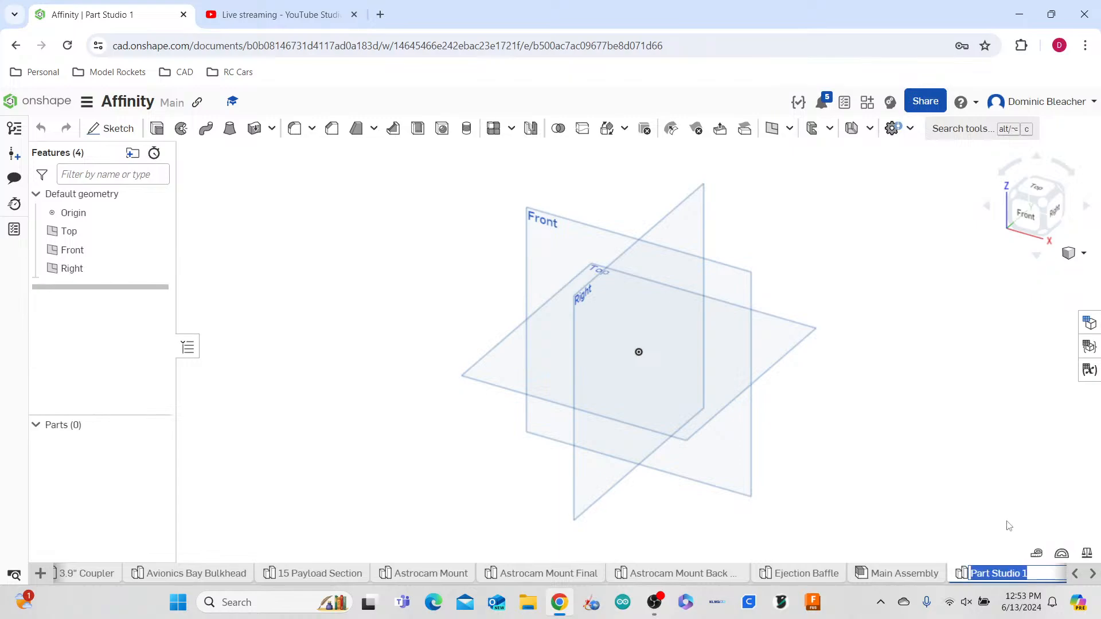
pyautogui.write('Terminal Block')
pyautogui.press('Return')
# - Start a sketch on the Top plane and draw a center-point rectangle at the origin, about 2.54 in wide and 2.85 in high
pyautogui.click(1036, 185)
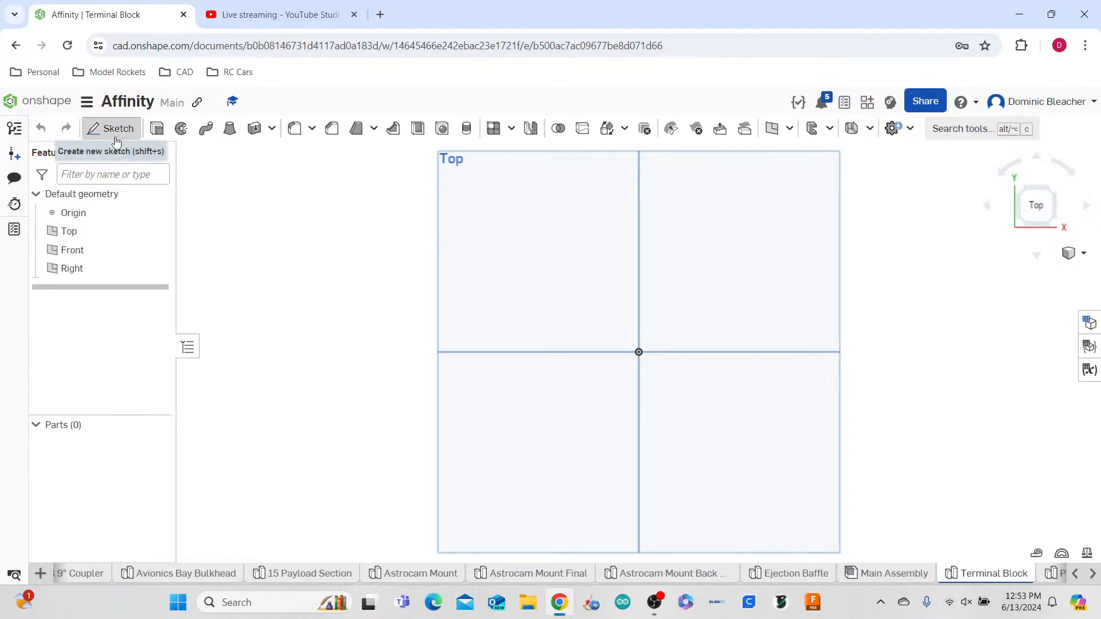
pyautogui.click(116, 141)
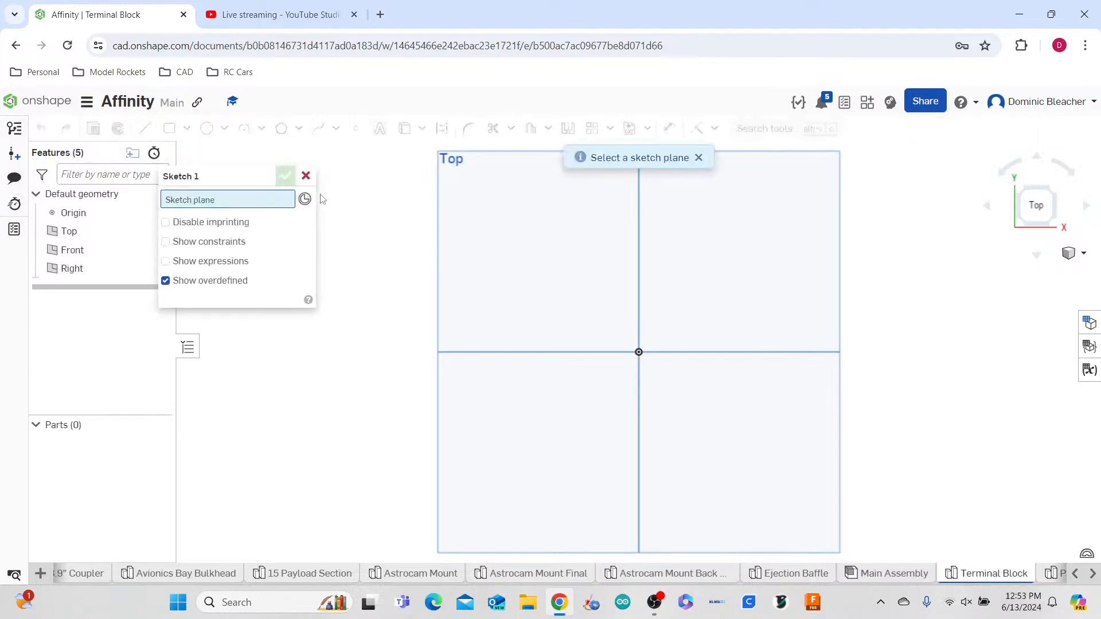
pyautogui.click(708, 243)
pyautogui.click(187, 128)
pyautogui.click(221, 177)
pyautogui.click(638, 352)
pyautogui.click(724, 447)
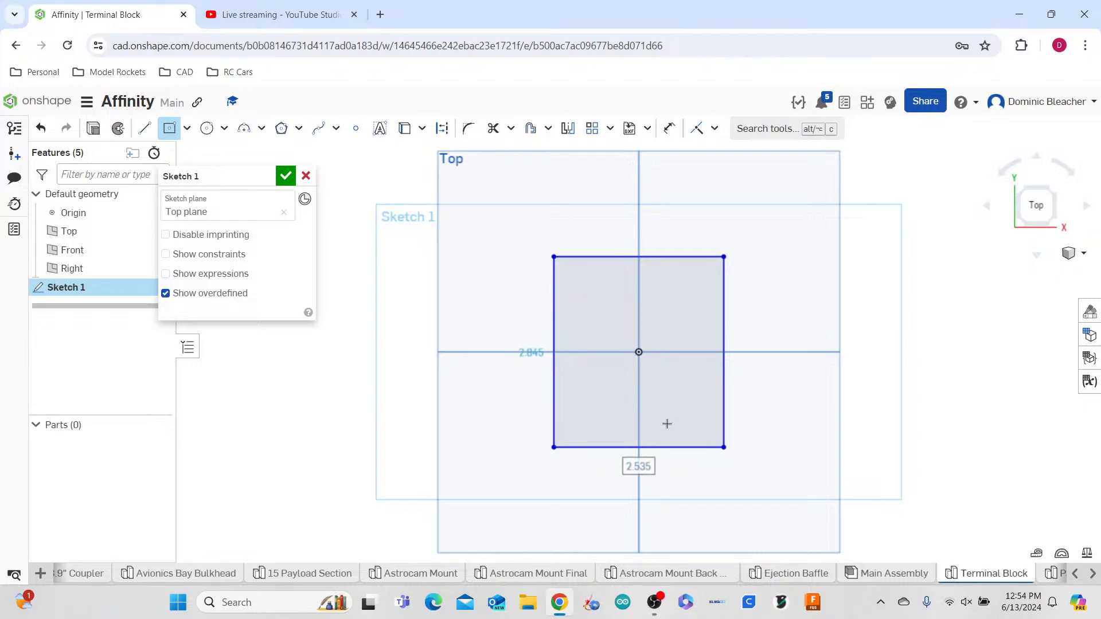
# - Set the rectangle's width to 13 mm
pyautogui.write('13')
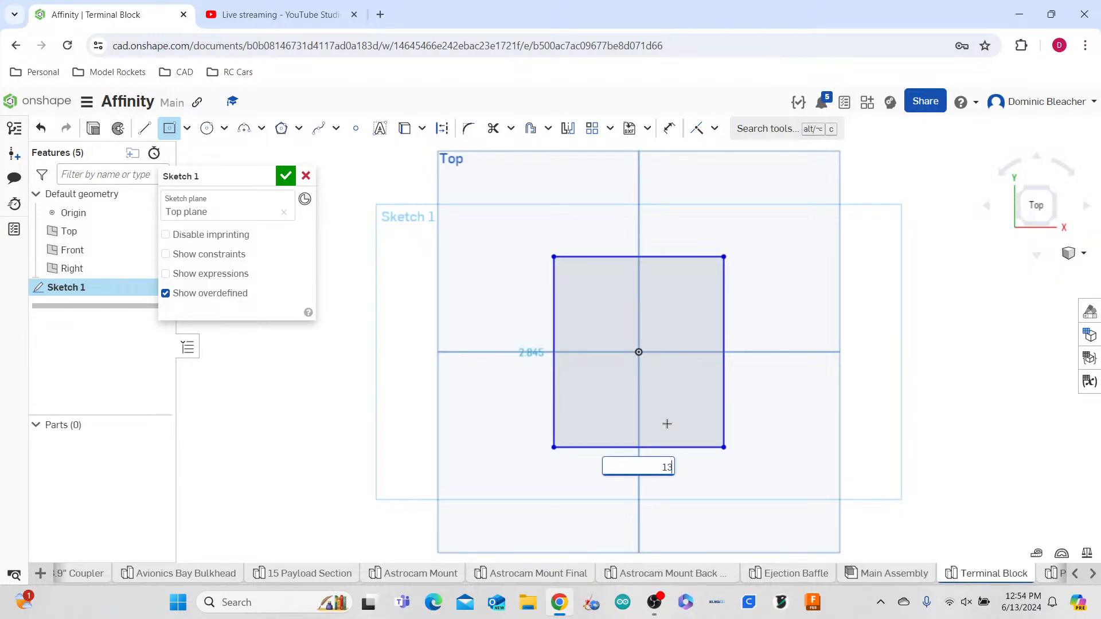
pyautogui.write('mm')
pyautogui.press('Return')
pyautogui.write('8mm')
pyautogui.press('Return')
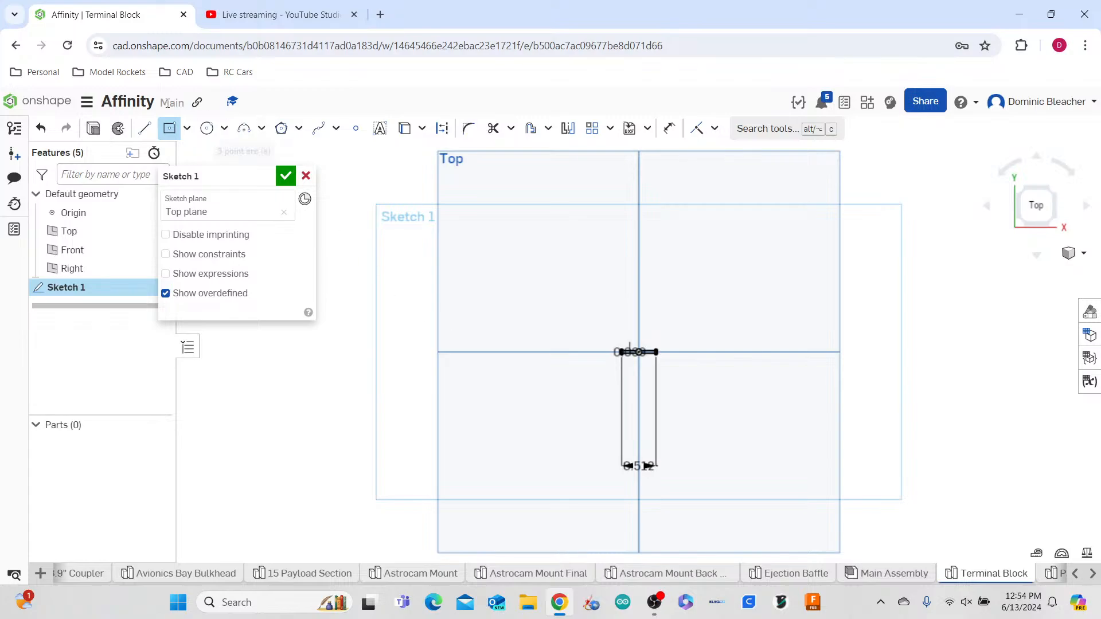
# - Set the rectangle's height to 16 mm and finish the sketch
pyautogui.click(169, 128)
pyautogui.scroll(5, 687, 380)
pyautogui.moveTo(664, 382); pyautogui.dragTo(252, 387, button='middle')
pyautogui.doubleClick(624, 411)
pyautogui.write('16 mm')
pyautogui.press('Return')
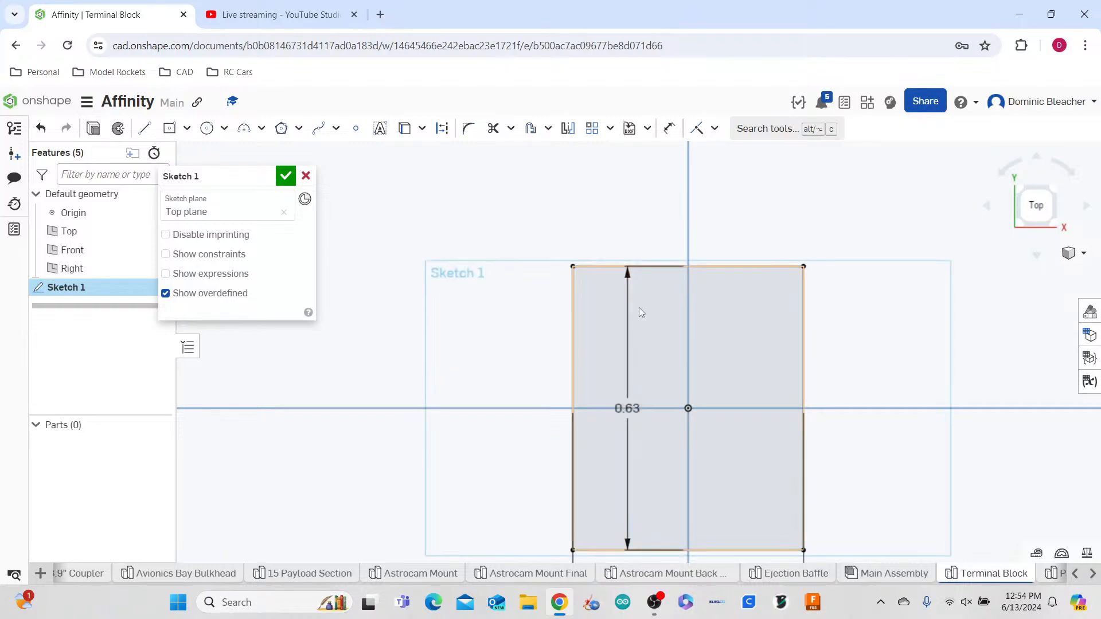
pyautogui.scroll(-5, 641, 311)
pyautogui.click(285, 176)
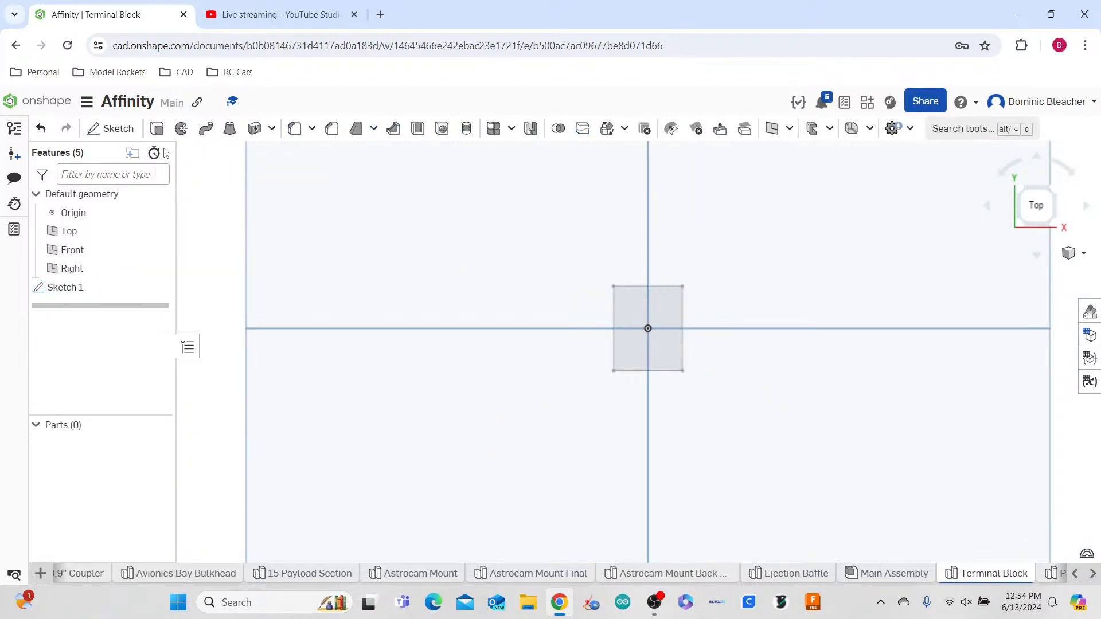
# - Extrude the rectangle sketch as a new solid with a blind depth of 7 mm
pyautogui.hotkey('shift', 'e')
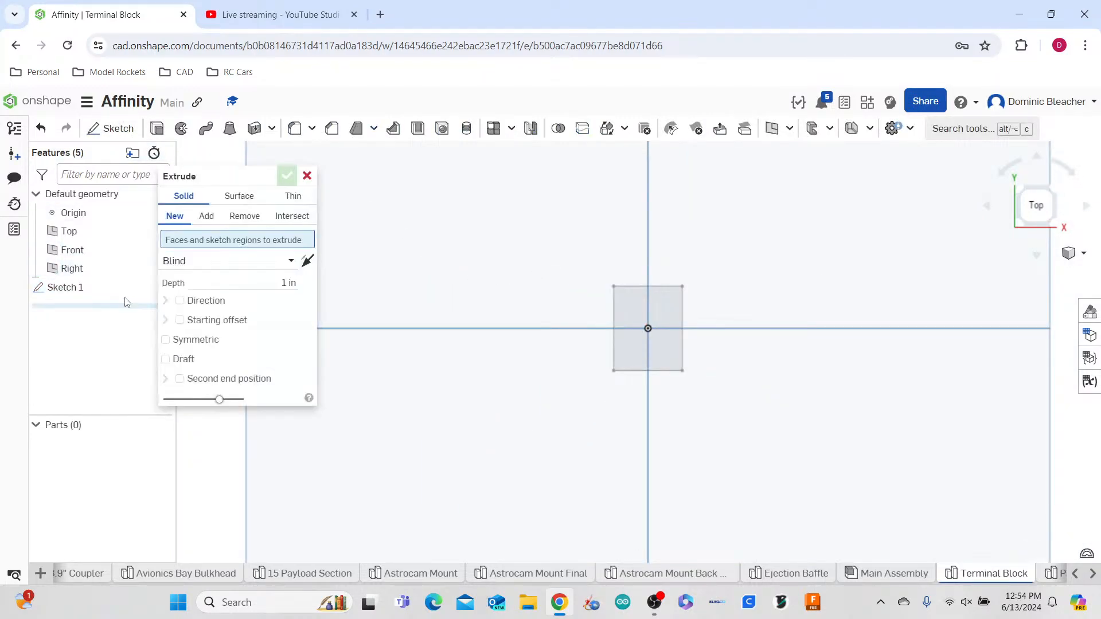
pyautogui.click(208, 215)
pyautogui.click(175, 215)
pyautogui.click(112, 290)
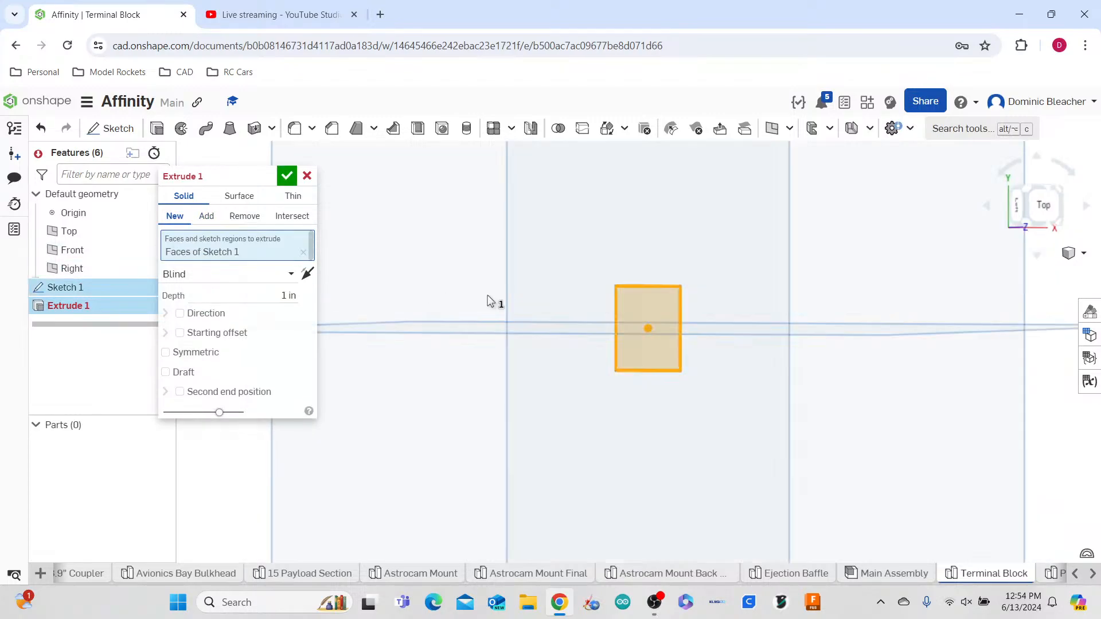
pyautogui.moveTo(483, 294); pyautogui.dragTo(532, 311, button='right')
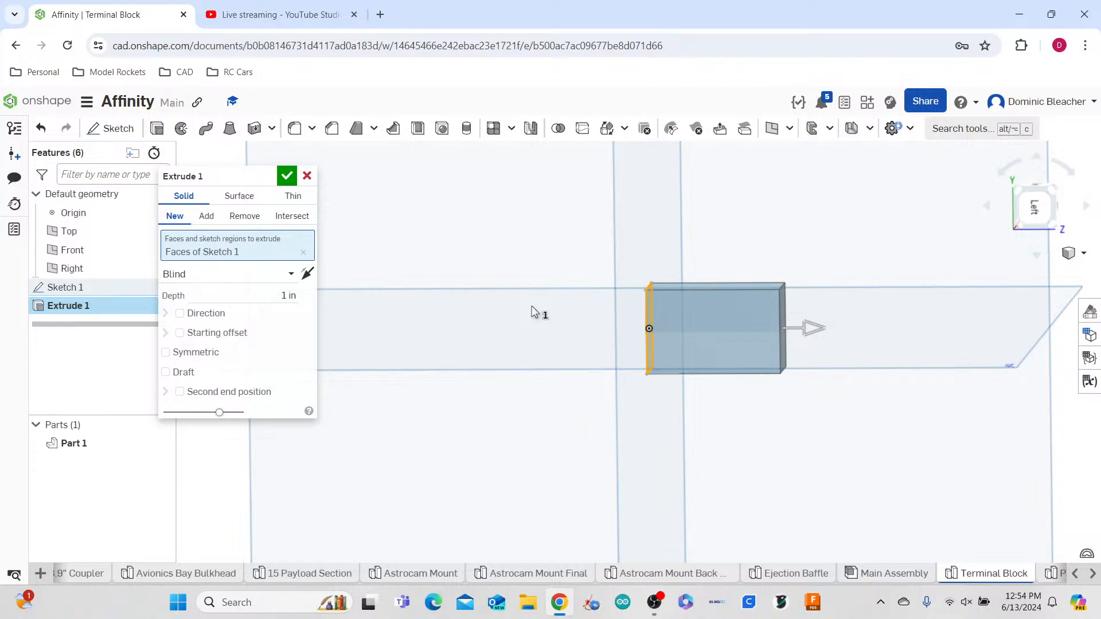
pyautogui.click(267, 299)
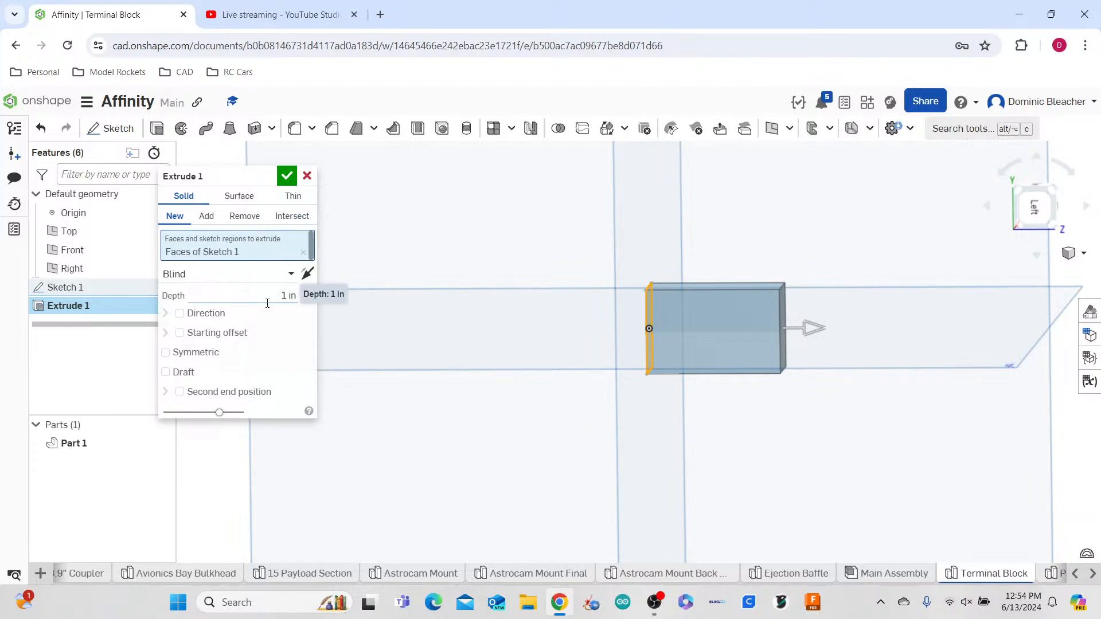
pyautogui.write('7 mm')
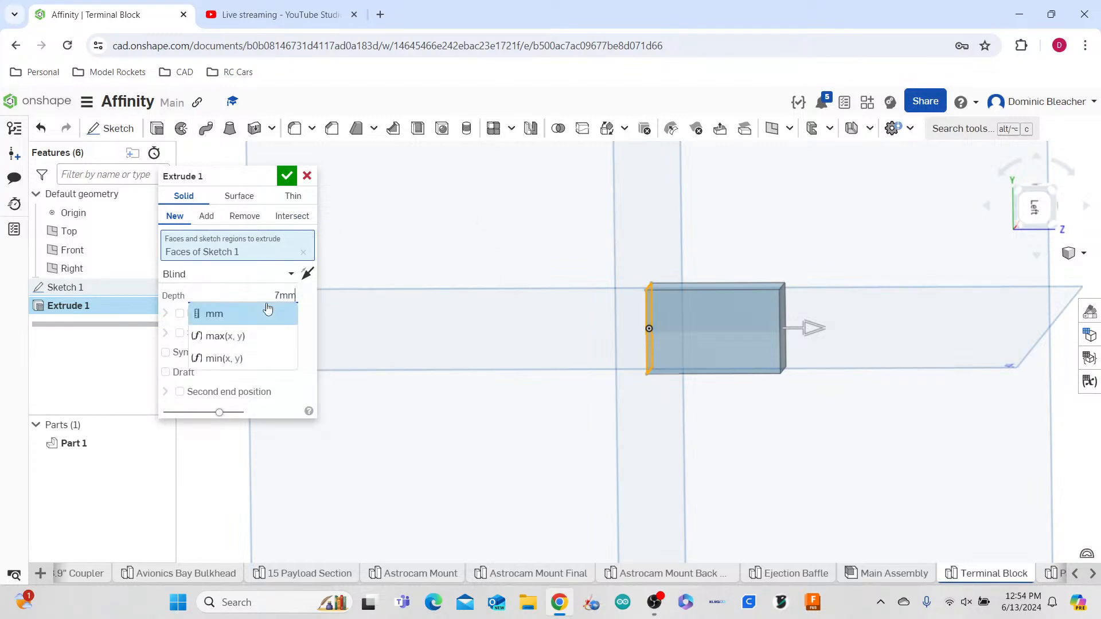
pyautogui.press('Return')
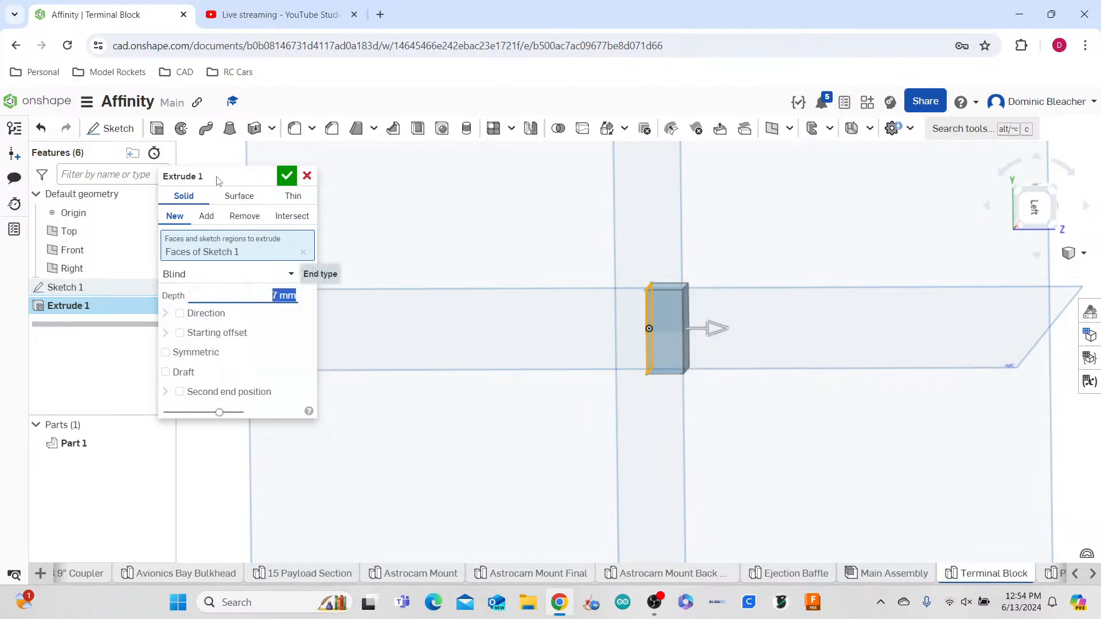
pyautogui.click(287, 176)
# - Reopen the rectangle sketch and draw a 1.5 mm line along its lower edge, leftward from the edge's midpoint
pyautogui.moveTo(518, 317); pyautogui.dragTo(368, 273, button='right')
pyautogui.doubleClick(80, 287)
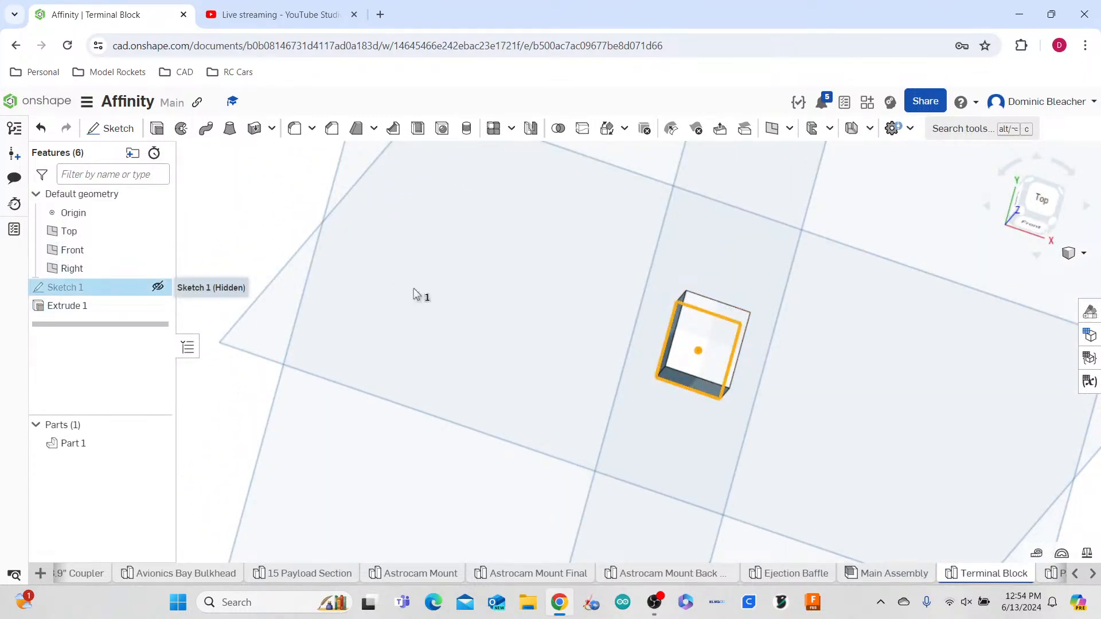
pyautogui.click(1040, 199)
pyautogui.scroll(3, 674, 319)
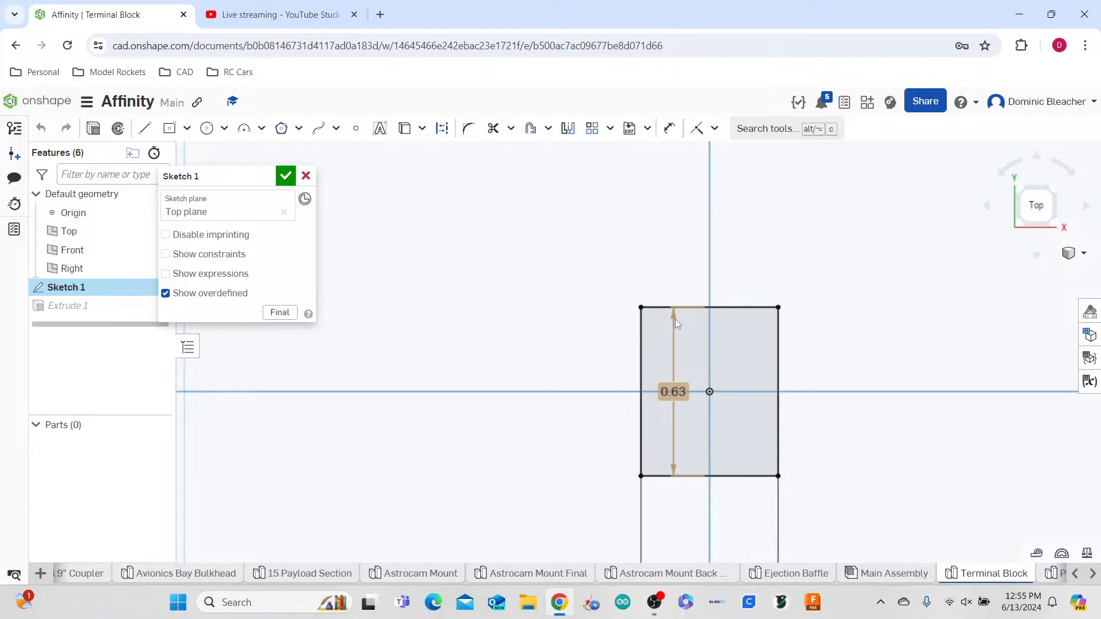
pyautogui.click(144, 128)
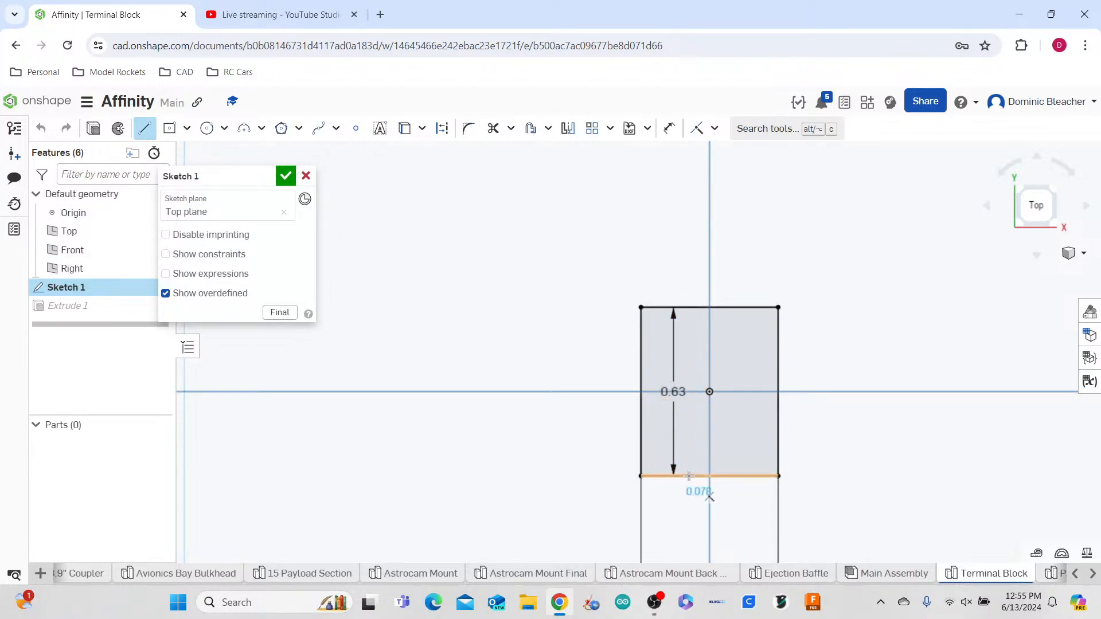
pyautogui.write('1.4')
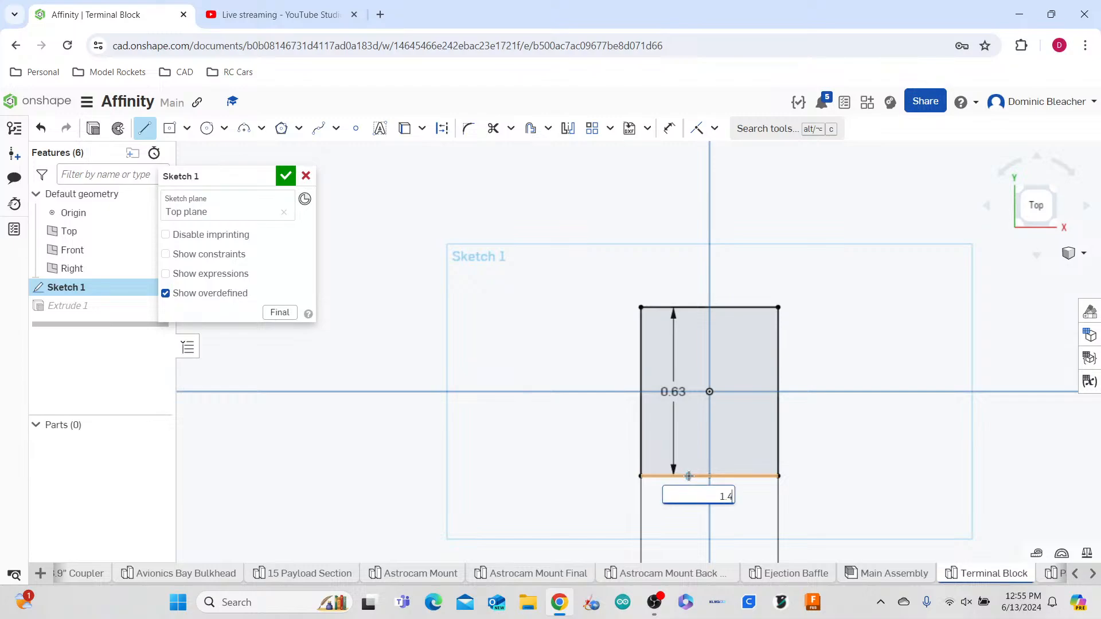
pyautogui.press('BackSpace')
pyautogui.write('5mm')
pyautogui.press('Return')
pyautogui.click(694, 475)
# - Draw a 1.5 mm line along the rectangle's lower edge, rightward from the edge's midpoint
pyautogui.scroll(5, 745, 453)
pyautogui.click(145, 130)
pyautogui.click(522, 510)
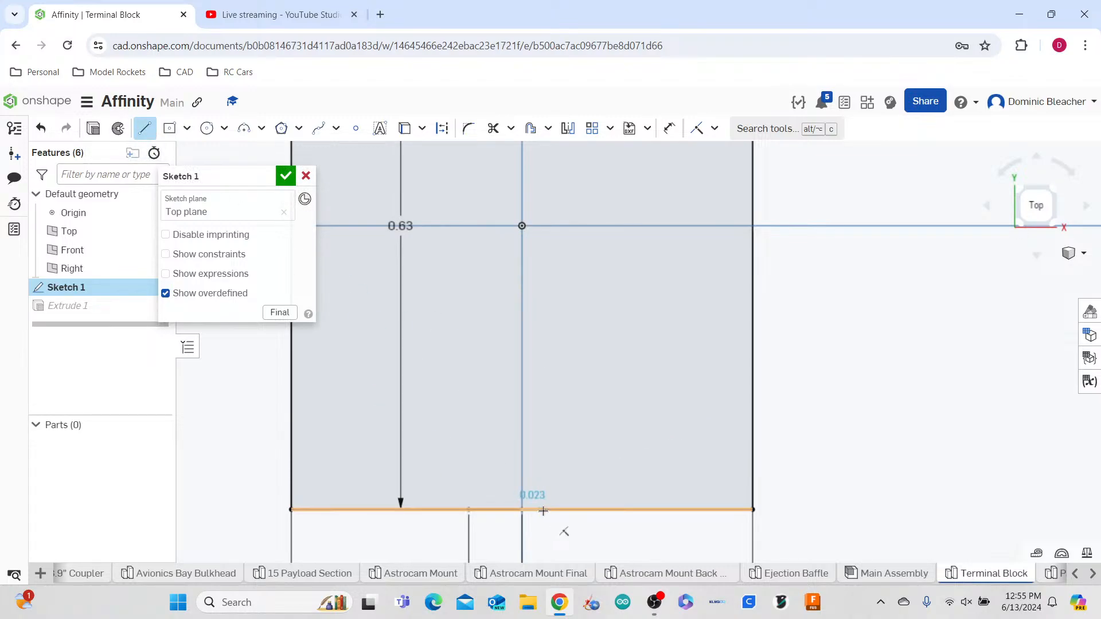
pyautogui.write('1.5mm')
pyautogui.press('Return')
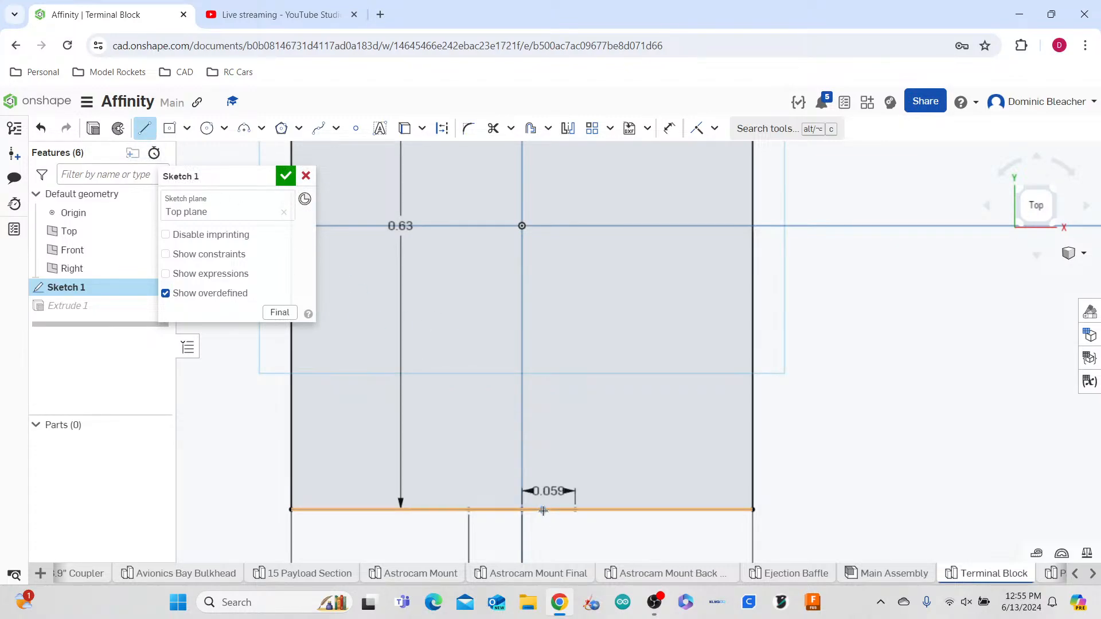
pyautogui.click(145, 129)
# - Draw a 1.5 mm line along the rectangle's upper edge, leftward from the edge's midpoint
pyautogui.scroll(-5, 380, 290)
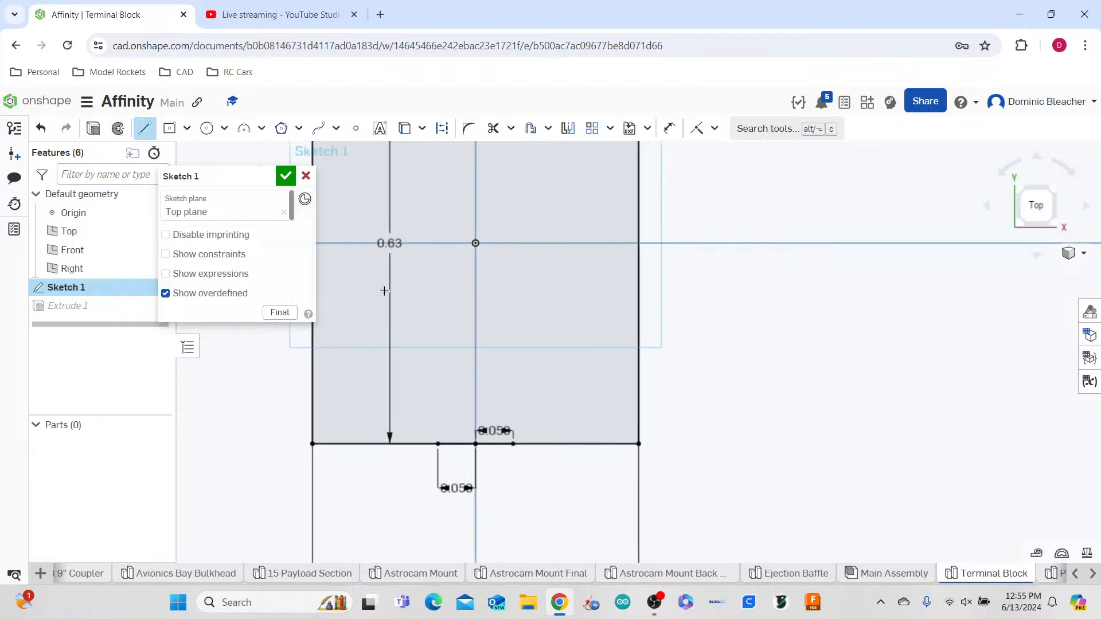
pyautogui.scroll(4, 453, 182)
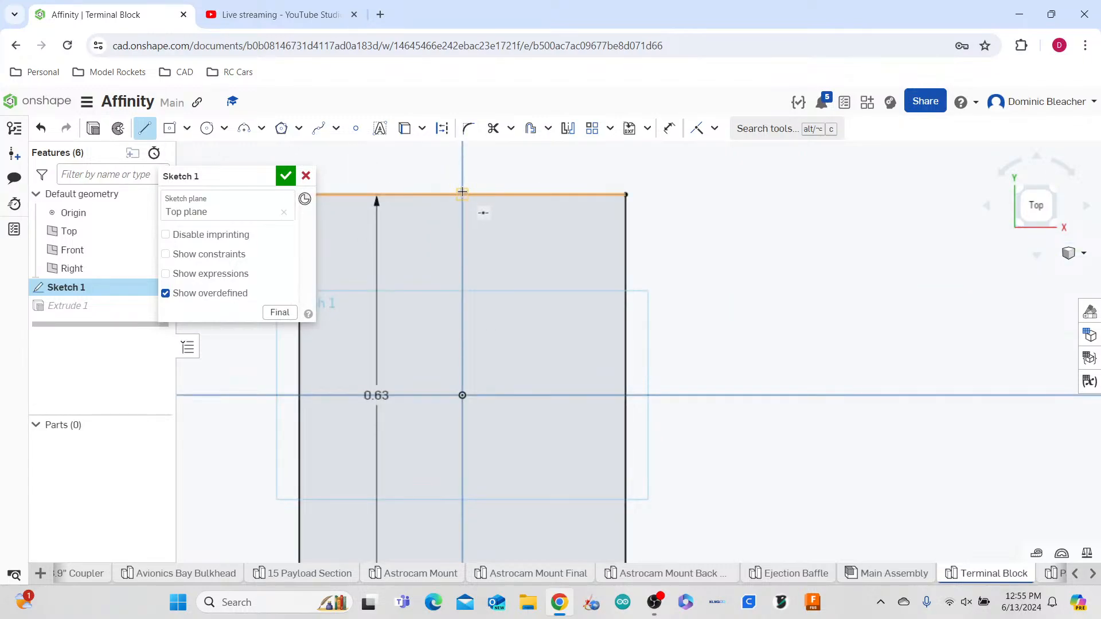
pyautogui.click(462, 194)
pyautogui.write('1.5mm')
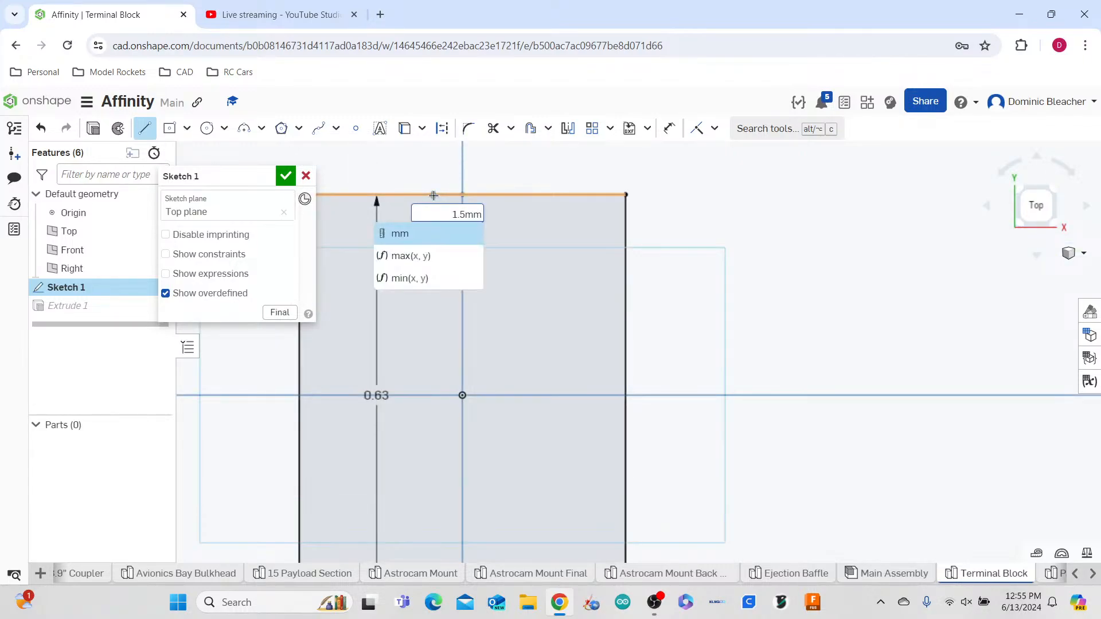
pyautogui.press('Return')
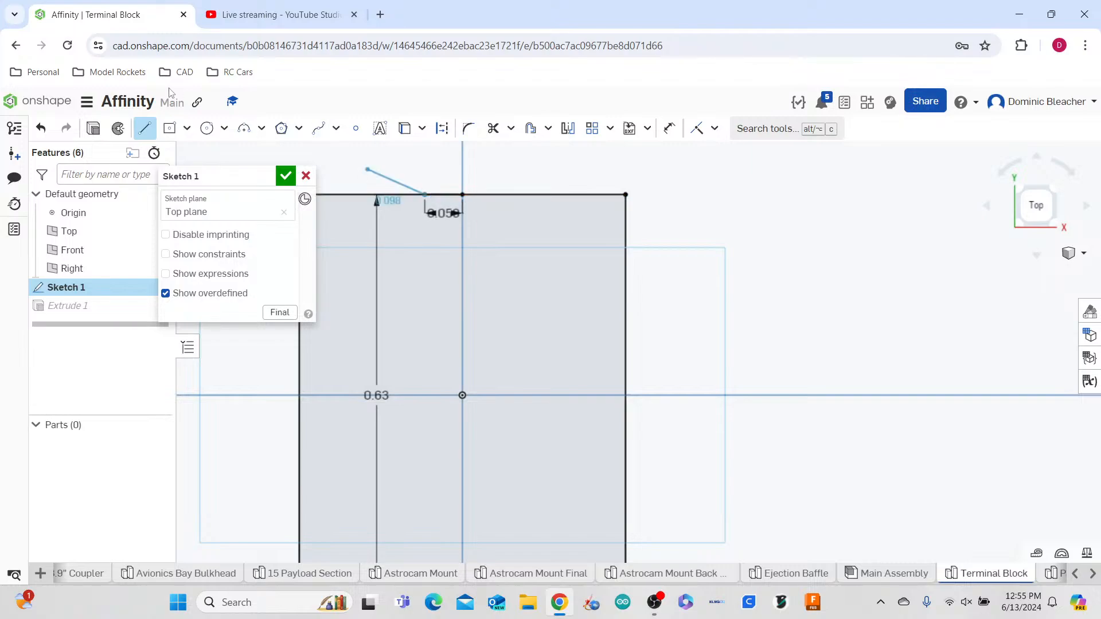
pyautogui.doubleClick(147, 133)
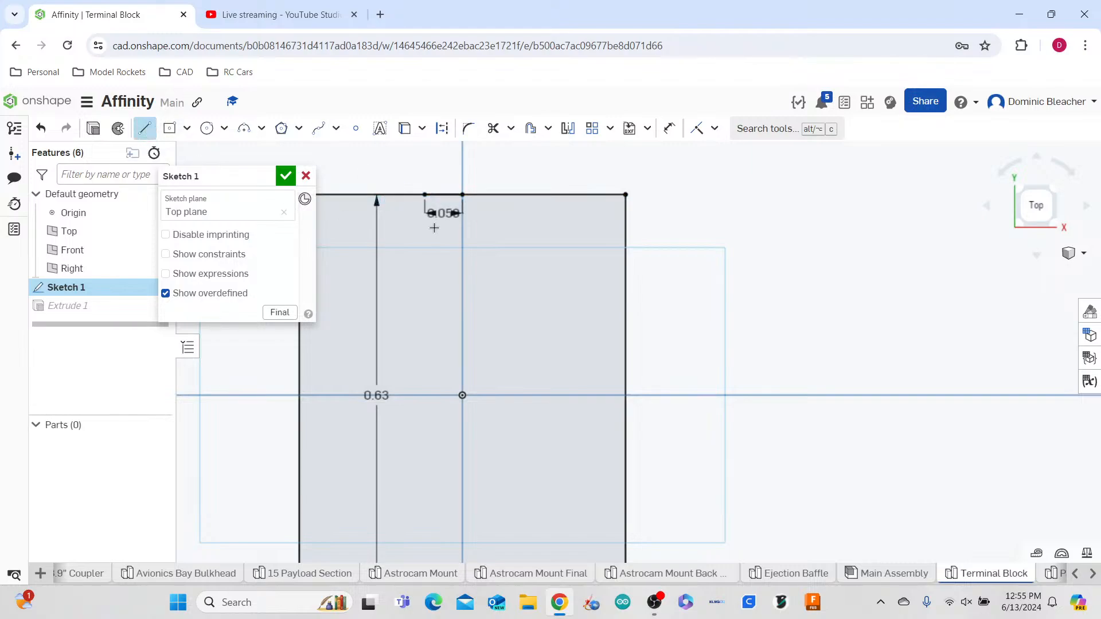
# - Draw a 1.5 mm line along the rectangle's upper edge, rightward from the edge's midpoint
pyautogui.click(481, 197)
pyautogui.write('1.5mm')
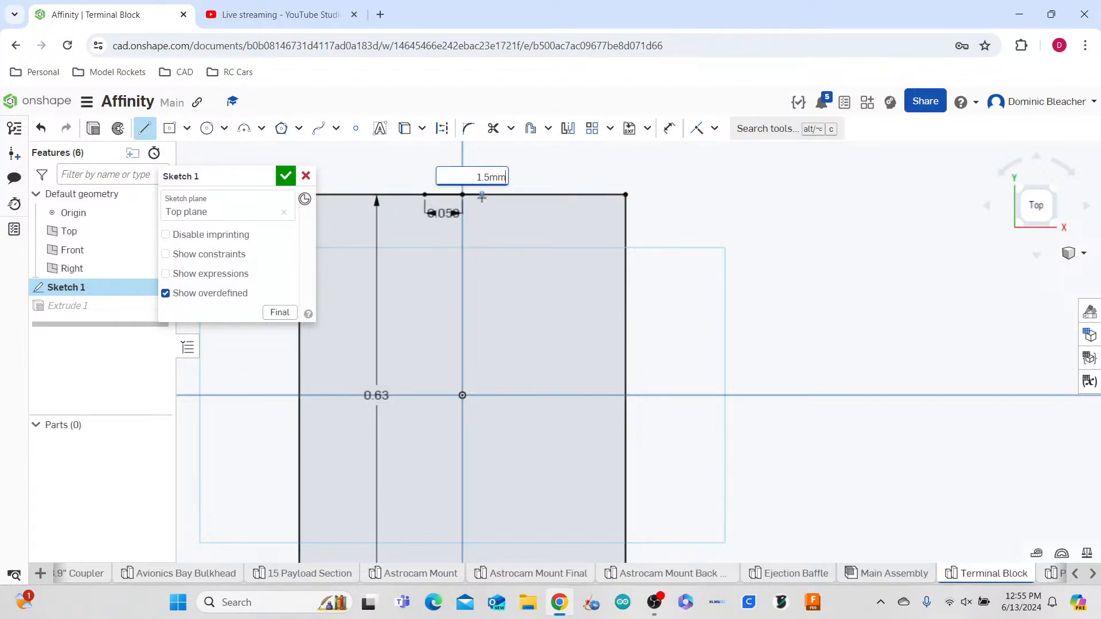
pyautogui.press('Return')
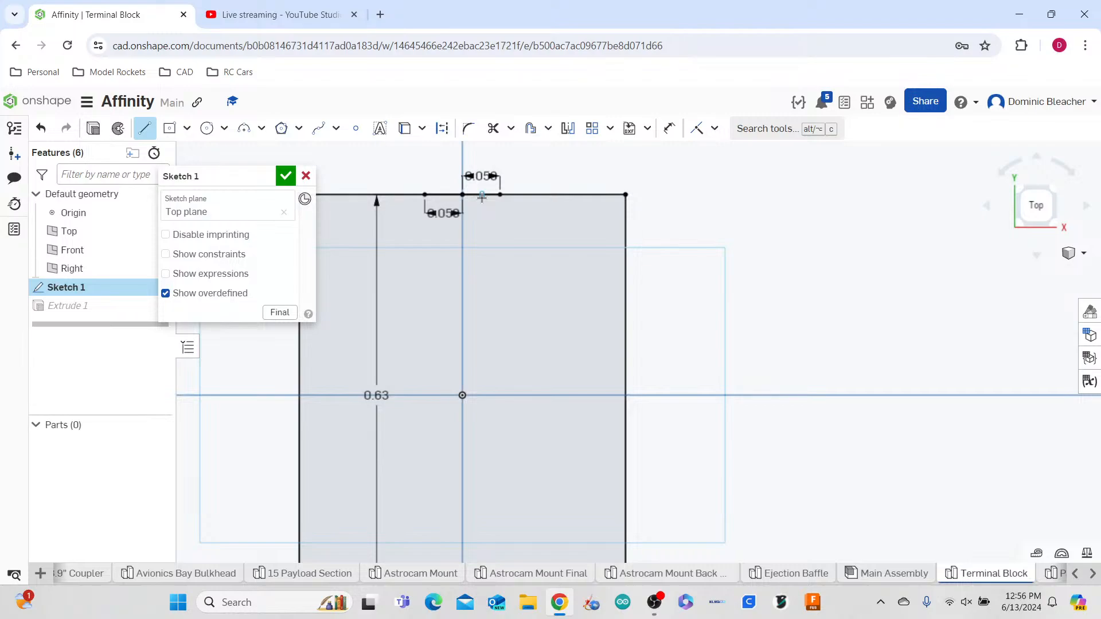
# - Draw two concentric circles centred on the origin, with diameters of 5 mm and 3 mm
pyautogui.click(207, 128)
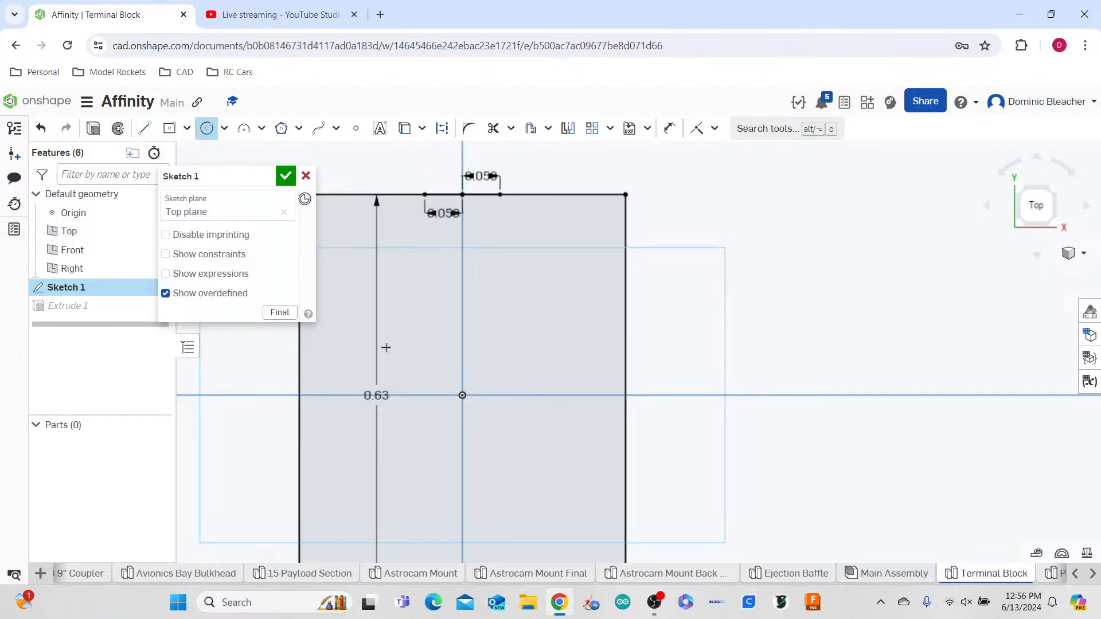
pyautogui.click(462, 395)
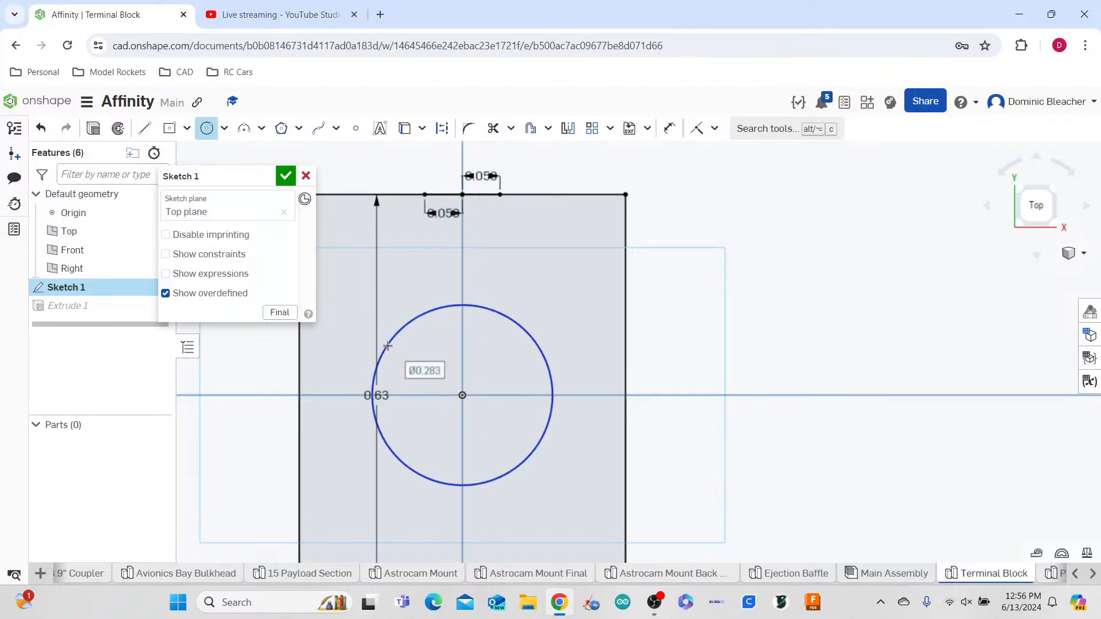
pyautogui.click(387, 345)
pyautogui.write('5mm')
pyautogui.press('Return')
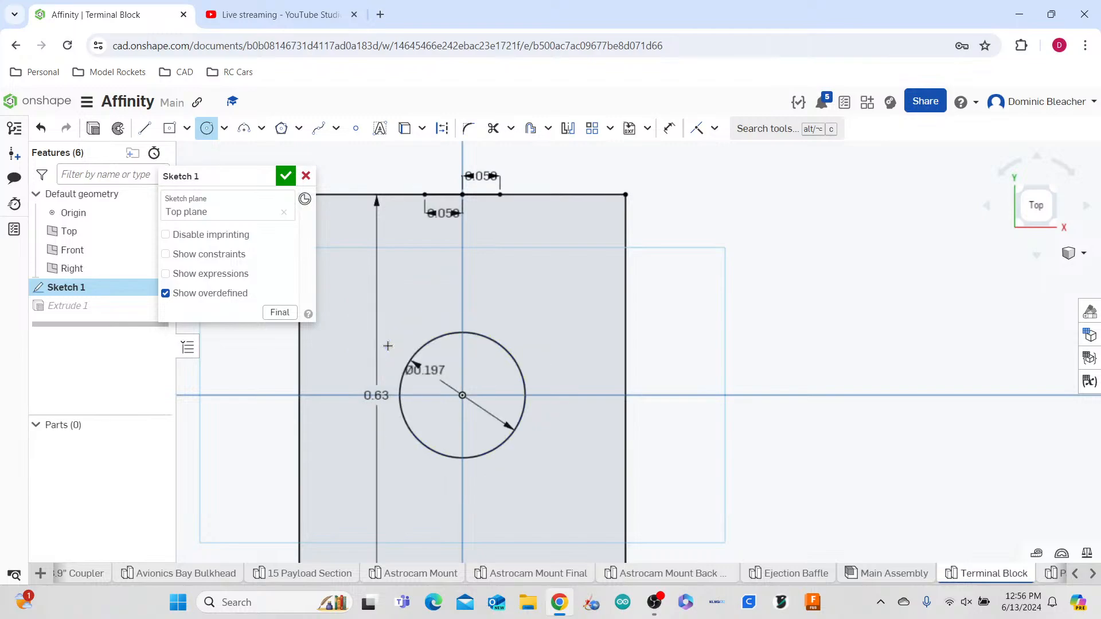
pyautogui.click(462, 395)
pyautogui.click(442, 389)
pyautogui.write('3mm')
pyautogui.press('Return')
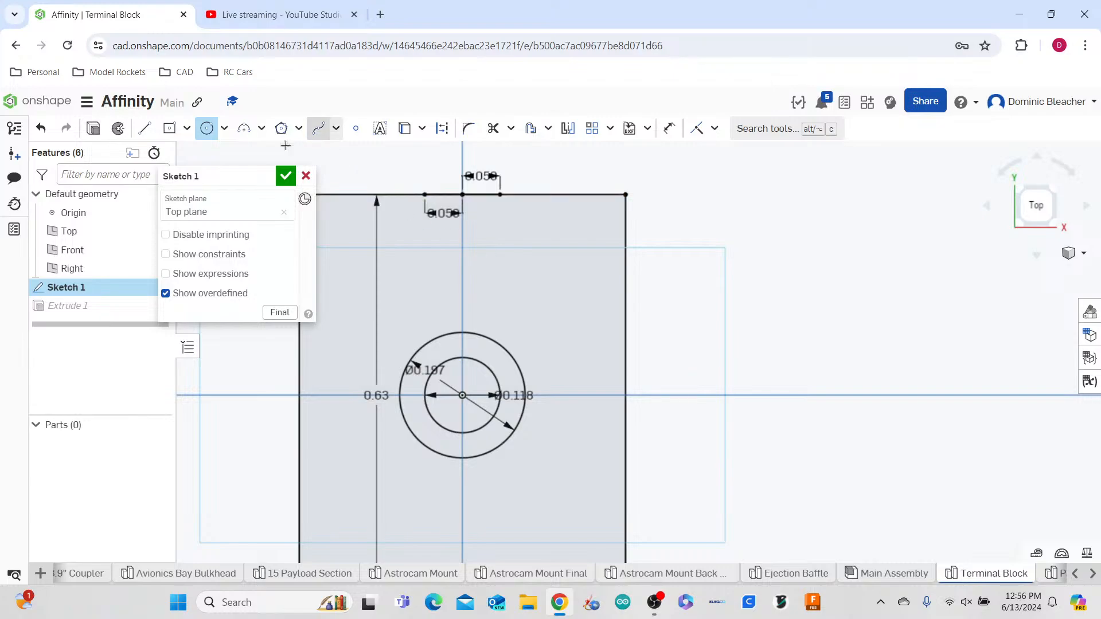
# - Draw two vertical lines from the outer ends of the upper edge's 1.5 mm segments down to the 5 mm circle
pyautogui.click(143, 131)
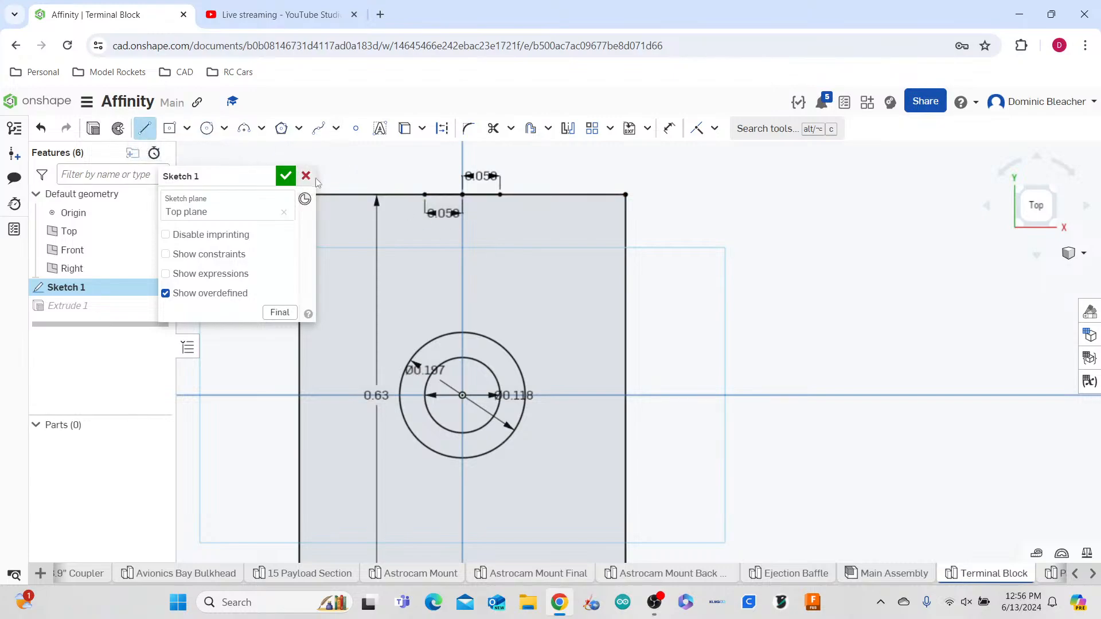
pyautogui.click(424, 195)
pyautogui.click(424, 344)
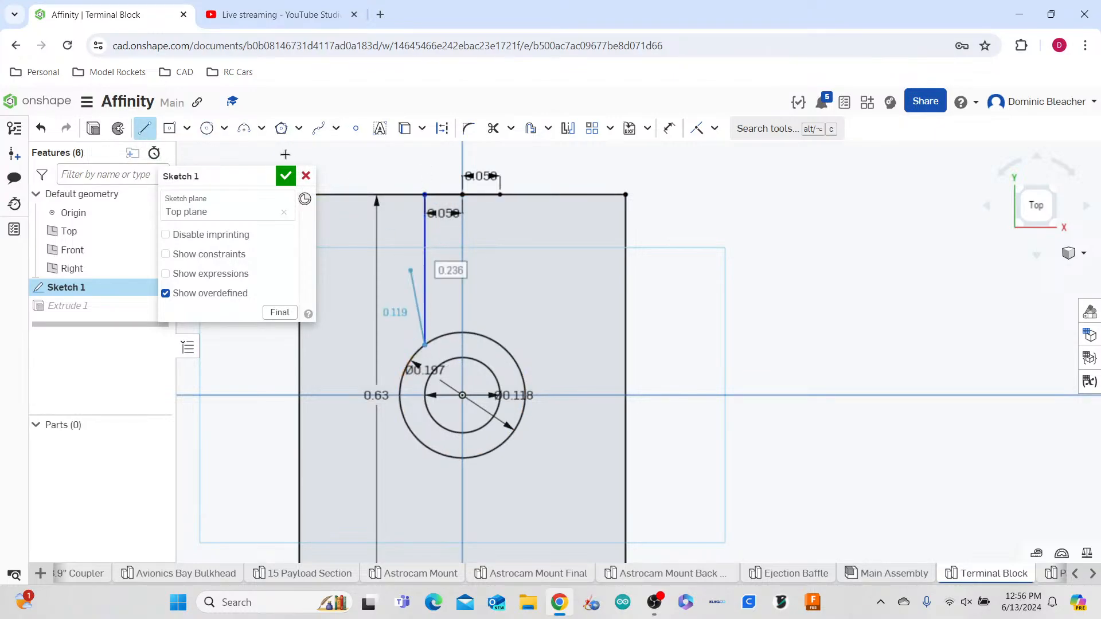
pyautogui.click(144, 130)
pyautogui.click(501, 194)
pyautogui.click(500, 342)
# - Draw two vertical lines from the ends of the lower edge's 1.5 mm segments up to the 5 mm circle and finish the sketch
pyautogui.click(144, 128)
pyautogui.scroll(-5, 509, 422)
pyautogui.scroll(5, 491, 465)
pyautogui.click(432, 424)
pyautogui.click(432, 274)
pyautogui.click(144, 128)
pyautogui.click(508, 424)
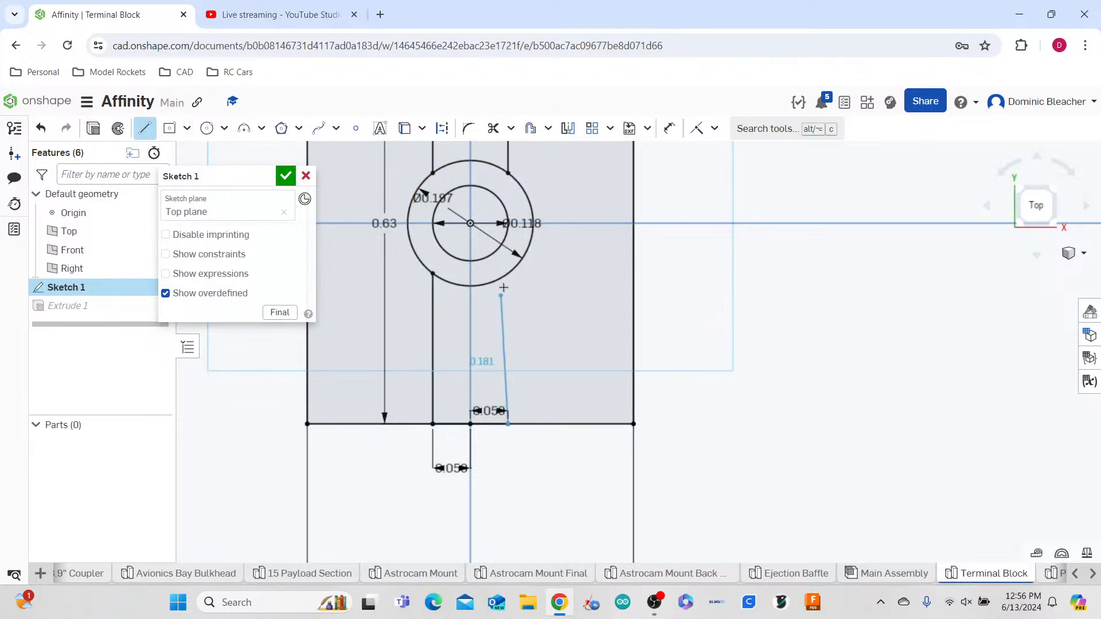
pyautogui.click(507, 277)
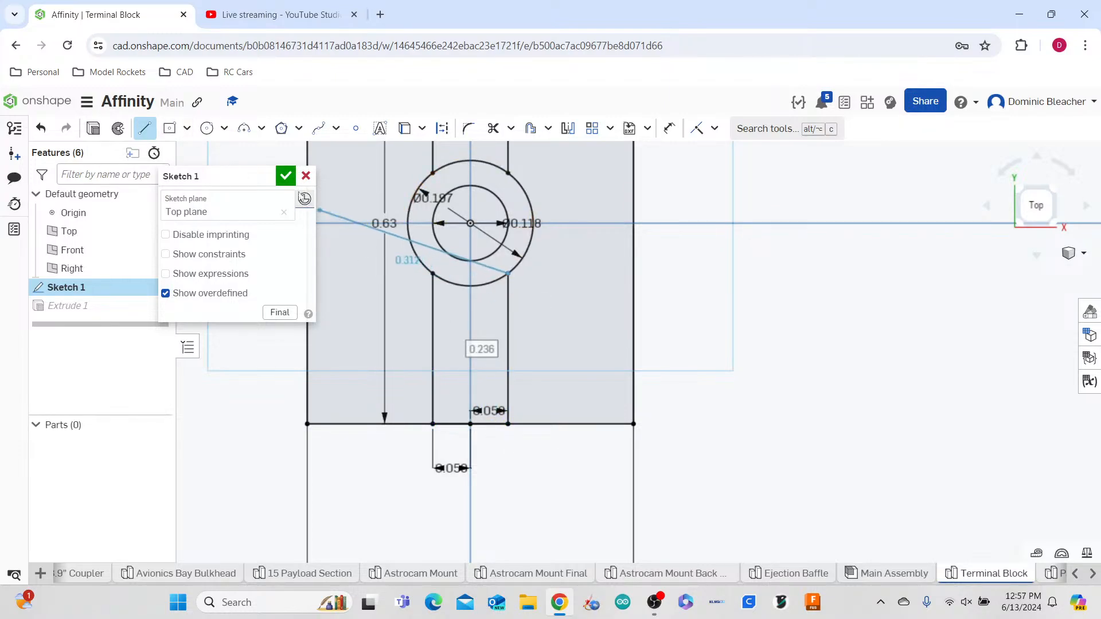
pyautogui.click(286, 179)
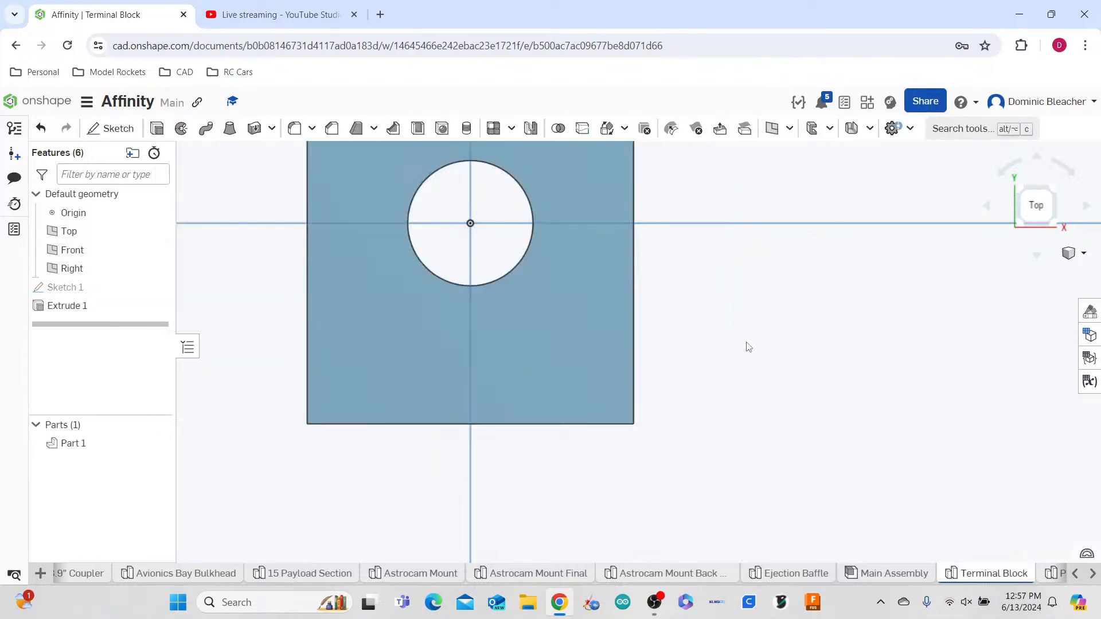
# - Edit the block's extrusion to exclude the upper and lower centre channels and include the ring between the two circles
pyautogui.doubleClick(117, 307)
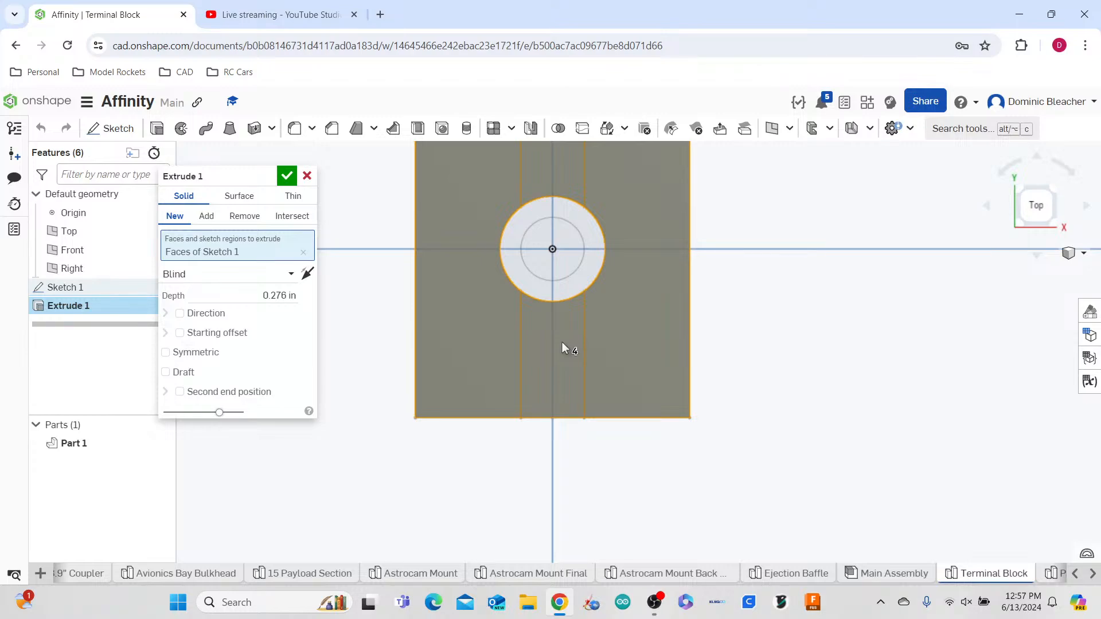
pyautogui.click(562, 342)
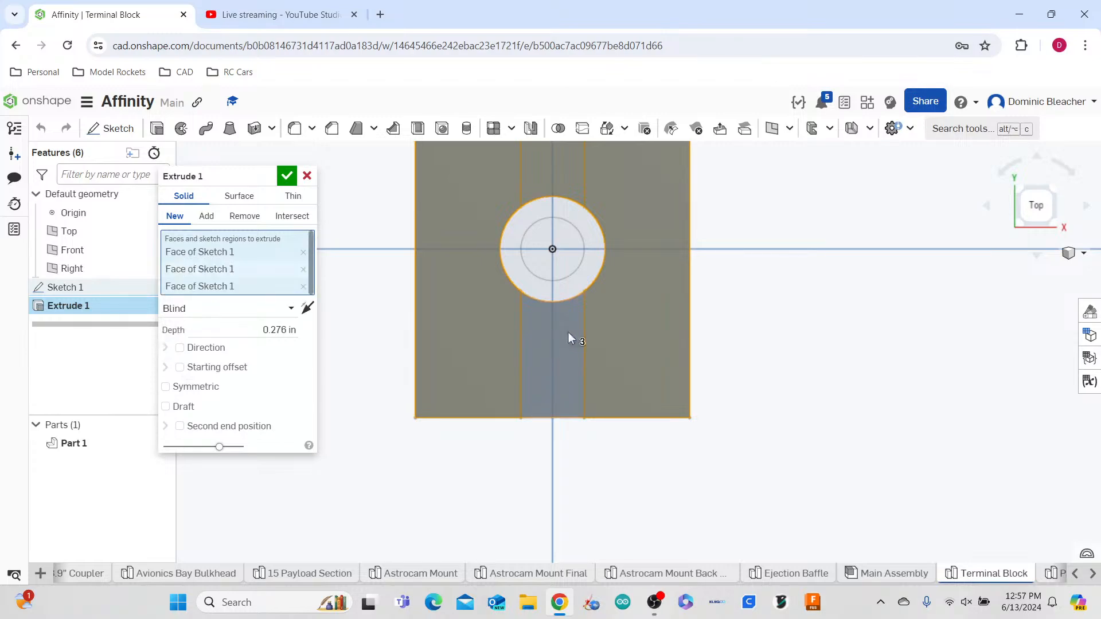
pyautogui.click(566, 172)
pyautogui.click(585, 246)
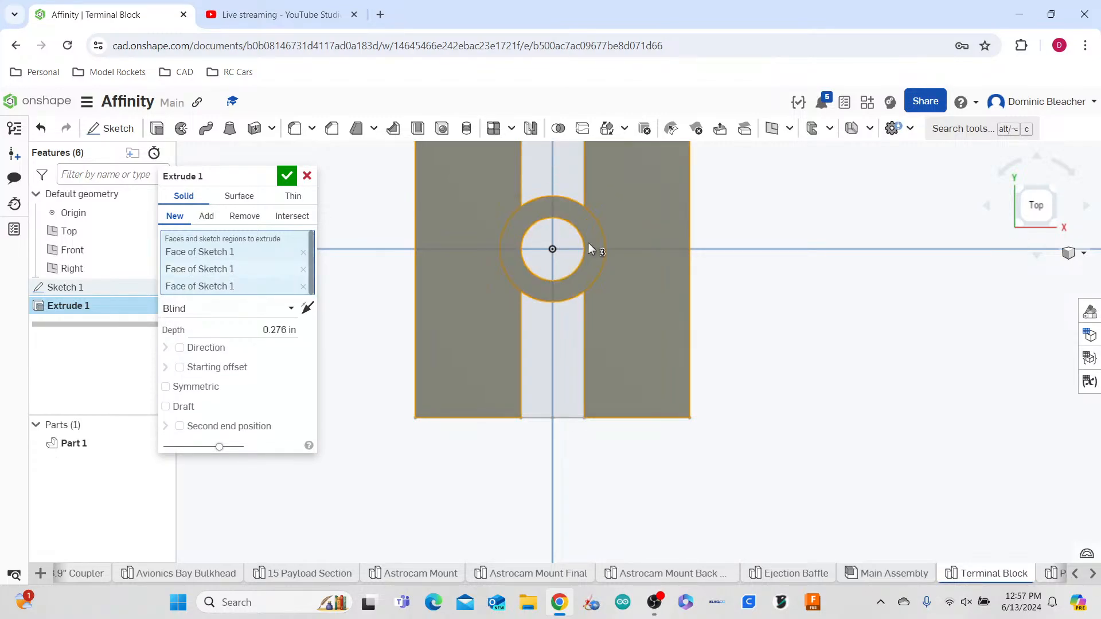
pyautogui.click(287, 176)
# - Start a sketch on the block's top face and draw a 3 mm line downward from the centre of the left leg
pyautogui.scroll(-3, 751, 352)
pyautogui.moveTo(806, 474); pyautogui.dragTo(811, 435, button='right')
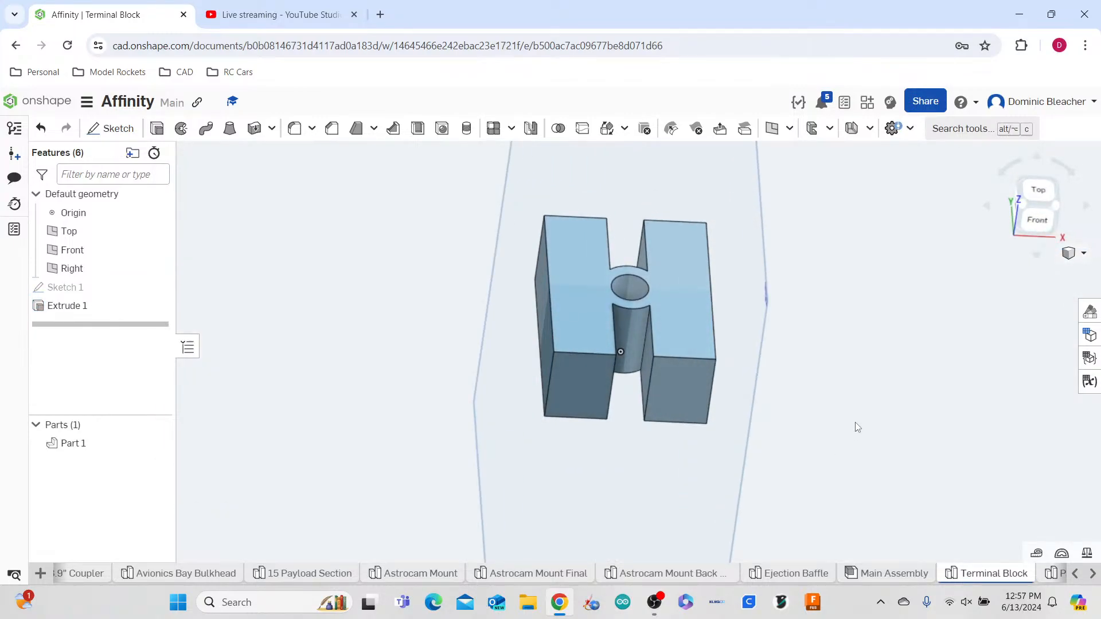
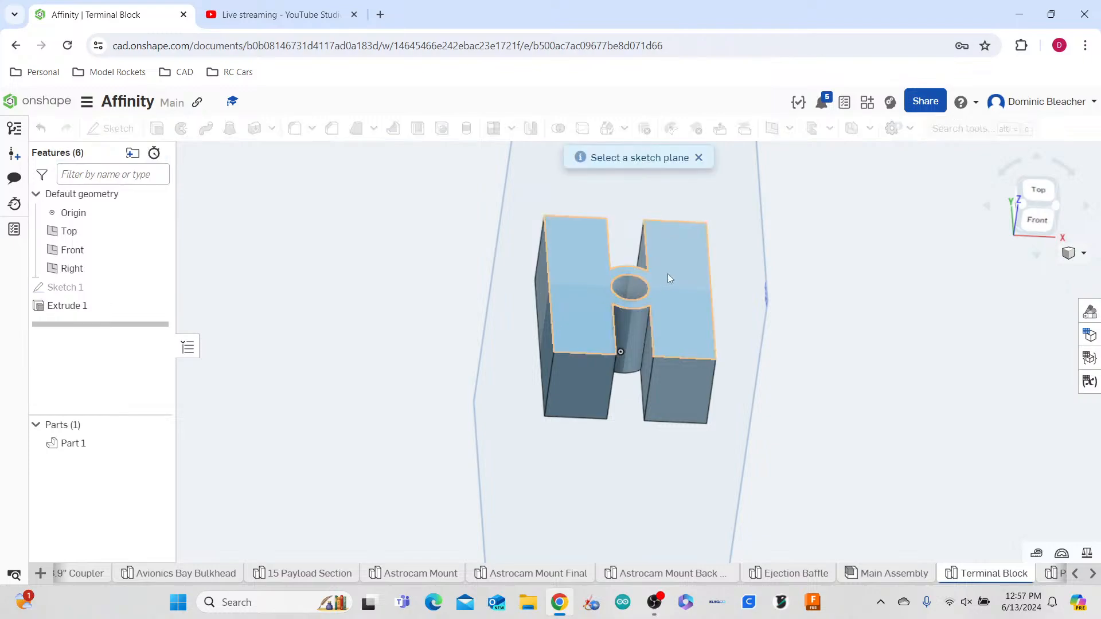
pyautogui.click(1038, 191)
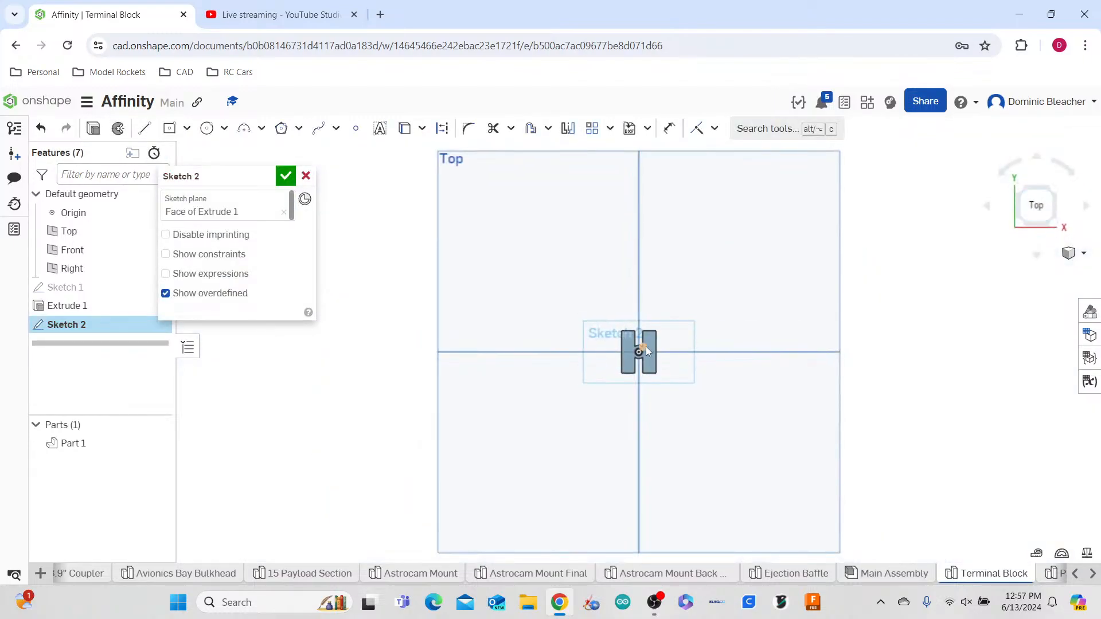
pyautogui.scroll(5, 645, 347)
pyautogui.click(144, 128)
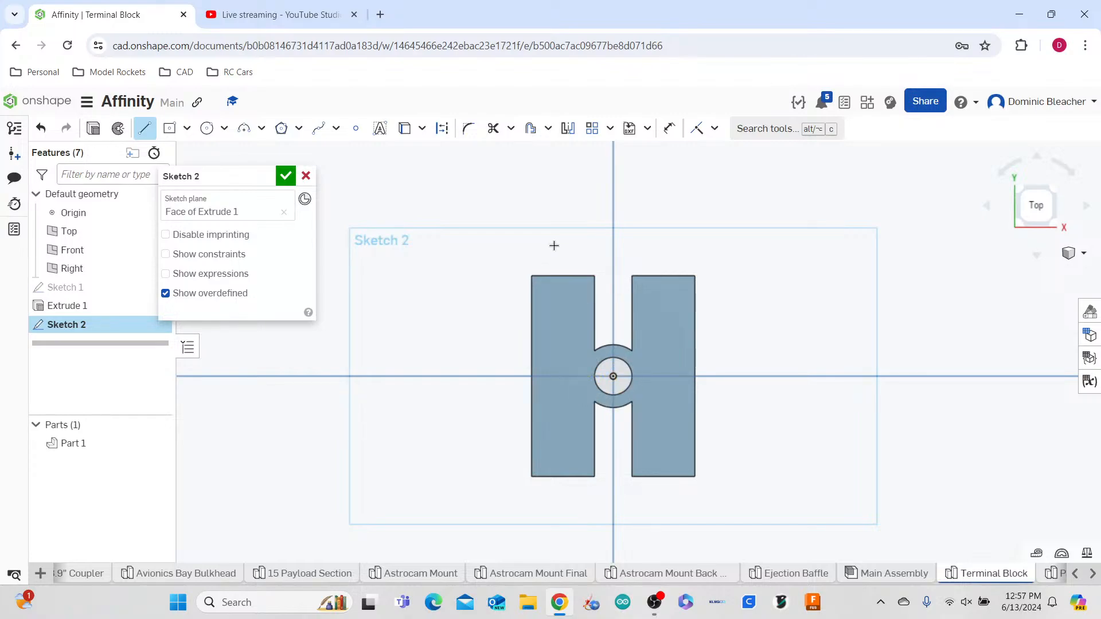
pyautogui.click(563, 377)
pyautogui.write('3mm')
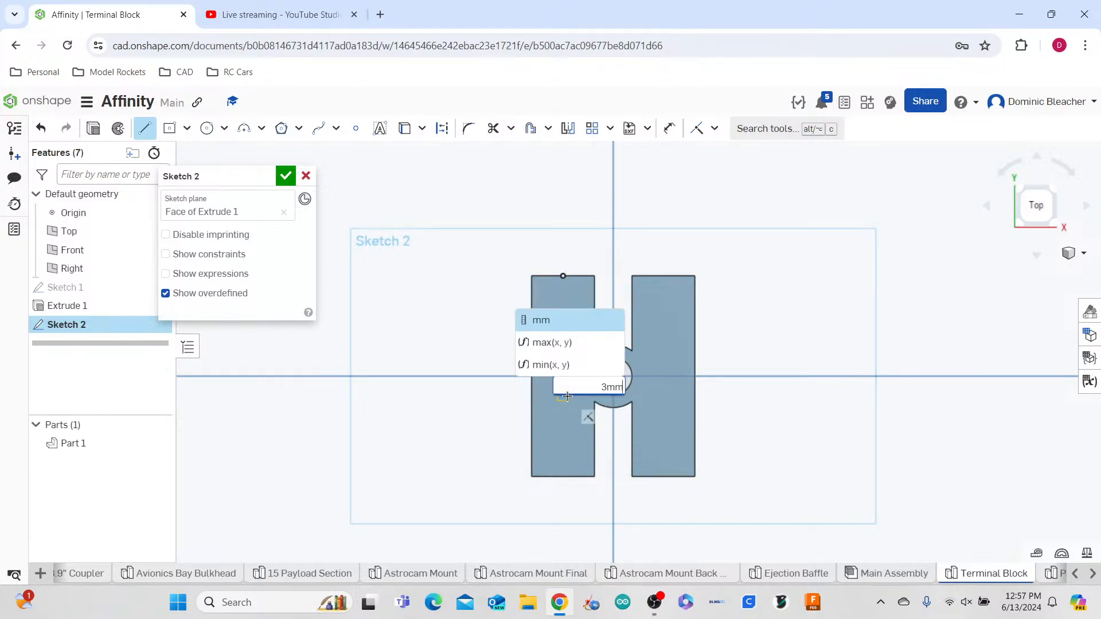
pyautogui.press('Return')
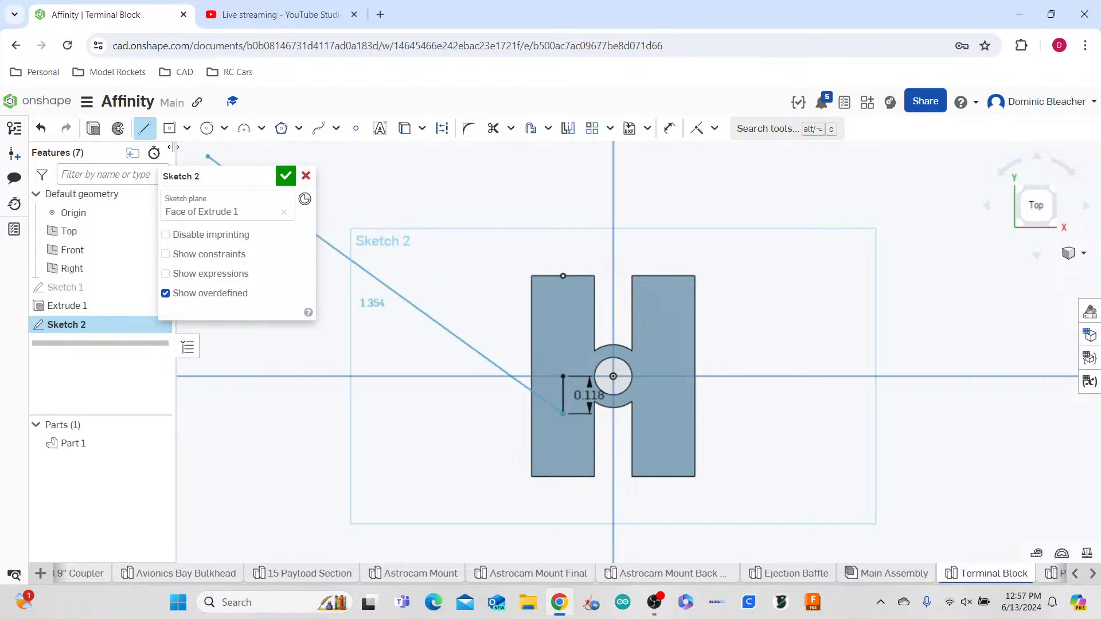
# - Draw a 3 mm line upward from the centre of the left leg
pyautogui.doubleClick(146, 129)
pyautogui.click(563, 376)
pyautogui.write('3mm')
pyautogui.press('Return')
pyautogui.click(152, 132)
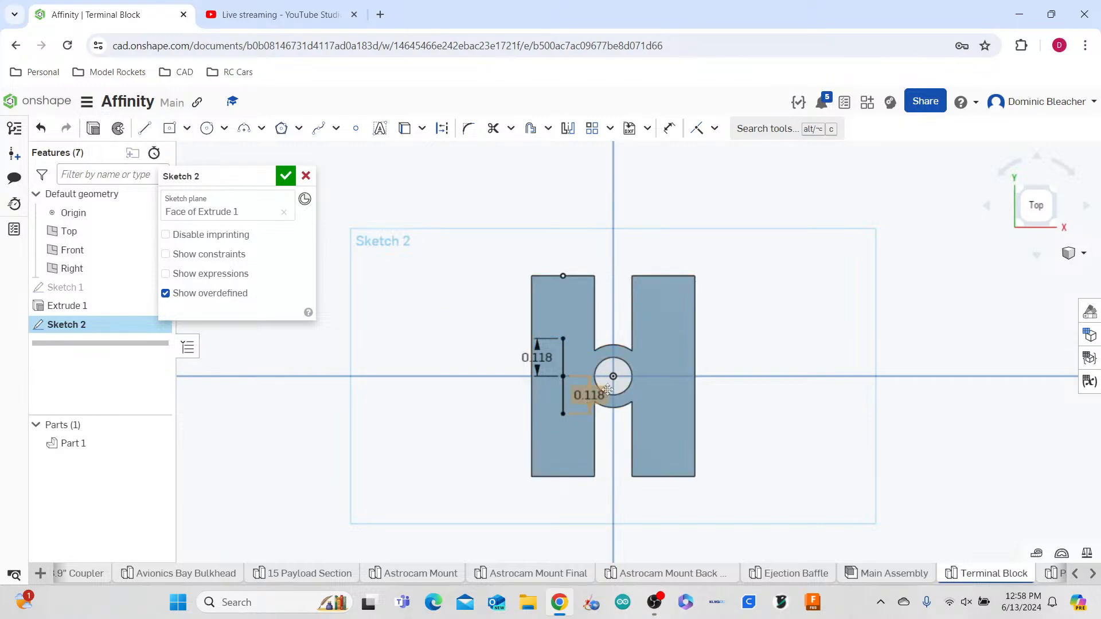
# - Draw a 3 mm line downward from the centre of the right leg
pyautogui.click(144, 127)
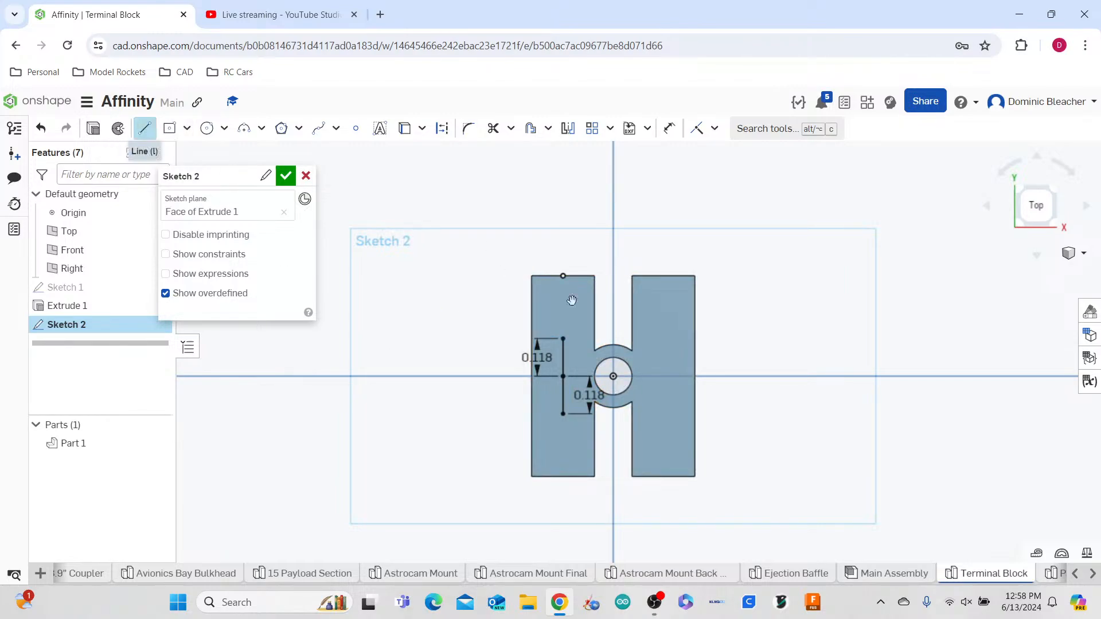
pyautogui.click(663, 381)
pyautogui.write('3mm')
pyautogui.press('Return')
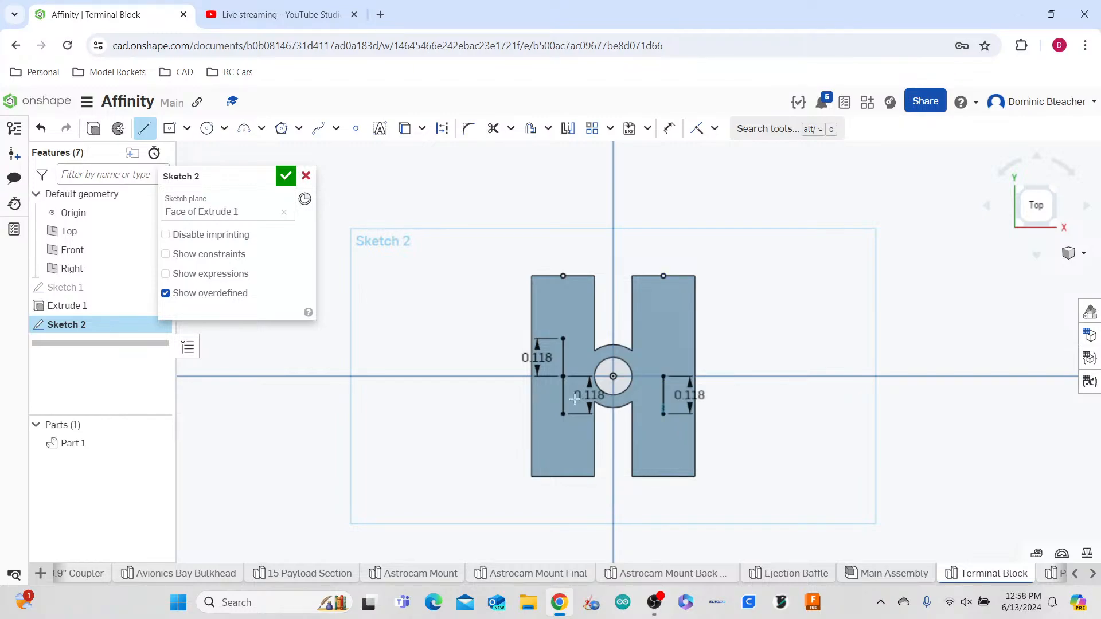
# - Draw a 3 mm line upward from the centre of the right leg
pyautogui.click(144, 131)
pyautogui.click(661, 334)
pyautogui.write('3mm')
pyautogui.press('Return')
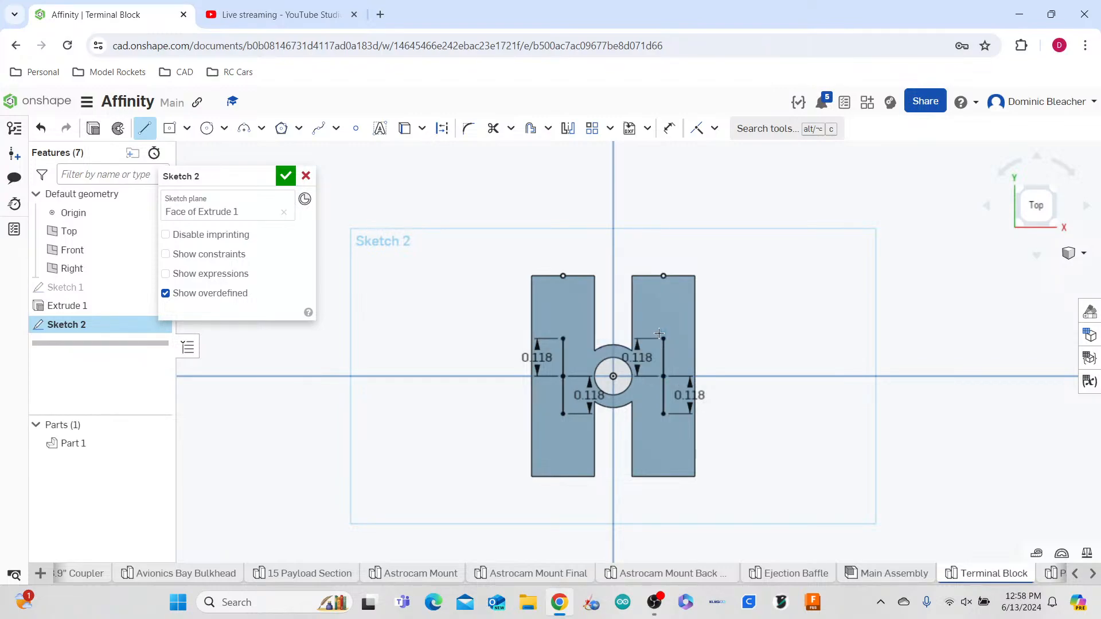
pyautogui.click(214, 131)
pyautogui.click(563, 413)
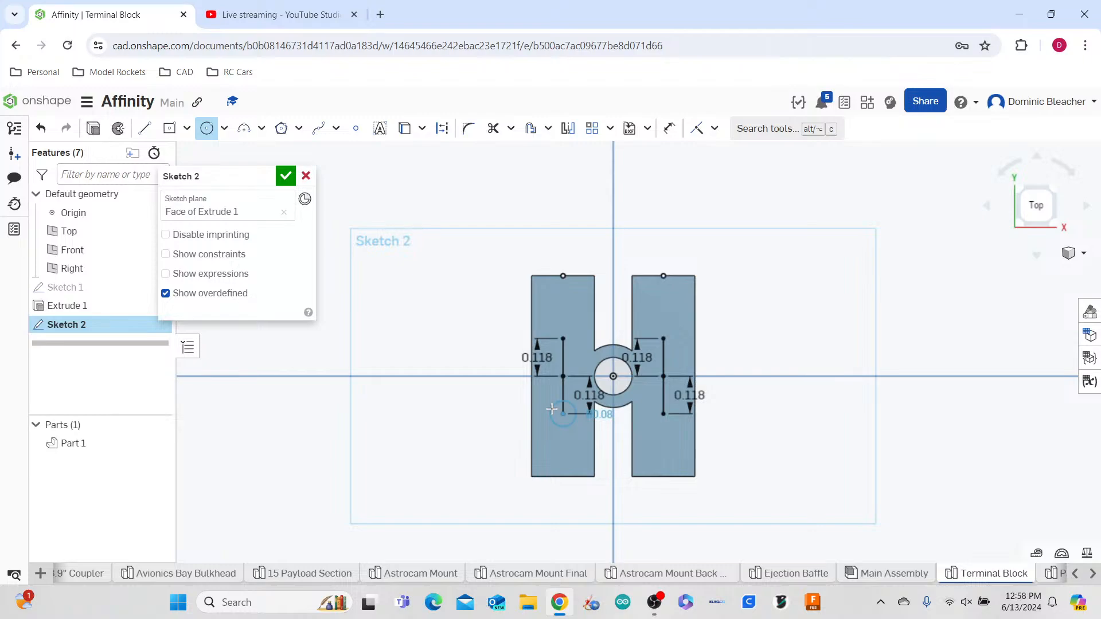
pyautogui.click(552, 409)
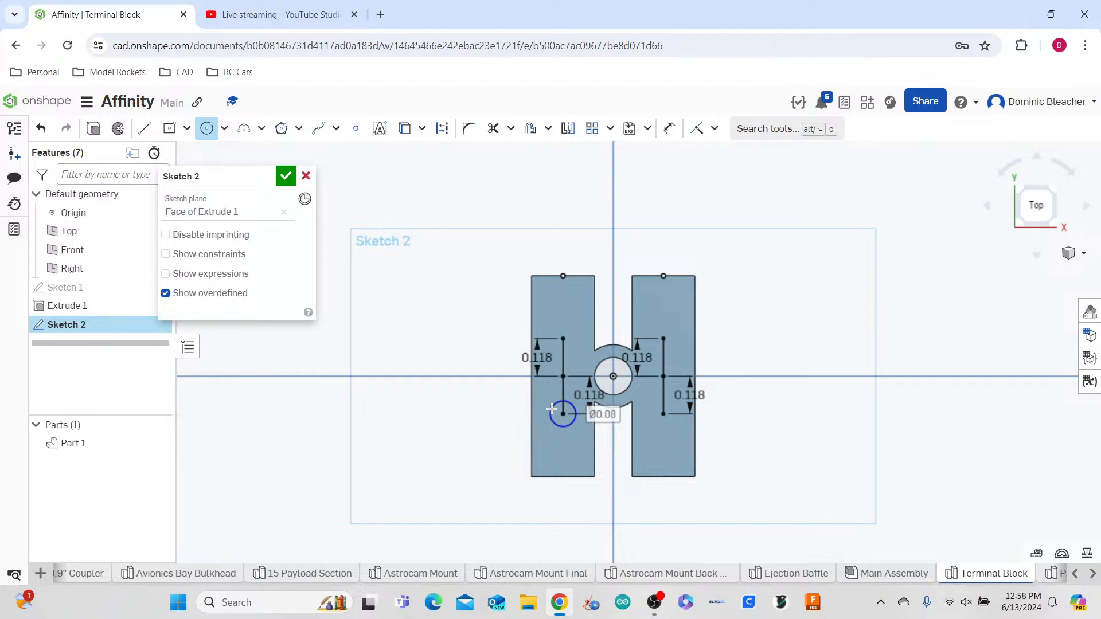
pyautogui.click(552, 408)
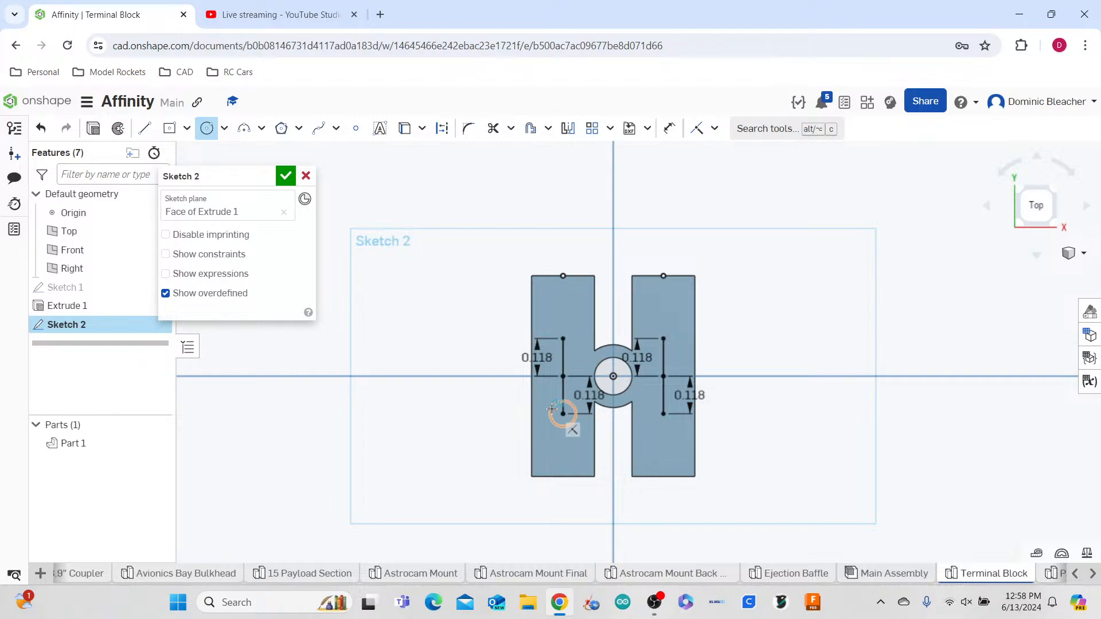
pyautogui.press('Escape')
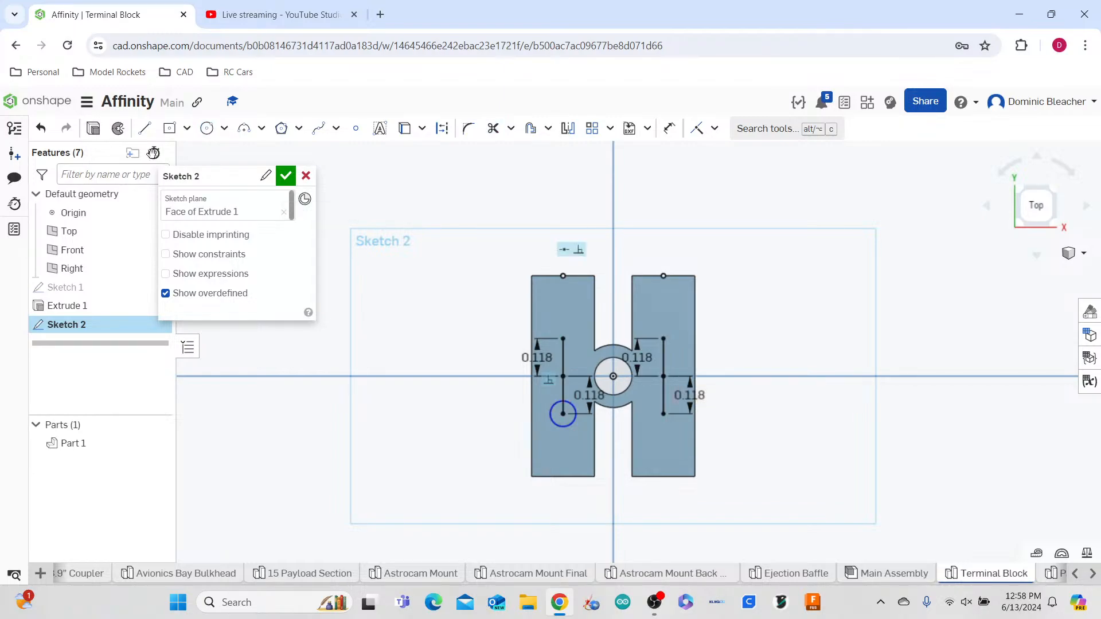
pyautogui.hotkey('ctrl', 'z')
# - Draw a 5 mm diameter circle centred on the lower endpoint of the left block's vertical sketch line
pyautogui.click(207, 128)
pyautogui.click(525, 400)
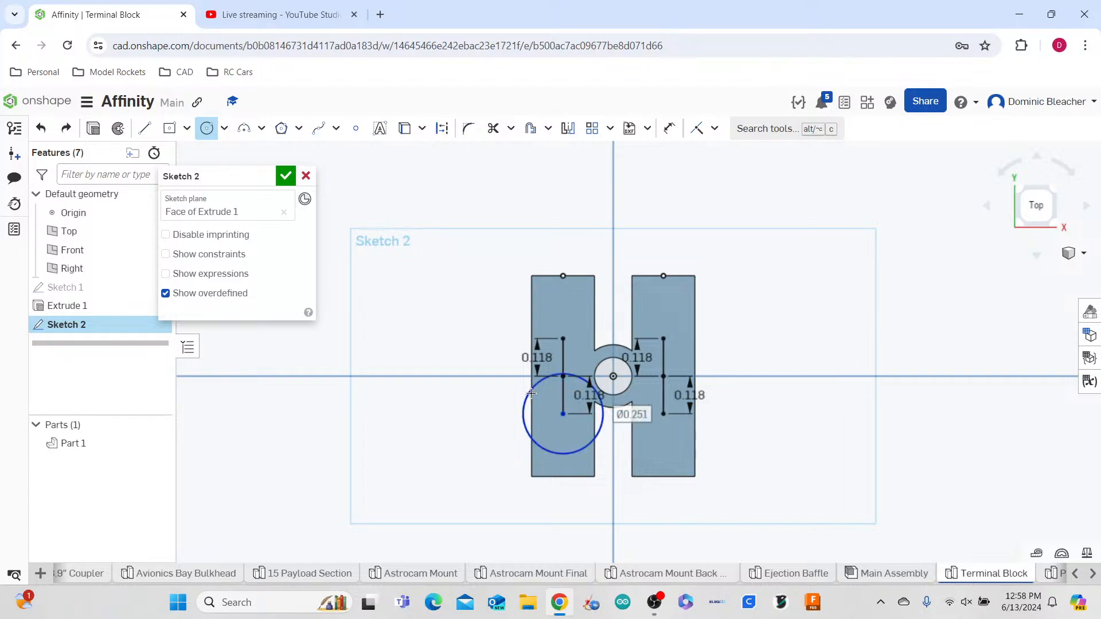
pyautogui.write('5mm')
pyautogui.press('Return')
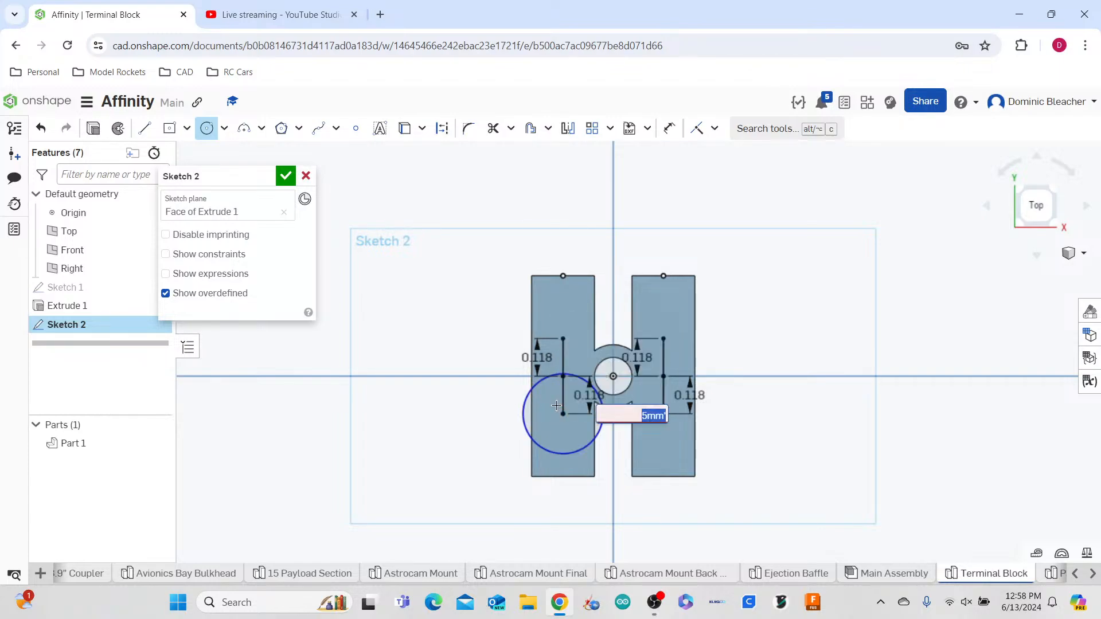
pyautogui.write('5mm')
pyautogui.press('Return')
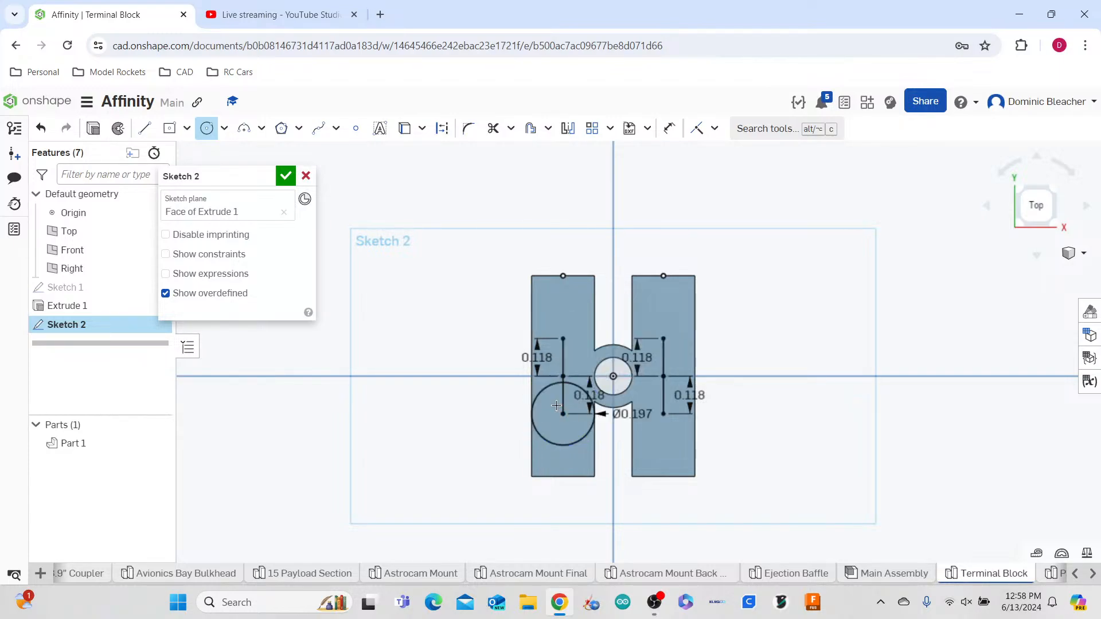
# - Add a concentric 4 mm diameter circle inside the 5 mm circle at the left line's lower endpoint
pyautogui.scroll(3, 607, 417)
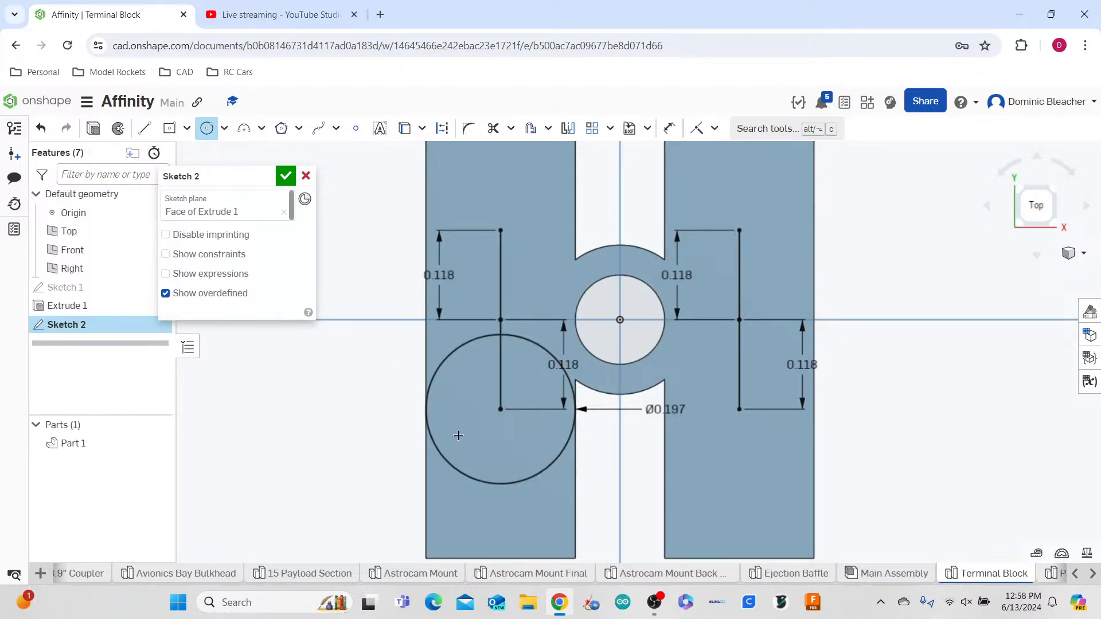
pyautogui.click(501, 409)
pyautogui.click(488, 397)
pyautogui.write('4mm')
pyautogui.press('Return')
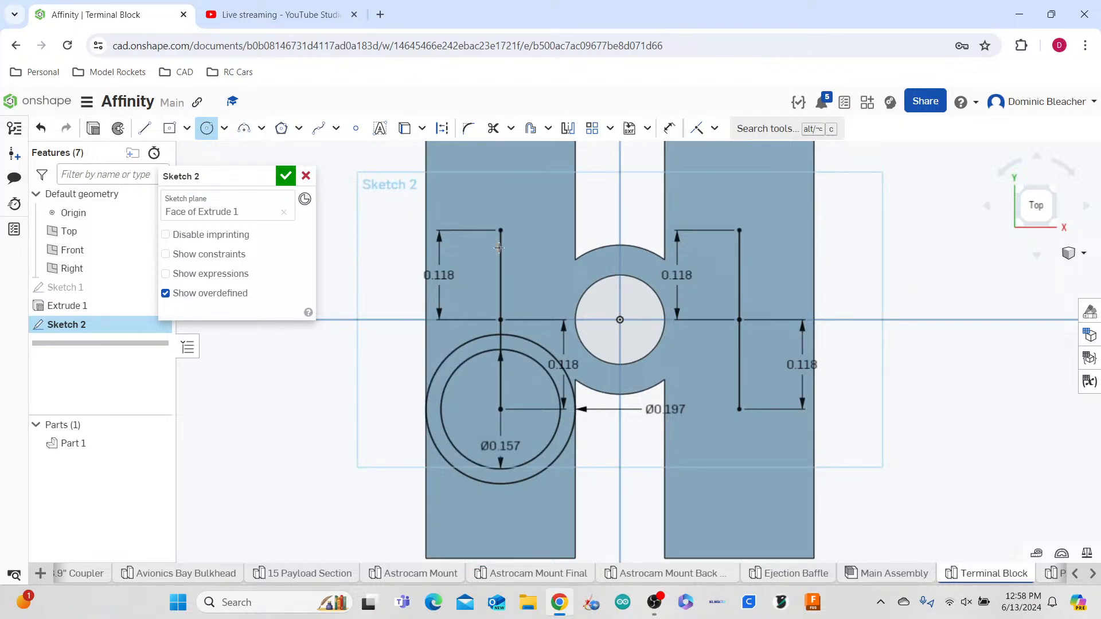
# - Draw a 5 mm diameter circle centred on the upper endpoint of the left block's sketch line
pyautogui.click(500, 230)
pyautogui.write('5mm')
pyautogui.press('Return')
# - Add a concentric 4 mm diameter circle inside the 5 mm circle at the left line's upper endpoint
pyautogui.click(500, 230)
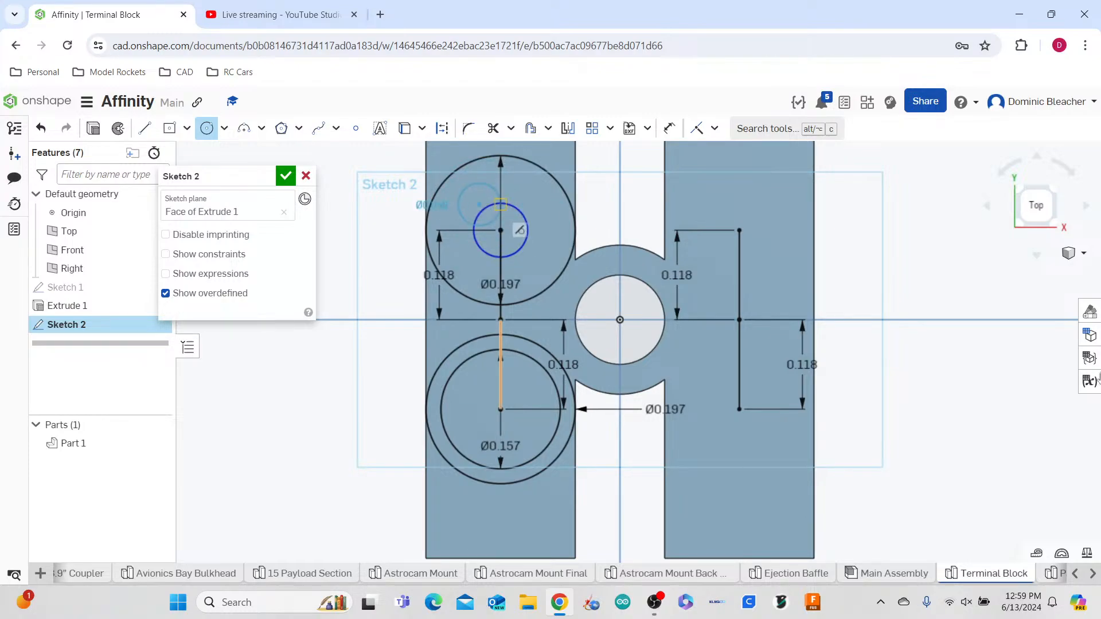
pyautogui.click(41, 128)
pyautogui.click(206, 129)
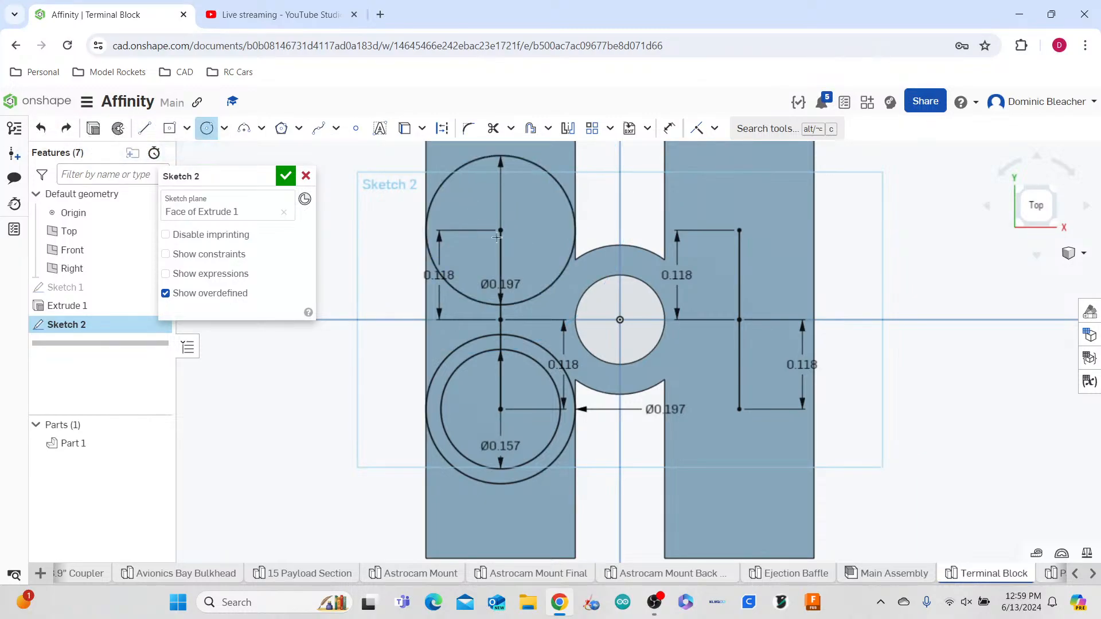
pyautogui.click(506, 229)
pyautogui.click(479, 208)
pyautogui.write('4mm')
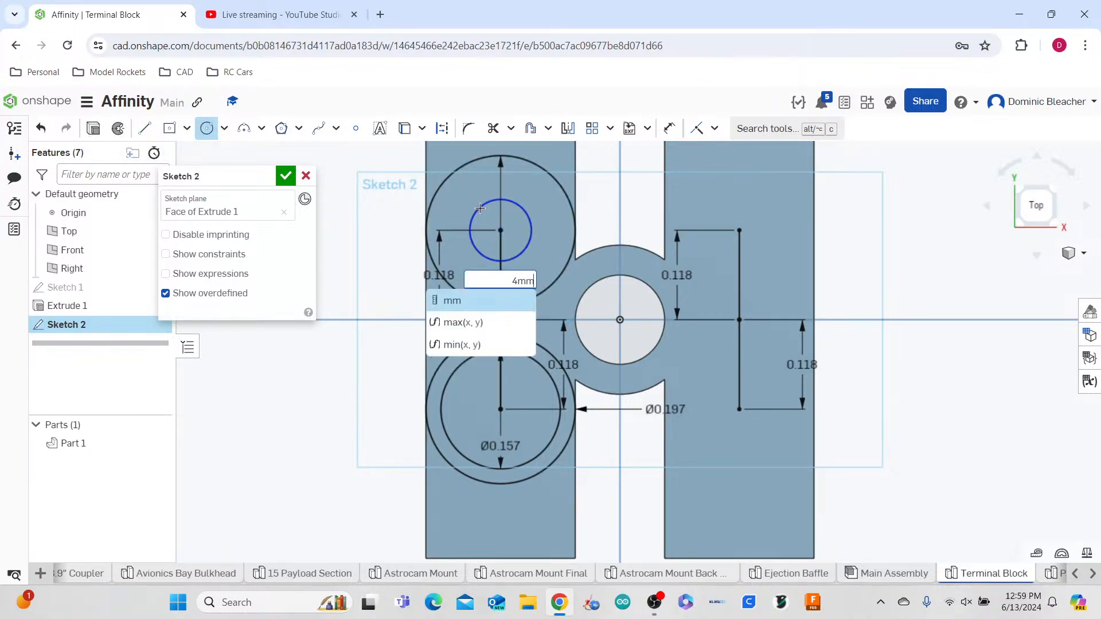
pyautogui.press('Return')
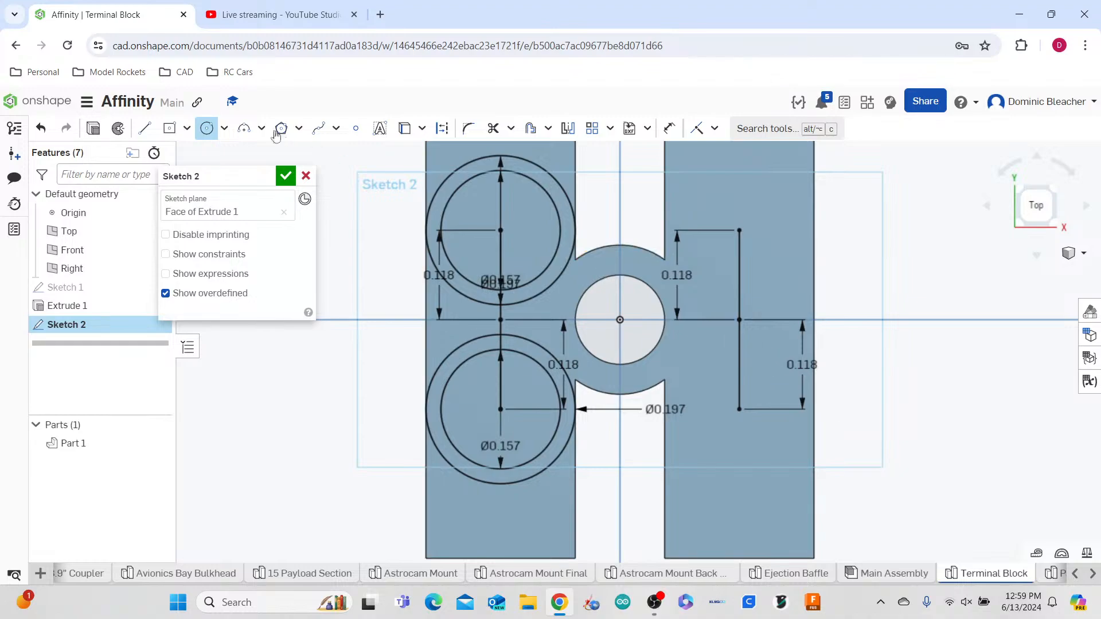
pyautogui.click(740, 409)
pyautogui.click(762, 430)
pyautogui.press('Escape')
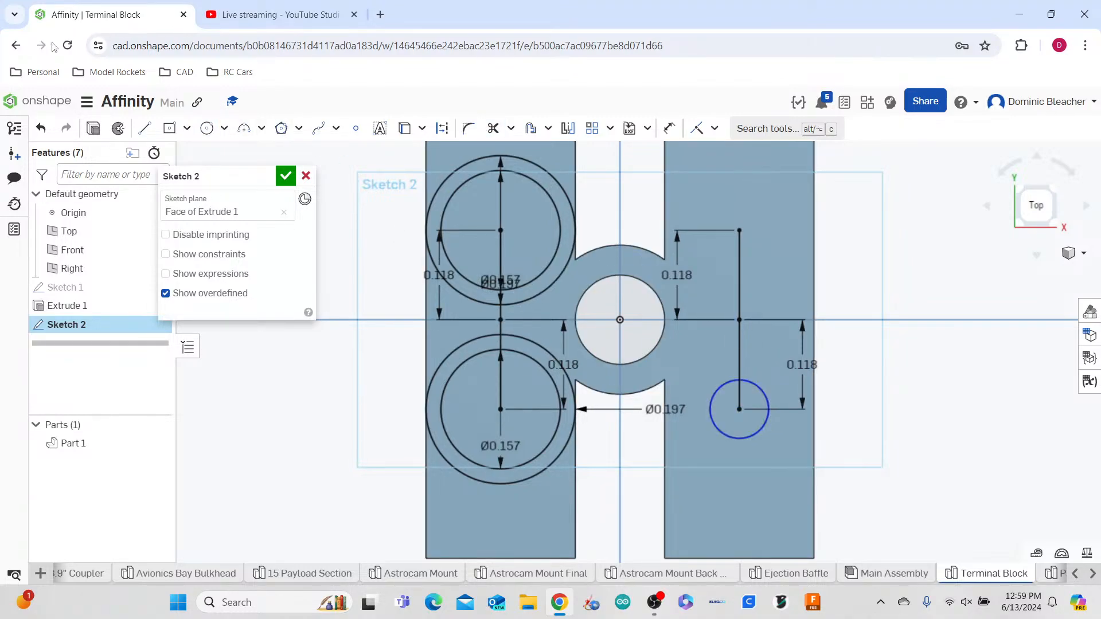
pyautogui.click(41, 128)
# - Draw a 5 mm diameter circle centred on the lower endpoint of the right block's vertical sketch line
pyautogui.press('c')
pyautogui.click(739, 409)
pyautogui.click(727, 372)
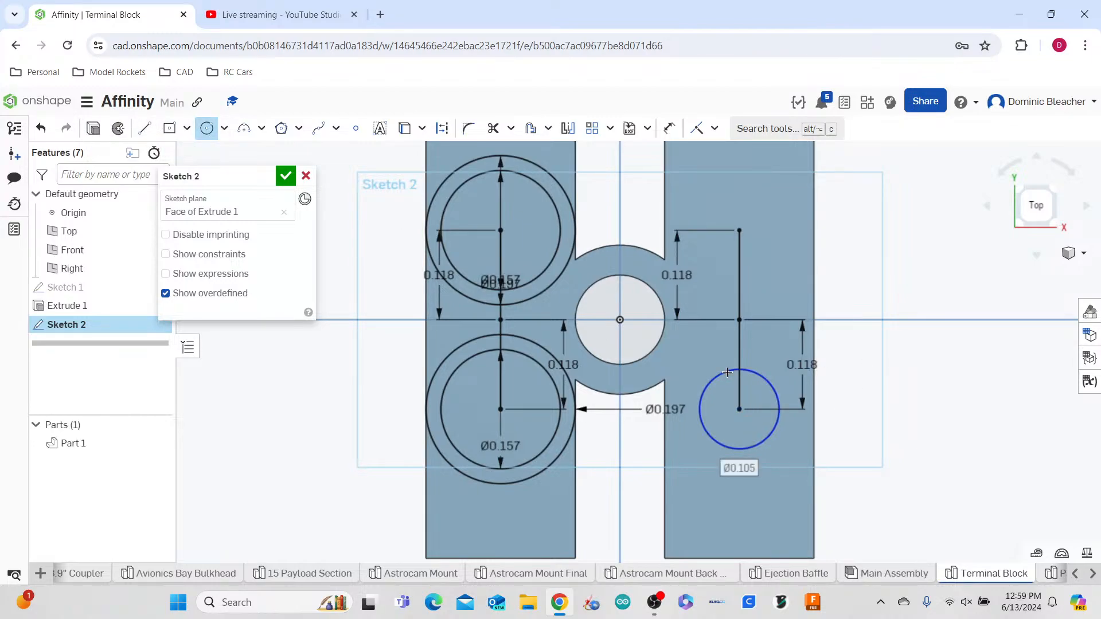
pyautogui.write('5mm')
pyautogui.press('Return')
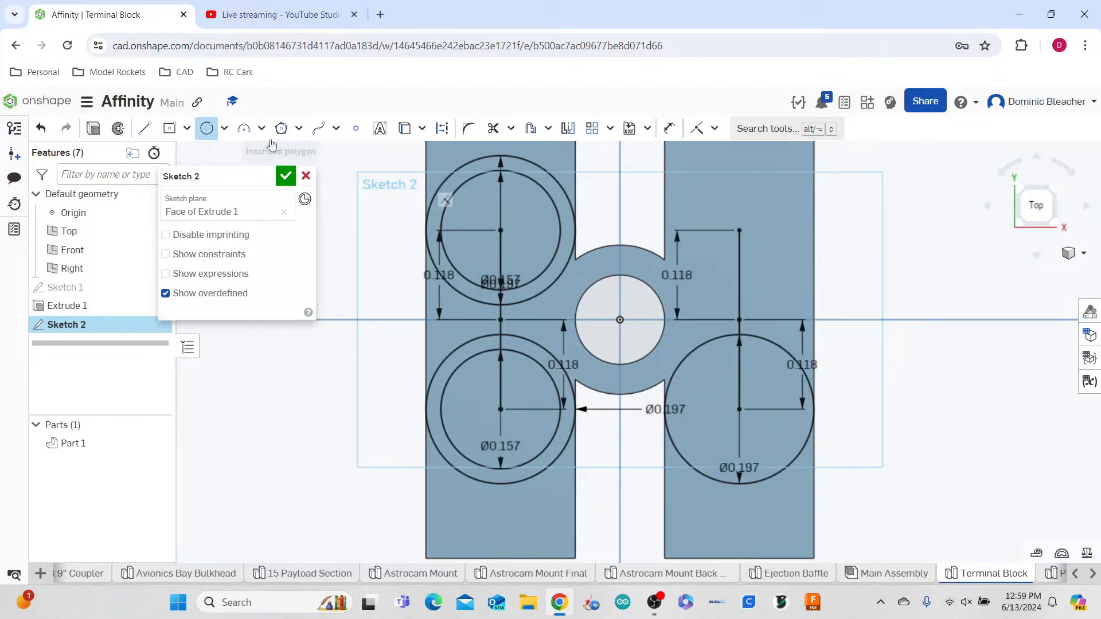
# - Add a concentric 4 mm diameter circle inside the 5 mm circle at the right line's lower endpoint
pyautogui.click(739, 409)
pyautogui.click(717, 376)
pyautogui.write('5mm')
pyautogui.press('Return')
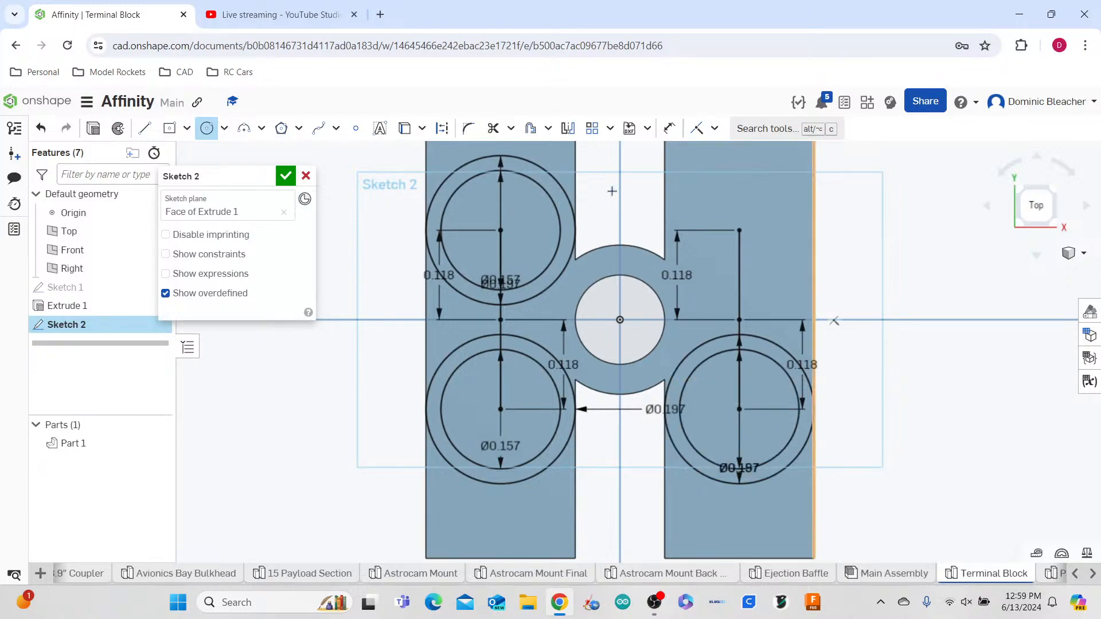
# - Draw a 5 mm diameter circle centred on the upper endpoint of the right block's sketch line
pyautogui.click(739, 229)
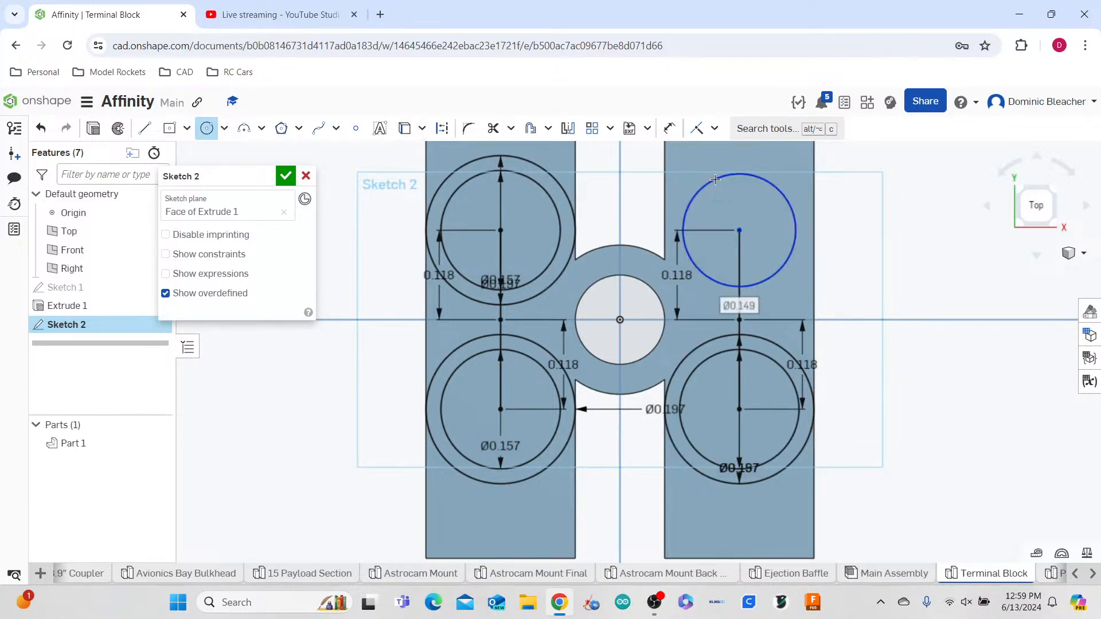
pyautogui.click(714, 180)
pyautogui.write('5mm')
pyautogui.press('Return')
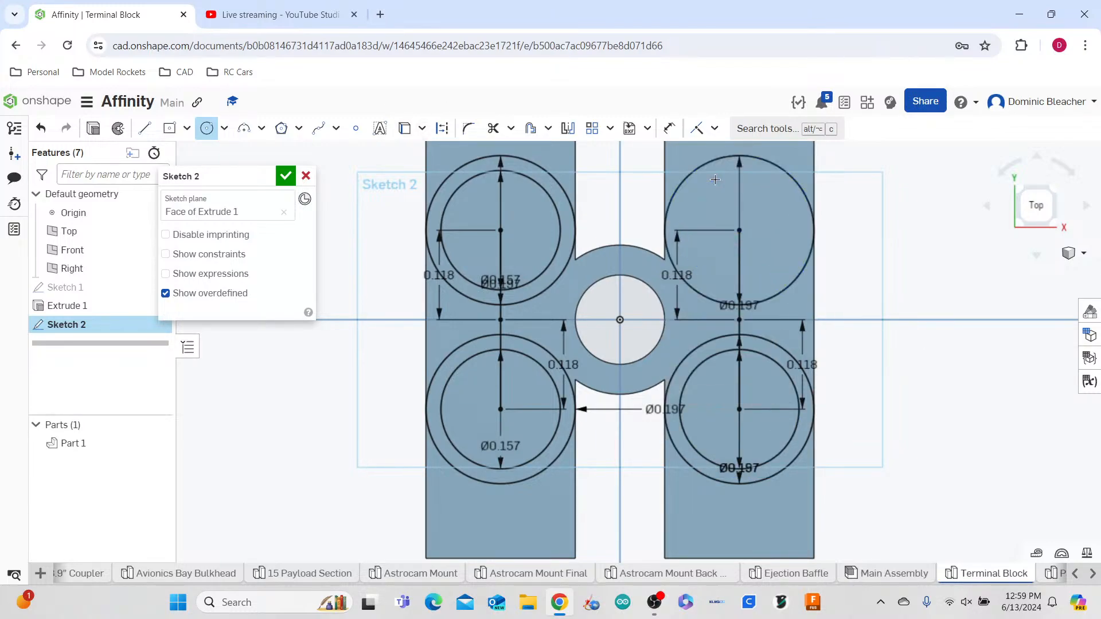
# - Add a concentric 4 mm diameter circle at the right line's upper endpoint and finish the sketch
pyautogui.click(739, 230)
pyautogui.click(717, 197)
pyautogui.write('4mm')
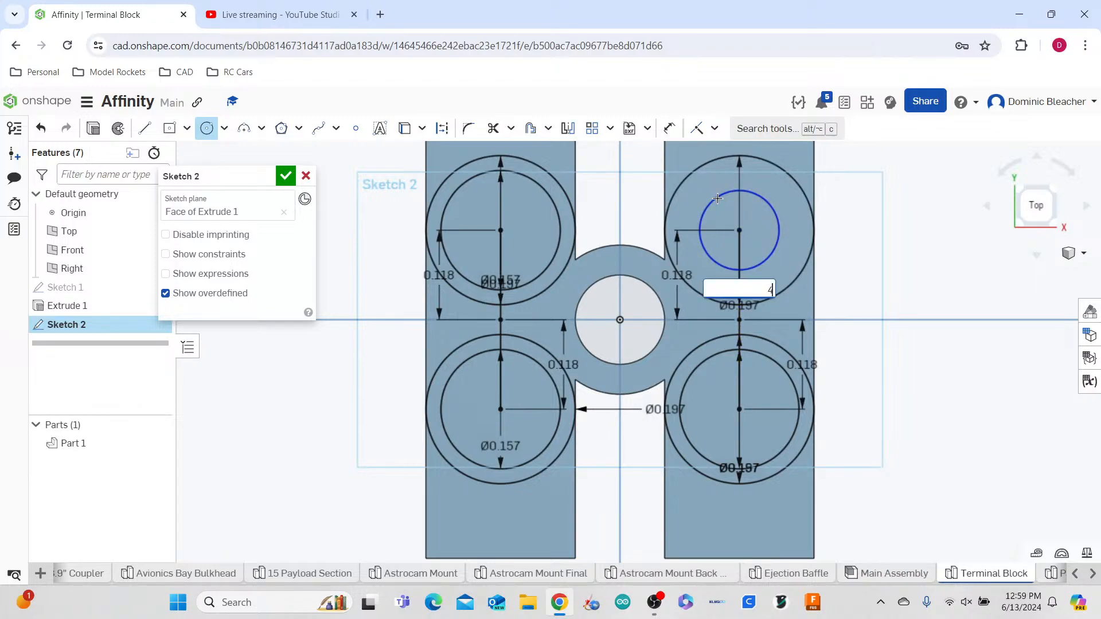
pyautogui.press('Return')
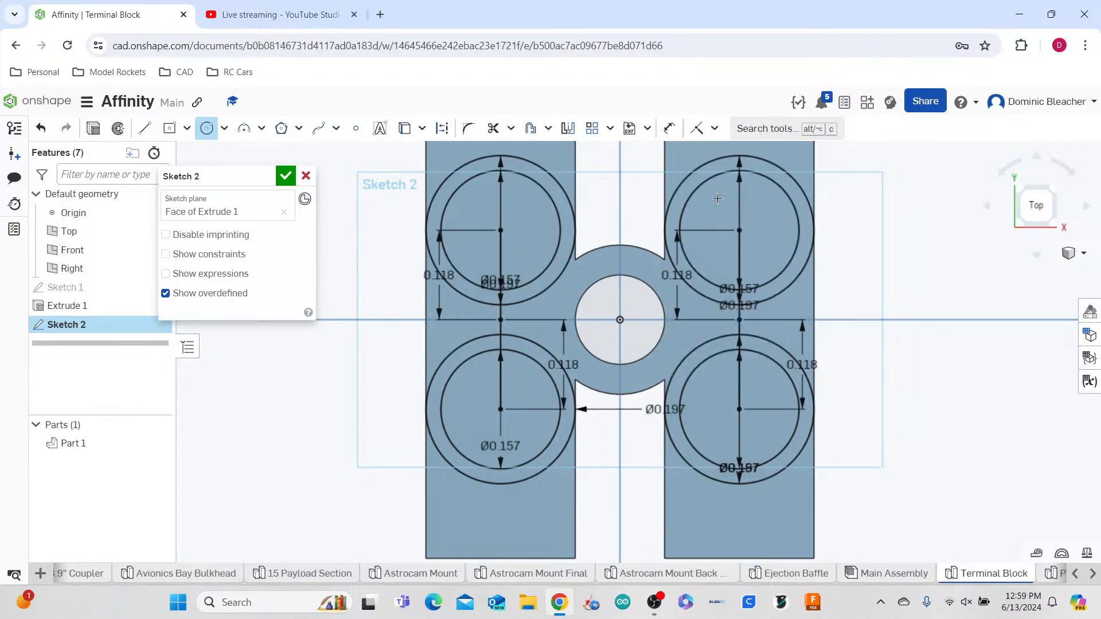
pyautogui.click(285, 177)
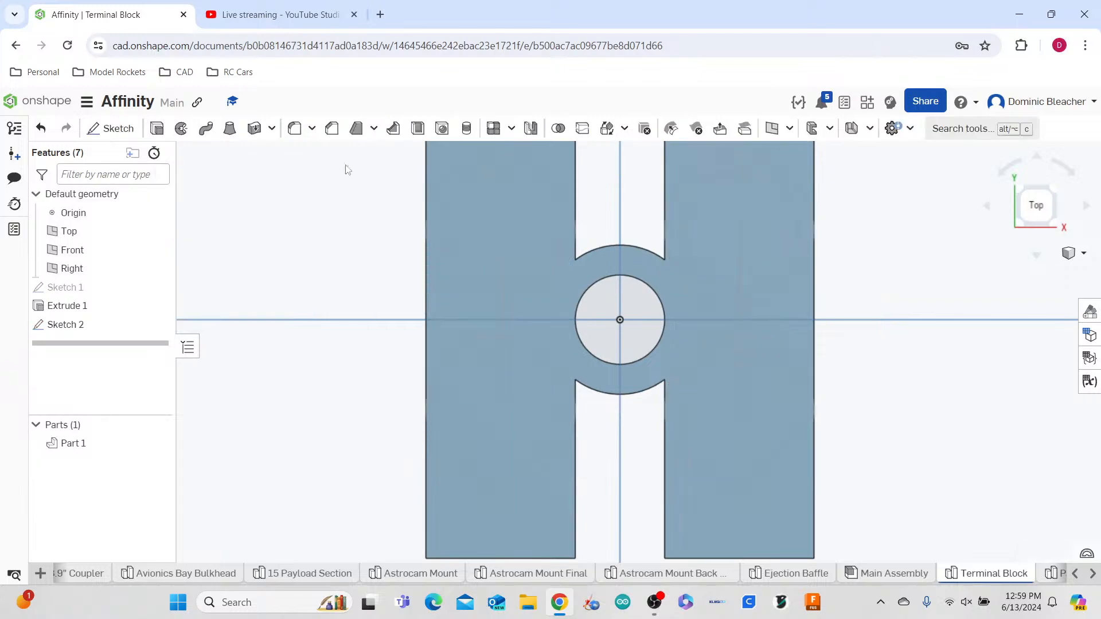
# - Extrude the four ring regions of Sketch 2 as a blind 5.5 mm addition to Part 1
pyautogui.doubleClick(96, 329)
pyautogui.click(94, 128)
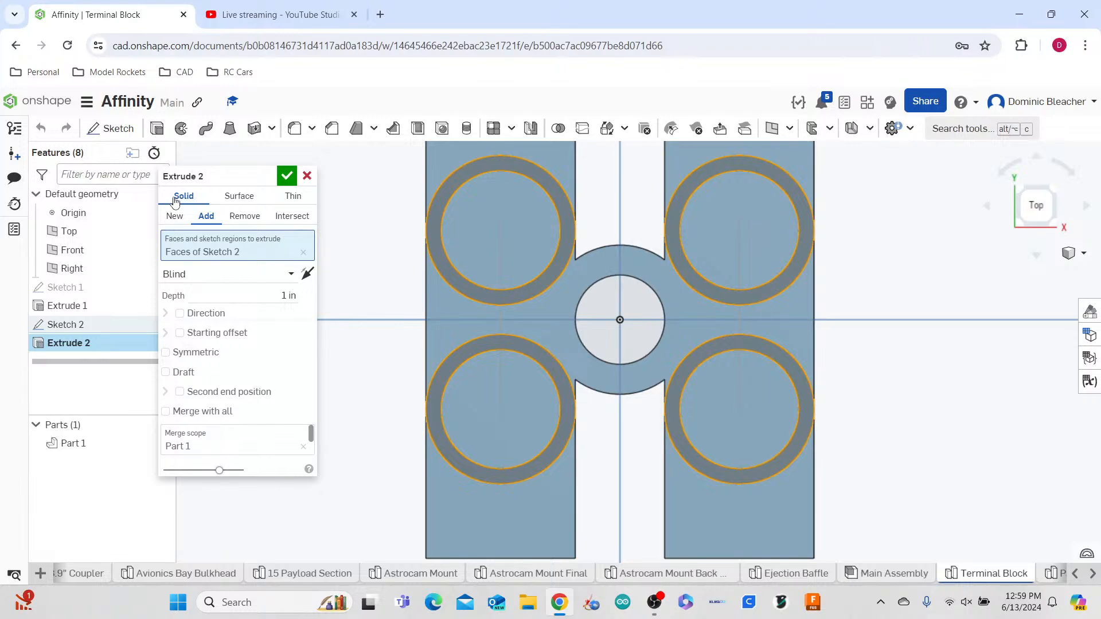
pyautogui.click(270, 299)
pyautogui.write('5.5mm')
pyautogui.press('Return')
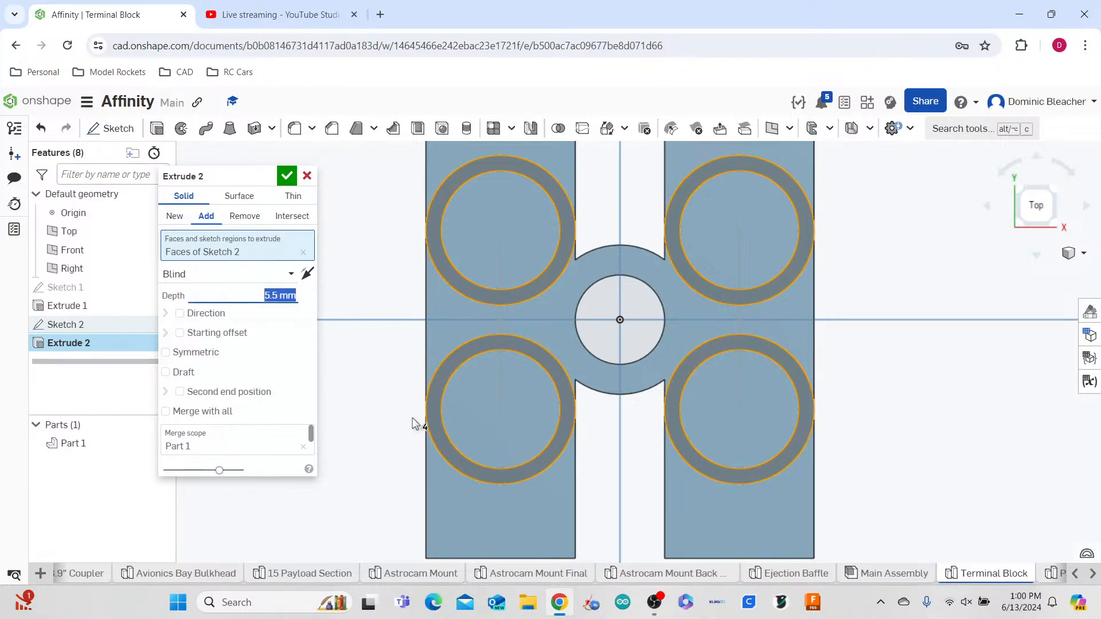
pyautogui.click(294, 181)
# - Start a new sketch on the front face of the left block, viewed from the front
pyautogui.moveTo(602, 402); pyautogui.dragTo(633, 339, button='right')
pyautogui.scroll(-4, 636, 370)
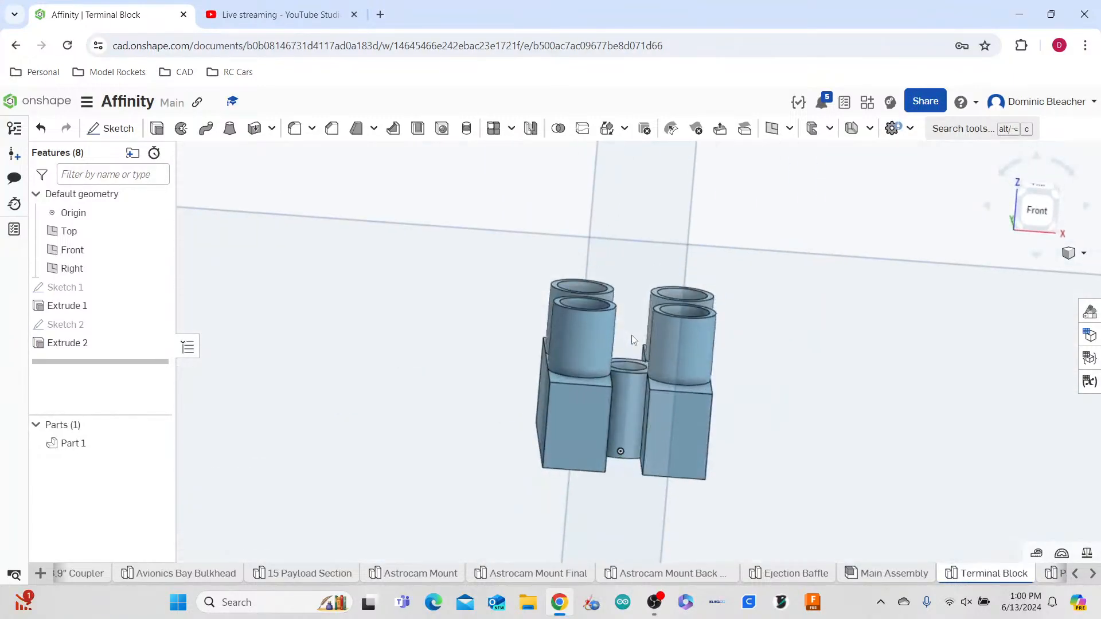
pyautogui.click(1018, 220)
pyautogui.scroll(5, 636, 356)
pyautogui.scroll(5, 585, 356)
pyautogui.click(110, 128)
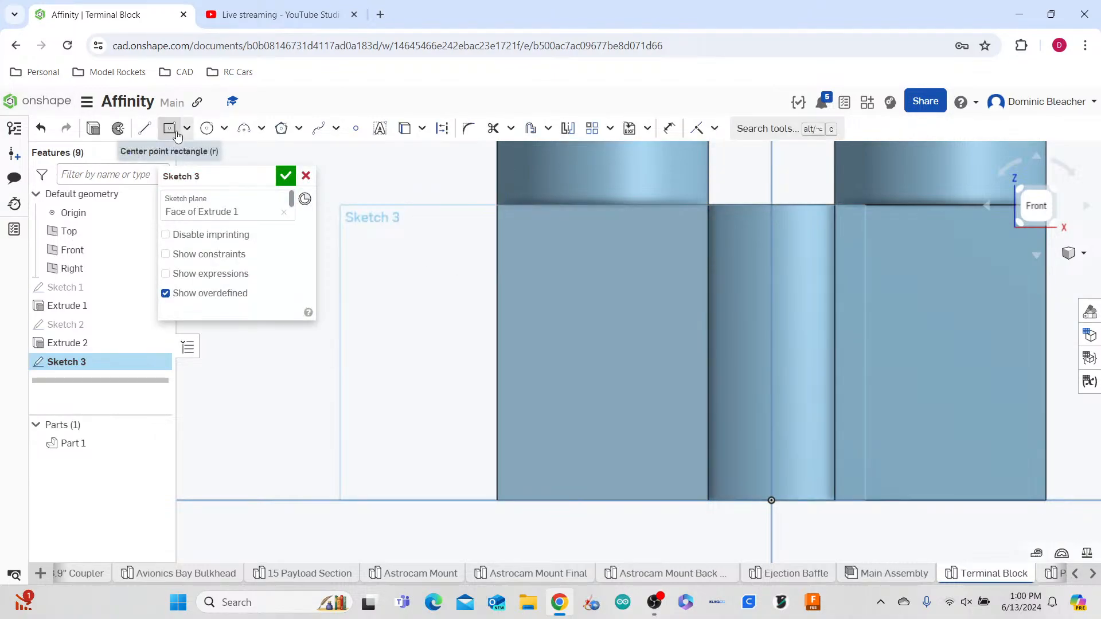
pyautogui.click(172, 130)
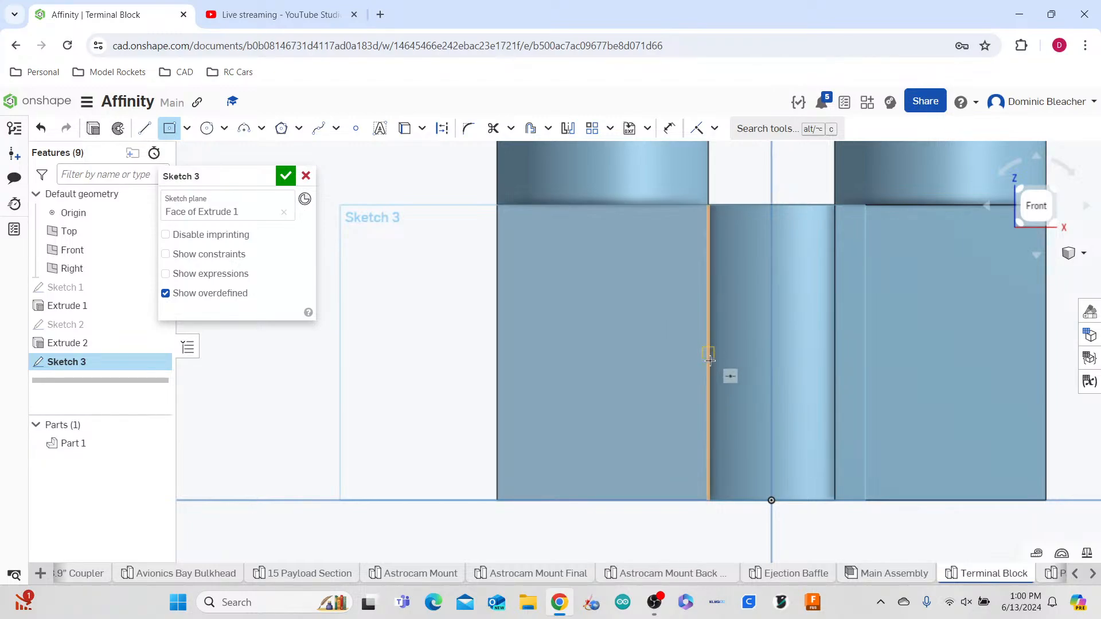
pyautogui.click(601, 353)
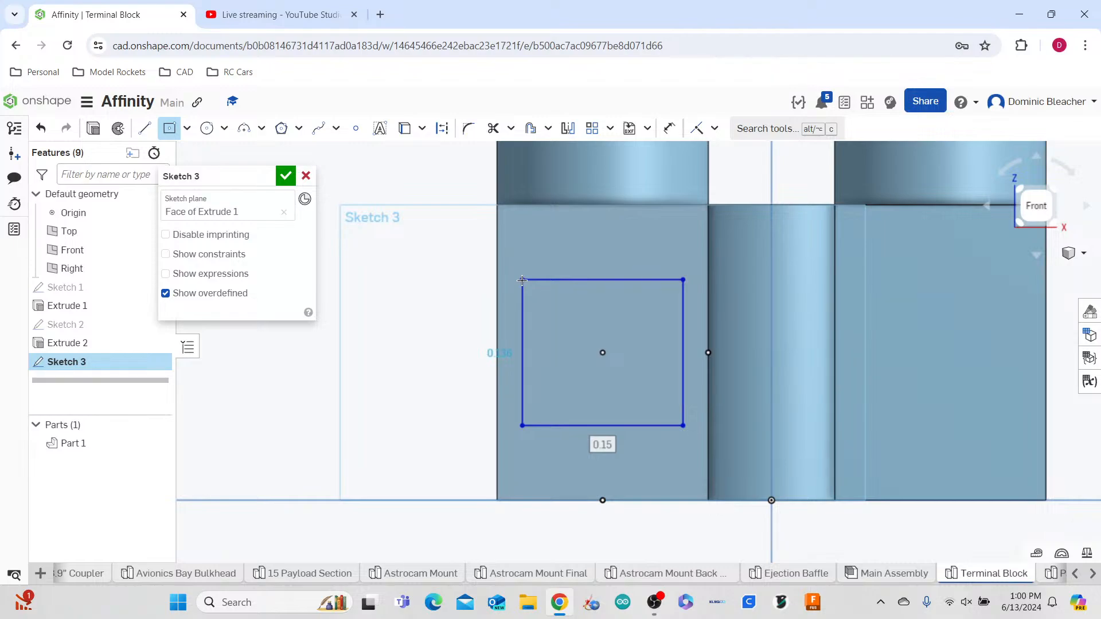
pyautogui.click(39, 128)
# - Draw a vertical line 0.031 in long downward from the midpoint of the left block's top edge
pyautogui.click(145, 128)
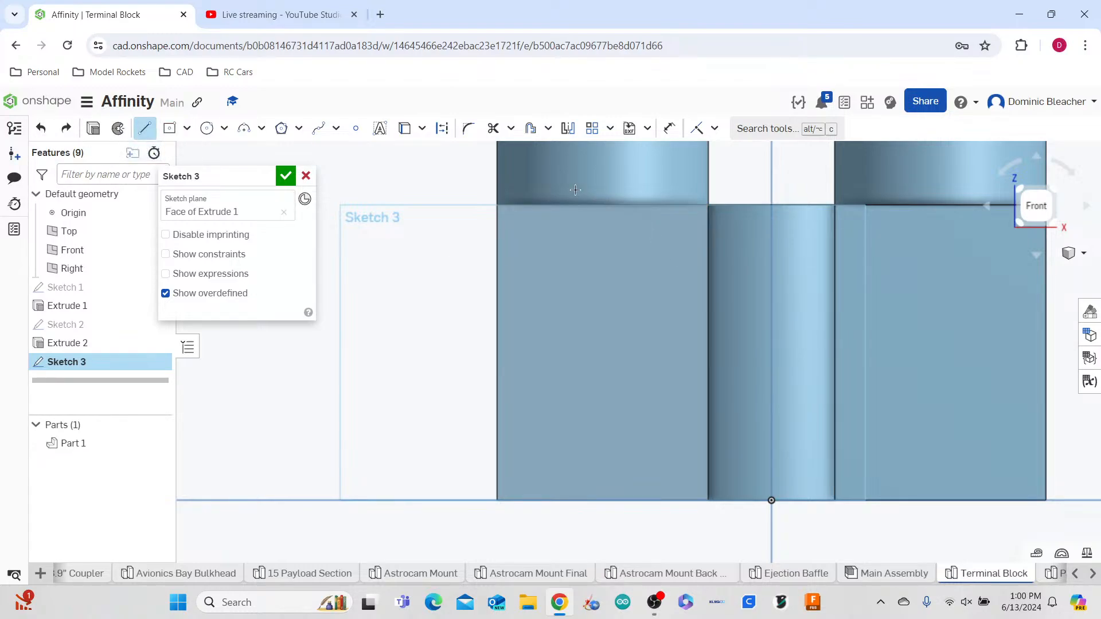
pyautogui.click(602, 206)
pyautogui.write('0')
pyautogui.write('.031')
pyautogui.press('Return')
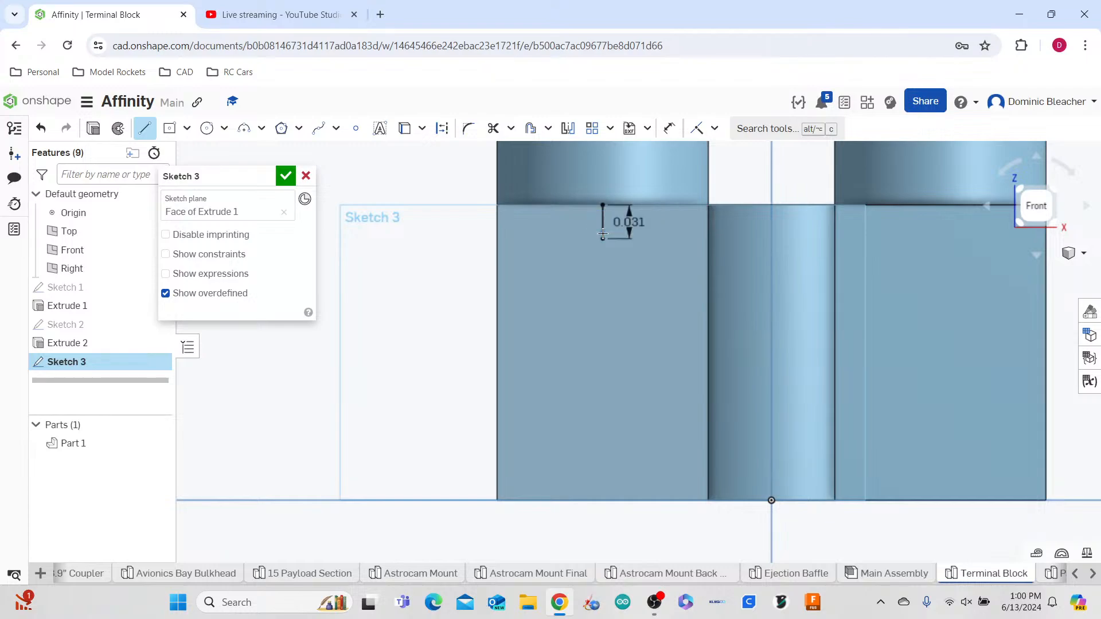
# - Draw a horizontal line 0.031 in long into the left block's front face from the midpoint of its inner side edge
pyautogui.click(148, 137)
pyautogui.click(709, 353)
pyautogui.write('0.031')
pyautogui.press('Return')
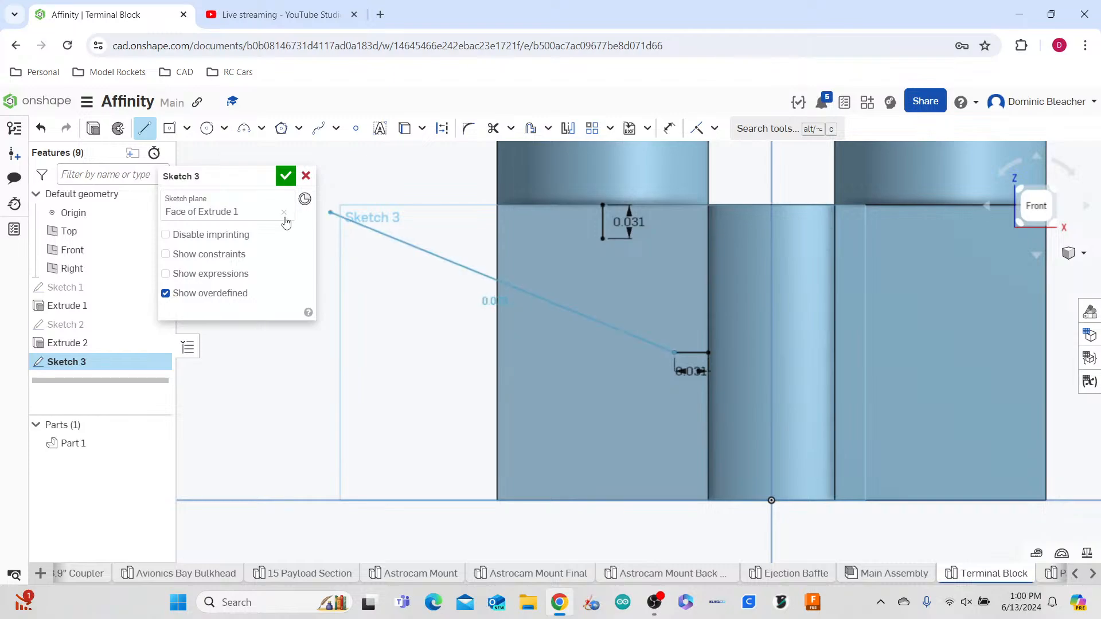
# - Draw a vertical line 0.8 mm long downward from the midpoint of the right block's top edge
pyautogui.doubleClick(144, 129)
pyautogui.scroll(-3, 507, 343)
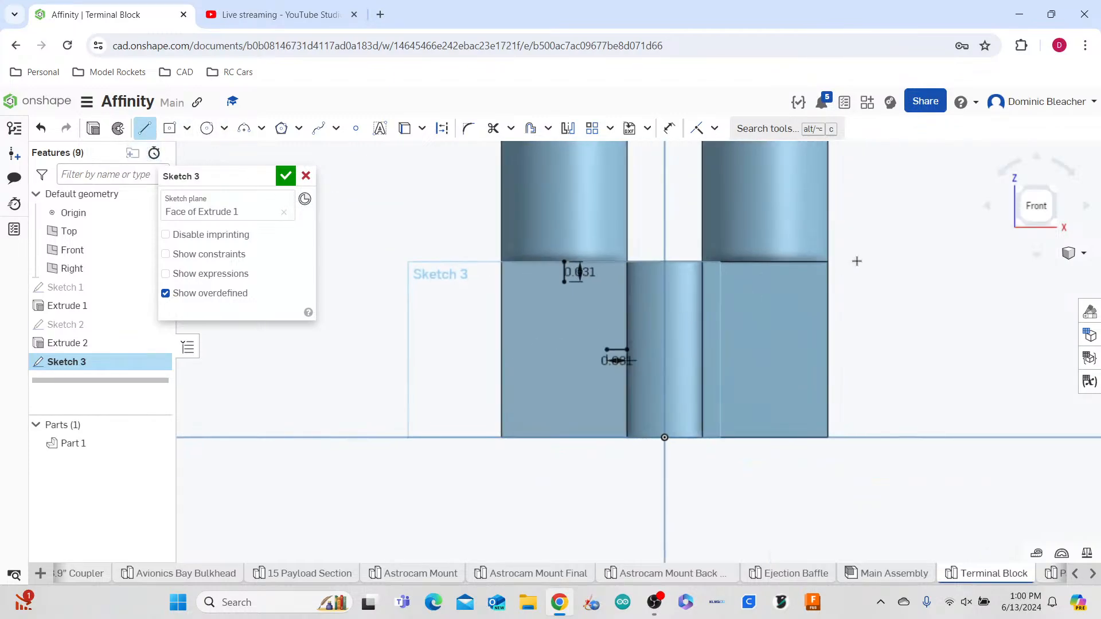
pyautogui.scroll(5, 842, 259)
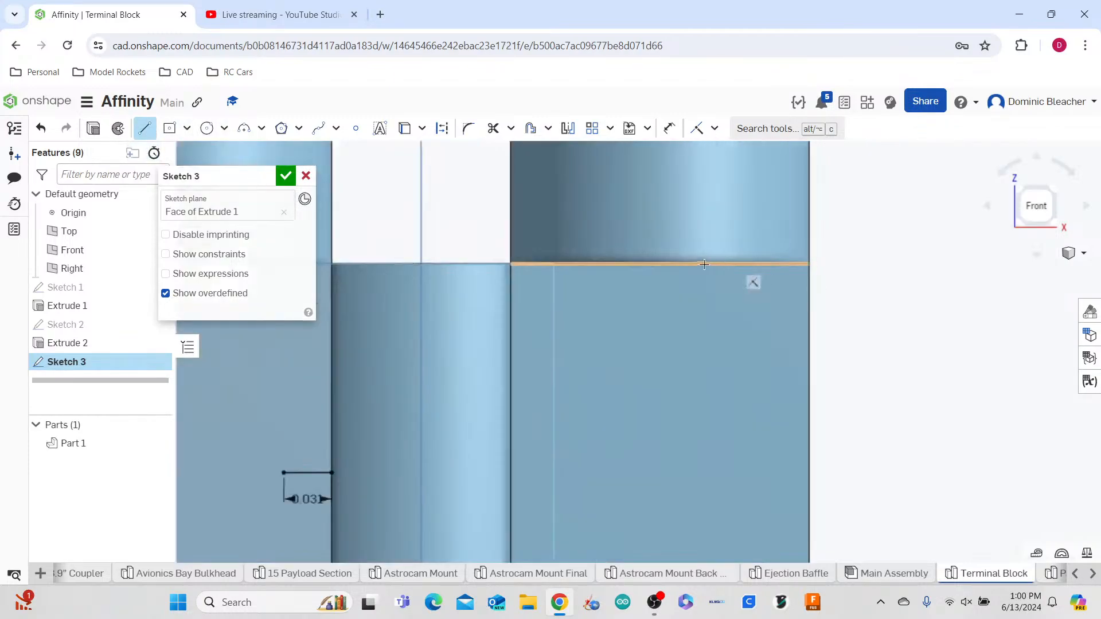
pyautogui.click(660, 265)
pyautogui.write('0.8mm')
pyautogui.press('Return')
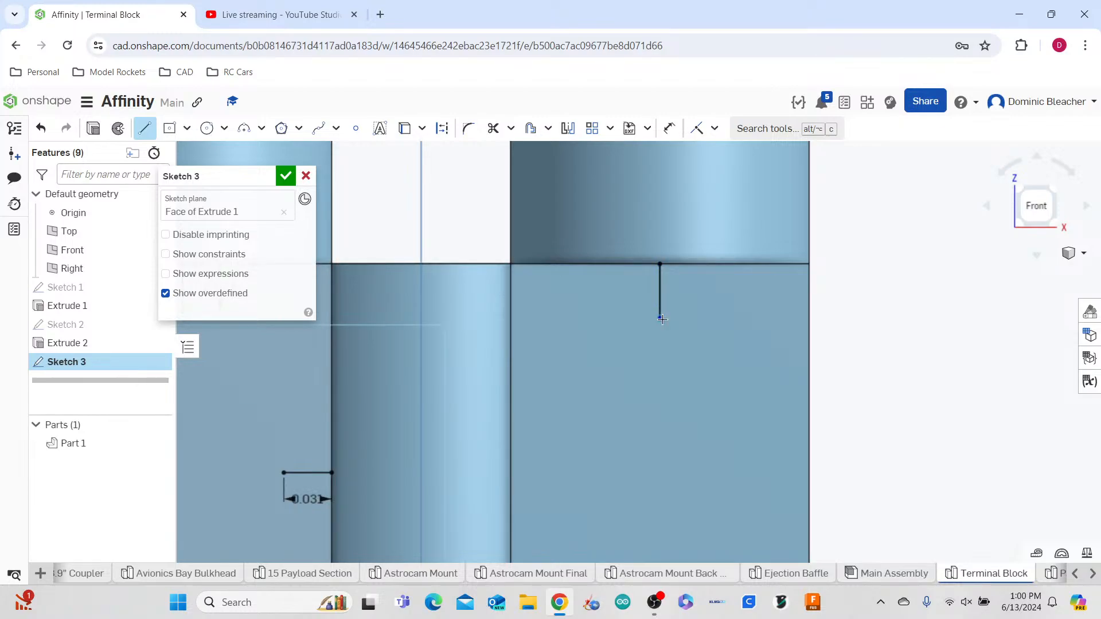
pyautogui.click(143, 131)
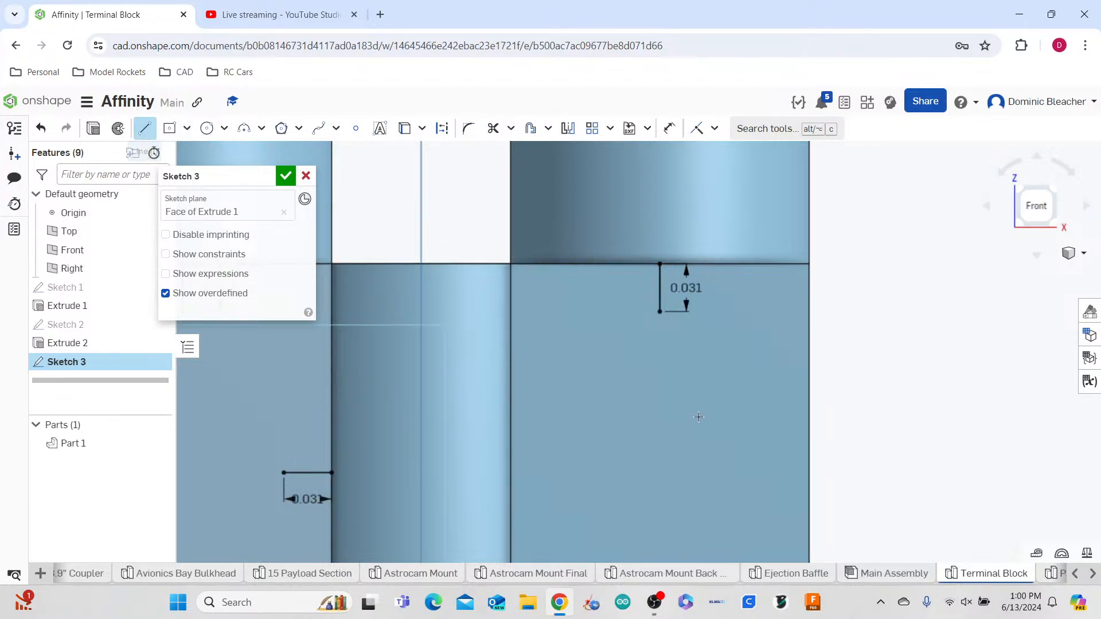
# - Draw a horizontal line 0.031 in long into the right block's front face from the midpoint of its outer side edge
pyautogui.scroll(-3, 787, 442)
pyautogui.click(799, 457)
pyautogui.write('031')
pyautogui.press('Return')
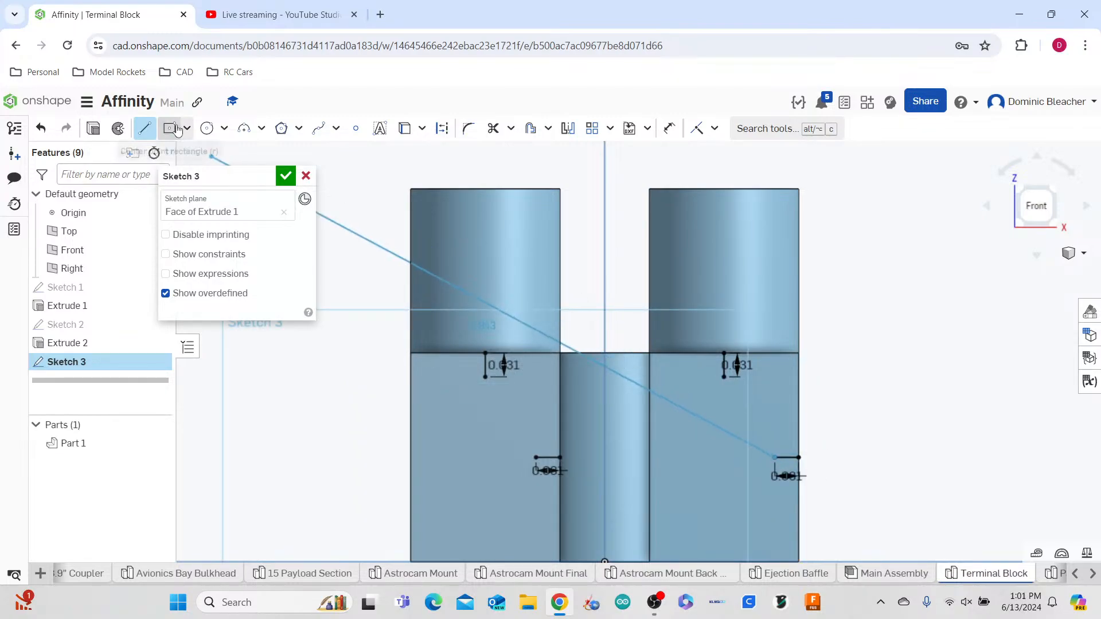
# - Draw a centre-point rectangle of about 0.134 by 0.213 in on each block's front face, sized to the ends of the 0.031 in lines
pyautogui.click(170, 128)
pyautogui.press('f')
pyautogui.scroll(3, 489, 443)
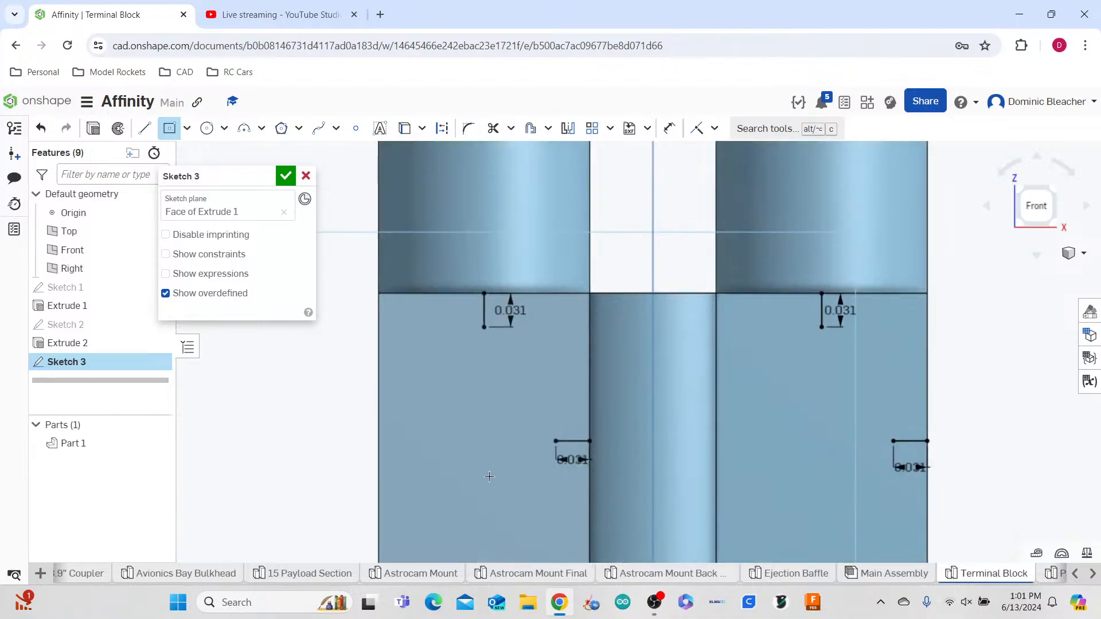
pyautogui.scroll(-2, 483, 314)
pyautogui.click(484, 315)
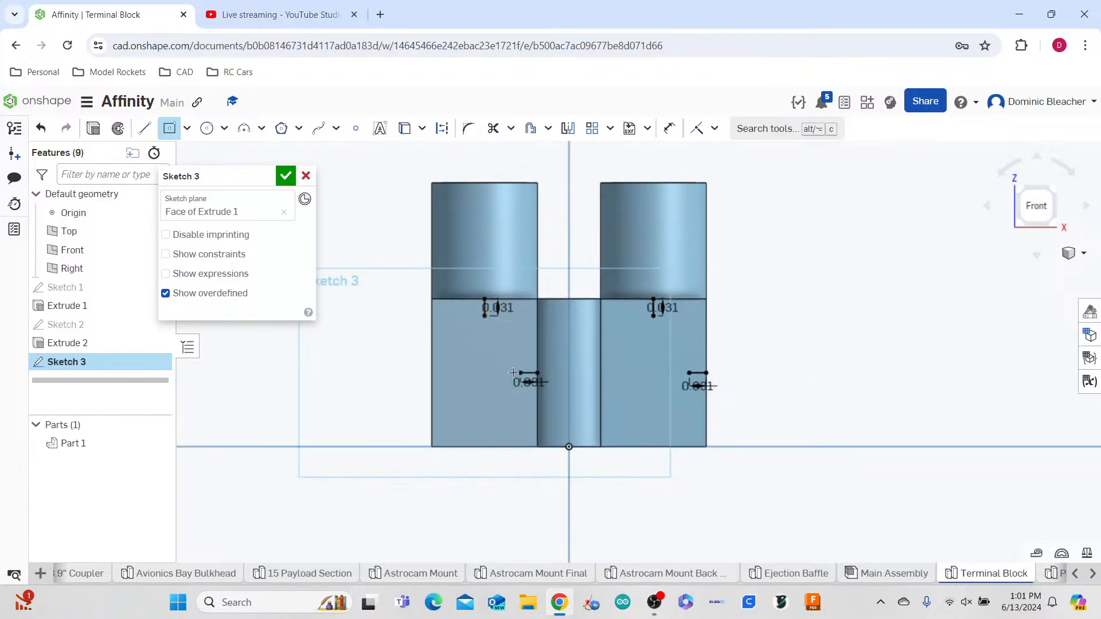
pyautogui.click(484, 373)
pyautogui.click(521, 317)
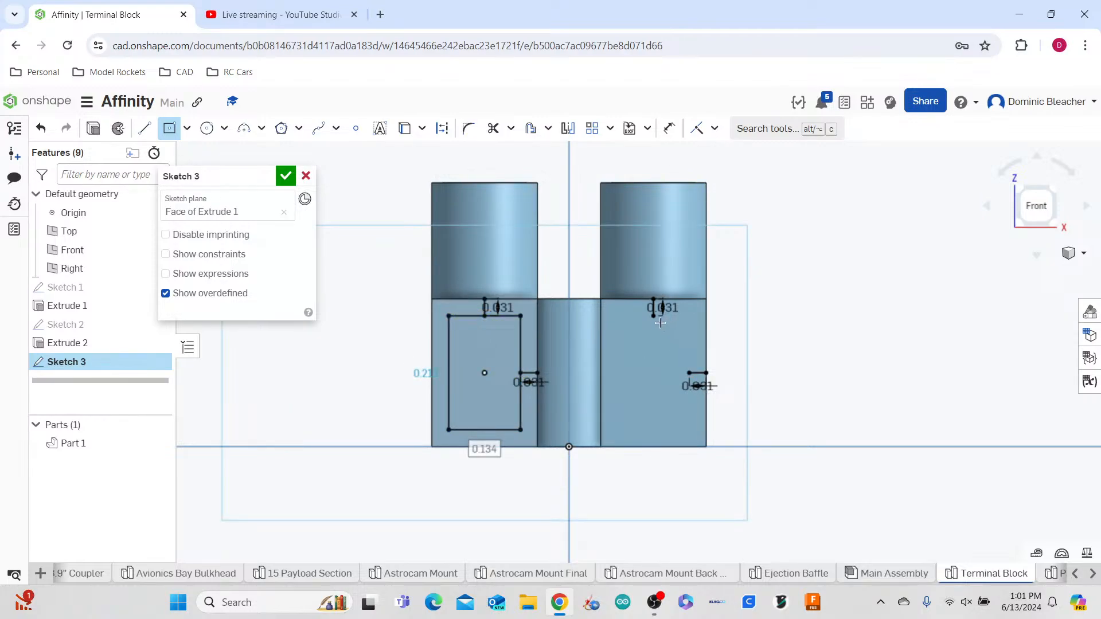
pyautogui.click(652, 373)
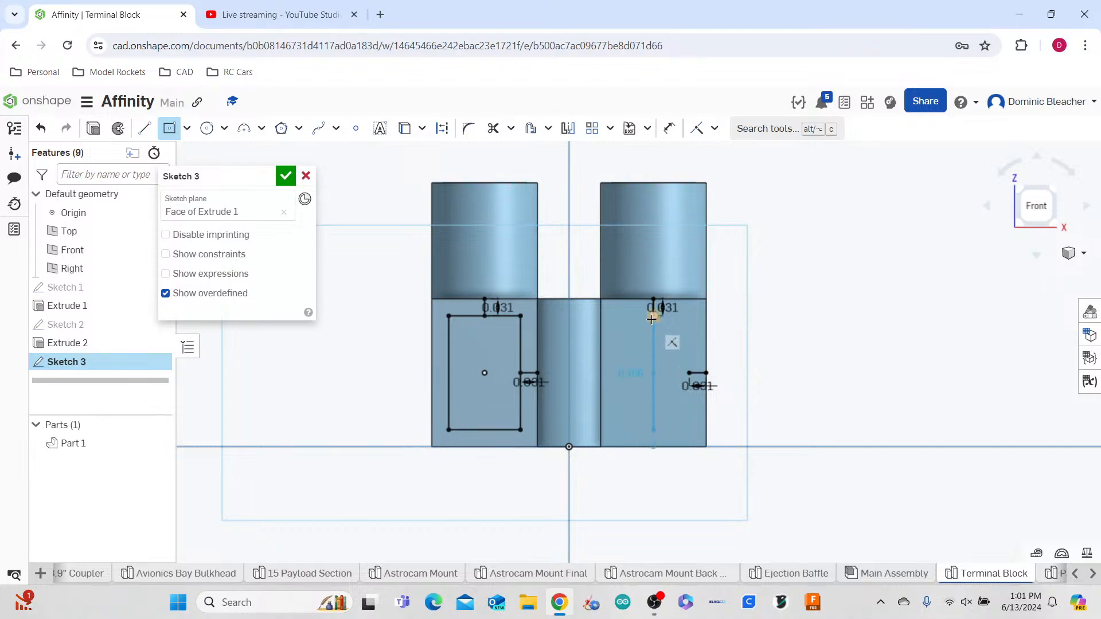
pyautogui.click(686, 317)
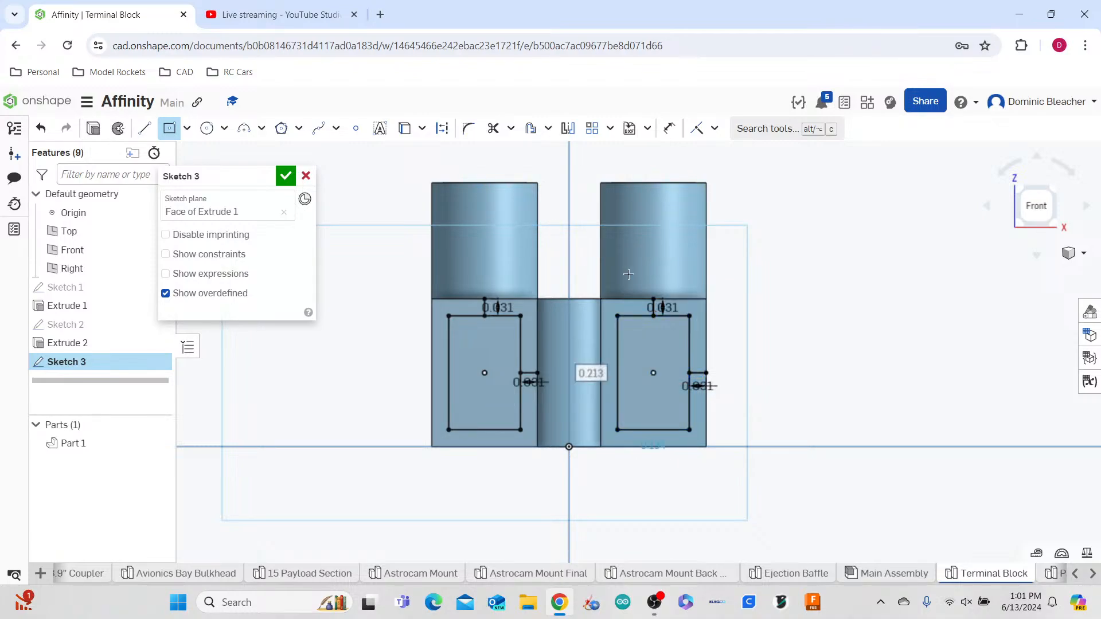
# - Extrude both sketched rectangles as a Remove cut with the Through all end condition
pyautogui.click(94, 129)
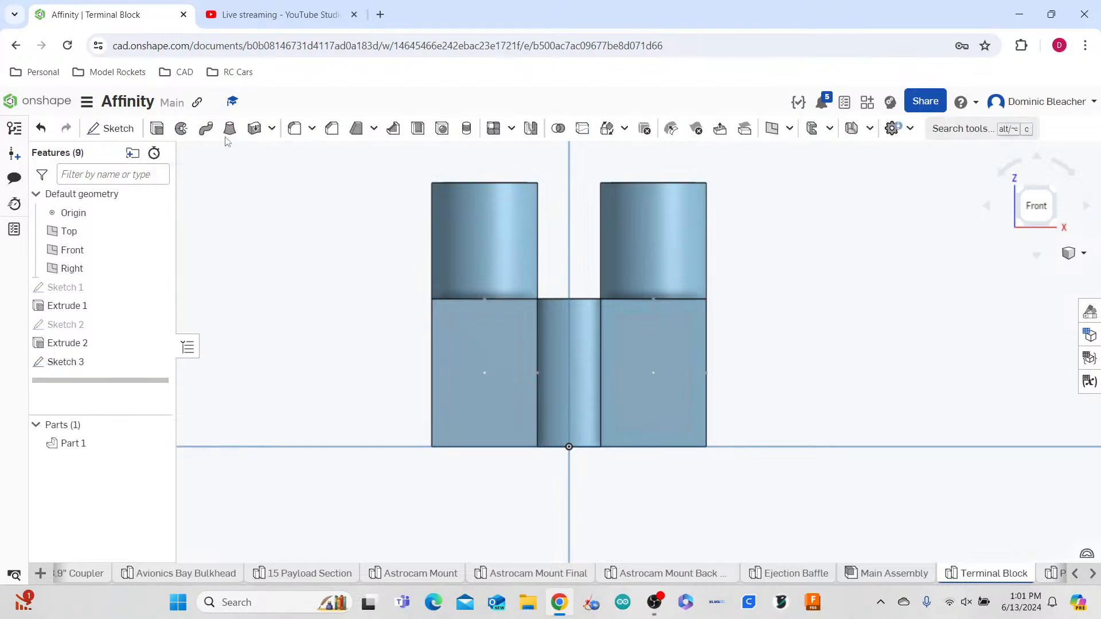
pyautogui.click(241, 216)
pyautogui.click(226, 274)
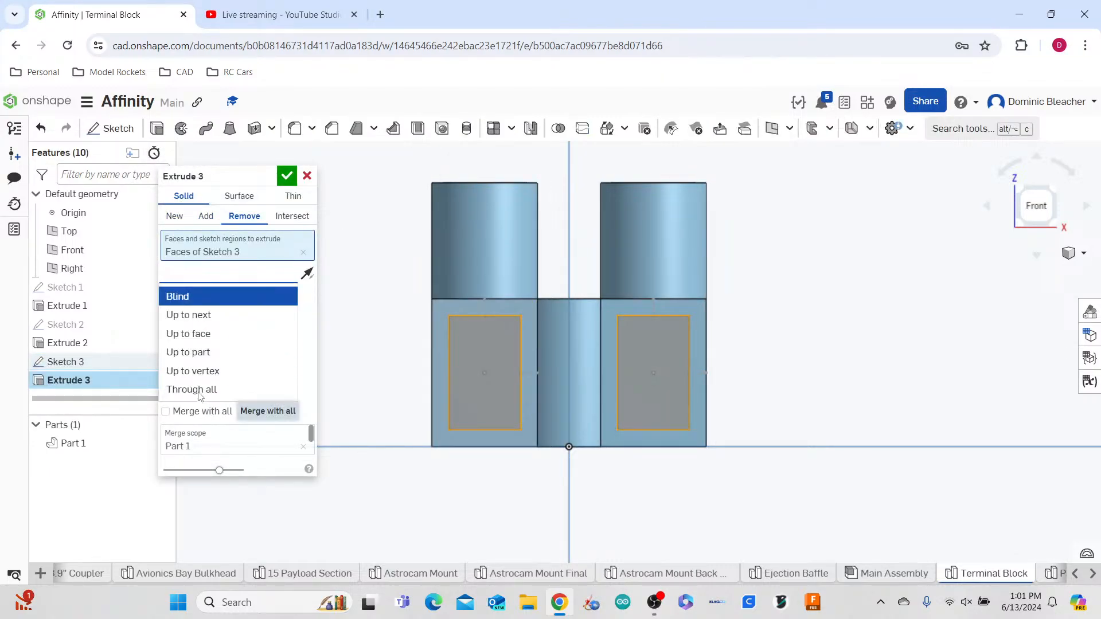
pyautogui.click(213, 388)
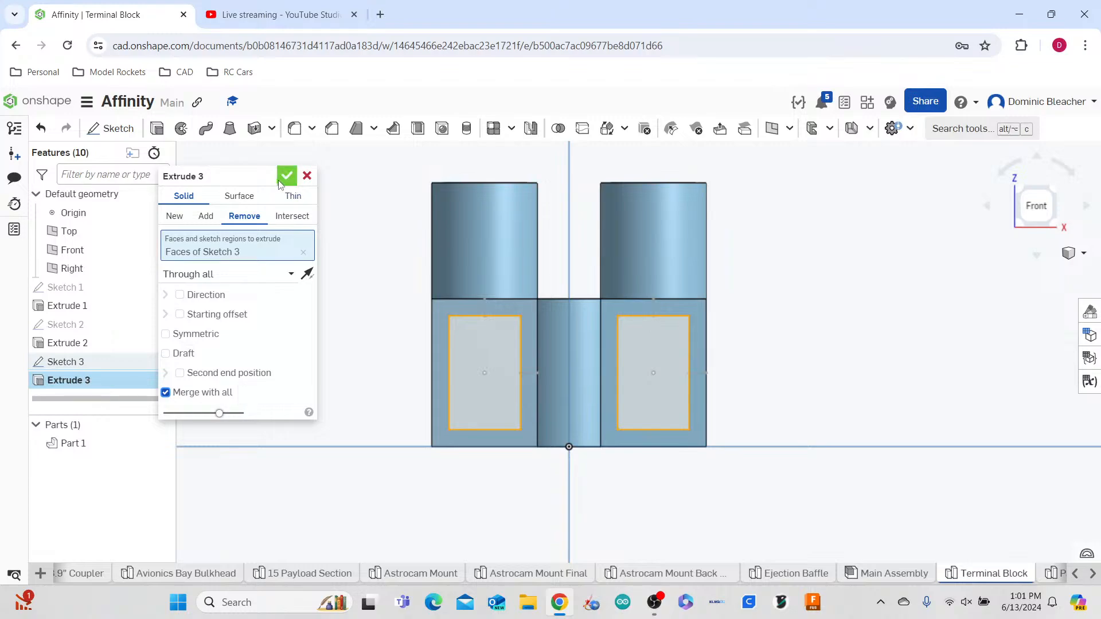
pyautogui.click(286, 176)
# - Examine the finished terminal block from the front and from above, including the wire openings and screw cylinders
pyautogui.scroll(-5, 769, 406)
pyautogui.scroll(-8, 505, 360)
pyautogui.click(948, 384)
pyautogui.scroll(5, 454, 356)
pyautogui.scroll(5, 742, 366)
pyautogui.moveTo(758, 365); pyautogui.dragTo(760, 401, button='right')
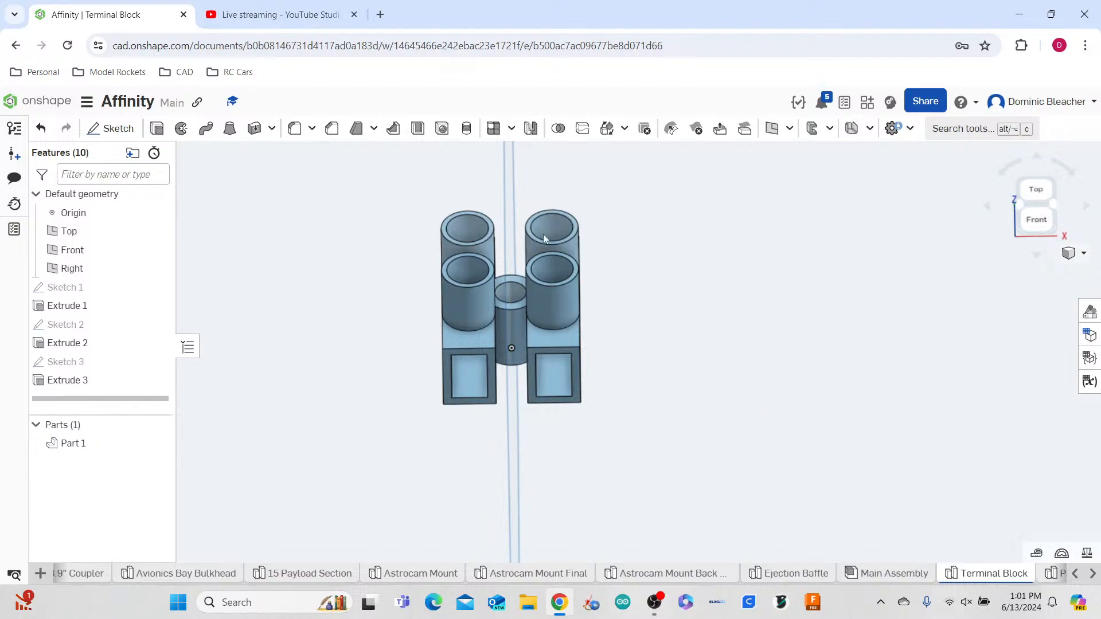
pyautogui.scroll(-4, 554, 245)
pyautogui.moveTo(587, 273); pyautogui.dragTo(592, 305, button='right')
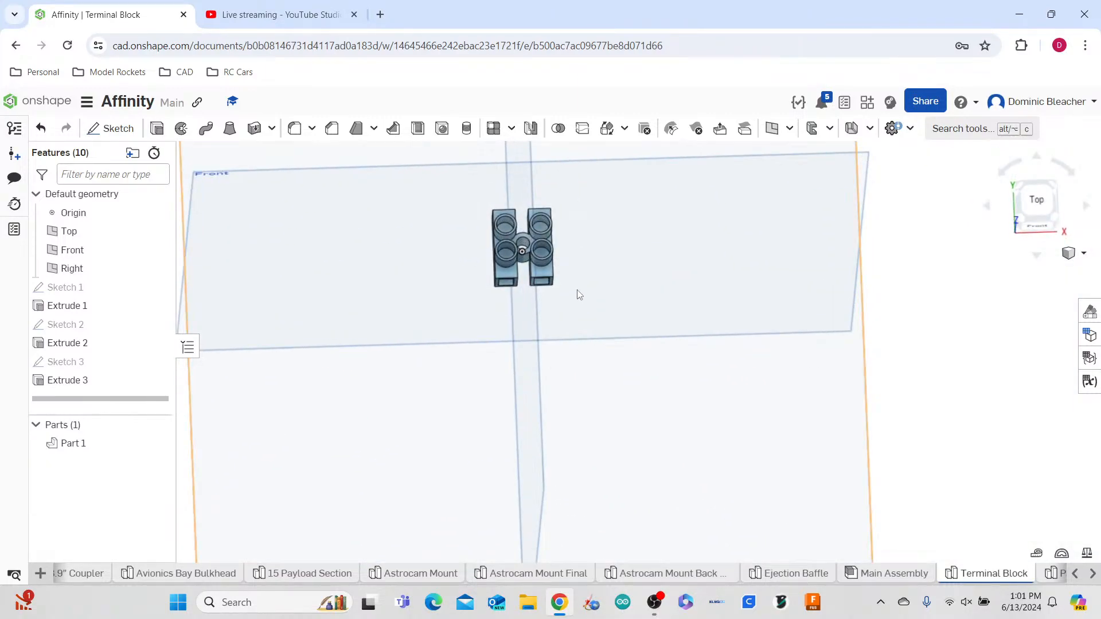
pyautogui.scroll(5, 656, 274)
pyautogui.moveTo(750, 300); pyautogui.dragTo(749, 304, button='right')
pyautogui.scroll(-2, 749, 304)
pyautogui.moveTo(589, 239); pyautogui.dragTo(668, 321, button='middle')
pyautogui.scroll(5, 658, 319)
# - Change the appearance of Part 1 to light grey EAEAEA
pyautogui.rightClick(100, 442)
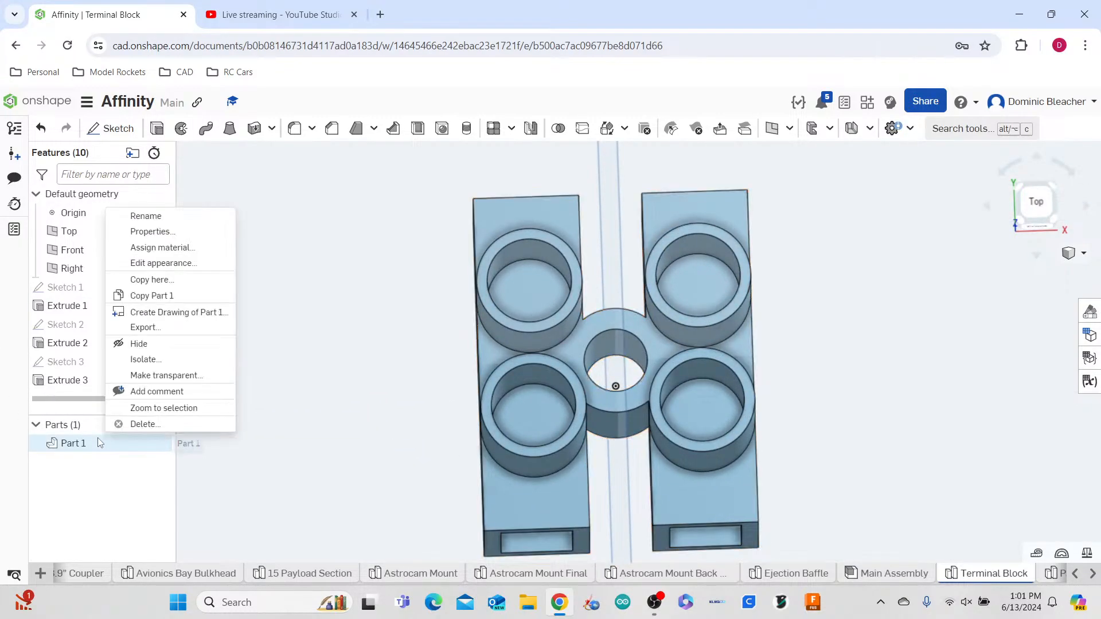
pyautogui.click(94, 475)
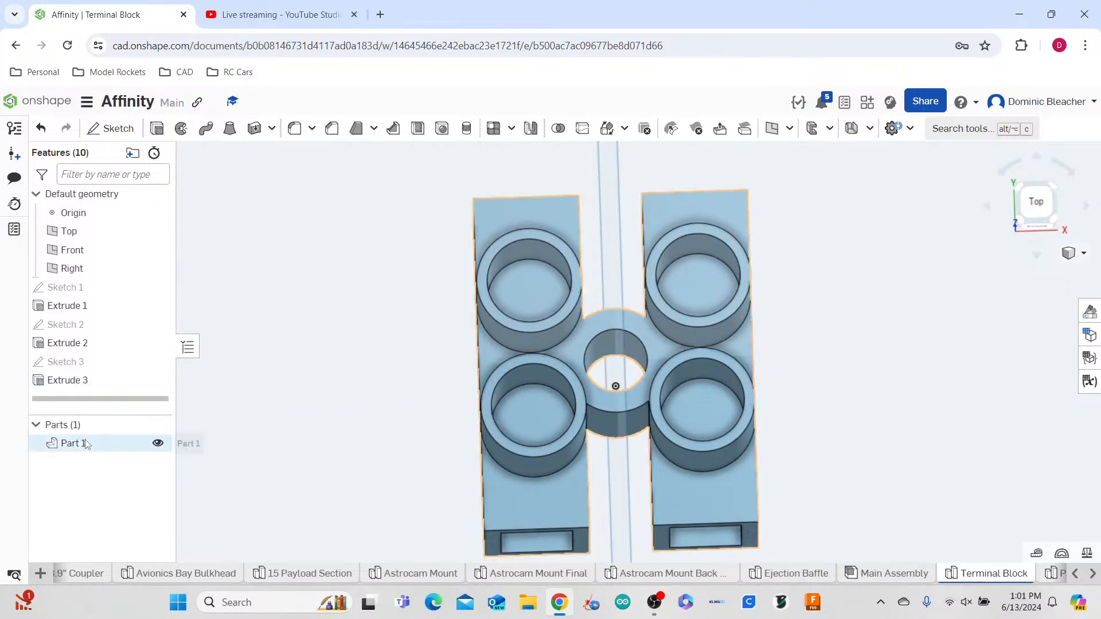
pyautogui.rightClick(87, 443)
pyautogui.click(150, 264)
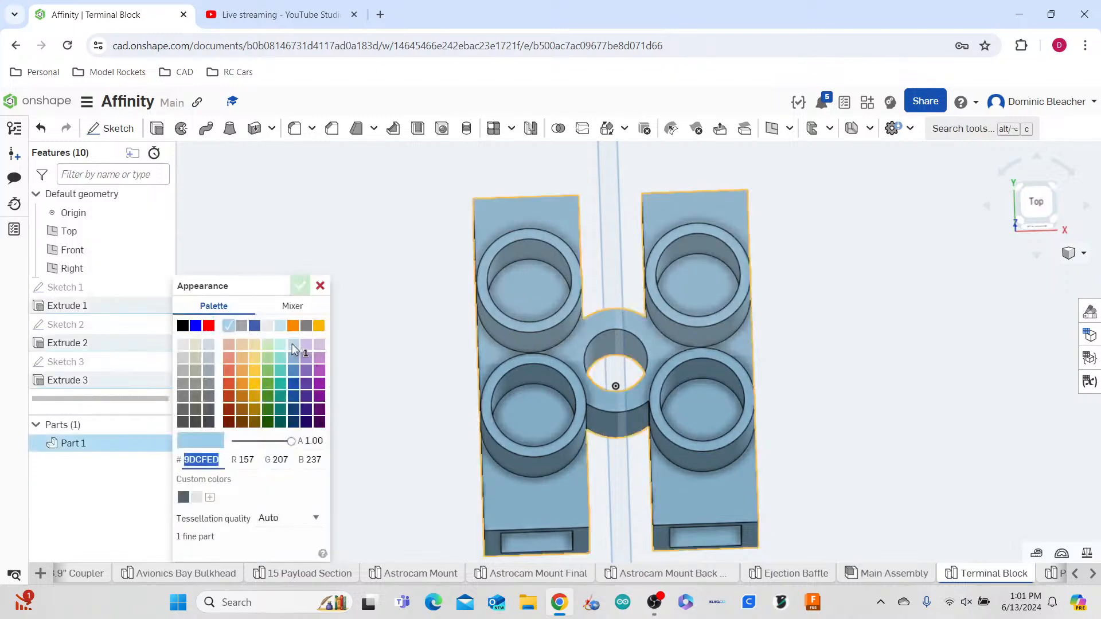
pyautogui.click(267, 325)
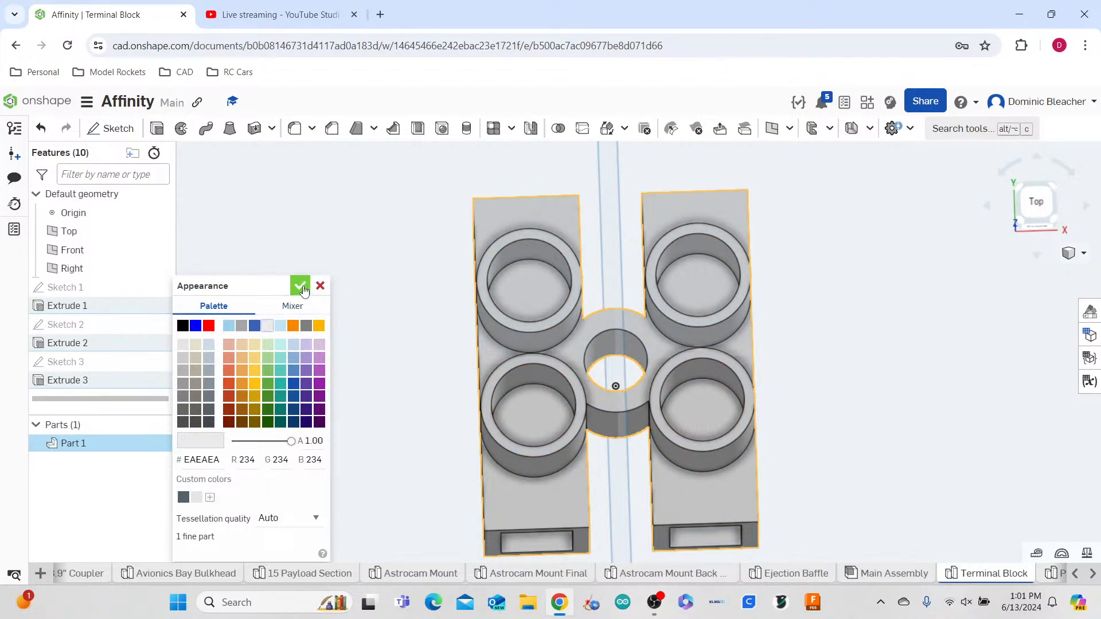
pyautogui.click(300, 286)
# - Switch to the Main Assembly and insert two Terminal Block parts in the empty space beside the rocket
pyautogui.scroll(-6, 565, 316)
pyautogui.click(909, 575)
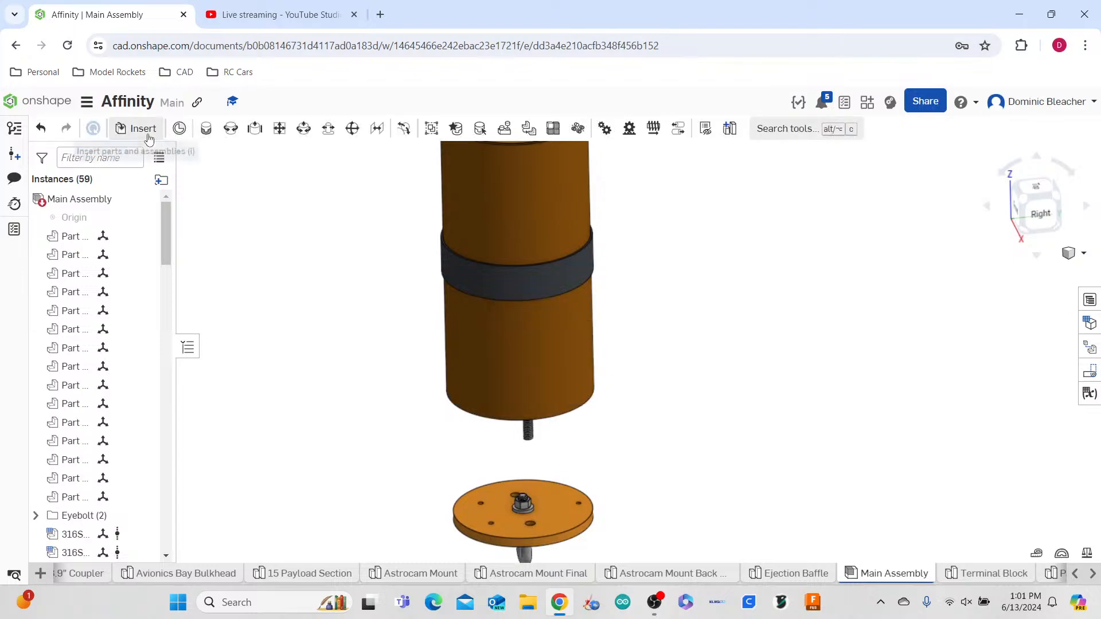
pyautogui.click(138, 128)
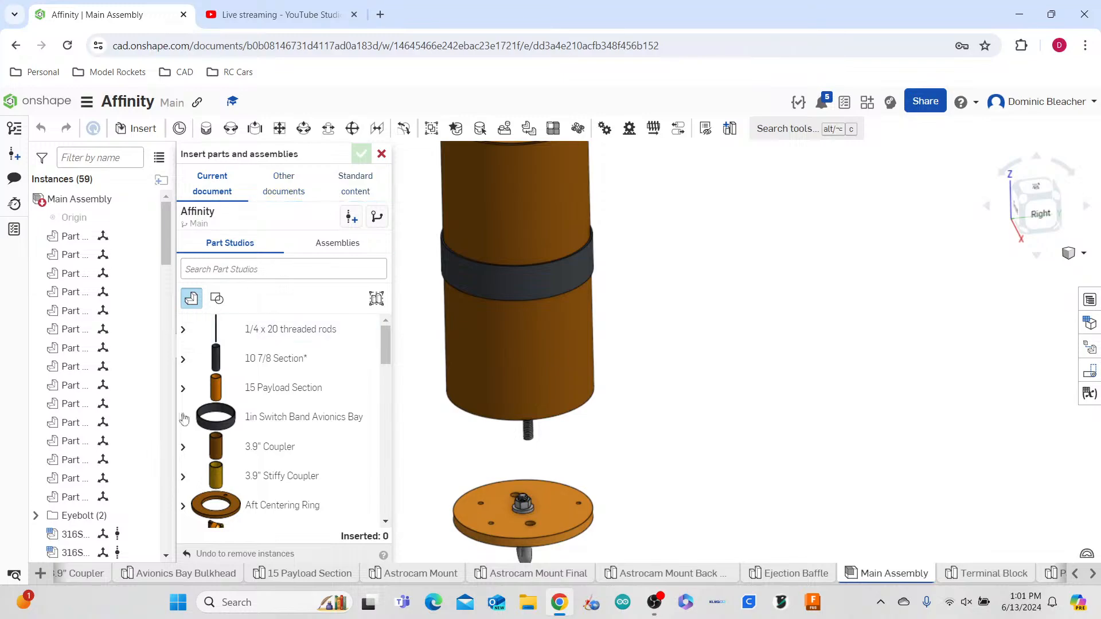
pyautogui.scroll(-15, 249, 388)
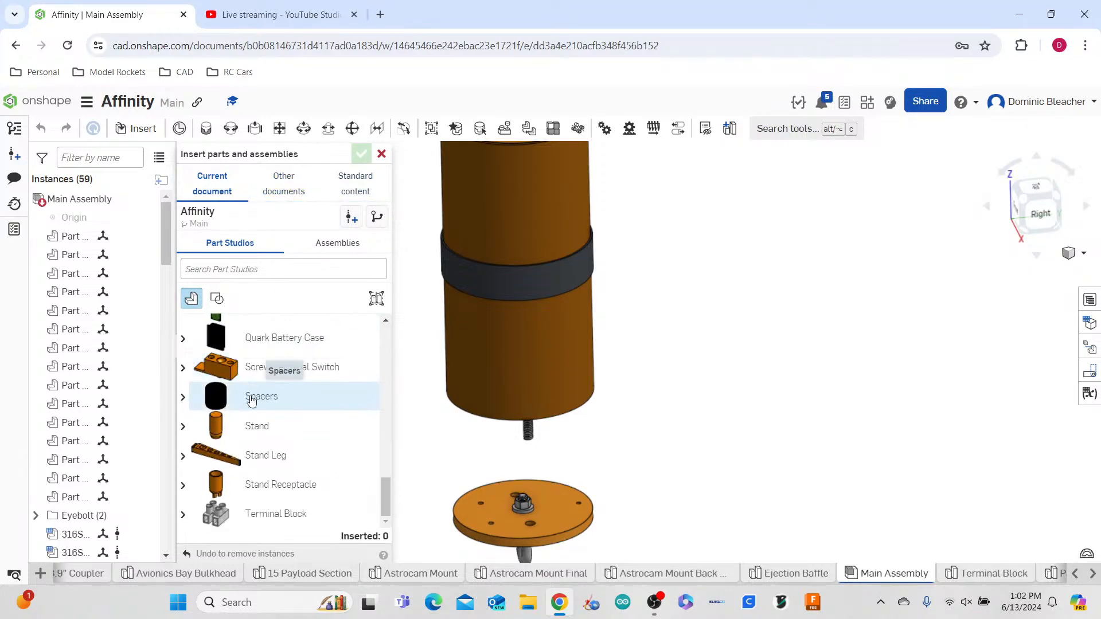
pyautogui.click(221, 513)
pyautogui.click(770, 430)
pyautogui.click(221, 512)
pyautogui.click(785, 488)
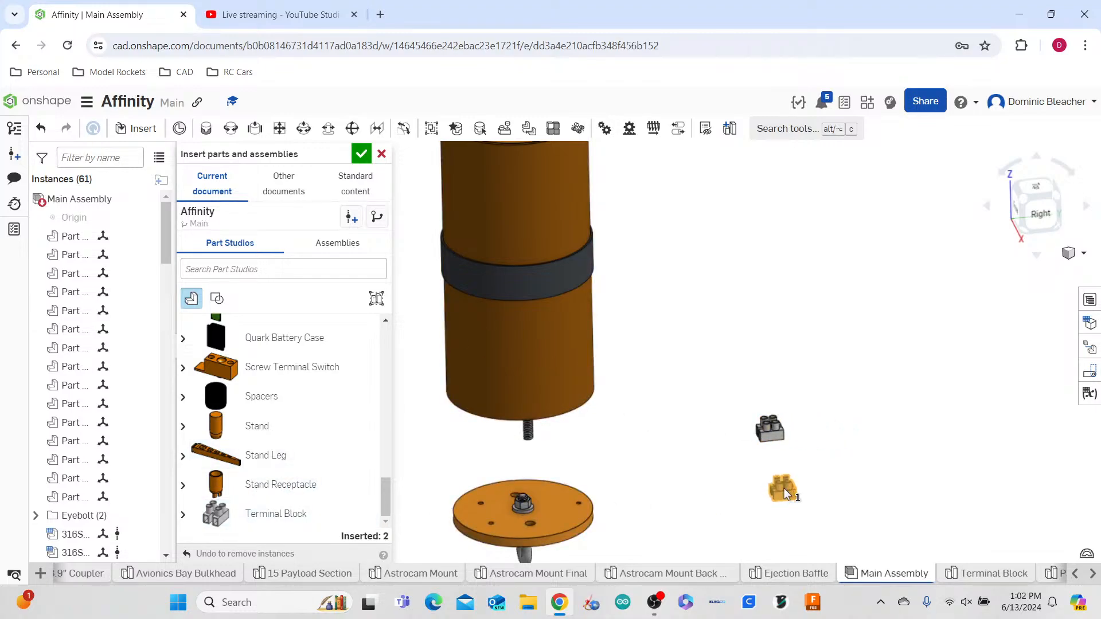
pyautogui.click(363, 154)
pyautogui.scroll(-4, 622, 442)
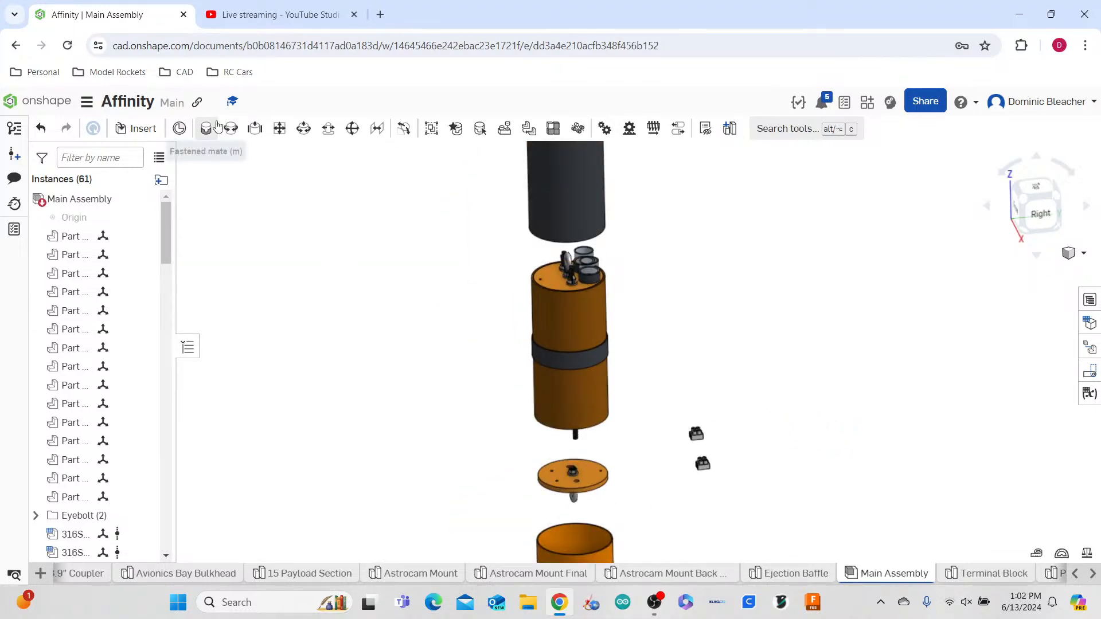
# - Insert two more Terminal Block parts beside the rocket, away from the first pair
pyautogui.click(132, 130)
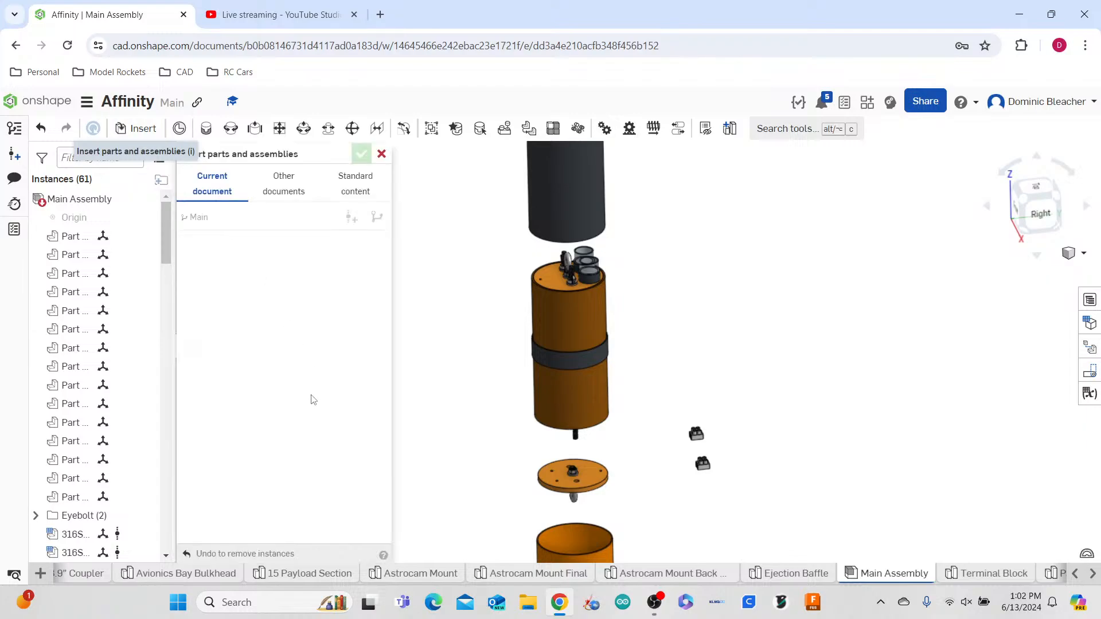
pyautogui.scroll(-10, 316, 401)
pyautogui.scroll(-4, 318, 404)
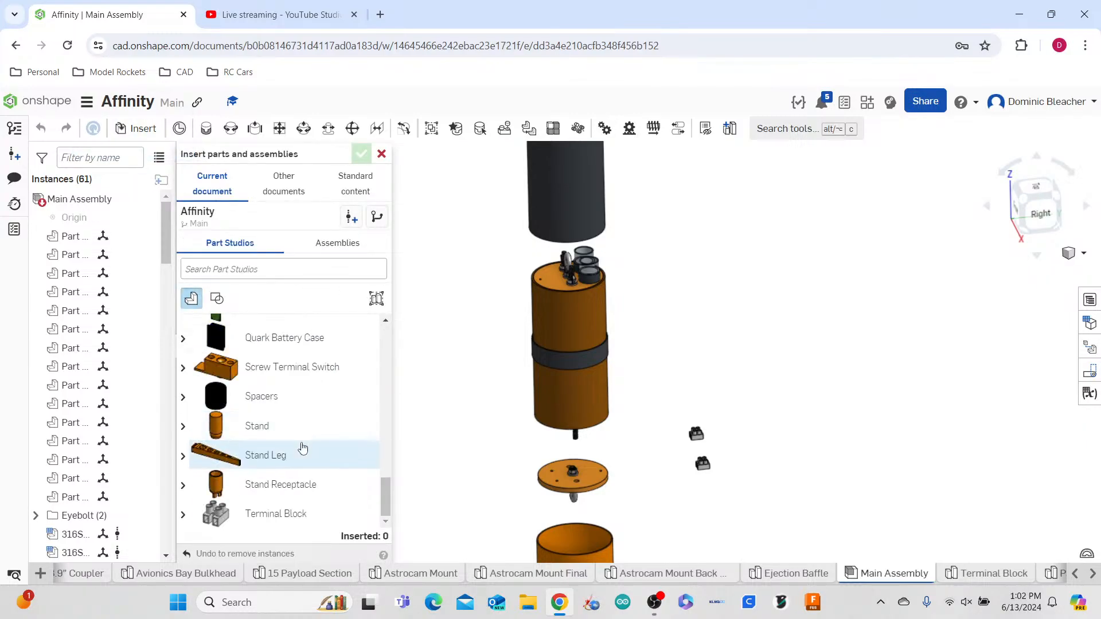
pyautogui.click(275, 513)
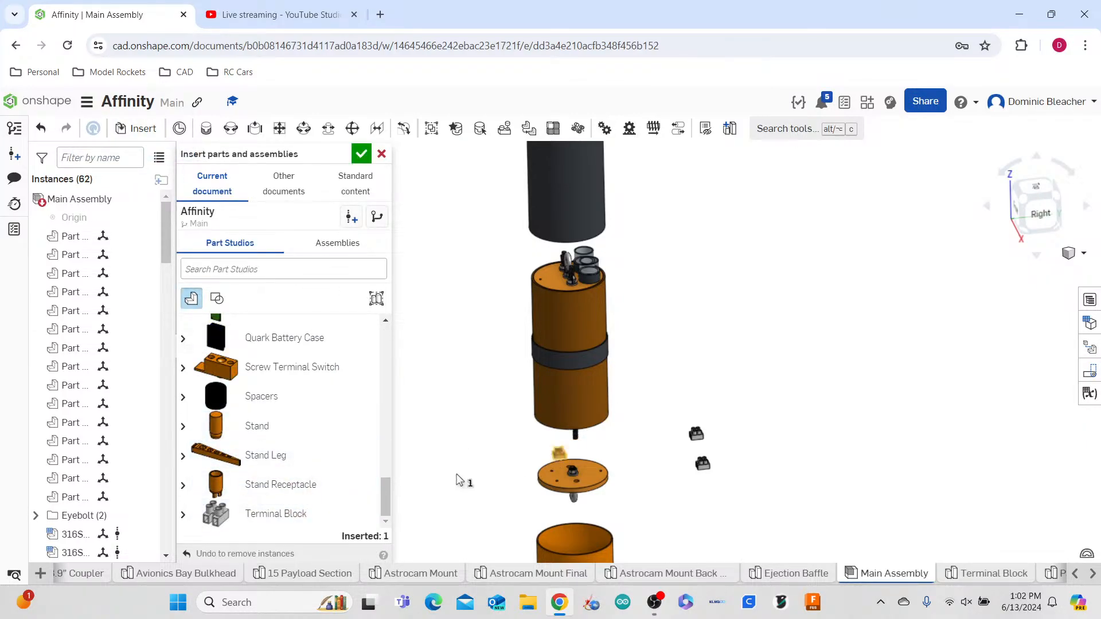
pyautogui.click(782, 431)
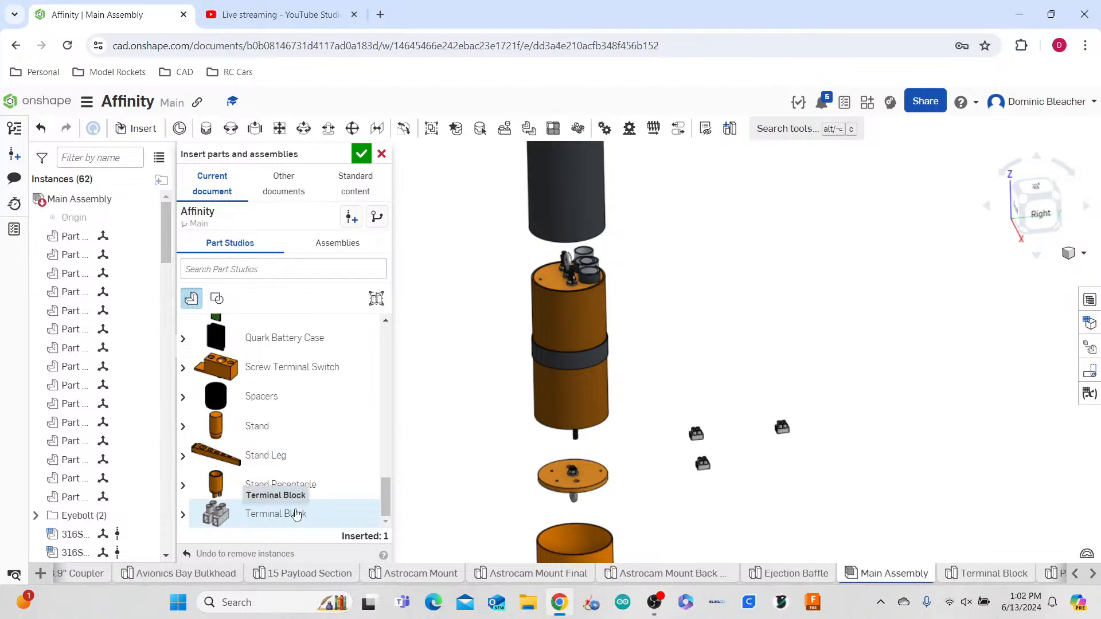
pyautogui.click(290, 511)
pyautogui.click(868, 367)
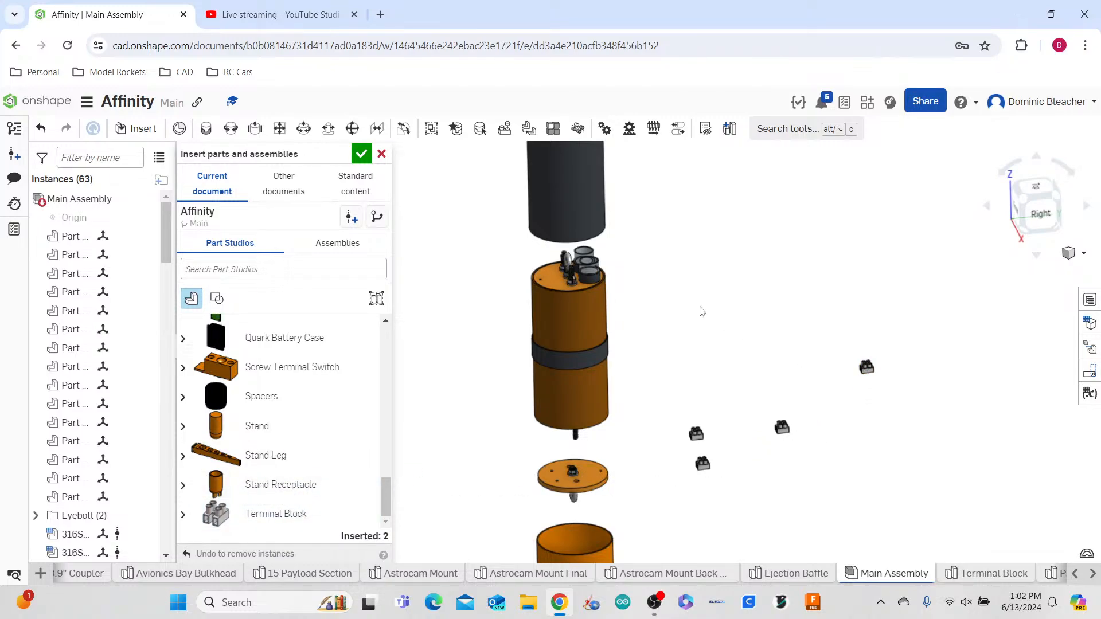
pyautogui.click(365, 160)
pyautogui.scroll(-3, 697, 434)
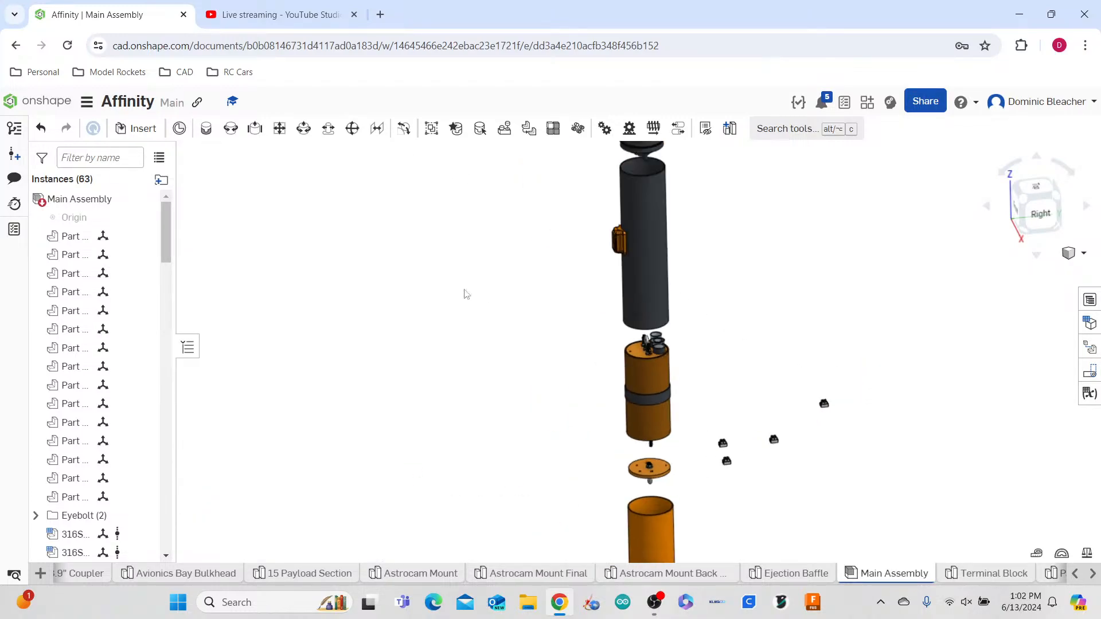
# - Start a Fastened mate from the underside of one terminal block's centre hole
pyautogui.press('m')
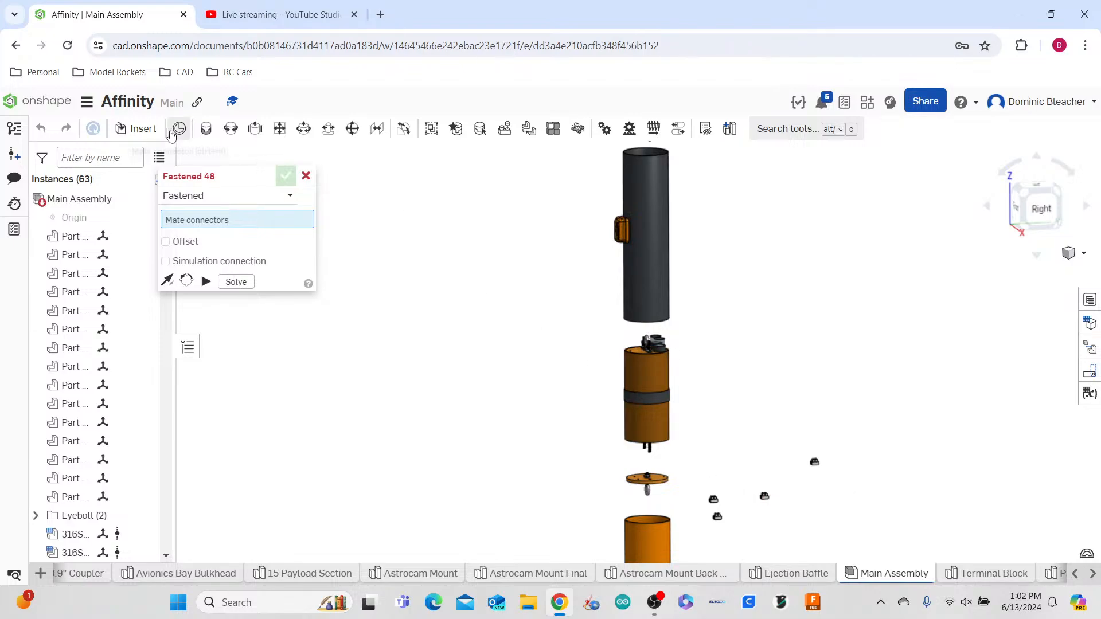
pyautogui.scroll(3, 729, 521)
pyautogui.scroll(3, 730, 519)
pyautogui.moveTo(731, 517); pyautogui.dragTo(714, 405, button='middle')
pyautogui.scroll(4, 709, 392)
pyautogui.moveTo(715, 403); pyautogui.dragTo(644, 405, button='right')
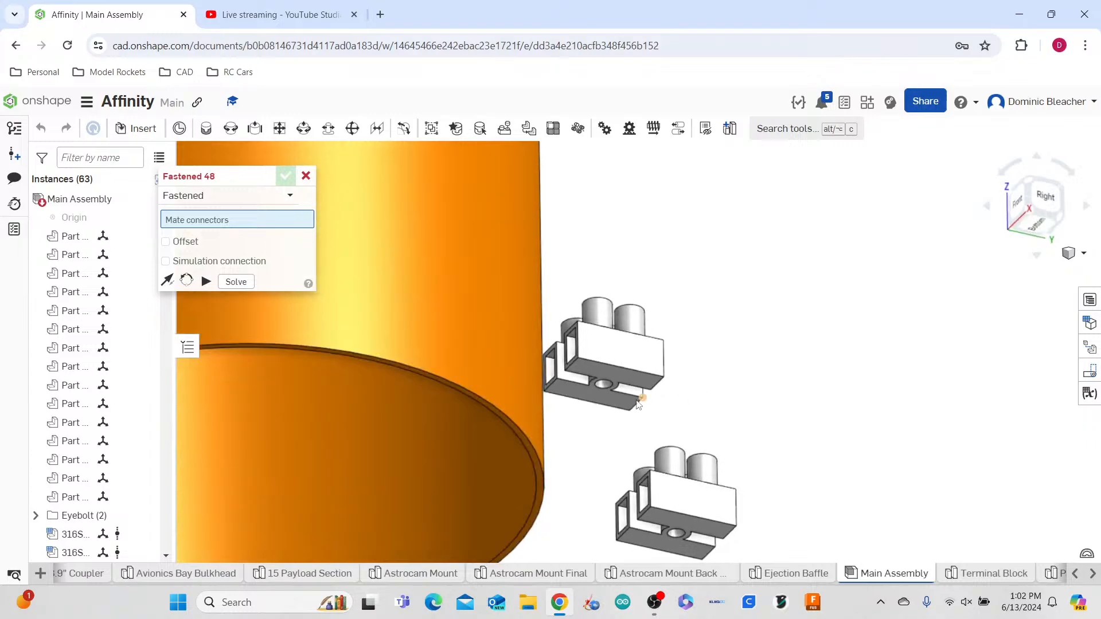
pyautogui.click(607, 383)
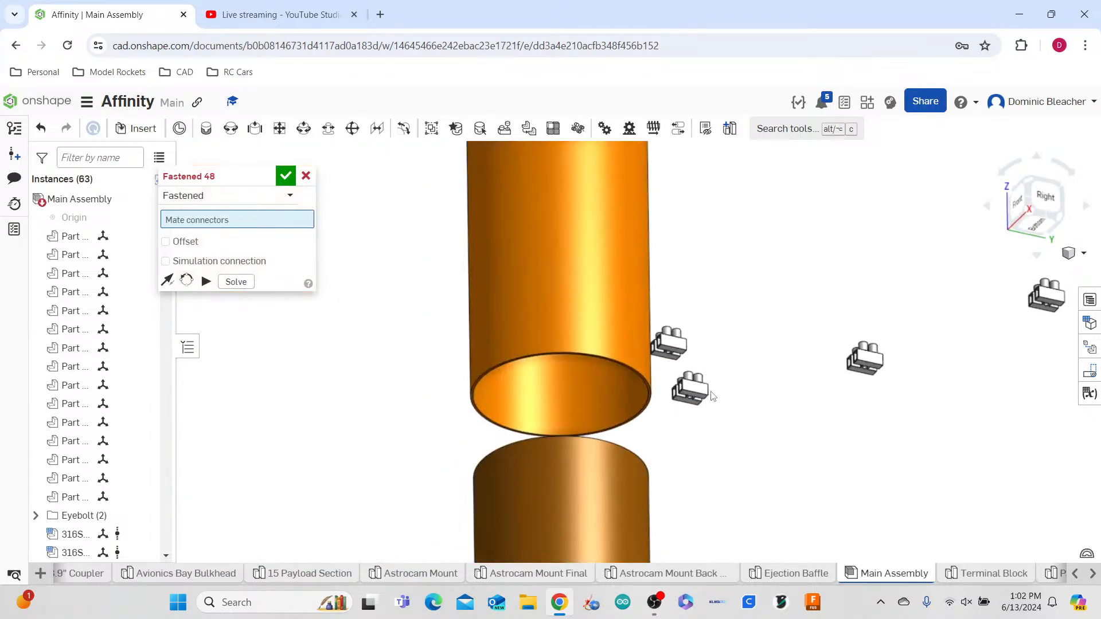
# - Mate the terminal block to the small hole near the edge of the bulkhead's eyebolt side and flip its primary axis
pyautogui.scroll(-5, 699, 441)
pyautogui.moveTo(702, 432); pyautogui.dragTo(698, 341, button='right')
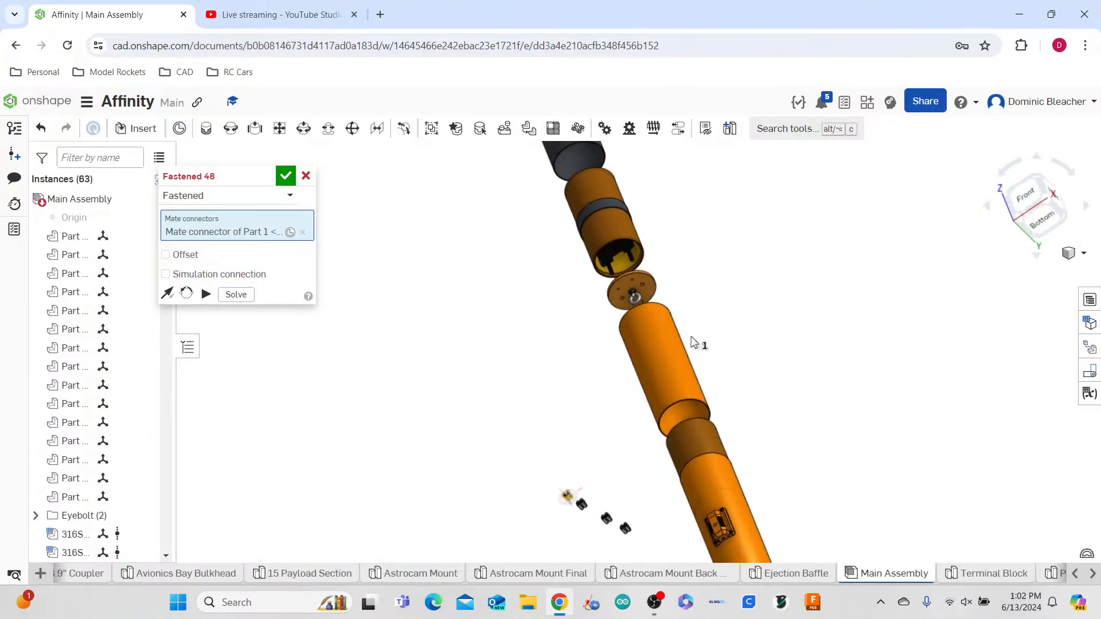
pyautogui.rightClick(659, 365)
pyautogui.click(540, 320)
pyautogui.scroll(3, 629, 277)
pyautogui.scroll(2, 630, 278)
pyautogui.moveTo(649, 301); pyautogui.dragTo(734, 196, button='right')
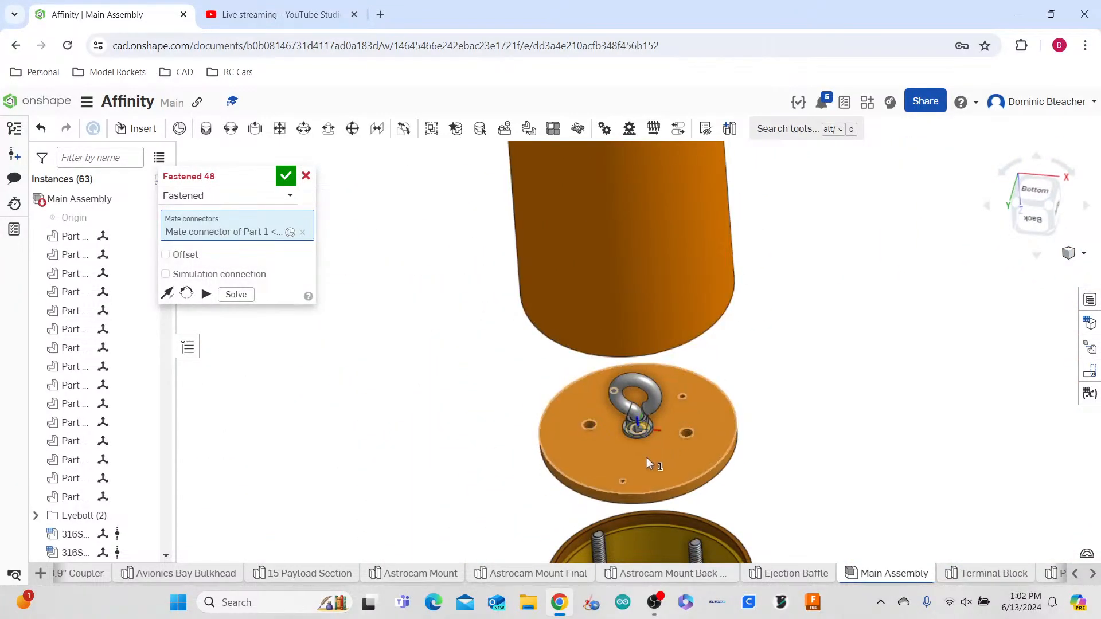
pyautogui.click(624, 482)
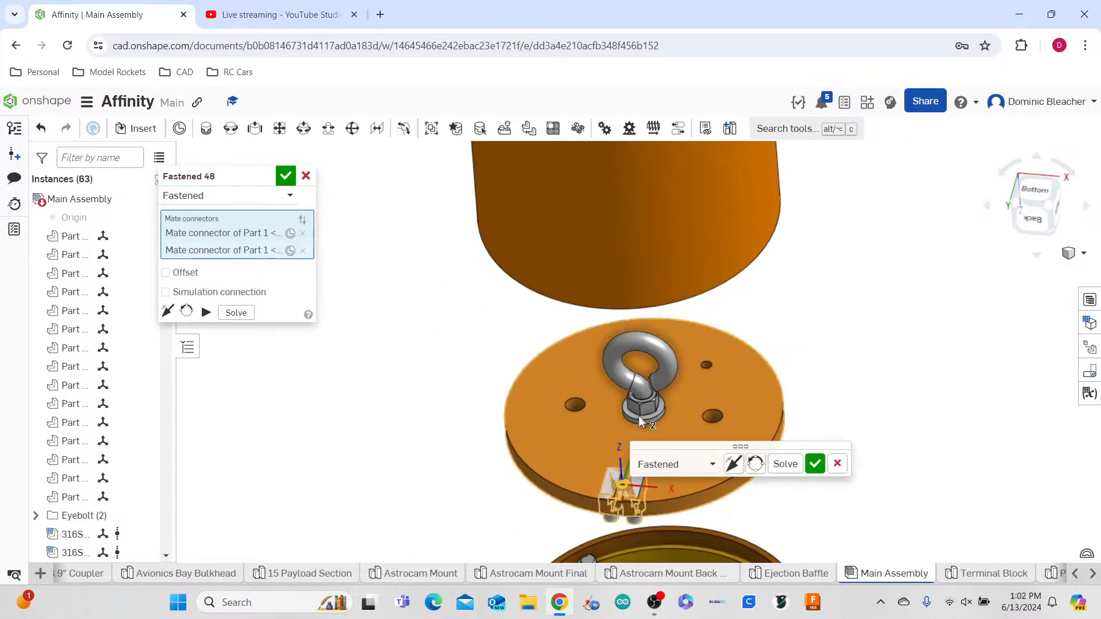
pyautogui.click(733, 463)
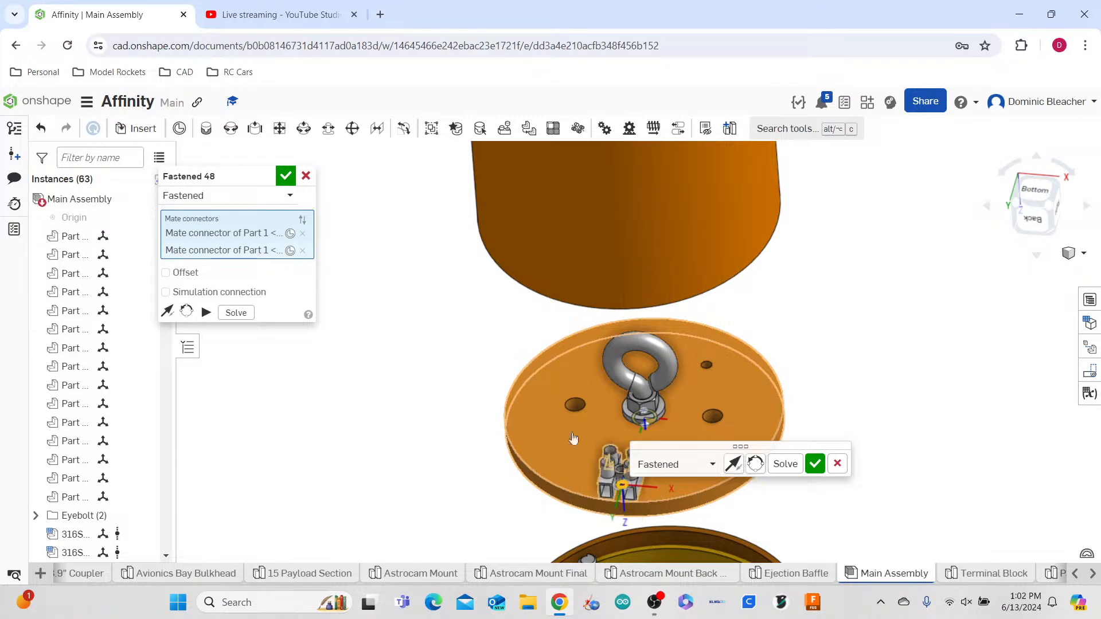
# - Enable the mate's offset, try a 45-degree rotation about X, and clear that angle
pyautogui.click(167, 273)
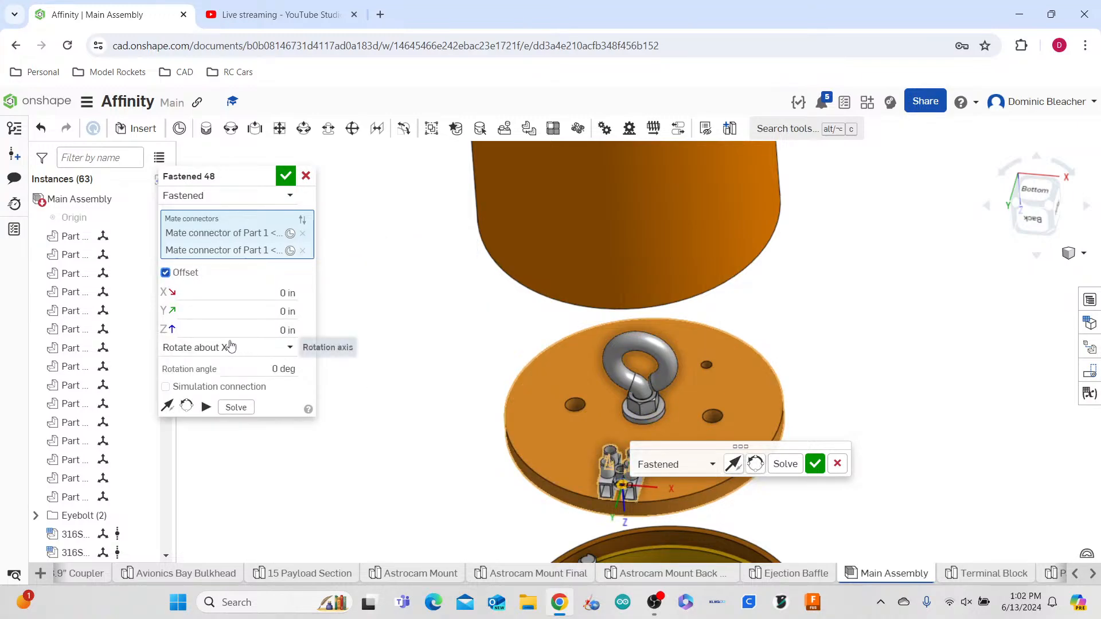
pyautogui.click(241, 369)
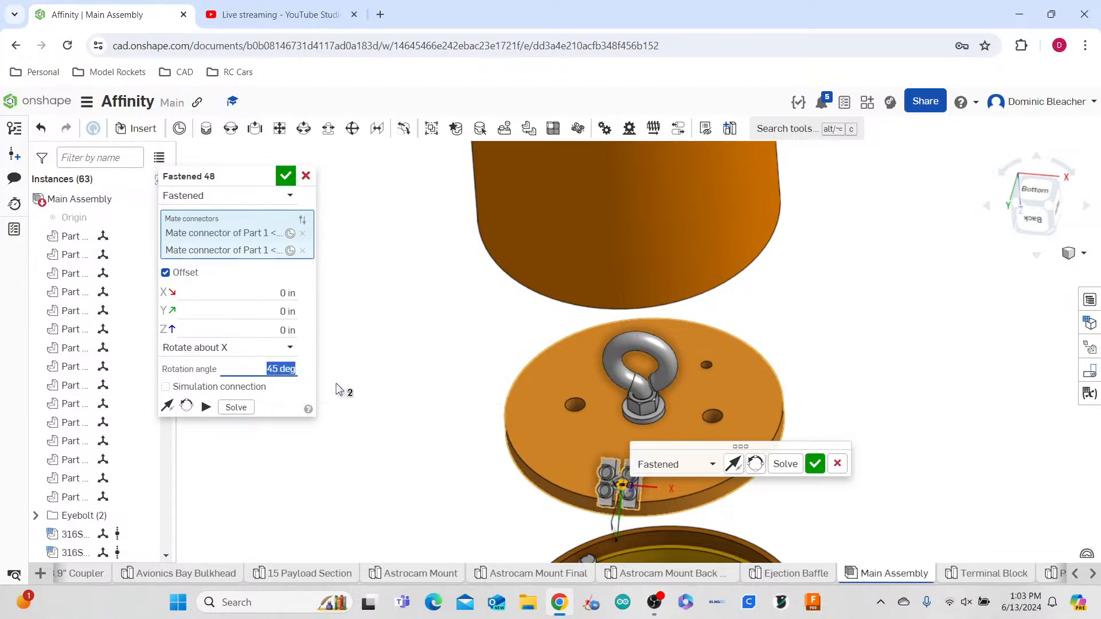
pyautogui.press('BackSpace')
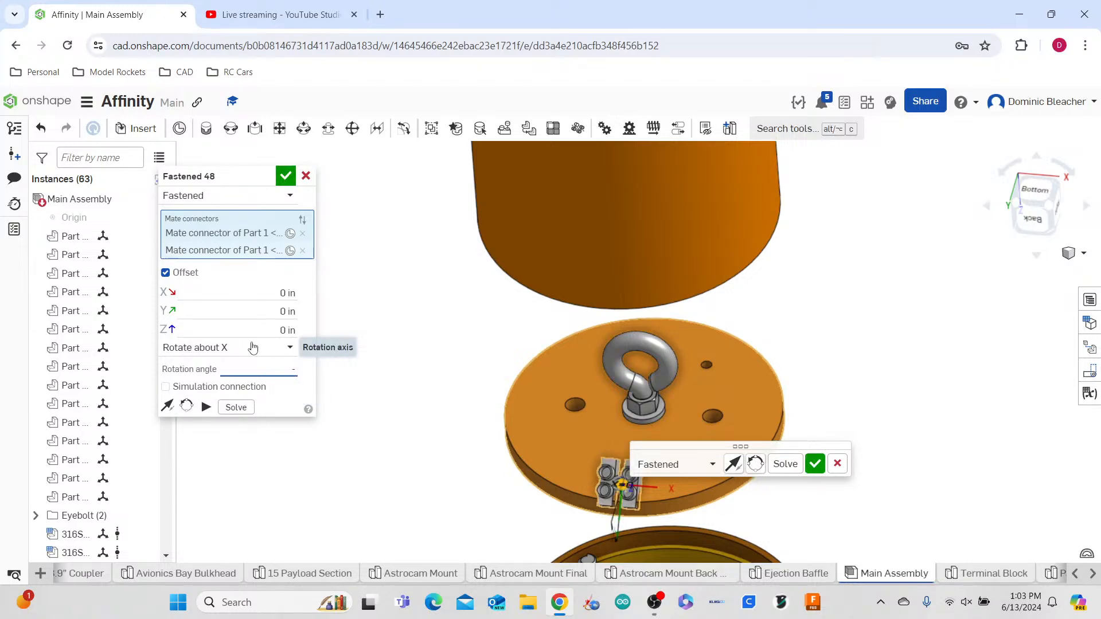
# - Try rotating the terminal block 45 degrees about Y, and reset the angle to 0 degrees
pyautogui.click(253, 348)
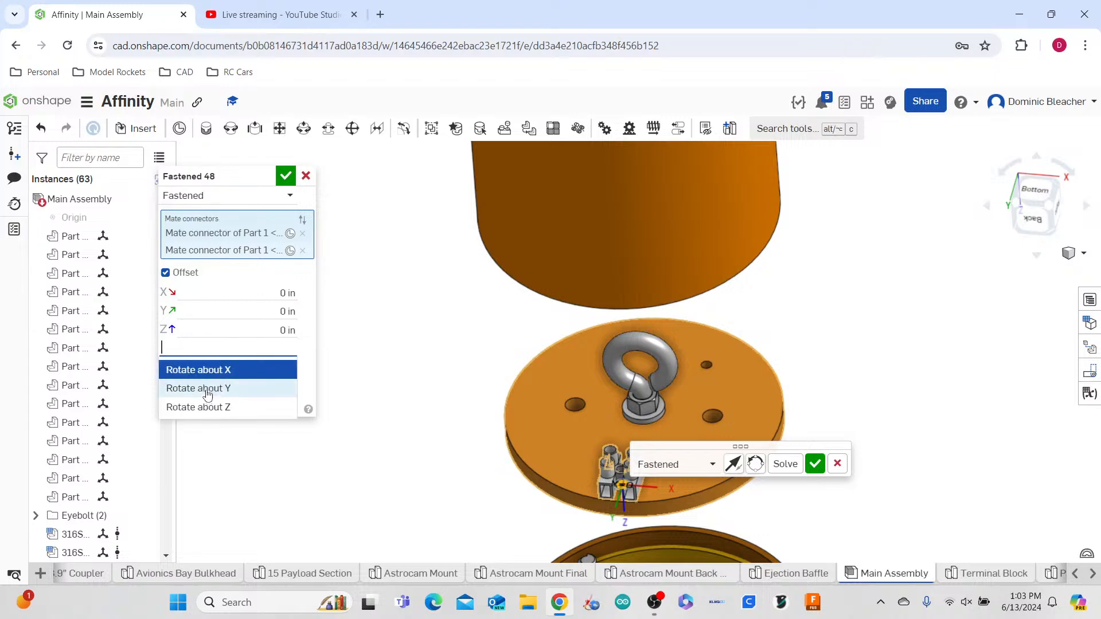
pyautogui.click(212, 387)
pyautogui.click(241, 369)
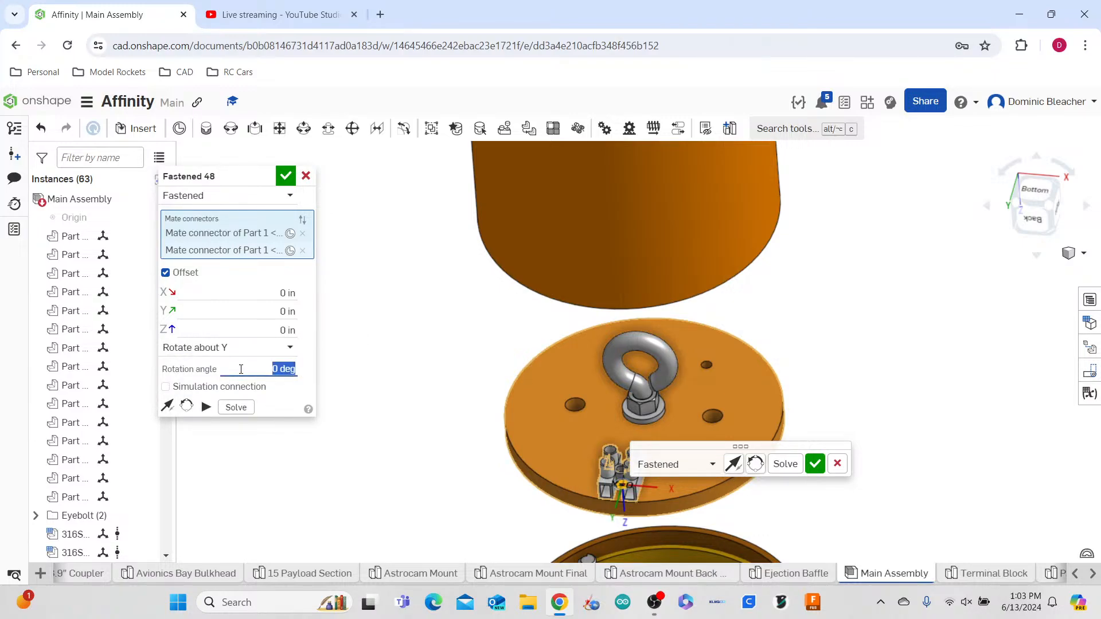
pyautogui.press('Return')
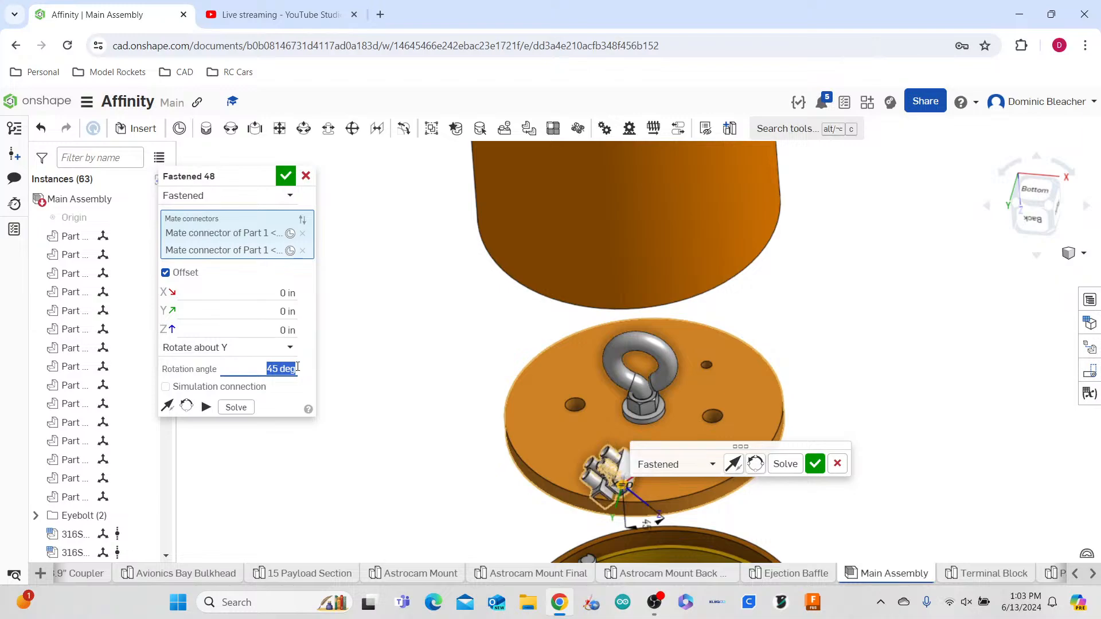
pyautogui.write('0')
pyautogui.press('Return')
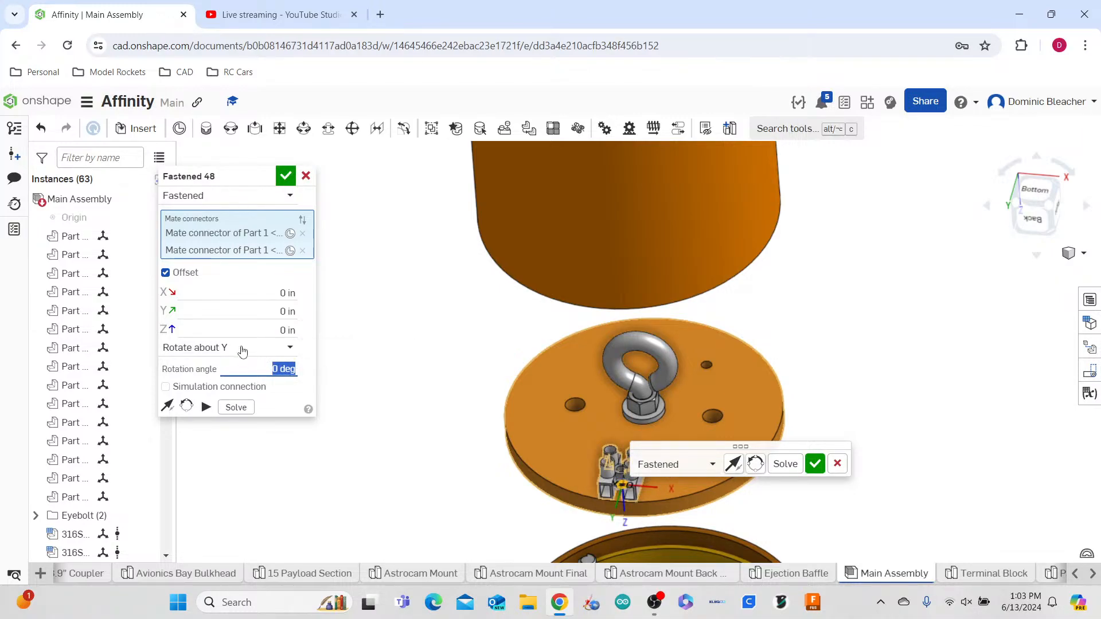
# - Switch the mate's rotation axis to Z and try angles of 45 and -45 degrees
pyautogui.click(241, 348)
pyautogui.click(246, 404)
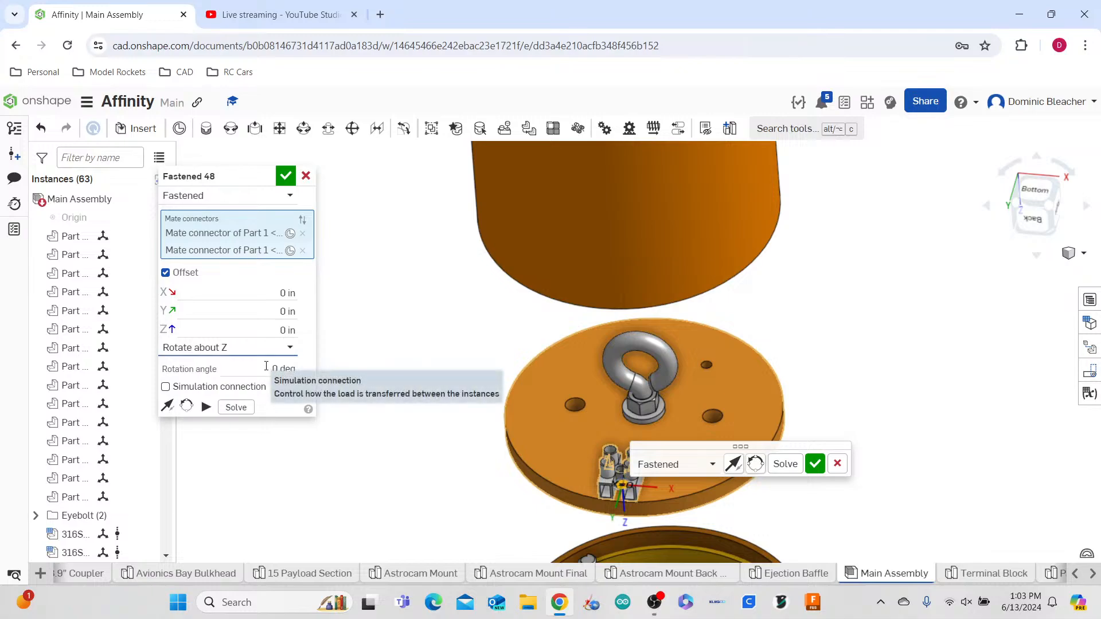
pyautogui.click(276, 368)
pyautogui.write('45')
pyautogui.press('Return')
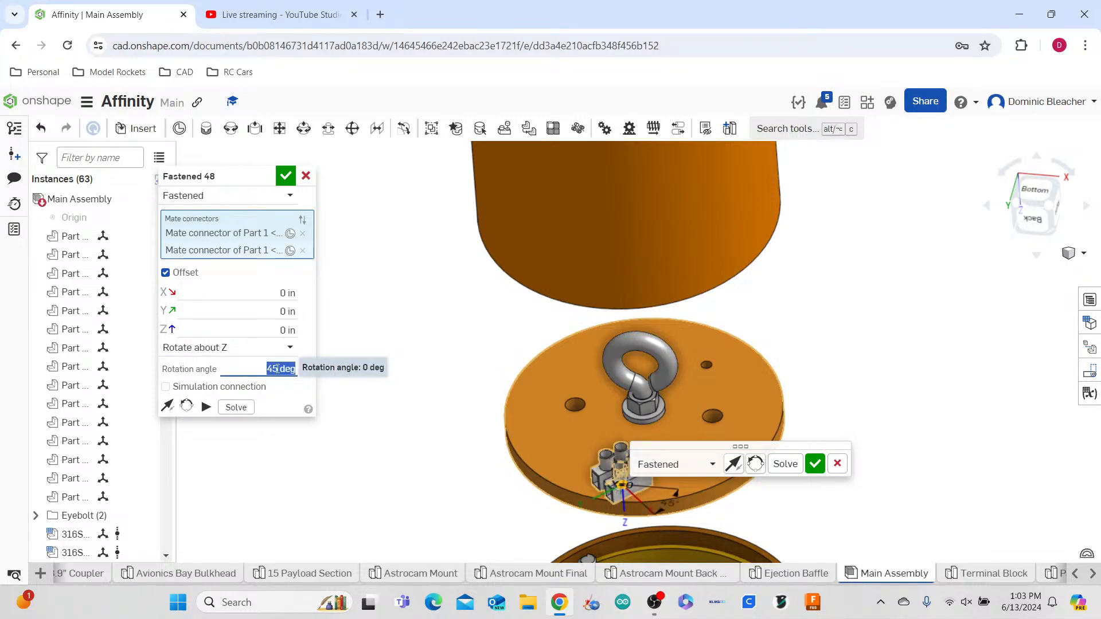
pyautogui.write('-45')
pyautogui.press('Return')
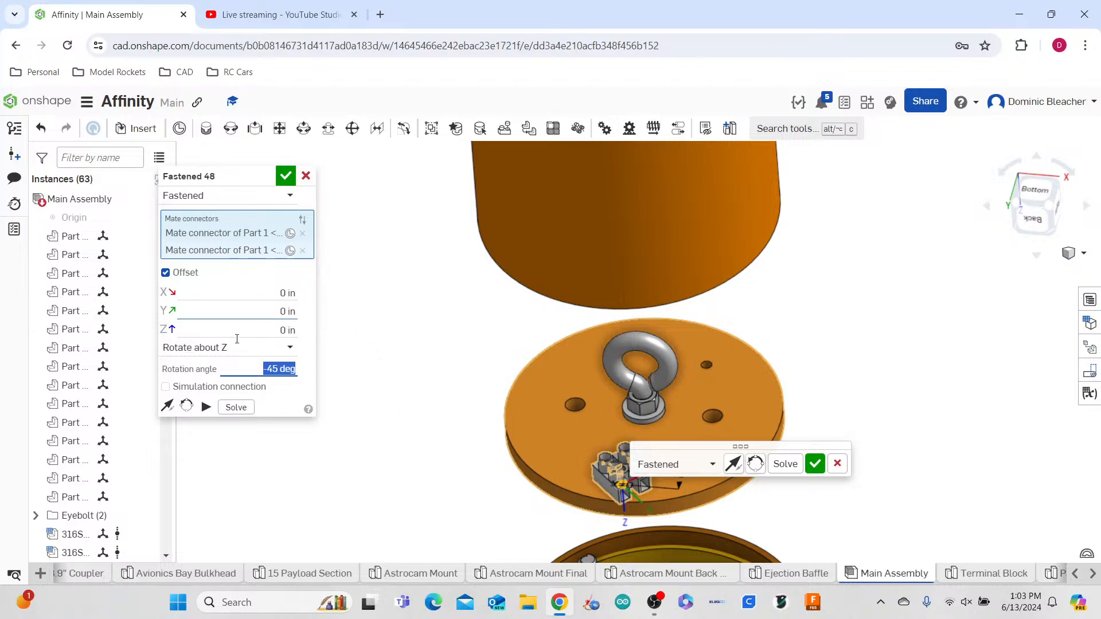
# - Reset the terminal block's rotation about Z to 0 degrees and view the bulkhead face
pyautogui.press('BackSpace')
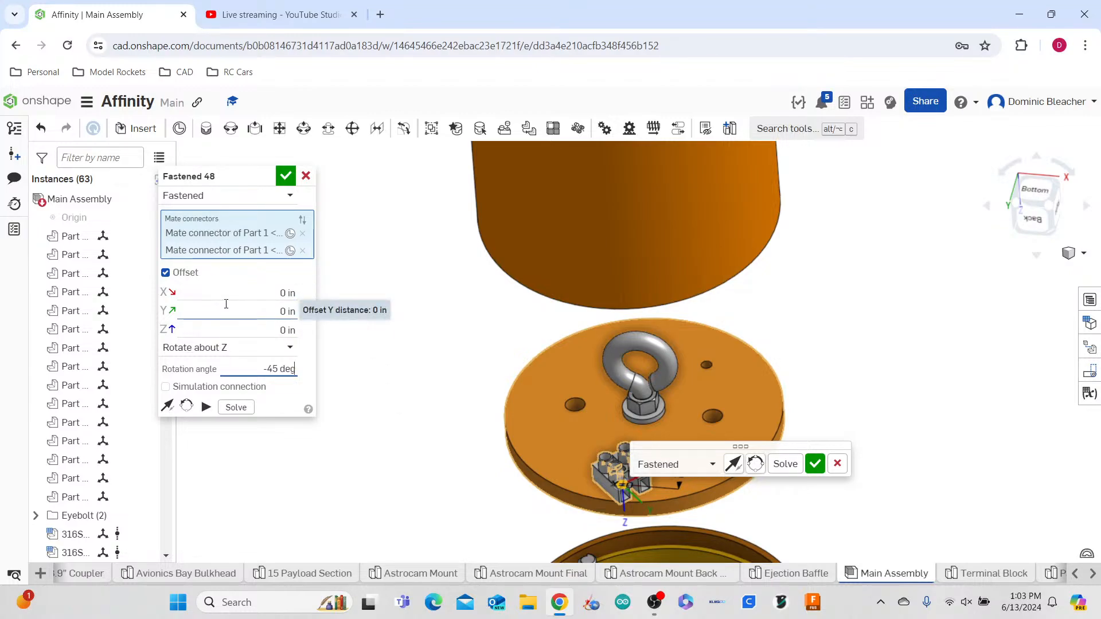
pyautogui.press('BackSpace')
pyautogui.press('BackSpace')
pyautogui.press('BackSpace')
pyautogui.press('BackSpace')
pyautogui.press('BackSpace')
pyautogui.press('BackSpace')
pyautogui.press('BackSpace')
pyautogui.press('Return')
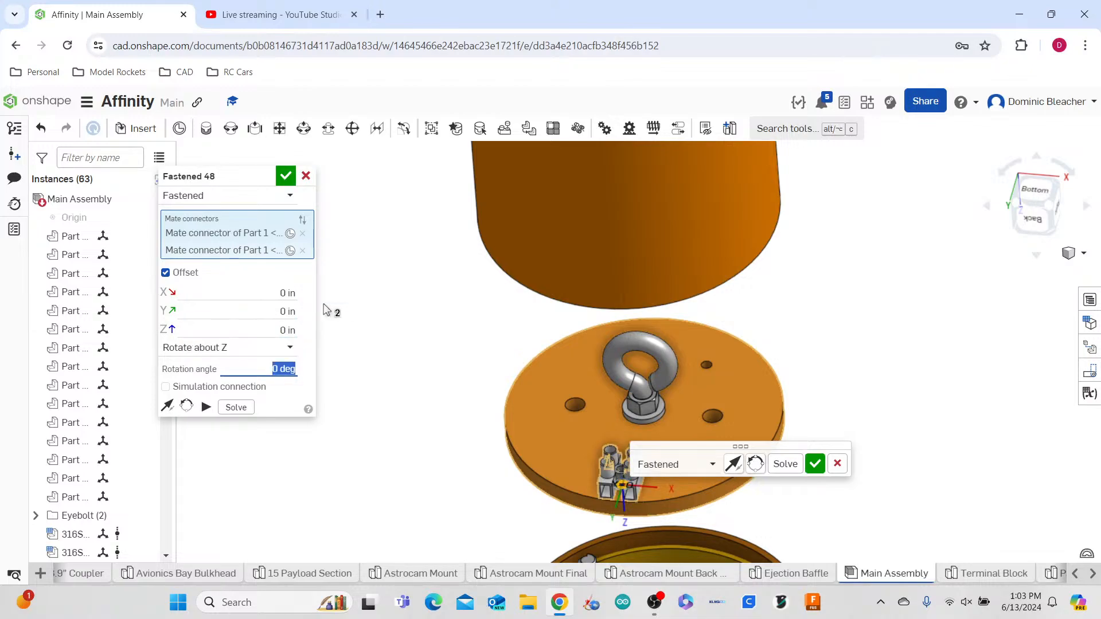
pyautogui.moveTo(591, 400)
pyautogui.mouseDown(button='right')
pyautogui.moveTo(584, 431)
pyautogui.moveTo(593, 408)
pyautogui.mouseUp(button='right')
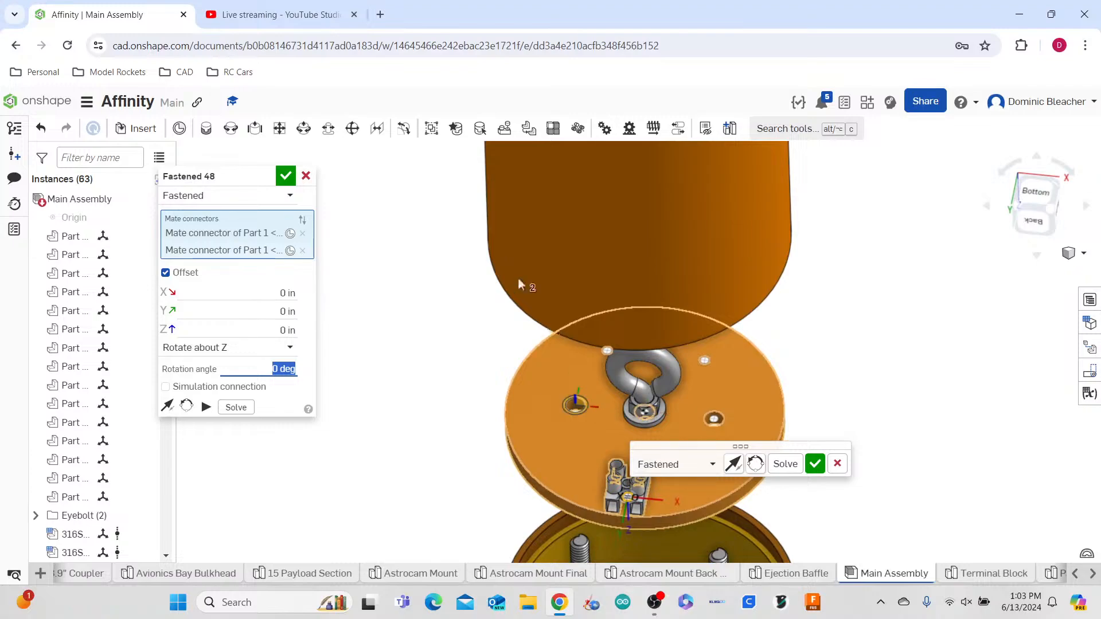
# - Calculate 2.85/2 in a new browser tab, close the tab and return to the assembly
pyautogui.click(380, 14)
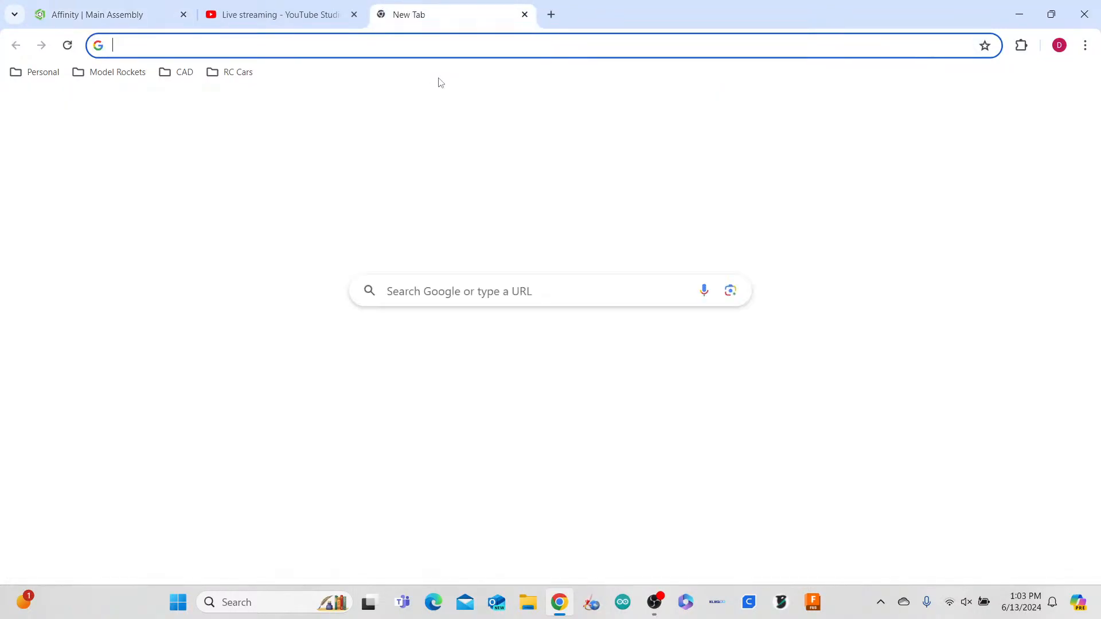
pyautogui.write('2')
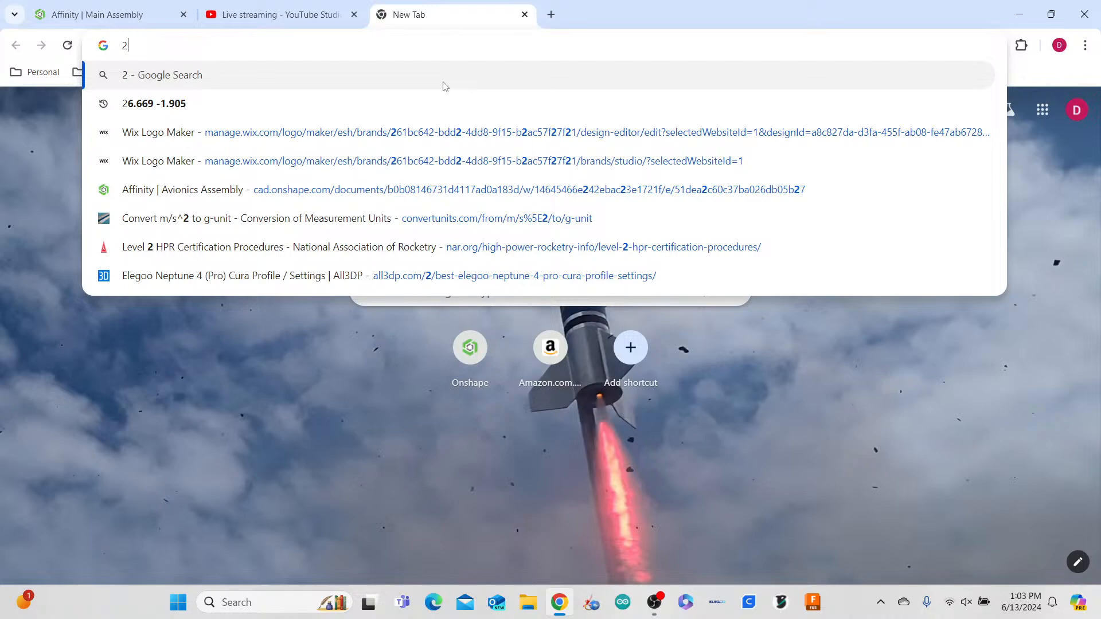
pyautogui.write('.85/2')
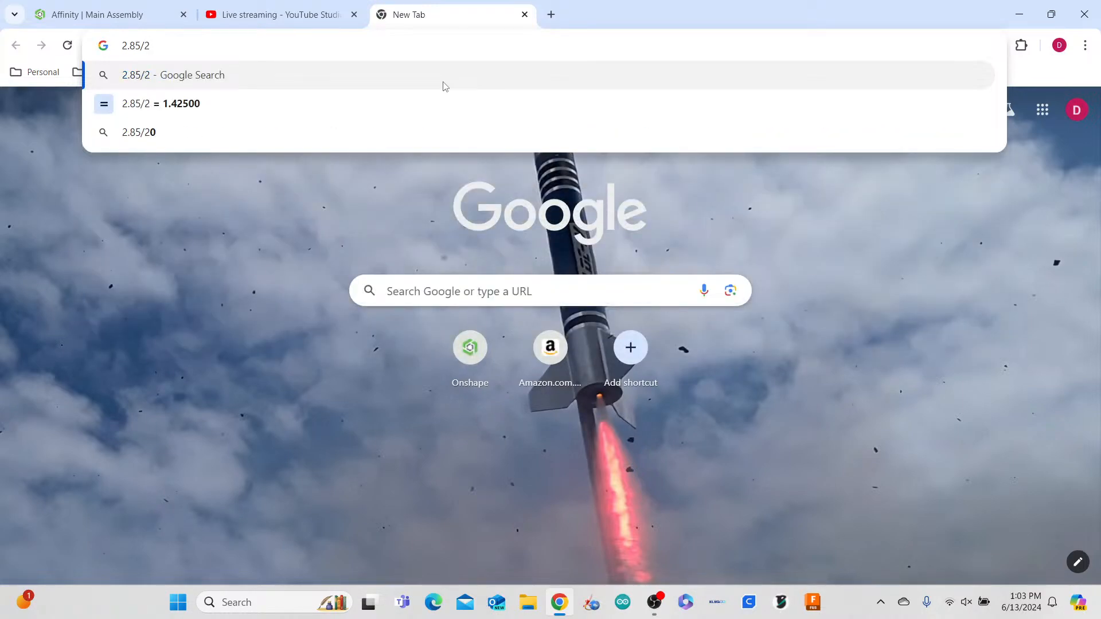
pyautogui.hotkey('ctrl', 'w')
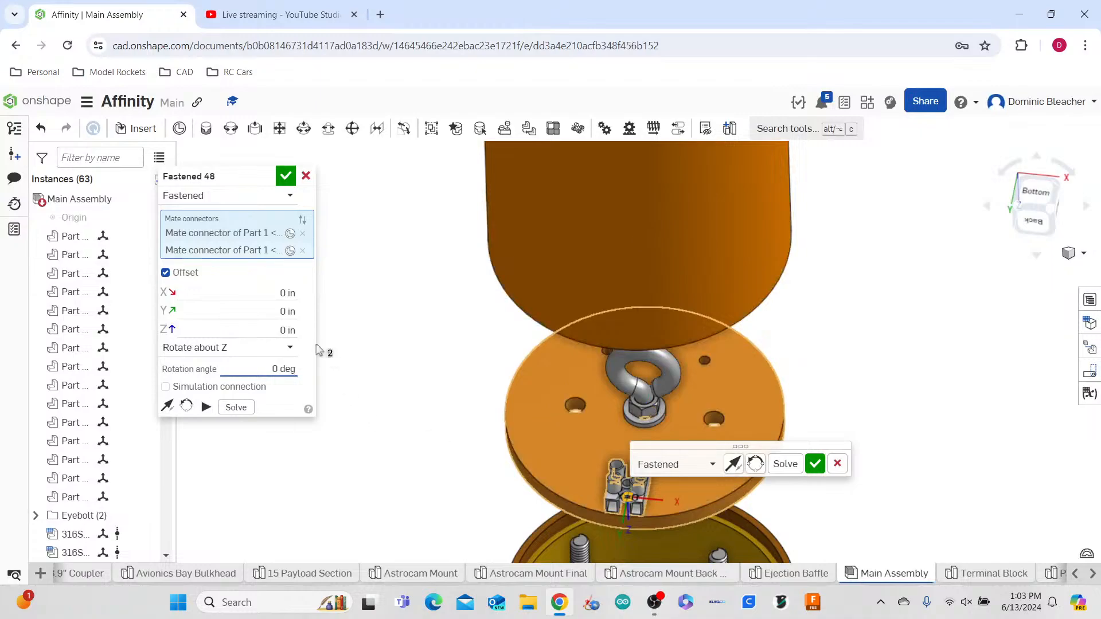
# - Try X offsets of 1.425, -1.425 and -1 in for the terminal block's mate
pyautogui.click(277, 292)
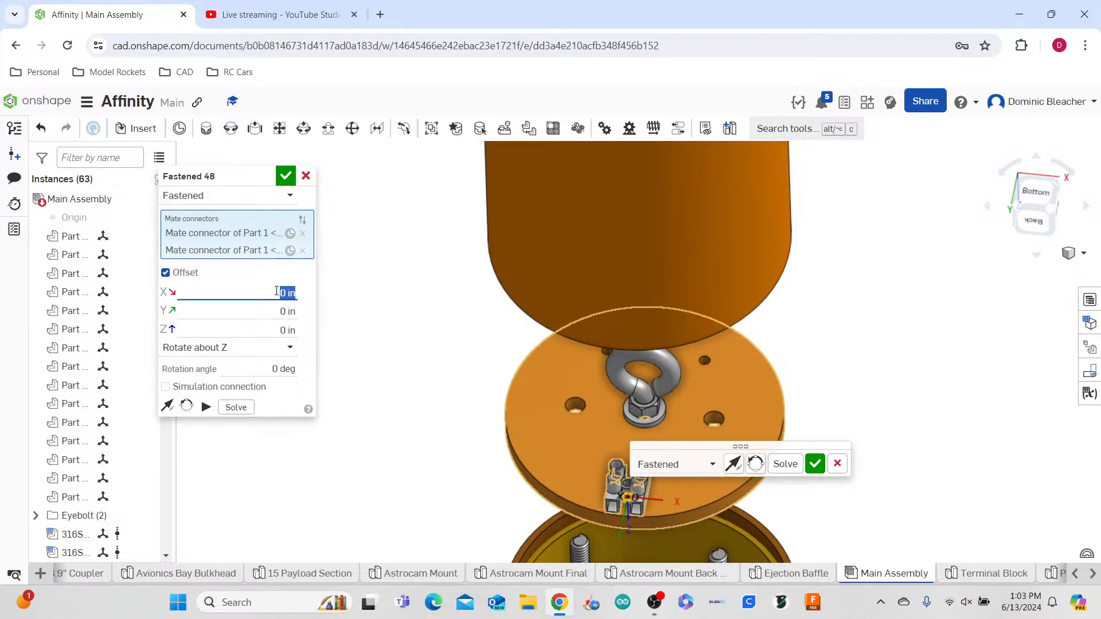
pyautogui.write('1.425')
pyautogui.press('Return')
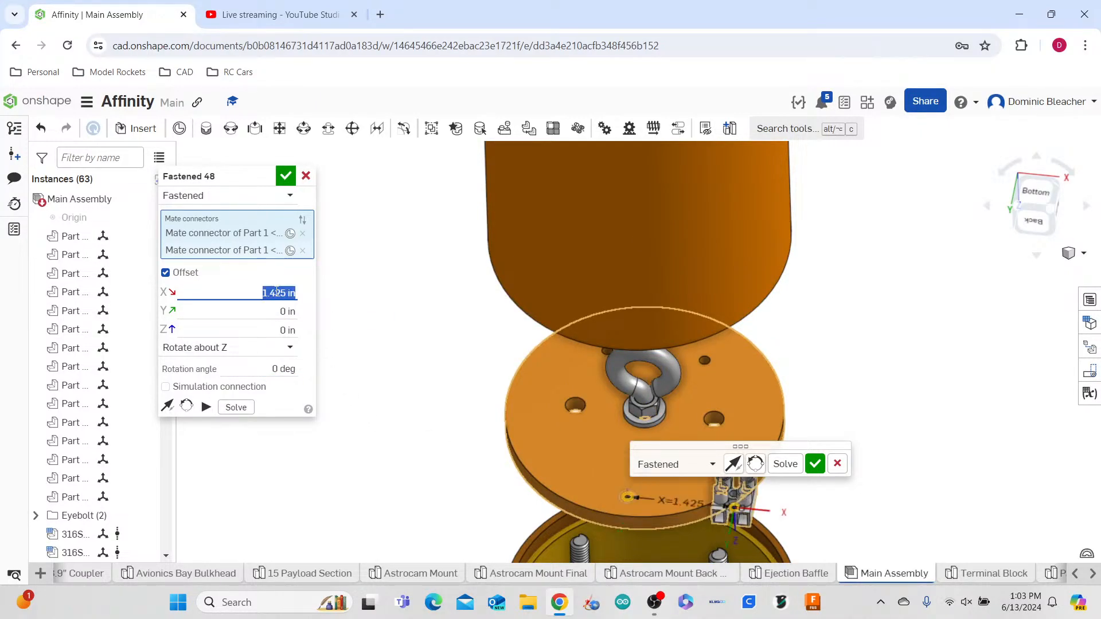
pyautogui.write('-')
pyautogui.press('Return')
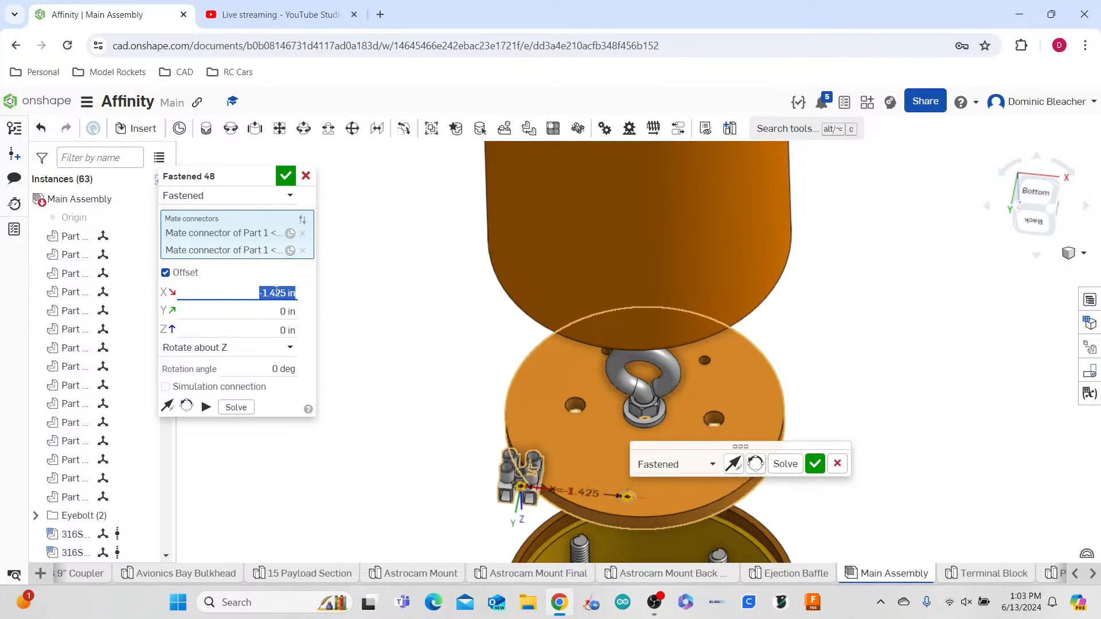
pyautogui.write('-1')
pyautogui.press('Return')
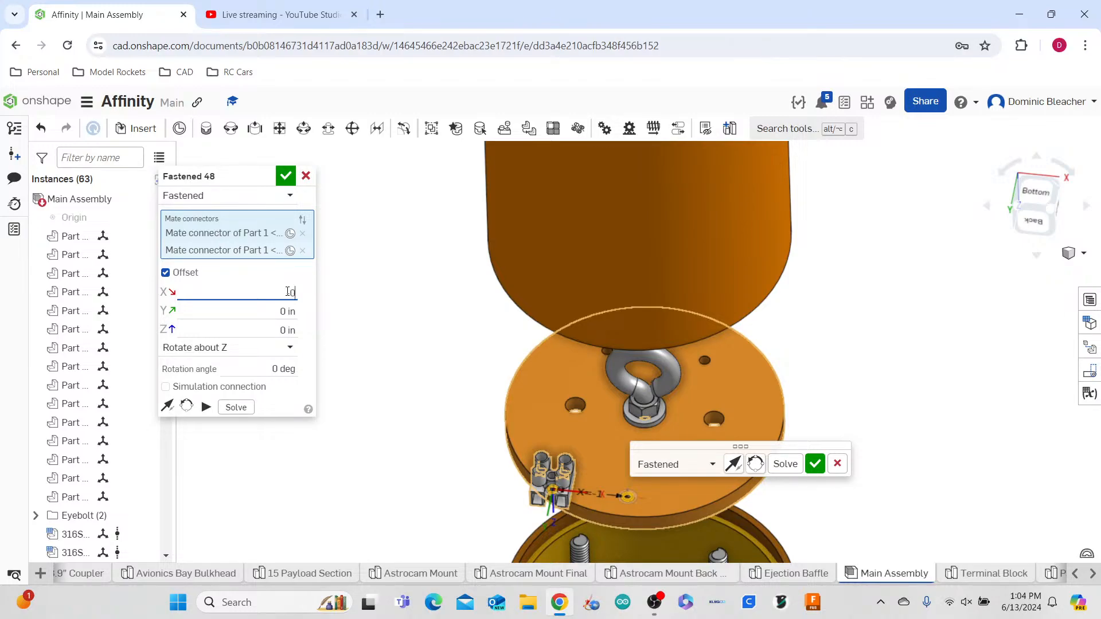
# - Set the terminal block mate's offsets to X -0.8 in, Y -0.5 in and Z 0 in
pyautogui.write('-0.8')
pyautogui.press('Return')
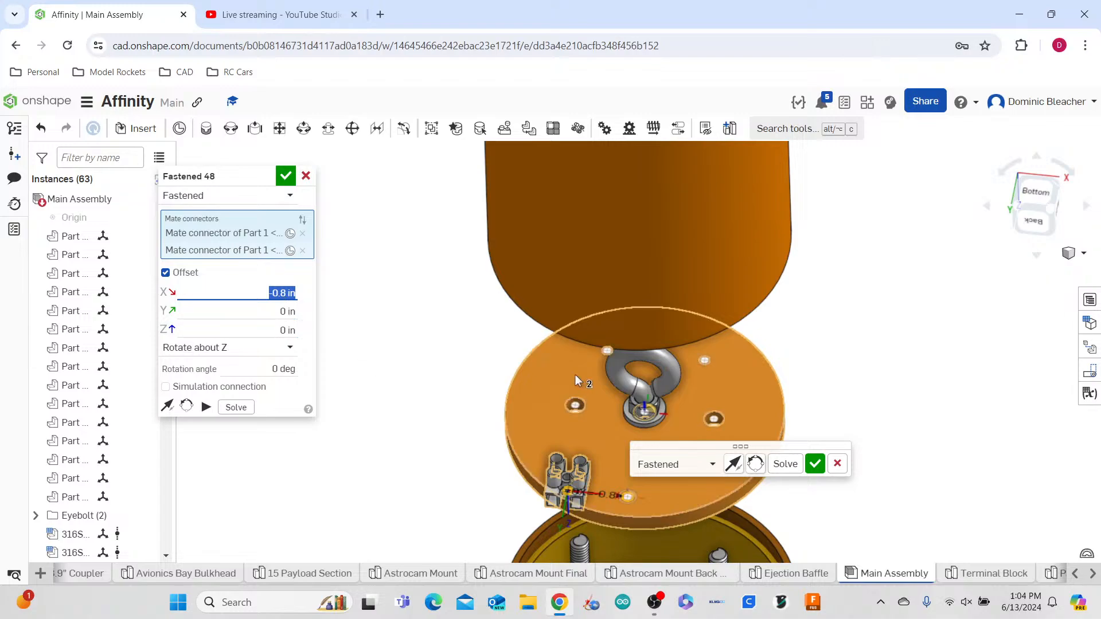
pyautogui.click(288, 328)
pyautogui.click(274, 309)
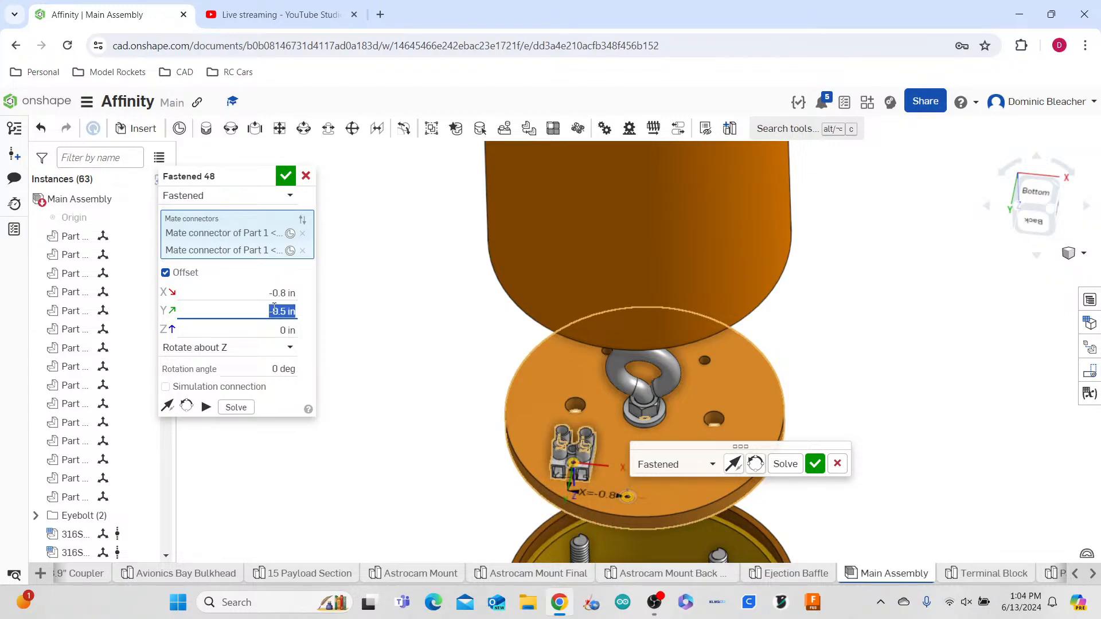
pyautogui.press('Tab')
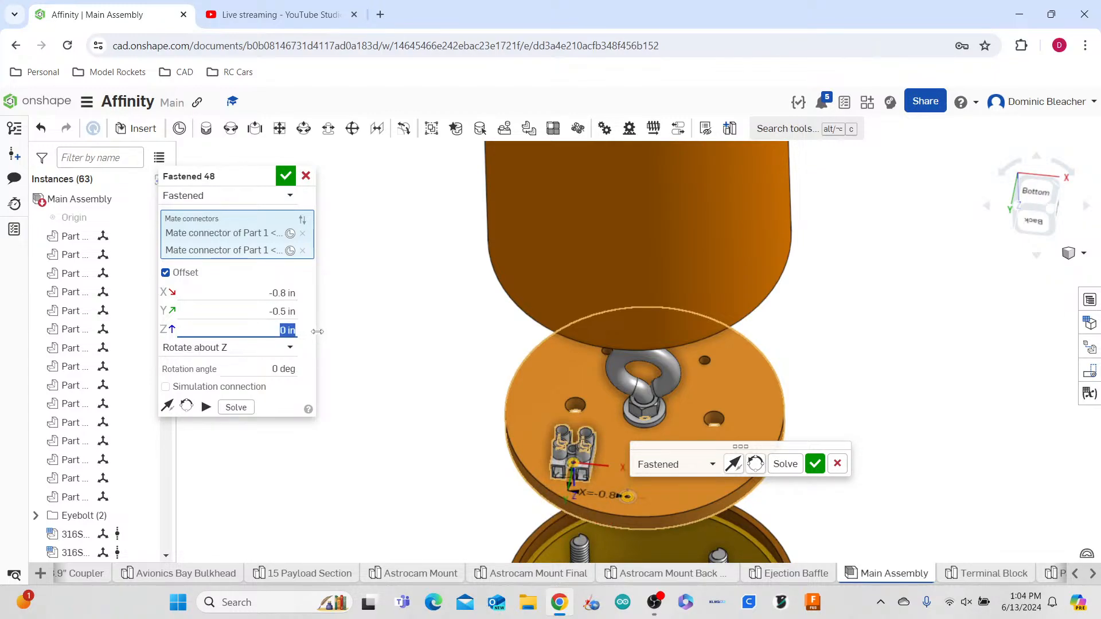
pyautogui.press('Return')
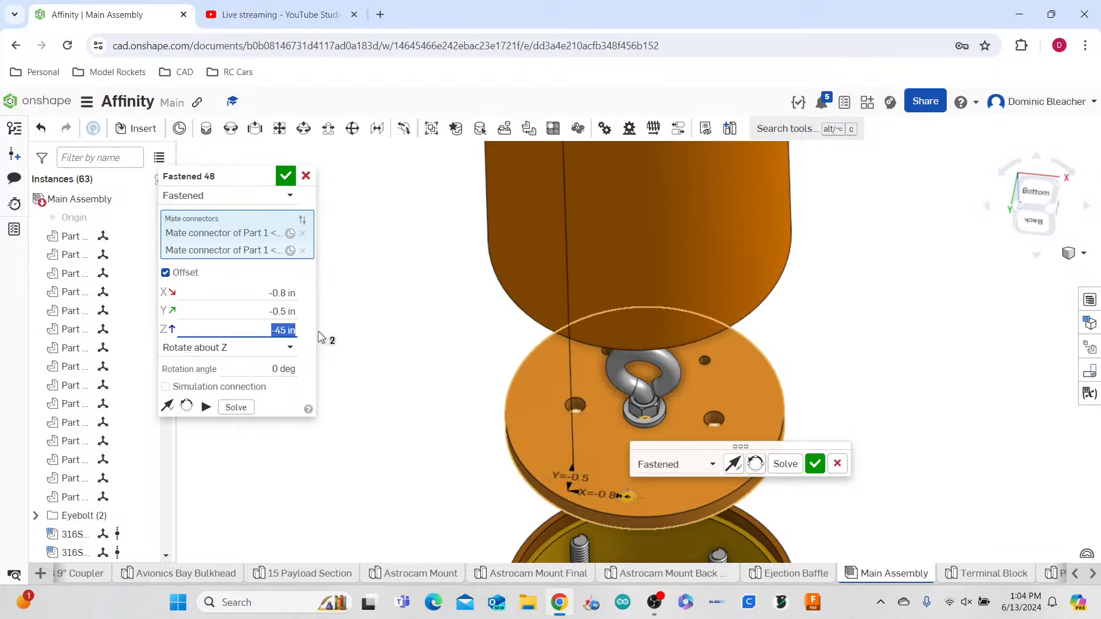
pyautogui.write('0')
pyautogui.press('Return')
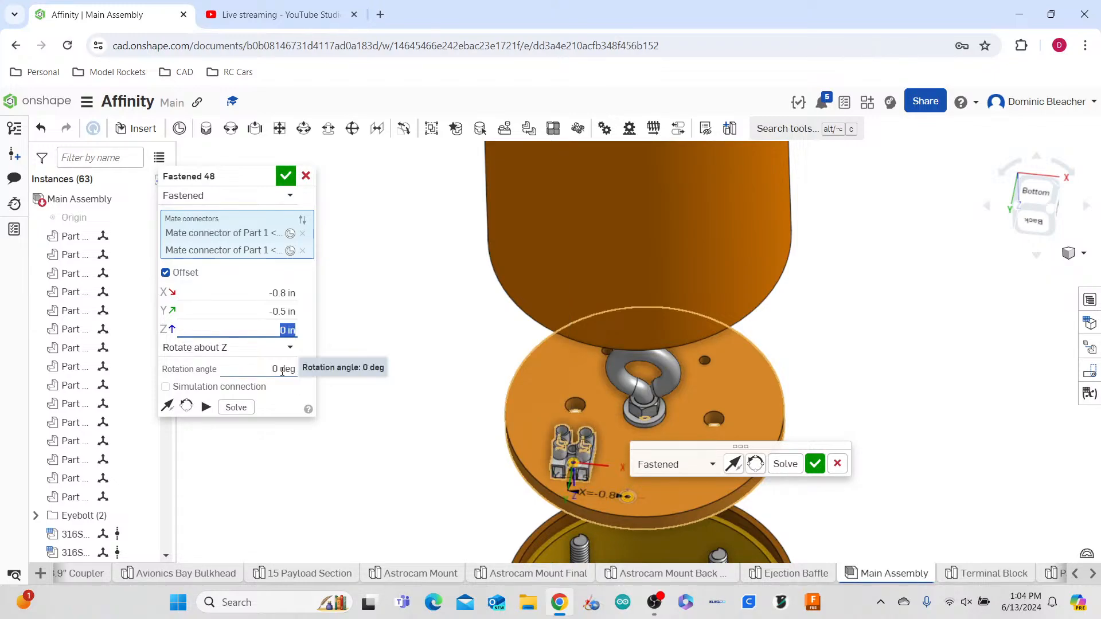
# - Set the terminal block's rotation about Z to -25 degrees, after trying -45 and -20 degrees
pyautogui.press('Tab')
pyautogui.write('-45')
pyautogui.press('Return')
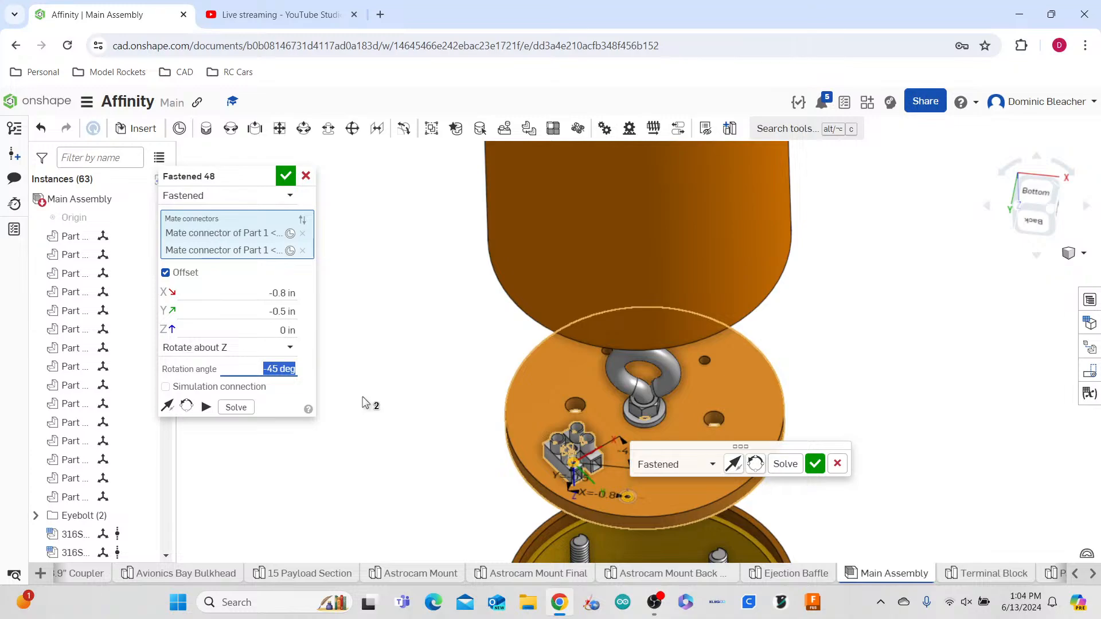
pyautogui.press('BackSpace')
pyautogui.press('Return')
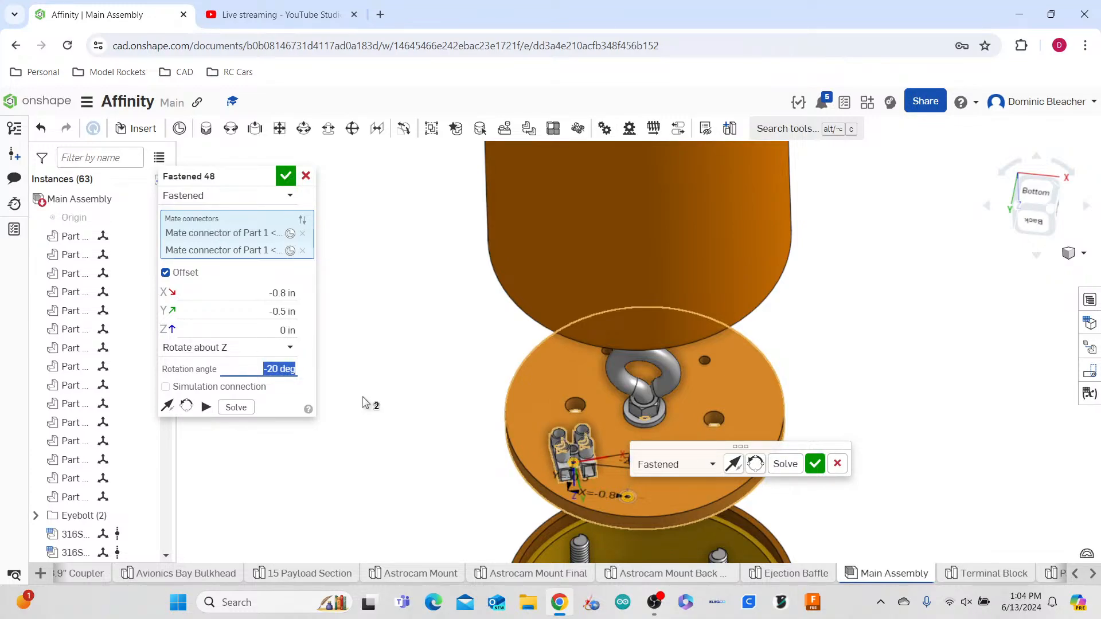
pyautogui.write('-25')
pyautogui.press('Return')
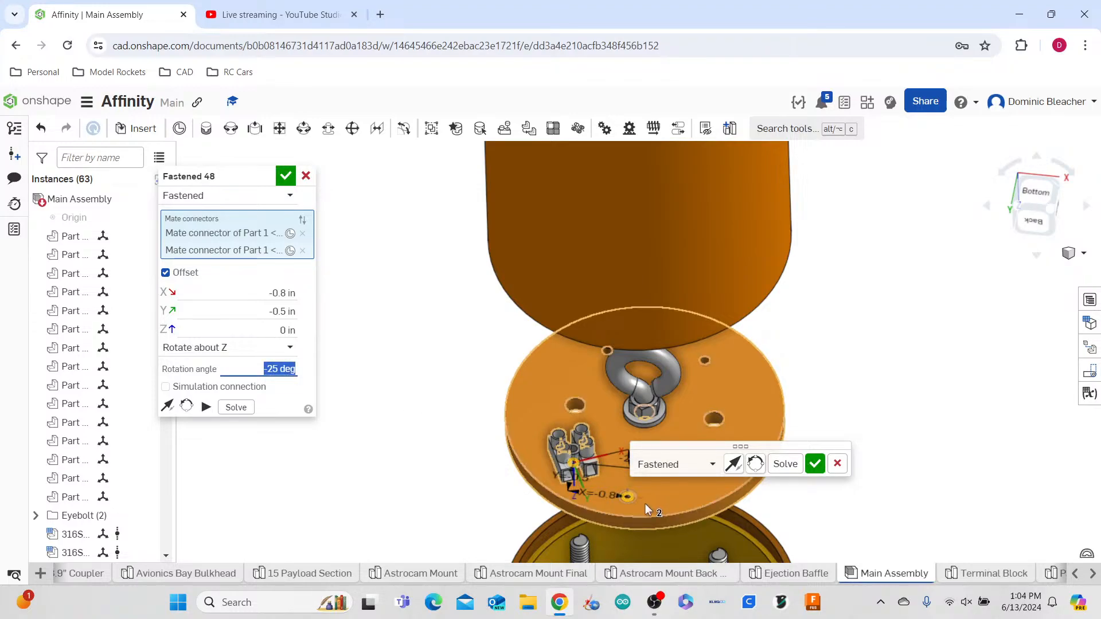
# - Set the terminal block's X offset to -0.7 in and accept the Fastened mate
pyautogui.moveTo(791, 418); pyautogui.dragTo(791, 442, button='right')
pyautogui.scroll(3, 444, 414)
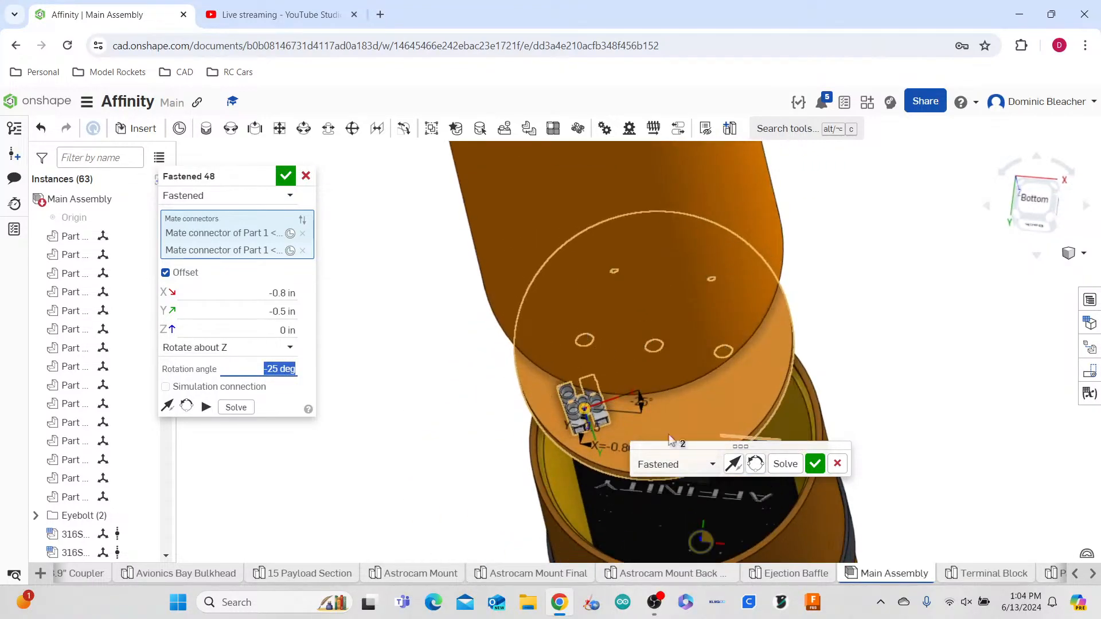
pyautogui.moveTo(444, 414); pyautogui.dragTo(447, 406, button='right')
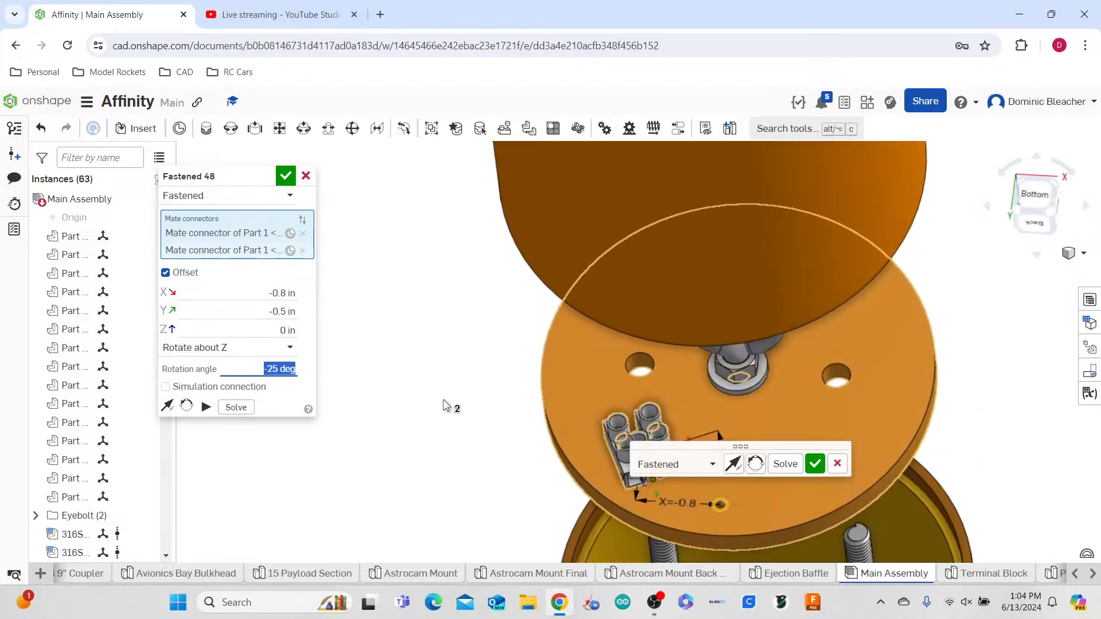
pyautogui.click(270, 297)
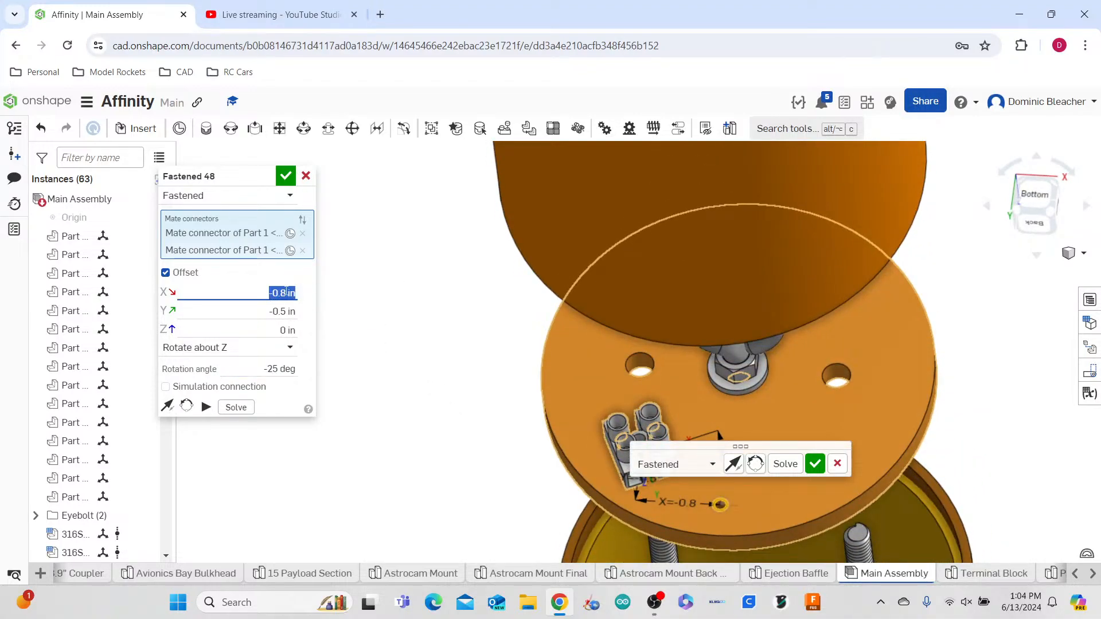
pyautogui.press('Right')
pyautogui.press('Up')
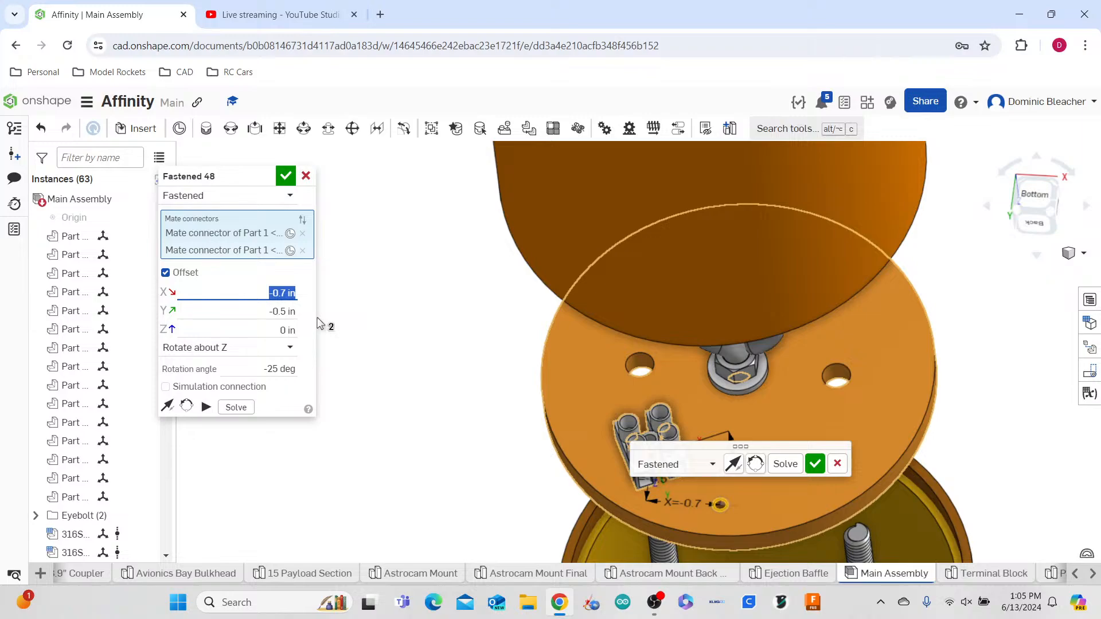
pyautogui.click(815, 463)
pyautogui.scroll(-10, 616, 379)
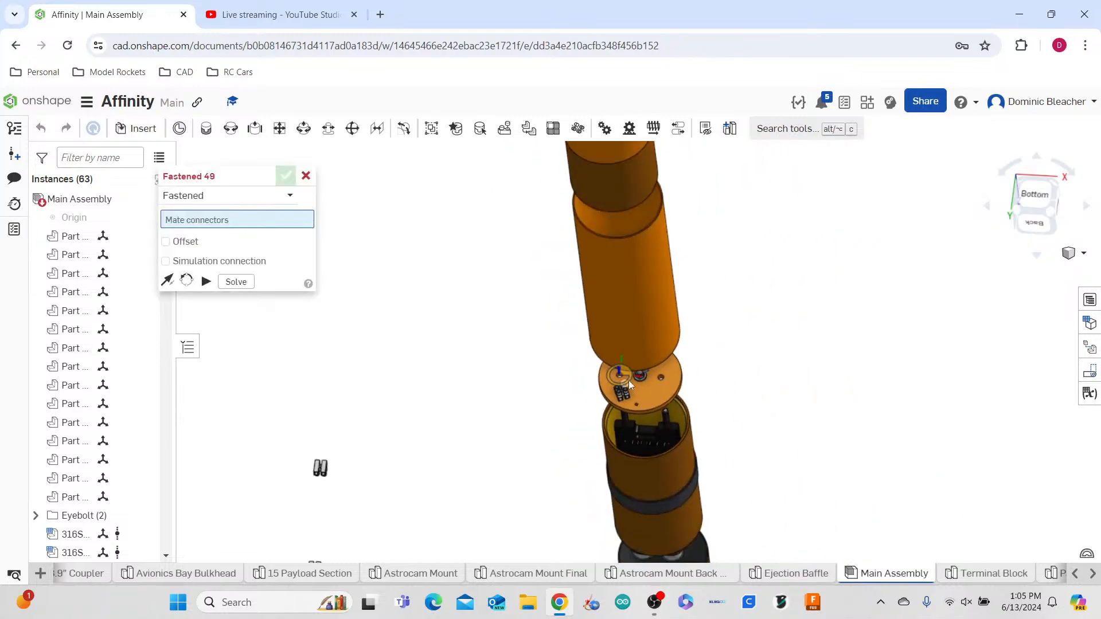
pyautogui.scroll(4, 374, 459)
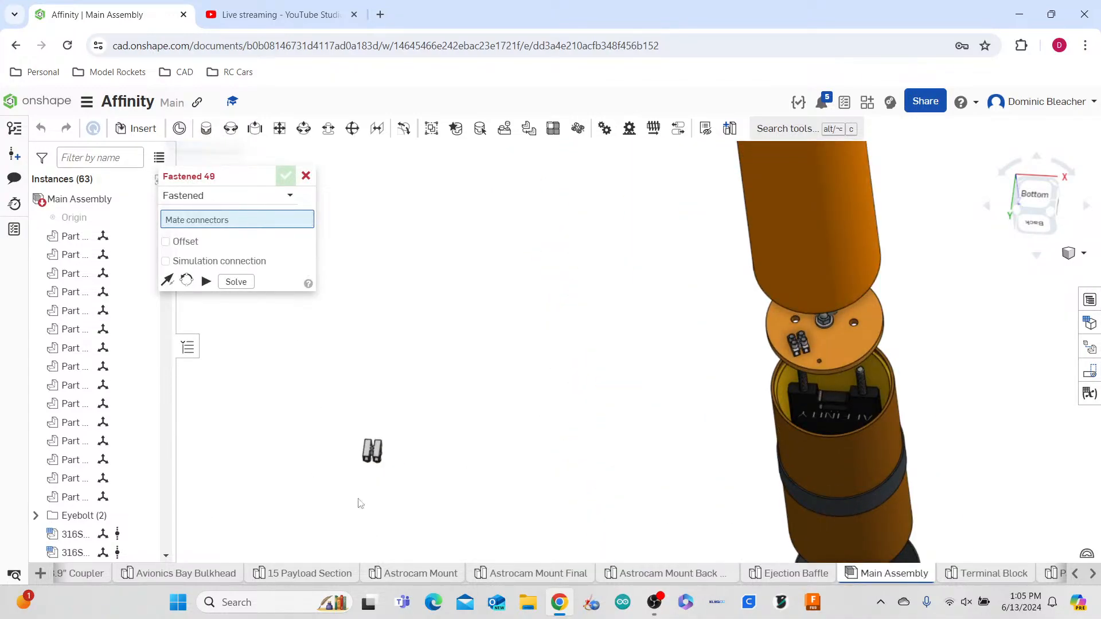
pyautogui.scroll(3, 372, 451)
pyautogui.scroll(3, 373, 451)
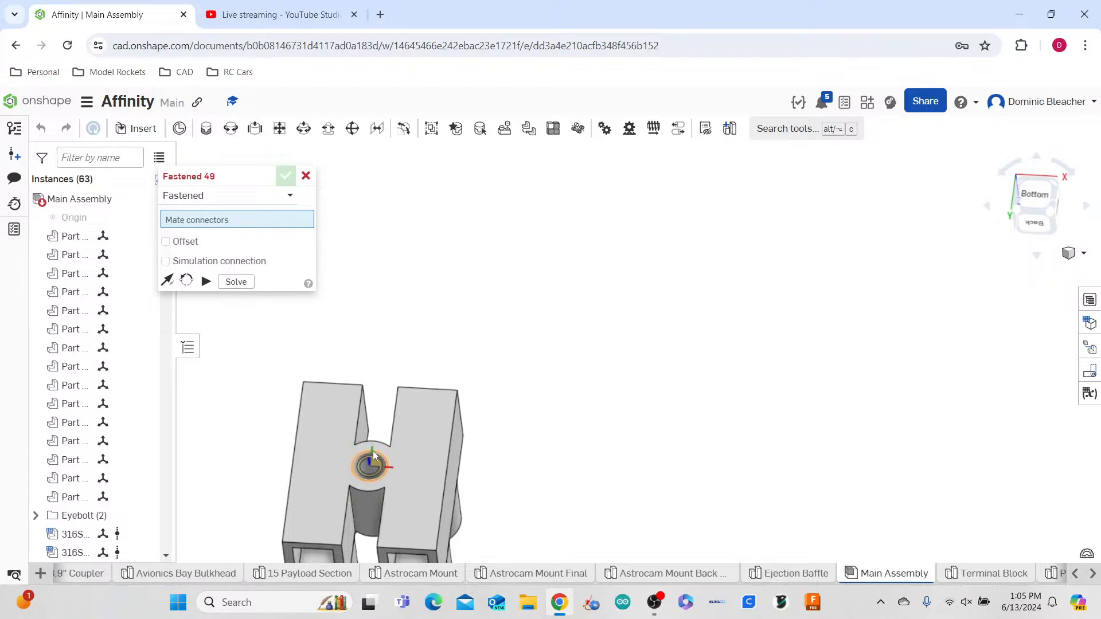
pyautogui.click(373, 456)
pyautogui.scroll(-5, 373, 456)
pyautogui.scroll(6, 717, 372)
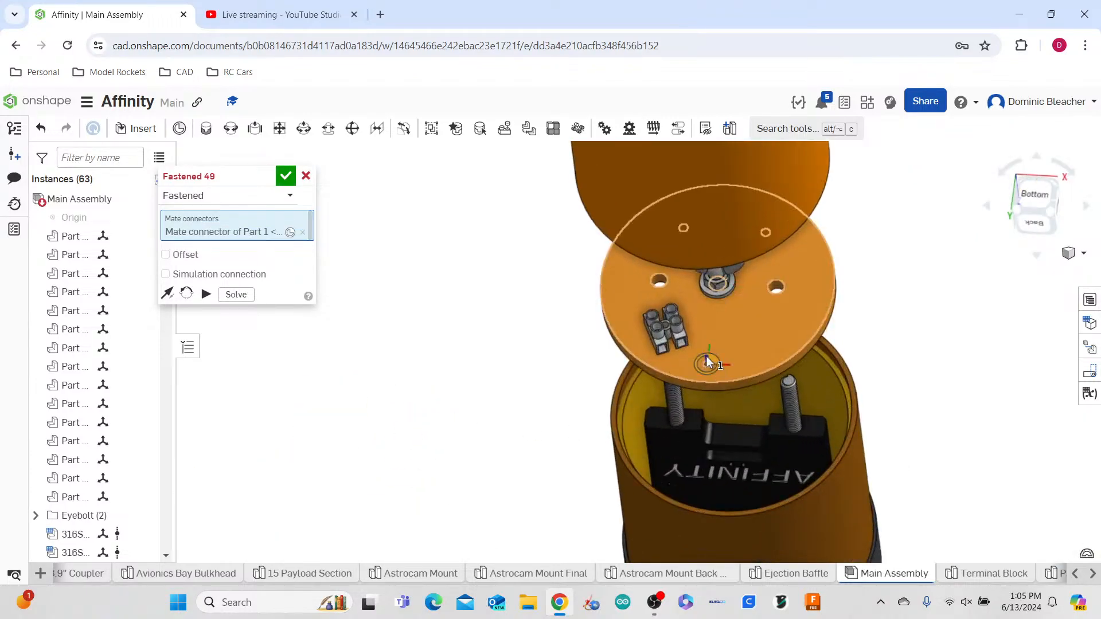
pyautogui.scroll(4, 707, 360)
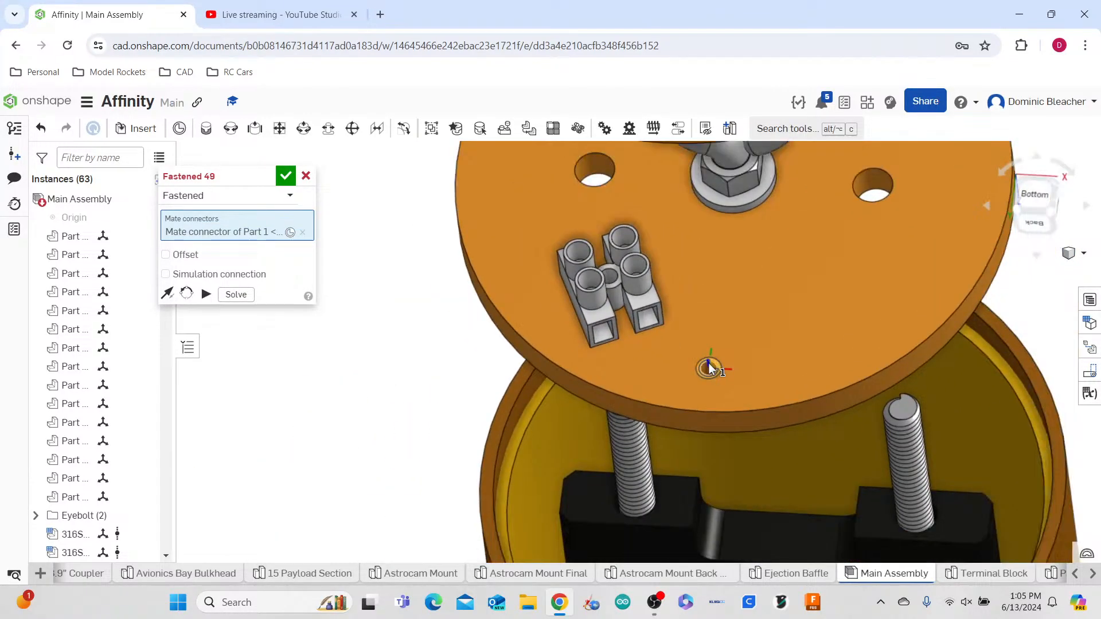
pyautogui.click(709, 368)
pyautogui.scroll(5, 771, 459)
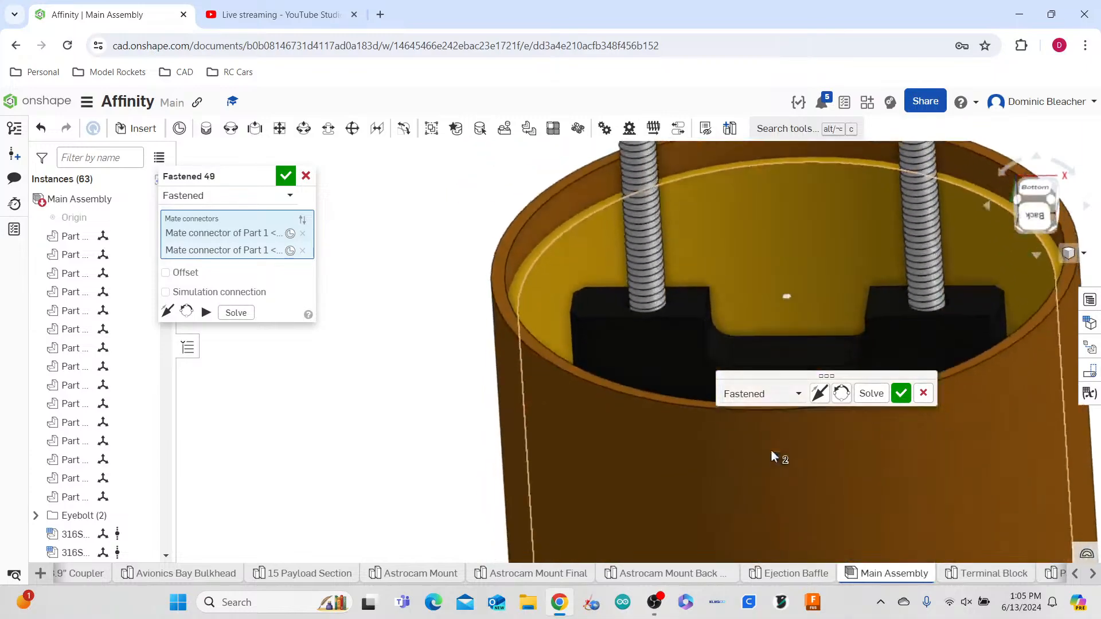
pyautogui.scroll(-5, 764, 493)
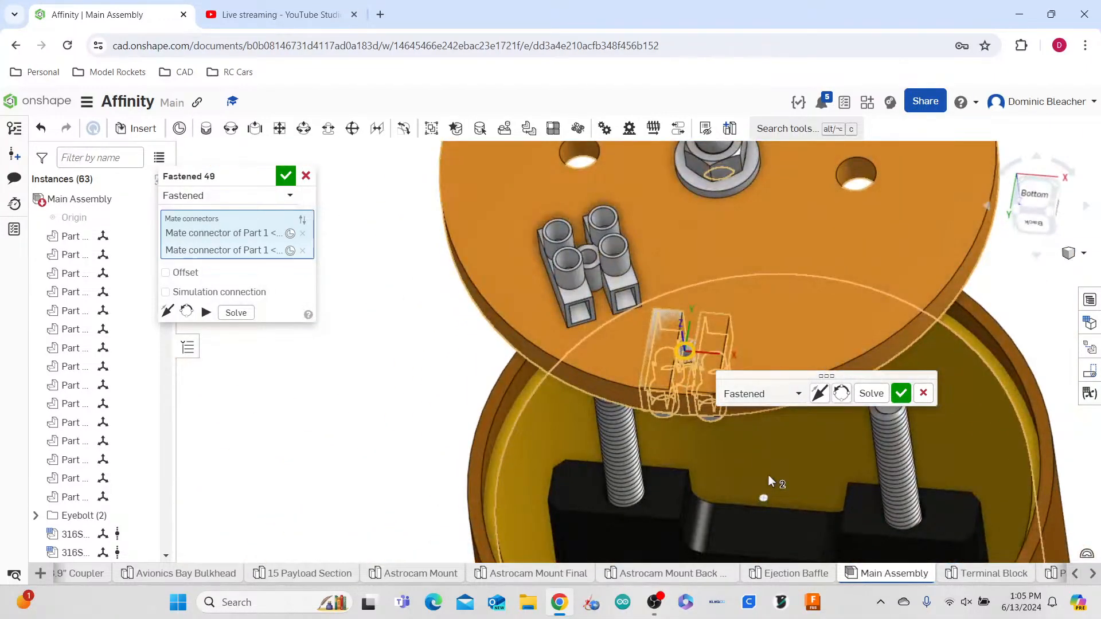
pyautogui.rightClick(769, 480)
pyautogui.rightClick(386, 427)
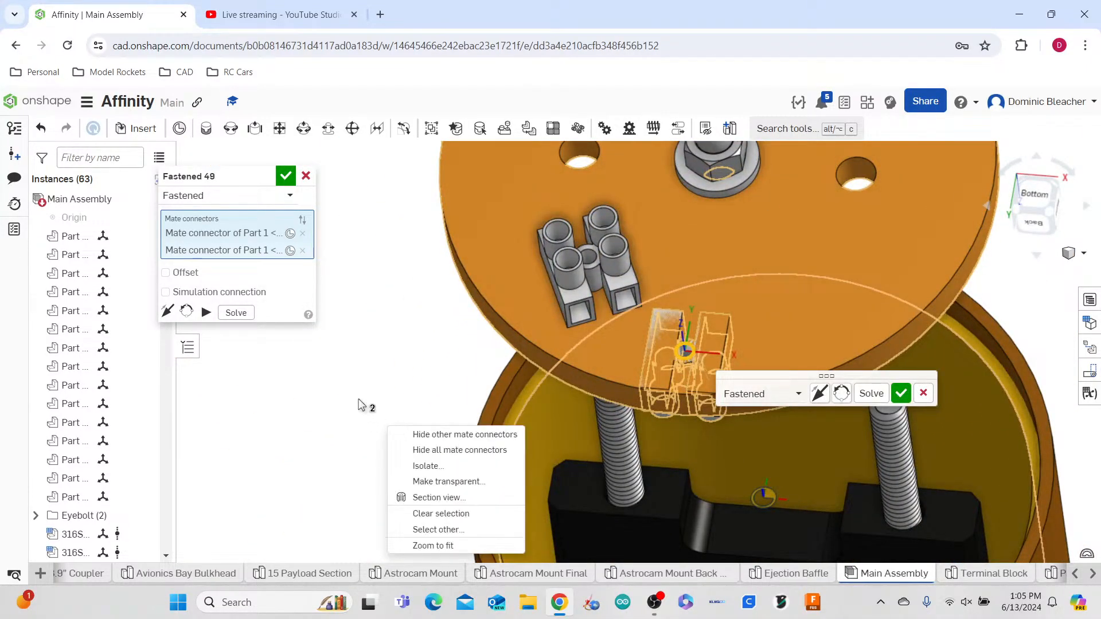
pyautogui.click(351, 378)
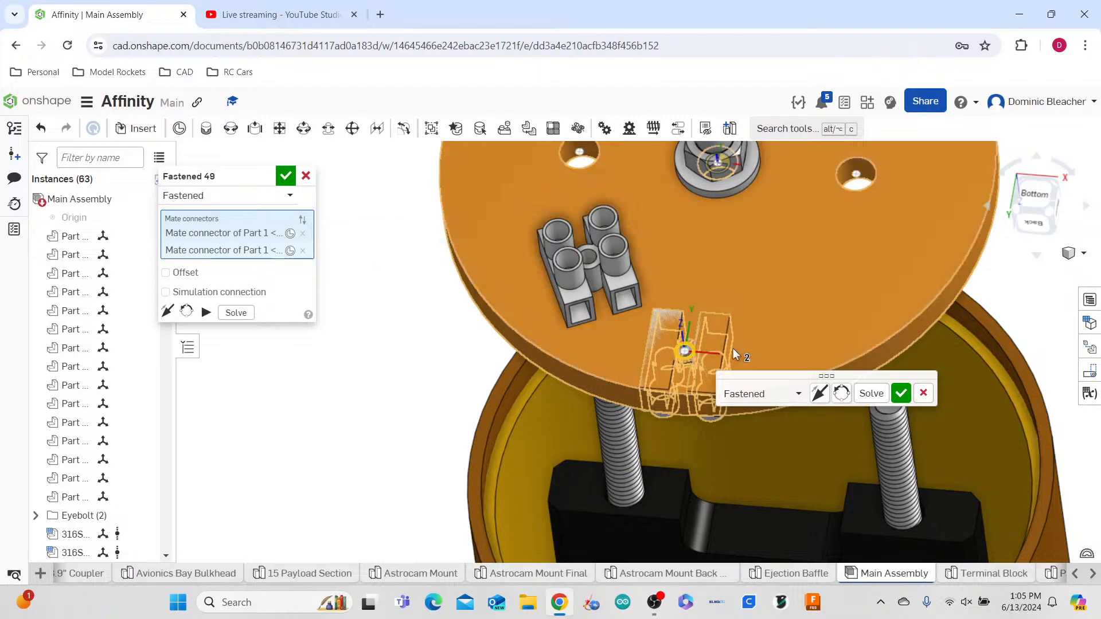
pyautogui.click(304, 252)
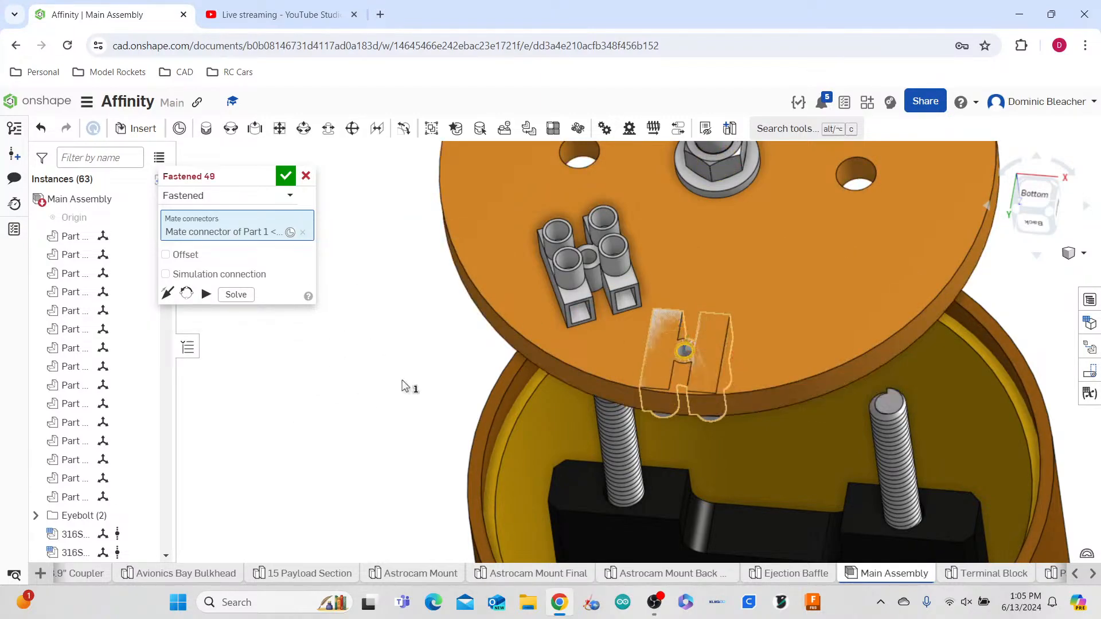
pyautogui.scroll(-8, 405, 386)
pyautogui.moveTo(720, 423); pyautogui.dragTo(558, 335, button='right')
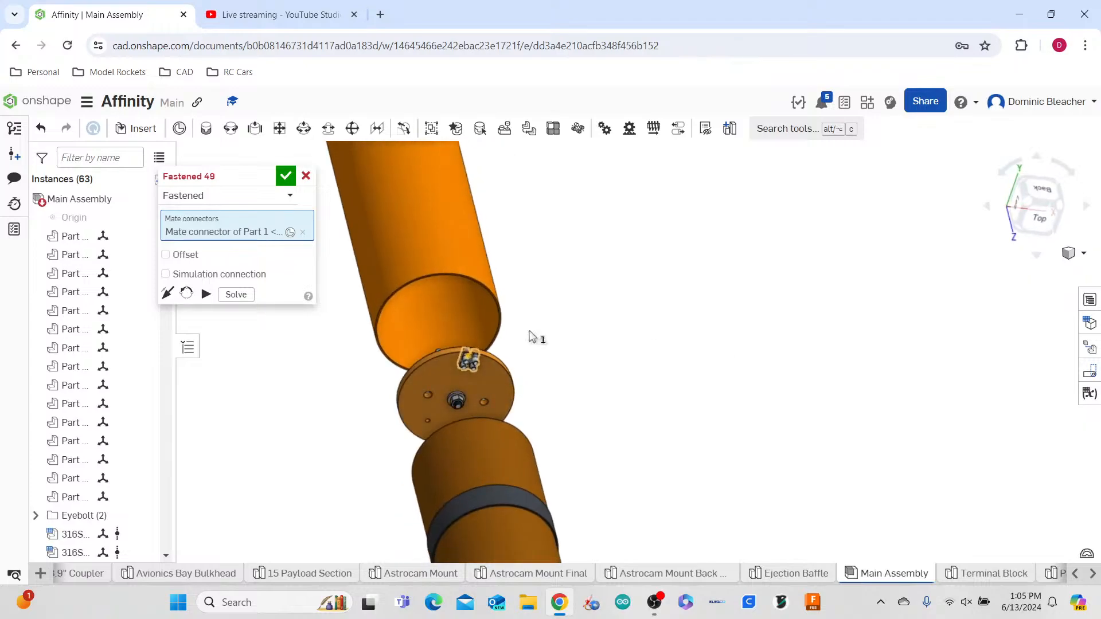
pyautogui.scroll(6, 445, 321)
pyautogui.click(302, 231)
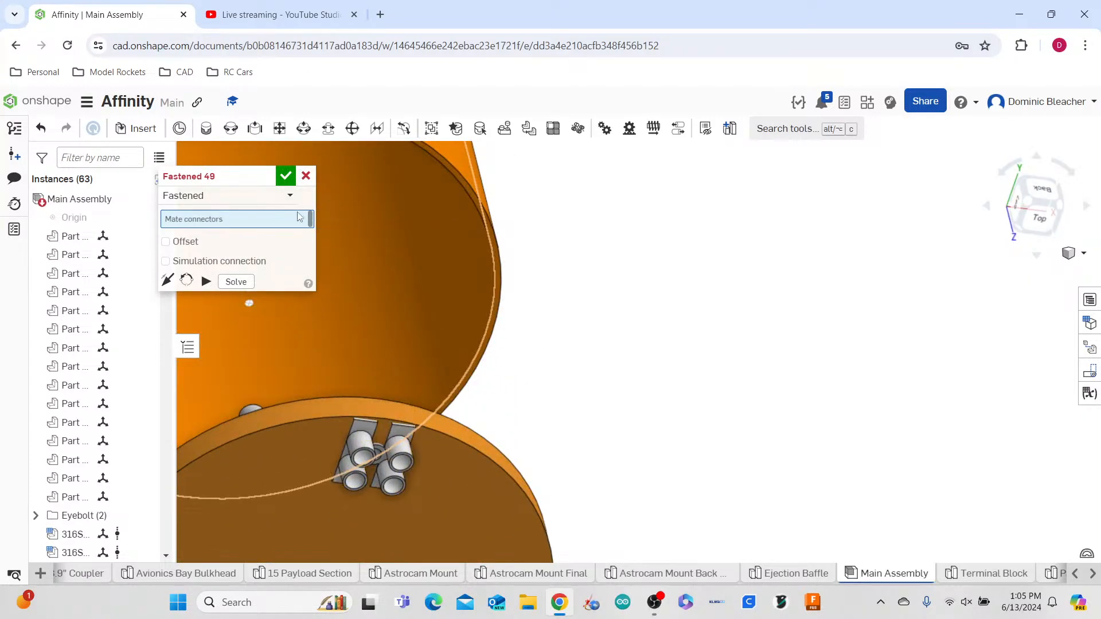
pyautogui.press('Escape')
# - Start a Fastened mate joining a loose terminal block's centre hole to the small hole on the underside of the eyebolt bulkhead
pyautogui.scroll(-5, 536, 358)
pyautogui.scroll(-3, 533, 380)
pyautogui.moveTo(617, 391); pyautogui.dragTo(592, 453, button='right')
pyautogui.scroll(-3, 229, 354)
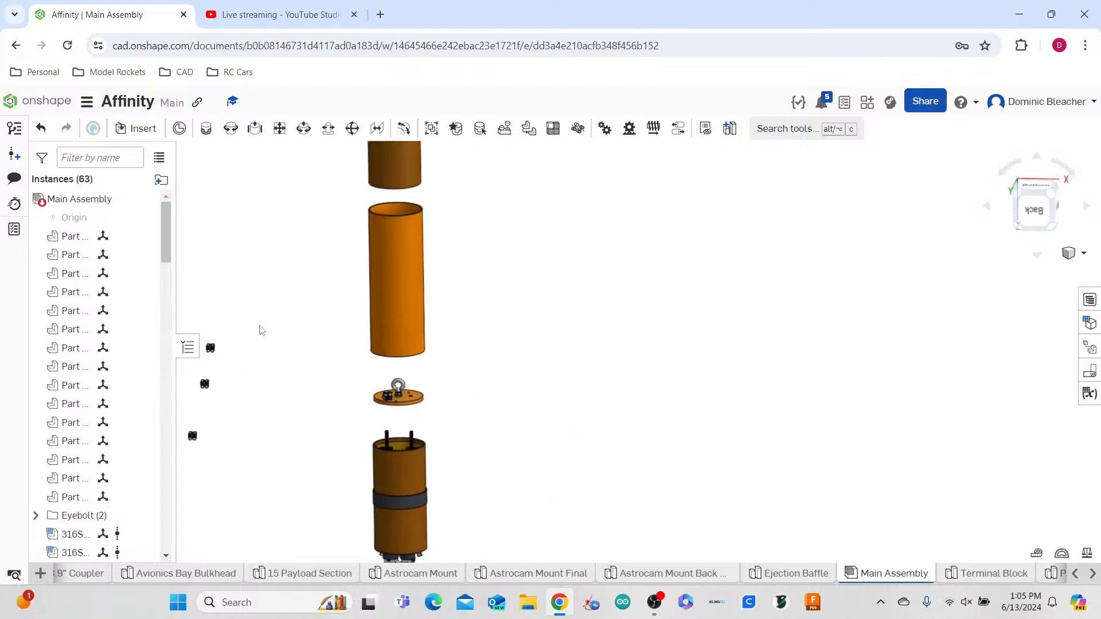
pyautogui.click(207, 129)
pyautogui.scroll(-3, 897, 445)
pyautogui.scroll(8, 452, 395)
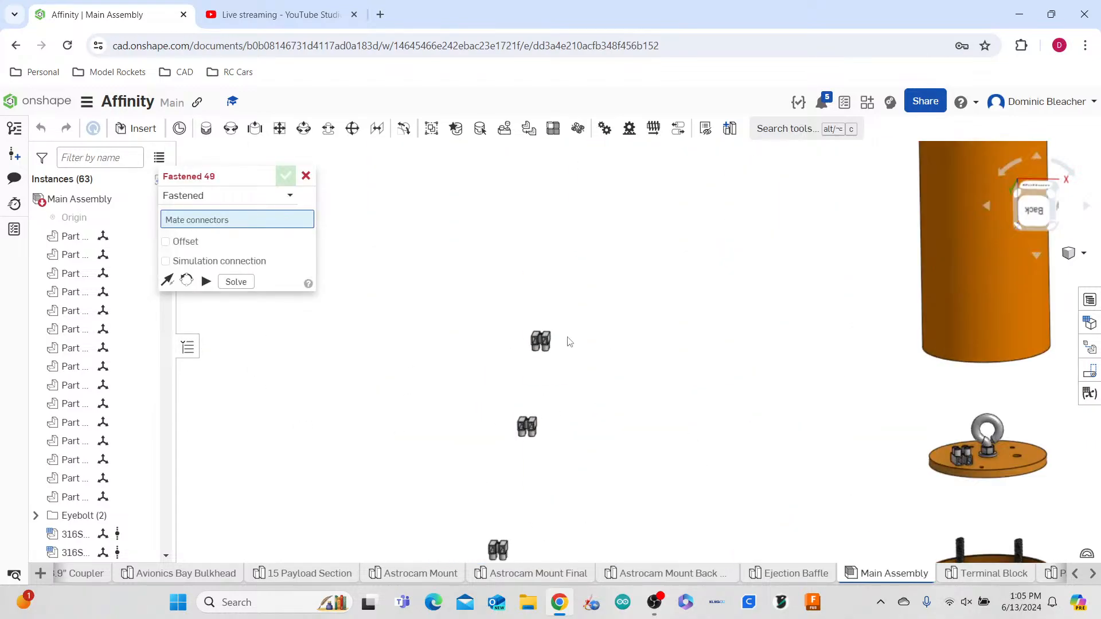
pyautogui.scroll(6, 533, 367)
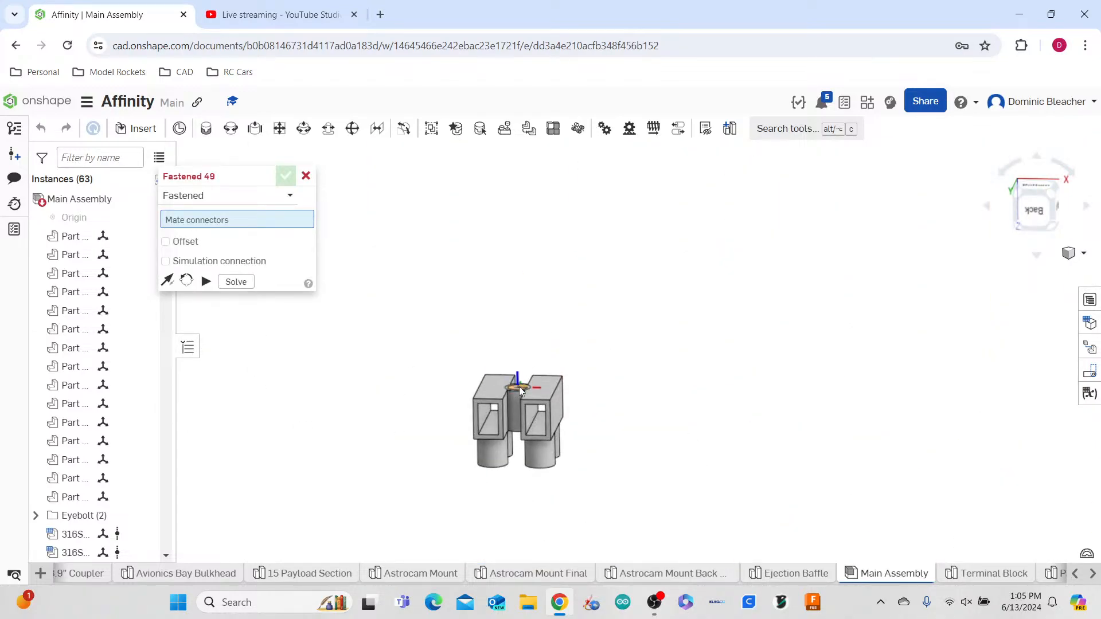
pyautogui.click(541, 383)
pyautogui.scroll(-5, 551, 384)
pyautogui.moveTo(628, 401); pyautogui.dragTo(739, 388, button='right')
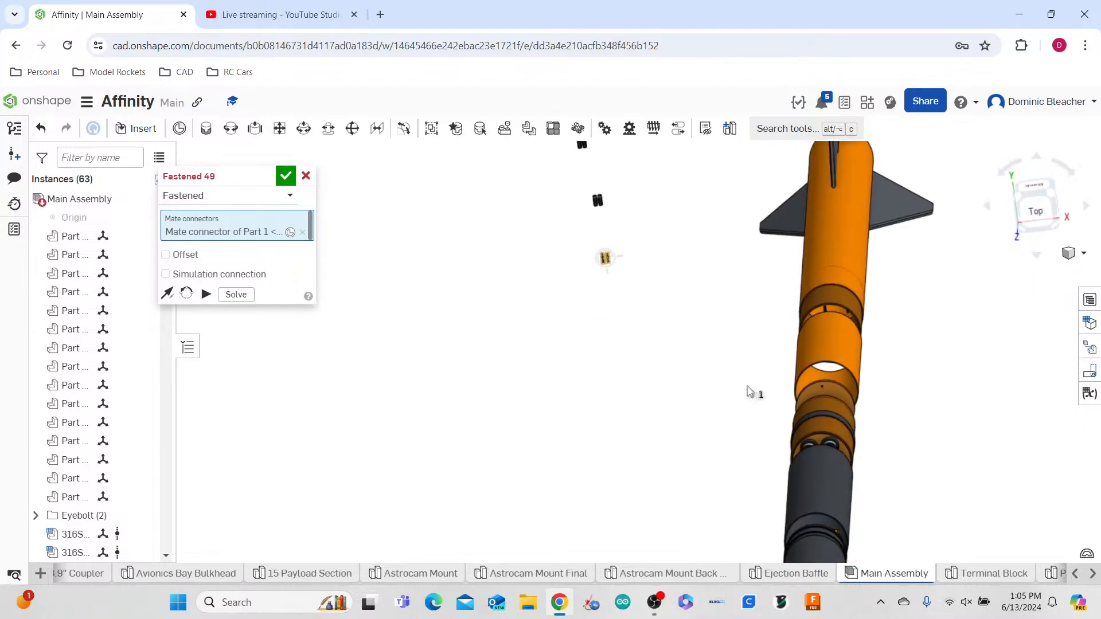
pyautogui.scroll(5, 814, 383)
pyautogui.scroll(5, 847, 397)
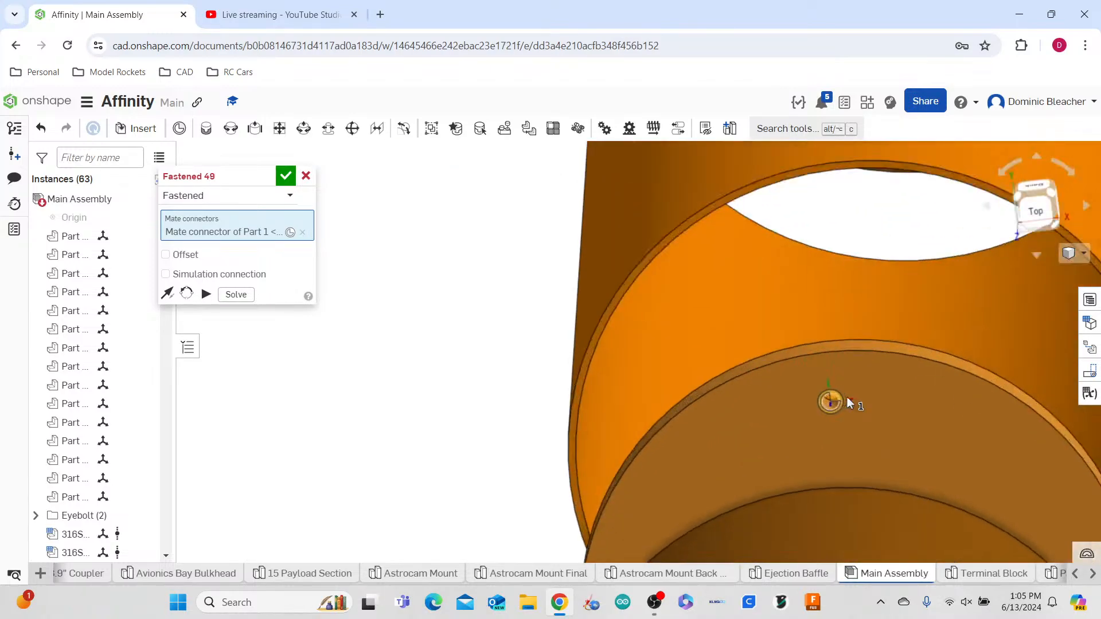
pyautogui.click(836, 396)
pyautogui.scroll(-5, 745, 332)
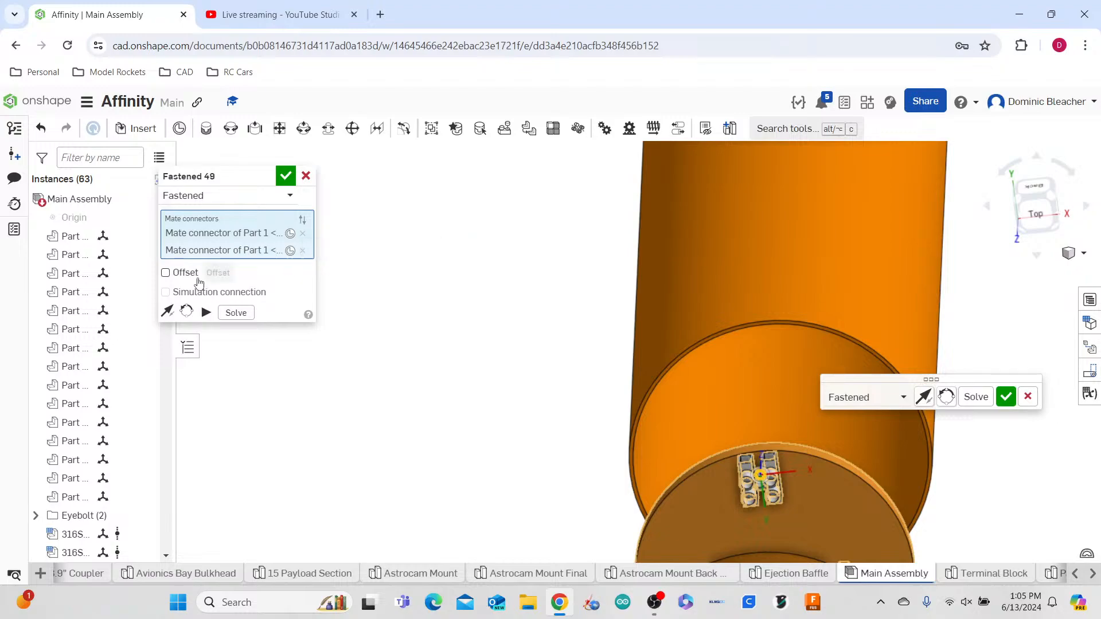
# - Enable offsets on the terminal block's mate and set X to 0.7 in and Y to 0.5 in
pyautogui.click(165, 273)
pyautogui.click(269, 297)
pyautogui.write('0.7')
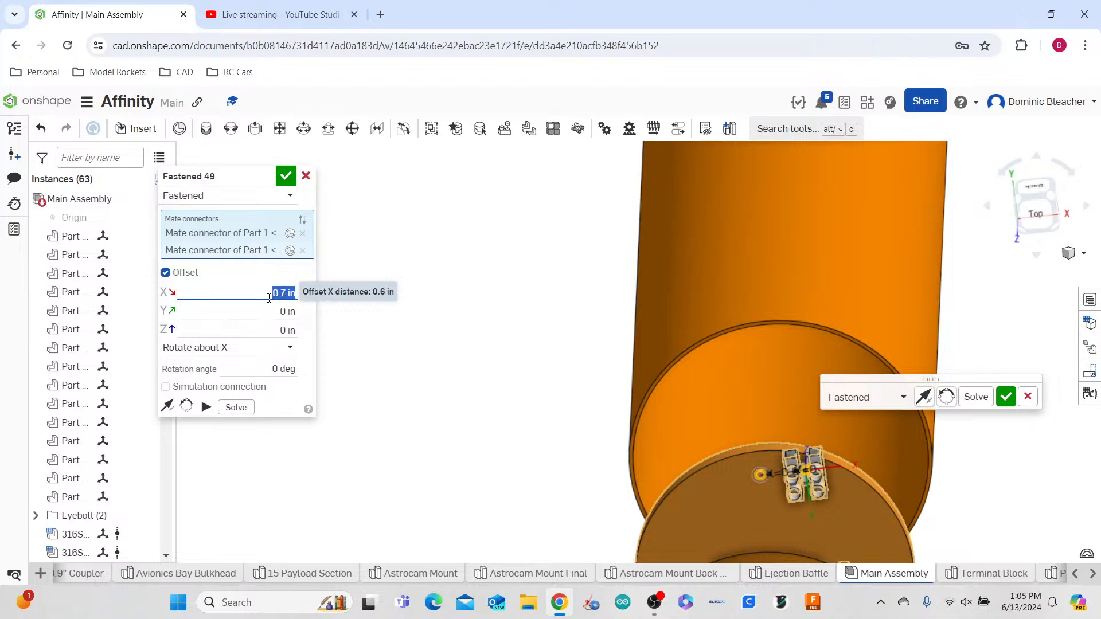
pyautogui.click(286, 310)
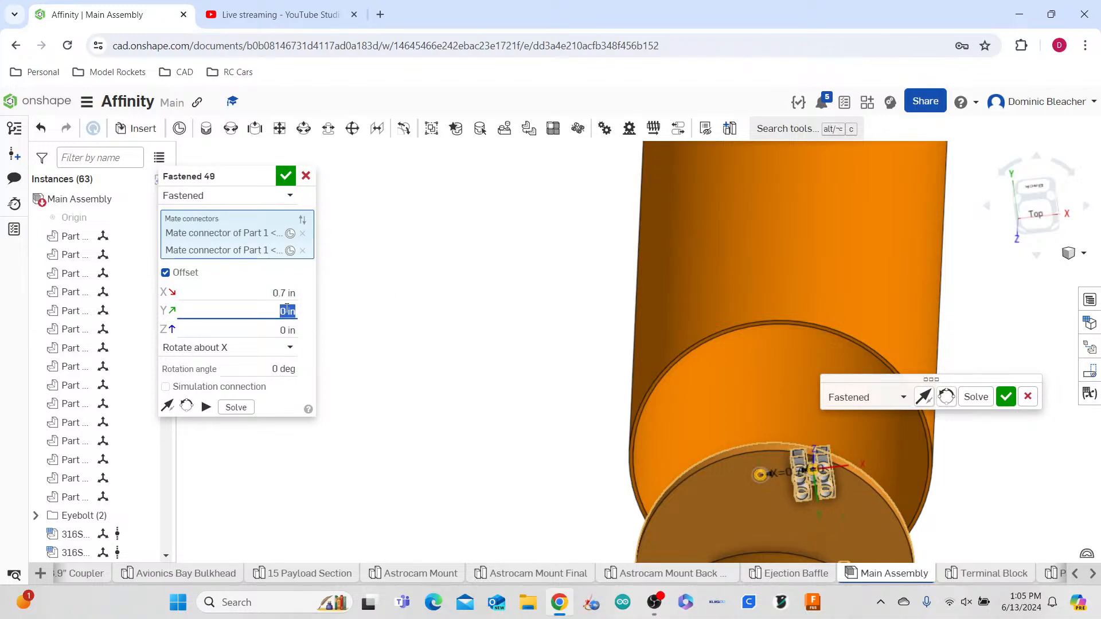
pyautogui.press('Return')
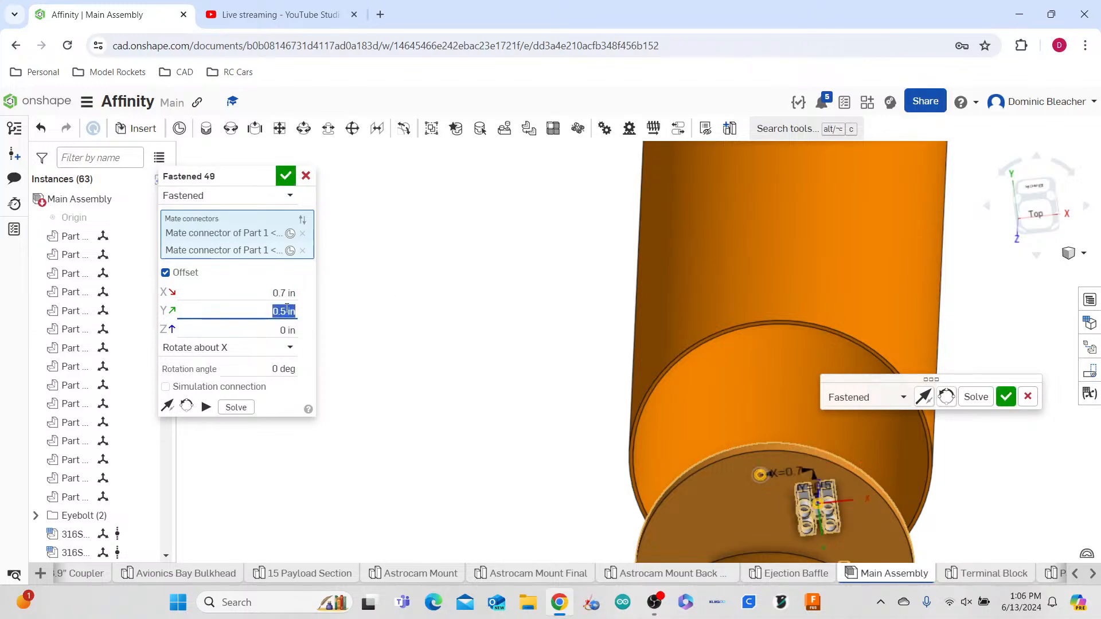
# - Rotate the terminal block -25 degrees about Z, after trying 25 degrees, and accept the Fastened mate
pyautogui.click(282, 347)
pyautogui.click(238, 407)
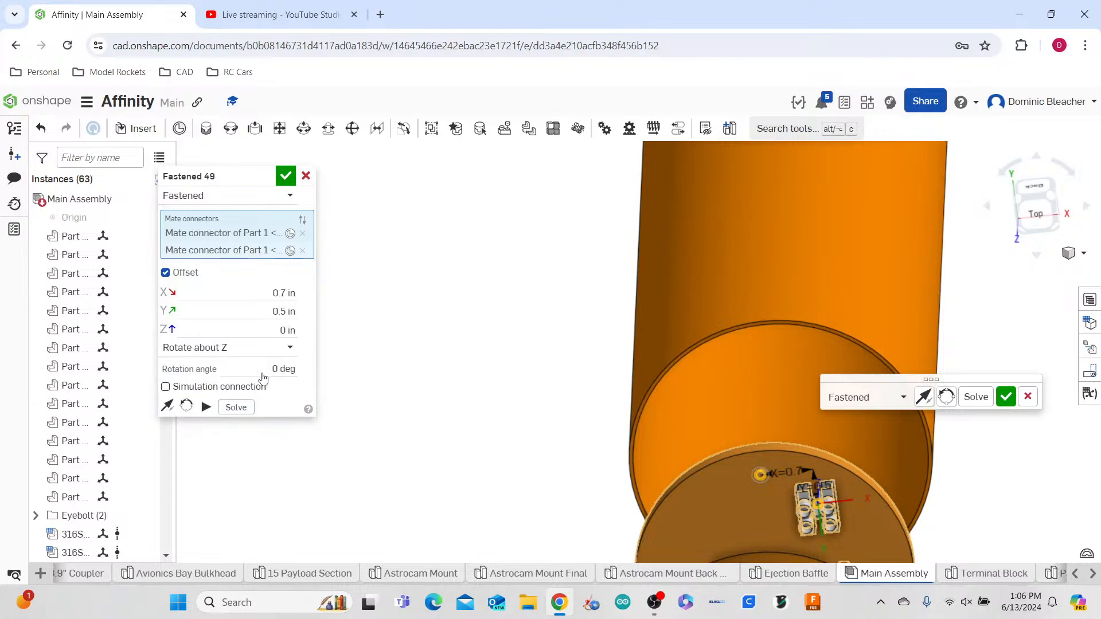
pyautogui.click(264, 369)
pyautogui.write('25')
pyautogui.press('Return')
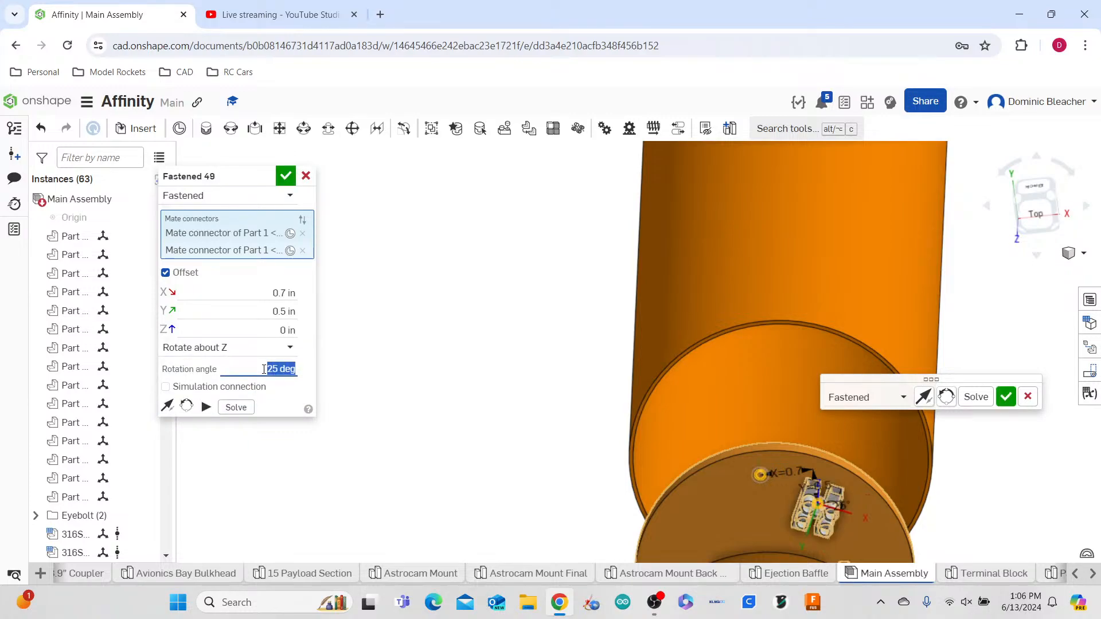
pyautogui.write('-25')
pyautogui.press('Return')
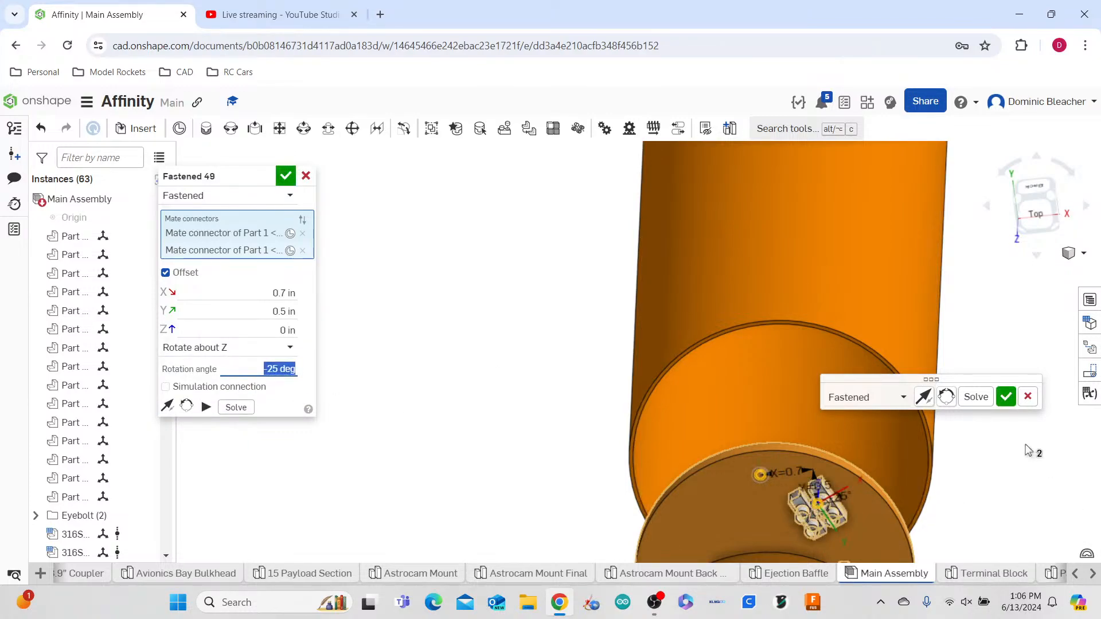
pyautogui.click(1005, 396)
pyautogui.scroll(-2, 791, 346)
pyautogui.moveTo(791, 346); pyautogui.dragTo(795, 372, button='right')
pyautogui.scroll(-4, 794, 367)
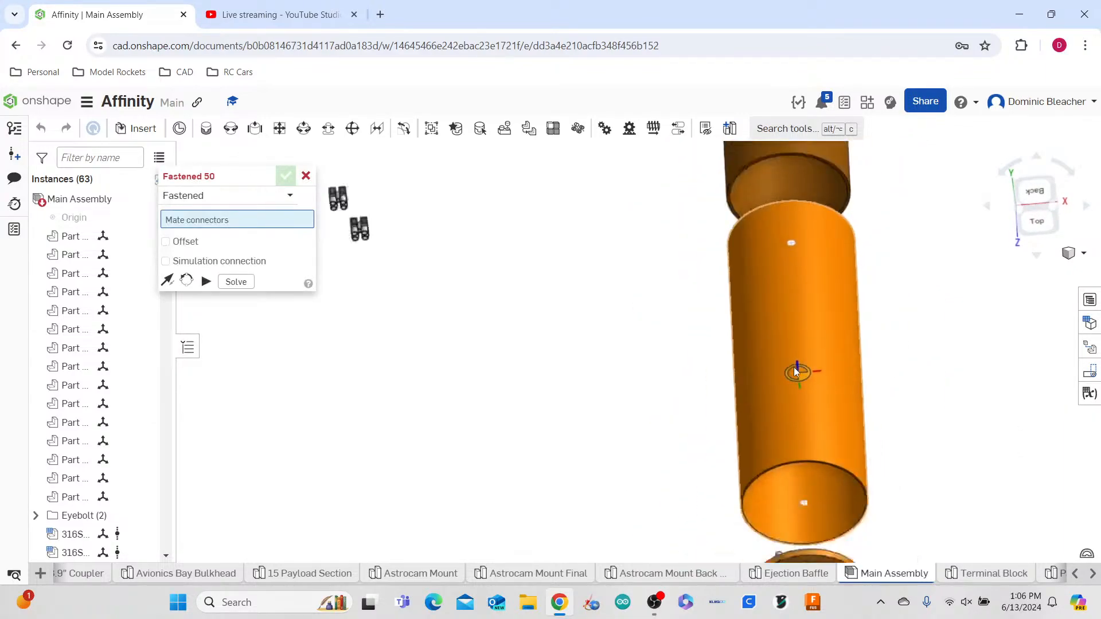
pyautogui.moveTo(660, 315); pyautogui.dragTo(658, 373, button='right')
pyautogui.click(305, 176)
# - Open the Fastened 48 mate of the terminal block on the bulkhead's eyebolt side for editing
pyautogui.scroll(5, 811, 478)
pyautogui.click(735, 434)
pyautogui.scroll(-10, 119, 432)
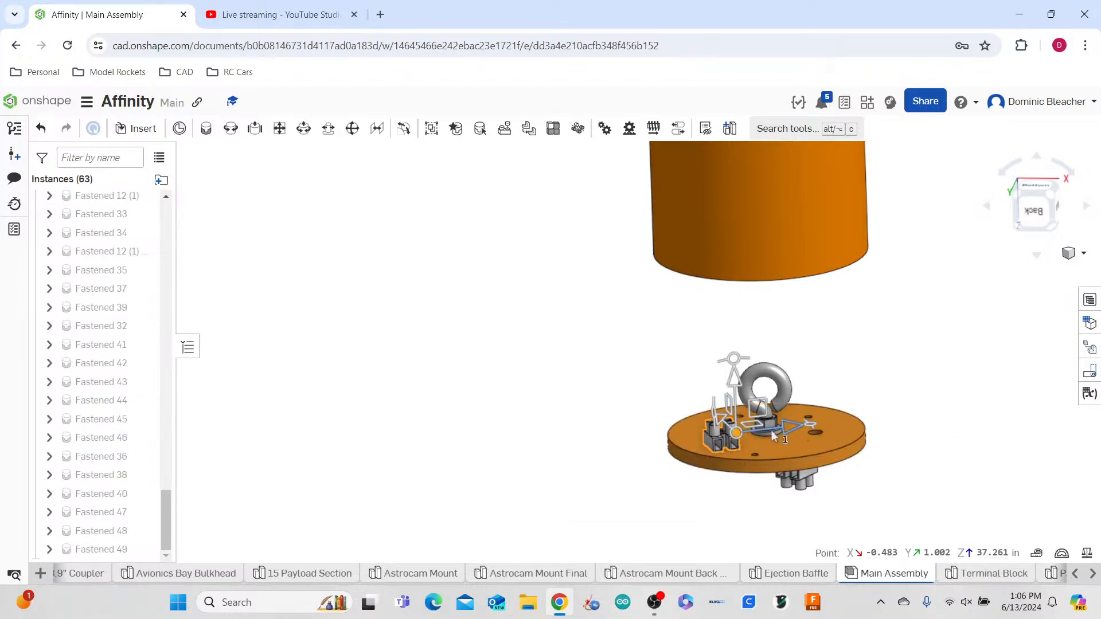
pyautogui.scroll(5, 109, 393)
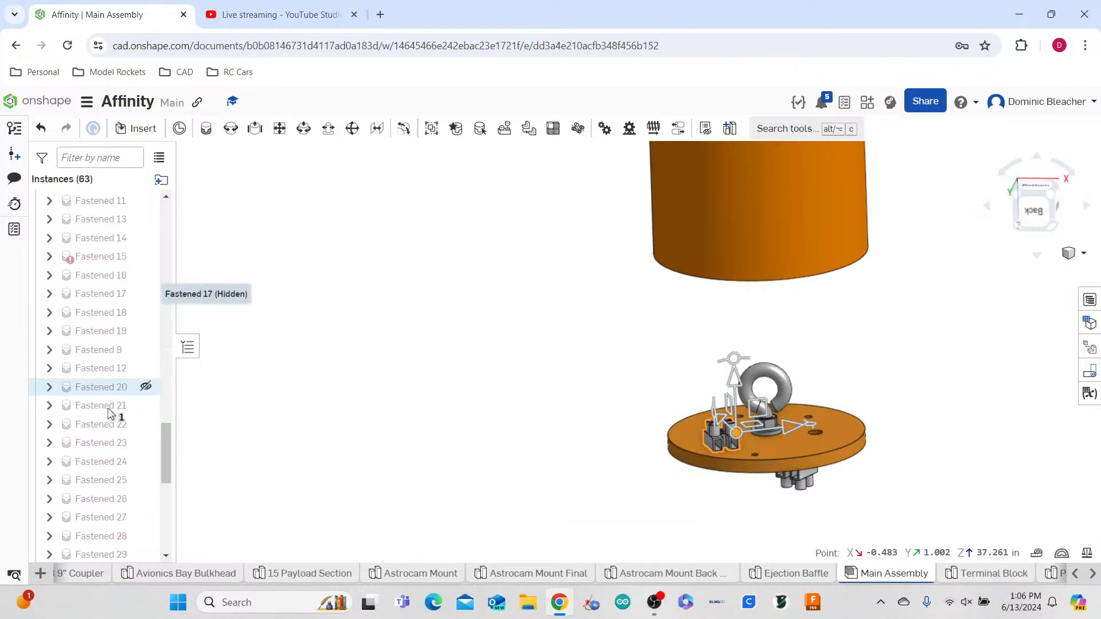
pyautogui.scroll(-5, 109, 459)
pyautogui.moveTo(102, 538)
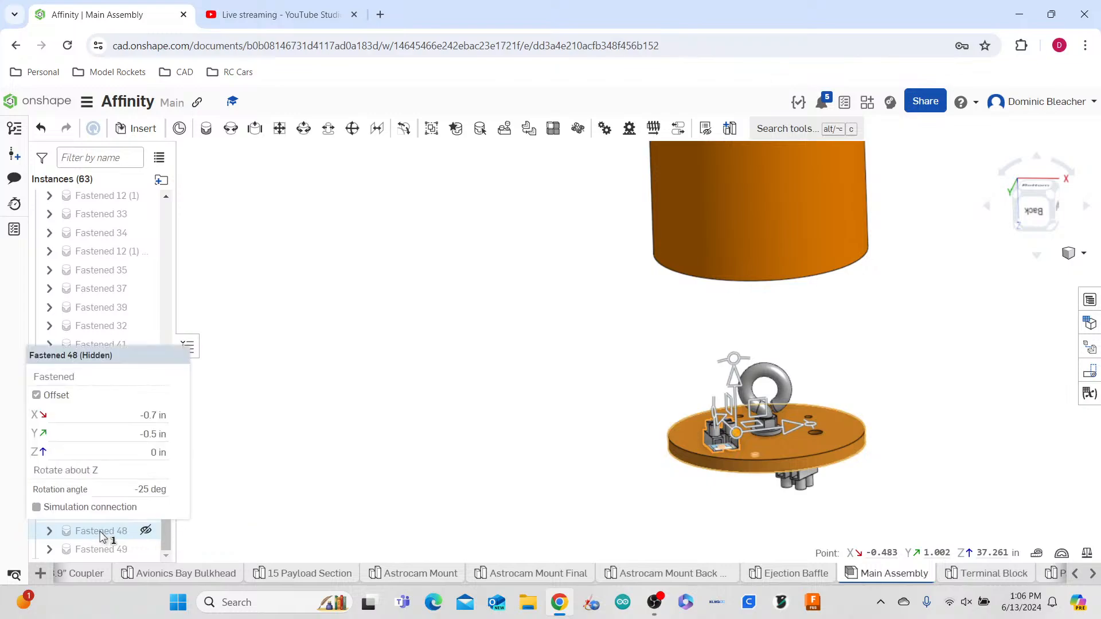
pyautogui.doubleClick(109, 531)
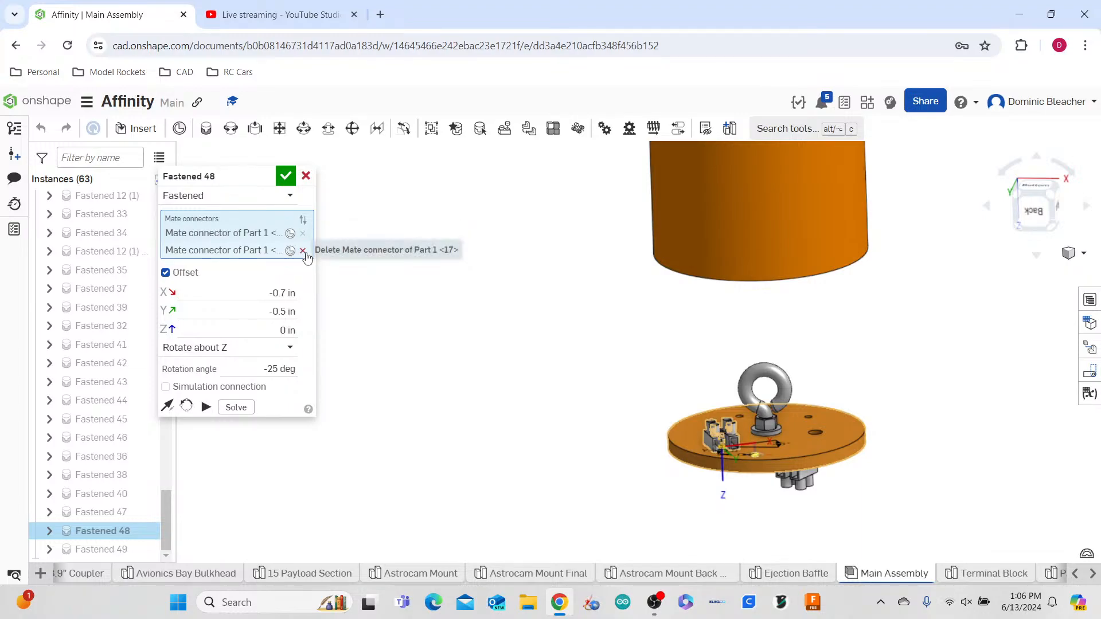
# - Try replacing only the bulkhead mate connector of Fastened 48 with the small hole on the bulkhead's underside
pyautogui.click(302, 251)
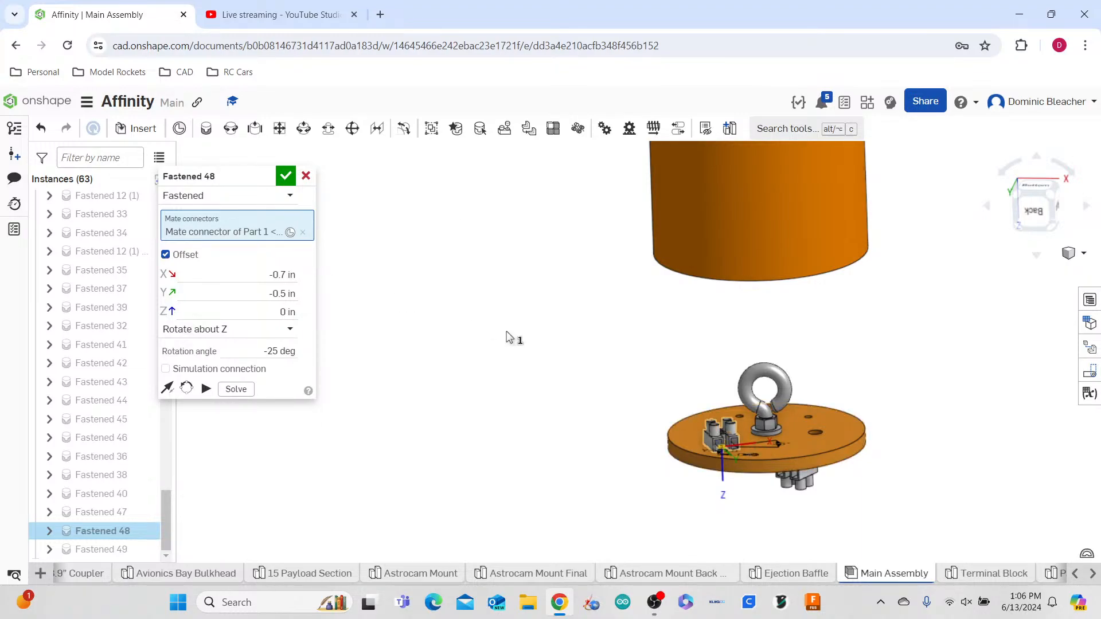
pyautogui.moveTo(713, 495); pyautogui.dragTo(711, 413, button='right')
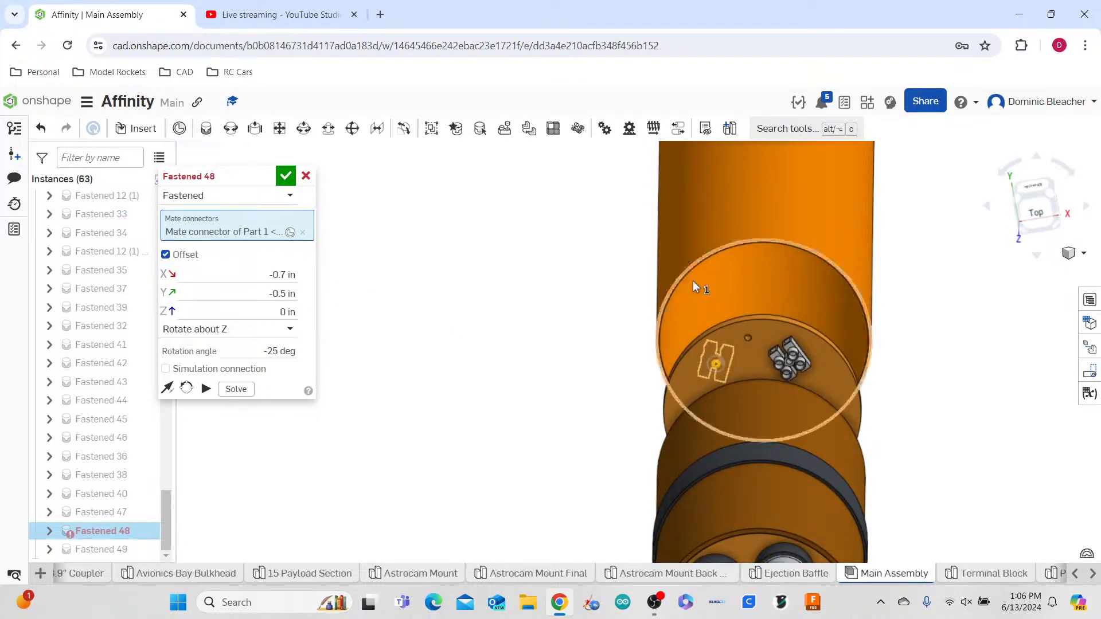
pyautogui.scroll(5, 730, 367)
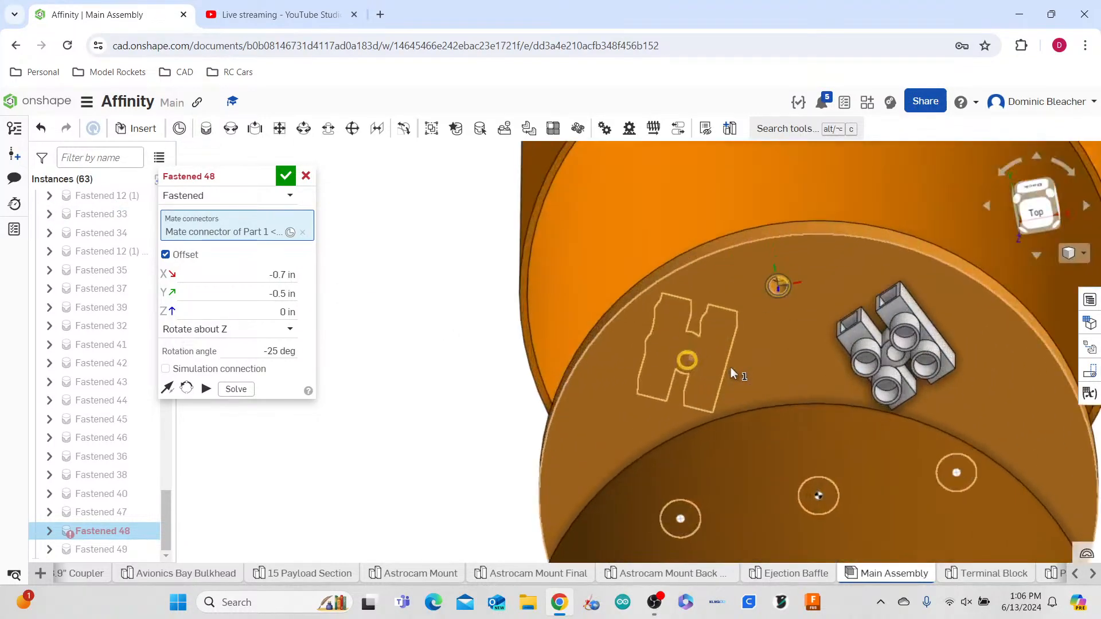
pyautogui.click(787, 291)
pyautogui.moveTo(787, 291); pyautogui.dragTo(704, 399, button='right')
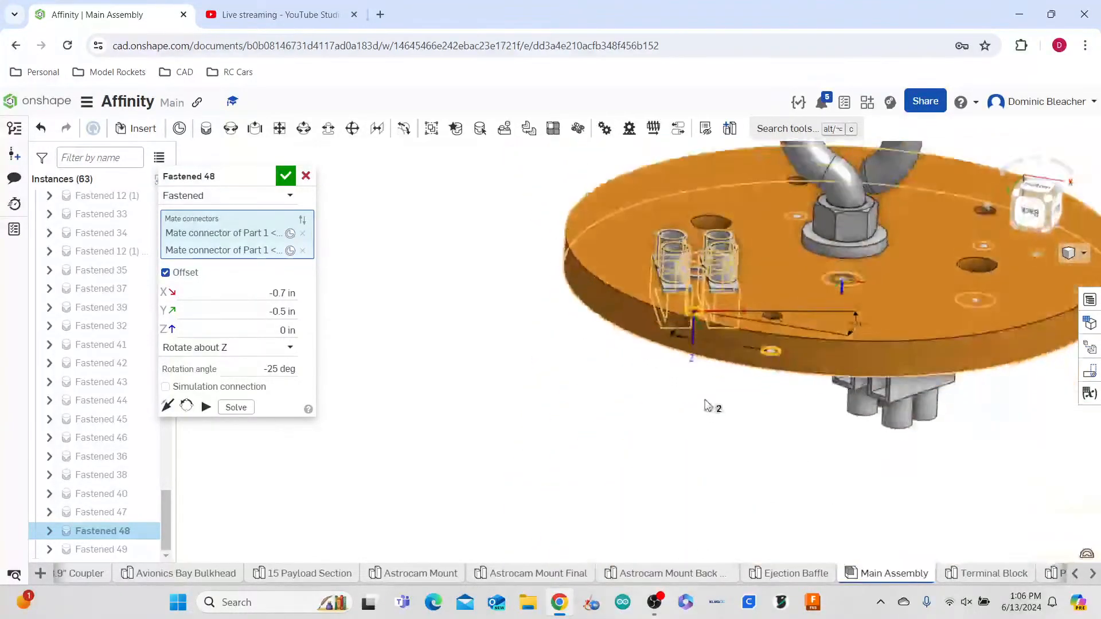
# - Try redefining Fastened 48 with the terminal block's base hole and the small hole on the bulkhead's nut-side face
pyautogui.click(304, 234)
pyautogui.click(304, 234)
pyautogui.moveTo(528, 380); pyautogui.dragTo(705, 283, button='right')
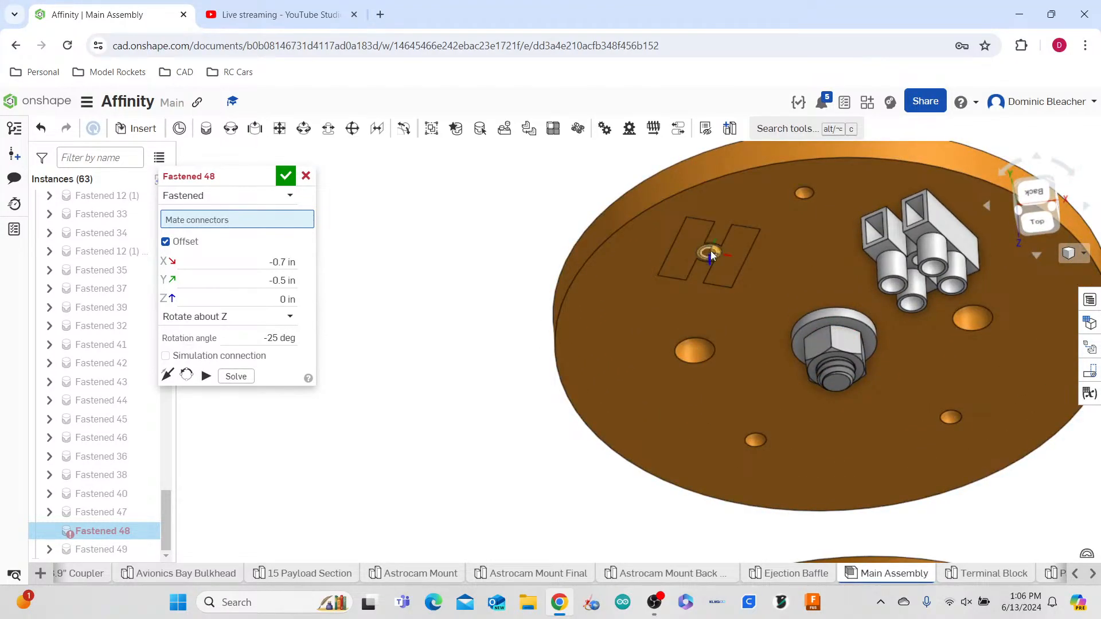
pyautogui.click(709, 254)
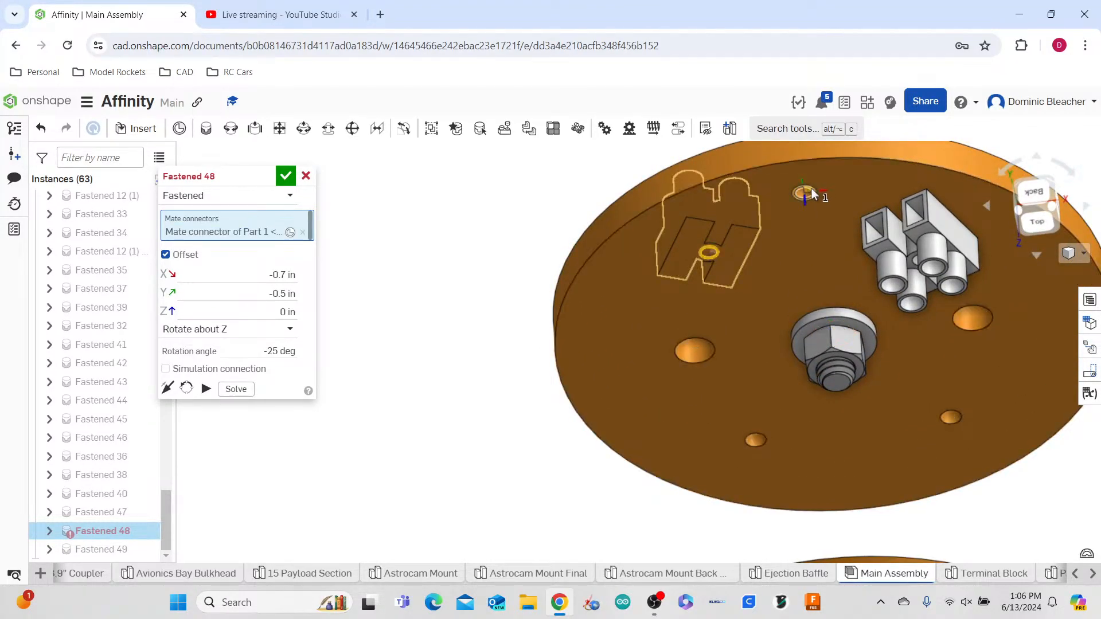
pyautogui.click(810, 189)
pyautogui.moveTo(811, 189); pyautogui.dragTo(788, 286, button='right')
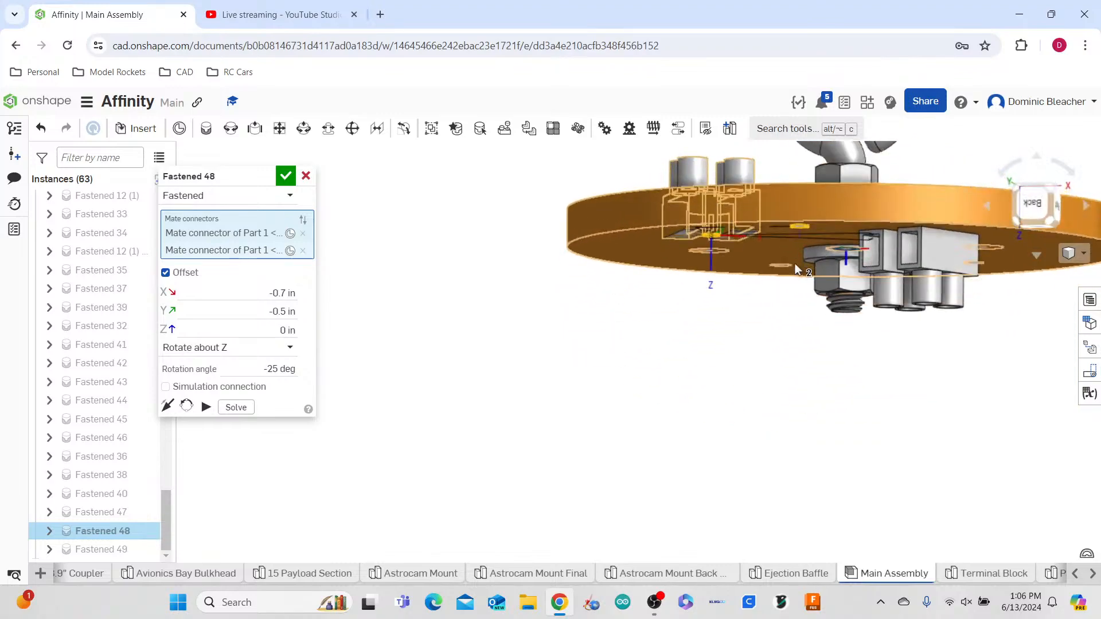
pyautogui.click(285, 293)
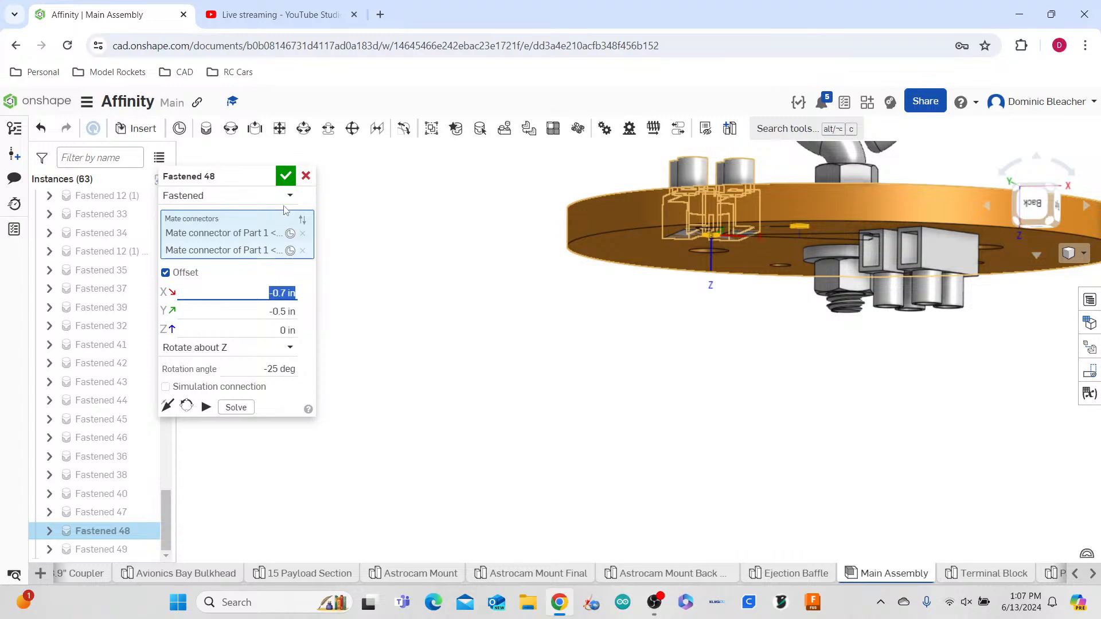
pyautogui.click(306, 177)
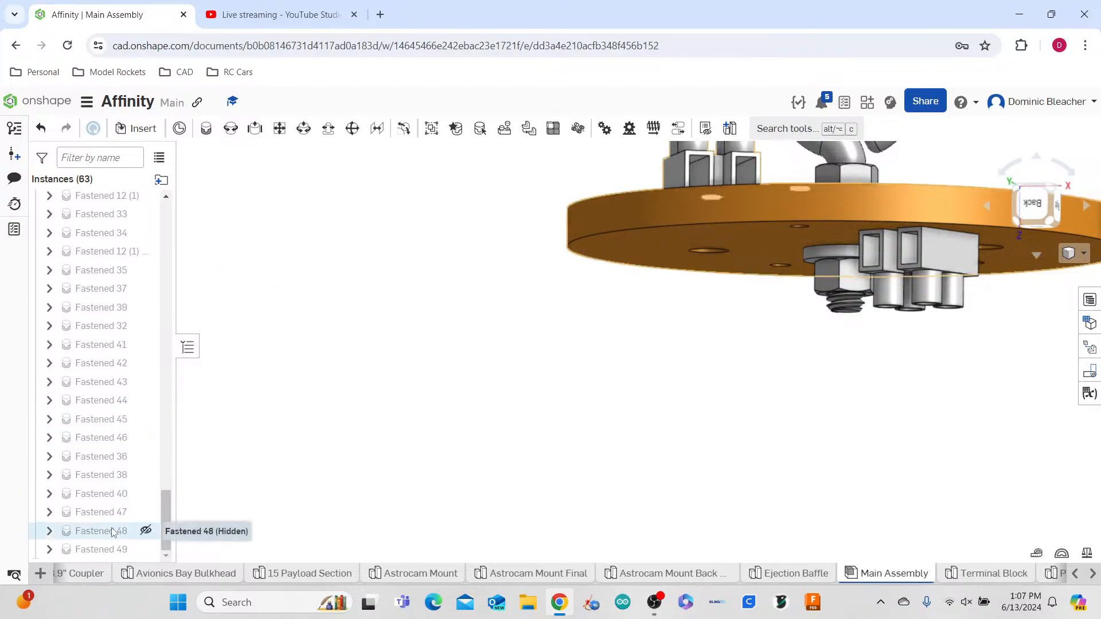
# - Delete the Fastened 48 mate and move the freed terminal block away from the bulkhead's eyebolt side
pyautogui.rightClick(132, 527)
pyautogui.click(137, 515)
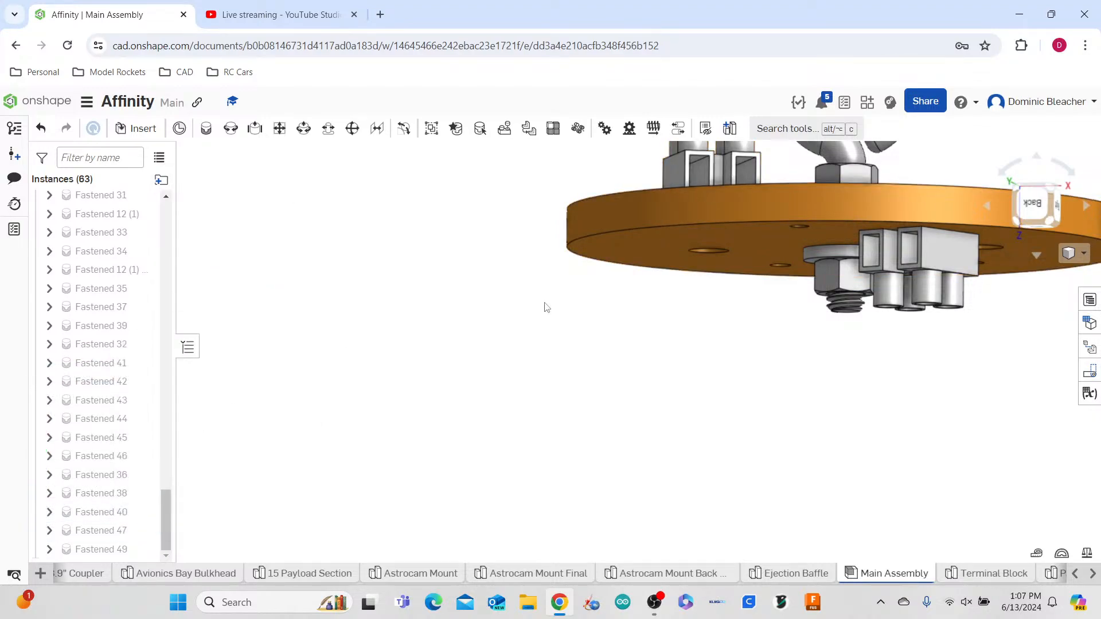
pyautogui.scroll(-3, 544, 309)
pyautogui.click(603, 252)
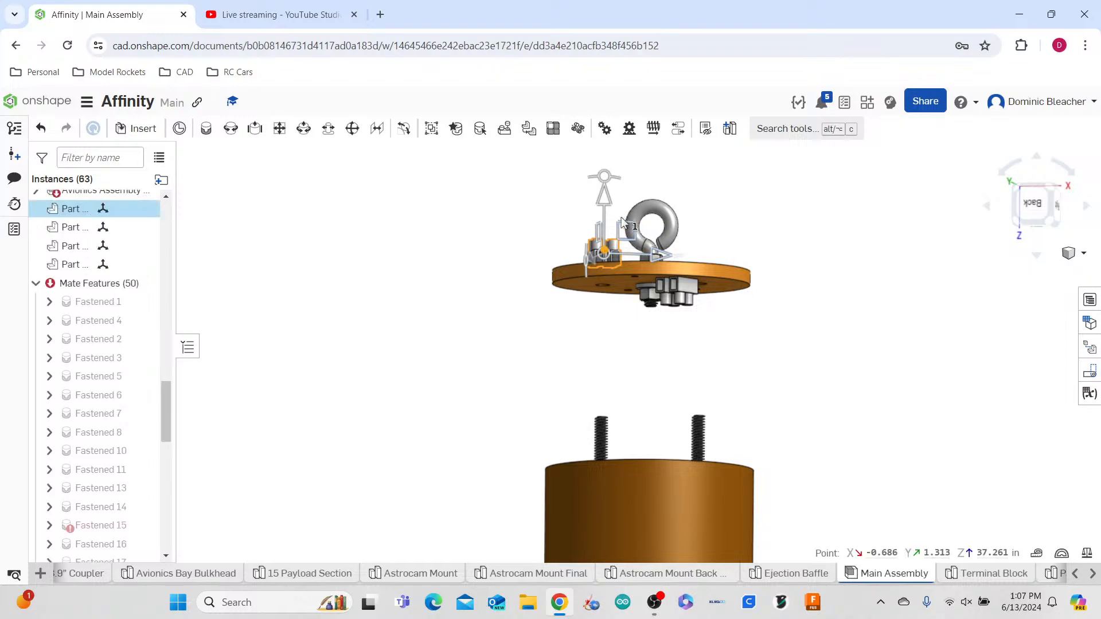
pyautogui.moveTo(653, 256); pyautogui.dragTo(469, 299)
pyautogui.click(465, 299)
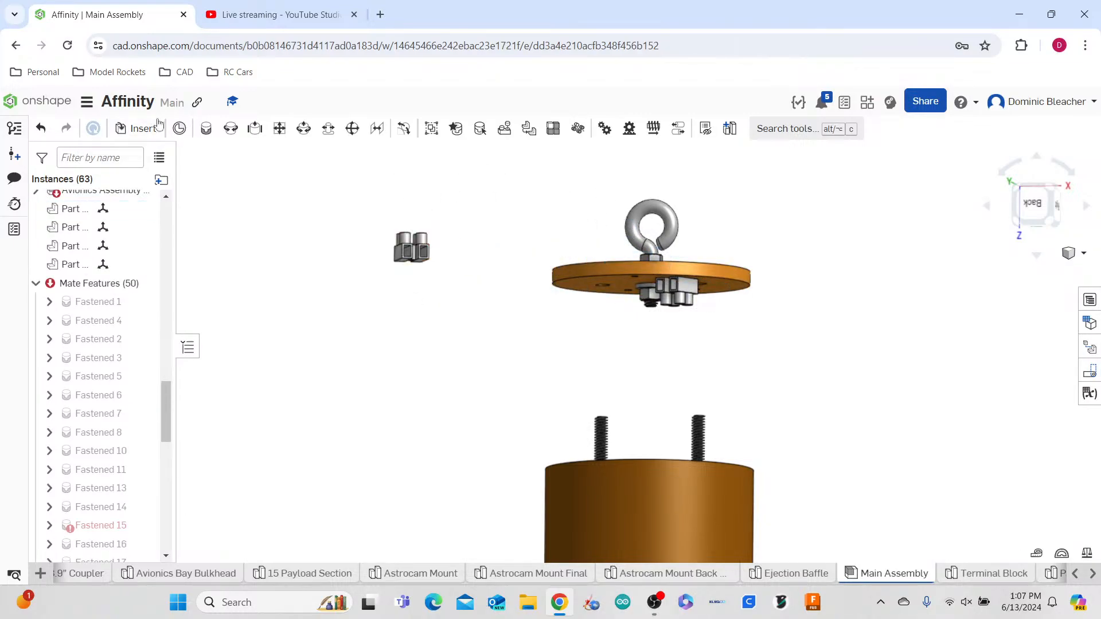
# - Fasten the freed terminal block's base hole to the small hole on the bulkhead's nut-side face and flip its primary axis
pyautogui.click(206, 129)
pyautogui.moveTo(370, 289); pyautogui.dragTo(411, 253, button='right')
pyautogui.scroll(5, 410, 252)
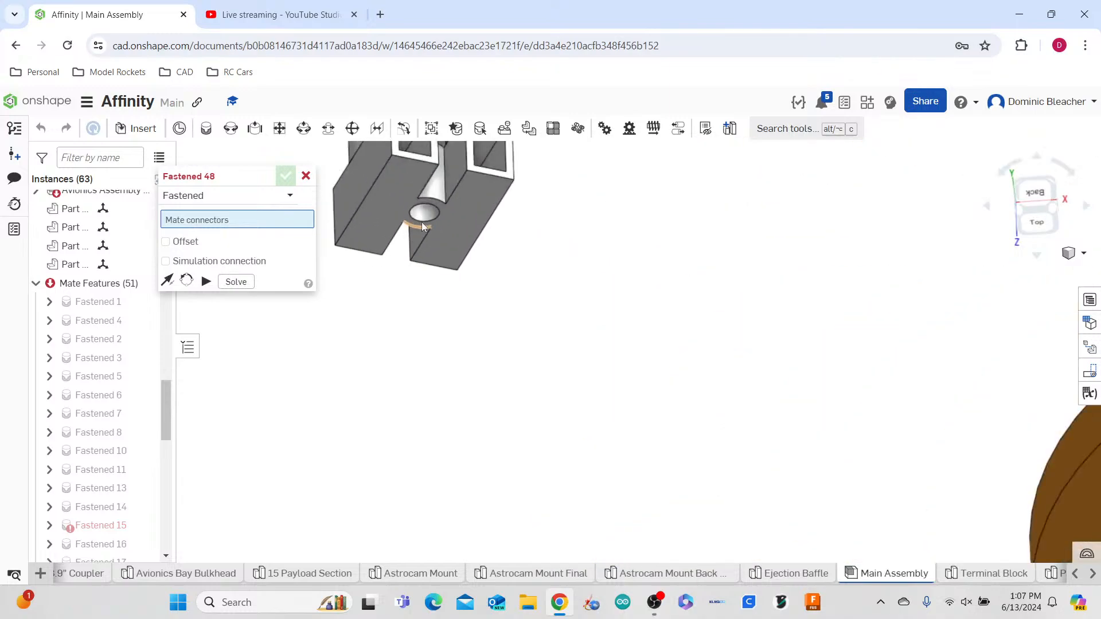
pyautogui.click(424, 214)
pyautogui.scroll(-6, 386, 282)
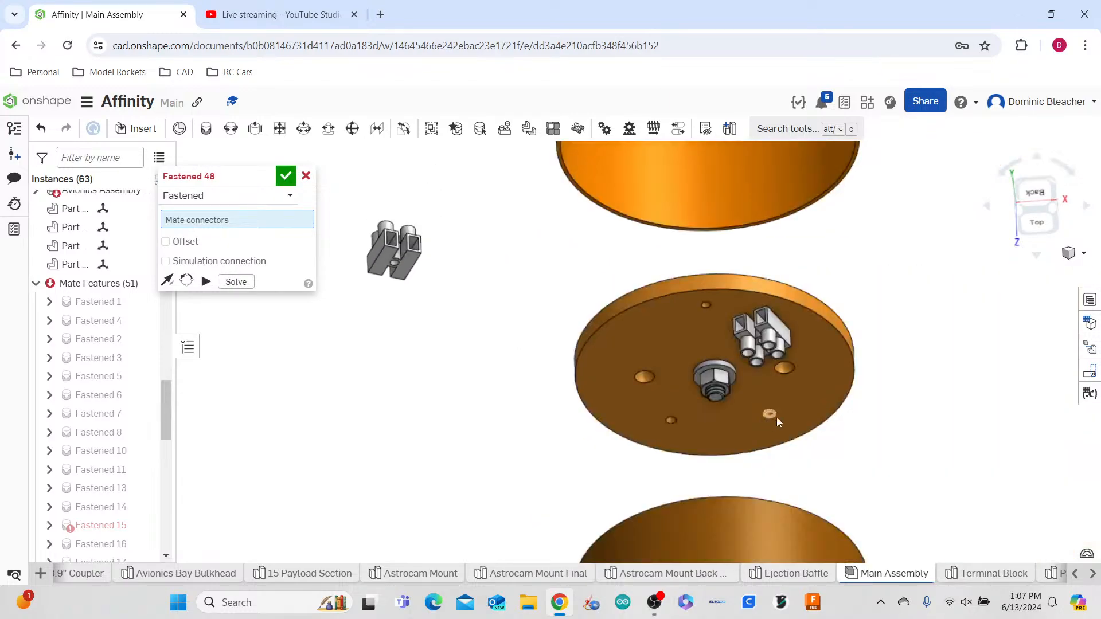
pyautogui.scroll(4, 710, 356)
pyautogui.scroll(-3, 803, 301)
pyautogui.scroll(2, 591, 261)
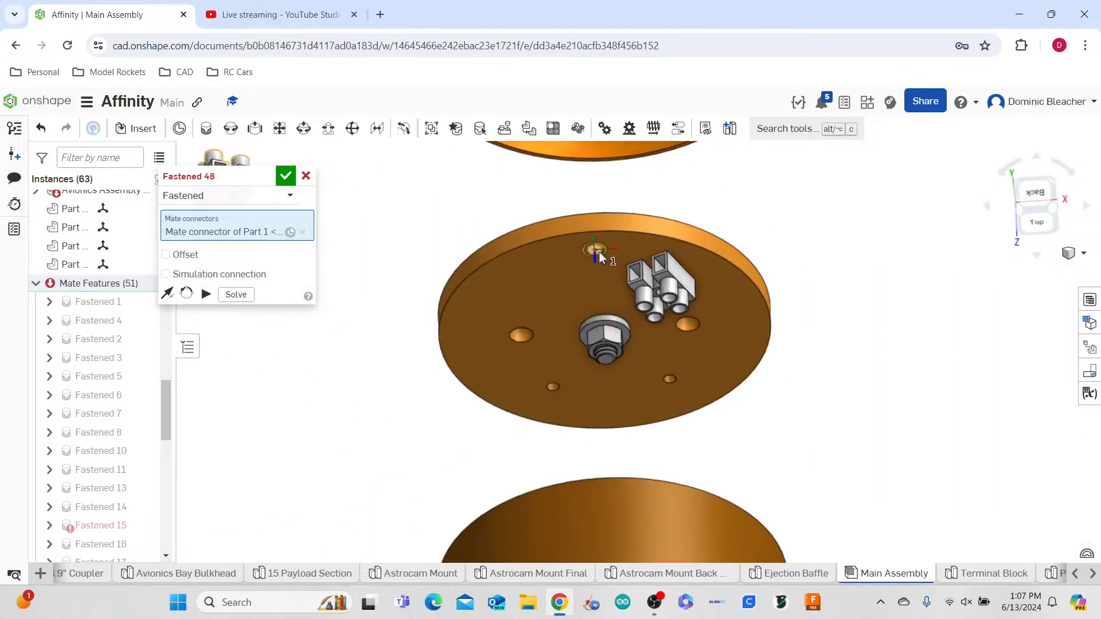
pyautogui.click(598, 254)
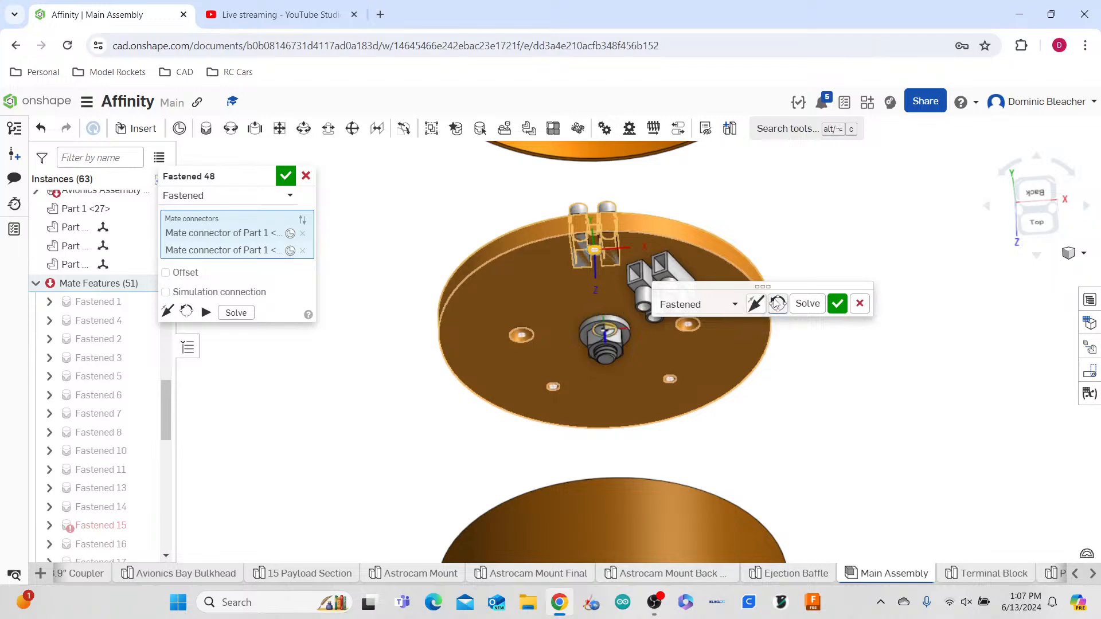
pyautogui.click(756, 303)
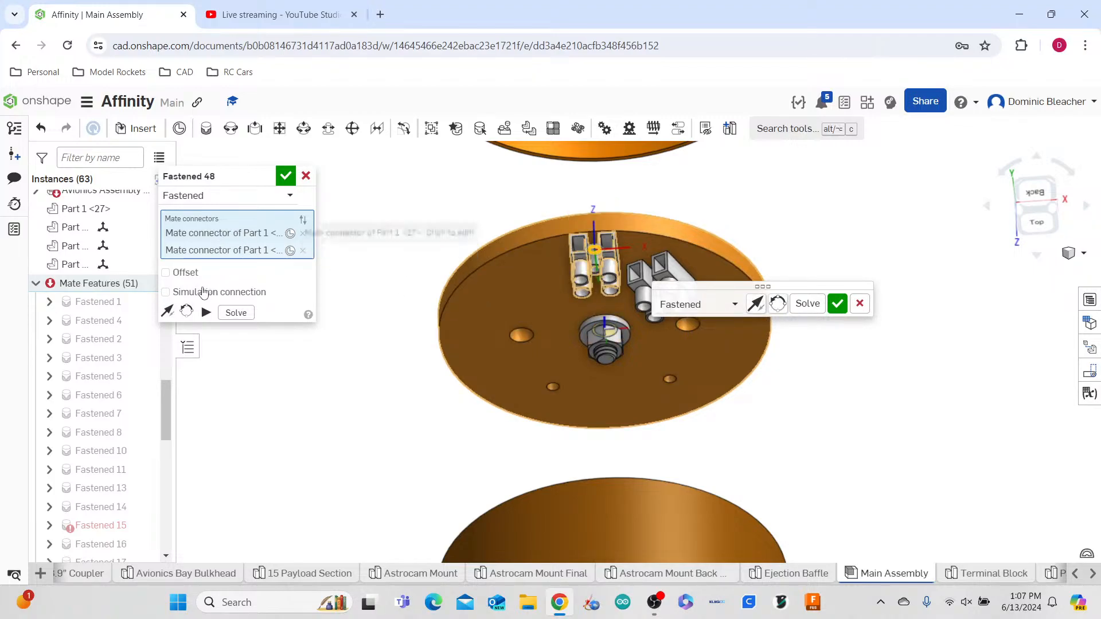
# - Enable offsets on the new mate and set X to -0.7 in and Y to 0.5 in, after trying -0.5 in for Y
pyautogui.click(166, 272)
pyautogui.click(282, 292)
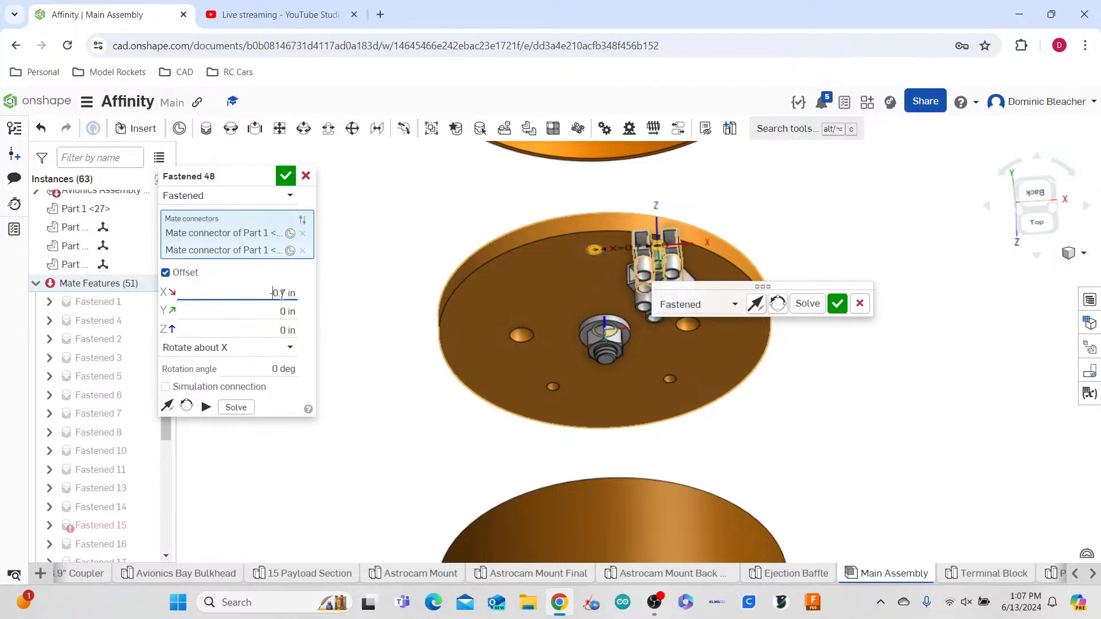
pyautogui.press('Return')
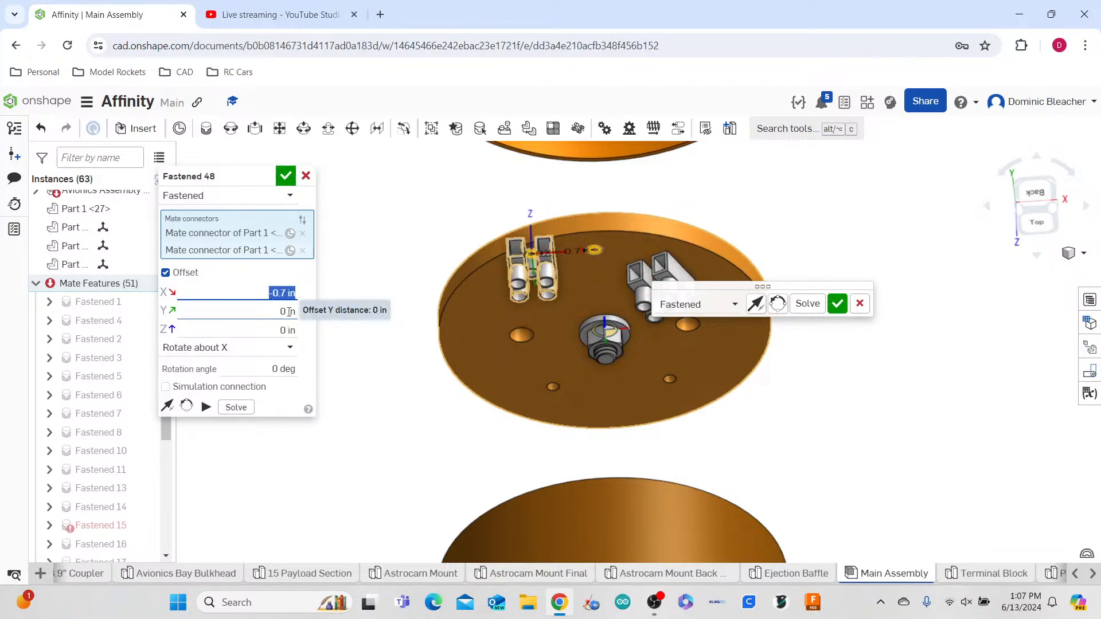
pyautogui.click(282, 310)
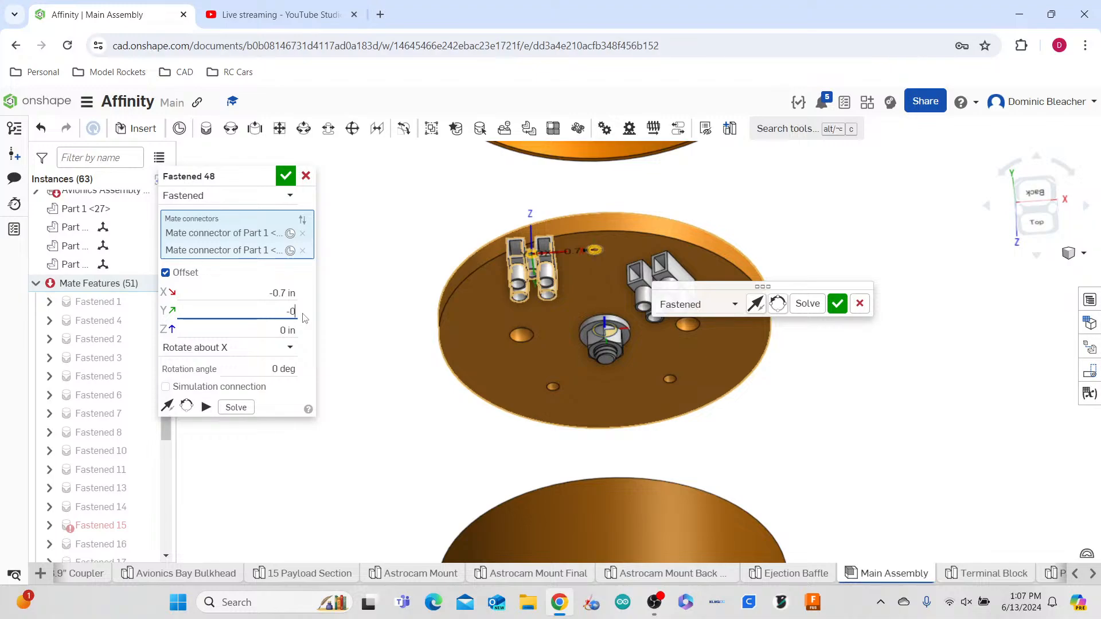
pyautogui.press('Return')
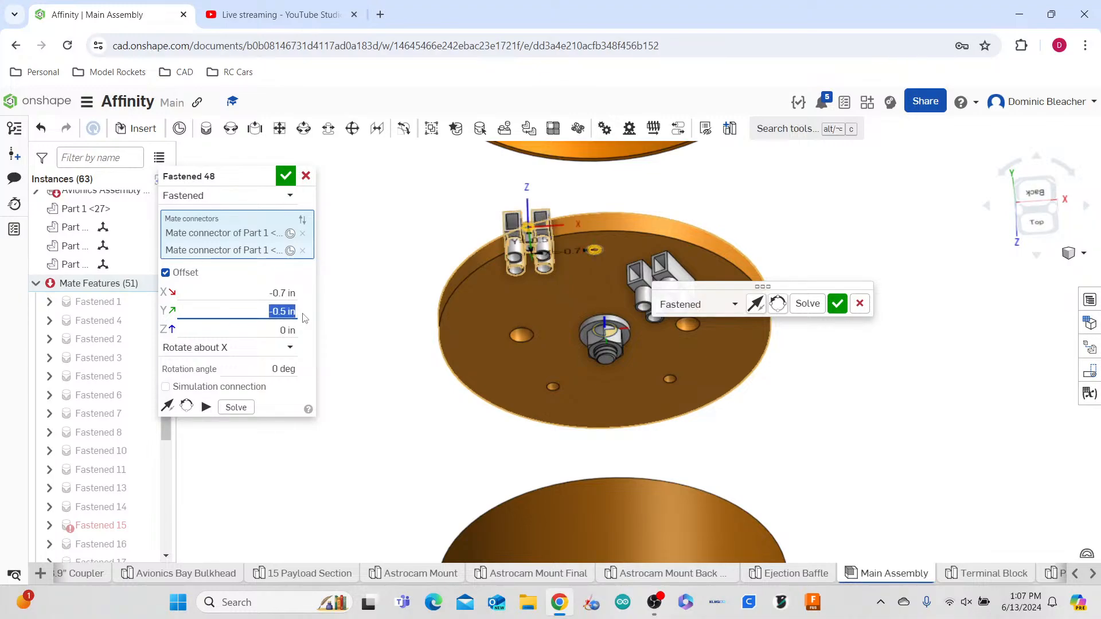
pyautogui.press('Left')
pyautogui.press('Return')
# - Rotate the terminal block 25 degrees about Z, accept the mate and leave the Fastened mate command
pyautogui.click(249, 346)
pyautogui.click(253, 409)
pyautogui.click(270, 369)
pyautogui.write('25')
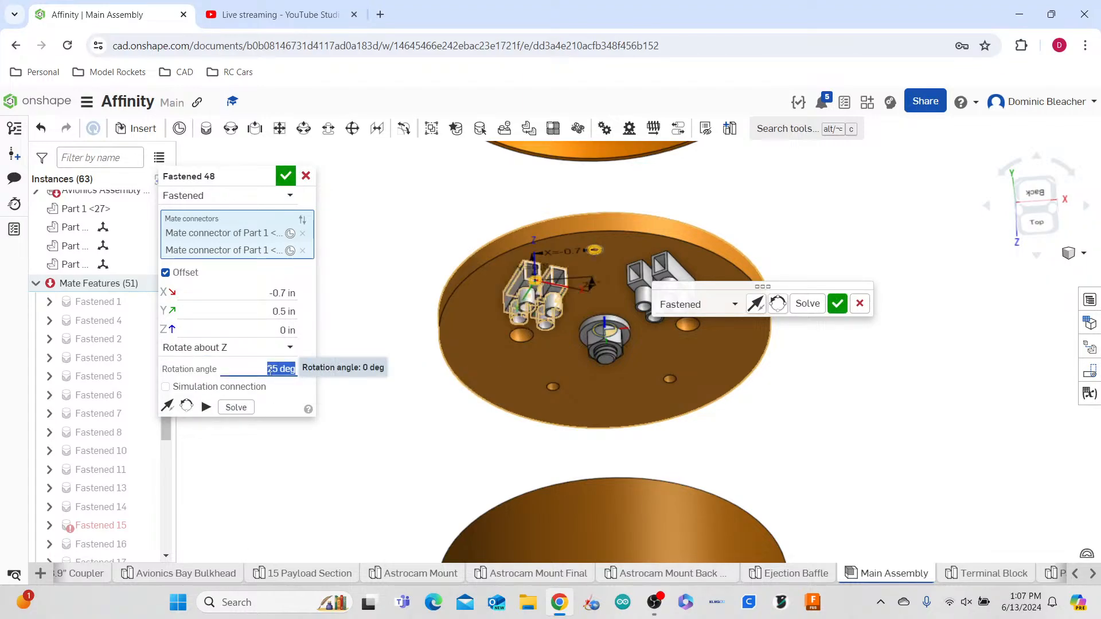
pyautogui.click(837, 305)
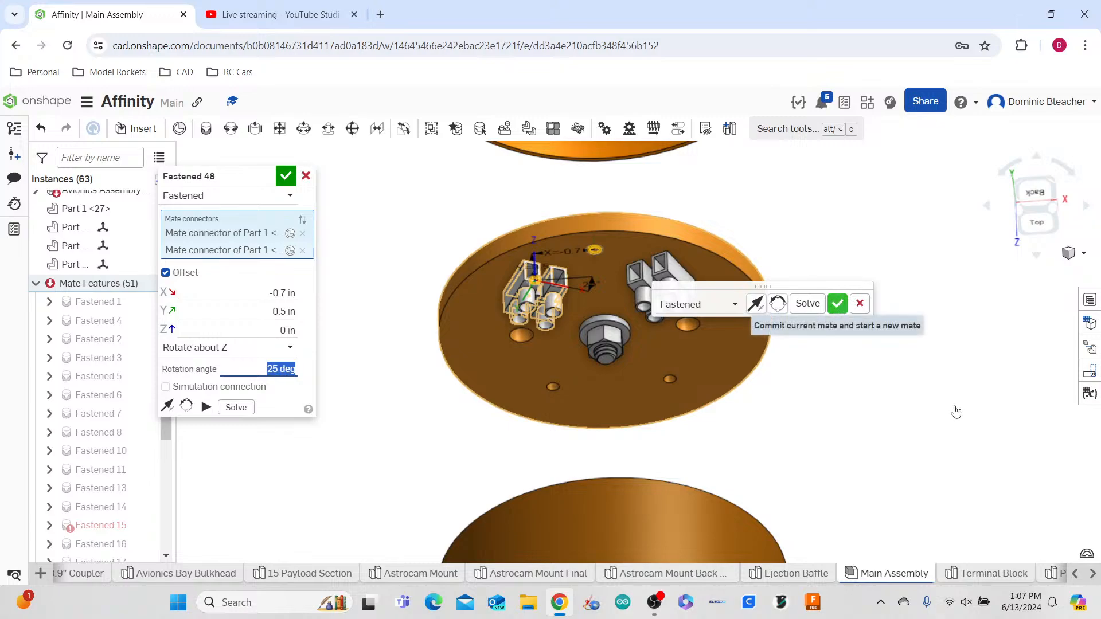
pyautogui.moveTo(982, 477); pyautogui.dragTo(847, 397, button='right')
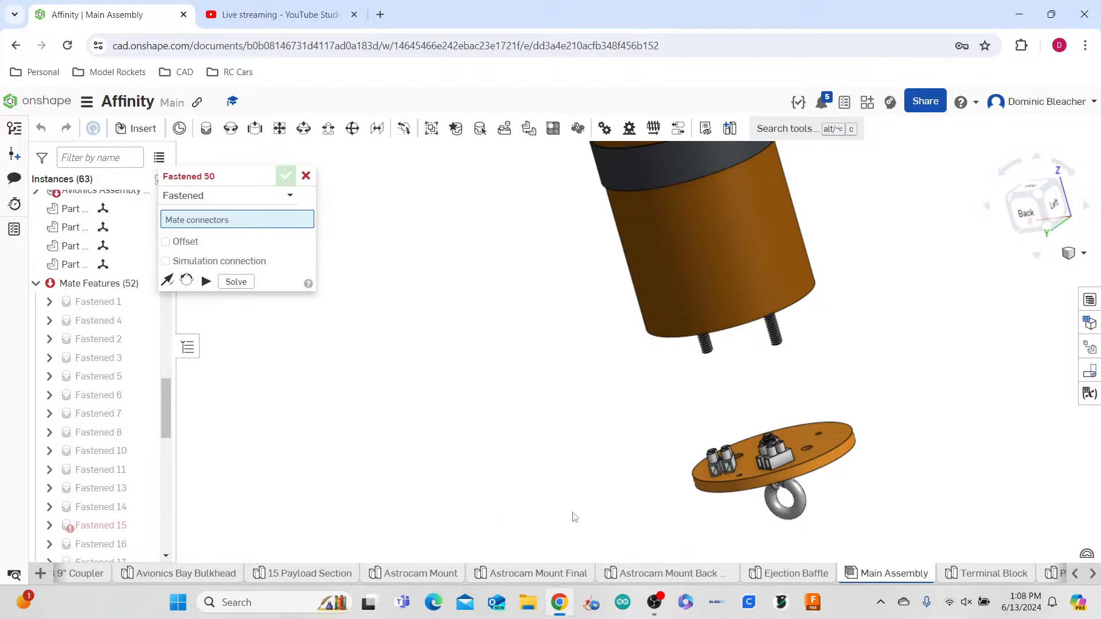
pyautogui.scroll(6, 869, 458)
pyautogui.moveTo(869, 458); pyautogui.dragTo(1022, 363, button='middle')
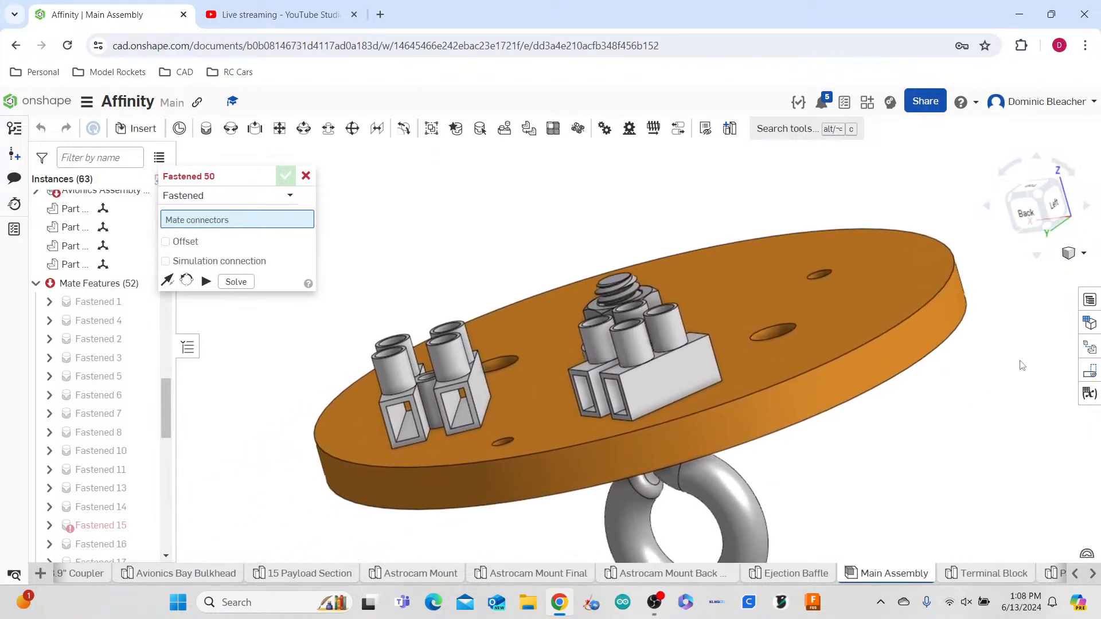
pyautogui.click(306, 175)
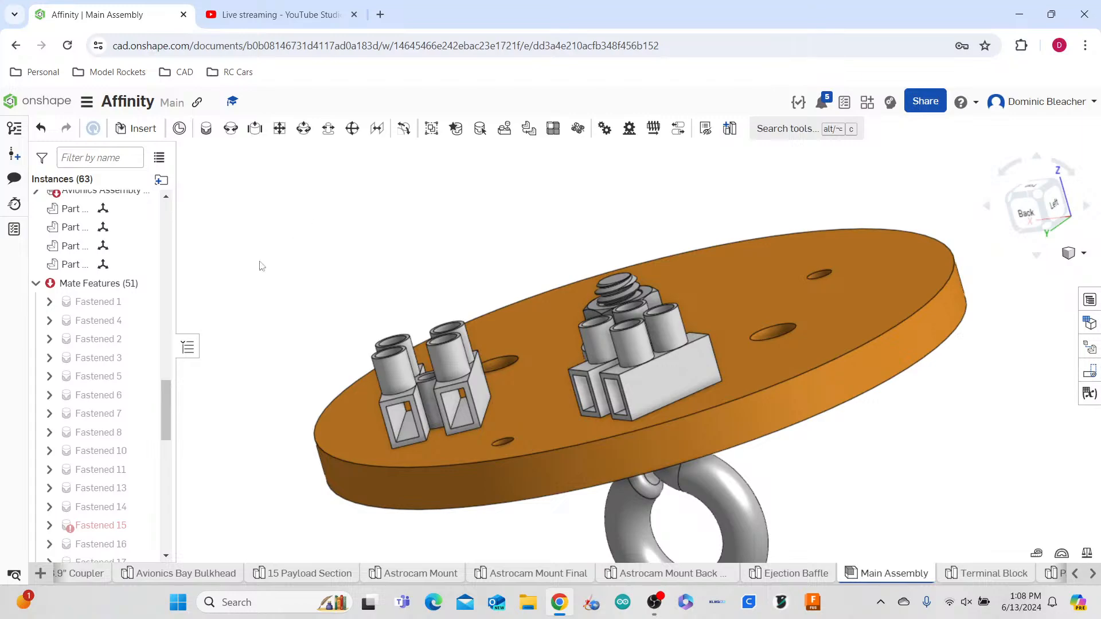
# - Delete the Fastened 49 and Fastened 48 mates that hold the two terminal blocks on the bulkhead
pyautogui.scroll(-8, 130, 495)
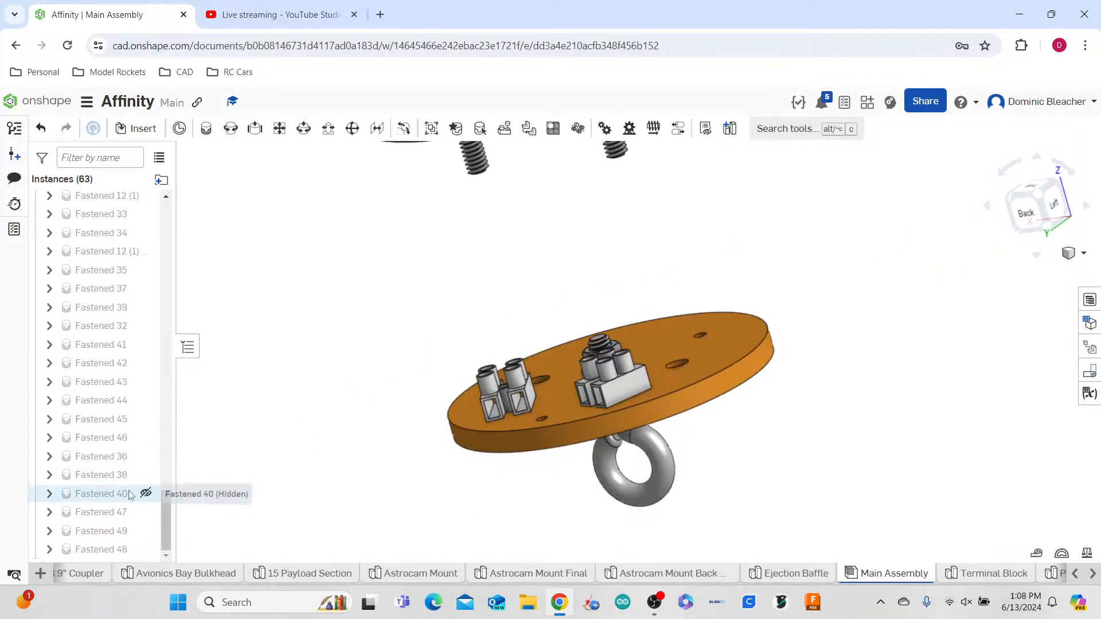
pyautogui.rightClick(117, 531)
pyautogui.click(139, 519)
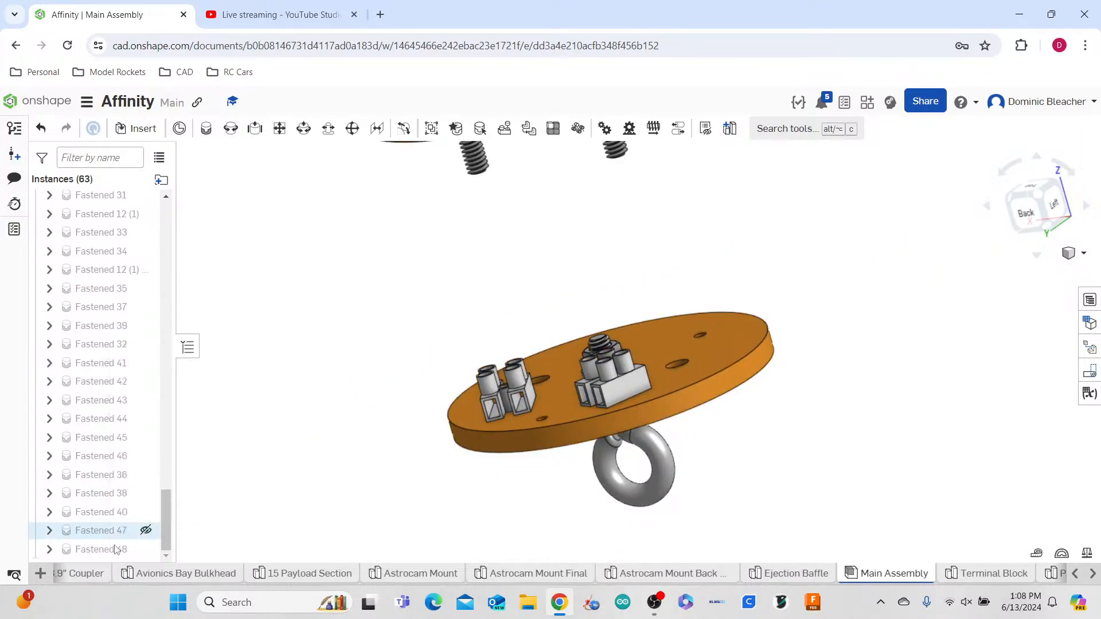
pyautogui.rightClick(114, 549)
pyautogui.click(142, 526)
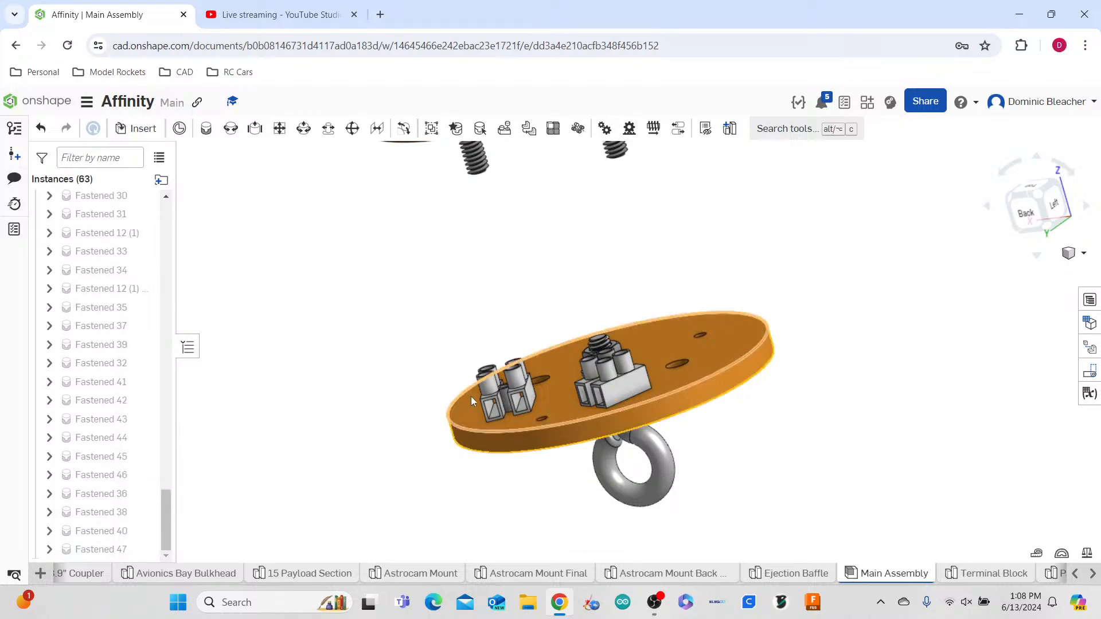
pyautogui.click(205, 129)
pyautogui.moveTo(526, 492); pyautogui.dragTo(529, 371, button='right')
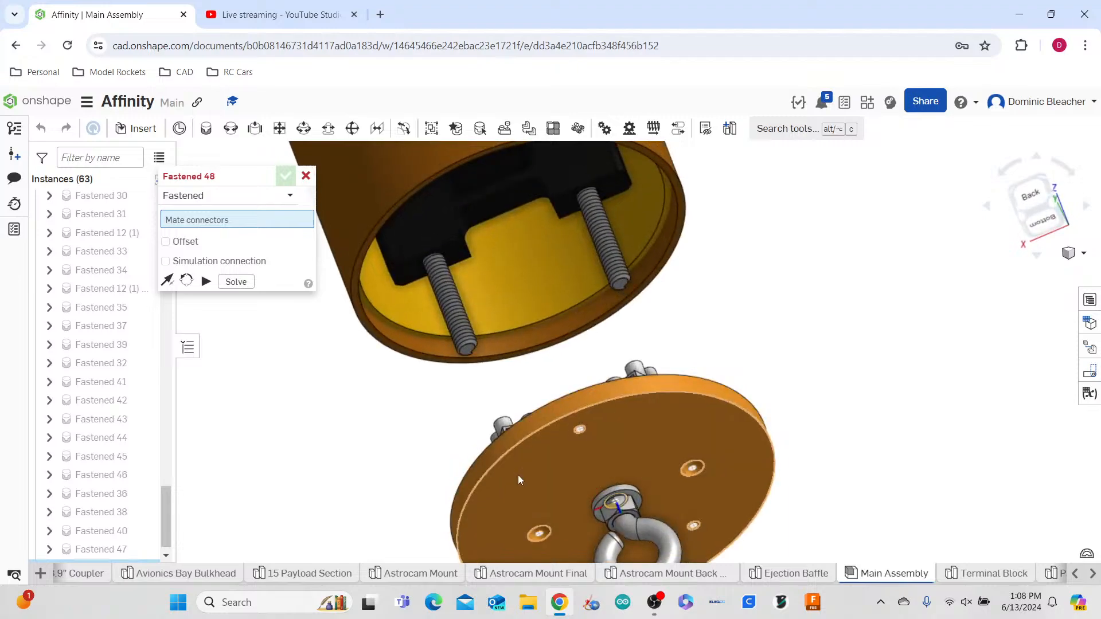
pyautogui.click(305, 176)
# - Move the terminal block nearest the bulkhead's edge about 4 in away from the bulkhead and deselect it
pyautogui.scroll(-3, 414, 482)
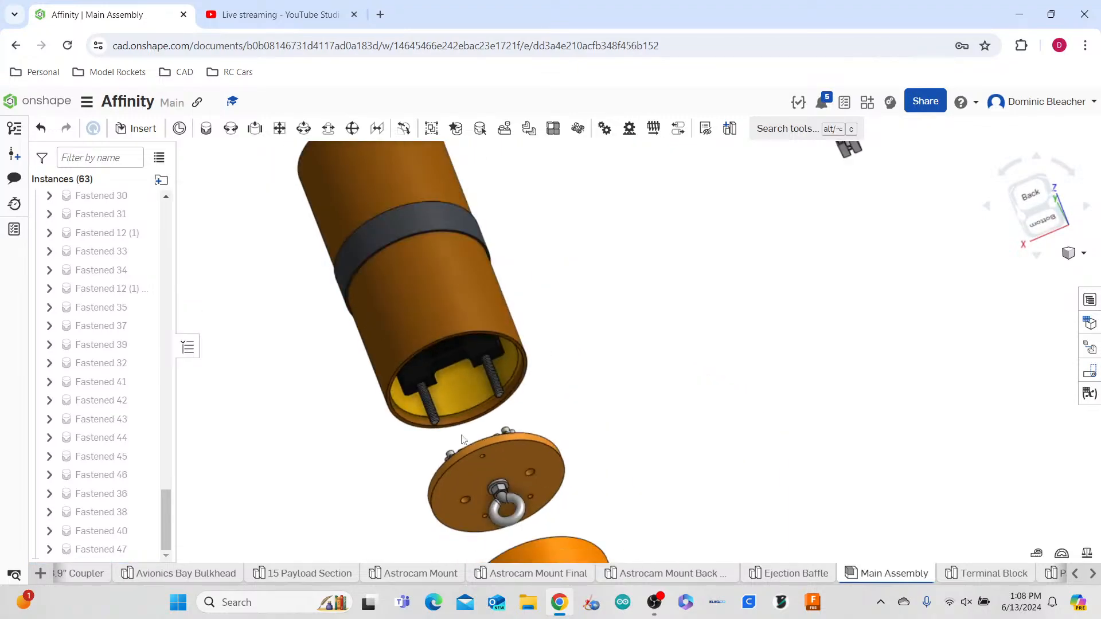
pyautogui.moveTo(454, 458); pyautogui.dragTo(232, 516)
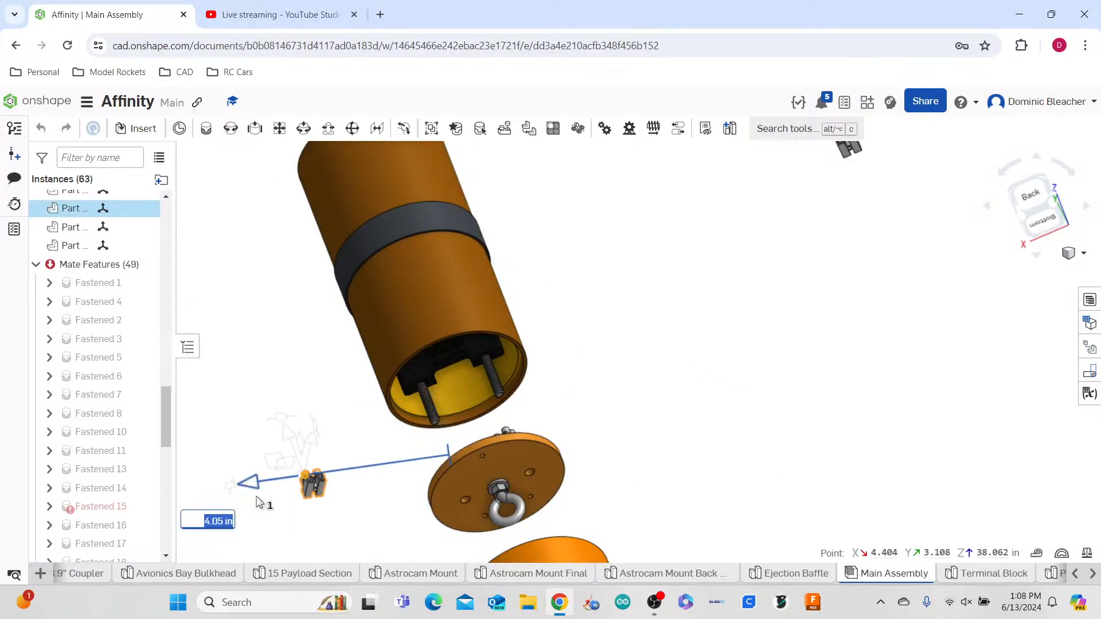
pyautogui.click(679, 454)
pyautogui.rightClick(678, 450)
pyautogui.click(627, 385)
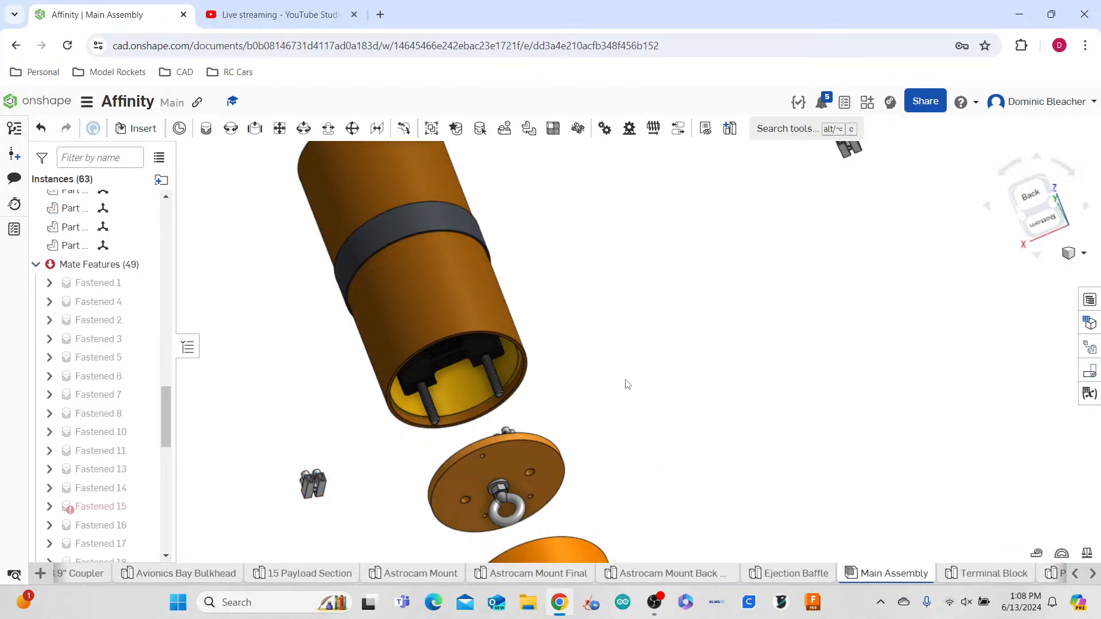
# - Move the remaining terminal block beside the eyebolt's nut about 3.07 in sideways off the bulkhead and deselect it
pyautogui.scroll(-4, 615, 362)
pyautogui.moveTo(614, 363); pyautogui.dragTo(618, 412, button='right')
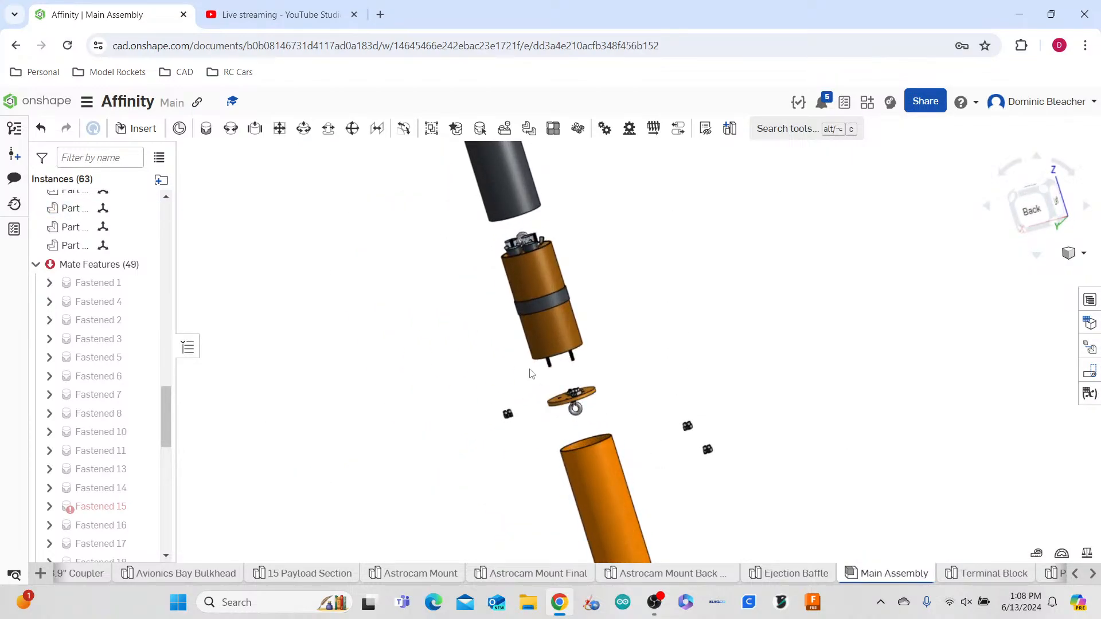
pyautogui.scroll(8, 529, 373)
pyautogui.click(576, 349)
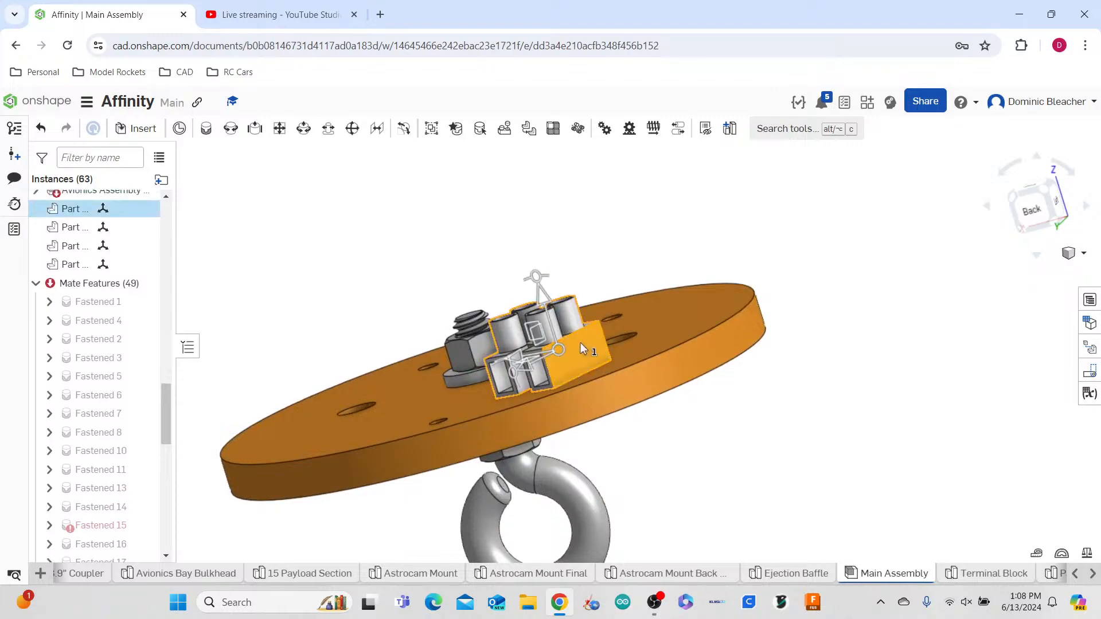
pyautogui.moveTo(515, 356); pyautogui.dragTo(861, 372)
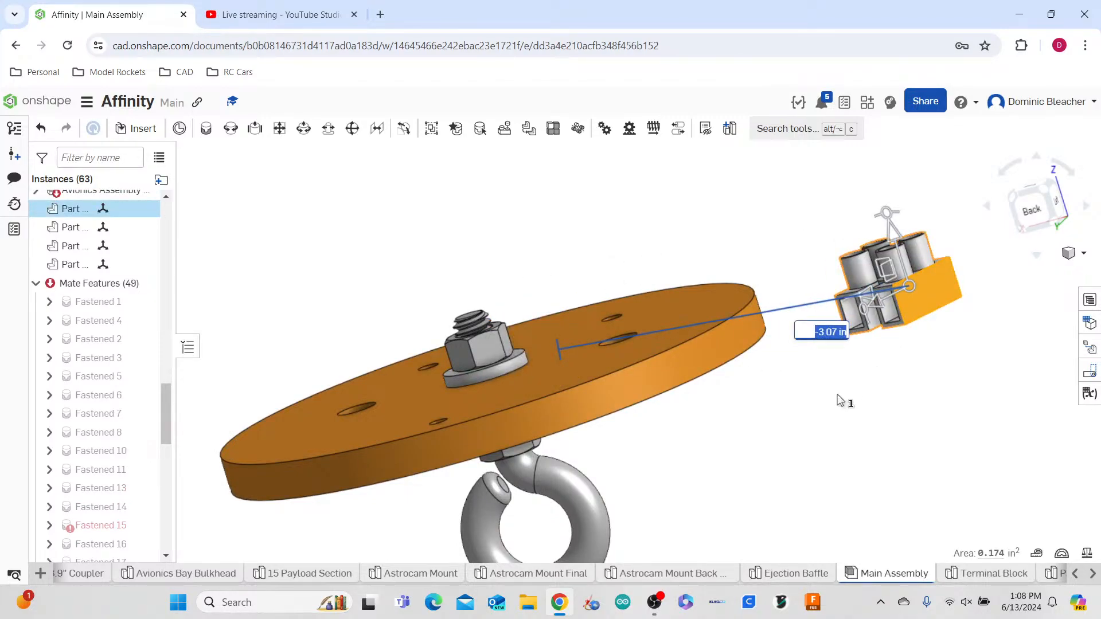
pyautogui.click(791, 426)
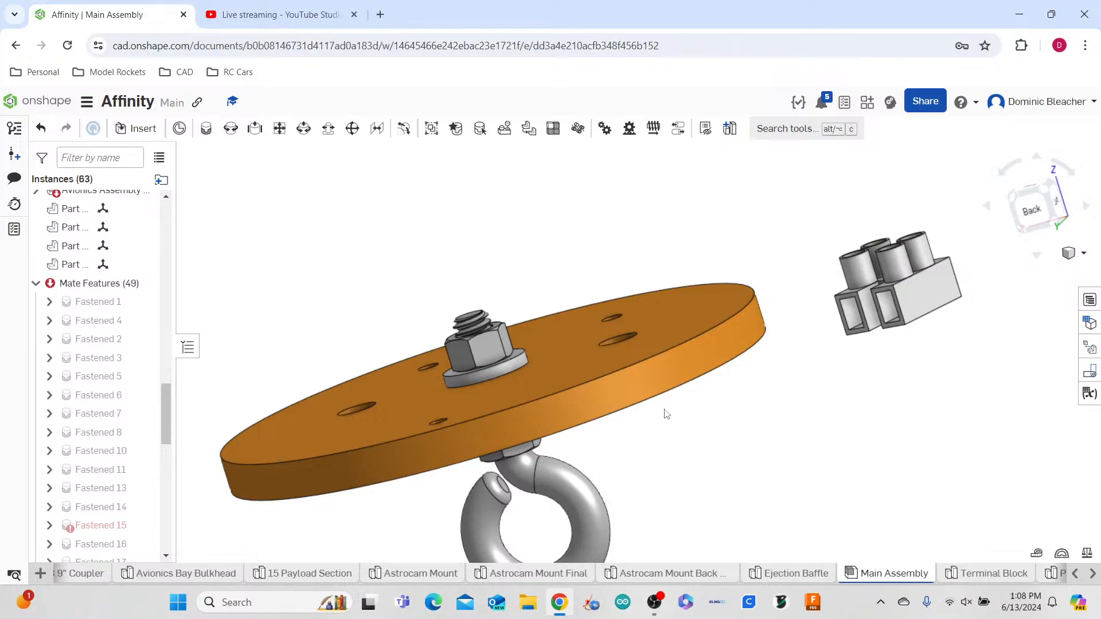
# - Start a Fastened mate from the mounting hole on the underside of the loose terminal block beside the bulkhead
pyautogui.click(205, 130)
pyautogui.moveTo(681, 343); pyautogui.dragTo(680, 325, button='right')
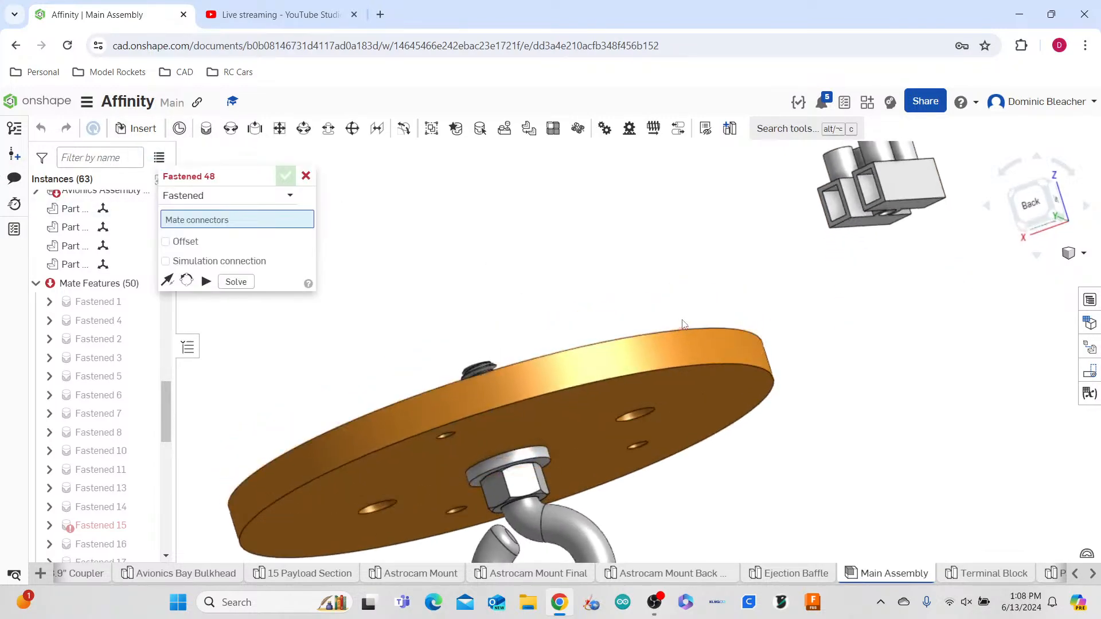
pyautogui.scroll(-5, 880, 313)
pyautogui.scroll(-1, 413, 447)
pyautogui.scroll(7, 411, 442)
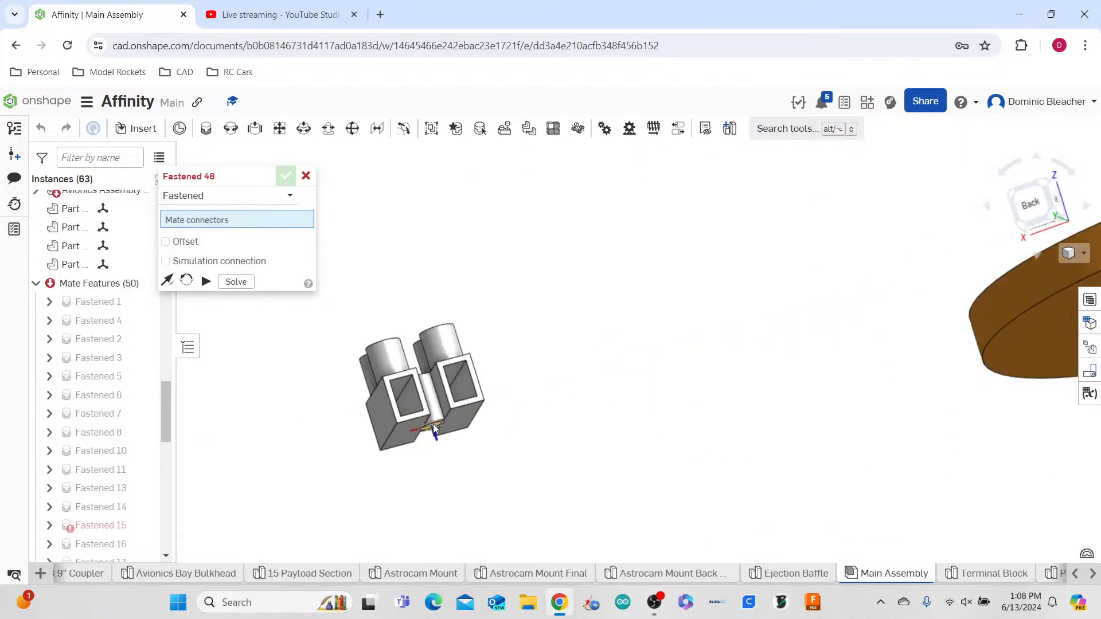
pyautogui.scroll(-6, 500, 476)
pyautogui.moveTo(572, 462); pyautogui.dragTo(563, 415, button='right')
pyautogui.scroll(6, 427, 364)
pyautogui.moveTo(697, 452); pyautogui.dragTo(697, 475, button='right')
pyautogui.scroll(-4, 702, 475)
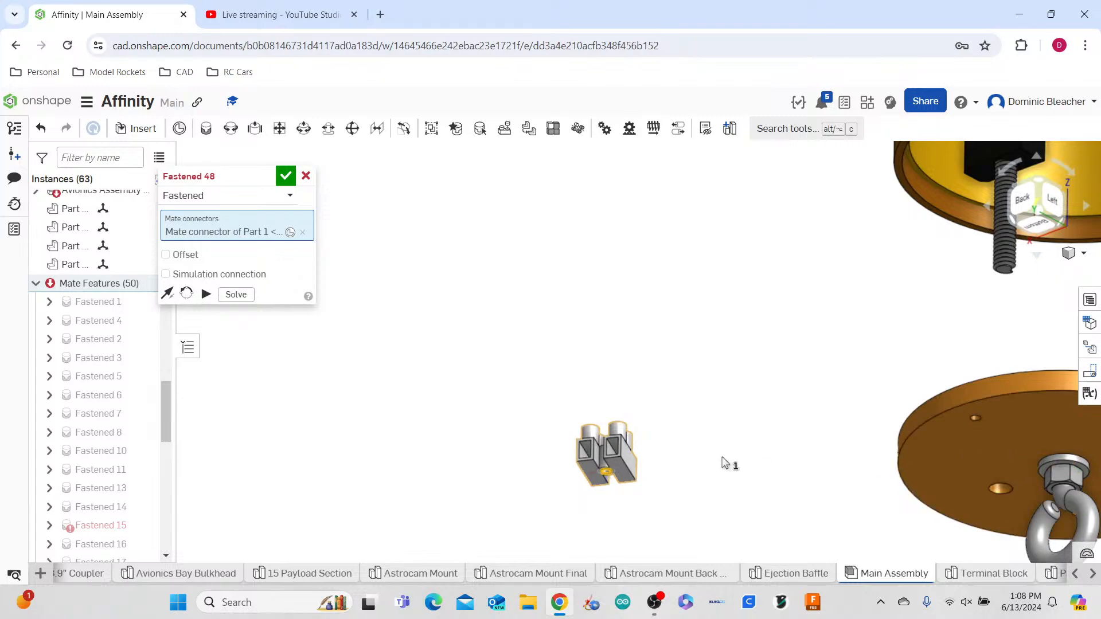
# - Fasten the terminal block to the small hole near the edge of the bulkhead's eyebolt face and flip its axis
pyautogui.scroll(-4, 749, 456)
pyautogui.scroll(5, 867, 463)
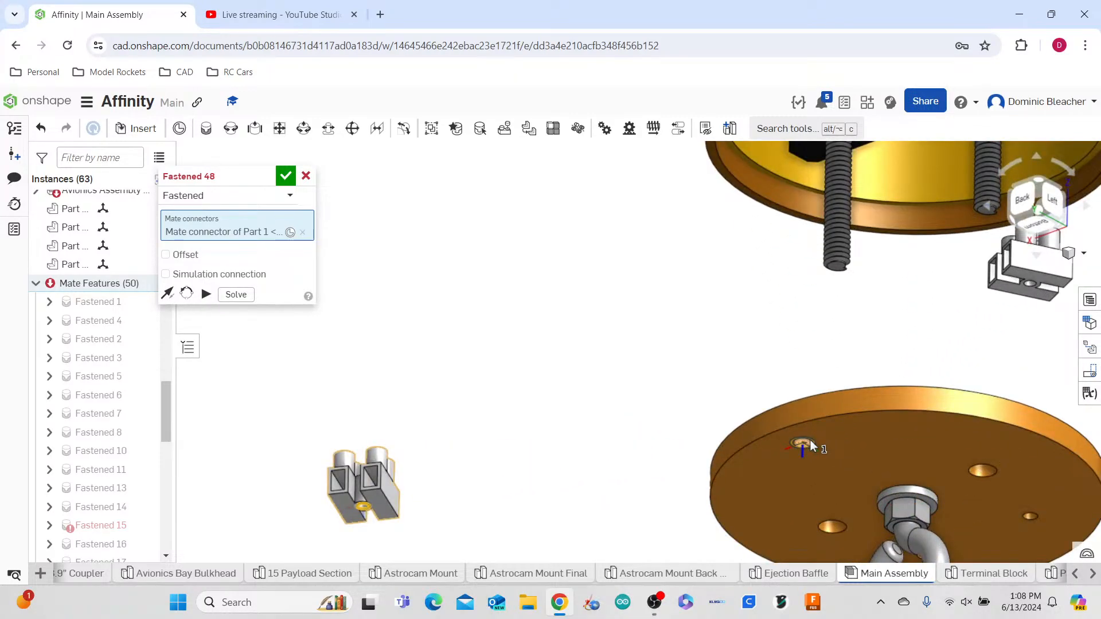
pyautogui.click(810, 439)
pyautogui.moveTo(651, 499); pyautogui.dragTo(659, 450, button='right')
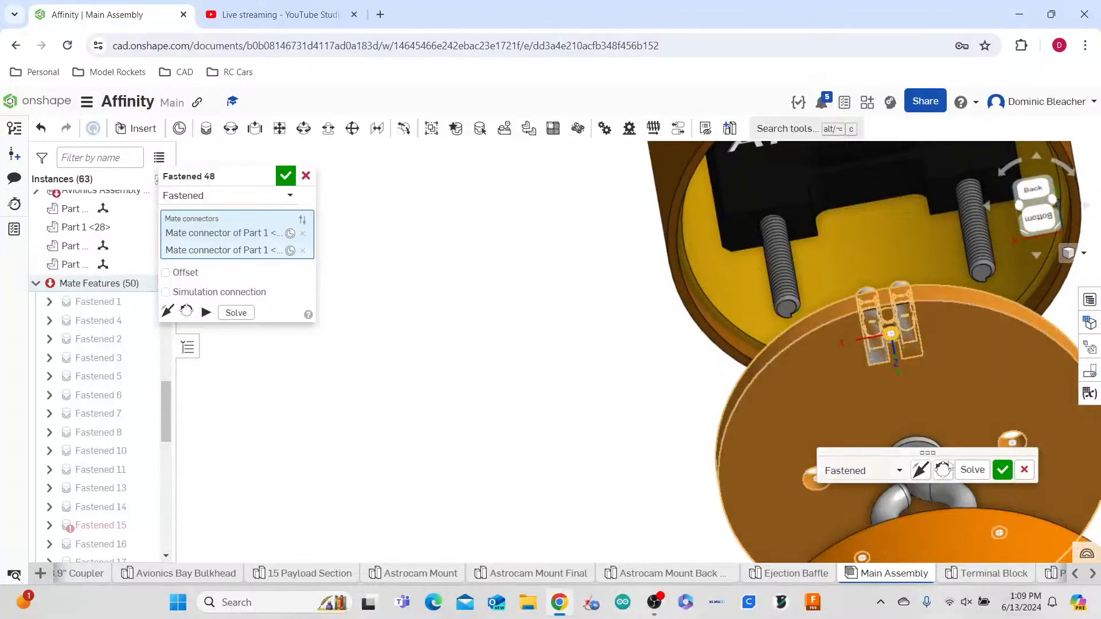
pyautogui.click(919, 470)
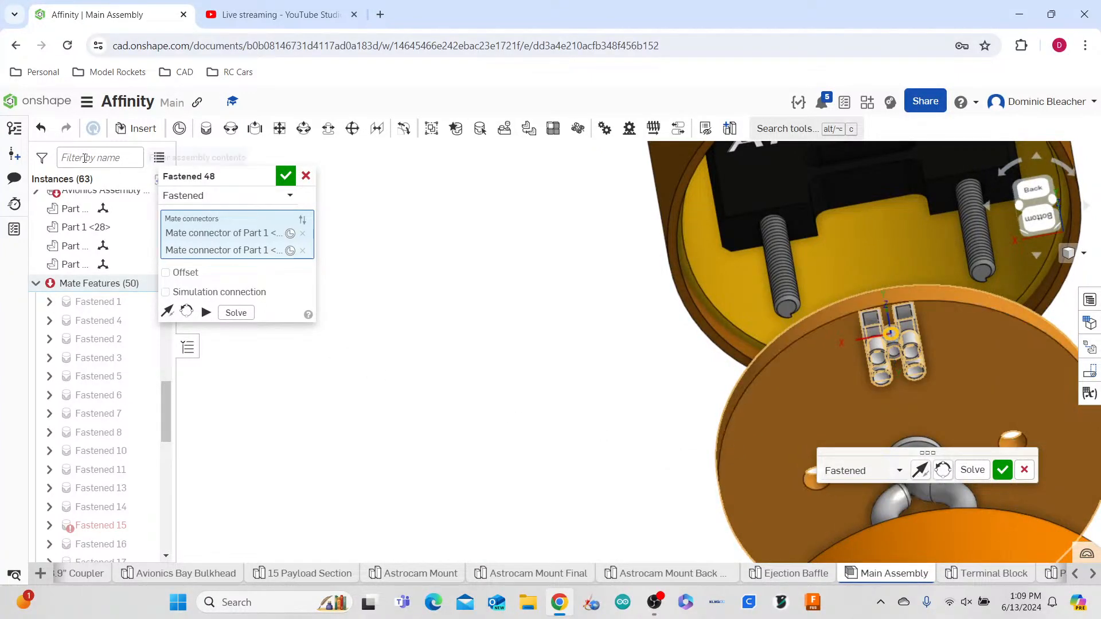
# - Enable the mate offset and set it to 0.7 in along X and -0.5 in along Y
pyautogui.click(189, 273)
pyautogui.click(289, 293)
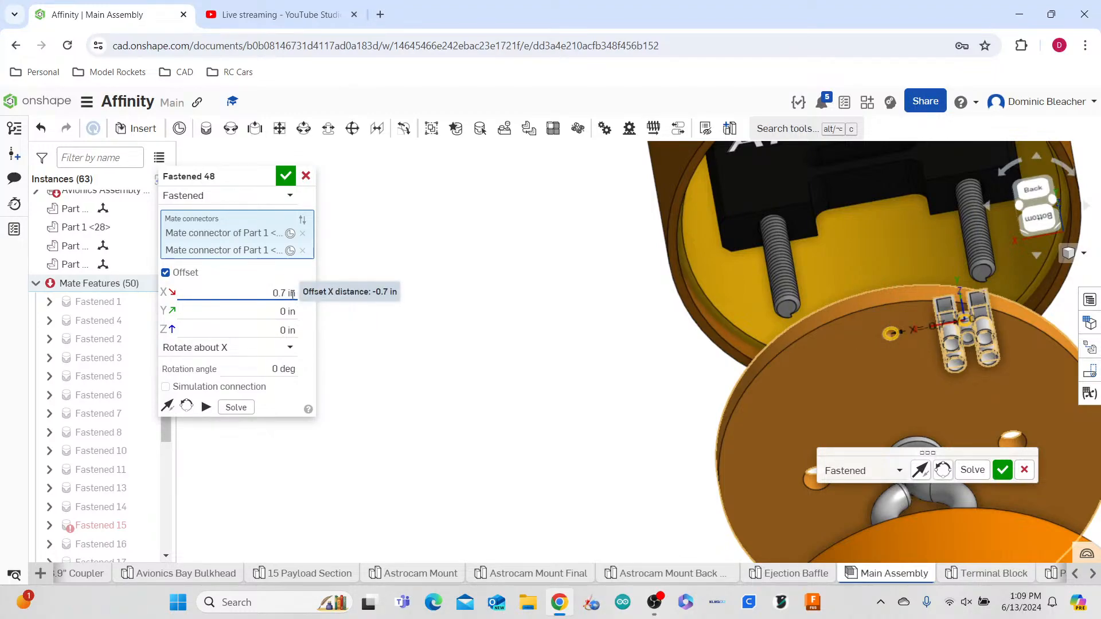
pyautogui.click(274, 312)
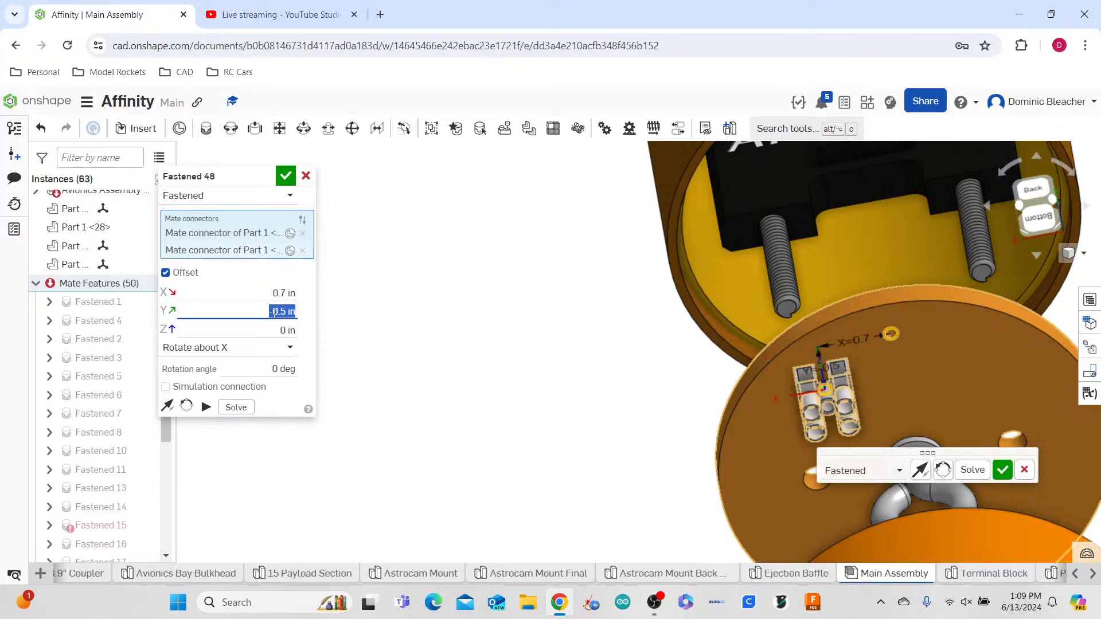
# - Rotate the terminal block 25 degrees about Z and accept the mate
pyautogui.click(288, 348)
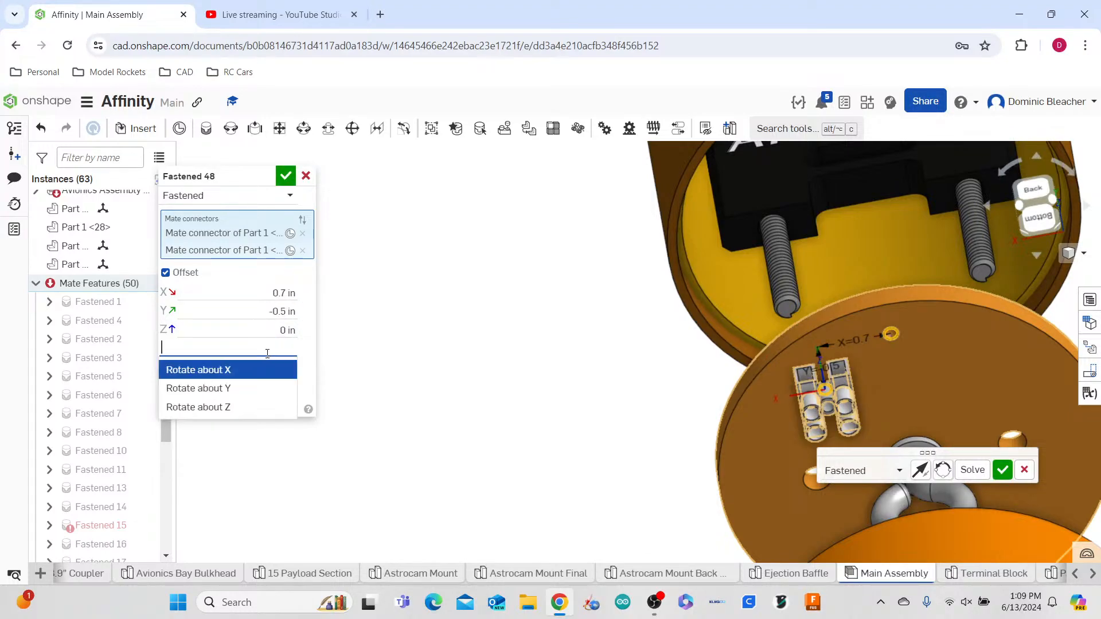
pyautogui.click(251, 409)
pyautogui.click(252, 372)
pyautogui.write('25')
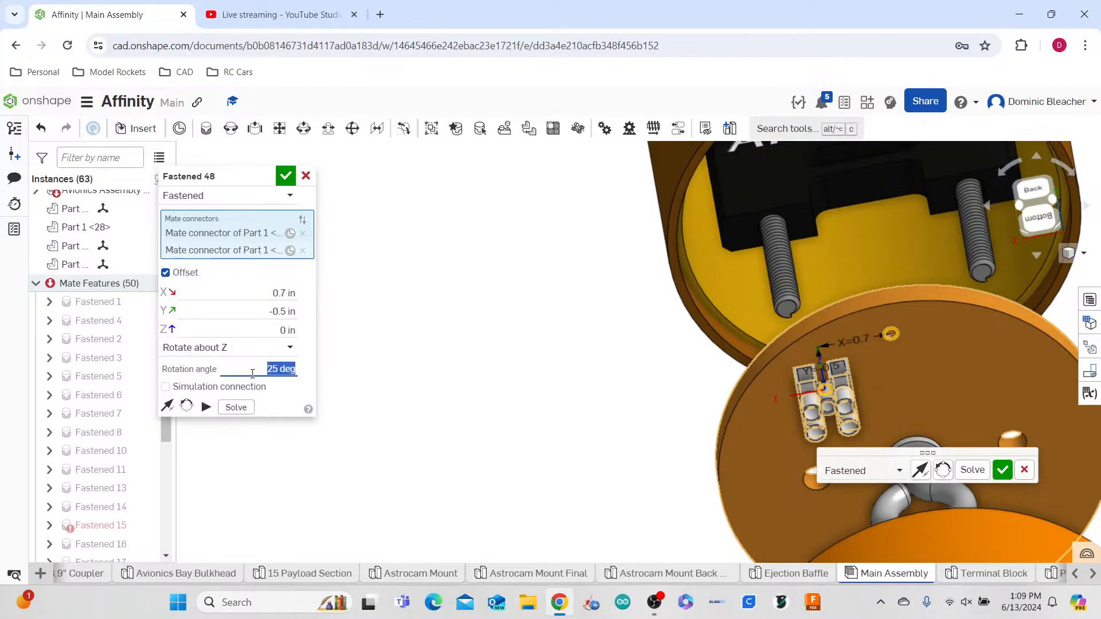
pyautogui.click(286, 176)
# - Fasten the second terminal block's underside hole to the same small bulkhead edge hole and flip its axis
pyautogui.click(206, 130)
pyautogui.scroll(-6, 619, 430)
pyautogui.scroll(6, 756, 413)
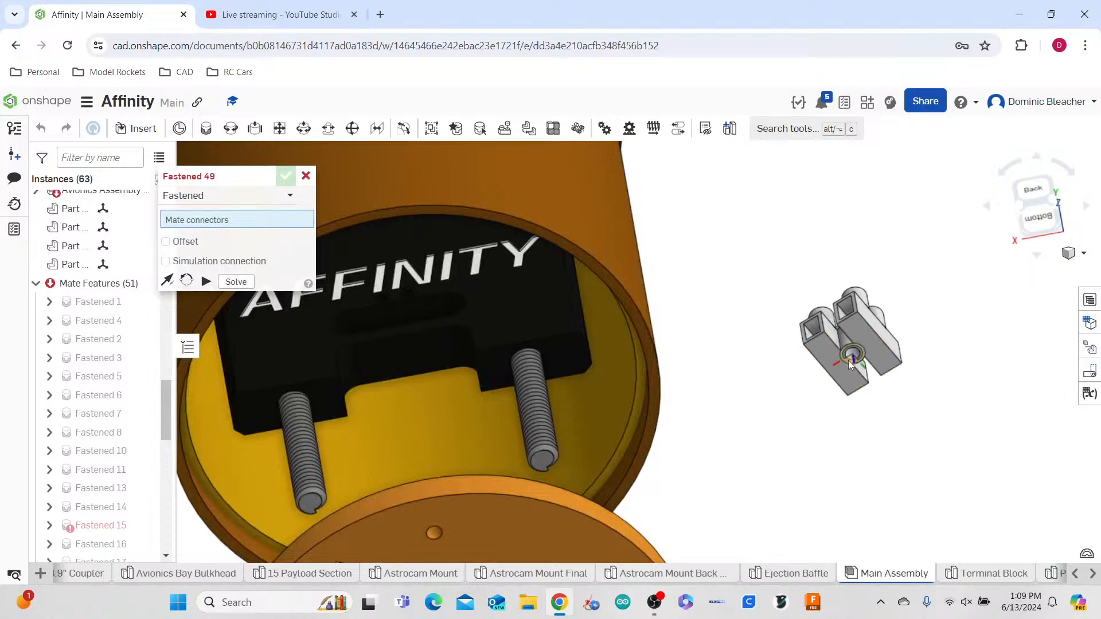
pyautogui.click(855, 360)
pyautogui.scroll(-5, 849, 367)
pyautogui.scroll(5, 659, 467)
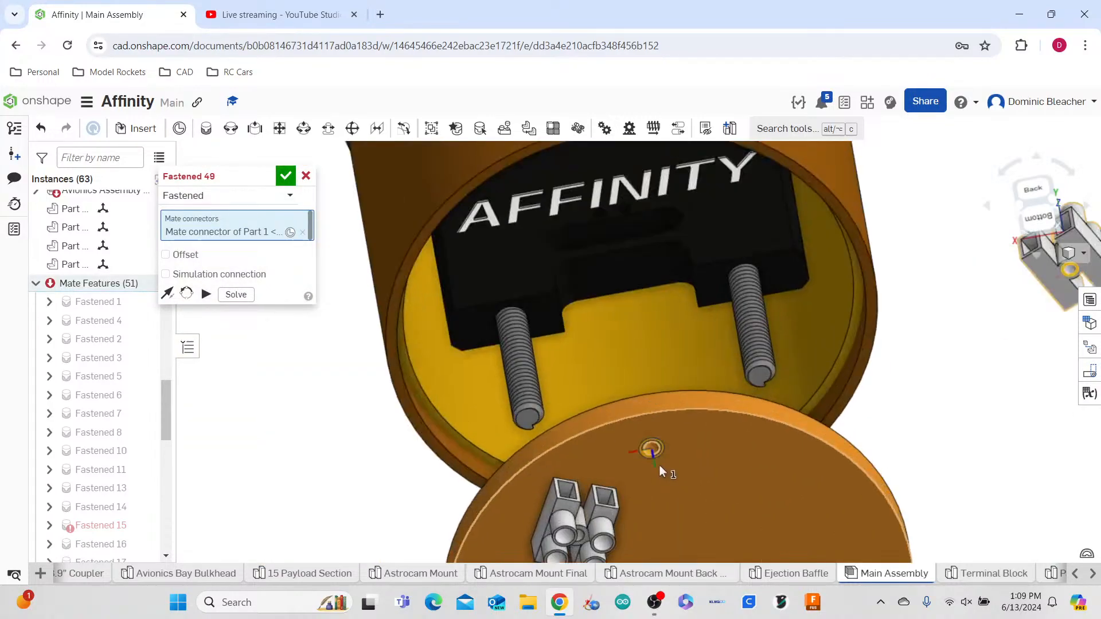
pyautogui.click(659, 454)
pyautogui.scroll(-5, 691, 426)
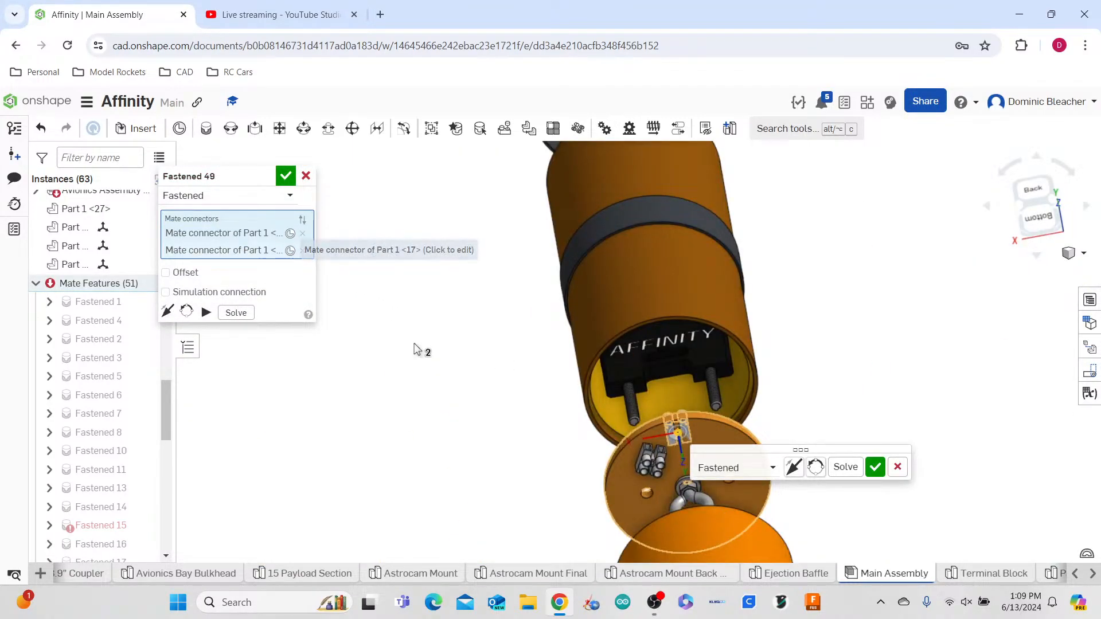
pyautogui.click(844, 467)
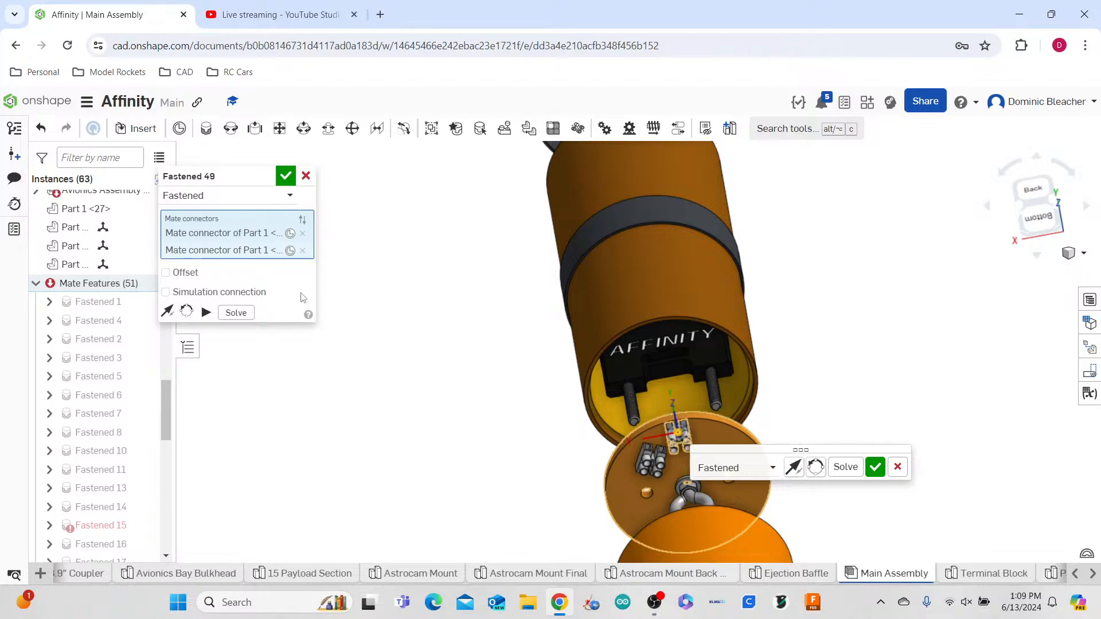
# - Enable the second terminal block's mate offset and set it to -0.7 in along X and -0.5 in along Y
pyautogui.click(198, 278)
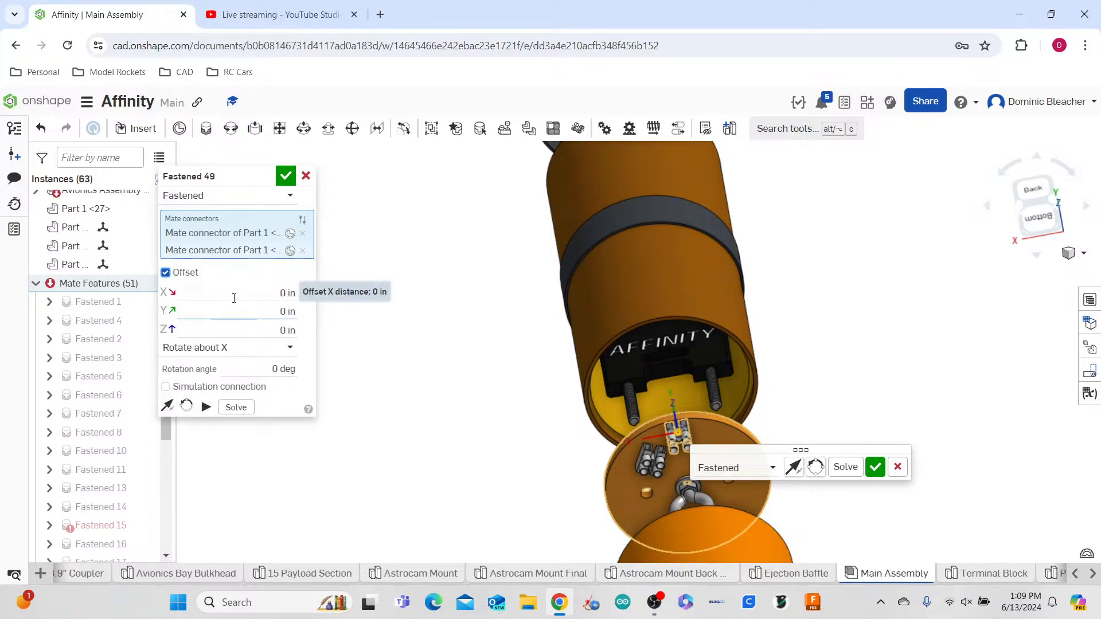
pyautogui.click(242, 300)
pyautogui.write('0.6')
pyautogui.press('BackSpace')
pyautogui.write('7')
pyautogui.press('Return')
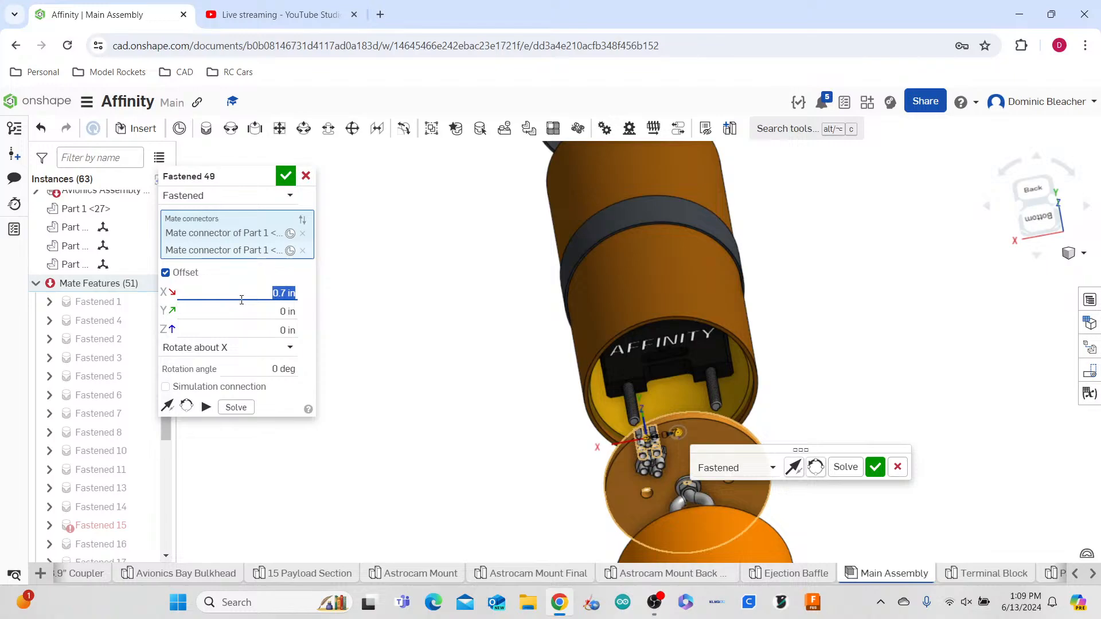
pyautogui.press('Return')
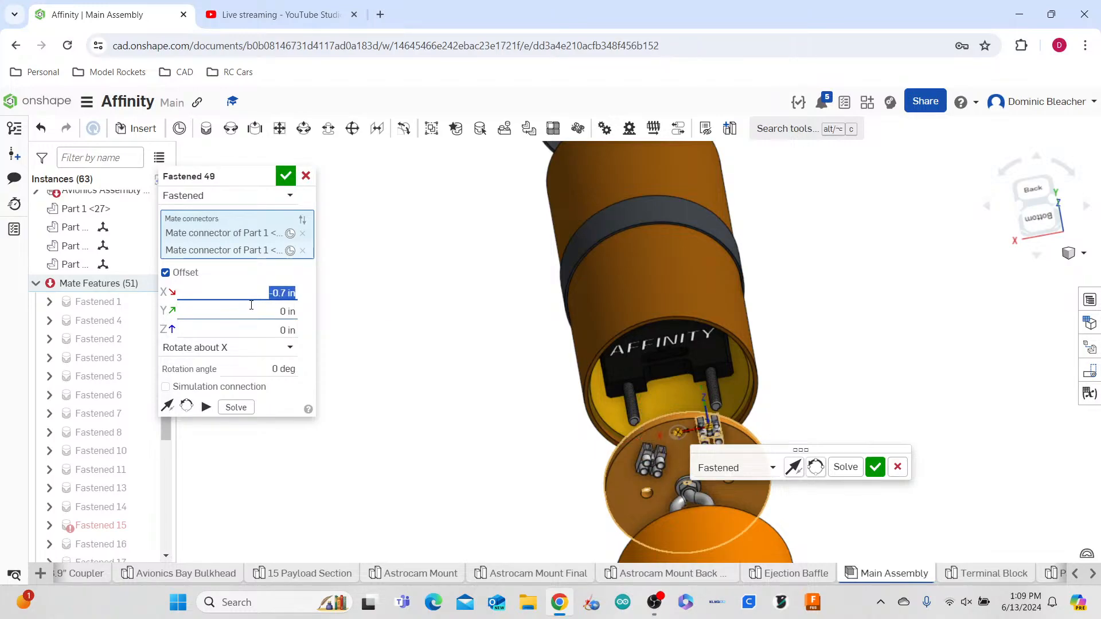
pyautogui.click(264, 312)
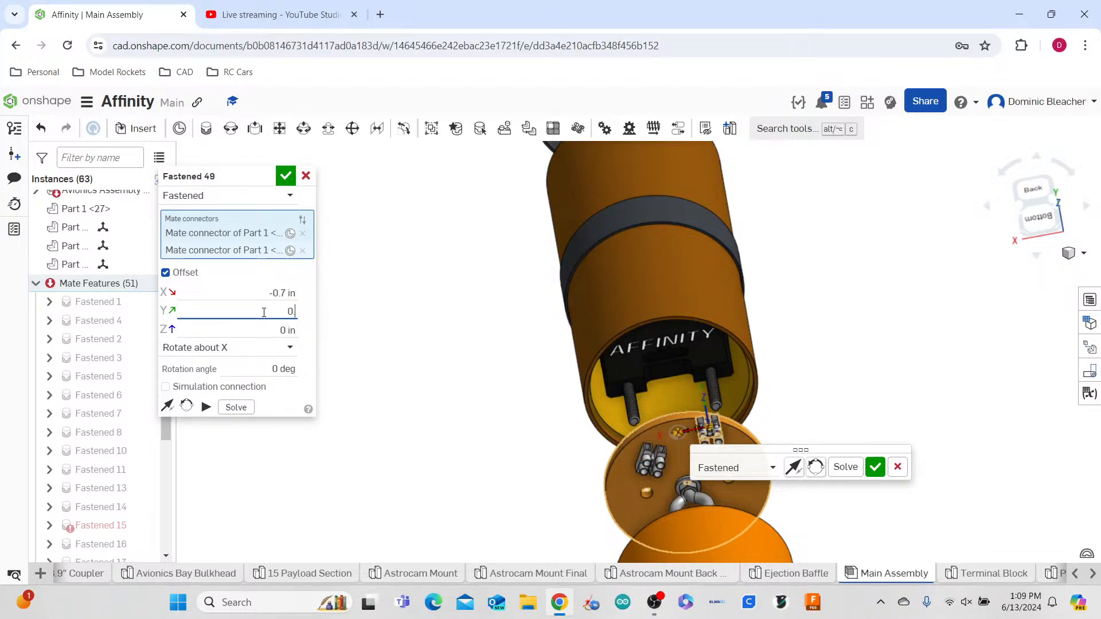
pyautogui.press('Return')
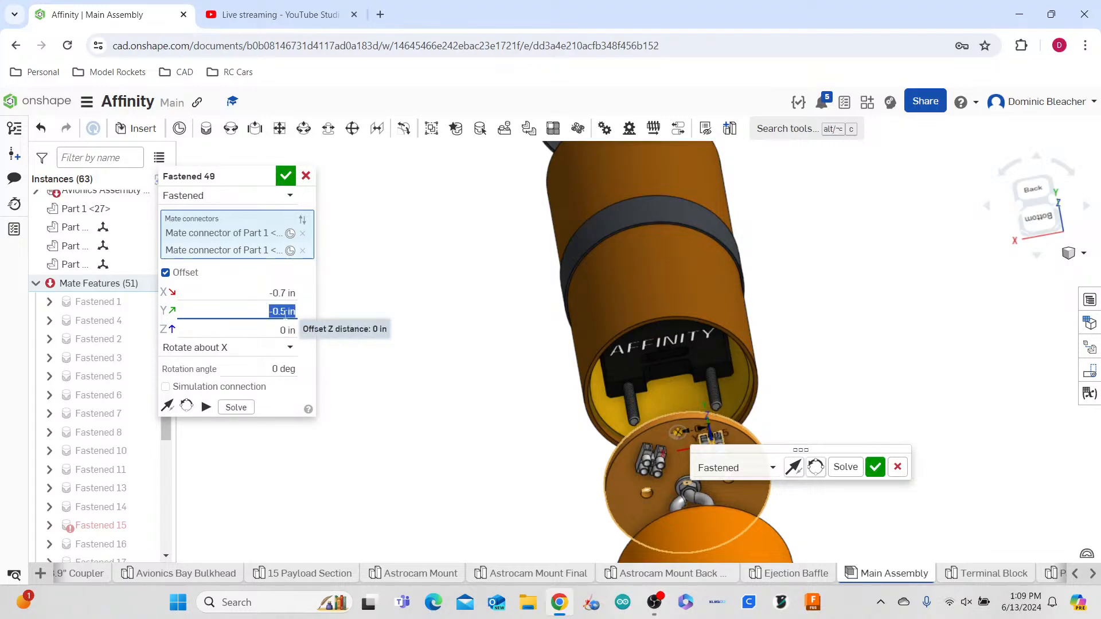
# - Rotate the second terminal block -25 degrees about Z and accept the mate
pyautogui.click(281, 347)
pyautogui.click(277, 408)
pyautogui.click(280, 365)
pyautogui.write('25')
pyautogui.press('Return')
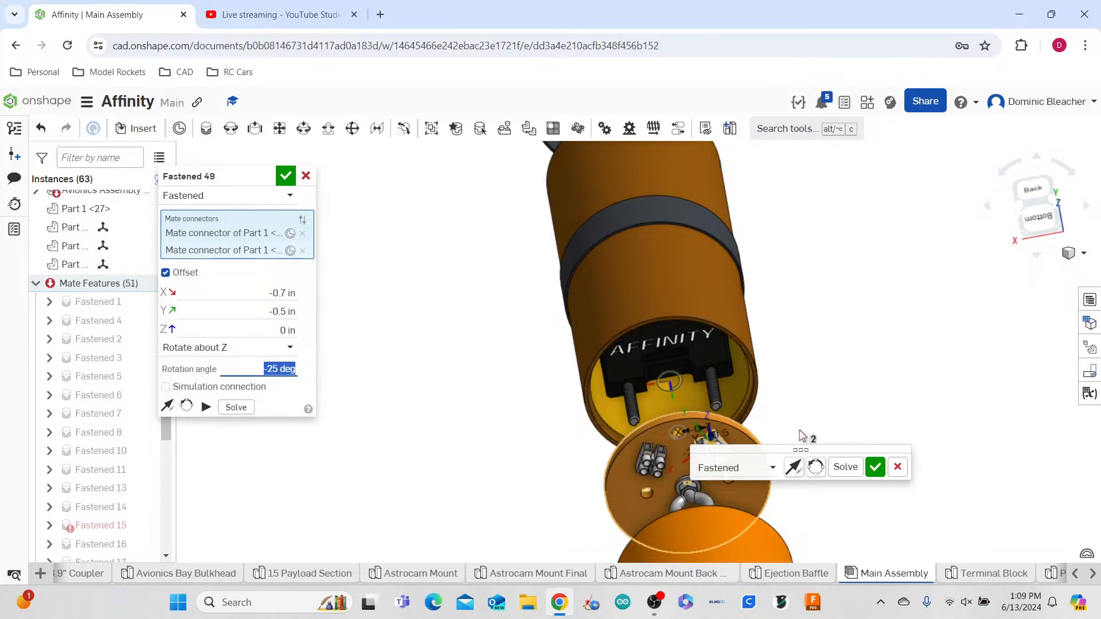
pyautogui.click(875, 467)
# - Start another Fastened mate from the underside mounting hole of the loose terminal block beside the orange body tube
pyautogui.press('m')
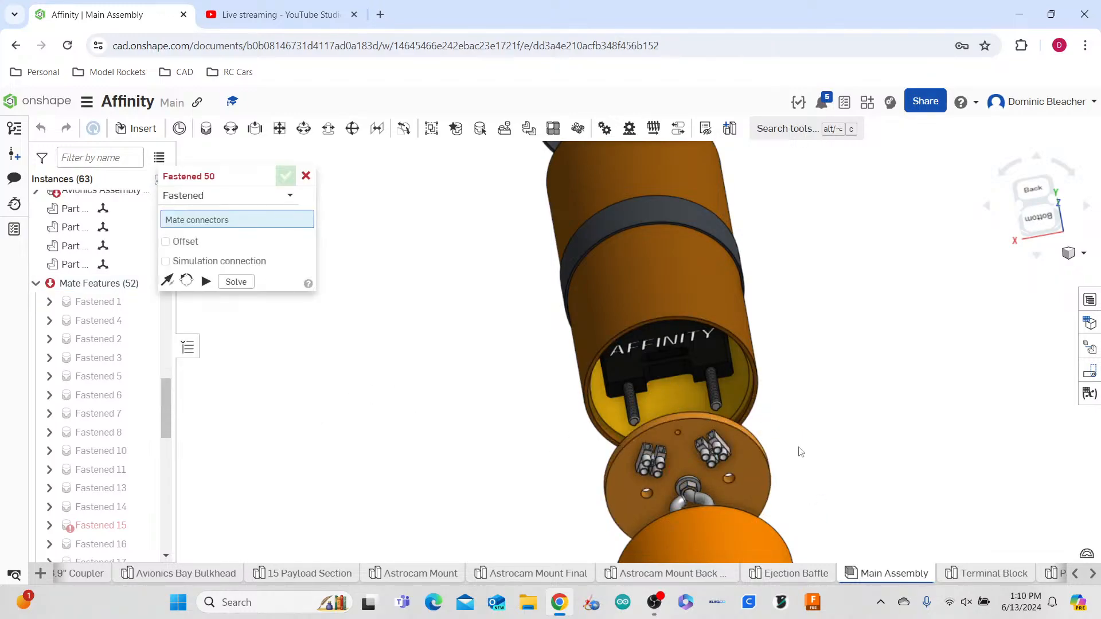
pyautogui.scroll(-5, 798, 450)
pyautogui.scroll(-4, 821, 437)
pyautogui.moveTo(824, 439); pyautogui.dragTo(805, 457, button='right')
pyautogui.scroll(5, 795, 456)
pyautogui.scroll(1, 798, 462)
pyautogui.moveTo(798, 462); pyautogui.dragTo(820, 440, button='middle')
pyautogui.scroll(3, 820, 441)
pyautogui.scroll(-5, 820, 442)
pyautogui.moveTo(820, 446)
pyautogui.mouseDown(button='right')
pyautogui.moveTo(806, 478)
pyautogui.moveTo(804, 459)
pyautogui.mouseUp(button='right')
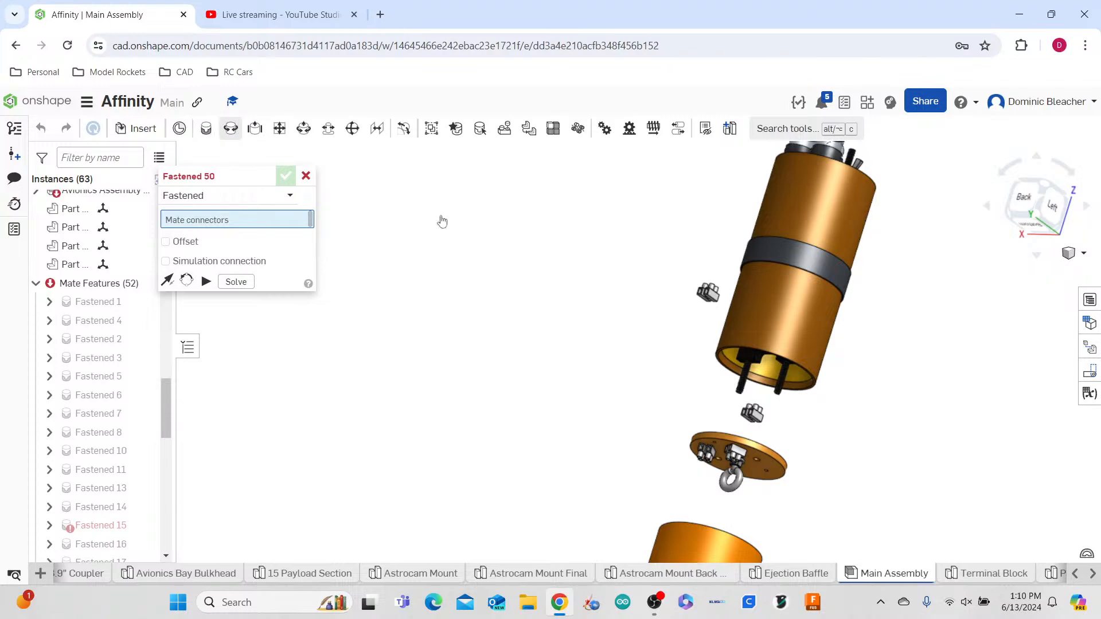
pyautogui.scroll(4, 749, 401)
pyautogui.scroll(6, 658, 192)
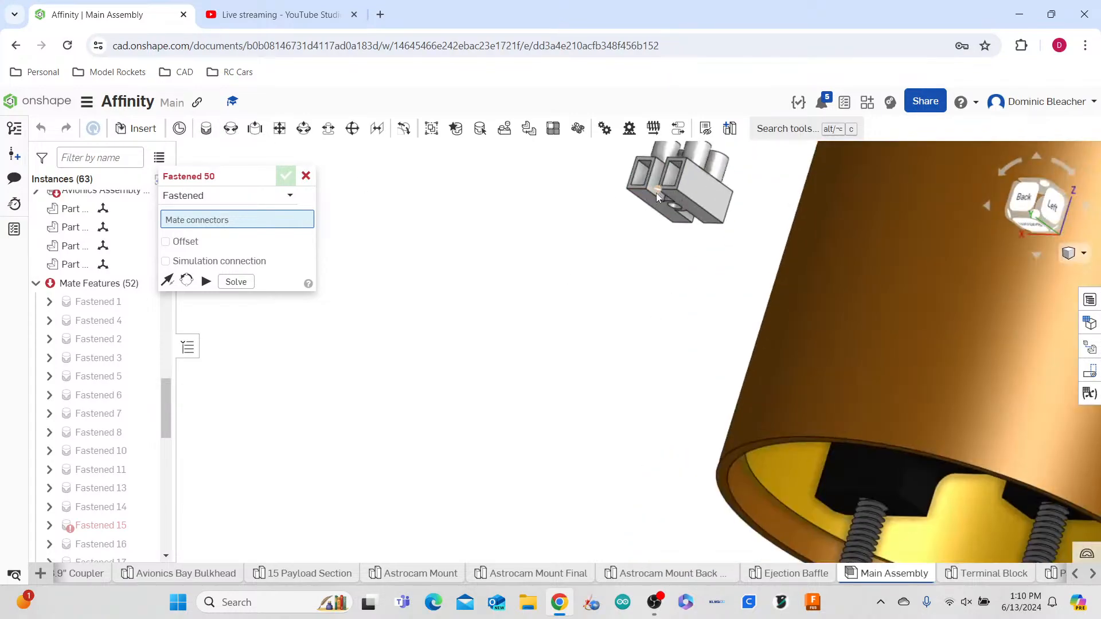
pyautogui.click(692, 256)
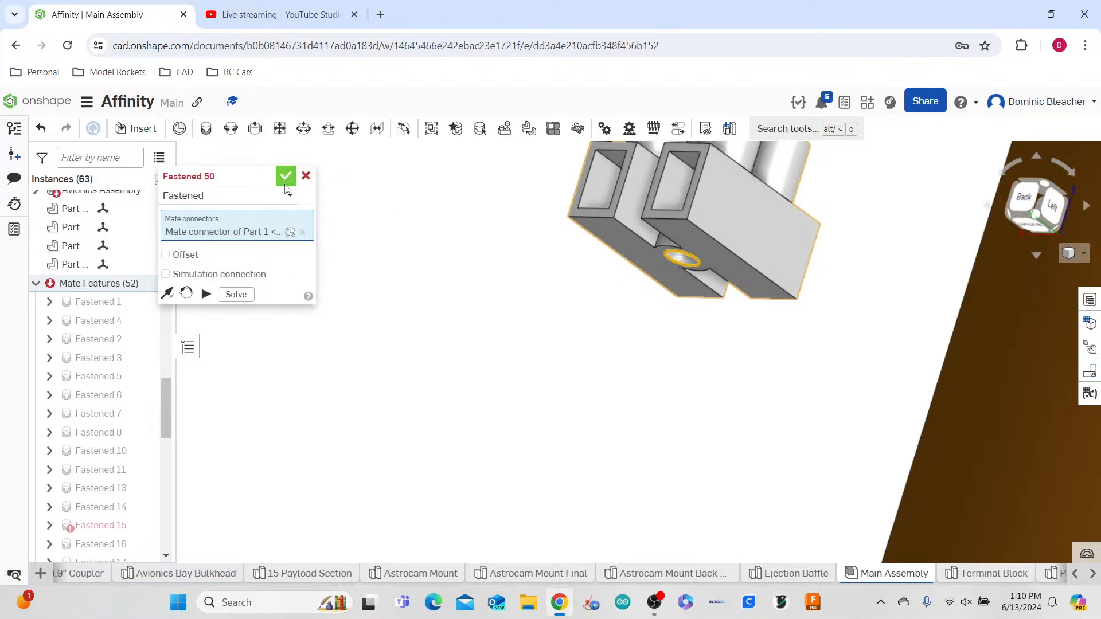
# - Fasten the third terminal block to the small edge hole on the bulkhead face that carries the wing nuts
pyautogui.scroll(-10, 560, 398)
pyautogui.moveTo(711, 266); pyautogui.dragTo(658, 304, button='right')
pyautogui.scroll(10, 658, 302)
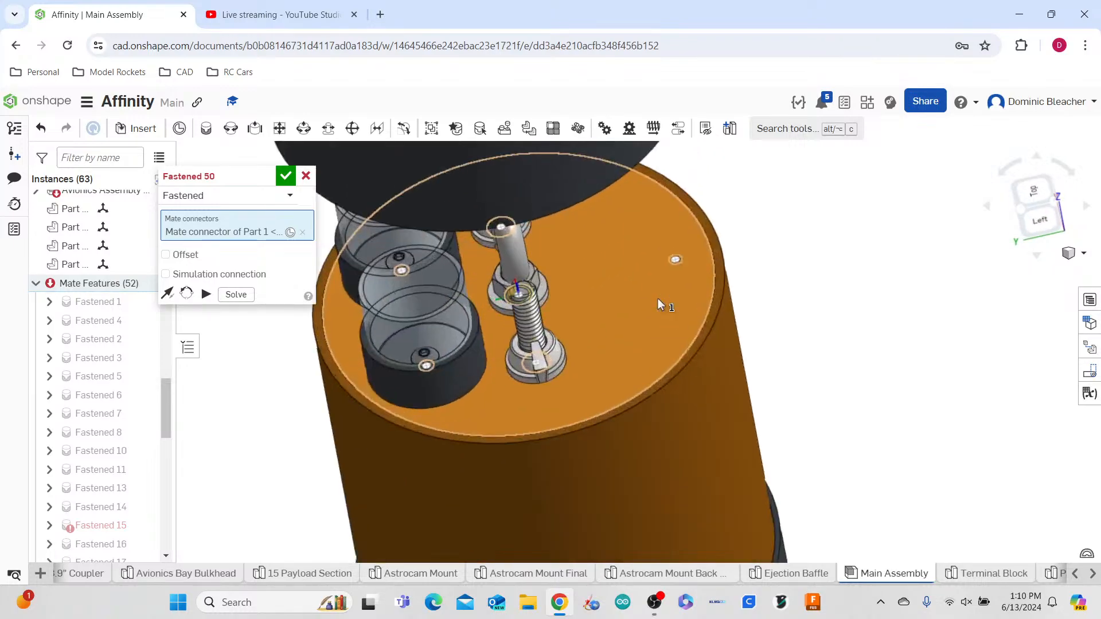
pyautogui.click(683, 260)
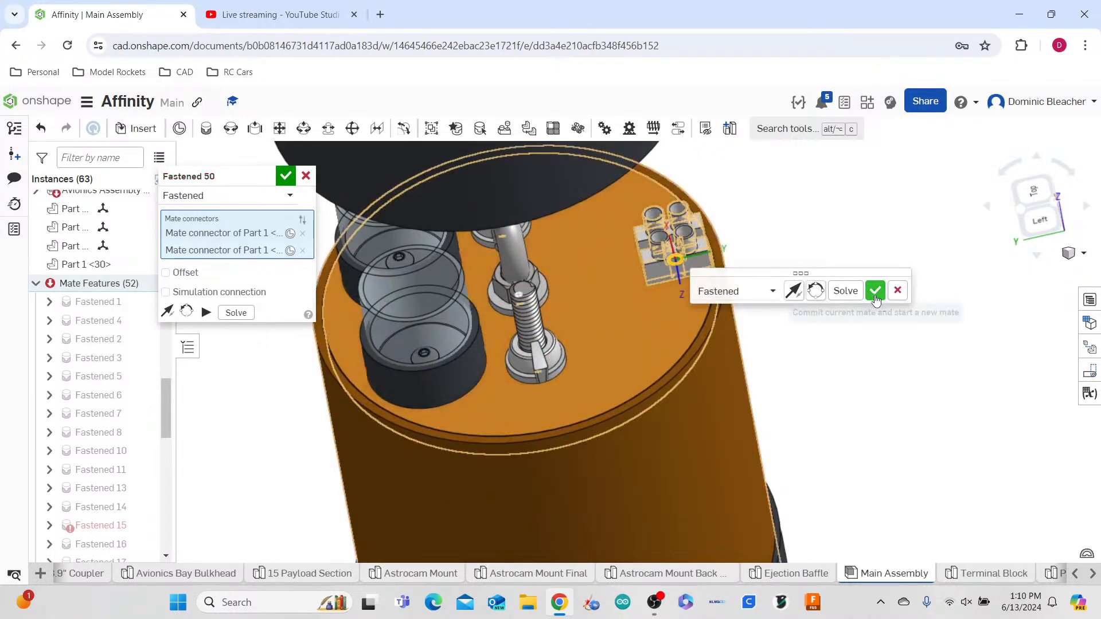
# - Enable the third terminal block's mate offset, set X to 0.7 in and accept the mate
pyautogui.moveTo(684, 260); pyautogui.dragTo(774, 234, button='right')
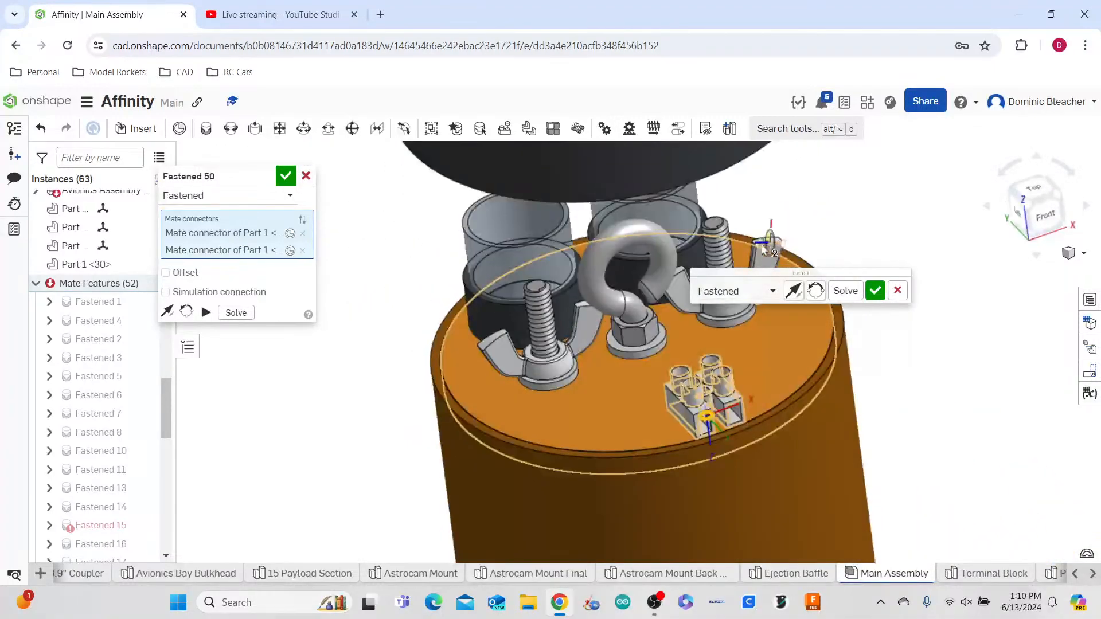
pyautogui.click(166, 272)
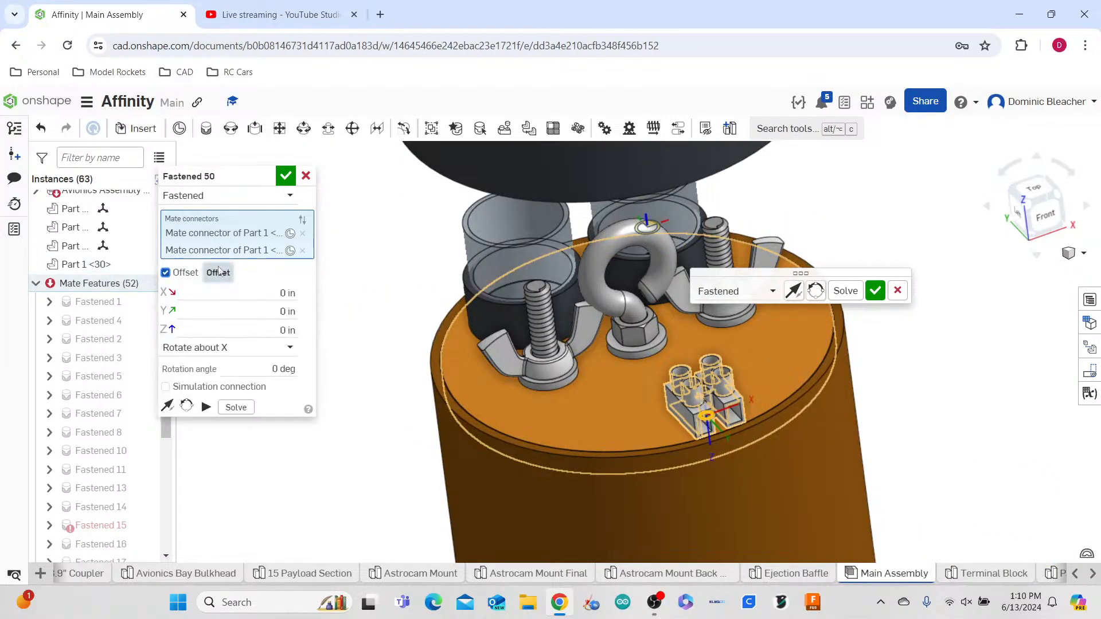
pyautogui.click(271, 290)
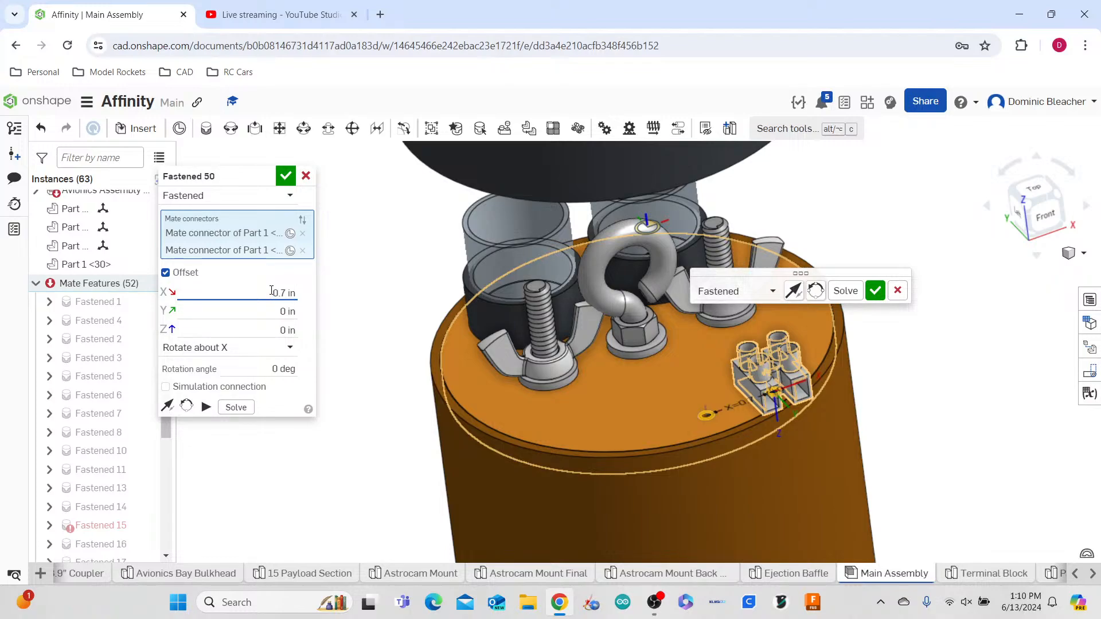
pyautogui.press('Return')
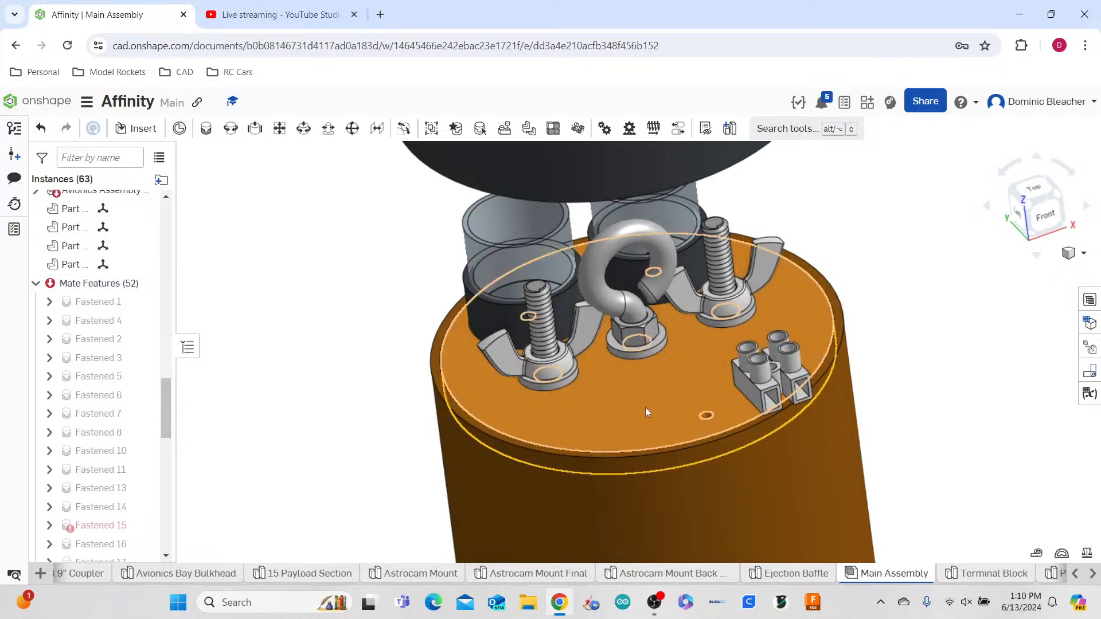
# - Reopen the Fastened 50 mate and set its offset to -0.7 in along X and -0.5 in along Y
pyautogui.scroll(-10, 111, 464)
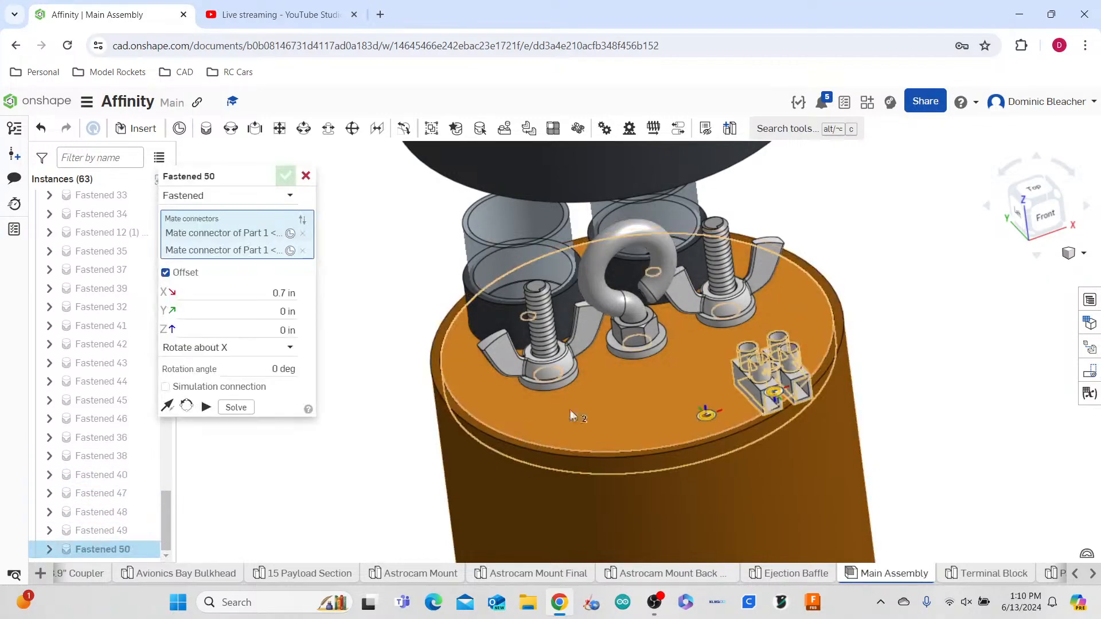
pyautogui.click(267, 293)
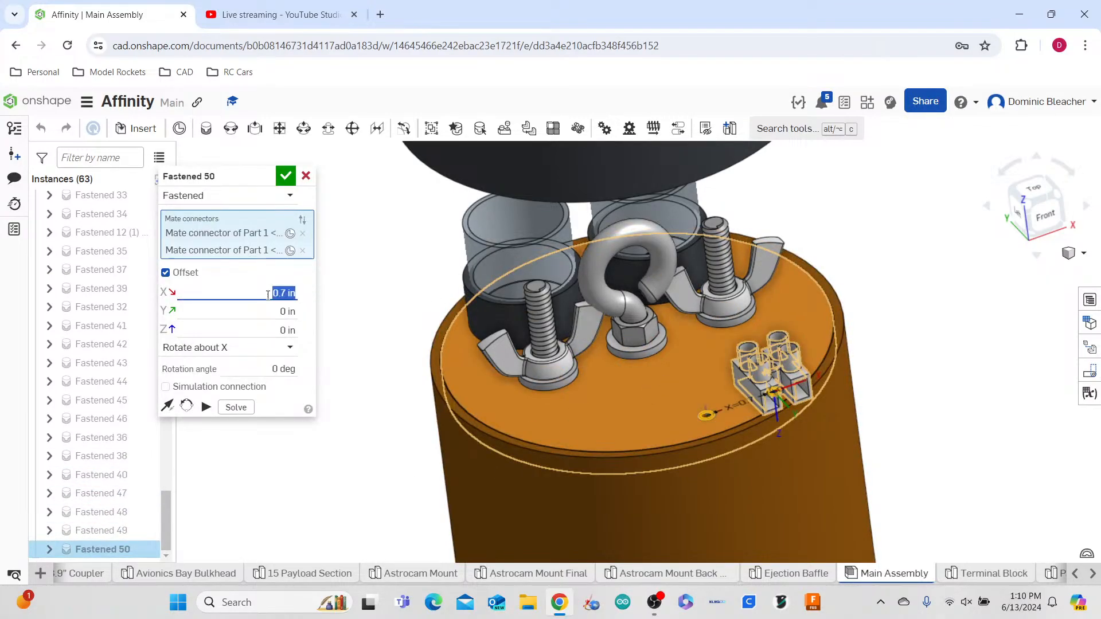
pyautogui.write('-')
pyautogui.press('Return')
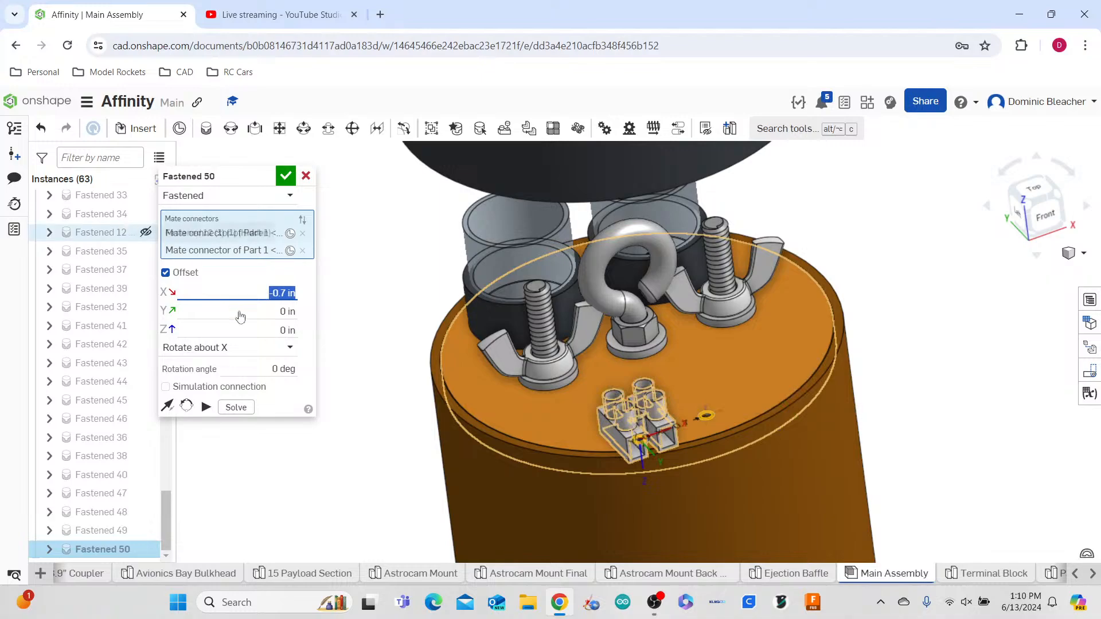
pyautogui.click(290, 312)
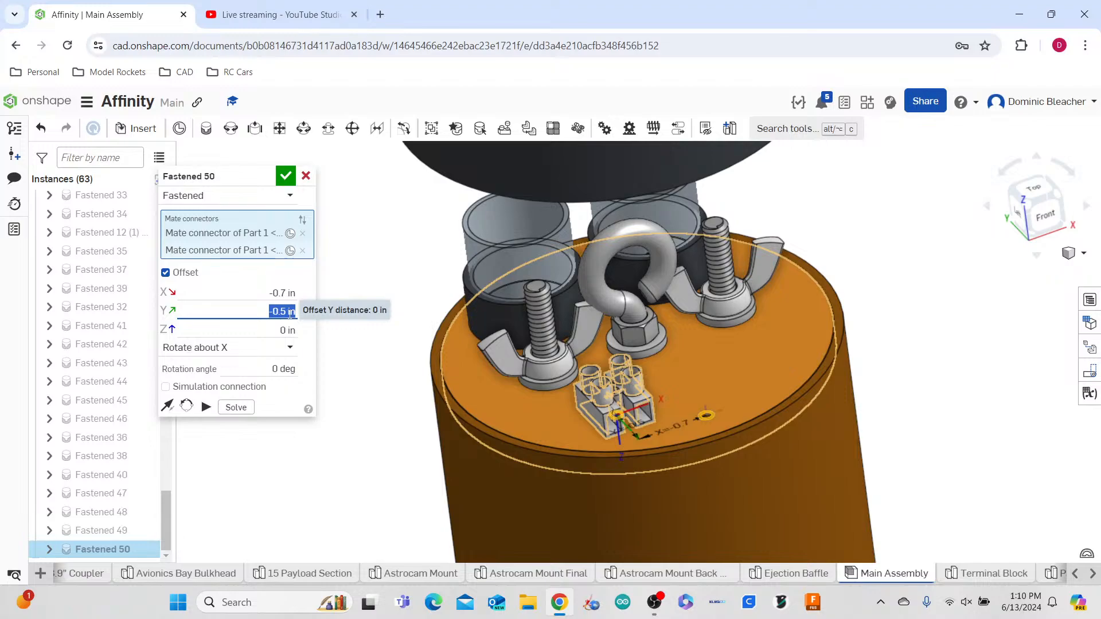
# - Rotate the third terminal block's Fastened 50 mate about Z by -25 degrees and accept it
pyautogui.click(269, 348)
pyautogui.click(269, 405)
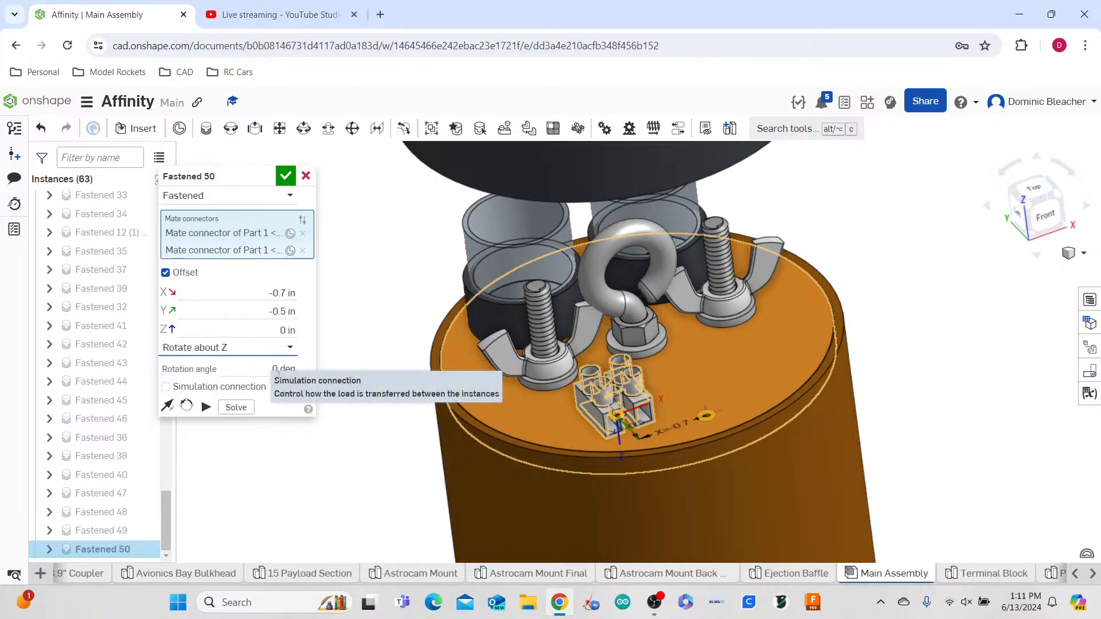
pyautogui.click(280, 371)
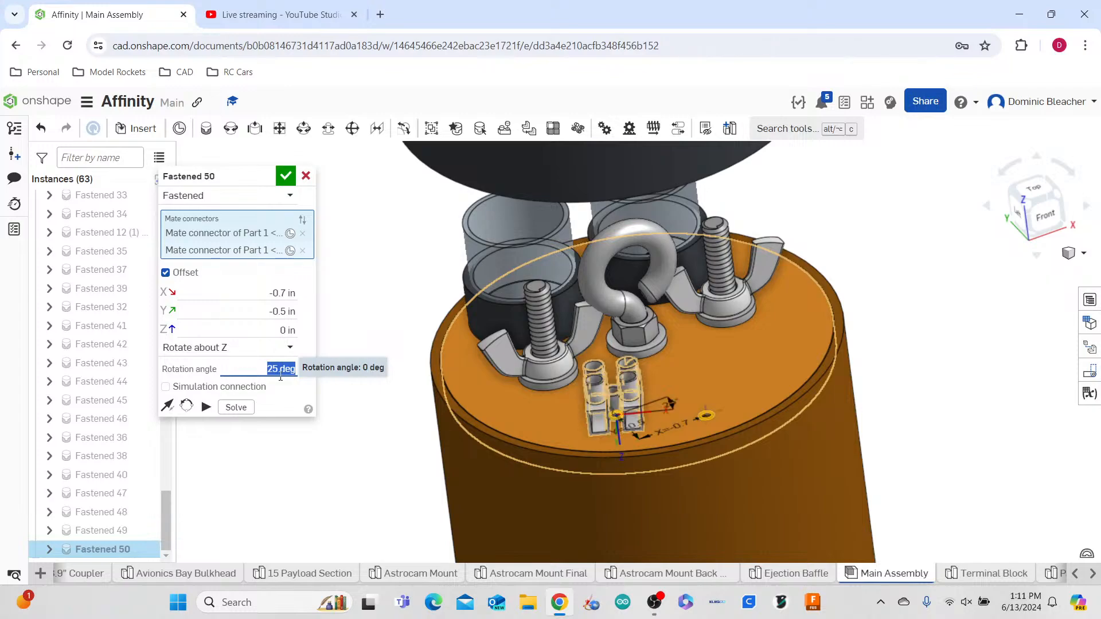
pyautogui.write('-')
pyautogui.press('Return')
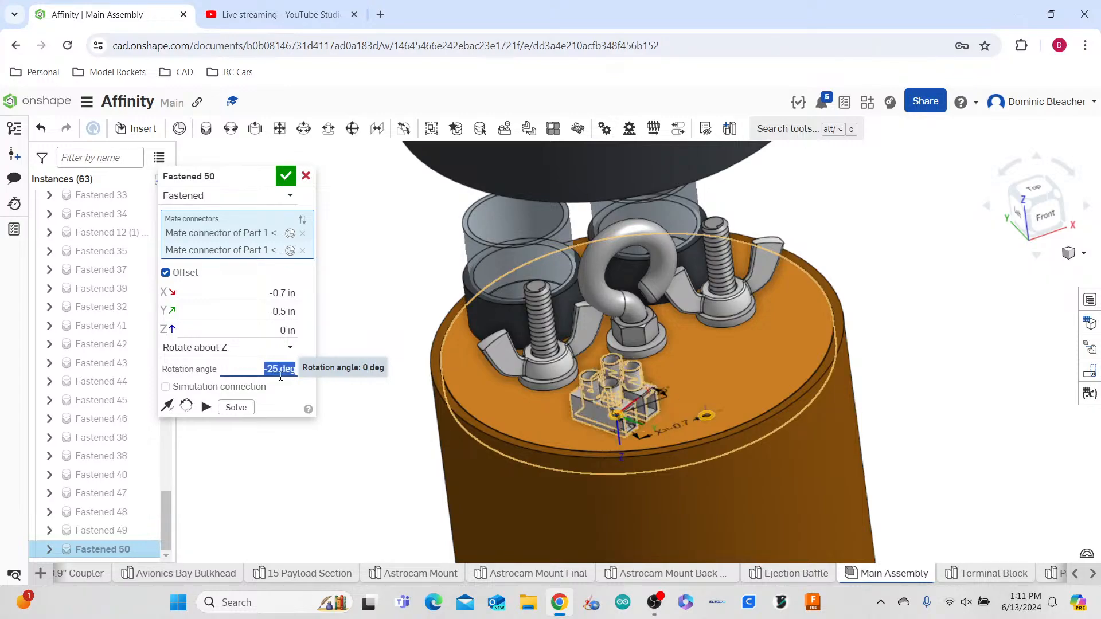
# - Start another Fastened mate from the underside mounting hole of the remaining loose terminal block
pyautogui.click(207, 130)
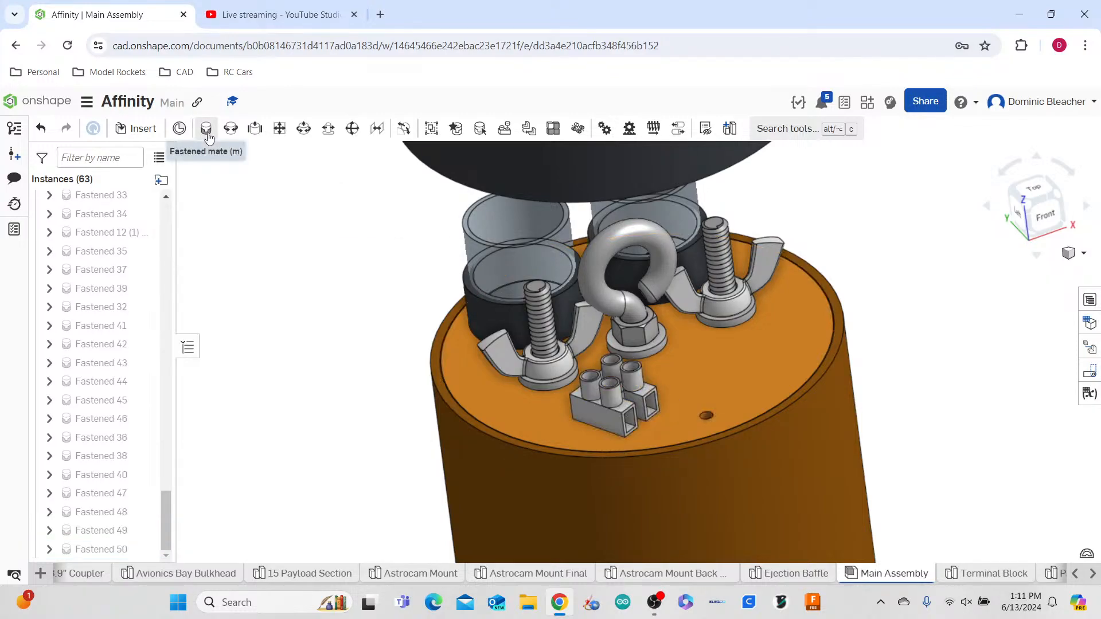
pyautogui.scroll(-10, 510, 273)
pyautogui.scroll(5, 375, 406)
pyautogui.scroll(4, 374, 405)
pyautogui.moveTo(454, 412); pyautogui.dragTo(456, 321, button='right')
pyautogui.scroll(8, 448, 307)
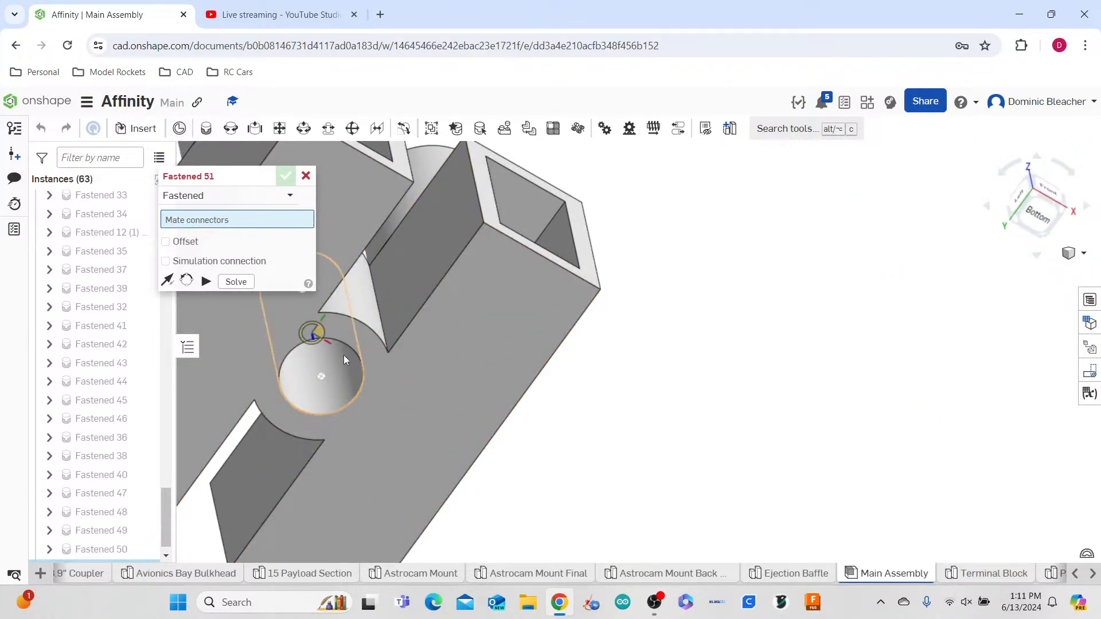
pyautogui.click(343, 373)
# - Fasten the fourth terminal block to the small edge hole beside the third block on the wing-nut bulkhead face
pyautogui.scroll(-10, 503, 329)
pyautogui.scroll(-5, 504, 338)
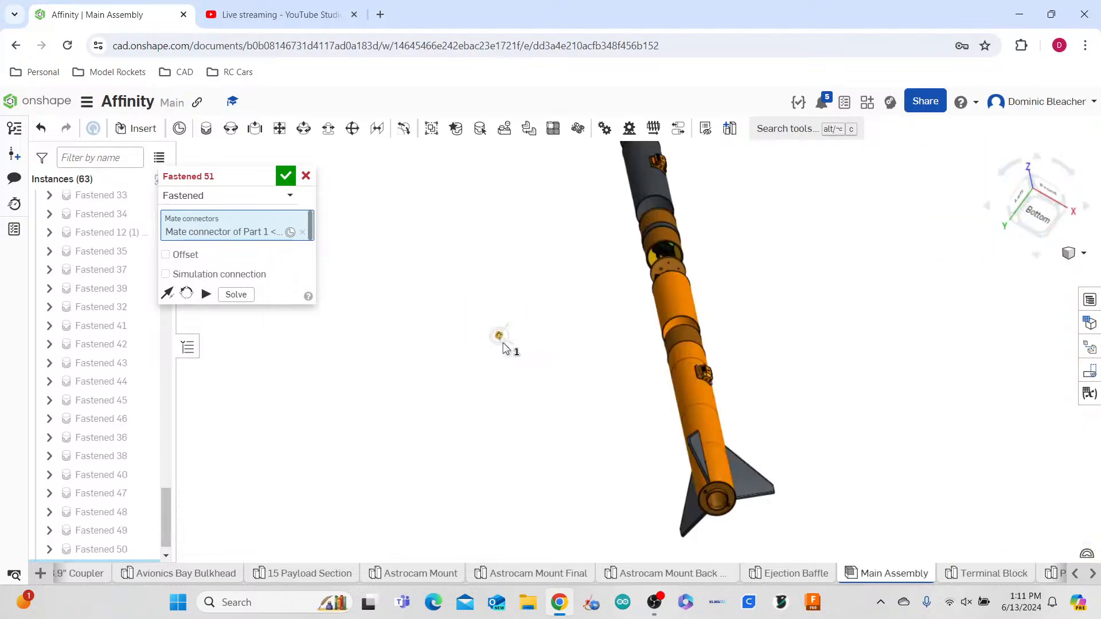
pyautogui.moveTo(742, 230); pyautogui.dragTo(737, 346, button='right')
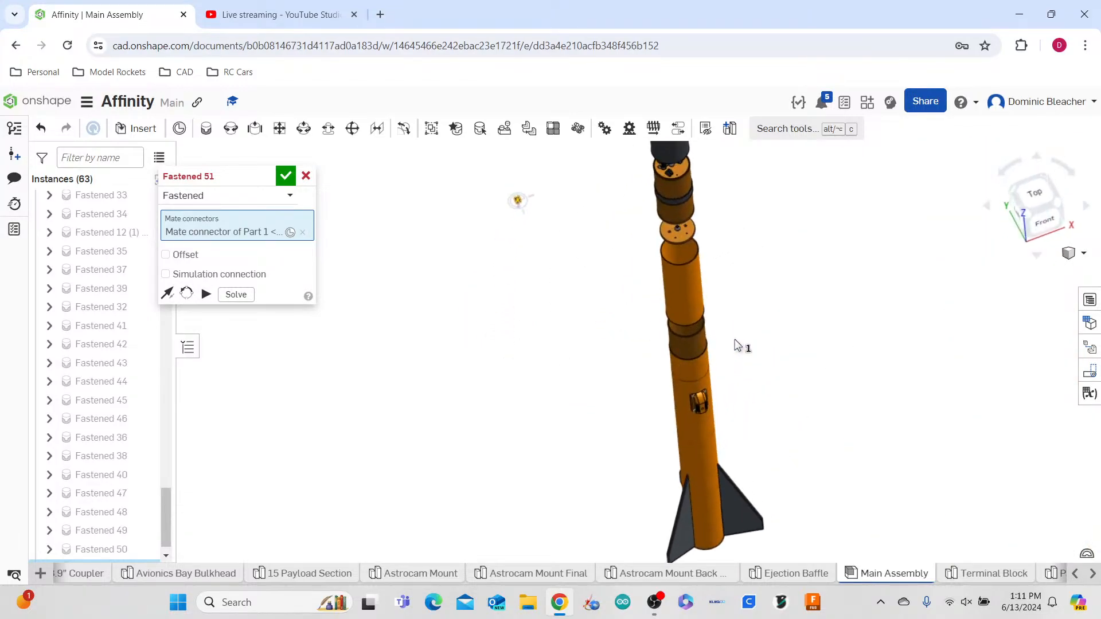
pyautogui.scroll(10, 687, 247)
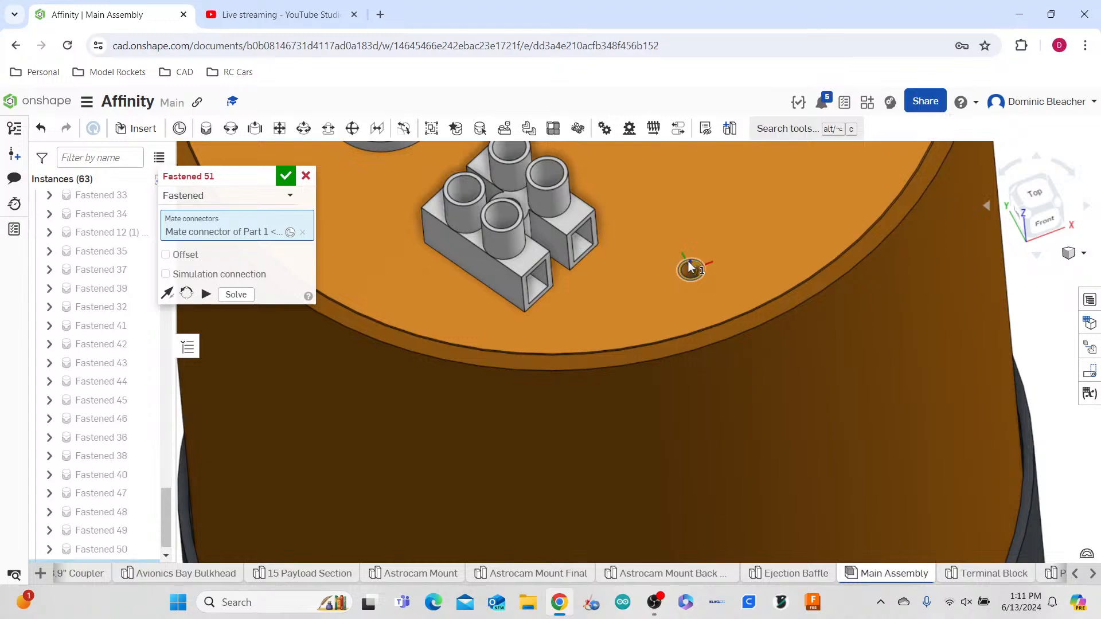
pyautogui.scroll(-2, 691, 266)
pyautogui.click(689, 266)
pyautogui.scroll(-3, 421, 308)
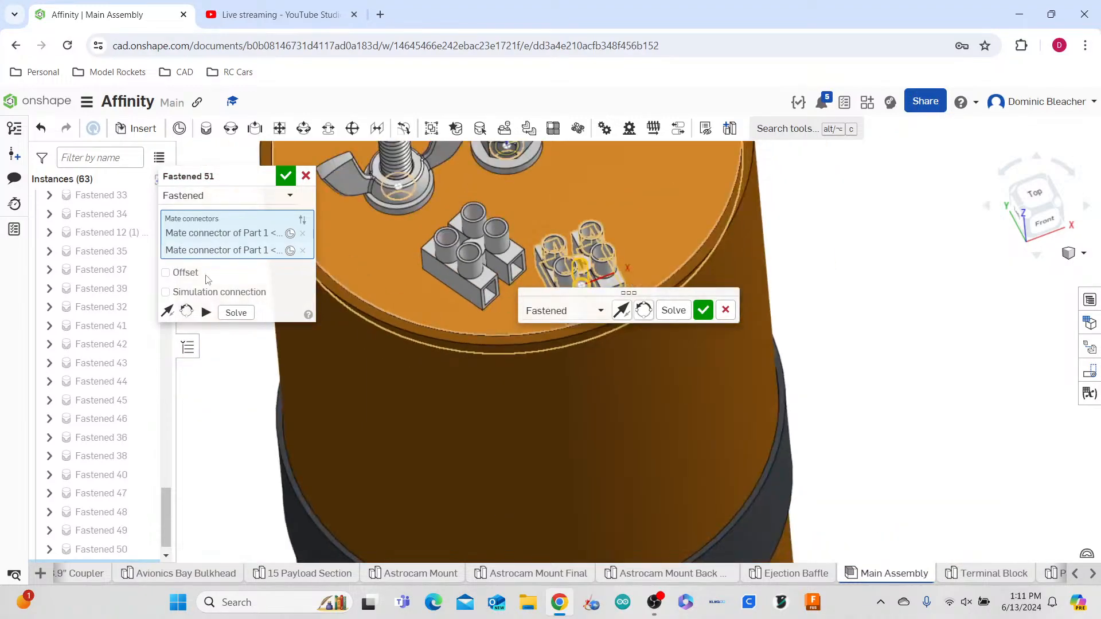
# - Enable the fourth terminal block's mate offset and set X to 0.7 in and Y to -0.5 in
pyautogui.click(186, 273)
pyautogui.click(282, 292)
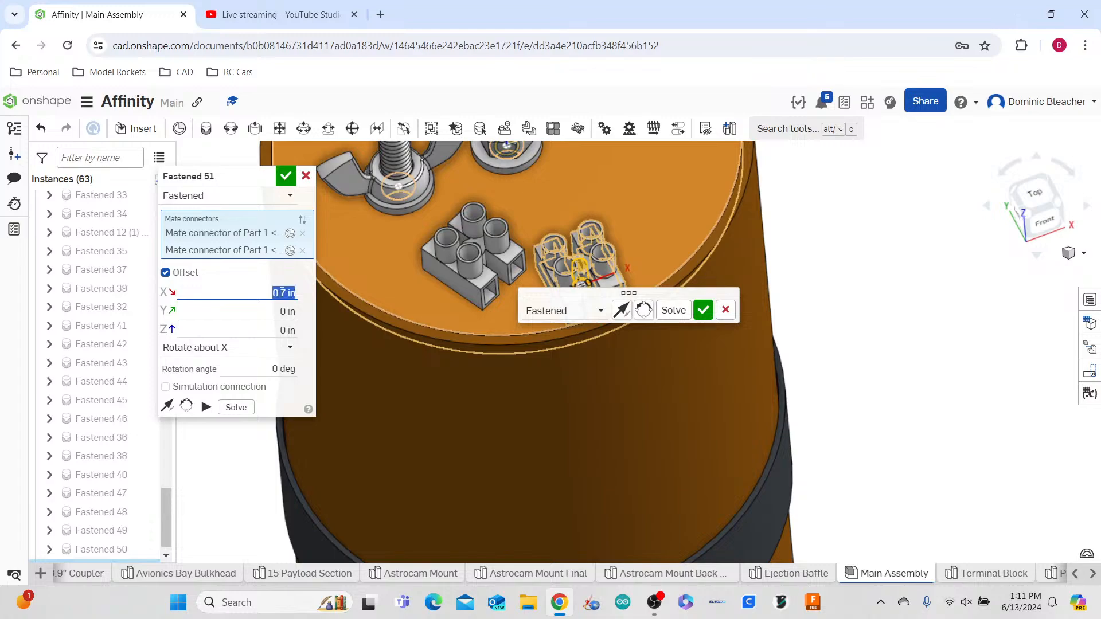
pyautogui.click(279, 304)
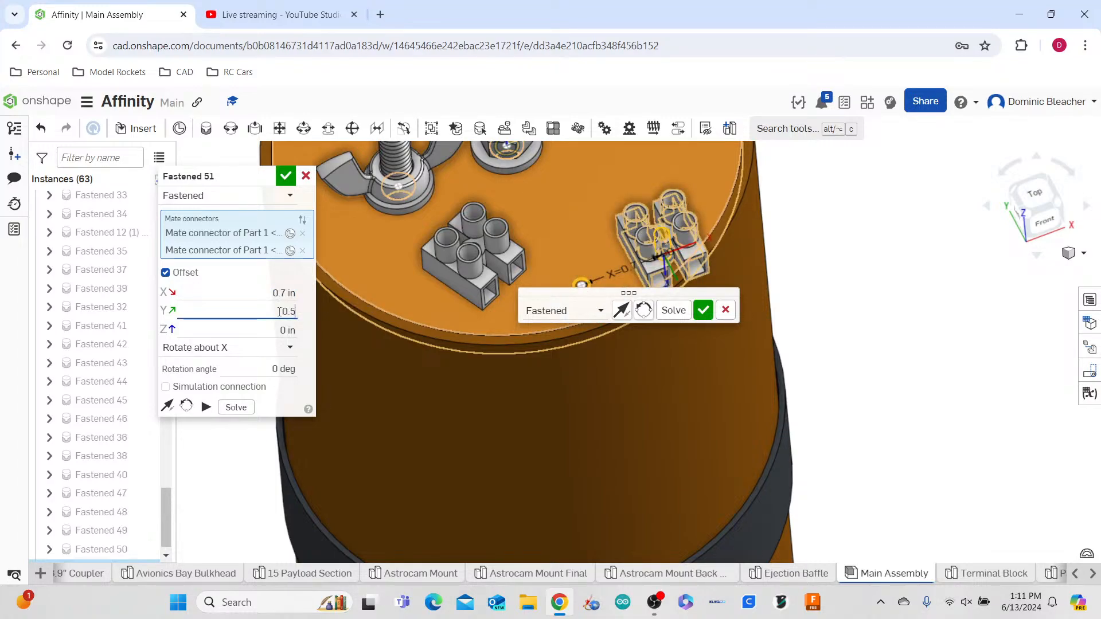
pyautogui.press('Return')
pyautogui.press('Left')
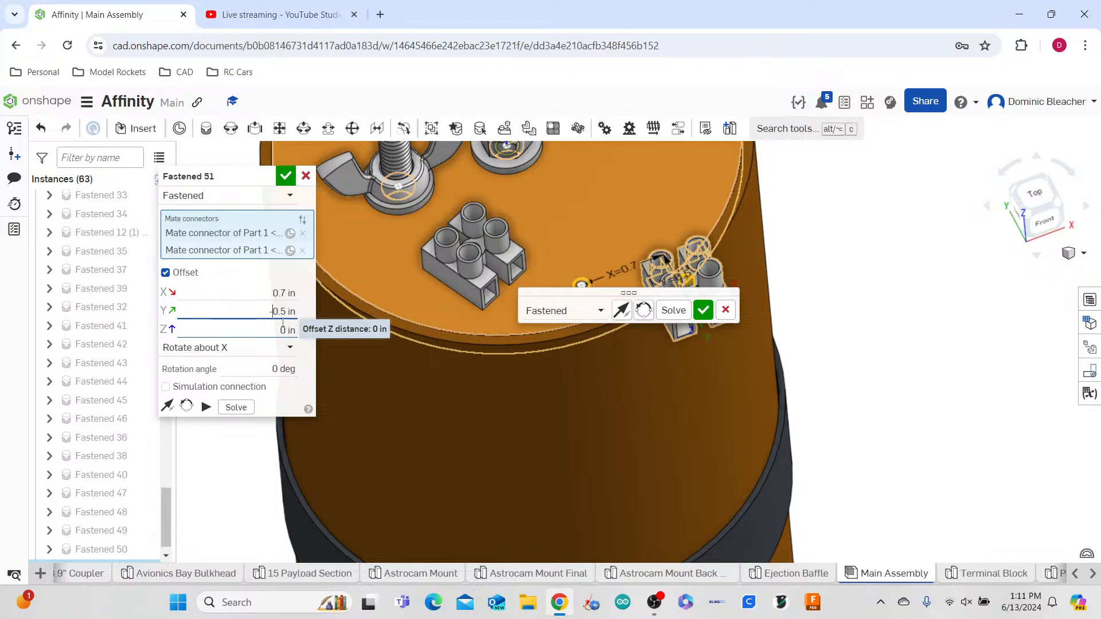
# - Set the fourth terminal block's rotation to be about Z, accept the mate and leave the Fastened mate command
pyautogui.click(283, 347)
pyautogui.click(251, 407)
pyautogui.click(267, 368)
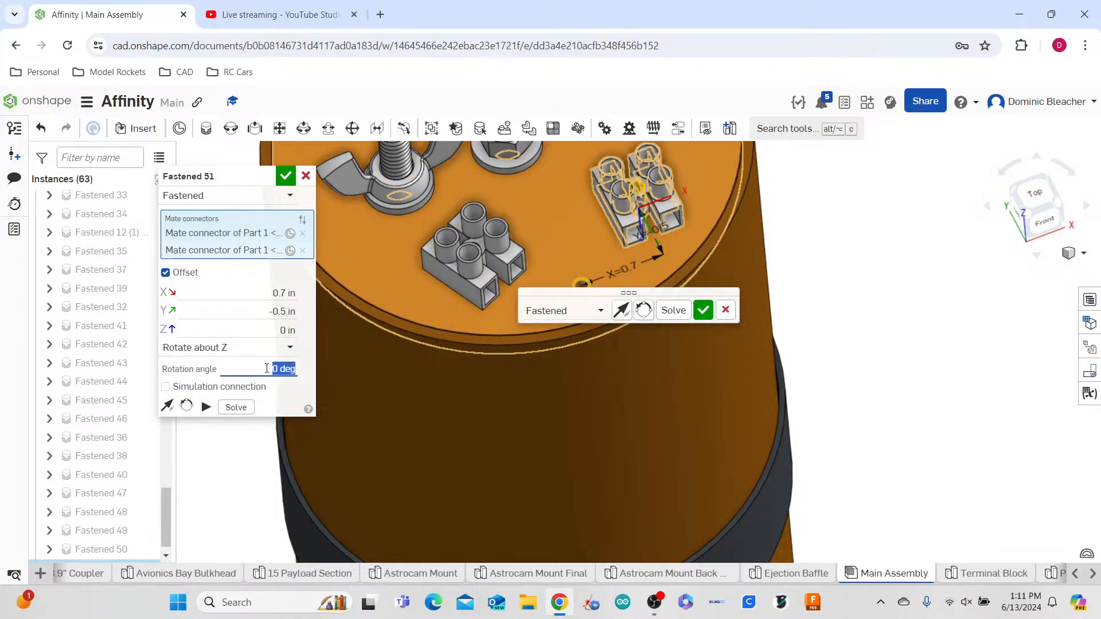
pyautogui.click(706, 312)
pyautogui.scroll(-5, 1012, 302)
pyautogui.moveTo(995, 336); pyautogui.dragTo(962, 291, button='right')
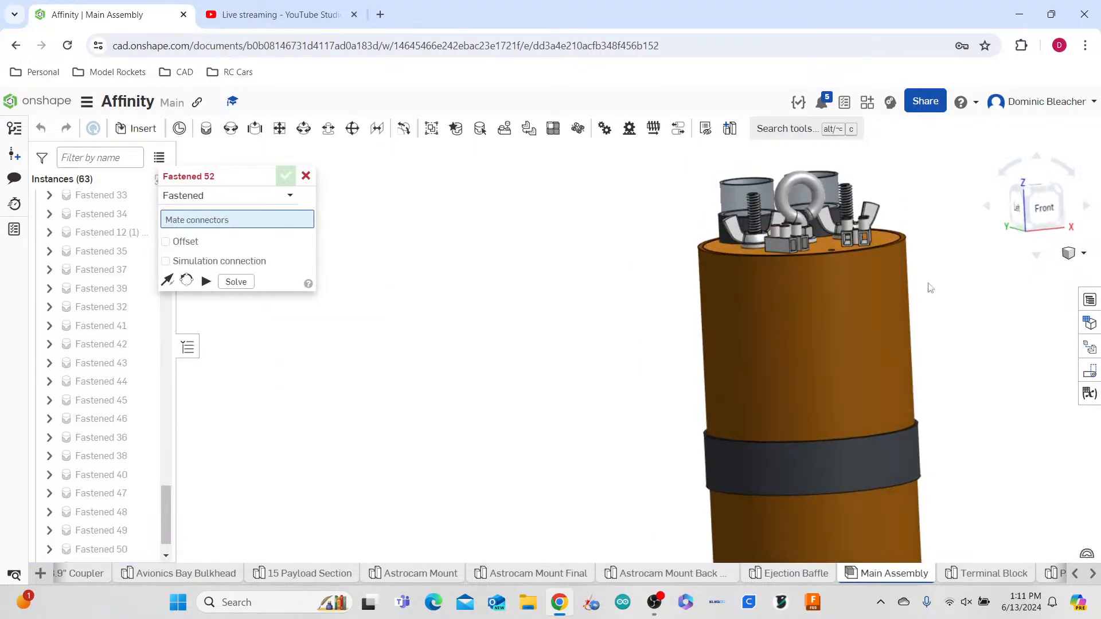
pyautogui.scroll(-3, 726, 302)
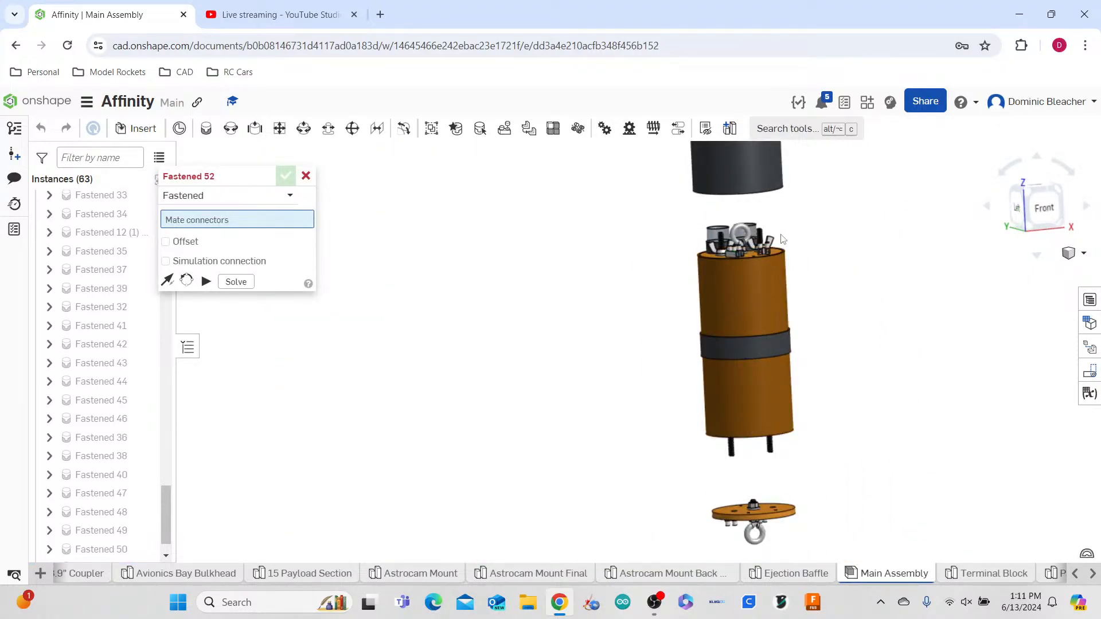
pyautogui.scroll(-2, 780, 236)
pyautogui.moveTo(859, 320); pyautogui.dragTo(852, 351, button='right')
pyautogui.click(305, 176)
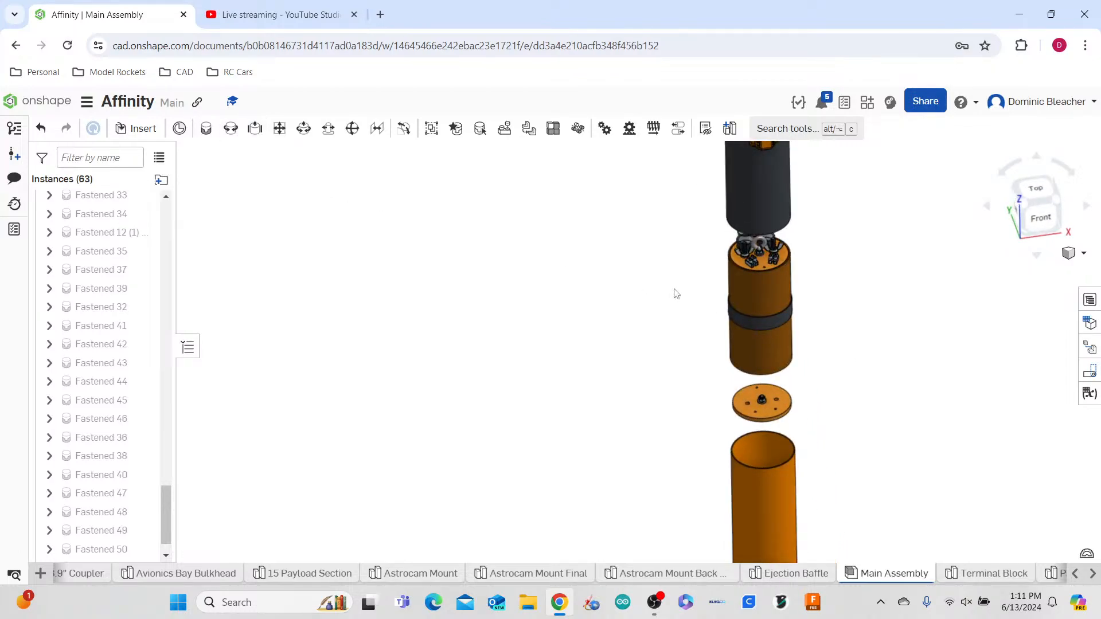
# - Copy a black canister with its clear tube from the bulkhead and paste two duplicates in the empty space beside the rocket
pyautogui.scroll(5, 755, 235)
pyautogui.moveTo(759, 232); pyautogui.dragTo(738, 273, button='right')
pyautogui.click(749, 232)
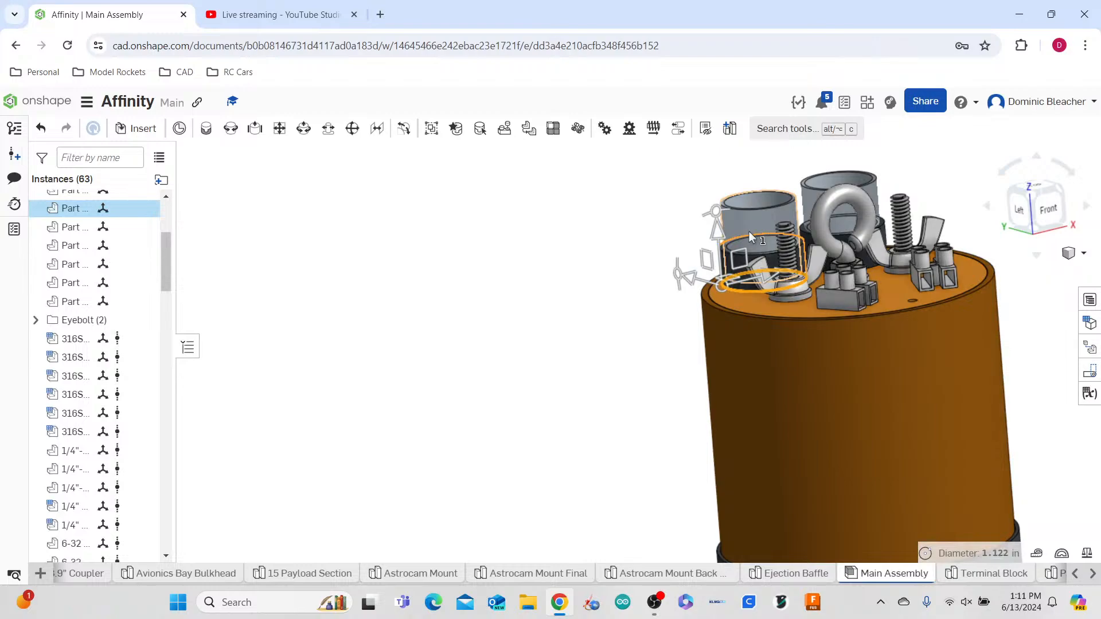
pyautogui.click(432, 297)
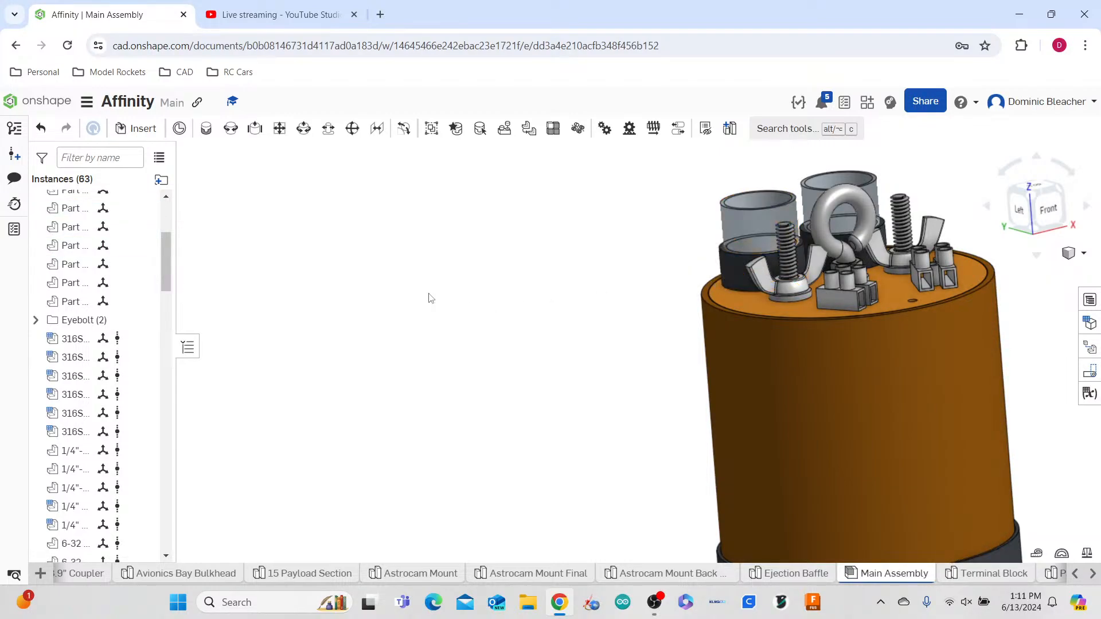
pyautogui.hotkey('ctrl', 'v')
pyautogui.scroll(-4, 461, 277)
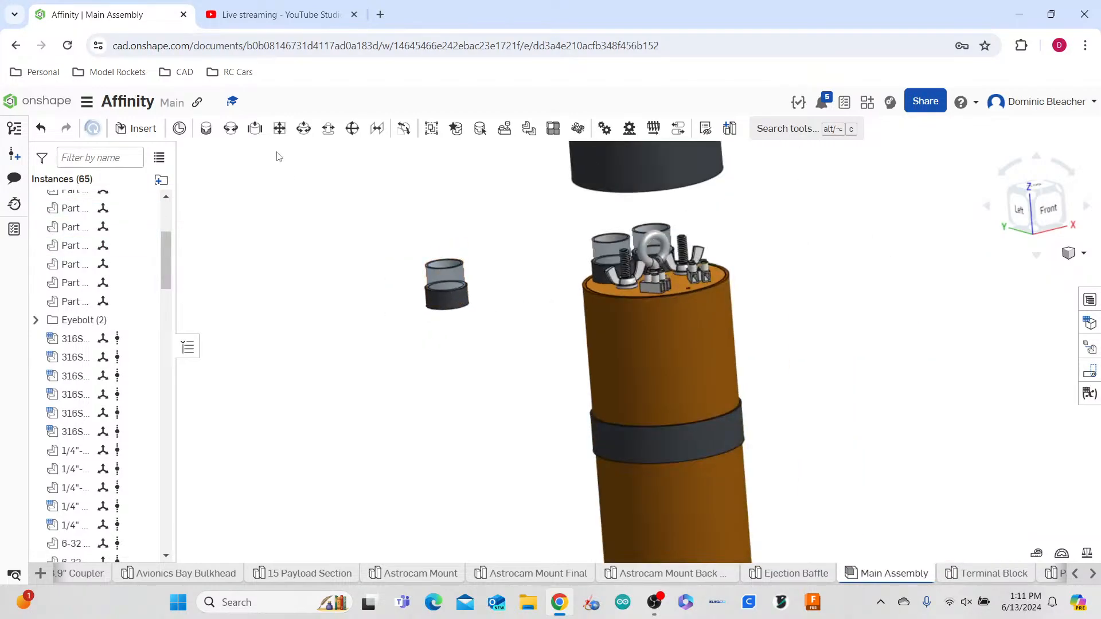
# - Start a Fastened mate from the centre hole in the base of the first canister copy
pyautogui.click(207, 129)
pyautogui.moveTo(389, 387); pyautogui.dragTo(390, 326, button='right')
pyautogui.scroll(-3, 390, 321)
pyautogui.scroll(3, 435, 423)
pyautogui.scroll(4, 376, 301)
pyautogui.click(357, 288)
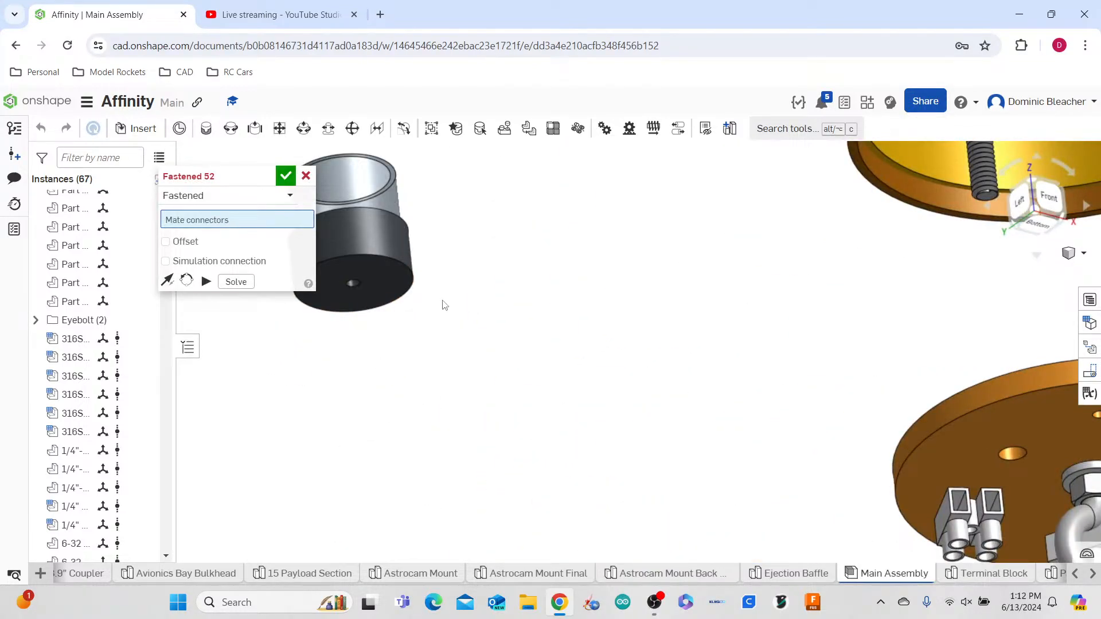
# - Fasten the first canister copy to a small hole in the separate eyebolt bulkhead, flipped onto the eyebolt side, and accept the mate
pyautogui.scroll(-3, 443, 304)
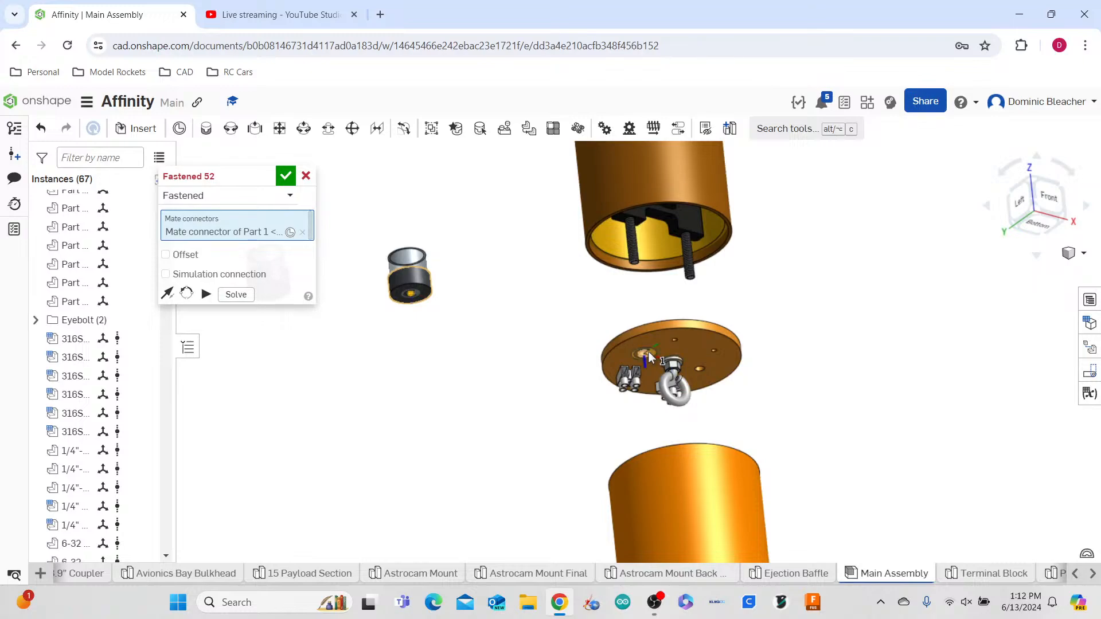
pyautogui.click(679, 339)
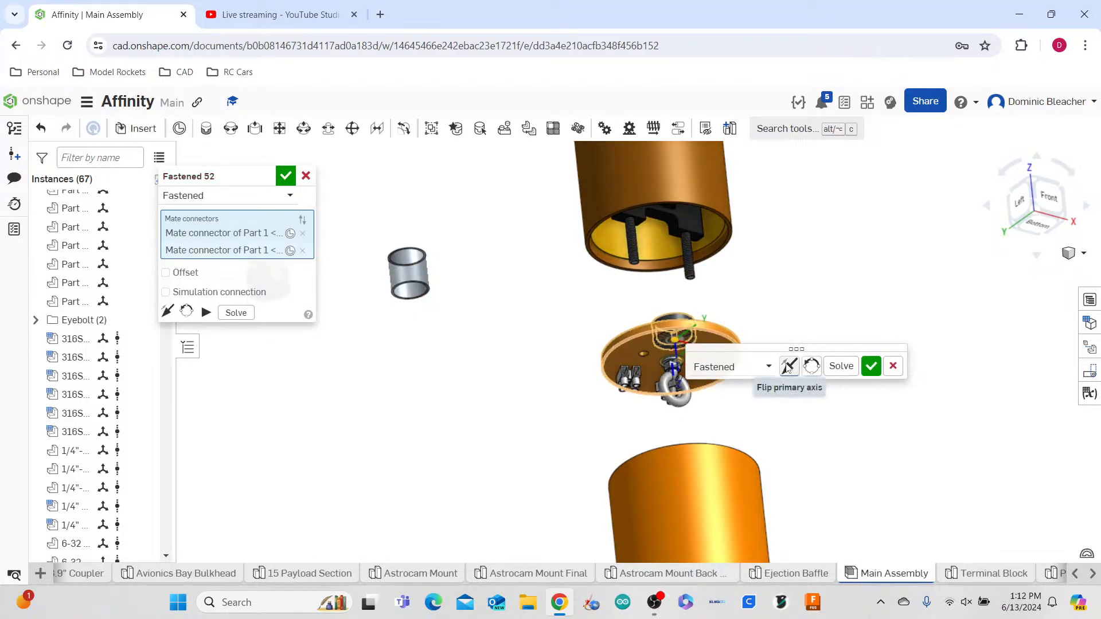
pyautogui.click(854, 372)
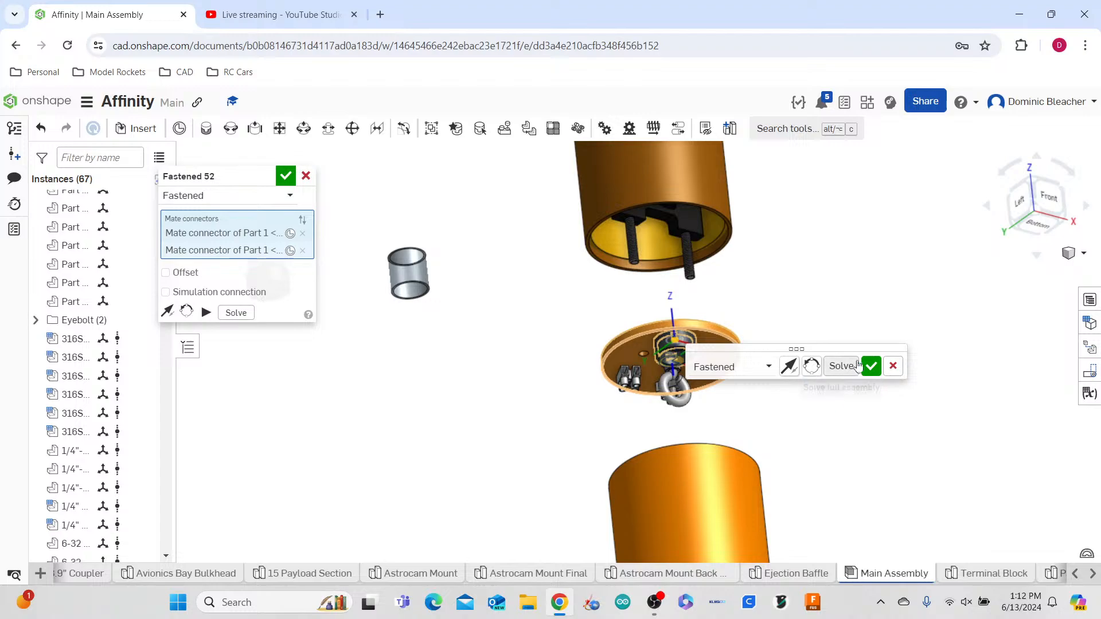
pyautogui.click(870, 367)
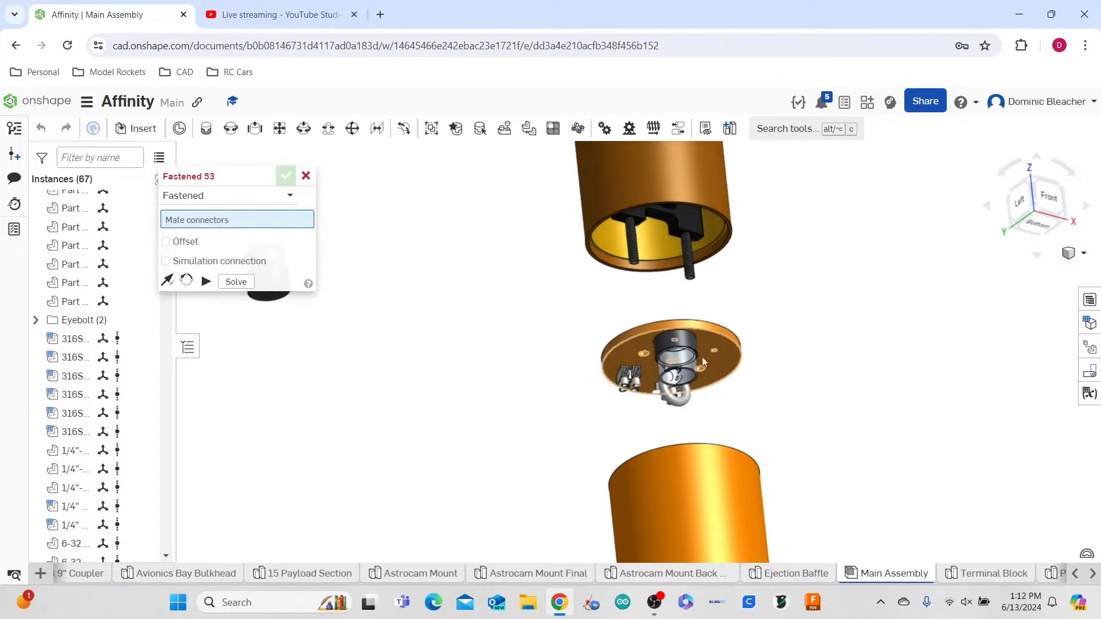
# - Fasten the second canister copy by its base hole to the small bulkhead hole beside the first copy and accept the mate
pyautogui.scroll(-3, 396, 274)
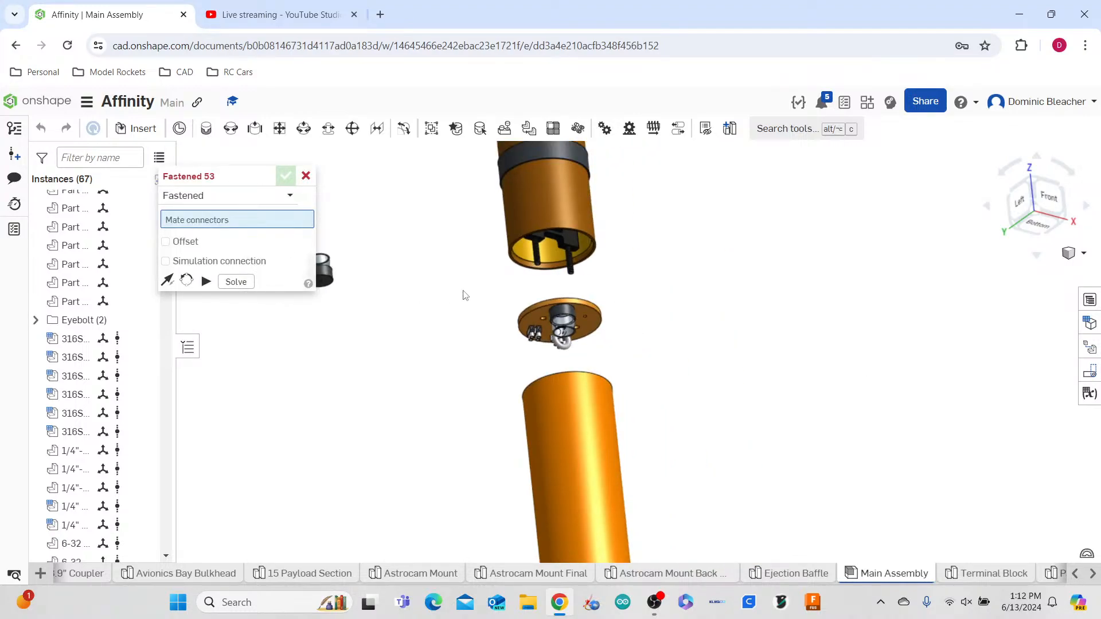
pyautogui.scroll(-4, 464, 296)
pyautogui.moveTo(587, 308); pyautogui.dragTo(681, 308, button='middle')
pyautogui.scroll(8, 456, 289)
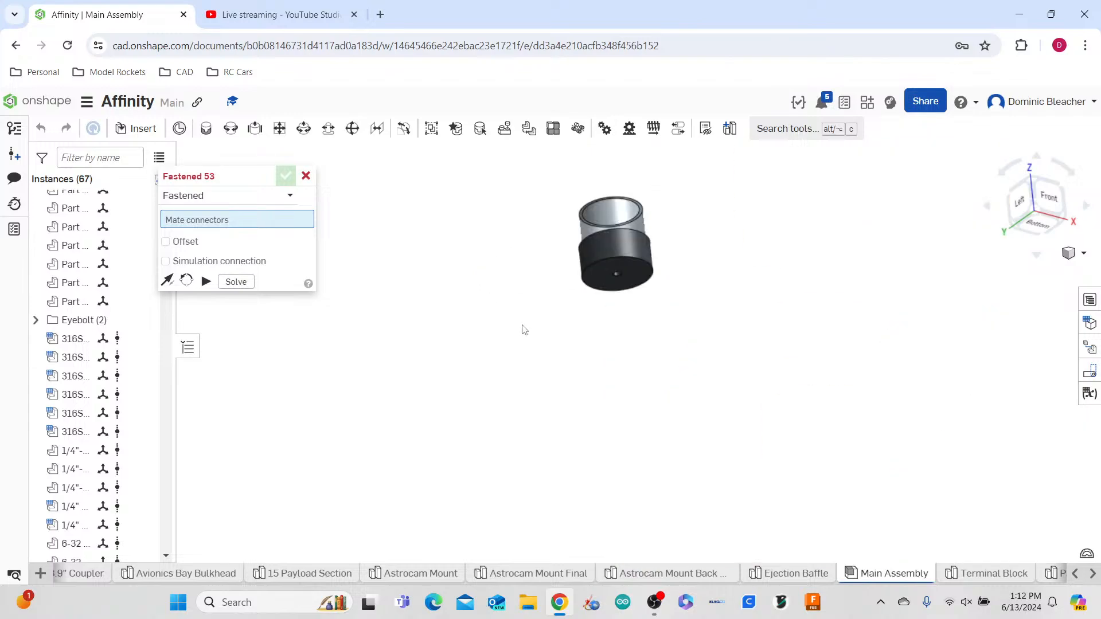
pyautogui.moveTo(522, 330); pyautogui.dragTo(589, 312, button='right')
pyautogui.scroll(-6, 520, 313)
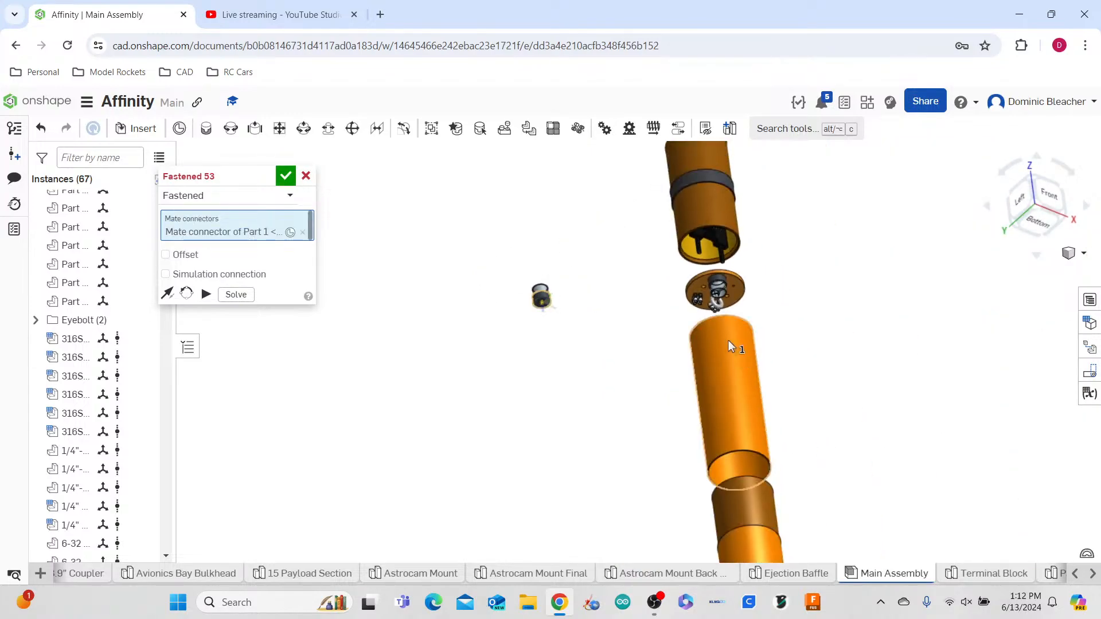
pyautogui.scroll(9, 737, 269)
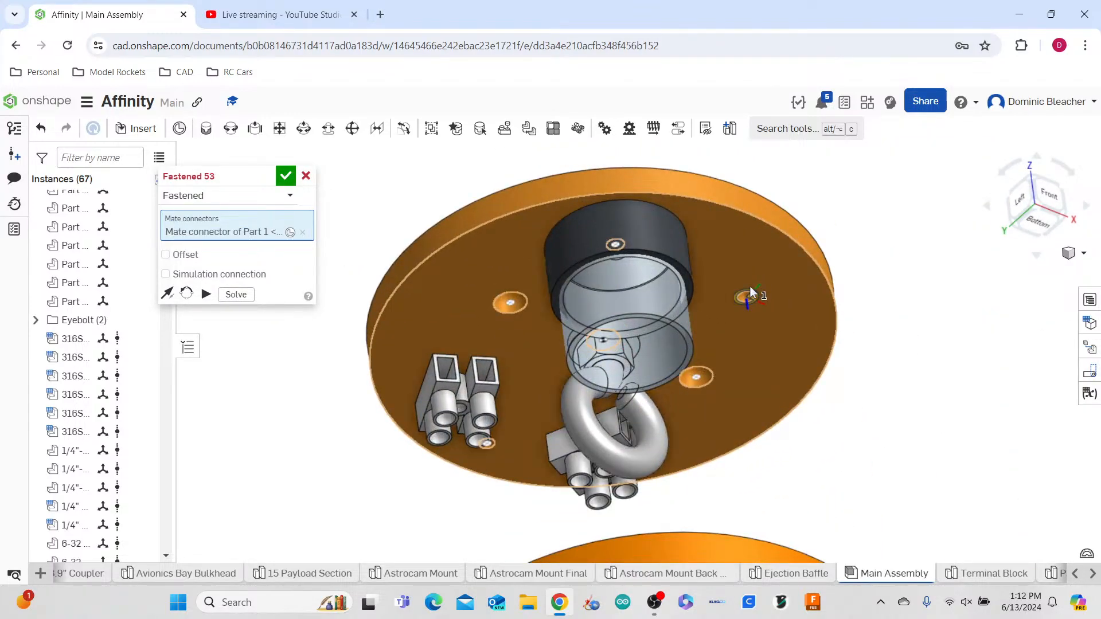
pyautogui.click(749, 295)
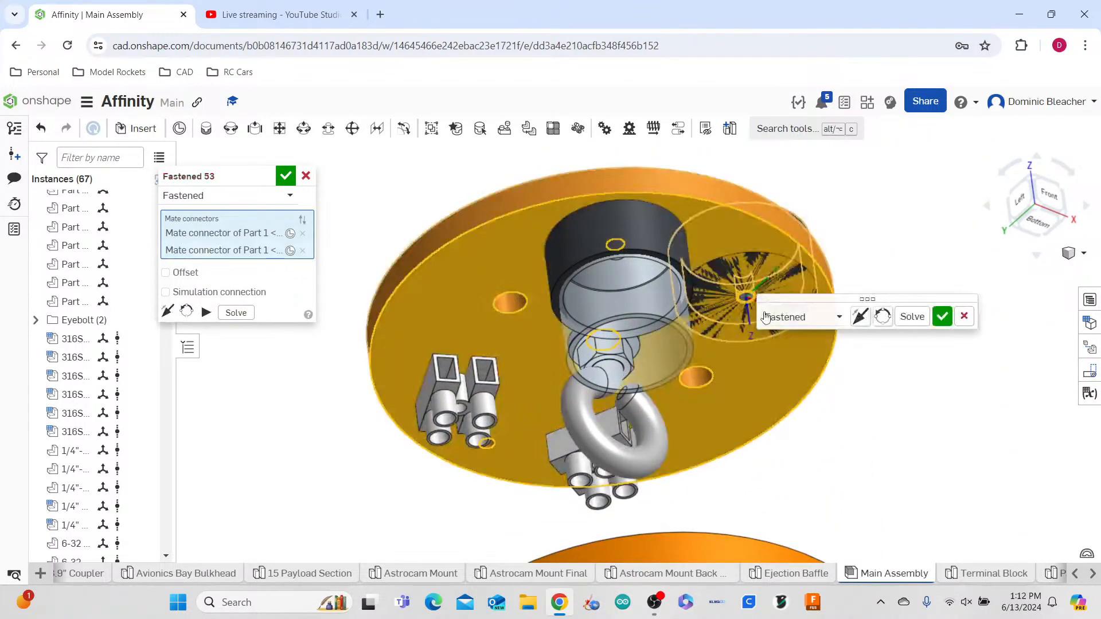
pyautogui.click(942, 317)
# - Examine the canisters and terminal blocks on both avionics bay bulkheads and close the unused Fastened mate
pyautogui.scroll(-3, 766, 379)
pyautogui.moveTo(766, 379); pyautogui.dragTo(821, 314, button='right')
pyautogui.scroll(-2, 775, 380)
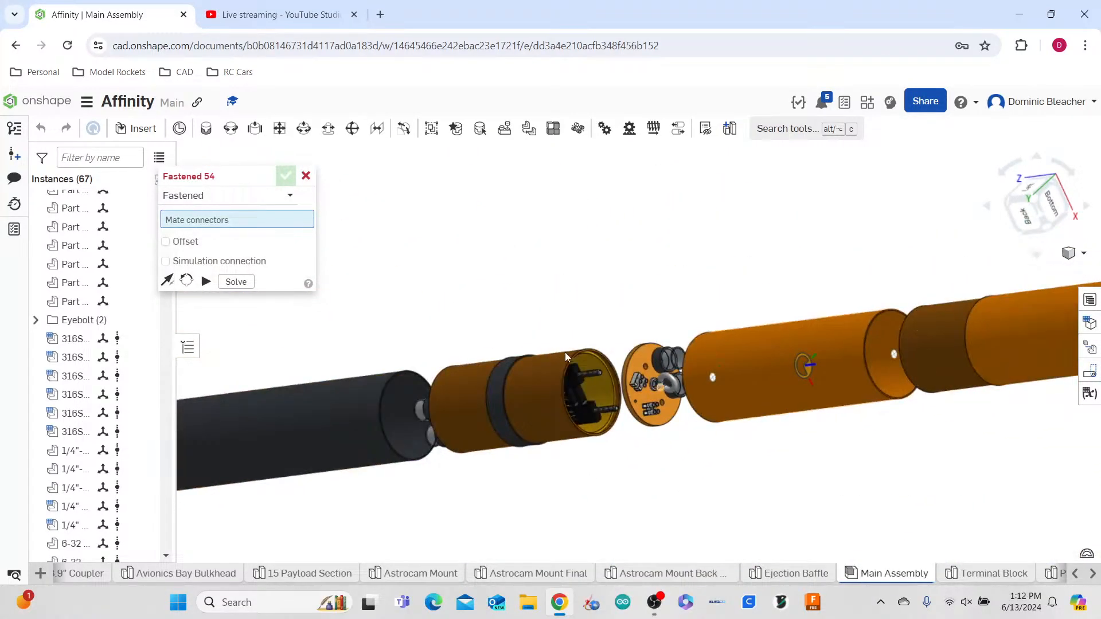
pyautogui.scroll(8, 591, 350)
pyautogui.scroll(1, 670, 280)
pyautogui.moveTo(671, 281); pyautogui.dragTo(574, 188, button='middle')
pyautogui.scroll(-2, 669, 300)
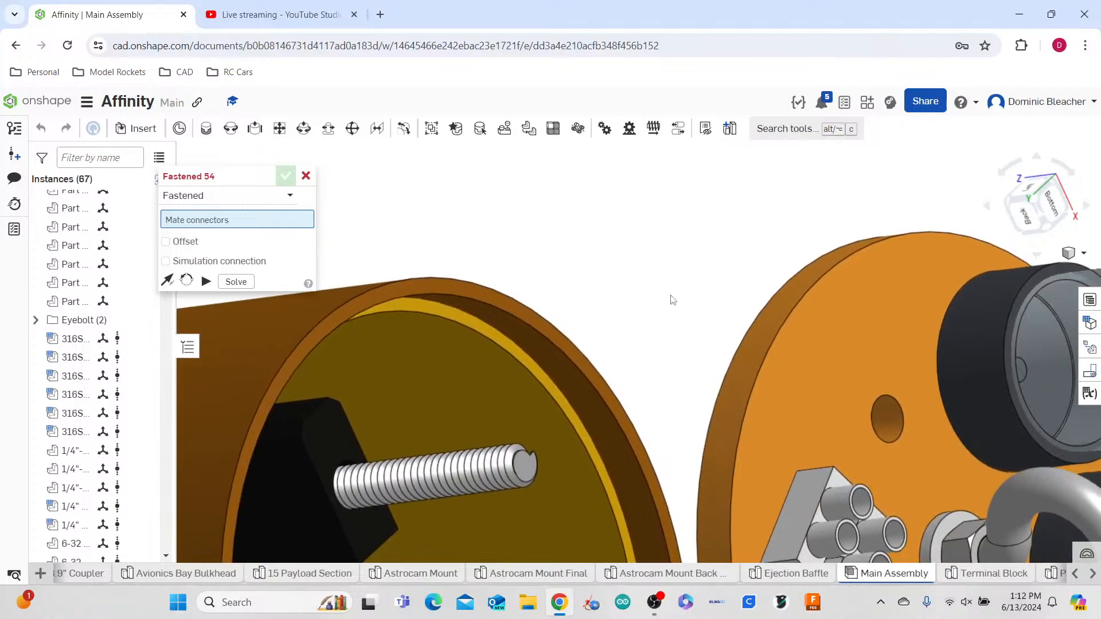
pyautogui.scroll(-4, 621, 209)
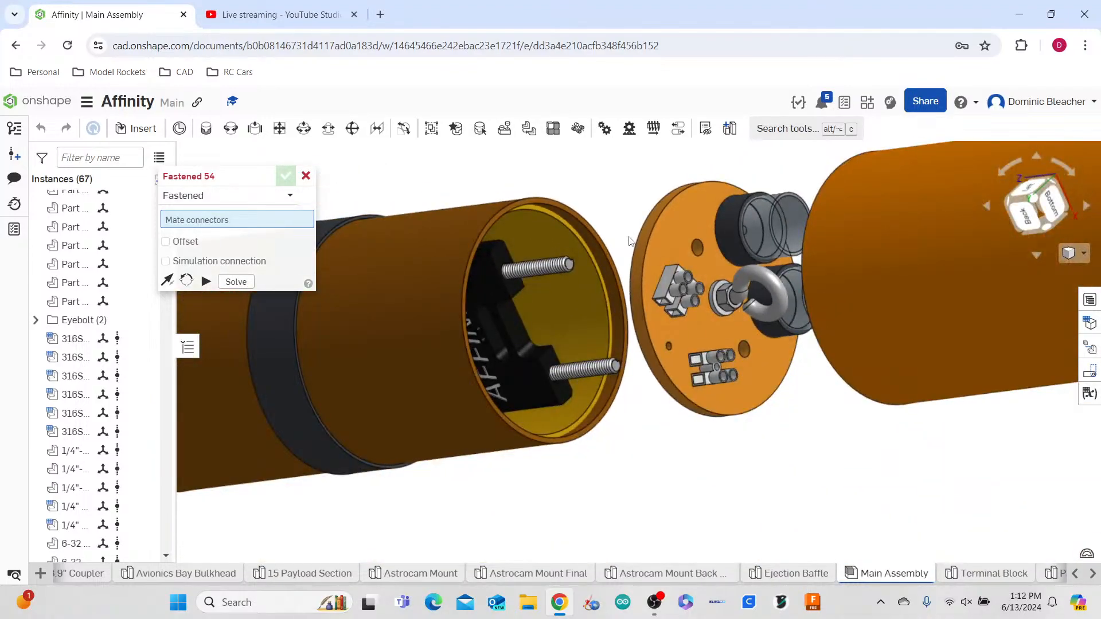
pyautogui.scroll(-5, 631, 263)
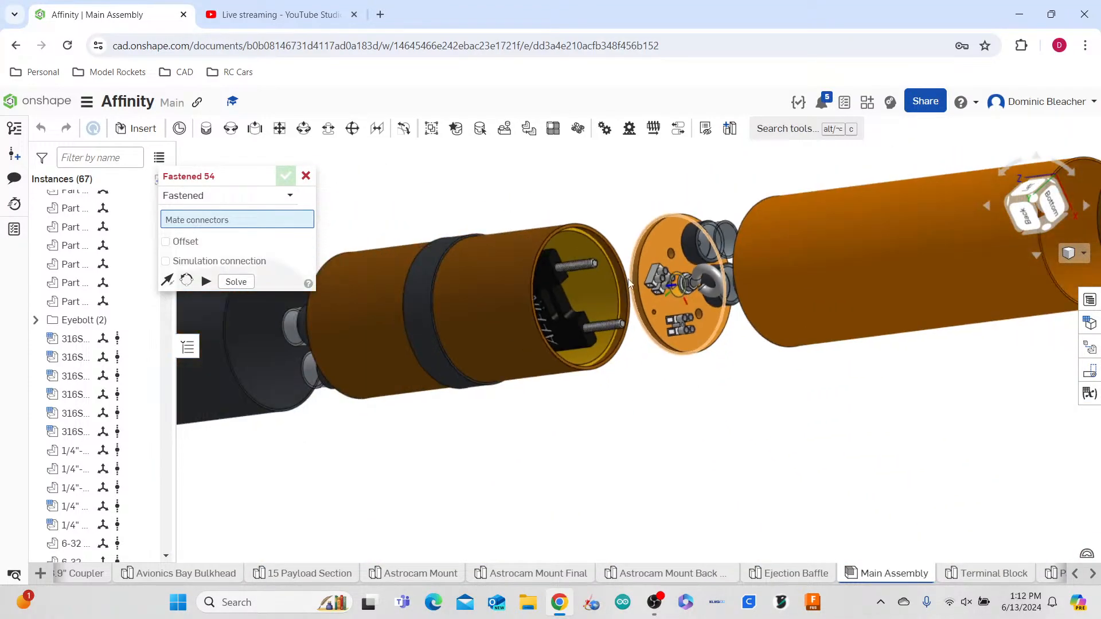
pyautogui.moveTo(674, 434); pyautogui.dragTo(712, 437, button='right')
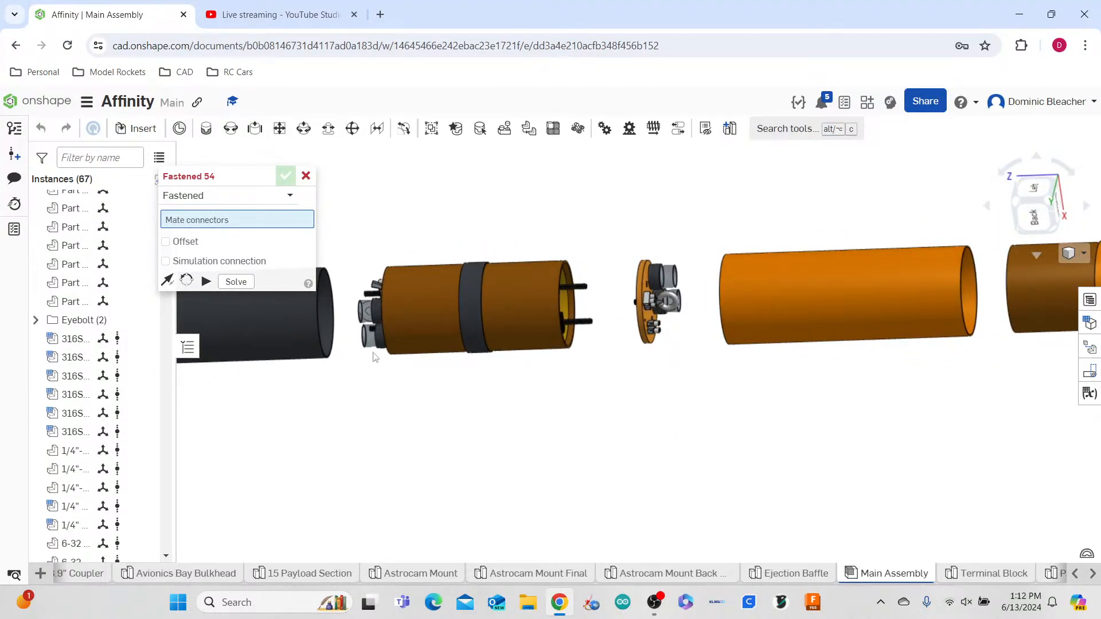
pyautogui.click(306, 177)
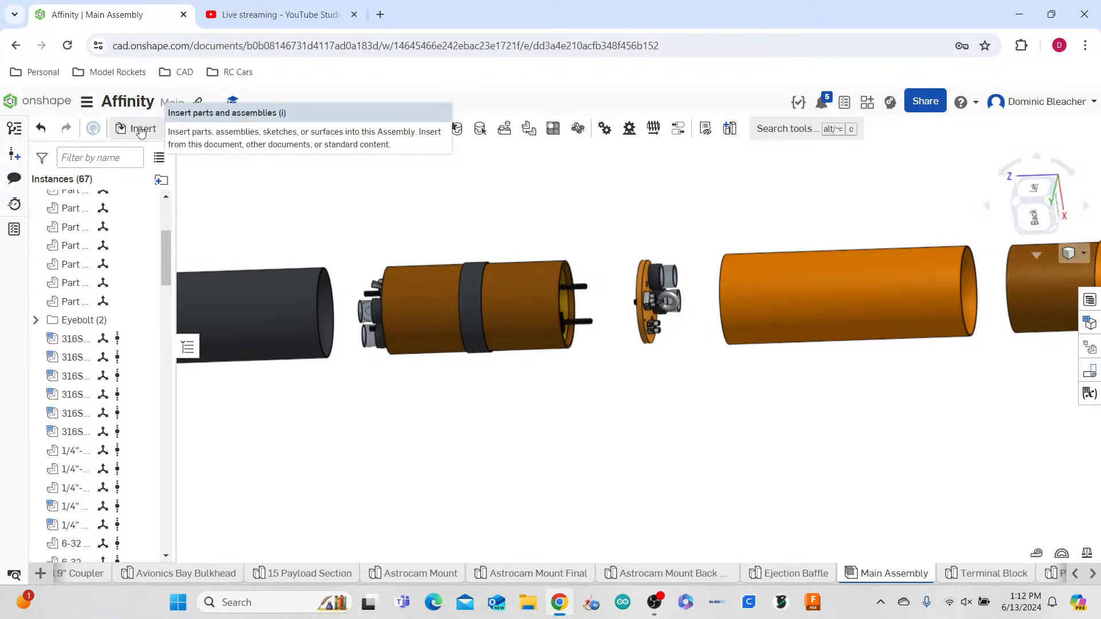
# - Insert one Payload Bay Wood Screw Guide and one Payload Bay Shear Pin Guide, placing both loosely beside the rocket
pyautogui.scroll(-3, 508, 422)
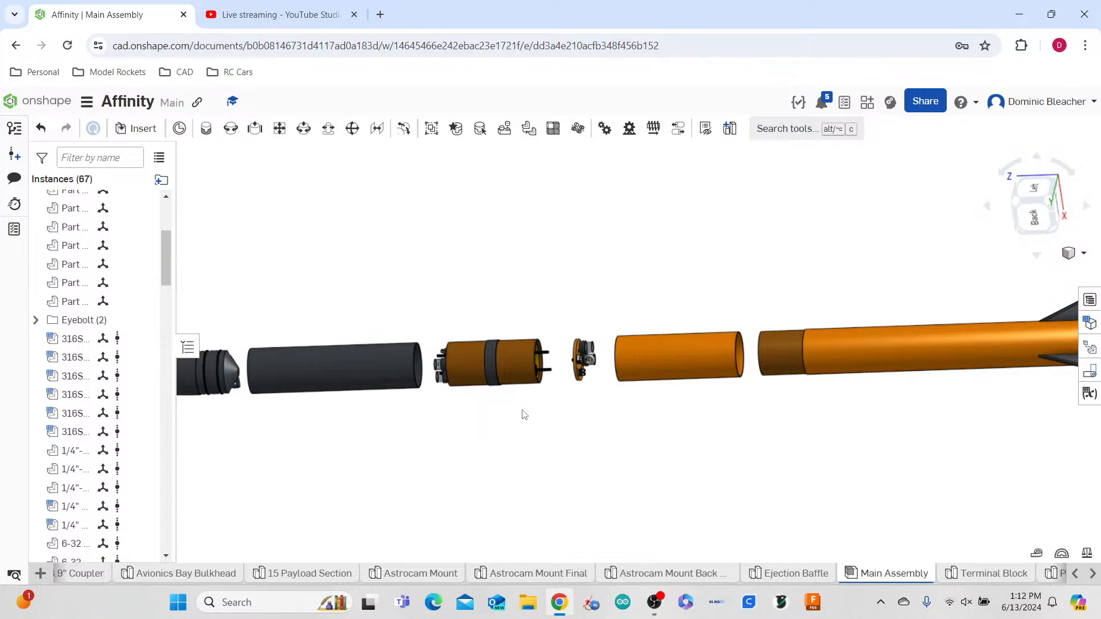
pyautogui.click(138, 127)
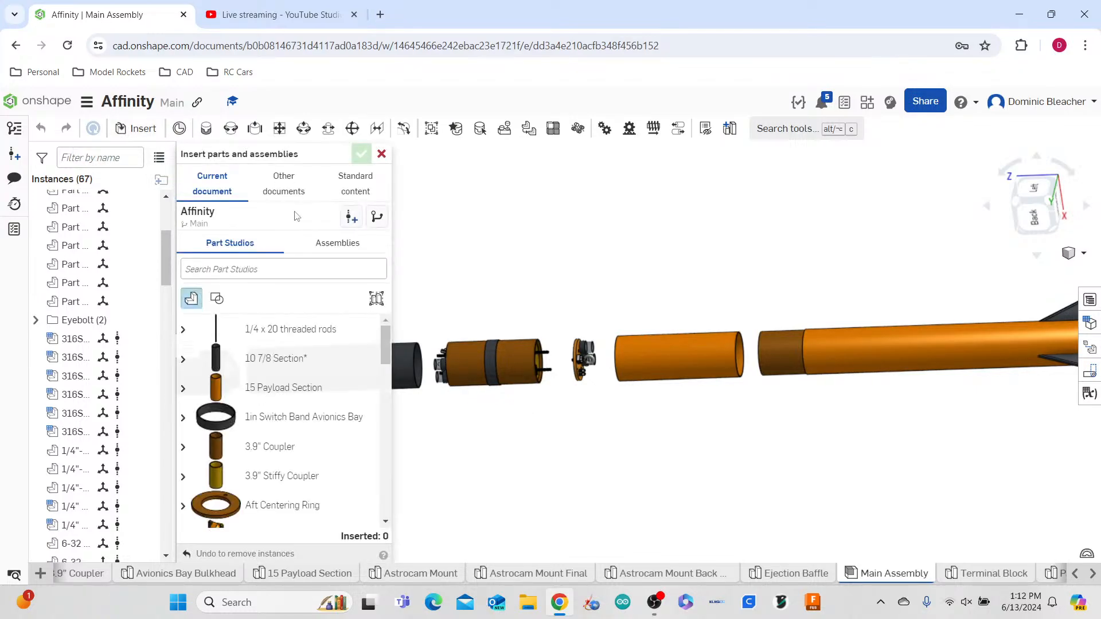
pyautogui.scroll(-10, 305, 423)
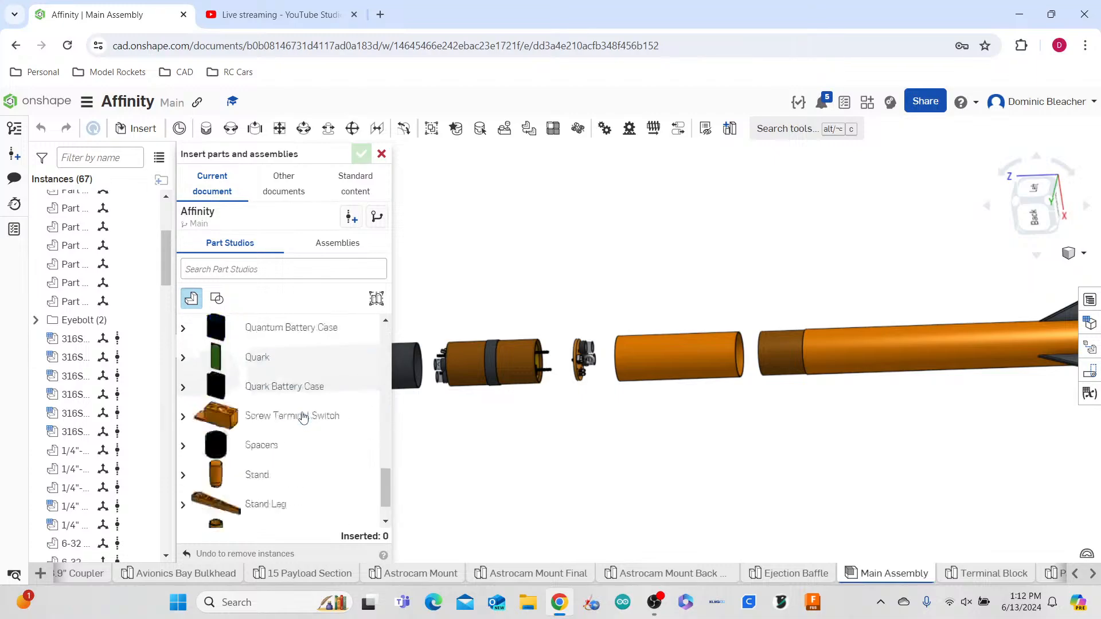
pyautogui.scroll(3, 303, 406)
pyautogui.click(287, 348)
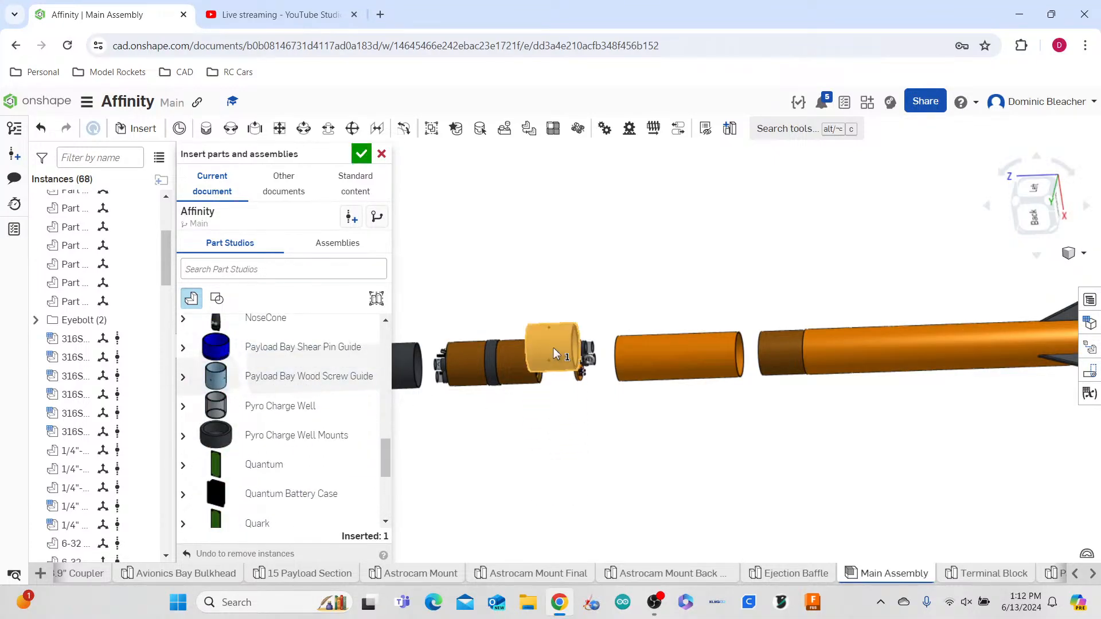
pyautogui.moveTo(553, 347); pyautogui.dragTo(613, 353, button='right')
pyautogui.scroll(-3, 613, 353)
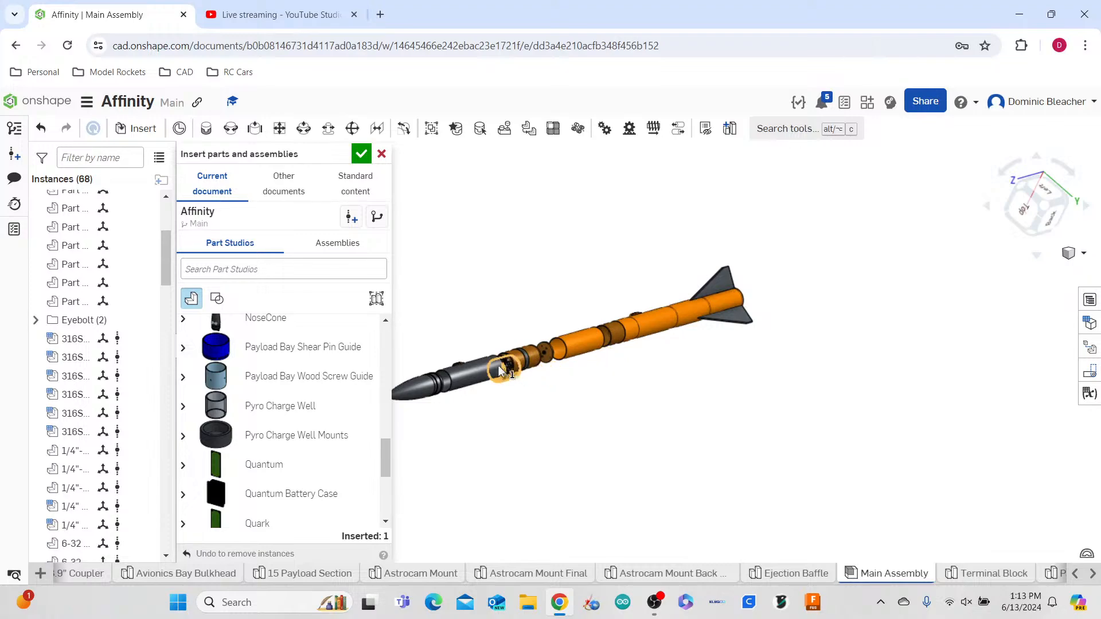
pyautogui.click(550, 429)
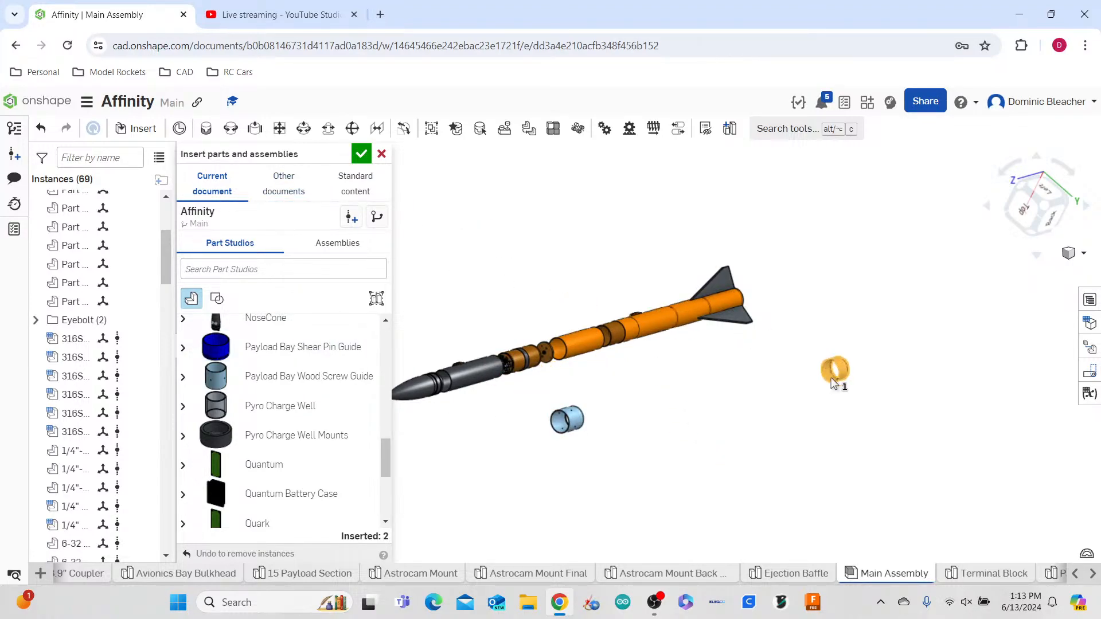
# - Fasten the blue shear pin guide by its inner circular edge to the nose-cone end of the dark tube, flipped to sleeve over it, and accept
pyautogui.click(208, 131)
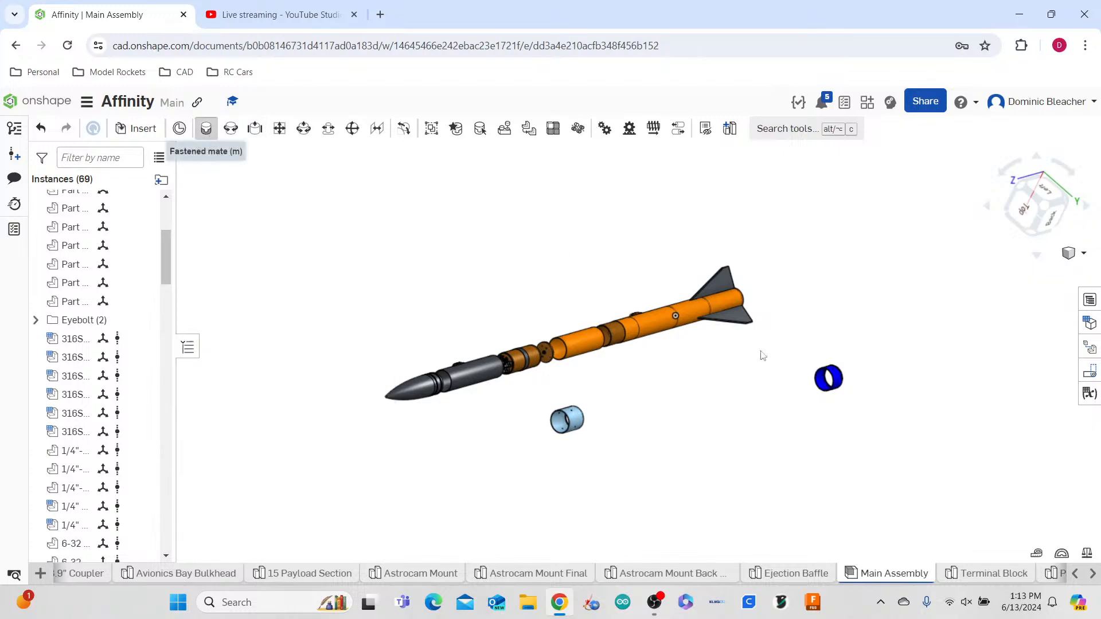
pyautogui.scroll(4, 853, 399)
pyautogui.scroll(6, 813, 371)
pyautogui.scroll(2, 761, 352)
pyautogui.moveTo(766, 358); pyautogui.dragTo(768, 350, button='right')
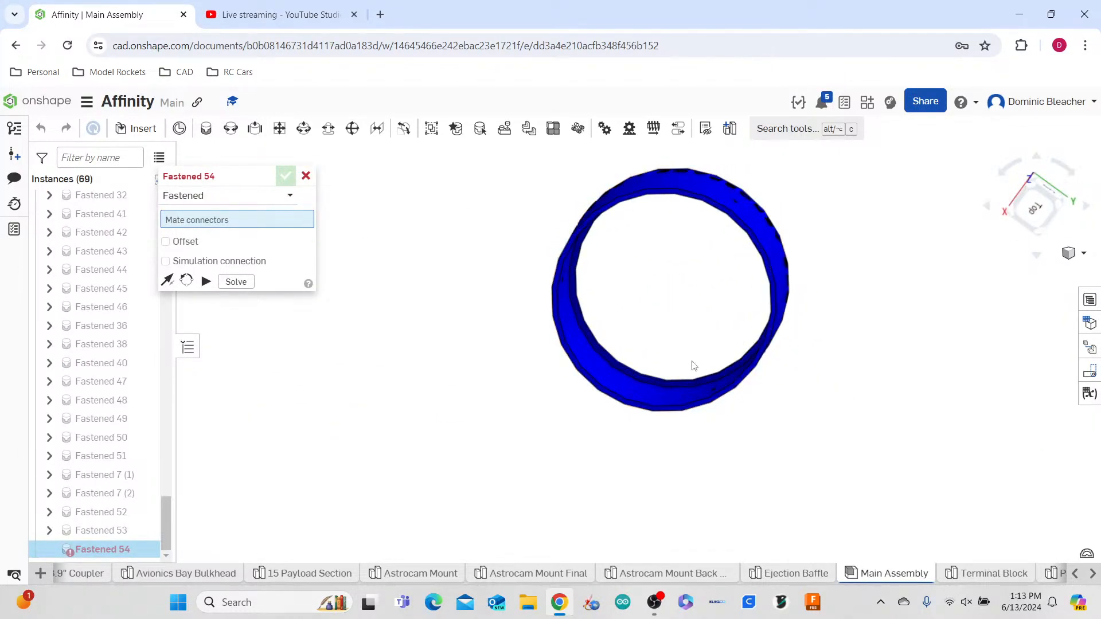
pyautogui.moveTo(676, 375); pyautogui.dragTo(743, 377, button='right')
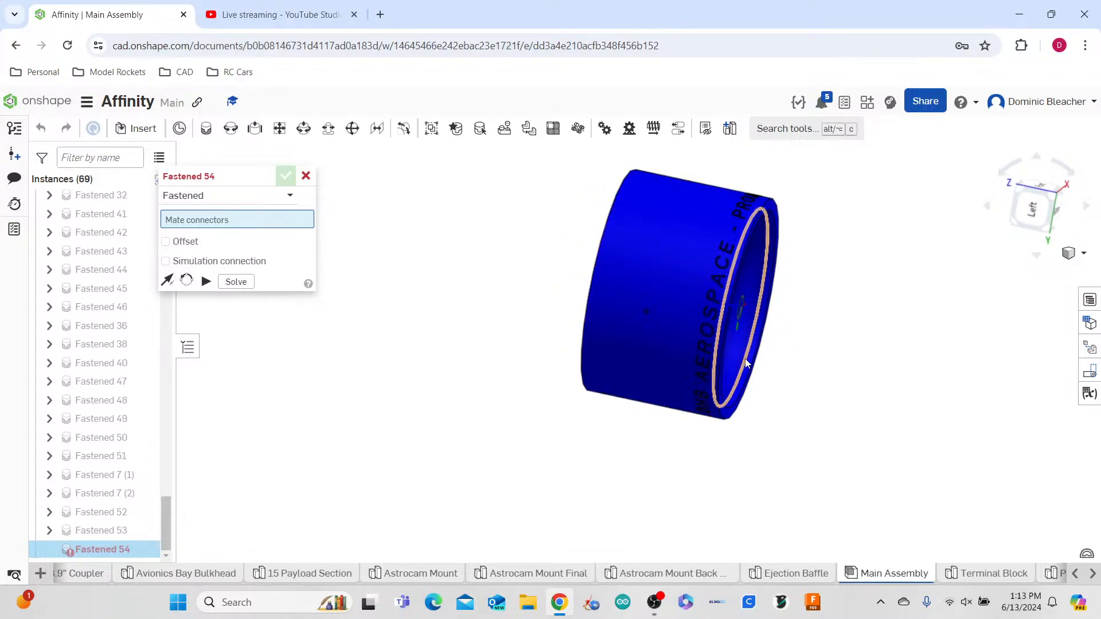
pyautogui.click(761, 389)
pyautogui.scroll(-5, 776, 397)
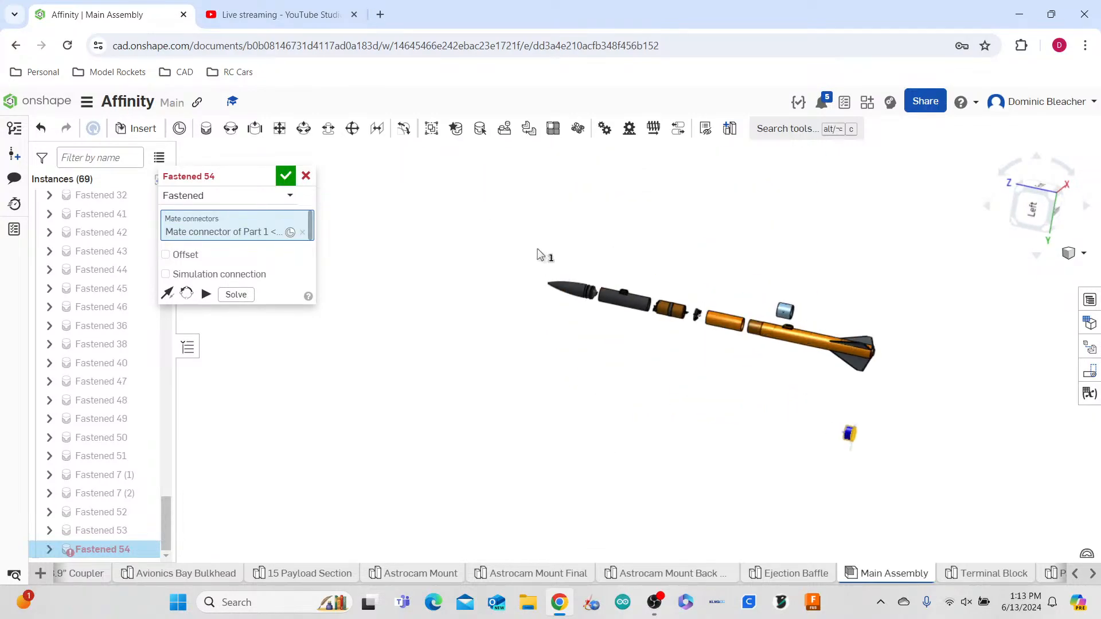
pyautogui.scroll(3, 599, 279)
pyautogui.moveTo(597, 275); pyautogui.dragTo(713, 457, button='right')
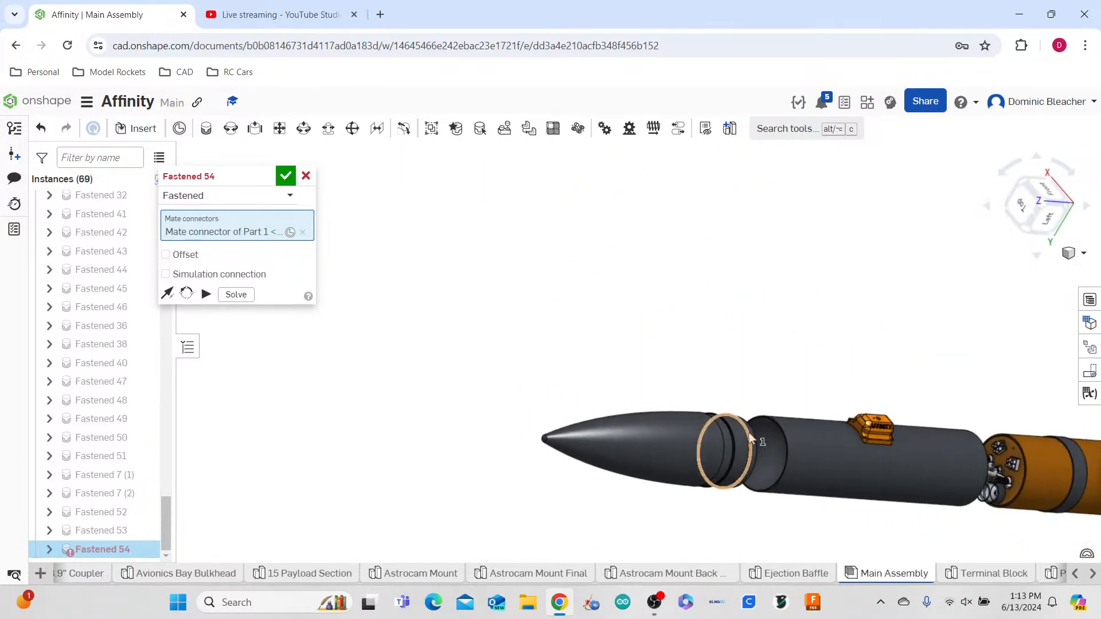
pyautogui.click(774, 456)
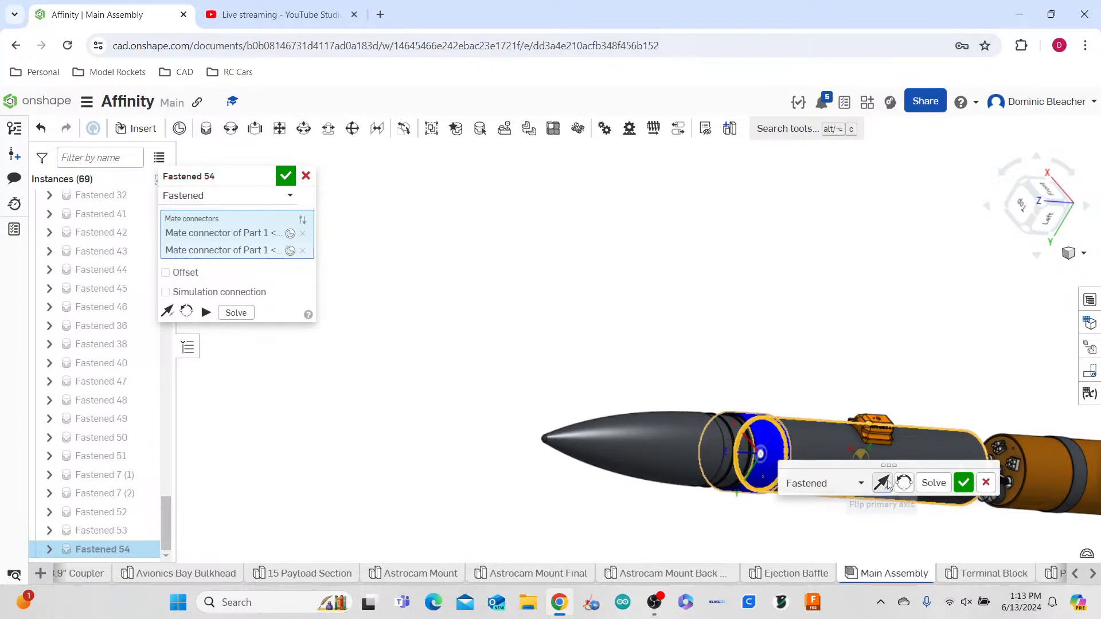
pyautogui.click(956, 486)
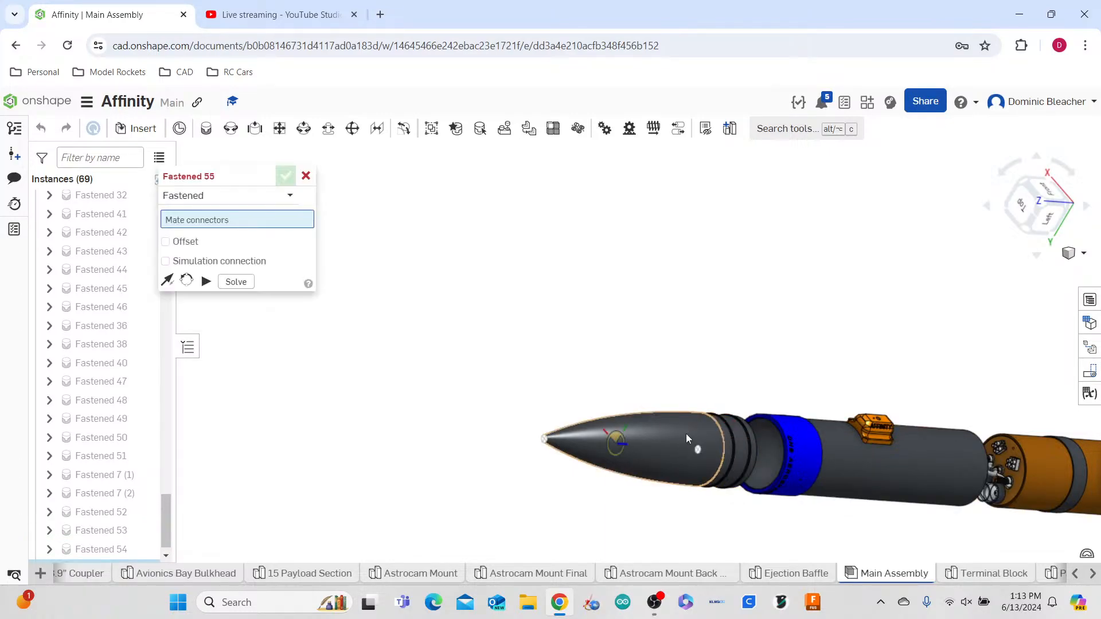
# - Hide the nose cone to examine the shear pin guide's alignment along the rocket axis, and close the unused Fastened mate
pyautogui.rightClick(686, 435)
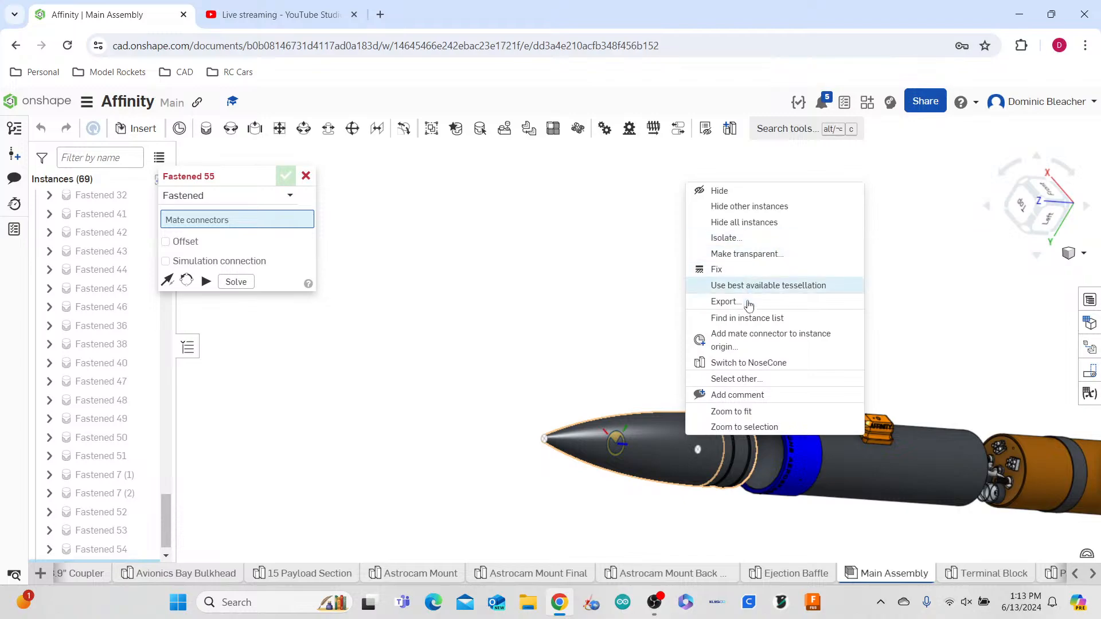
pyautogui.click(749, 191)
pyautogui.moveTo(662, 312); pyautogui.dragTo(708, 323, button='right')
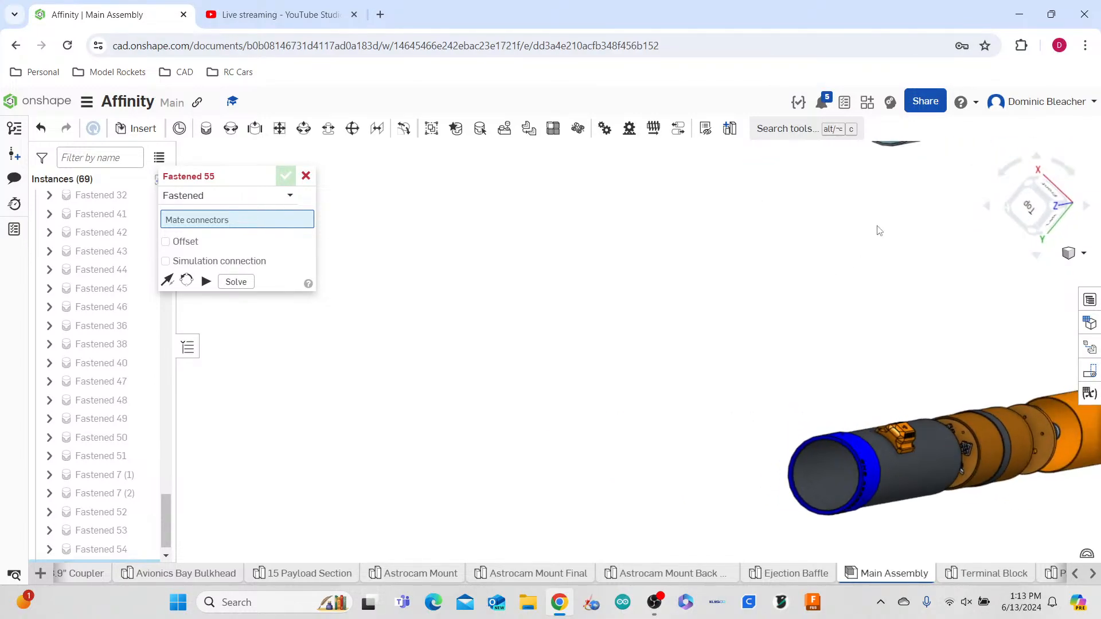
pyautogui.click(1038, 225)
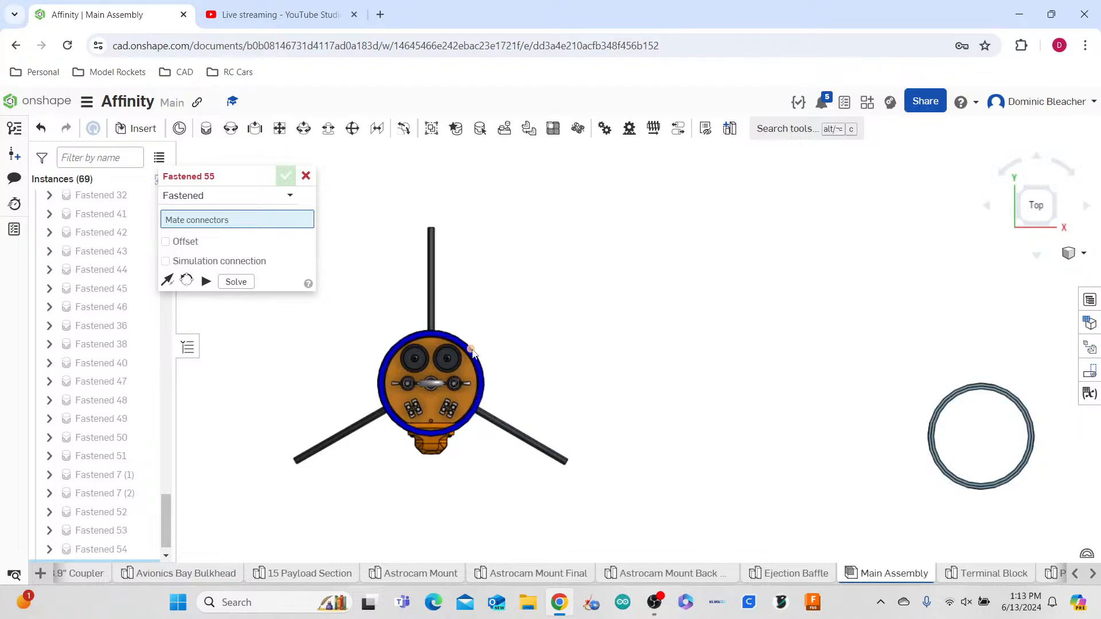
pyautogui.moveTo(590, 356); pyautogui.dragTo(590, 364, button='right')
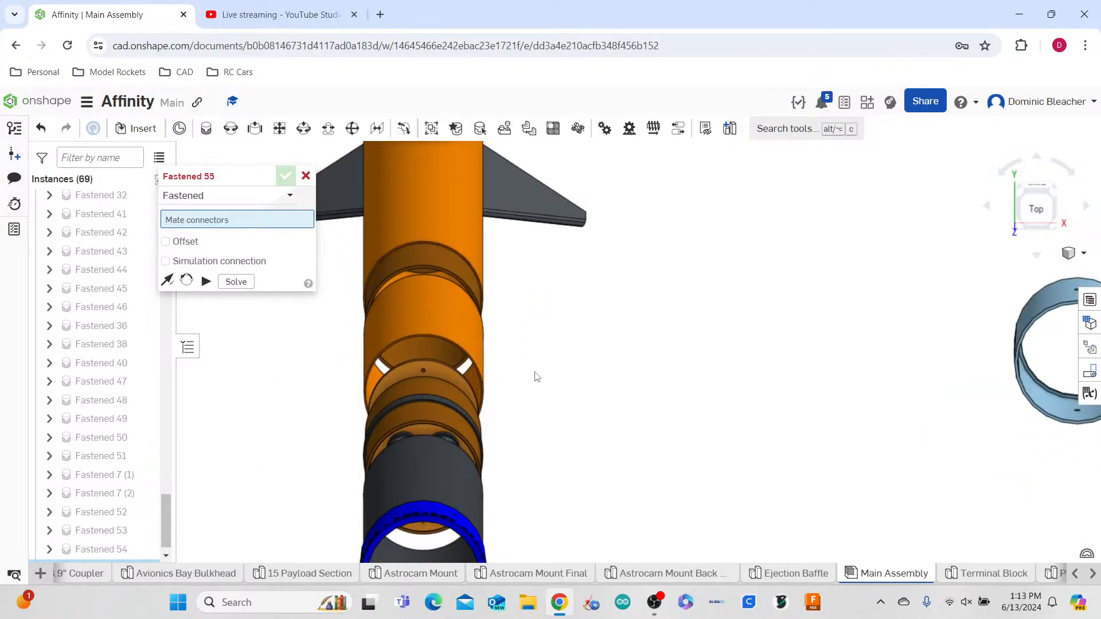
pyautogui.scroll(-2, 537, 377)
pyautogui.scroll(5, 485, 473)
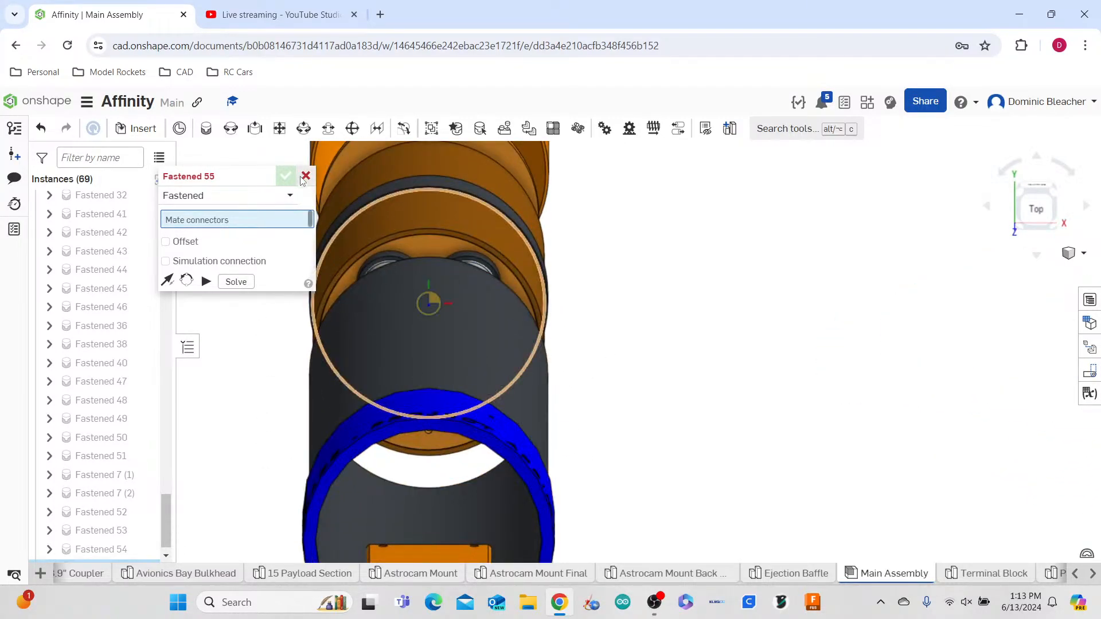
pyautogui.press('Escape')
# - Edit the shear pin guide's Fastened mate, adding an offset rotation of -30 deg about Z, and accept it
pyautogui.click(460, 421)
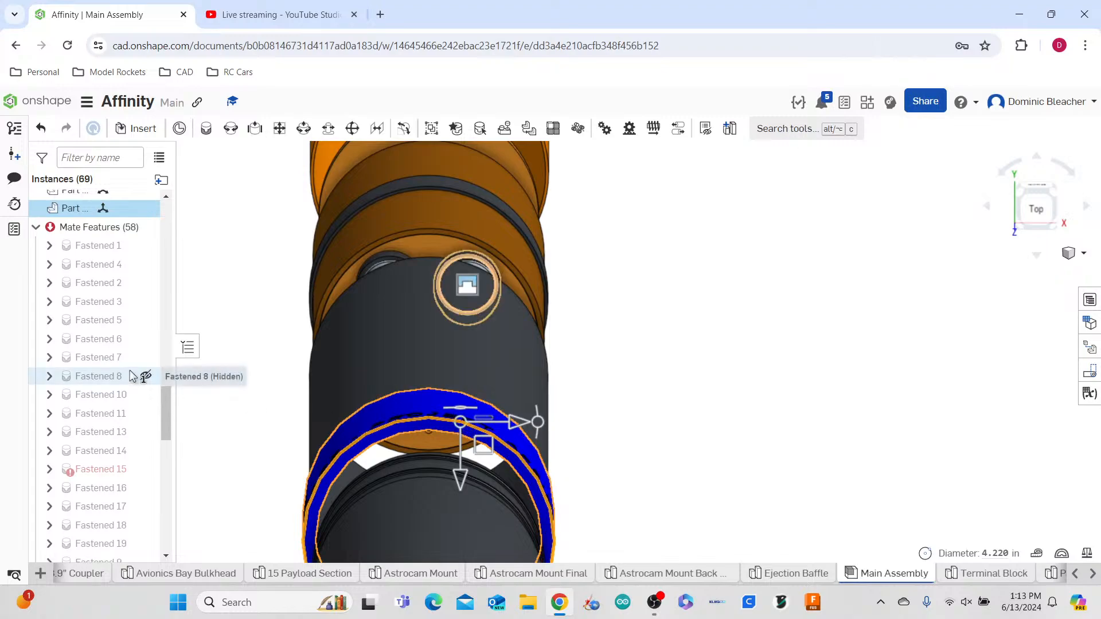
pyautogui.scroll(-1, 130, 371)
pyautogui.scroll(-10, 132, 375)
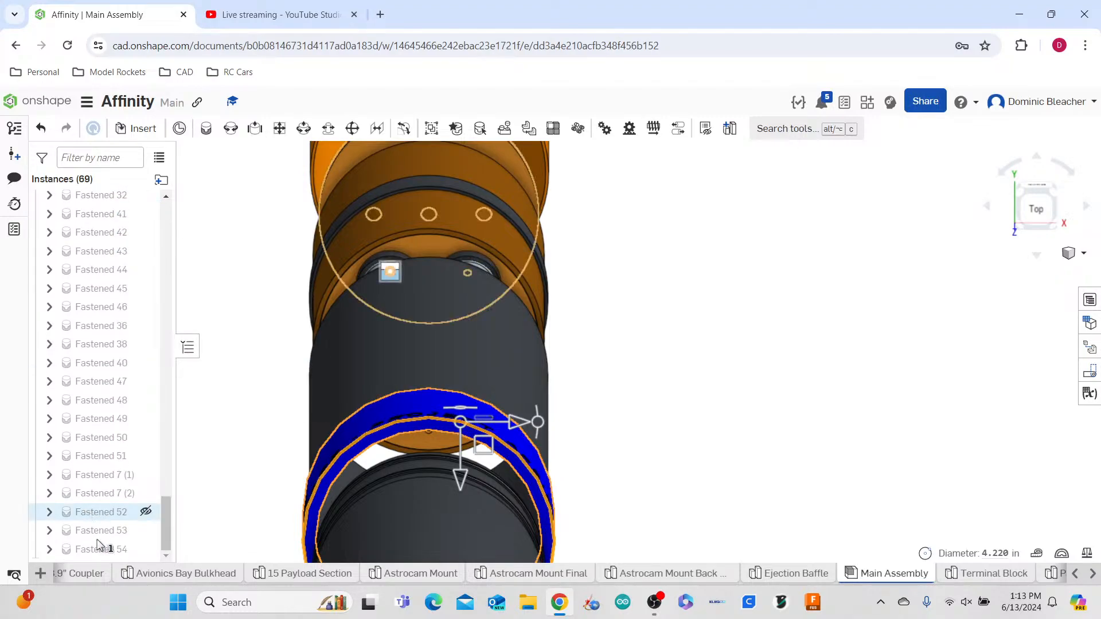
pyautogui.doubleClick(100, 549)
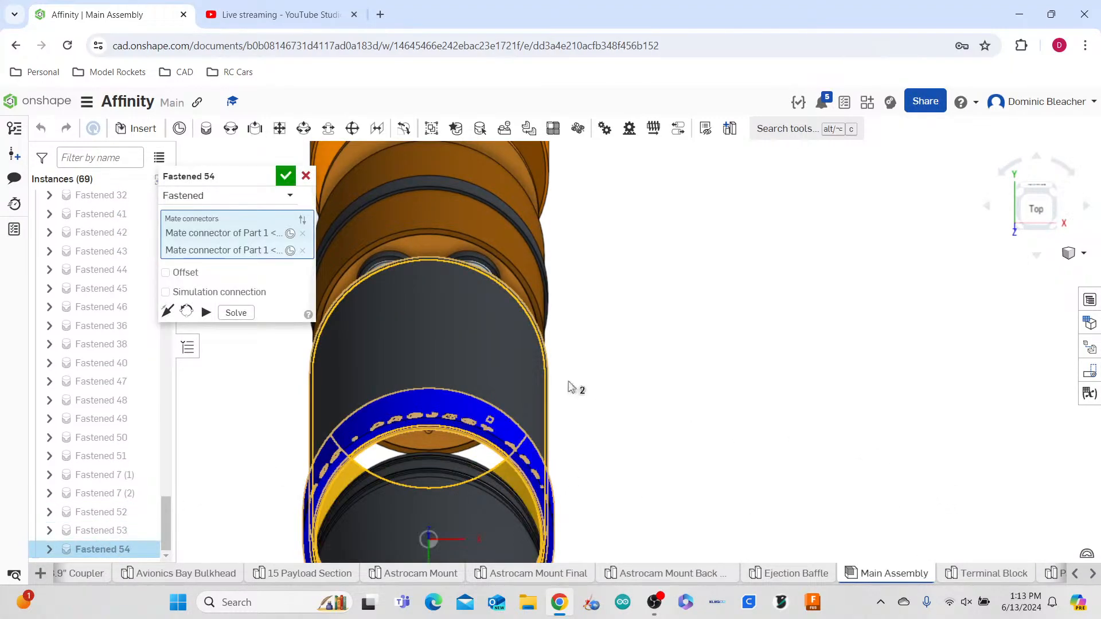
pyautogui.click(166, 273)
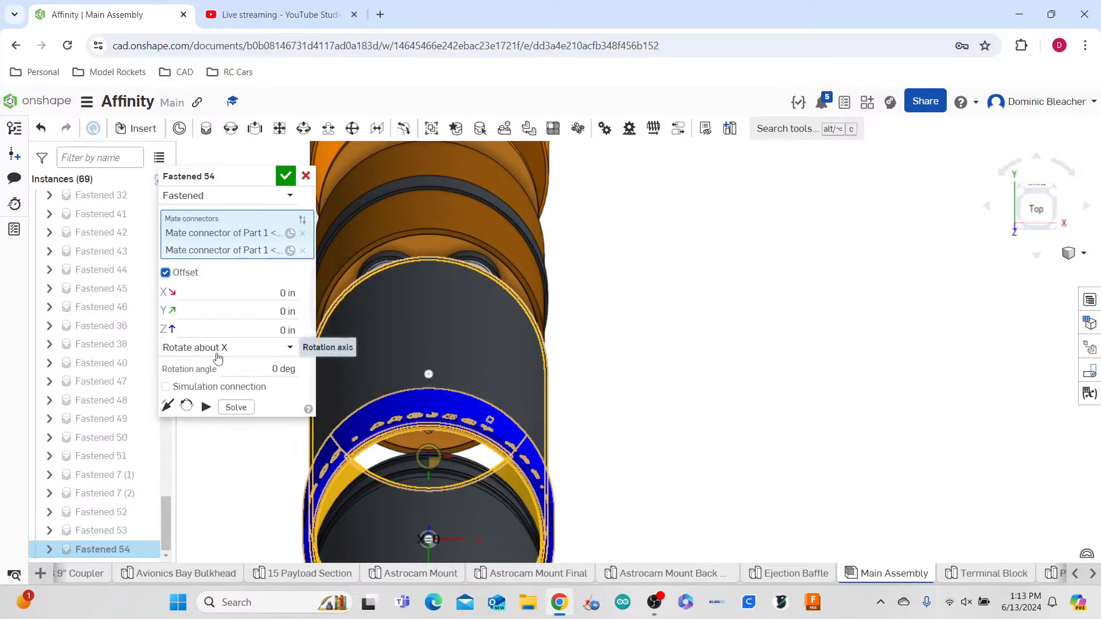
pyautogui.click(244, 347)
pyautogui.click(242, 408)
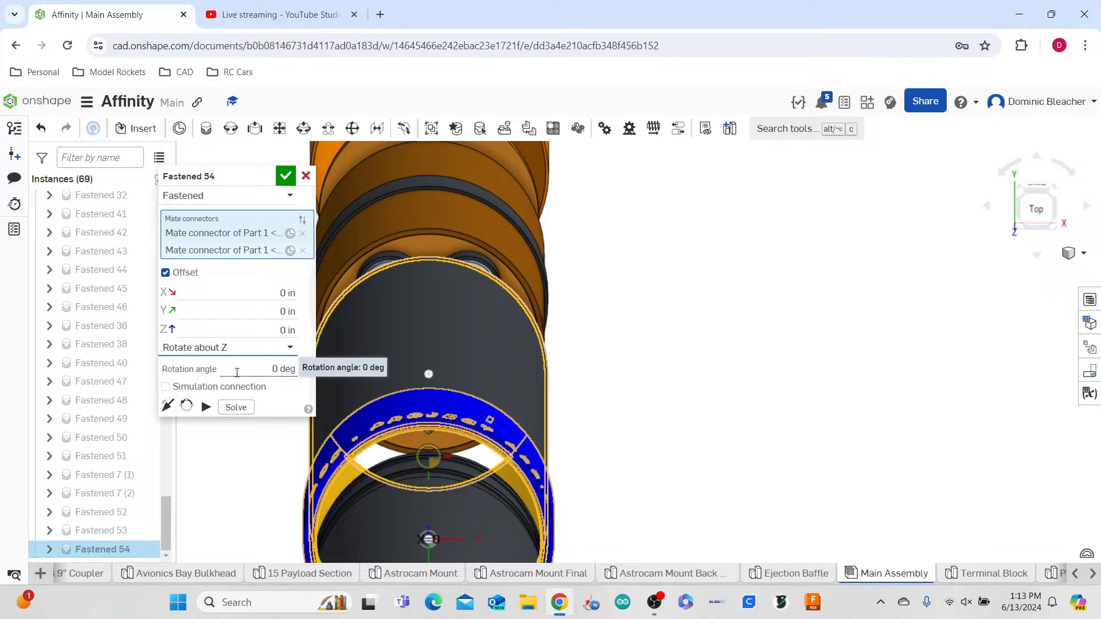
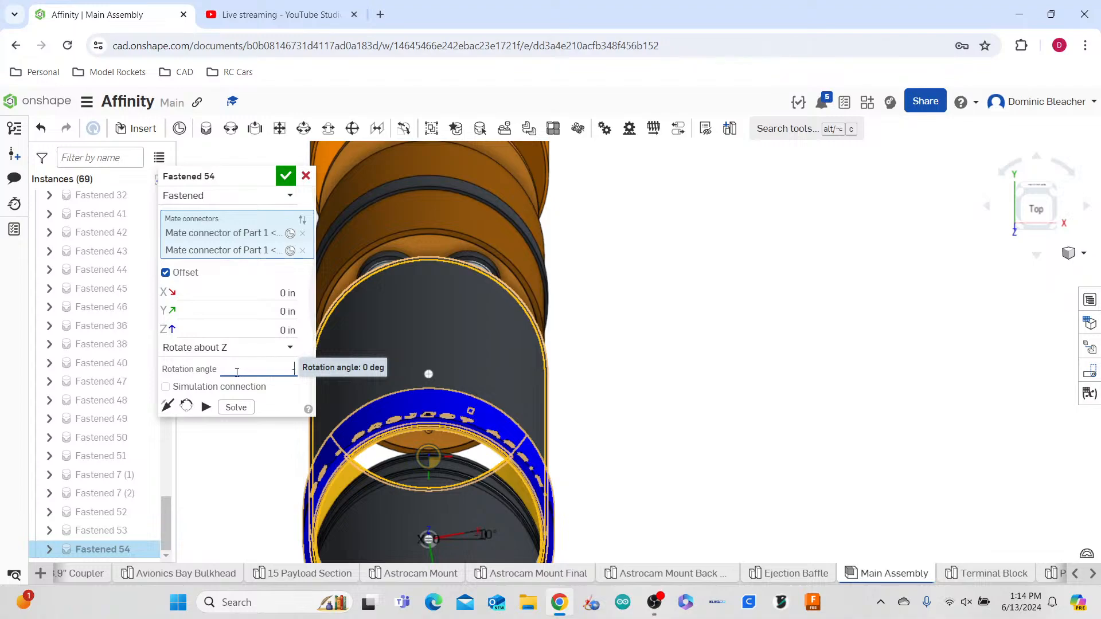
pyautogui.write('33')
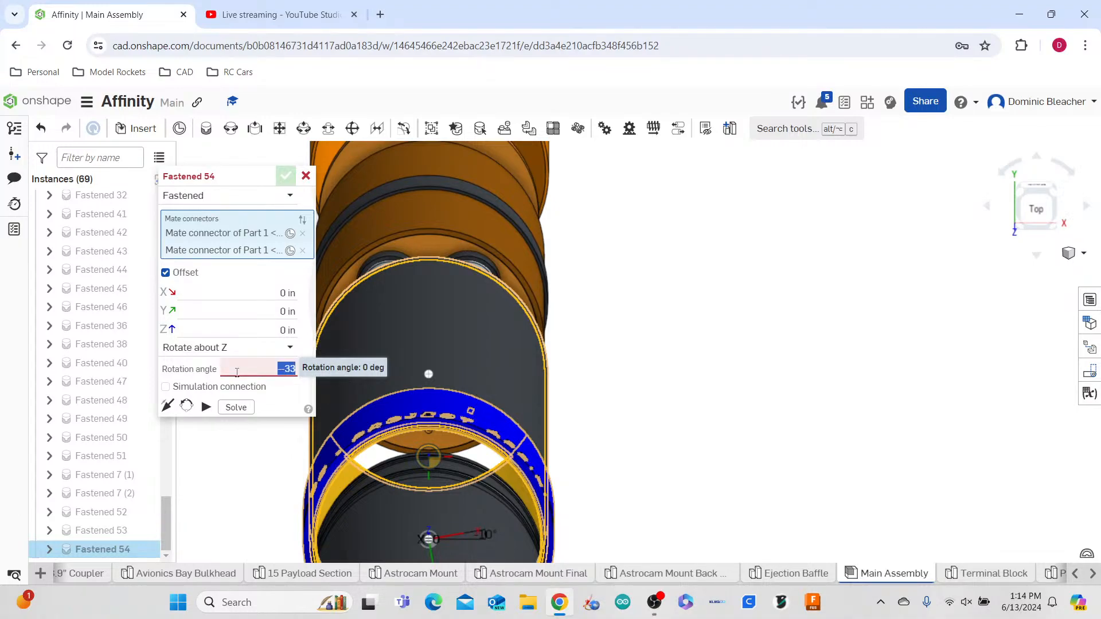
pyautogui.press('Return')
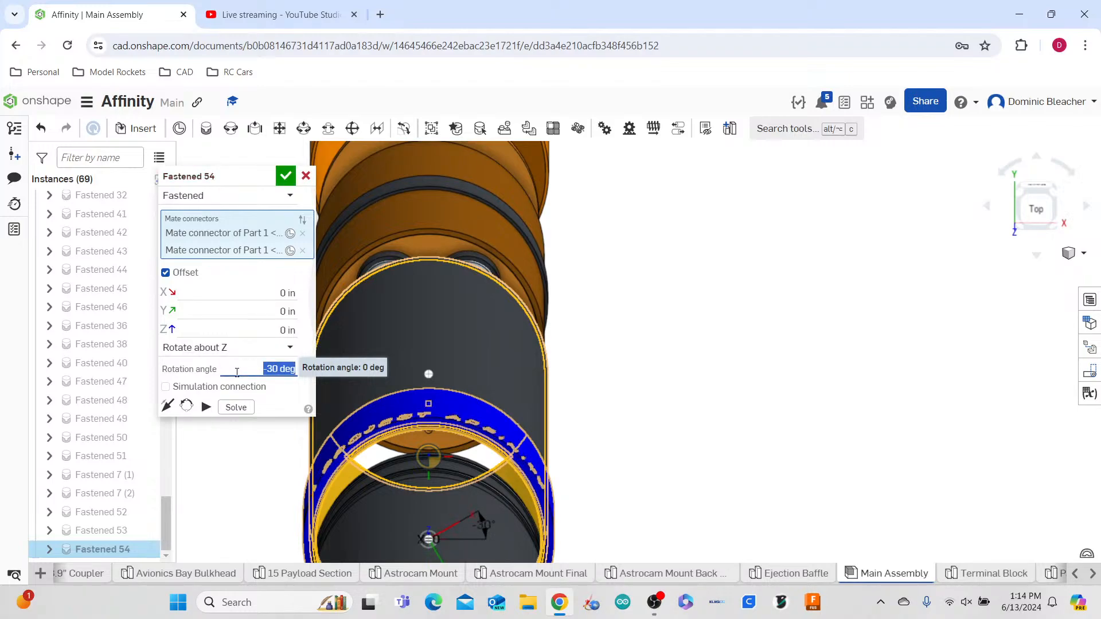
pyautogui.moveTo(915, 365); pyautogui.dragTo(917, 357, button='right')
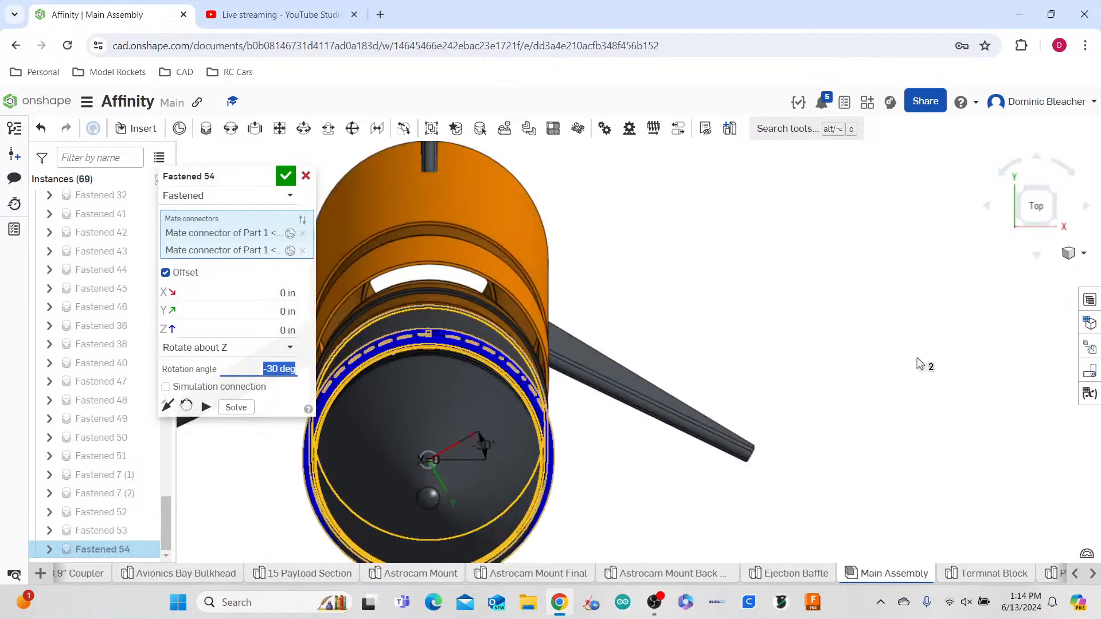
pyautogui.click(285, 178)
# - Open the dark tube beneath the shear pin guide for in-context editing, dismiss the assembly context display, and return to the Main Assembly
pyautogui.scroll(-5, 767, 344)
pyautogui.moveTo(766, 344); pyautogui.dragTo(752, 310, button='right')
pyautogui.scroll(-4, 753, 311)
pyautogui.scroll(-3, 753, 311)
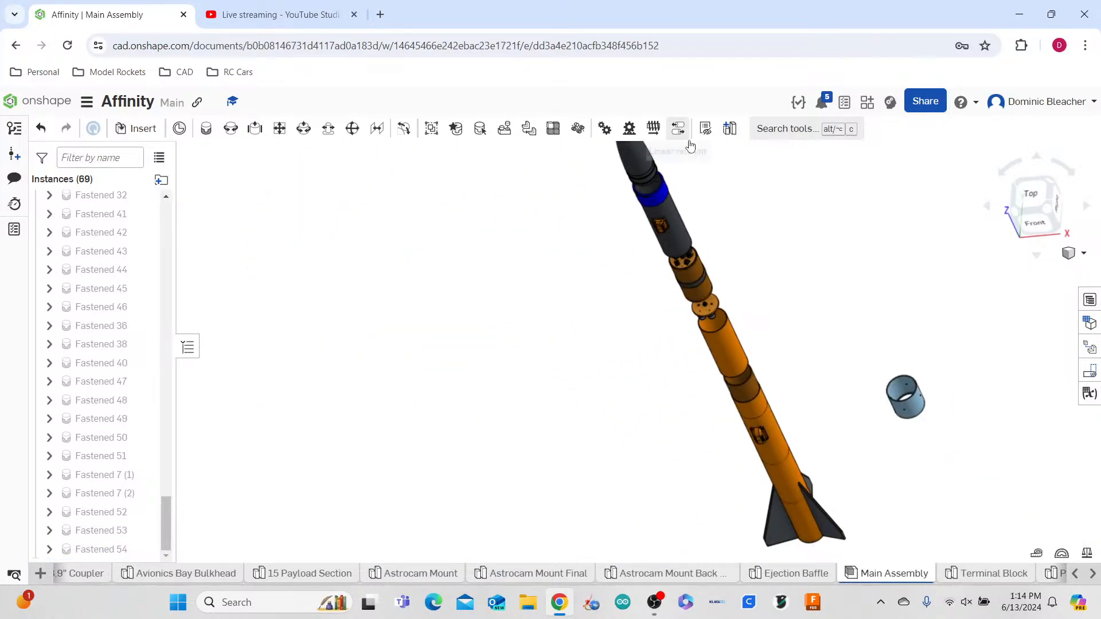
pyautogui.scroll(6, 705, 205)
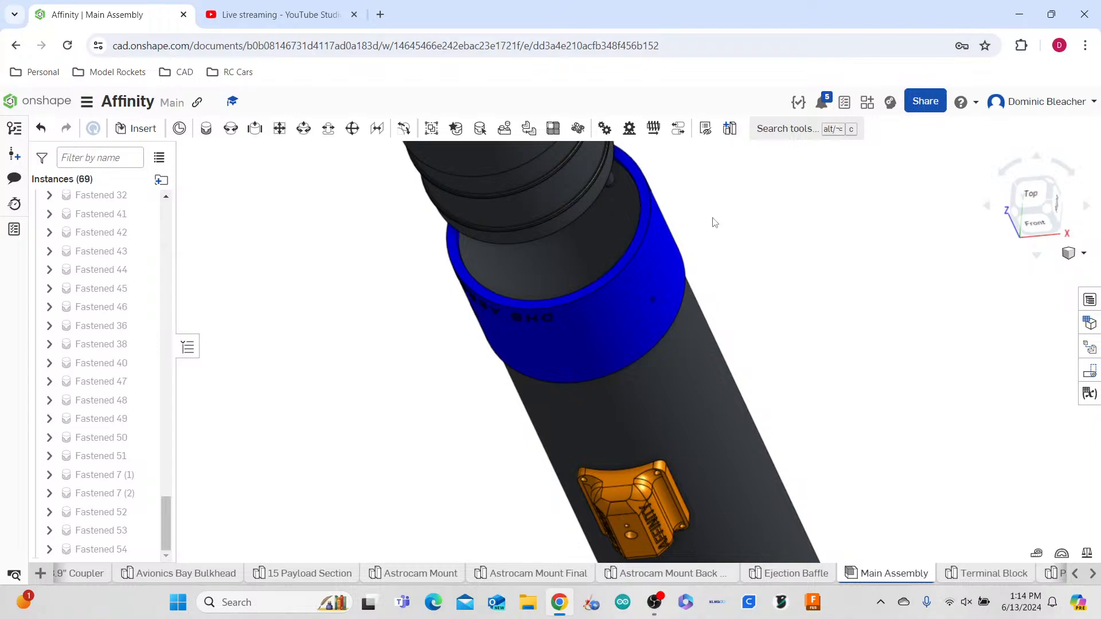
pyautogui.moveTo(712, 222); pyautogui.dragTo(780, 189, button='right')
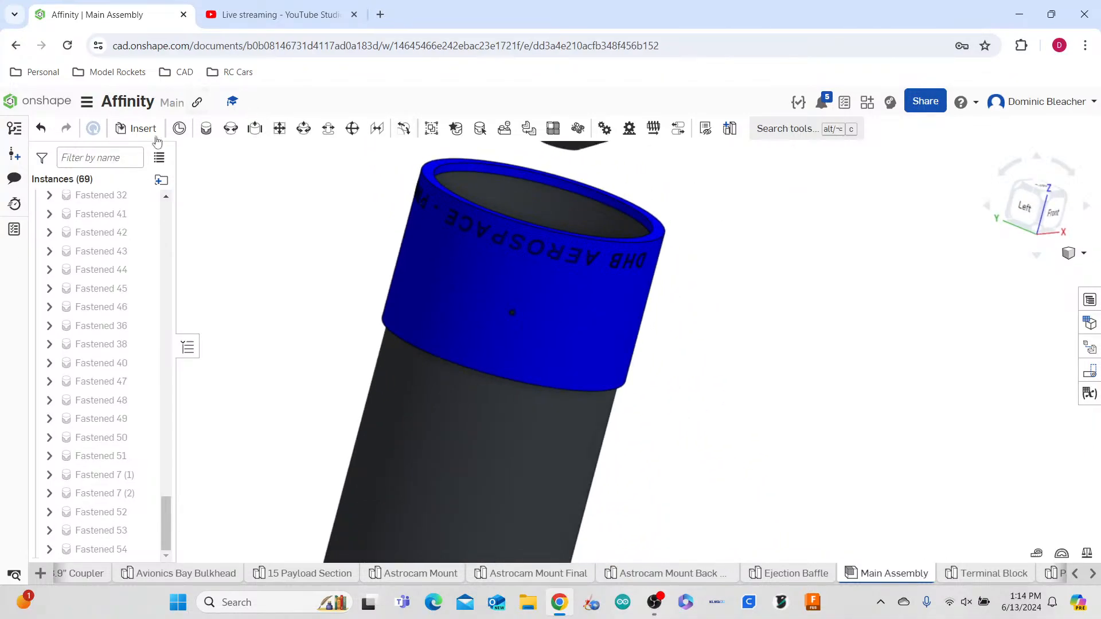
pyautogui.rightClick(466, 442)
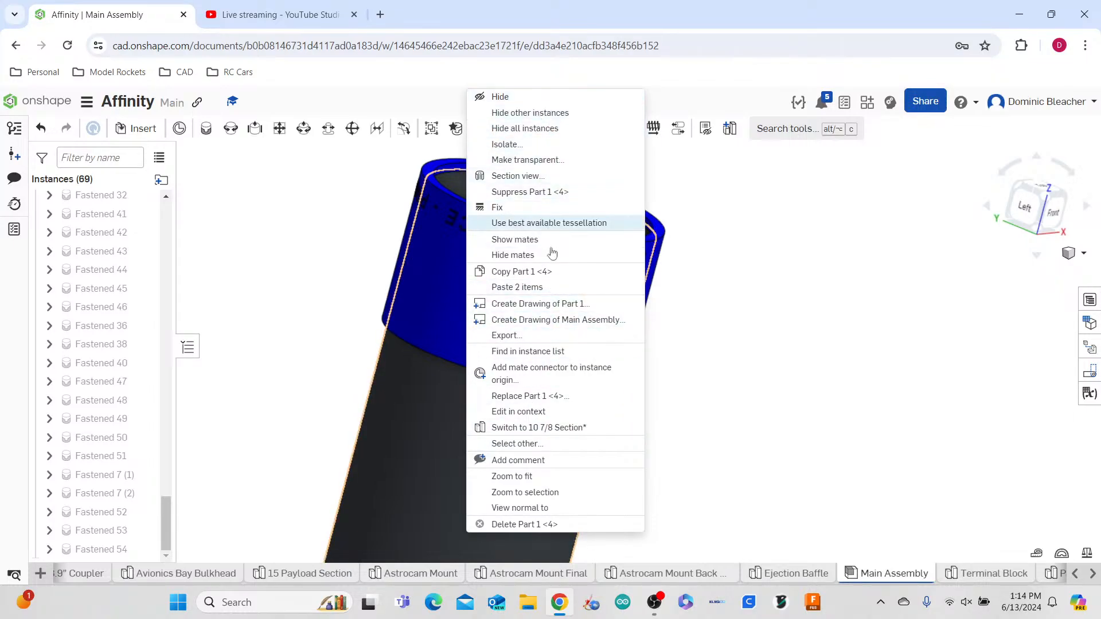
pyautogui.click(508, 412)
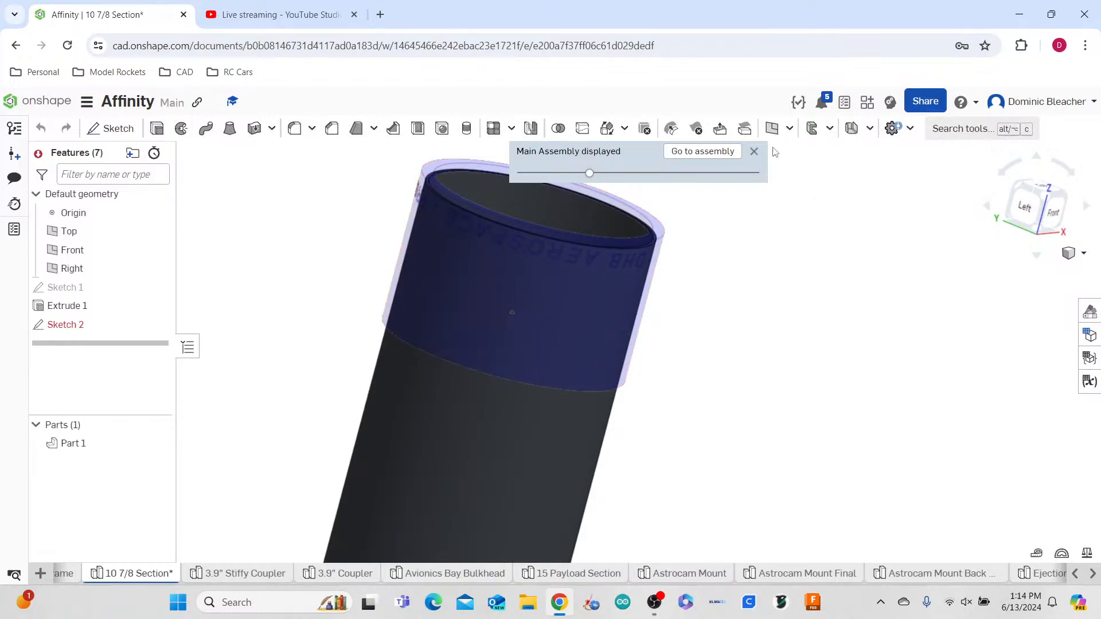
pyautogui.click(753, 152)
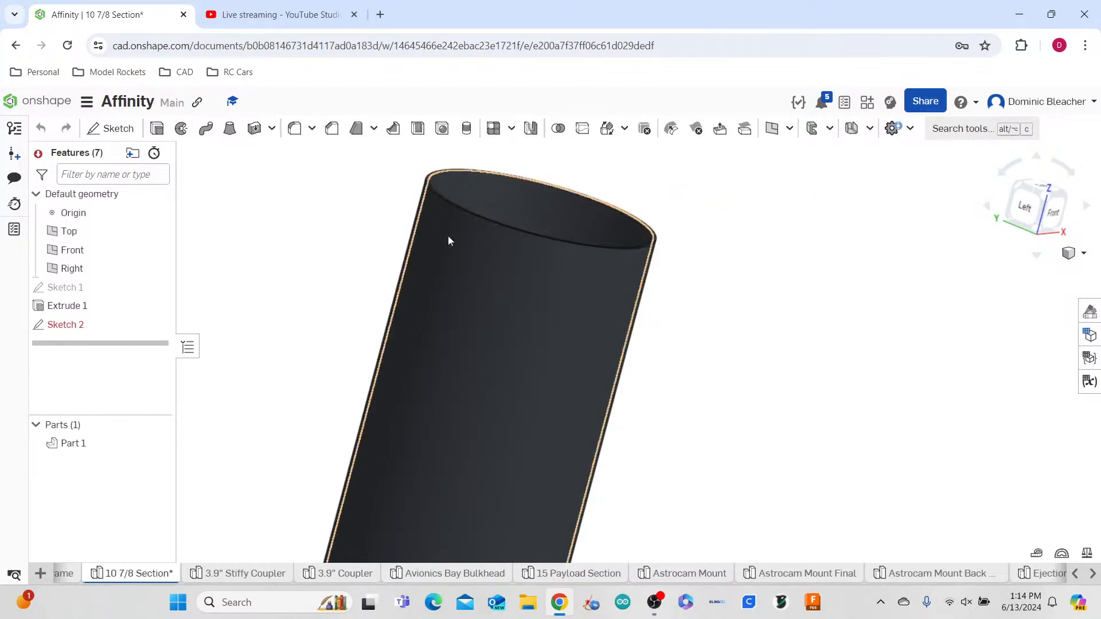
pyautogui.click(1093, 574)
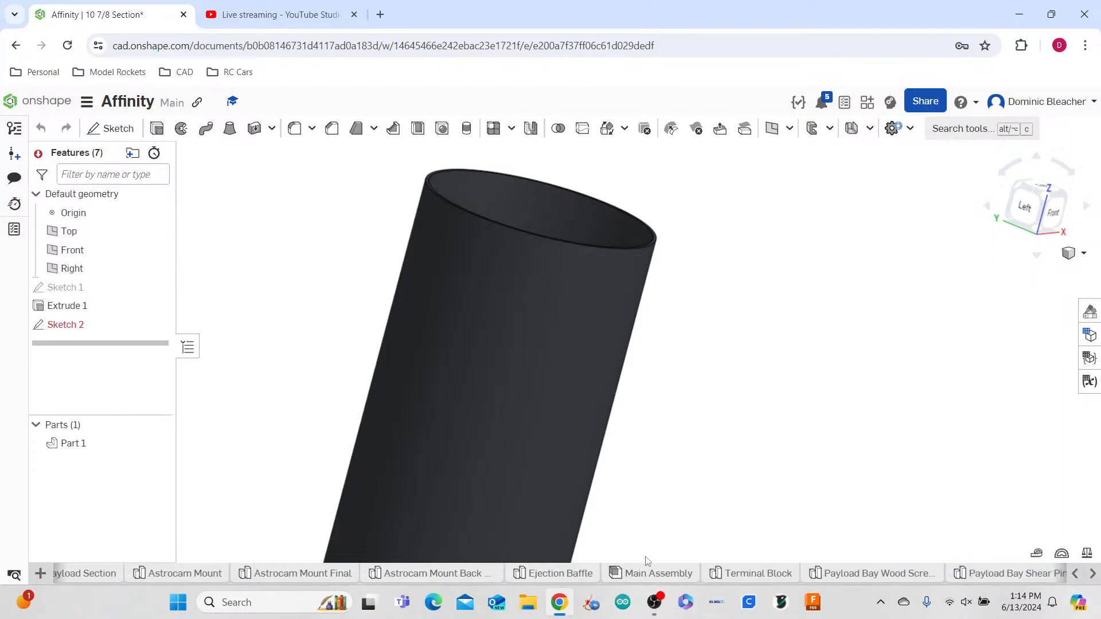
pyautogui.click(645, 572)
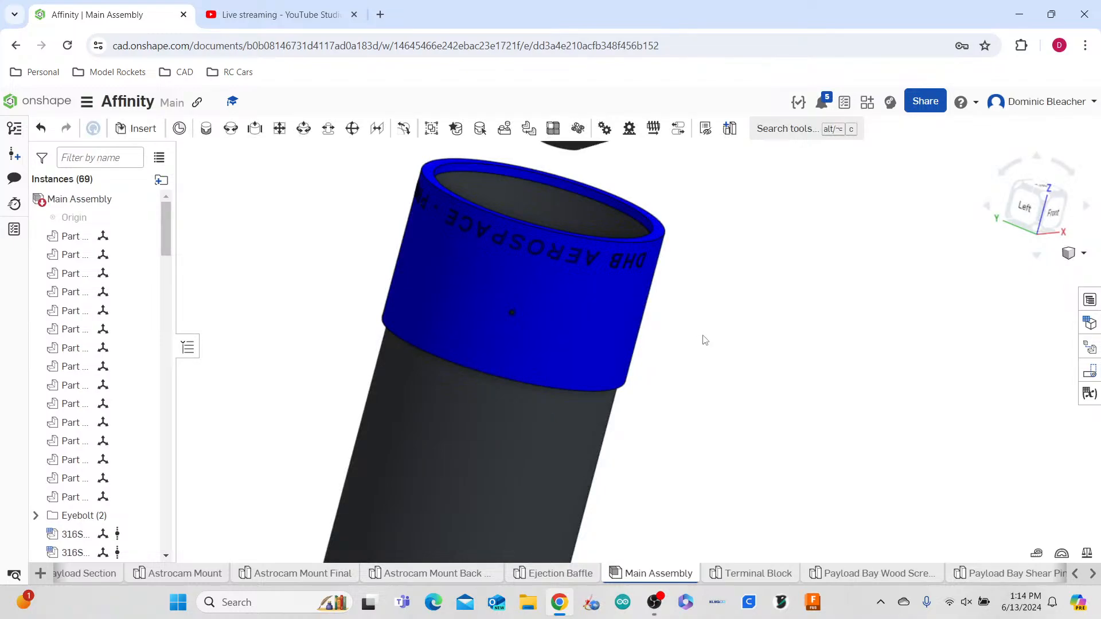
pyautogui.scroll(-5, 705, 340)
pyautogui.click(663, 209)
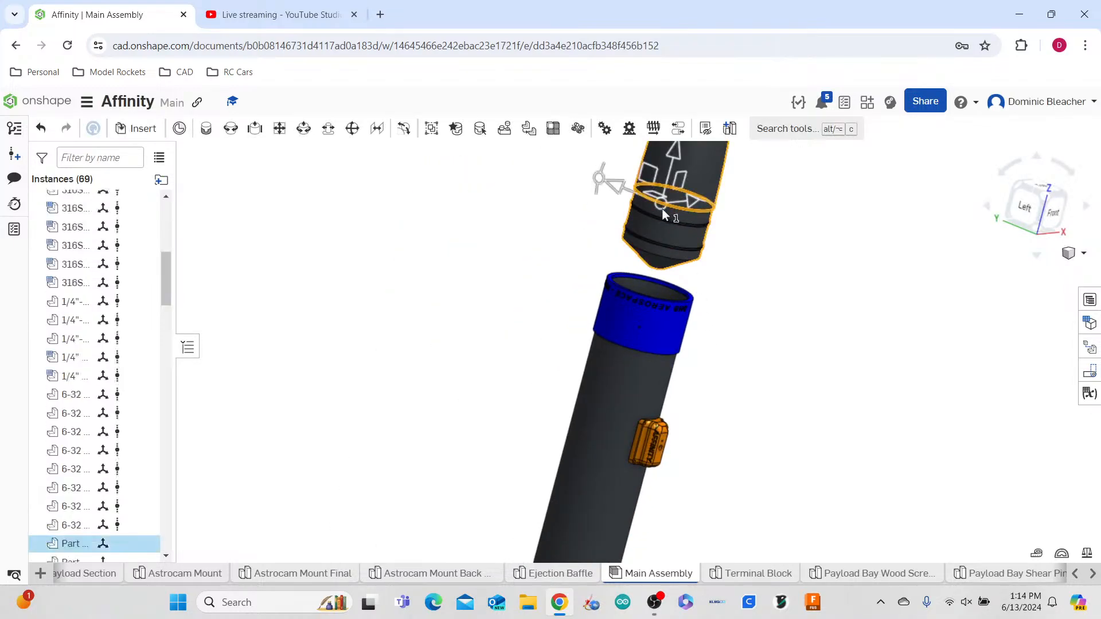
pyautogui.click(206, 128)
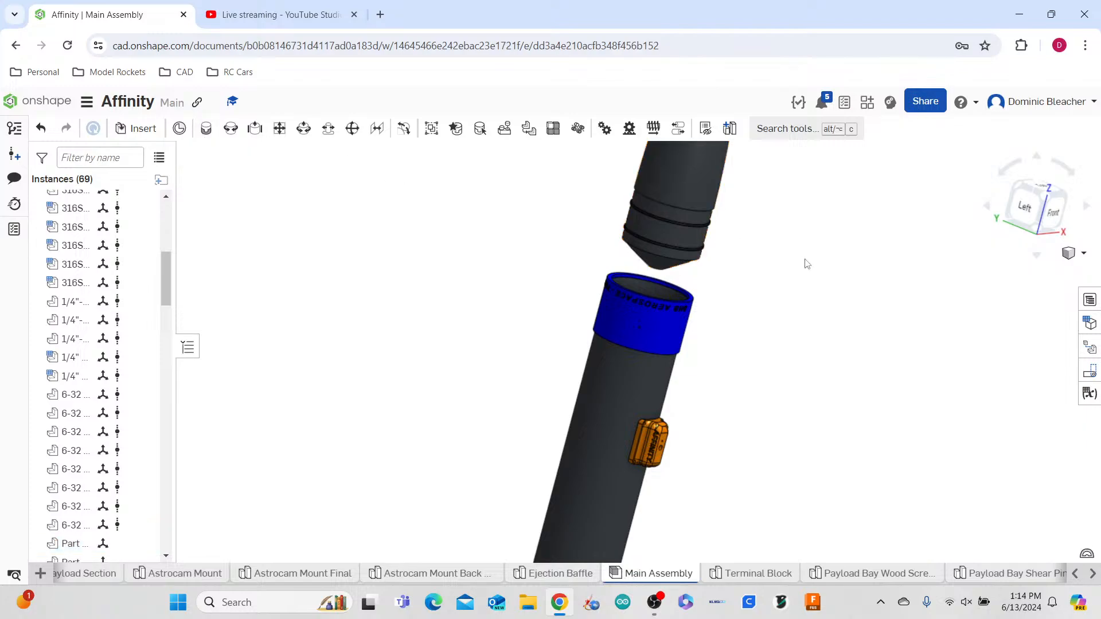
pyautogui.moveTo(800, 261); pyautogui.dragTo(818, 240, button='right')
pyautogui.scroll(7, 665, 206)
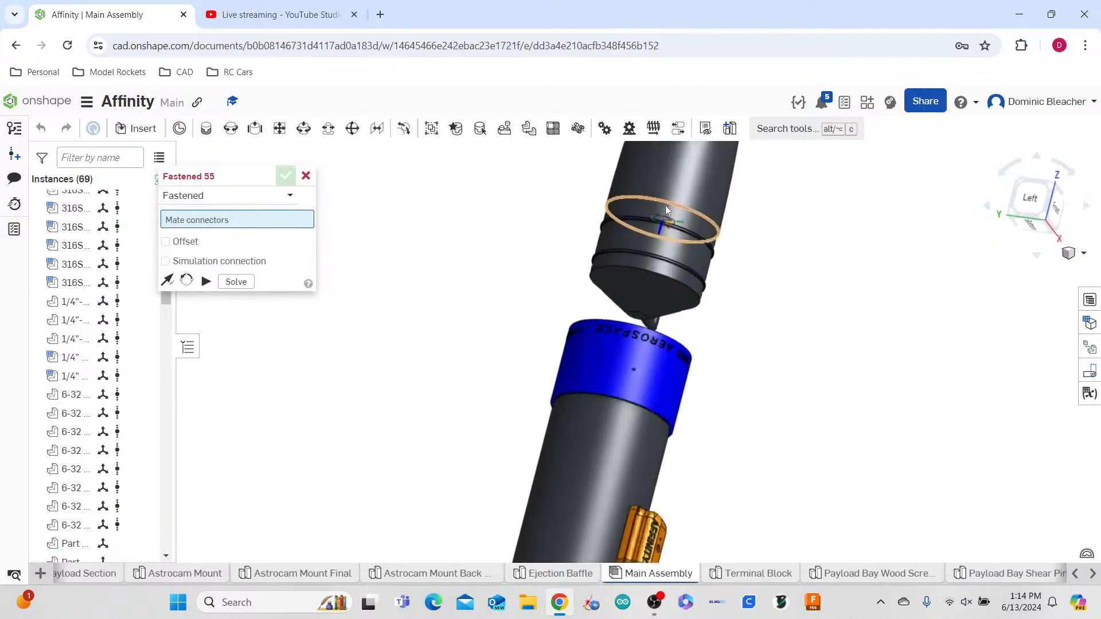
pyautogui.click(679, 201)
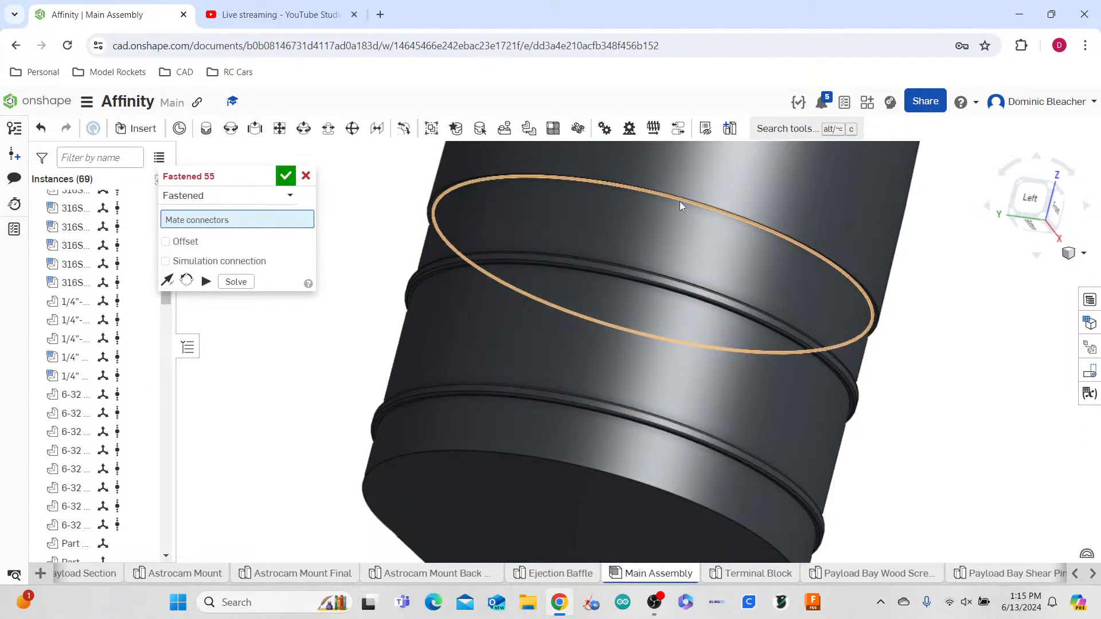
pyautogui.click(306, 176)
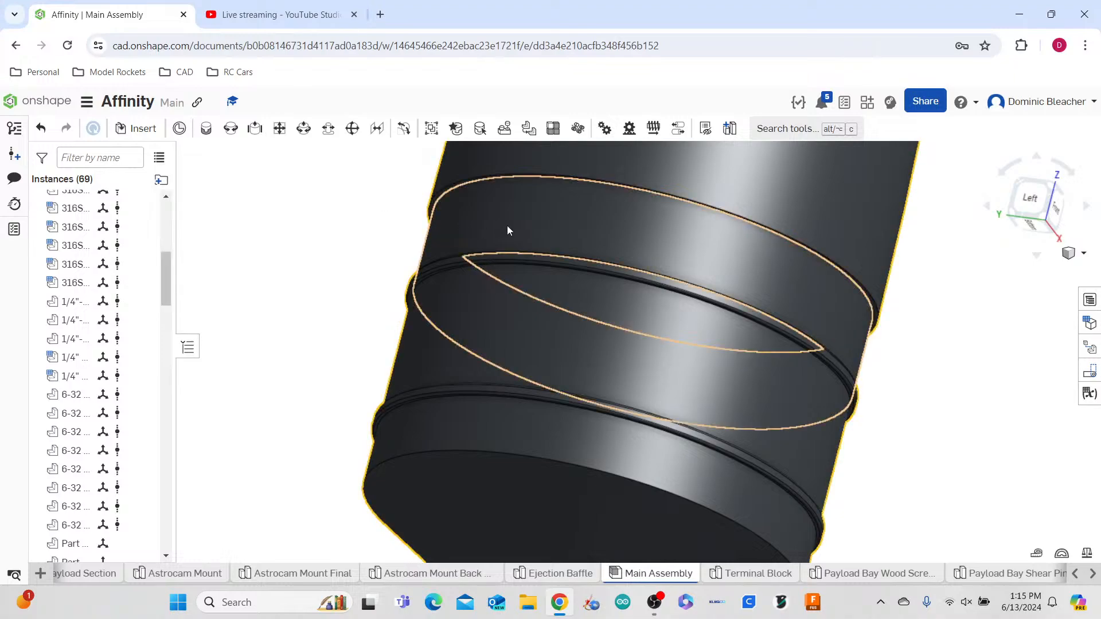
# - Open the NoseCone part studio, where the assembly's nose cone is modelled
pyautogui.scroll(-5, 506, 225)
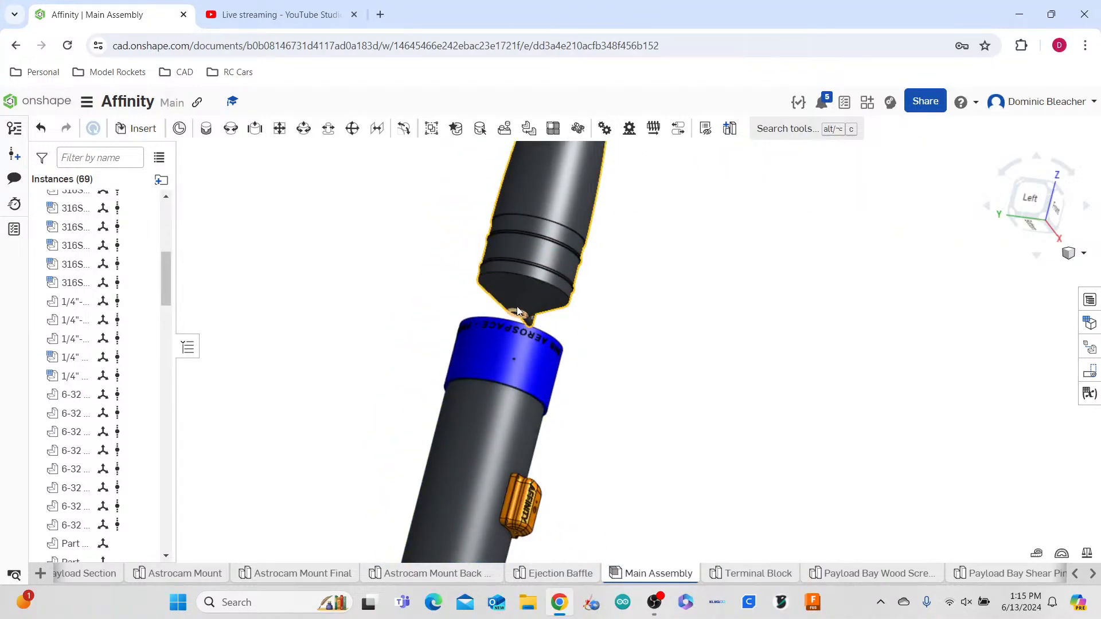
pyautogui.rightClick(517, 281)
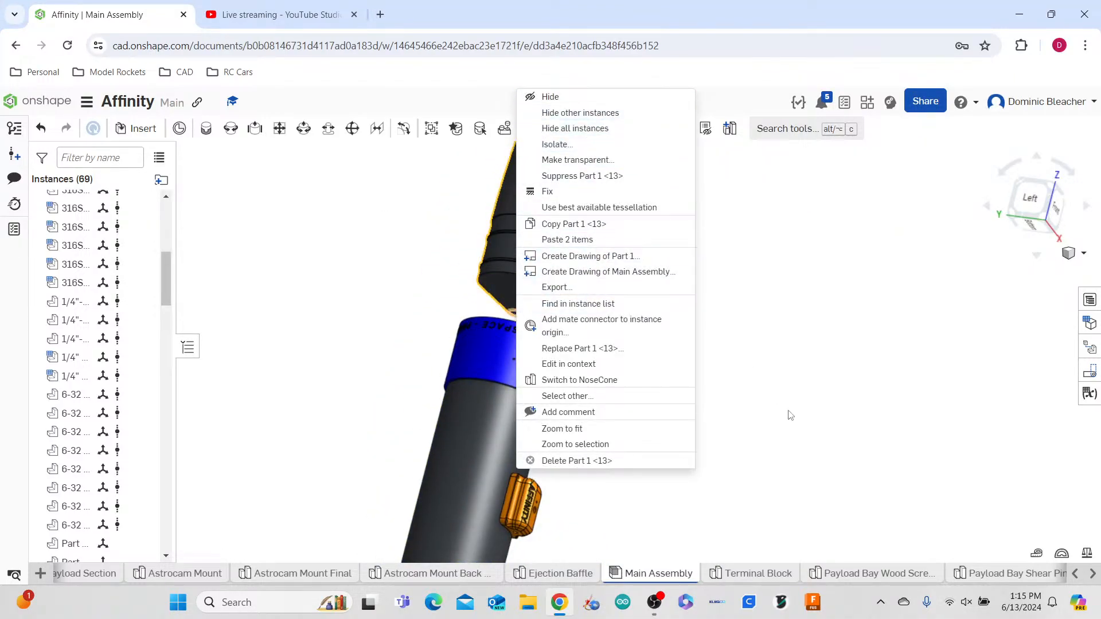
pyautogui.click(820, 488)
pyautogui.click(1075, 574)
pyautogui.click(1075, 574)
pyautogui.click(1076, 574)
pyautogui.click(1092, 575)
pyautogui.click(1092, 574)
pyautogui.click(1092, 574)
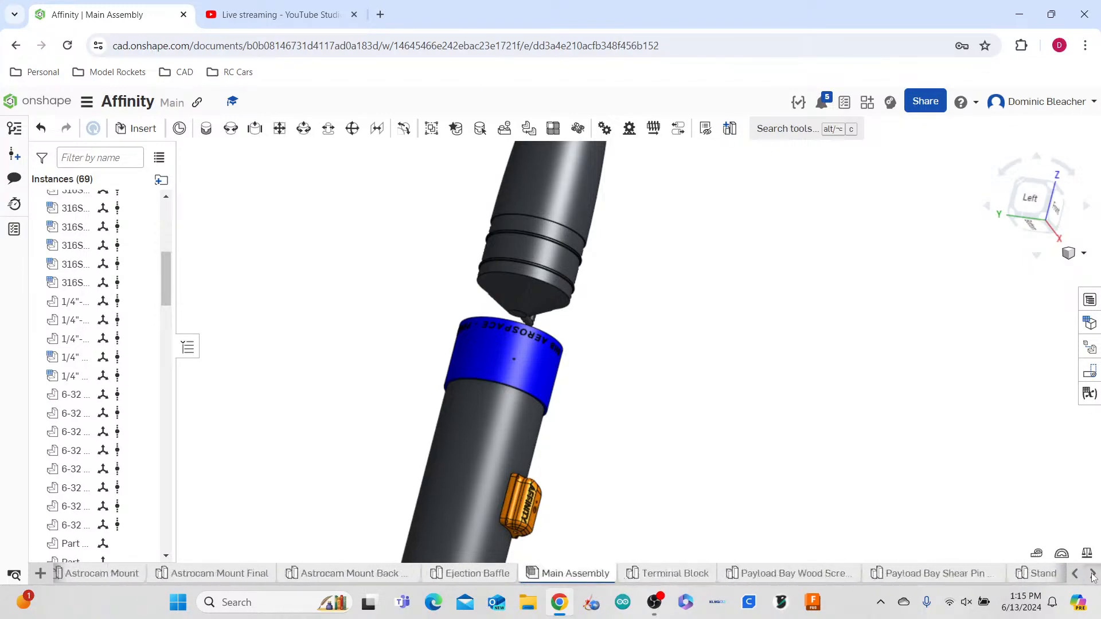
pyautogui.click(1093, 574)
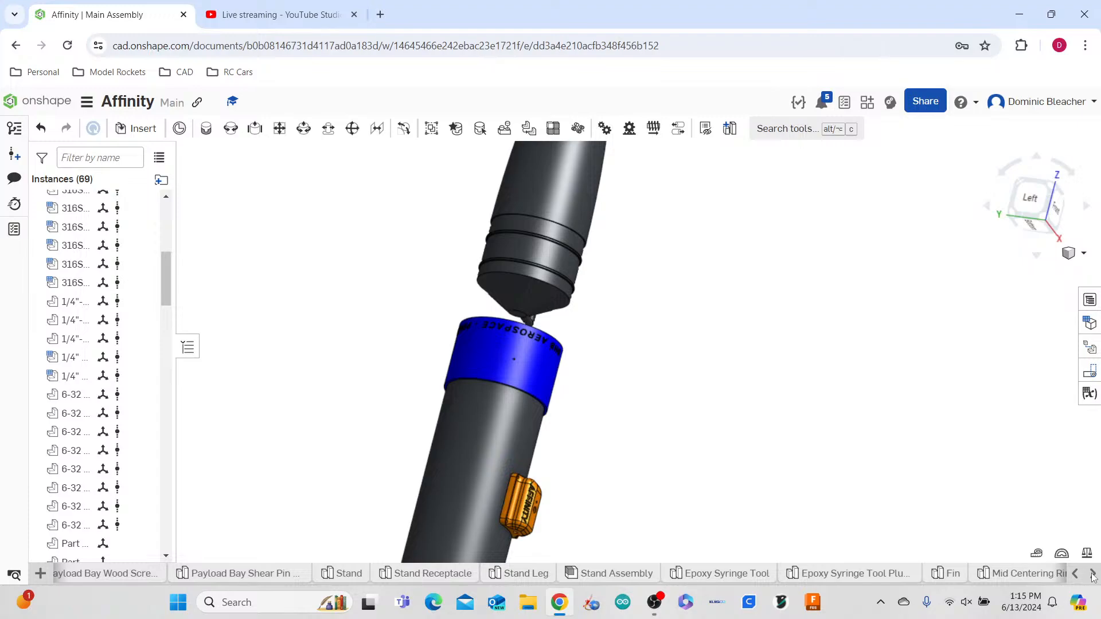
pyautogui.click(1093, 575)
pyautogui.click(1093, 574)
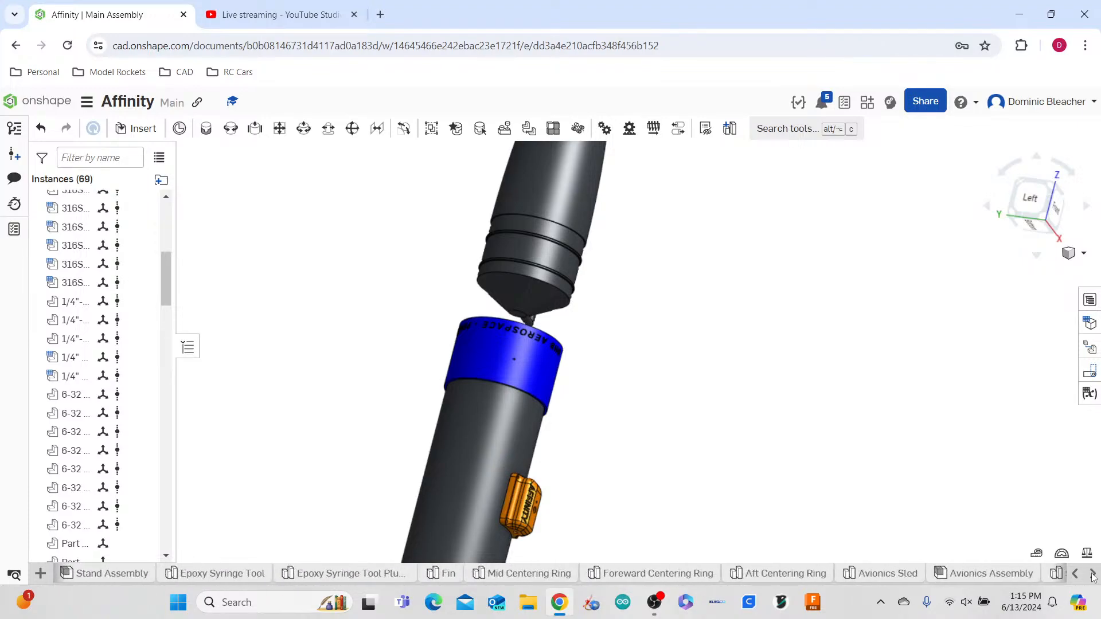
pyautogui.click(1093, 575)
pyautogui.click(1093, 574)
pyautogui.click(1093, 574)
pyautogui.click(1093, 574)
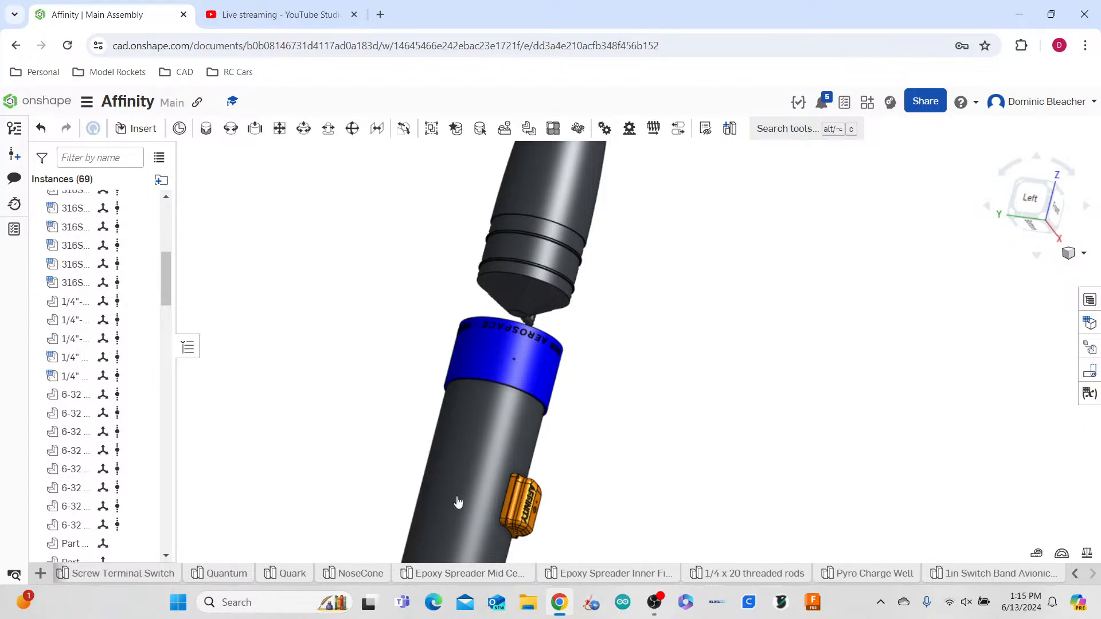
pyautogui.click(353, 573)
# - Sketch a 0.25 in diameter circle centred at the origin on the nose cone's small flat circular end face
pyautogui.moveTo(713, 493); pyautogui.dragTo(791, 287, button='right')
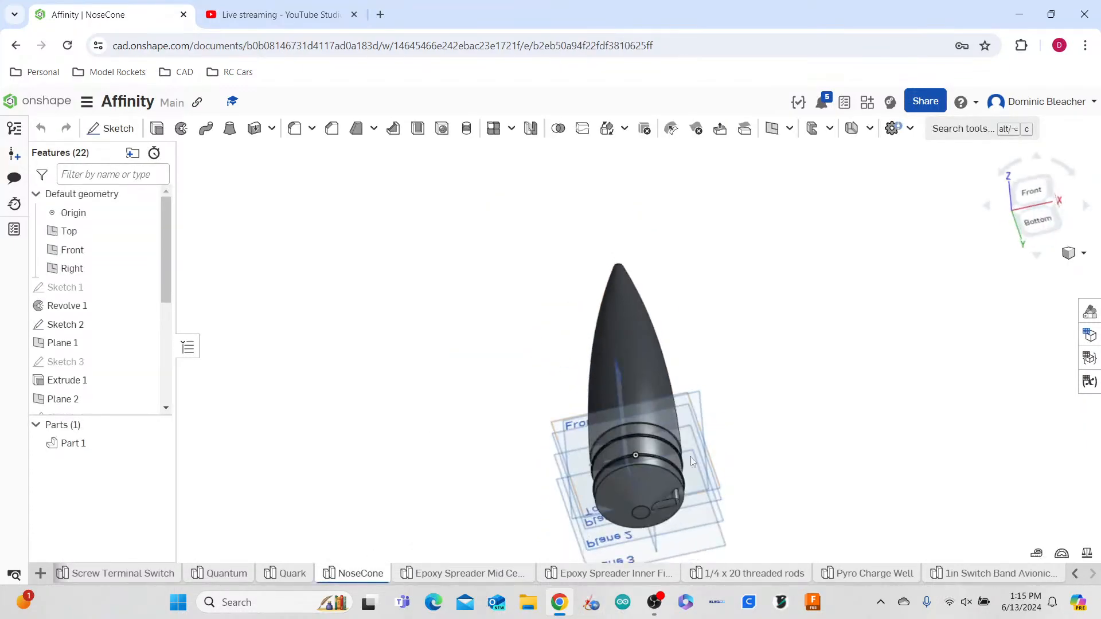
pyautogui.click(1035, 226)
pyautogui.click(110, 128)
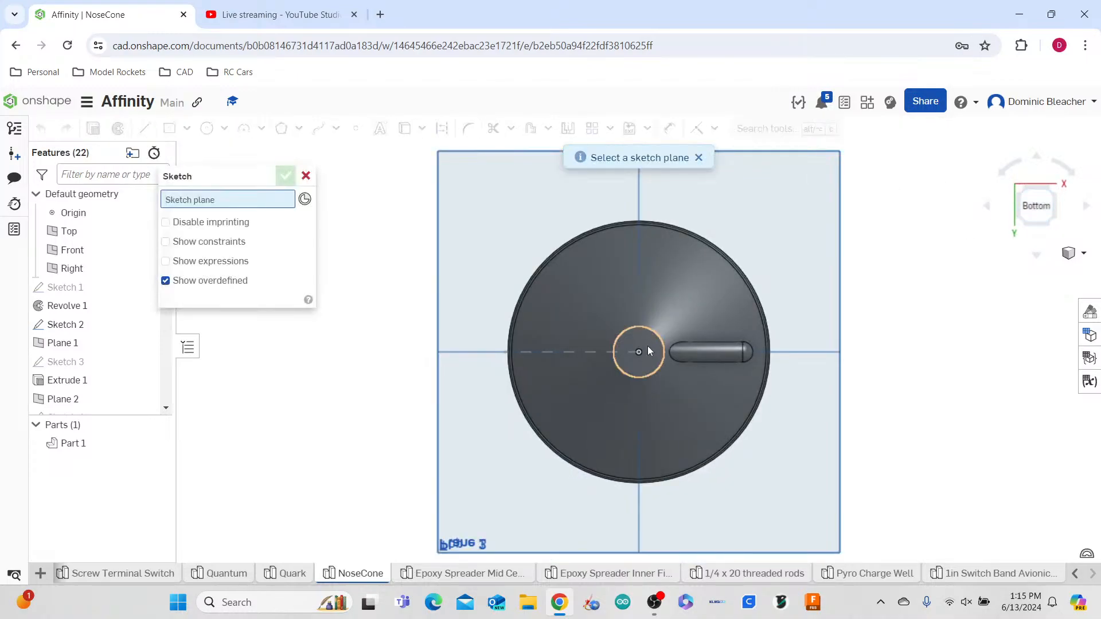
pyautogui.click(645, 342)
pyautogui.click(207, 128)
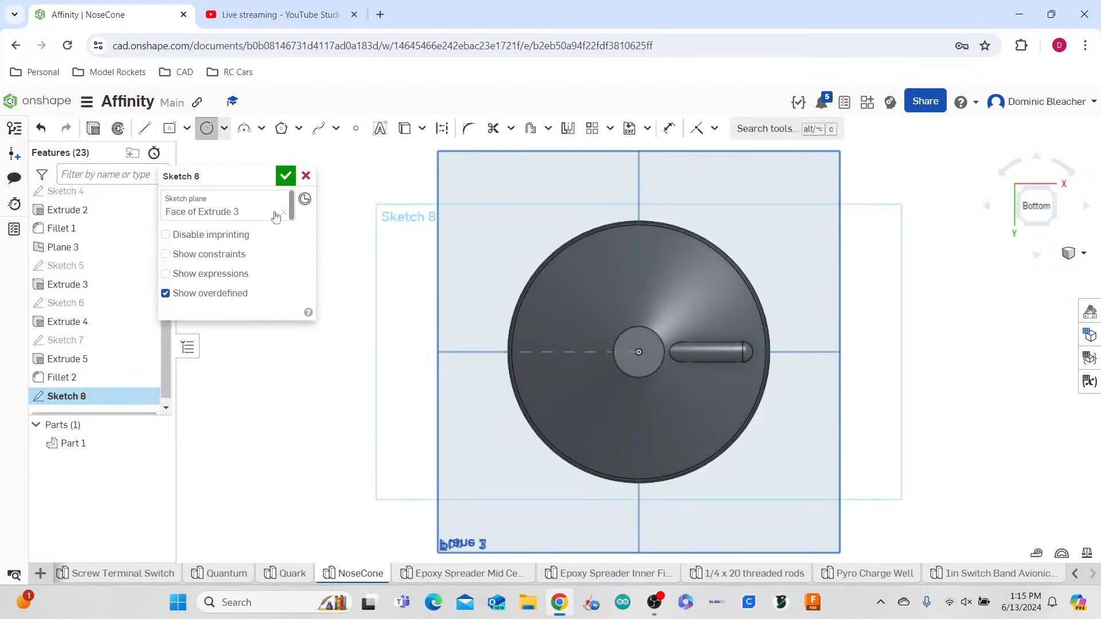
pyautogui.click(633, 351)
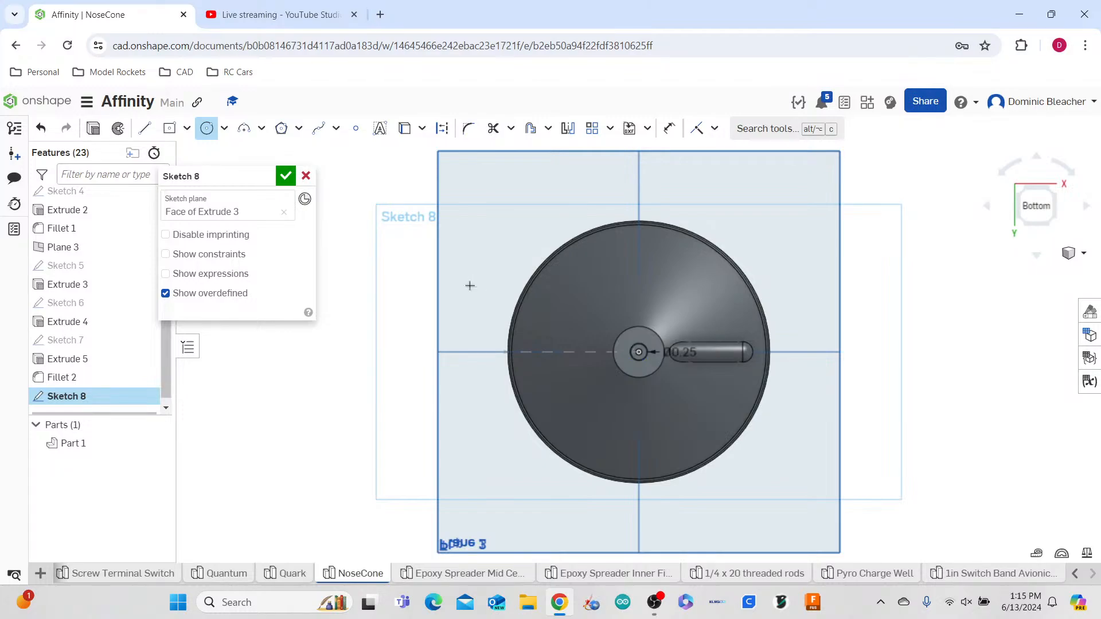
pyautogui.click(88, 128)
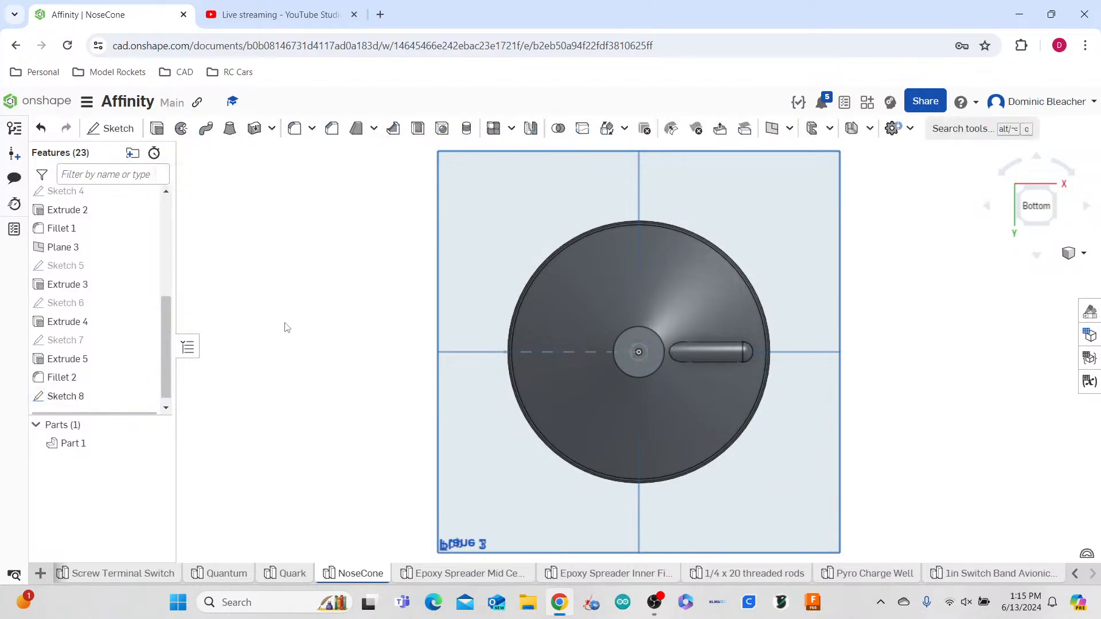
# - Extrude the small circle as added material to a blind depth of 0.5 in and accept
pyautogui.hotkey('shift', 'e')
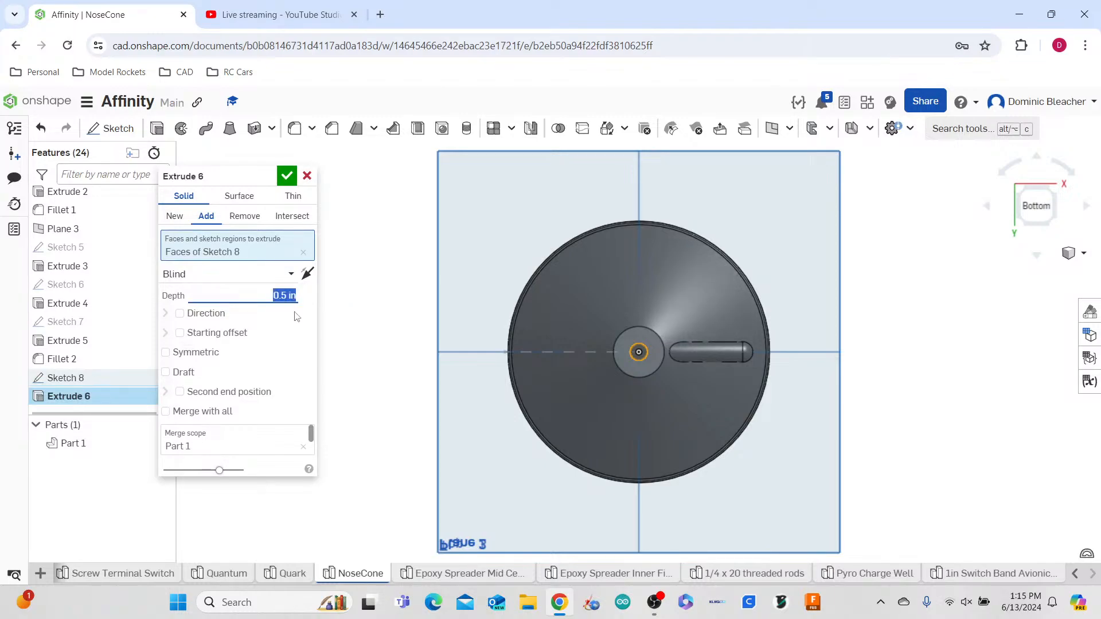
pyautogui.click(286, 176)
pyautogui.scroll(-2, 840, 394)
pyautogui.moveTo(840, 393); pyautogui.dragTo(822, 398, button='right')
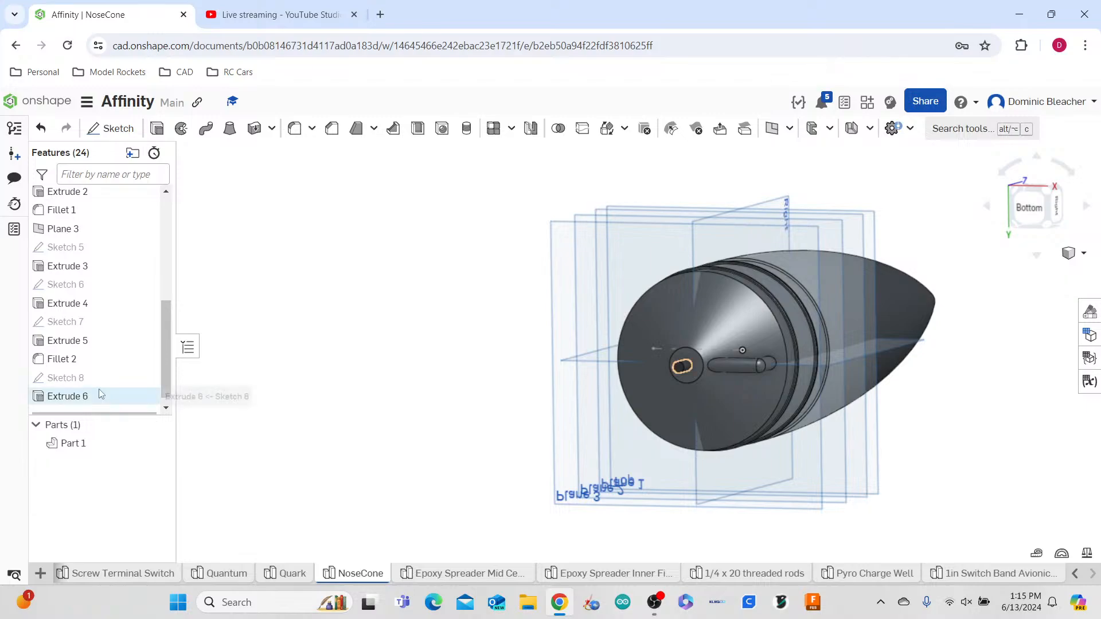
# - Edit the new extrusion to remove material and flip its direction, cutting a hole into the nose cone's end face
pyautogui.doubleClick(68, 396)
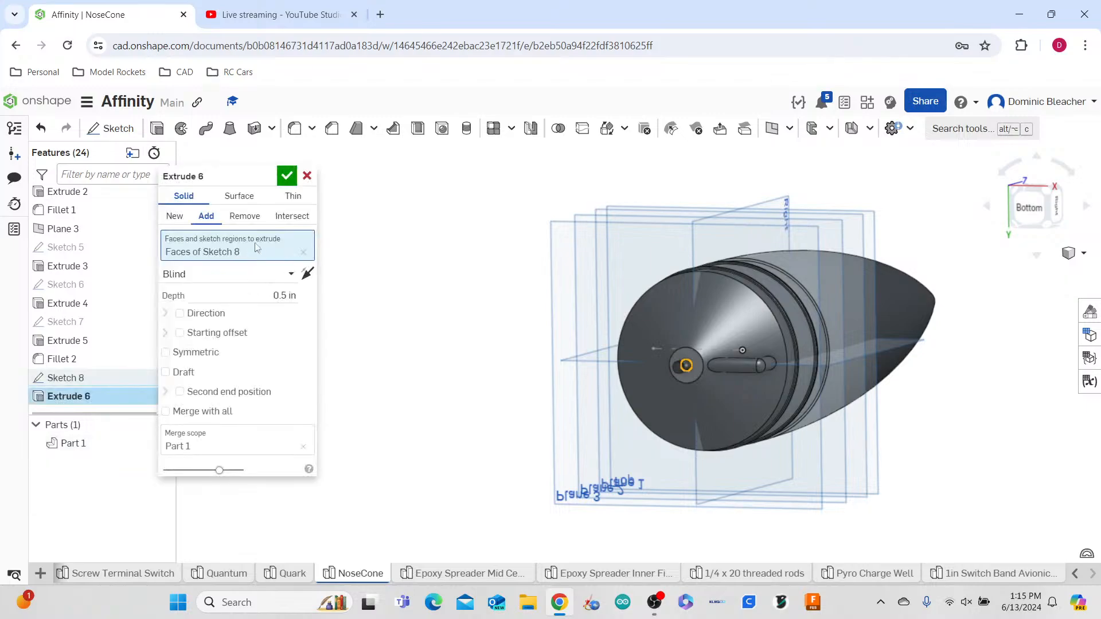
pyautogui.click(284, 176)
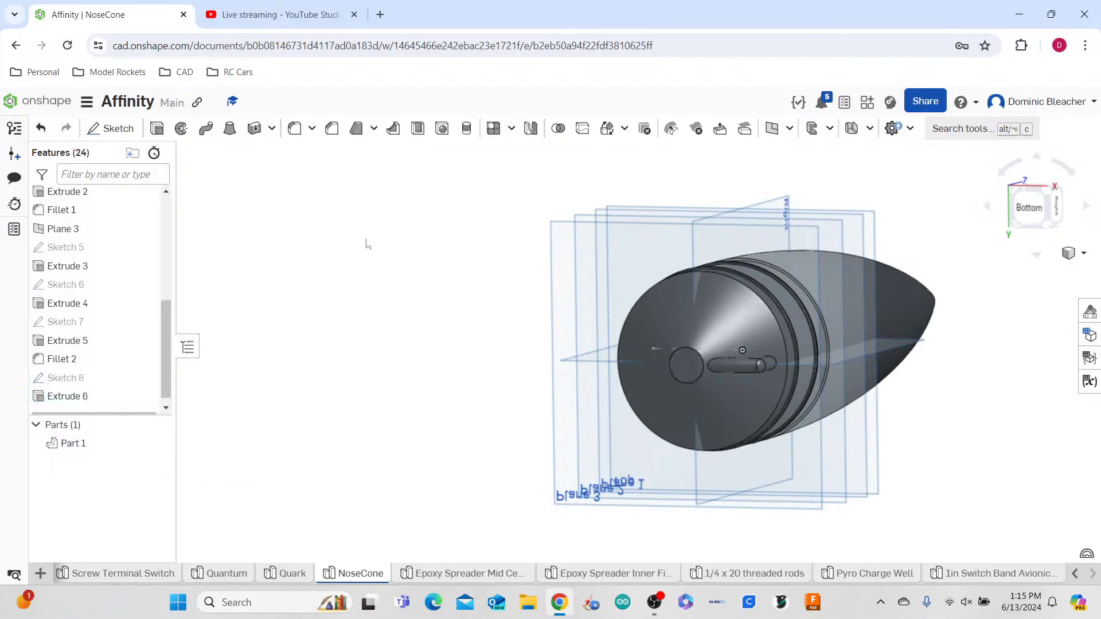
pyautogui.doubleClick(78, 394)
pyautogui.click(307, 275)
pyautogui.click(294, 176)
pyautogui.moveTo(767, 431); pyautogui.dragTo(779, 419, button='right')
pyautogui.scroll(10, 724, 378)
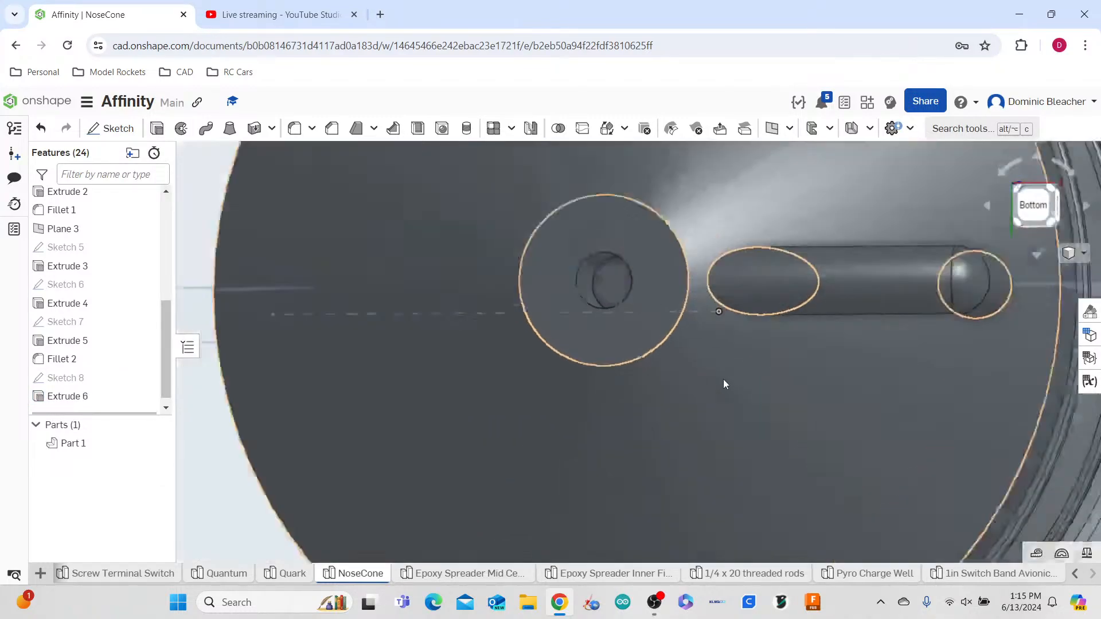
pyautogui.moveTo(725, 394); pyautogui.dragTo(734, 392, button='right')
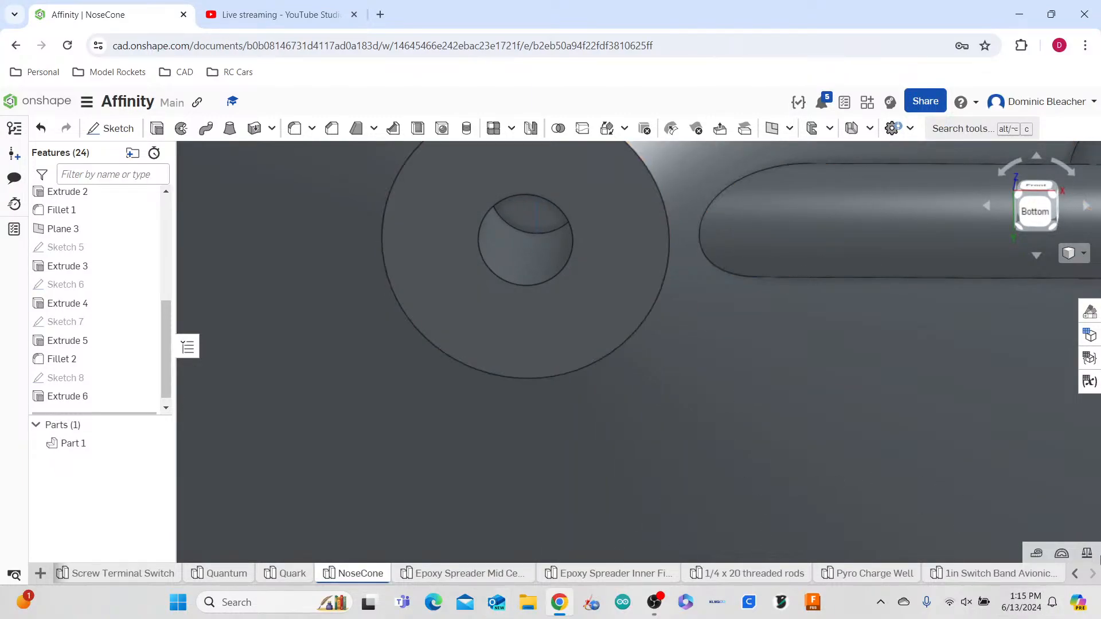
# - Return from the nose cone part studio to the Main Assembly
pyautogui.click(1076, 575)
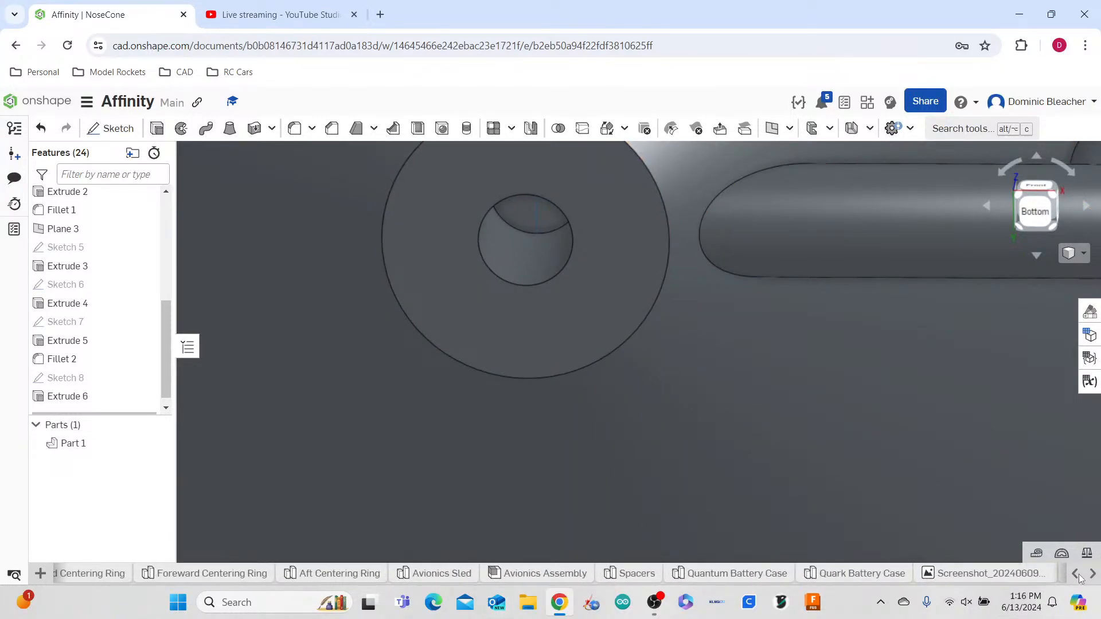
pyautogui.click(1075, 573)
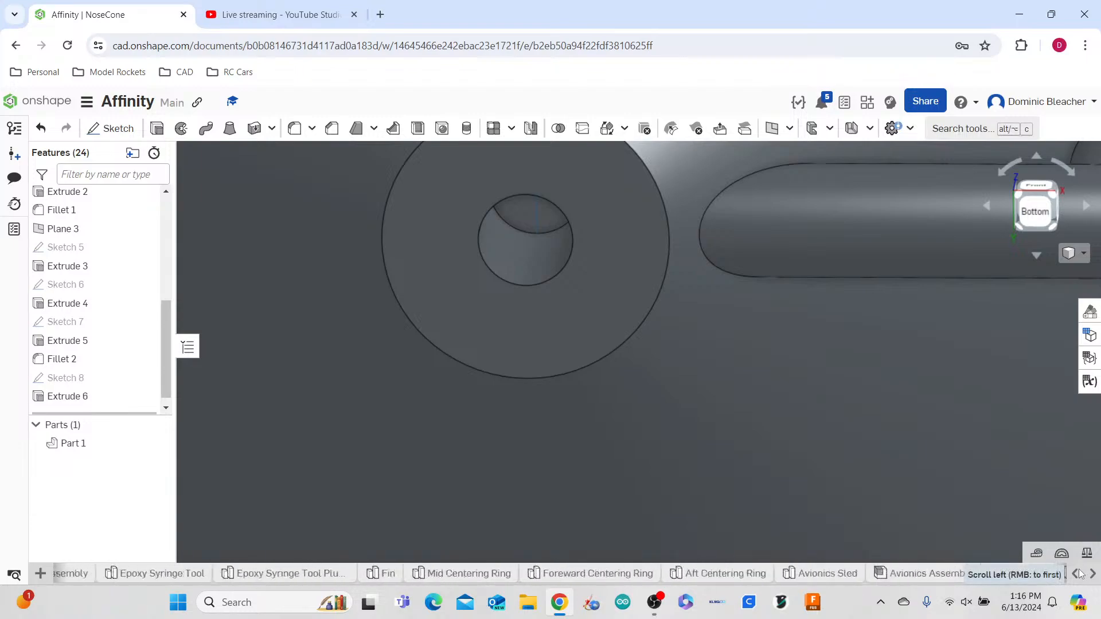
pyautogui.click(1075, 573)
pyautogui.click(1076, 573)
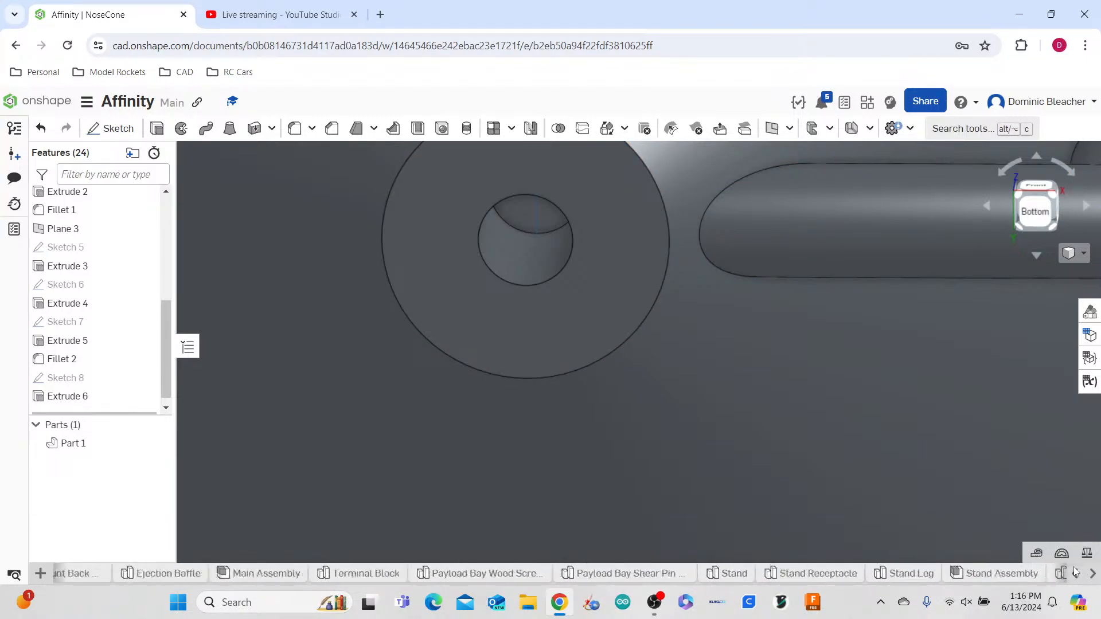
pyautogui.click(433, 574)
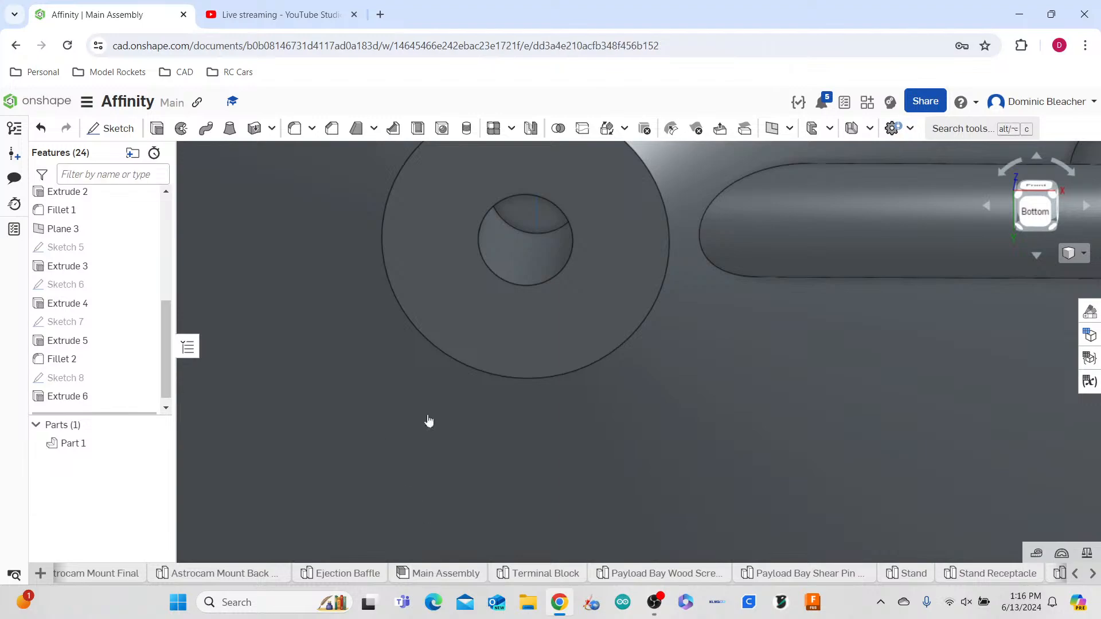
# - Copy the bulkhead's eyebolt with its two nuts and two washers, and paste the set beside the nose cone
pyautogui.scroll(-3, 667, 345)
pyautogui.scroll(4, 653, 405)
pyautogui.scroll(-7, 652, 405)
pyautogui.scroll(2, 640, 465)
pyautogui.scroll(10, 639, 473)
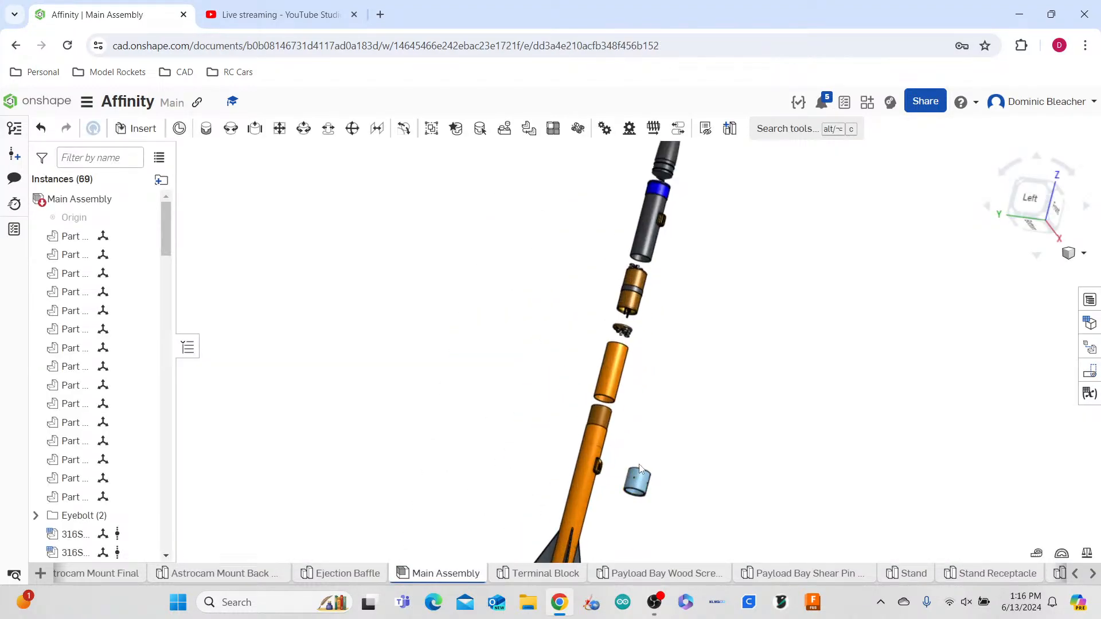
pyautogui.moveTo(670, 398); pyautogui.dragTo(633, 87, button='middle')
pyautogui.moveTo(624, 434); pyautogui.dragTo(604, 128, button='middle')
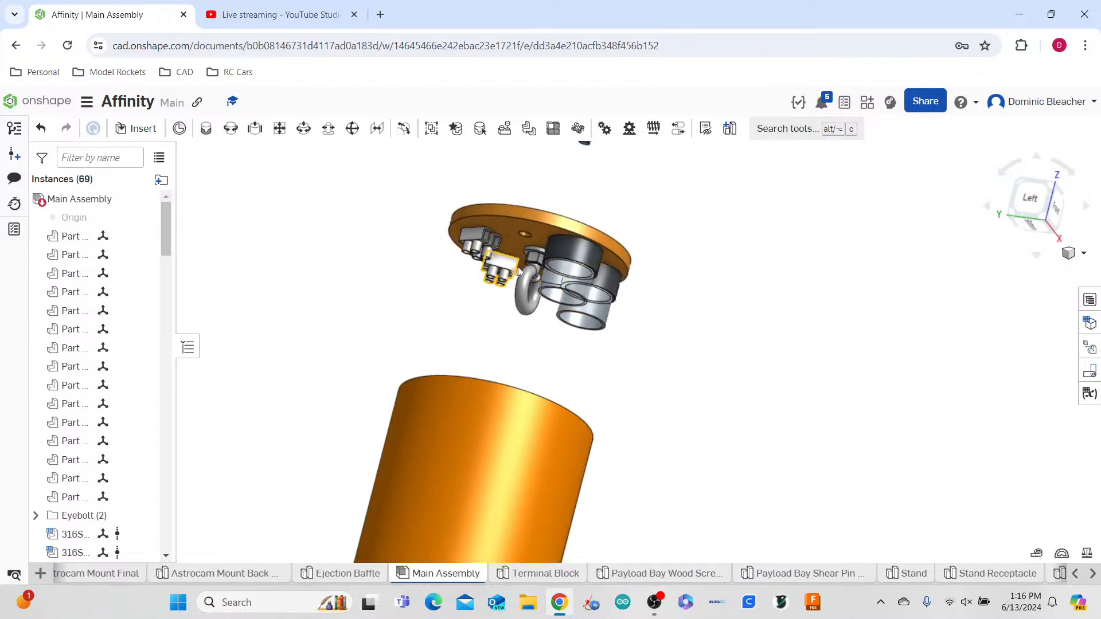
pyautogui.click(538, 261)
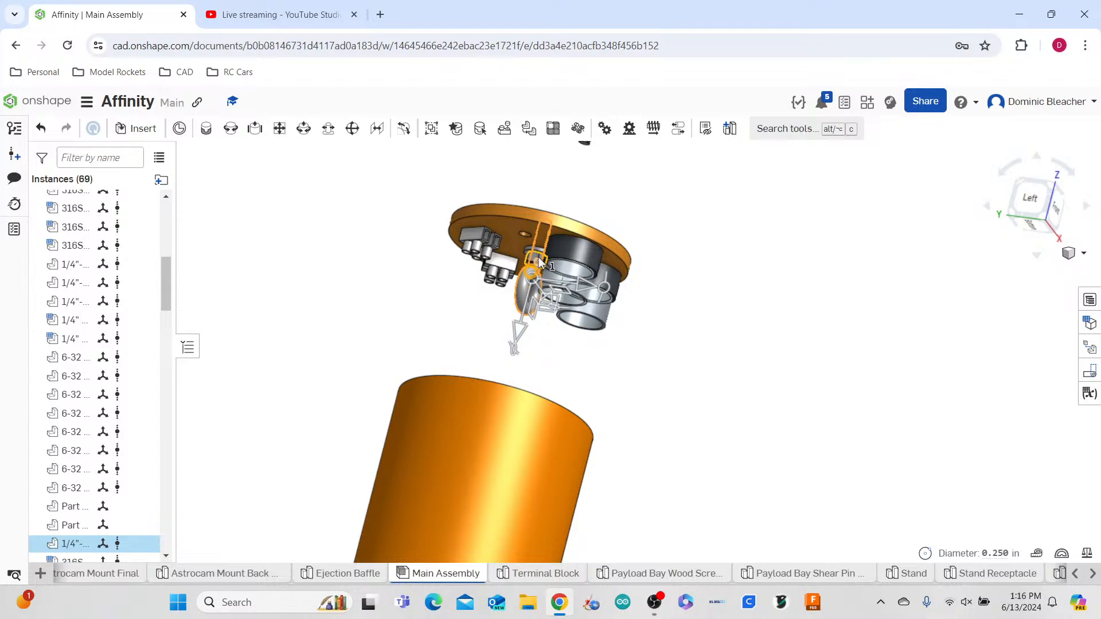
pyautogui.click(539, 248)
pyautogui.scroll(5, 532, 246)
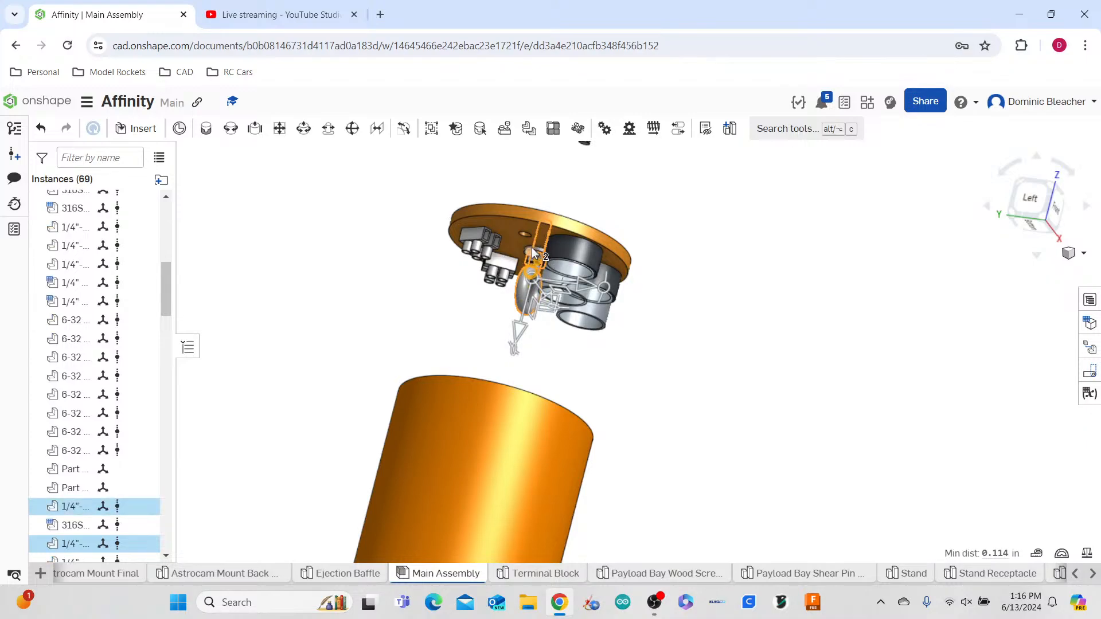
pyautogui.click(525, 247)
pyautogui.scroll(-3, 860, 259)
pyautogui.moveTo(860, 259); pyautogui.dragTo(854, 278, button='right')
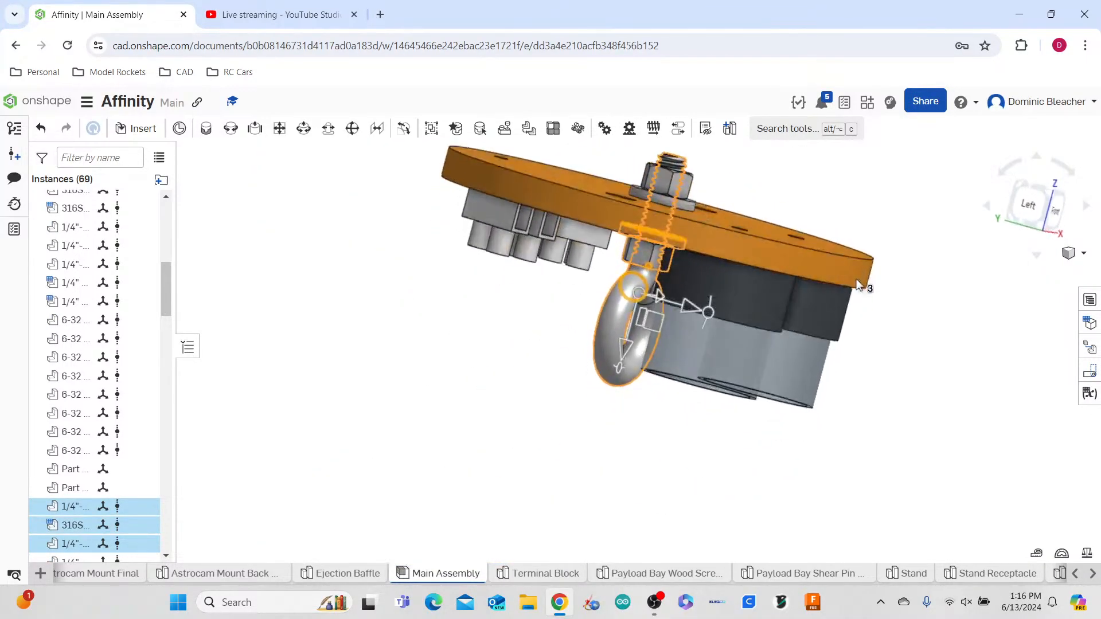
pyautogui.click(681, 205)
pyautogui.click(686, 191)
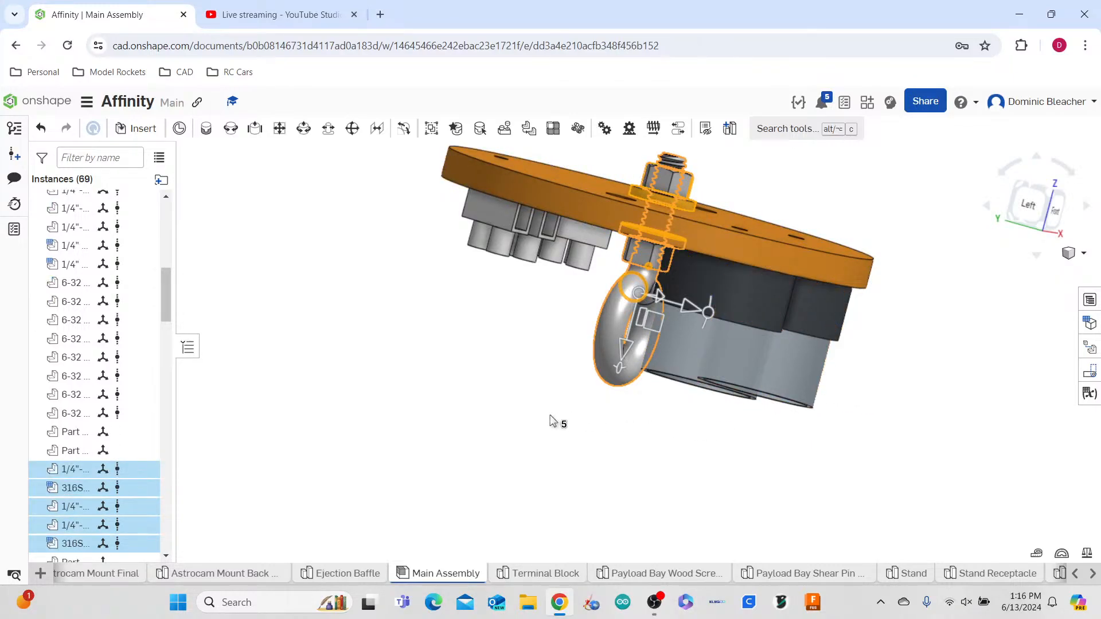
pyautogui.scroll(-8, 559, 422)
pyautogui.scroll(5, 593, 269)
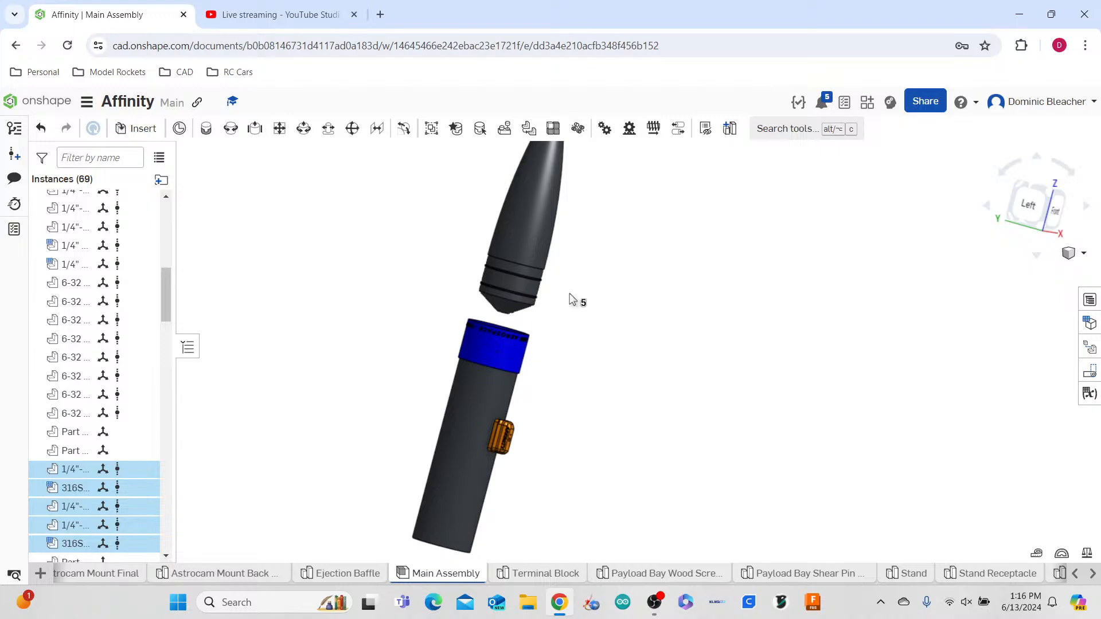
pyautogui.click(586, 336)
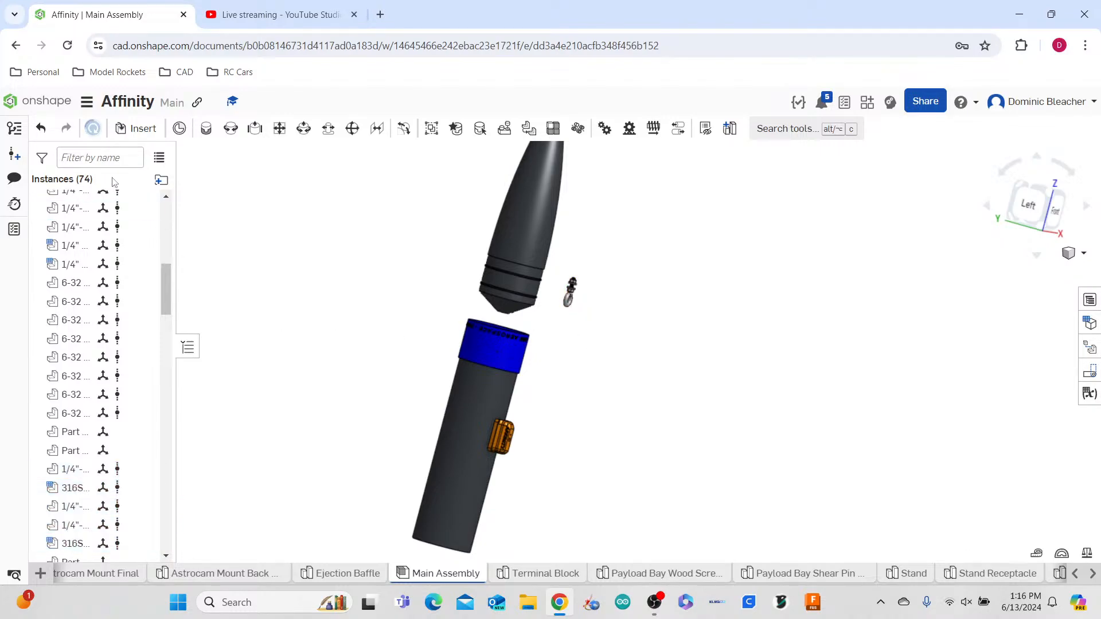
# - Try to fasten a washer of the copied eyebolt set to the hole in the nose cone's base
pyautogui.click(206, 129)
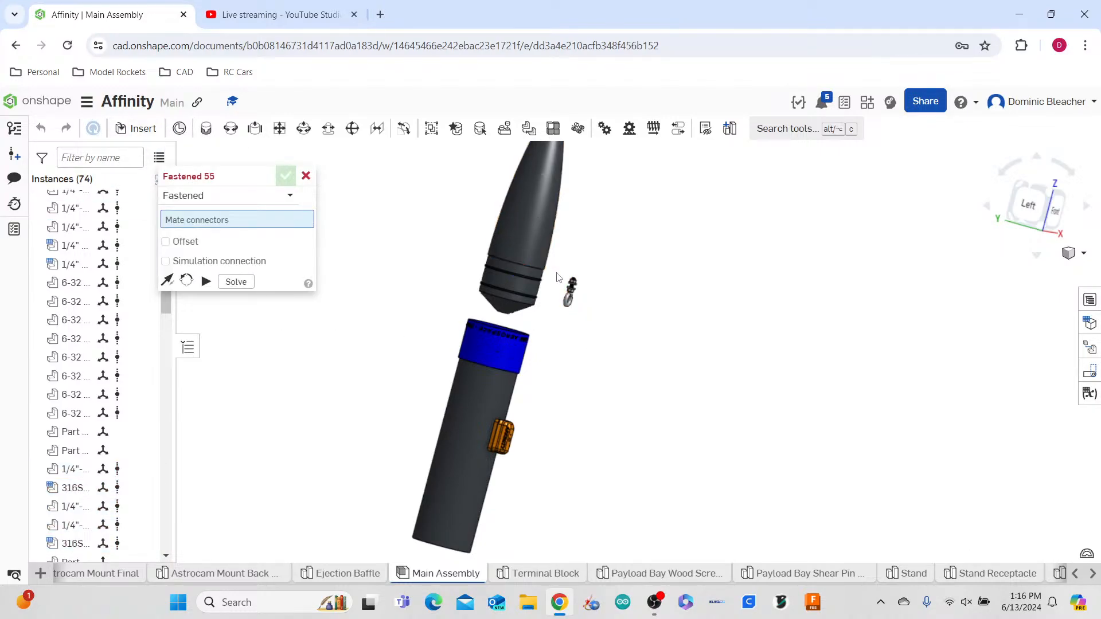
pyautogui.scroll(6, 570, 291)
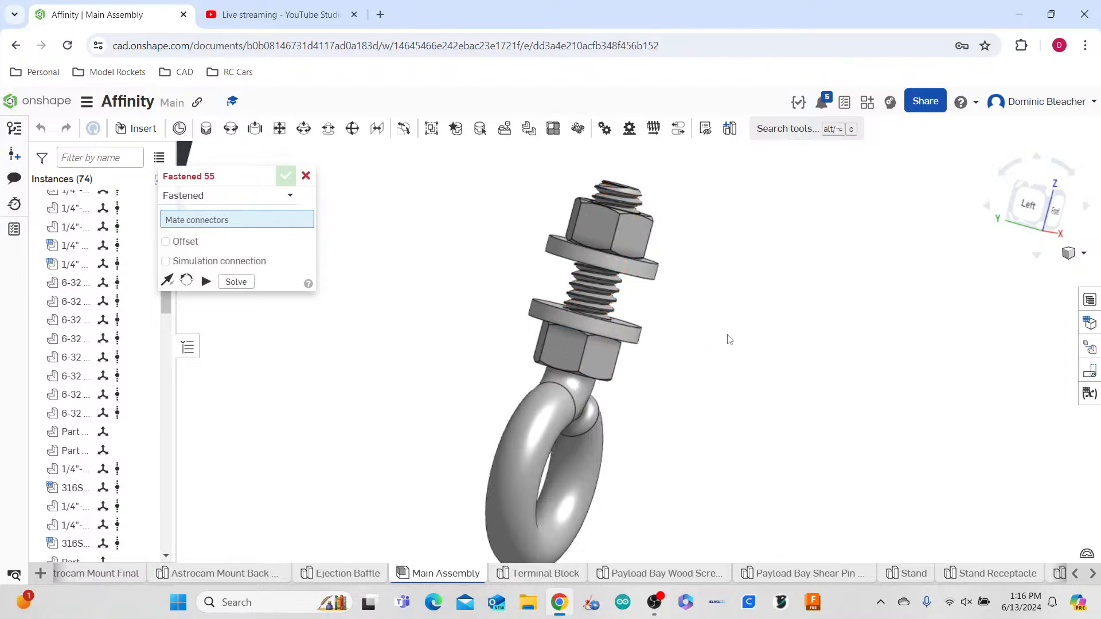
pyautogui.moveTo(728, 339); pyautogui.dragTo(720, 349, button='right')
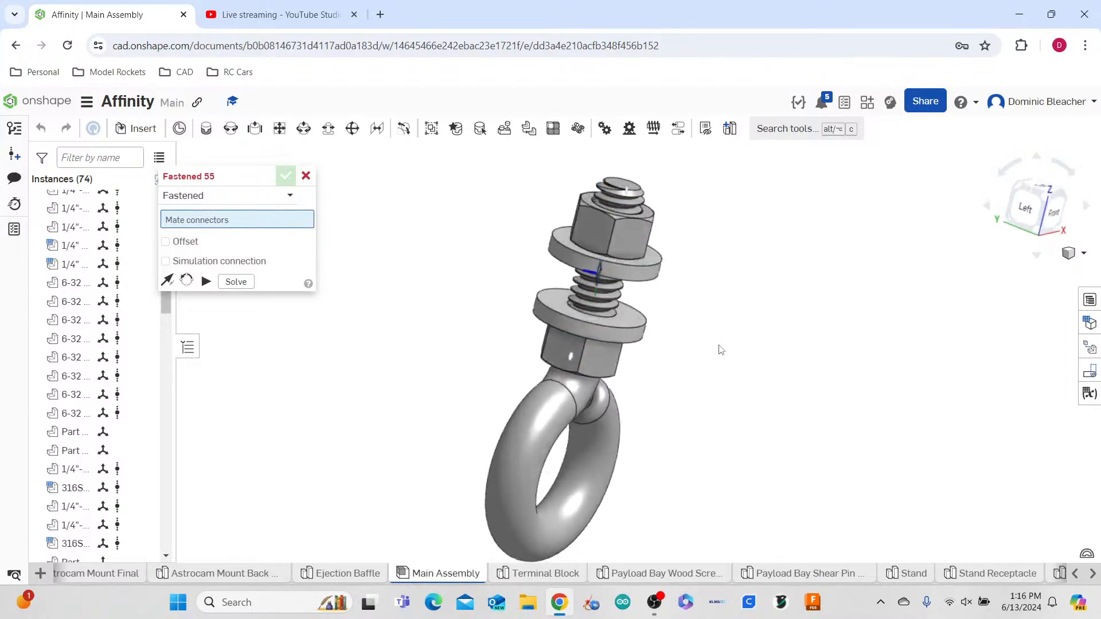
pyautogui.click(621, 317)
pyautogui.scroll(-6, 705, 298)
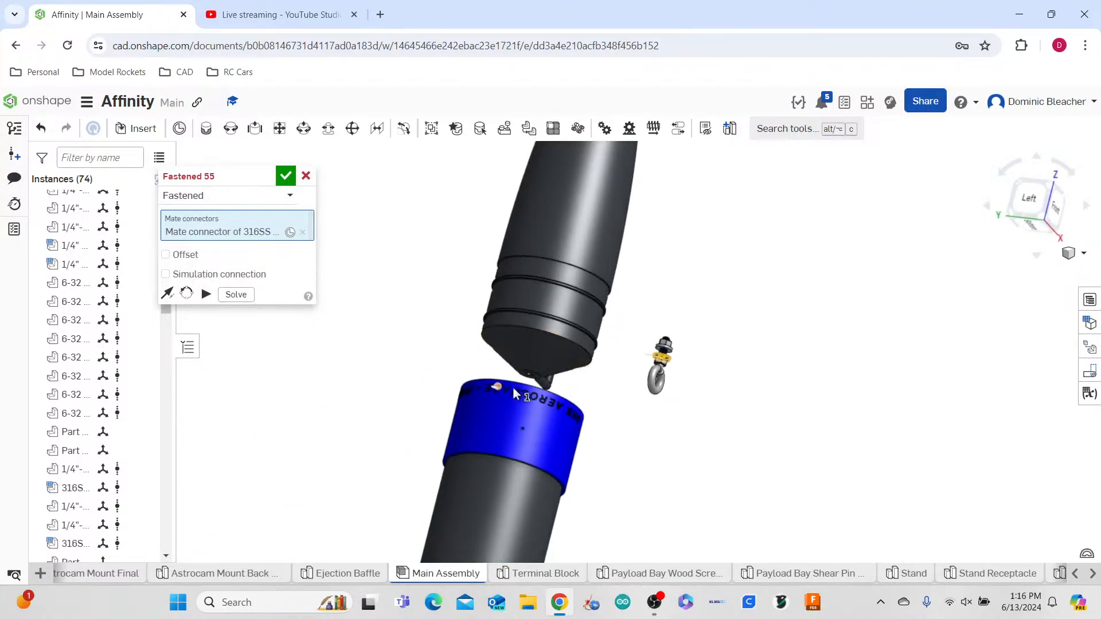
pyautogui.scroll(5, 539, 367)
pyautogui.click(538, 363)
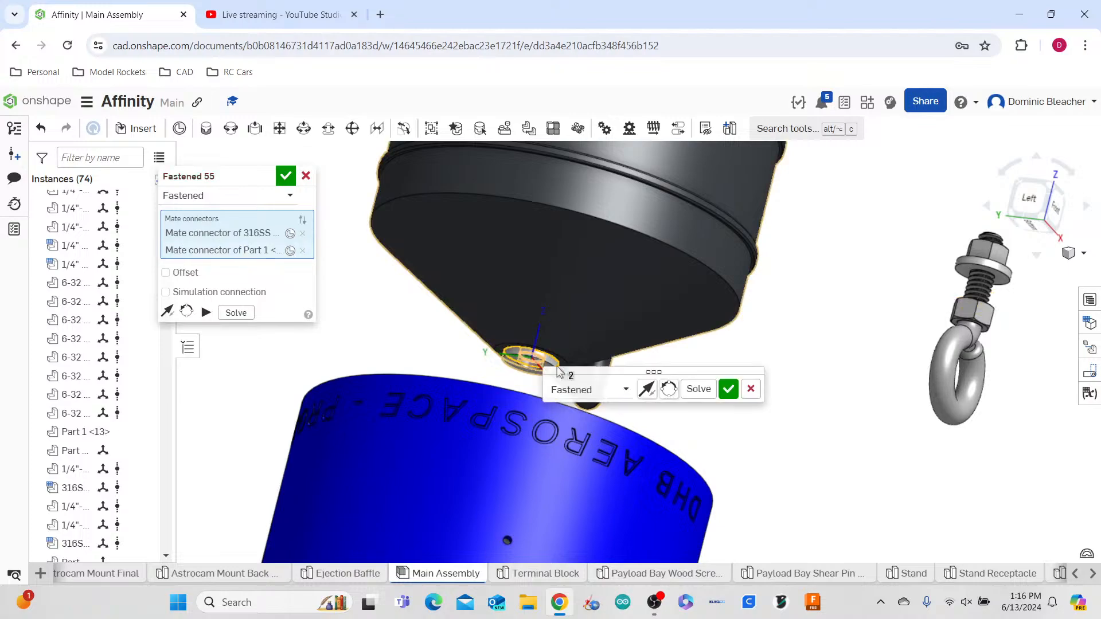
pyautogui.click(725, 388)
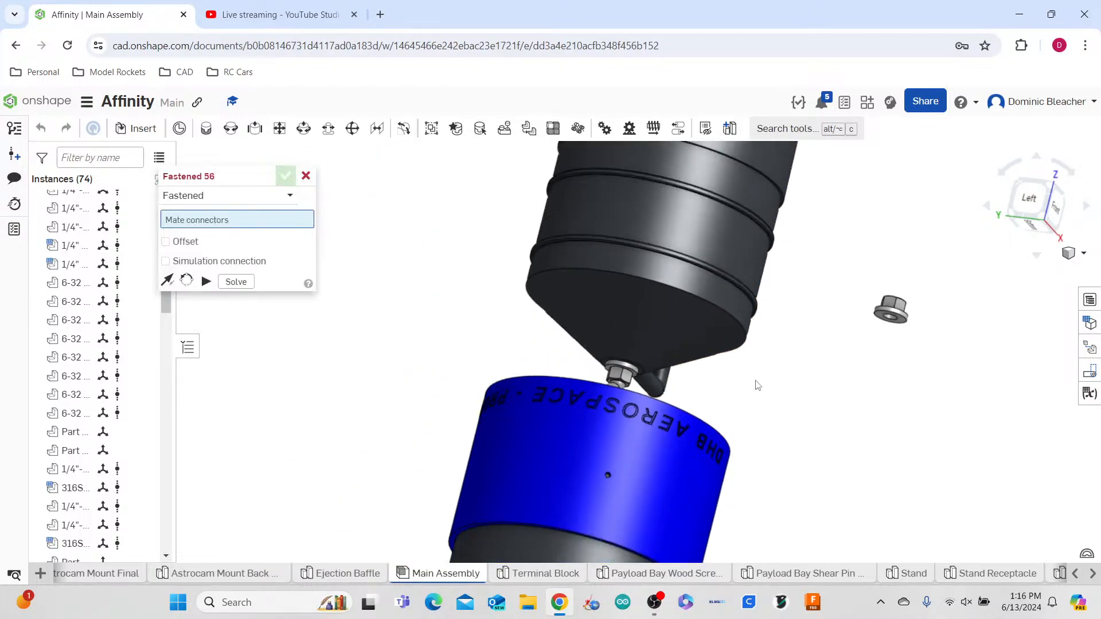
pyautogui.click(305, 176)
pyautogui.click(41, 128)
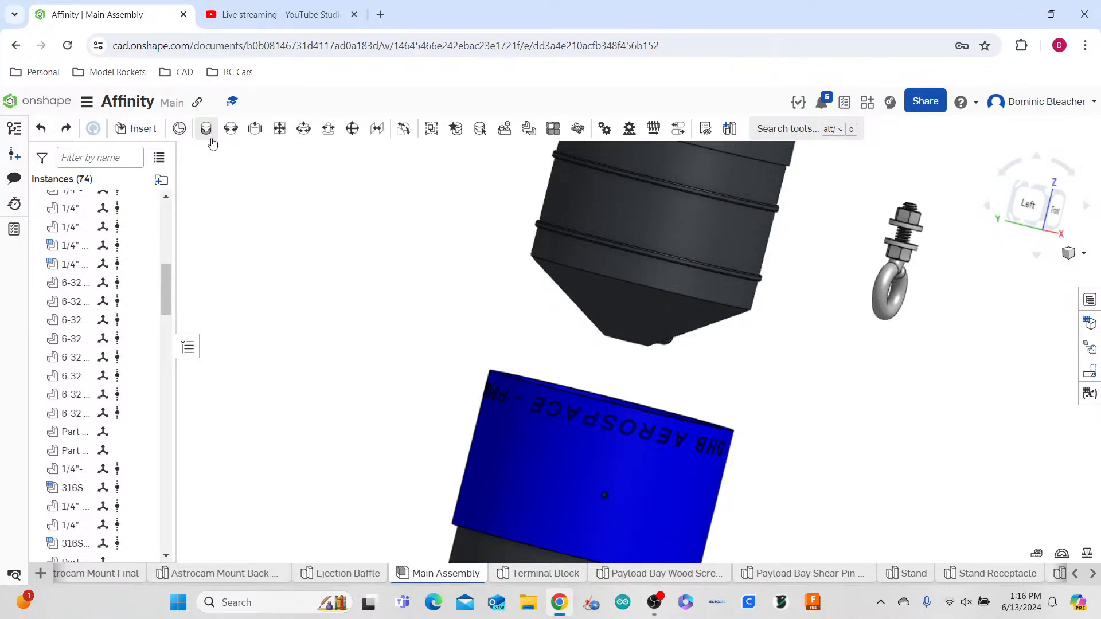
# - Fasten the copied eyebolt's upper washer to its lower washer, mating their facing sides
pyautogui.scroll(5, 937, 255)
pyautogui.press('m')
pyautogui.scroll(5, 853, 201)
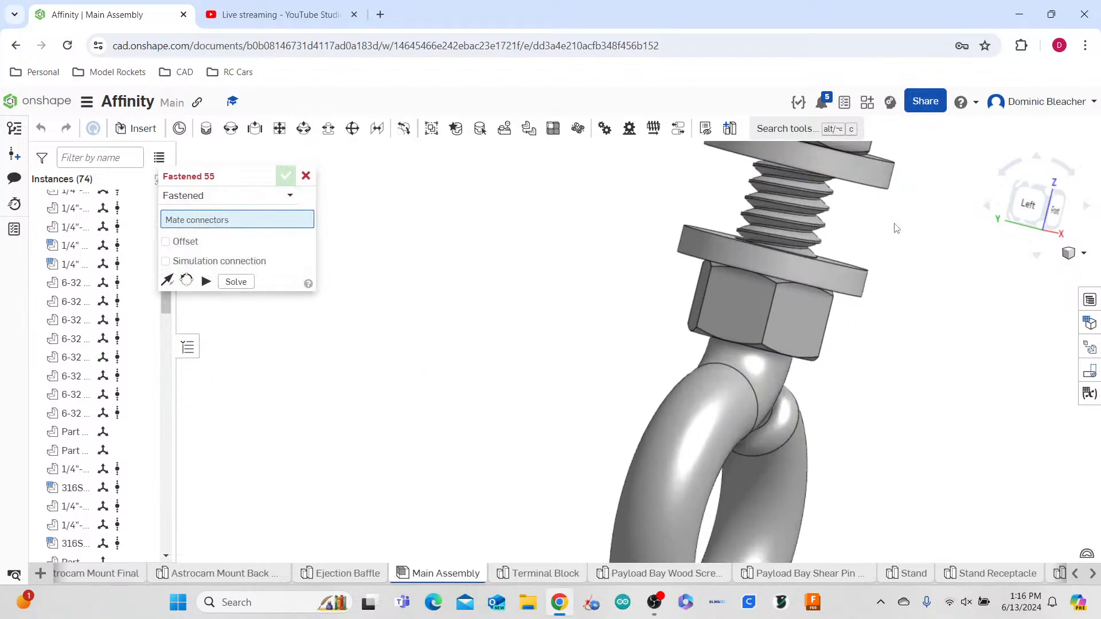
pyautogui.click(847, 198)
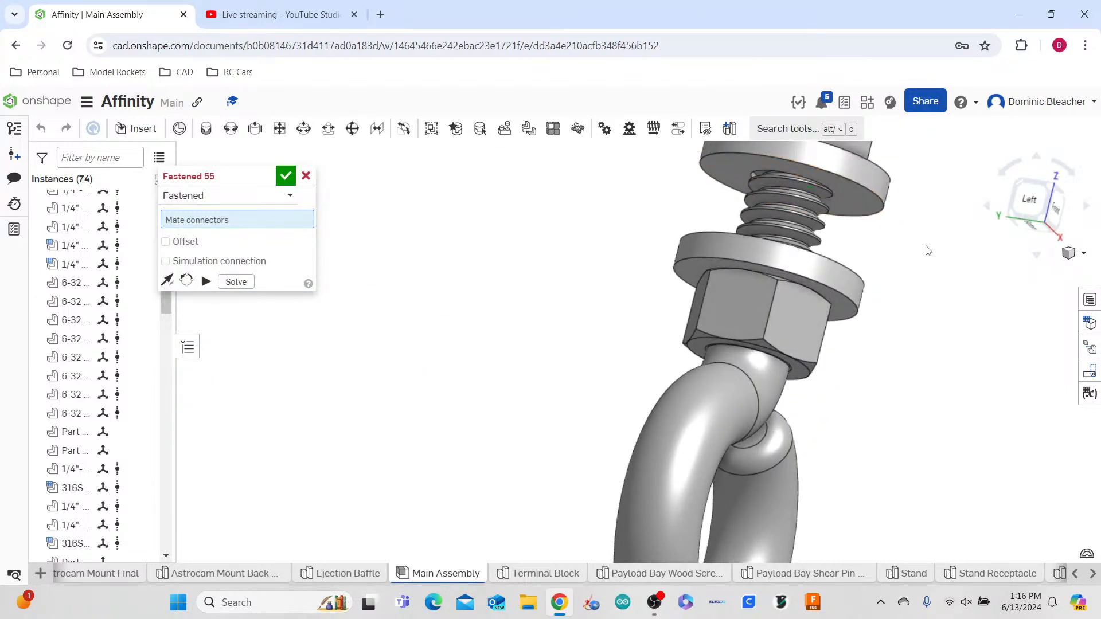
pyautogui.click(849, 256)
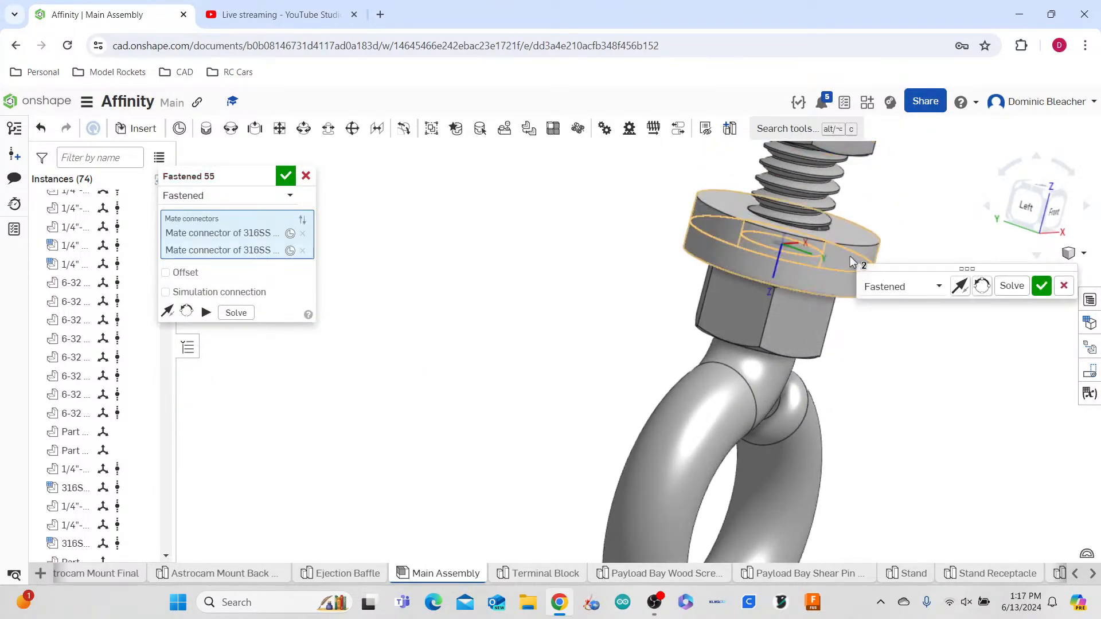
pyautogui.click(285, 176)
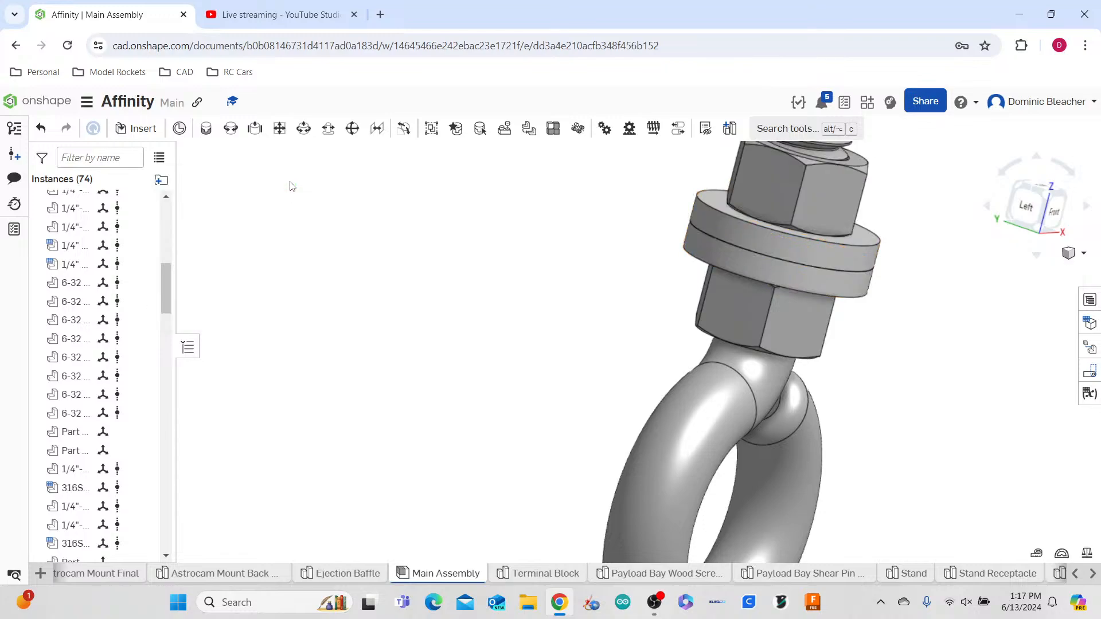
# - Edit the new mate between the two washers to include a Z offset of -0.25 in
pyautogui.scroll(-10, 126, 425)
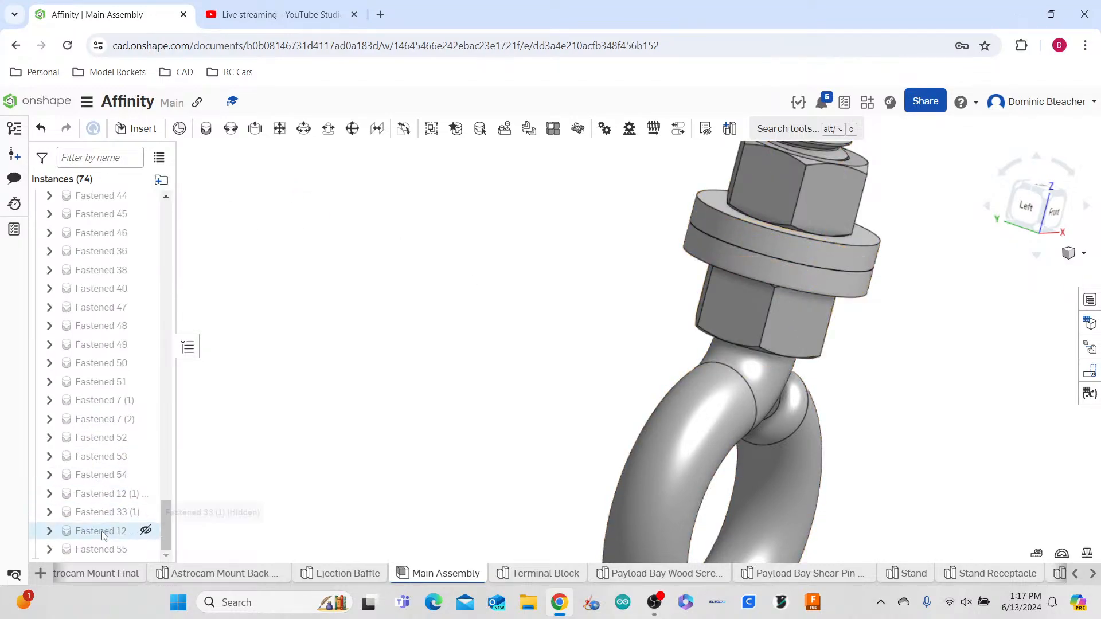
pyautogui.doubleClick(91, 550)
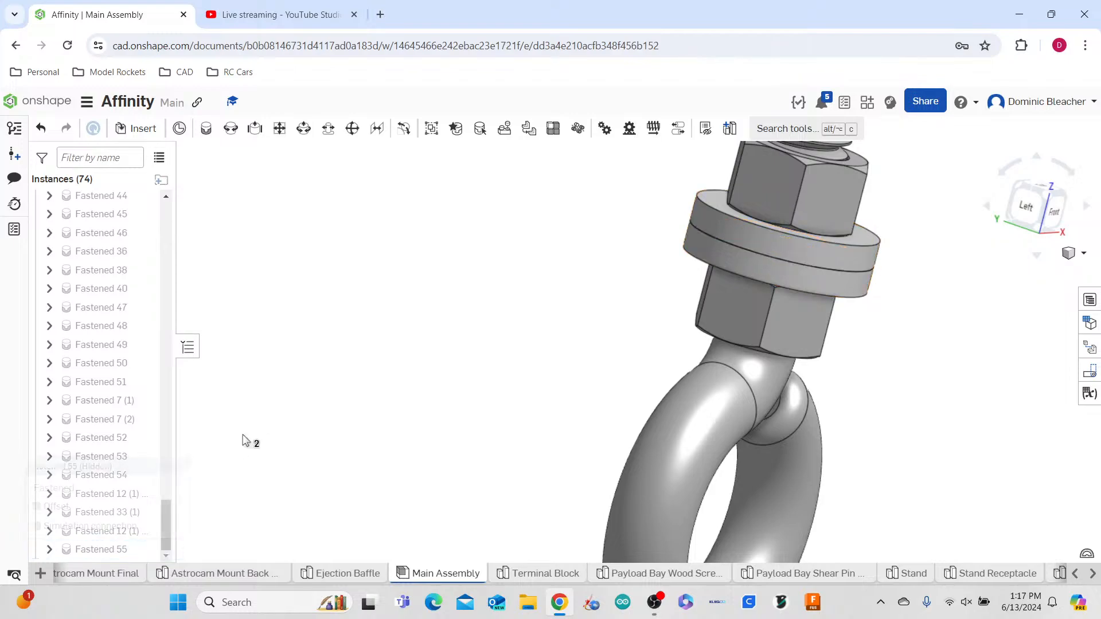
pyautogui.click(166, 272)
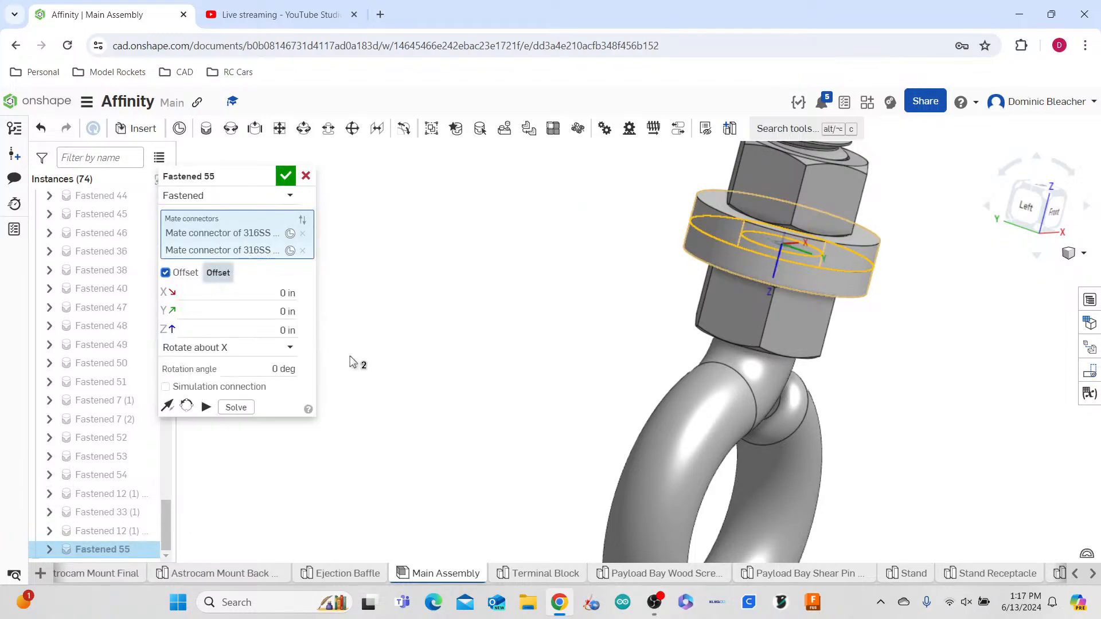
pyautogui.click(252, 328)
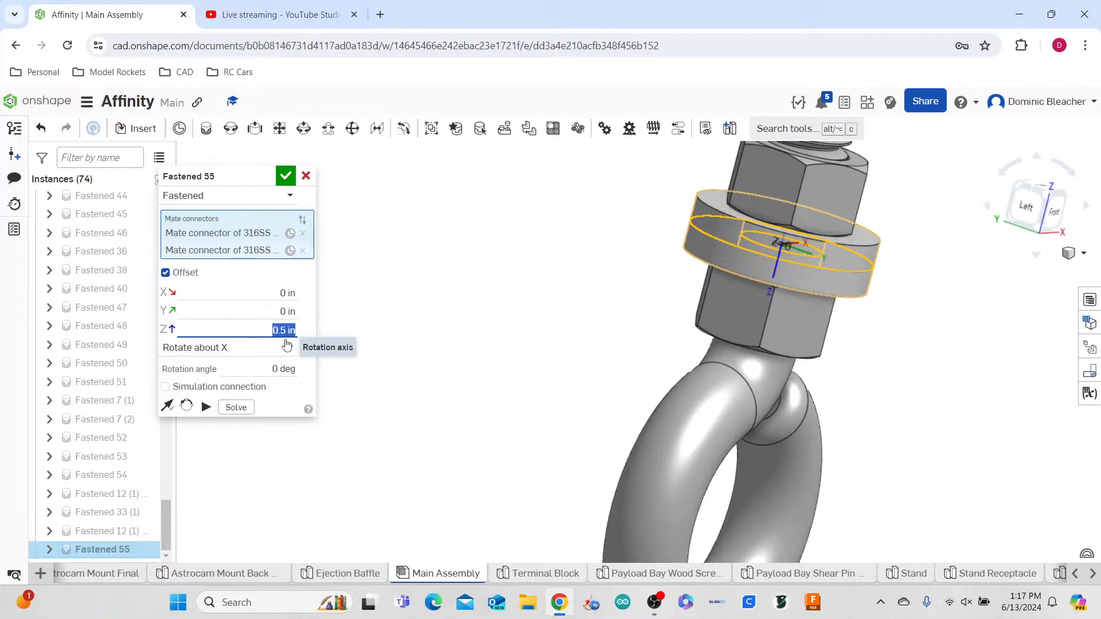
pyautogui.press('Return')
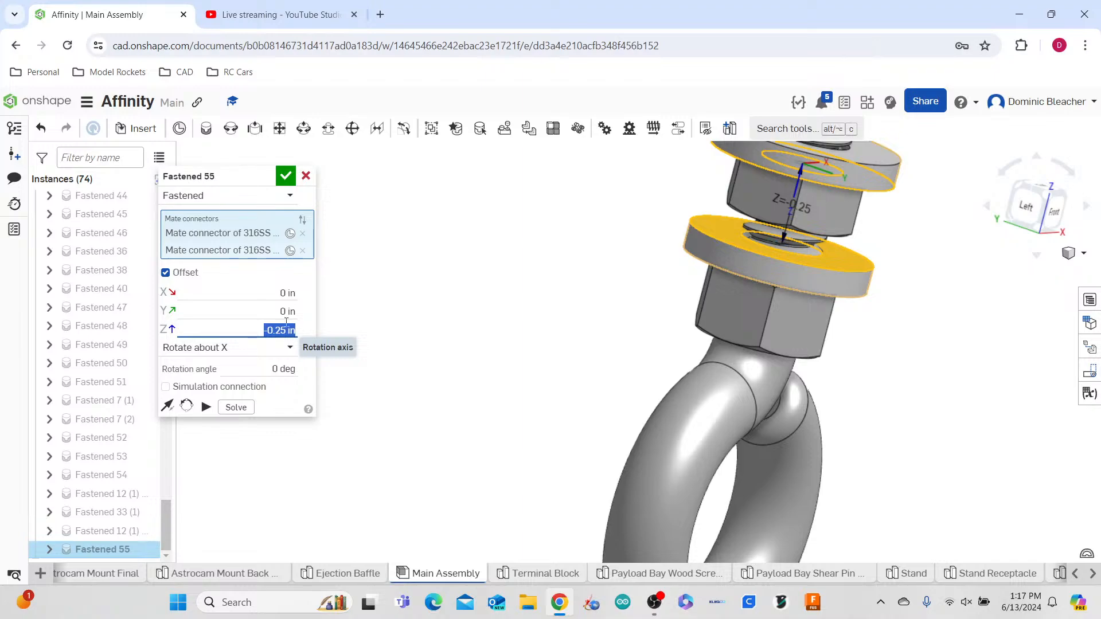
pyautogui.click(286, 177)
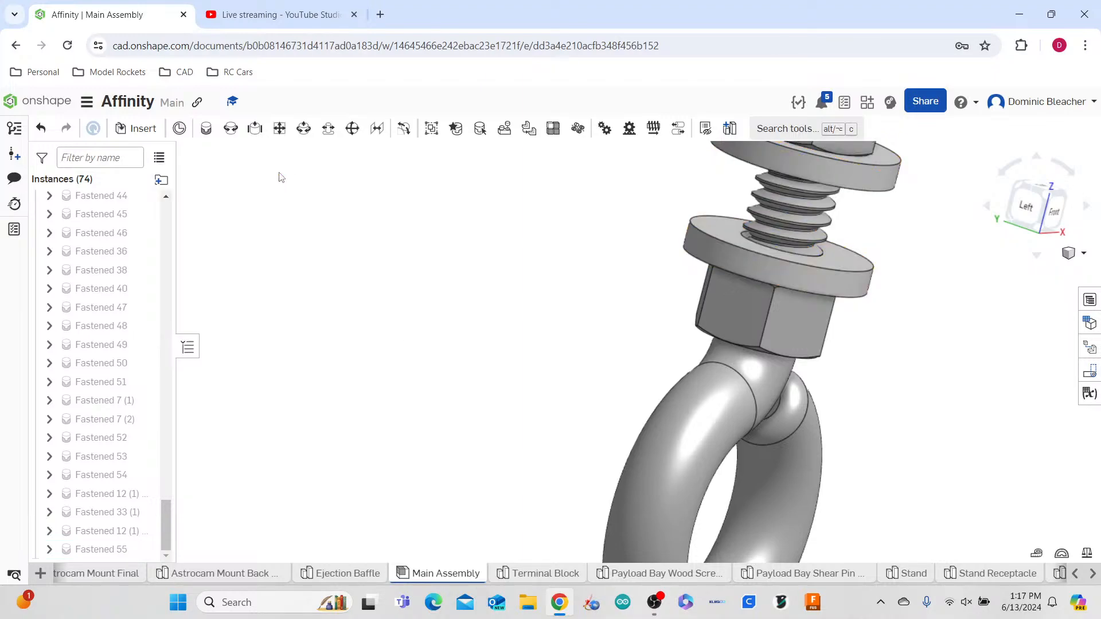
# - Fasten the copied eyebolt set's washer to the hole in the nose cone's base
pyautogui.scroll(-5, 550, 308)
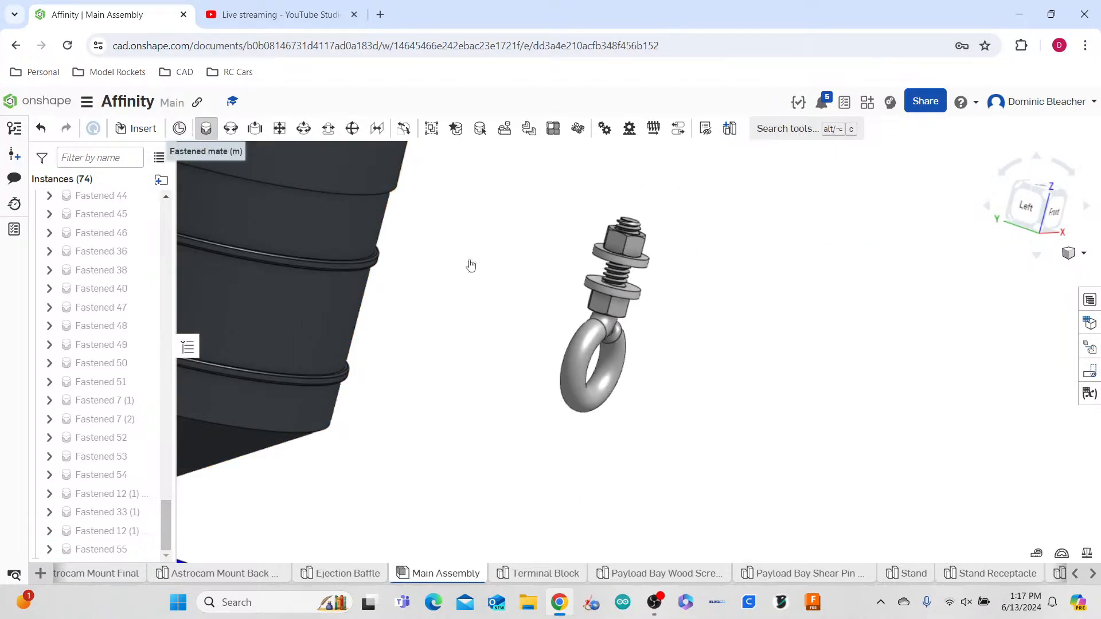
pyautogui.scroll(5, 597, 284)
pyautogui.press('m')
pyautogui.click(758, 308)
pyautogui.scroll(-6, 800, 331)
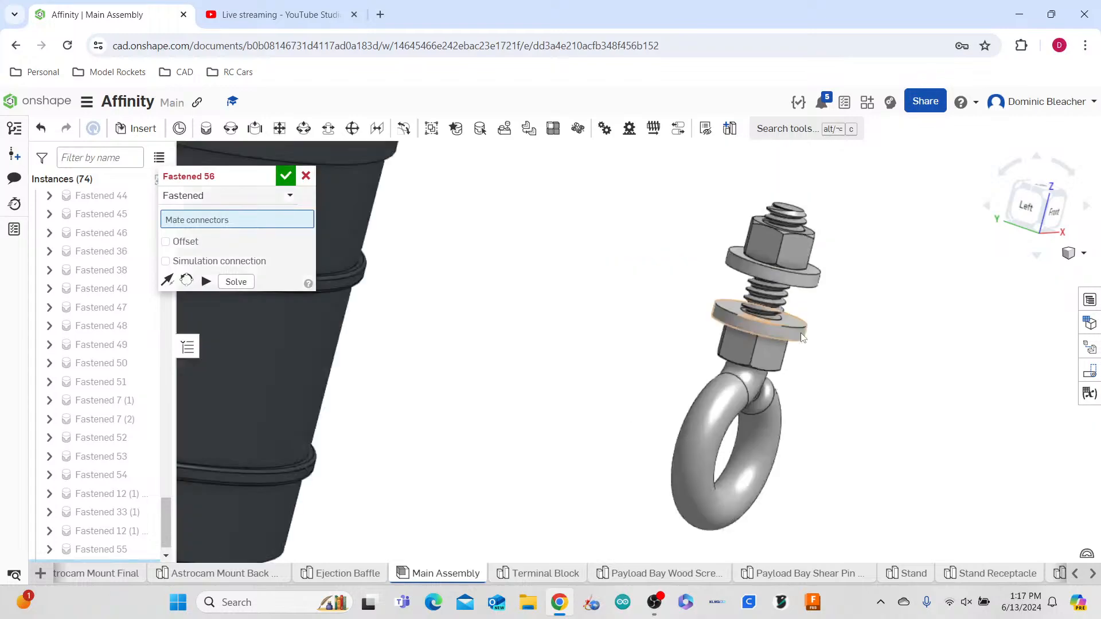
pyautogui.moveTo(653, 435); pyautogui.dragTo(686, 398, button='right')
pyautogui.scroll(-3, 686, 400)
pyautogui.scroll(3, 529, 428)
pyautogui.moveTo(427, 404); pyautogui.dragTo(414, 467, button='right')
pyautogui.click(404, 500)
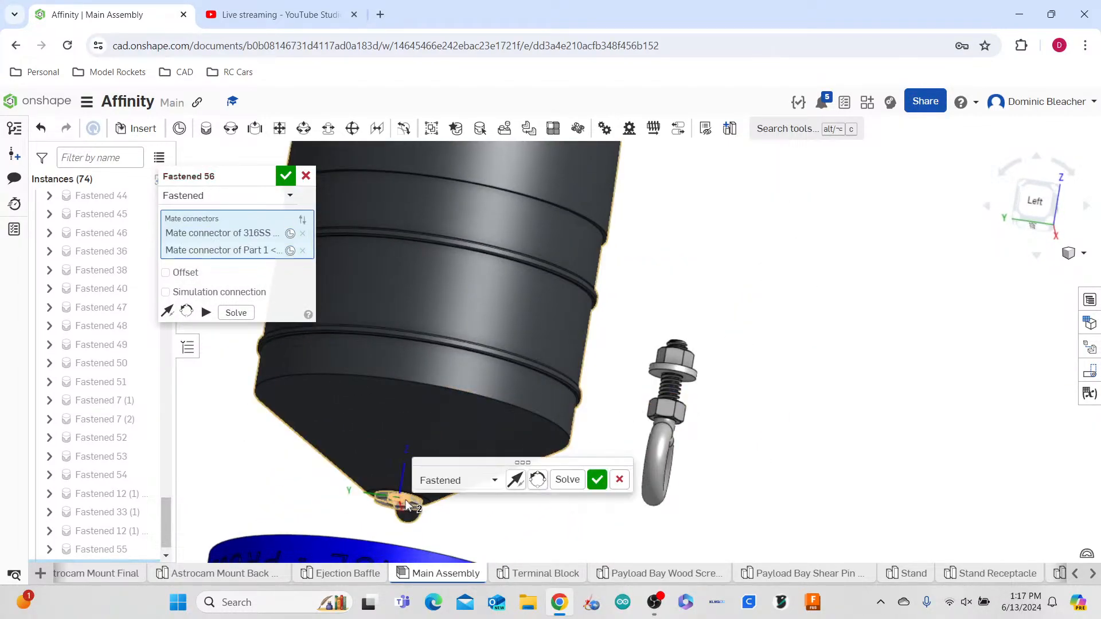
pyautogui.click(596, 480)
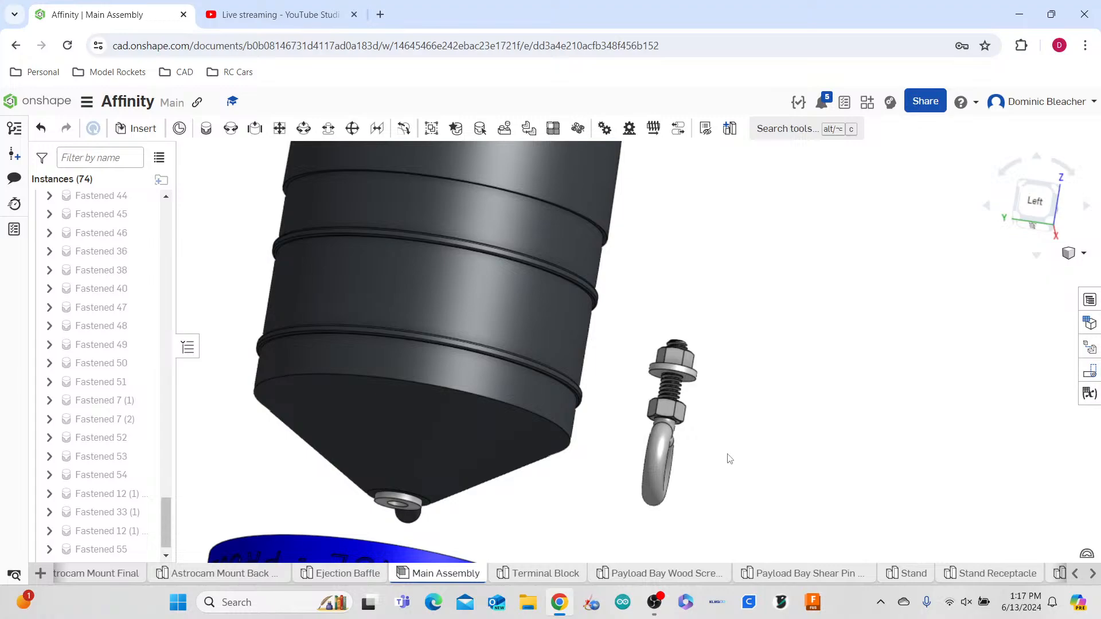
pyautogui.press('j')
pyautogui.moveTo(725, 430); pyautogui.dragTo(761, 440, button='right')
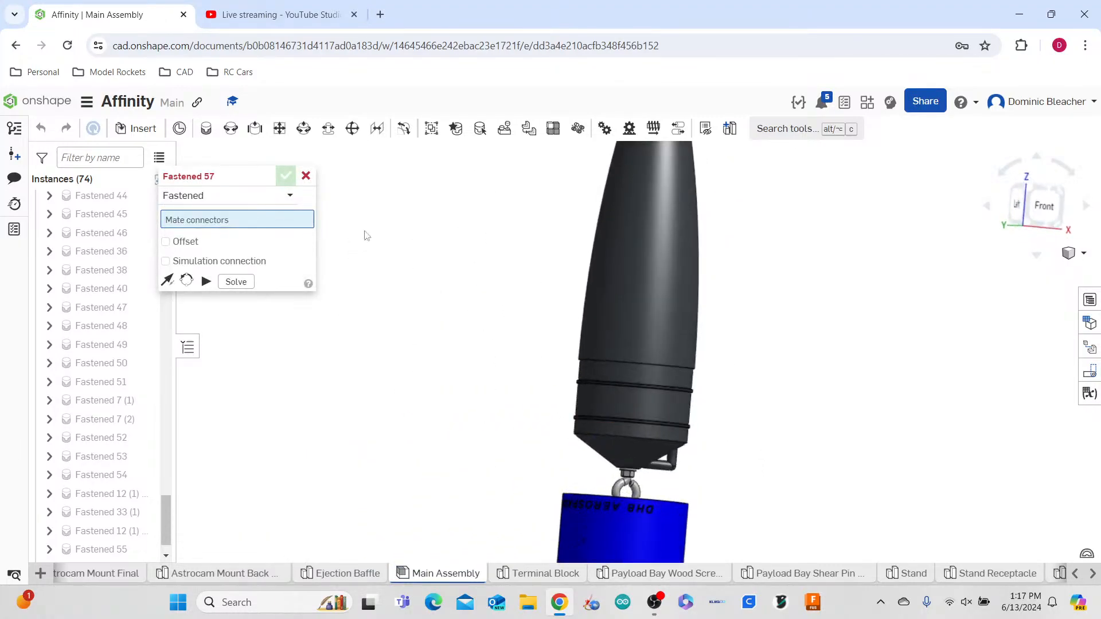
pyautogui.click(306, 176)
# - Fasten the nose cone's circular edge above its shoulder to the upper end of the body tube inside the blue drilling guide
pyautogui.scroll(-10, 714, 373)
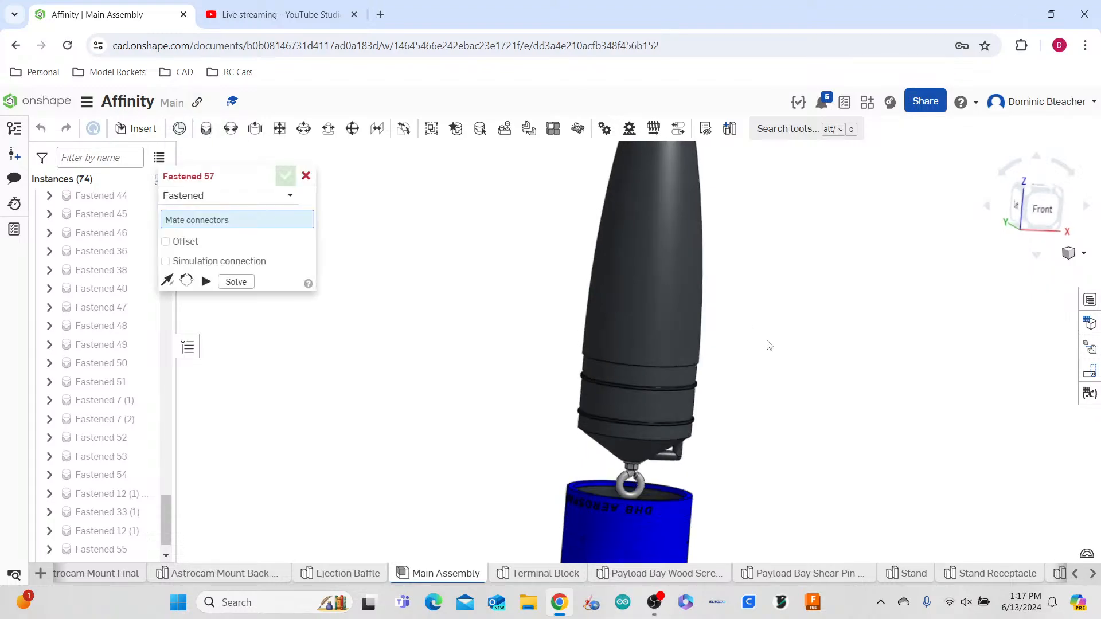
pyautogui.moveTo(823, 285); pyautogui.dragTo(606, 281, button='right')
pyautogui.click(606, 278)
pyautogui.scroll(5, 865, 302)
pyautogui.moveTo(875, 341); pyautogui.dragTo(872, 361, button='right')
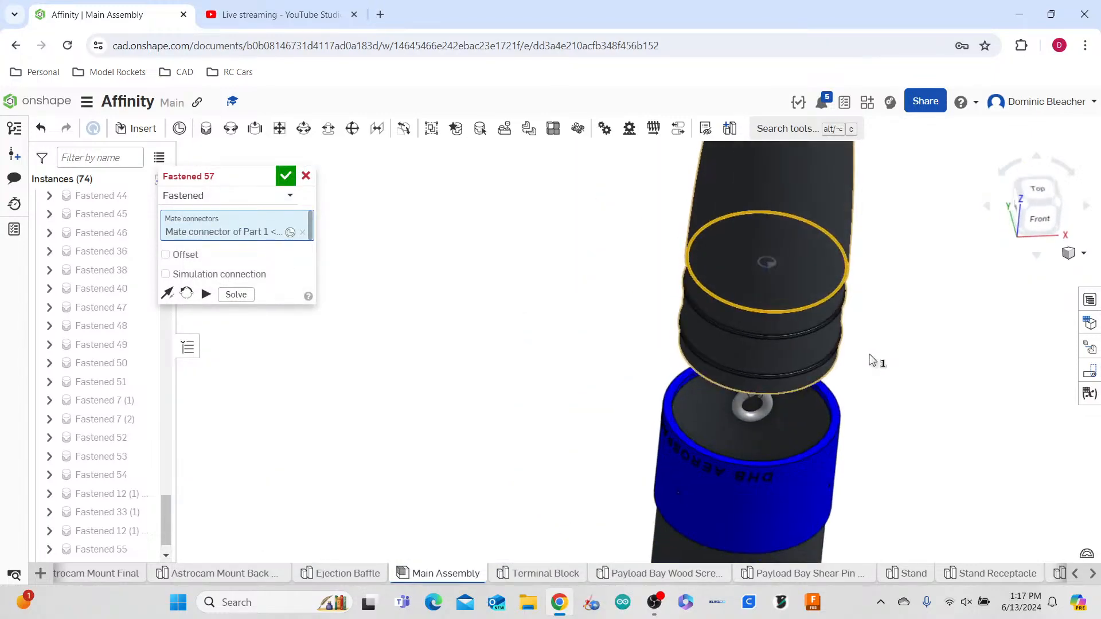
pyautogui.scroll(-5, 790, 422)
pyautogui.moveTo(786, 424); pyautogui.dragTo(616, 373, button='right')
pyautogui.moveTo(508, 342); pyautogui.dragTo(708, 387, button='right')
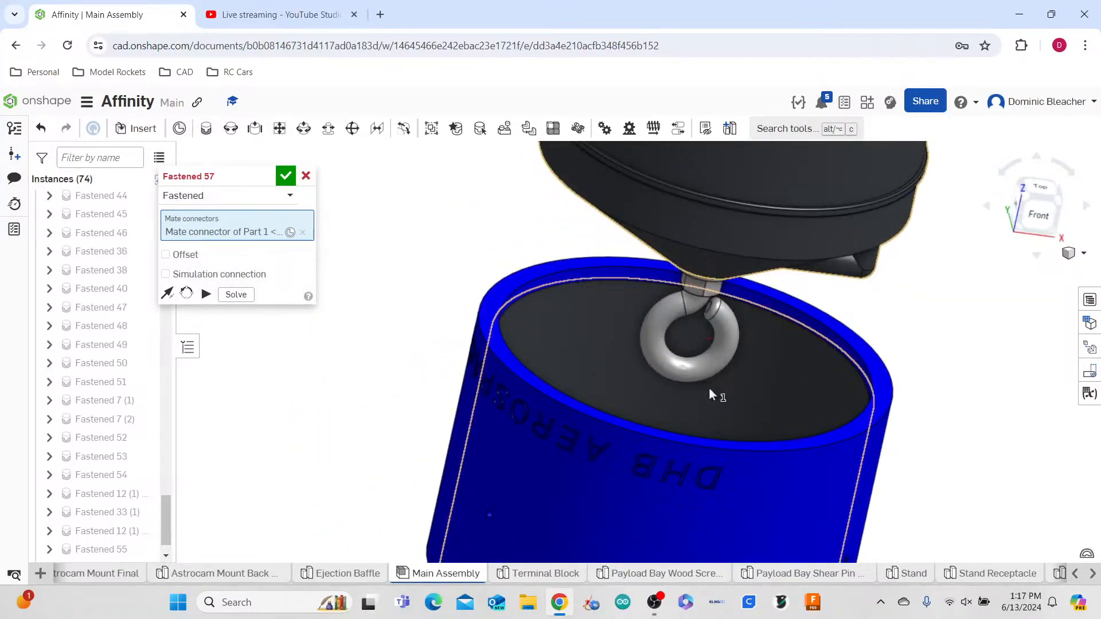
pyautogui.moveTo(687, 373); pyautogui.dragTo(697, 377, button='middle')
pyautogui.scroll(-10, 720, 347)
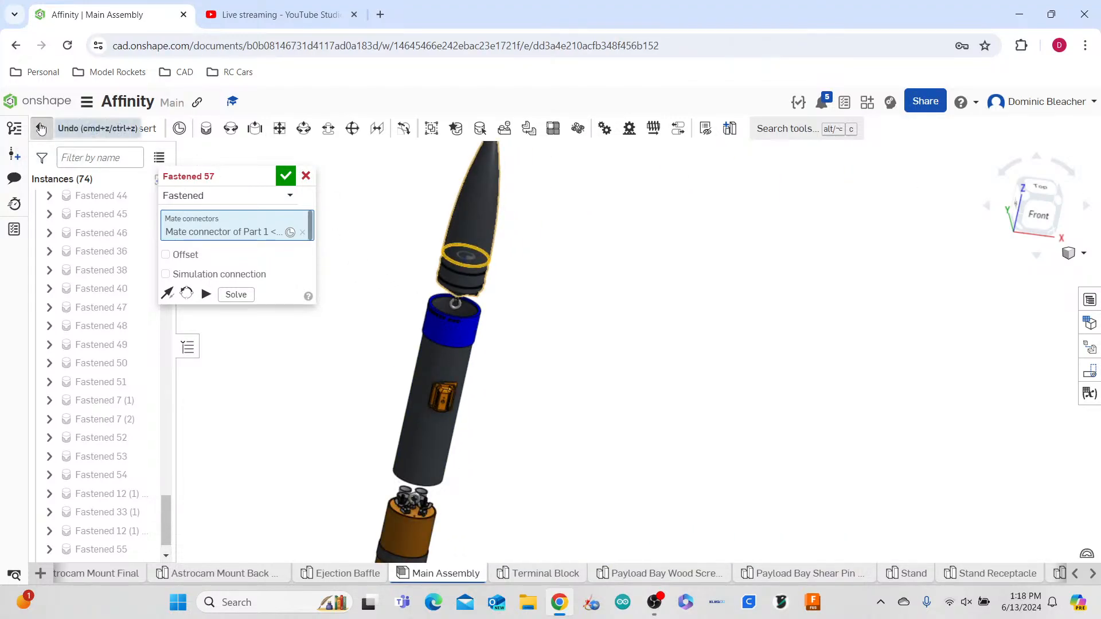
pyautogui.scroll(5, 496, 313)
pyautogui.moveTo(759, 375); pyautogui.dragTo(894, 381, button='middle')
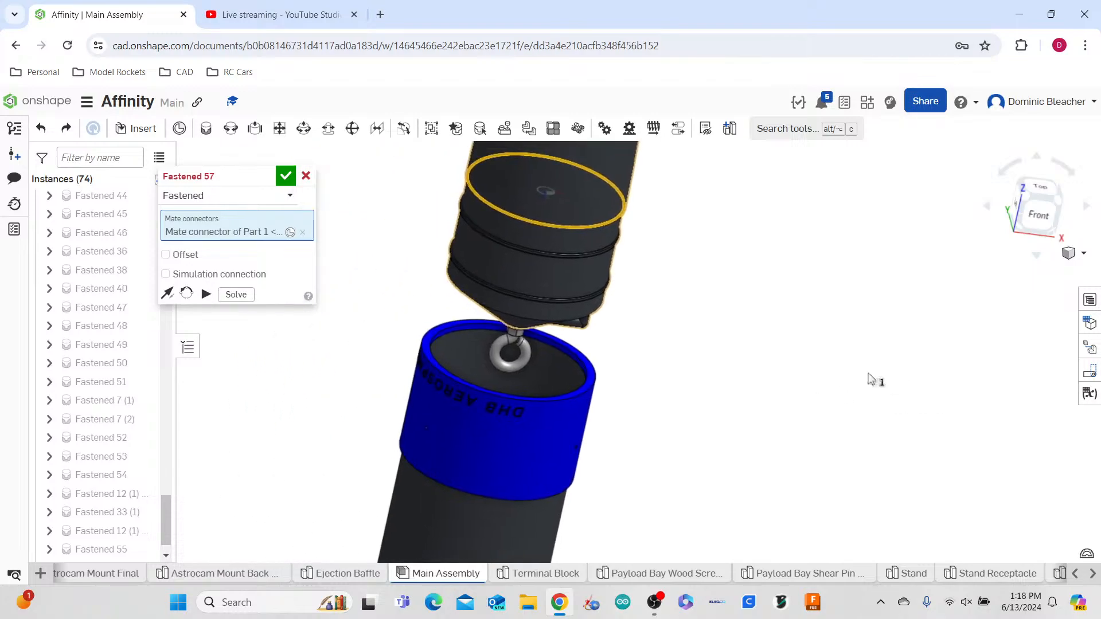
pyautogui.click(542, 363)
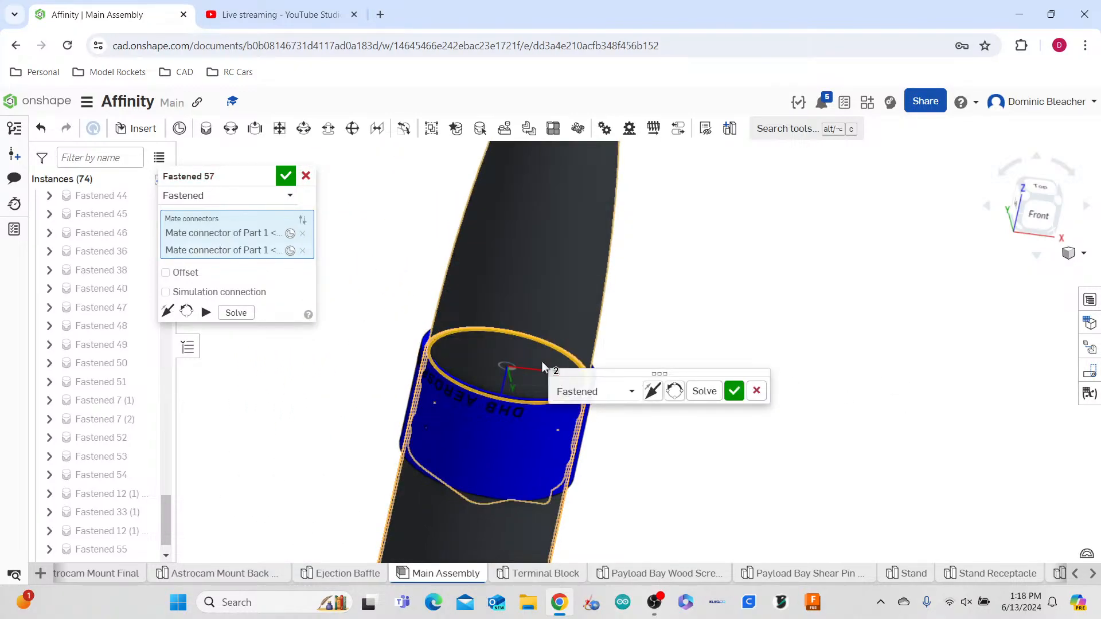
pyautogui.click(734, 391)
# - Open the body tube section directly below the nose cone for editing in the context of the Main Assembly
pyautogui.scroll(-4, 714, 472)
pyautogui.press('m')
pyautogui.moveTo(724, 462); pyautogui.dragTo(686, 390, button='right')
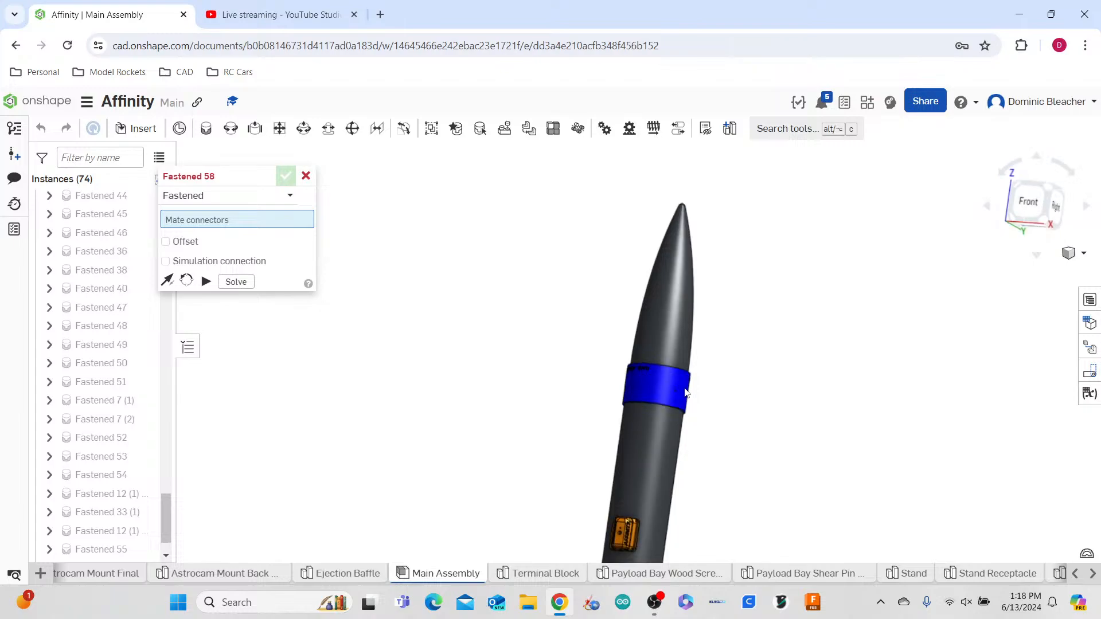
pyautogui.click(668, 383)
pyautogui.press('Return')
pyautogui.rightClick(641, 421)
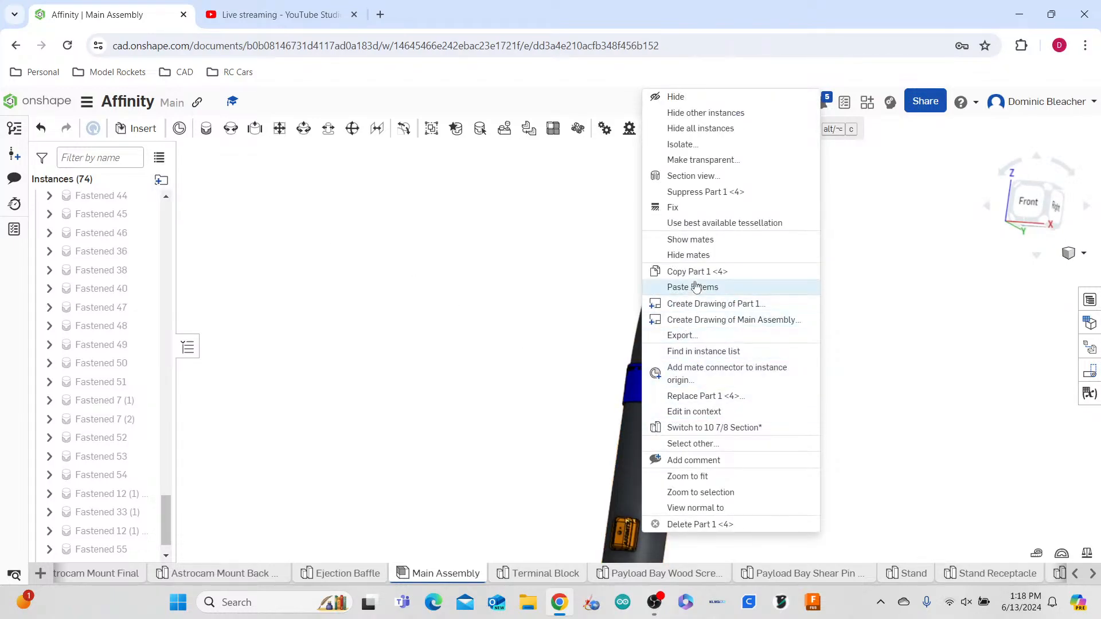
pyautogui.click(696, 412)
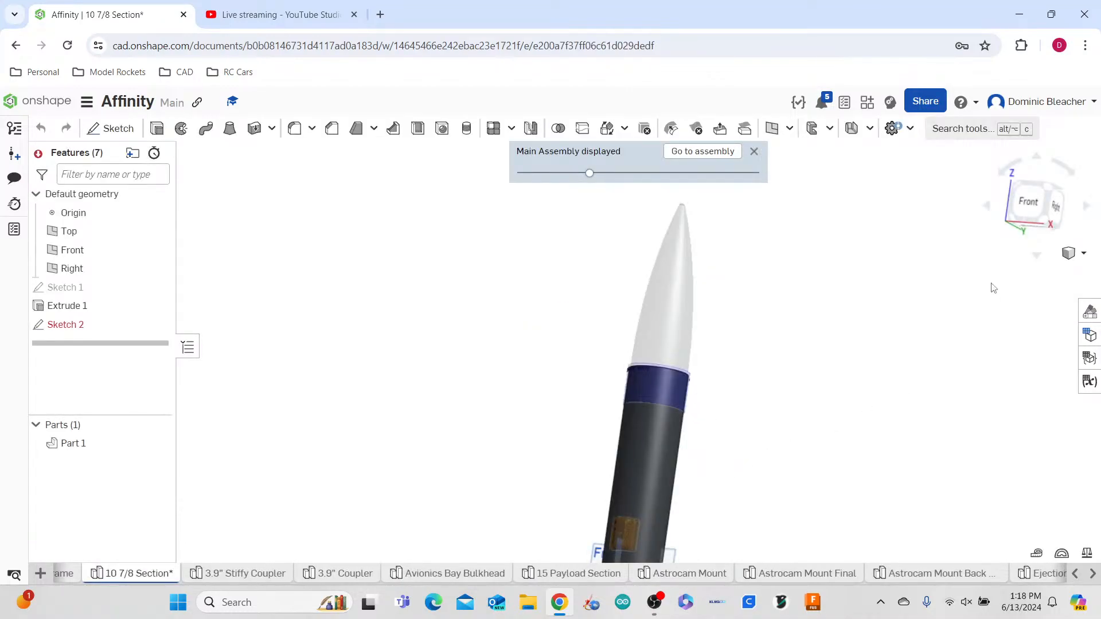
# - Examine the blue drilling guide and its small hole on the tube section from between the left and front views
pyautogui.click(1026, 213)
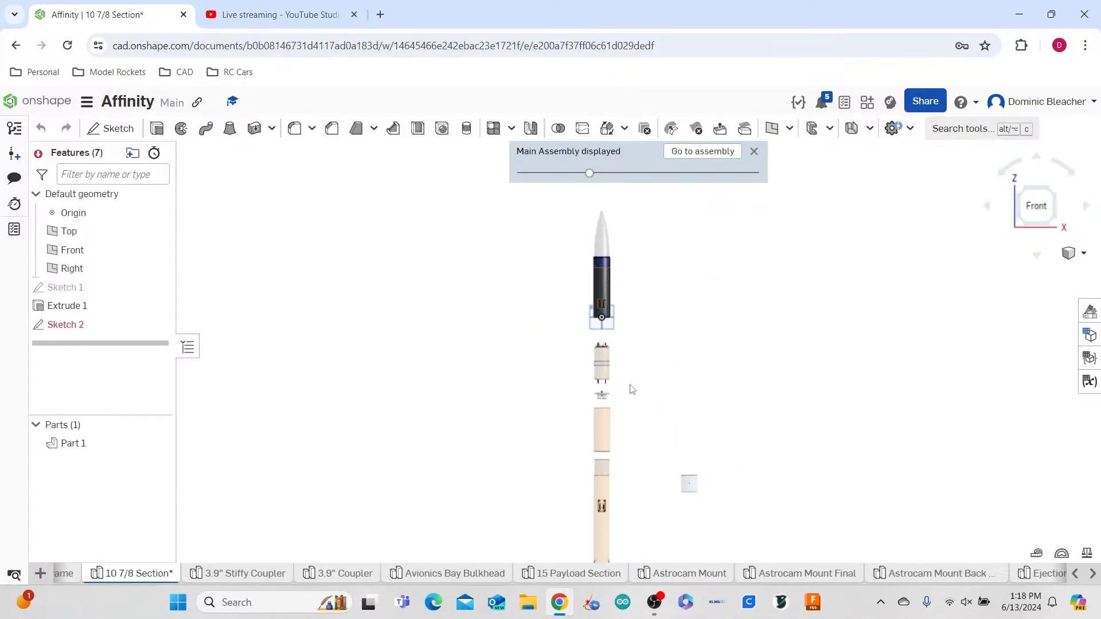
pyautogui.scroll(8, 604, 341)
pyautogui.moveTo(670, 376); pyautogui.dragTo(617, 373, button='right')
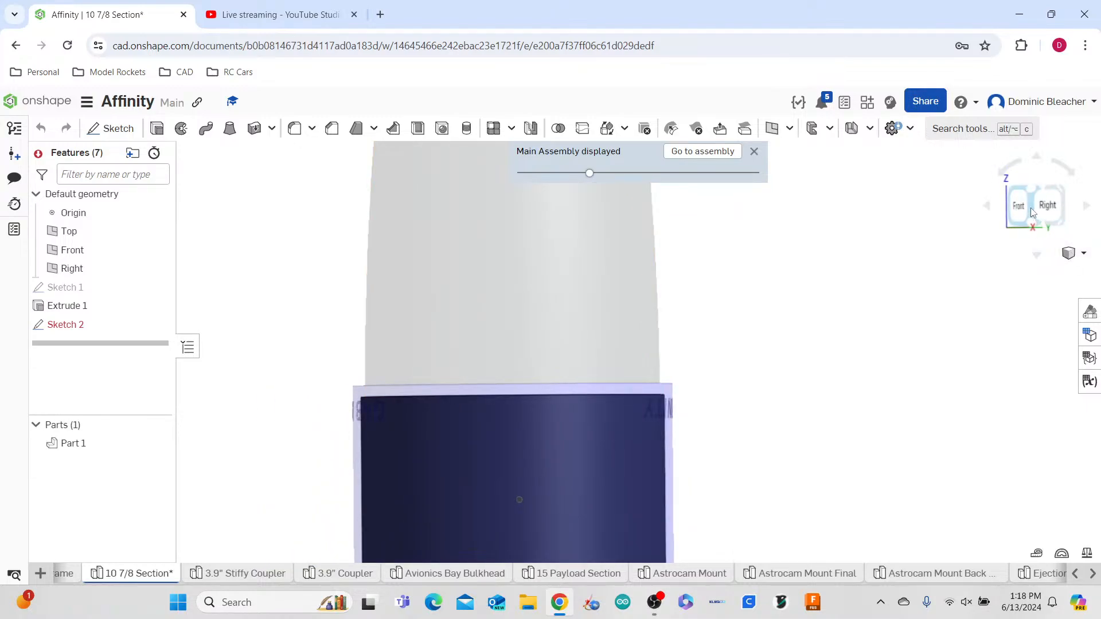
pyautogui.click(1030, 208)
pyautogui.click(988, 205)
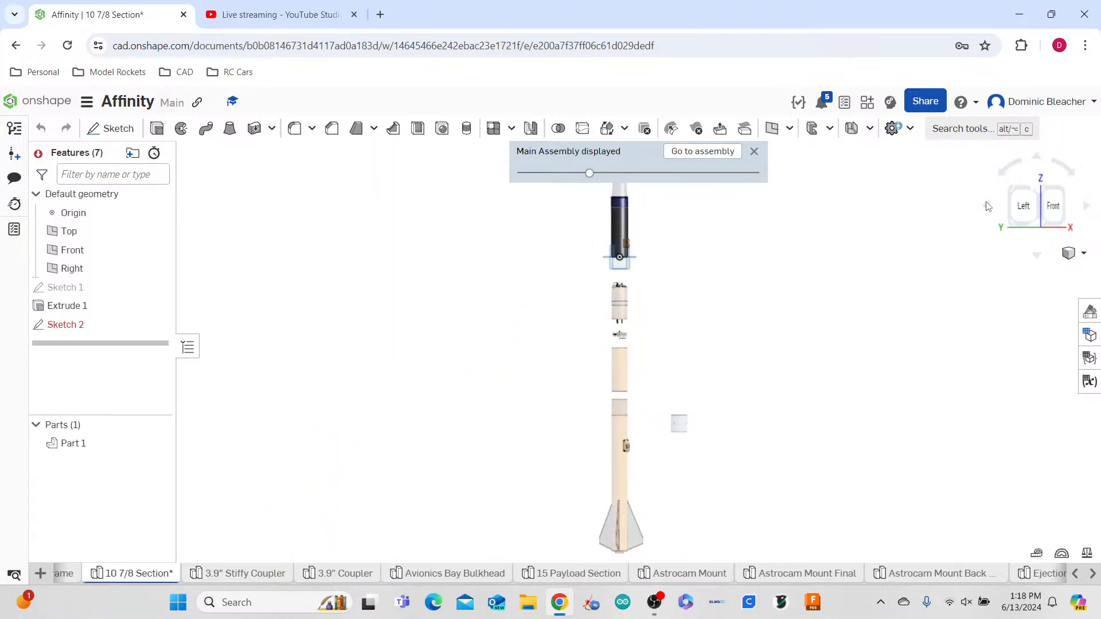
pyautogui.scroll(1, 665, 301)
pyautogui.moveTo(662, 298); pyautogui.dragTo(661, 437, button='middle')
pyautogui.scroll(9, 606, 347)
pyautogui.moveTo(643, 276); pyautogui.dragTo(636, 375, button='middle')
pyautogui.scroll(3, 635, 380)
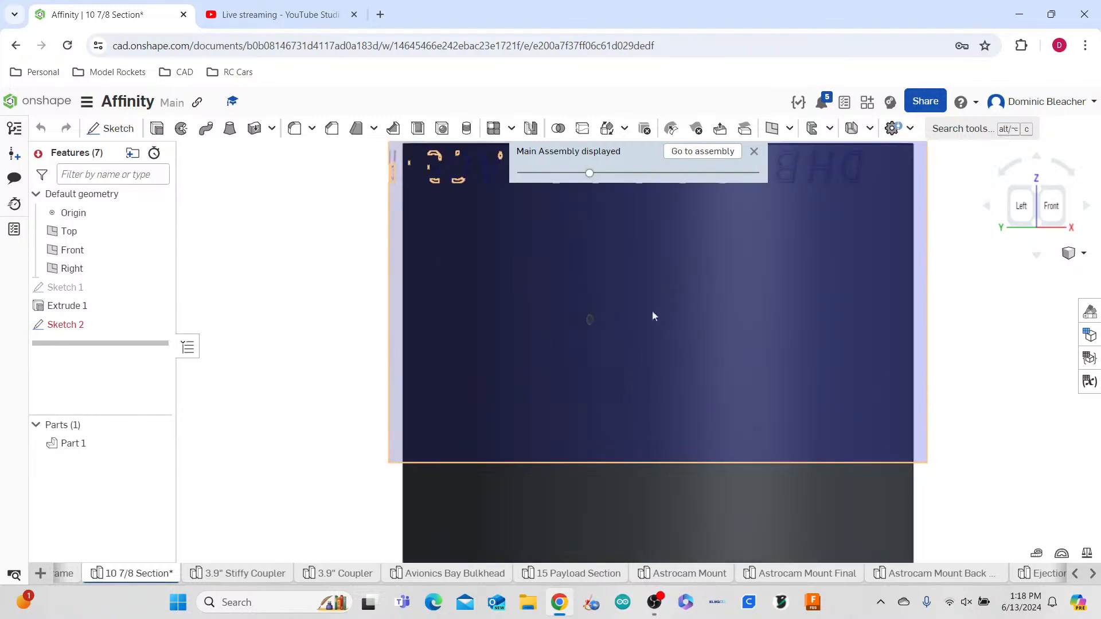
pyautogui.click(990, 209)
pyautogui.click(987, 208)
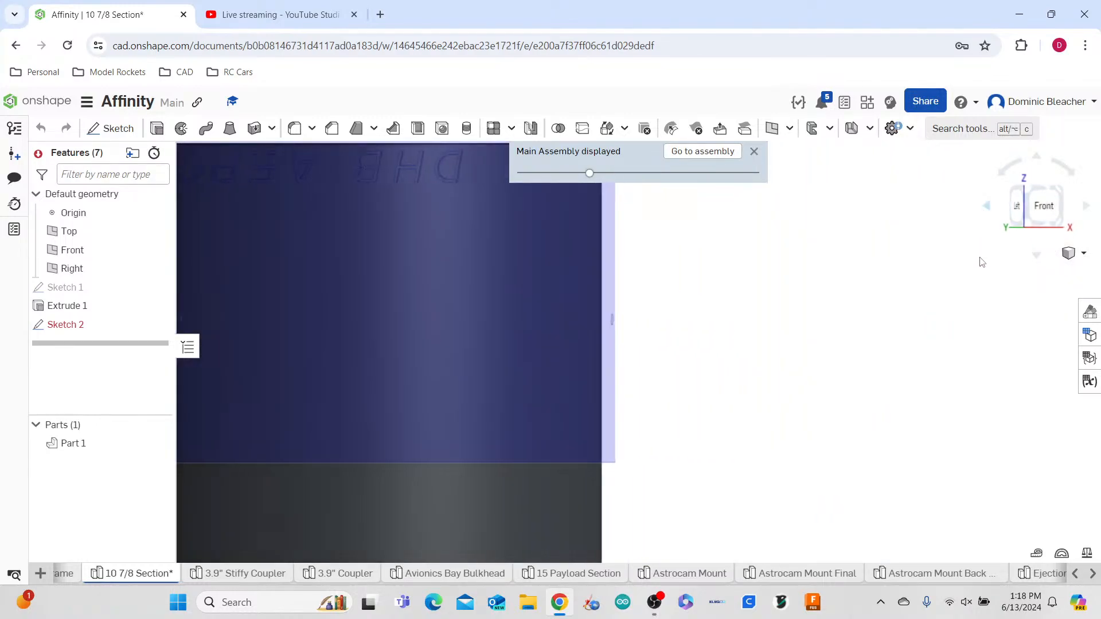
pyautogui.moveTo(737, 267); pyautogui.dragTo(1021, 293, button='middle')
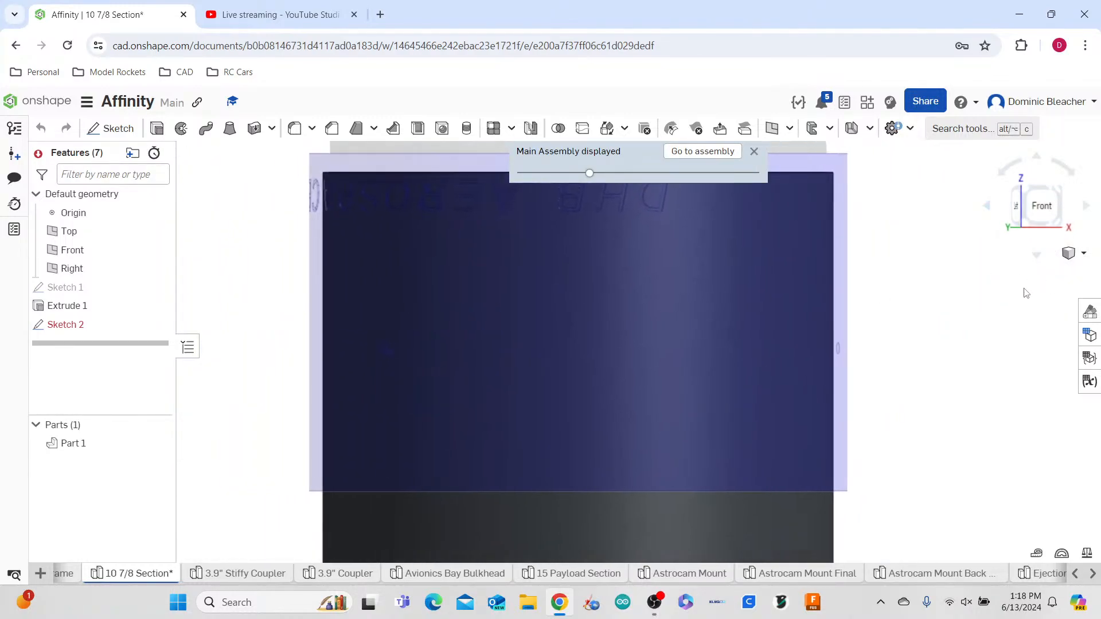
pyautogui.click(987, 207)
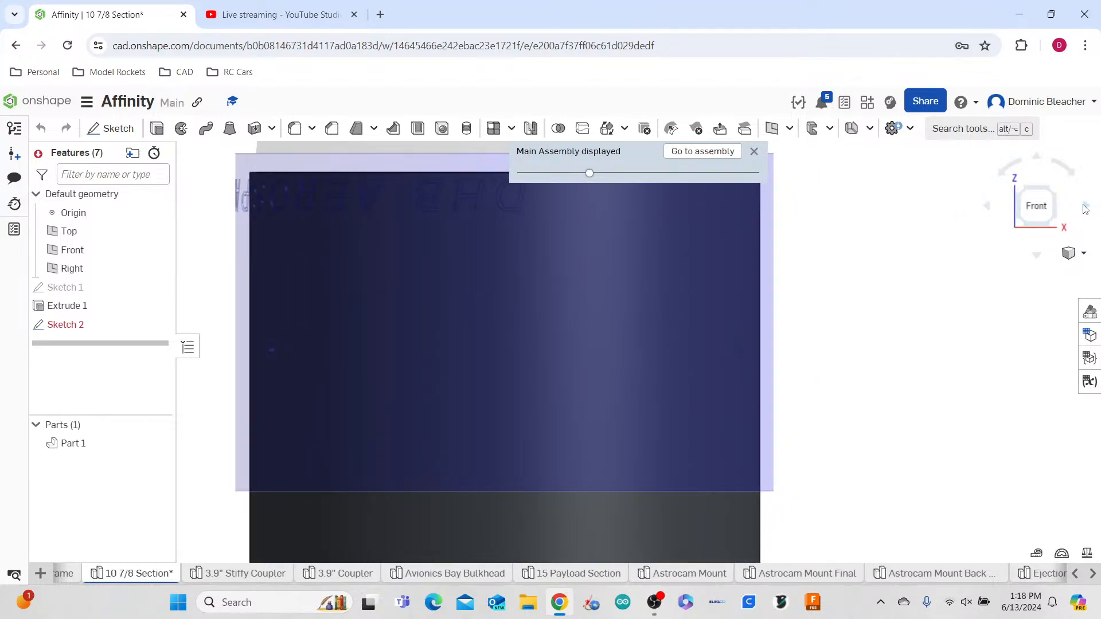
pyautogui.click(1085, 208)
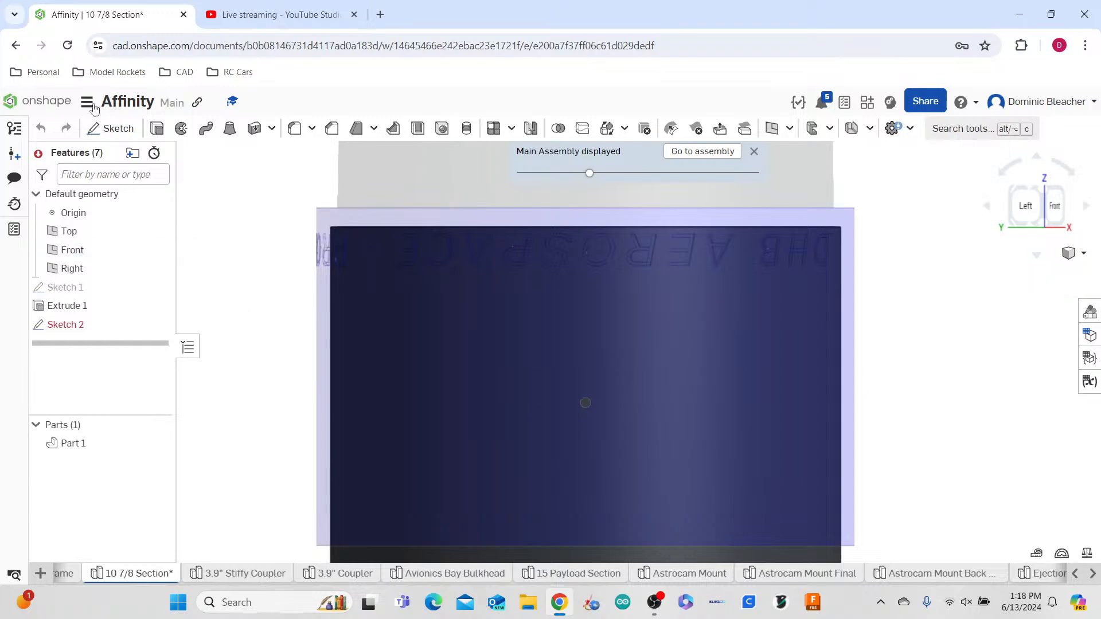
pyautogui.click(138, 127)
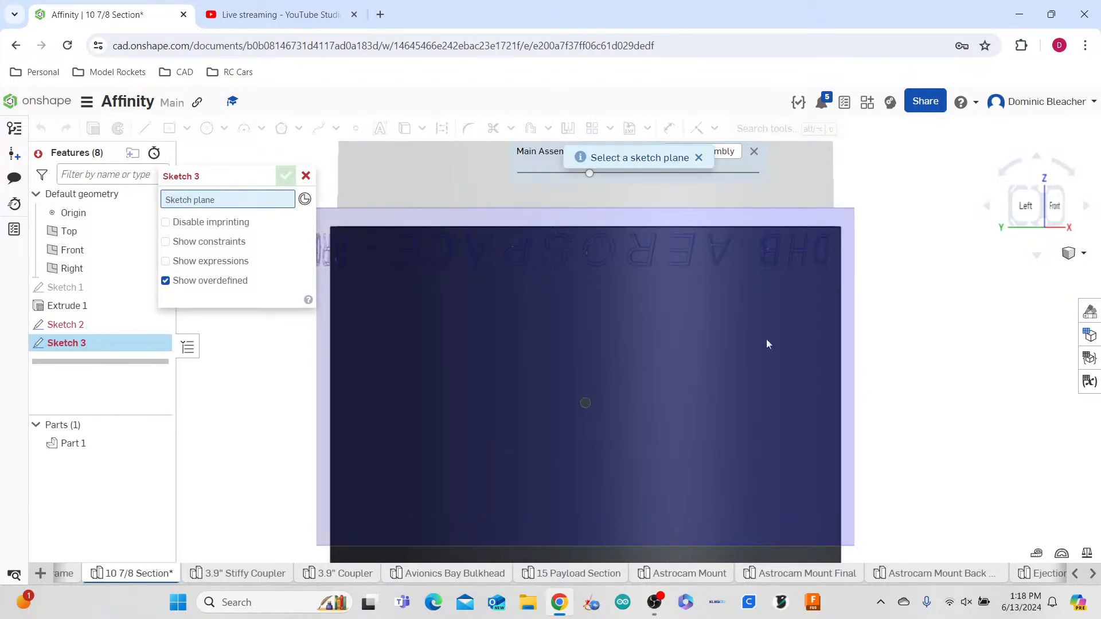
pyautogui.moveTo(728, 358)
pyautogui.mouseDown(button='middle')
pyautogui.moveTo(708, 253)
pyautogui.moveTo(724, 330)
pyautogui.mouseUp(button='middle')
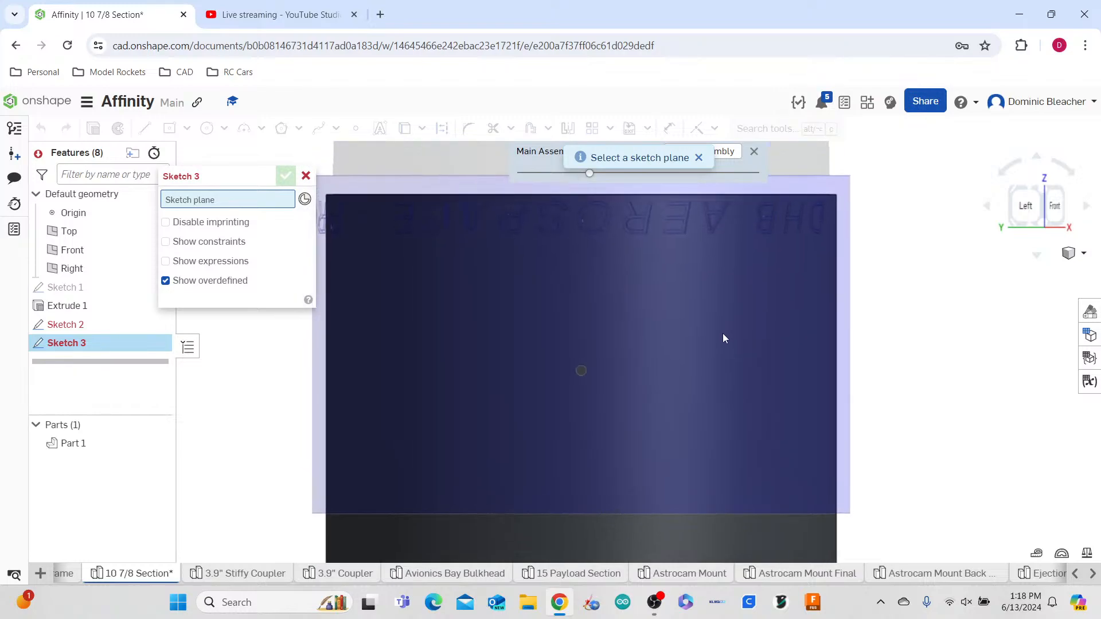
pyautogui.scroll(5, 579, 367)
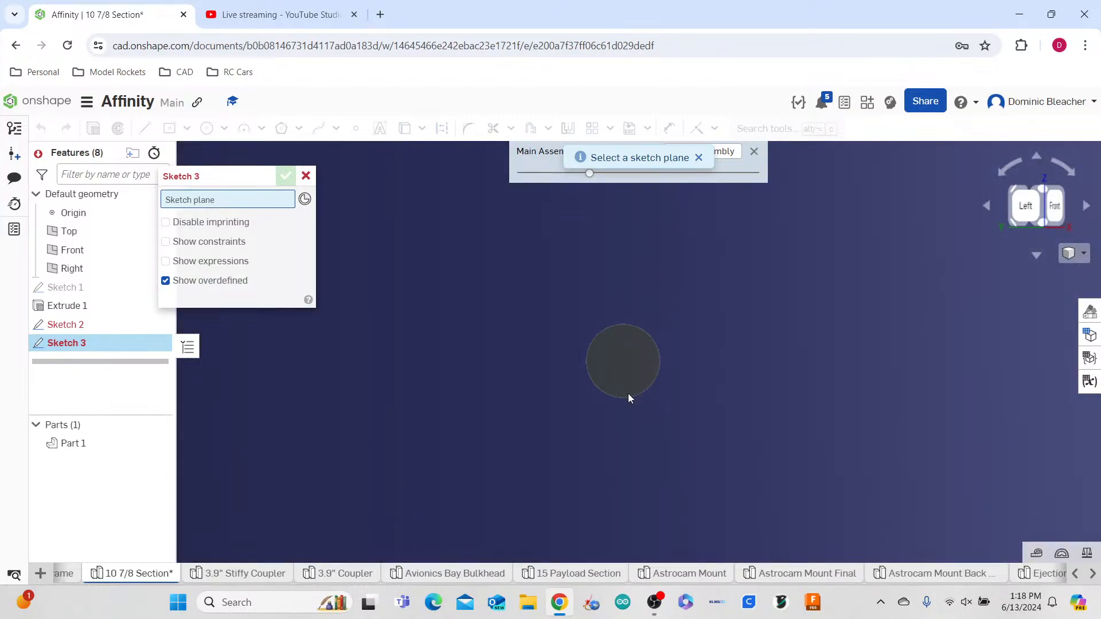
pyautogui.moveTo(687, 469); pyautogui.dragTo(687, 455, button='right')
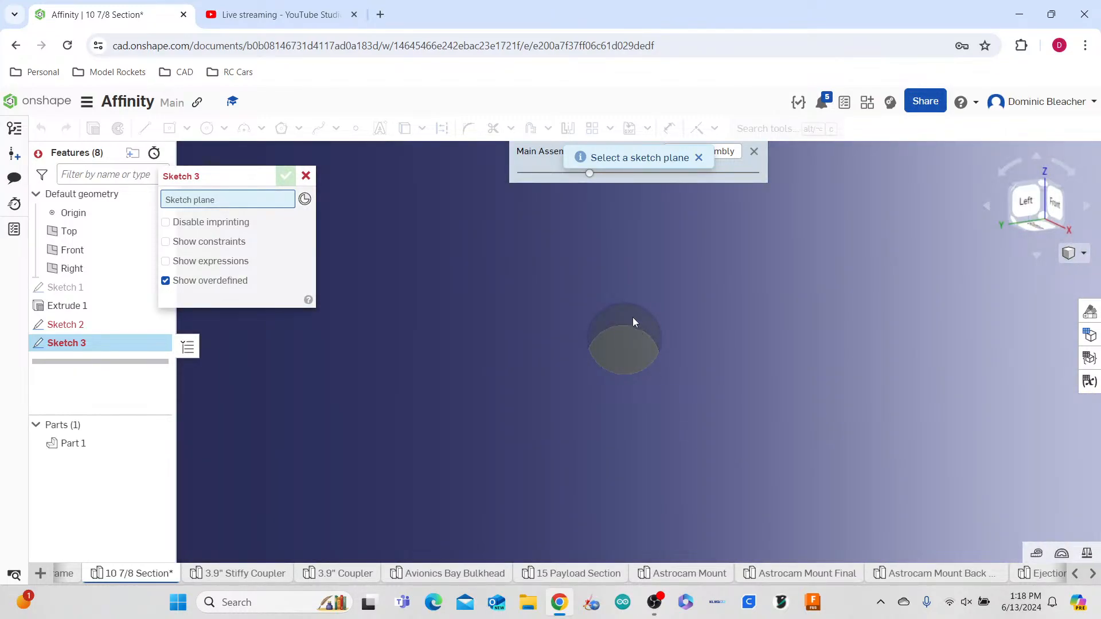
pyautogui.scroll(-5, 634, 342)
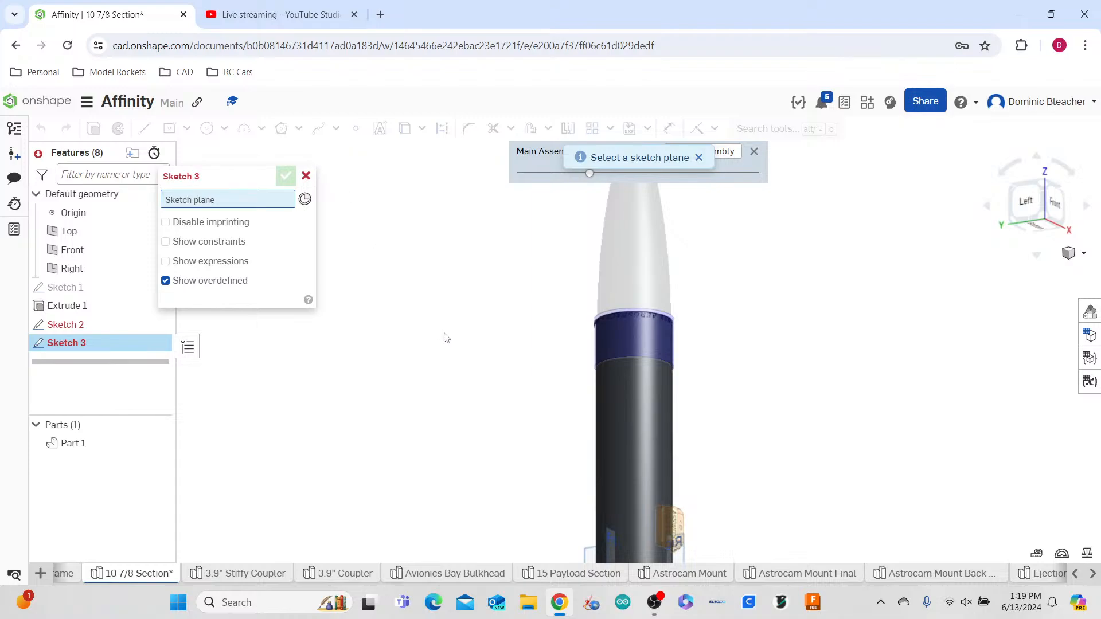
pyautogui.scroll(-3, 468, 331)
pyautogui.moveTo(470, 333); pyautogui.dragTo(469, 355, button='right')
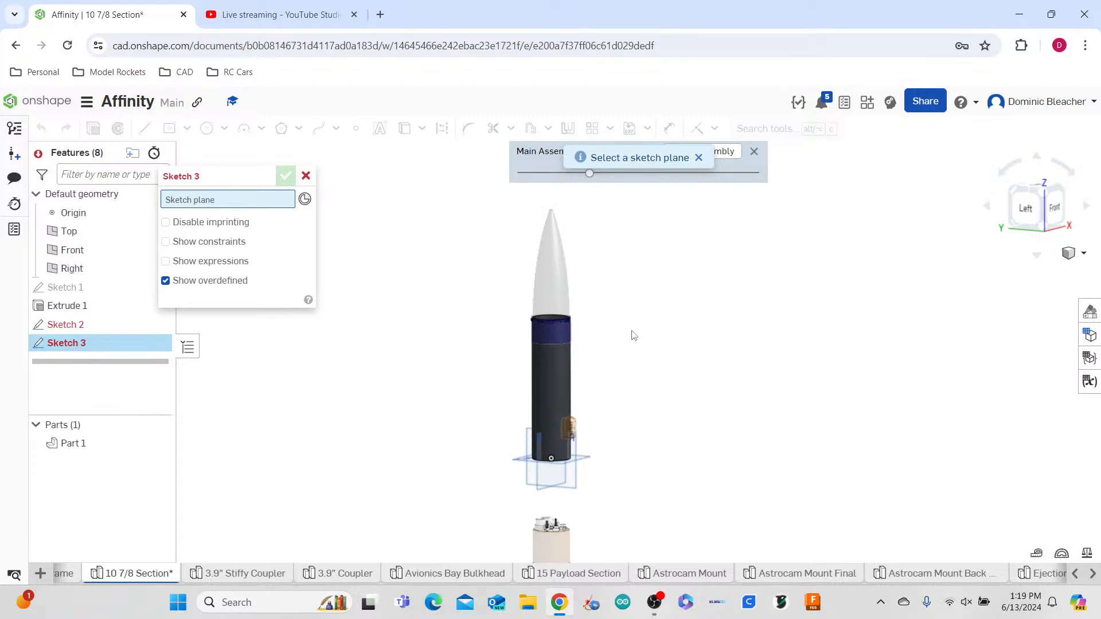
pyautogui.scroll(8, 538, 329)
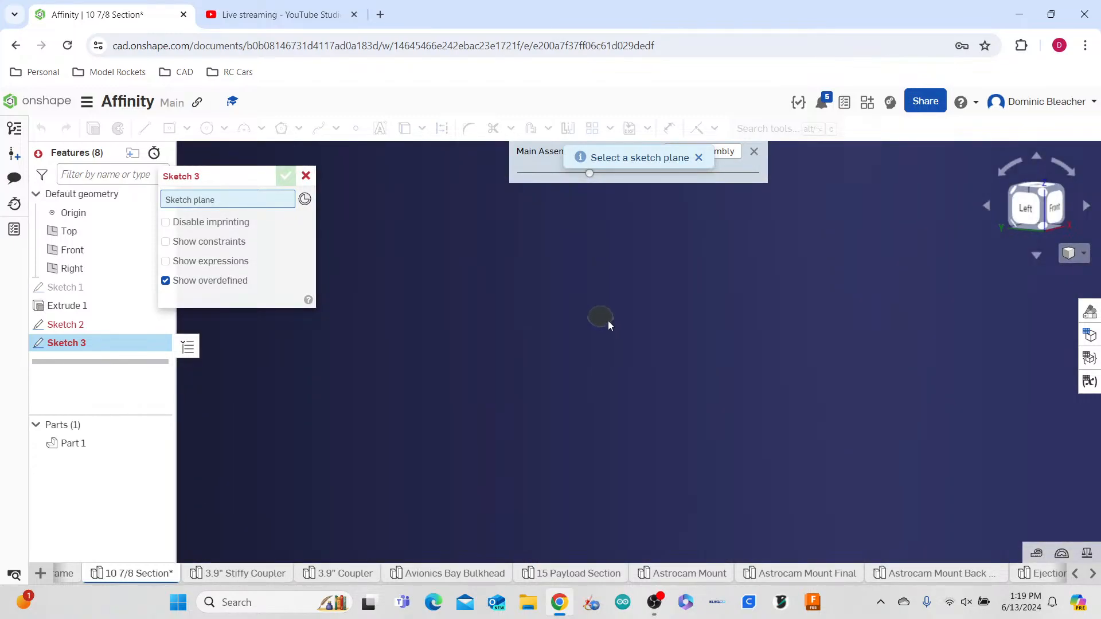
pyautogui.click(698, 158)
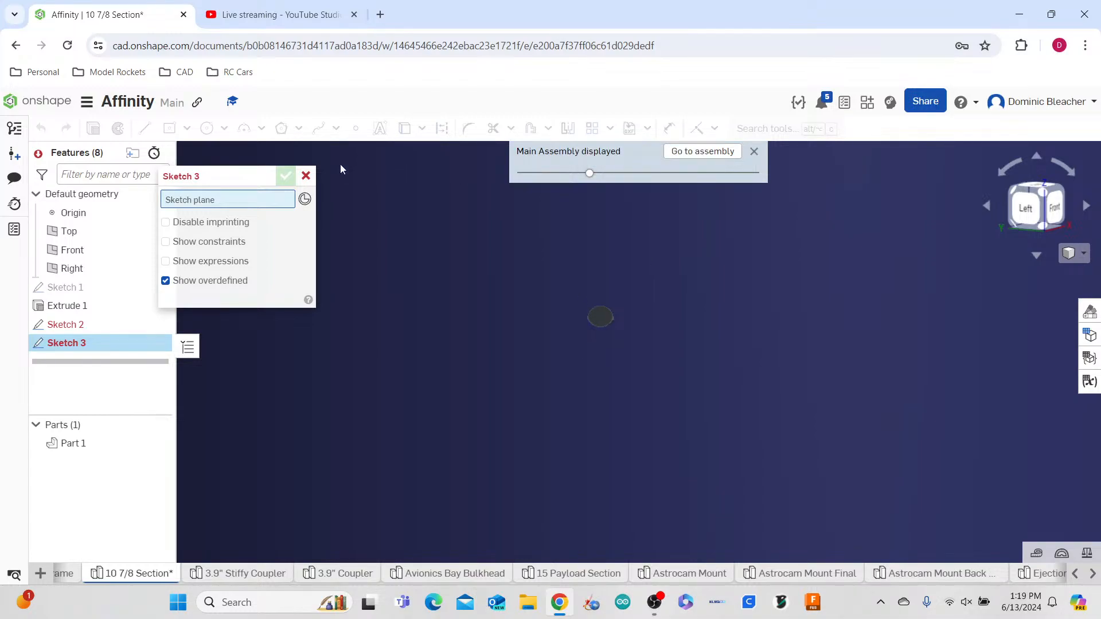
pyautogui.click(306, 177)
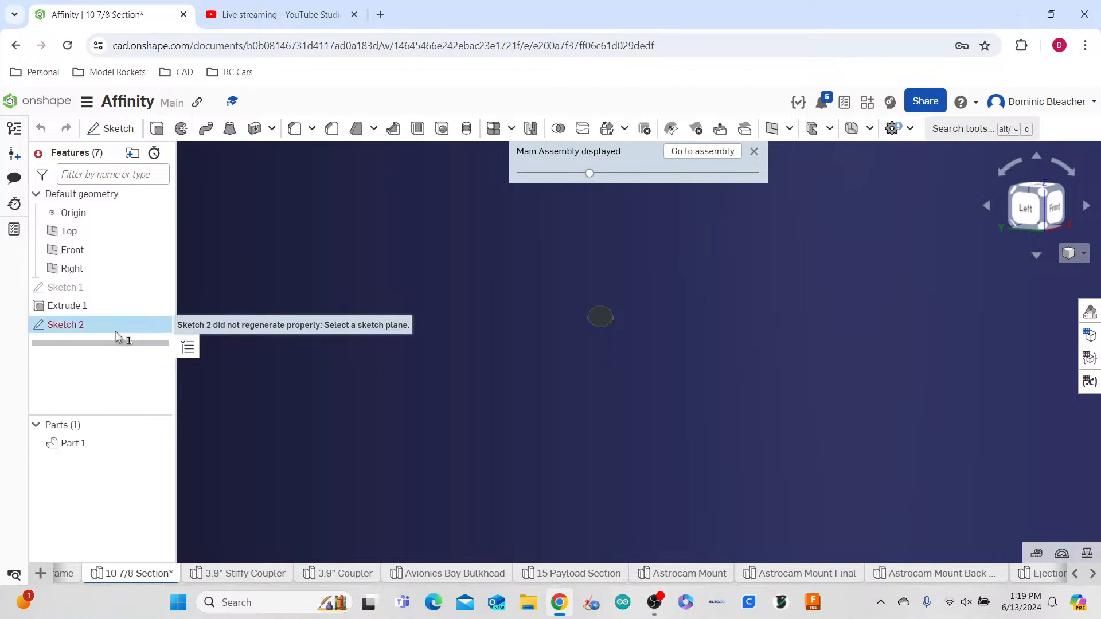
# - Delete the failed Sketch 2 from the 10 7/8 Section's feature list
pyautogui.doubleClick(116, 336)
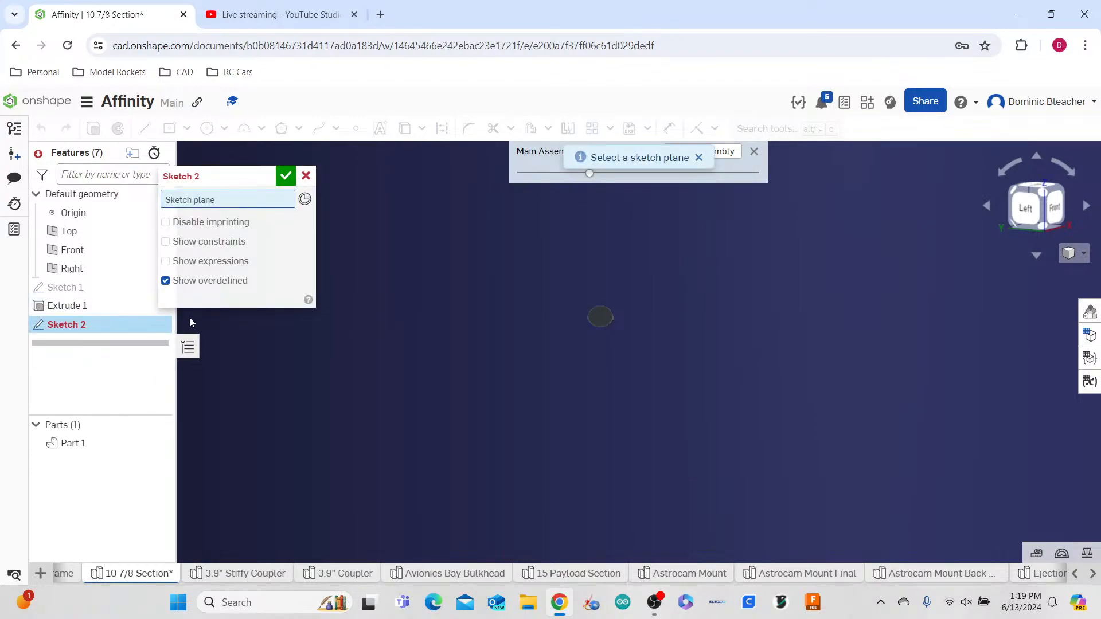
pyautogui.click(306, 175)
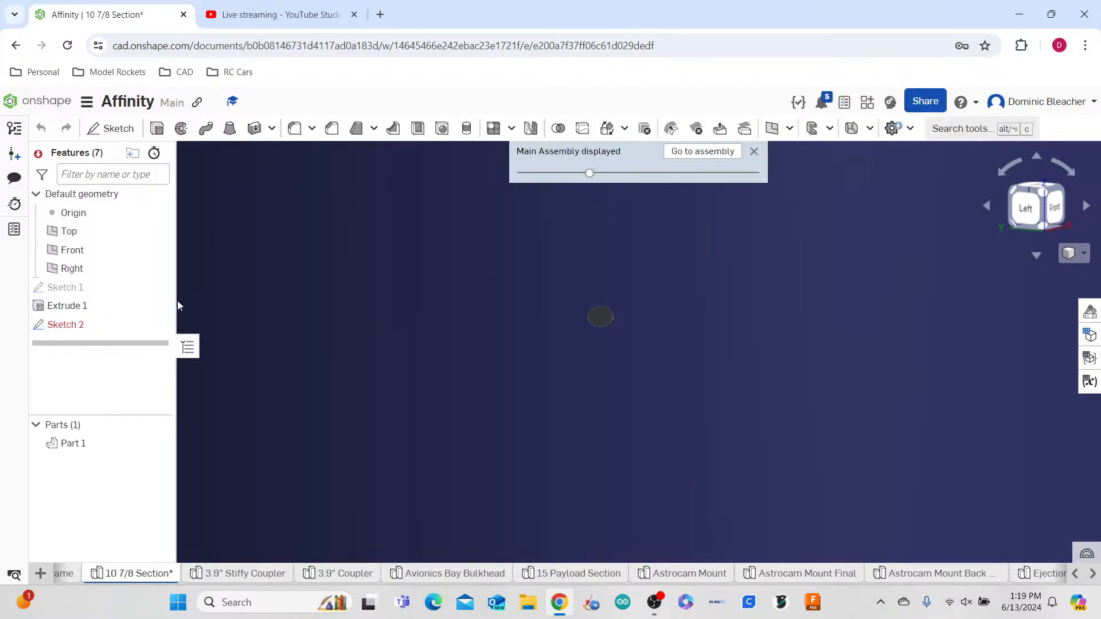
pyautogui.rightClick(119, 333)
pyautogui.click(162, 507)
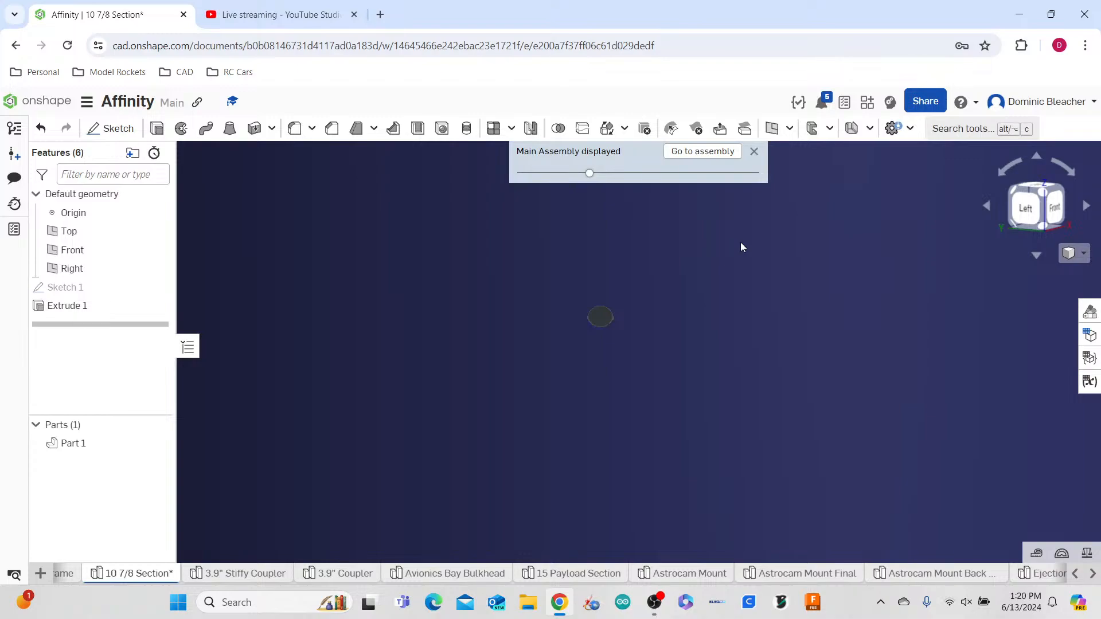
pyautogui.moveTo(724, 312); pyautogui.dragTo(738, 275, button='right')
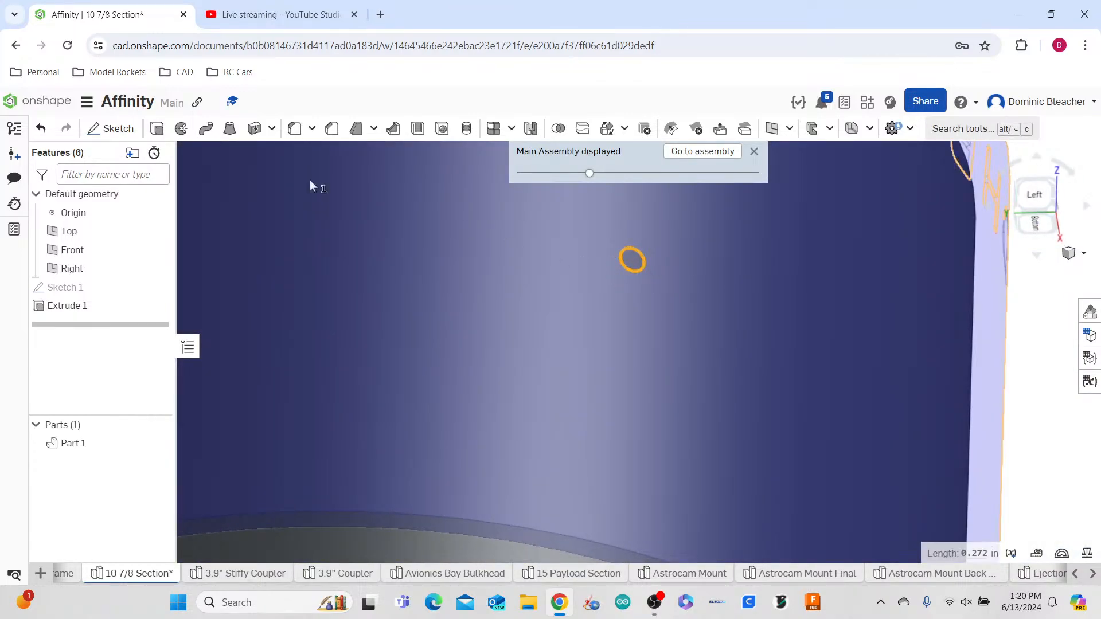
pyautogui.click(118, 129)
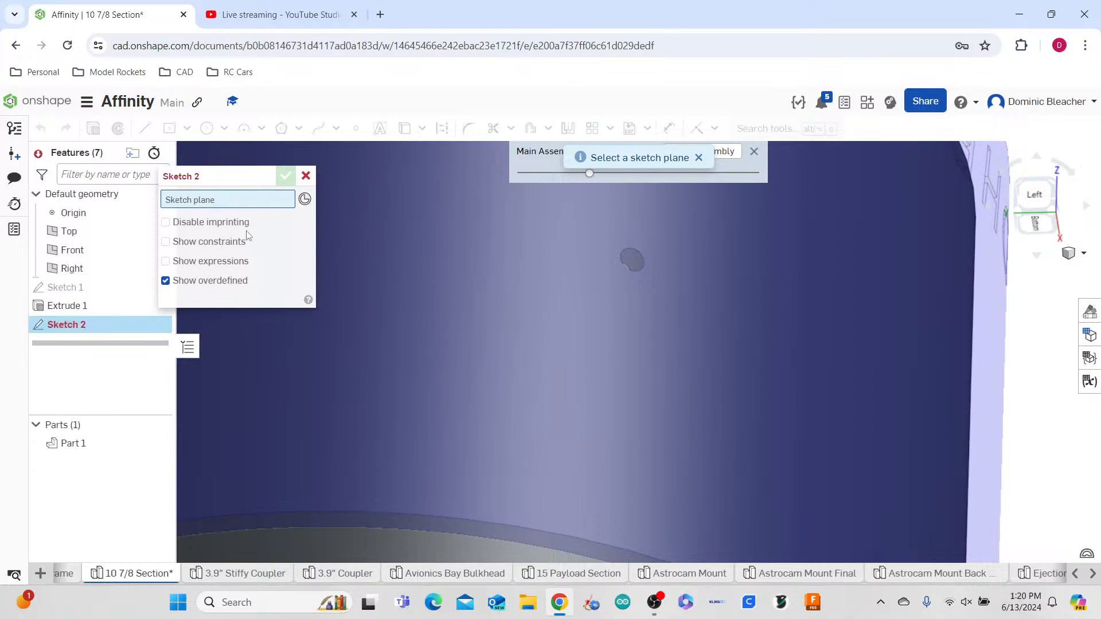
pyautogui.moveTo(630, 261); pyautogui.dragTo(619, 281, button='right')
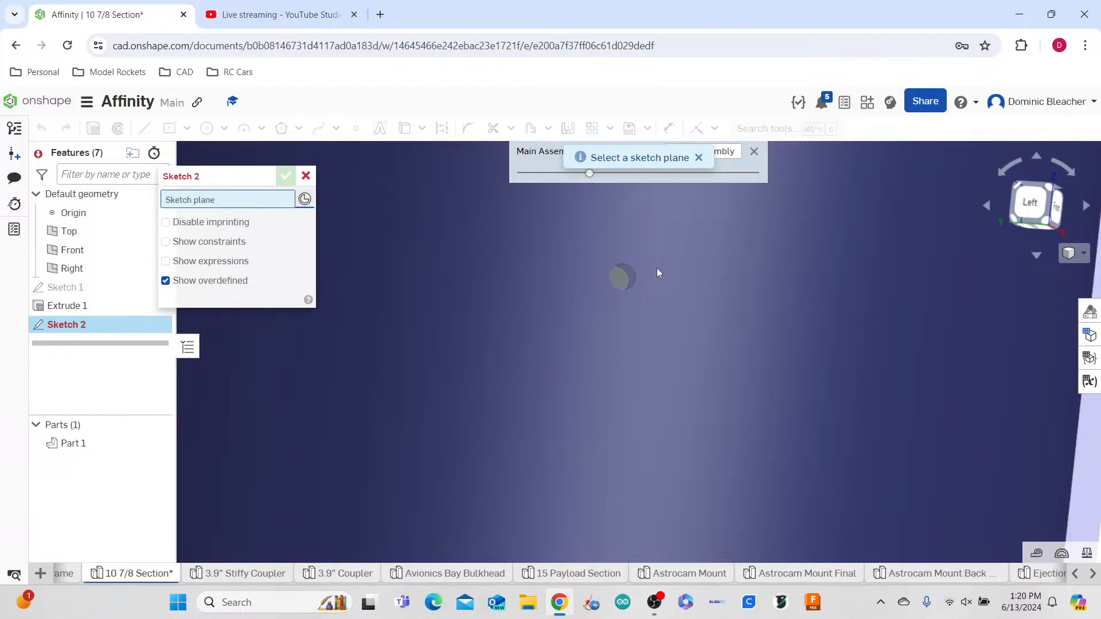
pyautogui.click(306, 176)
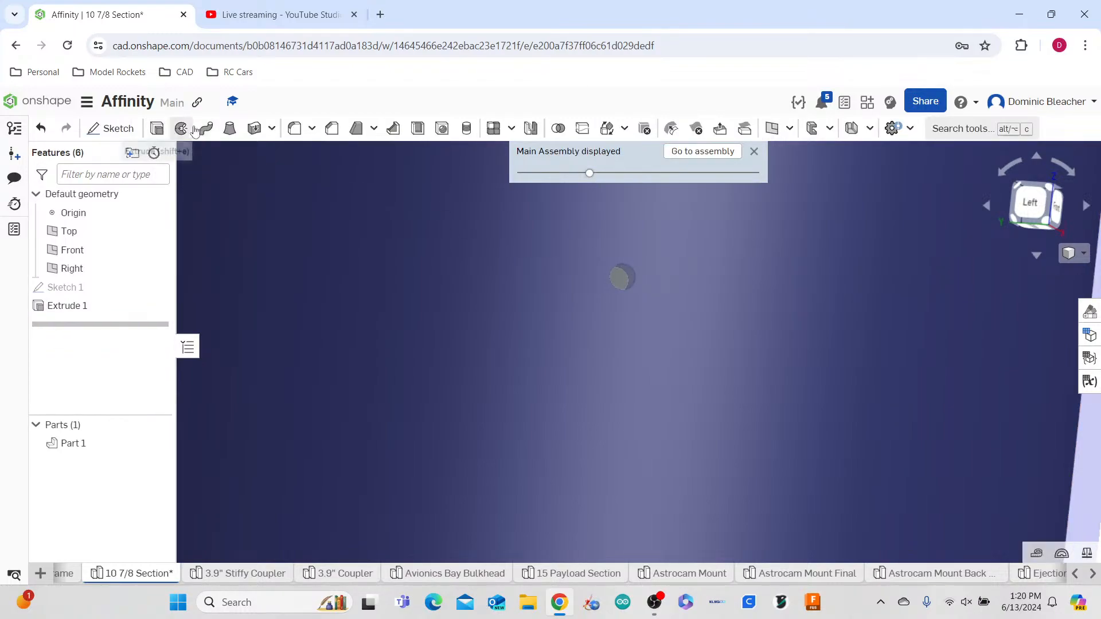
pyautogui.click(156, 128)
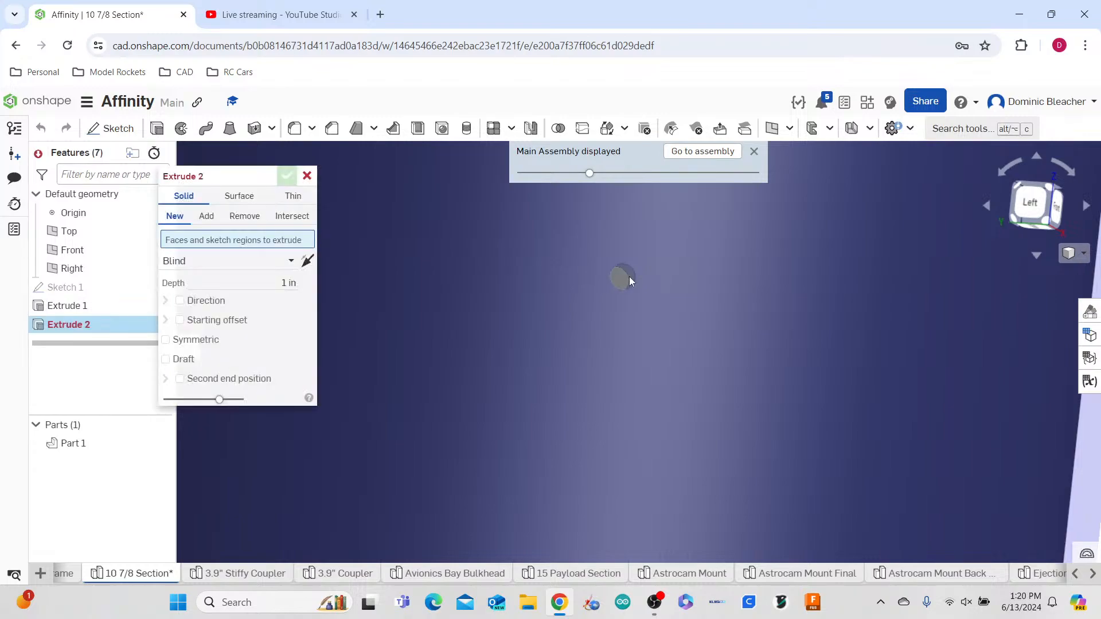
pyautogui.click(307, 176)
pyautogui.scroll(5, 669, 282)
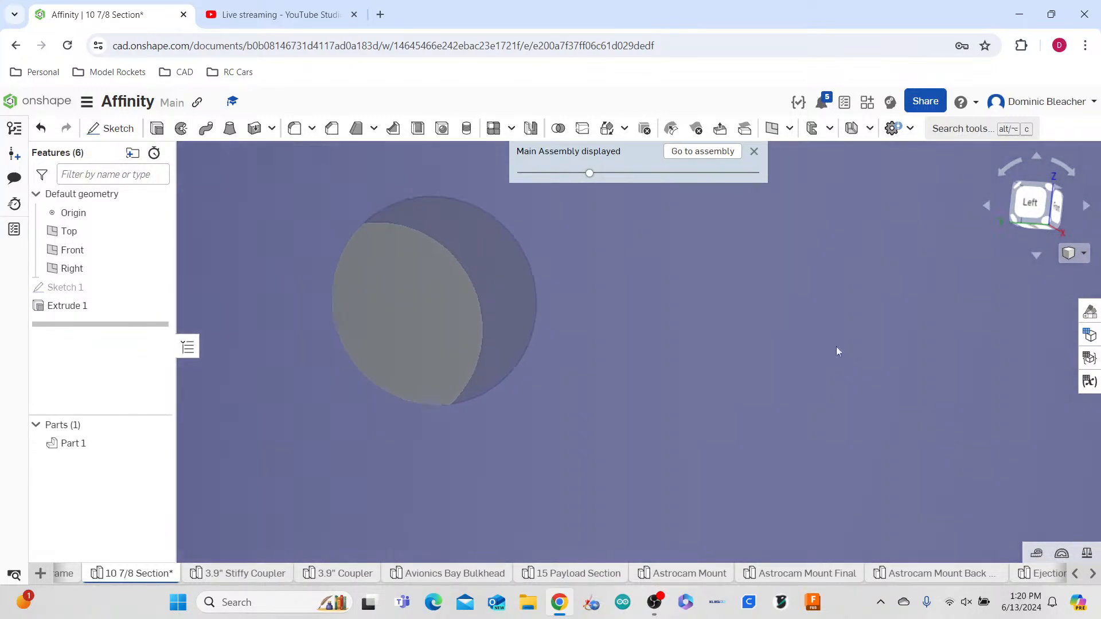
pyautogui.moveTo(668, 282); pyautogui.dragTo(814, 339, button='middle')
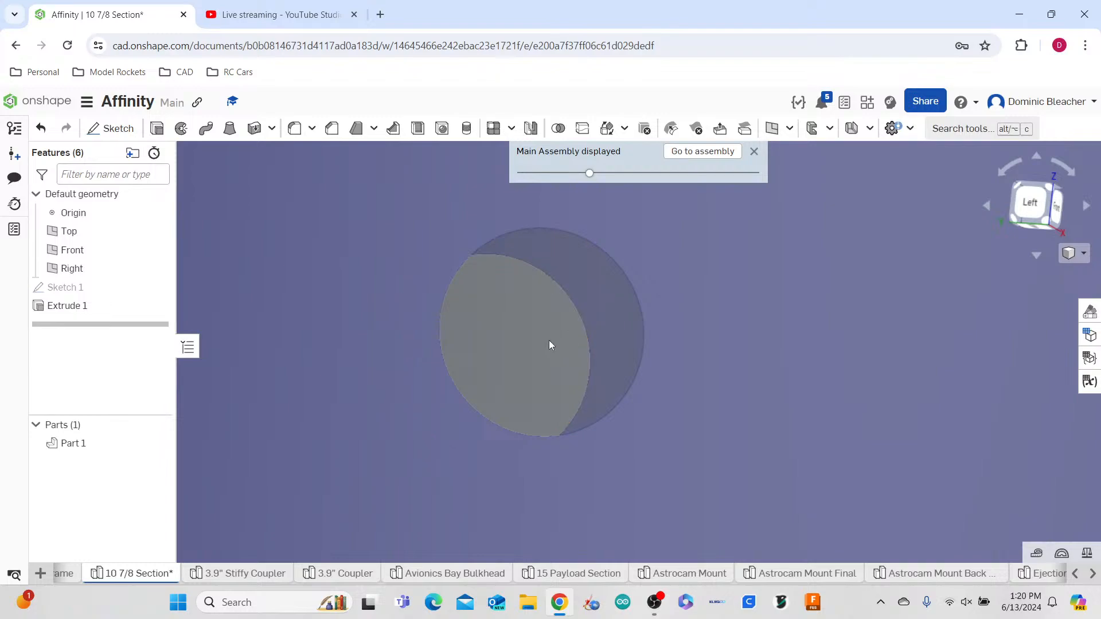
pyautogui.click(548, 340)
pyautogui.scroll(-5, 586, 323)
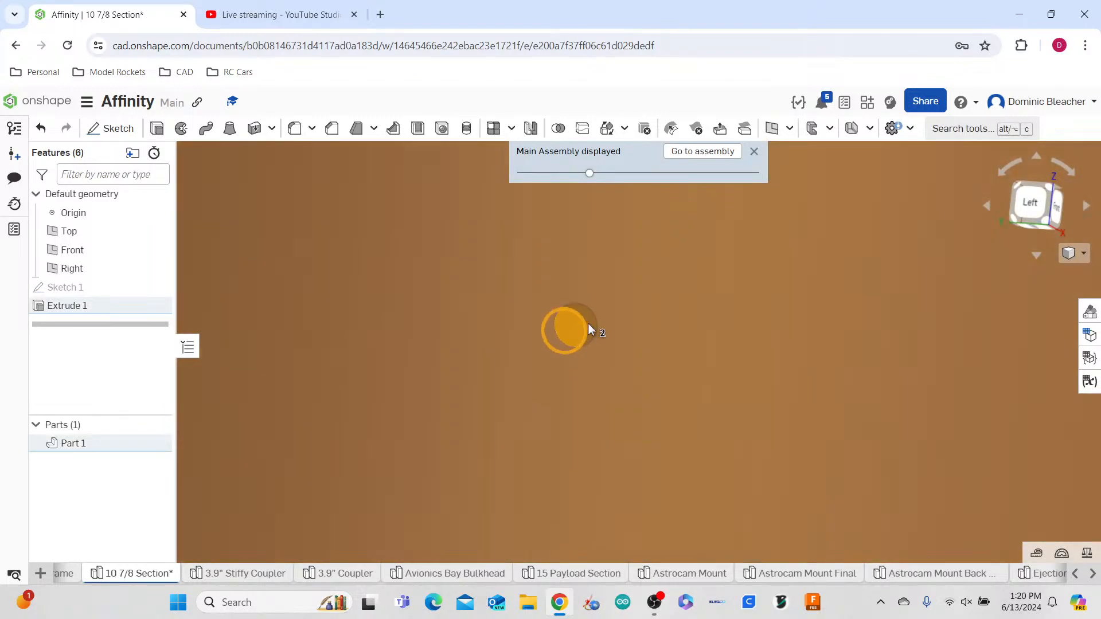
pyautogui.scroll(5, 588, 323)
pyautogui.click(928, 396)
pyautogui.scroll(-5, 602, 335)
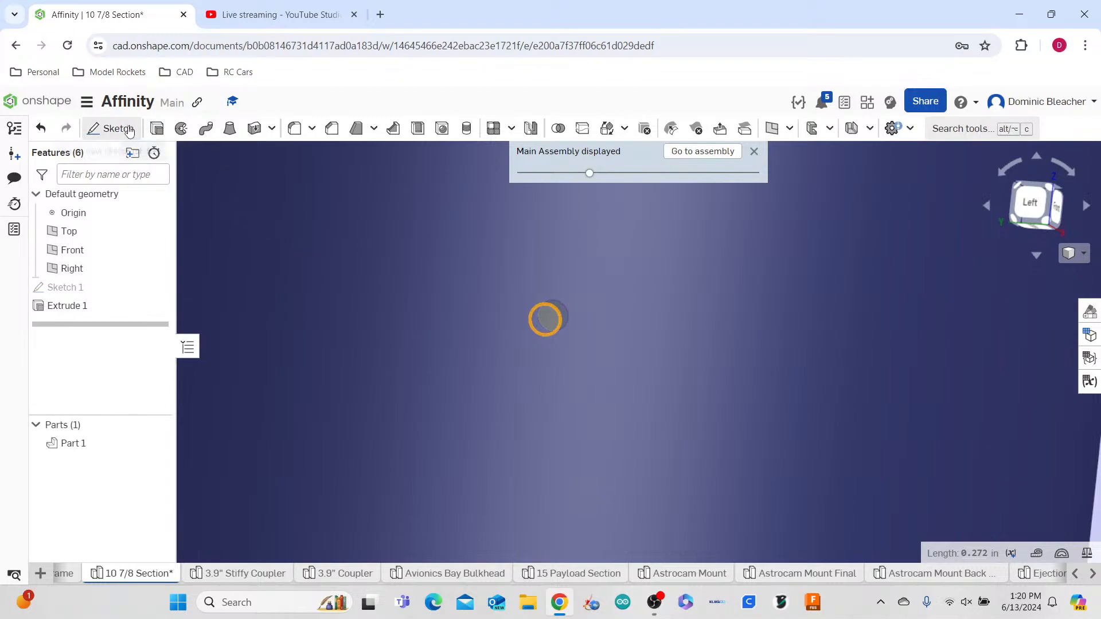
pyautogui.click(112, 128)
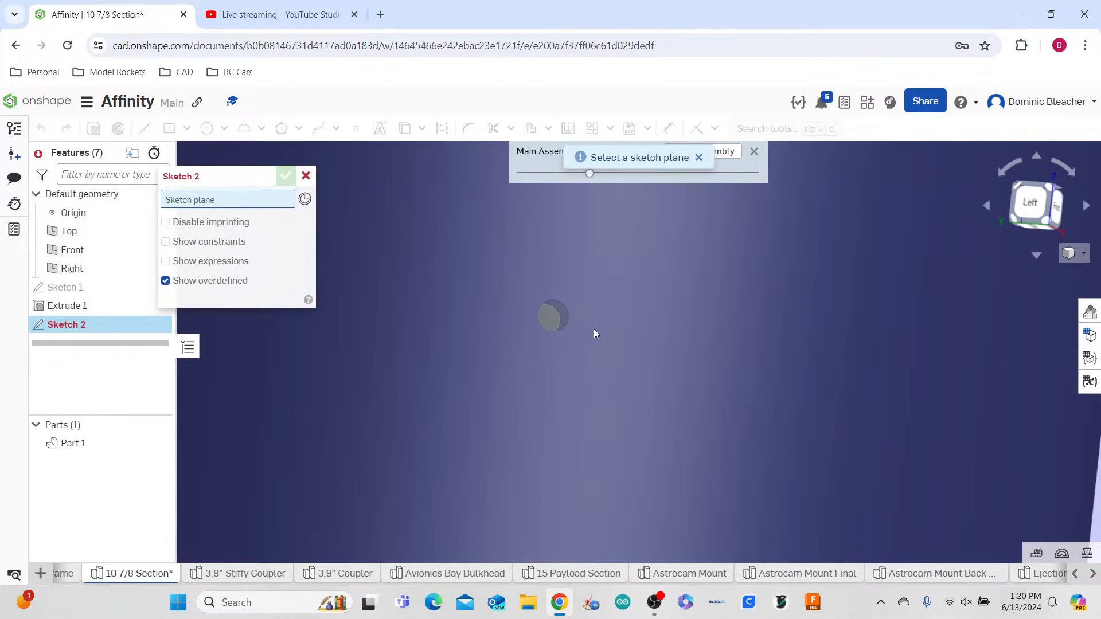
pyautogui.scroll(-10, 585, 331)
pyautogui.moveTo(586, 333); pyautogui.dragTo(845, 397, button='right')
pyautogui.scroll(10, 640, 350)
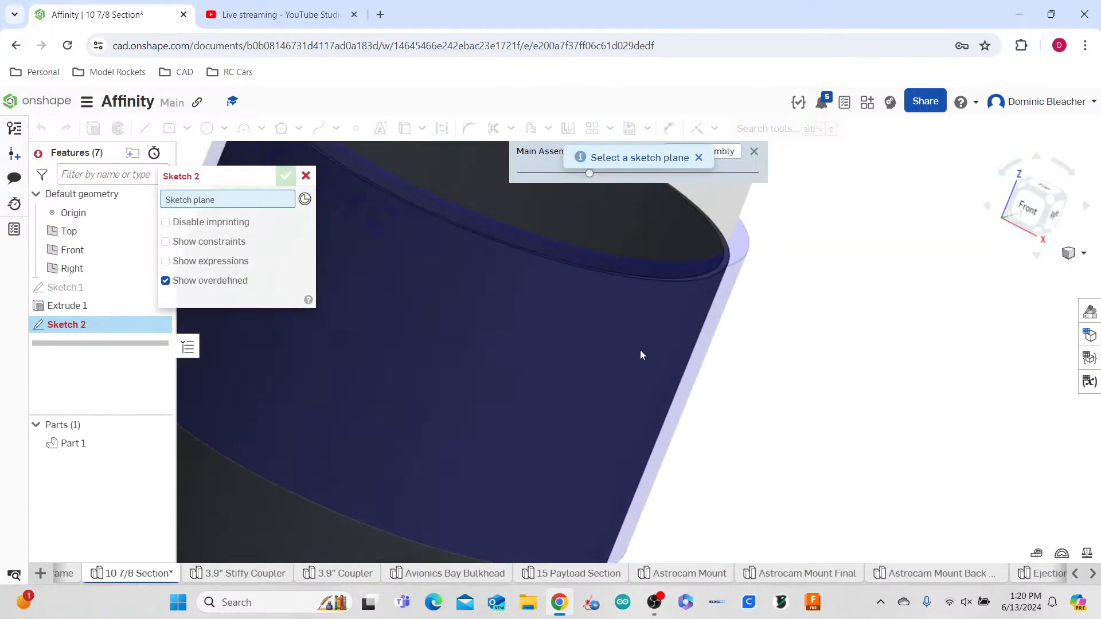
pyautogui.moveTo(617, 347); pyautogui.dragTo(630, 433, button='right')
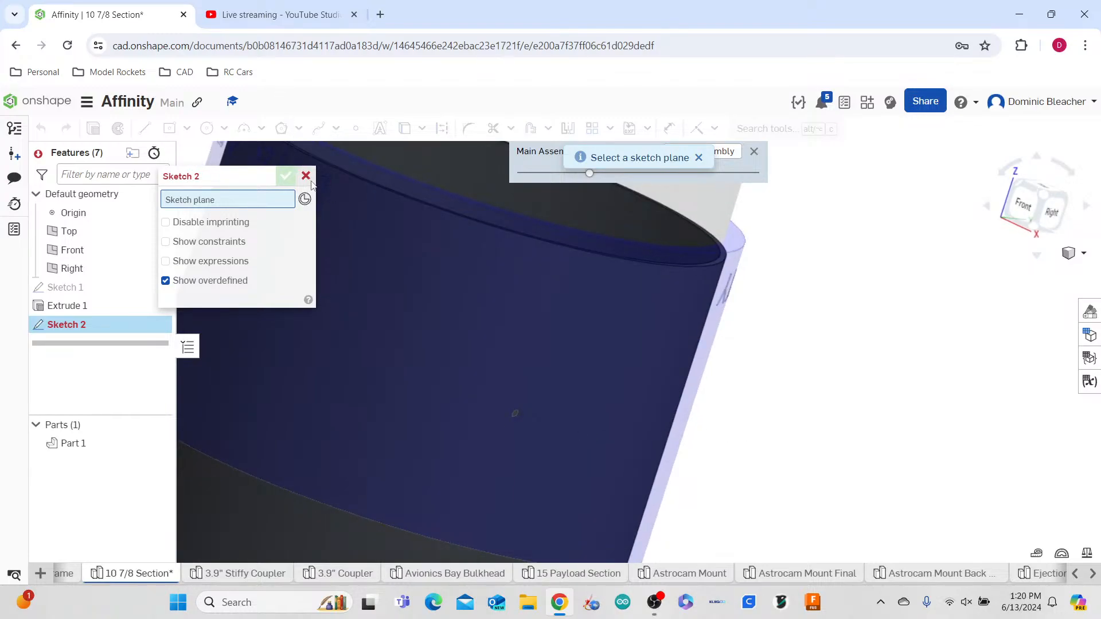
pyautogui.press('Escape')
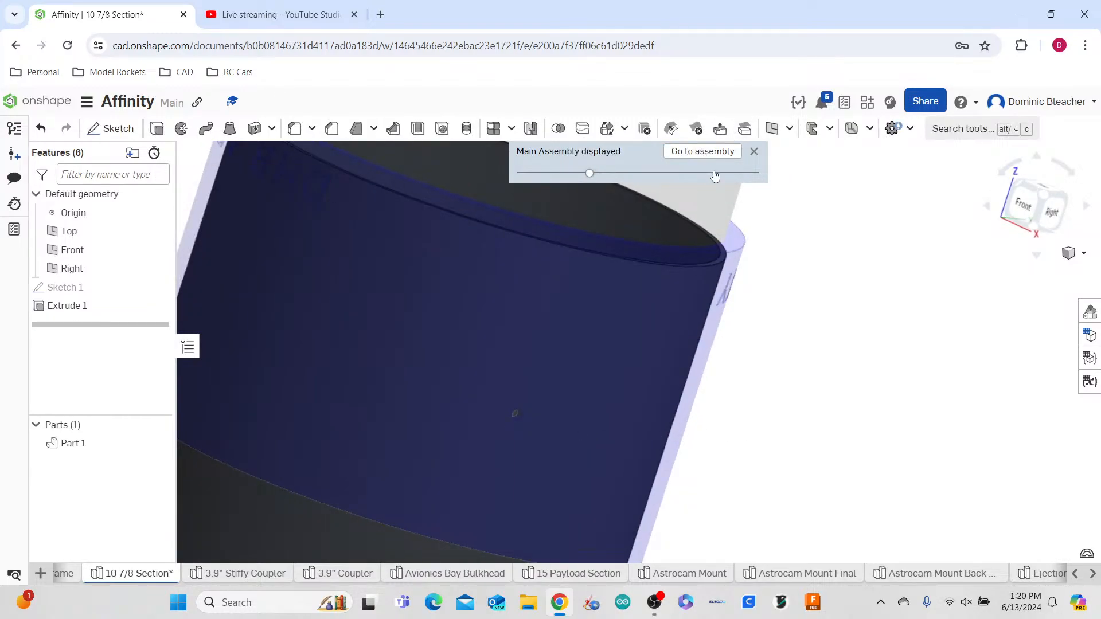
# - Return to the Main Assembly from the in-context edit of the tube section
pyautogui.click(709, 153)
pyautogui.moveTo(868, 466); pyautogui.dragTo(818, 462, button='right')
pyautogui.rightClick(763, 463)
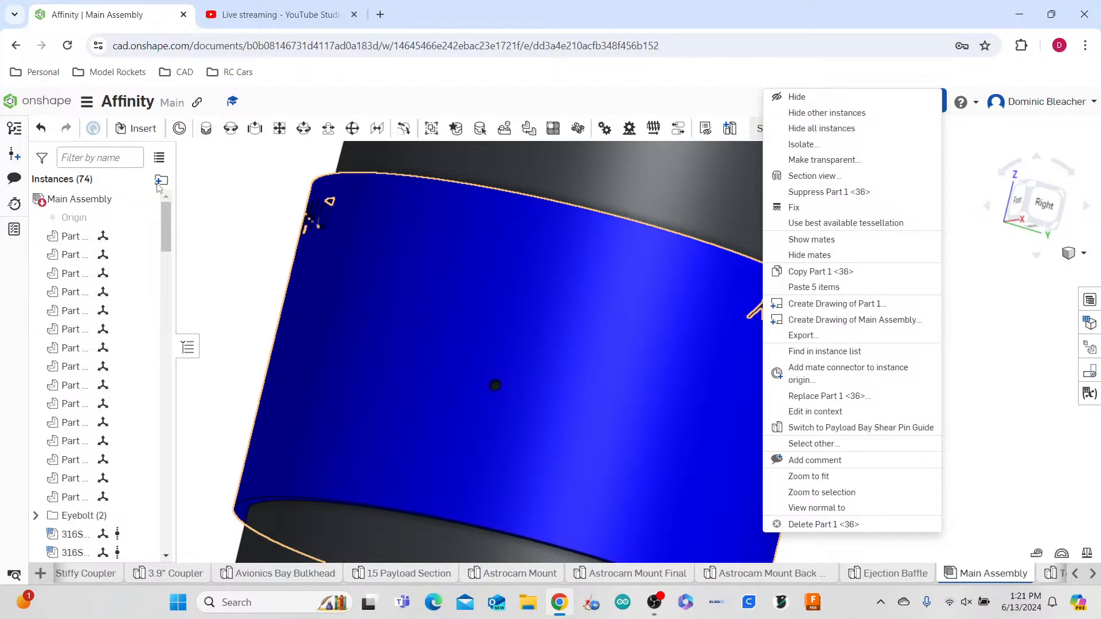
pyautogui.click(118, 114)
# - Choose a socket button head cap screw from the ANSI inch bolts and screws in the standard content library
pyautogui.click(123, 127)
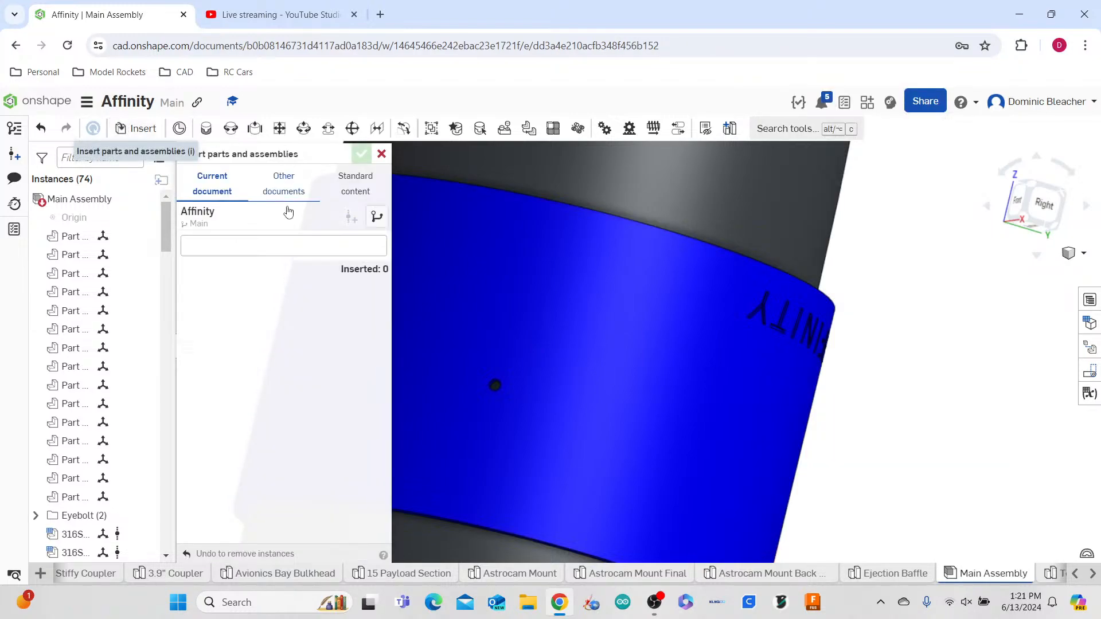
pyautogui.click(366, 183)
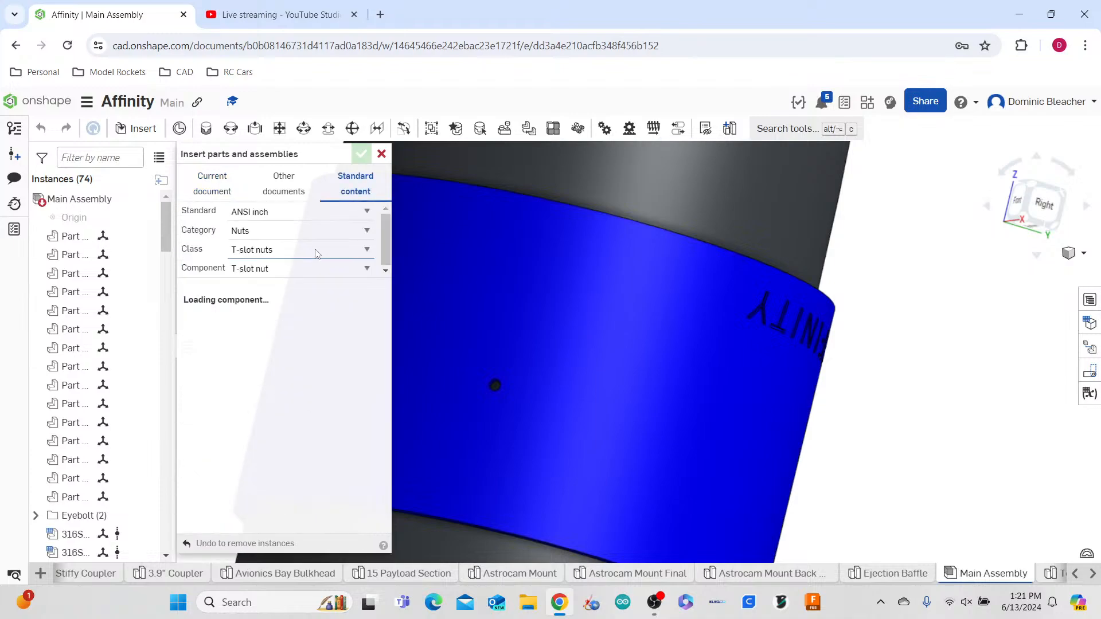
pyautogui.click(274, 214)
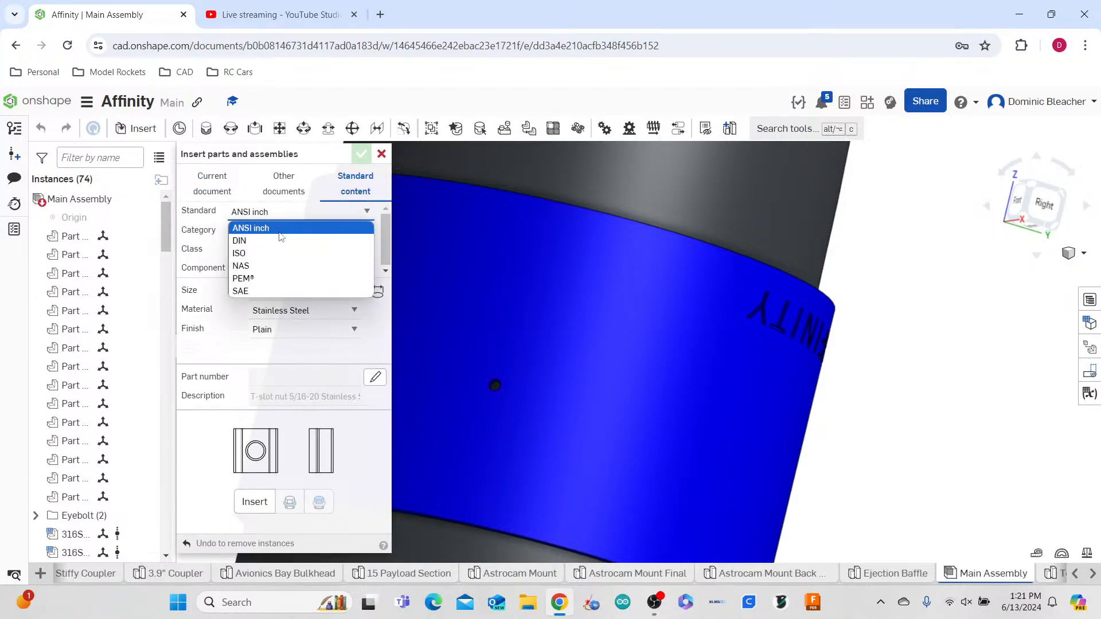
pyautogui.click(274, 215)
pyautogui.click(279, 232)
pyautogui.click(275, 245)
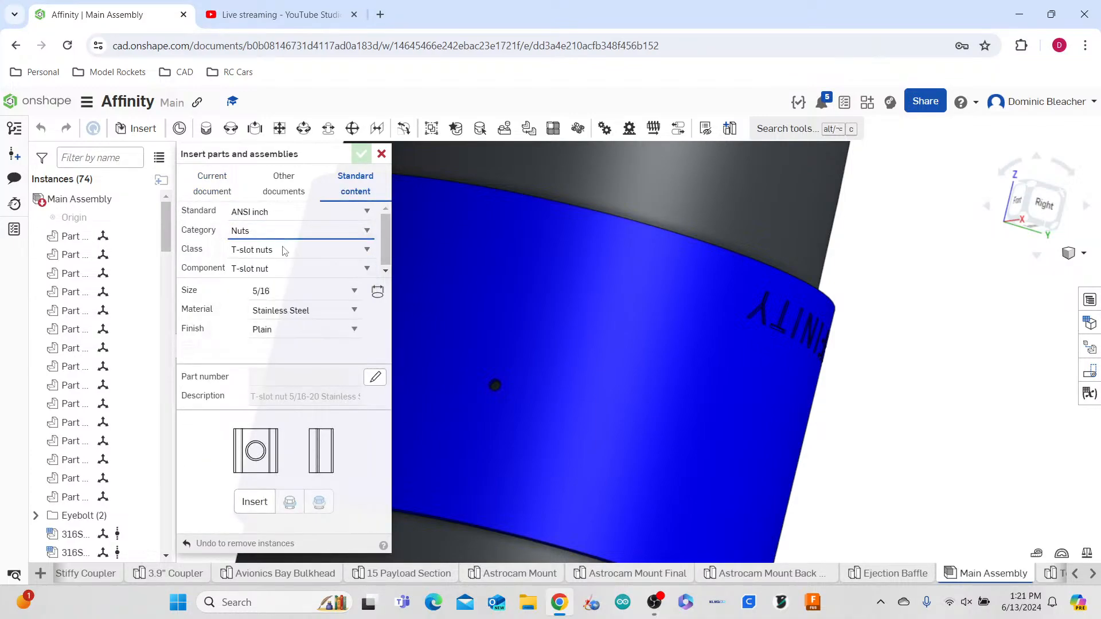
pyautogui.click(279, 250)
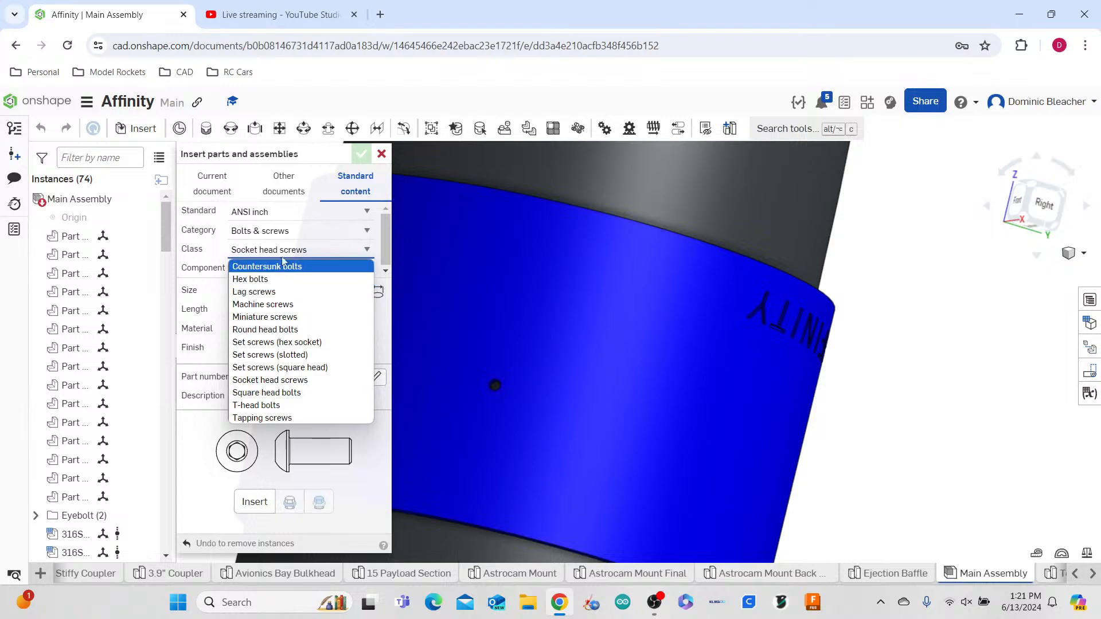
pyautogui.click(280, 252)
pyautogui.click(287, 290)
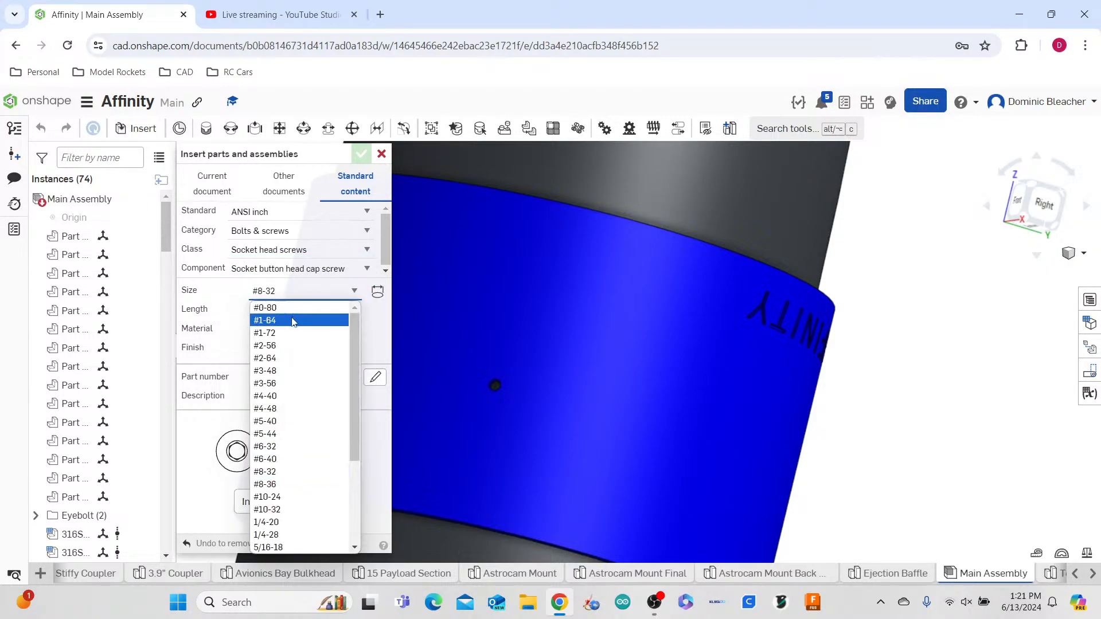
pyautogui.scroll(-3, 288, 338)
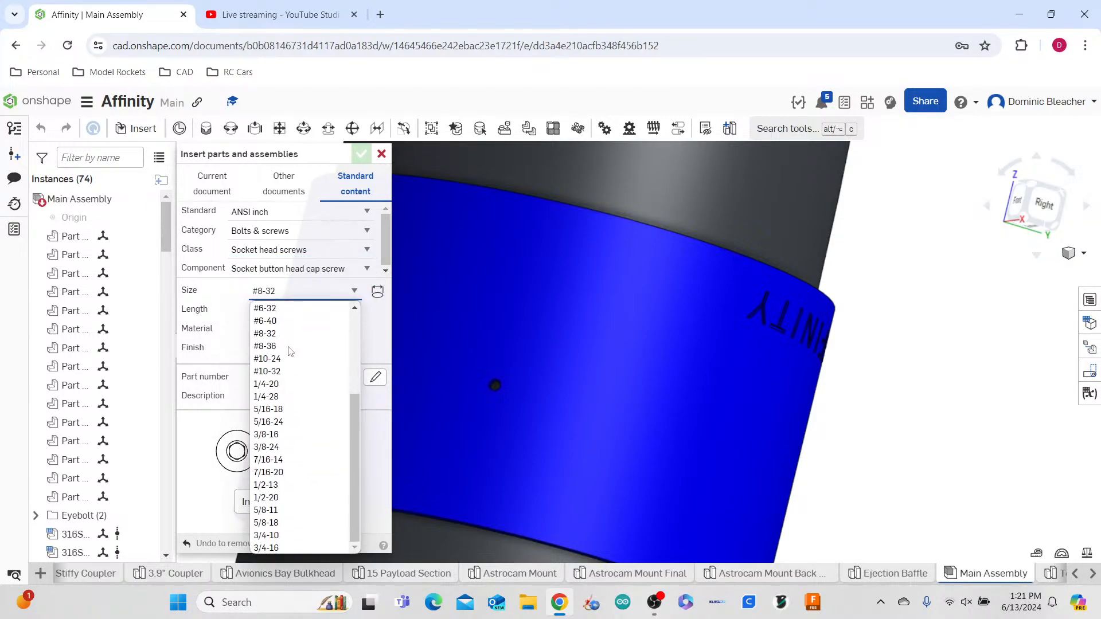
pyautogui.click(298, 211)
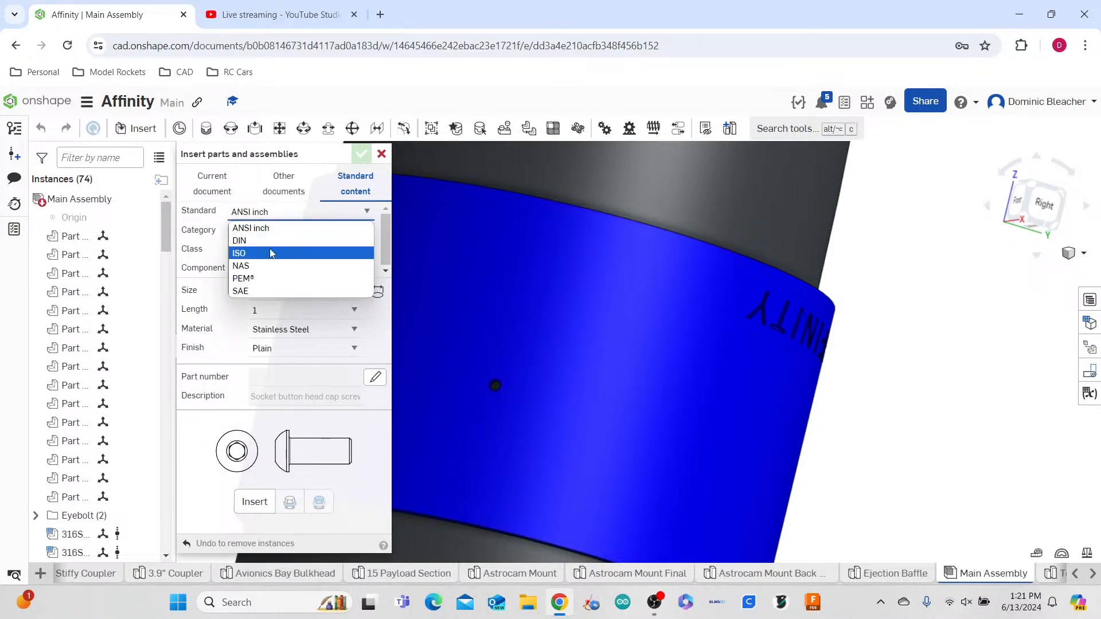
pyautogui.click(271, 254)
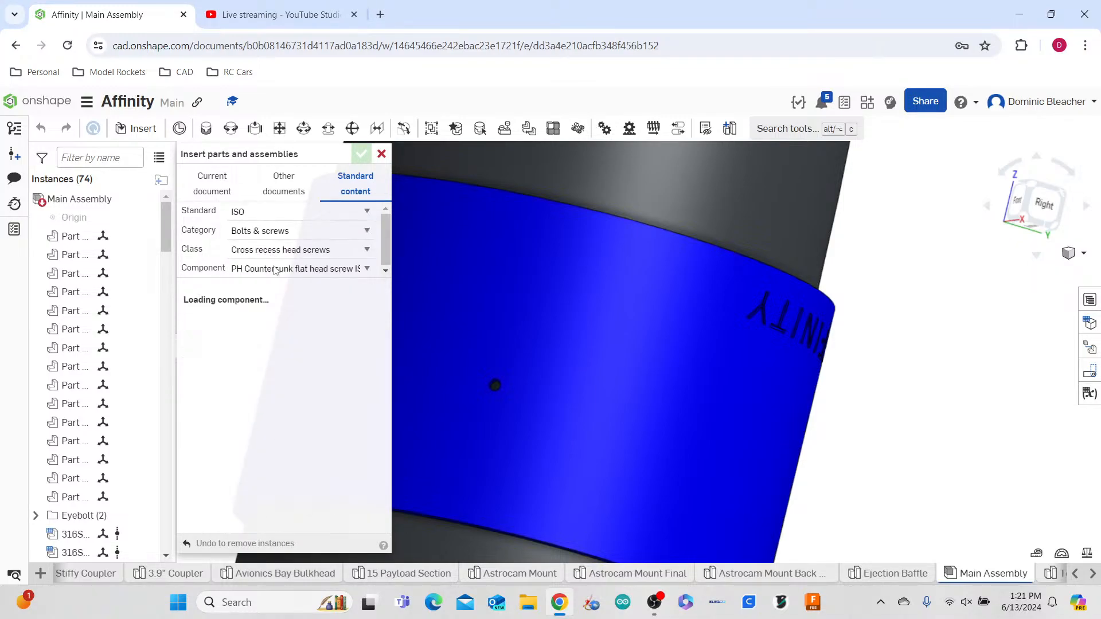
pyautogui.click(264, 221)
pyautogui.click(264, 241)
pyautogui.click(267, 213)
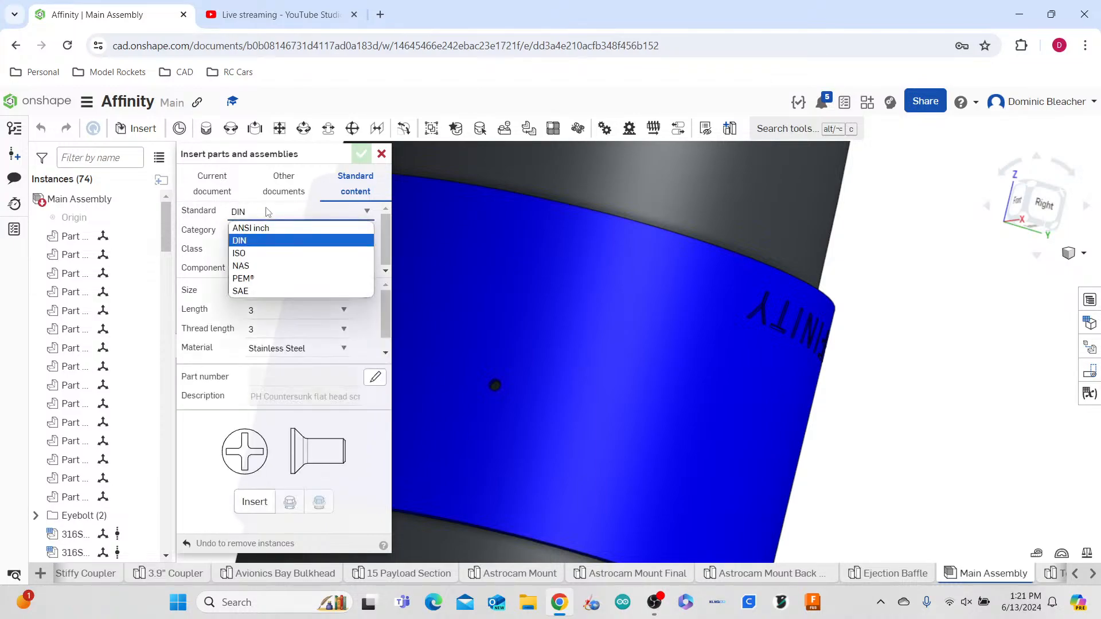
pyautogui.click(275, 290)
pyautogui.click(267, 212)
pyautogui.click(269, 229)
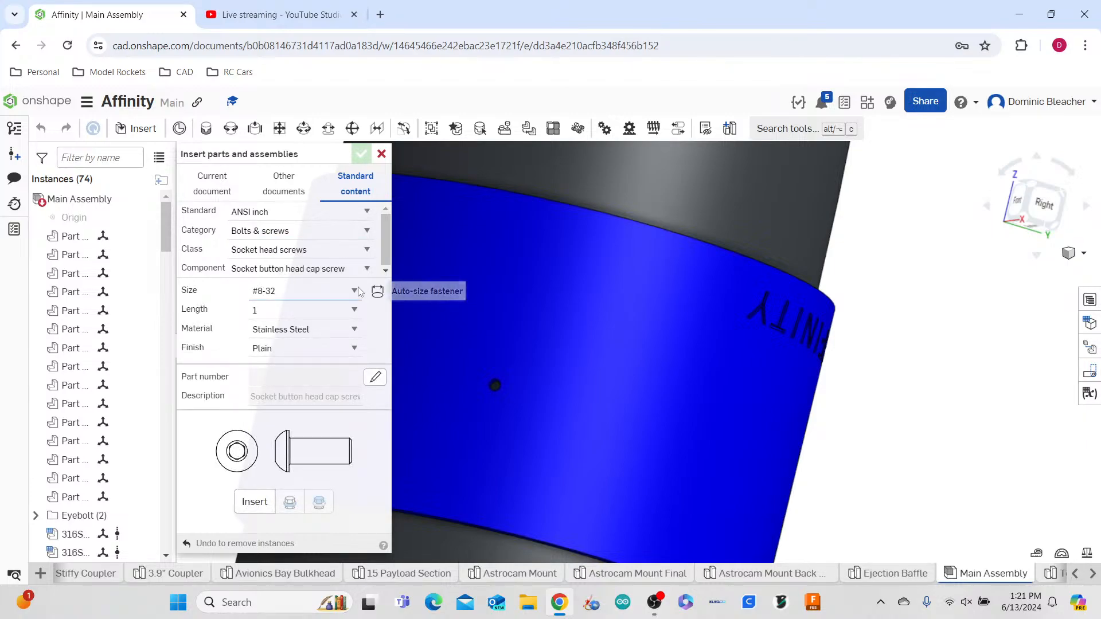
# - Set the cap screw's size to #2-56 and insert one in the empty space beside the blue drilling guide
pyautogui.click(352, 291)
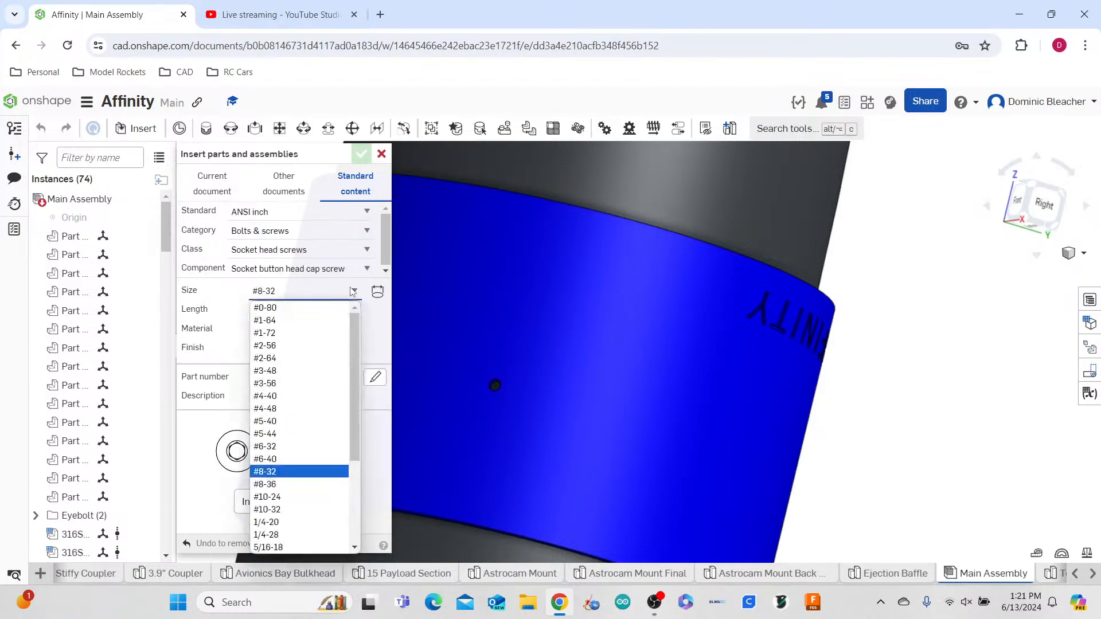
pyautogui.click(335, 346)
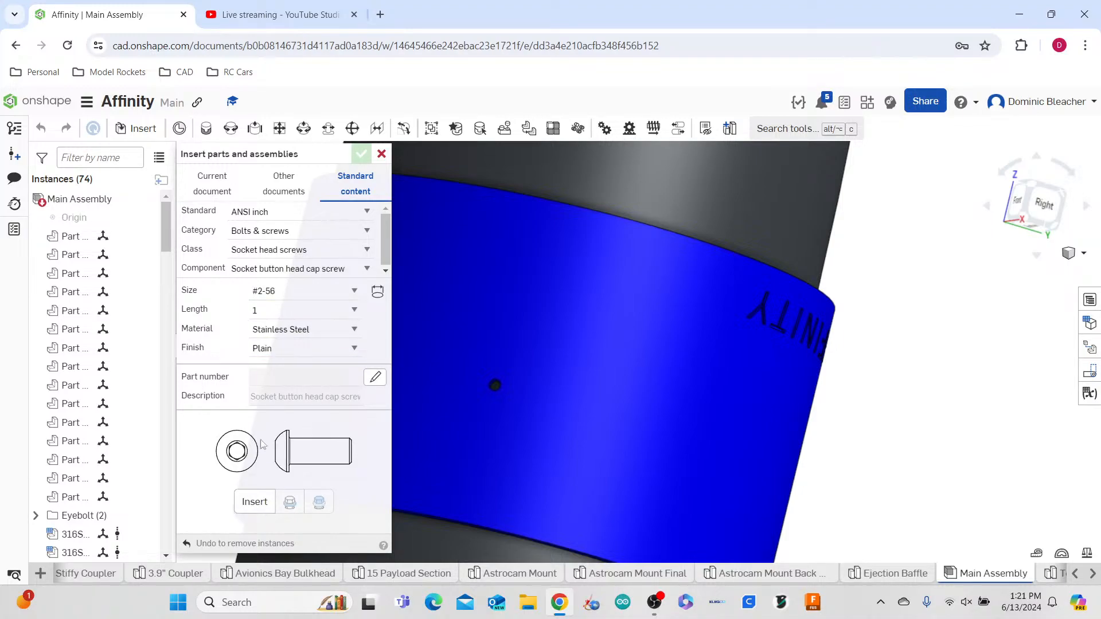
pyautogui.click(254, 501)
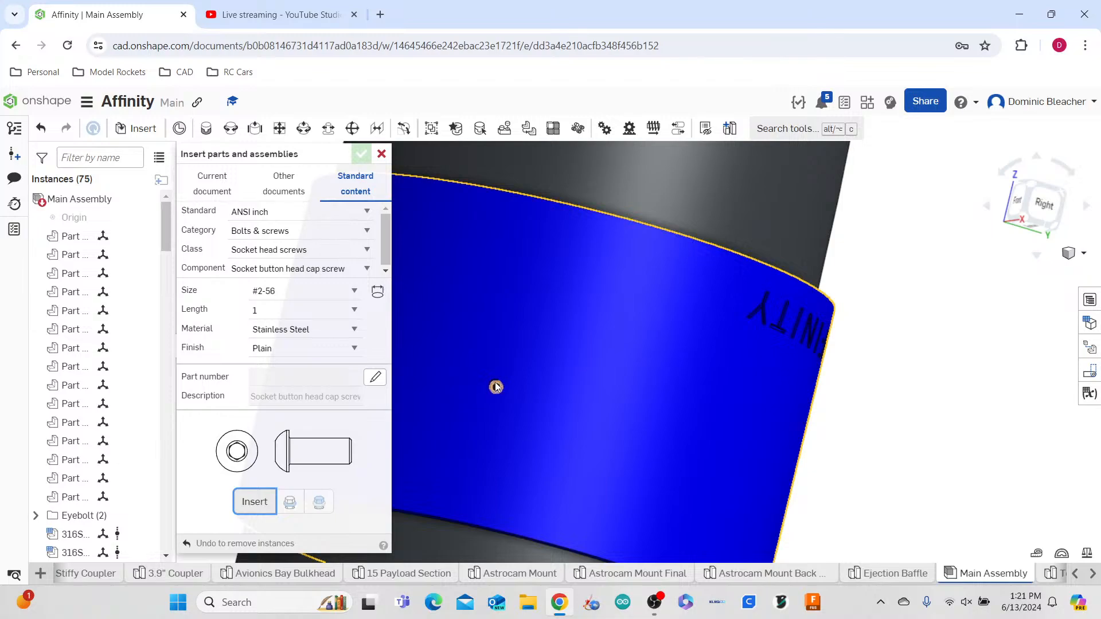
pyautogui.click(499, 379)
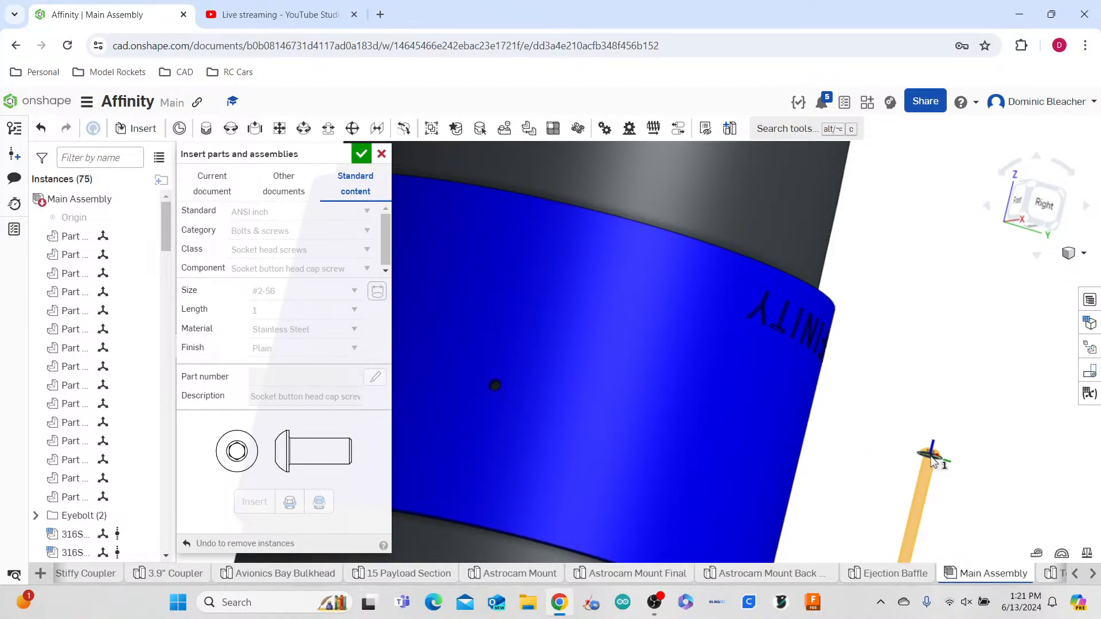
pyautogui.click(932, 460)
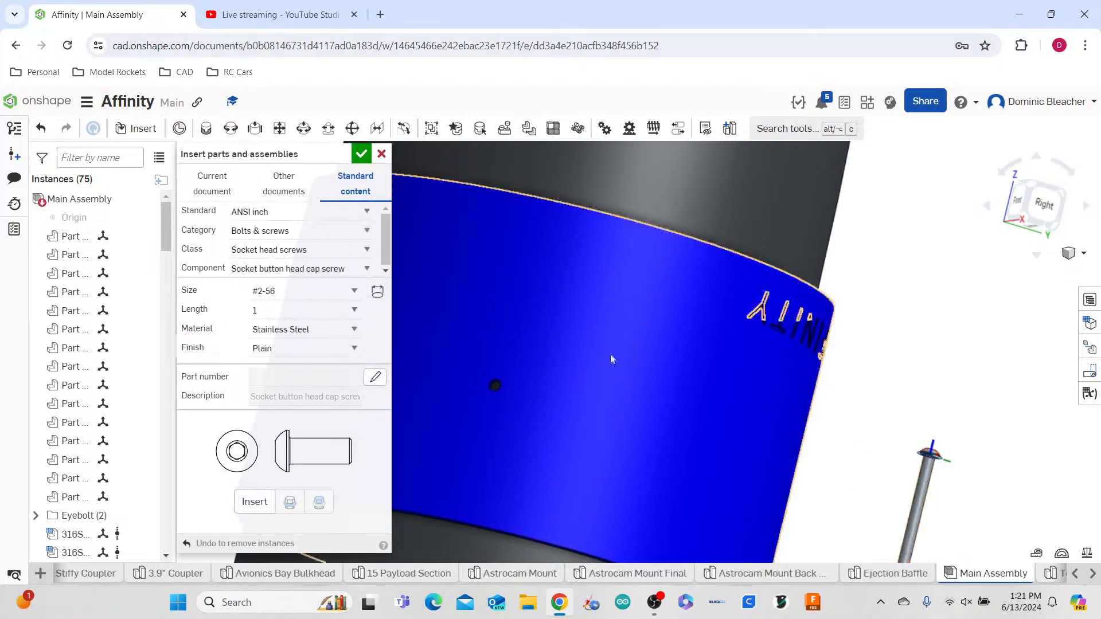
# - Set the length of the #2-56 socket button head cap screw to 0.5
pyautogui.click(275, 310)
pyautogui.click(245, 316)
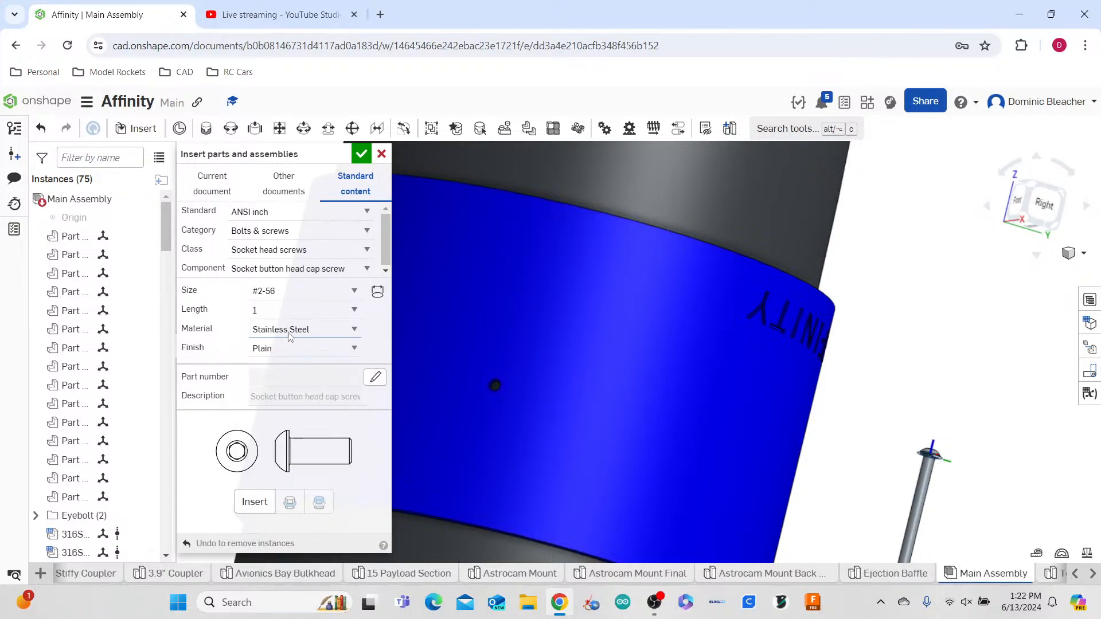
pyautogui.click(282, 313)
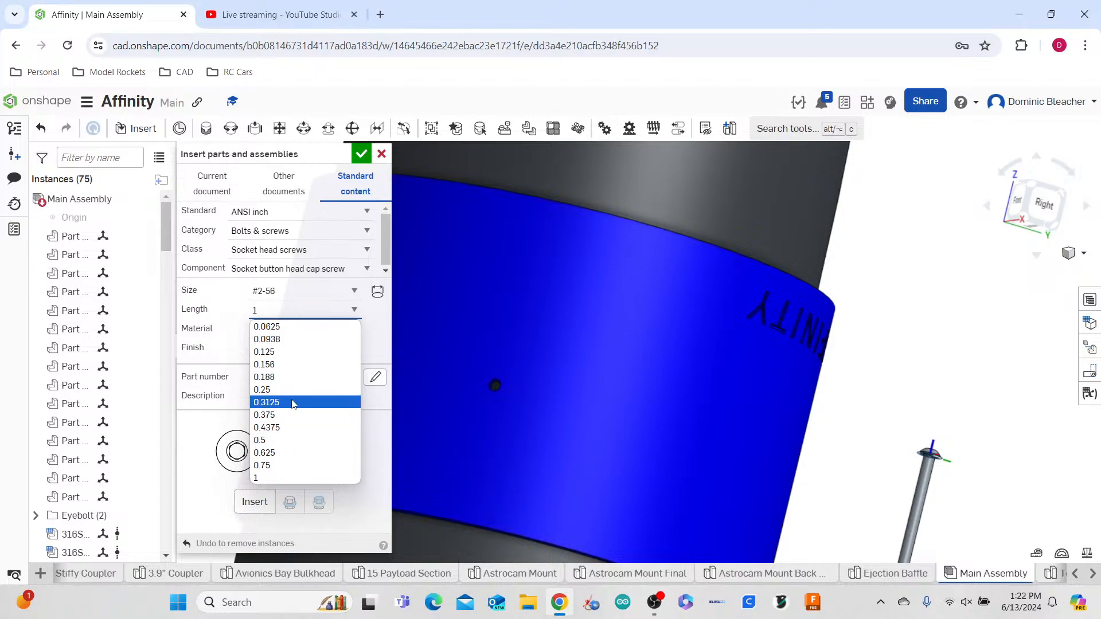
pyautogui.click(289, 441)
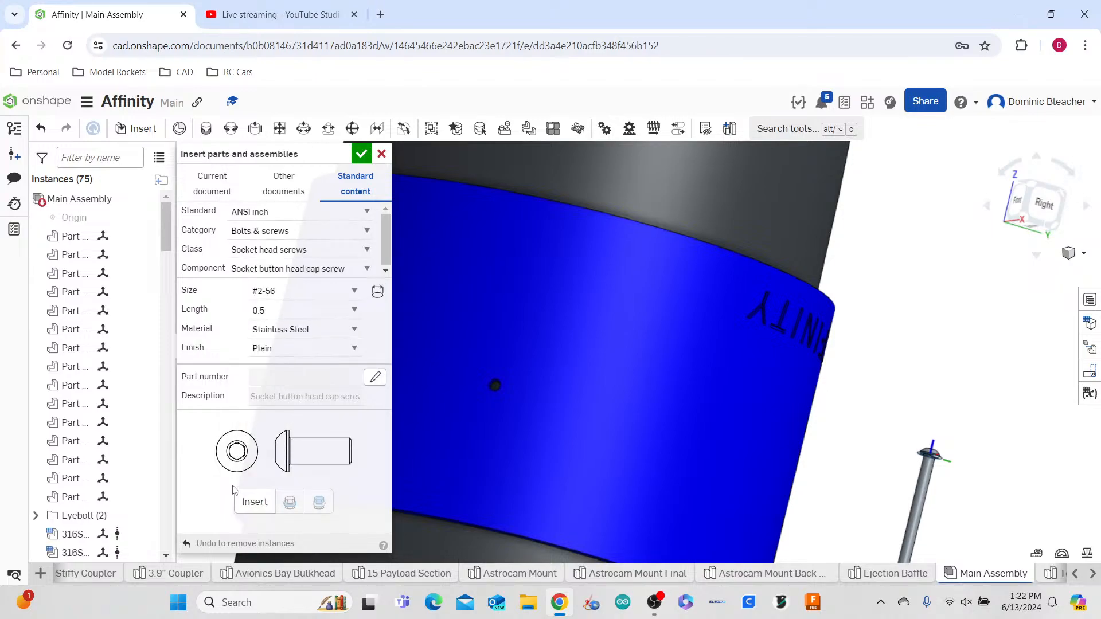
# - Insert the 0.5-long screw into the front hole of the blue band with its head facing outward and finish inserting
pyautogui.click(241, 502)
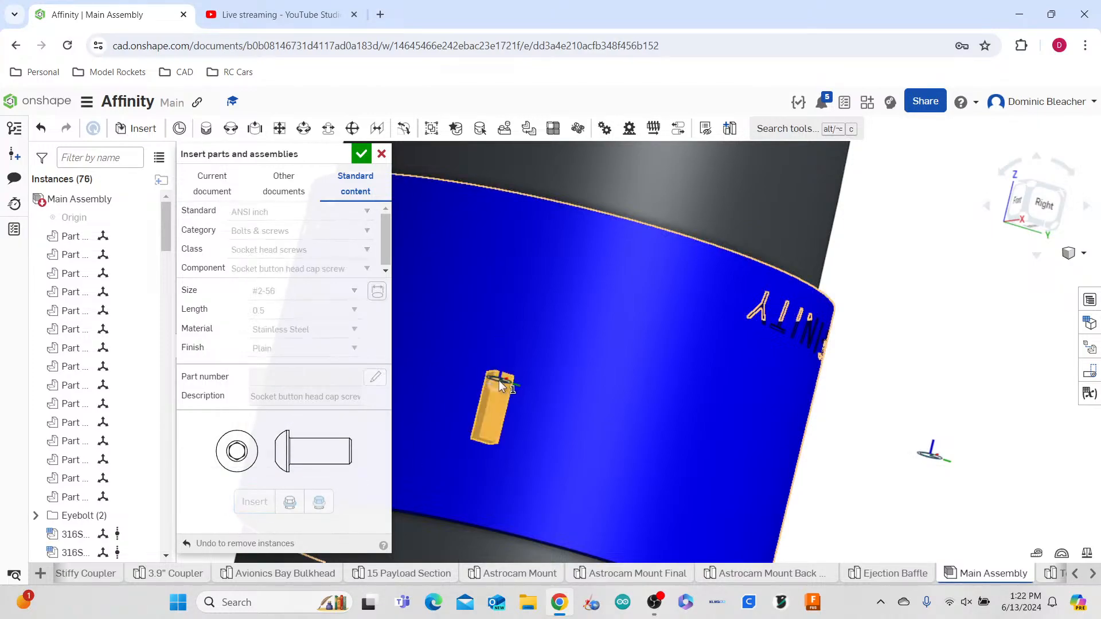
pyautogui.scroll(7, 499, 380)
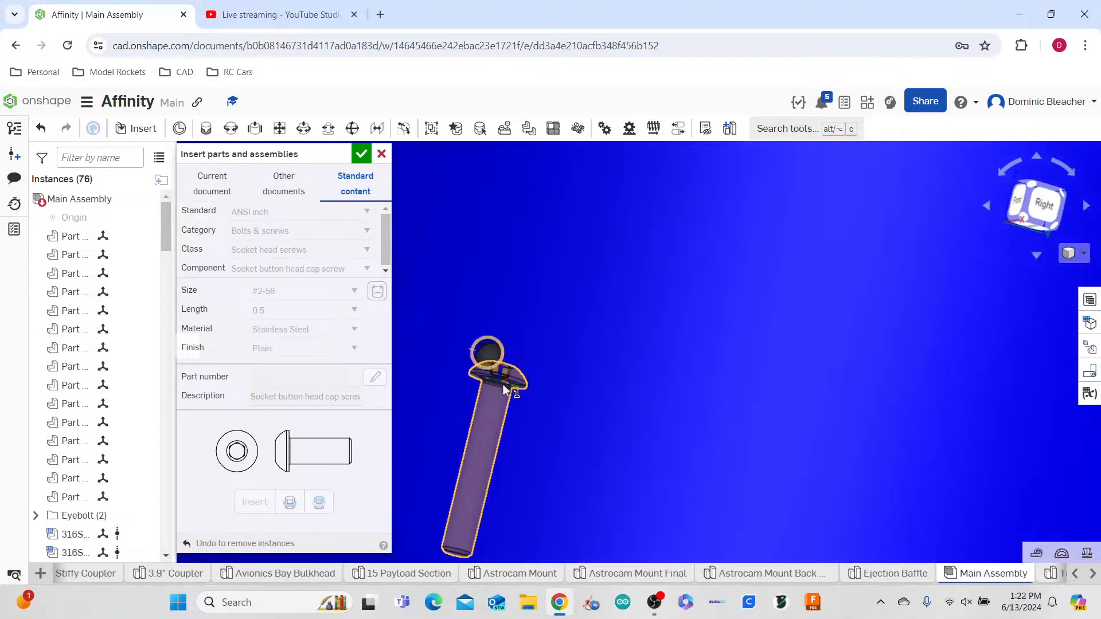
pyautogui.moveTo(500, 381); pyautogui.dragTo(536, 403, button='right')
pyautogui.scroll(-9, 536, 404)
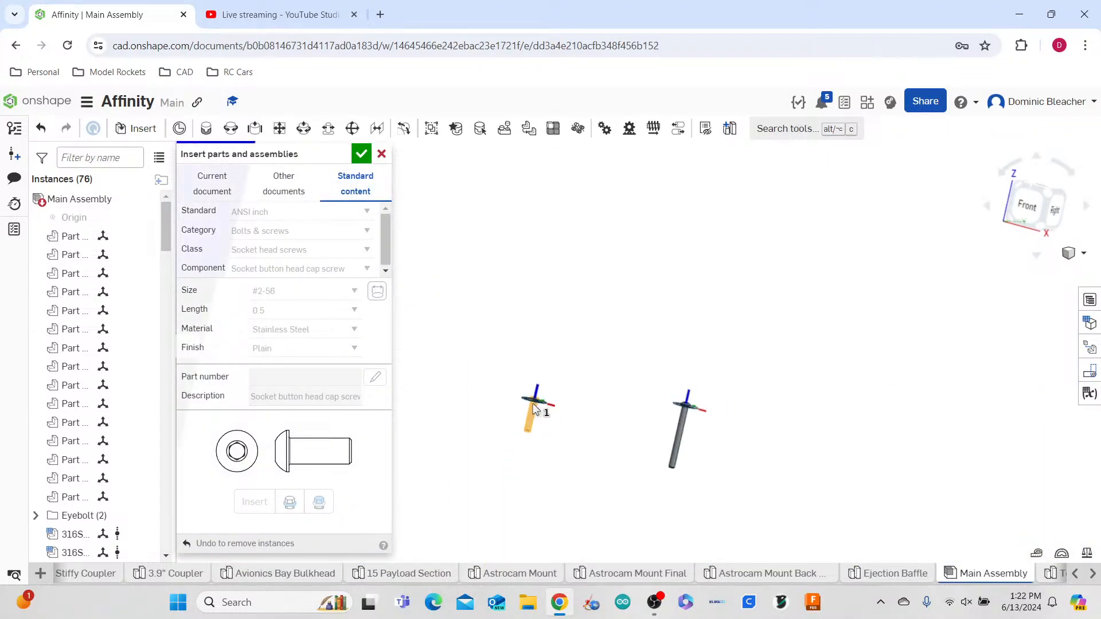
pyautogui.scroll(-5, 607, 390)
pyautogui.scroll(10, 659, 367)
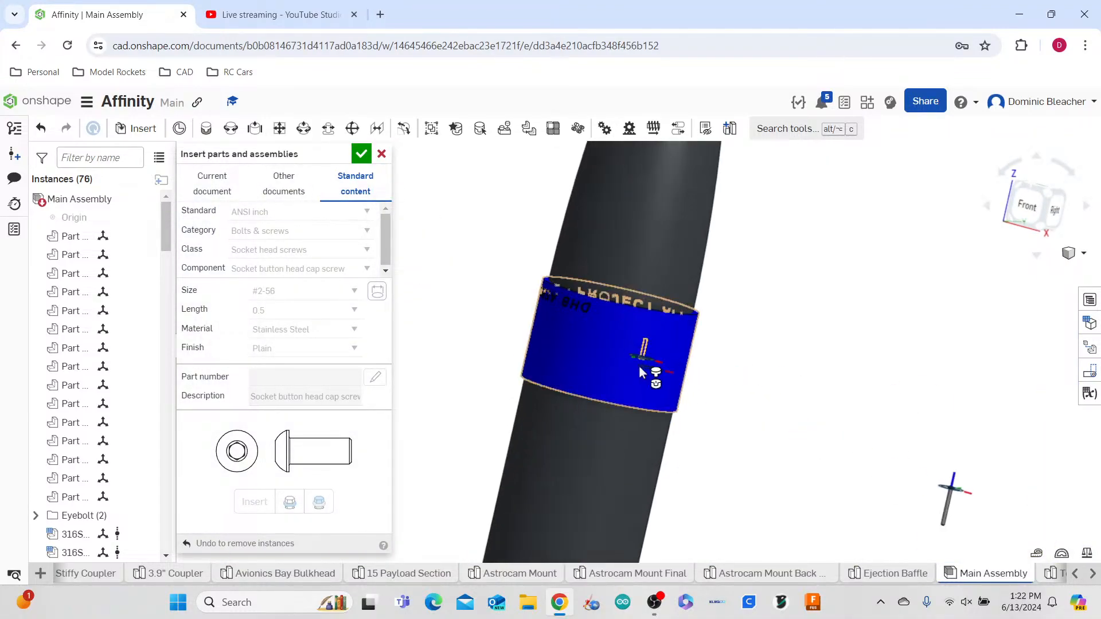
pyautogui.scroll(8, 667, 363)
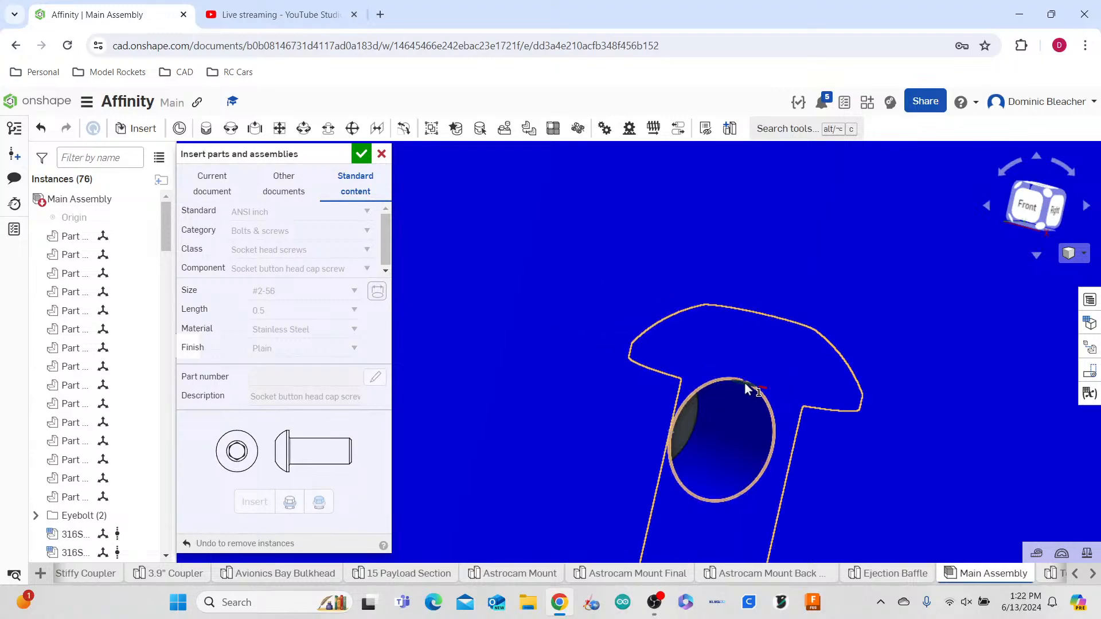
pyautogui.scroll(-8, 785, 427)
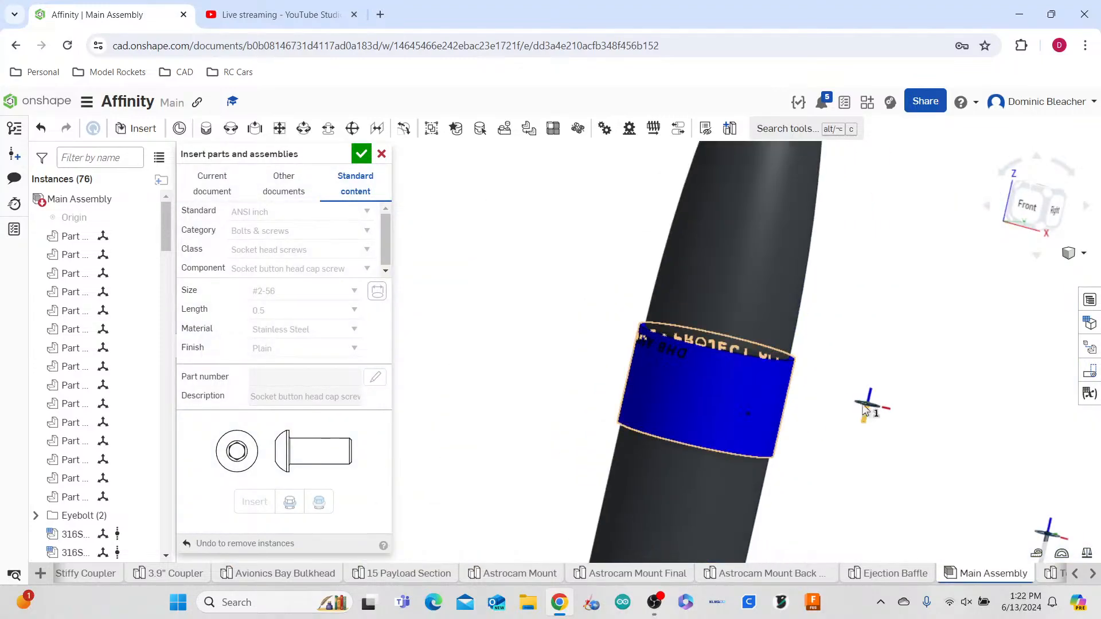
pyautogui.scroll(8, 756, 416)
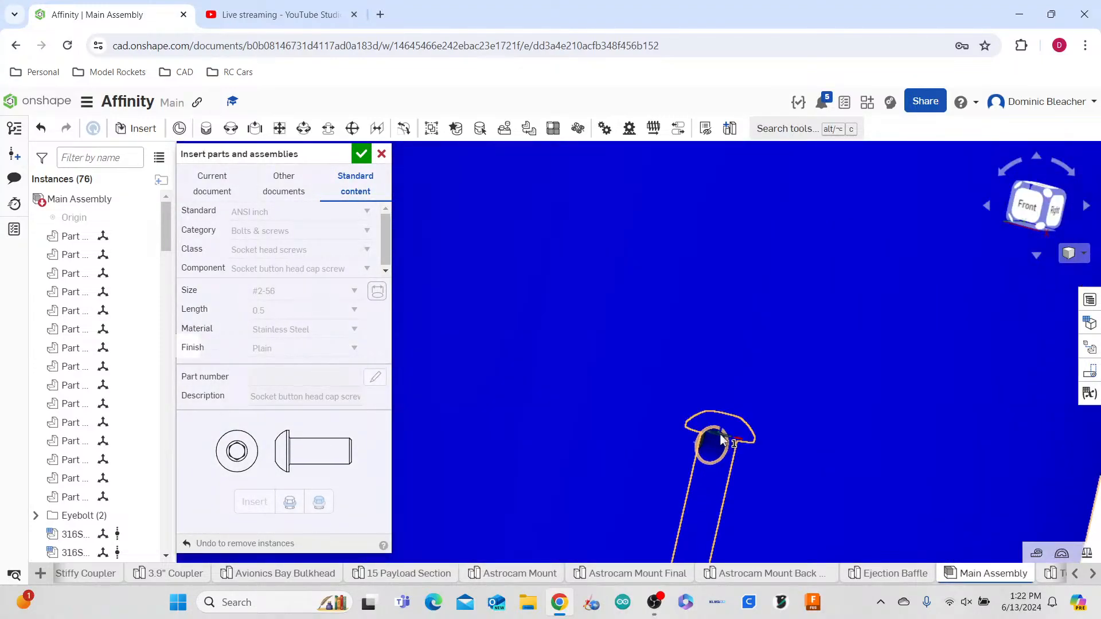
pyautogui.scroll(-3, 705, 461)
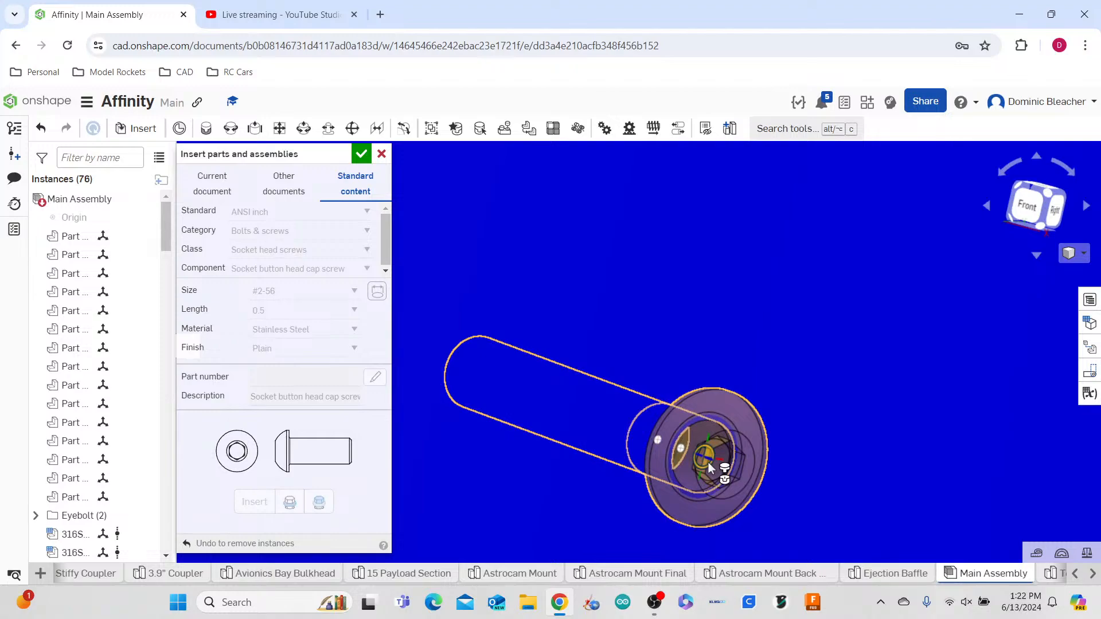
pyautogui.click(362, 153)
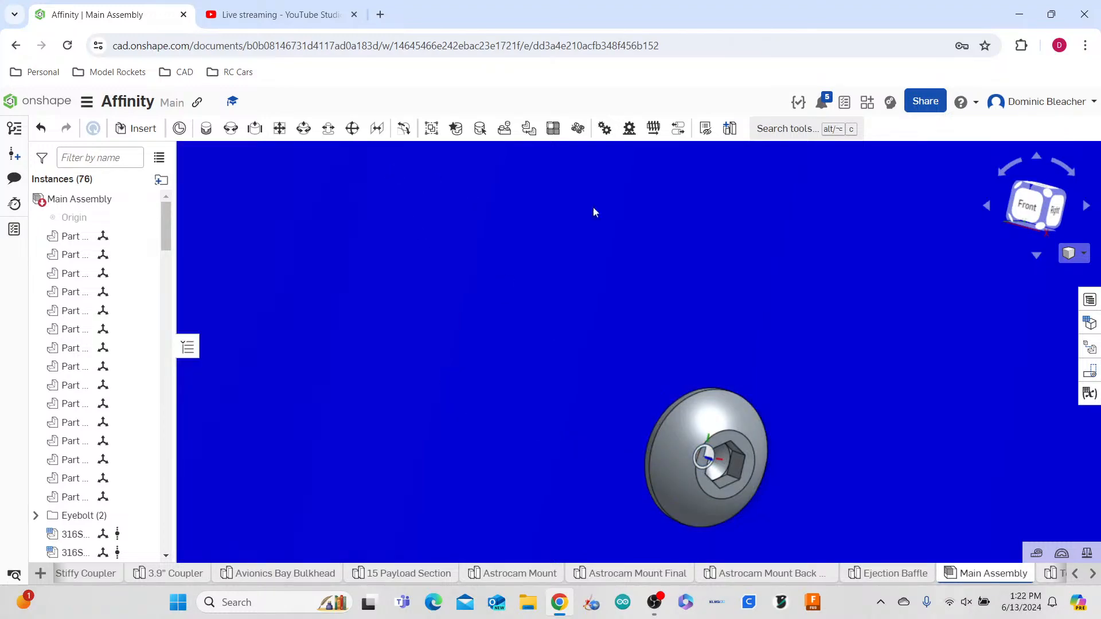
# - Delete the stray 1-inch-long screw floating beside the rocket body
pyautogui.scroll(-5, 727, 238)
pyautogui.scroll(-6, 738, 260)
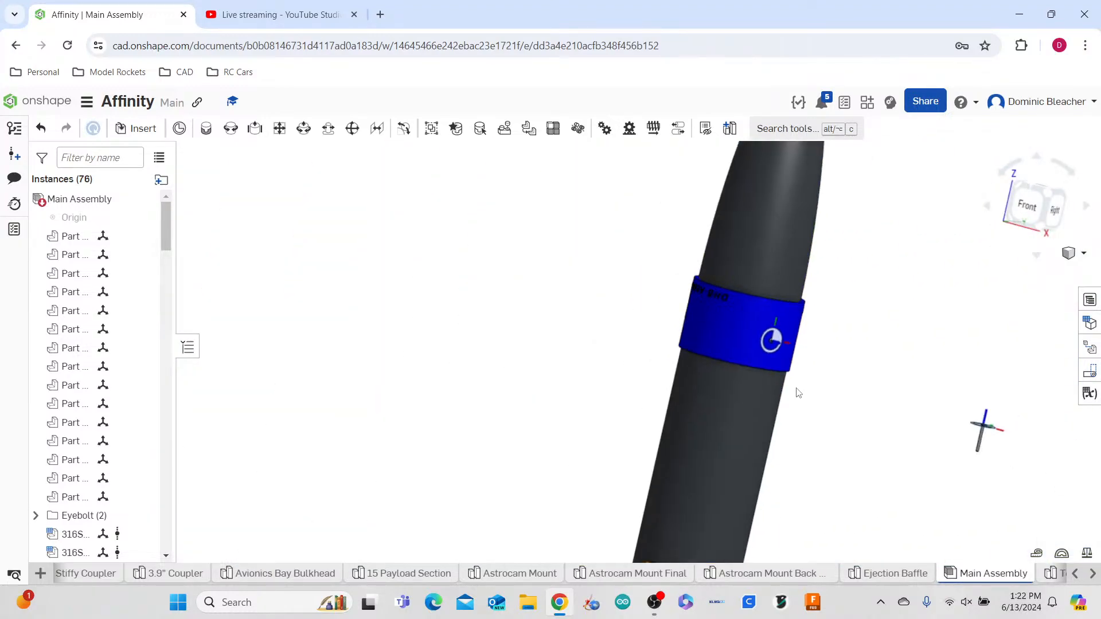
pyautogui.scroll(6, 807, 414)
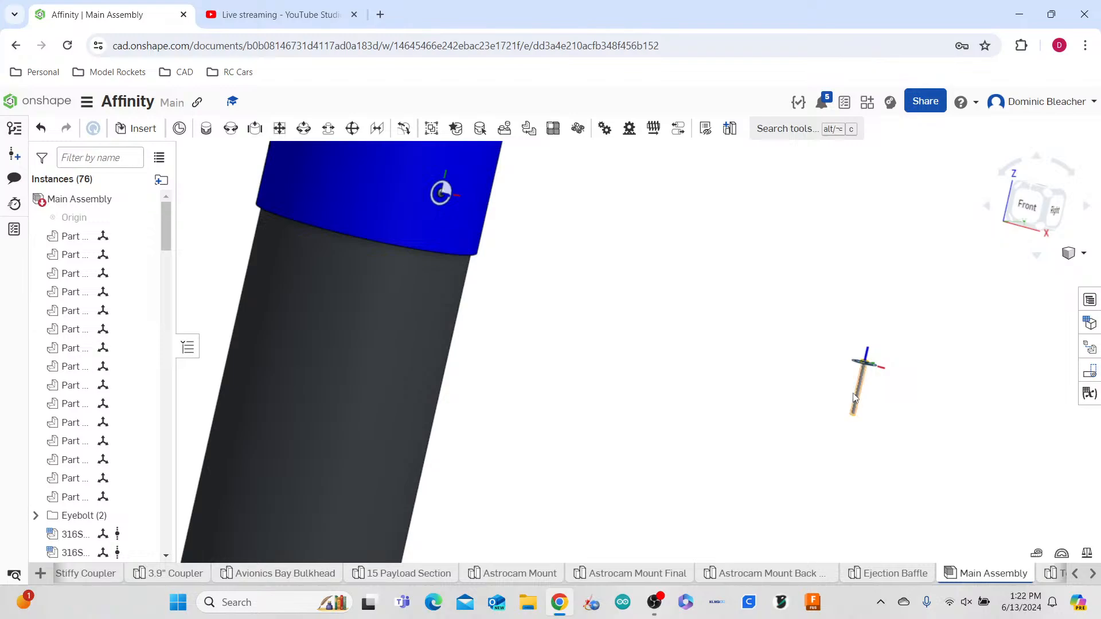
pyautogui.click(856, 396)
pyautogui.press('Delete')
pyautogui.scroll(-5, 432, 226)
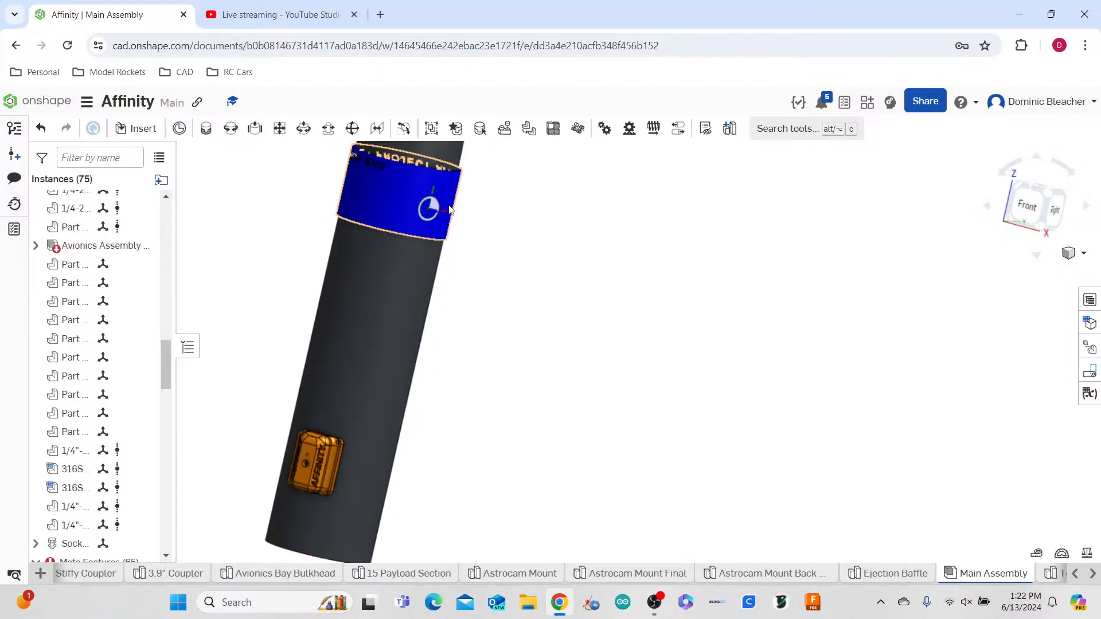
# - Copy the screw mounted in the blue band and paste two copies into the empty space beside it
pyautogui.scroll(6, 373, 210)
pyautogui.click(255, 271)
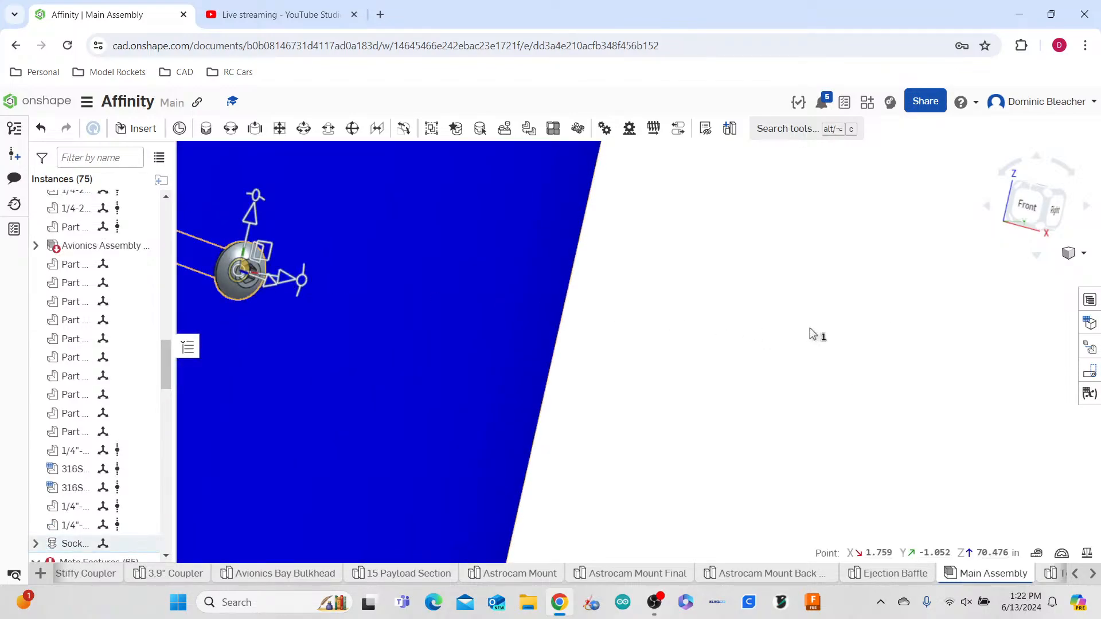
pyautogui.click(738, 408)
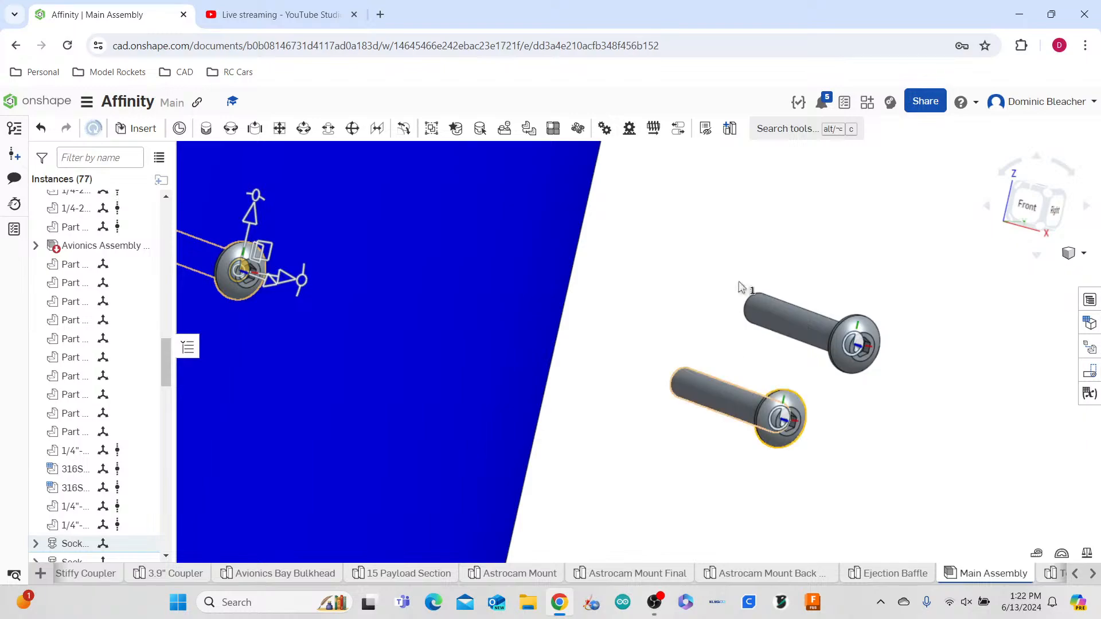
pyautogui.click(737, 251)
# - Try a fastened mate between one pasted screw's head connector and the next empty hole in the blue band, and discard it
pyautogui.click(207, 135)
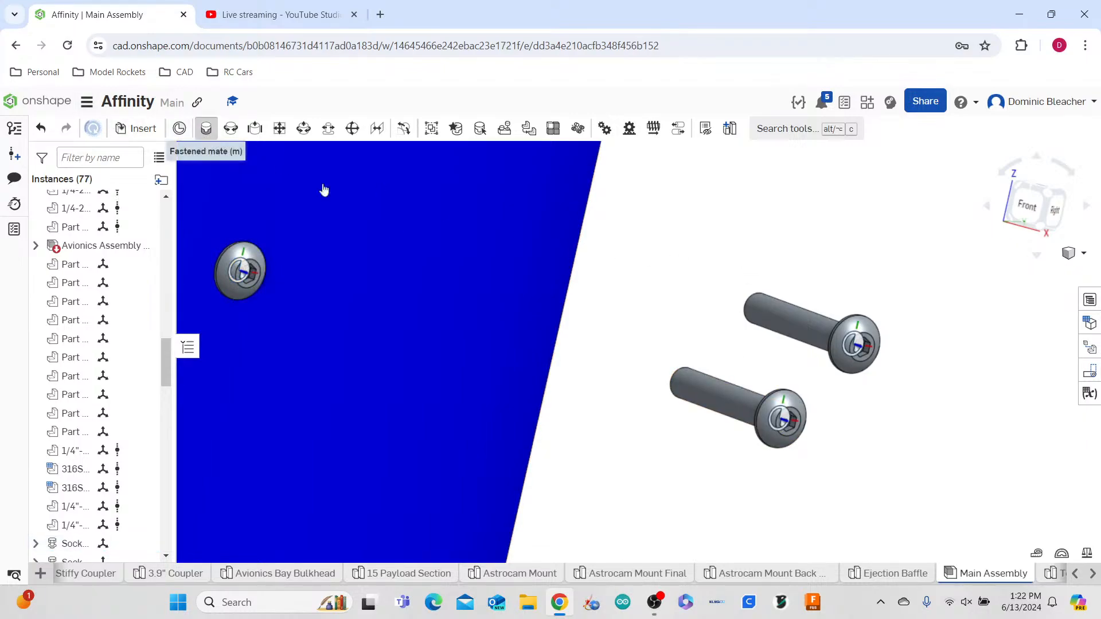
pyautogui.moveTo(719, 367); pyautogui.dragTo(757, 384, button='right')
pyautogui.scroll(-10, 758, 385)
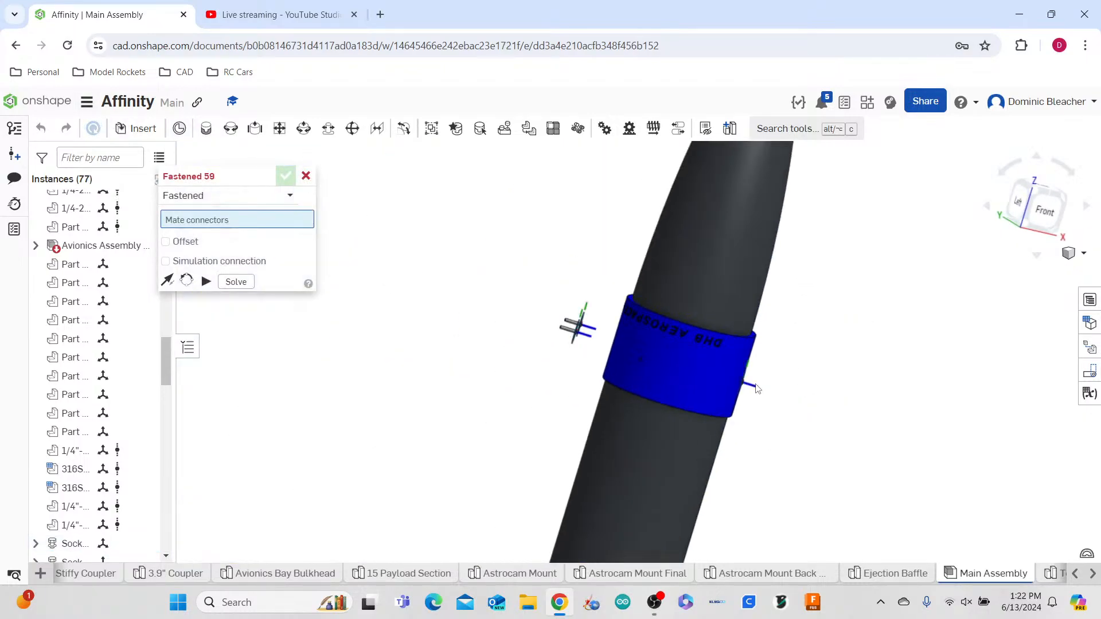
pyautogui.moveTo(582, 347); pyautogui.dragTo(611, 349, button='right')
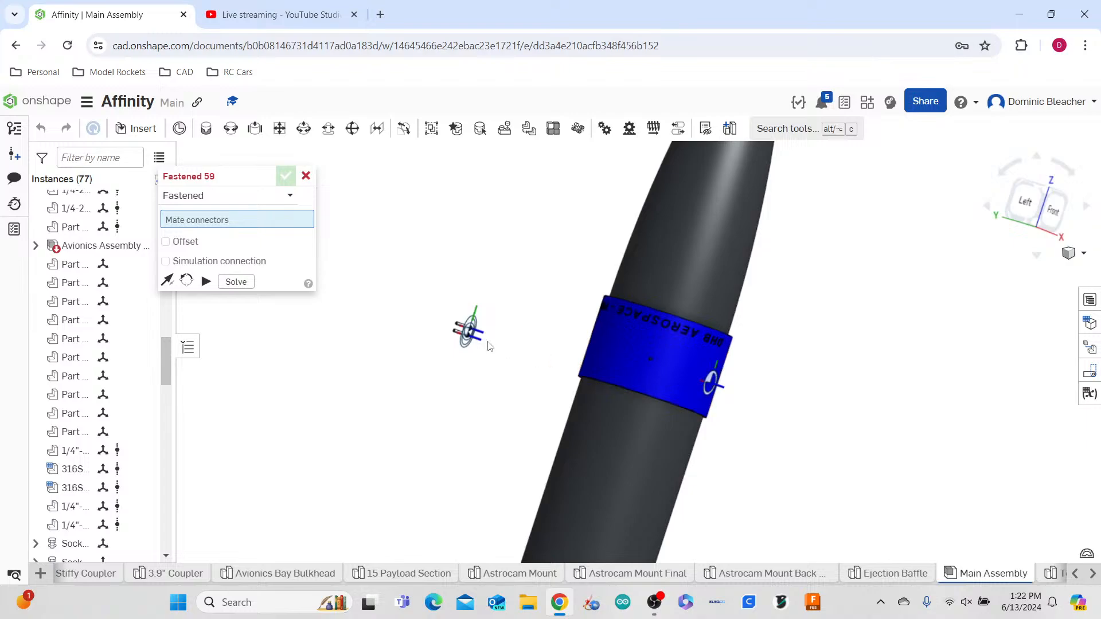
pyautogui.scroll(10, 481, 337)
pyautogui.scroll(4, 467, 369)
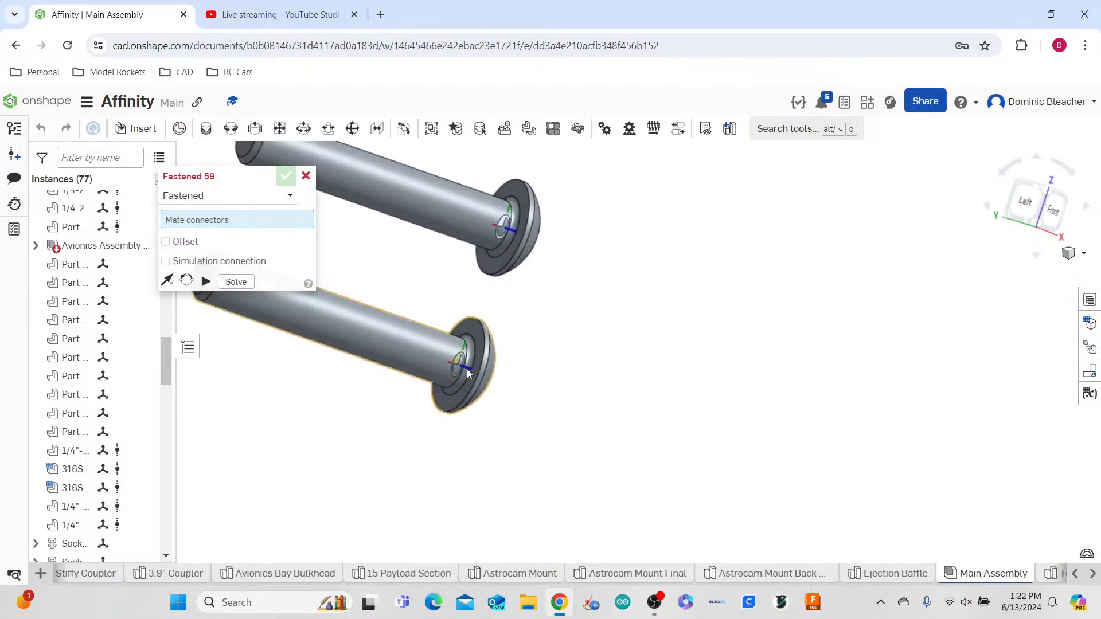
pyautogui.click(469, 373)
pyautogui.scroll(-8, 594, 368)
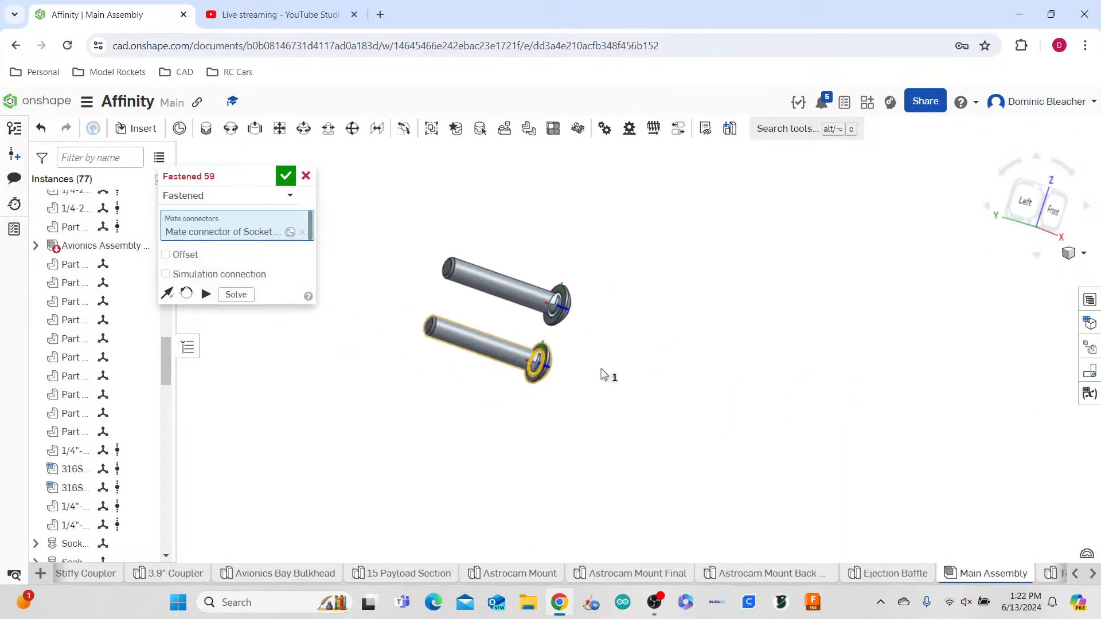
pyautogui.scroll(-5, 579, 384)
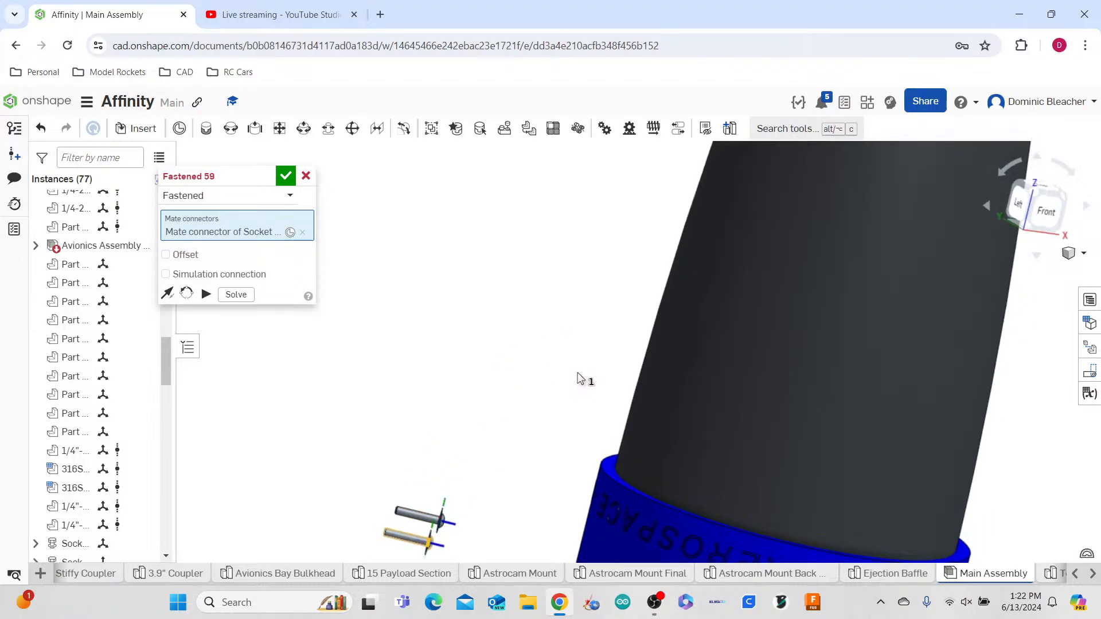
pyautogui.scroll(4, 582, 396)
pyautogui.scroll(6, 607, 390)
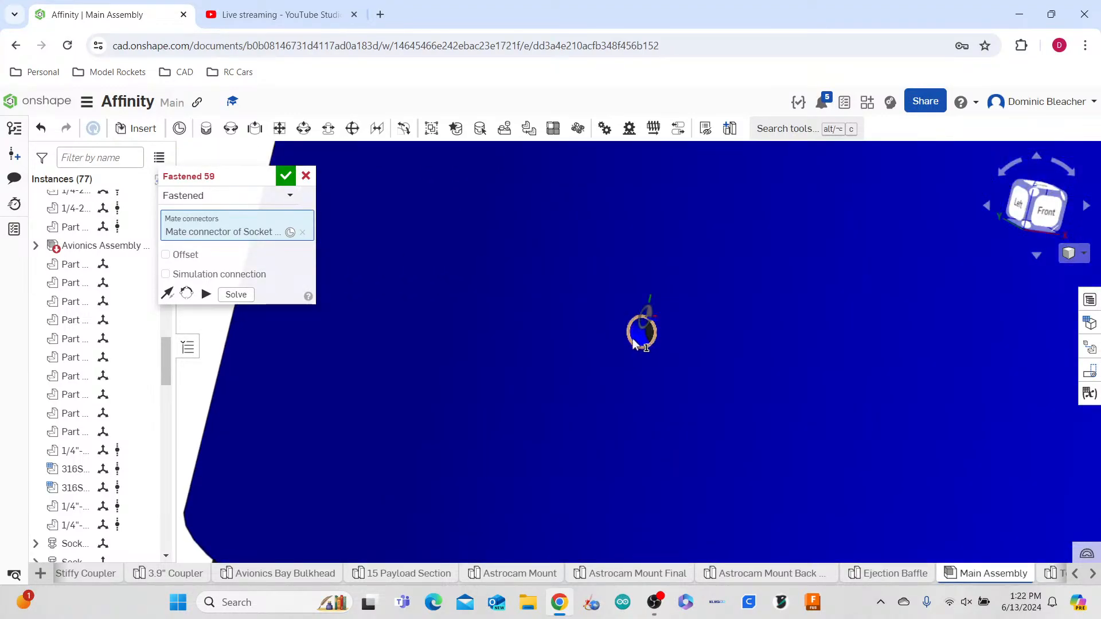
pyautogui.click(633, 339)
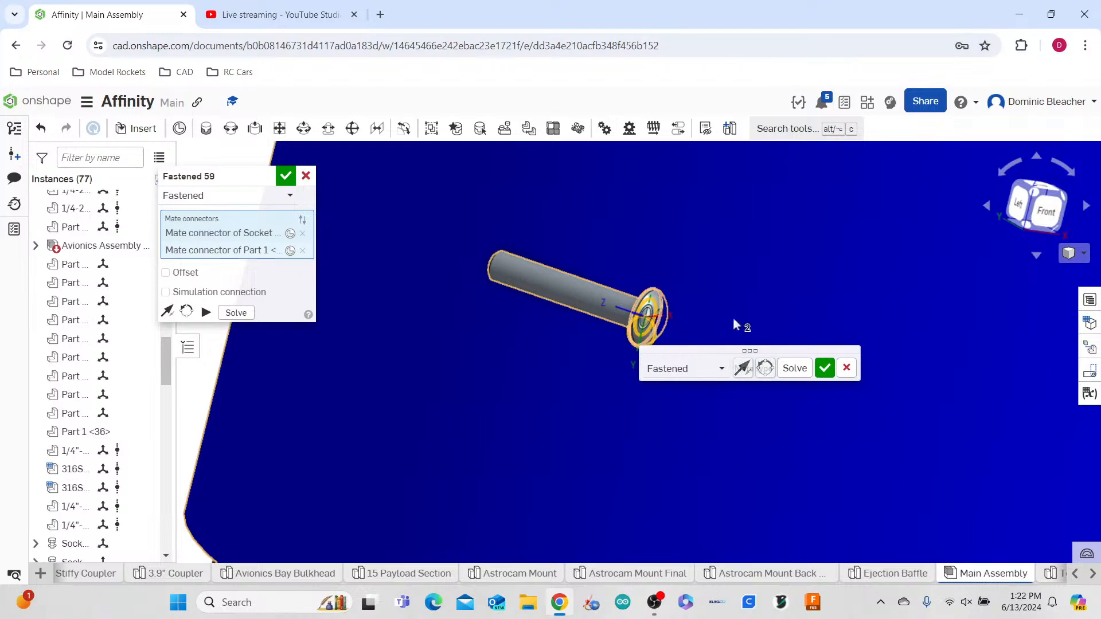
pyautogui.click(302, 250)
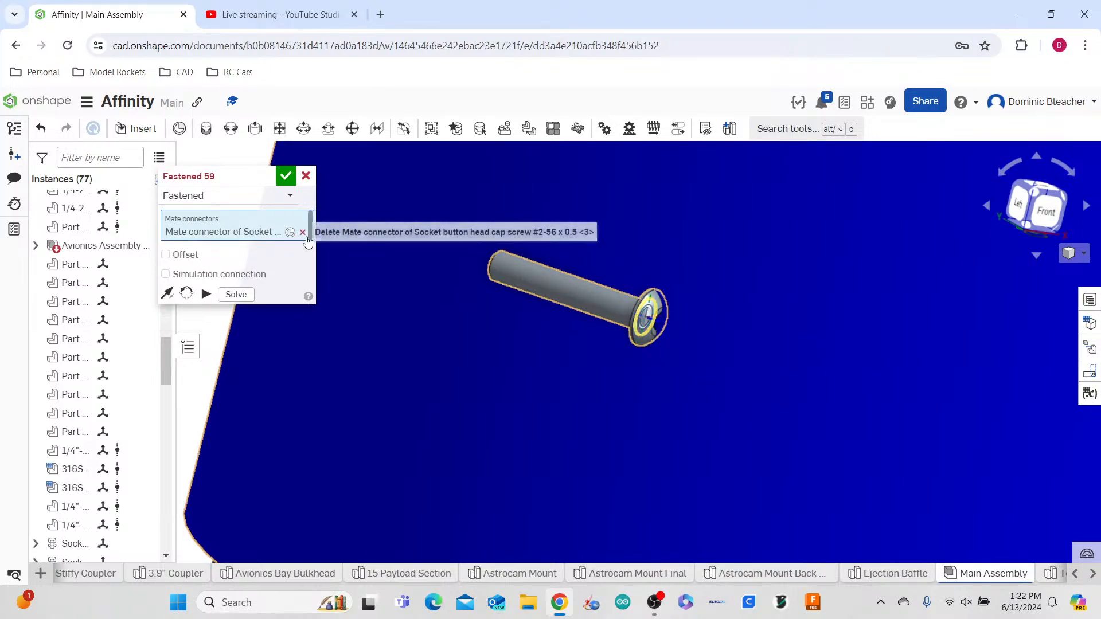
pyautogui.click(302, 231)
pyautogui.click(303, 174)
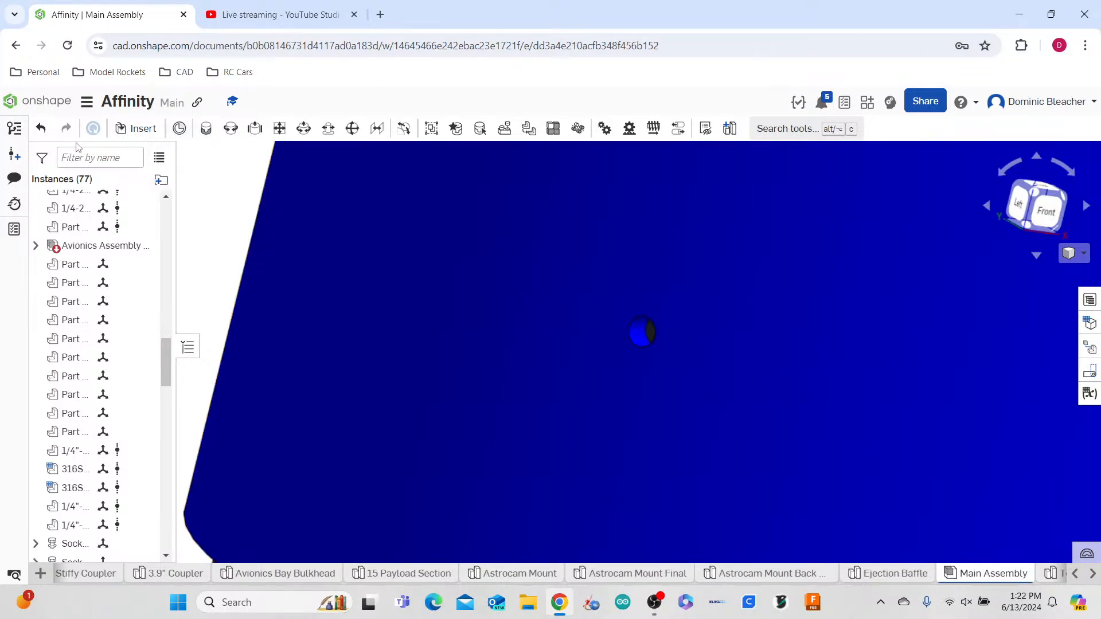
# - Retry the fastened mate using the underside of the pasted screw's head and the edge of the band's empty hole, and cancel it
pyautogui.scroll(-7, 621, 308)
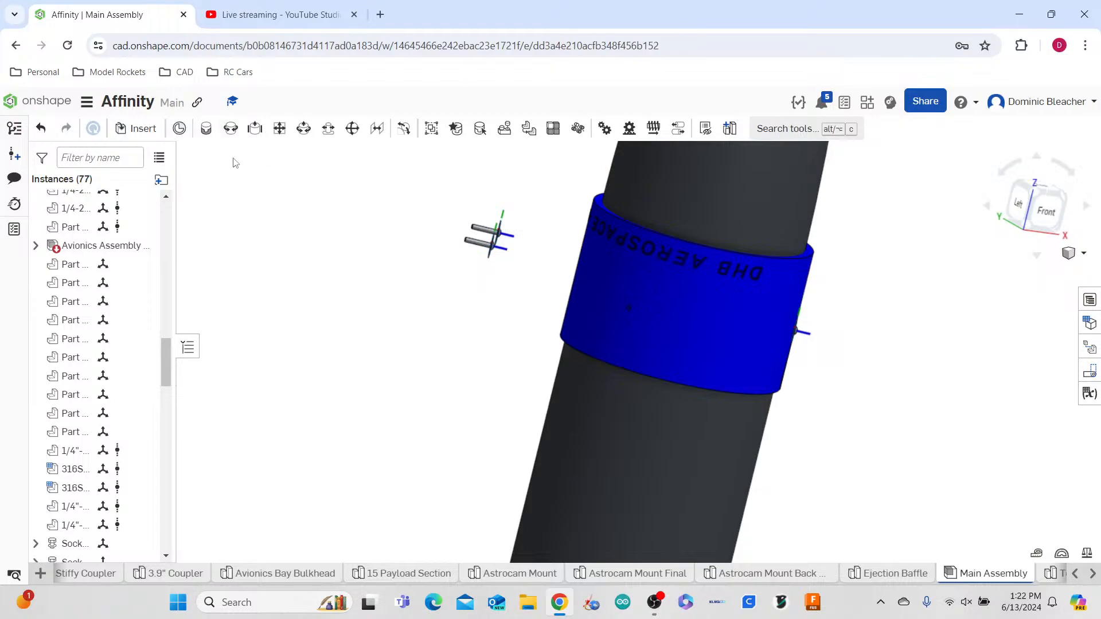
pyautogui.click(205, 127)
pyautogui.scroll(6, 545, 256)
pyautogui.scroll(4, 516, 300)
pyautogui.moveTo(533, 309); pyautogui.dragTo(600, 345, button='middle')
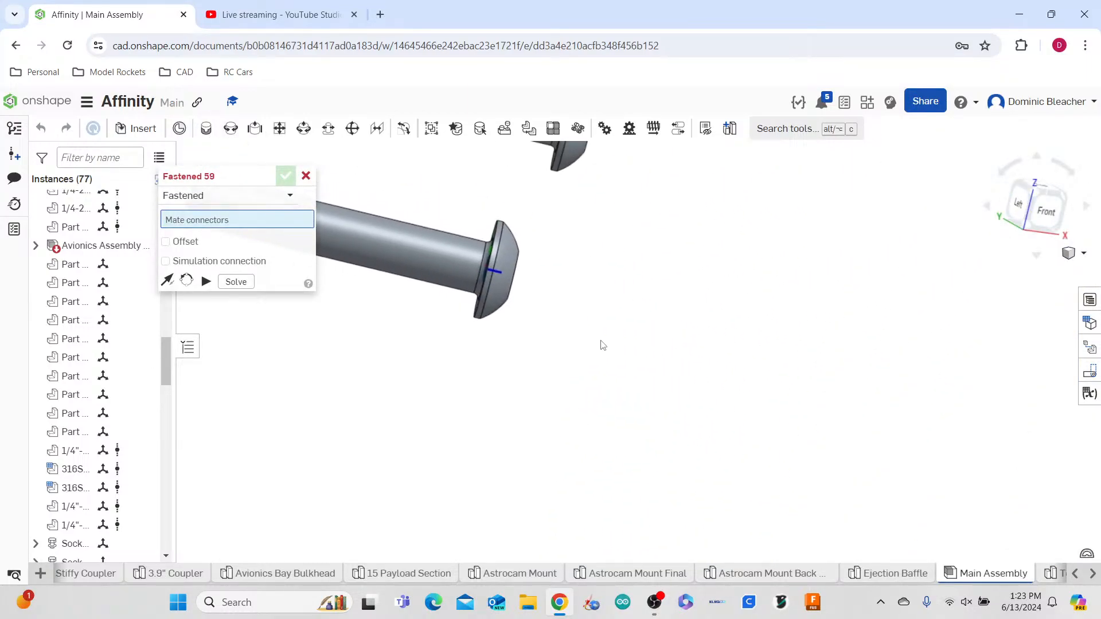
pyautogui.moveTo(518, 314); pyautogui.dragTo(560, 349, button='middle')
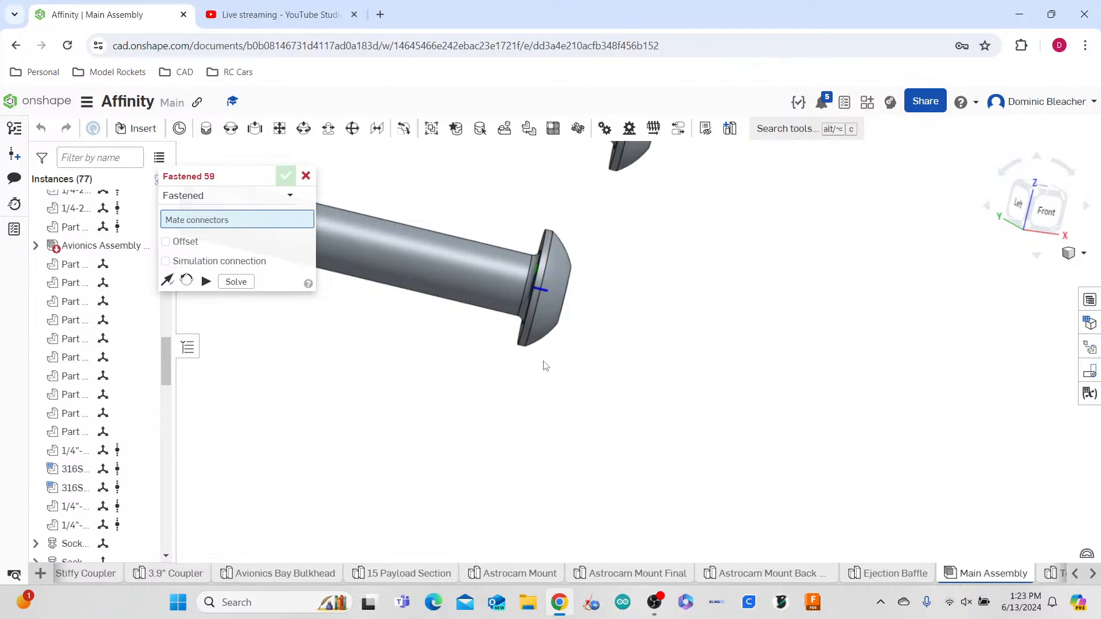
pyautogui.moveTo(542, 393); pyautogui.dragTo(547, 312, button='right')
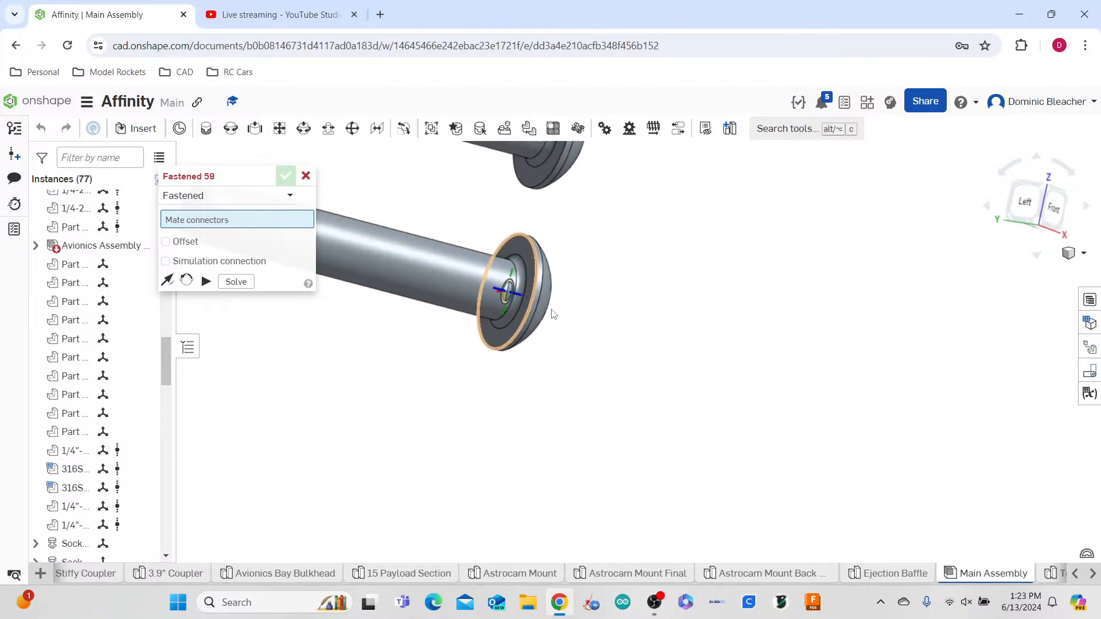
pyautogui.click(525, 294)
pyautogui.scroll(-8, 683, 331)
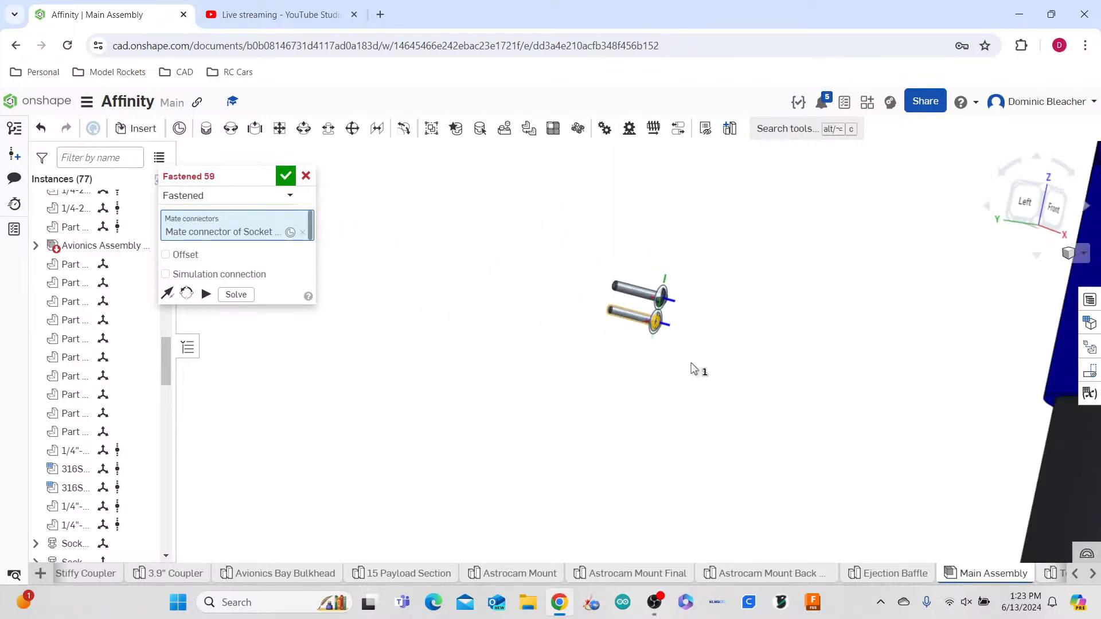
pyautogui.scroll(10, 1003, 321)
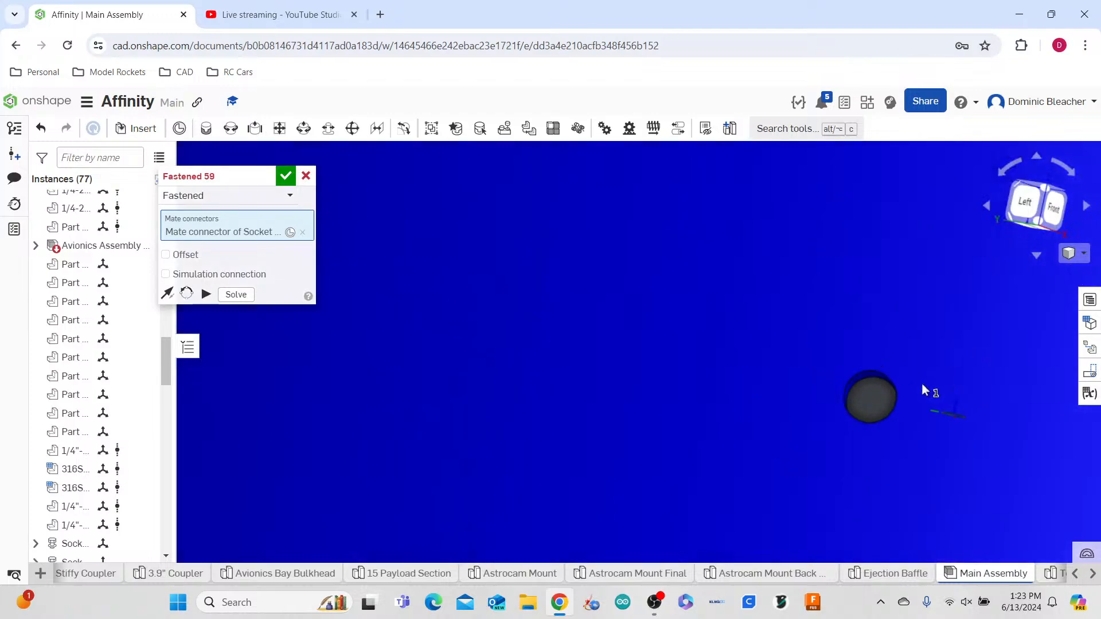
pyautogui.click(886, 375)
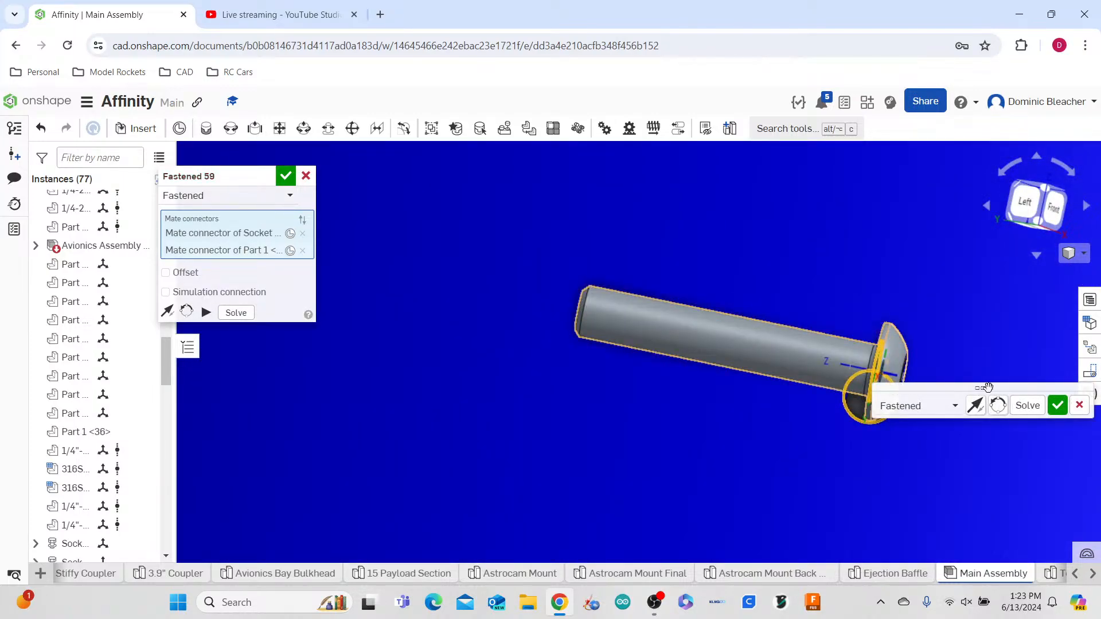
pyautogui.click(306, 176)
# - Undo the last screw paste
pyautogui.click(41, 127)
pyautogui.scroll(-10, 567, 281)
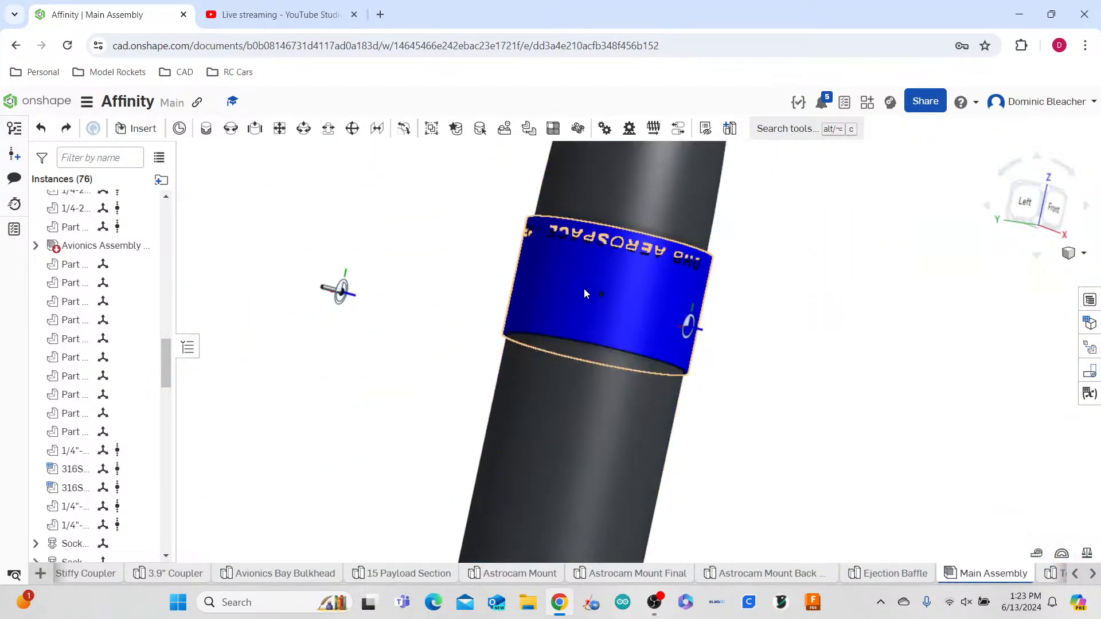
# - Restore the two pasted screw copies beside the rocket by redoing the undone pastes
pyautogui.scroll(-5, 584, 293)
pyautogui.click(41, 128)
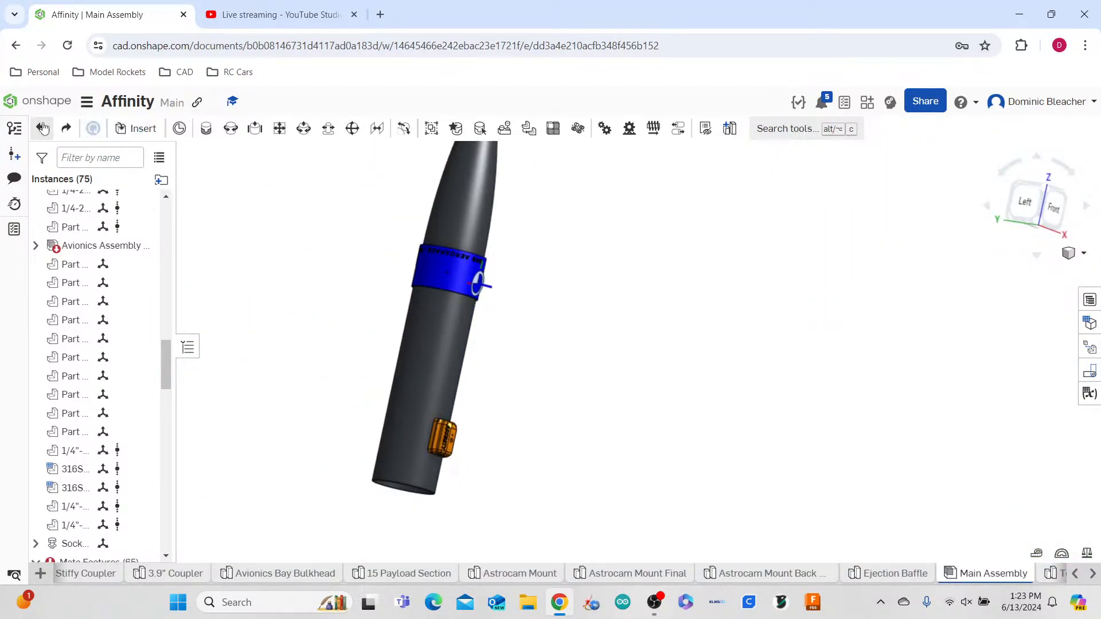
pyautogui.click(64, 128)
pyautogui.click(63, 131)
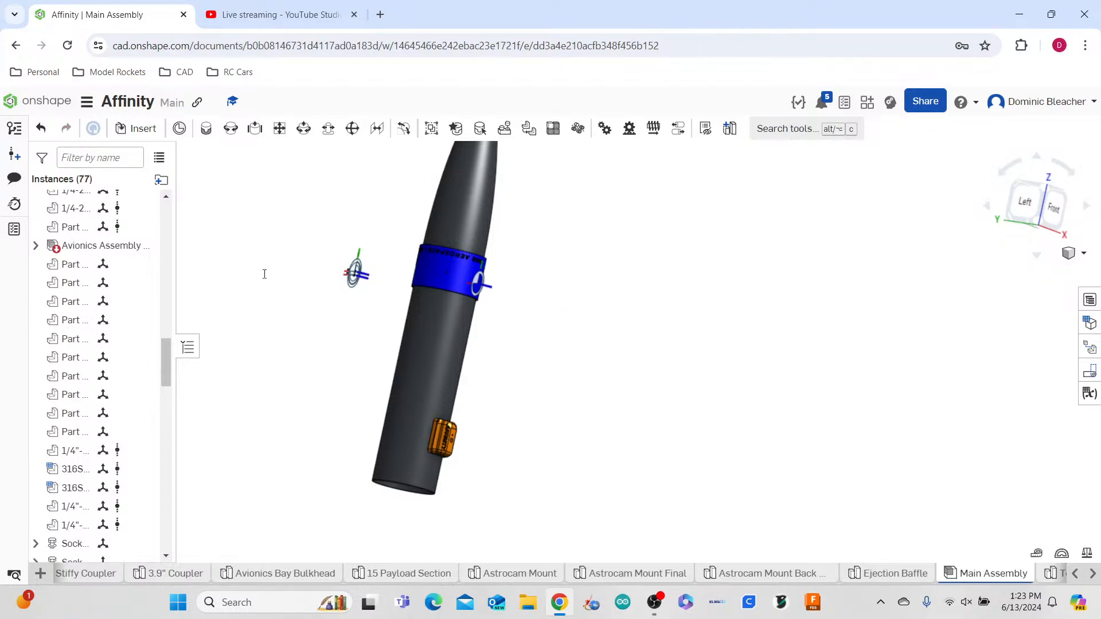
# - Fasten one pasted screw into the next empty hole of the blue band, mating the underside of its head to the hole
pyautogui.click(205, 130)
pyautogui.scroll(8, 329, 271)
pyautogui.moveTo(390, 273); pyautogui.dragTo(447, 287, button='right')
pyautogui.scroll(7, 535, 356)
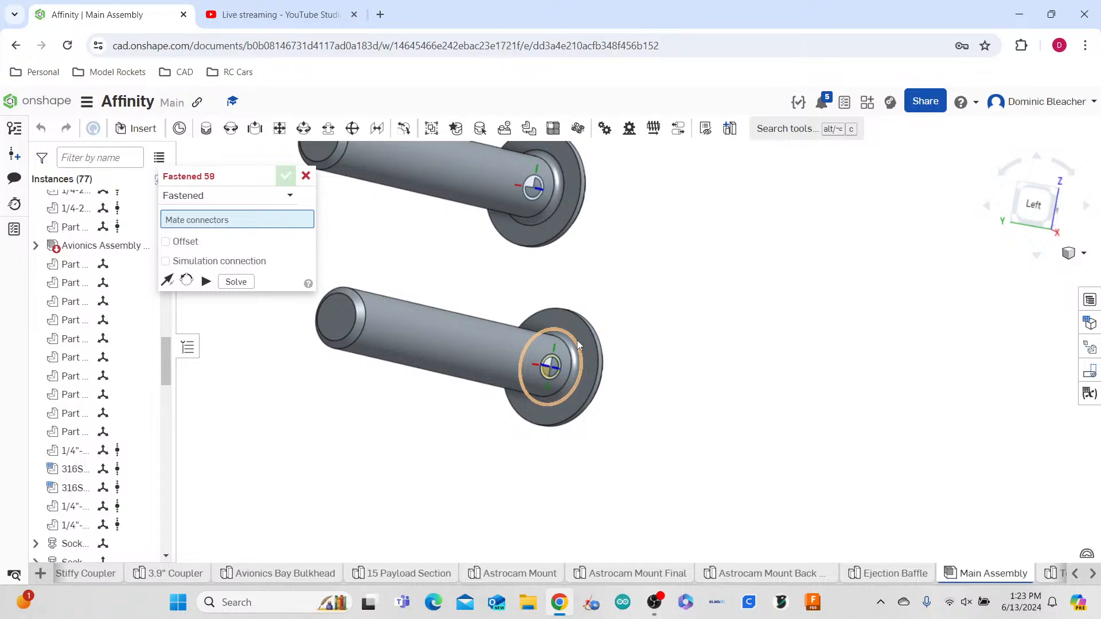
pyautogui.click(577, 340)
pyautogui.scroll(-6, 468, 377)
pyautogui.scroll(-5, 468, 381)
pyautogui.moveTo(660, 346); pyautogui.dragTo(980, 453, button='right')
pyautogui.scroll(6, 978, 449)
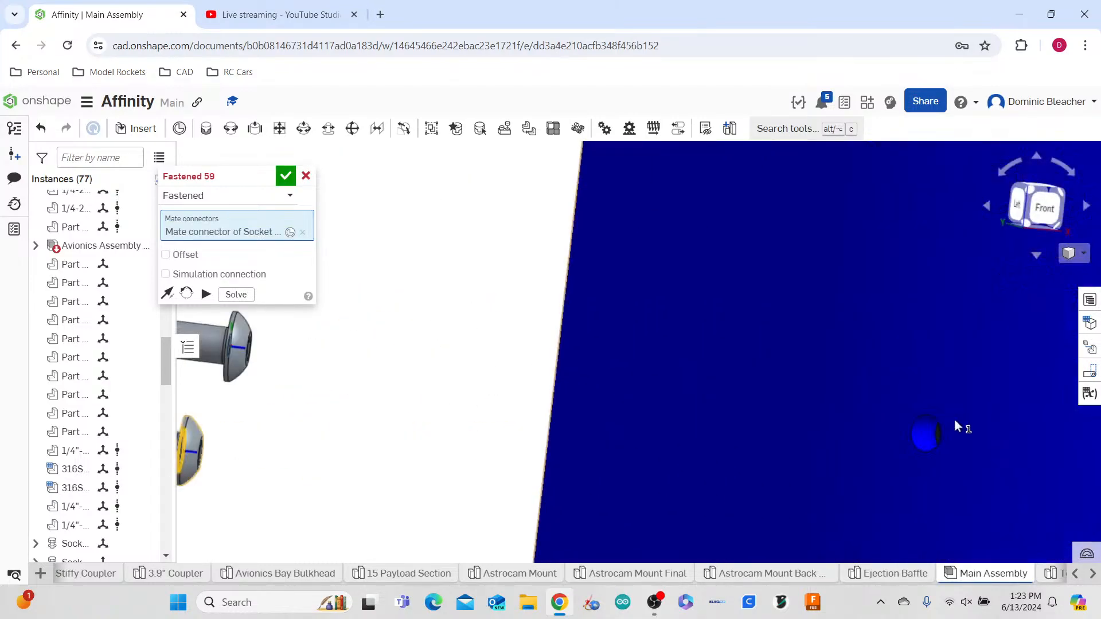
pyautogui.click(927, 437)
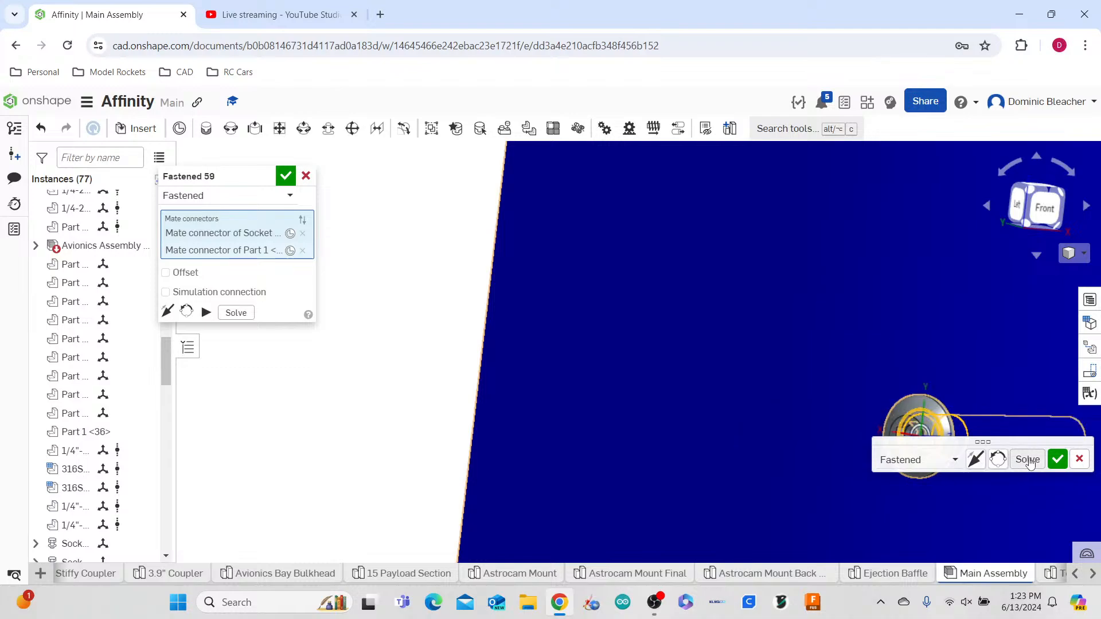
pyautogui.click(1057, 459)
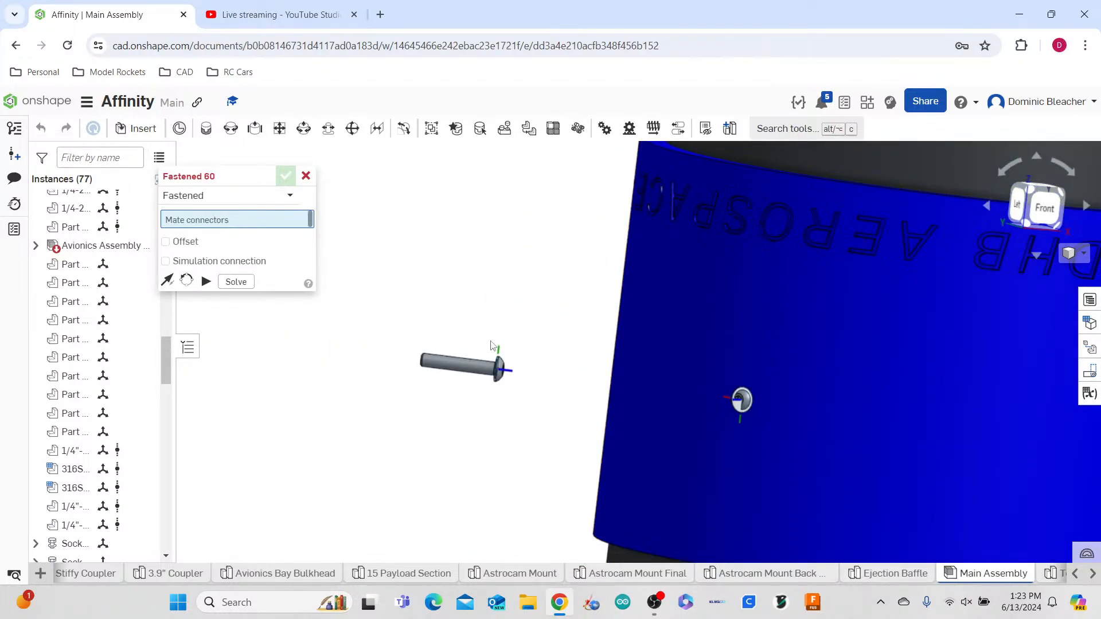
pyautogui.scroll(-10, 493, 359)
pyautogui.scroll(8, 289, 364)
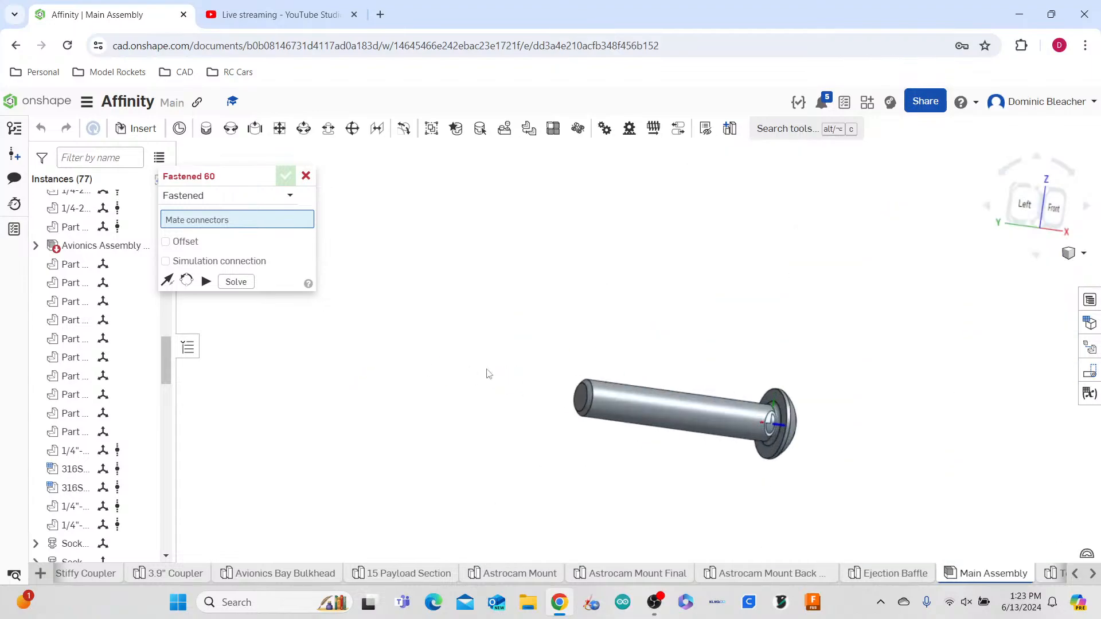
pyautogui.scroll(5, 745, 390)
pyautogui.click(860, 468)
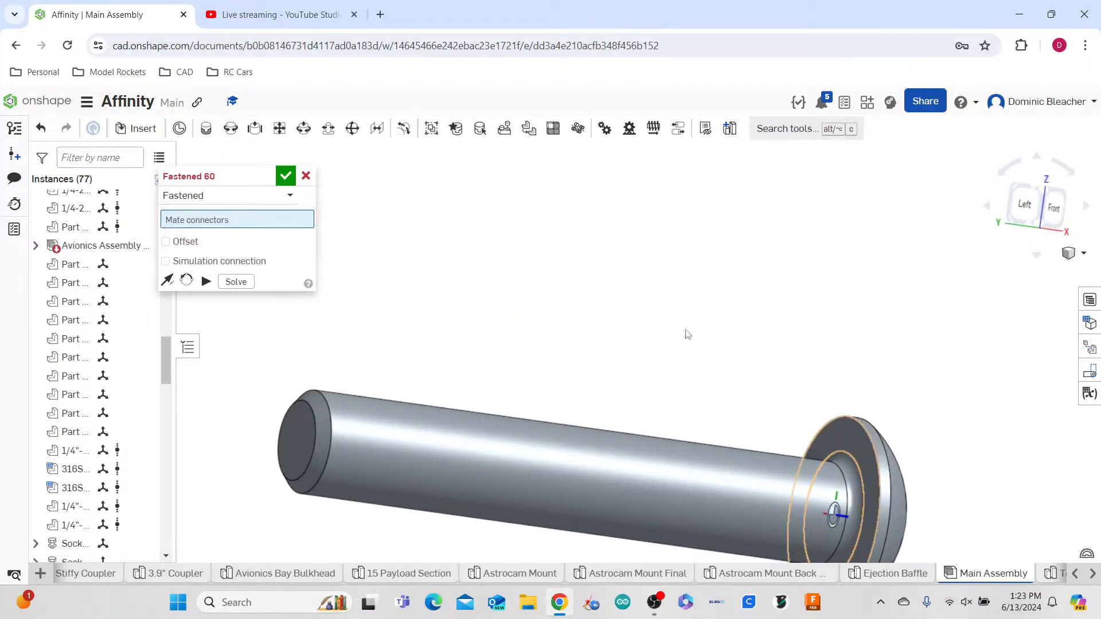
pyautogui.scroll(-8, 576, 261)
pyautogui.scroll(-3, 576, 261)
pyautogui.moveTo(637, 384); pyautogui.dragTo(772, 397, button='right')
pyautogui.scroll(8, 848, 257)
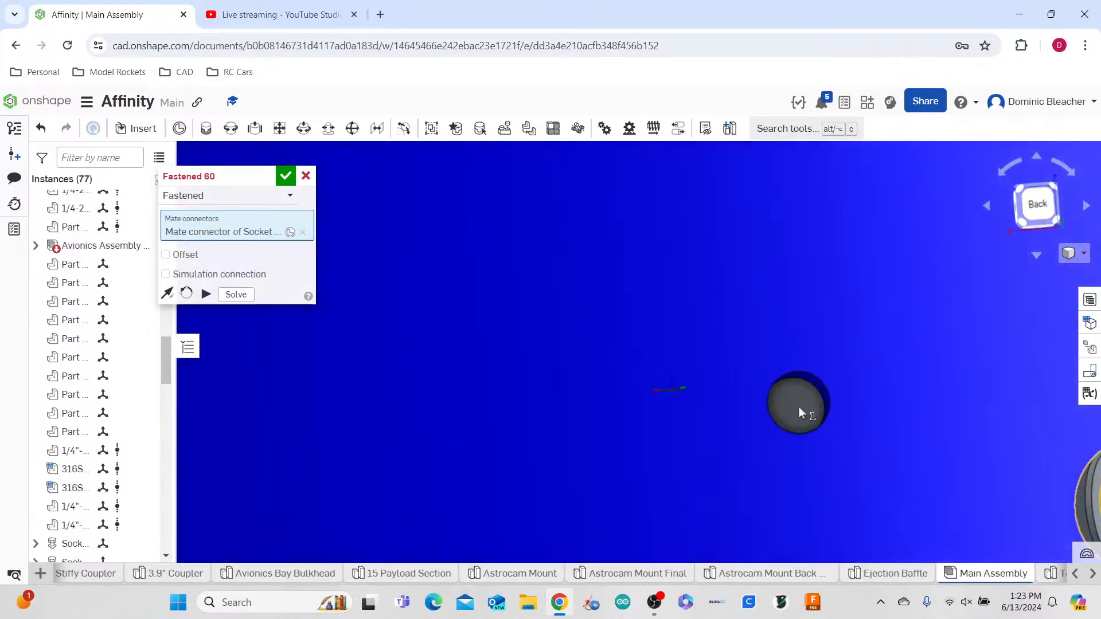
pyautogui.click(811, 377)
pyautogui.scroll(-5, 547, 355)
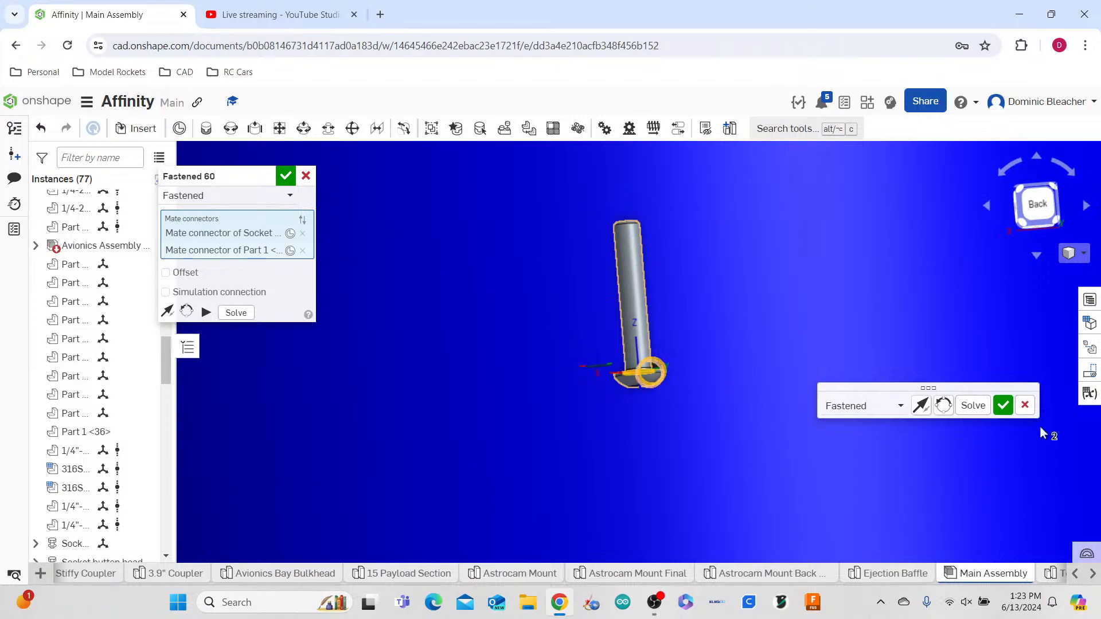
pyautogui.click(1024, 405)
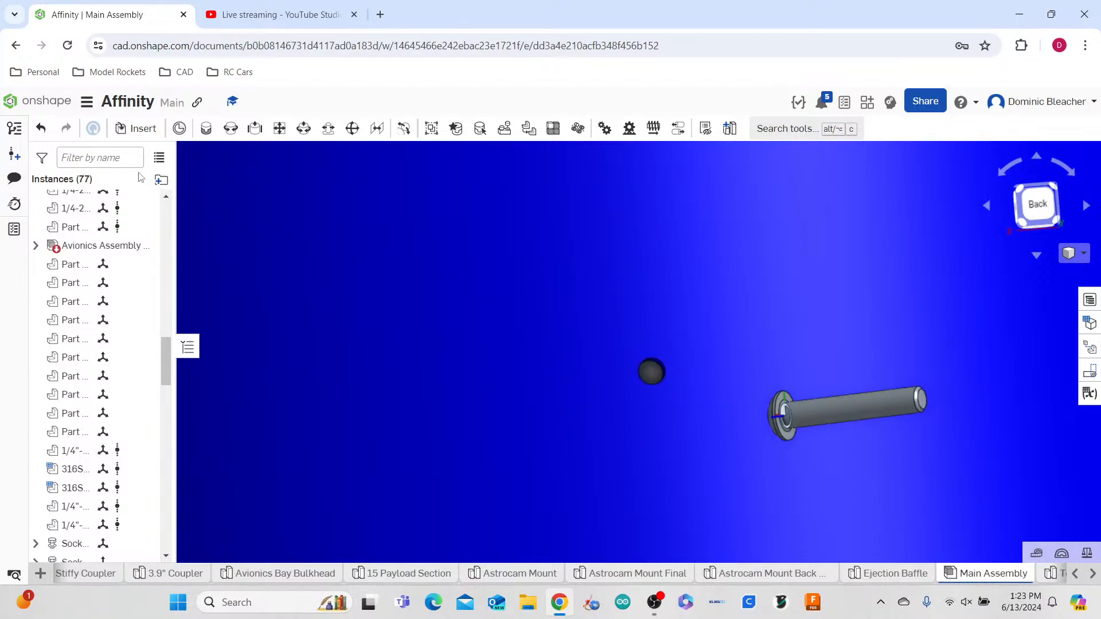
# - Fasten the last pasted screw's head underside to the band's remaining empty hole, with the primary axis flipped so the shank points inward
pyautogui.click(205, 128)
pyautogui.scroll(5, 802, 436)
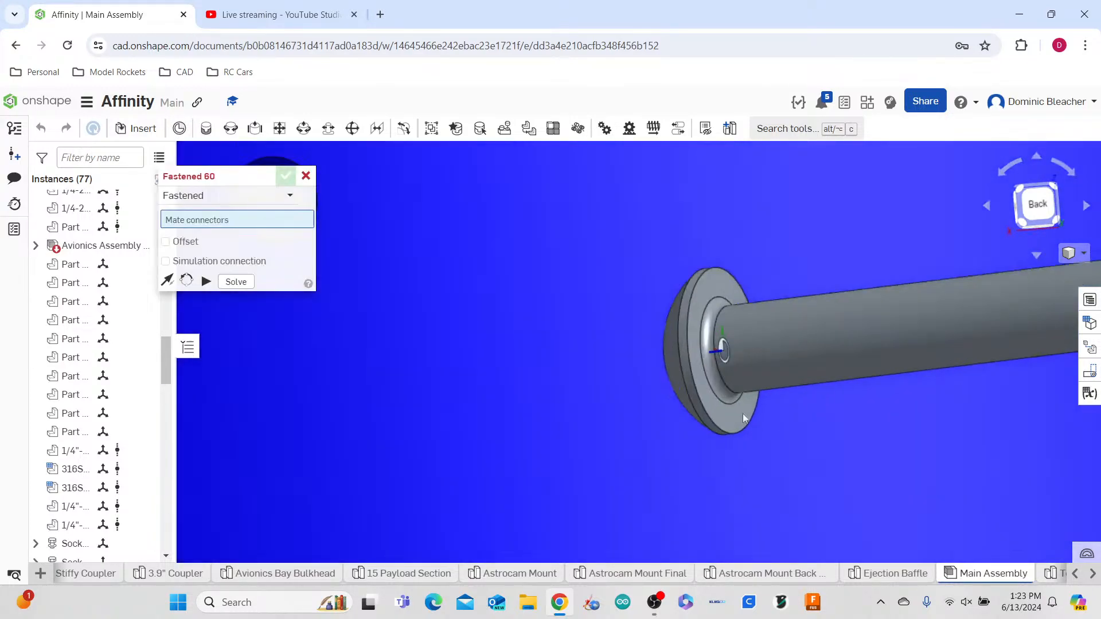
pyautogui.click(723, 351)
pyautogui.scroll(-5, 728, 401)
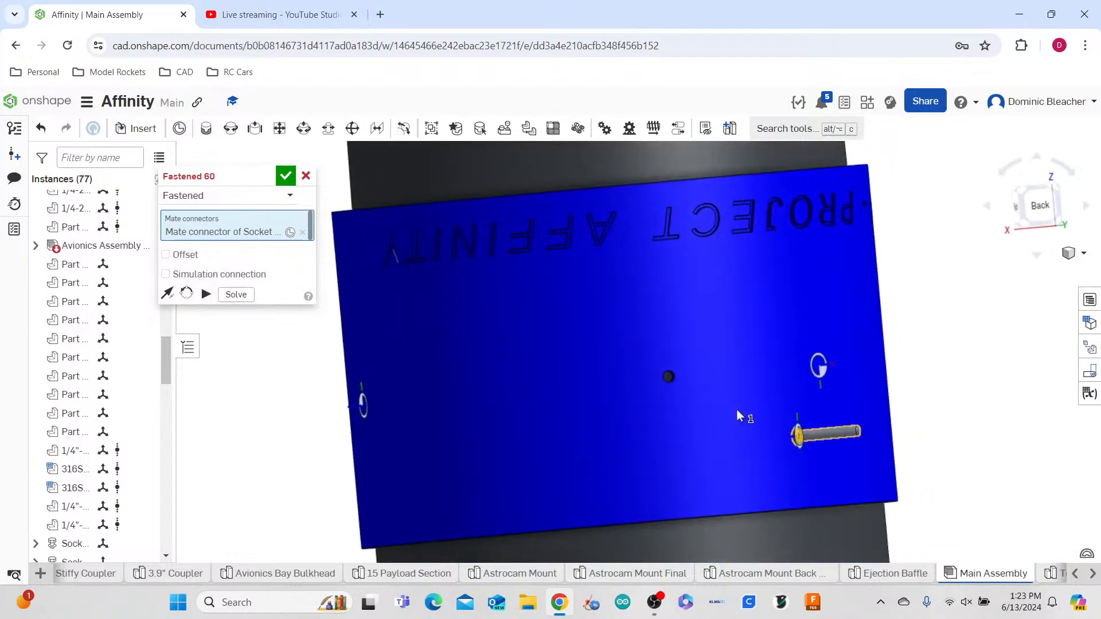
pyautogui.scroll(5, 660, 376)
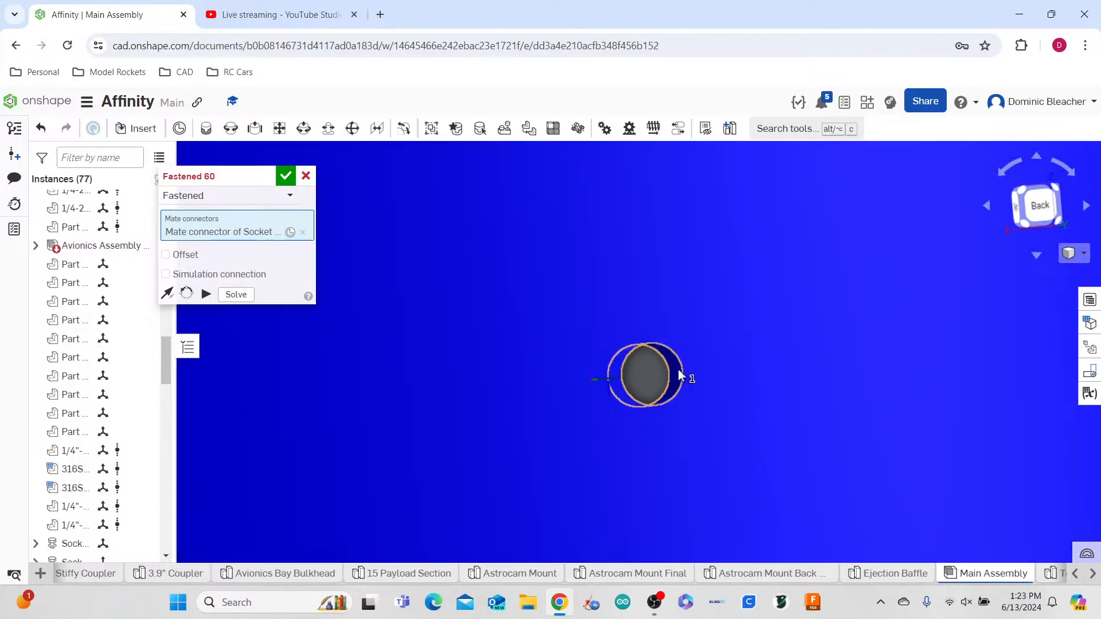
pyautogui.moveTo(676, 374); pyautogui.dragTo(677, 353, button='right')
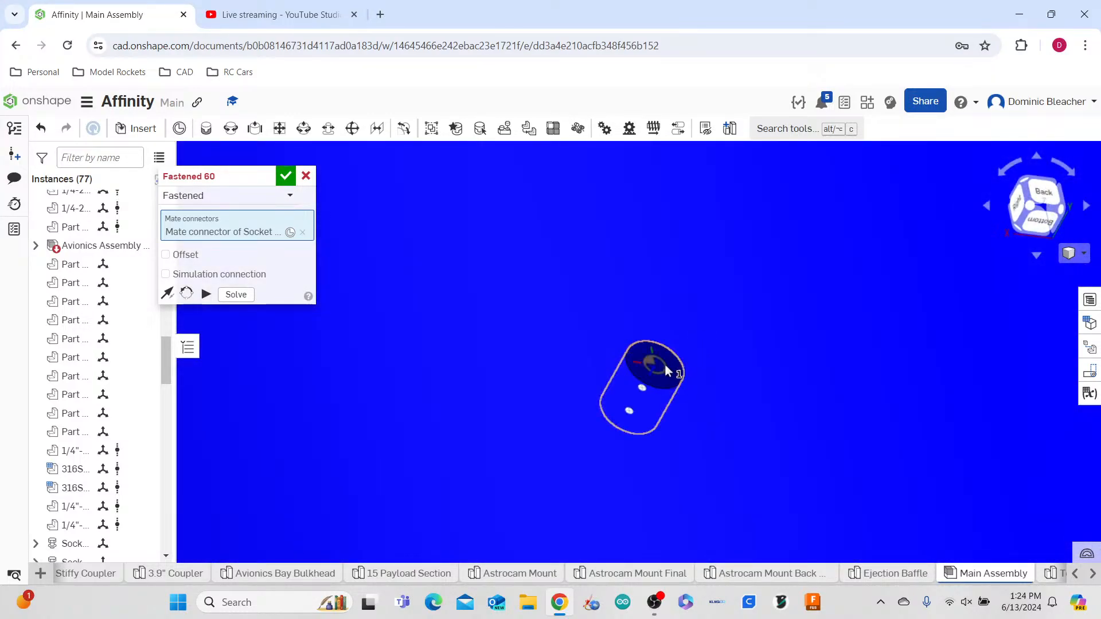
pyautogui.click(665, 366)
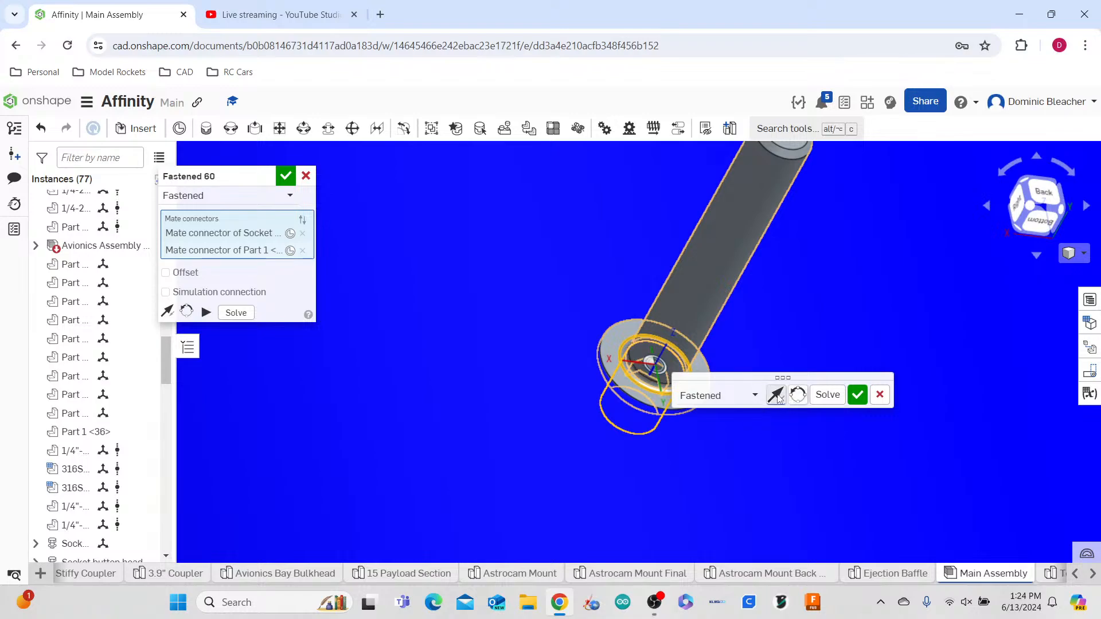
pyautogui.click(777, 395)
pyautogui.click(856, 395)
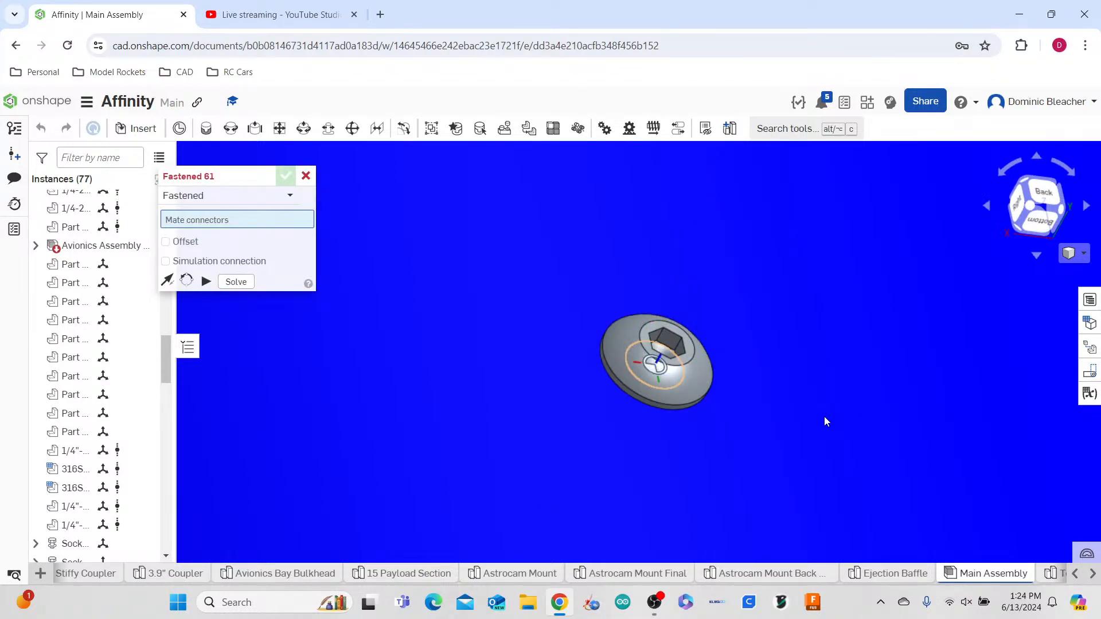
pyautogui.click(309, 179)
# - Measure the distance between the inner and outer edges of the blue band's rim in millimetres
pyautogui.scroll(-8, 474, 215)
pyautogui.moveTo(731, 304); pyautogui.dragTo(732, 324, button='right')
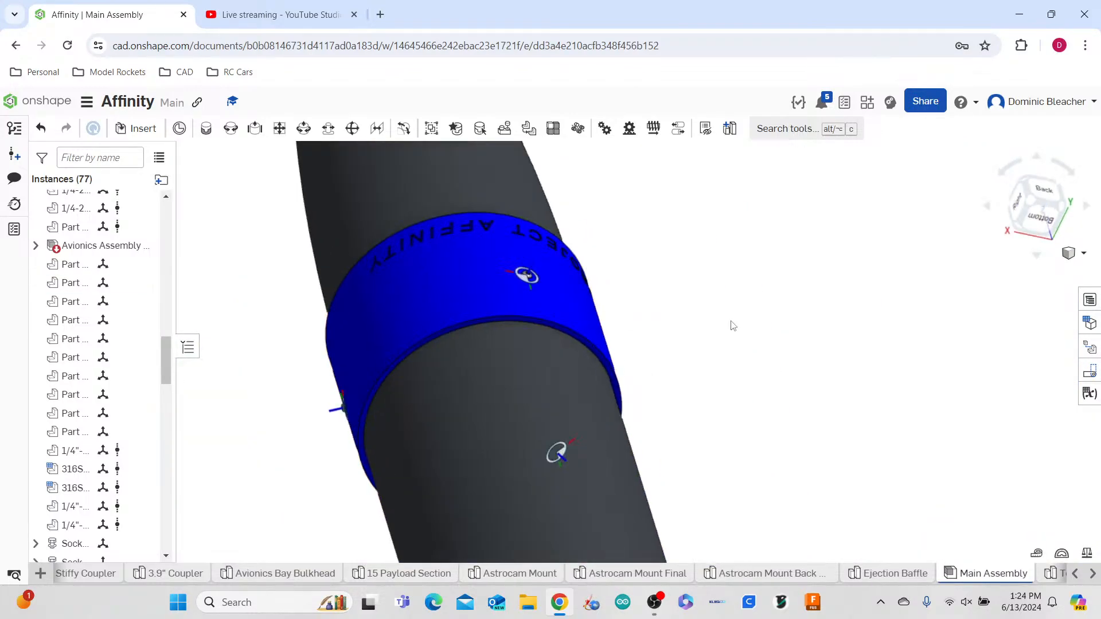
pyautogui.scroll(5, 606, 351)
pyautogui.scroll(2, 606, 351)
pyautogui.click(497, 344)
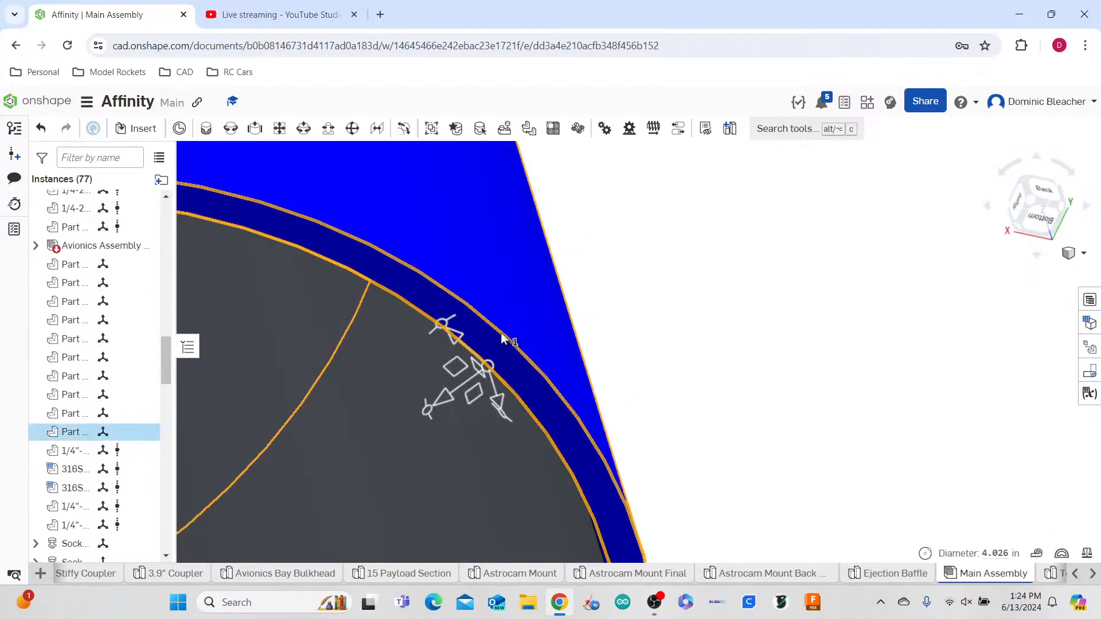
pyautogui.click(1026, 538)
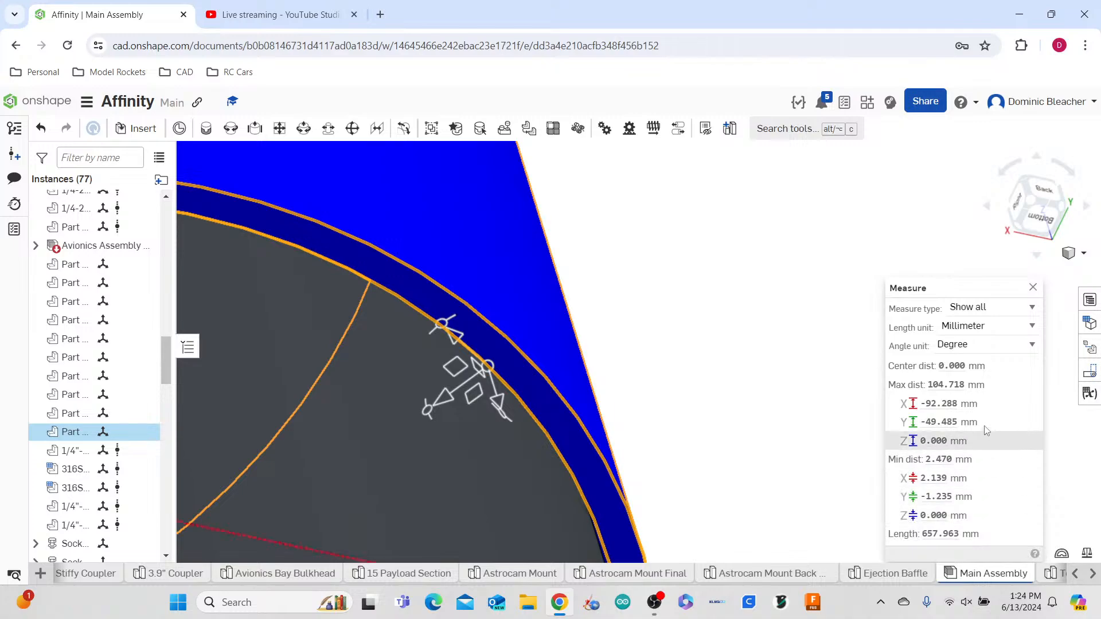
pyautogui.scroll(-6, 767, 400)
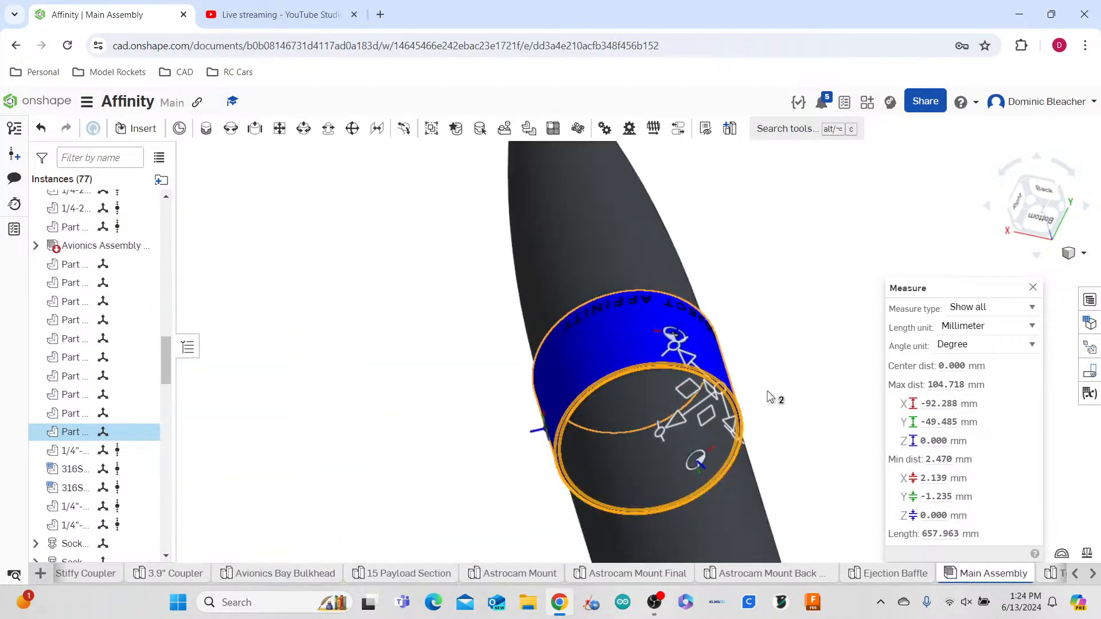
pyautogui.moveTo(779, 404); pyautogui.dragTo(772, 362, button='right')
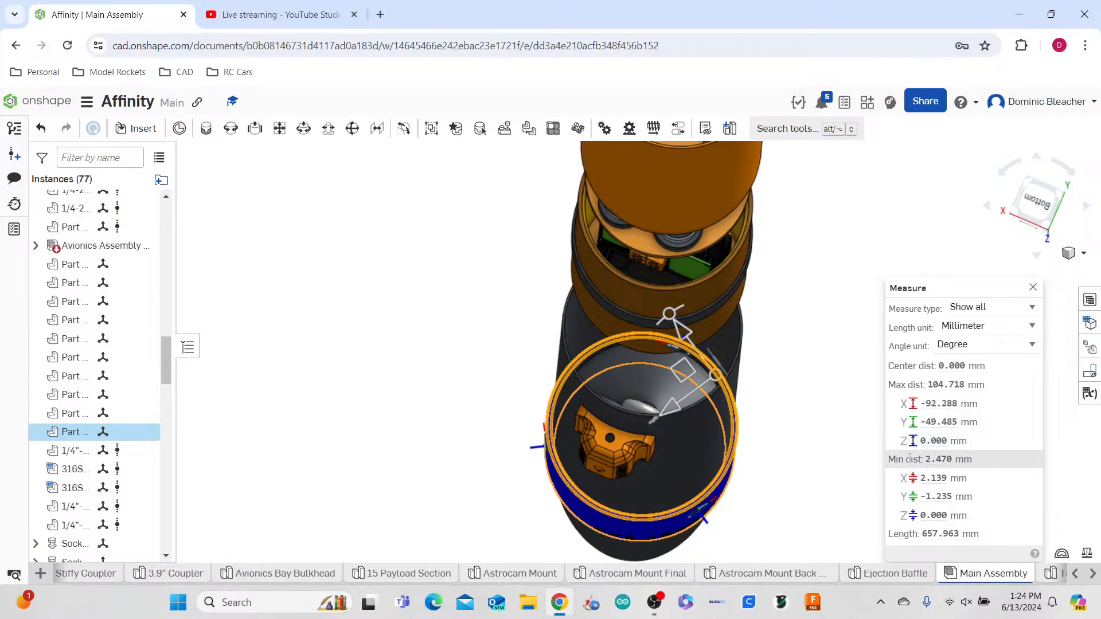
pyautogui.scroll(6, 803, 418)
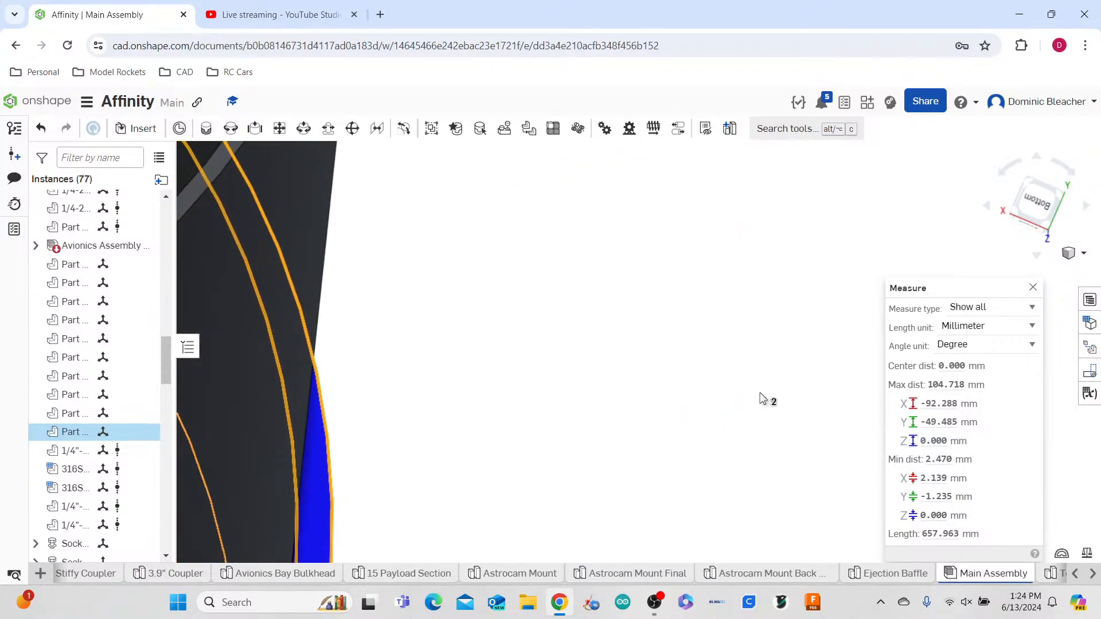
pyautogui.scroll(-3, 762, 398)
pyautogui.scroll(-3, 757, 397)
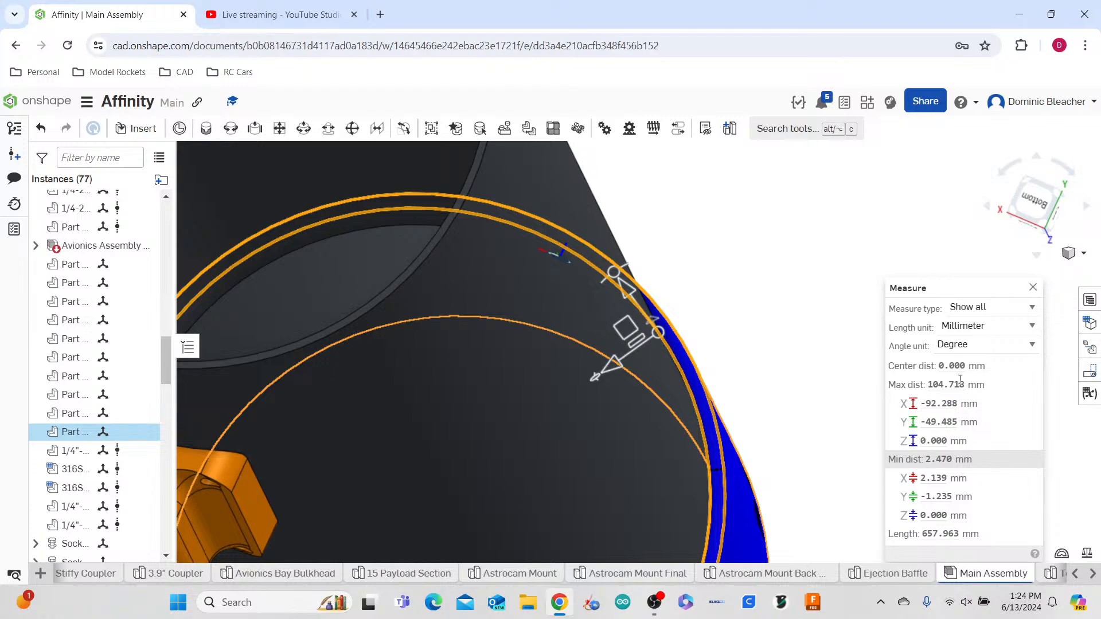
pyautogui.click(1033, 291)
# - Edit the Fastened 58 mate of the first band screw and add an offset with a Z distance of 2.47 mm
pyautogui.scroll(-8, 830, 362)
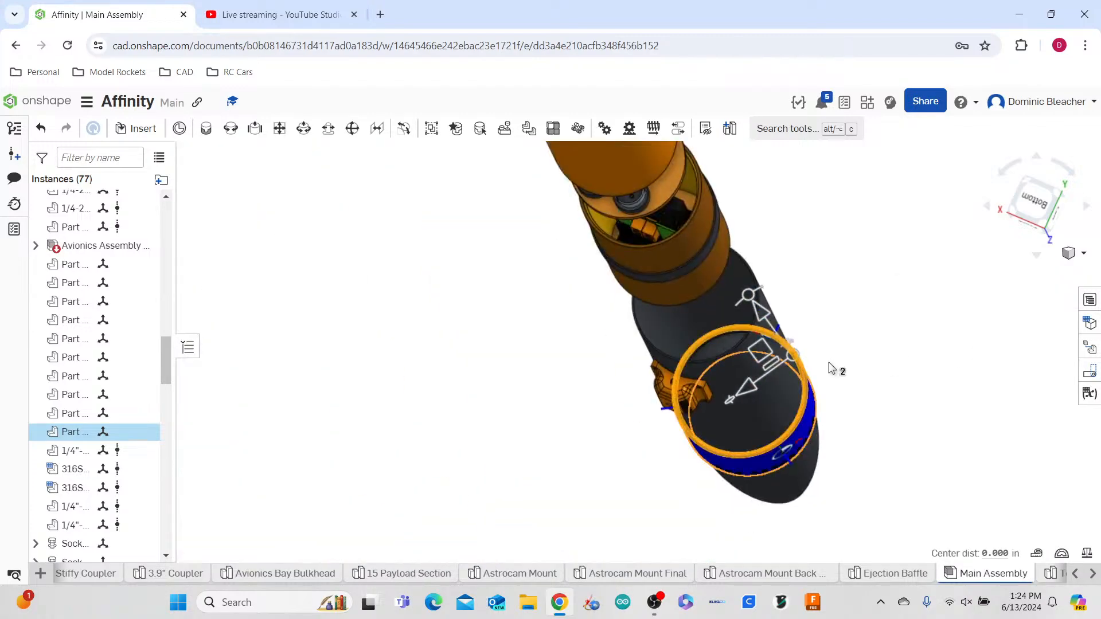
pyautogui.moveTo(841, 361); pyautogui.dragTo(841, 383, button='right')
pyautogui.scroll(-5, 844, 389)
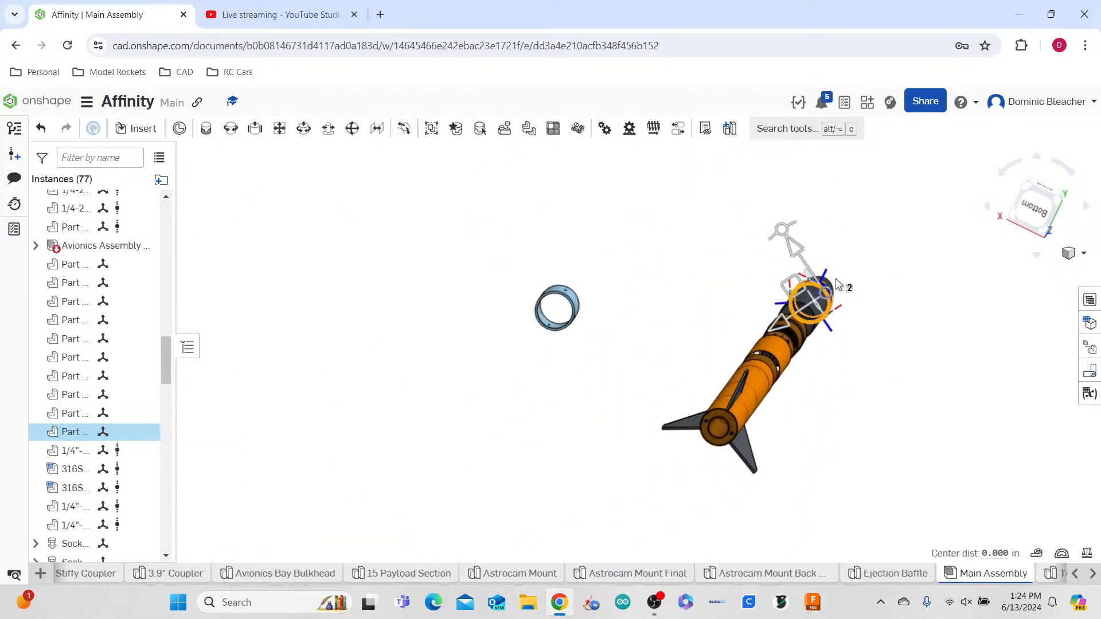
pyautogui.scroll(10, 849, 256)
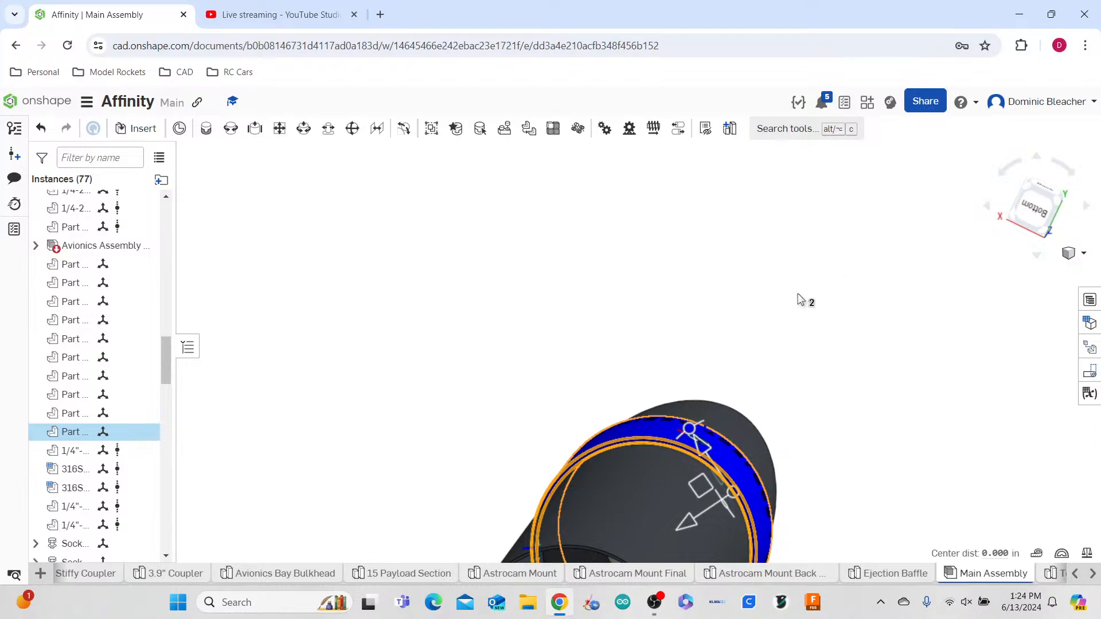
pyautogui.scroll(-15, 86, 447)
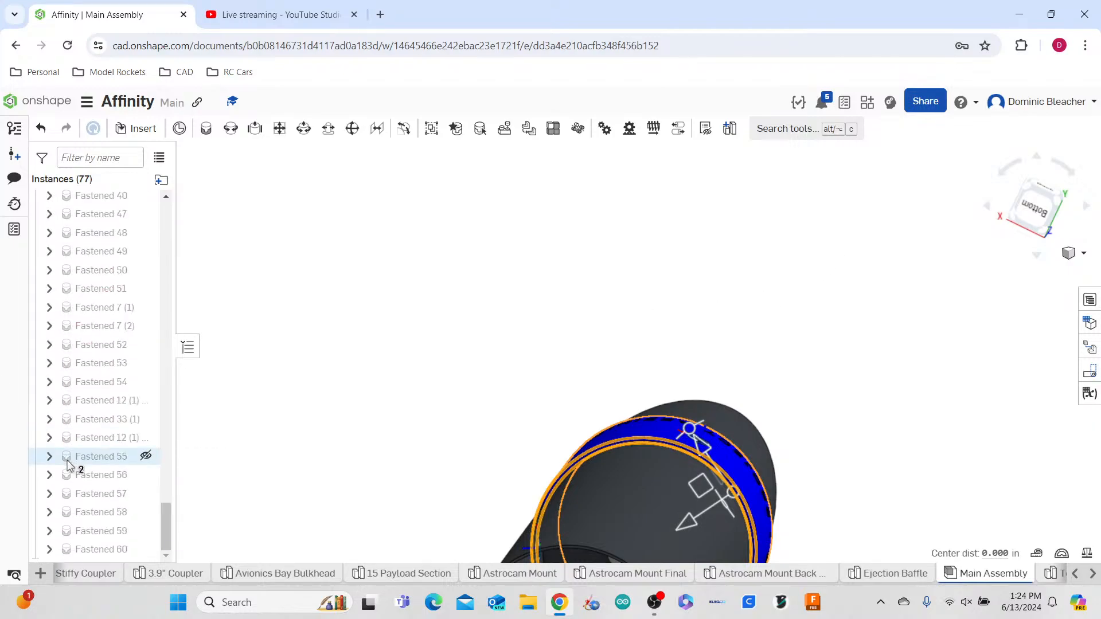
pyautogui.doubleClick(91, 513)
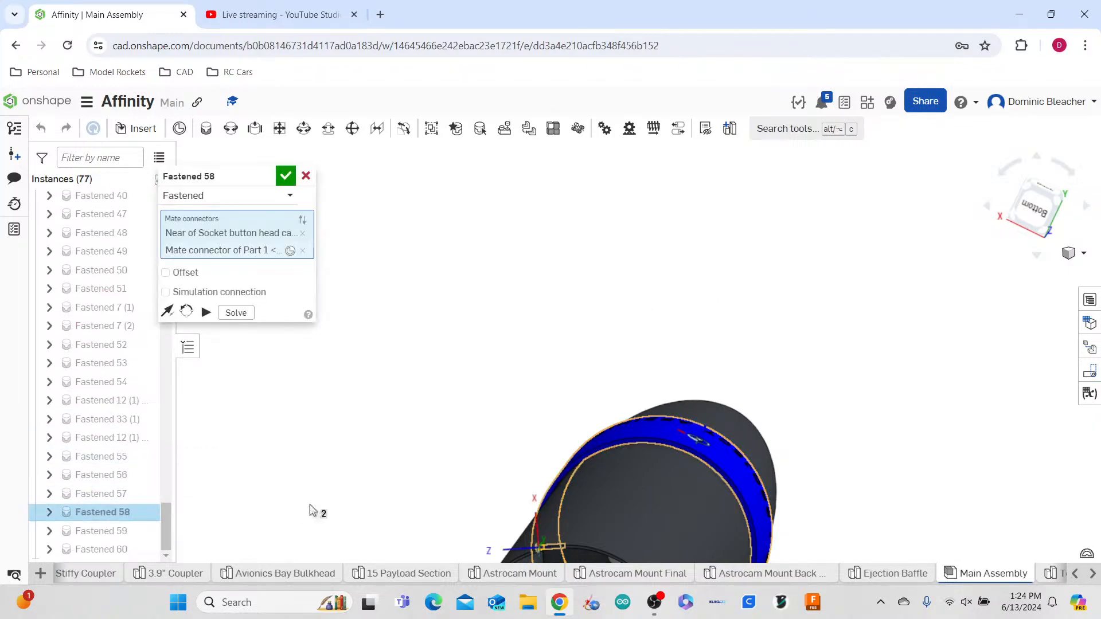
pyautogui.scroll(10, 714, 438)
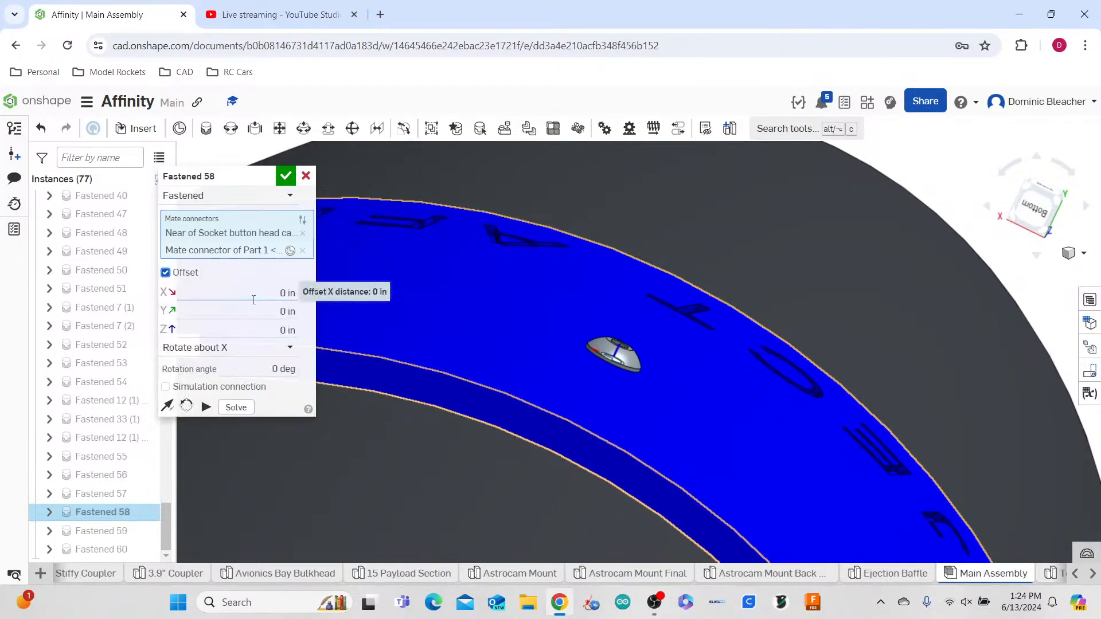
pyautogui.click(259, 330)
pyautogui.write('2.47 mm')
pyautogui.press('Return')
pyautogui.press('Return')
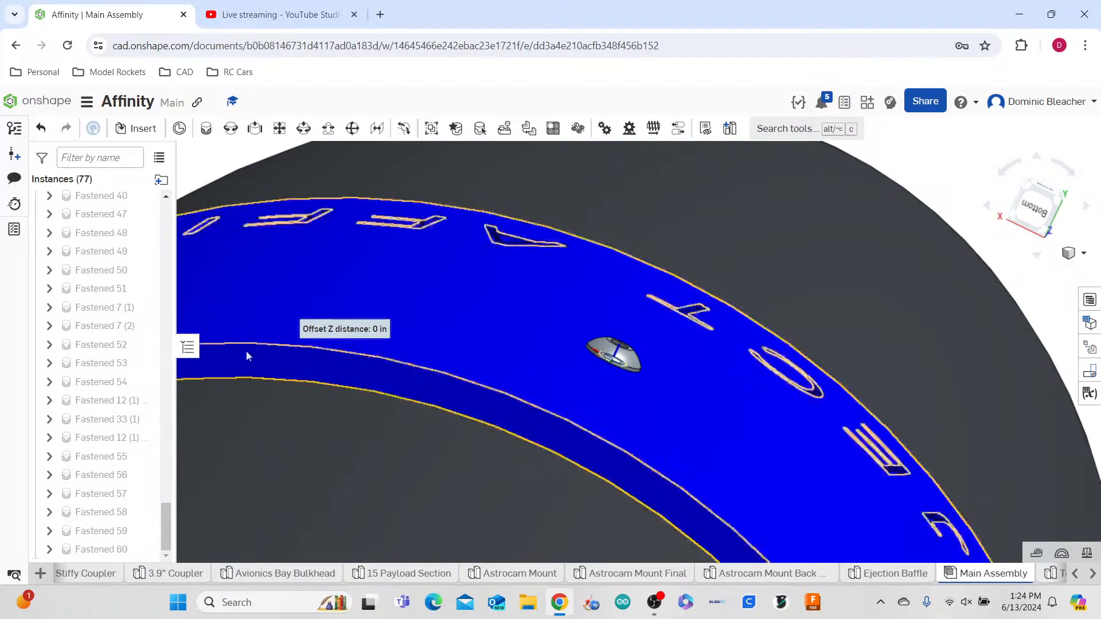
# - Check the offset screw against the band and set the Z offset of the Fastened 58 mate to -2.47 mm
pyautogui.scroll(5, 500, 366)
pyautogui.scroll(-5, 500, 366)
pyautogui.moveTo(583, 349); pyautogui.dragTo(614, 302, button='right')
pyautogui.scroll(-4, 614, 302)
pyautogui.scroll(7, 431, 496)
pyautogui.scroll(-4, 435, 489)
pyautogui.scroll(6, 397, 271)
pyautogui.moveTo(397, 271); pyautogui.dragTo(399, 278, button='right')
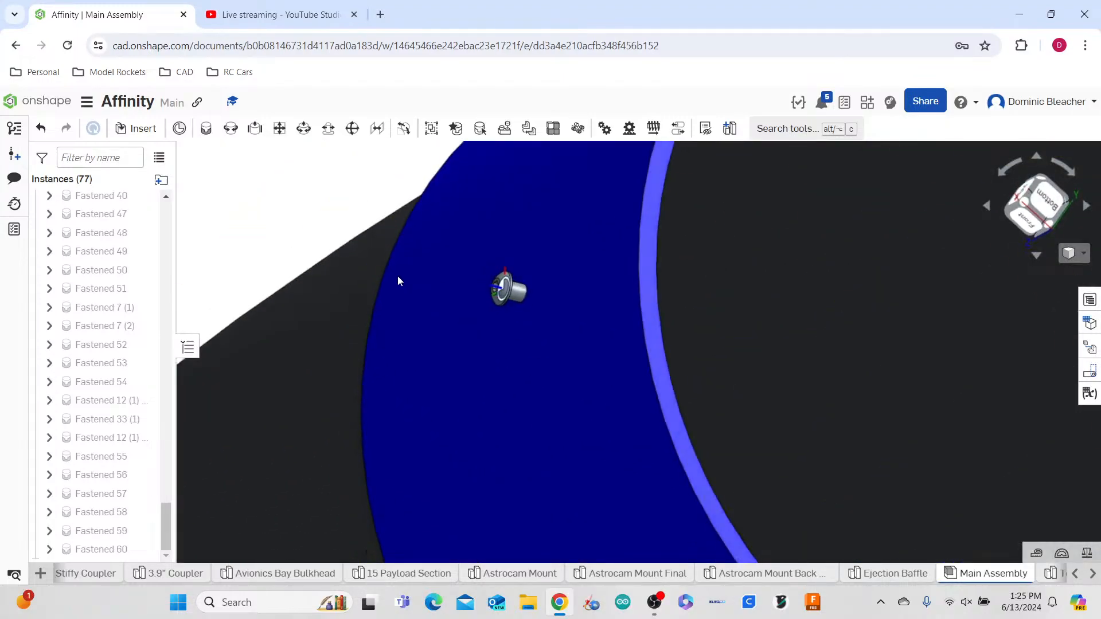
pyautogui.click(109, 512)
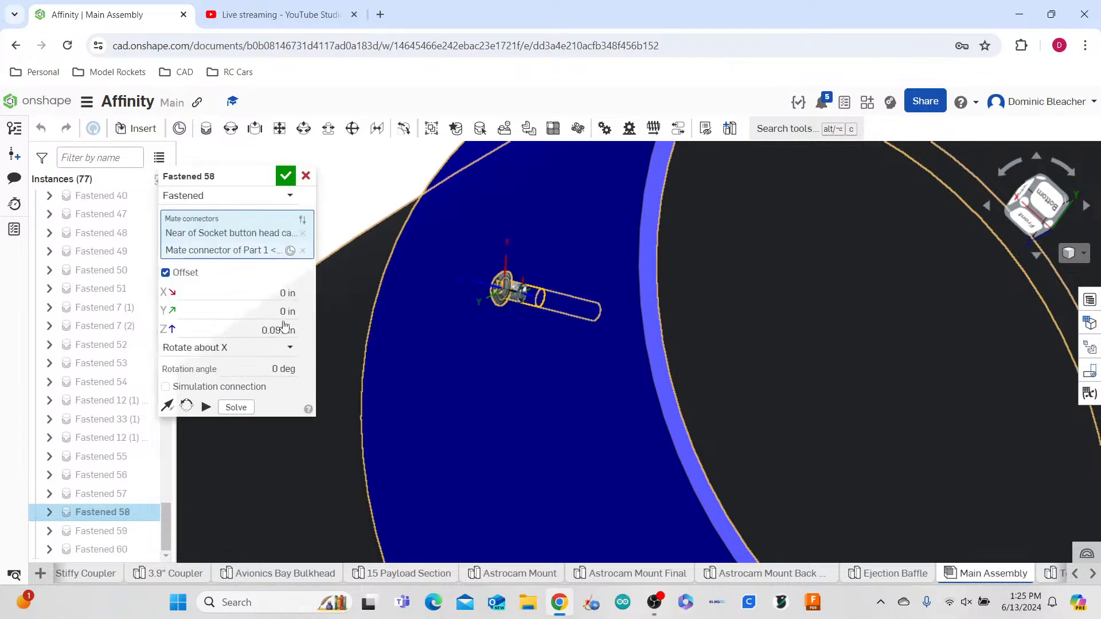
pyautogui.click(260, 330)
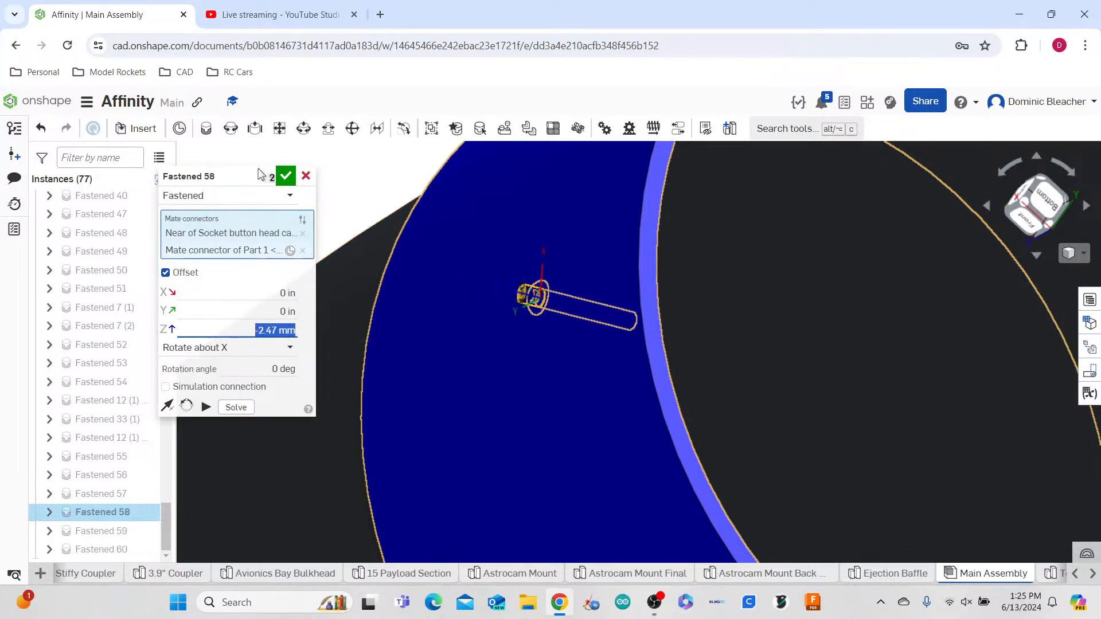
pyautogui.click(285, 176)
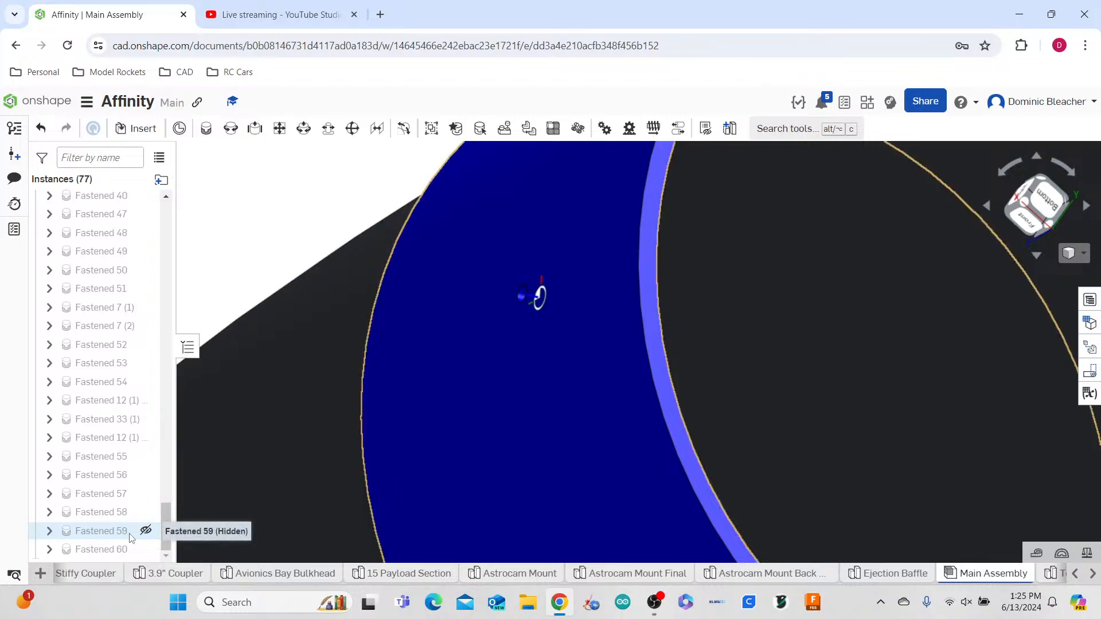
# - Edit the Fastened 59 mate of the second band screw and add an offset with a Z distance of -2.47 mm
pyautogui.doubleClick(140, 530)
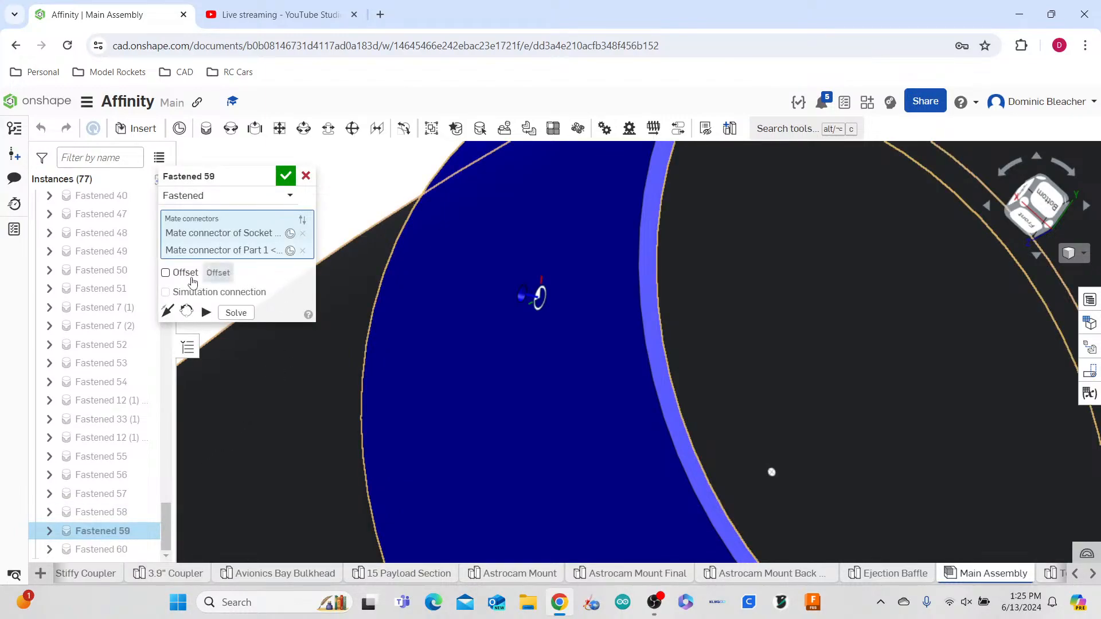
pyautogui.click(192, 280)
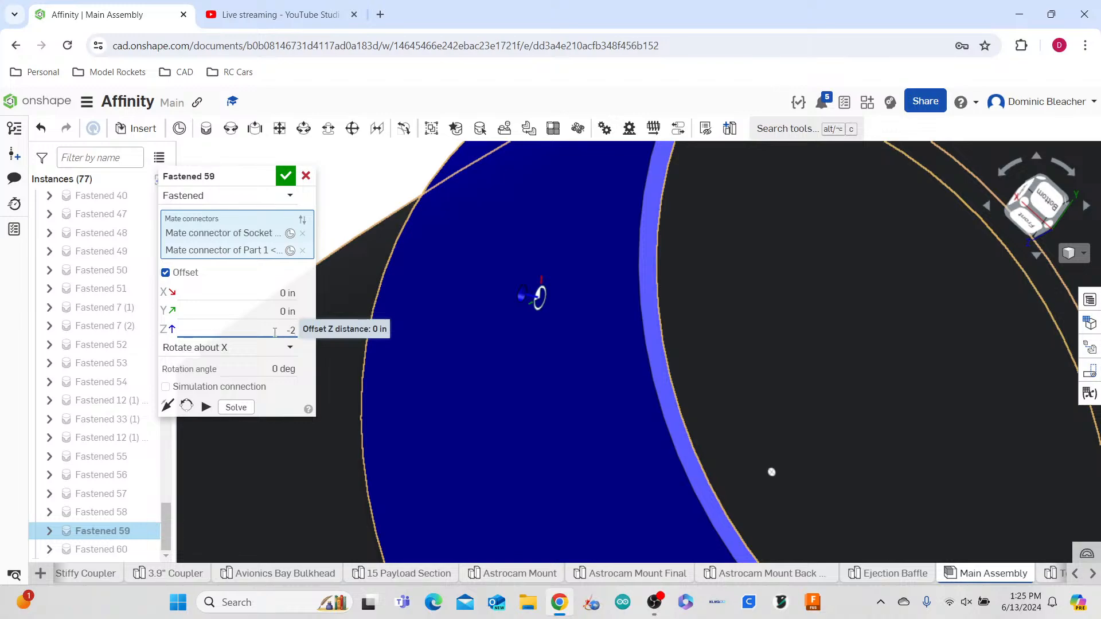
pyautogui.click(274, 332)
pyautogui.write('-2.47mm')
pyautogui.press('Return')
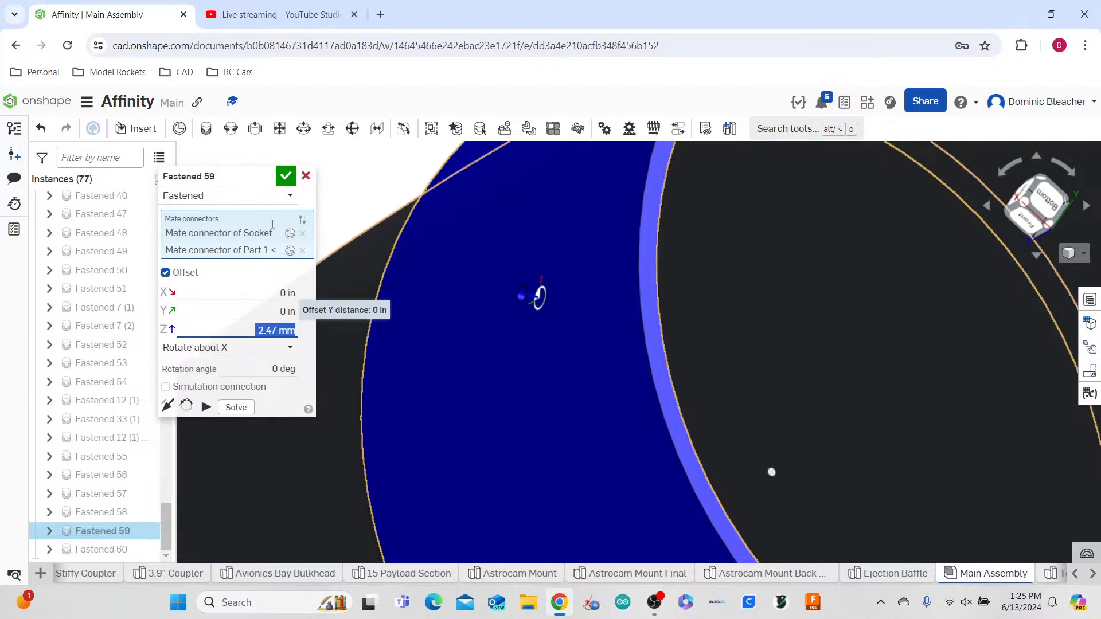
pyautogui.click(285, 178)
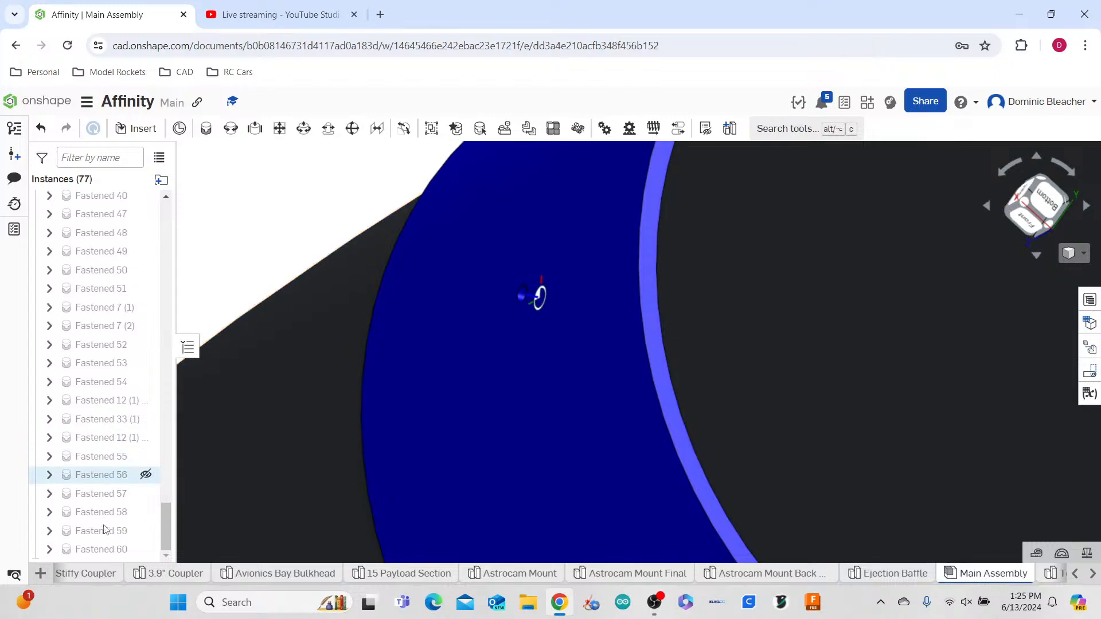
# - Edit the Fastened 60 mate of the third band screw and add an offset with a Z distance of -2.47 mm
pyautogui.doubleClick(101, 549)
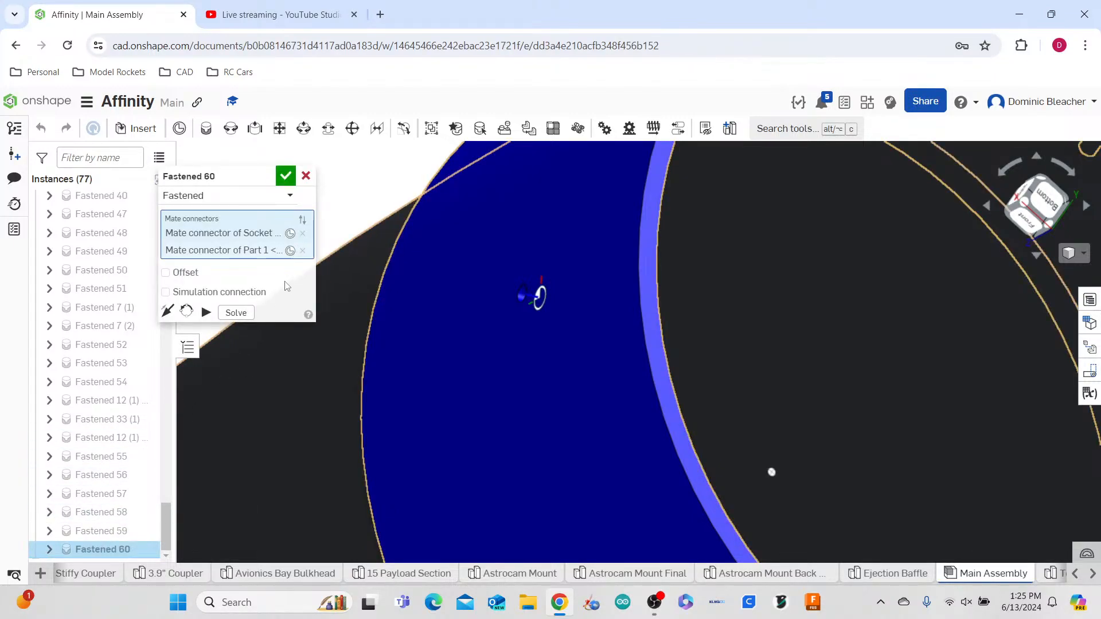
pyautogui.click(166, 272)
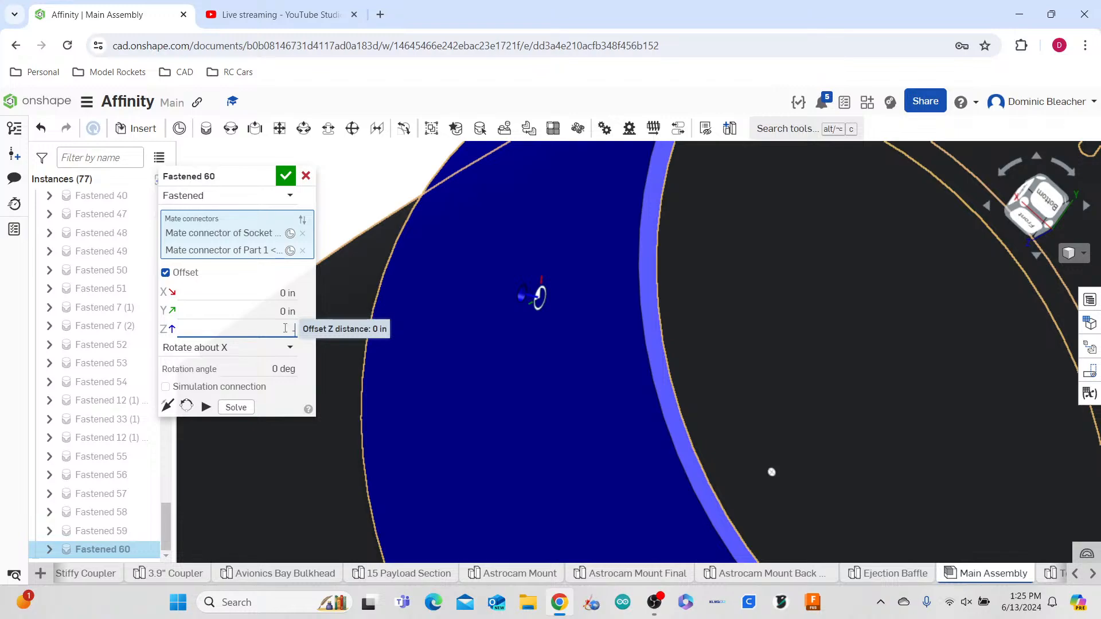
pyautogui.click(285, 328)
pyautogui.write('-2.47 mm')
pyautogui.press('Return')
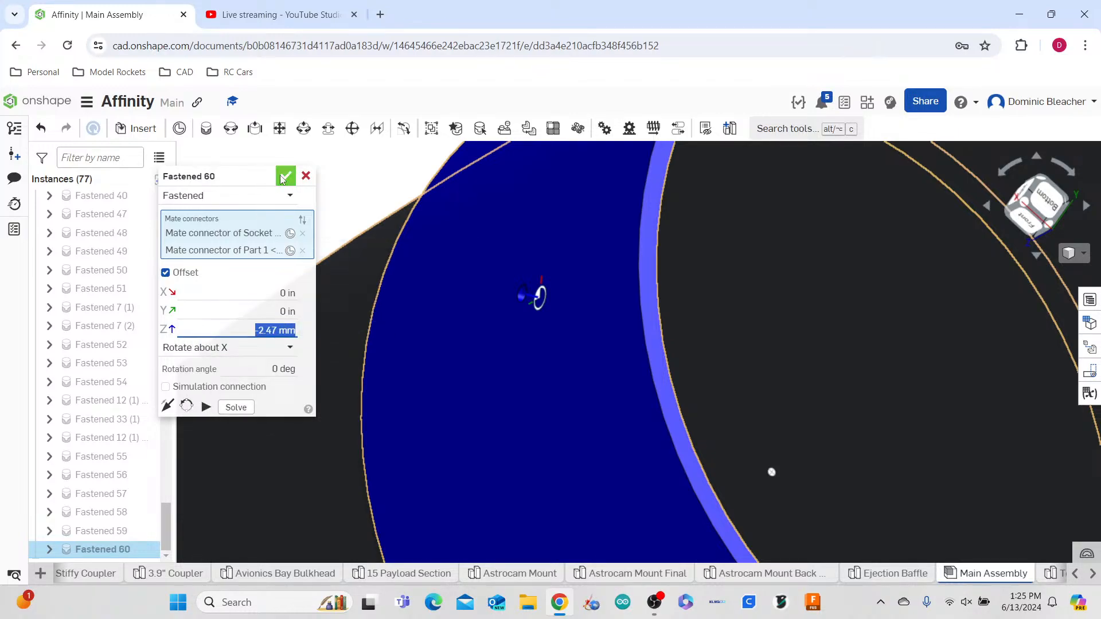
pyautogui.click(285, 176)
# - Suppress the blue shear pin guide band, Part 1 <36>, between the nose cone and the black tube
pyautogui.scroll(-5, 390, 315)
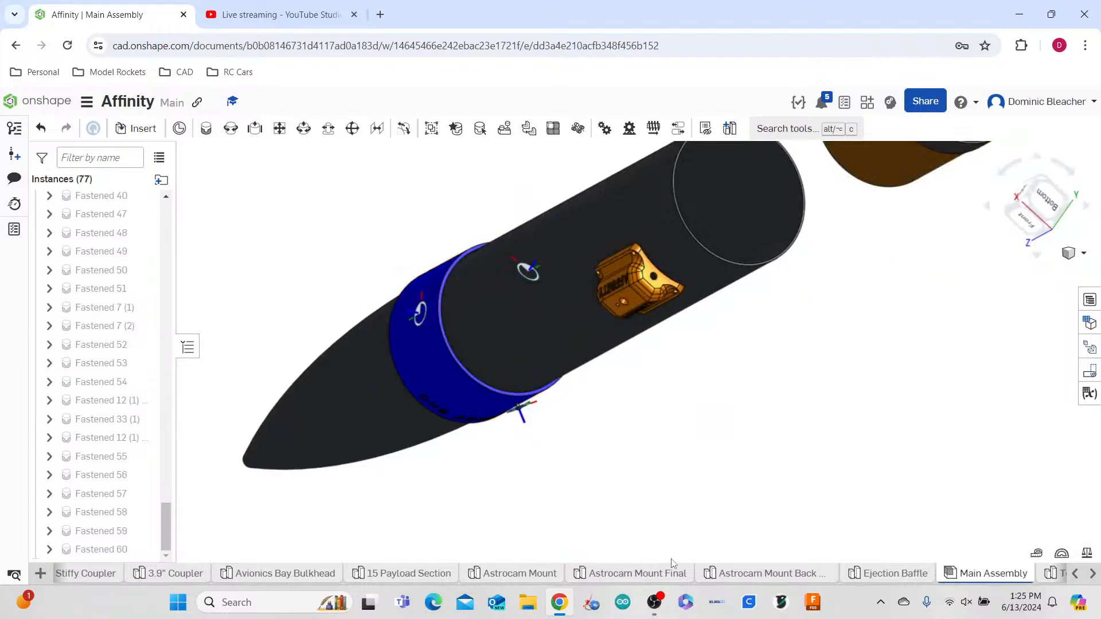
pyautogui.rightClick(450, 411)
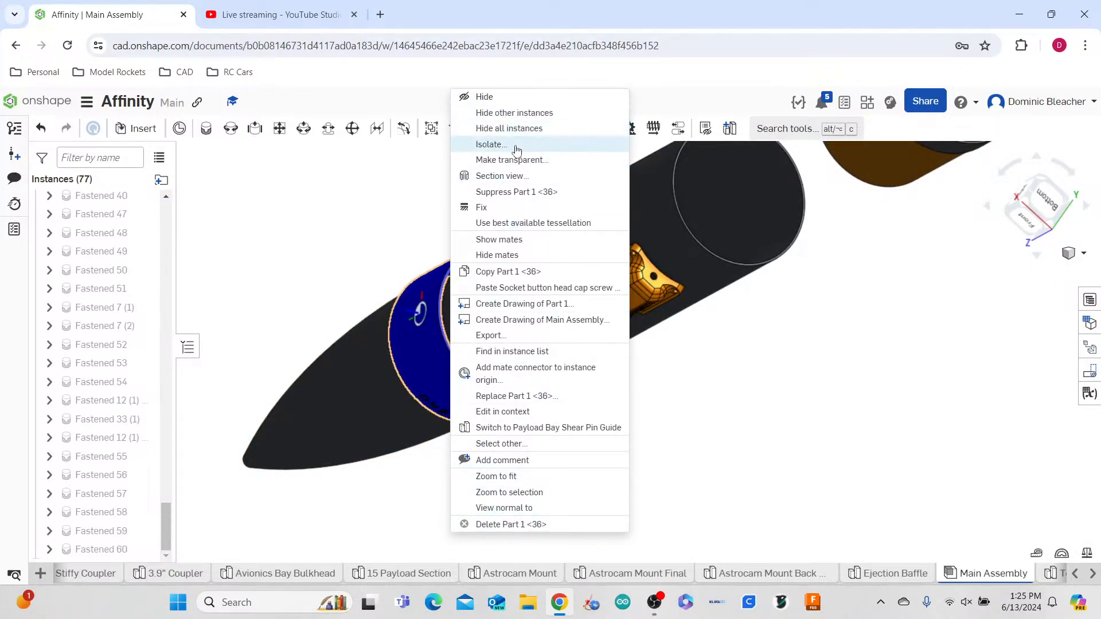
pyautogui.click(514, 195)
pyautogui.moveTo(671, 452); pyautogui.dragTo(676, 423, button='right')
pyautogui.scroll(6, 460, 298)
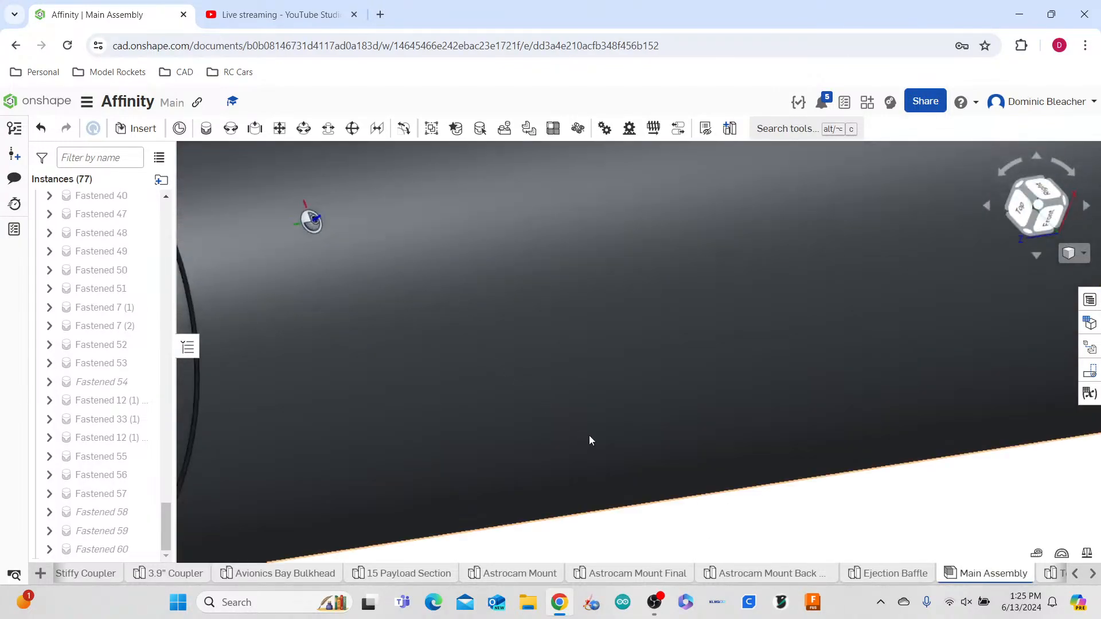
pyautogui.scroll(-5, 589, 441)
pyautogui.moveTo(592, 434); pyautogui.dragTo(566, 534, button='right')
pyautogui.scroll(4, 575, 491)
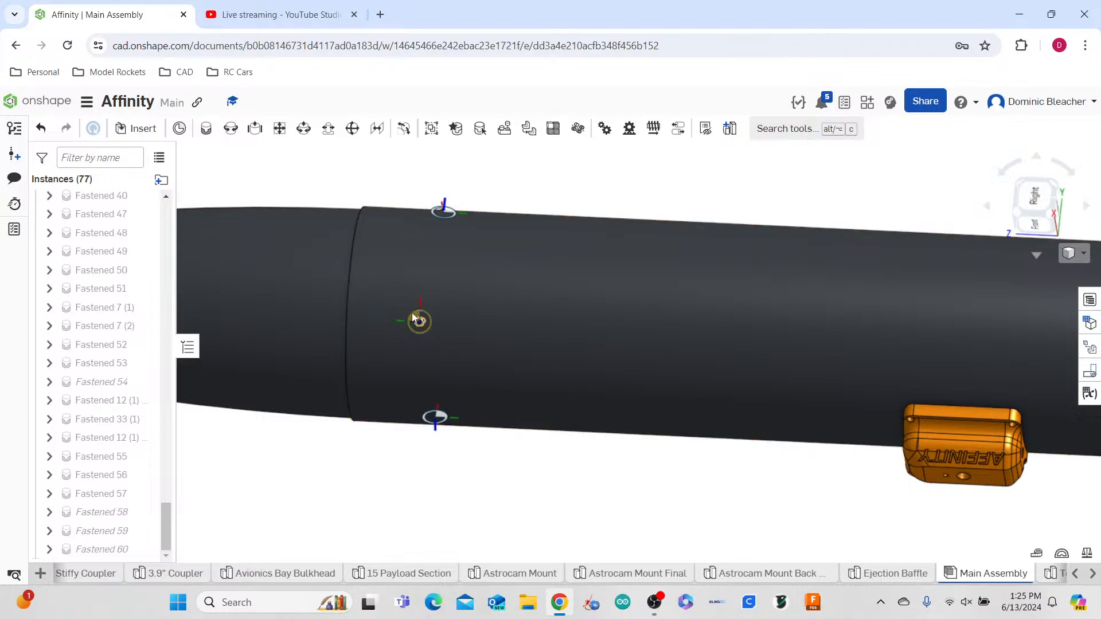
pyautogui.scroll(5, 418, 316)
pyautogui.scroll(-5, 486, 267)
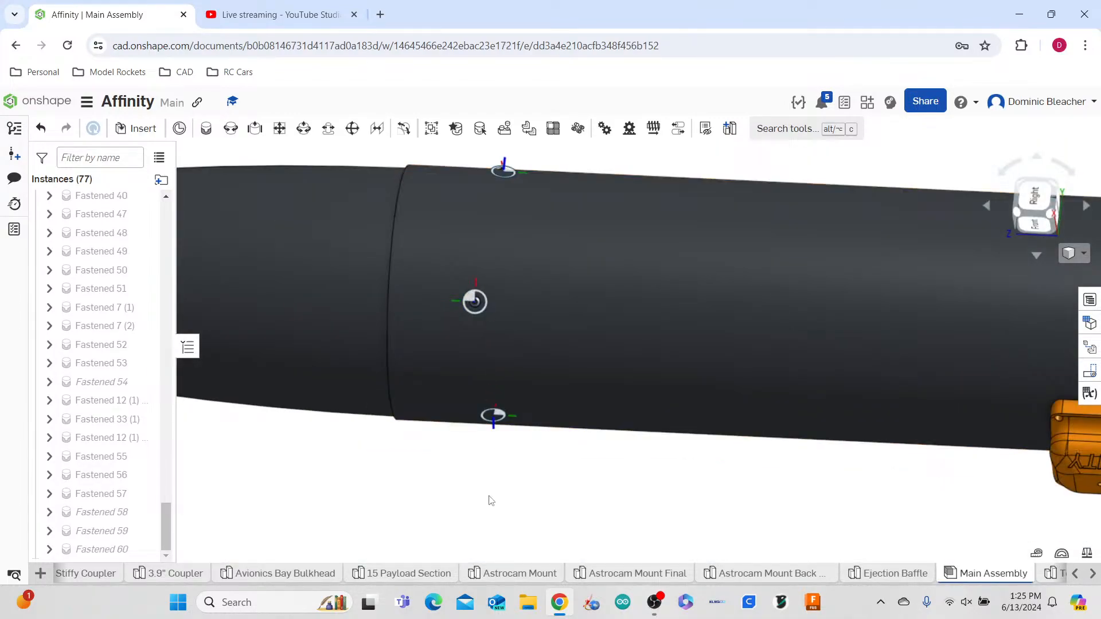
# - Hide all mate connectors, starting from the Near connector of the first socket button head cap screw
pyautogui.scroll(10, 96, 438)
pyautogui.scroll(8, 95, 437)
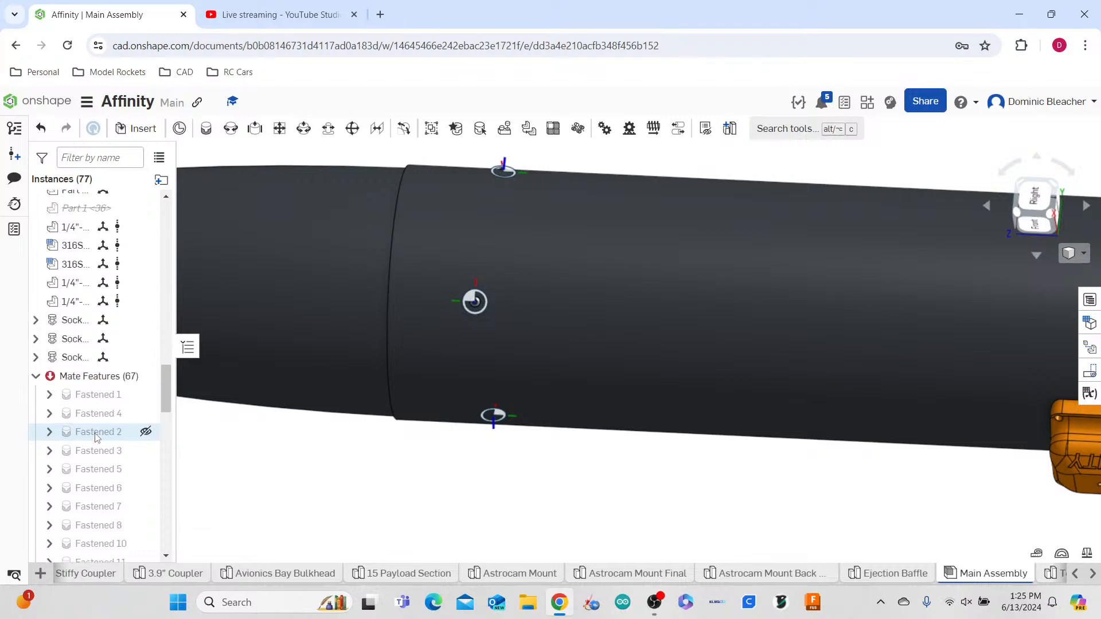
pyautogui.scroll(-1, 84, 442)
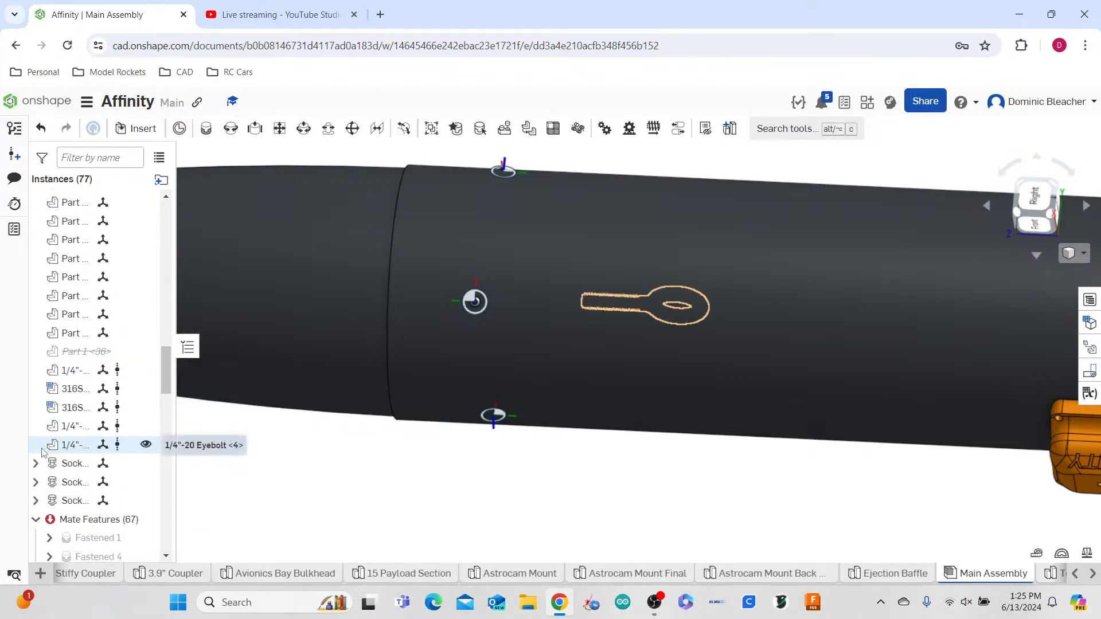
pyautogui.click(35, 463)
pyautogui.rightClick(65, 485)
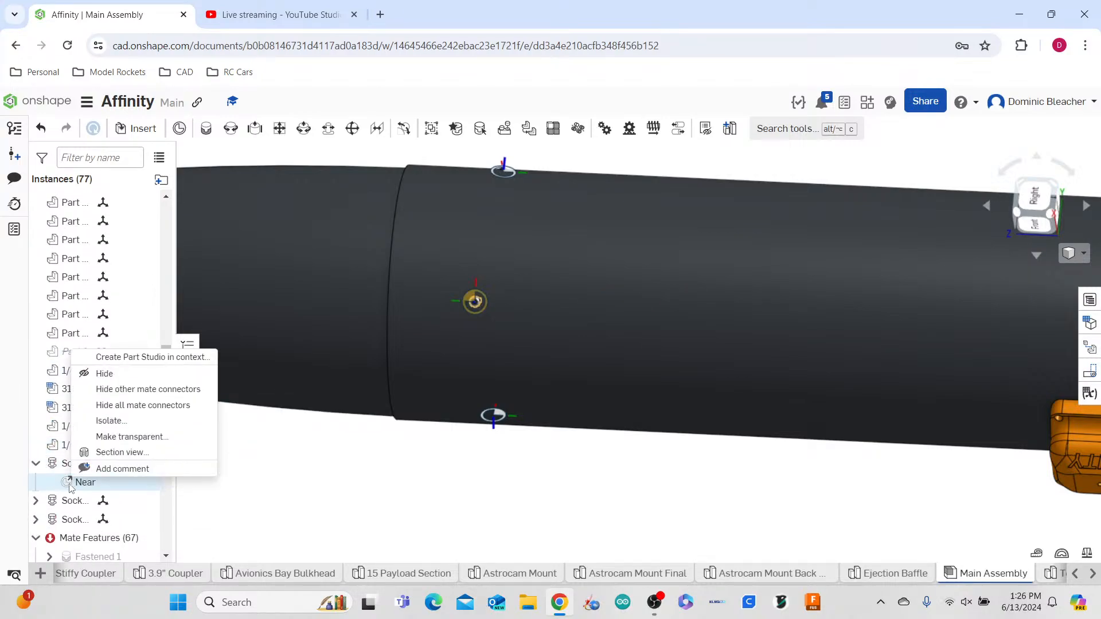
pyautogui.click(133, 404)
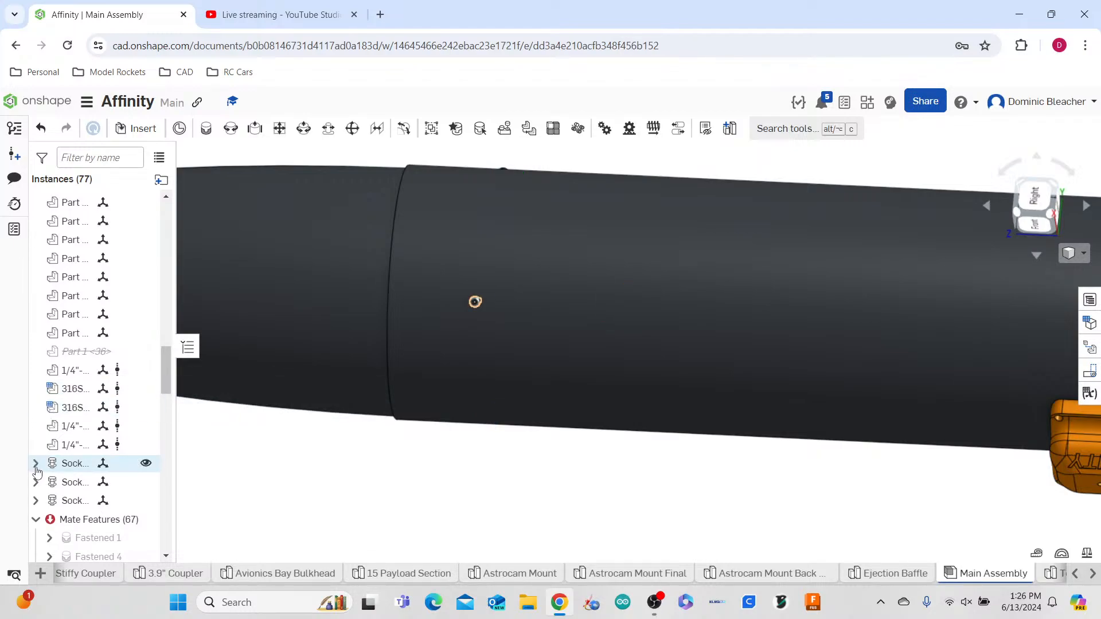
pyautogui.click(56, 465)
pyautogui.keyDown('shift'); pyautogui.click(73, 498); pyautogui.keyUp('shift')
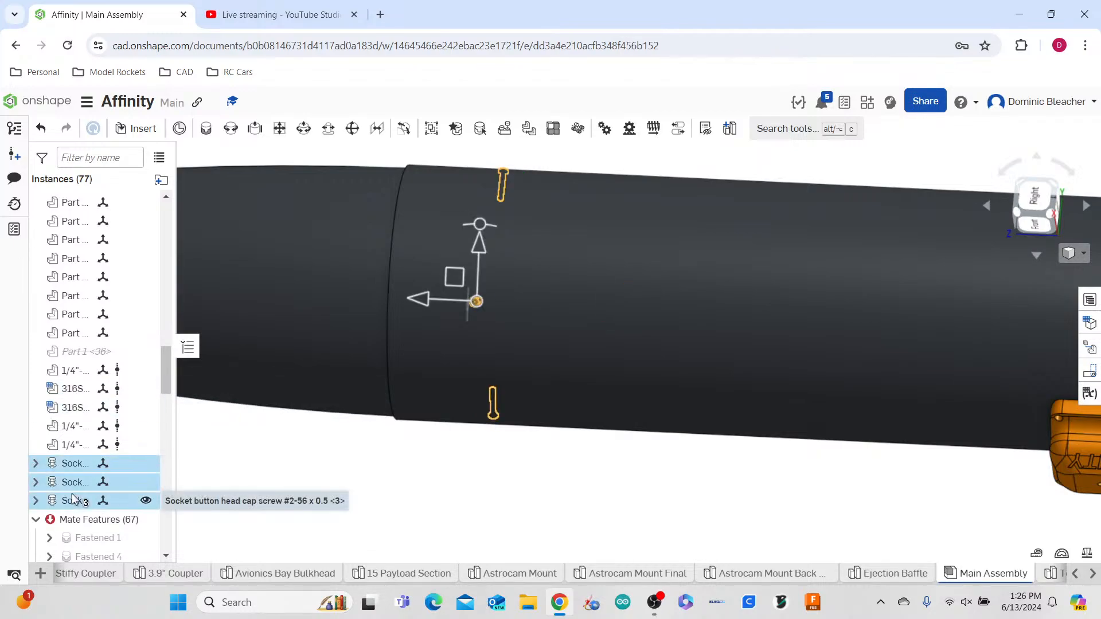
pyautogui.rightClick(72, 498)
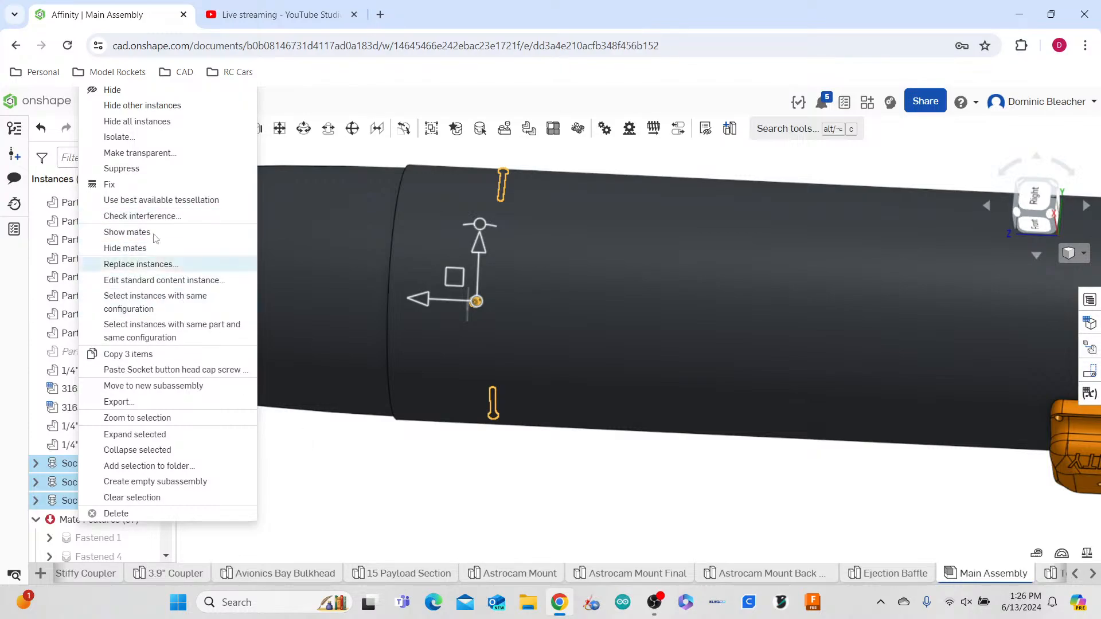
pyautogui.click(164, 280)
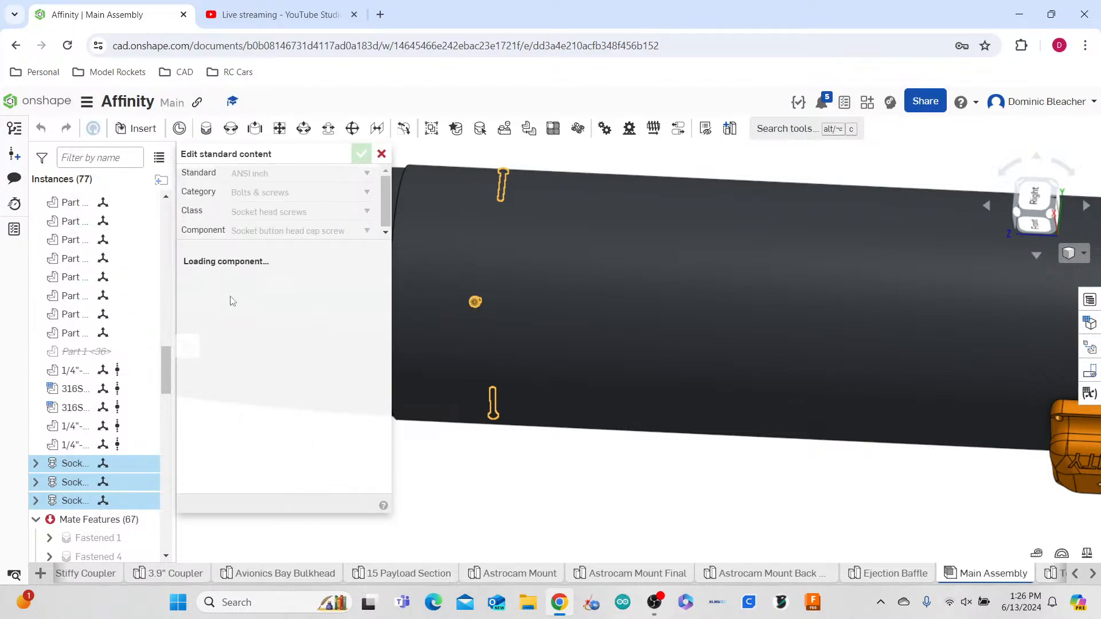
pyautogui.click(380, 153)
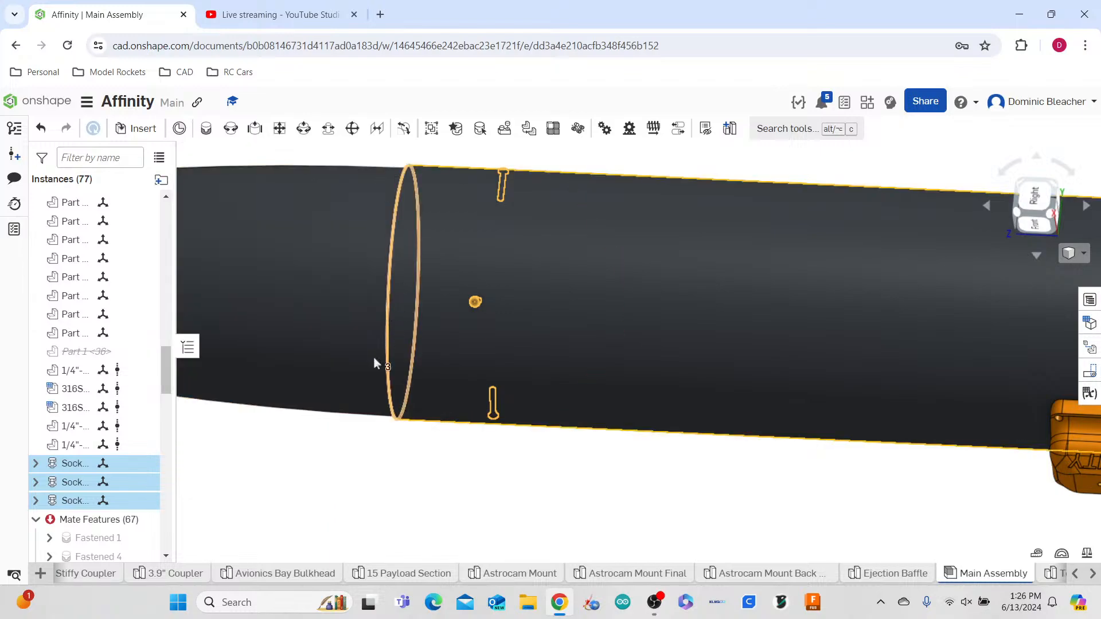
pyautogui.click(310, 482)
pyautogui.scroll(-2, 336, 443)
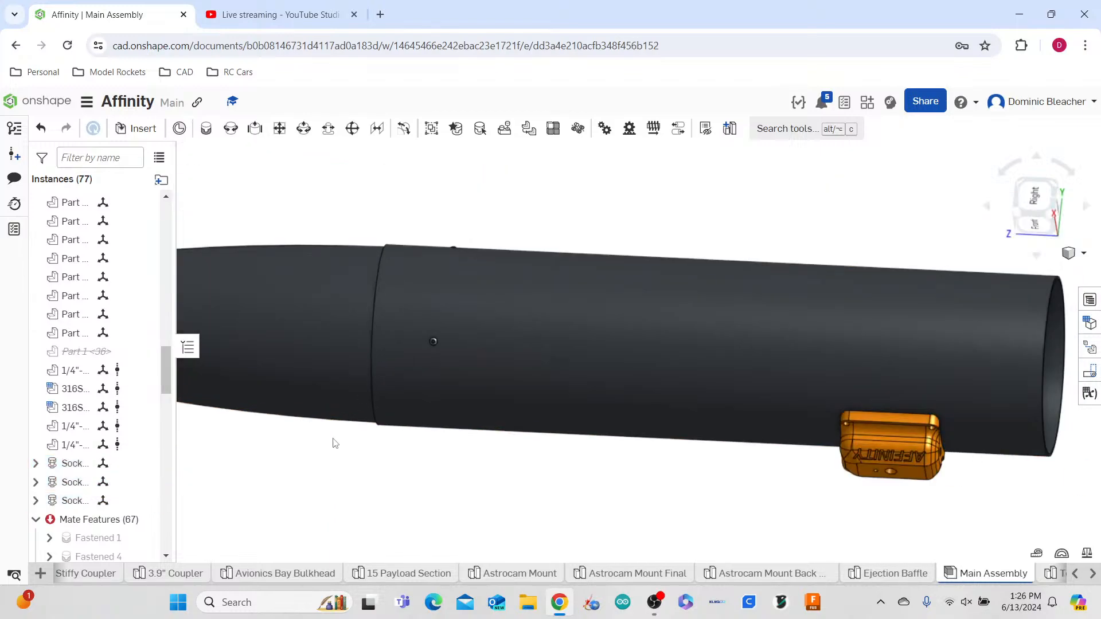
# - Try a Z offset of 5 in on the Fastened 54 mate that positions the black tube against the nose cone
pyautogui.click(331, 400)
pyautogui.scroll(-10, 107, 347)
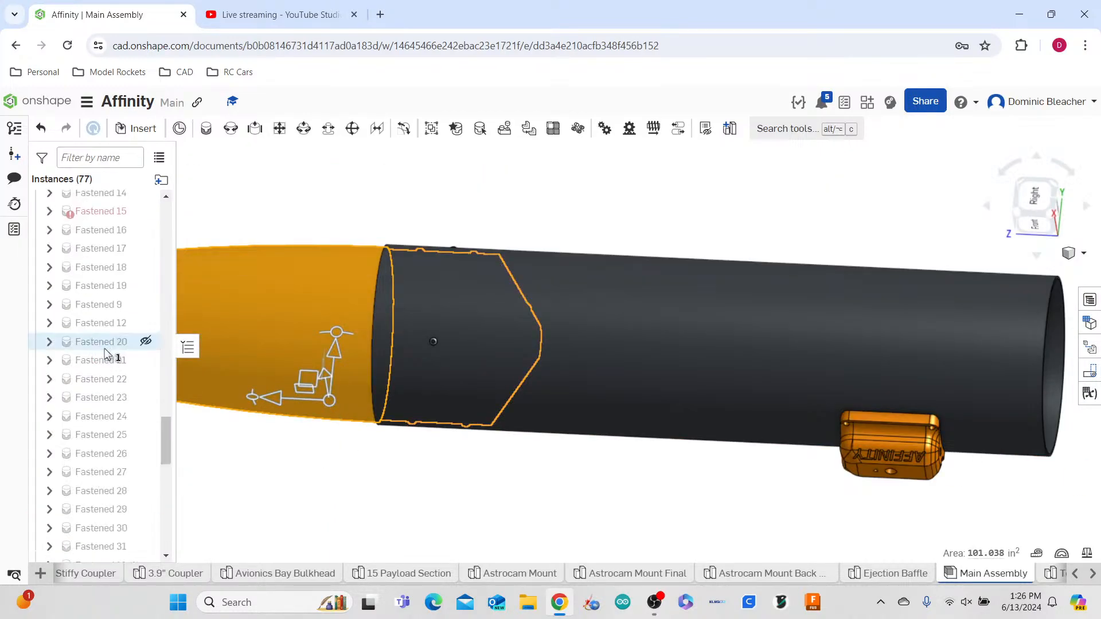
pyautogui.scroll(3, 105, 422)
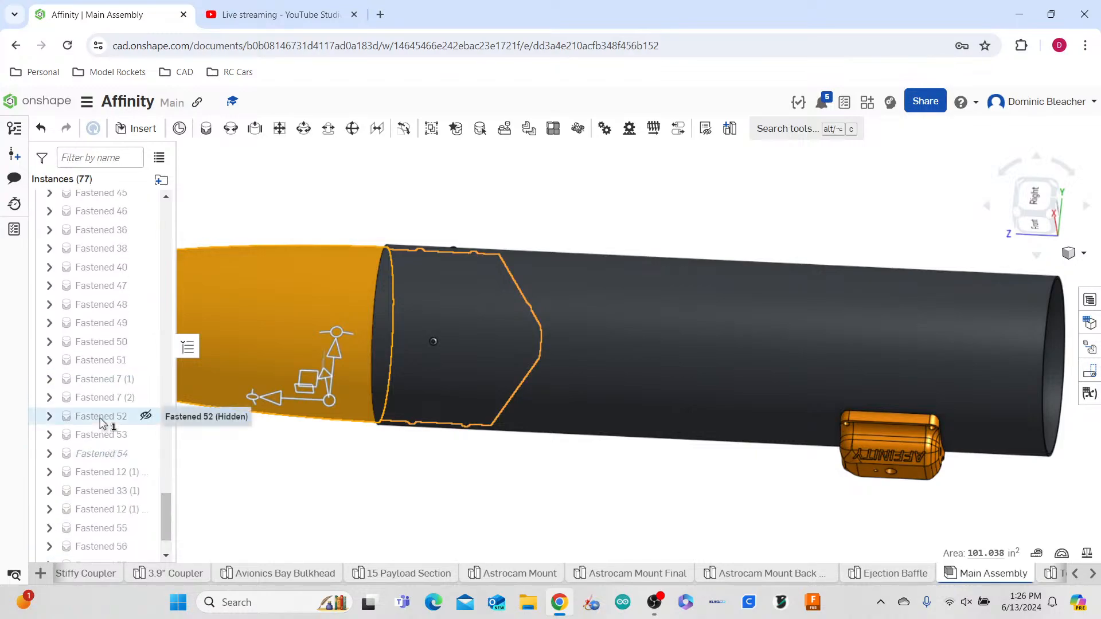
pyautogui.click(485, 498)
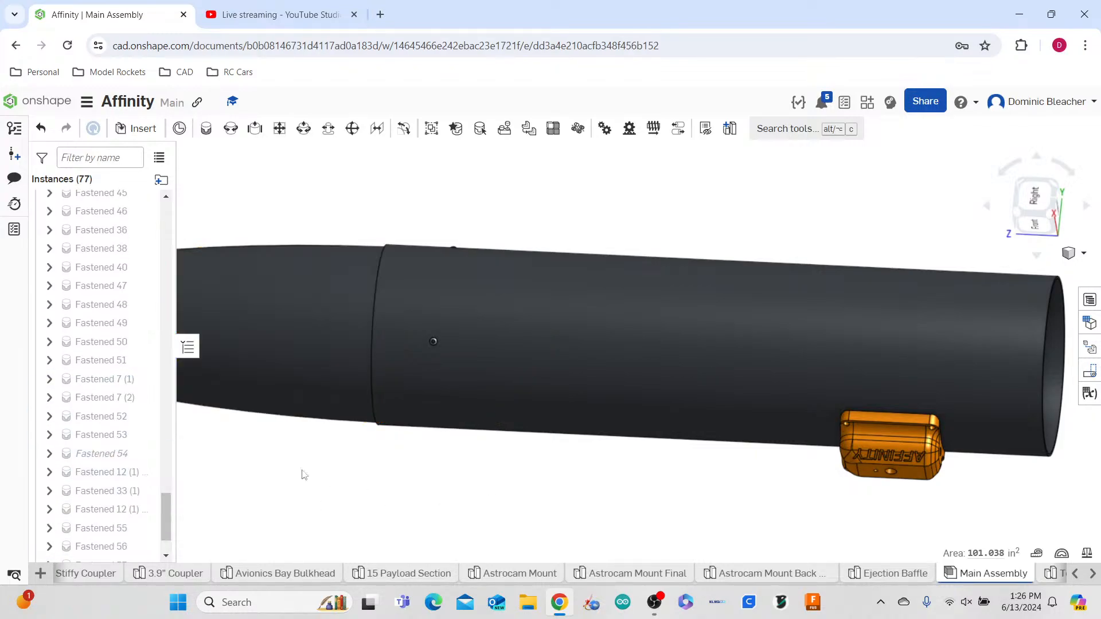
pyautogui.doubleClick(115, 448)
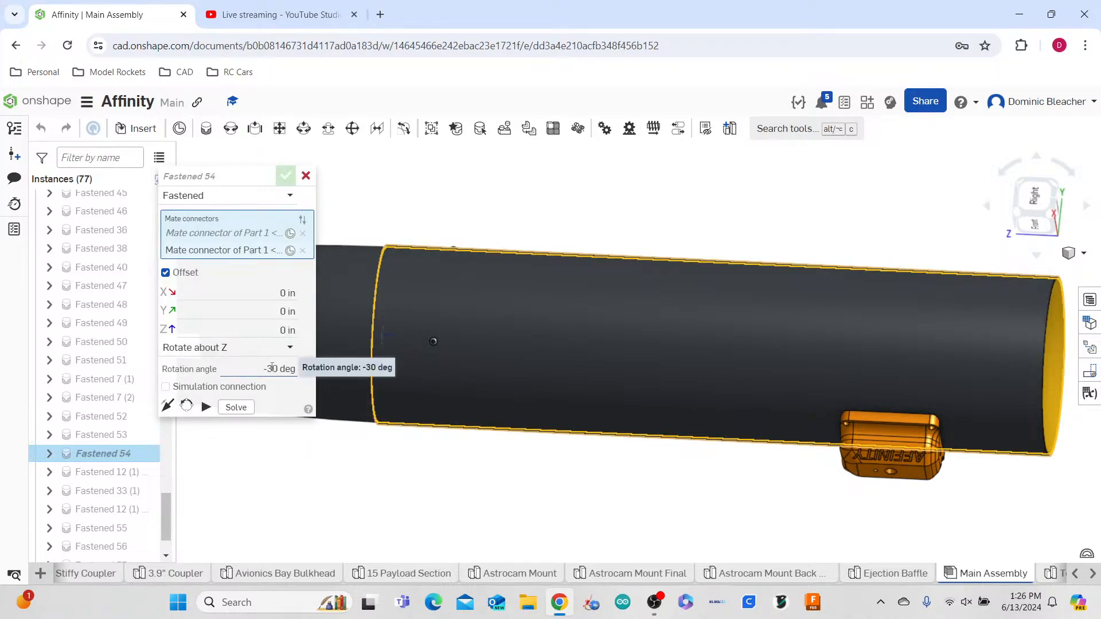
pyautogui.rightClick(518, 507)
pyautogui.click(261, 331)
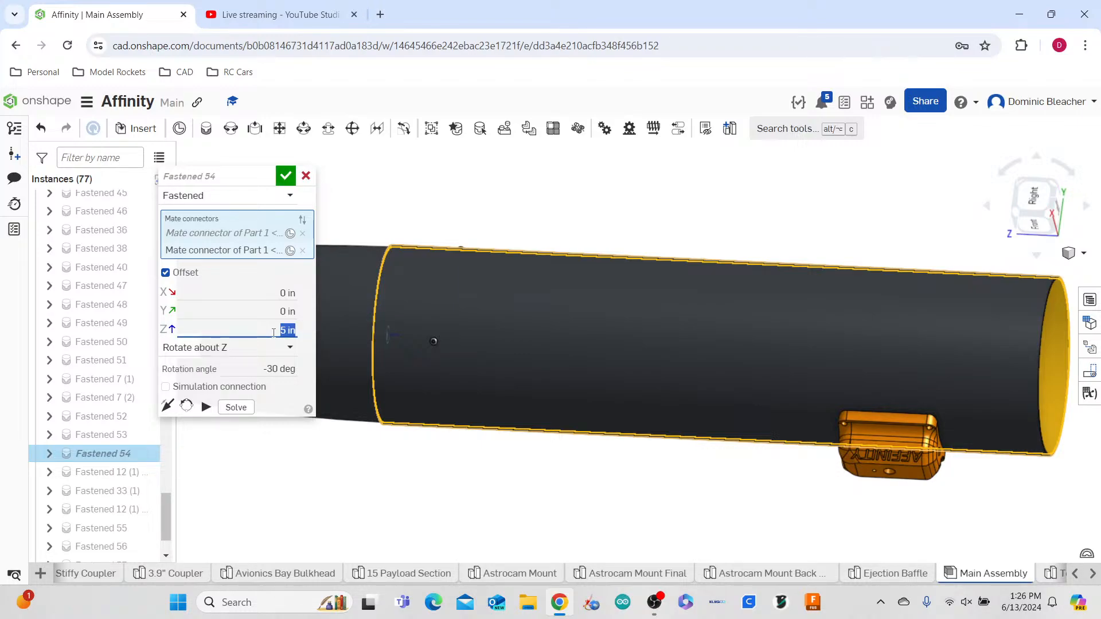
pyautogui.press('Return')
pyautogui.moveTo(384, 481); pyautogui.dragTo(311, 472, button='right')
pyautogui.scroll(-3, 168, 430)
# - Open the Fastened 56 mate, enable its offset and examine where its mated parts sit in the nose section
pyautogui.moveTo(131, 463)
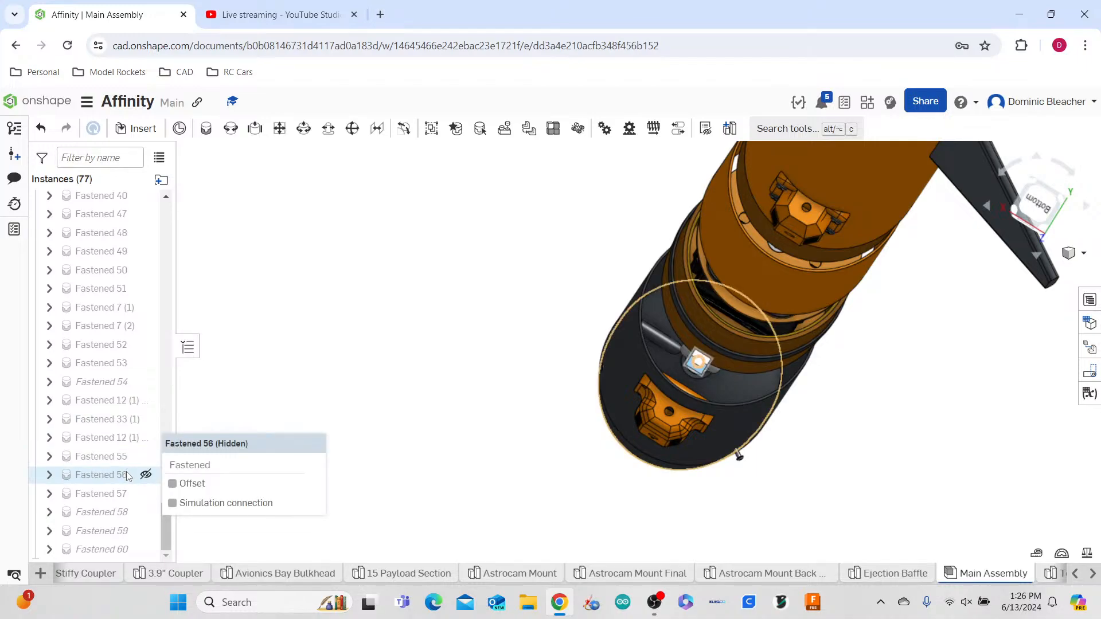
pyautogui.doubleClick(128, 475)
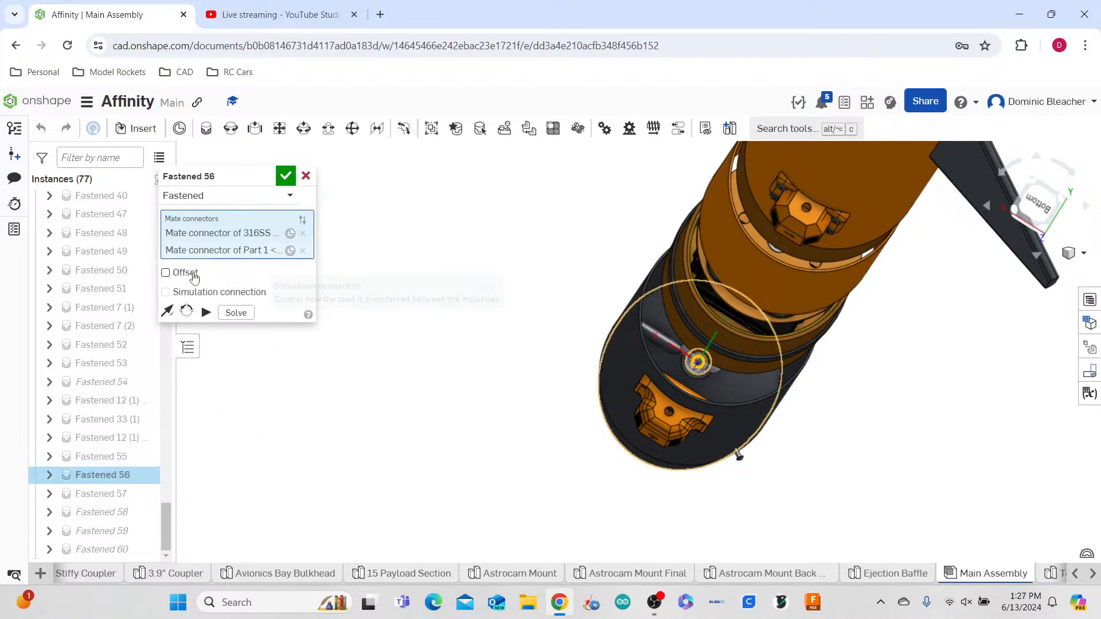
pyautogui.click(197, 276)
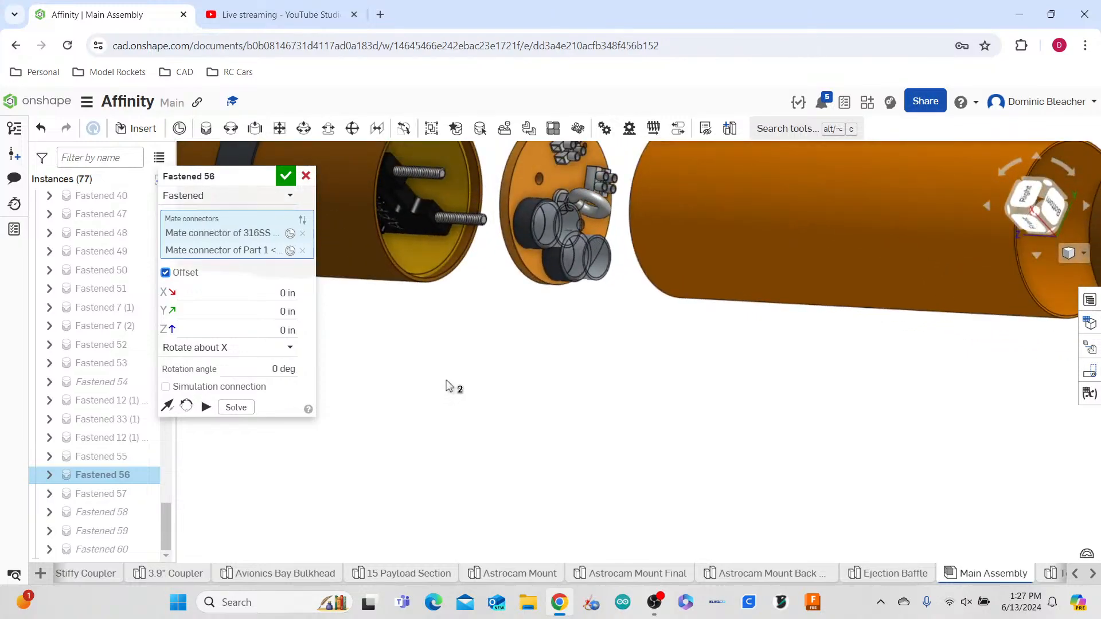
pyautogui.scroll(-10, 482, 384)
pyautogui.moveTo(612, 390); pyautogui.dragTo(818, 379, button='middle')
pyautogui.scroll(5, 572, 347)
pyautogui.scroll(5, 504, 432)
pyautogui.moveTo(513, 474); pyautogui.dragTo(536, 474, button='right')
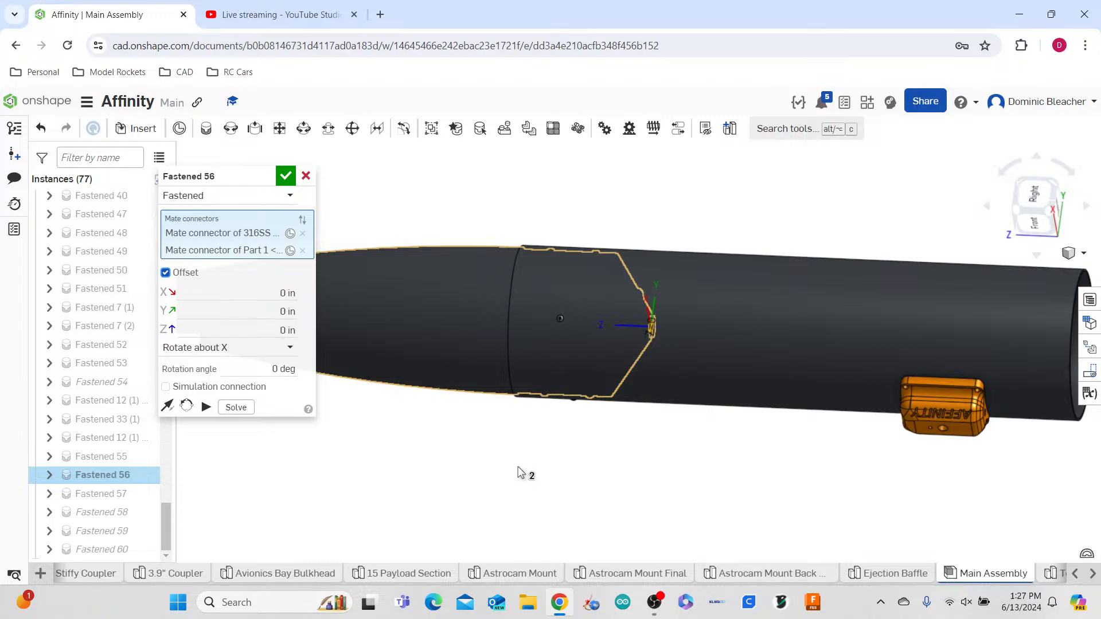
# - Check which parts the Fastened 55, Fastened 12 (1) (1) (1) and Fastened 33 (1) mates connect inside the nose section
pyautogui.doubleClick(66, 457)
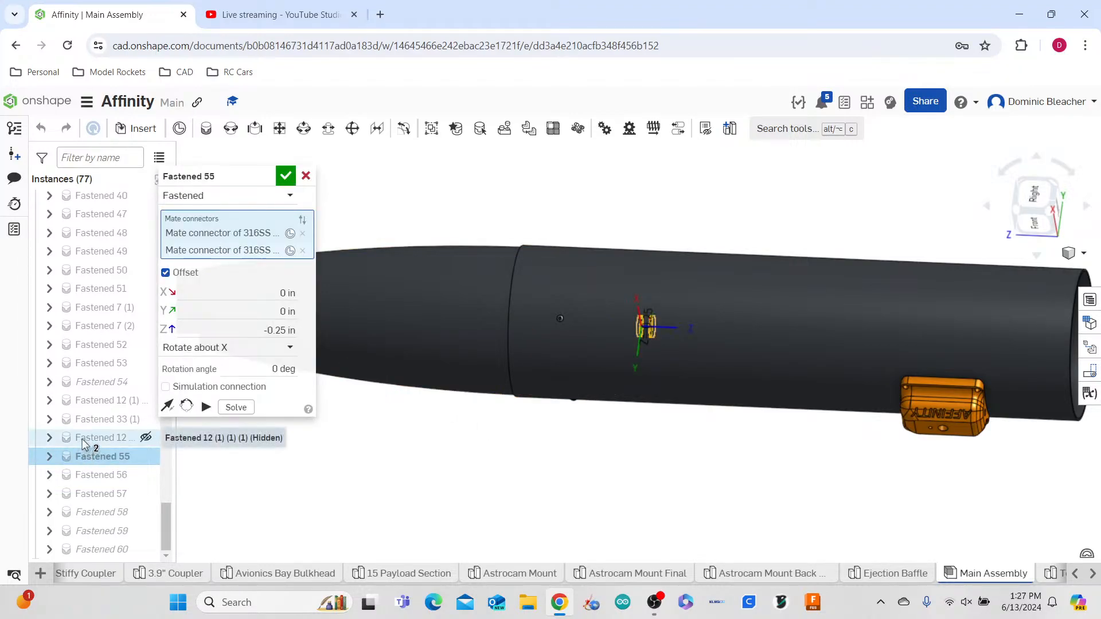
pyautogui.doubleClick(85, 441)
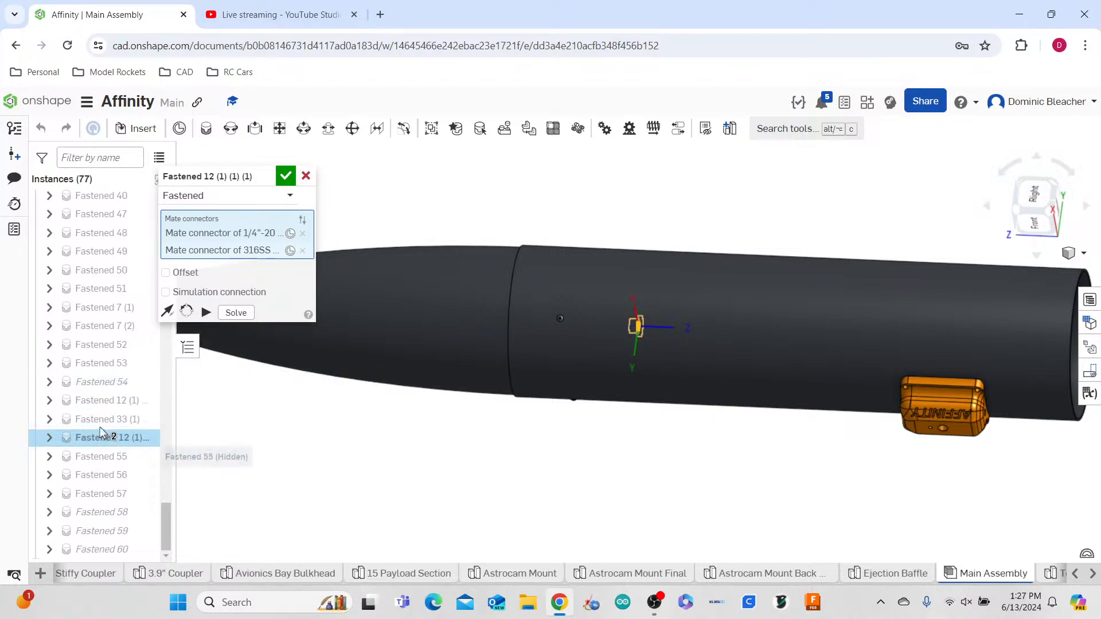
pyautogui.moveTo(445, 501); pyautogui.dragTo(419, 499, button='right')
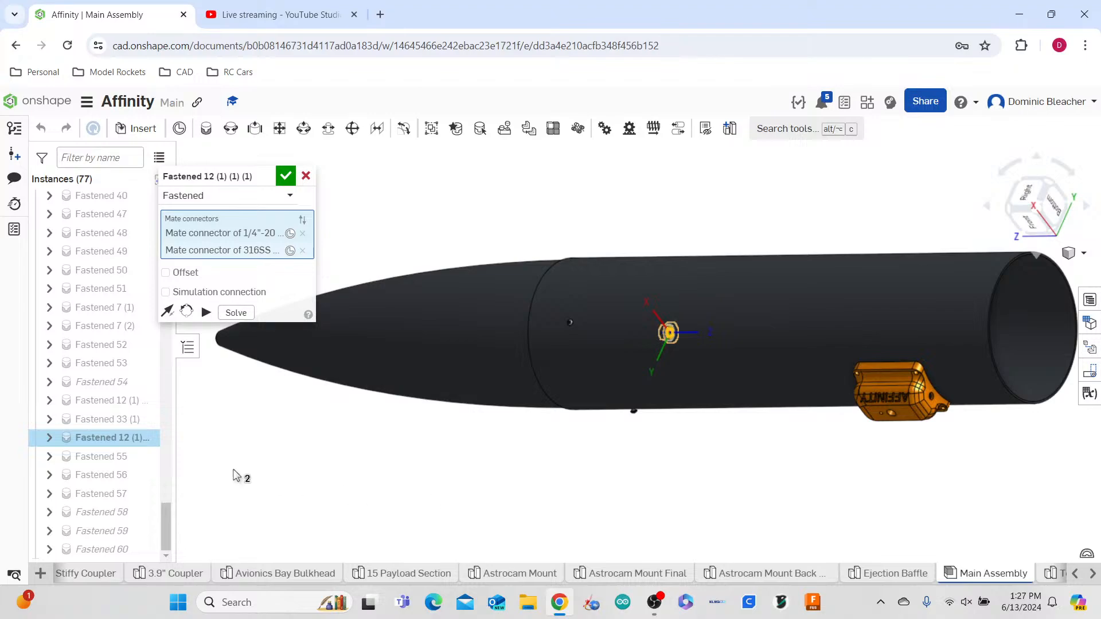
pyautogui.doubleClick(111, 420)
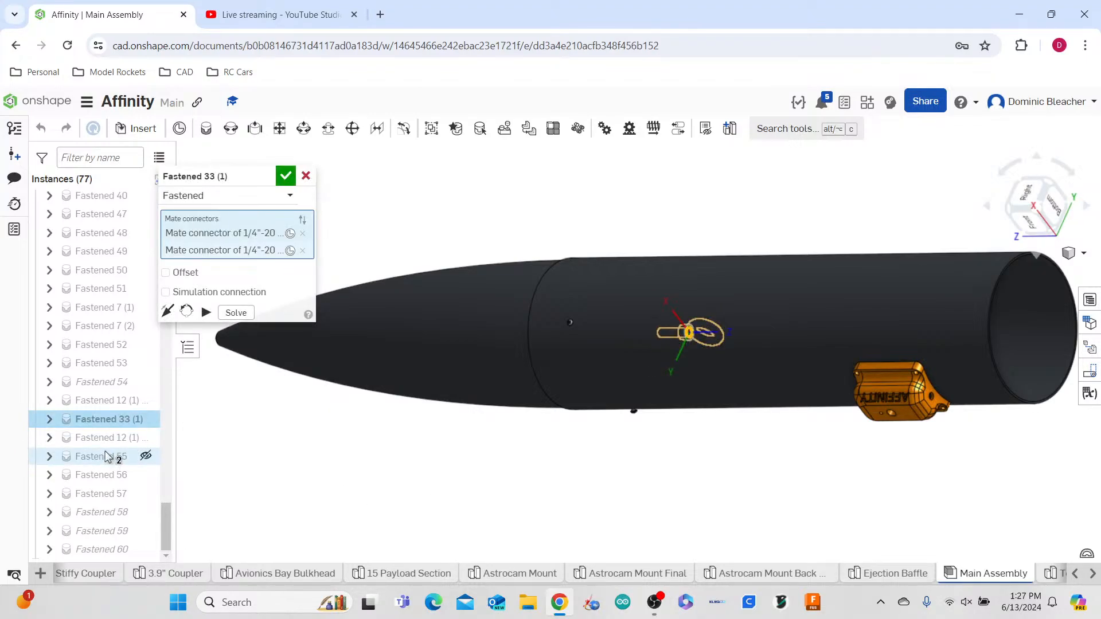
pyautogui.moveTo(112, 403)
pyautogui.press('Escape')
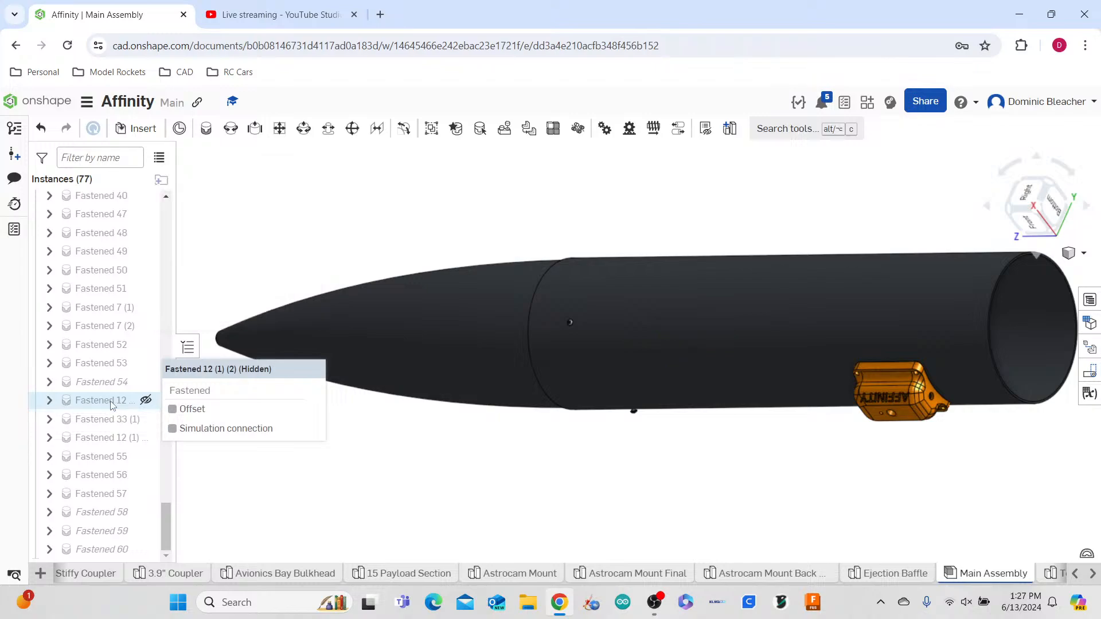
# - Try Z offsets of -5 in and -1 in on the Fastened 54 mate before setting it to 0 in
pyautogui.doubleClick(111, 403)
pyautogui.press('Escape')
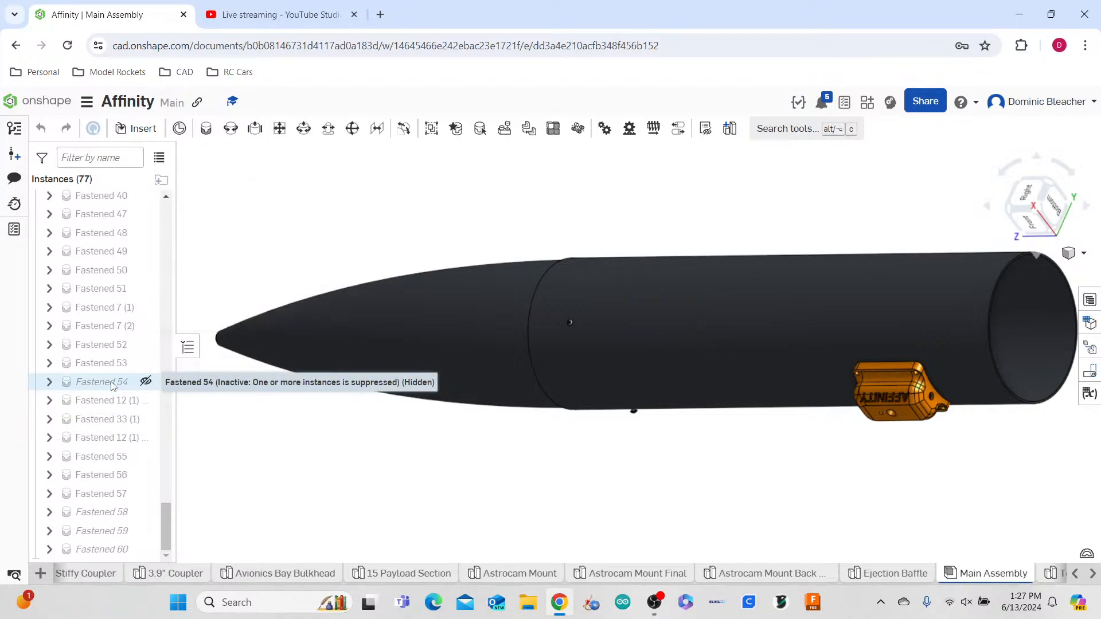
pyautogui.doubleClick(113, 383)
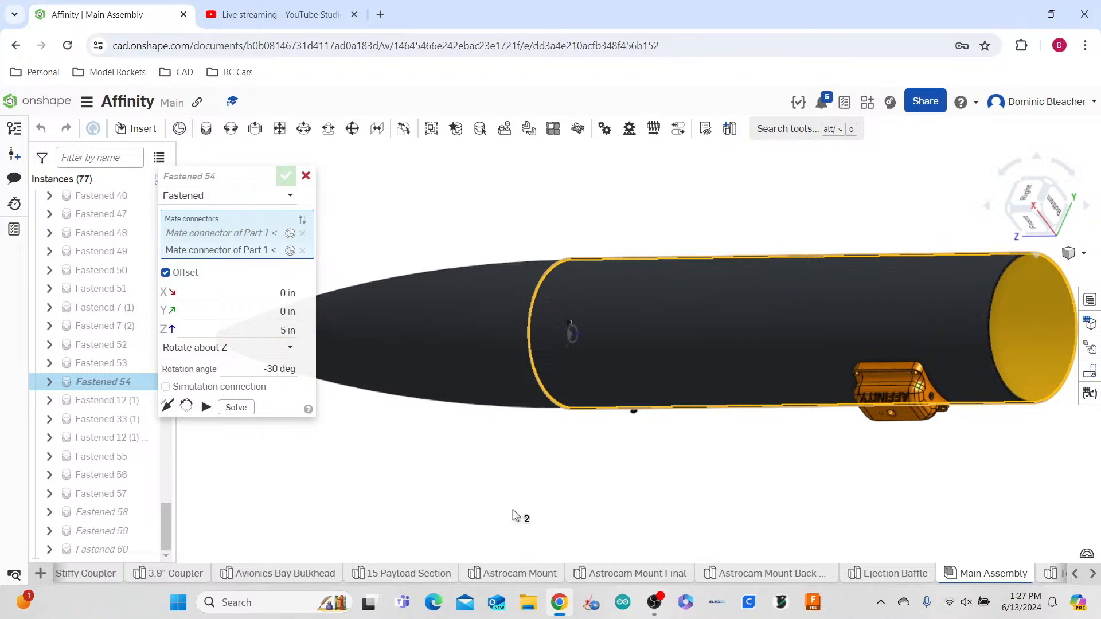
pyautogui.moveTo(516, 516); pyautogui.dragTo(534, 520, button='right')
pyautogui.scroll(-5, 535, 521)
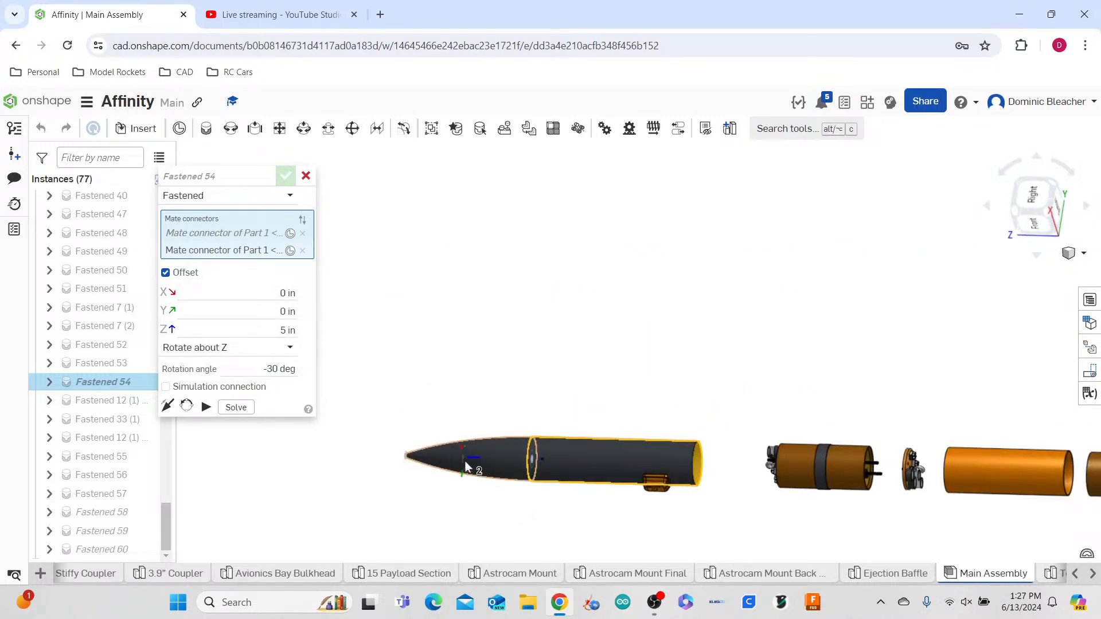
pyautogui.scroll(8, 584, 455)
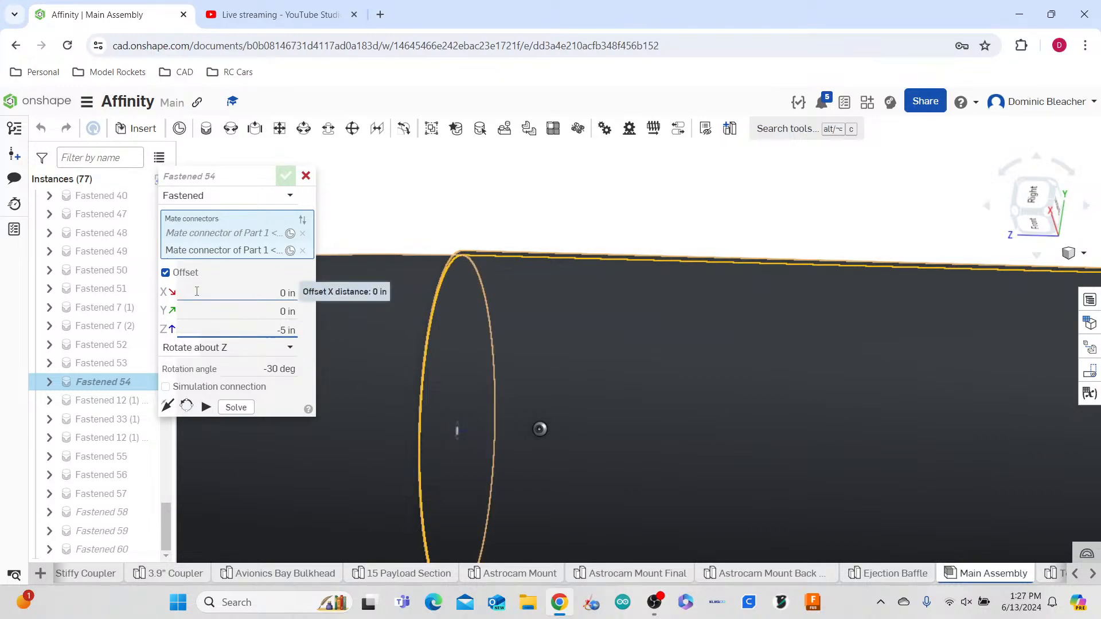
pyautogui.press('Return')
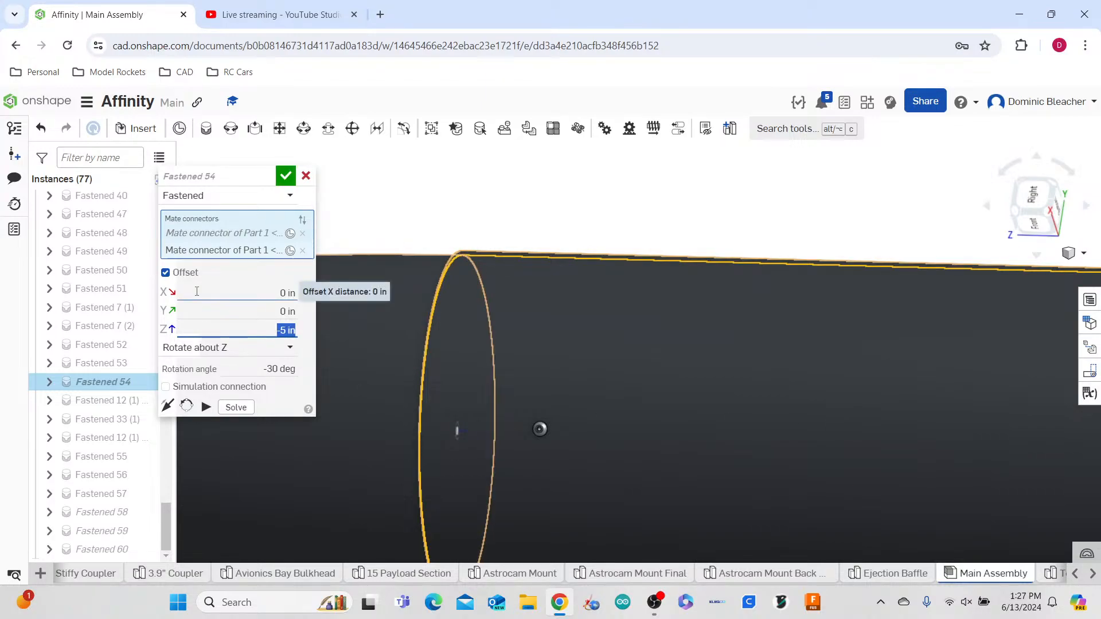
pyautogui.scroll(-10, 664, 205)
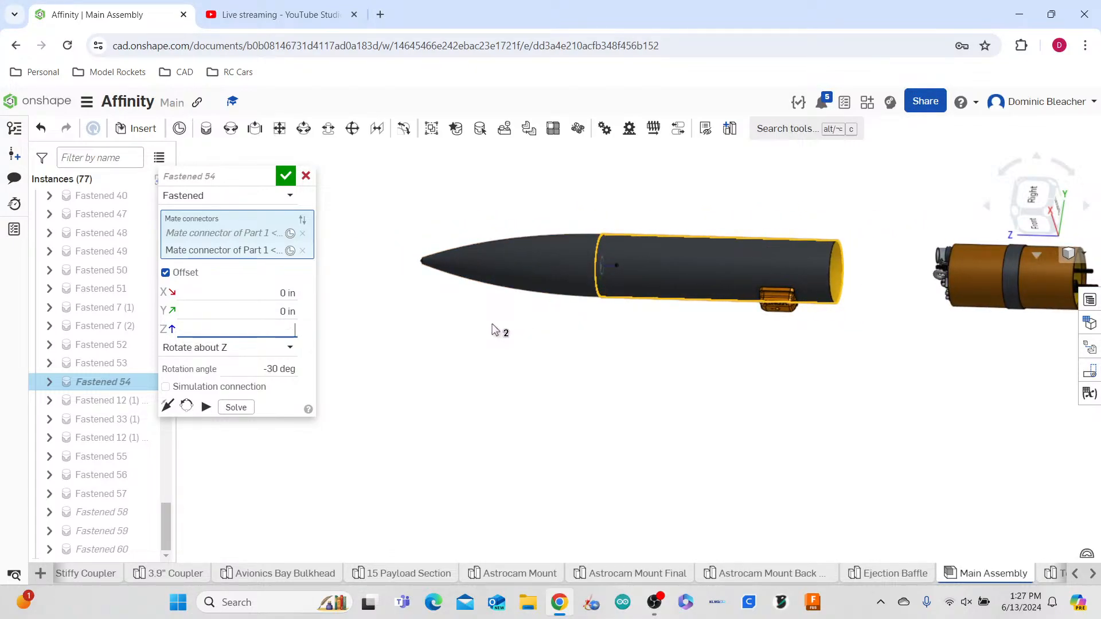
pyautogui.press('Return')
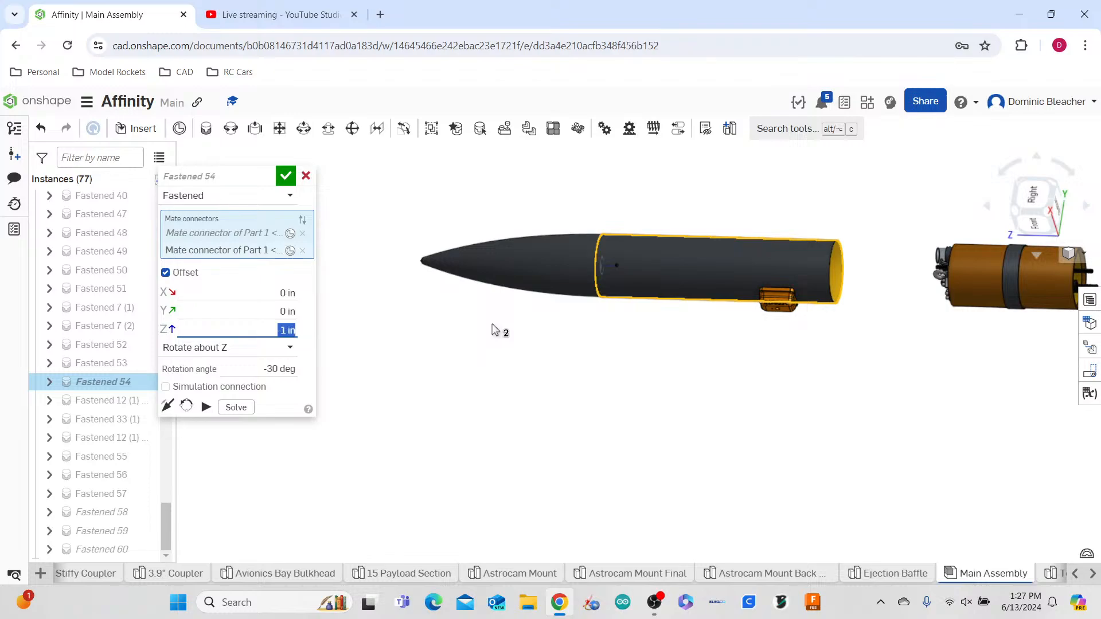
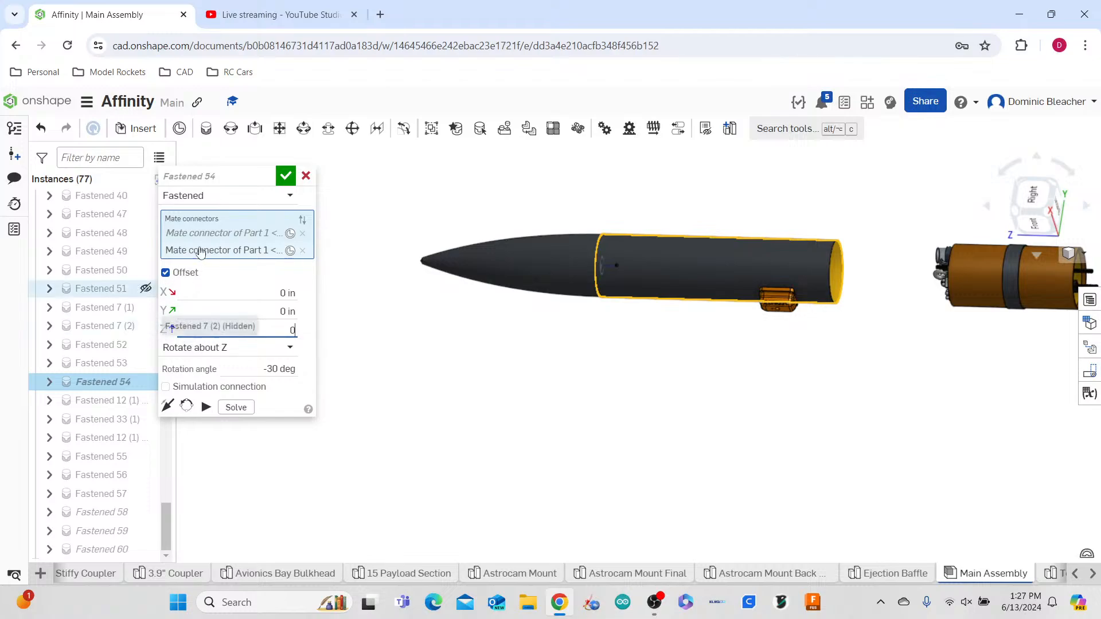
pyautogui.press('Return')
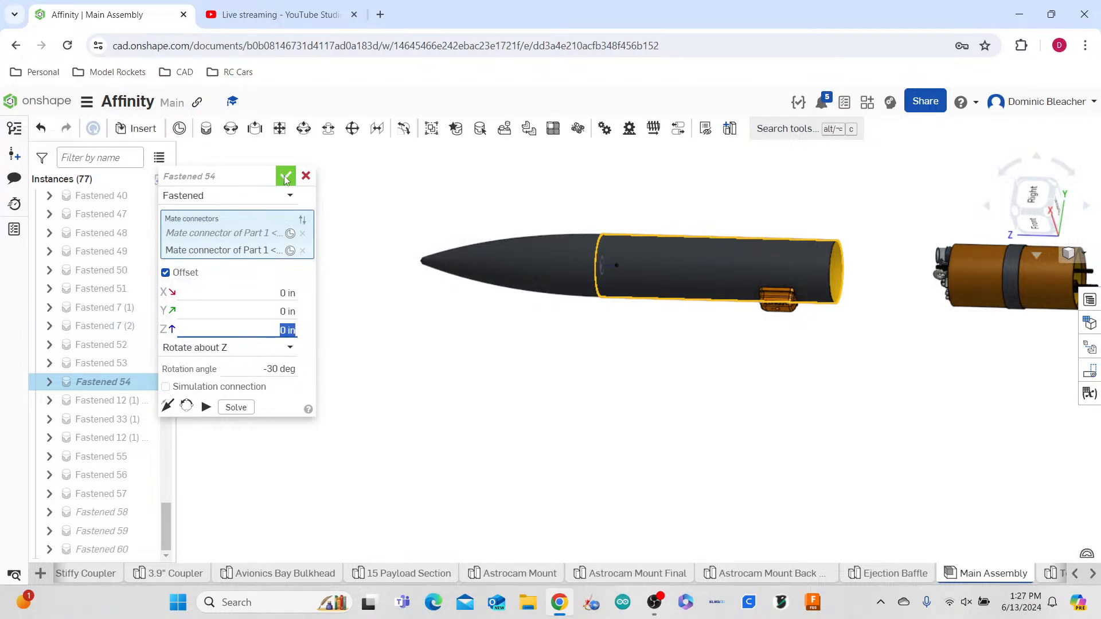
pyautogui.click(286, 177)
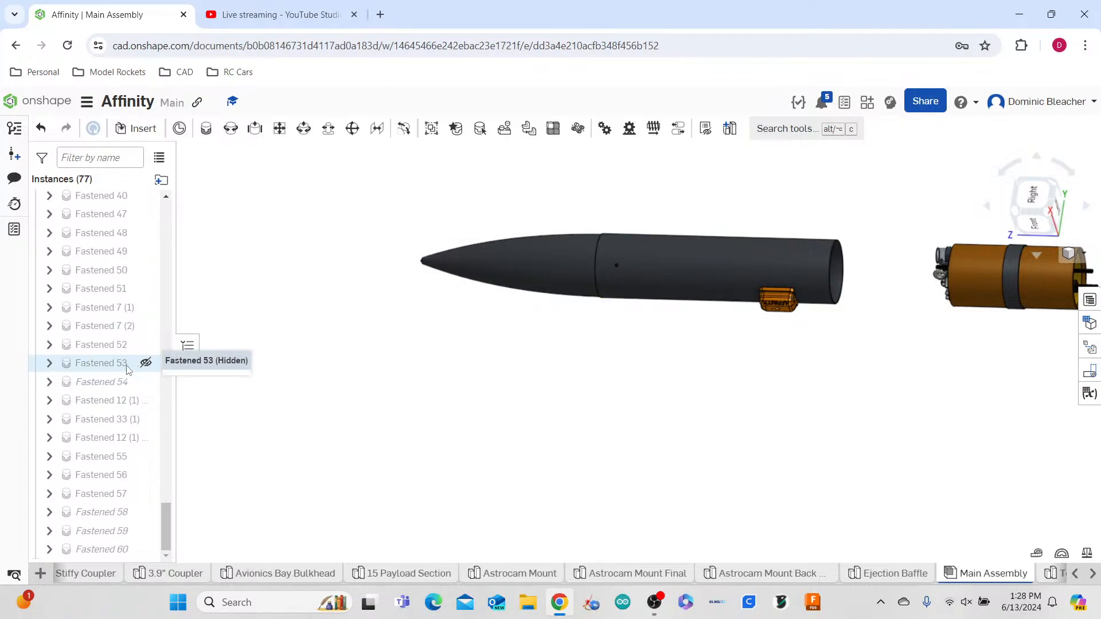
# - Enable the offset on the Fastened 53 mate with a Z distance of 5 in, undoing the last change before accepting the mate
pyautogui.doubleClick(122, 365)
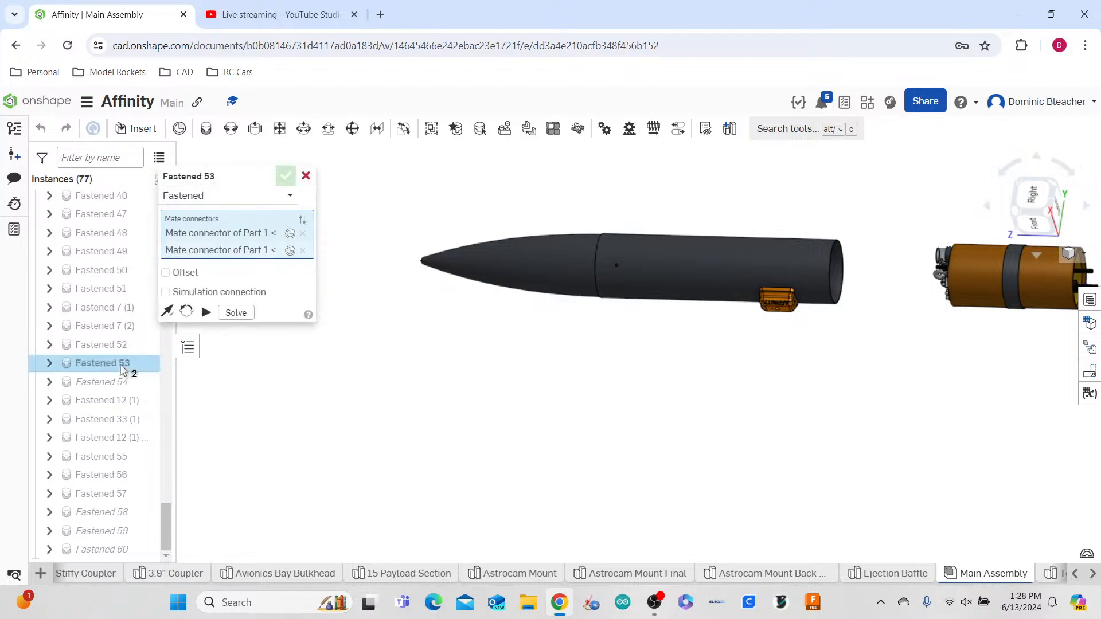
pyautogui.click(186, 271)
pyautogui.click(255, 331)
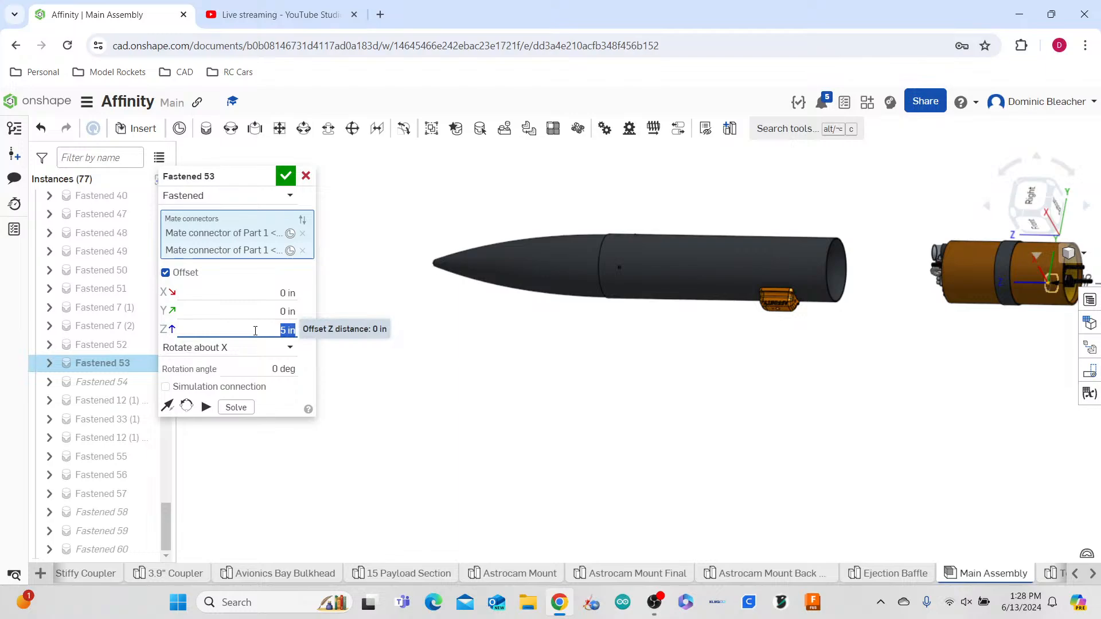
pyautogui.click(41, 128)
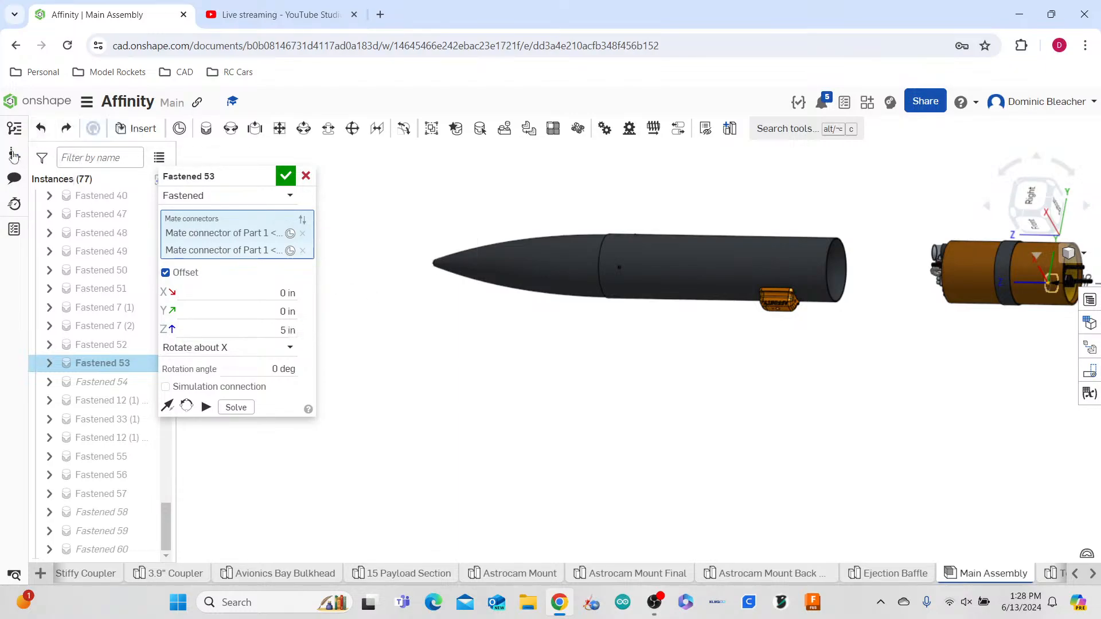
pyautogui.click(285, 175)
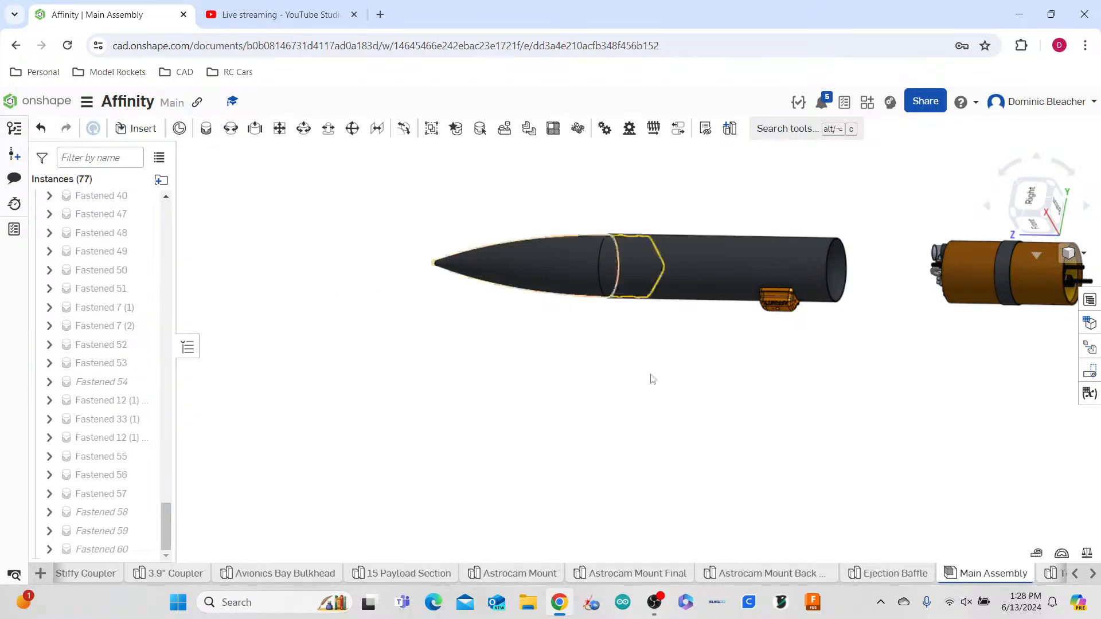
# - Try moving the nose cone about -2.2 in along the rocket's long axis
pyautogui.click(579, 277)
pyautogui.moveTo(522, 285); pyautogui.dragTo(552, 334)
pyautogui.moveTo(640, 379); pyautogui.dragTo(656, 378, button='right')
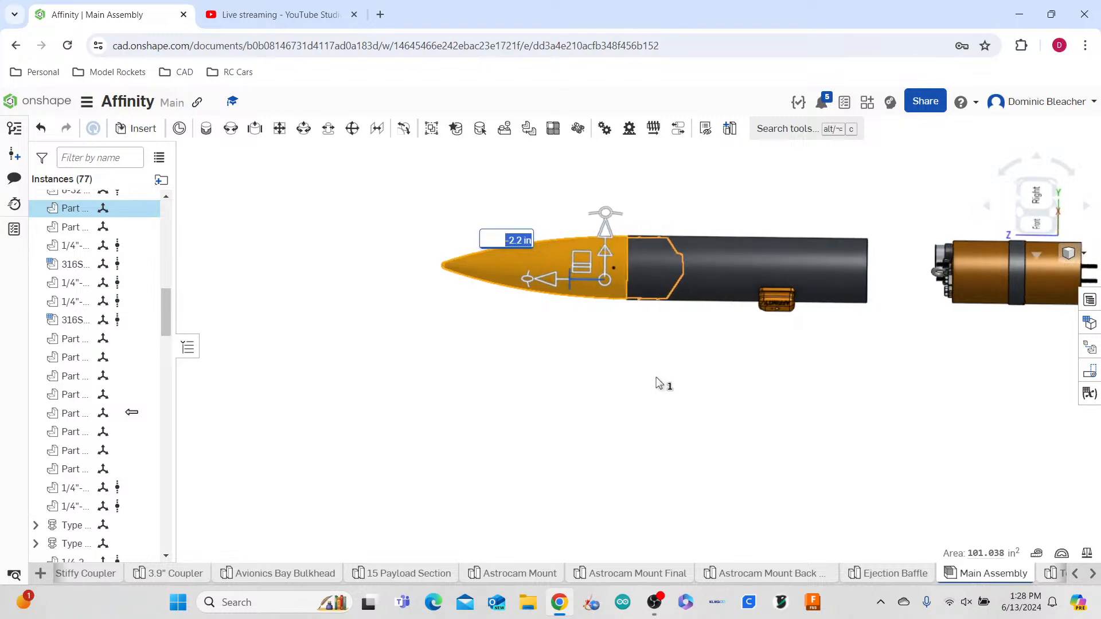
# - Examine the seam between the nose cone and the black tube, checking the nearby screws and which part each edge belongs to
pyautogui.click(1010, 208)
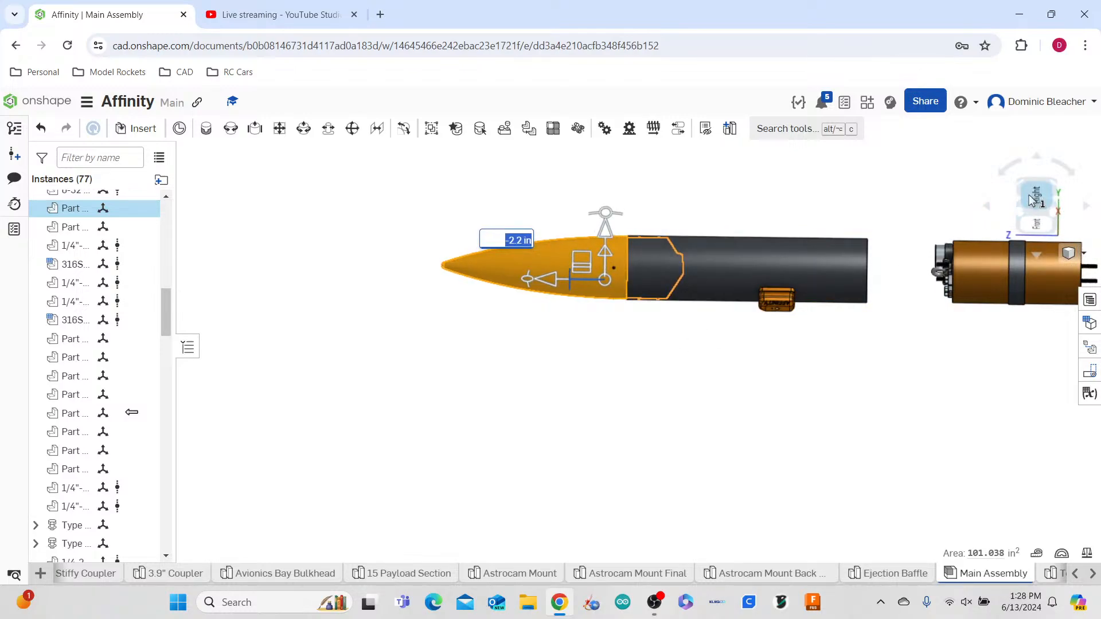
pyautogui.scroll(5, 661, 240)
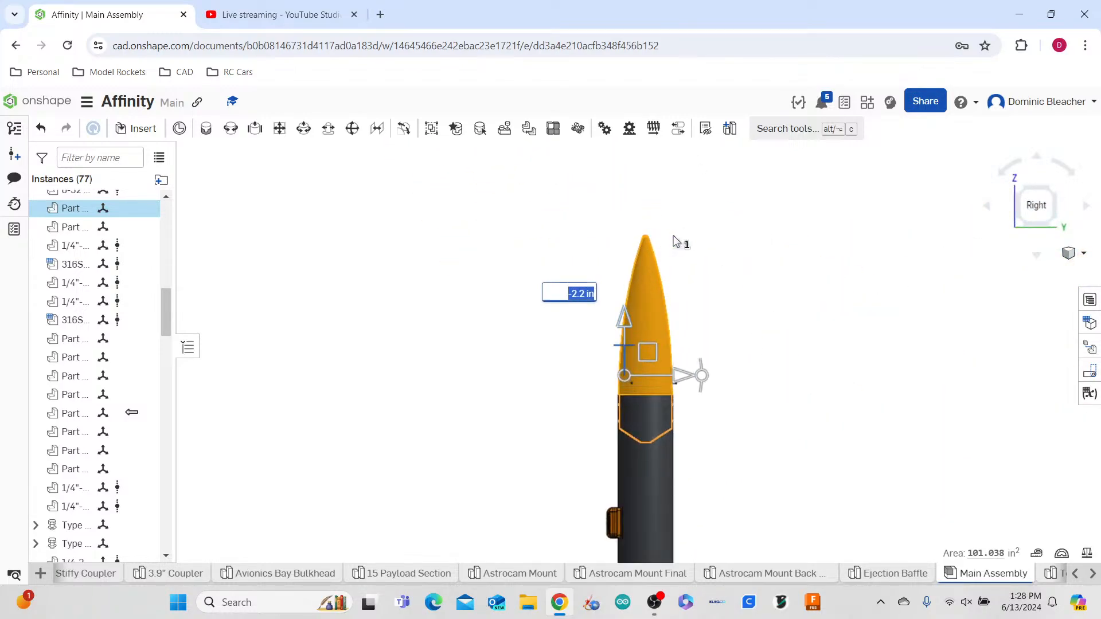
pyautogui.scroll(3, 727, 332)
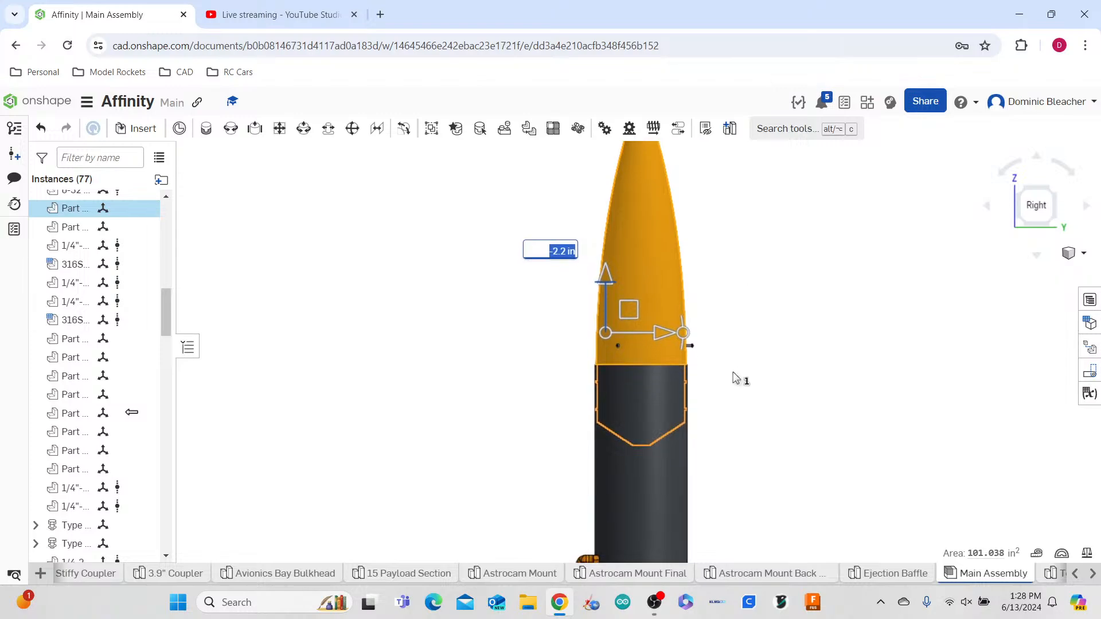
pyautogui.scroll(5, 745, 395)
pyautogui.click(773, 409)
pyautogui.moveTo(772, 408); pyautogui.dragTo(771, 427, button='right')
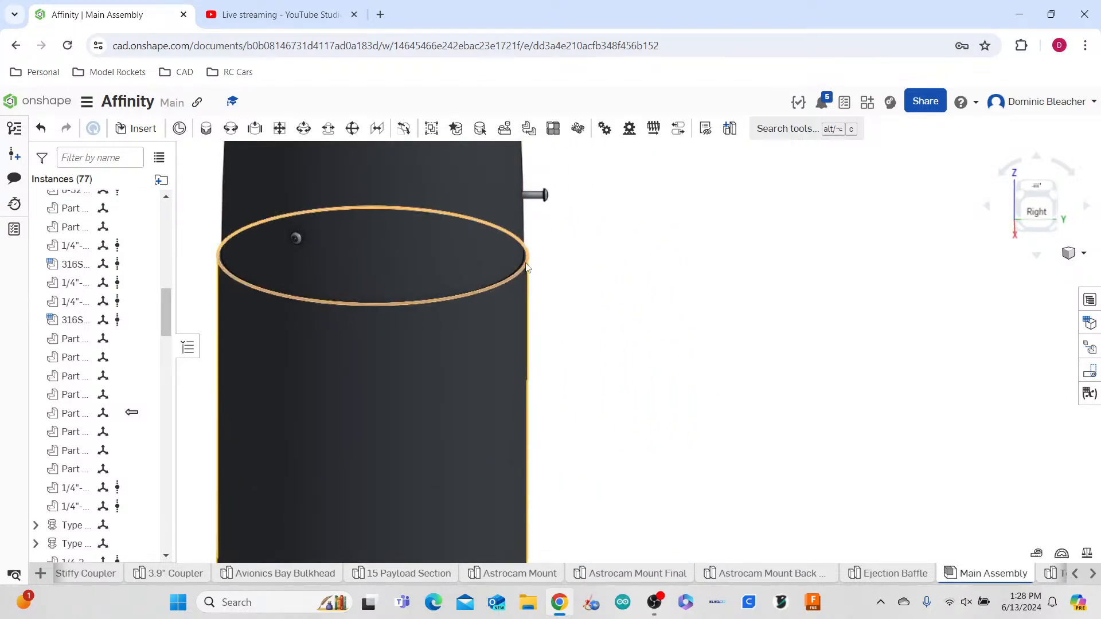
pyautogui.click(528, 274)
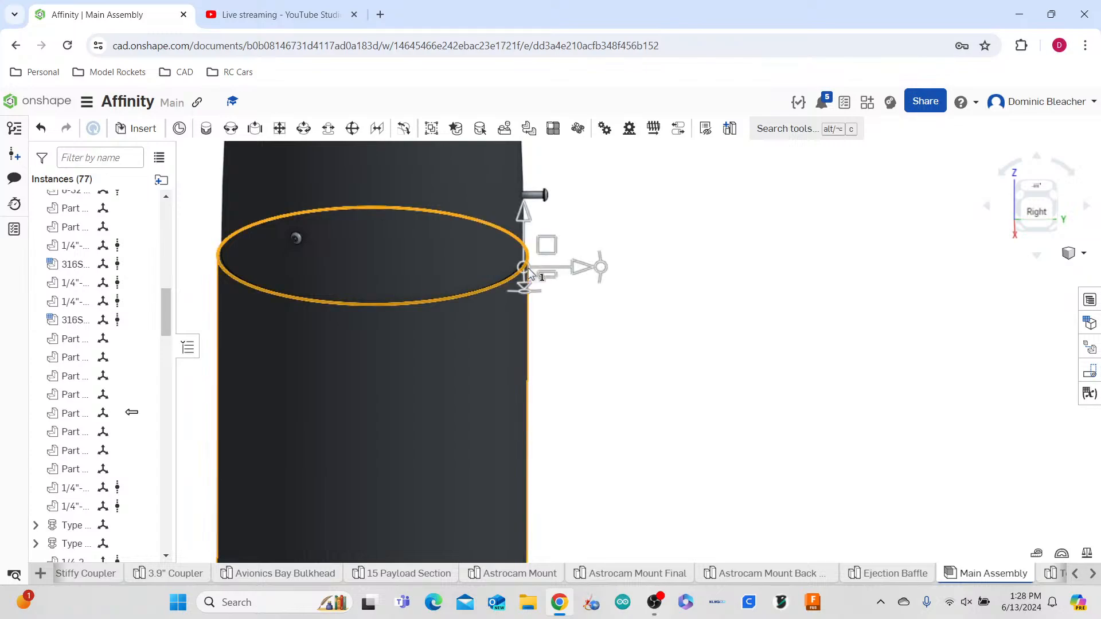
pyautogui.click(730, 365)
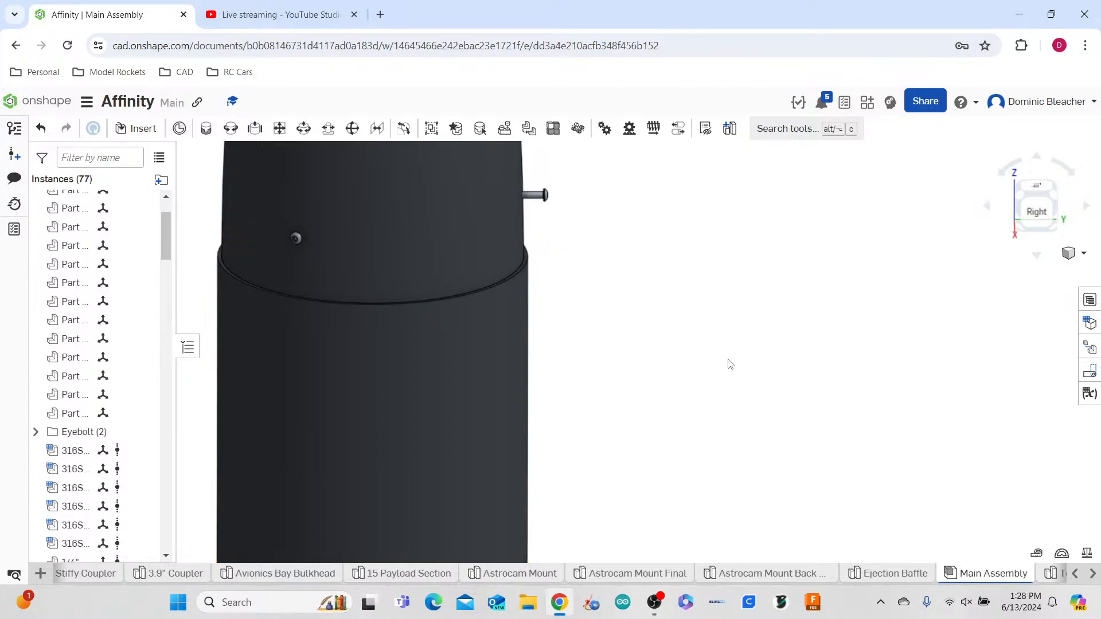
pyautogui.click(519, 274)
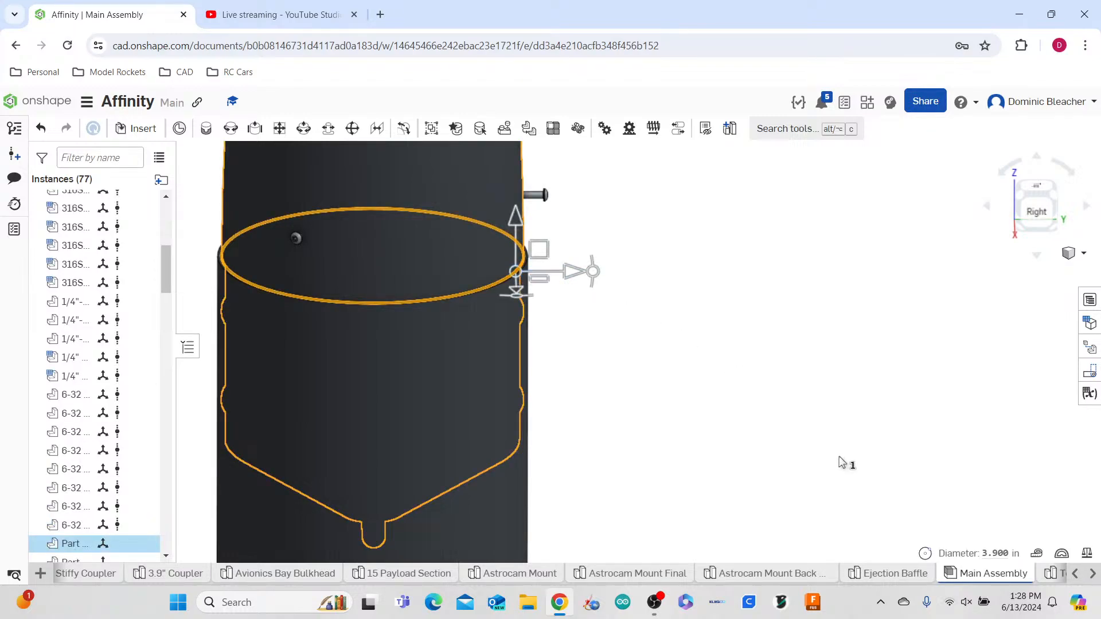
pyautogui.click(740, 437)
pyautogui.scroll(-5, 651, 430)
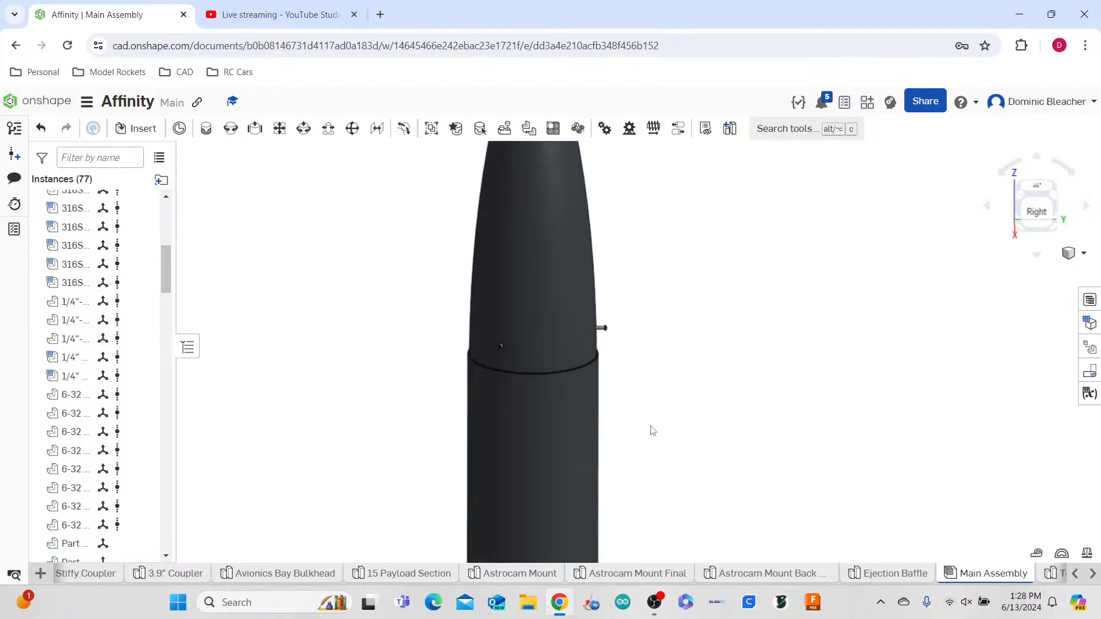
pyautogui.scroll(-5, 678, 333)
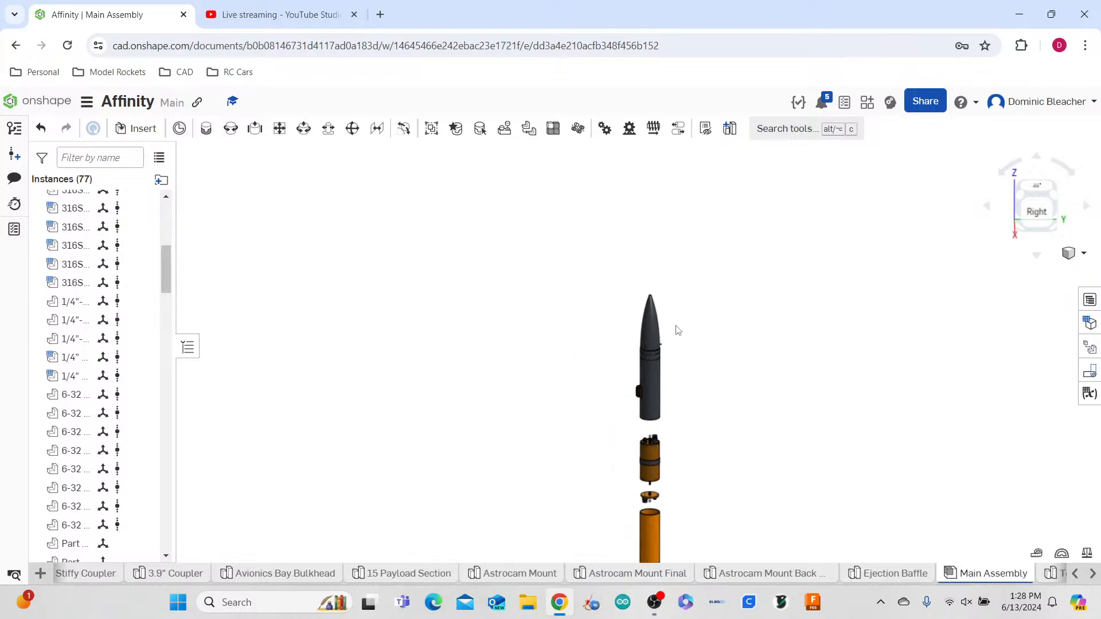
# - Inspect the rocket's aft end with its fins and motor tube, and the screw heads around the nose cone joint
pyautogui.scroll(-8, 694, 396)
pyautogui.moveTo(696, 412); pyautogui.dragTo(697, 309, button='right')
pyautogui.scroll(10, 681, 417)
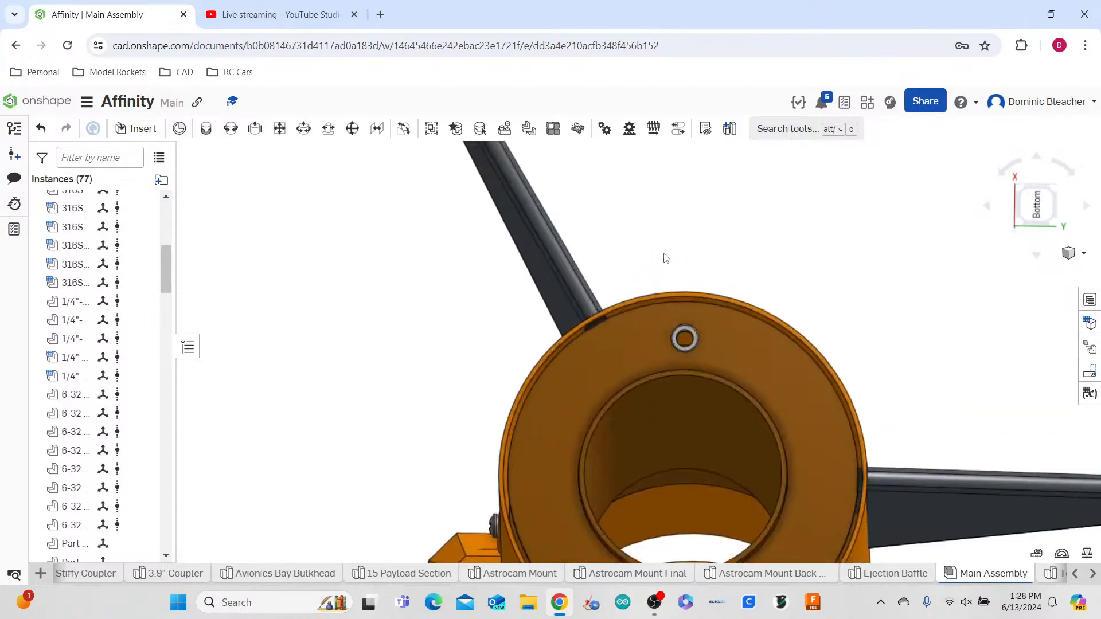
pyautogui.moveTo(690, 242); pyautogui.dragTo(690, 254, button='middle')
pyautogui.moveTo(688, 252); pyautogui.dragTo(685, 291, button='right')
pyautogui.scroll(-5, 690, 255)
pyautogui.scroll(-5, 691, 255)
pyautogui.scroll(-6, 685, 291)
pyautogui.moveTo(655, 309); pyautogui.dragTo(443, 445, button='middle')
pyautogui.scroll(8, 567, 281)
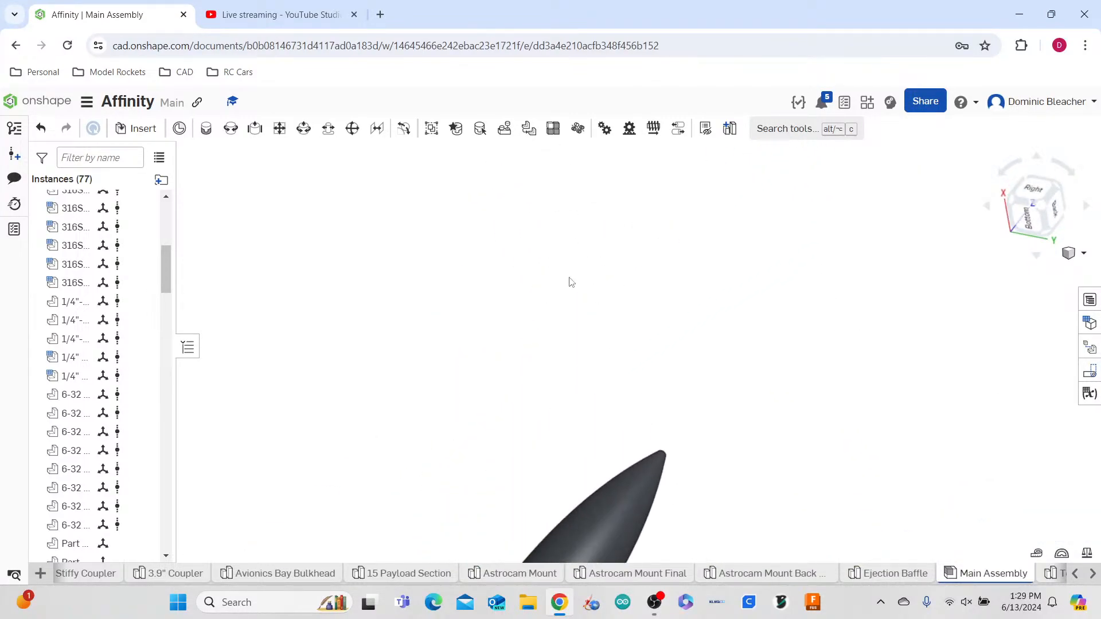
pyautogui.moveTo(573, 281); pyautogui.dragTo(595, 225, button='right')
pyautogui.moveTo(593, 222); pyautogui.dragTo(657, 126, button='middle')
pyautogui.rightClick(656, 126)
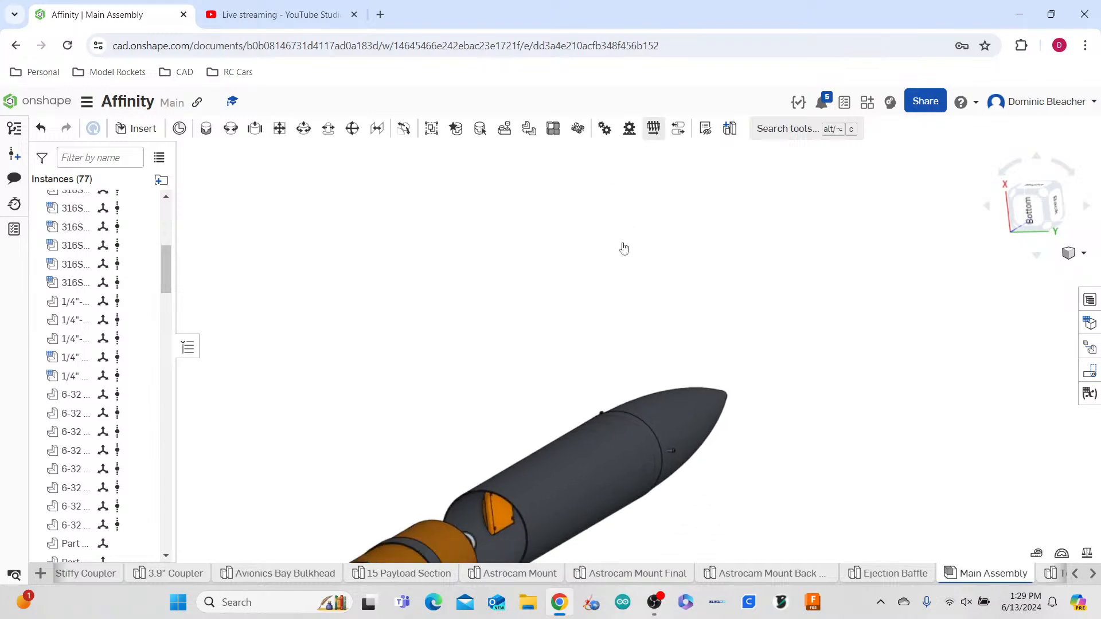
pyautogui.click(502, 356)
pyautogui.scroll(10, 649, 383)
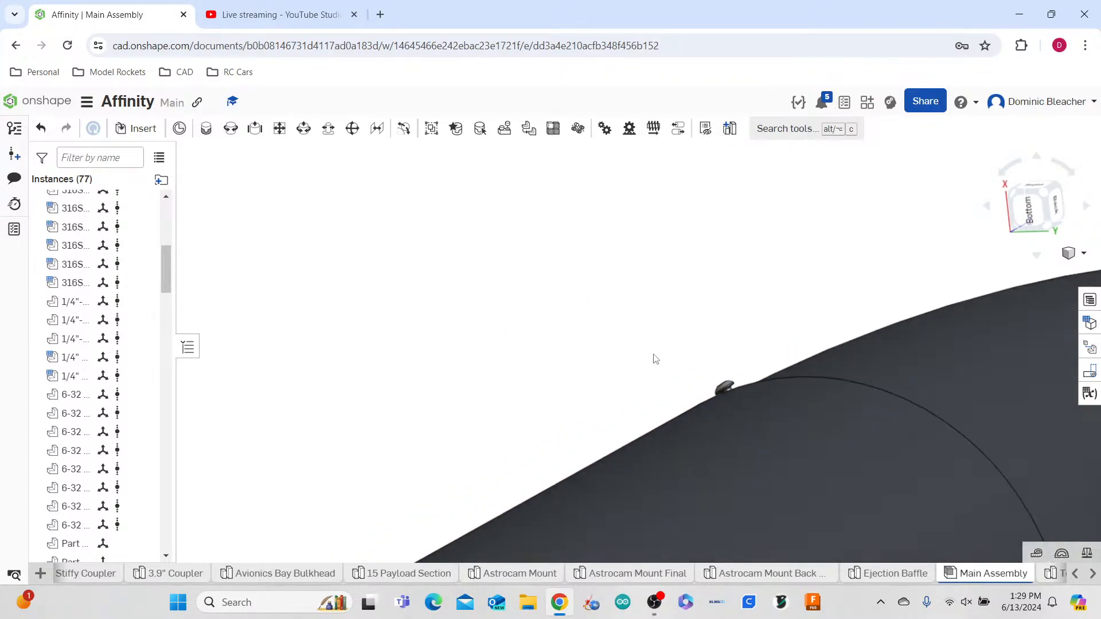
# - Undo the last move of the nose section
pyautogui.scroll(-5, 630, 395)
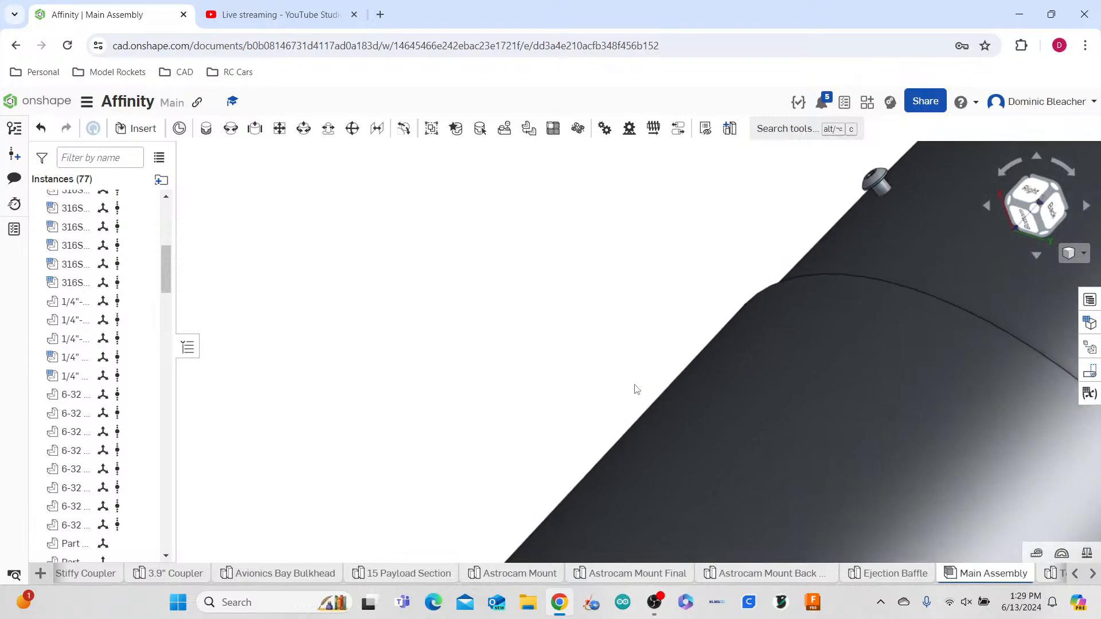
pyautogui.scroll(-4, 638, 389)
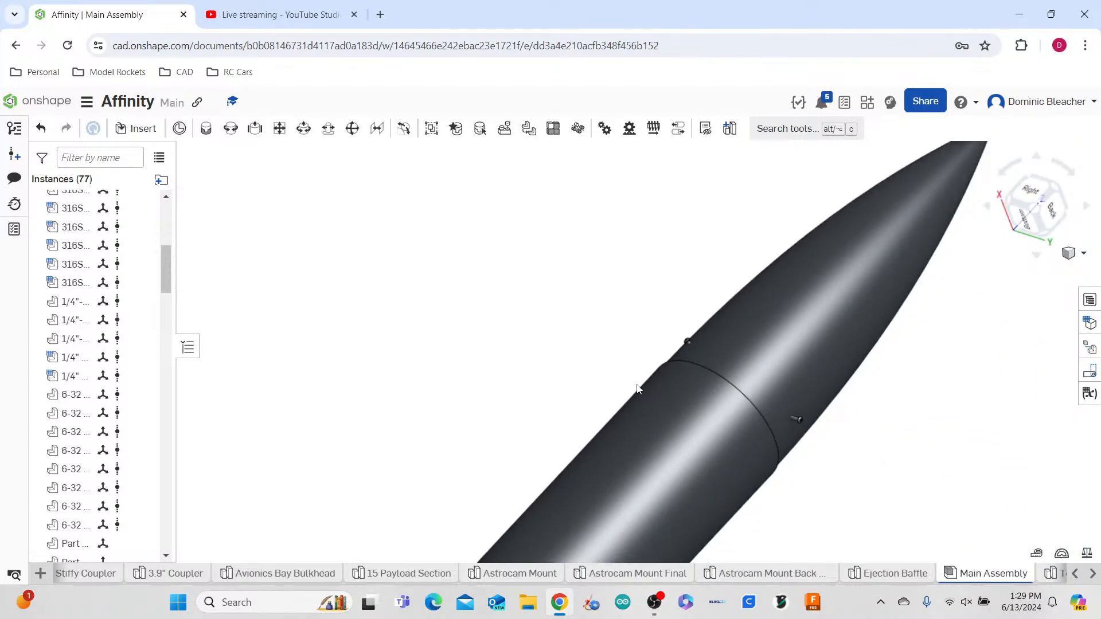
pyautogui.scroll(-2, 638, 389)
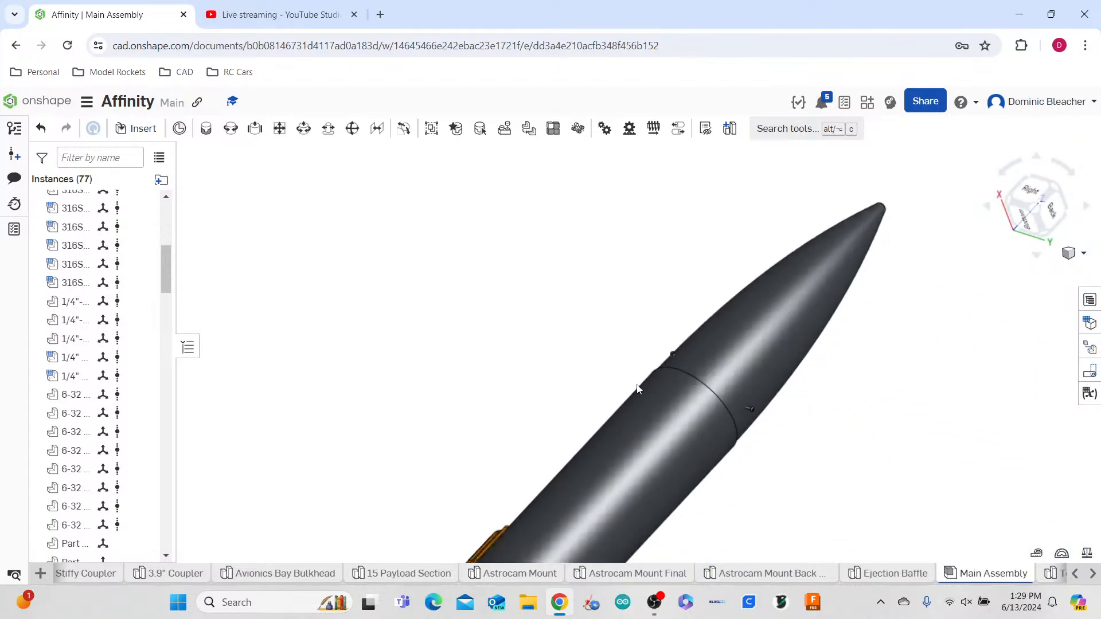
pyautogui.click(38, 128)
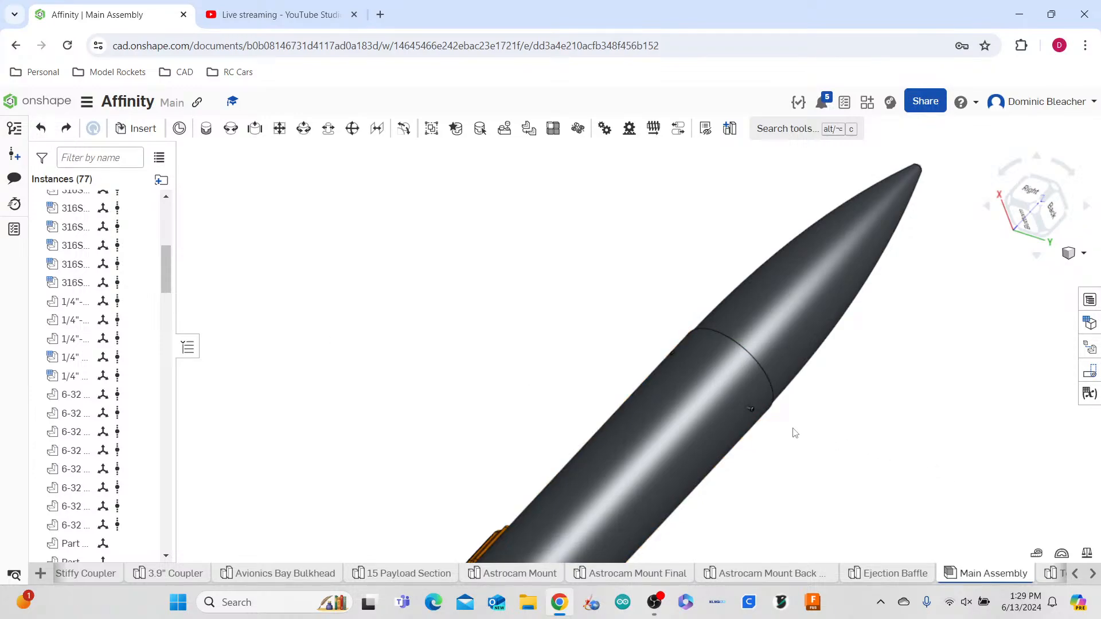
# - Examine the #2-56 x 0.5 button head screw near the nose cone seam and its Near mate connector
pyautogui.scroll(6, 745, 405)
pyautogui.click(755, 412)
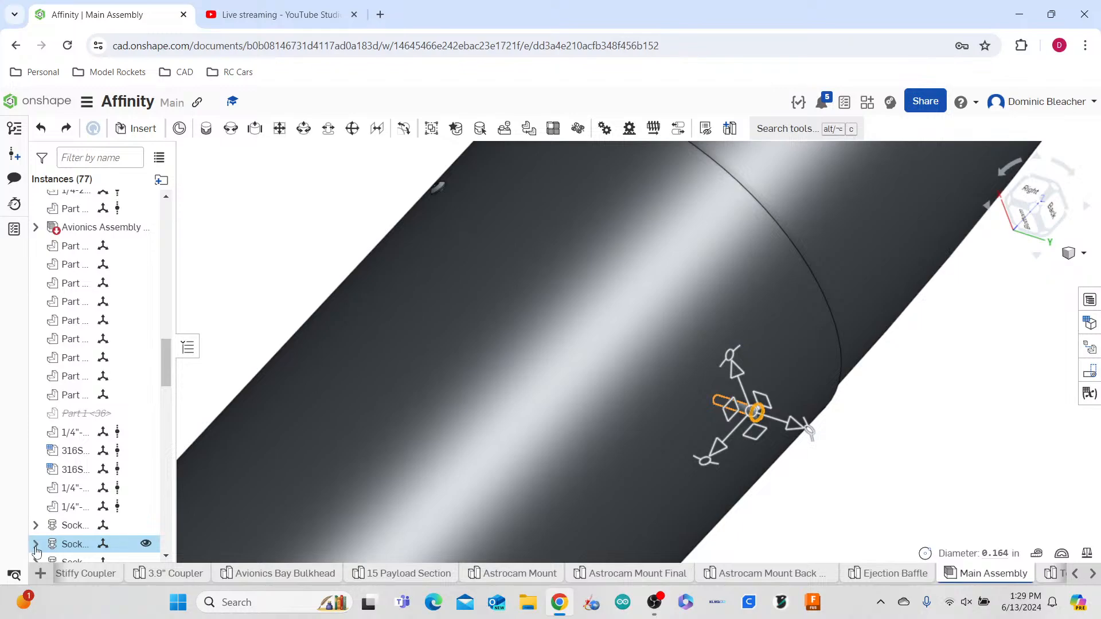
pyautogui.scroll(-3, 52, 504)
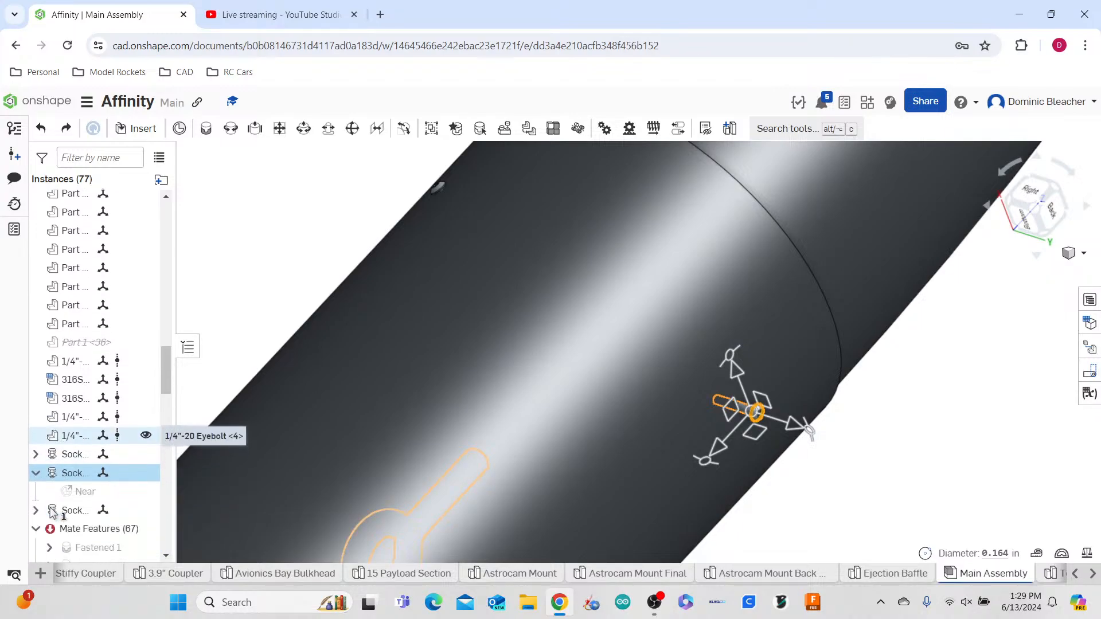
pyautogui.click(81, 419)
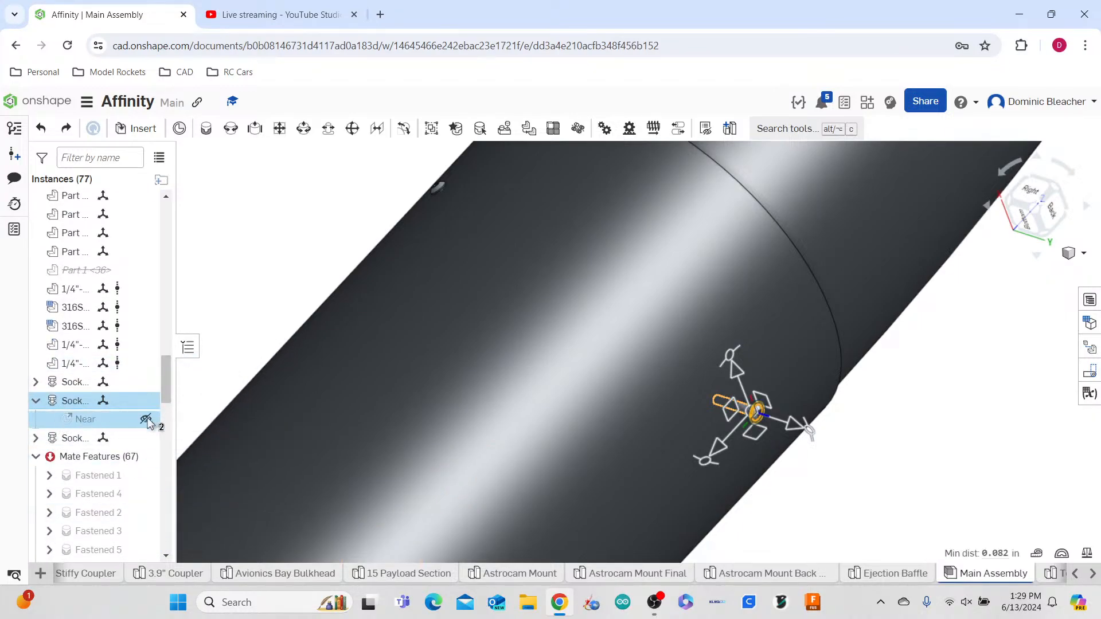
pyautogui.click(102, 424)
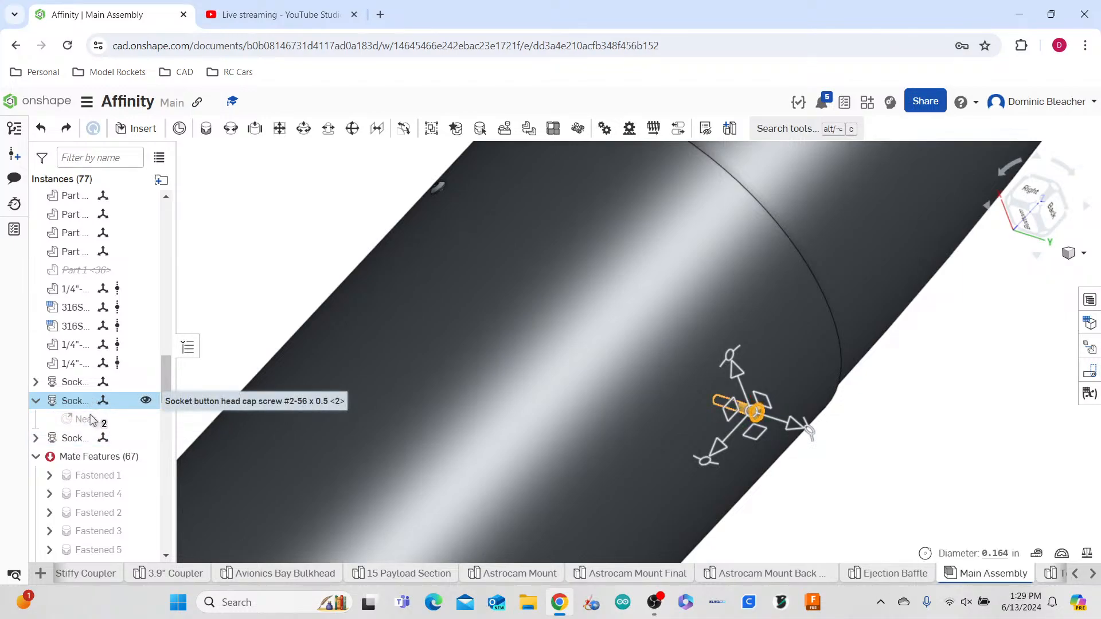
pyautogui.rightClick(93, 422)
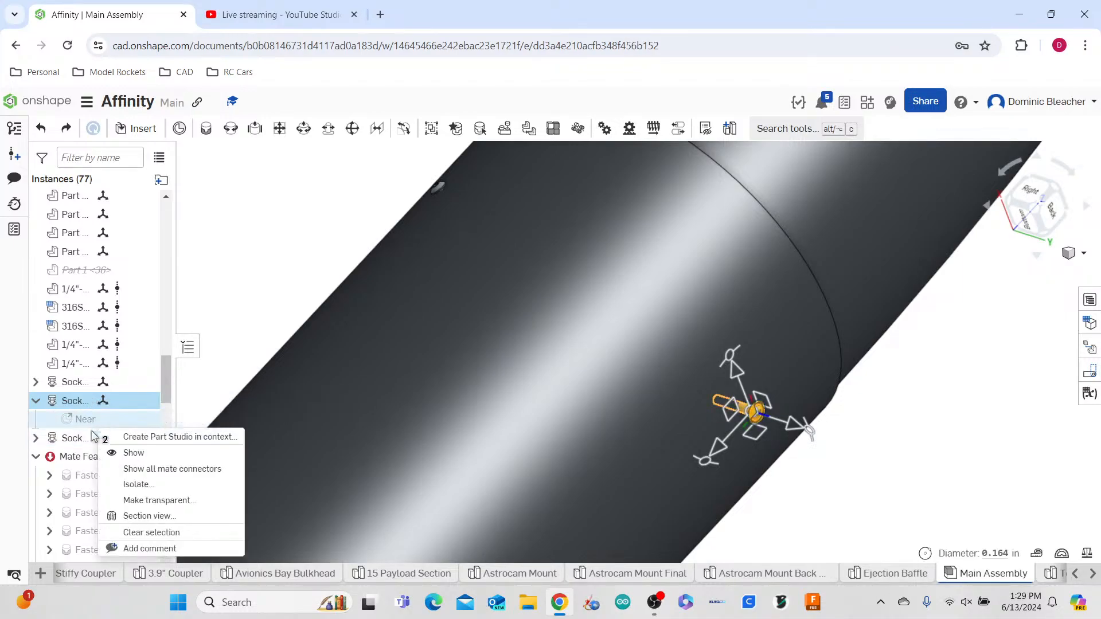
pyautogui.click(233, 323)
pyautogui.click(233, 323)
# - Try a Z offset of 2.47 mm in the Fastened 60 mate of the screw beside the nose cone seam
pyautogui.scroll(-20, 86, 430)
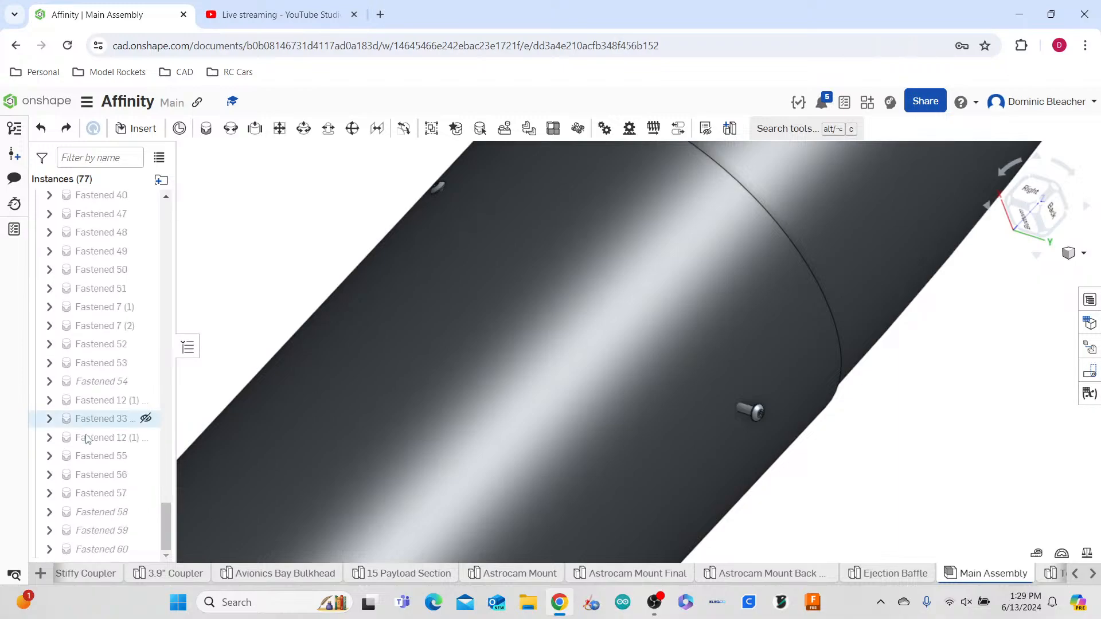
pyautogui.rightClick(103, 542)
pyautogui.click(160, 355)
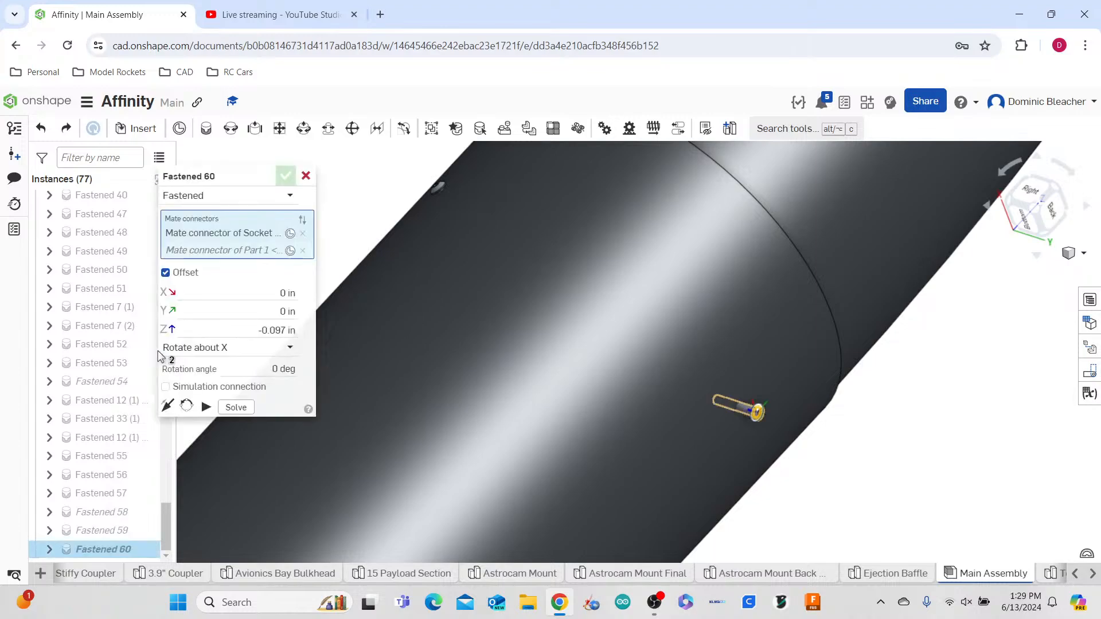
pyautogui.click(261, 331)
pyautogui.click(260, 332)
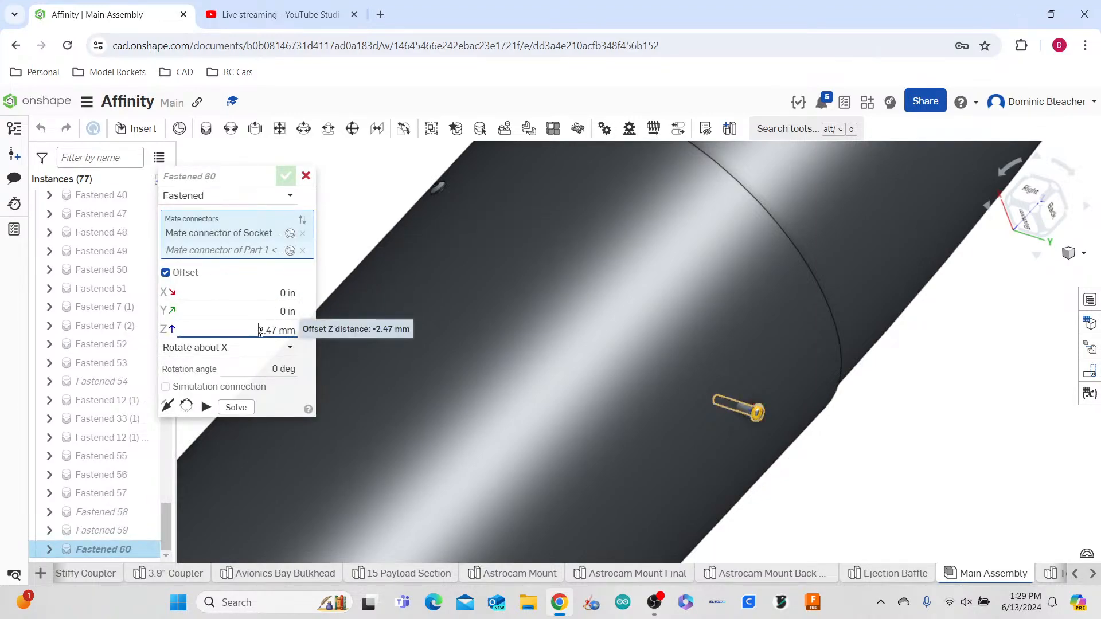
pyautogui.tripleClick(260, 332)
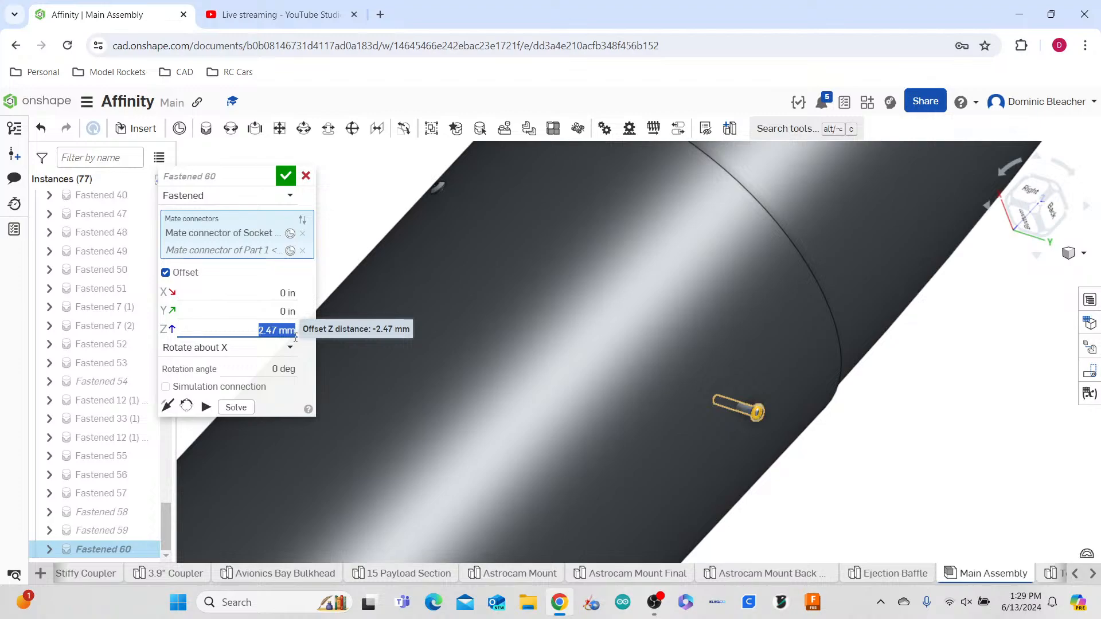
pyautogui.click(286, 176)
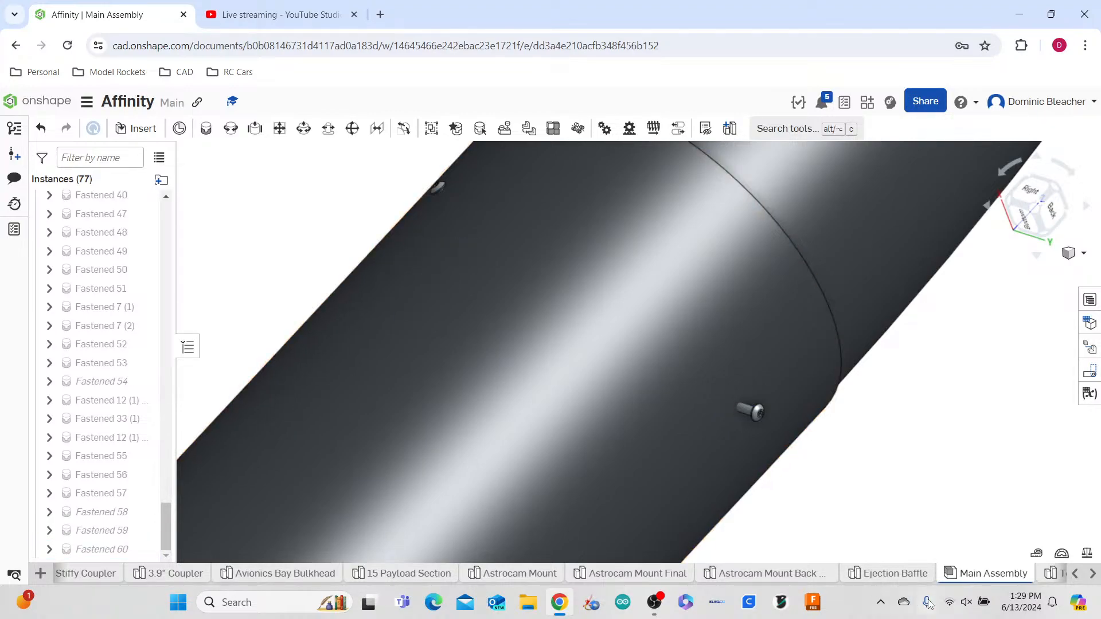
# - Set the Z offset of the Fastened 60 mate to -2.47 mm
pyautogui.doubleClick(126, 550)
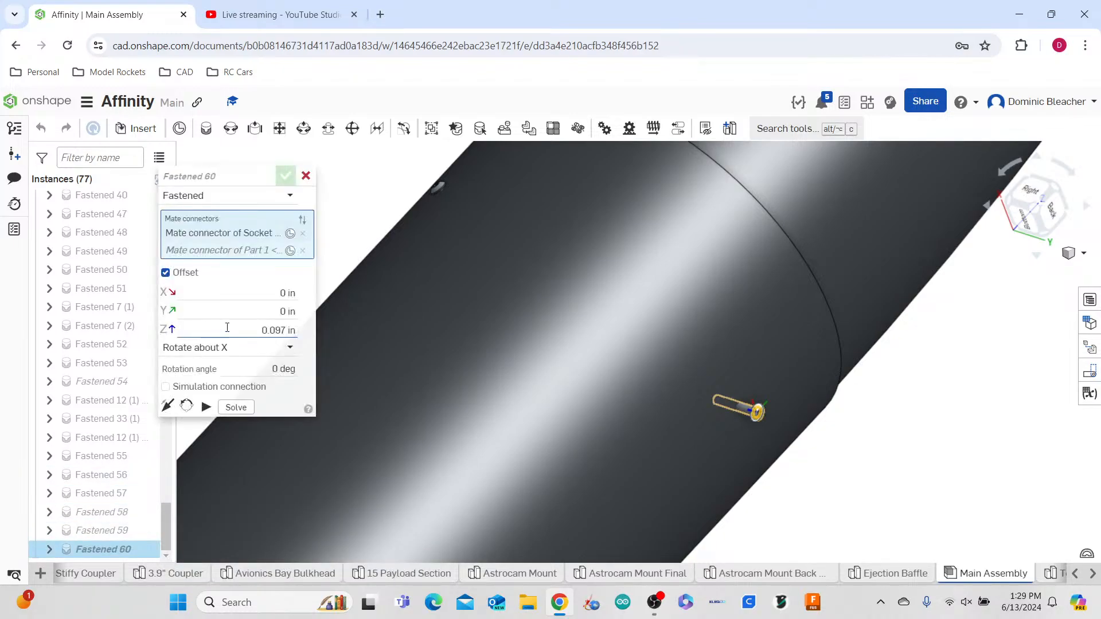
pyautogui.click(262, 331)
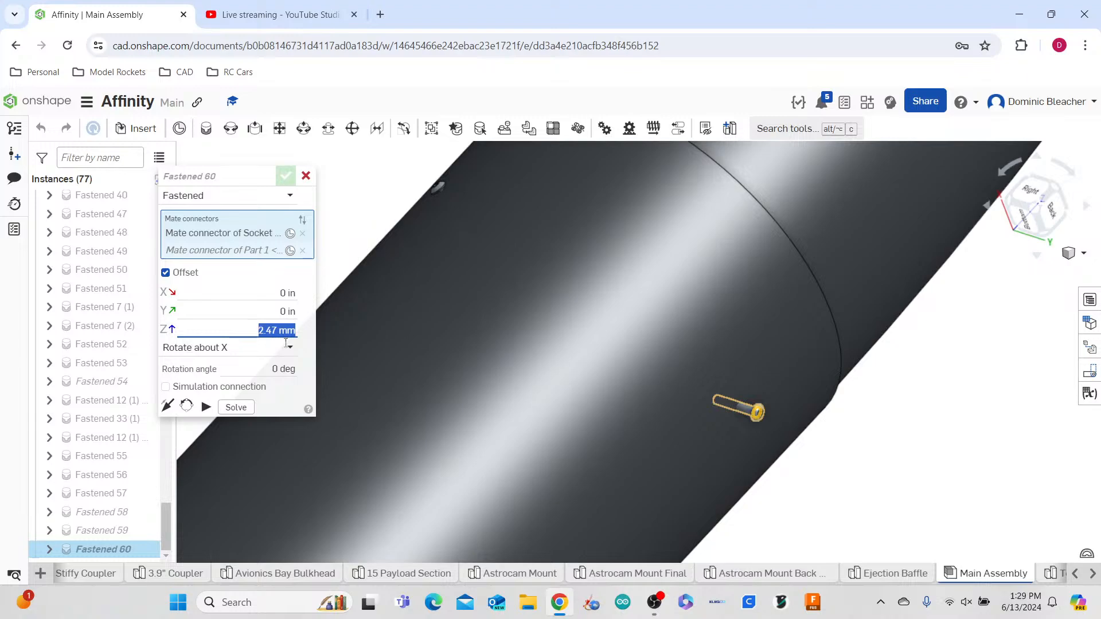
pyautogui.moveTo(683, 462)
pyautogui.mouseDown(button='right')
pyautogui.moveTo(676, 441)
pyautogui.moveTo(697, 408)
pyautogui.moveTo(698, 468)
pyautogui.mouseUp(button='right')
pyautogui.scroll(5, 697, 463)
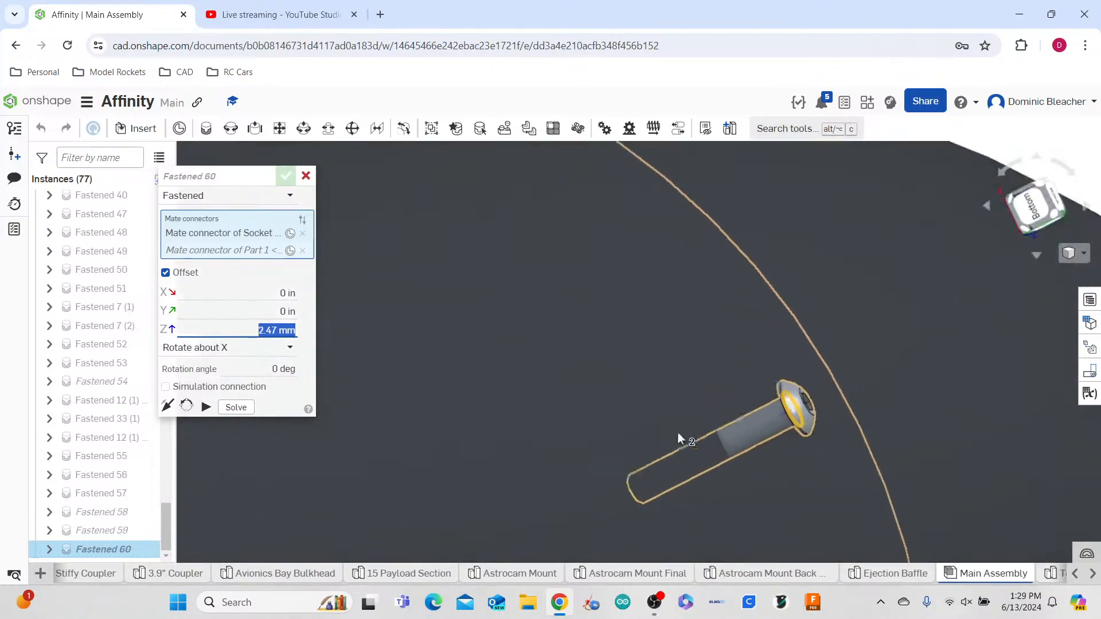
pyautogui.click(259, 330)
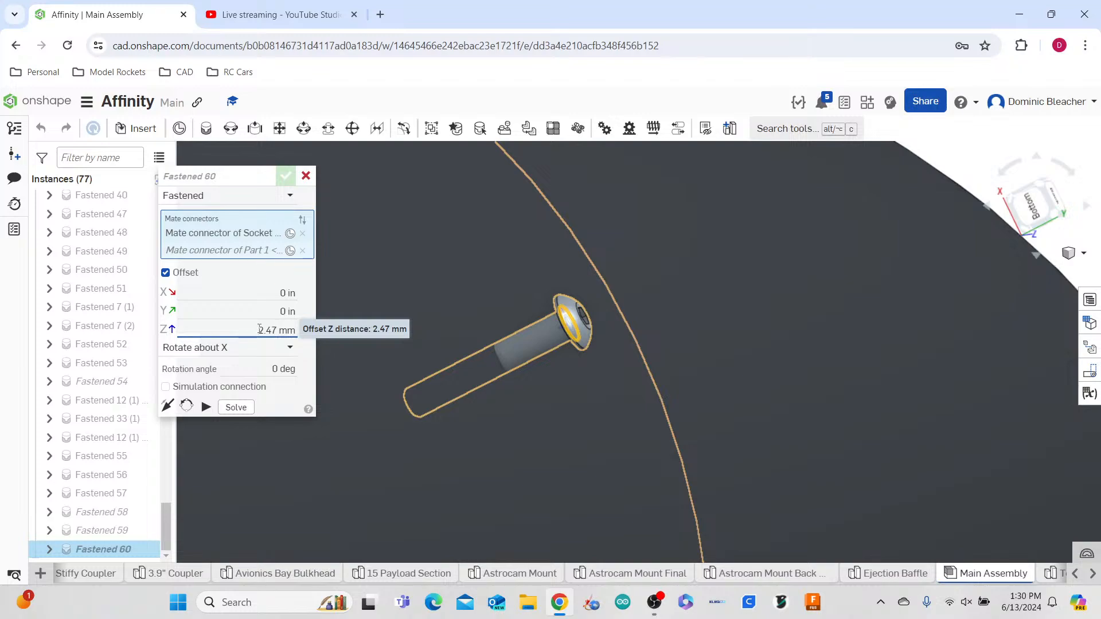
pyautogui.press('Return')
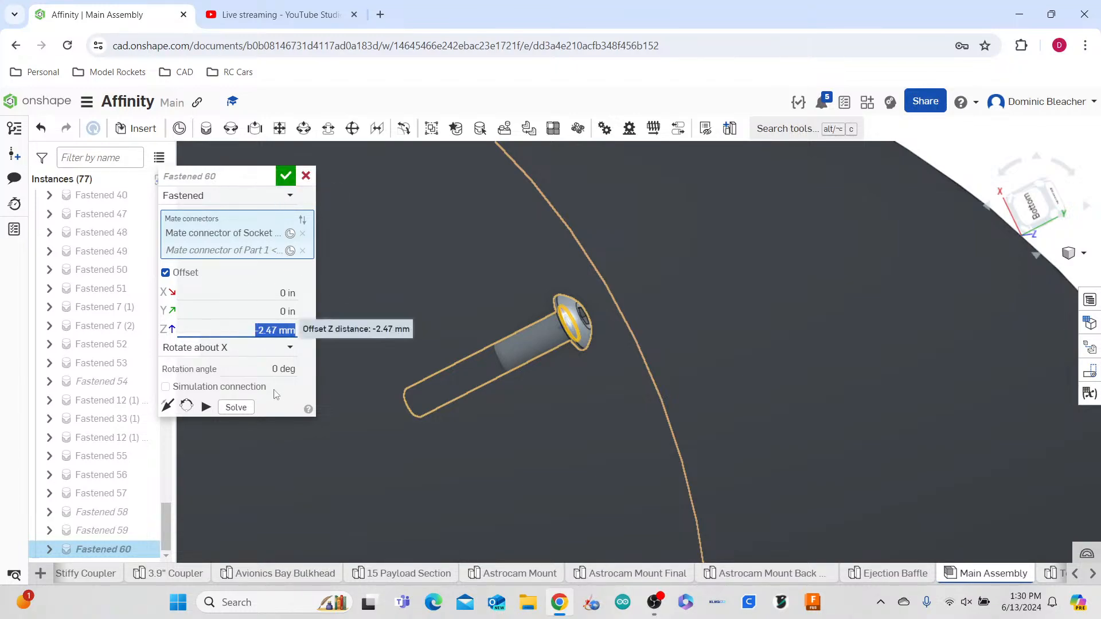
pyautogui.click(275, 405)
pyautogui.scroll(-5, 576, 451)
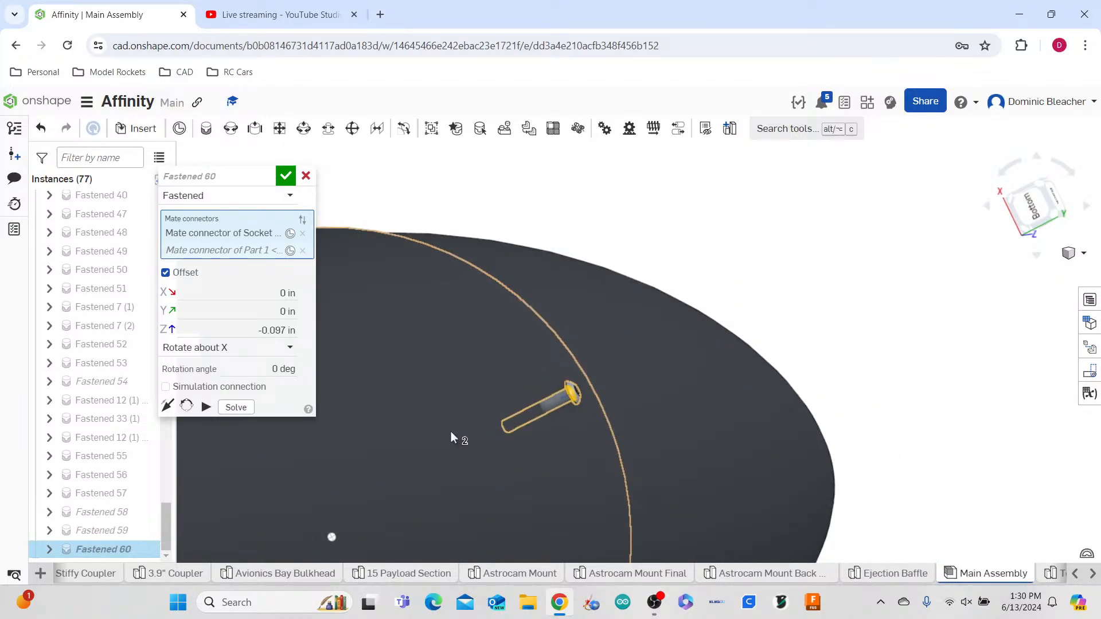
pyautogui.click(285, 180)
pyautogui.scroll(-10, 558, 389)
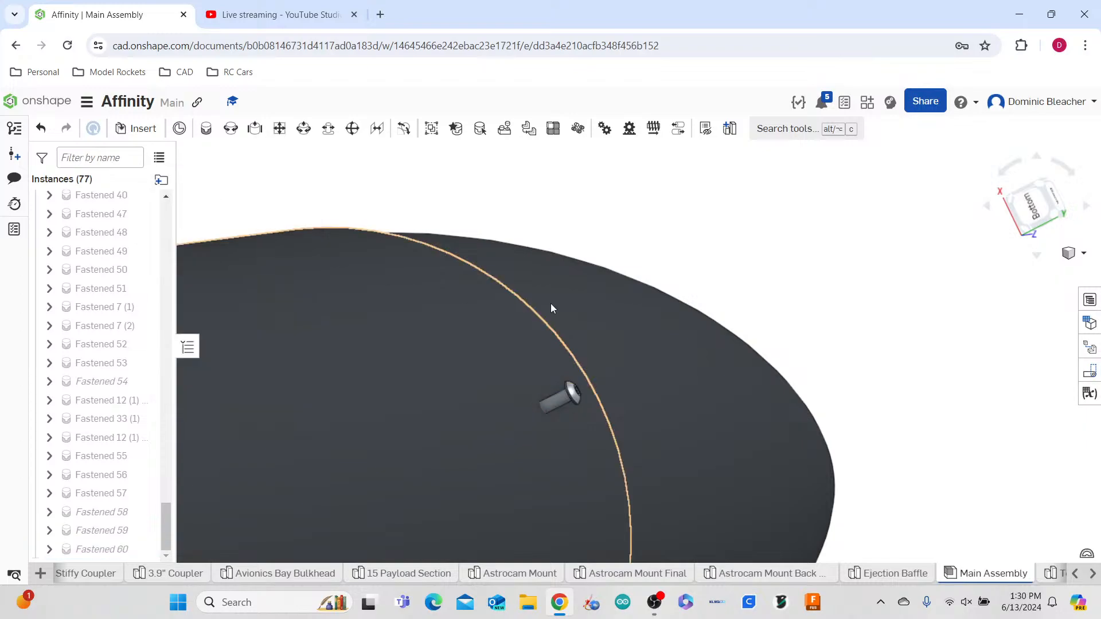
# - Examine the screws around the nose cone joint from several sides to check how they sit in the black tube
pyautogui.click(558, 390)
pyautogui.press('y')
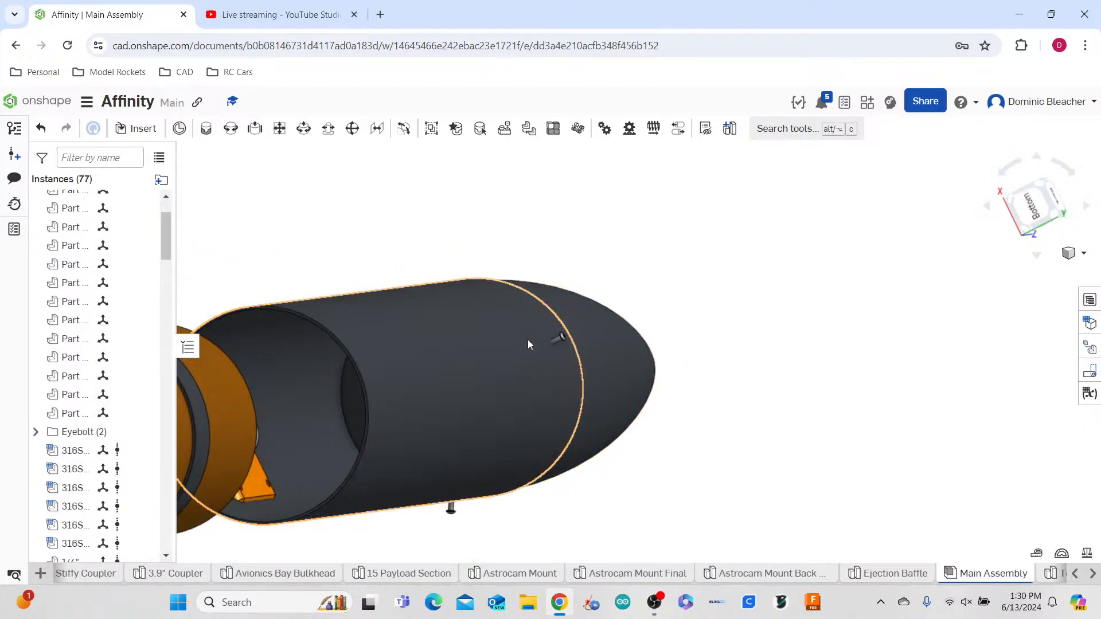
pyautogui.click(559, 338)
pyautogui.moveTo(703, 416); pyautogui.dragTo(662, 395, button='right')
pyautogui.scroll(-5, 663, 396)
pyautogui.moveTo(764, 478)
pyautogui.mouseDown(button='right')
pyautogui.moveTo(831, 410)
pyautogui.moveTo(751, 483)
pyautogui.mouseUp(button='right')
pyautogui.scroll(8, 750, 483)
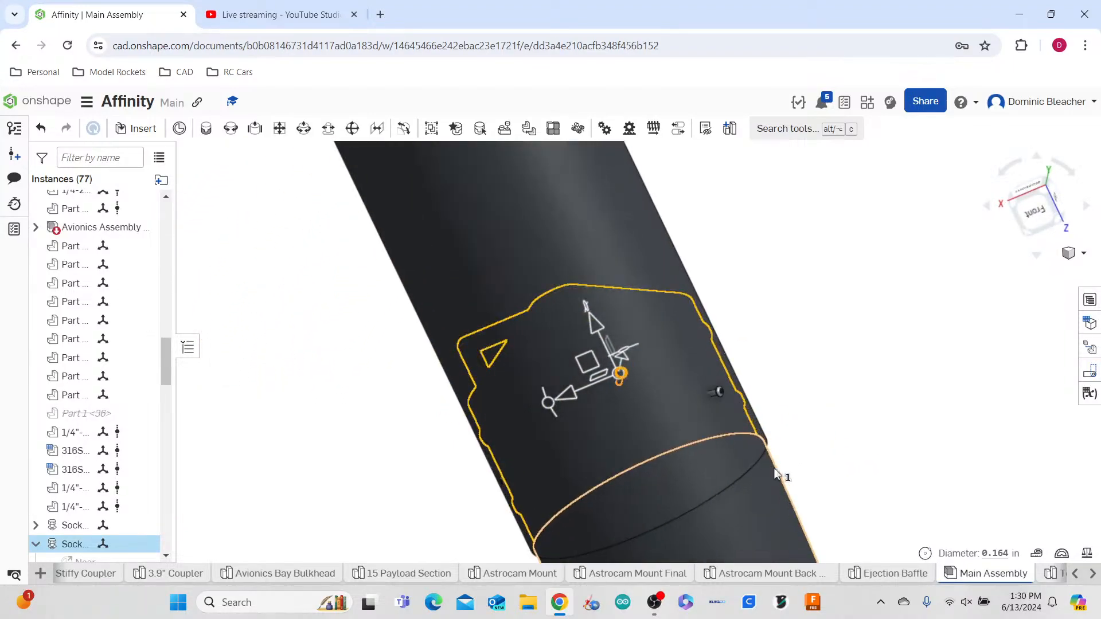
pyautogui.moveTo(848, 462); pyautogui.dragTo(774, 447, button='middle')
pyautogui.click(734, 383)
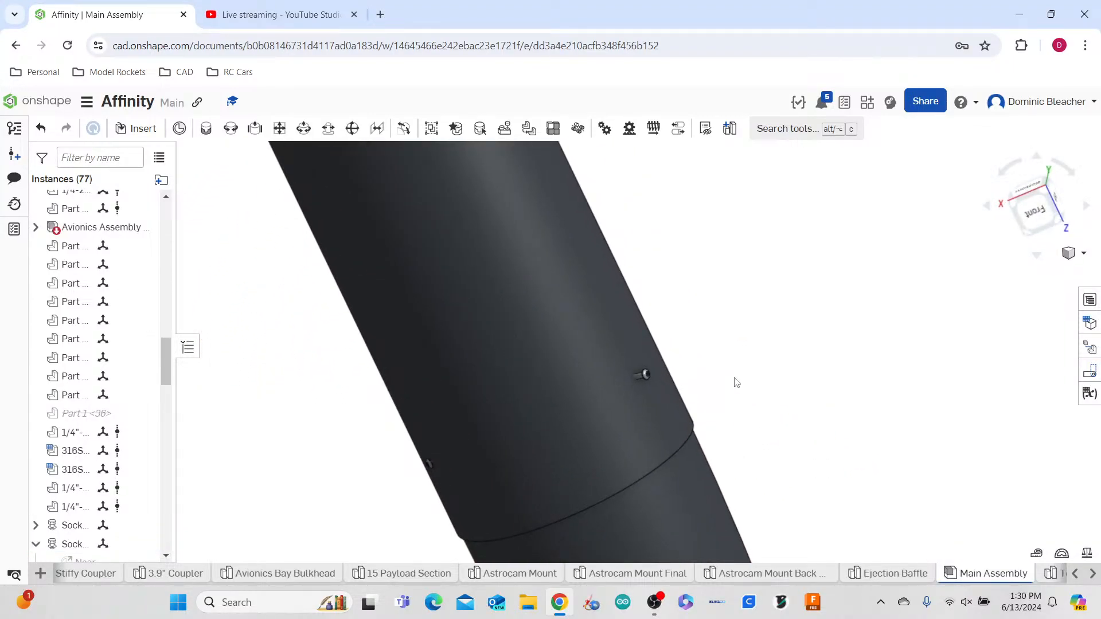
# - Try deleting one of the screws near the nose cone seam and undo the deletion
pyautogui.moveTo(738, 438); pyautogui.dragTo(617, 434, button='right')
pyautogui.click(604, 430)
pyautogui.press('Delete')
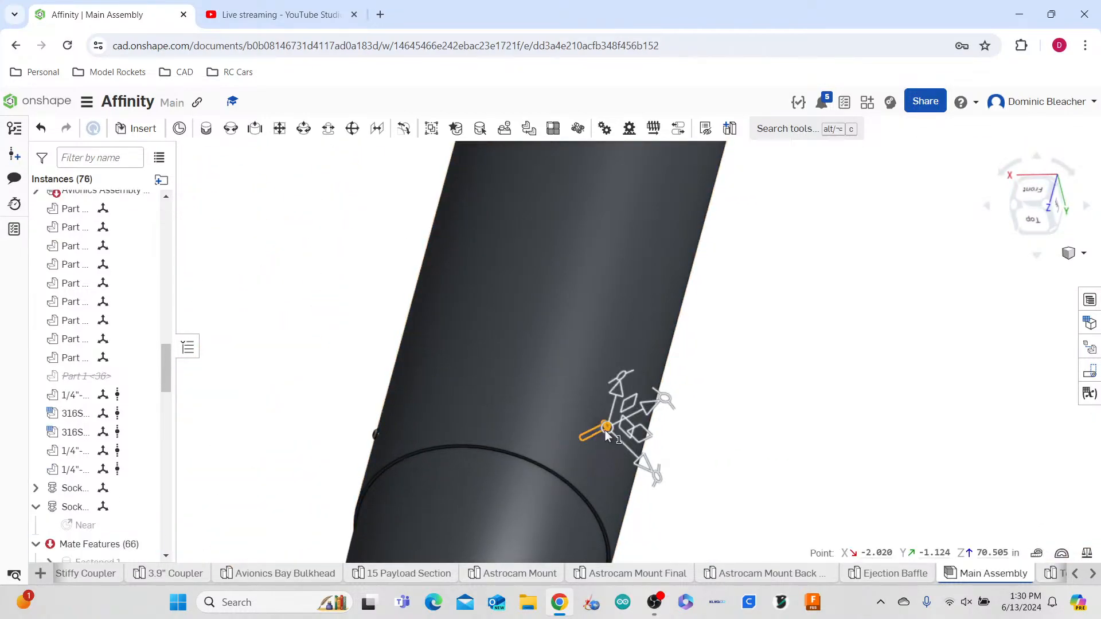
pyautogui.scroll(-5, 684, 411)
pyautogui.moveTo(685, 410); pyautogui.dragTo(690, 341, button='right')
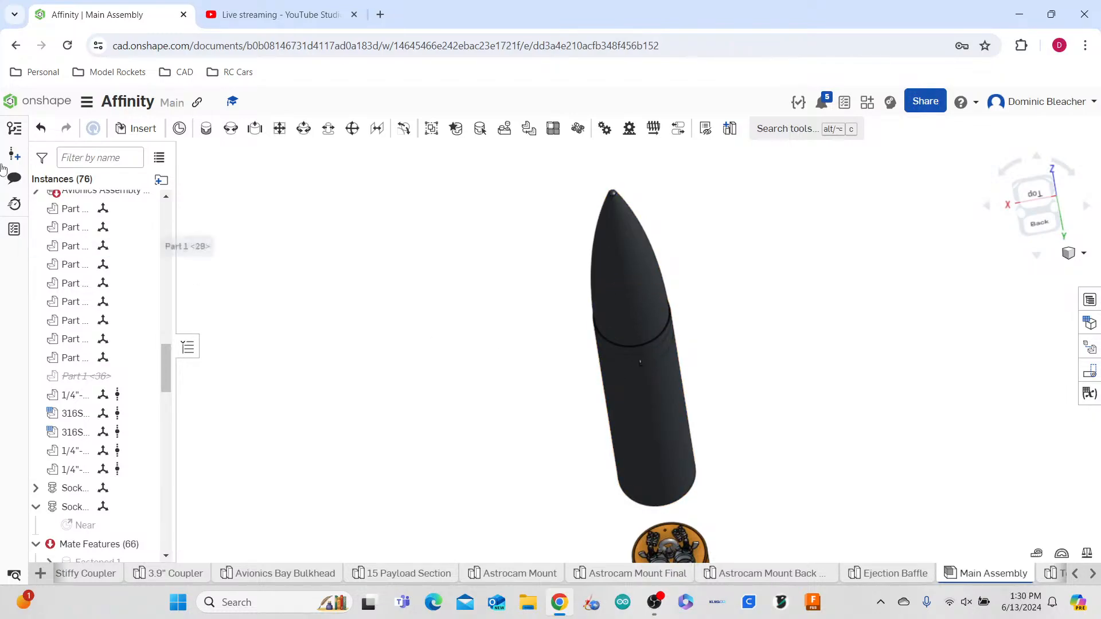
pyautogui.hotkey('ctrl', 'z')
# - Try a Z offset of 10 mm in the screw's Fastened 60 mate
pyautogui.scroll(8, 654, 367)
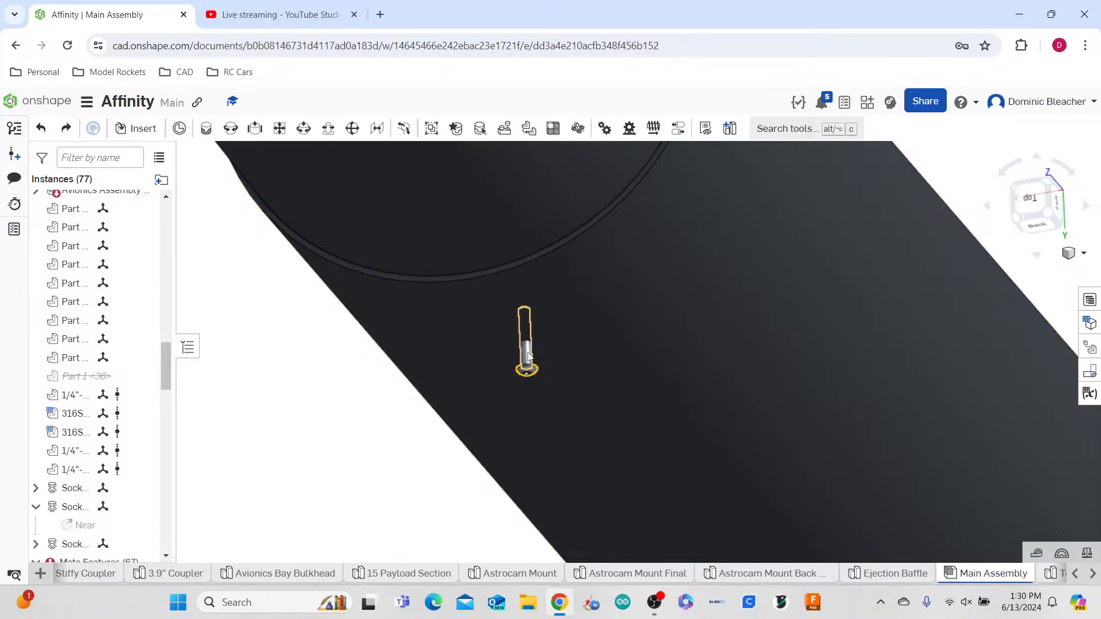
pyautogui.click(528, 352)
pyautogui.scroll(-15, 86, 492)
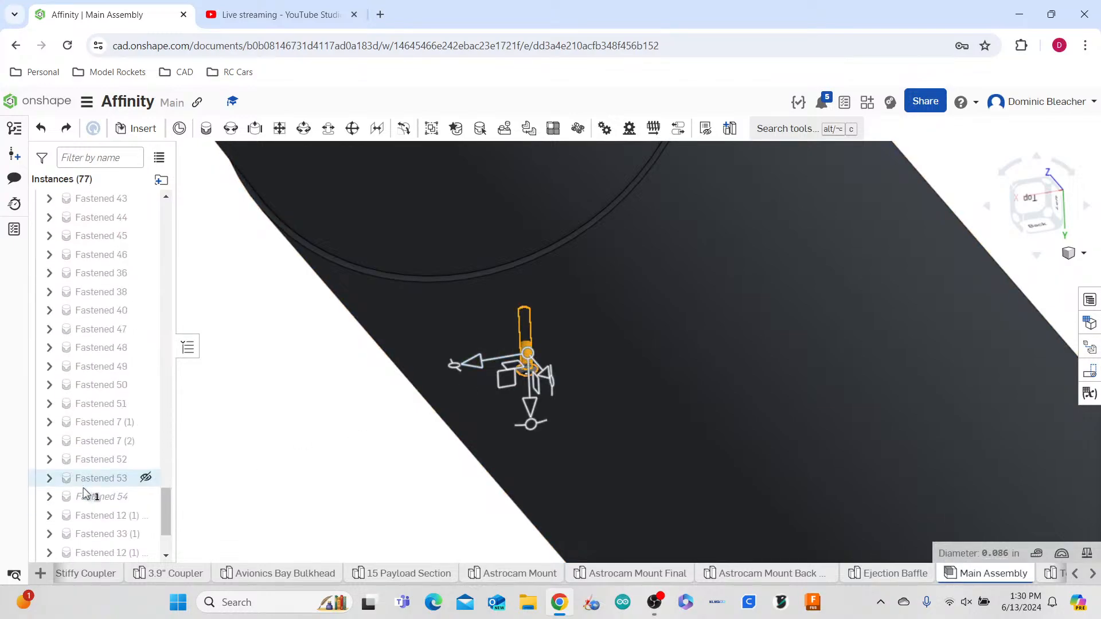
pyautogui.click(245, 434)
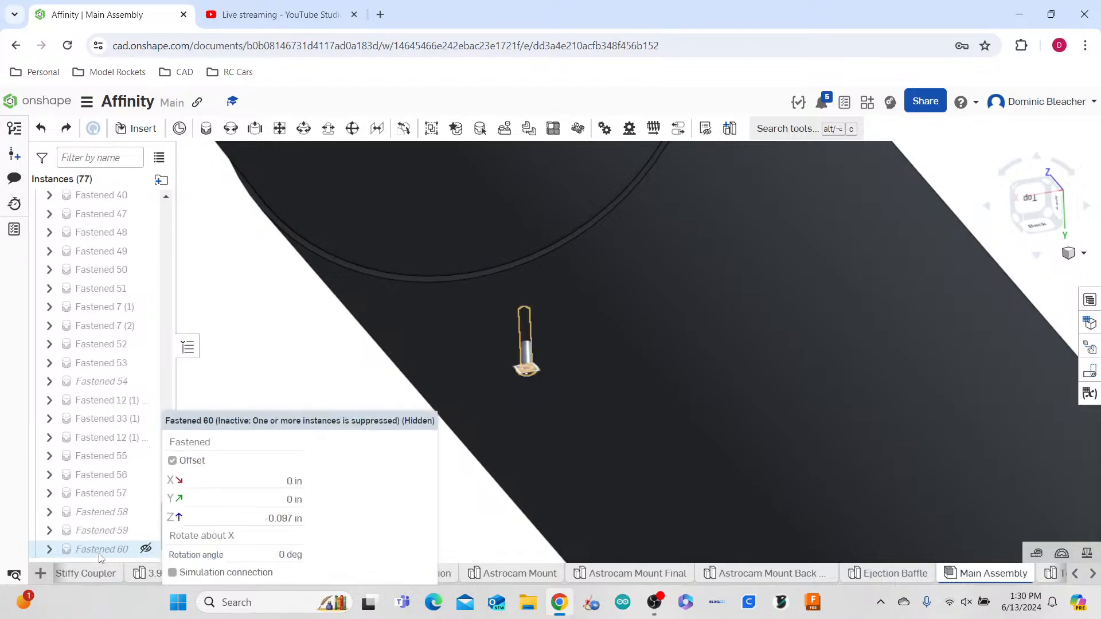
pyautogui.doubleClick(100, 554)
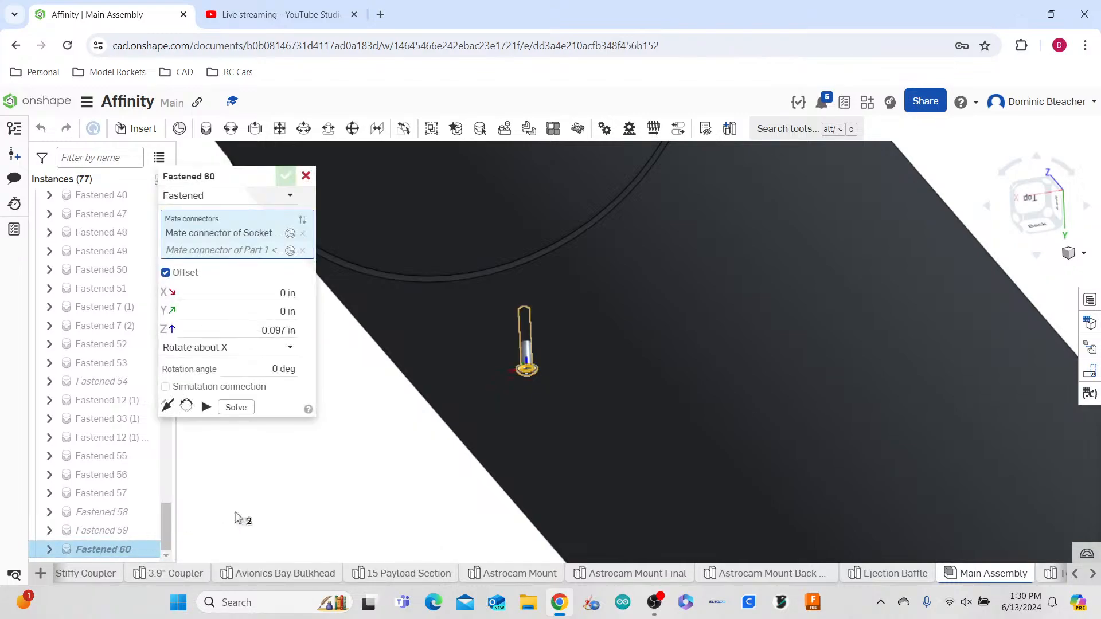
pyautogui.click(257, 331)
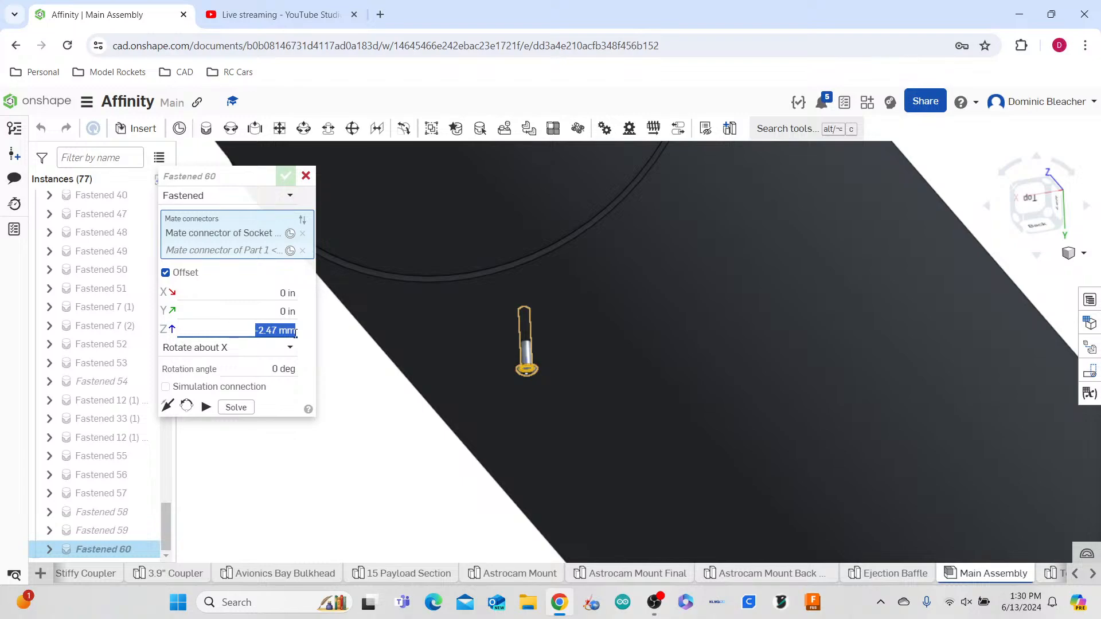
pyautogui.write('10')
pyautogui.press('Return')
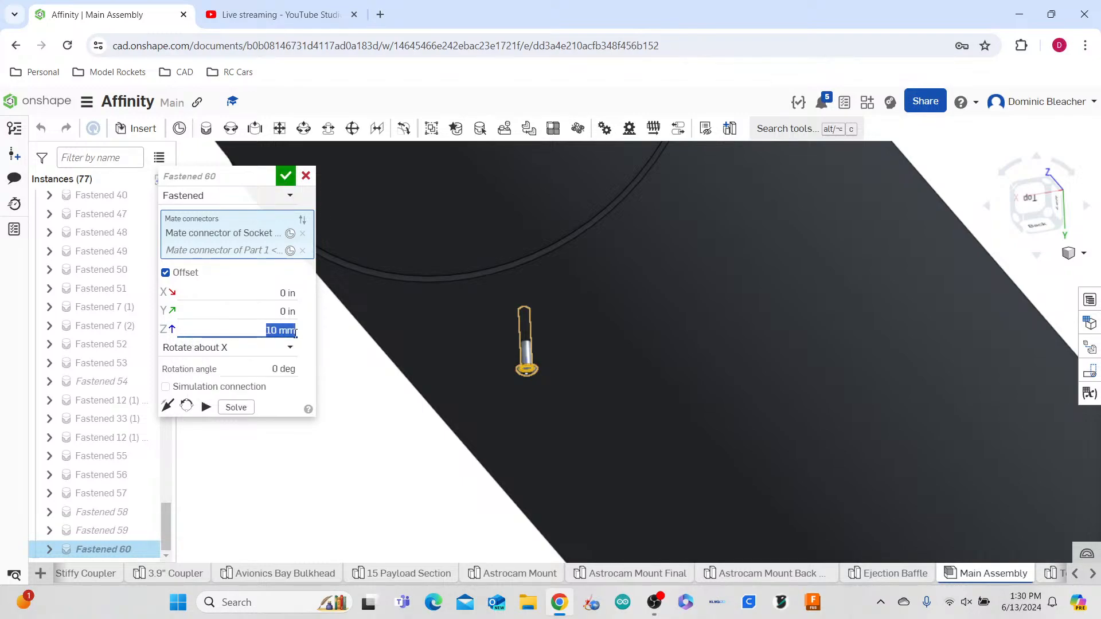
pyautogui.press('Return')
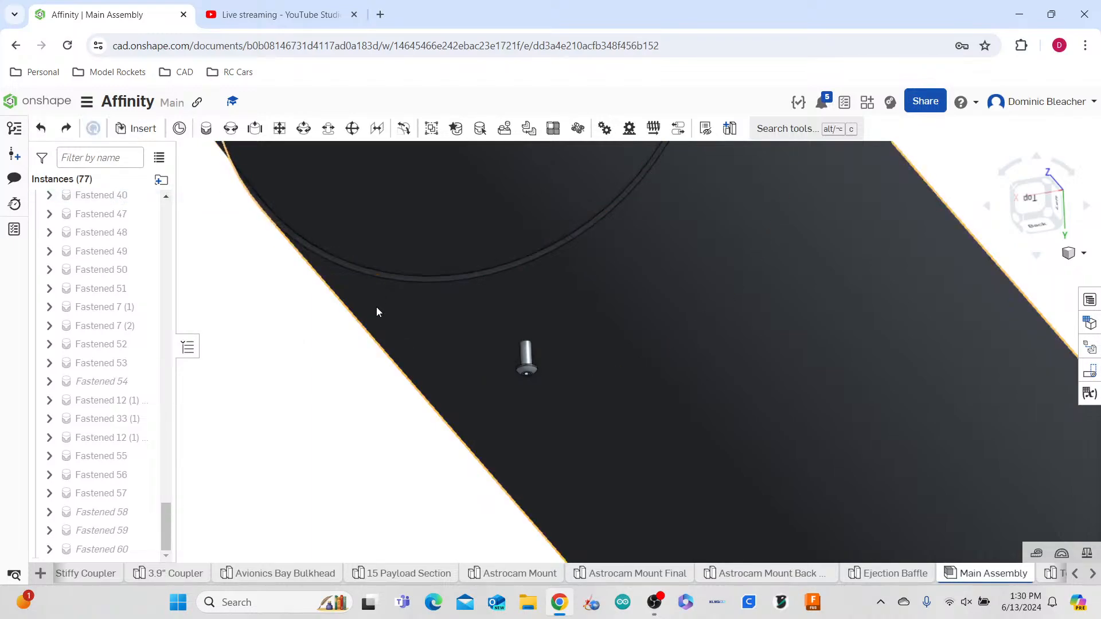
# - Try a Z offset of -10 in in the screw's Fastened 60 mate
pyautogui.scroll(-6, 376, 308)
pyautogui.moveTo(462, 352); pyautogui.dragTo(516, 299, button='right')
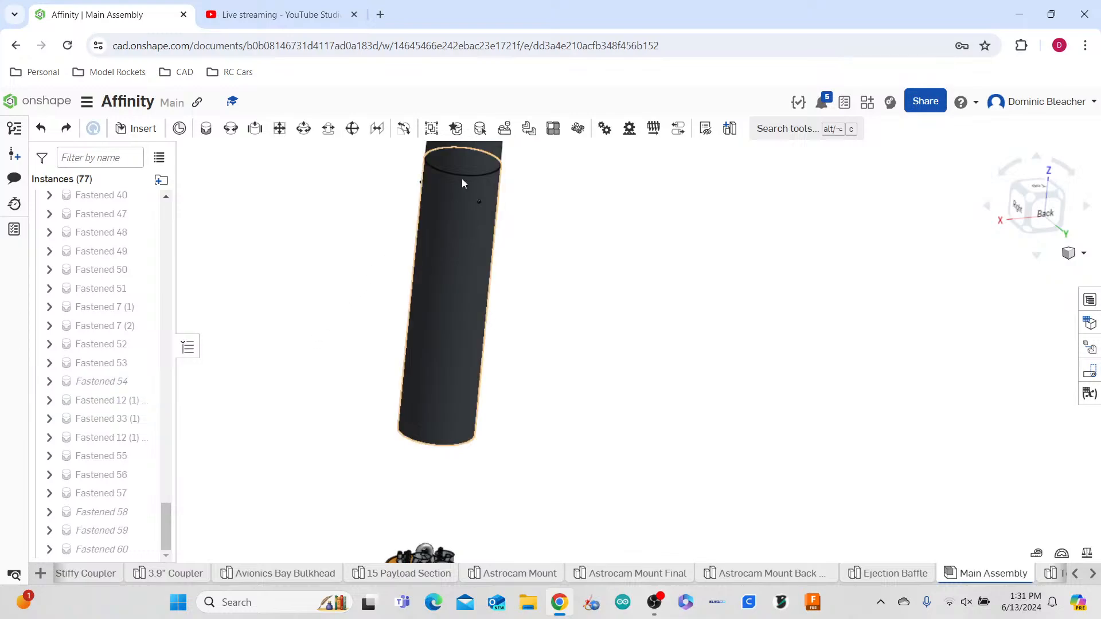
pyautogui.scroll(15, 91, 338)
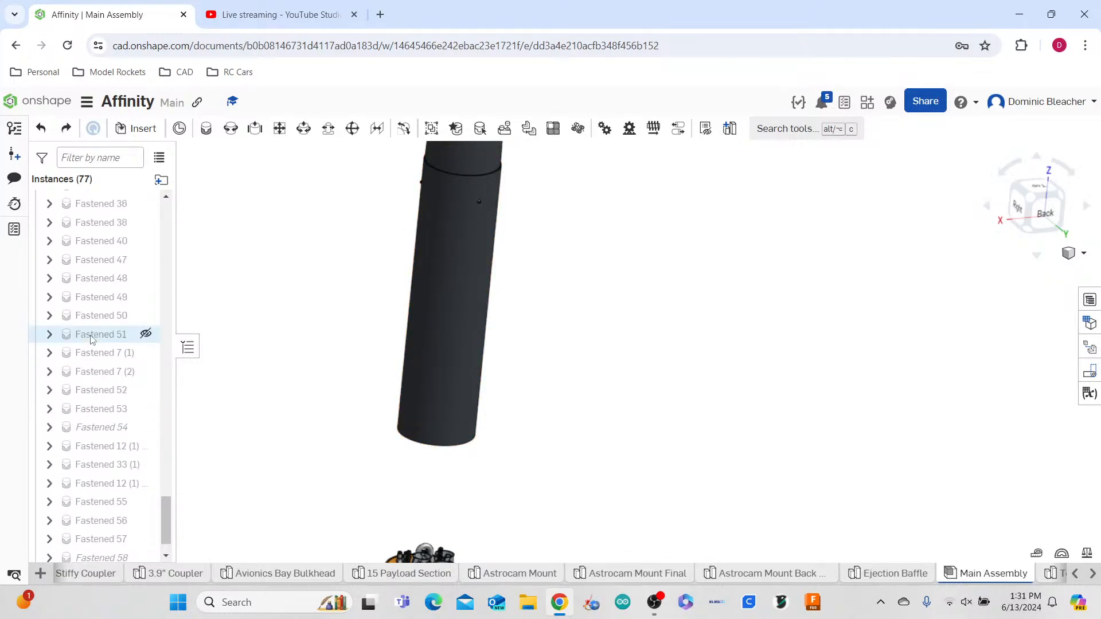
pyautogui.scroll(10, 92, 338)
pyautogui.scroll(-20, 98, 332)
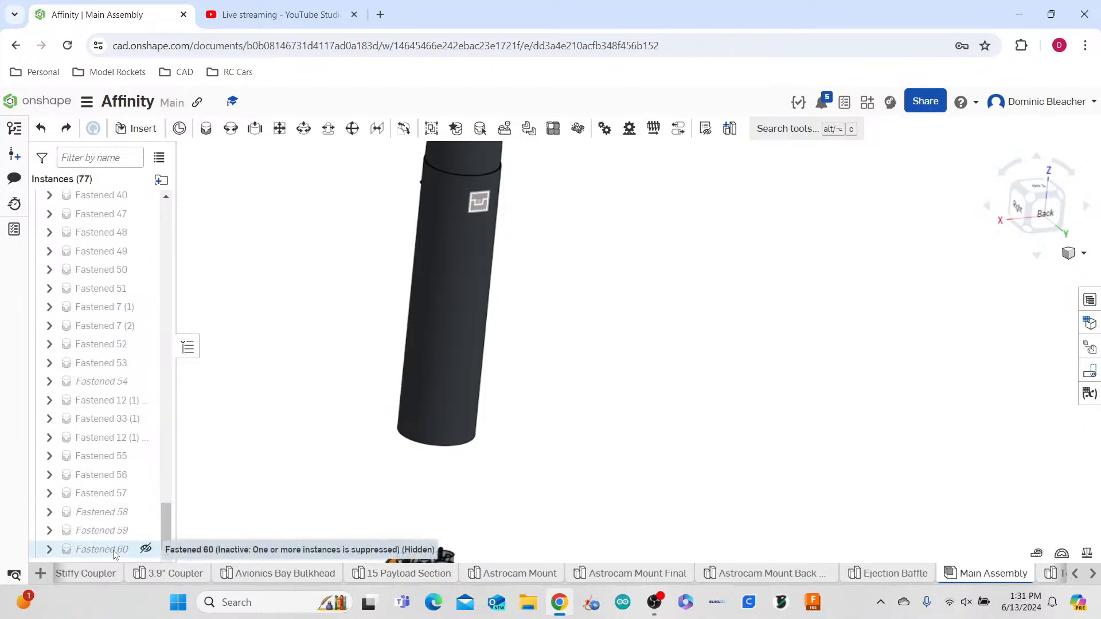
pyautogui.rightClick(109, 550)
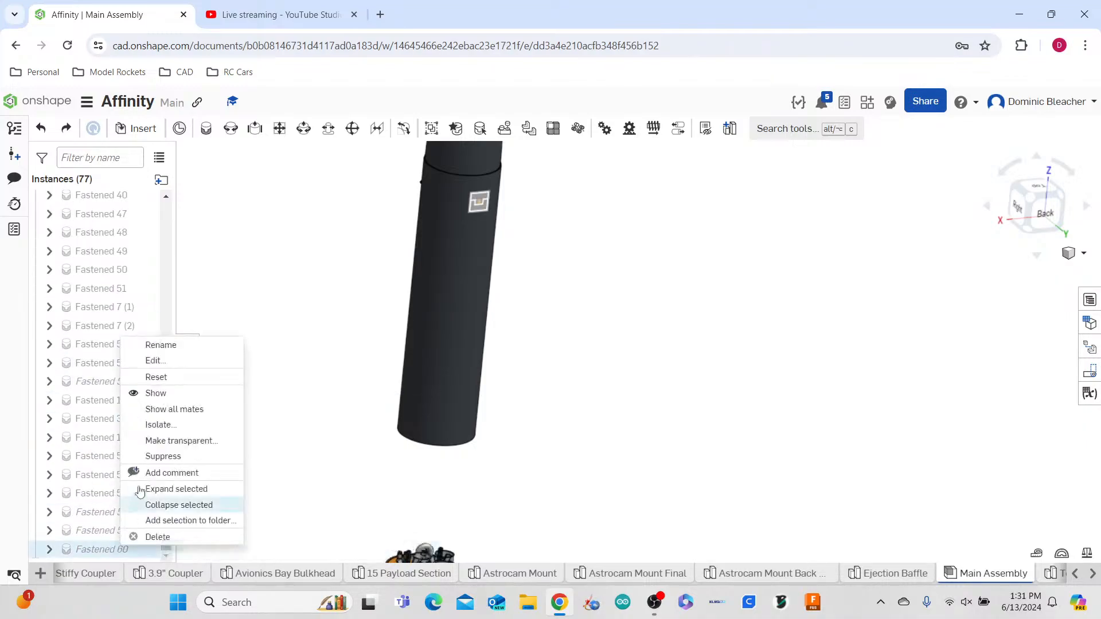
pyautogui.click(176, 364)
pyautogui.click(276, 329)
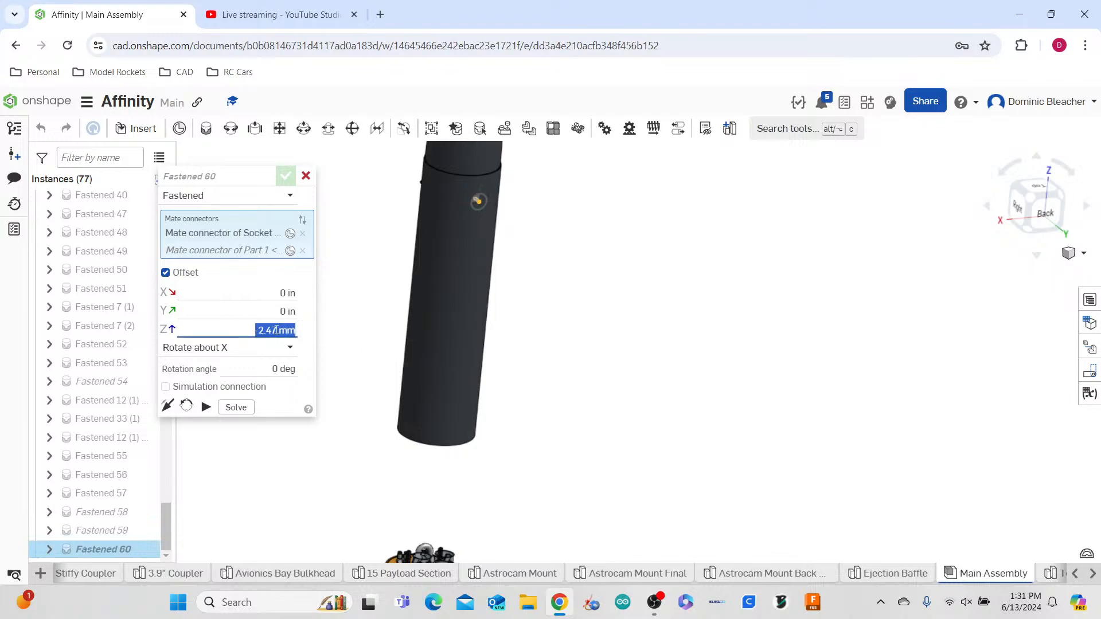
pyautogui.write('-10 in')
pyautogui.press('Return')
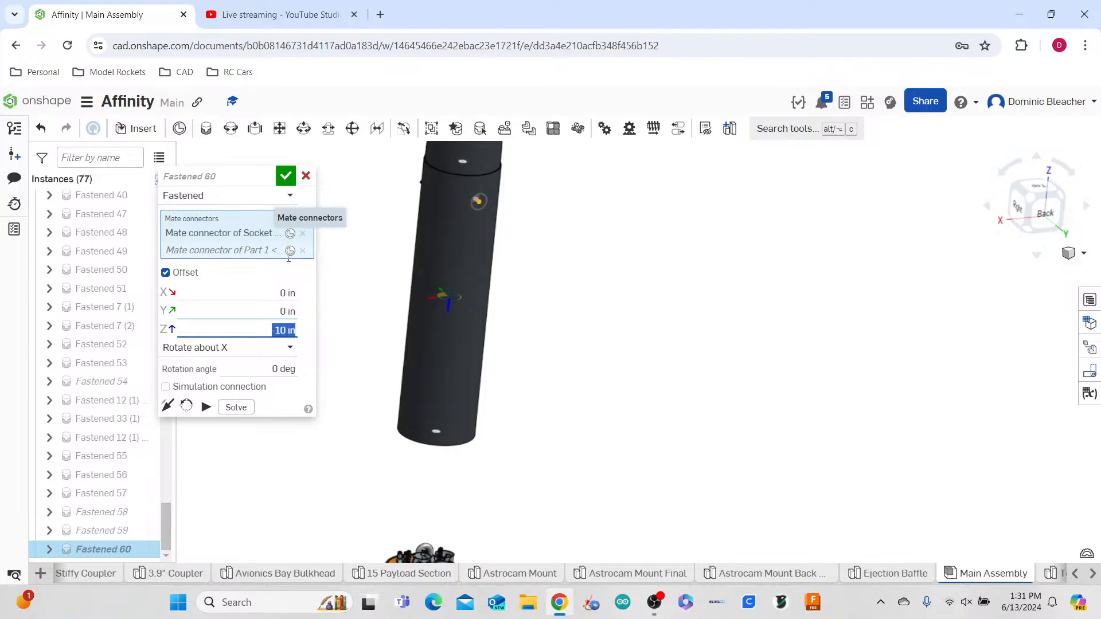
pyautogui.click(273, 404)
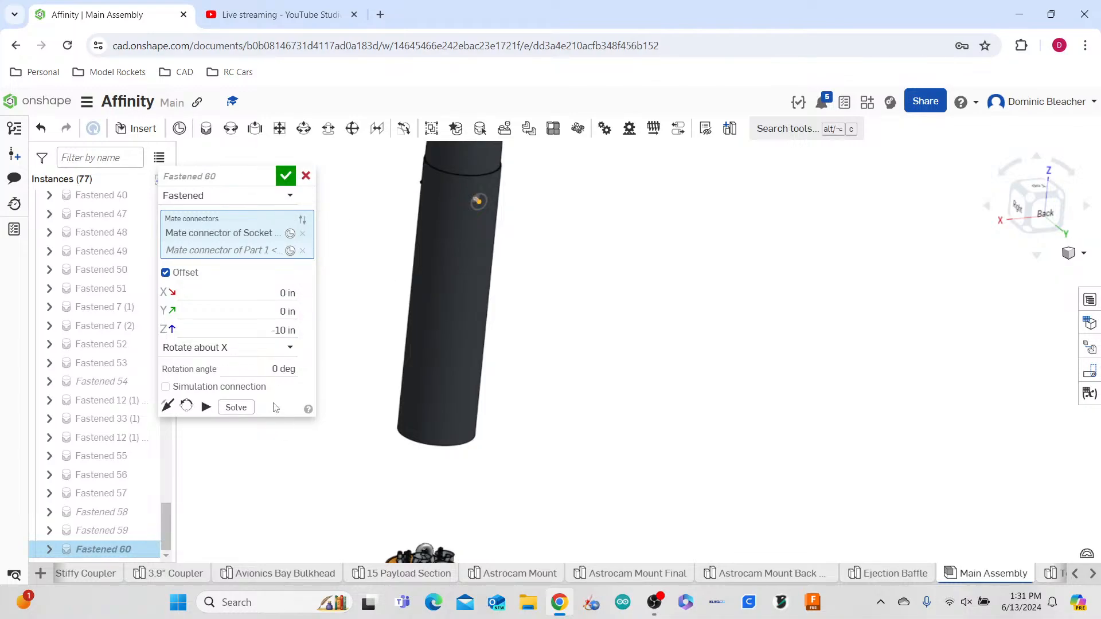
pyautogui.scroll(6, 472, 213)
pyautogui.moveTo(476, 234); pyautogui.dragTo(533, 334, button='middle')
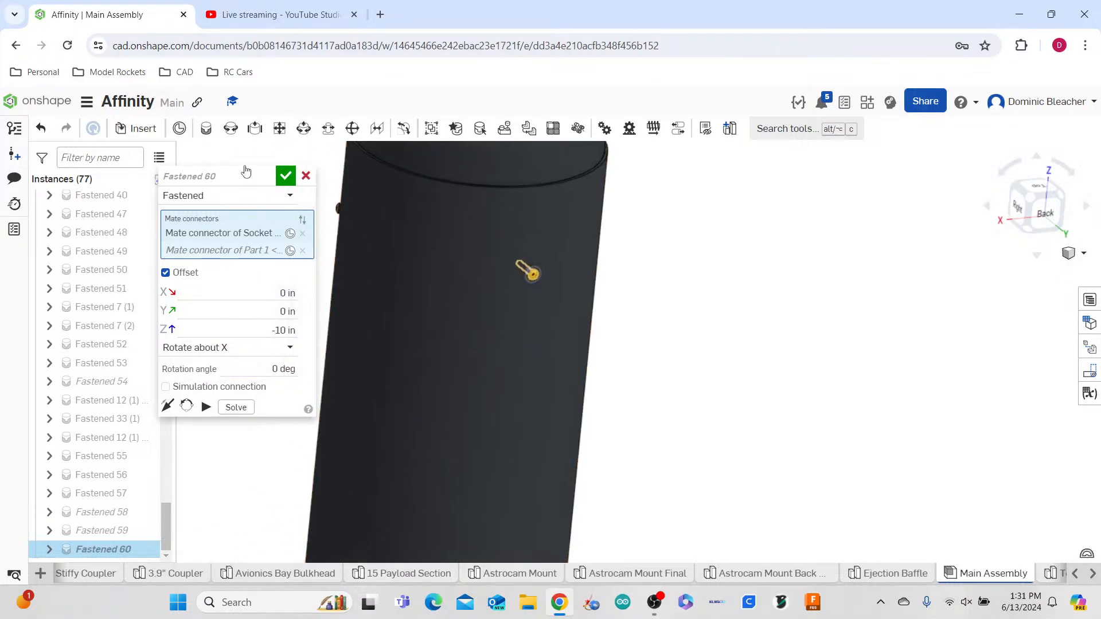
pyautogui.click(285, 178)
pyautogui.scroll(4, 558, 256)
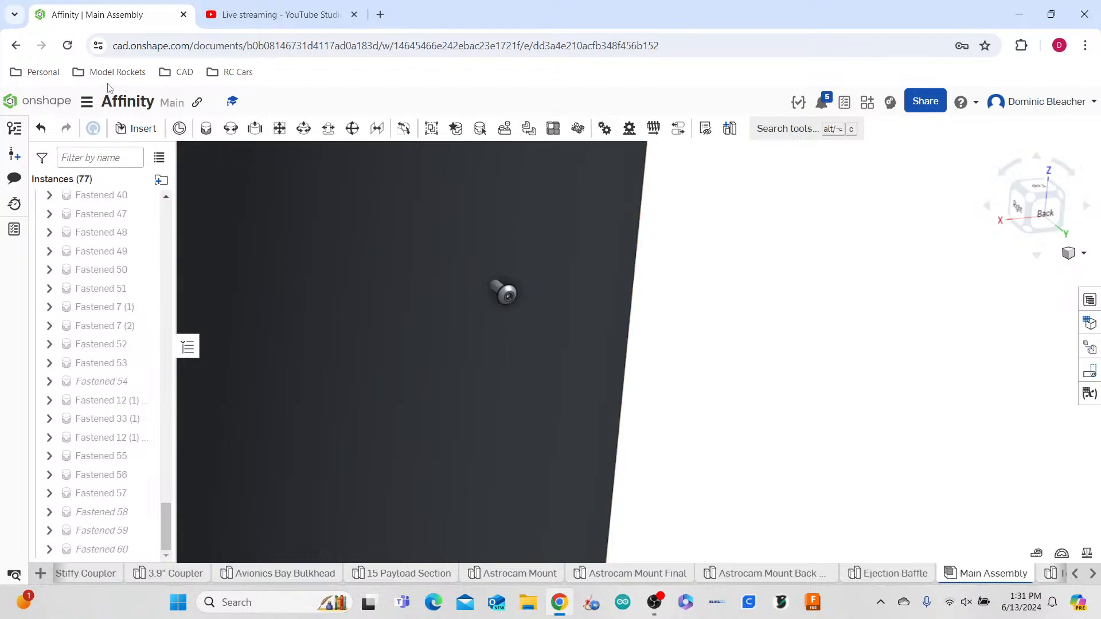
# - Reload the assembly page and examine the screws around the nose cone joint
pyautogui.click(67, 45)
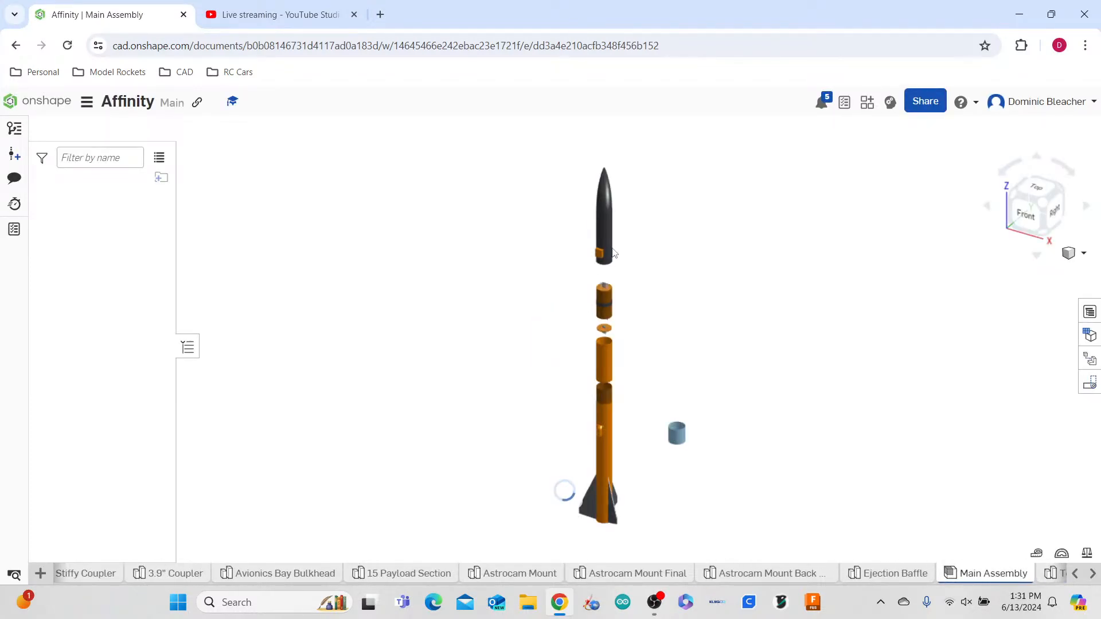
pyautogui.scroll(5, 648, 307)
pyautogui.moveTo(645, 301); pyautogui.dragTo(634, 481, button='middle')
pyautogui.scroll(7, 563, 287)
pyautogui.moveTo(556, 281); pyautogui.dragTo(685, 443, button='middle')
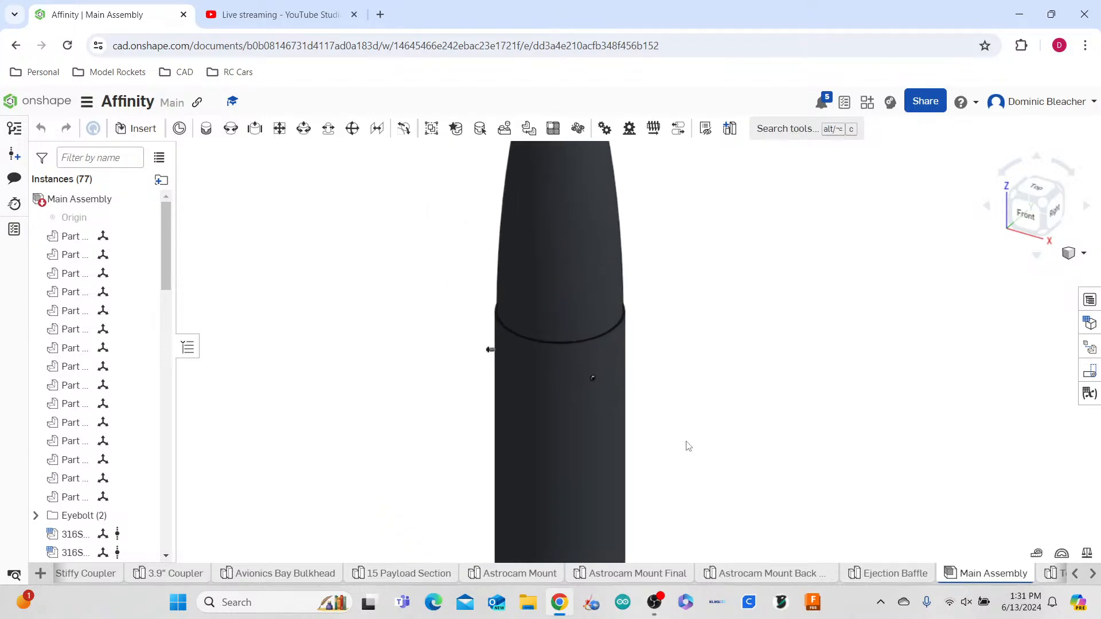
pyautogui.scroll(1, 550, 366)
pyautogui.scroll(2, 551, 370)
pyautogui.moveTo(565, 372); pyautogui.dragTo(447, 373, button='right')
pyautogui.scroll(-1, 44, 387)
# - Set the Z offset of the Fastened 60 mate to 0 and check how the screw sits against the tube wall
pyautogui.scroll(-15, 44, 390)
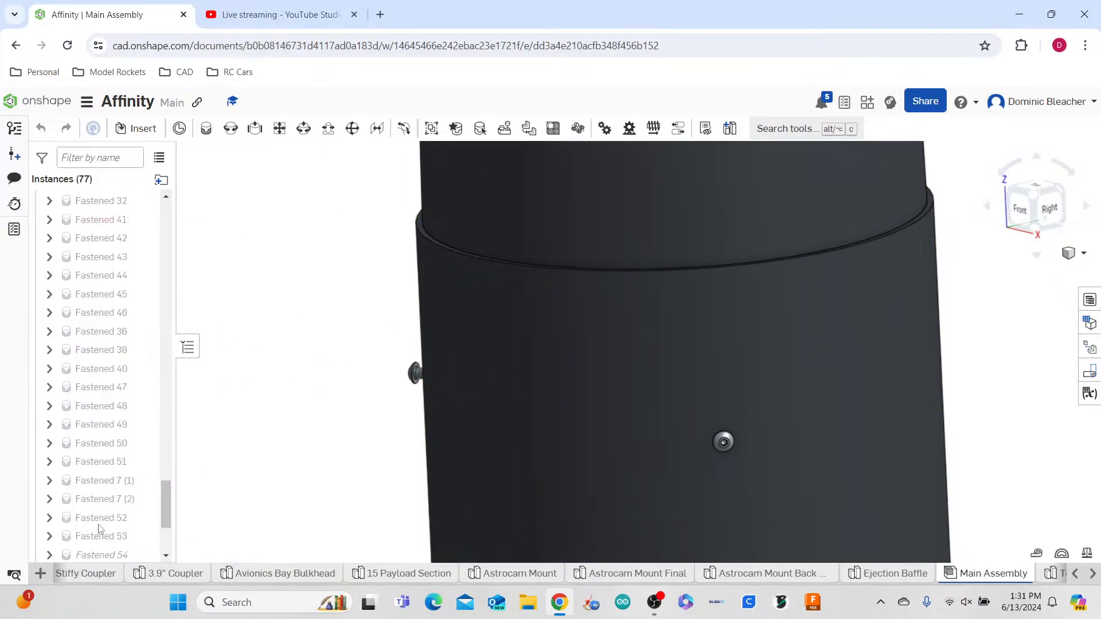
pyautogui.click(94, 543)
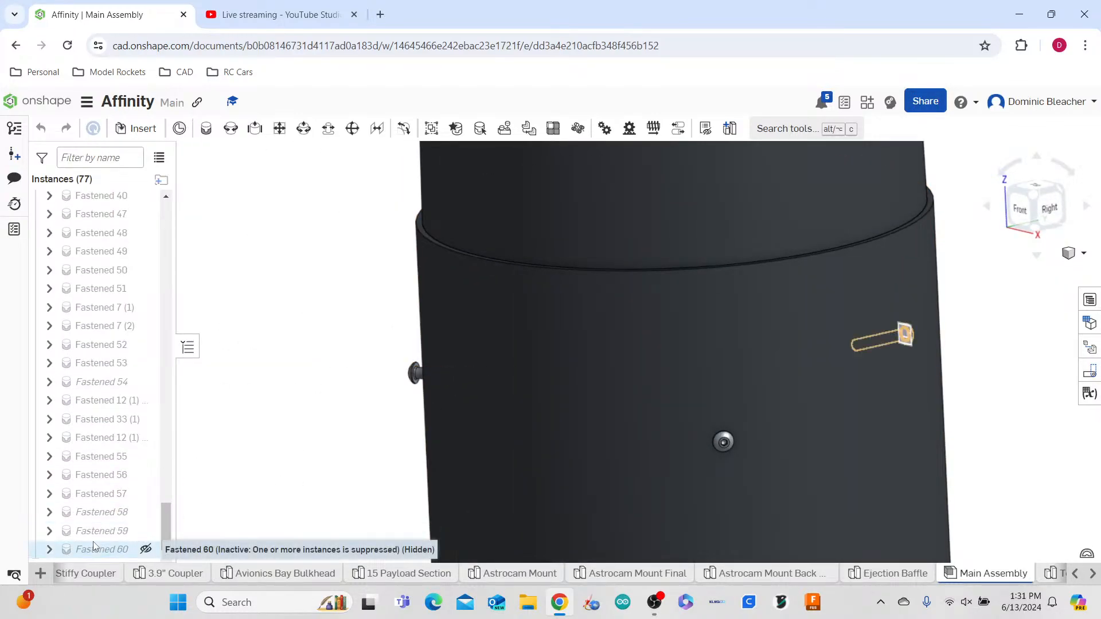
pyautogui.doubleClick(92, 541)
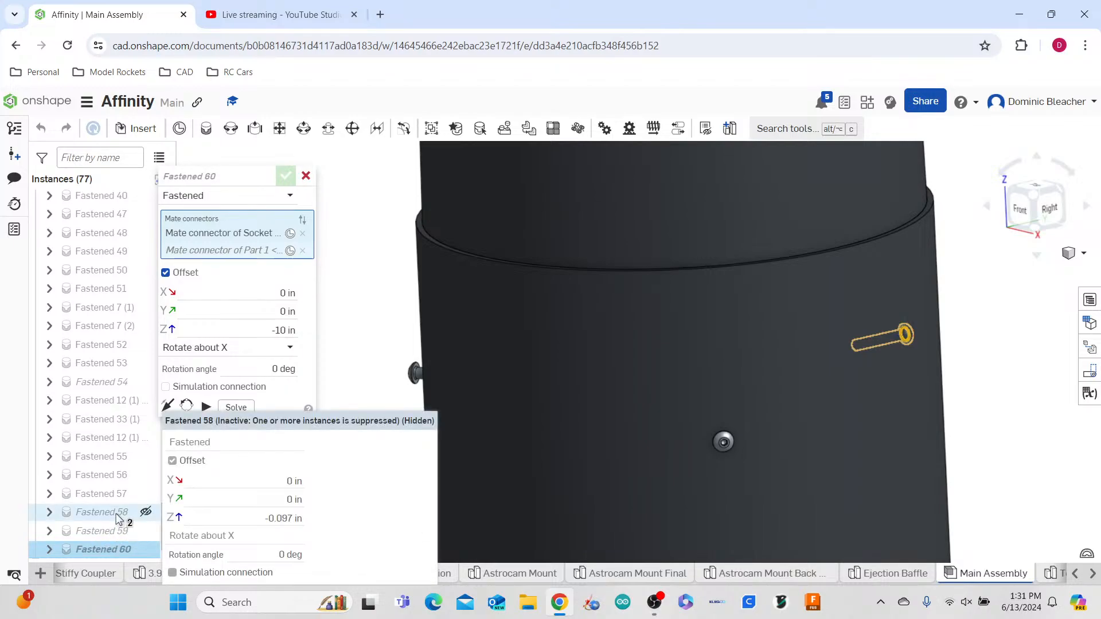
pyautogui.moveTo(731, 488); pyautogui.dragTo(695, 485, button='right')
pyautogui.click(272, 331)
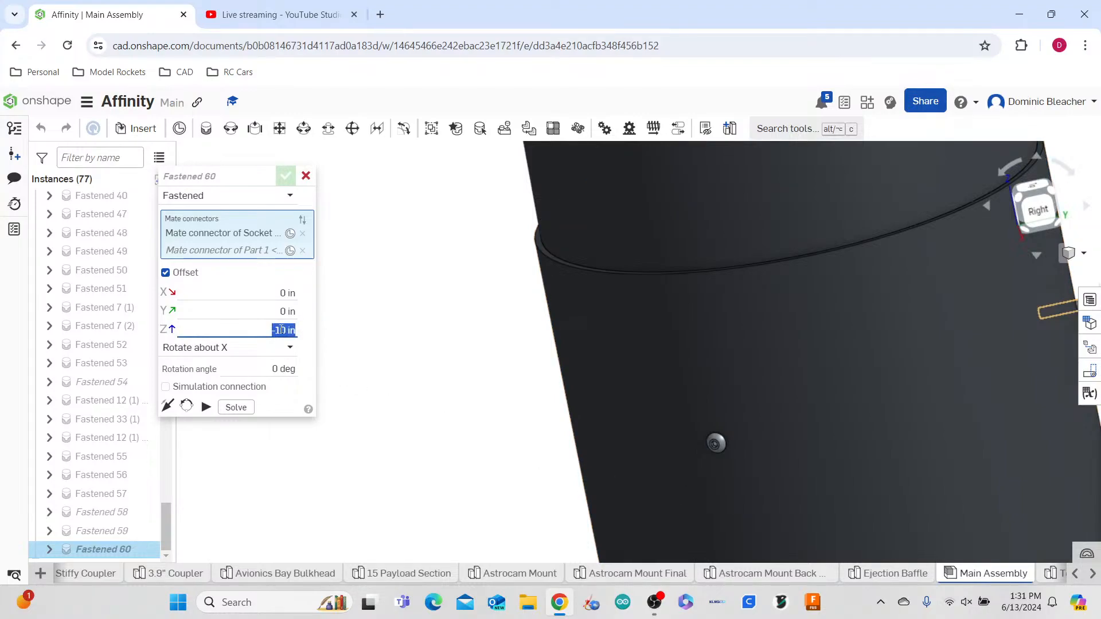
pyautogui.write('0')
pyautogui.press('Return')
pyautogui.click(284, 176)
pyautogui.moveTo(332, 201); pyautogui.dragTo(553, 274, button='right')
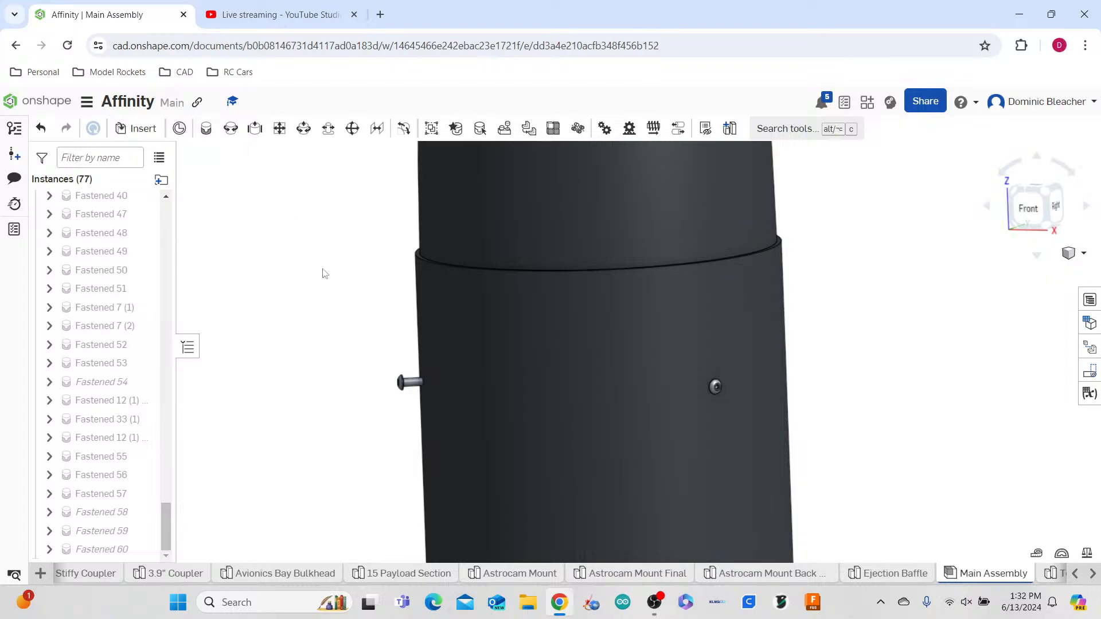
pyautogui.scroll(5, 434, 395)
pyautogui.scroll(4, 437, 414)
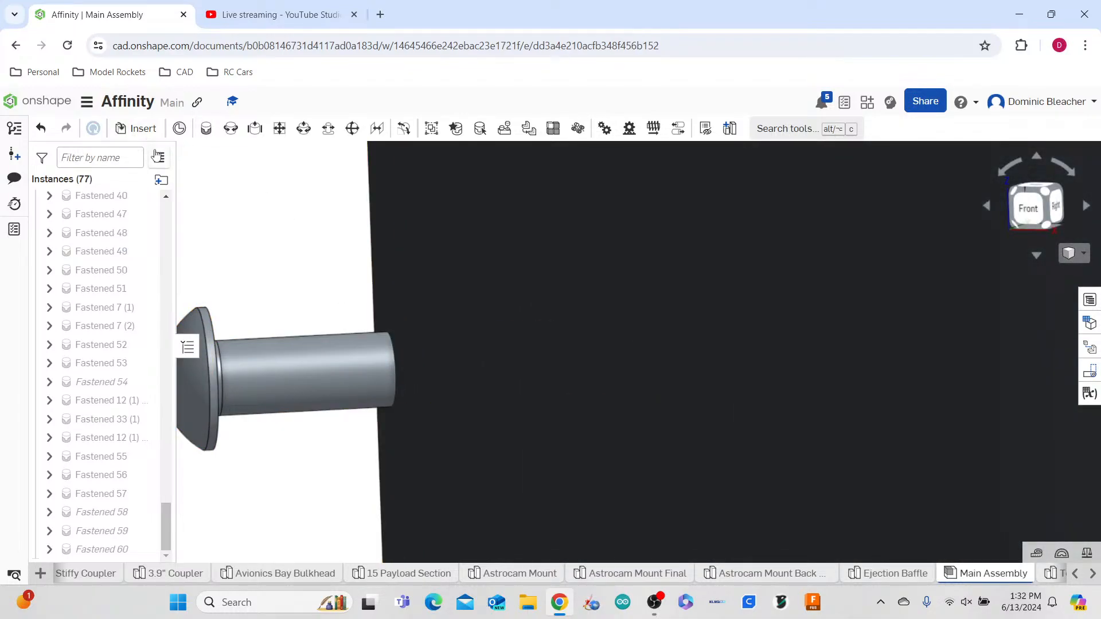
# - Look at Sketch 1 in the black tube's 10 7/8 Section part studio and return to the main assembly
pyautogui.rightClick(422, 277)
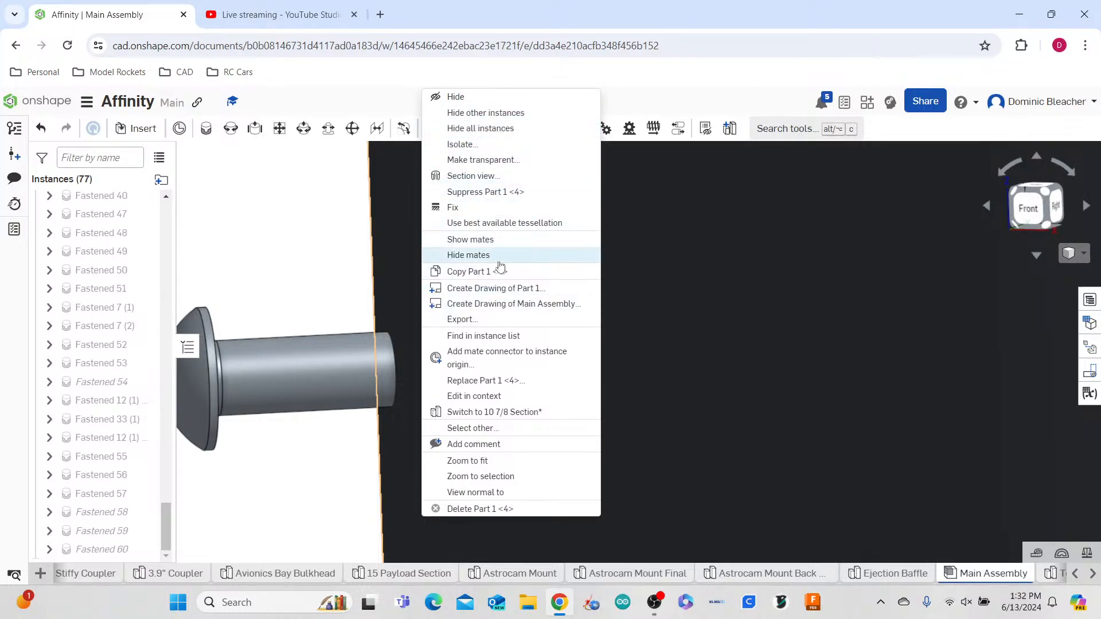
pyautogui.click(465, 411)
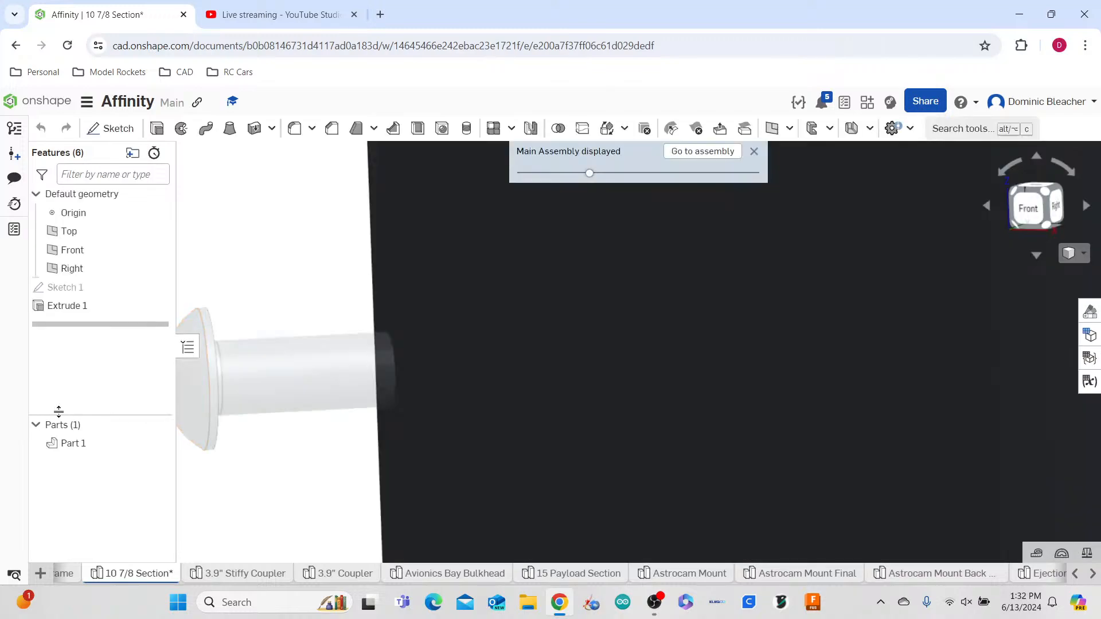
pyautogui.doubleClick(108, 289)
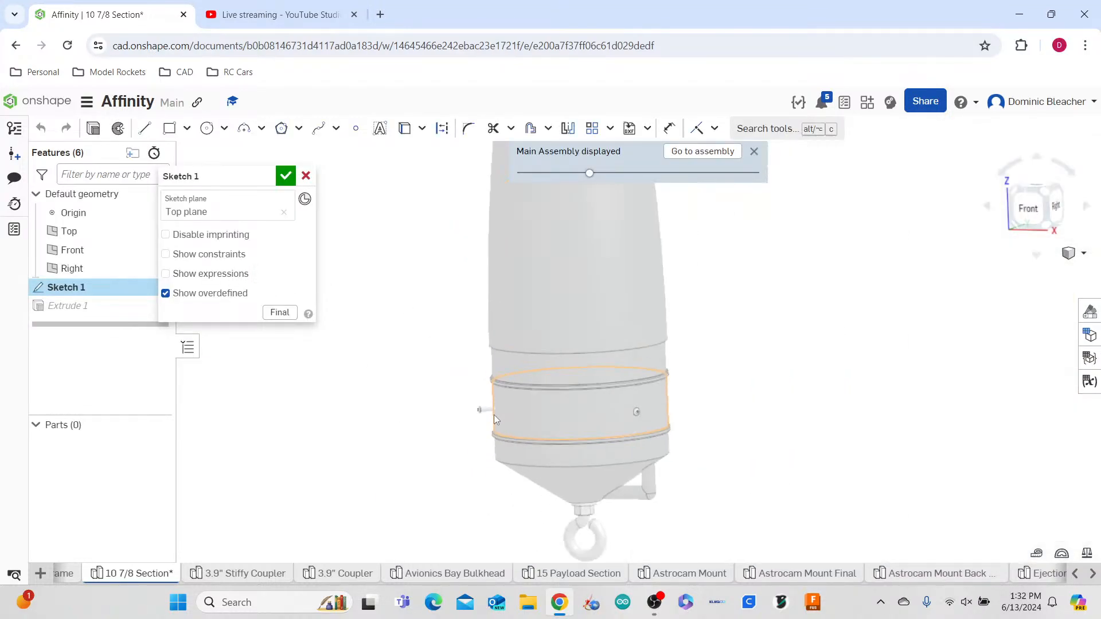
pyautogui.click(285, 176)
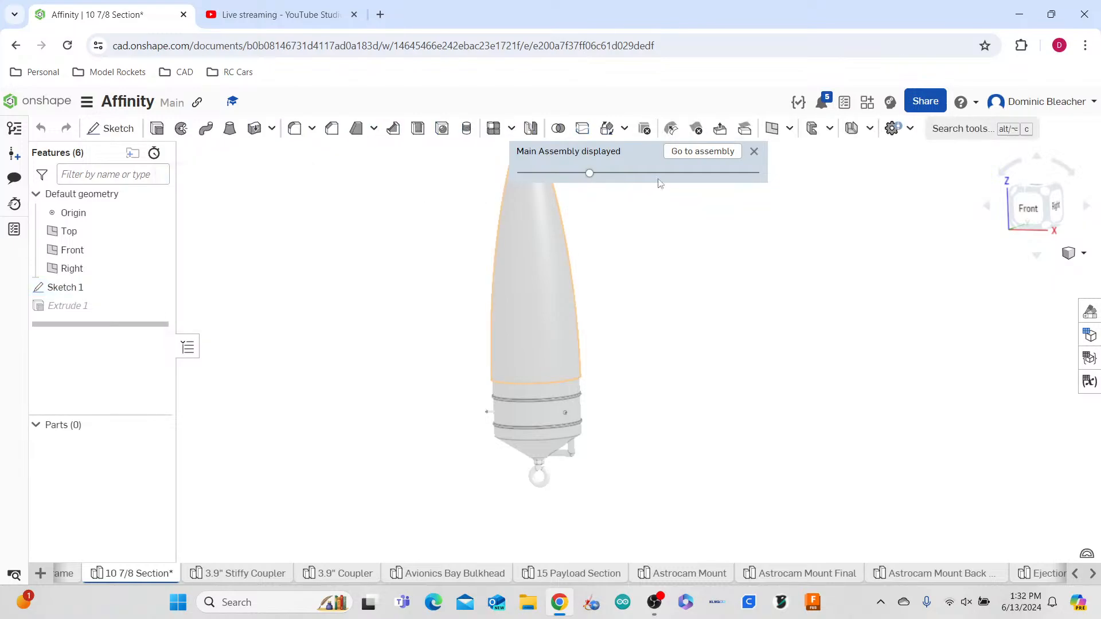
pyautogui.click(702, 152)
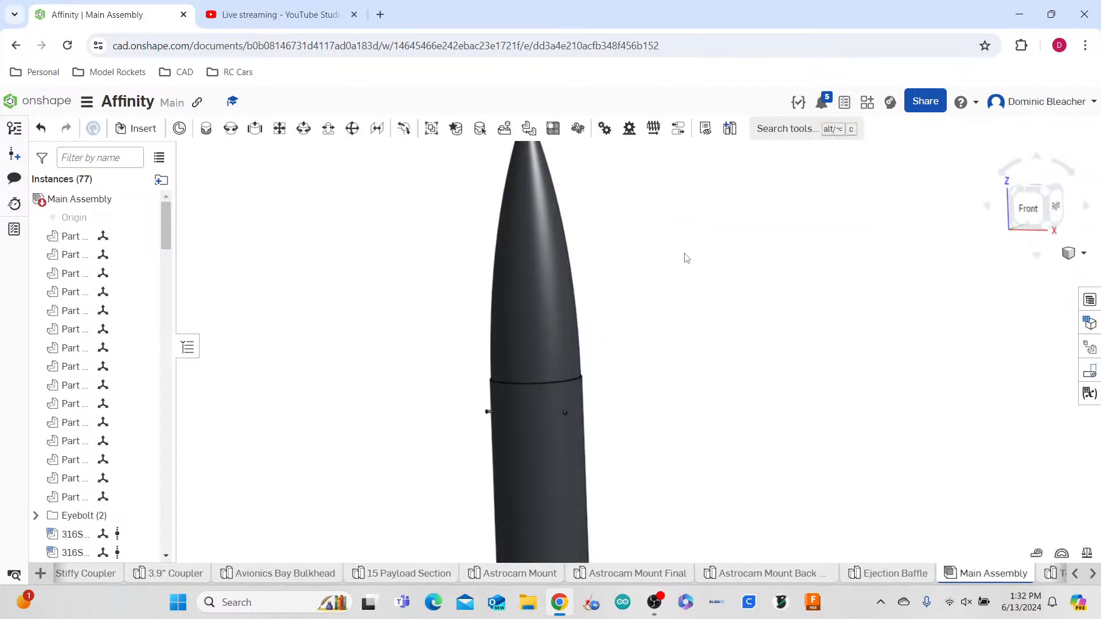
# - Edit the black tube in context and open its Sketch 1 to examine the two circle diameters
pyautogui.rightClick(528, 505)
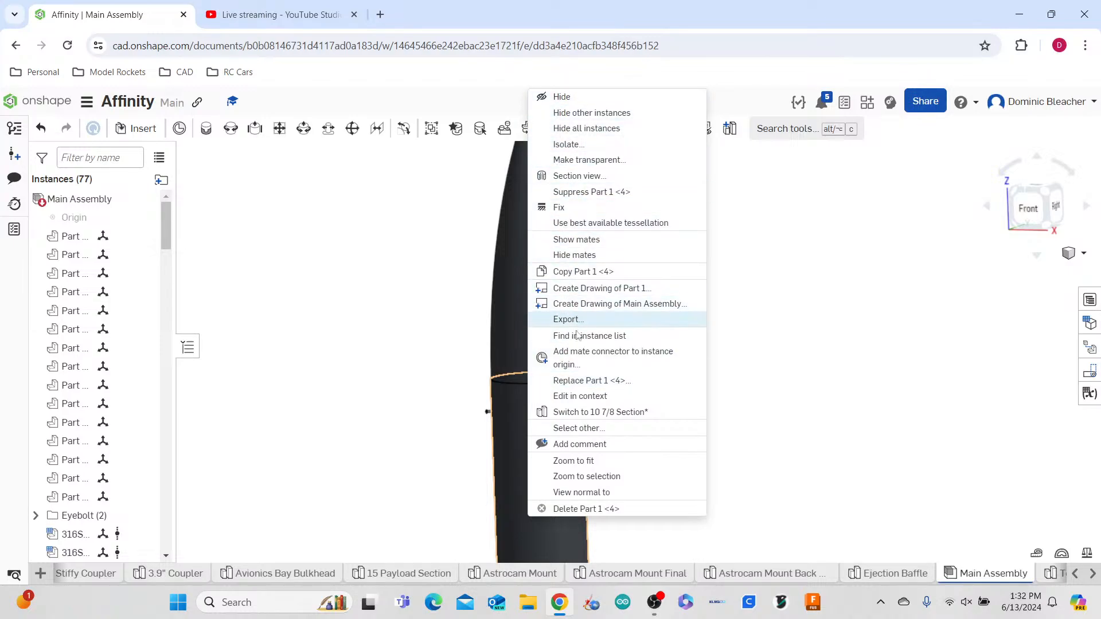
pyautogui.click(577, 396)
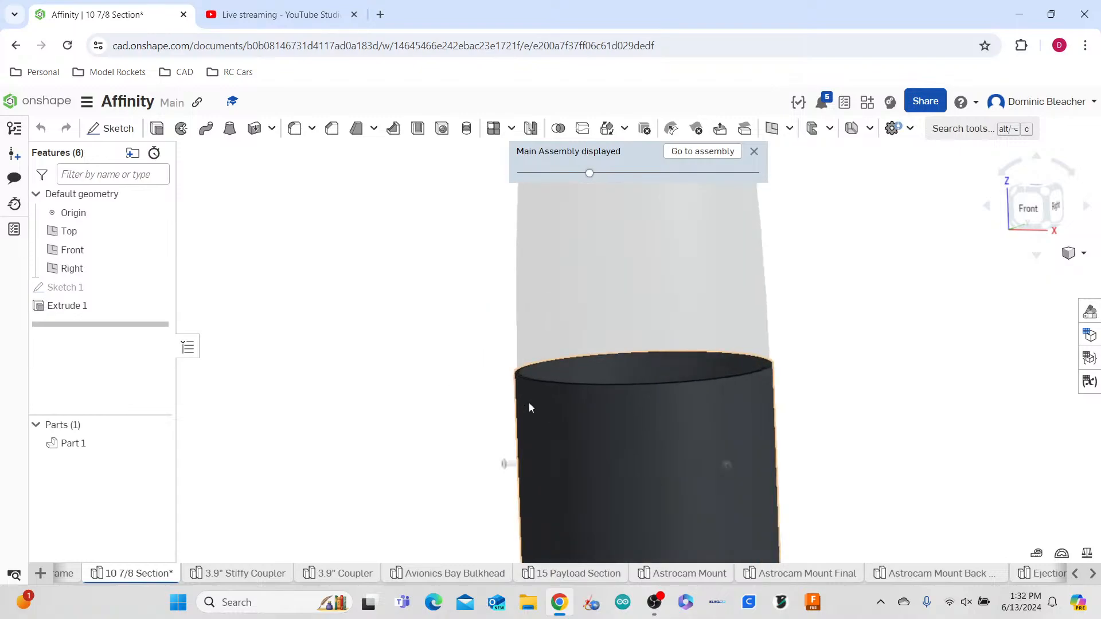
pyautogui.doubleClick(107, 287)
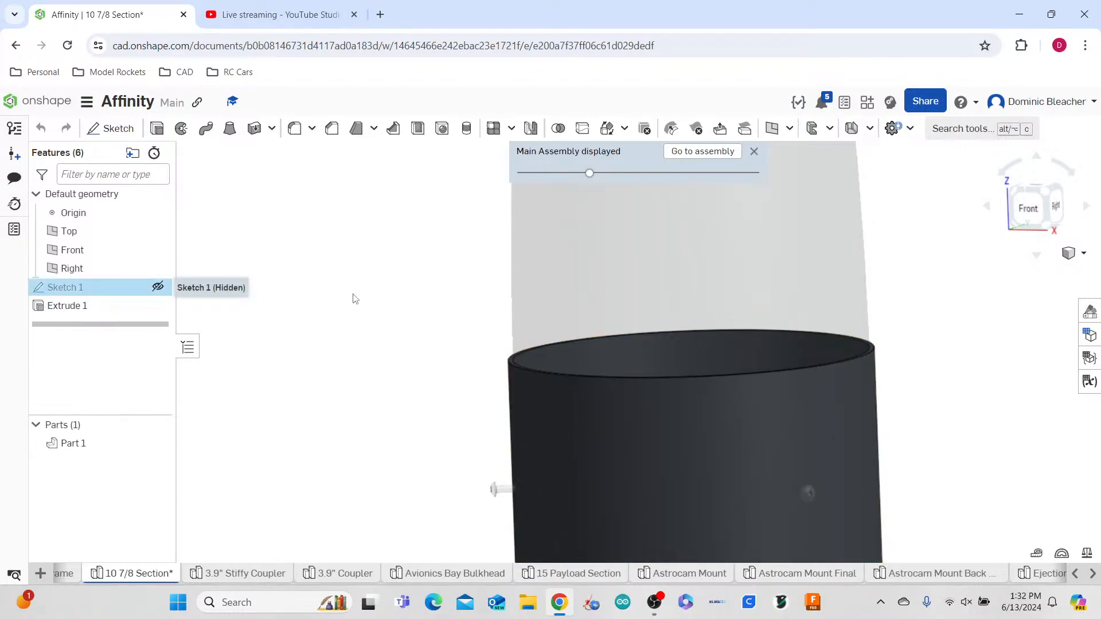
pyautogui.moveTo(739, 477); pyautogui.dragTo(738, 500, button='right')
pyautogui.scroll(-8, 741, 490)
pyautogui.moveTo(656, 388)
pyautogui.mouseDown(button='middle')
pyautogui.moveTo(563, 302)
pyautogui.moveTo(564, 242)
pyautogui.mouseUp(button='middle')
pyautogui.scroll(5, 723, 459)
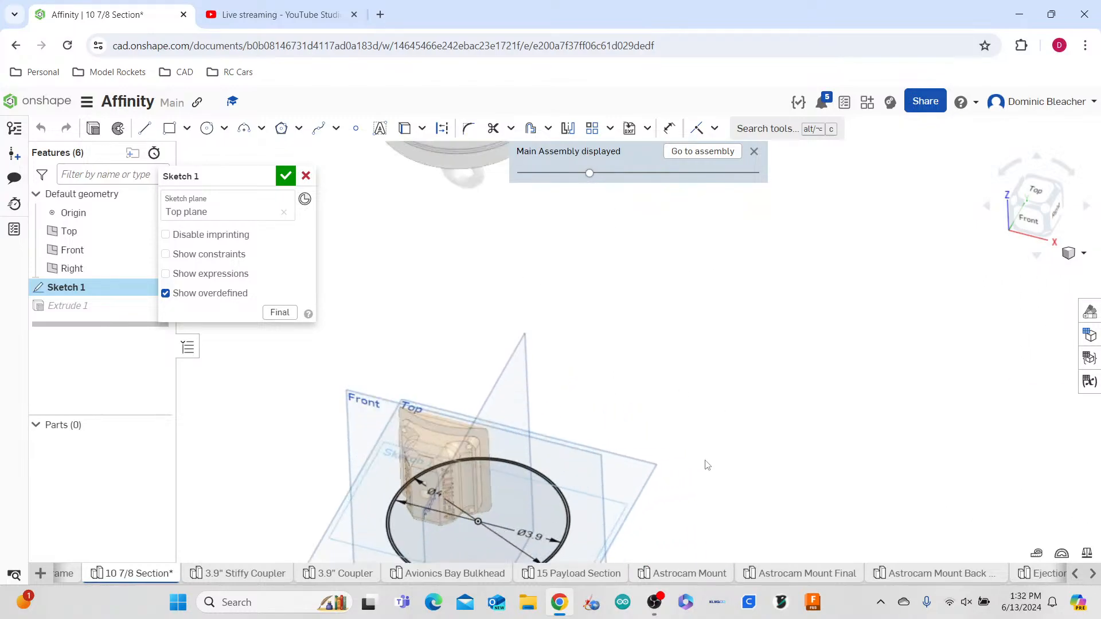
pyautogui.moveTo(671, 482); pyautogui.dragTo(787, 317, button='middle')
pyautogui.scroll(5, 647, 390)
pyautogui.moveTo(645, 390)
pyautogui.mouseDown(button='middle')
pyautogui.moveTo(695, 455)
pyautogui.moveTo(772, 480)
pyautogui.mouseUp(button='middle')
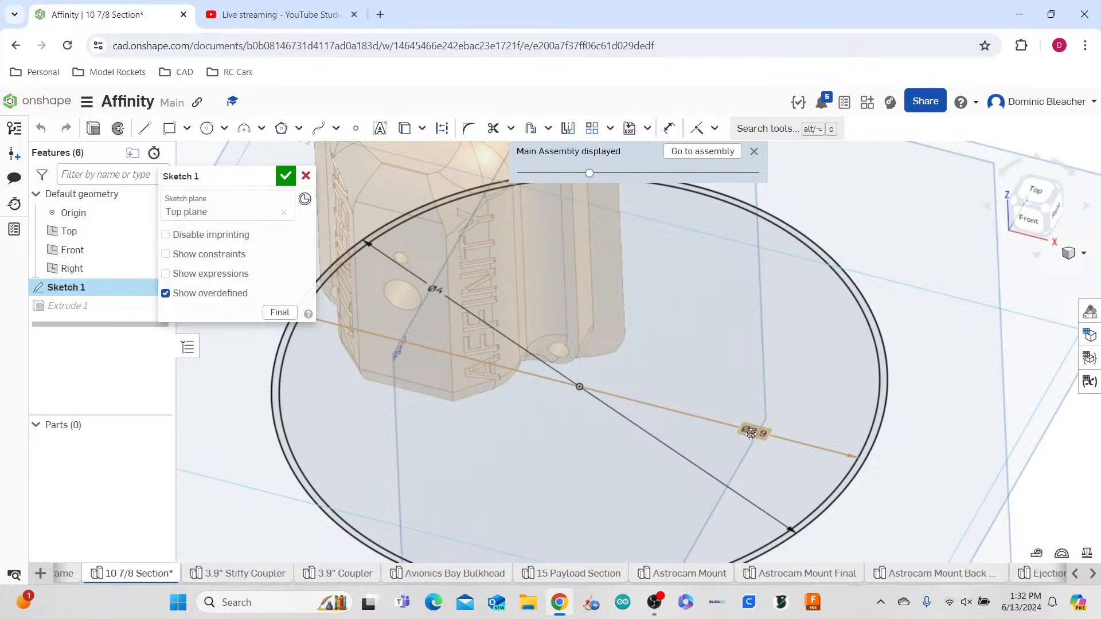
# - Try diameters of 3.9 for the outer circle and 3.8 for the inner circle, undo both changes, and close the sketch
pyautogui.doubleClick(434, 290)
pyautogui.write('3.9')
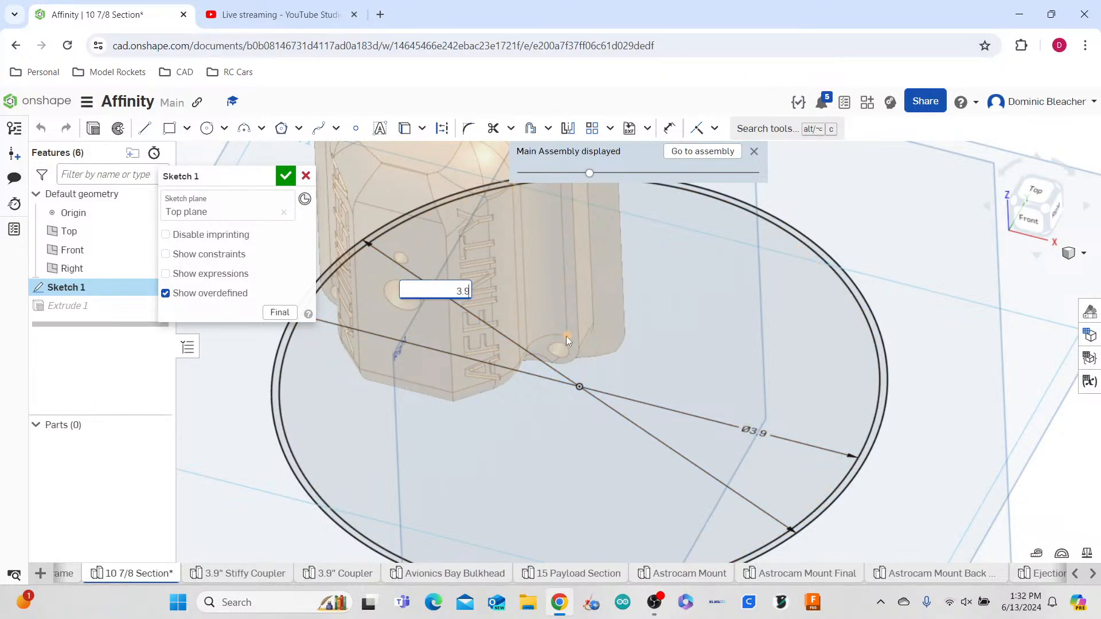
pyautogui.press('Return')
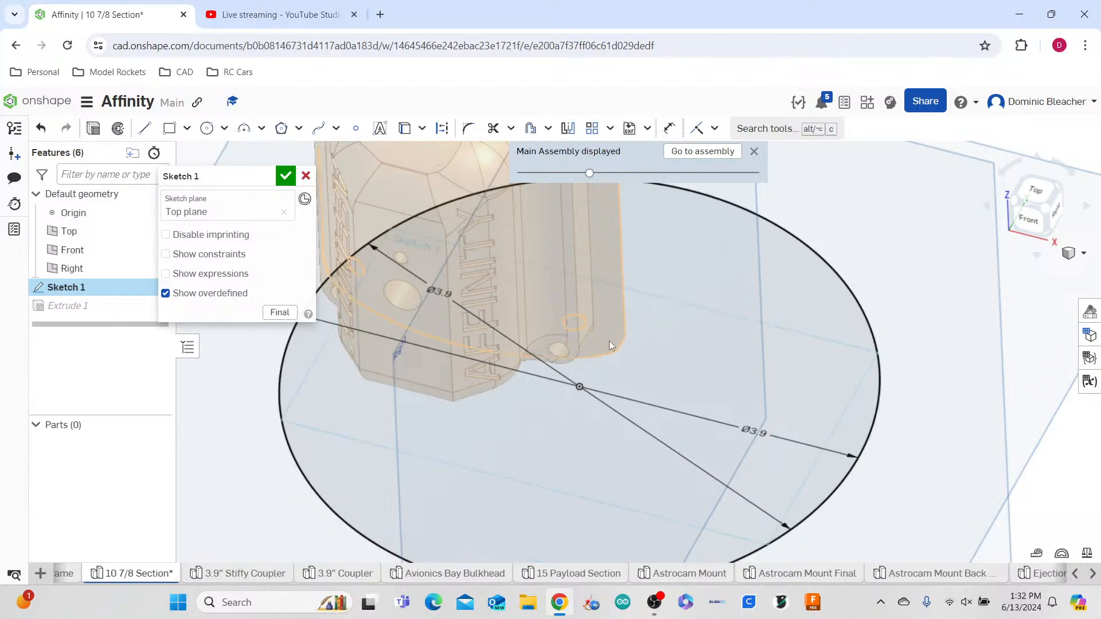
pyautogui.doubleClick(745, 426)
pyautogui.write('3.8')
pyautogui.press('Return')
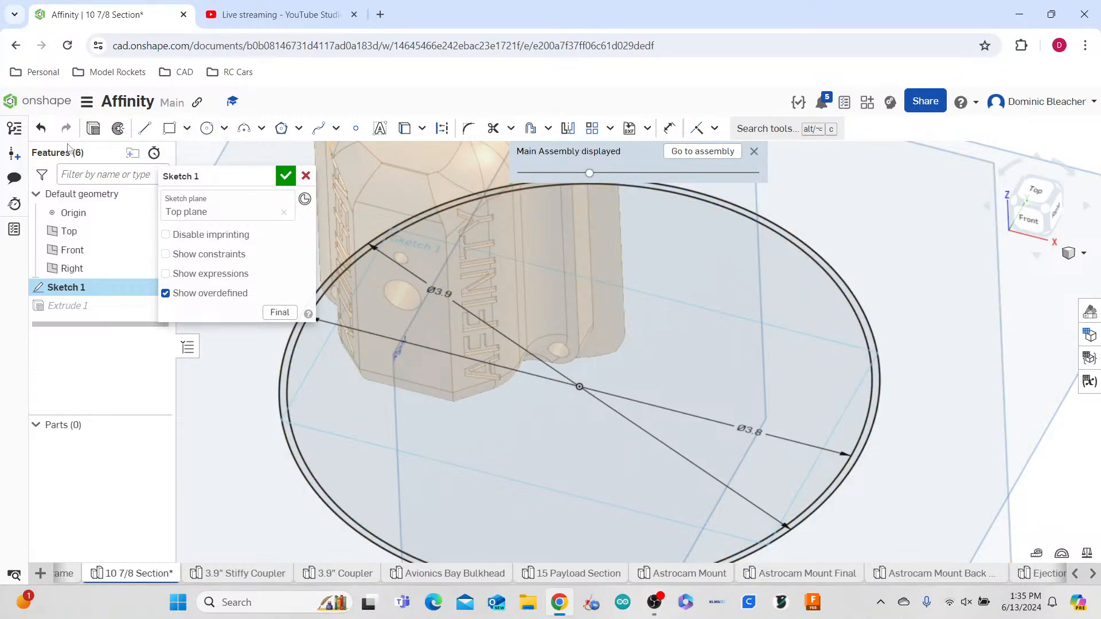
pyautogui.click(46, 127)
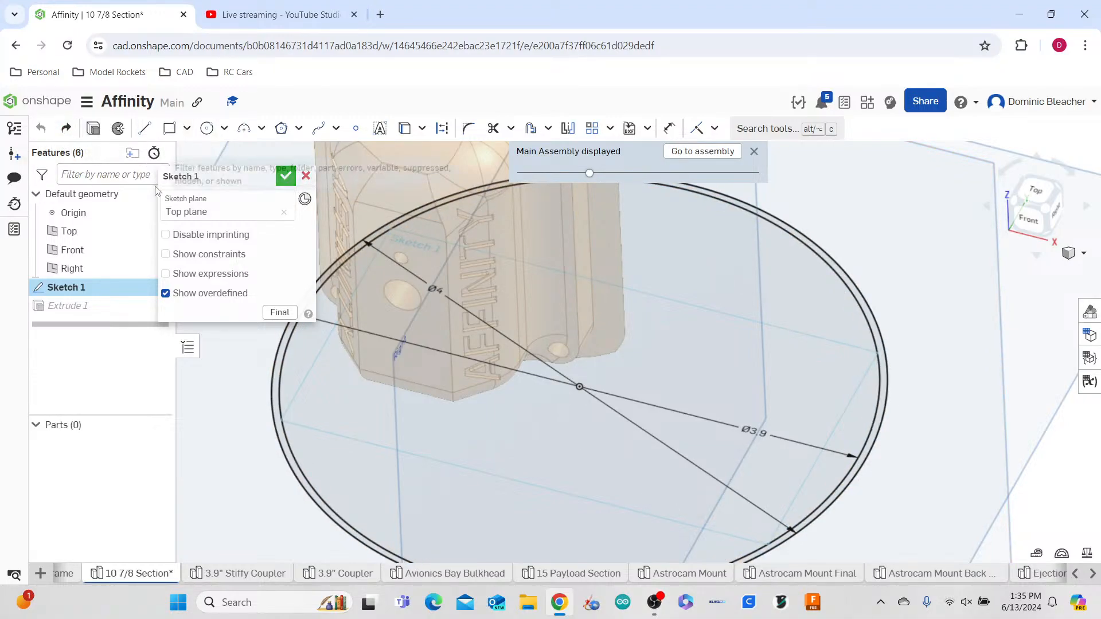
pyautogui.click(285, 176)
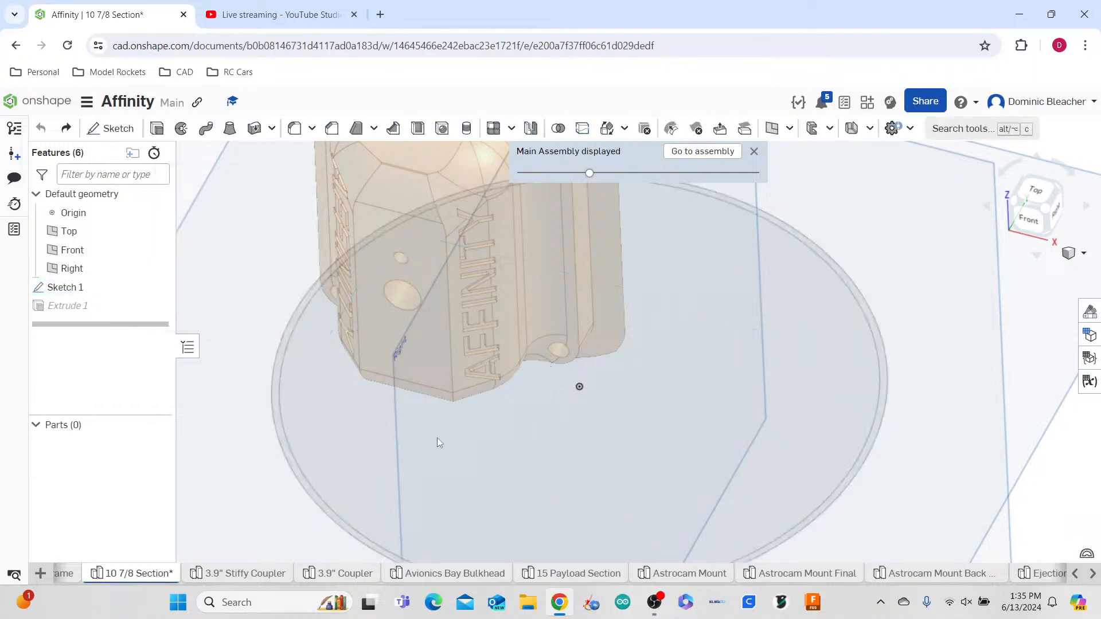
# - Return to the main assembly and open the nose cone for editing in context
pyautogui.scroll(-5, 529, 333)
pyautogui.moveTo(491, 401); pyautogui.dragTo(469, 518, button='middle')
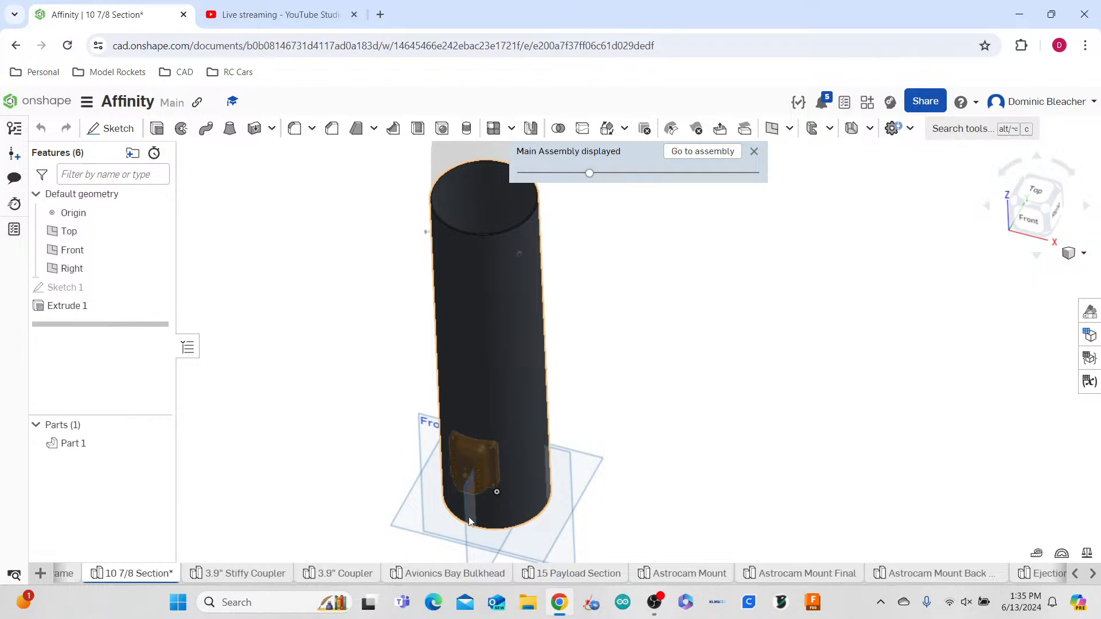
pyautogui.click(701, 150)
pyautogui.rightClick(493, 184)
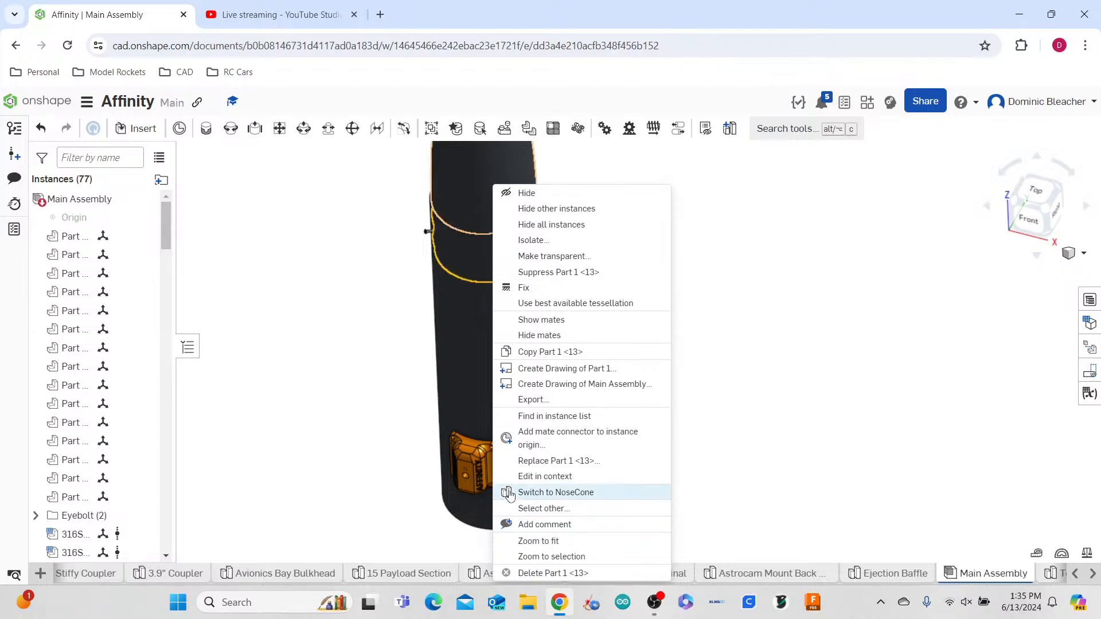
pyautogui.click(532, 477)
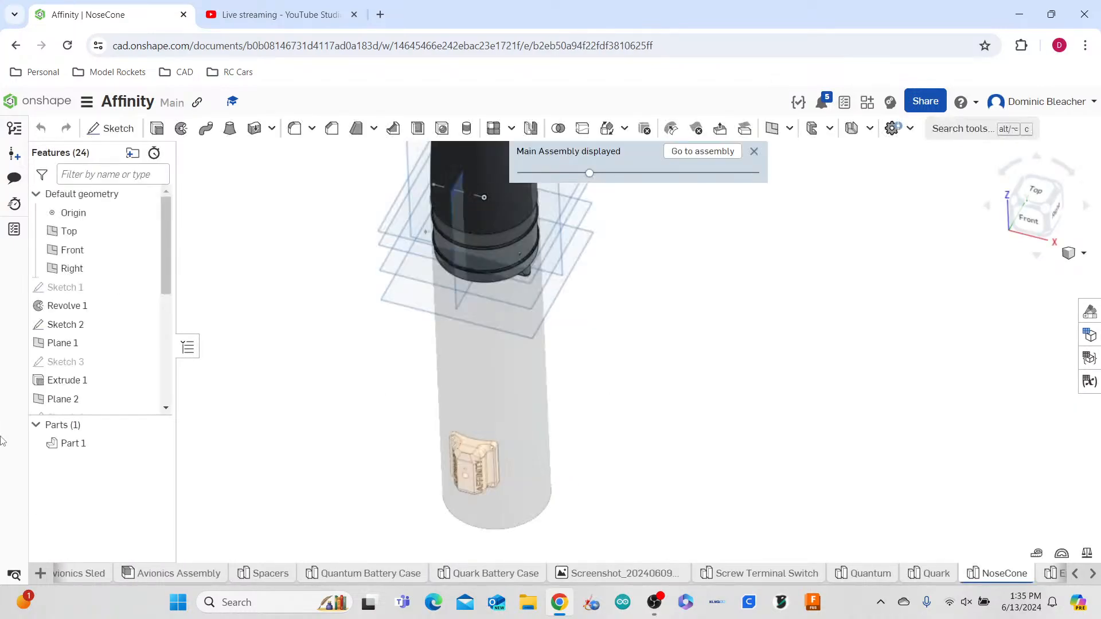
# - Open the nose cone's Sketch 1, set the 1.95 horizontal base dimension to 2, and return to the main assembly
pyautogui.doubleClick(97, 288)
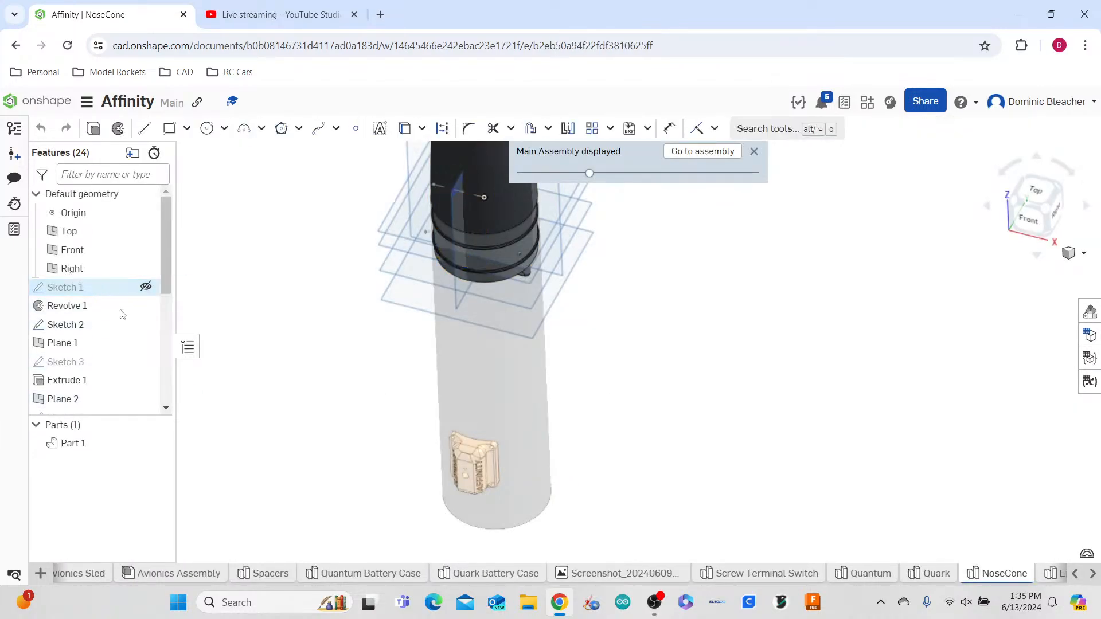
pyautogui.press('n')
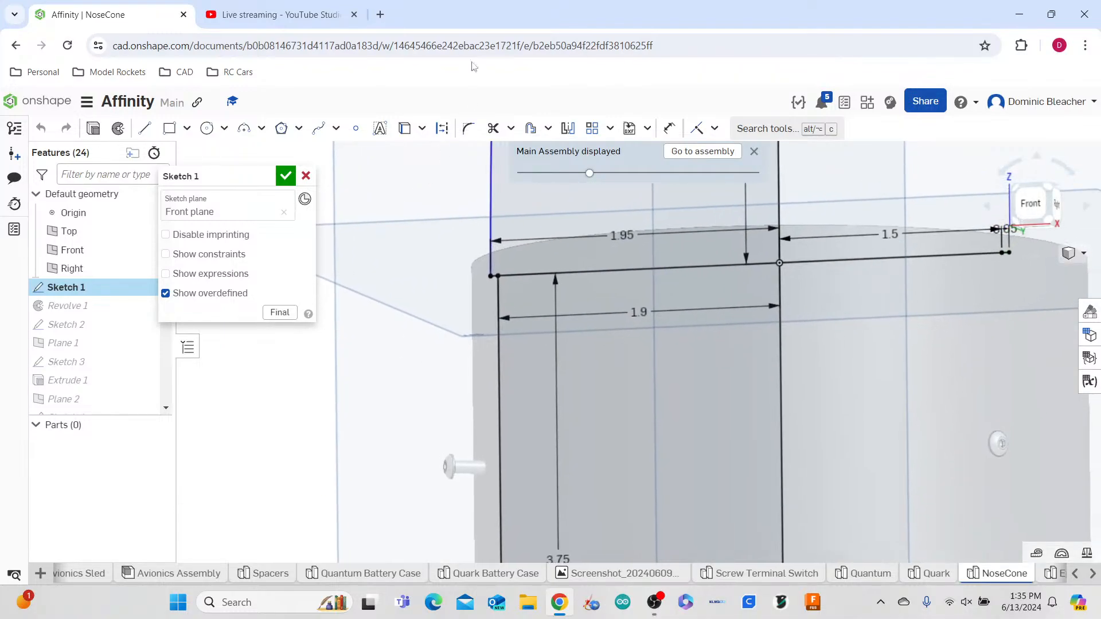
pyautogui.doubleClick(622, 235)
pyautogui.write('2')
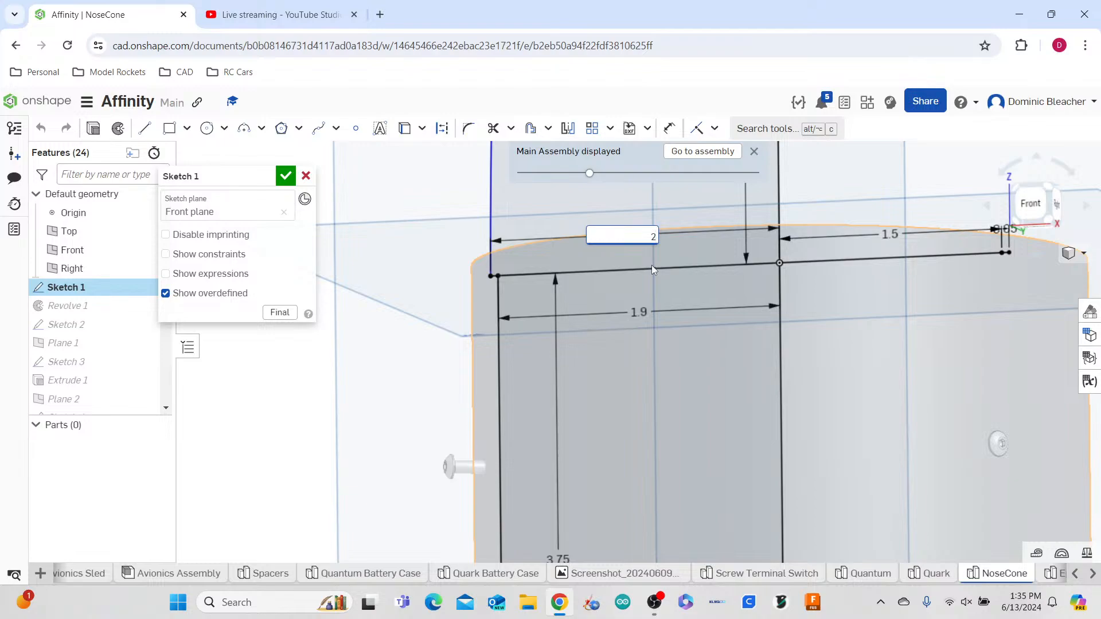
pyautogui.press('Return')
pyautogui.click(702, 151)
pyautogui.scroll(-10, 388, 410)
pyautogui.scroll(10, 386, 422)
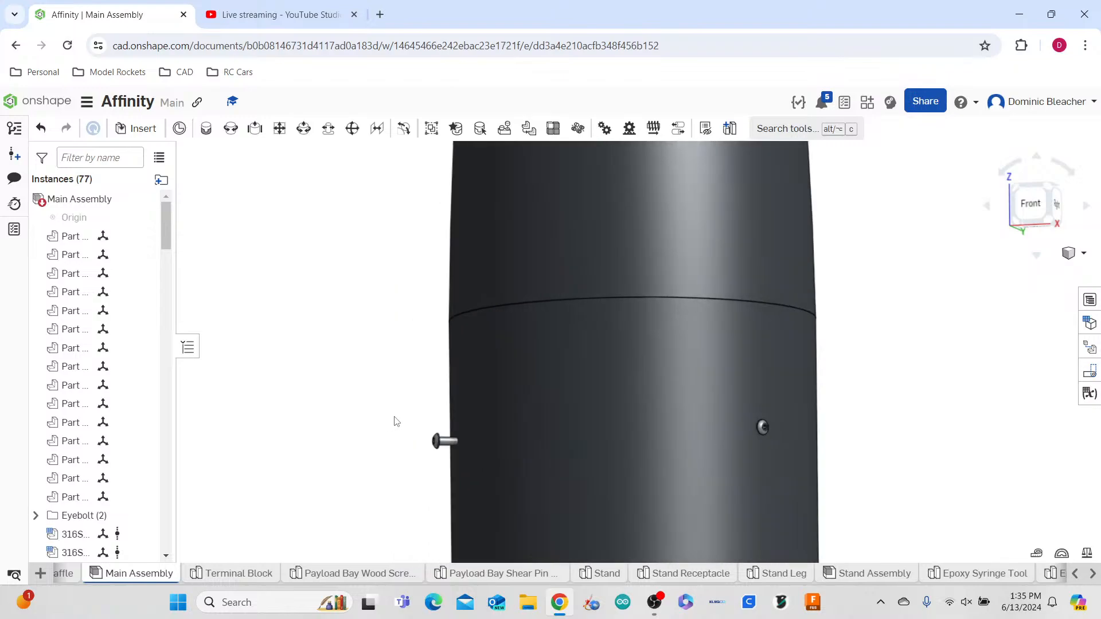
# - Unsuppress the Payload Bay Shear Pin Guide instance, Part 1 <36>, and hide it
pyautogui.moveTo(399, 435); pyautogui.dragTo(501, 433, button='right')
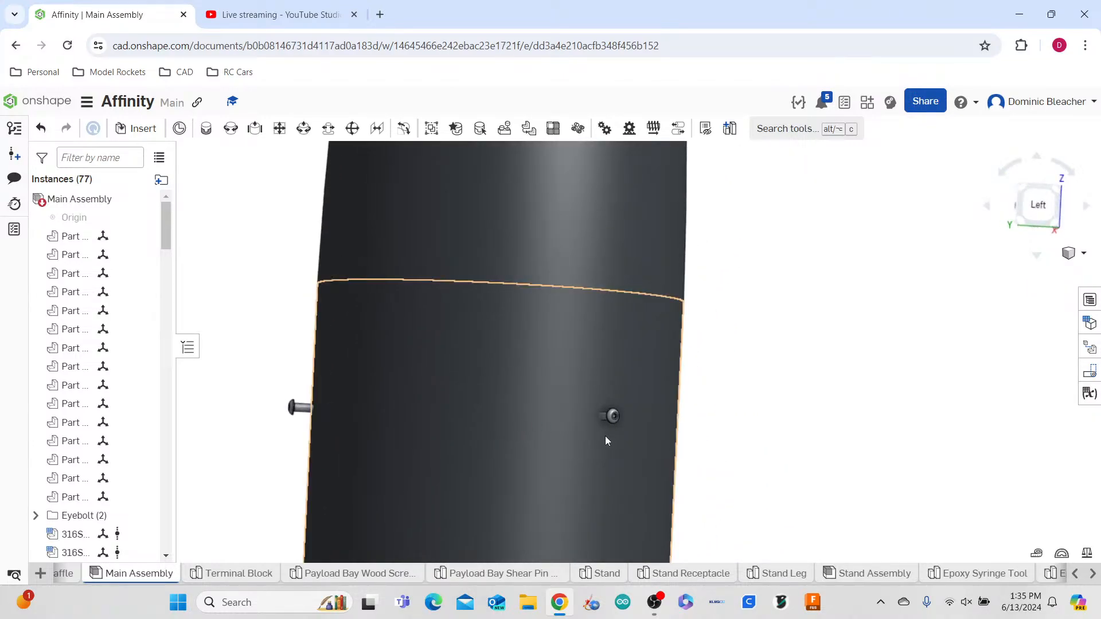
pyautogui.scroll(-2, 89, 418)
pyautogui.scroll(-15, 92, 419)
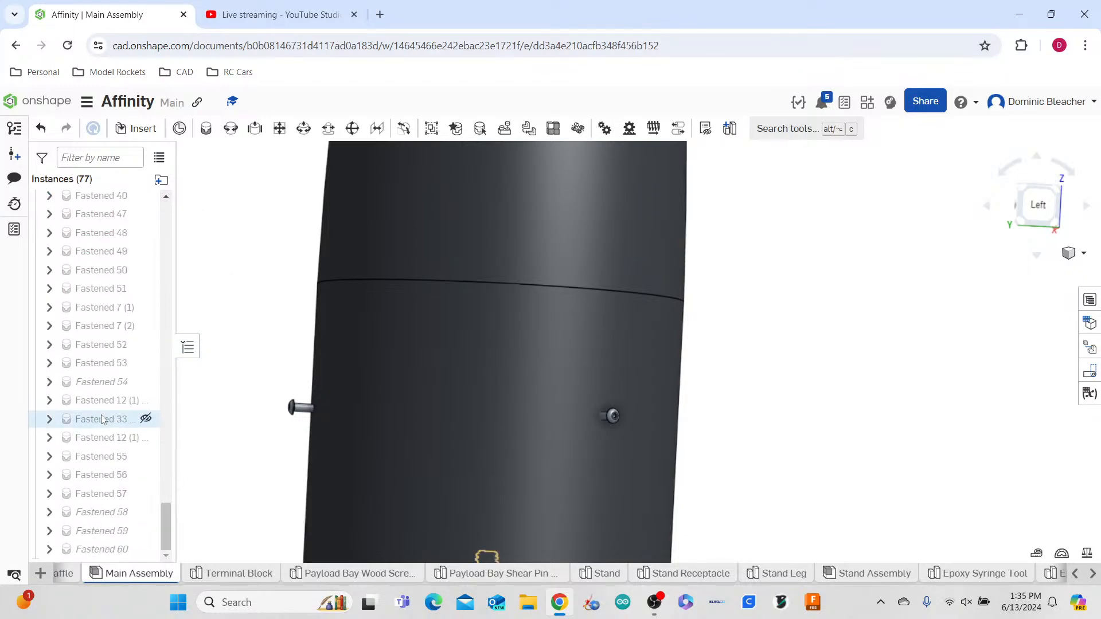
pyautogui.scroll(12, 104, 419)
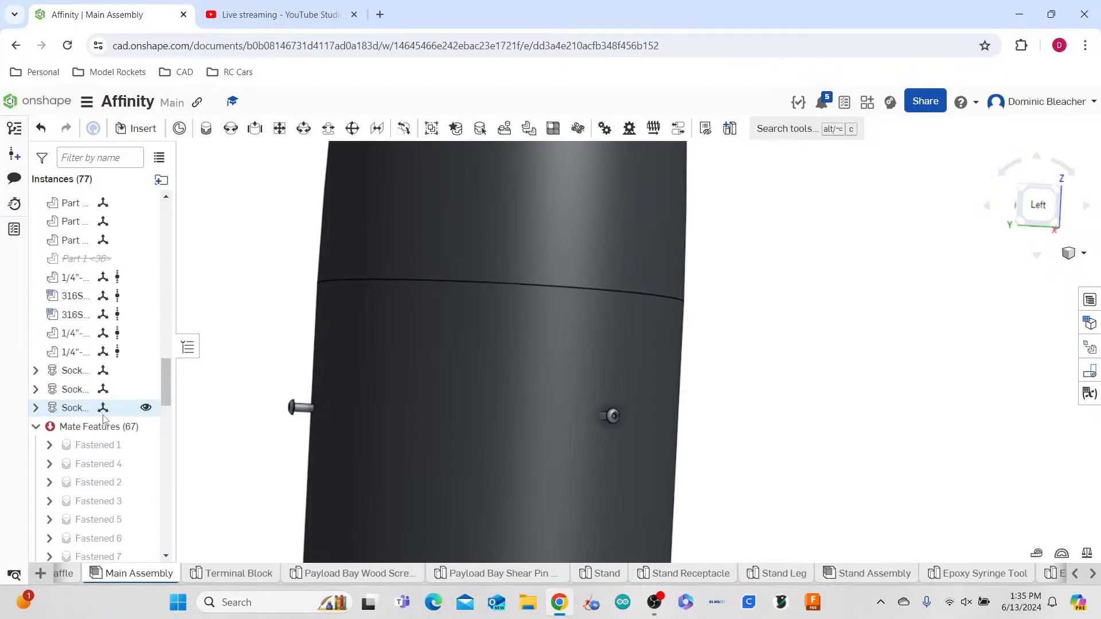
pyautogui.scroll(-4, 103, 421)
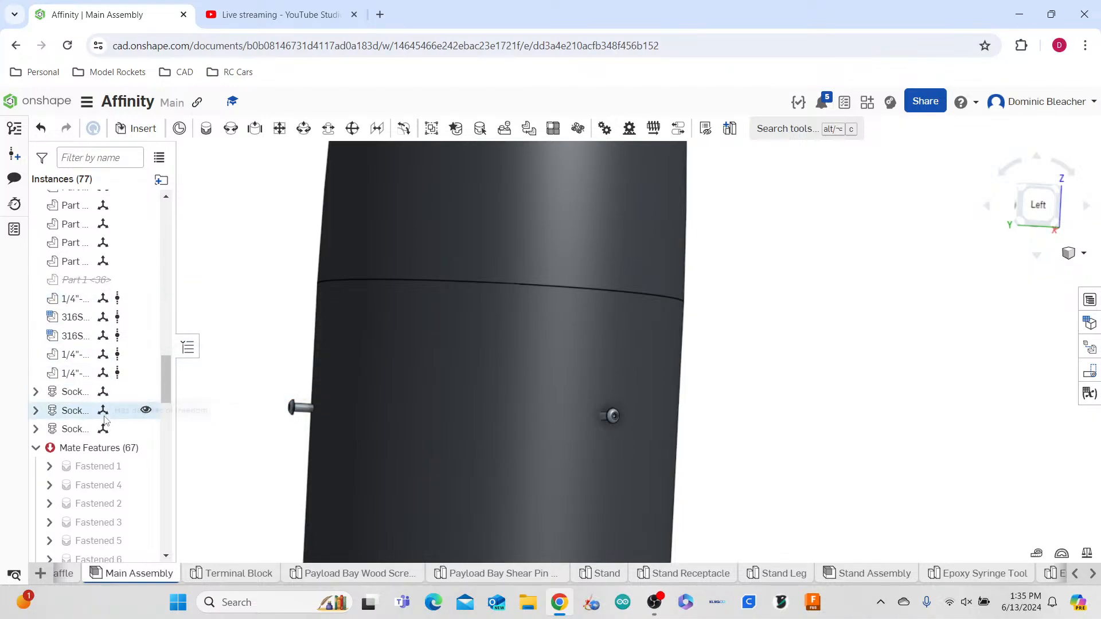
pyautogui.rightClick(128, 282)
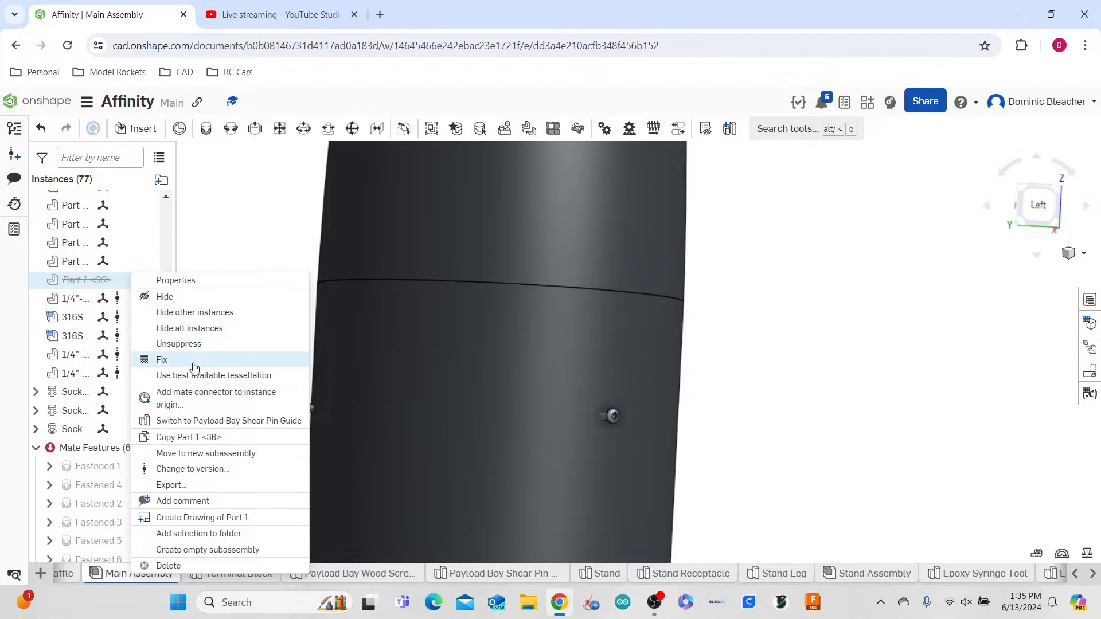
pyautogui.click(182, 343)
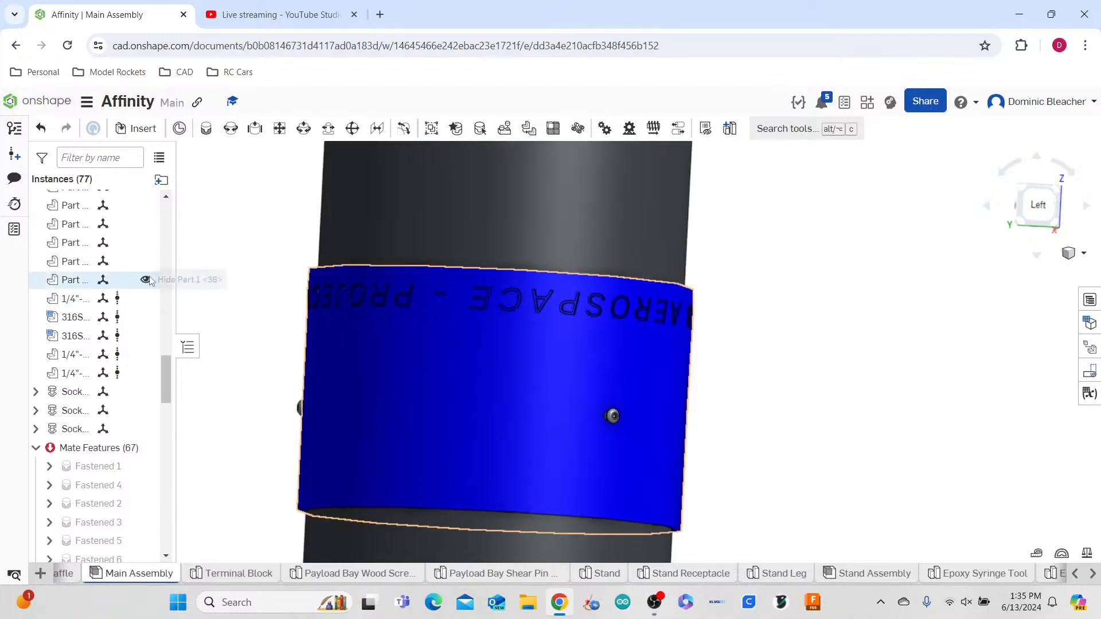
pyautogui.click(147, 280)
# - Set the Z offset of the Fastened 59 mate to positive 2.47 mm and accept it
pyautogui.moveTo(663, 442); pyautogui.dragTo(573, 414, button='right')
pyautogui.scroll(-15, 105, 496)
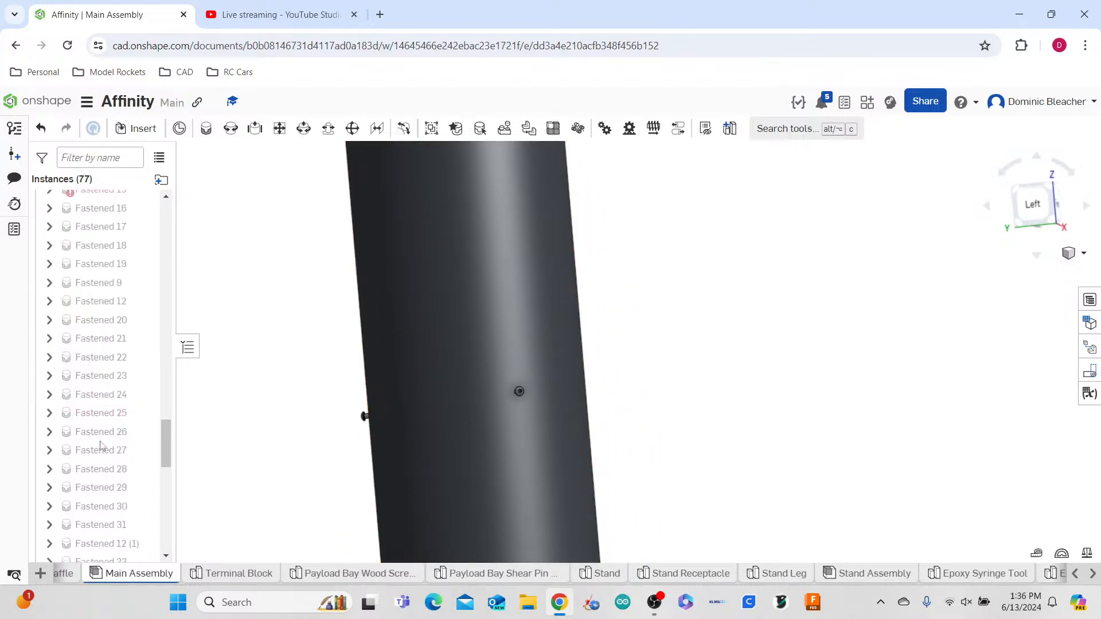
pyautogui.scroll(-3, 109, 504)
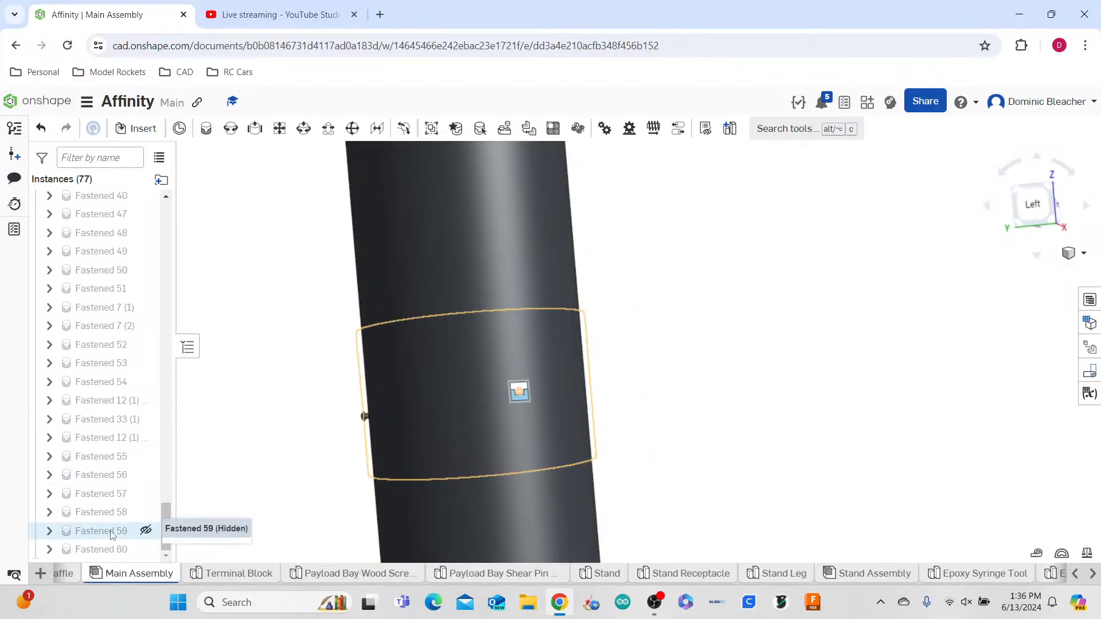
pyautogui.click(109, 530)
pyautogui.moveTo(465, 425); pyautogui.dragTo(591, 409, button='right')
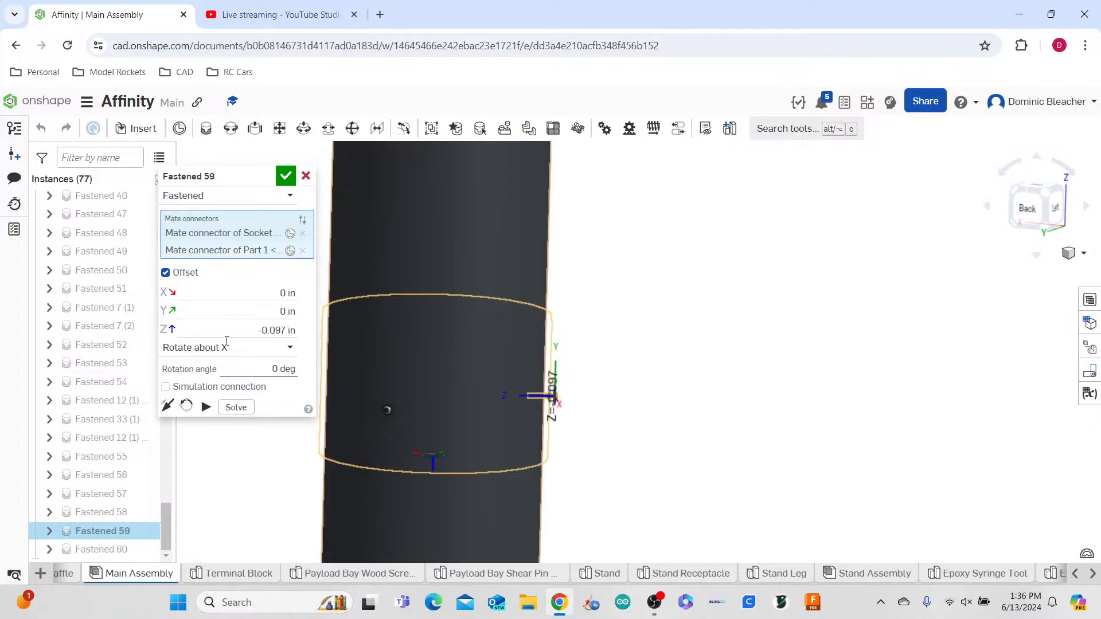
pyautogui.scroll(-5, 470, 377)
pyautogui.scroll(3, 499, 351)
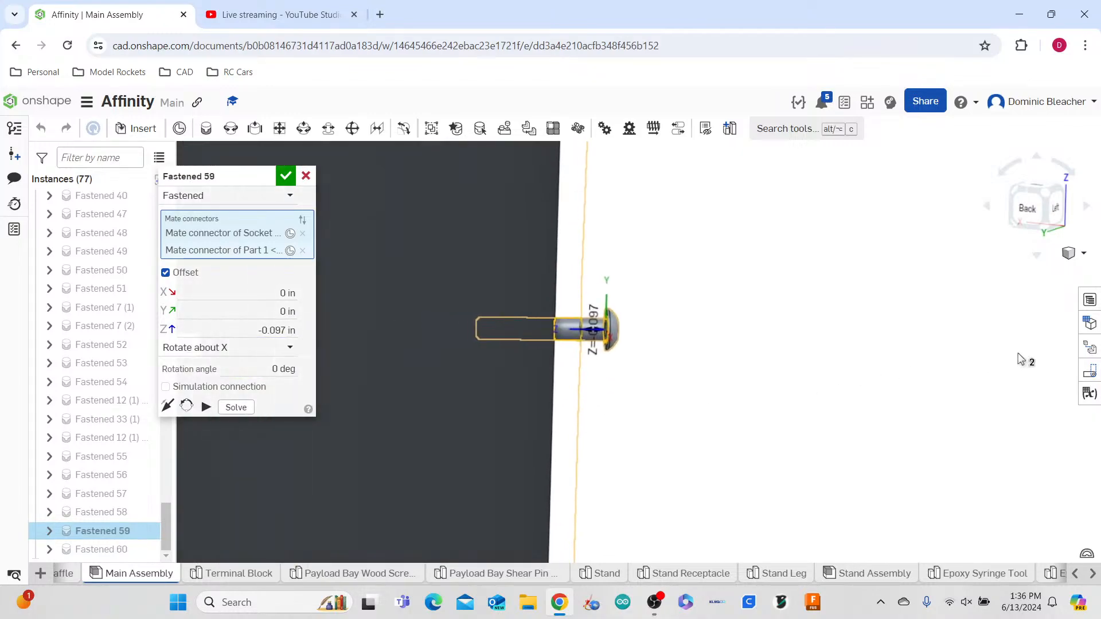
pyautogui.click(266, 329)
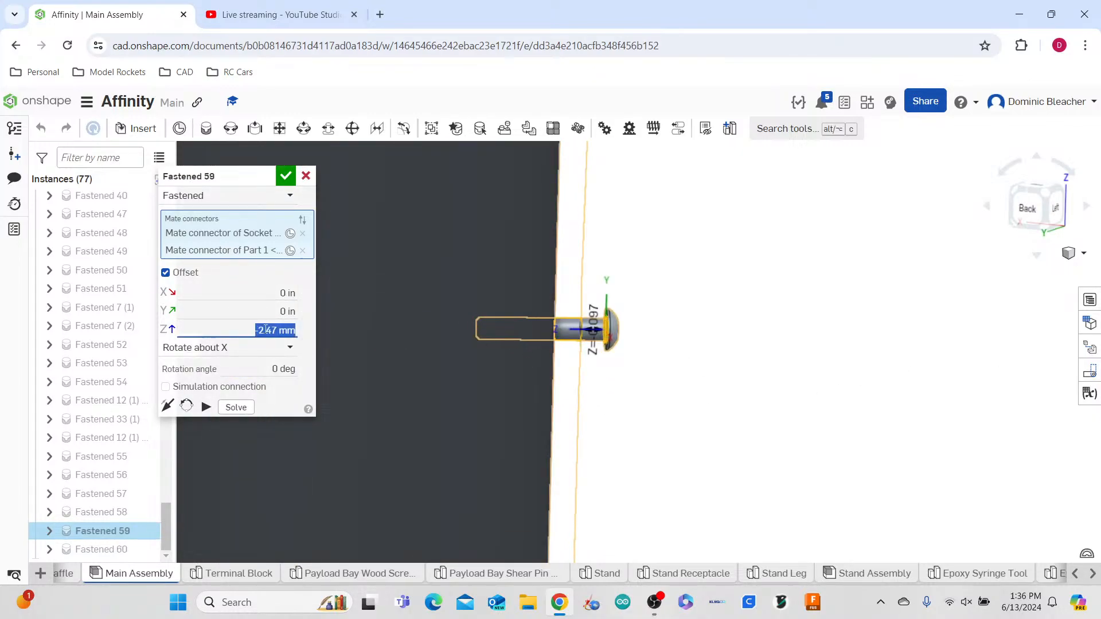
pyautogui.click(264, 330)
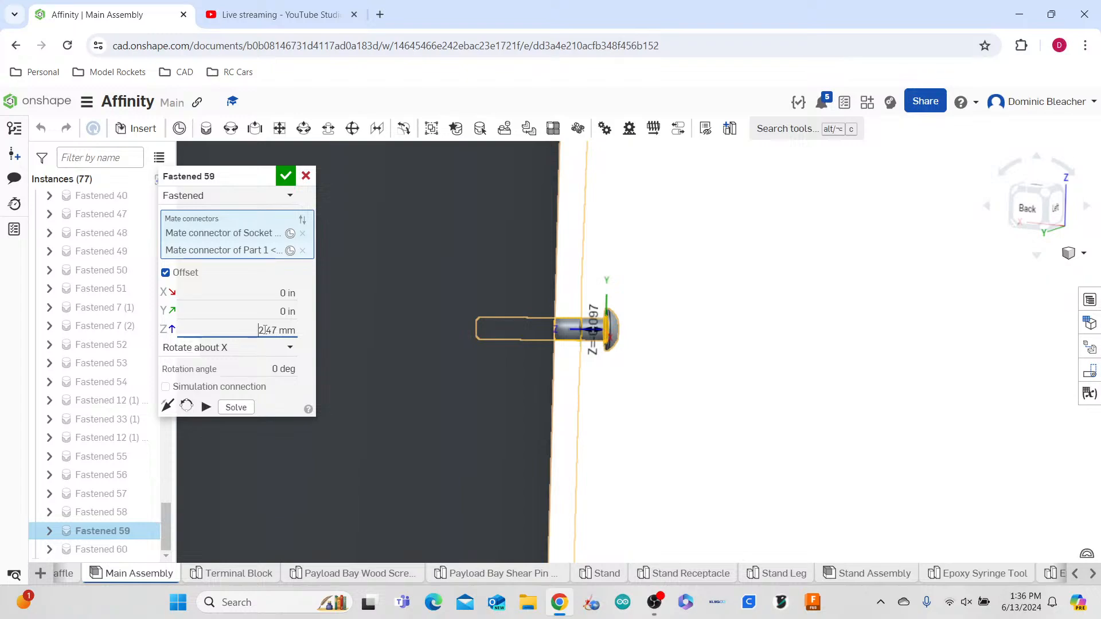
pyautogui.press('Return')
pyautogui.click(286, 176)
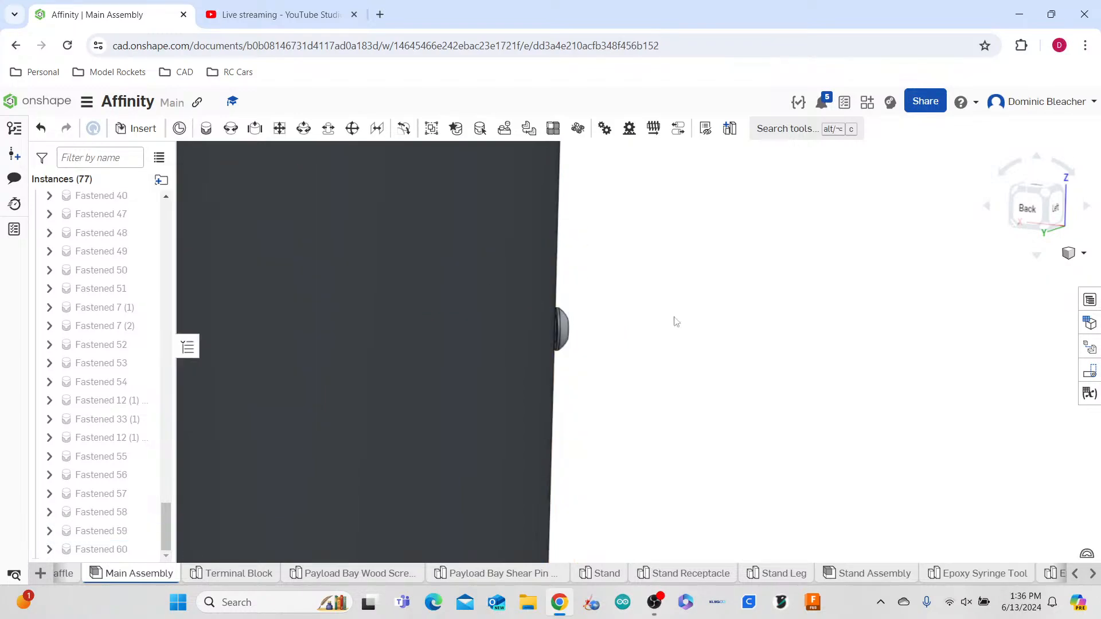
# - Reopen the Fastened 59 mate, try a Z offset of 2.5 mm, settle on 2.75 mm, and accept the mate
pyautogui.scroll(-4, 677, 321)
pyautogui.moveTo(698, 338); pyautogui.dragTo(690, 334, button='right')
pyautogui.scroll(5, 687, 333)
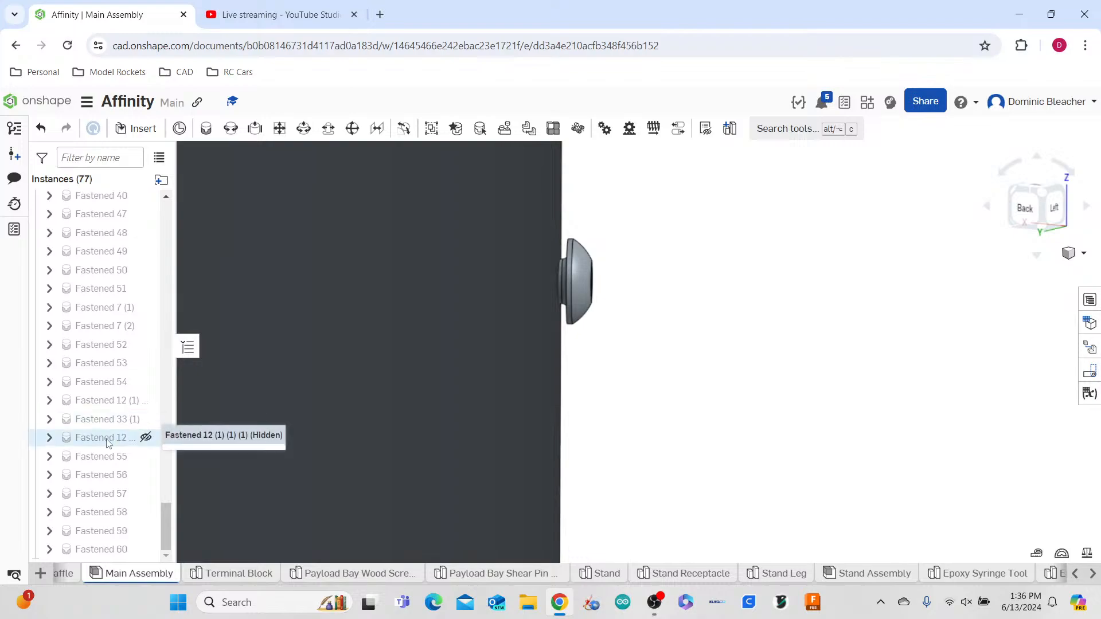
pyautogui.doubleClick(118, 533)
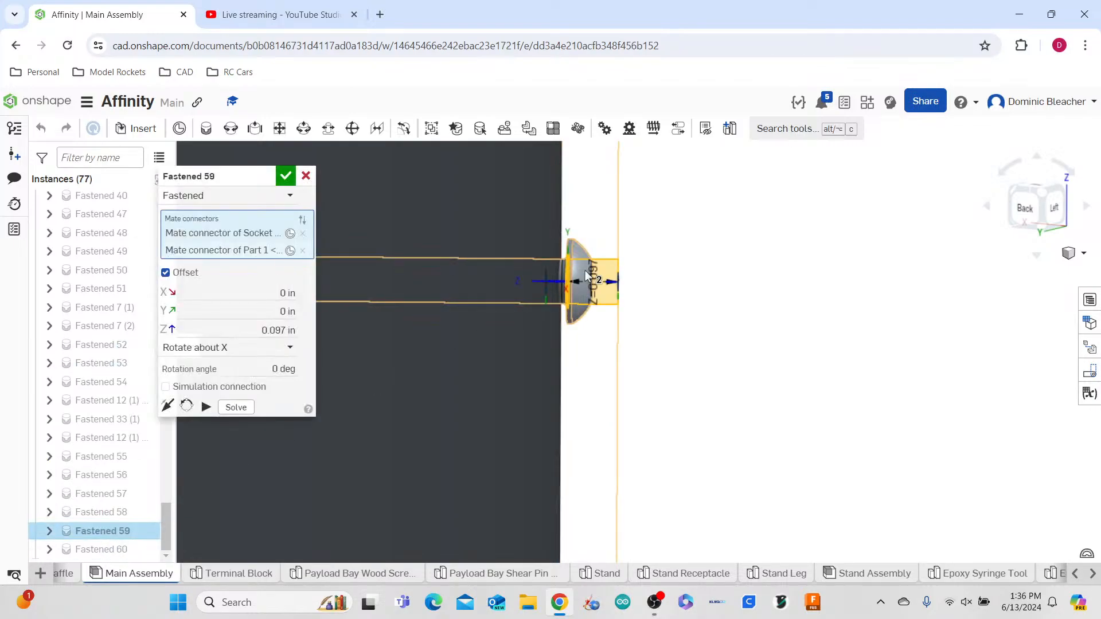
pyautogui.click(272, 337)
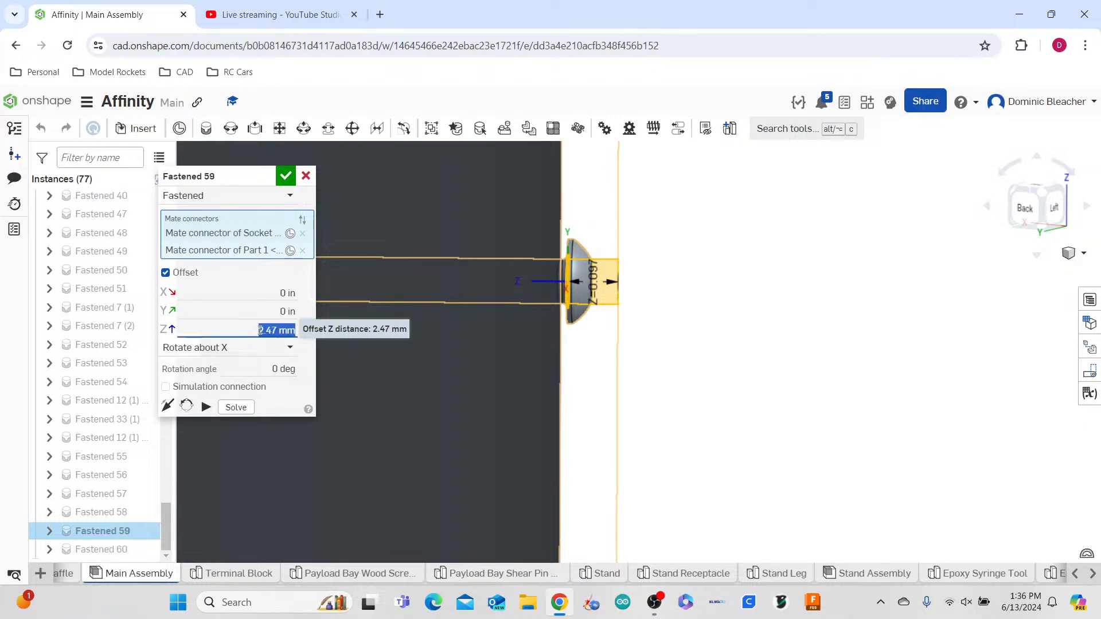
pyautogui.press('Home')
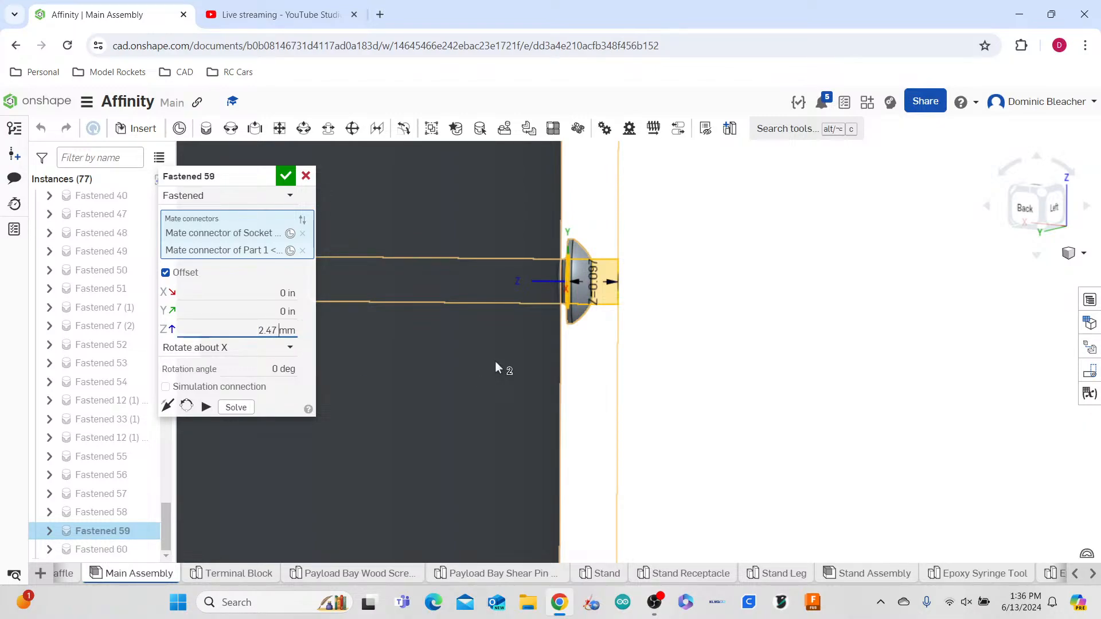
pyautogui.press('Down')
pyautogui.press('Up')
pyautogui.press('Up')
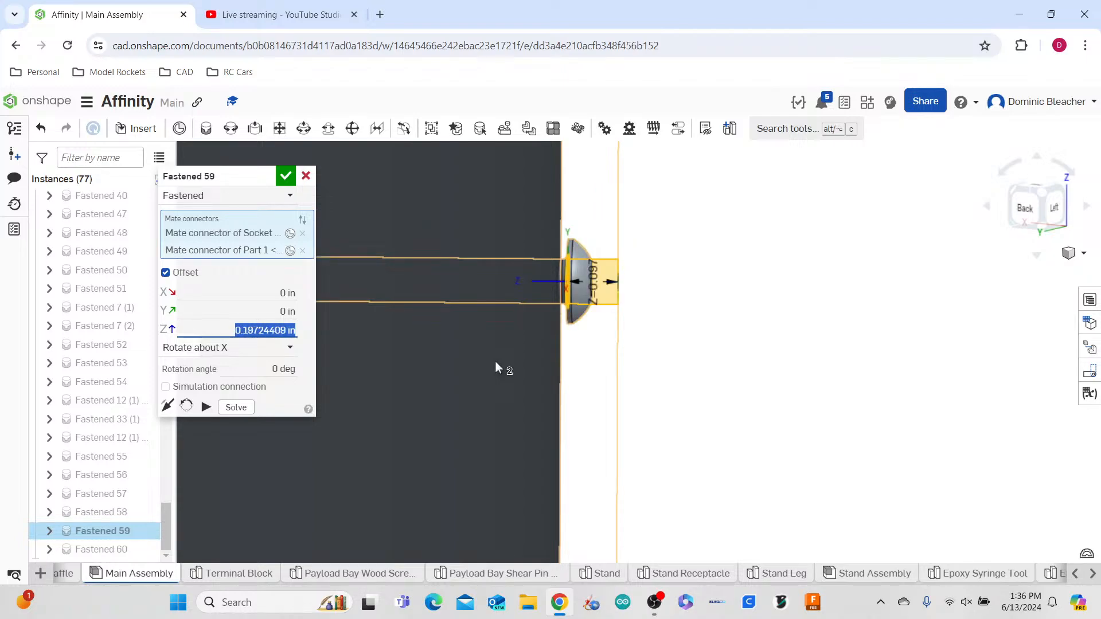
pyautogui.press('Down')
pyautogui.write('2')
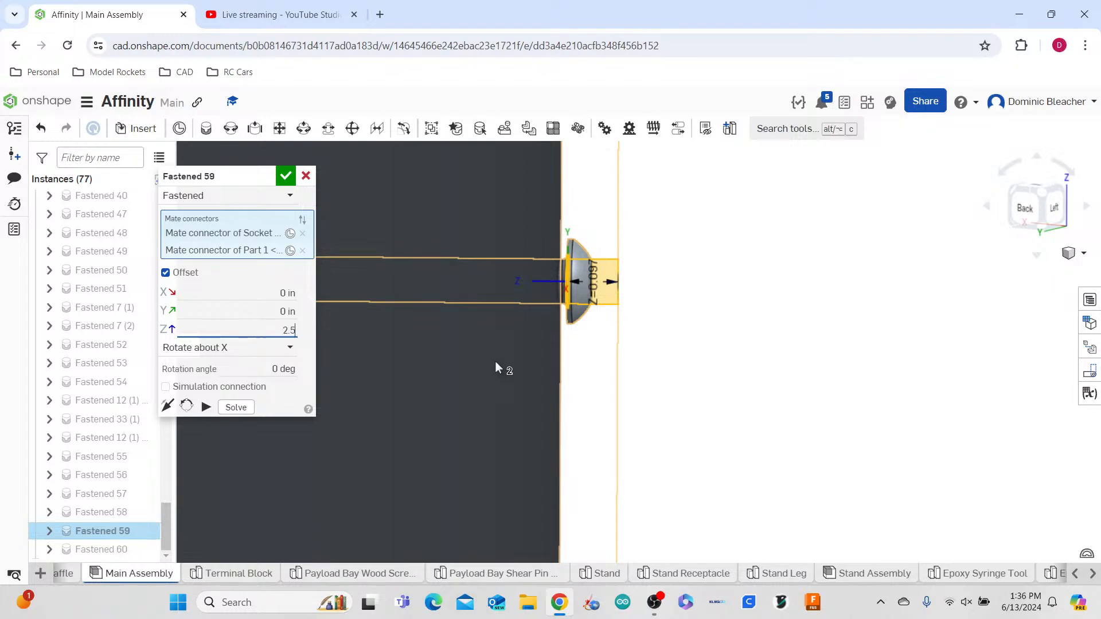
pyautogui.press('Return')
pyautogui.write('2.5 mm')
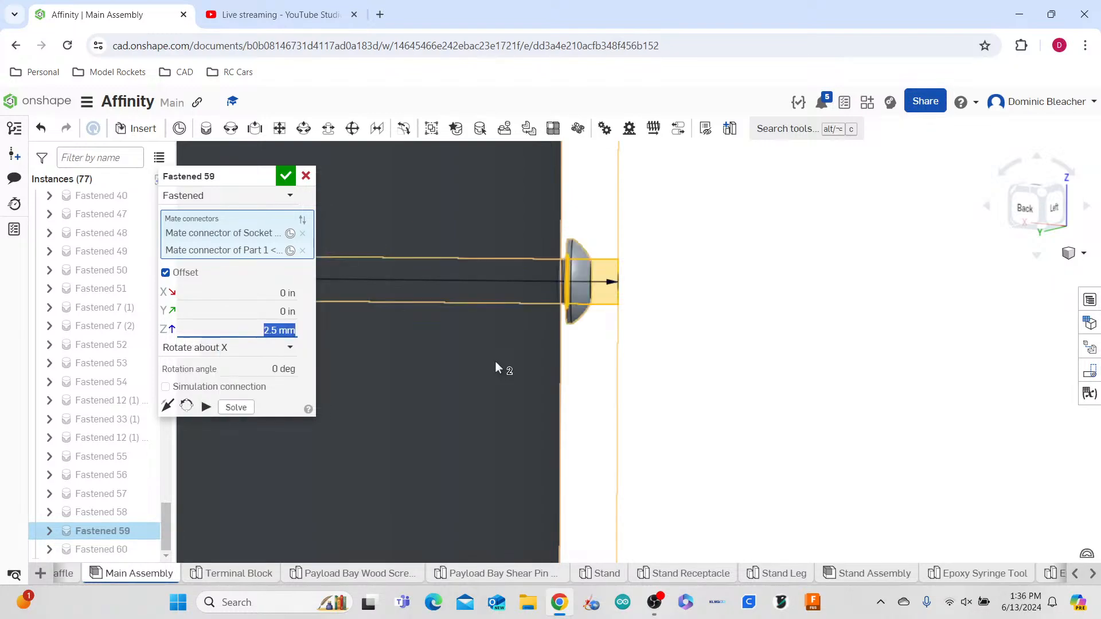
pyautogui.press('Return')
pyautogui.write('2.75 mm')
pyautogui.press('Return')
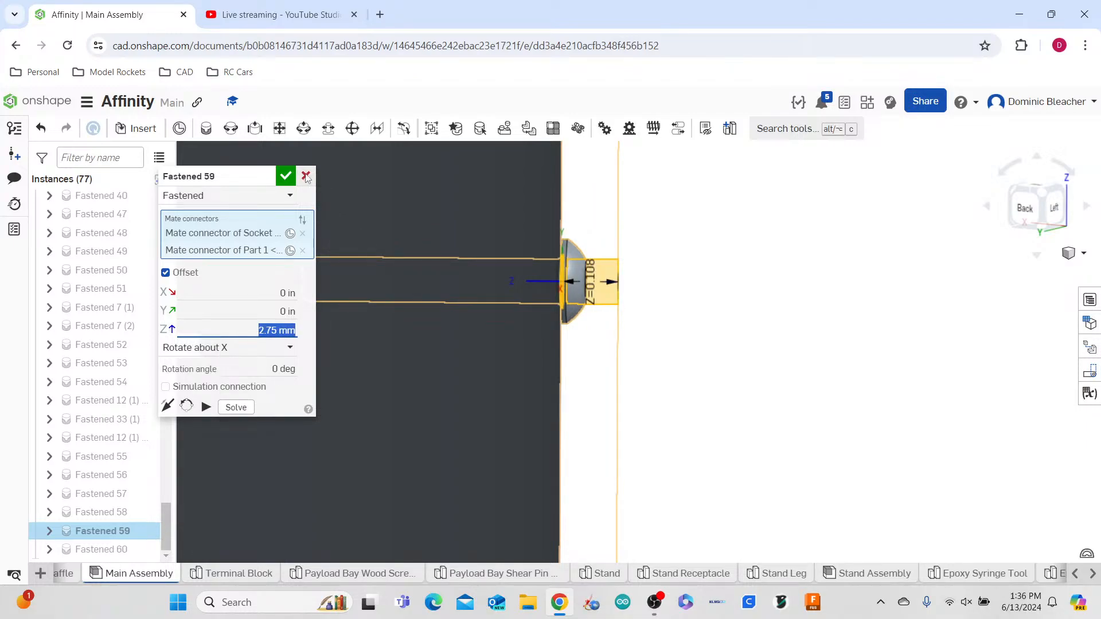
pyautogui.click(286, 175)
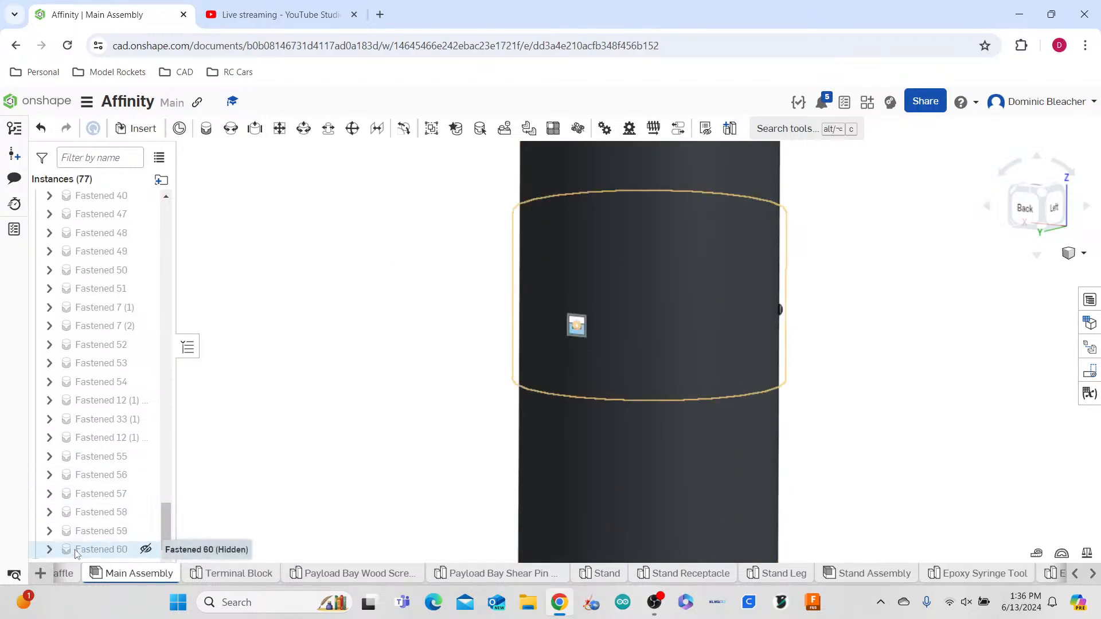
# - Set the Z offset of the Fastened 60 mate to 2.75 mm and accept it
pyautogui.doubleClick(95, 549)
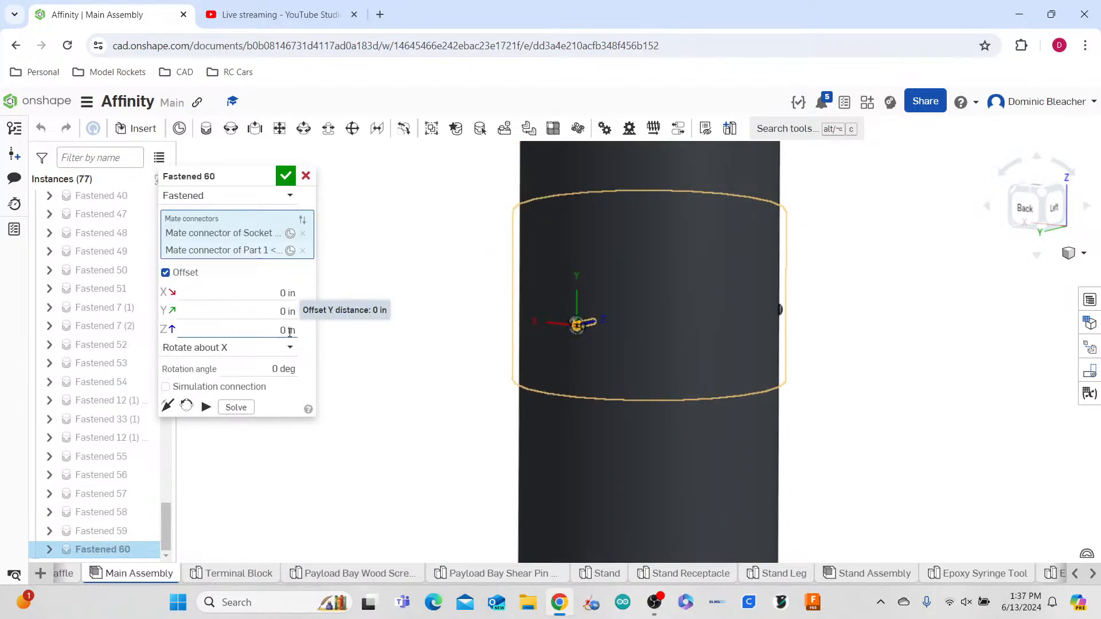
pyautogui.click(266, 331)
pyautogui.write('2')
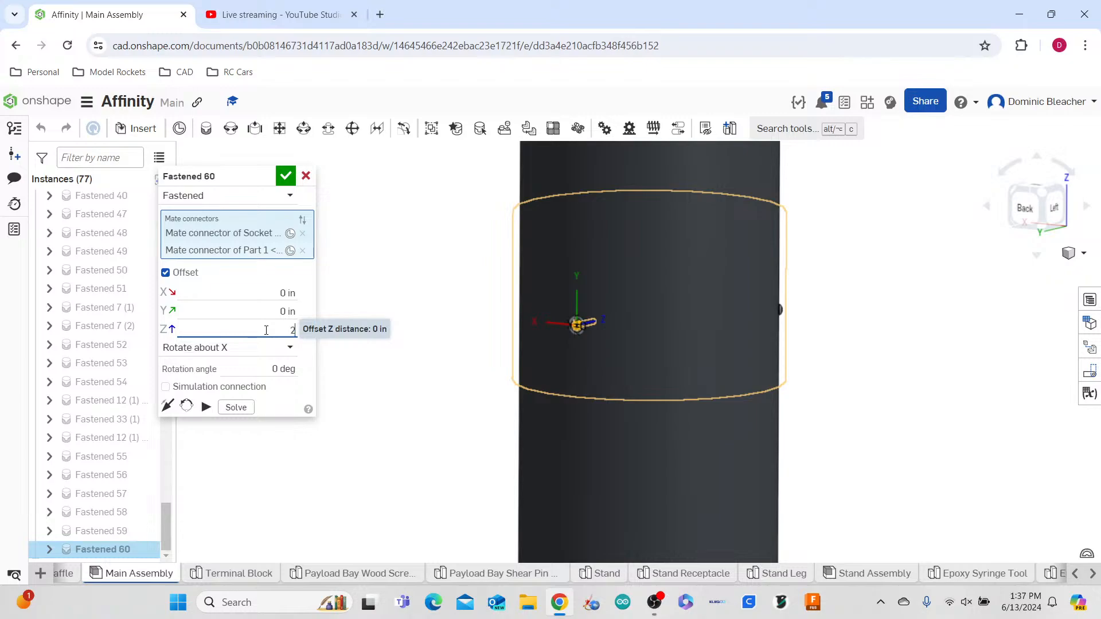
pyautogui.write('.75mm')
pyautogui.press('Return')
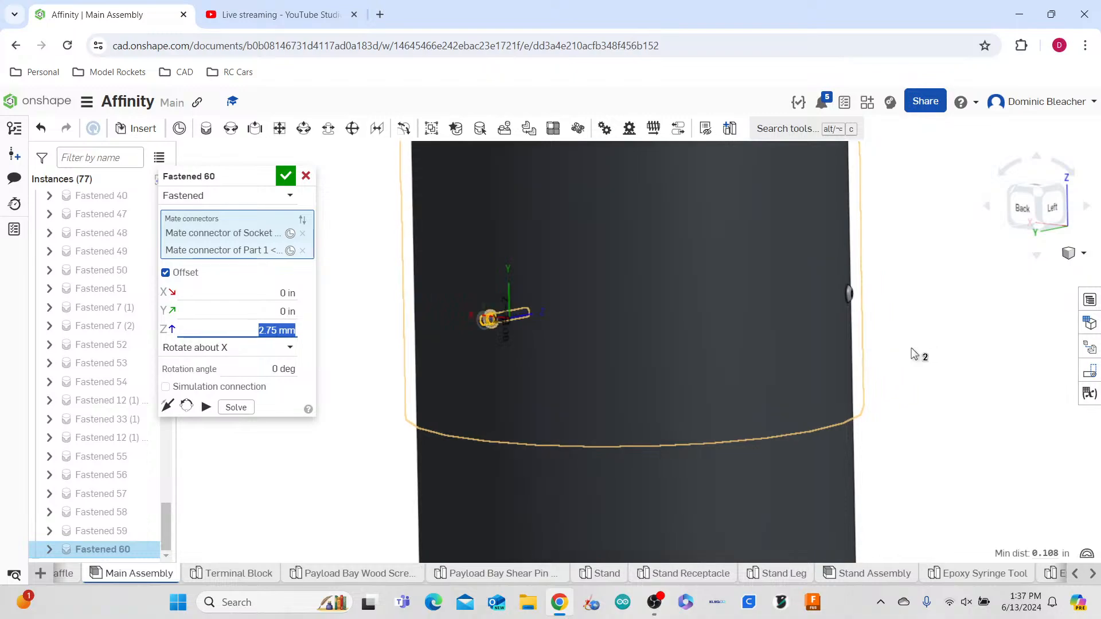
pyautogui.rightClick(915, 392)
pyautogui.click(39, 128)
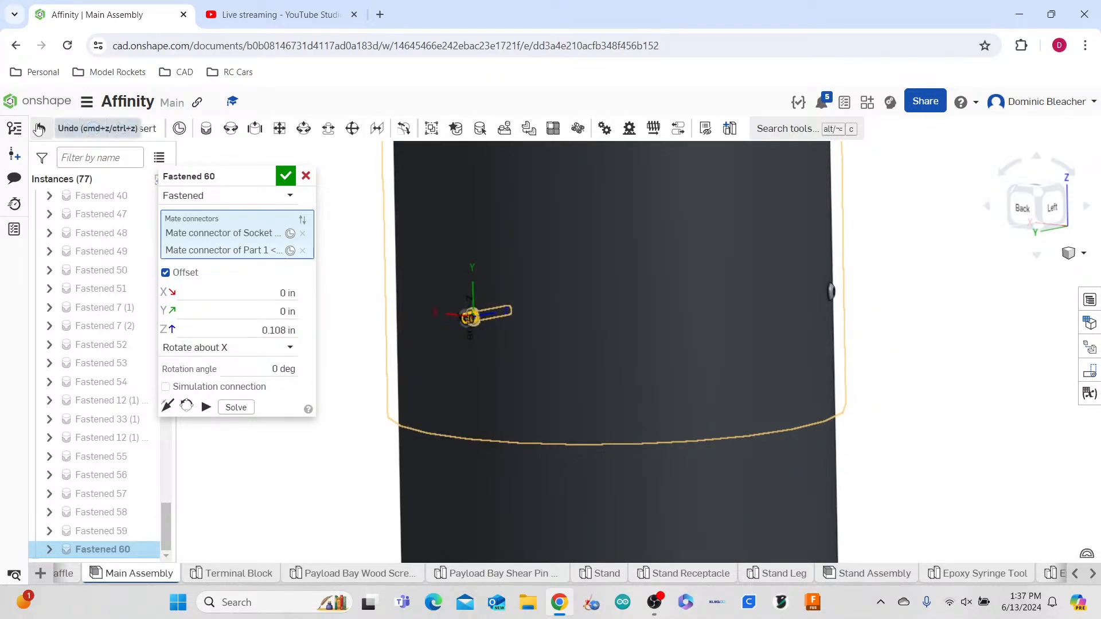
pyautogui.click(39, 128)
pyautogui.click(39, 129)
pyautogui.click(66, 129)
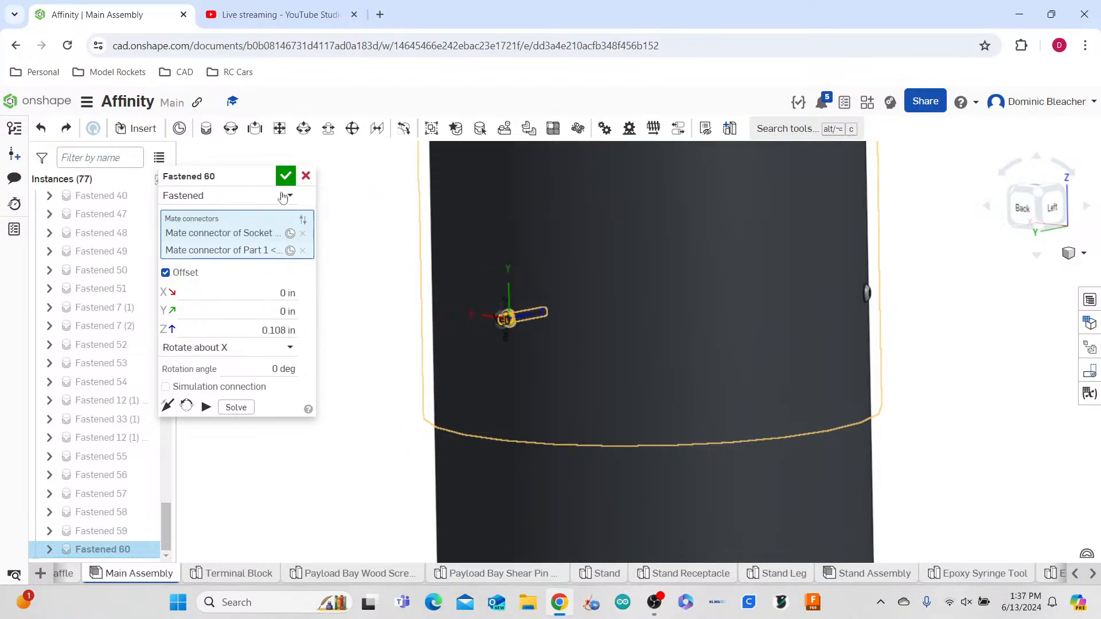
pyautogui.click(286, 176)
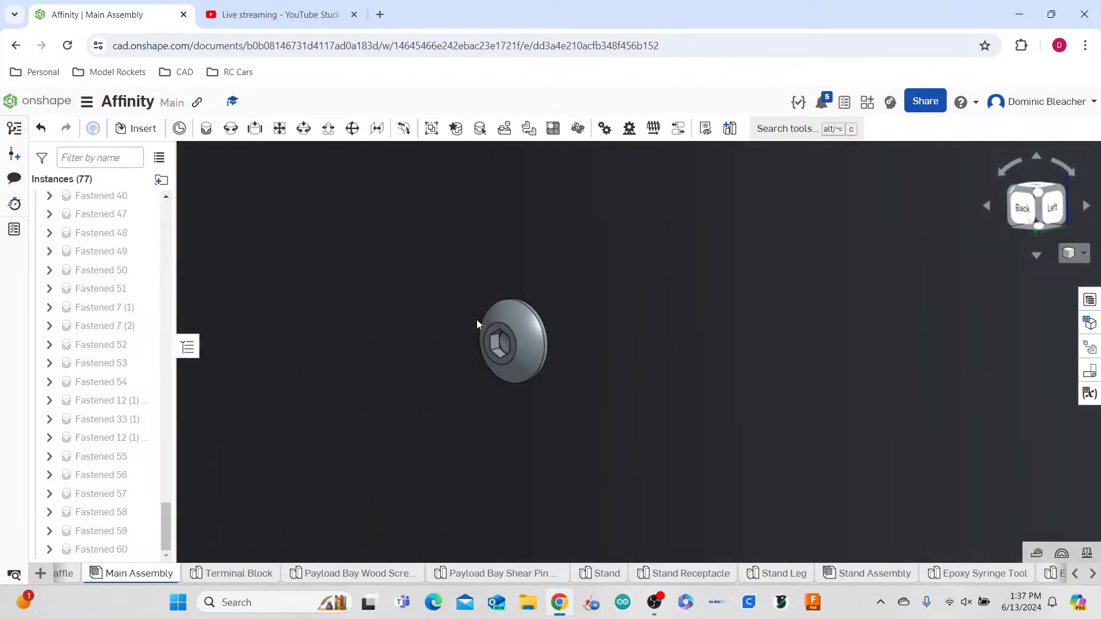
# - Undo the last assembly change
pyautogui.click(36, 124)
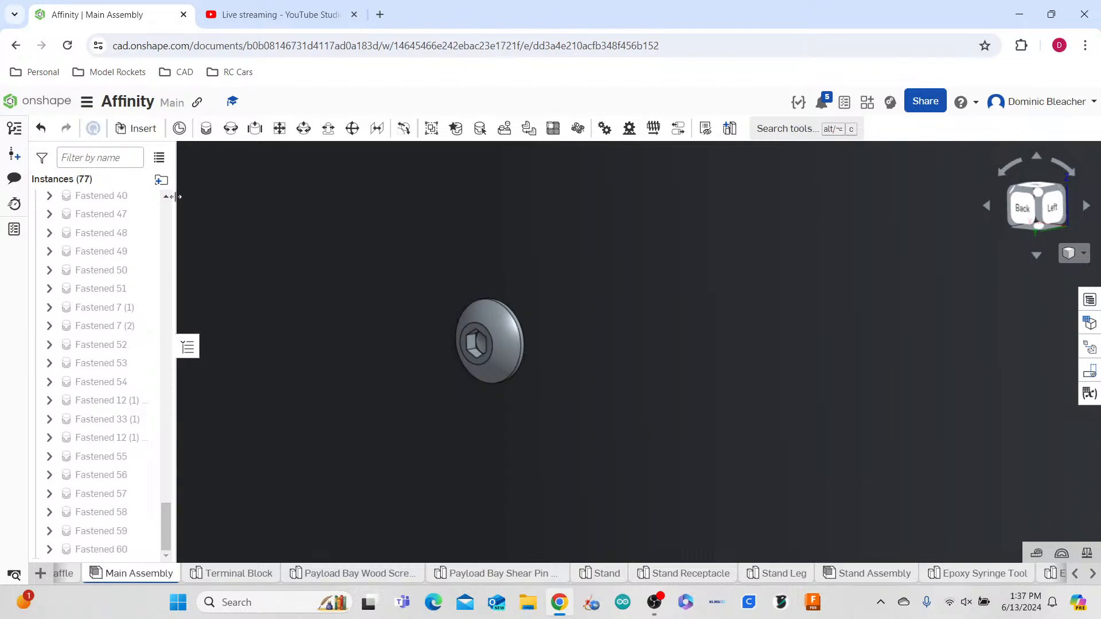
pyautogui.scroll(-6, 220, 221)
pyautogui.scroll(-3, 596, 339)
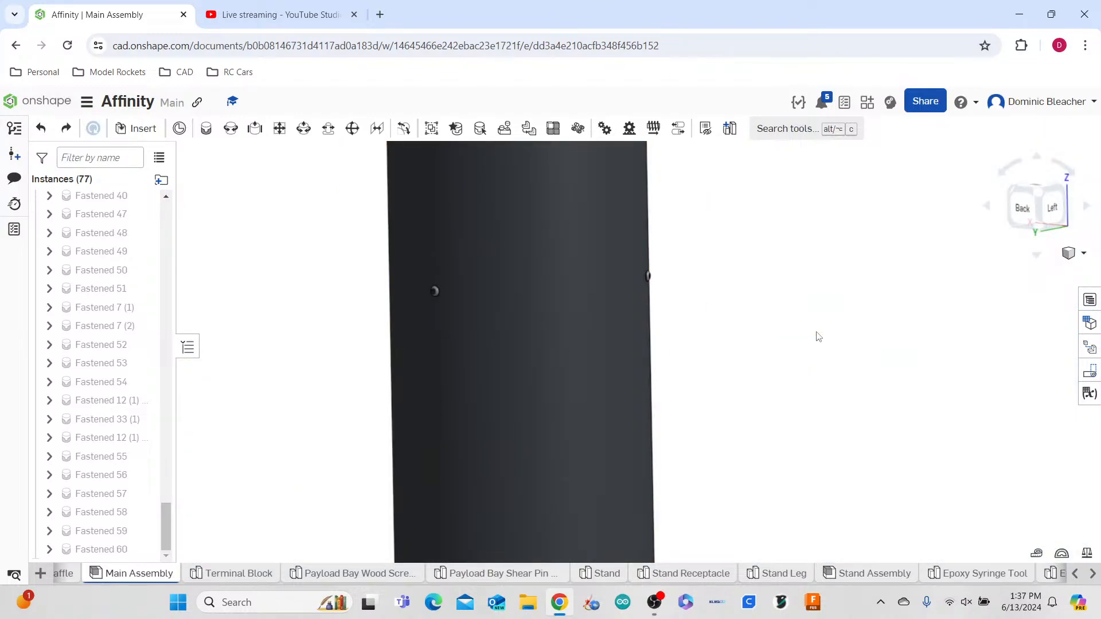
# - Set the Z offset of the Fastened 58 mate to -2.75 mm and accept it
pyautogui.moveTo(798, 334); pyautogui.dragTo(704, 352, button='right')
pyautogui.scroll(6, 727, 227)
pyautogui.moveTo(727, 240); pyautogui.dragTo(734, 317, button='middle')
pyautogui.click(663, 267)
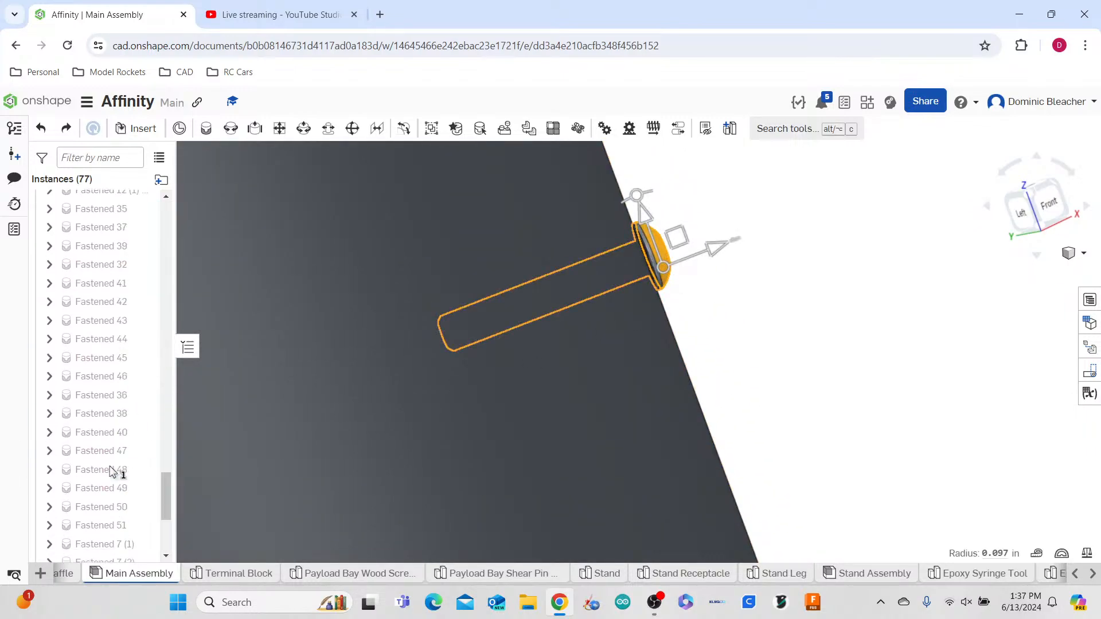
pyautogui.click(117, 516)
pyautogui.doubleClick(113, 513)
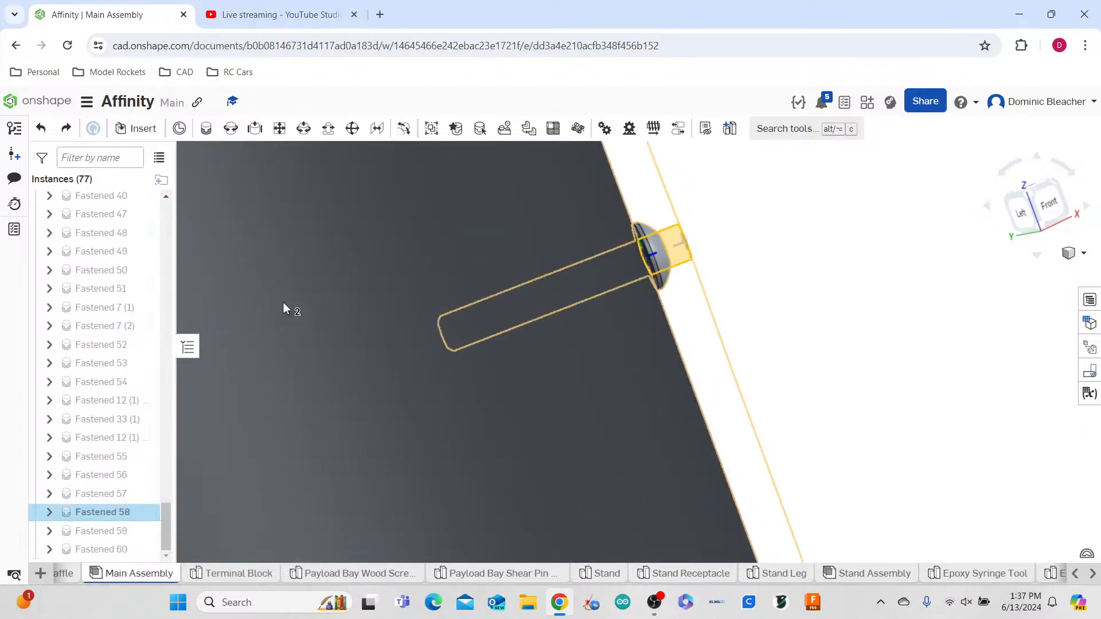
pyautogui.click(276, 330)
pyautogui.write('-2.75 m')
pyautogui.press('Return')
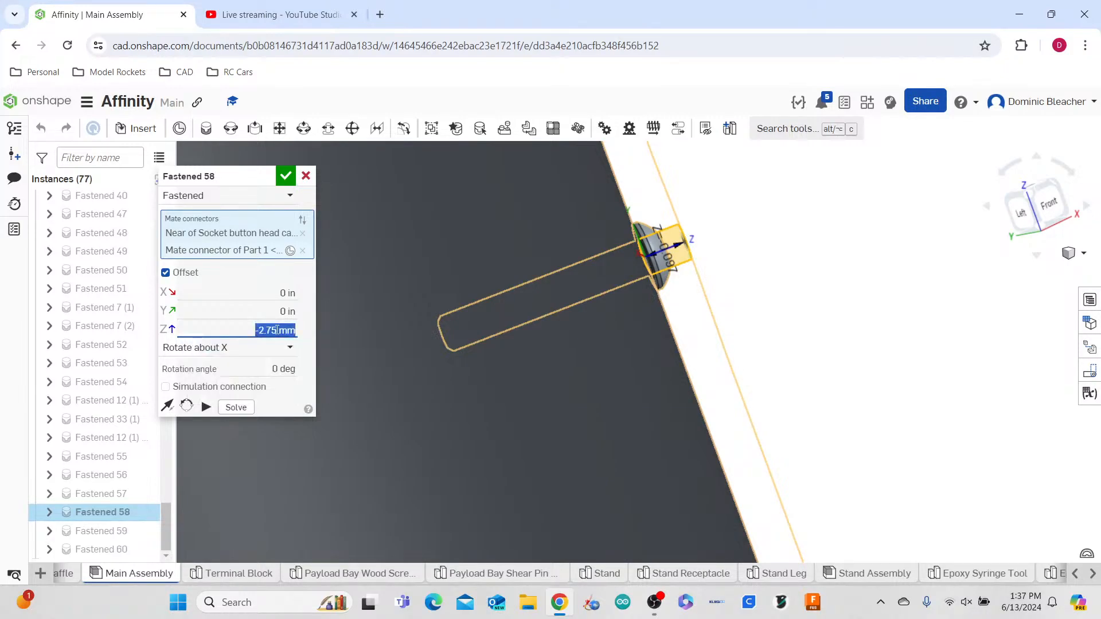
pyautogui.click(285, 176)
# - Move the upper body tube with its nose cone about 7.6 in along its axis toward the tail
pyautogui.scroll(-2, 856, 277)
pyautogui.scroll(-10, 622, 370)
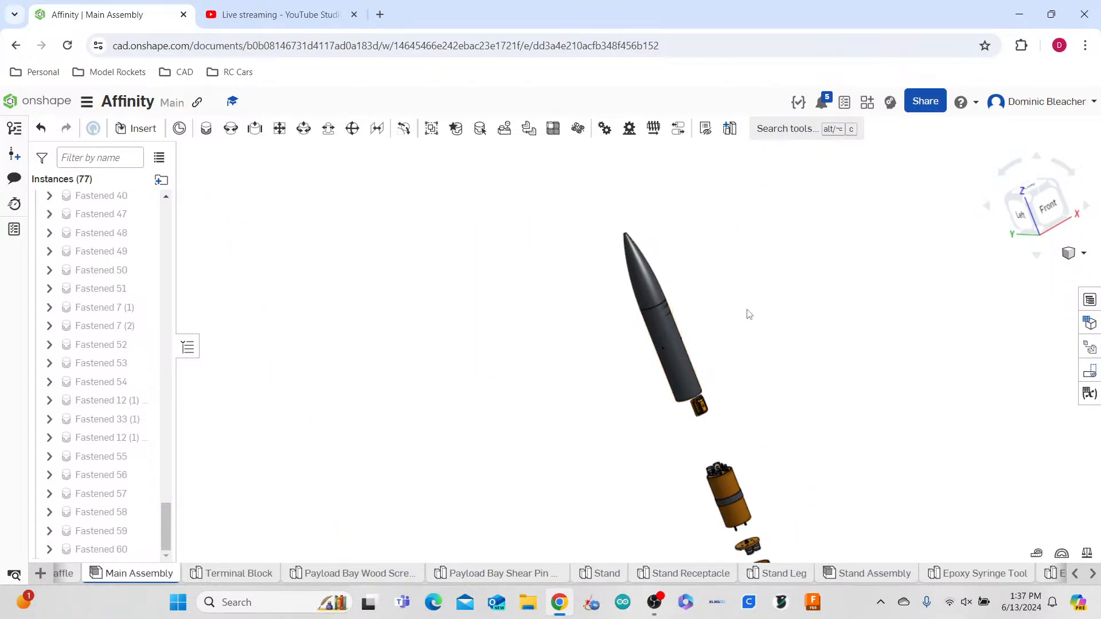
pyautogui.moveTo(749, 314); pyautogui.dragTo(781, 288, button='right')
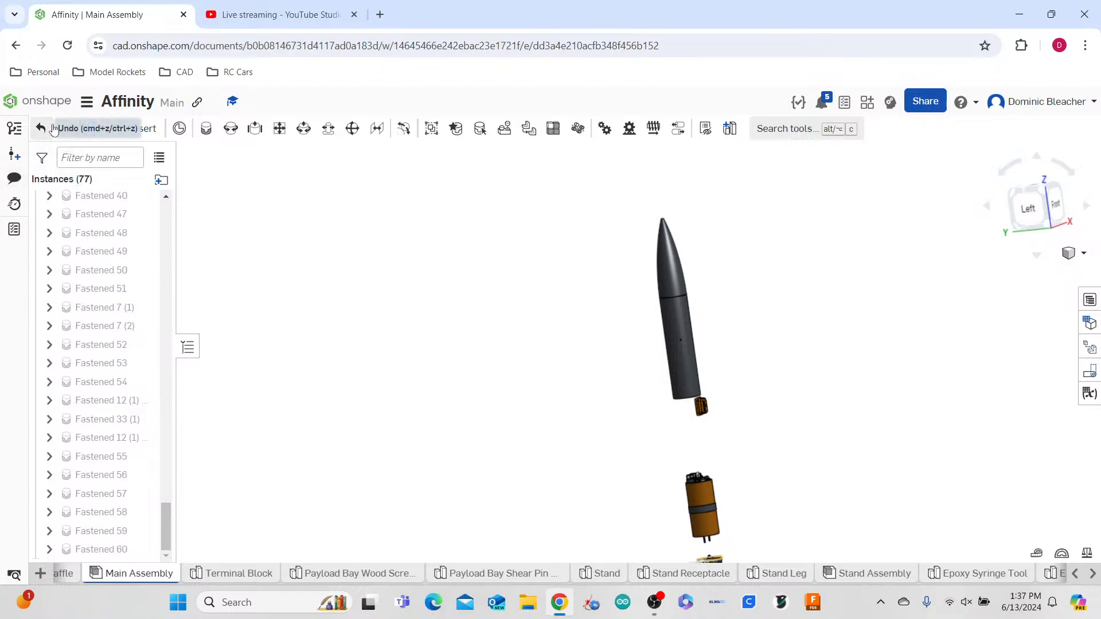
pyautogui.click(676, 317)
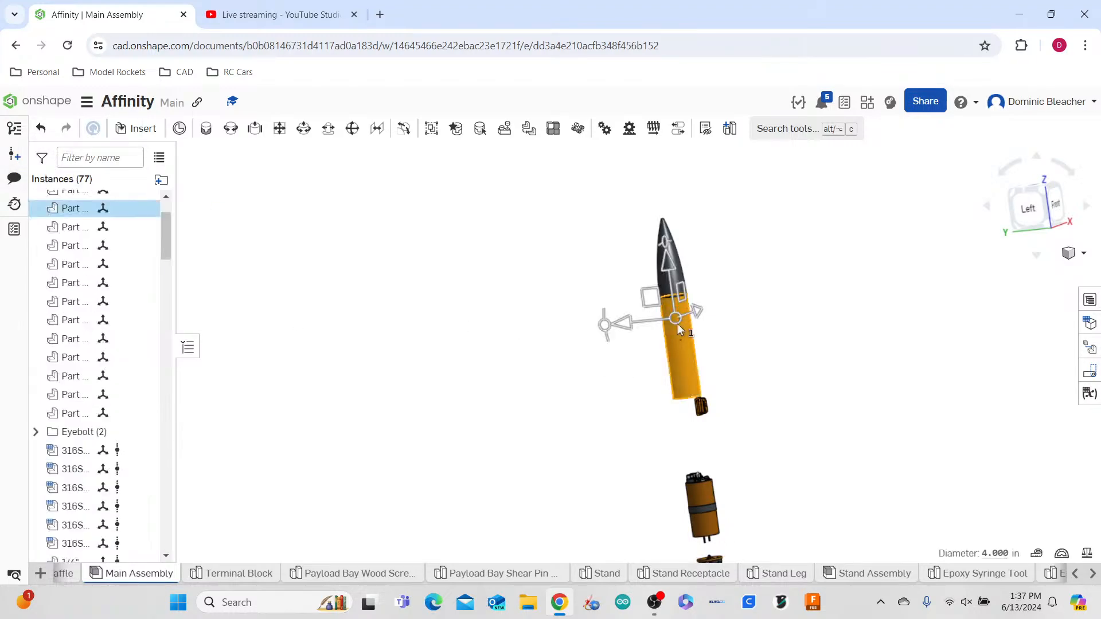
pyautogui.moveTo(668, 268); pyautogui.dragTo(687, 318)
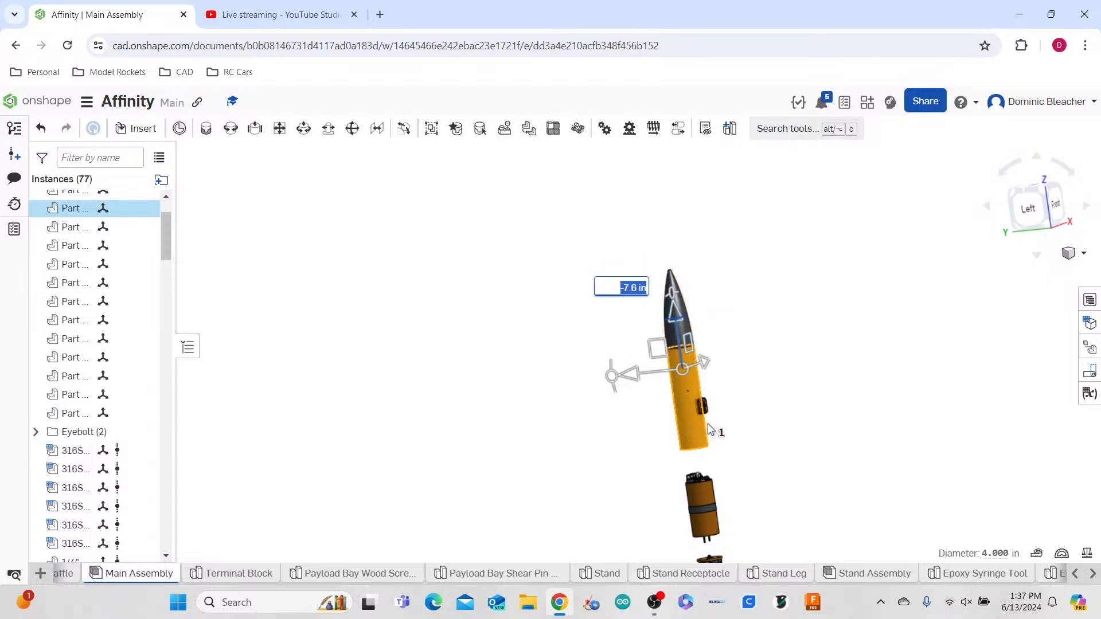
pyautogui.scroll(7, 718, 423)
pyautogui.click(738, 407)
pyautogui.scroll(-5, 742, 408)
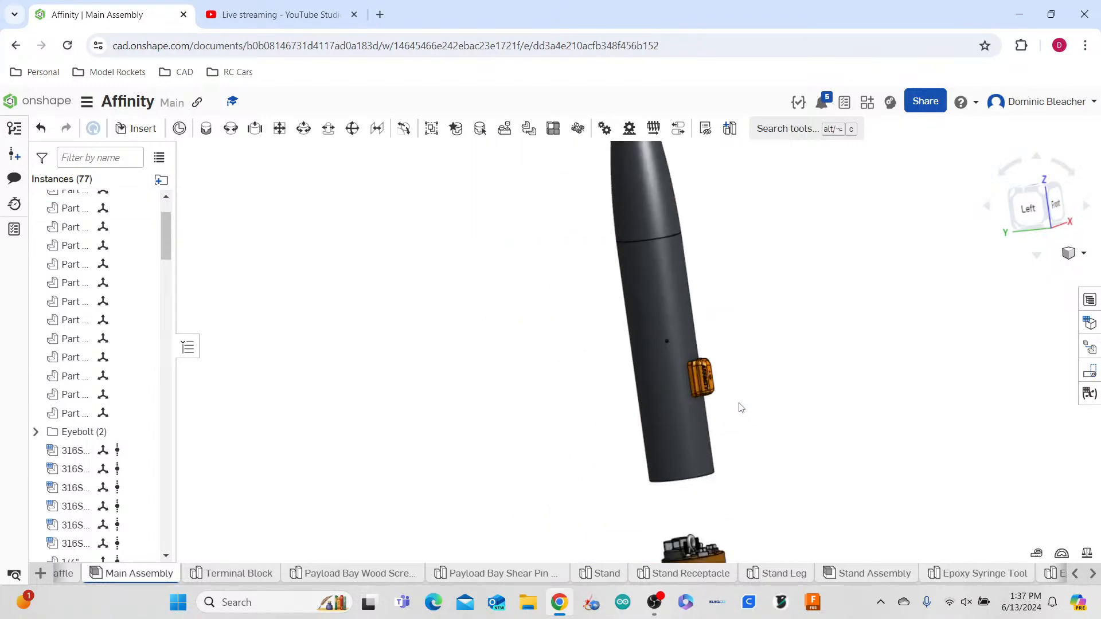
pyautogui.moveTo(751, 410); pyautogui.dragTo(821, 399, button='right')
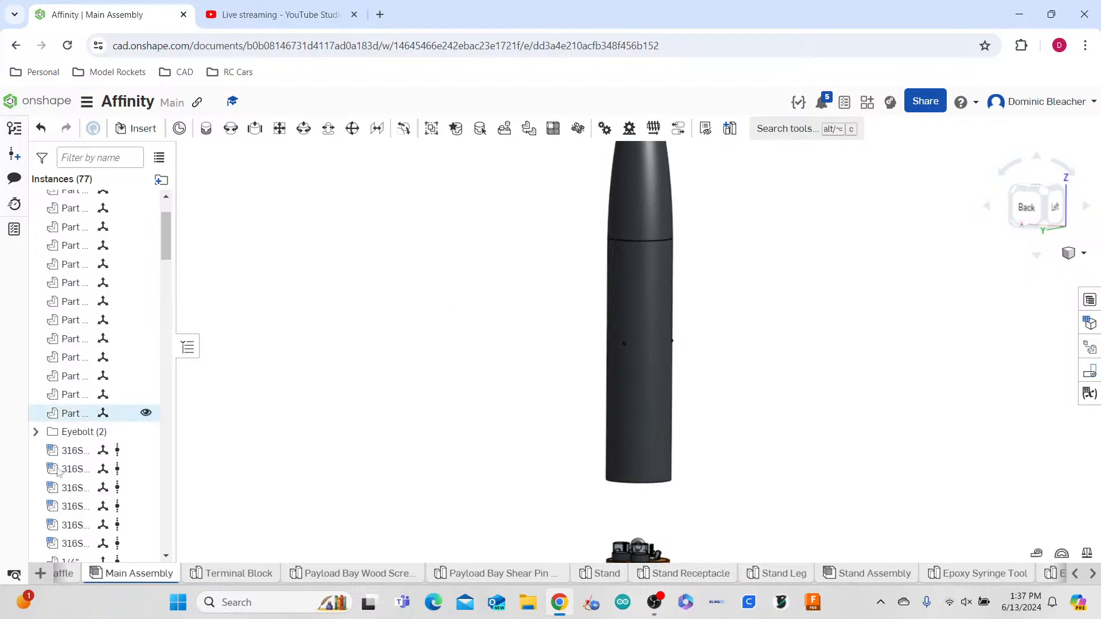
# - Find the hidden Part 1 <36> ring among the assembly instances and show it
pyautogui.scroll(2, 113, 295)
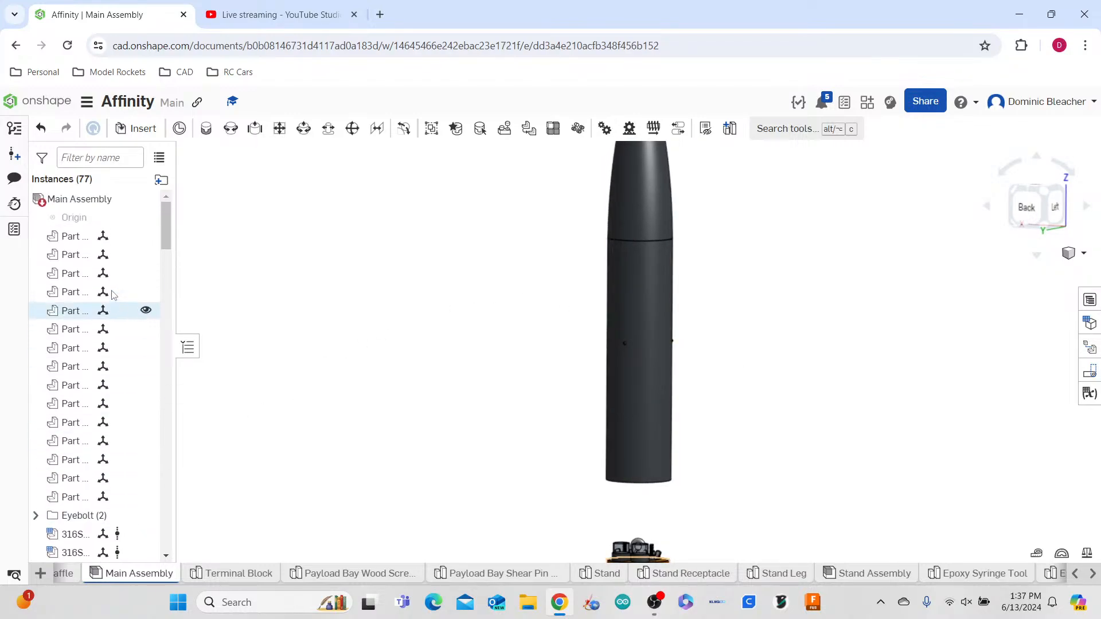
pyautogui.scroll(-3, 130, 258)
pyautogui.scroll(3, 130, 258)
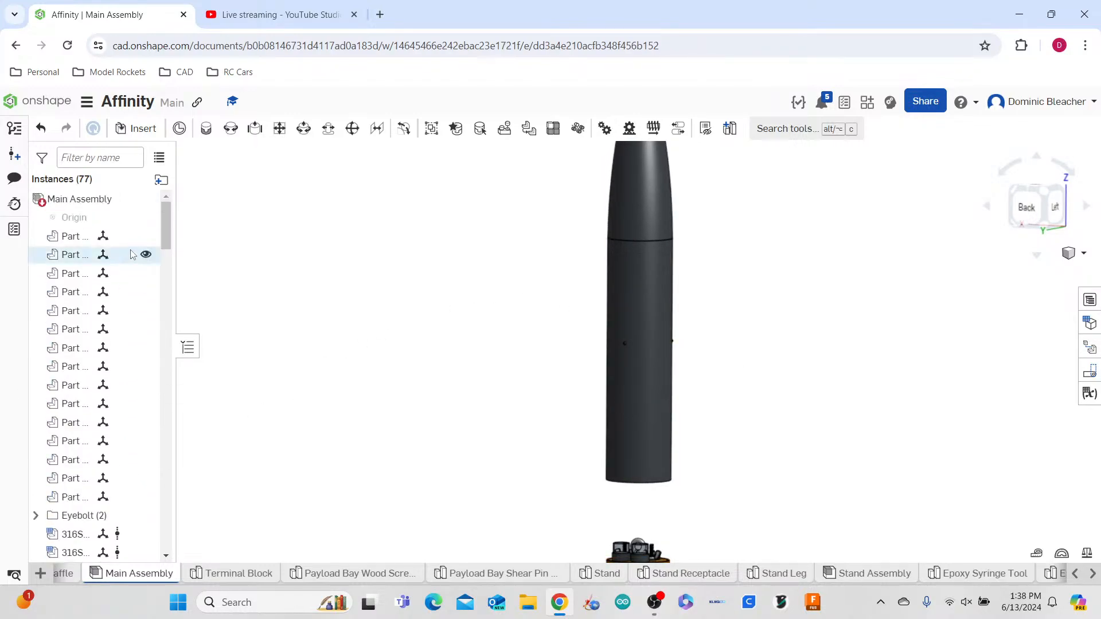
pyautogui.scroll(-6, 153, 500)
pyautogui.scroll(-3, 156, 502)
pyautogui.scroll(-1, 144, 486)
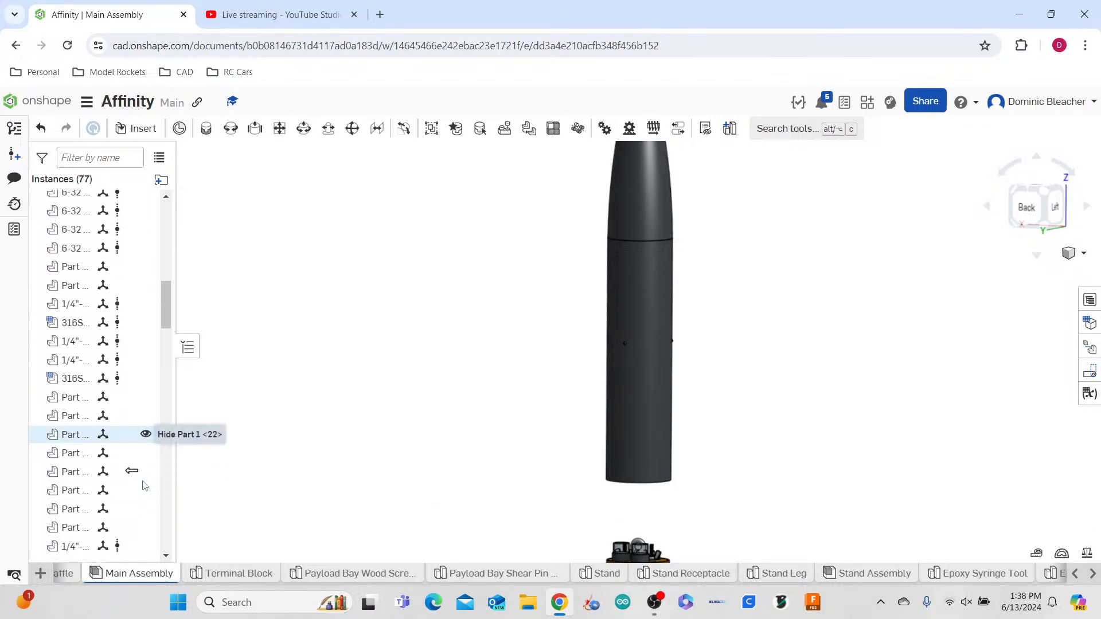
pyautogui.scroll(-5, 142, 485)
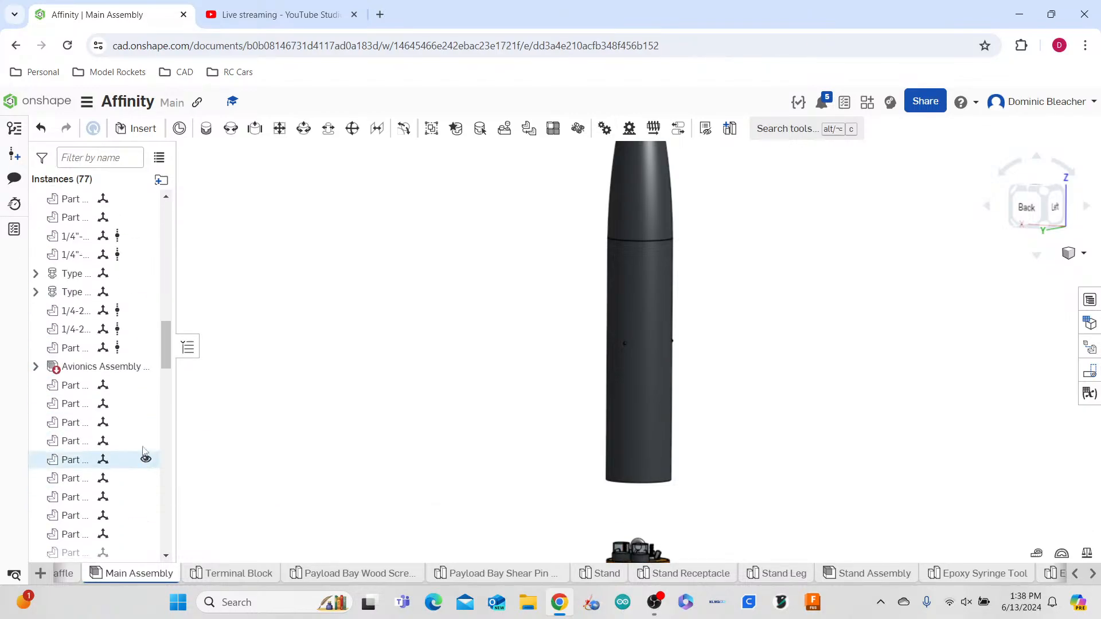
pyautogui.scroll(-5, 144, 453)
pyautogui.scroll(2, 135, 445)
pyautogui.scroll(6, 136, 446)
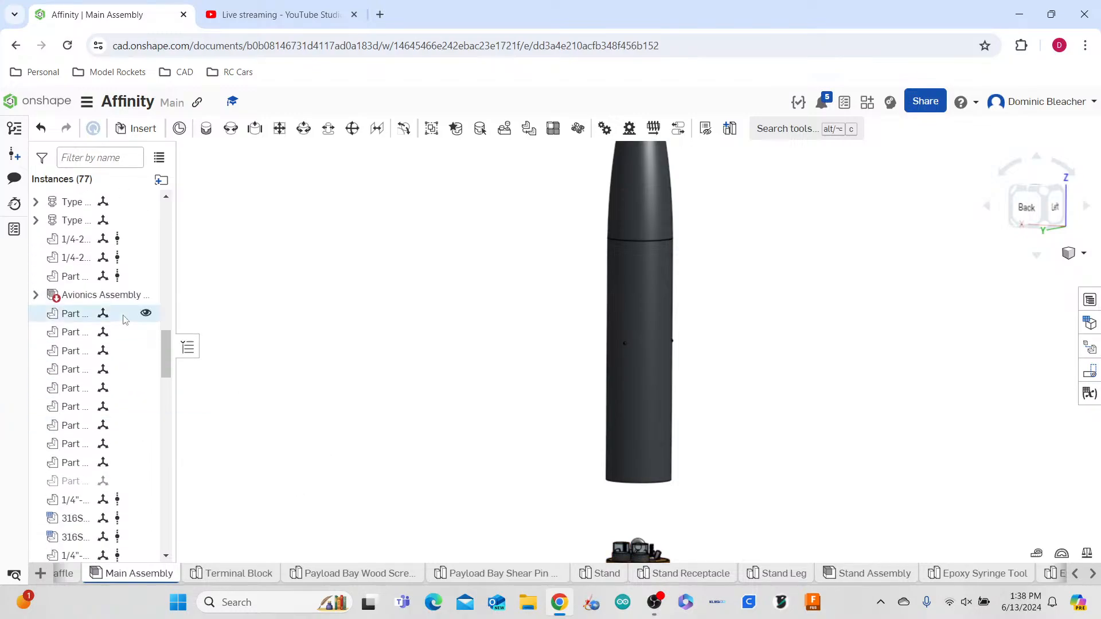
pyautogui.click(147, 484)
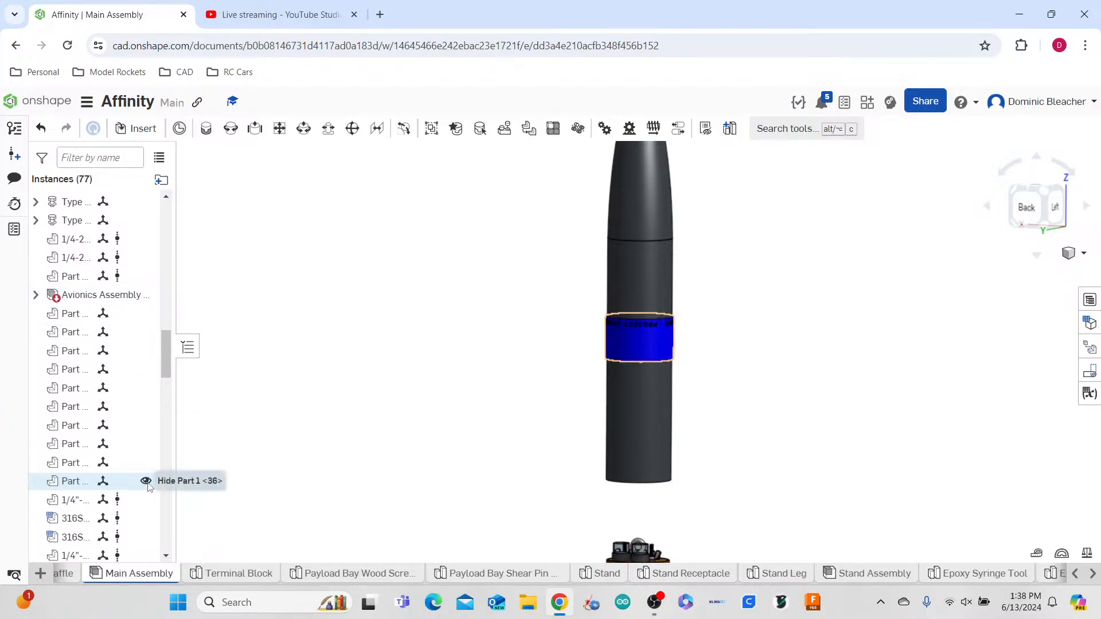
# - Slide the blue ring about 0.9 in toward the tail, and move the upper body tube about 0.6 in the same way
pyautogui.click(635, 350)
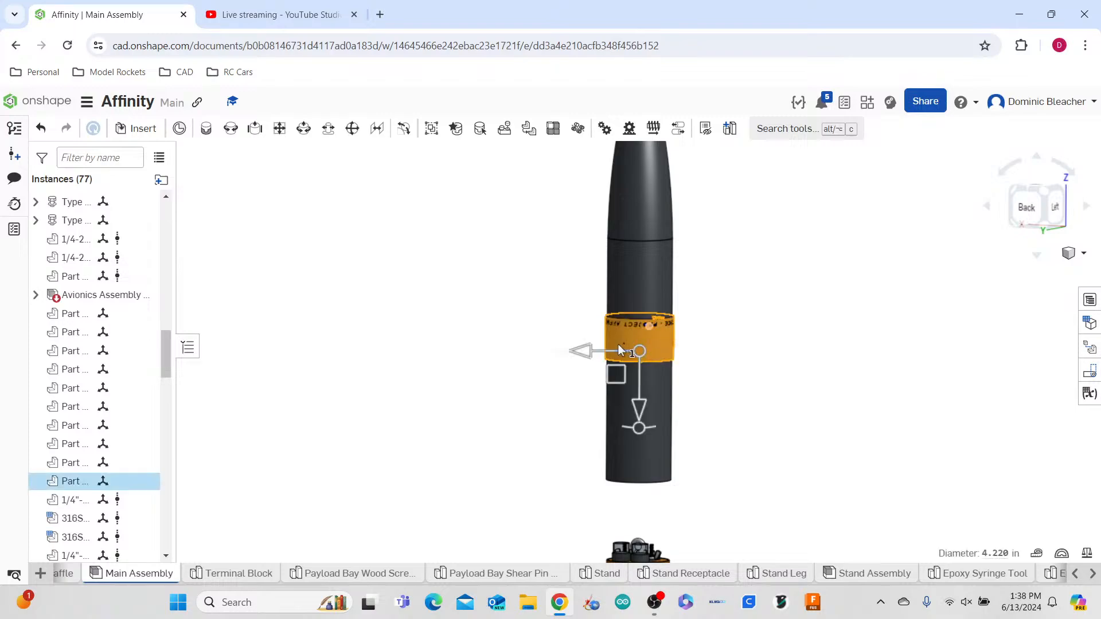
pyautogui.moveTo(641, 401); pyautogui.dragTo(645, 428)
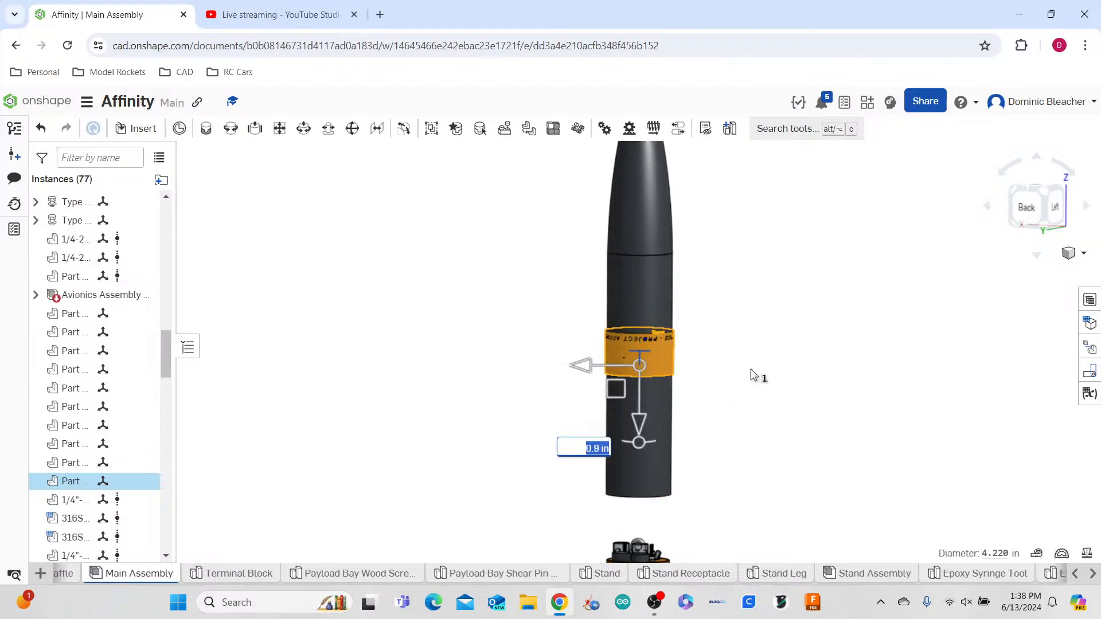
pyautogui.click(751, 371)
pyautogui.click(656, 440)
pyautogui.moveTo(658, 363)
pyautogui.mouseDown()
pyautogui.moveTo(662, 416)
pyautogui.moveTo(660, 373)
pyautogui.mouseUp()
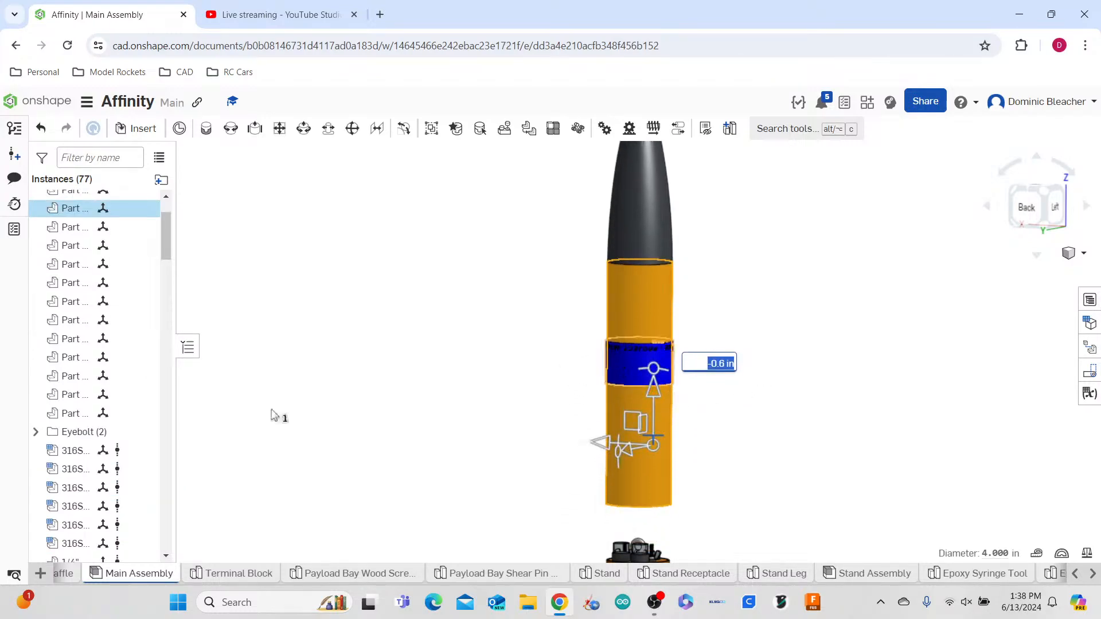
pyautogui.click(180, 276)
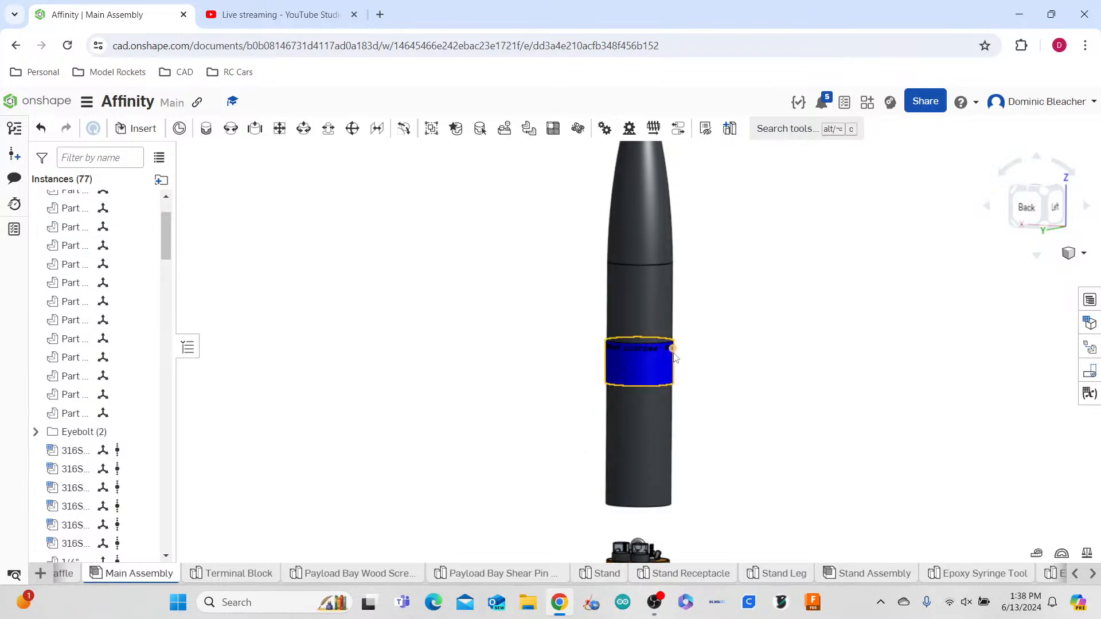
# - Set the Z offset of the blue ring's Fastened 54 mate to 0 in and accept it
pyautogui.click(653, 367)
pyautogui.scroll(-15, 115, 430)
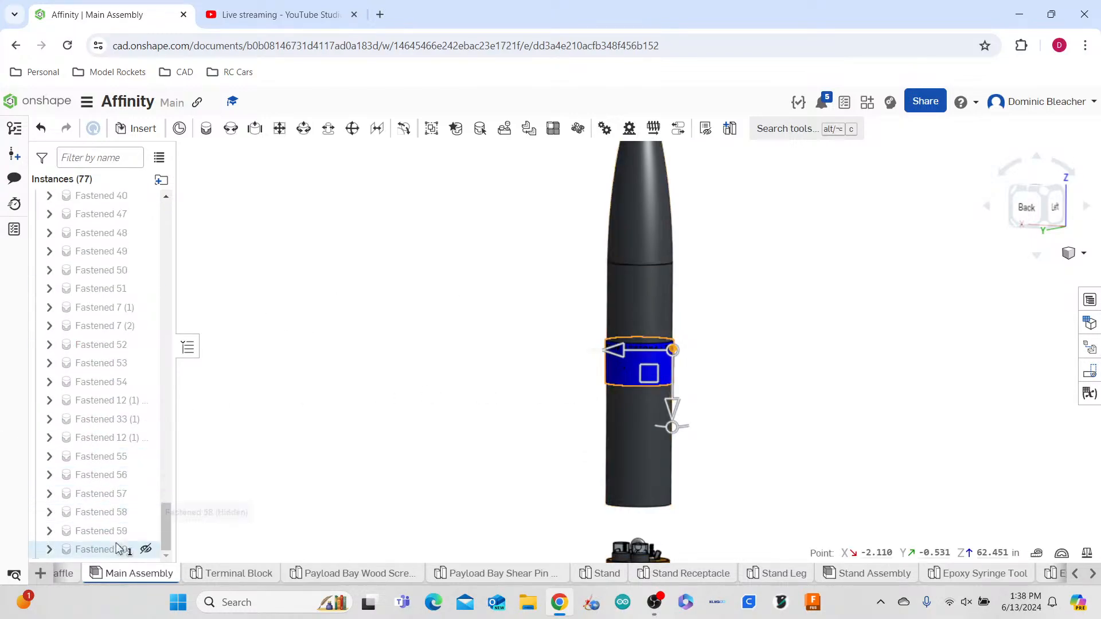
pyautogui.click(294, 457)
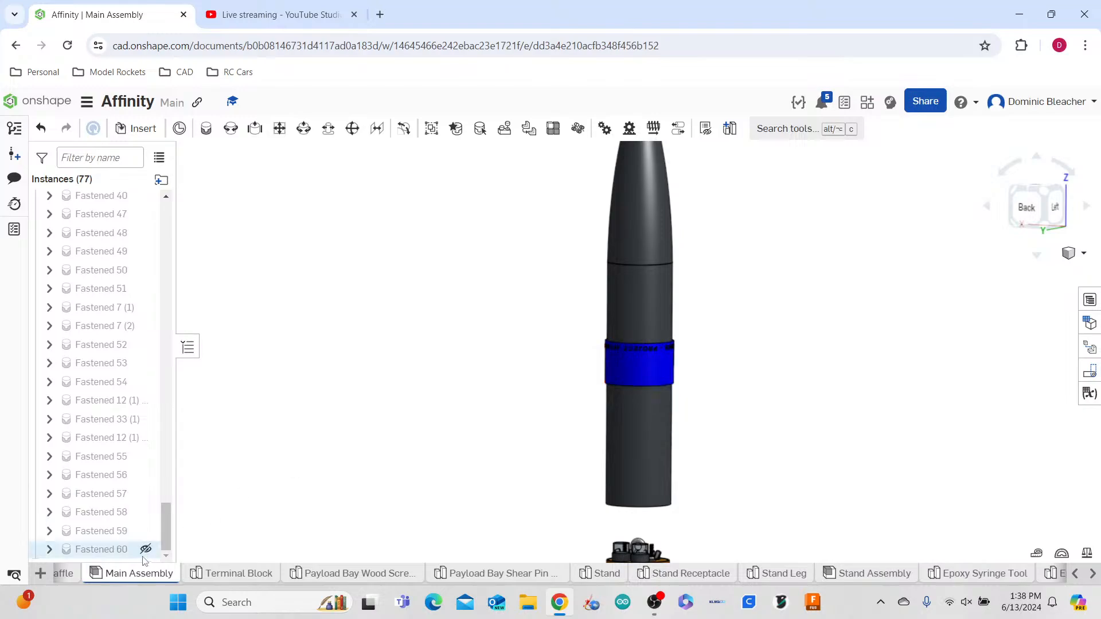
pyautogui.moveTo(101, 549)
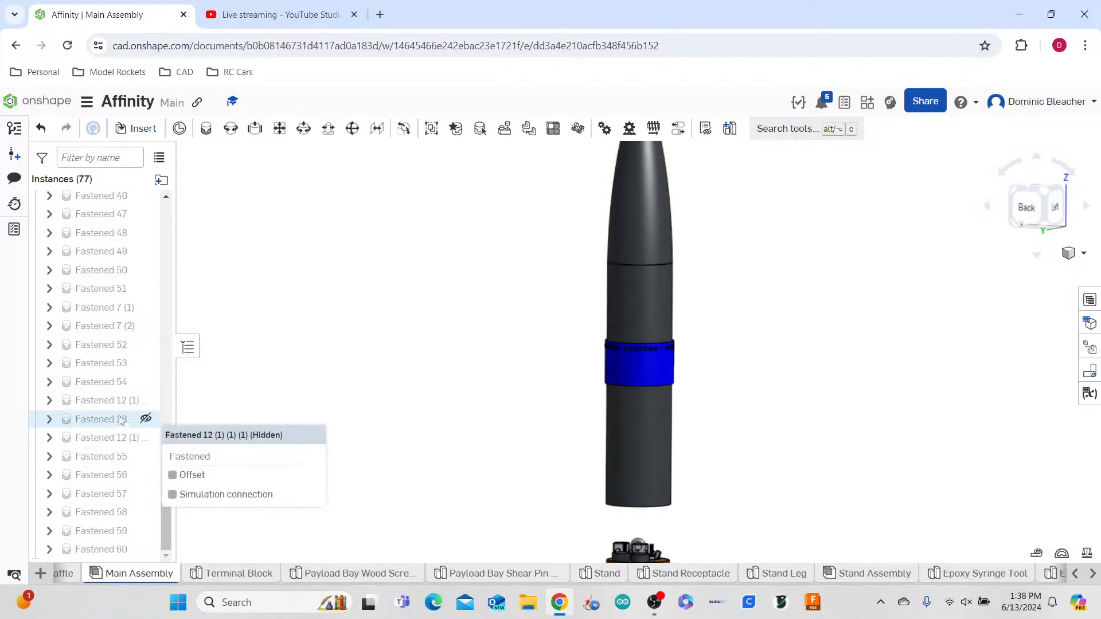
pyautogui.doubleClick(119, 384)
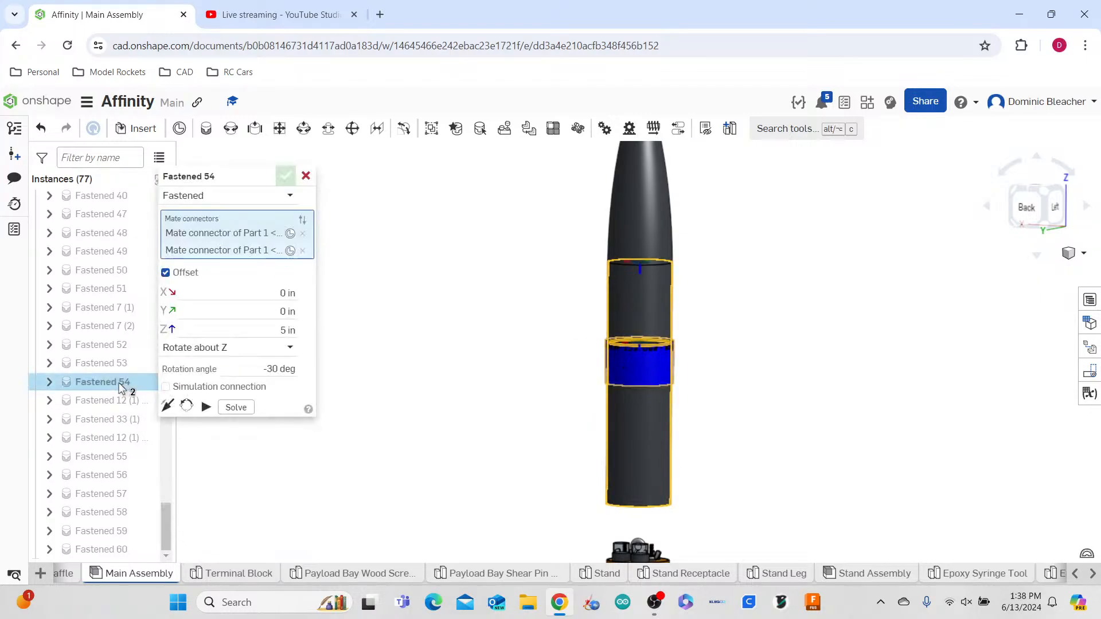
pyautogui.click(290, 328)
pyautogui.write('0')
pyautogui.press('Return')
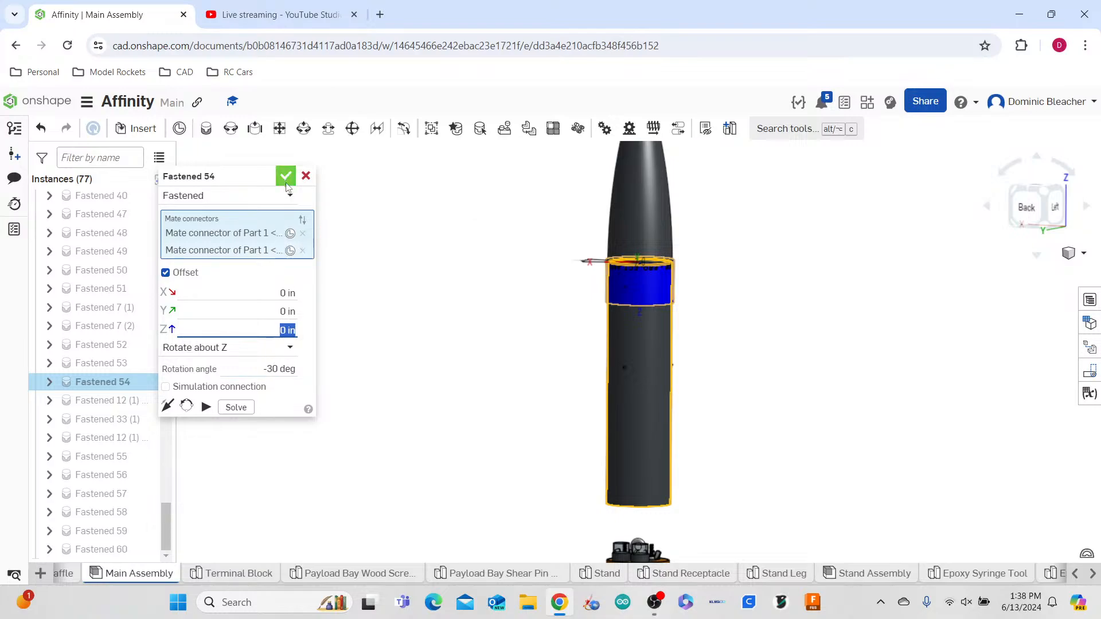
pyautogui.click(285, 176)
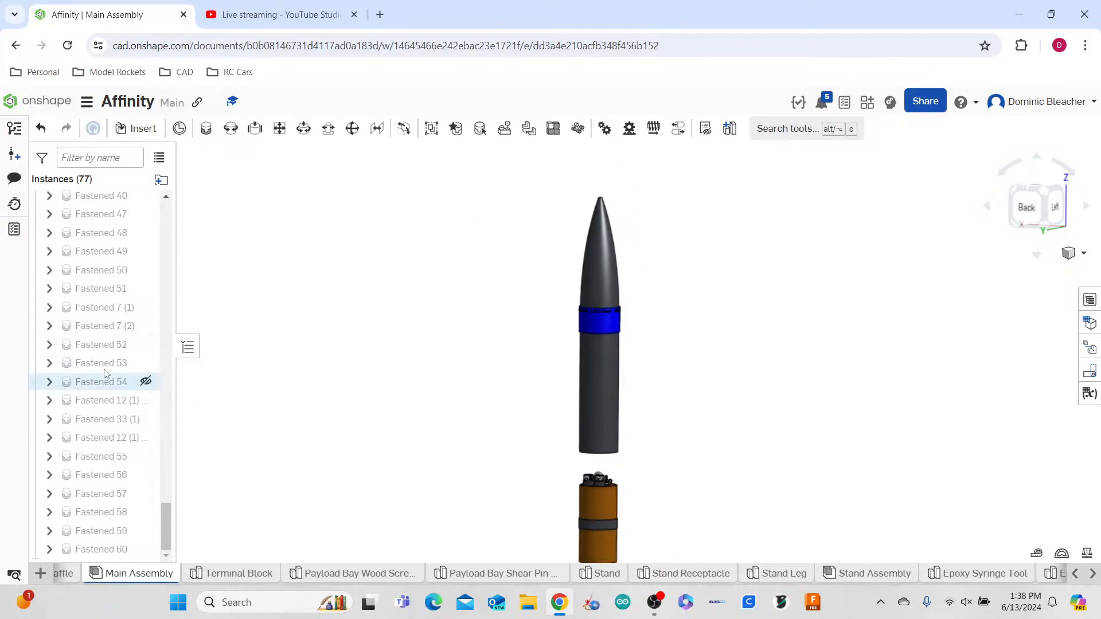
# - Hide the blue ring below the nose cone again
pyautogui.scroll(2, 109, 348)
pyautogui.scroll(2, 109, 348)
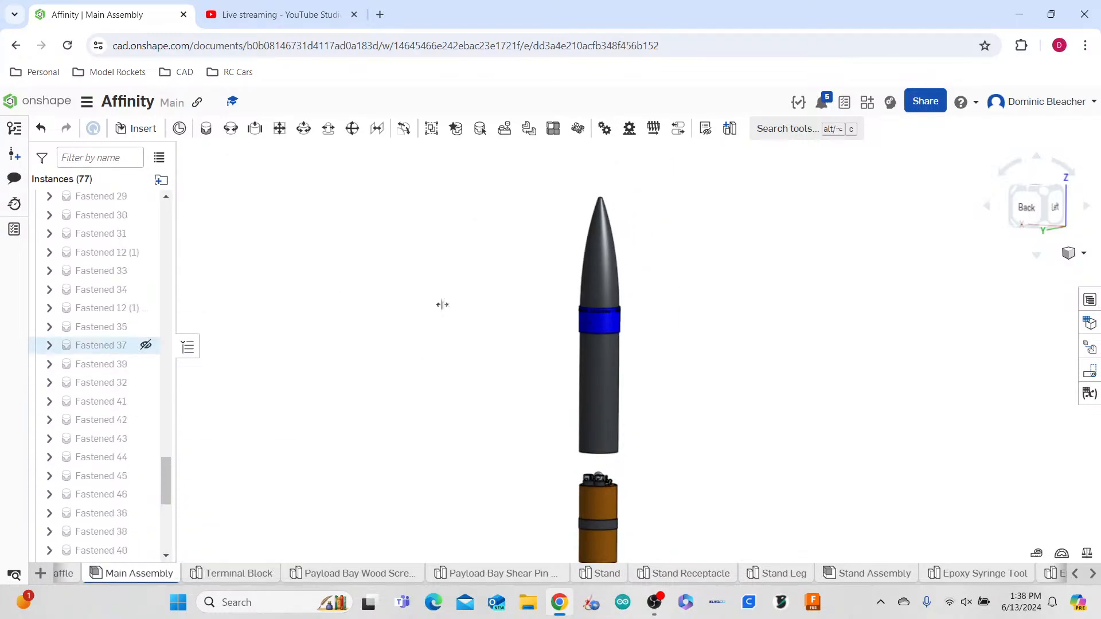
pyautogui.click(613, 318)
pyautogui.click(150, 209)
pyautogui.click(423, 354)
pyautogui.scroll(5, 654, 322)
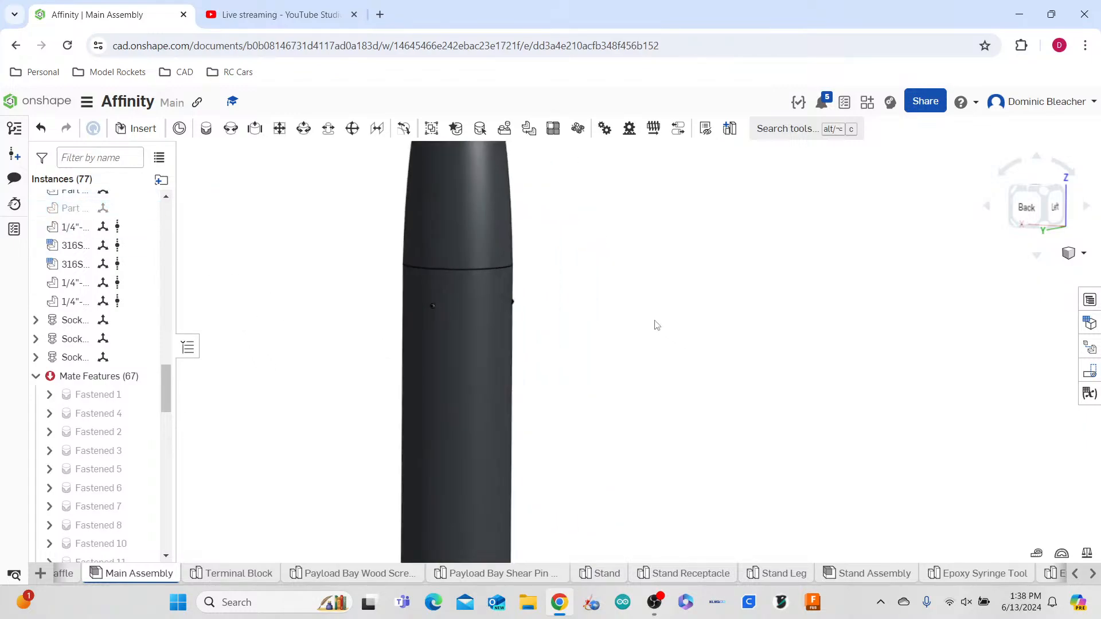
pyautogui.moveTo(652, 319); pyautogui.dragTo(687, 328)
pyautogui.moveTo(635, 408); pyautogui.dragTo(457, 421, button='right')
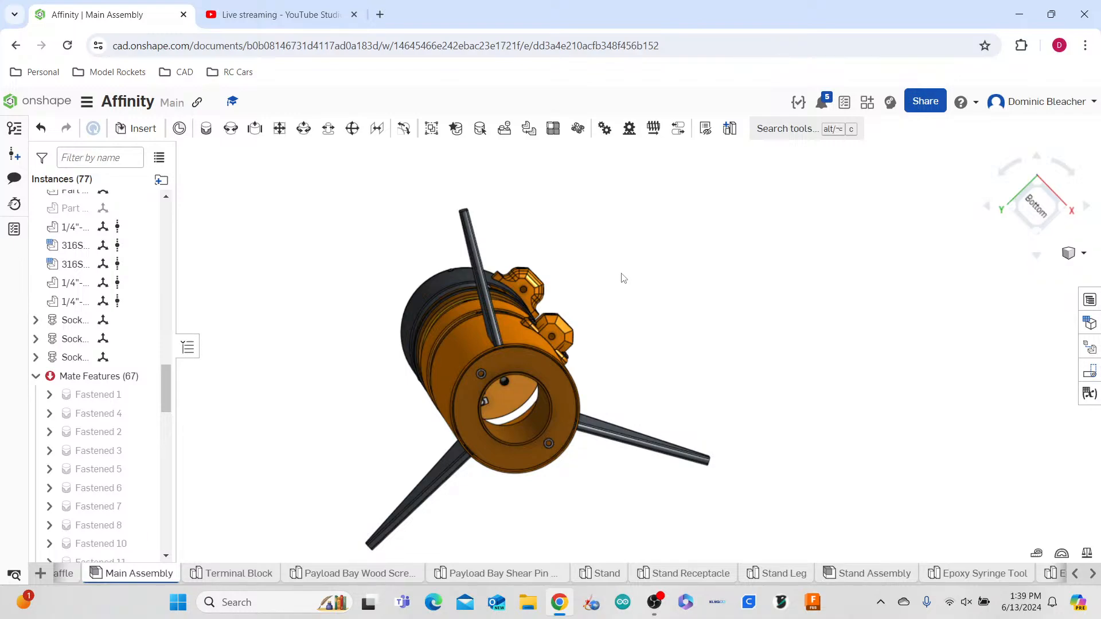
# - Switch to OBS, lower the Desktop Audio and Mic/Aux volumes to the minimum, and mute both channels
pyautogui.click(654, 602)
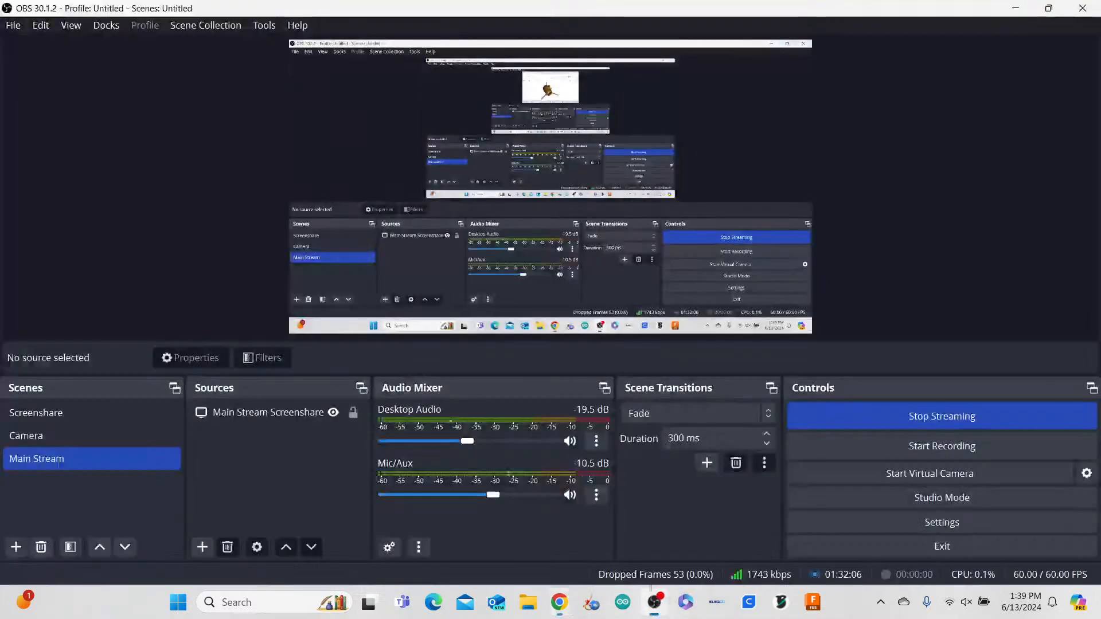
pyautogui.moveTo(493, 495); pyautogui.dragTo(384, 495)
pyautogui.moveTo(467, 441); pyautogui.dragTo(358, 442)
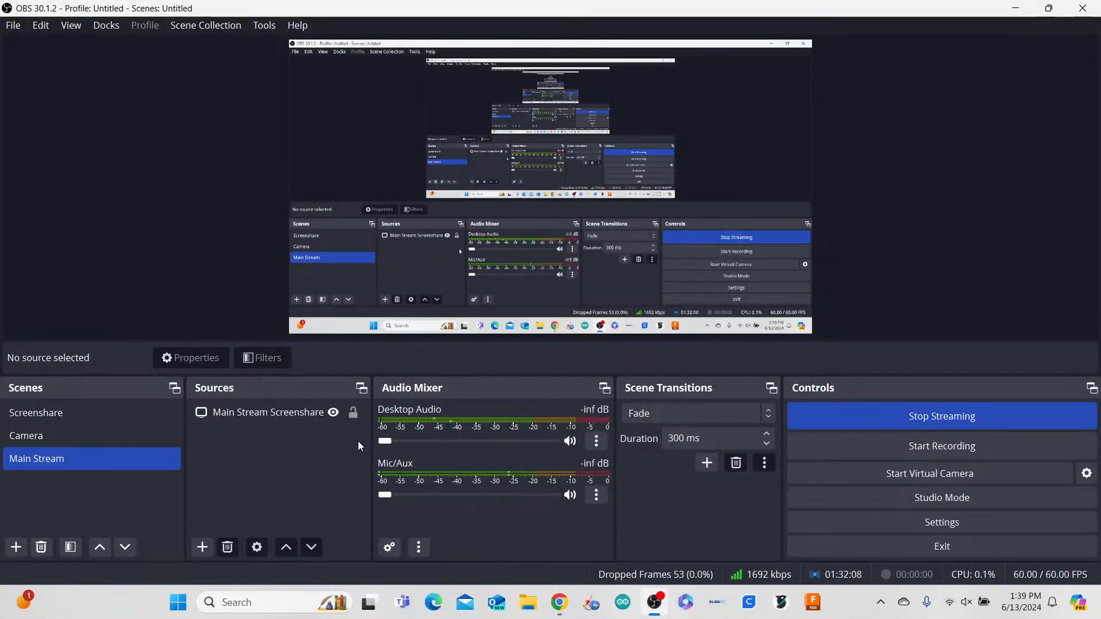
pyautogui.click(570, 441)
pyautogui.click(570, 494)
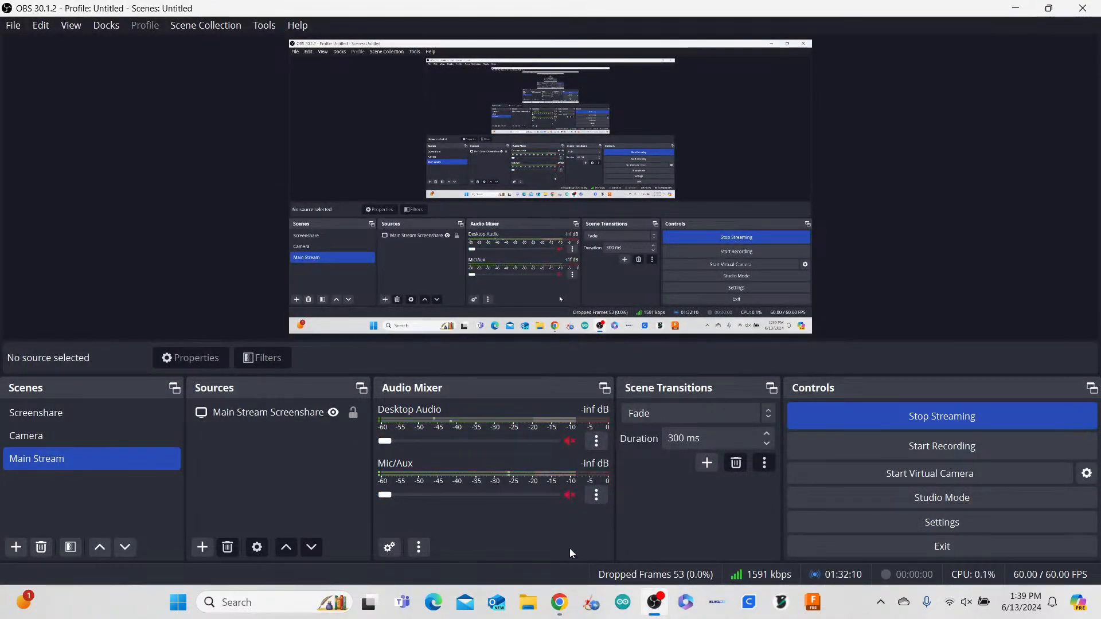
pyautogui.click(537, 493)
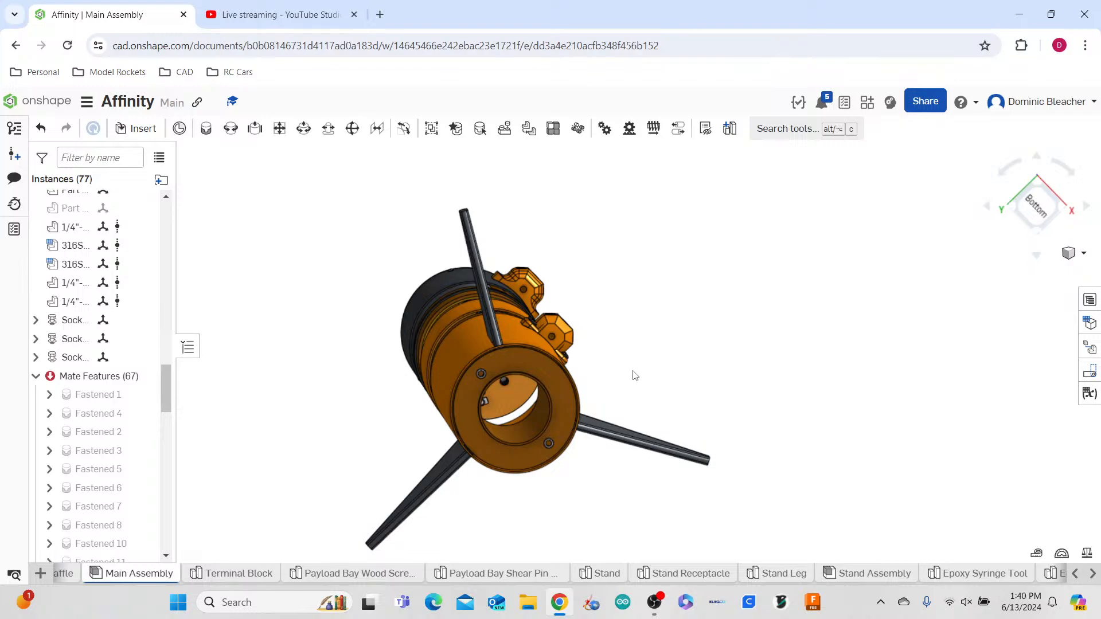
# - Return to OBS, unmute Desktop Audio and Mic/Aux, and raise the Mic/Aux volume
pyautogui.moveTo(564, 602)
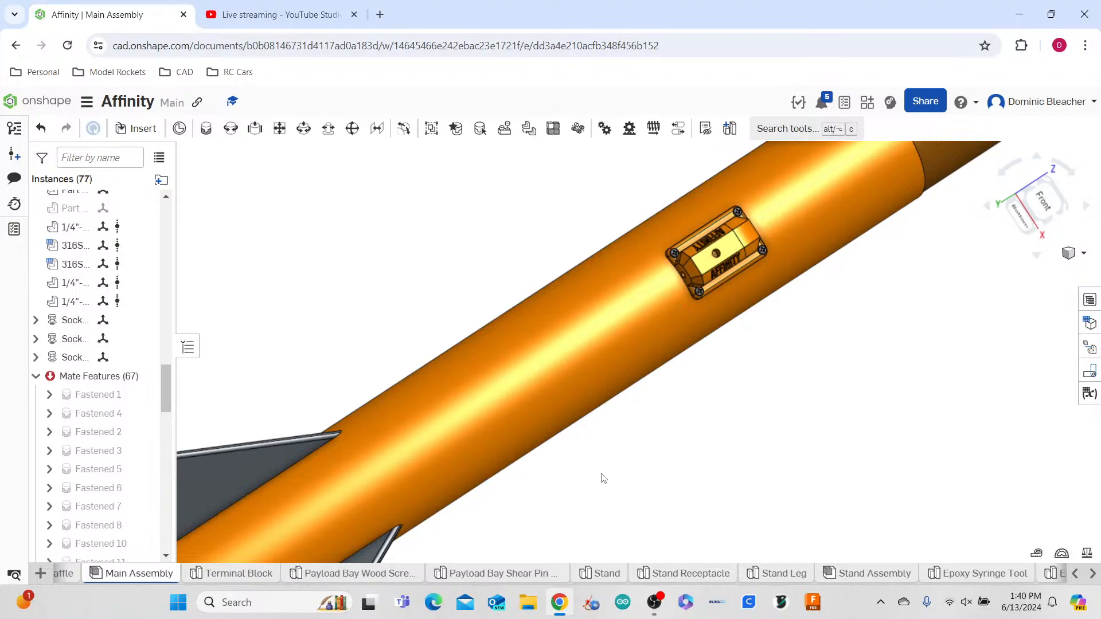
pyautogui.click(653, 601)
pyautogui.click(569, 441)
pyautogui.click(569, 494)
pyautogui.moveTo(436, 496); pyautogui.dragTo(459, 496)
# - Switch to OBS, mute Mic/Aux and Desktop Audio, and lower both volumes to the minimum
pyautogui.click(568, 494)
pyautogui.click(570, 442)
pyautogui.moveTo(456, 495); pyautogui.dragTo(307, 502)
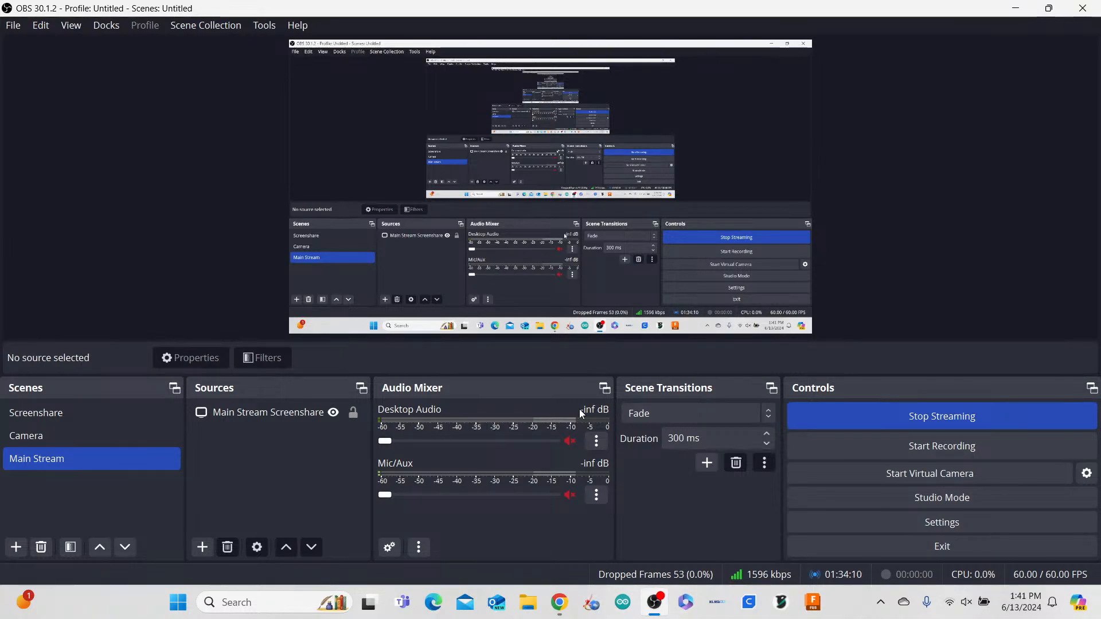
# - Raise Mic/Aux to -24.5 dB and Desktop Audio to -14.5 dB, and unmute both channels
pyautogui.moveTo(451, 495); pyautogui.dragTo(456, 497)
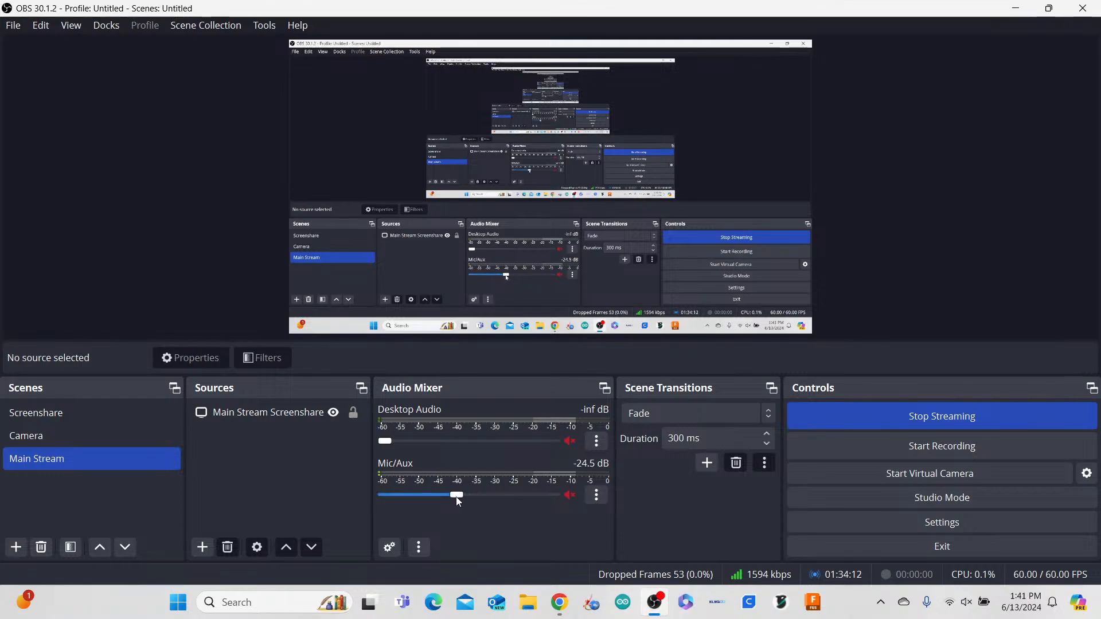
pyautogui.moveTo(431, 442); pyautogui.dragTo(480, 441)
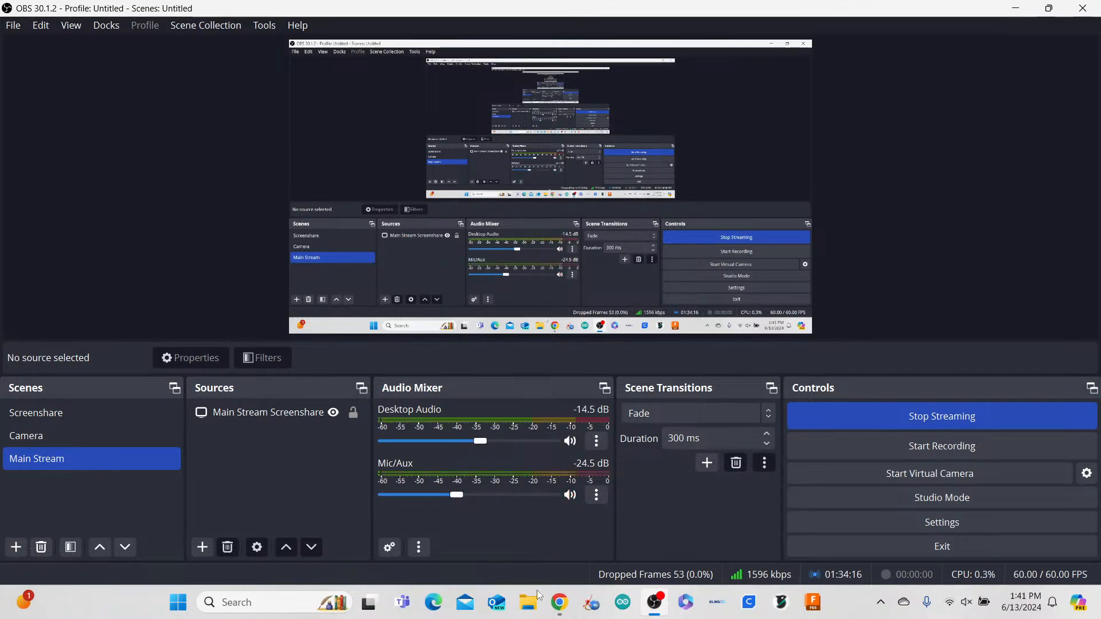
# - Return to Onshape and delete the loose light-blue ring lying beside the rocket from the main assembly
pyautogui.click(559, 601)
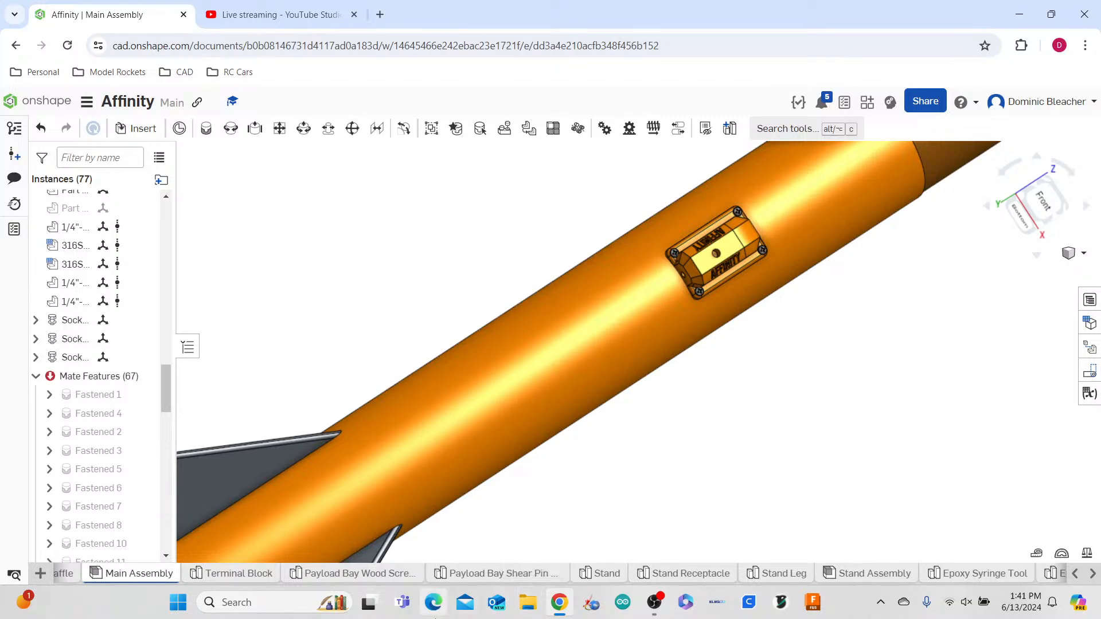
pyautogui.scroll(-10, 489, 514)
pyautogui.scroll(10, 733, 355)
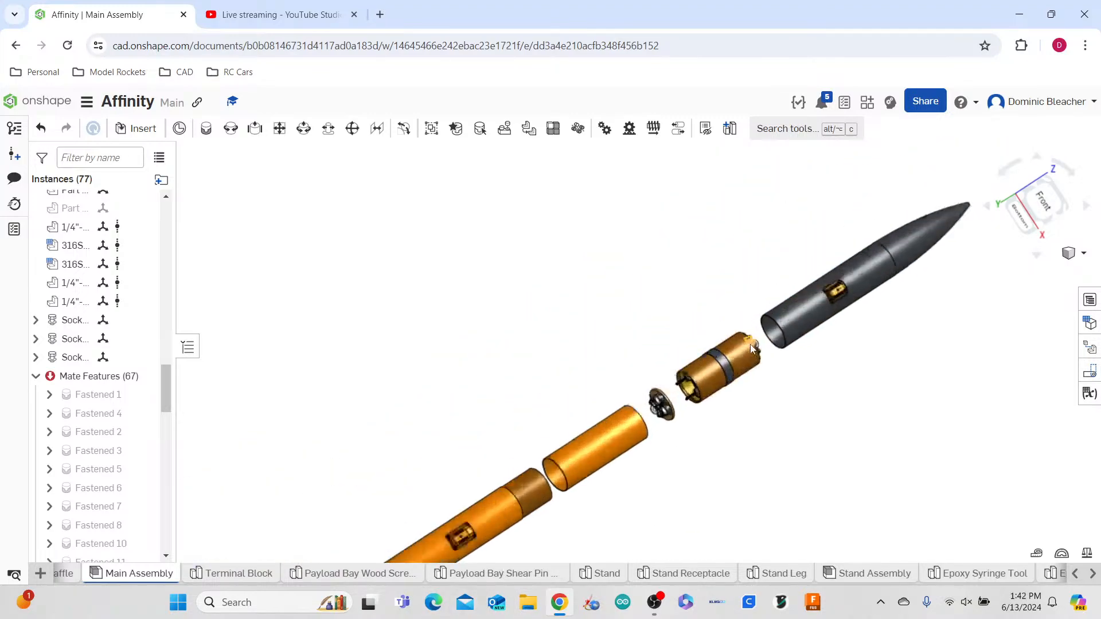
pyautogui.scroll(-5, 693, 333)
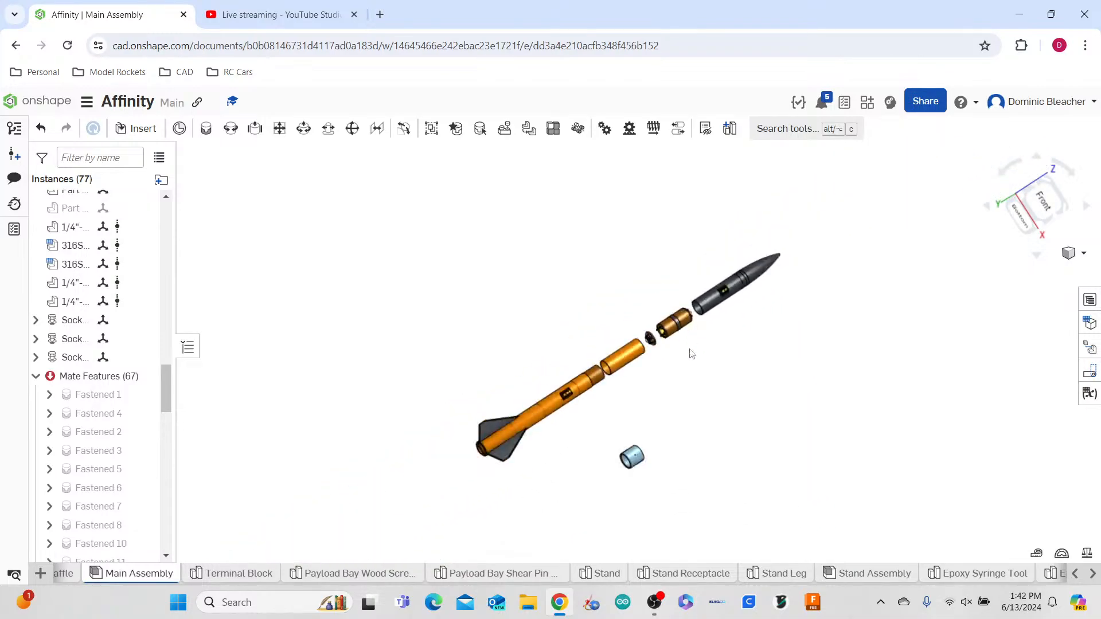
pyautogui.scroll(5, 635, 481)
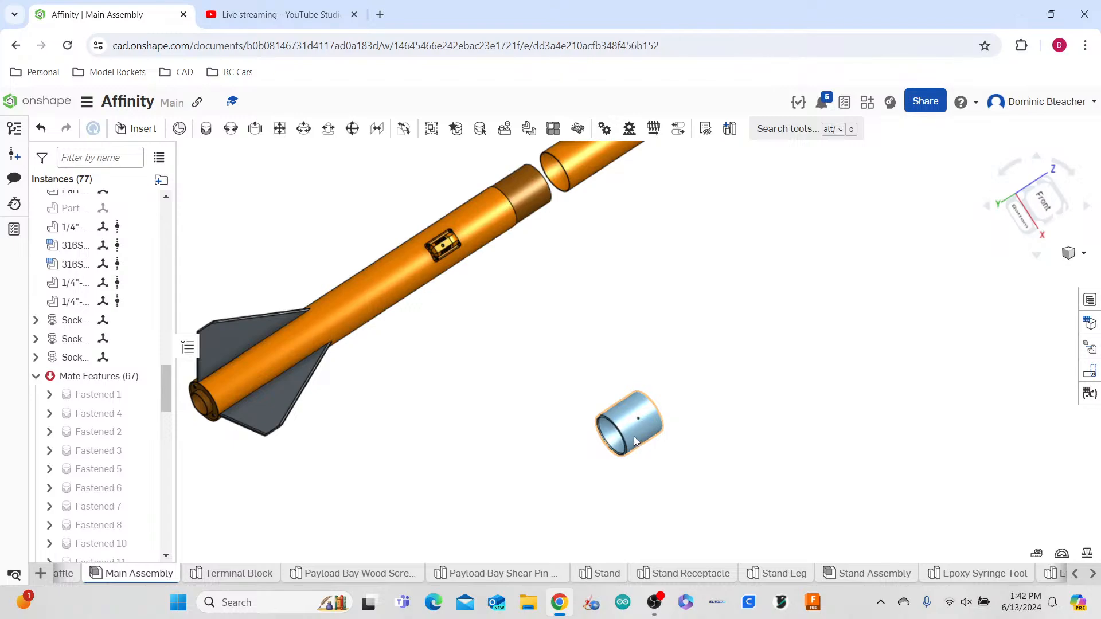
pyautogui.click(634, 429)
pyautogui.rightClick(636, 418)
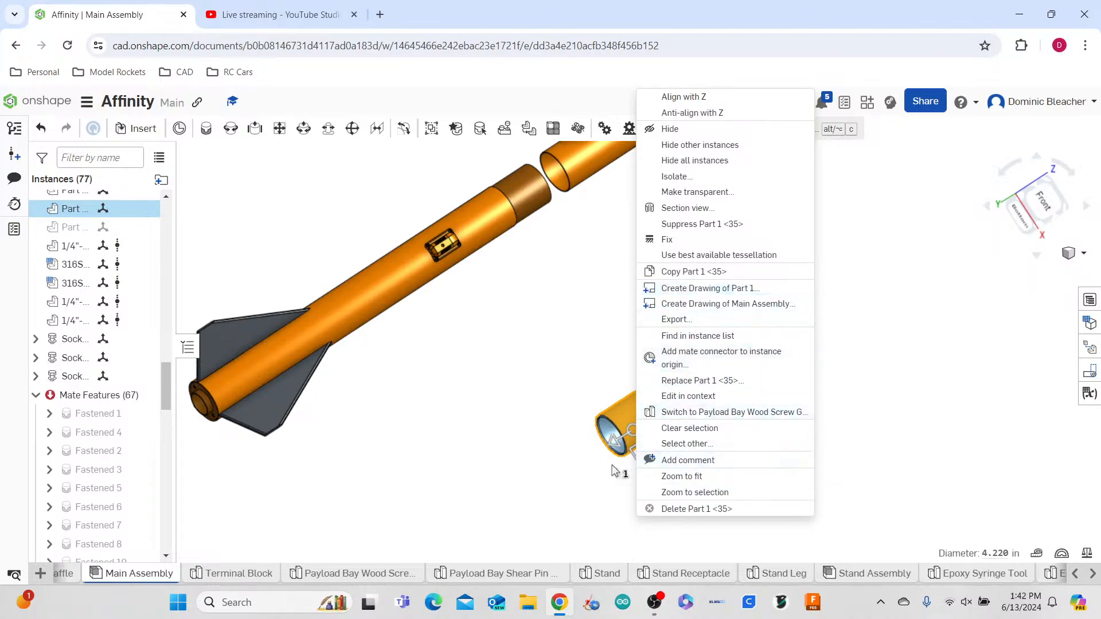
pyautogui.press('Delete')
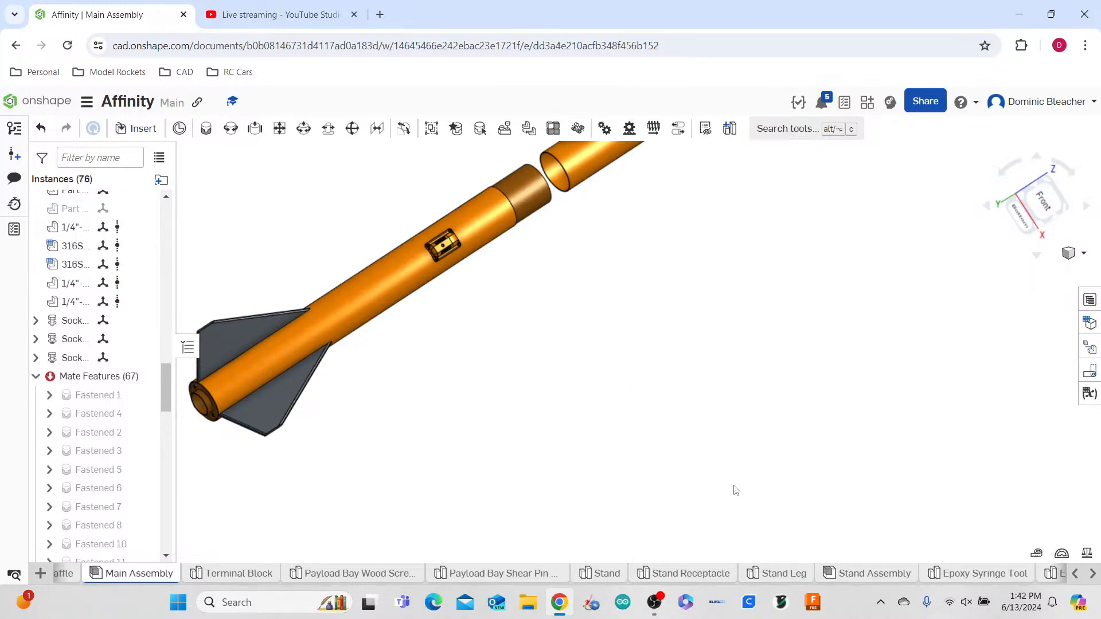
# - Open the 15 Payload Section part studio from the orange tube between the lower body and the bulkhead, with the assembly viewed from the front
pyautogui.scroll(-3, 647, 533)
pyautogui.scroll(4, 622, 371)
pyautogui.scroll(-2, 668, 304)
pyautogui.scroll(-2, 757, 192)
pyautogui.moveTo(739, 404); pyautogui.dragTo(720, 373, button='right')
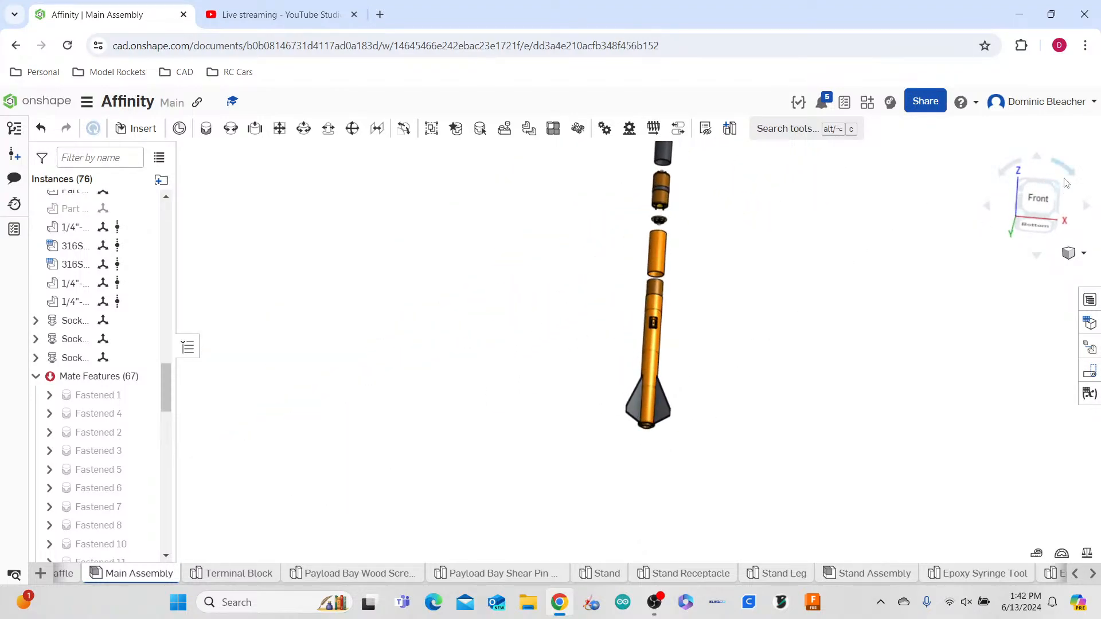
pyautogui.click(1037, 201)
pyautogui.scroll(4, 634, 362)
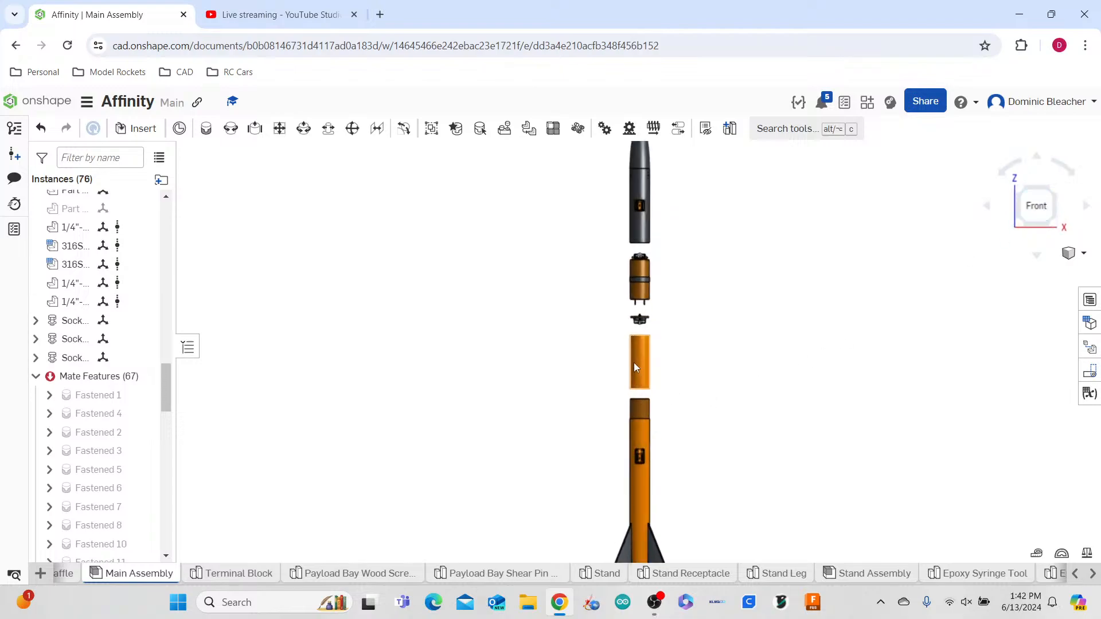
pyautogui.click(638, 361)
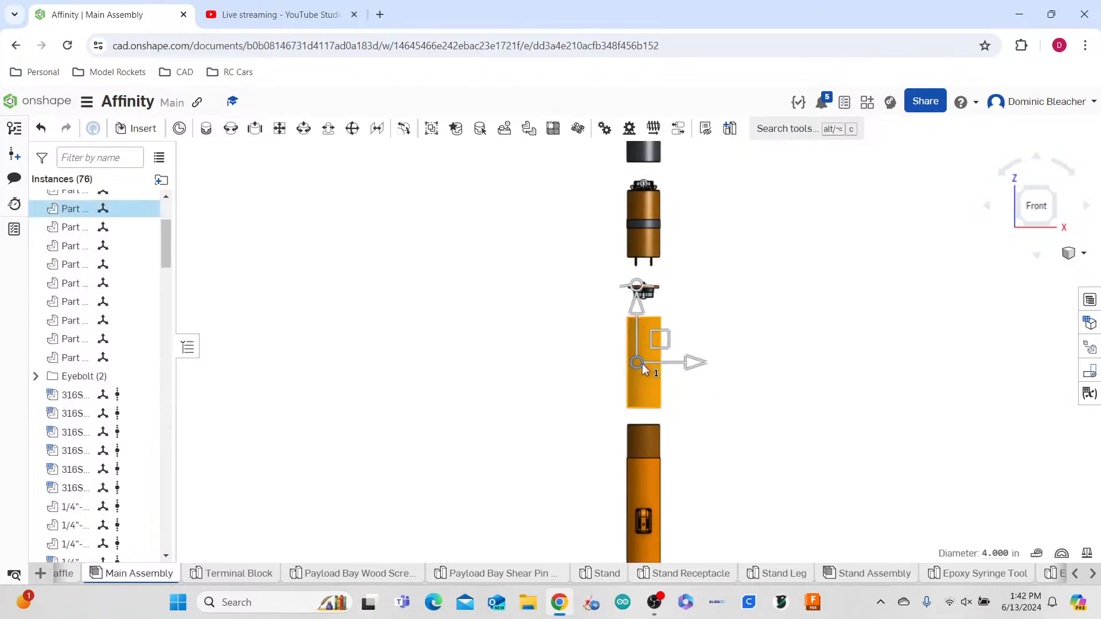
pyautogui.rightClick(641, 380)
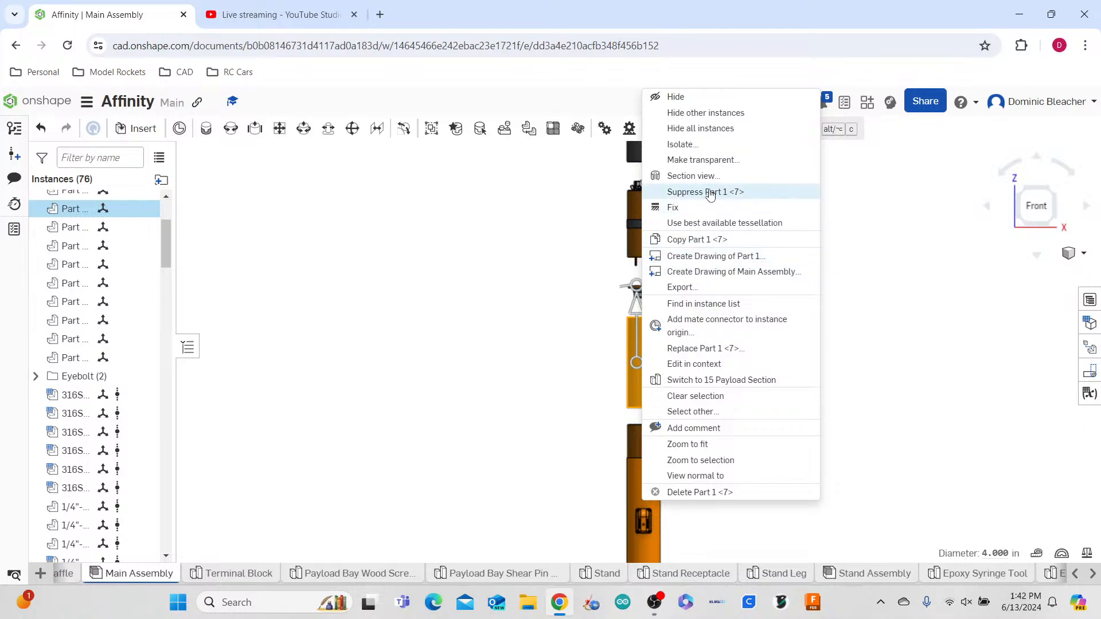
pyautogui.click(720, 376)
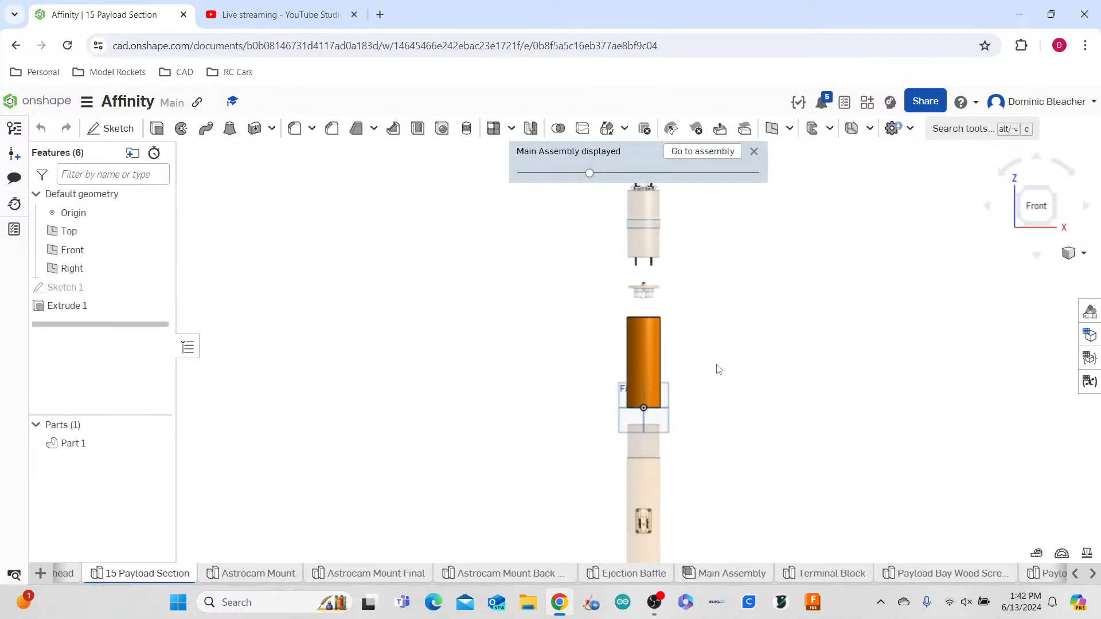
# - Examine the payload section tube within the displayed assembly from the front and from the side
pyautogui.moveTo(740, 382); pyautogui.dragTo(711, 380, button='right')
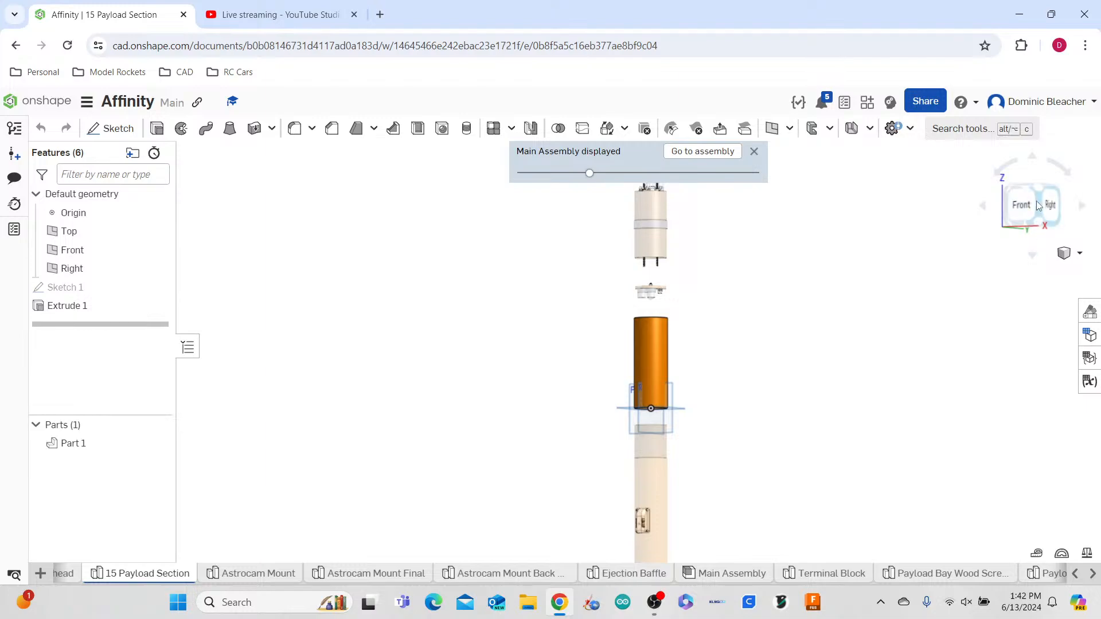
pyautogui.scroll(5, 1037, 202)
pyautogui.scroll(-8, 1031, 203)
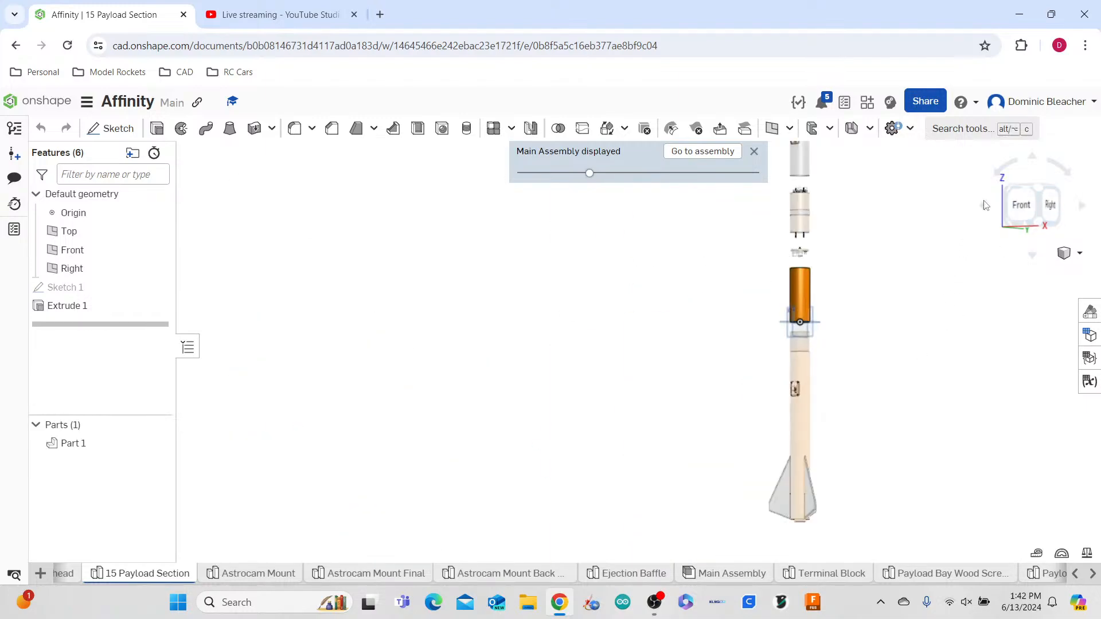
pyautogui.click(1019, 204)
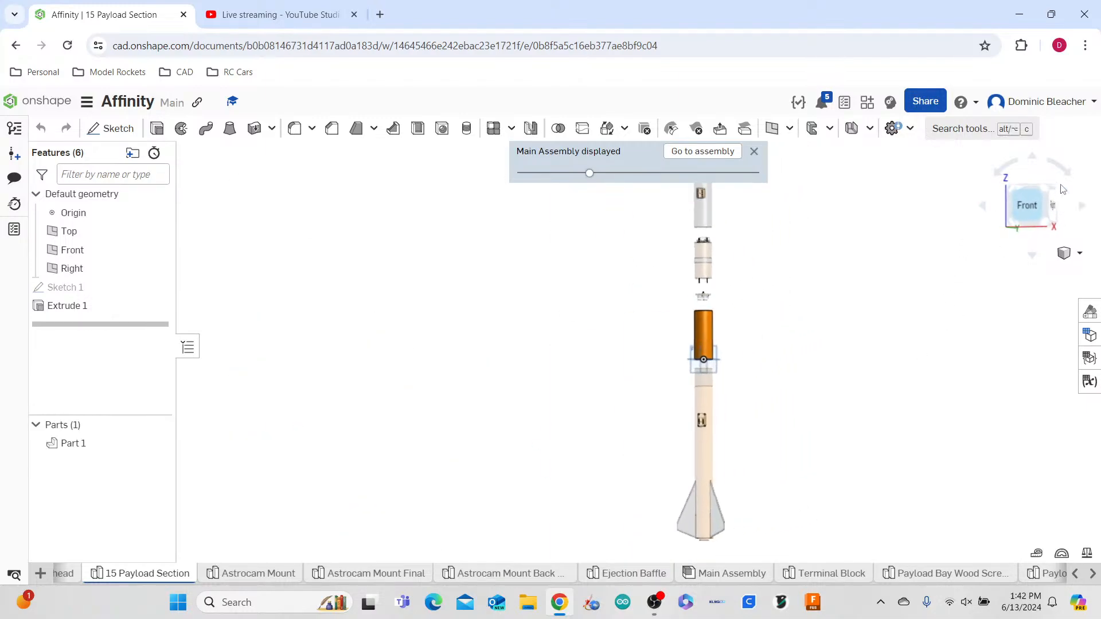
pyautogui.click(1085, 206)
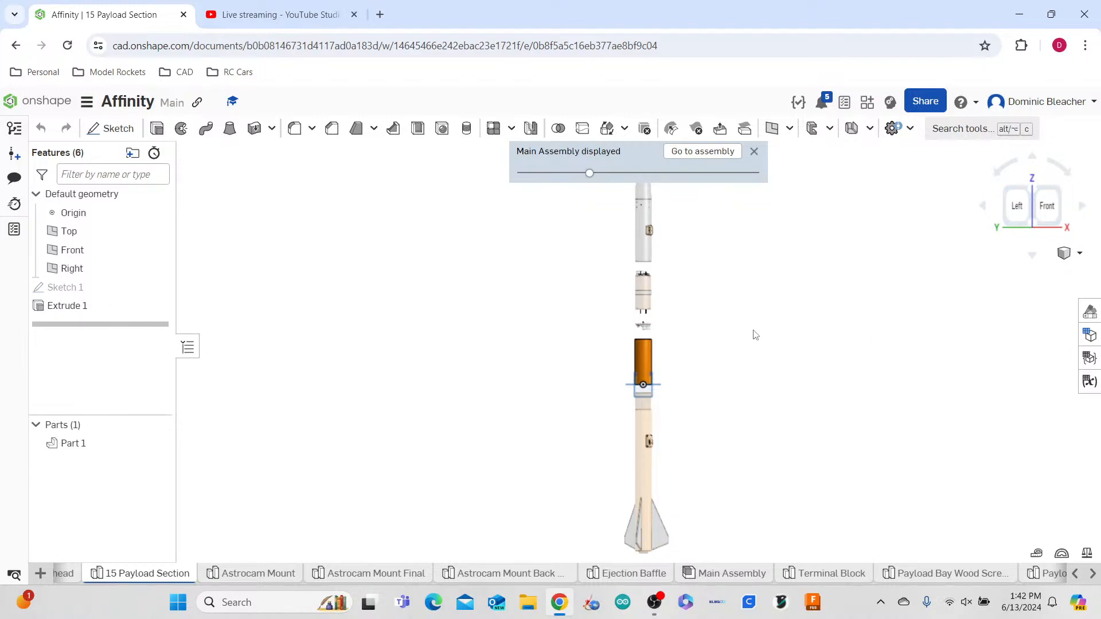
pyautogui.moveTo(810, 296); pyautogui.dragTo(771, 295, button='right')
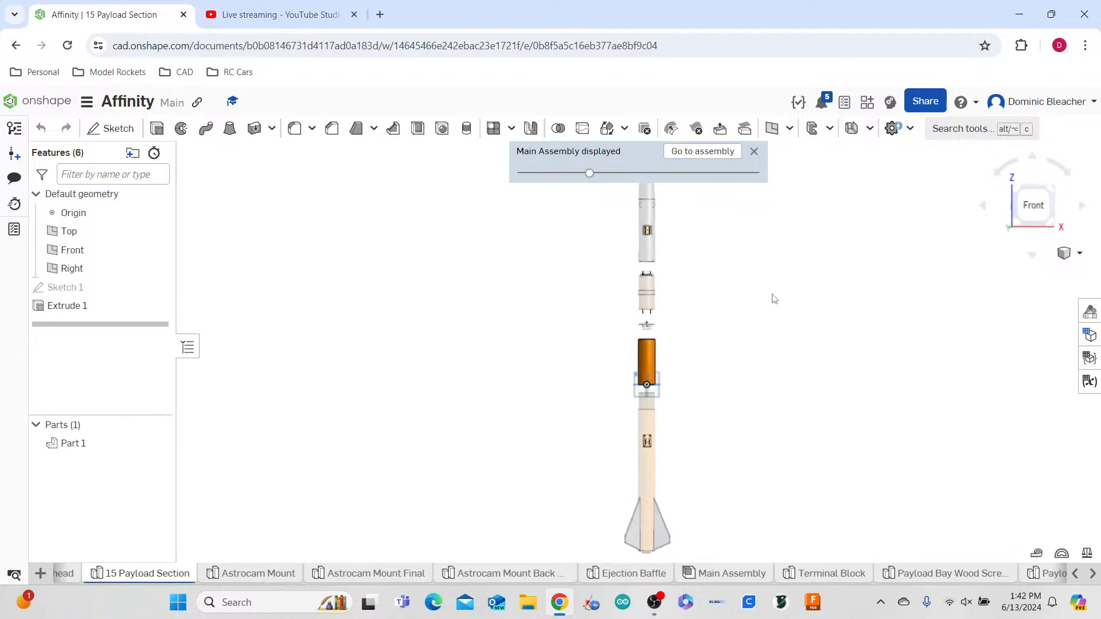
pyautogui.scroll(5, 627, 338)
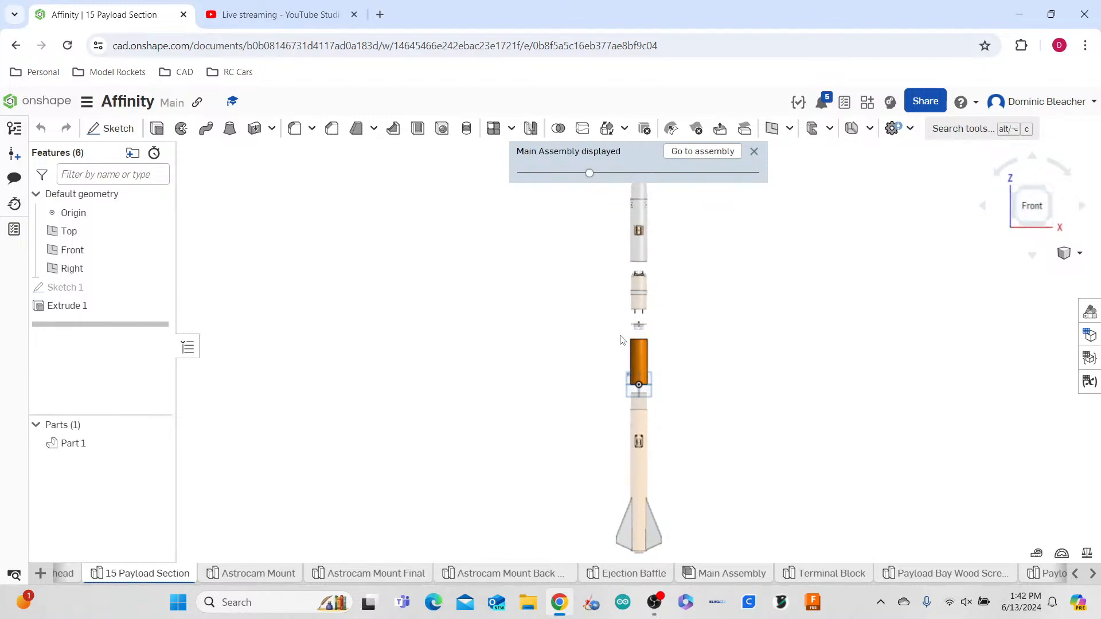
pyautogui.scroll(-3, 630, 338)
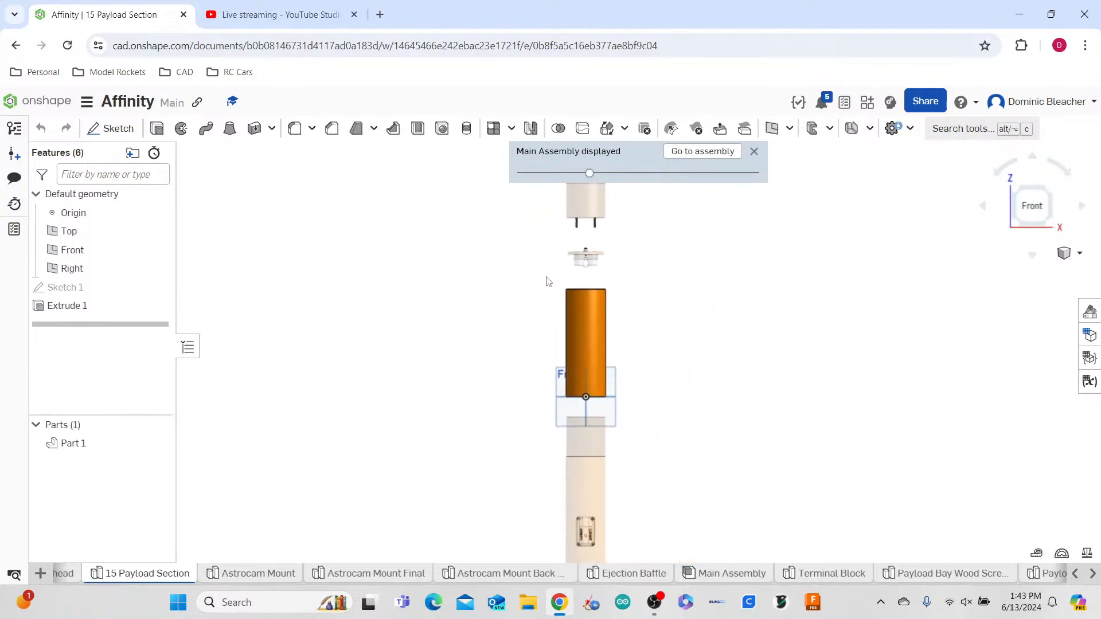
# - Start a sketch on the Front plane, try a vertical 4.5 in line at the middle of the tube's upper edge, and undo the line
pyautogui.click(92, 131)
pyautogui.click(588, 418)
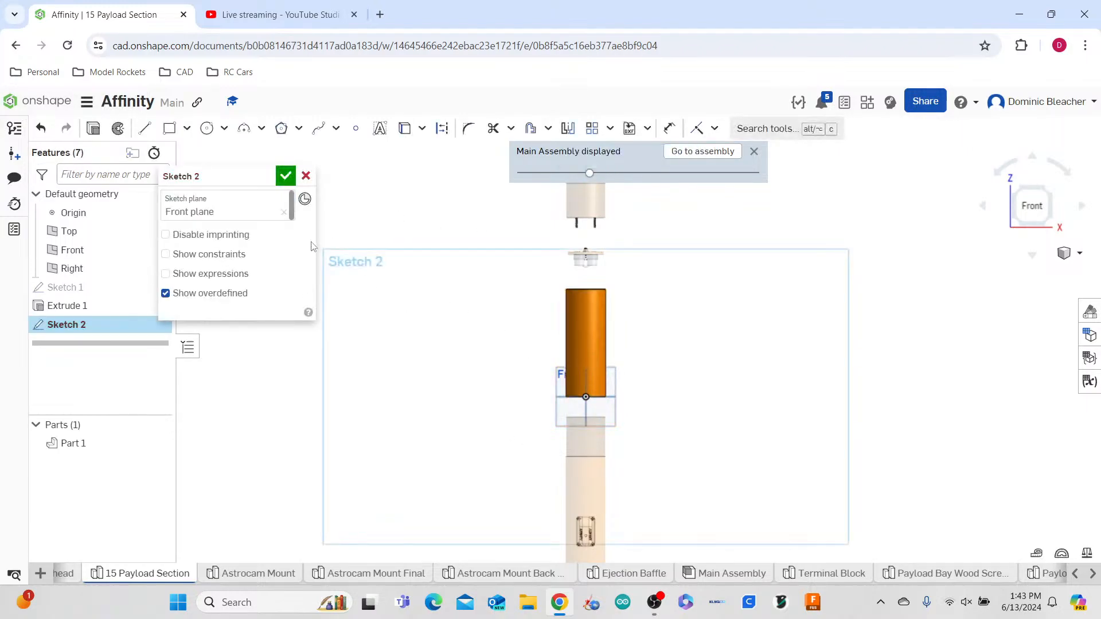
pyautogui.click(144, 128)
pyautogui.scroll(5, 580, 291)
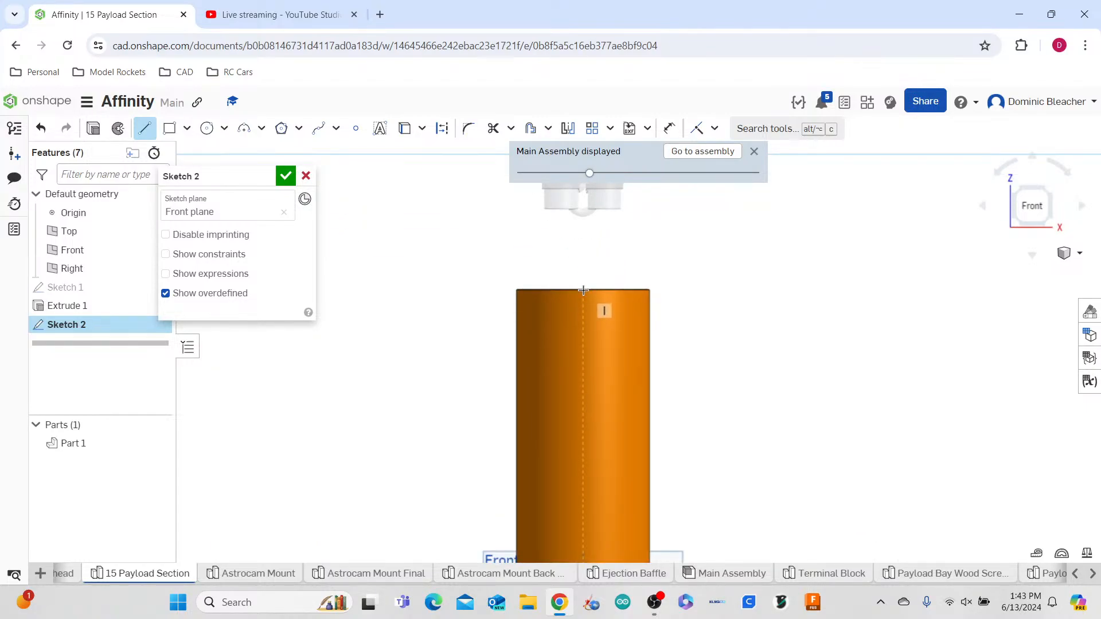
pyautogui.click(583, 290)
pyautogui.write('4')
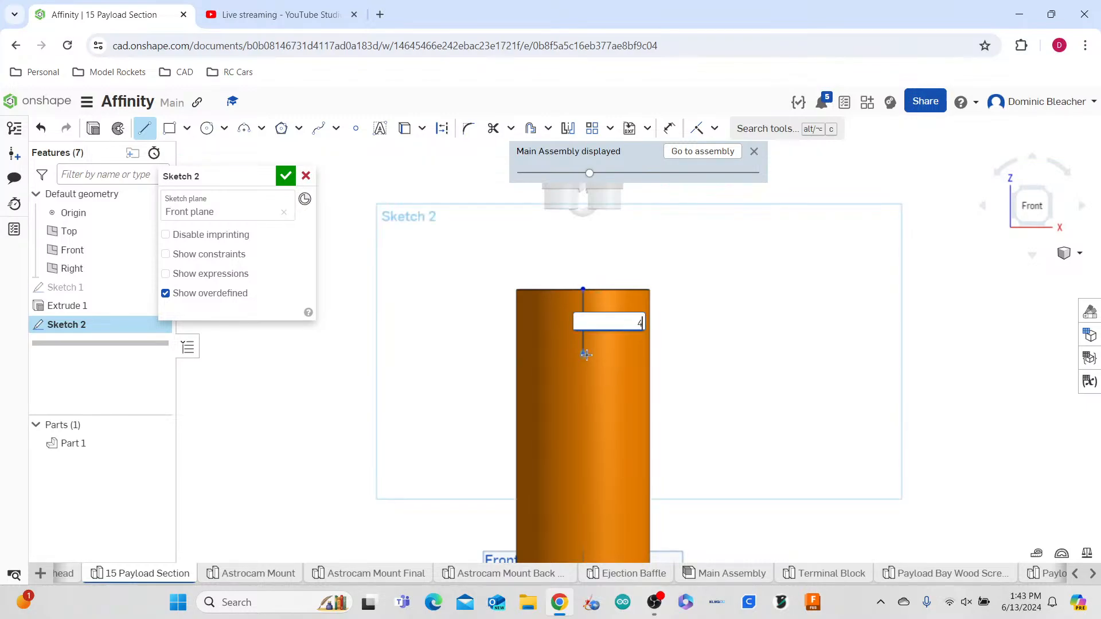
pyautogui.press('Return')
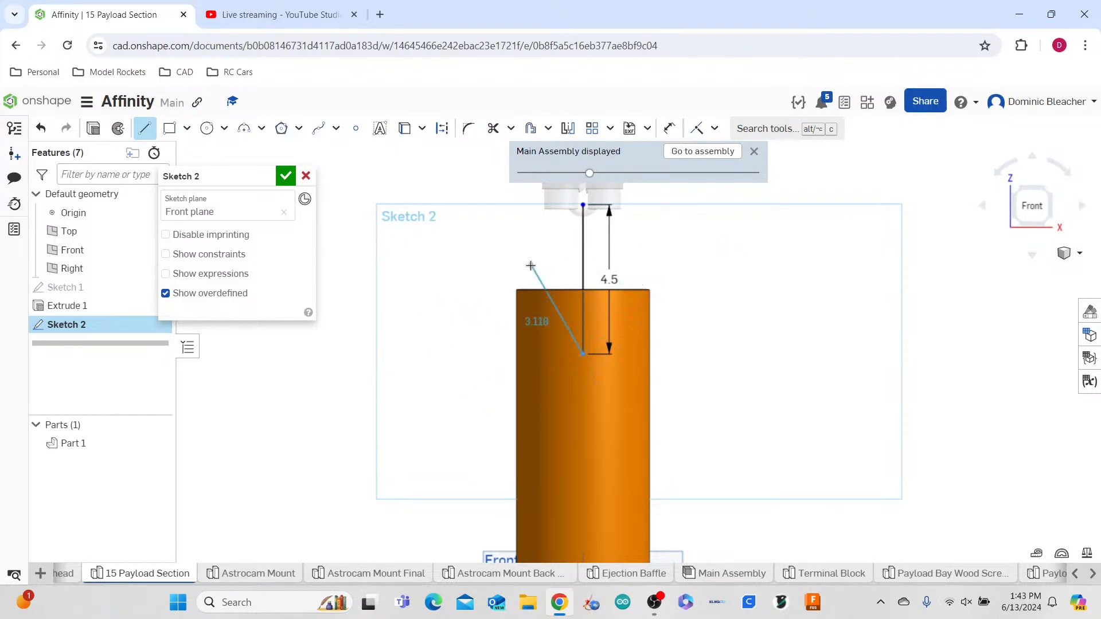
pyautogui.scroll(-3, 531, 263)
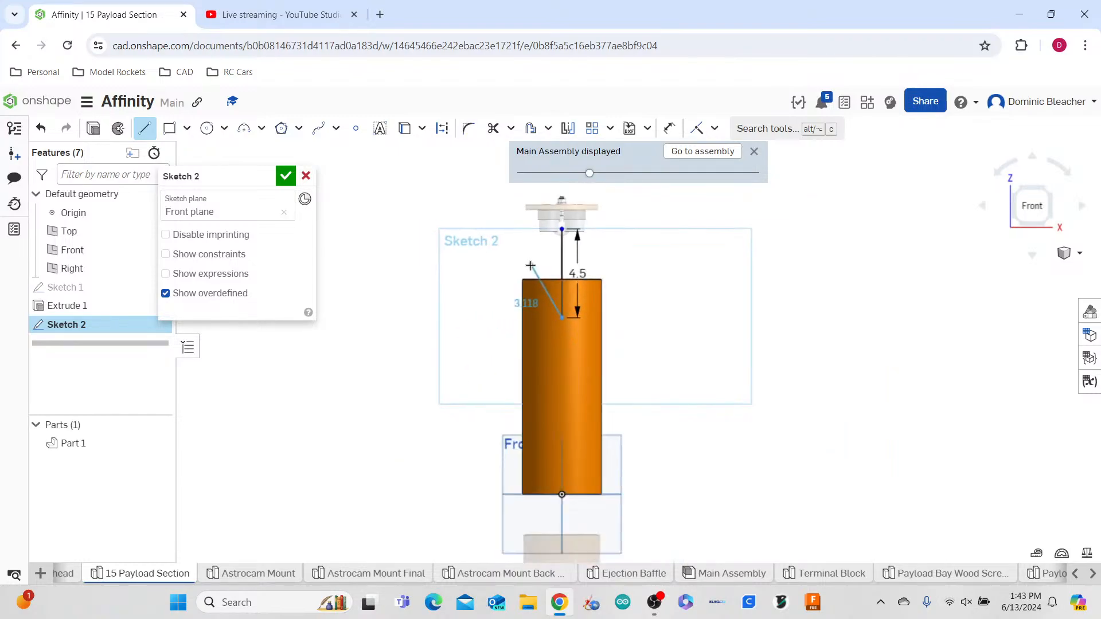
pyautogui.click(41, 129)
pyautogui.click(39, 129)
# - Place a sketch point at the middle of the tube's upper edge, try a 4.5 in vertical line from it, and undo the line
pyautogui.click(357, 132)
pyautogui.scroll(3, 553, 279)
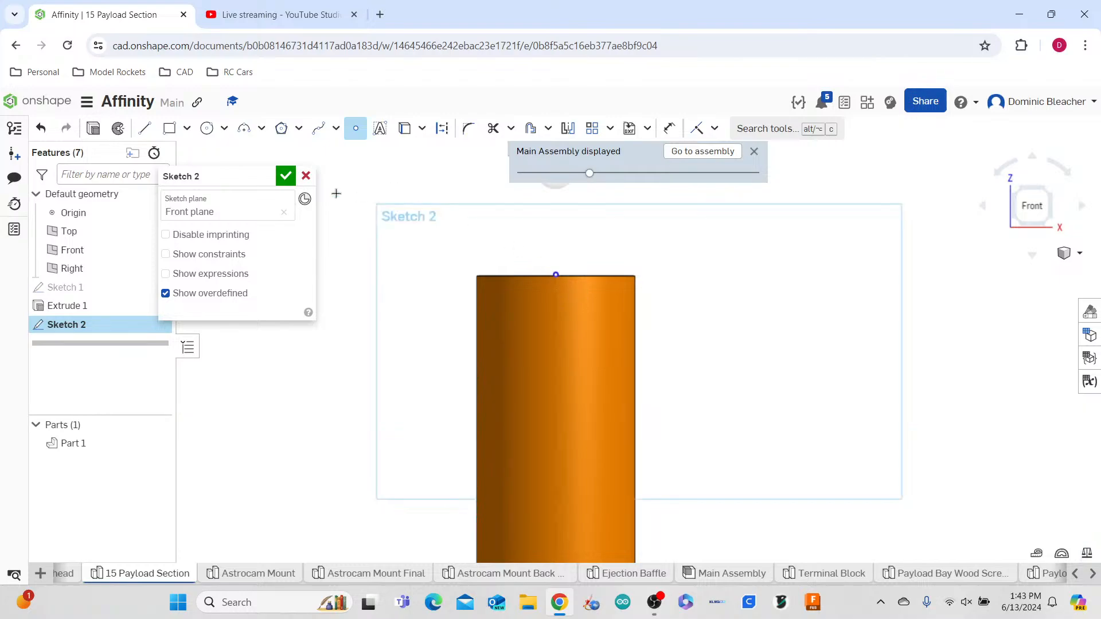
pyautogui.click(145, 128)
pyautogui.click(555, 275)
pyautogui.write('4')
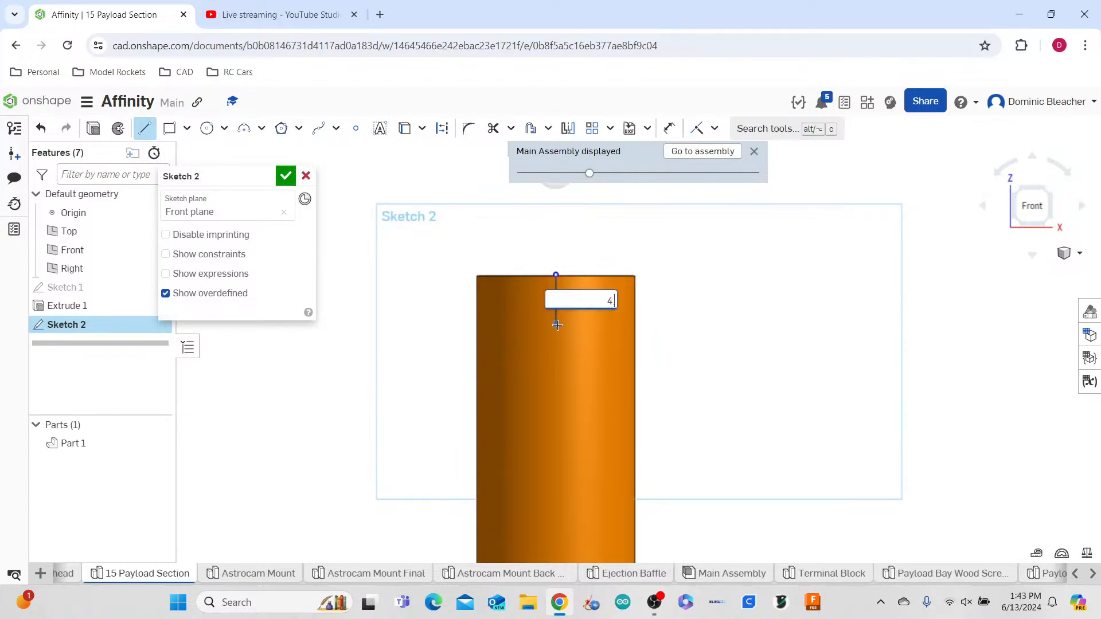
pyautogui.write('.5')
pyautogui.press('Return')
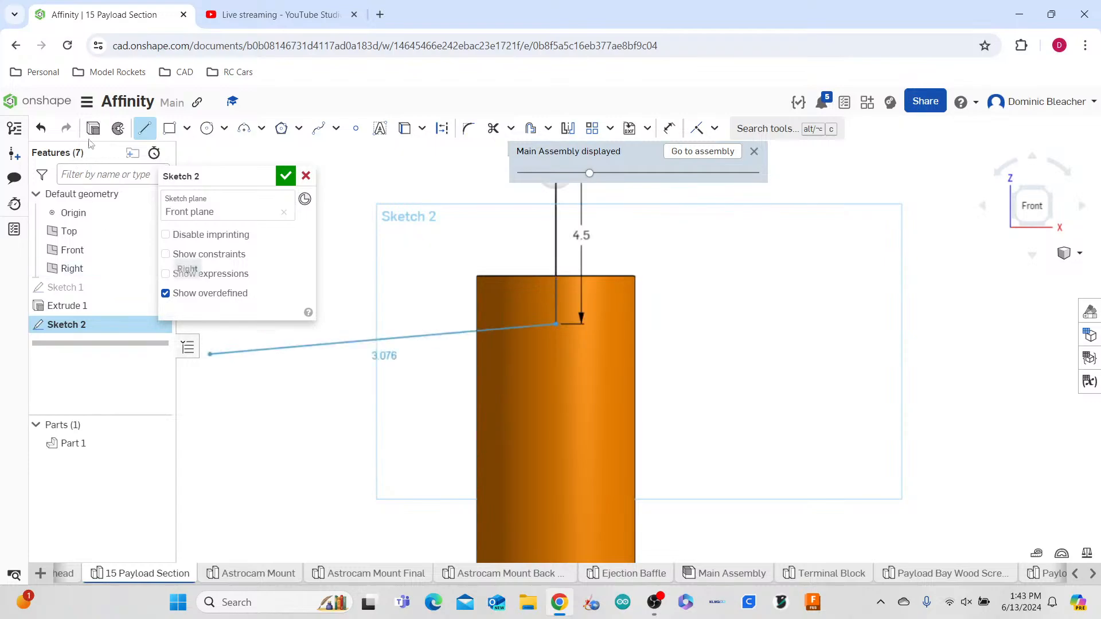
pyautogui.click(44, 129)
pyautogui.click(44, 128)
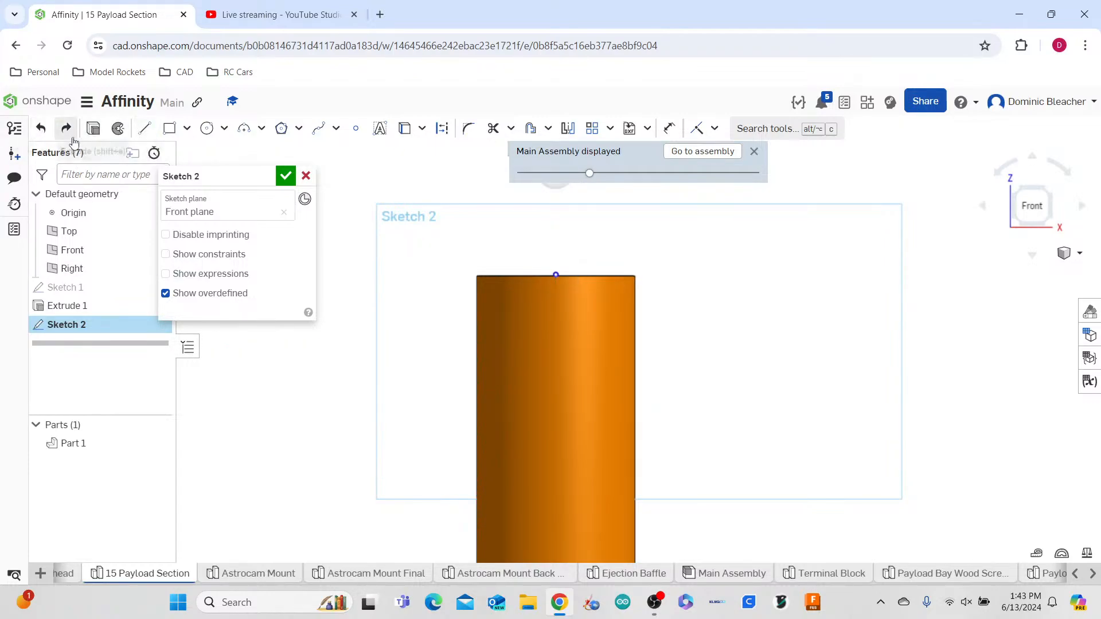
# - Try a vertical line from the origin up the tube's centre and cancel the sketch edit
pyautogui.scroll(-5, 522, 317)
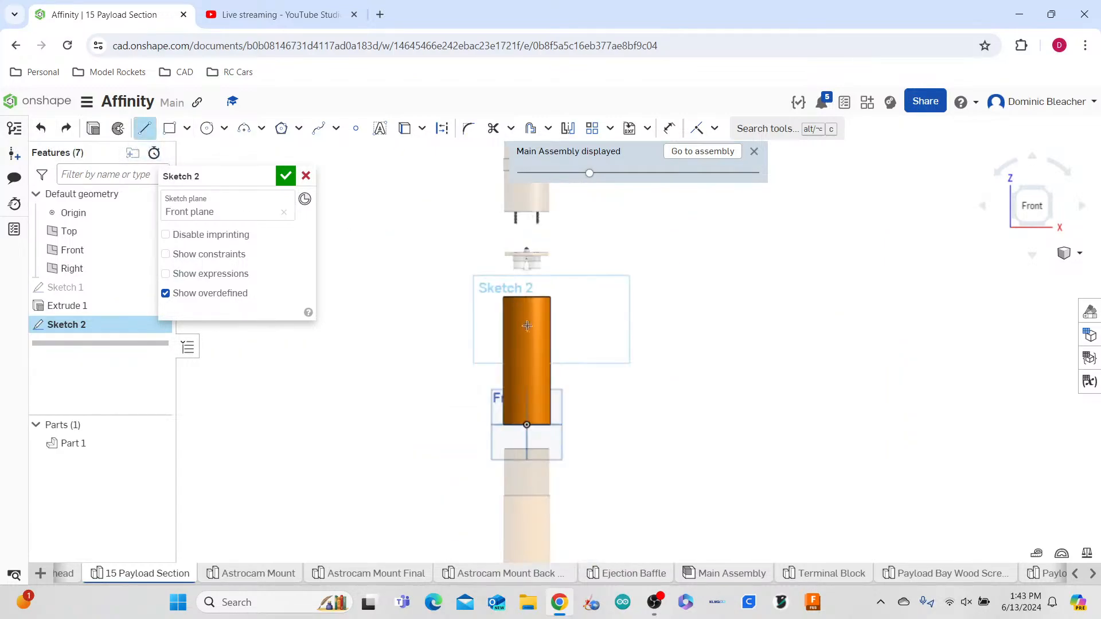
pyautogui.click(527, 424)
pyautogui.scroll(5, 528, 295)
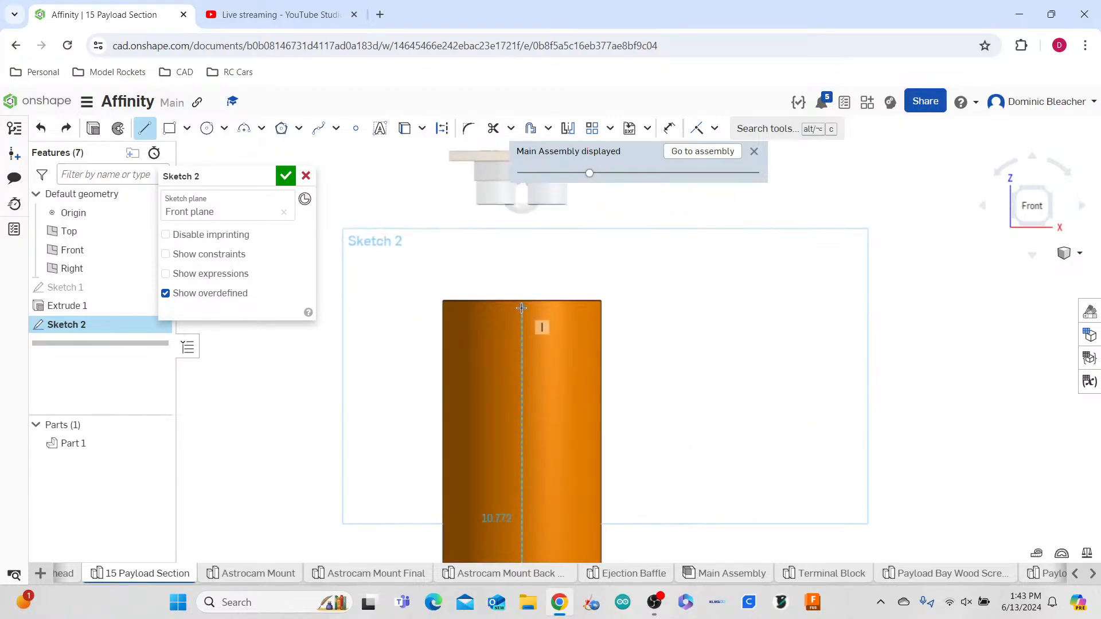
pyautogui.click(305, 176)
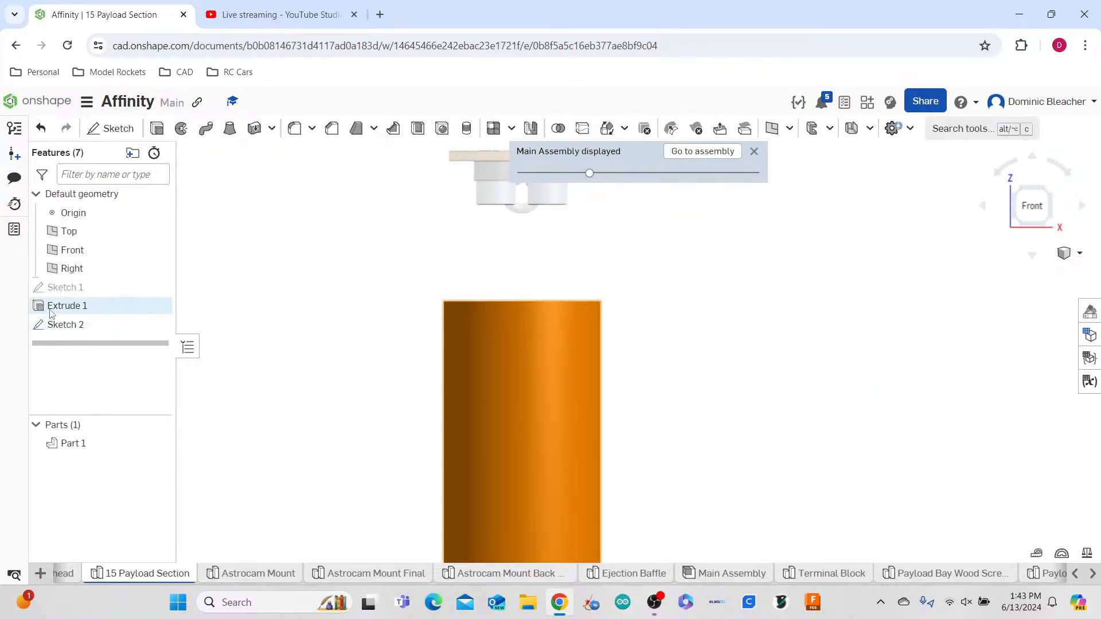
# - Check the depth of the tube's Extrude 1 and calculate 10.875-4.5 in a new browser tab
pyautogui.doubleClick(53, 308)
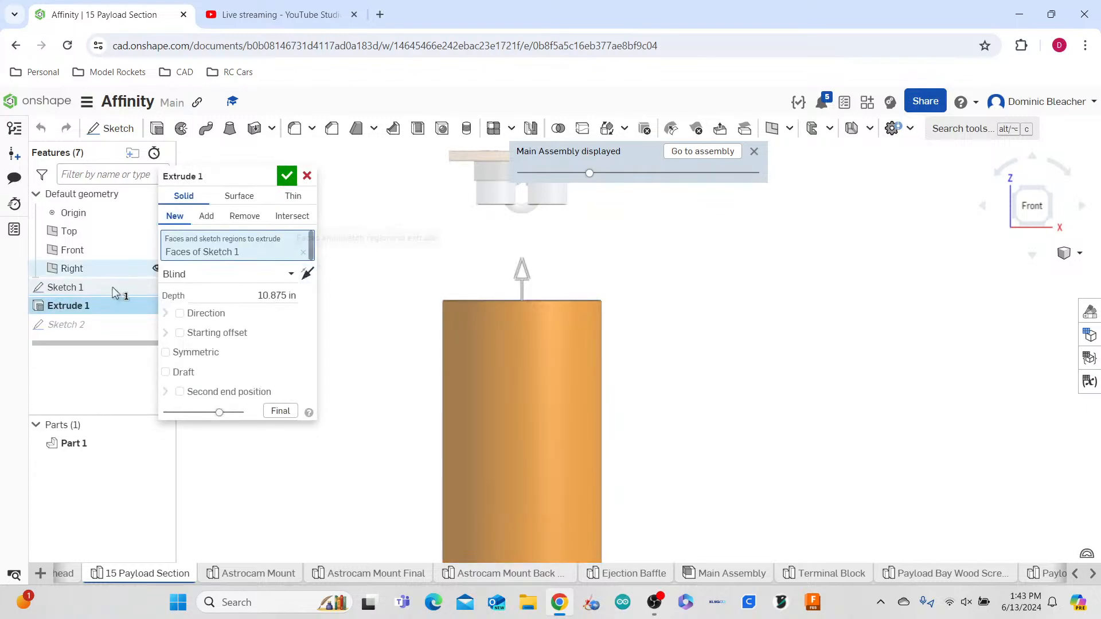
pyautogui.click(380, 14)
pyautogui.write('10.')
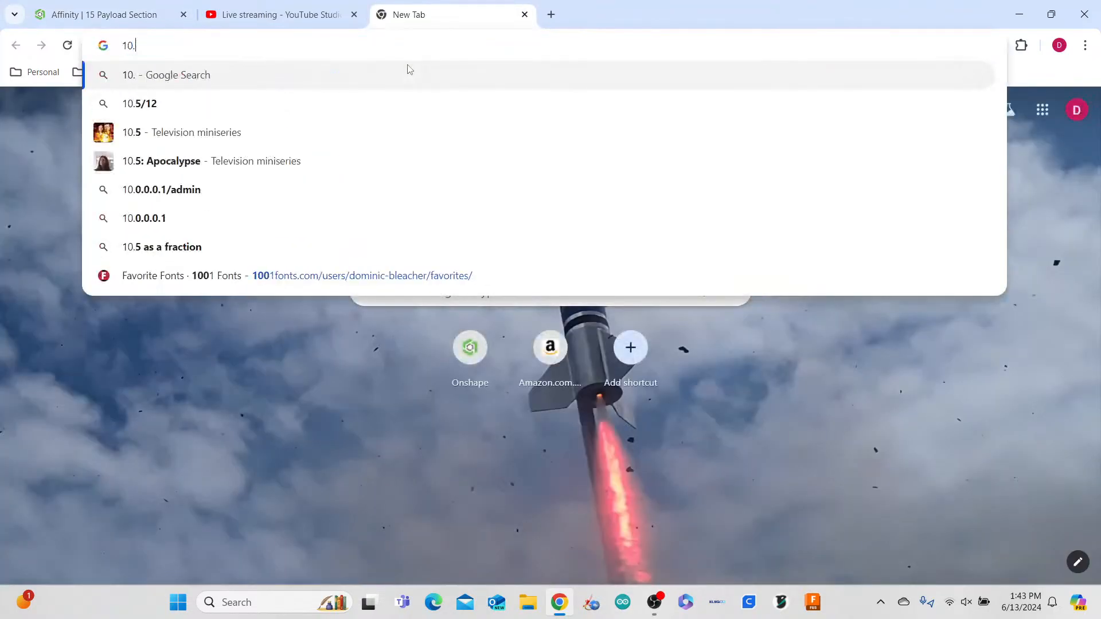
pyautogui.write('875')
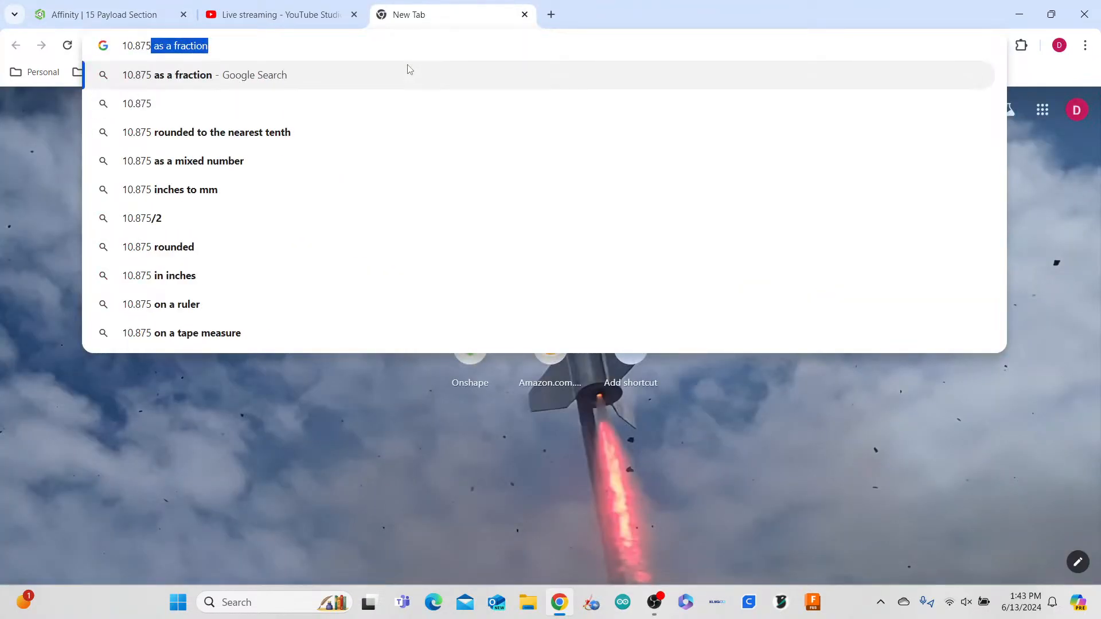
pyautogui.write('-4.5')
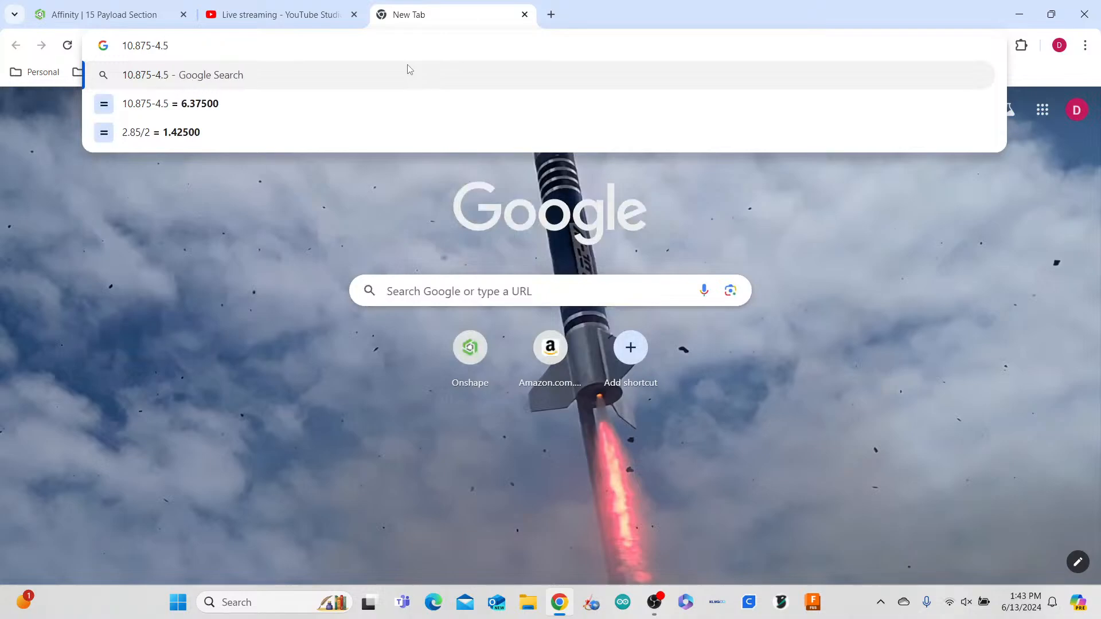
pyautogui.hotkey('ctrl', 'w')
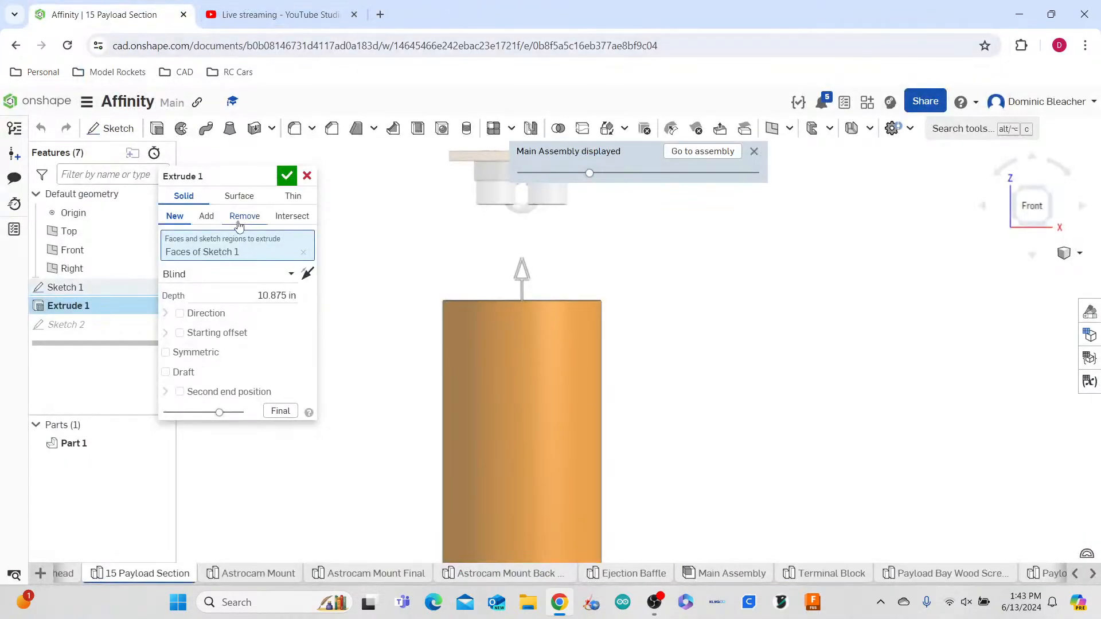
pyautogui.scroll(-5, 458, 261)
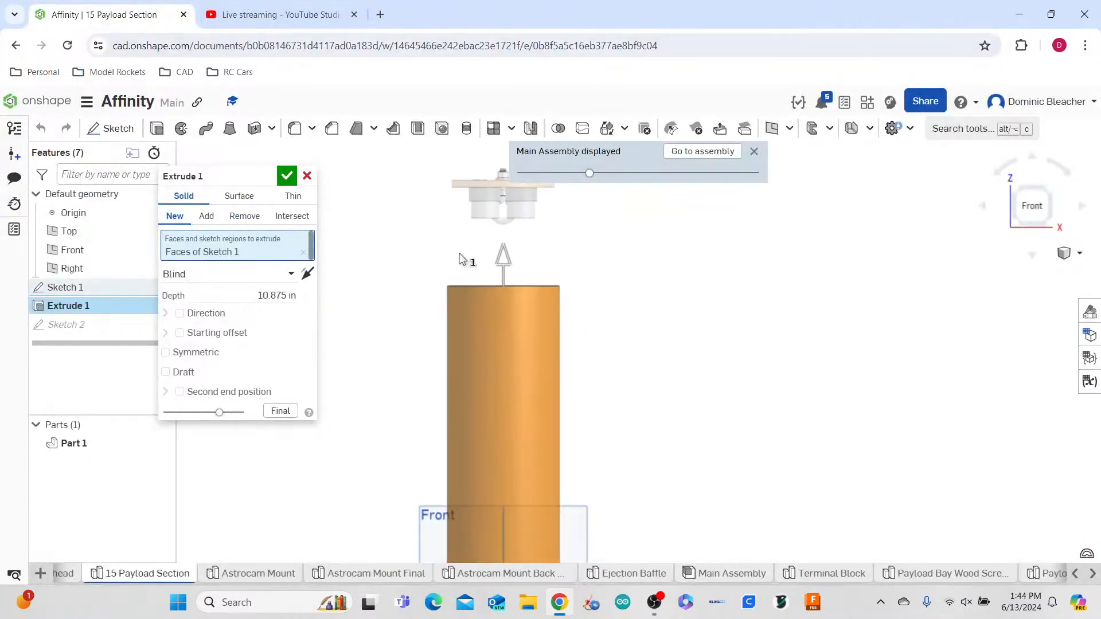
pyautogui.click(287, 176)
# - Edit Sketch 2 with a vertical 6.375 in line from the origin and a 0.25 in diameter circle at its upper end
pyautogui.doubleClick(119, 319)
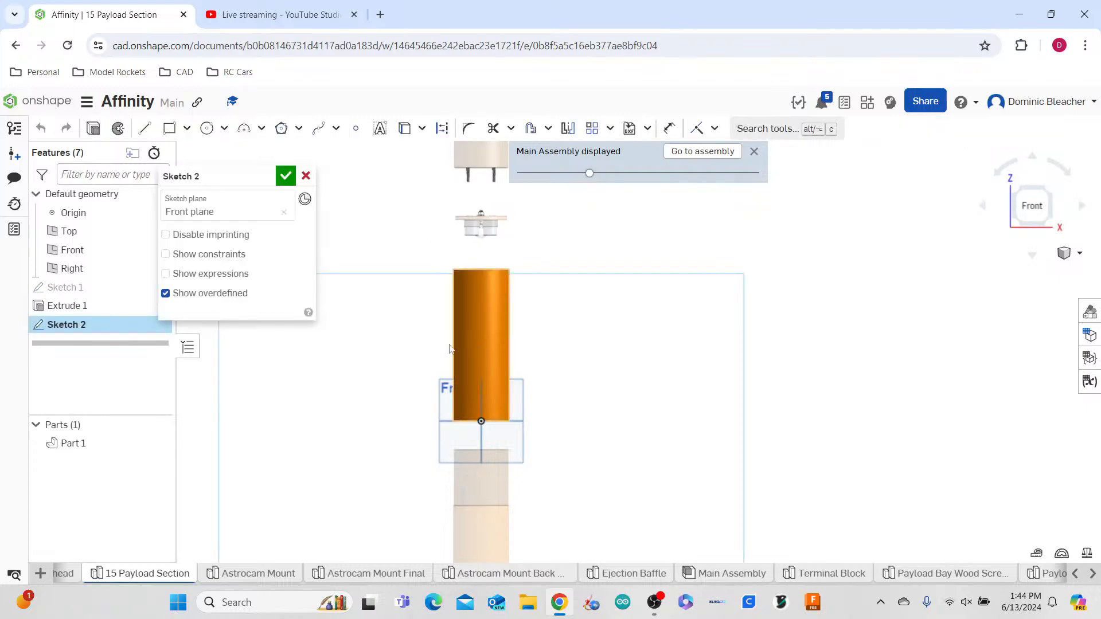
pyautogui.click(144, 128)
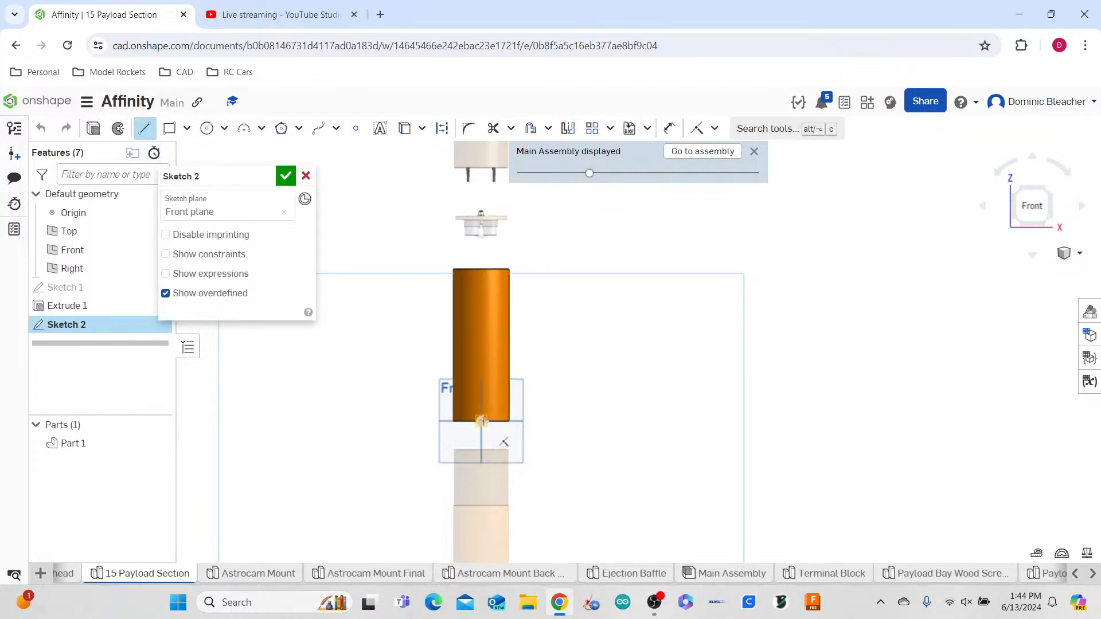
pyautogui.click(481, 420)
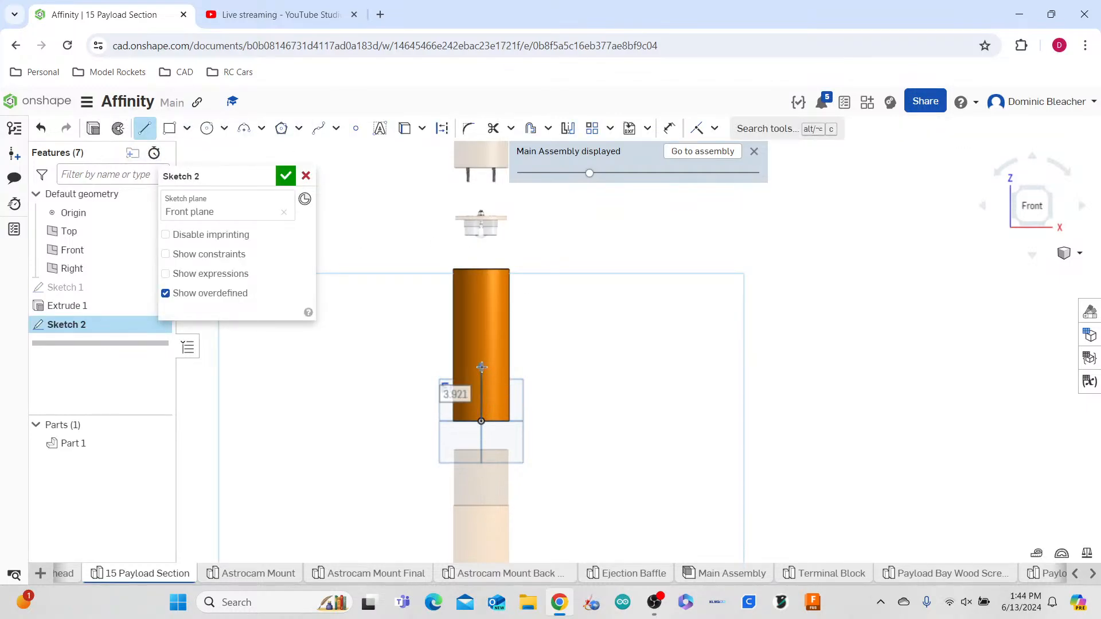
pyautogui.write('6.375')
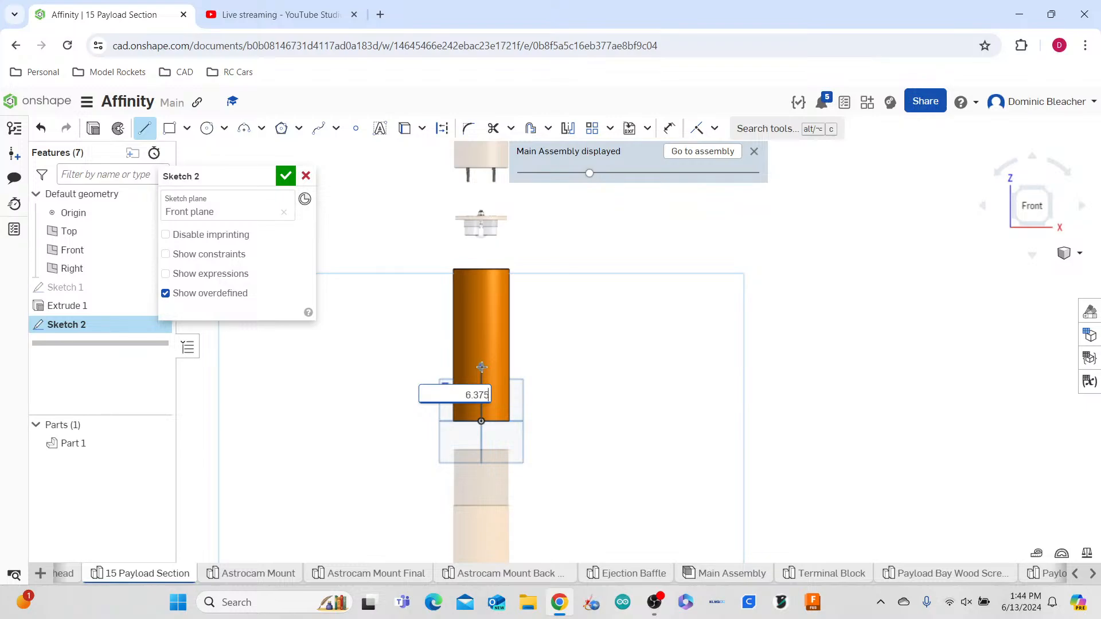
pyautogui.press('Return')
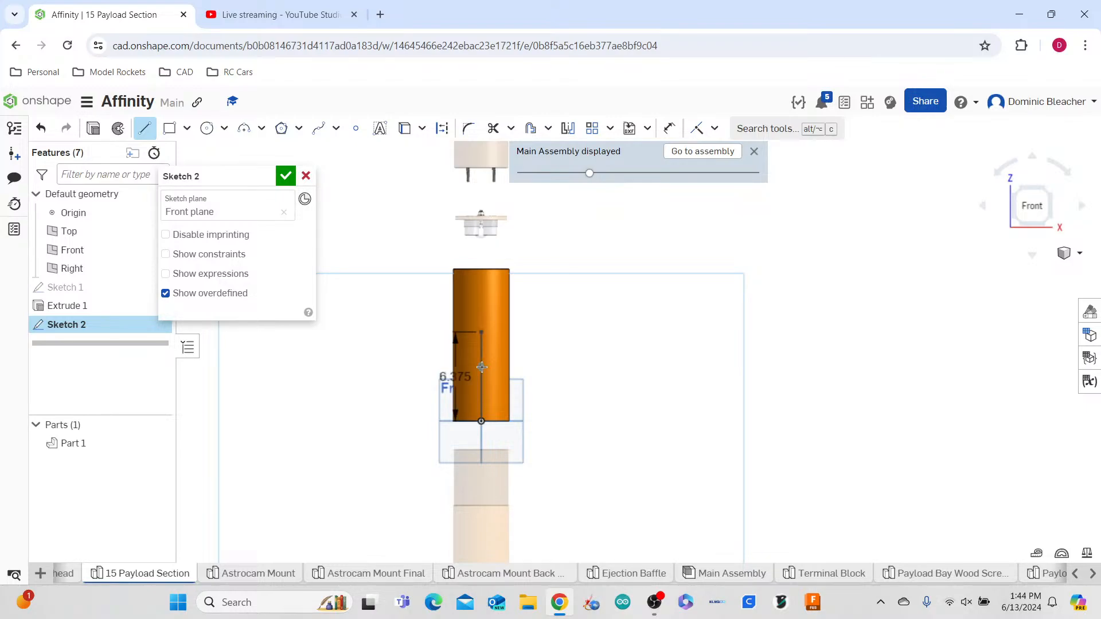
pyautogui.click(207, 128)
pyautogui.click(481, 333)
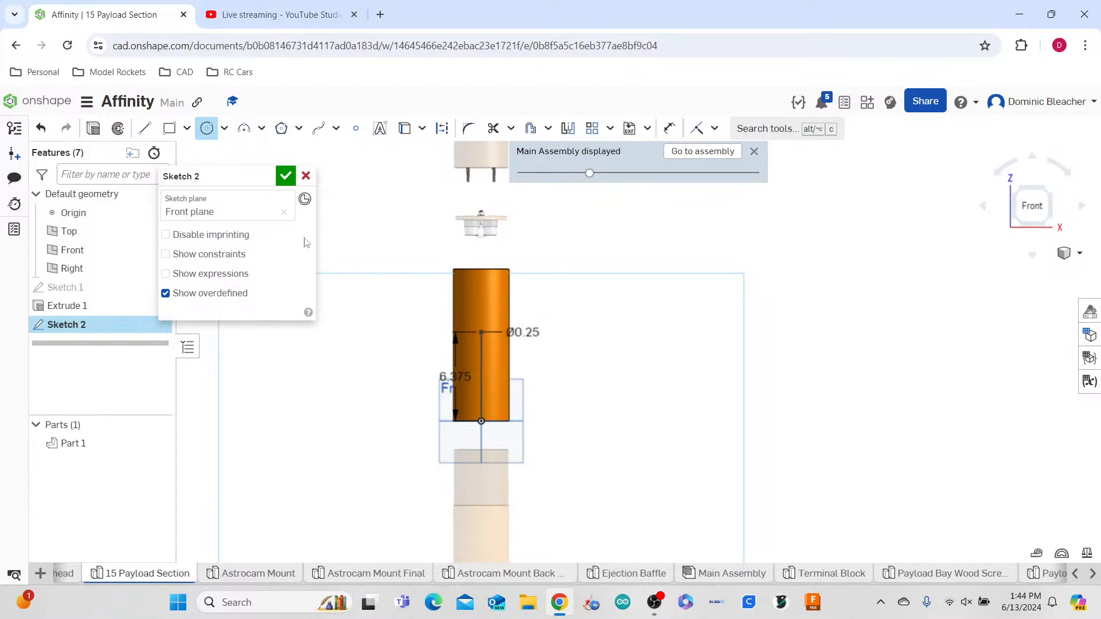
# - Extrude the Sketch 2 circle as a Remove cut, Through all, with Merge with all enabled
pyautogui.click(95, 130)
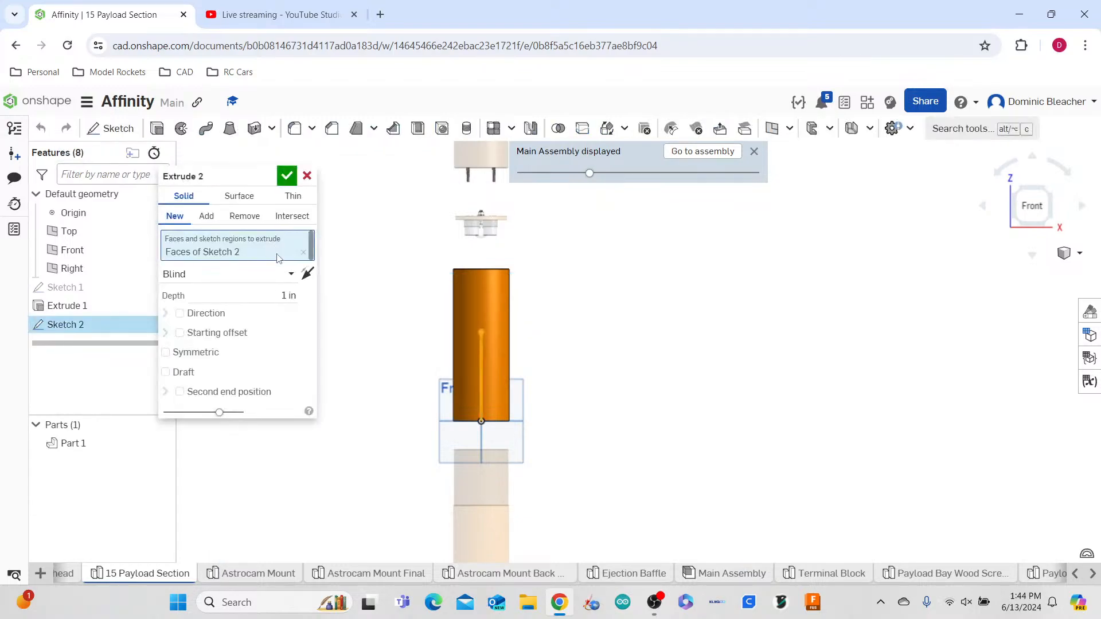
pyautogui.click(232, 217)
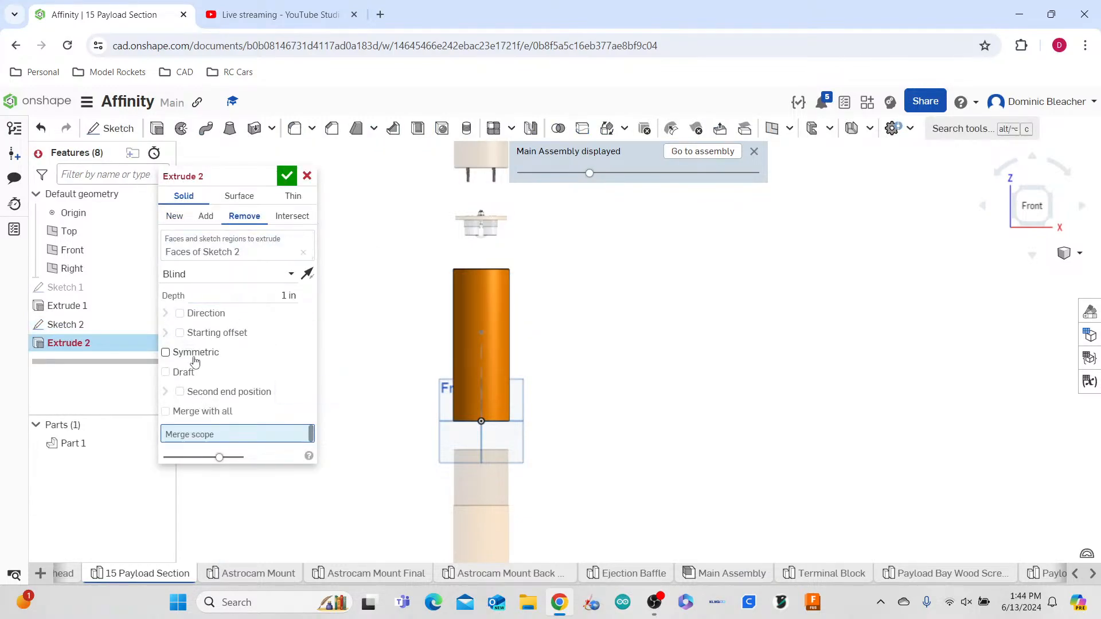
pyautogui.click(229, 274)
pyautogui.click(222, 385)
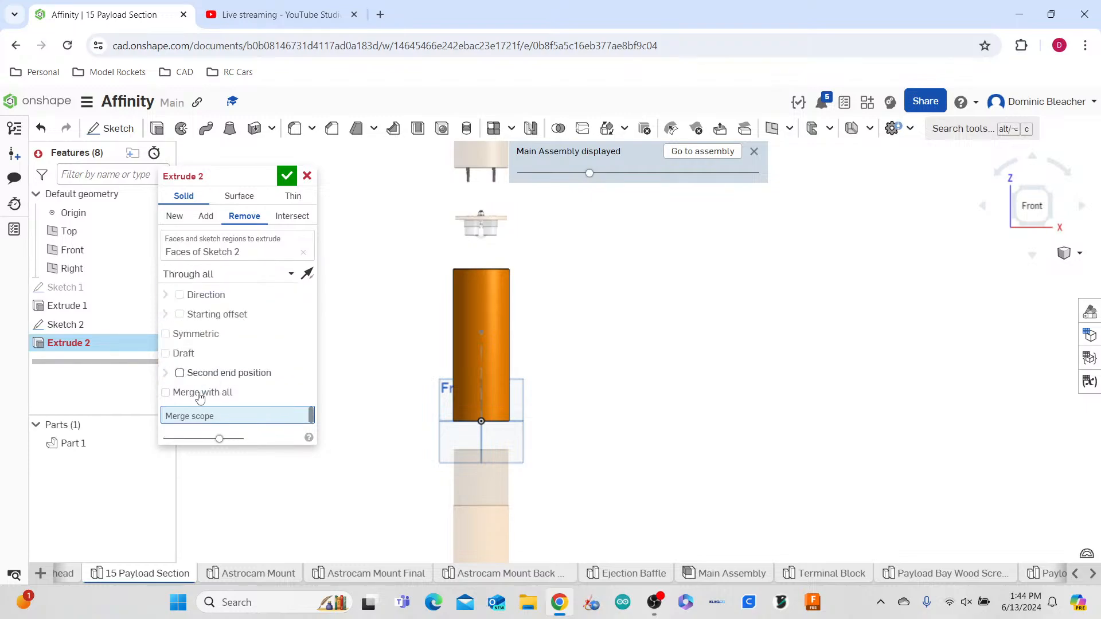
pyautogui.click(196, 393)
pyautogui.click(286, 176)
# - Sketch on the Right plane a vertical 6.375 in line from the origin with a 0.25 in diameter circle at its upper end
pyautogui.click(99, 135)
pyautogui.moveTo(725, 401); pyautogui.dragTo(883, 389, button='right')
pyautogui.click(1020, 216)
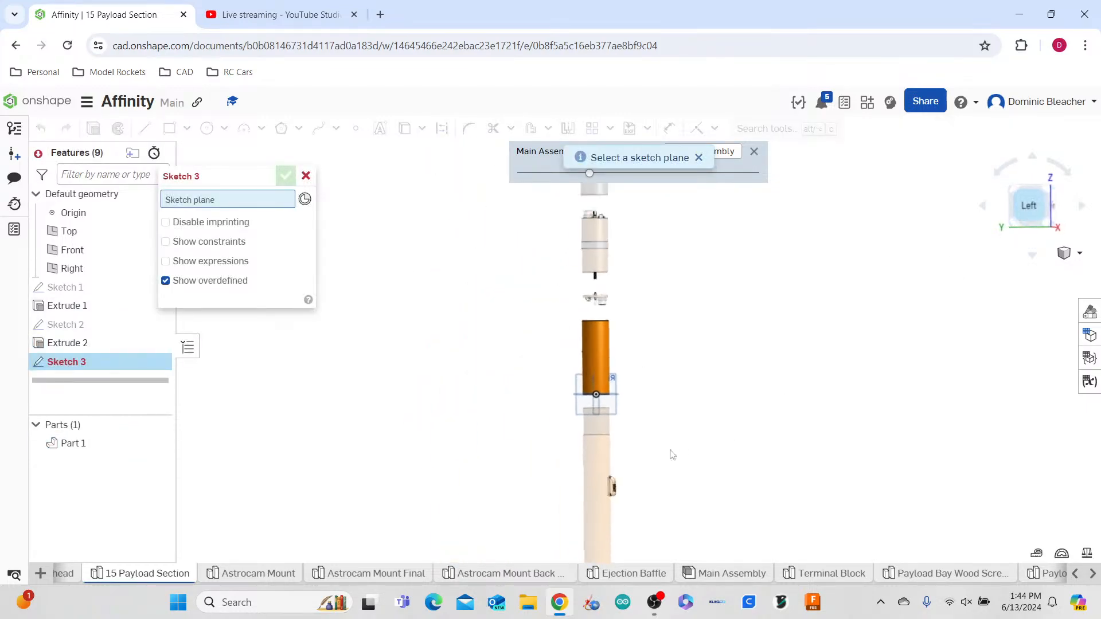
pyautogui.scroll(5, 687, 410)
pyautogui.click(565, 348)
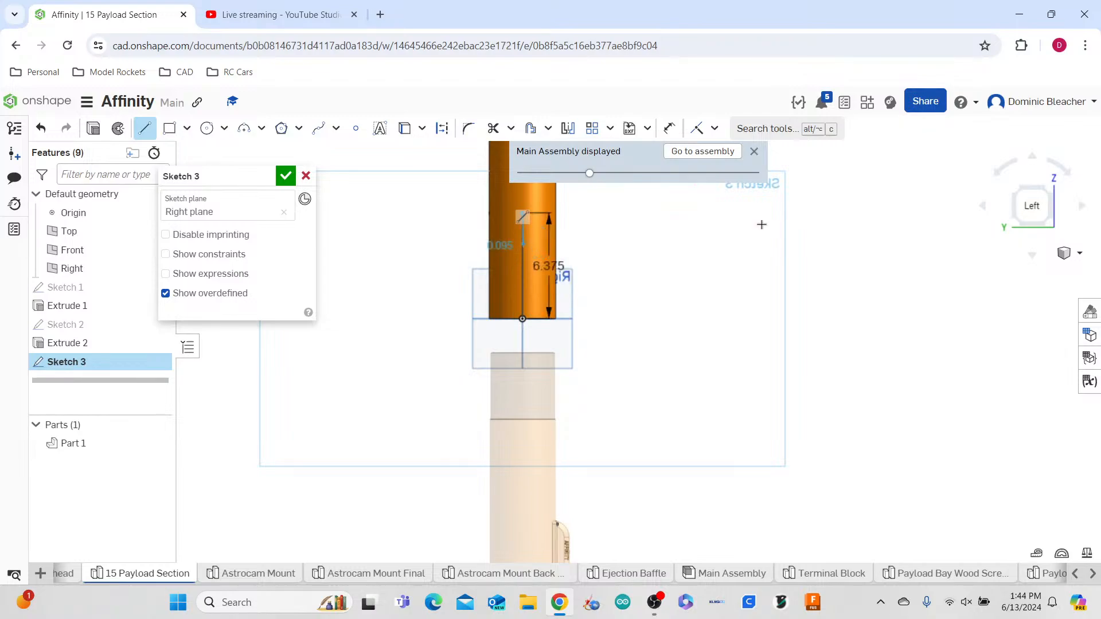
pyautogui.click(207, 129)
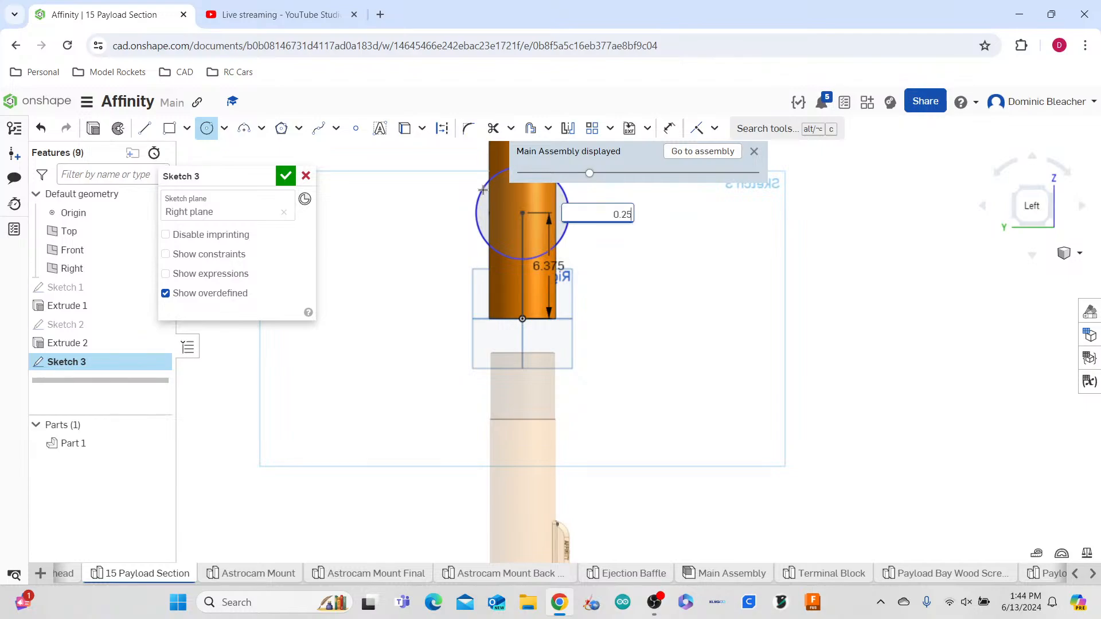
pyautogui.press('Return')
pyautogui.click(285, 175)
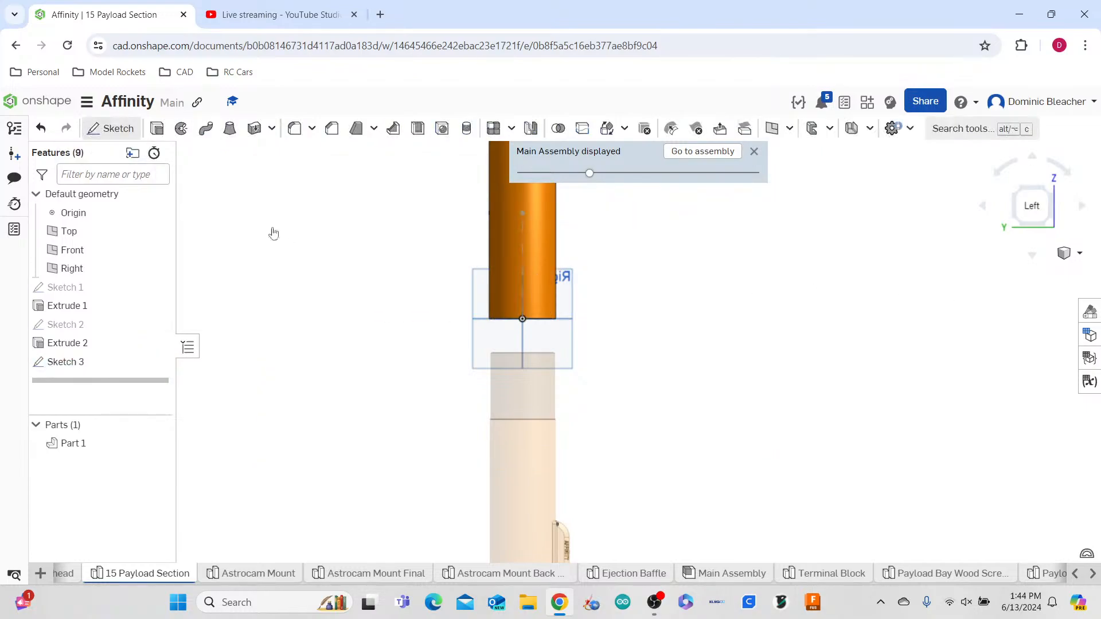
# - Extrude the Sketch 3 circle as a Remove cut, Through all, with Part 1 as merge scope
pyautogui.hotkey('shift', 'e')
pyautogui.click(244, 215)
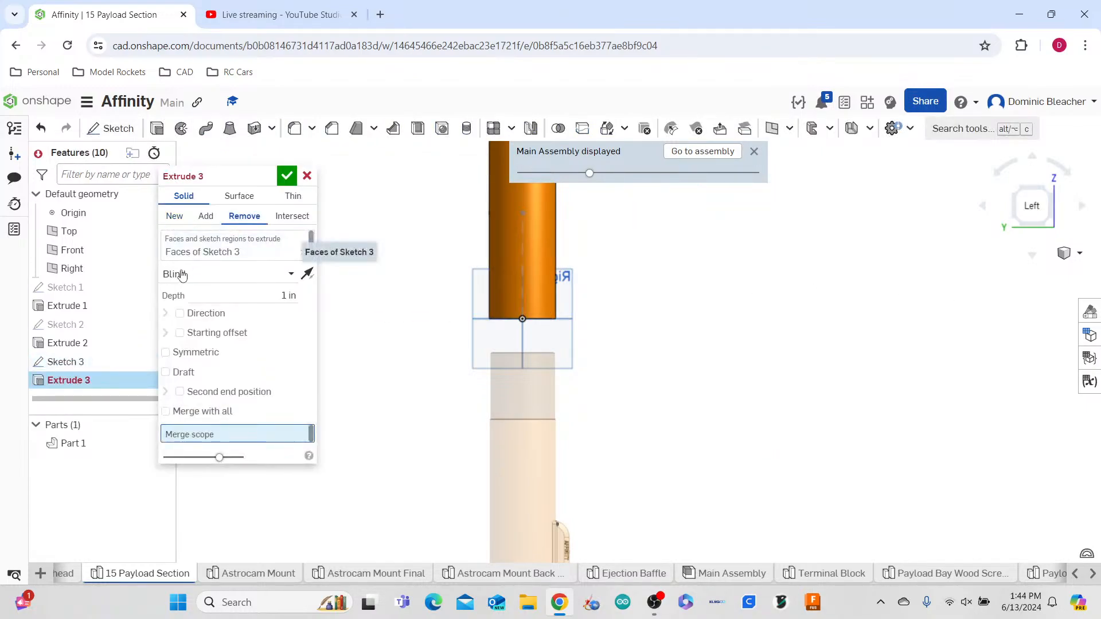
pyautogui.click(184, 274)
pyautogui.click(192, 390)
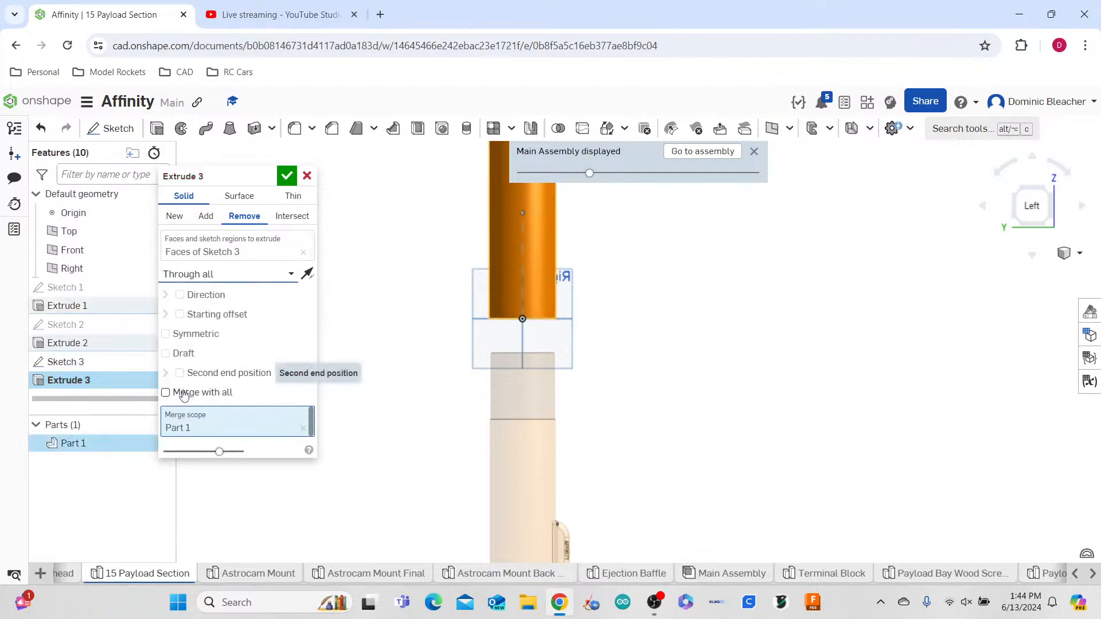
pyautogui.click(286, 176)
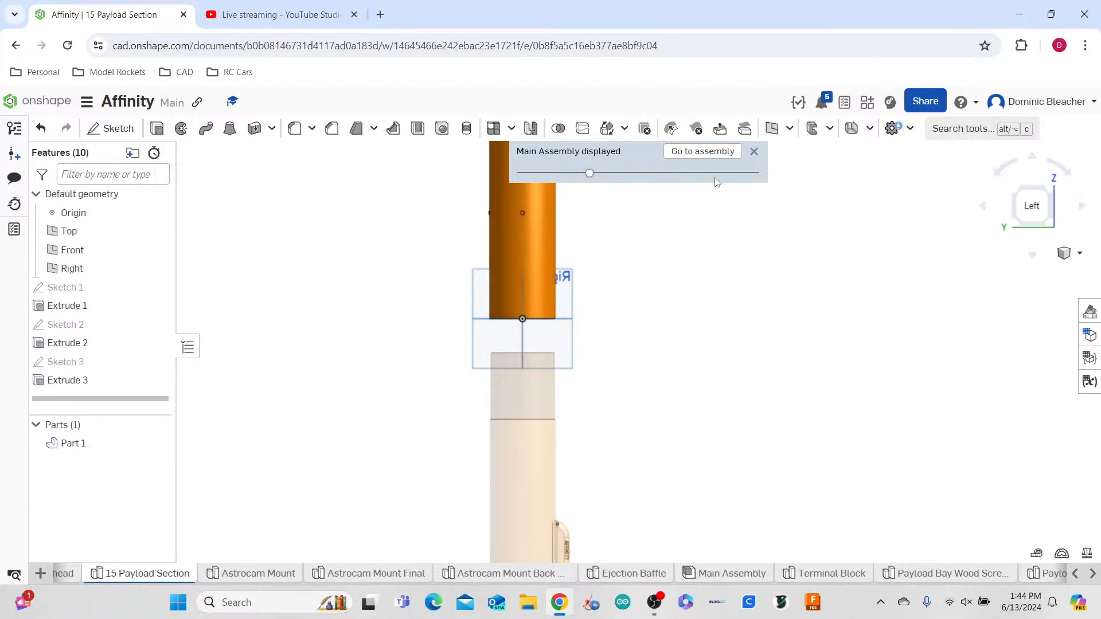
# - Return to the Main Assembly and examine the hole in the payload section tube
pyautogui.click(703, 150)
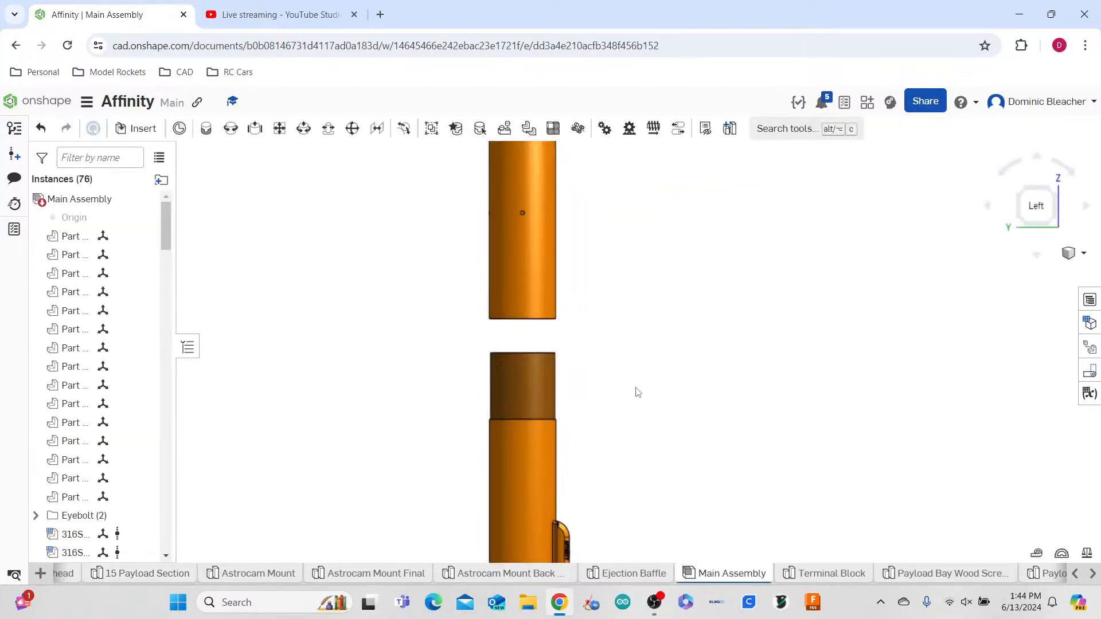
pyautogui.scroll(-3, 682, 390)
pyautogui.moveTo(660, 337)
pyautogui.mouseDown(button='right')
pyautogui.moveTo(638, 310)
pyautogui.moveTo(656, 354)
pyautogui.mouseUp(button='right')
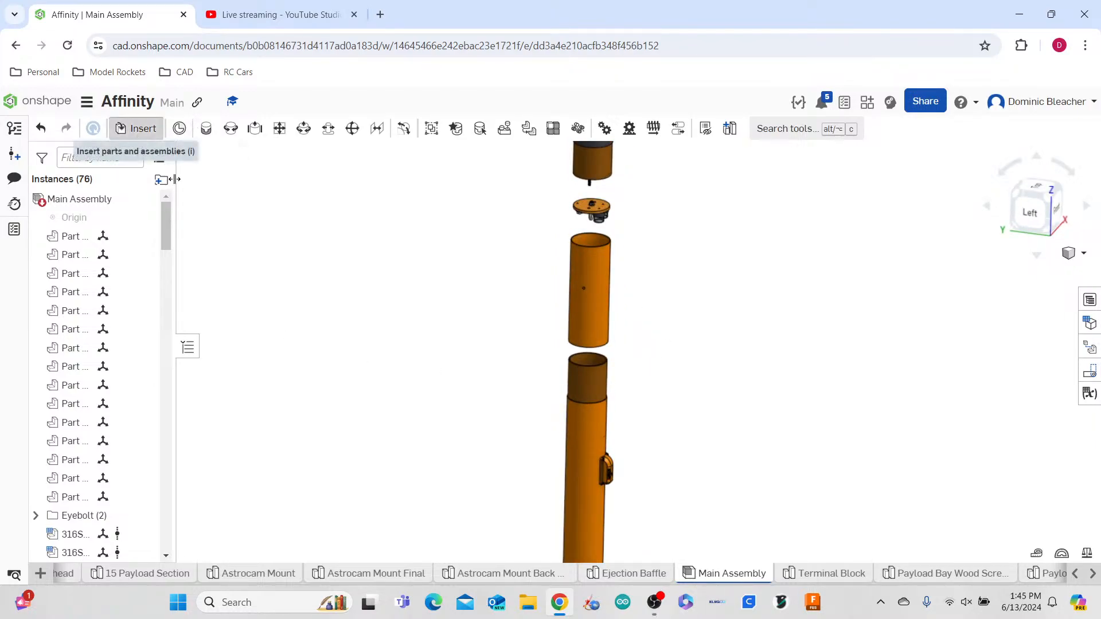
pyautogui.click(140, 131)
pyautogui.click(355, 186)
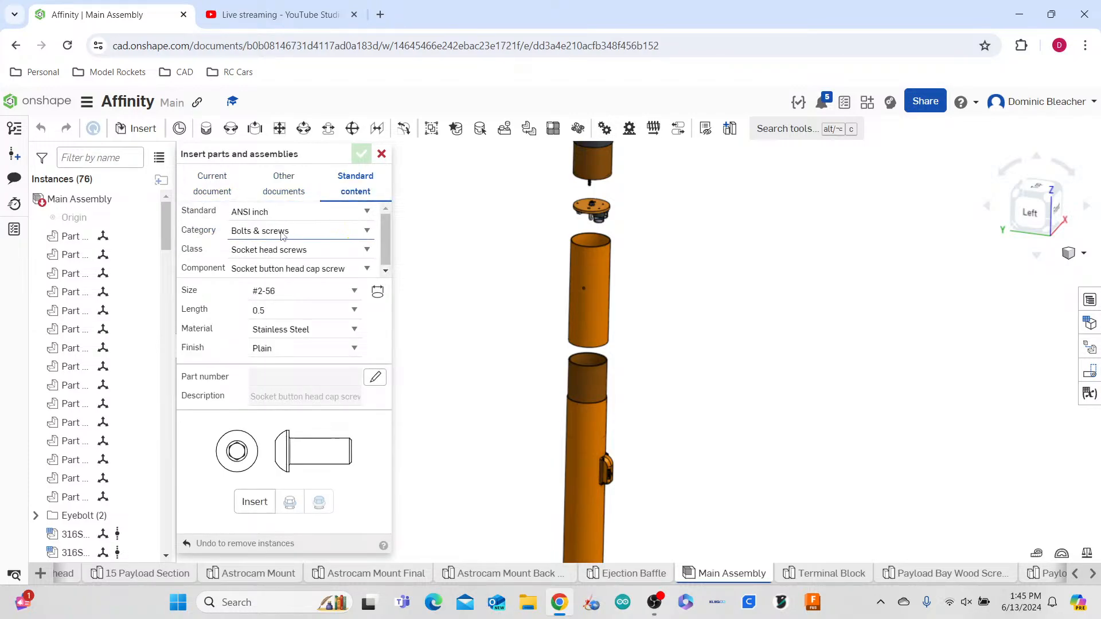
pyautogui.scroll(-4, 726, 330)
pyautogui.moveTo(726, 331); pyautogui.dragTo(662, 485, button='middle')
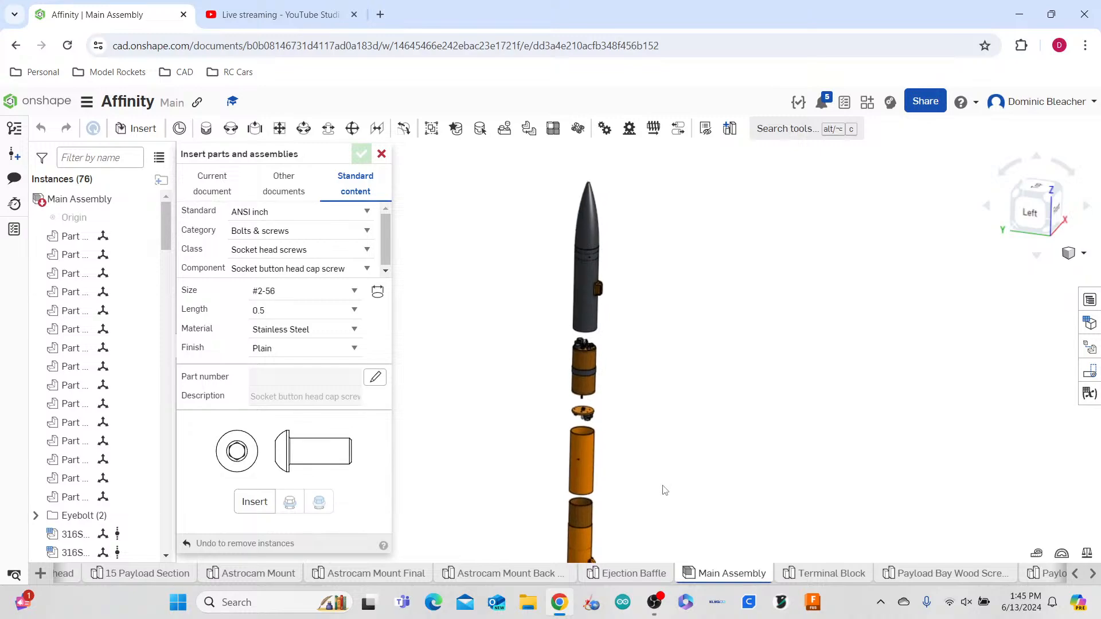
pyautogui.click(382, 154)
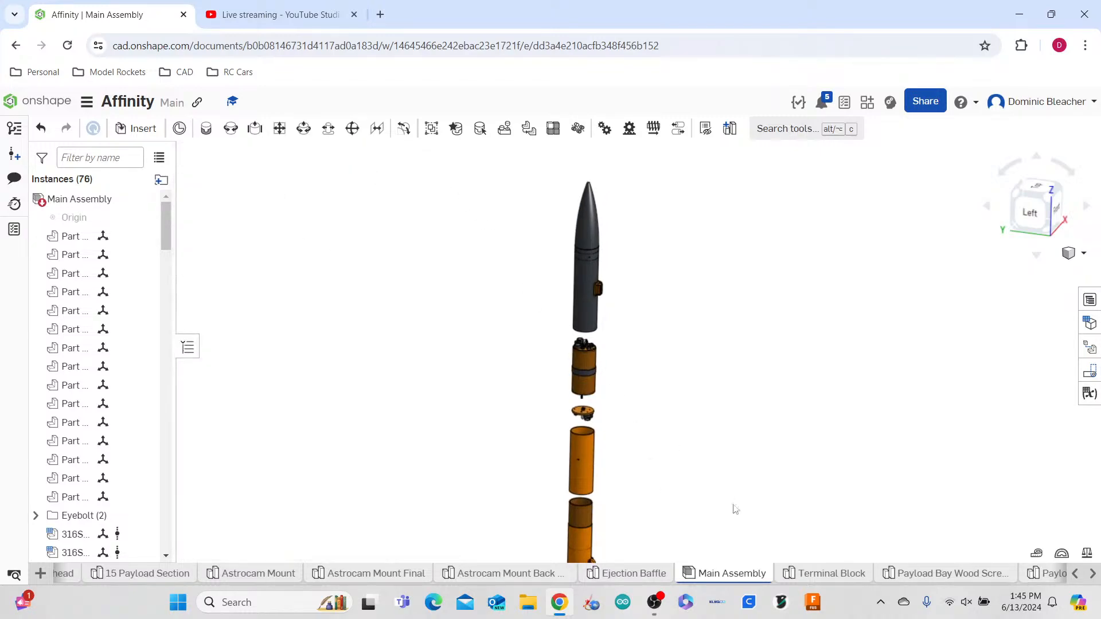
# - Open the payload section tube for editing in the context of the Main Assembly
pyautogui.click(46, 130)
pyautogui.rightClick(578, 484)
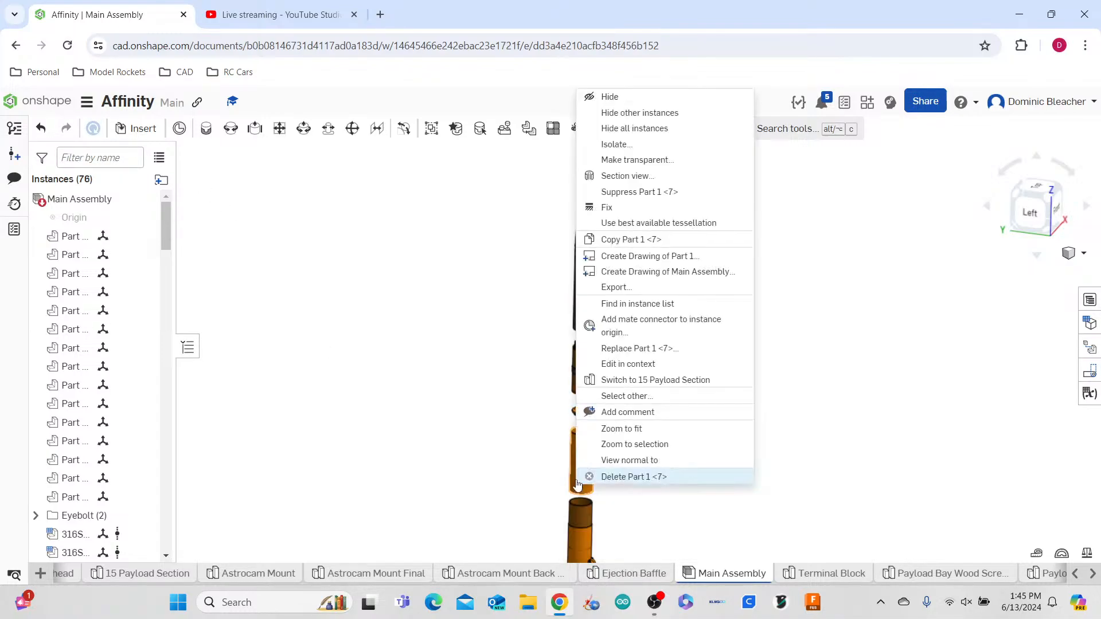
pyautogui.click(862, 460)
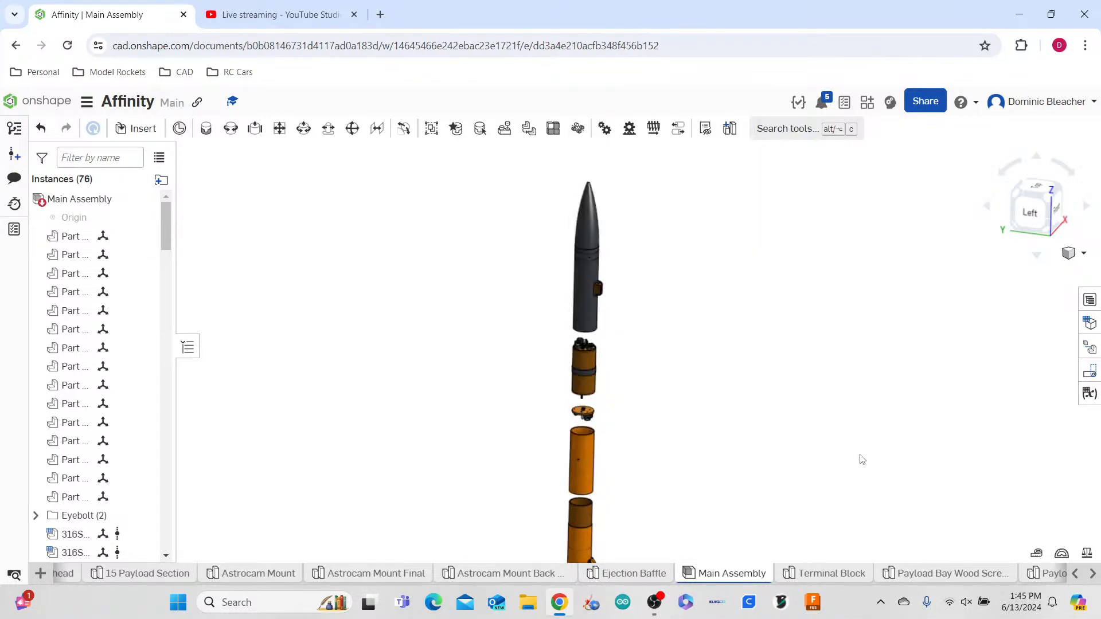
pyautogui.rightClick(574, 465)
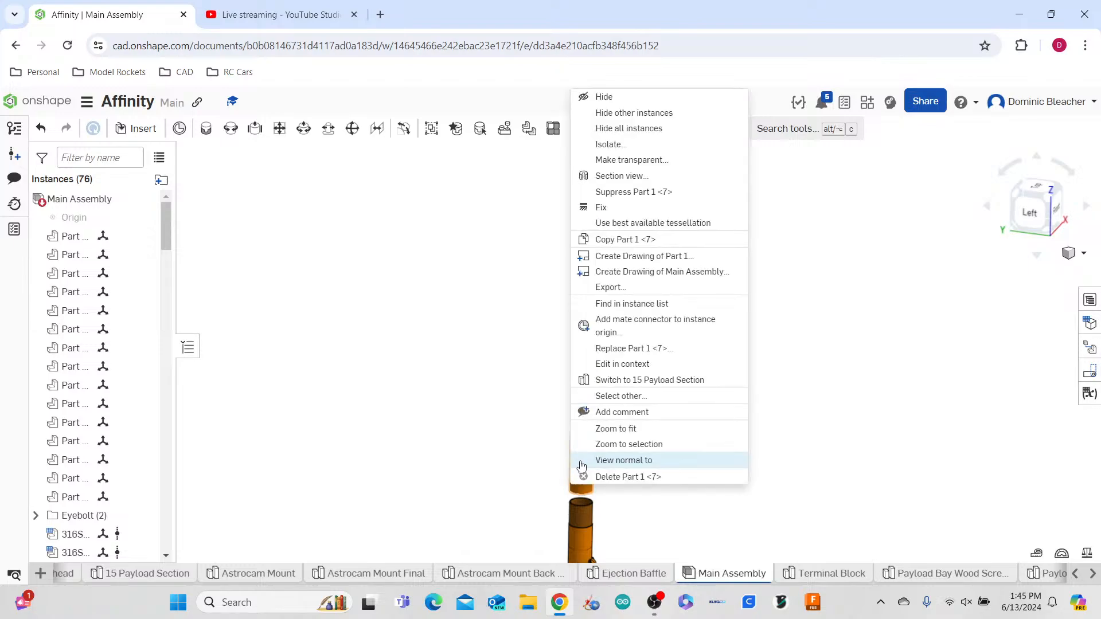
pyautogui.click(627, 365)
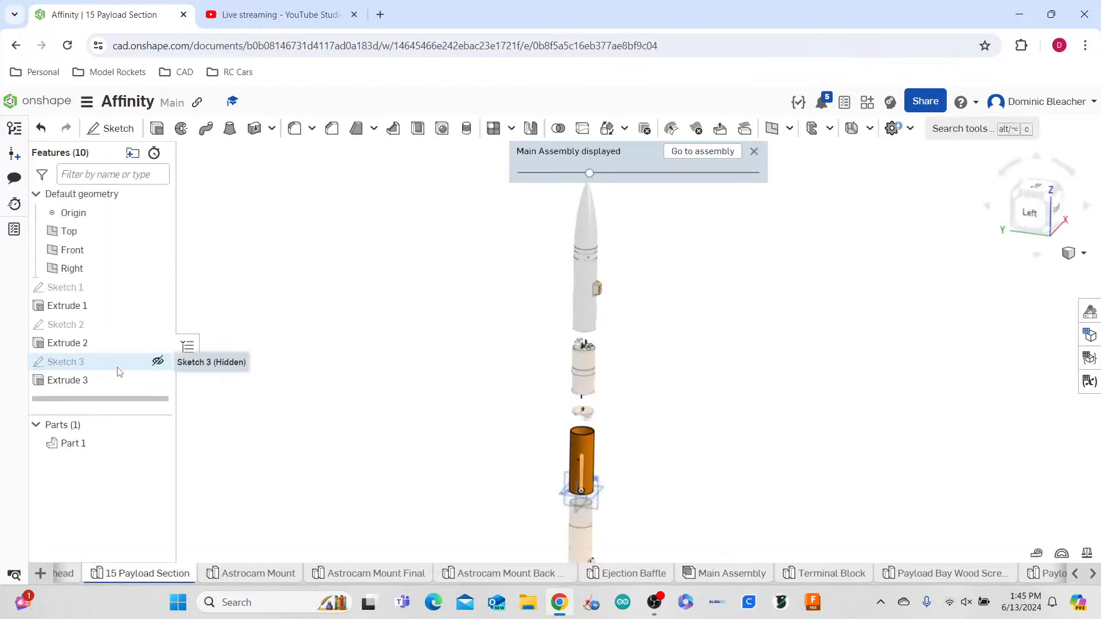
# - Delete Extrude 2, Sketch 2, Sketch 3 and Extrude 3 from the 15 Payload Section tube
pyautogui.rightClick(115, 343)
pyautogui.click(175, 519)
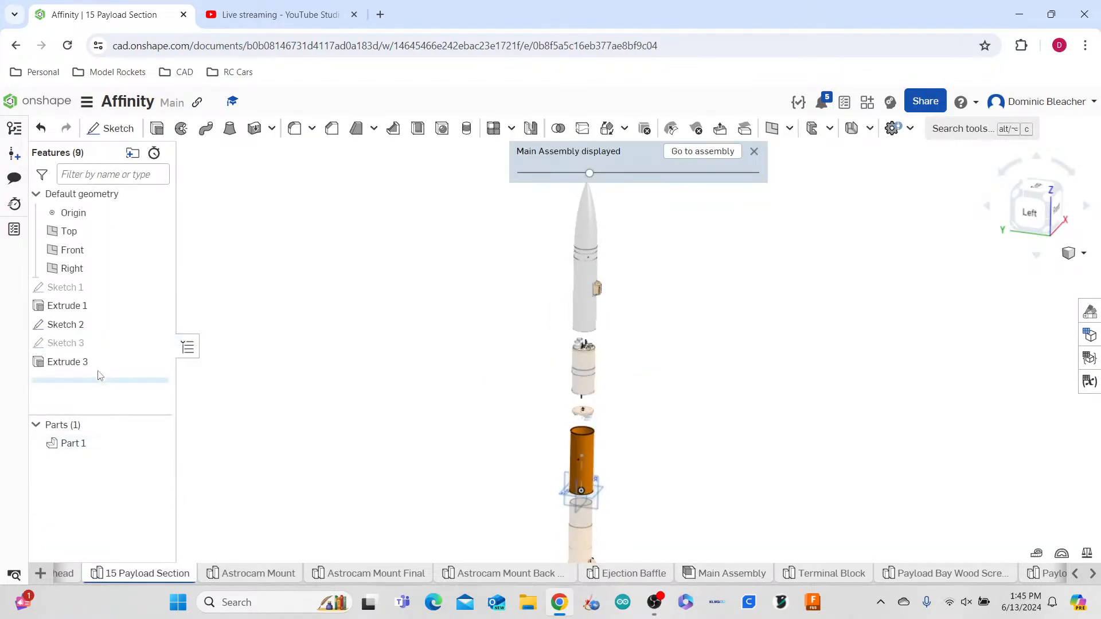
pyautogui.rightClick(89, 330)
pyautogui.click(142, 398)
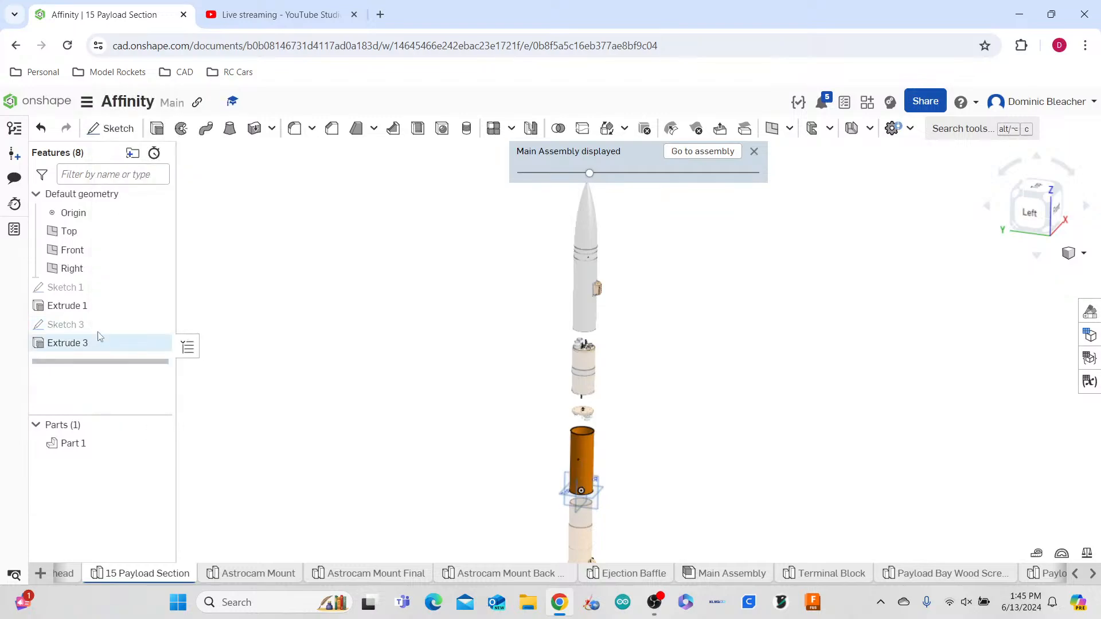
pyautogui.rightClick(98, 327)
pyautogui.click(136, 379)
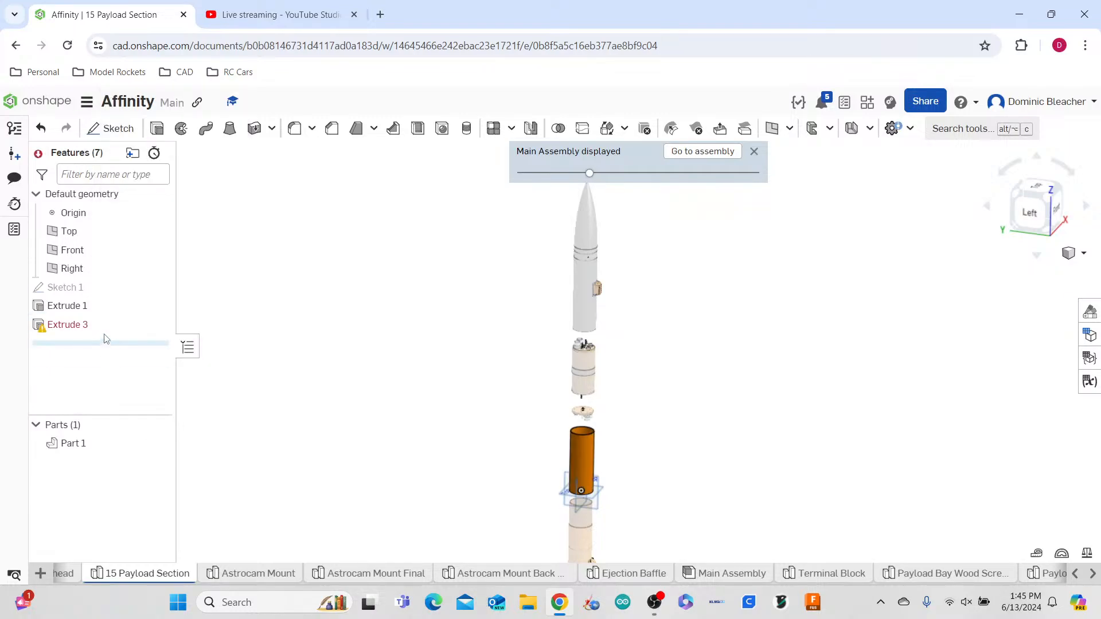
pyautogui.rightClick(106, 325)
pyautogui.click(150, 445)
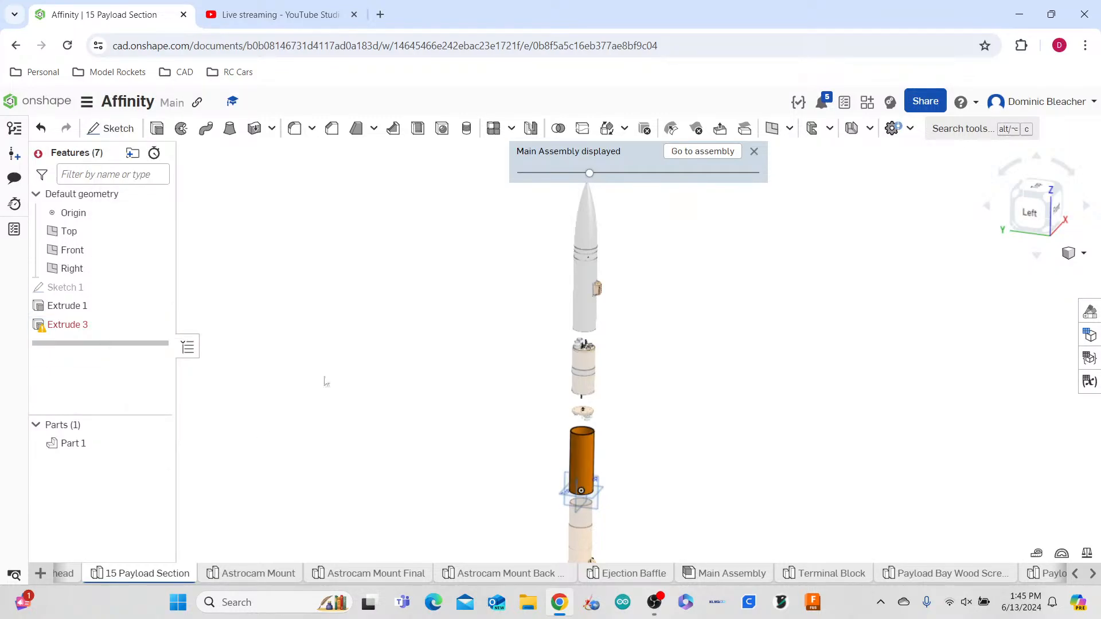
# - Return to the Main Assembly and open the 10 7/8 Section part studio from the black tube
pyautogui.click(701, 152)
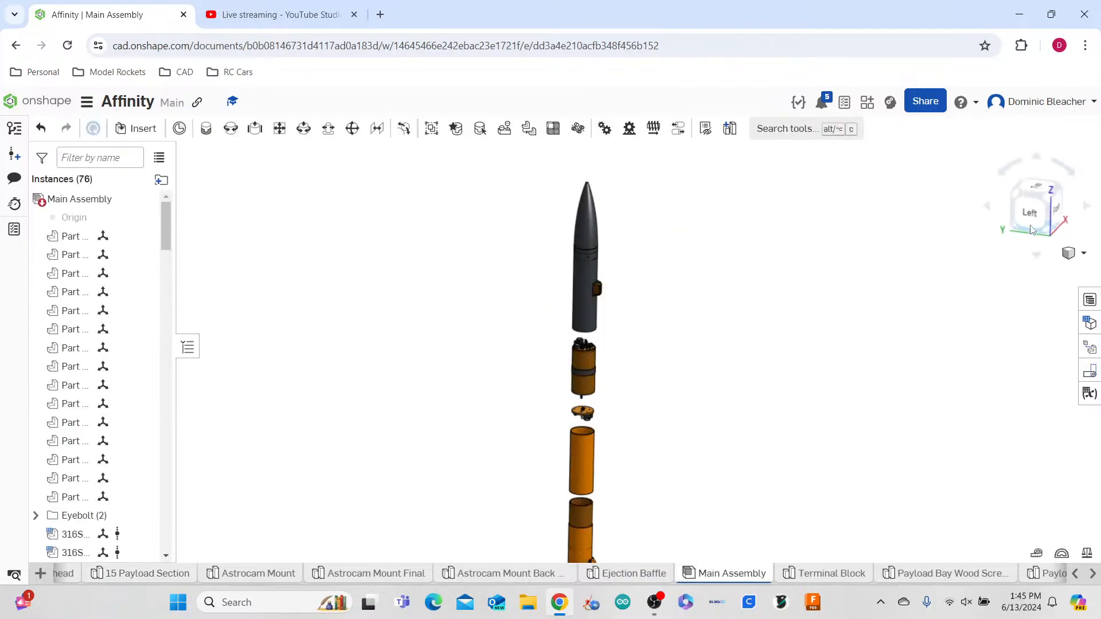
pyautogui.click(1031, 232)
pyautogui.scroll(10, 660, 226)
pyautogui.rightClick(622, 269)
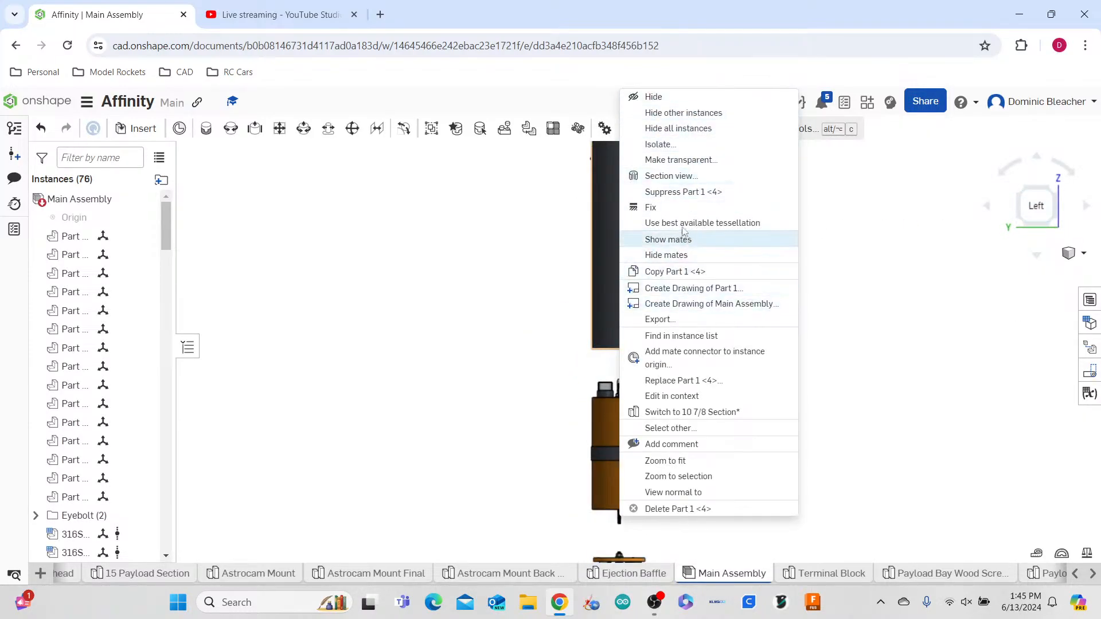
pyautogui.click(688, 409)
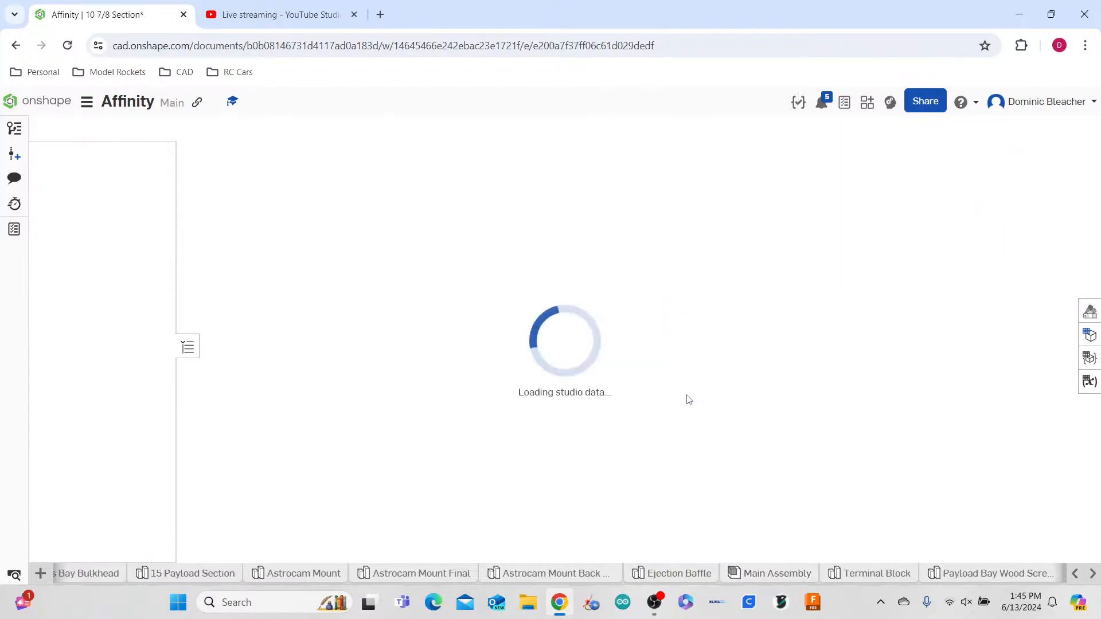
# - Start a sketch on the Right plane of the 10 7/8 Section tube
pyautogui.scroll(-3, 628, 345)
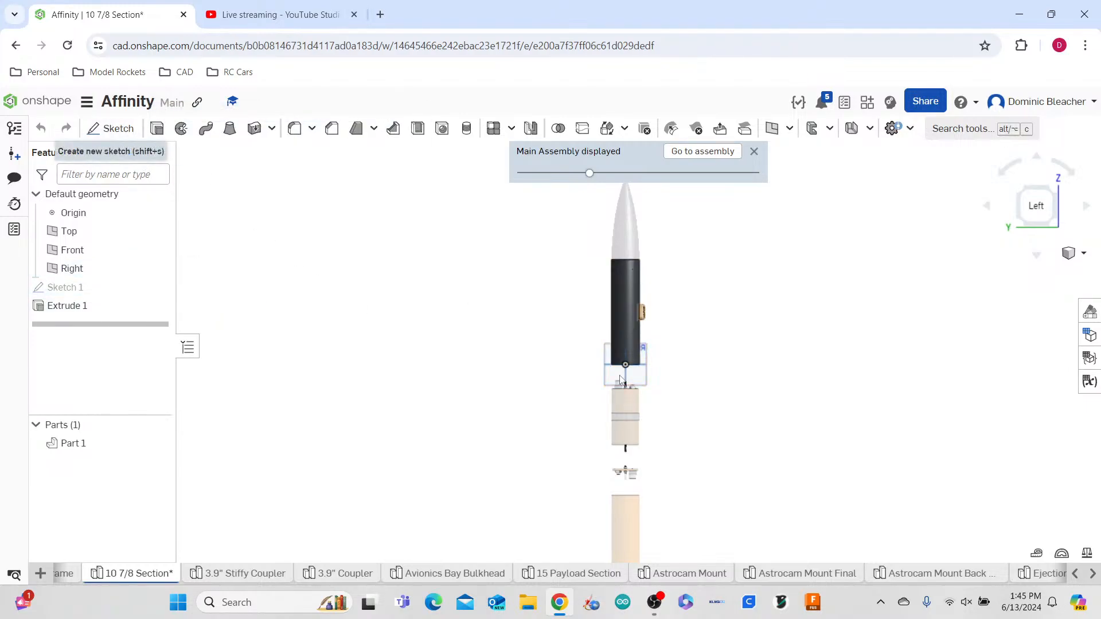
pyautogui.click(126, 129)
pyautogui.scroll(3, 627, 376)
pyautogui.click(660, 390)
pyautogui.click(150, 137)
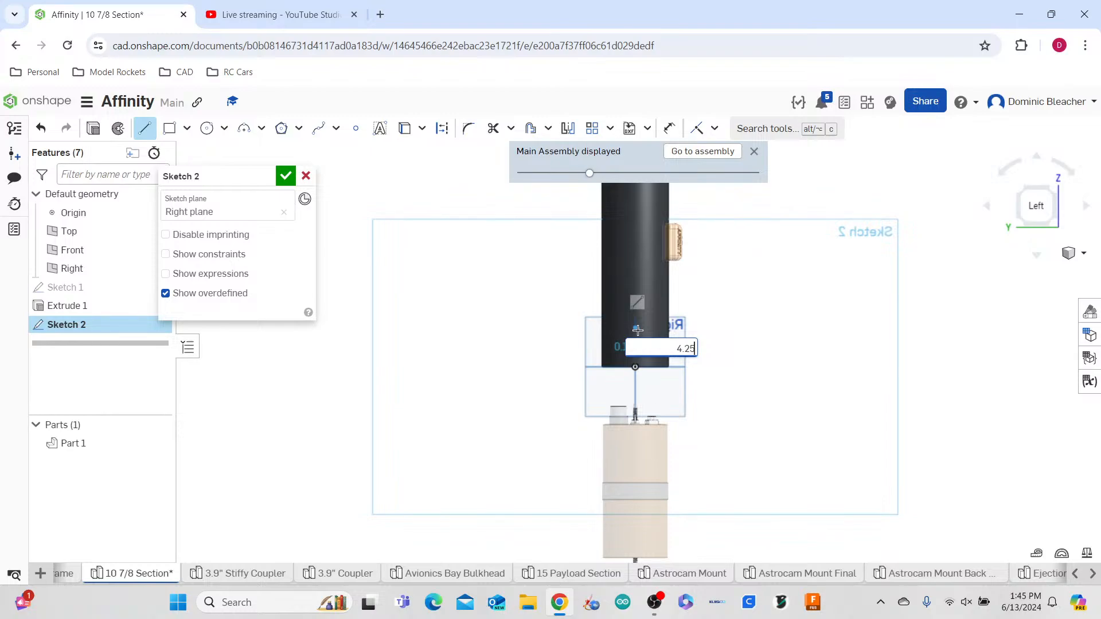
pyautogui.press('Return')
pyautogui.click(144, 136)
pyautogui.click(40, 131)
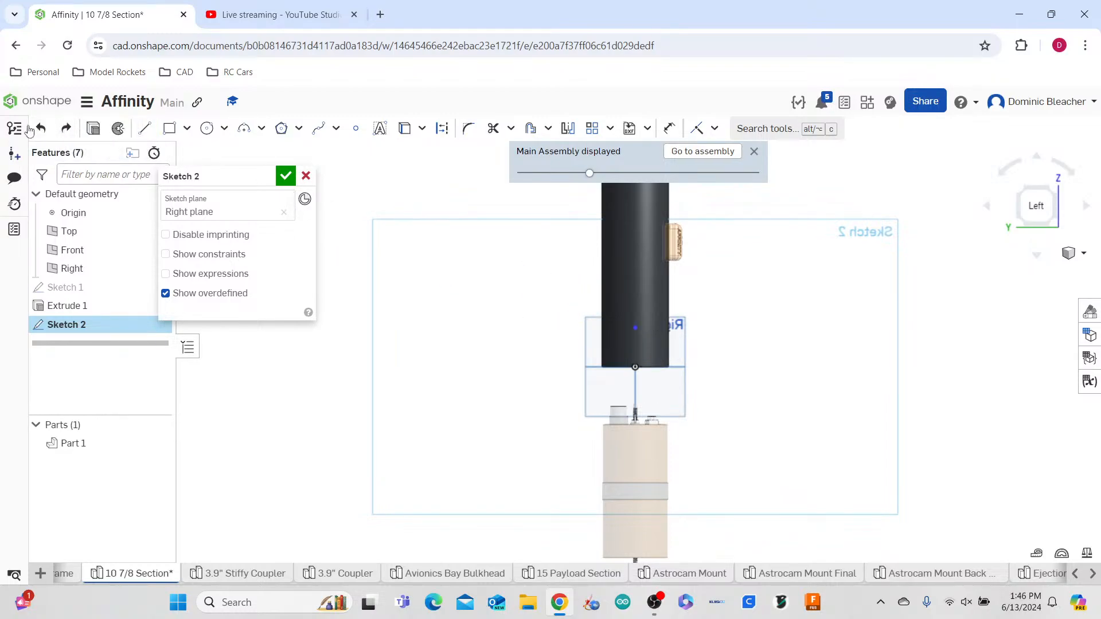
# - Sketch a vertical 4.25 in line upward from the origin with a 0.25 in diameter circle at its upper end
pyautogui.click(144, 129)
pyautogui.scroll(3, 723, 397)
pyautogui.moveTo(723, 397); pyautogui.dragTo(693, 390, button='right')
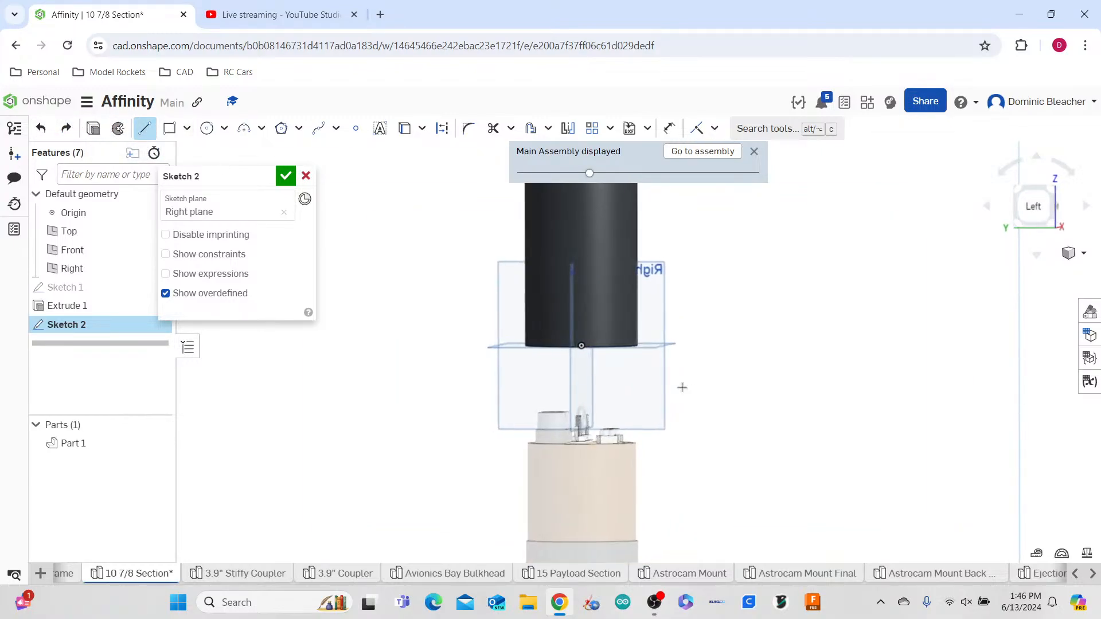
pyautogui.press('Escape')
pyautogui.press('Return')
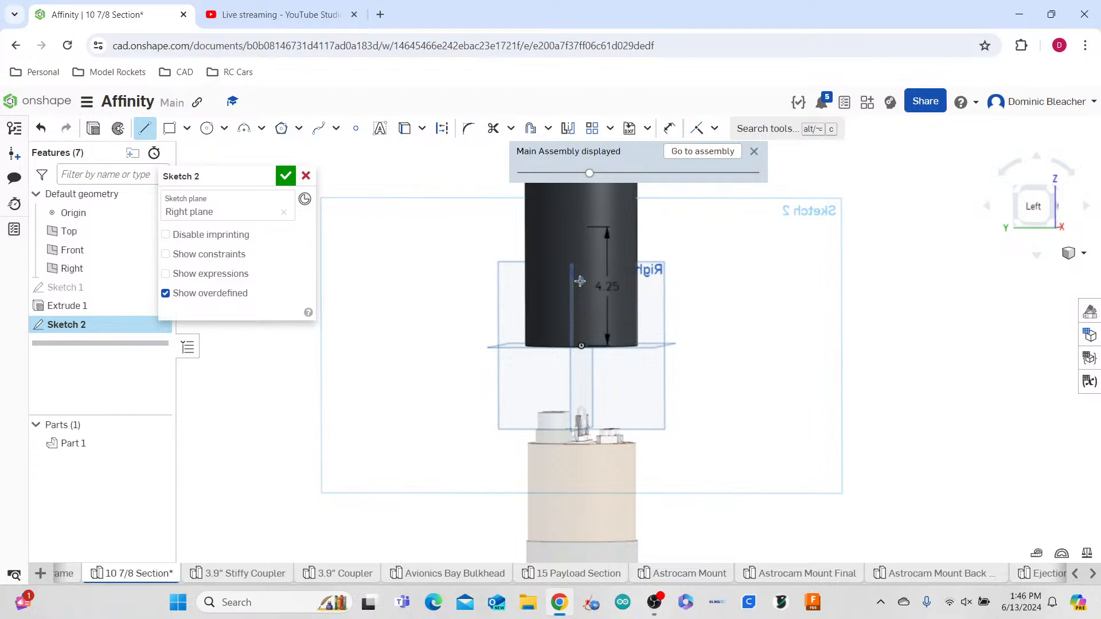
pyautogui.click(223, 135)
pyautogui.click(214, 136)
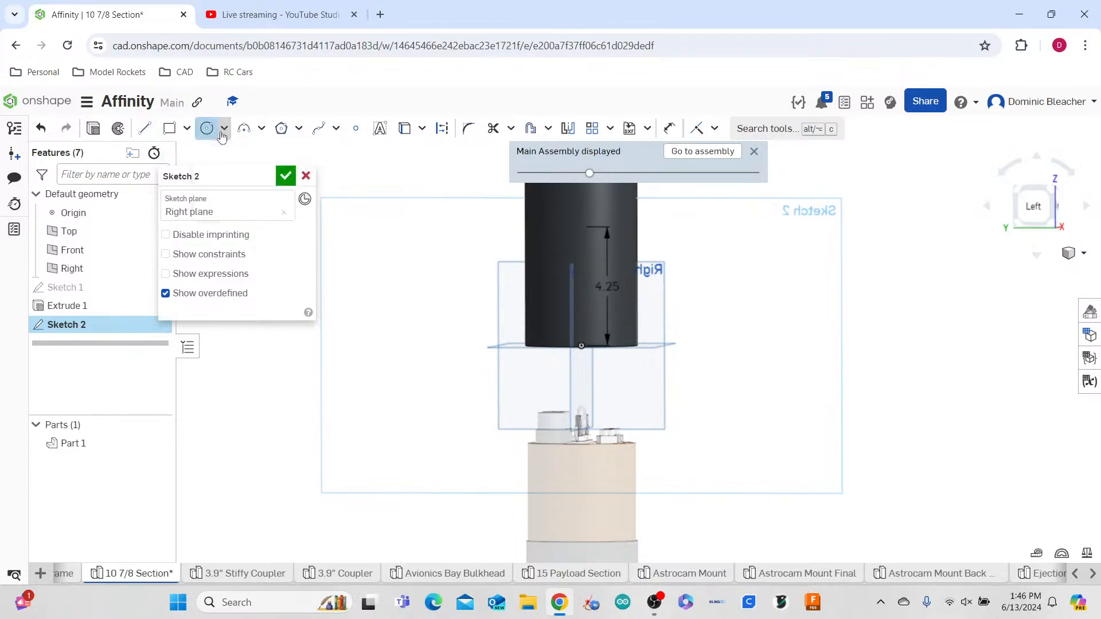
pyautogui.click(563, 219)
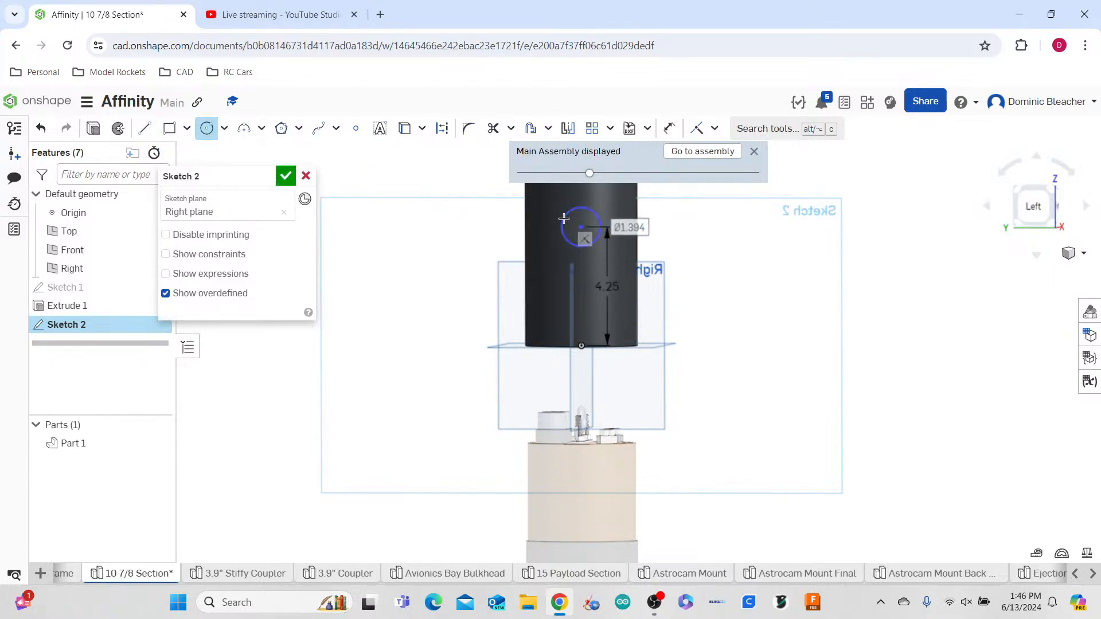
pyautogui.write('0.25')
pyautogui.press('Return')
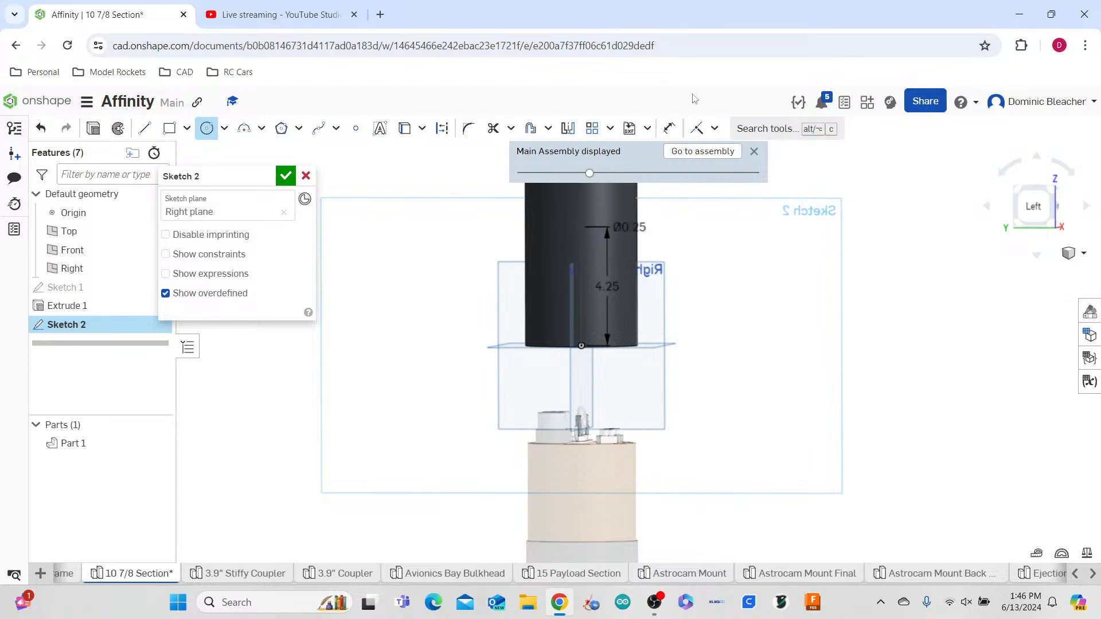
# - Extrude the Sketch 2 circle as a Remove cut, Through all, with Part 1 as merge scope
pyautogui.click(93, 129)
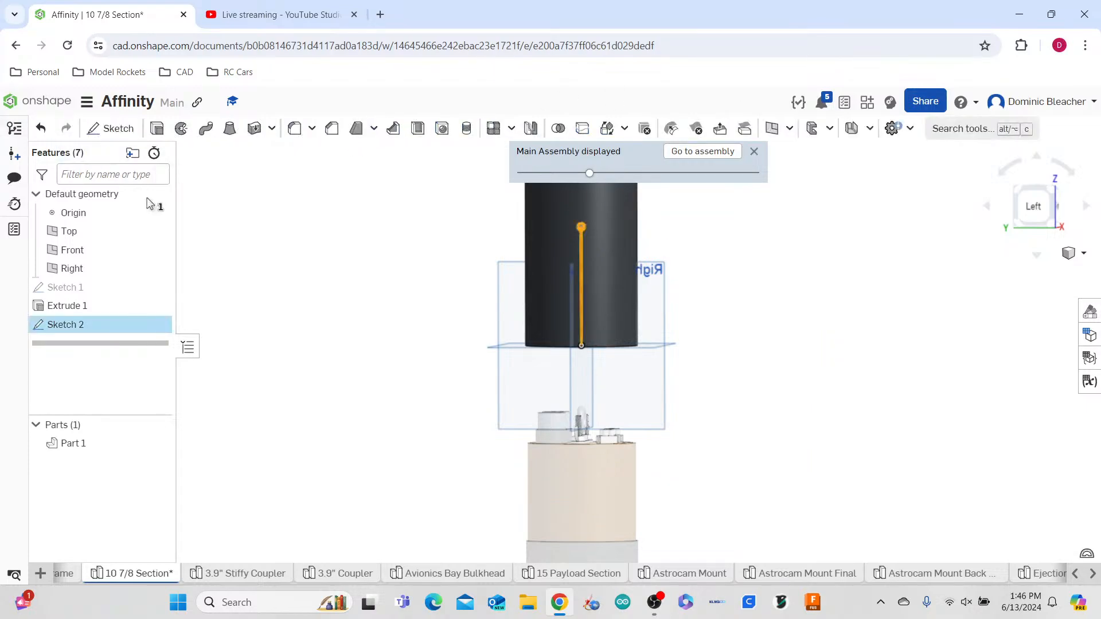
pyautogui.click(244, 216)
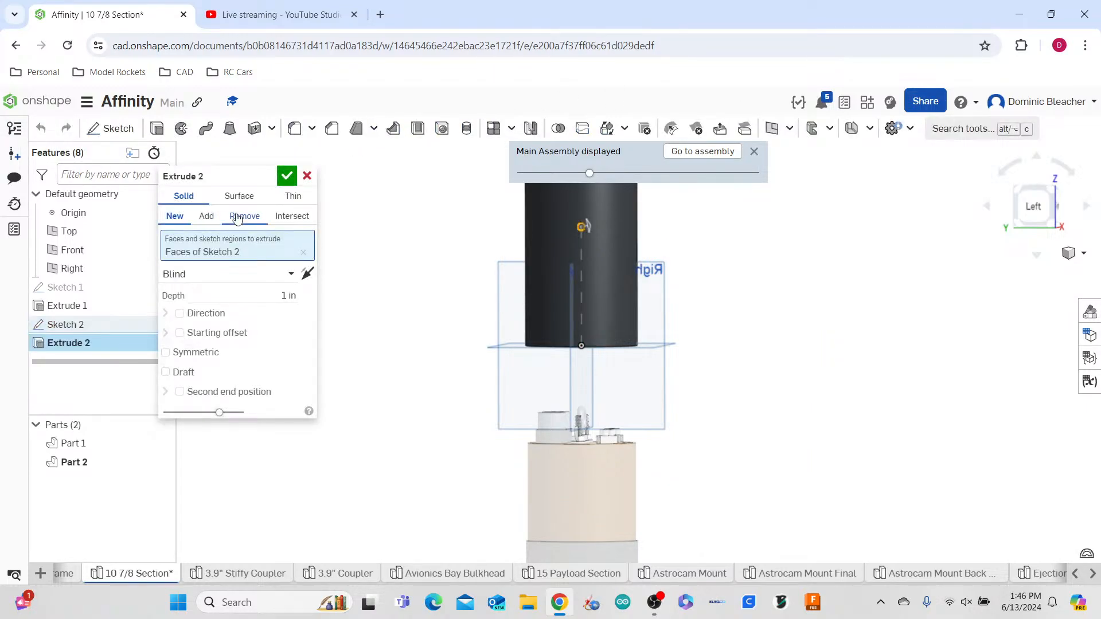
pyautogui.click(217, 275)
pyautogui.click(234, 386)
pyautogui.click(218, 393)
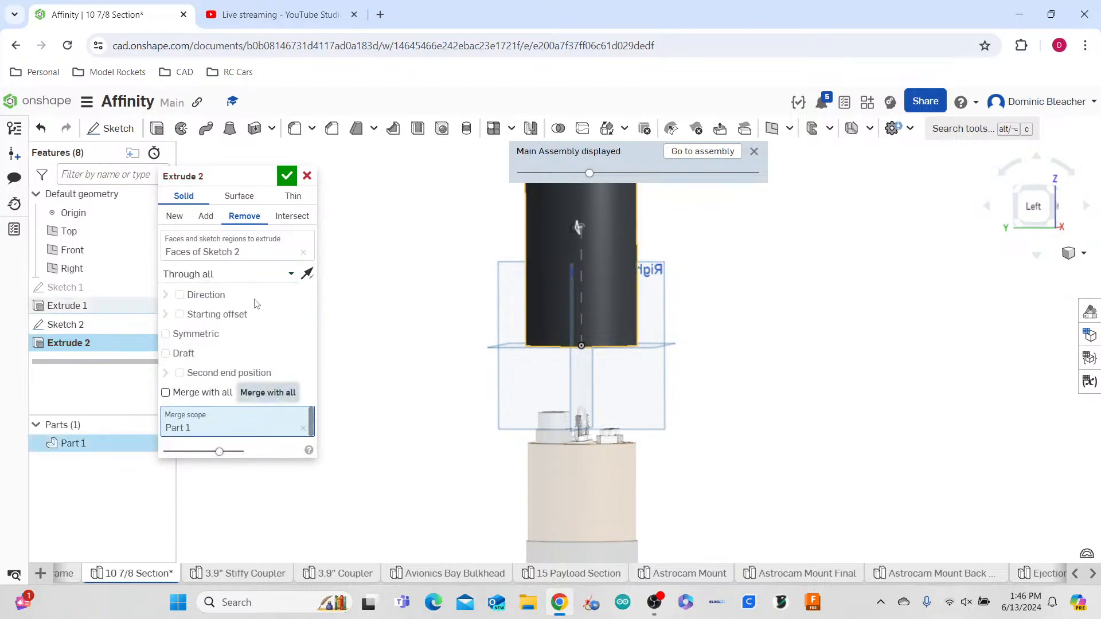
pyautogui.click(286, 176)
# - Sketch on the Front plane a vertical 4.25 in line up from the origin with a 0.25 in diameter circle at its upper end
pyautogui.moveTo(587, 244); pyautogui.dragTo(850, 225, button='right')
pyautogui.click(1036, 208)
pyautogui.click(107, 135)
pyautogui.scroll(3, 607, 353)
pyautogui.moveTo(655, 250); pyautogui.dragTo(610, 329, button='middle')
pyautogui.scroll(1, 610, 329)
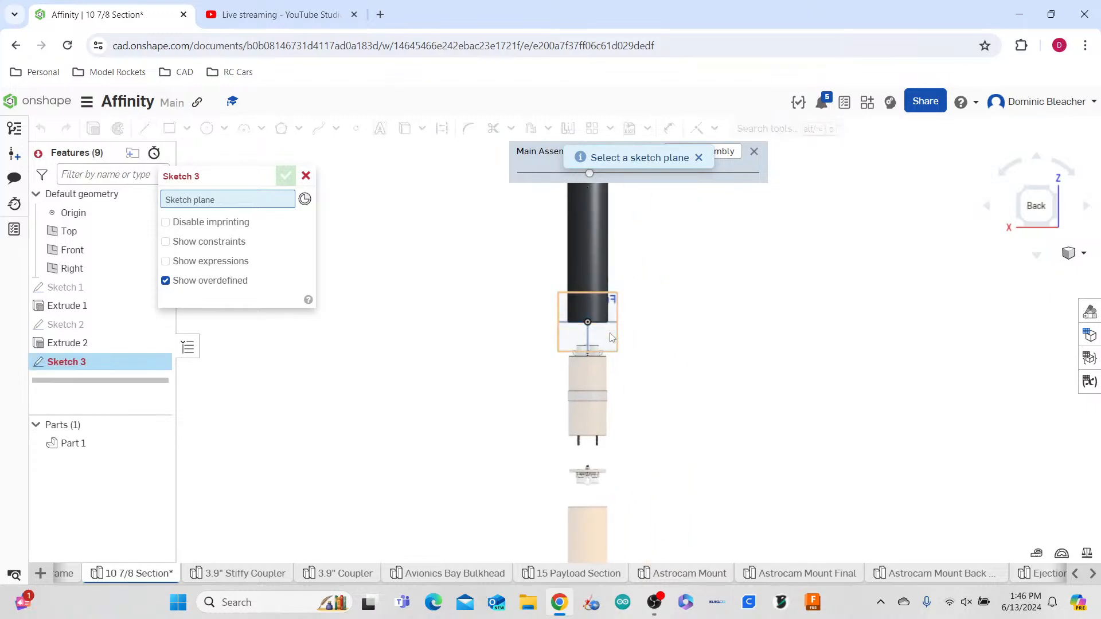
pyautogui.click(611, 337)
pyautogui.click(158, 136)
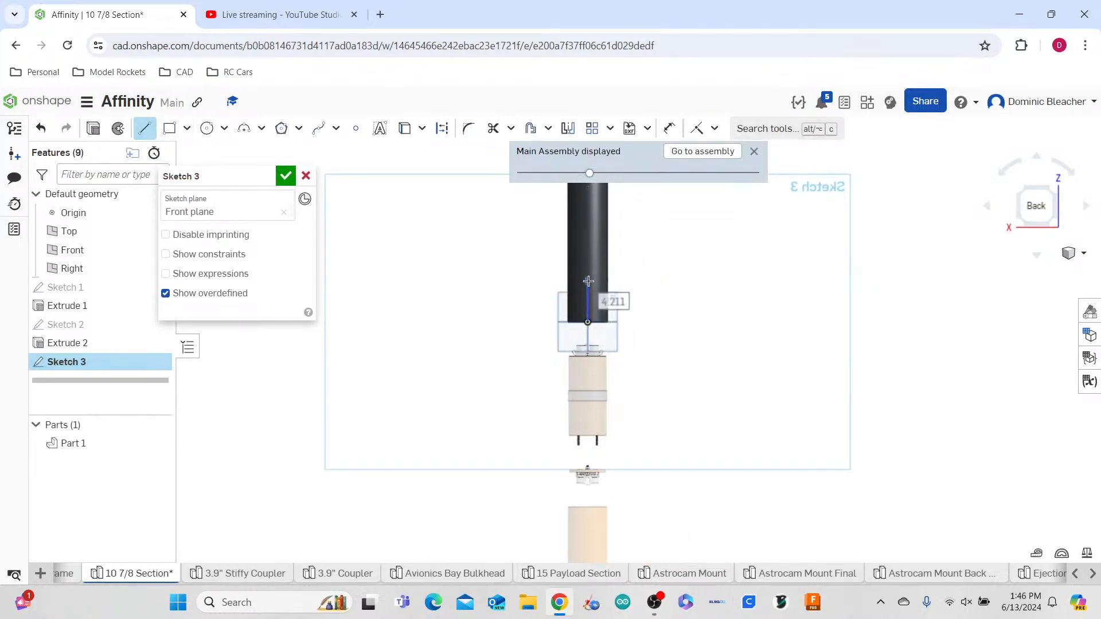
pyautogui.press('Return')
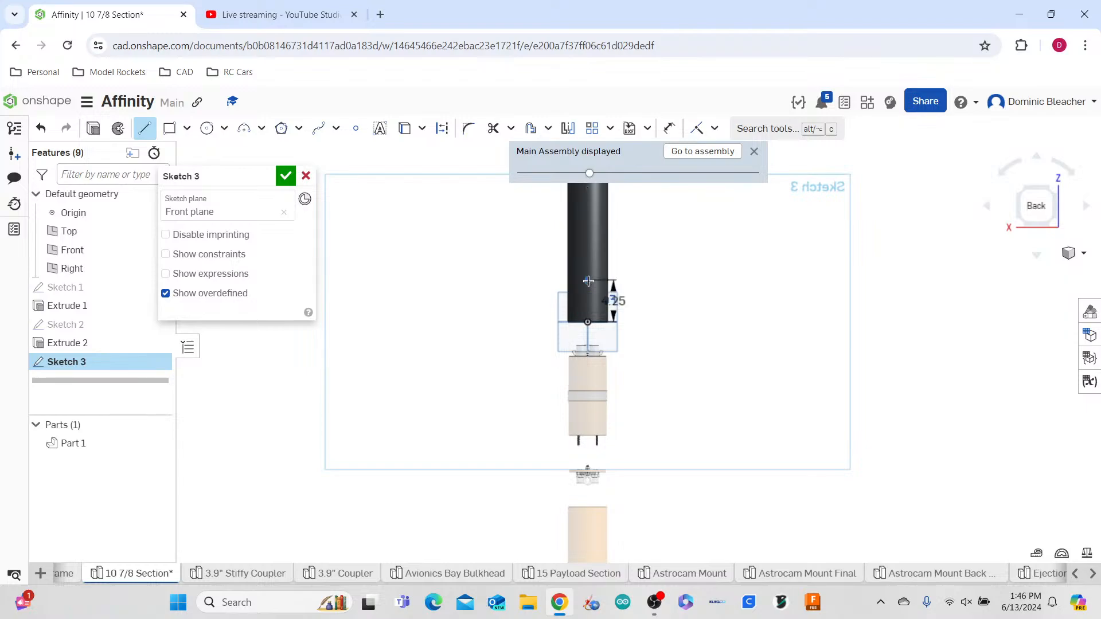
pyautogui.click(207, 128)
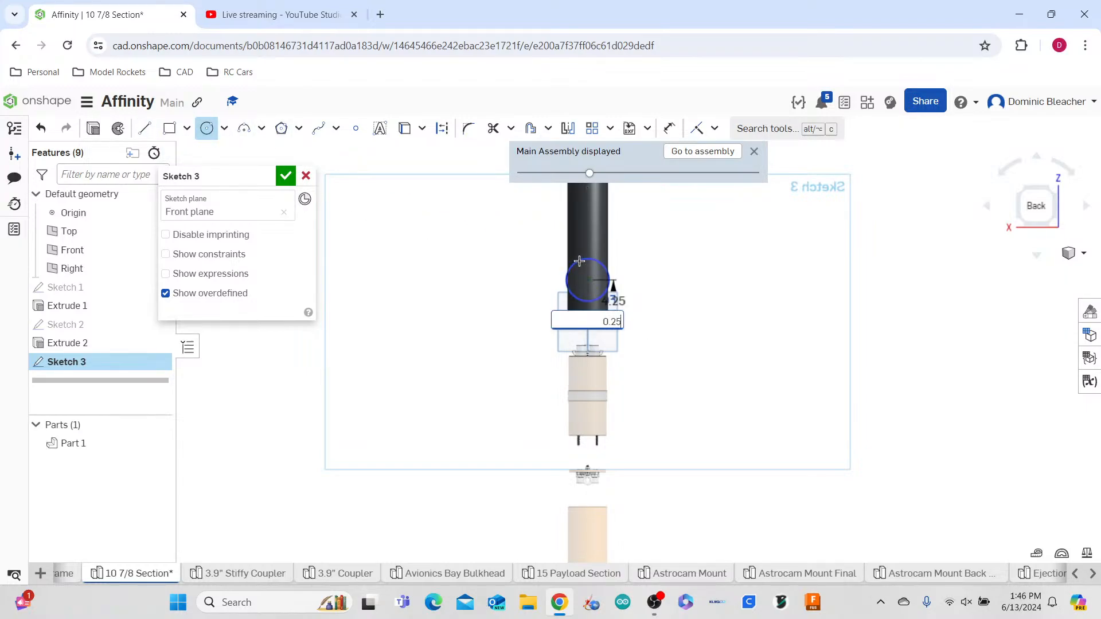
pyautogui.press('Return')
# - Extrude the Sketch 3 circle as a Remove cut, Through all, in the 10 7/8 Section tube
pyautogui.click(94, 128)
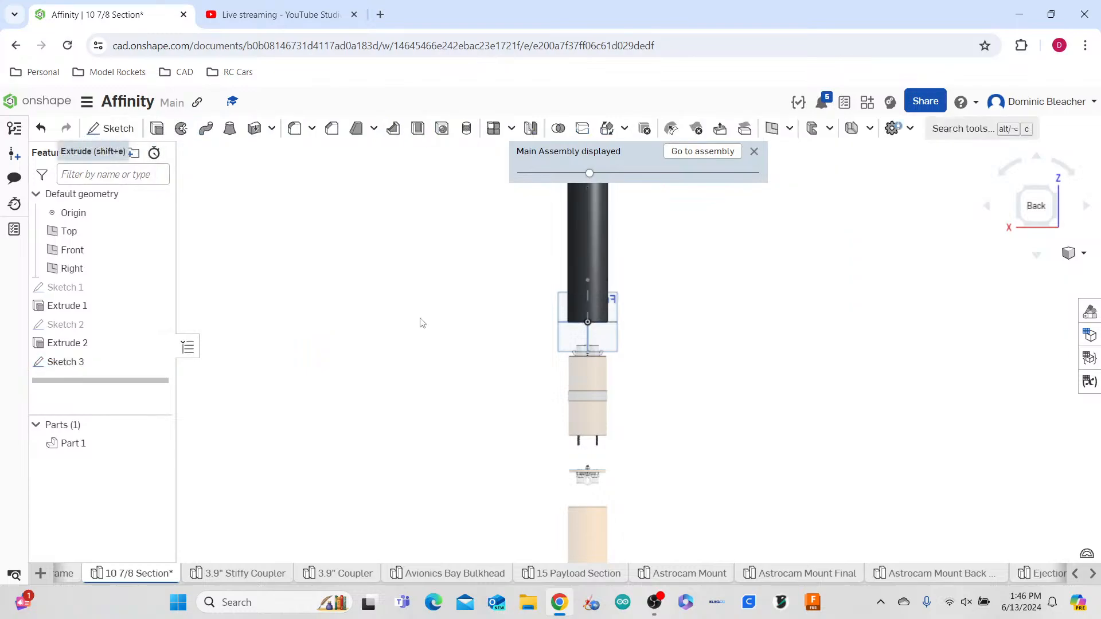
pyautogui.click(253, 223)
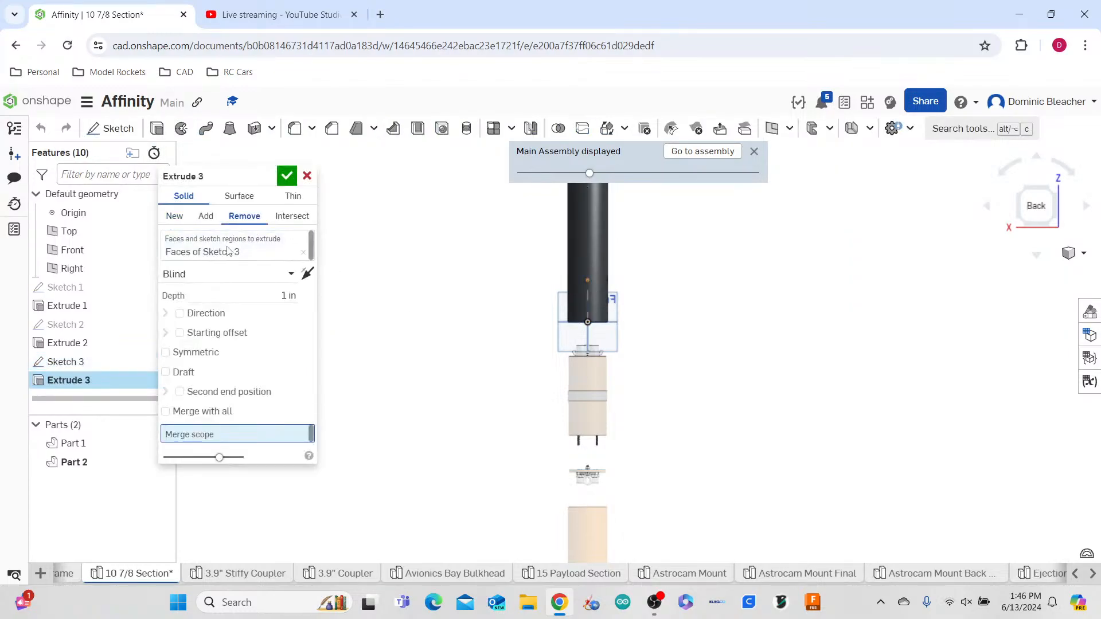
pyautogui.click(215, 274)
pyautogui.click(221, 389)
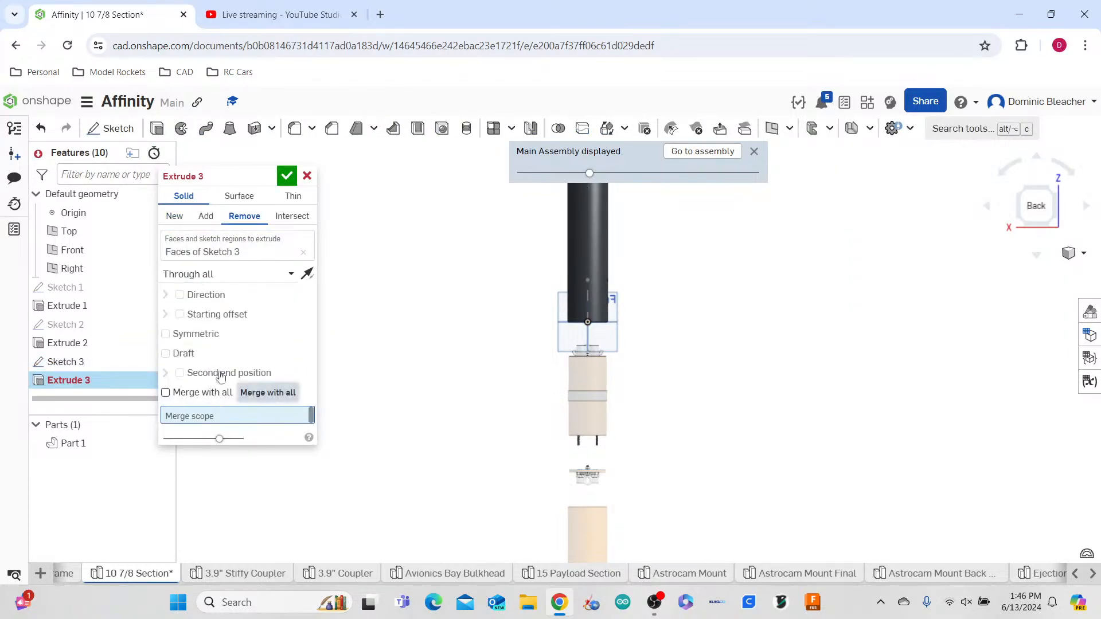
pyautogui.click(221, 392)
pyautogui.click(286, 176)
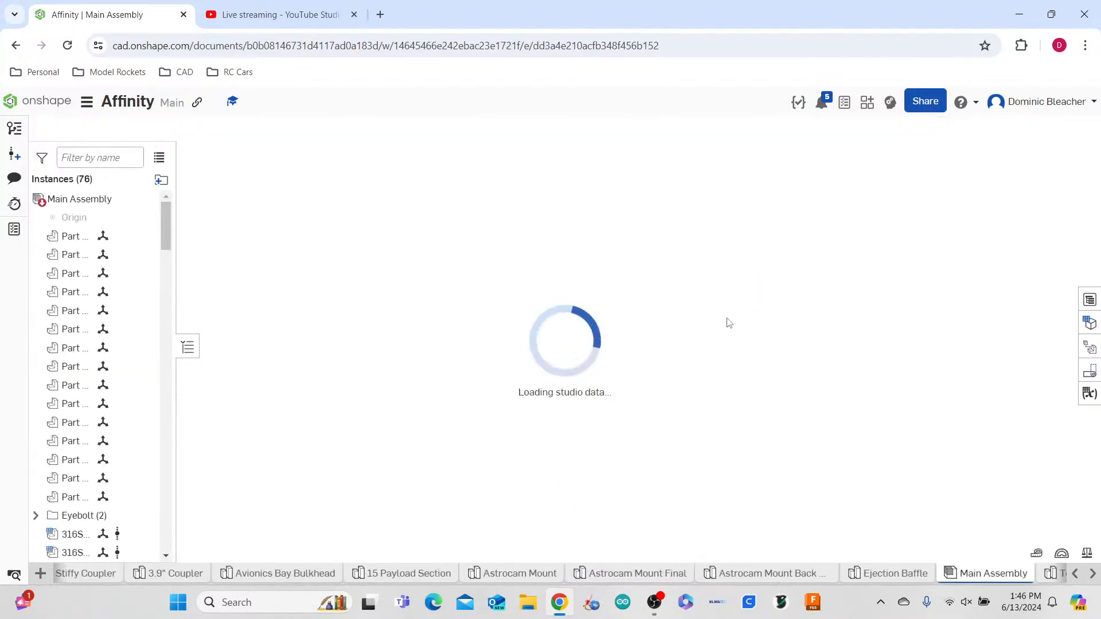
# - Configure a stainless steel socket button head cap screw, size 1/4-20, length 0.5, plain finish, from ANSI inch standard content for insertion
pyautogui.moveTo(680, 266); pyautogui.dragTo(612, 272, button='right')
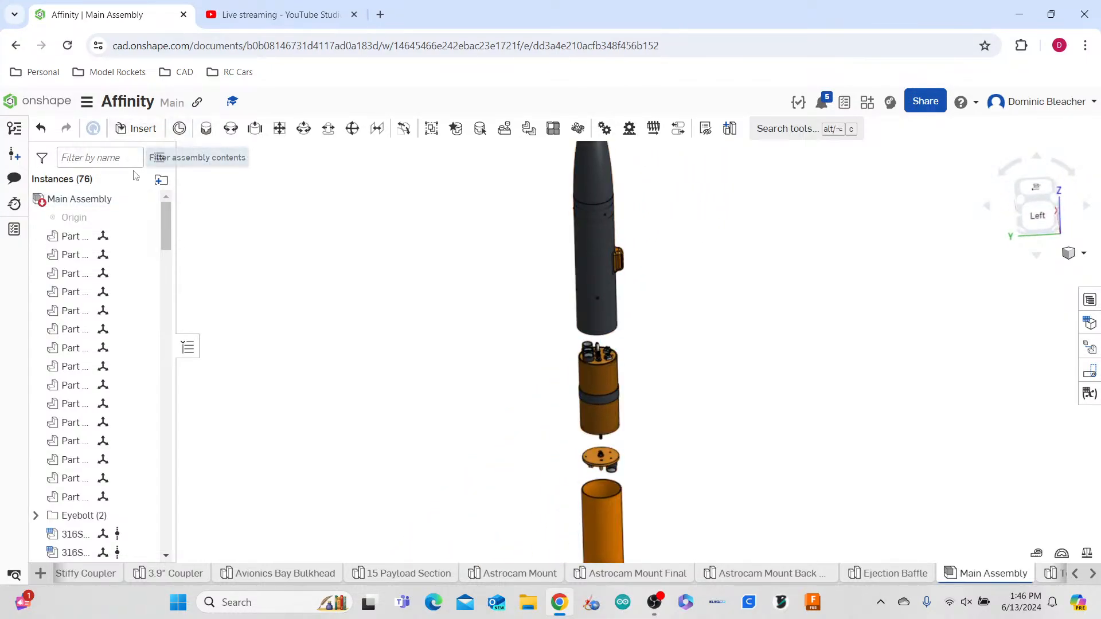
pyautogui.click(135, 128)
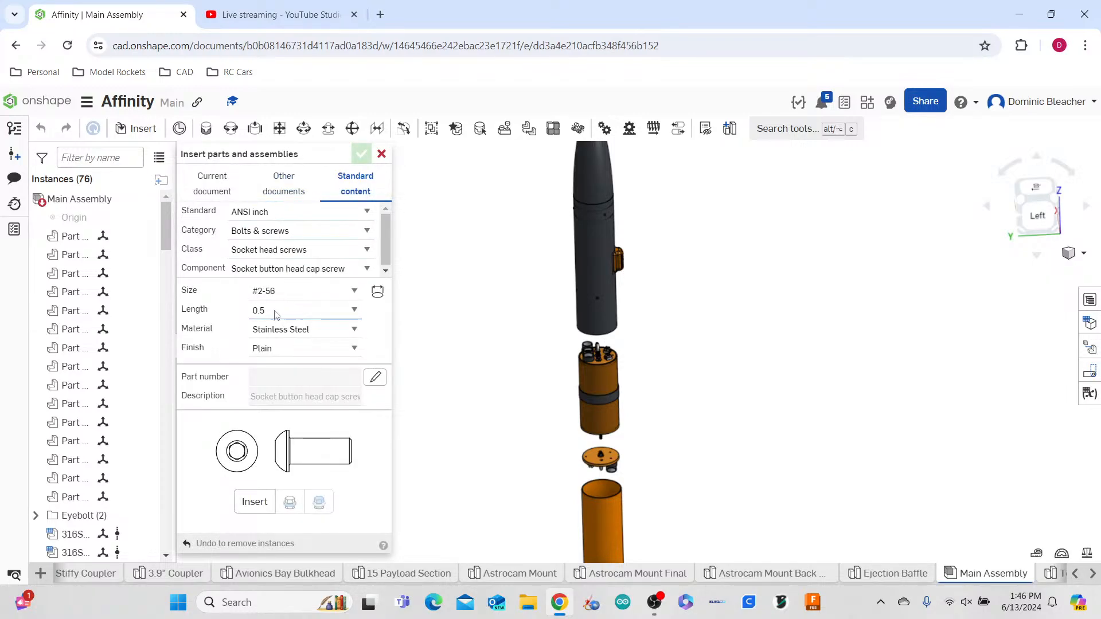
pyautogui.click(287, 291)
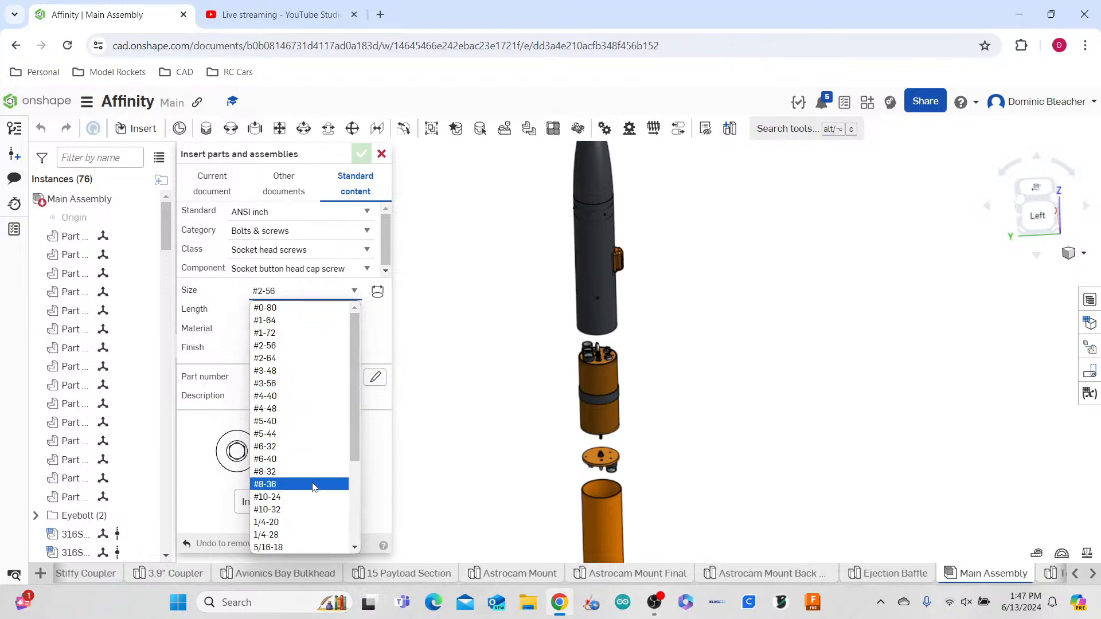
pyautogui.click(298, 522)
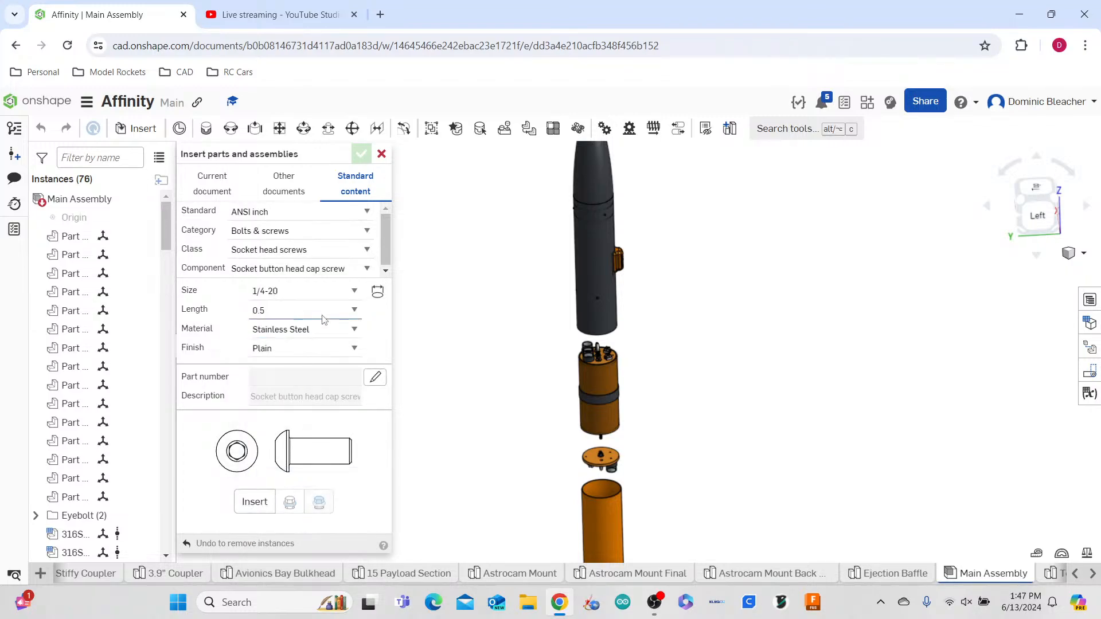
pyautogui.click(246, 510)
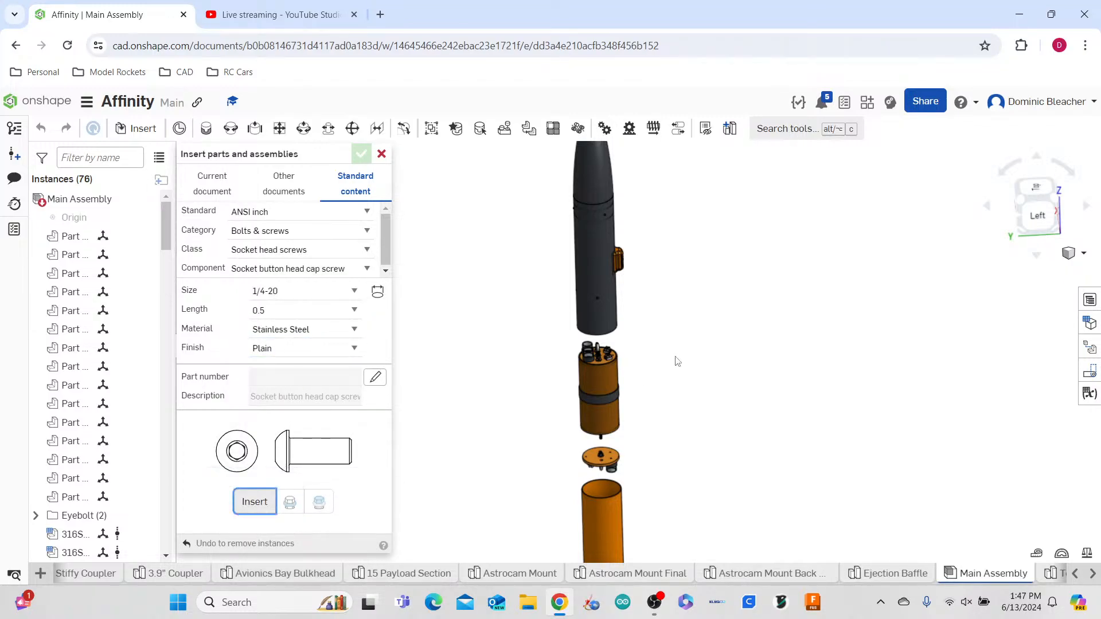
# - Place one 1/4-20 x 0.5 button head screw near the hole in the dark tube and finish the insertion
pyautogui.scroll(5, 606, 301)
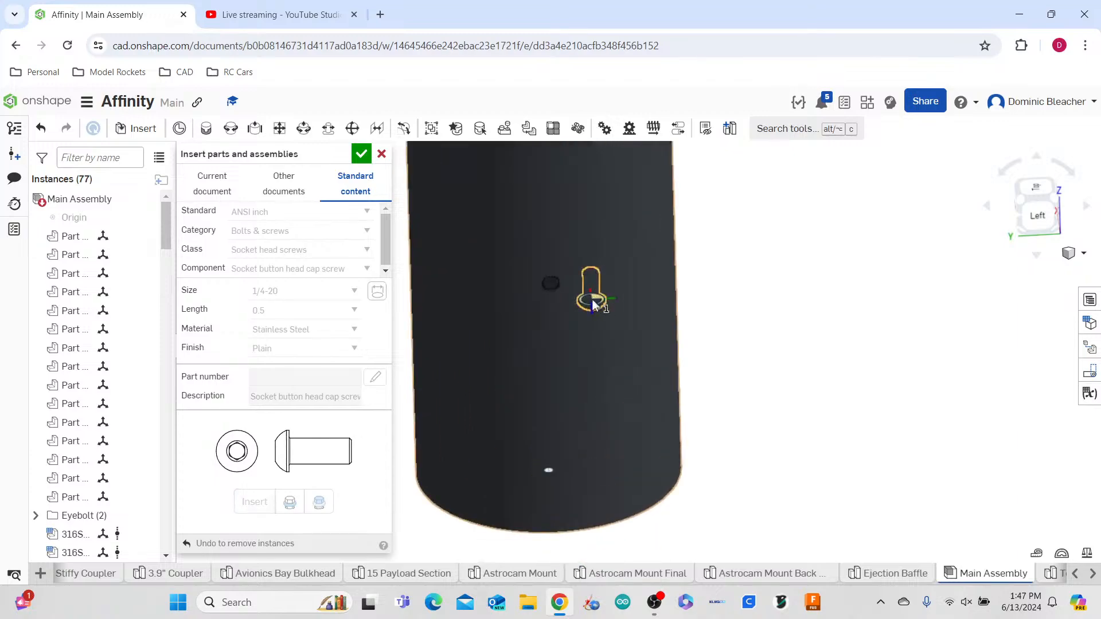
pyautogui.scroll(5, 570, 276)
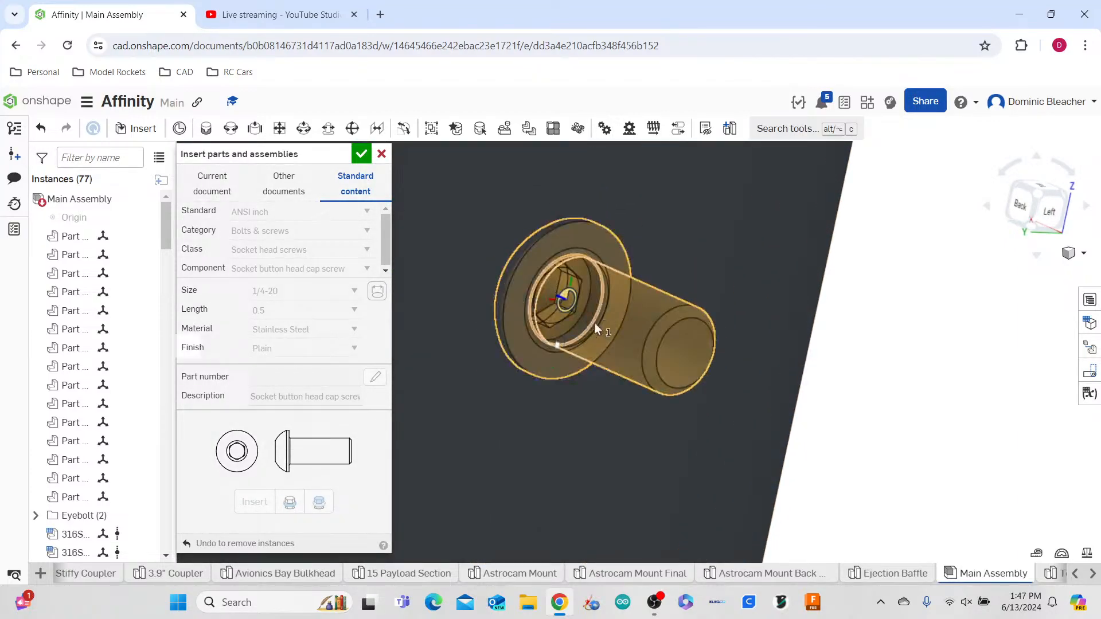
pyautogui.moveTo(592, 310); pyautogui.dragTo(559, 289, button='right')
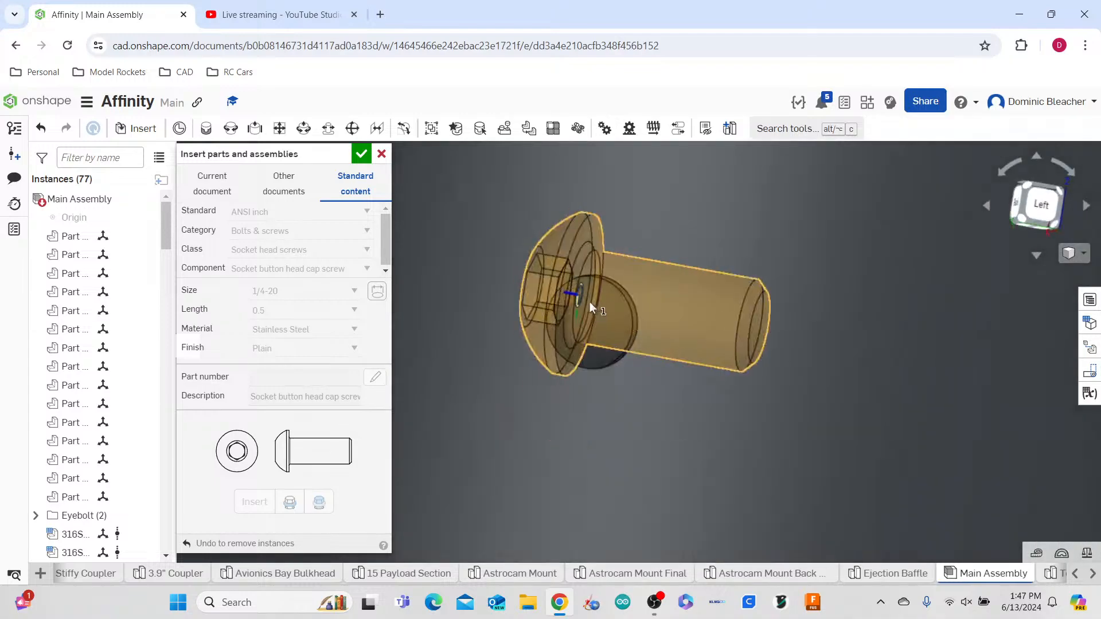
pyautogui.scroll(-10, 597, 321)
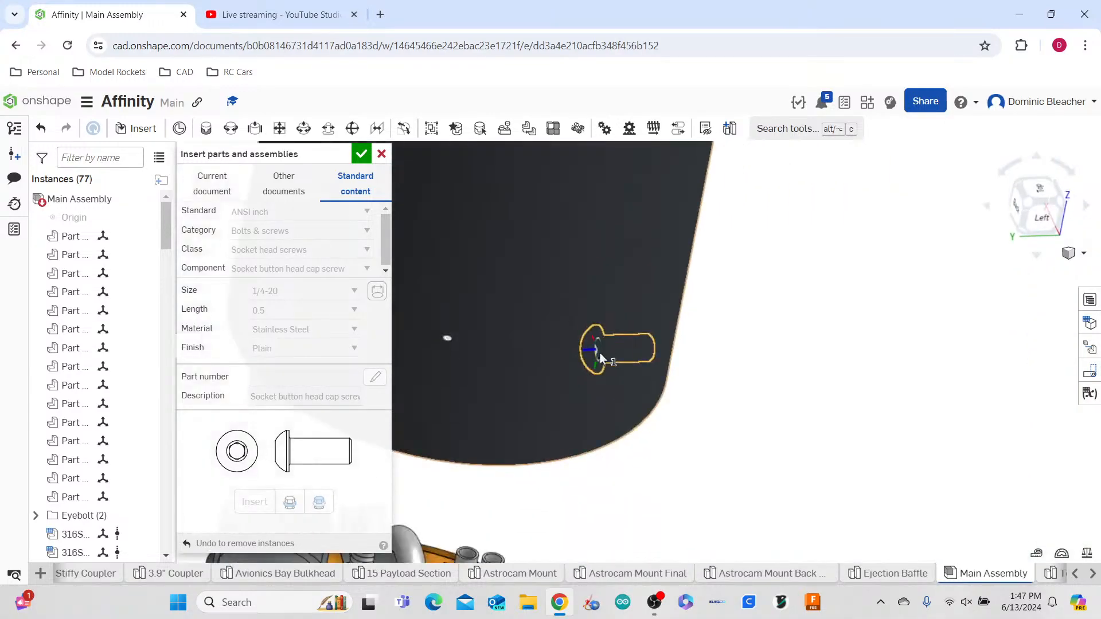
pyautogui.scroll(10, 600, 364)
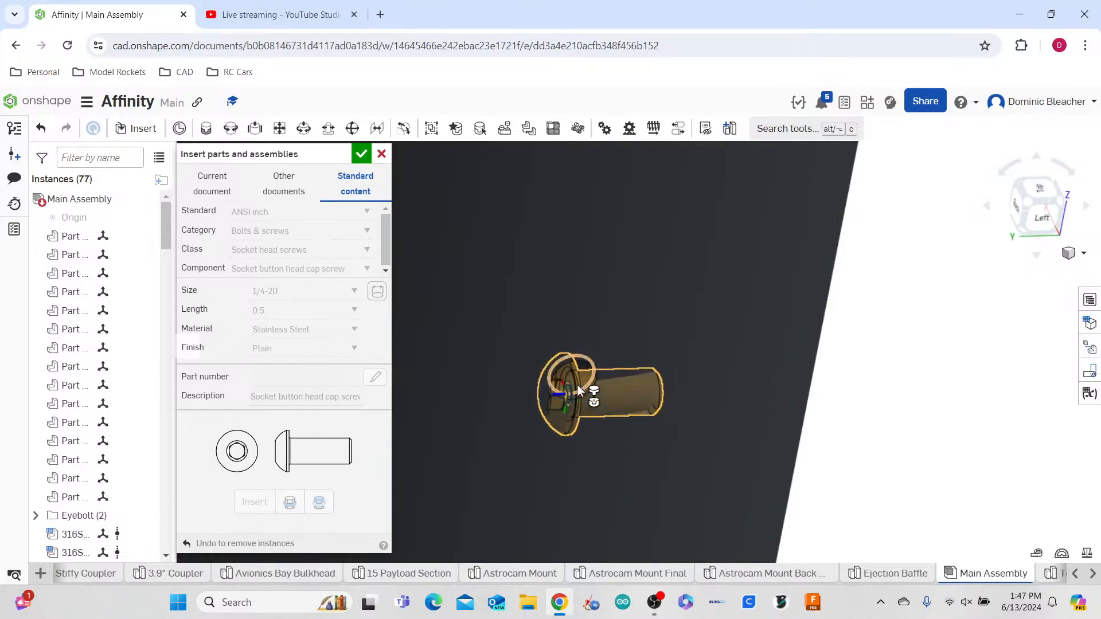
pyautogui.scroll(5, 576, 384)
pyautogui.moveTo(580, 384); pyautogui.dragTo(524, 329, button='right')
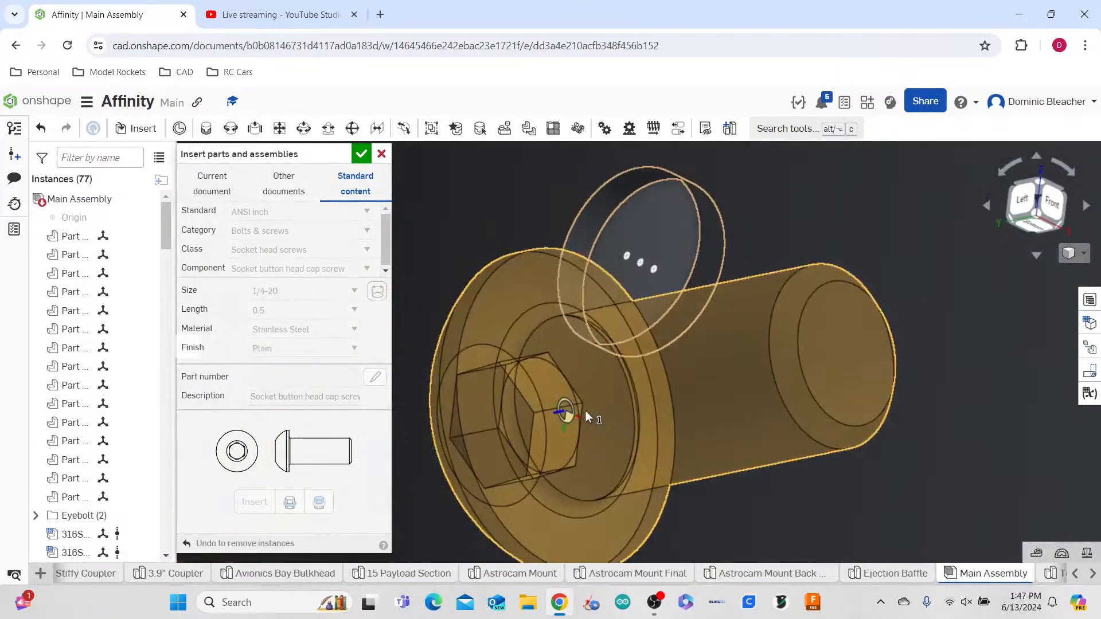
pyautogui.moveTo(586, 410); pyautogui.dragTo(626, 211, button='right')
pyautogui.scroll(-8, 602, 260)
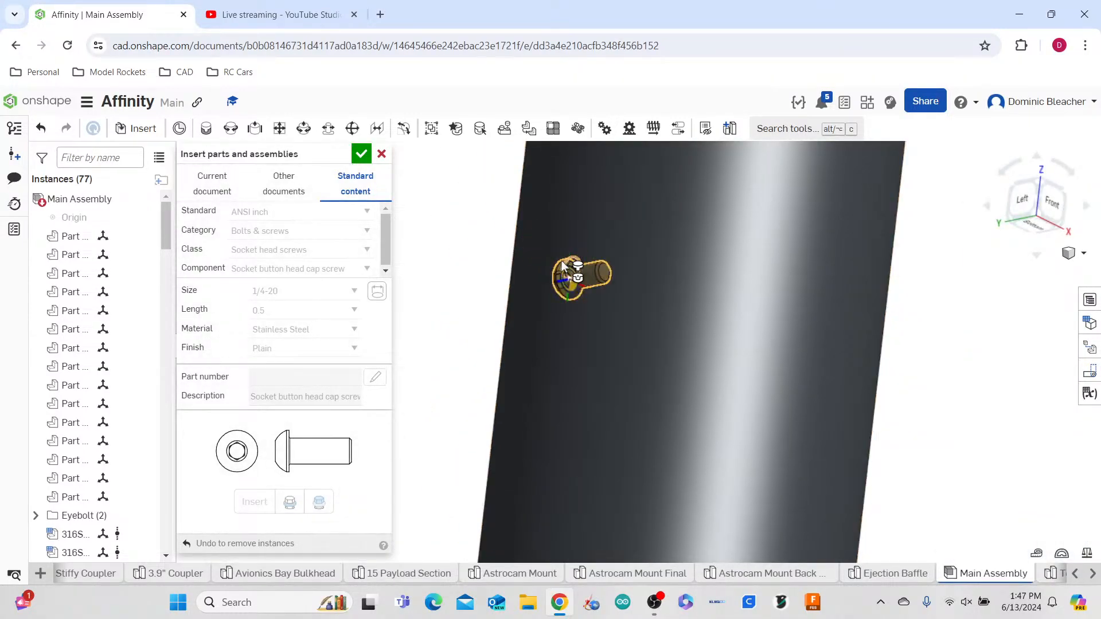
pyautogui.scroll(5, 561, 260)
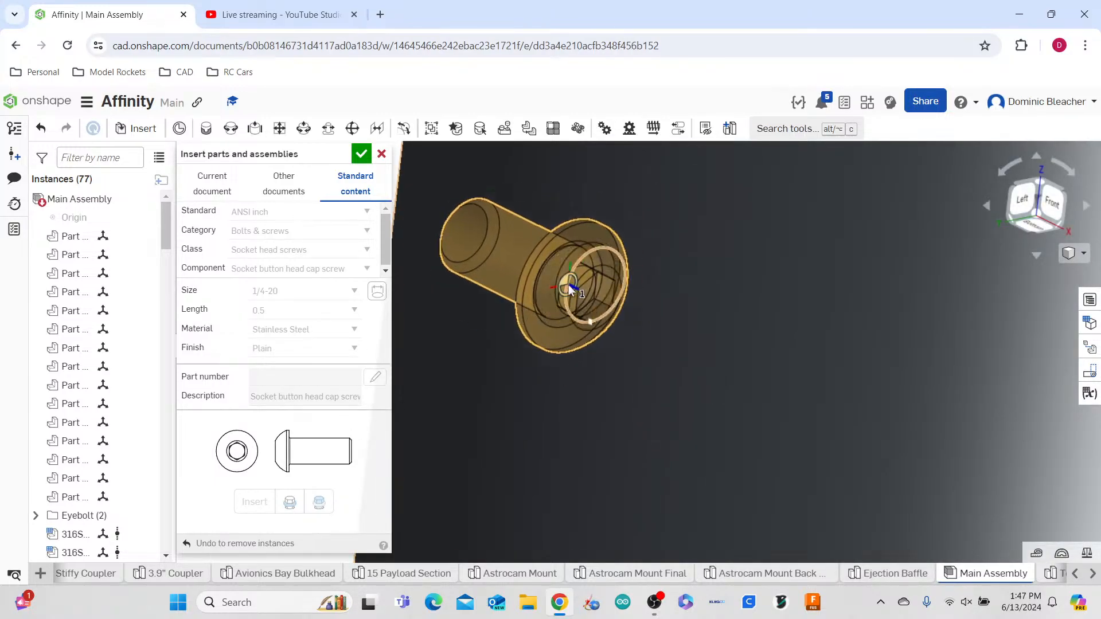
pyautogui.click(569, 289)
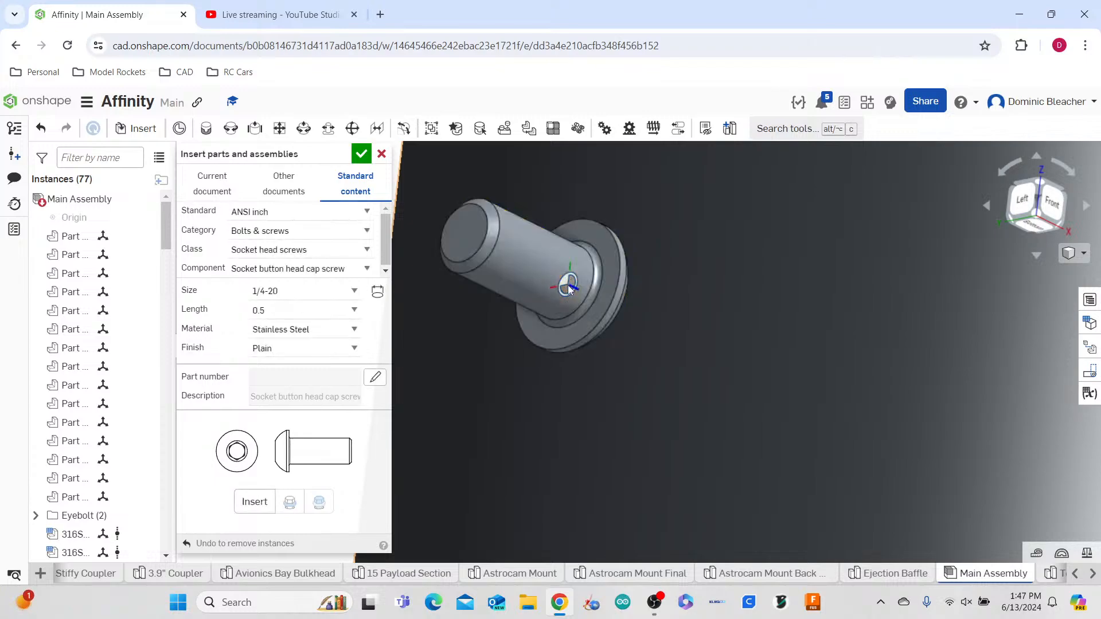
pyautogui.scroll(-5, 602, 314)
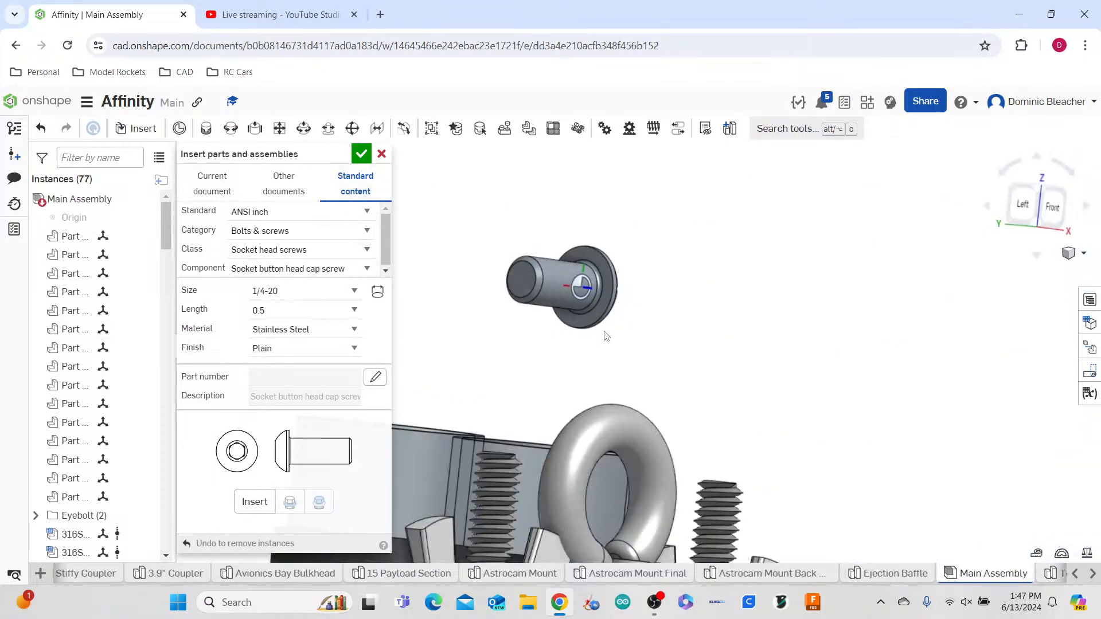
pyautogui.scroll(-5, 606, 335)
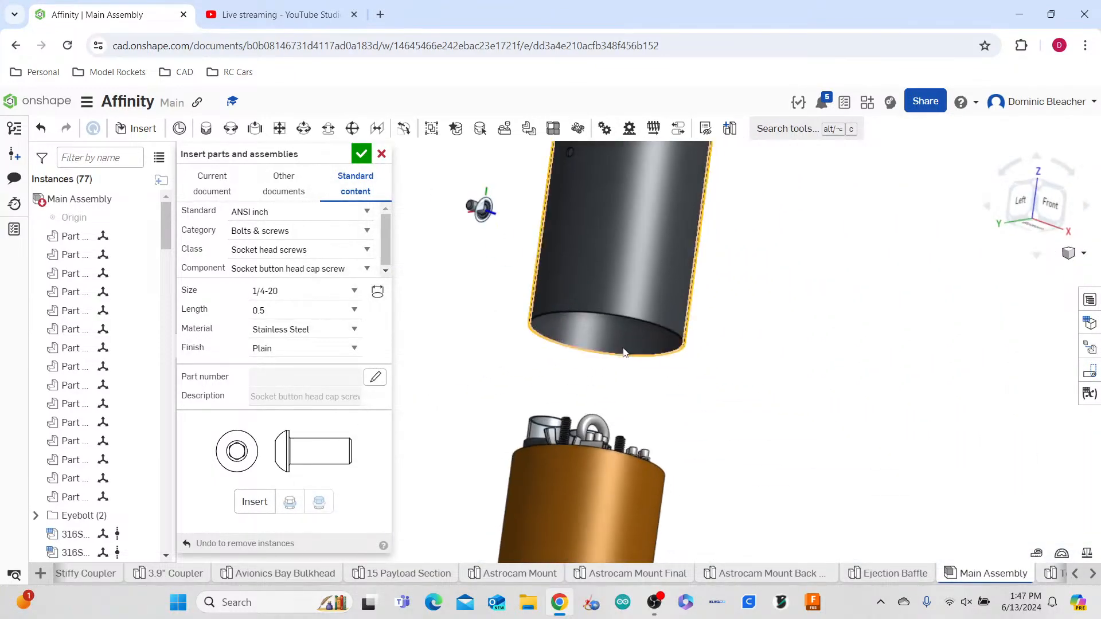
pyautogui.scroll(-5, 468, 322)
pyautogui.scroll(8, 517, 243)
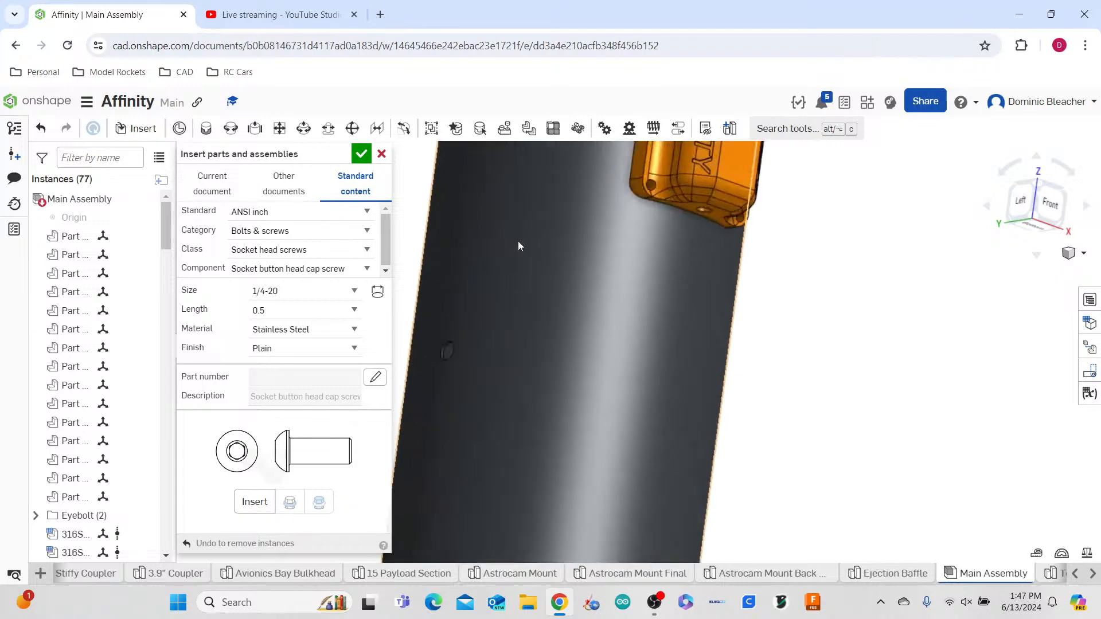
pyautogui.scroll(-5, 517, 241)
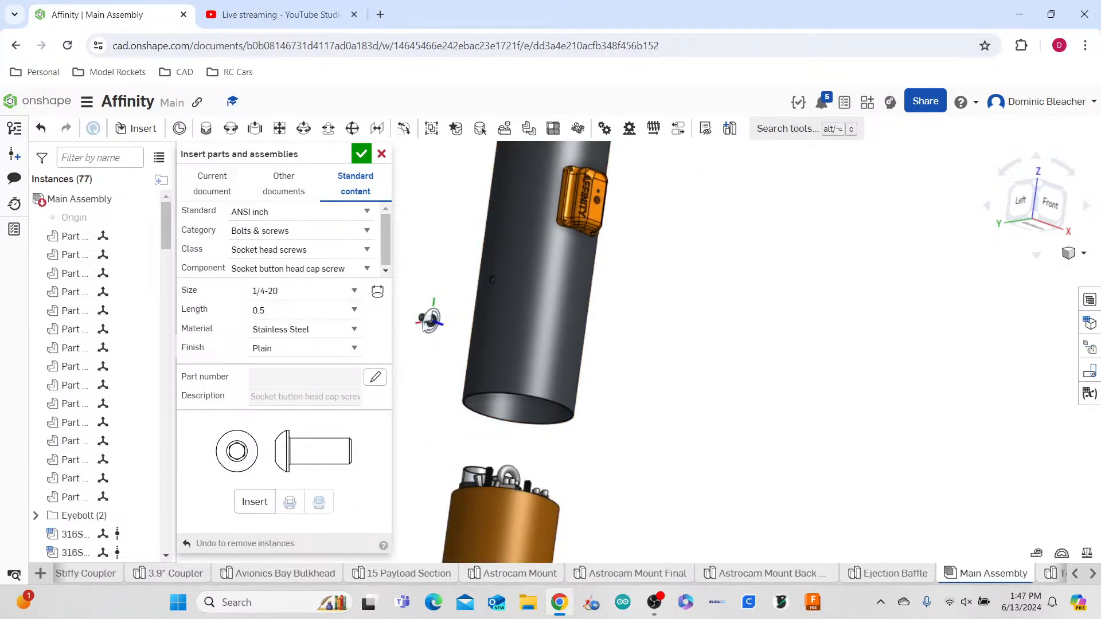
pyautogui.click(361, 155)
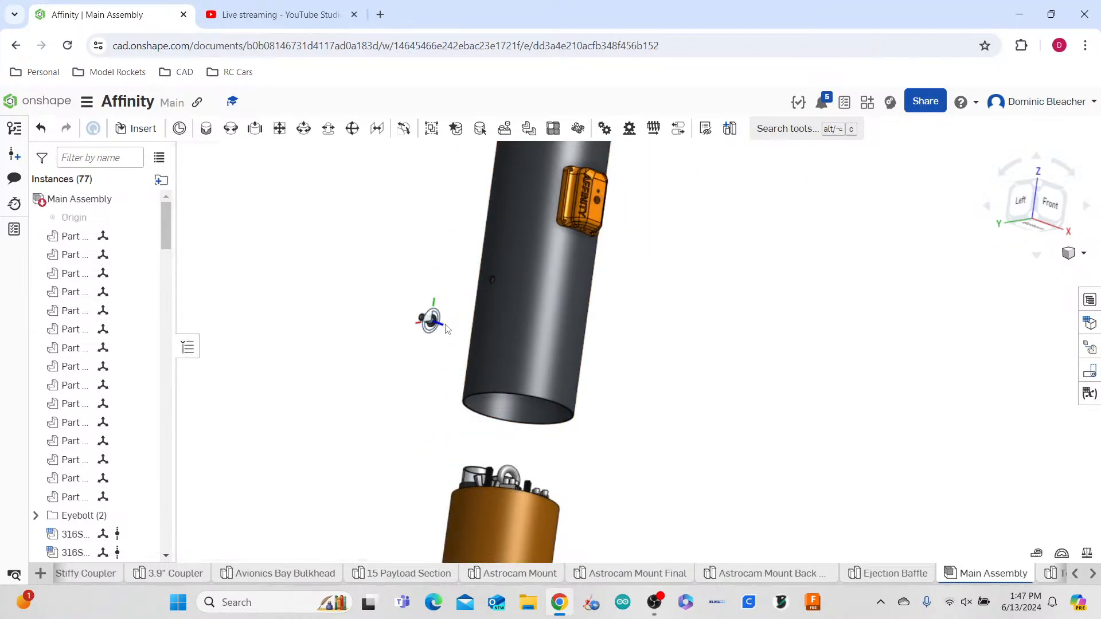
# - Start a Fastened mate joining the underside of the 1/4-20 screw's head to the side hole in the dark tube
pyautogui.click(429, 331)
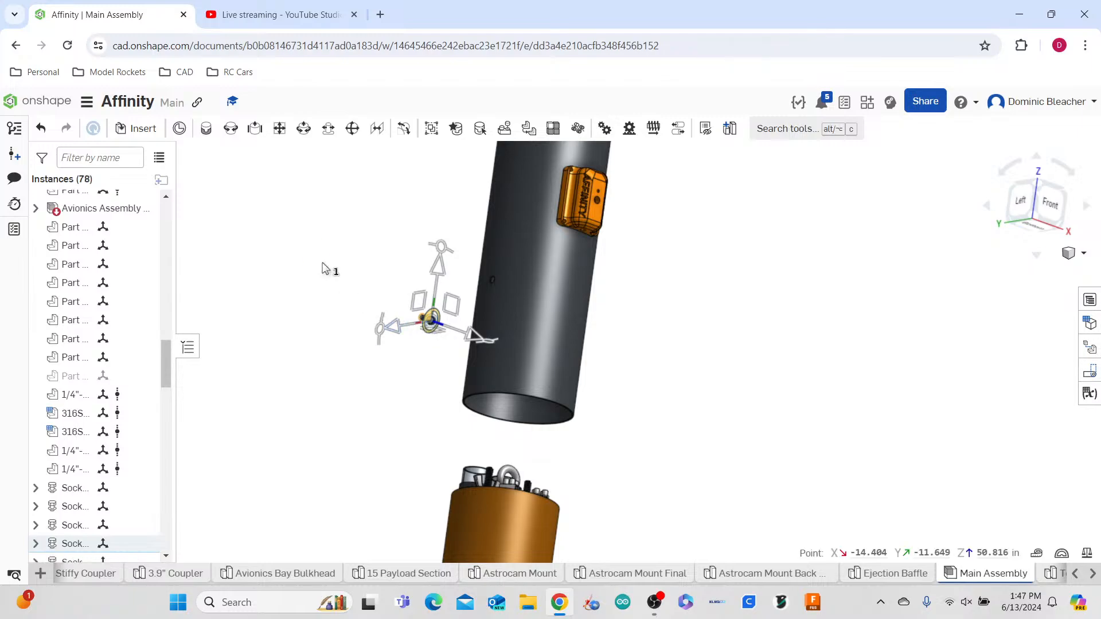
pyautogui.click(206, 136)
pyautogui.scroll(8, 452, 318)
pyautogui.click(356, 339)
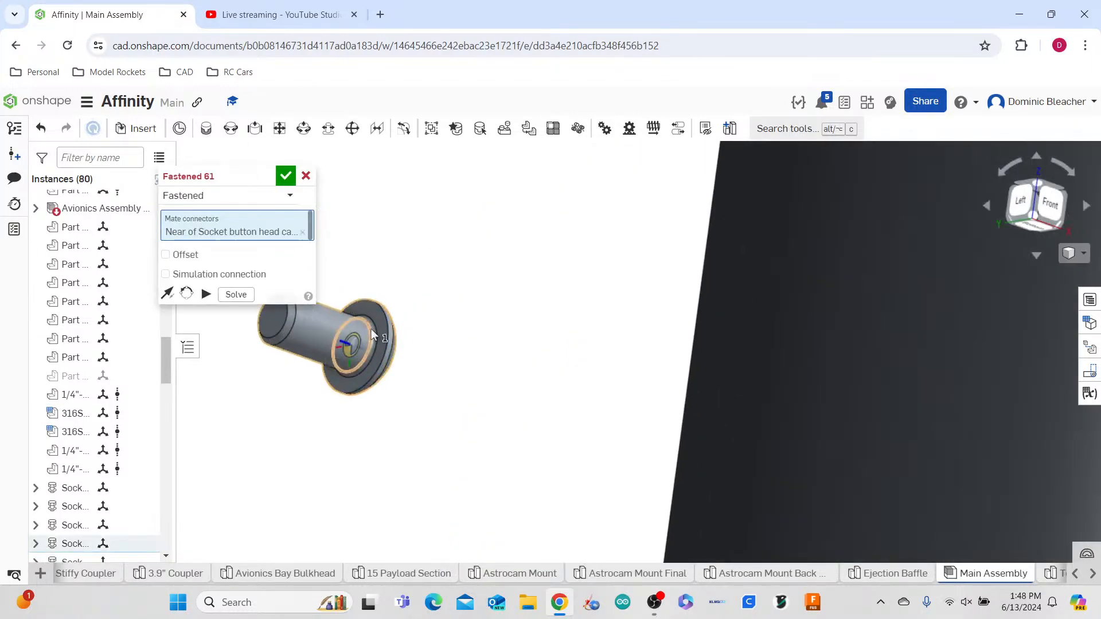
pyautogui.scroll(-5, 373, 325)
pyautogui.click(506, 286)
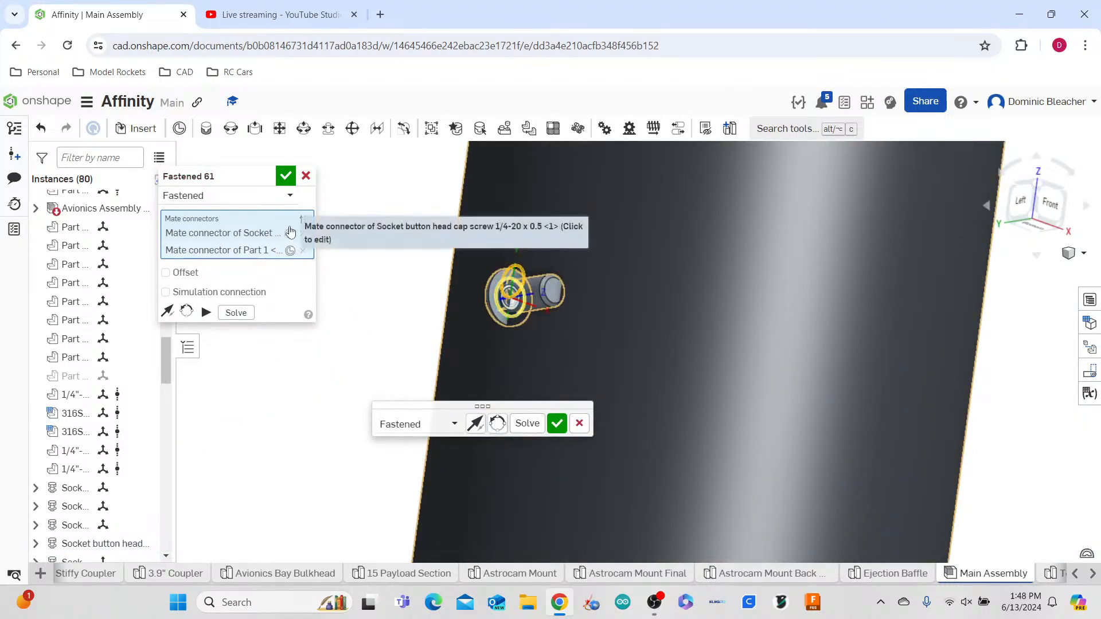
# - Undo the last mate selection and look for a centred mate connector on the tube's side hole for the screw
pyautogui.click(40, 129)
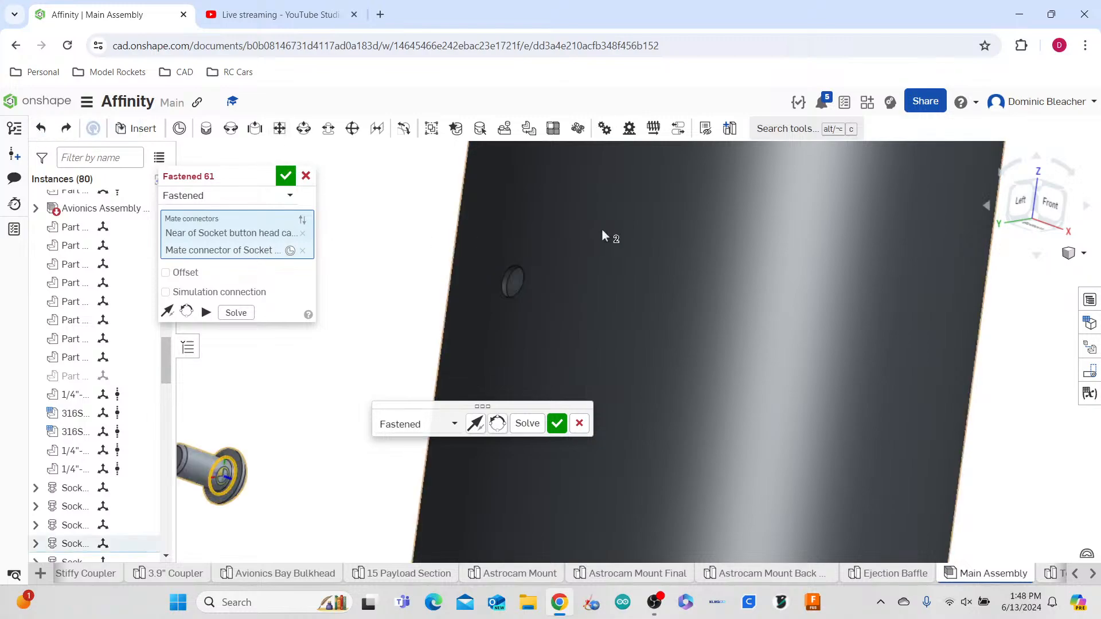
pyautogui.moveTo(511, 280); pyautogui.dragTo(538, 282, button='right')
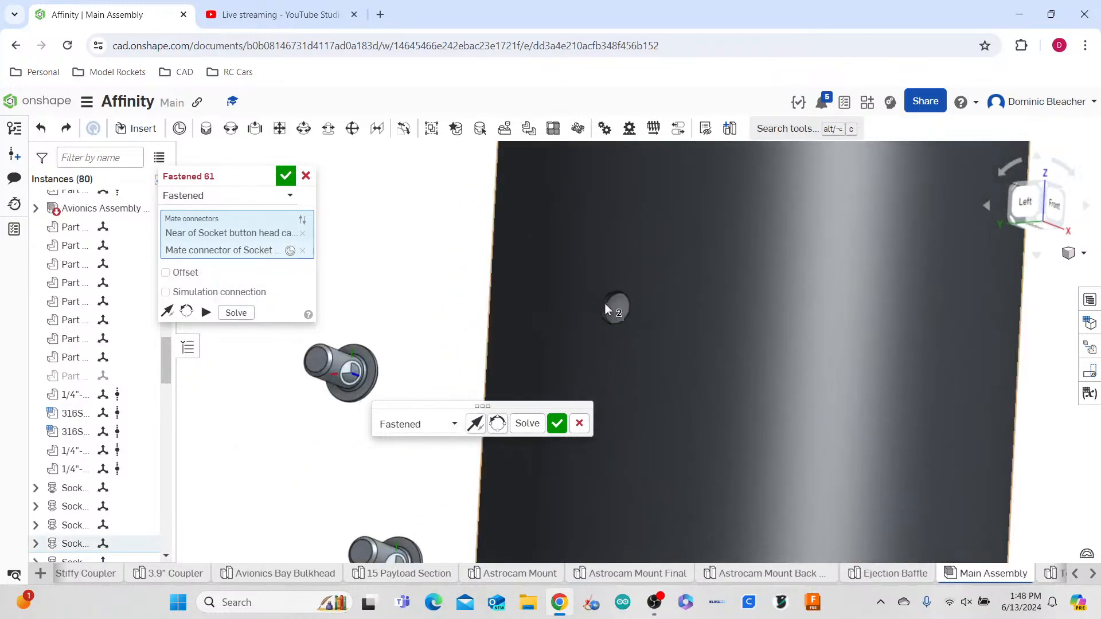
pyautogui.scroll(5, 621, 306)
pyautogui.moveTo(594, 305); pyautogui.dragTo(616, 317, button='right')
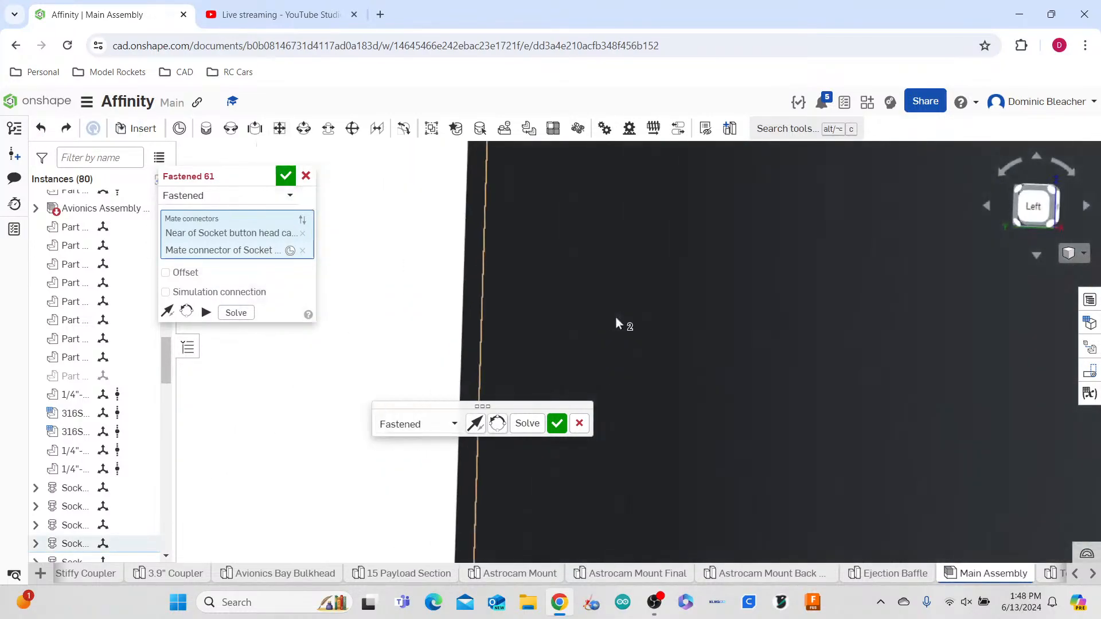
pyautogui.scroll(-5, 573, 338)
pyautogui.moveTo(560, 344); pyautogui.dragTo(609, 361, button='right')
pyautogui.scroll(5, 629, 366)
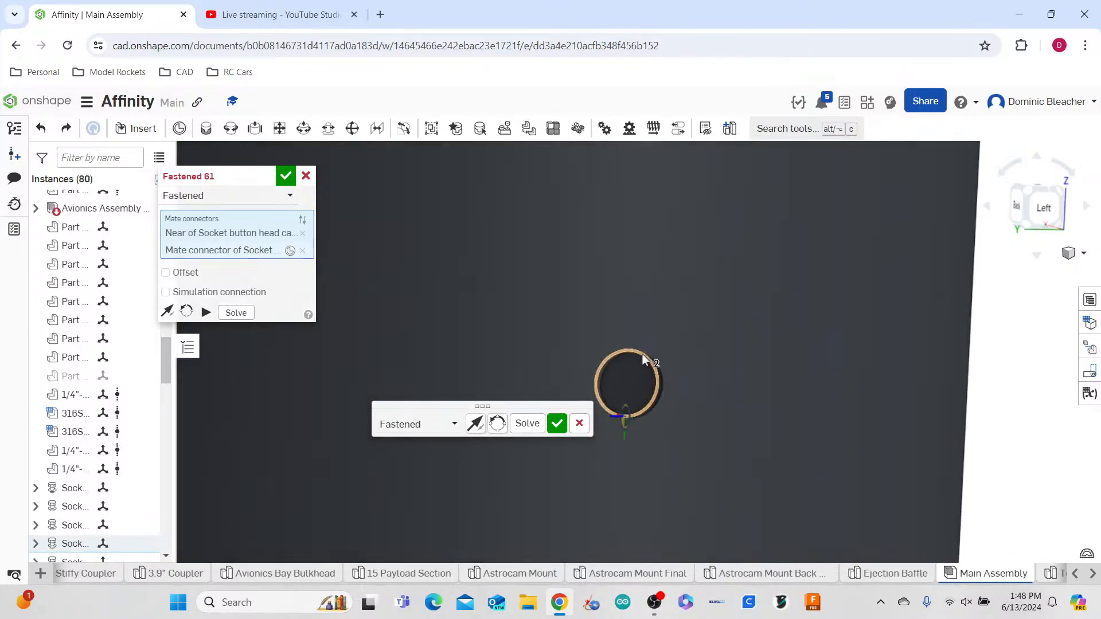
pyautogui.scroll(3, 642, 355)
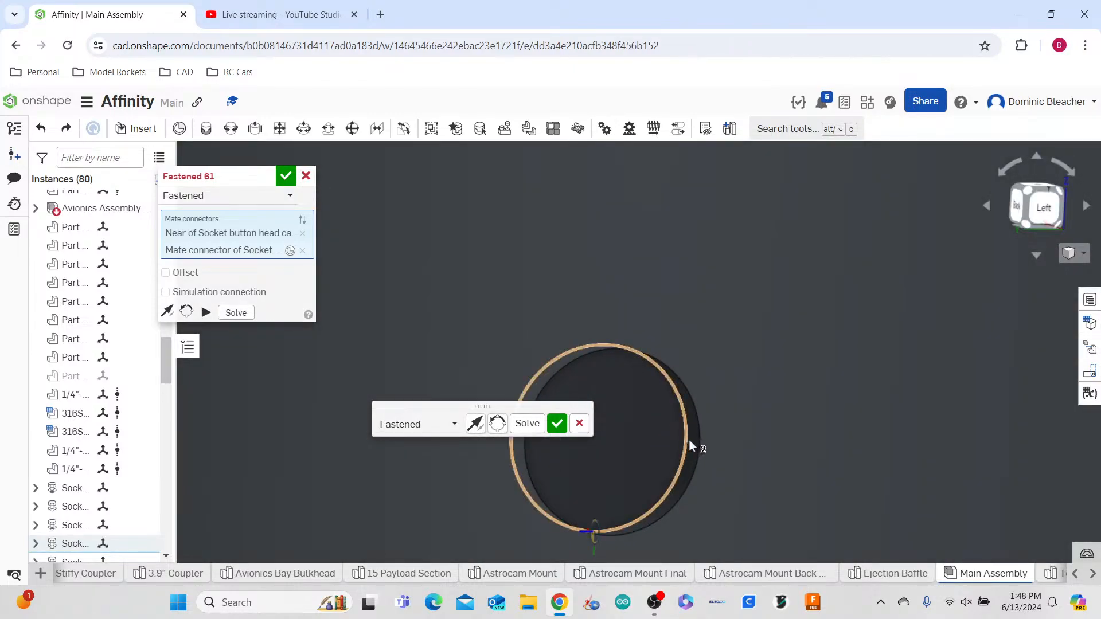
pyautogui.moveTo(614, 448); pyautogui.dragTo(604, 447, button='right')
pyautogui.scroll(-5, 604, 448)
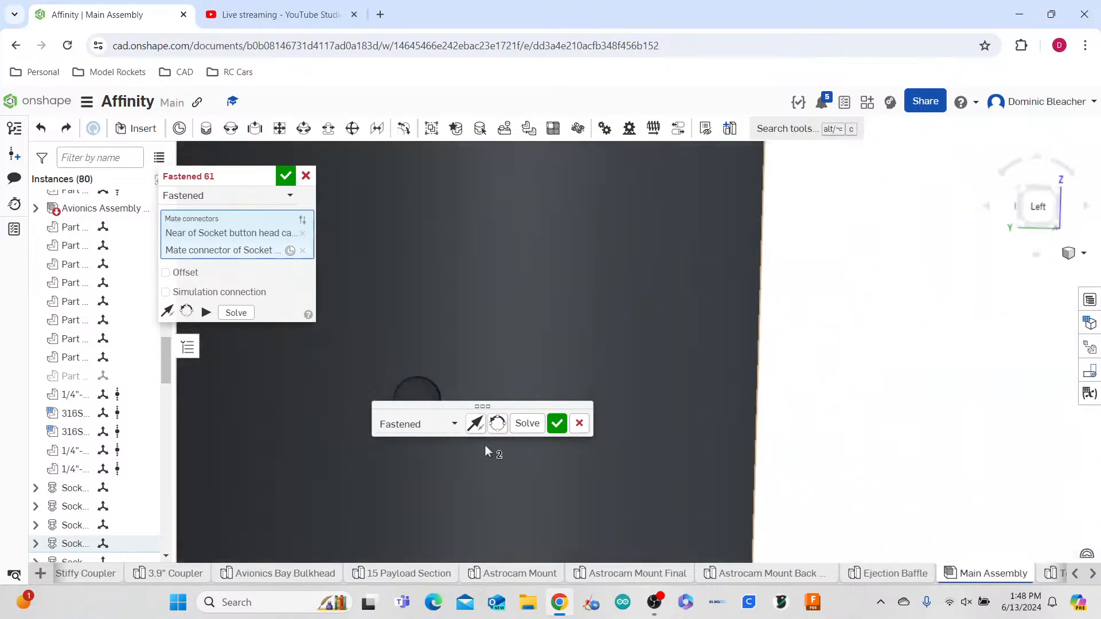
# - Fasten the button head screw into the tube's side hole, flipping the primary axis so its shank points inward
pyautogui.moveTo(628, 304); pyautogui.dragTo(565, 307, button='right')
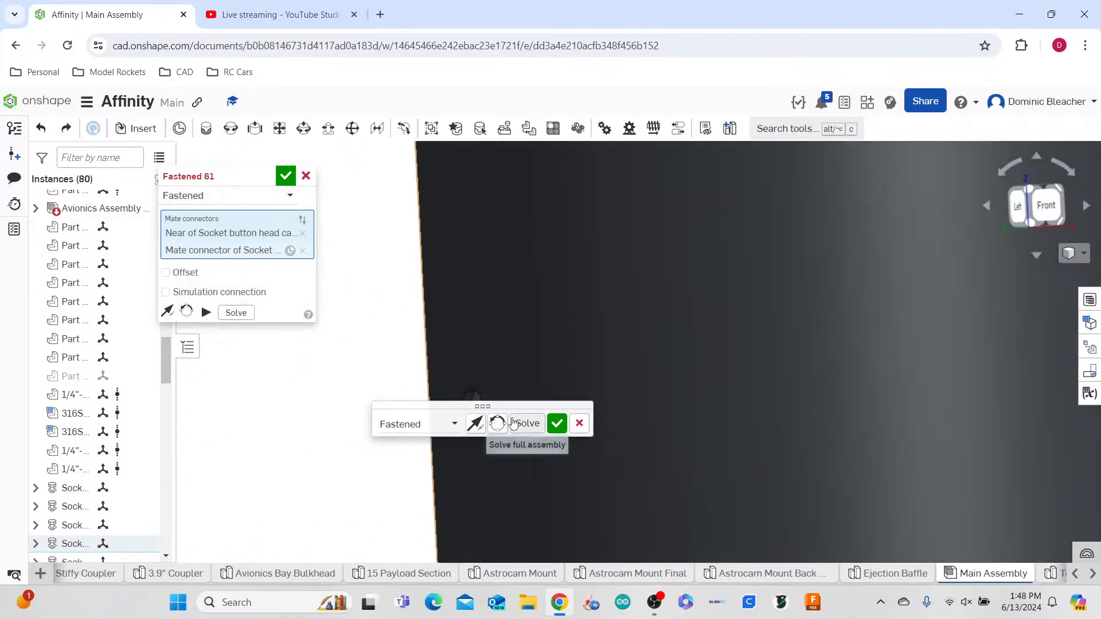
pyautogui.moveTo(482, 404); pyautogui.dragTo(232, 357)
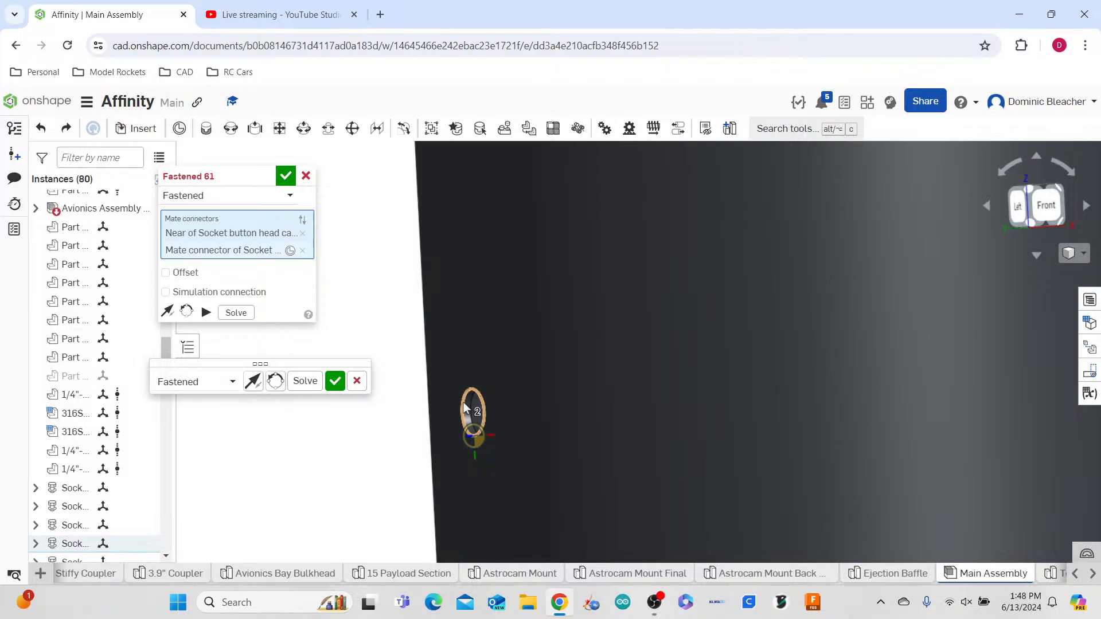
pyautogui.scroll(5, 463, 401)
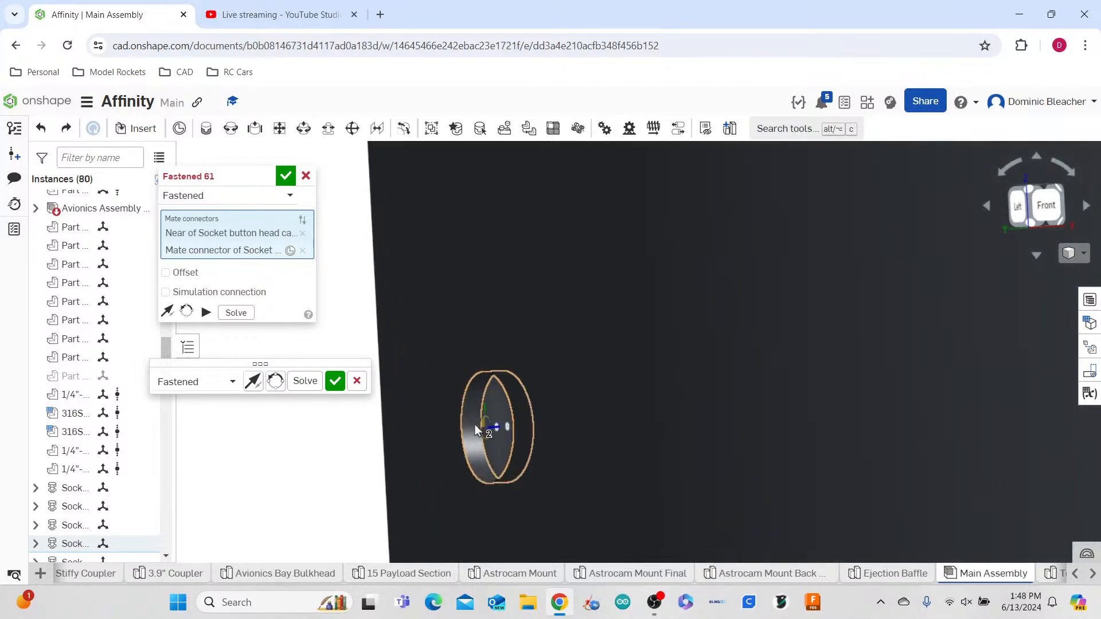
pyautogui.click(477, 426)
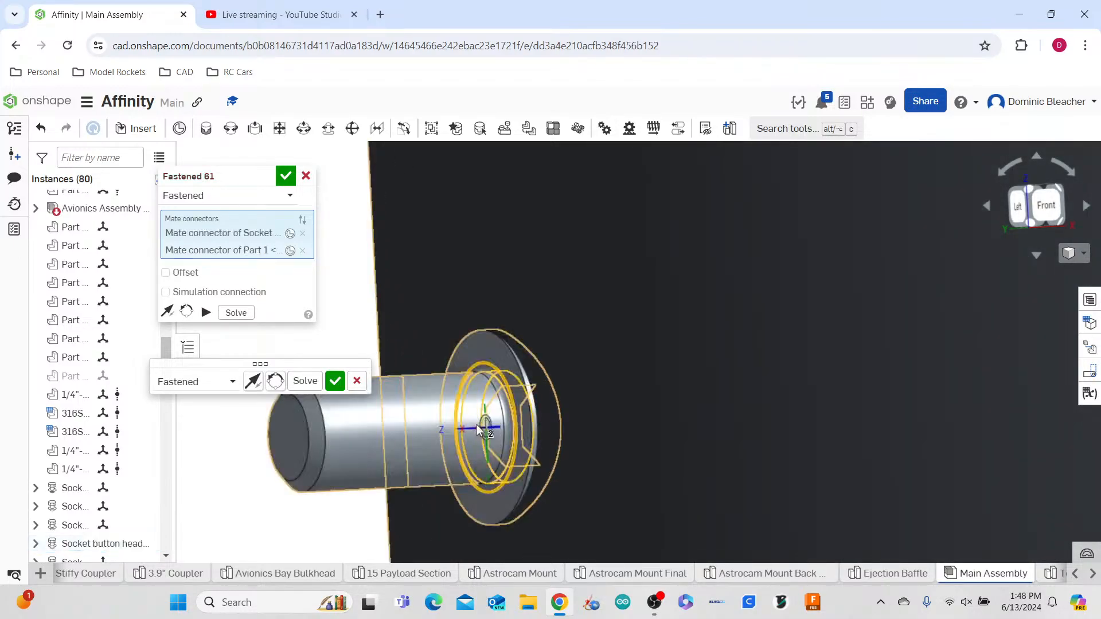
pyautogui.click(255, 382)
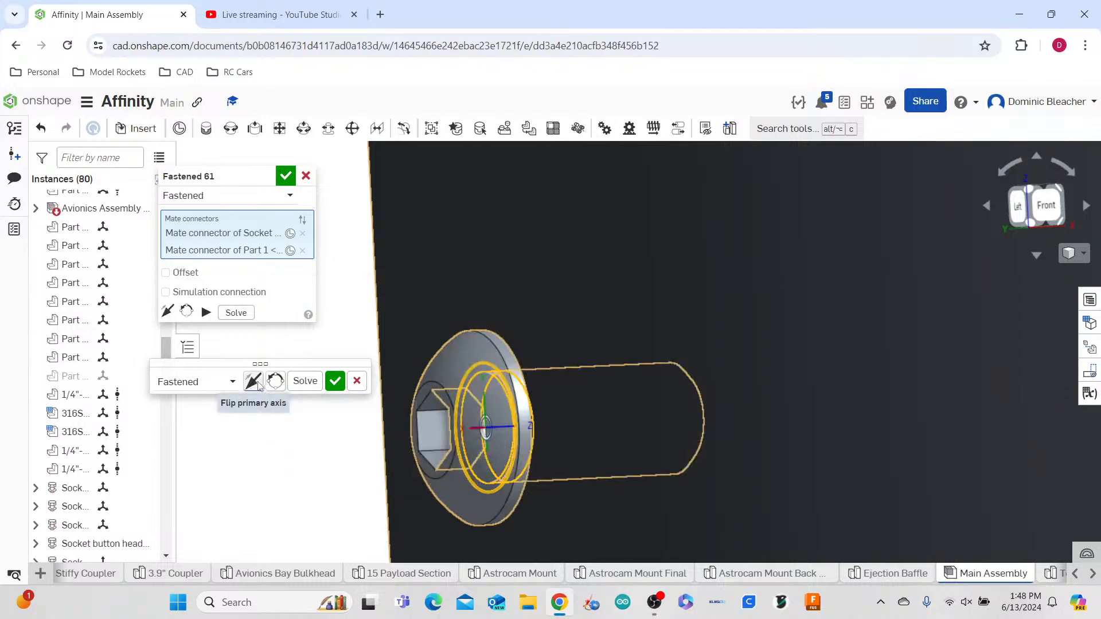
pyautogui.click(285, 176)
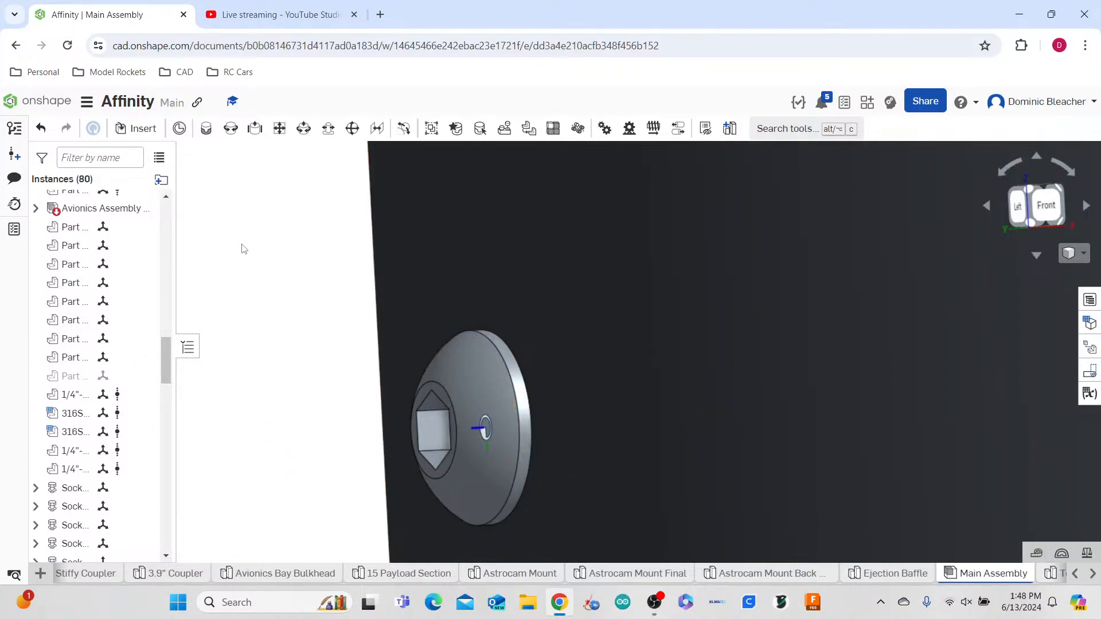
# - Start a Fastened mate from the underside of another loose button head screw's head
pyautogui.click(206, 128)
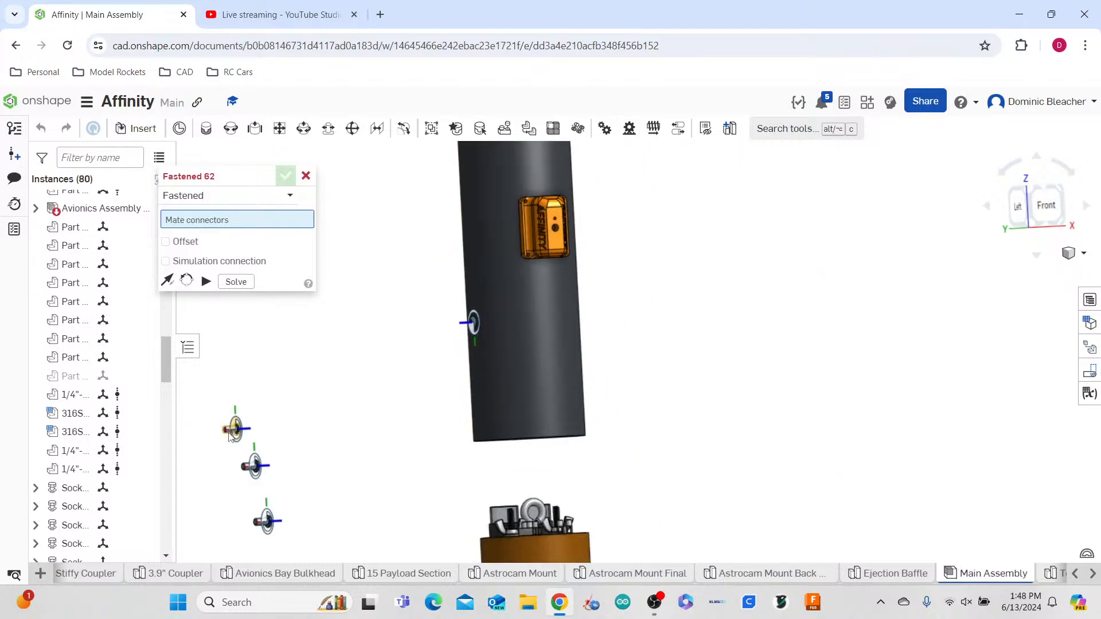
pyautogui.scroll(5, 241, 429)
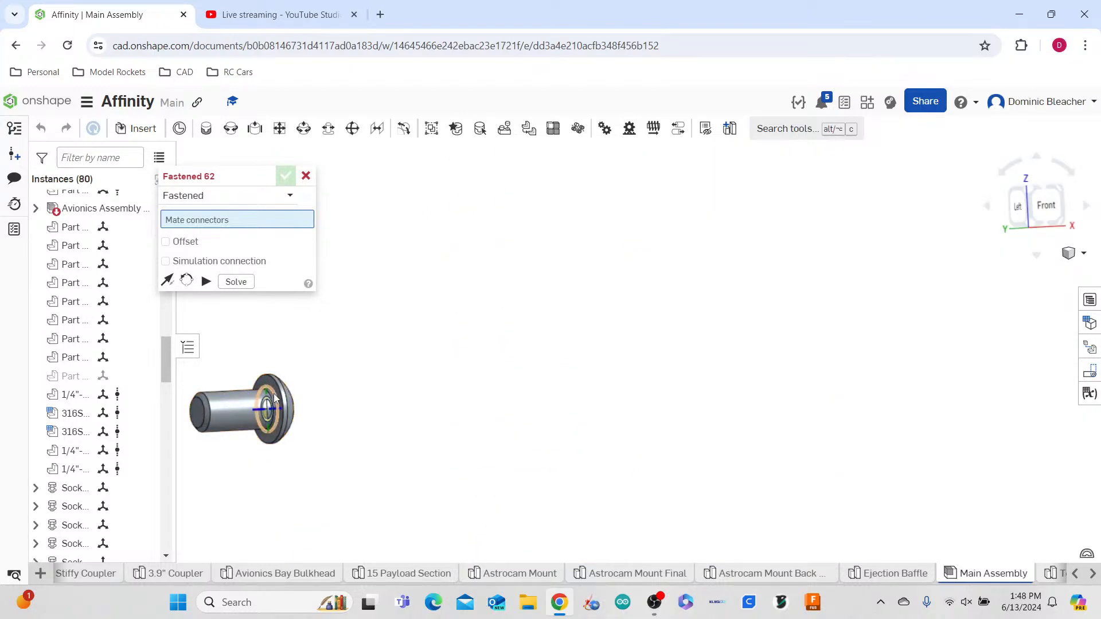
pyautogui.scroll(-8, 488, 367)
# - Complete the Fastened mate by seating the screw in the next empty hole in the tube wall, with its head outside
pyautogui.scroll(5, 634, 279)
pyautogui.moveTo(677, 345); pyautogui.dragTo(676, 424, button='right')
pyautogui.scroll(5, 713, 469)
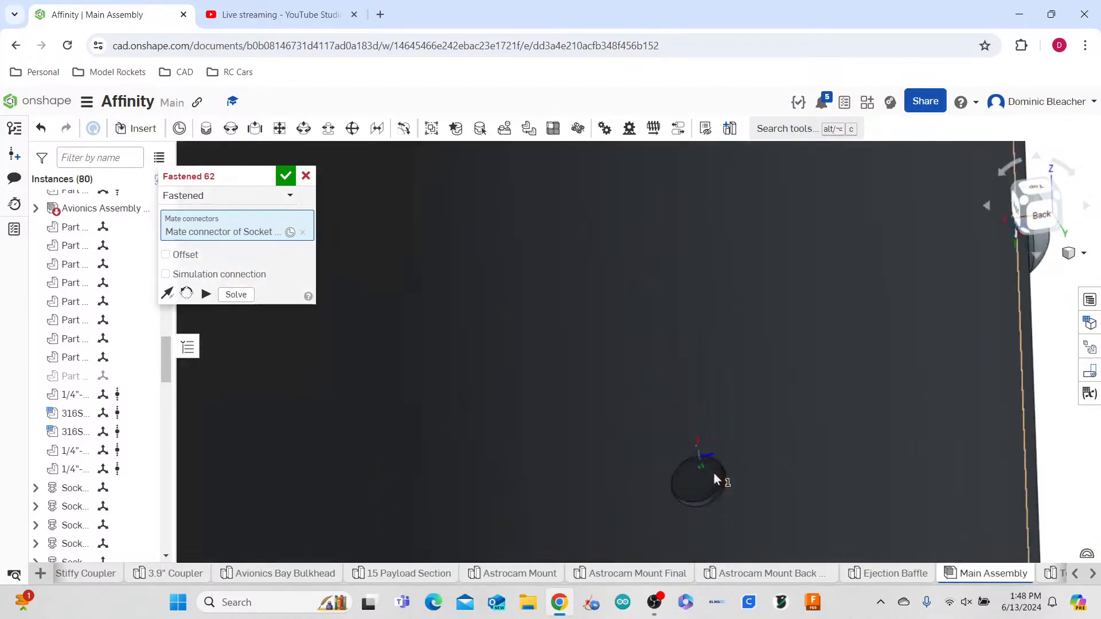
pyautogui.moveTo(711, 474); pyautogui.dragTo(703, 466, button='right')
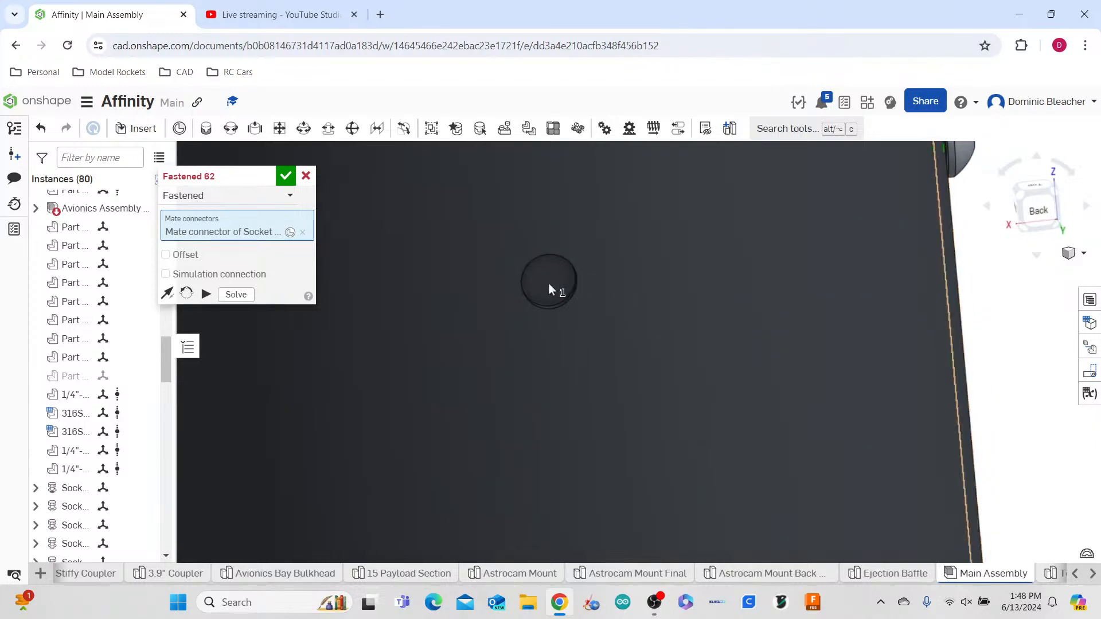
pyautogui.moveTo(548, 283); pyautogui.dragTo(534, 284, button='right')
pyautogui.scroll(-5, 745, 319)
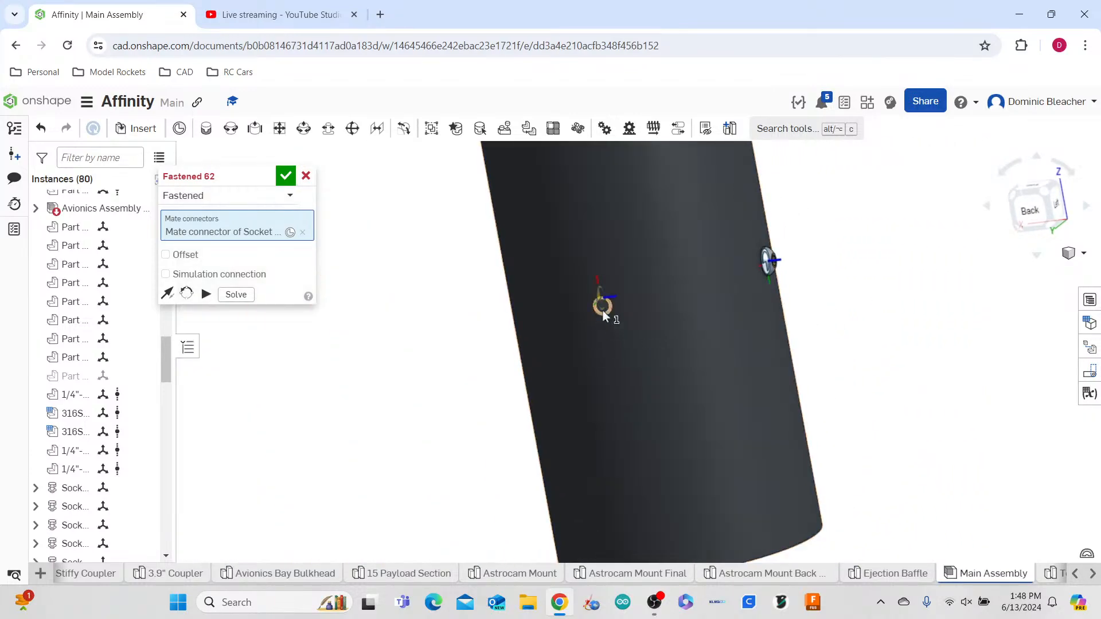
pyautogui.scroll(5, 602, 301)
pyautogui.moveTo(601, 294); pyautogui.dragTo(585, 284, button='right')
pyautogui.scroll(-5, 584, 284)
pyautogui.scroll(7, 518, 228)
pyautogui.scroll(-4, 831, 390)
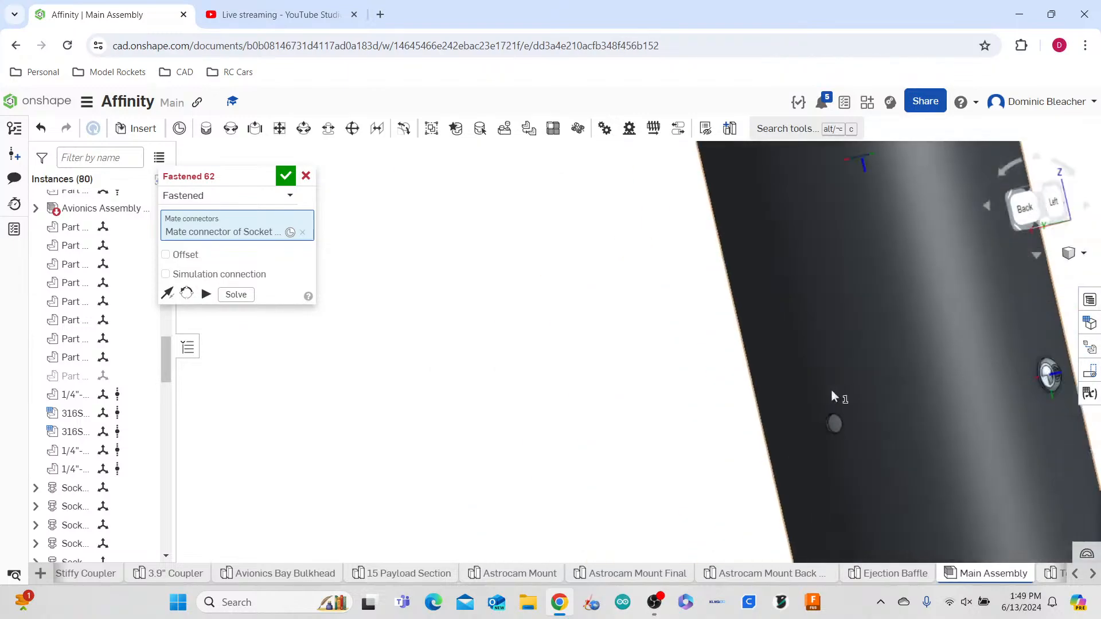
pyautogui.moveTo(831, 390); pyautogui.dragTo(835, 396, button='right')
pyautogui.scroll(8, 848, 430)
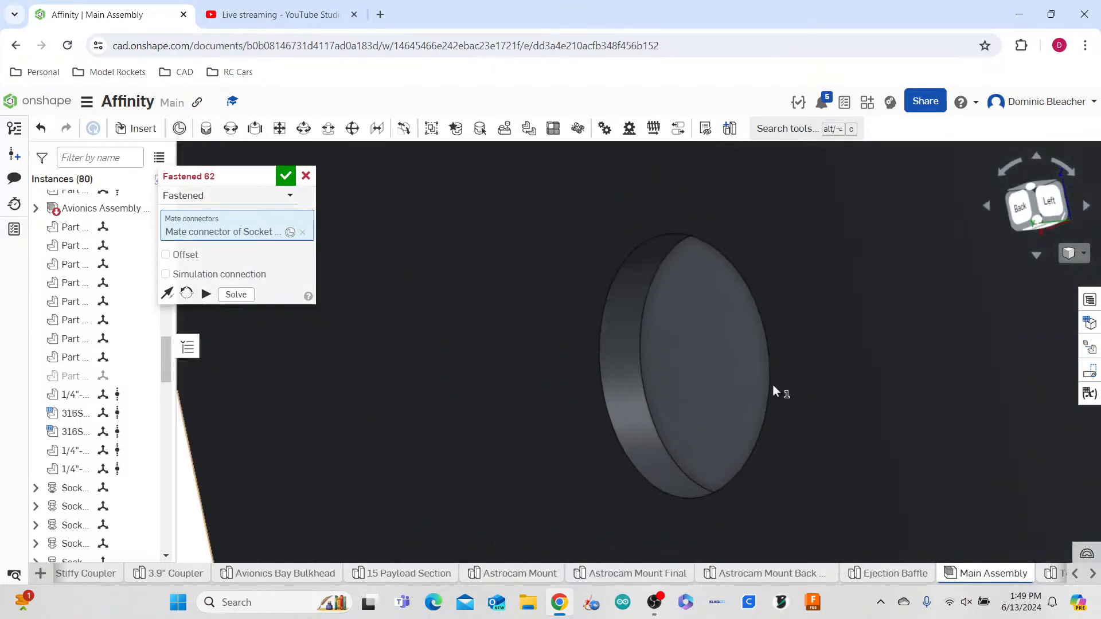
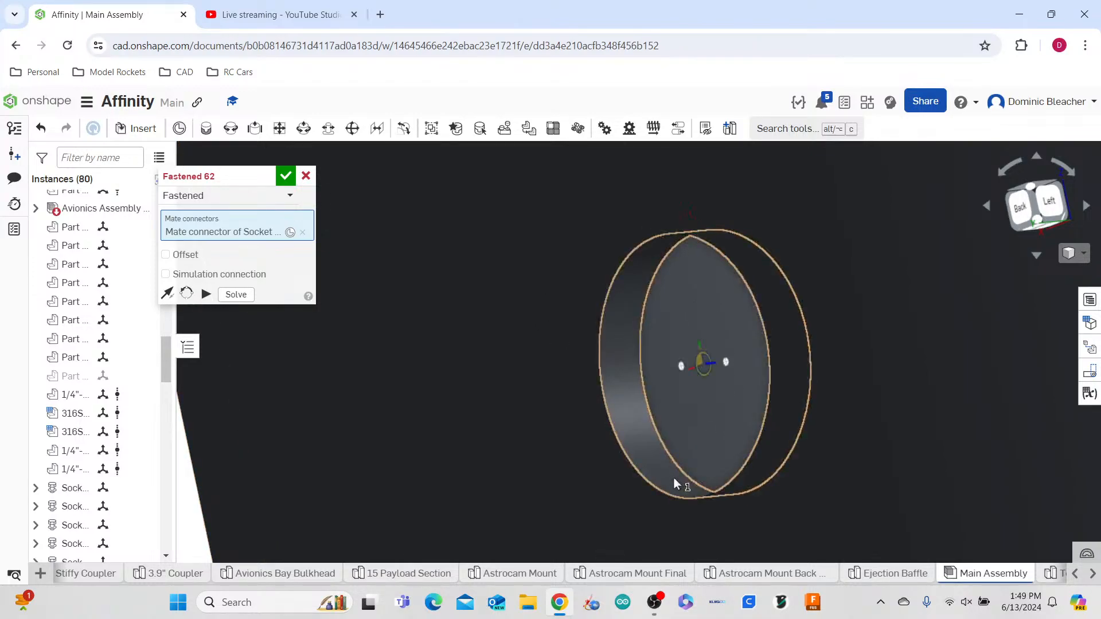
pyautogui.moveTo(682, 473)
pyautogui.mouseDown(button='right')
pyautogui.moveTo(692, 472)
pyautogui.moveTo(677, 463)
pyautogui.mouseUp(button='right')
pyautogui.scroll(-6, 672, 469)
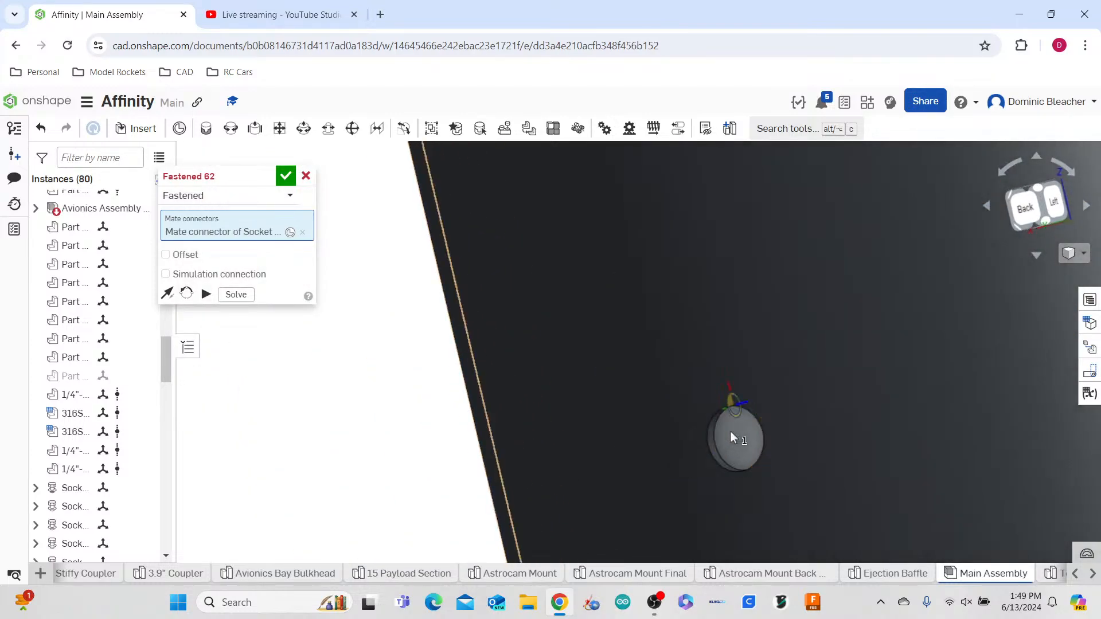
pyautogui.scroll(6, 731, 432)
pyautogui.scroll(-9, 583, 410)
pyautogui.moveTo(330, 397); pyautogui.dragTo(731, 417, button='right')
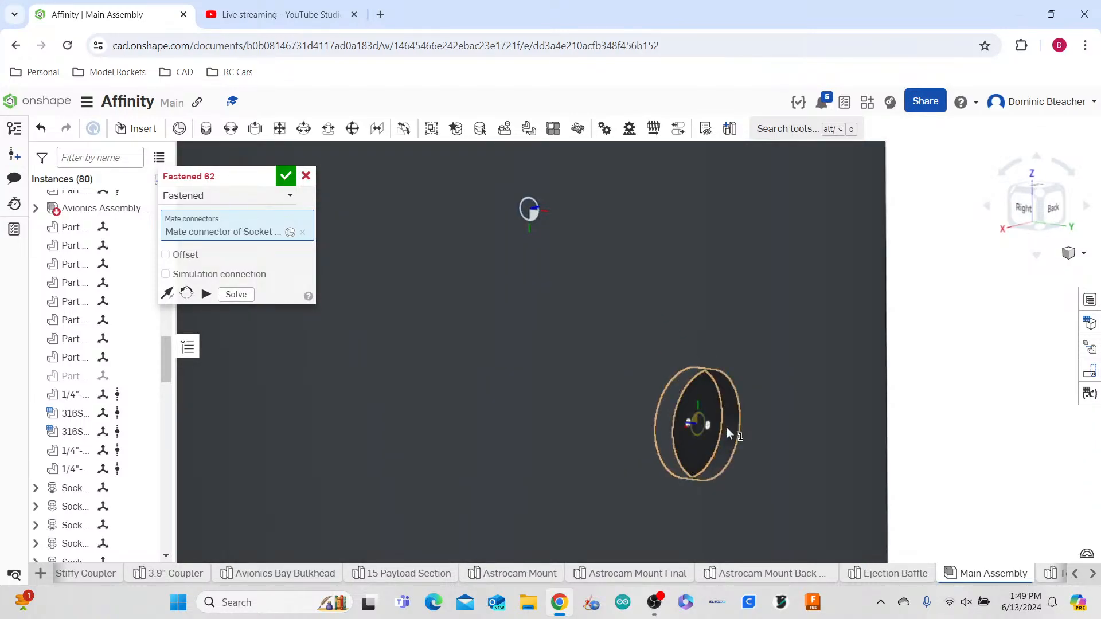
pyautogui.click(726, 429)
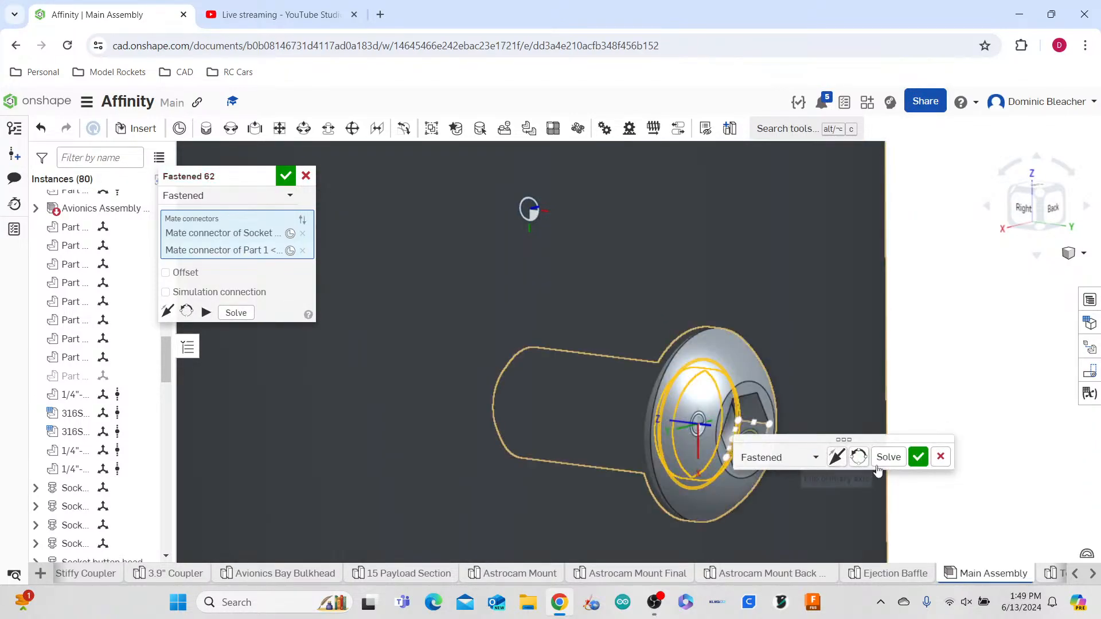
pyautogui.click(915, 461)
pyautogui.scroll(-5, 754, 314)
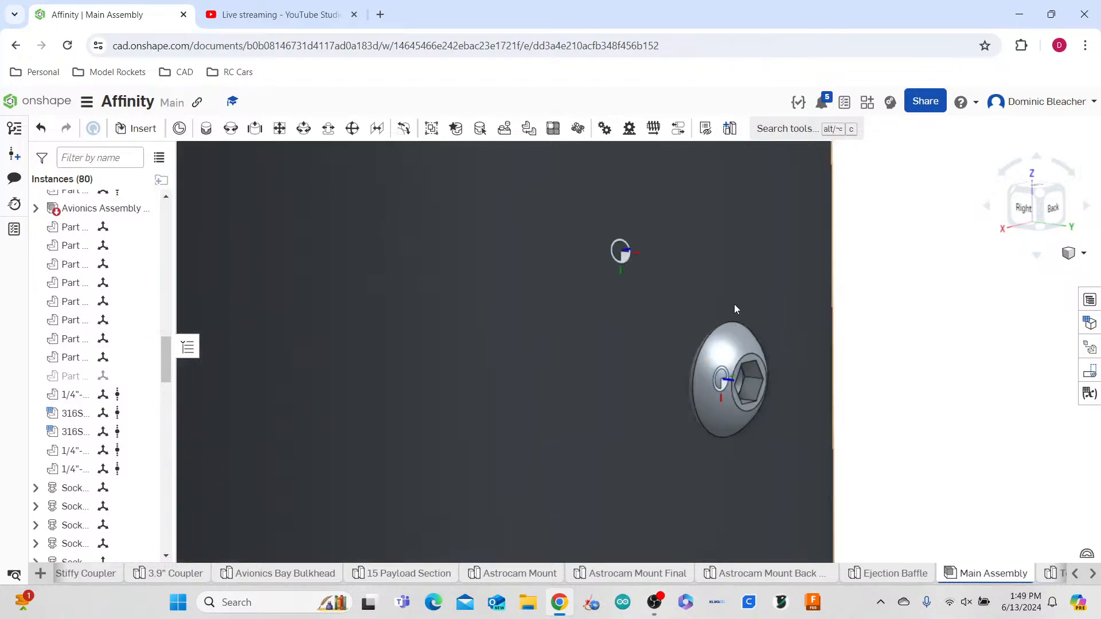
pyautogui.scroll(-3, 873, 324)
pyautogui.click(306, 175)
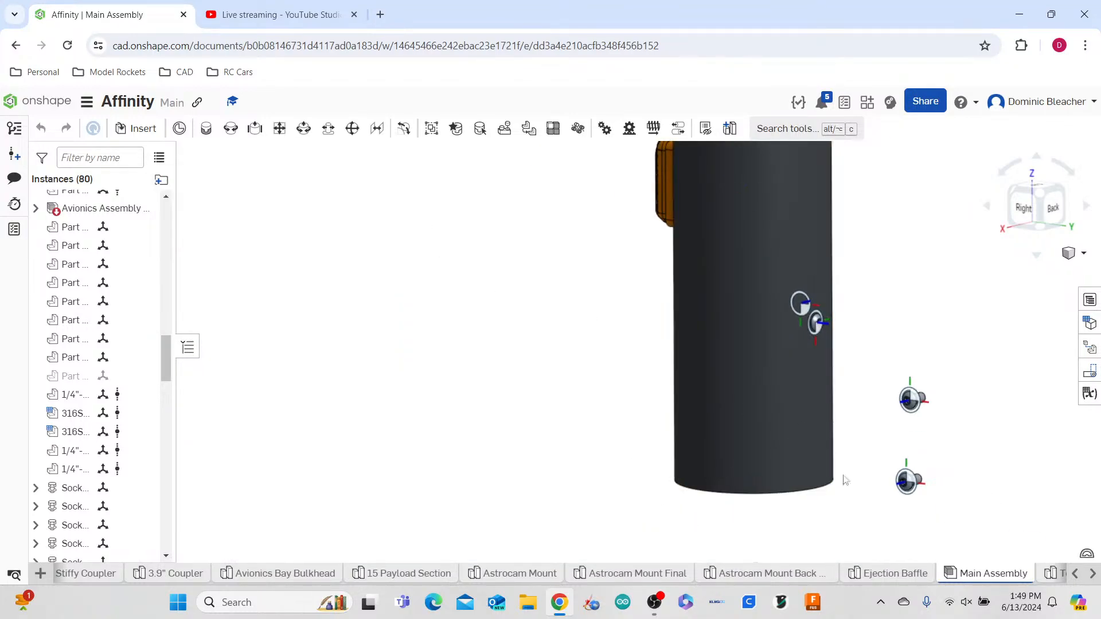
# - Open the tube's 10 7/8 Section part studio and make the Extrude 2 hole cut symmetric
pyautogui.rightClick(745, 383)
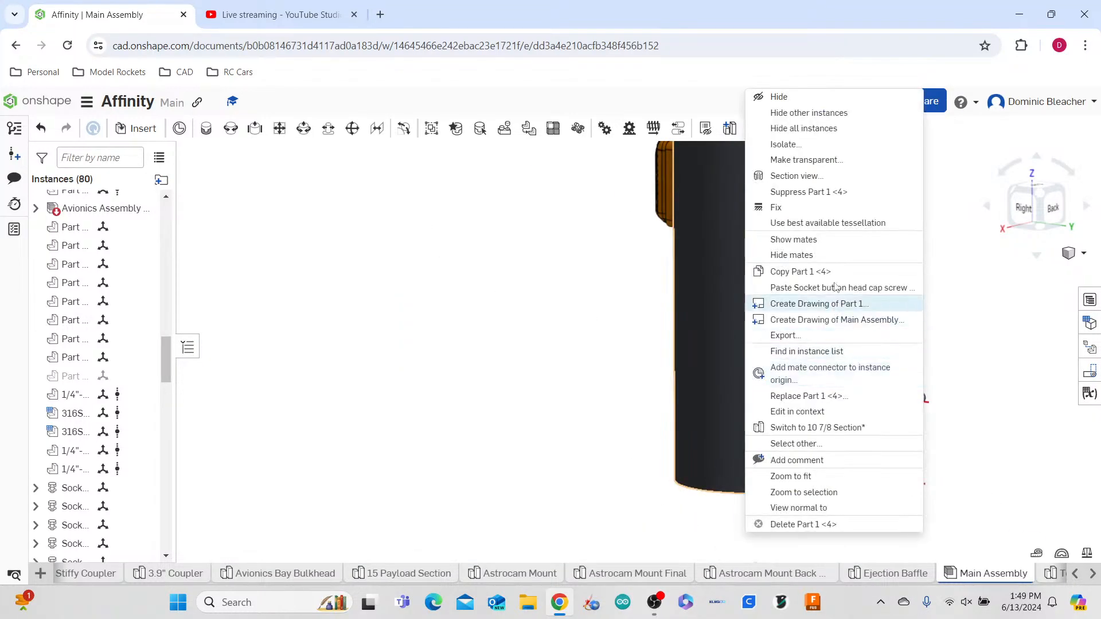
pyautogui.click(855, 419)
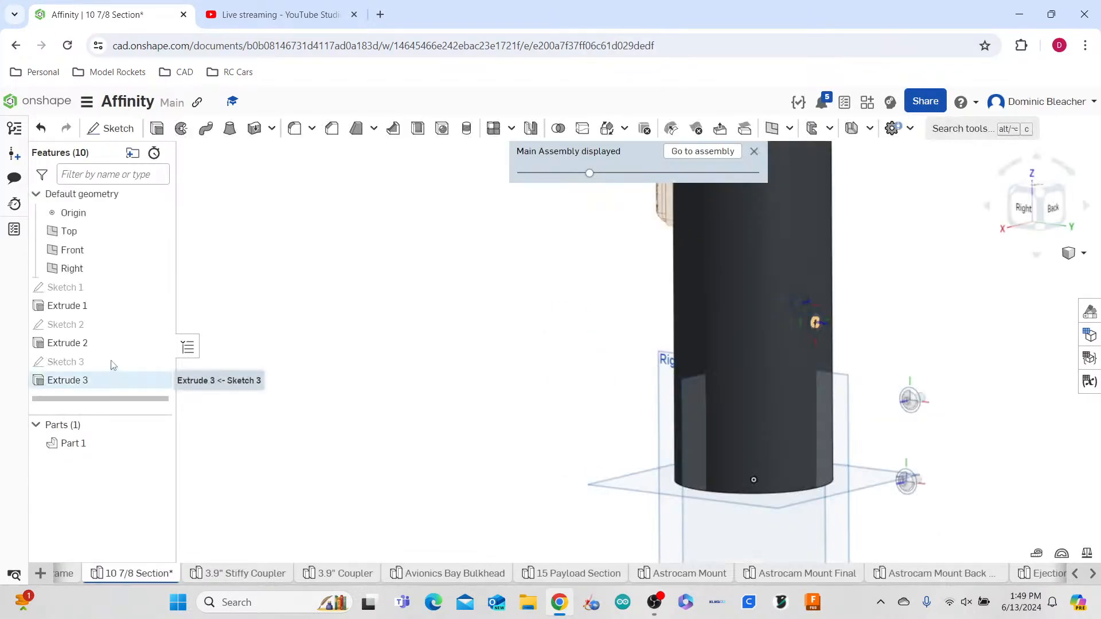
pyautogui.doubleClick(117, 346)
pyautogui.click(184, 336)
pyautogui.click(288, 179)
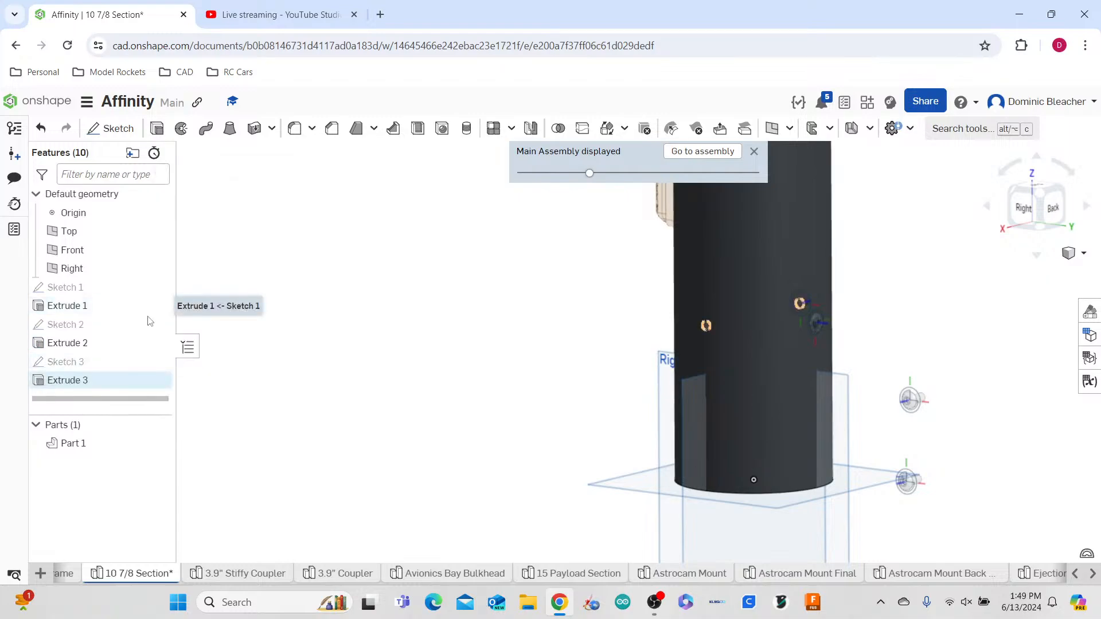
# - Make the Extrude 3 through-all hole cut symmetric and return to the Main Assembly
pyautogui.rightClick(102, 383)
pyautogui.click(151, 424)
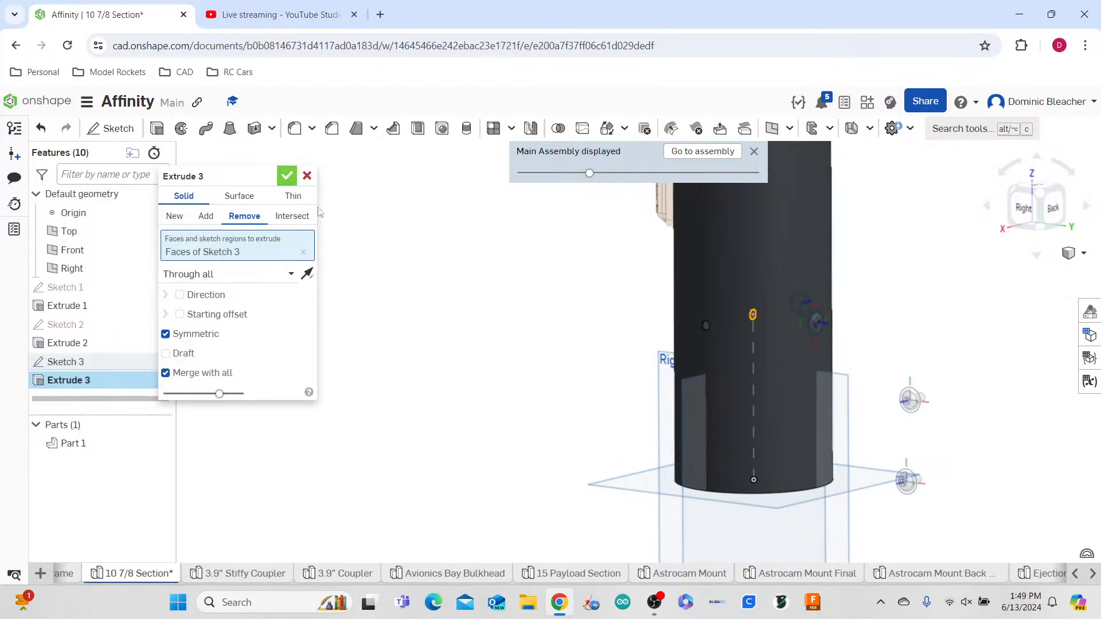
pyautogui.click(286, 176)
pyautogui.click(695, 159)
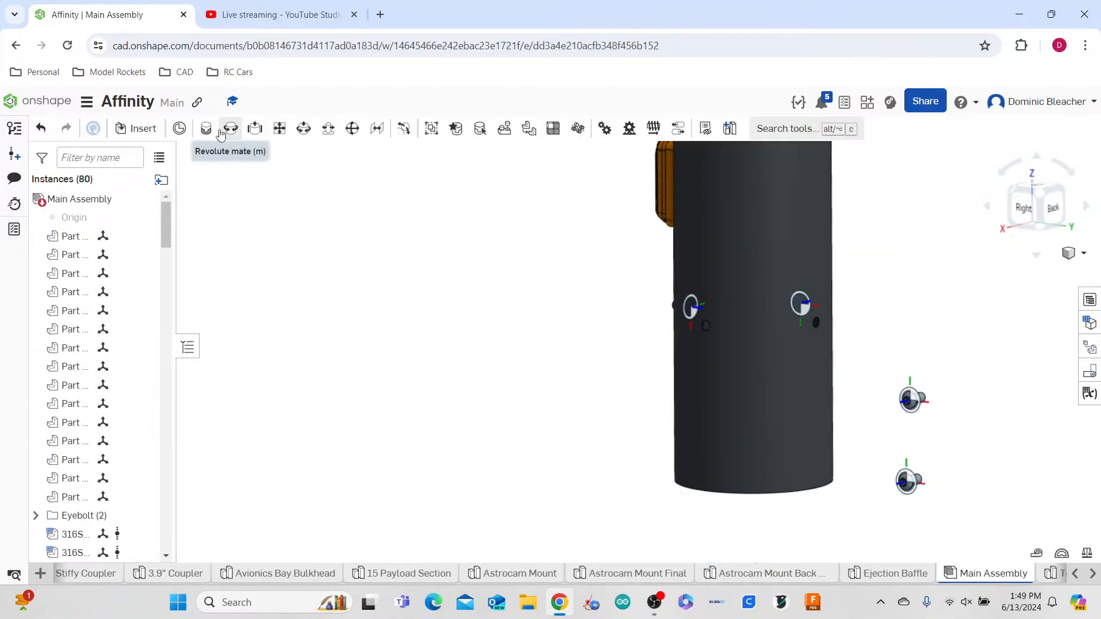
# - Create a Fastened mate and choose the mate connector under the head of one of the remaining loose screws
pyautogui.click(206, 128)
pyautogui.scroll(5, 981, 427)
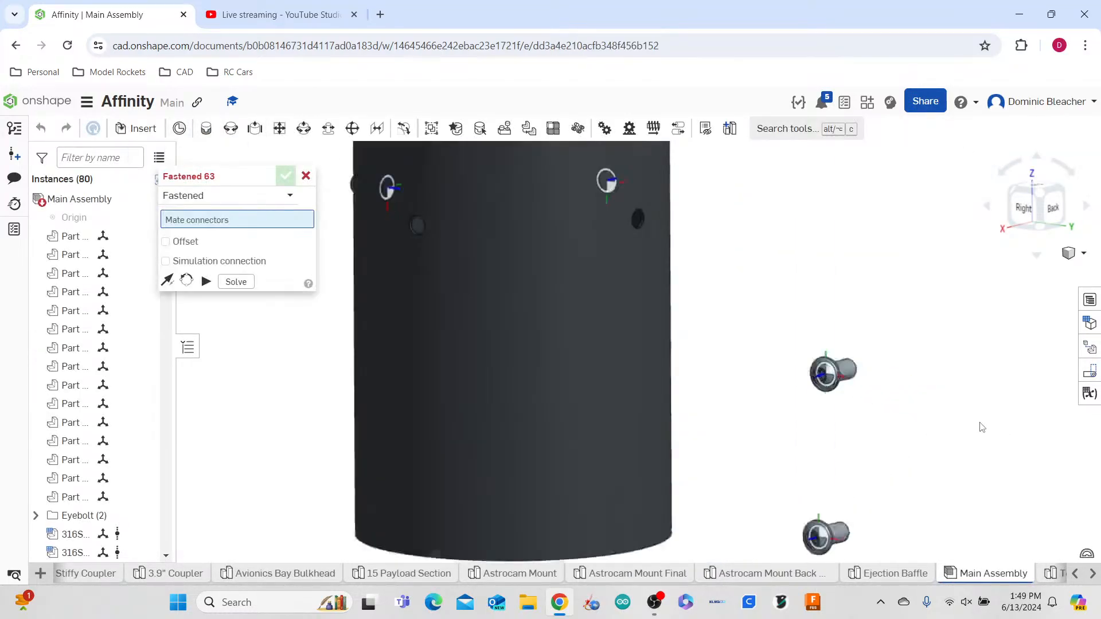
pyautogui.scroll(3, 981, 427)
pyautogui.moveTo(963, 427); pyautogui.dragTo(916, 427, button='right')
pyautogui.scroll(-7, 871, 419)
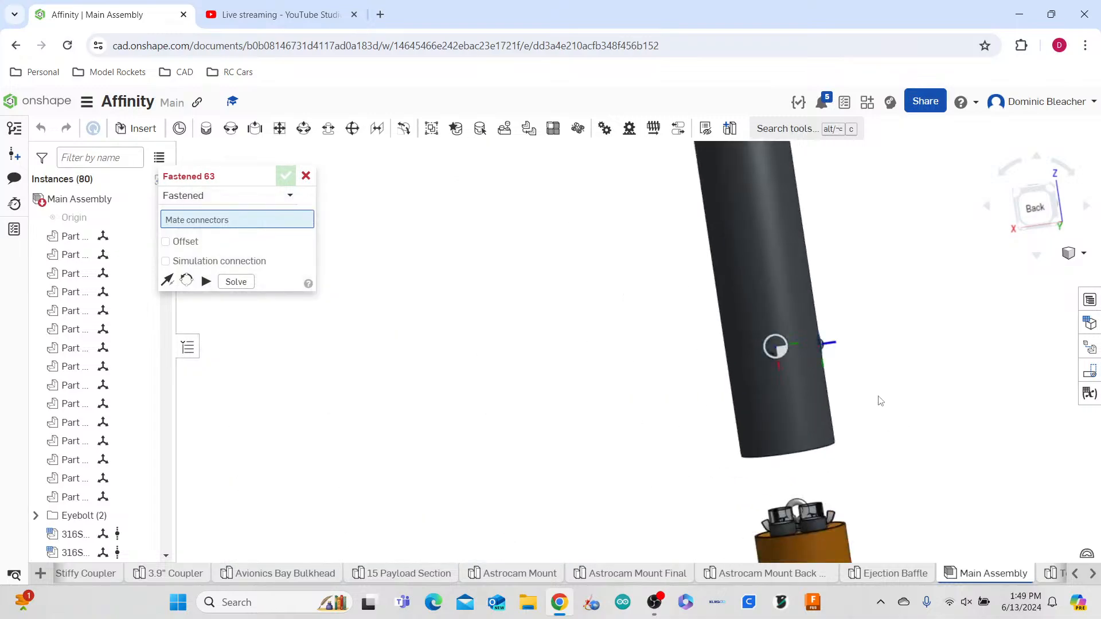
pyautogui.scroll(-5, 882, 404)
pyautogui.scroll(6, 981, 380)
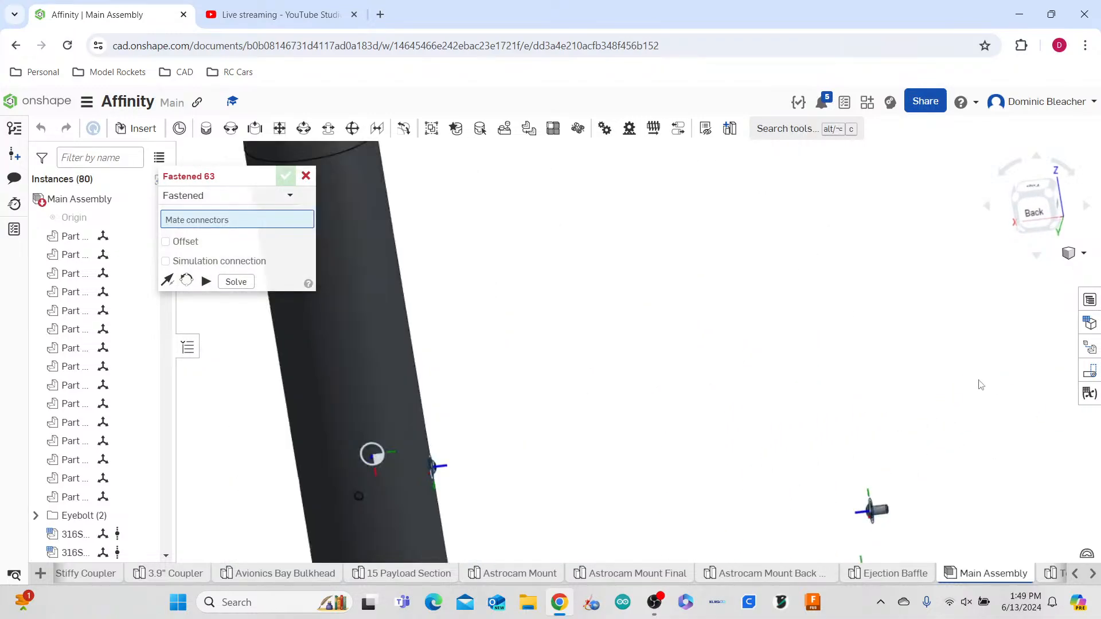
pyautogui.rightClick(980, 396)
pyautogui.click(875, 445)
pyautogui.scroll(-3, 843, 395)
pyautogui.scroll(8, 840, 462)
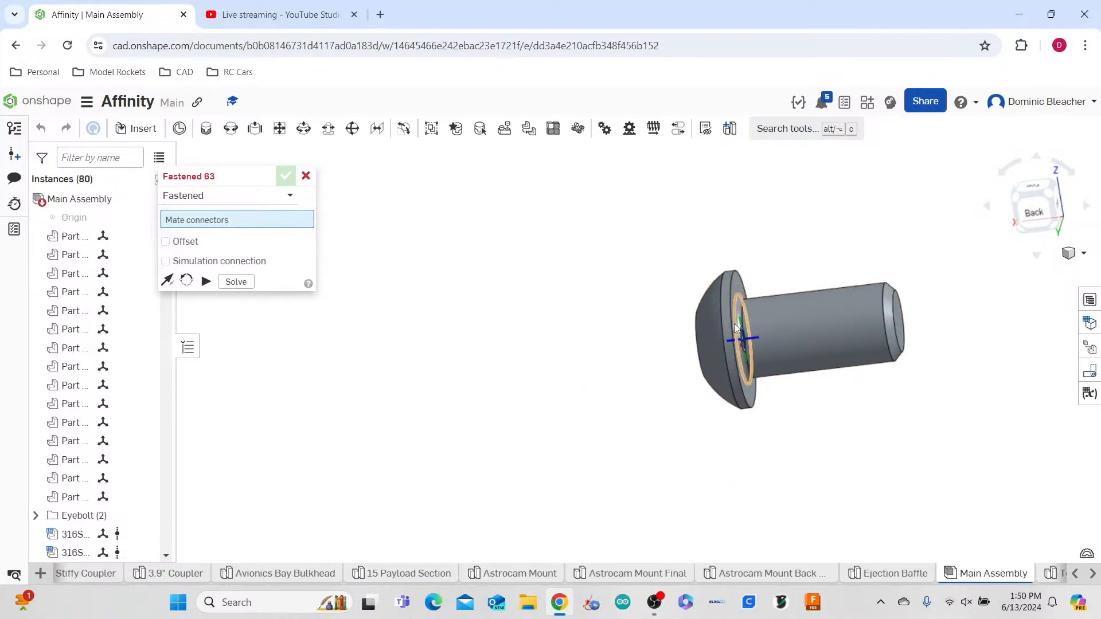
pyautogui.click(734, 323)
# - Examine the empty screw holes in the tube wall from several sides to find a hole rim for the mate
pyautogui.scroll(-5, 711, 338)
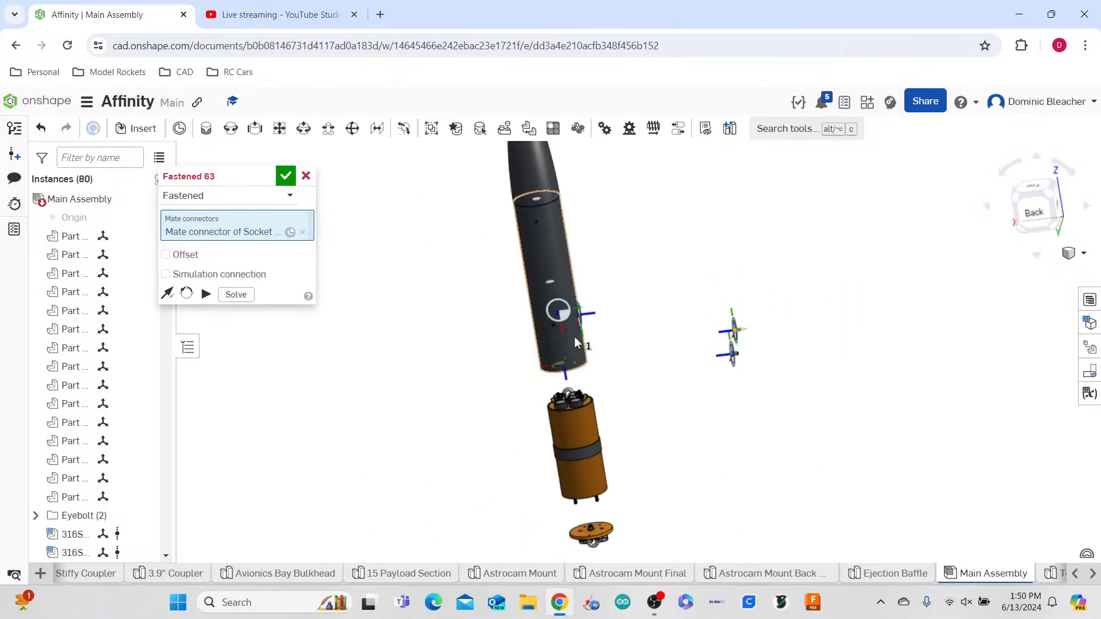
pyautogui.scroll(5, 578, 343)
pyautogui.scroll(5, 497, 299)
pyautogui.moveTo(497, 297); pyautogui.dragTo(487, 295, button='right')
pyautogui.scroll(-10, 495, 305)
pyautogui.scroll(3, 408, 256)
pyautogui.scroll(5, 408, 256)
pyautogui.moveTo(589, 324); pyautogui.dragTo(563, 300, button='right')
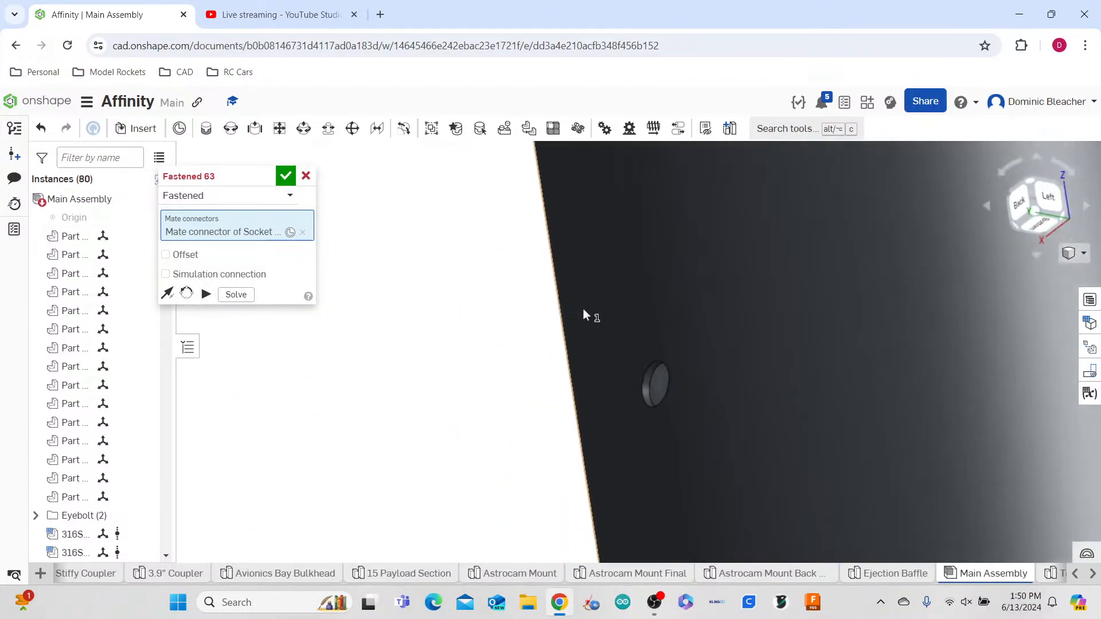
pyautogui.scroll(6, 666, 390)
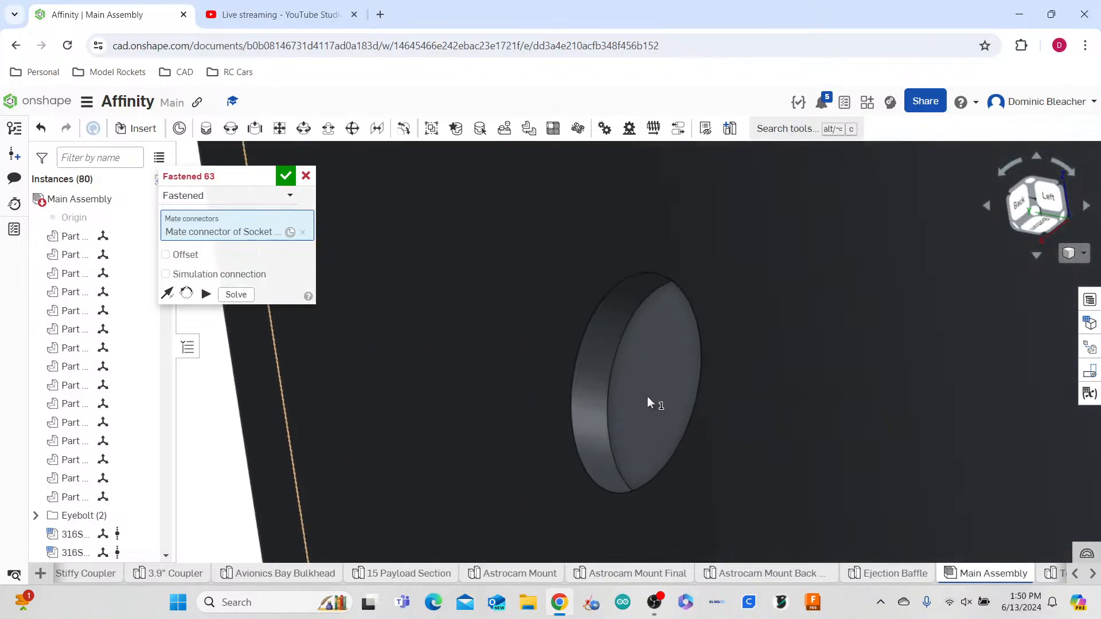
pyautogui.scroll(-6, 648, 399)
pyautogui.moveTo(643, 388); pyautogui.dragTo(666, 436, button='right')
pyautogui.scroll(5, 528, 418)
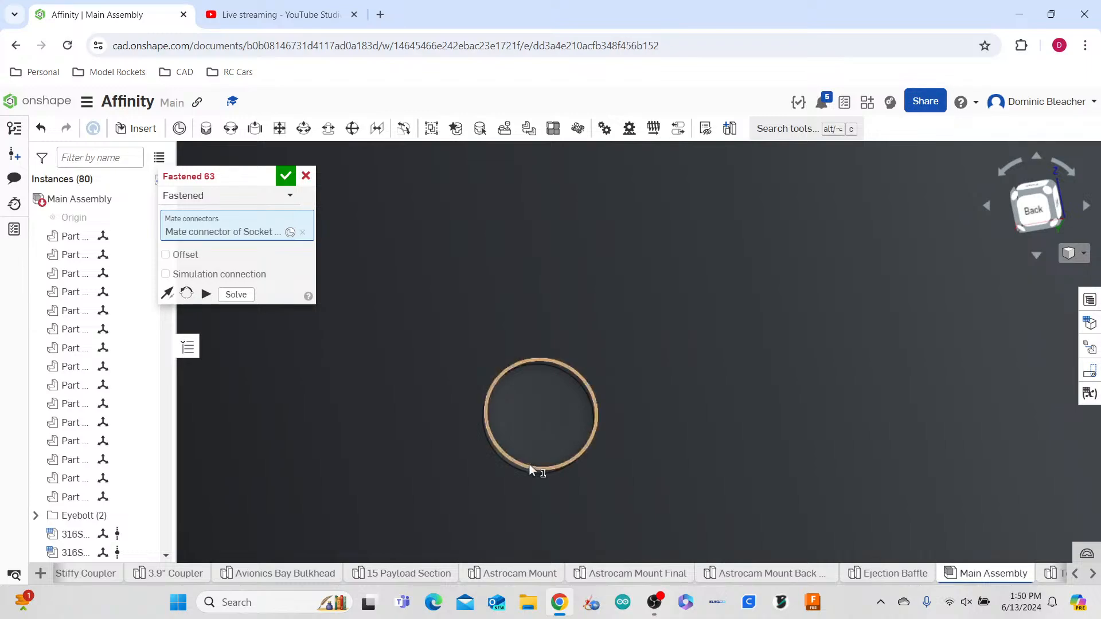
pyautogui.moveTo(526, 465); pyautogui.dragTo(701, 383, button='right')
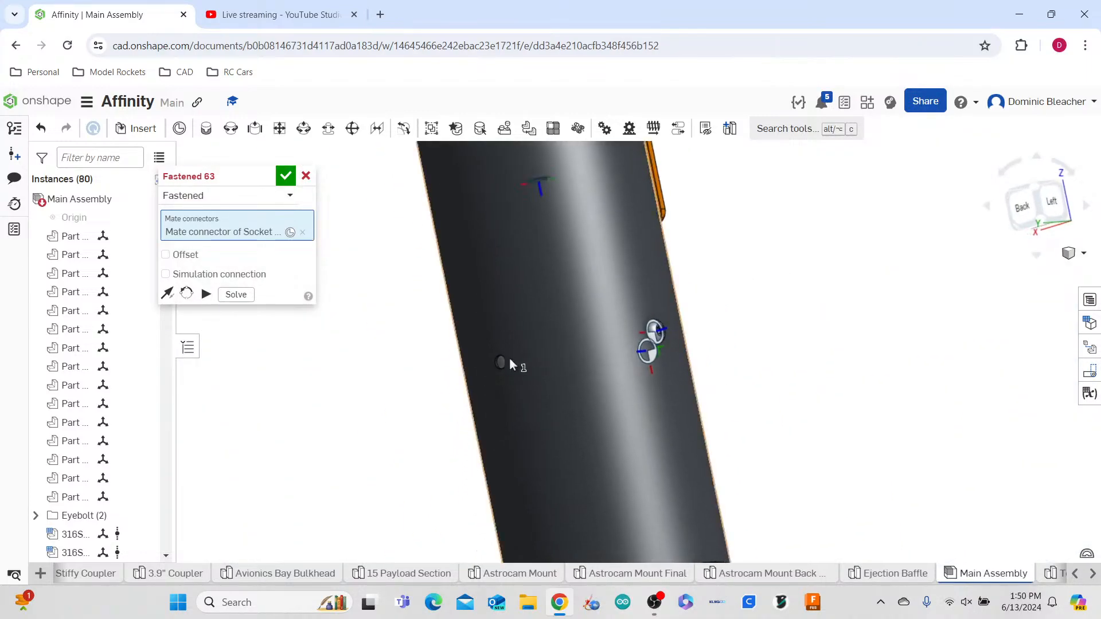
pyautogui.scroll(5, 503, 362)
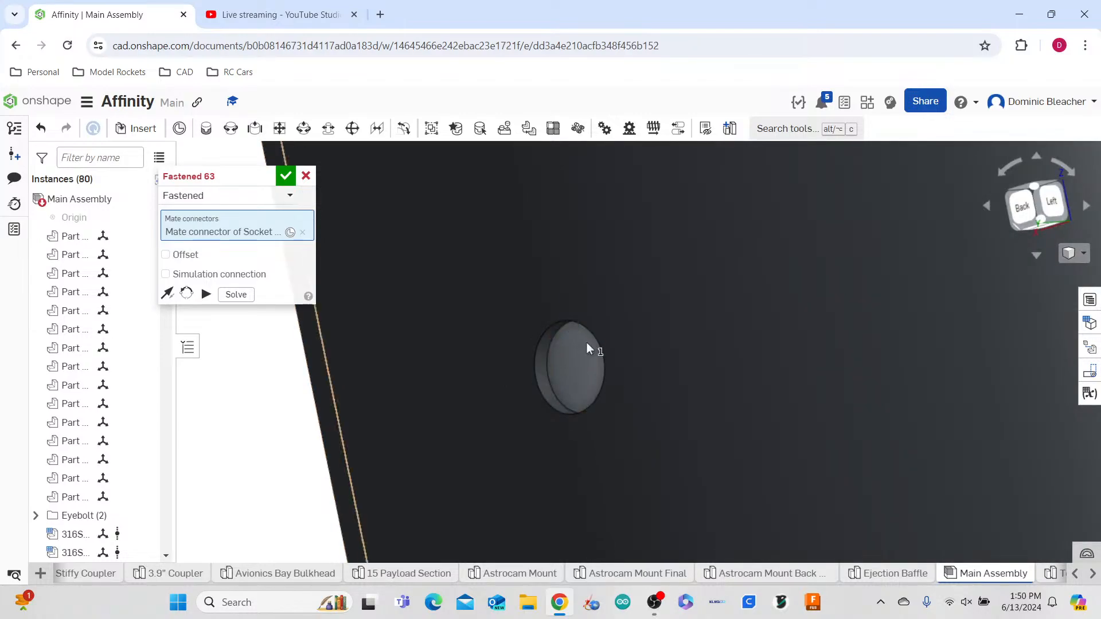
pyautogui.scroll(-8, 579, 390)
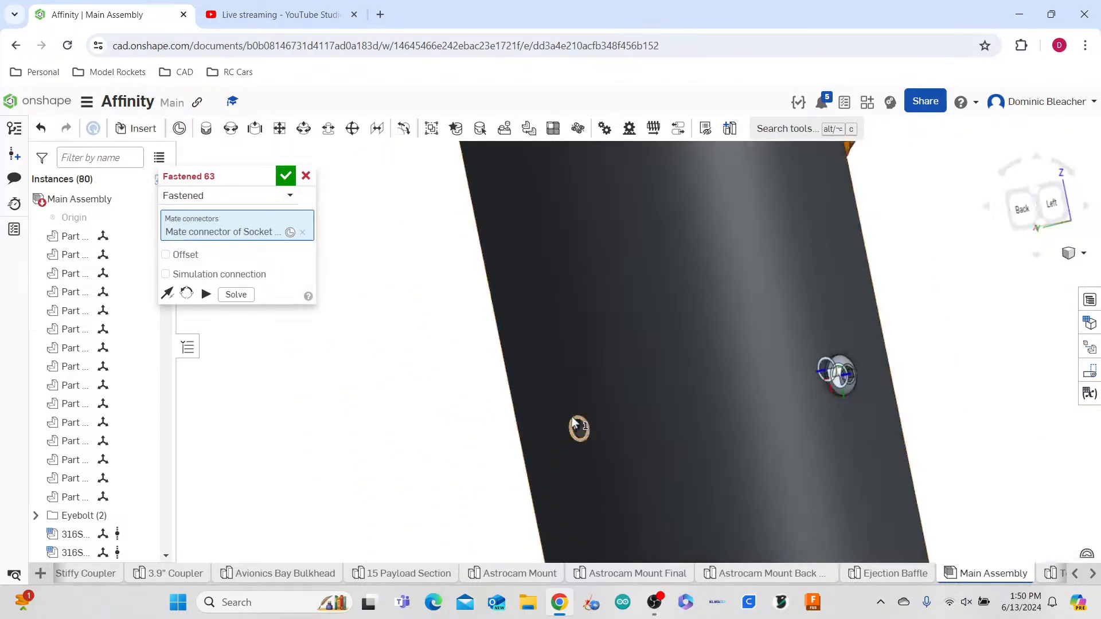
pyautogui.scroll(5, 582, 427)
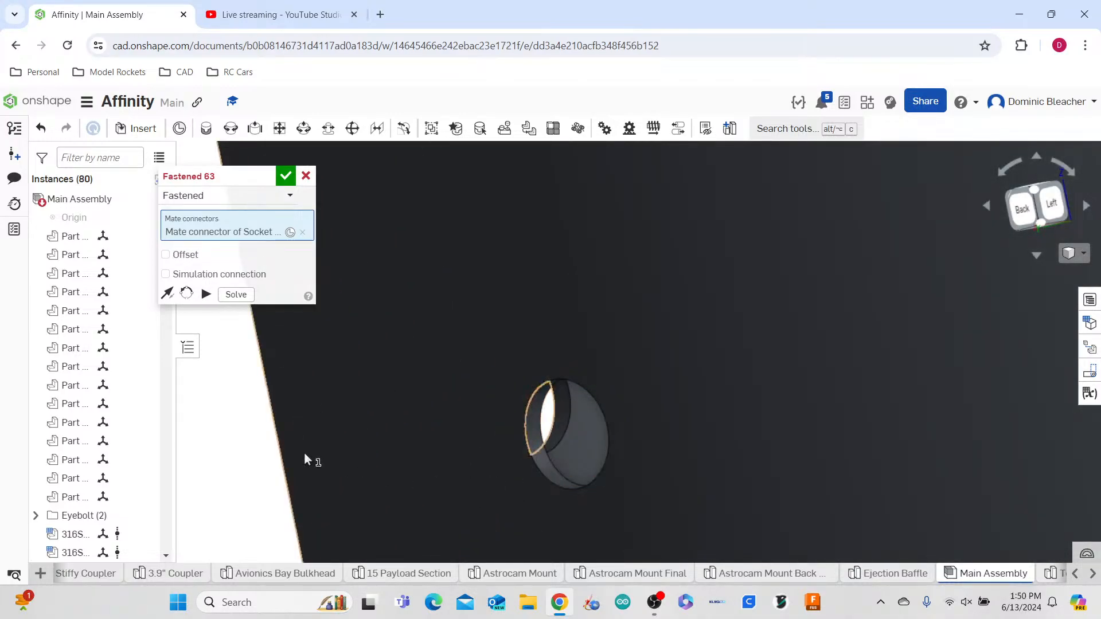
pyautogui.moveTo(210, 413); pyautogui.dragTo(834, 451, button='right')
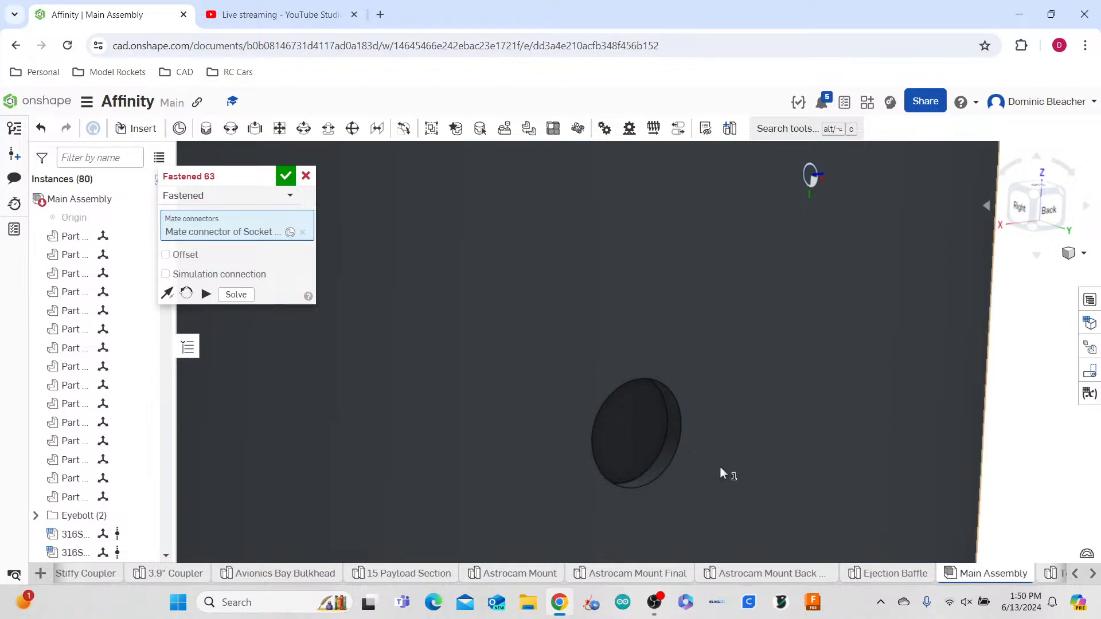
# - Complete the Fastened mate by seating the screw in the empty hole on the back side of the tube wall
pyautogui.moveTo(640, 443); pyautogui.dragTo(645, 412, button='right')
pyautogui.scroll(-5, 644, 411)
pyautogui.scroll(5, 625, 191)
pyautogui.scroll(3, 625, 195)
pyautogui.scroll(-2, 710, 409)
pyautogui.scroll(4, 734, 440)
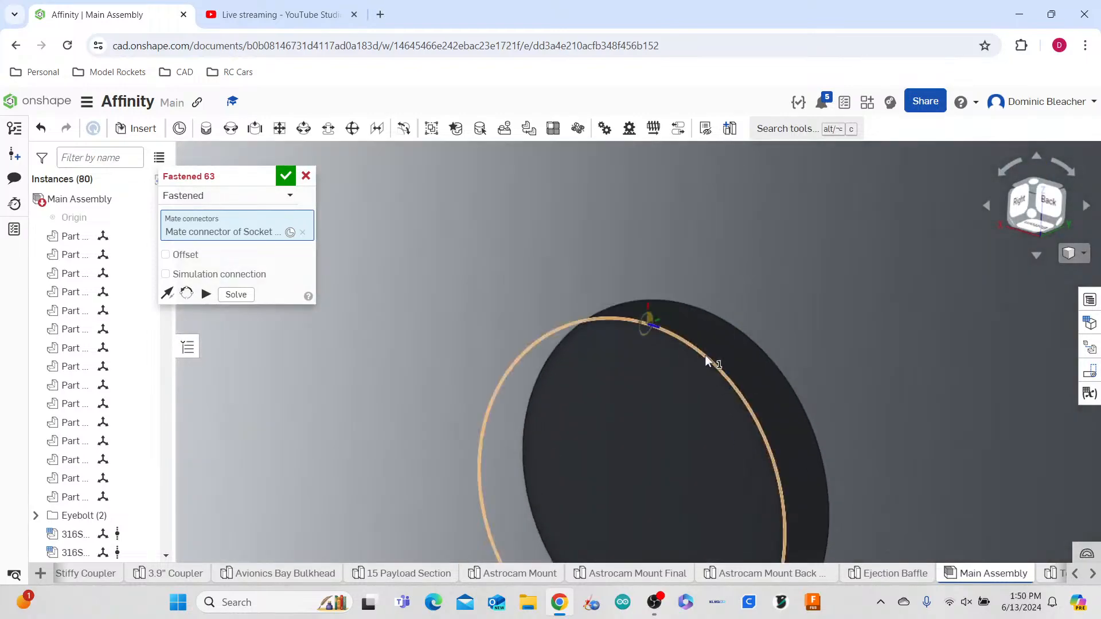
pyautogui.click(715, 335)
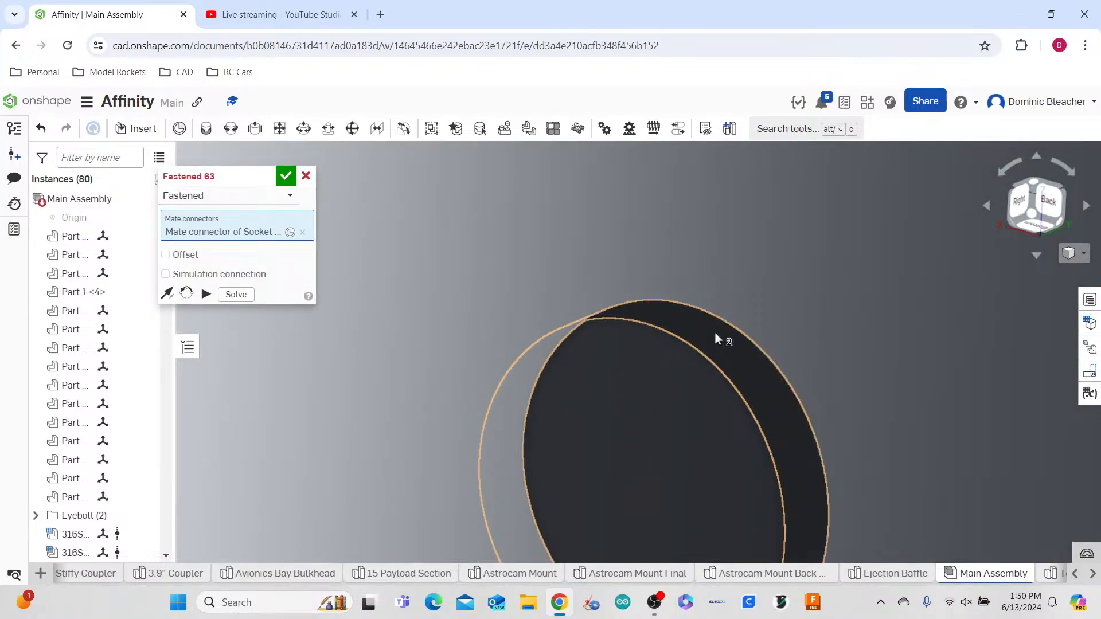
pyautogui.click(904, 361)
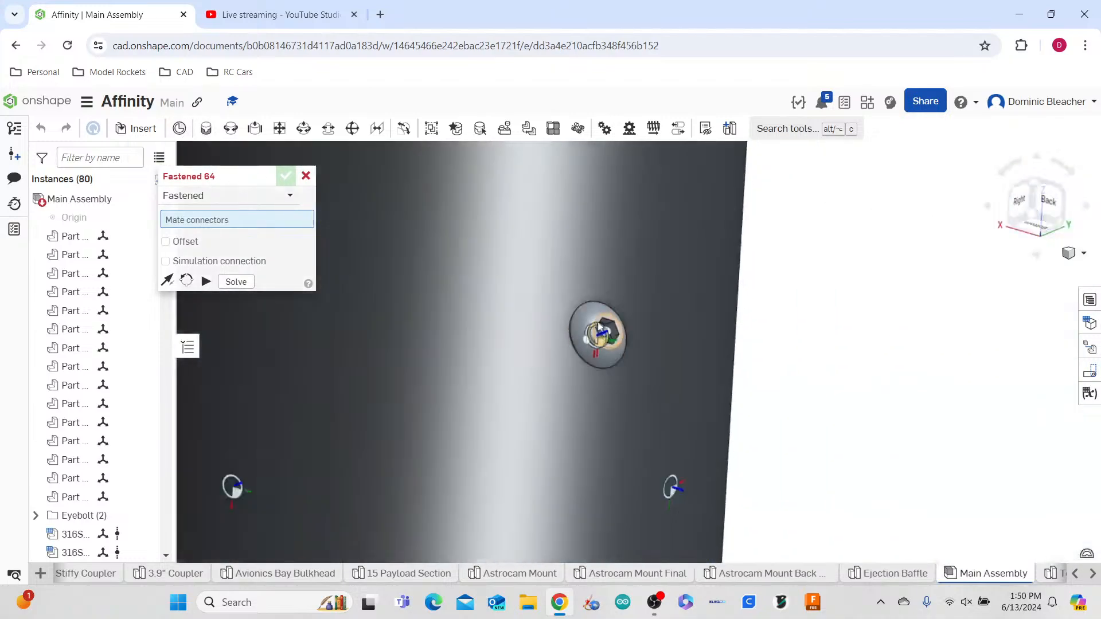
# - For a new Fastened mate, choose the mate connector under the head of the remaining loose screw
pyautogui.moveTo(772, 395); pyautogui.dragTo(814, 467, button='right')
pyautogui.scroll(6, 428, 250)
pyautogui.scroll(-8, 431, 251)
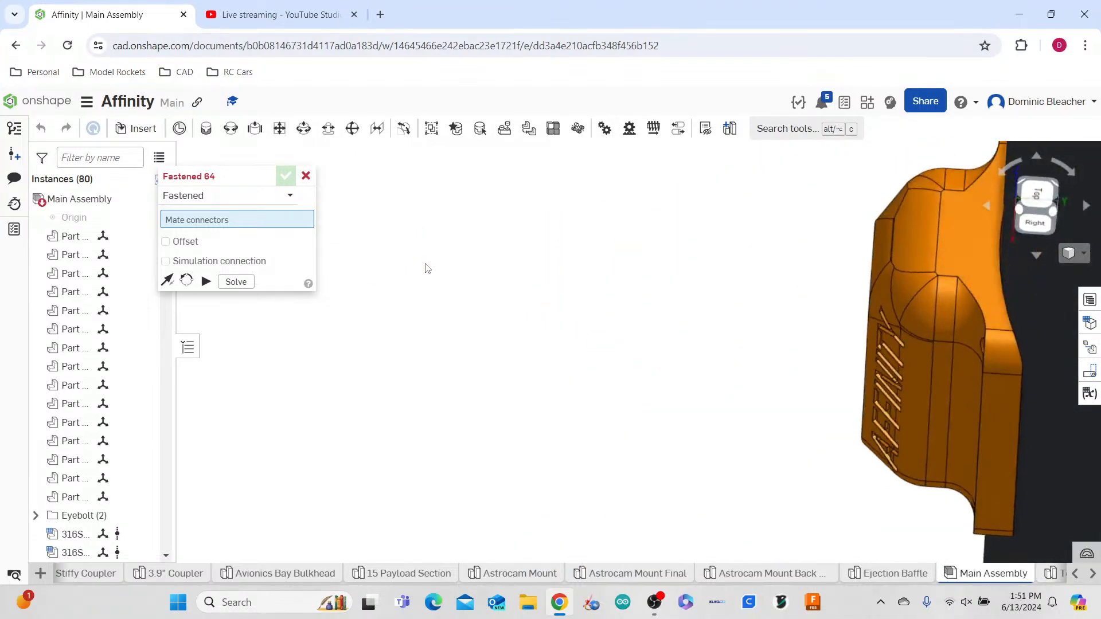
pyautogui.moveTo(450, 223); pyautogui.dragTo(442, 257, button='right')
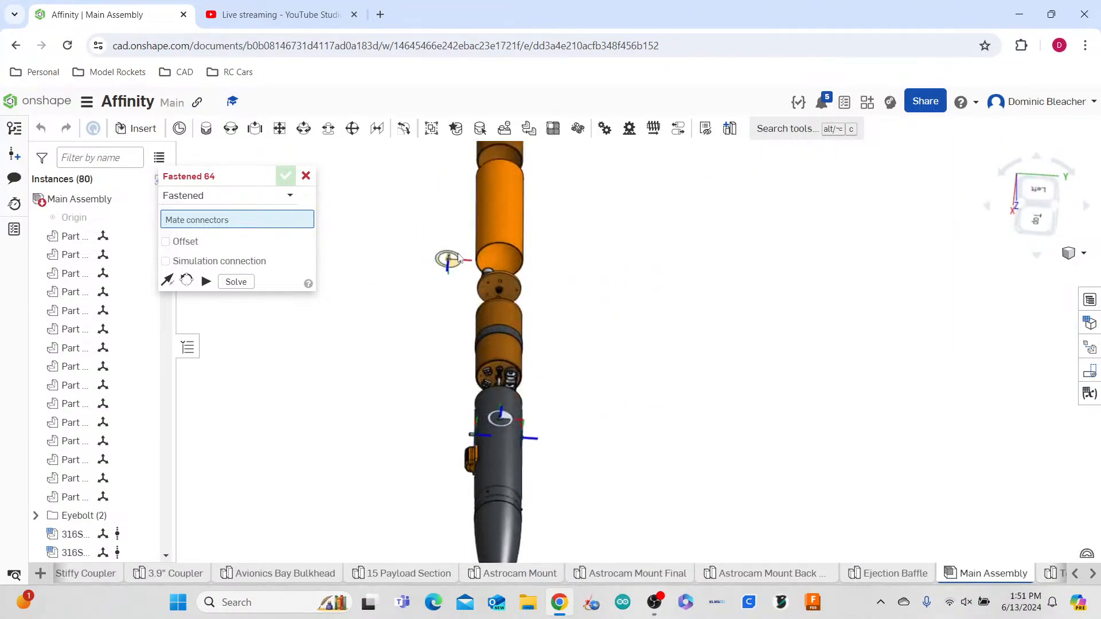
pyautogui.scroll(8, 424, 275)
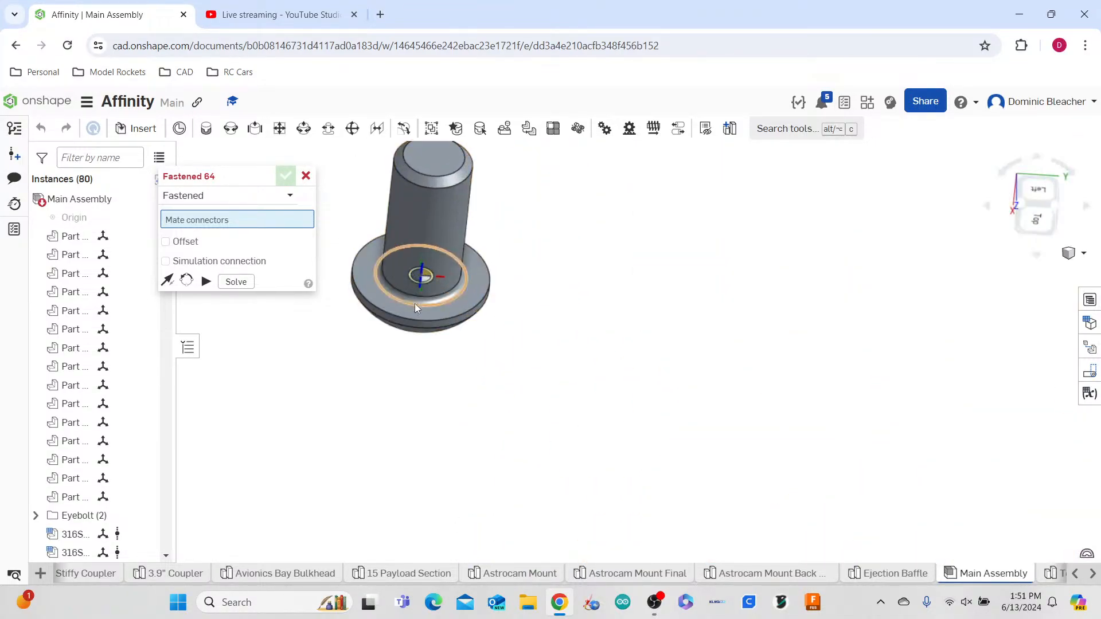
pyautogui.click(414, 303)
# - Seat the screw in the last empty hole of the tube wall, accept the Fastened mate and leave the mate command
pyautogui.scroll(-8, 415, 304)
pyautogui.moveTo(494, 372); pyautogui.dragTo(502, 280, button='right')
pyautogui.scroll(3, 502, 279)
pyautogui.scroll(5, 554, 270)
pyautogui.moveTo(558, 284); pyautogui.dragTo(488, 505, button='middle')
pyautogui.scroll(8, 462, 289)
pyautogui.moveTo(475, 294); pyautogui.dragTo(594, 332, button='right')
pyautogui.click(594, 333)
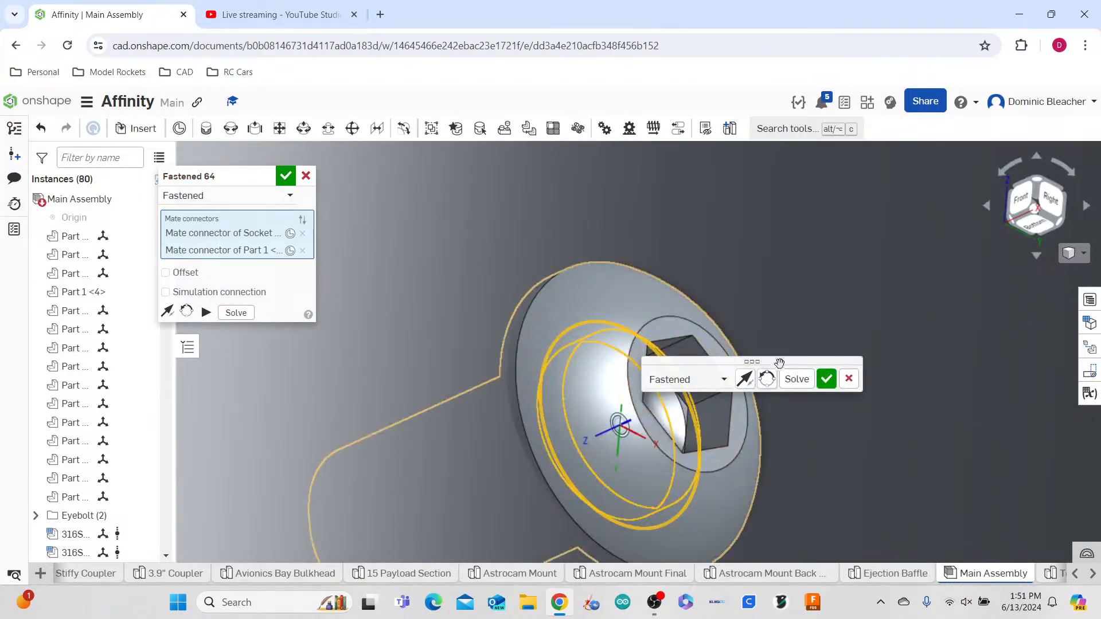
pyautogui.click(826, 378)
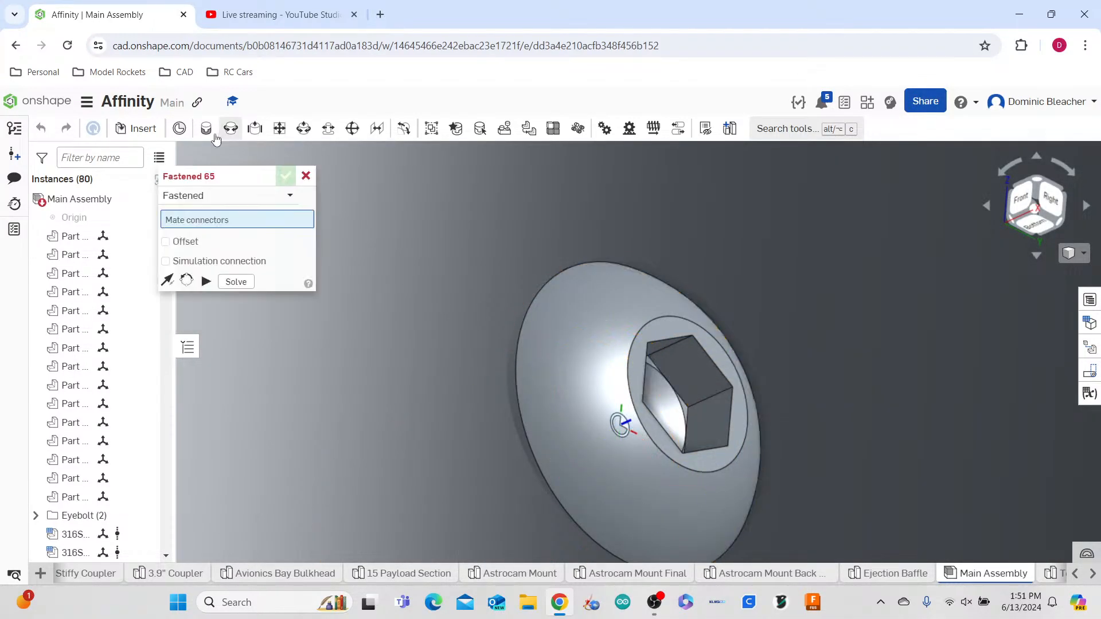
pyautogui.click(307, 177)
# - Edit the Fastened 62 mate and flip its primary axis
pyautogui.scroll(-15, 525, 279)
pyautogui.scroll(-20, 99, 516)
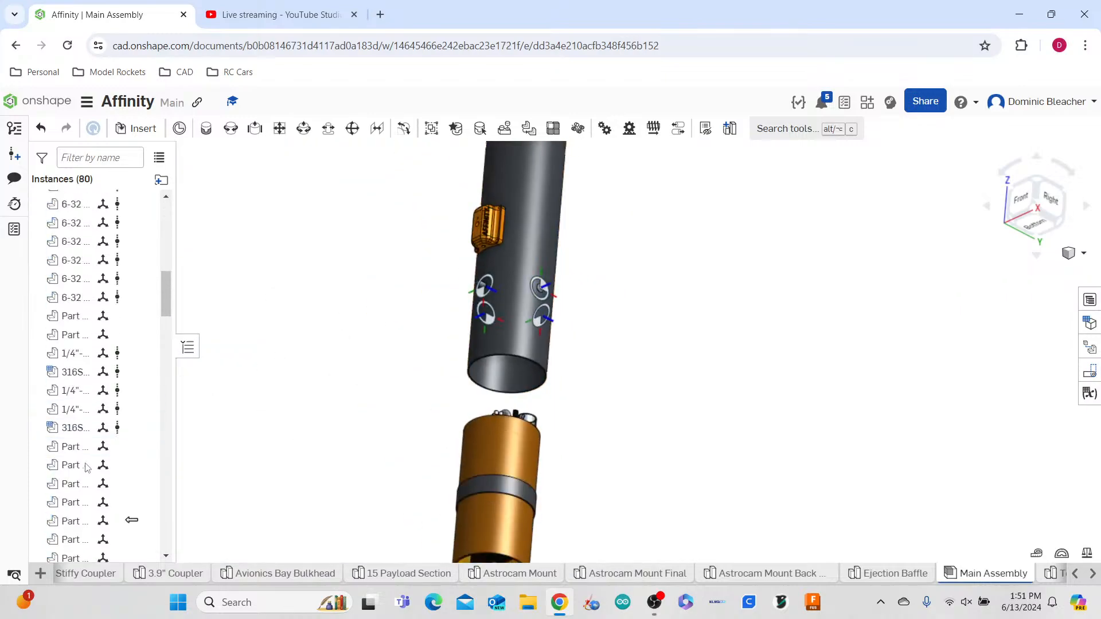
pyautogui.scroll(-5, 99, 527)
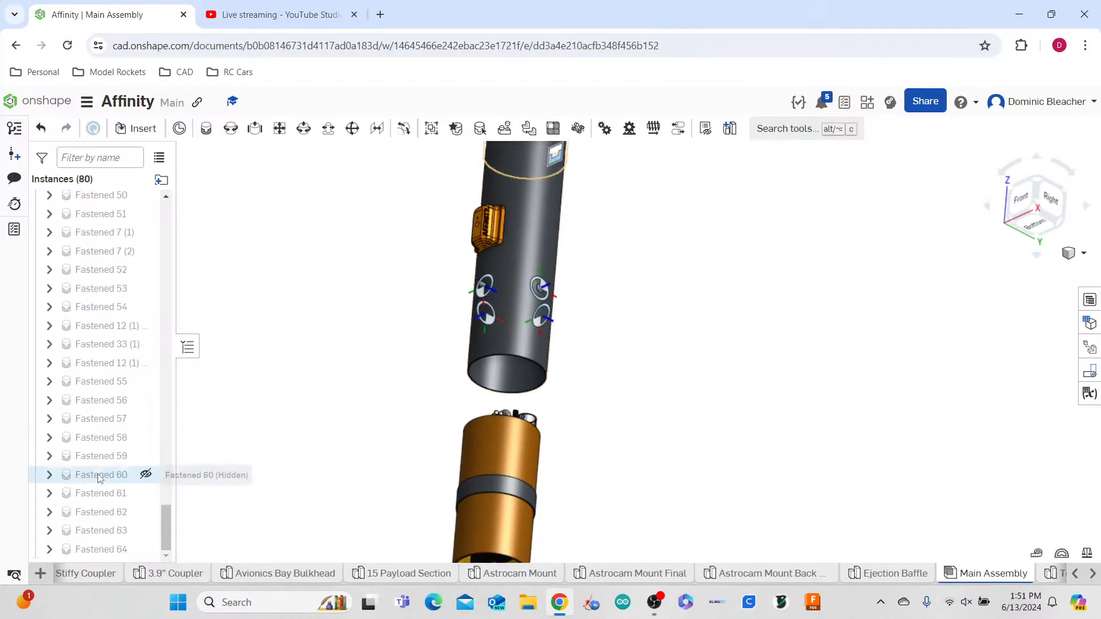
pyautogui.rightClick(98, 520)
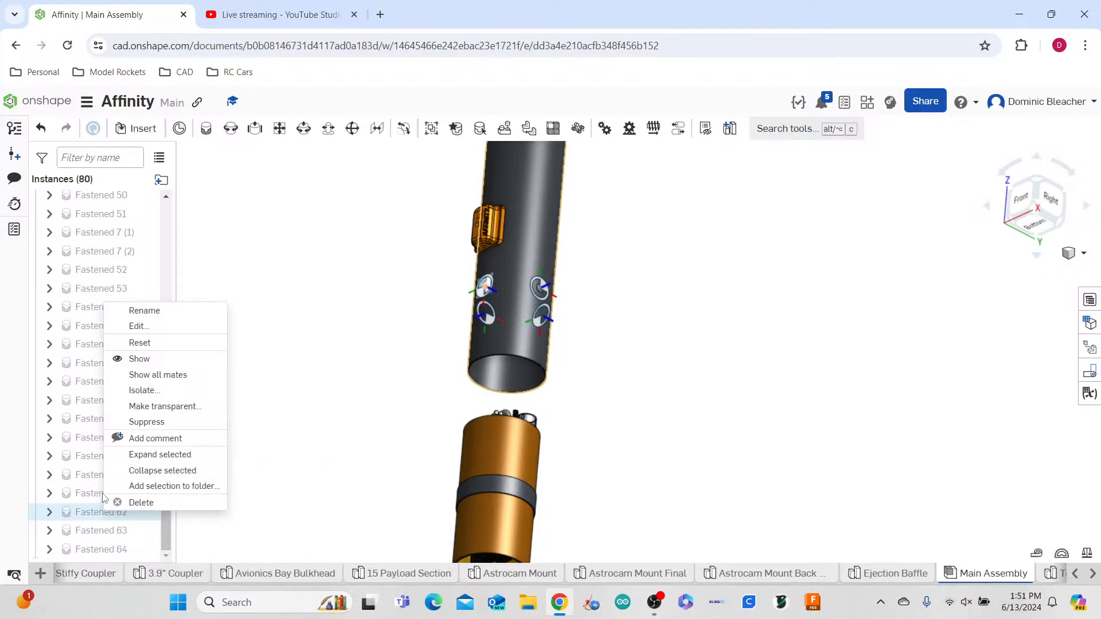
pyautogui.click(147, 325)
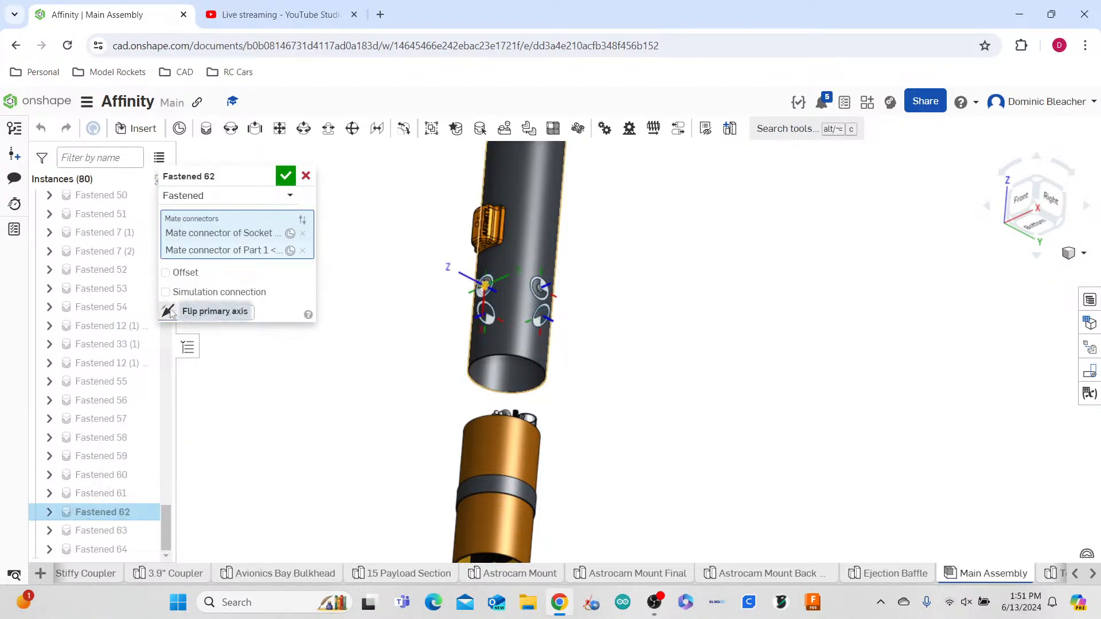
pyautogui.click(286, 176)
# - Hide all mate connectors shown on the socket button head cap screws and collapse the expanded screw instances
pyautogui.scroll(-5, 596, 281)
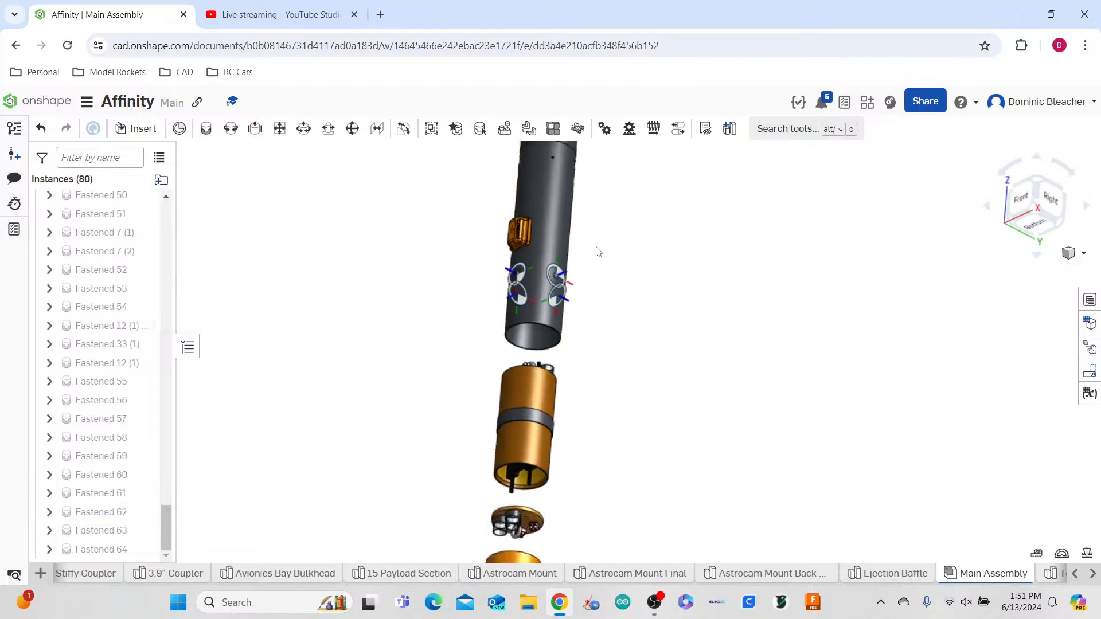
pyautogui.scroll(15, 101, 418)
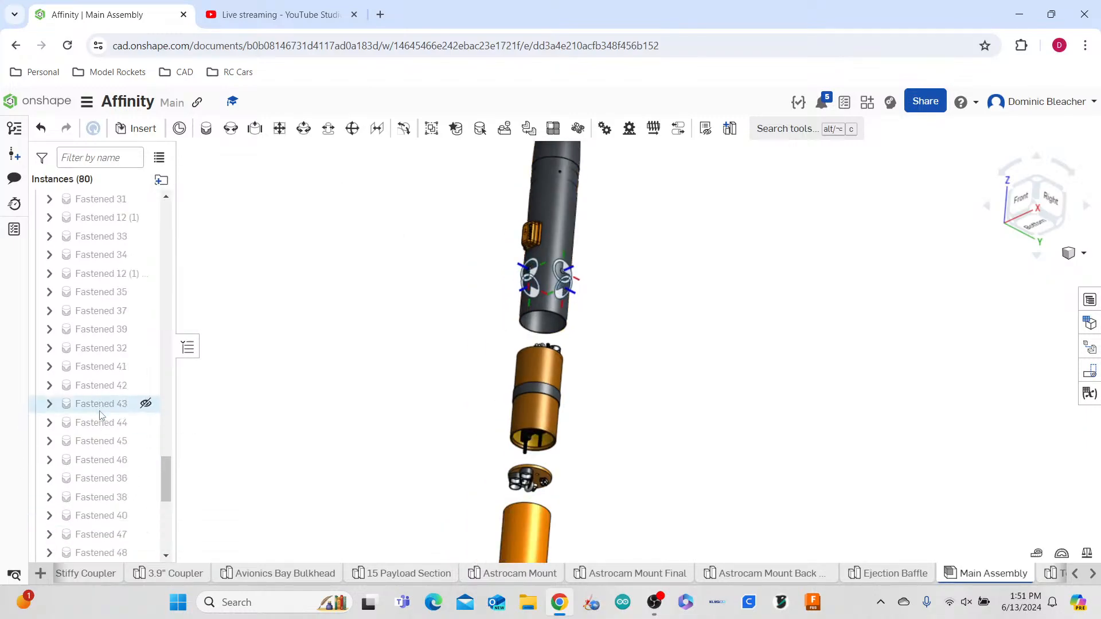
pyautogui.scroll(1, 107, 407)
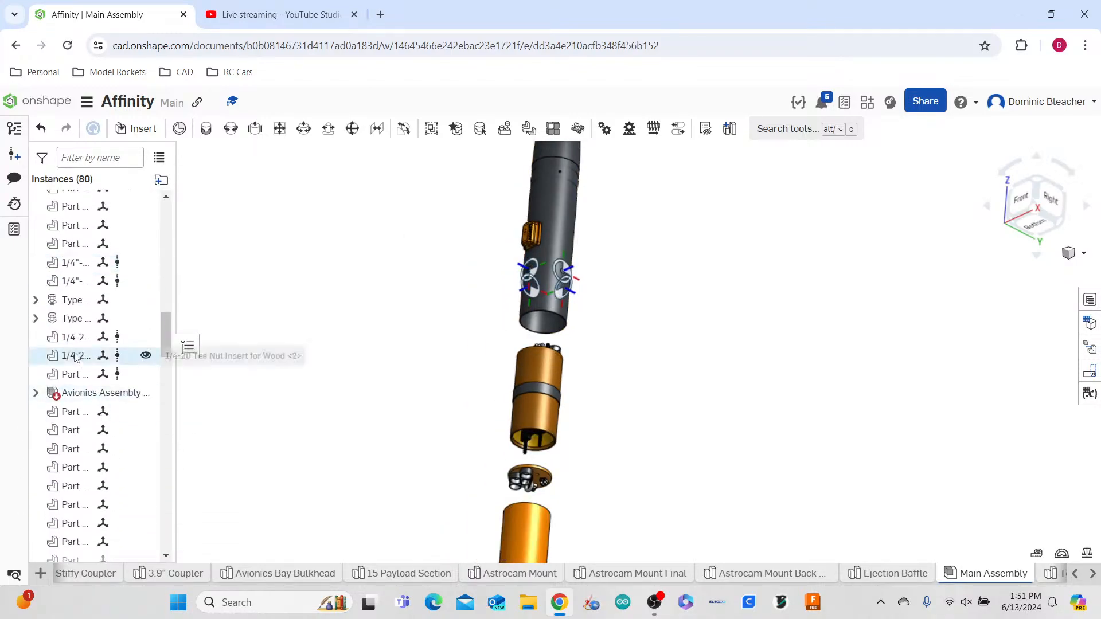
pyautogui.scroll(-3, 78, 329)
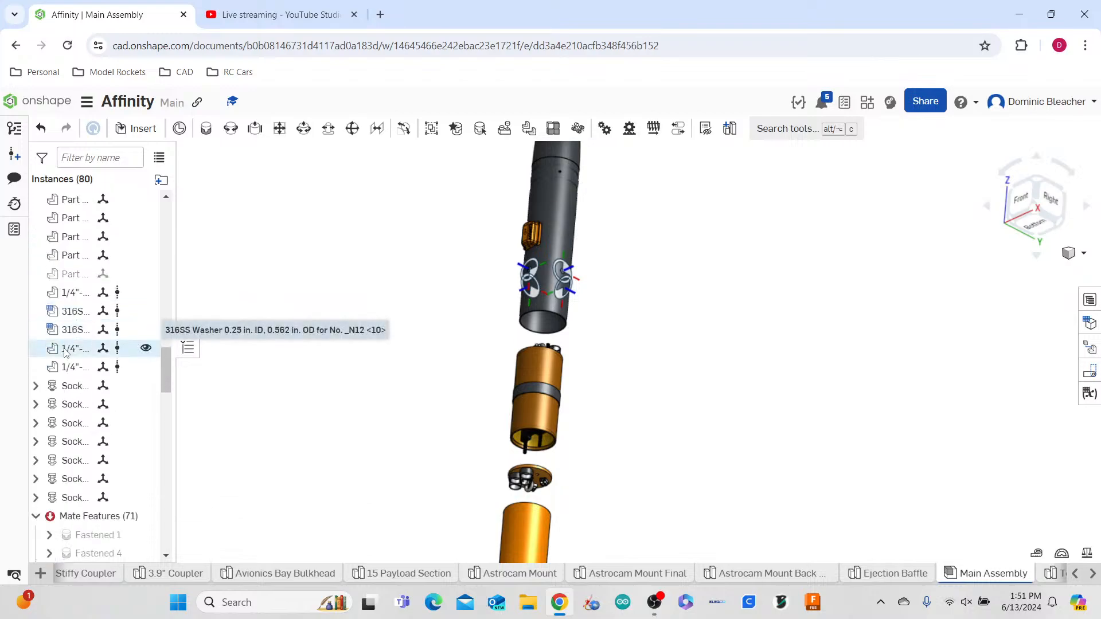
pyautogui.click(35, 386)
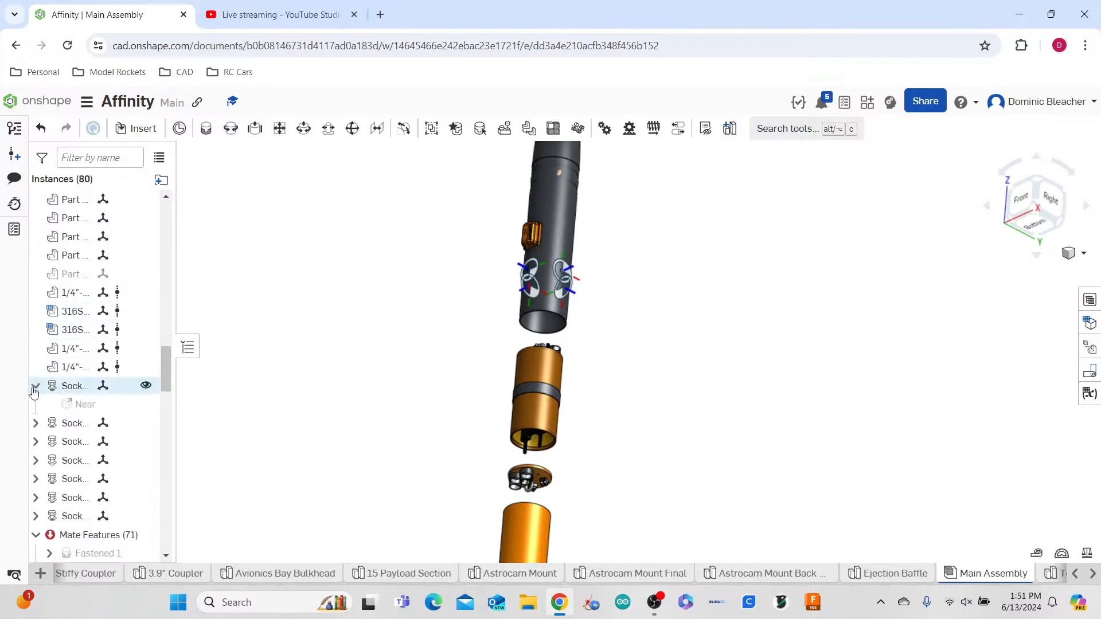
pyautogui.rightClick(70, 404)
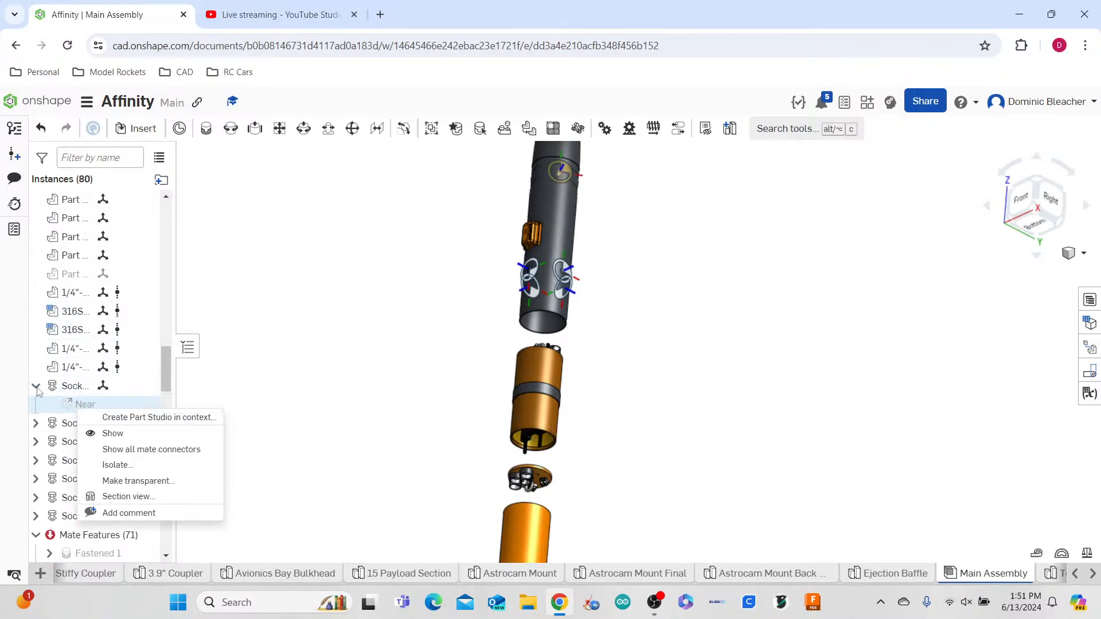
pyautogui.click(44, 433)
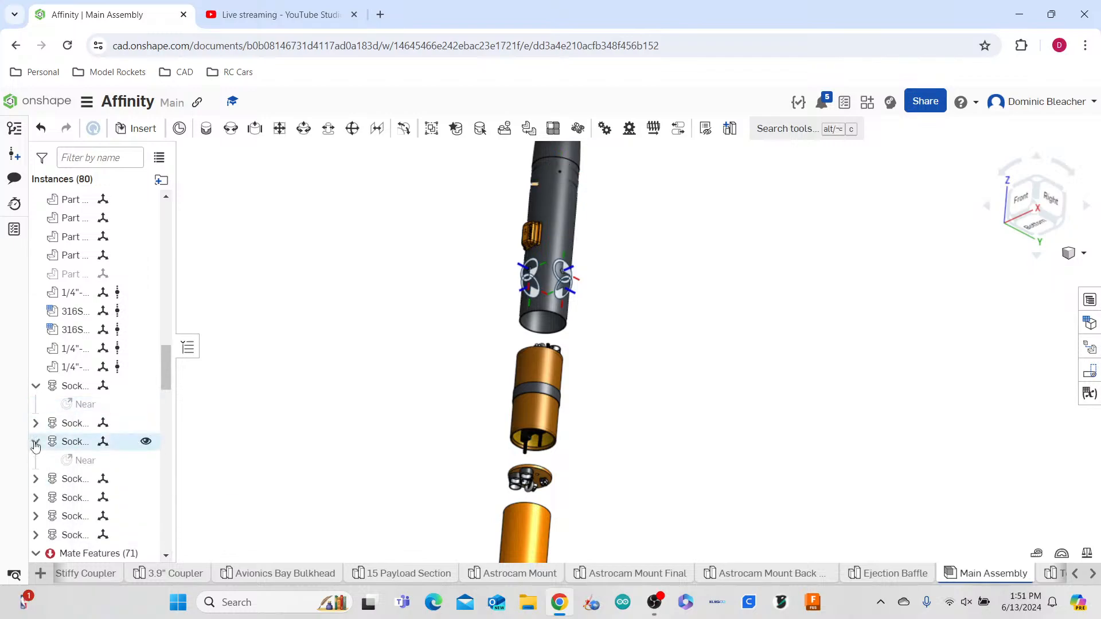
pyautogui.click(36, 480)
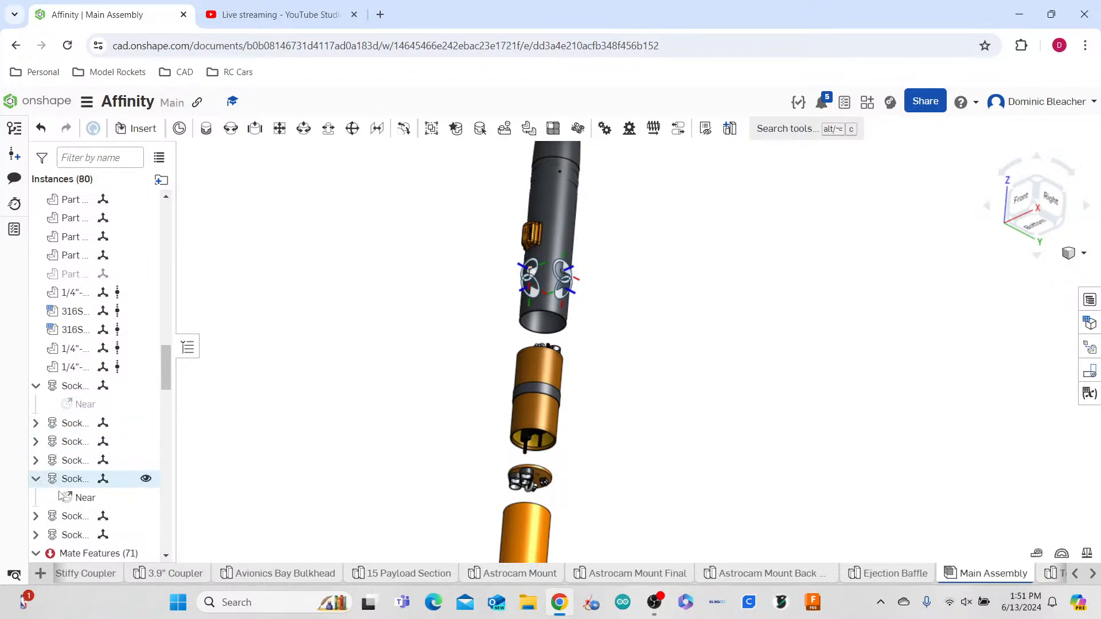
pyautogui.rightClick(72, 496)
pyautogui.click(111, 414)
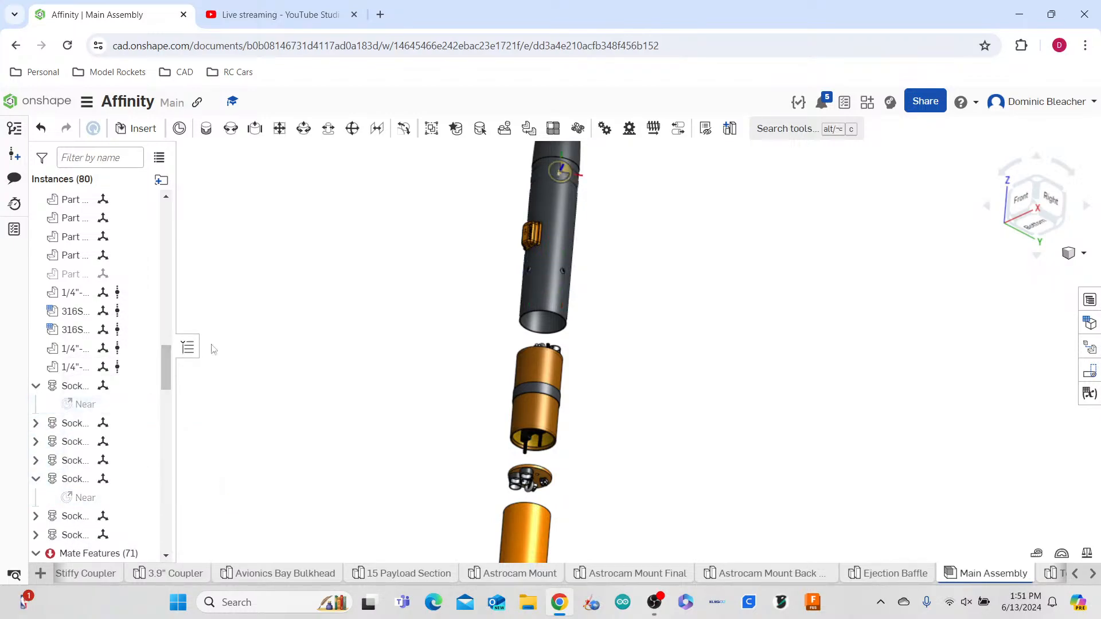
pyautogui.click(36, 385)
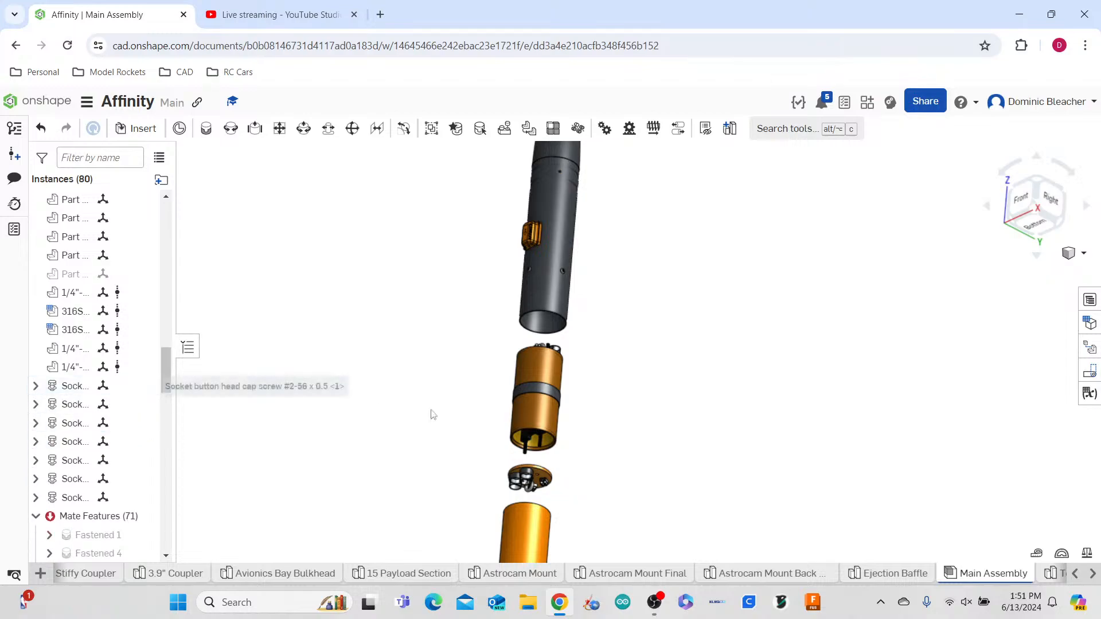
# - Examine the screws seated in the tube wall, the separated sections below it and the whole rocket
pyautogui.scroll(4, 587, 176)
pyautogui.moveTo(611, 222); pyautogui.dragTo(613, 281, button='middle')
pyautogui.scroll(5, 606, 244)
pyautogui.scroll(-8, 609, 247)
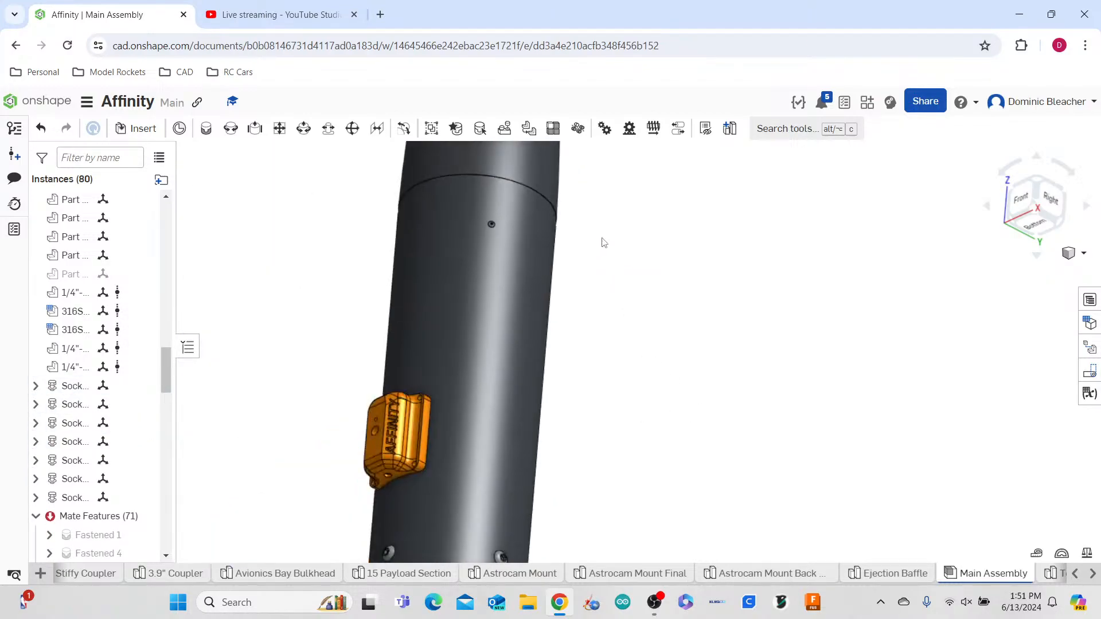
pyautogui.scroll(3, 581, 404)
pyautogui.scroll(-4, 604, 270)
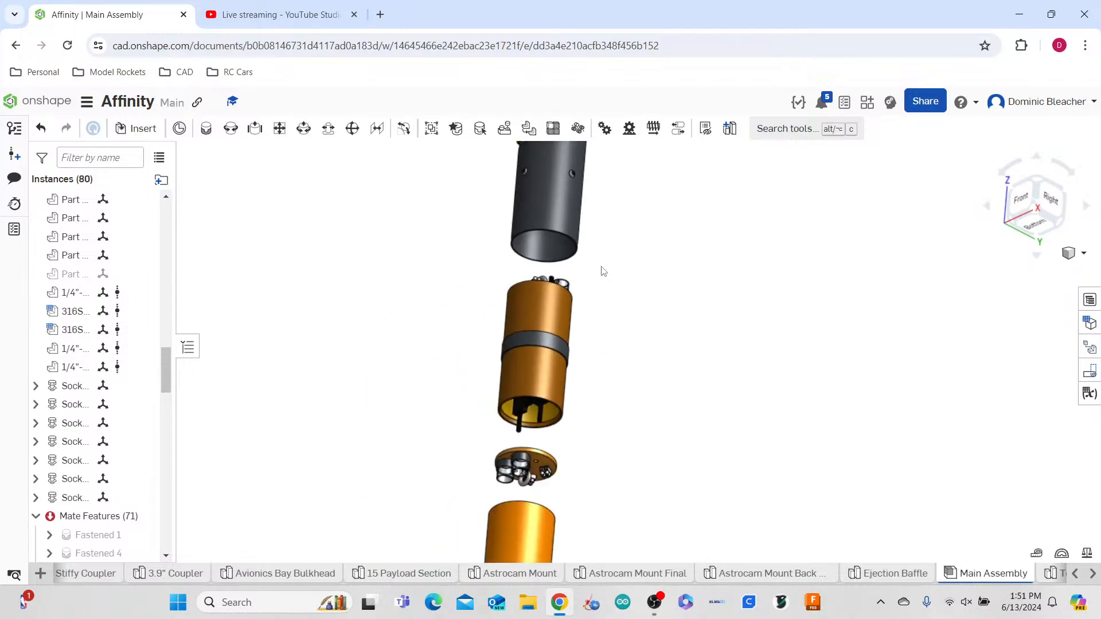
pyautogui.scroll(-1, 604, 271)
pyautogui.scroll(3, 588, 352)
pyautogui.scroll(-8, 582, 358)
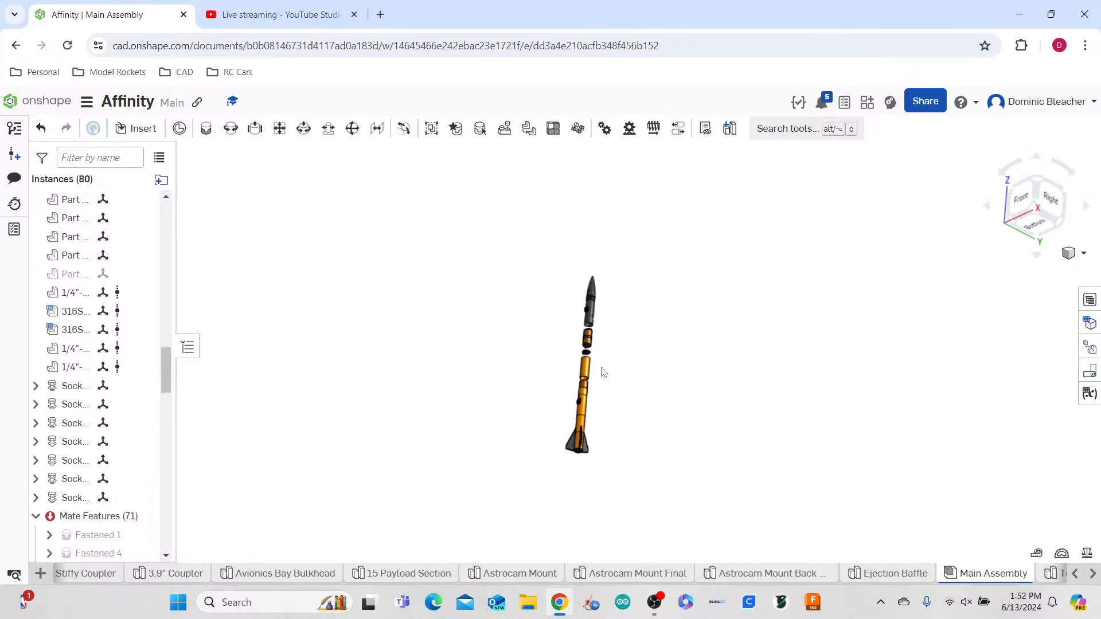
pyautogui.click(206, 129)
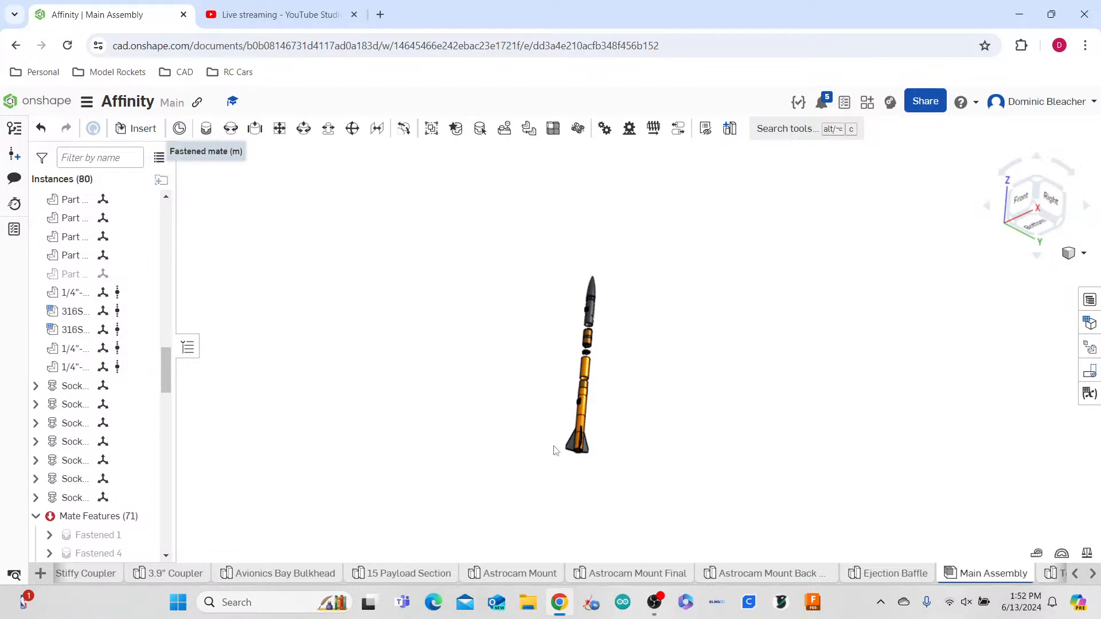
# - Fasten the loose orange tube over the coupler of the lower body section, accept the Fastened mate and leave the mate command
pyautogui.scroll(5, 597, 373)
pyautogui.scroll(5, 597, 372)
pyautogui.click(597, 377)
pyautogui.moveTo(643, 446); pyautogui.dragTo(629, 454, button='right')
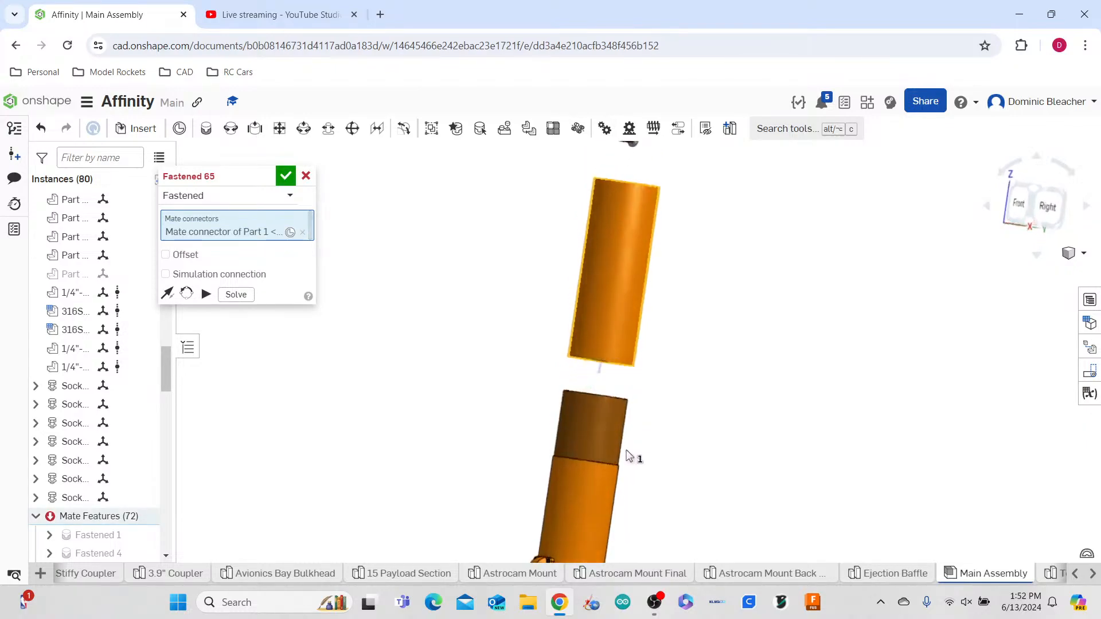
pyautogui.click(610, 459)
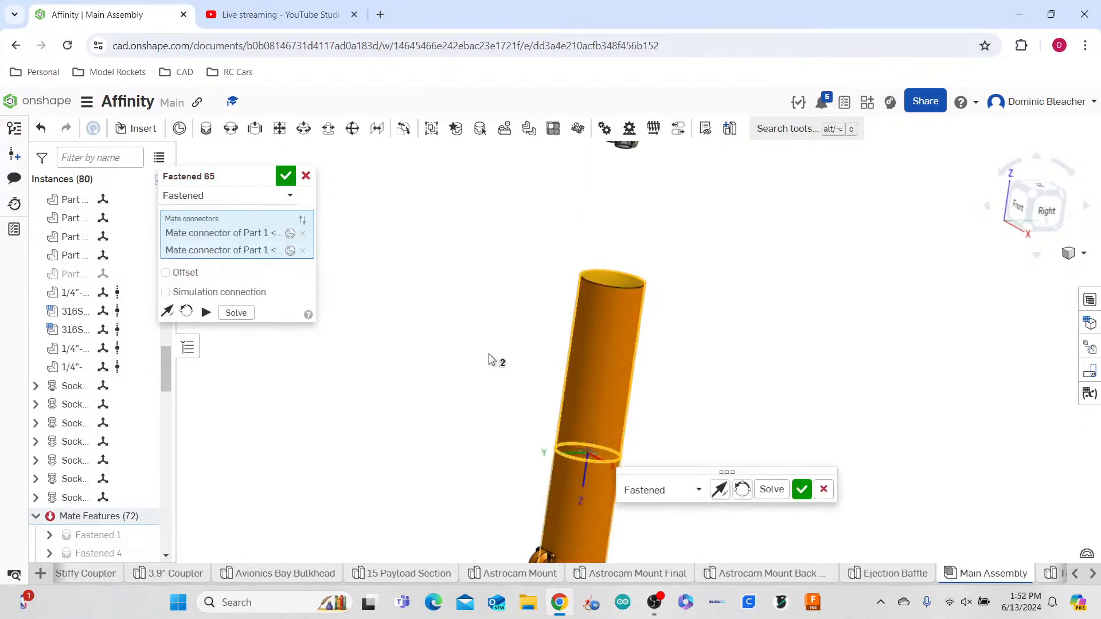
pyautogui.click(801, 489)
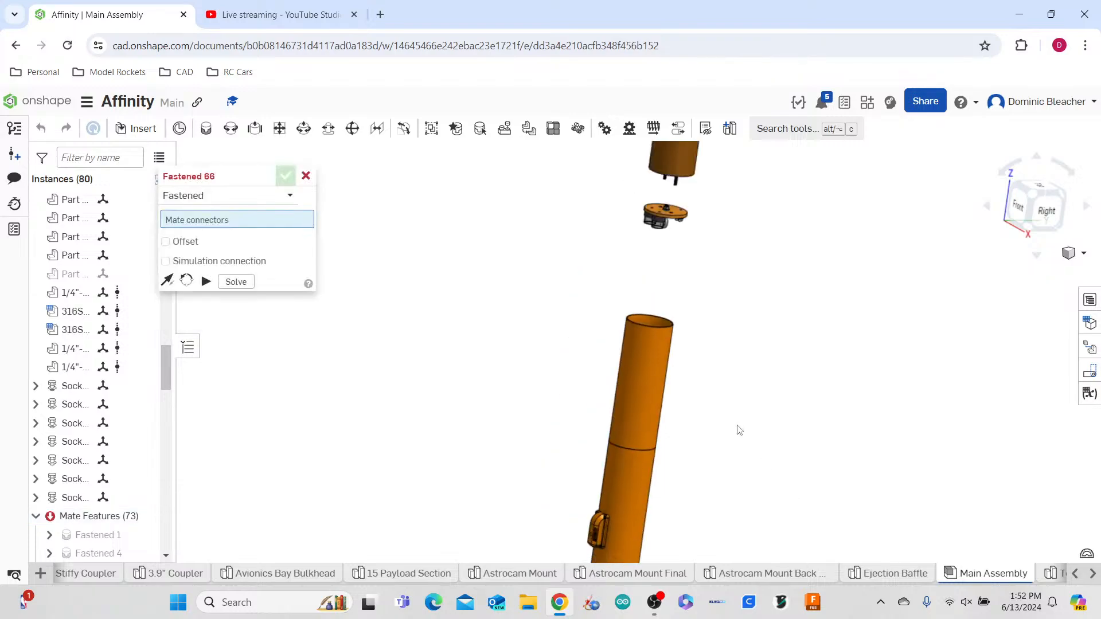
pyautogui.scroll(-4, 738, 427)
pyautogui.scroll(5, 677, 490)
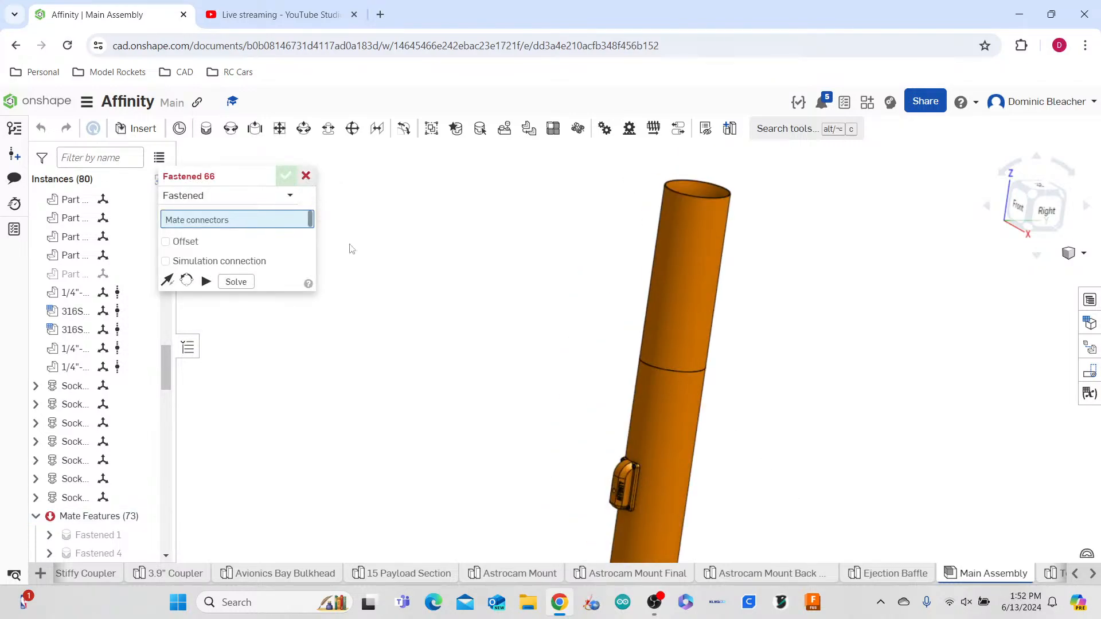
pyautogui.press('Escape')
# - Examine the nose cone, the payload section and the separated avionics bay below them
pyautogui.scroll(2, 622, 475)
pyautogui.scroll(-5, 624, 485)
pyautogui.scroll(-4, 621, 475)
pyautogui.scroll(3, 632, 422)
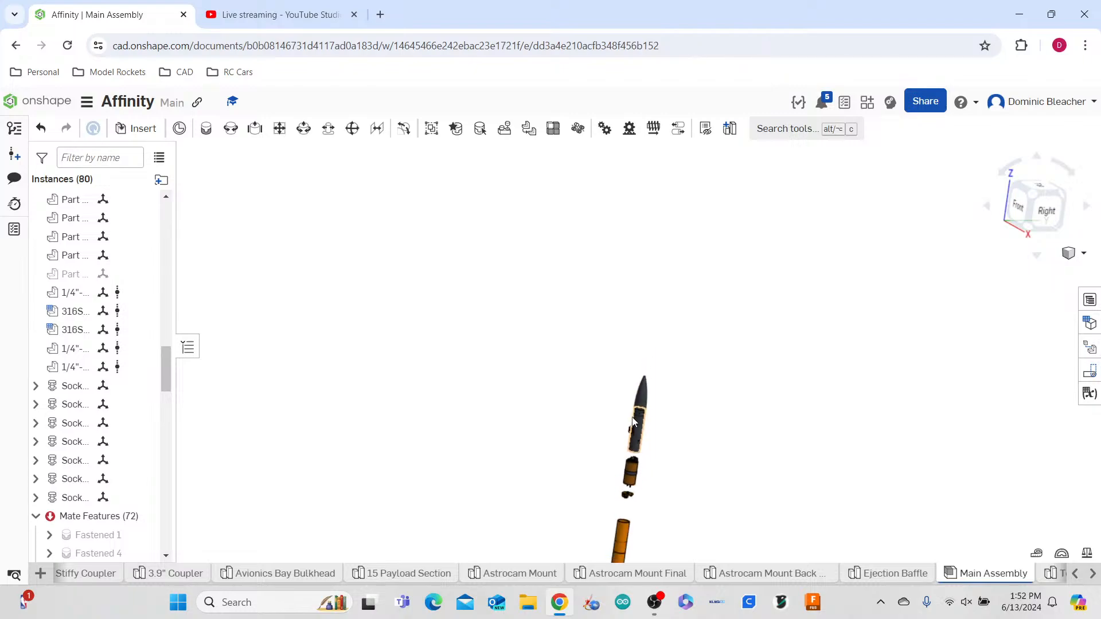
pyautogui.scroll(4, 645, 464)
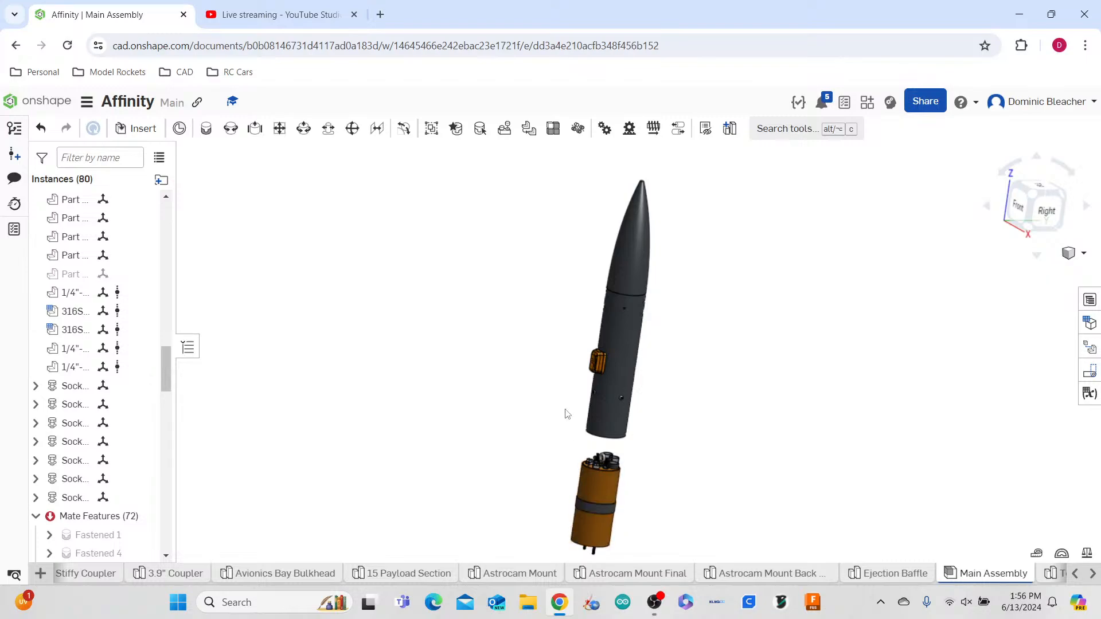
pyautogui.moveTo(735, 401); pyautogui.dragTo(759, 344, button='right')
pyautogui.scroll(-4, 757, 345)
pyautogui.scroll(8, 746, 374)
pyautogui.scroll(-5, 746, 375)
pyautogui.moveTo(746, 369); pyautogui.dragTo(745, 311, button='middle')
pyautogui.moveTo(746, 311); pyautogui.dragTo(745, 425, button='right')
# - Copy the 6-32 button head screw of the avionics bay's charge well with its nut and paste both into the empty space beside the rocket
pyautogui.scroll(6, 651, 359)
pyautogui.moveTo(635, 348); pyautogui.dragTo(674, 403, button='right')
pyautogui.scroll(10, 563, 261)
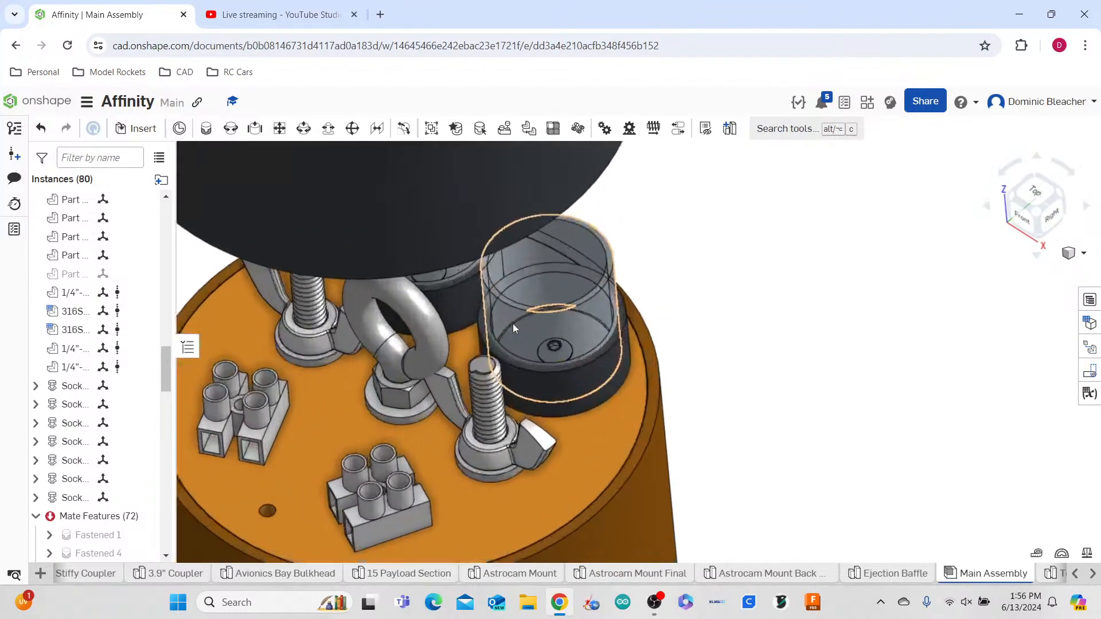
pyautogui.moveTo(562, 270); pyautogui.dragTo(571, 299, button='right')
pyautogui.click(593, 363)
pyautogui.moveTo(832, 332); pyautogui.dragTo(791, 253, button='right')
pyautogui.scroll(-5, 791, 254)
pyautogui.scroll(-3, 793, 258)
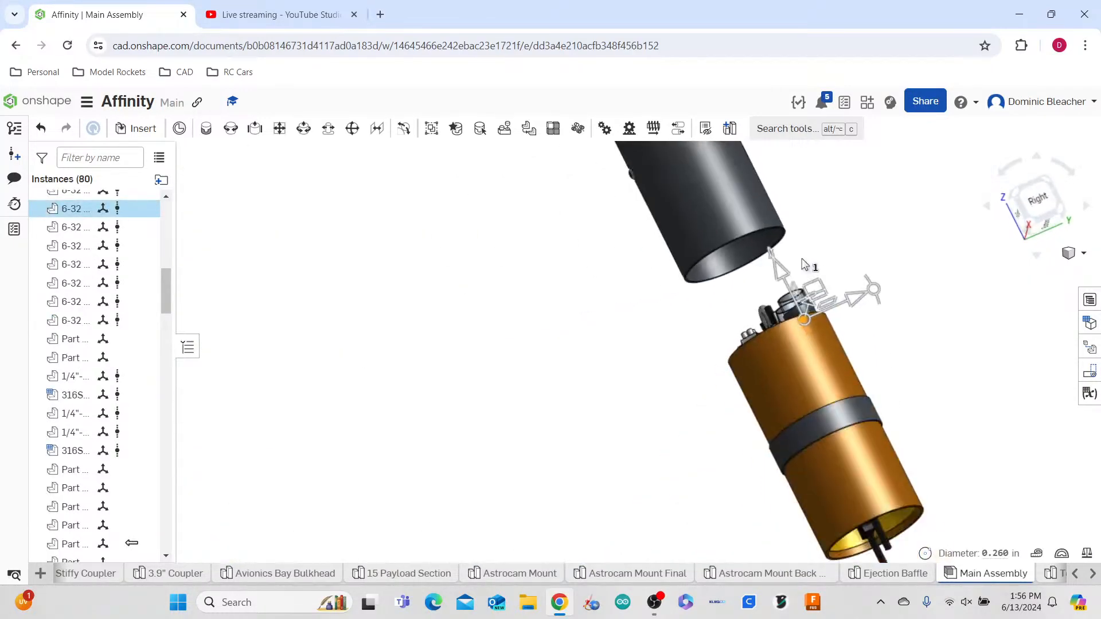
pyautogui.moveTo(872, 315); pyautogui.dragTo(847, 277, button='right')
pyautogui.scroll(10, 848, 277)
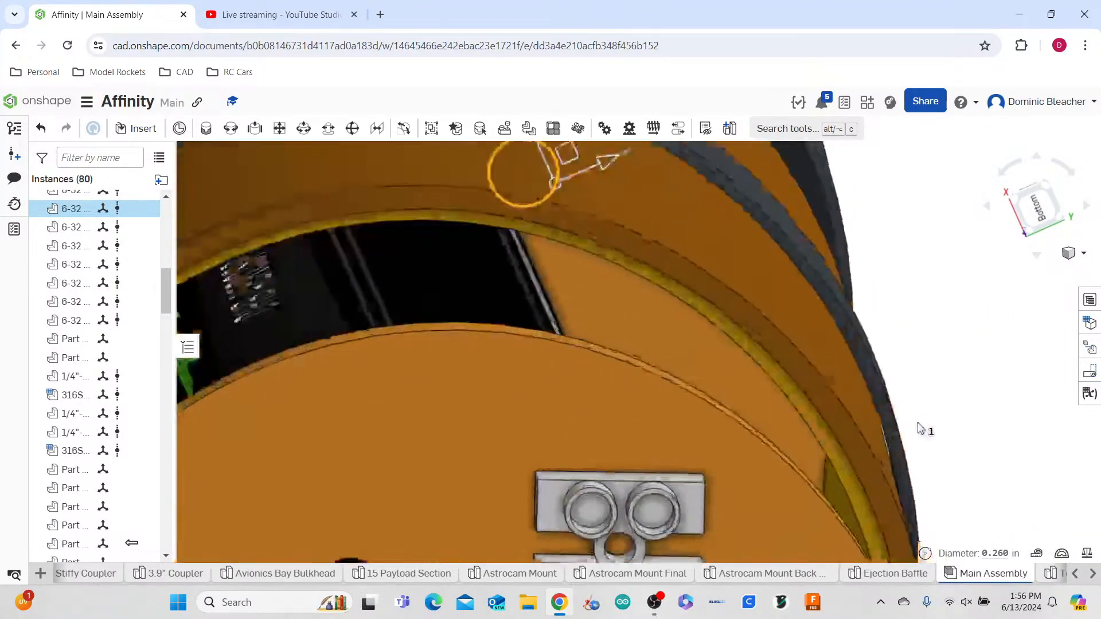
pyautogui.moveTo(963, 433); pyautogui.dragTo(958, 427, button='right')
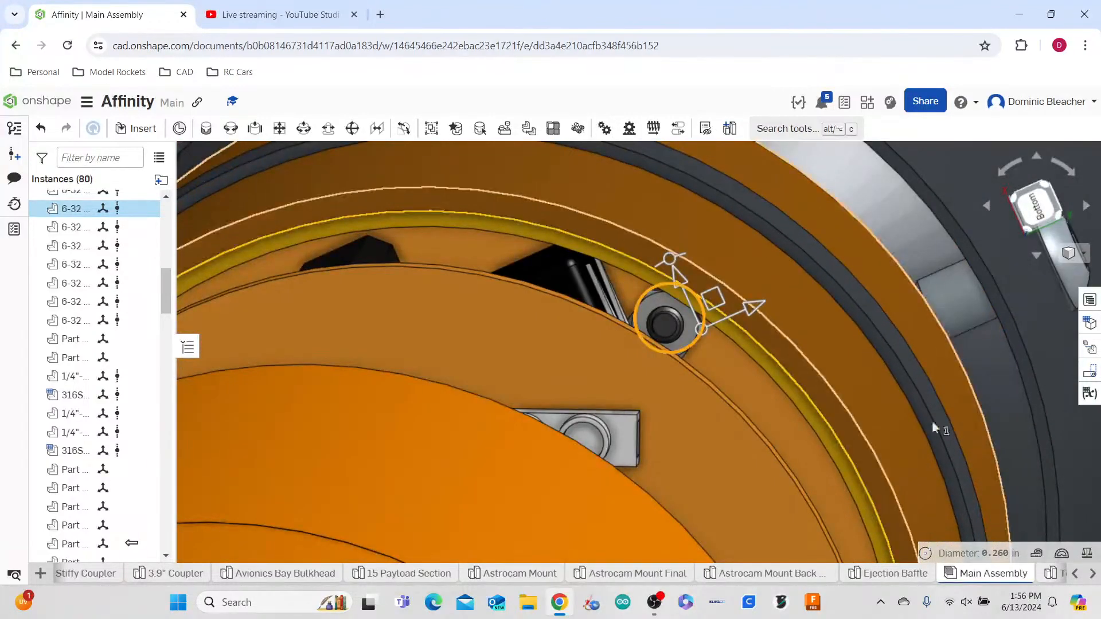
pyautogui.click(685, 343)
pyautogui.click(683, 350)
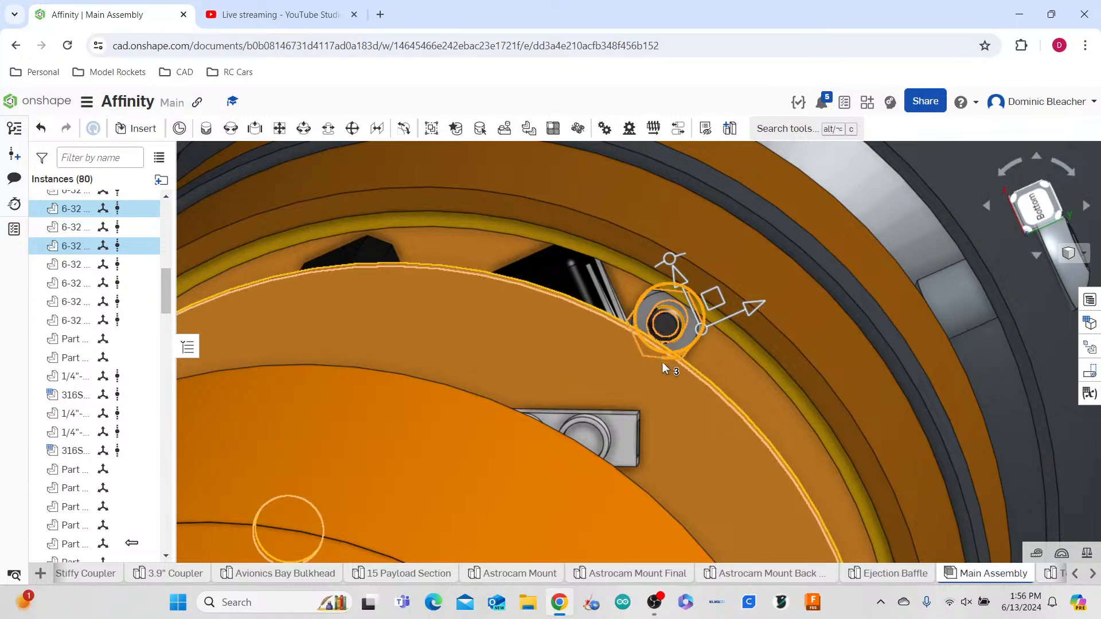
pyautogui.scroll(-5, 610, 373)
pyautogui.scroll(-5, 579, 401)
pyautogui.moveTo(767, 377)
pyautogui.mouseDown(button='right')
pyautogui.moveTo(768, 401)
pyautogui.moveTo(756, 371)
pyautogui.mouseUp(button='right')
pyautogui.hotkey('ctrl', 'v')
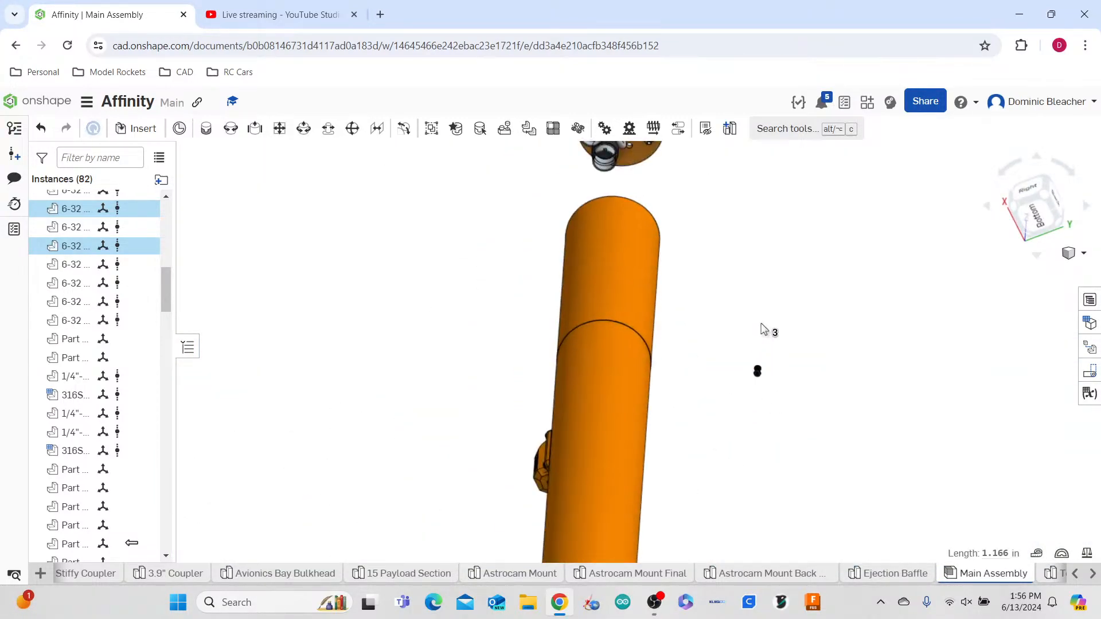
pyautogui.click(755, 331)
# - Begin a Fastened mate from the circular center under the head of the pasted 6-32 button head screw
pyautogui.scroll(-3, 755, 332)
pyautogui.scroll(6, 757, 352)
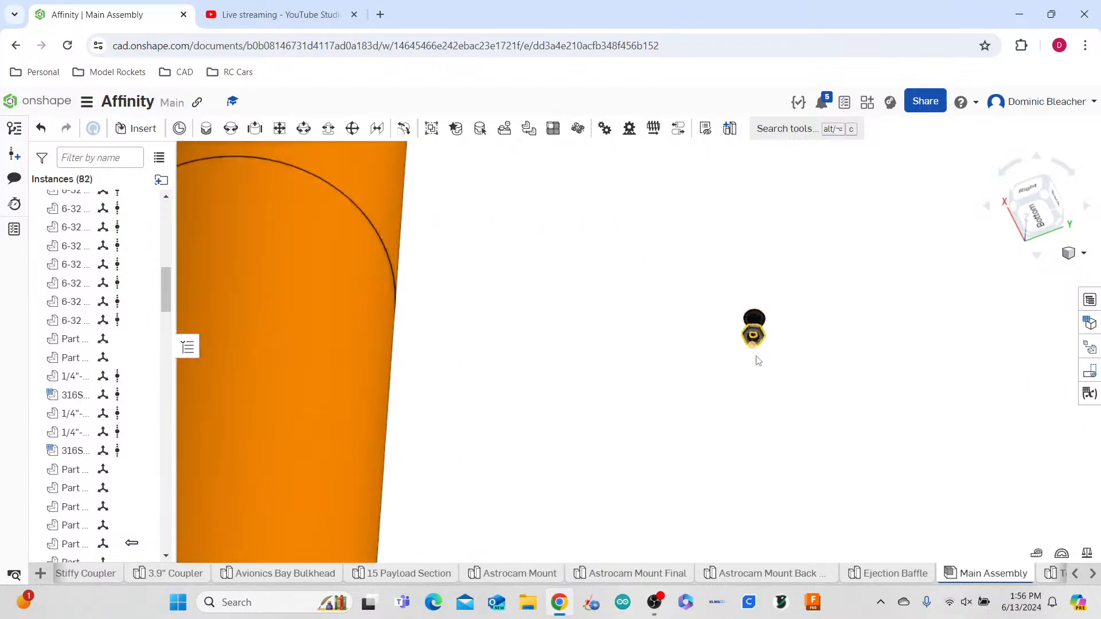
pyautogui.click(758, 335)
pyautogui.scroll(3, 754, 329)
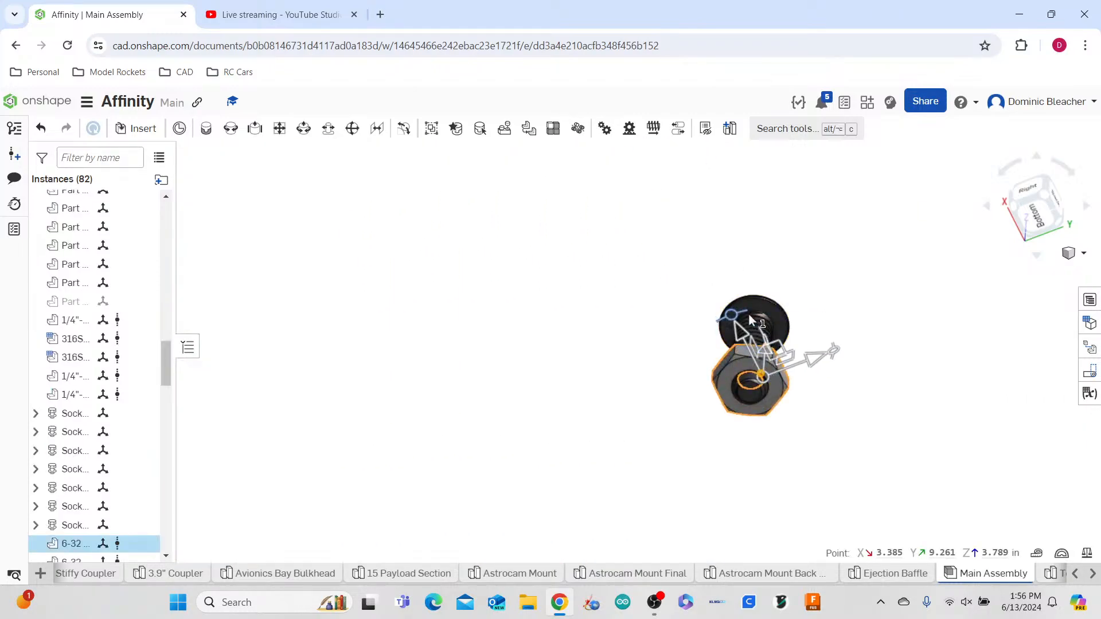
pyautogui.click(754, 313)
pyautogui.scroll(-3, 619, 304)
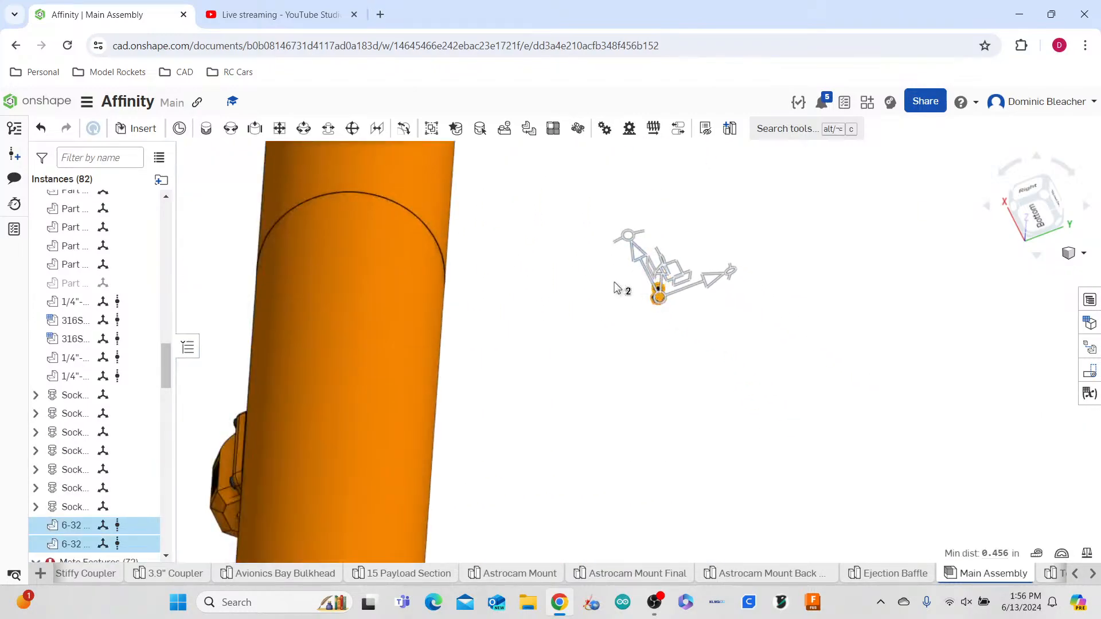
pyautogui.click(207, 129)
pyautogui.scroll(5, 621, 413)
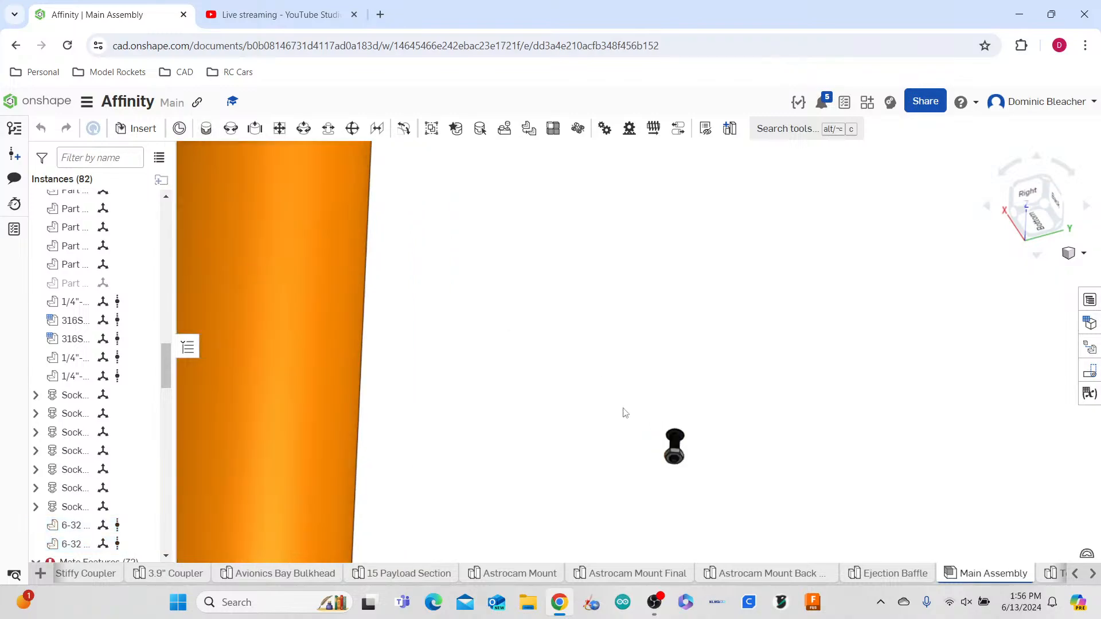
pyautogui.scroll(4, 764, 473)
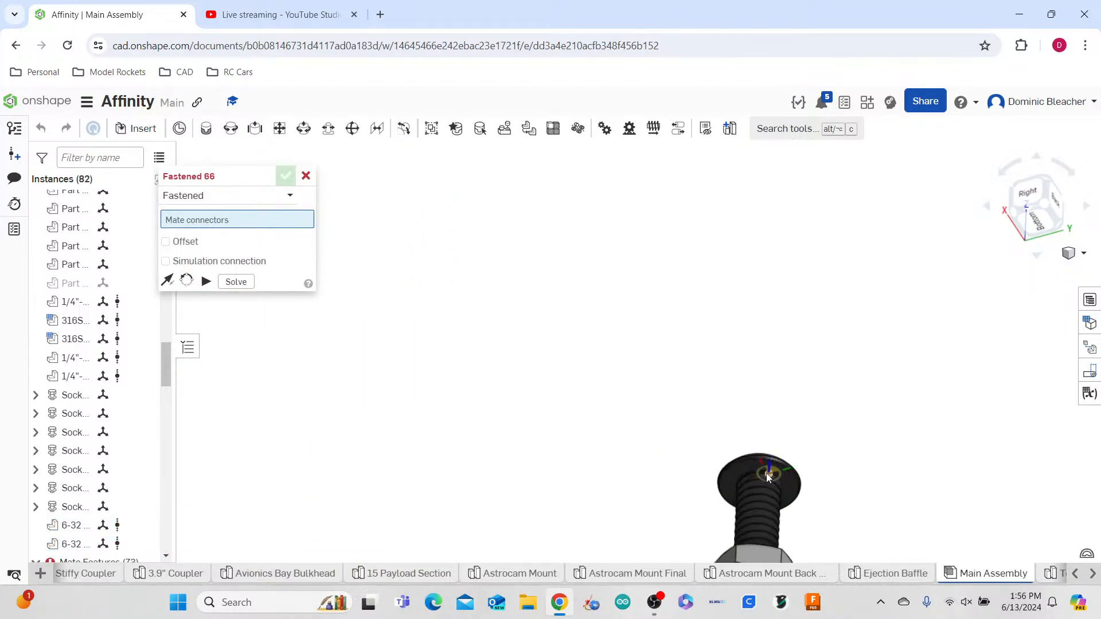
pyautogui.click(783, 479)
pyautogui.scroll(-6, 679, 342)
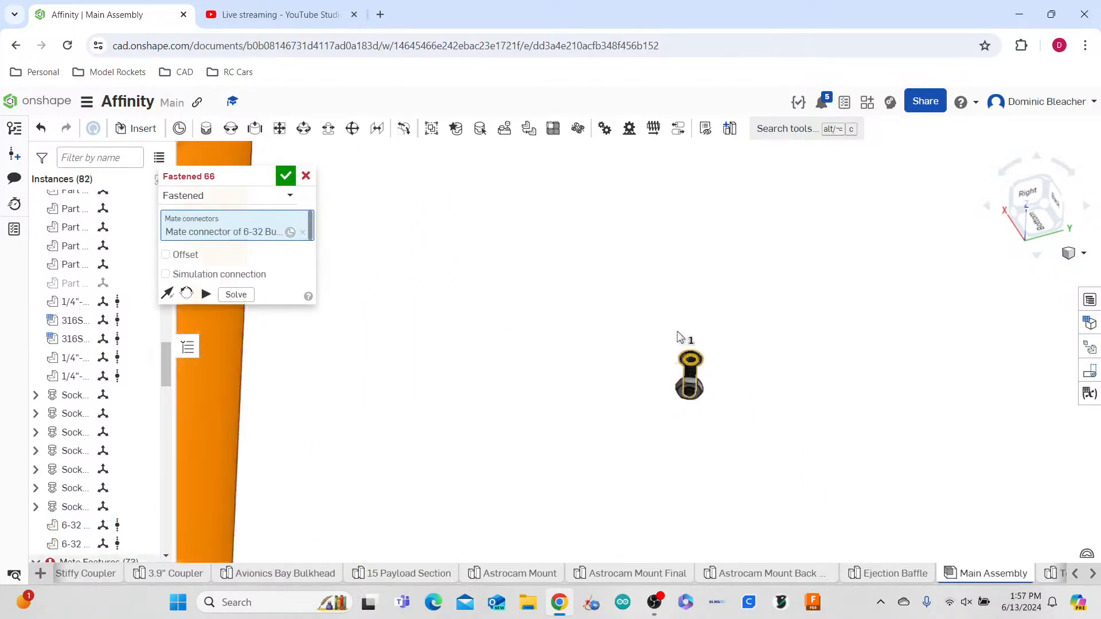
# - Seat the screw in the hole inside a charge well on the detached bulkhead, flip its primary axis and accept the Fastened mate
pyautogui.moveTo(654, 342); pyautogui.dragTo(679, 296, button='right')
pyautogui.scroll(-8, 655, 426)
pyautogui.scroll(7, 615, 331)
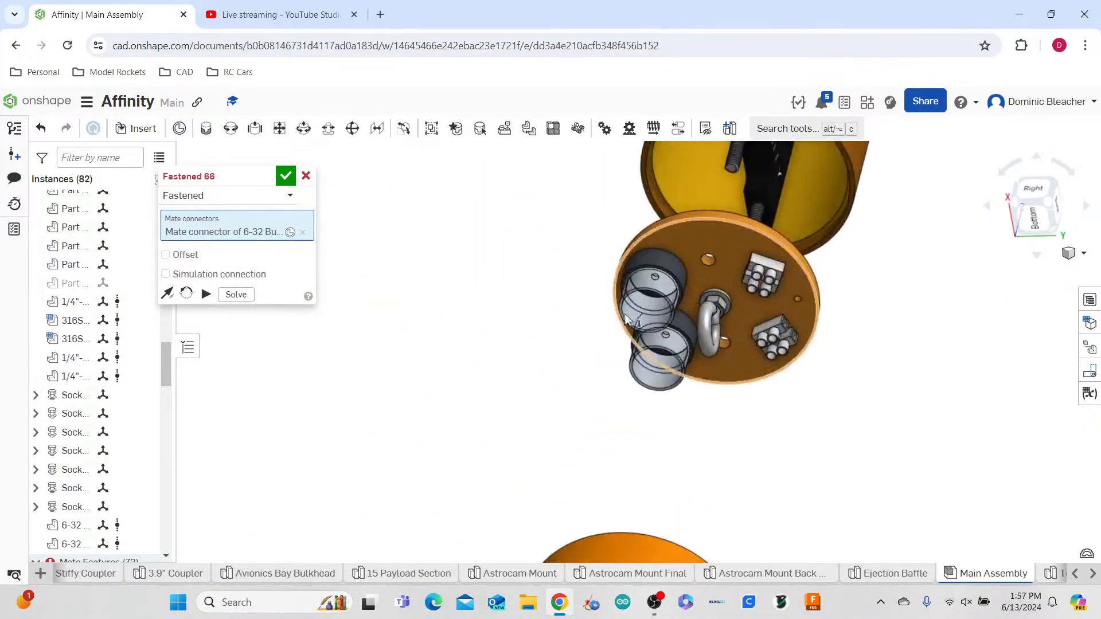
pyautogui.scroll(4, 662, 296)
pyautogui.moveTo(459, 353); pyautogui.dragTo(491, 319, button='right')
pyautogui.click(641, 264)
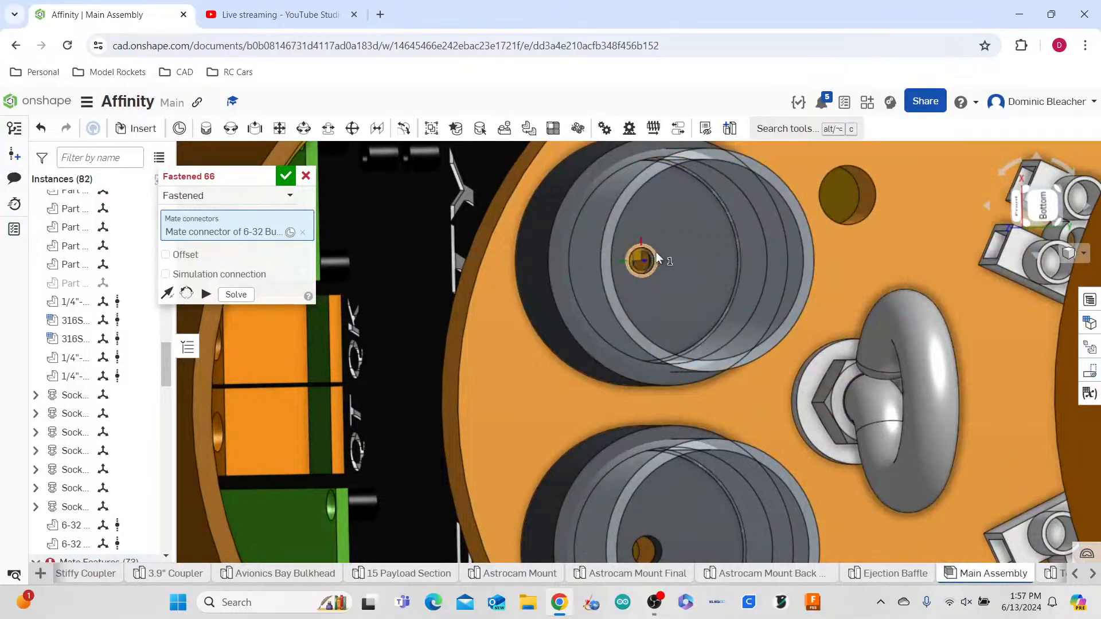
pyautogui.click(656, 254)
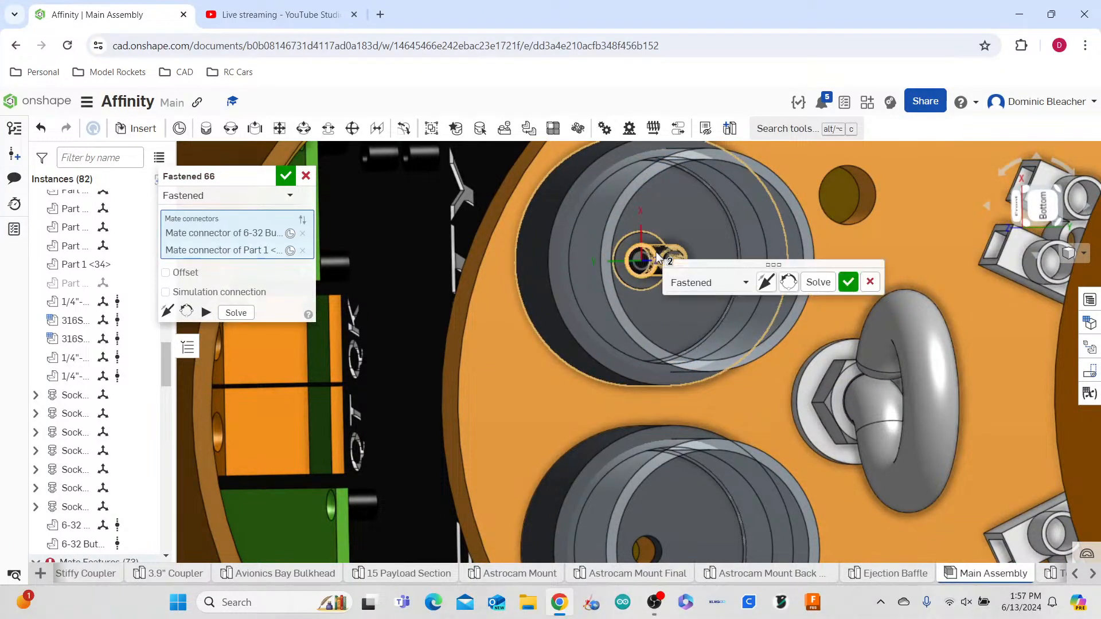
pyautogui.click(765, 282)
pyautogui.click(848, 282)
# - Pick the hole center on the pasted 6-32 nut's face as the first connector of another Fastened mate
pyautogui.scroll(-10, 776, 371)
pyautogui.scroll(6, 860, 356)
pyautogui.scroll(4, 762, 258)
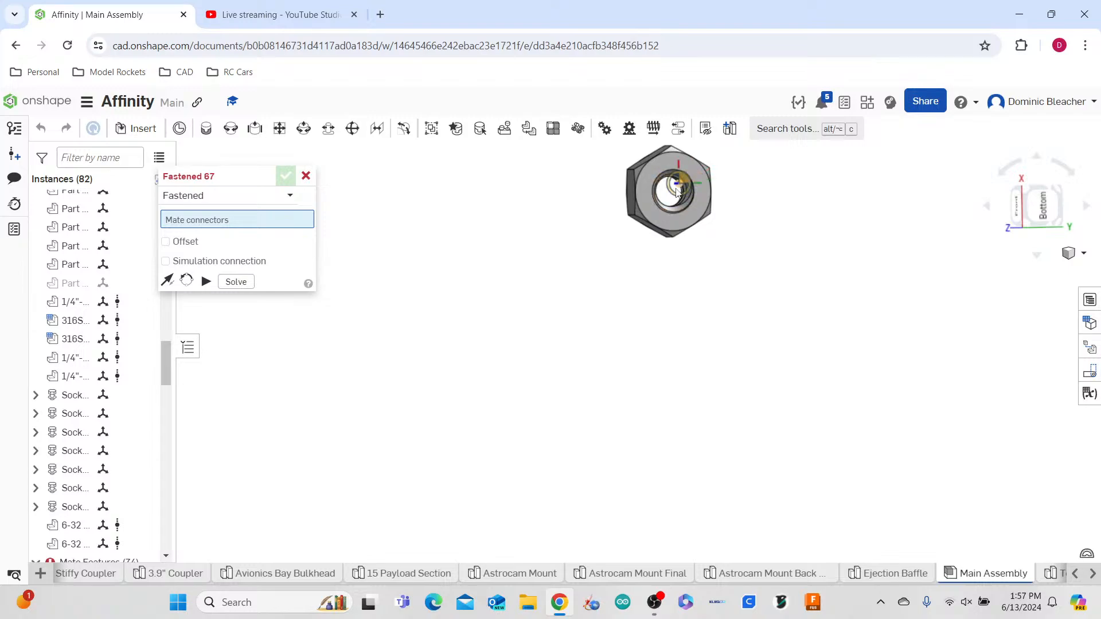
pyautogui.moveTo(690, 238); pyautogui.dragTo(715, 245, button='right')
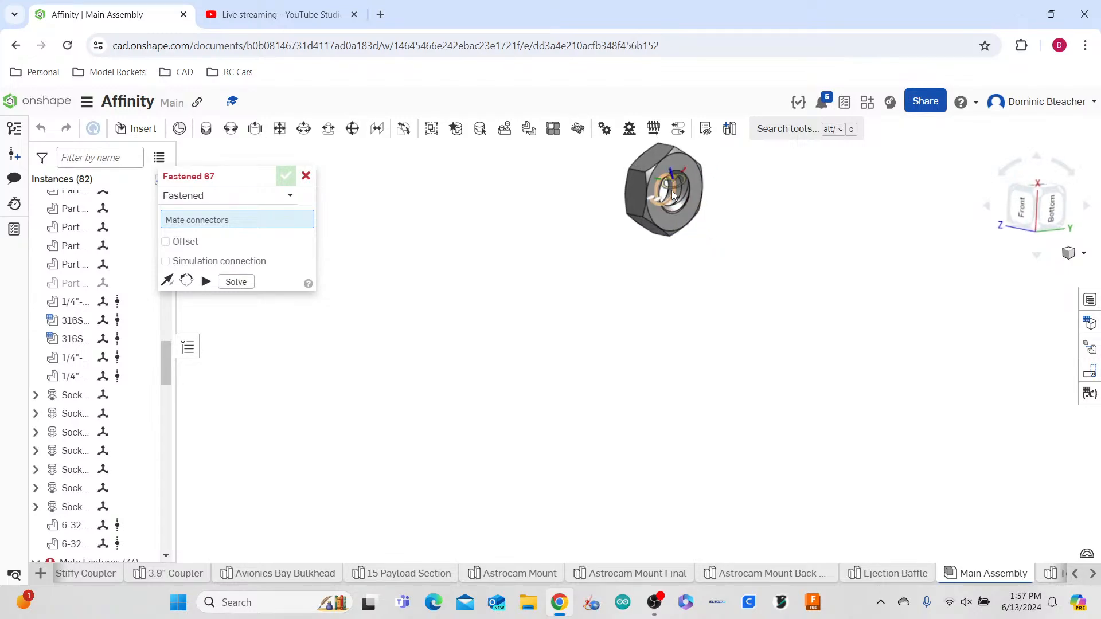
pyautogui.scroll(10, 672, 190)
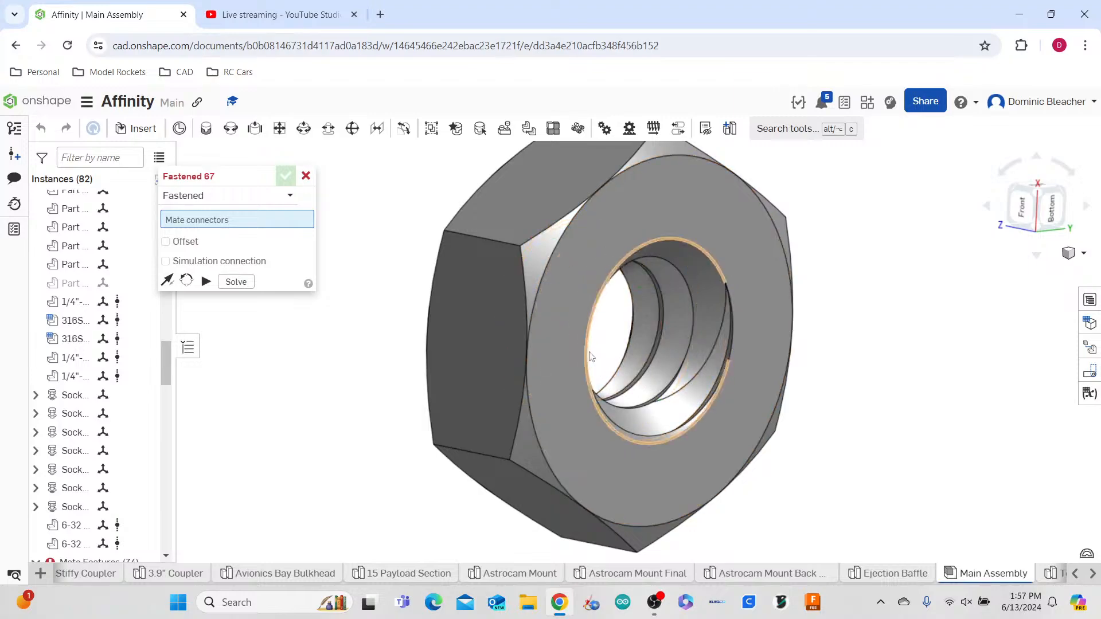
pyautogui.moveTo(668, 345); pyautogui.dragTo(605, 401, button='right')
pyautogui.scroll(-10, 694, 335)
pyautogui.scroll(5, 761, 307)
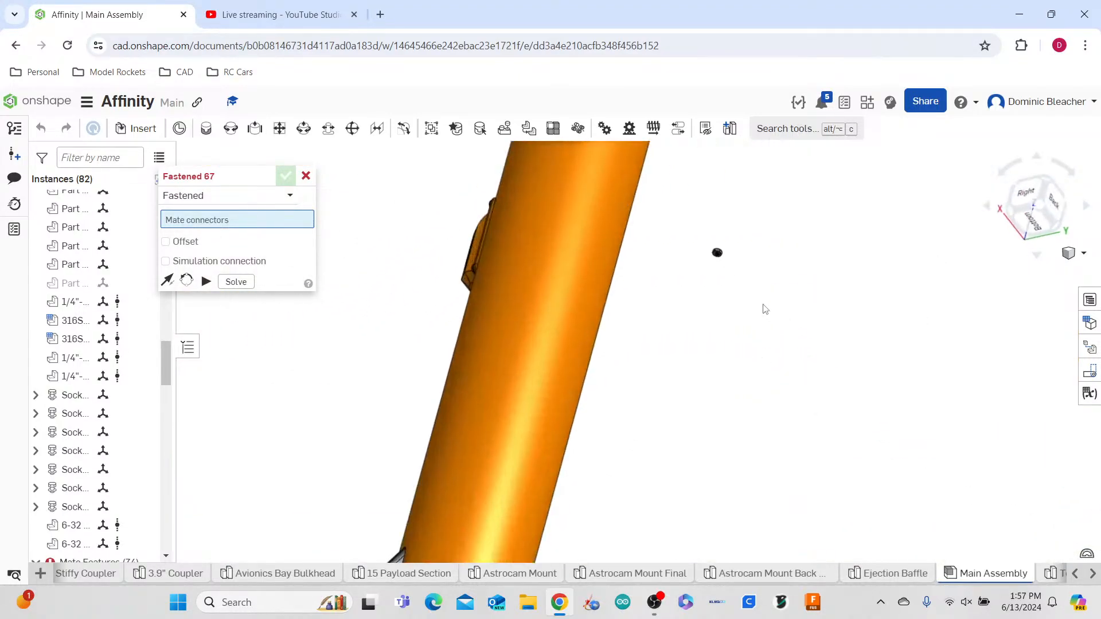
pyautogui.scroll(5, 730, 244)
pyautogui.scroll(3, 702, 301)
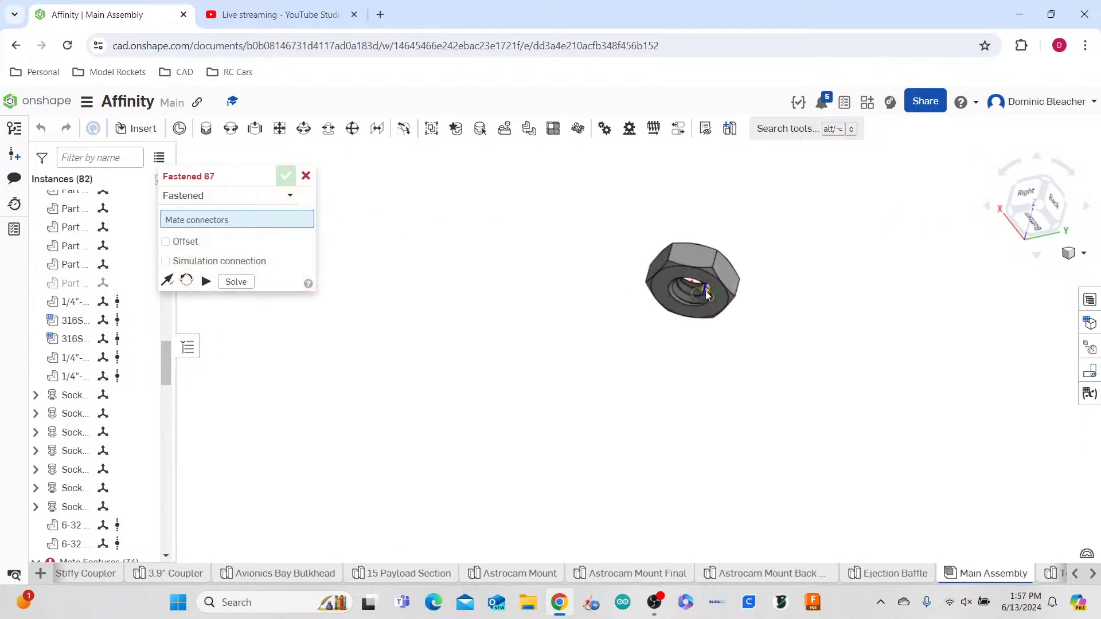
pyautogui.moveTo(687, 294)
pyautogui.mouseDown(button='right')
pyautogui.moveTo(688, 336)
pyautogui.moveTo(695, 274)
pyautogui.moveTo(697, 294)
pyautogui.mouseUp(button='right')
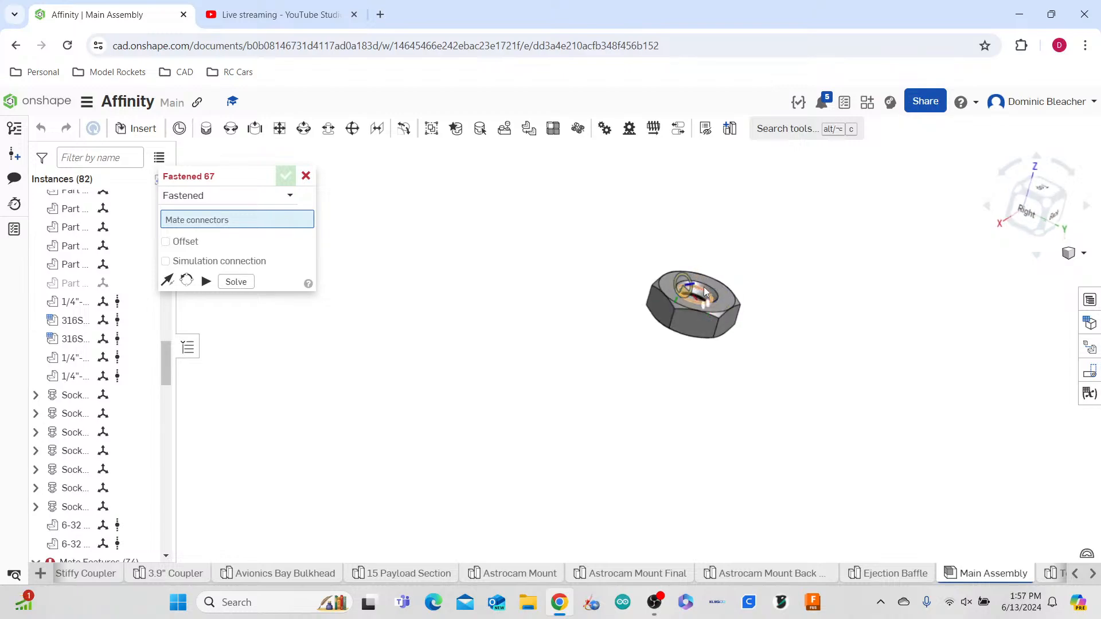
pyautogui.click(705, 291)
pyautogui.scroll(-6, 703, 342)
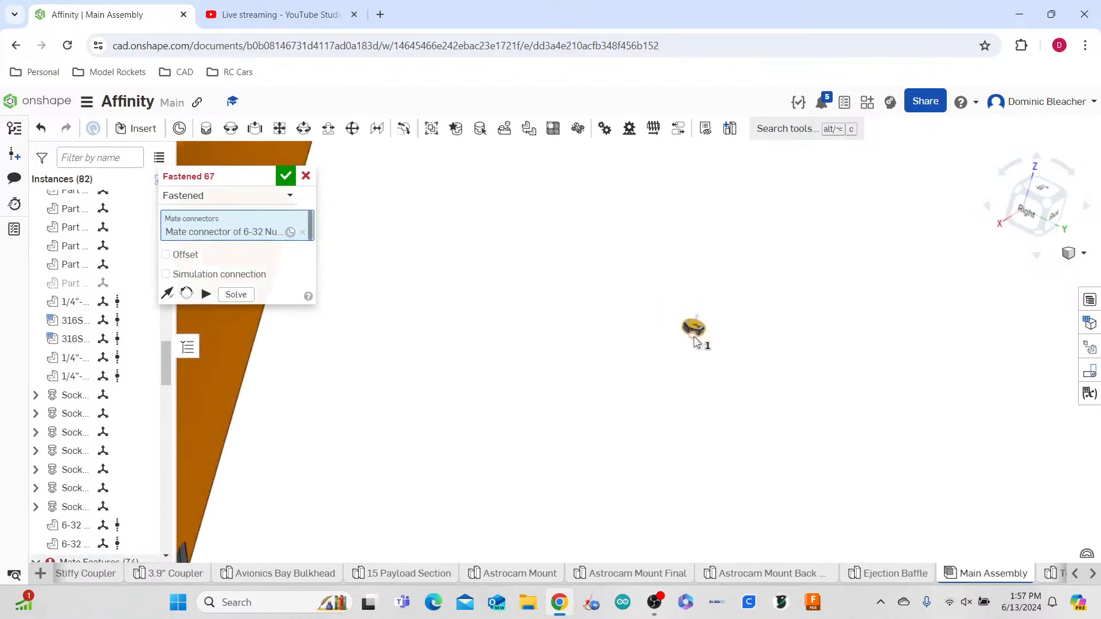
# - Seat the nut around the protruding screw on the back of the detached bulkhead and accept the Fastened mate
pyautogui.moveTo(720, 389); pyautogui.dragTo(762, 308, button='right')
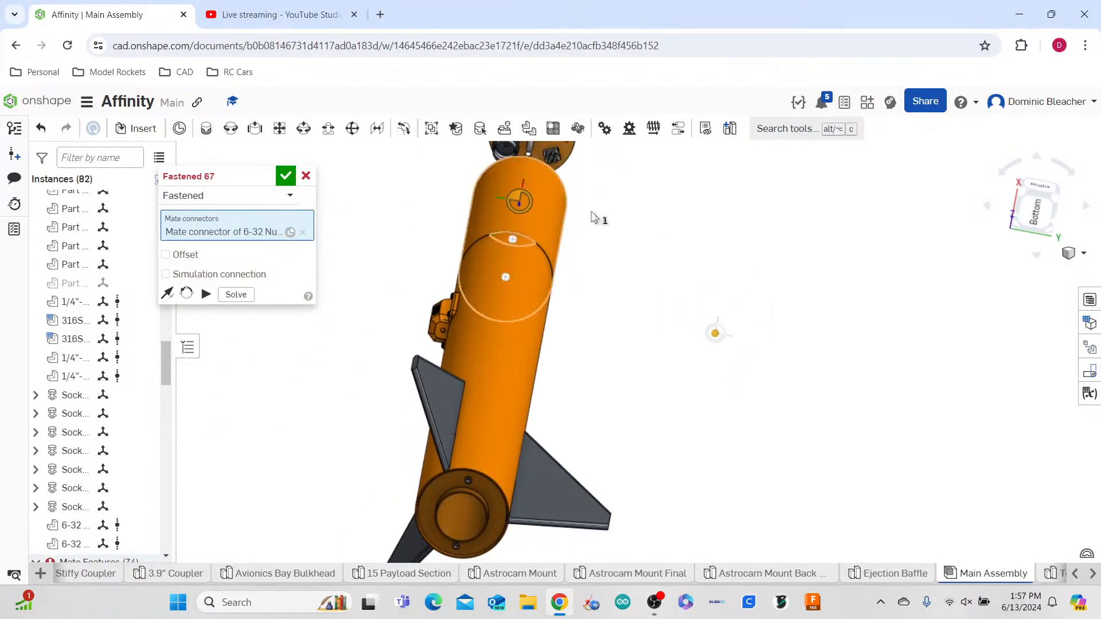
pyautogui.scroll(-5, 646, 241)
pyautogui.scroll(9, 611, 197)
pyautogui.moveTo(748, 222); pyautogui.dragTo(798, 366, button='right')
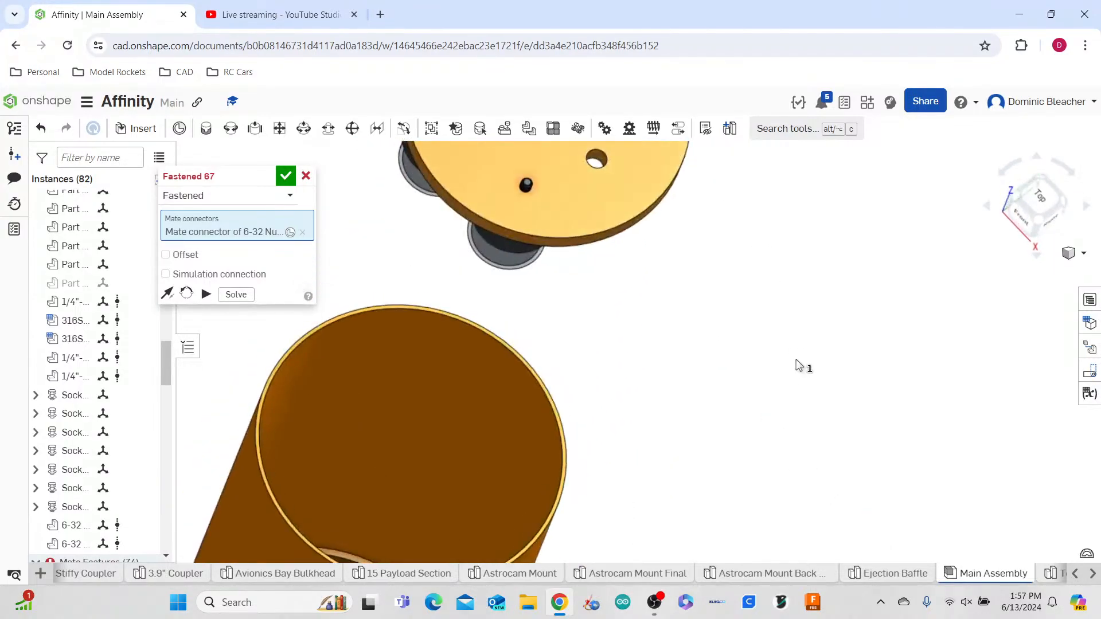
pyautogui.scroll(4, 524, 202)
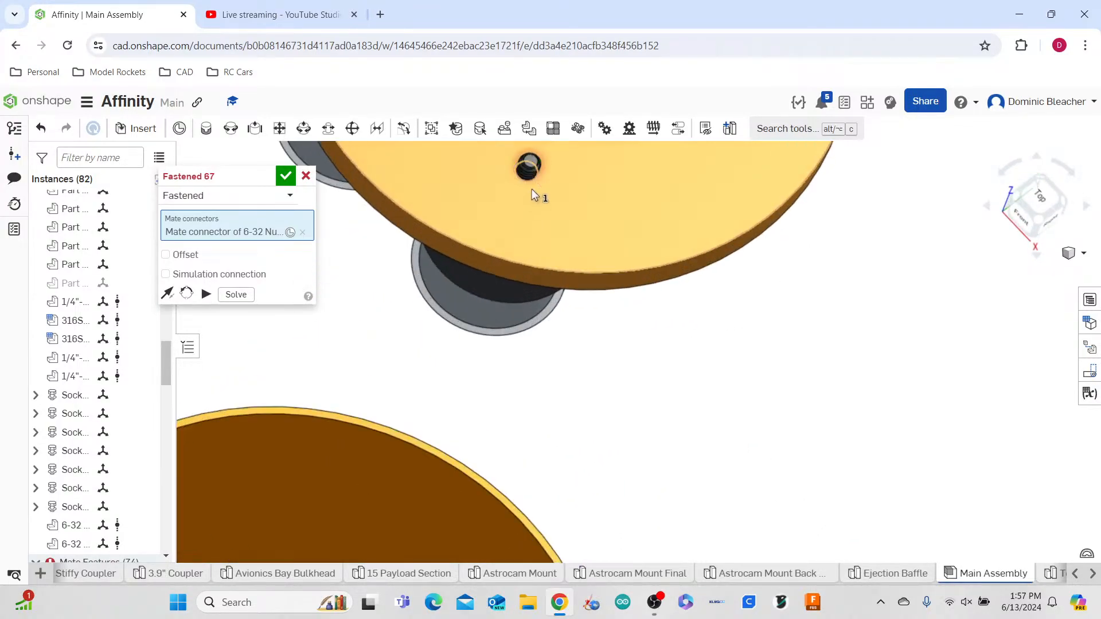
pyautogui.click(531, 189)
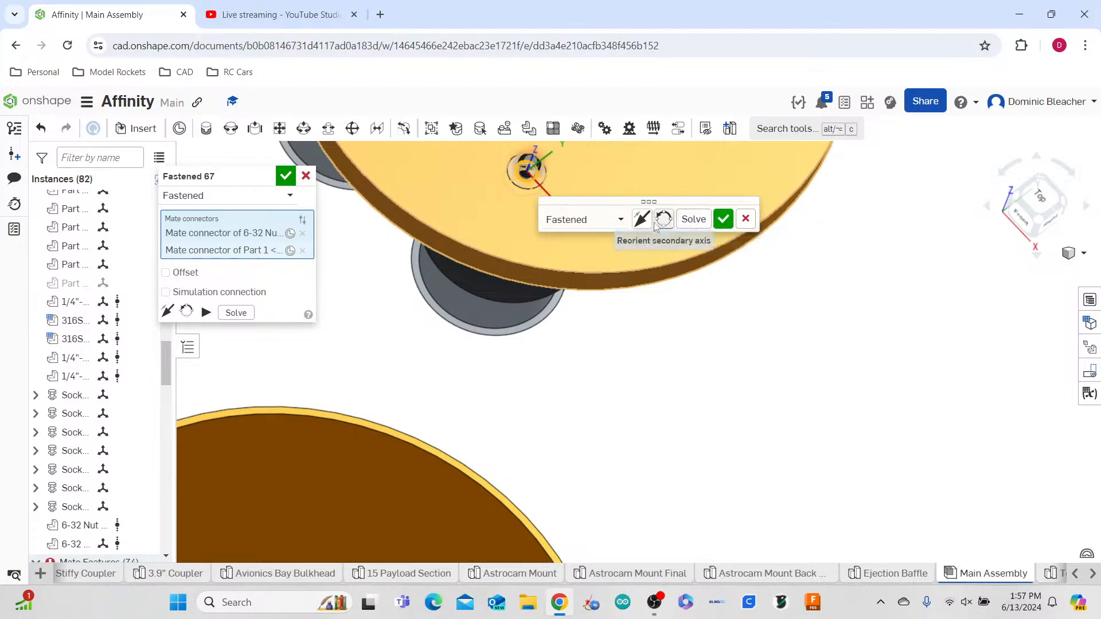
pyautogui.click(724, 219)
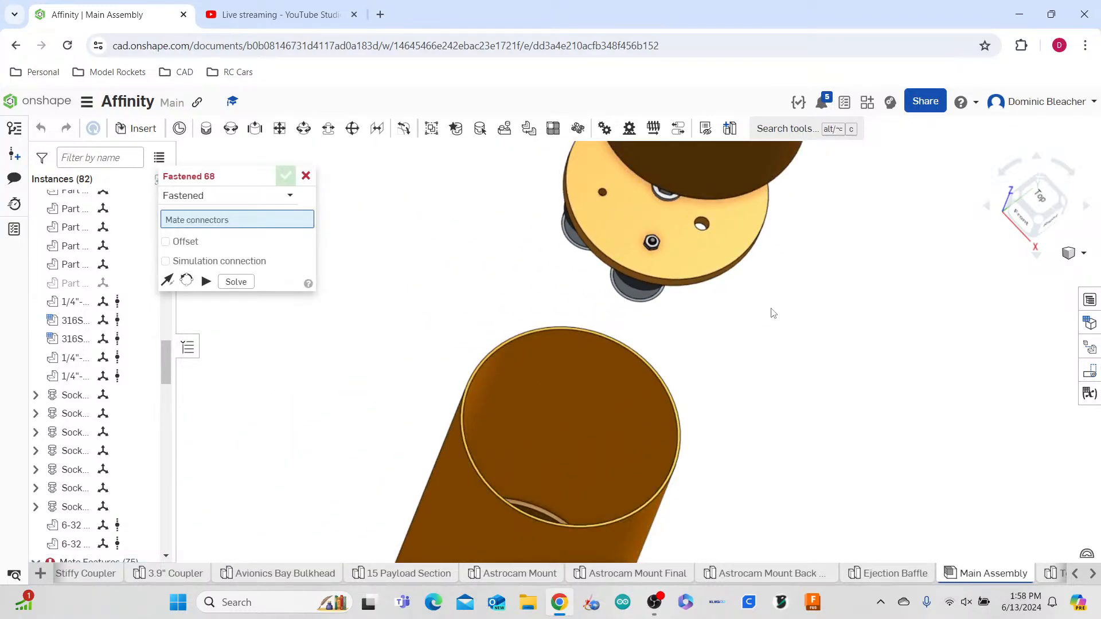
pyautogui.scroll(-10, 774, 313)
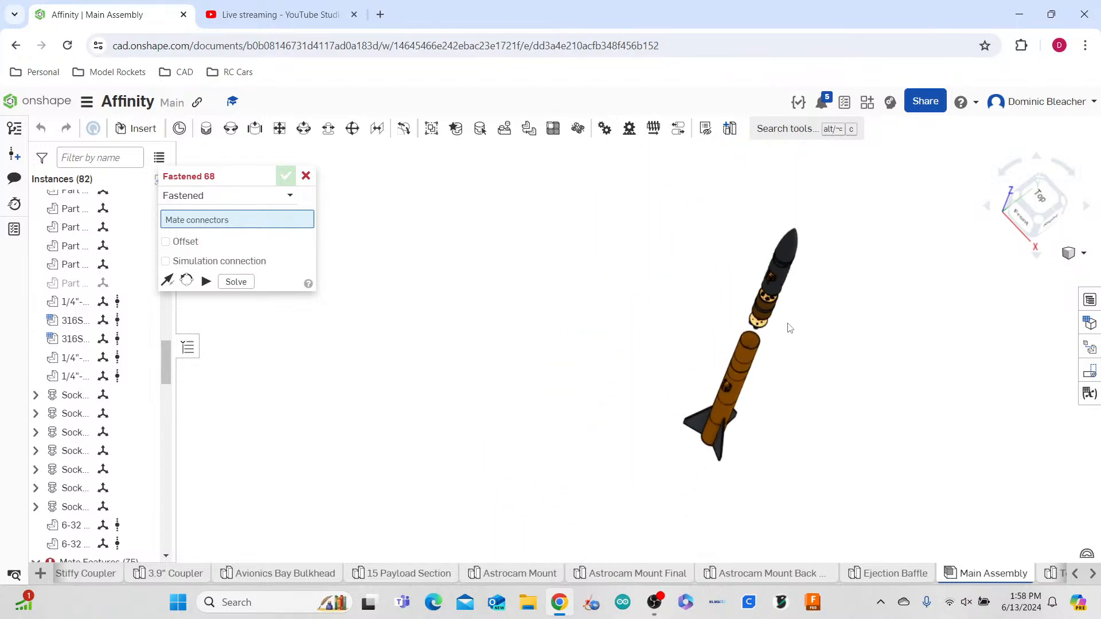
pyautogui.scroll(10, 789, 328)
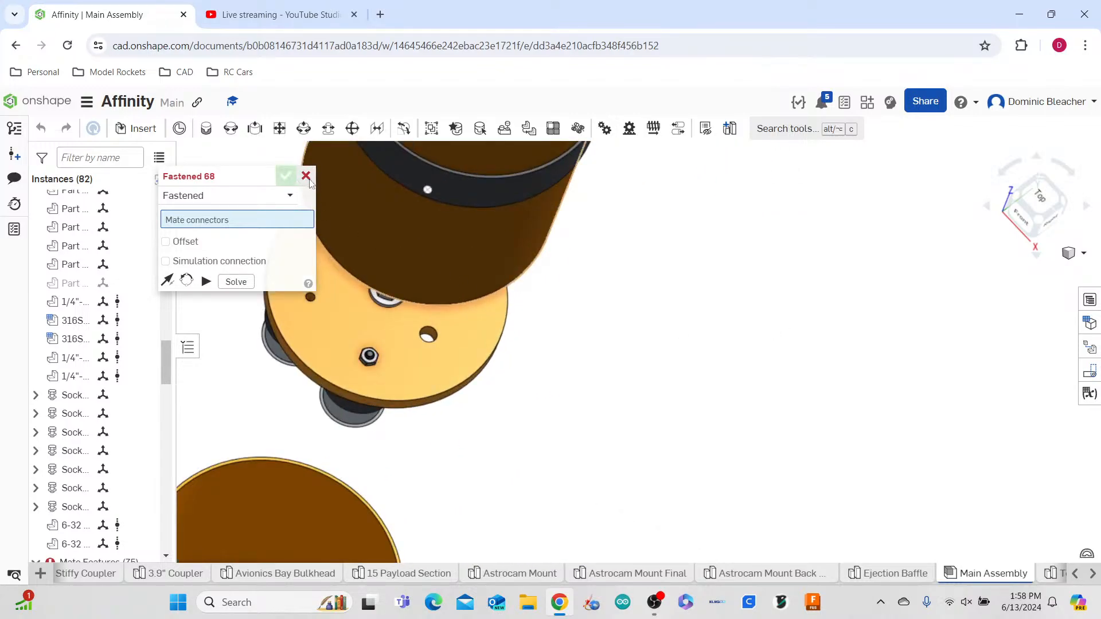
# - Cancel the empty mate and paste another copy of the 6-32 button head screw and nut into the assembly
pyautogui.click(306, 176)
pyautogui.hotkey('ctrl', 'v')
pyautogui.scroll(-2, 520, 395)
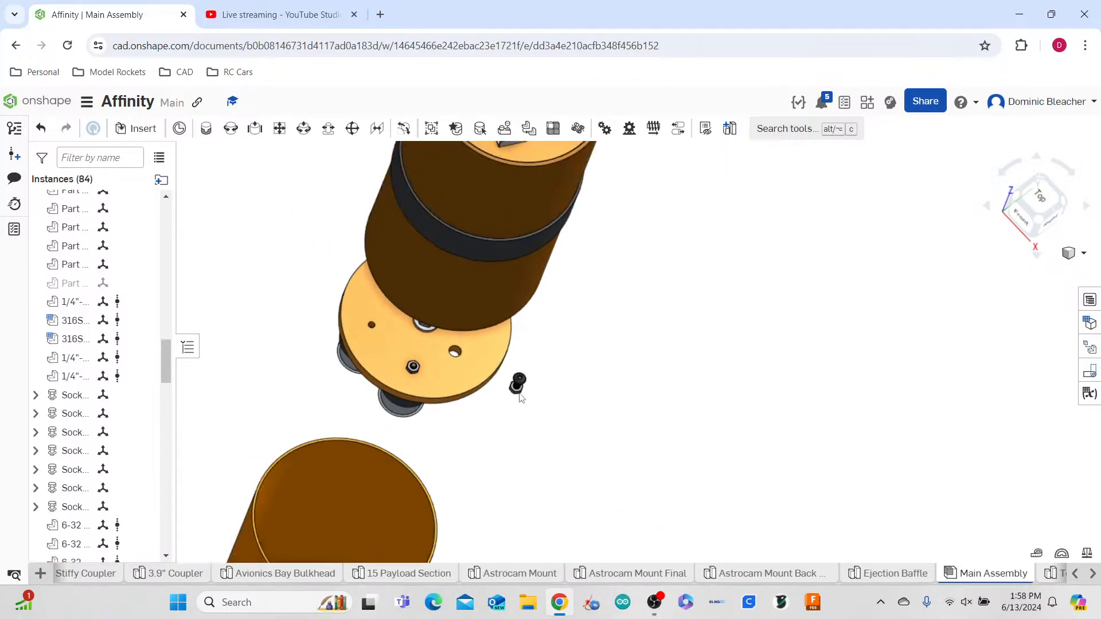
pyautogui.scroll(7, 520, 395)
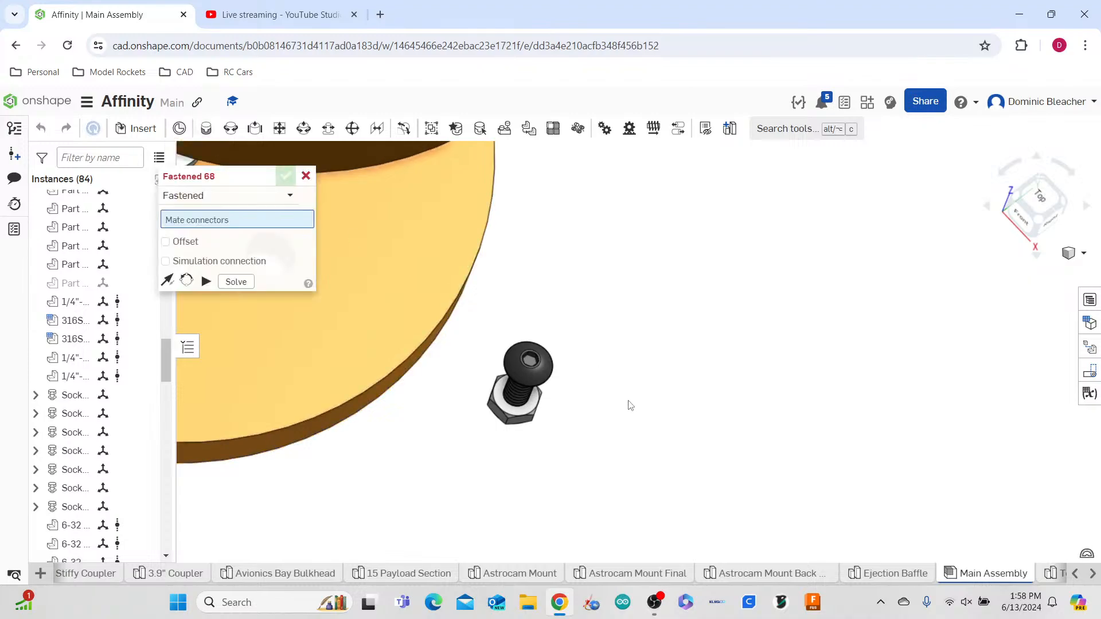
# - Begin a Fastened mate from the circular center under the head of the newly pasted 6-32 button head screw
pyautogui.moveTo(629, 404); pyautogui.dragTo(655, 388, button='right')
pyautogui.scroll(-5, 648, 400)
pyautogui.scroll(-5, 647, 401)
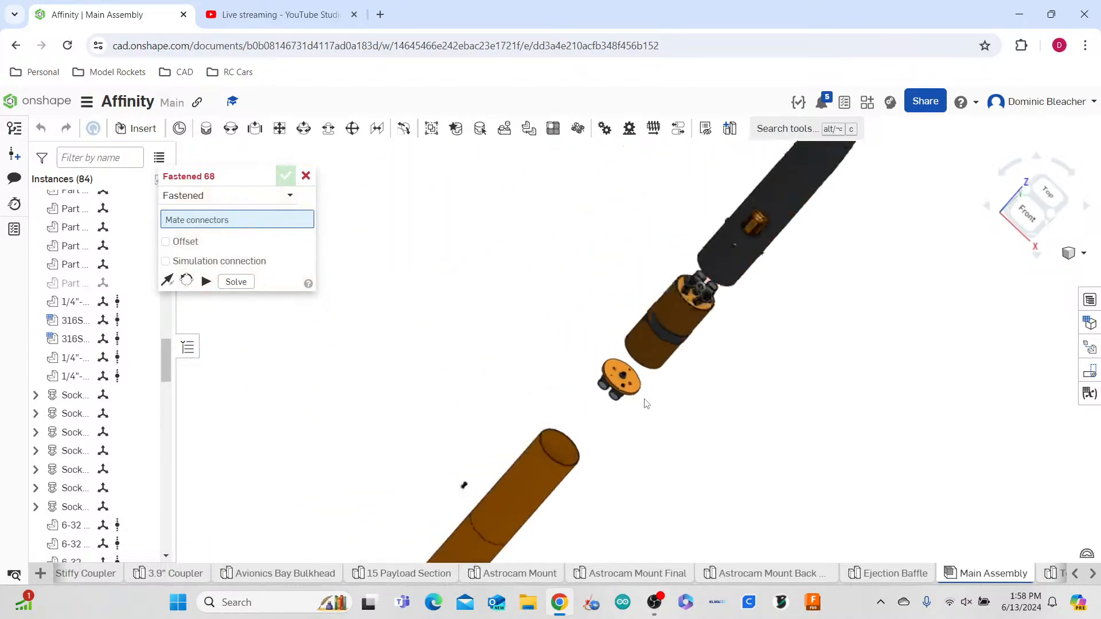
pyautogui.scroll(10, 526, 457)
pyautogui.moveTo(607, 444); pyautogui.dragTo(629, 435, button='right')
pyautogui.scroll(-5, 521, 489)
pyautogui.scroll(8, 512, 483)
pyautogui.moveTo(511, 483); pyautogui.dragTo(473, 393, button='right')
pyautogui.click(471, 392)
# - Seat the screw in the empty charge well's hole on the detached bulkhead, flip its primary axis and accept the mate
pyautogui.scroll(-10, 482, 393)
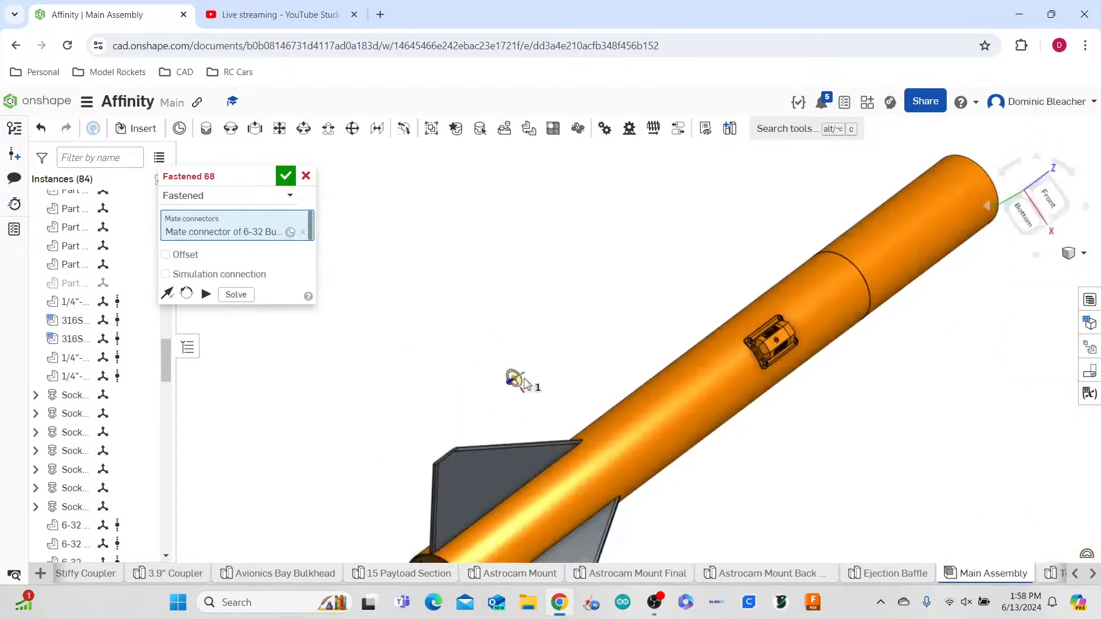
pyautogui.scroll(8, 743, 251)
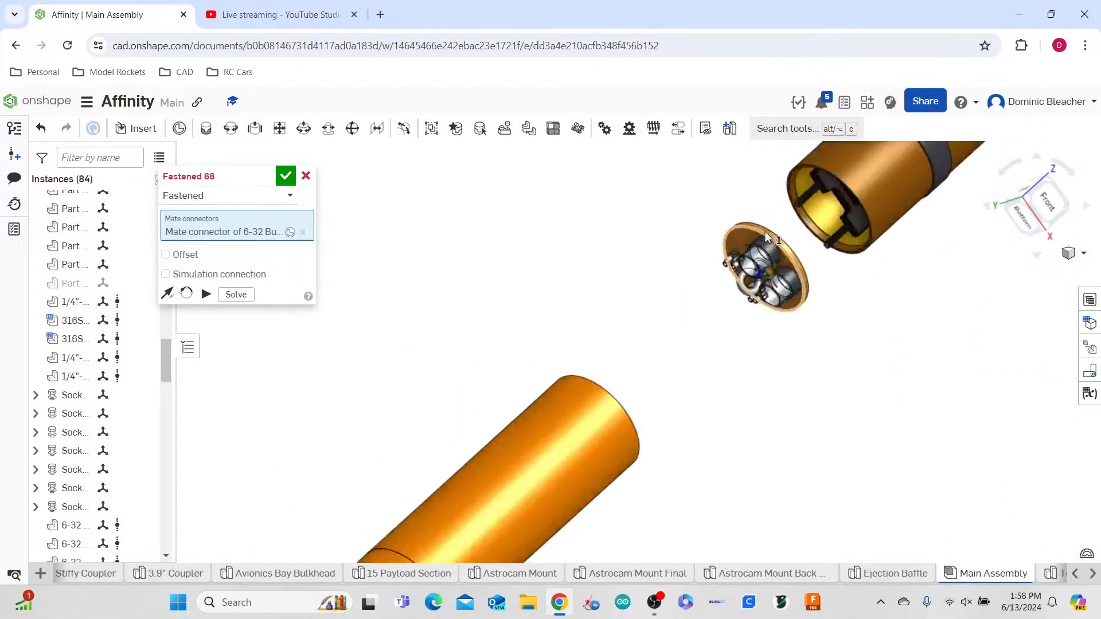
pyautogui.scroll(5, 592, 353)
pyautogui.moveTo(598, 428); pyautogui.dragTo(723, 240, button='right')
pyautogui.scroll(5, 690, 248)
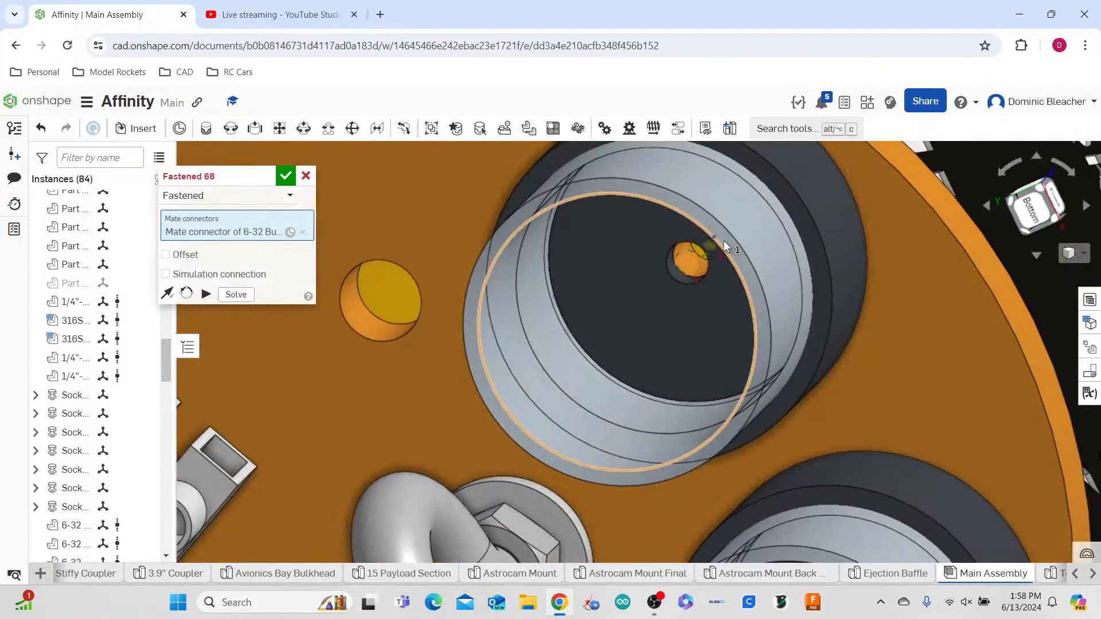
pyautogui.click(681, 284)
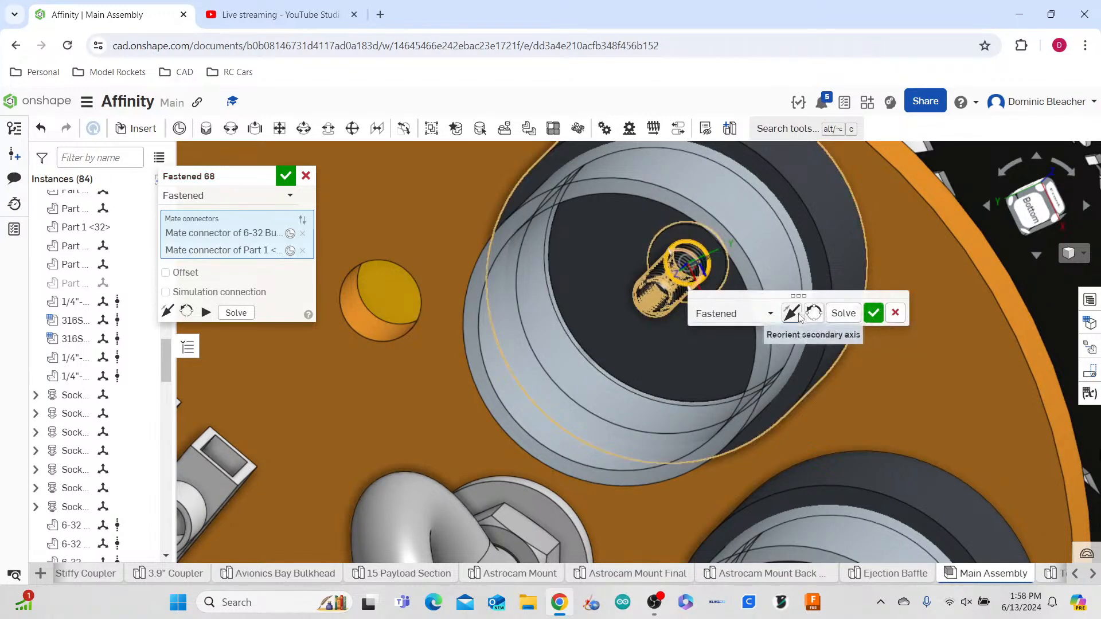
pyautogui.click(872, 313)
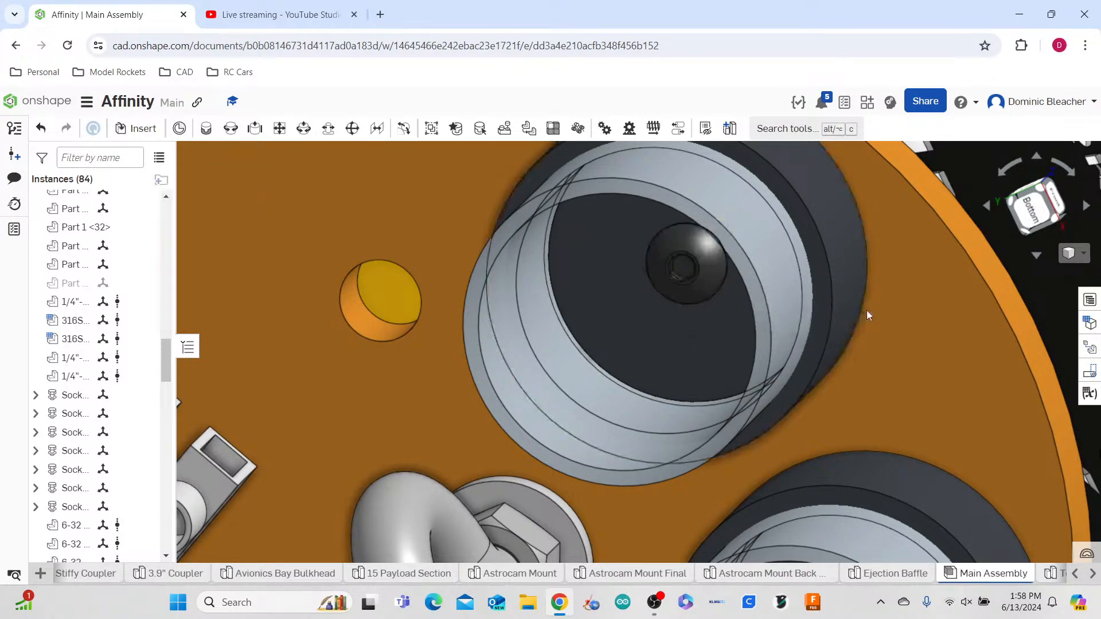
# - Start another Fastened mate from the hole center on the face of the loose 6-32 nut
pyautogui.press('m')
pyautogui.scroll(-9, 655, 329)
pyautogui.scroll(-3, 515, 377)
pyautogui.scroll(5, 369, 407)
pyautogui.scroll(4, 369, 407)
pyautogui.scroll(-3, 619, 409)
pyautogui.scroll(9, 694, 466)
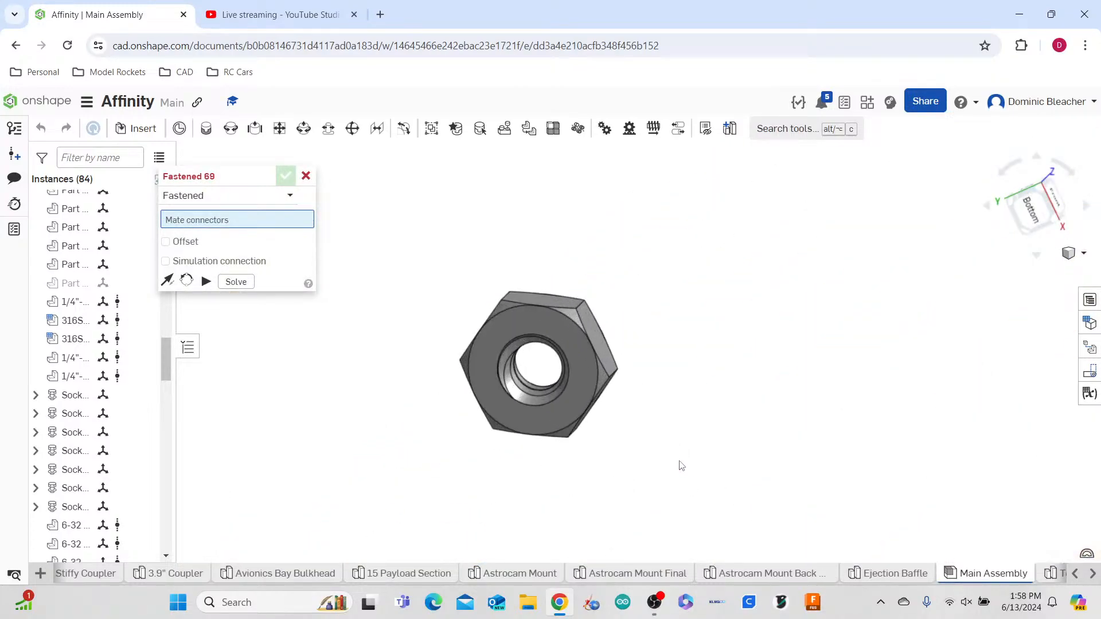
pyautogui.moveTo(556, 380); pyautogui.dragTo(527, 395, button='right')
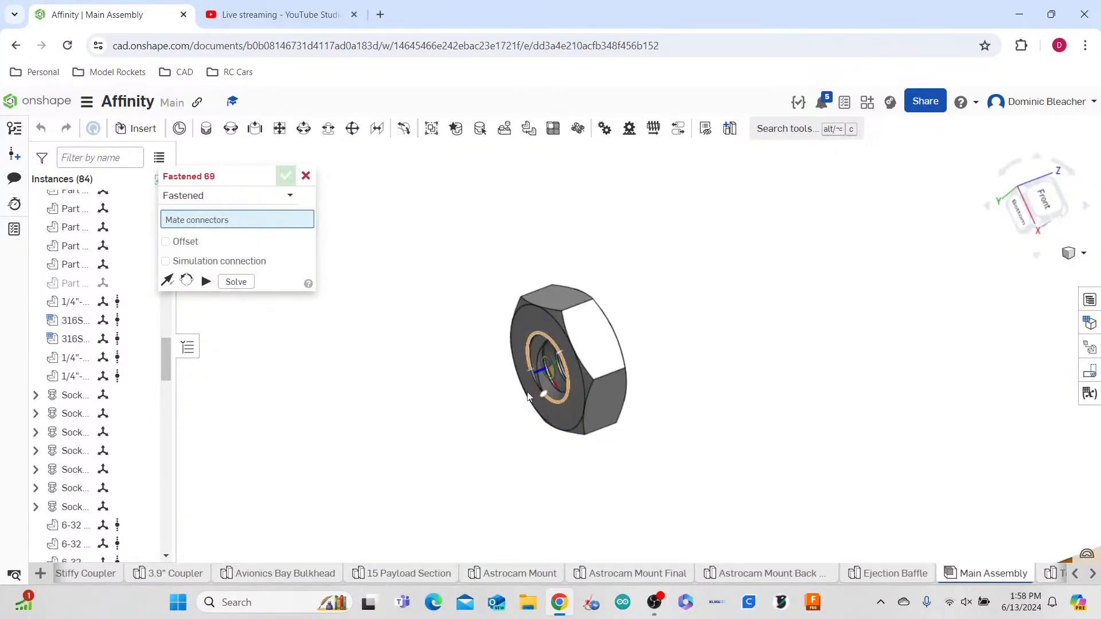
pyautogui.click(557, 397)
# - Seat the nut around the second protruding screw on the back of the detached bulkhead, accept the Fastened mate and end the command
pyautogui.scroll(-3, 556, 401)
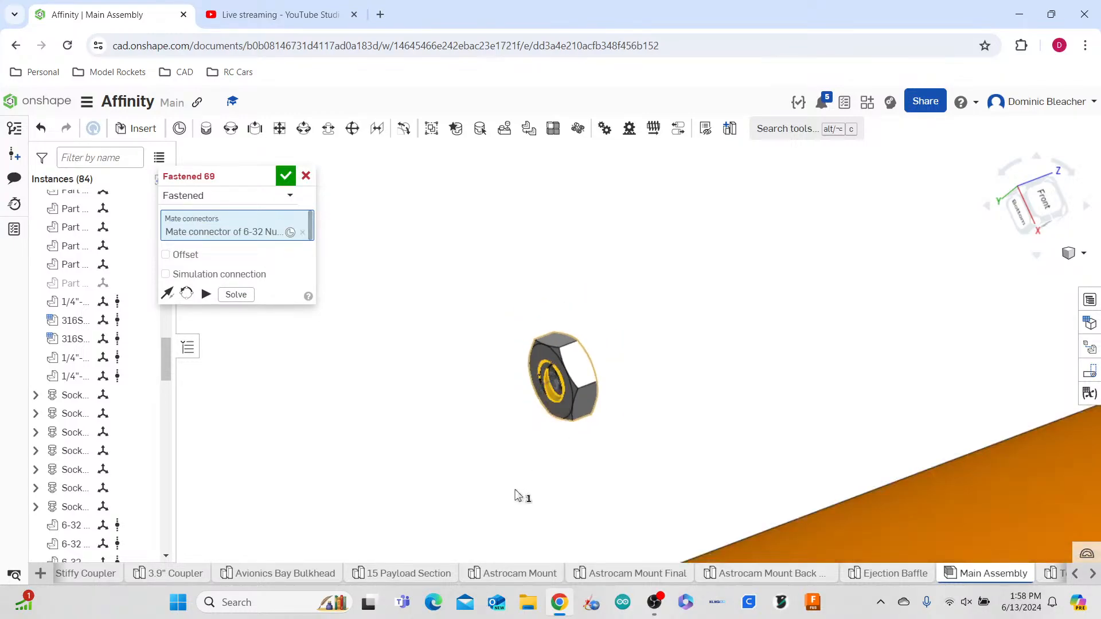
pyautogui.scroll(-2, 401, 415)
pyautogui.scroll(-10, 403, 393)
pyautogui.moveTo(408, 388); pyautogui.dragTo(550, 416, button='right')
pyautogui.scroll(6, 602, 350)
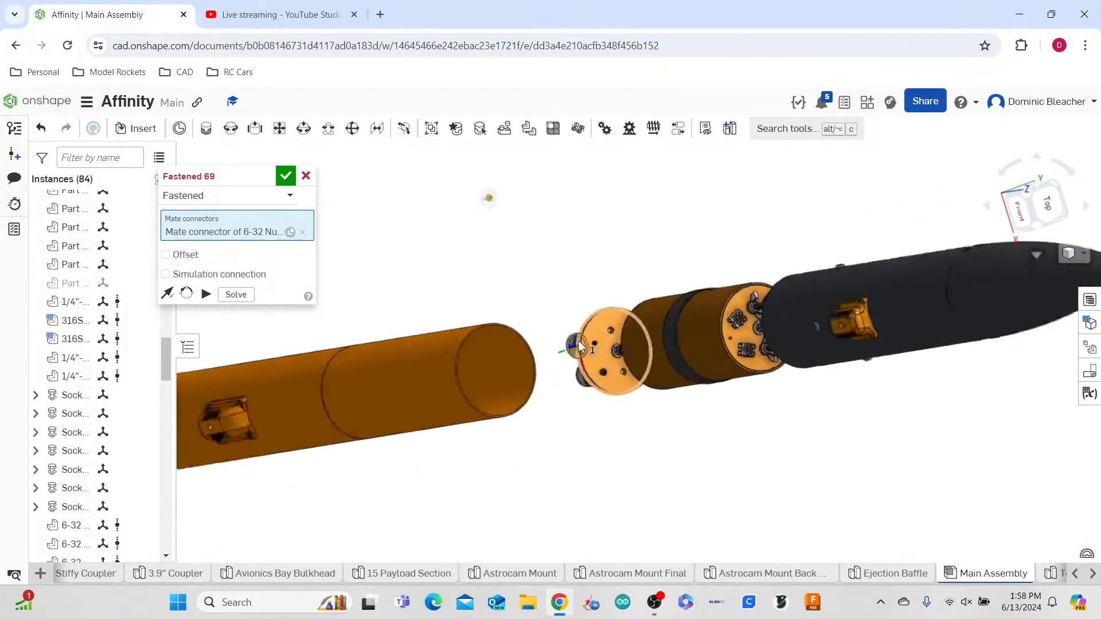
pyautogui.scroll(5, 604, 345)
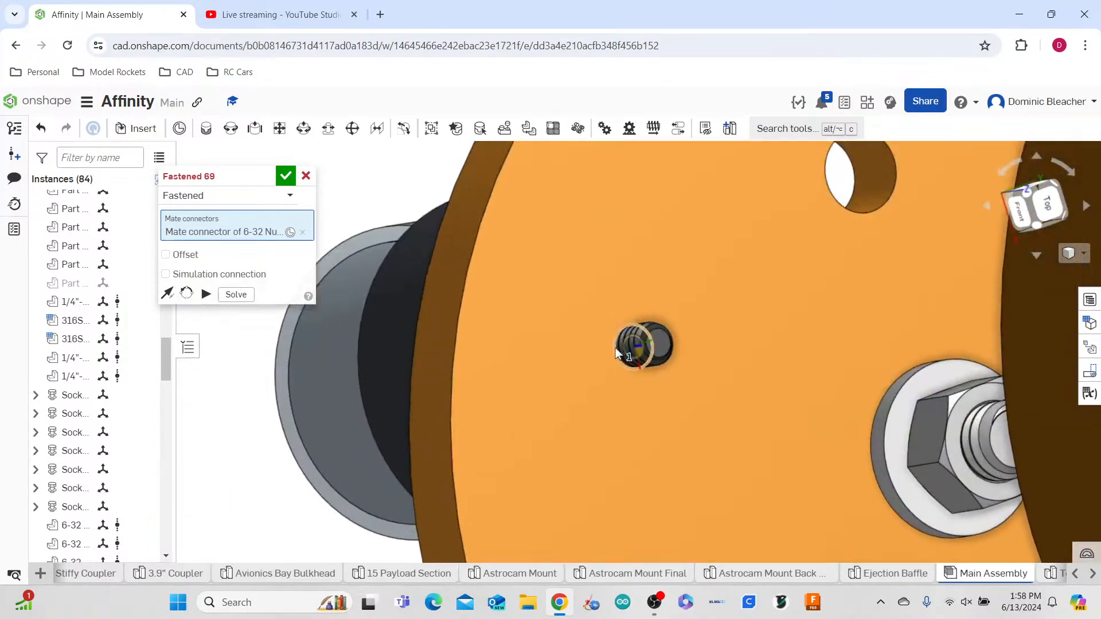
pyautogui.click(612, 348)
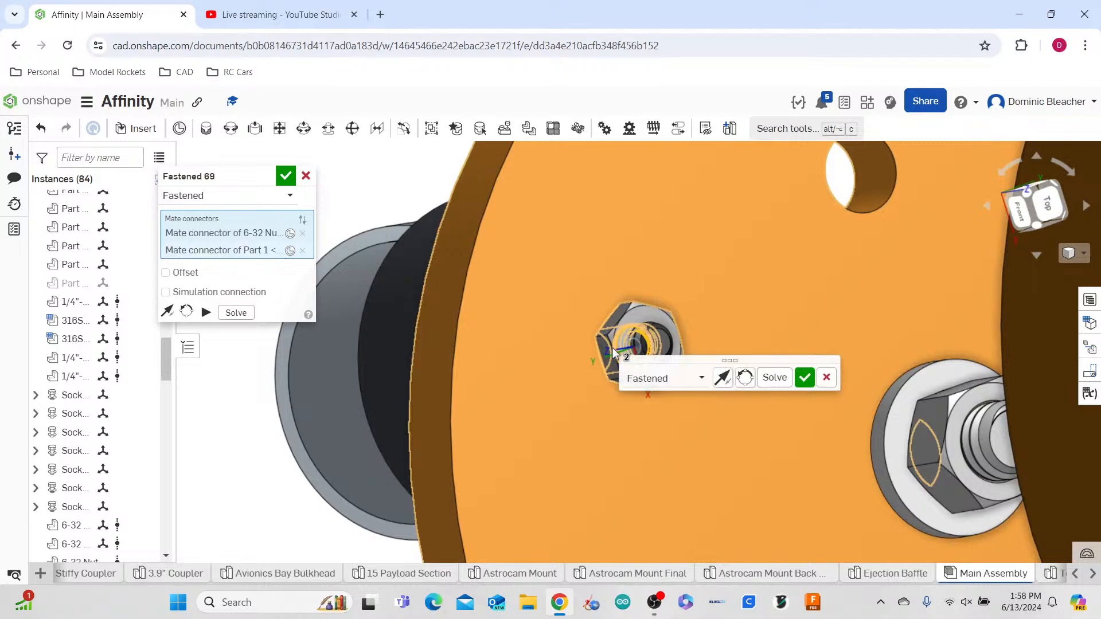
pyautogui.click(805, 377)
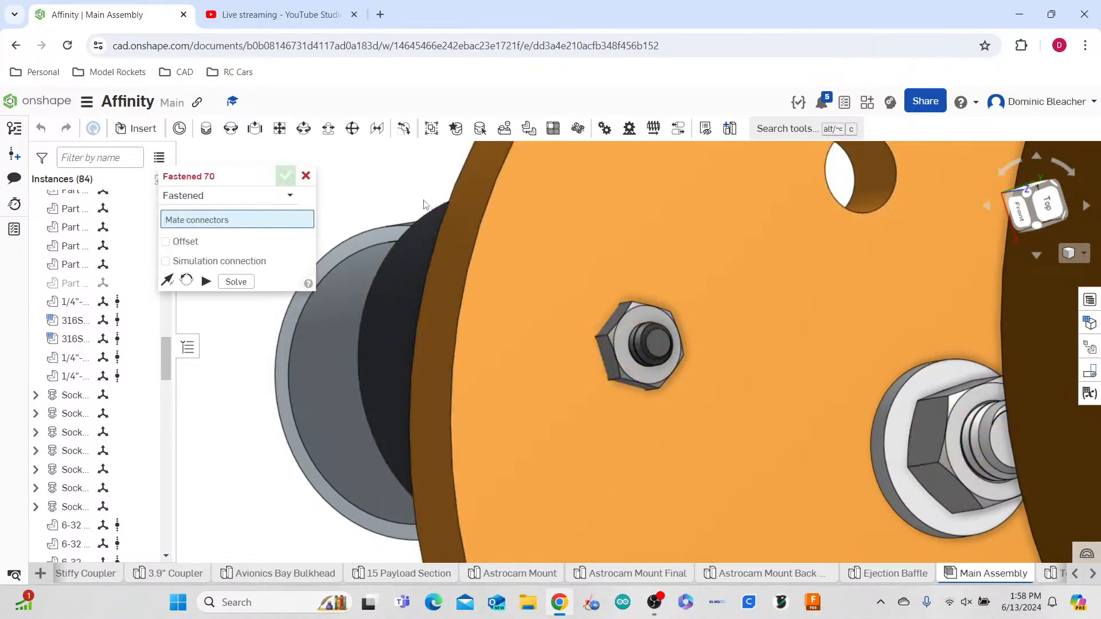
pyautogui.click(305, 175)
# - Examine the separated rocket sections and the fastened charge wells from several angles
pyautogui.scroll(-5, 312, 217)
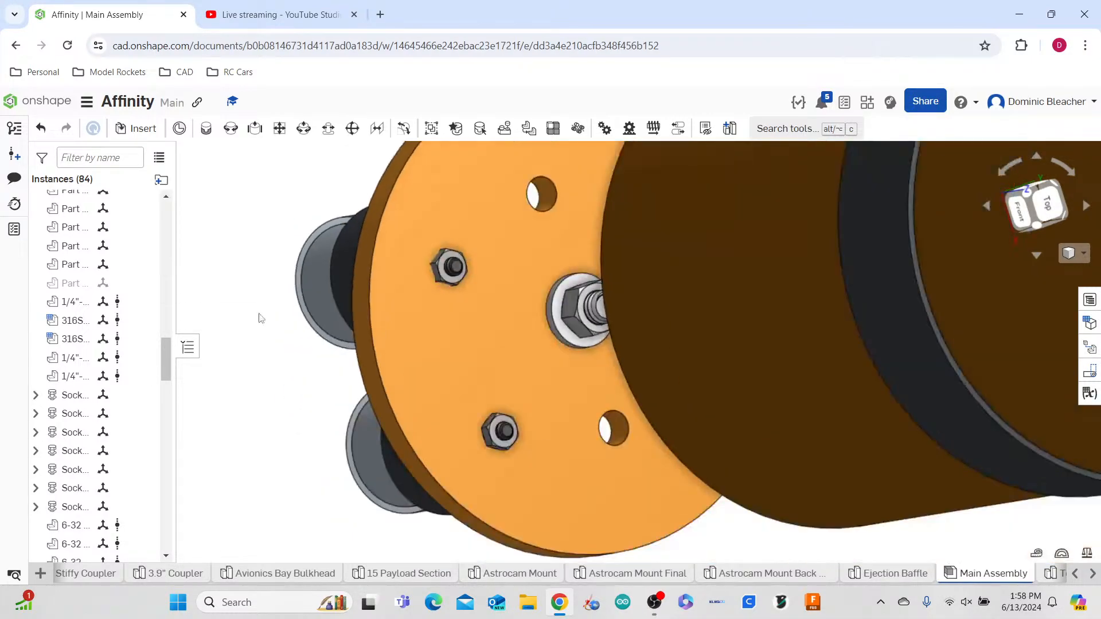
pyautogui.scroll(-8, 261, 312)
pyautogui.moveTo(263, 312); pyautogui.dragTo(306, 297, button='right')
pyautogui.scroll(-4, 322, 293)
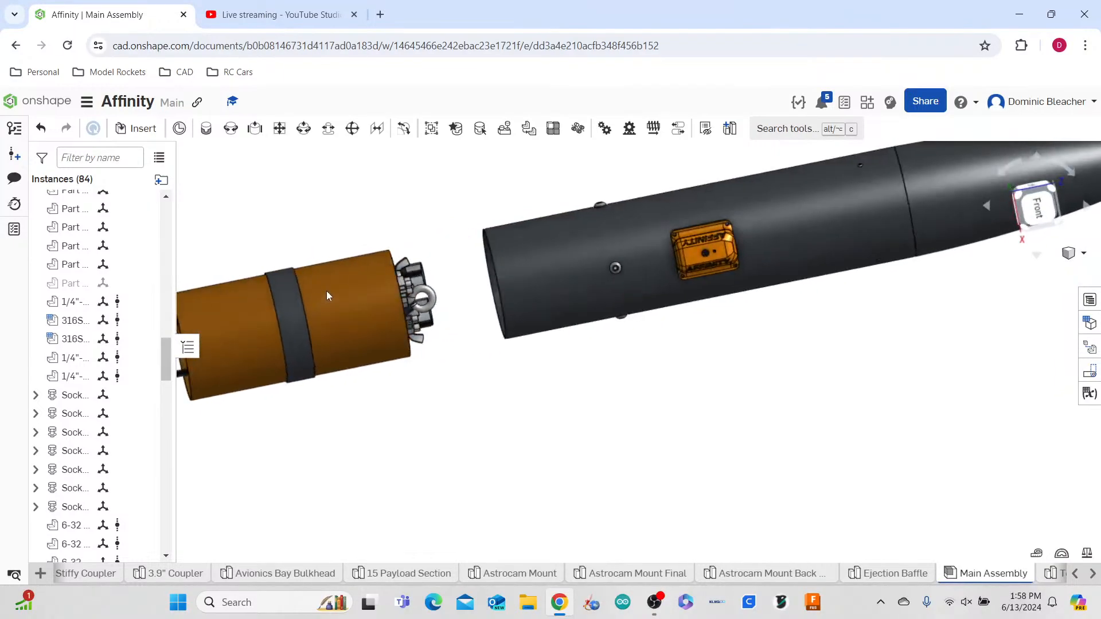
pyautogui.scroll(-3, 744, 454)
pyautogui.scroll(-4, 704, 437)
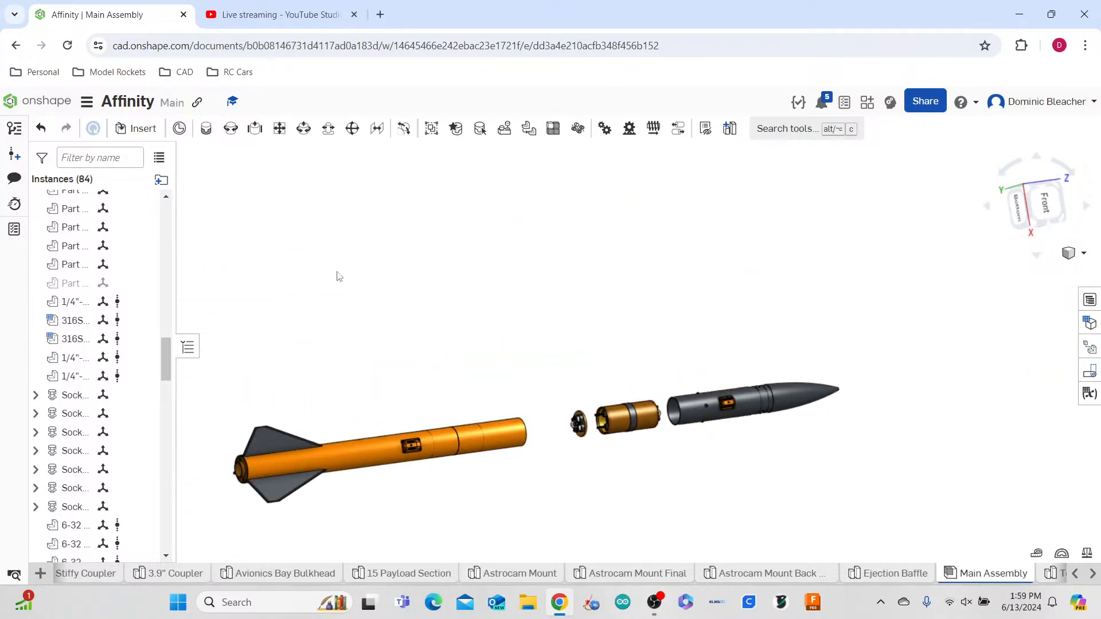
pyautogui.moveTo(865, 455); pyautogui.dragTo(729, 358, button='right')
pyautogui.scroll(3, 726, 357)
pyautogui.scroll(-3, 396, 235)
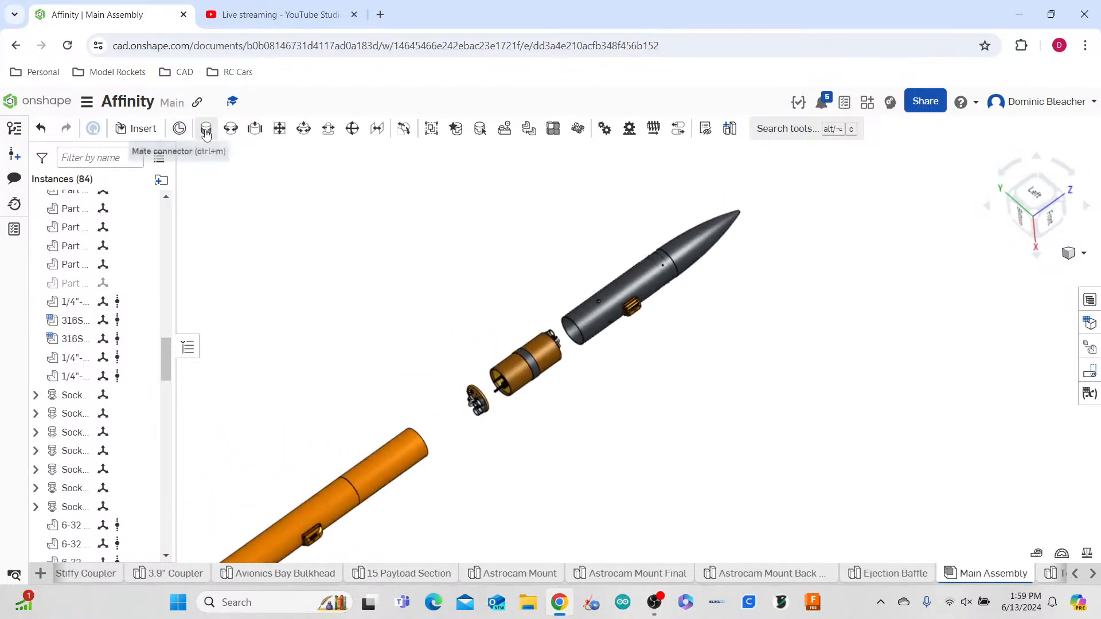
# - Join the avionics coupler to the nose section with a Fastened mate between its dark band's forward edge and the tube's open end
pyautogui.press('m')
pyautogui.scroll(5, 547, 383)
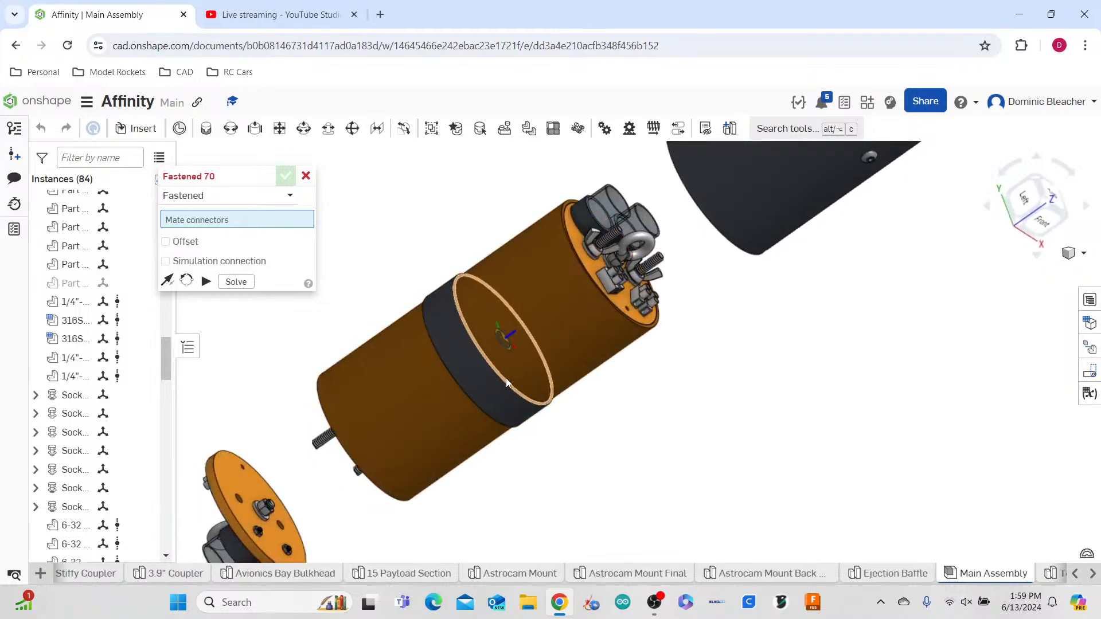
pyautogui.click(506, 379)
pyautogui.moveTo(711, 457); pyautogui.dragTo(763, 416, button='right')
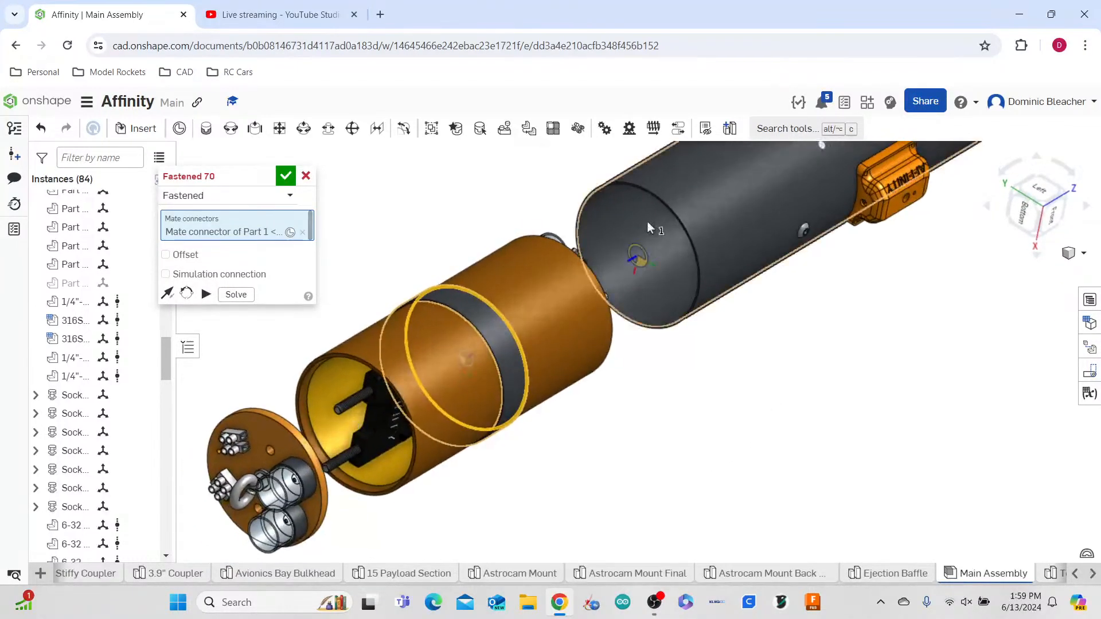
pyautogui.click(647, 232)
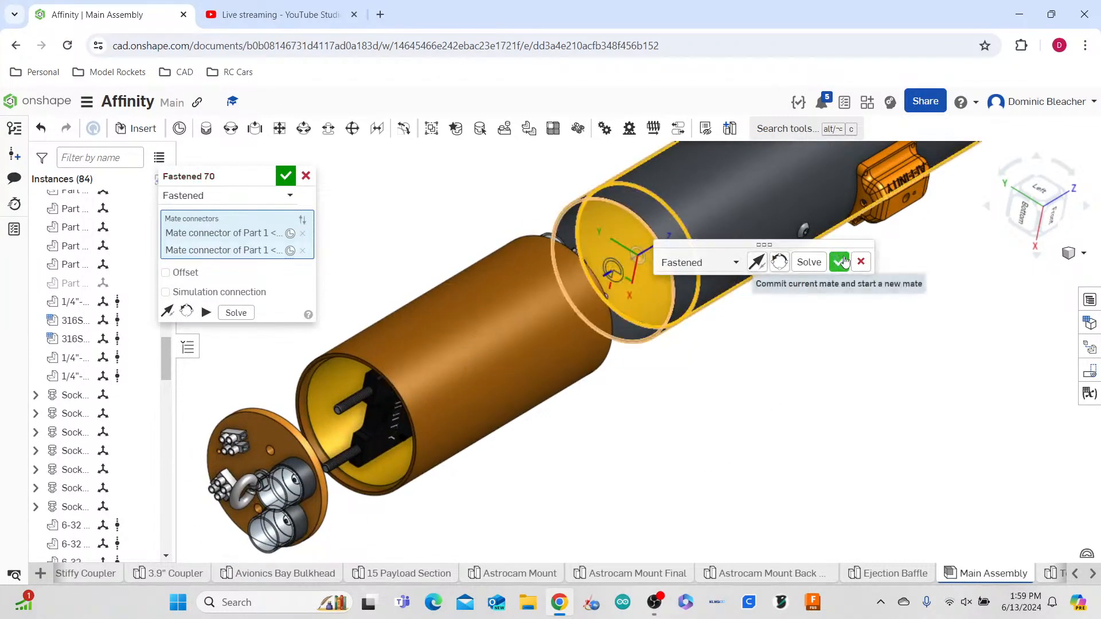
pyautogui.click(841, 262)
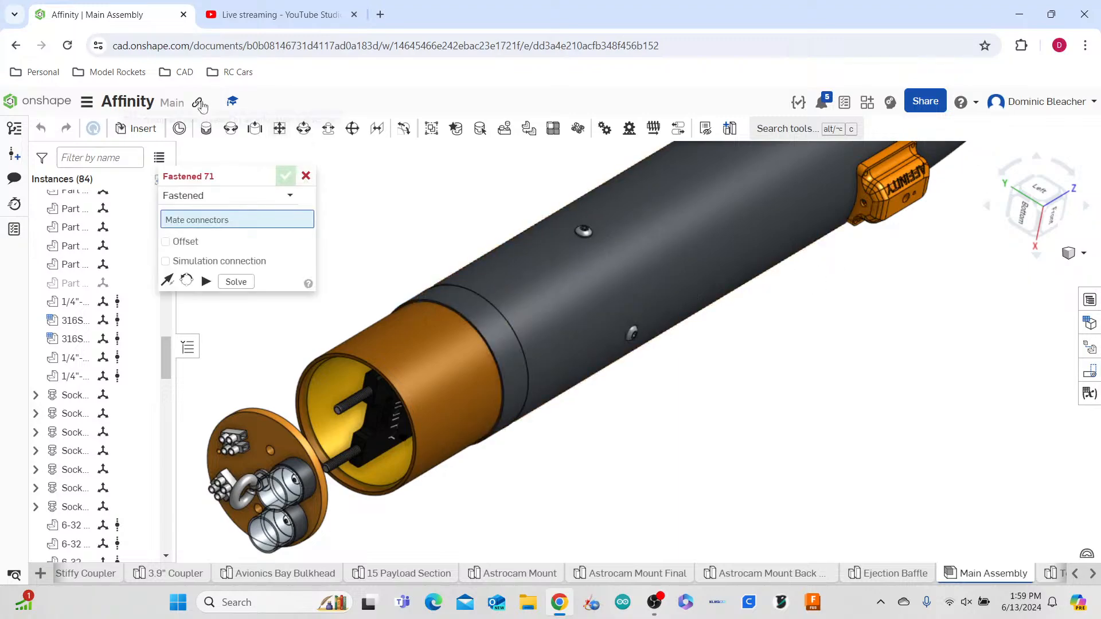
# - Pick the threaded-rod hole on the inner face of the detached bulkhead as the first connector of a new Fastened mate
pyautogui.scroll(-5, 504, 342)
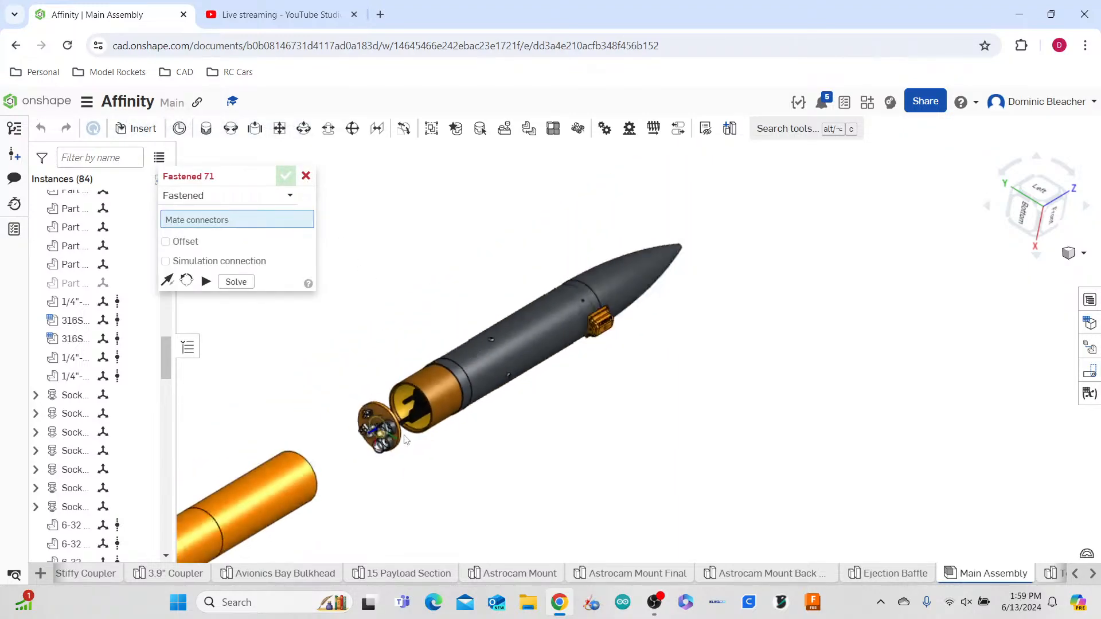
pyautogui.scroll(6, 388, 457)
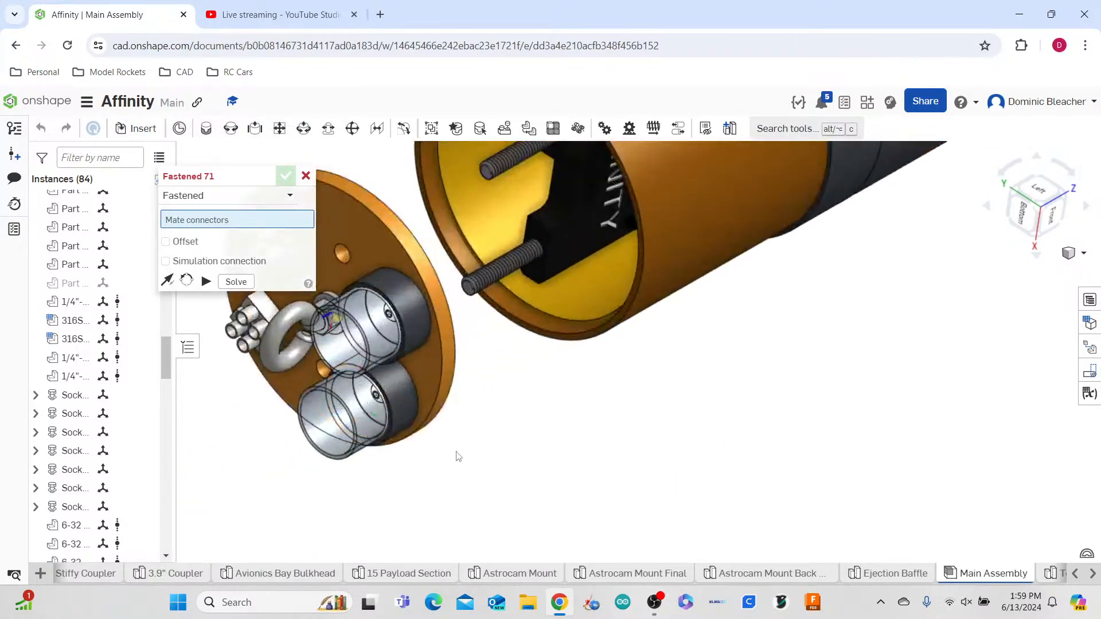
pyautogui.scroll(-5, 458, 456)
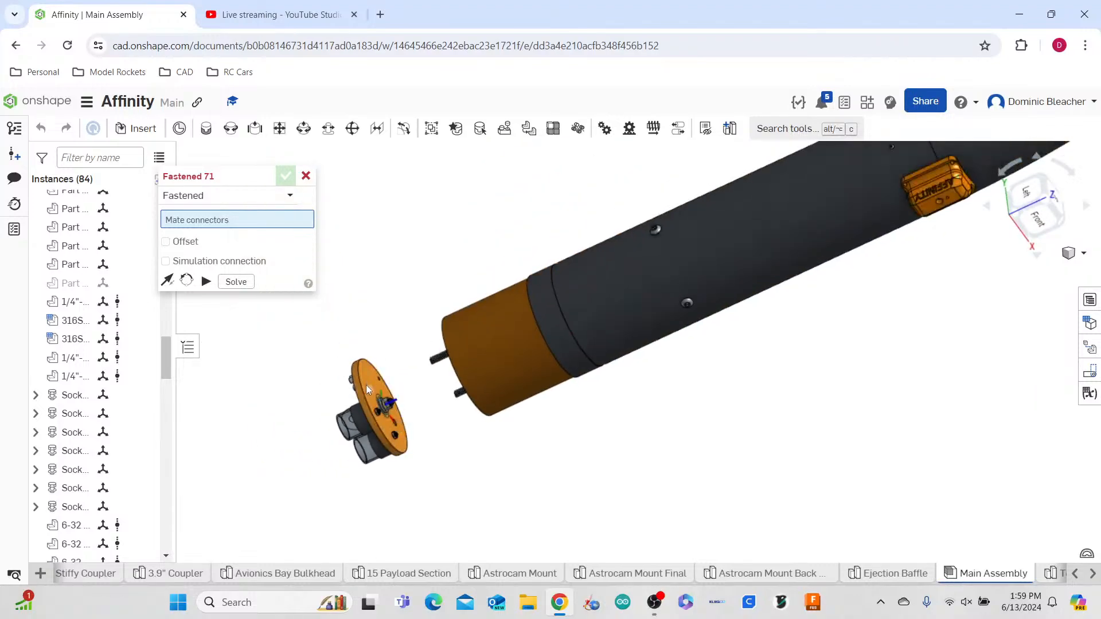
pyautogui.scroll(6, 370, 391)
pyautogui.scroll(2, 470, 399)
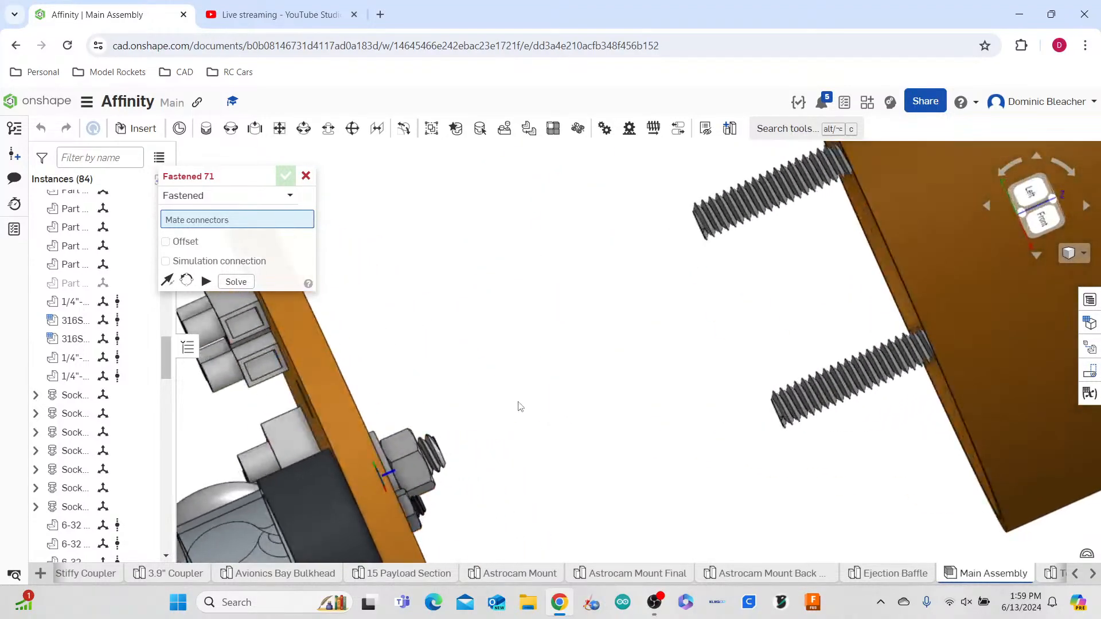
pyautogui.moveTo(520, 405); pyautogui.dragTo(511, 405, button='right')
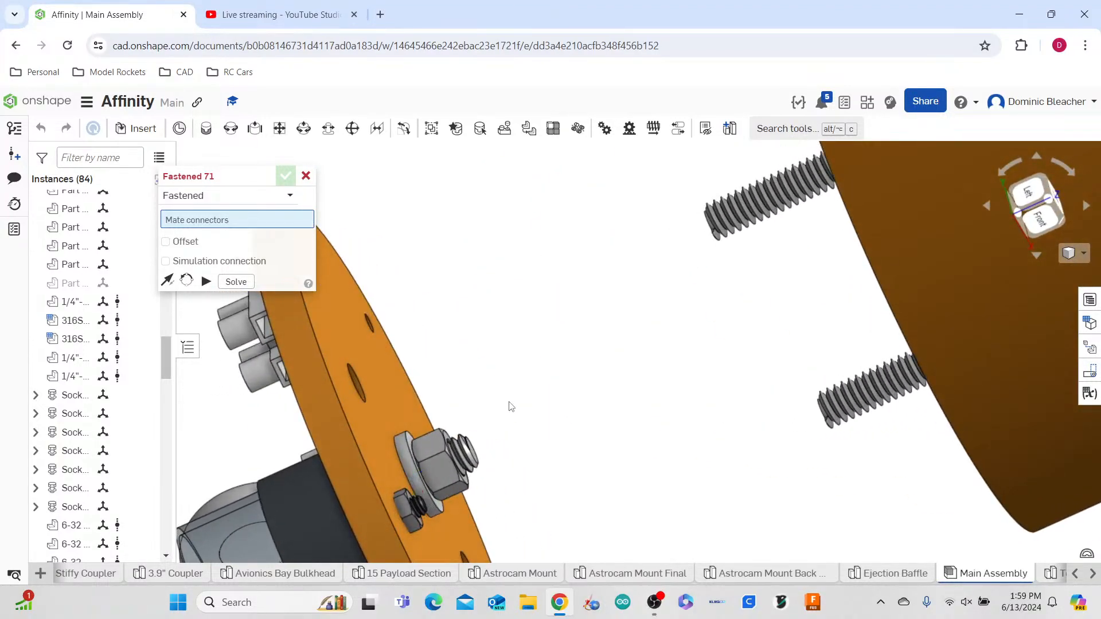
pyautogui.click(367, 395)
# - Mate the bulkhead's hole to the end of the matching threaded rod protruding from the coupler, accept it and end the command
pyautogui.scroll(-5, 524, 332)
pyautogui.moveTo(580, 319); pyautogui.dragTo(614, 286, button='right')
pyautogui.scroll(5, 590, 267)
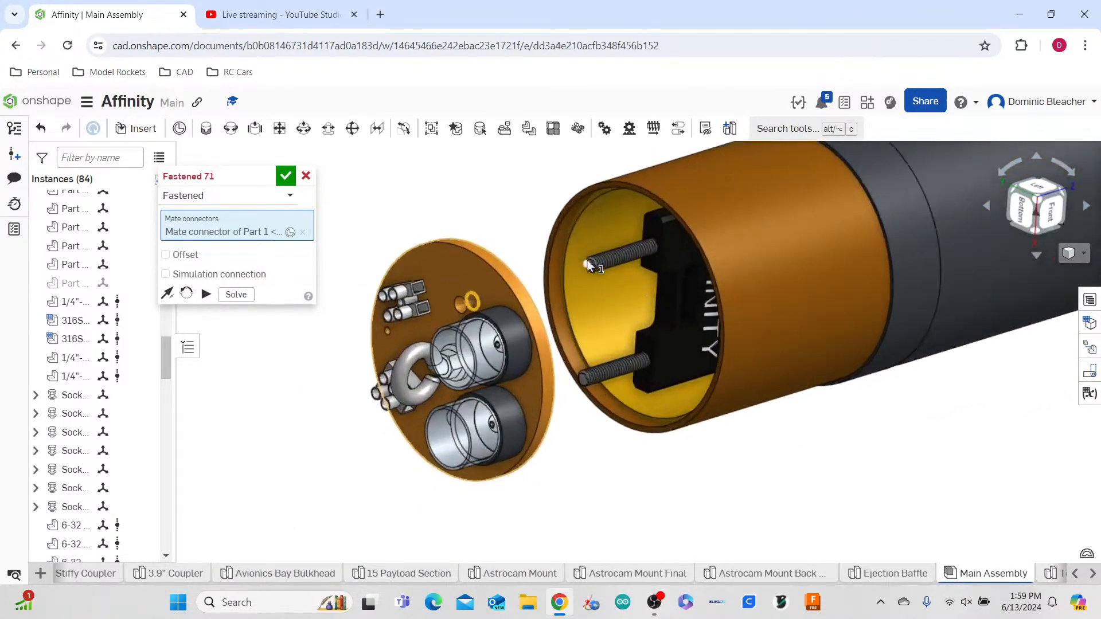
pyautogui.scroll(-3, 600, 284)
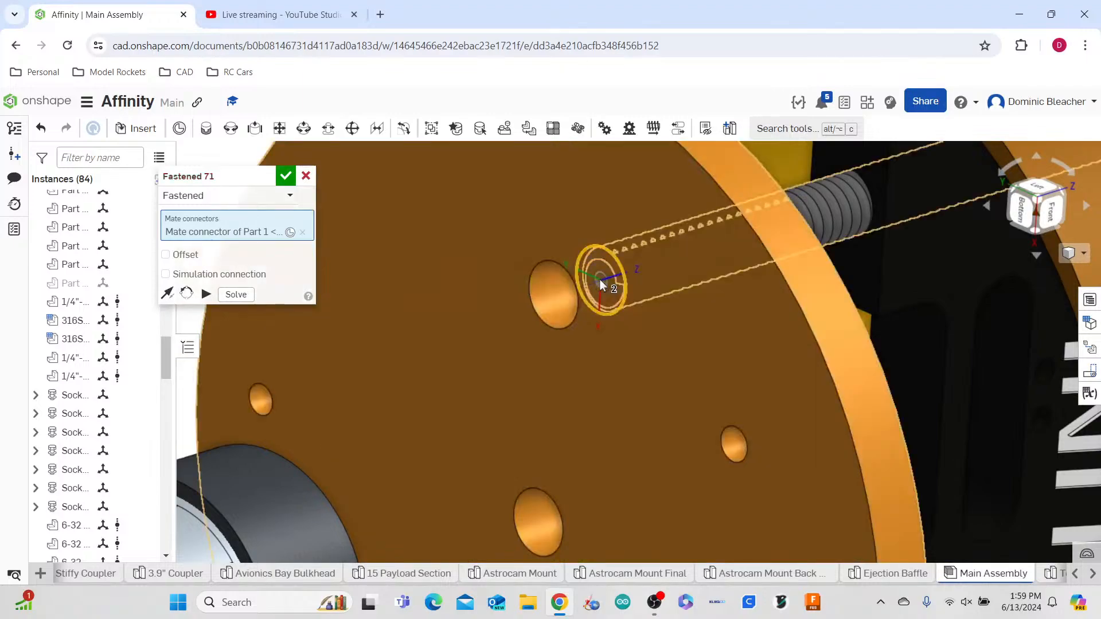
pyautogui.click(601, 283)
pyautogui.scroll(-5, 542, 305)
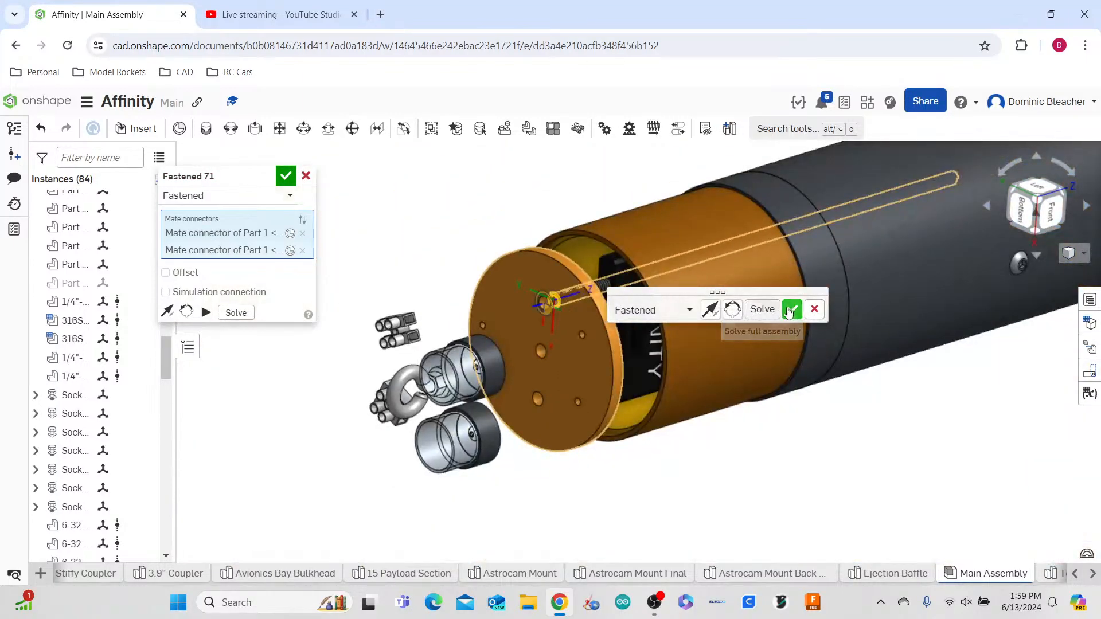
pyautogui.click(790, 309)
pyautogui.moveTo(803, 403); pyautogui.dragTo(725, 426, button='right')
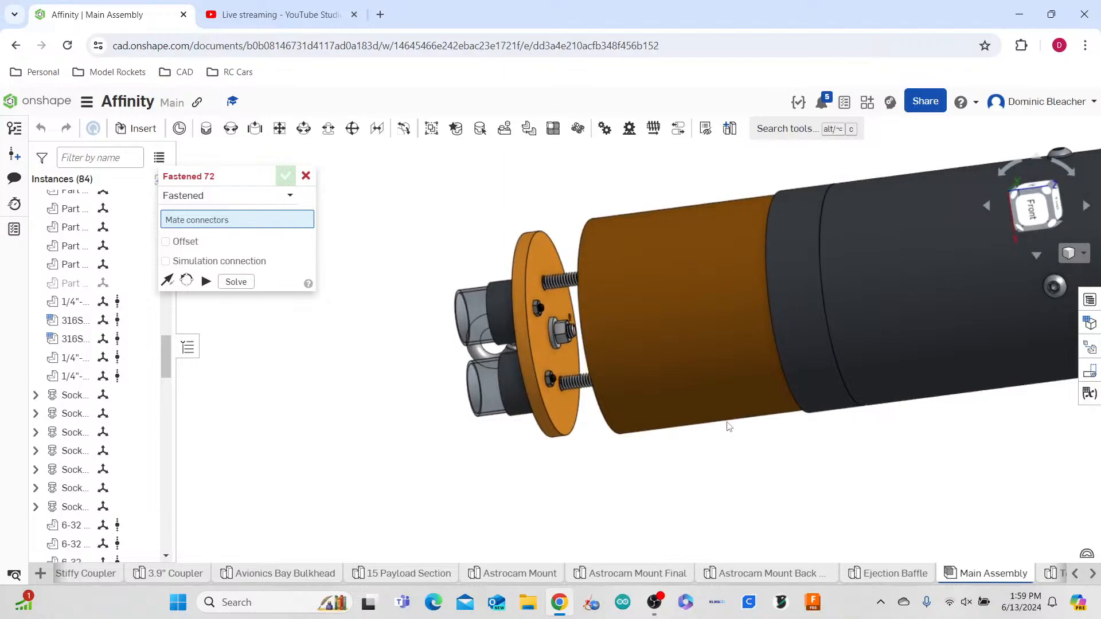
pyautogui.click(305, 176)
# - Edit the aft bulkhead's Fastened mate to the threaded rod, giving it a Z offset of 1.25 in
pyautogui.scroll(-5, 369, 238)
pyautogui.scroll(-3, 111, 447)
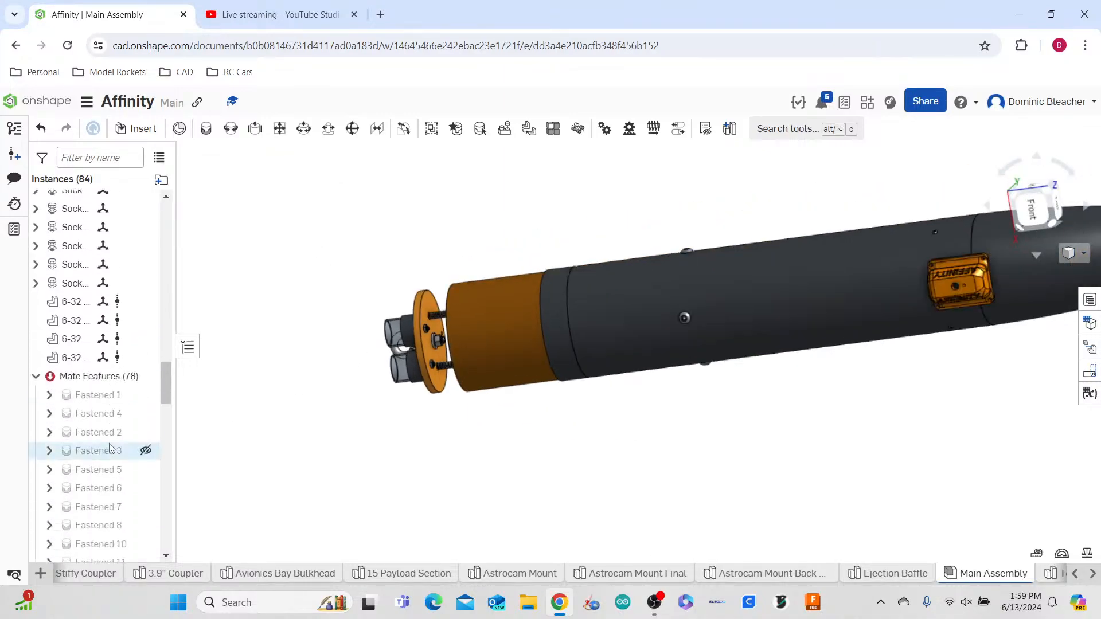
pyautogui.scroll(-2, 111, 447)
pyautogui.scroll(-15, 114, 453)
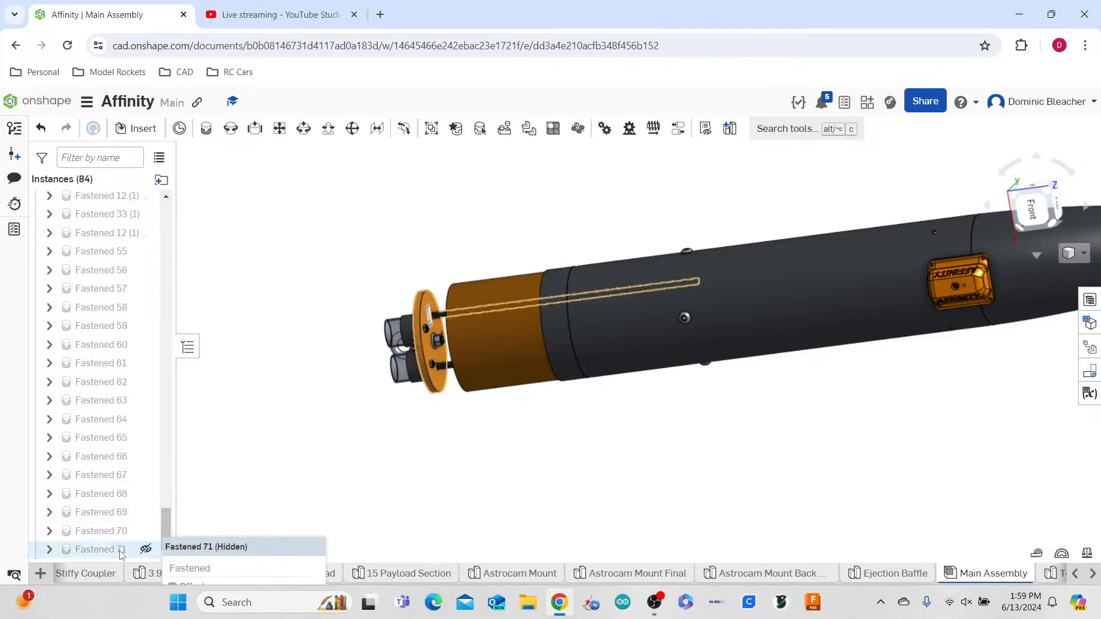
pyautogui.doubleClick(100, 549)
pyautogui.click(166, 272)
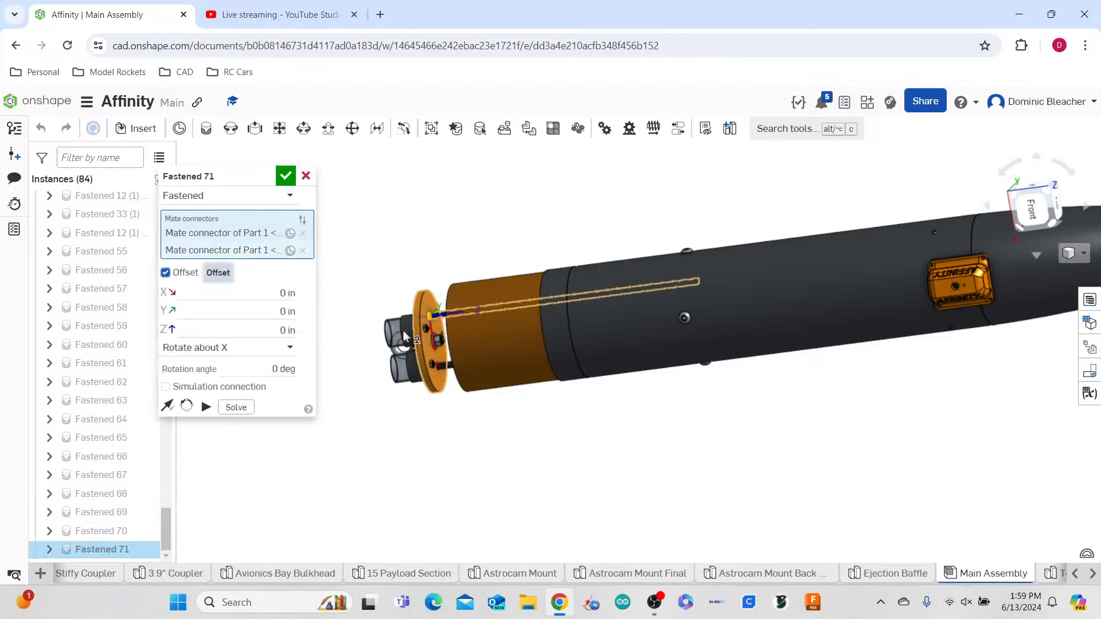
pyautogui.click(293, 331)
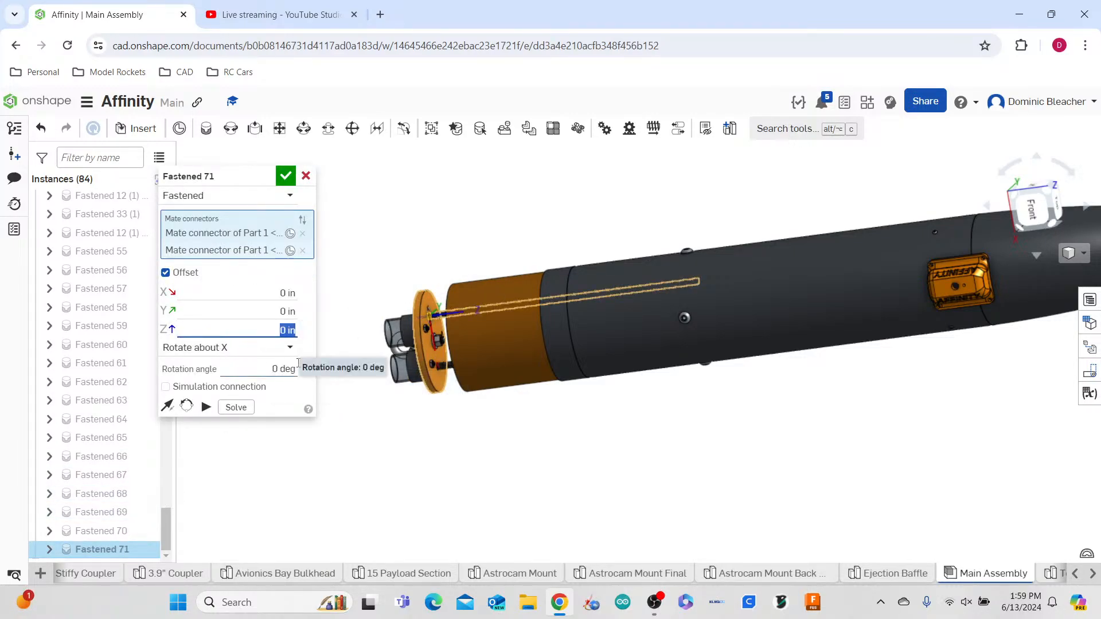
pyautogui.press('Up')
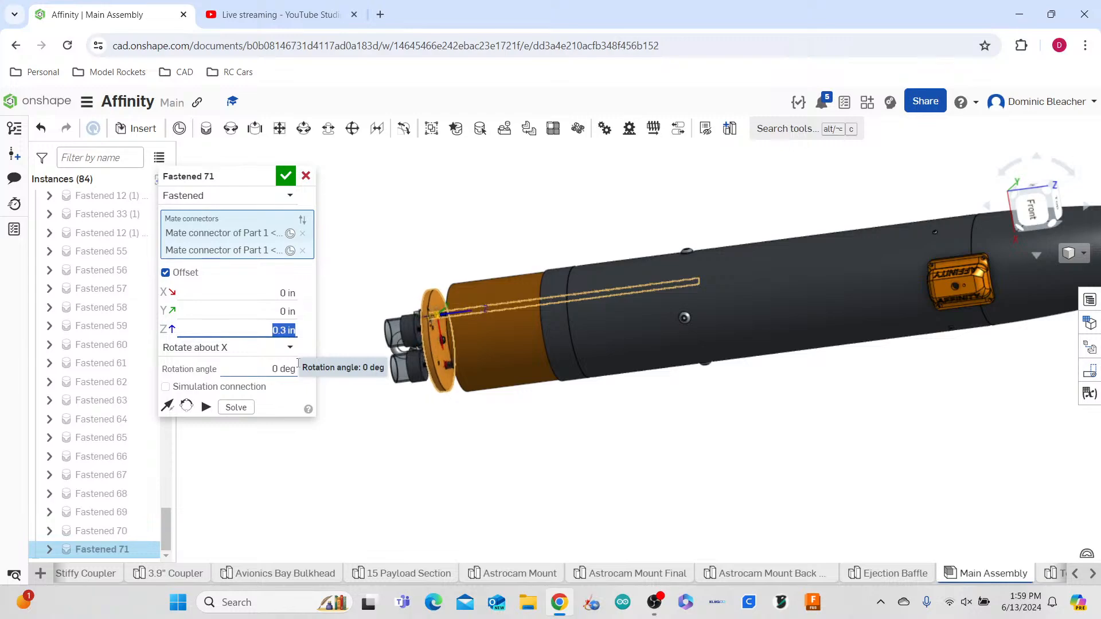
pyautogui.press('Up')
pyautogui.press('Up')
pyautogui.press('Up')
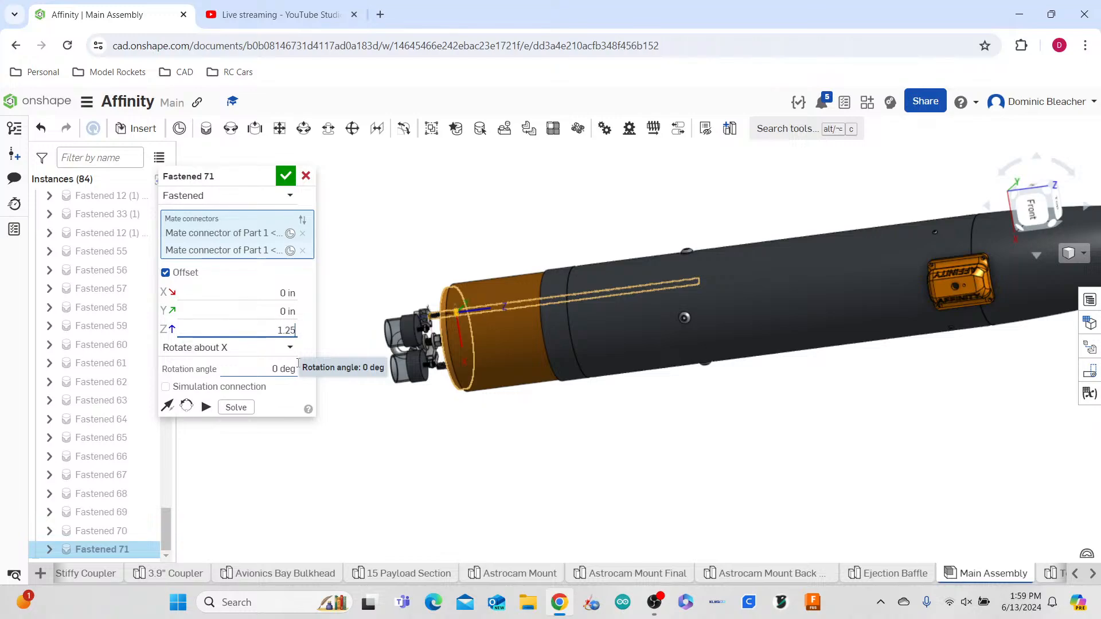
pyautogui.click(286, 176)
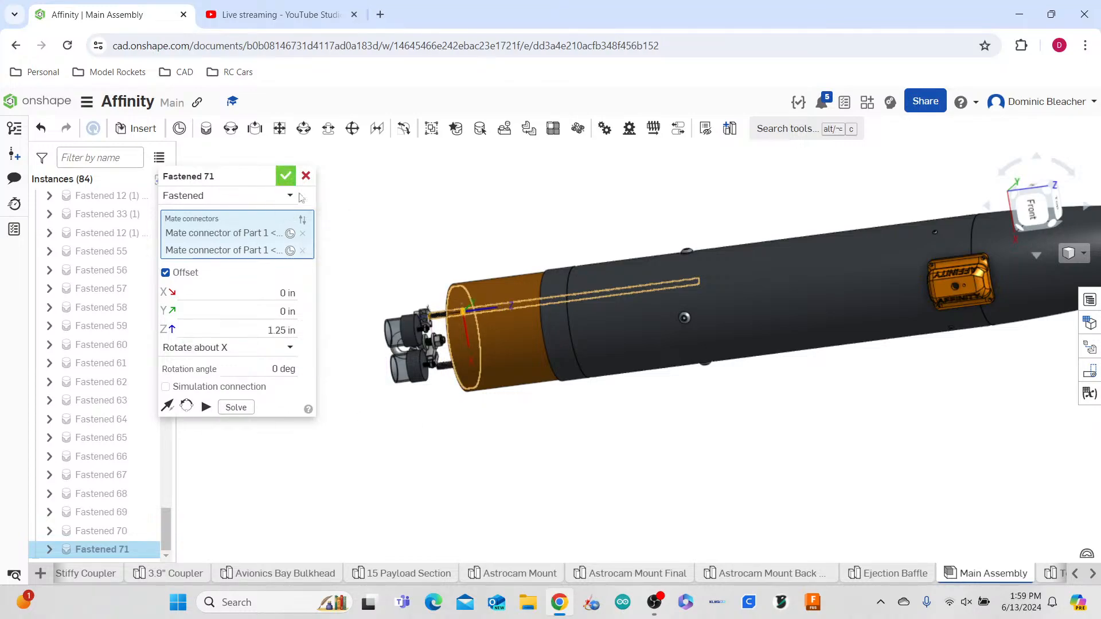
# - Start a Fastened mate and pick the avionics coupler's orange cylindrical surface as its first connector
pyautogui.moveTo(378, 360); pyautogui.dragTo(455, 338, button='right')
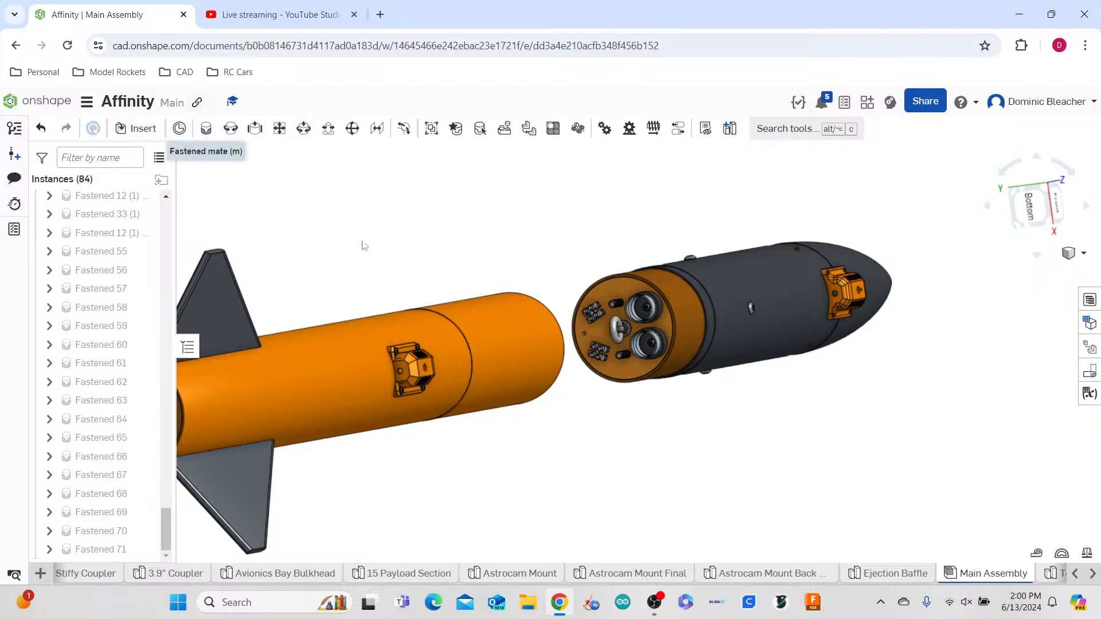
pyautogui.scroll(-5, 658, 408)
pyautogui.moveTo(657, 408)
pyautogui.mouseDown(button='right')
pyautogui.moveTo(611, 410)
pyautogui.moveTo(641, 406)
pyautogui.mouseUp(button='right')
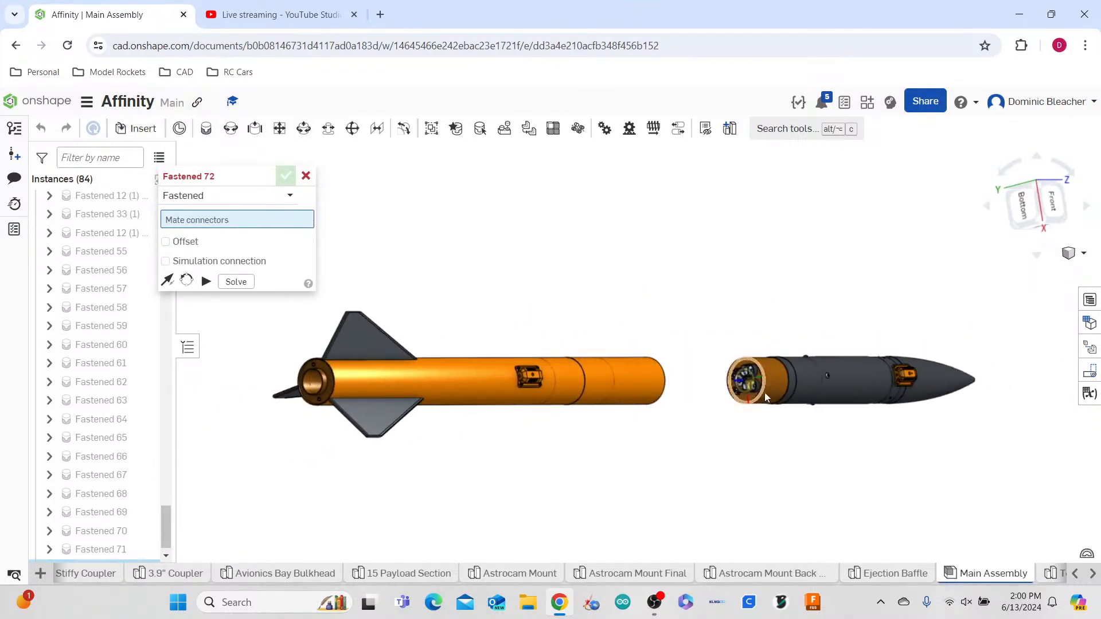
pyautogui.scroll(7, 791, 376)
pyautogui.scroll(3, 789, 376)
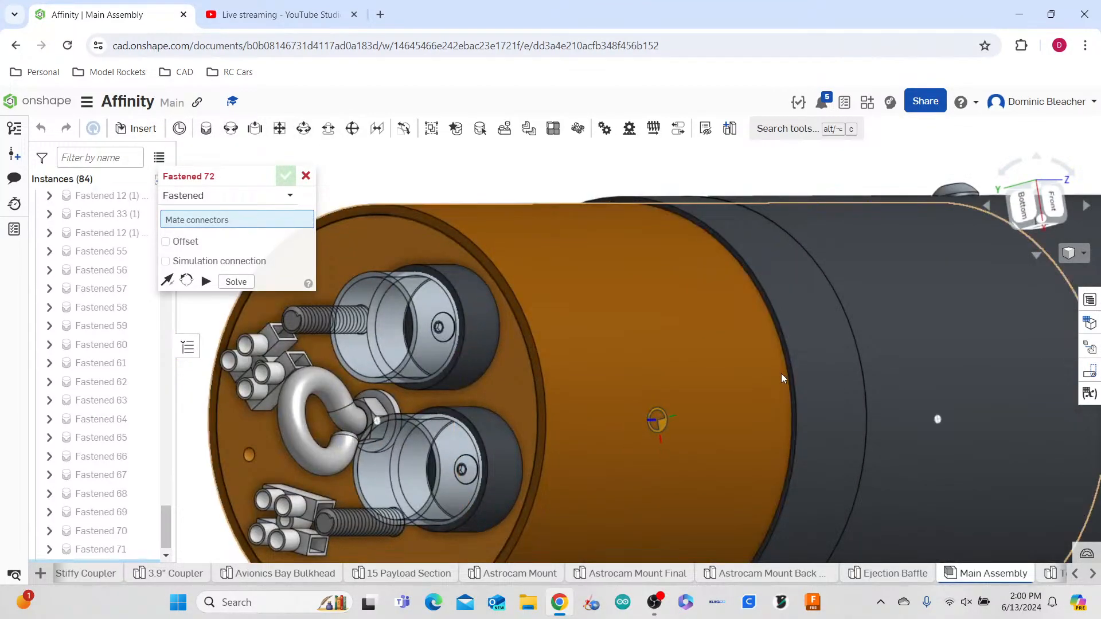
pyautogui.moveTo(224, 188); pyautogui.dragTo(94, 458)
pyautogui.scroll(-5, 797, 334)
pyautogui.scroll(5, 775, 354)
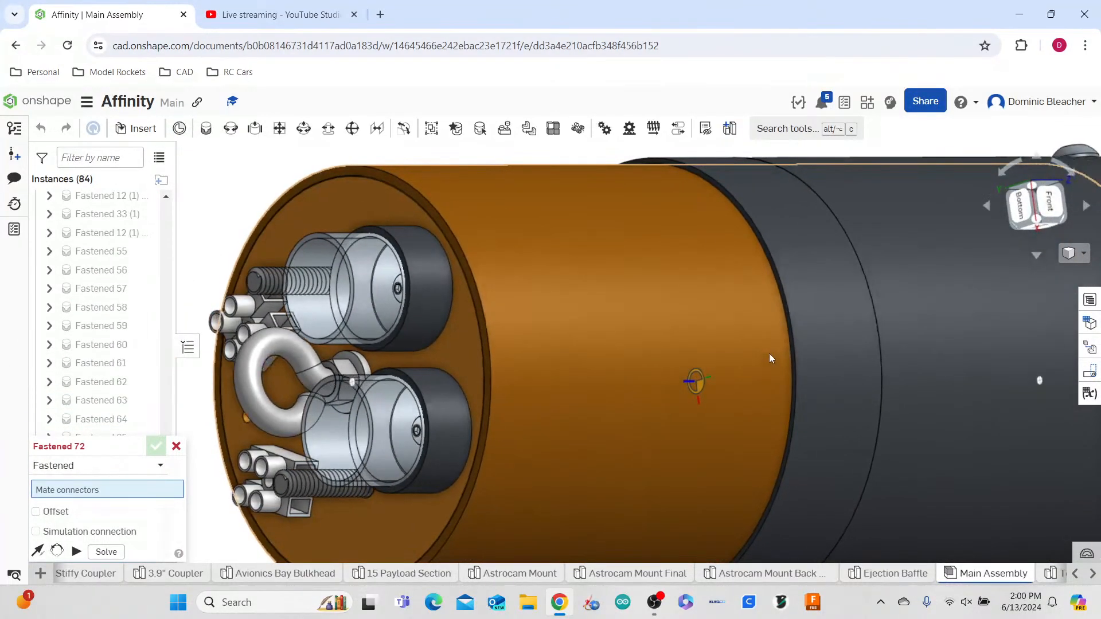
pyautogui.click(769, 353)
# - Try mating the coupler's surface to the orange body tube's open forward end, end the command and undo the mate
pyautogui.scroll(-5, 770, 354)
pyautogui.scroll(-4, 769, 354)
pyautogui.moveTo(731, 411); pyautogui.dragTo(639, 408, button='right')
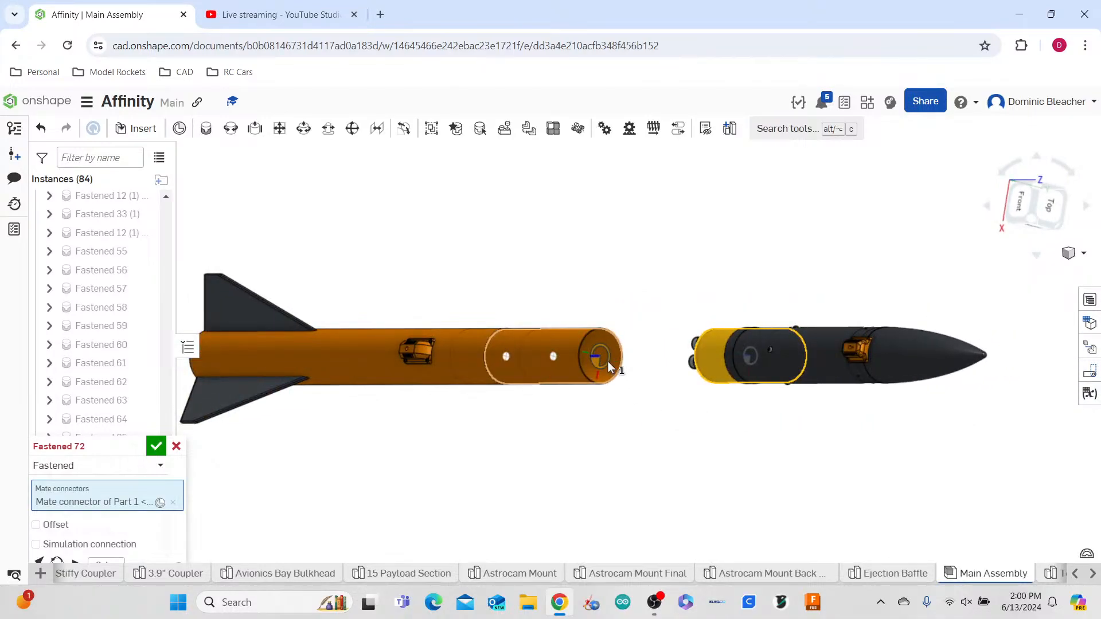
pyautogui.click(608, 362)
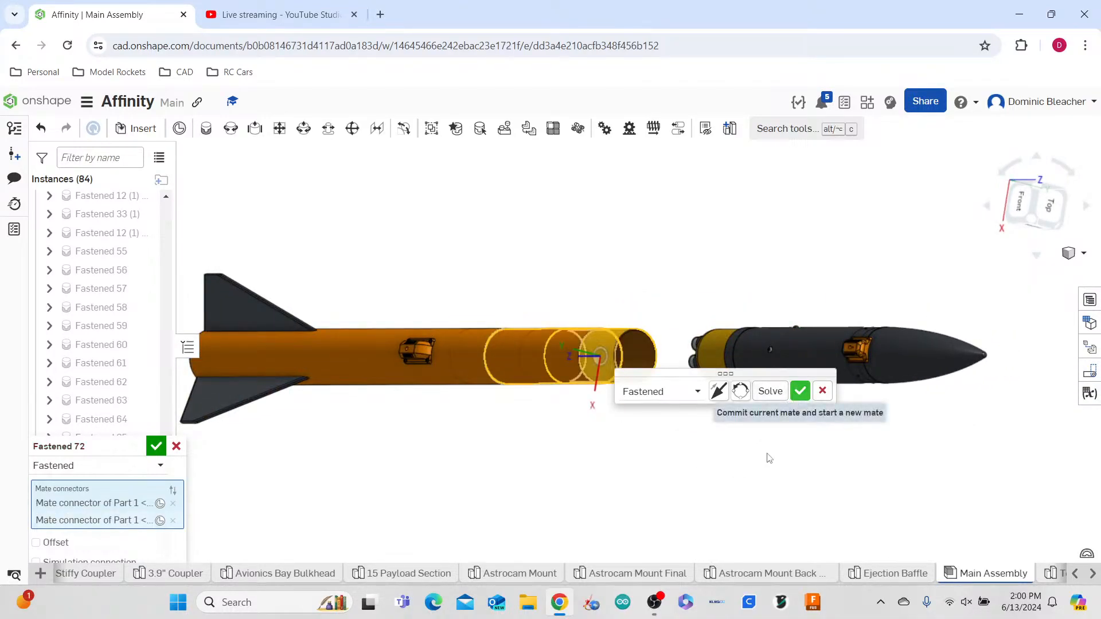
pyautogui.click(799, 390)
pyautogui.scroll(3, 711, 396)
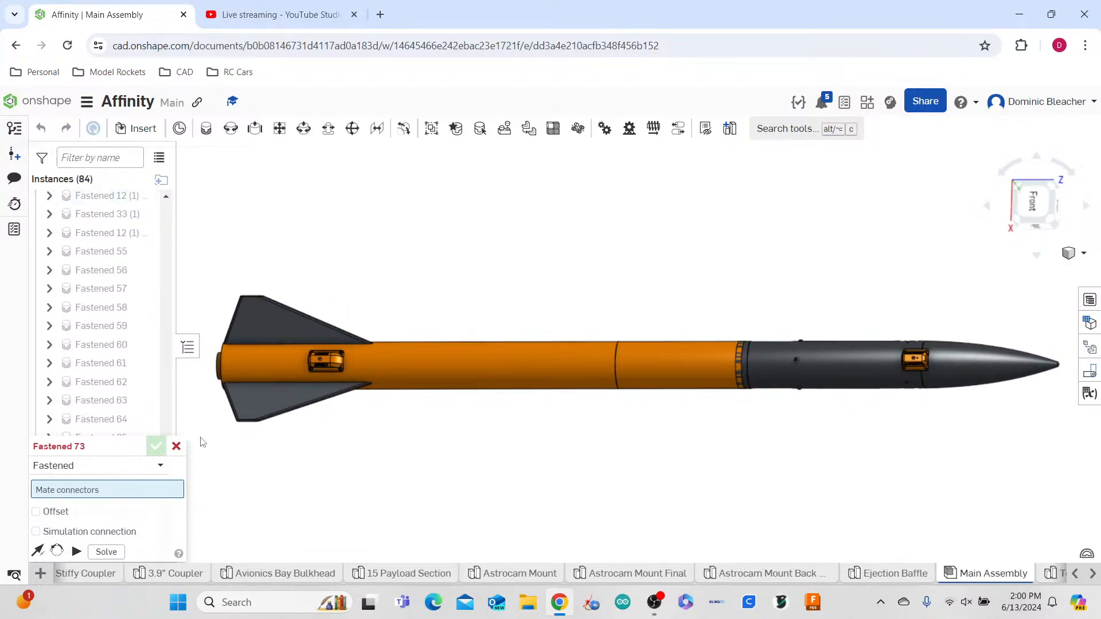
pyautogui.click(179, 447)
pyautogui.click(43, 131)
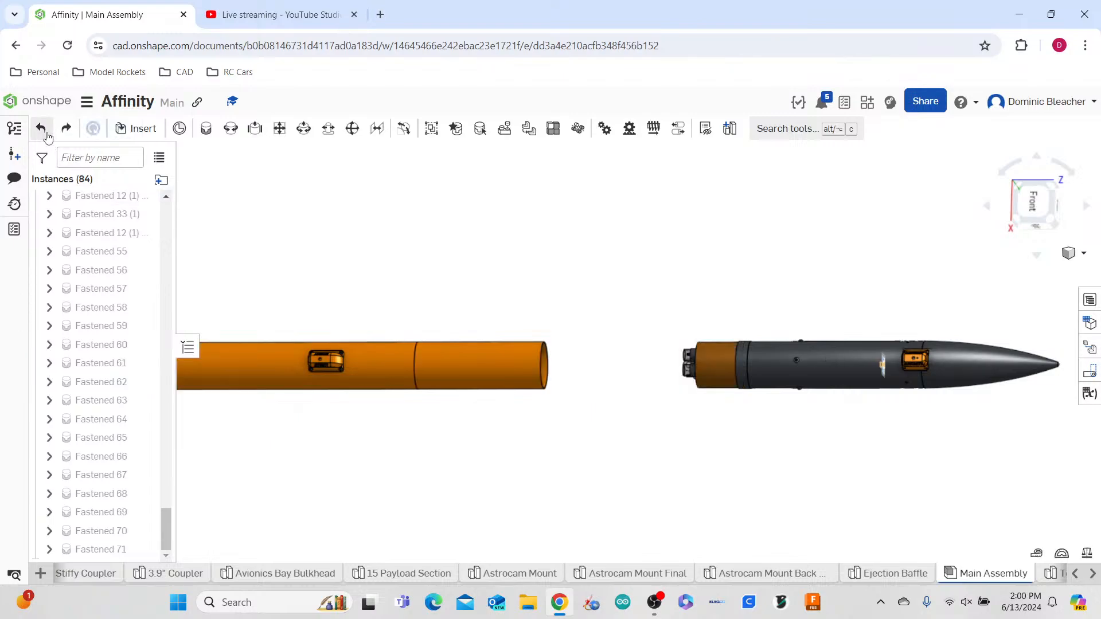
pyautogui.click(206, 128)
pyautogui.scroll(3, 757, 364)
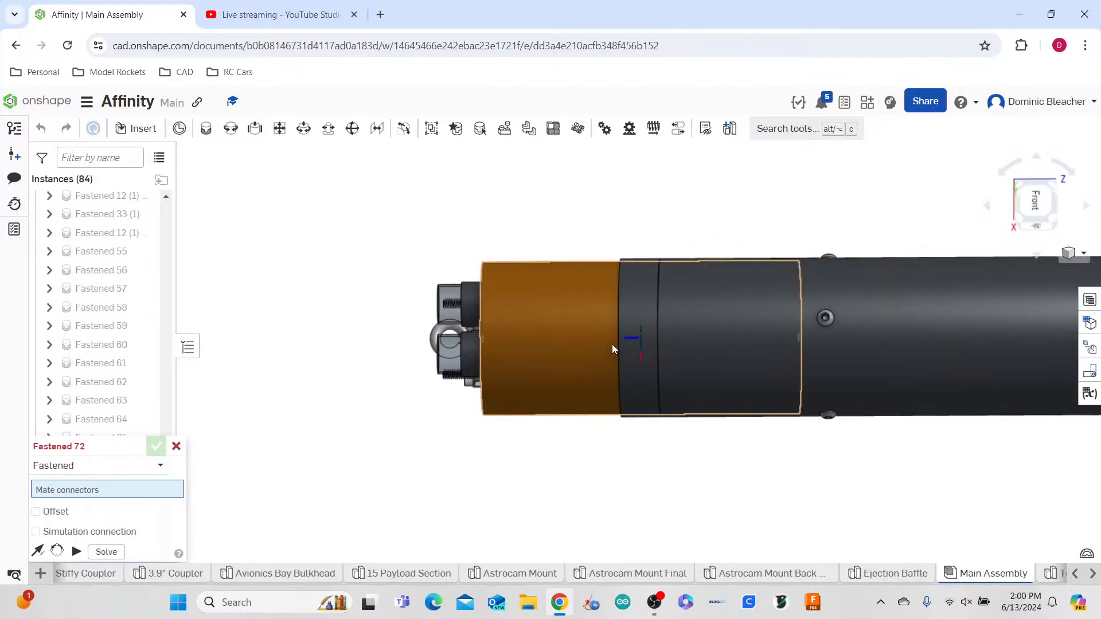
pyautogui.click(634, 372)
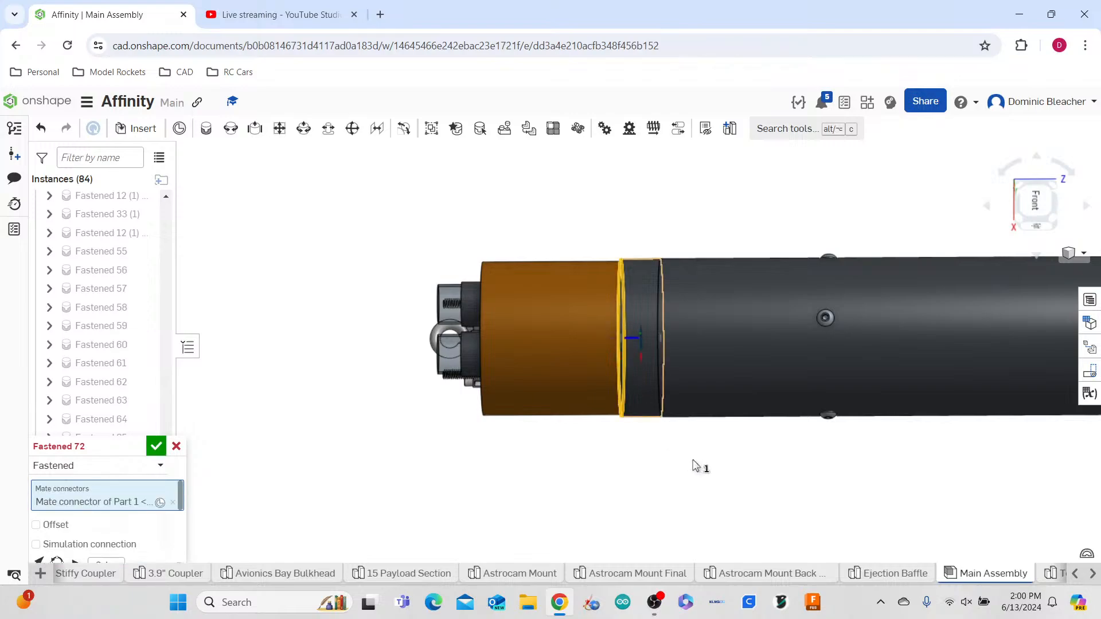
pyautogui.scroll(-3, 696, 466)
pyautogui.moveTo(460, 422); pyautogui.dragTo(441, 420, button='right')
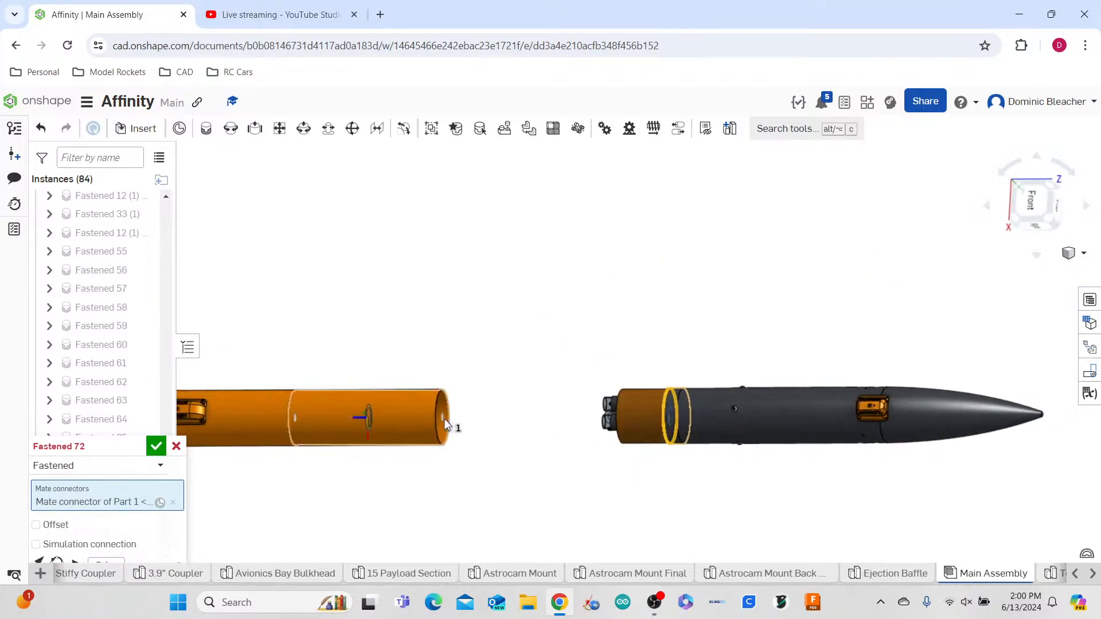
pyautogui.click(445, 420)
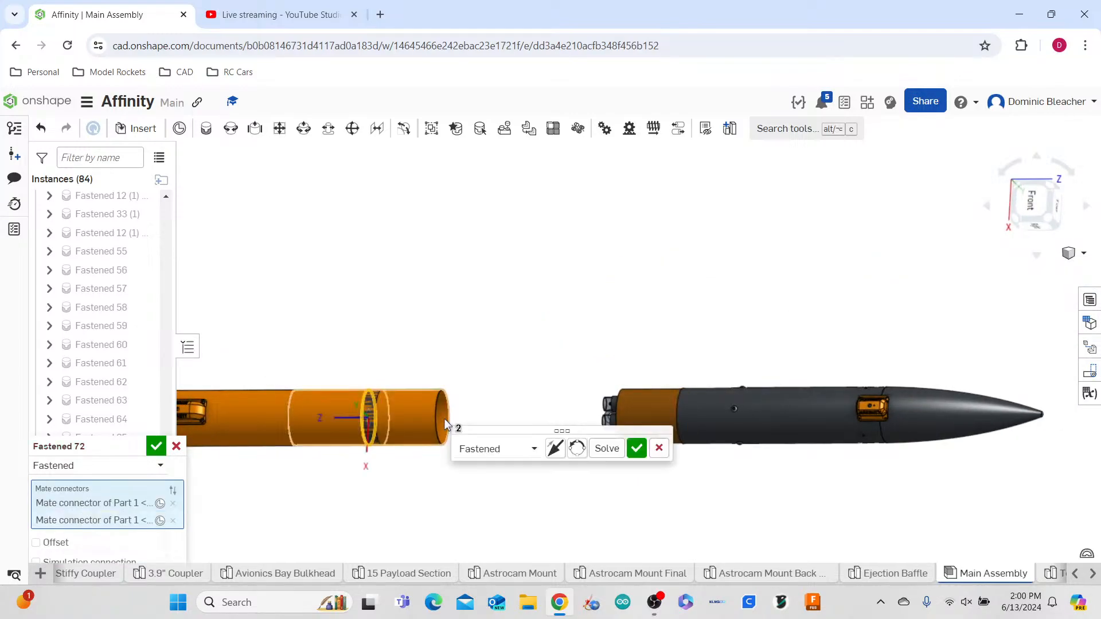
pyautogui.click(660, 448)
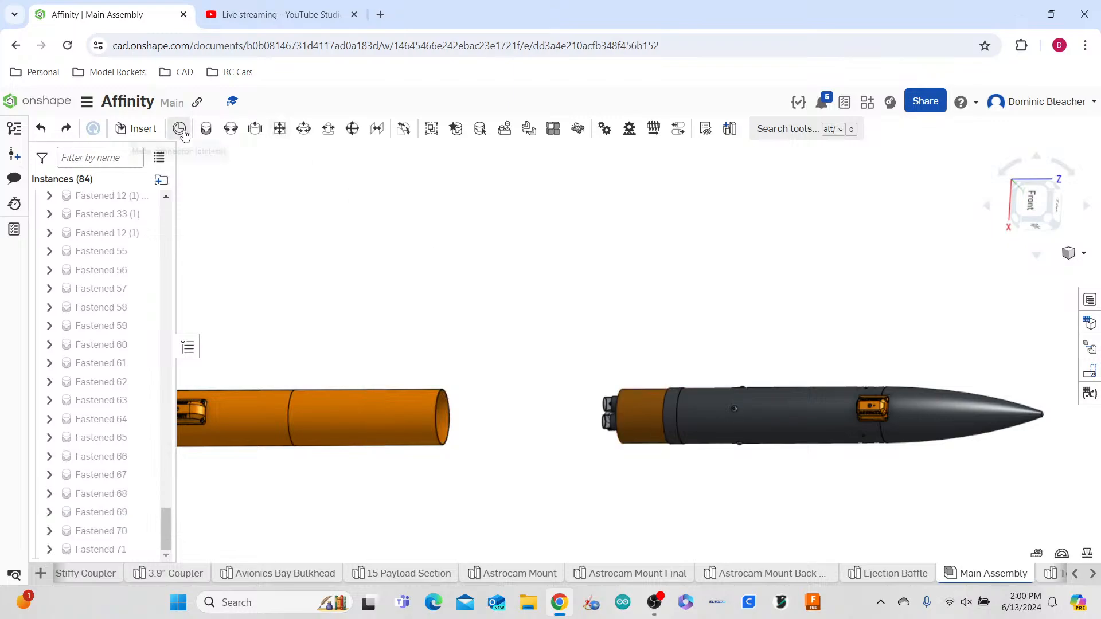
# - Join the nose and booster sections with a Fastened mate between the coupler's dark band's aft edge and the orange tube's open forward end
pyautogui.click(207, 130)
pyautogui.scroll(5, 648, 397)
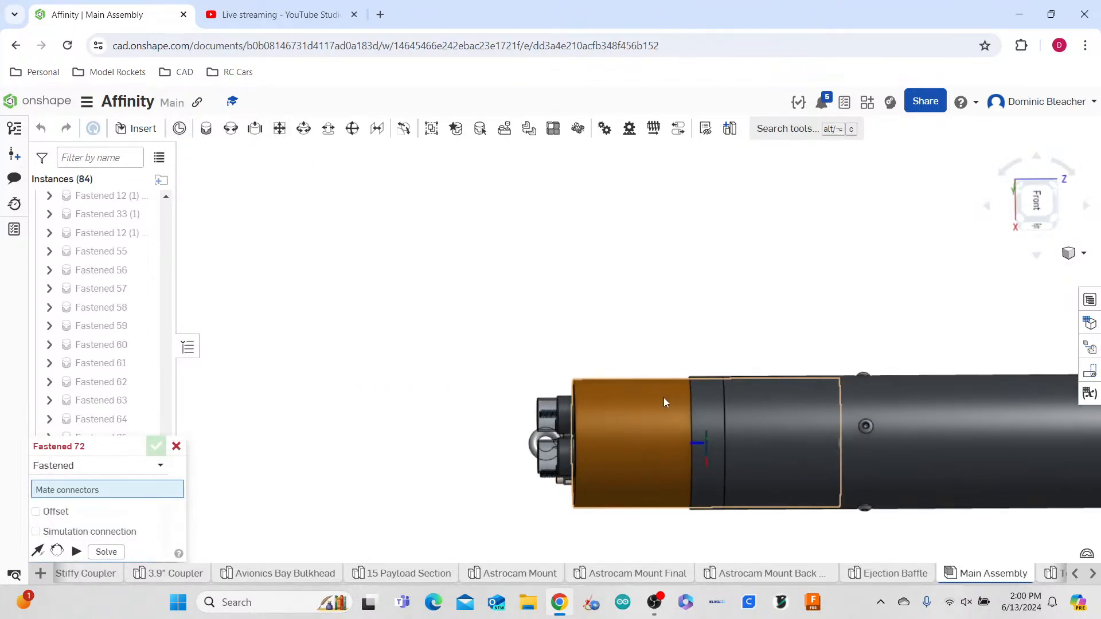
pyautogui.click(688, 433)
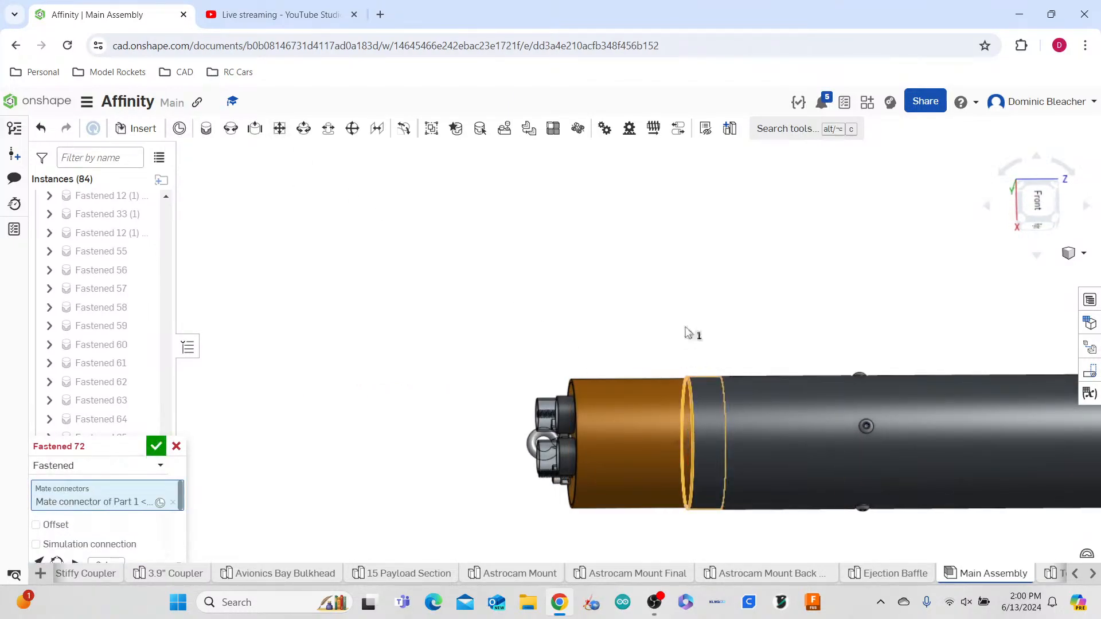
pyautogui.scroll(-5, 619, 401)
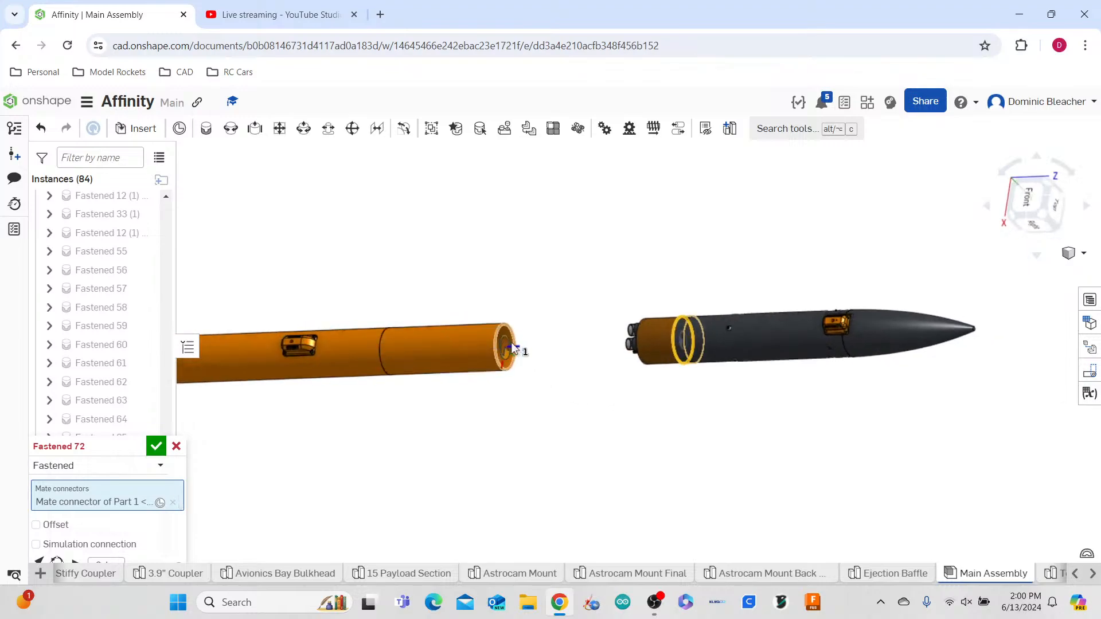
pyautogui.click(512, 347)
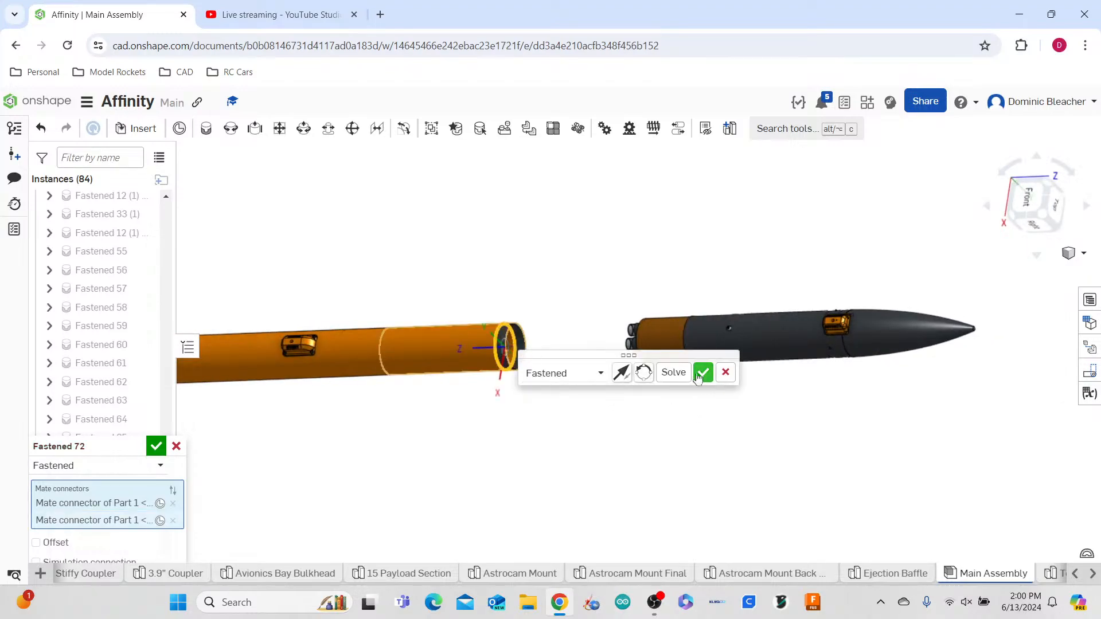
pyautogui.click(702, 372)
pyautogui.scroll(-3, 708, 402)
pyautogui.moveTo(708, 402); pyautogui.dragTo(711, 462, button='right')
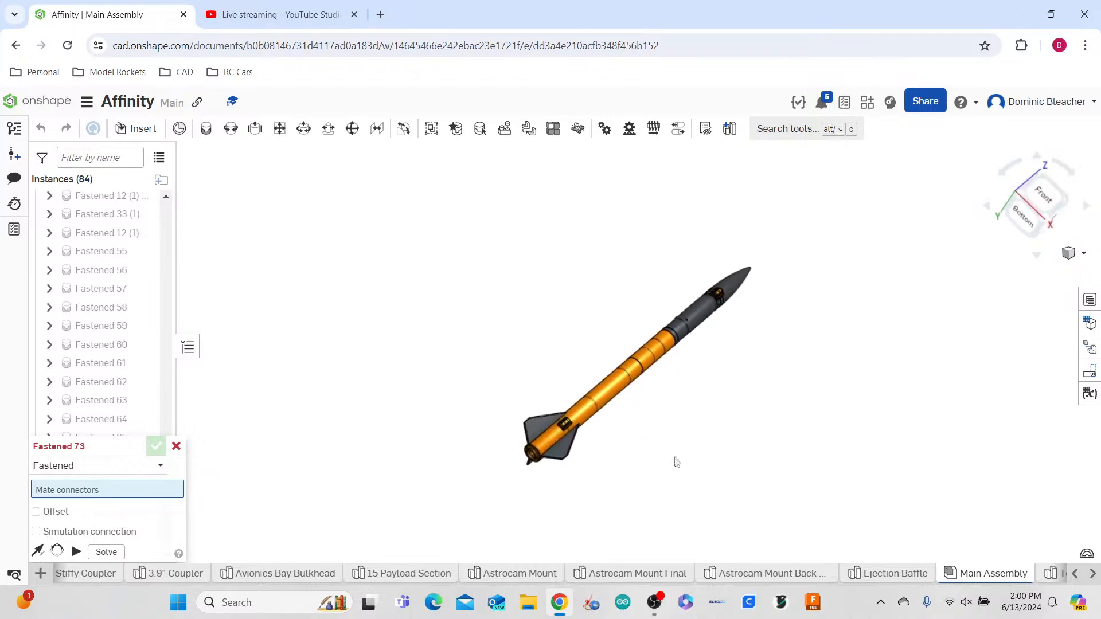
pyautogui.click(176, 446)
# - Examine the joined rocket's body-tube seams and nose section from several angles
pyautogui.scroll(5, 771, 352)
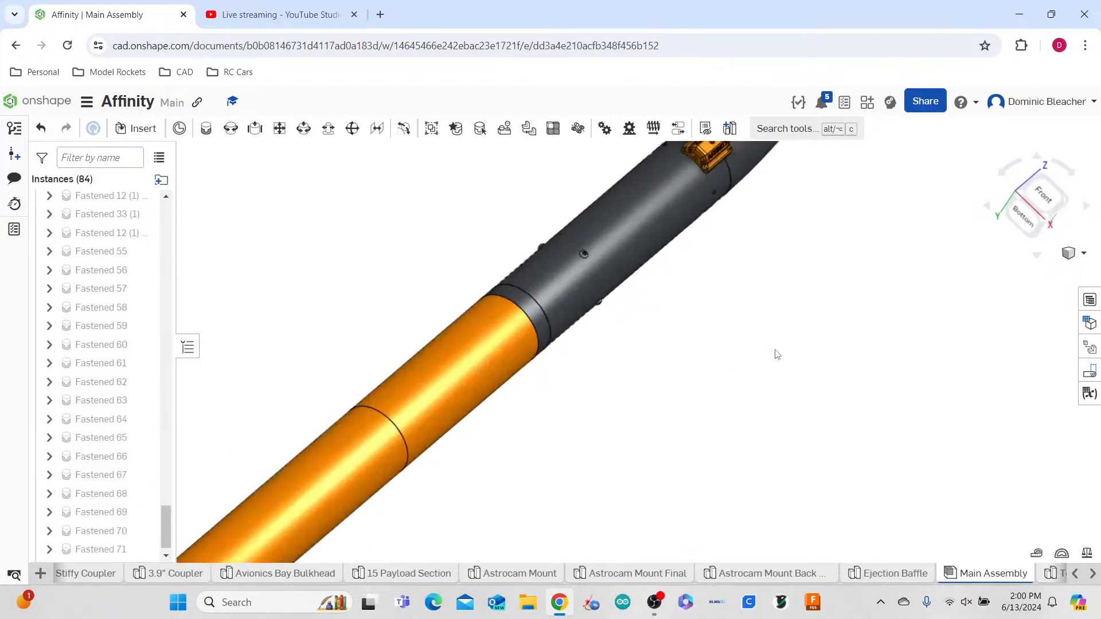
pyautogui.moveTo(778, 361); pyautogui.dragTo(728, 465, button='right')
pyautogui.moveTo(879, 353); pyautogui.dragTo(854, 352, button='right')
pyautogui.moveTo(800, 351); pyautogui.dragTo(464, 240, button='right')
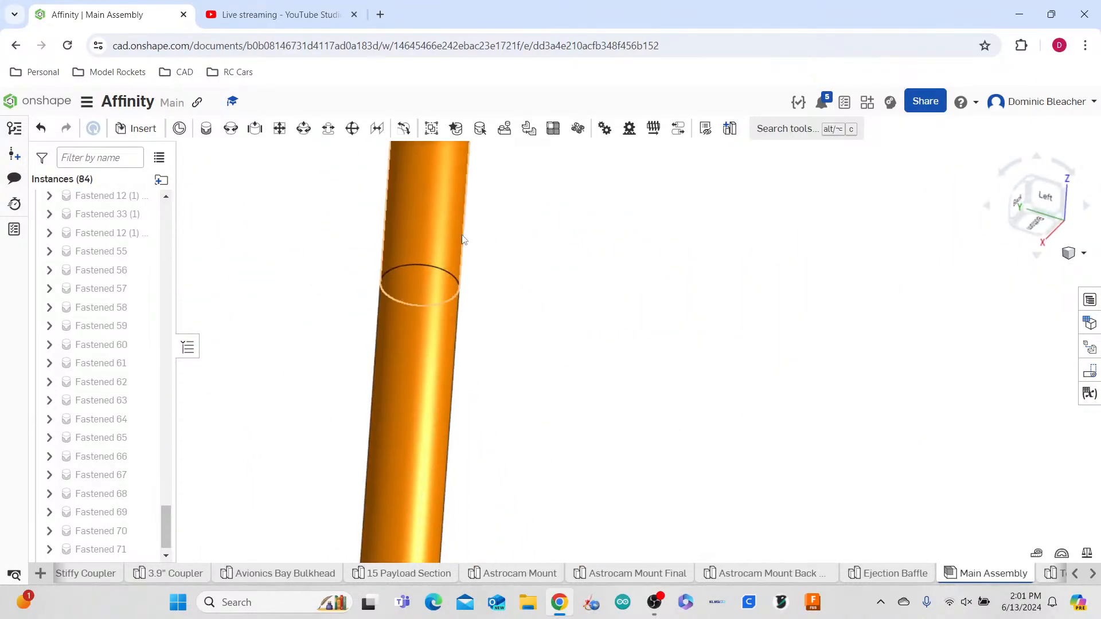
pyautogui.scroll(-5, 466, 241)
pyautogui.scroll(-6, 534, 337)
pyautogui.scroll(10, 535, 285)
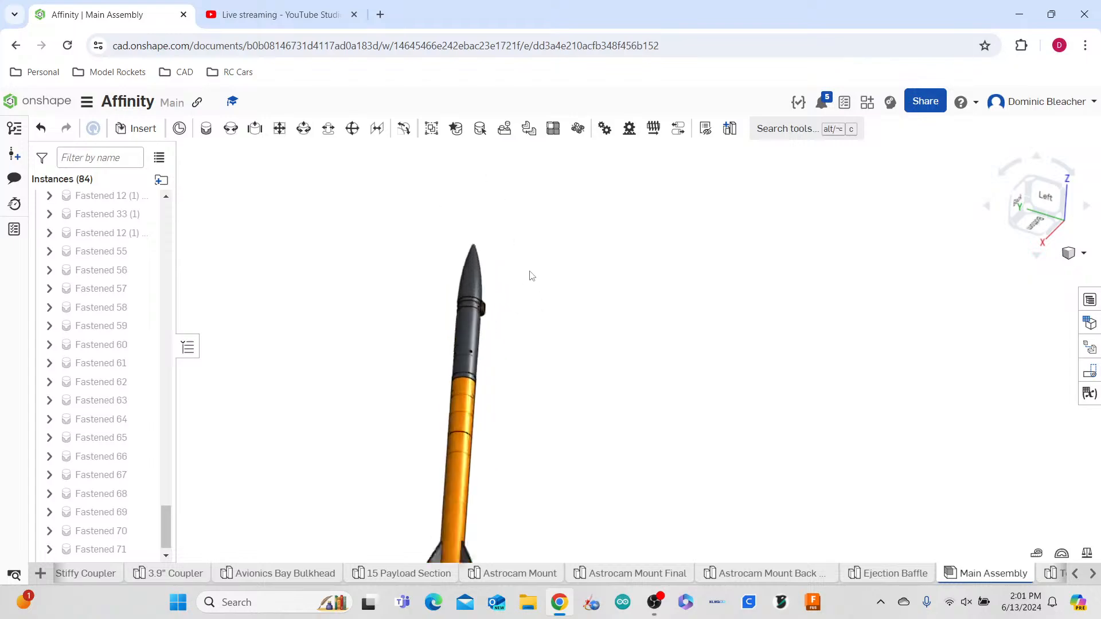
pyautogui.moveTo(522, 296); pyautogui.dragTo(471, 269, button='right')
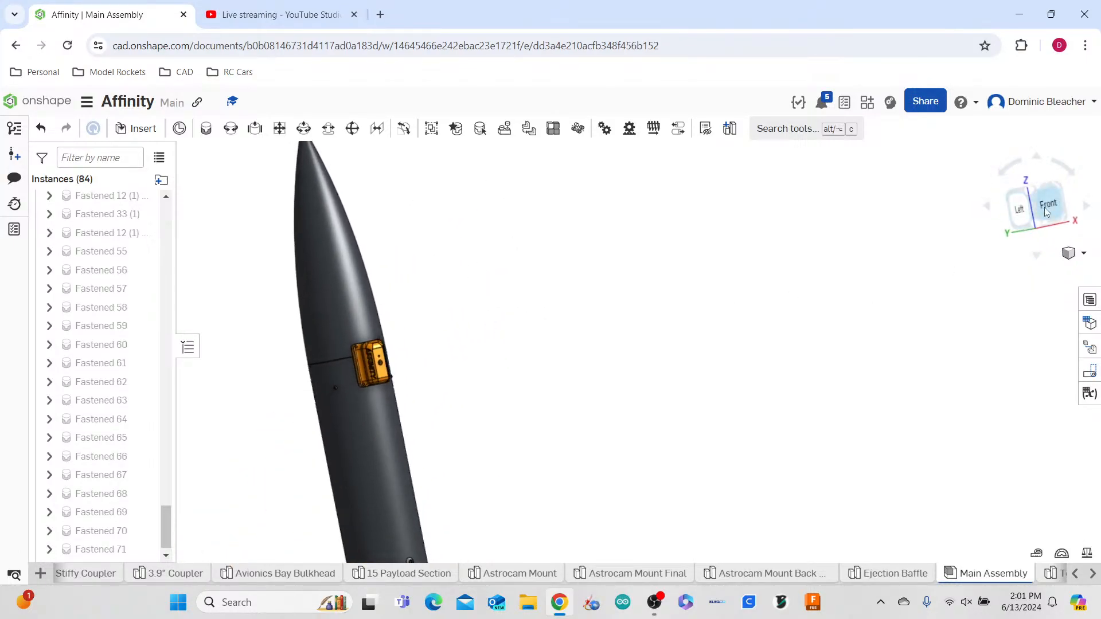
# - In the front view, move the forward camera mount about 6 in aft along the rocket's Z axis and deselect it
pyautogui.click(1046, 212)
pyautogui.click(638, 223)
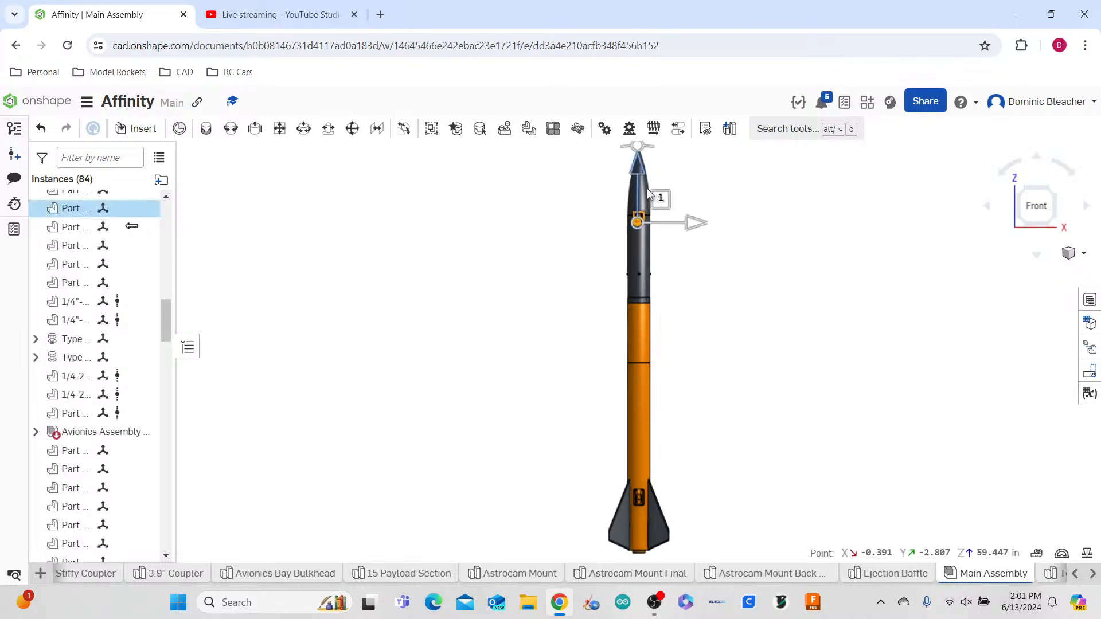
pyautogui.moveTo(640, 172); pyautogui.dragTo(650, 207)
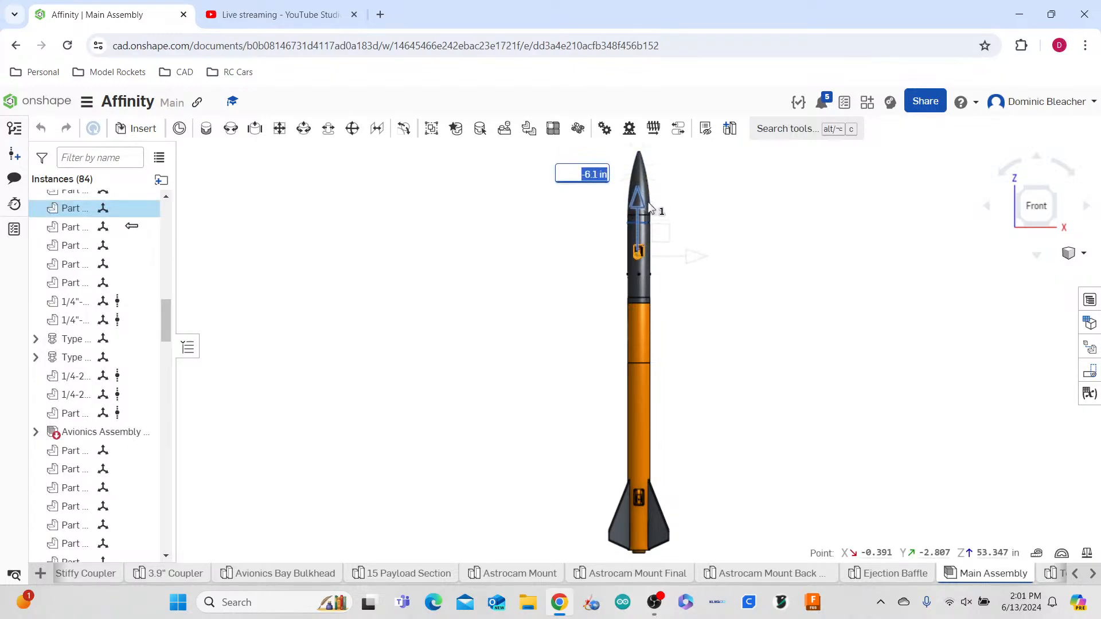
pyautogui.click(814, 325)
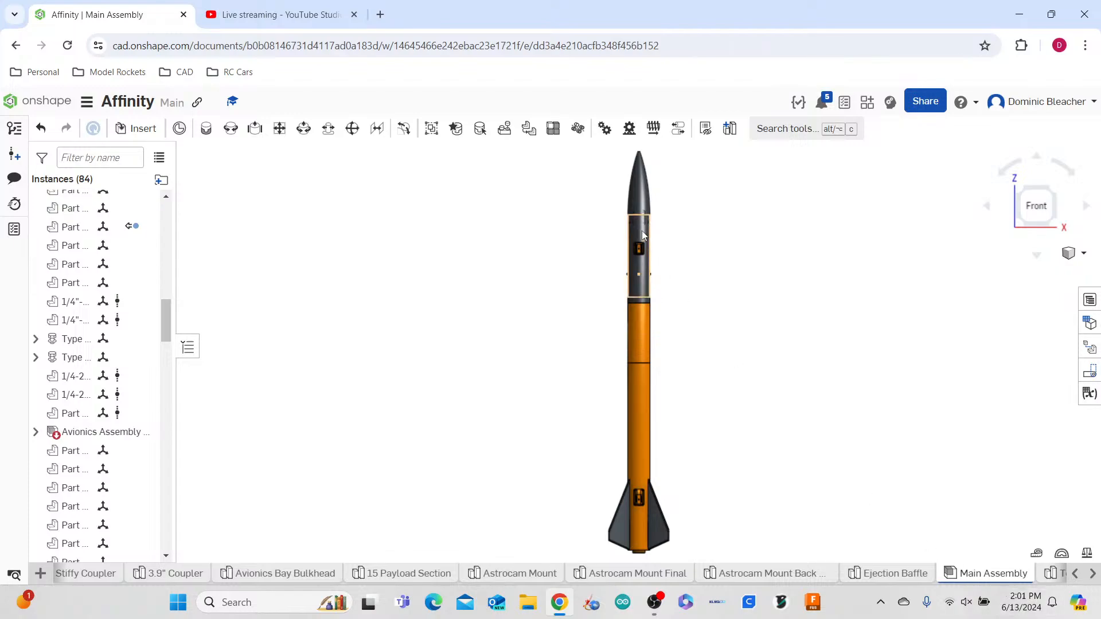
# - Edit the forward camera mount in context, set its appearance to dark grey 4D4D4D, and return to the Main Assembly
pyautogui.scroll(3, 642, 235)
pyautogui.rightClick(628, 270)
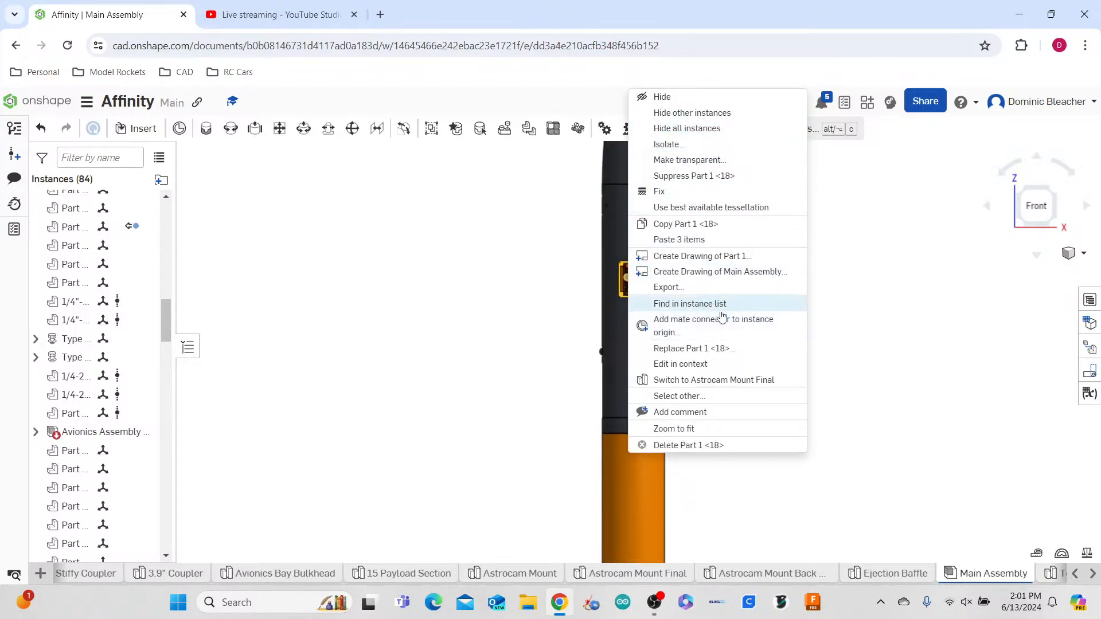
pyautogui.click(724, 363)
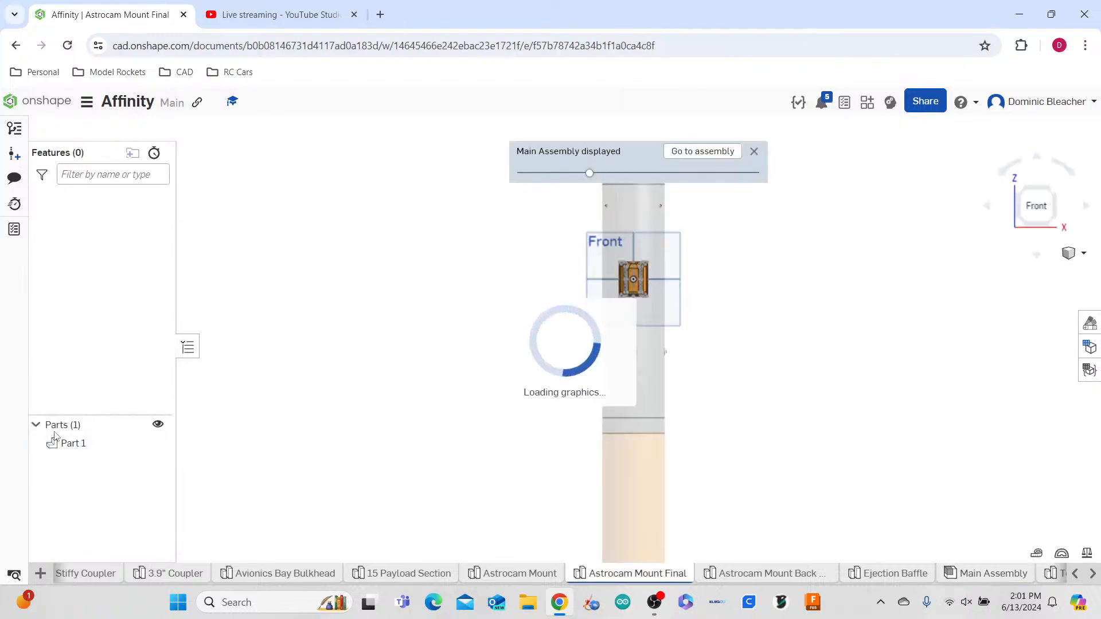
pyautogui.rightClick(62, 443)
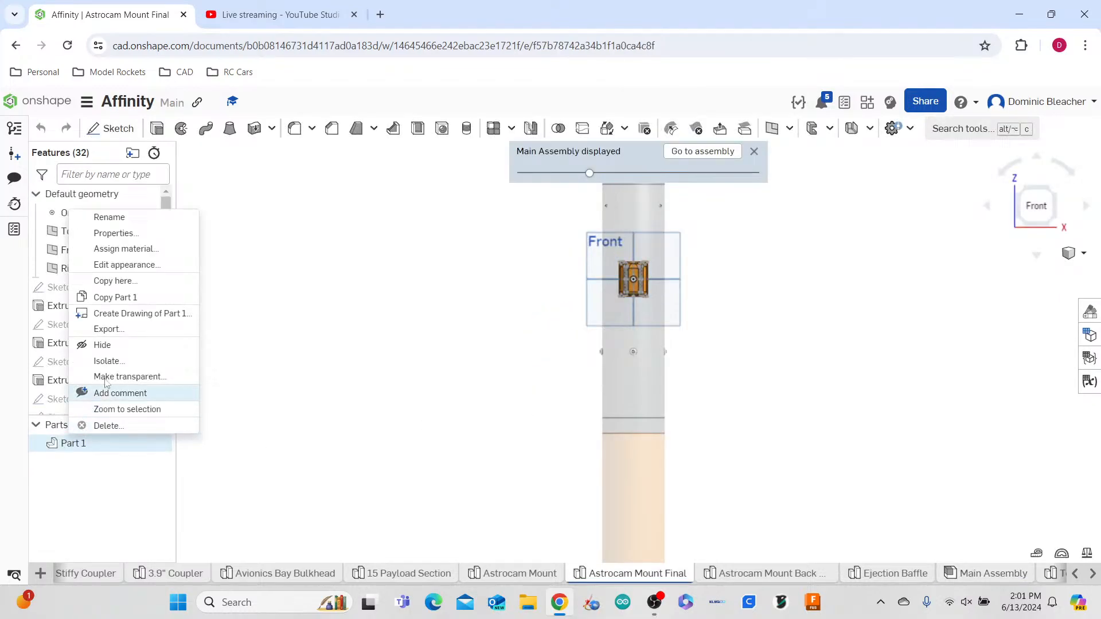
pyautogui.click(126, 265)
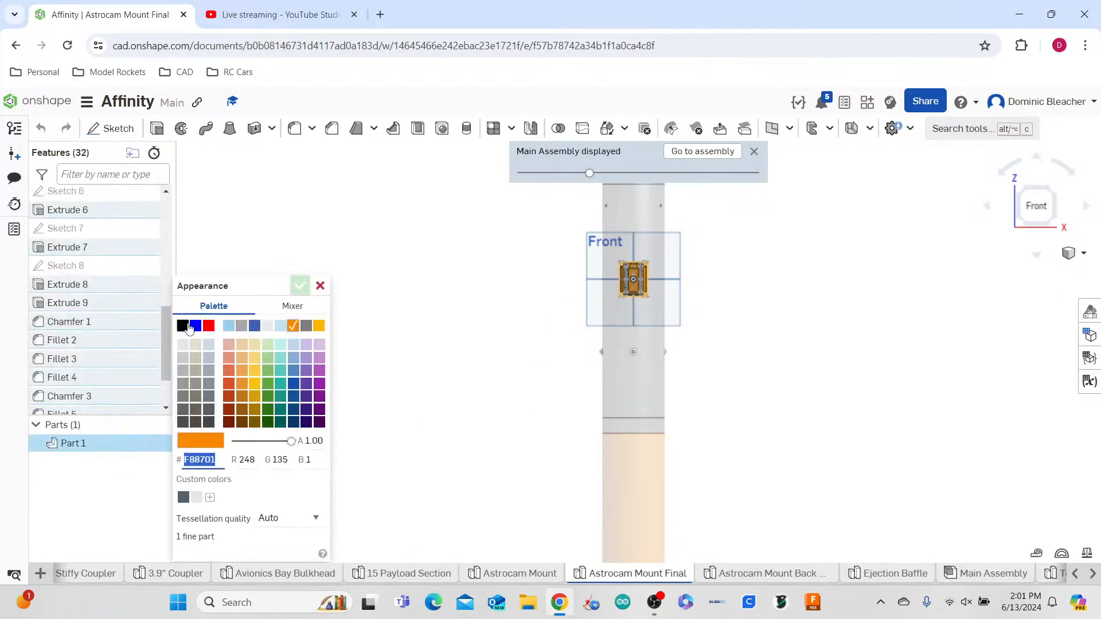
pyautogui.click(183, 422)
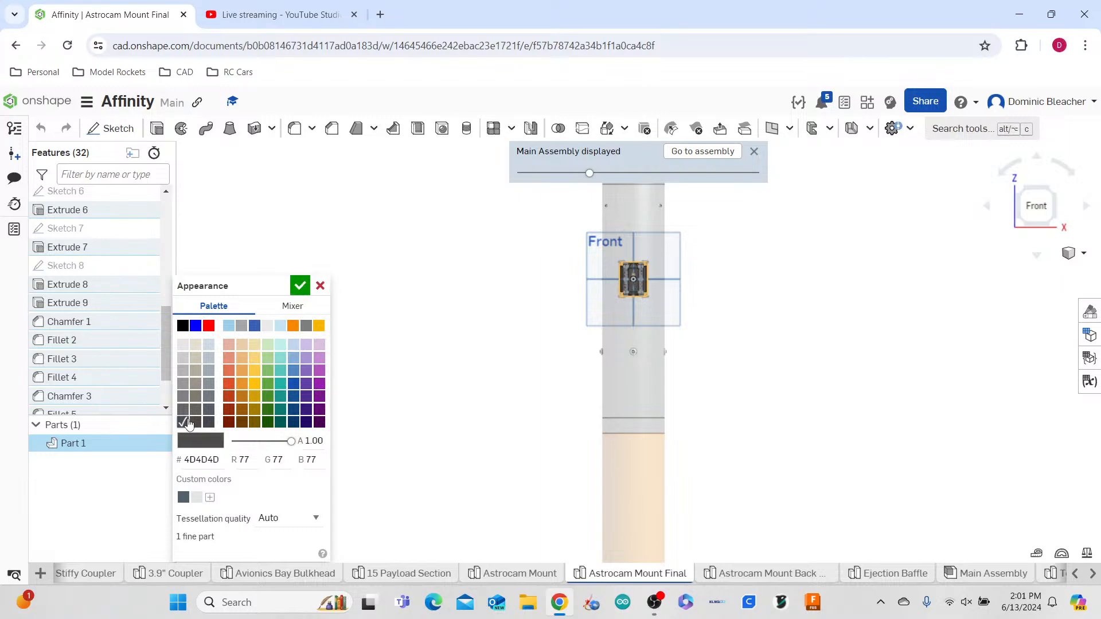
pyautogui.click(299, 286)
pyautogui.click(708, 151)
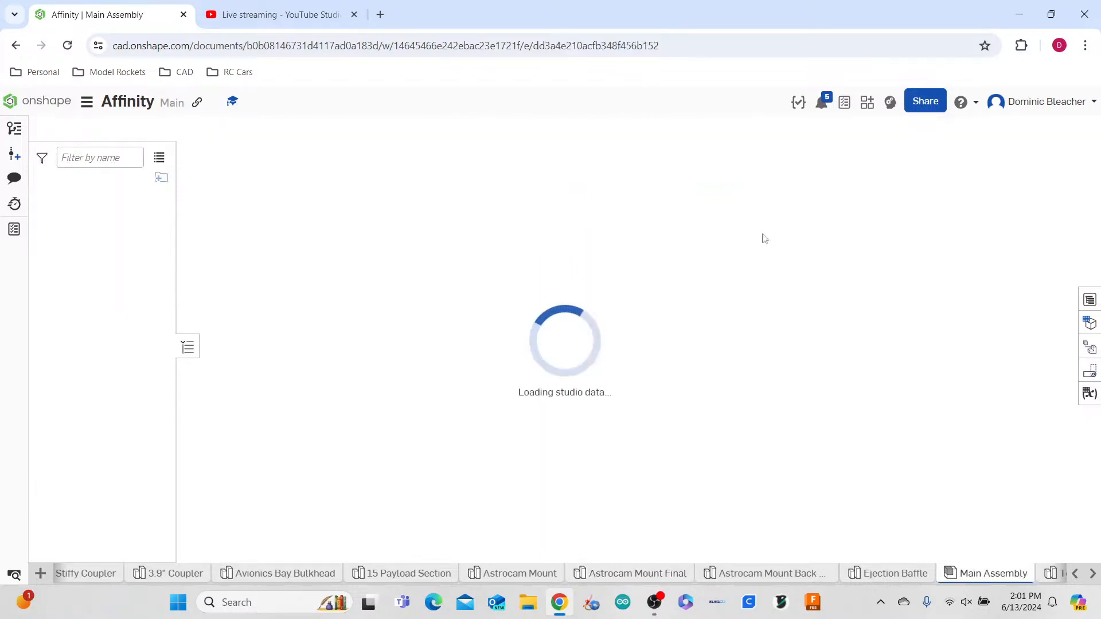
# - Examine the forward camera mount, fins and full rocket exterior from several angles
pyautogui.moveTo(748, 310); pyautogui.dragTo(780, 310, button='right')
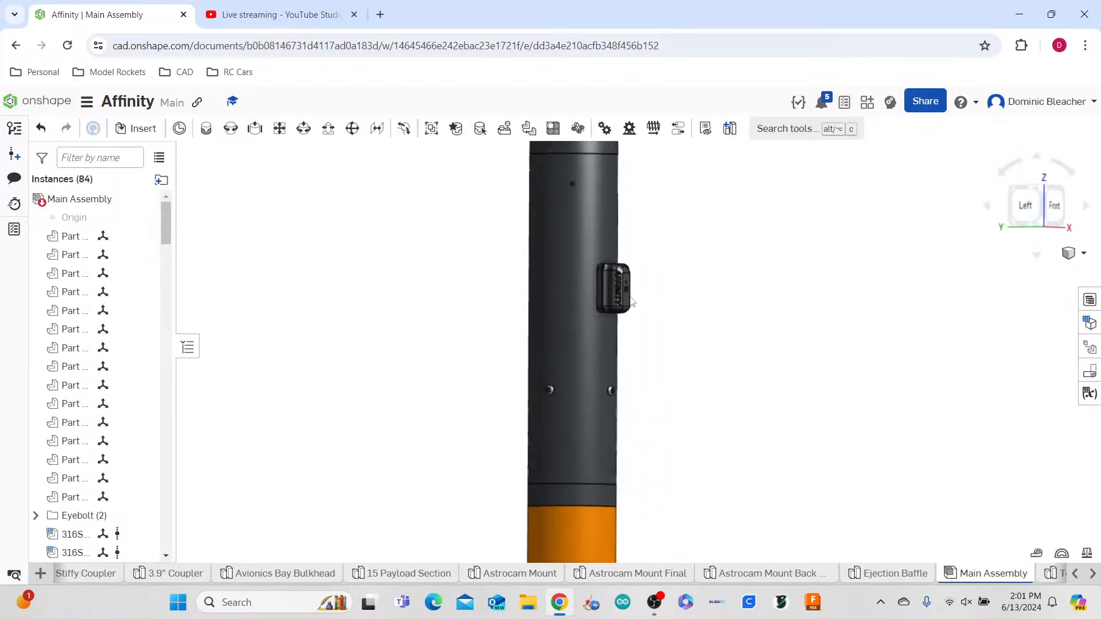
pyautogui.scroll(10, 628, 301)
pyautogui.moveTo(739, 408); pyautogui.dragTo(589, 333, button='right')
pyautogui.scroll(-10, 825, 441)
pyautogui.scroll(3, 560, 324)
pyautogui.scroll(-5, 680, 349)
pyautogui.scroll(3, 673, 428)
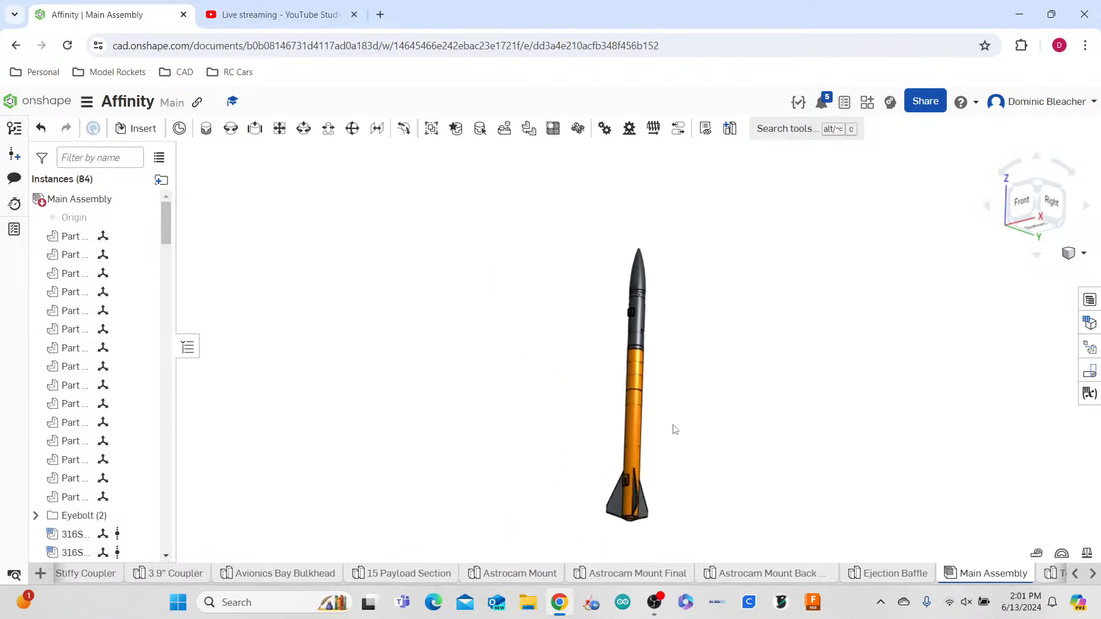
pyautogui.moveTo(684, 446); pyautogui.dragTo(633, 437, button='right')
pyautogui.scroll(6, 469, 435)
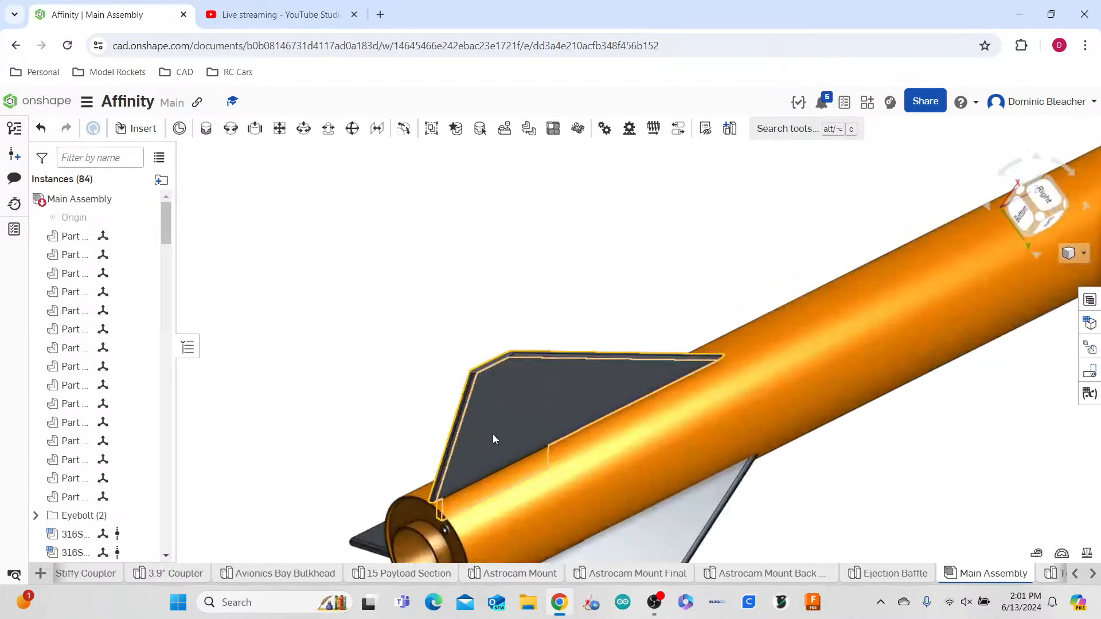
pyautogui.moveTo(483, 434); pyautogui.dragTo(238, 359, button='middle')
pyautogui.scroll(-5, 310, 376)
pyautogui.scroll(-4, 531, 400)
pyautogui.moveTo(552, 374); pyautogui.dragTo(506, 434, button='middle')
pyautogui.scroll(6, 507, 356)
pyautogui.moveTo(540, 356); pyautogui.dragTo(766, 461, button='right')
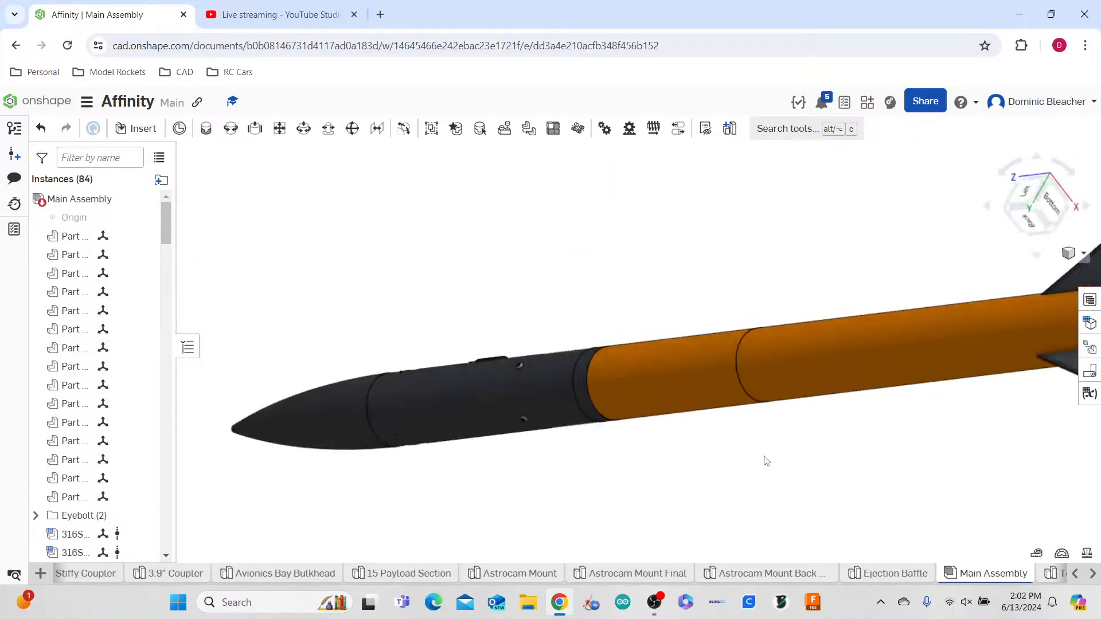
pyautogui.moveTo(918, 281); pyautogui.dragTo(832, 302, button='right')
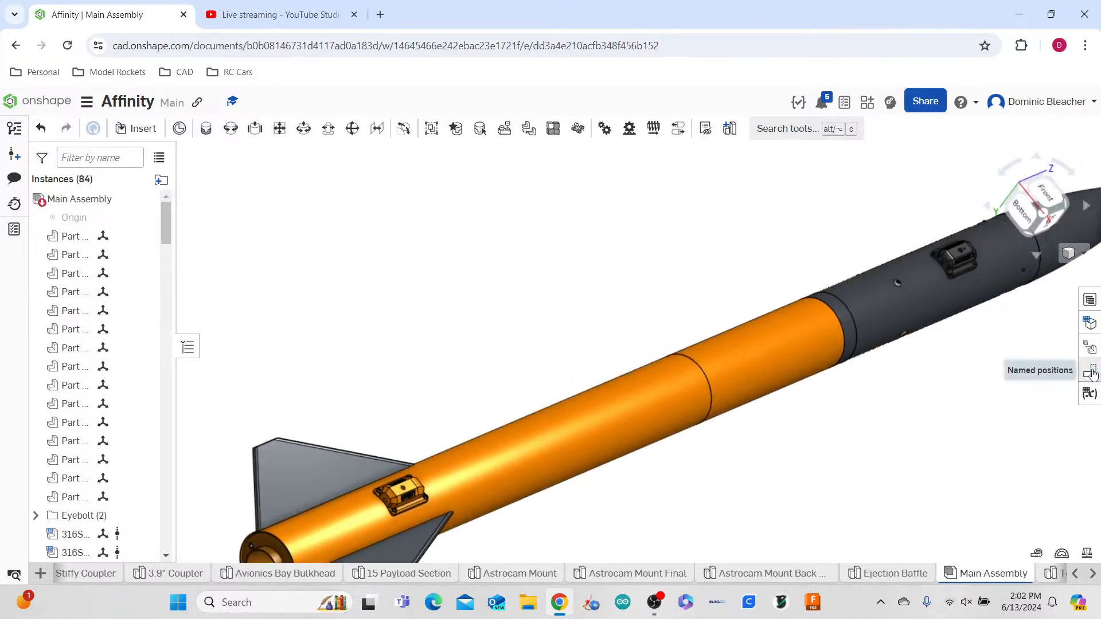
# - Add an exploded view to the Main Assembly
pyautogui.click(1089, 349)
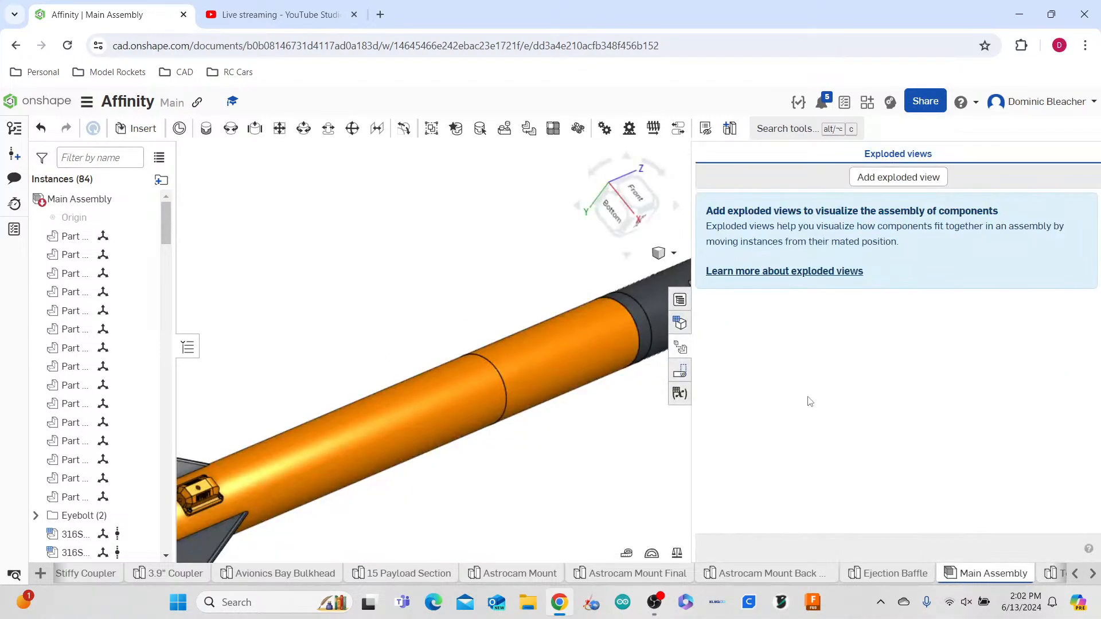
pyautogui.click(893, 189)
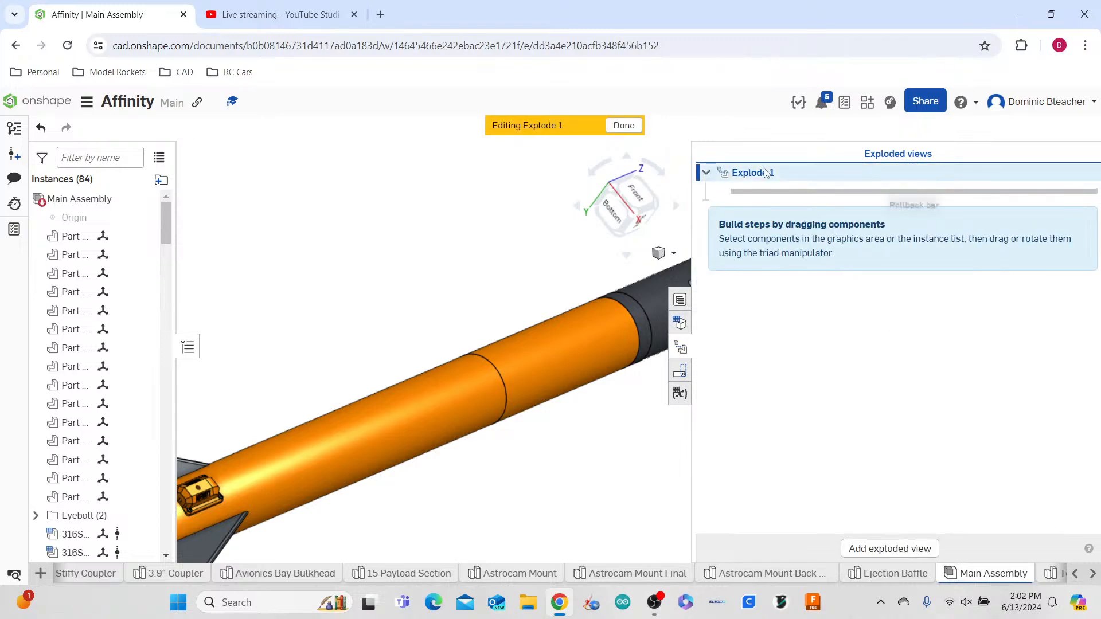
pyautogui.rightClick(766, 172)
pyautogui.click(976, 365)
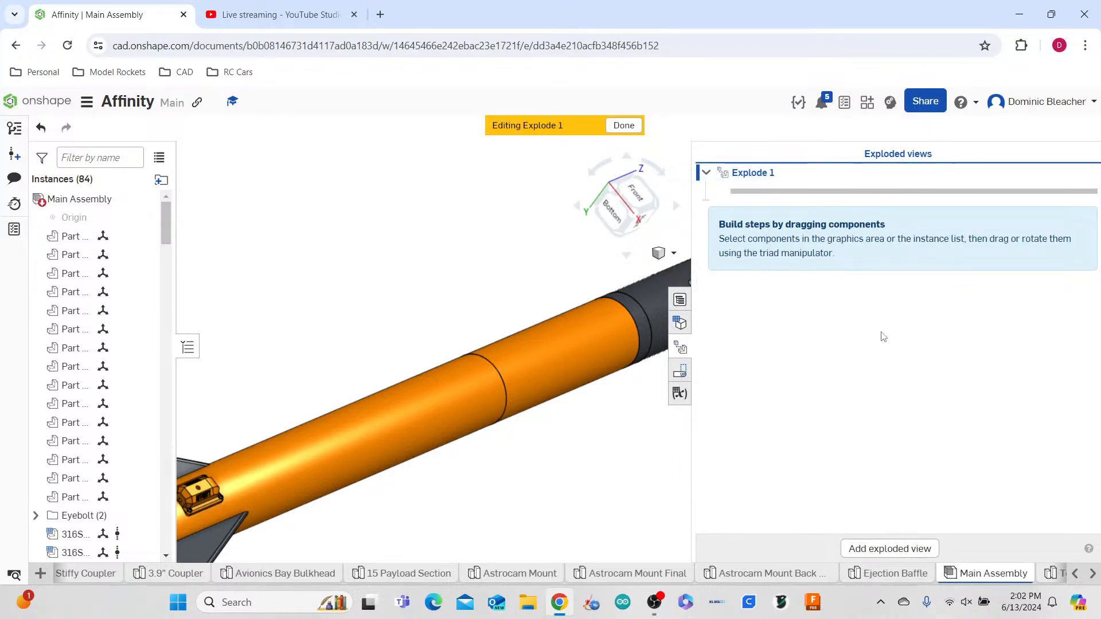
pyautogui.rightClick(775, 175)
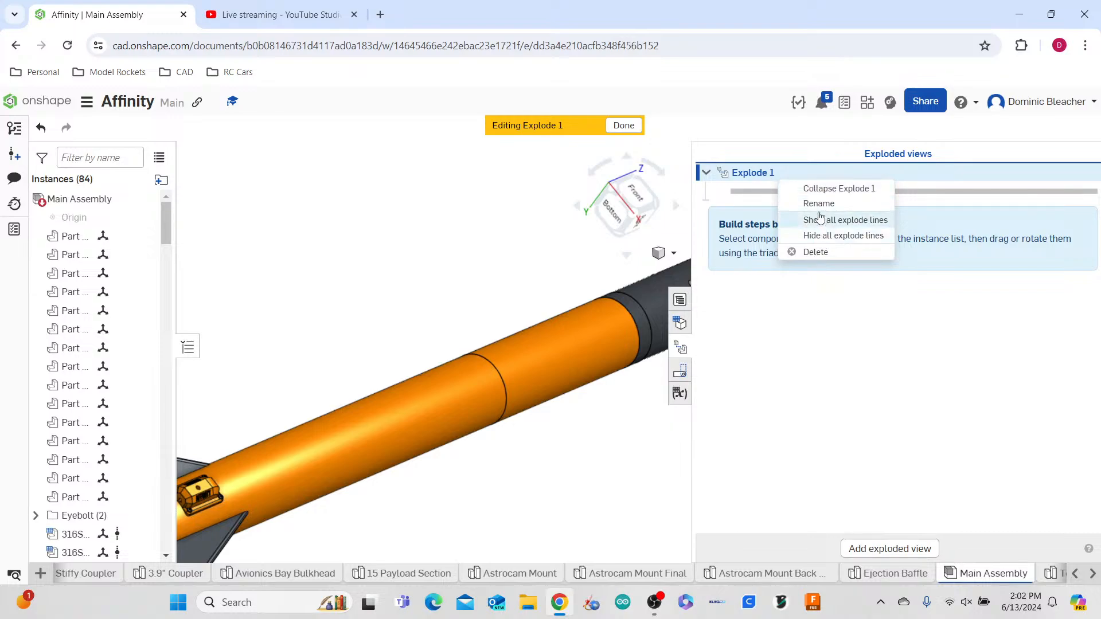
pyautogui.click(775, 354)
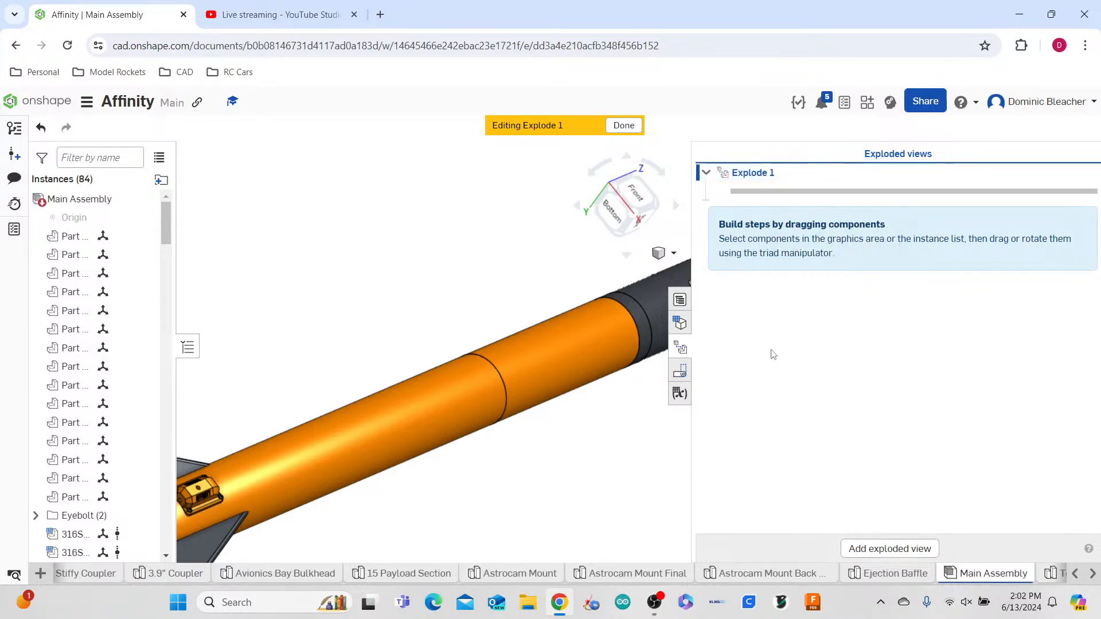
# - Explode the aft orange body tube 11.2 in aft along the rocket's axis
pyautogui.scroll(-5, 652, 455)
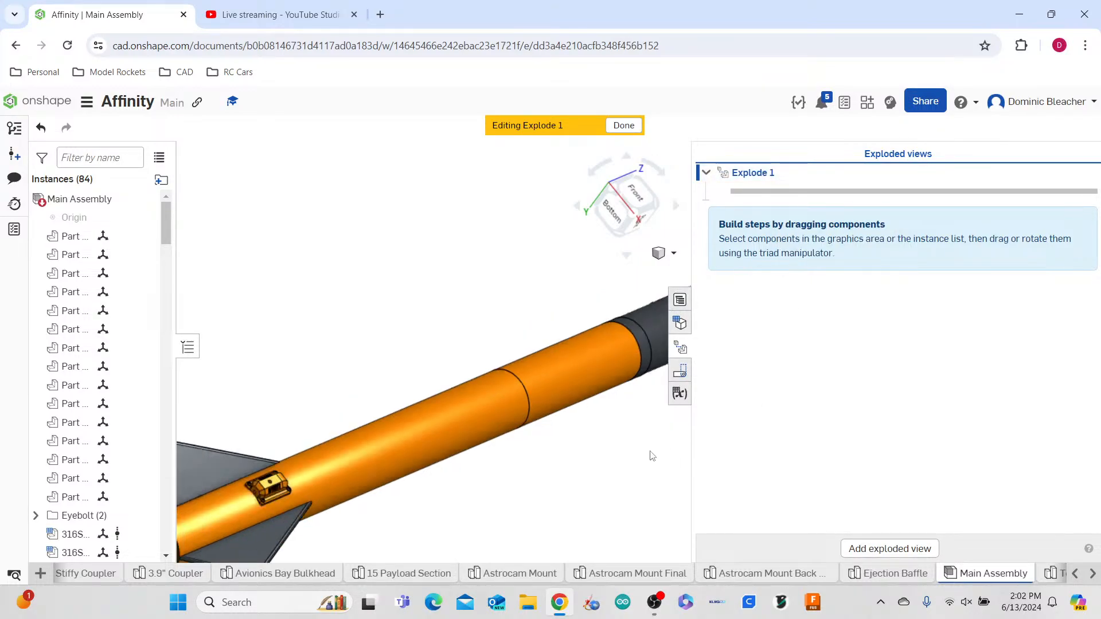
pyautogui.moveTo(586, 282); pyautogui.dragTo(519, 269, button='right')
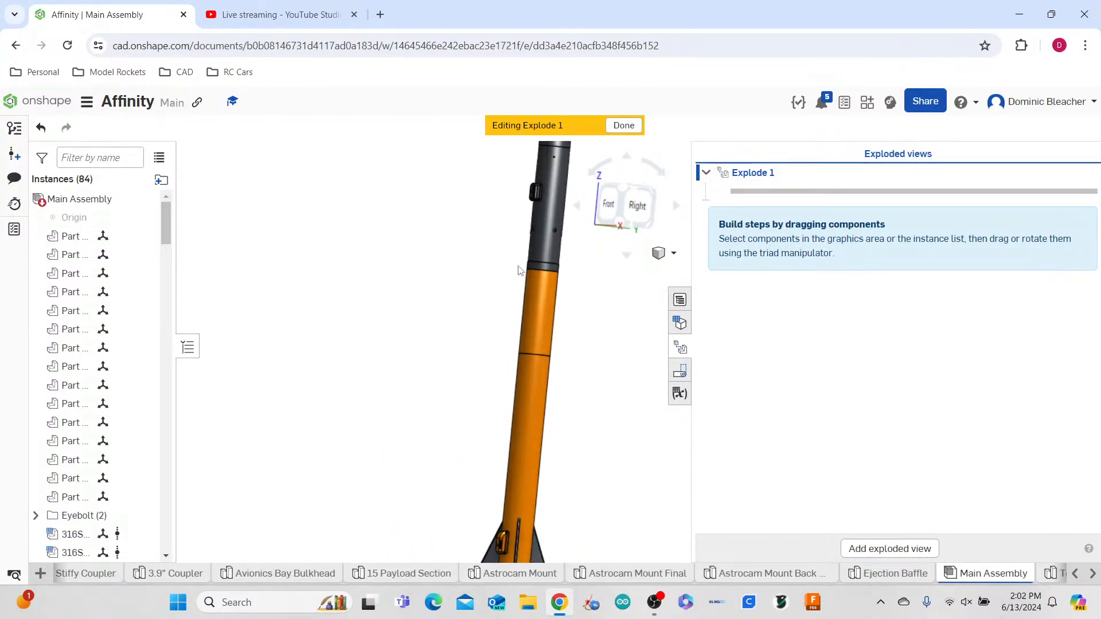
pyautogui.click(540, 403)
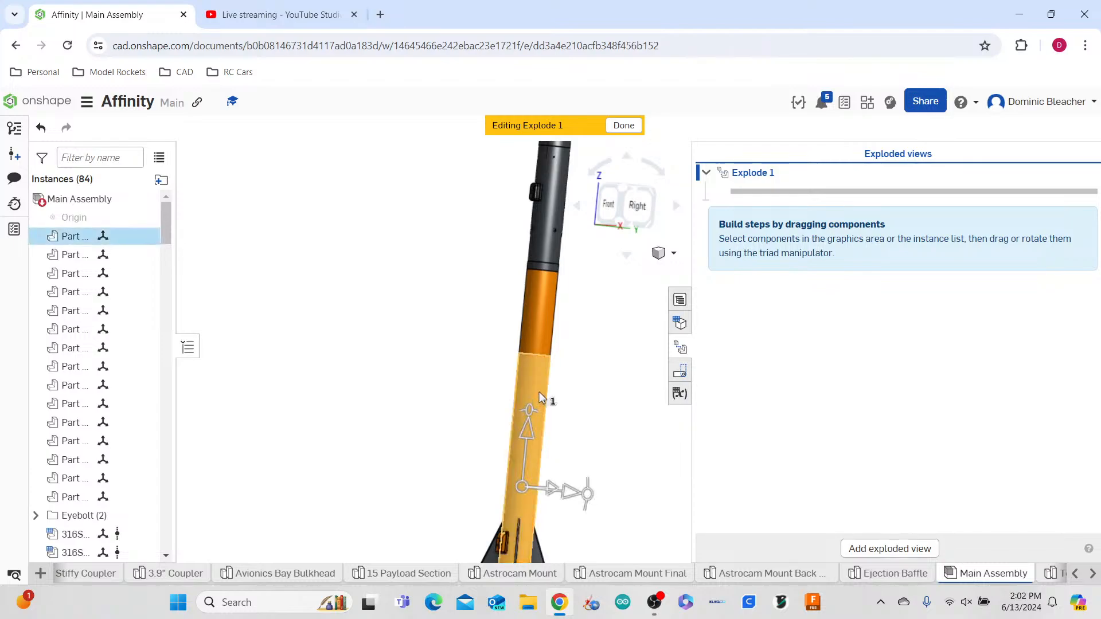
pyautogui.moveTo(518, 442); pyautogui.dragTo(512, 518)
pyautogui.scroll(-7, 560, 407)
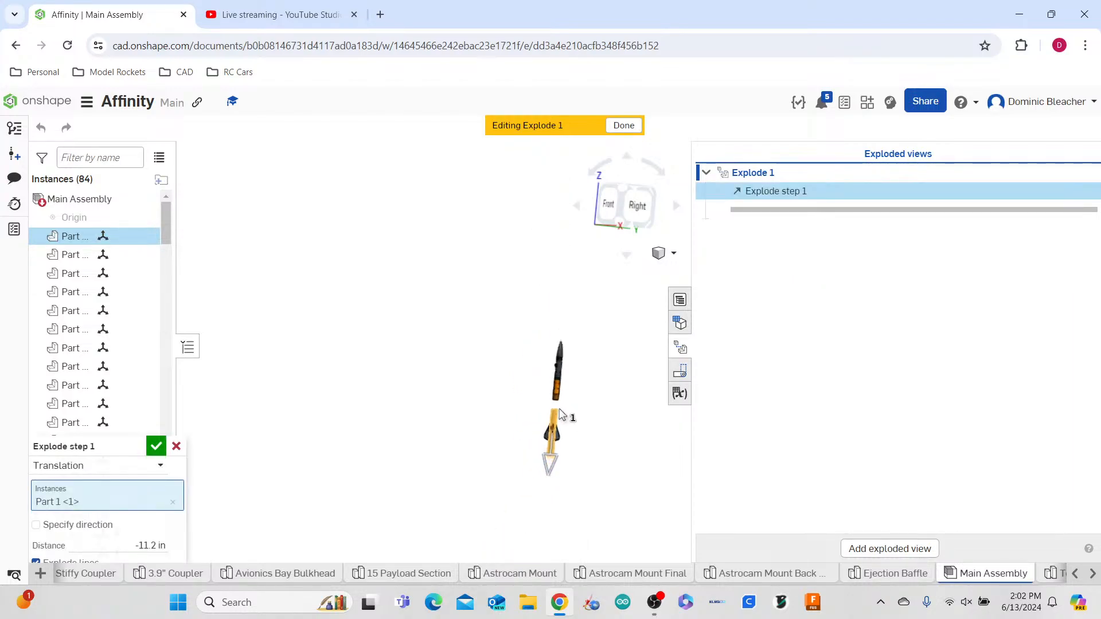
pyautogui.scroll(6, 568, 460)
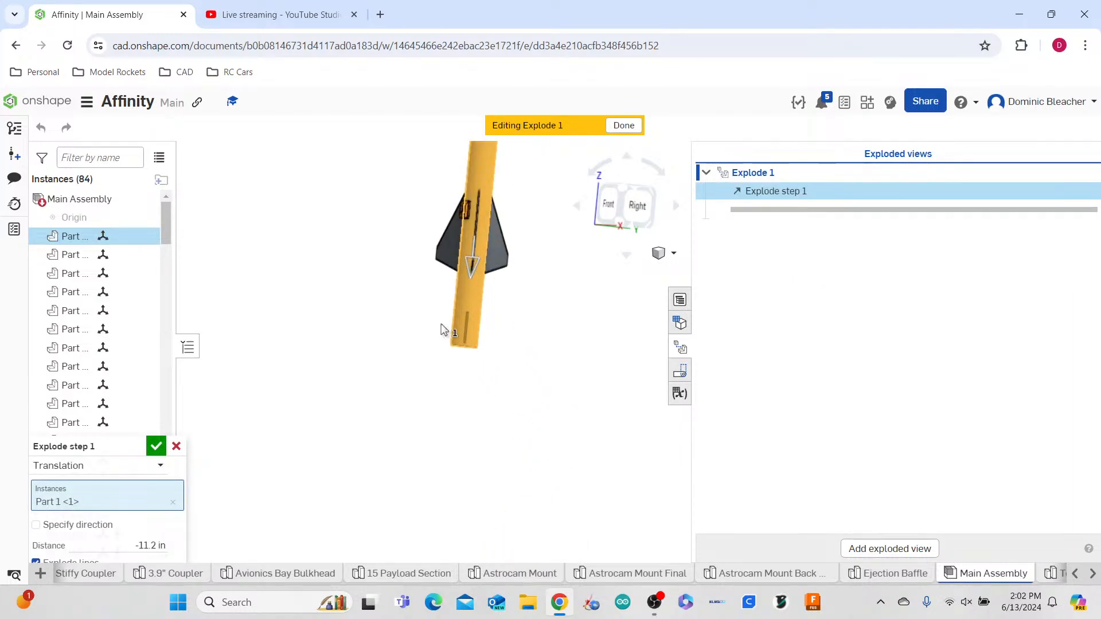
pyautogui.moveTo(580, 325); pyautogui.dragTo(579, 355, button='right')
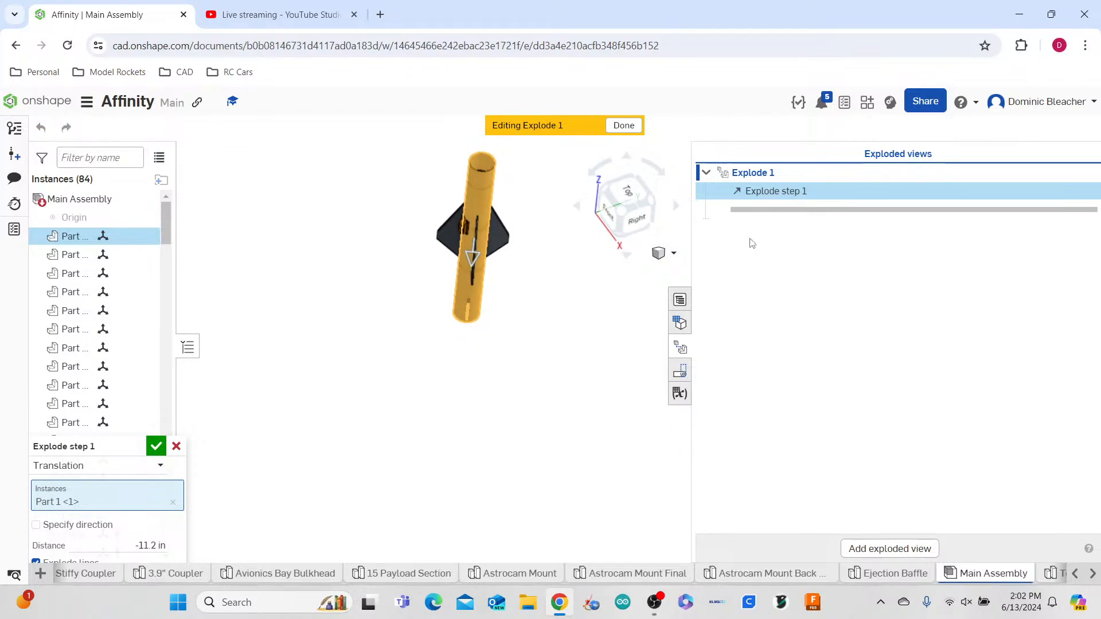
# - Add the three fins and the aft camera mount to the body tube's explode step
pyautogui.moveTo(137, 446); pyautogui.dragTo(139, 375)
pyautogui.click(450, 228)
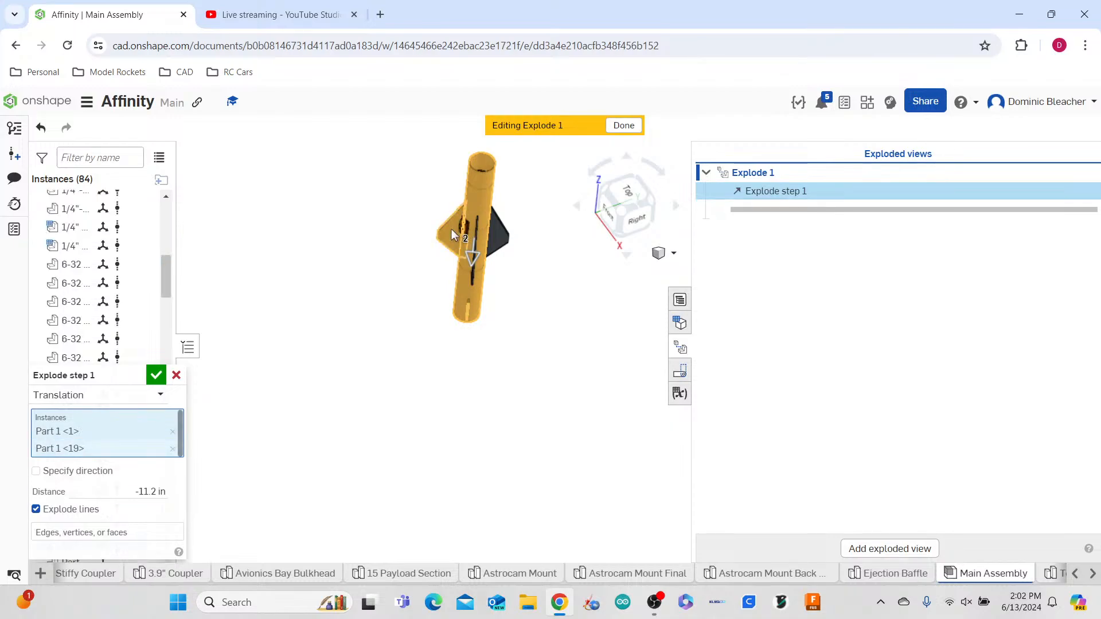
pyautogui.click(493, 246)
pyautogui.scroll(3, 477, 252)
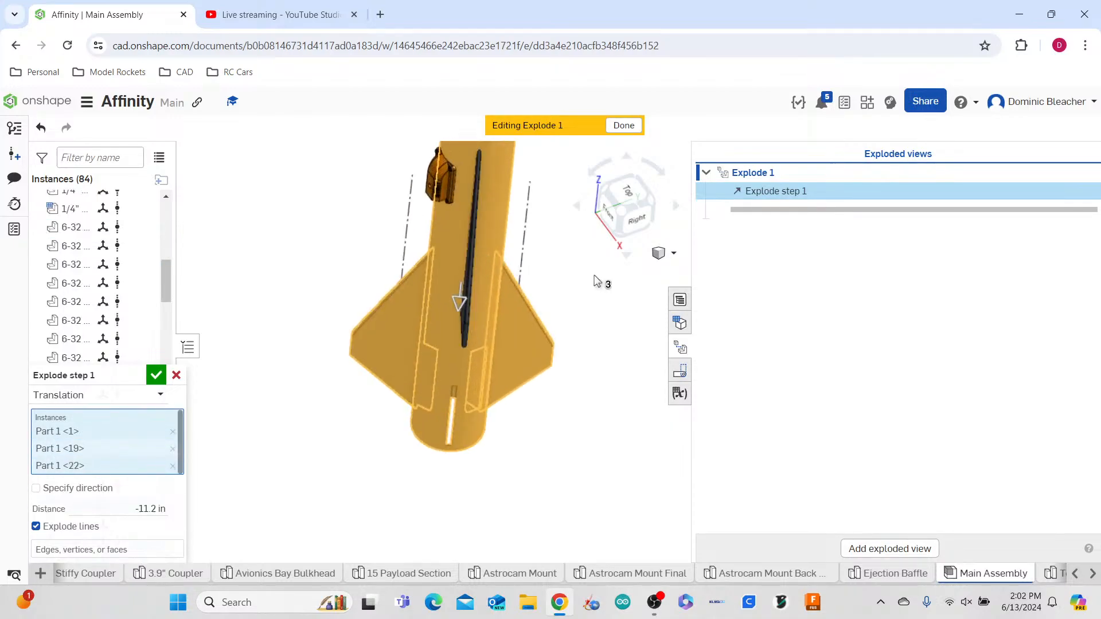
pyautogui.click(467, 326)
pyautogui.click(442, 257)
# - Add the aft camera mount's four 6-32 3/4" bolts to the same explode step
pyautogui.scroll(-3, 538, 344)
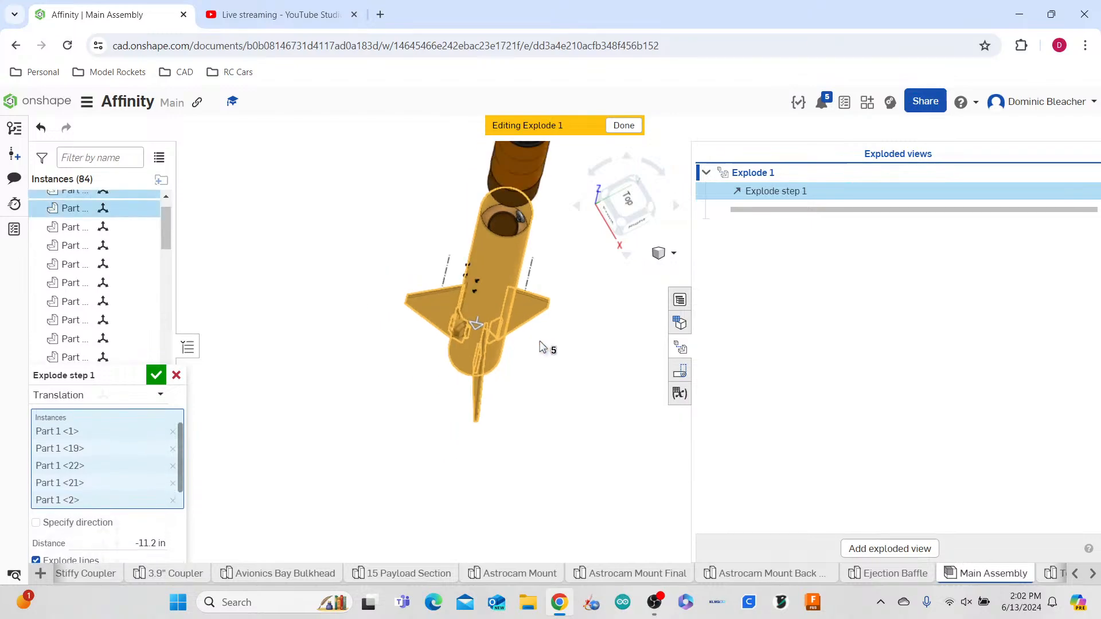
pyautogui.moveTo(541, 337); pyautogui.dragTo(549, 325, button='right')
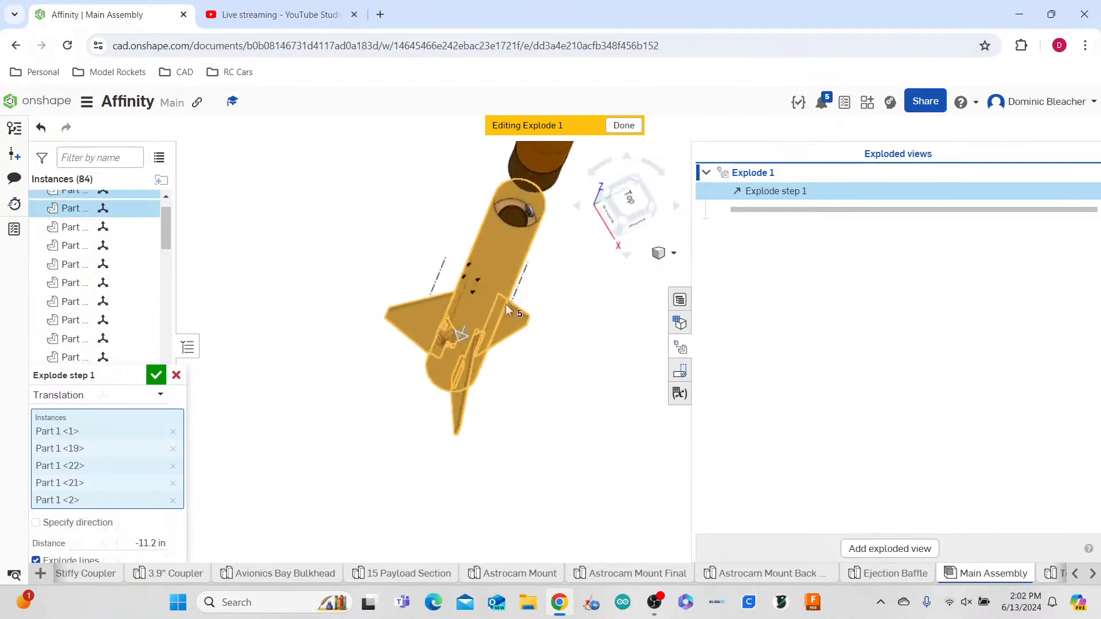
pyautogui.scroll(5, 466, 269)
pyautogui.click(475, 245)
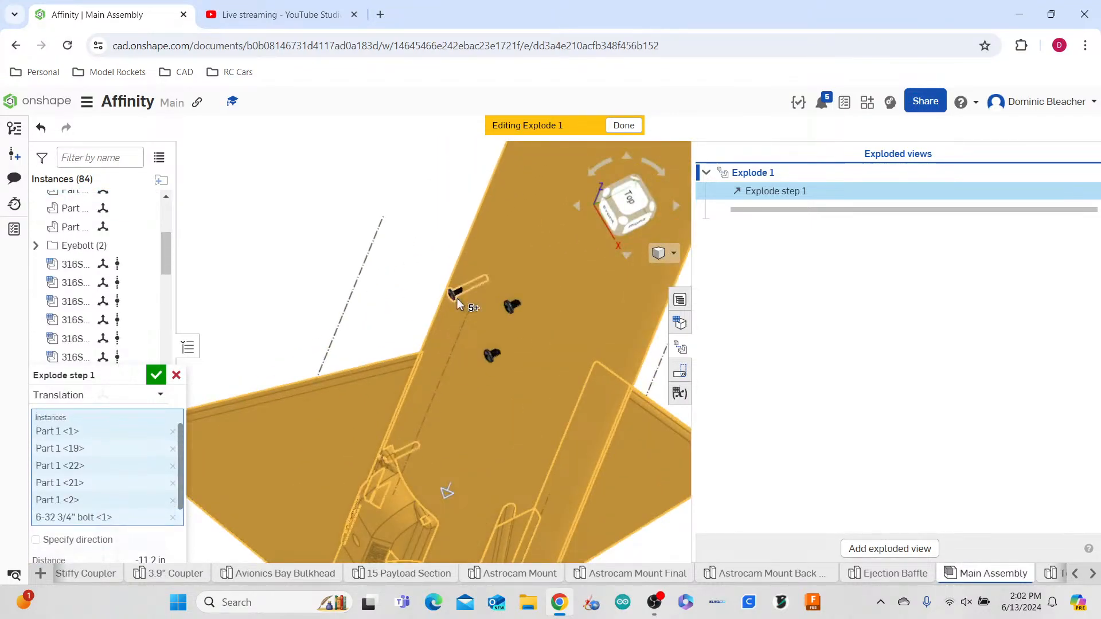
pyautogui.click(455, 292)
pyautogui.click(511, 307)
pyautogui.click(491, 354)
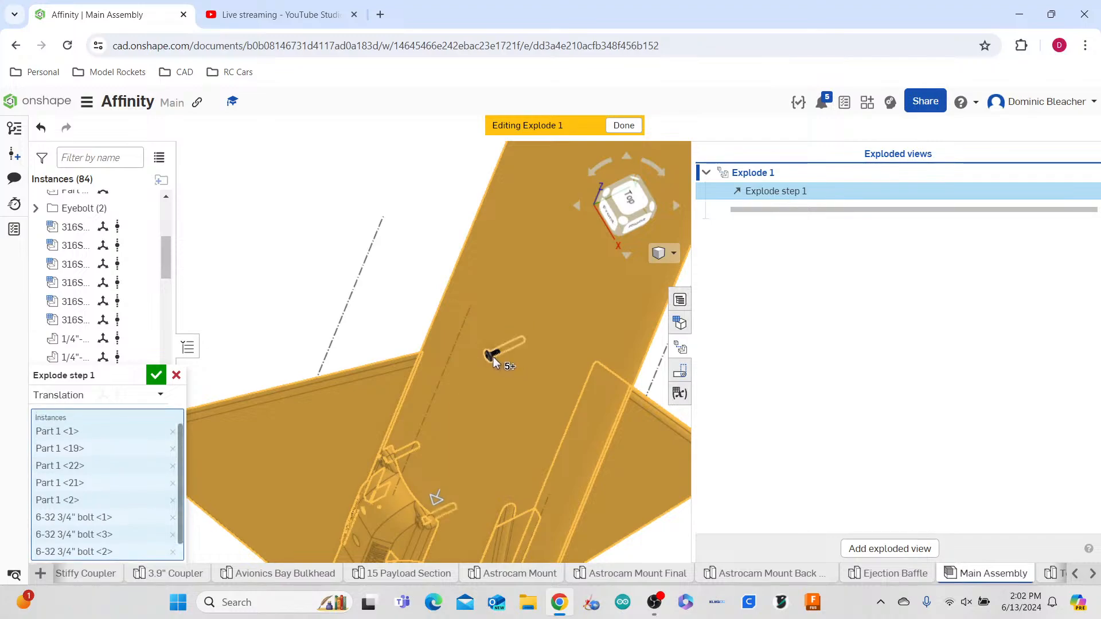
pyautogui.scroll(-6, 390, 302)
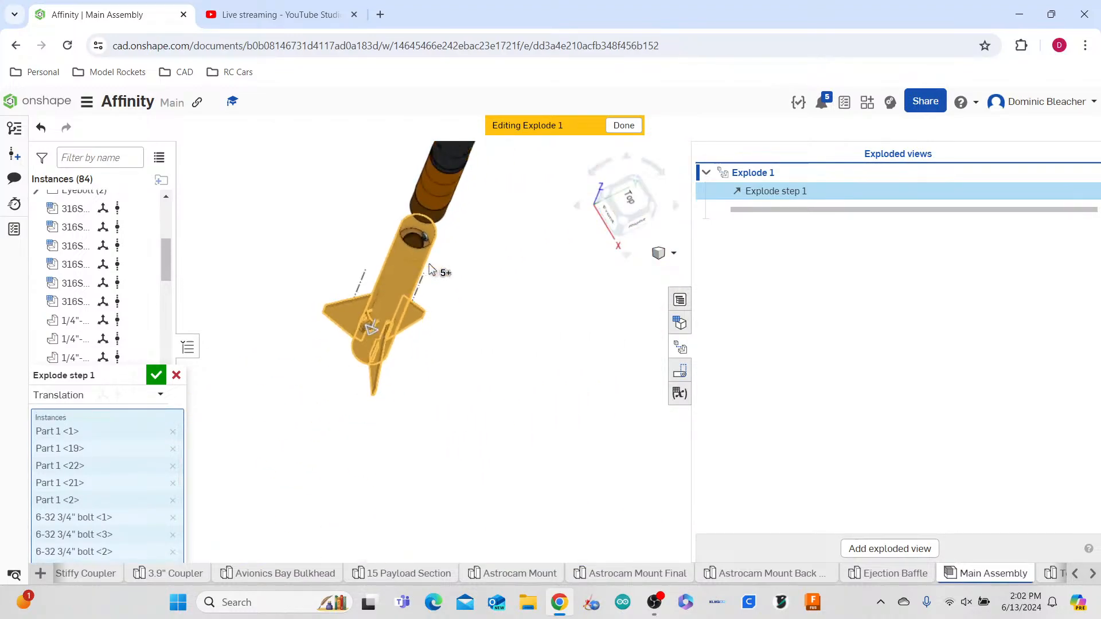
# - Add the forward centering ring inside the aft tube, with its 1/4"-20 eyebolt, two flat washers and nut, to the booster's explode step
pyautogui.scroll(5, 412, 223)
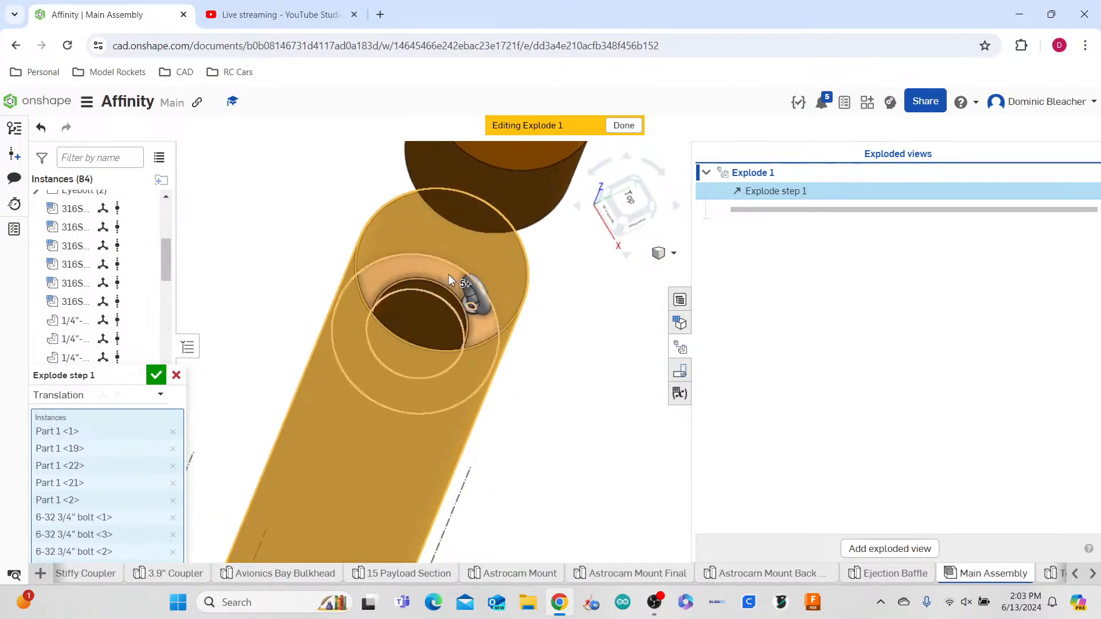
pyautogui.click(470, 291)
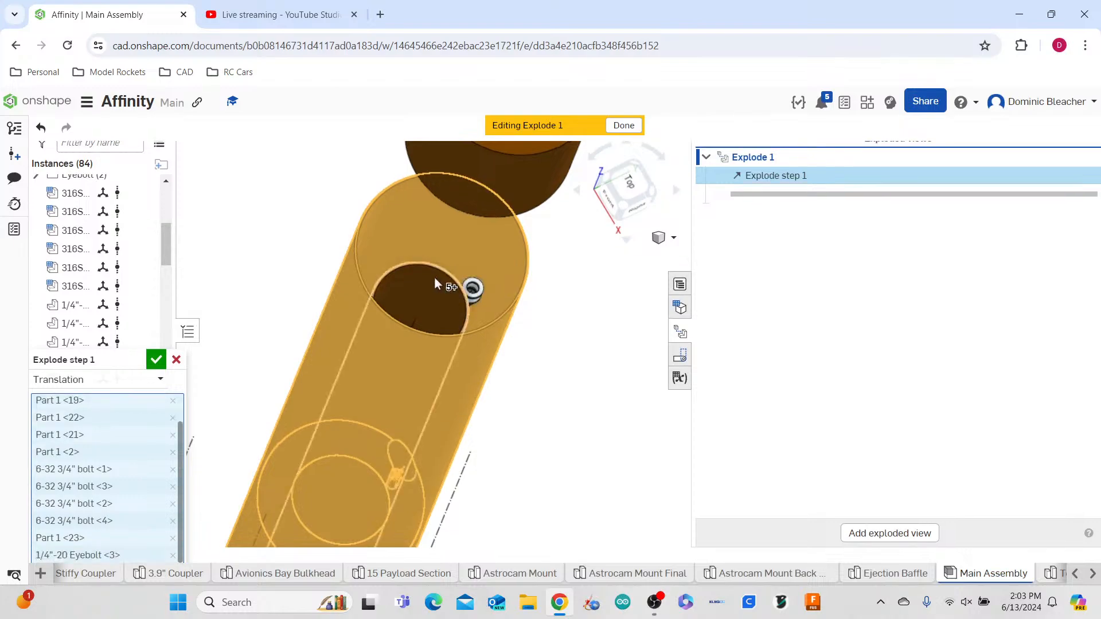
pyautogui.click(470, 292)
pyautogui.click(476, 295)
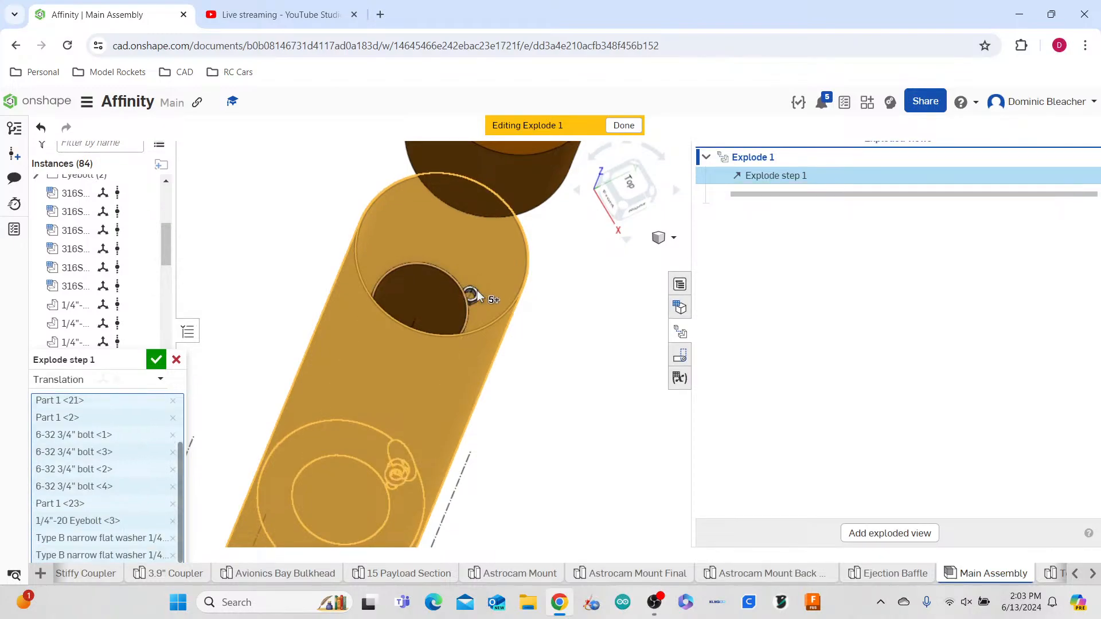
pyautogui.click(472, 296)
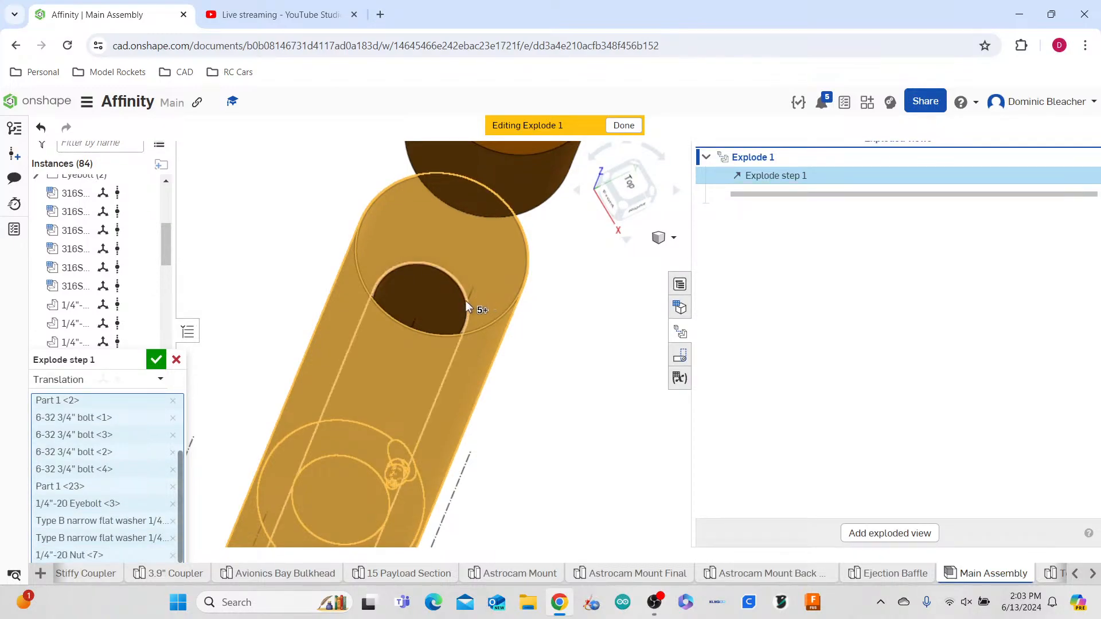
# - Add the inner motor tube and the next centering ring to the booster's explode step, and finish editing the exploded view
pyautogui.click(467, 300)
pyautogui.scroll(-5, 592, 345)
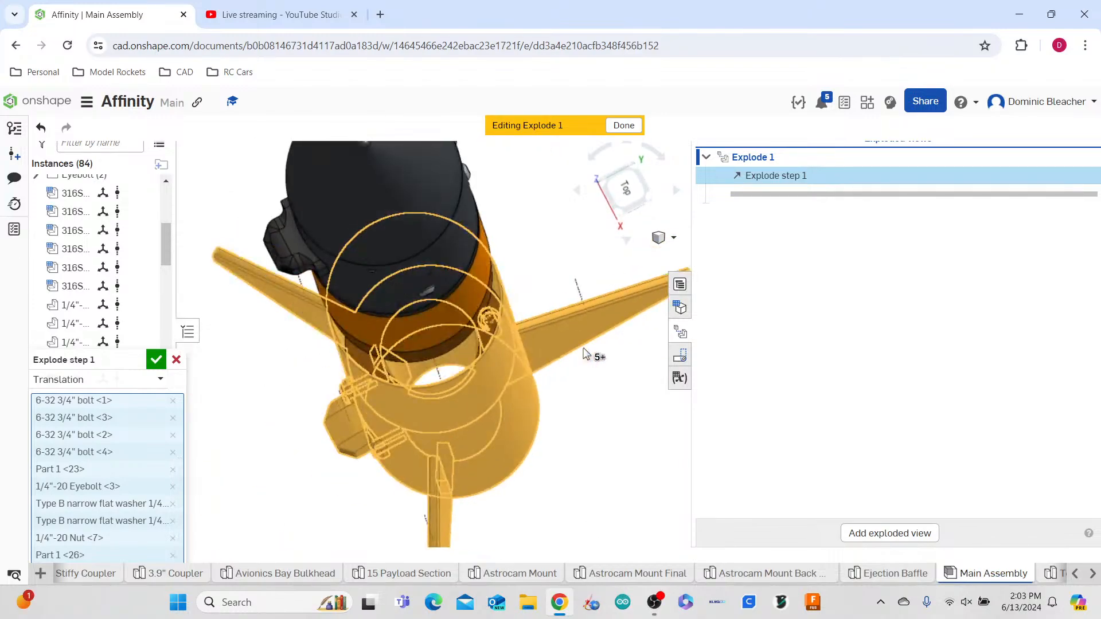
pyautogui.moveTo(585, 345); pyautogui.dragTo(584, 346, button='right')
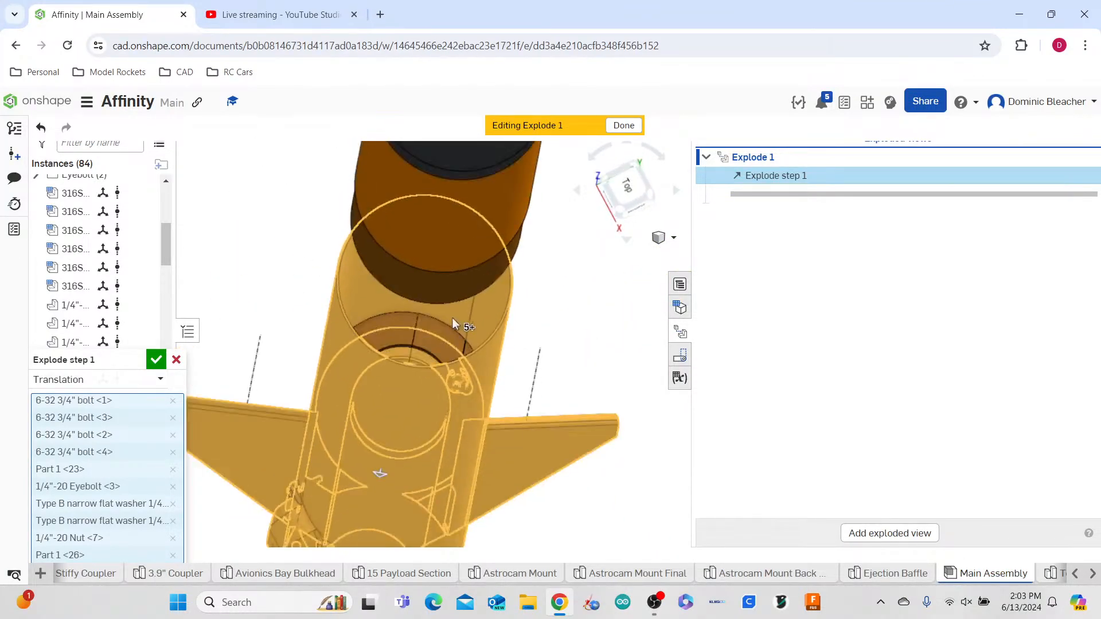
pyautogui.click(420, 328)
pyautogui.scroll(-2, 513, 384)
pyautogui.moveTo(515, 385); pyautogui.dragTo(551, 353, button='right')
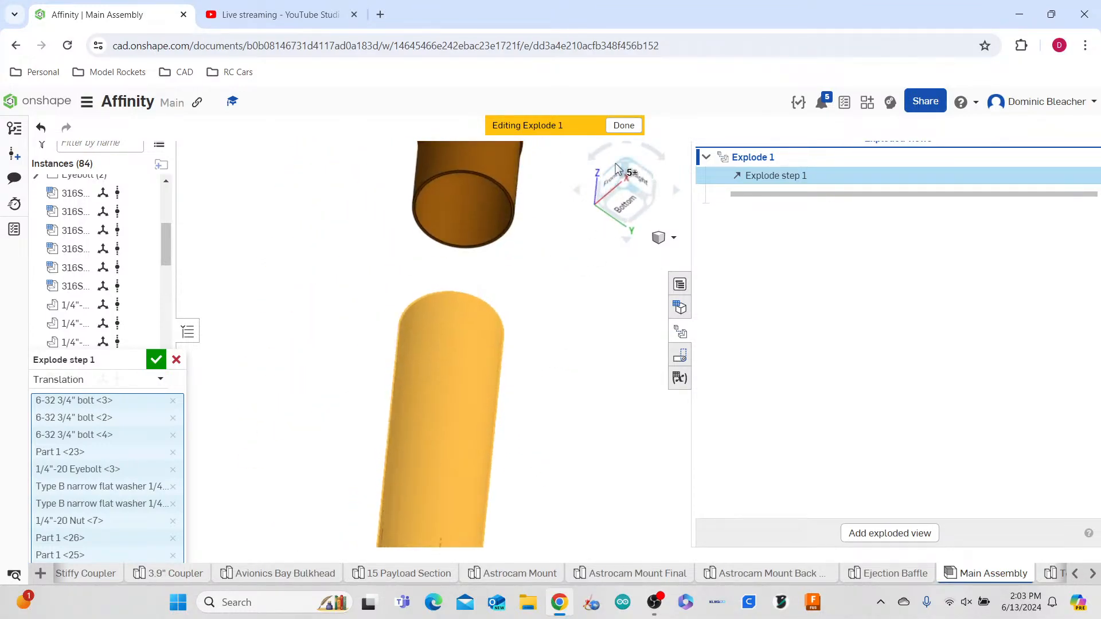
pyautogui.scroll(-3, 623, 309)
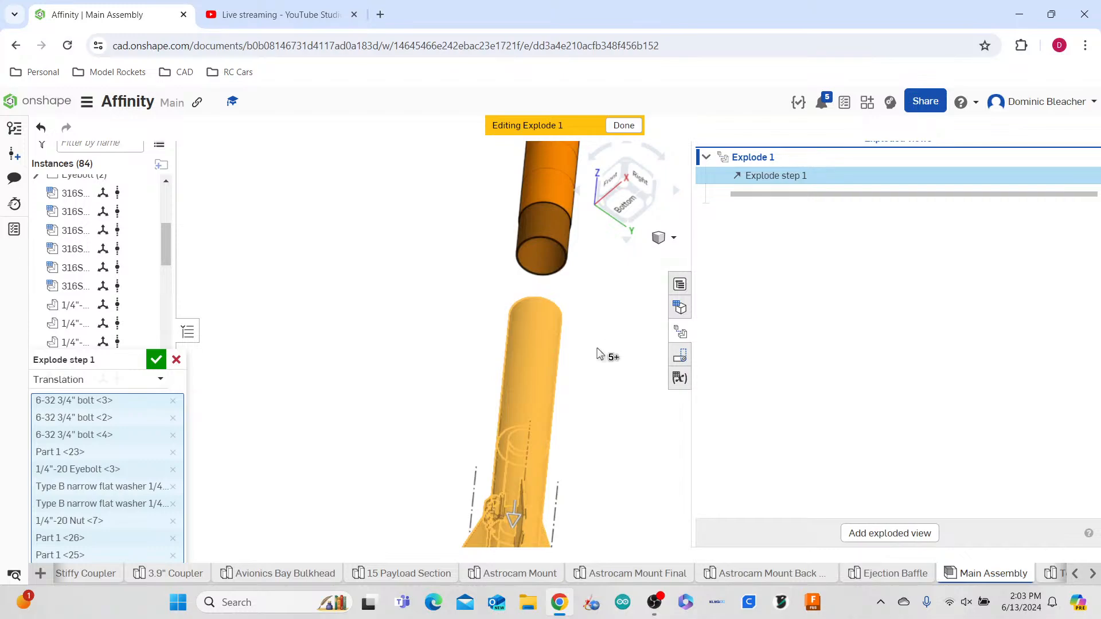
pyautogui.click(635, 132)
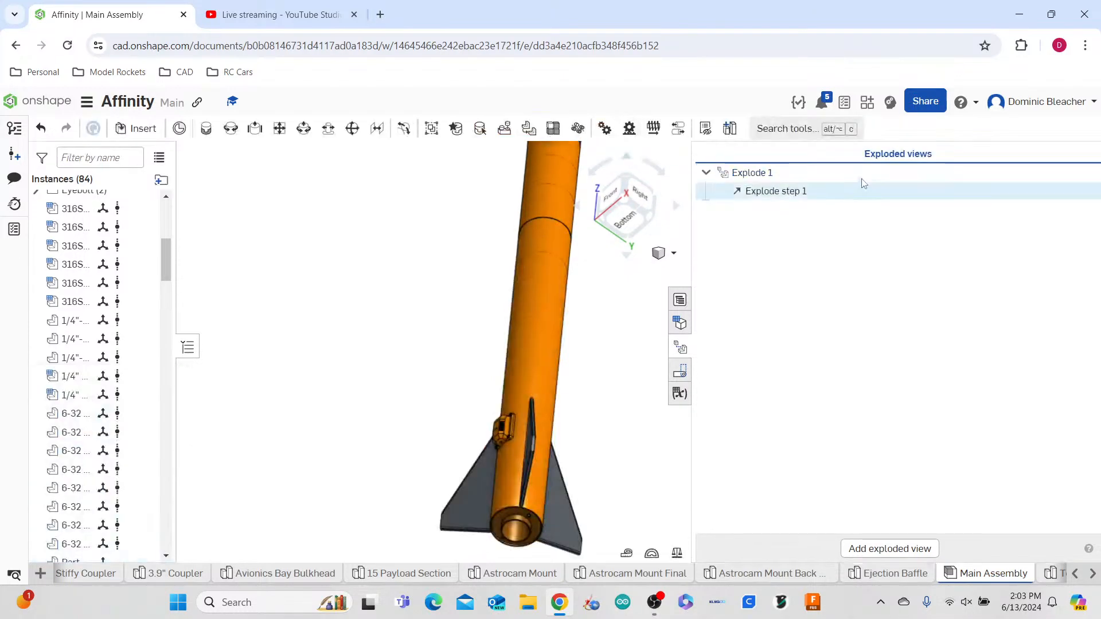
# - Review the booster's explode step in Explode 1, checking its highlighted instances, translation distance and explode lines
pyautogui.click(836, 197)
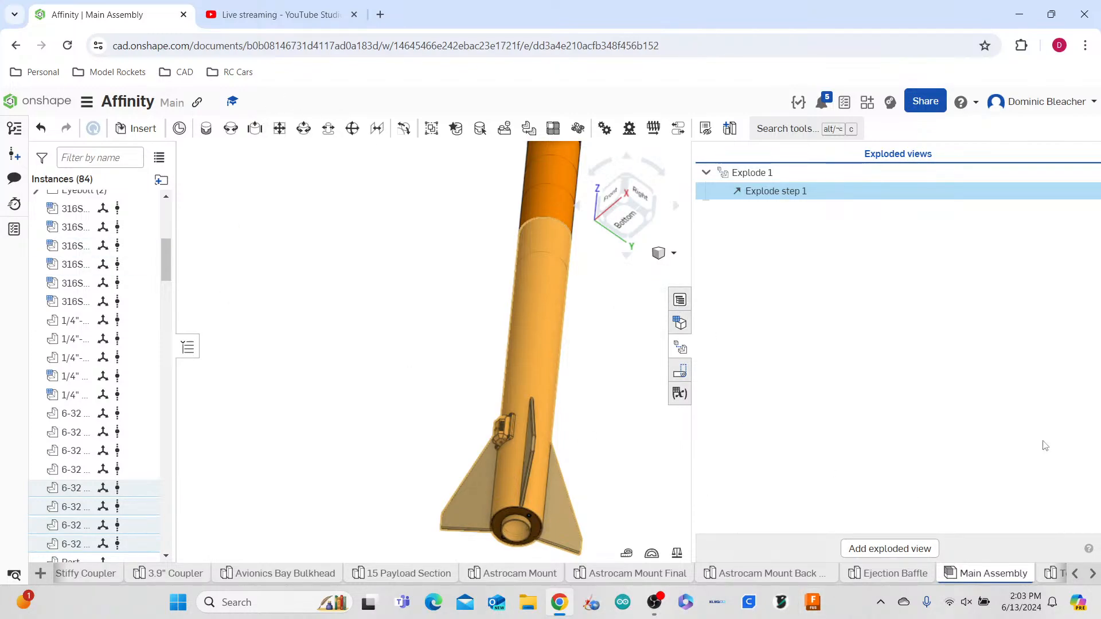
pyautogui.scroll(1, 514, 199)
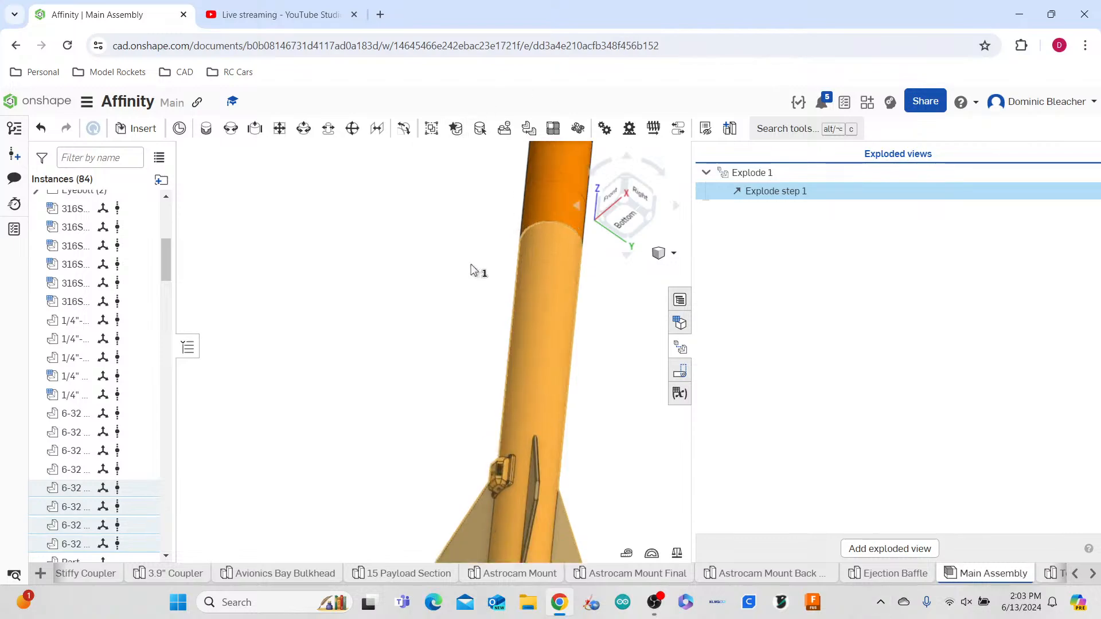
pyautogui.click(470, 265)
pyautogui.scroll(-3, 465, 236)
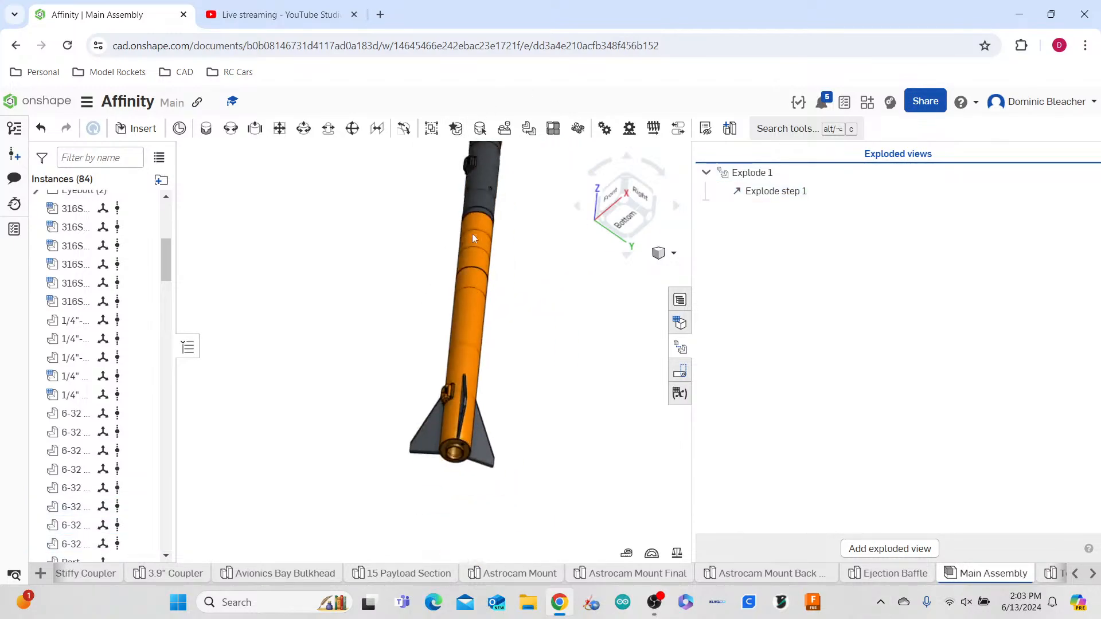
pyautogui.scroll(3, 480, 250)
pyautogui.scroll(-3, 505, 287)
pyautogui.moveTo(521, 303); pyautogui.dragTo(521, 319, button='right')
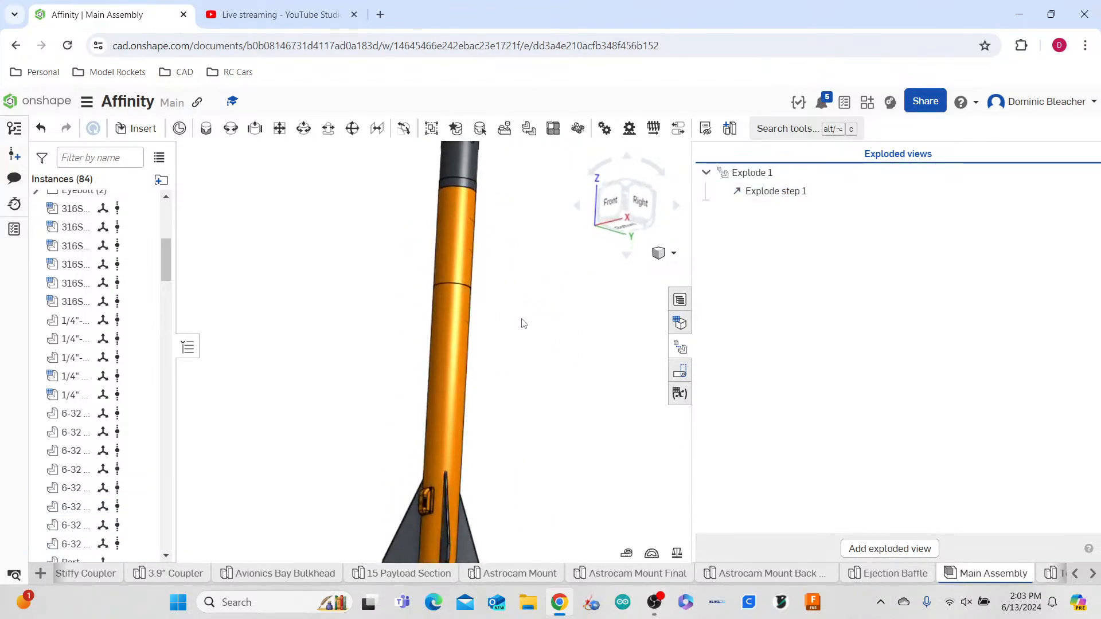
pyautogui.click(830, 178)
pyautogui.doubleClick(825, 192)
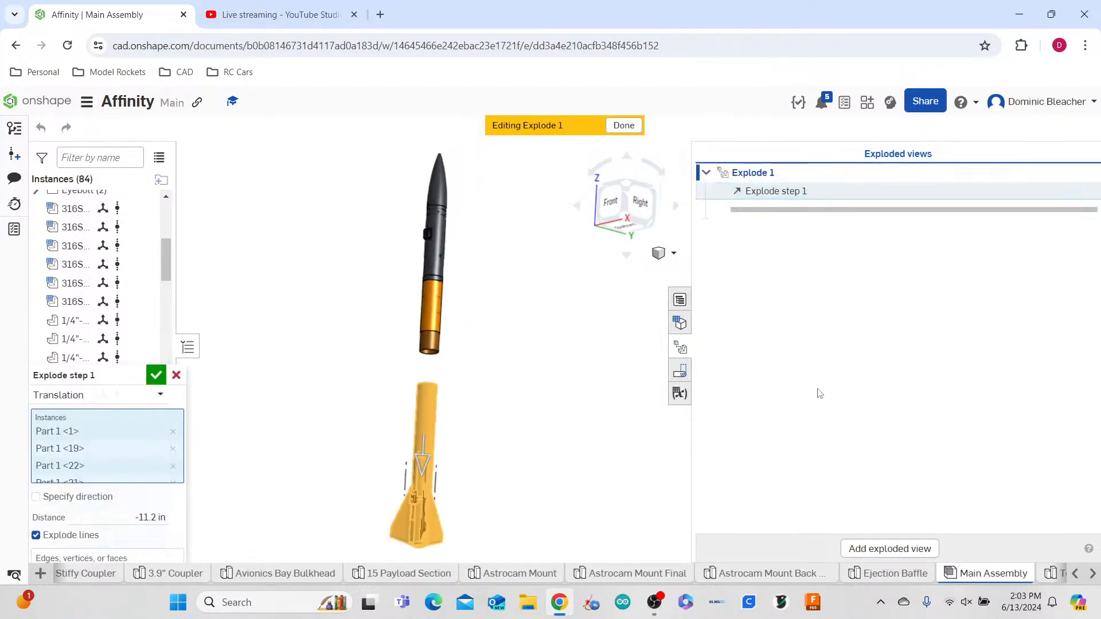
pyautogui.scroll(3, 467, 350)
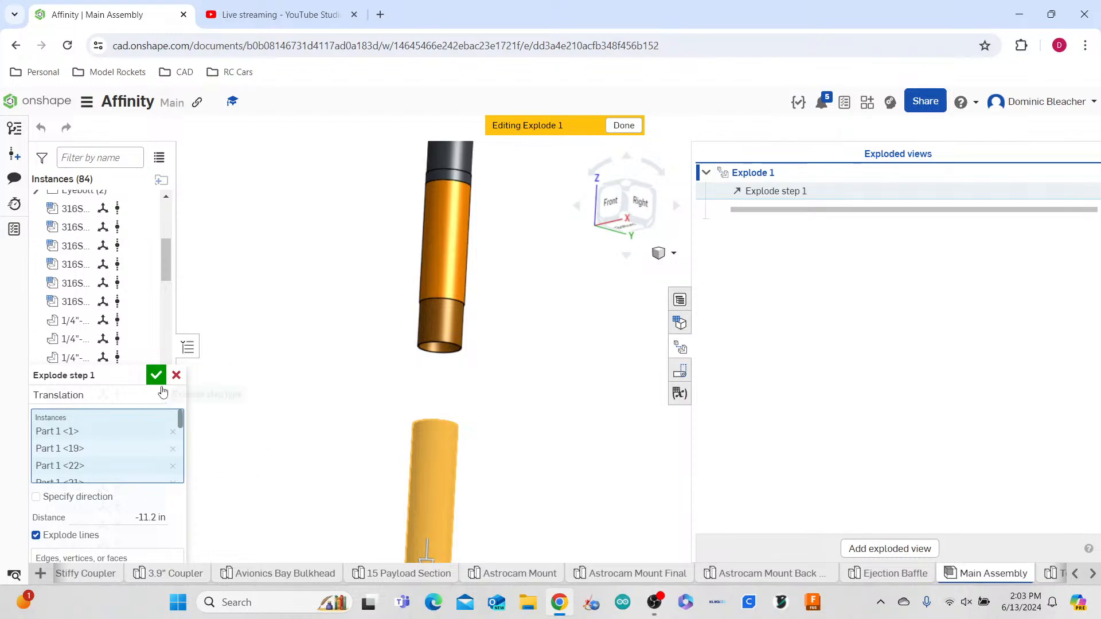
pyautogui.moveTo(115, 379); pyautogui.dragTo(115, 328)
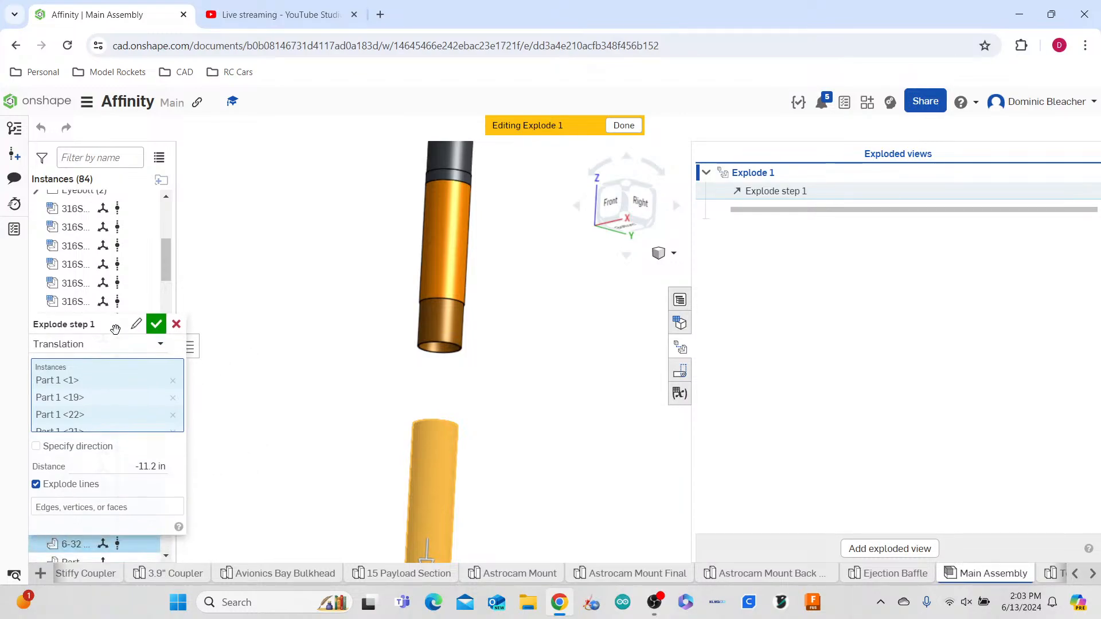
pyautogui.click(155, 324)
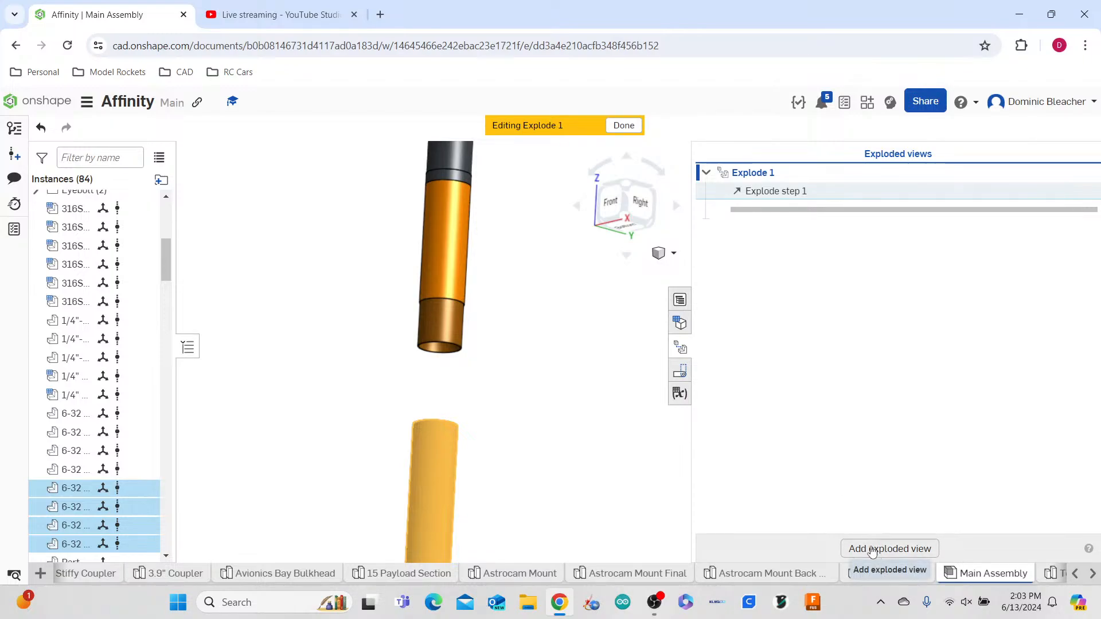
pyautogui.click(871, 550)
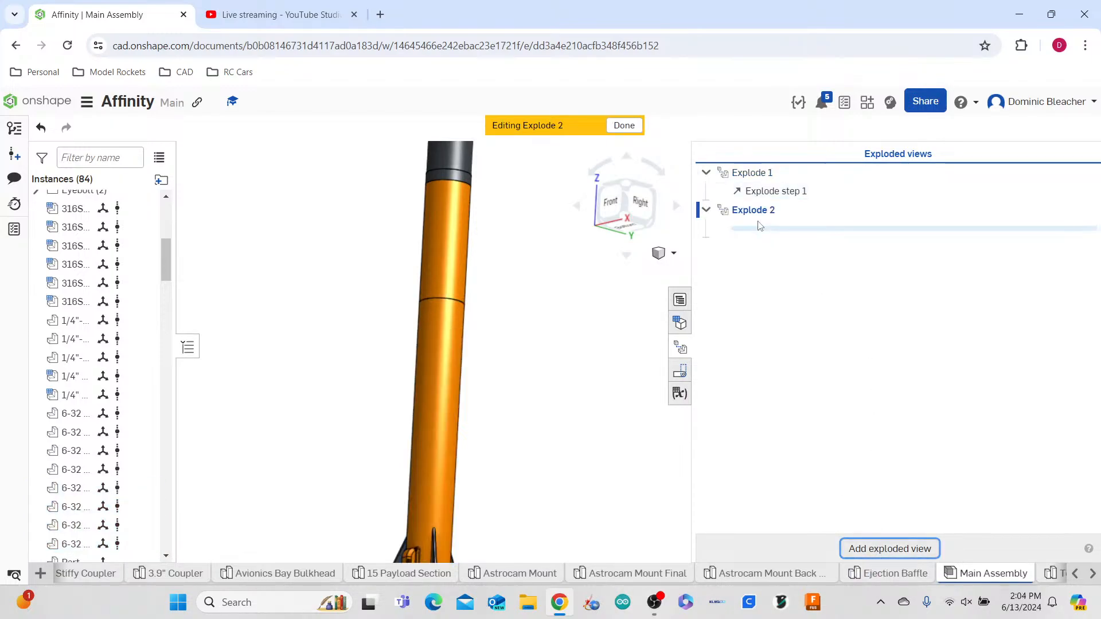
pyautogui.rightClick(754, 220)
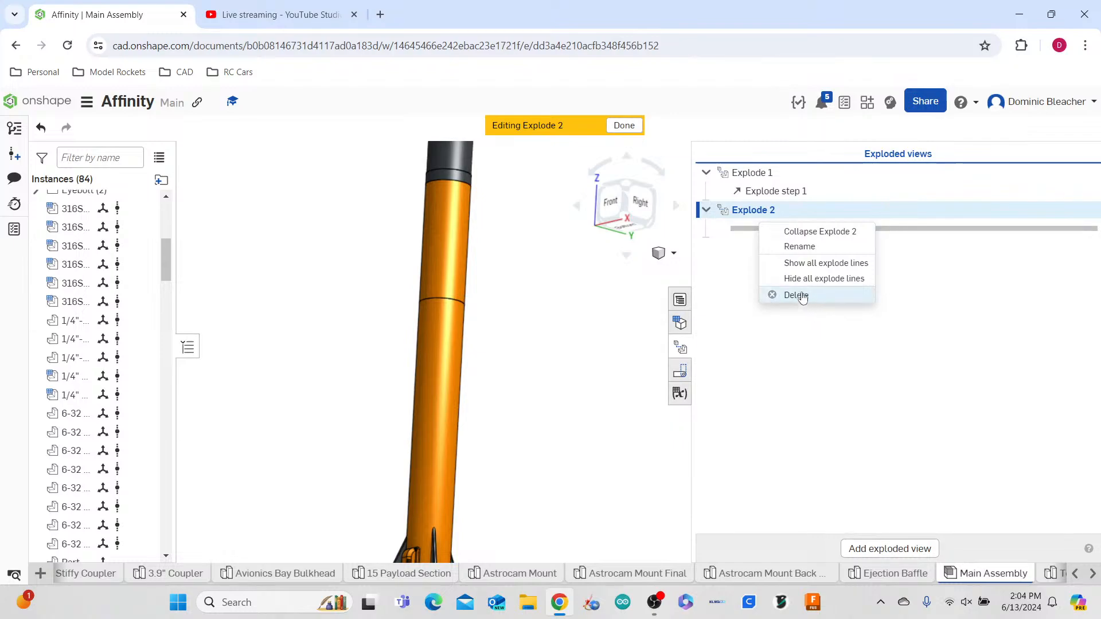
pyautogui.click(801, 294)
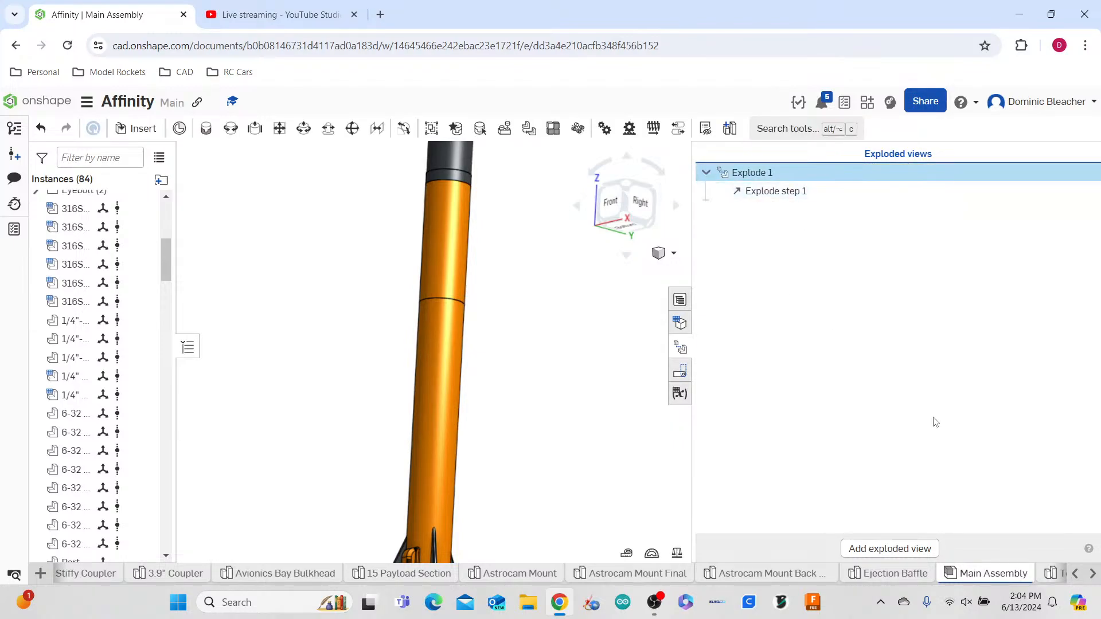
# - Activate Explode 1 for further editing
pyautogui.rightClick(766, 176)
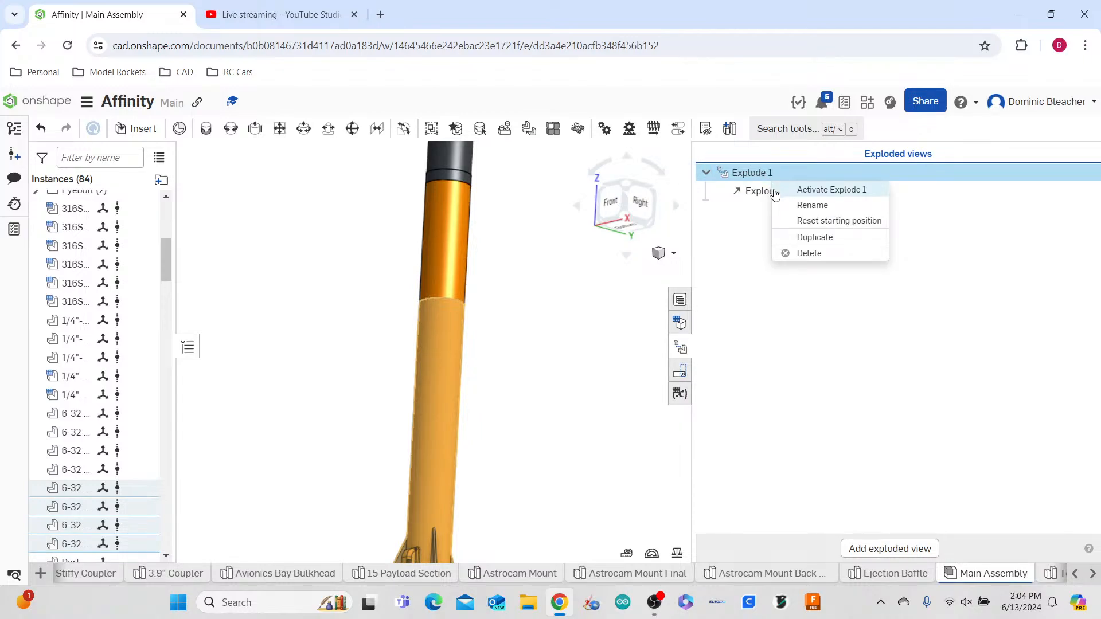
pyautogui.click(774, 192)
pyautogui.rightClick(775, 182)
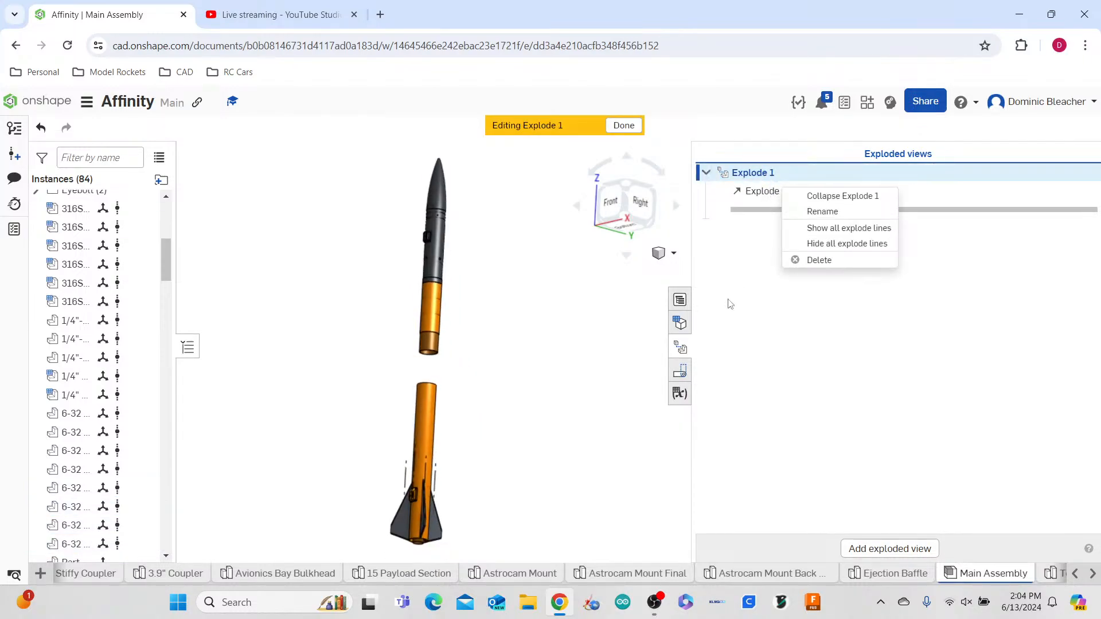
pyautogui.click(729, 304)
pyautogui.rightClick(780, 194)
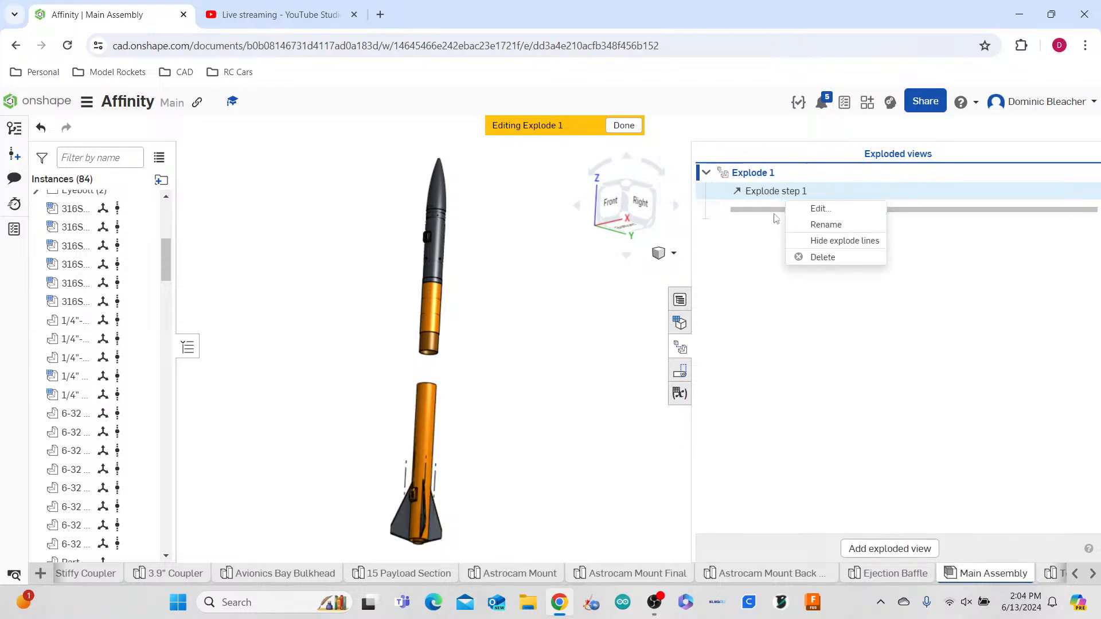
pyautogui.click(797, 408)
# - Explode the coupler between the two orange body tubes 5.4 in aft along the rocket's axis
pyautogui.scroll(5, 436, 362)
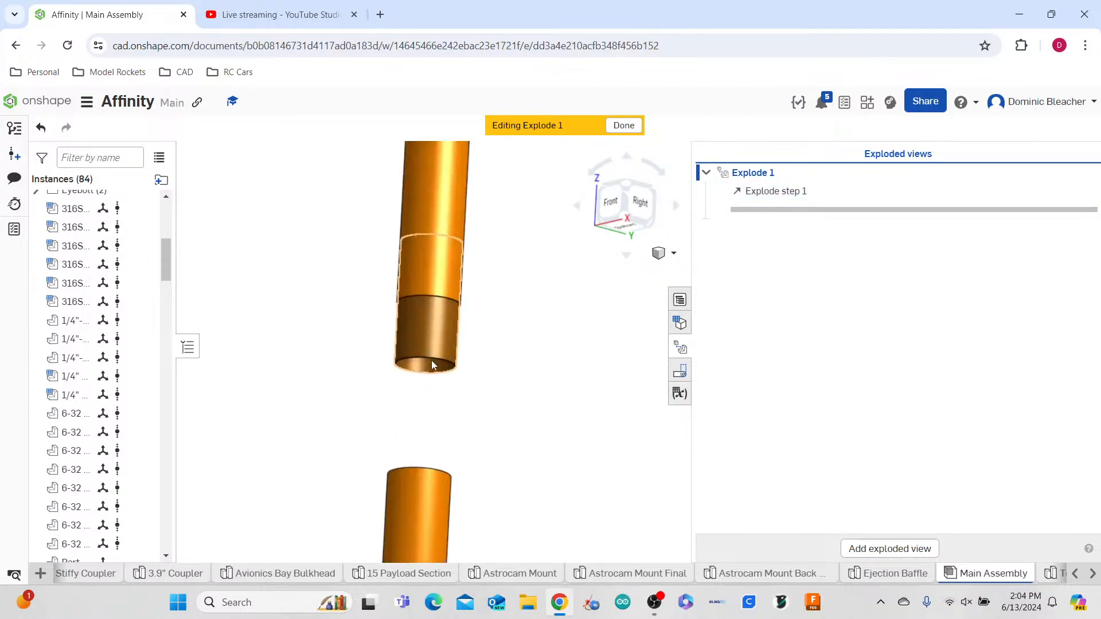
pyautogui.click(438, 330)
pyautogui.scroll(-3, 469, 341)
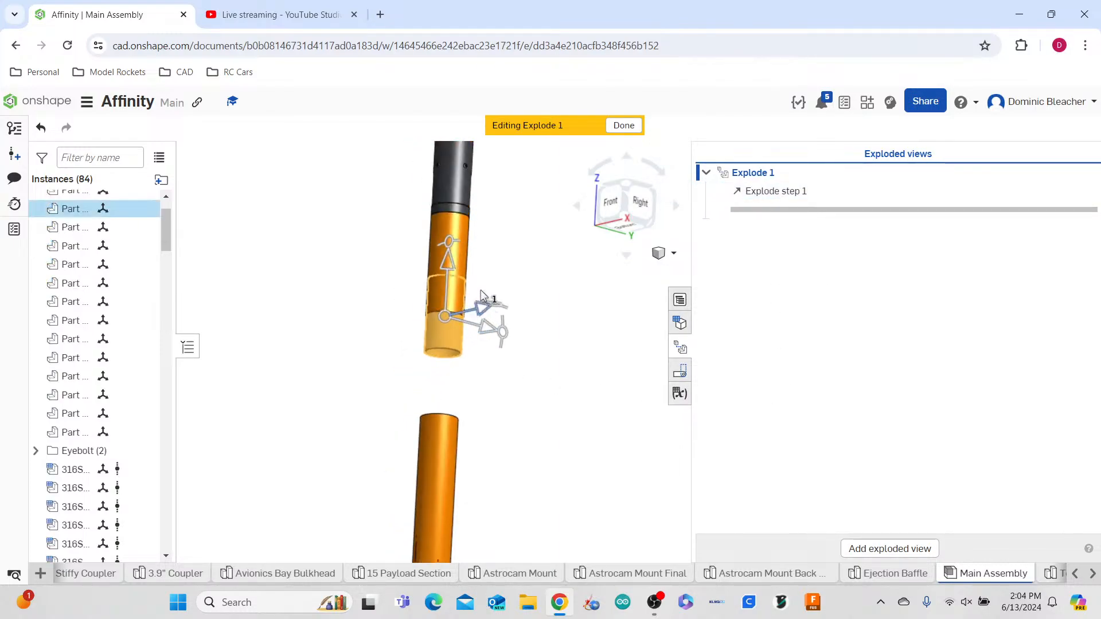
pyautogui.moveTo(451, 268); pyautogui.dragTo(455, 317)
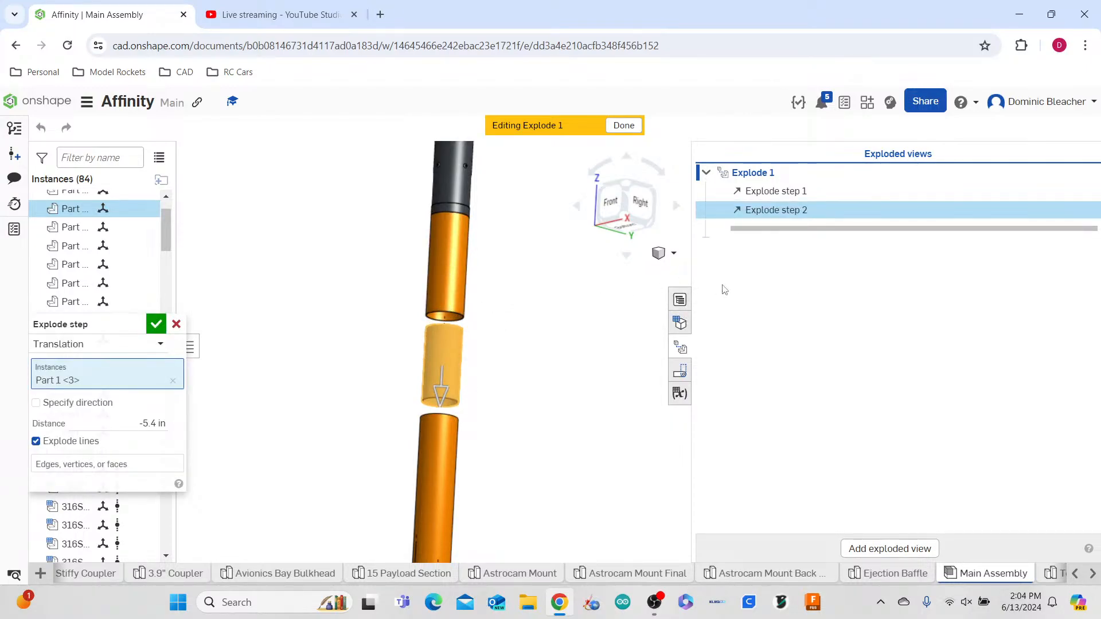
pyautogui.press('Return')
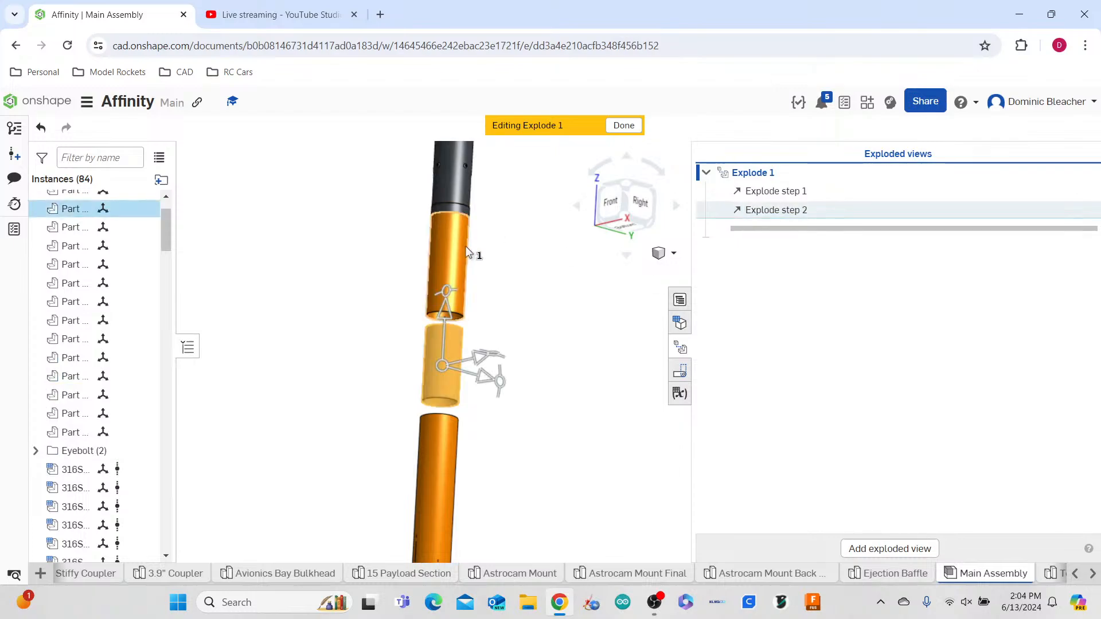
pyautogui.click(465, 252)
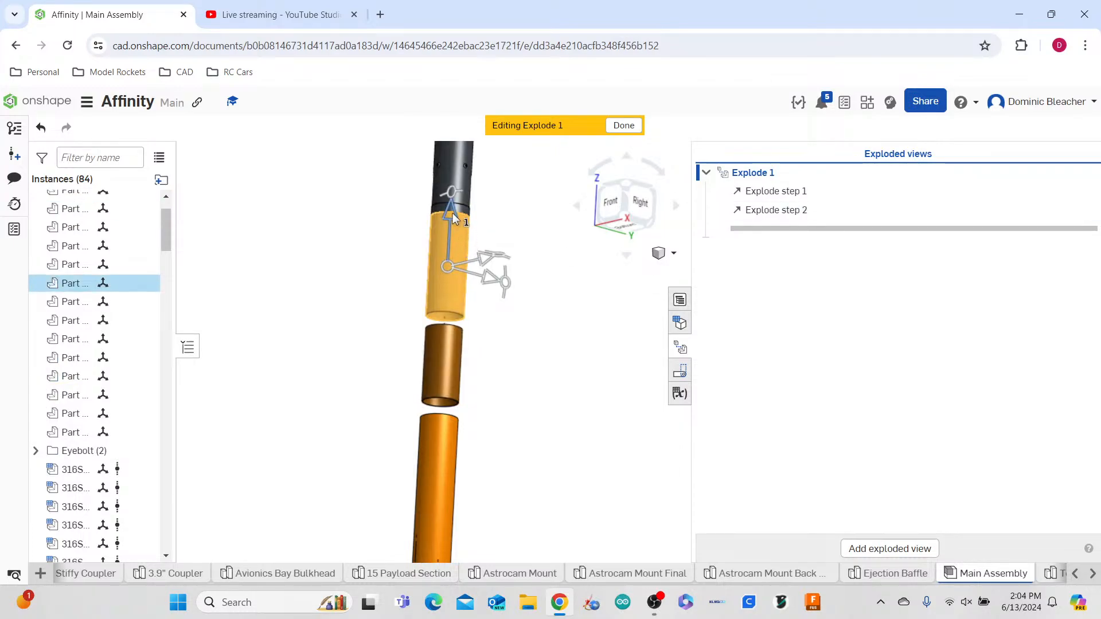
pyautogui.moveTo(452, 213); pyautogui.dragTo(456, 221)
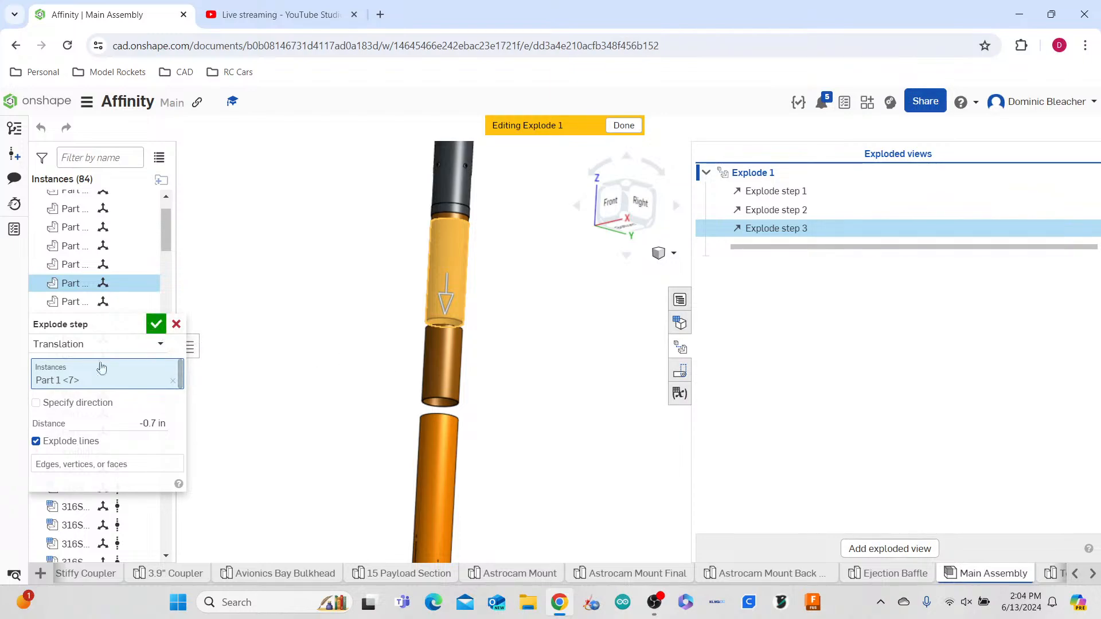
pyautogui.click(172, 380)
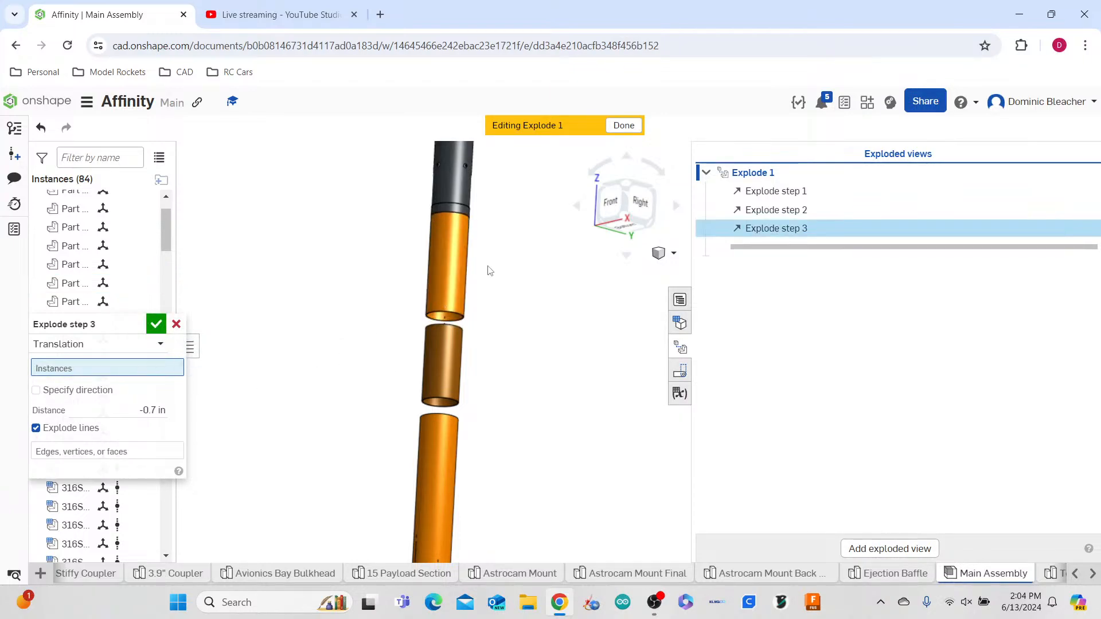
pyautogui.click(176, 324)
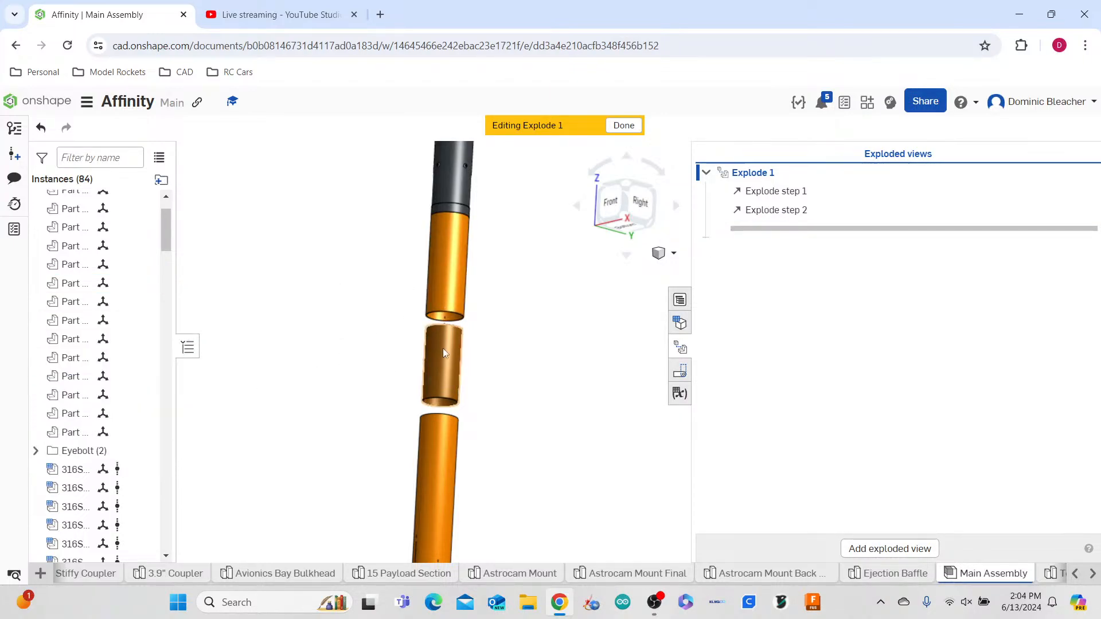
# - Examine the exploded rocket from the payload section down to the fins and aft camera mount
pyautogui.scroll(5, 466, 292)
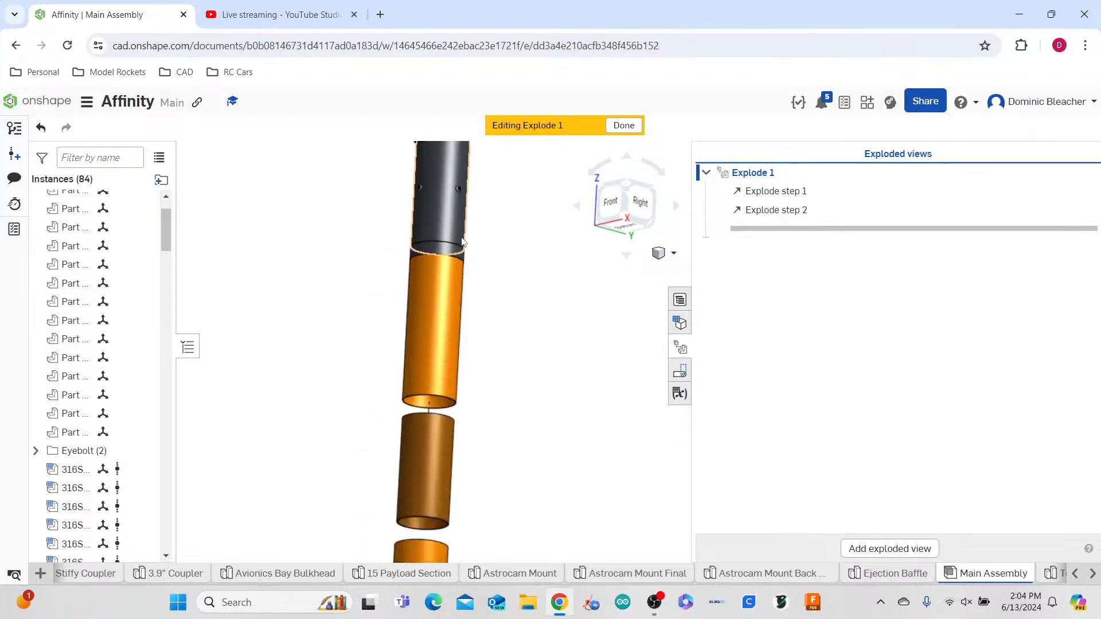
pyautogui.scroll(-4, 508, 315)
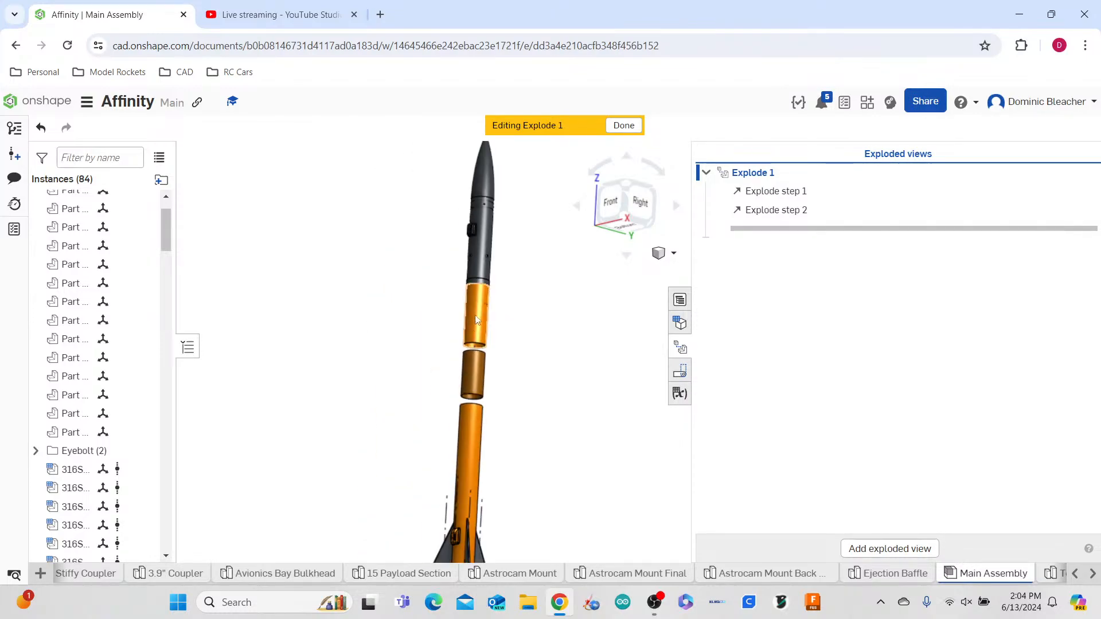
pyautogui.scroll(-2, 513, 407)
pyautogui.scroll(6, 514, 425)
pyautogui.moveTo(514, 425); pyautogui.dragTo(539, 444, button='right')
pyautogui.scroll(-5, 538, 444)
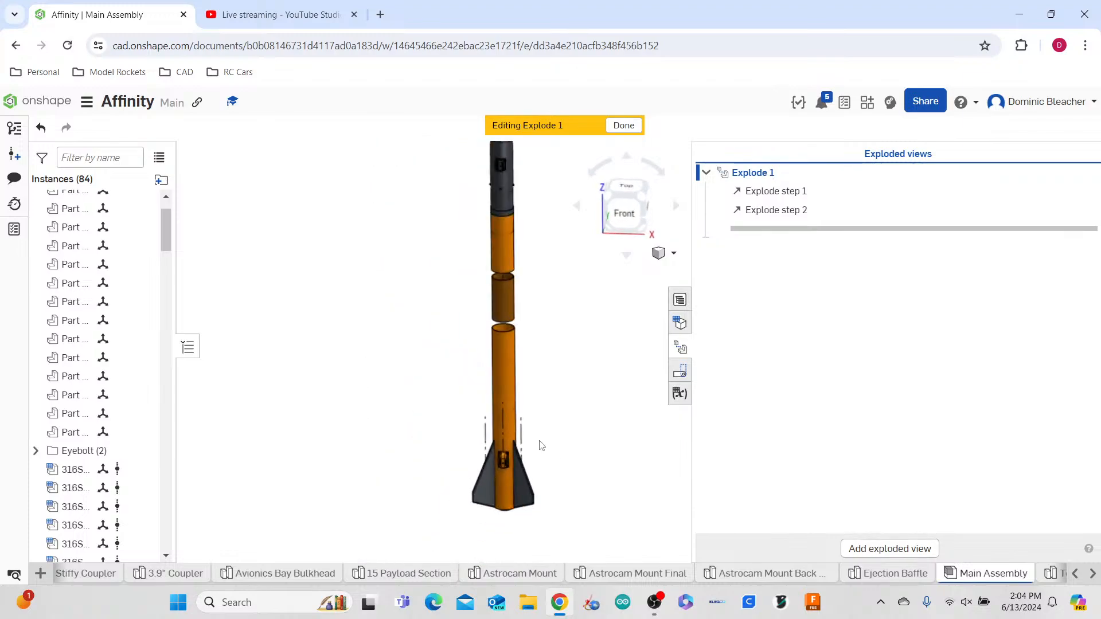
pyautogui.scroll(-2, 557, 442)
pyautogui.scroll(5, 538, 464)
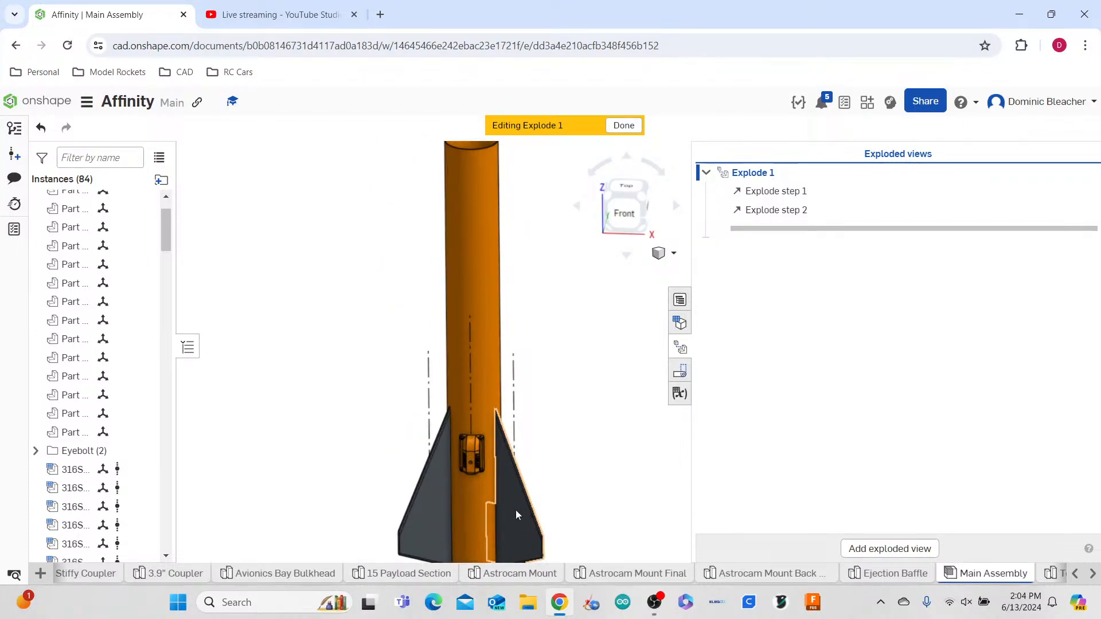
# - Explode only the fin on the booster tube's +X side 4 in outward
pyautogui.click(524, 522)
pyautogui.moveTo(567, 512); pyautogui.dragTo(597, 517)
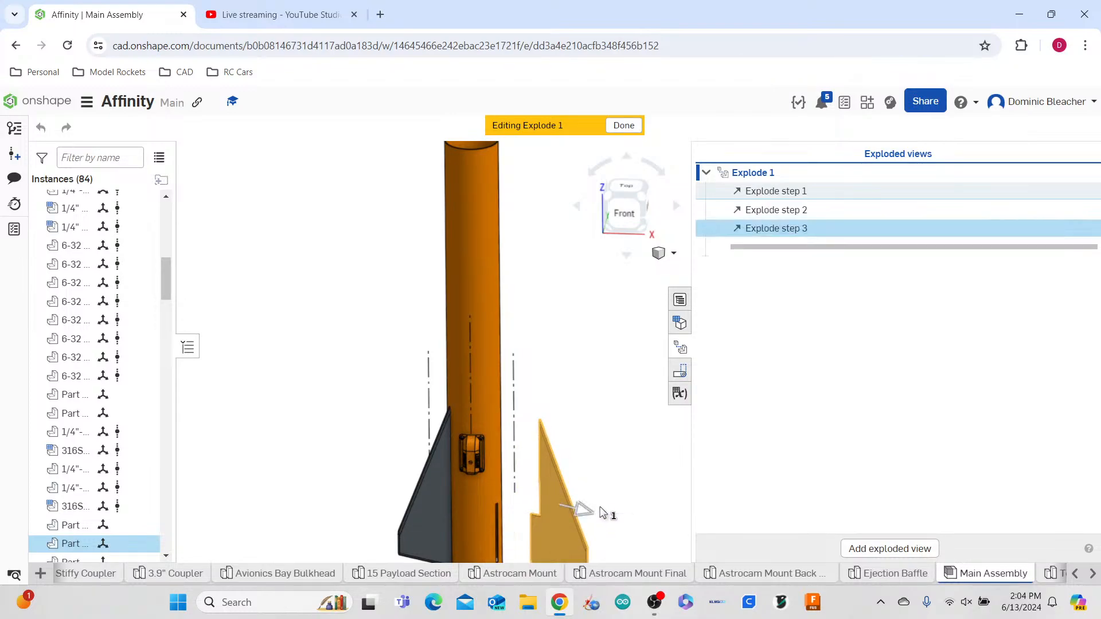
pyautogui.click(146, 420)
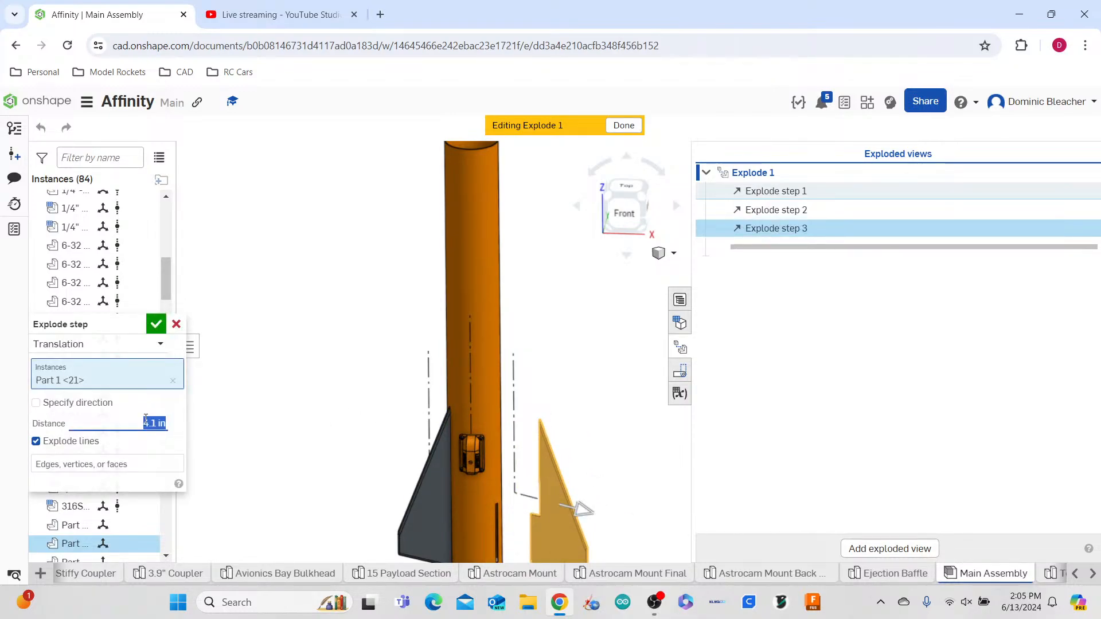
pyautogui.moveTo(409, 393); pyautogui.dragTo(583, 332, button='right')
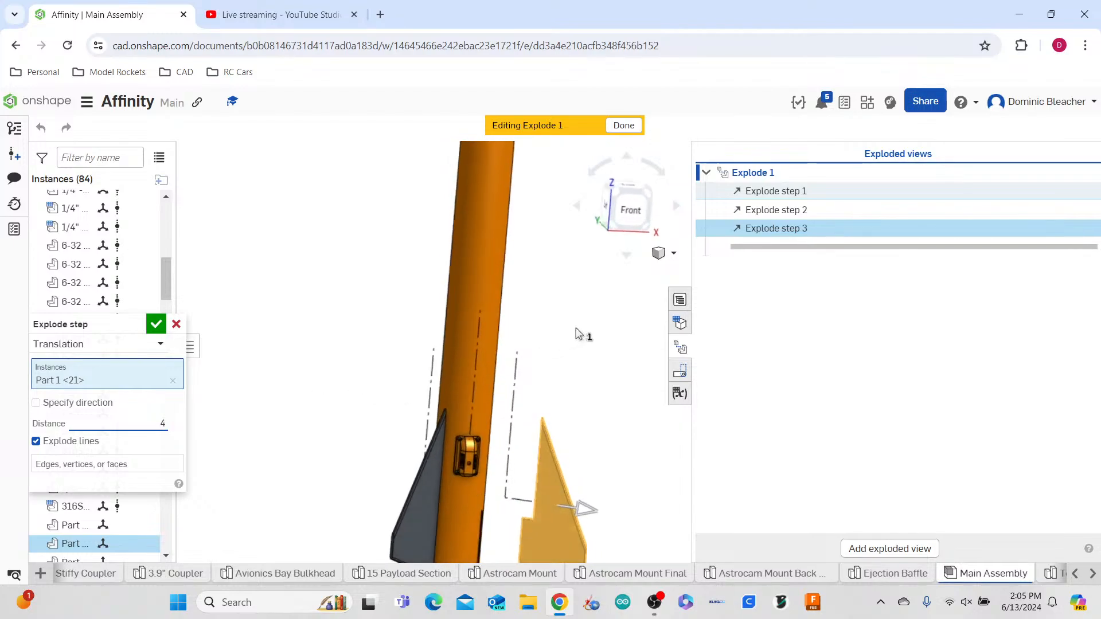
pyautogui.press('Return')
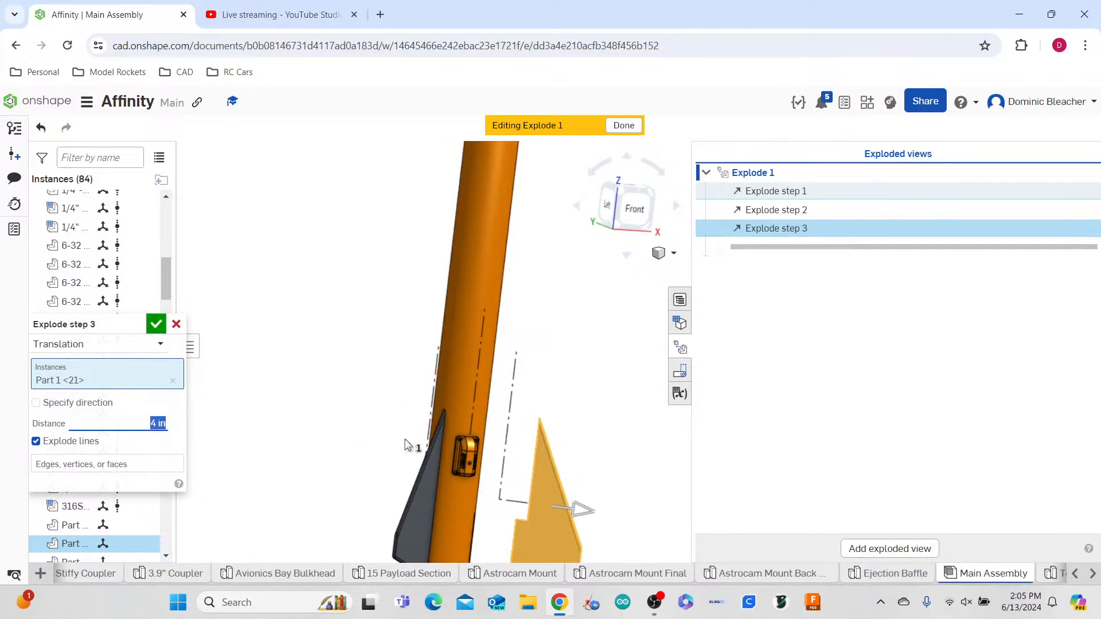
pyautogui.click(415, 506)
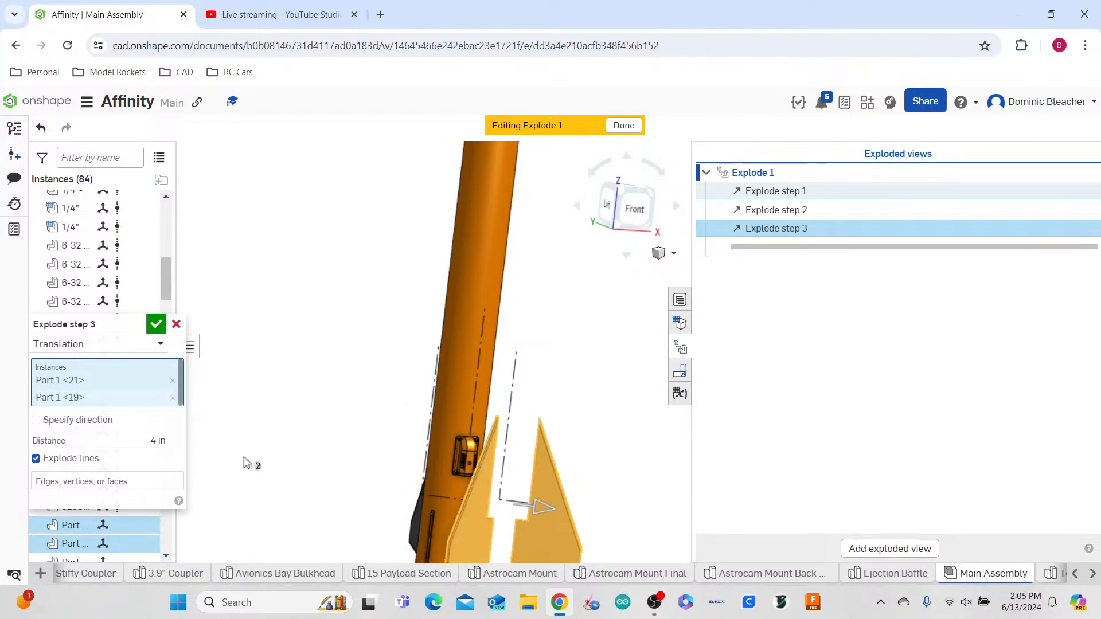
pyautogui.click(168, 397)
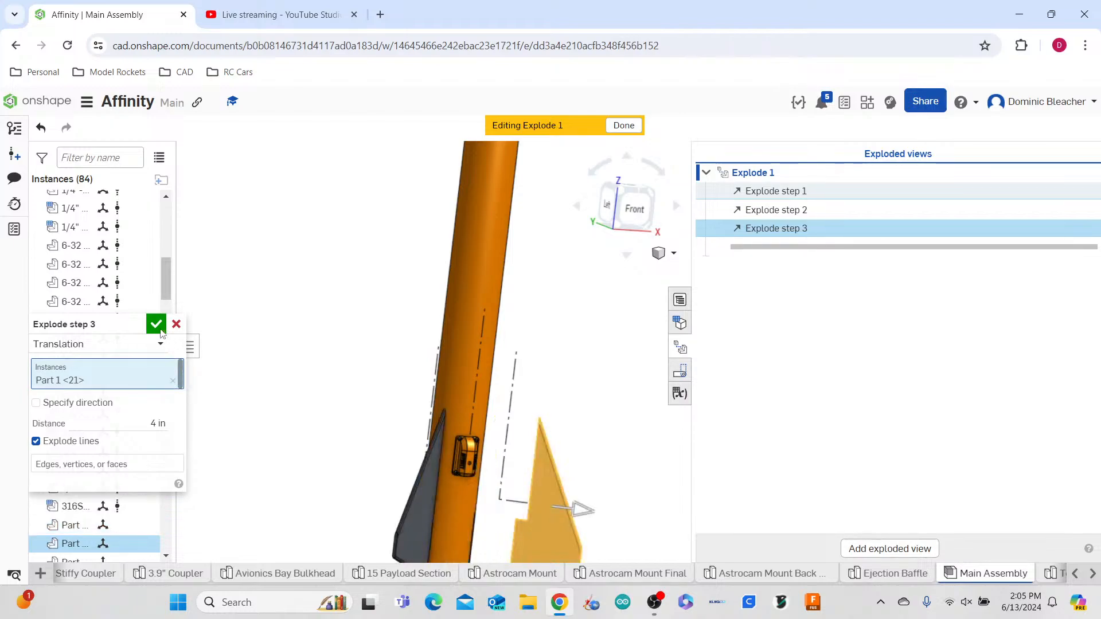
pyautogui.click(166, 325)
# - Explode the fin on the booster tube's -X side 4 in outward
pyautogui.moveTo(565, 363); pyautogui.dragTo(541, 376, button='right')
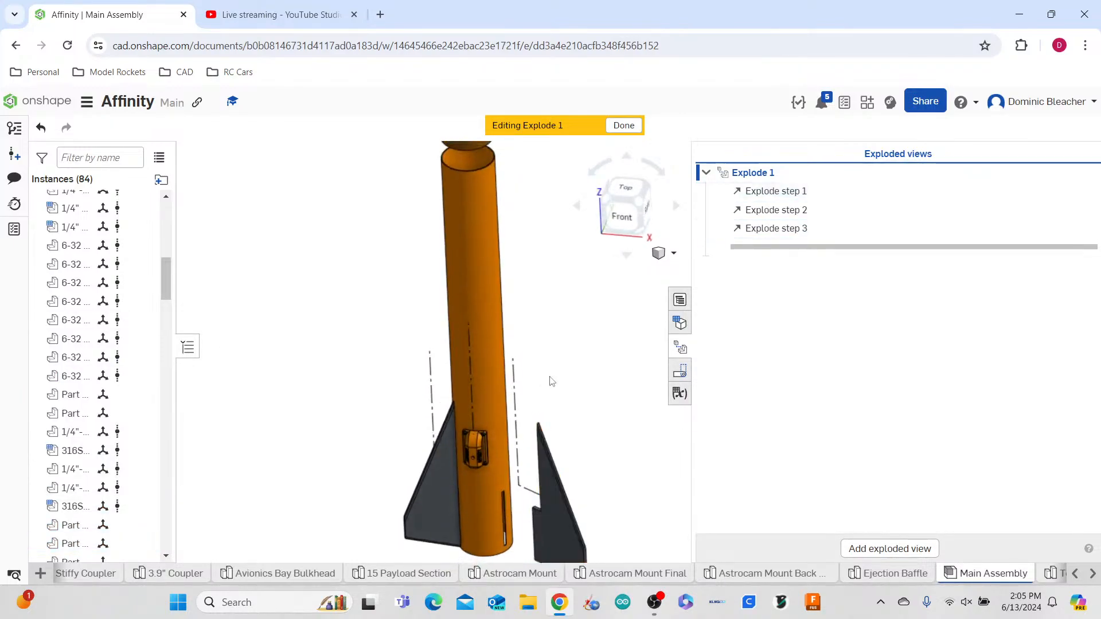
pyautogui.click(433, 508)
pyautogui.moveTo(390, 494); pyautogui.dragTo(318, 493)
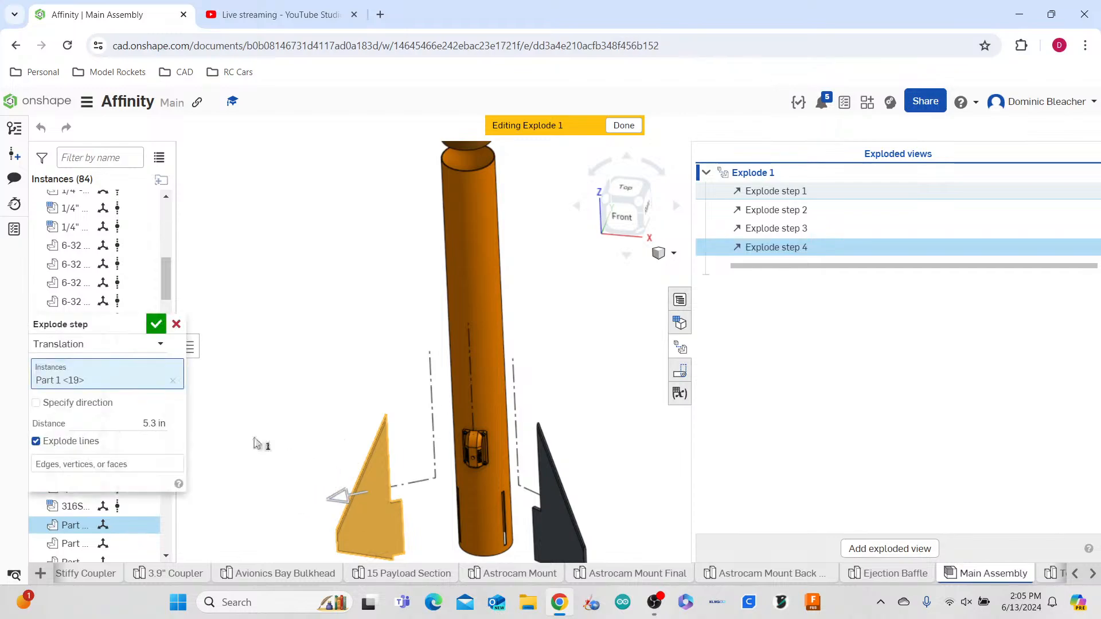
pyautogui.click(154, 424)
pyautogui.write('4')
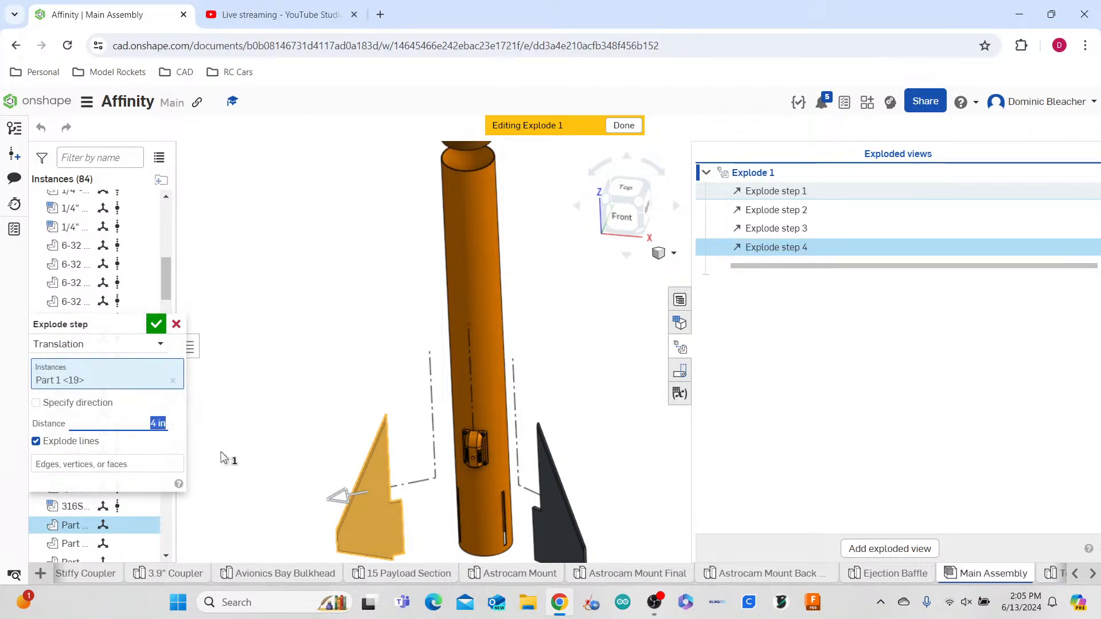
pyautogui.click(157, 326)
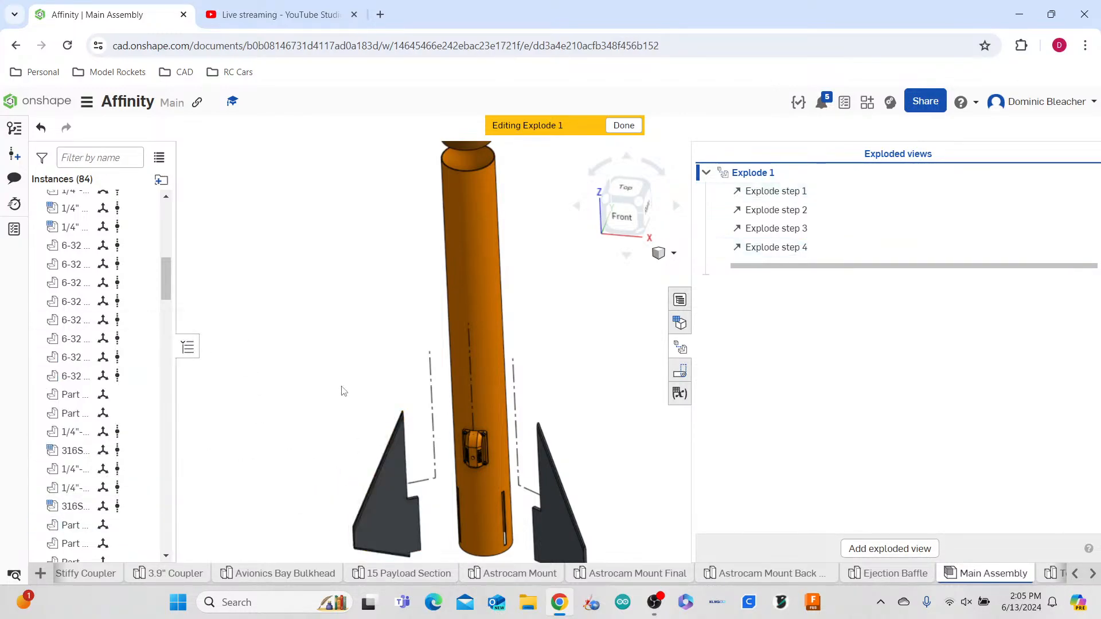
# - Explode the third fin, opposite the camera mount, 4 in outward from the booster tube
pyautogui.moveTo(342, 341); pyautogui.dragTo(393, 406, button='right')
pyautogui.click(375, 413)
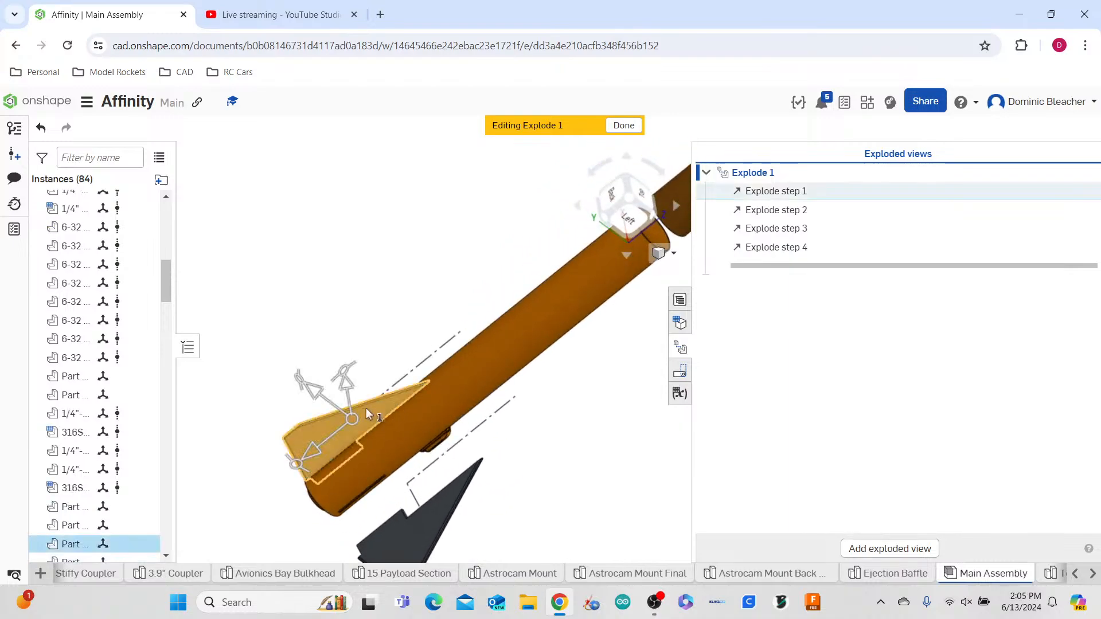
pyautogui.moveTo(316, 390); pyautogui.dragTo(270, 373)
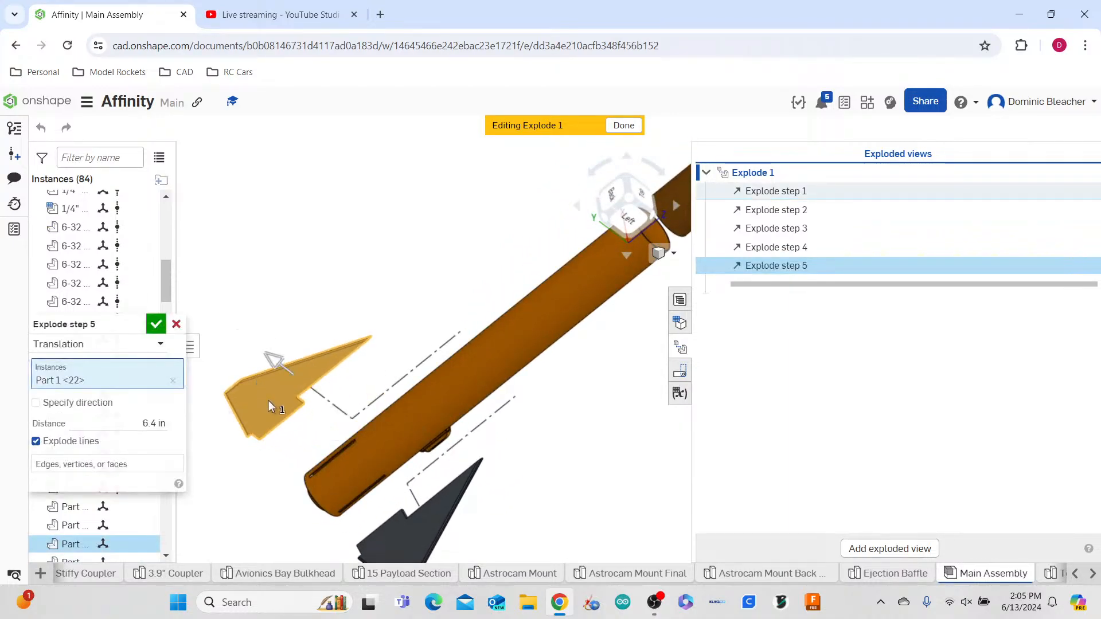
pyautogui.click(147, 425)
pyautogui.write('4')
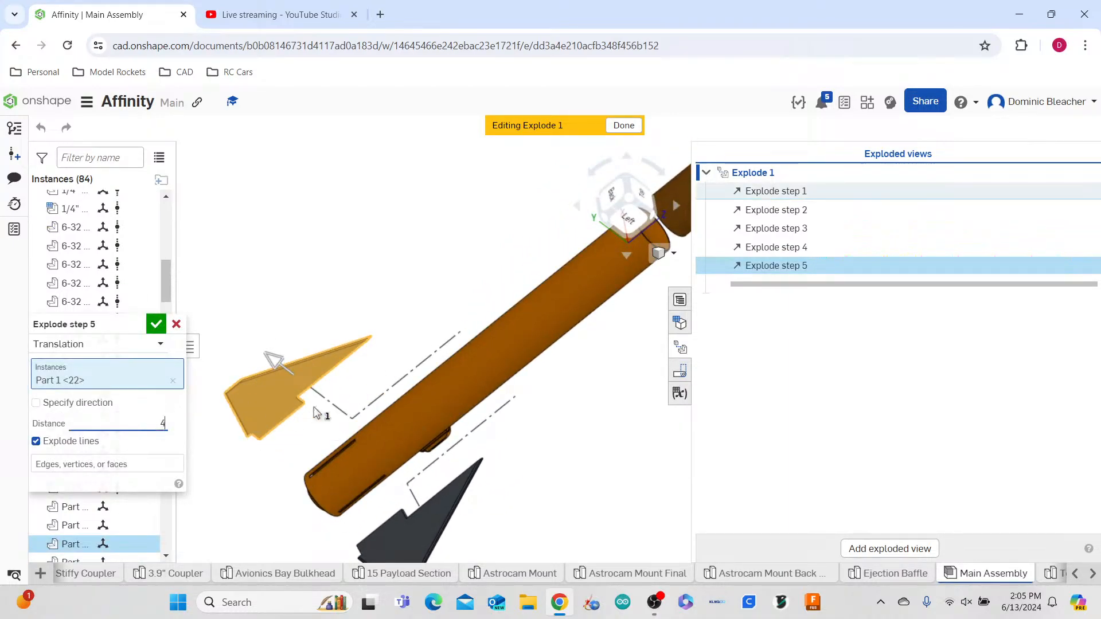
pyautogui.click(156, 324)
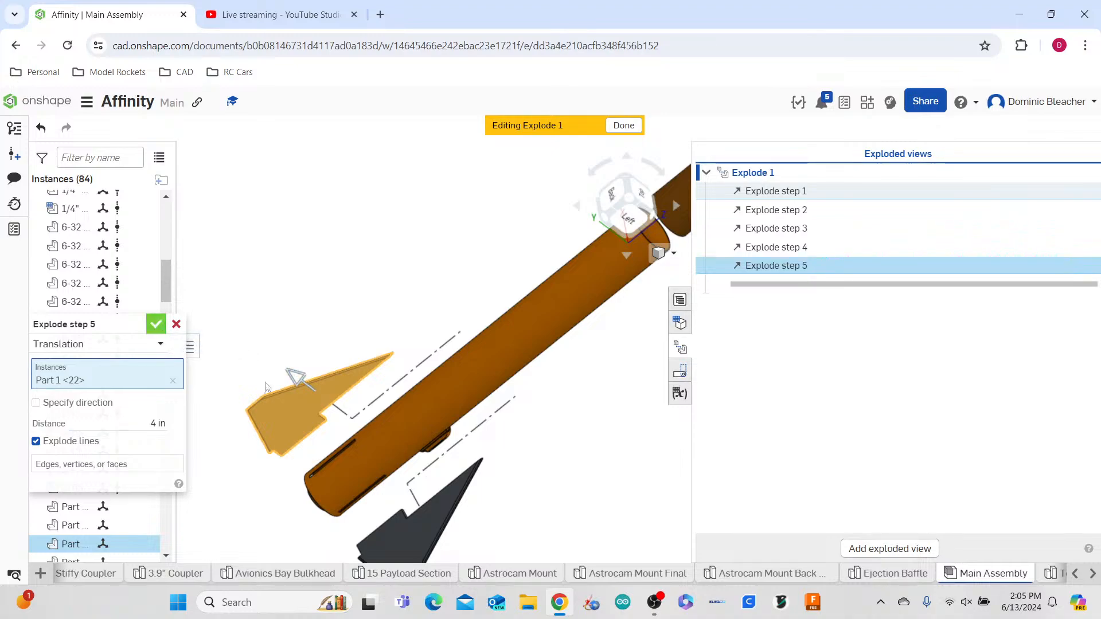
# - Explode the Affinity camera mount outward from the booster tube with a distance of -3 in
pyautogui.scroll(-1, 455, 470)
pyautogui.moveTo(463, 476); pyautogui.dragTo(482, 450, button='right')
pyautogui.moveTo(538, 532); pyautogui.dragTo(462, 494, button='right')
pyautogui.scroll(5, 462, 494)
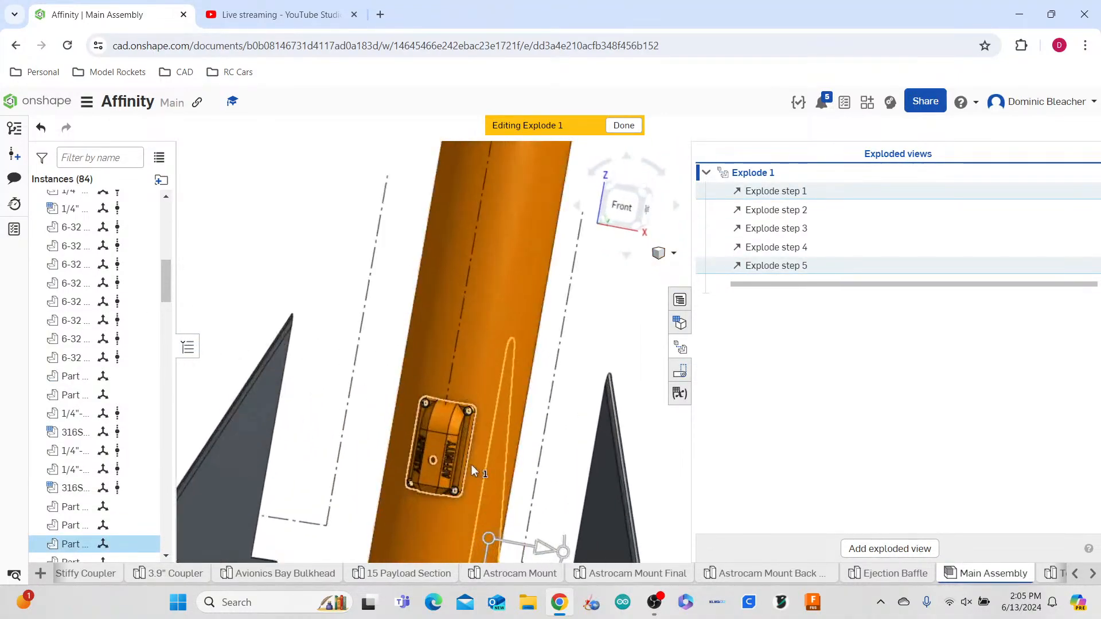
pyautogui.click(439, 453)
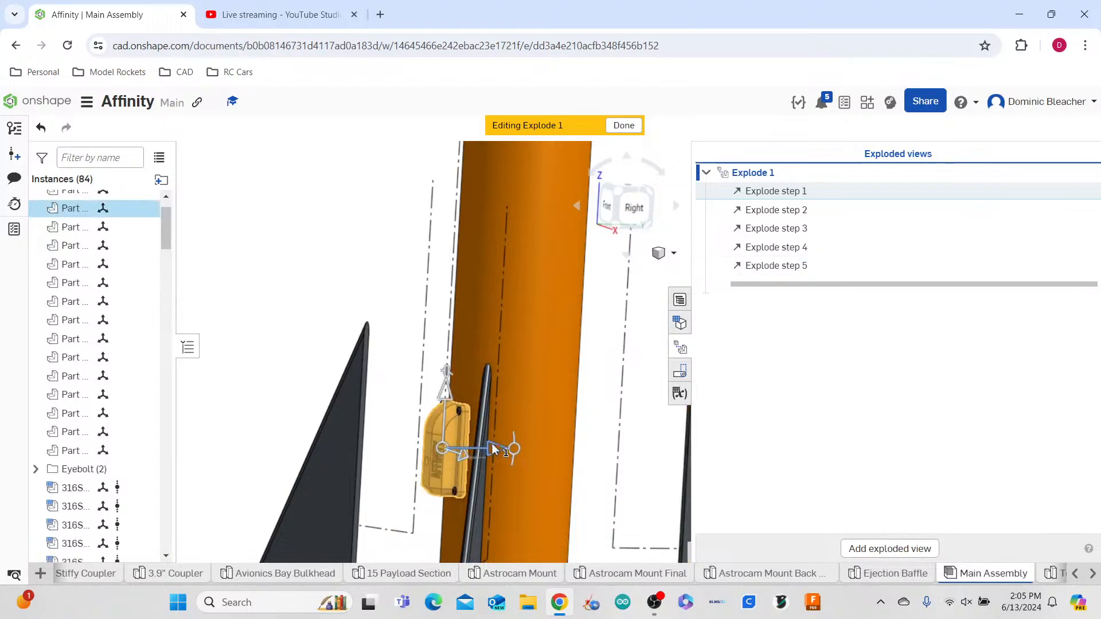
pyautogui.moveTo(490, 443); pyautogui.dragTo(417, 454)
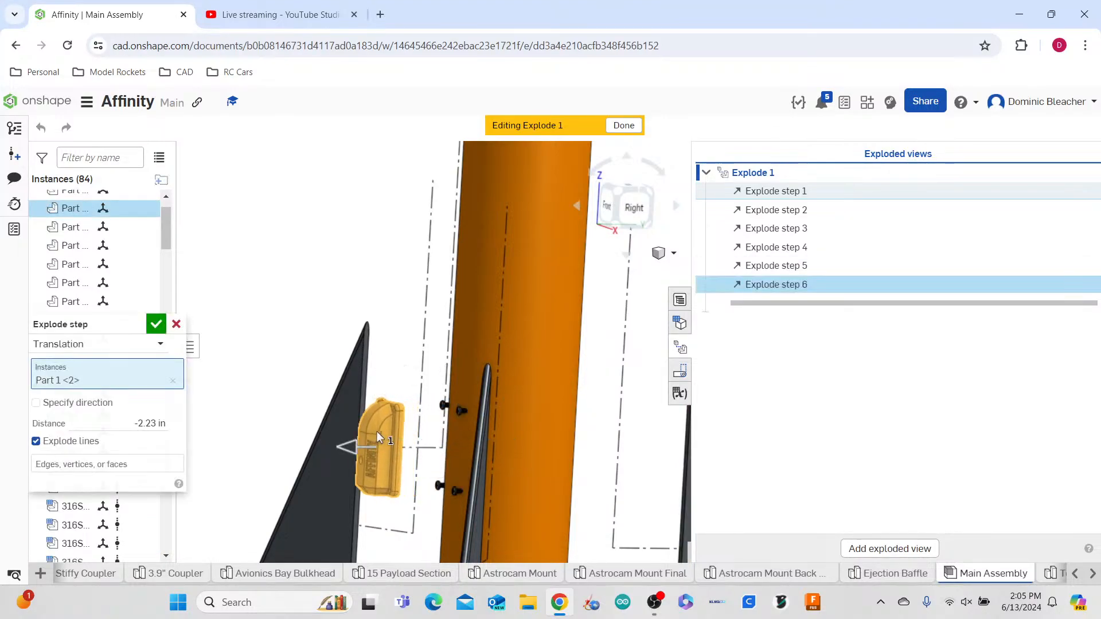
pyautogui.click(163, 424)
pyautogui.write('3')
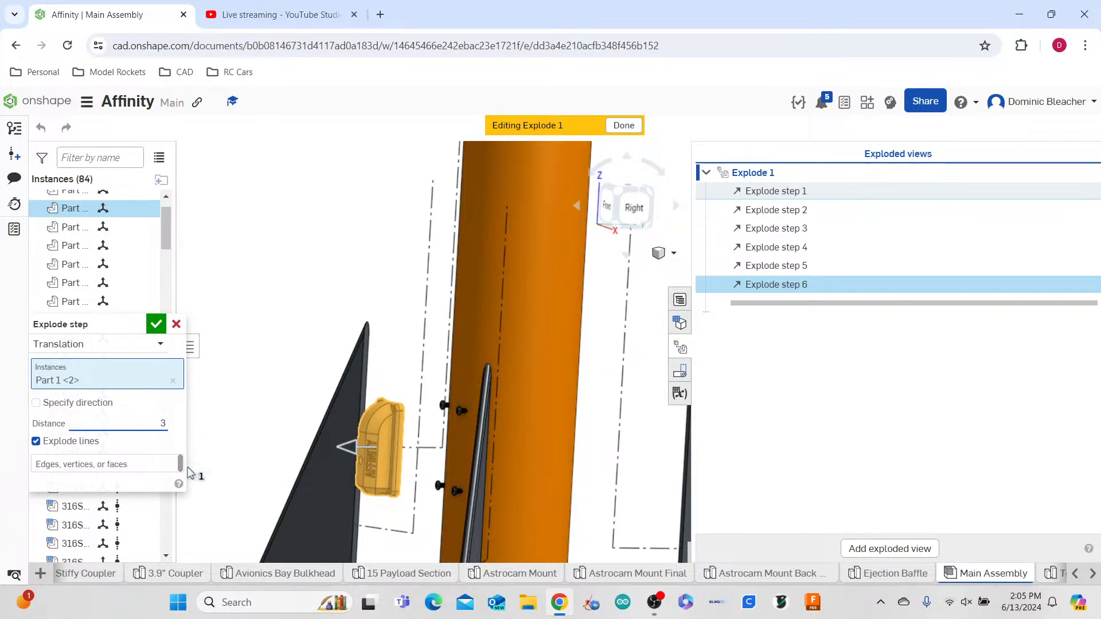
pyautogui.press('Return')
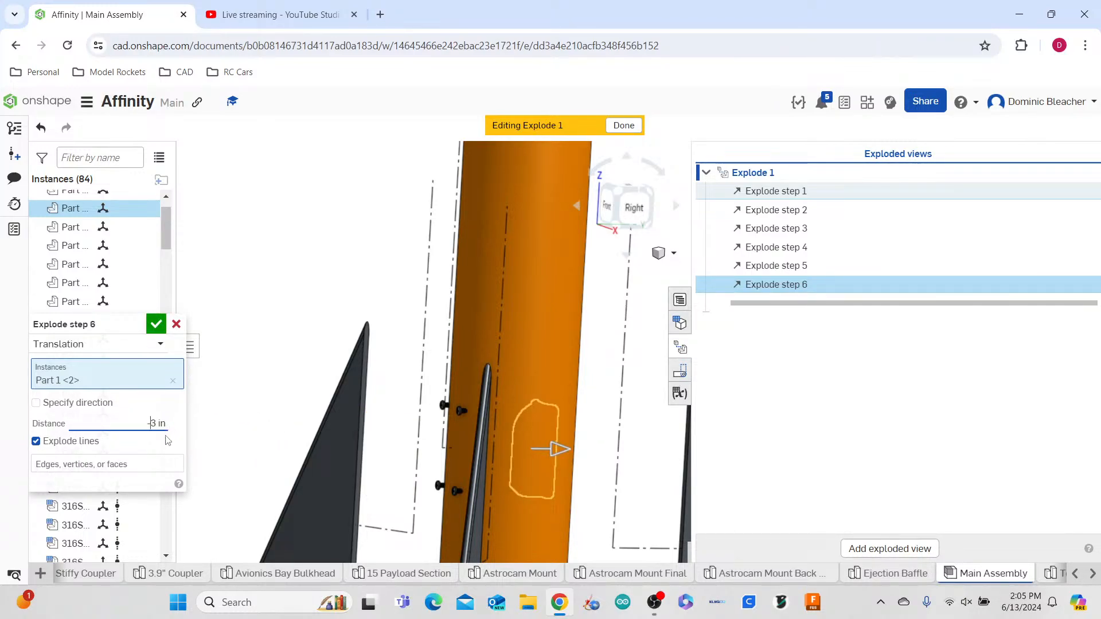
pyautogui.write('-')
pyautogui.press('Return')
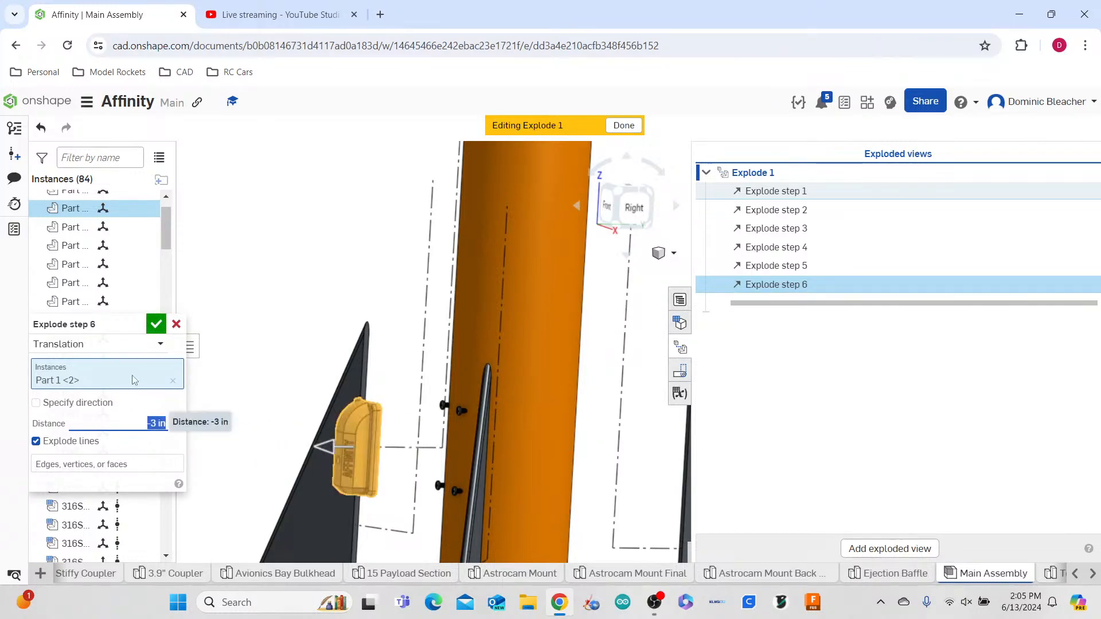
pyautogui.click(157, 324)
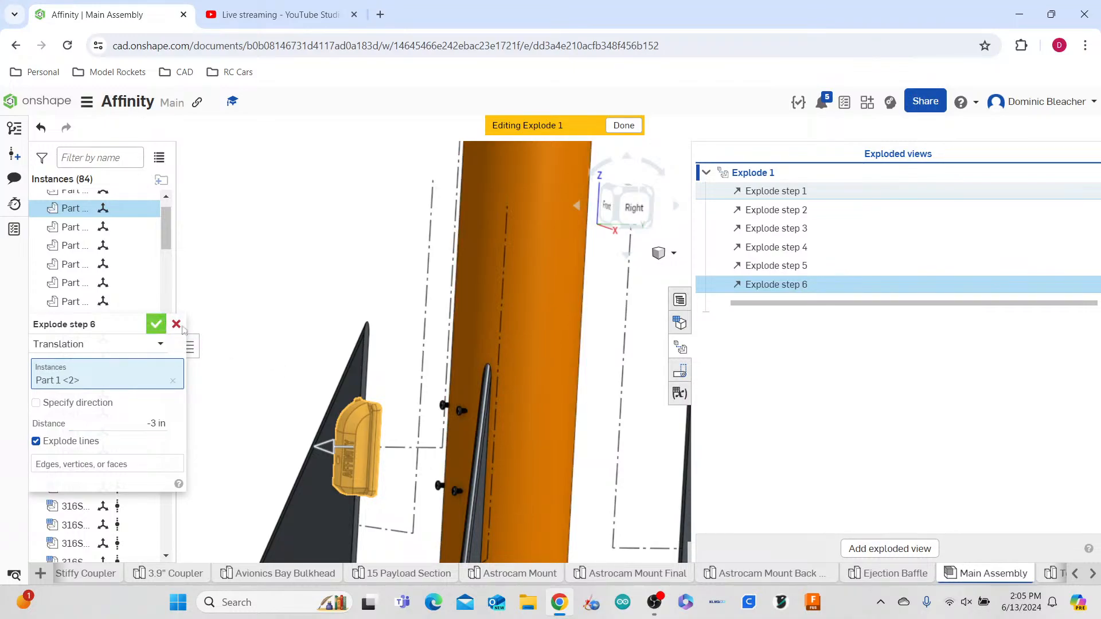
# - Explode the camera mount's four 6-32 3/4" bolts together 6 in outward, past the mount
pyautogui.click(445, 407)
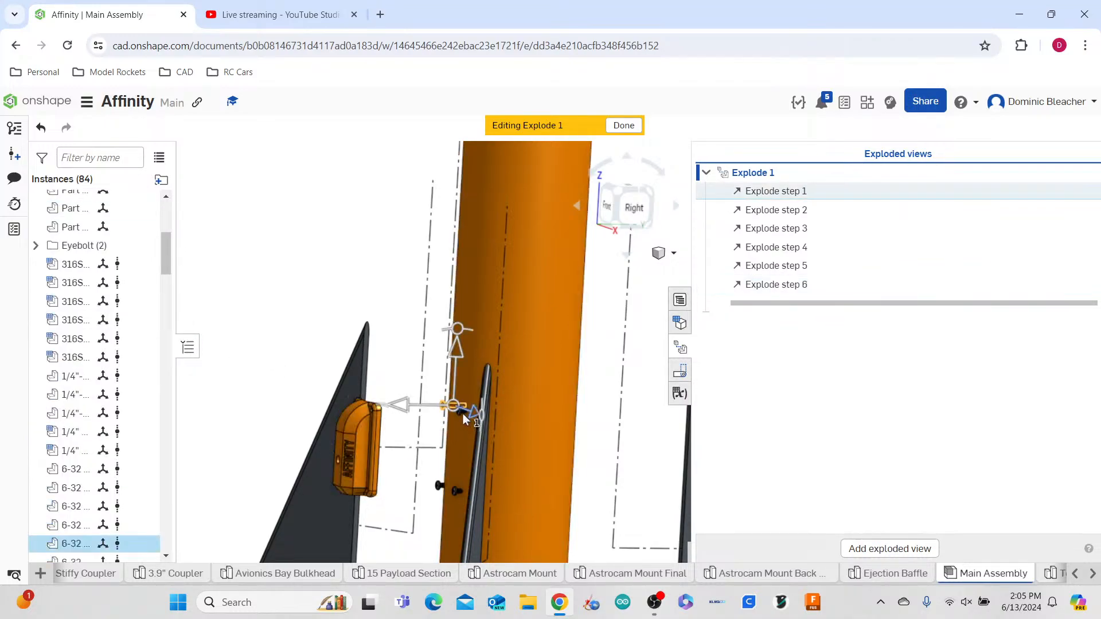
pyautogui.scroll(3, 461, 413)
pyautogui.click(454, 416)
pyautogui.scroll(-2, 432, 481)
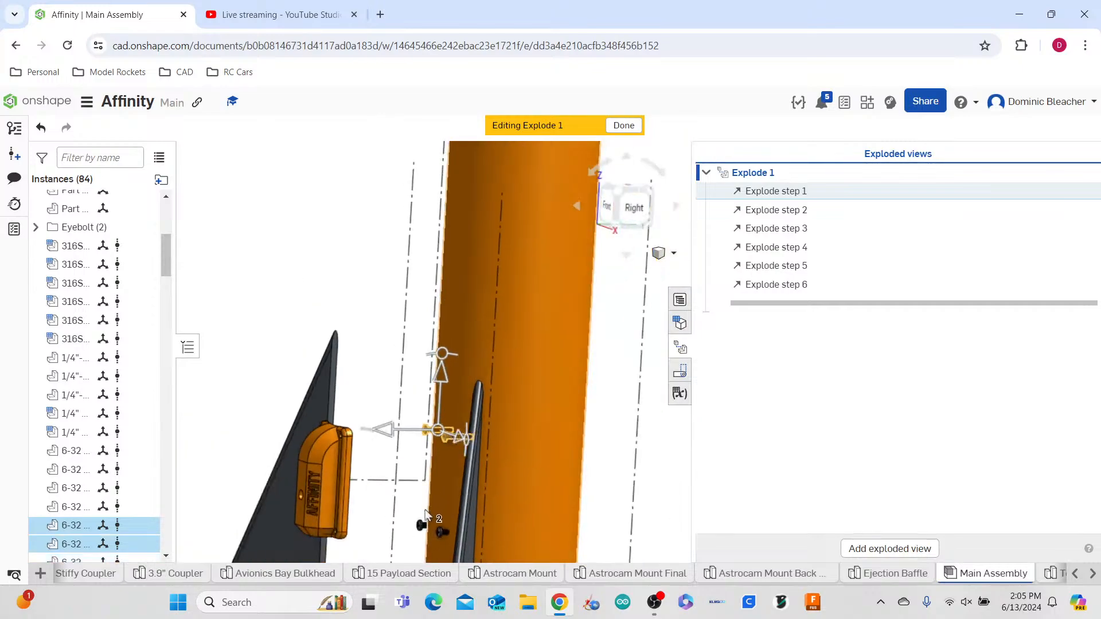
pyautogui.click(441, 534)
pyautogui.click(447, 536)
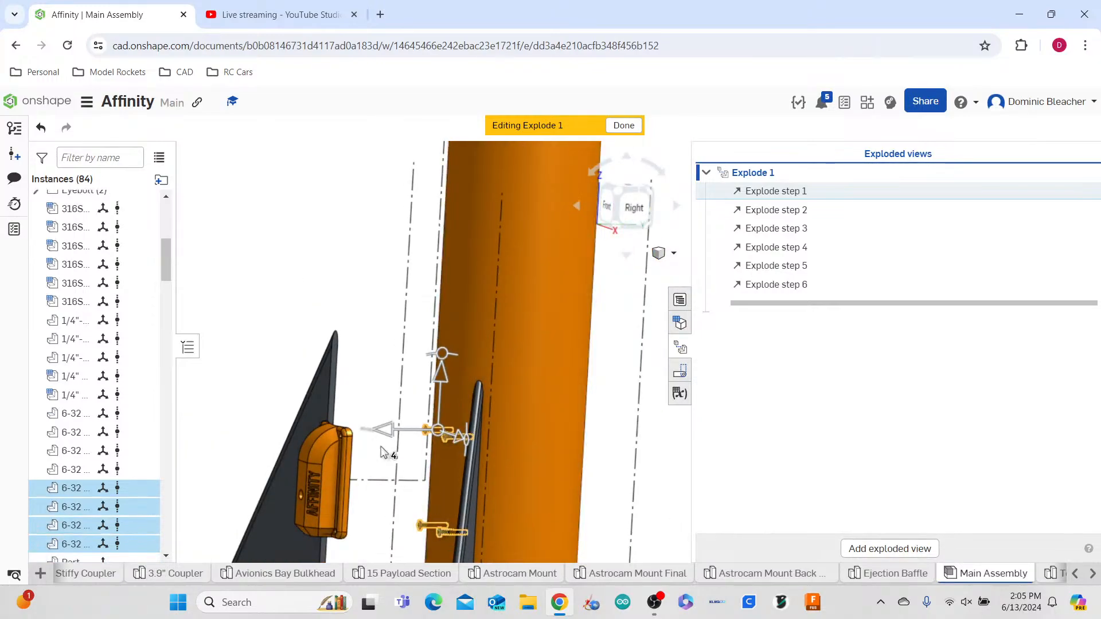
pyautogui.moveTo(385, 430); pyautogui.dragTo(198, 427)
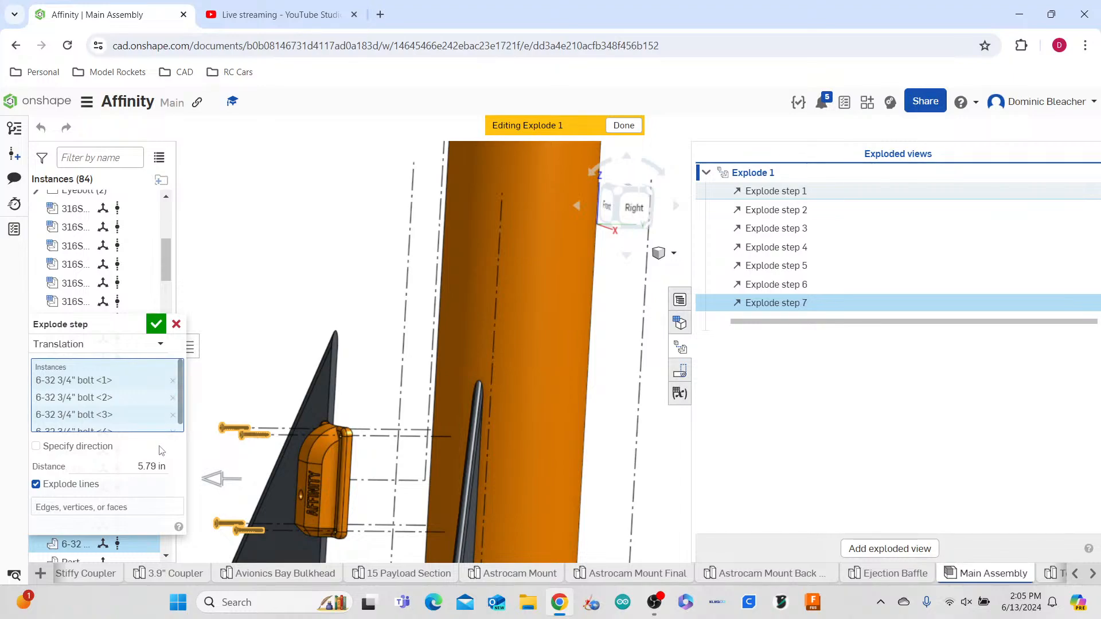
pyautogui.click(147, 467)
pyautogui.press('BackSpace')
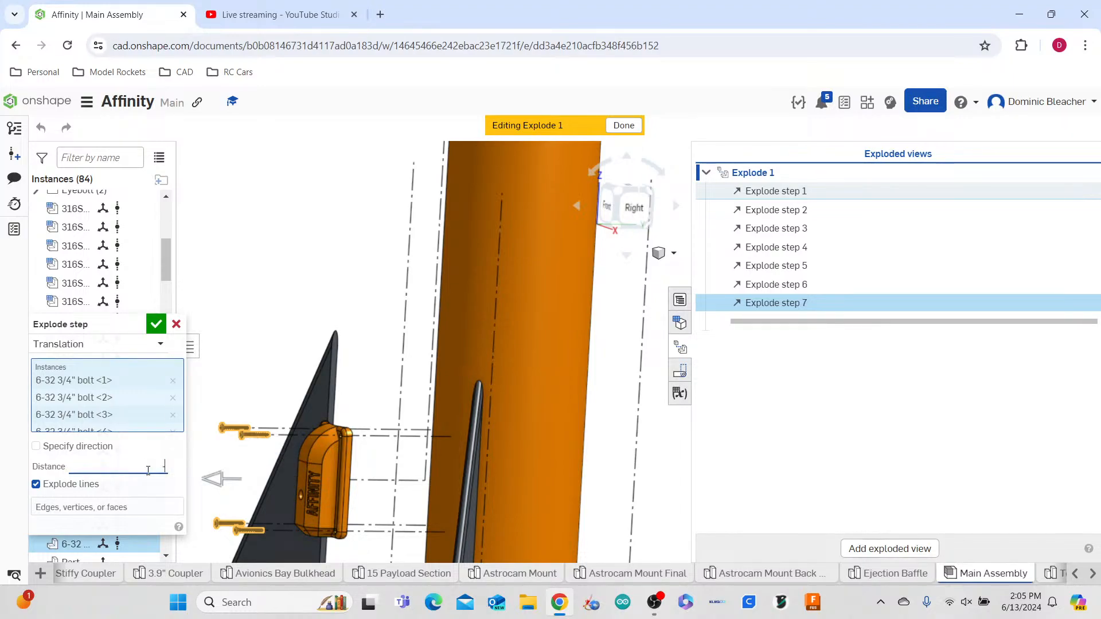
pyautogui.write('-6')
pyautogui.press('Return')
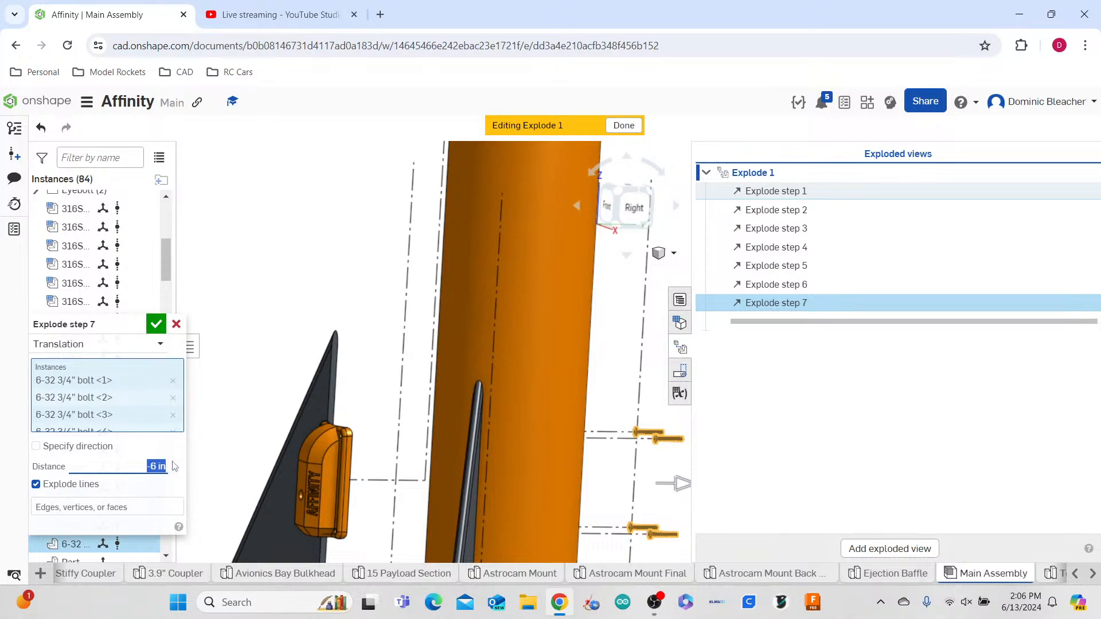
pyautogui.click(155, 324)
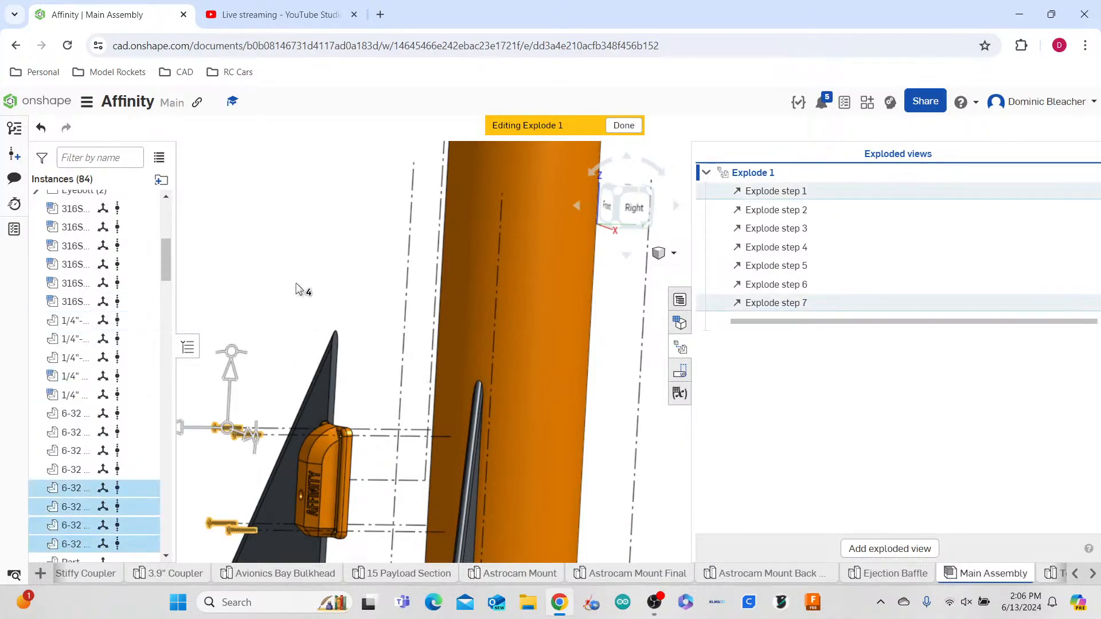
pyautogui.click(315, 285)
# - Explode the two concentric inner parts, Part 1 <26> and Part 1 <25>, out of the booster's aft end with a distance of -22 in
pyautogui.scroll(-3, 314, 283)
pyautogui.moveTo(441, 253); pyautogui.dragTo(496, 244, button='right')
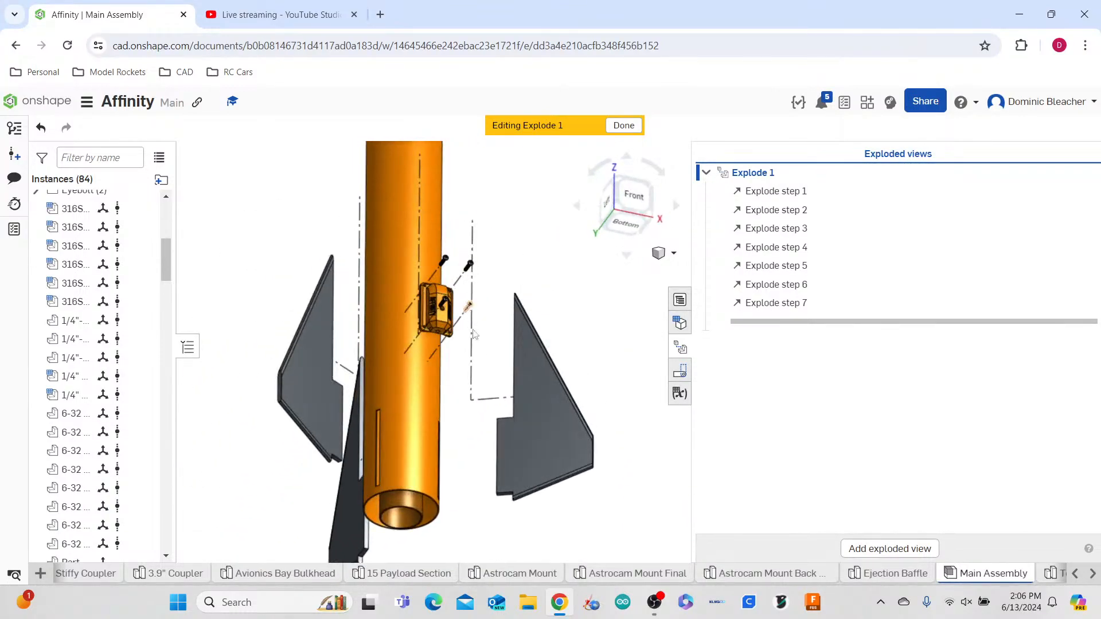
pyautogui.scroll(-2, 487, 358)
pyautogui.scroll(5, 445, 378)
pyautogui.moveTo(504, 397); pyautogui.dragTo(519, 450, button='right')
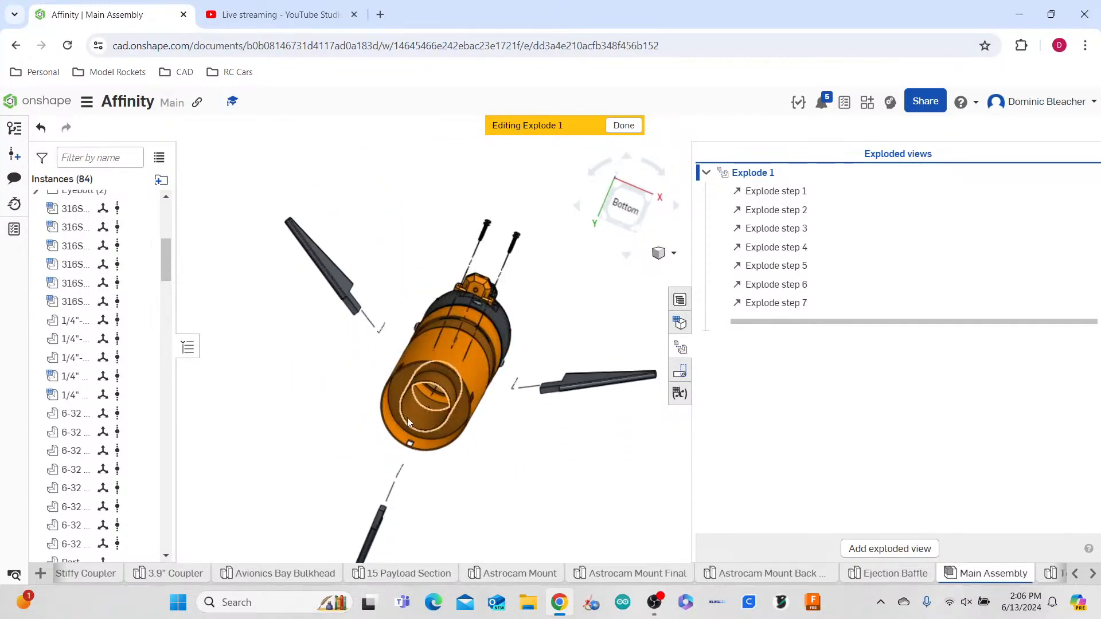
pyautogui.scroll(3, 408, 423)
pyautogui.click(405, 414)
pyautogui.click(380, 355)
pyautogui.moveTo(539, 476); pyautogui.dragTo(442, 450, button='right')
pyautogui.scroll(-4, 507, 473)
pyautogui.moveTo(431, 439); pyautogui.dragTo(147, 487)
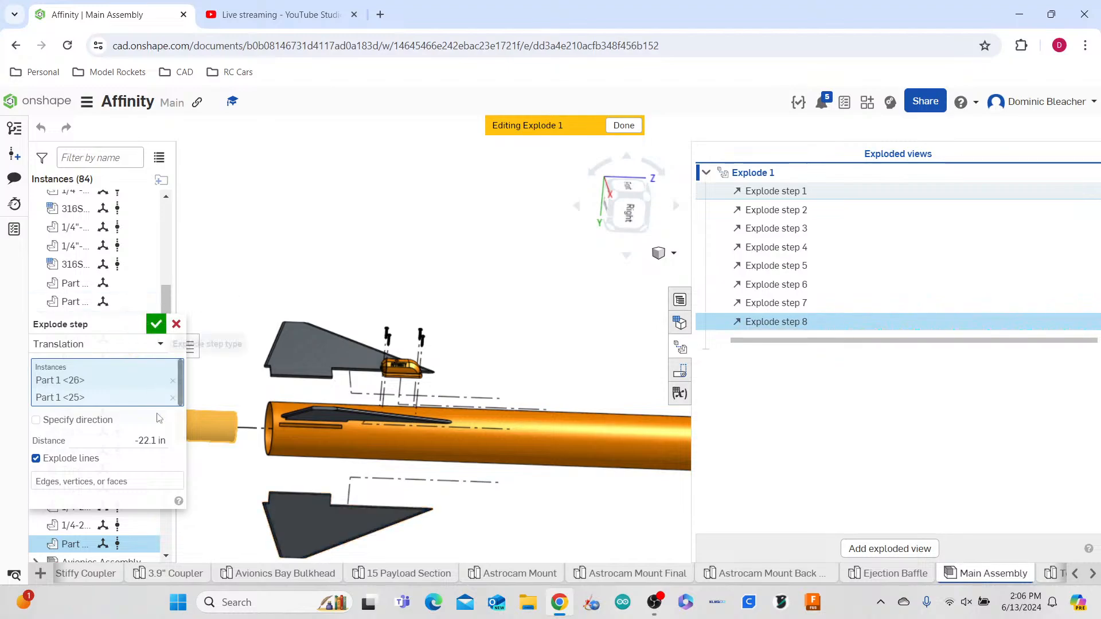
pyautogui.click(147, 446)
pyautogui.write('=-')
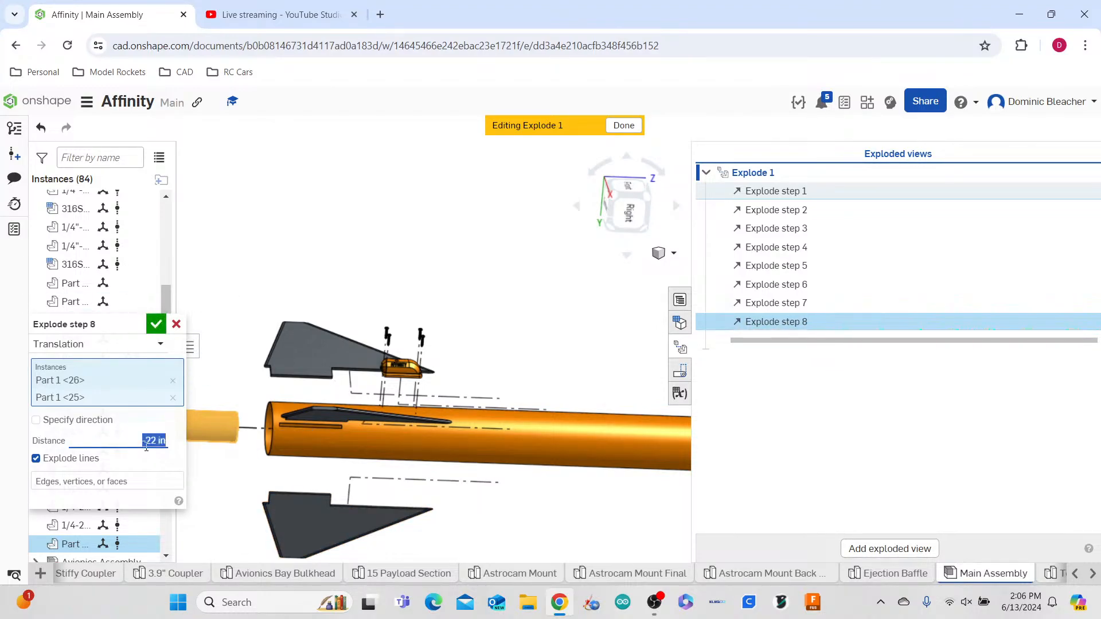
pyautogui.press('Return')
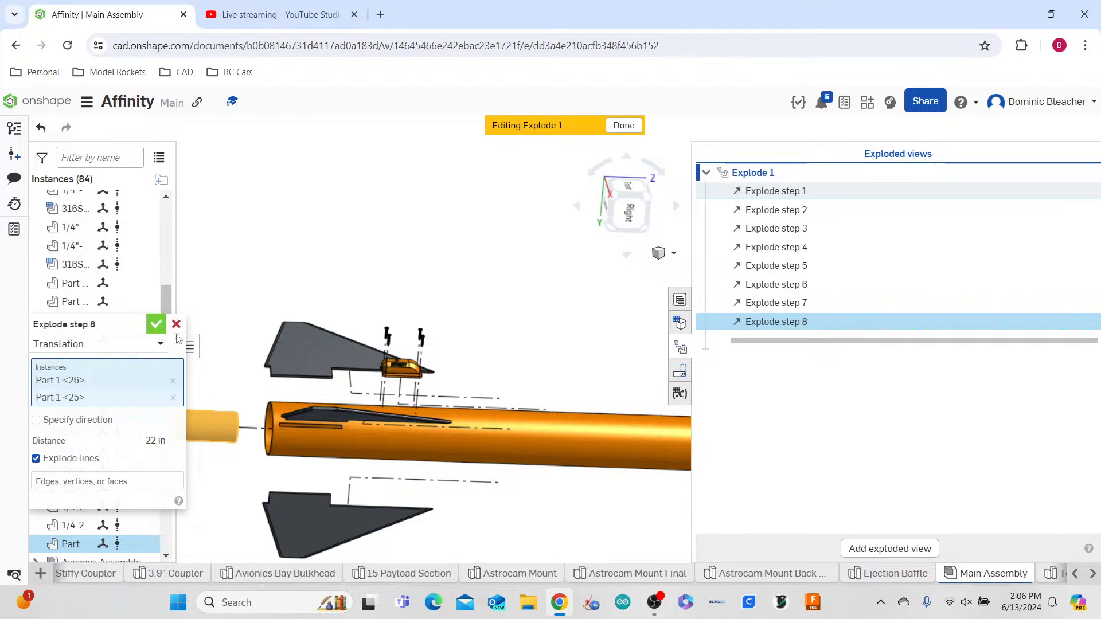
# - Select the ring still inside the booster tube and undo the explode step of Part 1 <26> and Part 1 <25>
pyautogui.moveTo(327, 434); pyautogui.dragTo(404, 417, button='right')
pyautogui.scroll(2, 406, 417)
pyautogui.scroll(2, 287, 456)
pyautogui.scroll(-2, 368, 445)
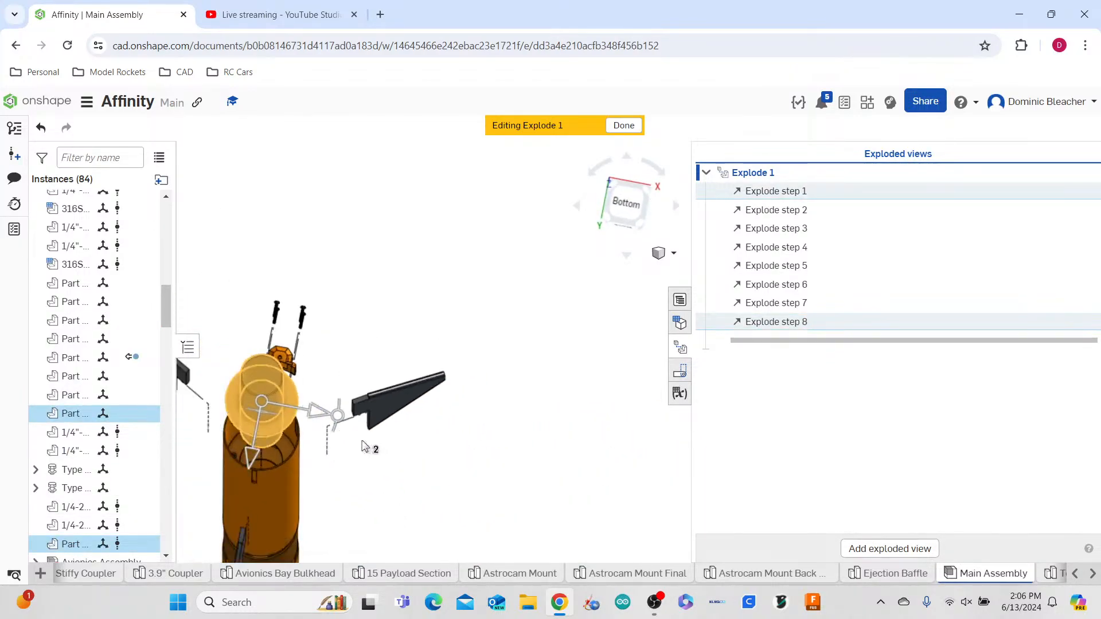
pyautogui.scroll(5, 349, 447)
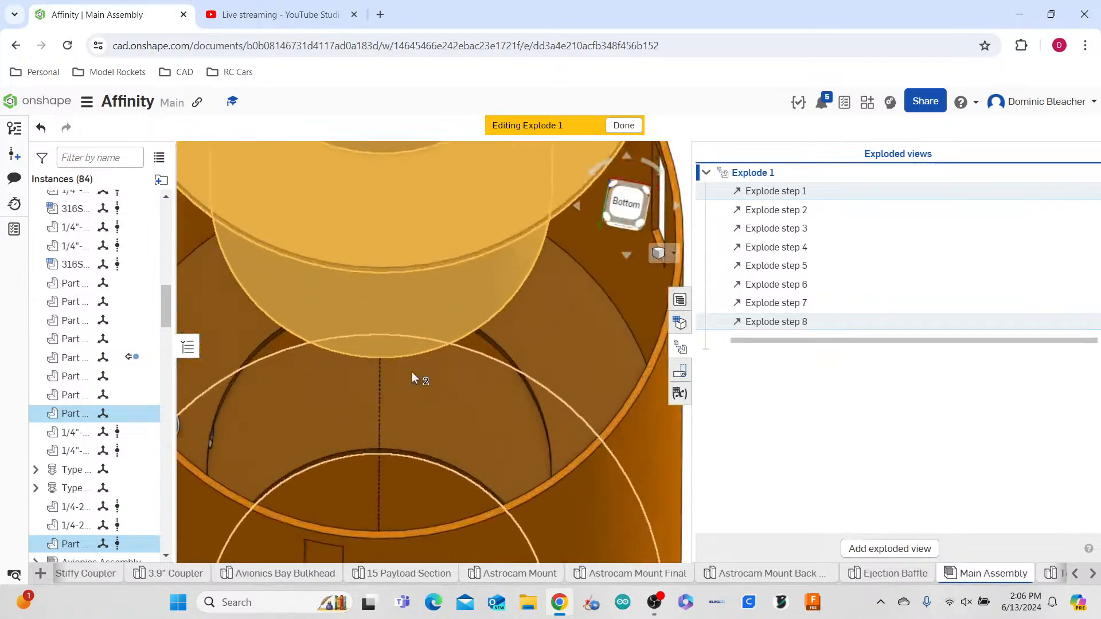
pyautogui.scroll(3, 413, 376)
pyautogui.rightClick(412, 374)
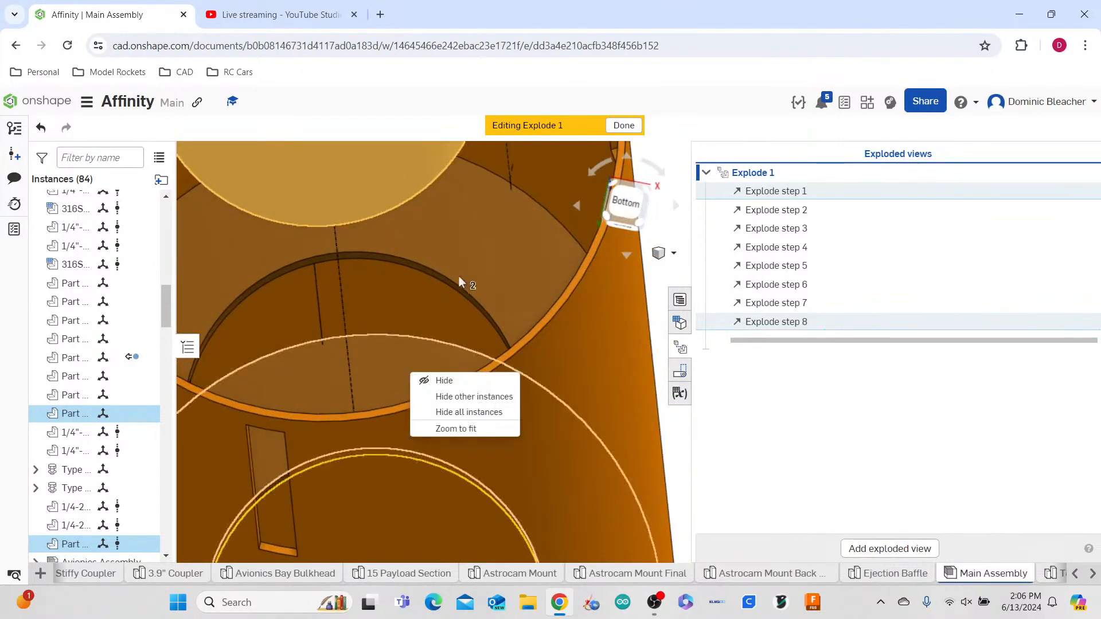
pyautogui.click(479, 243)
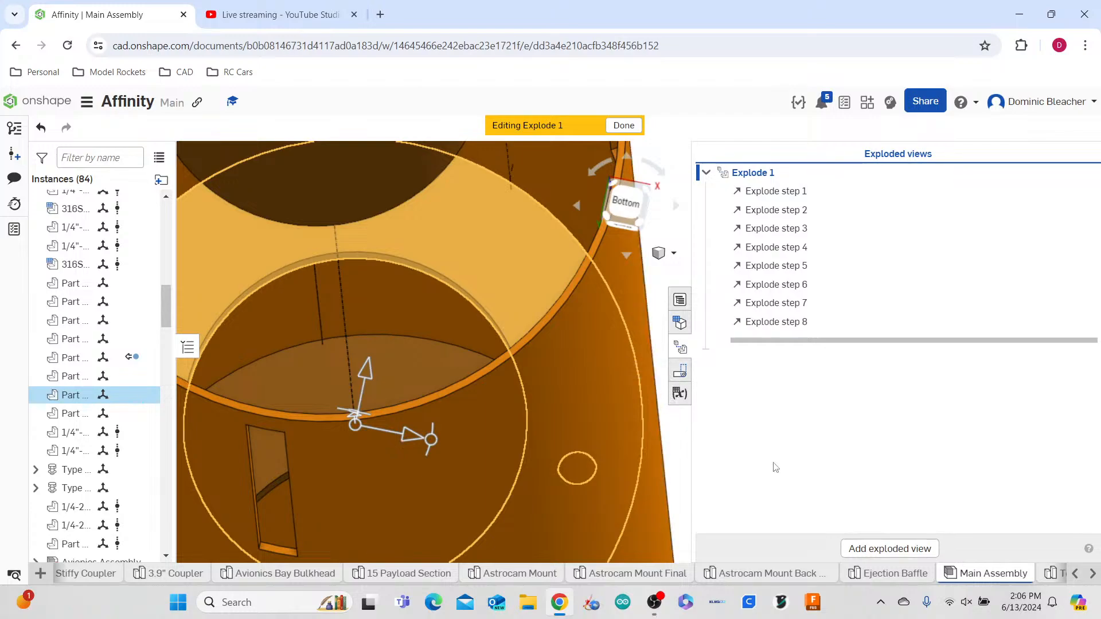
pyautogui.moveTo(684, 440); pyautogui.dragTo(653, 441, button='right')
pyautogui.scroll(-5, 650, 438)
pyautogui.scroll(-5, 650, 438)
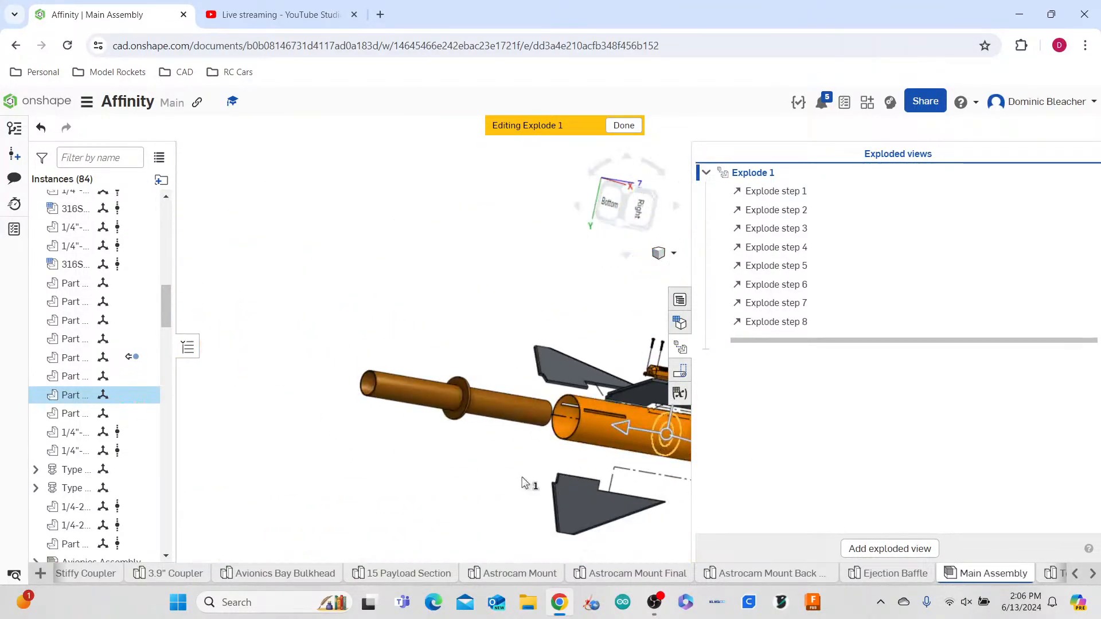
pyautogui.click(40, 128)
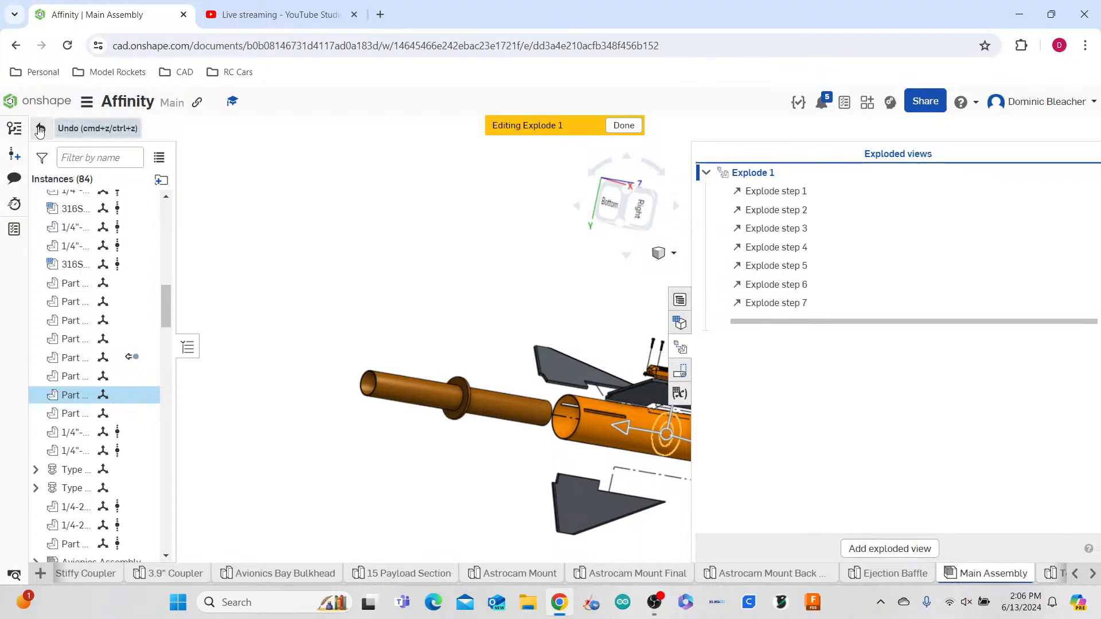
# - Explode the inner tube, its three rings and the attached 1/4" hardware together out of the booster's aft end with a distance of -24 in
pyautogui.moveTo(342, 377); pyautogui.dragTo(375, 383, button='right')
pyautogui.scroll(5, 680, 424)
pyautogui.scroll(8, 608, 462)
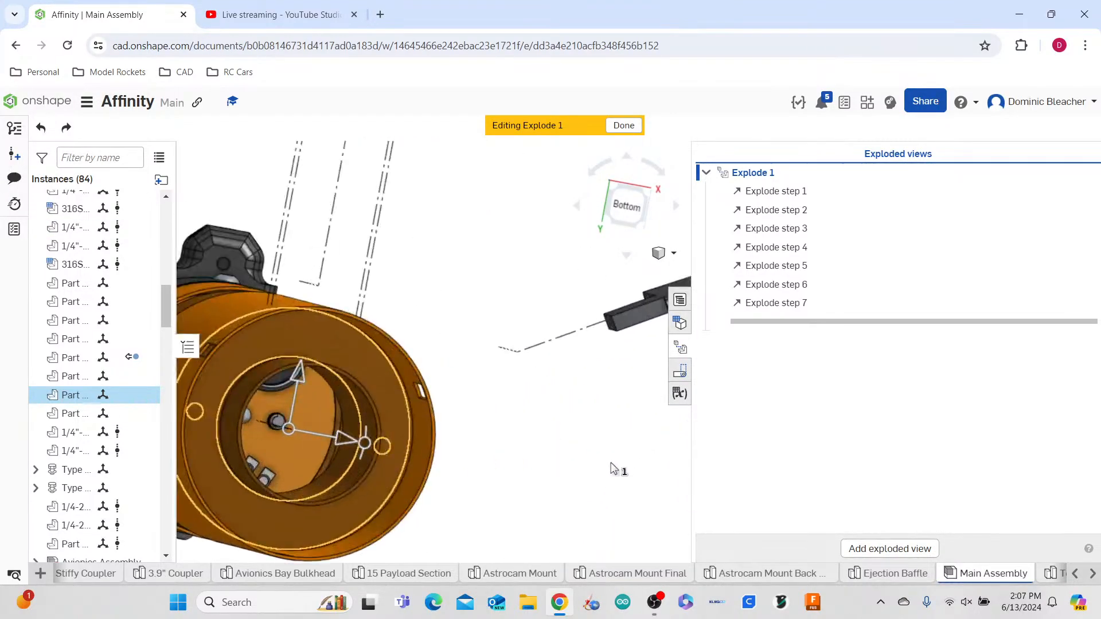
pyautogui.scroll(-5, 293, 400)
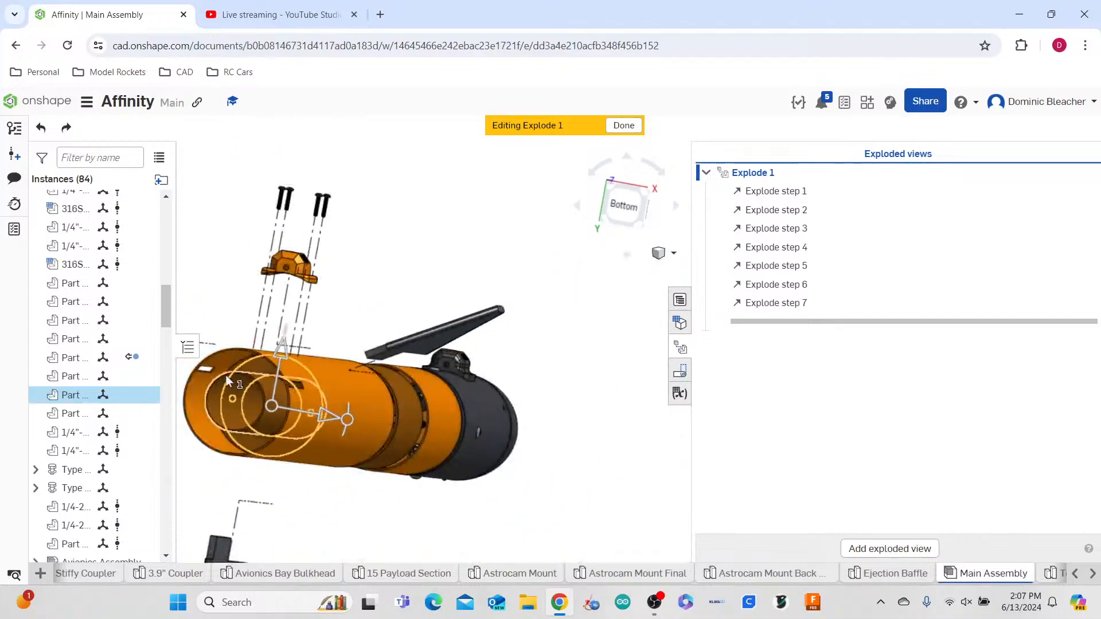
pyautogui.scroll(2, 238, 362)
pyautogui.click(246, 381)
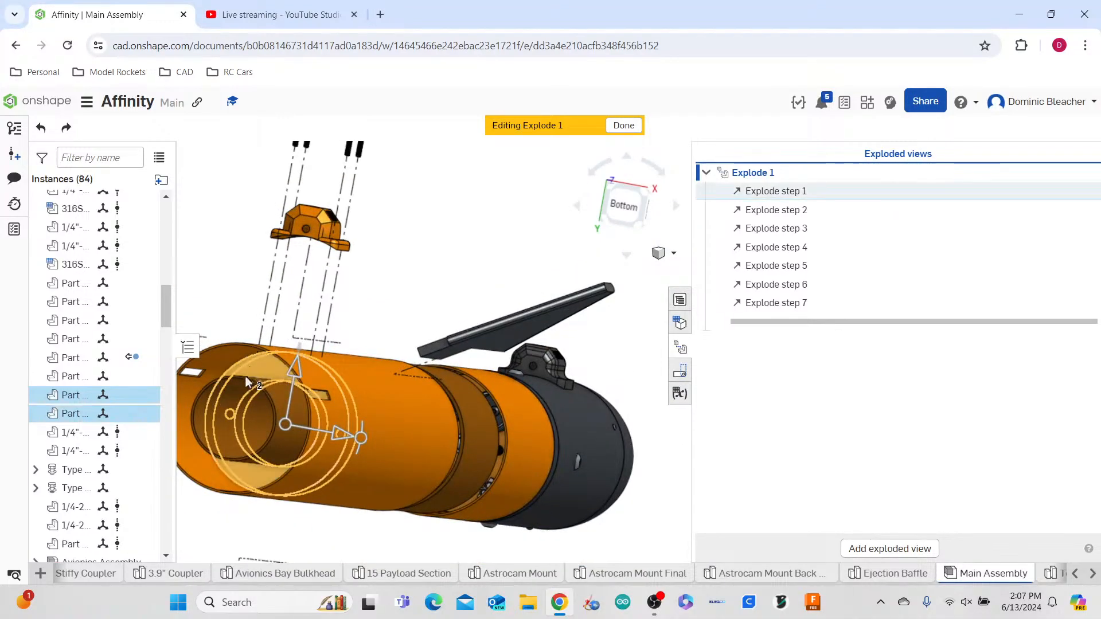
pyautogui.click(228, 400)
pyautogui.scroll(-6, 462, 349)
pyautogui.moveTo(538, 478); pyautogui.dragTo(469, 457, button='right')
pyautogui.scroll(6, 481, 410)
pyautogui.scroll(-2, 472, 411)
pyautogui.moveTo(469, 405); pyautogui.dragTo(472, 404, button='right')
pyautogui.scroll(5, 436, 255)
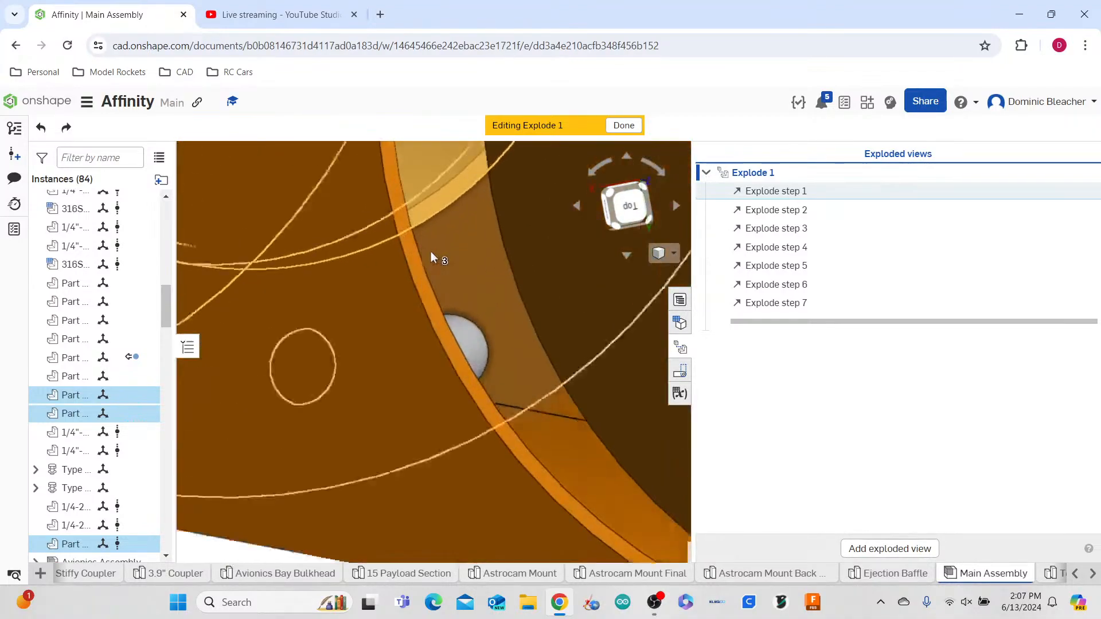
pyautogui.click(474, 325)
pyautogui.click(473, 351)
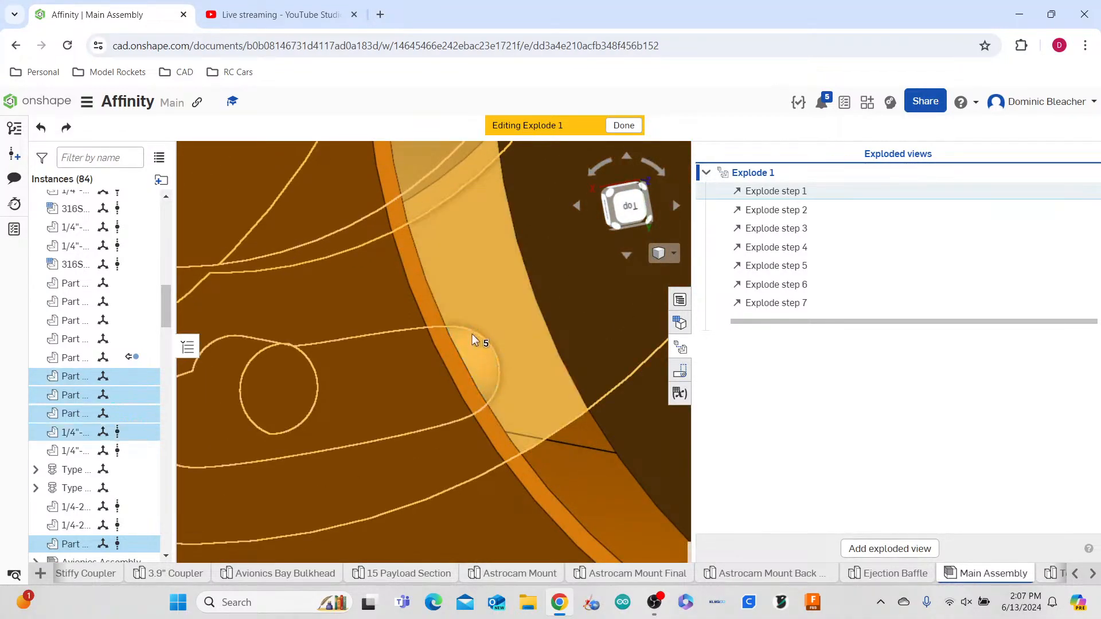
pyautogui.scroll(-6, 470, 344)
pyautogui.moveTo(474, 405); pyautogui.dragTo(530, 401, button='right')
pyautogui.scroll(-5, 530, 401)
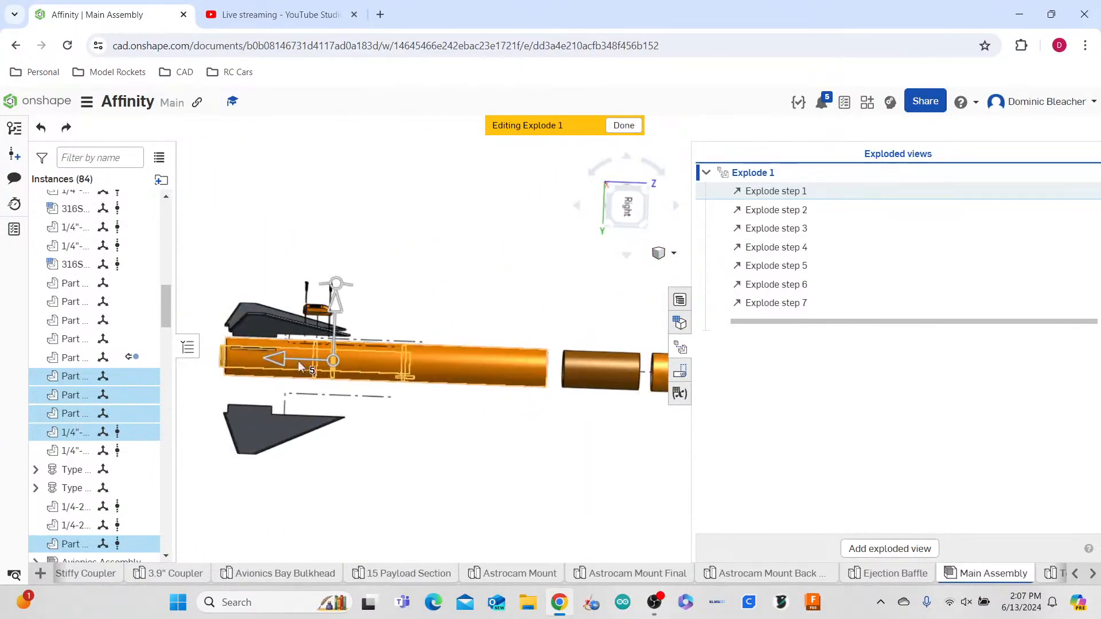
pyautogui.moveTo(138, 382); pyautogui.dragTo(67, 385)
pyautogui.scroll(-4, 508, 435)
pyautogui.scroll(-3, 522, 451)
pyautogui.scroll(6, 424, 442)
pyautogui.moveTo(253, 356); pyautogui.dragTo(232, 355)
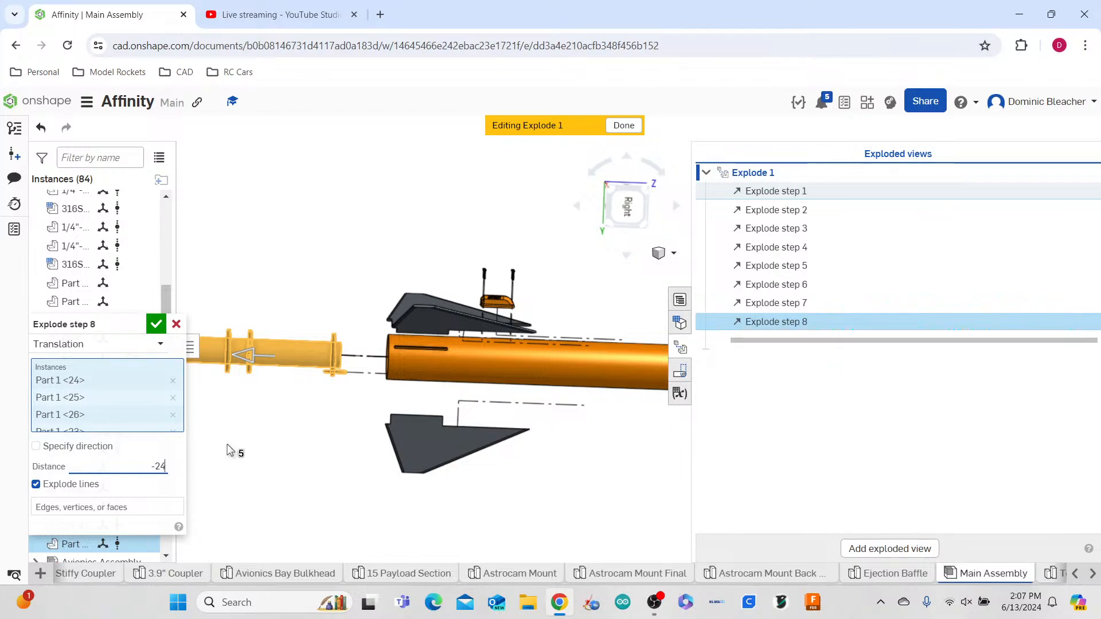
pyautogui.press('Return')
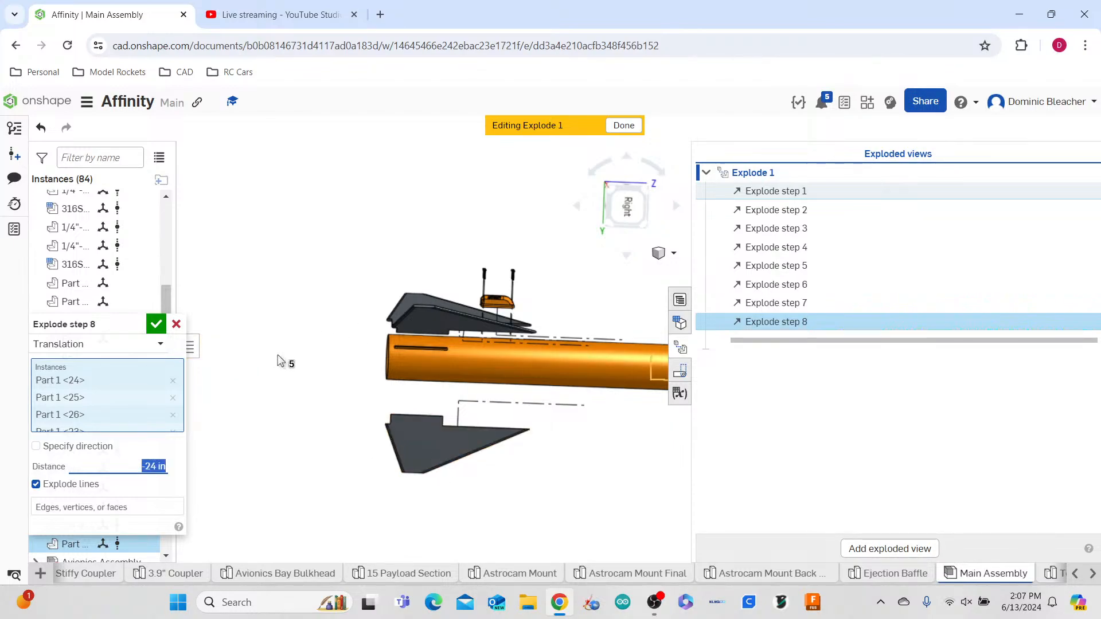
pyautogui.click(156, 325)
pyautogui.scroll(-3, 339, 457)
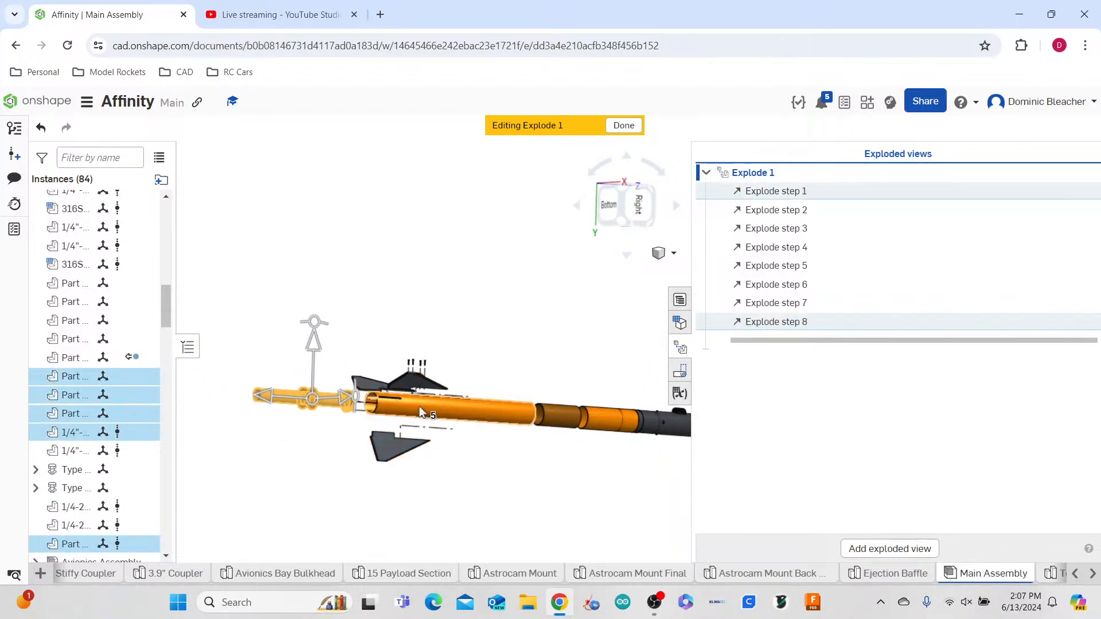
pyautogui.scroll(3, 418, 406)
pyautogui.moveTo(419, 406); pyautogui.dragTo(442, 404, button='right')
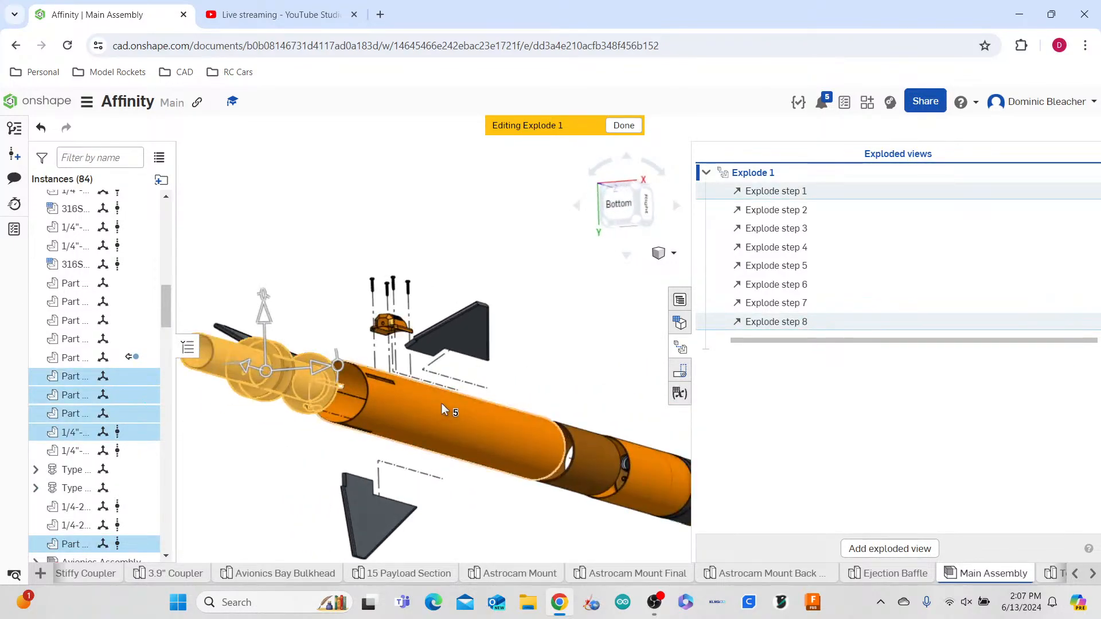
pyautogui.scroll(-4, 442, 404)
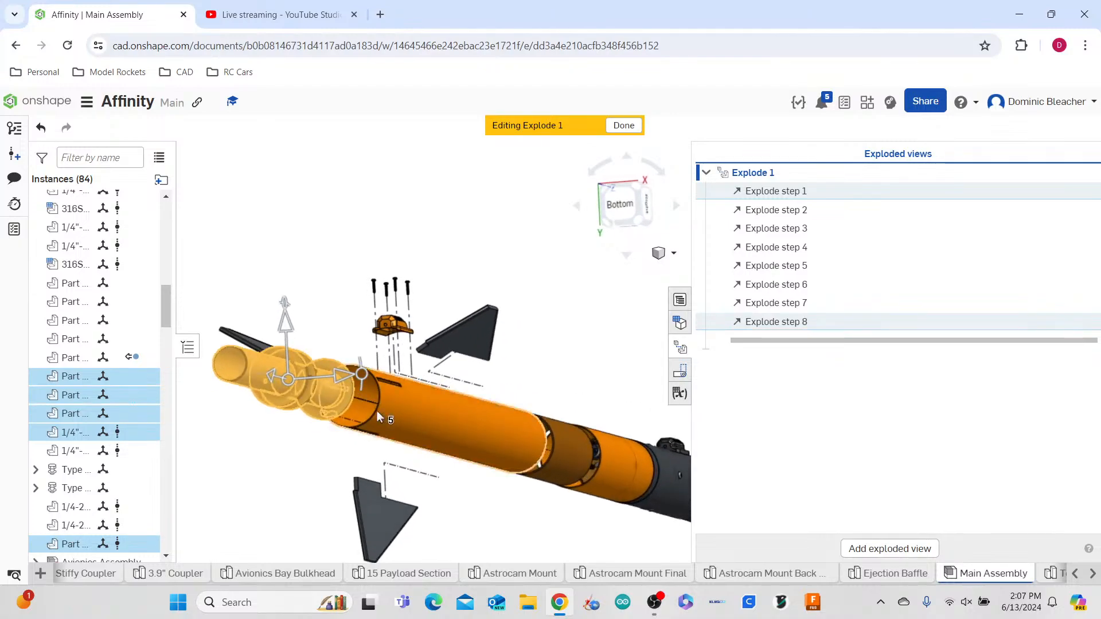
pyautogui.scroll(5, 375, 407)
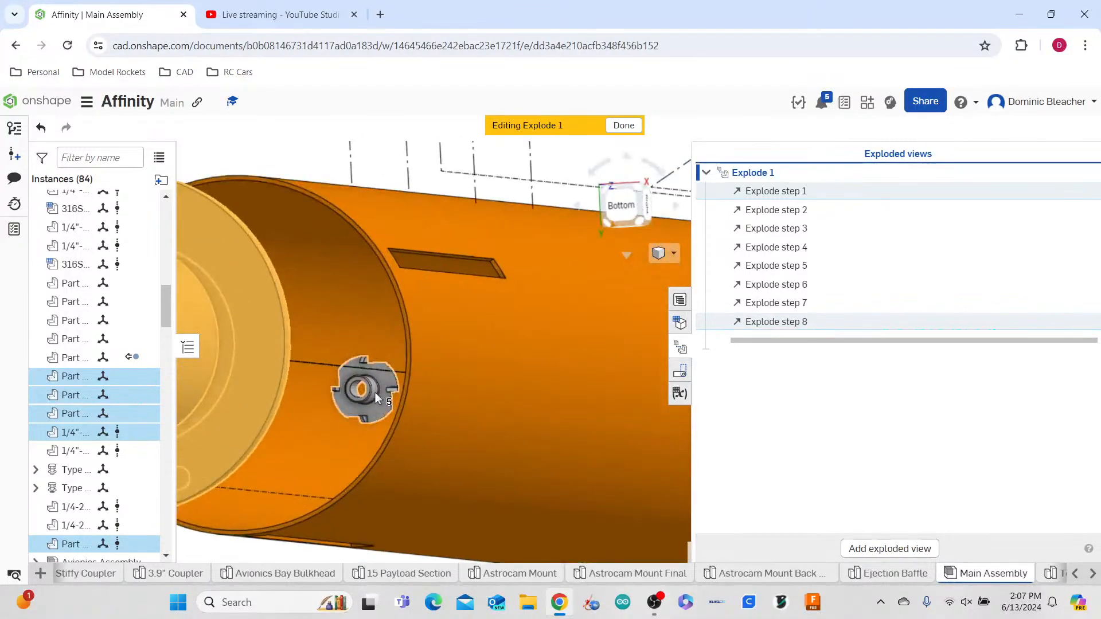
pyautogui.click(374, 392)
pyautogui.scroll(-4, 375, 393)
pyautogui.moveTo(455, 464); pyautogui.dragTo(474, 461, button='right')
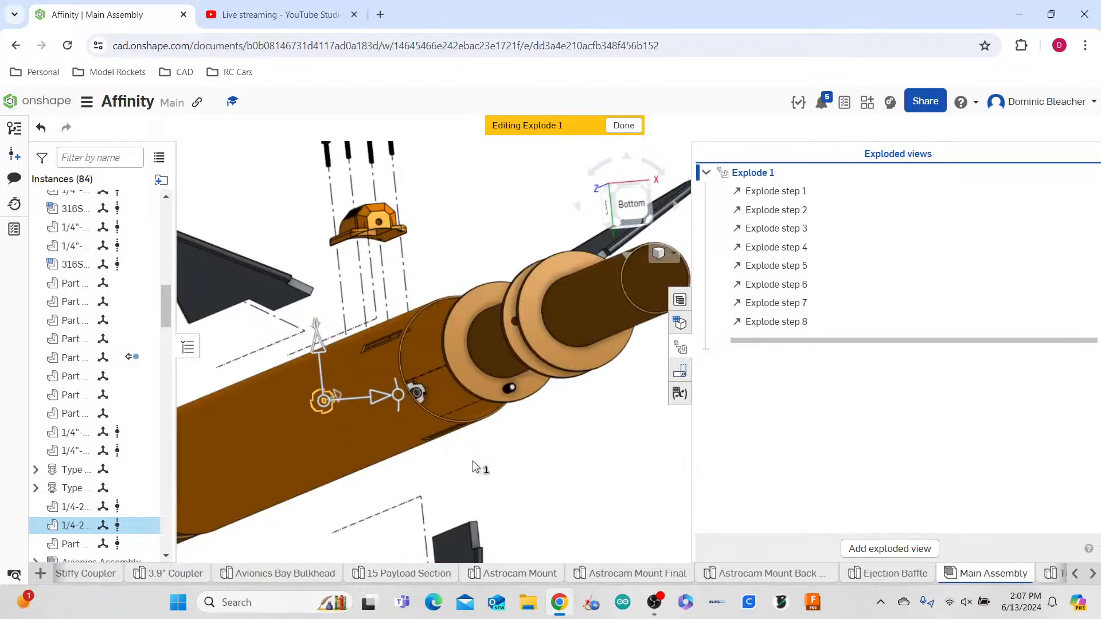
pyautogui.scroll(3, 428, 400)
pyautogui.click(418, 395)
pyautogui.scroll(-5, 434, 400)
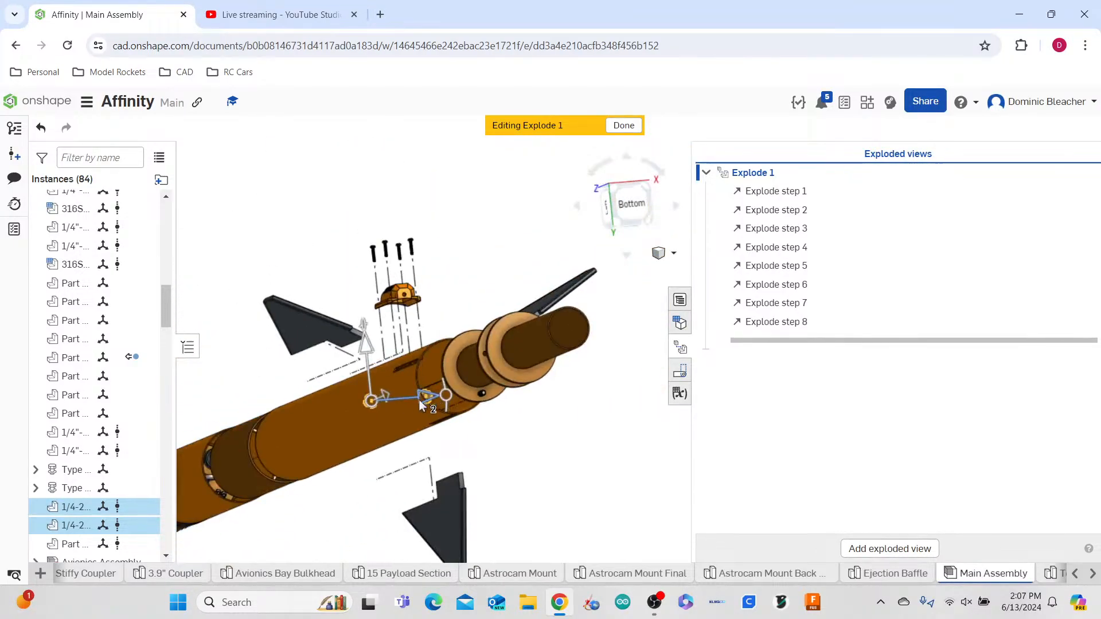
pyautogui.moveTo(423, 398); pyautogui.dragTo(627, 391)
pyautogui.moveTo(615, 439); pyautogui.dragTo(527, 476, button='right')
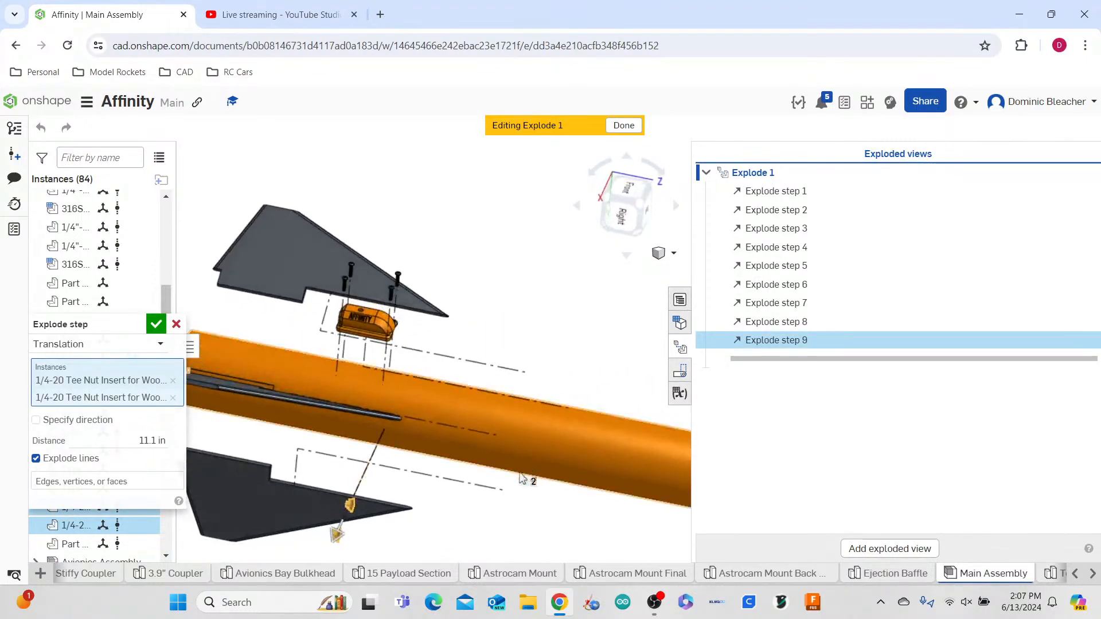
pyautogui.scroll(-3, 424, 488)
pyautogui.moveTo(409, 514); pyautogui.dragTo(425, 491)
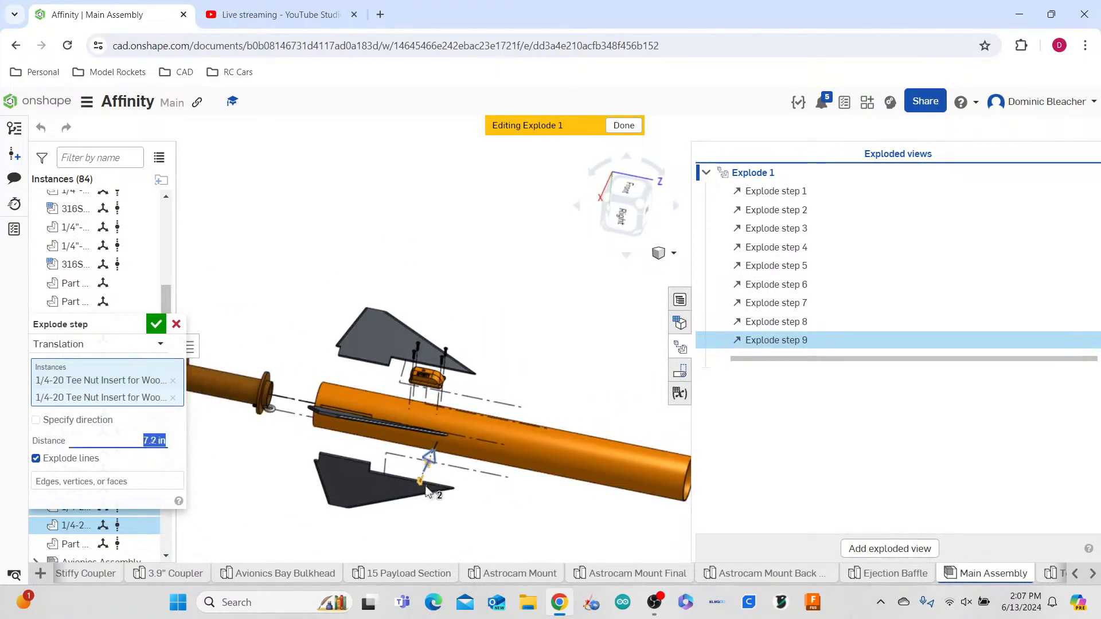
pyautogui.moveTo(478, 481)
pyautogui.mouseDown(button='right')
pyautogui.moveTo(533, 490)
pyautogui.moveTo(476, 489)
pyautogui.mouseUp(button='right')
pyautogui.scroll(6, 450, 410)
pyautogui.moveTo(589, 380)
pyautogui.mouseDown(button='right')
pyautogui.moveTo(539, 356)
pyautogui.moveTo(575, 366)
pyautogui.mouseUp(button='right')
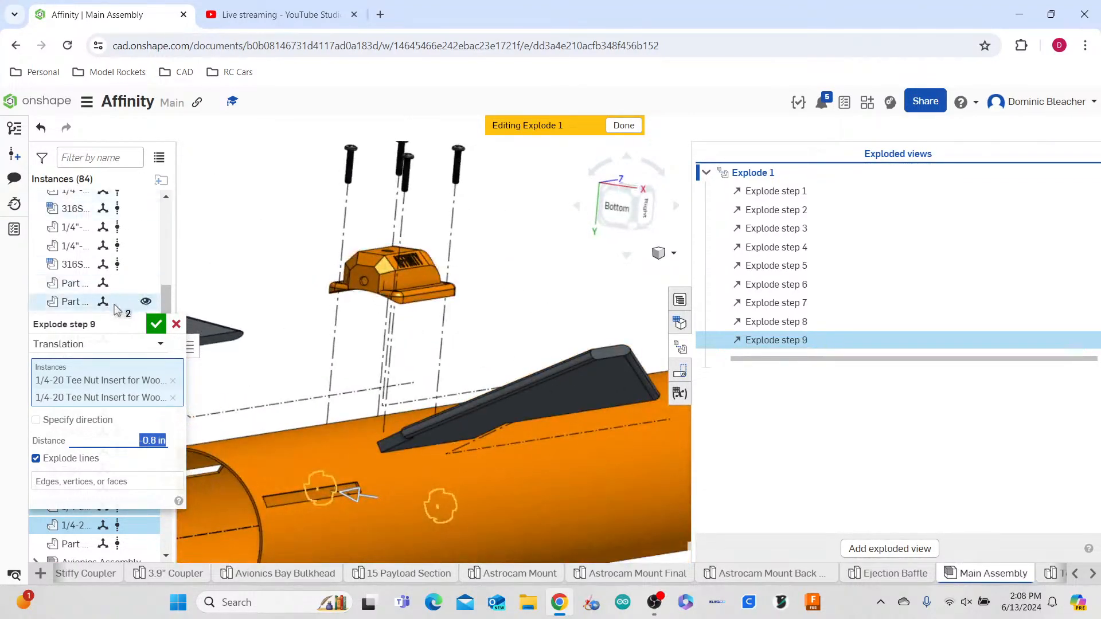
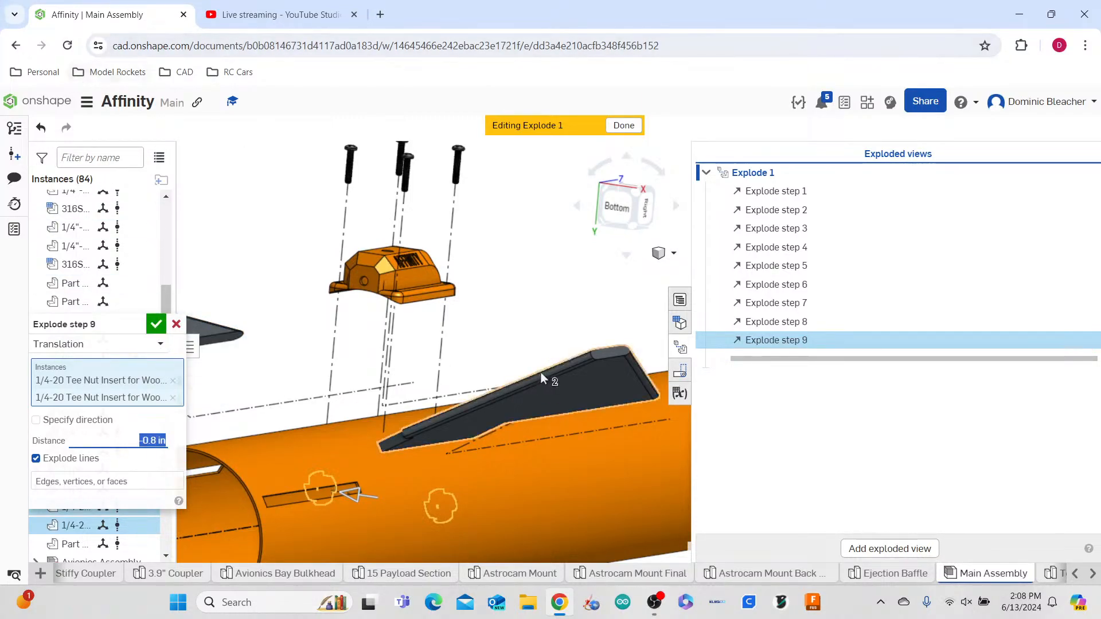
pyautogui.scroll(-4, 517, 397)
pyautogui.moveTo(517, 397)
pyautogui.mouseDown(button='right')
pyautogui.moveTo(529, 386)
pyautogui.moveTo(514, 391)
pyautogui.mouseUp(button='right')
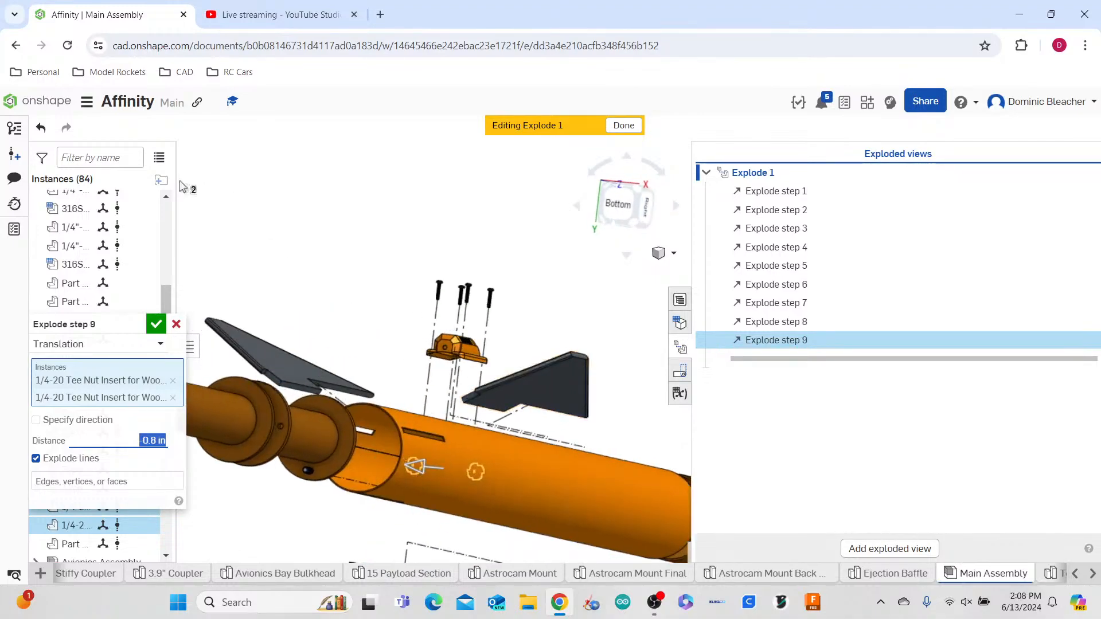
pyautogui.click(176, 325)
# - Explode both 1/4-20 tee nut inserts 39.7 in along the rocket's axis, aft past the end of the inner tube
pyautogui.moveTo(363, 373)
pyautogui.mouseDown(button='right')
pyautogui.moveTo(375, 370)
pyautogui.moveTo(376, 390)
pyautogui.mouseUp(button='right')
pyautogui.scroll(6, 390, 408)
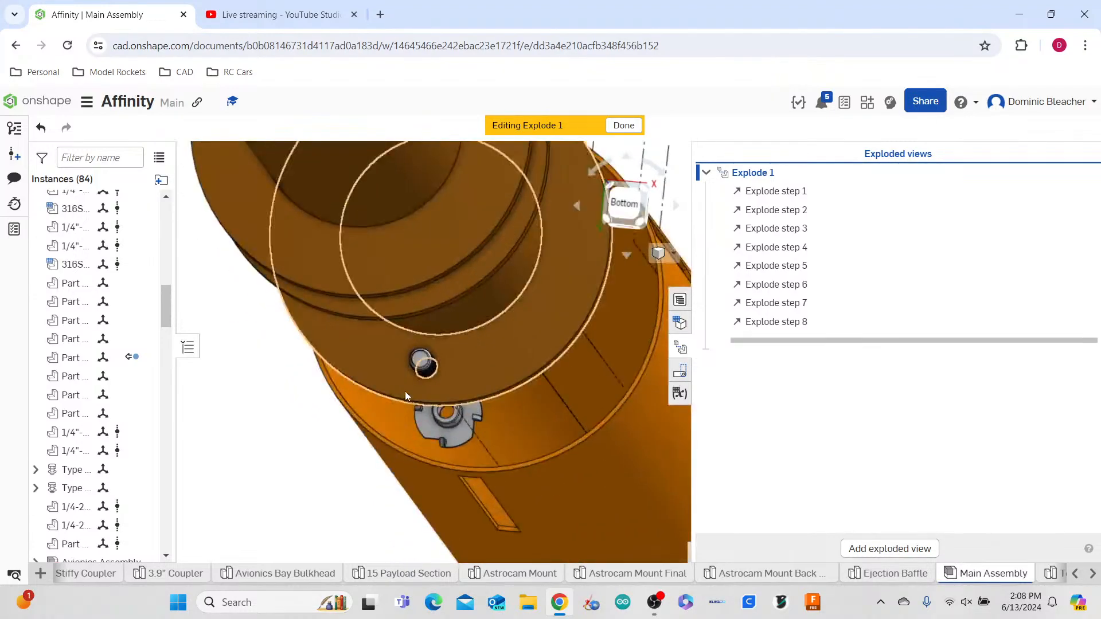
pyautogui.click(432, 417)
pyautogui.moveTo(338, 456); pyautogui.dragTo(346, 455, button='right')
pyautogui.click(389, 403)
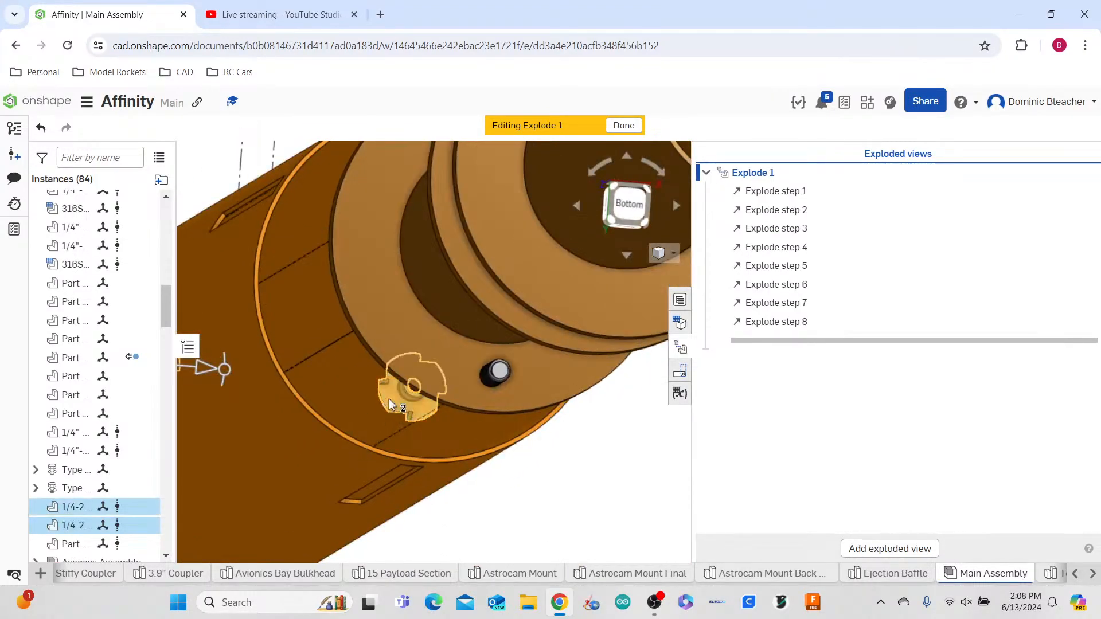
pyautogui.scroll(-10, 389, 398)
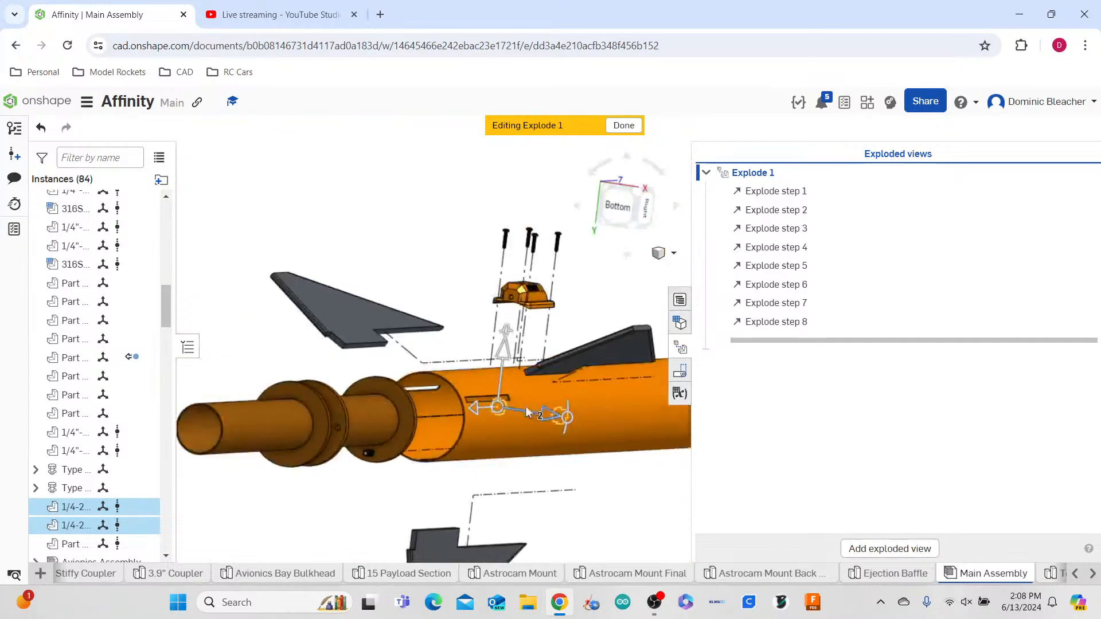
pyautogui.moveTo(476, 405); pyautogui.dragTo(396, 425)
pyautogui.moveTo(241, 462); pyautogui.dragTo(122, 531)
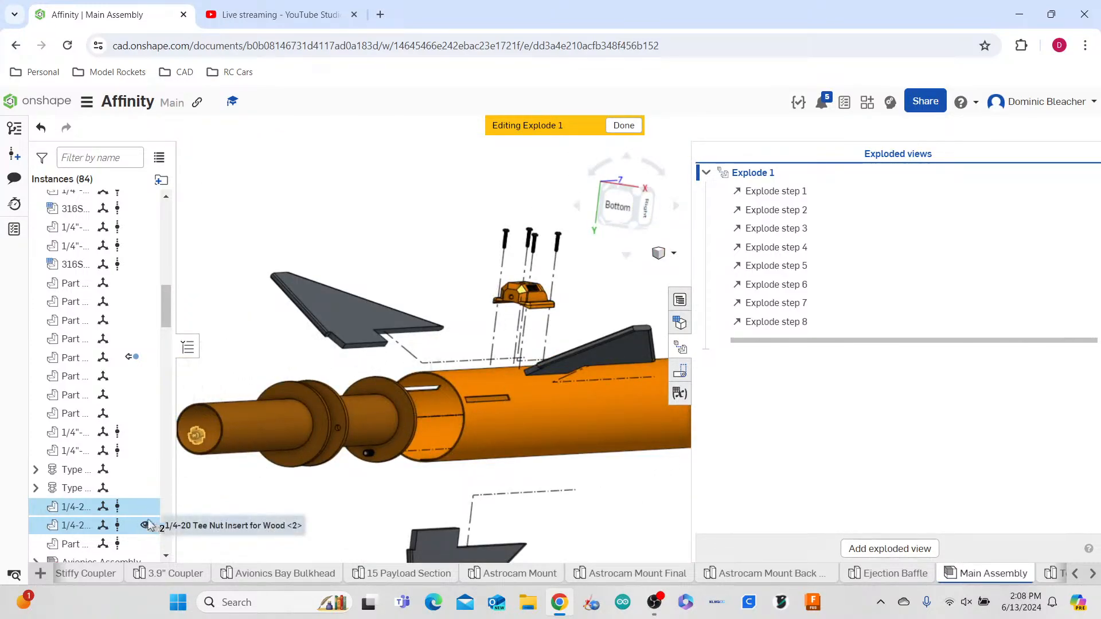
pyautogui.scroll(-3, 445, 435)
pyautogui.moveTo(446, 474); pyautogui.dragTo(412, 473, button='right')
pyautogui.scroll(-5, 542, 456)
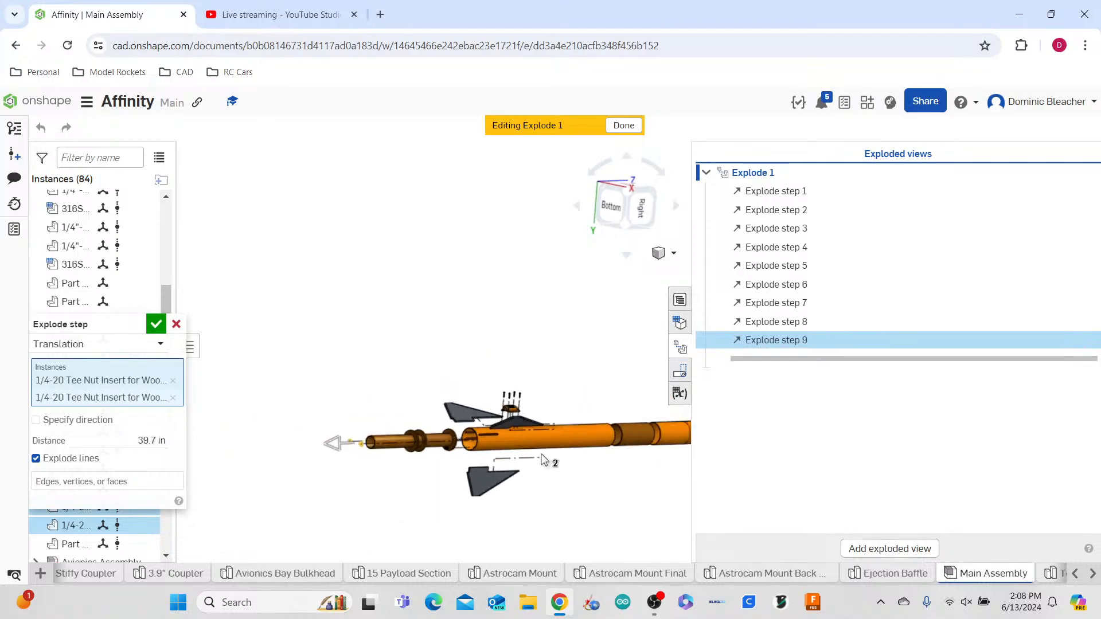
pyautogui.moveTo(433, 514); pyautogui.dragTo(451, 518, button='right')
pyautogui.scroll(5, 466, 515)
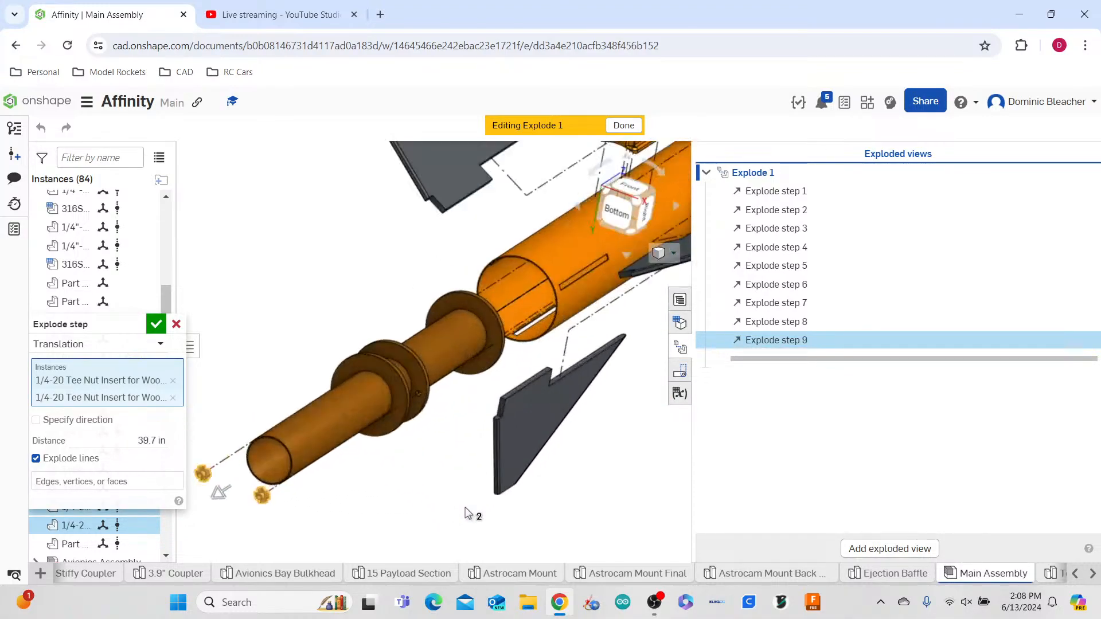
pyautogui.click(156, 324)
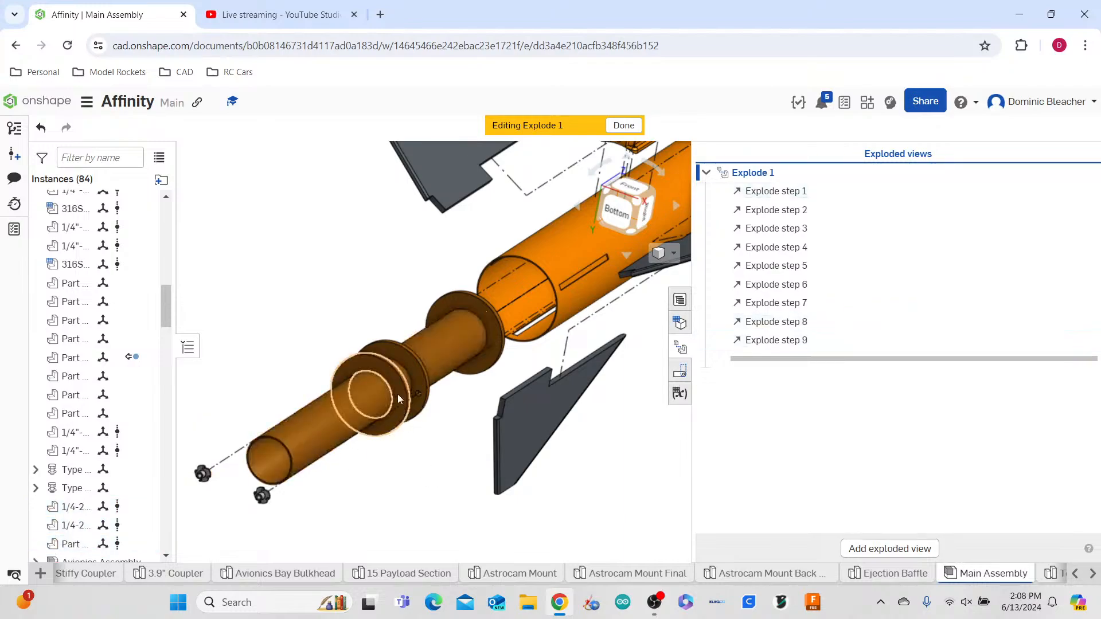
# - Explode the aft-most ring, Part 1 <25>, off the aft end of the inner tube with a distance of -11.8 in
pyautogui.click(394, 373)
pyautogui.moveTo(393, 390); pyautogui.dragTo(295, 496)
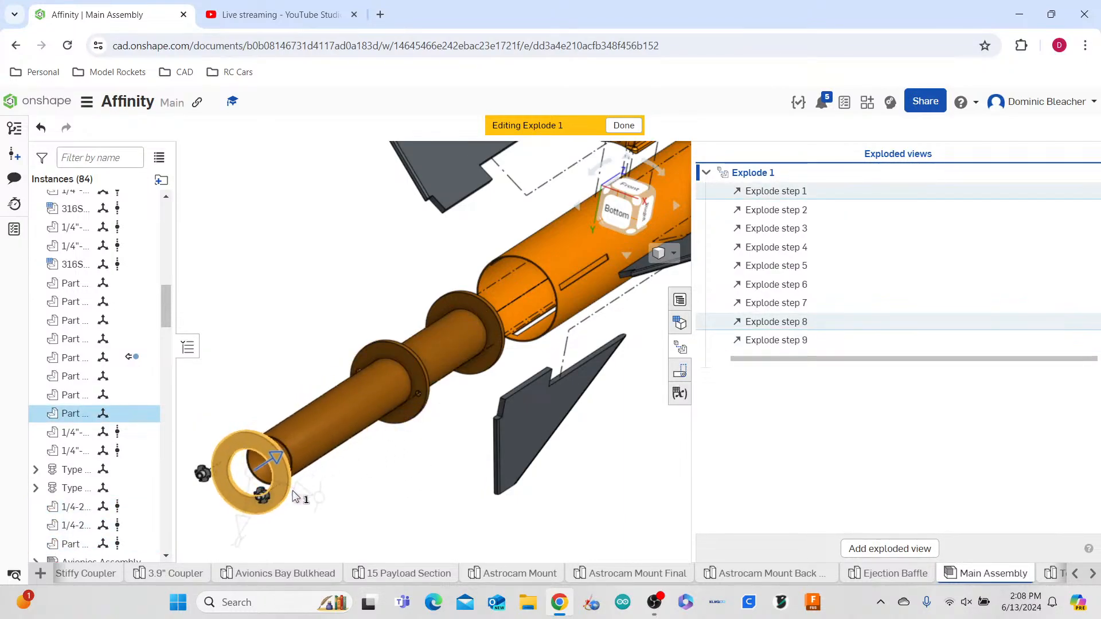
pyautogui.scroll(-3, 428, 459)
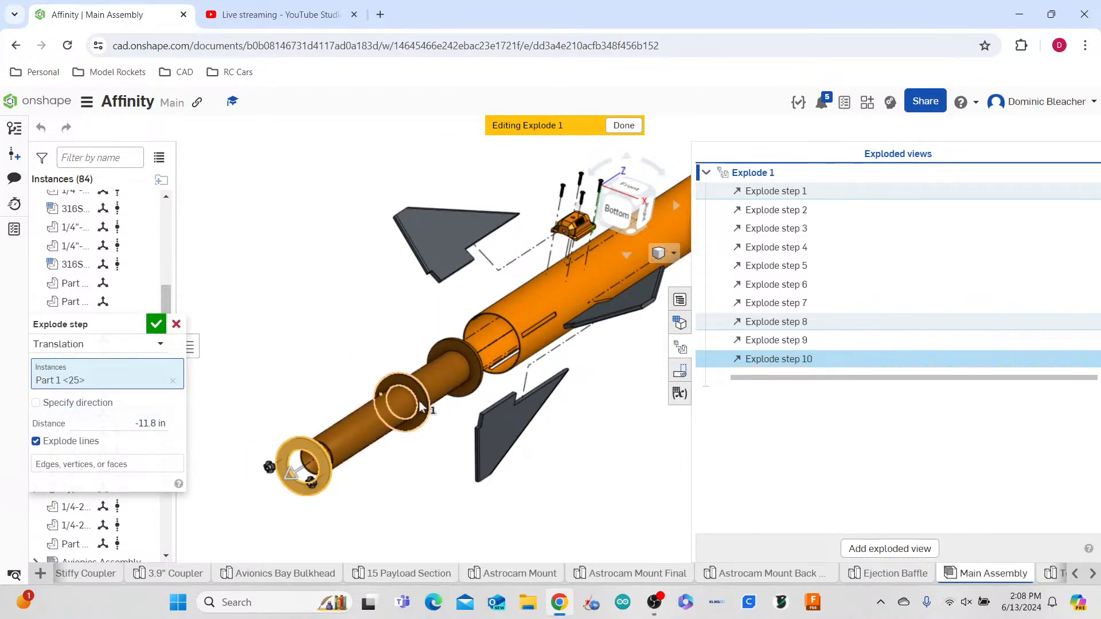
pyautogui.moveTo(411, 484); pyautogui.dragTo(373, 467, button='right')
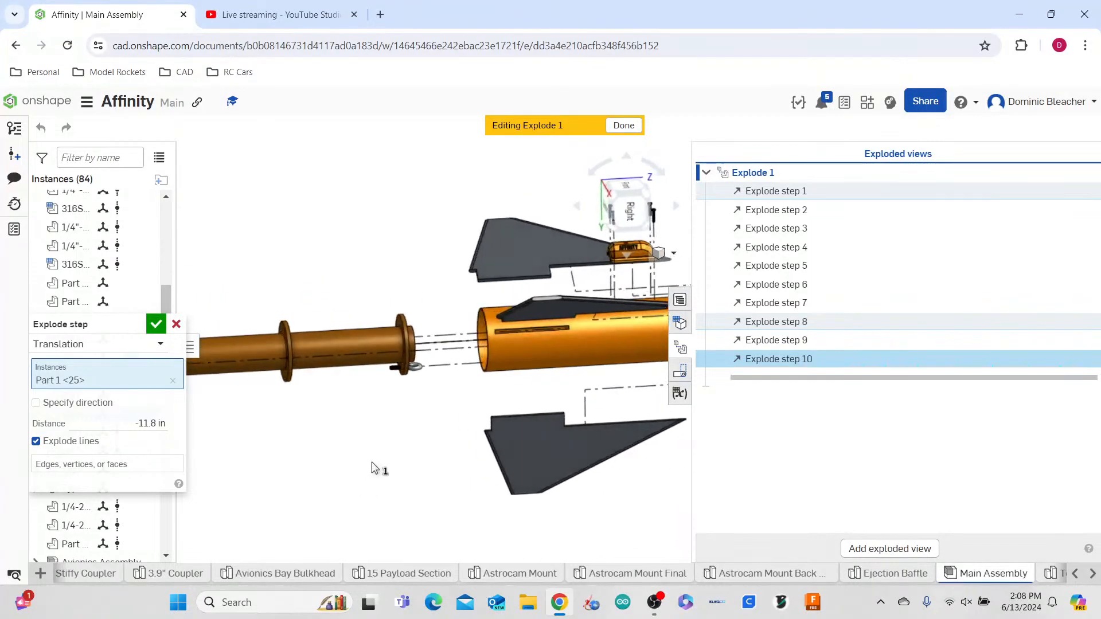
pyautogui.click(290, 379)
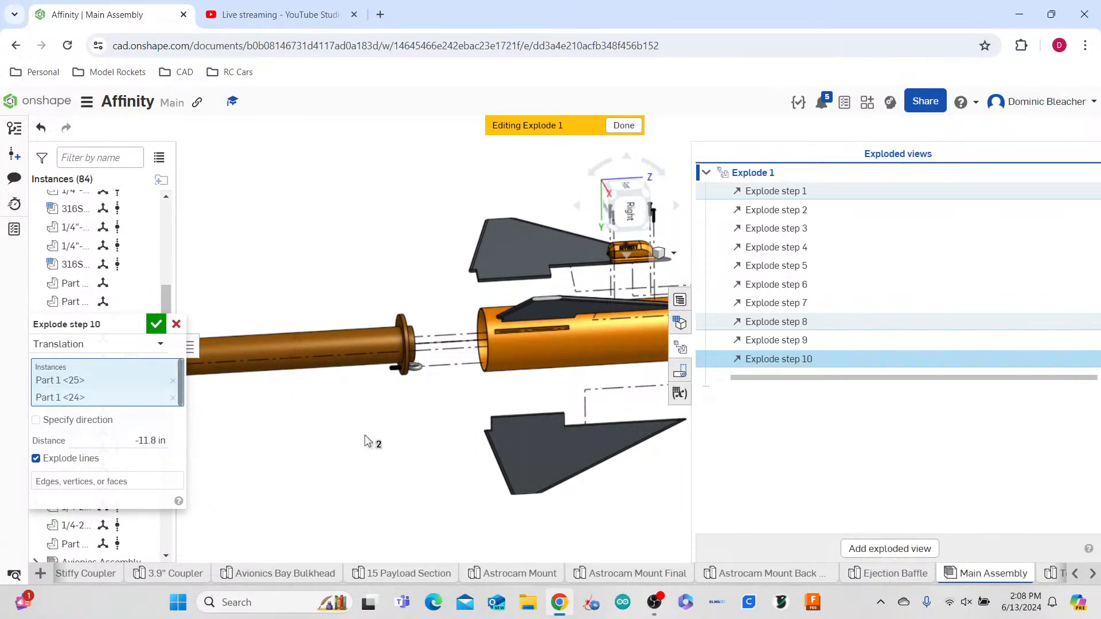
pyautogui.scroll(-3, 418, 468)
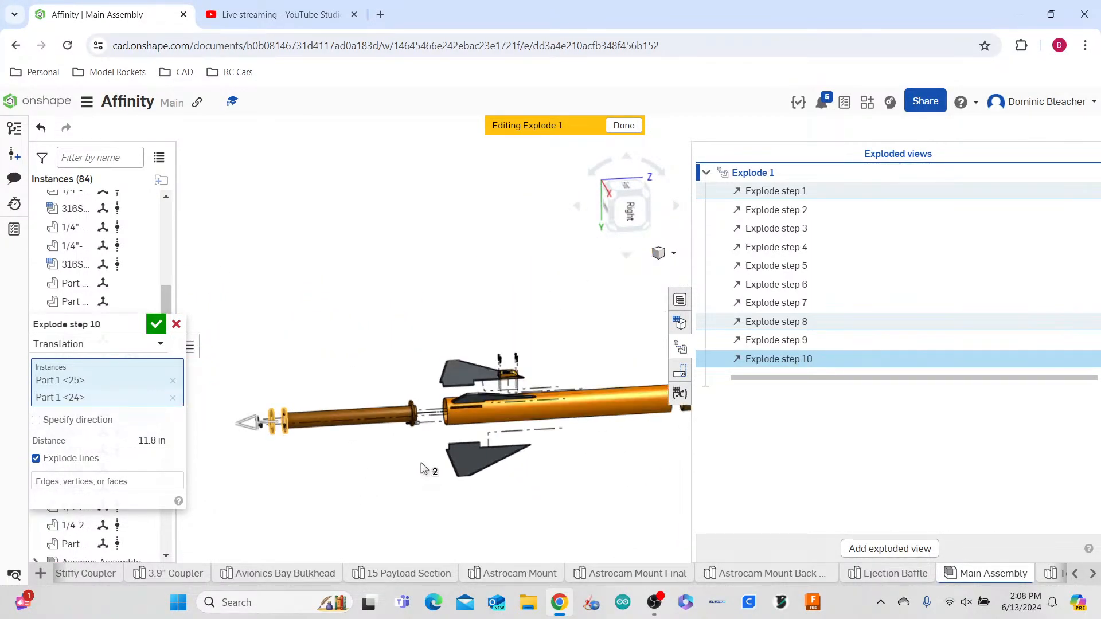
pyautogui.click(172, 398)
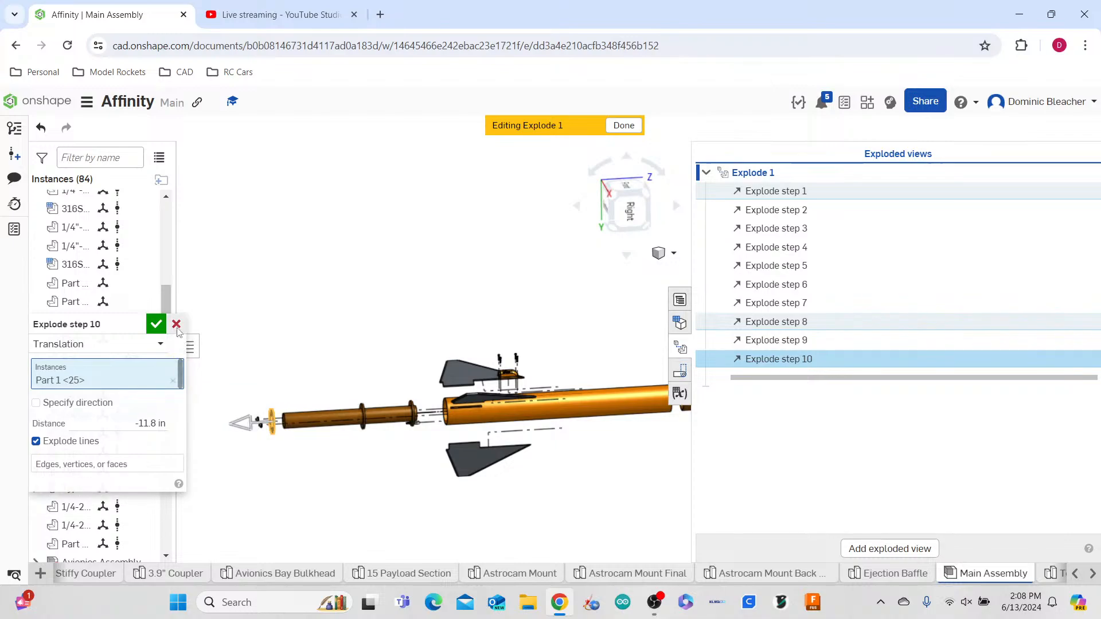
pyautogui.click(156, 324)
# - Explode the forward ring, Part 1 <23>, 2.36 in off the inner tube toward the booster tube
pyautogui.scroll(5, 442, 405)
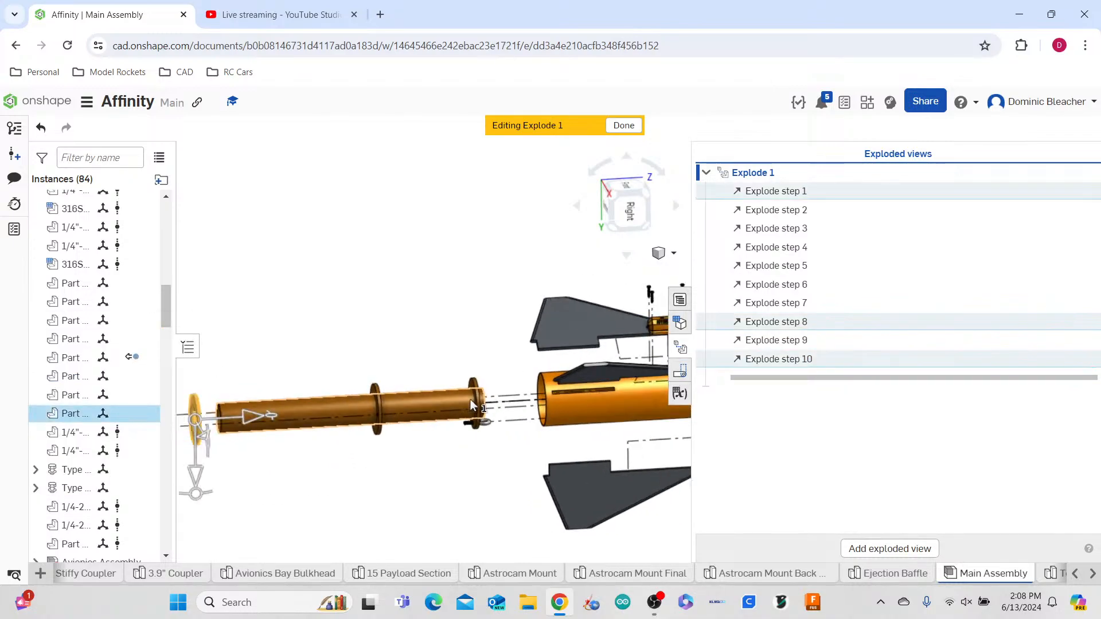
pyautogui.scroll(5, 479, 430)
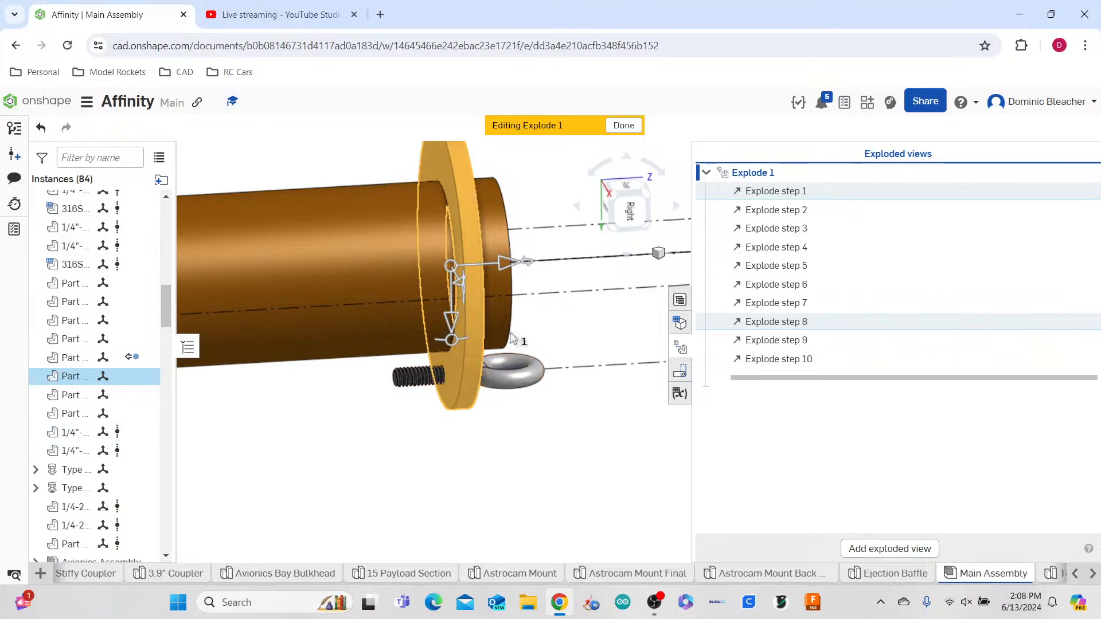
pyautogui.moveTo(508, 264); pyautogui.dragTo(683, 308)
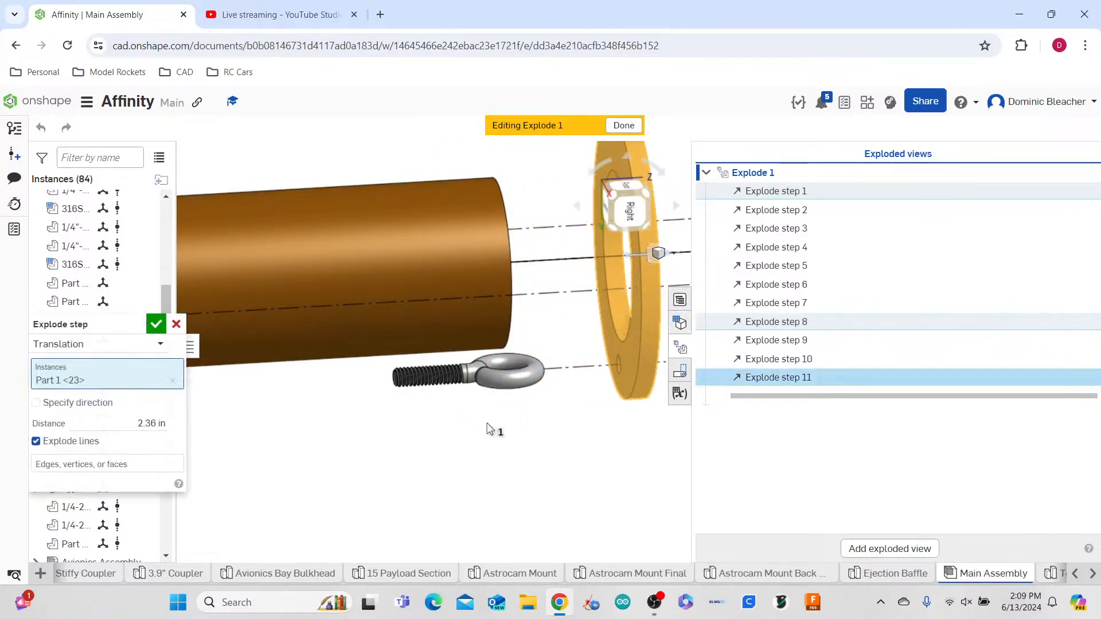
pyautogui.click(157, 325)
# - Explode the 1/4"-20 Eyebolt <3> 3.83 in forward along its axis, past the forward ring
pyautogui.scroll(-2, 327, 456)
pyautogui.click(412, 414)
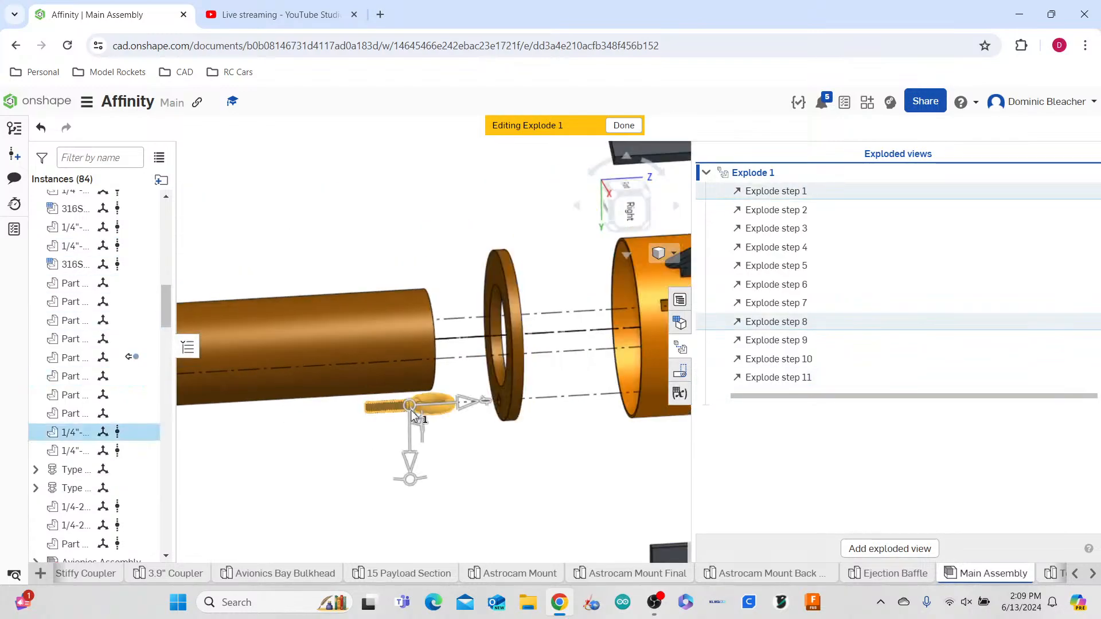
pyautogui.moveTo(469, 408); pyautogui.dragTo(637, 380)
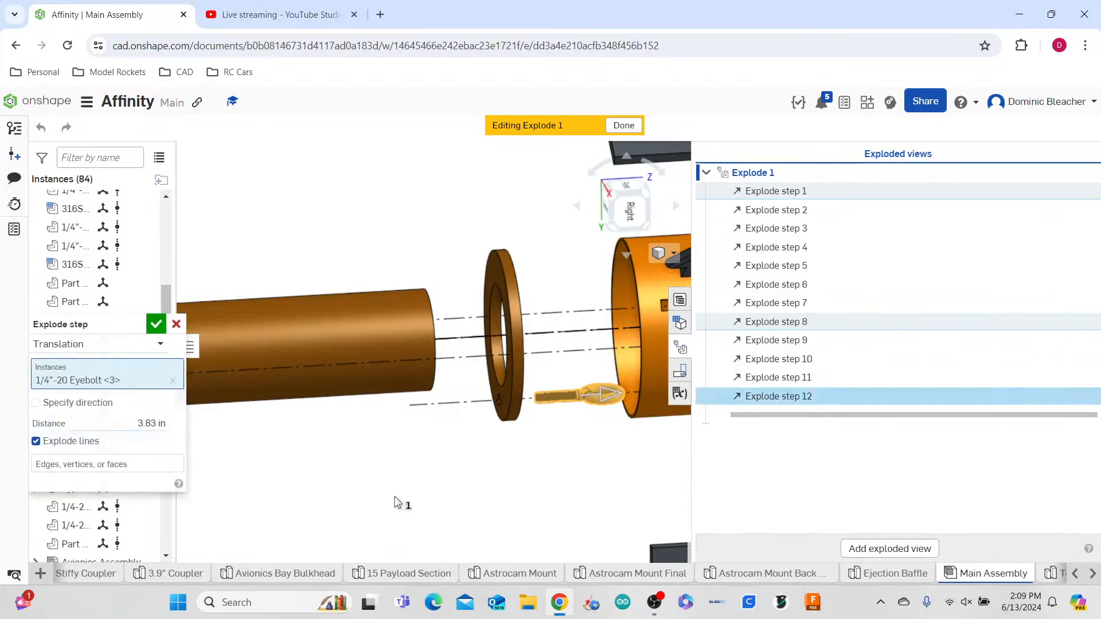
pyautogui.scroll(-2, 401, 507)
pyautogui.click(157, 327)
# - Examine the booster's aft end, its interior and the explode lines for the eyebolt's remaining nut and washers
pyautogui.scroll(-2, 378, 410)
pyautogui.moveTo(378, 413); pyautogui.dragTo(436, 430, button='right')
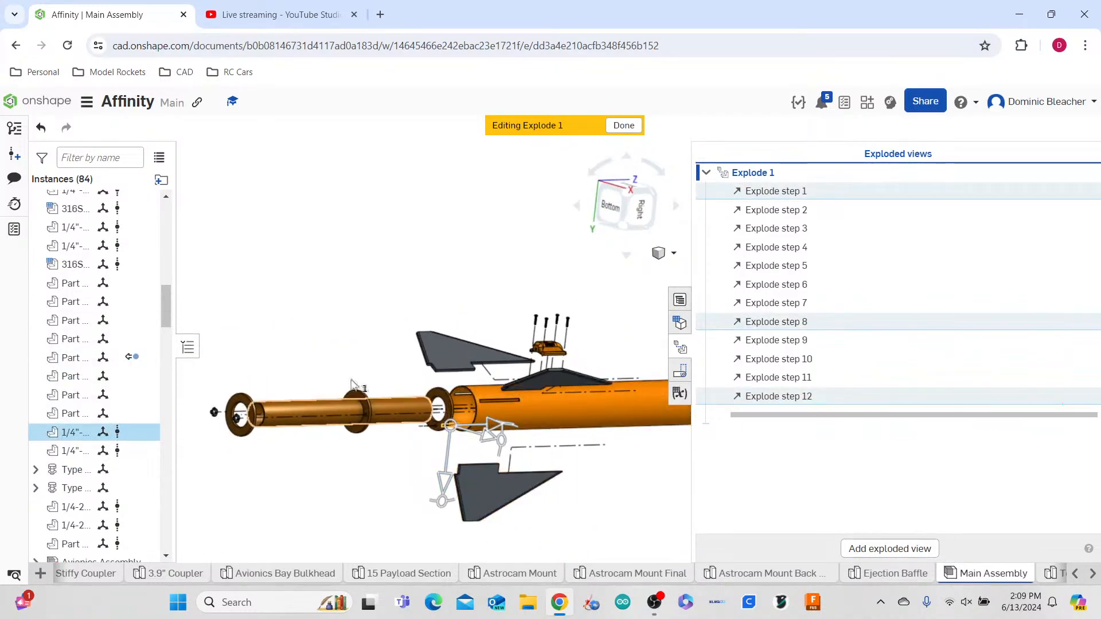
pyautogui.click(290, 306)
pyautogui.scroll(2, 427, 416)
pyautogui.moveTo(428, 418); pyautogui.dragTo(465, 458, button='right')
pyautogui.scroll(5, 438, 444)
pyautogui.scroll(4, 465, 457)
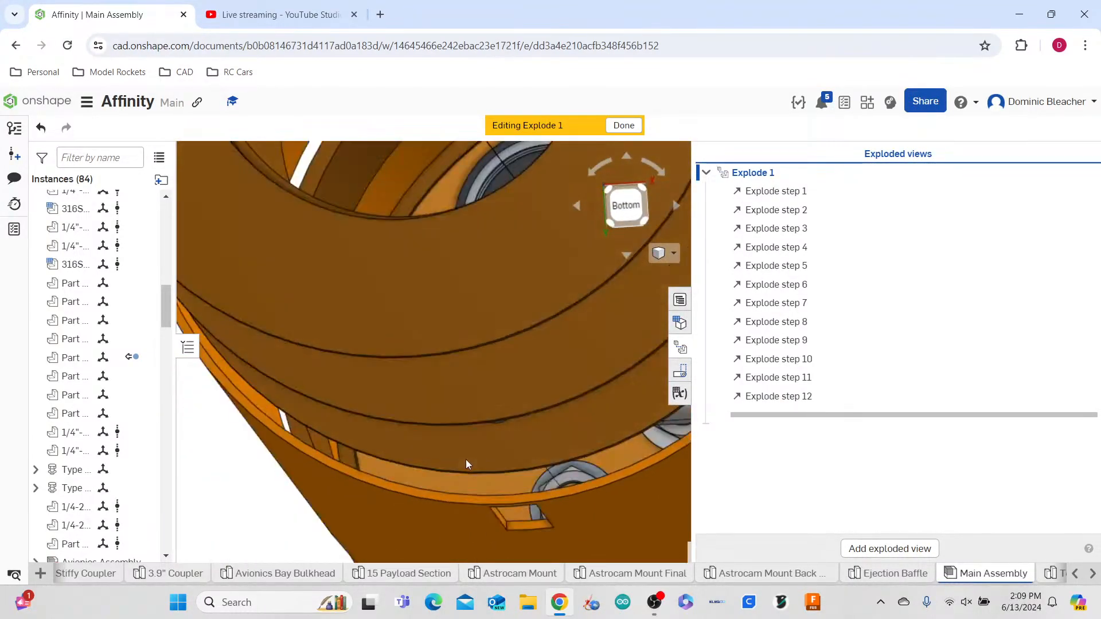
pyautogui.scroll(3, 466, 460)
pyautogui.scroll(2, 468, 463)
pyautogui.moveTo(469, 460); pyautogui.dragTo(473, 459, button='right')
pyautogui.scroll(-5, 473, 459)
pyautogui.scroll(6, 342, 395)
pyautogui.moveTo(342, 394); pyautogui.dragTo(329, 394, button='right')
pyautogui.scroll(-2, 337, 394)
pyautogui.scroll(-3, 330, 396)
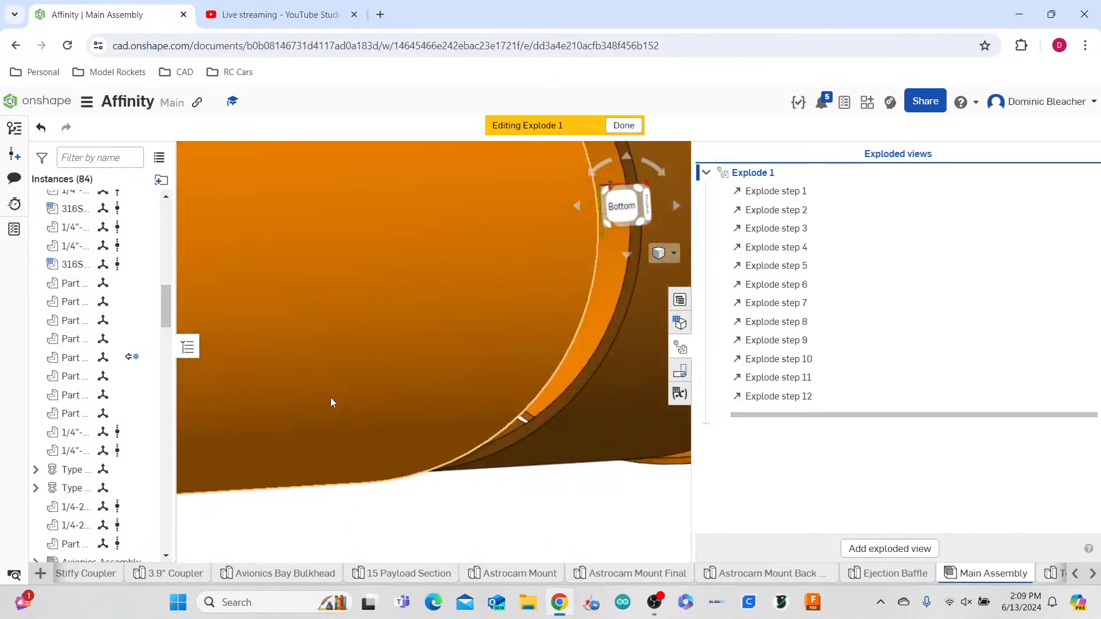
pyautogui.scroll(-6, 330, 396)
pyautogui.moveTo(375, 458); pyautogui.dragTo(301, 363, button='right')
pyautogui.rightClick(301, 363)
pyautogui.click(335, 370)
pyautogui.scroll(-3, 373, 368)
pyautogui.scroll(10, 351, 315)
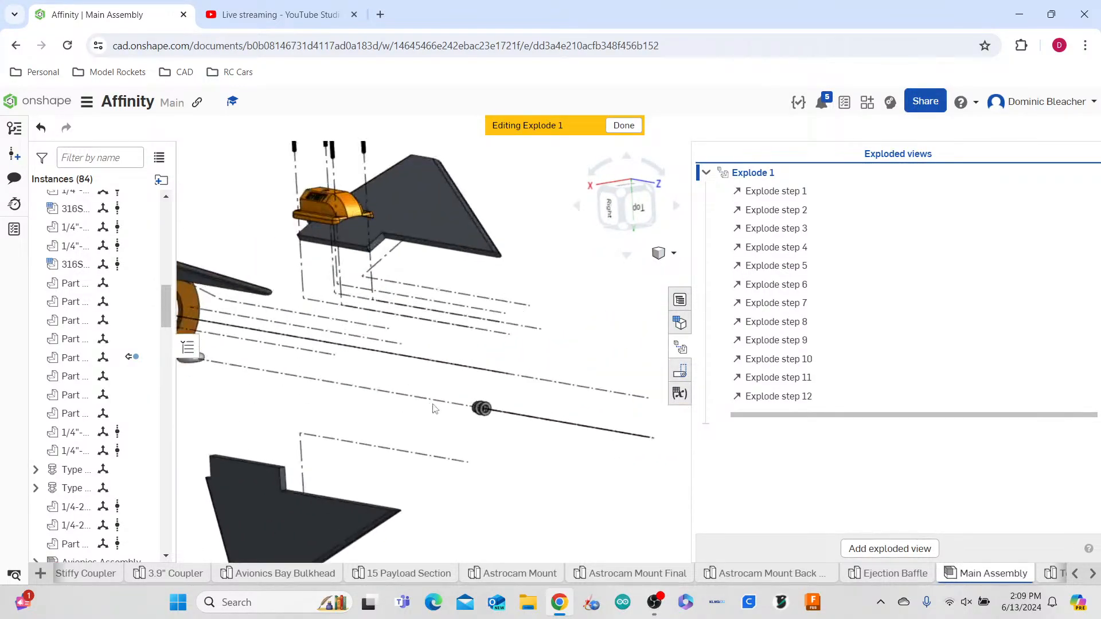
# - Explode the two Type B narrow flat washers and 1/4"-20 Nut <7> together aft along their axis with a distance of -18.01 in
pyautogui.click(585, 447)
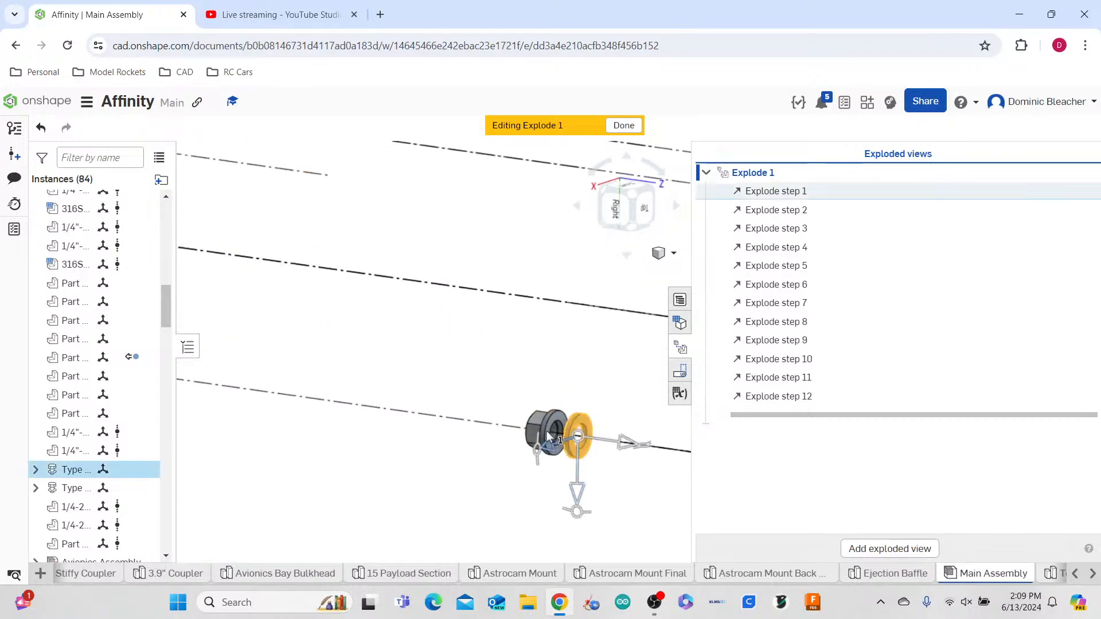
pyautogui.click(547, 434)
pyautogui.click(538, 435)
pyautogui.scroll(-2, 562, 453)
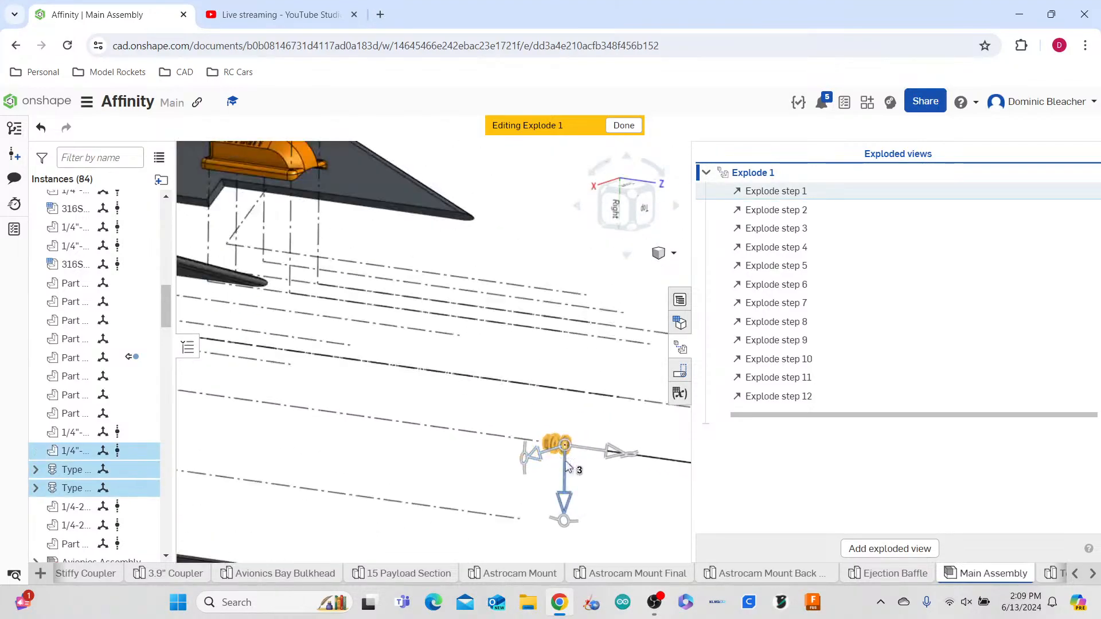
pyautogui.moveTo(609, 450); pyautogui.dragTo(208, 392)
pyautogui.scroll(-6, 597, 470)
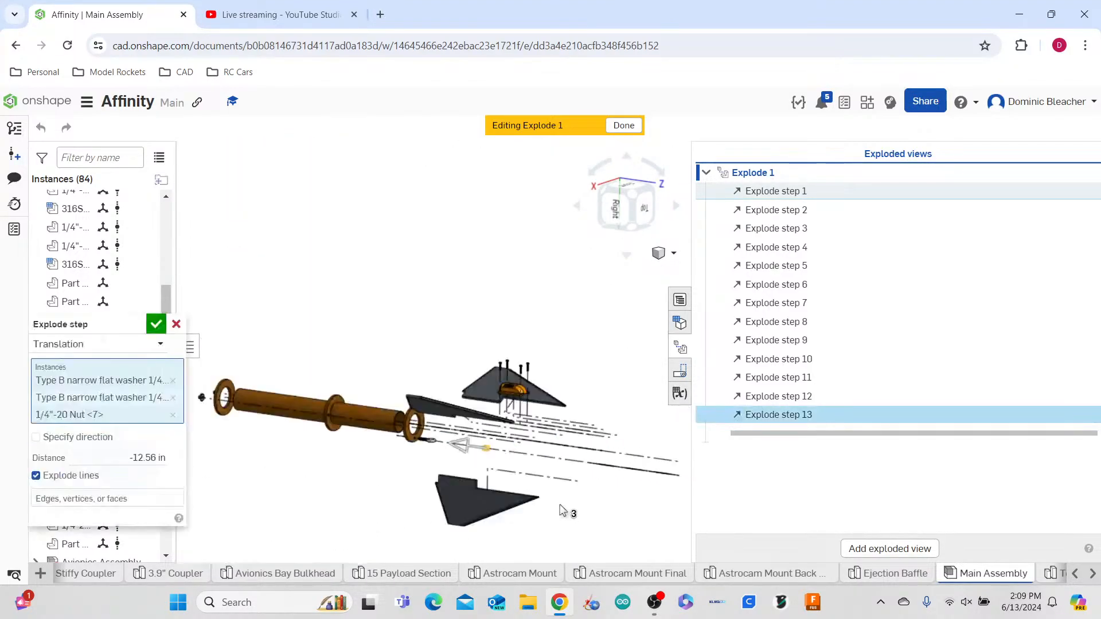
pyautogui.scroll(3, 504, 476)
pyautogui.scroll(5, 453, 401)
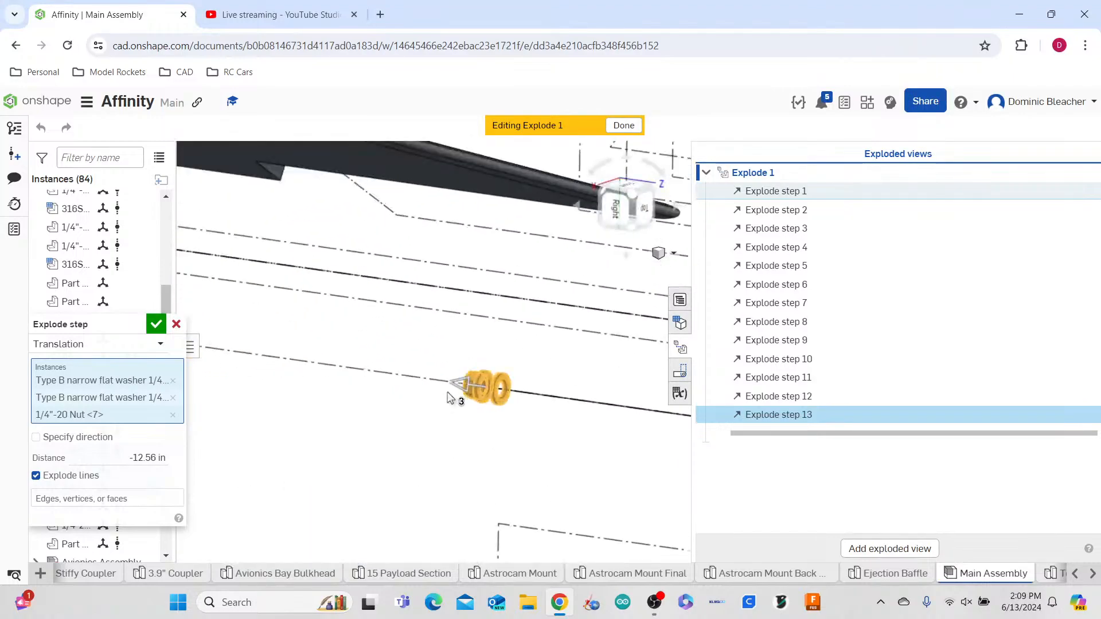
pyautogui.moveTo(455, 382); pyautogui.dragTo(168, 325)
pyautogui.scroll(-6, 551, 457)
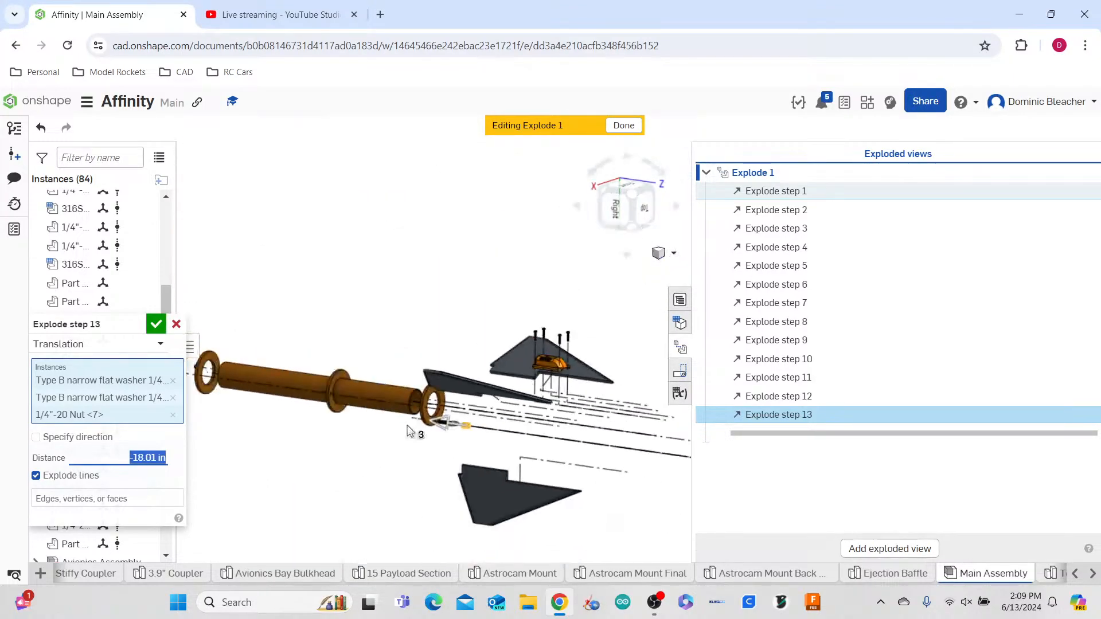
# - Adjust the washers and nut explode distance to -21.64 in so one washer sits on each face of the forward ring
pyautogui.scroll(5, 409, 426)
pyautogui.scroll(-3, 512, 439)
pyautogui.moveTo(612, 431); pyautogui.dragTo(510, 441)
pyautogui.scroll(-4, 510, 442)
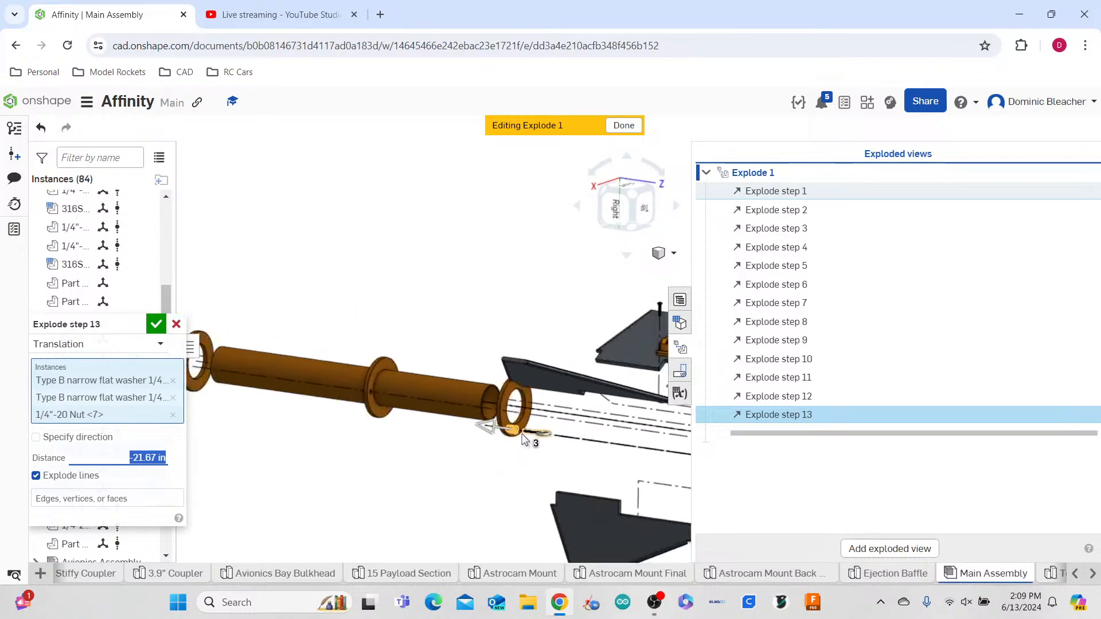
pyautogui.scroll(8, 522, 451)
pyautogui.moveTo(523, 452); pyautogui.dragTo(545, 455, button='right')
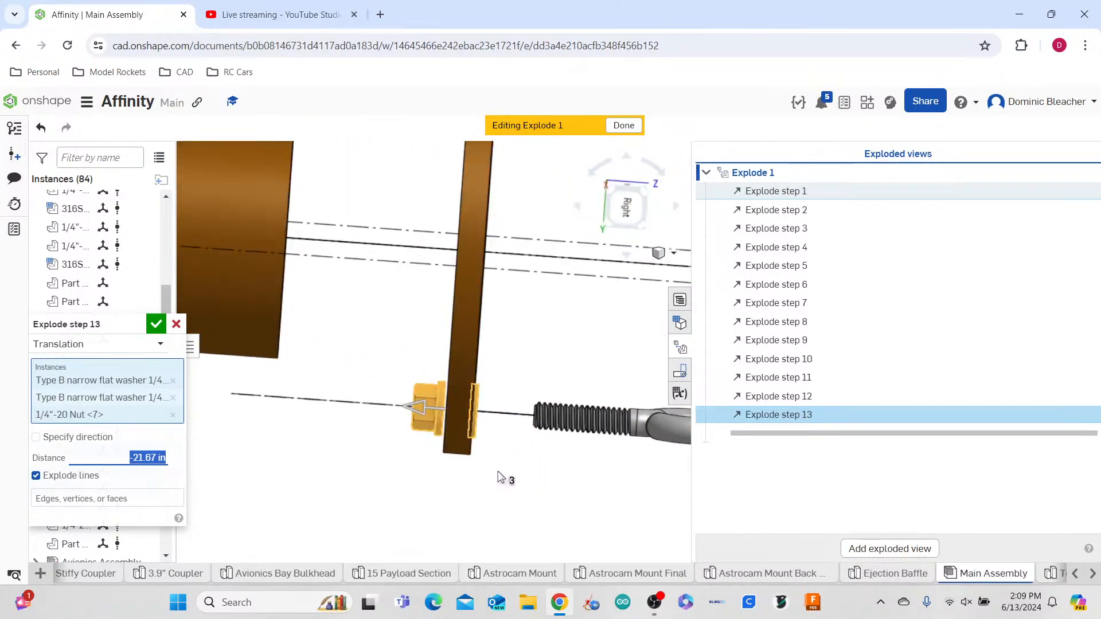
pyautogui.moveTo(419, 413); pyautogui.dragTo(427, 412)
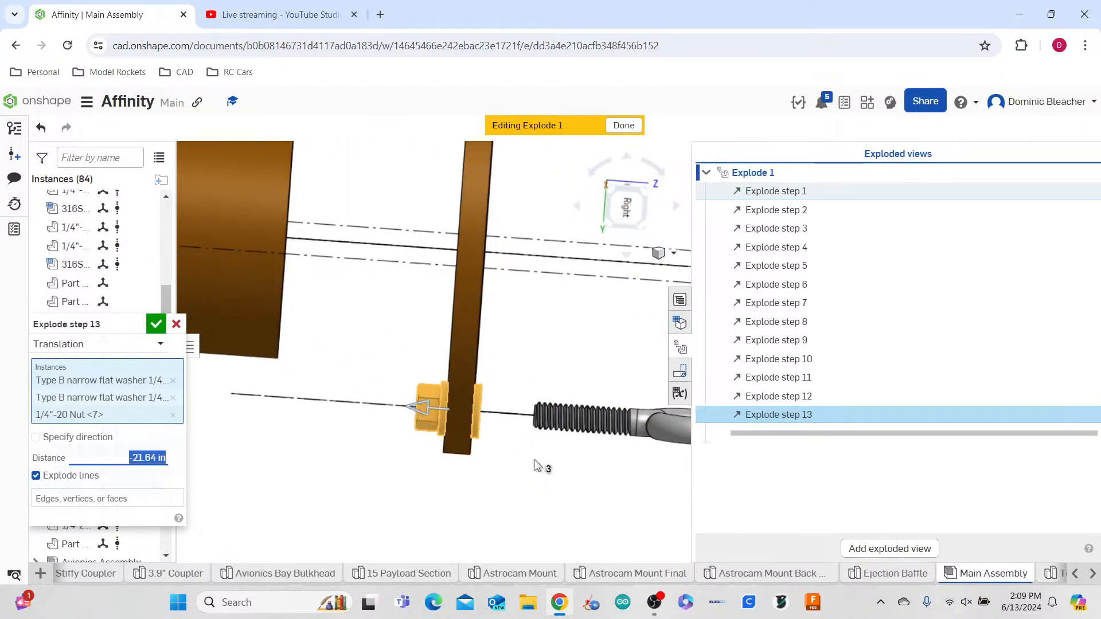
pyautogui.click(156, 324)
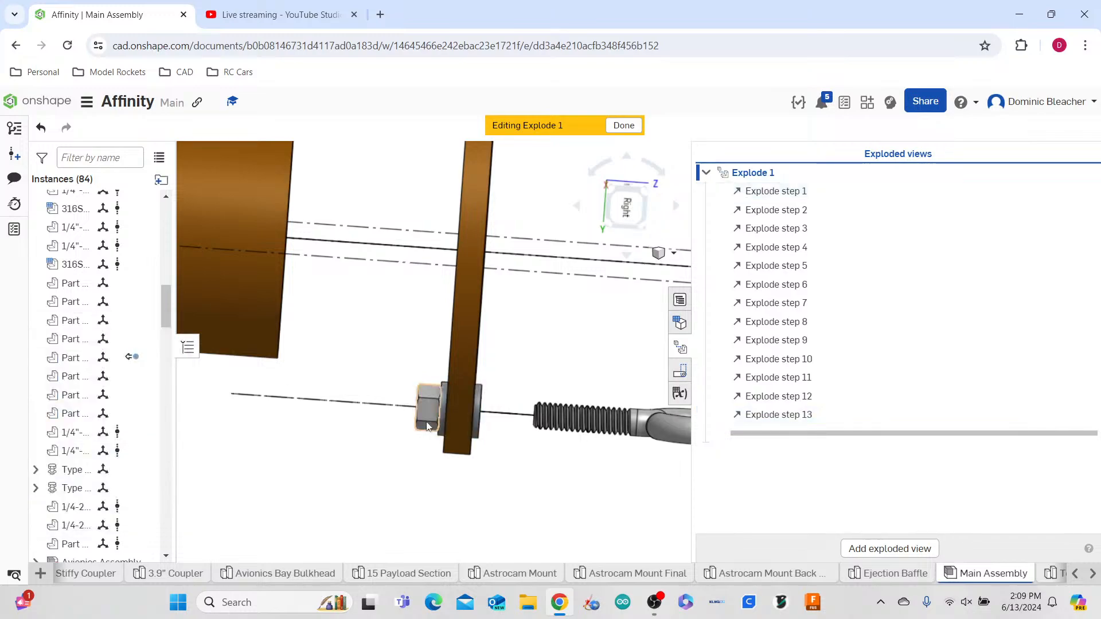
# - Explode only the 1/4"-20 Nut <7> aft from the forward ring with a distance of -0.73 in
pyautogui.click(440, 415)
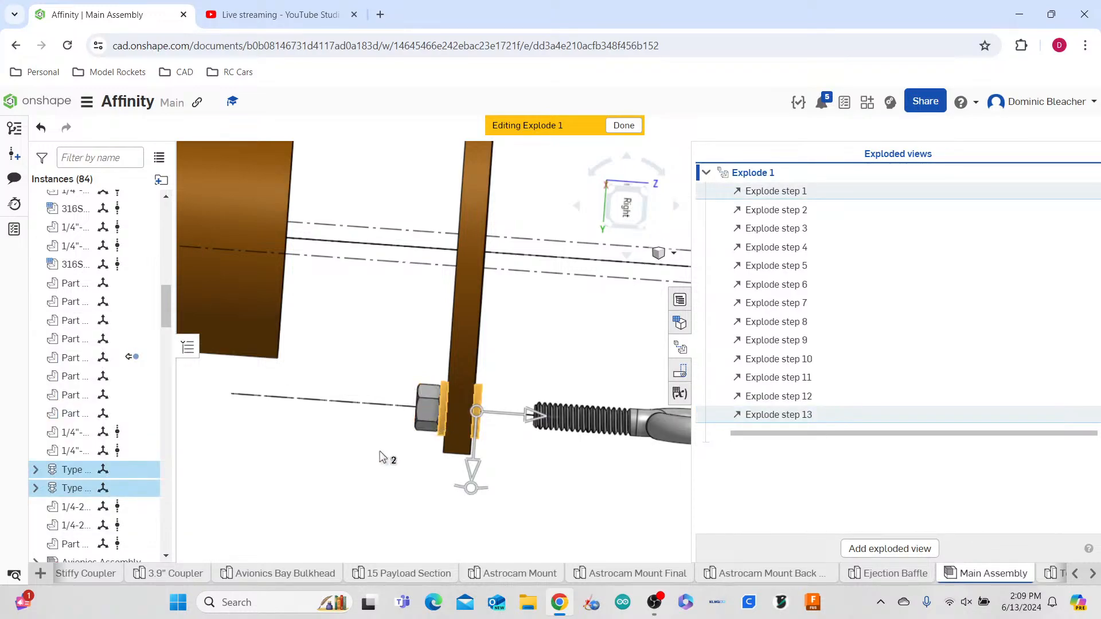
pyautogui.click(424, 416)
pyautogui.moveTo(469, 411); pyautogui.dragTo(464, 510)
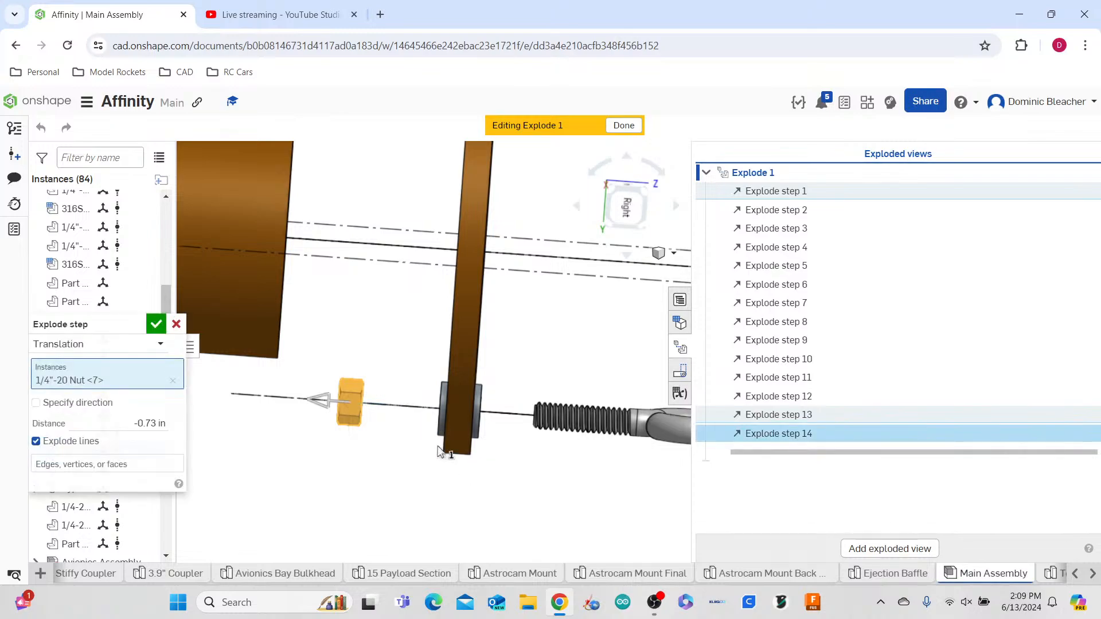
pyautogui.click(439, 423)
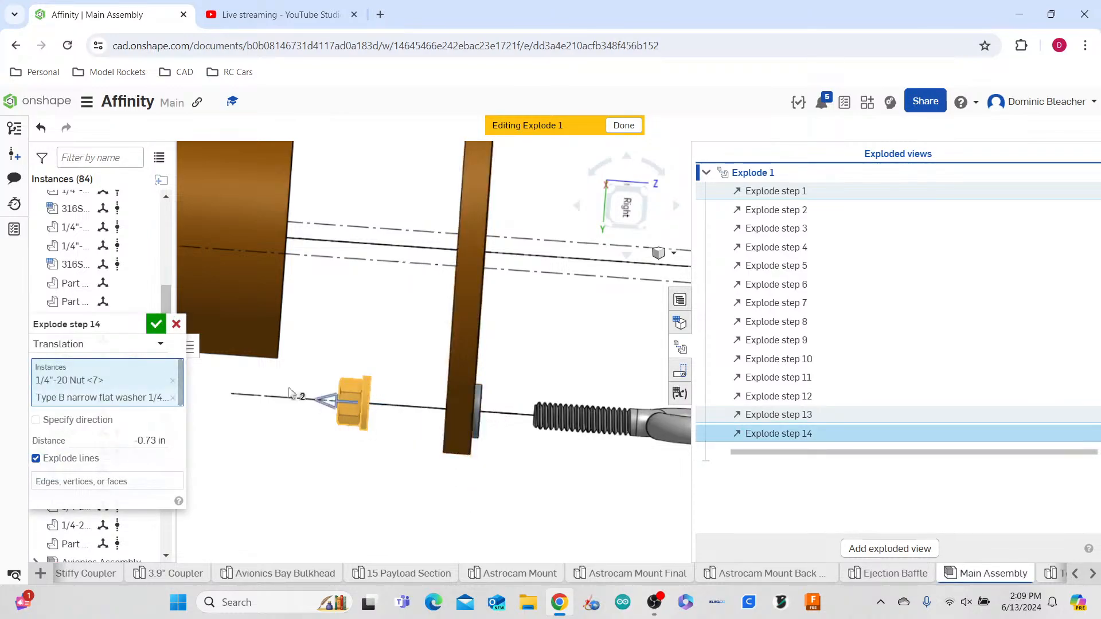
pyautogui.click(172, 398)
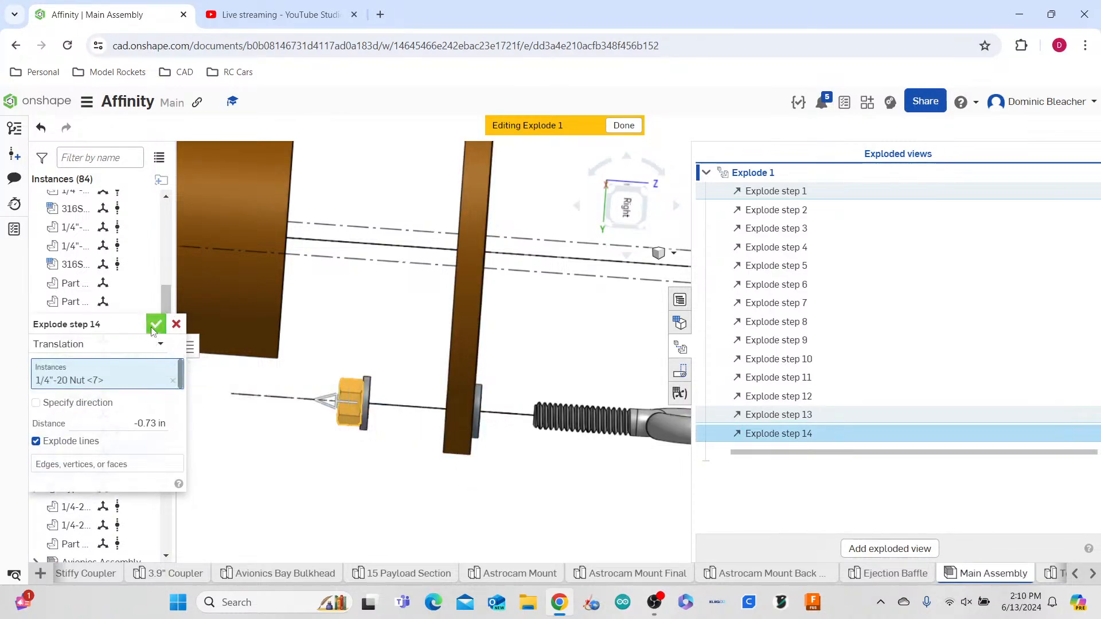
pyautogui.click(155, 325)
# - Explode the flat washer on the nut side of the forward ring with a distance of -0.35 in
pyautogui.click(404, 519)
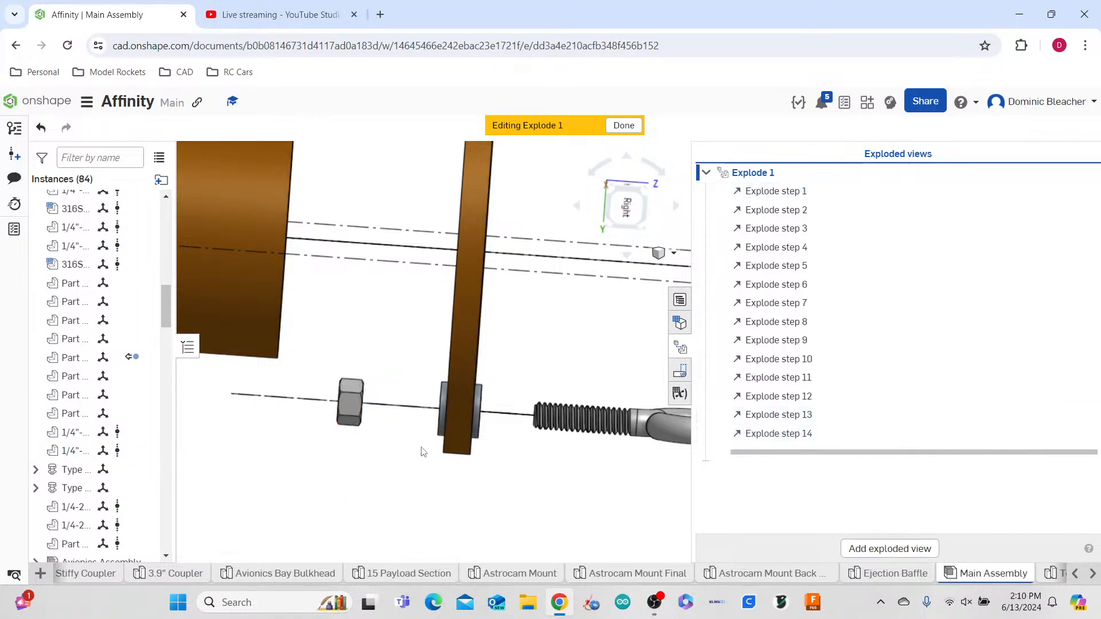
pyautogui.click(441, 425)
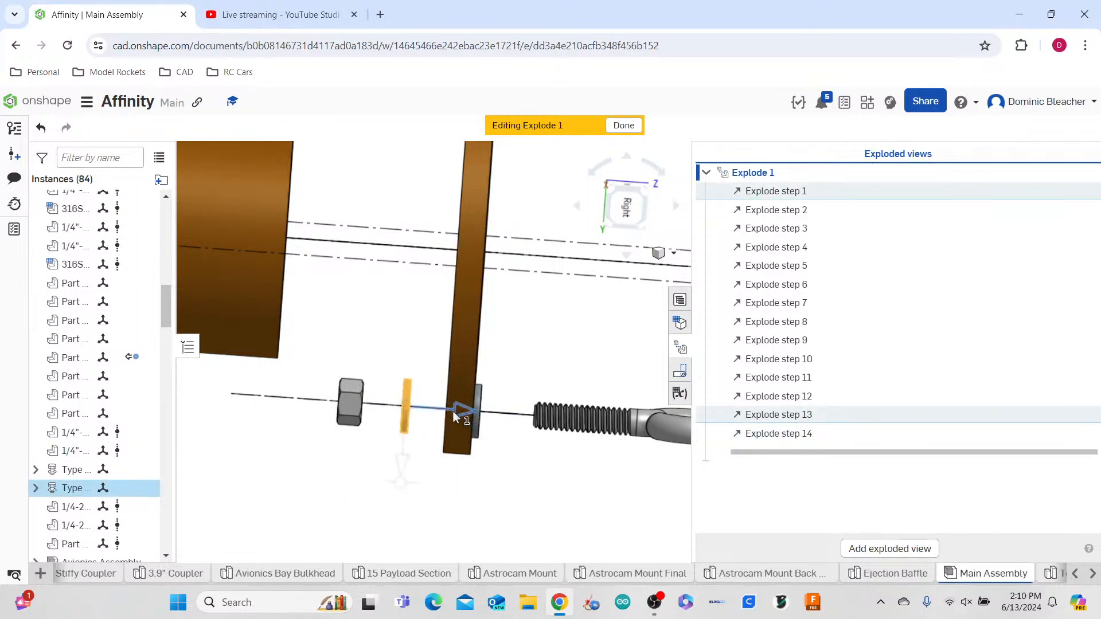
pyautogui.click(481, 433)
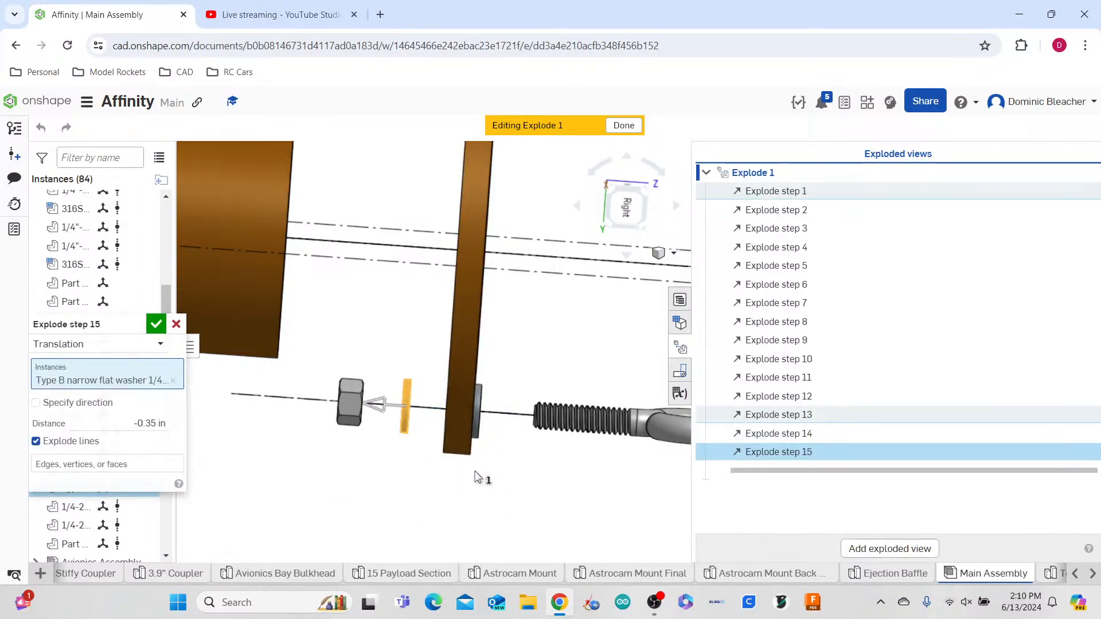
pyautogui.click(157, 325)
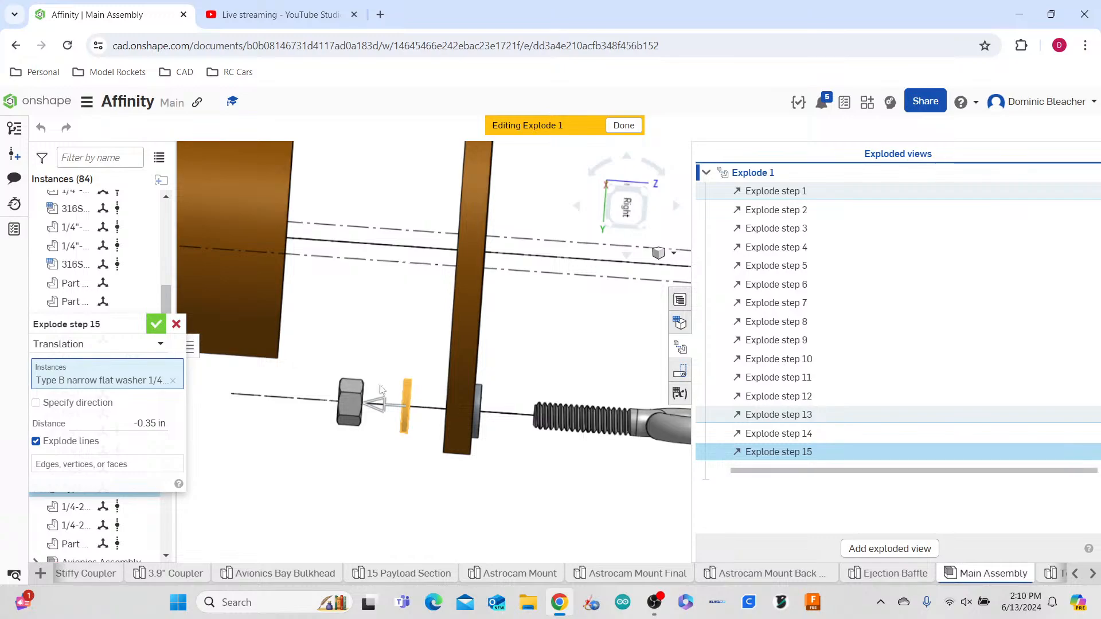
# - Explode the flat washer on the eyebolt side of the forward ring 0.22 in toward the eyebolt
pyautogui.click(480, 403)
pyautogui.moveTo(518, 421); pyautogui.dragTo(554, 421)
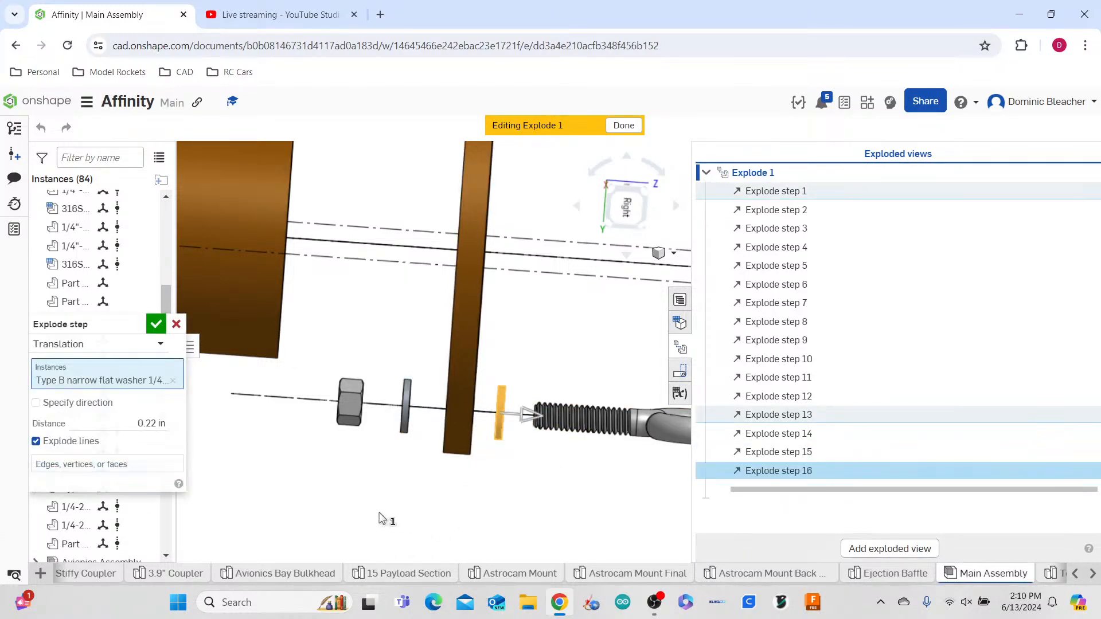
pyautogui.click(156, 324)
# - Explode the eyebolt, both flat washers and the nut together 2.59 in sideways from the forward ring, perpendicular to the rocket axis
pyautogui.moveTo(364, 445); pyautogui.dragTo(419, 452, button='right')
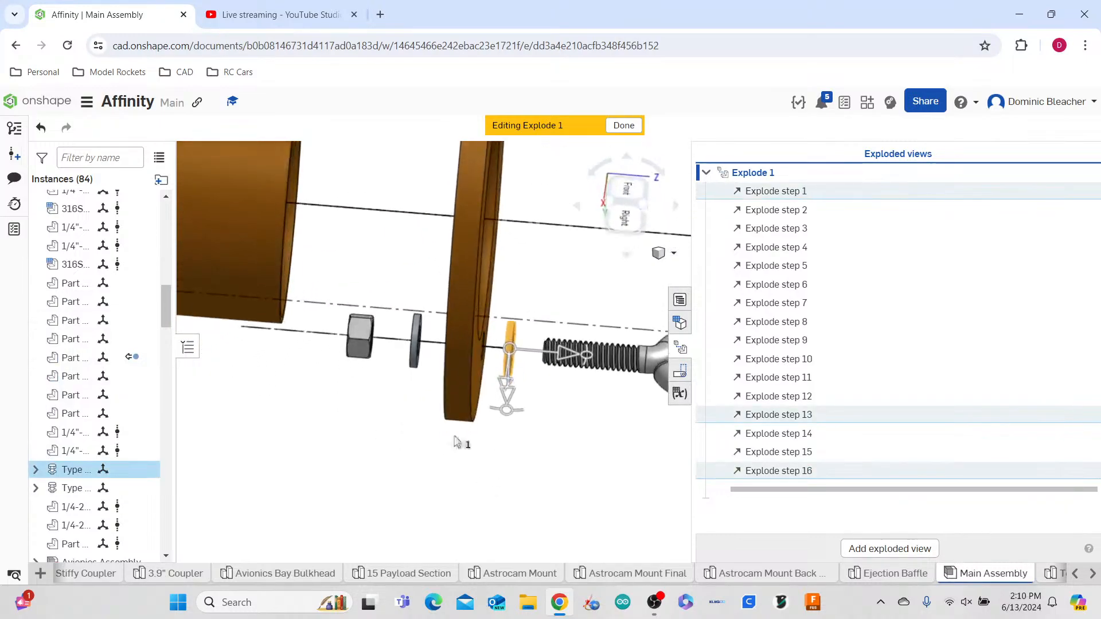
pyautogui.click(625, 360)
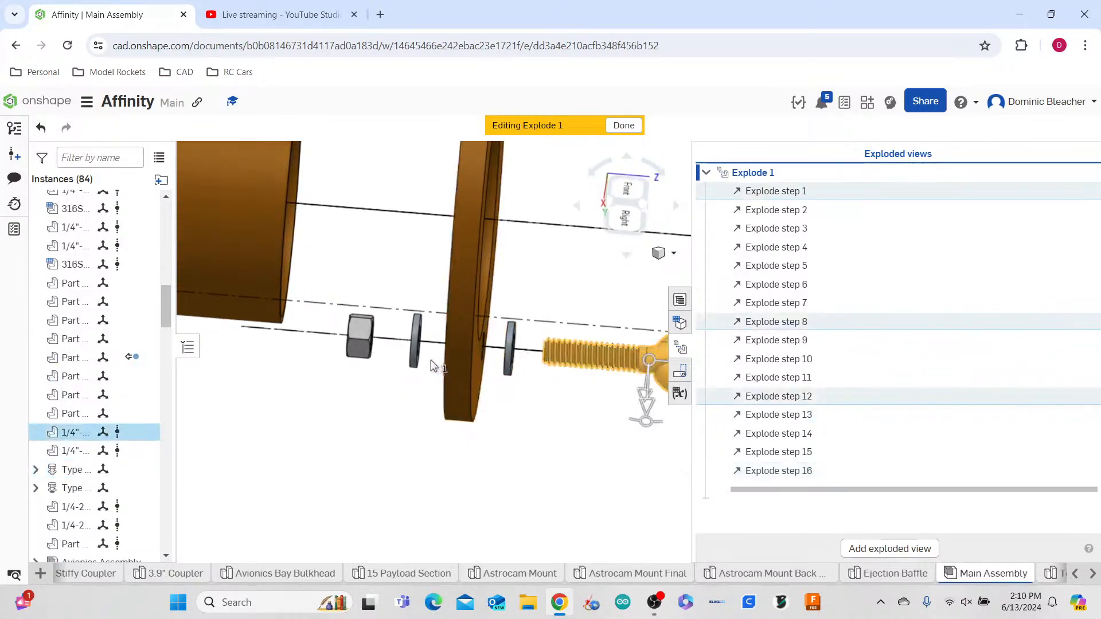
pyautogui.click(417, 360)
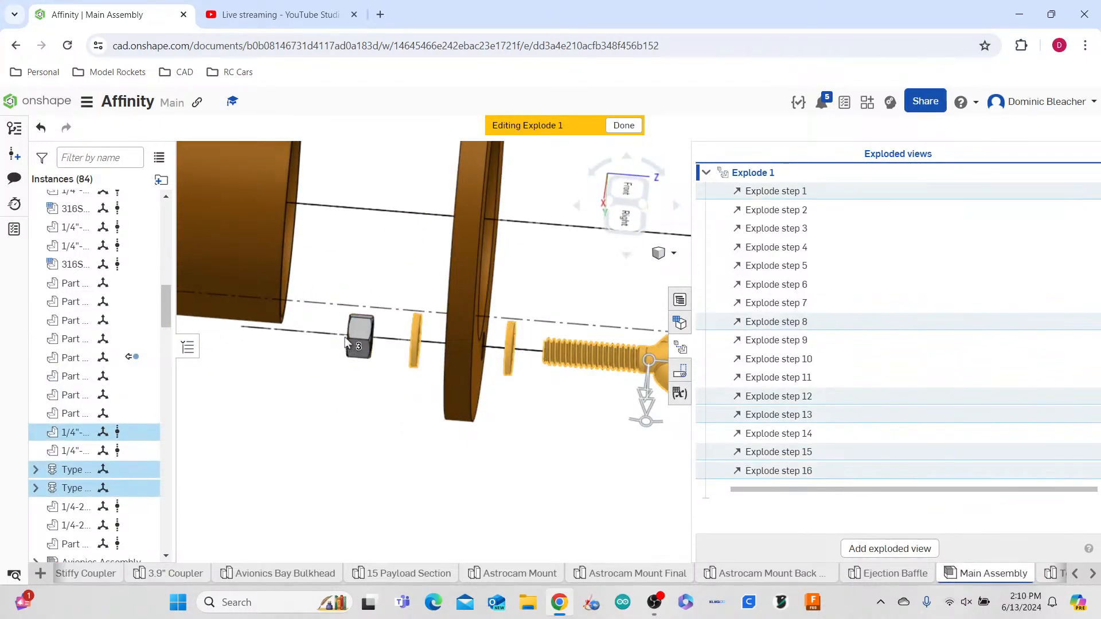
pyautogui.click(358, 344)
pyautogui.moveTo(648, 404); pyautogui.dragTo(598, 434, button='right')
pyautogui.moveTo(595, 430); pyautogui.dragTo(647, 523)
pyautogui.scroll(-4, 475, 410)
pyautogui.moveTo(567, 516); pyautogui.dragTo(487, 523, button='right')
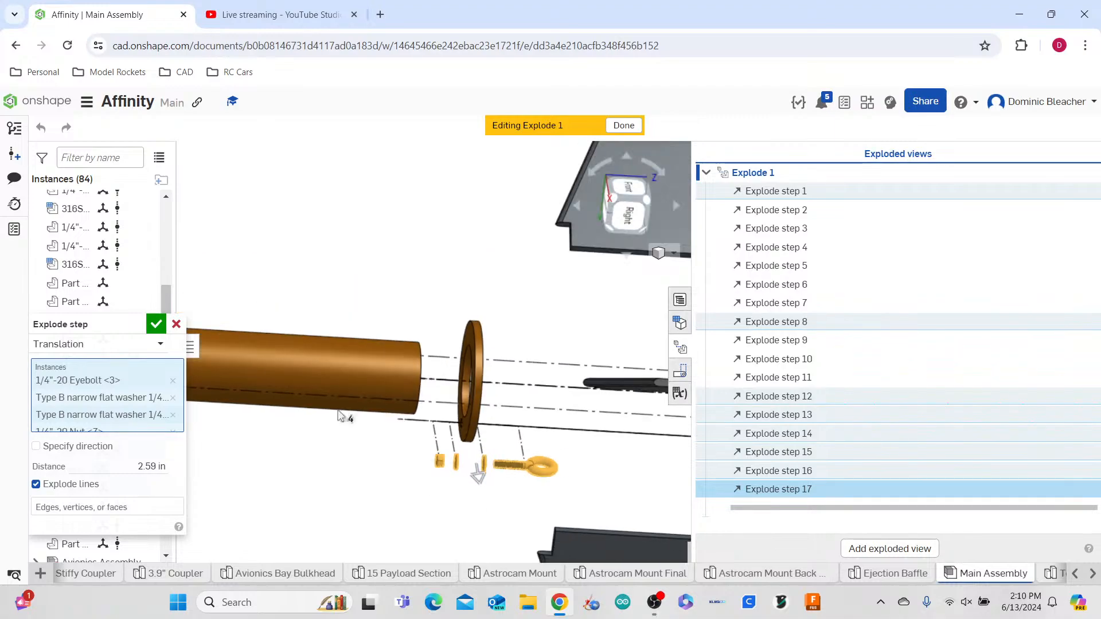
pyautogui.click(155, 323)
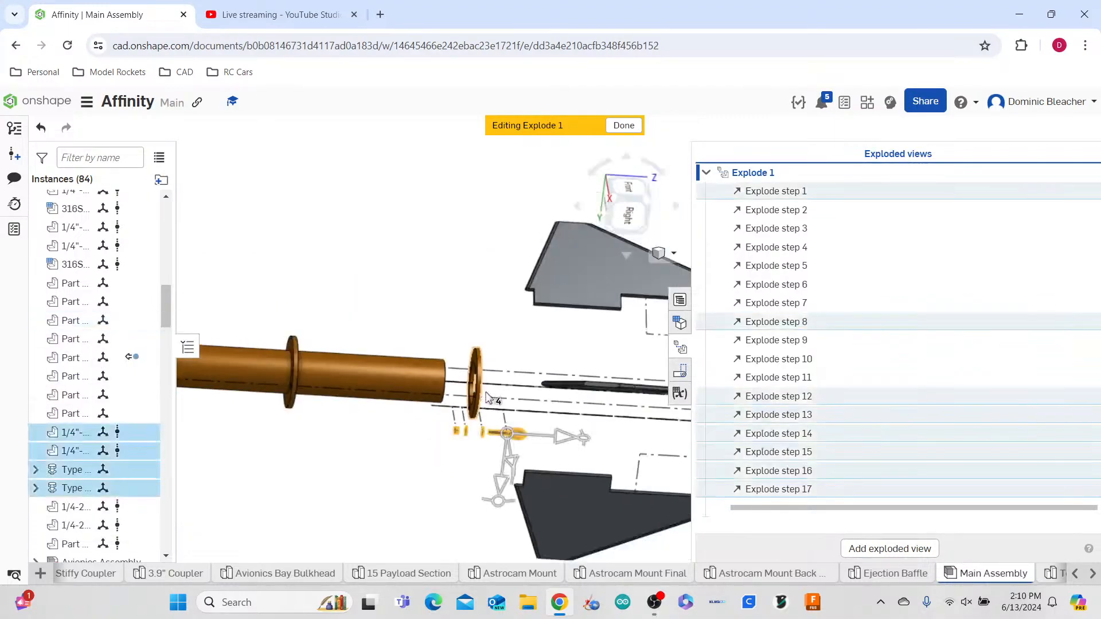
pyautogui.scroll(-3, 487, 396)
pyautogui.scroll(2, 430, 433)
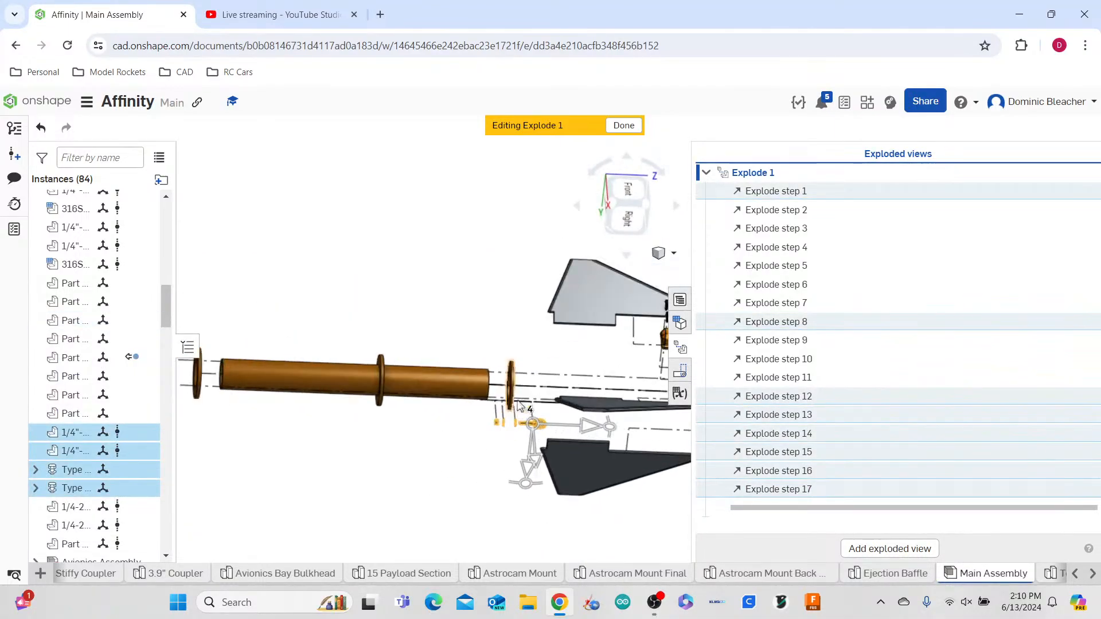
pyautogui.scroll(2, 517, 395)
pyautogui.click(409, 517)
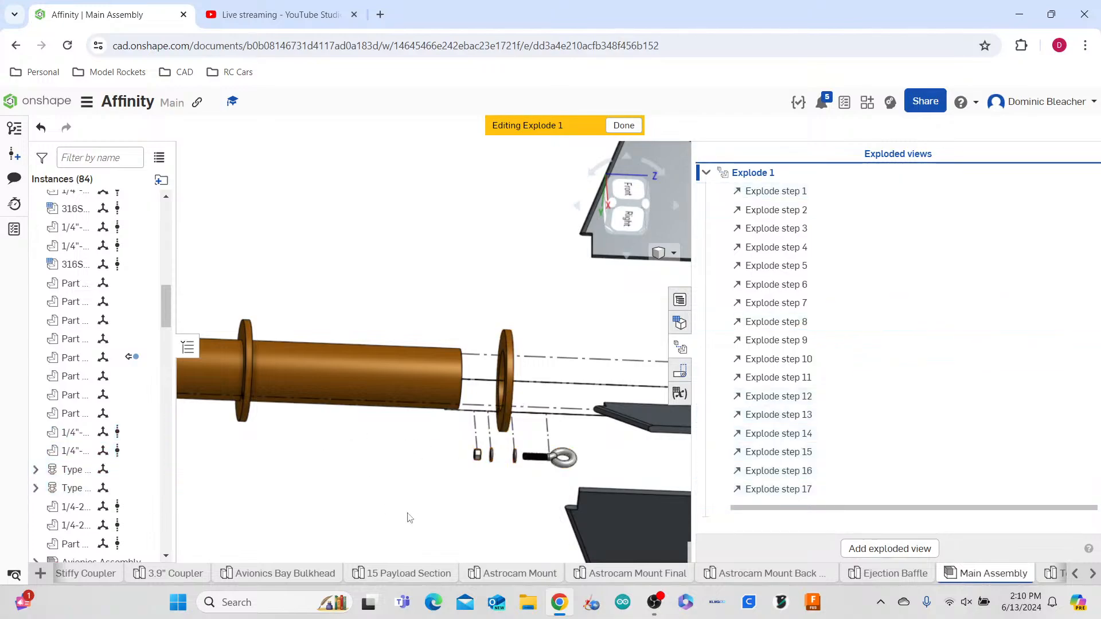
# - Explode the eyebolt, flat washers, nut, three rings and both tee nuts together off the inner tube with a distance of -4.9 in
pyautogui.click(554, 457)
pyautogui.scroll(1, 516, 459)
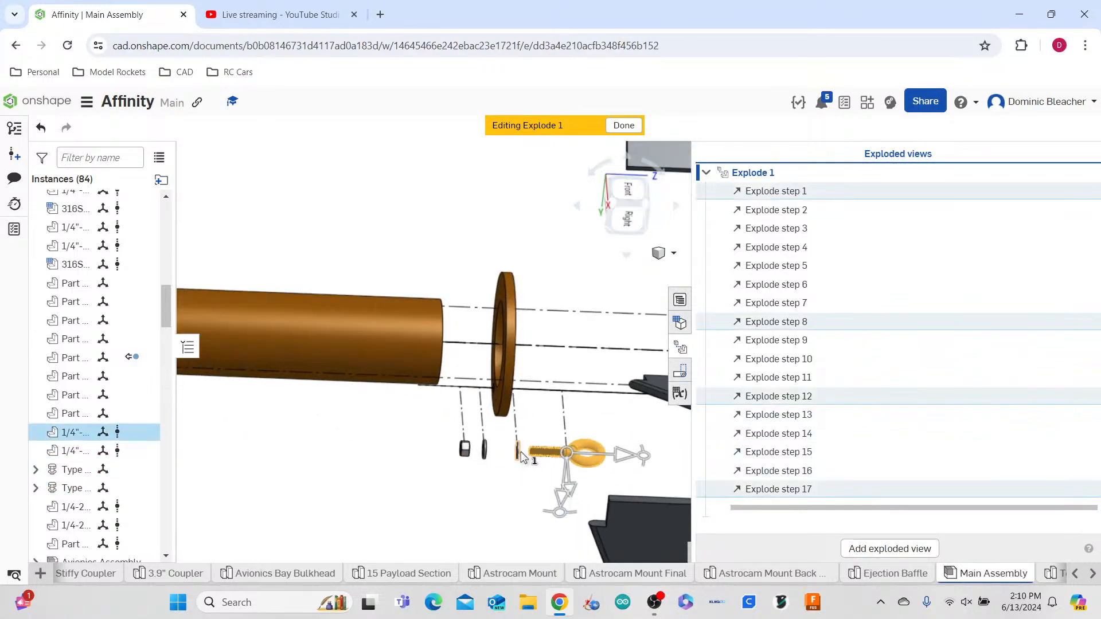
pyautogui.click(518, 451)
pyautogui.click(485, 449)
pyautogui.click(464, 448)
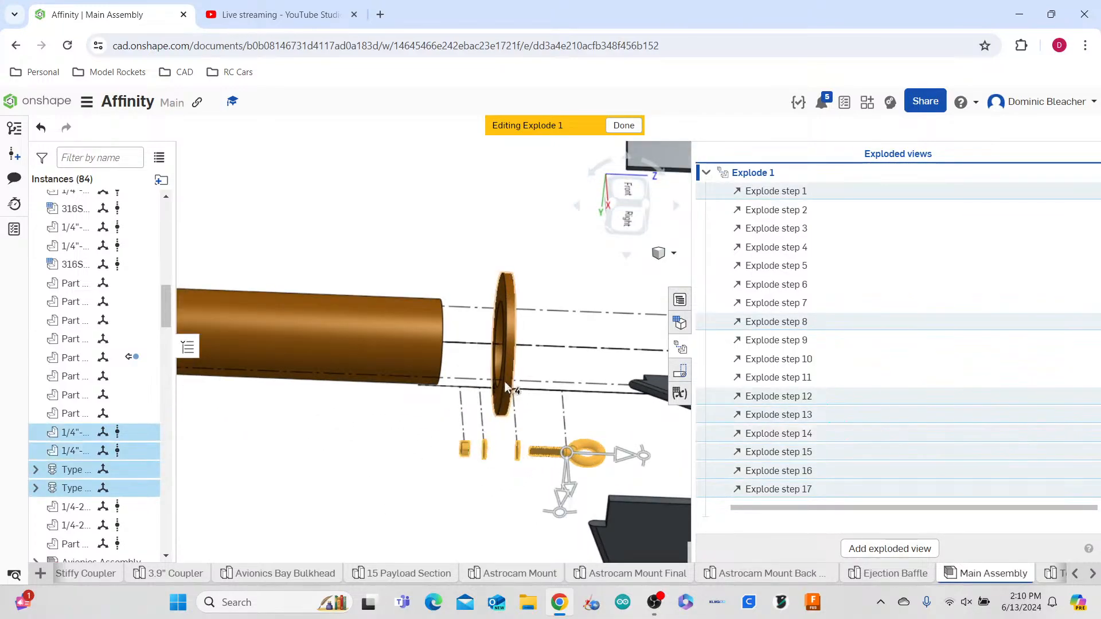
pyautogui.click(512, 388)
pyautogui.scroll(-3, 471, 426)
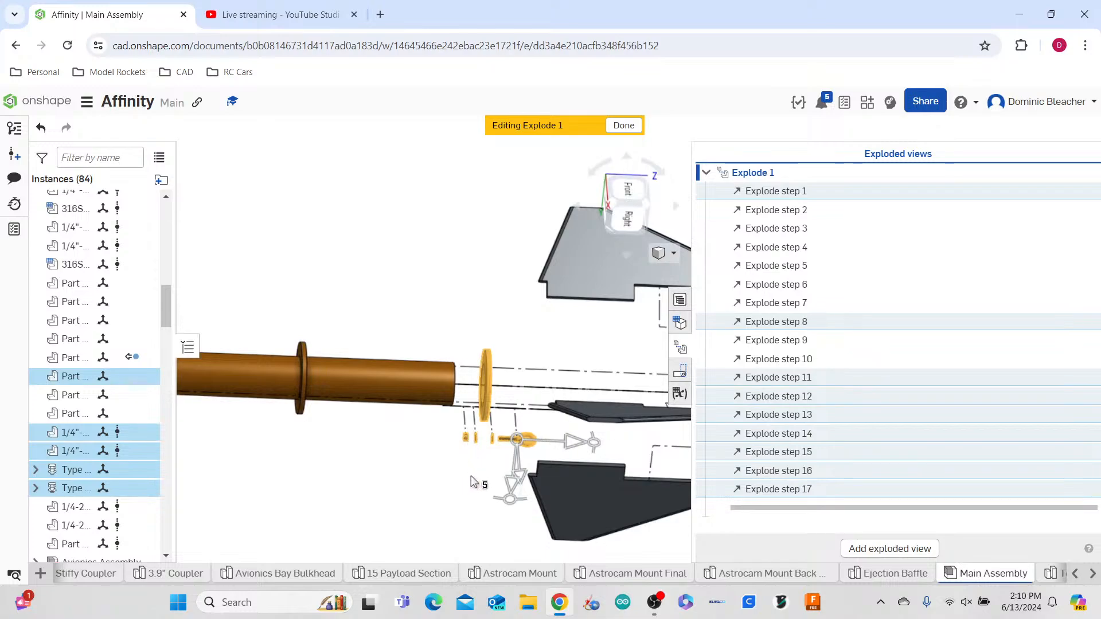
pyautogui.click(296, 398)
pyautogui.scroll(-4, 403, 478)
pyautogui.scroll(6, 207, 431)
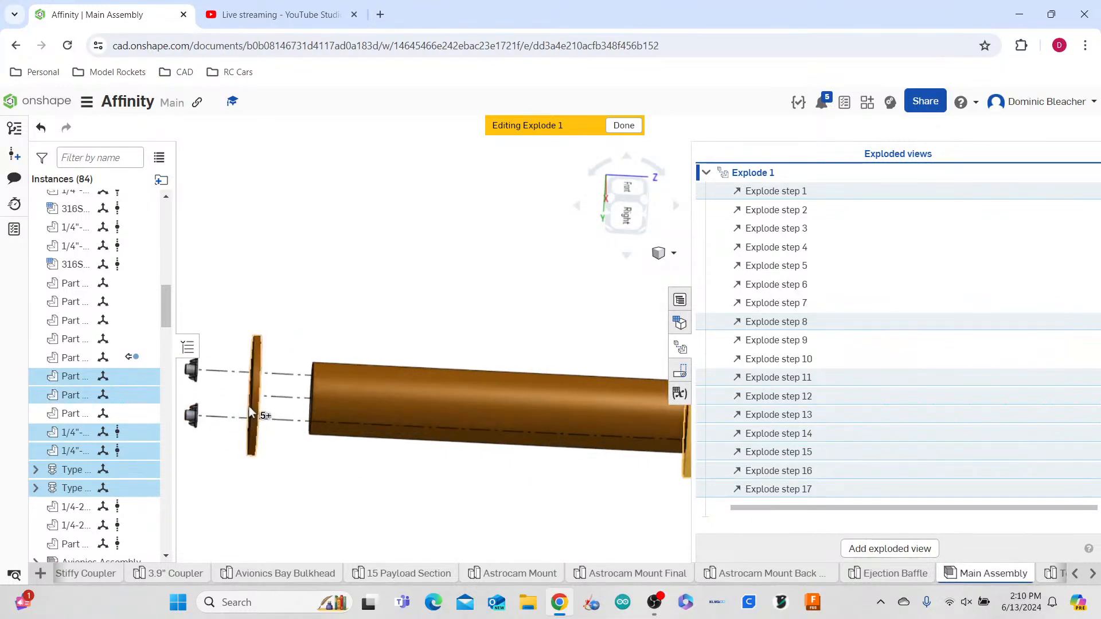
pyautogui.click(250, 409)
pyautogui.click(194, 418)
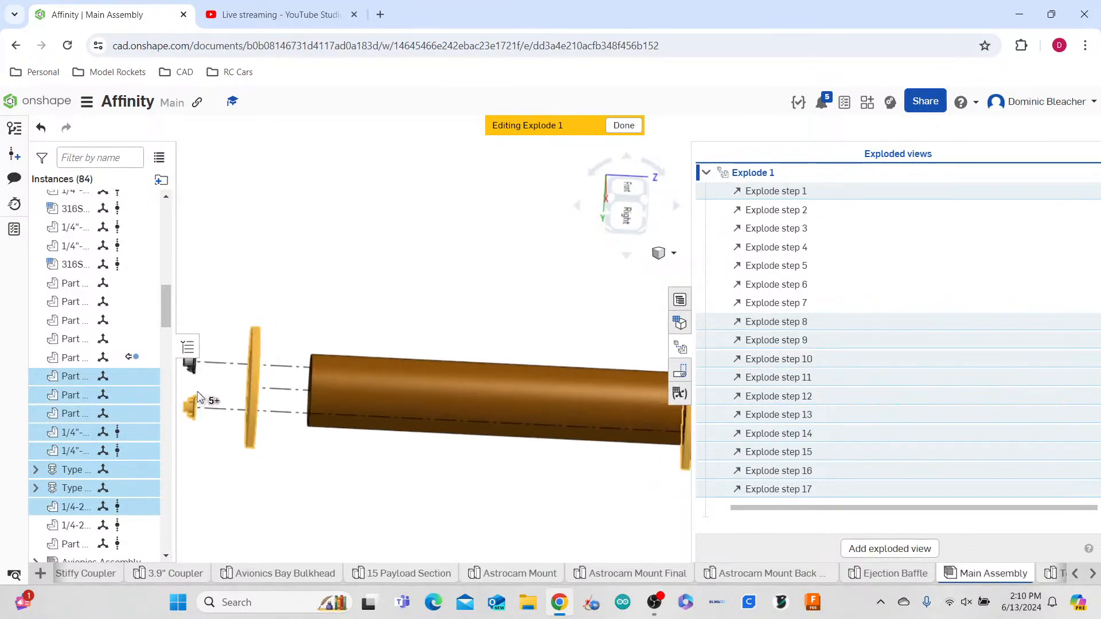
pyautogui.click(191, 373)
pyautogui.scroll(-3, 406, 497)
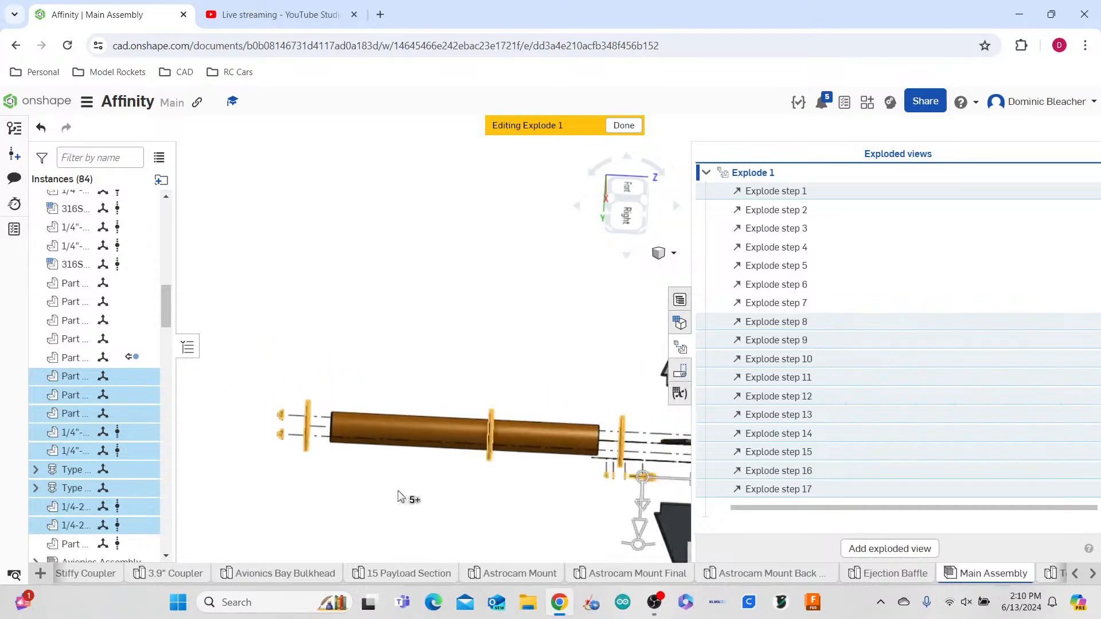
pyautogui.scroll(-2, 514, 479)
pyautogui.moveTo(566, 530); pyautogui.dragTo(568, 490)
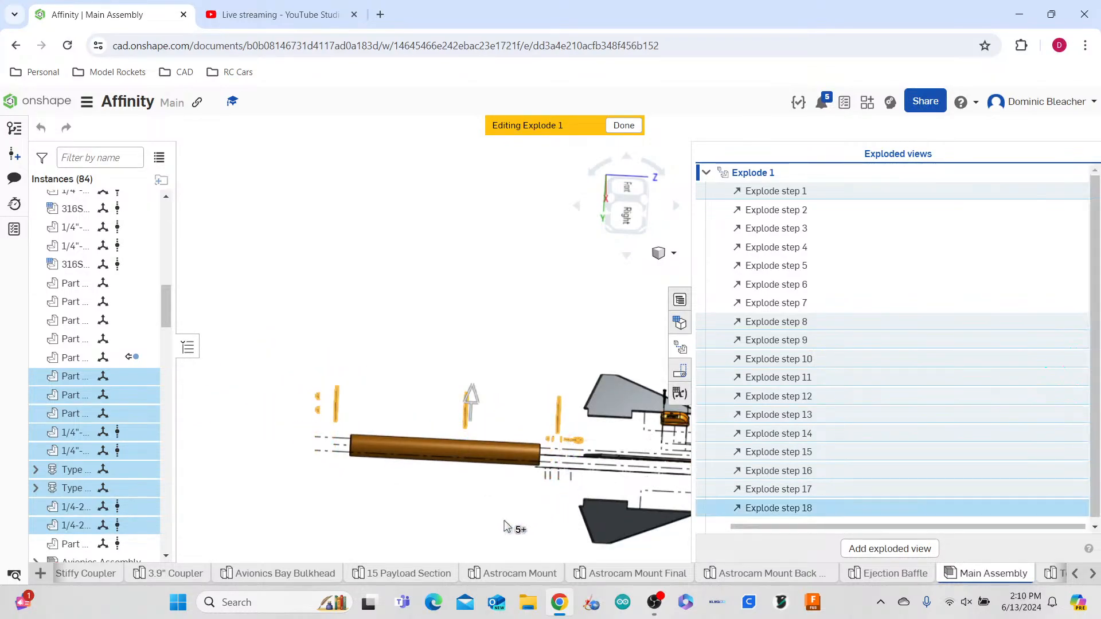
pyautogui.rightClick(503, 523)
pyautogui.click(154, 325)
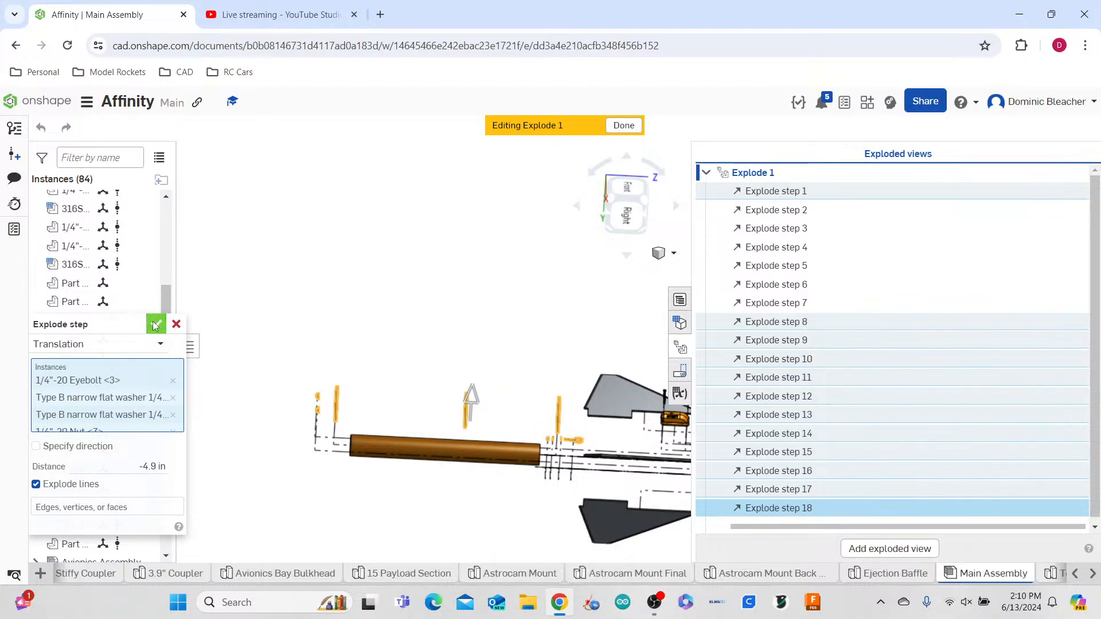
# - Review the offset rings and hardware around the inner tube, and finish editing Explode 1
pyautogui.scroll(3, 314, 453)
pyautogui.moveTo(357, 484); pyautogui.dragTo(389, 494, button='right')
pyautogui.click(388, 493)
pyautogui.scroll(-7, 471, 435)
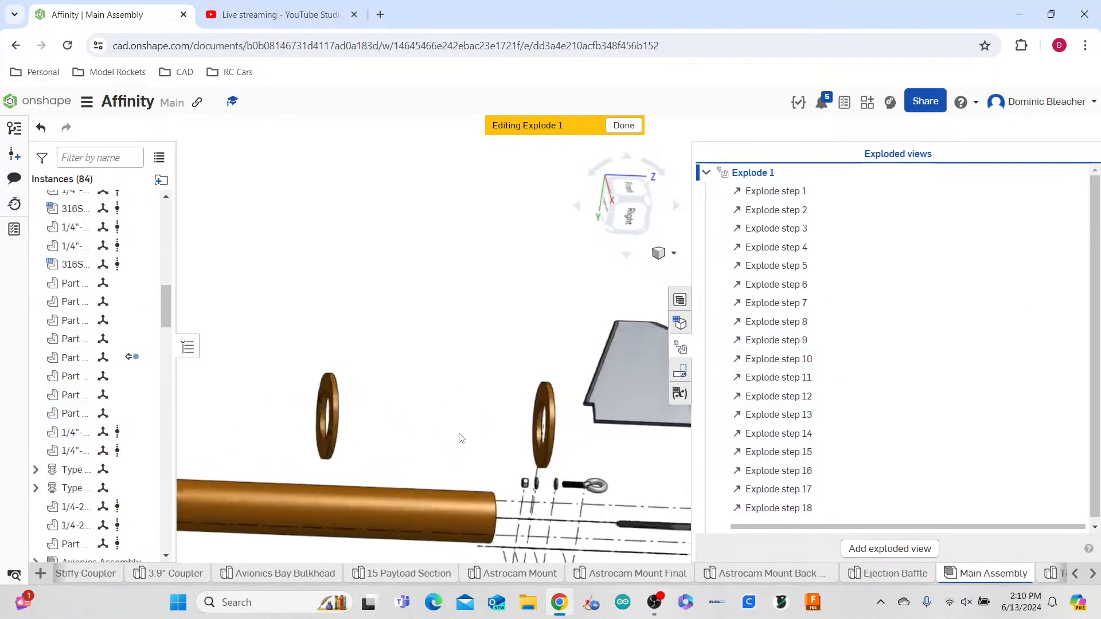
pyautogui.moveTo(462, 437); pyautogui.dragTo(454, 442, button='right')
pyautogui.scroll(4, 455, 442)
pyautogui.moveTo(484, 518)
pyautogui.mouseDown(button='right')
pyautogui.moveTo(471, 521)
pyautogui.moveTo(484, 516)
pyautogui.mouseUp(button='right')
pyautogui.scroll(6, 483, 516)
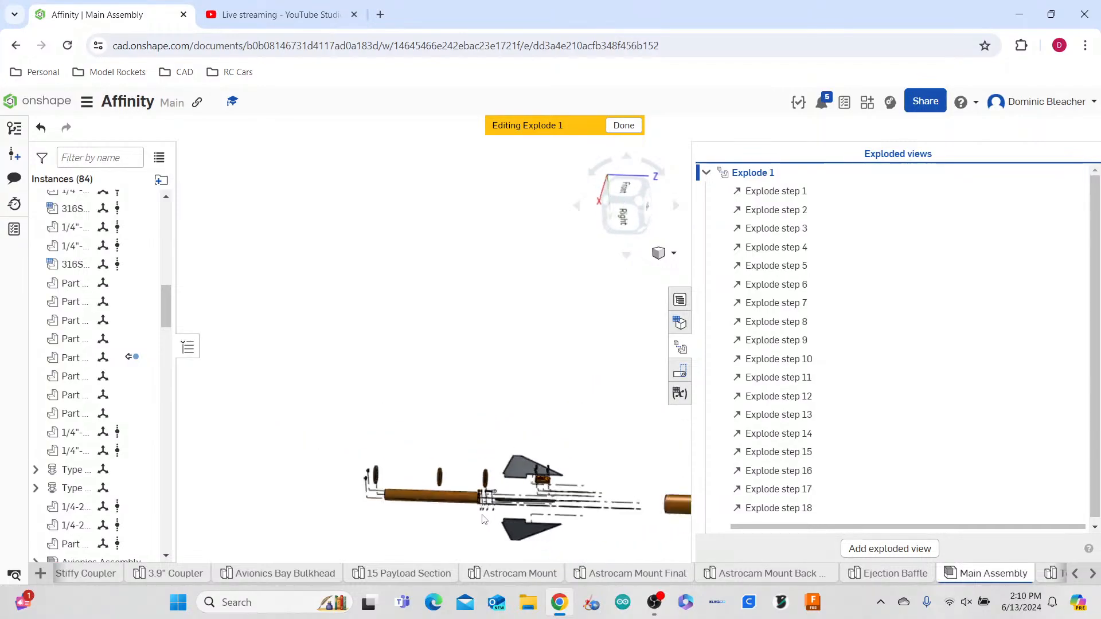
pyautogui.scroll(7, 560, 505)
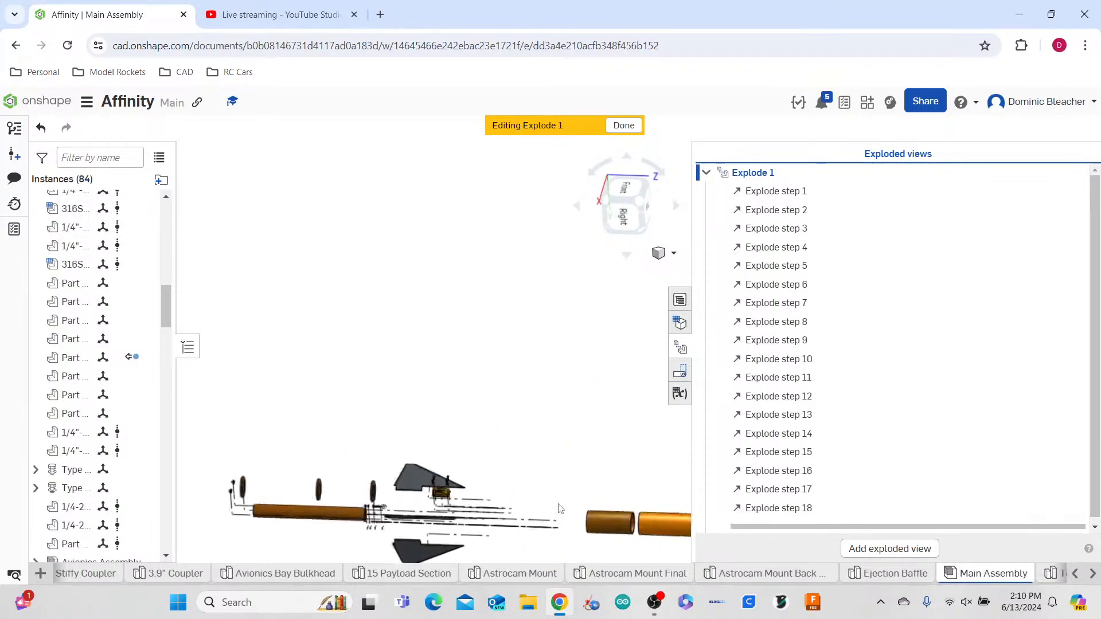
pyautogui.moveTo(560, 504); pyautogui.dragTo(418, 329, button='middle')
pyautogui.scroll(-3, 455, 381)
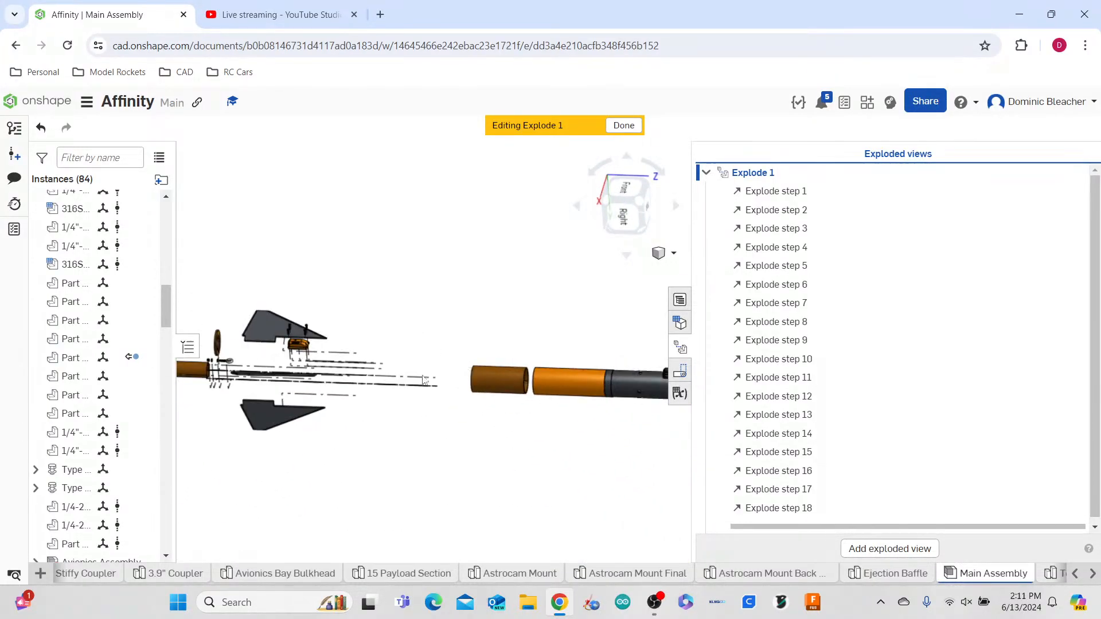
pyautogui.click(624, 126)
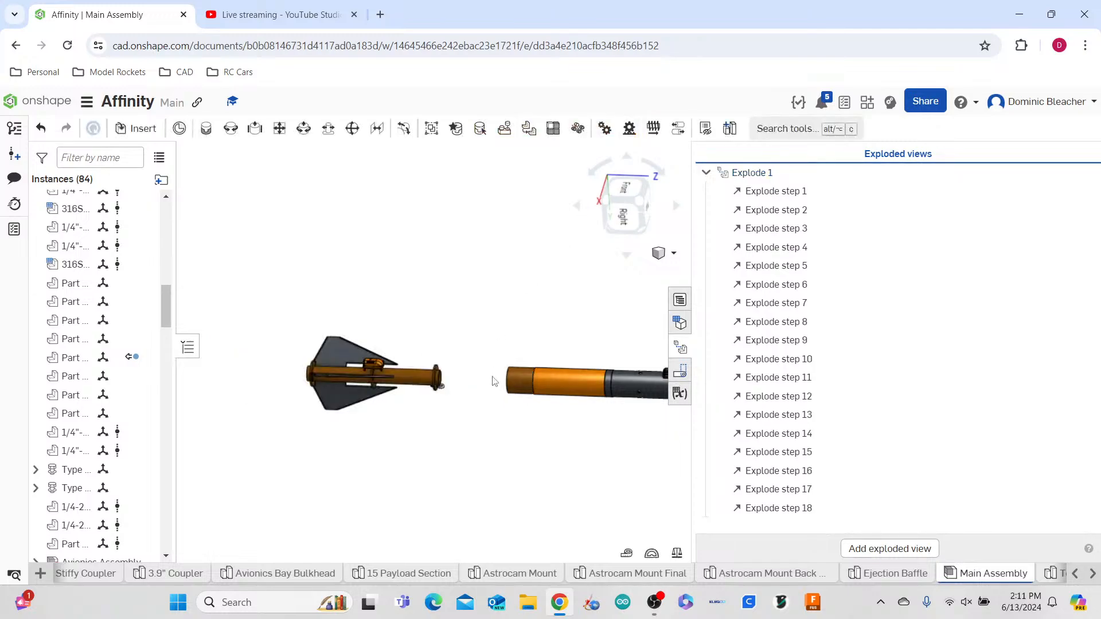
pyautogui.scroll(-4, 120, 390)
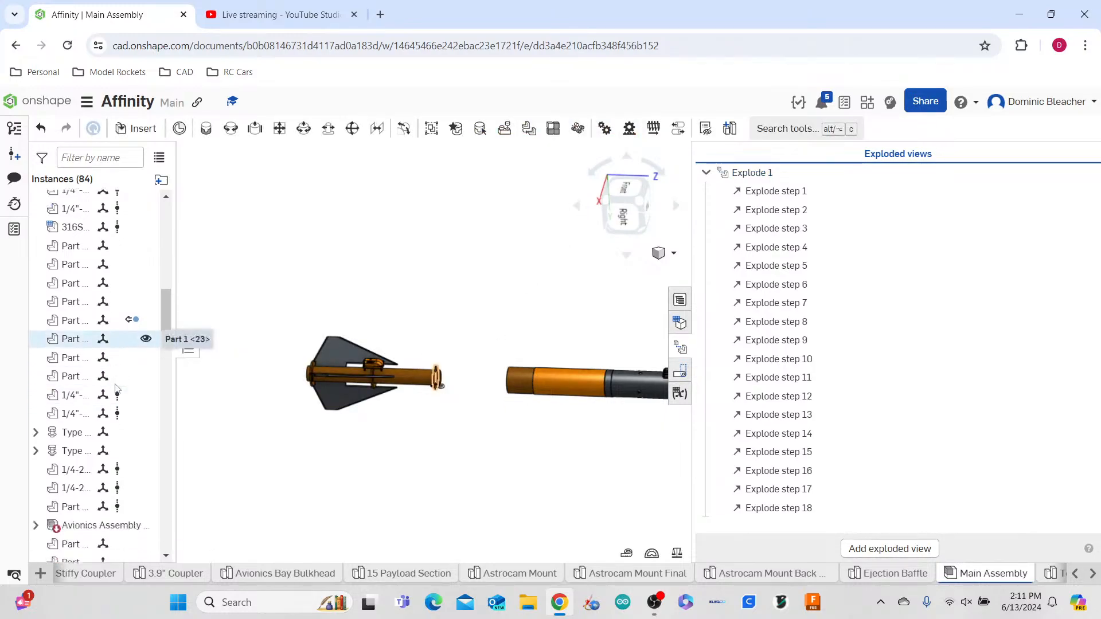
pyautogui.scroll(-4, 114, 367)
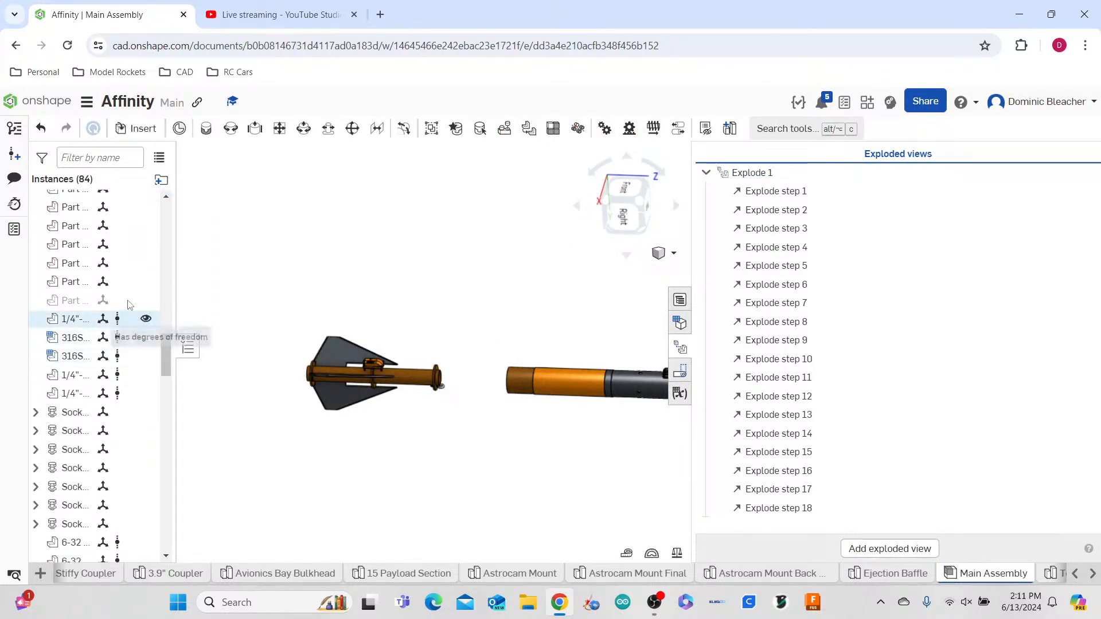
pyautogui.click(146, 301)
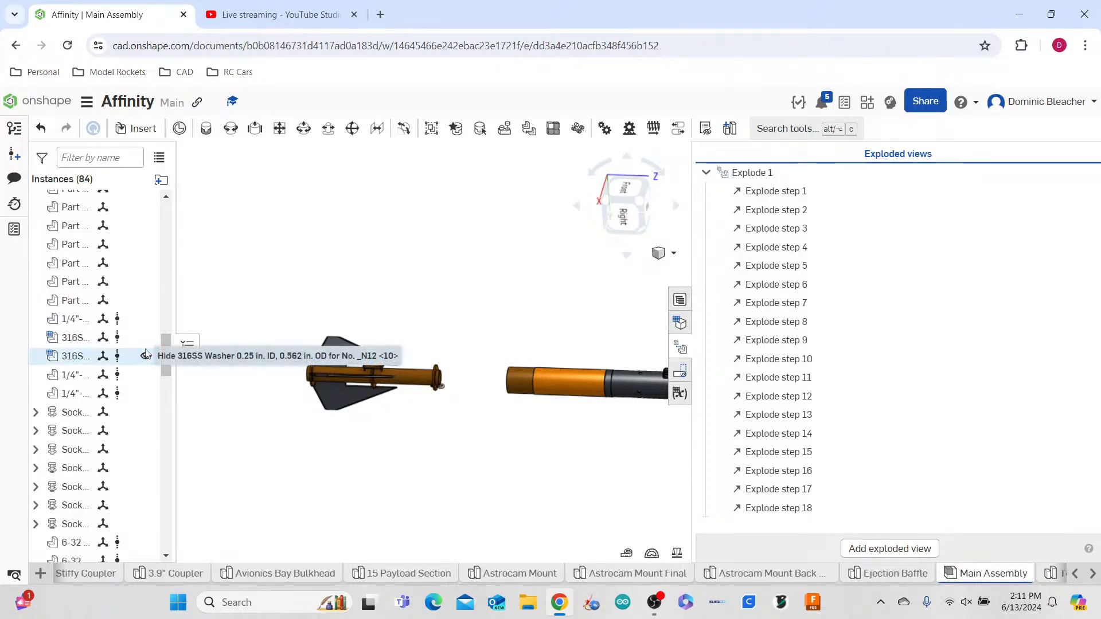
pyautogui.scroll(1, 146, 354)
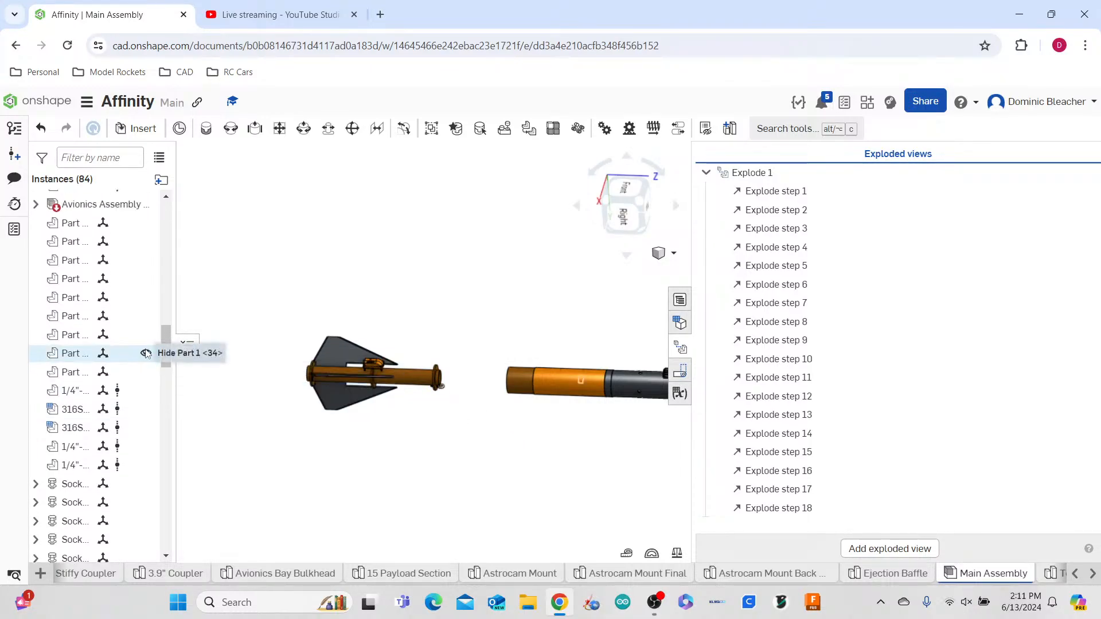
pyautogui.scroll(1, 147, 353)
pyautogui.scroll(-3, 579, 478)
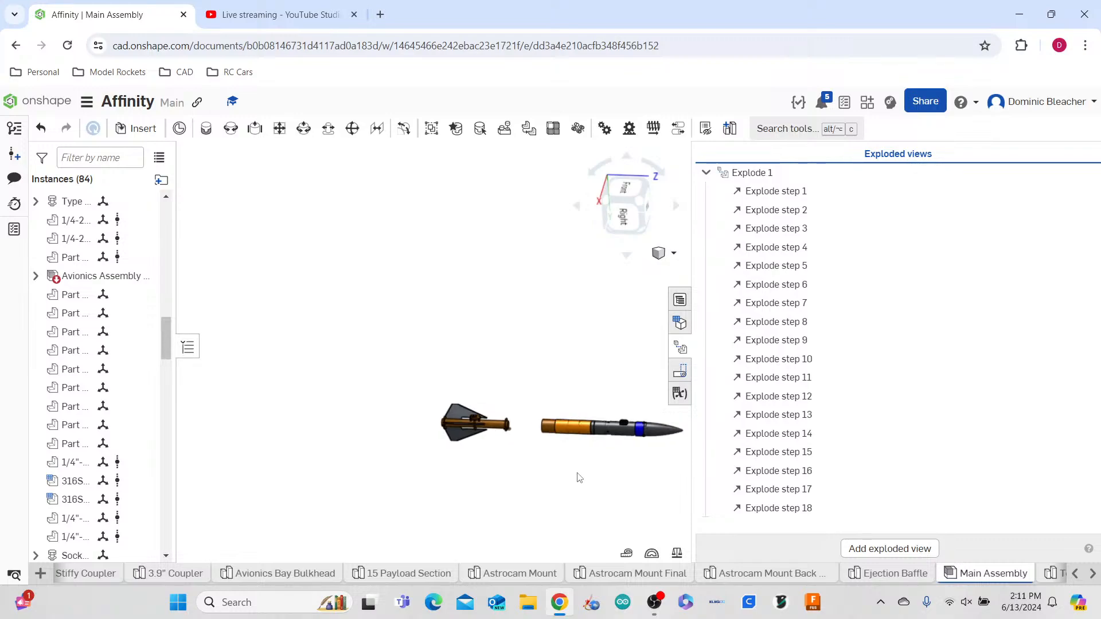
pyautogui.click(39, 129)
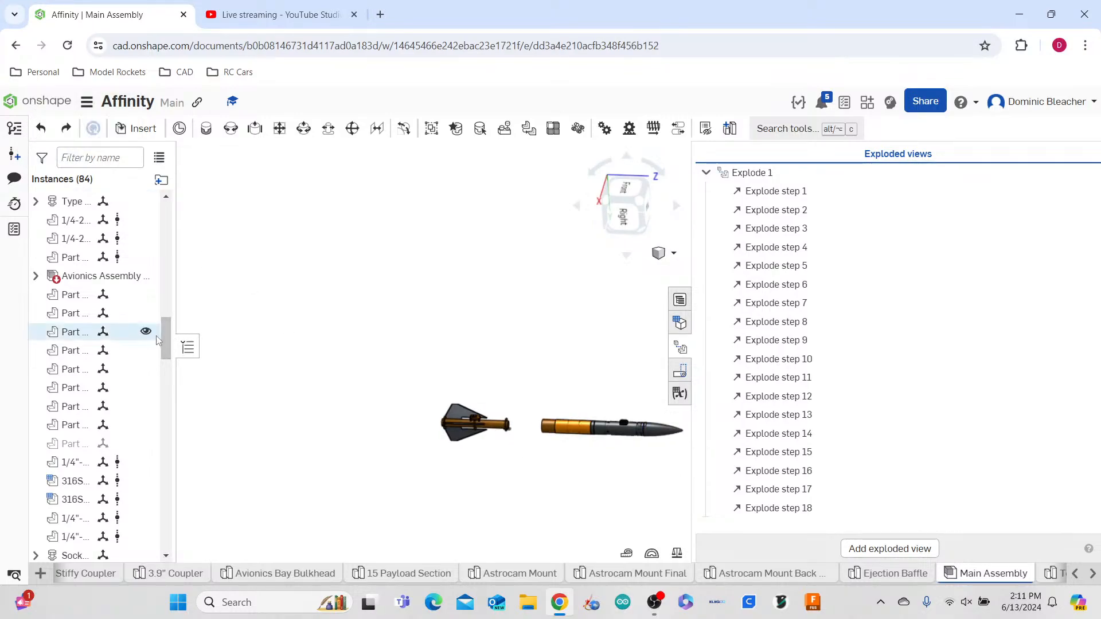
# - Show the hidden booster body tube and reopen Explode 1 for editing
pyautogui.scroll(10, 150, 343)
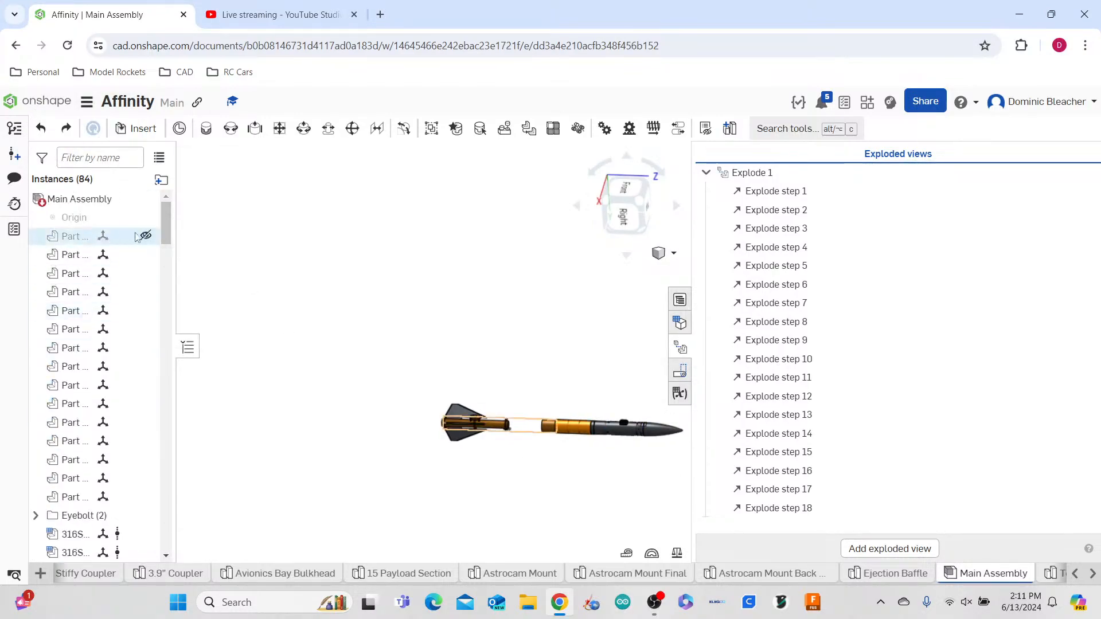
pyautogui.click(147, 240)
pyautogui.scroll(5, 599, 480)
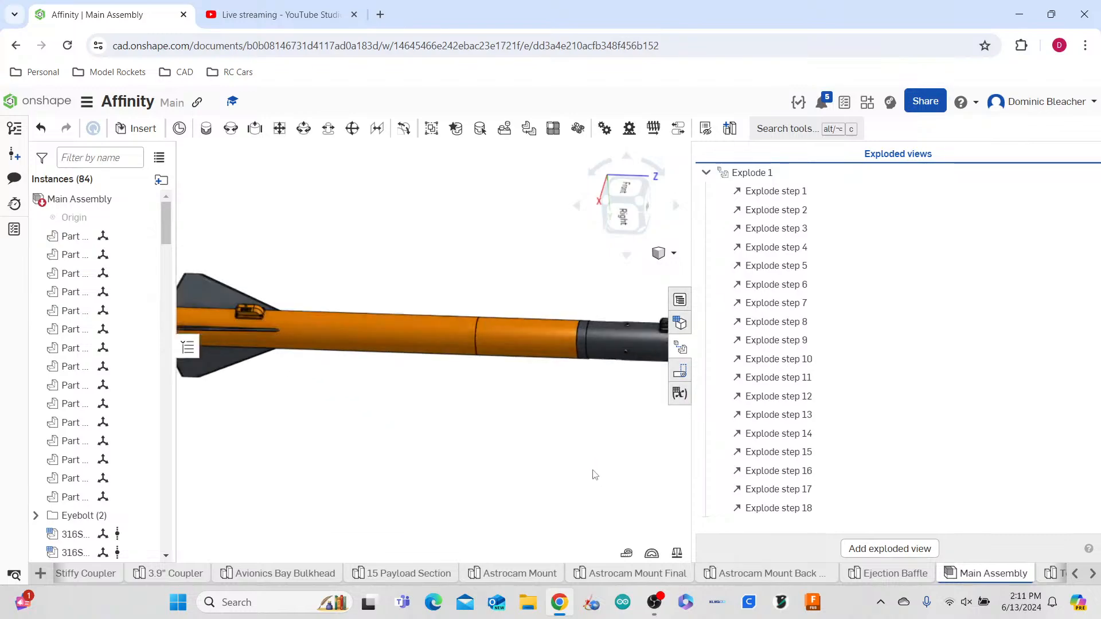
pyautogui.rightClick(800, 177)
pyautogui.click(856, 188)
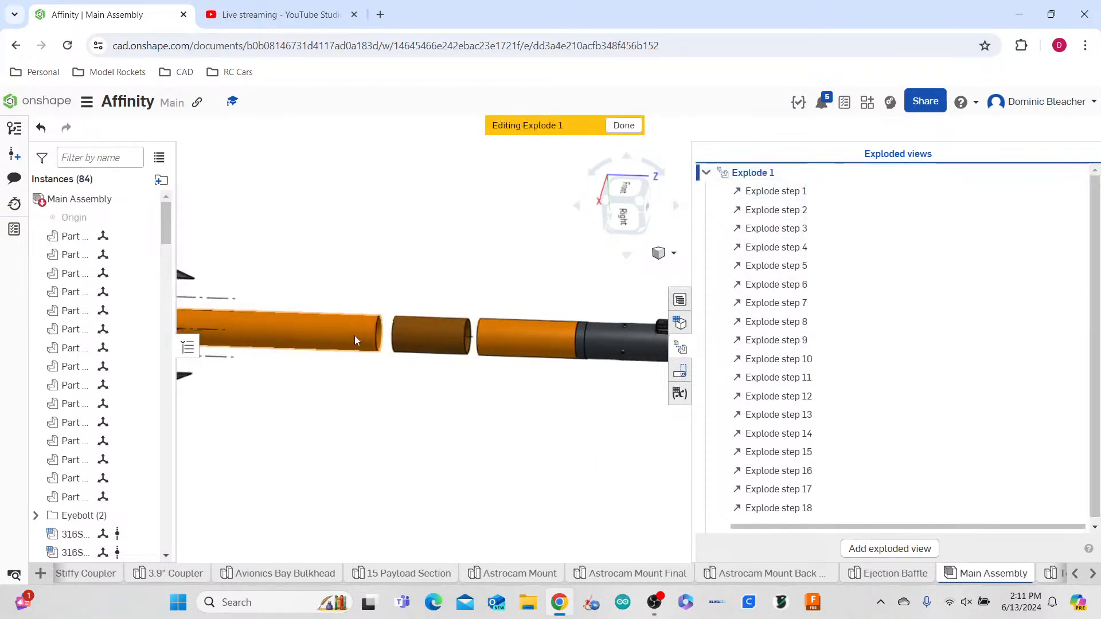
# - Examine the exploded rocket from the fin section forward through the coupler and payload section to the nose cone
pyautogui.scroll(-5, 417, 401)
pyautogui.scroll(4, 449, 408)
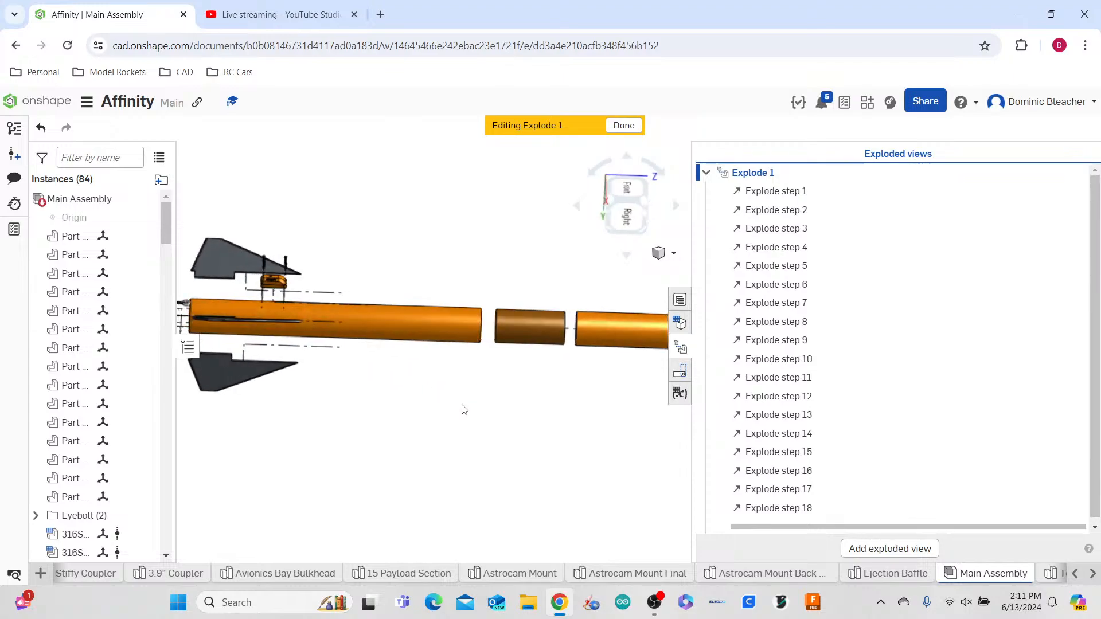
pyautogui.moveTo(463, 410); pyautogui.dragTo(476, 415, button='right')
pyautogui.scroll(-4, 475, 415)
pyautogui.scroll(4, 371, 359)
pyautogui.moveTo(372, 358)
pyautogui.mouseDown(button='right')
pyautogui.moveTo(398, 351)
pyautogui.moveTo(390, 359)
pyautogui.mouseUp(button='right')
pyautogui.scroll(-5, 377, 368)
pyautogui.scroll(6, 528, 373)
pyautogui.moveTo(528, 373); pyautogui.dragTo(475, 406, button='right')
pyautogui.scroll(-5, 475, 406)
pyautogui.scroll(6, 472, 411)
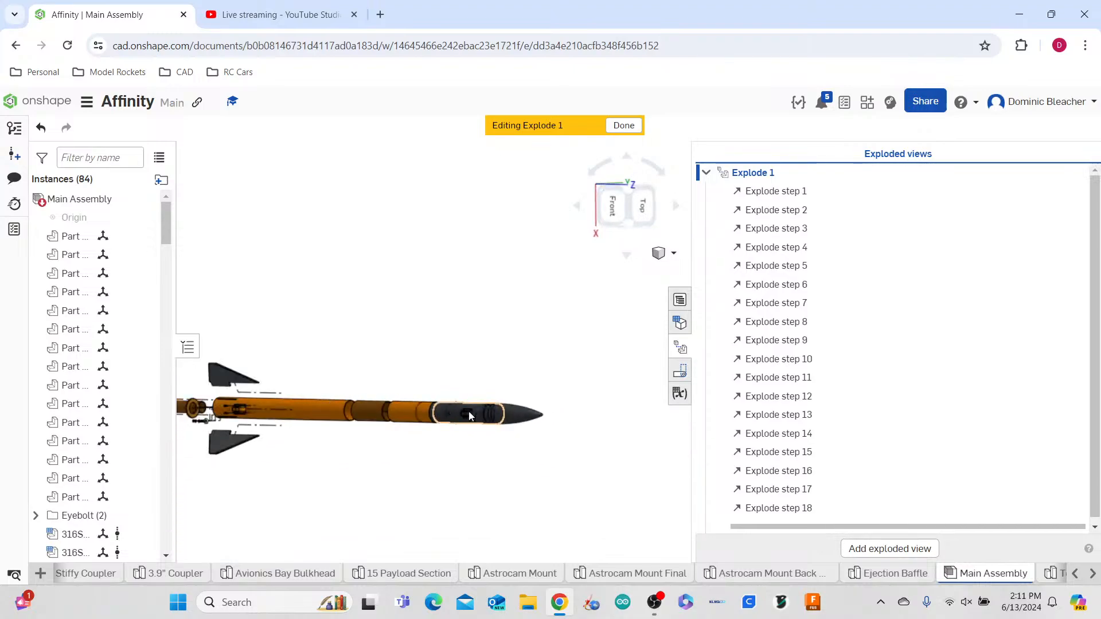
pyautogui.scroll(-5, 367, 449)
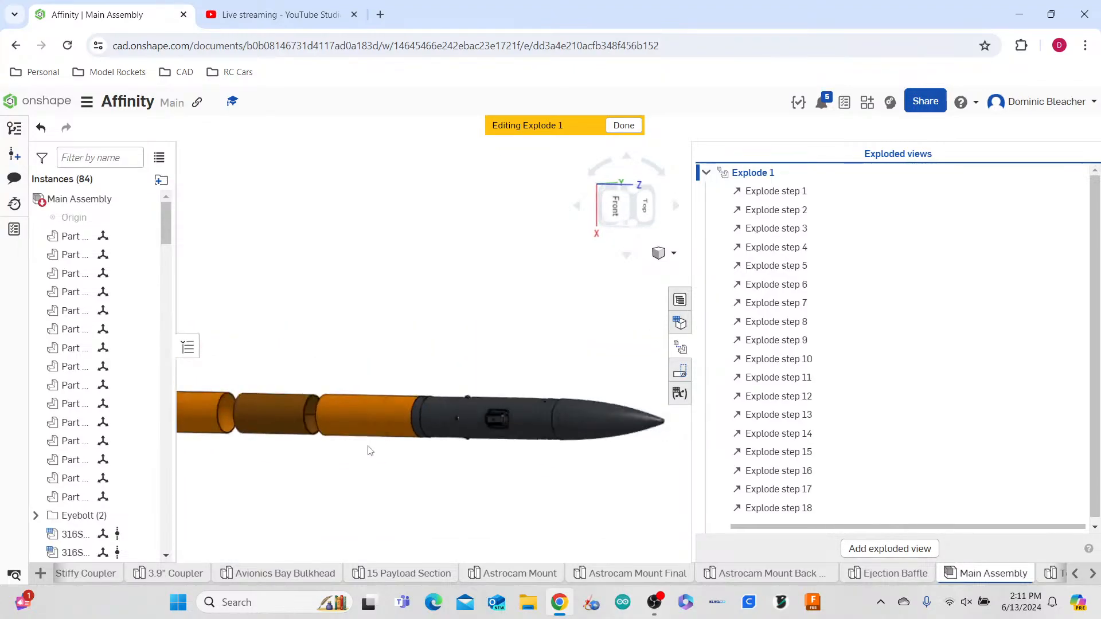
pyautogui.scroll(2, 429, 417)
pyautogui.scroll(-3, 426, 413)
pyautogui.scroll(6, 281, 462)
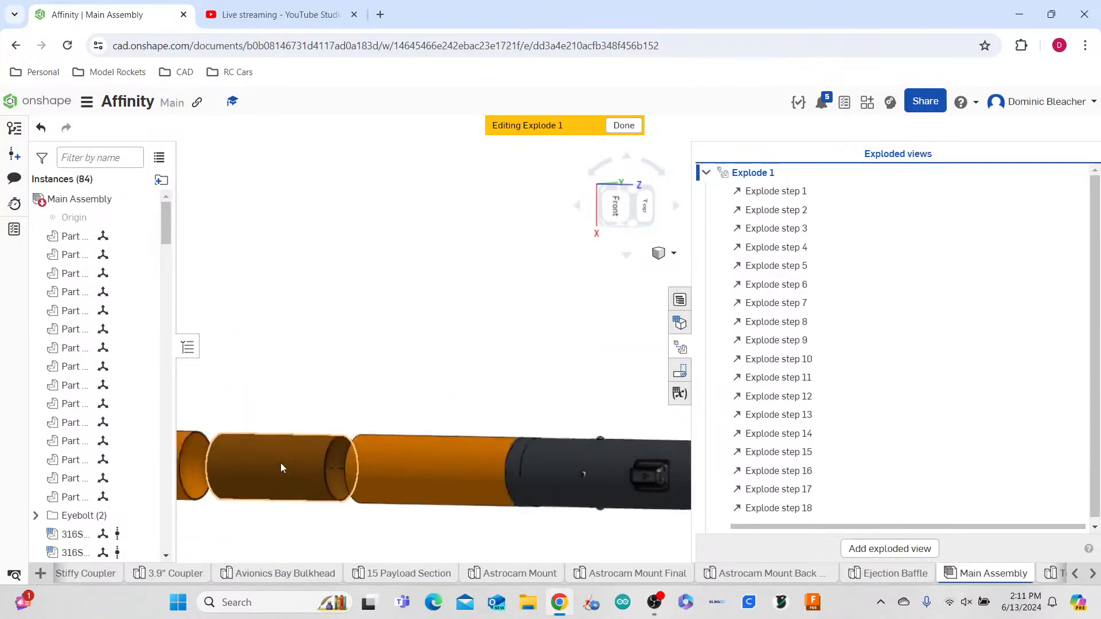
pyautogui.moveTo(288, 457); pyautogui.dragTo(219, 396, button='middle')
pyautogui.scroll(-3, 306, 441)
pyautogui.moveTo(308, 442)
pyautogui.mouseDown(button='right')
pyautogui.moveTo(379, 443)
pyautogui.moveTo(292, 435)
pyautogui.mouseUp(button='right')
pyautogui.scroll(5, 320, 429)
pyautogui.scroll(-5, 297, 435)
pyautogui.scroll(-4, 305, 436)
pyautogui.scroll(4, 459, 437)
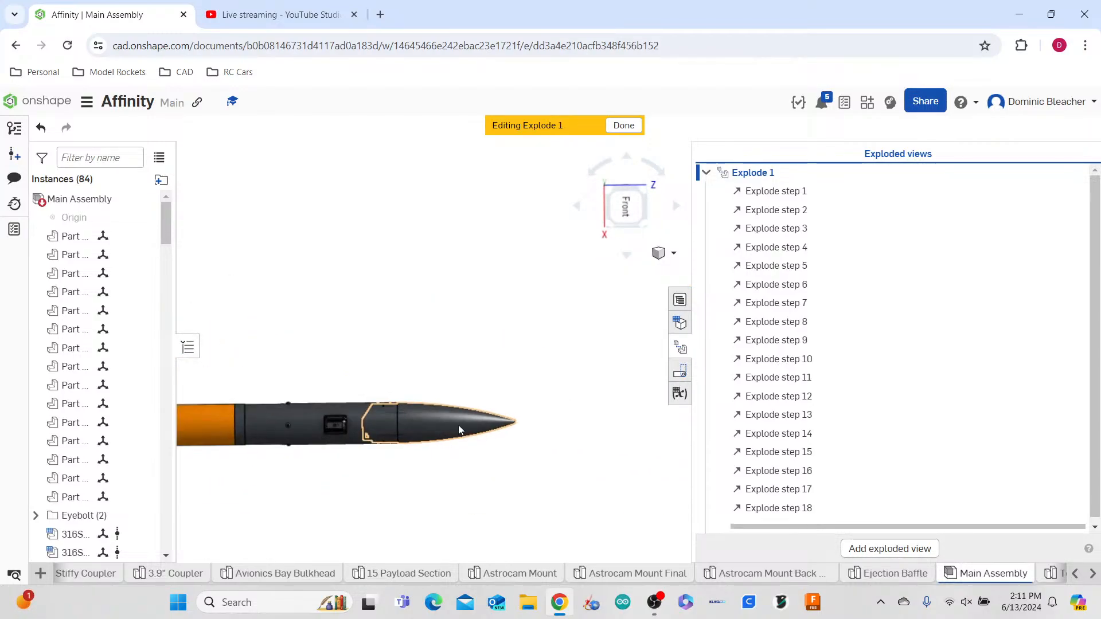
# - Explode only the nose cone forward off the payload section with a distance of 37.2 in
pyautogui.click(458, 425)
pyautogui.moveTo(504, 427); pyautogui.dragTo(851, 443)
pyautogui.scroll(-5, 333, 446)
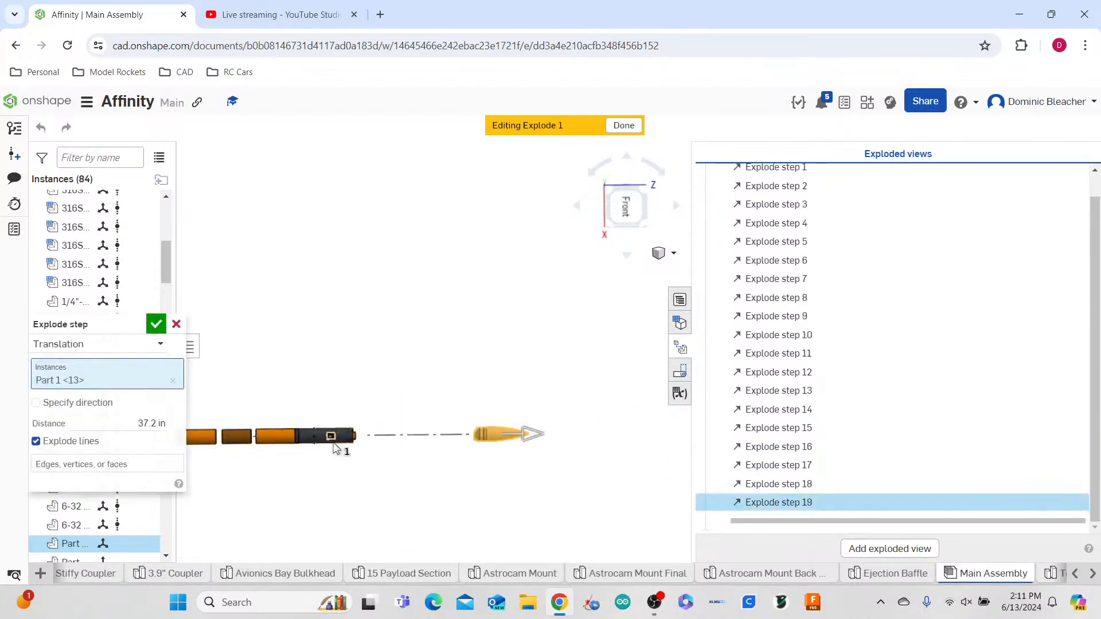
pyautogui.scroll(5, 367, 458)
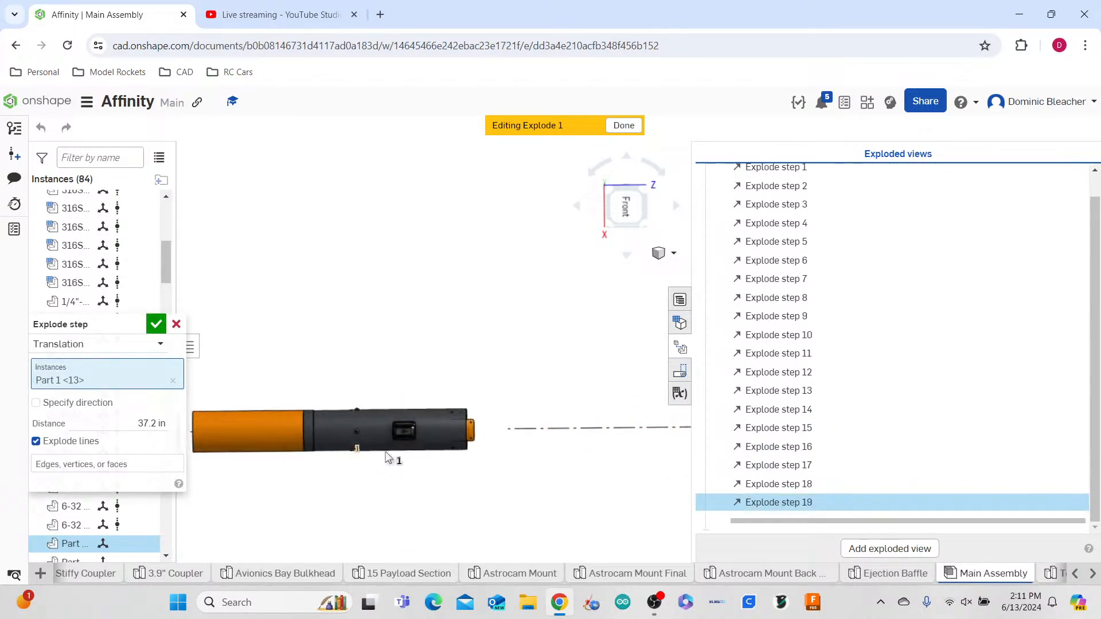
pyautogui.moveTo(481, 469)
pyautogui.mouseDown(button='right')
pyautogui.moveTo(465, 494)
pyautogui.moveTo(486, 460)
pyautogui.mouseUp(button='right')
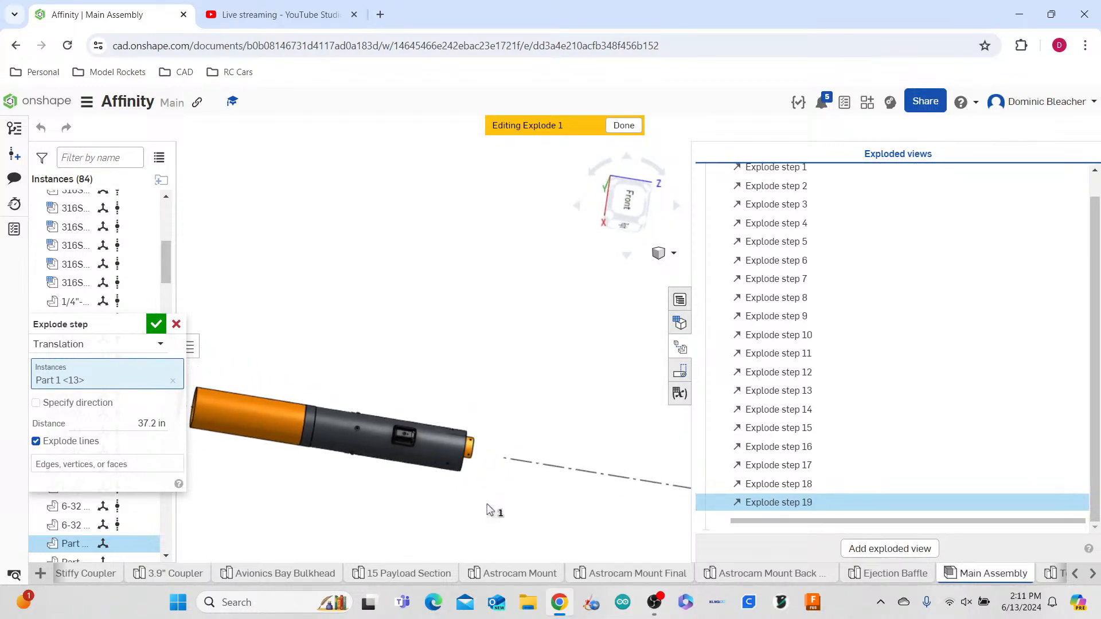
pyautogui.click(403, 440)
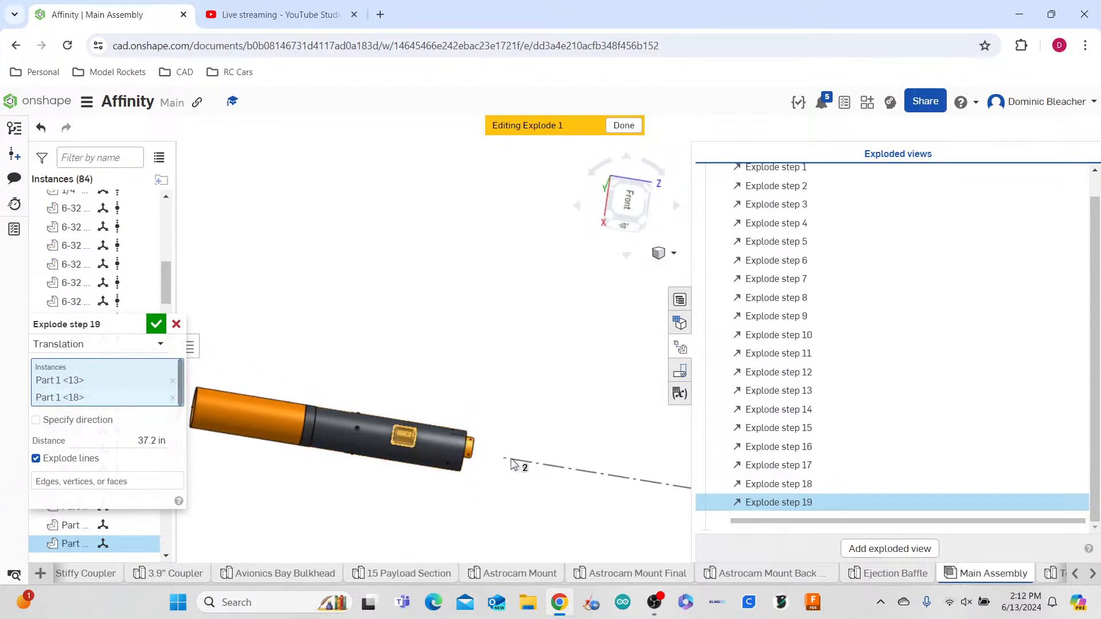
pyautogui.click(172, 397)
pyautogui.press('Return')
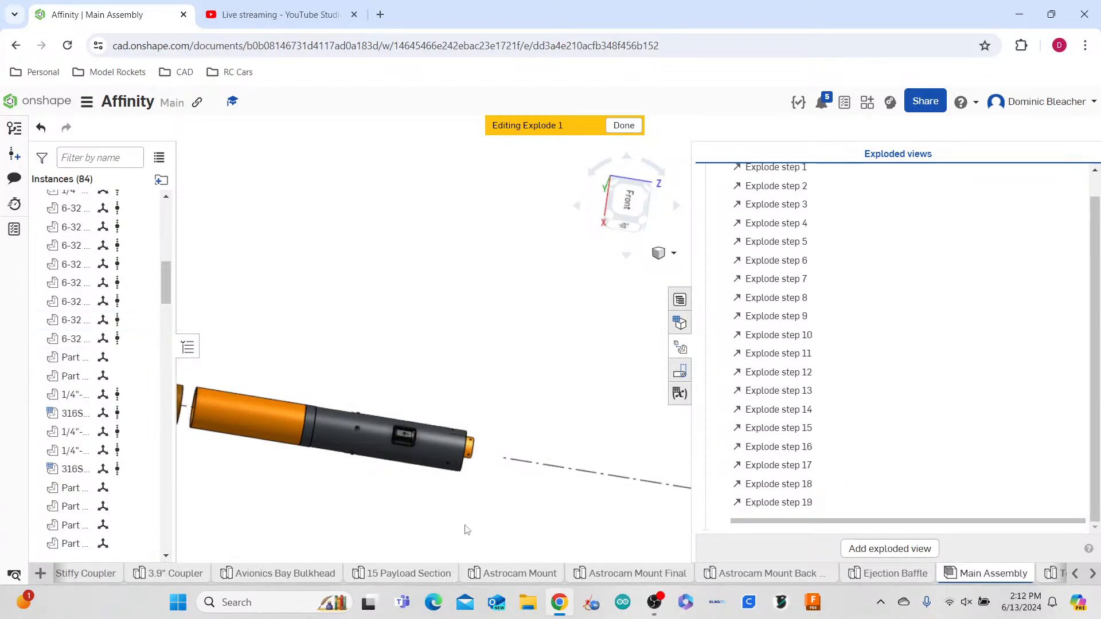
# - Explode the camera housing, its mounting plate and the dark payload tube forward together with a distance of 19.3 in
pyautogui.click(400, 437)
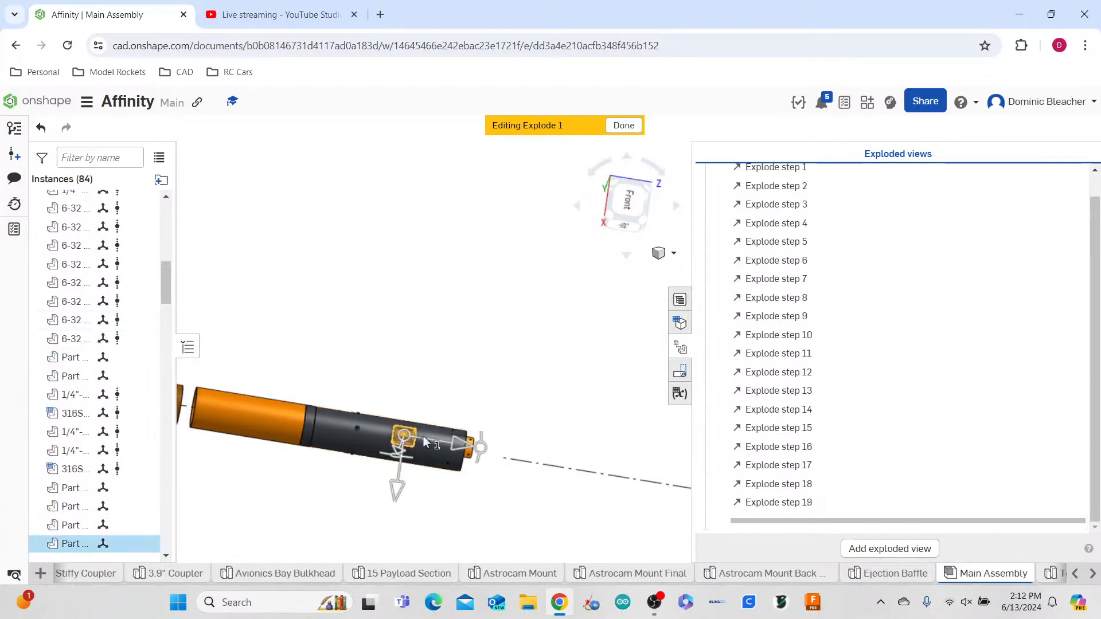
pyautogui.click(457, 450)
pyautogui.moveTo(457, 450); pyautogui.dragTo(646, 511)
pyautogui.scroll(-6, 336, 450)
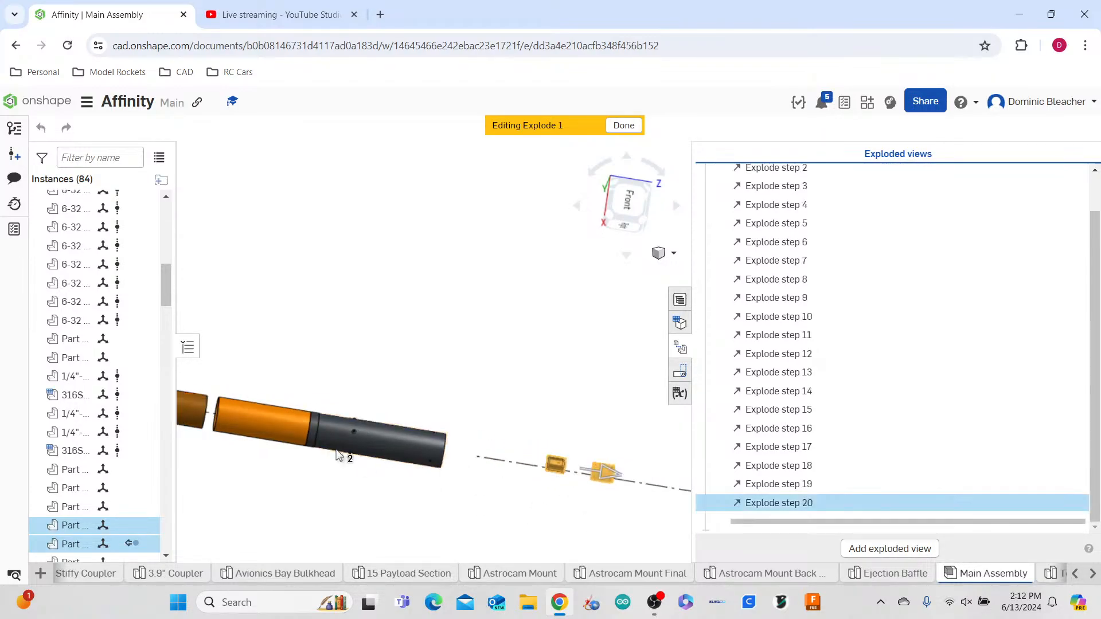
pyautogui.click(365, 455)
# - Add the socket button head cap screws left around the avionics bay end to the payload tube's explode step
pyautogui.scroll(5, 379, 441)
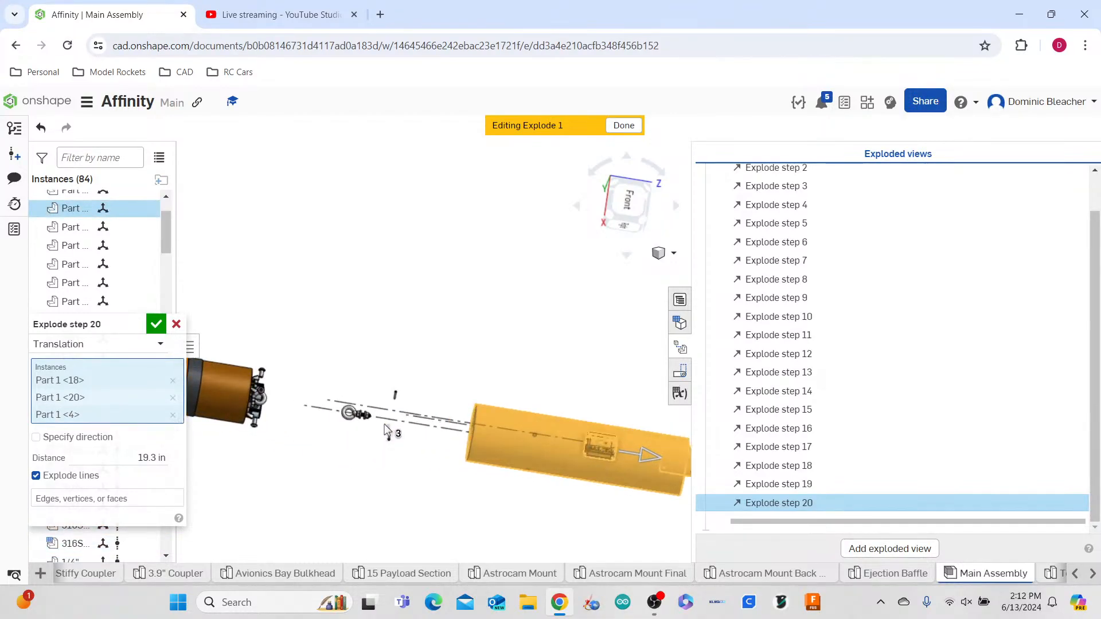
pyautogui.scroll(4, 384, 434)
pyautogui.click(375, 510)
pyautogui.click(374, 510)
pyautogui.click(372, 481)
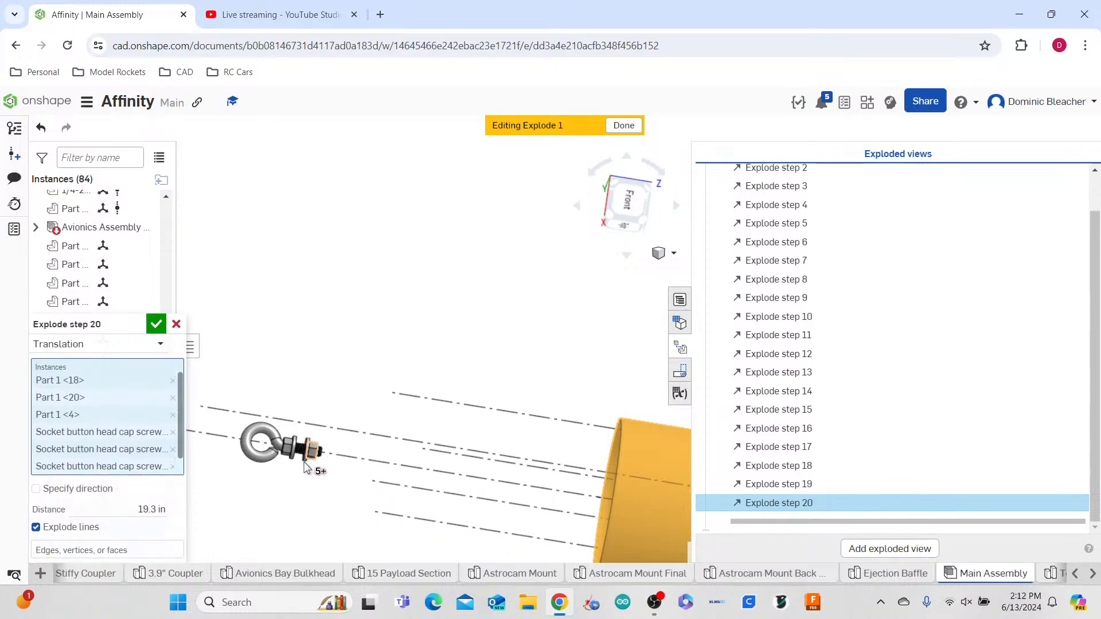
pyautogui.scroll(-3, 370, 486)
pyautogui.scroll(3, 213, 483)
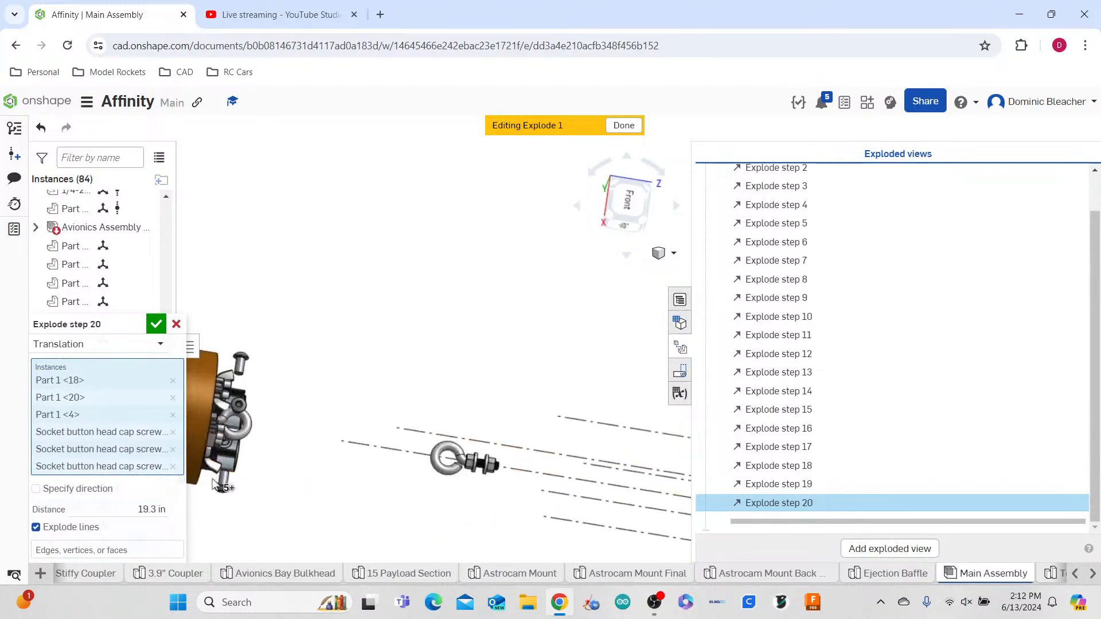
pyautogui.click(223, 486)
pyautogui.click(239, 405)
pyautogui.click(241, 364)
pyautogui.moveTo(321, 375); pyautogui.dragTo(276, 430, button='right')
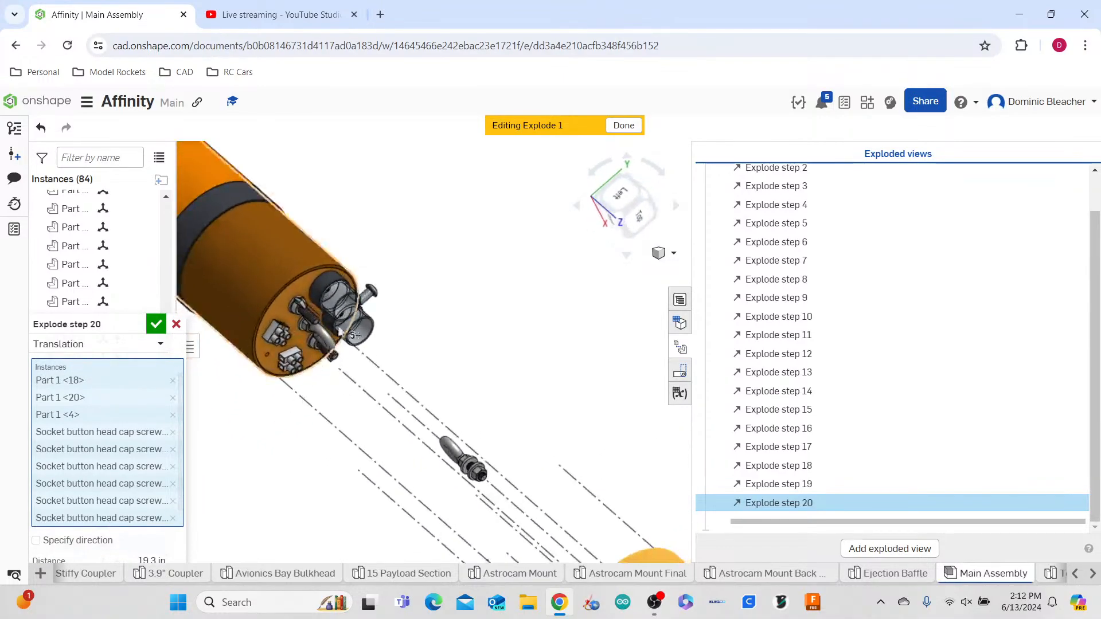
pyautogui.click(368, 295)
# - Set the explode distance of the payload tube, camera parts and screws to 22.6 in and finish the step
pyautogui.scroll(-3, 488, 342)
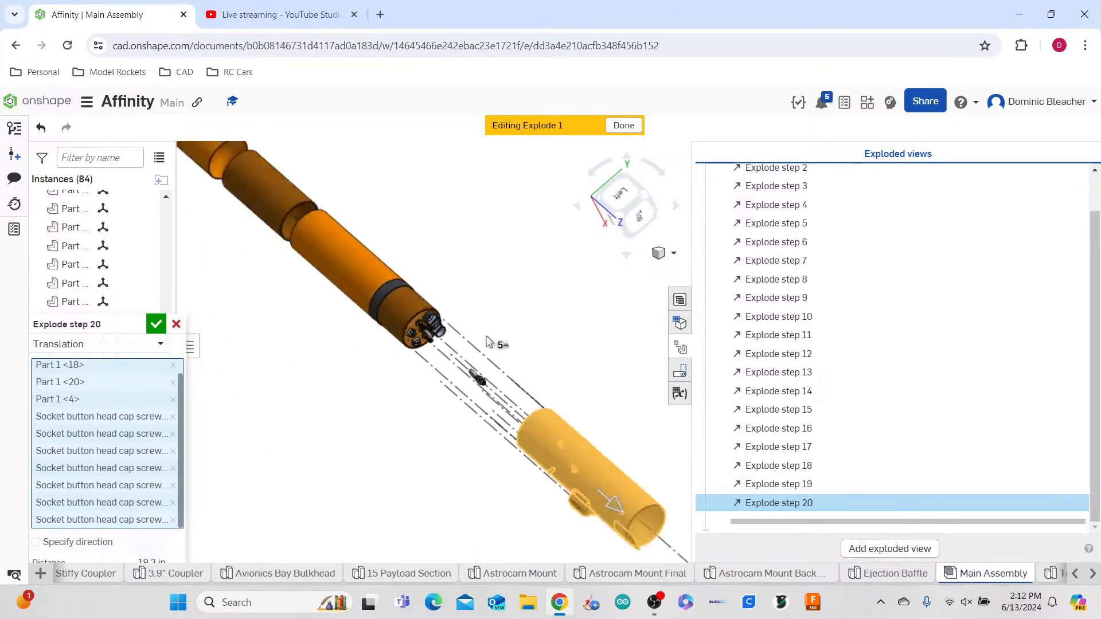
pyautogui.scroll(-3, 351, 348)
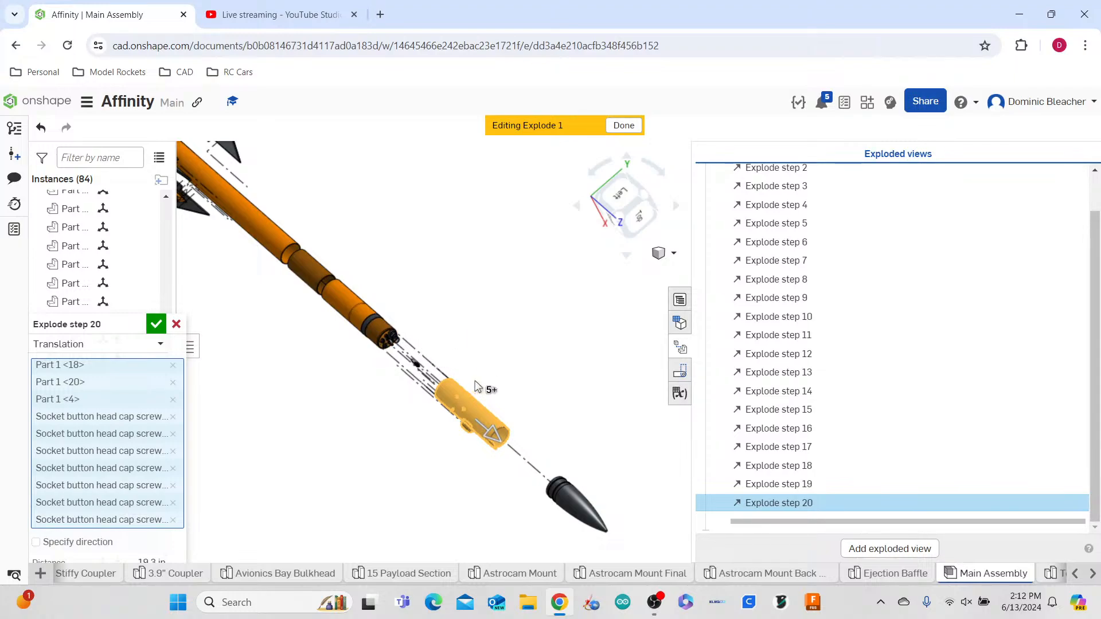
pyautogui.moveTo(420, 434); pyautogui.dragTo(467, 393, button='right')
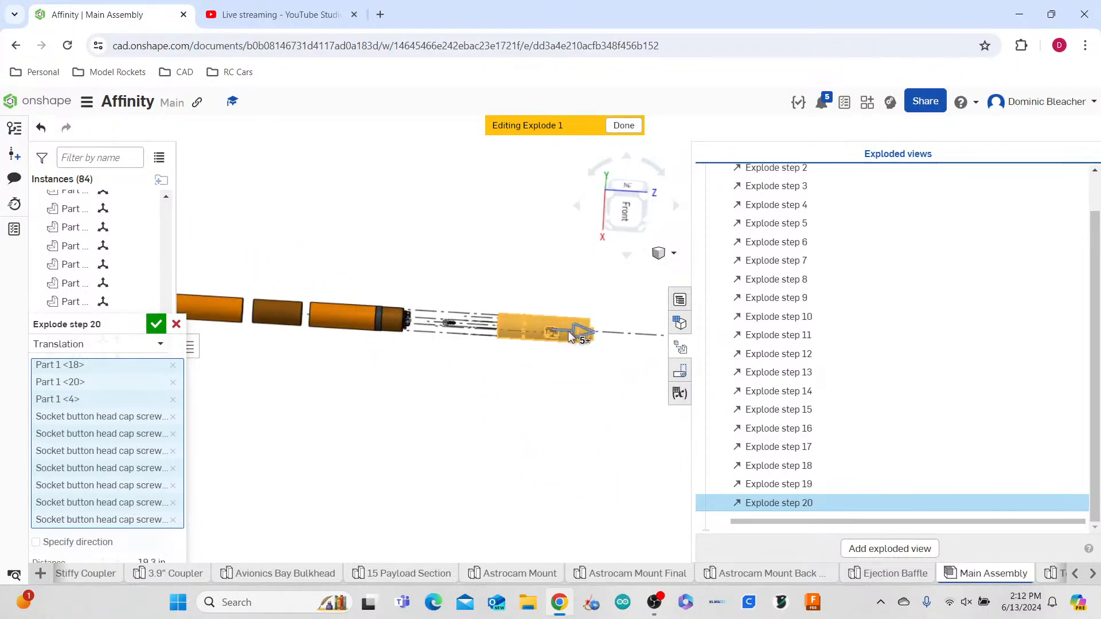
pyautogui.moveTo(585, 332); pyautogui.dragTo(605, 384)
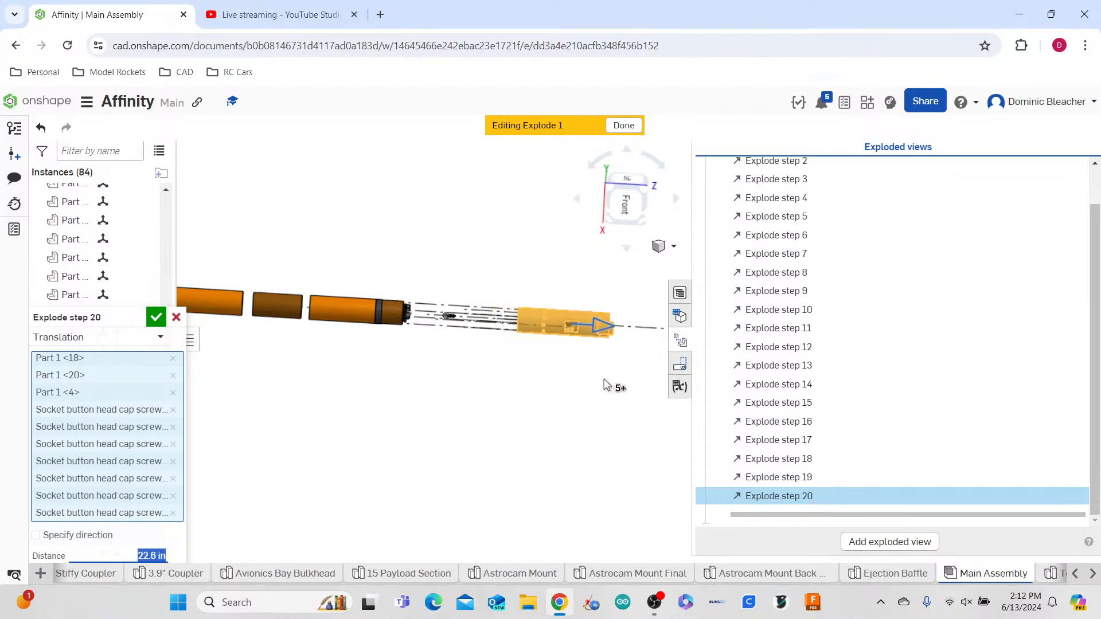
pyautogui.scroll(5, 569, 316)
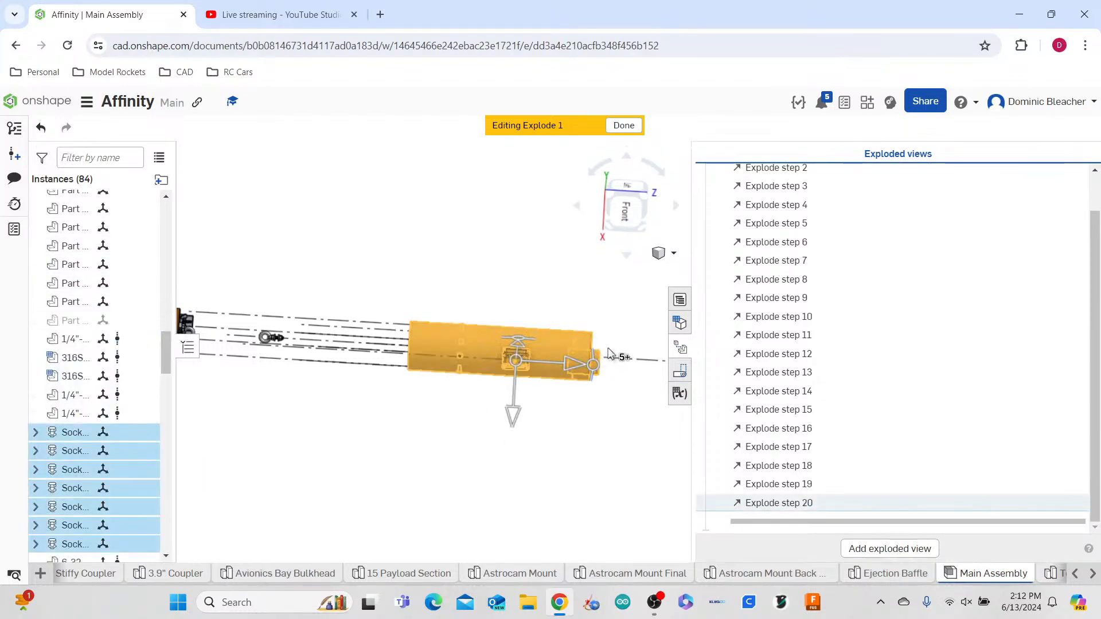
pyautogui.scroll(5, 608, 354)
pyautogui.click(609, 508)
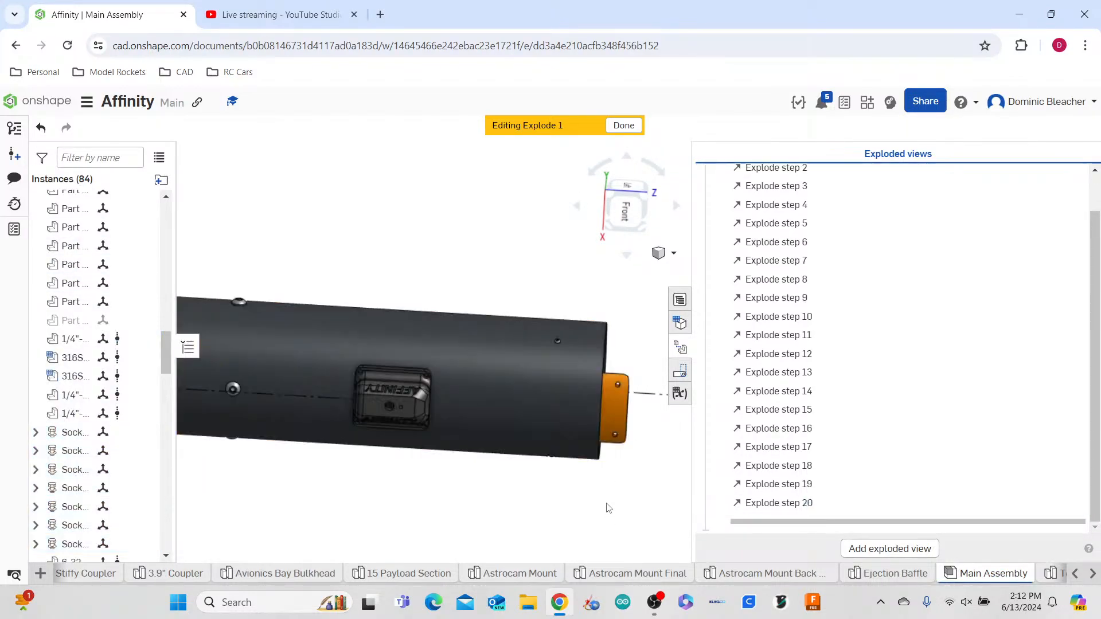
# - Try to explode the camera's mounting plate and housing backward along the rocket axis as one group
pyautogui.click(614, 425)
pyautogui.moveTo(638, 412); pyautogui.dragTo(443, 417)
pyautogui.moveTo(432, 485); pyautogui.dragTo(354, 407, button='right')
pyautogui.click(361, 403)
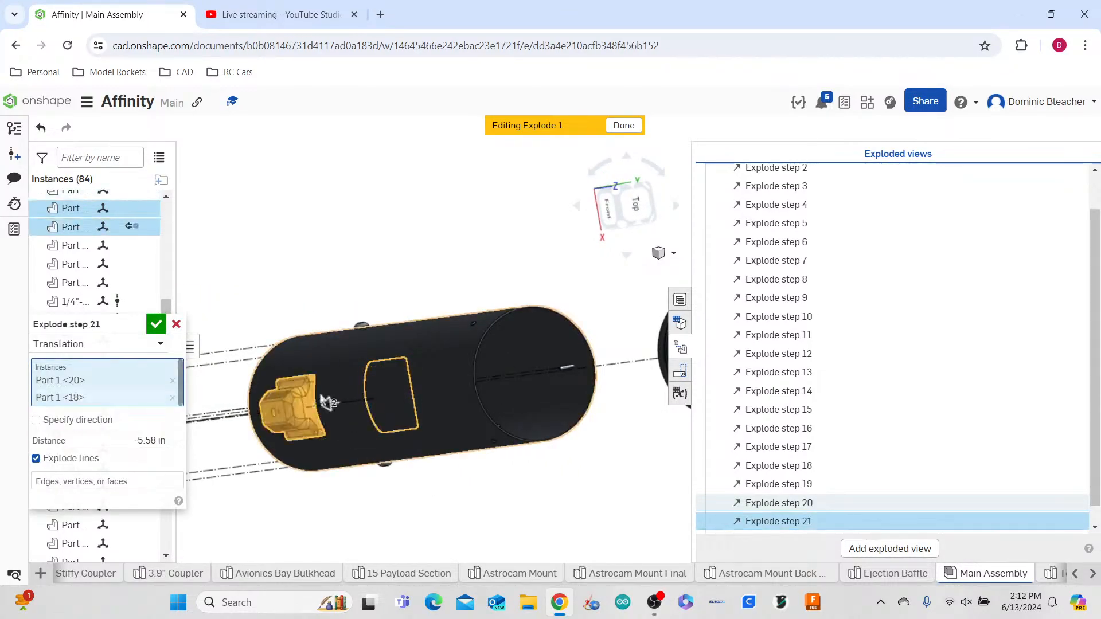
pyautogui.moveTo(310, 421); pyautogui.dragTo(155, 465)
pyautogui.moveTo(352, 526); pyautogui.dragTo(381, 508, button='right')
pyautogui.scroll(-4, 410, 501)
pyautogui.click(156, 324)
pyautogui.scroll(6, 306, 475)
pyautogui.moveTo(314, 404); pyautogui.dragTo(315, 427, button='right')
pyautogui.click(317, 524)
pyautogui.click(238, 496)
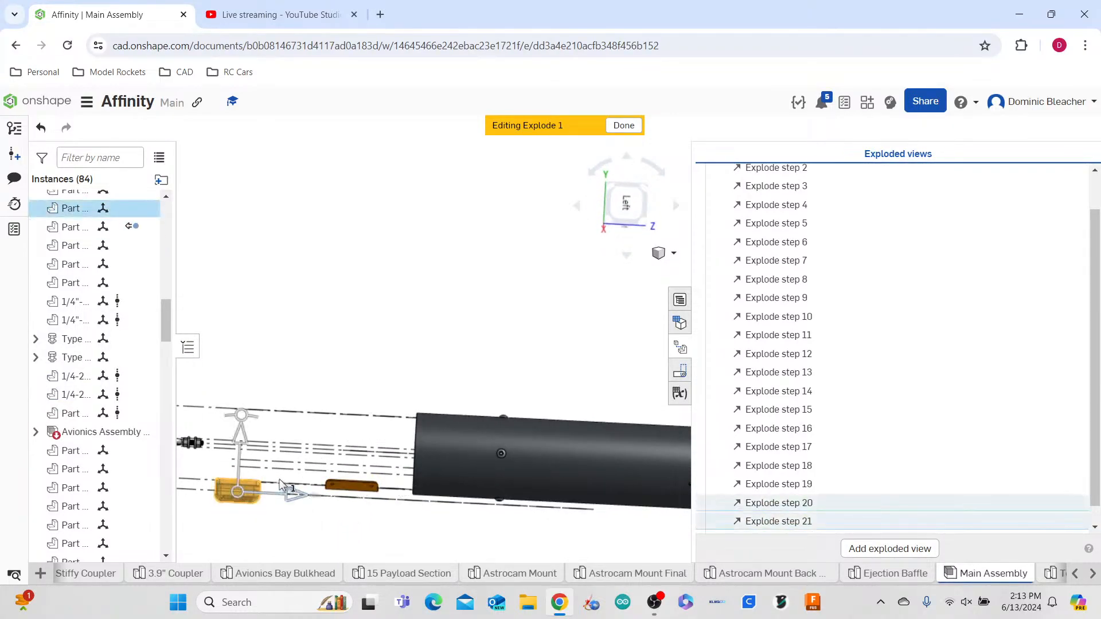
pyautogui.click(41, 128)
# - Try to explode the camera housing alone out of the payload tube with a distance of -2.4 in
pyautogui.scroll(-3, 392, 291)
pyautogui.moveTo(515, 371); pyautogui.dragTo(518, 402)
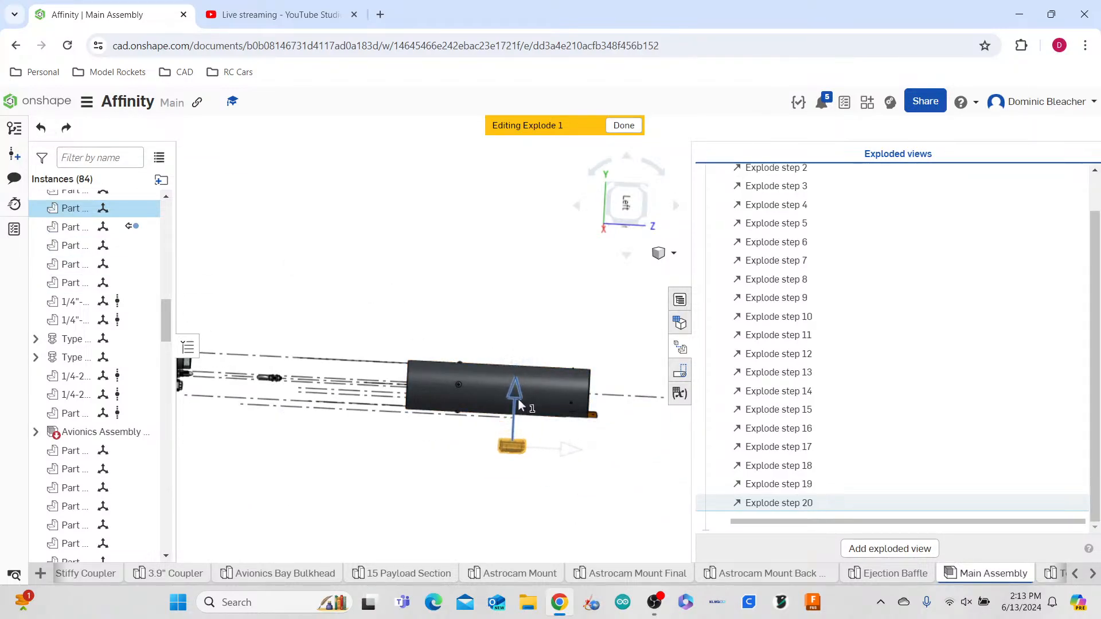
pyautogui.moveTo(554, 506); pyautogui.dragTo(541, 450, button='right')
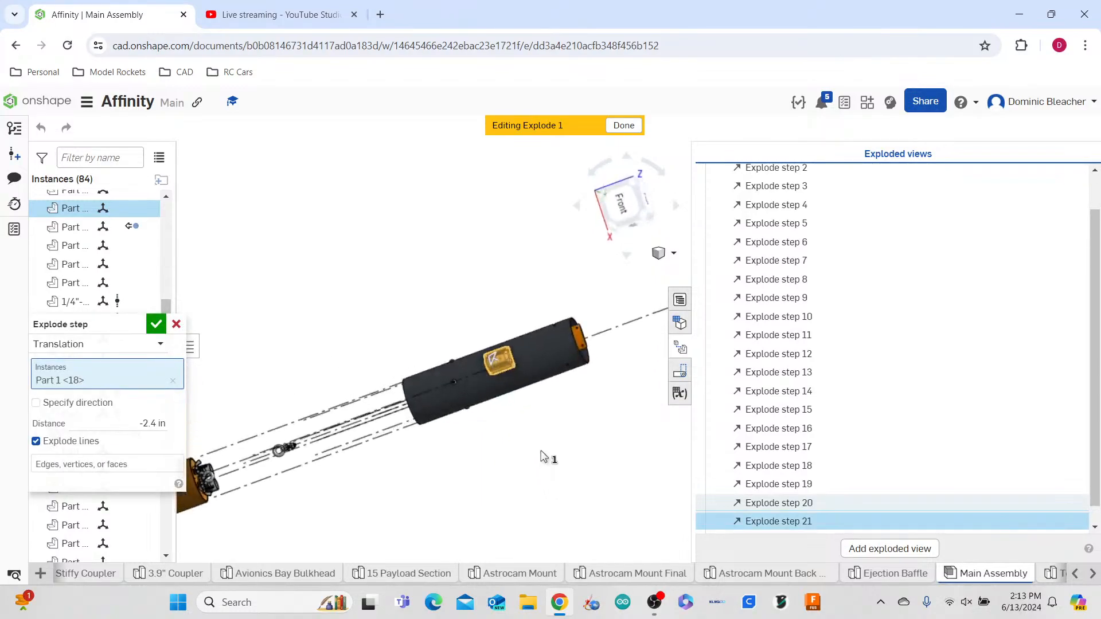
pyautogui.click(156, 324)
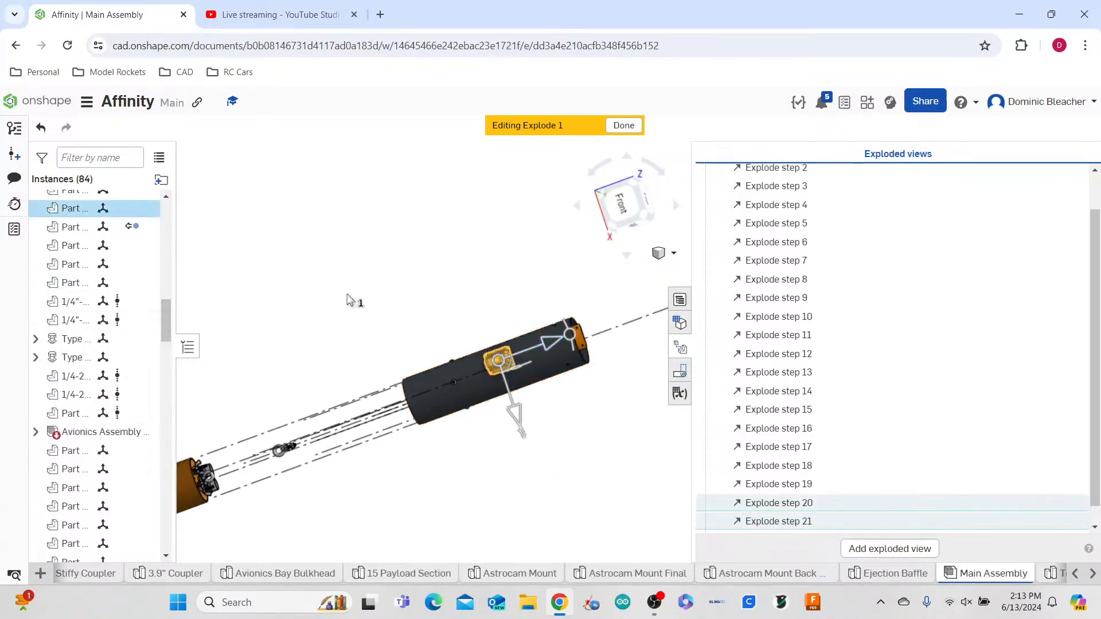
pyautogui.click(43, 129)
pyautogui.click(47, 131)
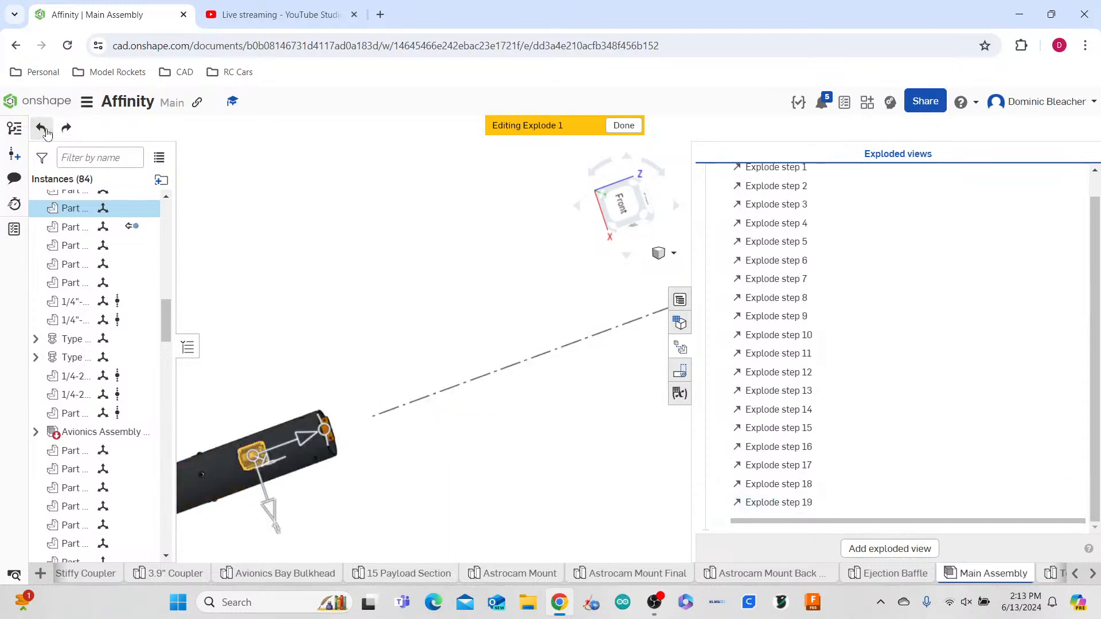
pyautogui.click(66, 127)
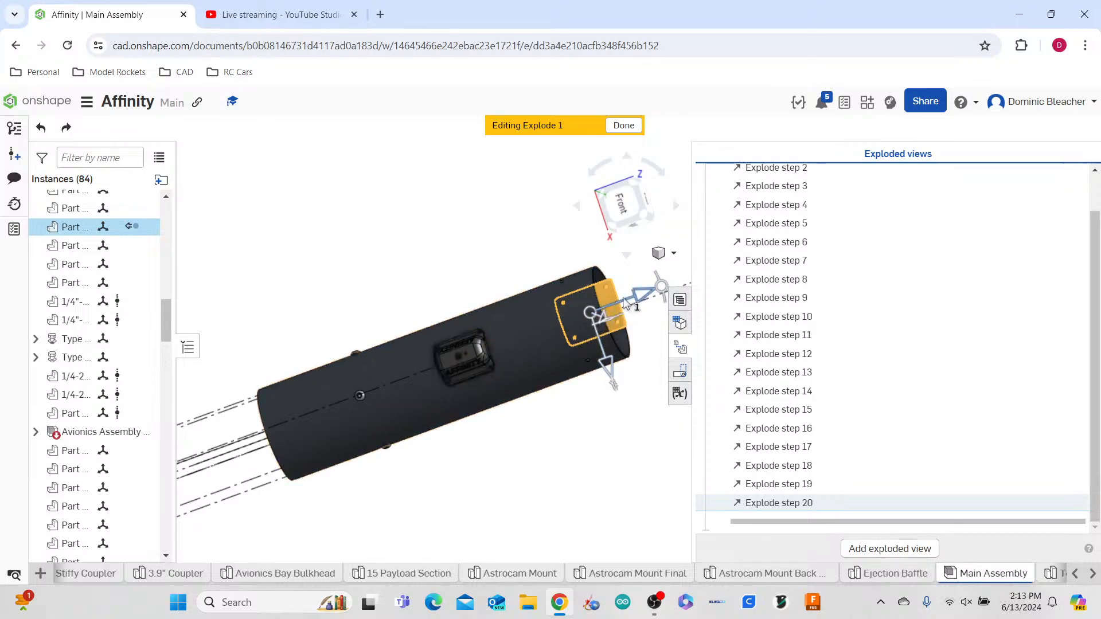
# - Explode the camera's mounting plate backward until it lies behind the camera housing, with a distance of -5.78 in
pyautogui.moveTo(523, 355); pyautogui.dragTo(515, 354)
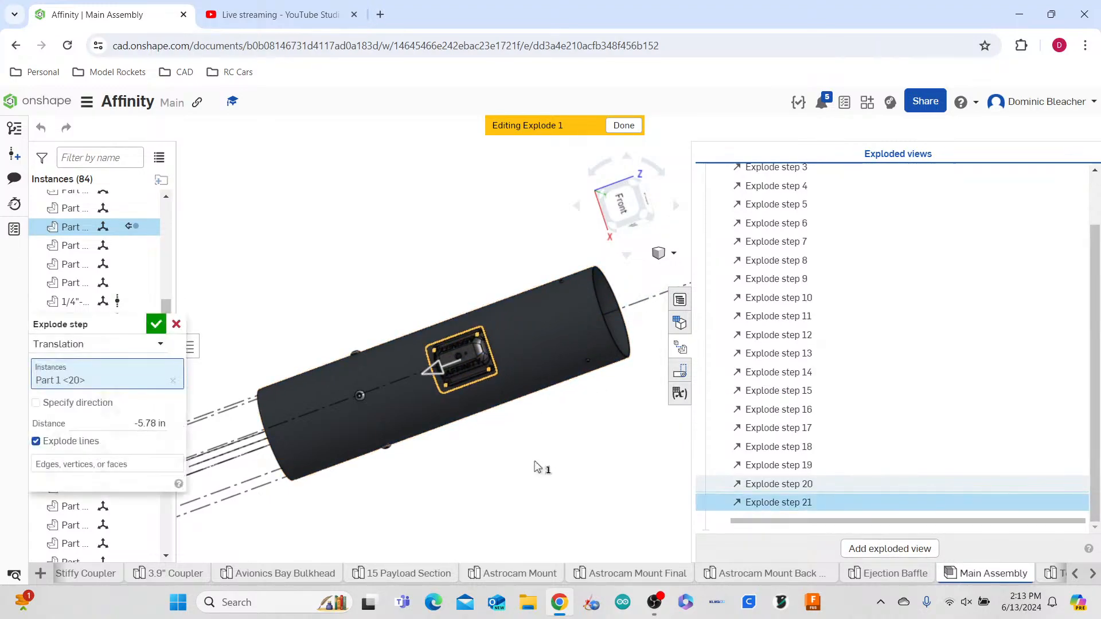
pyautogui.click(156, 324)
pyautogui.click(436, 403)
# - Explode the camera housing and its mounting plate together sideways out of the payload tube with a distance of -4.69 in
pyautogui.moveTo(460, 410); pyautogui.dragTo(408, 433, button='right')
pyautogui.scroll(-3, 408, 433)
pyautogui.moveTo(308, 339); pyautogui.dragTo(490, 401, button='right')
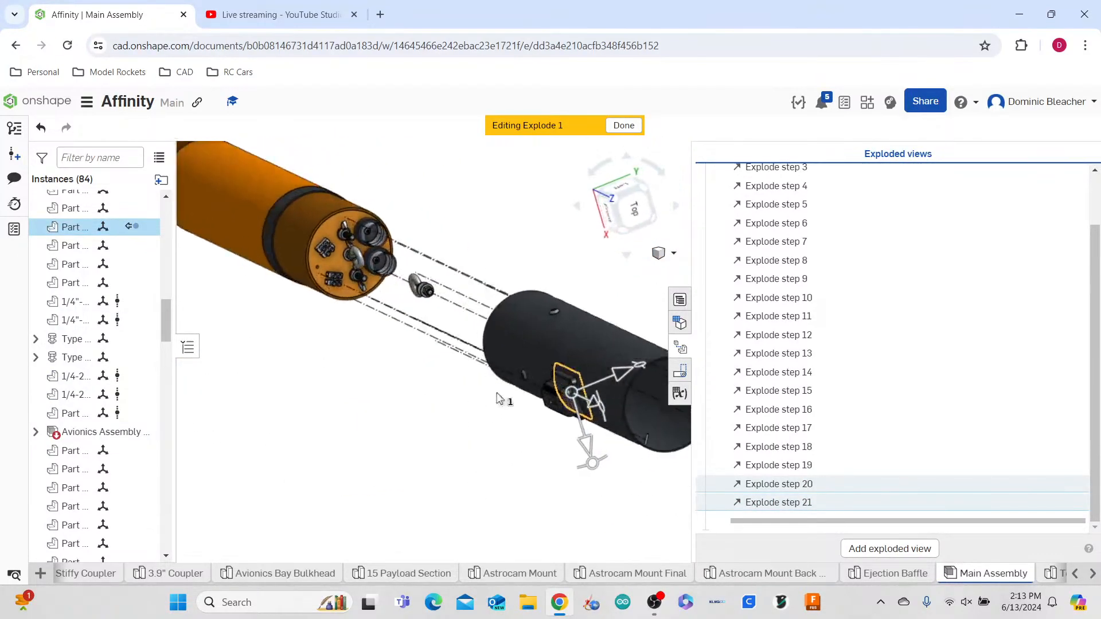
pyautogui.click(550, 396)
pyautogui.moveTo(617, 377); pyautogui.dragTo(519, 438)
pyautogui.moveTo(517, 434); pyautogui.dragTo(323, 458, button='right')
pyautogui.click(371, 389)
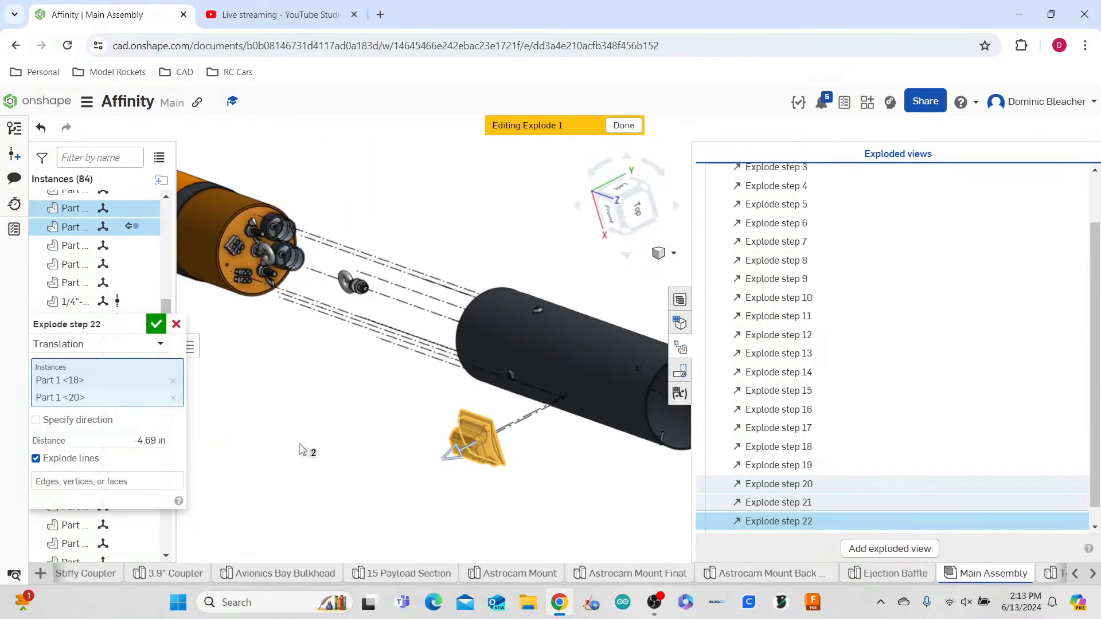
pyautogui.click(155, 325)
pyautogui.moveTo(412, 455); pyautogui.dragTo(546, 414, button='right')
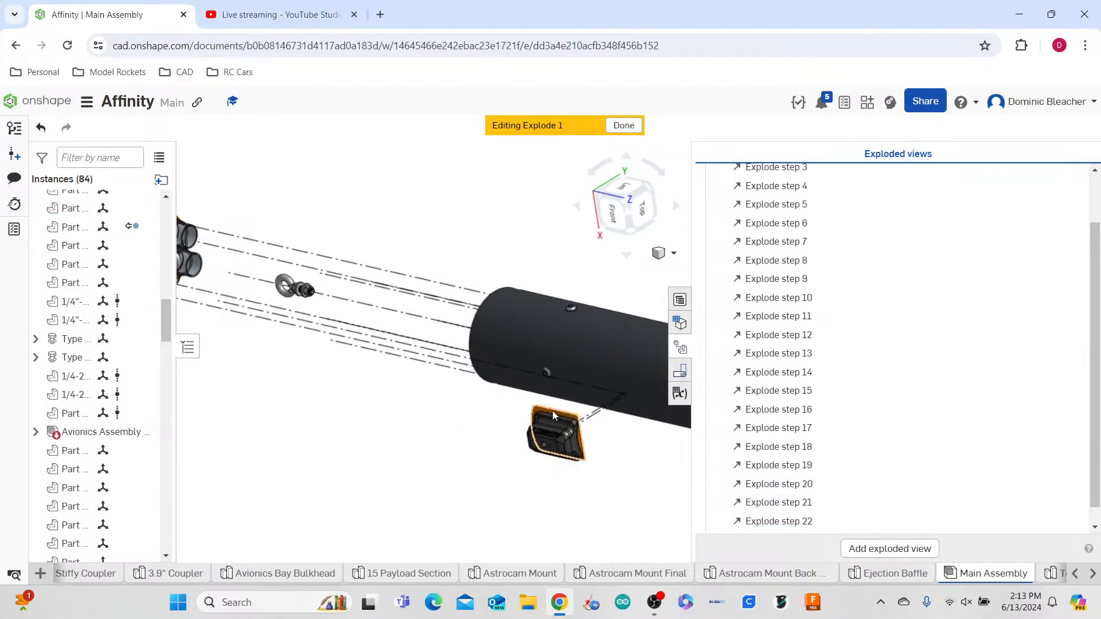
# - Move the orange camera mount plate off the camera housing beside the tube as a new explode step
pyautogui.click(552, 411)
pyautogui.moveTo(577, 495); pyautogui.dragTo(561, 439)
pyautogui.moveTo(501, 478); pyautogui.dragTo(538, 480, button='right')
pyautogui.scroll(-3, 384, 429)
pyautogui.click(156, 324)
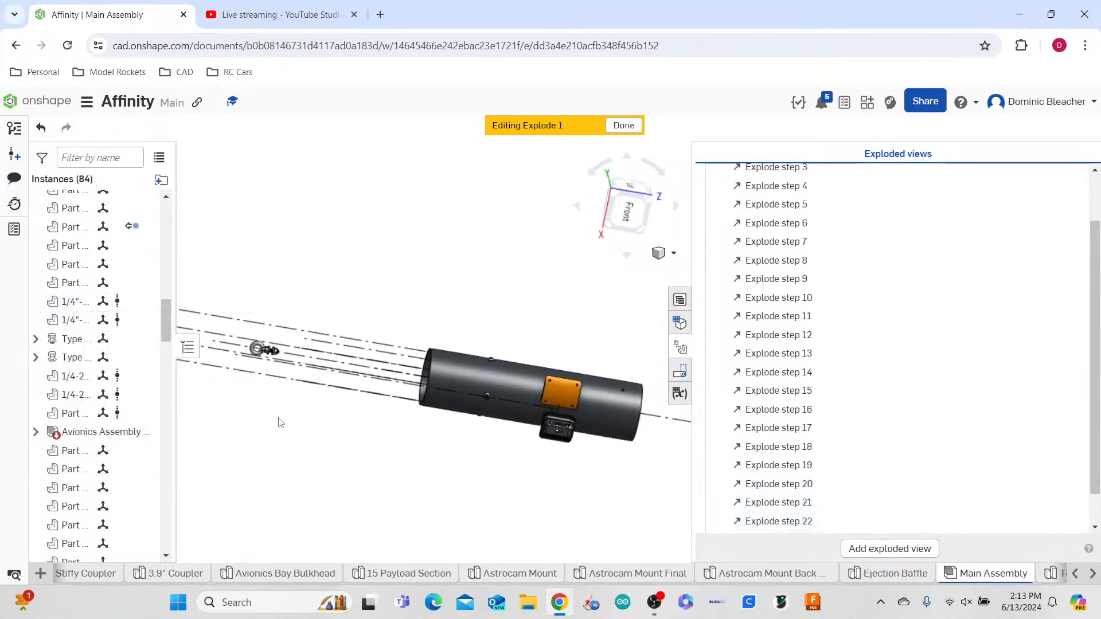
# - Examine the exploded payload tube, camera mount and nose cone from several angles
pyautogui.moveTo(295, 427); pyautogui.dragTo(326, 424, button='right')
pyautogui.scroll(4, 442, 401)
pyautogui.moveTo(441, 400); pyautogui.dragTo(433, 406, button='right')
pyautogui.click(450, 279)
pyautogui.moveTo(450, 280); pyautogui.dragTo(422, 275, button='right')
pyautogui.scroll(-3, 436, 275)
pyautogui.scroll(-2, 416, 274)
pyautogui.scroll(4, 338, 315)
pyautogui.scroll(-5, 344, 316)
# - Add the 1/4"-20 eyebolt, its two 1/4"-20 nuts and two 316SS washers to the nose cone's Explode step 19
pyautogui.click(549, 325)
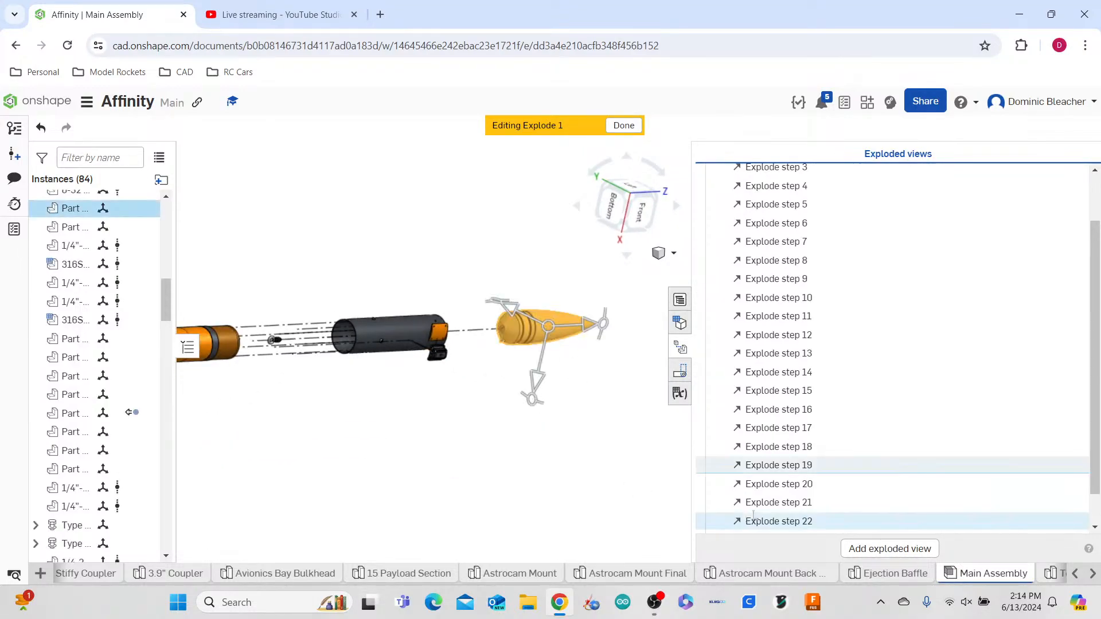
pyautogui.click(772, 471)
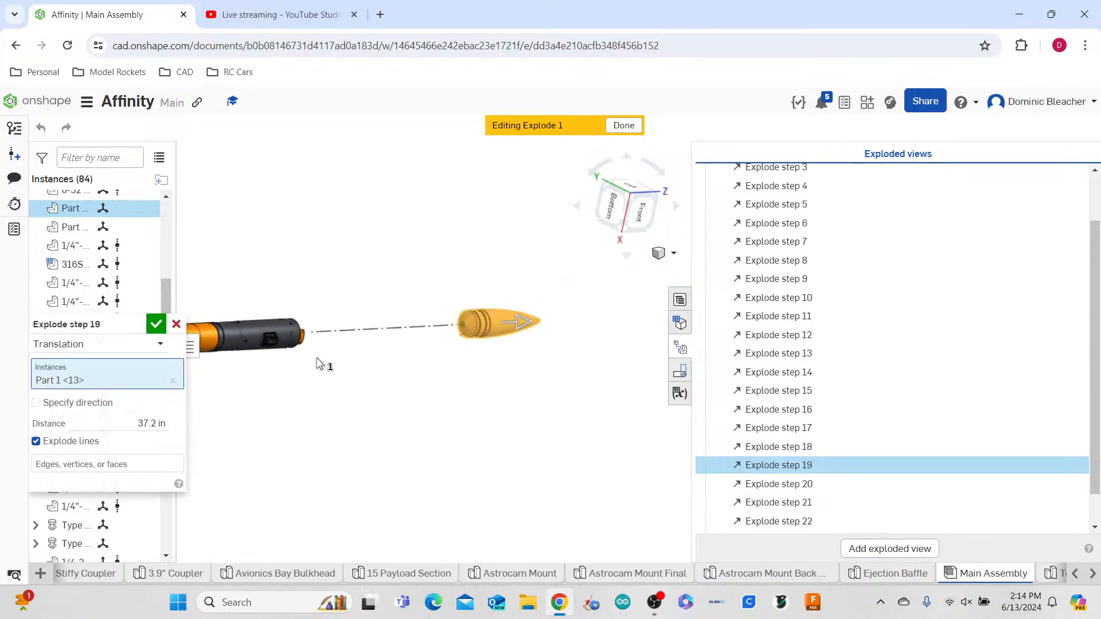
pyautogui.moveTo(368, 374); pyautogui.dragTo(288, 379, button='right')
pyautogui.scroll(10, 288, 379)
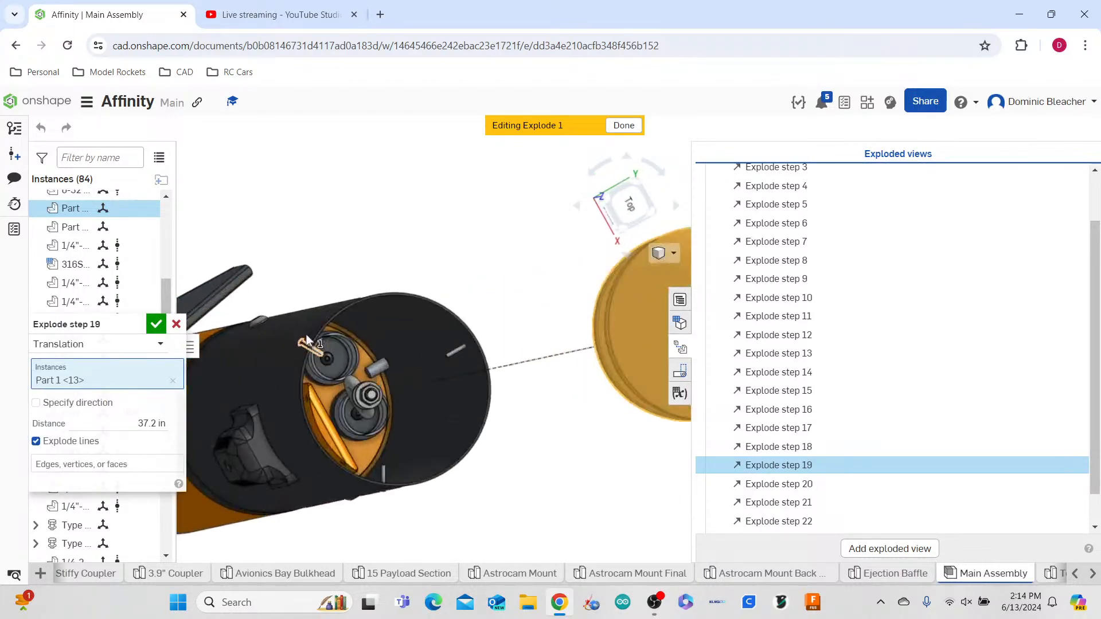
pyautogui.scroll(6, 330, 383)
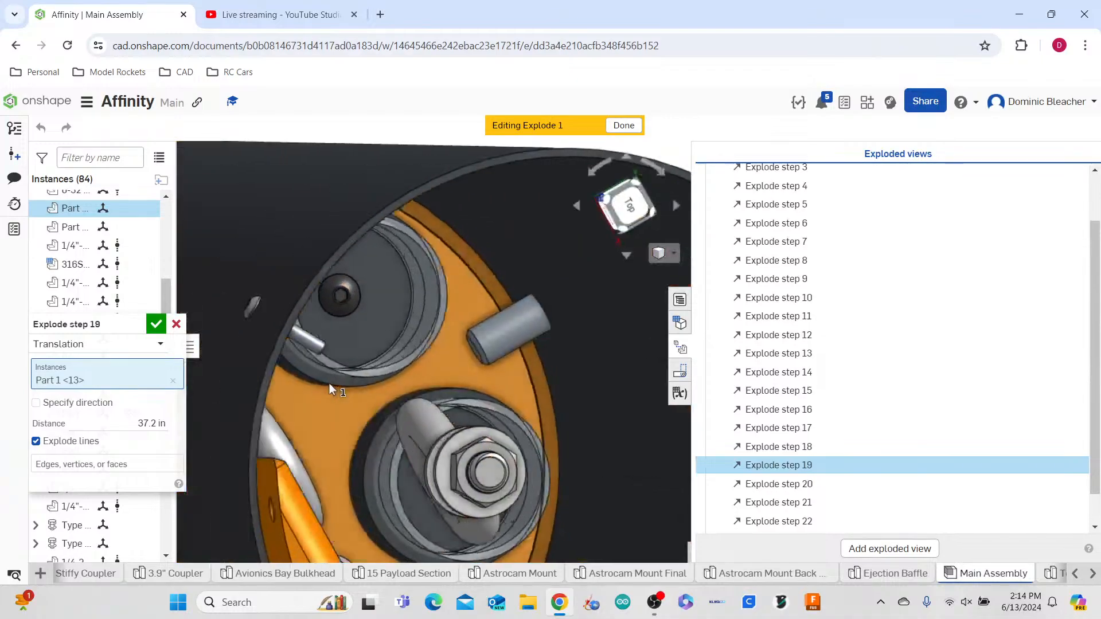
pyautogui.click(494, 478)
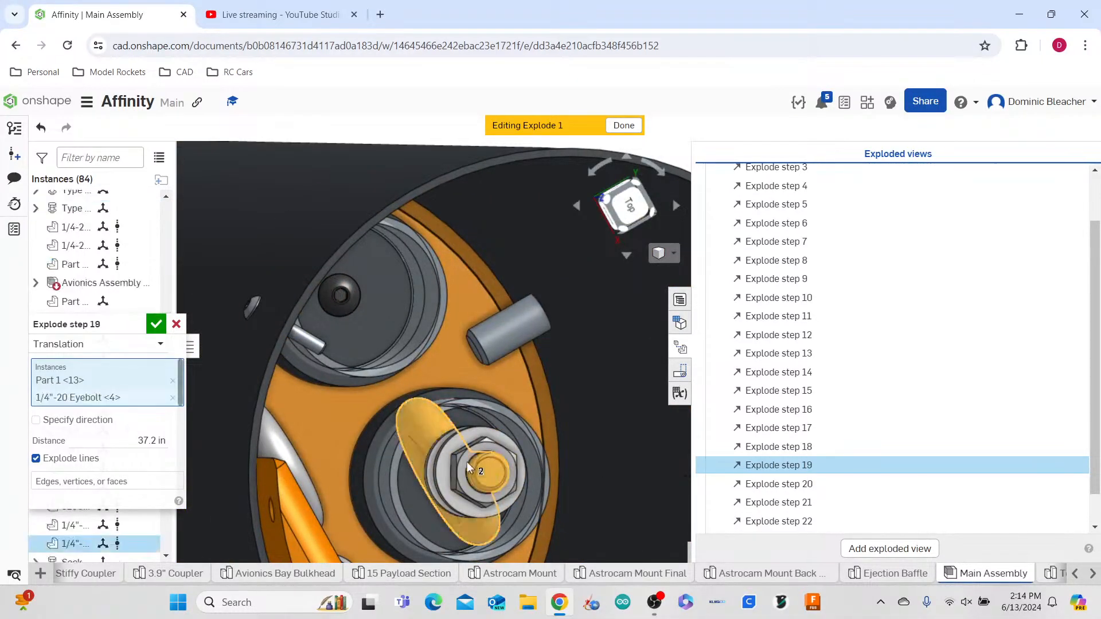
pyautogui.click(461, 460)
pyautogui.click(446, 458)
pyautogui.click(445, 457)
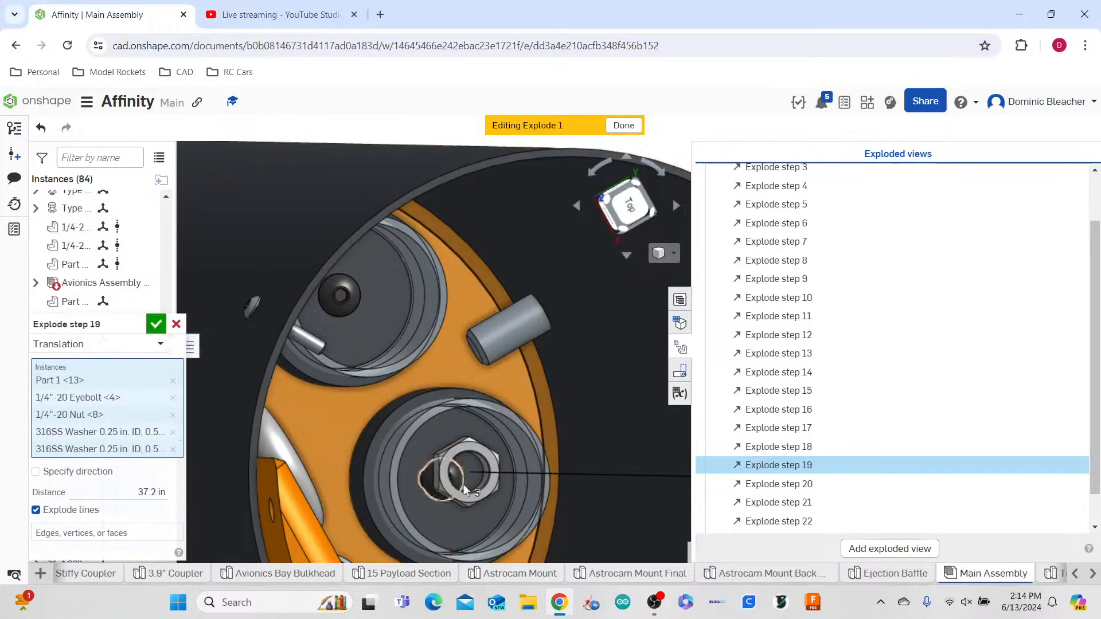
pyautogui.click(487, 456)
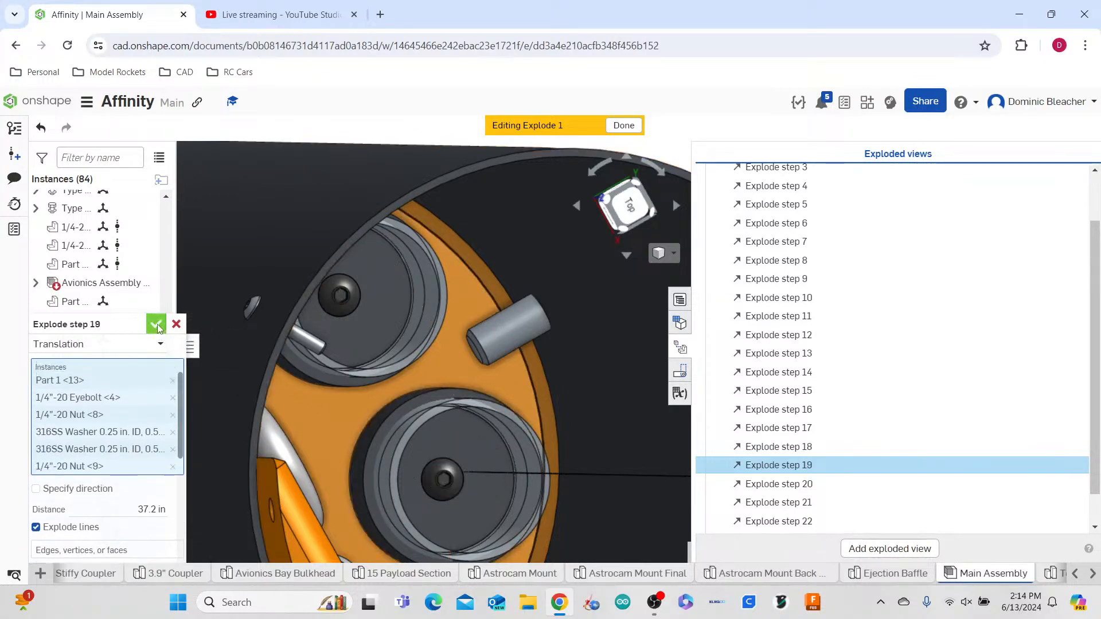
pyautogui.click(188, 346)
# - Explode only the 1/4"-20 eyebolt about 2.55 in away from the nose cone's base along the rocket axis
pyautogui.scroll(-5, 354, 376)
pyautogui.moveTo(411, 476); pyautogui.dragTo(443, 480, button='right')
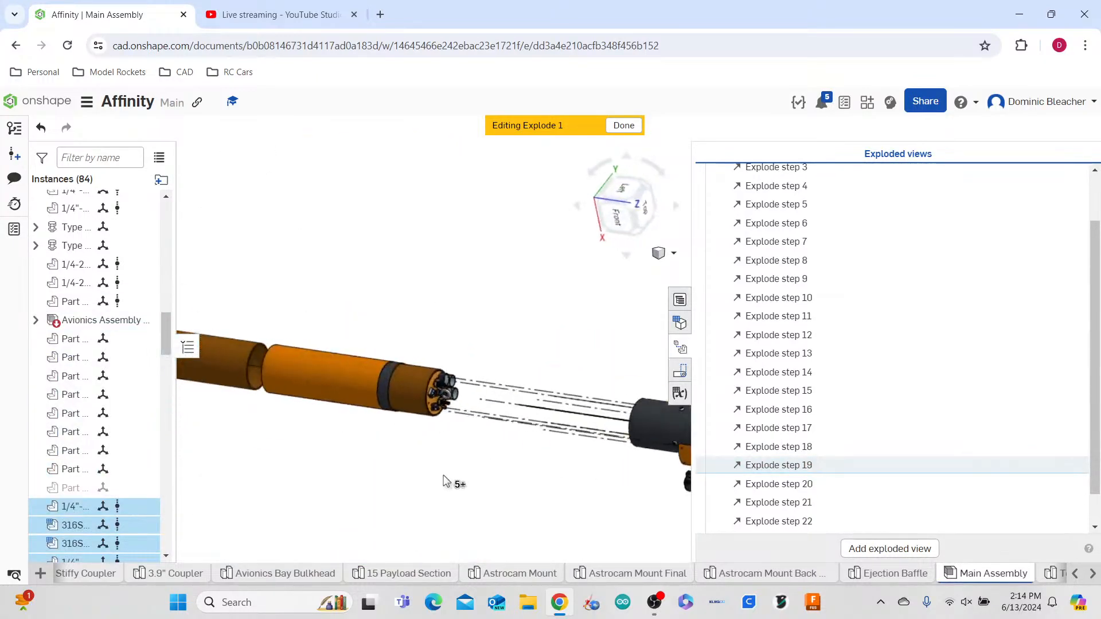
pyautogui.scroll(-3, 446, 480)
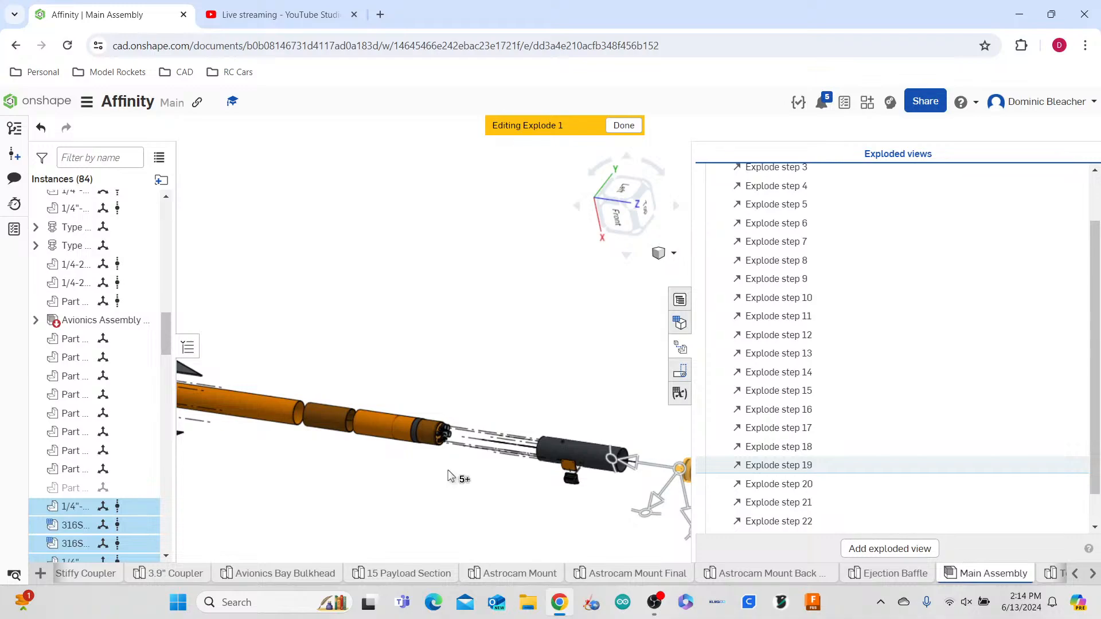
pyautogui.click(384, 481)
pyautogui.scroll(-6, 382, 477)
pyautogui.moveTo(384, 480); pyautogui.dragTo(348, 503, button='right')
pyautogui.scroll(9, 490, 470)
pyautogui.scroll(3, 348, 504)
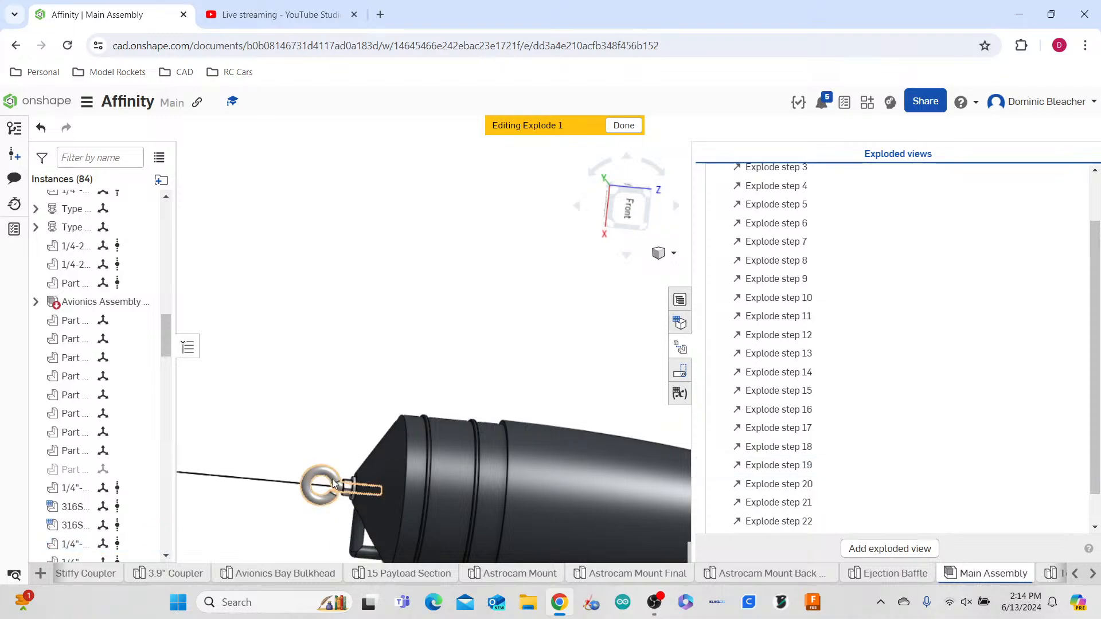
pyautogui.click(336, 484)
pyautogui.moveTo(297, 494); pyautogui.dragTo(185, 474)
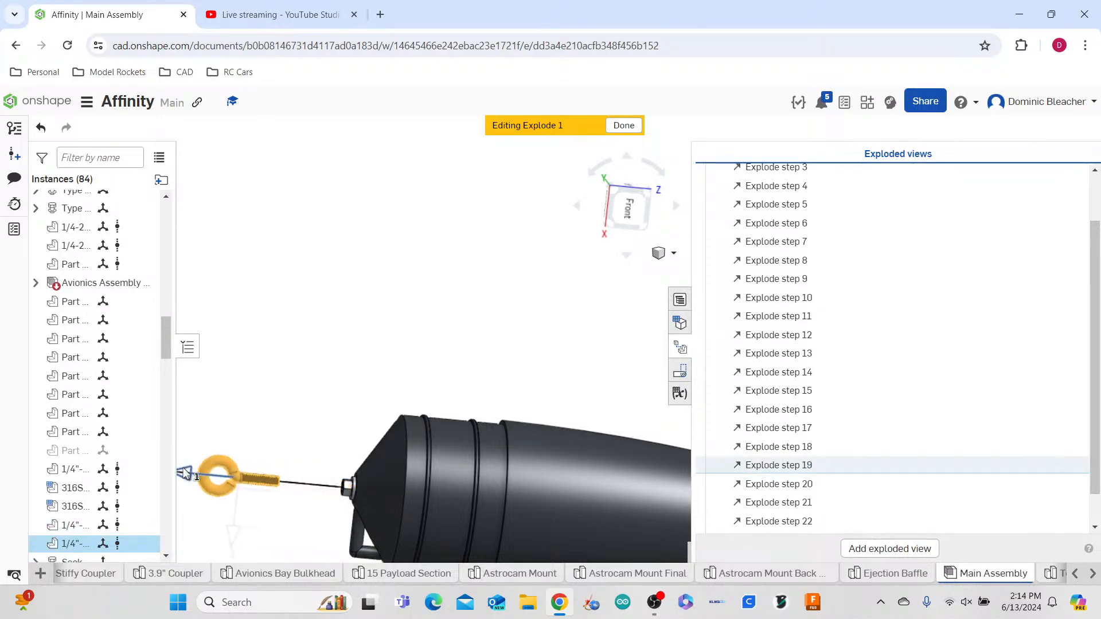
pyautogui.click(347, 488)
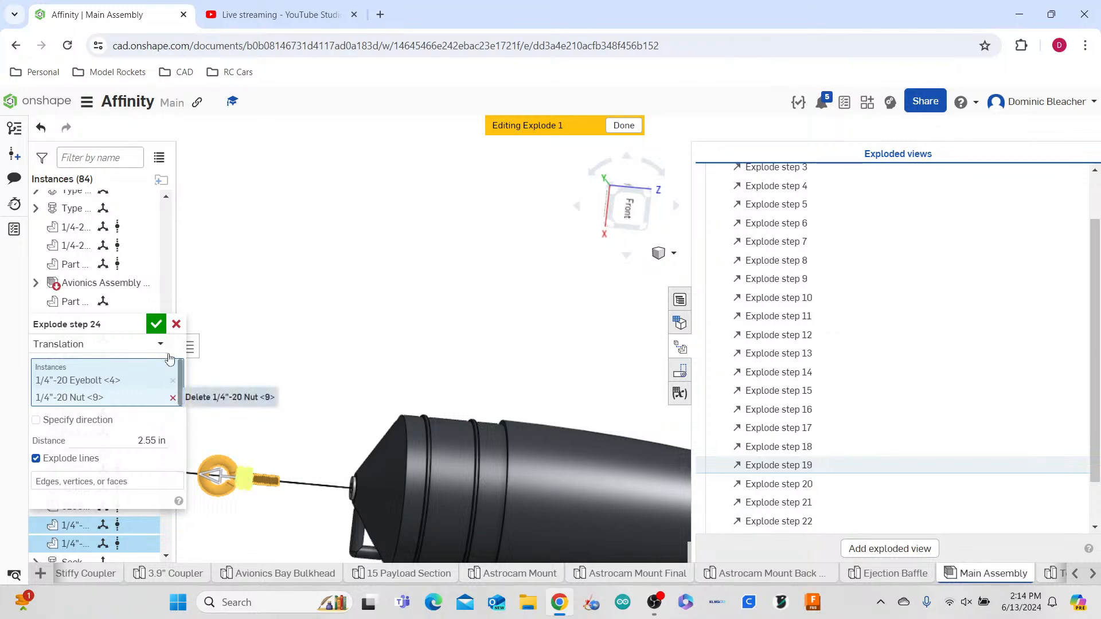
pyautogui.click(173, 398)
pyautogui.click(156, 324)
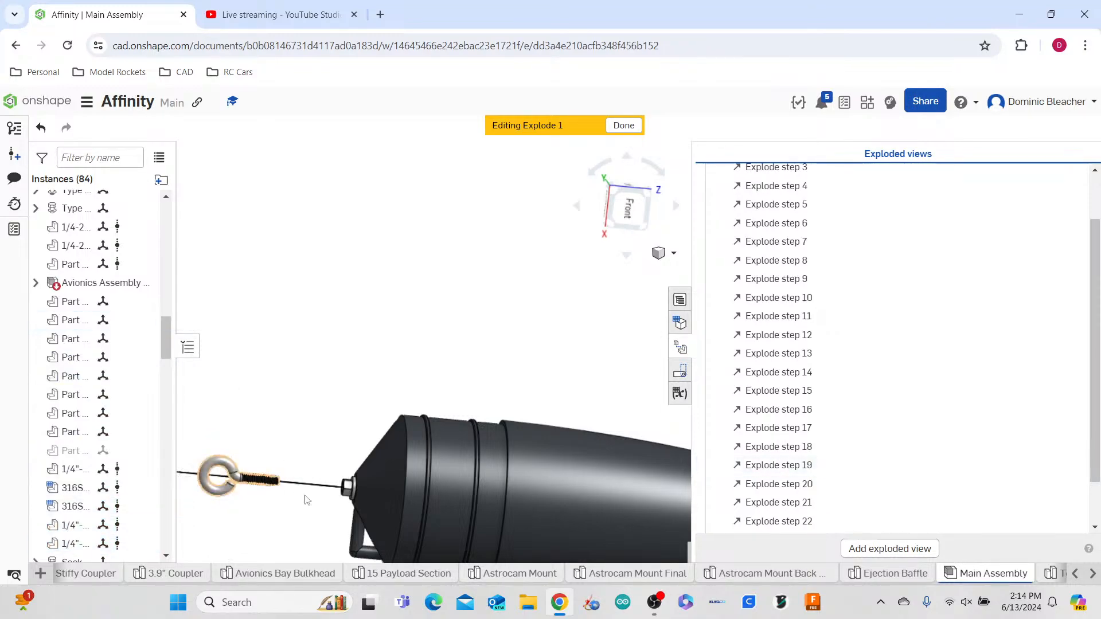
# - Explode the outer 1/4"-20 nut along the axis to a spot just past the end of the eyebolt's thread
pyautogui.click(349, 488)
pyautogui.moveTo(274, 484); pyautogui.dragTo(213, 479)
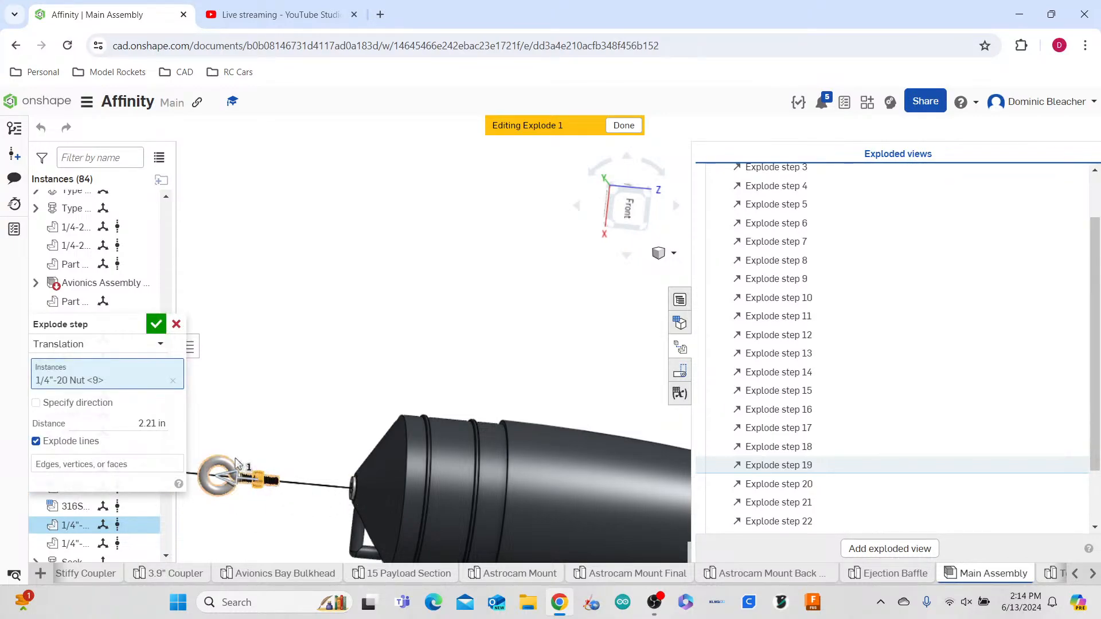
pyautogui.moveTo(231, 480); pyautogui.dragTo(265, 477)
pyautogui.click(155, 324)
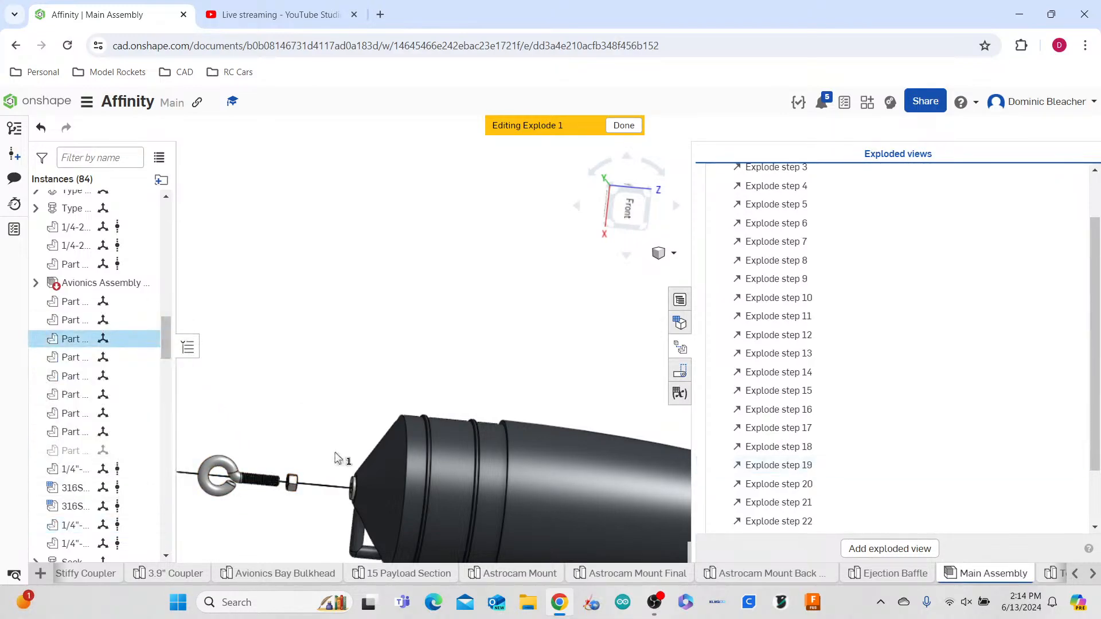
# - Explode the outer 316SS washer about 1.04 in from the nose cone's base toward the separated nut
pyautogui.click(361, 485)
pyautogui.moveTo(394, 496); pyautogui.dragTo(345, 414)
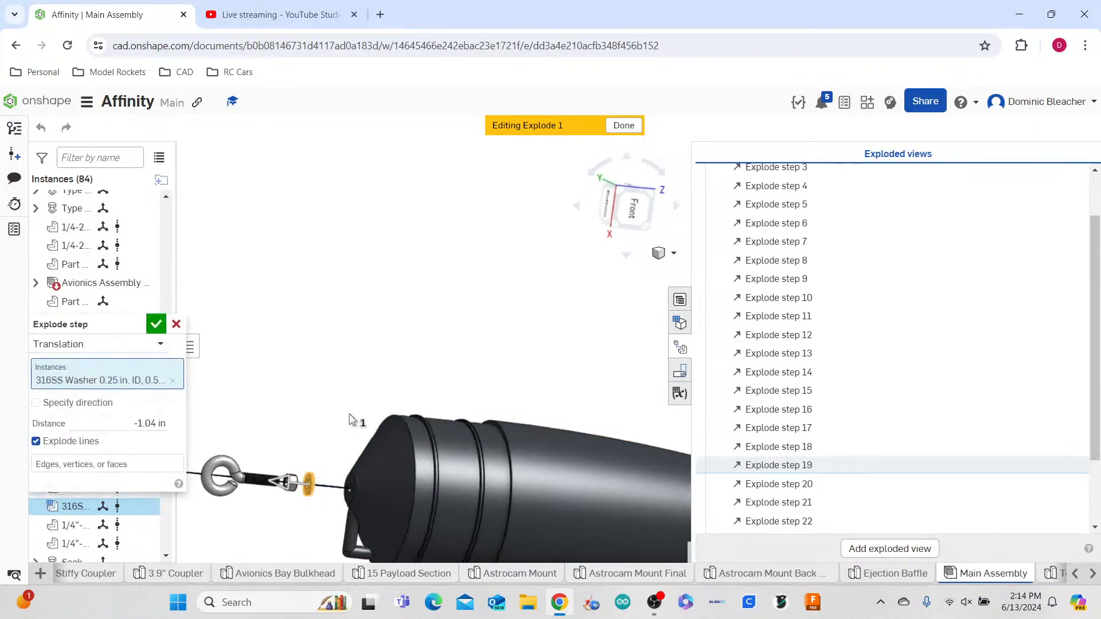
pyautogui.click(155, 324)
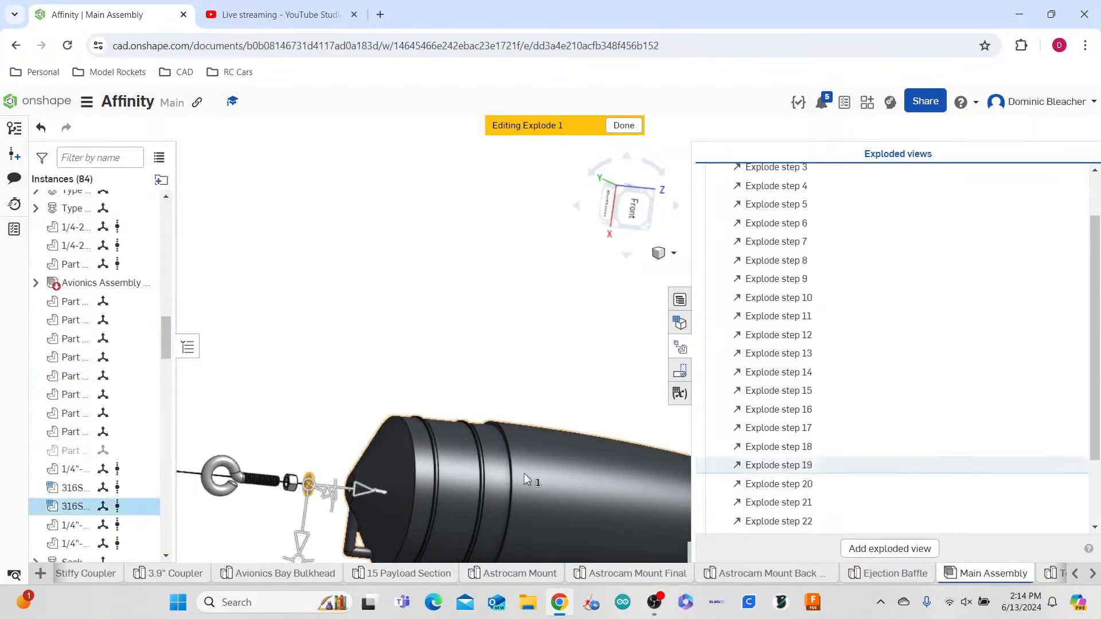
# - Hide the nose cone and explode the inner 1/4"-20 nut and its washer together about 1.49 in toward the eyebolt
pyautogui.rightClick(490, 473)
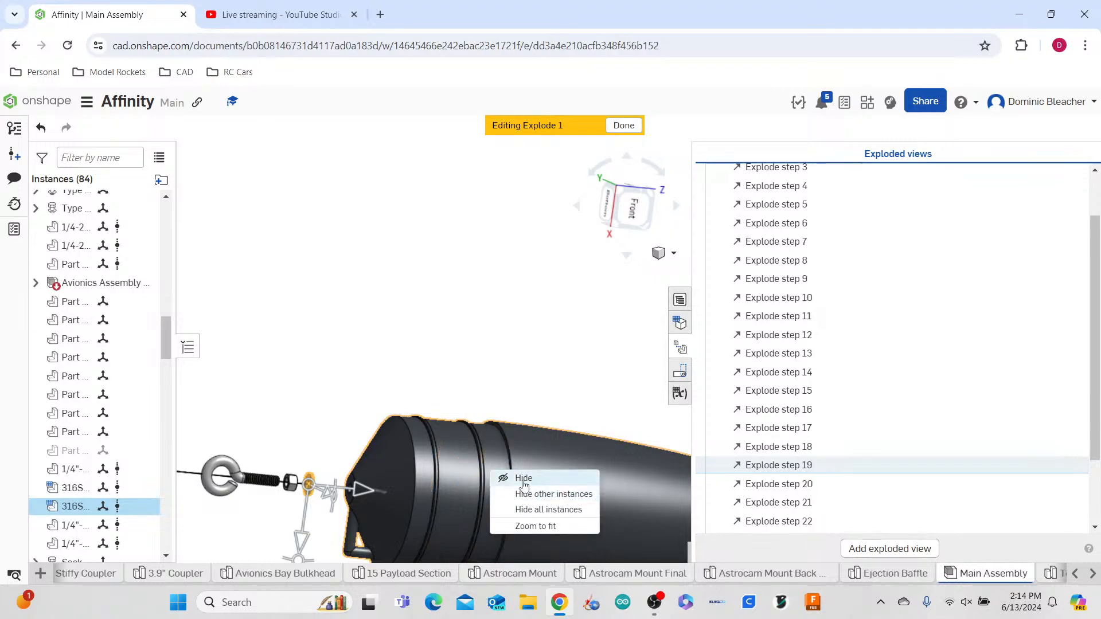
pyautogui.click(514, 480)
pyautogui.click(365, 492)
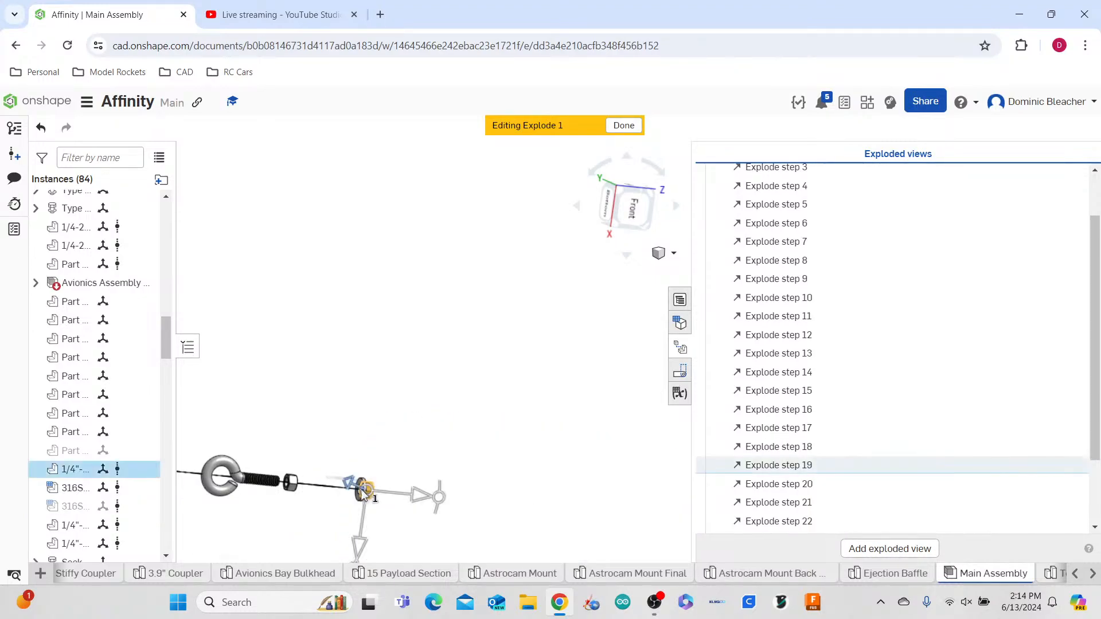
pyautogui.scroll(2, 361, 496)
pyautogui.click(356, 506)
pyautogui.moveTo(427, 496); pyautogui.dragTo(315, 529)
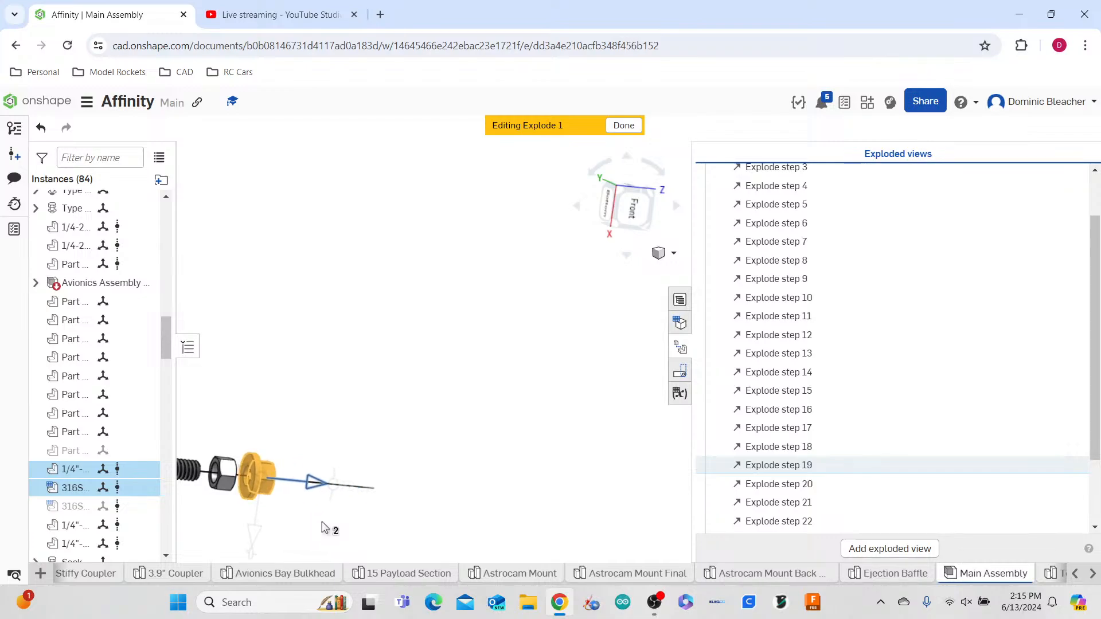
pyautogui.scroll(-2, 453, 416)
pyautogui.moveTo(464, 446); pyautogui.dragTo(449, 456, button='right')
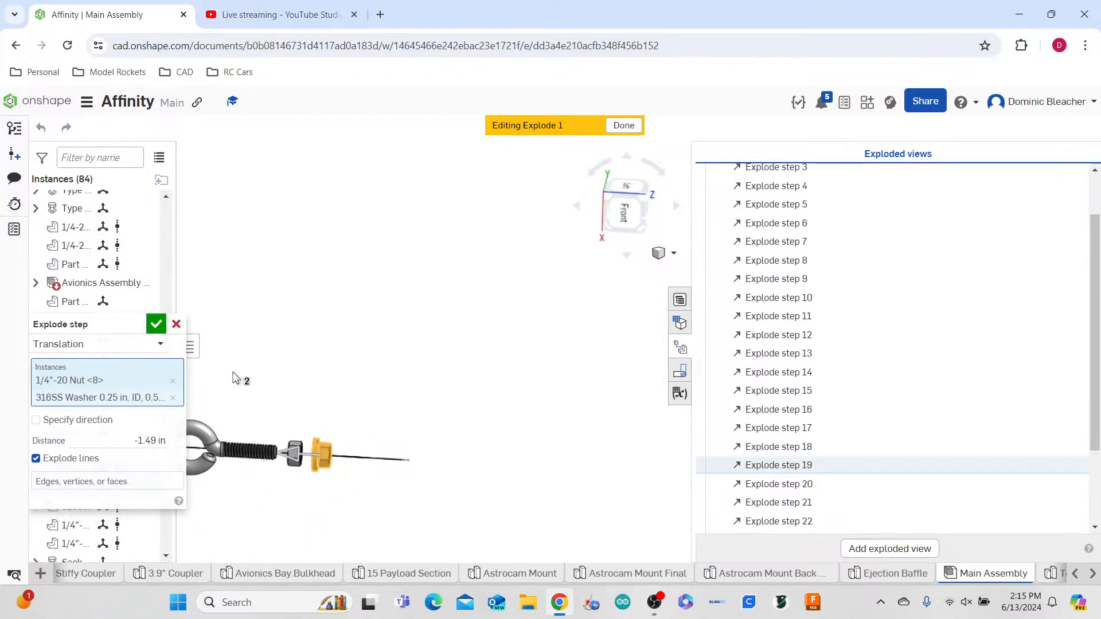
pyautogui.click(156, 324)
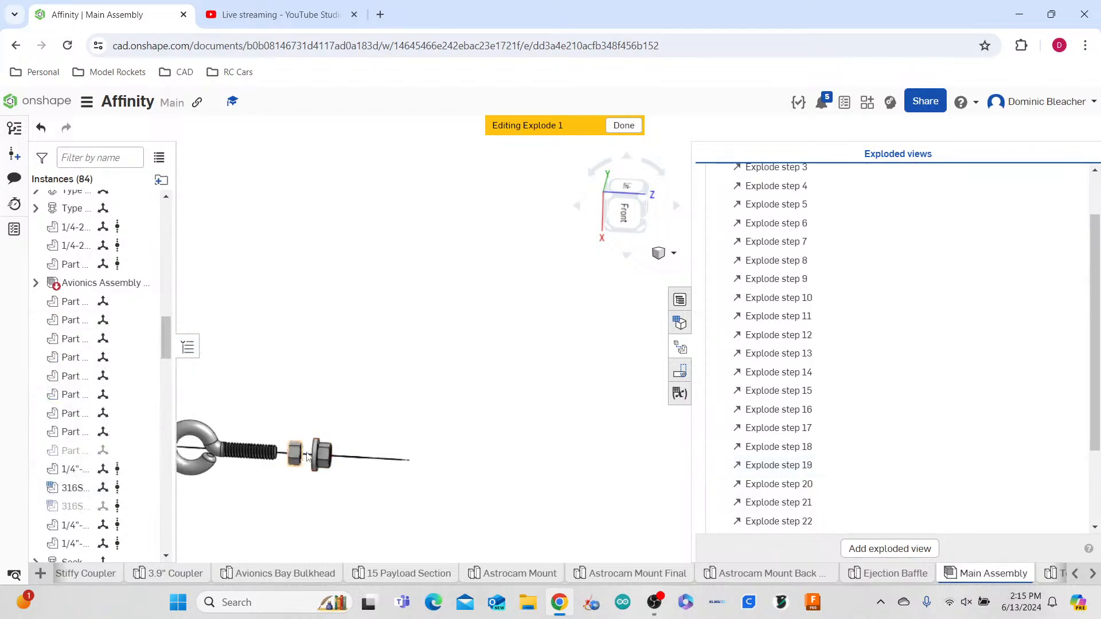
# - Explode the inner 1/4"-20 nut about 0.31 in away from its washer along the axis
pyautogui.click(360, 500)
pyautogui.click(323, 462)
pyautogui.moveTo(399, 458); pyautogui.dragTo(368, 465)
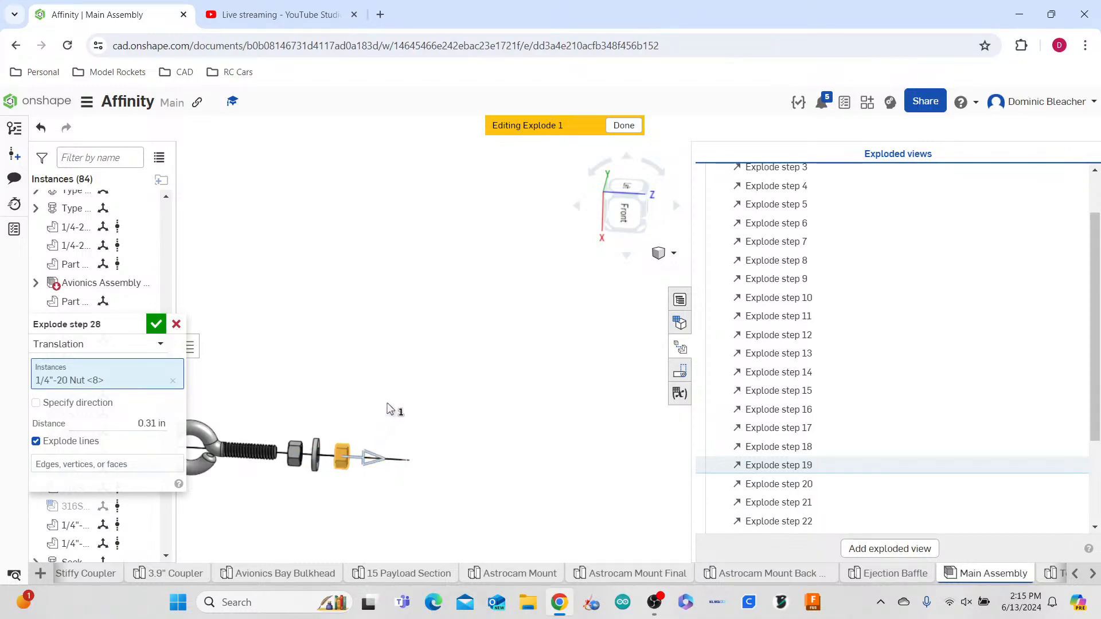
pyautogui.scroll(-4, 387, 404)
pyautogui.scroll(3, 376, 471)
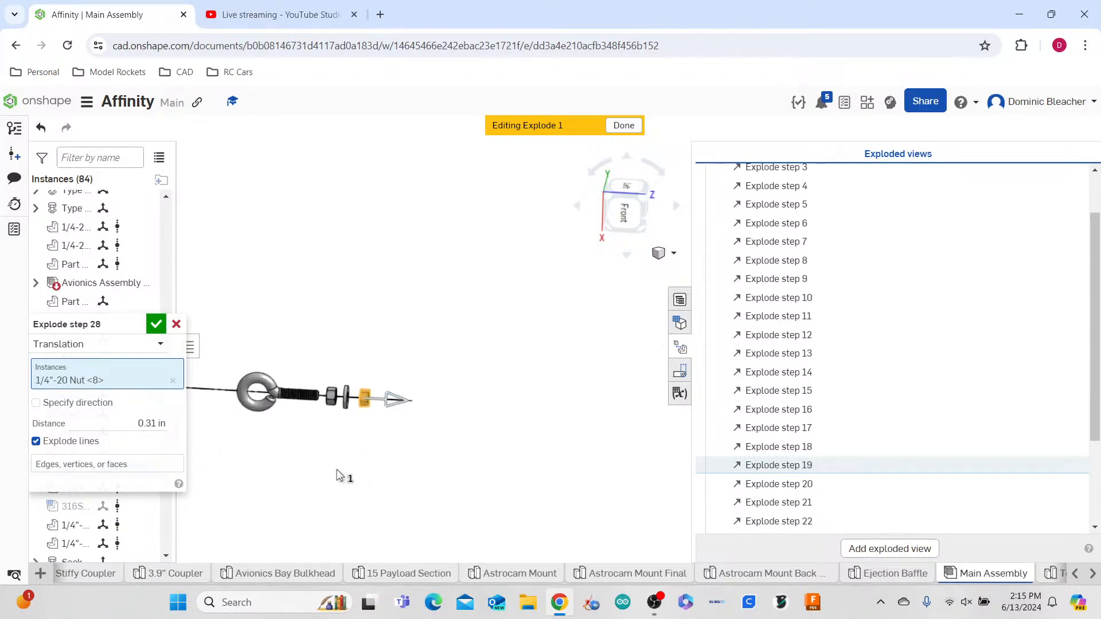
pyautogui.click(156, 324)
# - Examine the spacing of the separated eyebolt hardware against the rest of the exploded rocket
pyautogui.scroll(3, 484, 430)
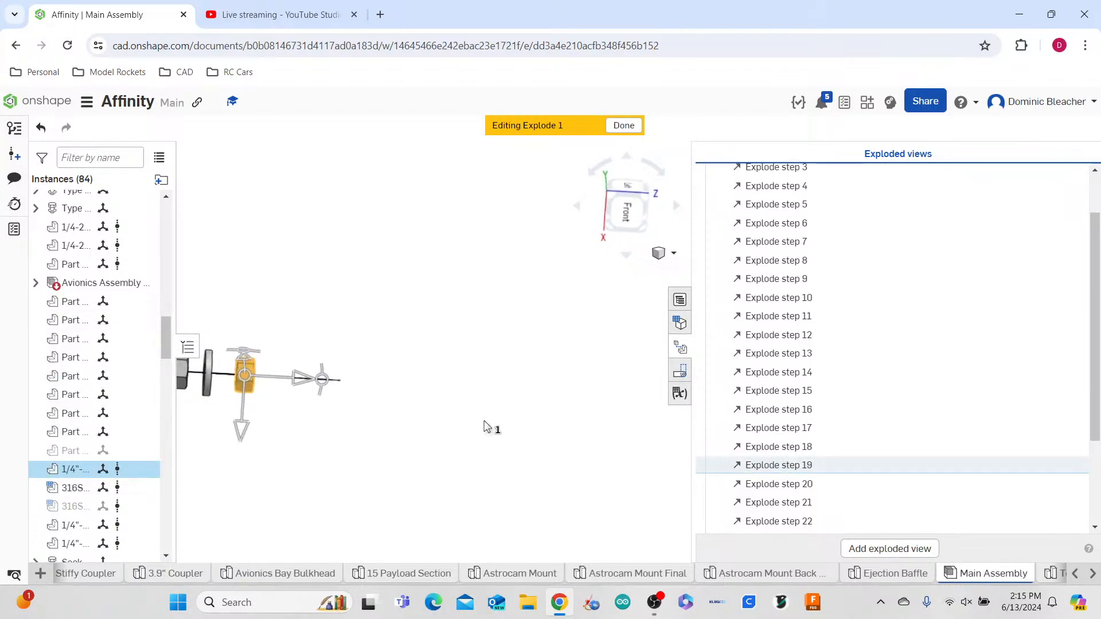
pyautogui.scroll(-3, 492, 430)
pyautogui.scroll(6, 397, 414)
pyautogui.moveTo(397, 413); pyautogui.dragTo(372, 465, button='right')
pyautogui.scroll(-4, 389, 425)
pyautogui.scroll(-5, 379, 425)
pyautogui.scroll(5, 258, 429)
pyautogui.scroll(5, 261, 434)
pyautogui.scroll(-5, 267, 420)
pyautogui.scroll(-5, 275, 430)
pyautogui.scroll(-3, 296, 426)
pyautogui.scroll(-4, 315, 423)
# - Explode the eyebolt, both 1/4"-20 nuts and the visible washer together sideways, perpendicular to the rocket axis
pyautogui.moveTo(338, 360)
pyautogui.mouseDown()
pyautogui.moveTo(335, 324)
pyautogui.moveTo(346, 367)
pyautogui.moveTo(346, 341)
pyautogui.mouseUp()
pyautogui.scroll(4, 278, 331)
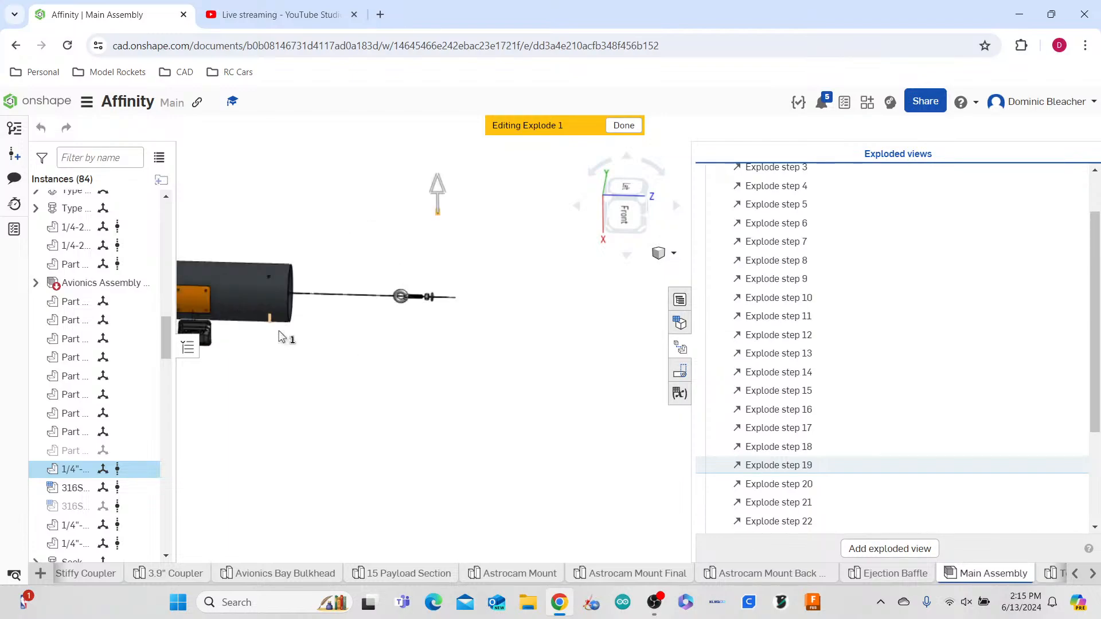
pyautogui.scroll(6, 439, 320)
pyautogui.click(412, 248)
pyautogui.click(402, 248)
pyautogui.click(361, 247)
pyautogui.click(154, 325)
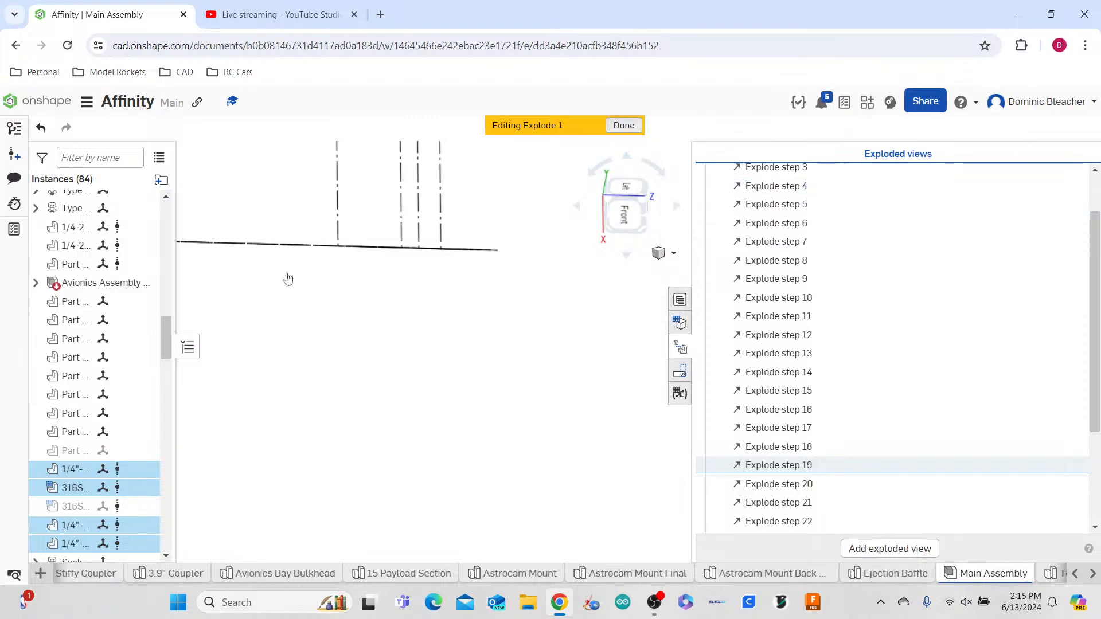
# - Finish editing the exploded view and show the hidden nose cone again
pyautogui.scroll(14, 122, 296)
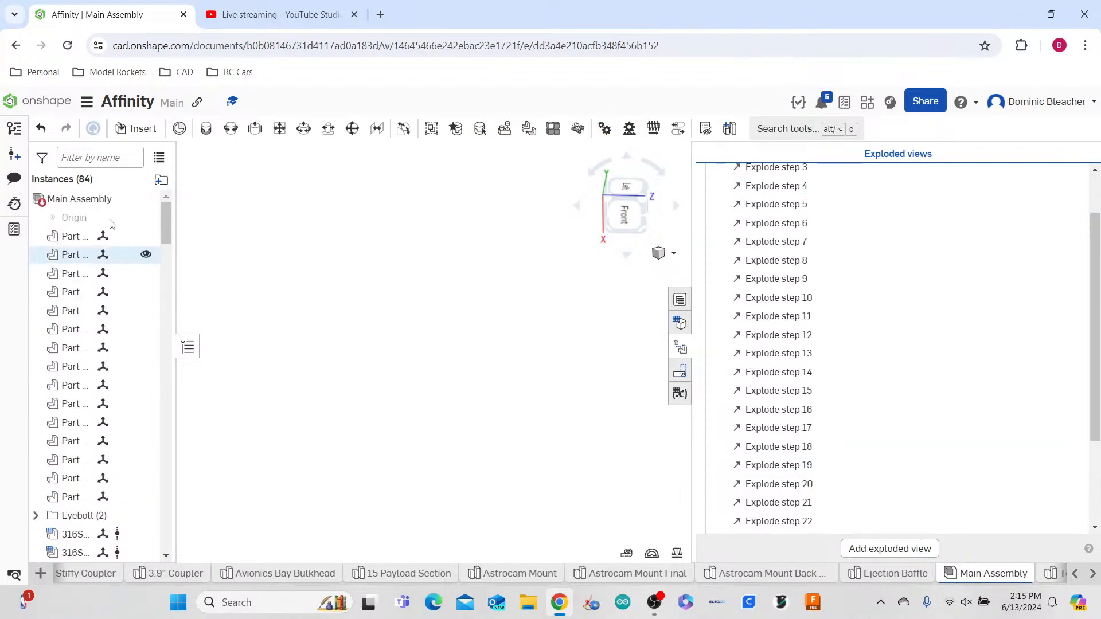
pyautogui.scroll(-5, 109, 350)
pyautogui.scroll(-2, 107, 355)
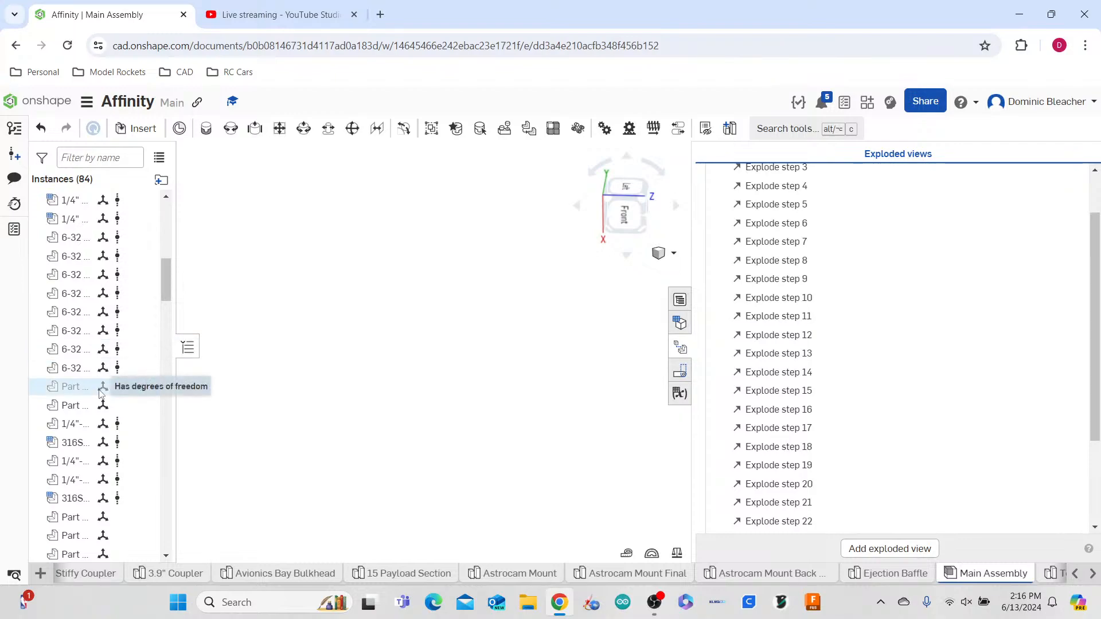
pyautogui.click(101, 391)
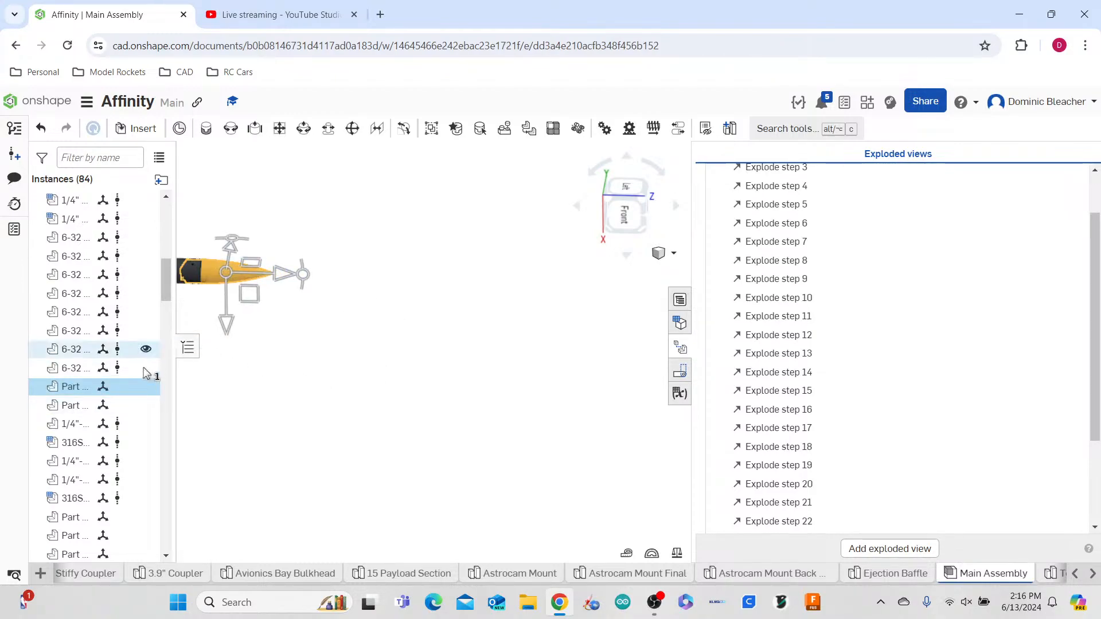
pyautogui.click(405, 361)
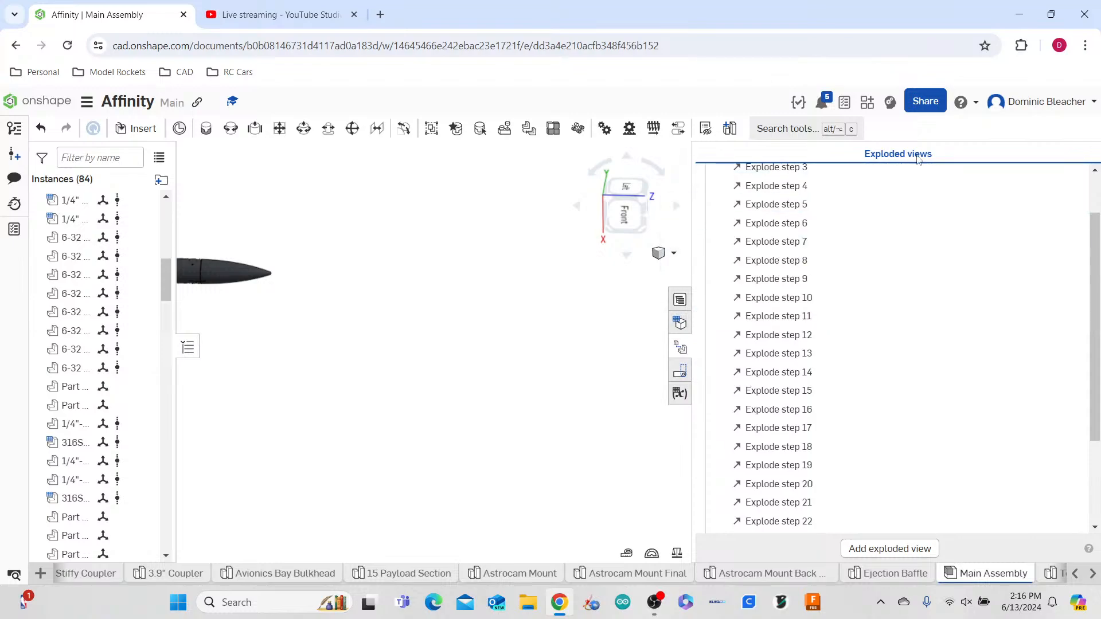
# - Reopen the exploded view Explode 1 for editing
pyautogui.scroll(2, 828, 273)
pyautogui.doubleClick(839, 177)
pyautogui.scroll(5, 634, 400)
pyautogui.keyDown('ctrl'); pyautogui.moveTo(545, 406); pyautogui.dragTo(731, 491, button='right'); pyautogui.keyUp('ctrl')
pyautogui.click(455, 427)
pyautogui.scroll(3, 456, 428)
pyautogui.keyDown('ctrl'); pyautogui.moveTo(454, 428); pyautogui.dragTo(506, 435, button='right'); pyautogui.keyUp('ctrl')
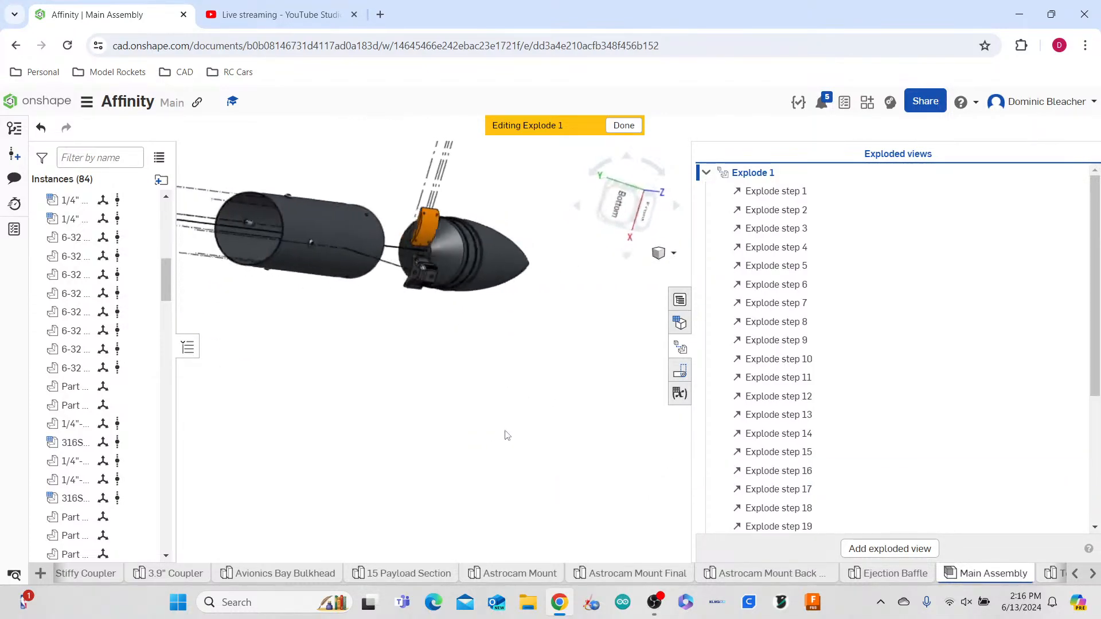
# - Explode one small socket button head cap screw at the black tube's nose-cone end radially outward by about 2.38 in
pyautogui.scroll(7, 444, 238)
pyautogui.moveTo(445, 239); pyautogui.dragTo(407, 288, button='right')
pyautogui.scroll(-10, 437, 269)
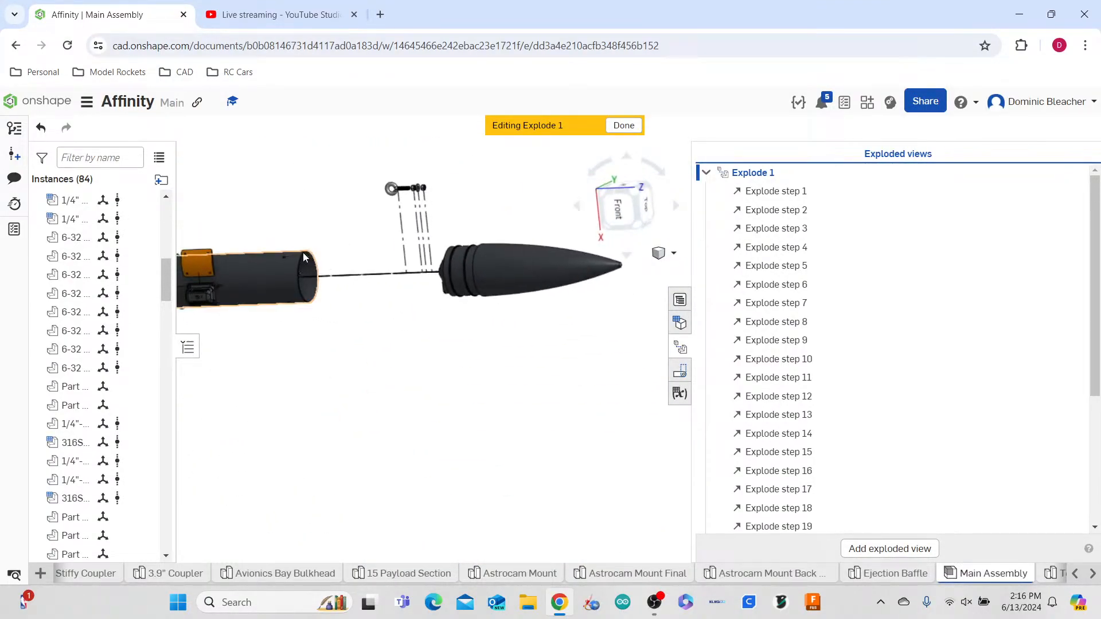
pyautogui.scroll(5, 302, 248)
pyautogui.click(252, 273)
pyautogui.moveTo(238, 243); pyautogui.dragTo(215, 177)
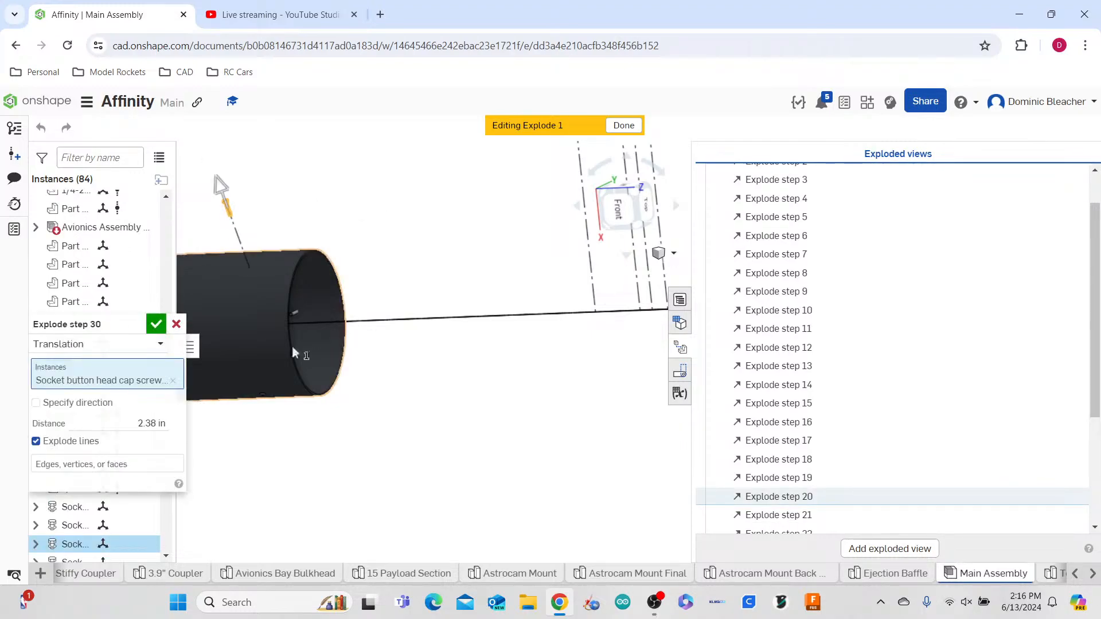
pyautogui.click(156, 325)
# - Reopen the newest explode step and set the screw's explode distance to 2.5 in
pyautogui.moveTo(314, 393)
pyautogui.mouseDown(button='right')
pyautogui.moveTo(320, 367)
pyautogui.moveTo(334, 363)
pyautogui.moveTo(318, 372)
pyautogui.mouseUp(button='right')
pyautogui.scroll(-3, 830, 489)
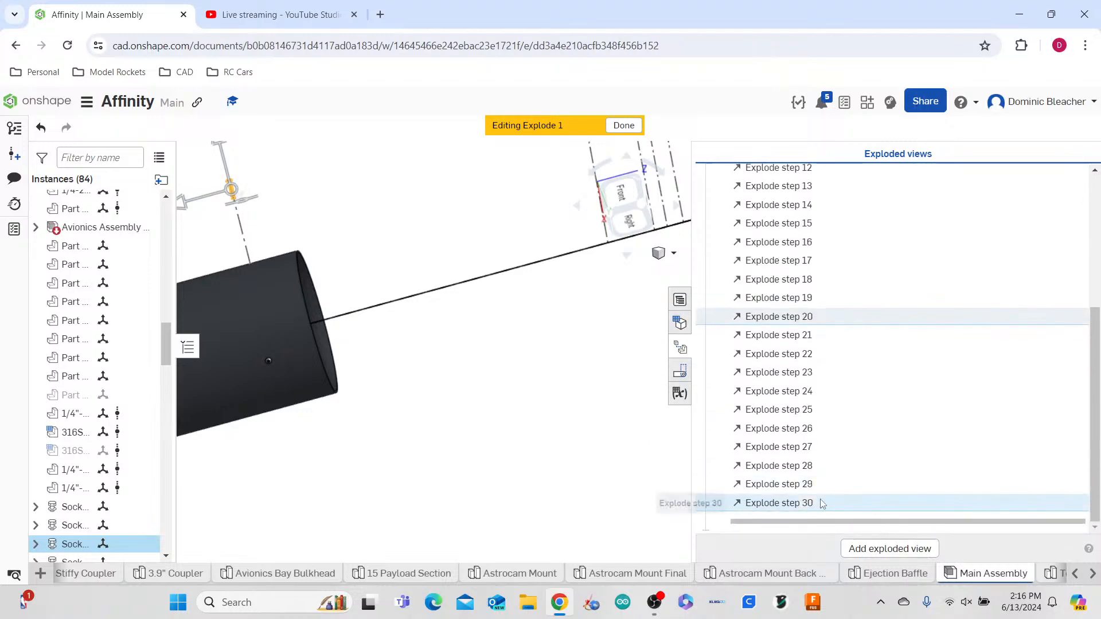
pyautogui.click(817, 503)
pyautogui.doubleClick(832, 499)
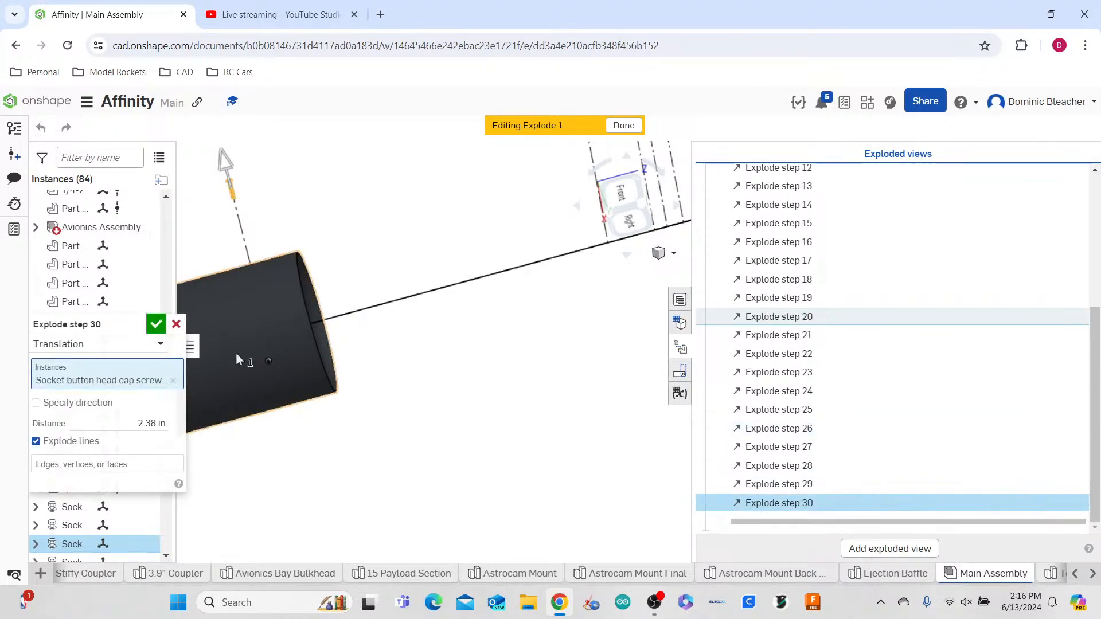
pyautogui.click(137, 422)
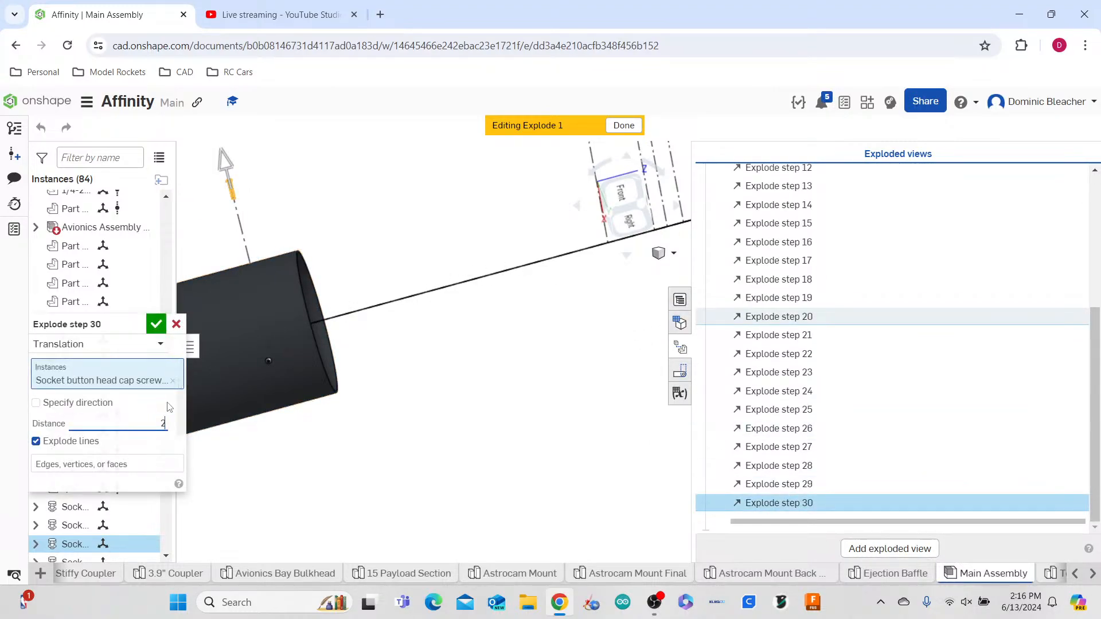
pyautogui.write('2.5')
pyautogui.press('Return')
pyautogui.click(156, 324)
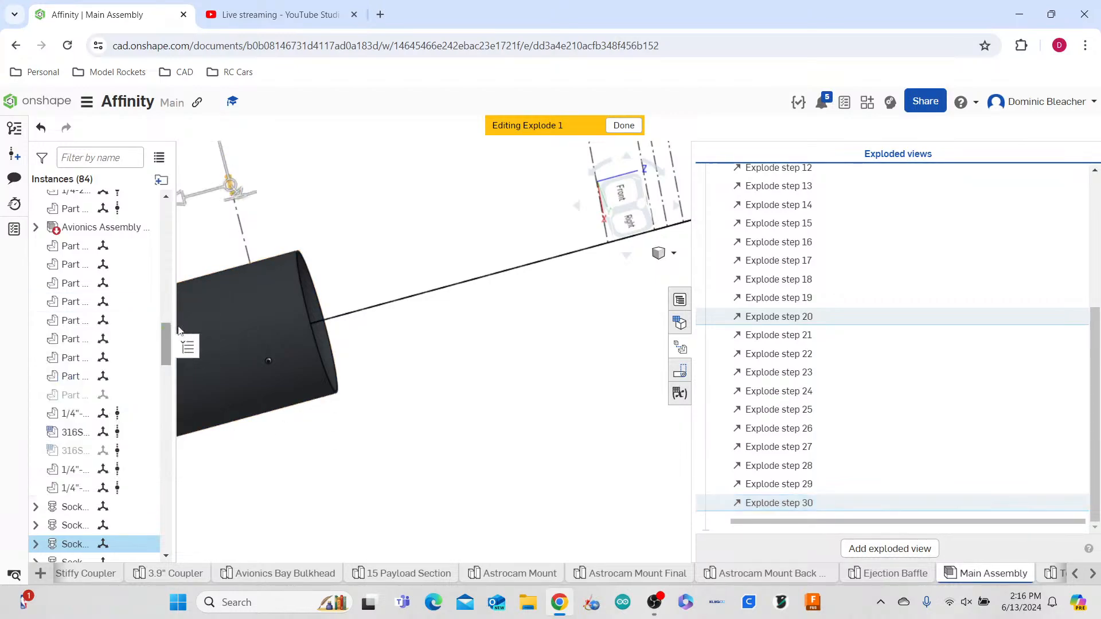
# - Explode the second small cap screw at the tube's nose-cone end radially outward by 2.5 in
pyautogui.click(268, 361)
pyautogui.moveTo(271, 381); pyautogui.dragTo(265, 447)
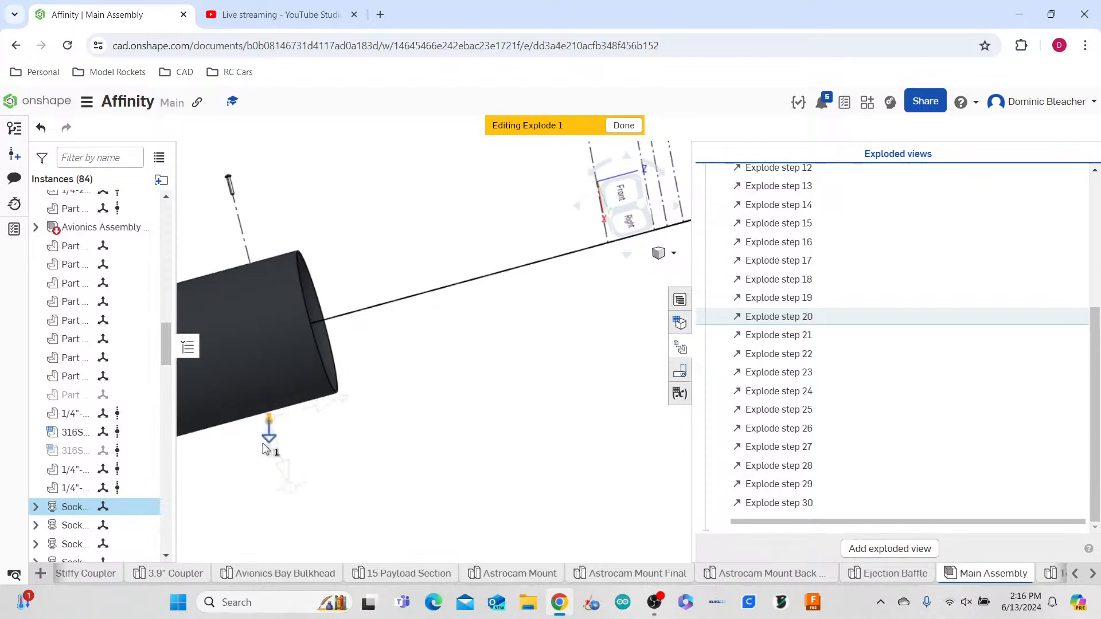
pyautogui.click(151, 423)
pyautogui.write('2.5')
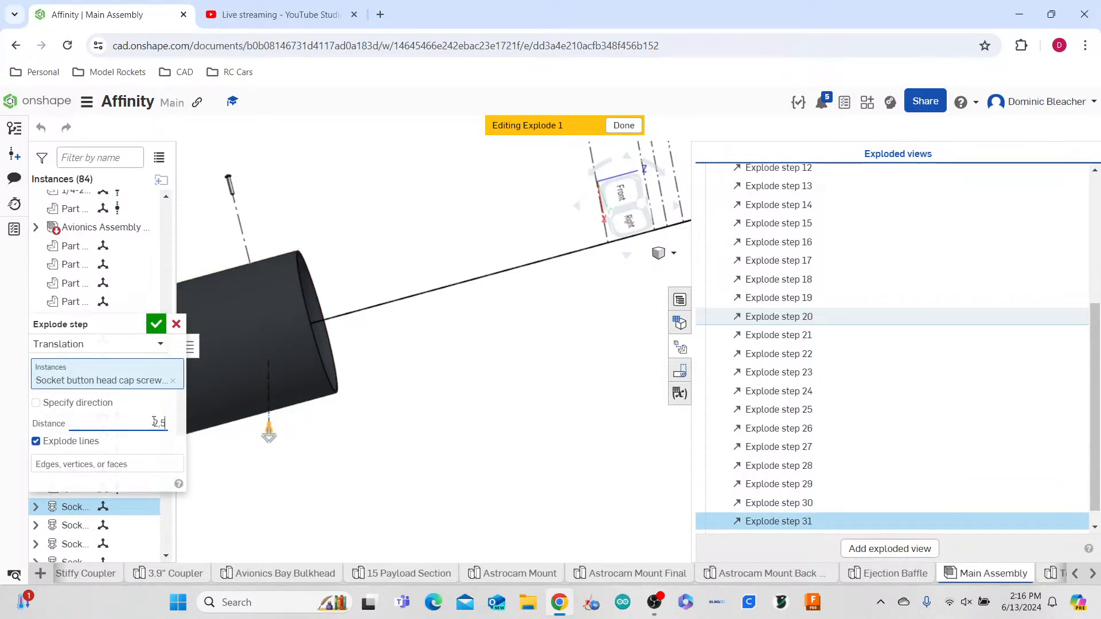
pyautogui.press('BackSpace')
pyautogui.press('BackSpace')
pyautogui.click(156, 324)
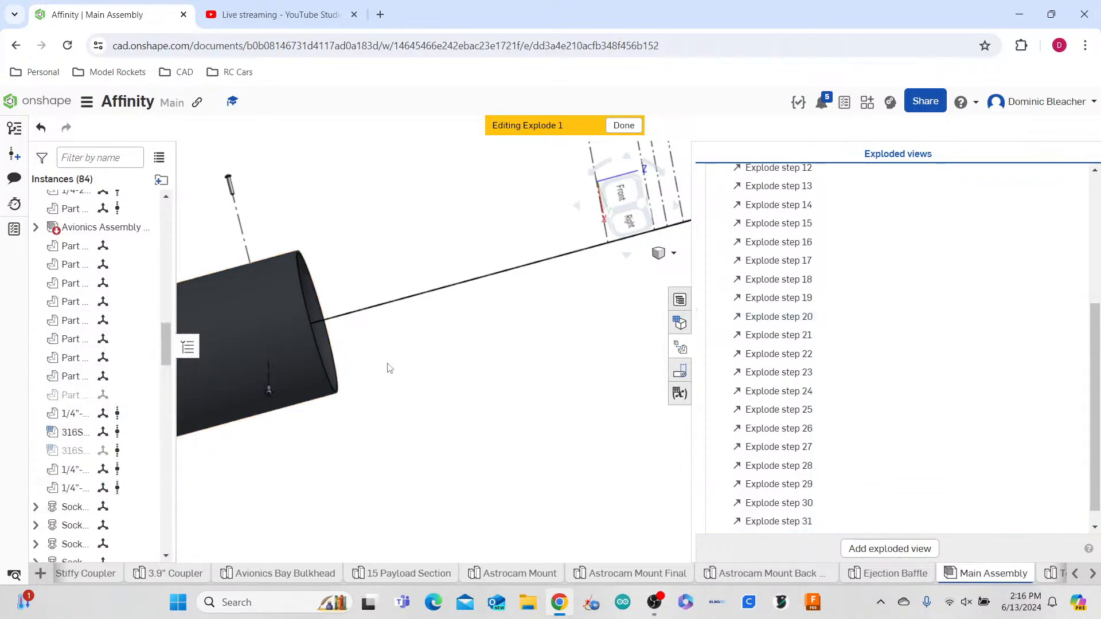
# - Explode the third small cap screw at the tube's nose-cone end radially outward by 2.5 in
pyautogui.moveTo(387, 383); pyautogui.dragTo(381, 253, button='right')
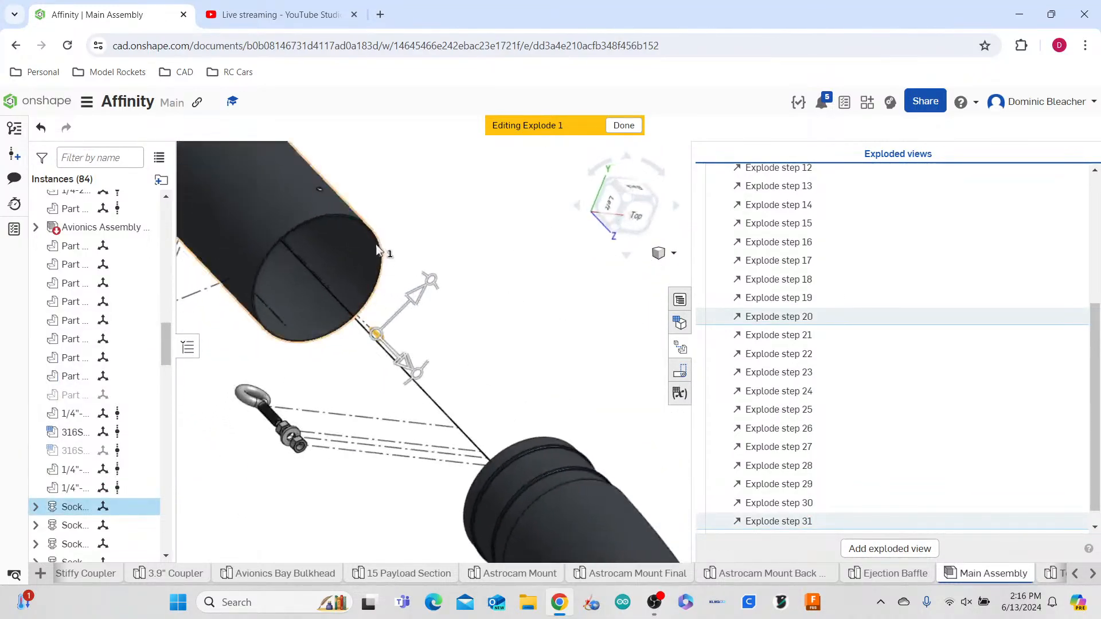
pyautogui.click(323, 189)
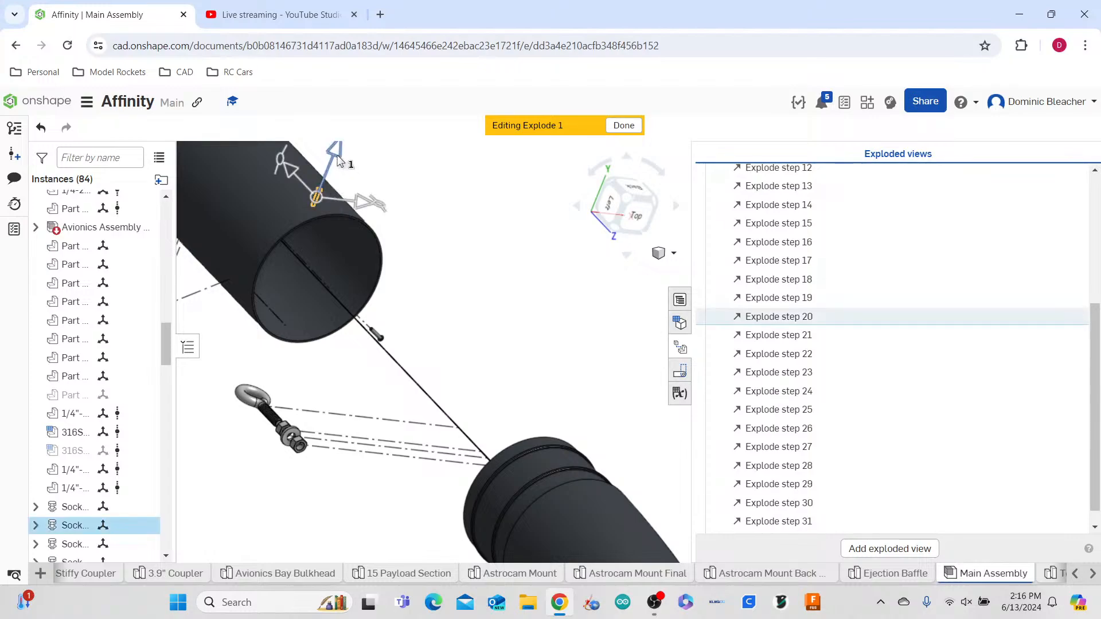
pyautogui.moveTo(339, 161); pyautogui.dragTo(353, 130)
pyautogui.scroll(-4, 427, 231)
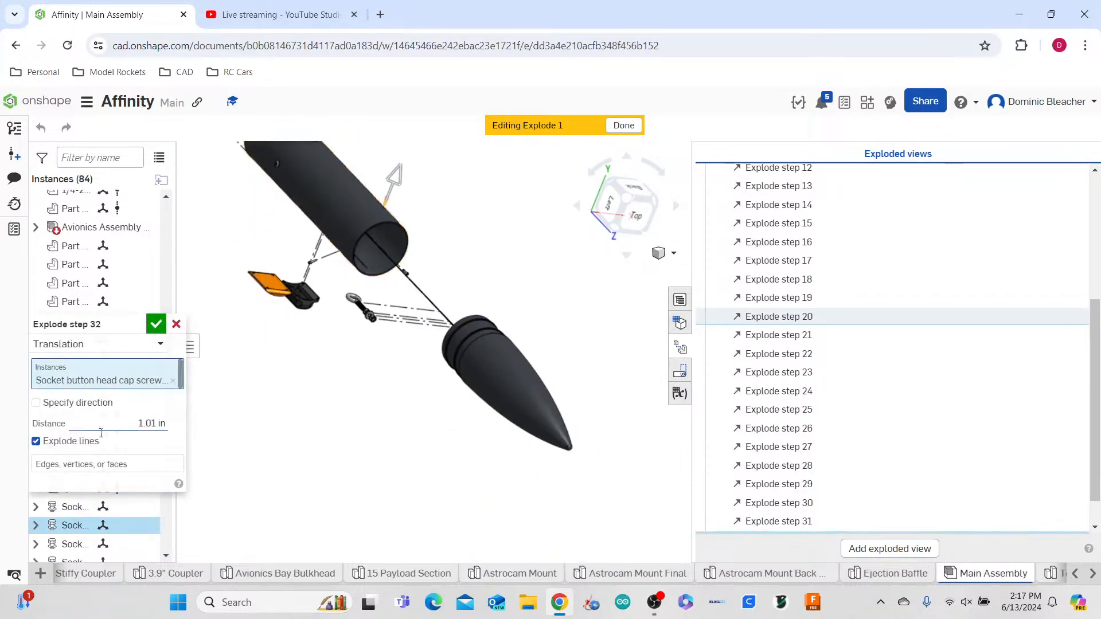
pyautogui.click(136, 421)
pyautogui.write('2')
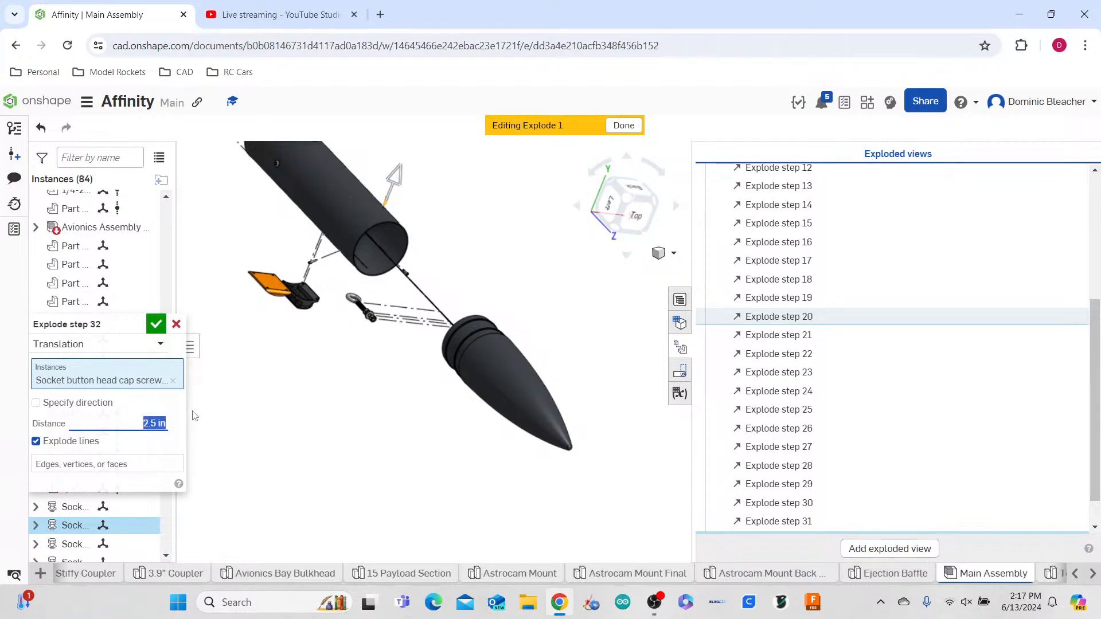
pyautogui.click(155, 323)
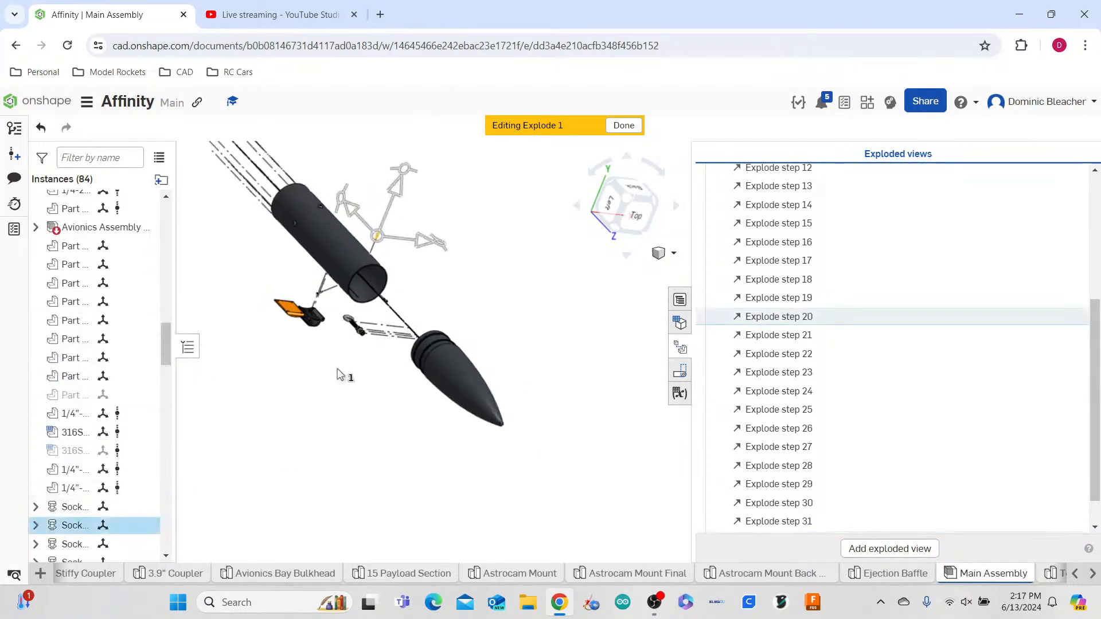
# - Explode one of the larger socket button head cap screws at the tube's aft end radially outward by 2.5 in
pyautogui.moveTo(344, 367); pyautogui.dragTo(418, 369, button='right')
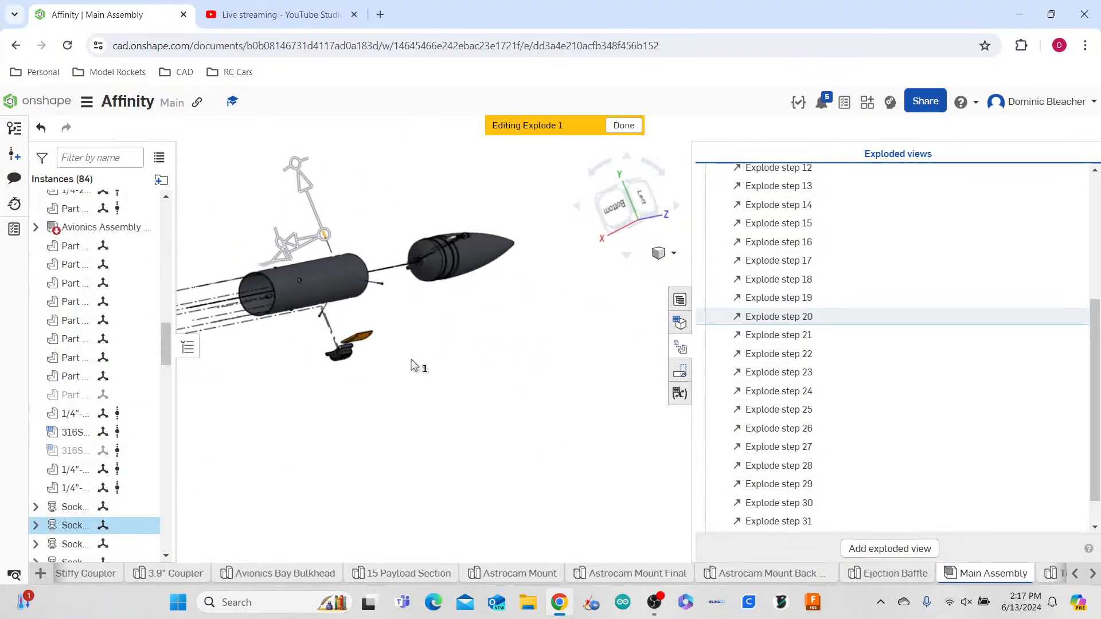
pyautogui.scroll(5, 253, 304)
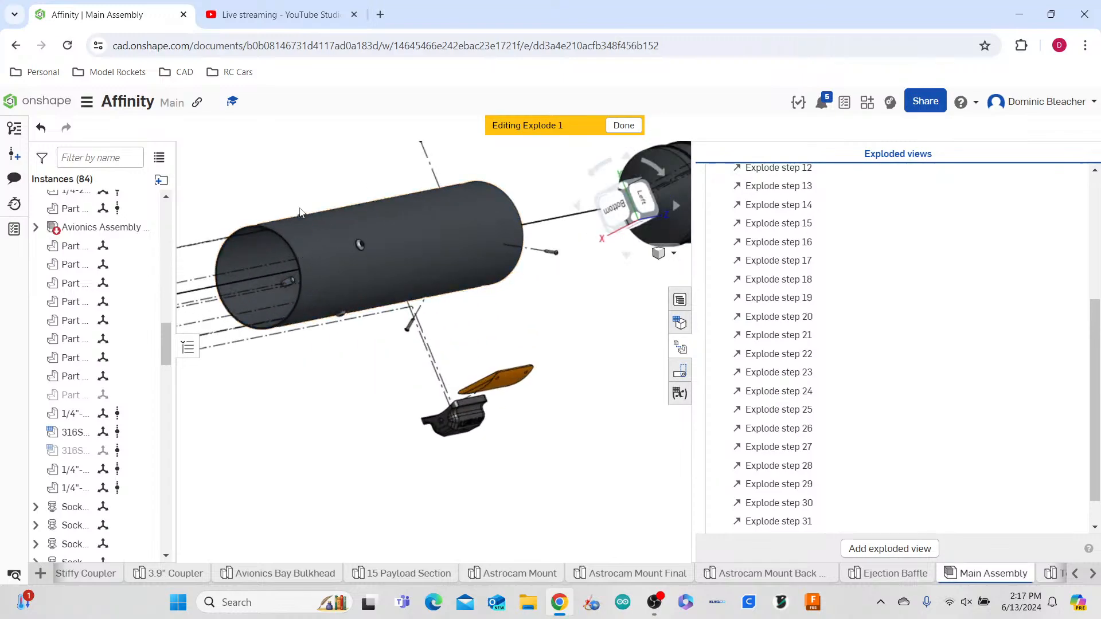
pyautogui.click(303, 217)
pyautogui.moveTo(294, 176); pyautogui.dragTo(271, 140)
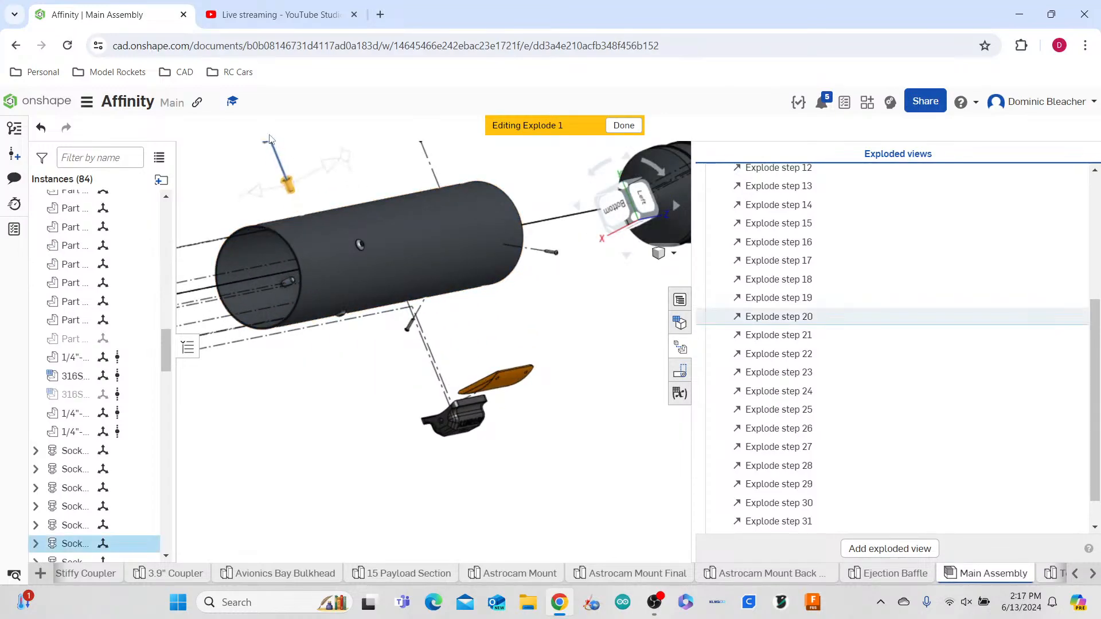
pyautogui.click(172, 425)
pyautogui.write('2.5')
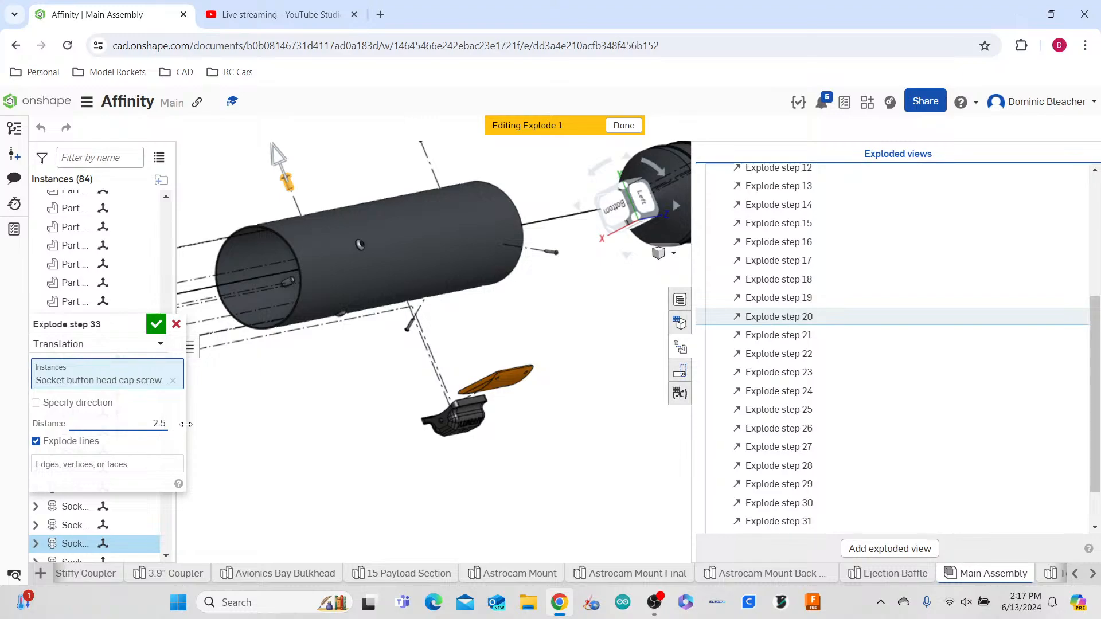
pyautogui.click(156, 325)
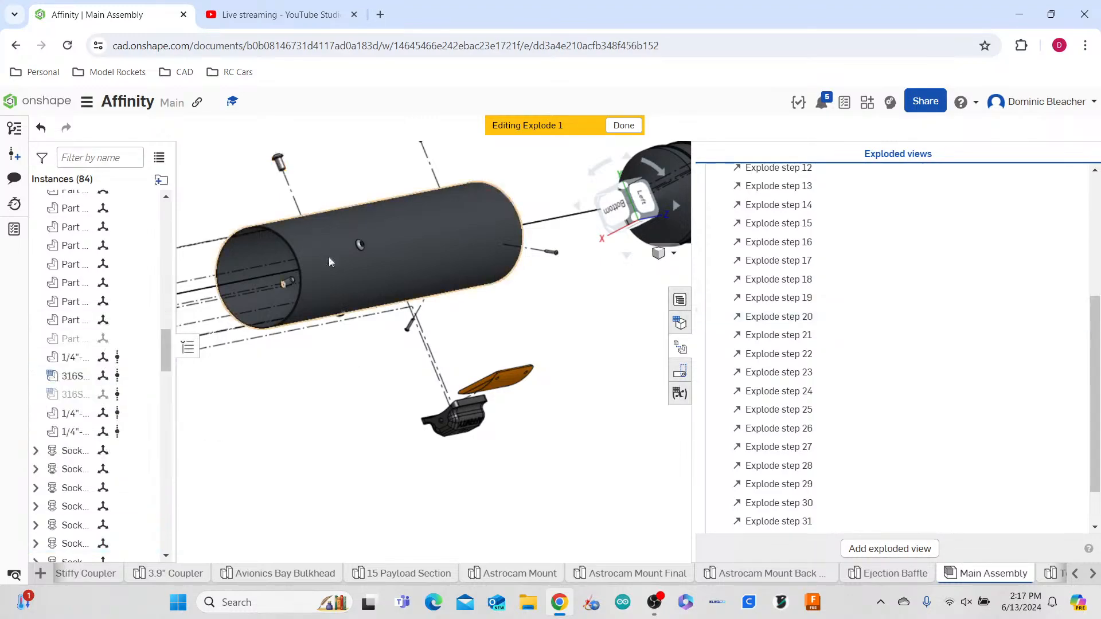
# - Explode two more of the larger aft-end cap screws radially outward in separate steps, 2.5 in each
pyautogui.click(359, 246)
pyautogui.moveTo(397, 225); pyautogui.dragTo(463, 212)
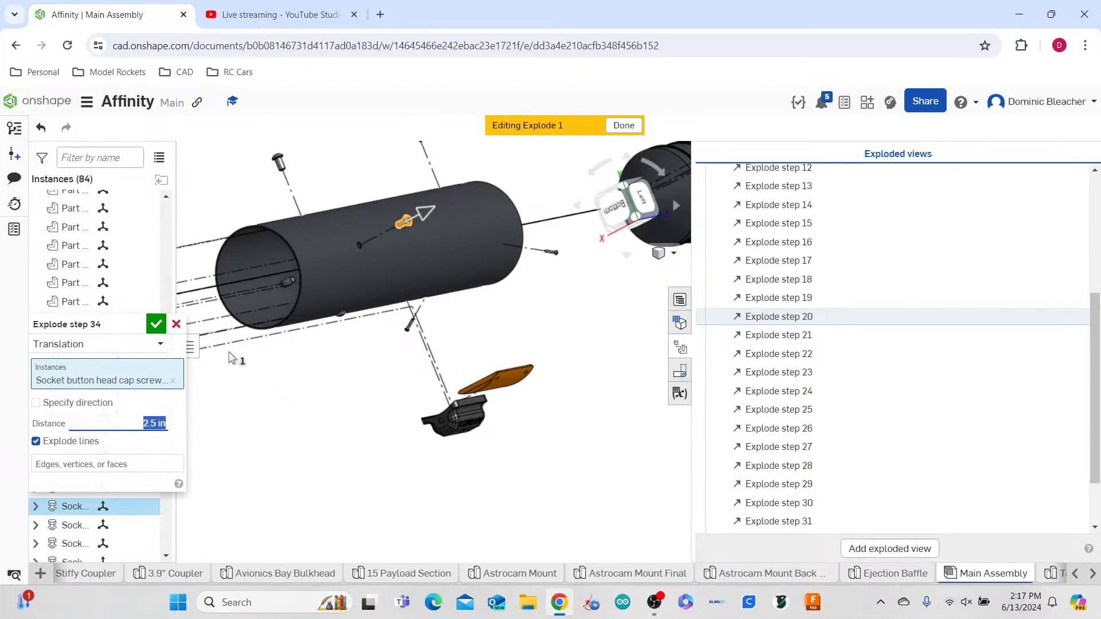
pyautogui.click(156, 324)
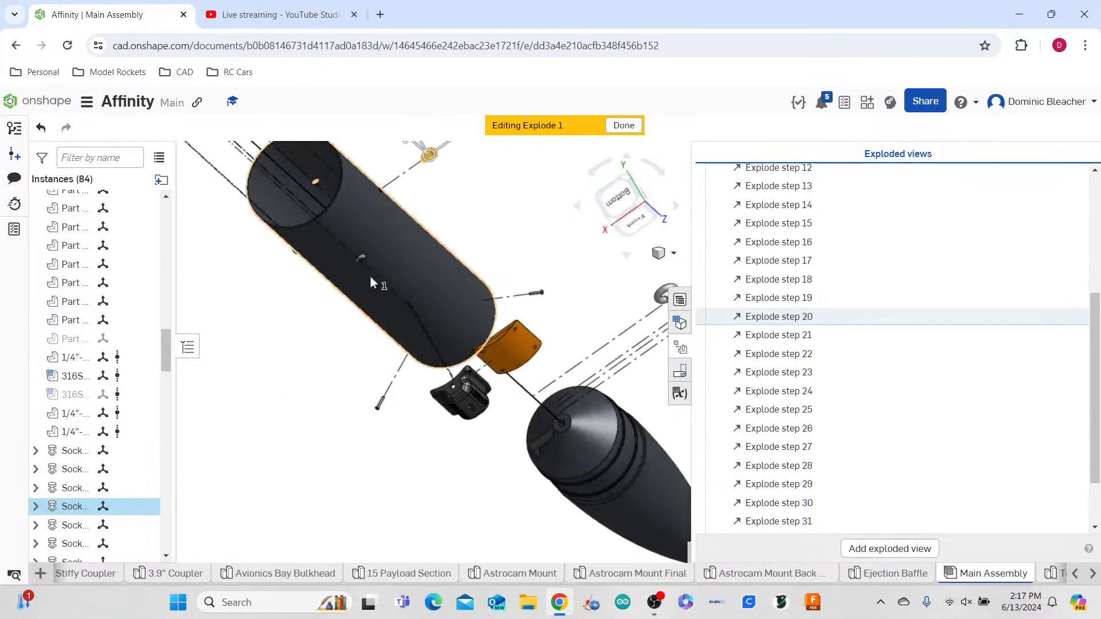
pyautogui.click(371, 276)
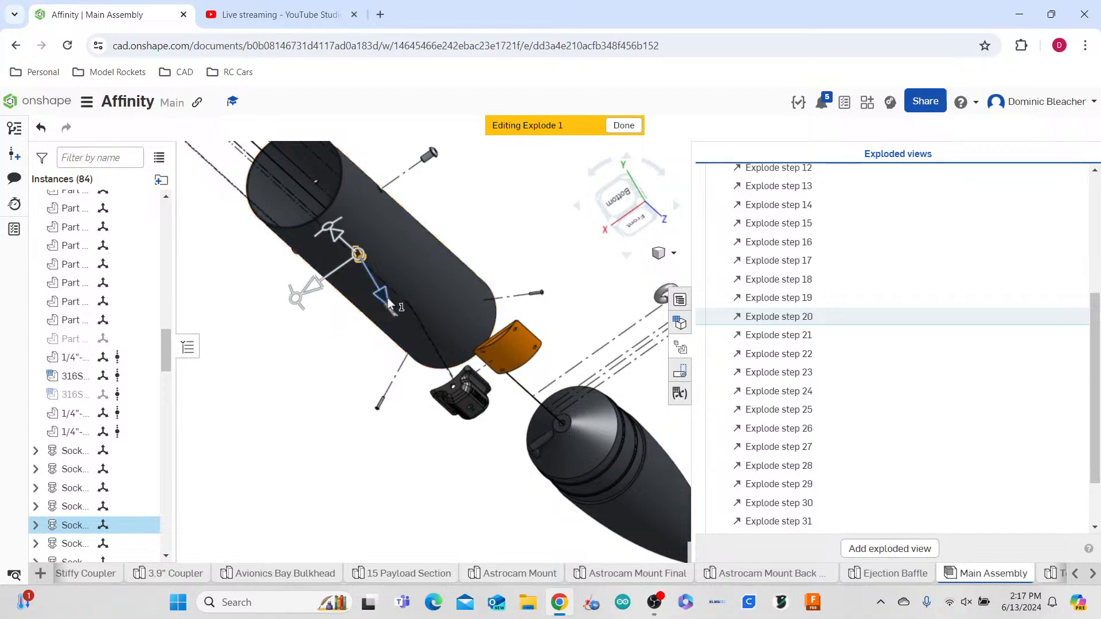
pyautogui.moveTo(386, 299); pyautogui.dragTo(406, 337)
pyautogui.click(146, 424)
pyautogui.write('2.5')
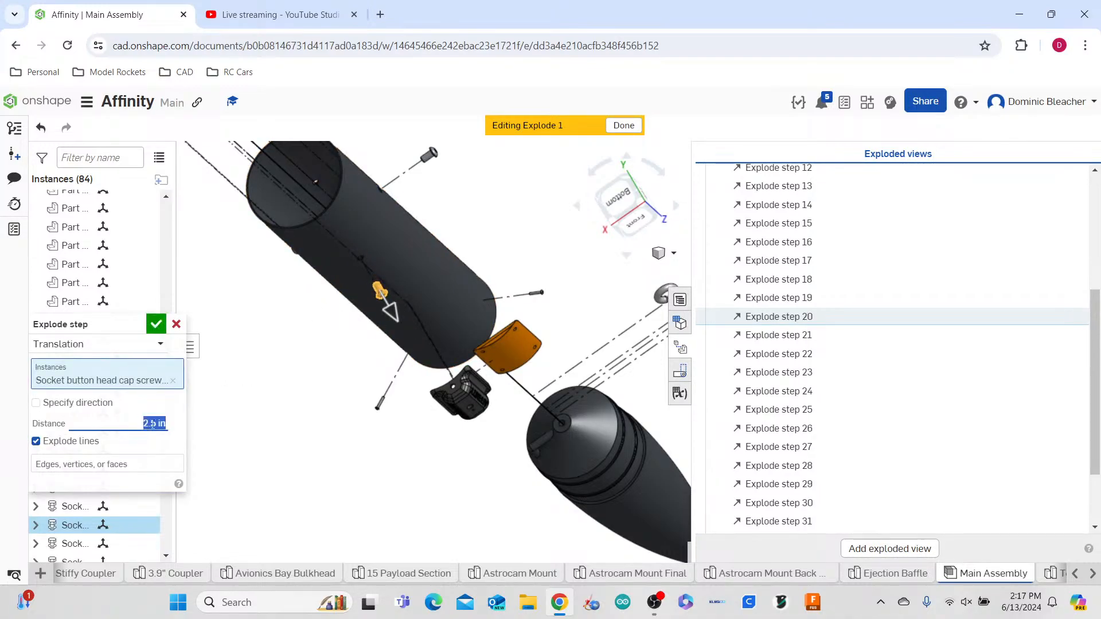
pyautogui.click(153, 324)
# - Explode the last large cap screw at the tube's aft end radially outward and clear the selection
pyautogui.moveTo(294, 360); pyautogui.dragTo(312, 351, button='right')
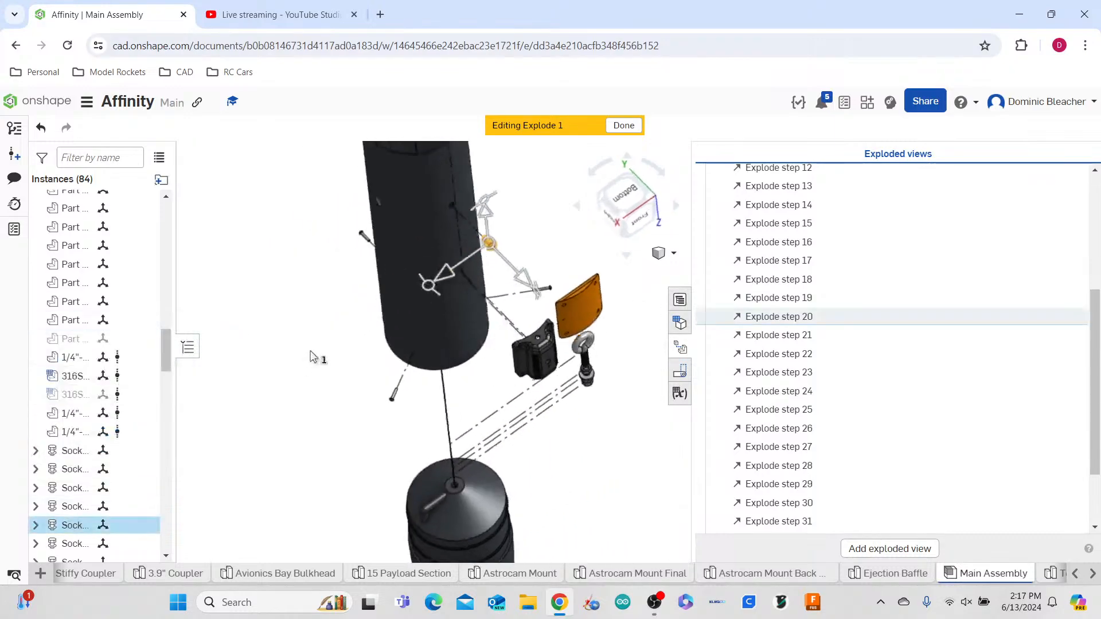
pyautogui.click(348, 226)
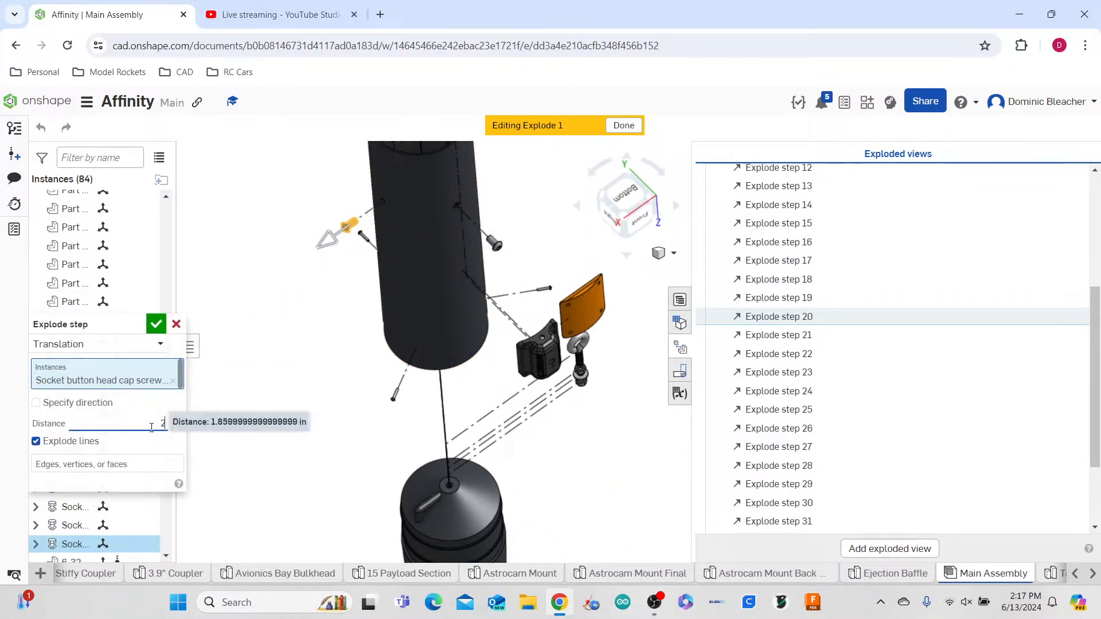
pyautogui.click(156, 324)
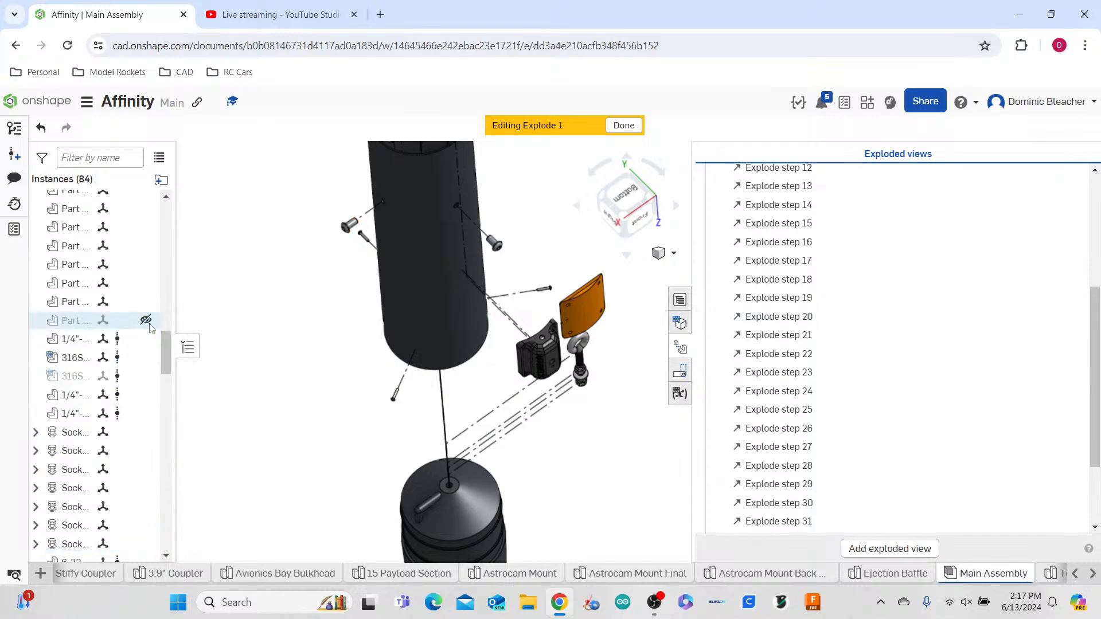
pyautogui.click(262, 396)
# - Examine the spacing of the exploded screws around the black tube relative to the camera mount and nose cone
pyautogui.moveTo(261, 396); pyautogui.dragTo(230, 422, button='right')
pyautogui.scroll(-5, 229, 421)
pyautogui.moveTo(418, 434); pyautogui.dragTo(409, 437, button='right')
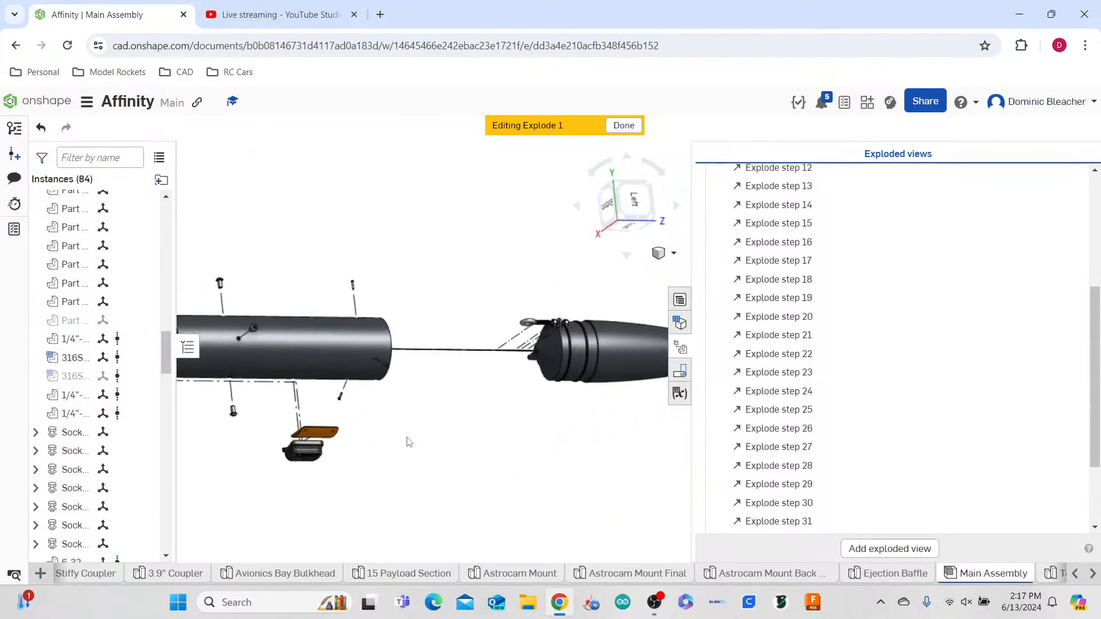
pyautogui.scroll(-4, 424, 424)
pyautogui.scroll(8, 570, 408)
pyautogui.moveTo(570, 408); pyautogui.dragTo(594, 368, button='right')
pyautogui.scroll(-2, 595, 367)
pyautogui.scroll(-3, 406, 422)
# - Explode the orange camera mount cover slightly along the rocket axis toward the nose cone
pyautogui.moveTo(400, 457); pyautogui.dragTo(441, 246, button='right')
pyautogui.scroll(5, 452, 418)
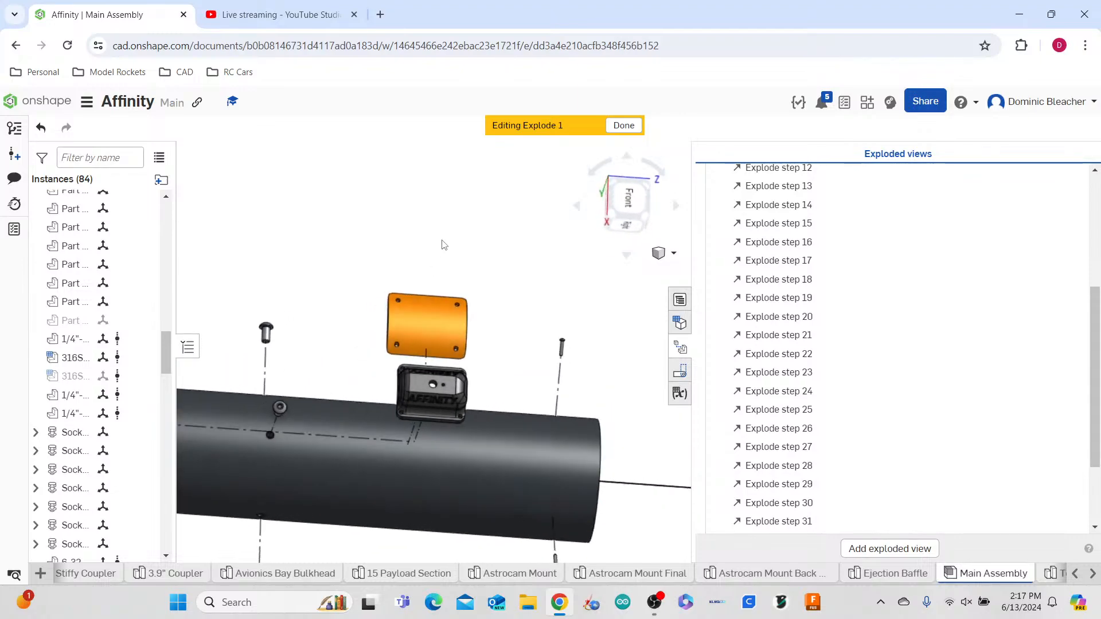
pyautogui.click(446, 345)
pyautogui.moveTo(477, 328); pyautogui.dragTo(480, 330)
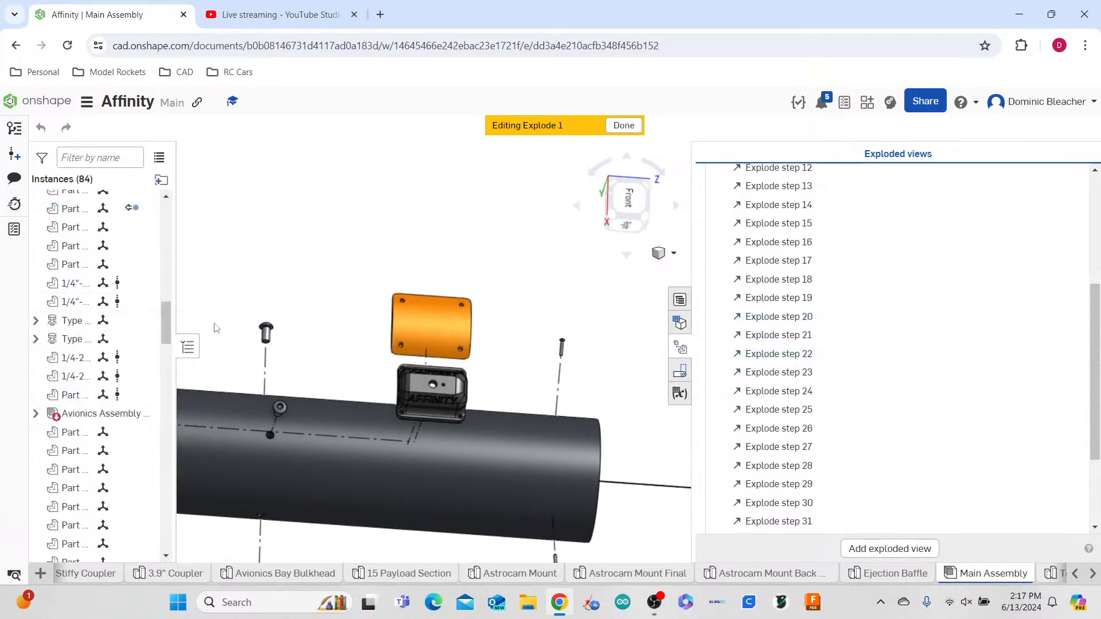
# - Examine the whole exploded rocket, including the hardware on the avionics bay end facing the black tube
pyautogui.scroll(-4, 343, 252)
pyautogui.moveTo(342, 252); pyautogui.dragTo(361, 286, button='right')
pyautogui.scroll(-5, 366, 287)
pyautogui.scroll(-2, 363, 372)
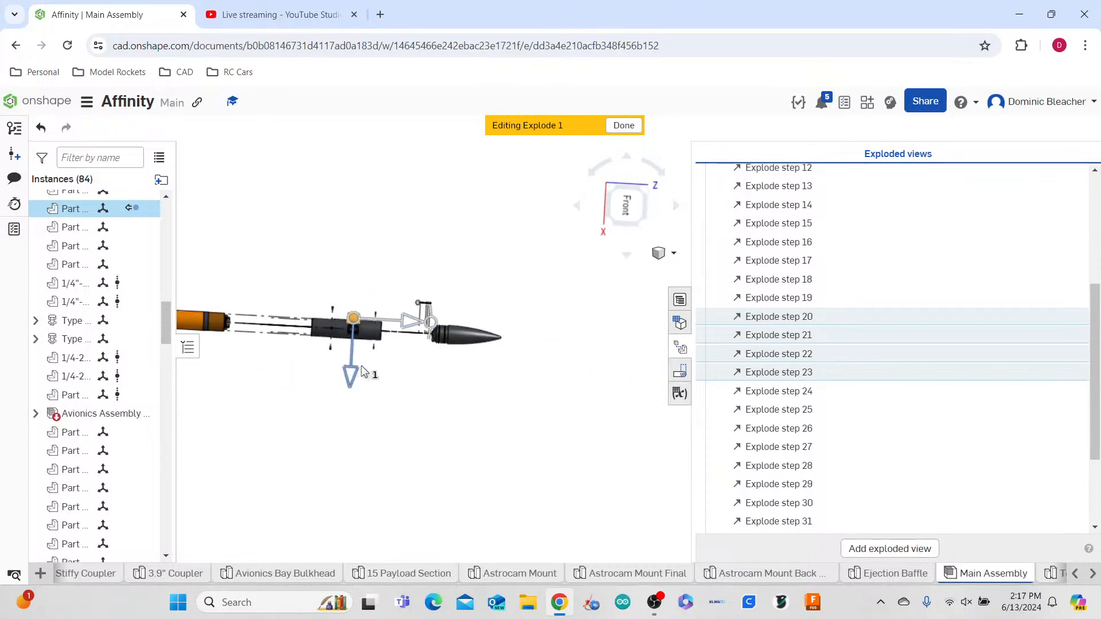
pyautogui.scroll(5, 277, 379)
pyautogui.scroll(-8, 290, 410)
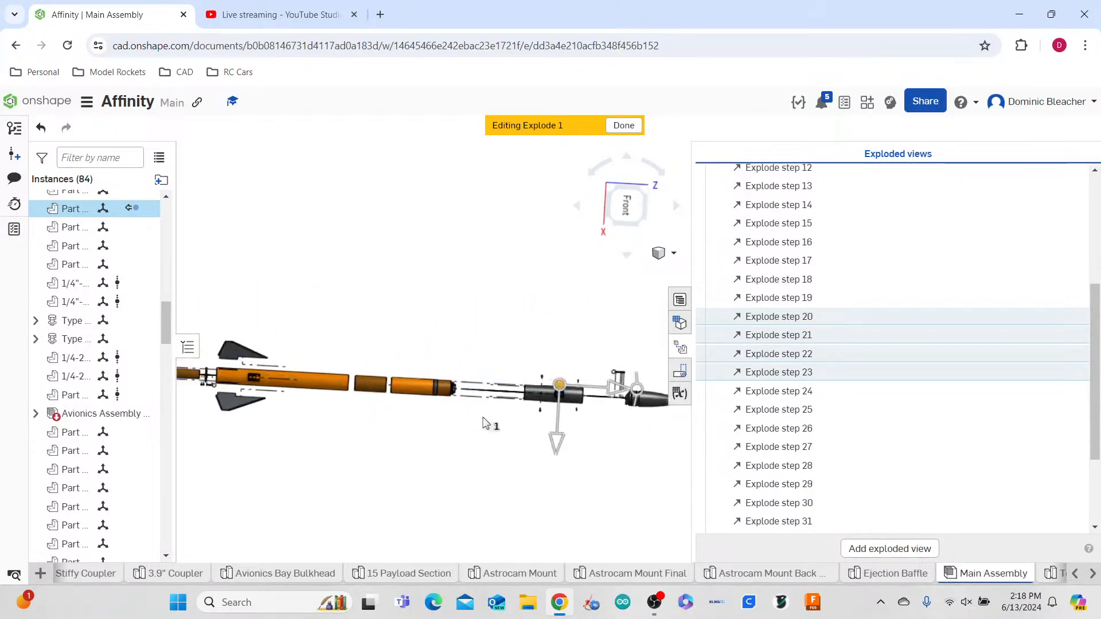
pyautogui.scroll(5, 453, 411)
pyautogui.scroll(-3, 372, 329)
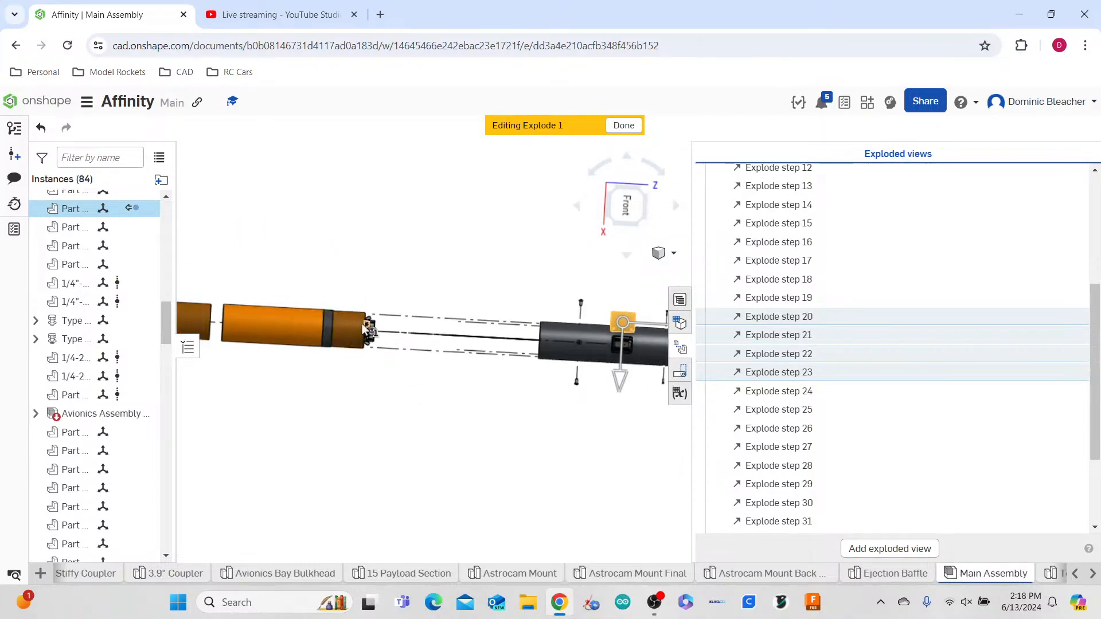
pyautogui.scroll(3, 364, 324)
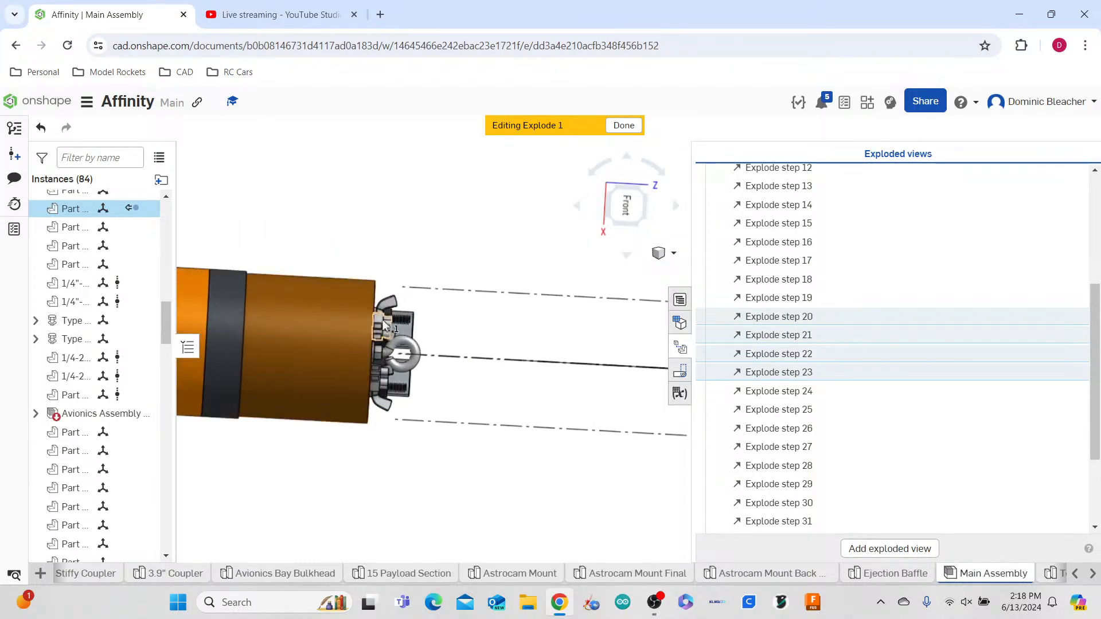
pyautogui.moveTo(407, 325); pyautogui.dragTo(359, 323, button='right')
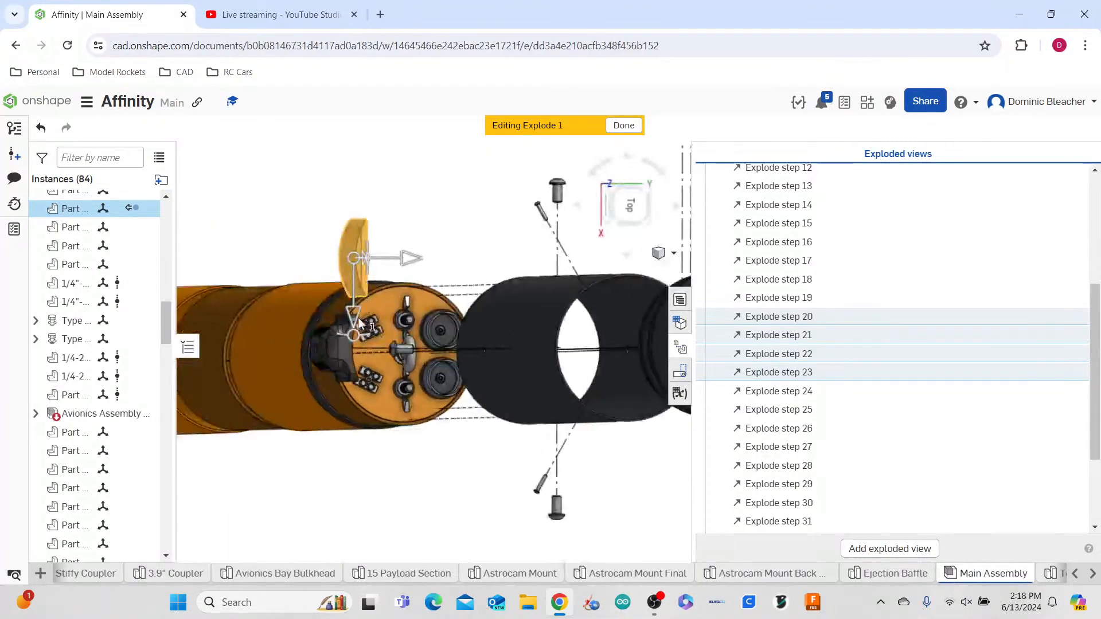
pyautogui.scroll(-4, 359, 324)
pyautogui.moveTo(375, 381); pyautogui.dragTo(389, 382, button='right')
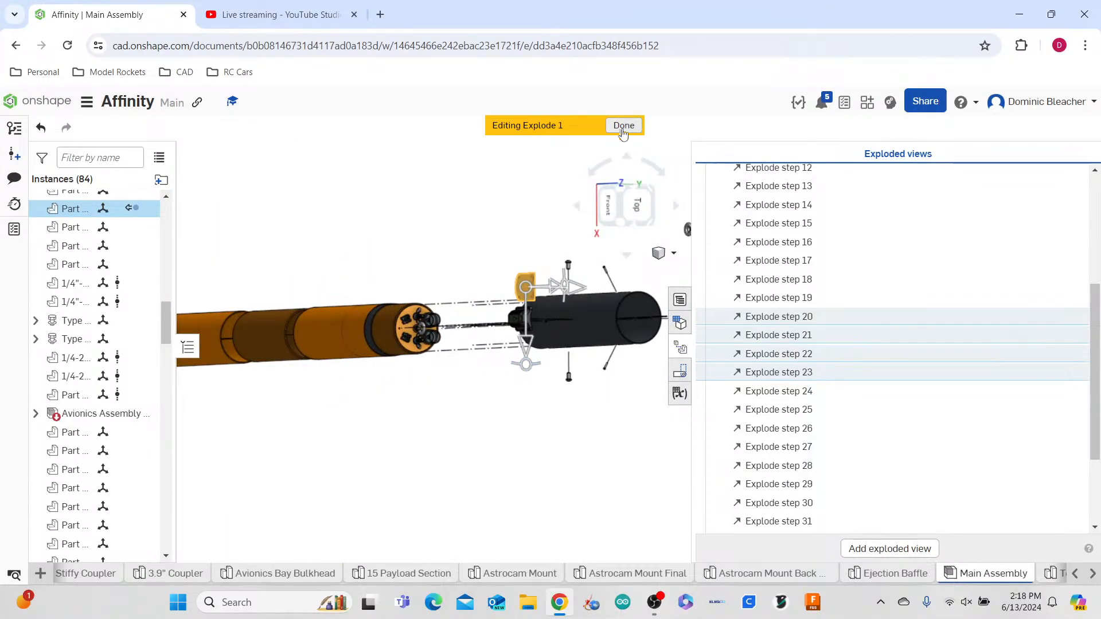
# - Examine the overall part spacing of the exploded rocket from the fin end to the nose cone
pyautogui.scroll(-5, 491, 442)
pyautogui.scroll(2, 516, 442)
pyautogui.moveTo(520, 437); pyautogui.dragTo(446, 395, button='right')
pyautogui.scroll(2, 481, 428)
pyautogui.scroll(-5, 481, 428)
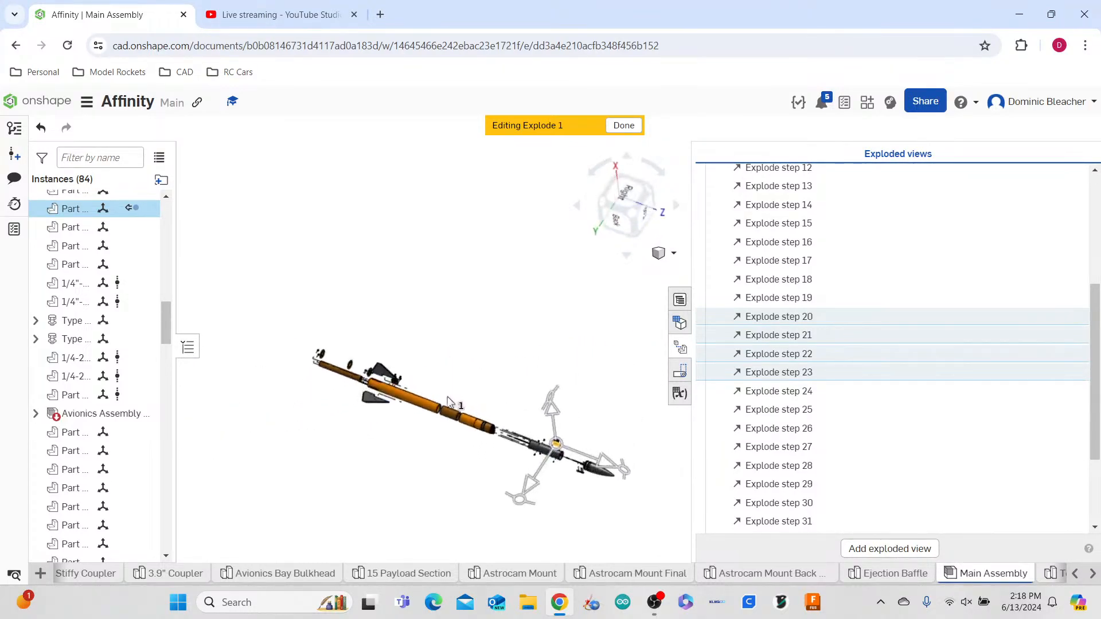
pyautogui.scroll(4, 474, 440)
pyautogui.scroll(-5, 474, 440)
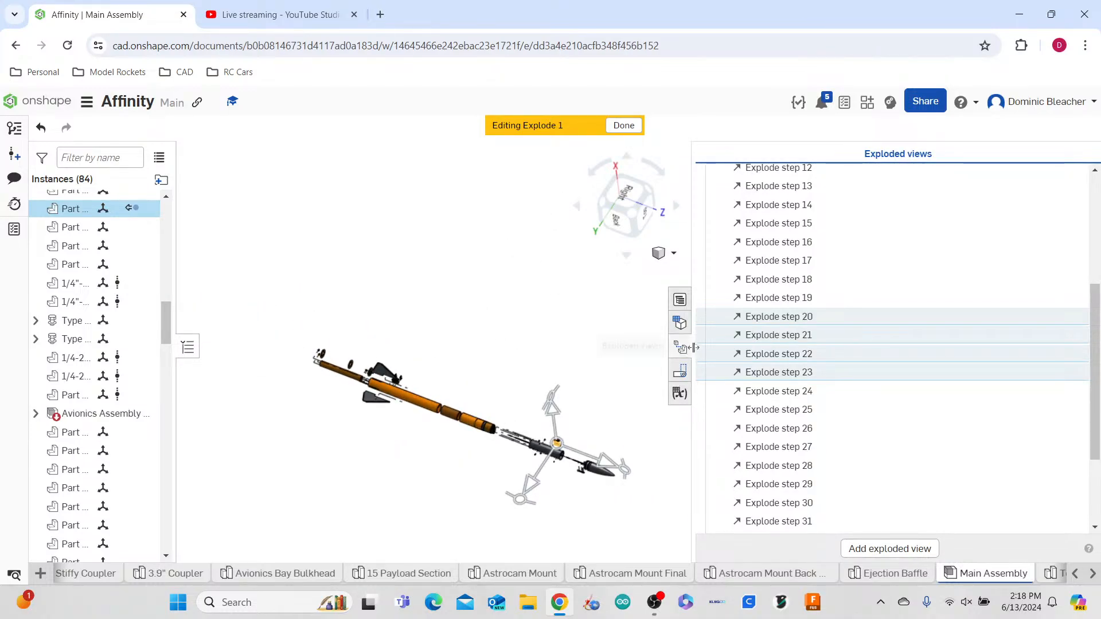
# - Hide the exploded views list and the instance list to enlarge the model area
pyautogui.click(675, 367)
pyautogui.scroll(-1, 667, 378)
pyautogui.scroll(3, 666, 424)
pyautogui.scroll(3, 667, 424)
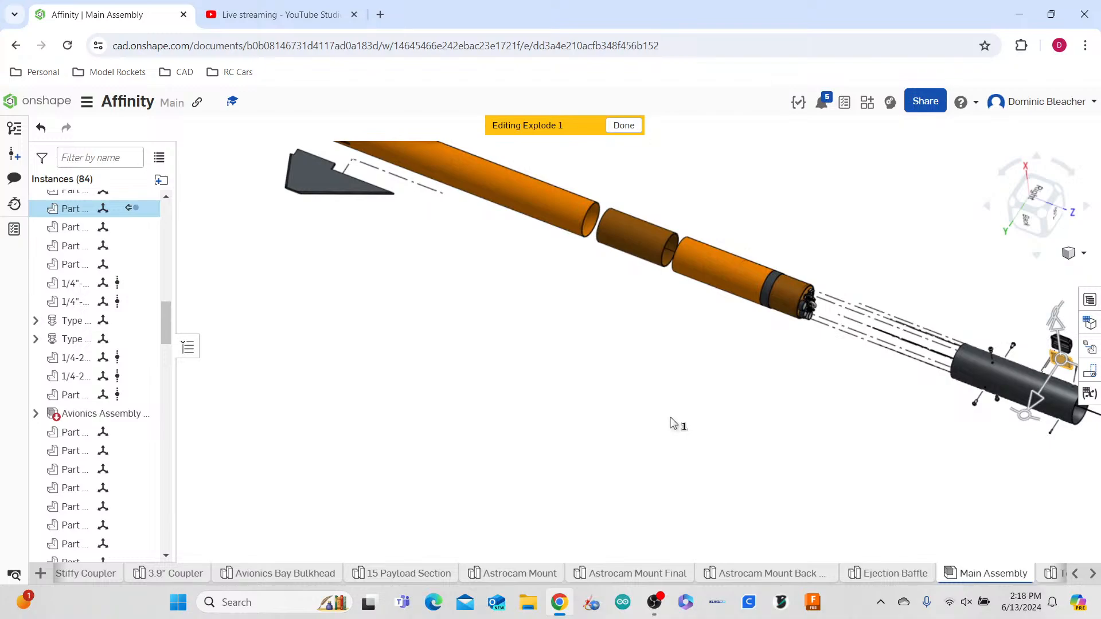
pyautogui.click(187, 347)
# - Inspect the exploded rocket from the nose cone end and check the list of steps in Explode 1
pyautogui.moveTo(279, 372); pyautogui.dragTo(222, 420, button='right')
pyautogui.scroll(5, 487, 494)
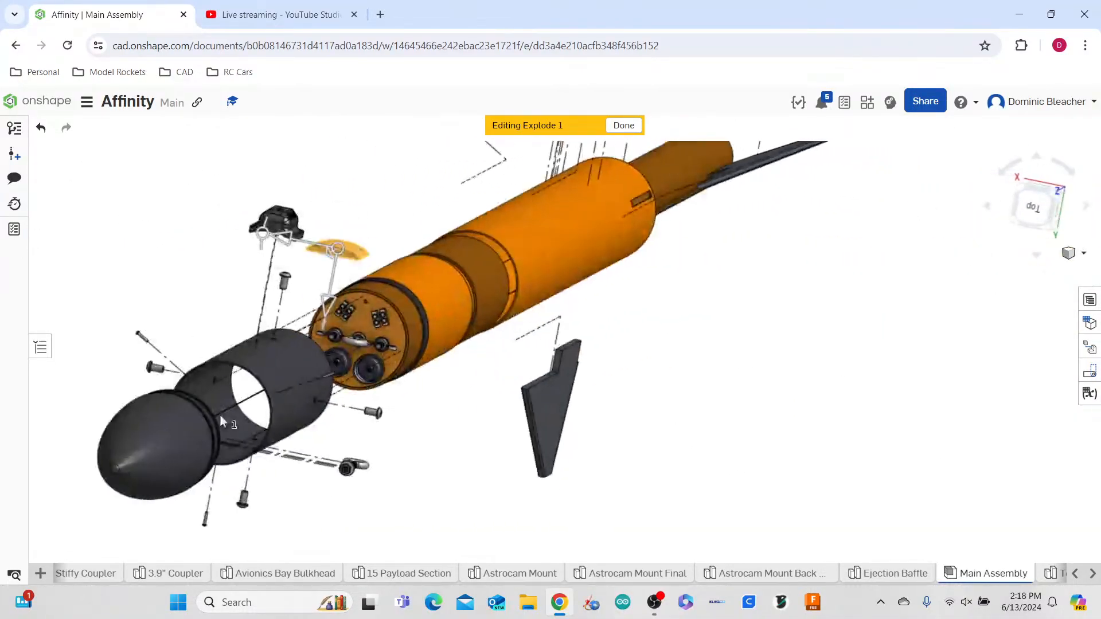
pyautogui.scroll(-3, 221, 421)
pyautogui.moveTo(570, 412); pyautogui.dragTo(723, 450, button='middle')
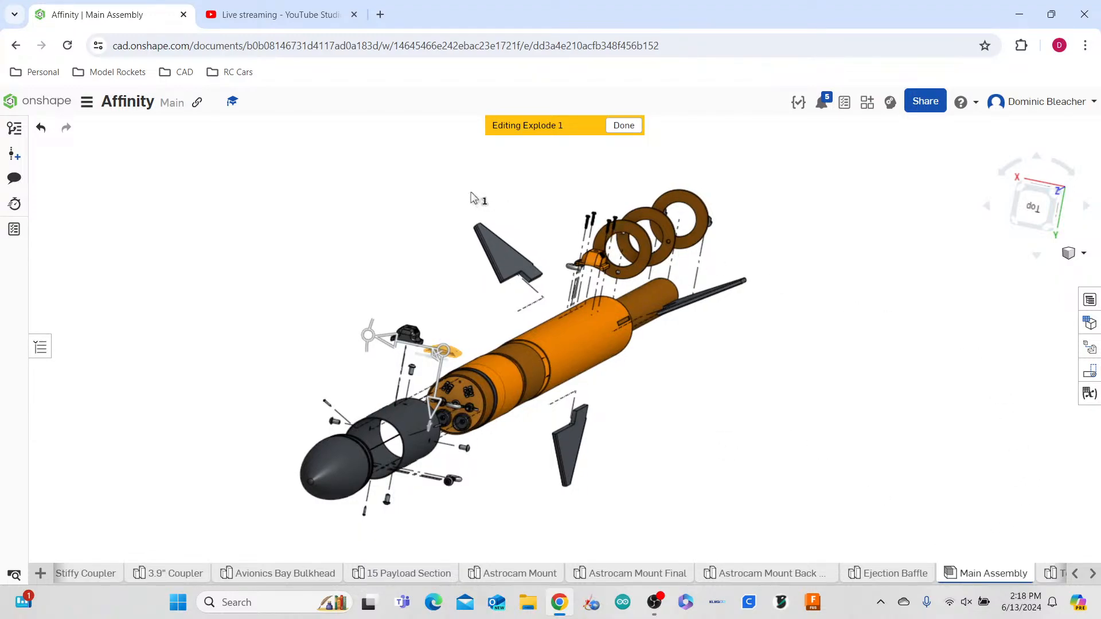
pyautogui.click(1089, 347)
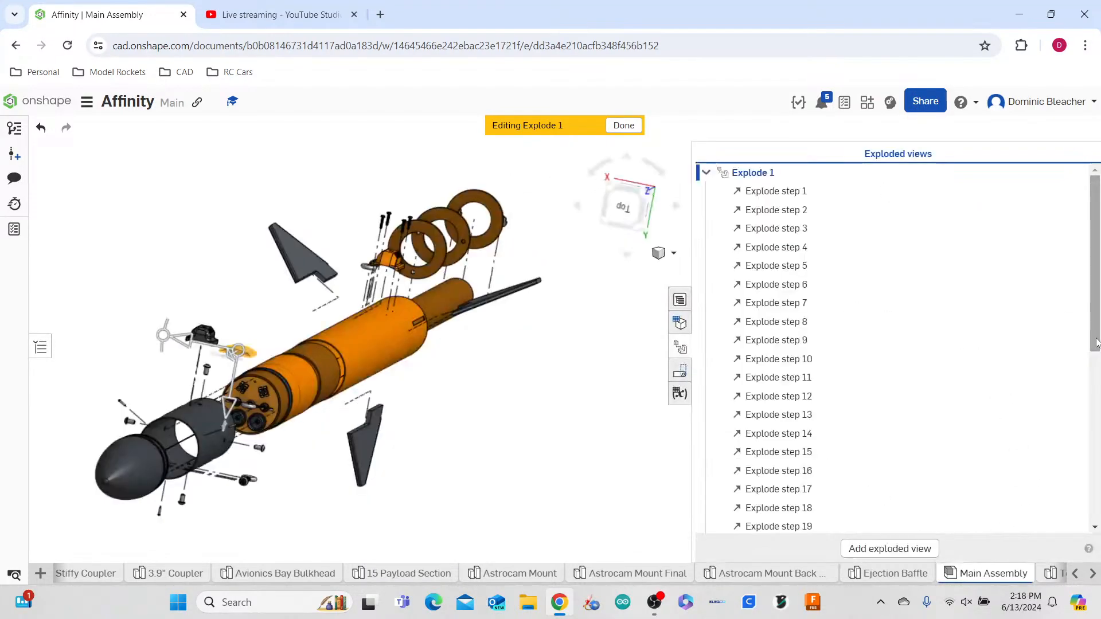
pyautogui.click(680, 347)
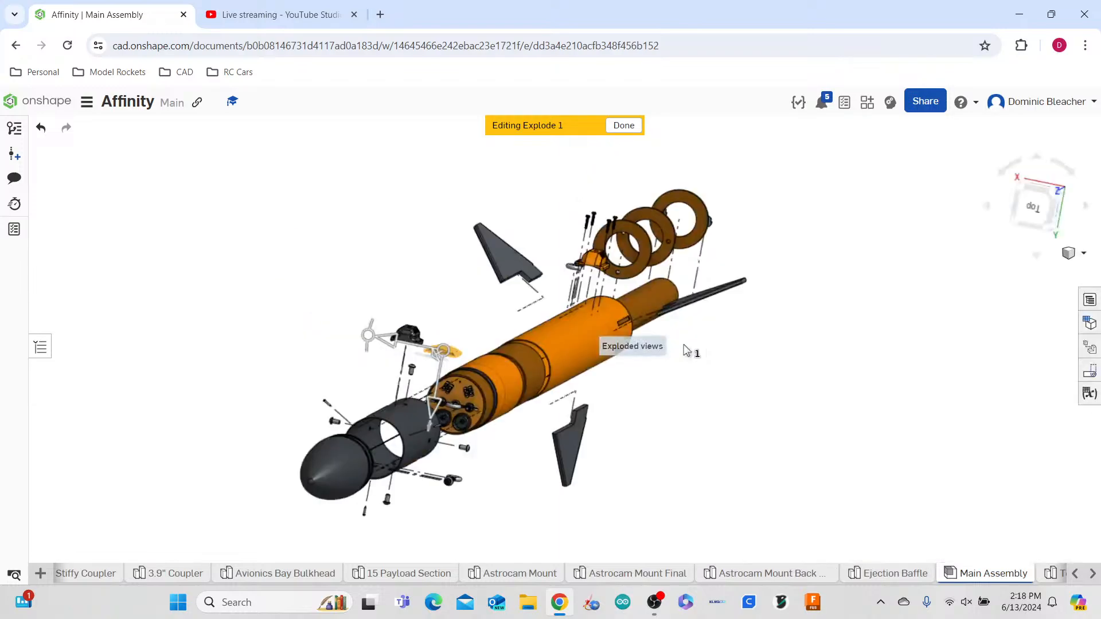
pyautogui.scroll(2, 470, 391)
# - Explode the bulkhead's charge wells, wing nuts, washers, eyebolt and terminal blocks together along the rocket axis toward the black tube
pyautogui.click(716, 441)
pyautogui.moveTo(716, 442); pyautogui.dragTo(629, 450, button='right')
pyautogui.scroll(6, 274, 374)
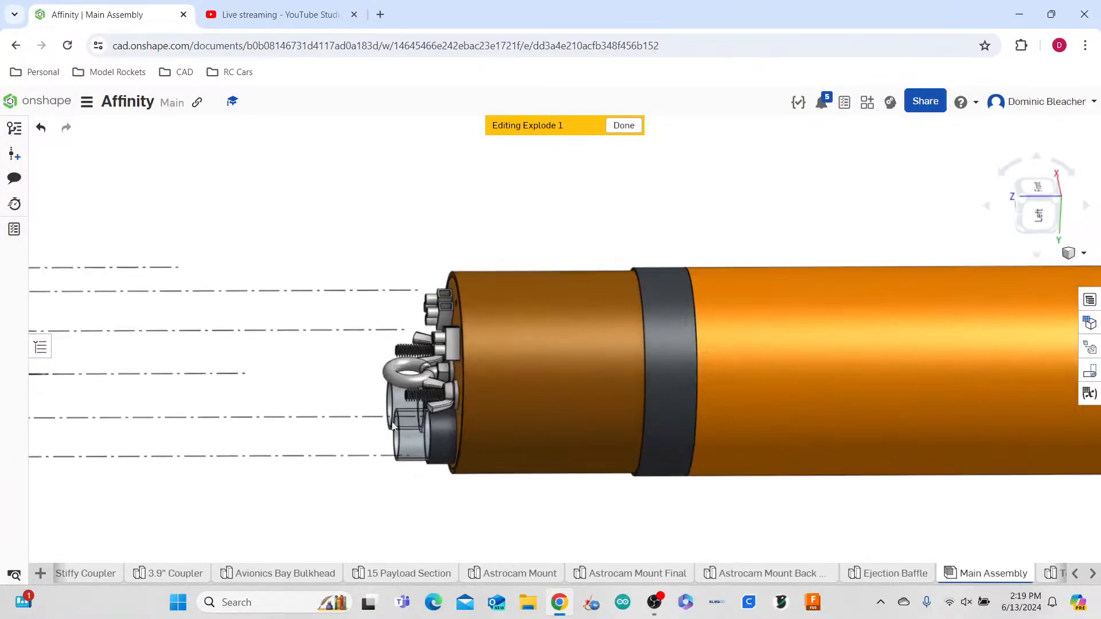
pyautogui.click(416, 426)
pyautogui.moveTo(189, 440); pyautogui.dragTo(404, 530, button='right')
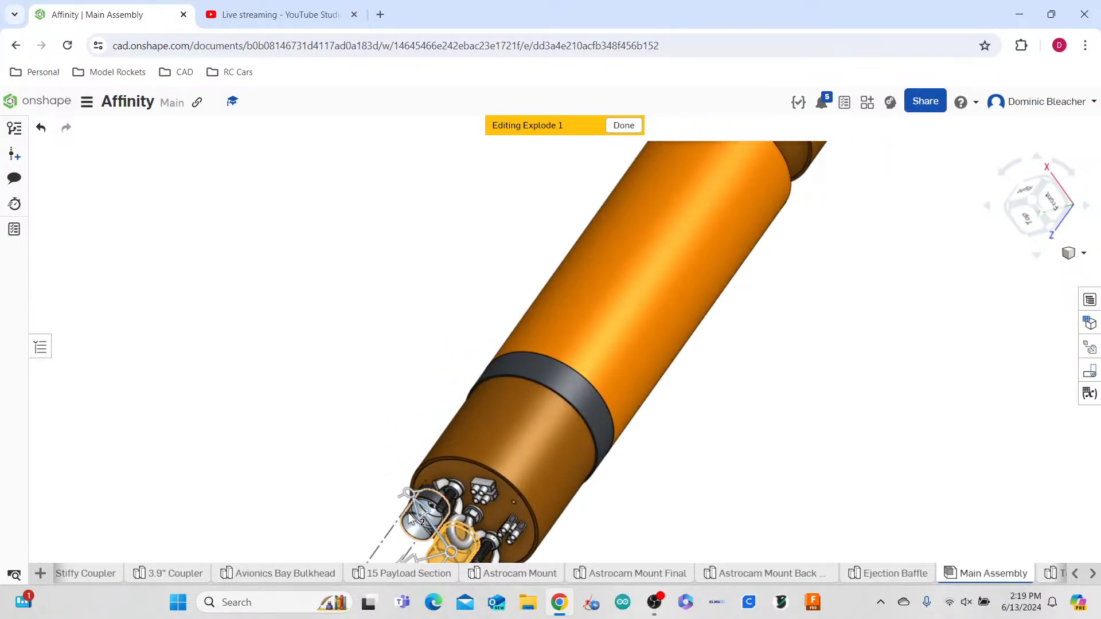
pyautogui.scroll(5, 426, 494)
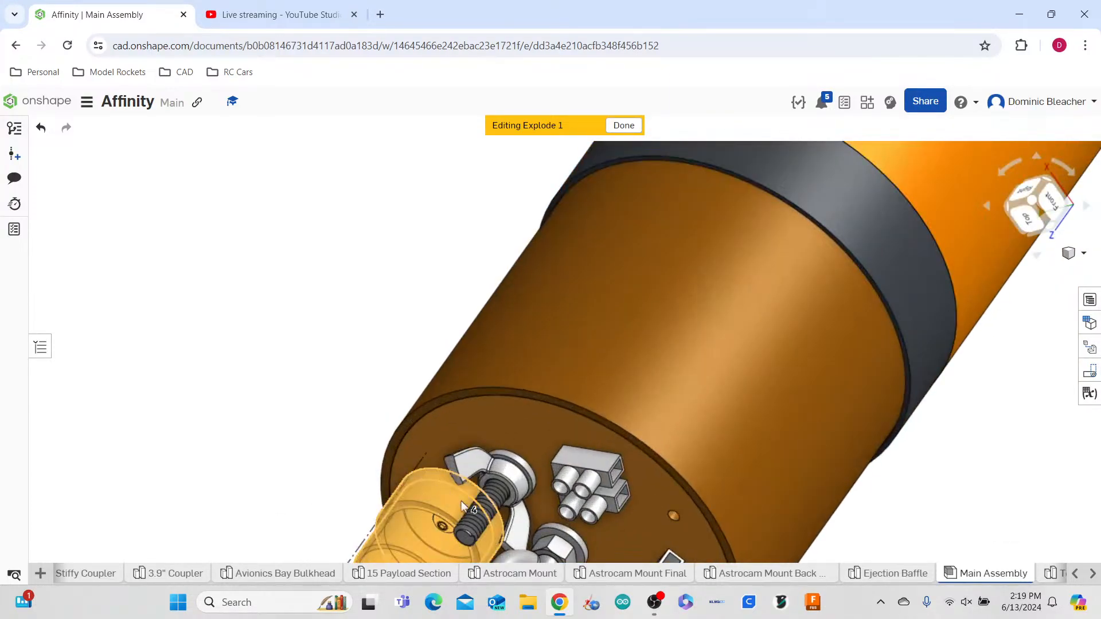
pyautogui.click(462, 462)
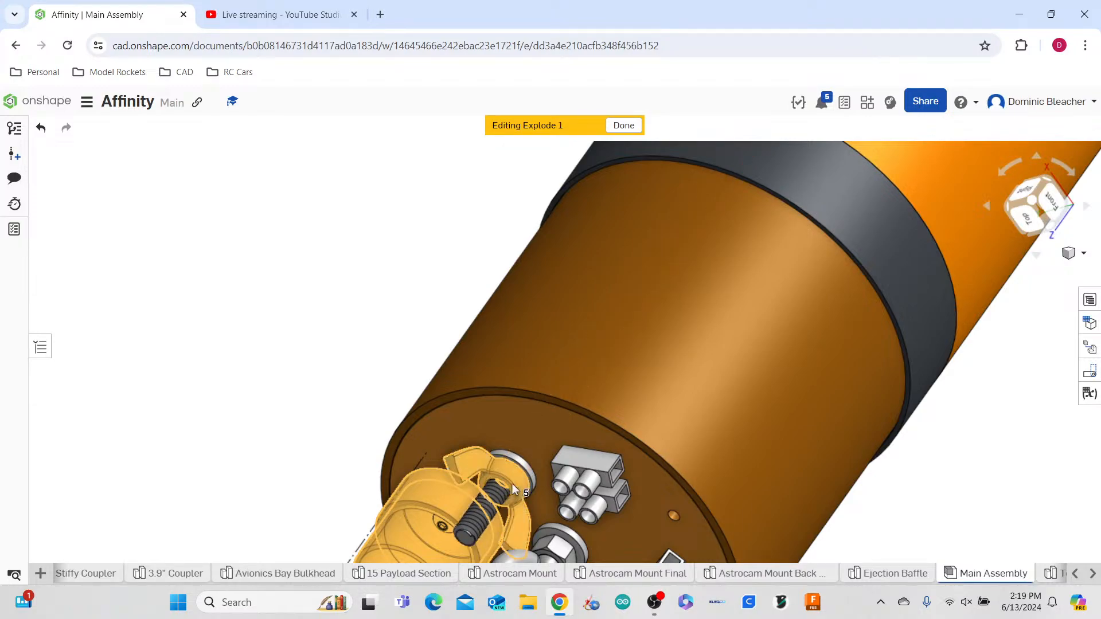
pyautogui.scroll(-3, 545, 493)
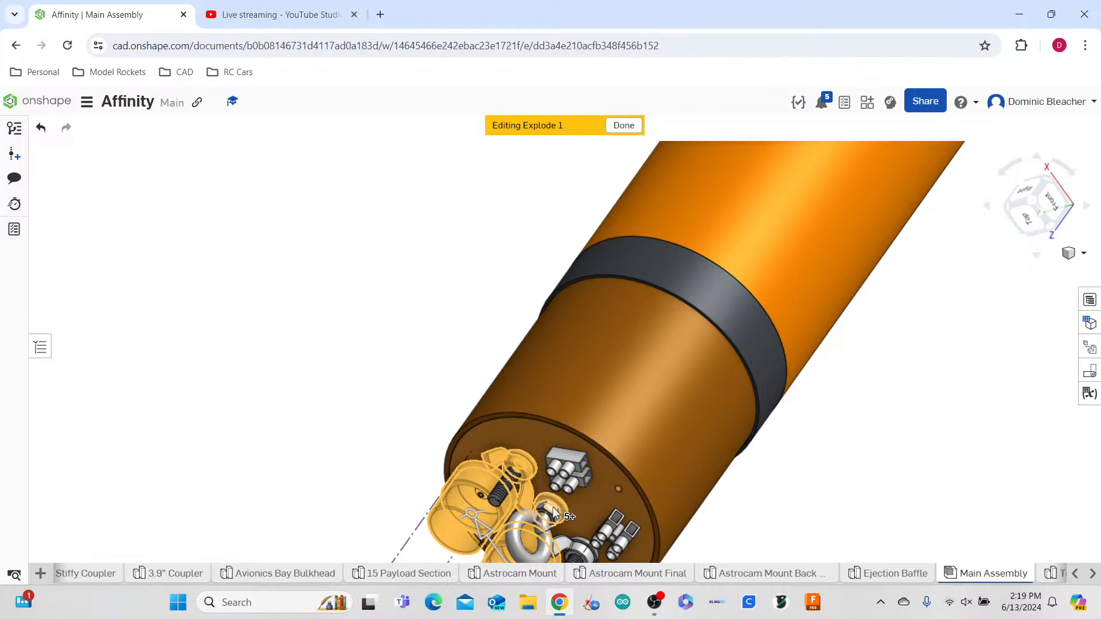
pyautogui.scroll(3, 551, 513)
pyautogui.scroll(-3, 533, 527)
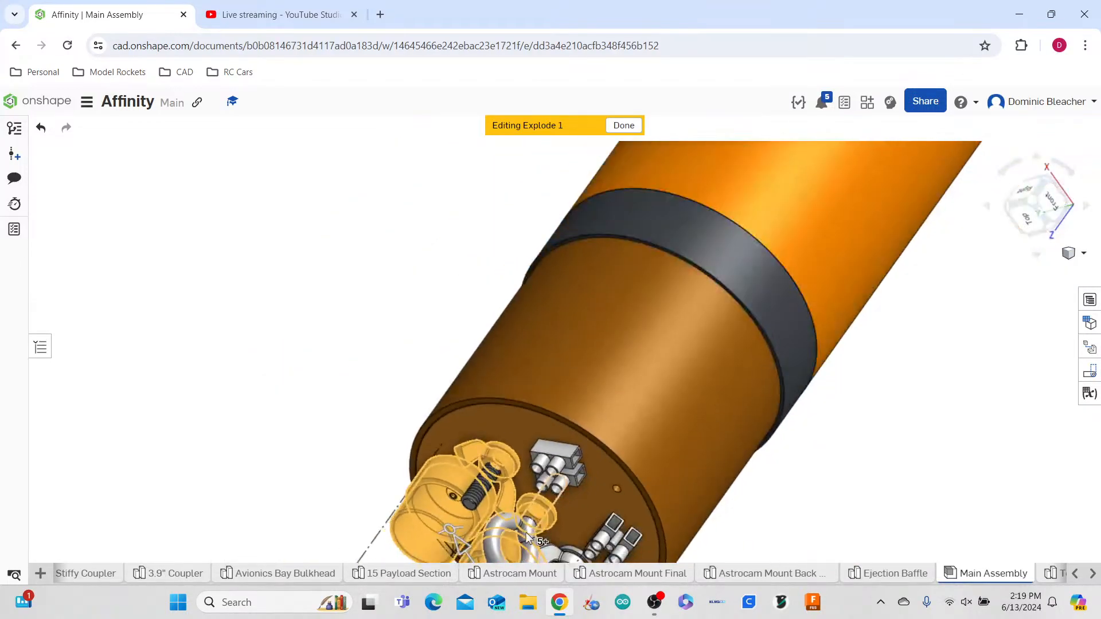
pyautogui.scroll(-3, 527, 533)
pyautogui.scroll(4, 532, 508)
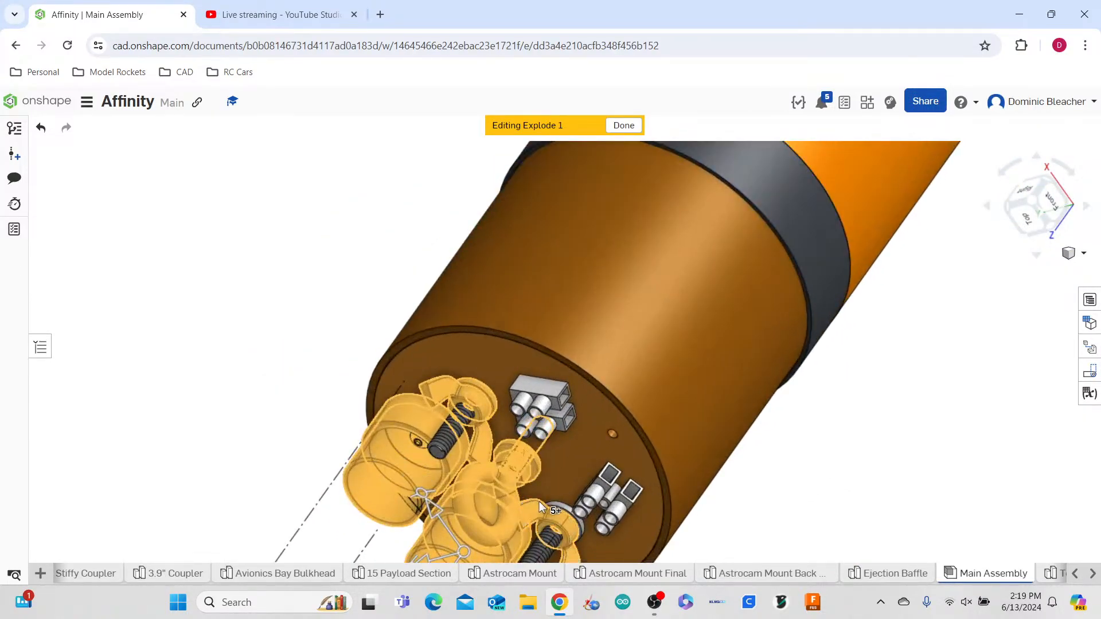
pyautogui.click(601, 507)
pyautogui.click(546, 420)
pyautogui.scroll(-5, 598, 413)
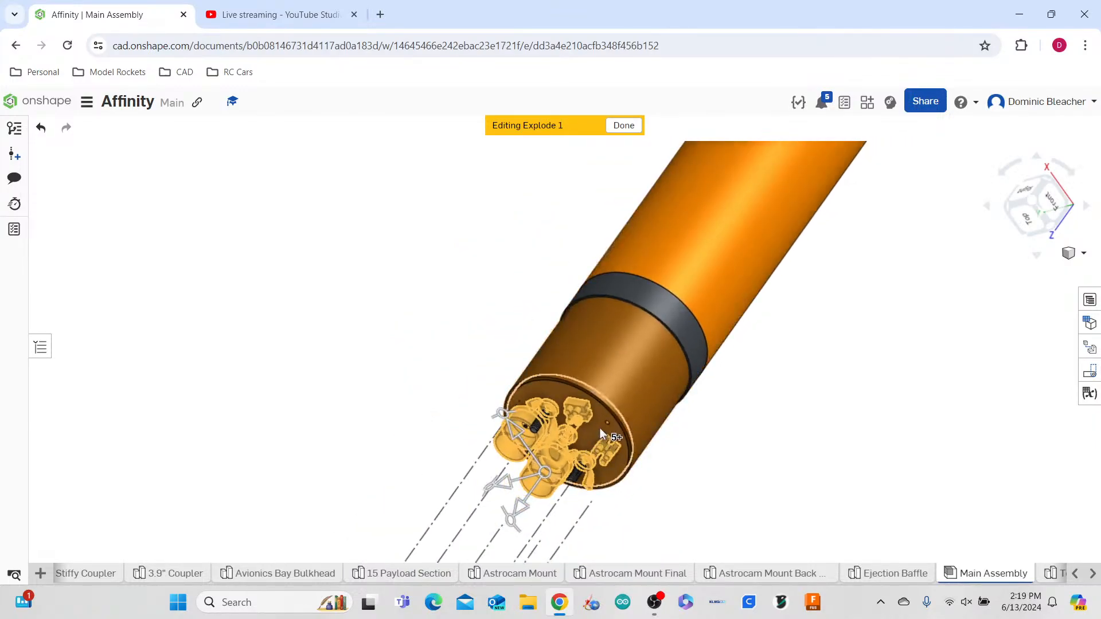
pyautogui.moveTo(601, 427); pyautogui.dragTo(659, 447, button='right')
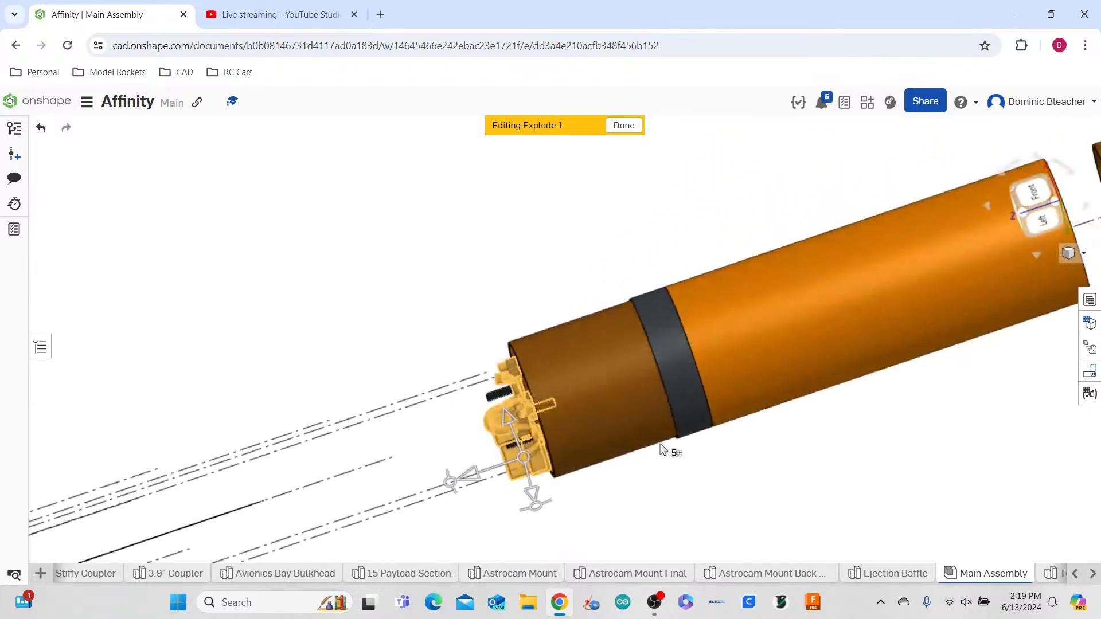
pyautogui.scroll(-3, 659, 450)
pyautogui.moveTo(514, 493); pyautogui.dragTo(276, 569)
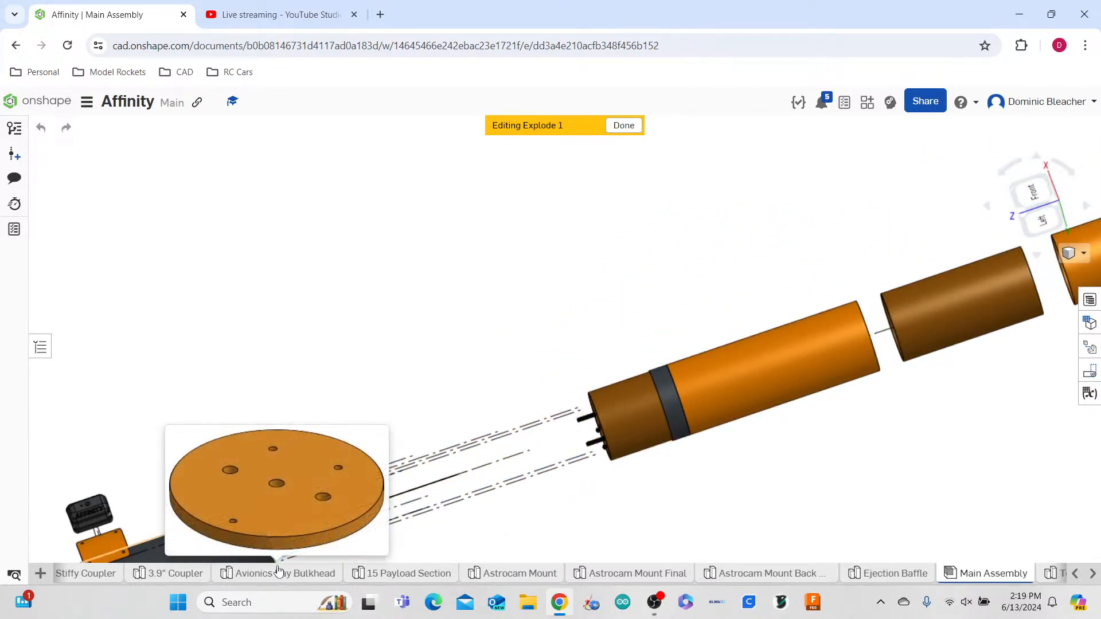
pyautogui.scroll(-2, 259, 343)
pyautogui.click(160, 331)
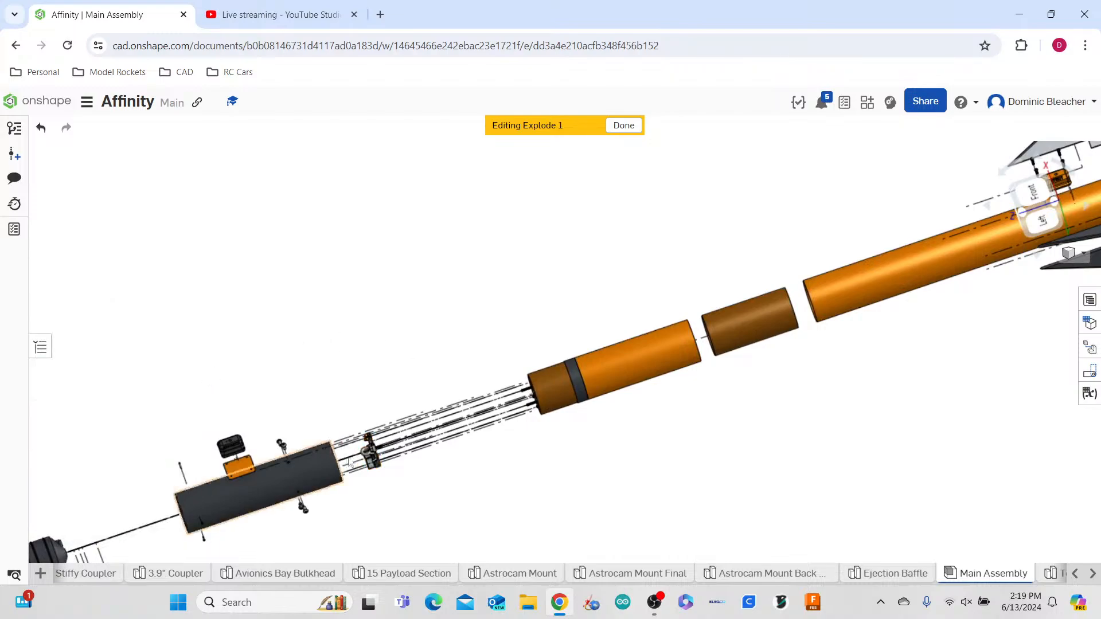
# - Explode the two terminal blocks about 4.62 in radially outward from the other bulkhead hardware and clear the selection
pyautogui.scroll(3, 401, 450)
pyautogui.moveTo(401, 450); pyautogui.dragTo(585, 417, button='right')
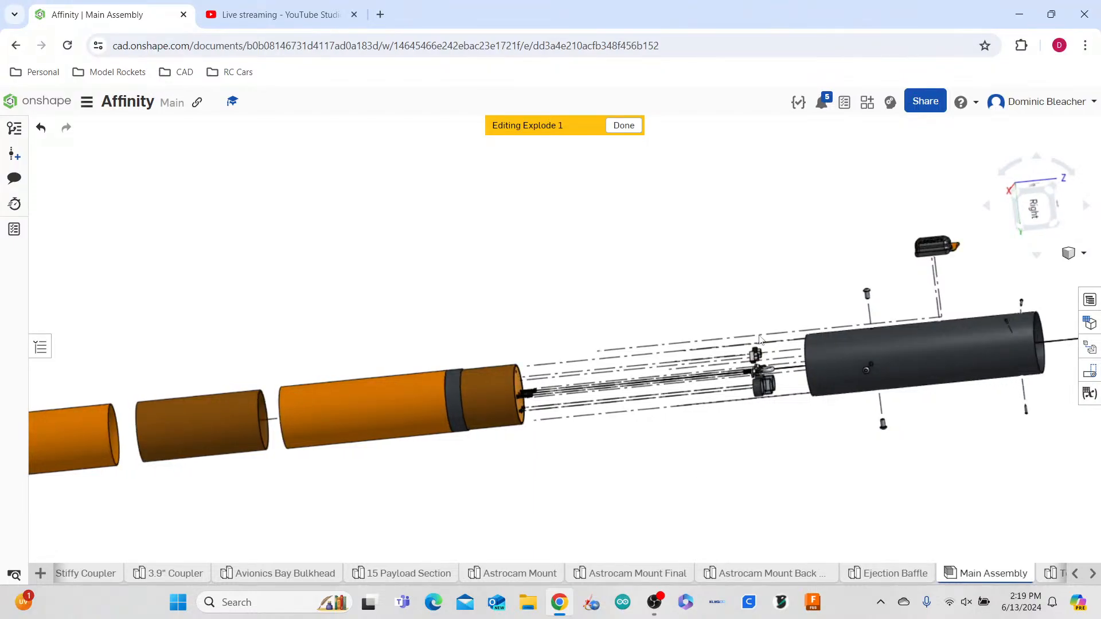
pyautogui.scroll(5, 755, 369)
pyautogui.click(754, 370)
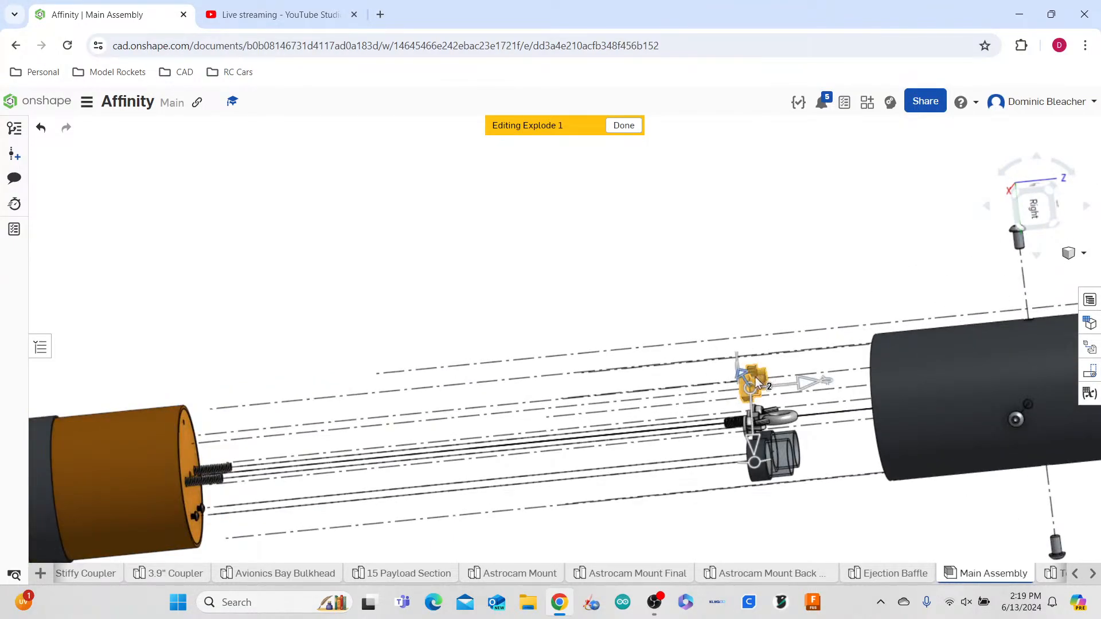
pyautogui.moveTo(754, 436); pyautogui.dragTo(769, 290)
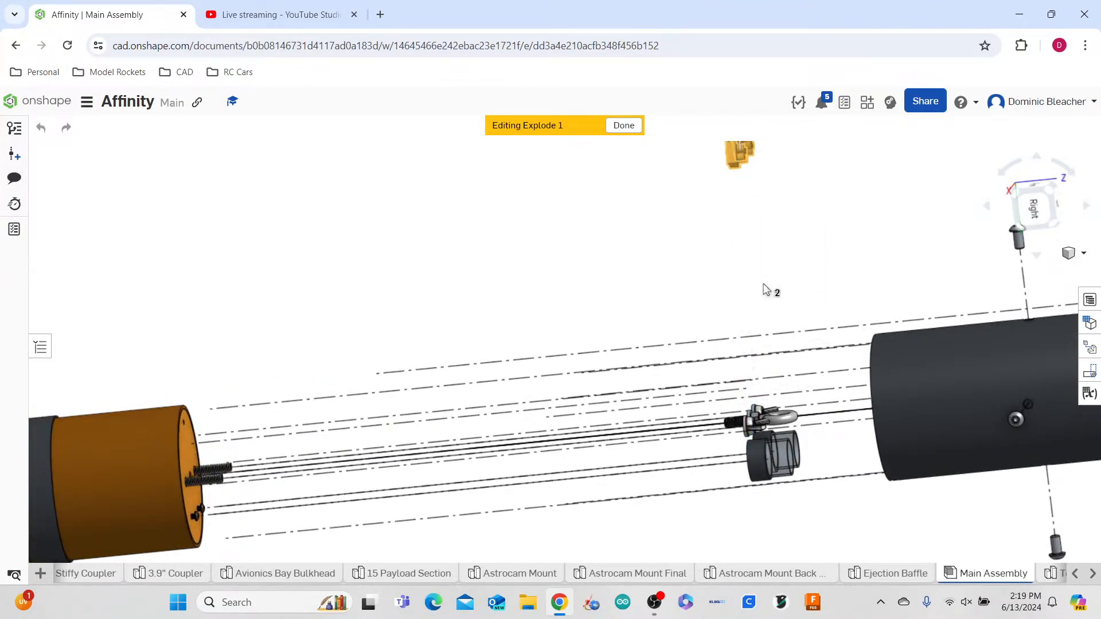
pyautogui.scroll(-2, 766, 290)
pyautogui.moveTo(748, 184); pyautogui.dragTo(688, 276)
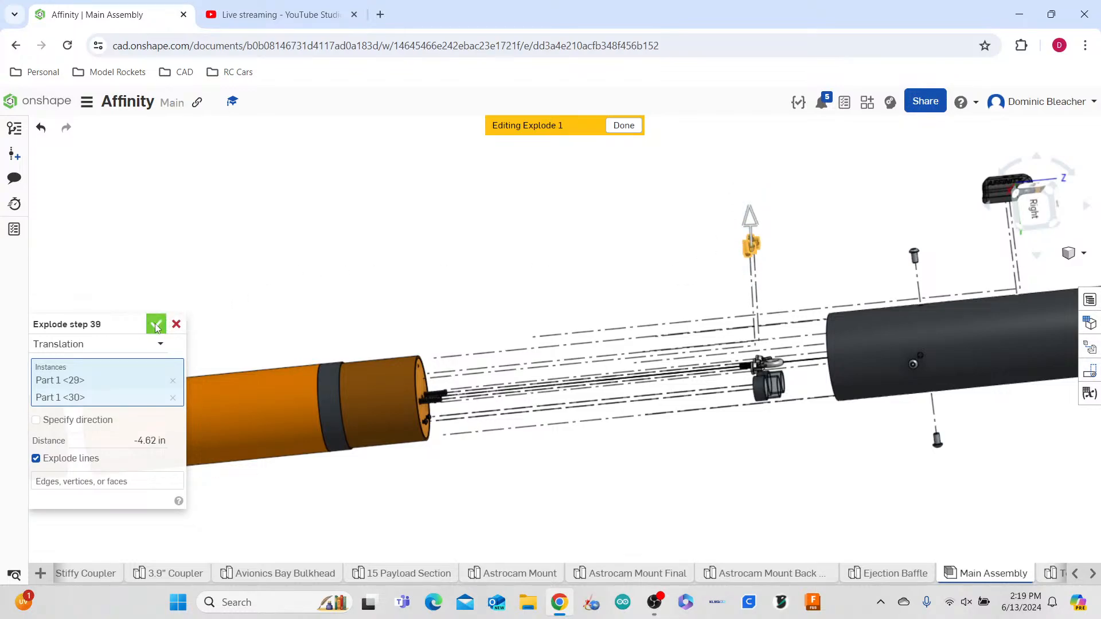
pyautogui.click(156, 325)
pyautogui.click(686, 274)
# - Explode one terminal block along the rocket axis toward the orange avionics bay with a distance of -0.5 in
pyautogui.click(752, 253)
pyautogui.moveTo(799, 246); pyautogui.dragTo(772, 249)
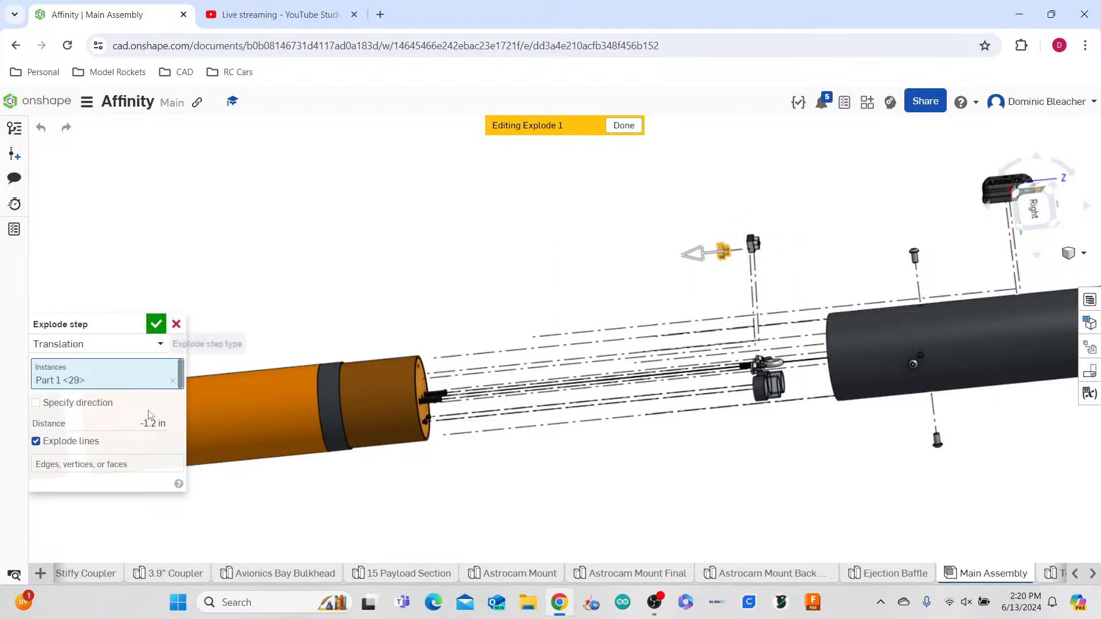
pyautogui.click(159, 425)
pyautogui.write('-0')
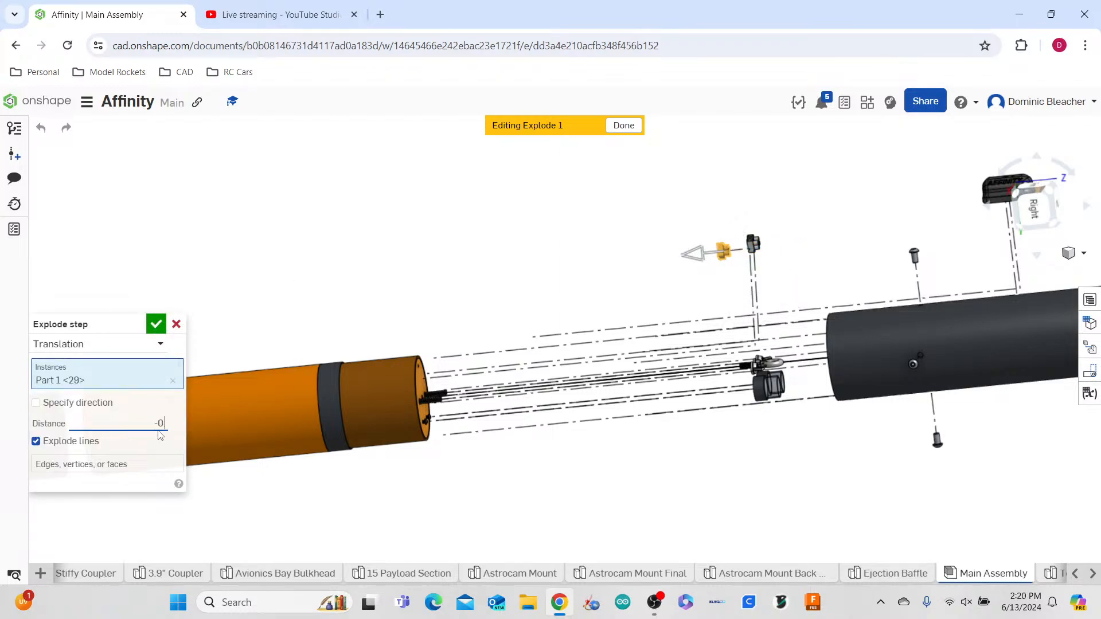
pyautogui.write('.5')
pyautogui.click(156, 324)
# - Explode the eyebolt together with the wing nuts, washers and nut about 3.63 in outward from the charge wells
pyautogui.moveTo(490, 396); pyautogui.dragTo(484, 396, button='right')
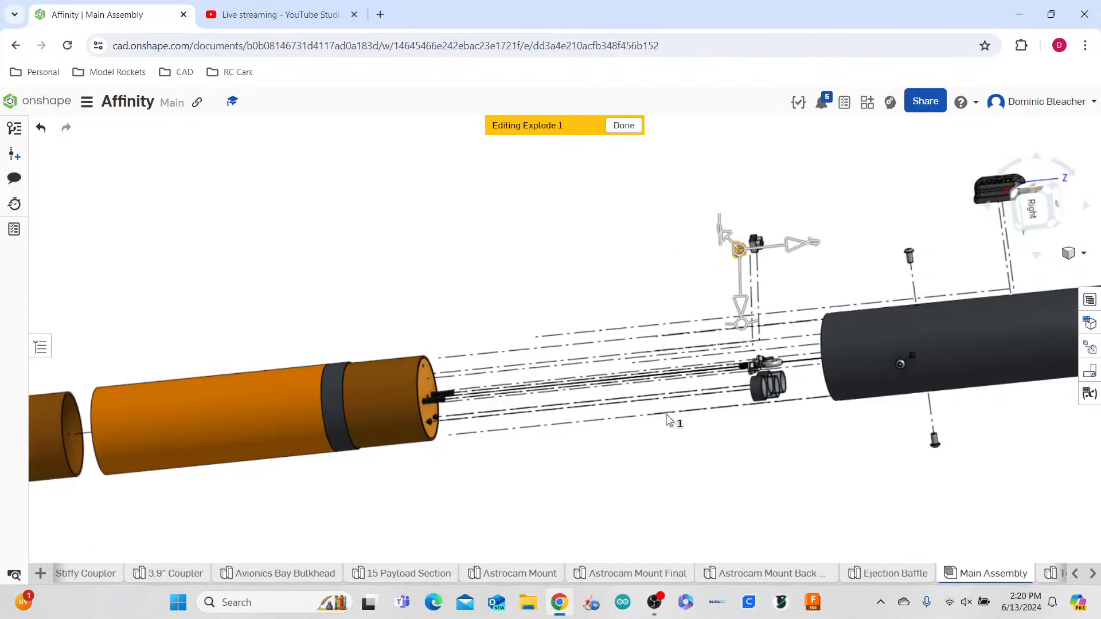
pyautogui.scroll(2, 668, 421)
pyautogui.scroll(3, 797, 373)
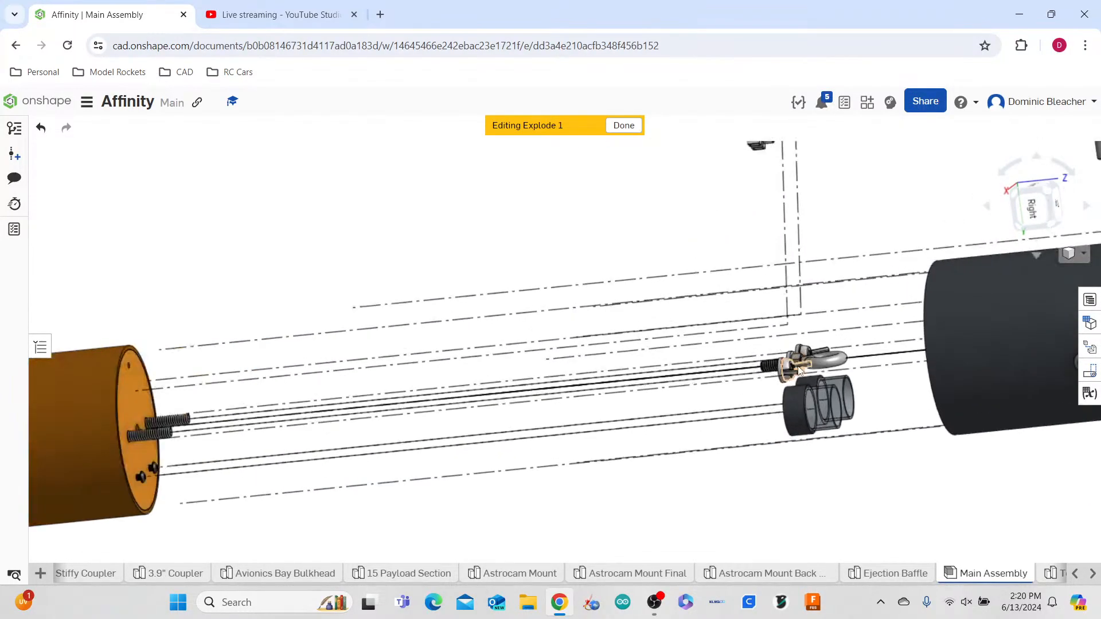
pyautogui.scroll(3, 817, 365)
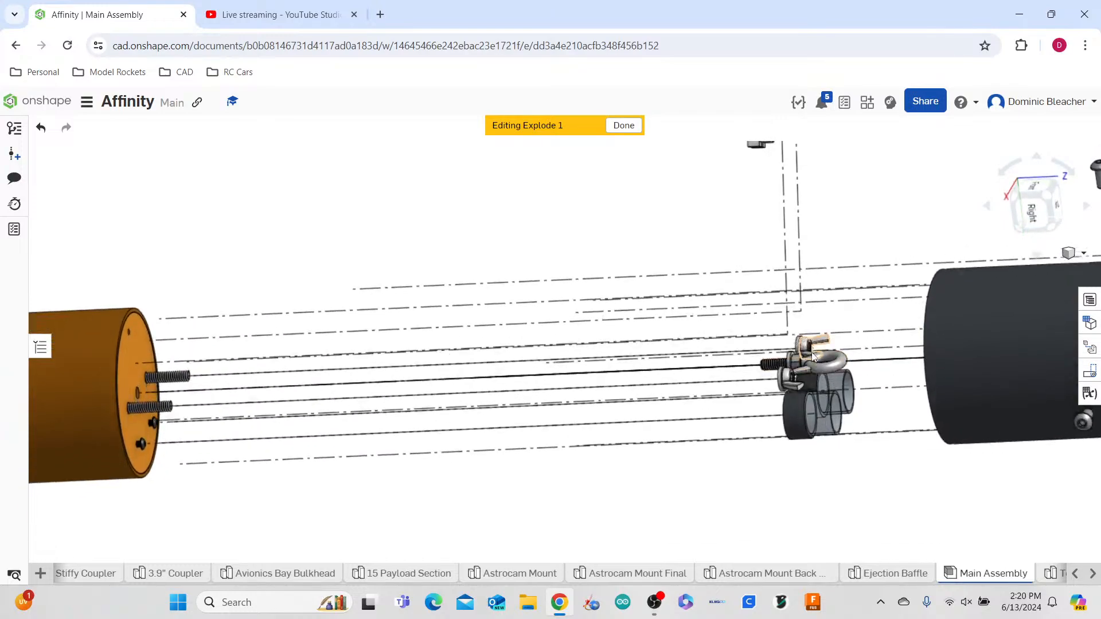
pyautogui.scroll(2, 809, 358)
pyautogui.click(800, 350)
pyautogui.click(783, 375)
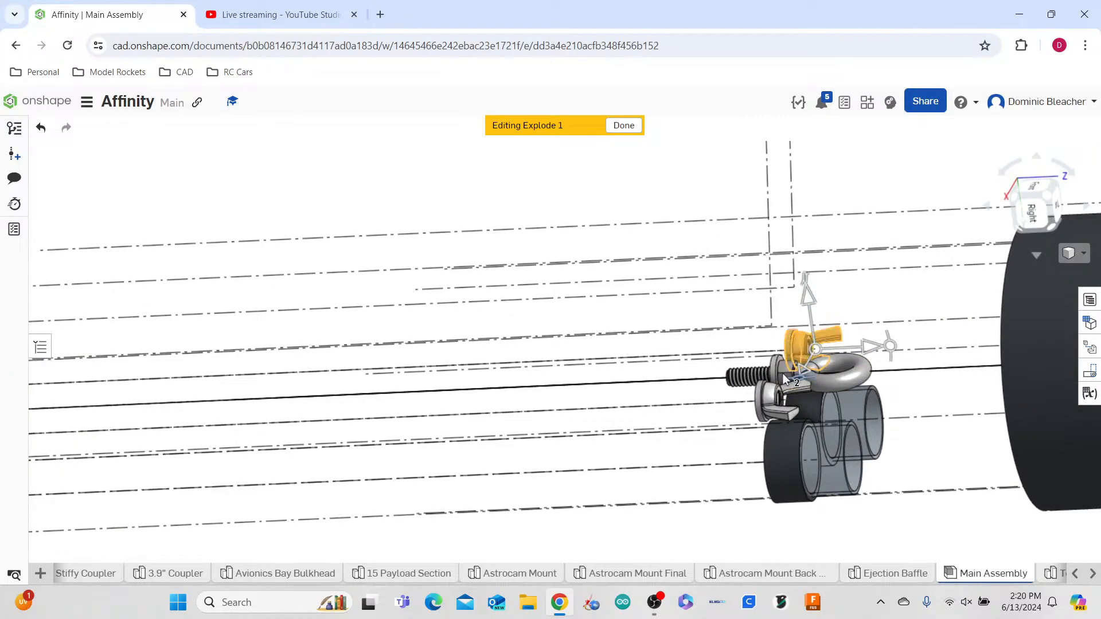
pyautogui.click(825, 376)
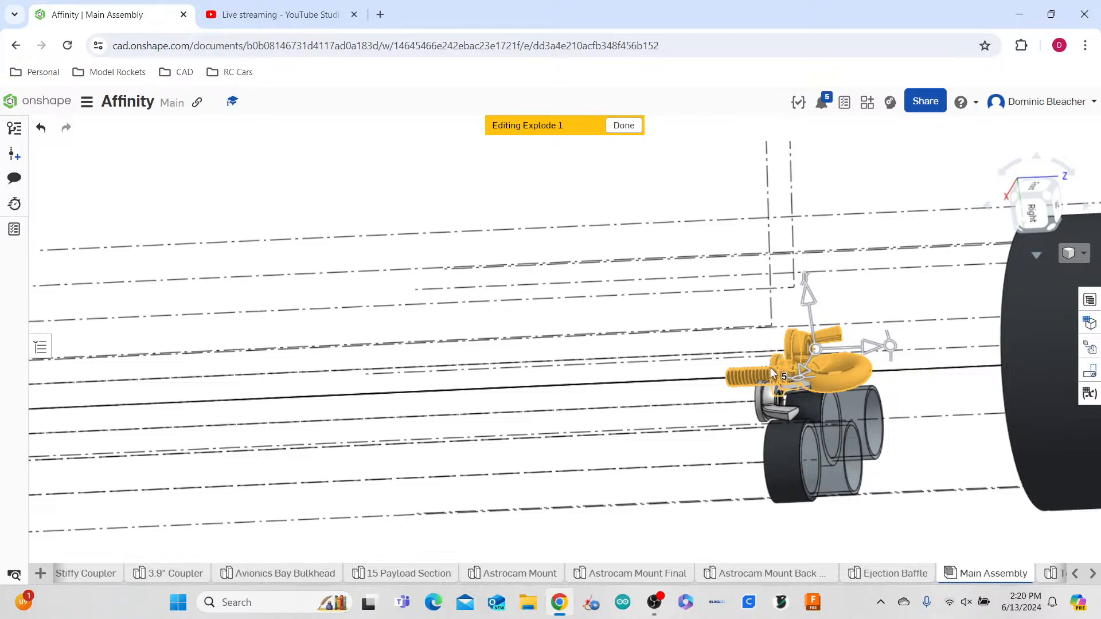
pyautogui.click(771, 397)
pyautogui.click(780, 397)
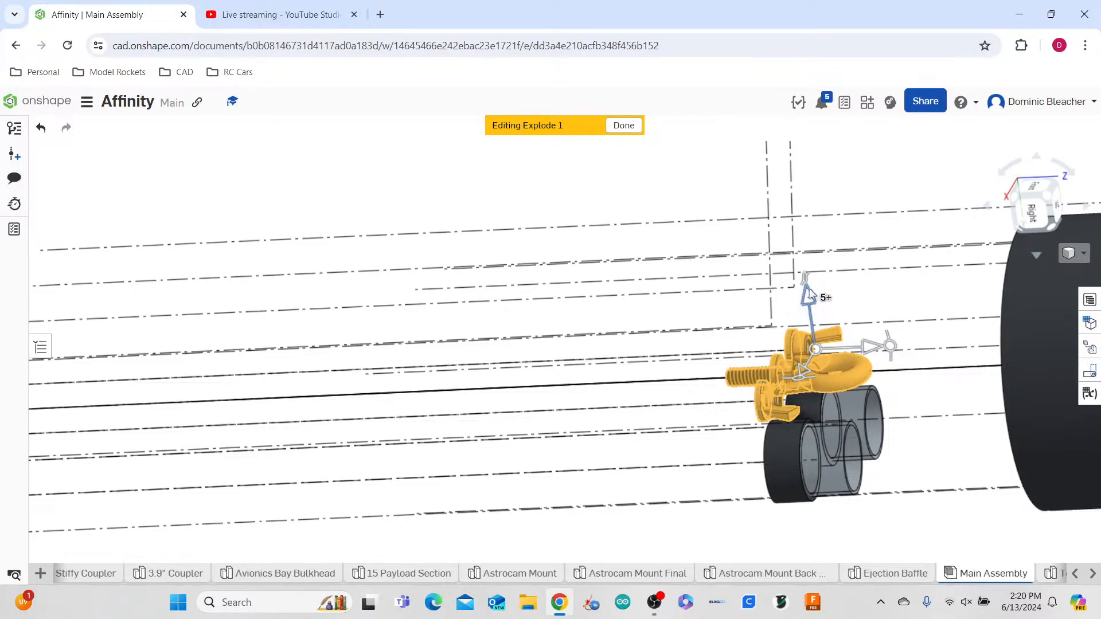
pyautogui.moveTo(808, 295); pyautogui.dragTo(806, 117)
pyautogui.scroll(-5, 631, 298)
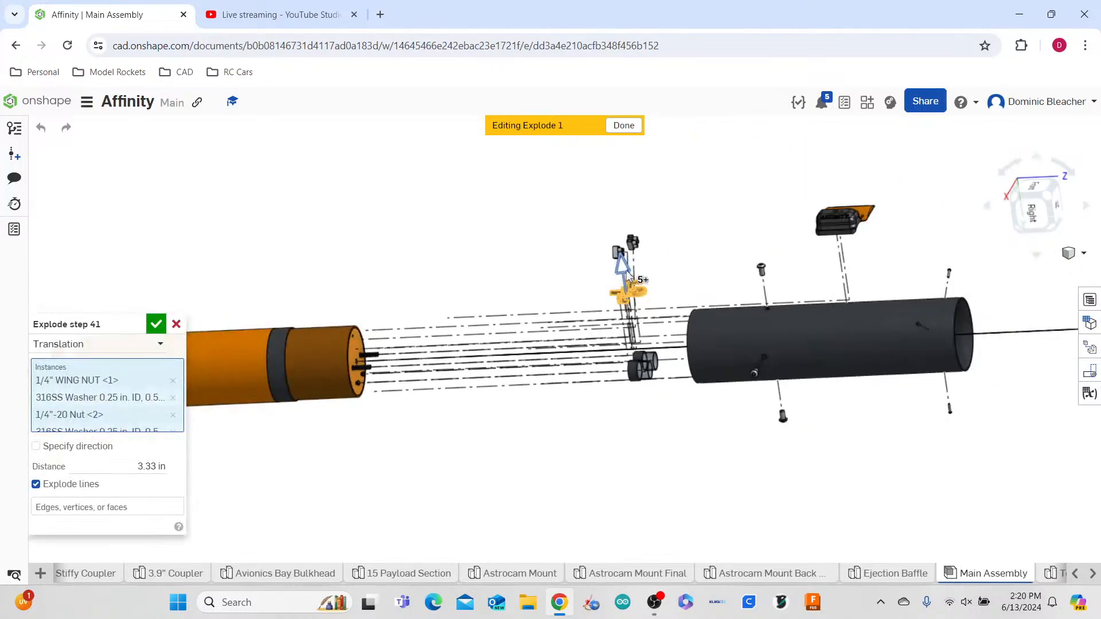
pyautogui.moveTo(627, 267); pyautogui.dragTo(627, 263)
pyautogui.click(693, 259)
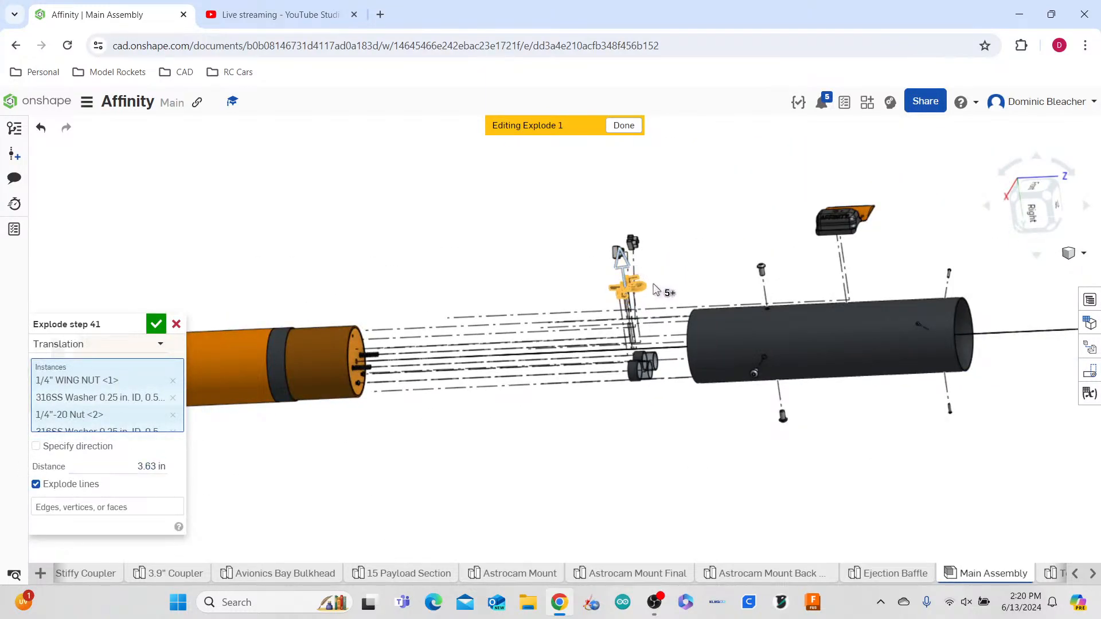
pyautogui.click(153, 321)
# - Explode the eyebolt along the rocket axis toward the black tube, away from the wing nuts, washers and nut
pyautogui.scroll(5, 629, 275)
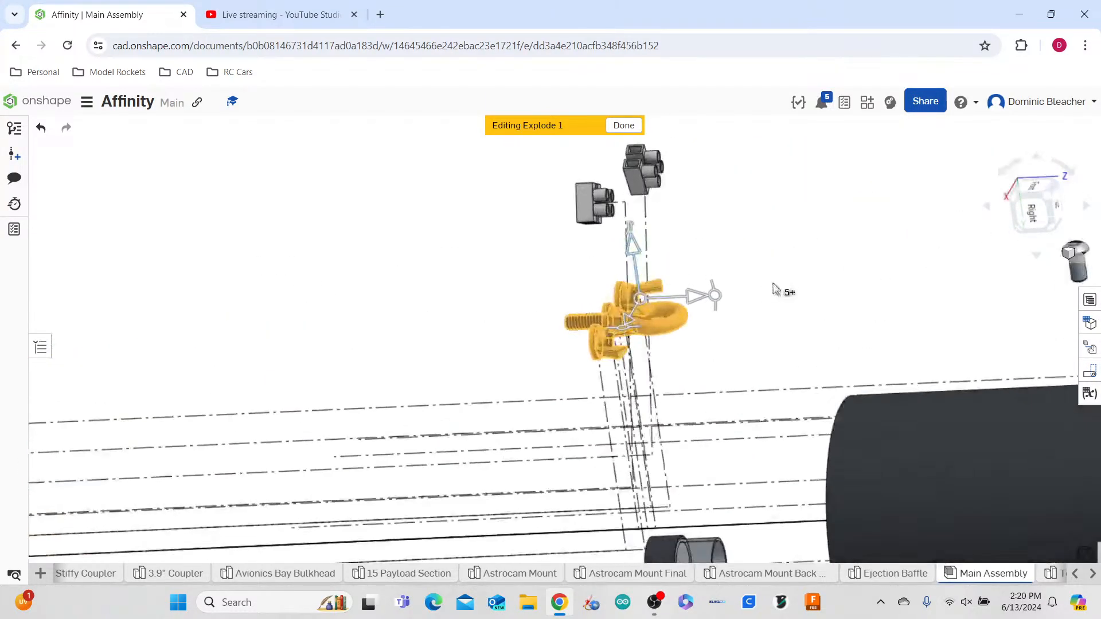
pyautogui.click(778, 286)
pyautogui.click(690, 313)
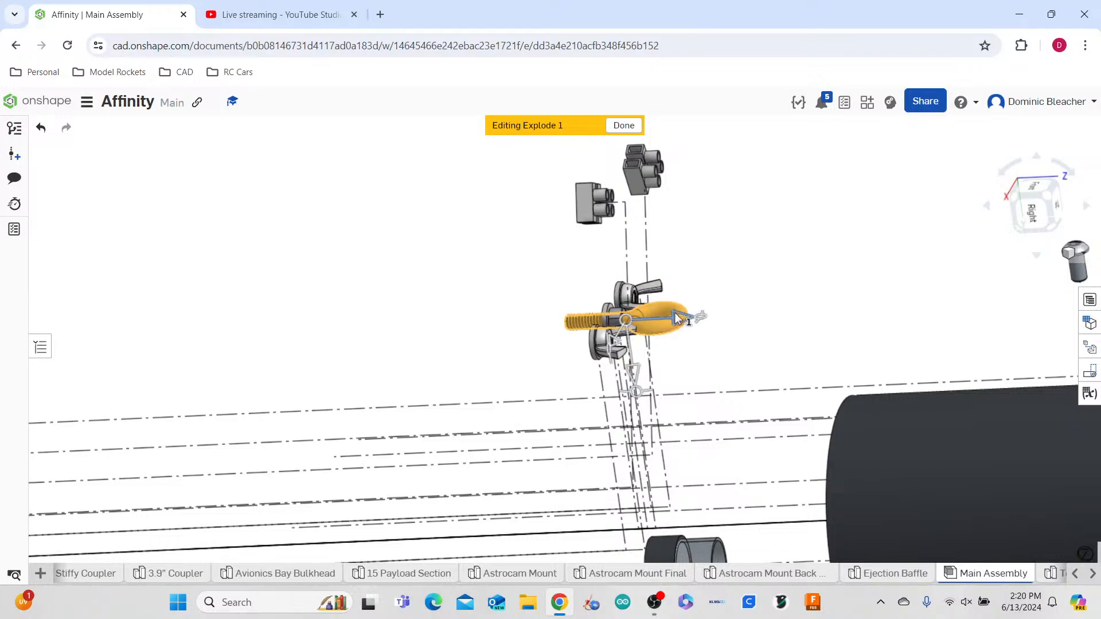
pyautogui.moveTo(683, 324); pyautogui.dragTo(788, 308)
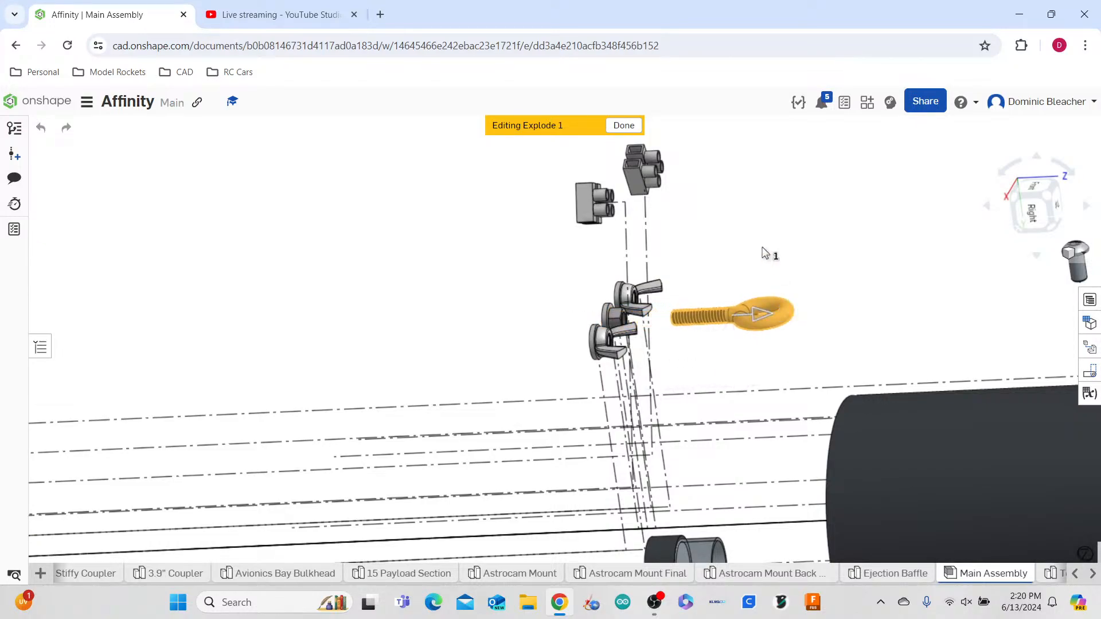
pyautogui.click(156, 323)
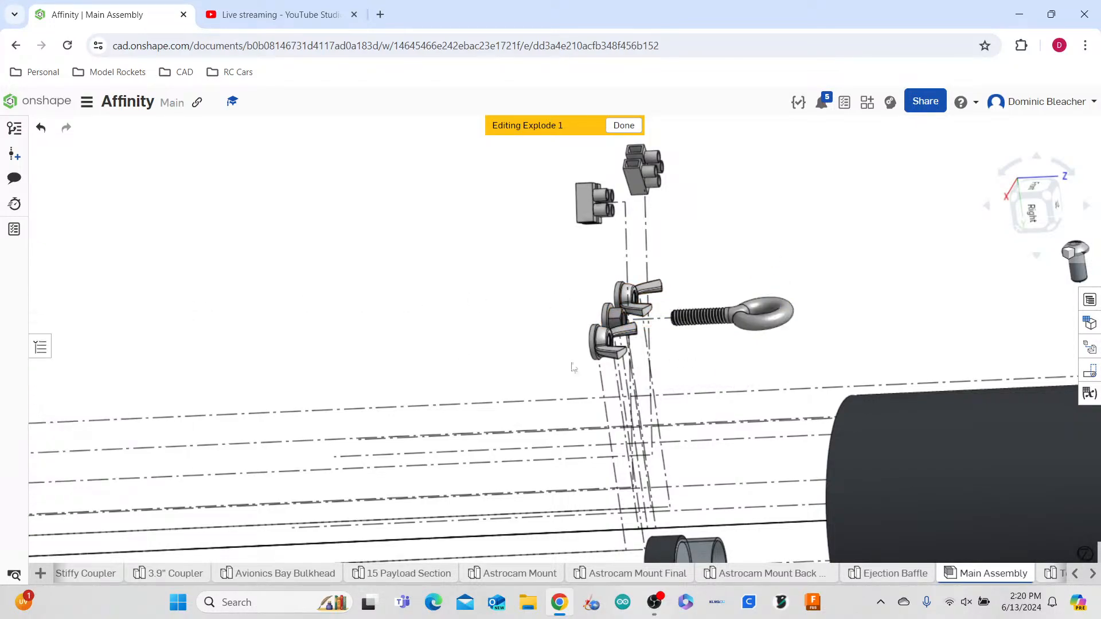
# - Explode the three 316SS washers together about 1.08 in along the rocket axis toward the orange avionics bay
pyautogui.click(607, 317)
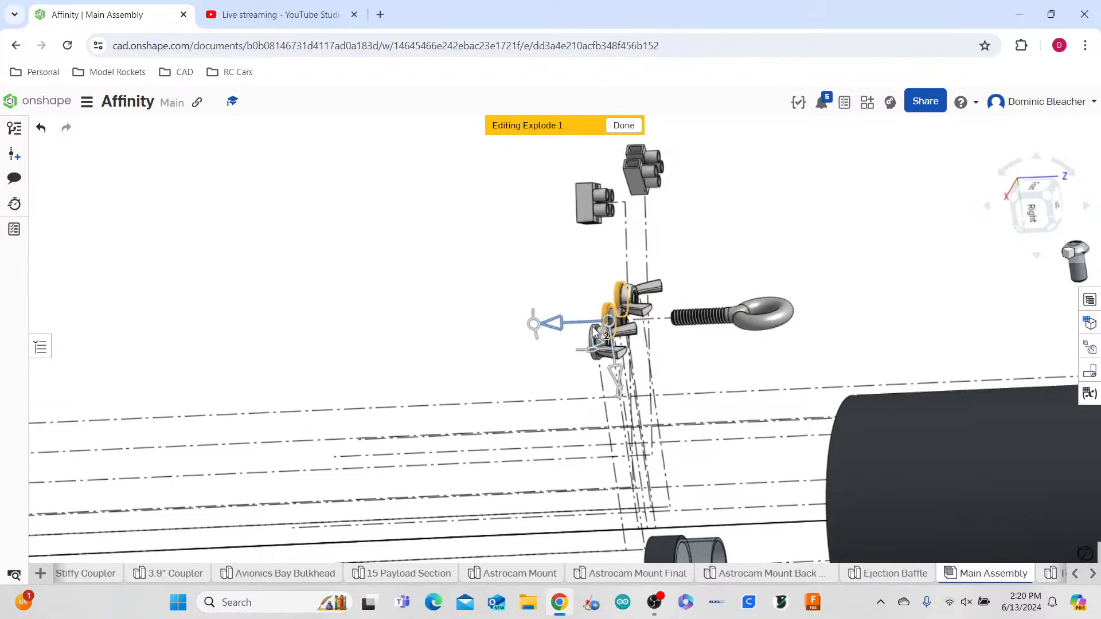
pyautogui.scroll(5, 596, 335)
pyautogui.click(594, 353)
pyautogui.moveTo(568, 313); pyautogui.dragTo(401, 327)
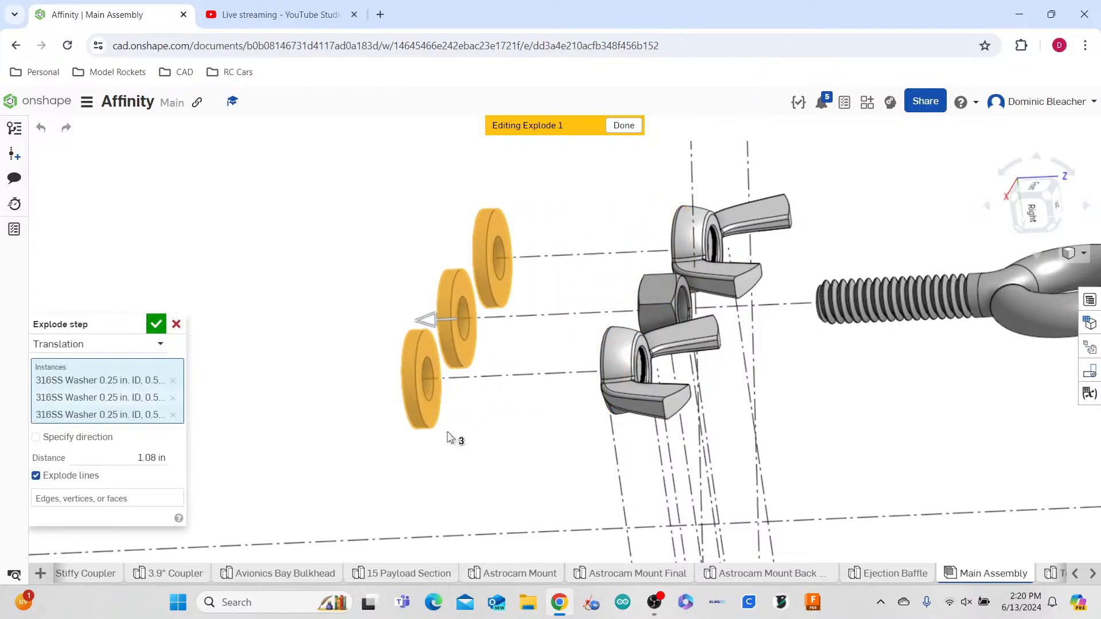
pyautogui.click(156, 325)
pyautogui.scroll(-5, 413, 447)
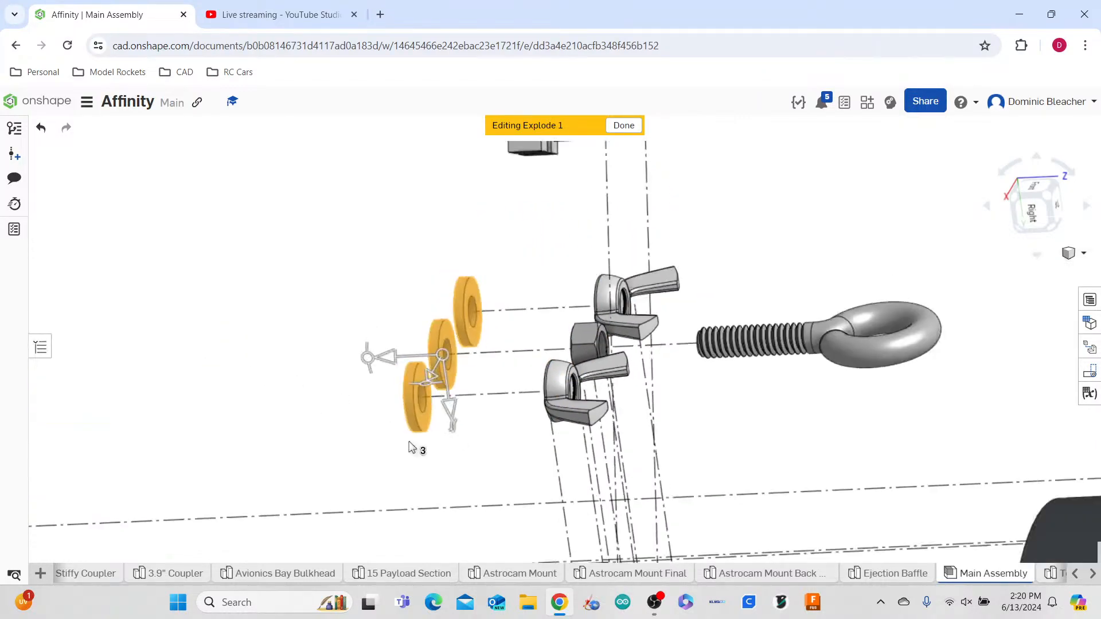
# - Explode only 1/4" WING NUT <2> about 0.67 in along the rocket axis toward the washers
pyautogui.click(556, 442)
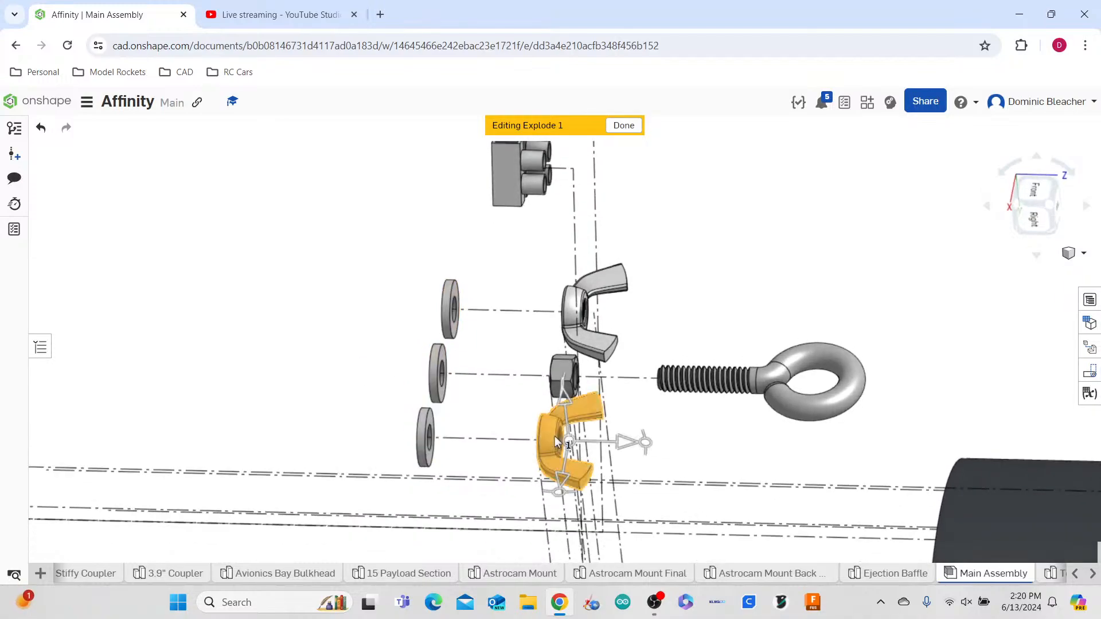
pyautogui.moveTo(611, 446); pyautogui.dragTo(577, 449)
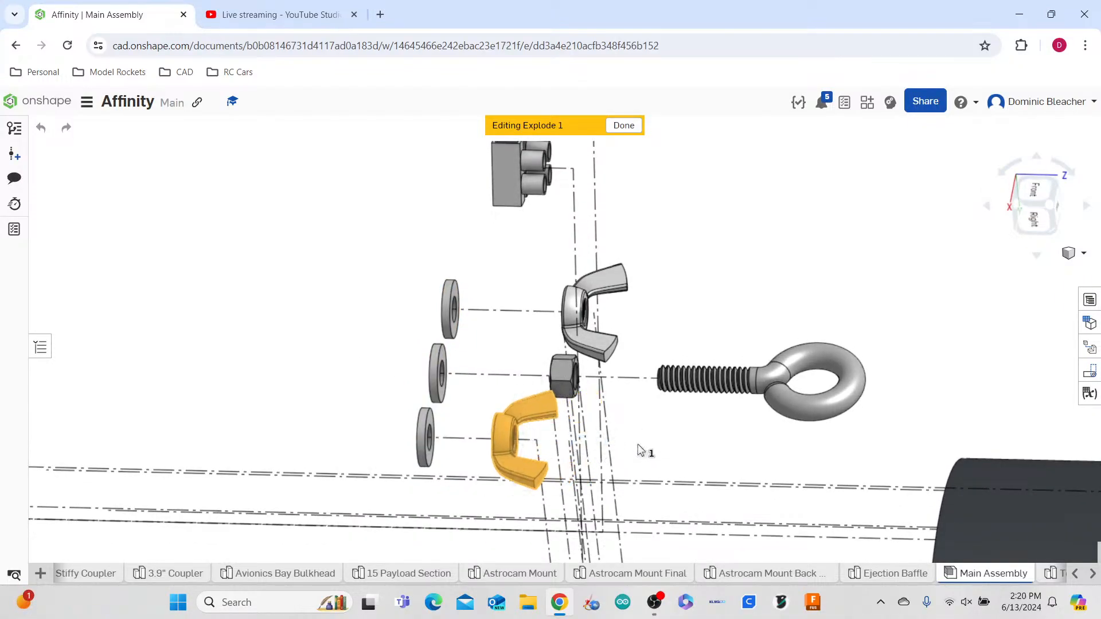
pyautogui.moveTo(494, 439); pyautogui.dragTo(471, 438)
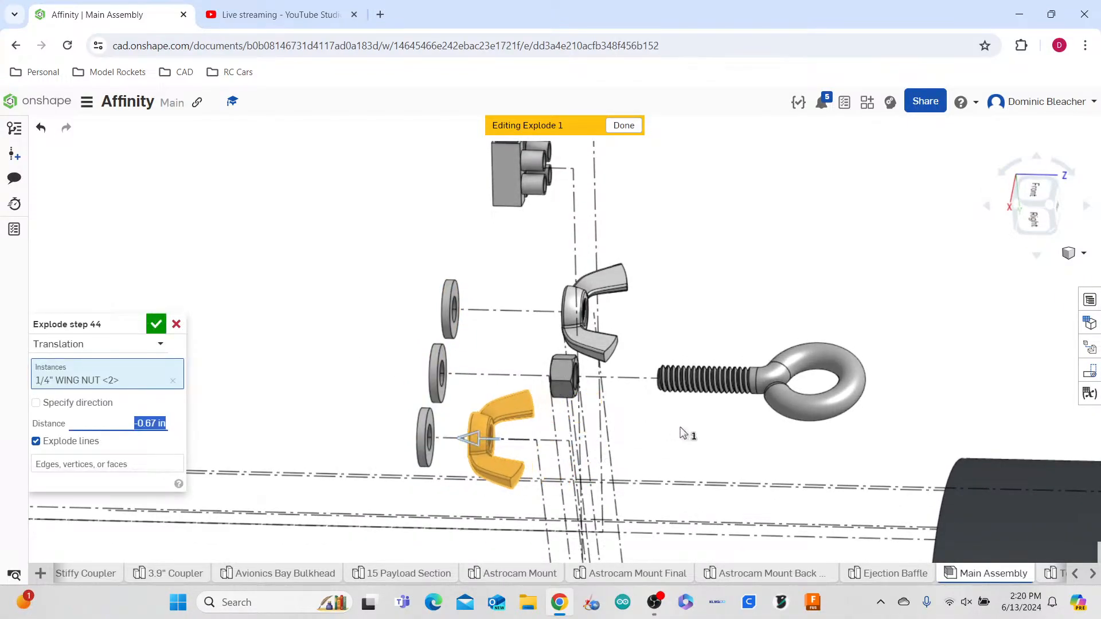
pyautogui.click(580, 335)
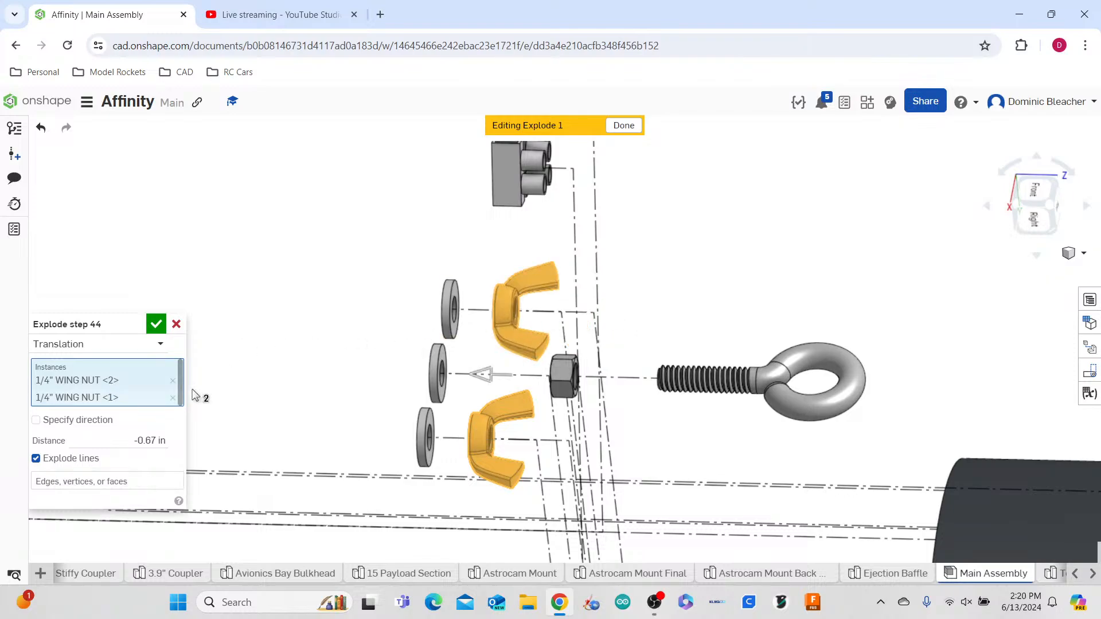
pyautogui.click(173, 397)
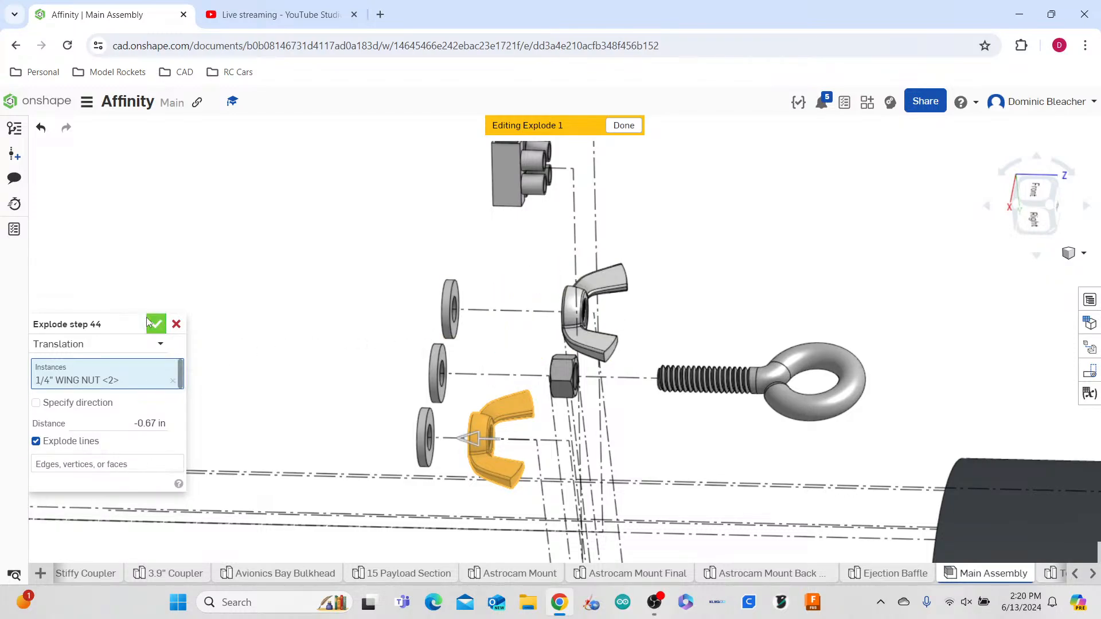
pyautogui.click(155, 324)
# - Explode 1/4" WING NUT <1> about 0.27 in along the rocket axis toward the eyebolt side
pyautogui.click(630, 298)
pyautogui.moveTo(652, 315); pyautogui.dragTo(676, 314)
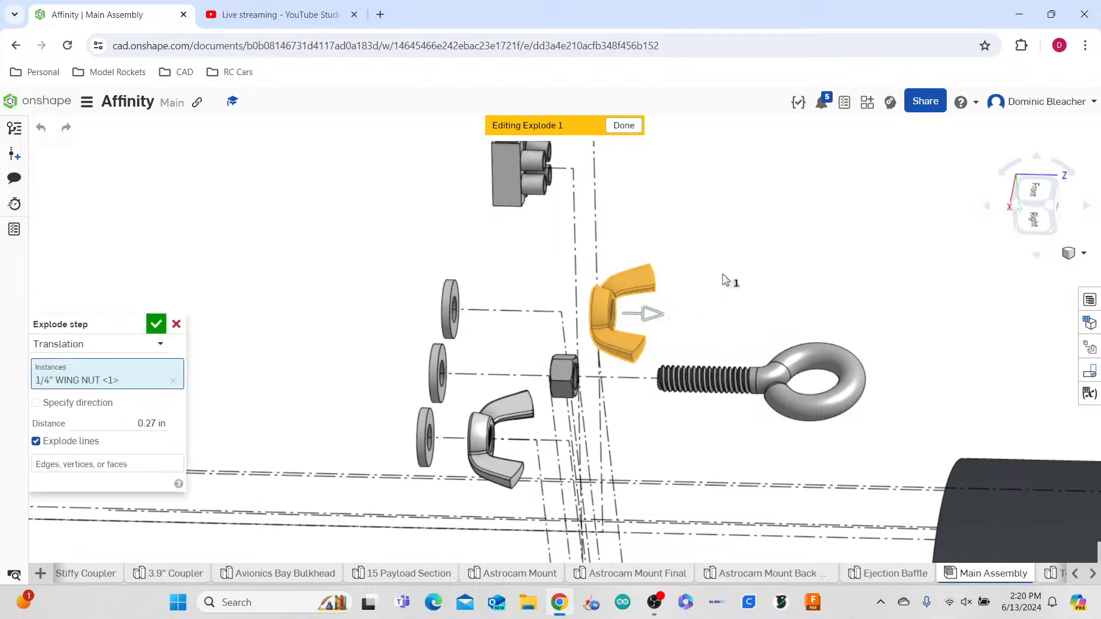
pyautogui.moveTo(609, 396); pyautogui.dragTo(629, 417, button='right')
pyautogui.moveTo(629, 418); pyautogui.dragTo(629, 422, button='right')
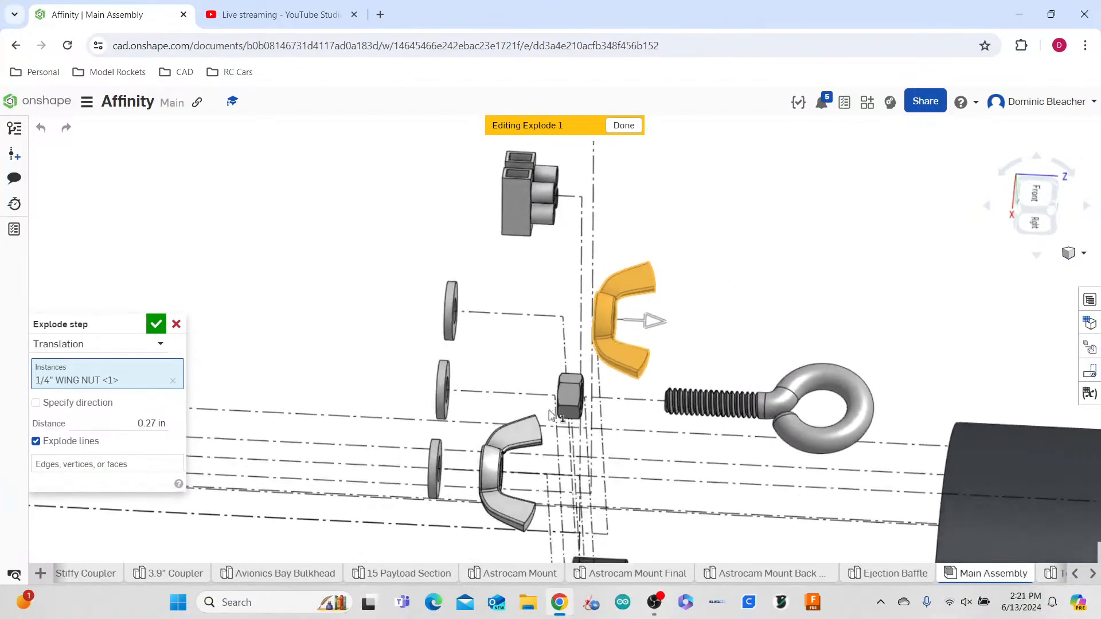
pyautogui.click(157, 325)
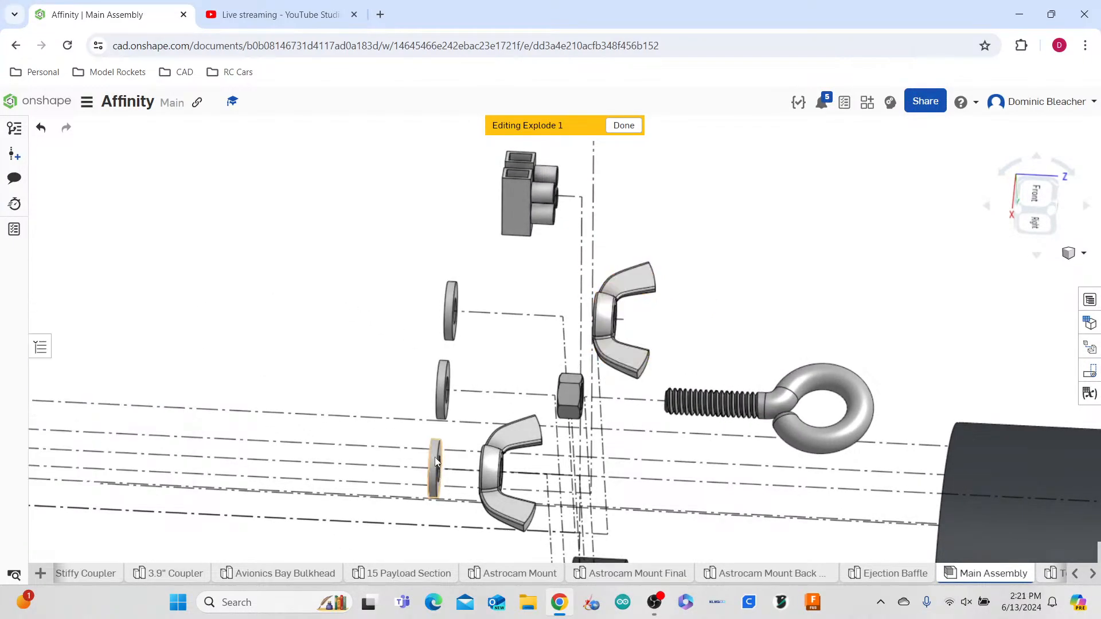
# - Stagger the washers by exploding the one beside WING NUT <2> about 0.47 in and the middle one a shorter distance toward the orange bay
pyautogui.click(434, 458)
pyautogui.moveTo(390, 466); pyautogui.dragTo(333, 458)
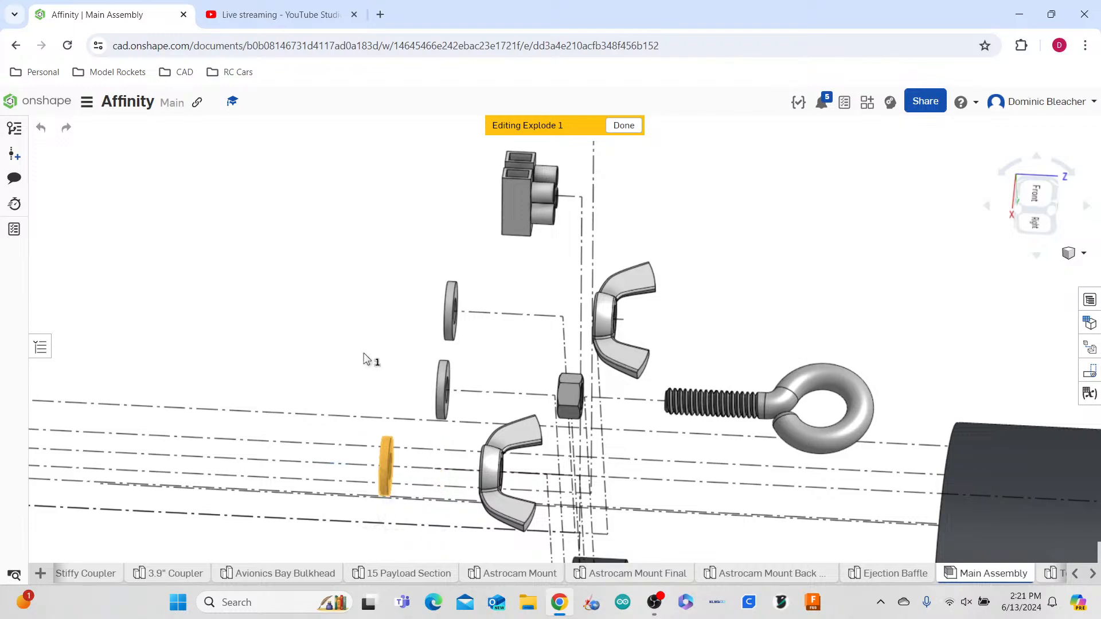
pyautogui.click(442, 393)
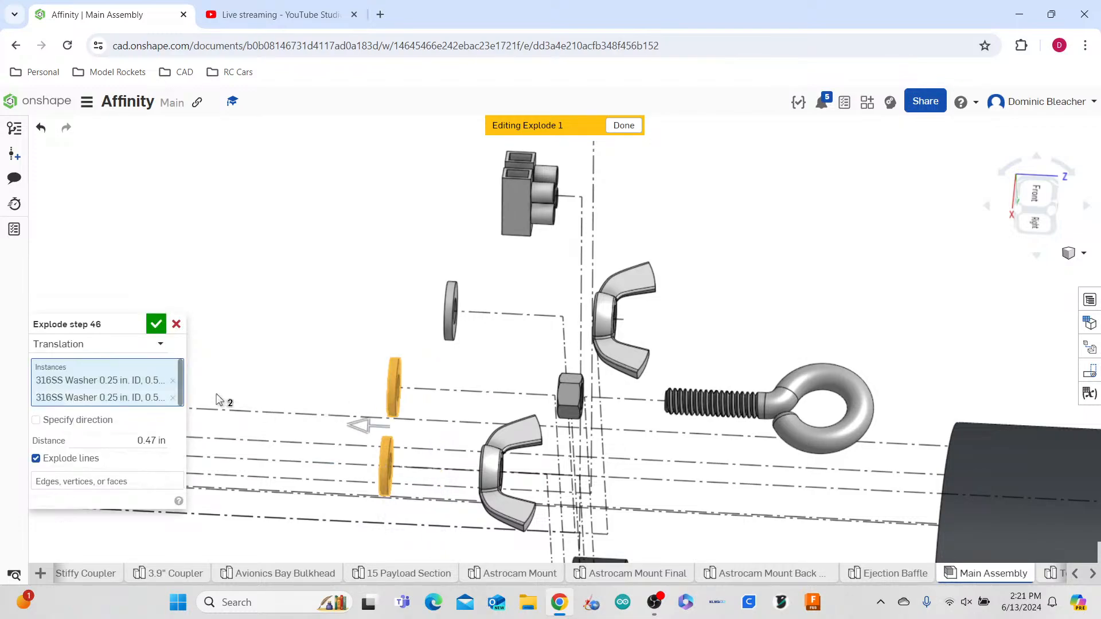
pyautogui.click(162, 329)
pyautogui.click(448, 402)
pyautogui.moveTo(389, 397); pyautogui.dragTo(358, 385)
pyautogui.click(152, 325)
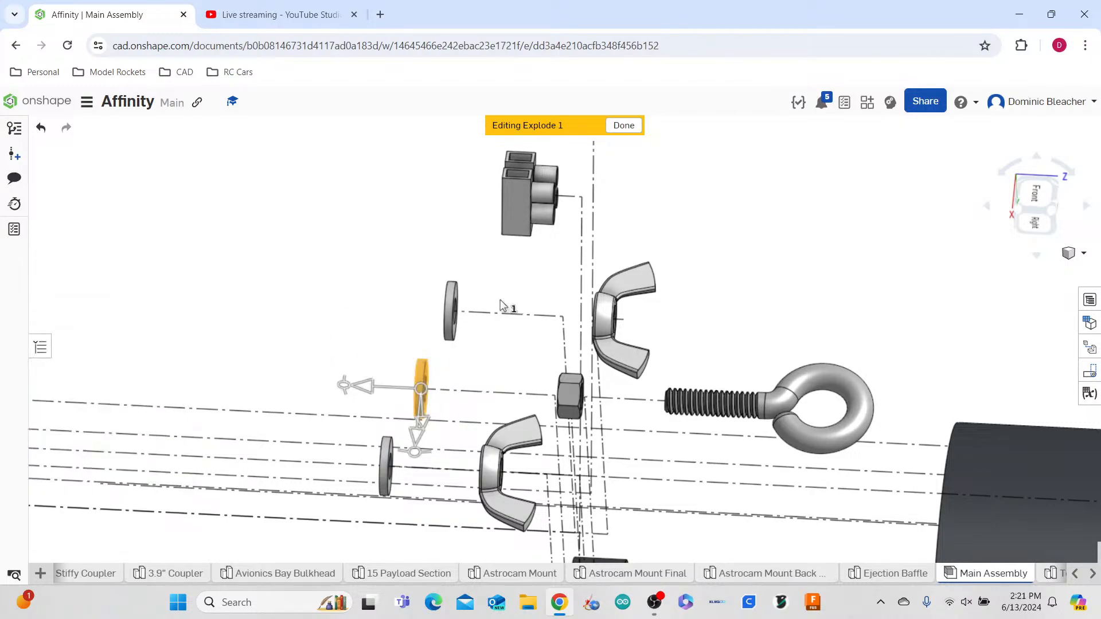
# - Explode the four charge well parts together about 2.26 in radially toward the eyebolt and wing nut hardware, and clear the selection
pyautogui.scroll(-5, 499, 300)
pyautogui.moveTo(607, 409); pyautogui.dragTo(615, 356, button='right')
pyautogui.scroll(-2, 615, 357)
pyautogui.scroll(-2, 615, 362)
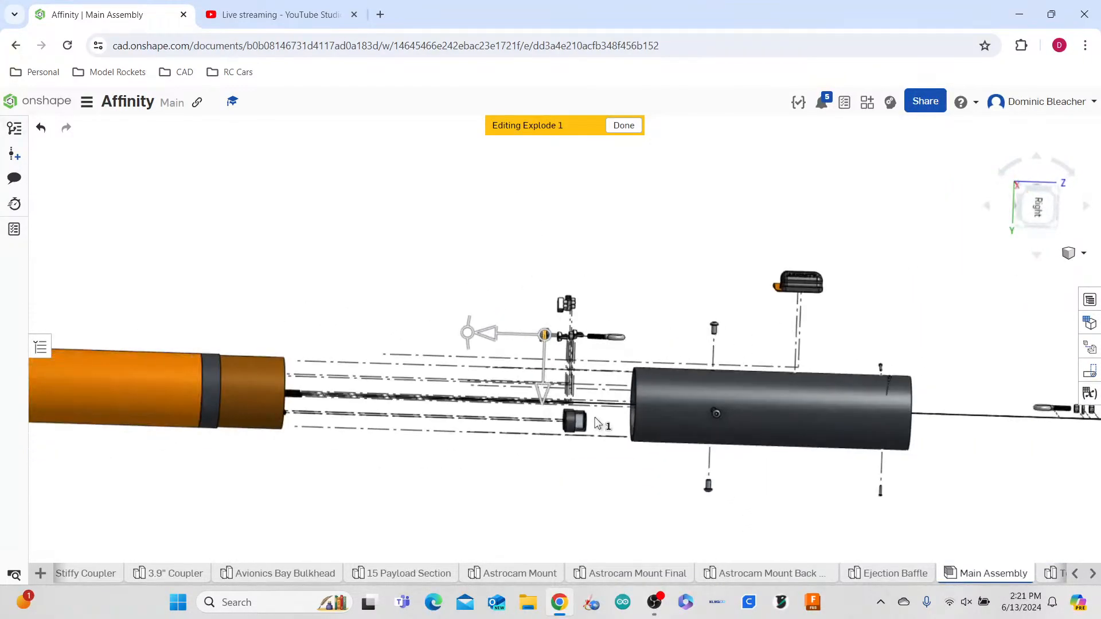
pyautogui.moveTo(597, 424); pyautogui.dragTo(560, 450, button='right')
pyautogui.scroll(5, 568, 436)
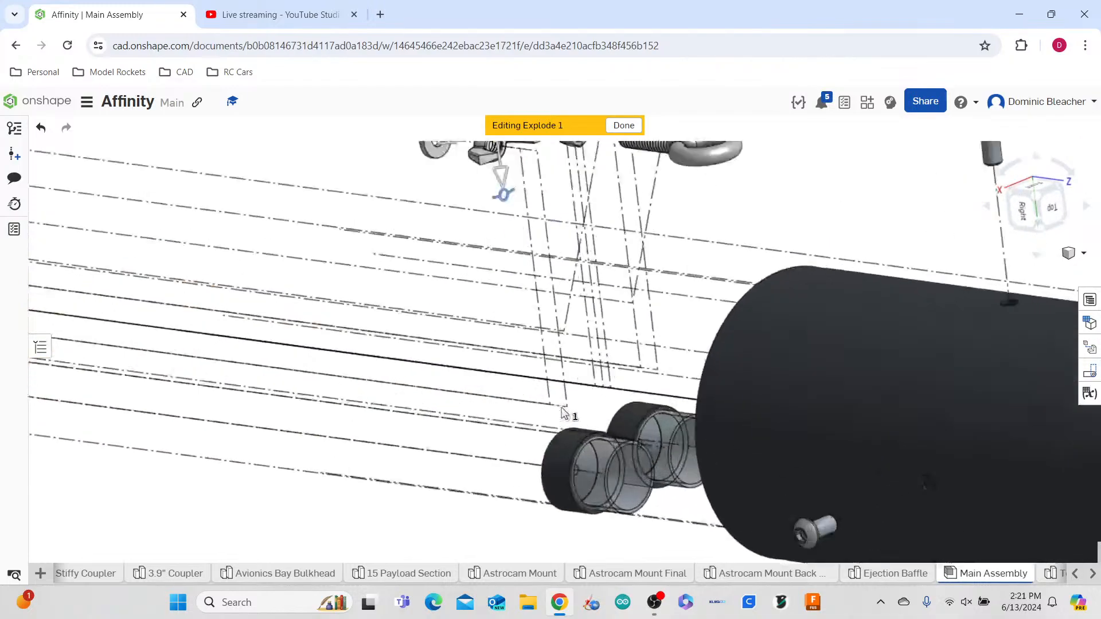
pyautogui.click(572, 462)
pyautogui.click(598, 434)
pyautogui.click(638, 391)
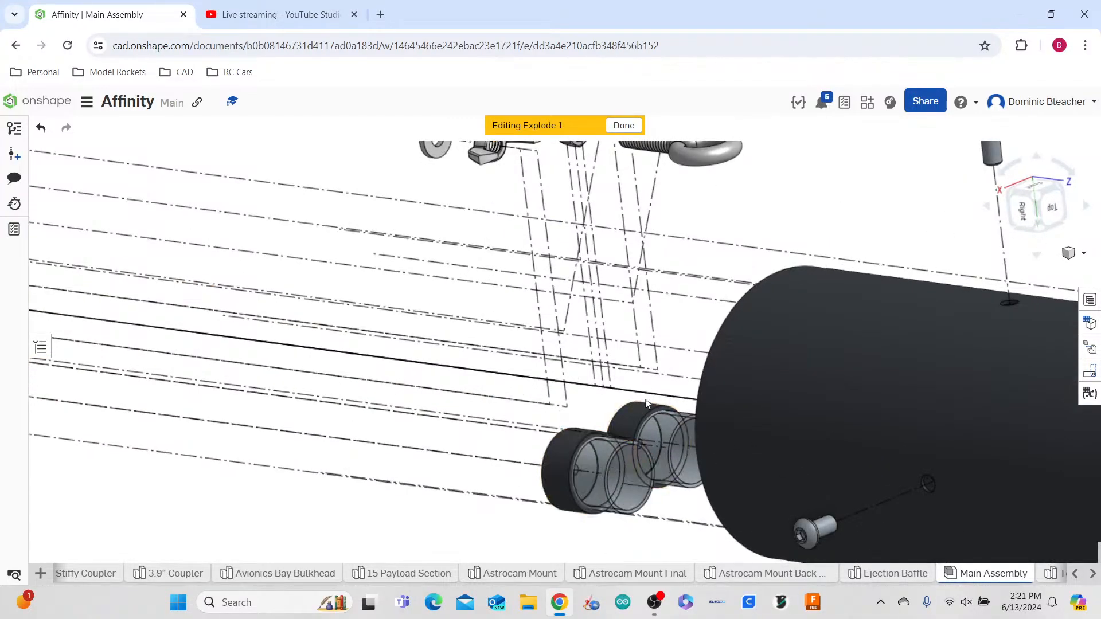
pyautogui.click(640, 412)
pyautogui.click(671, 430)
pyautogui.click(602, 479)
pyautogui.click(576, 478)
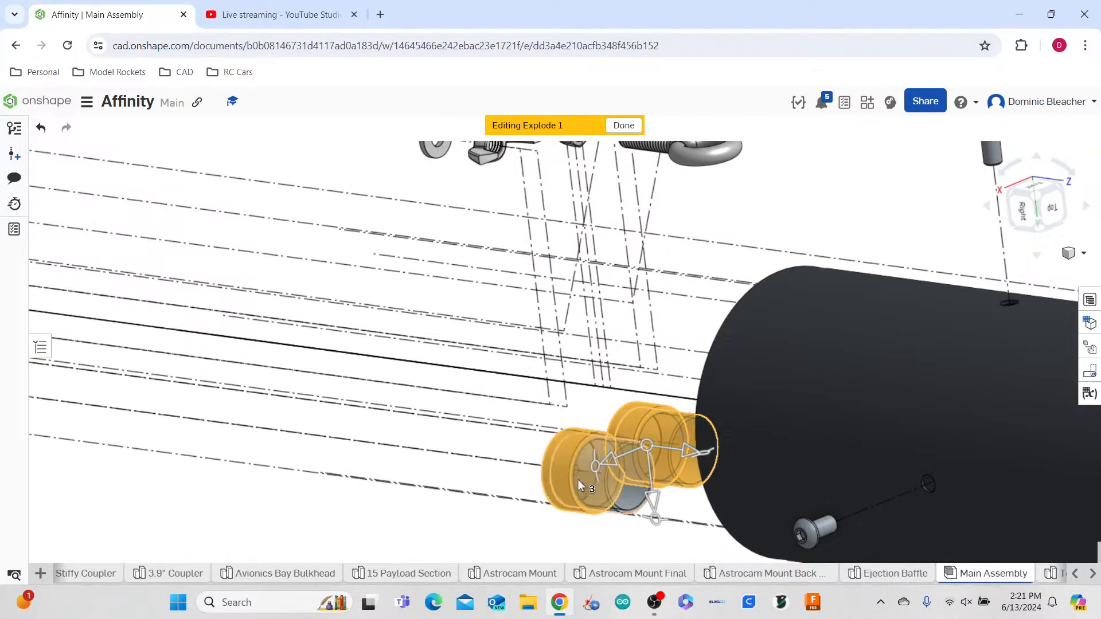
pyautogui.scroll(-5, 612, 491)
pyautogui.moveTo(590, 513); pyautogui.dragTo(576, 410)
pyautogui.moveTo(505, 492); pyautogui.dragTo(531, 484, button='right')
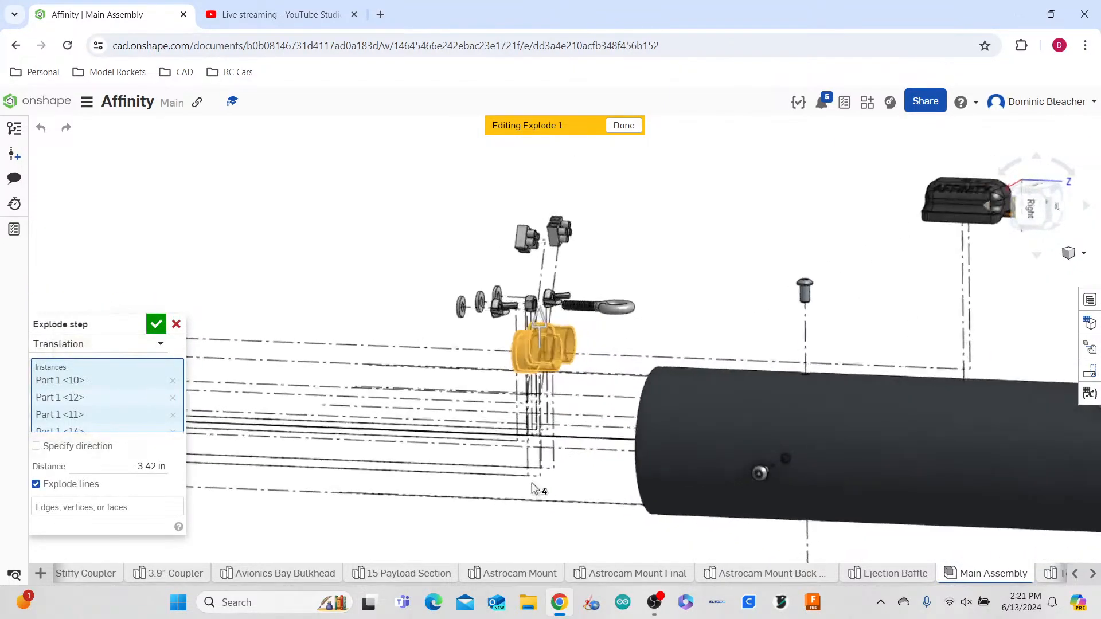
pyautogui.moveTo(539, 343); pyautogui.dragTo(541, 384)
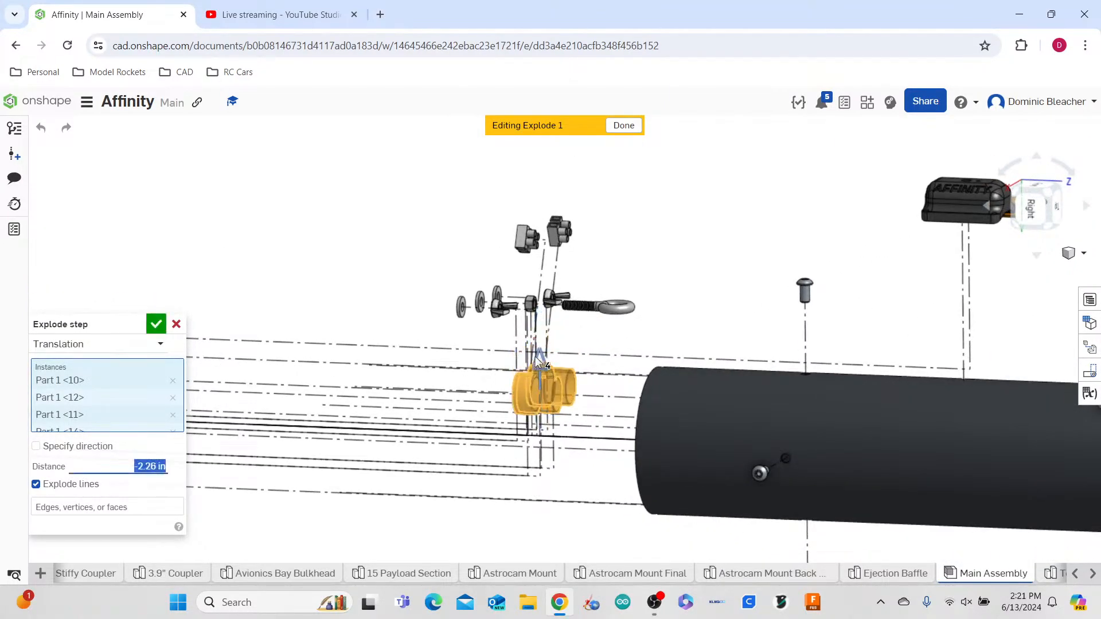
pyautogui.click(155, 325)
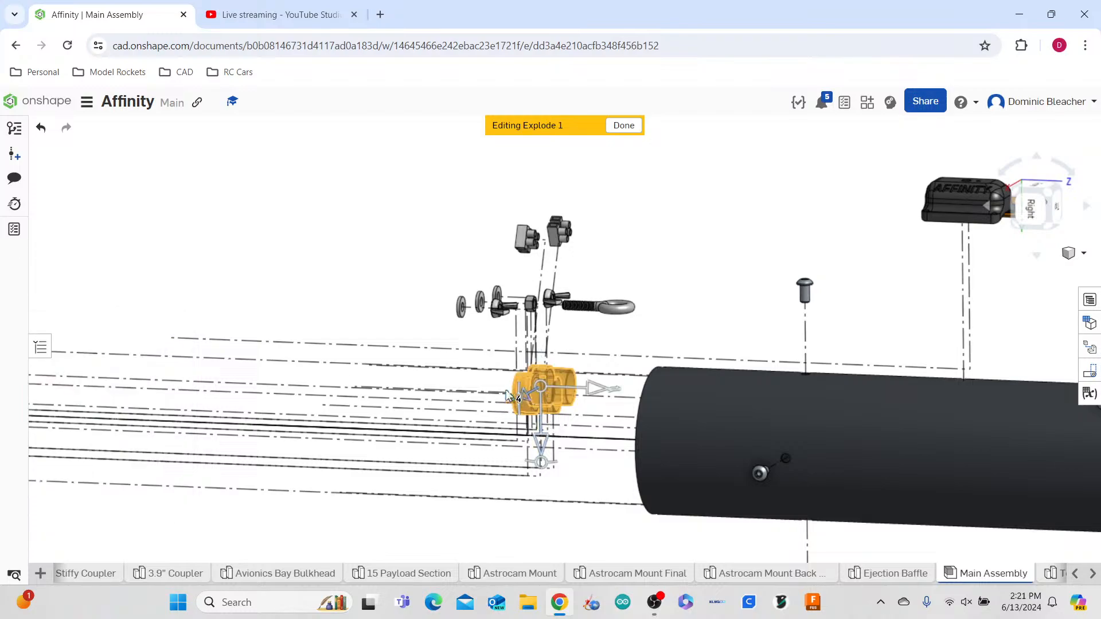
pyautogui.click(344, 293)
# - Explode the two dark charge well parts, Part 1 <10> and <11>, about 1.16 in axially toward the orange bay and clear the selection
pyautogui.click(549, 376)
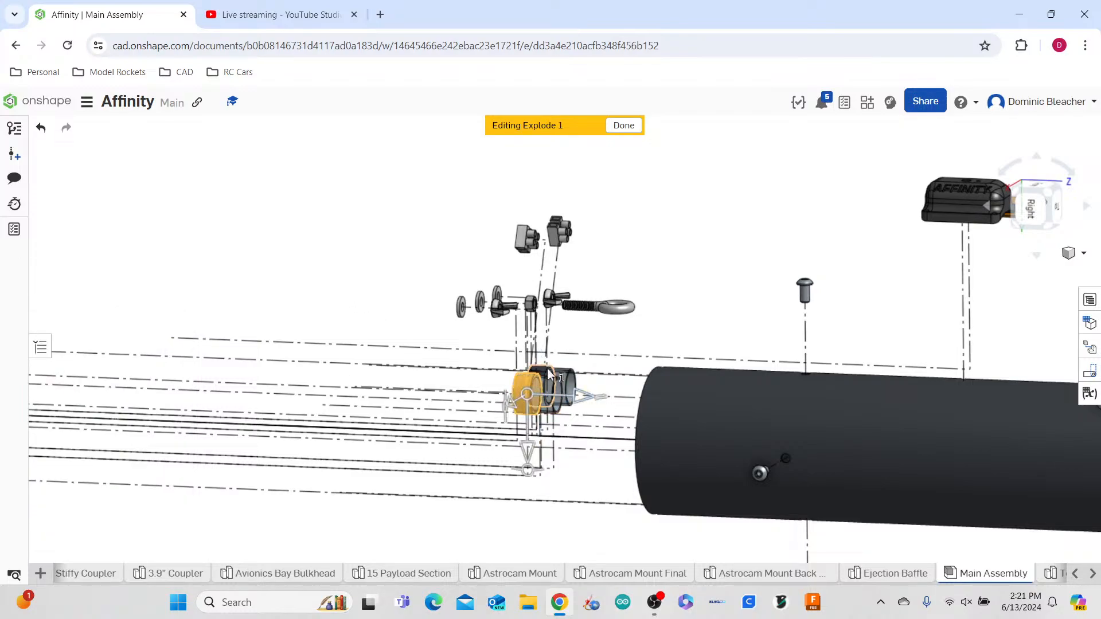
pyautogui.click(544, 365)
pyautogui.moveTo(579, 395); pyautogui.dragTo(537, 393)
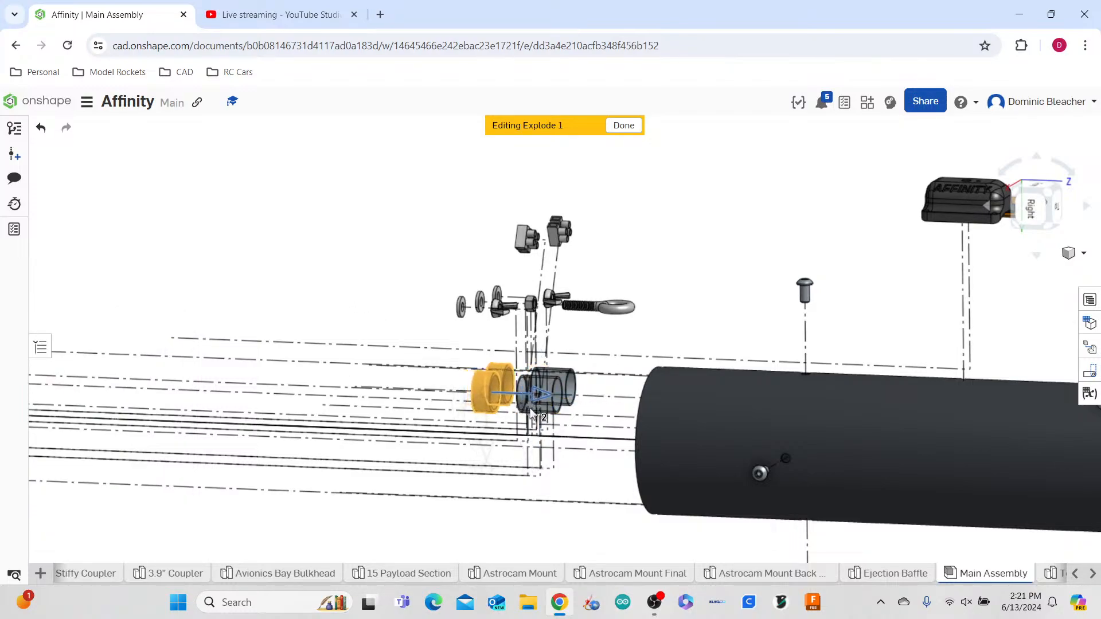
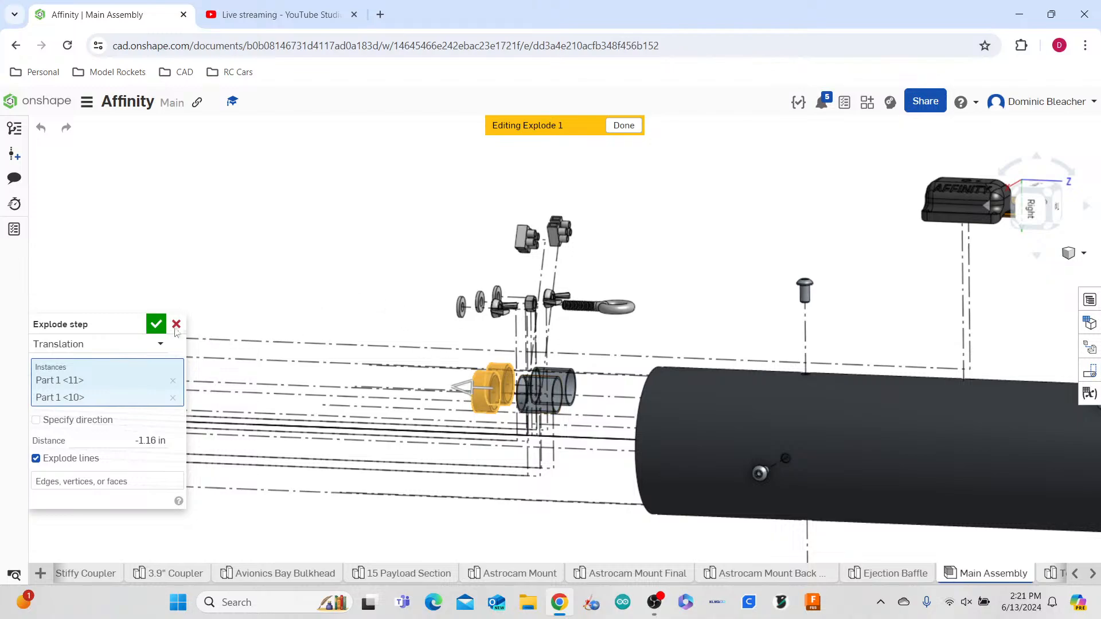
pyautogui.moveTo(255, 334); pyautogui.dragTo(314, 353, button='right')
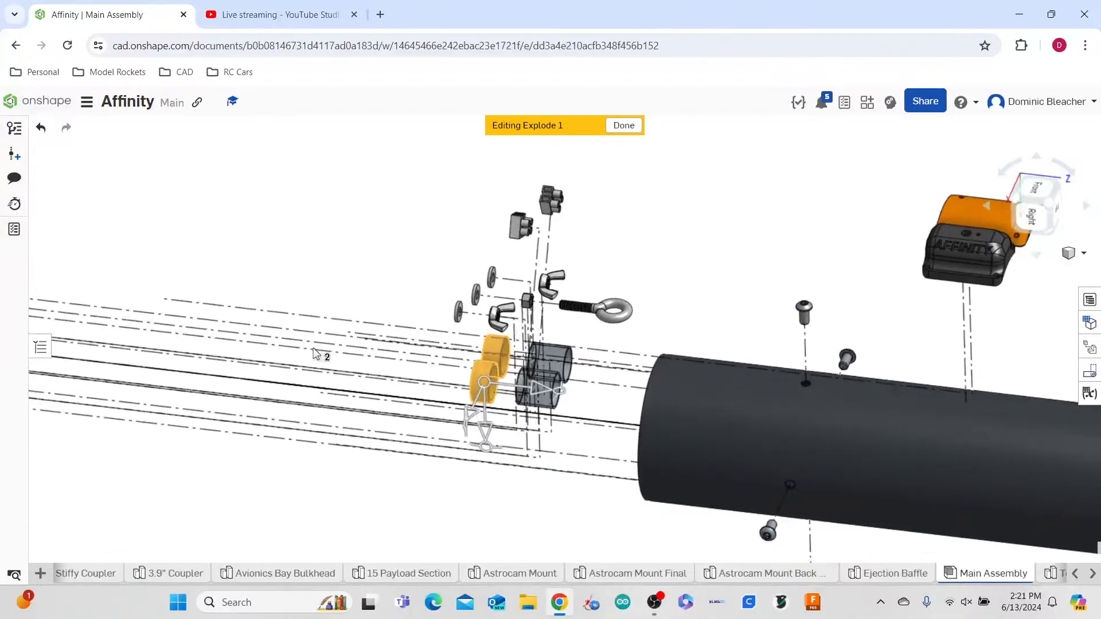
pyautogui.click(467, 509)
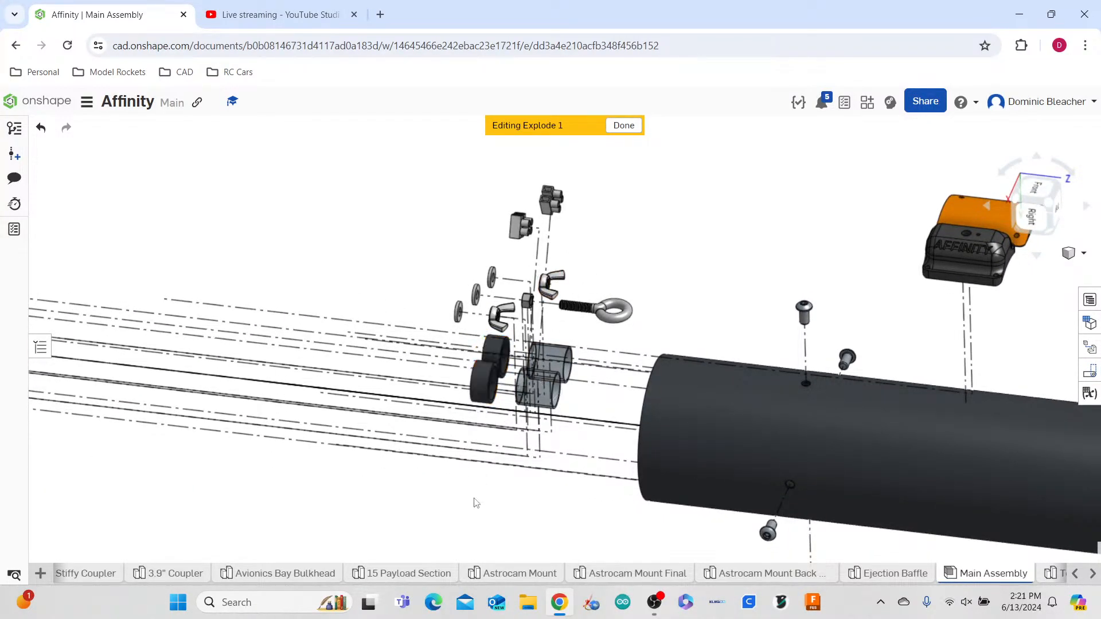
# - Explode the orange bulkhead disc axially out of the avionics bay's open end toward the charge wells
pyautogui.scroll(-3, 483, 487)
pyautogui.moveTo(484, 485); pyautogui.dragTo(514, 413, button='right')
pyautogui.scroll(-3, 477, 469)
pyautogui.scroll(5, 634, 408)
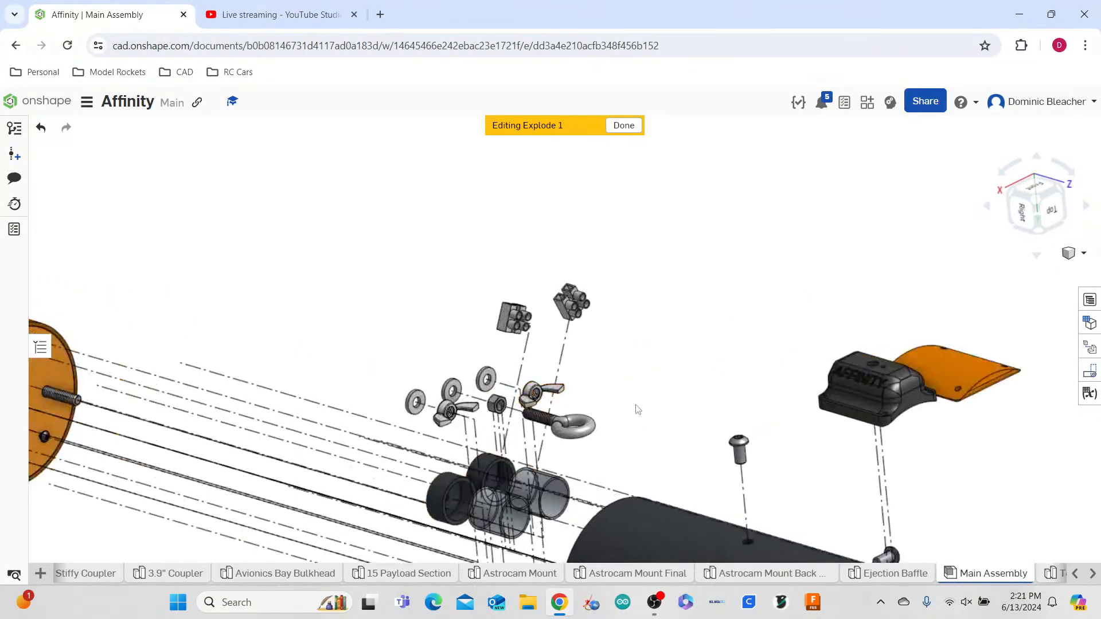
pyautogui.moveTo(300, 441); pyautogui.dragTo(359, 429, button='right')
pyautogui.scroll(-4, 334, 443)
pyautogui.scroll(2, 250, 489)
pyautogui.moveTo(289, 465); pyautogui.dragTo(231, 439, button='right')
pyautogui.scroll(3, 235, 446)
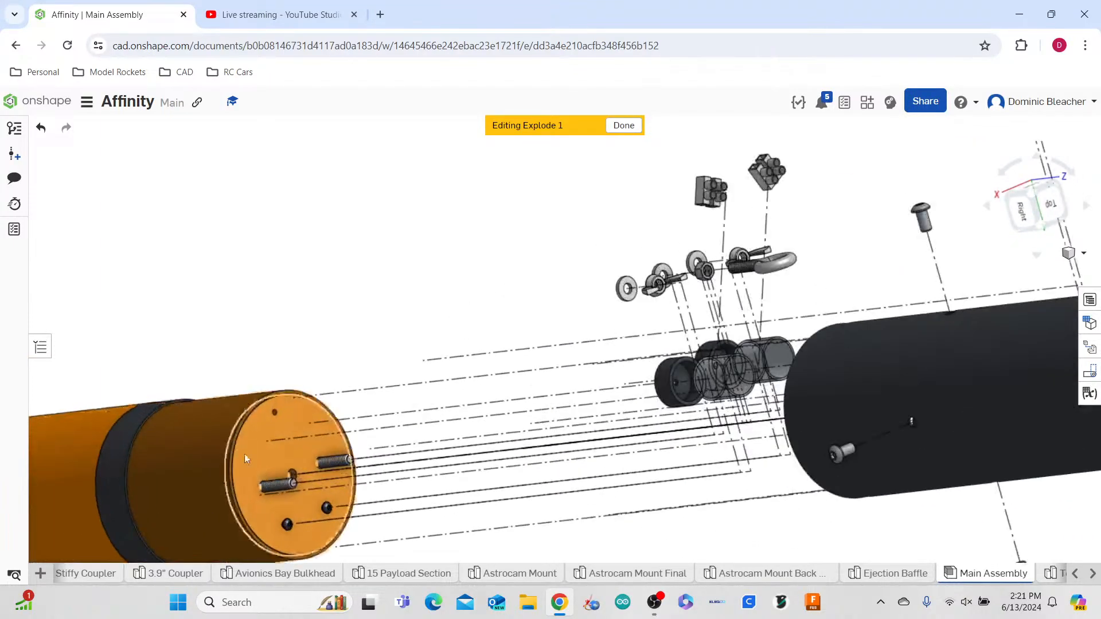
pyautogui.click(259, 439)
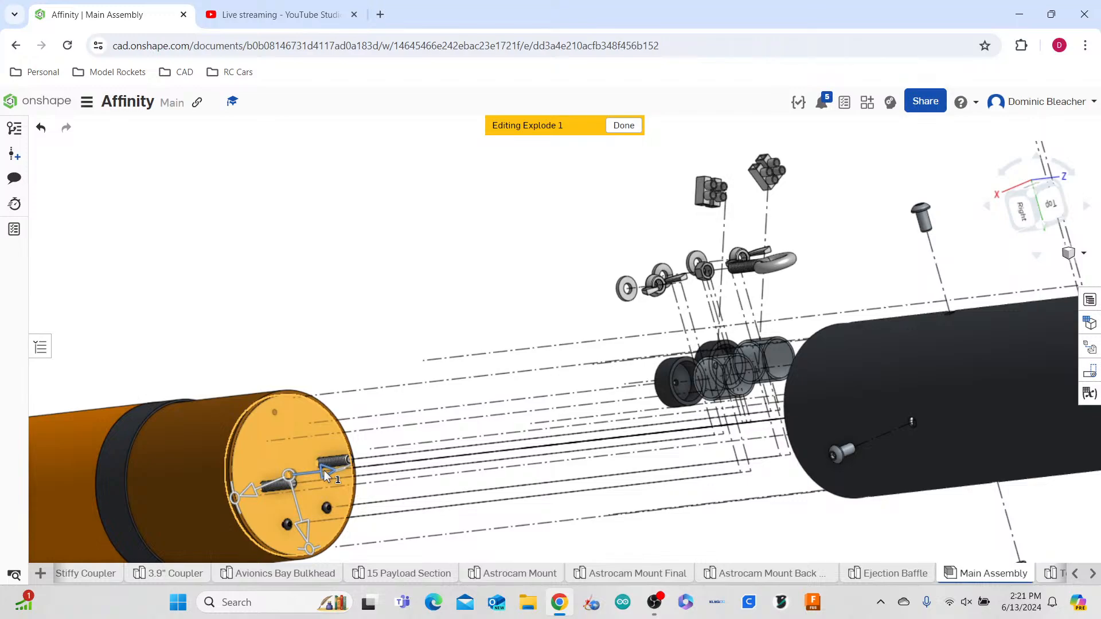
pyautogui.click(315, 341)
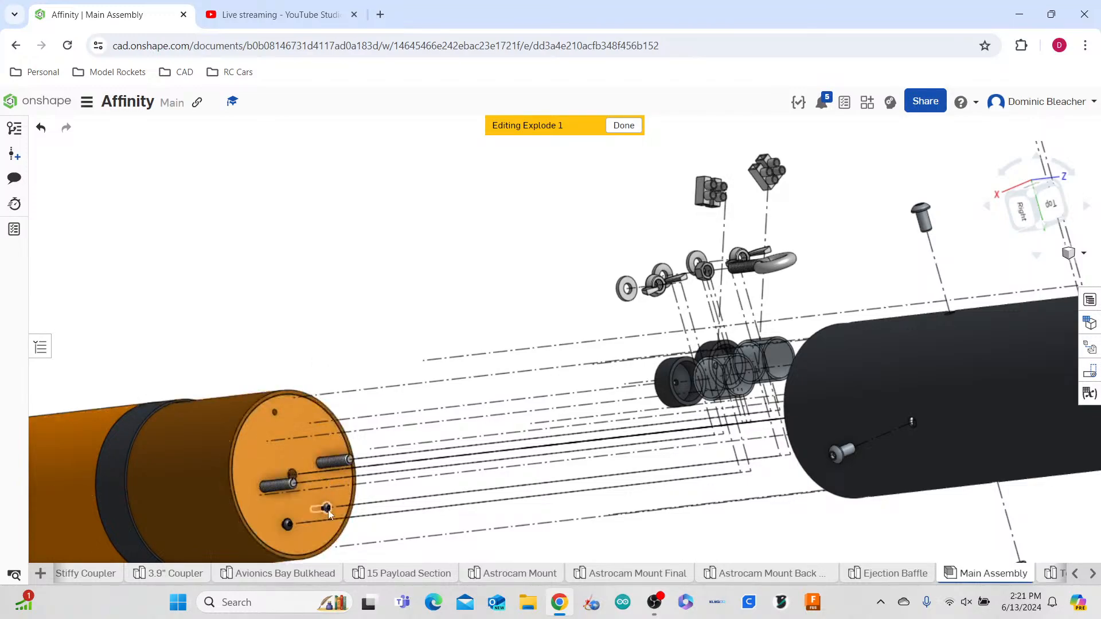
pyautogui.click(350, 320)
pyautogui.click(266, 523)
pyautogui.moveTo(320, 474); pyautogui.dragTo(660, 438)
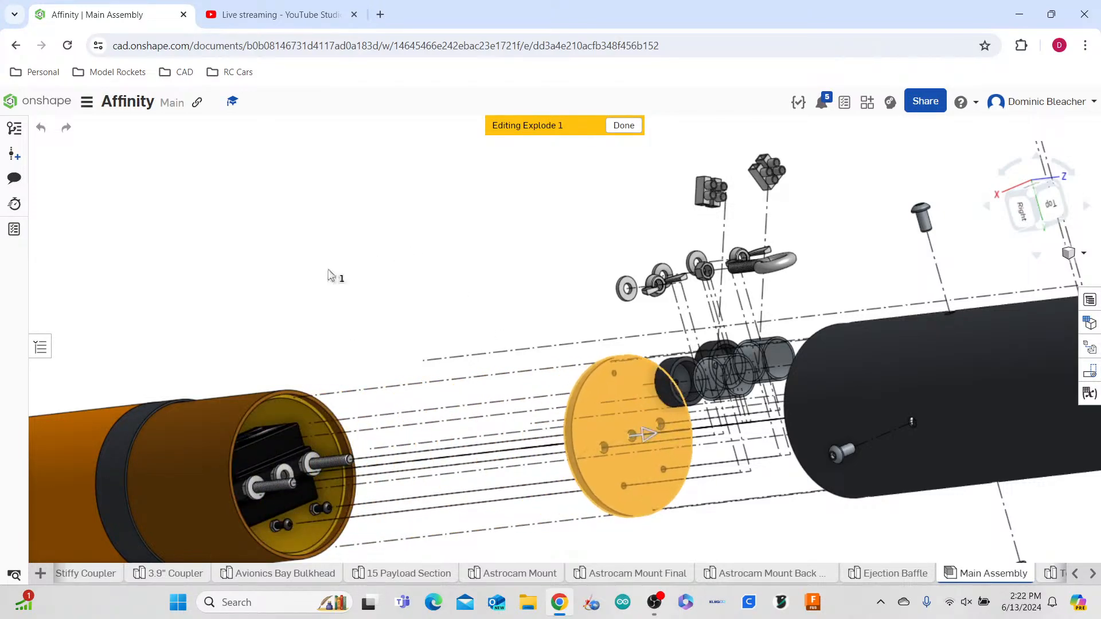
pyautogui.click(153, 324)
# - Add another axial explode step that moves the bulkhead disc closer to the dark charge well parts
pyautogui.moveTo(352, 269); pyautogui.dragTo(426, 262, button='right')
pyautogui.moveTo(643, 424); pyautogui.dragTo(726, 422)
pyautogui.click(154, 324)
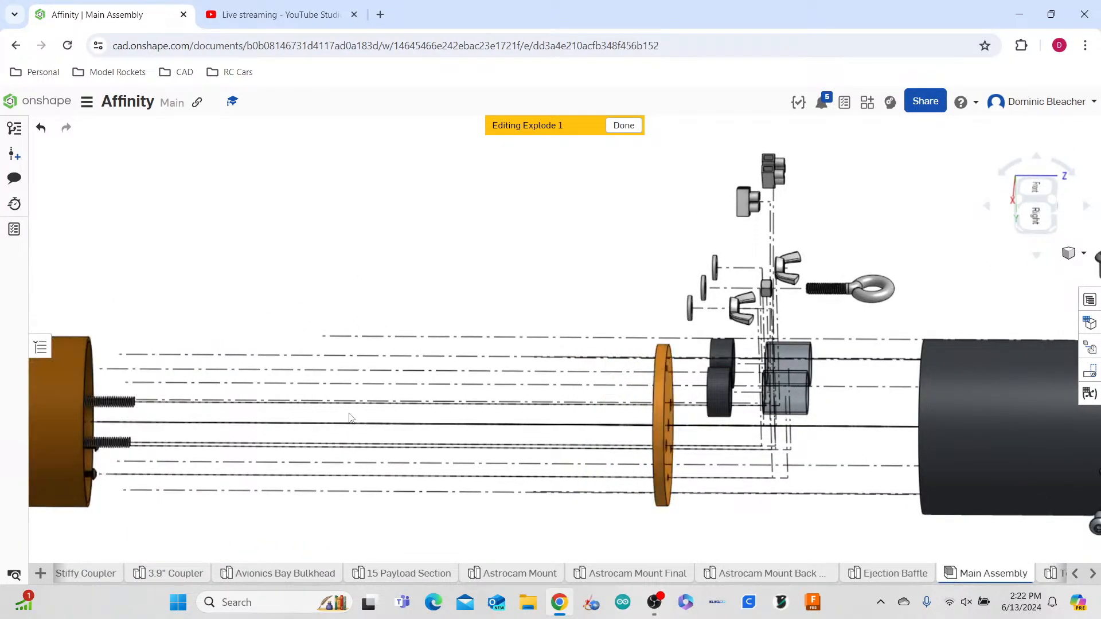
# - Explode the two 6-32 button head bolts and their two narrow nuts together about 15.5 in axially beyond the bulkhead disc
pyautogui.scroll(-3, 347, 453)
pyautogui.moveTo(282, 484)
pyautogui.mouseDown(button='right')
pyautogui.moveTo(225, 454)
pyautogui.moveTo(265, 475)
pyautogui.mouseUp(button='right')
pyautogui.click(264, 474)
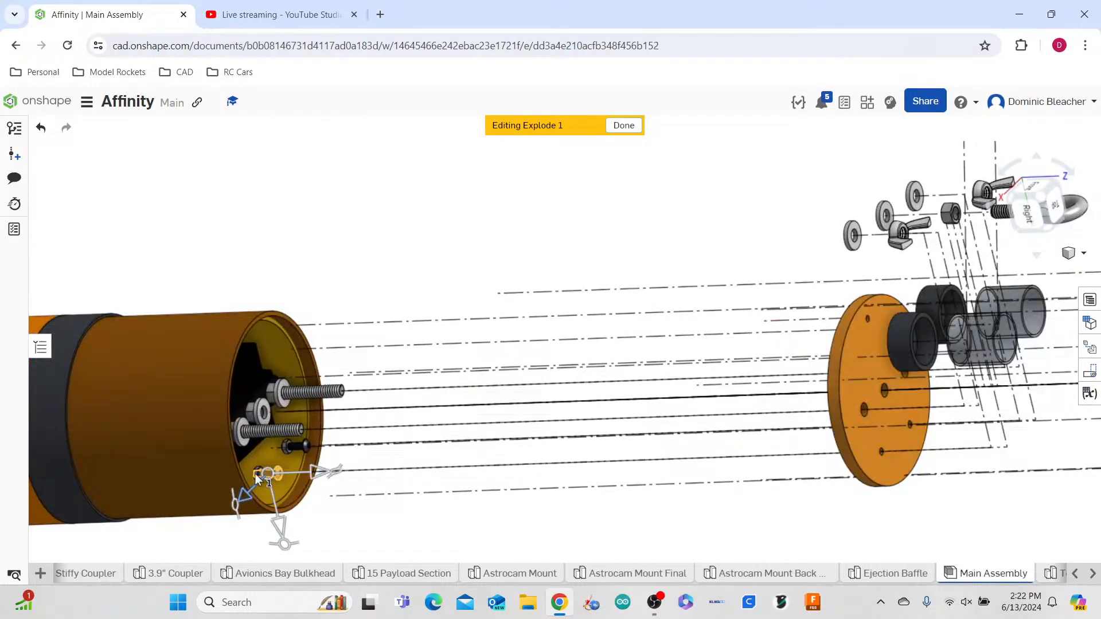
pyautogui.scroll(3, 255, 473)
pyautogui.click(308, 427)
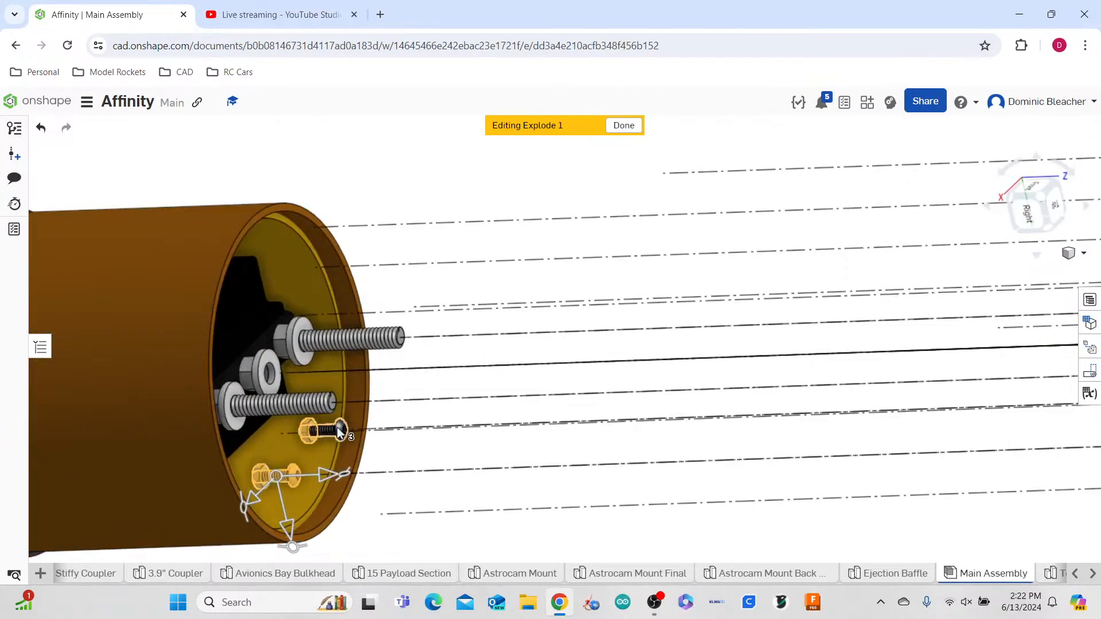
pyautogui.scroll(-5, 334, 427)
pyautogui.moveTo(356, 458); pyautogui.dragTo(608, 450)
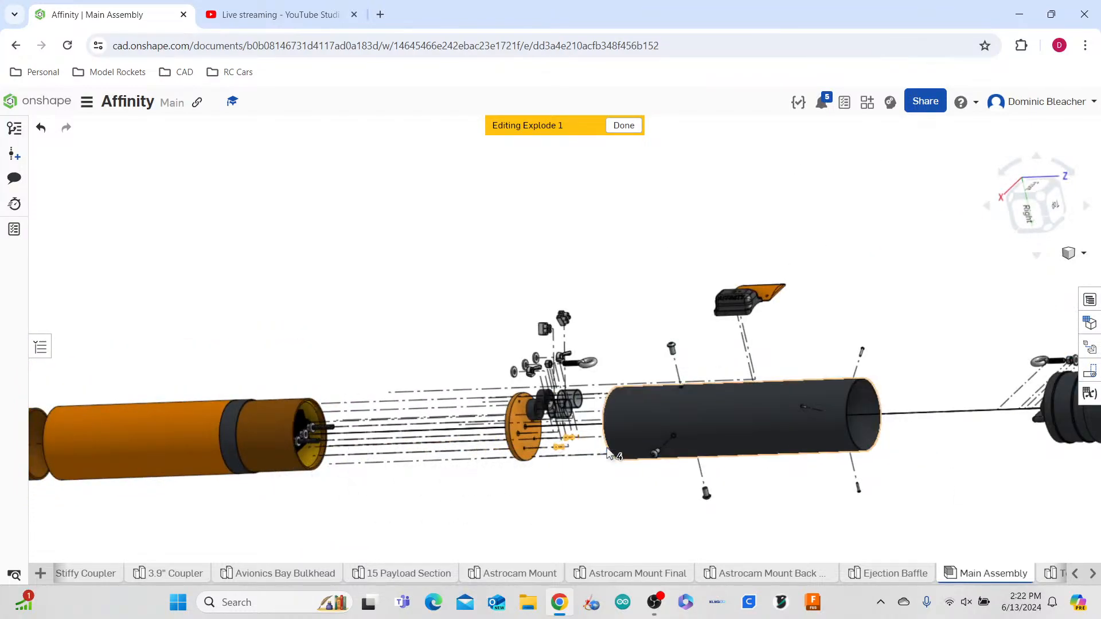
pyautogui.moveTo(606, 501); pyautogui.dragTo(617, 471, button='right')
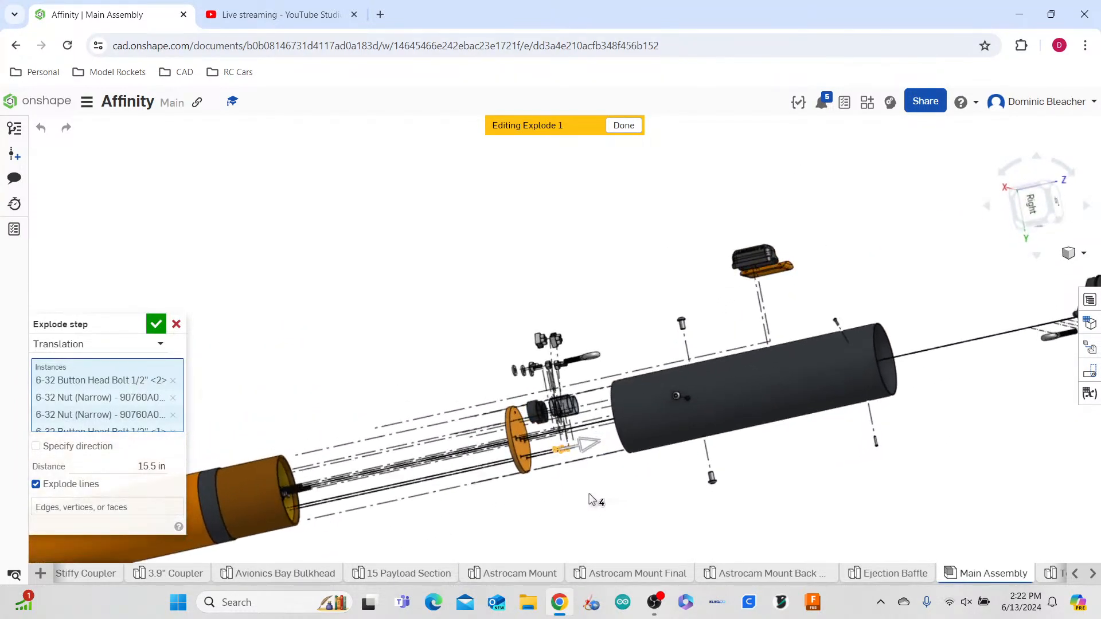
pyautogui.rightClick(590, 497)
pyautogui.scroll(5, 593, 526)
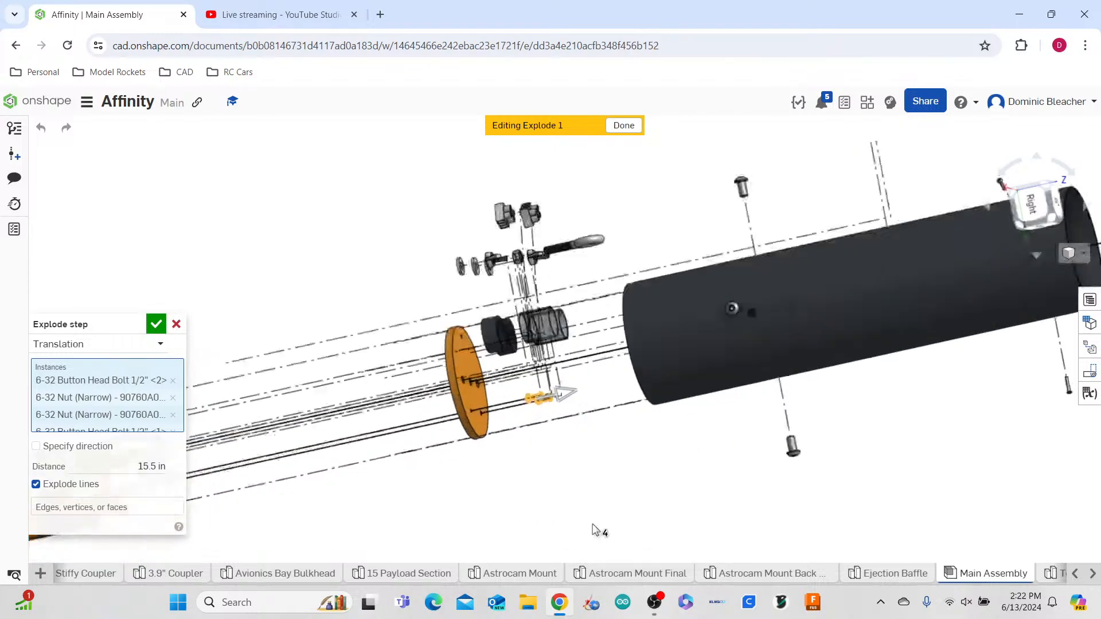
pyautogui.click(151, 327)
# - Explode the two 6-32 nuts and their button head bolts about 1.55 in radially, away from the charge wells
pyautogui.scroll(5, 635, 494)
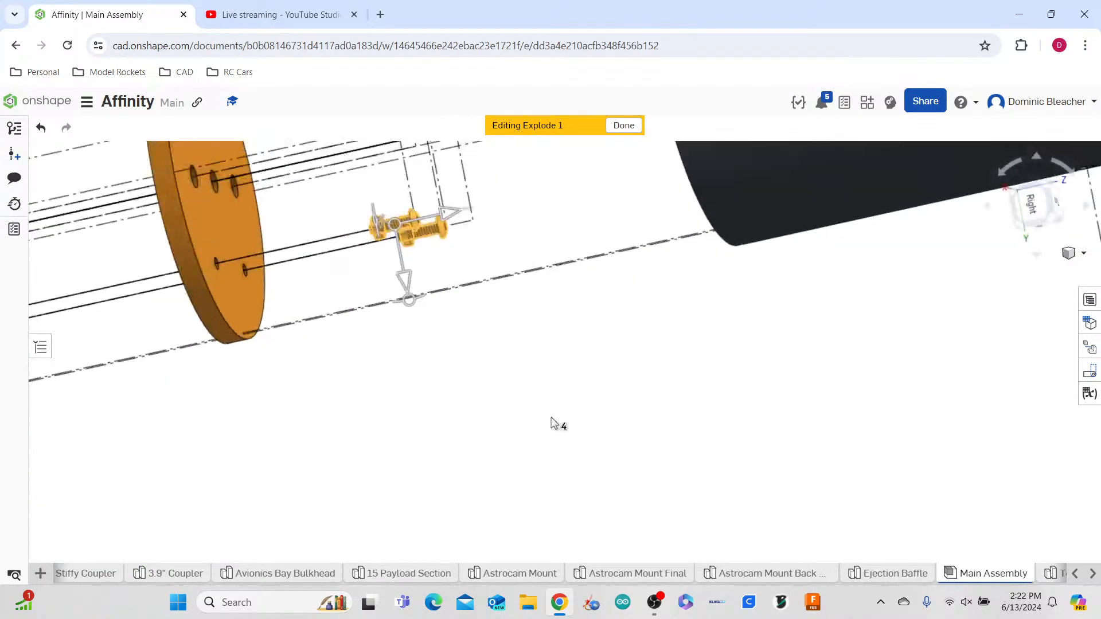
pyautogui.scroll(-2, 553, 421)
pyautogui.scroll(2, 372, 246)
pyautogui.scroll(3, 440, 261)
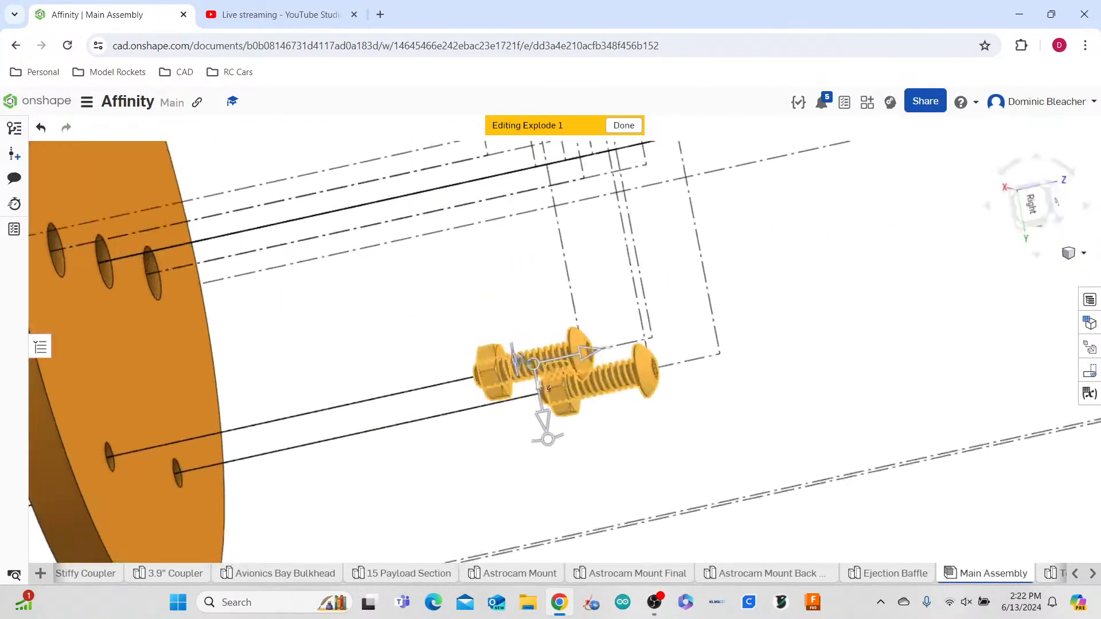
pyautogui.click(573, 500)
pyautogui.click(565, 394)
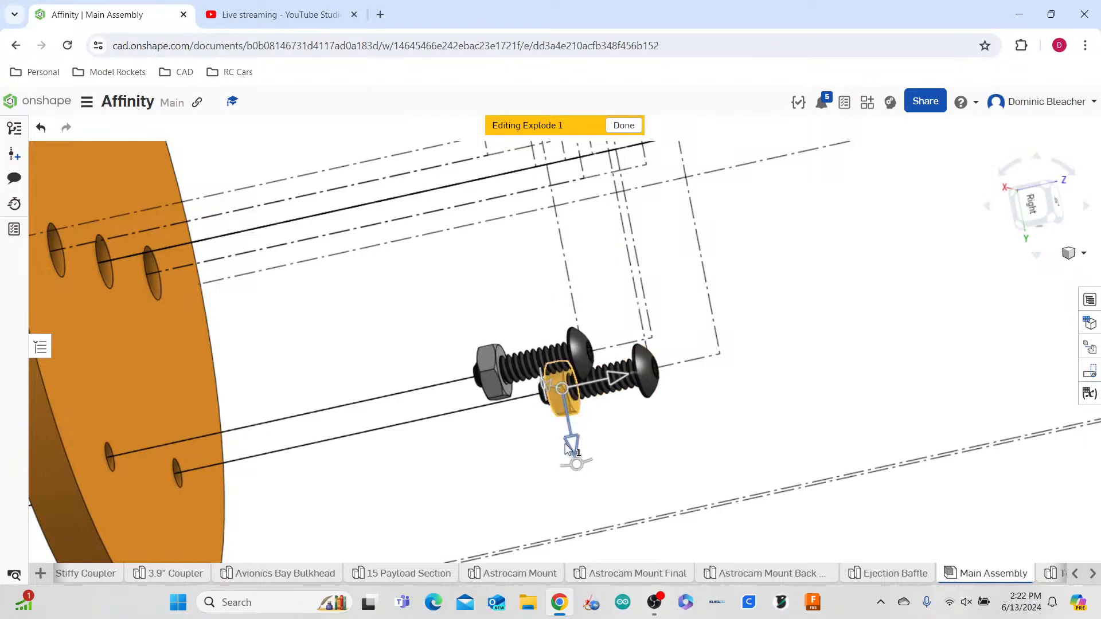
pyautogui.scroll(-5, 573, 447)
pyautogui.moveTo(574, 450); pyautogui.dragTo(591, 545)
pyautogui.click(552, 429)
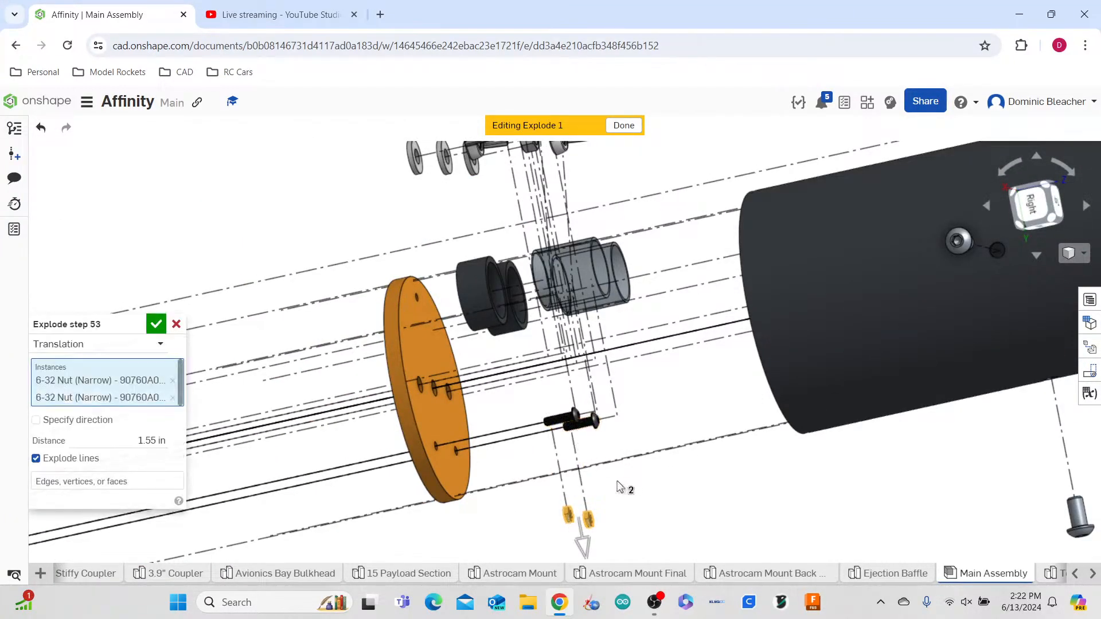
pyautogui.click(584, 427)
pyautogui.click(555, 420)
pyautogui.click(157, 324)
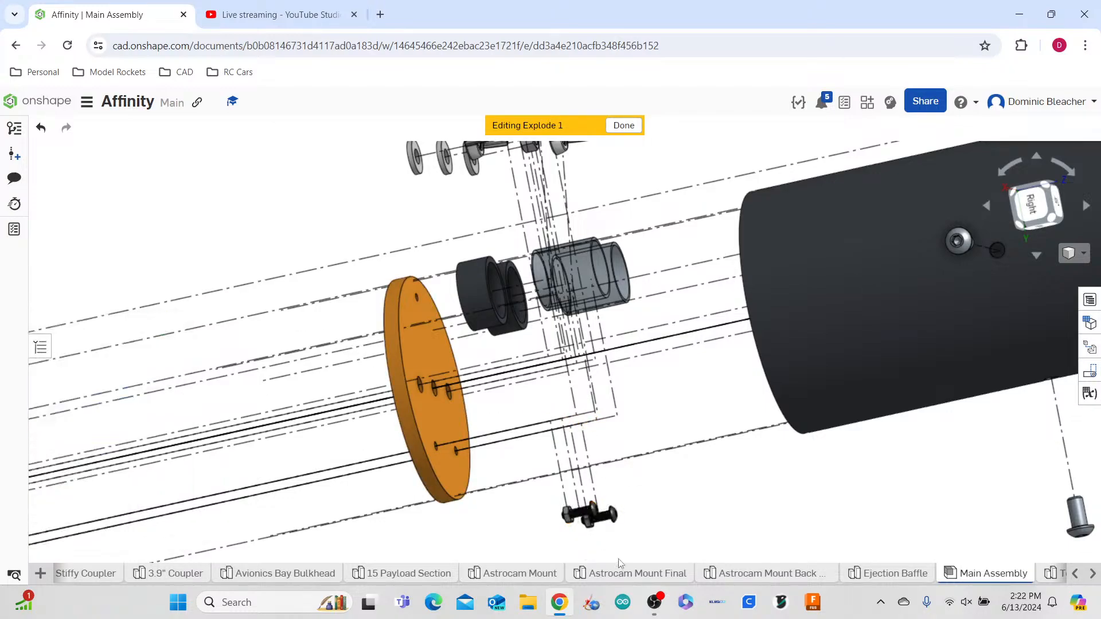
# - Explode both 6-32 button head bolts about 0.84 in axially away from their nuts and clear the selection
pyautogui.click(601, 519)
pyautogui.moveTo(651, 516); pyautogui.dragTo(658, 490)
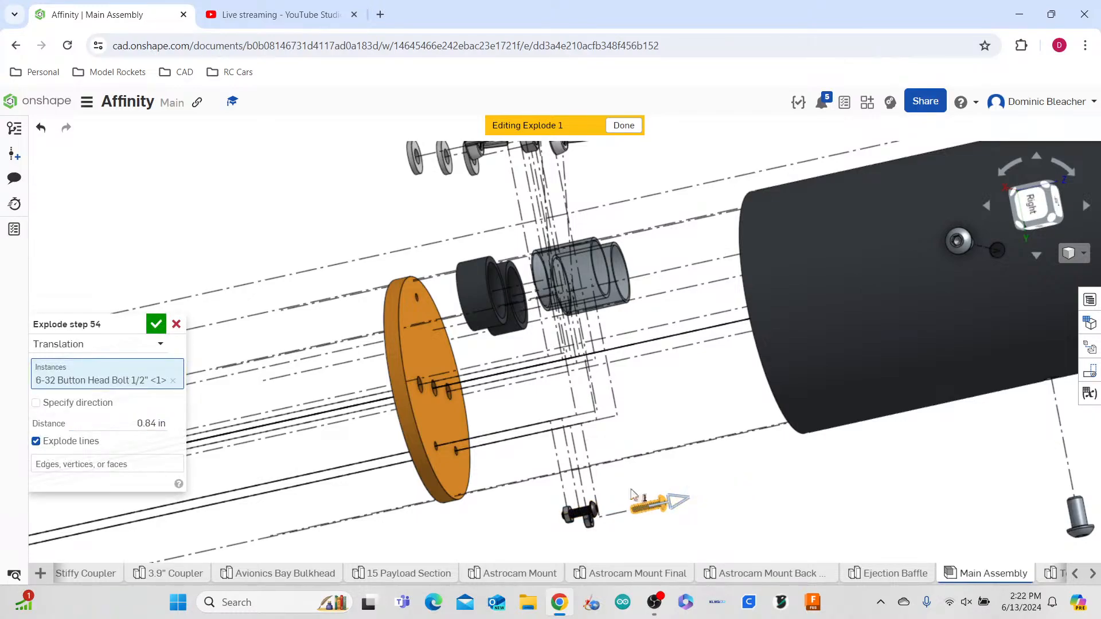
pyautogui.click(583, 509)
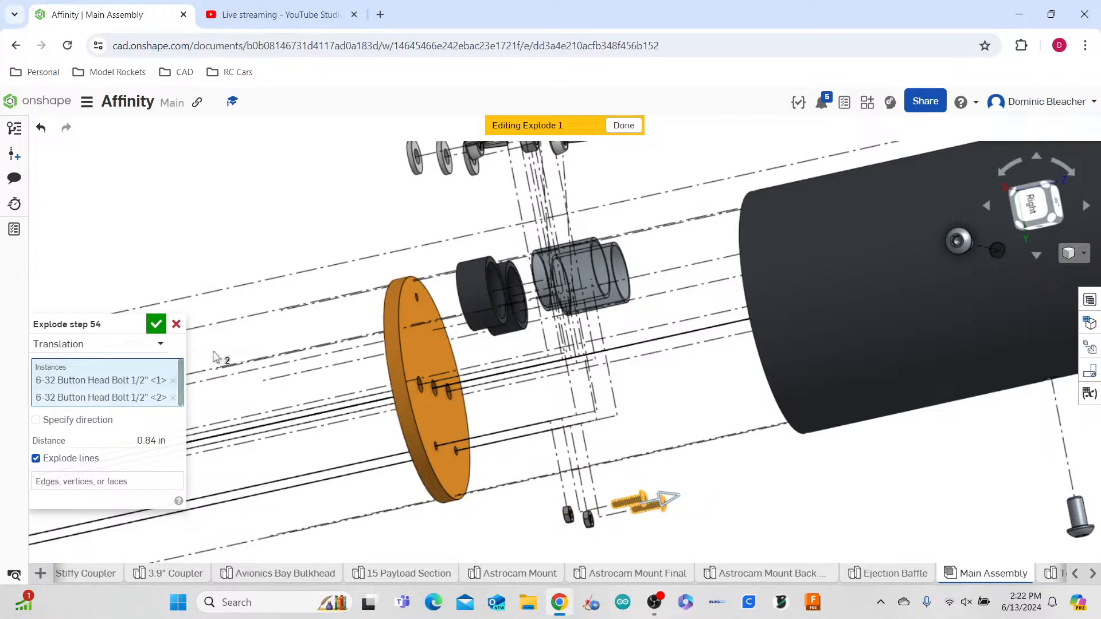
pyautogui.click(156, 324)
pyautogui.scroll(-3, 665, 502)
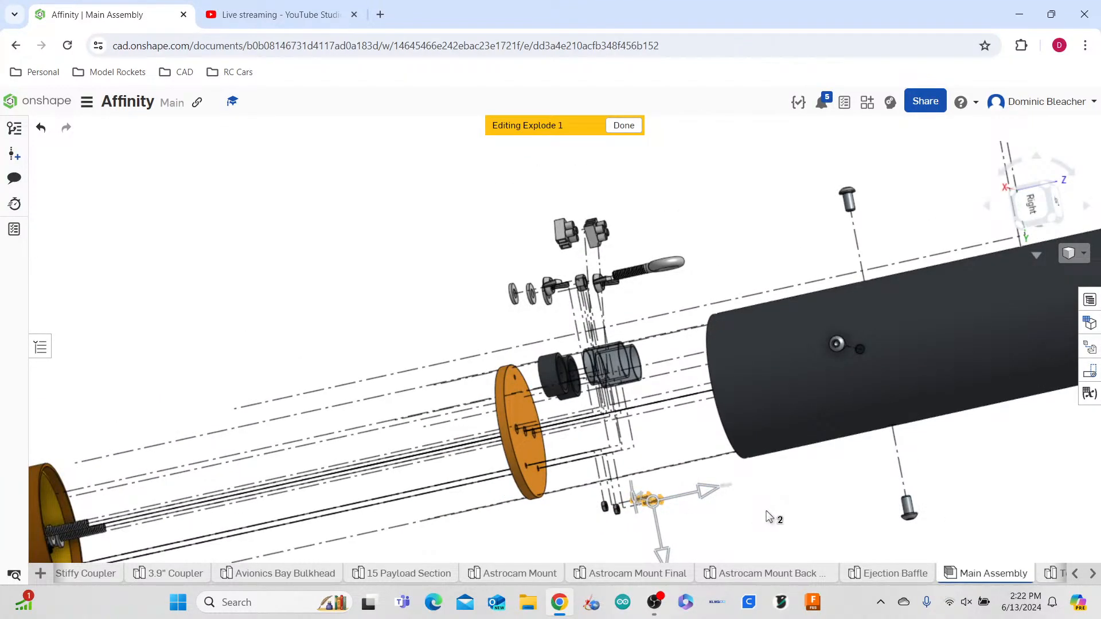
pyautogui.scroll(-4, 590, 394)
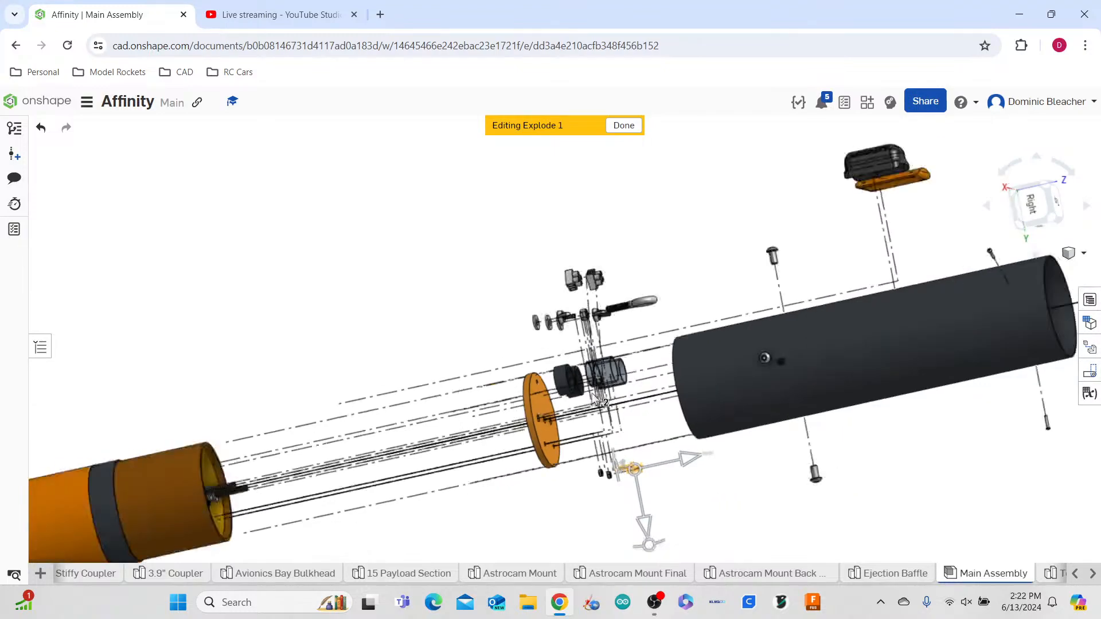
pyautogui.moveTo(495, 319); pyautogui.dragTo(441, 331, button='right')
pyautogui.click(425, 335)
# - Explode the three 1/4"-20 nuts and their washers together axially out of the avionics bay toward the bulkhead disc
pyautogui.scroll(-1, 425, 335)
pyautogui.scroll(3, 321, 453)
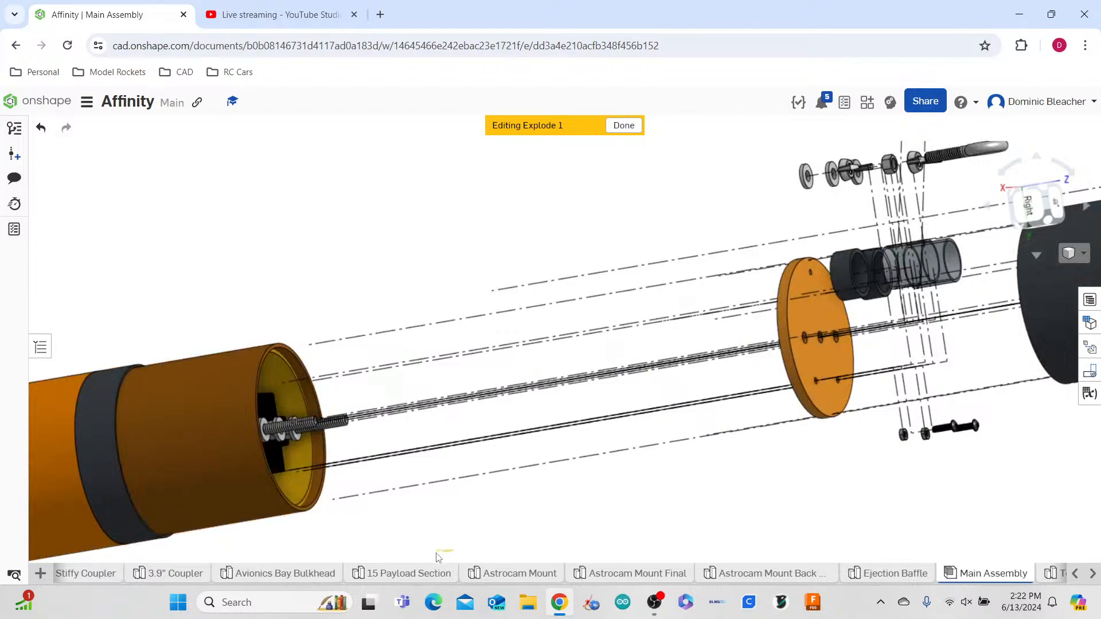
pyautogui.moveTo(389, 434); pyautogui.dragTo(368, 433, button='right')
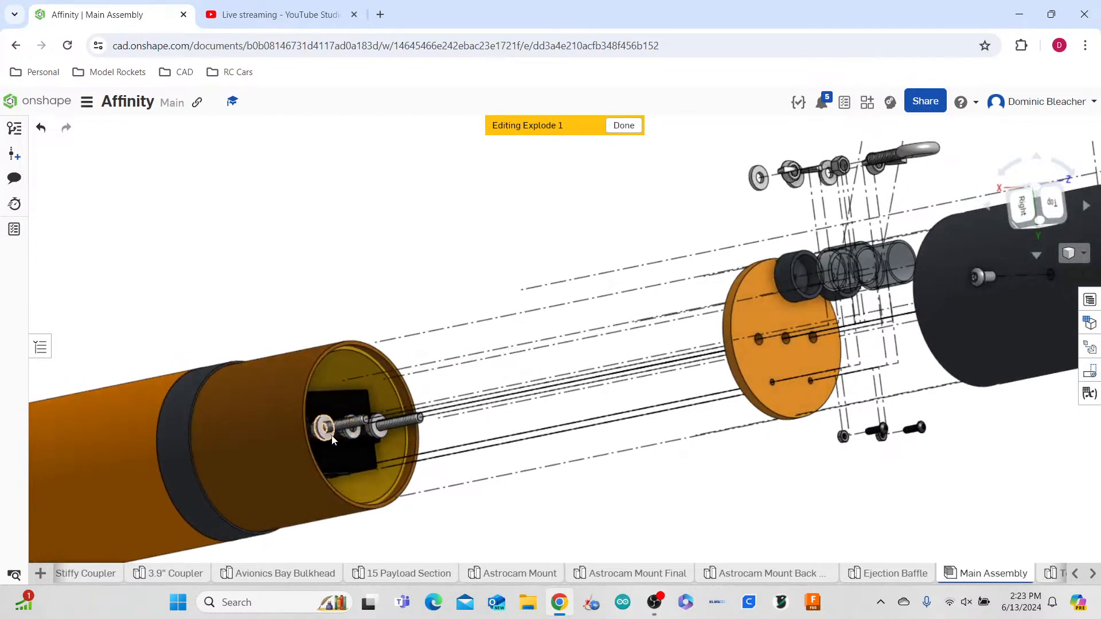
pyautogui.scroll(3, 332, 439)
pyautogui.click(290, 433)
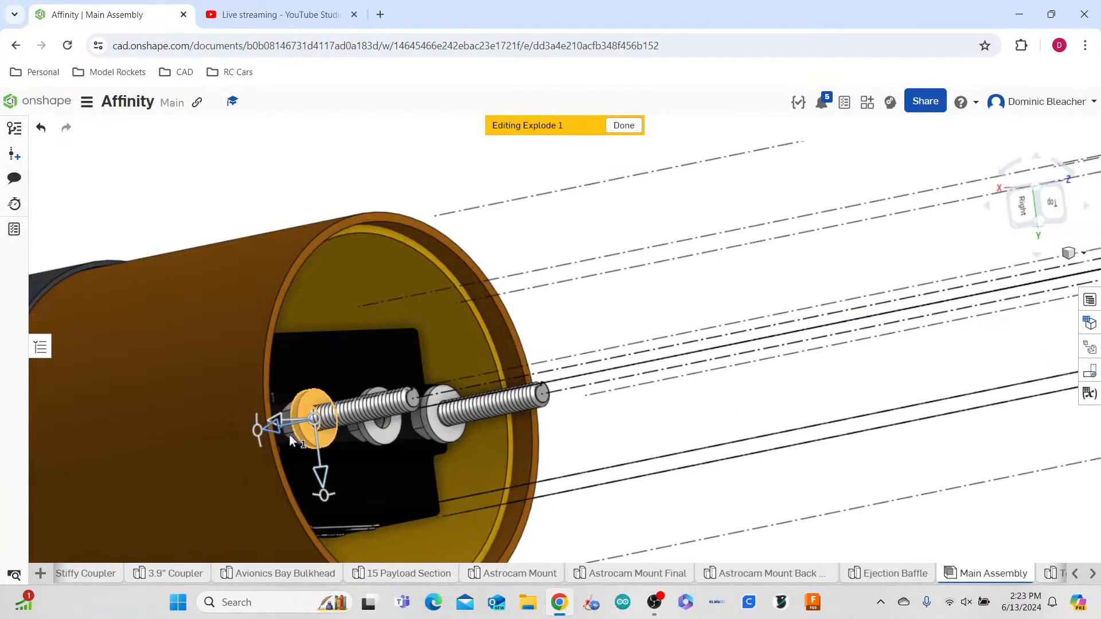
pyautogui.scroll(3, 290, 431)
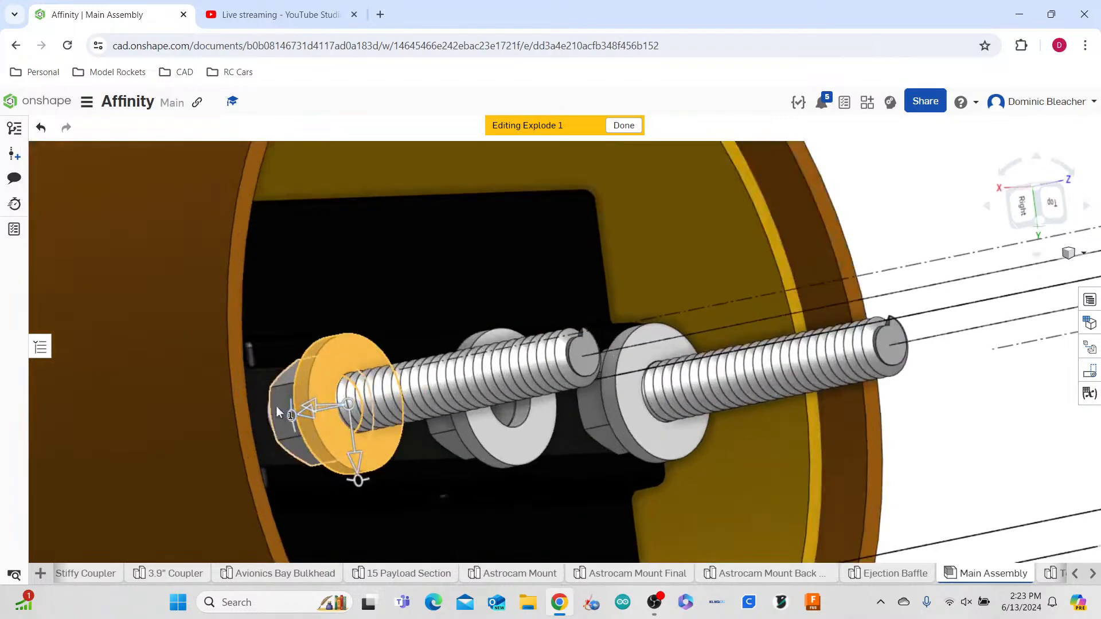
pyautogui.click(281, 408)
pyautogui.click(486, 446)
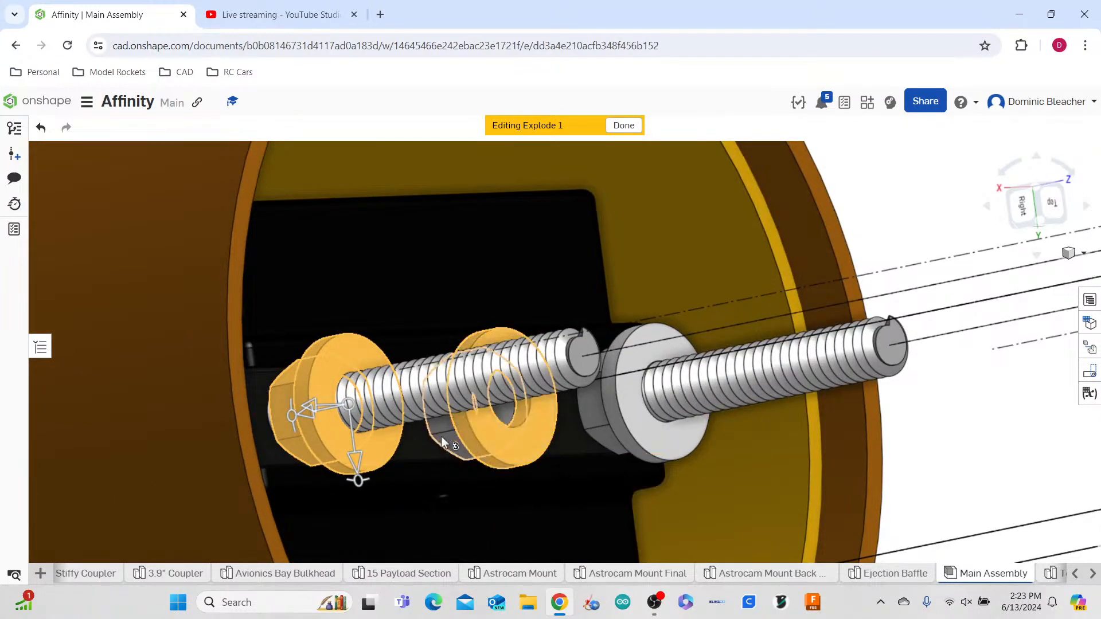
pyautogui.click(445, 441)
pyautogui.click(630, 418)
pyautogui.scroll(-10, 578, 429)
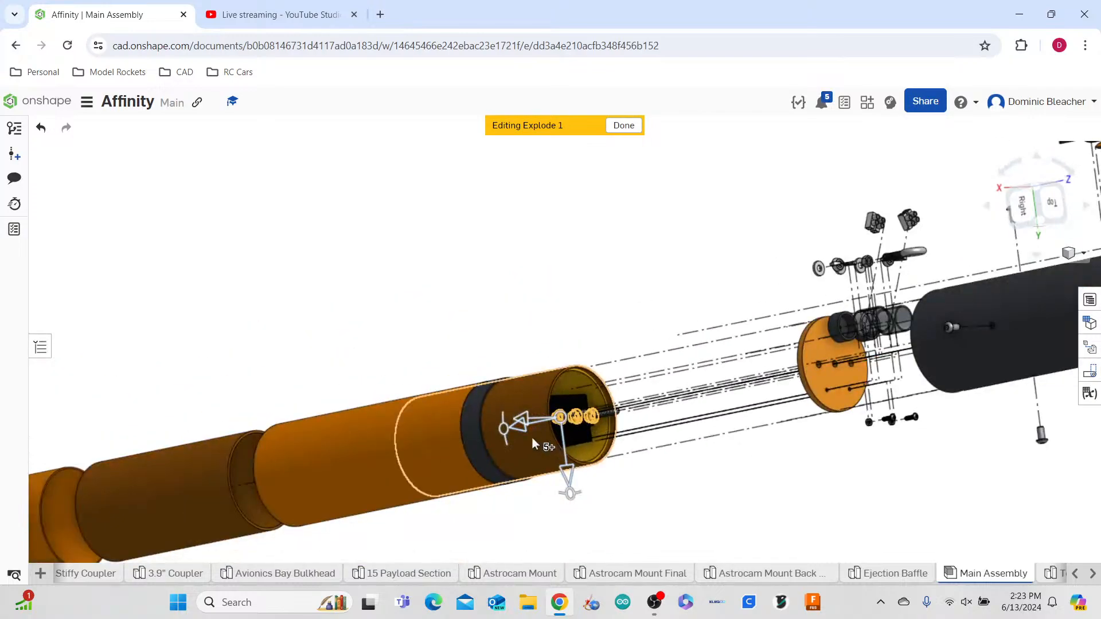
pyautogui.moveTo(518, 431); pyautogui.dragTo(727, 427)
pyautogui.moveTo(722, 451); pyautogui.dragTo(745, 466, button='right')
pyautogui.click(156, 324)
# - Explode the three nut and washer pairs about 3.44 in radially toward the level of the wing nut hardware
pyautogui.scroll(7, 899, 405)
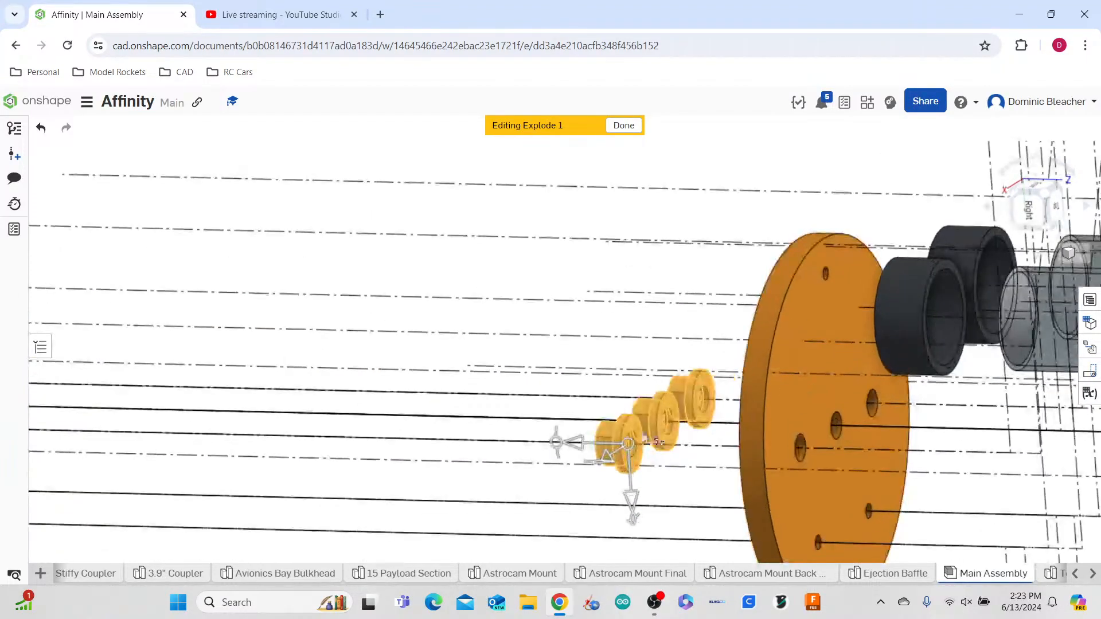
pyautogui.moveTo(631, 501); pyautogui.dragTo(630, 256)
pyautogui.scroll(-4, 635, 351)
pyautogui.scroll(-3, 635, 351)
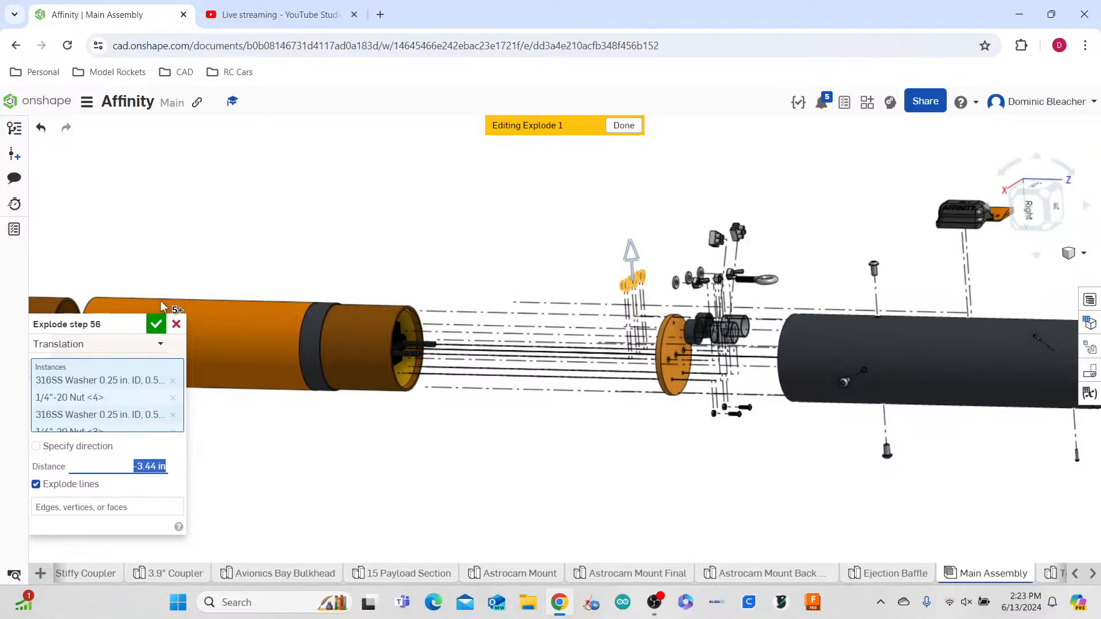
pyautogui.click(158, 325)
# - Explode the three nut and washer pairs about 1.41 in axially toward the washers beside the wing nuts
pyautogui.scroll(5, 610, 278)
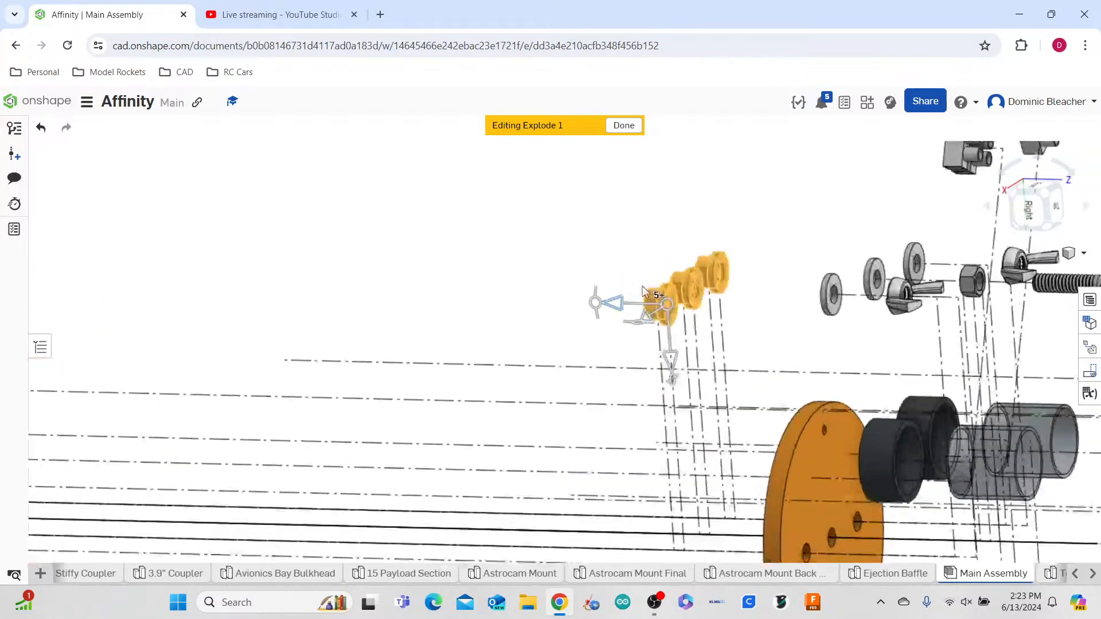
pyautogui.moveTo(615, 307); pyautogui.dragTo(709, 309)
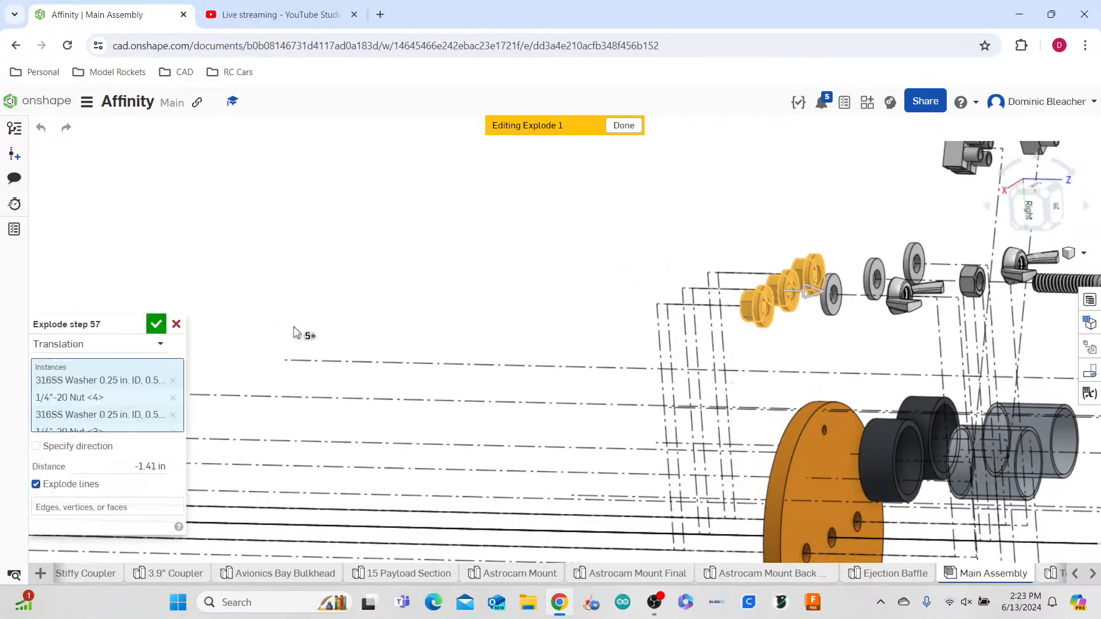
pyautogui.click(158, 323)
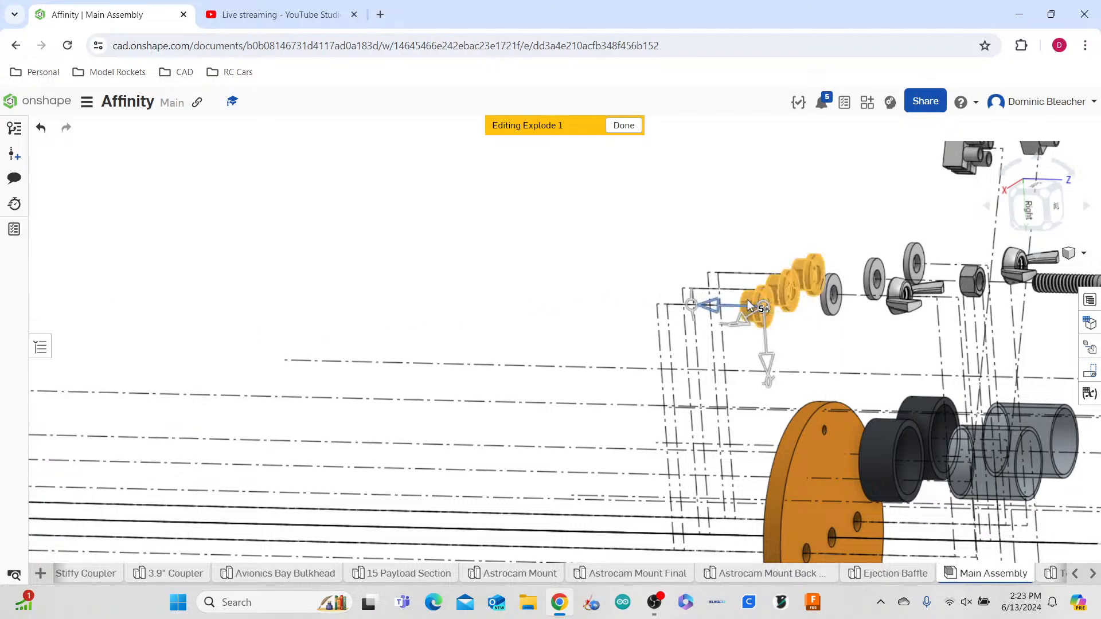
# - Explode only the three nuts, 1/4"-20 Nut <4>, <3> and <1>, about 0.68 in axially away from their washers toward the avionics bay
pyautogui.click(655, 234)
pyautogui.click(747, 301)
pyautogui.click(772, 281)
pyautogui.click(793, 273)
pyautogui.moveTo(805, 309); pyautogui.dragTo(757, 309)
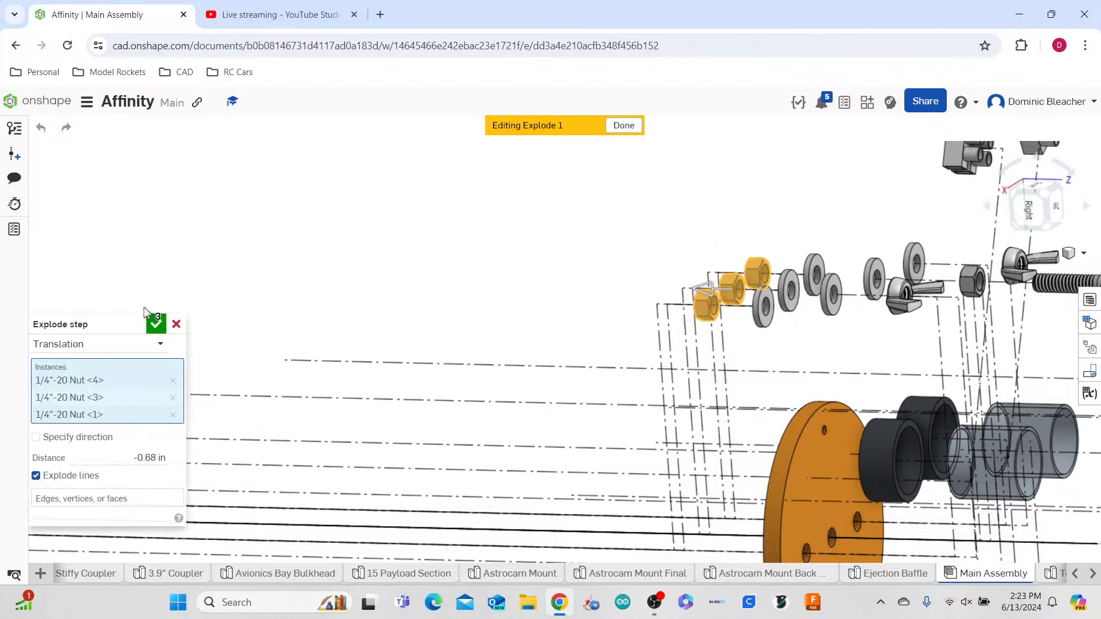
pyautogui.click(155, 324)
# - Examine the exploded hardware and the orange avionics bay section along the rocket for parts still unseparated
pyautogui.scroll(-4, 261, 252)
pyautogui.moveTo(273, 272); pyautogui.dragTo(301, 274, button='right')
pyautogui.moveTo(441, 401)
pyautogui.mouseDown(button='right')
pyautogui.moveTo(417, 418)
pyautogui.moveTo(404, 368)
pyautogui.moveTo(420, 393)
pyautogui.moveTo(438, 392)
pyautogui.mouseUp(button='right')
pyautogui.scroll(-4, 441, 392)
pyautogui.scroll(-2, 707, 462)
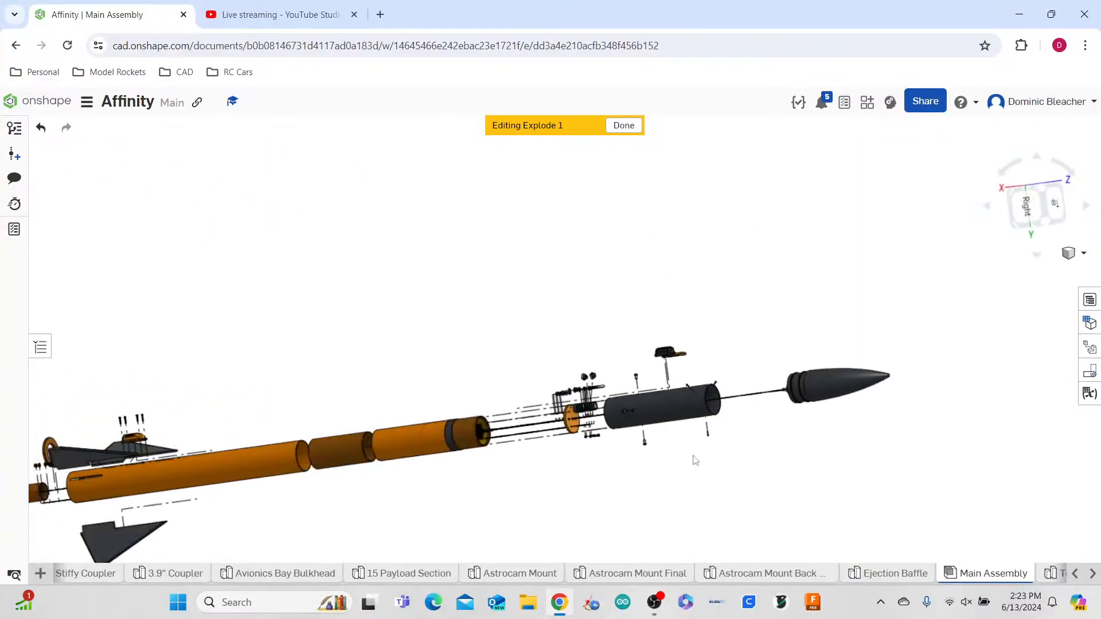
pyautogui.scroll(6, 572, 421)
pyautogui.scroll(-6, 545, 439)
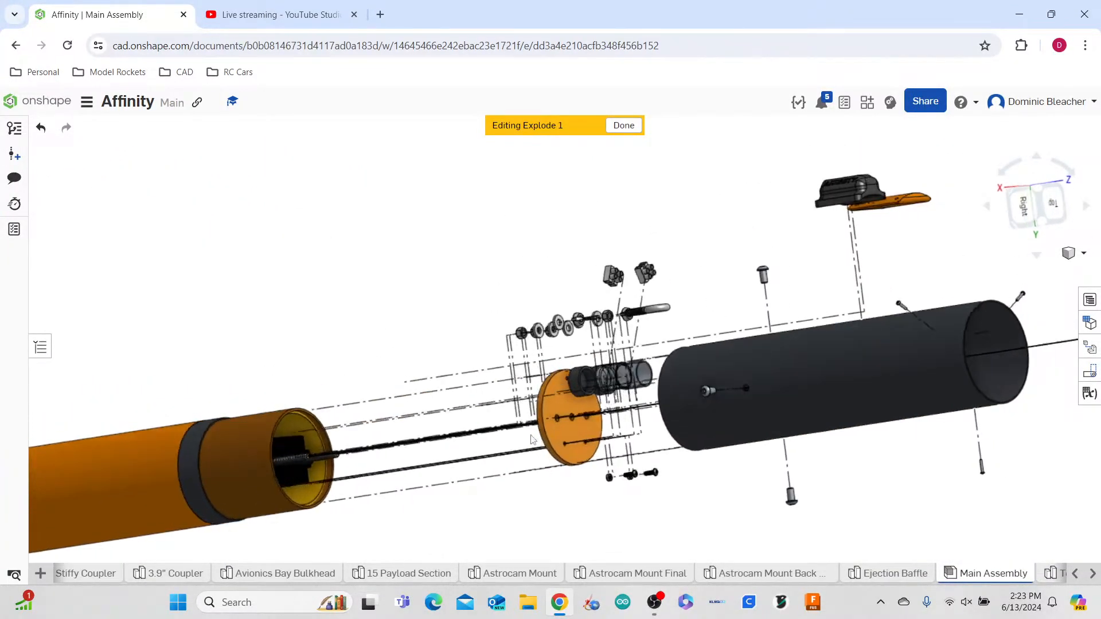
pyautogui.scroll(6, 407, 437)
pyautogui.scroll(-5, 410, 442)
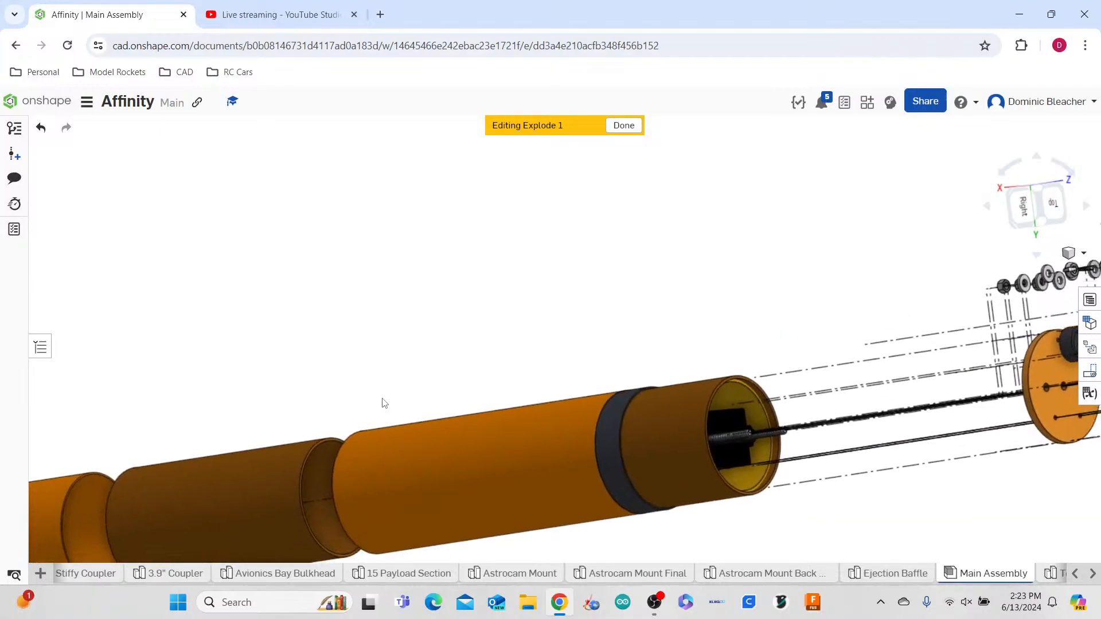
# - Explode the two threaded rods, Part 1 <16> and Part 1 <15>, about 9.8 in axially out of the avionics bay toward the exploded bulkhead
pyautogui.scroll(-4, 497, 359)
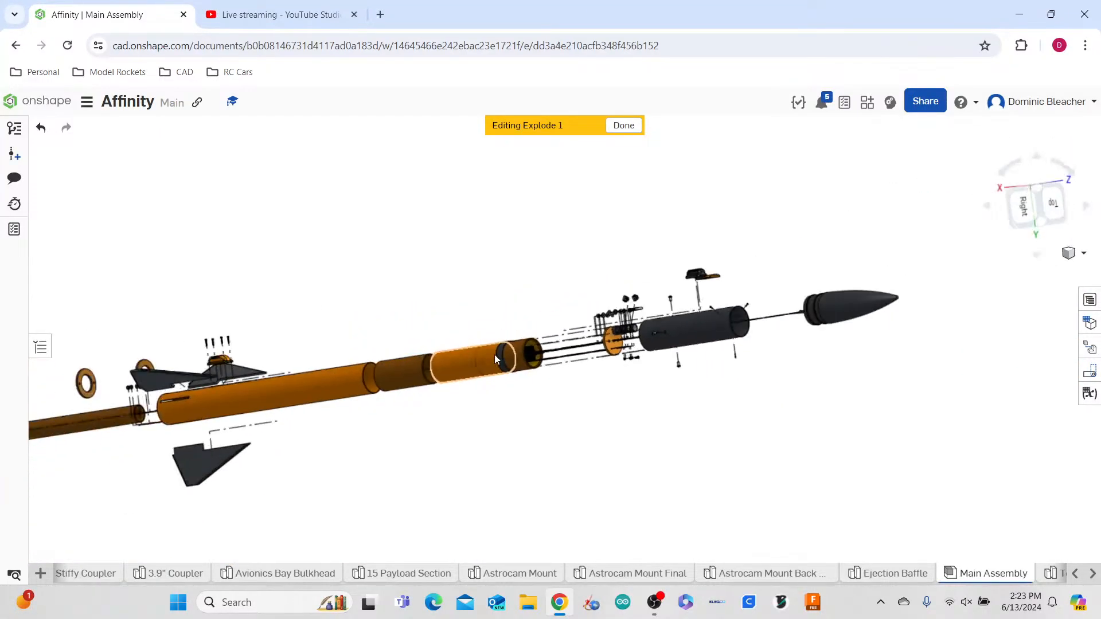
pyautogui.scroll(8, 542, 361)
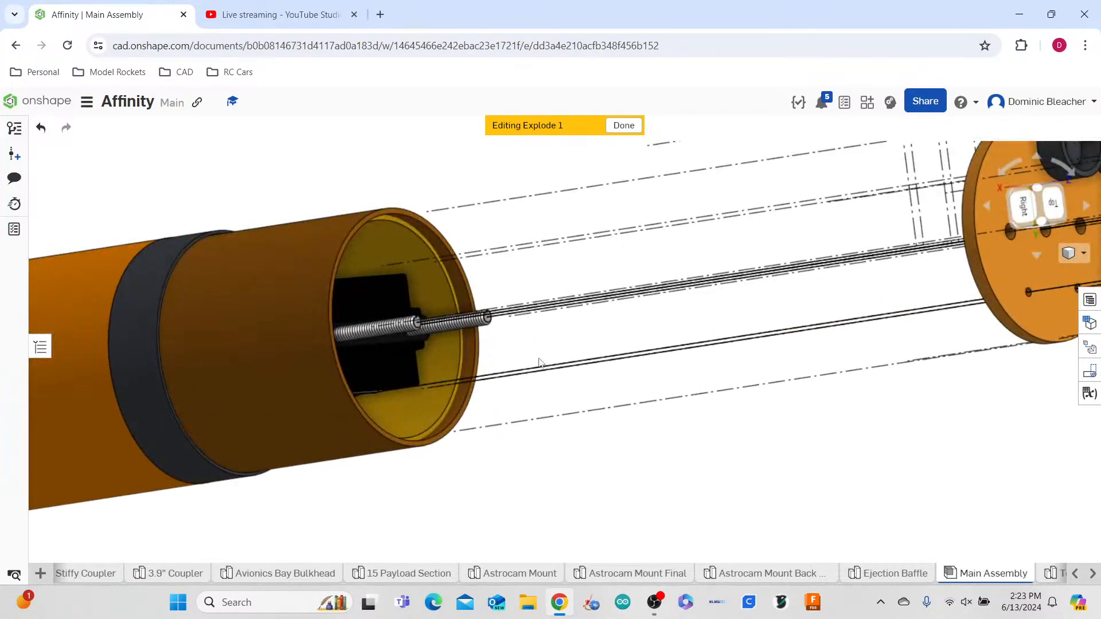
pyautogui.scroll(-1, 513, 375)
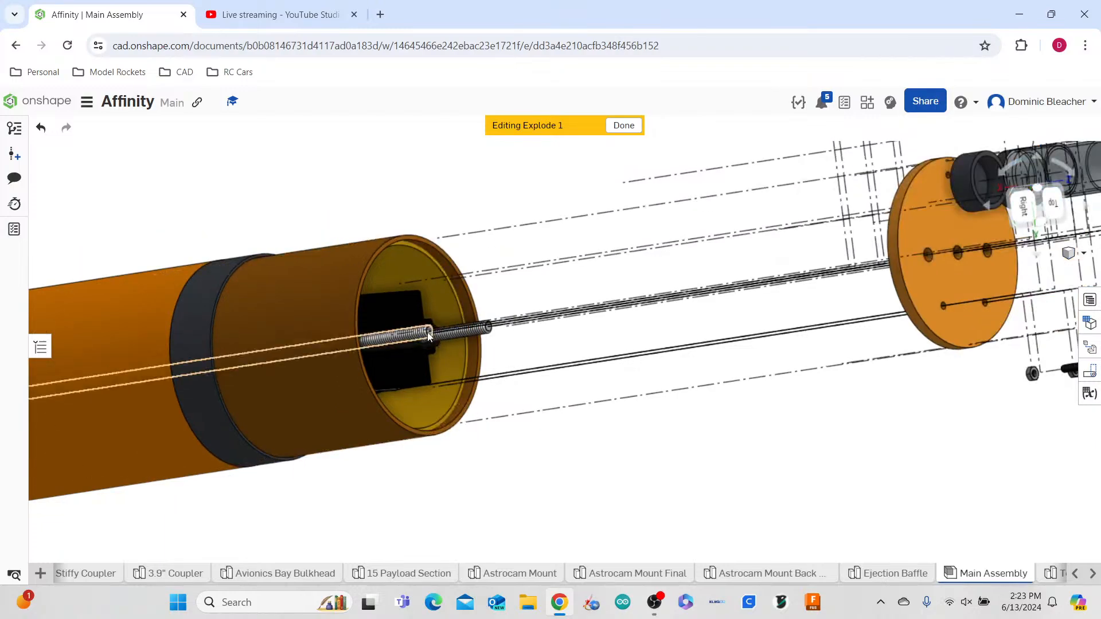
pyautogui.scroll(1, 429, 334)
pyautogui.click(429, 333)
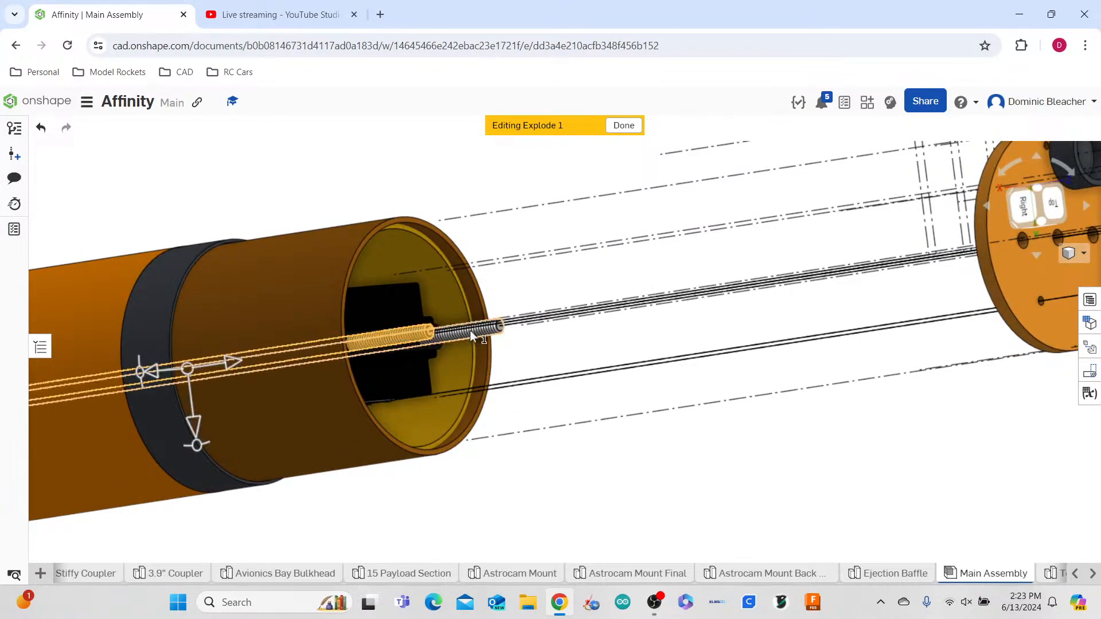
pyautogui.scroll(-5, 704, 418)
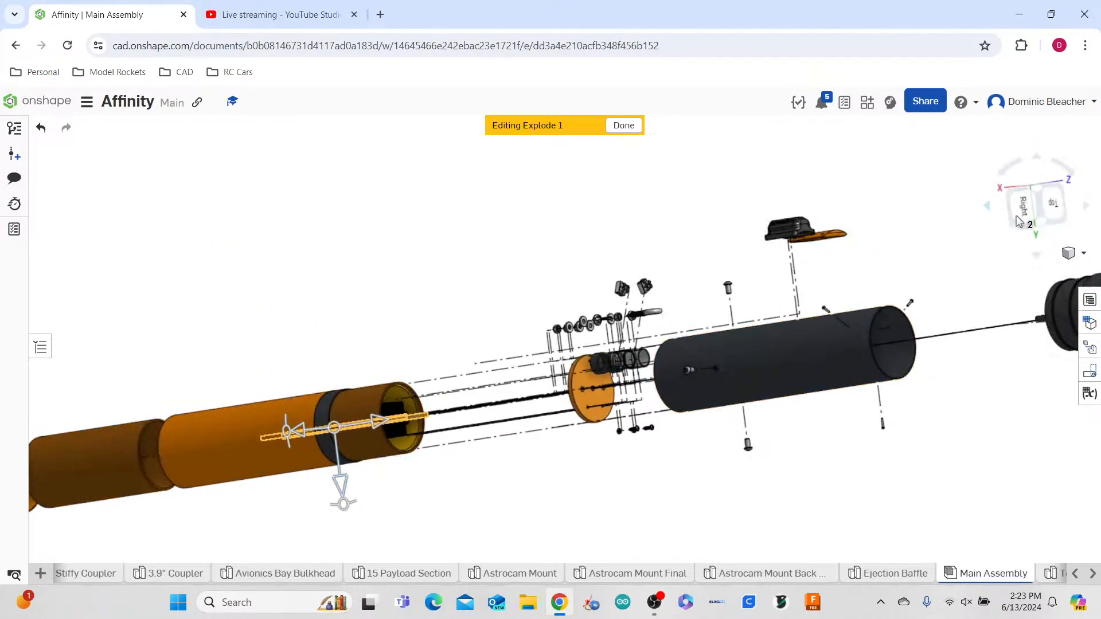
pyautogui.click(1024, 201)
pyautogui.click(1058, 162)
pyautogui.click(1058, 162)
pyautogui.click(1058, 161)
pyautogui.click(1058, 162)
pyautogui.click(1058, 162)
pyautogui.click(1058, 162)
pyautogui.scroll(5, 661, 325)
pyautogui.moveTo(663, 383); pyautogui.dragTo(763, 384)
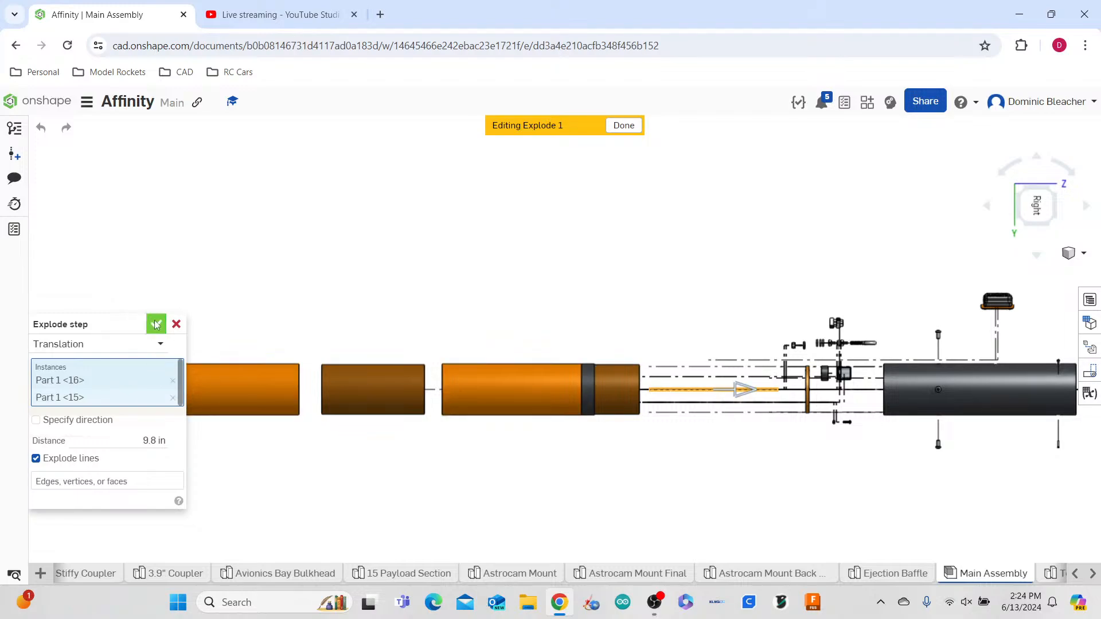
pyautogui.click(157, 325)
# - Explode both threaded rods about 3.5 in radially to the level of the exploded nuts and washers
pyautogui.click(682, 390)
pyautogui.moveTo(717, 456); pyautogui.dragTo(711, 406)
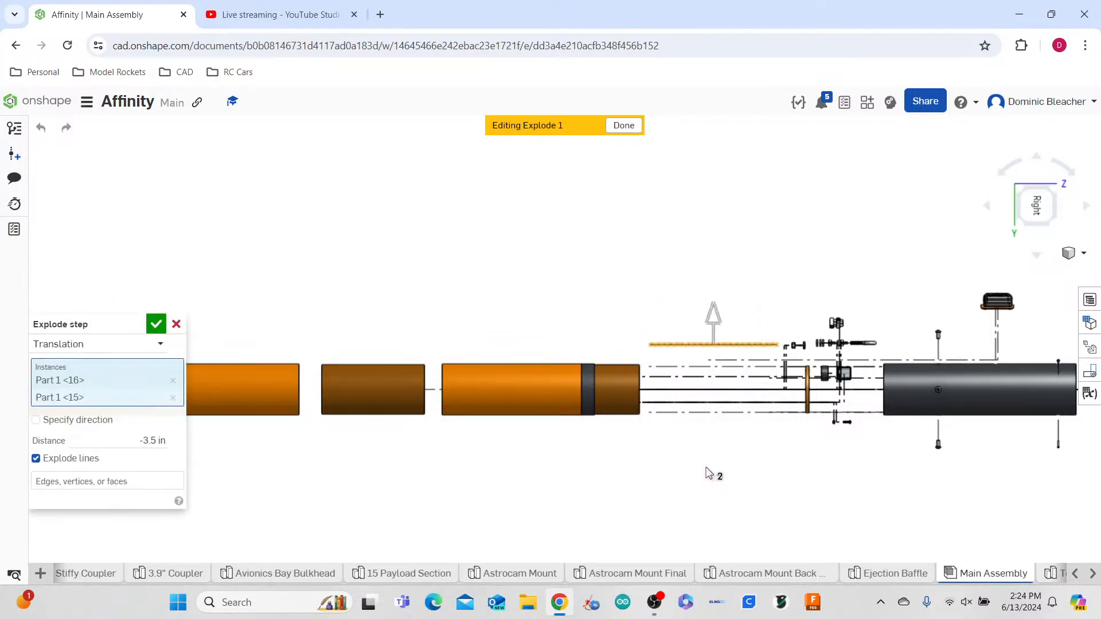
pyautogui.click(159, 324)
# - Explode only the threaded rod Part 1 <15> about 0.8 in further radially, away from the other rod
pyautogui.moveTo(520, 444); pyautogui.dragTo(519, 468, button='right')
pyautogui.click(542, 452)
pyautogui.click(676, 340)
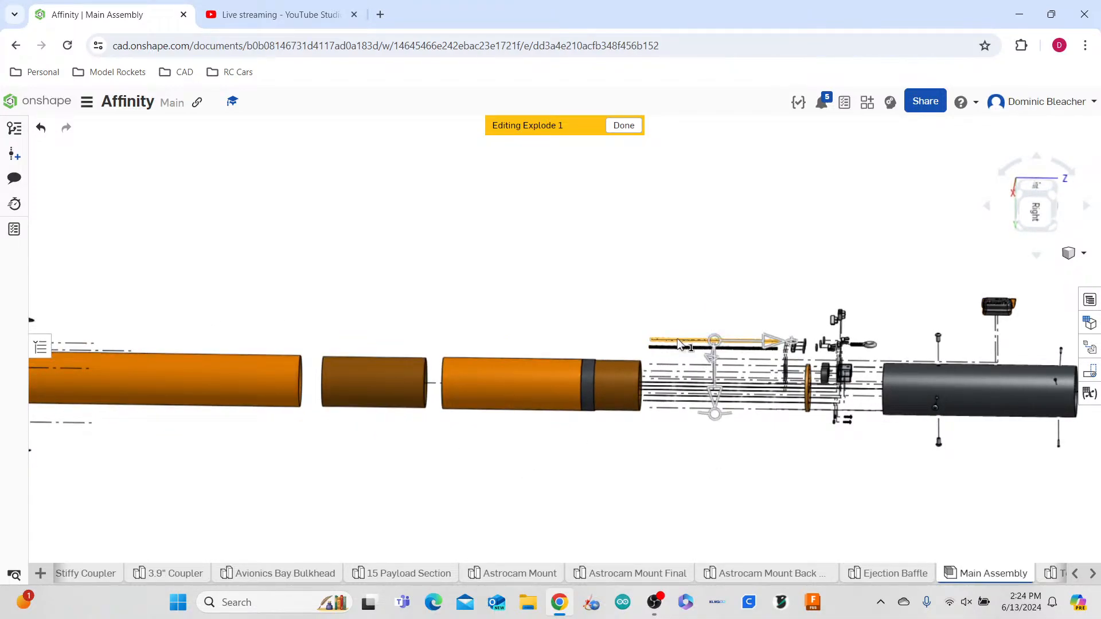
pyautogui.moveTo(715, 395); pyautogui.dragTo(714, 376)
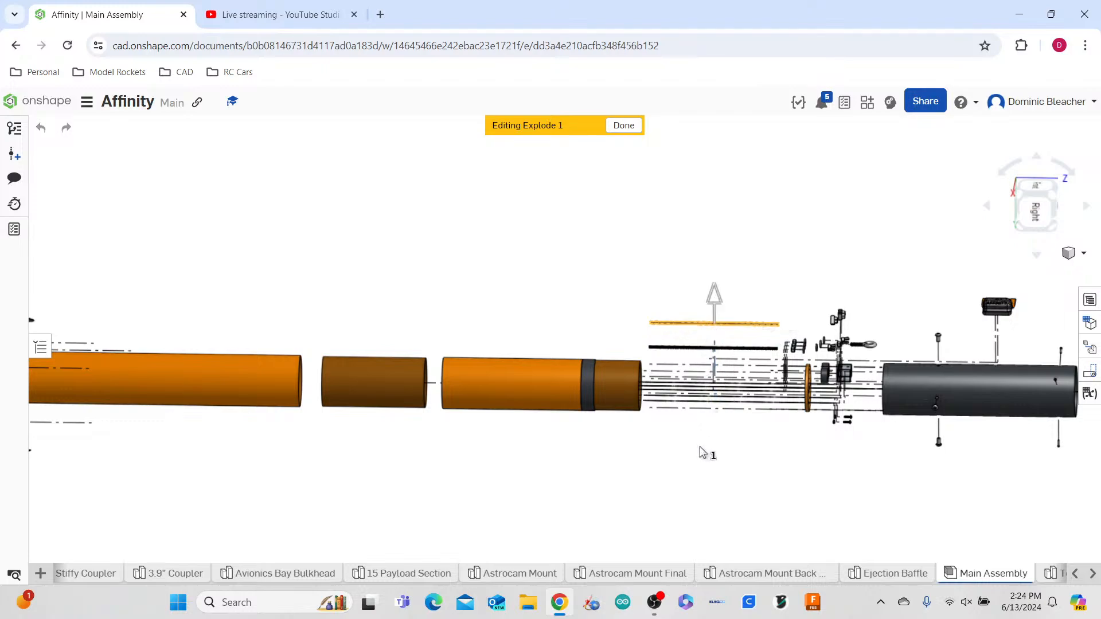
pyautogui.moveTo(701, 444); pyautogui.dragTo(702, 434, button='right')
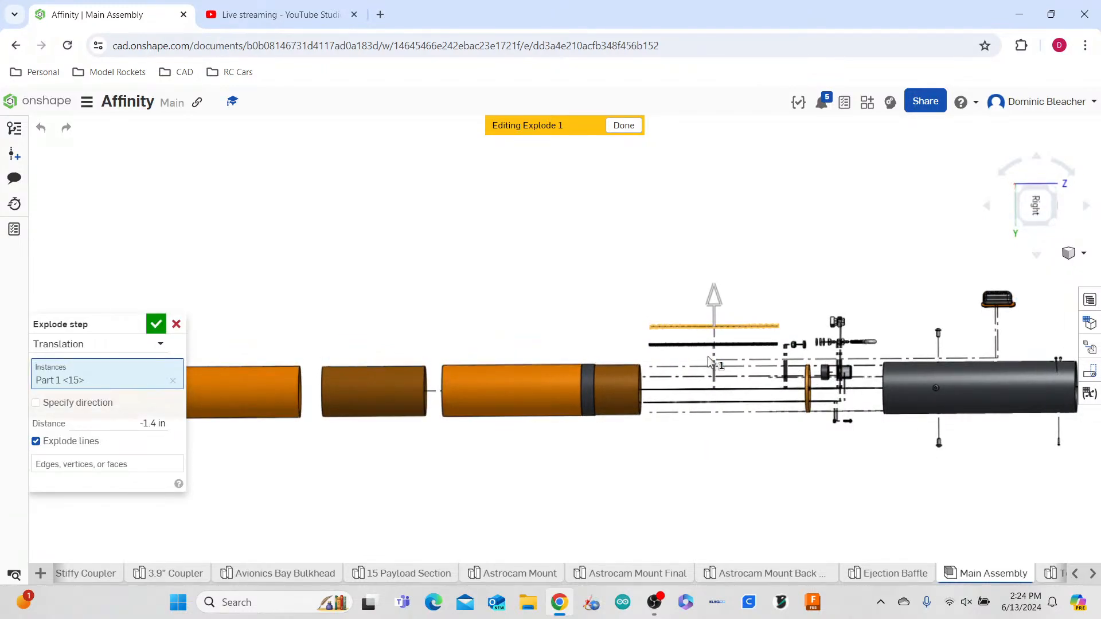
pyautogui.moveTo(712, 302); pyautogui.dragTo(712, 322)
pyautogui.moveTo(709, 317); pyautogui.dragTo(713, 312)
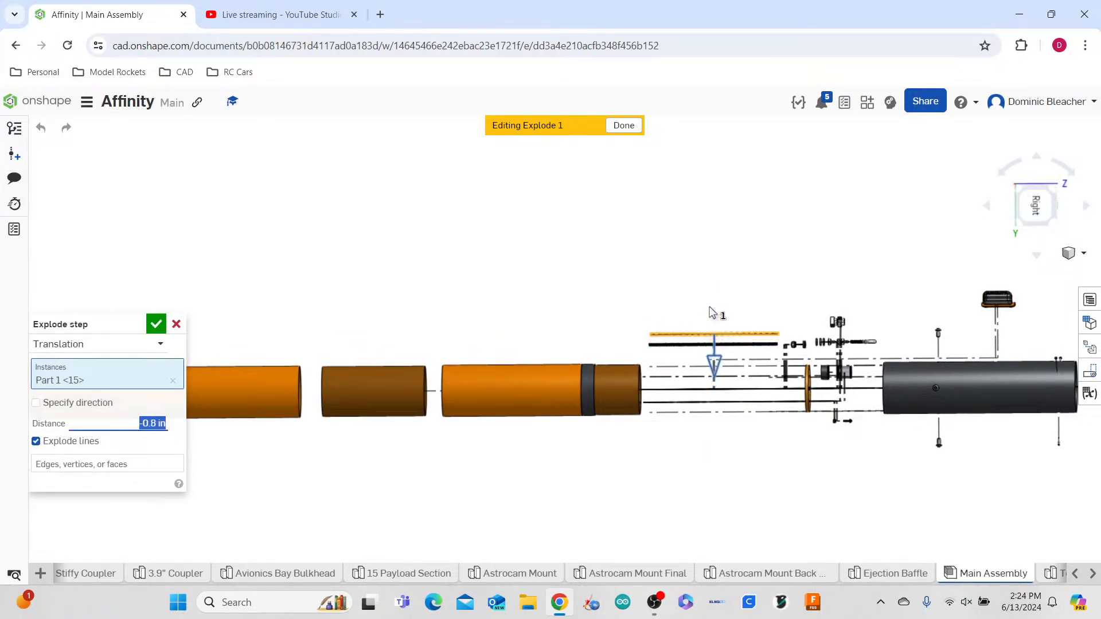
pyautogui.click(156, 324)
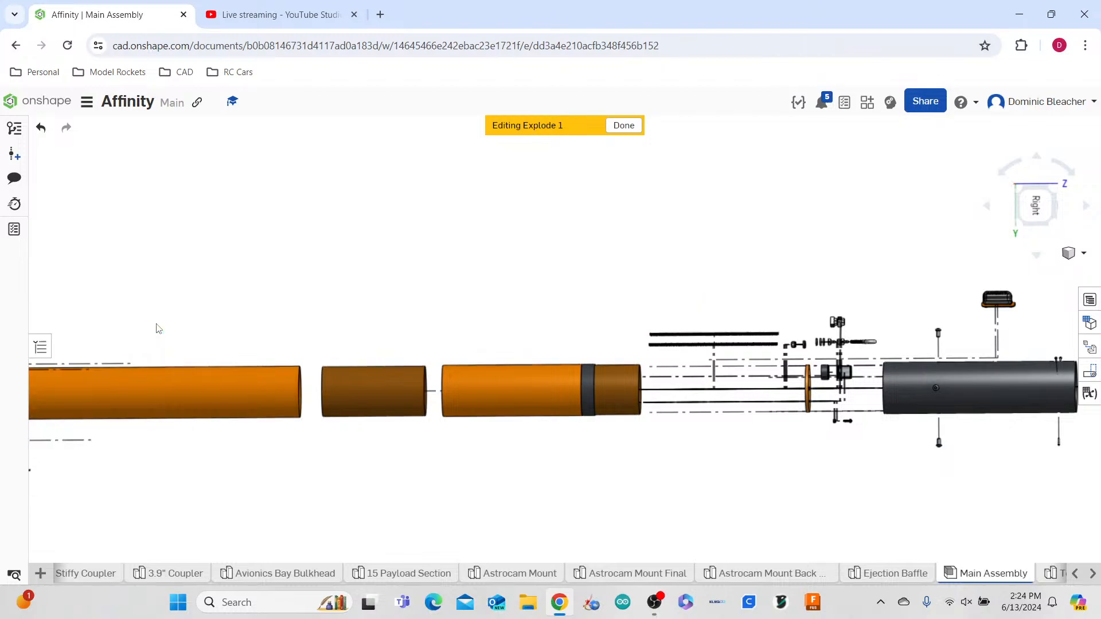
pyautogui.moveTo(467, 447); pyautogui.dragTo(480, 460, button='right')
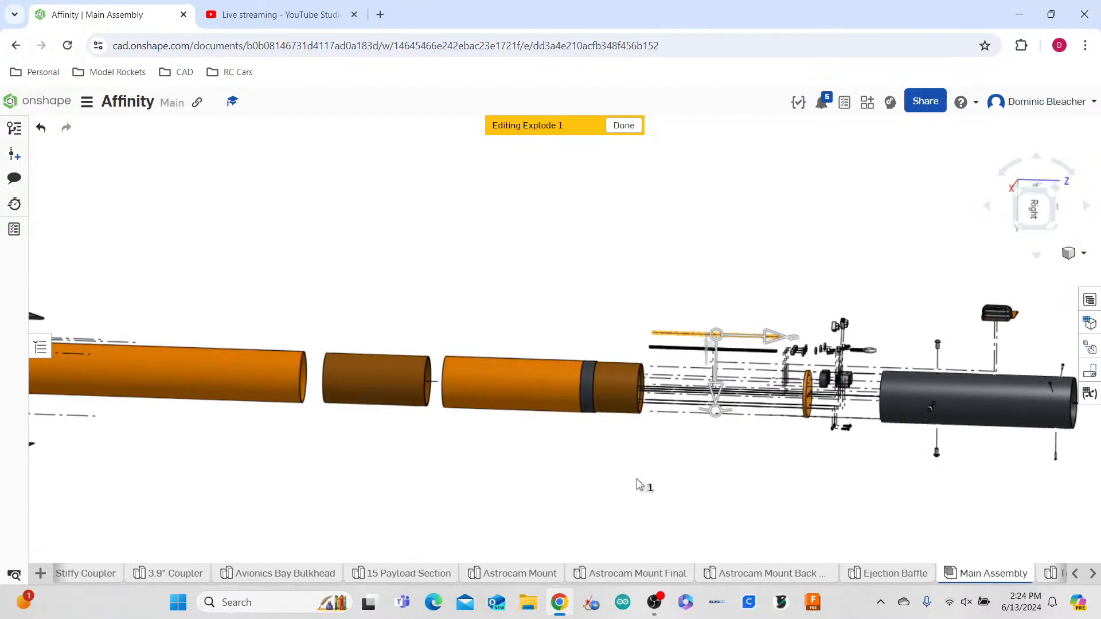
pyautogui.scroll(-3, 679, 427)
pyautogui.scroll(6, 685, 421)
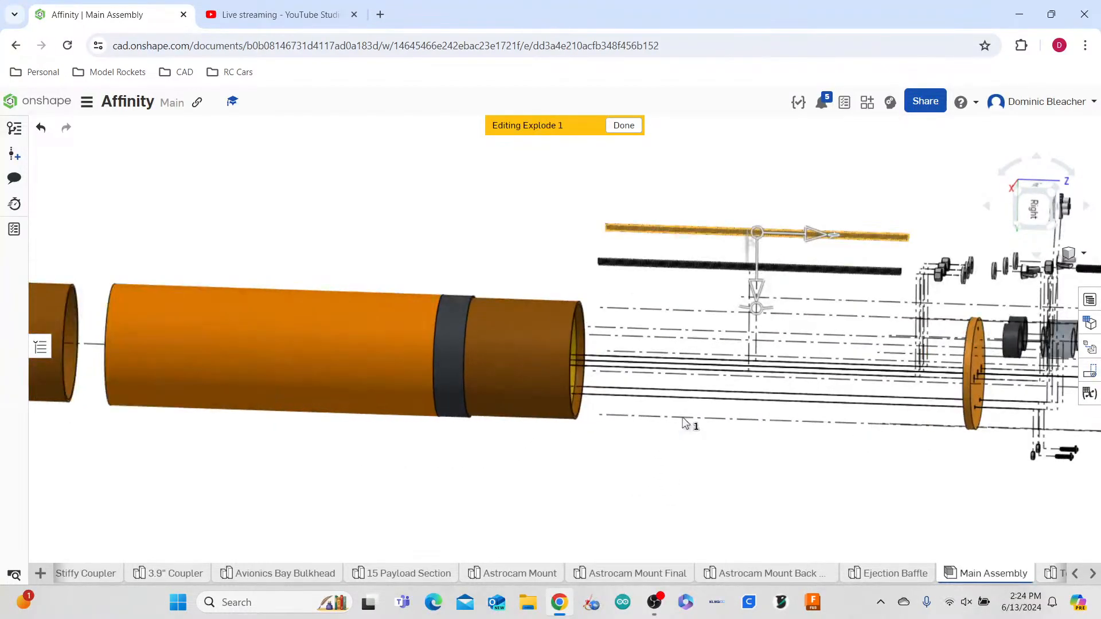
pyautogui.click(700, 269)
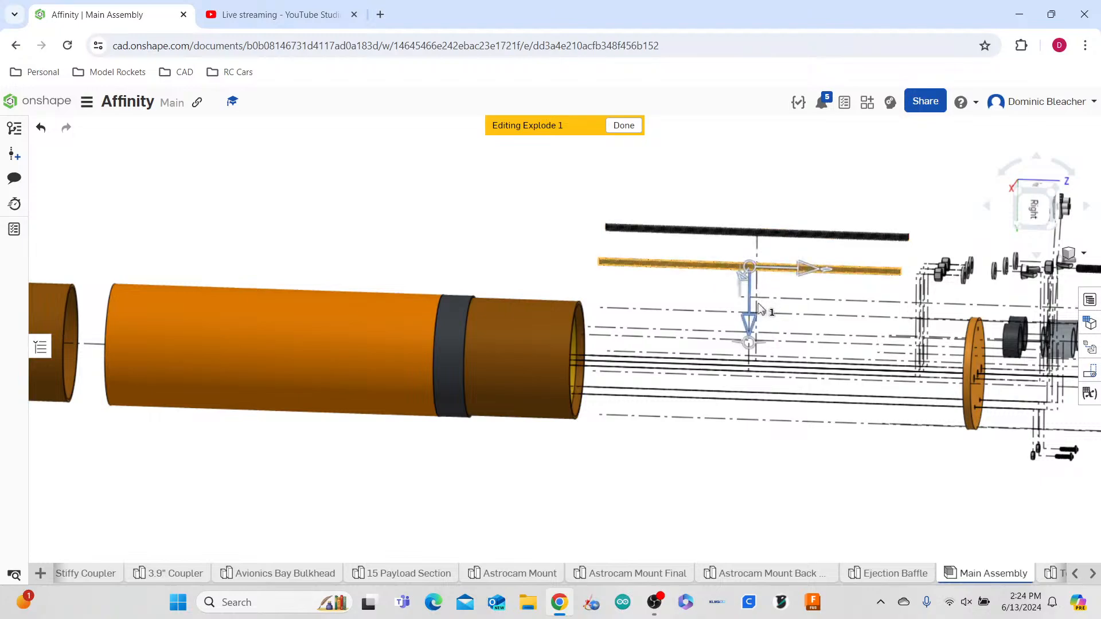
pyautogui.moveTo(756, 320); pyautogui.dragTo(764, 492)
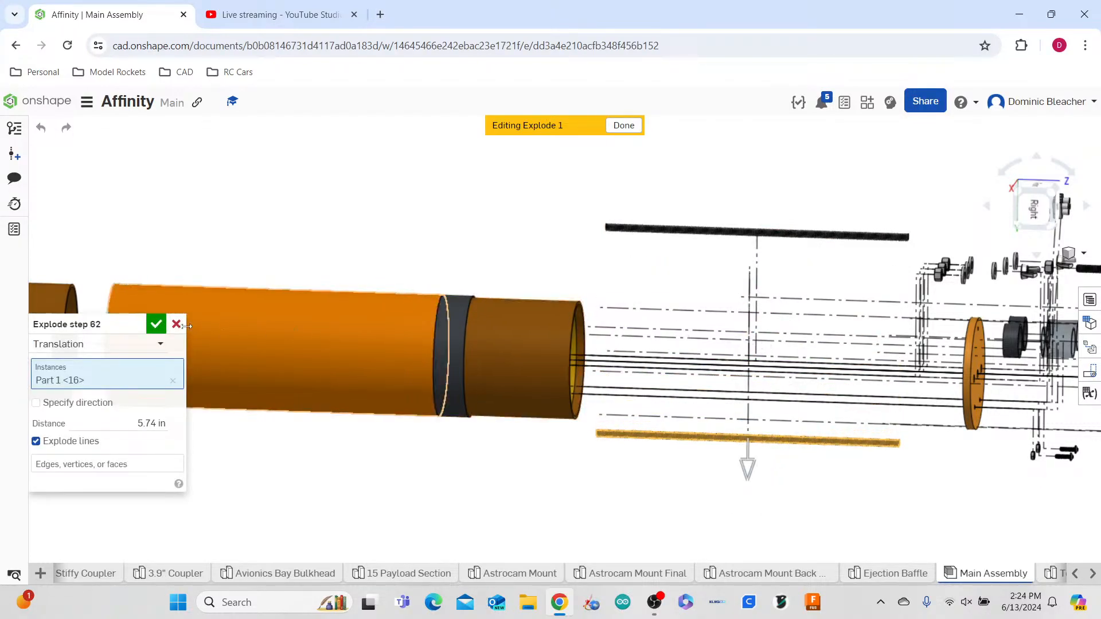
pyautogui.click(176, 324)
pyautogui.moveTo(549, 337); pyautogui.dragTo(483, 345, button='right')
pyautogui.scroll(5, 483, 345)
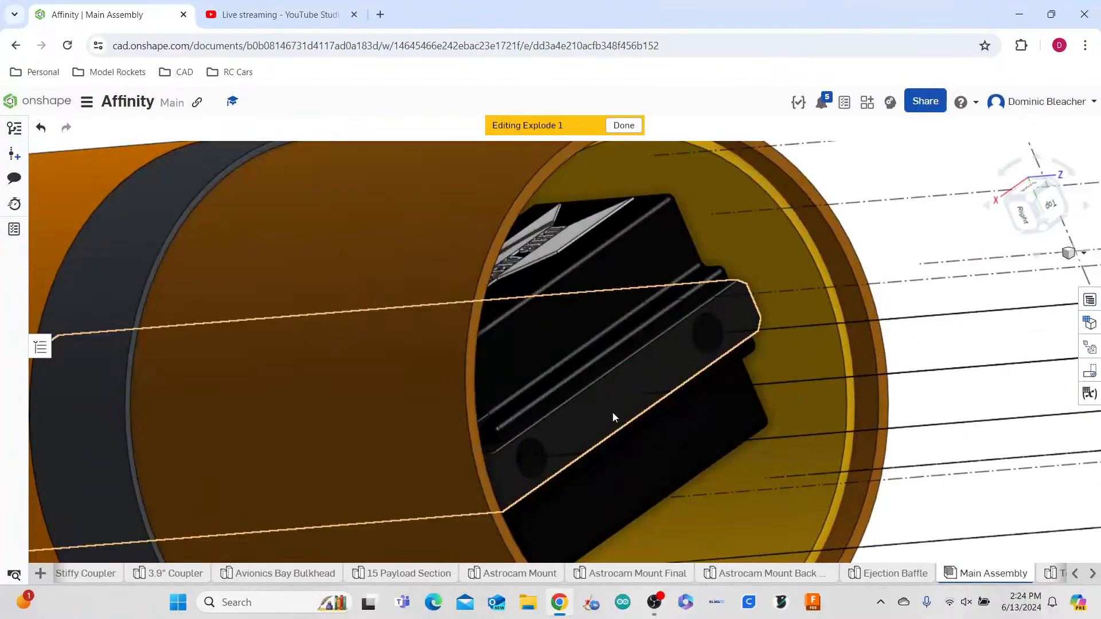
pyautogui.click(612, 411)
pyautogui.click(601, 277)
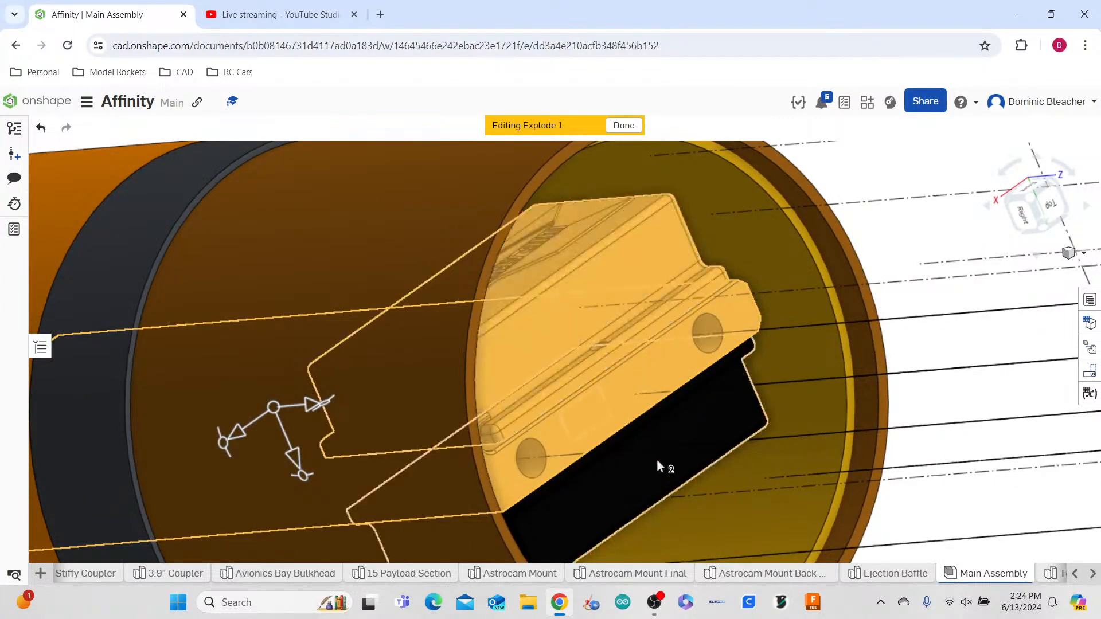
pyautogui.scroll(-5, 655, 461)
pyautogui.click(547, 302)
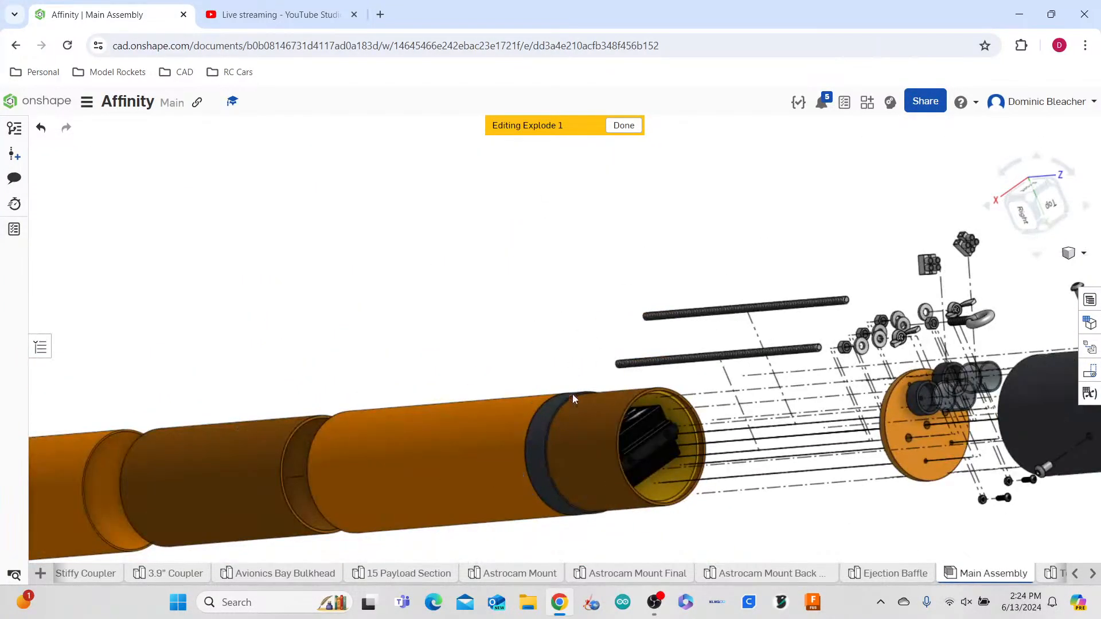
# - Hide the orange body tube, the brown coupler and the yellow inner coupler around the avionics sled
pyautogui.rightClick(443, 457)
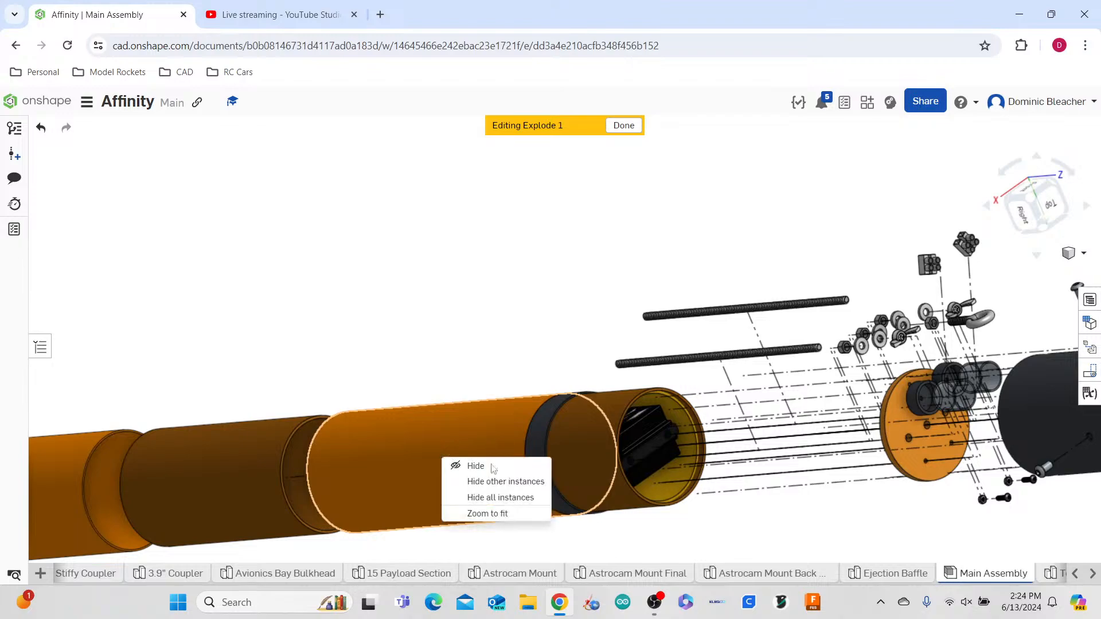
pyautogui.click(471, 463)
pyautogui.rightClick(565, 440)
pyautogui.click(604, 451)
pyautogui.rightClick(580, 410)
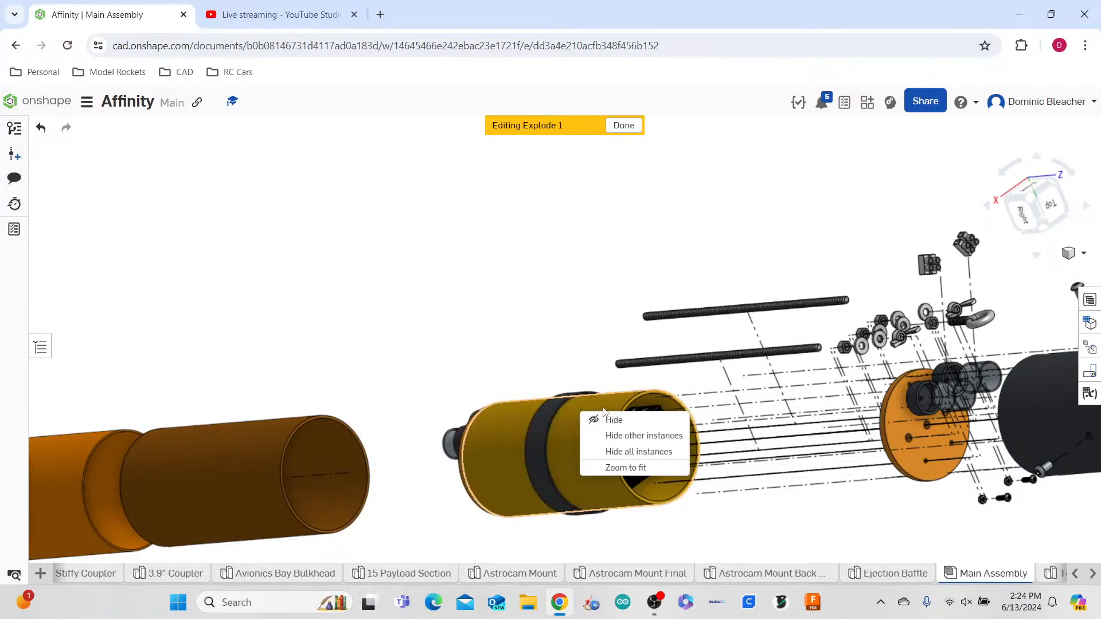
pyautogui.click(602, 421)
# - Examine the exposed avionics sled, its circuit boards, the black band and the attached bulkhead for parts still unseparated
pyautogui.moveTo(545, 332); pyautogui.dragTo(590, 342, button='right')
pyautogui.scroll(-3, 569, 385)
pyautogui.scroll(8, 594, 426)
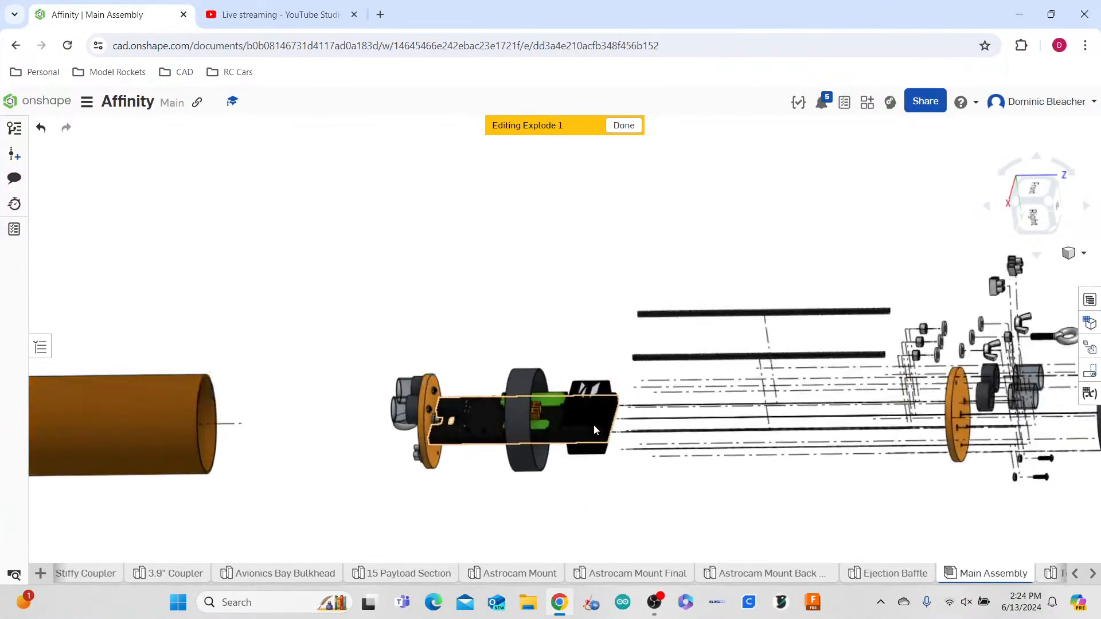
pyautogui.scroll(-4, 593, 425)
pyautogui.scroll(-5, 593, 426)
pyautogui.moveTo(643, 495)
pyautogui.mouseDown(button='right')
pyautogui.moveTo(653, 475)
pyautogui.moveTo(653, 505)
pyautogui.mouseUp(button='right')
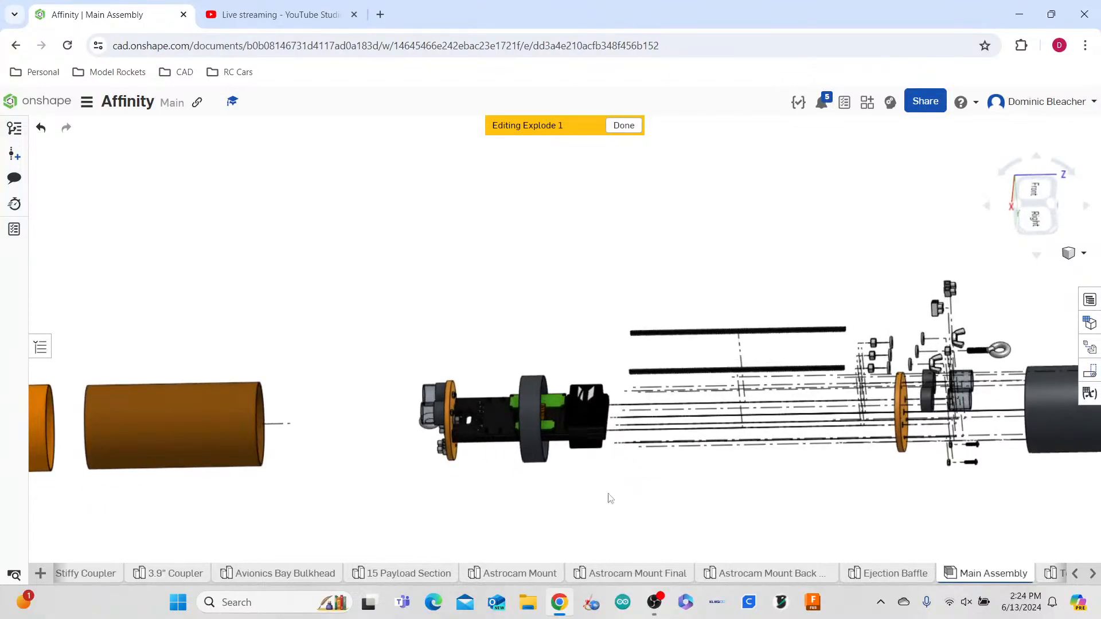
pyautogui.scroll(5, 541, 481)
pyautogui.scroll(-4, 300, 342)
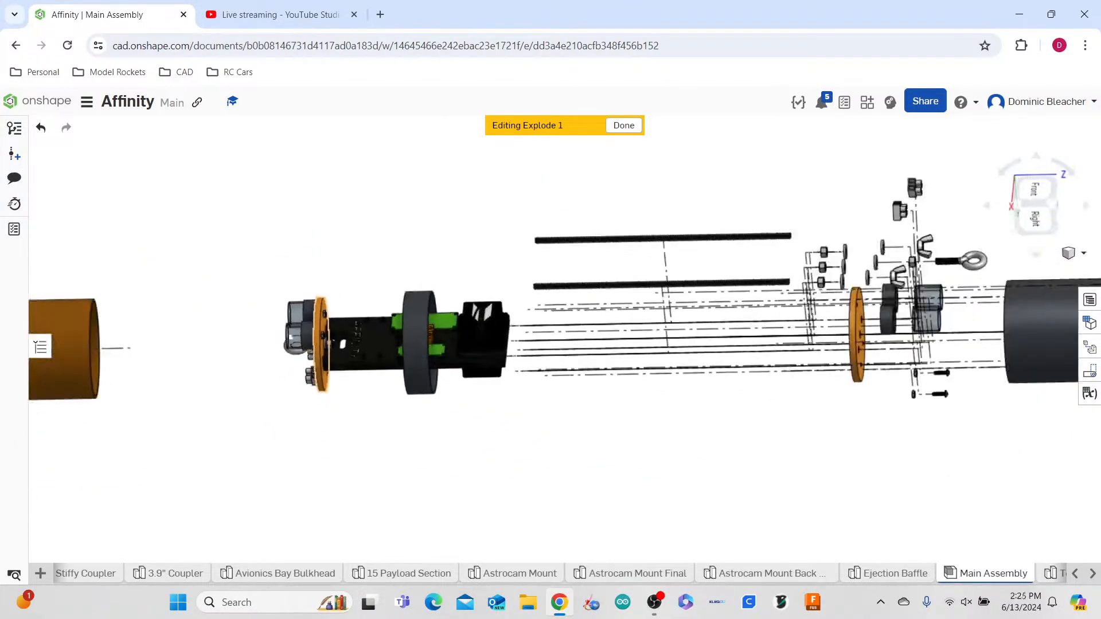
pyautogui.scroll(4, 268, 317)
pyautogui.scroll(-4, 275, 257)
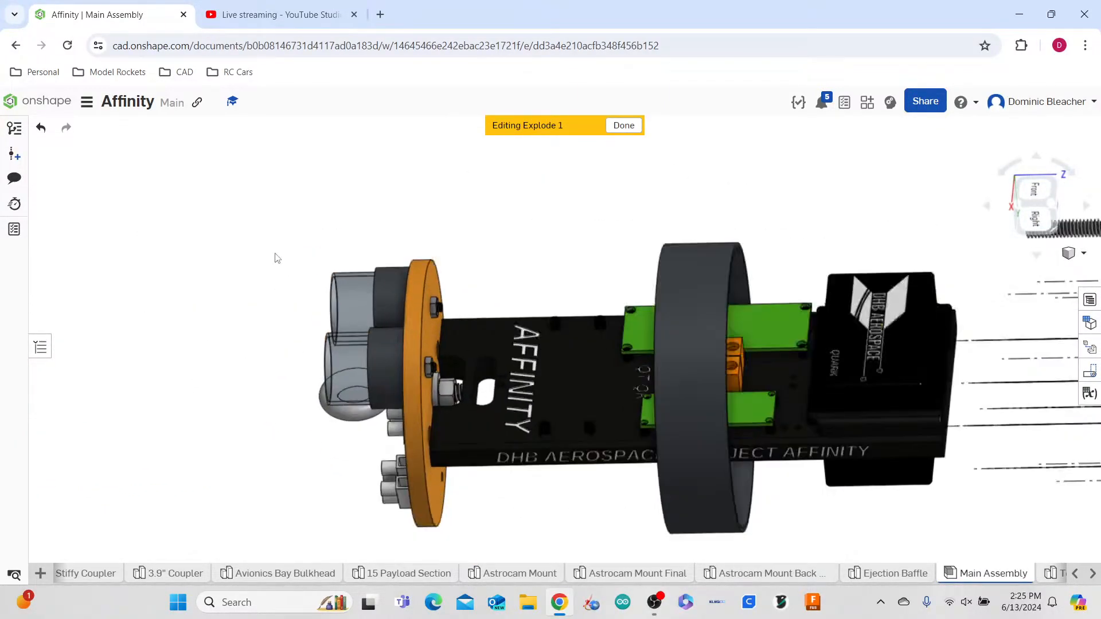
pyautogui.scroll(5, 347, 252)
pyautogui.moveTo(352, 253); pyautogui.dragTo(350, 284, button='right')
pyautogui.scroll(-4, 350, 284)
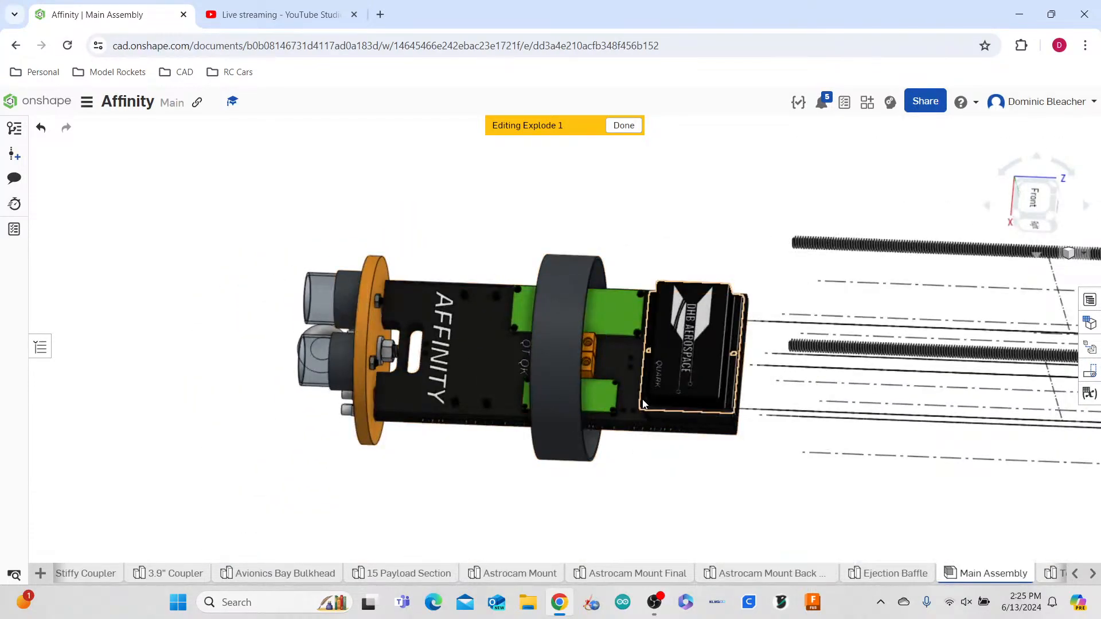
# - Explode only the larger green circuit board, Part 1 <1>, about 1.16 in outward off the avionics sled
pyautogui.moveTo(672, 504); pyautogui.dragTo(671, 468, button='right')
pyautogui.click(627, 354)
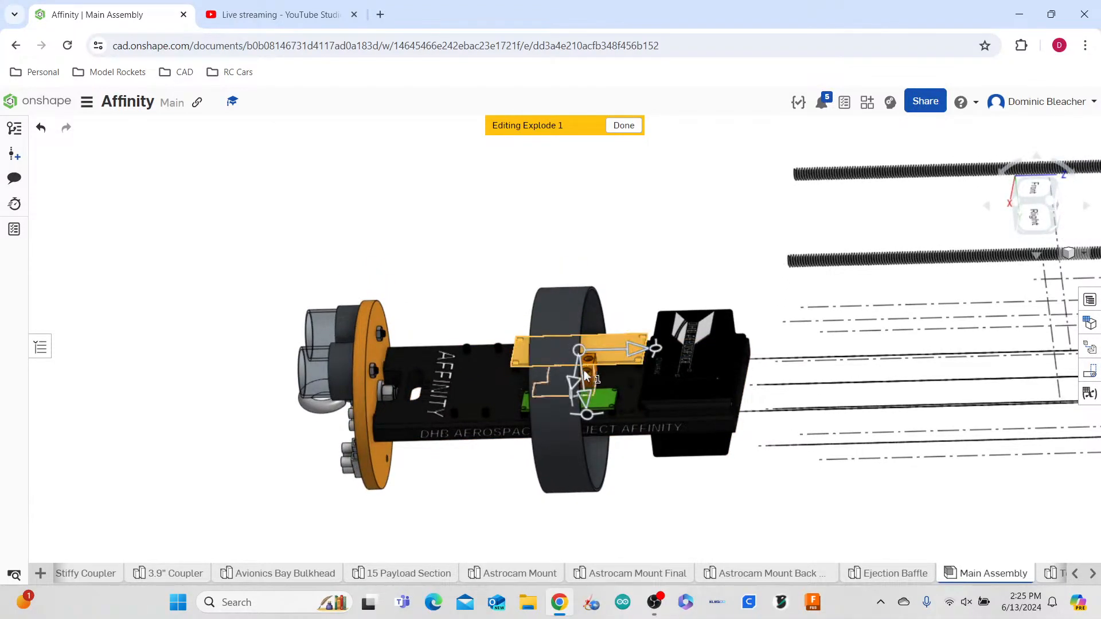
pyautogui.moveTo(589, 395); pyautogui.dragTo(584, 343)
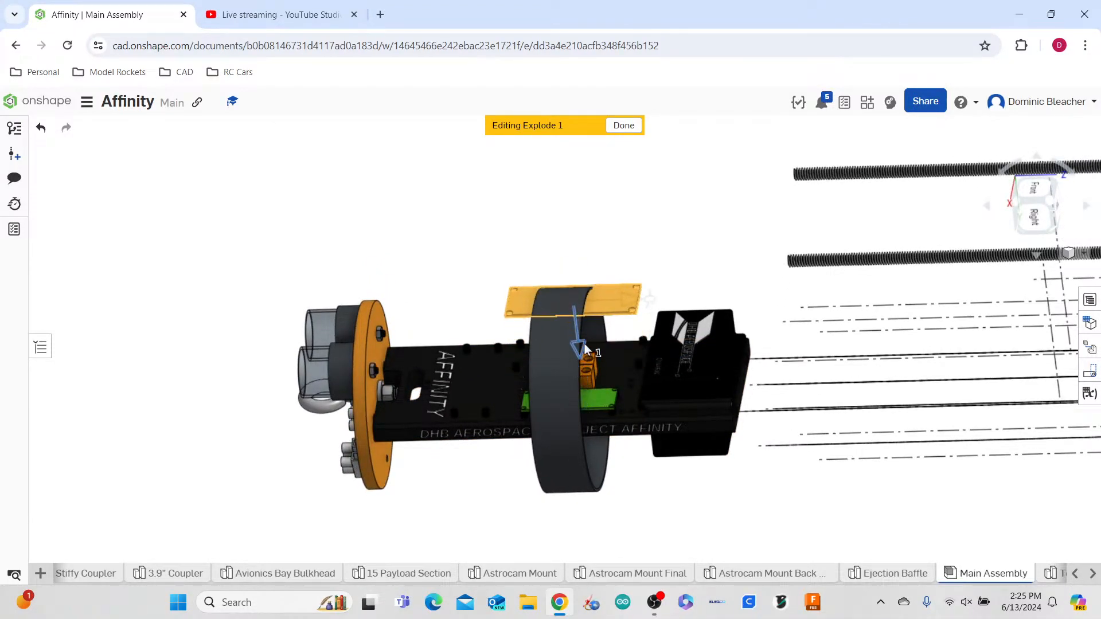
pyautogui.click(609, 397)
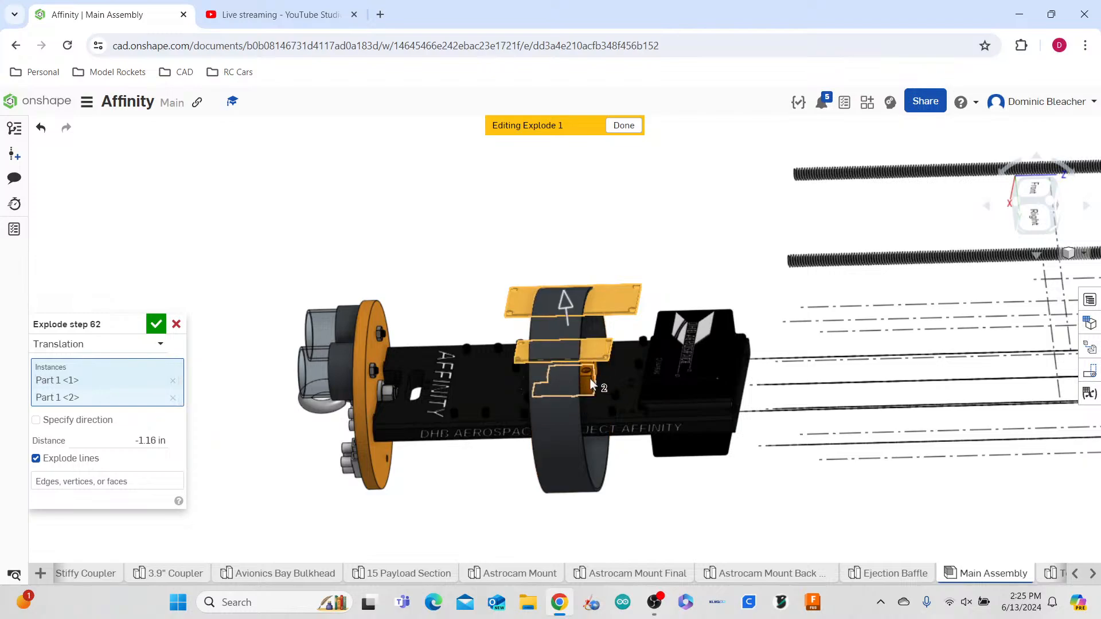
pyautogui.click(172, 395)
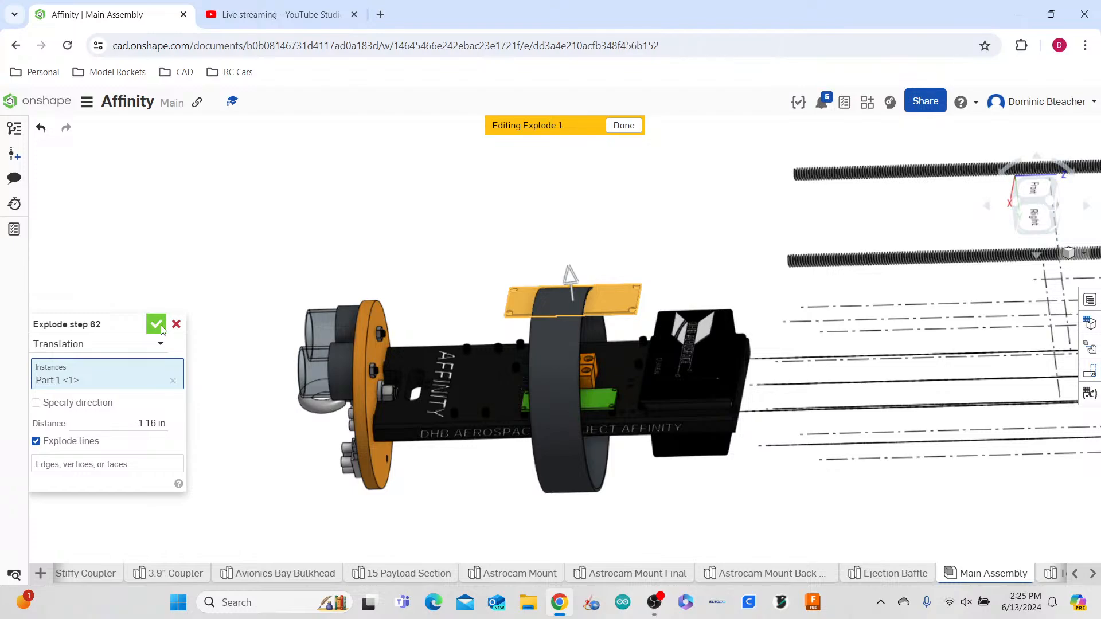
pyautogui.click(161, 326)
# - Explode the smaller green circuit board, Part 1 <2>, about 0.58 in outward off the avionics sled
pyautogui.click(610, 400)
pyautogui.moveTo(563, 354); pyautogui.dragTo(562, 329)
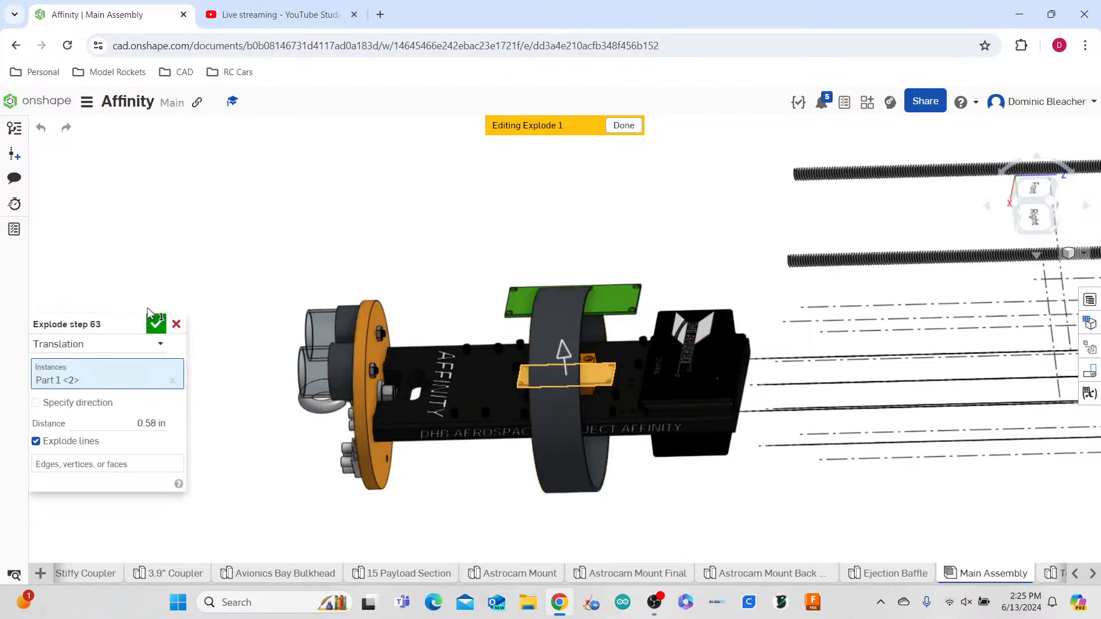
pyautogui.click(156, 324)
# - Explode the black band around the avionics sled, Part 1 <8>, about 4.69 in axially past the sled's camera-side end toward the exploded bulkhead
pyautogui.click(599, 424)
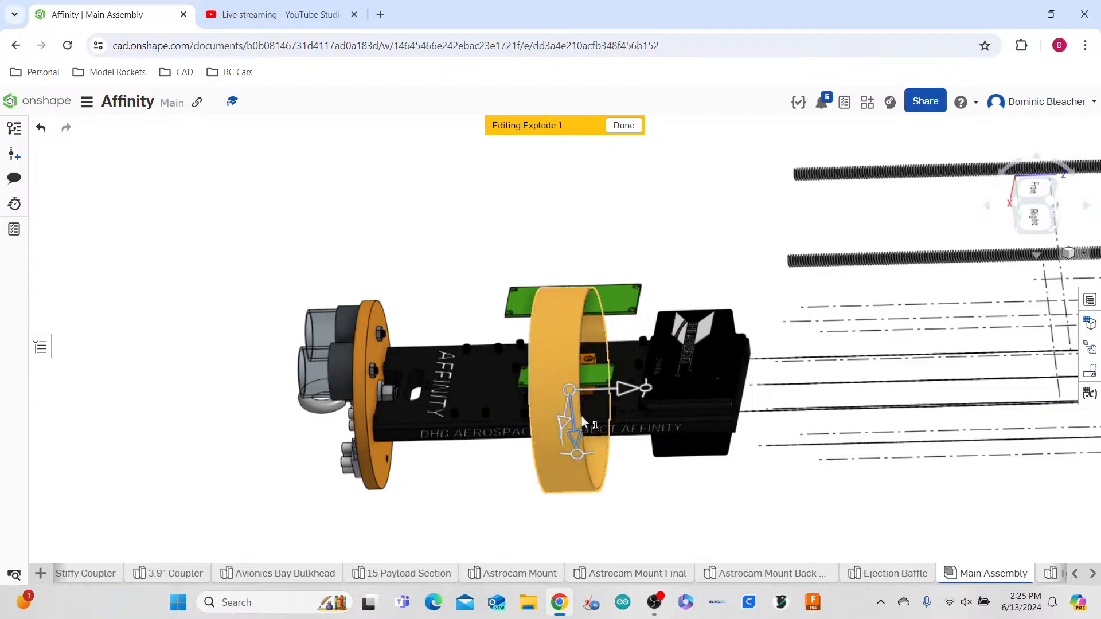
pyautogui.moveTo(621, 392); pyautogui.dragTo(839, 385)
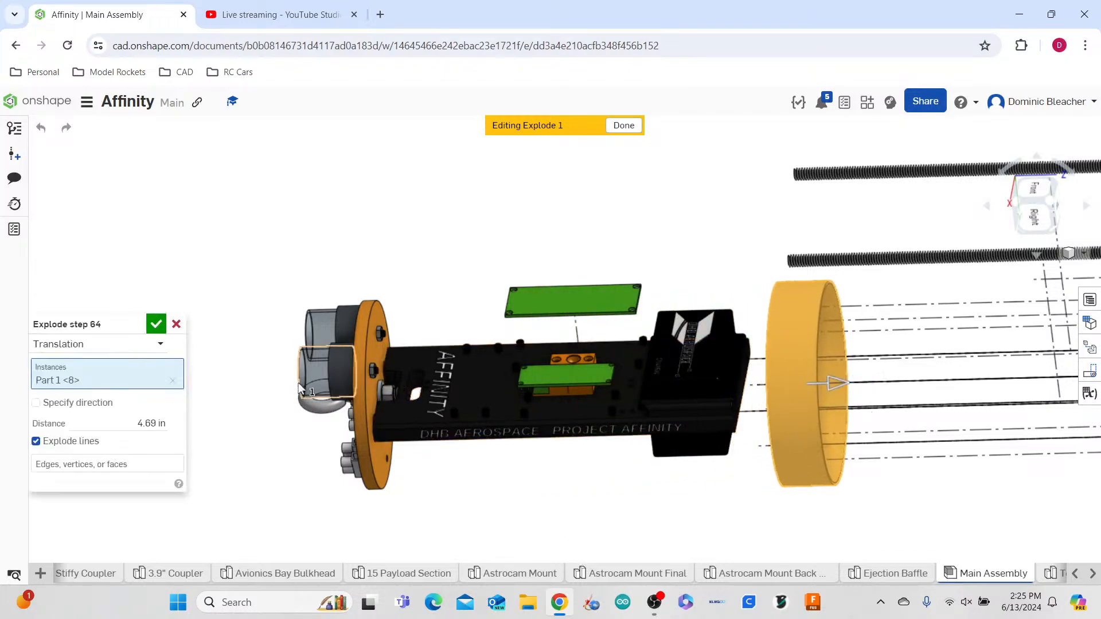
pyautogui.click(156, 324)
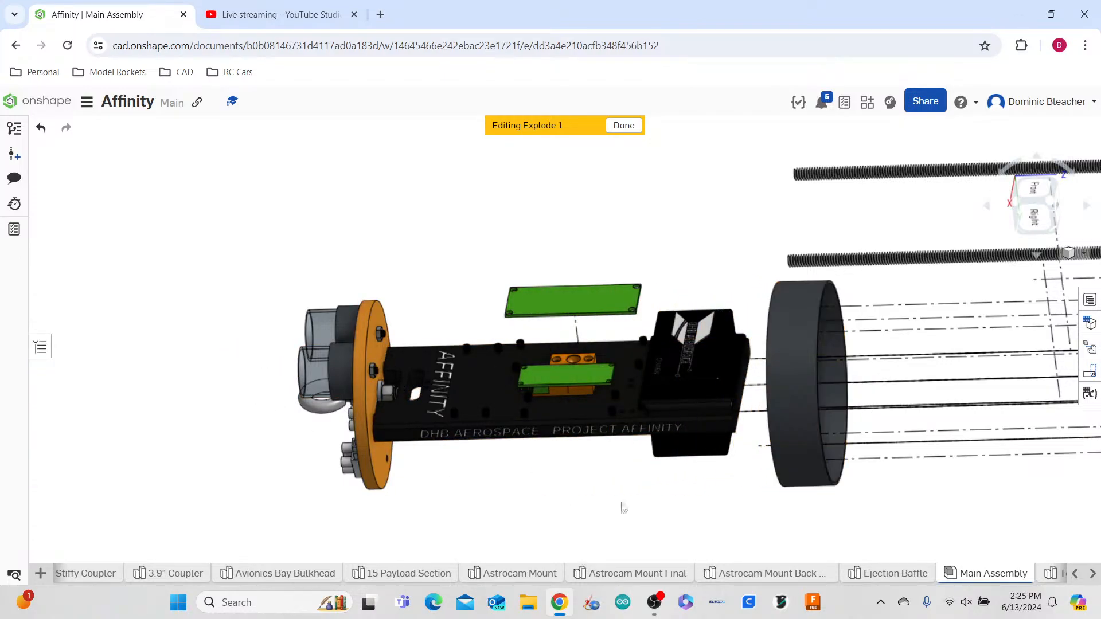
pyautogui.click(659, 516)
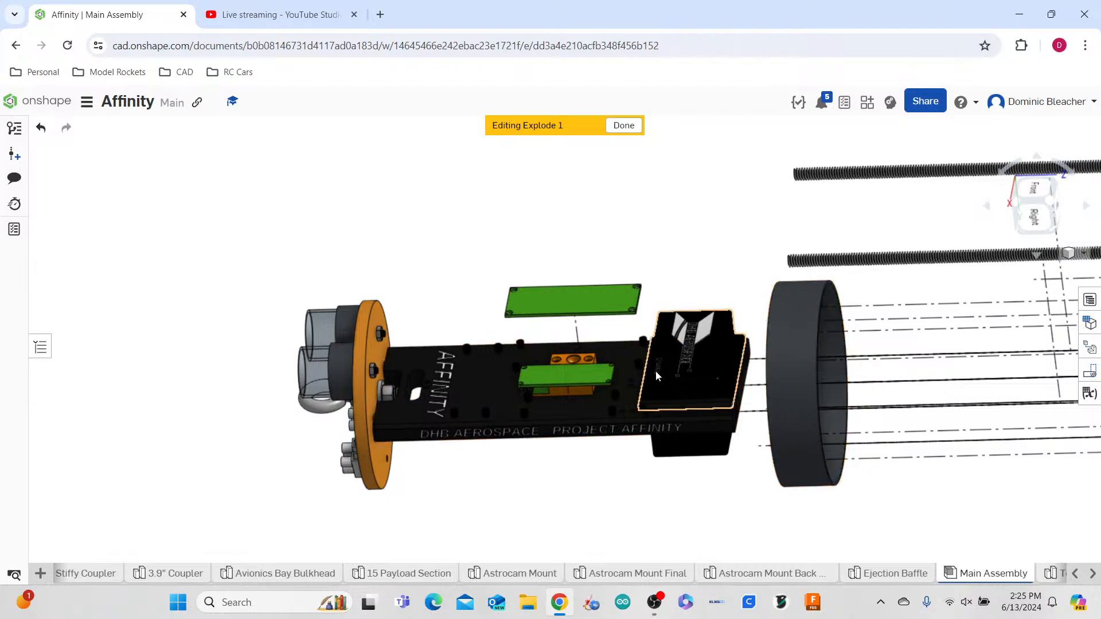
# - Explode the two black camera housing halves at the sled's band-side end outward in opposite directions, perpendicular to the avionics sled
pyautogui.click(682, 355)
pyautogui.moveTo(682, 355); pyautogui.dragTo(642, 159)
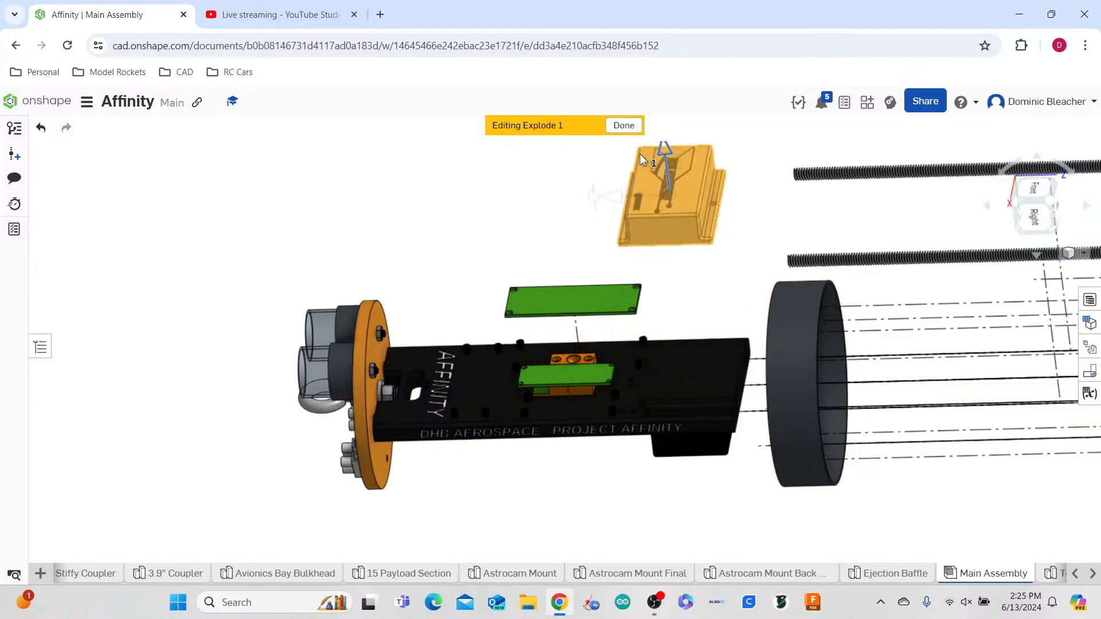
pyautogui.click(683, 433)
pyautogui.click(597, 498)
pyautogui.click(727, 445)
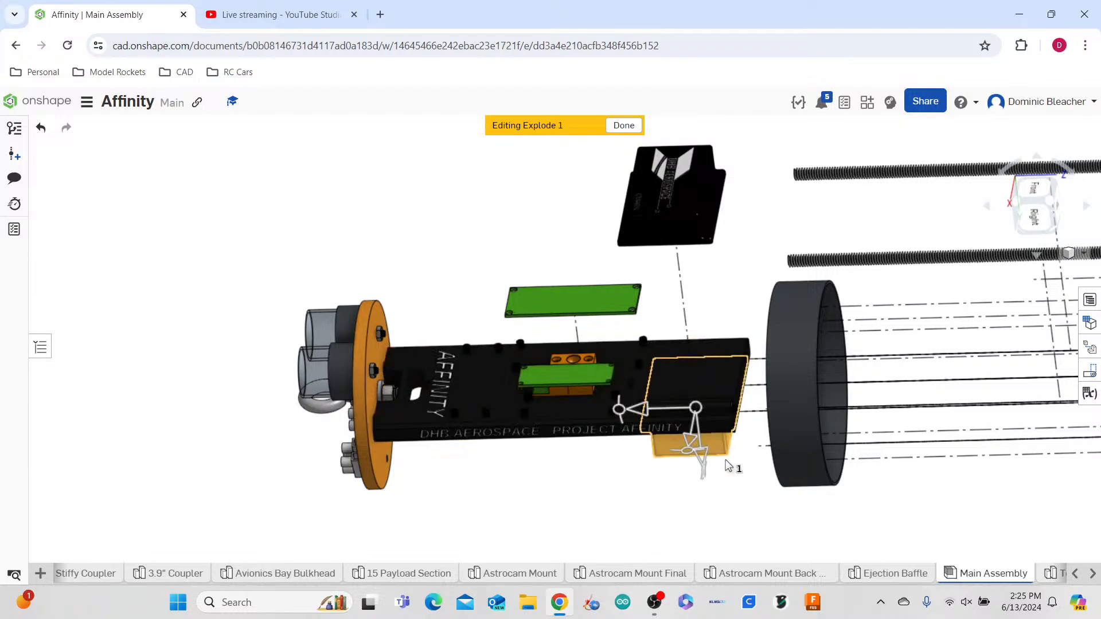
pyautogui.moveTo(704, 476); pyautogui.dragTo(709, 578)
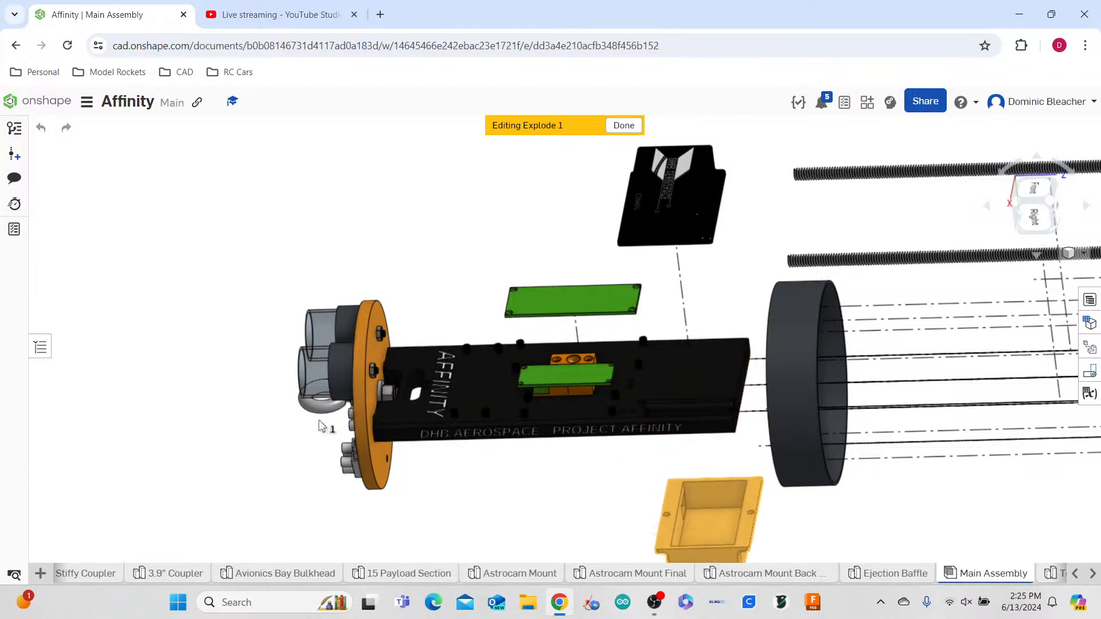
pyautogui.click(159, 325)
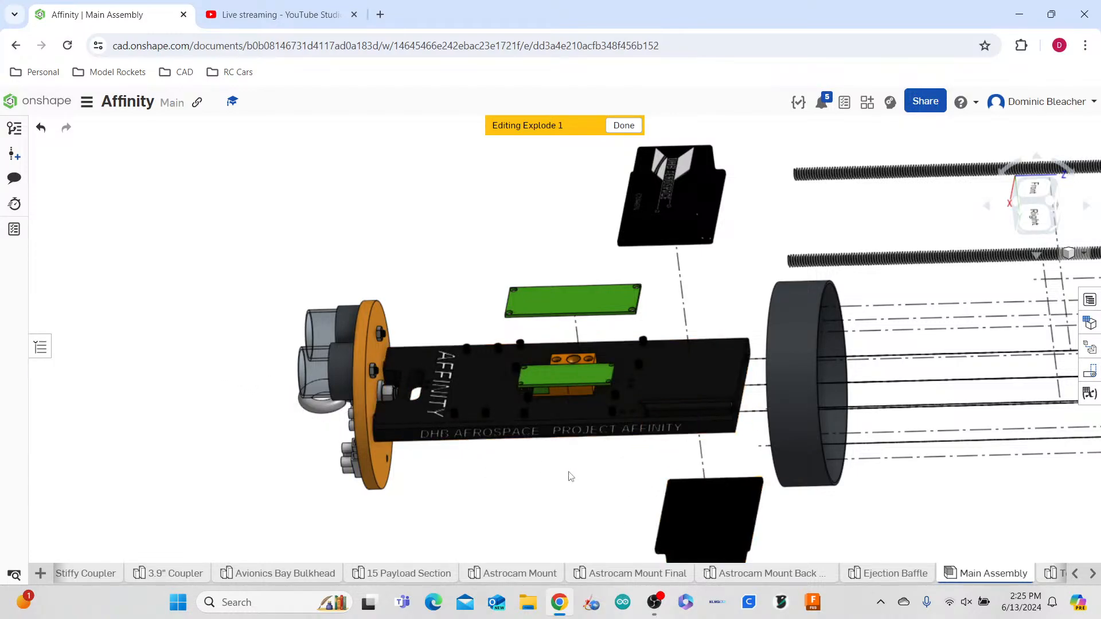
# - Explode the two orange terminal blocks outward off the avionics sled, Part 1 <5> about 0.75 in and Part 1 <4> about 0.51 in
pyautogui.click(579, 359)
pyautogui.moveTo(560, 325); pyautogui.dragTo(541, 295)
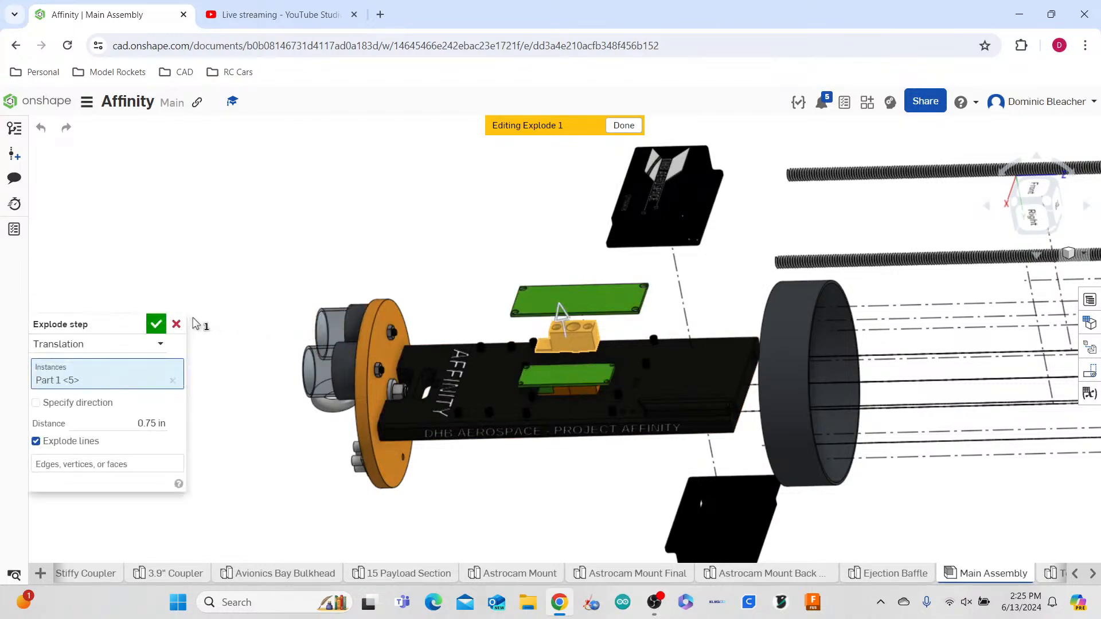
pyautogui.click(155, 327)
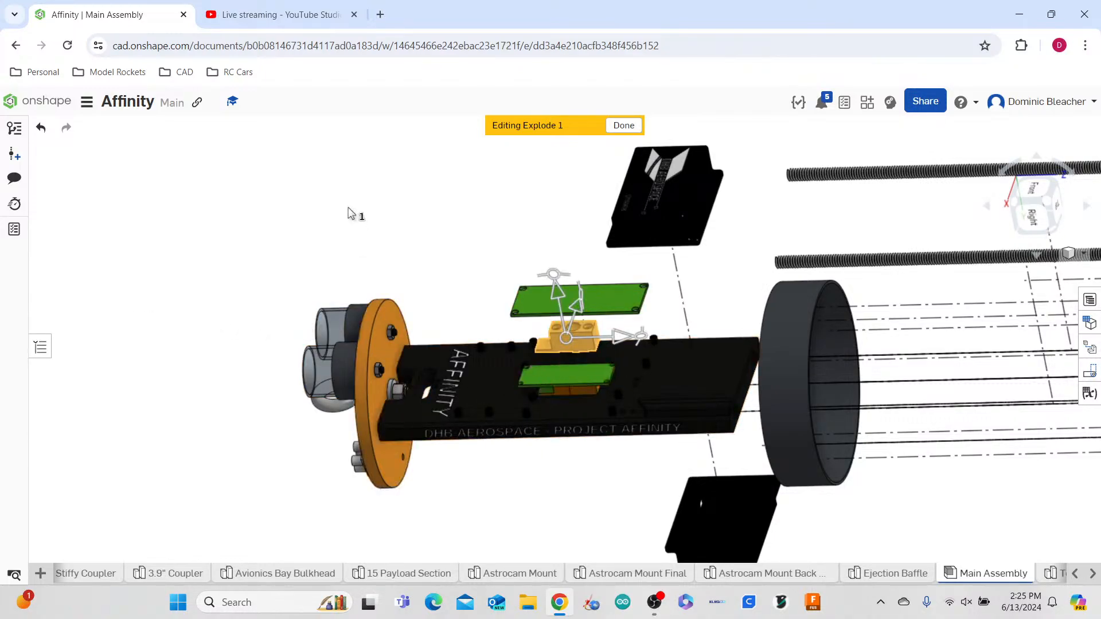
pyautogui.click(587, 395)
pyautogui.moveTo(558, 340); pyautogui.dragTo(547, 324)
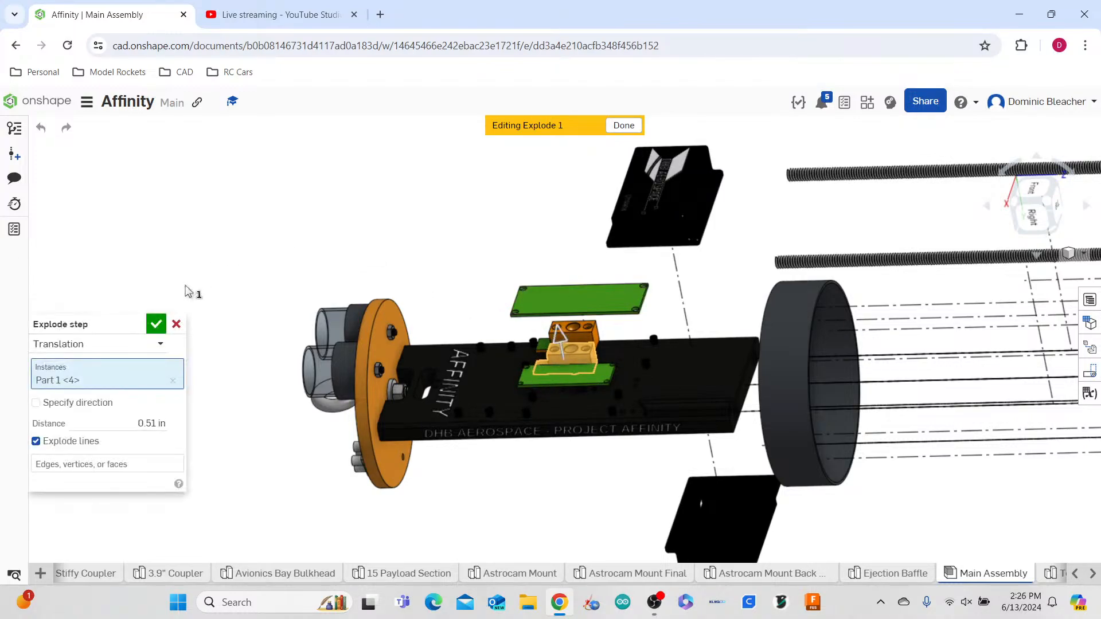
pyautogui.click(158, 325)
# - Explode the black avionics sled, Part 1 <3>, about 0.89 in away from the circuit boards and standoffs
pyautogui.click(510, 417)
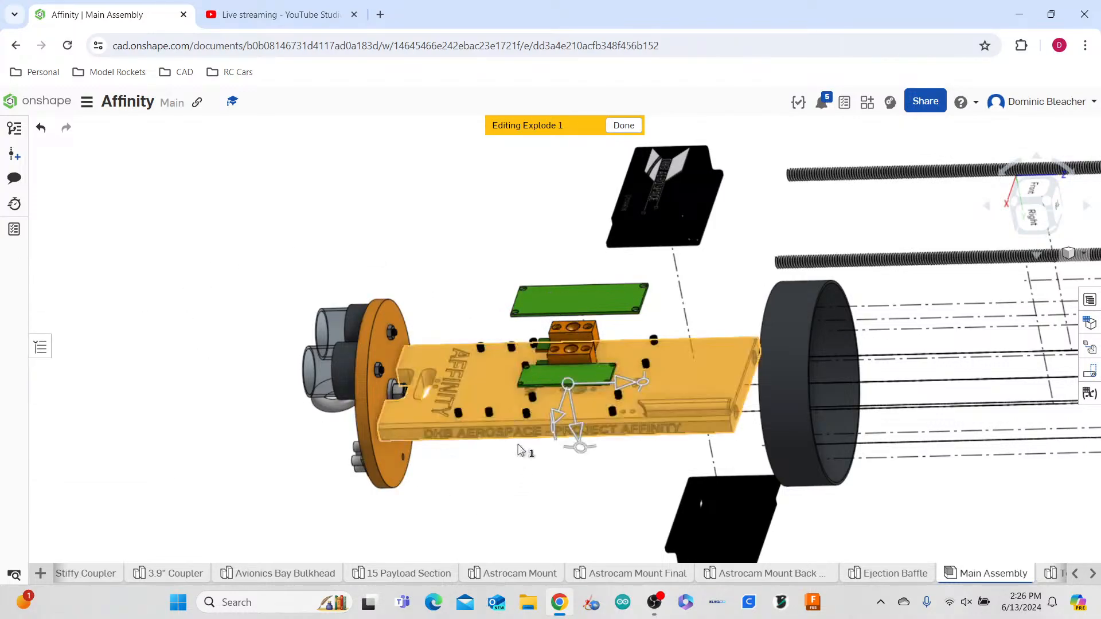
pyautogui.moveTo(577, 425); pyautogui.dragTo(579, 469)
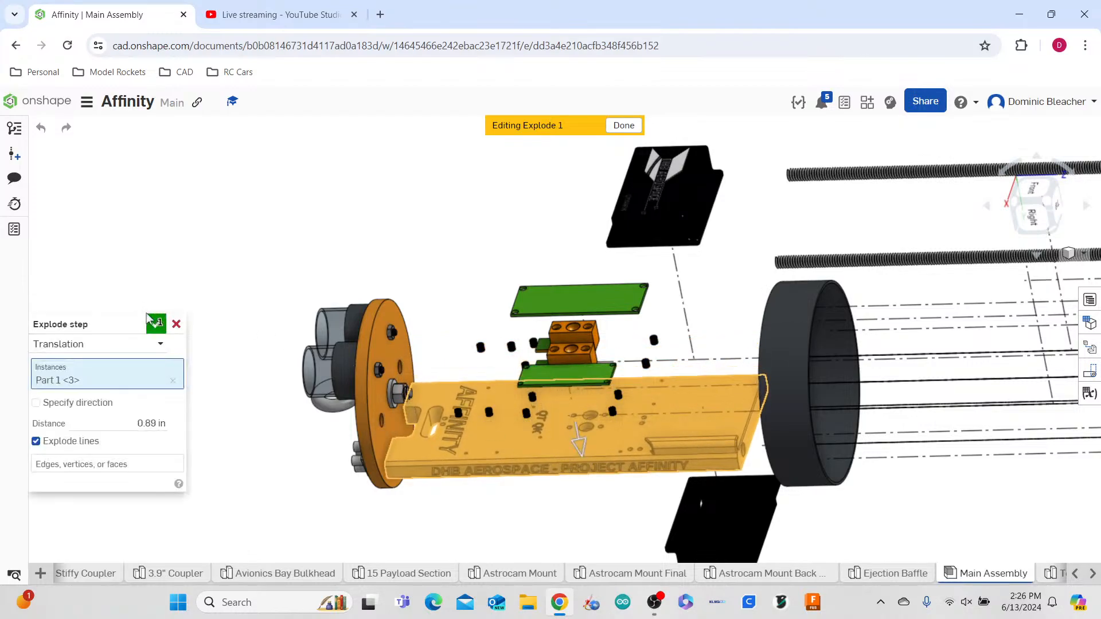
pyautogui.click(155, 324)
pyautogui.click(468, 480)
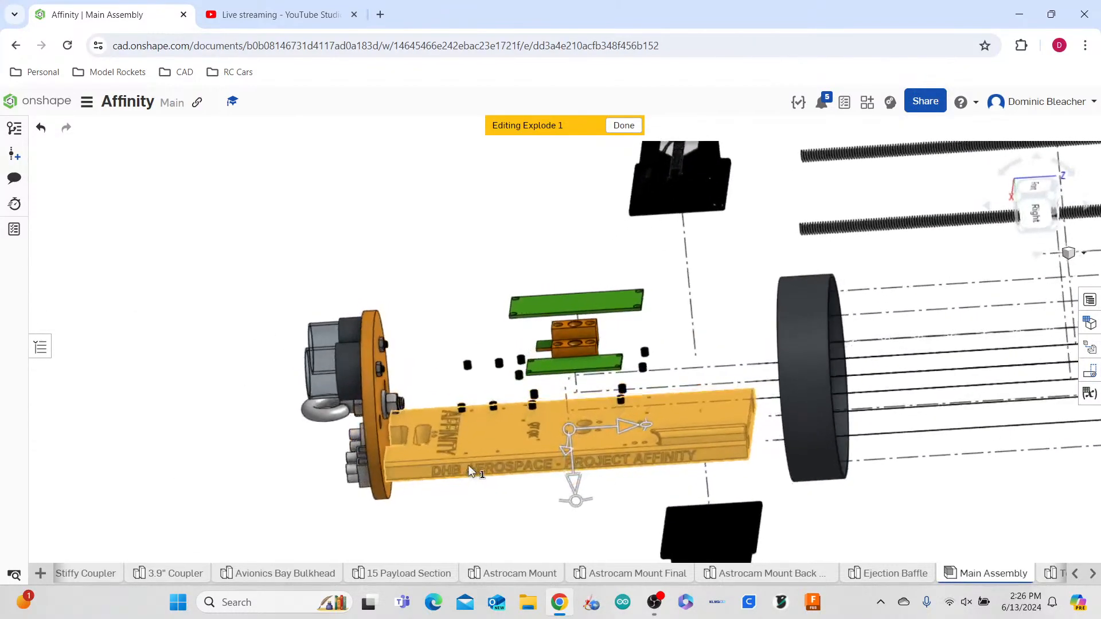
pyautogui.click(453, 303)
# - Explode the sled-end bulkhead with its eye bolt, canisters, terminal blocks and fasteners together about 2.45 in axially away from the sled
pyautogui.moveTo(462, 314); pyautogui.dragTo(462, 304, button='right')
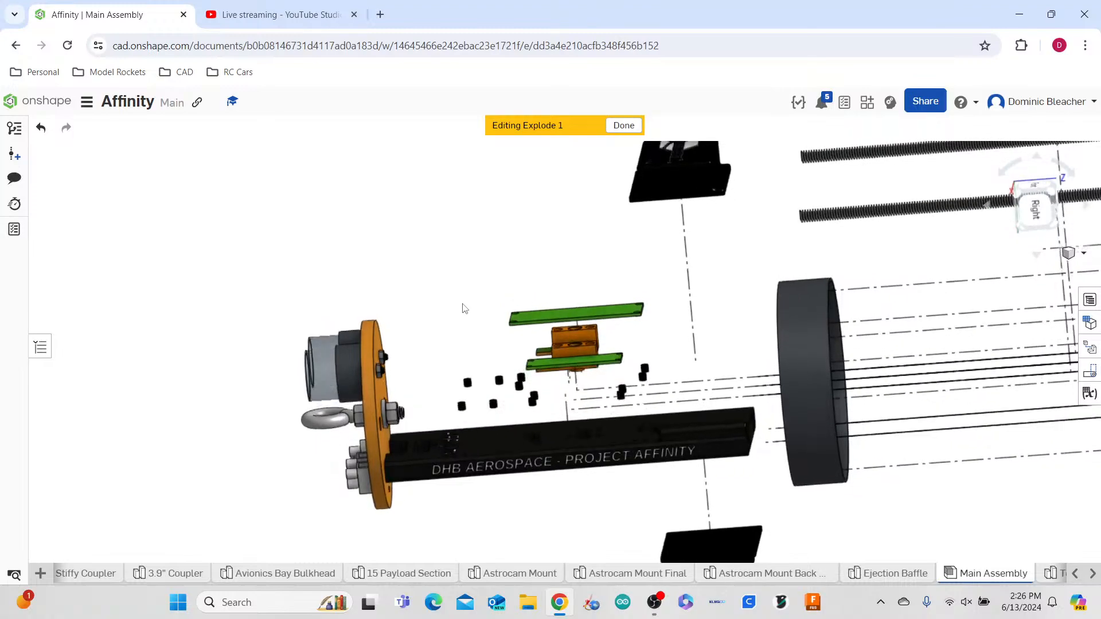
pyautogui.scroll(-10, 427, 418)
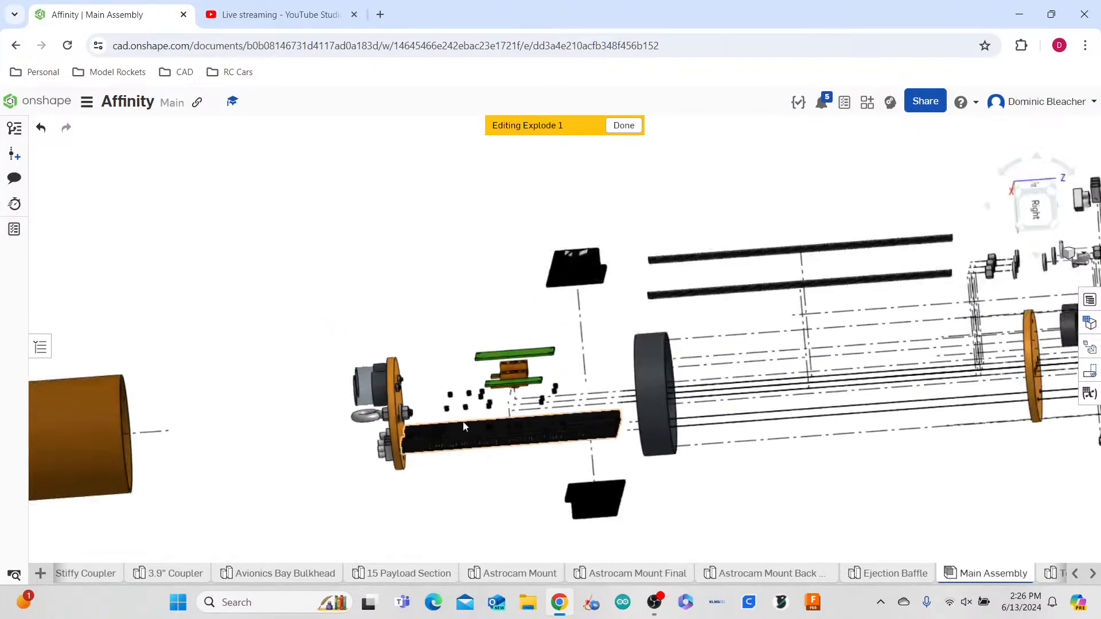
pyautogui.moveTo(457, 488); pyautogui.dragTo(469, 437, button='right')
pyautogui.scroll(5, 463, 445)
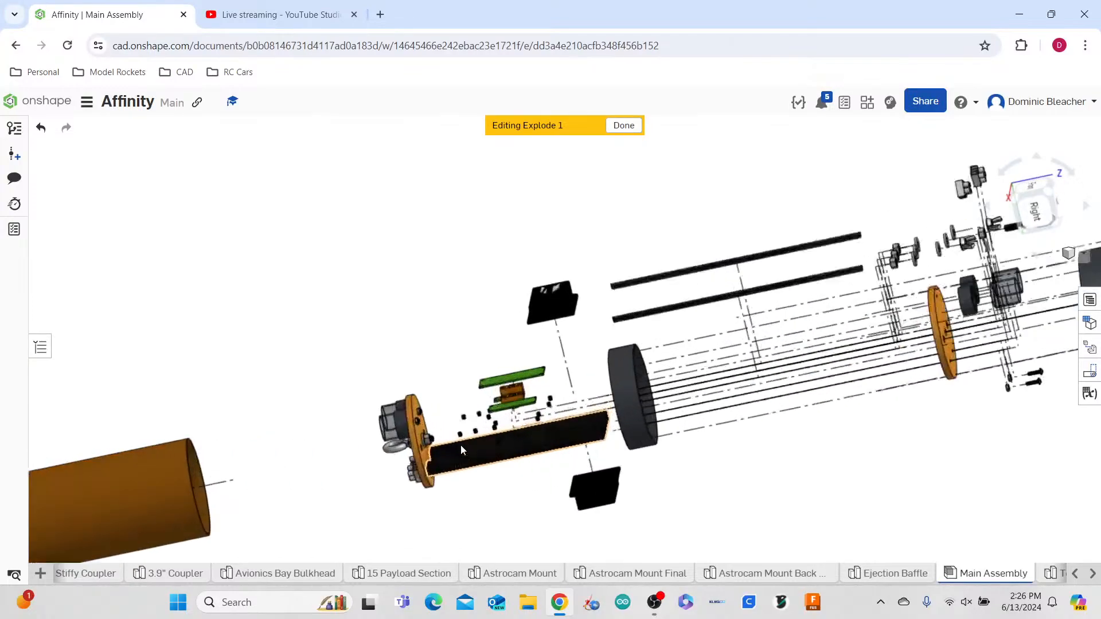
pyautogui.click(367, 433)
pyautogui.click(308, 444)
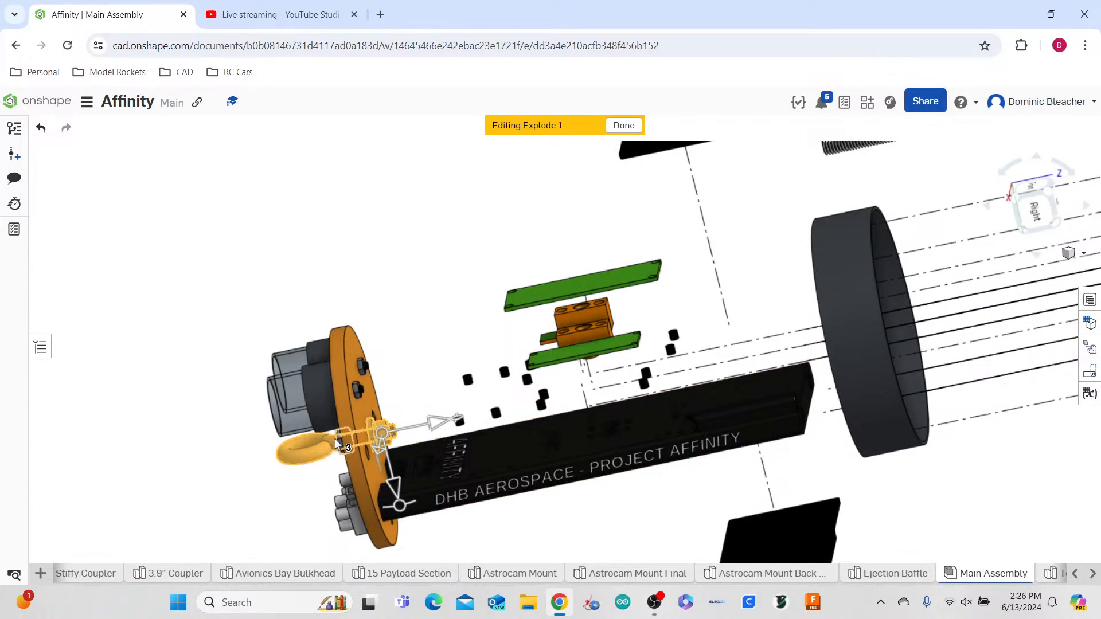
pyautogui.click(336, 403)
pyautogui.click(275, 401)
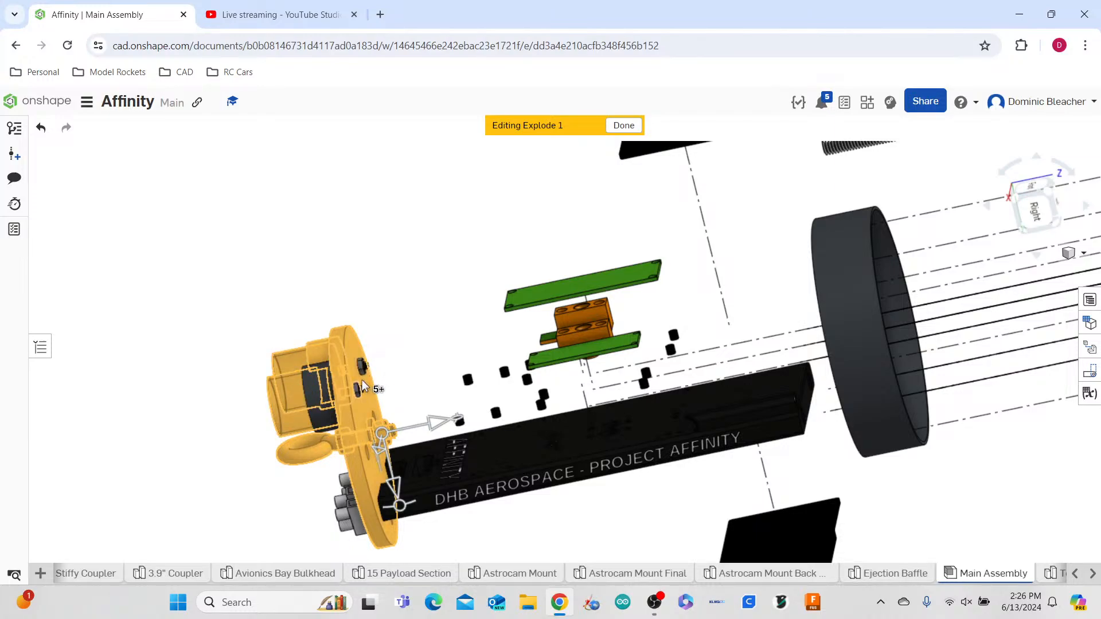
pyautogui.scroll(5, 361, 358)
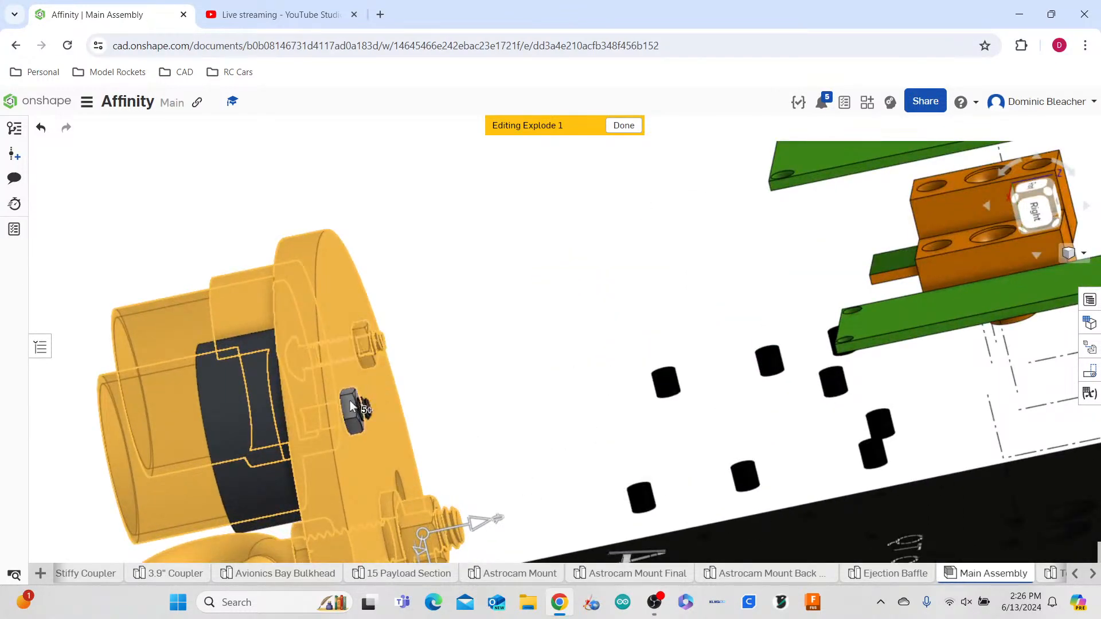
pyautogui.scroll(-5, 401, 416)
pyautogui.scroll(5, 404, 416)
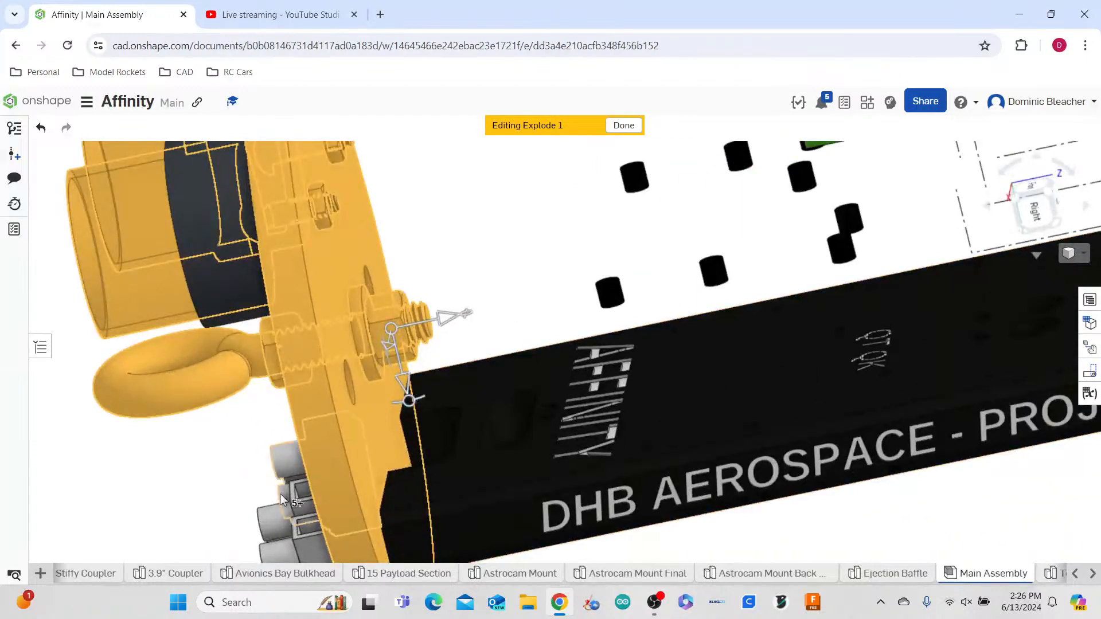
pyautogui.scroll(-3, 468, 318)
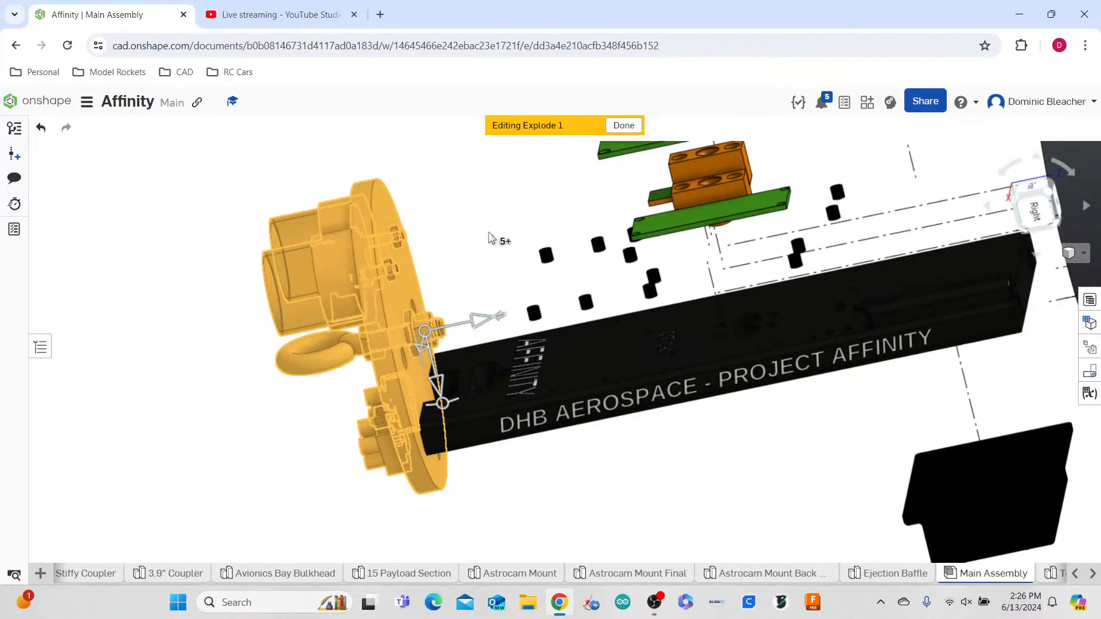
pyautogui.scroll(-3, 478, 243)
pyautogui.moveTo(515, 273); pyautogui.dragTo(438, 290)
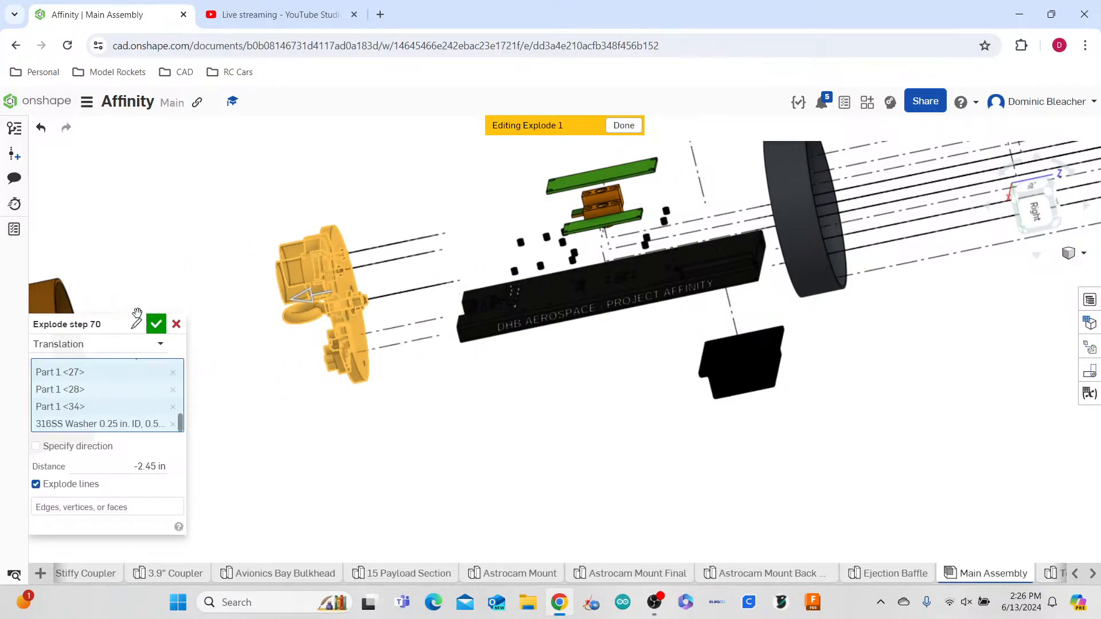
pyautogui.click(158, 324)
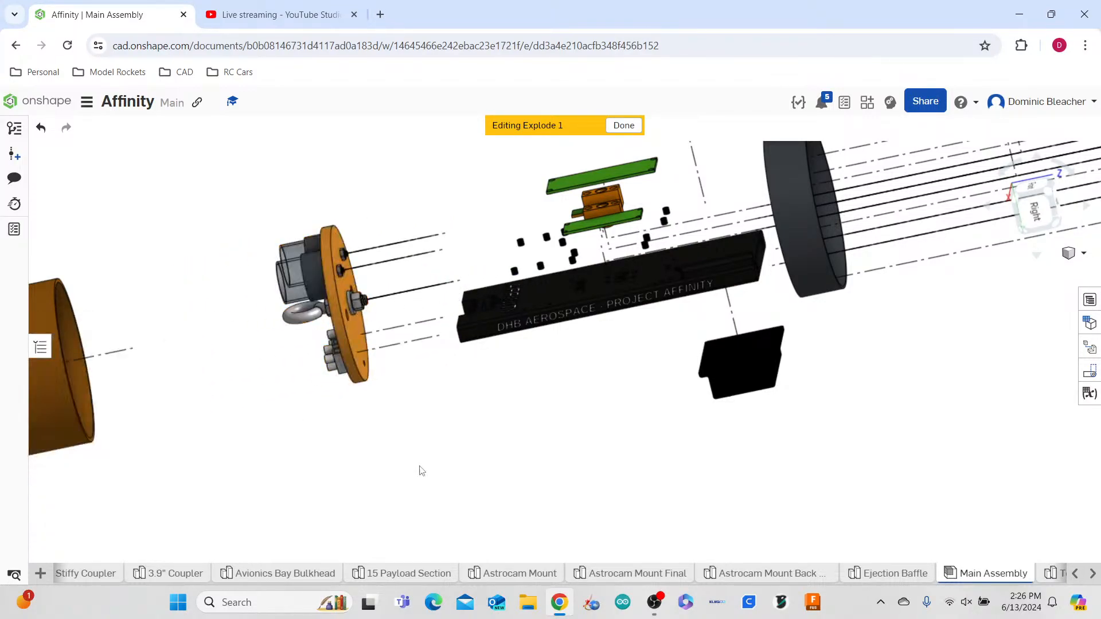
pyautogui.click(423, 465)
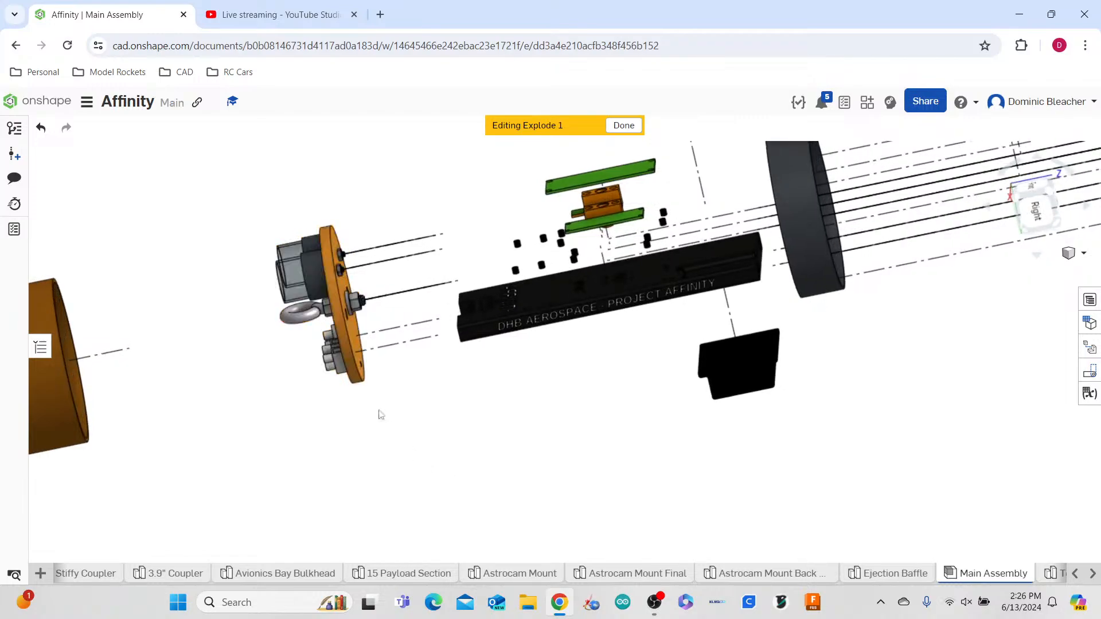
# - Explode only the orange bulkhead disc, Part 1 <17>, about 0.95 in axially off its hardware toward the avionics sled
pyautogui.click(351, 338)
pyautogui.moveTo(292, 310); pyautogui.dragTo(331, 311)
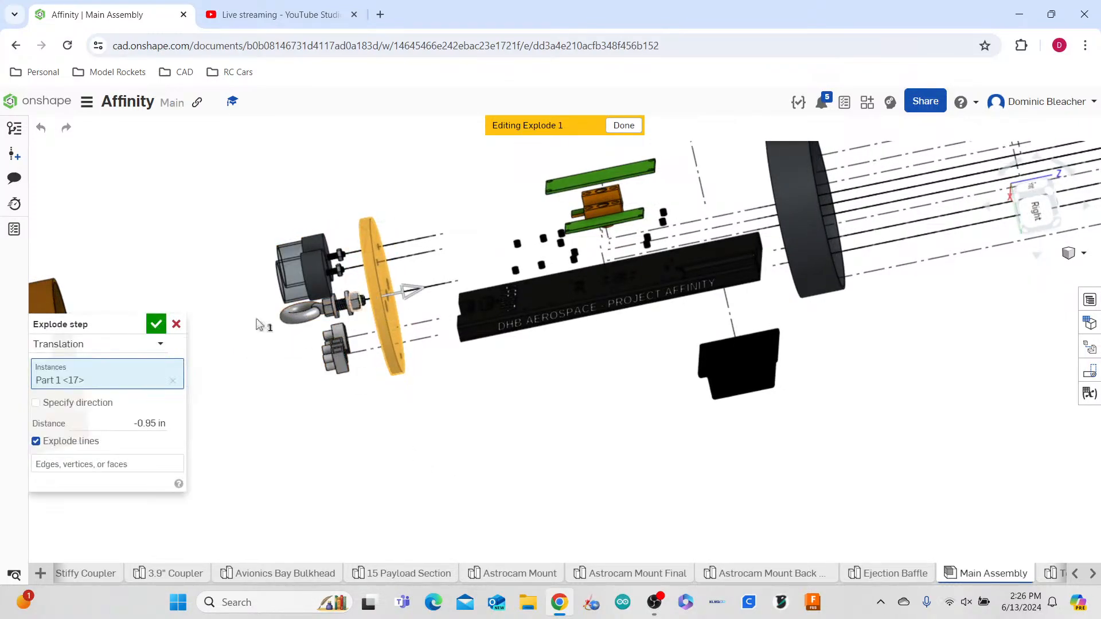
pyautogui.press('Return')
pyautogui.scroll(-3, 279, 415)
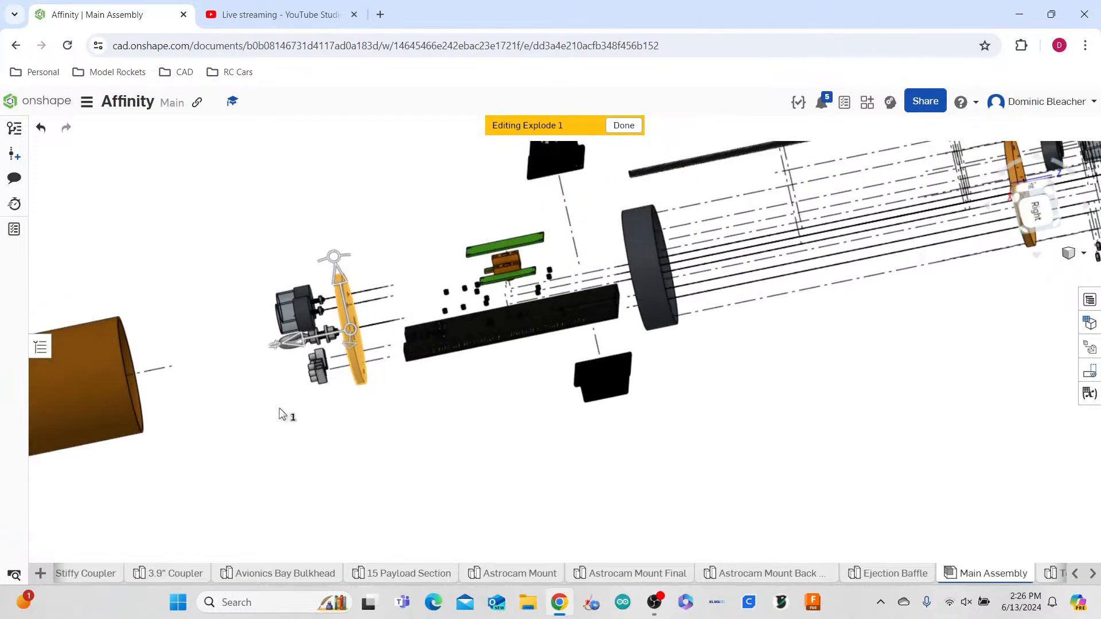
pyautogui.click(280, 414)
# - Examine the exploded rocket from several angles, from the avionics bay hardware to the full row of body sections
pyautogui.moveTo(365, 422); pyautogui.dragTo(380, 415, button='right')
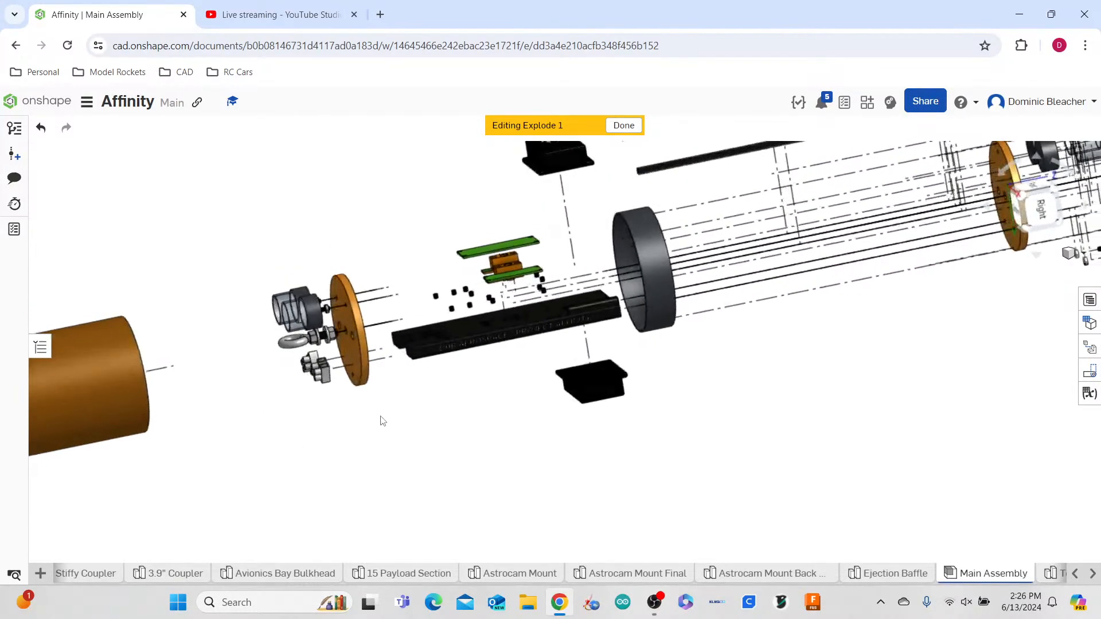
pyautogui.scroll(4, 327, 352)
pyautogui.scroll(-5, 328, 352)
pyautogui.moveTo(455, 429); pyautogui.dragTo(425, 429, button='right')
pyautogui.scroll(2, 308, 353)
pyautogui.scroll(-5, 308, 343)
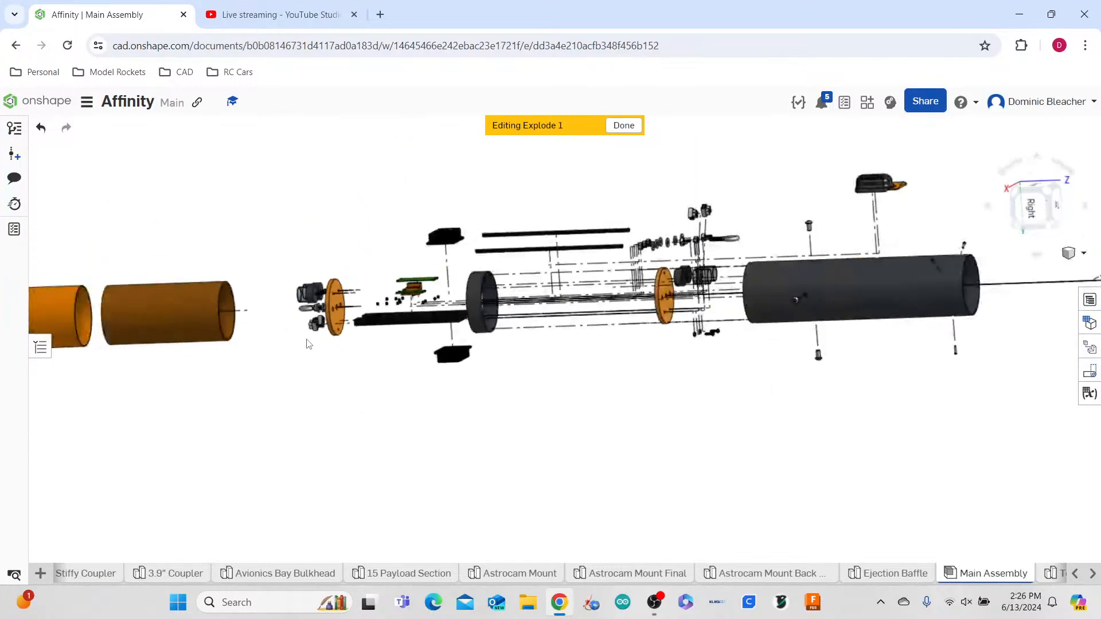
pyautogui.scroll(-1, 307, 343)
pyautogui.moveTo(308, 347); pyautogui.dragTo(362, 362, button='right')
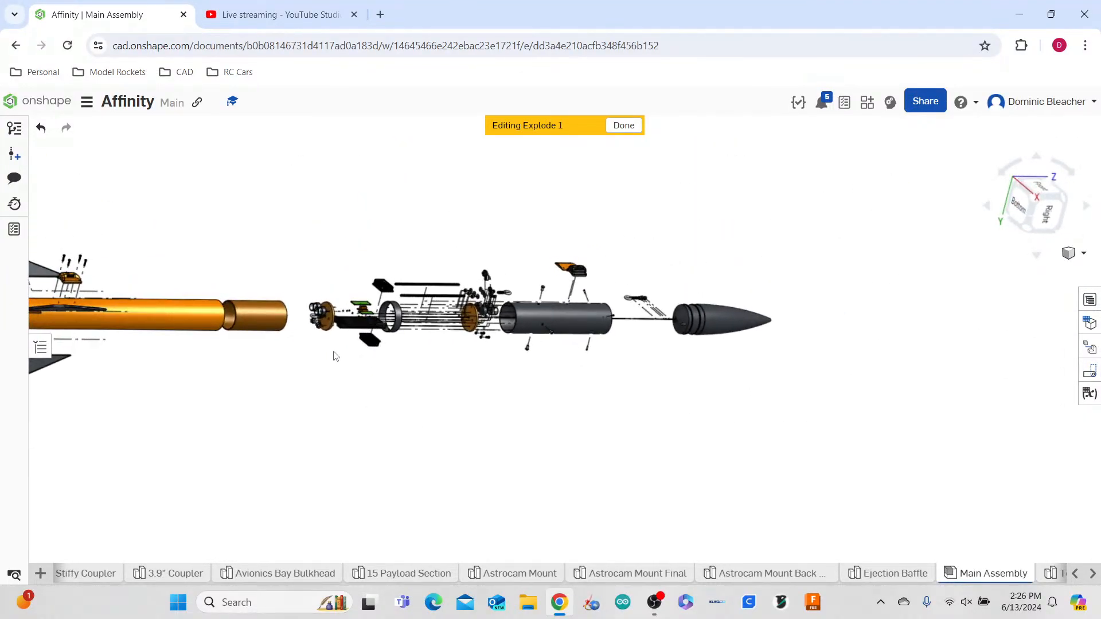
pyautogui.scroll(-2, 335, 353)
# - Explode both transparent canister tubes on the bulkhead, Part 1 <31> and Part 1 <33>, together about 2.48 in radially outward
pyautogui.scroll(8, 335, 344)
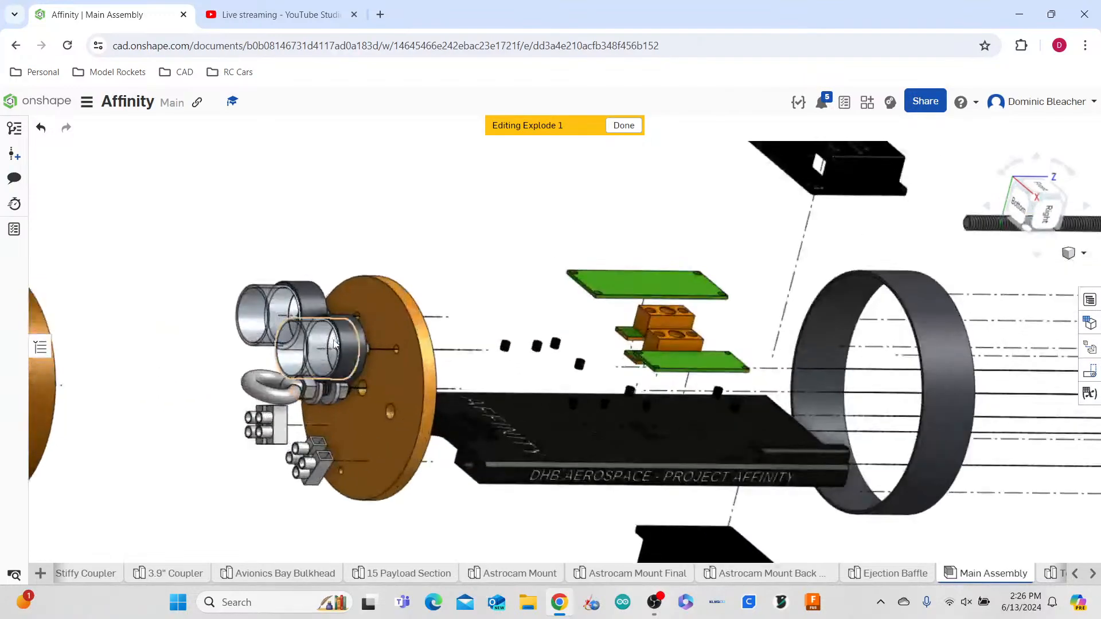
pyautogui.click(273, 288)
pyautogui.moveTo(276, 285); pyautogui.dragTo(281, 164)
pyautogui.click(293, 331)
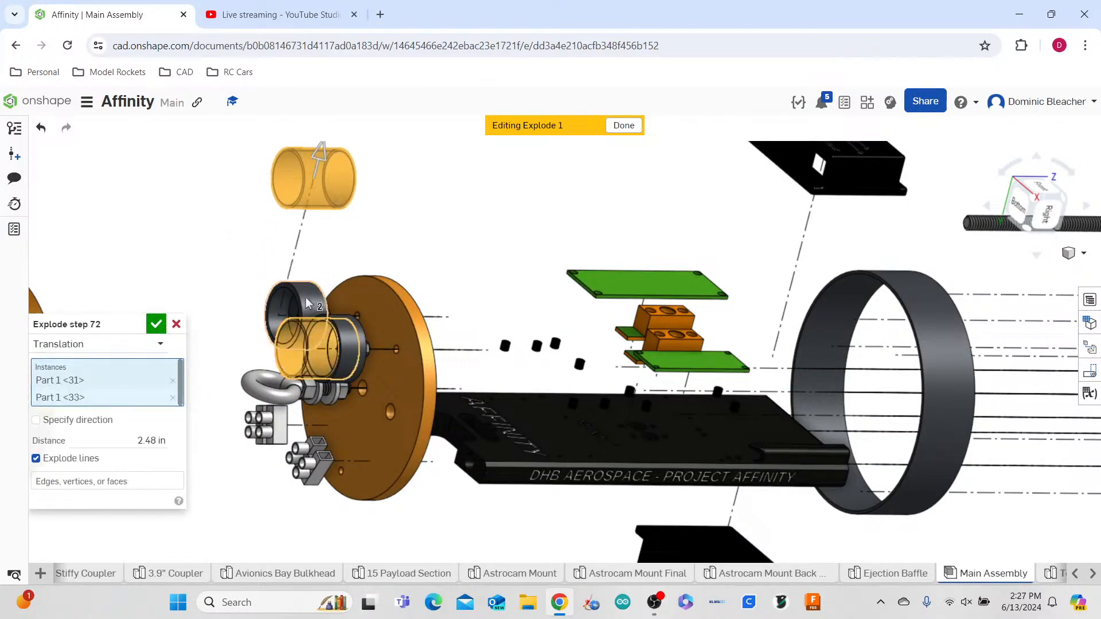
pyautogui.click(157, 324)
# - Explode only the nearer canister tube, Part 1 <33>, about 0.43 in back toward the bulkhead hardware
pyautogui.click(321, 183)
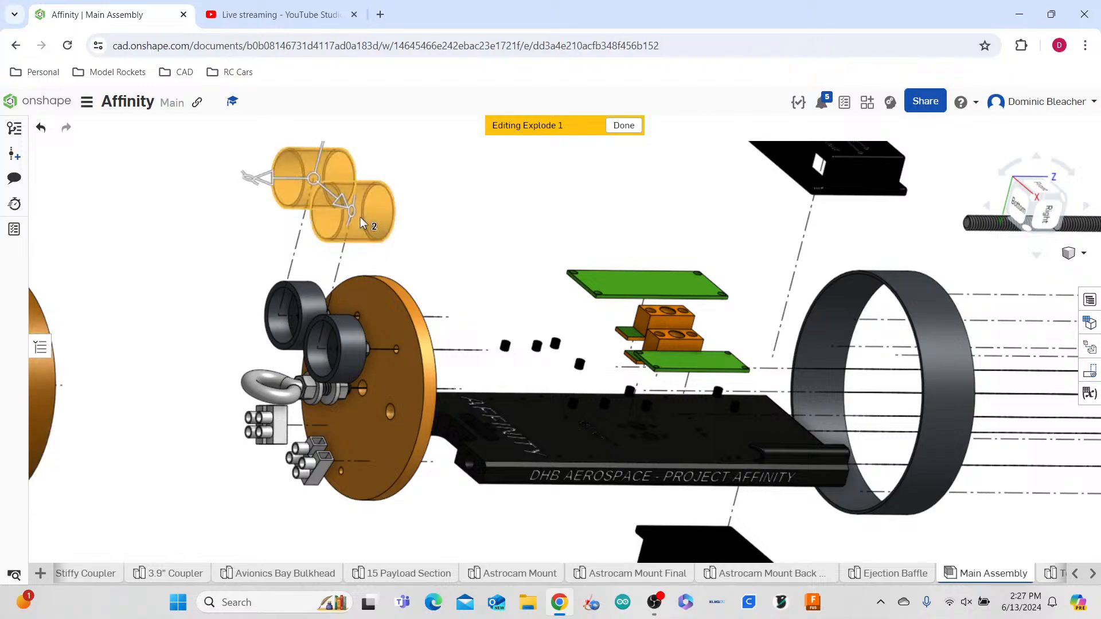
pyautogui.click(355, 235)
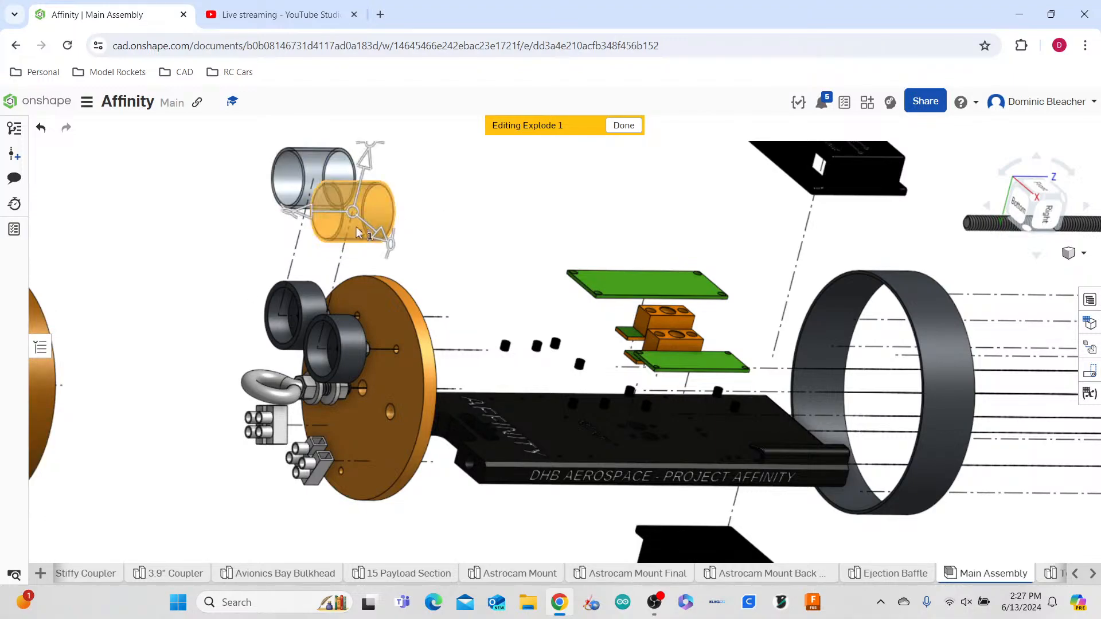
pyautogui.moveTo(366, 176); pyautogui.dragTo(420, 217)
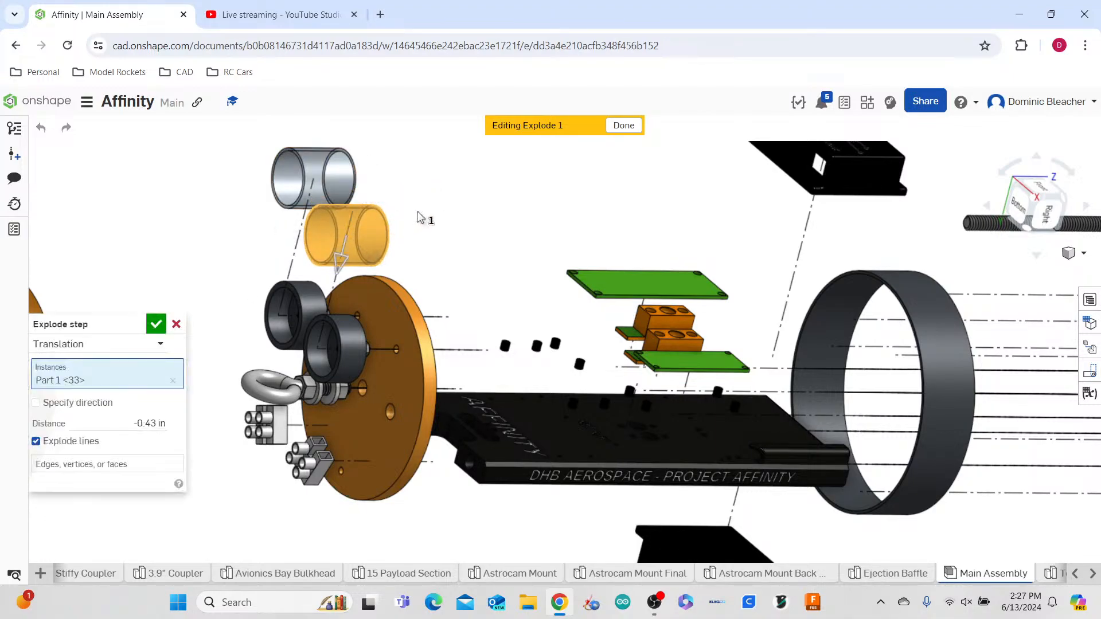
pyautogui.click(156, 325)
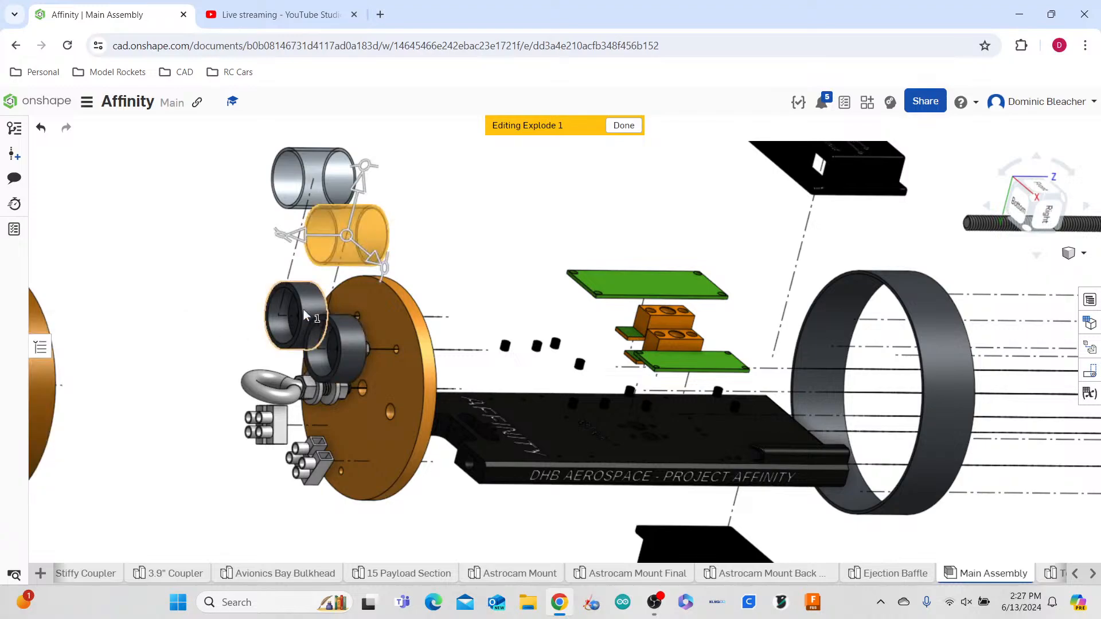
# - Explode the two dark canister holders radially outward off their screws, Part 1 <32> about 0.99 in and Part 1 <34> about 0.73 in
pyautogui.click(304, 314)
pyautogui.moveTo(310, 261); pyautogui.dragTo(316, 209)
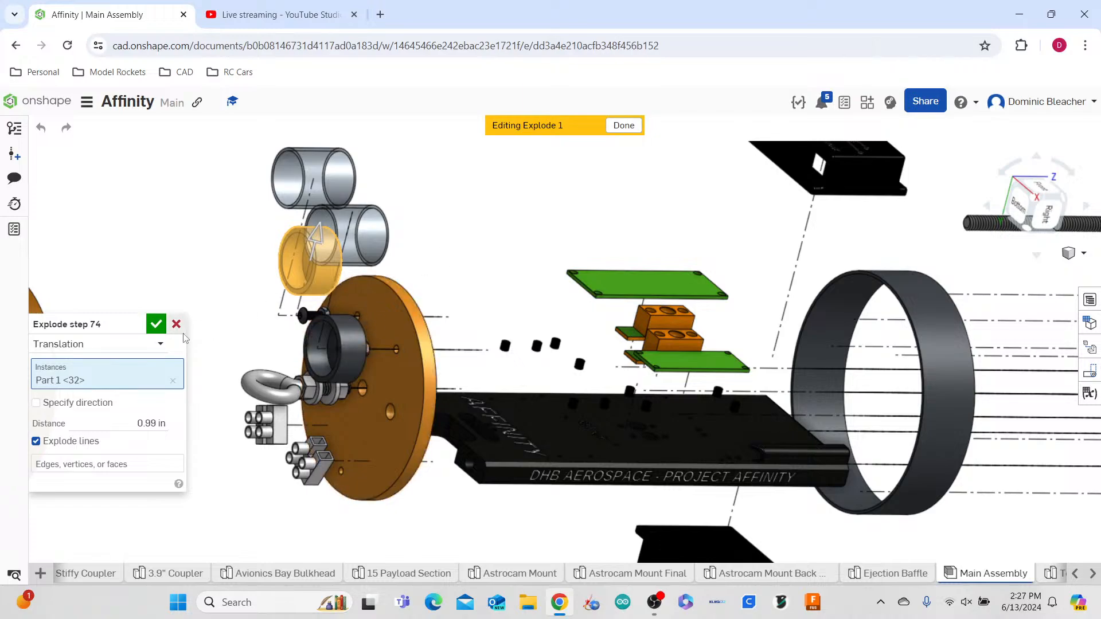
pyautogui.click(155, 324)
pyautogui.click(348, 336)
pyautogui.moveTo(350, 296); pyautogui.dragTo(358, 259)
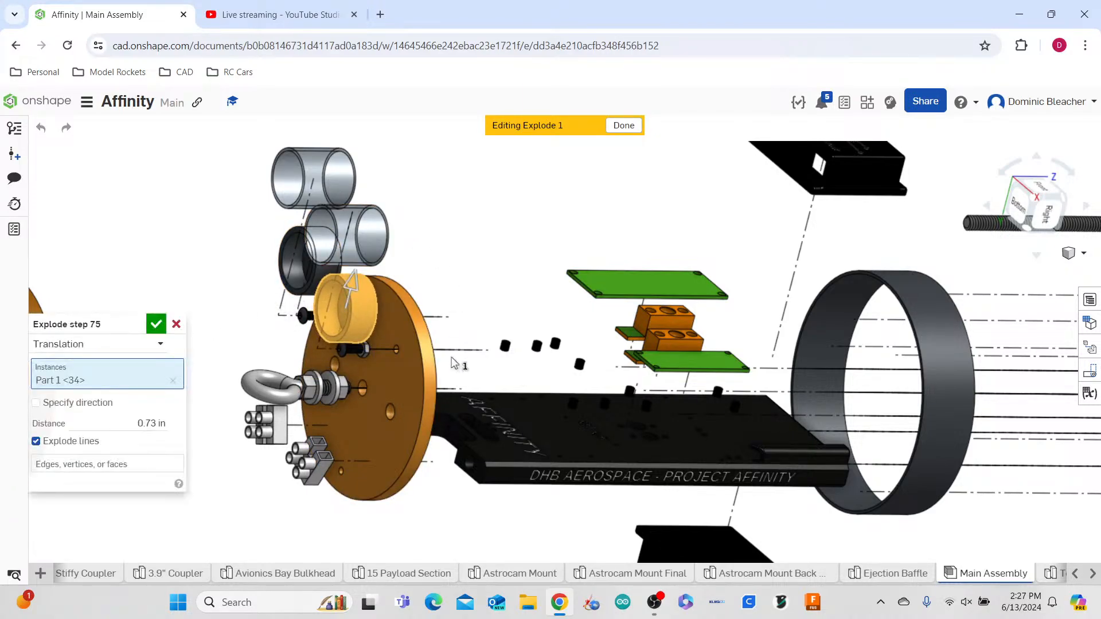
pyautogui.click(155, 323)
pyautogui.click(324, 427)
pyautogui.scroll(-3, 323, 423)
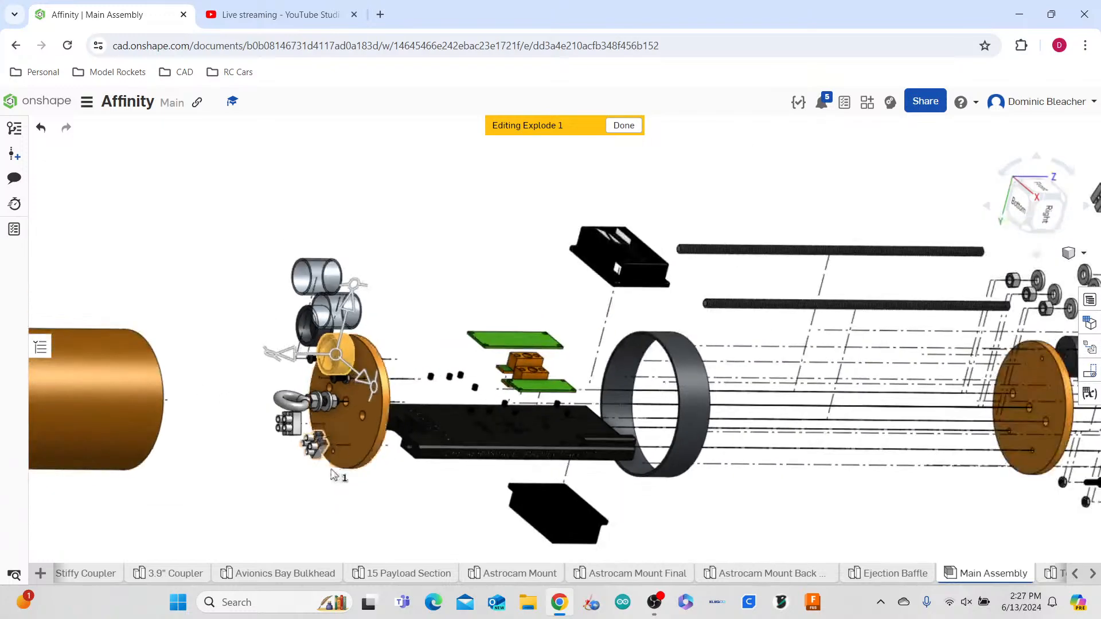
# - Explode the nearer dark canister holder, Part 1 <34>, about 1.31 in radially outward, and pull it axially forward, clear of its transparent tube
pyautogui.moveTo(331, 511); pyautogui.dragTo(290, 504, button='right')
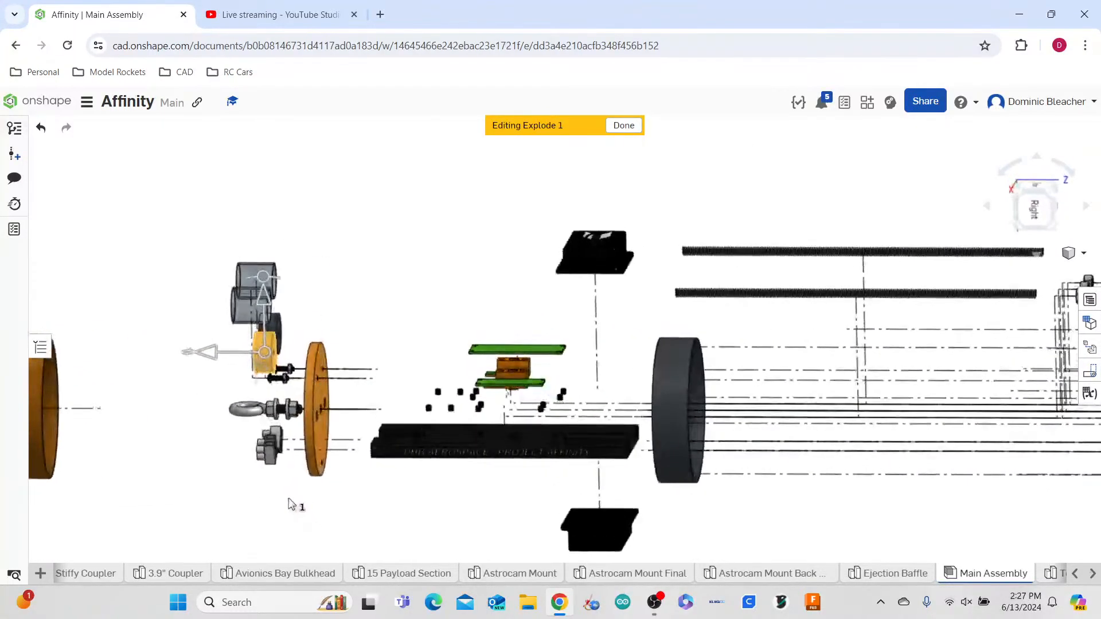
pyautogui.scroll(-2, 223, 414)
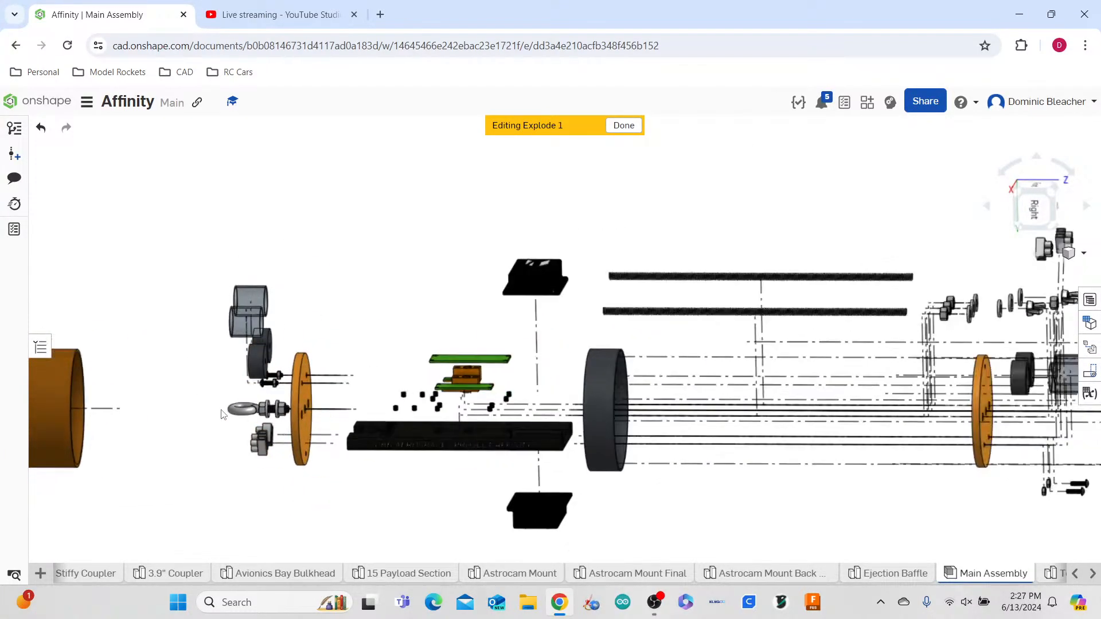
pyautogui.moveTo(223, 414); pyautogui.dragTo(252, 378, button='right')
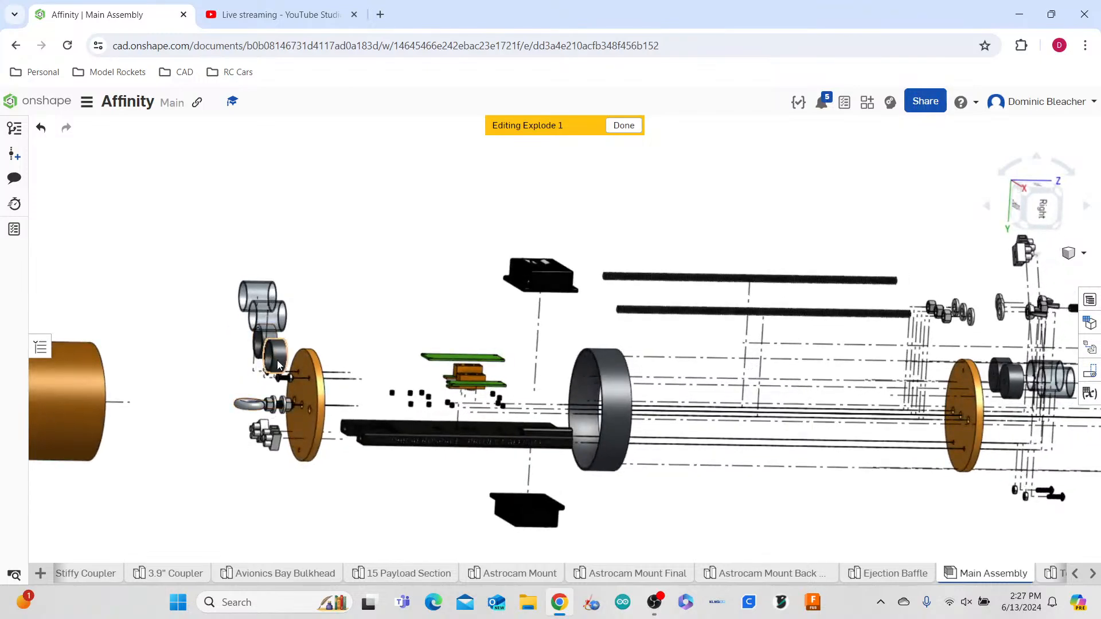
pyautogui.click(278, 364)
pyautogui.moveTo(281, 308); pyautogui.dragTo(291, 308)
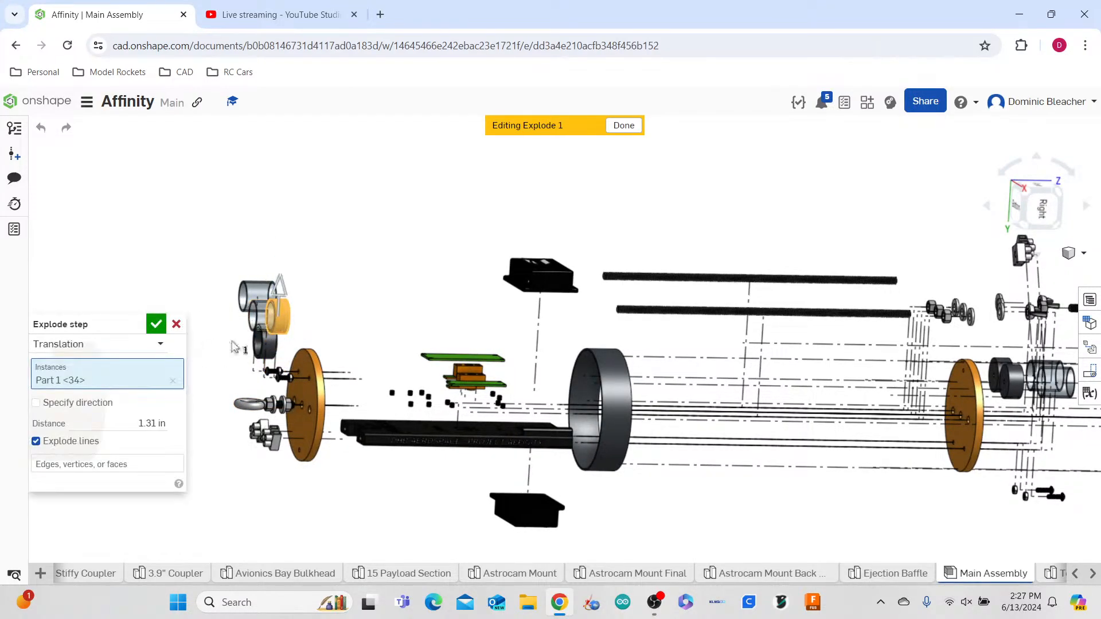
pyautogui.click(156, 322)
pyautogui.click(281, 321)
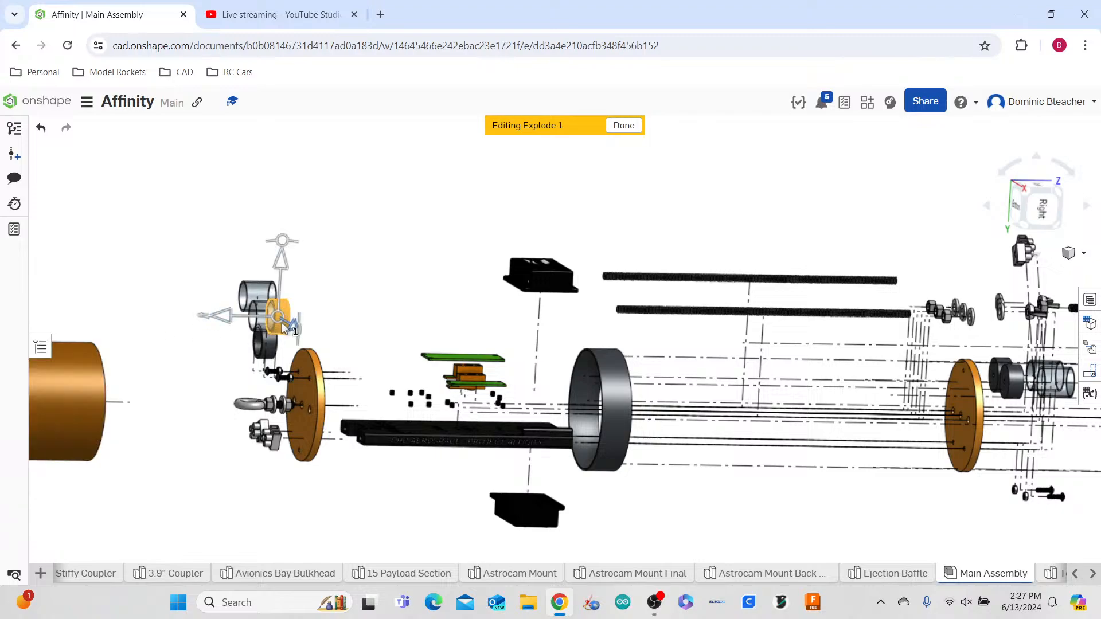
pyautogui.moveTo(245, 319); pyautogui.dragTo(291, 317)
pyautogui.click(156, 323)
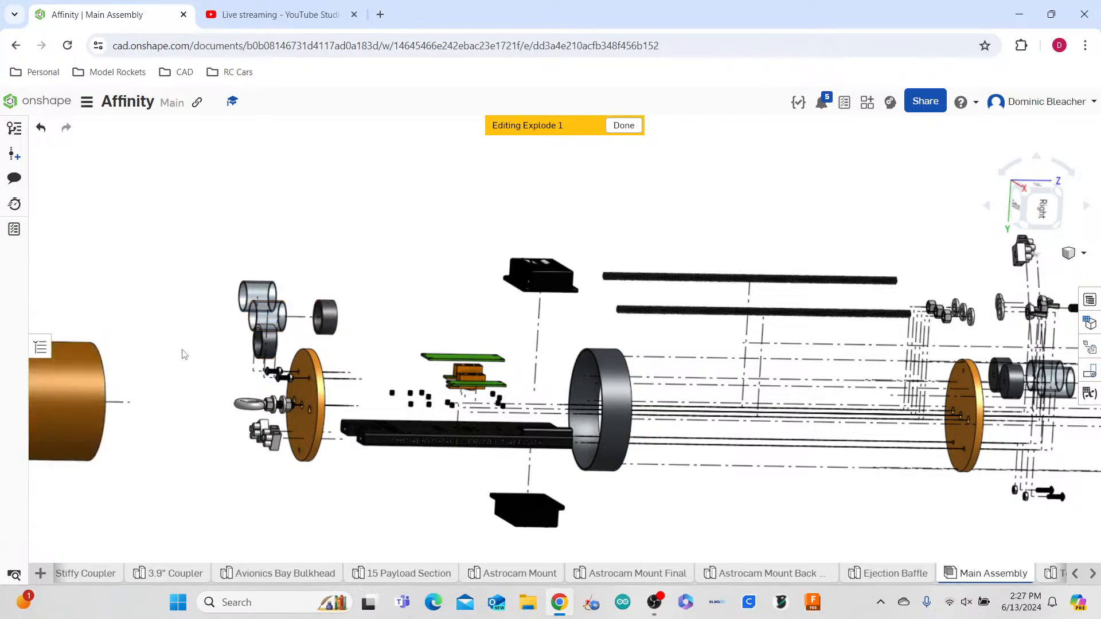
# - Explode the other dark canister holder, Part 1 <32>, about 1.7 in radially outward and axially forward, in line with its transparent tube
pyautogui.click(267, 350)
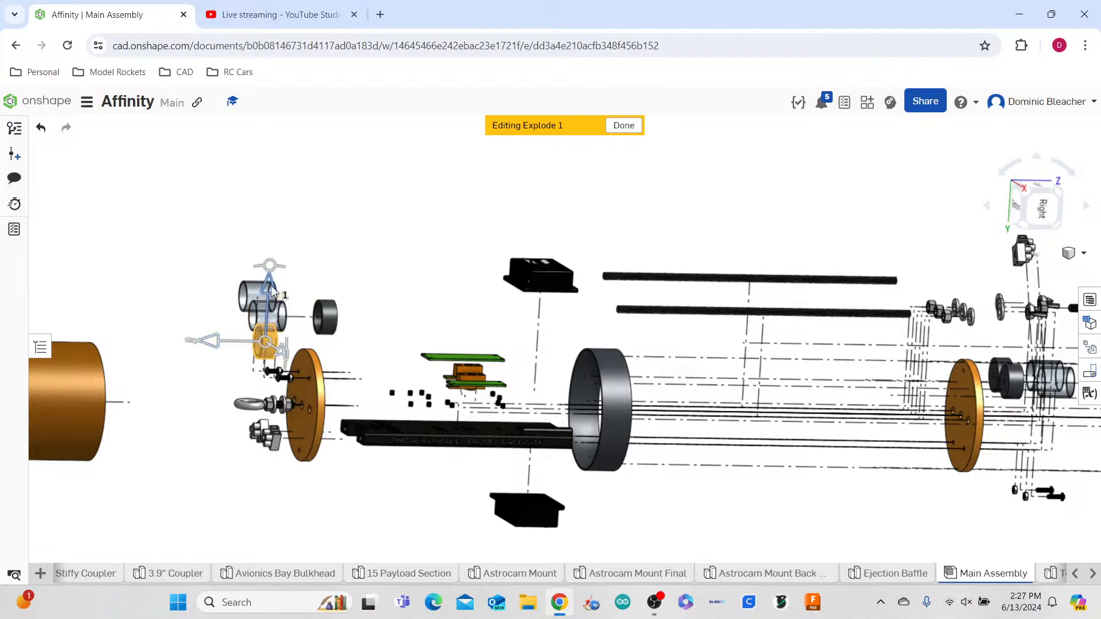
pyautogui.hotkey('ctrl', 'z')
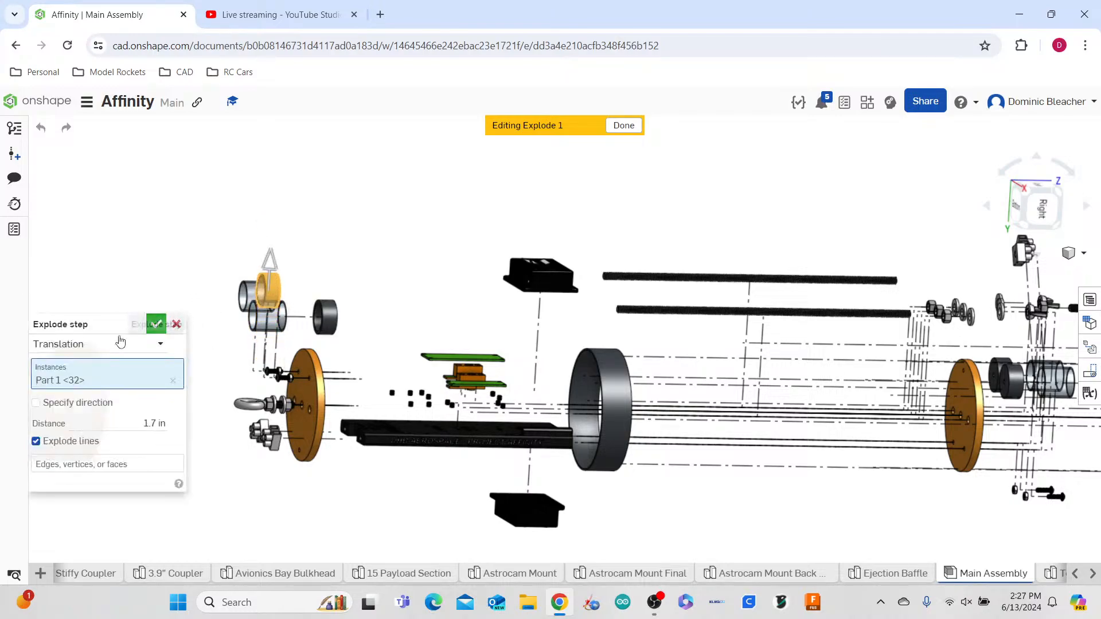
pyautogui.click(154, 322)
pyautogui.moveTo(204, 292); pyautogui.dragTo(247, 282)
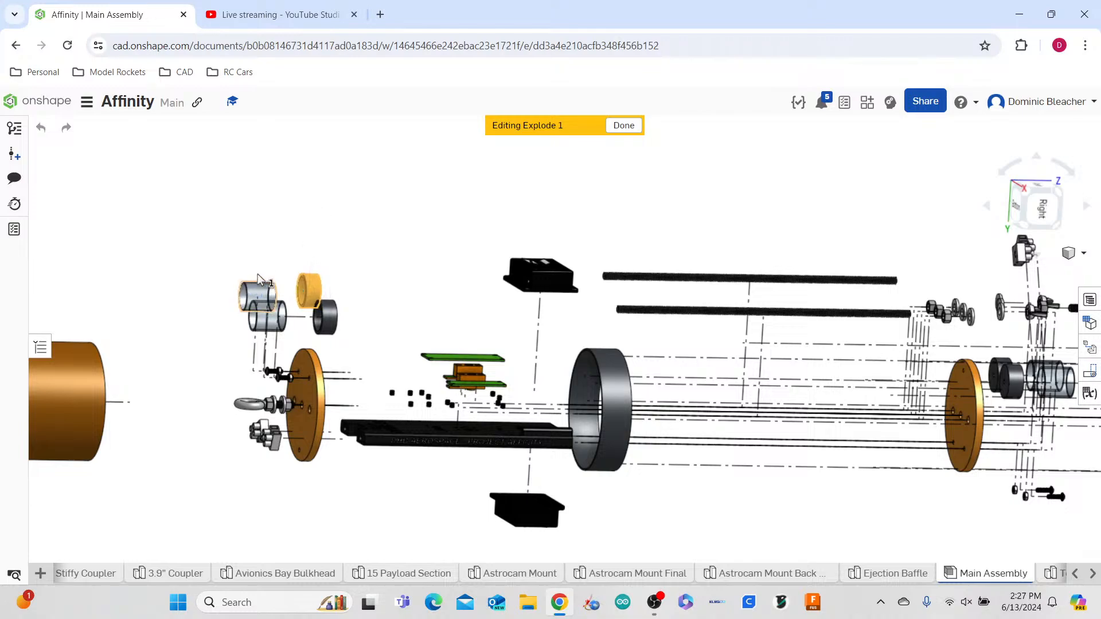
pyautogui.click(256, 281)
pyautogui.click(153, 323)
# - Explode both canister bolts with their nuts axially aft, away from the bulkhead, and radially outward beside the transparent tubes
pyautogui.scroll(5, 269, 369)
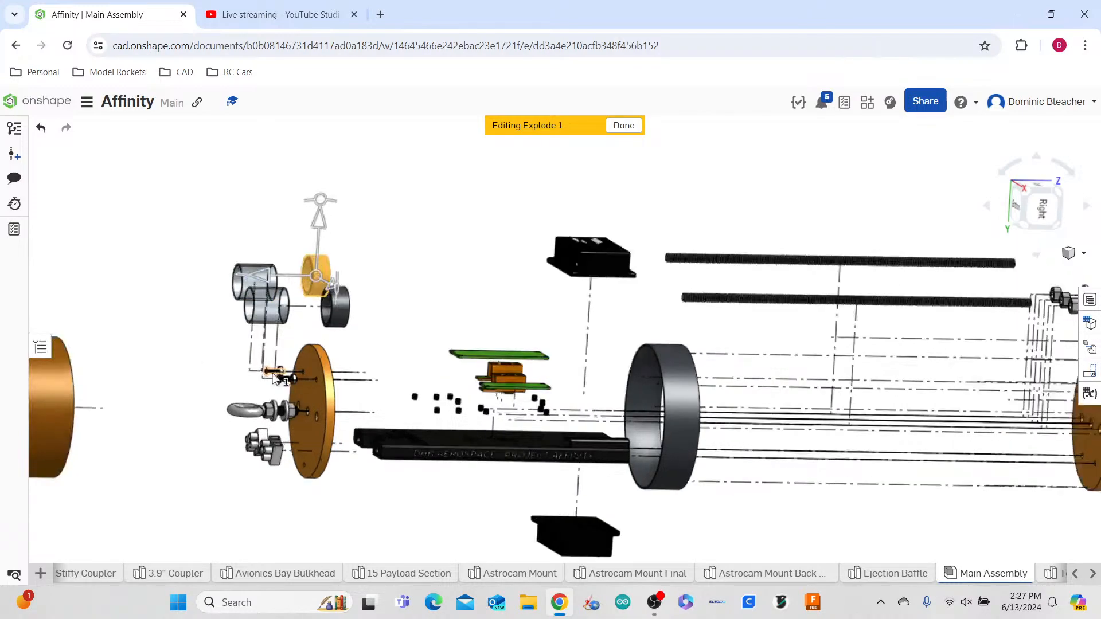
pyautogui.click(289, 370)
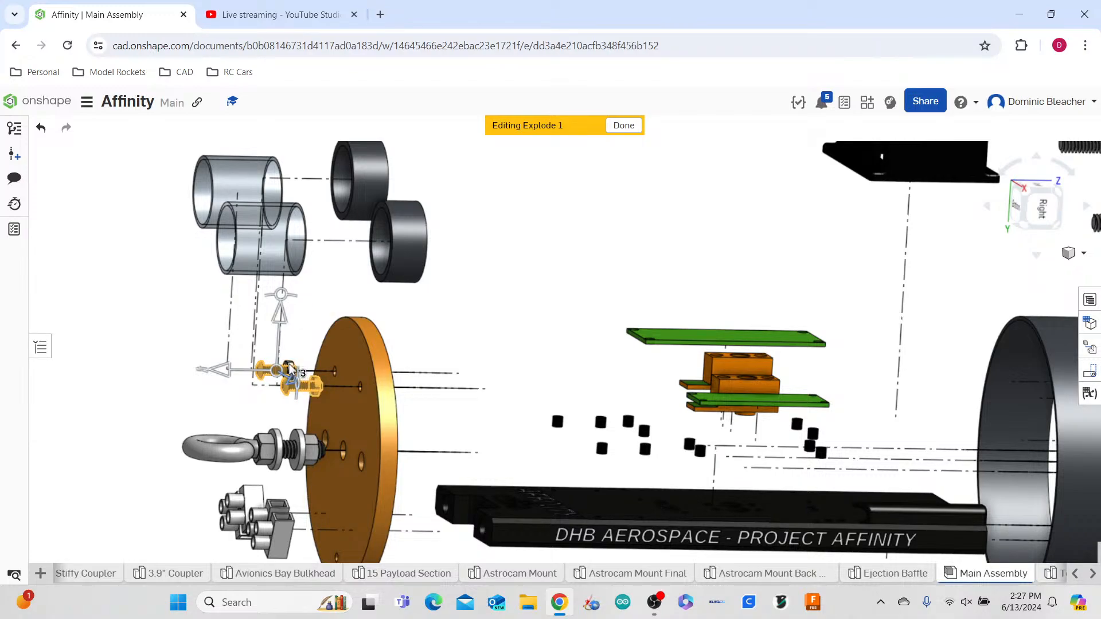
pyautogui.scroll(2, 289, 363)
pyautogui.scroll(-5, 279, 378)
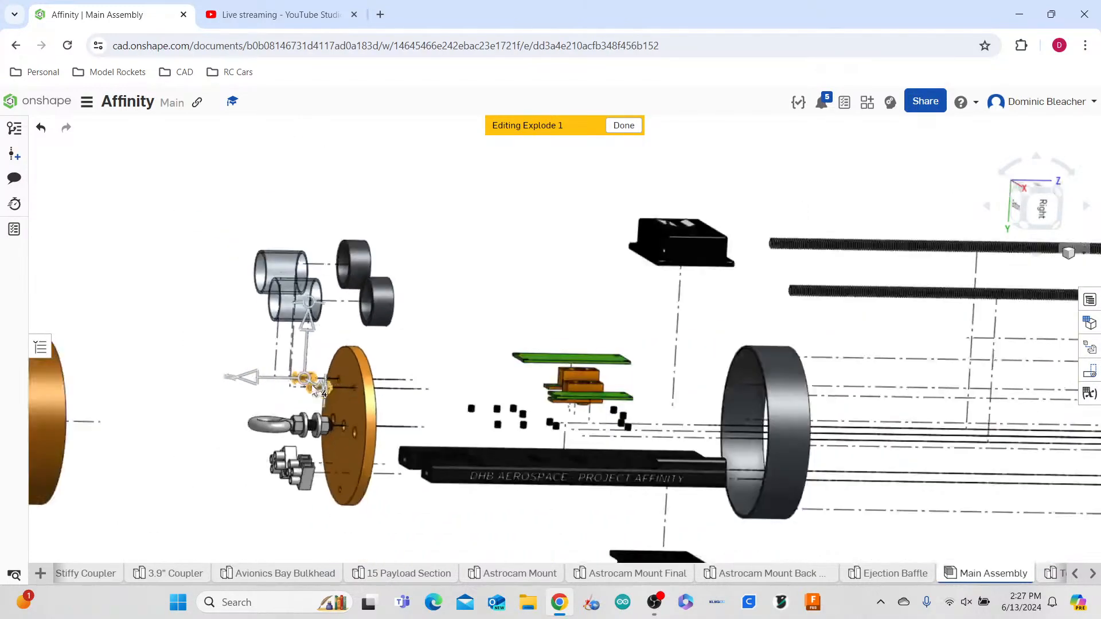
pyautogui.moveTo(247, 377); pyautogui.dragTo(164, 378)
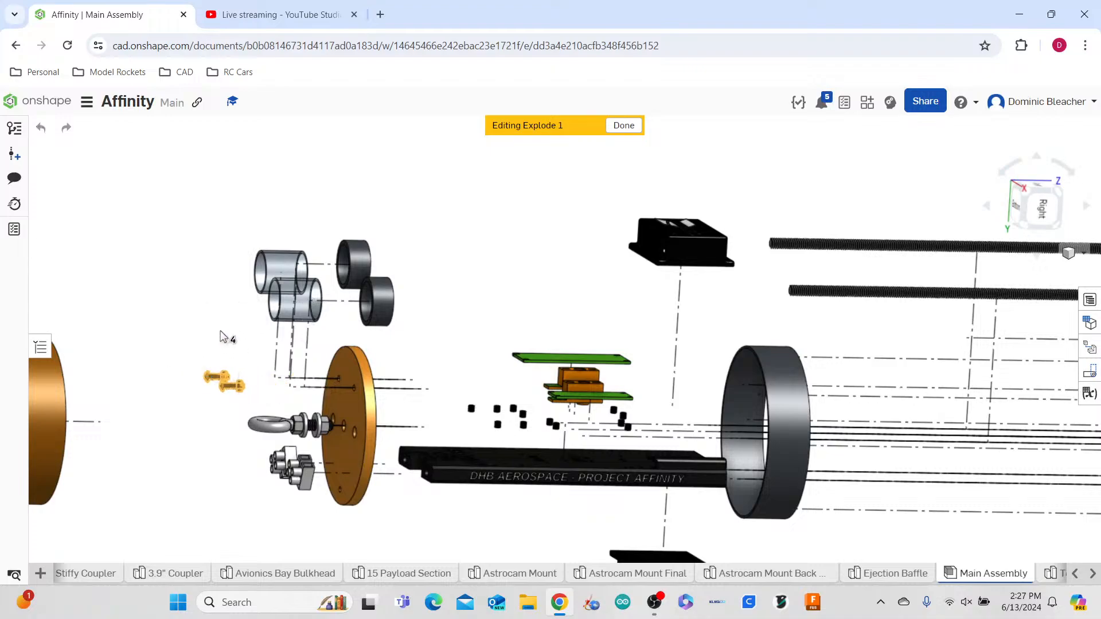
pyautogui.click(156, 325)
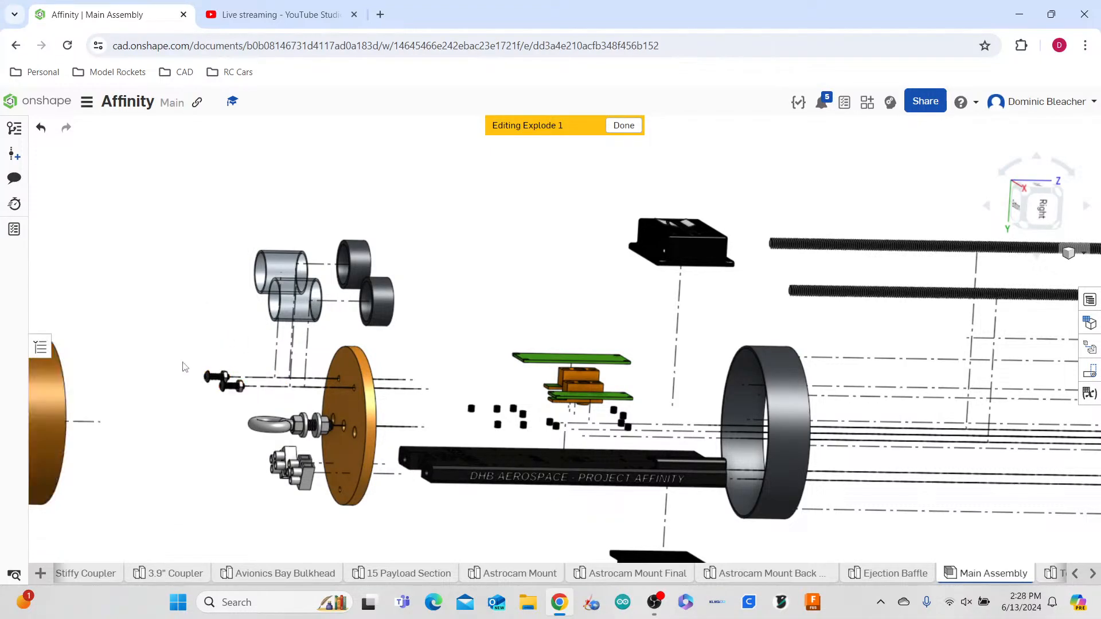
pyautogui.moveTo(221, 300); pyautogui.dragTo(213, 245)
pyautogui.click(157, 325)
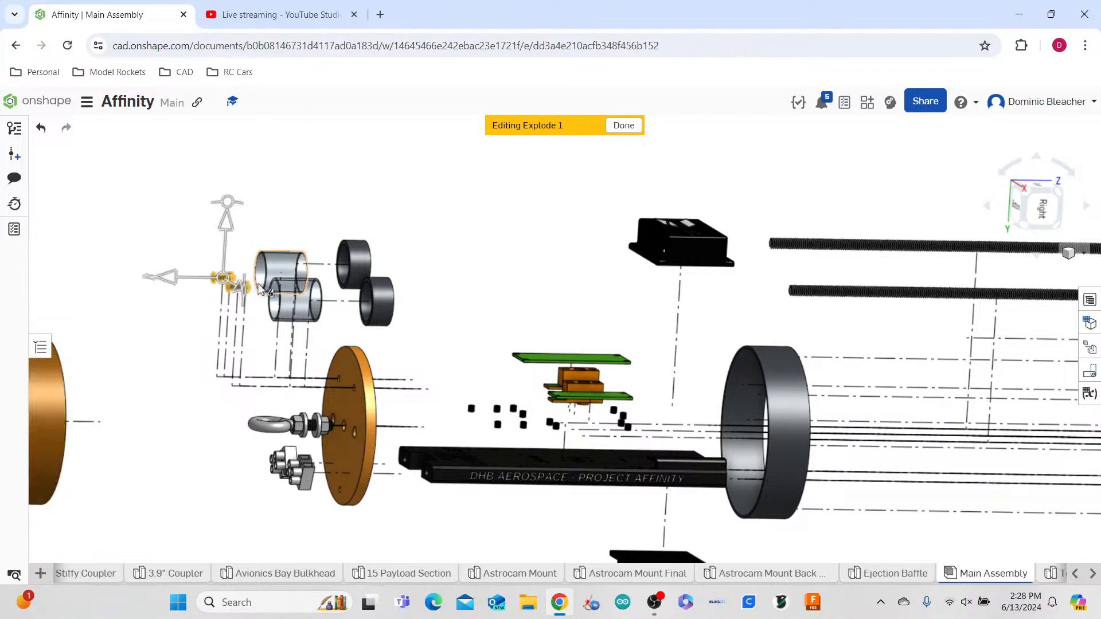
# - Explode each of the two 6-32 button head bolts axially aft out of its nut
pyautogui.click(240, 289)
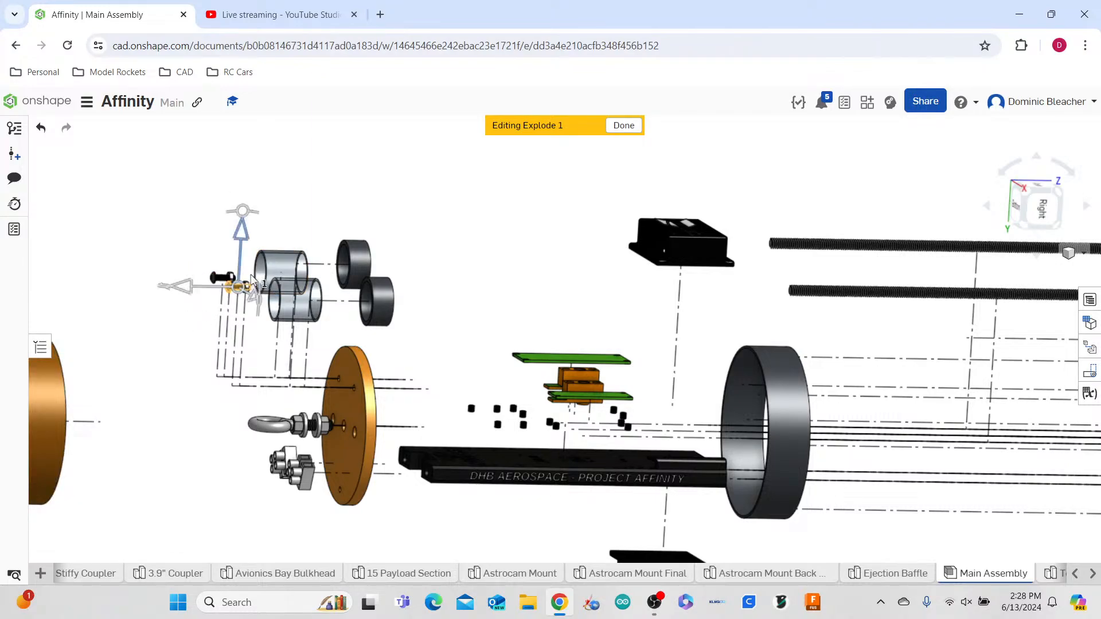
pyautogui.moveTo(184, 295); pyautogui.dragTo(165, 310)
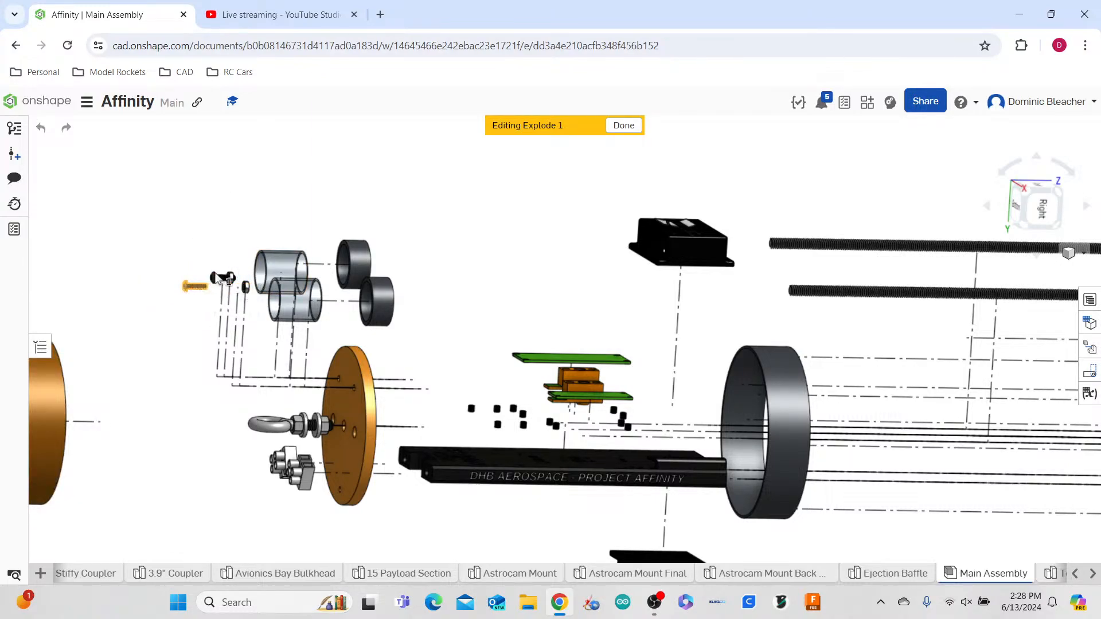
pyautogui.click(156, 322)
pyautogui.click(223, 278)
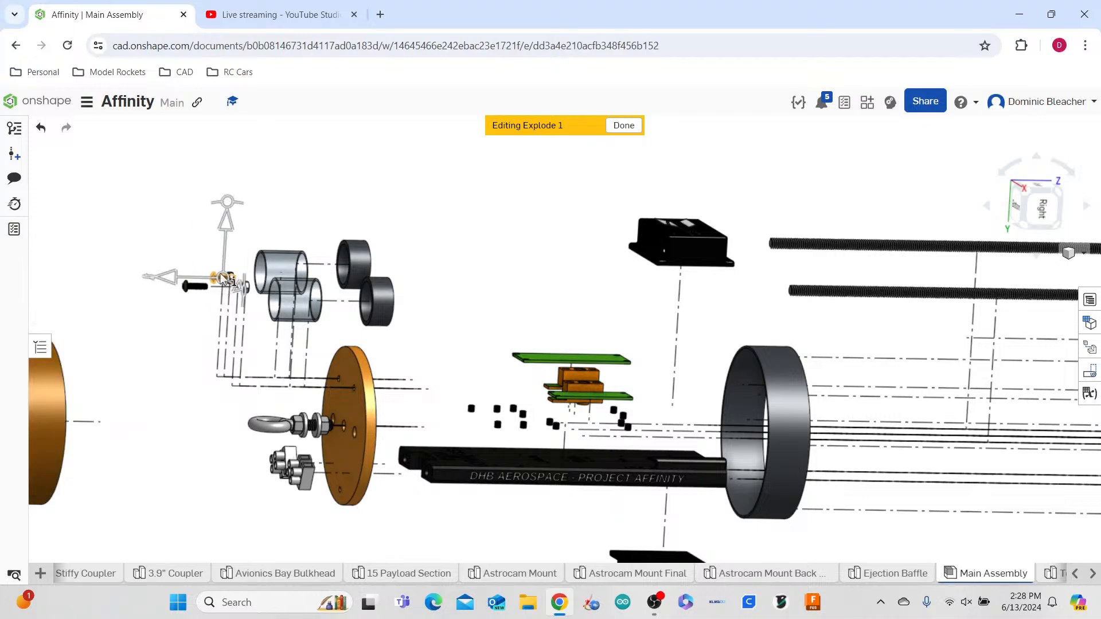
pyautogui.moveTo(178, 278)
pyautogui.mouseDown()
pyautogui.moveTo(159, 282)
pyautogui.moveTo(172, 283)
pyautogui.mouseUp()
pyautogui.click(156, 324)
# - Explode the narrow 6-32 nut of the farther-out bolt about 0.55 in aft along the axis toward that bolt
pyautogui.moveTo(202, 393); pyautogui.dragTo(232, 367, button='right')
pyautogui.click(171, 382)
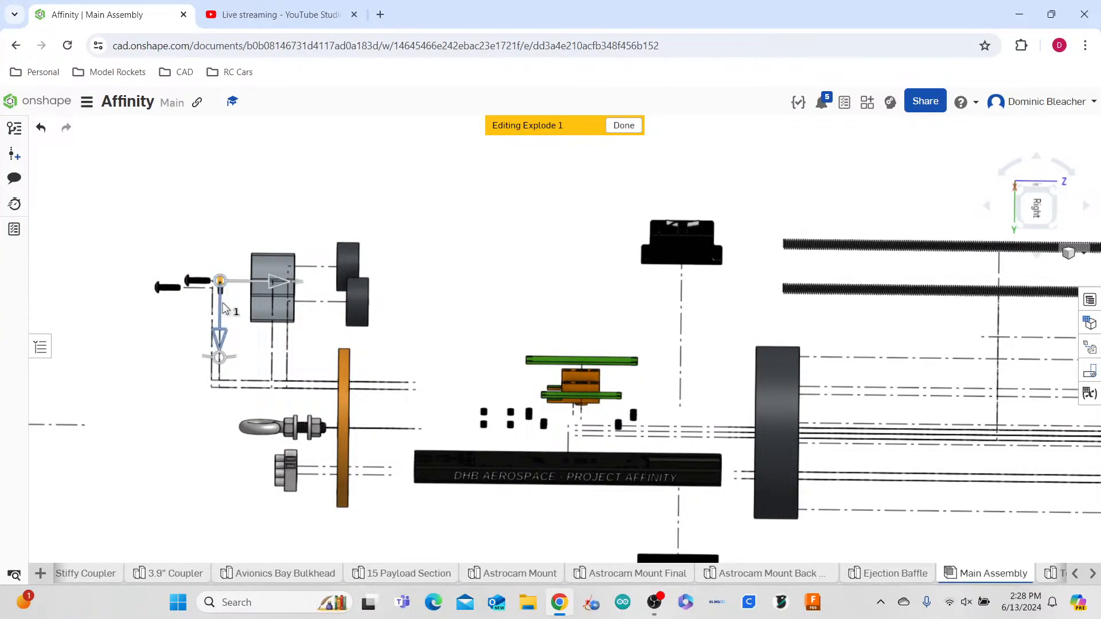
pyautogui.click(221, 290)
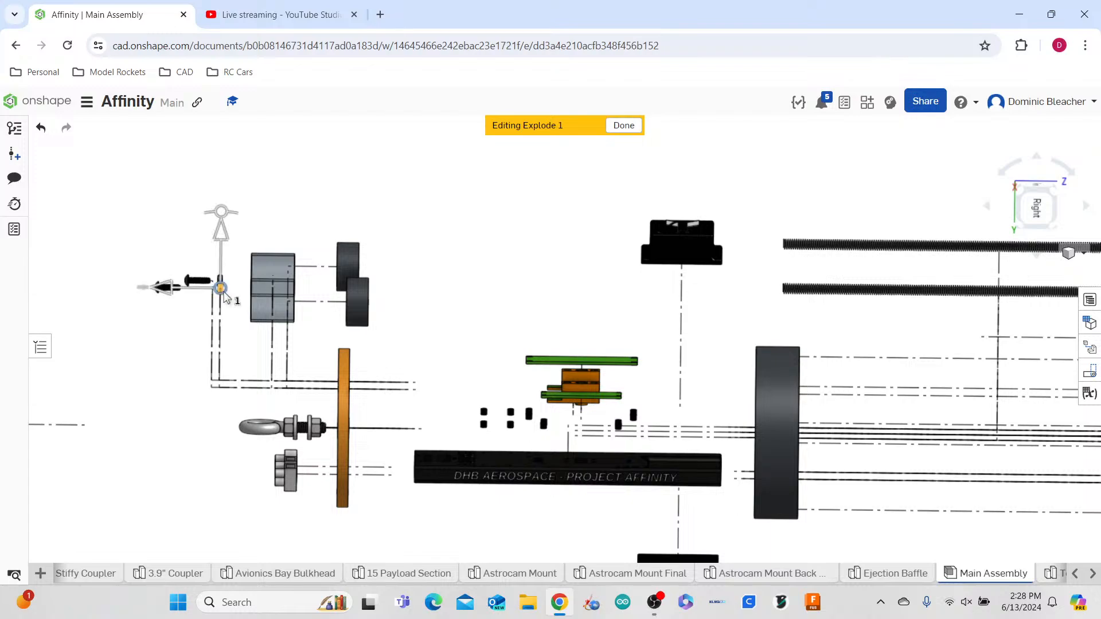
pyautogui.moveTo(166, 289)
pyautogui.mouseDown()
pyautogui.moveTo(133, 290)
pyautogui.moveTo(151, 289)
pyautogui.mouseUp()
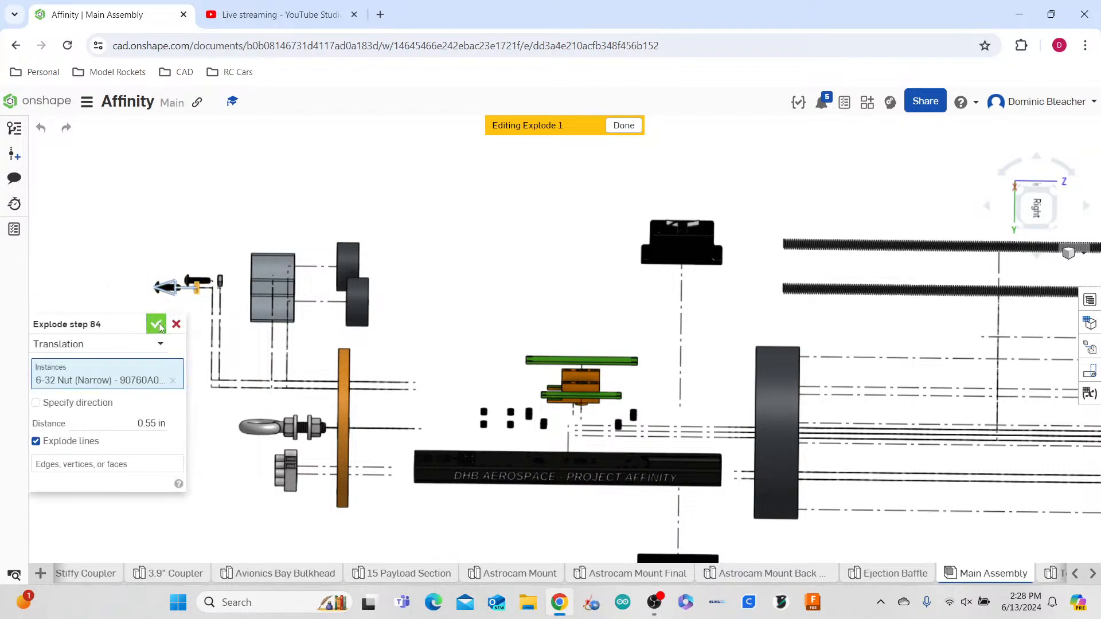
pyautogui.click(155, 324)
# - Explode the 6-32 Button Head Bolt 1/2" <4> and its narrow nut together about 0.22 in radially outward
pyautogui.click(208, 283)
pyautogui.click(182, 379)
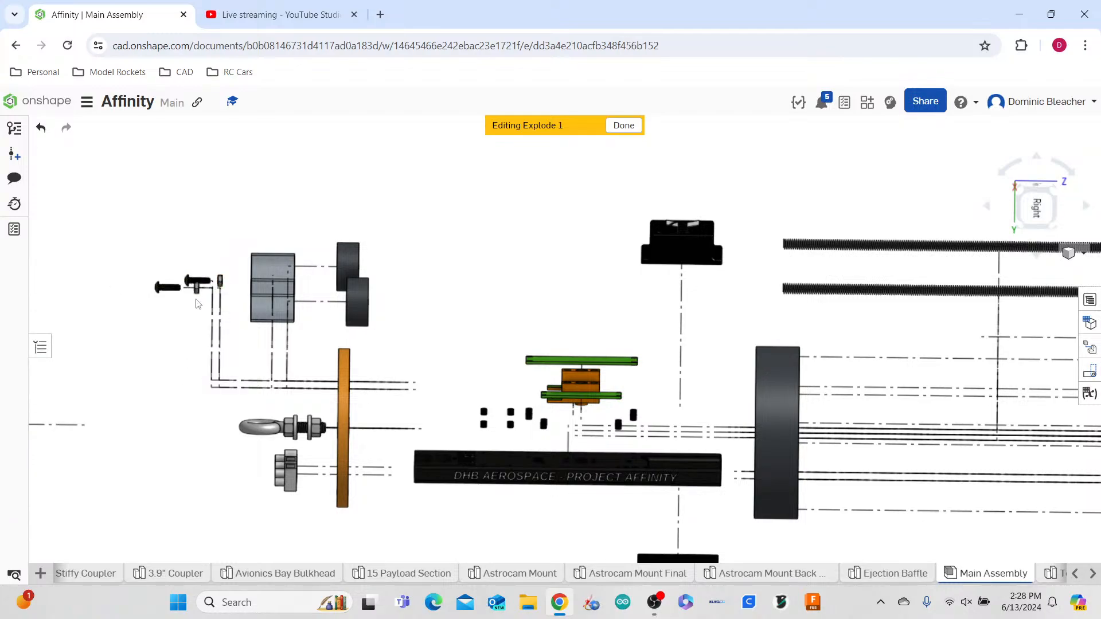
pyautogui.click(205, 285)
pyautogui.moveTo(198, 225); pyautogui.dragTo(198, 213)
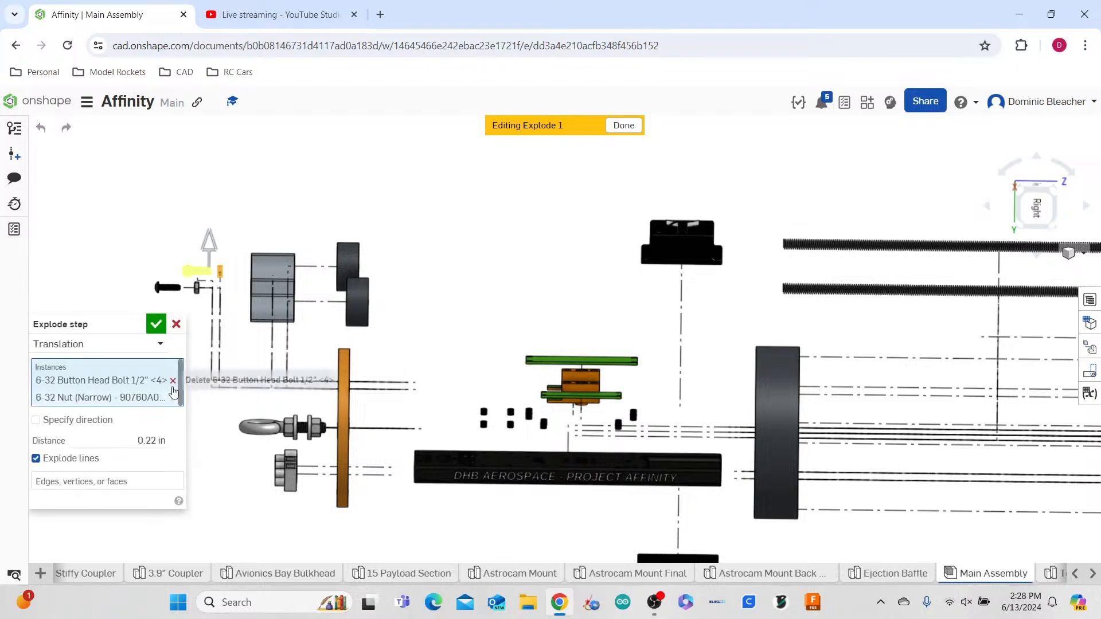
pyautogui.click(156, 324)
# - Select the terminal block beside the aft bulkhead, below the eyebolt, for an explode step
pyautogui.scroll(2, 268, 482)
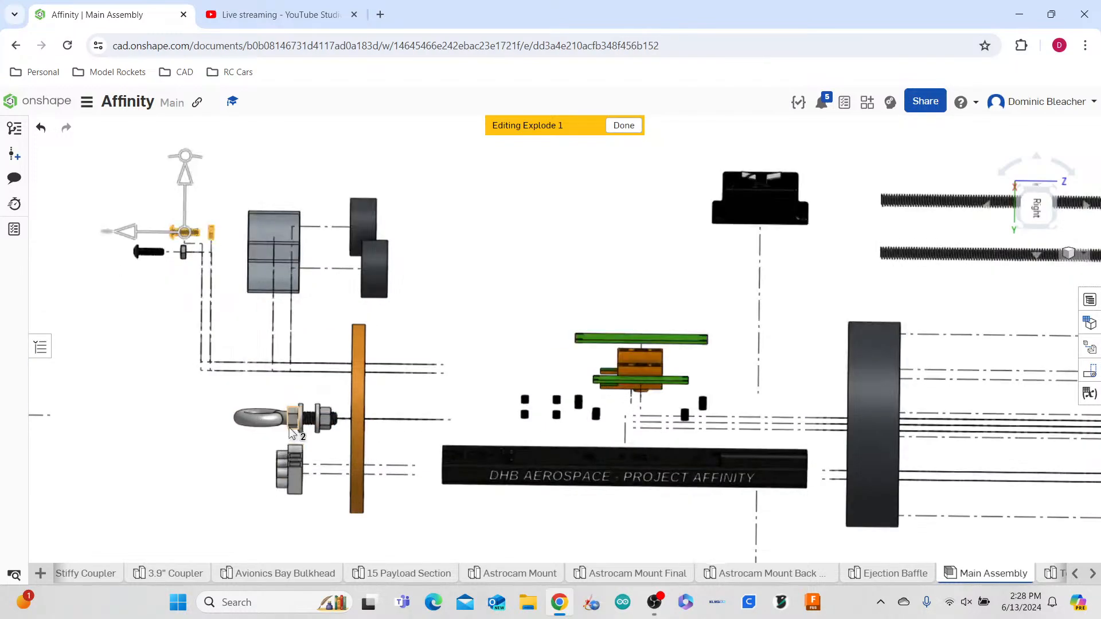
pyautogui.click(286, 482)
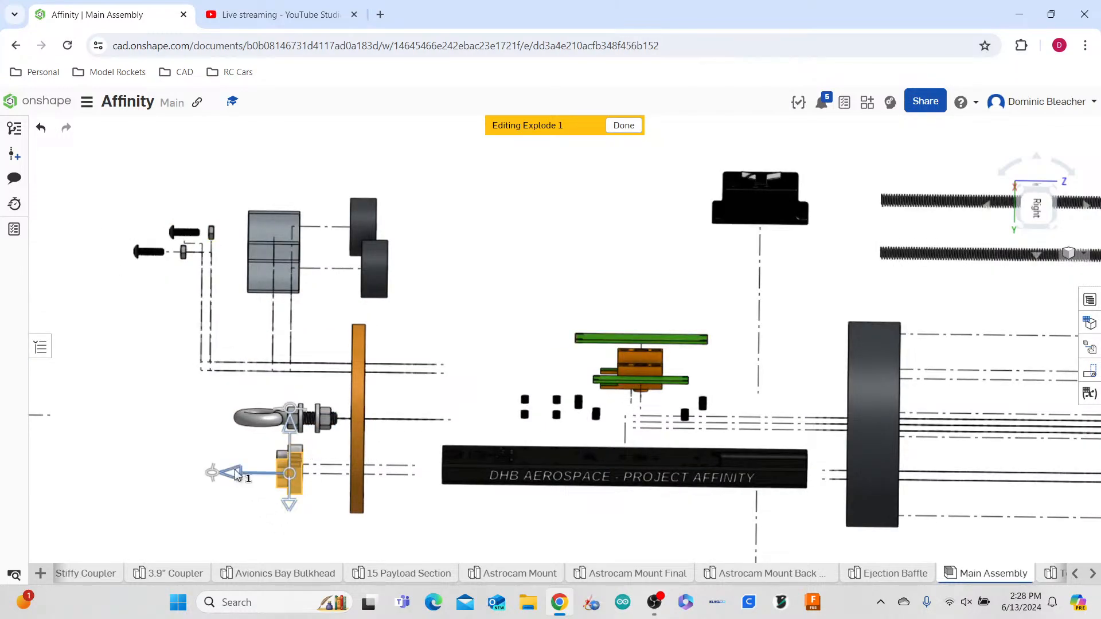
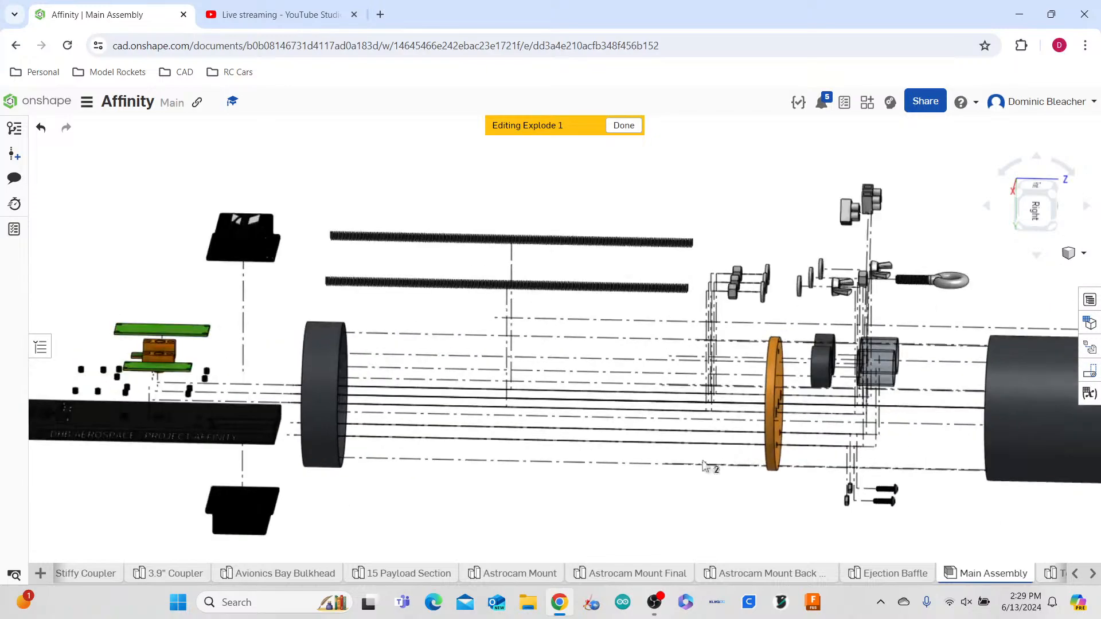
# - Explode the forward bulkhead, Part 1 <9>, about 0.44 in along the rocket's axis and finish editing Explode 1
pyautogui.scroll(-6, 646, 471)
pyautogui.scroll(2, 759, 454)
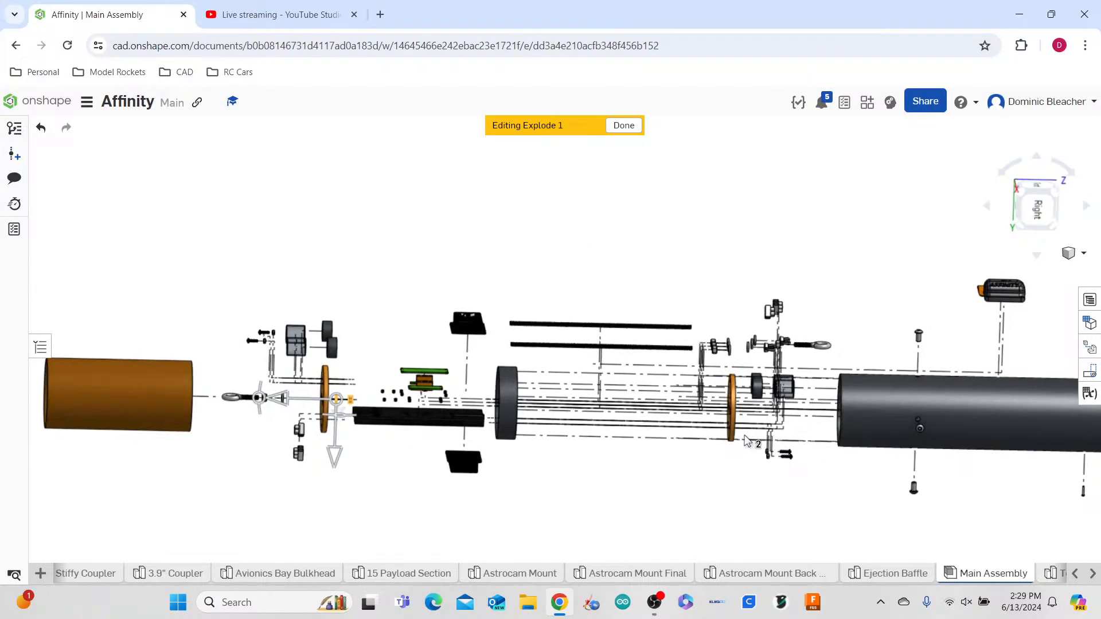
pyautogui.scroll(6, 745, 431)
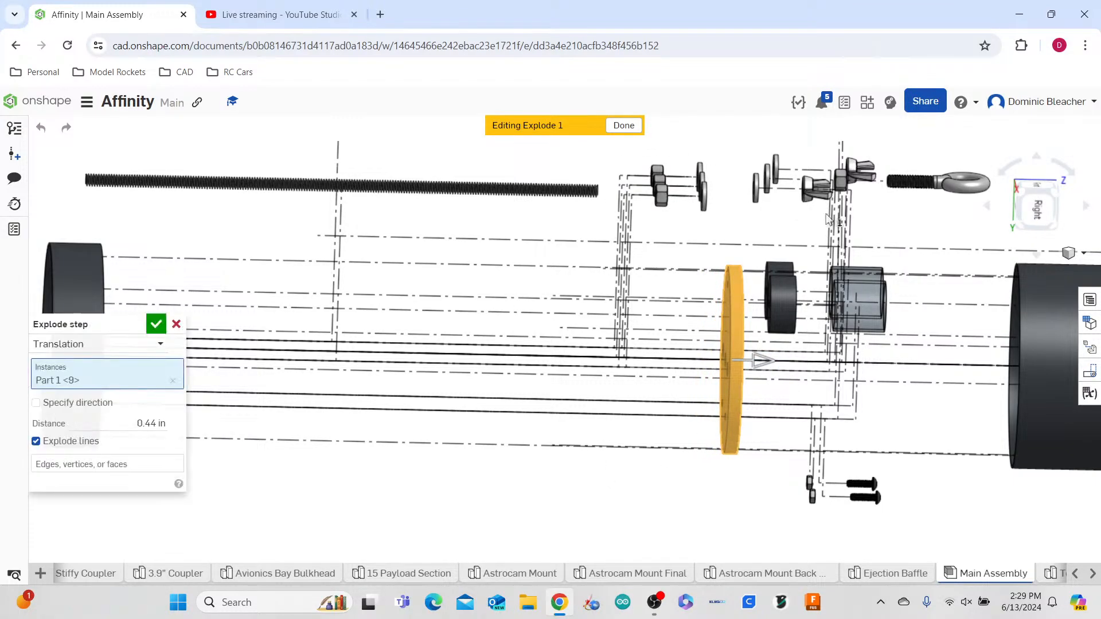
pyautogui.click(630, 126)
# - Show the hidden body tube Part 1 <7> around the avionics bay of the assembled rocket
pyautogui.scroll(-5, 715, 421)
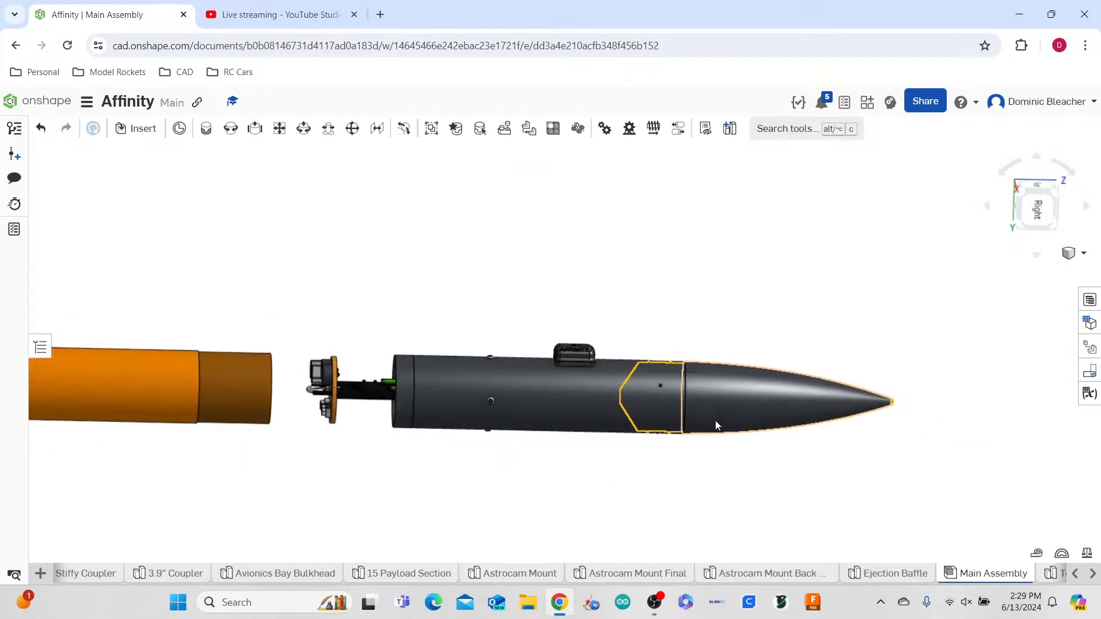
pyautogui.scroll(-3, 757, 350)
pyautogui.scroll(3, 756, 350)
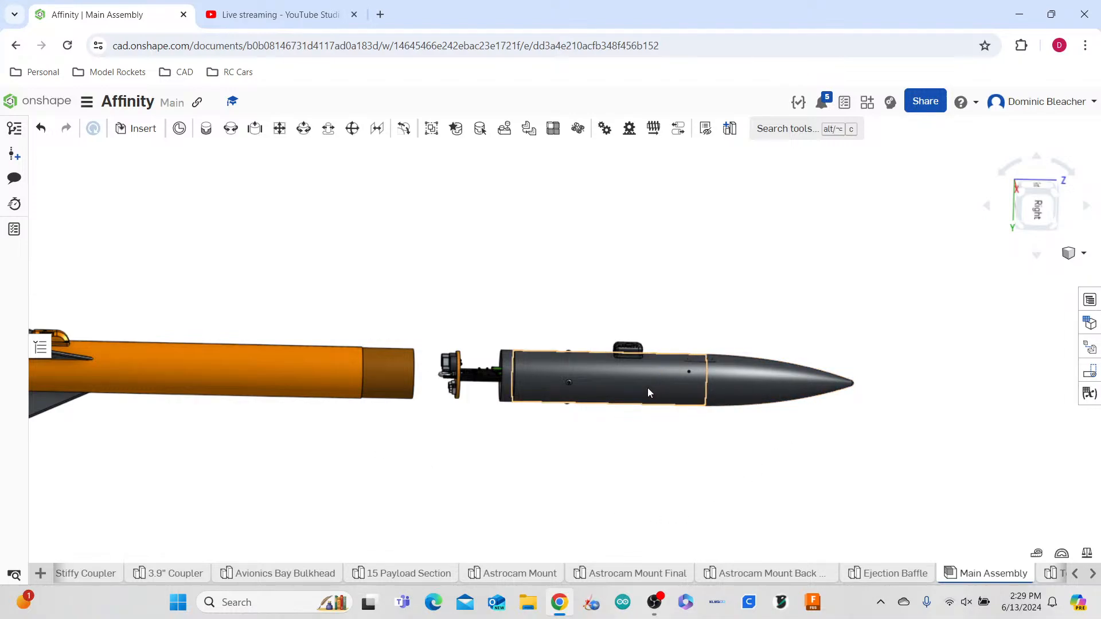
pyautogui.moveTo(591, 408); pyautogui.dragTo(652, 387, button='right')
pyautogui.moveTo(610, 440); pyautogui.dragTo(546, 467, button='right')
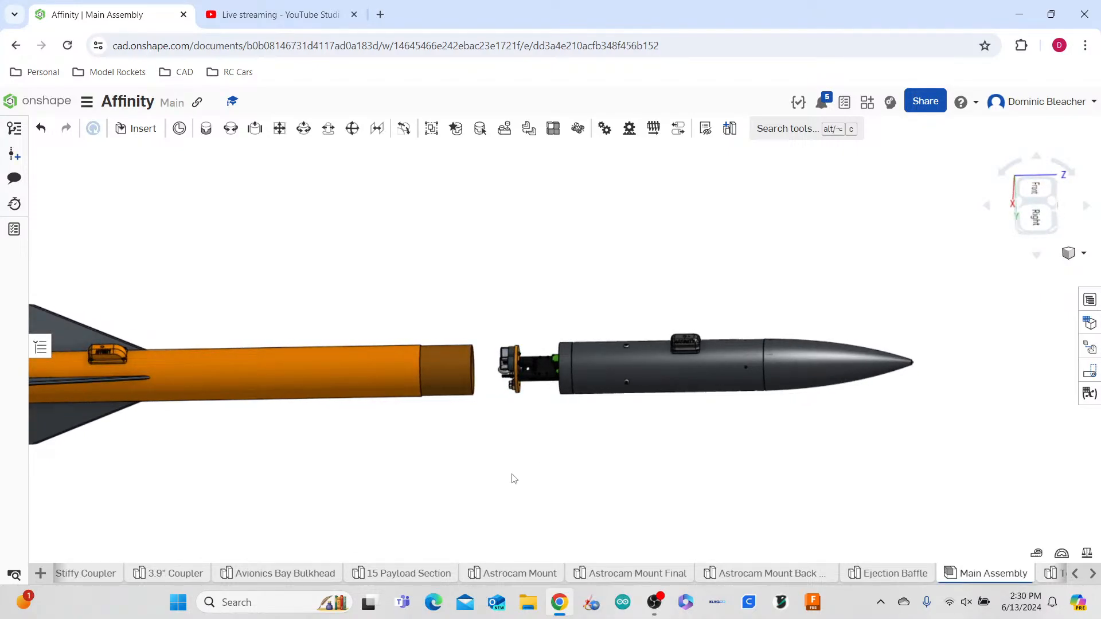
pyautogui.click(45, 350)
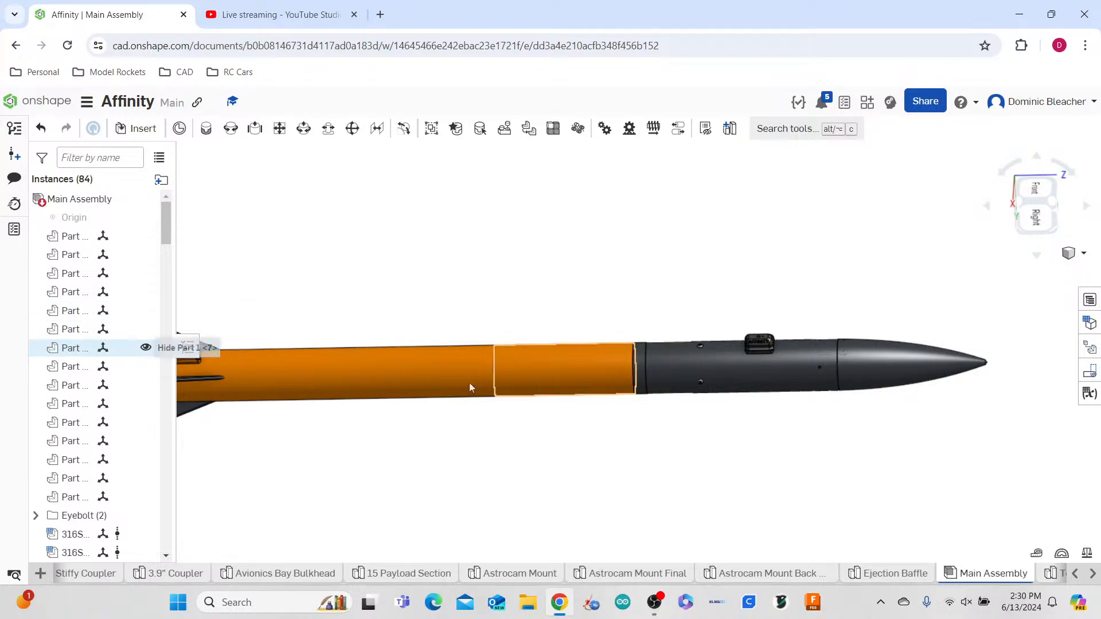
# - Edit Explode 1 and explode the three body tubes Part 1 <7>, <5> and <6> together 5.7 in perpendicular to the rocket's axis
pyautogui.click(1089, 347)
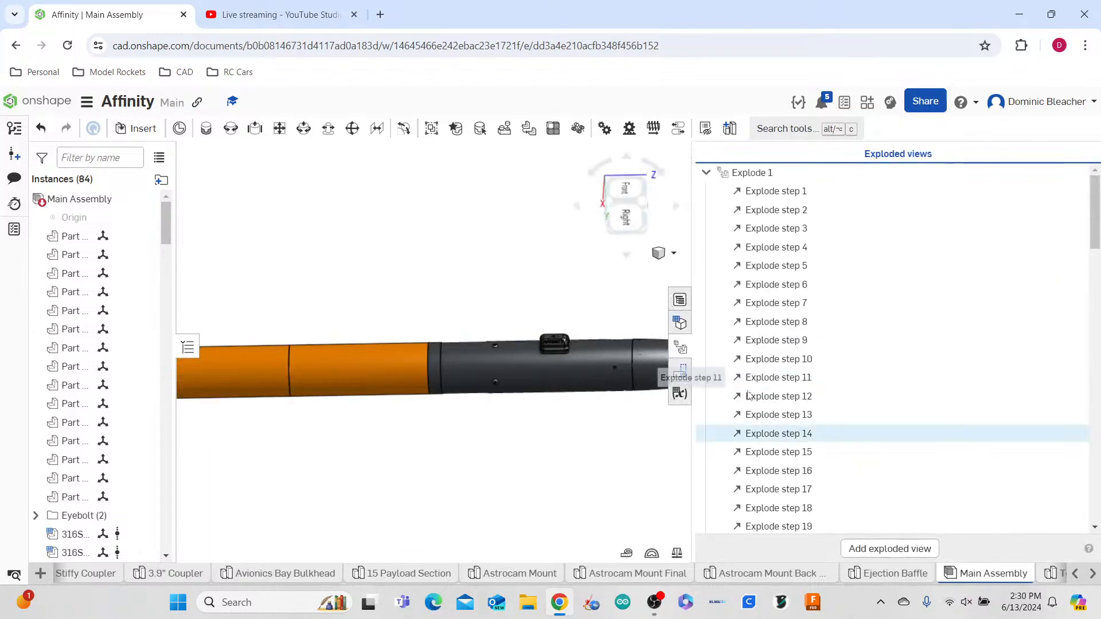
pyautogui.doubleClick(858, 181)
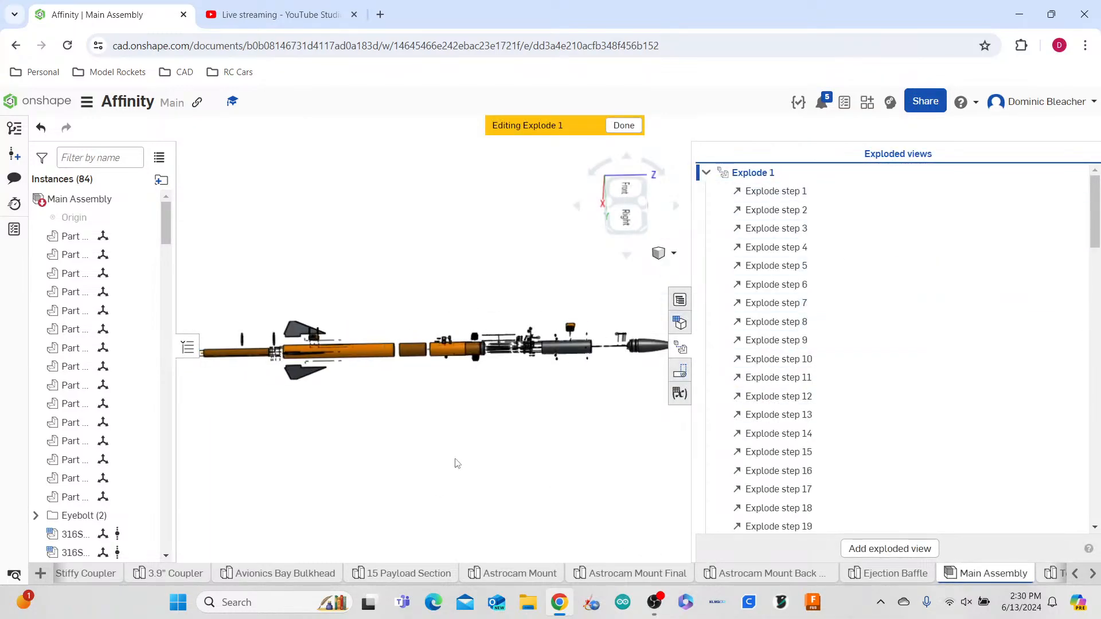
pyautogui.scroll(5, 461, 408)
pyautogui.moveTo(444, 411)
pyautogui.mouseDown(button='right')
pyautogui.moveTo(457, 398)
pyautogui.moveTo(437, 392)
pyautogui.mouseUp(button='right')
pyautogui.click(409, 255)
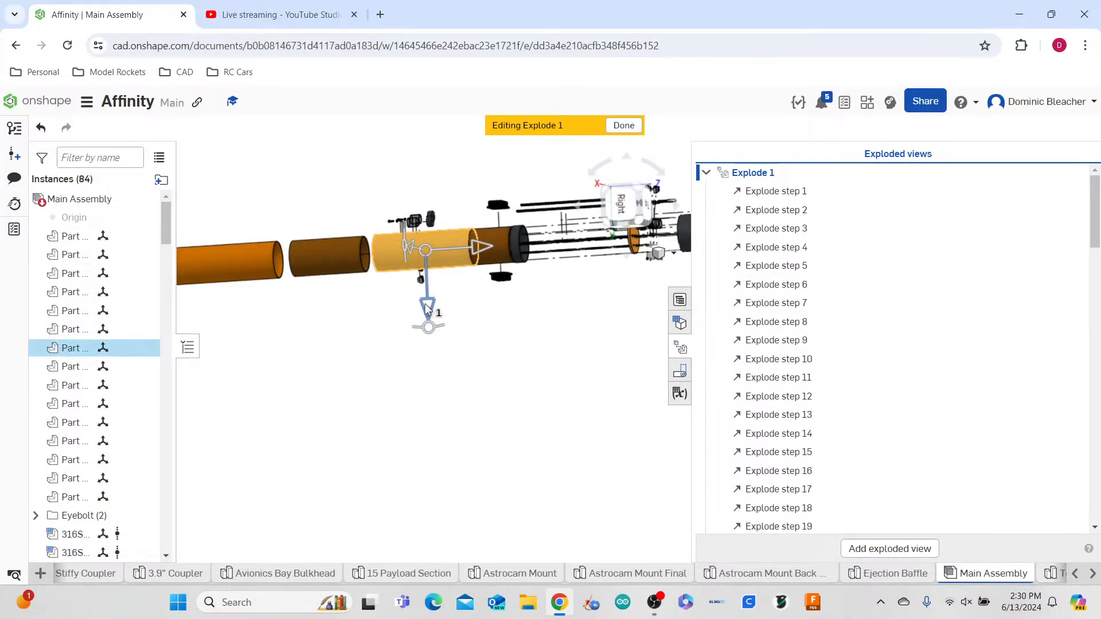
pyautogui.moveTo(428, 308); pyautogui.dragTo(427, 364)
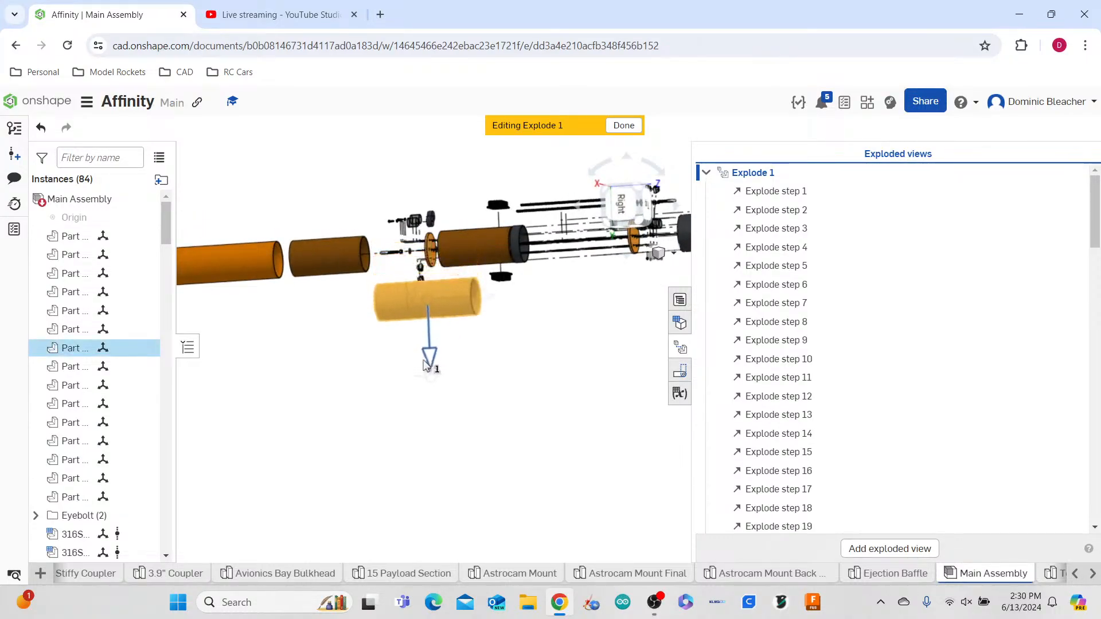
pyautogui.click(490, 246)
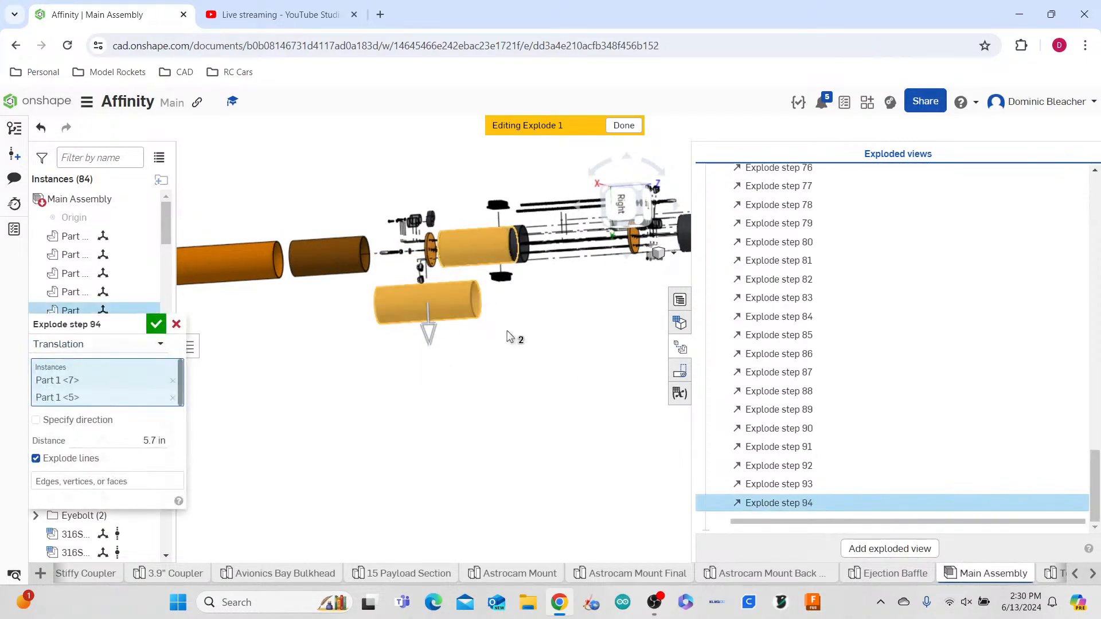
pyautogui.click(486, 235)
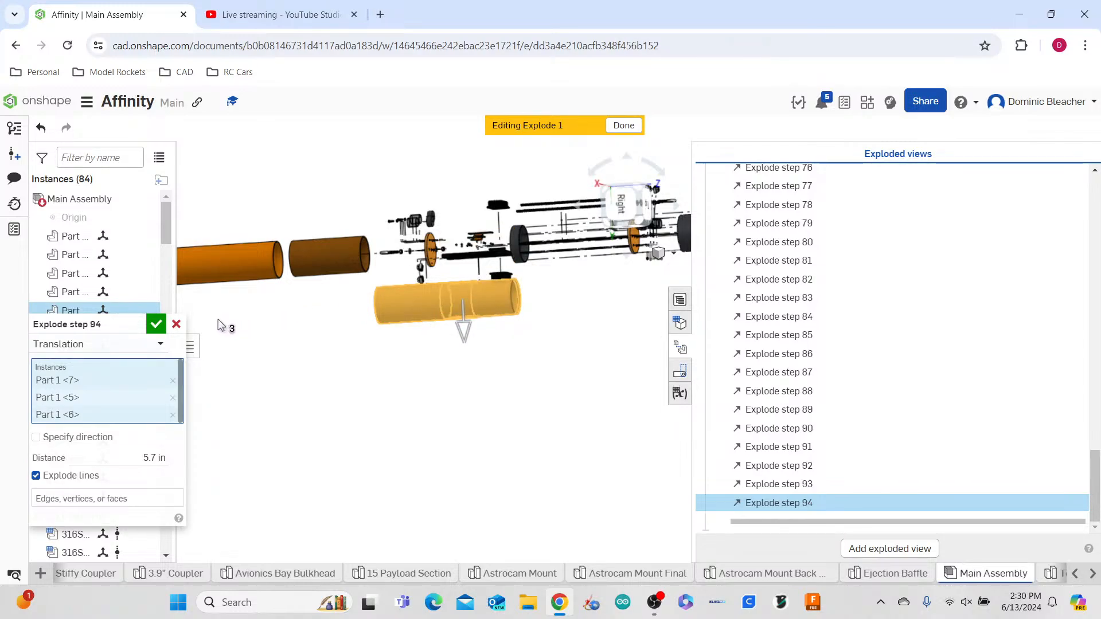
pyautogui.press('Return')
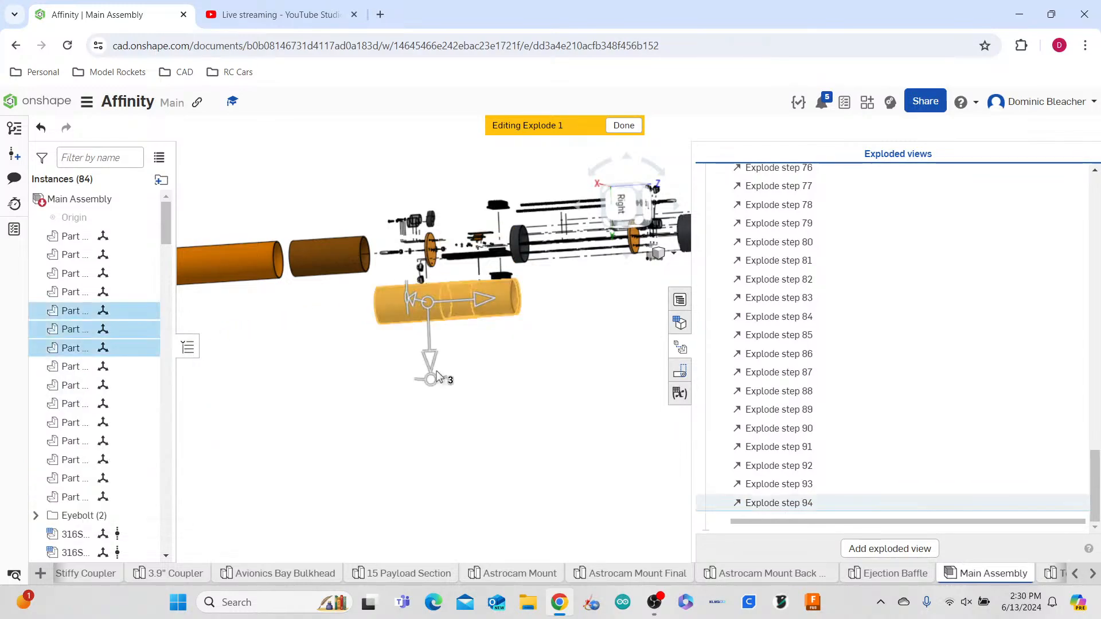
# - Explode tube Part 1 <5> forward along the rocket's axis, out of the tubes beside the avionics bay
pyautogui.click(501, 368)
pyautogui.click(503, 301)
pyautogui.scroll(8, 523, 298)
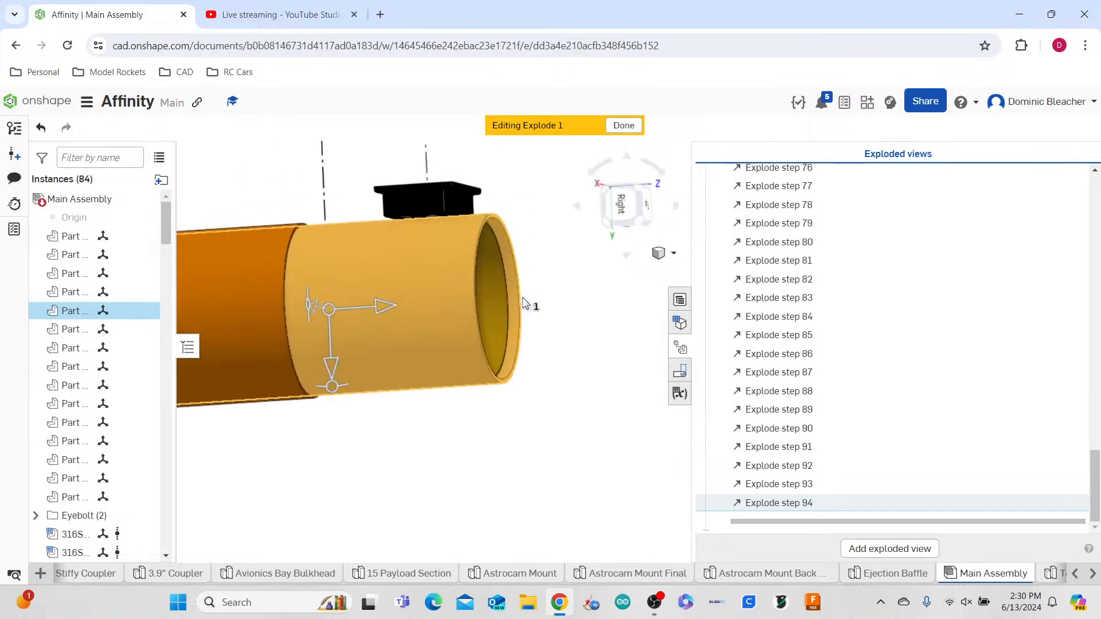
pyautogui.moveTo(384, 307); pyautogui.dragTo(565, 356)
pyautogui.scroll(-5, 401, 447)
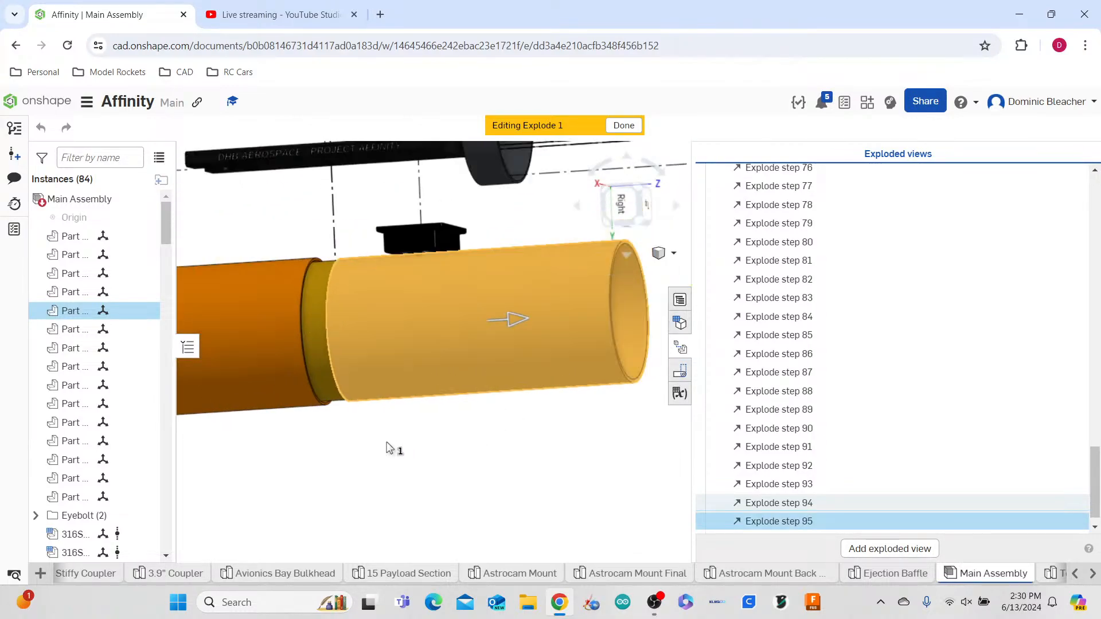
pyautogui.click(156, 324)
# - Explode tube Part 1 <6> about 13.1 in forward along the rocket's axis, past Part 1 <5>
pyautogui.click(339, 350)
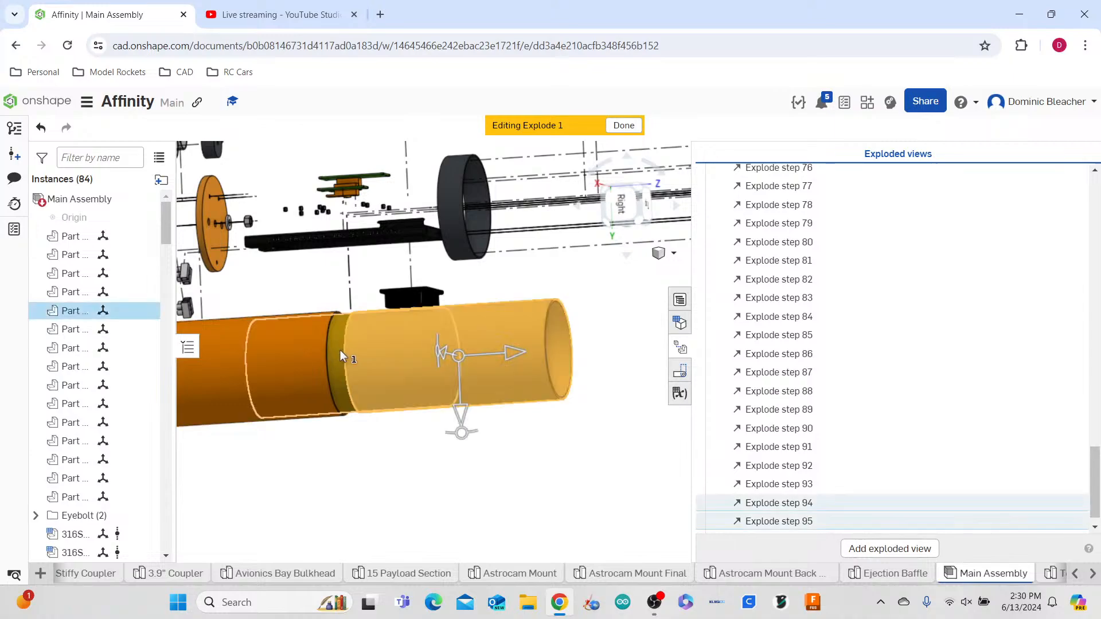
pyautogui.scroll(-3, 390, 378)
pyautogui.moveTo(511, 368); pyautogui.dragTo(614, 375)
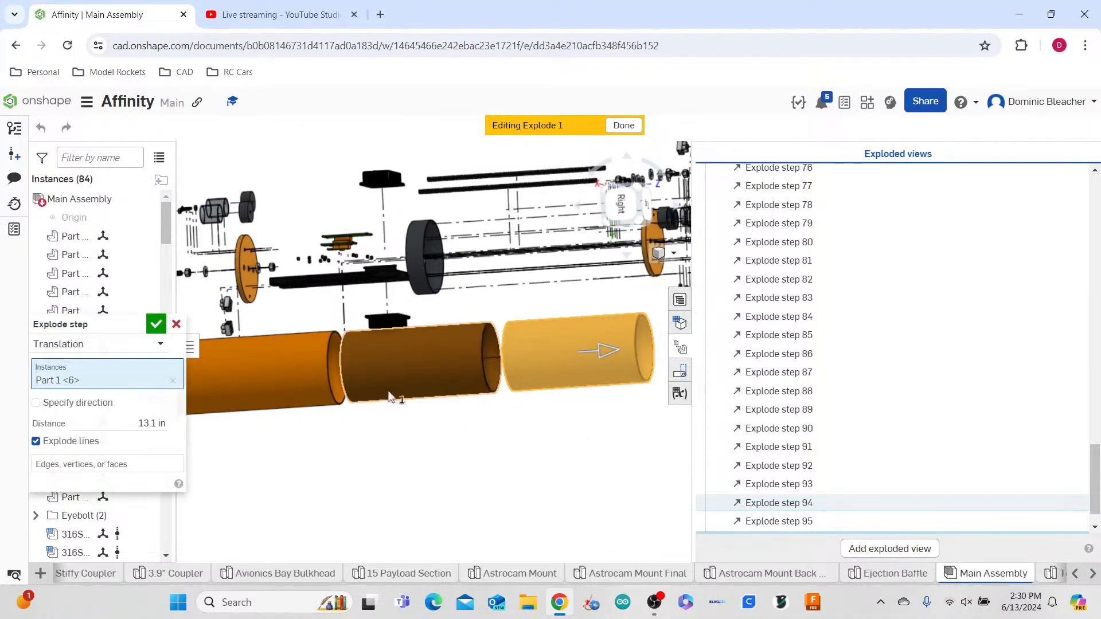
pyautogui.click(156, 325)
# - Explode the three separated tubes Part 1 <7>, <5> and <6> together farther from the avionics bay and finish editing Explode 1
pyautogui.click(232, 363)
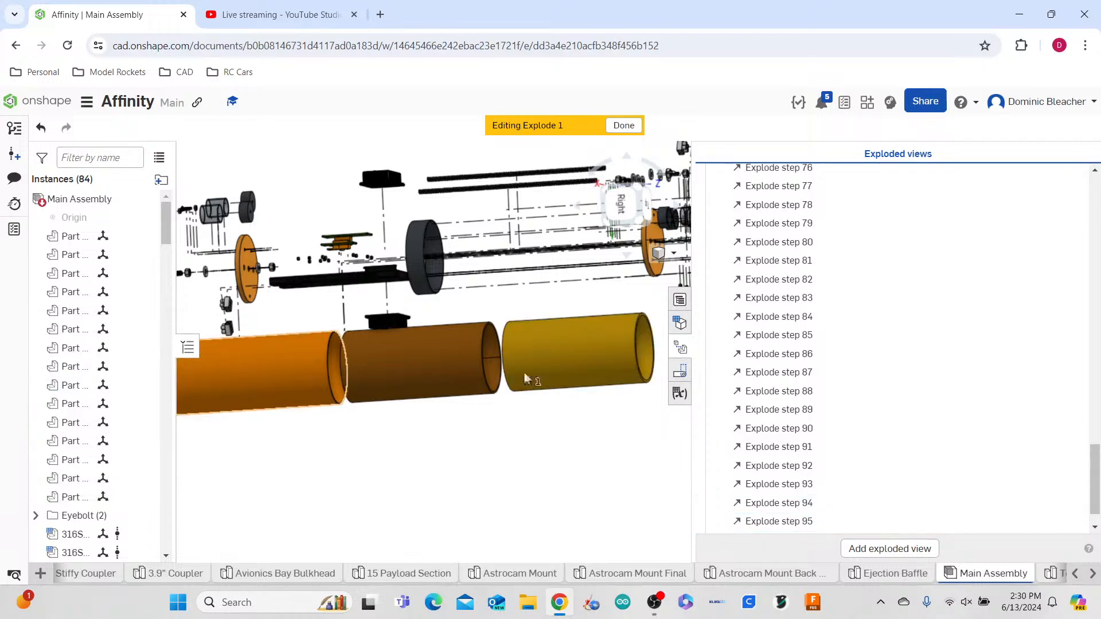
pyautogui.click(467, 371)
pyautogui.click(579, 367)
pyautogui.moveTo(257, 417); pyautogui.dragTo(248, 471)
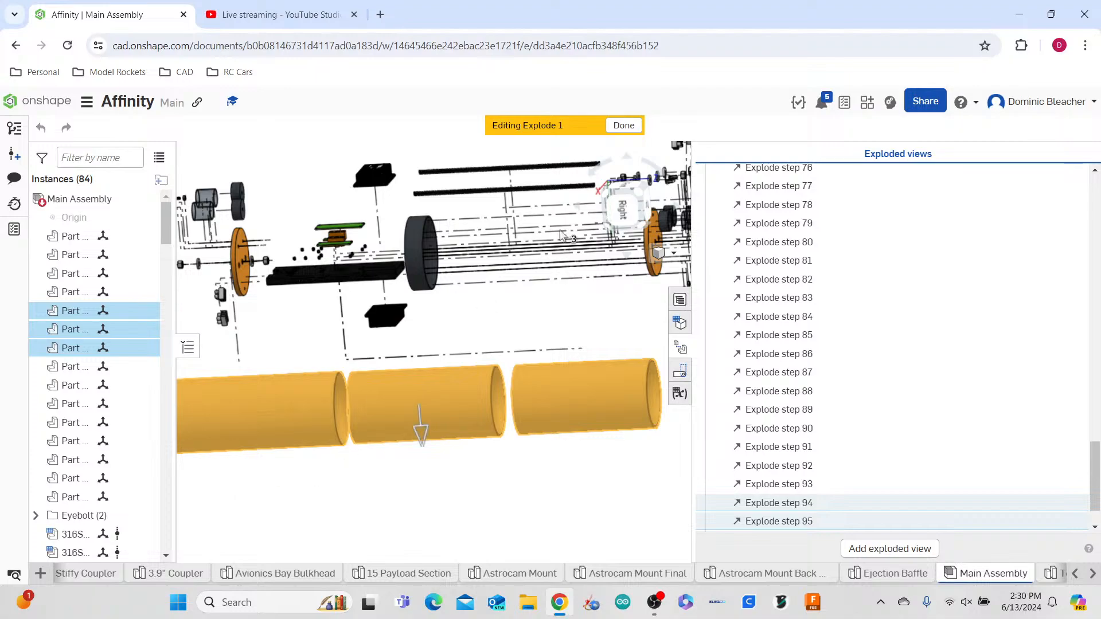
pyautogui.click(619, 126)
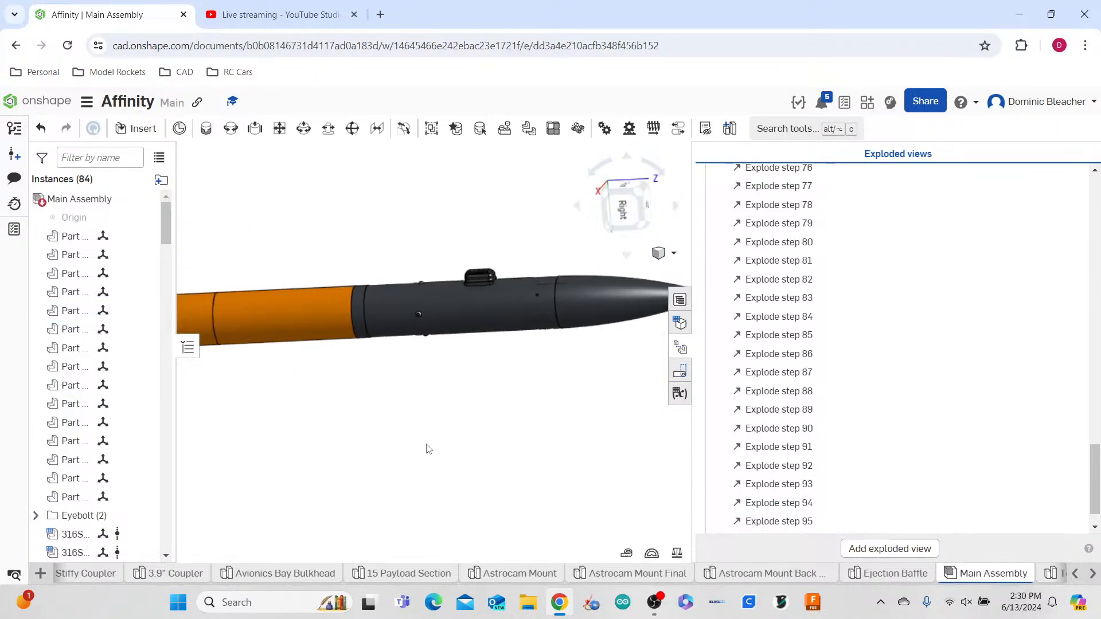
# - Reopen Explode 1 for editing and clear the exploded views and instance lists away from the model
pyautogui.scroll(4, 854, 378)
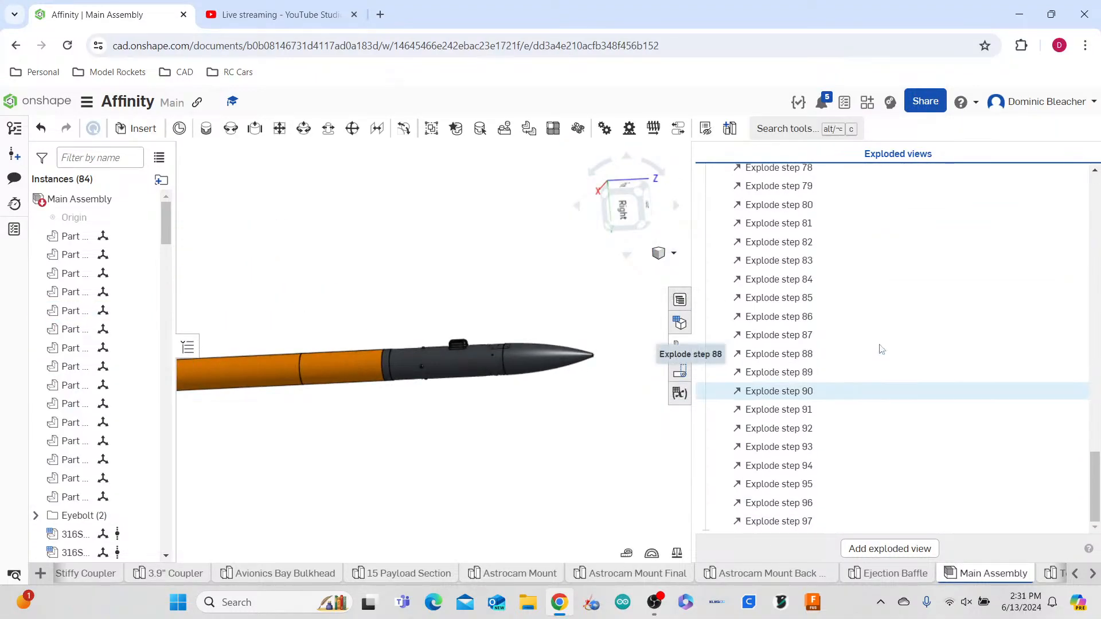
pyautogui.scroll(20, 848, 218)
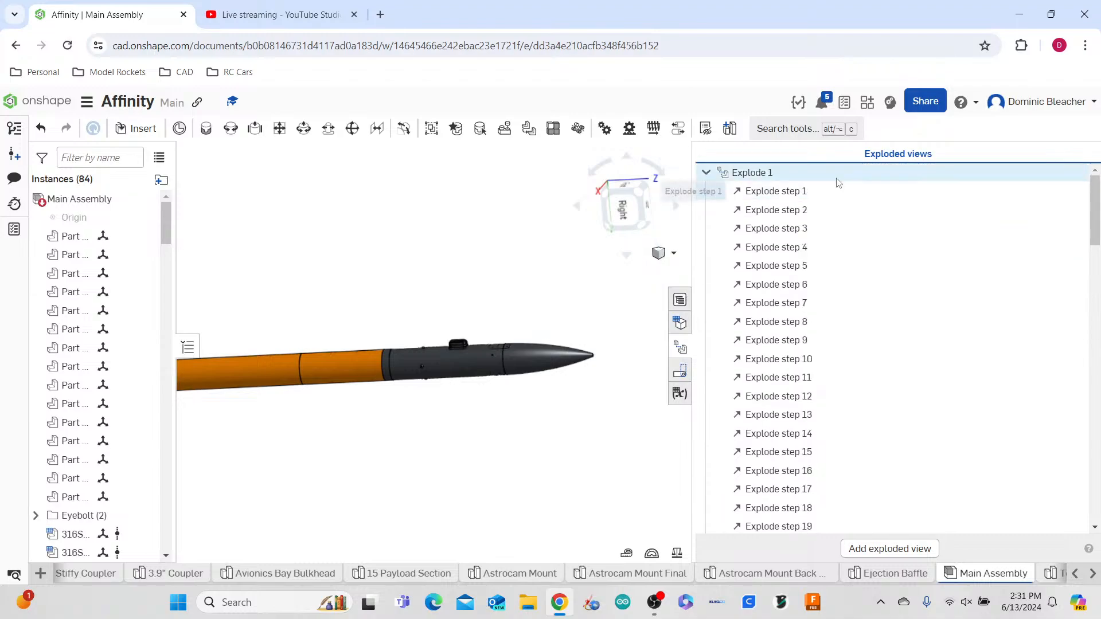
pyautogui.click(15, 230)
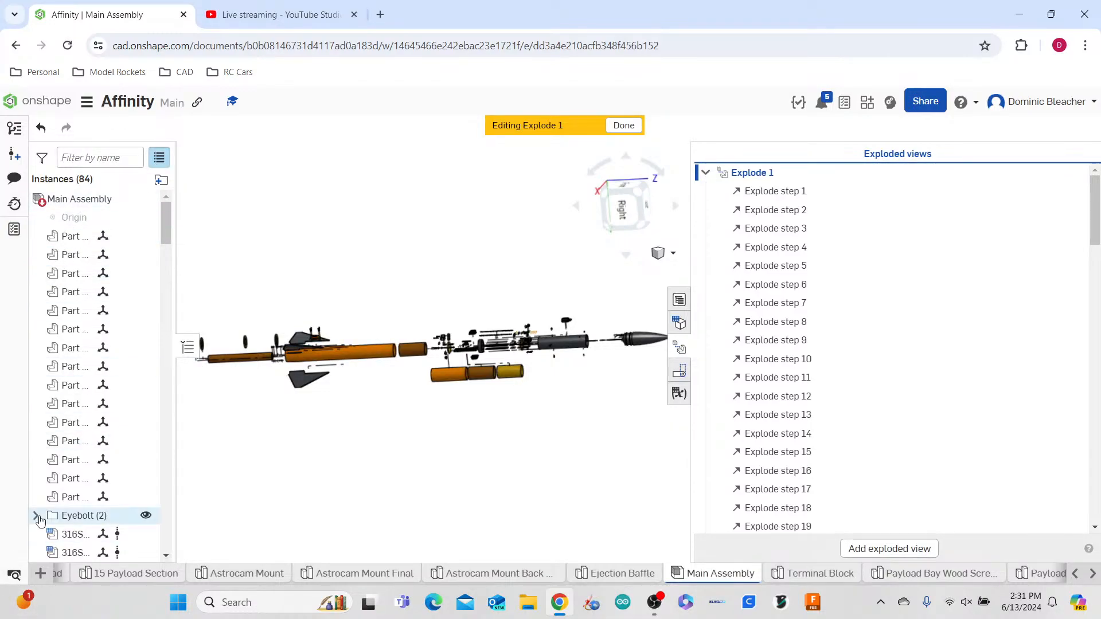
pyautogui.click(15, 229)
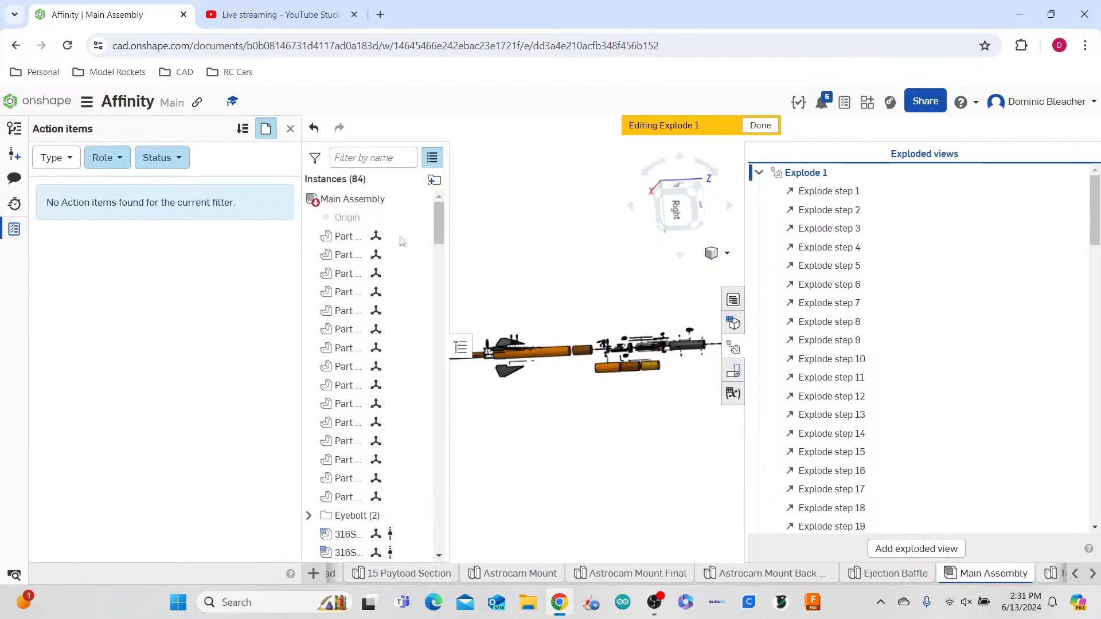
pyautogui.click(8, 229)
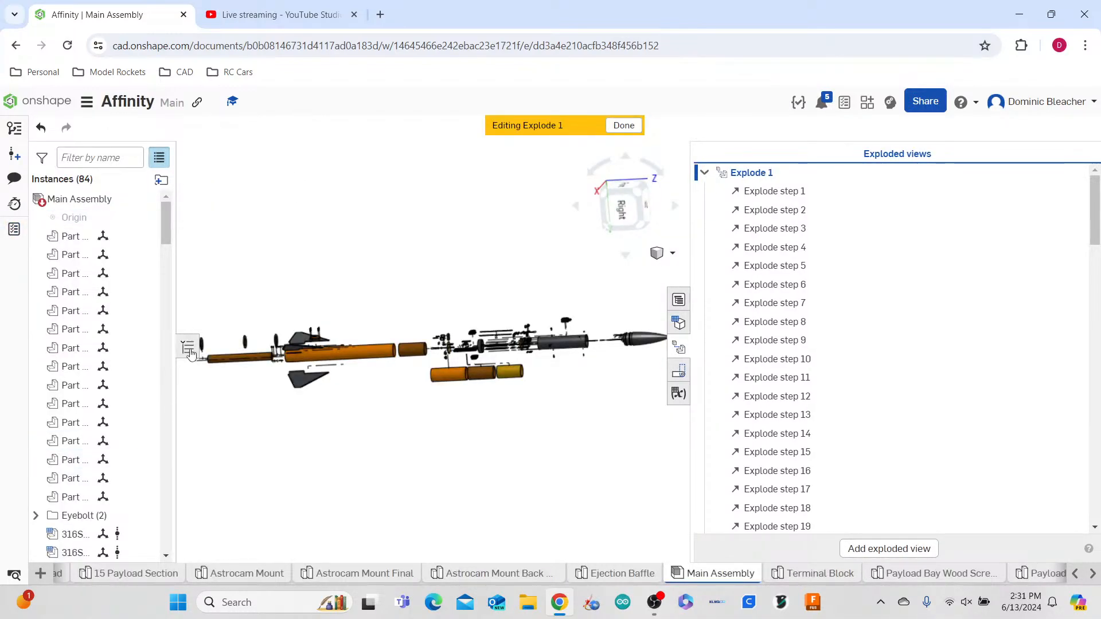
pyautogui.click(669, 351)
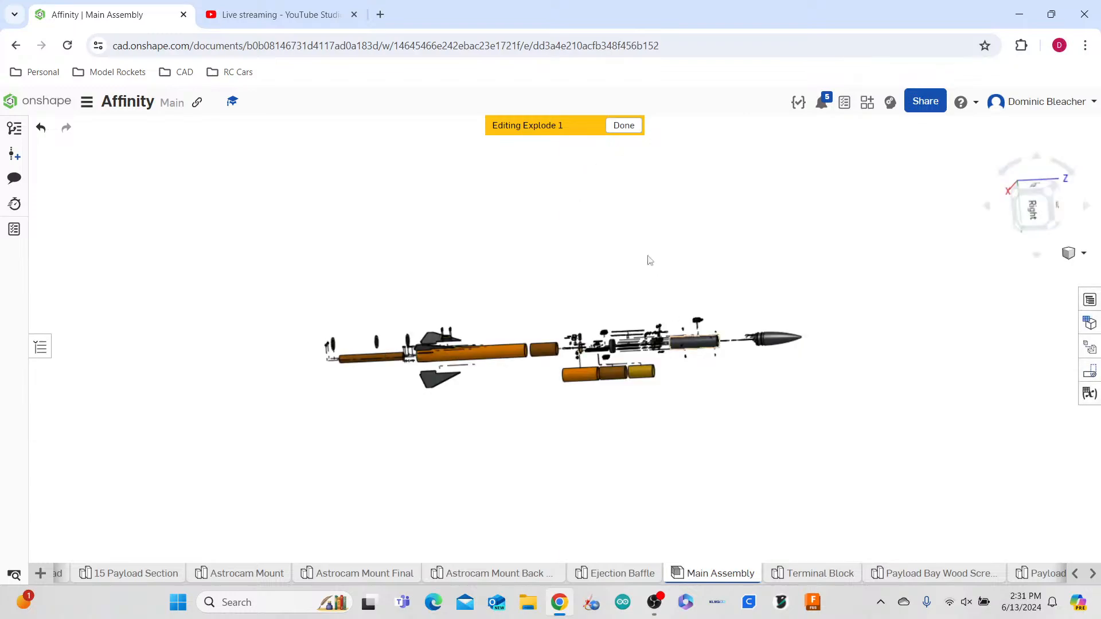
# - Examine the complete exploded rocket from several sides, from the nose cone to the fins and centering rings
pyautogui.scroll(4, 642, 365)
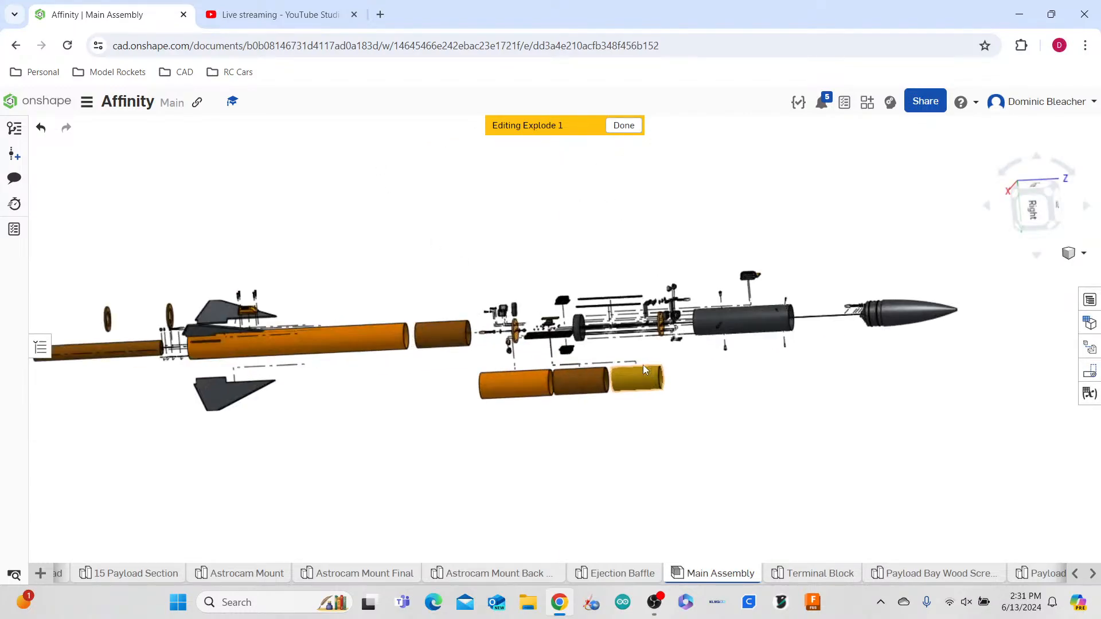
pyautogui.scroll(-1, 644, 367)
pyautogui.moveTo(619, 418); pyautogui.dragTo(659, 437, button='middle')
pyautogui.scroll(4, 708, 408)
pyautogui.moveTo(726, 397); pyautogui.dragTo(658, 415, button='right')
pyautogui.scroll(-1, 662, 427)
pyautogui.scroll(-2, 661, 433)
pyautogui.moveTo(664, 439); pyautogui.dragTo(825, 527, button='middle')
pyautogui.scroll(3, 730, 475)
pyautogui.scroll(-1, 731, 479)
pyautogui.scroll(1, 790, 496)
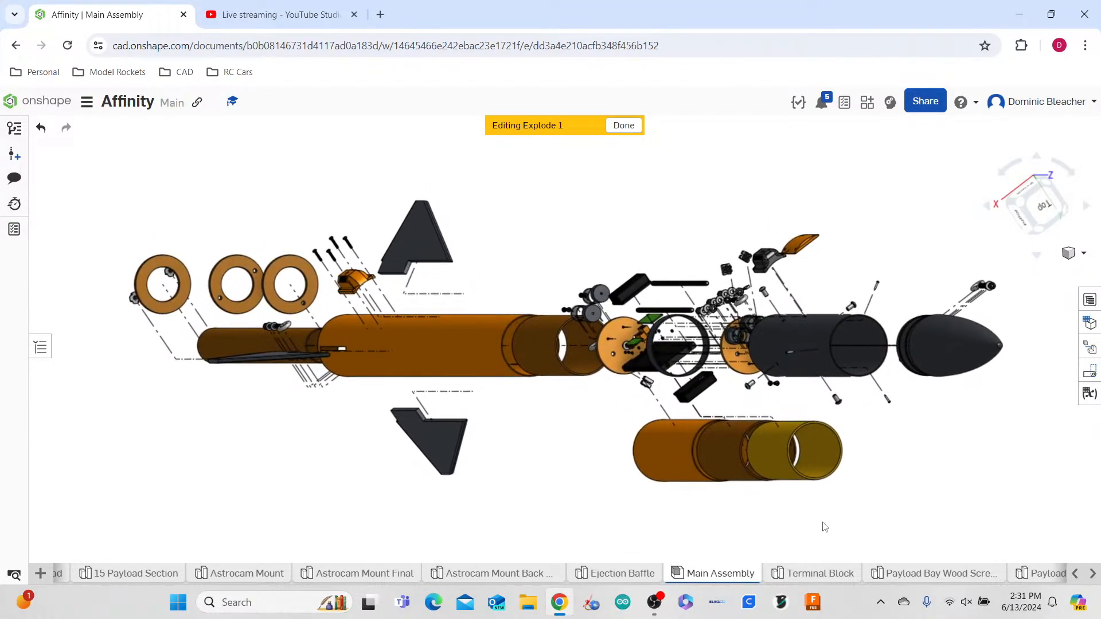
pyautogui.moveTo(921, 482); pyautogui.dragTo(414, 555, button='right')
pyautogui.scroll(5, 415, 556)
pyautogui.scroll(-5, 438, 414)
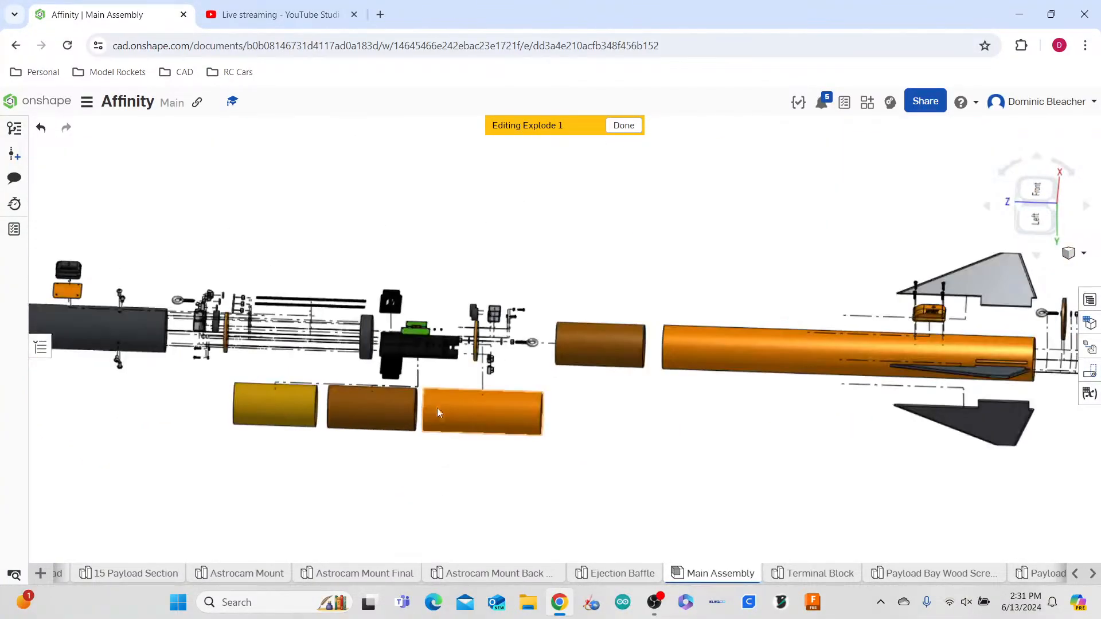
# - Inspect the exploded avionics bay closely, including the sled, electronics boards, canisters, bulkheads and hardware
pyautogui.scroll(8, 431, 365)
pyautogui.moveTo(504, 294); pyautogui.dragTo(420, 350, button='right')
pyautogui.scroll(-4, 421, 351)
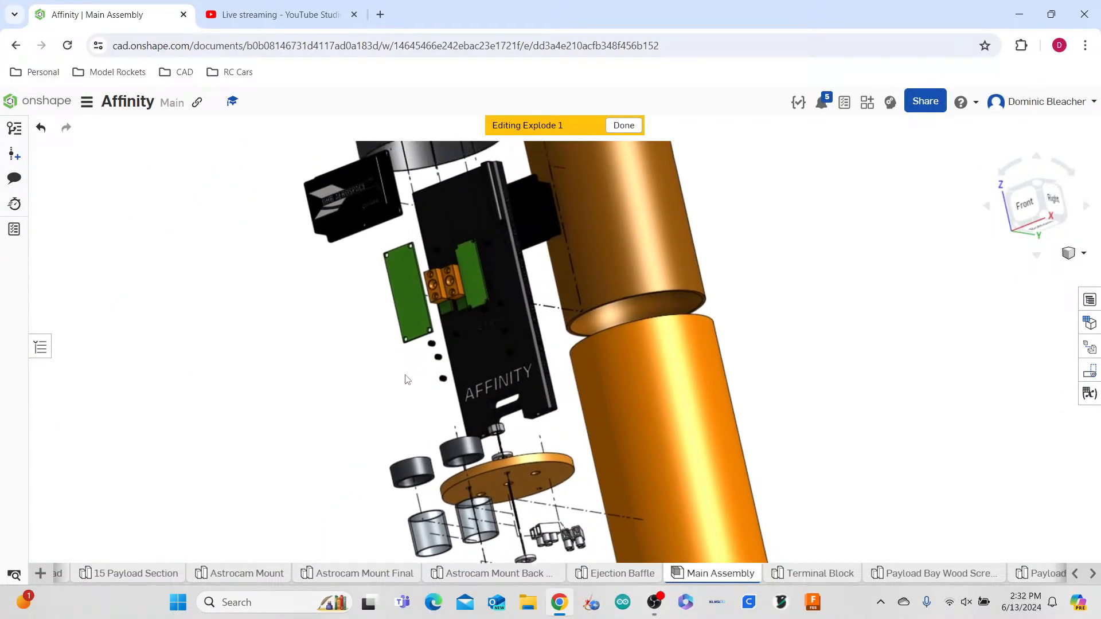
pyautogui.moveTo(699, 433); pyautogui.dragTo(229, 516, button='right')
pyautogui.scroll(4, 732, 384)
pyautogui.scroll(-4, 766, 390)
pyautogui.scroll(-6, 419, 374)
pyautogui.scroll(5, 442, 378)
pyautogui.scroll(-5, 500, 382)
pyautogui.scroll(-5, 698, 397)
pyautogui.scroll(-3, 459, 552)
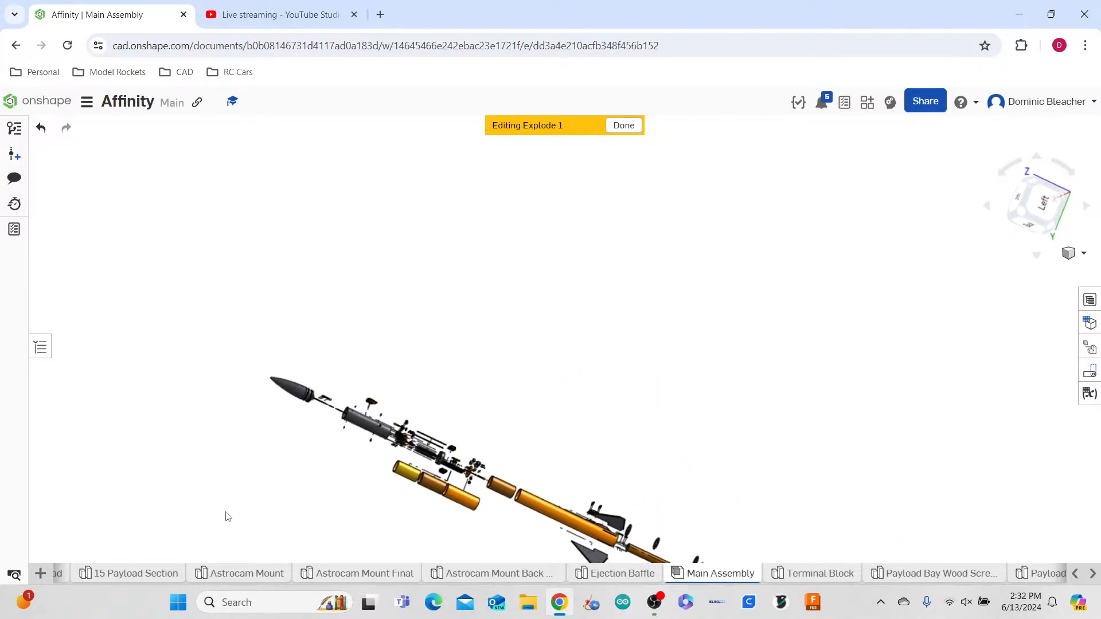
# - Examine the exploded fins, motor mount, couplers and bulkhead hardware, and finish editing Explode 1
pyautogui.moveTo(234, 442); pyautogui.dragTo(266, 355, button='right')
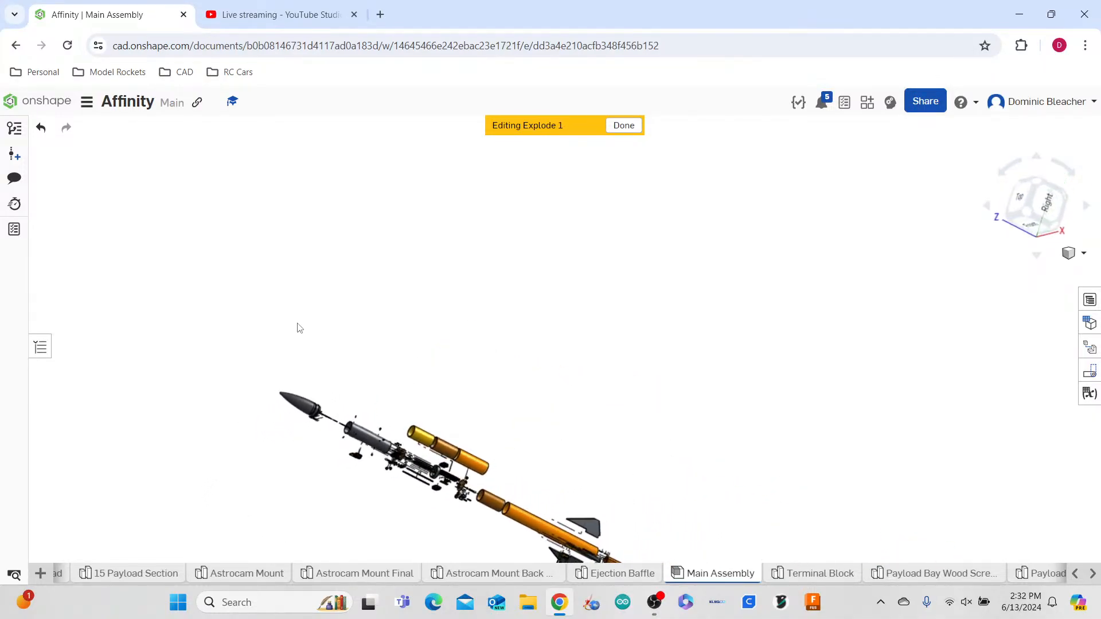
pyautogui.moveTo(218, 407); pyautogui.dragTo(372, 349, button='right')
pyautogui.scroll(-3, 402, 321)
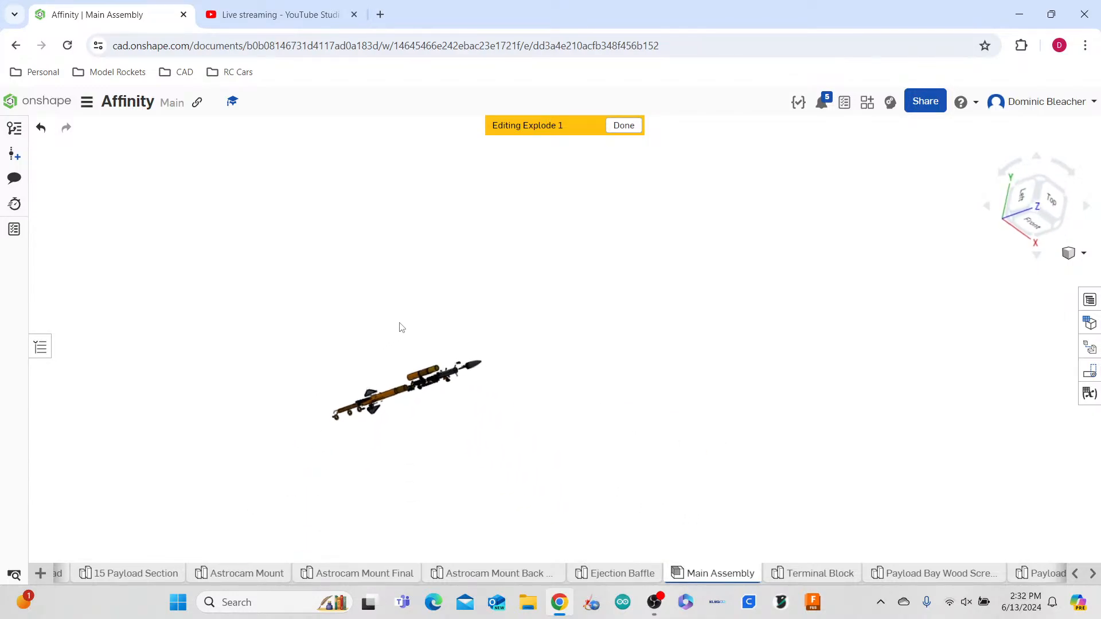
pyautogui.scroll(3, 392, 350)
pyautogui.moveTo(394, 344); pyautogui.dragTo(404, 325, button='right')
pyautogui.moveTo(369, 369); pyautogui.dragTo(344, 476, button='right')
pyautogui.scroll(-10, 550, 319)
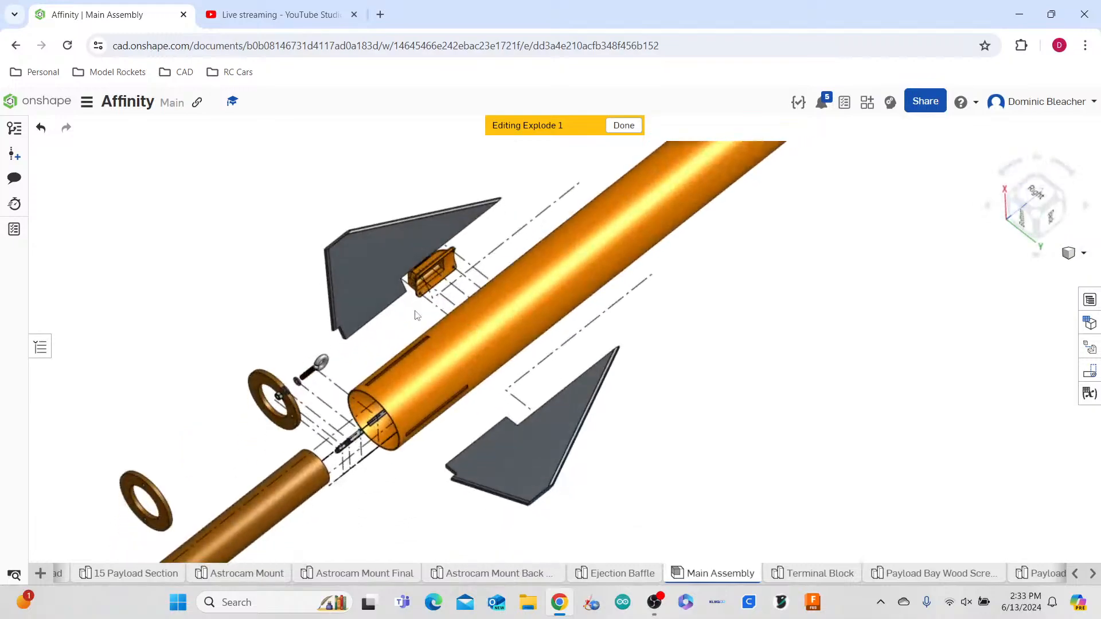
pyautogui.moveTo(550, 318); pyautogui.dragTo(493, 321, button='right')
pyautogui.scroll(5, 500, 265)
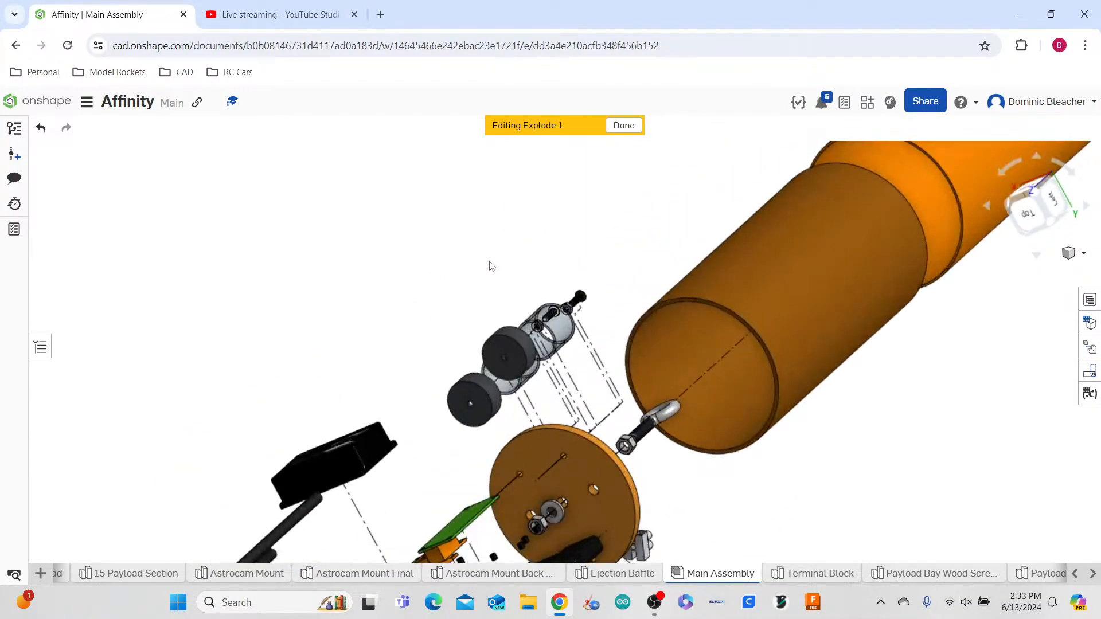
pyautogui.scroll(-5, 493, 267)
pyautogui.moveTo(624, 336); pyautogui.dragTo(666, 242, button='right')
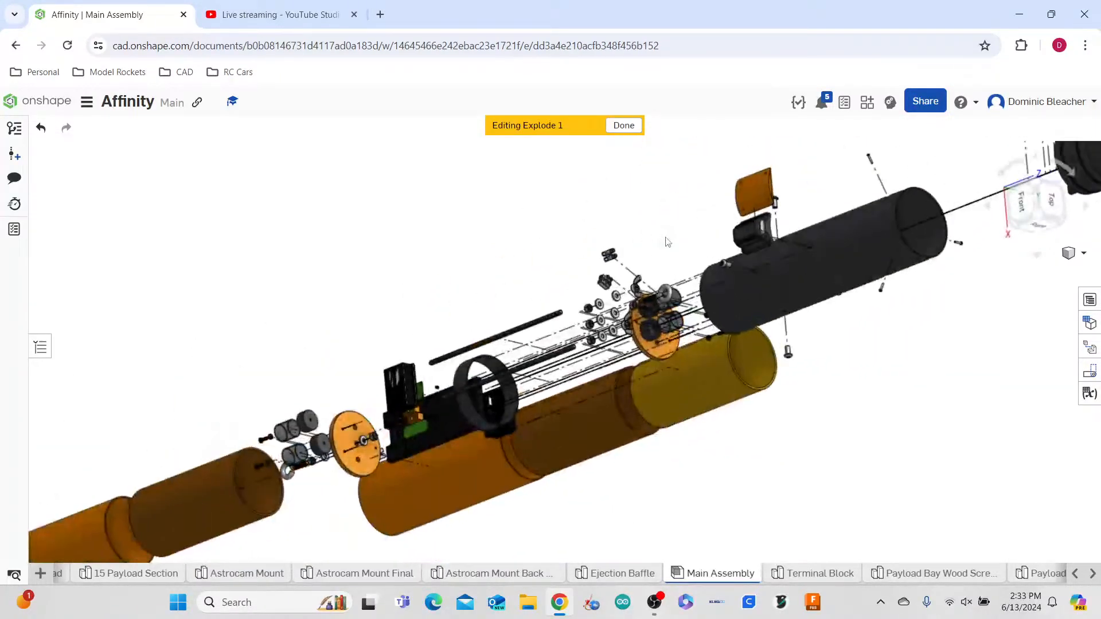
pyautogui.scroll(-3, 670, 244)
pyautogui.click(624, 125)
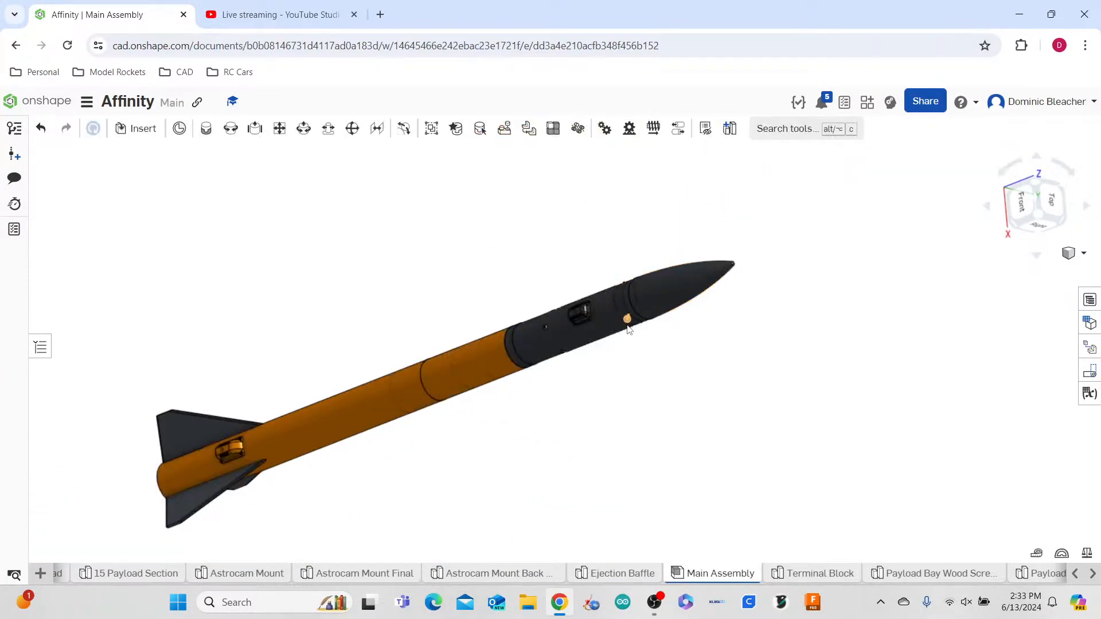
pyautogui.moveTo(459, 363); pyautogui.dragTo(507, 371, button='right')
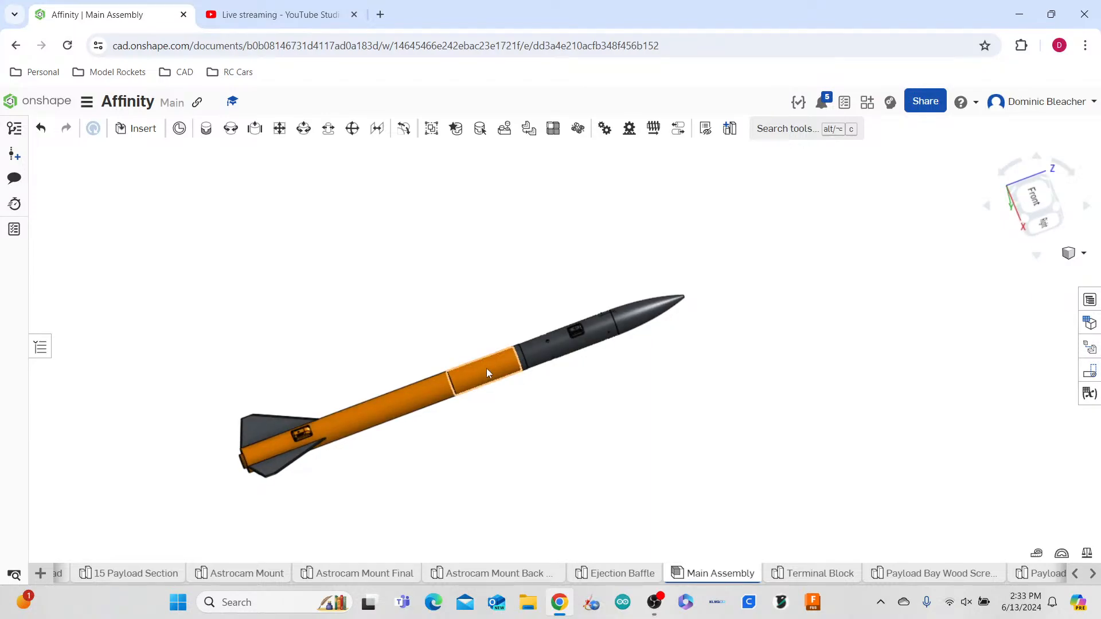
pyautogui.rightClick(486, 370)
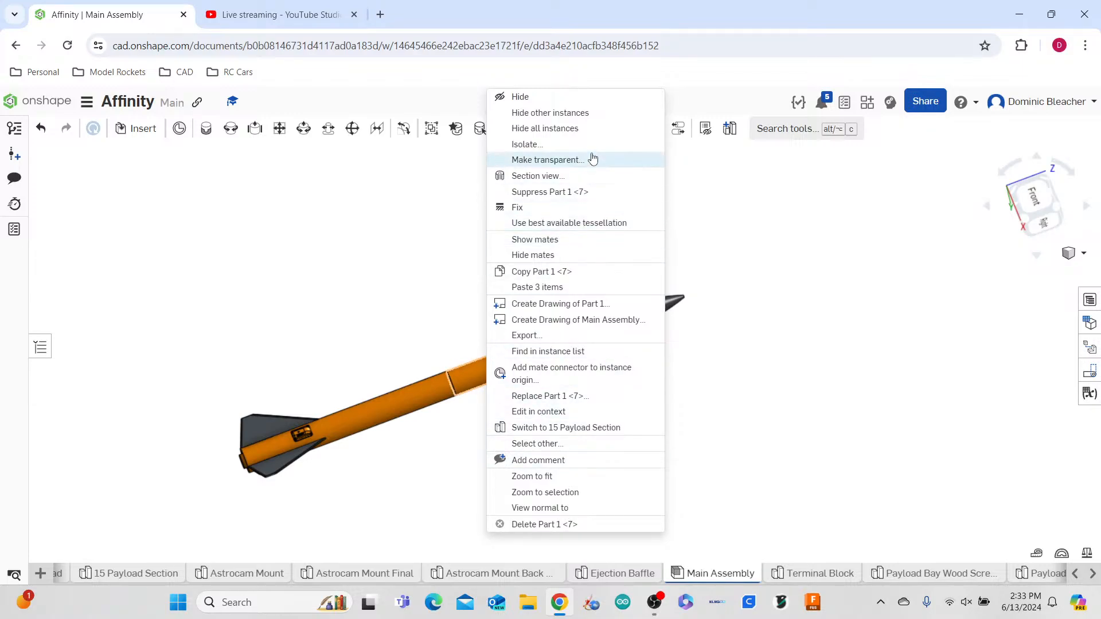
pyautogui.click(545, 160)
pyautogui.scroll(3, 571, 377)
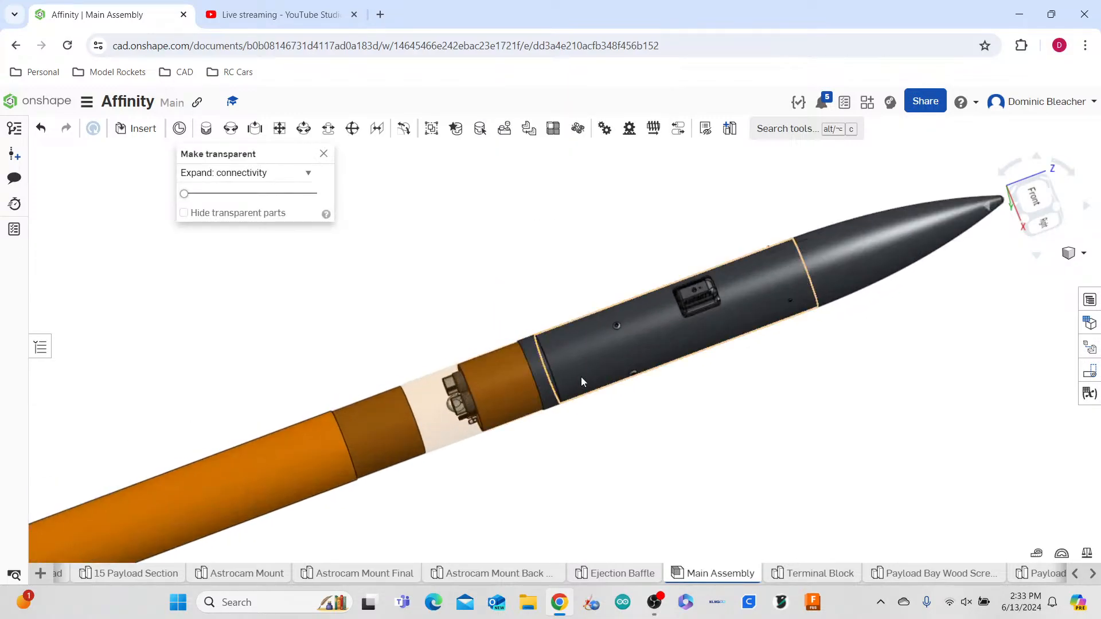
pyautogui.click(598, 366)
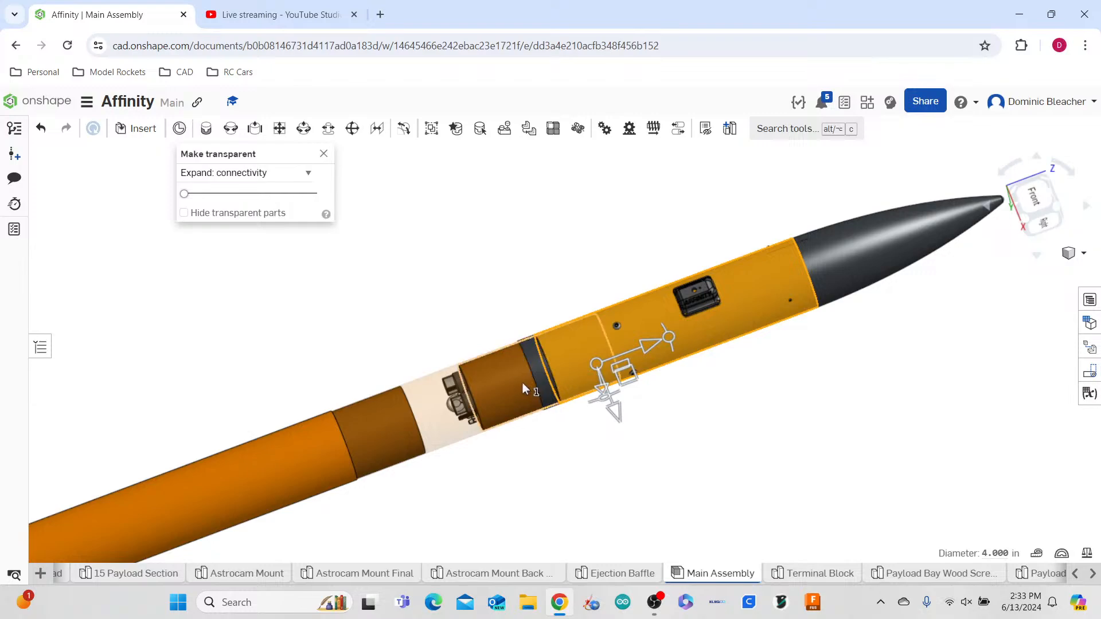
pyautogui.click(325, 152)
pyautogui.scroll(-3, 497, 302)
pyautogui.click(492, 302)
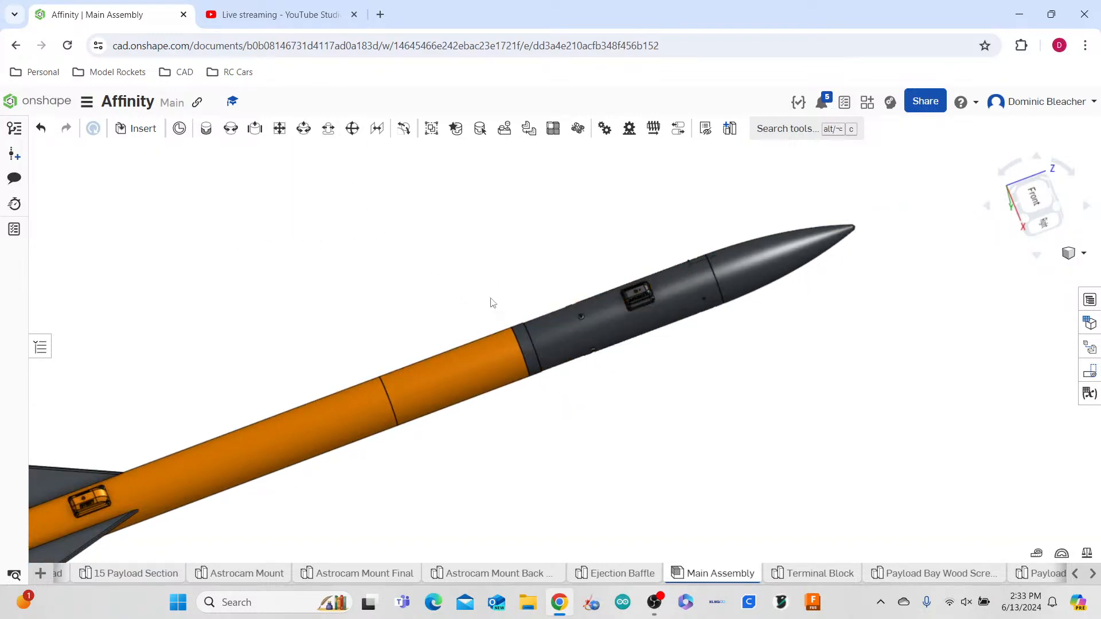
# - Edit the orange 15 Payload Section tube in context, set its appearance opacity to 0.48, and return to the main assembly
pyautogui.scroll(3, 545, 370)
pyautogui.scroll(-3, 678, 451)
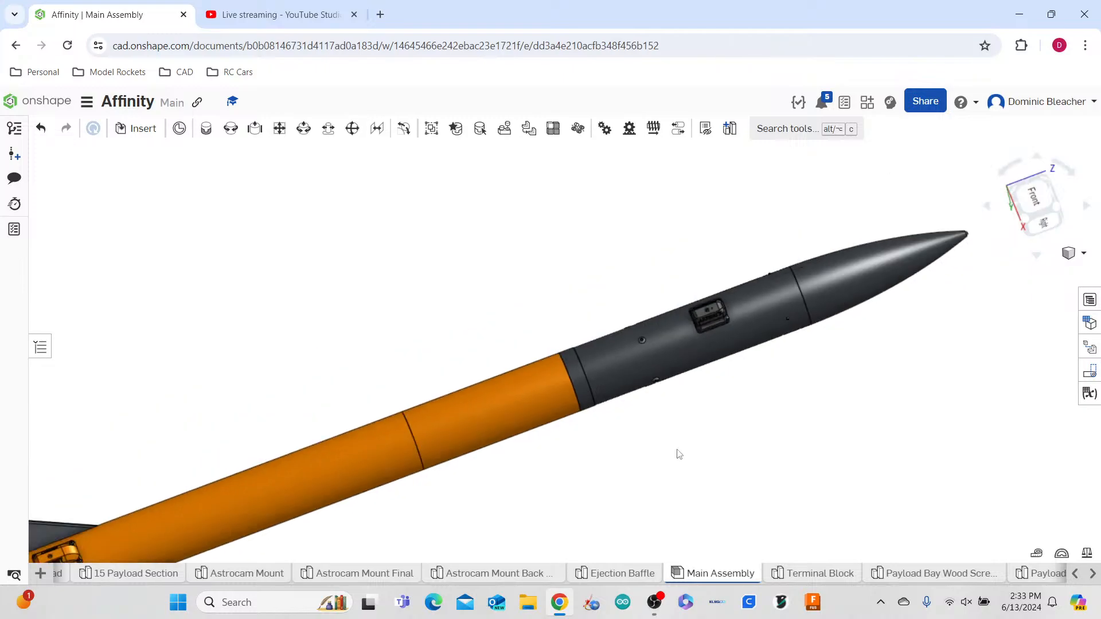
pyautogui.rightClick(527, 383)
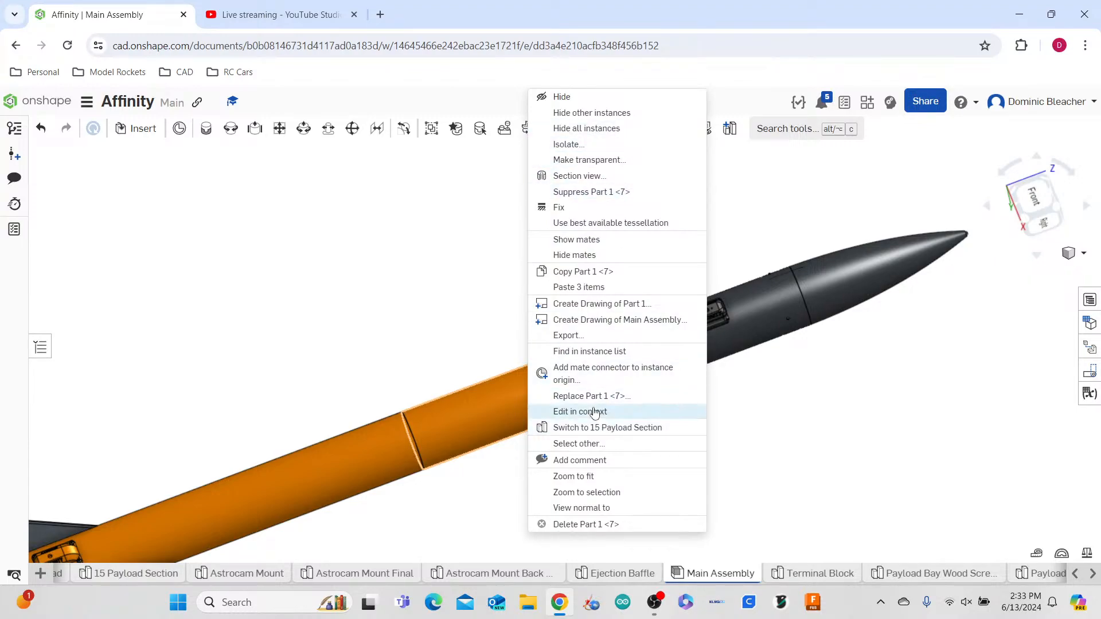
pyautogui.click(595, 411)
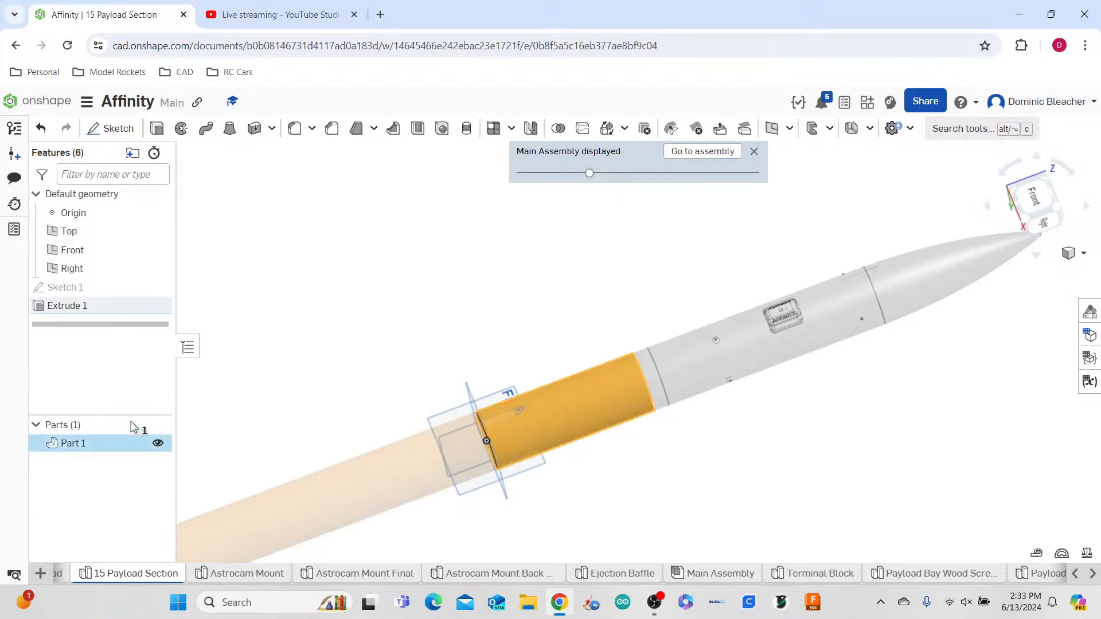
pyautogui.rightClick(105, 447)
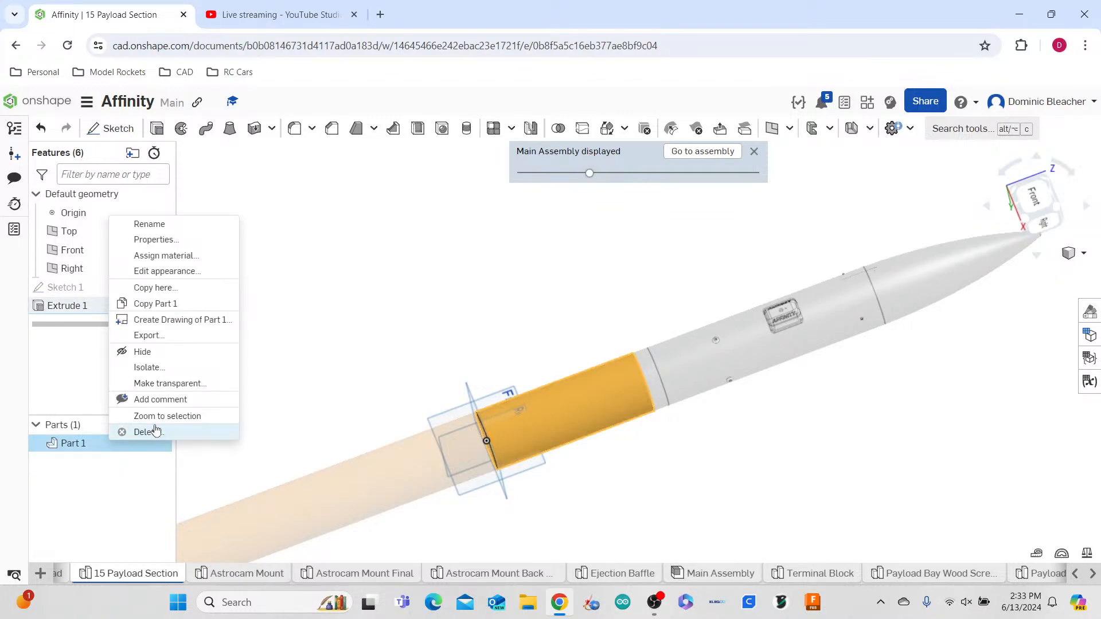
pyautogui.click(154, 271)
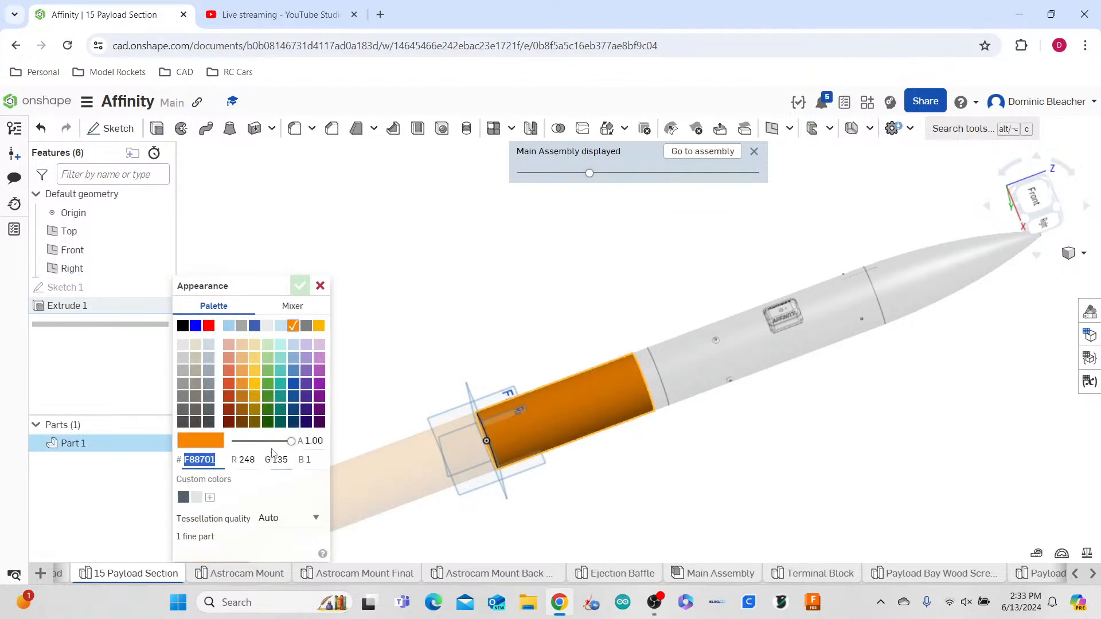
pyautogui.moveTo(286, 442); pyautogui.dragTo(259, 446)
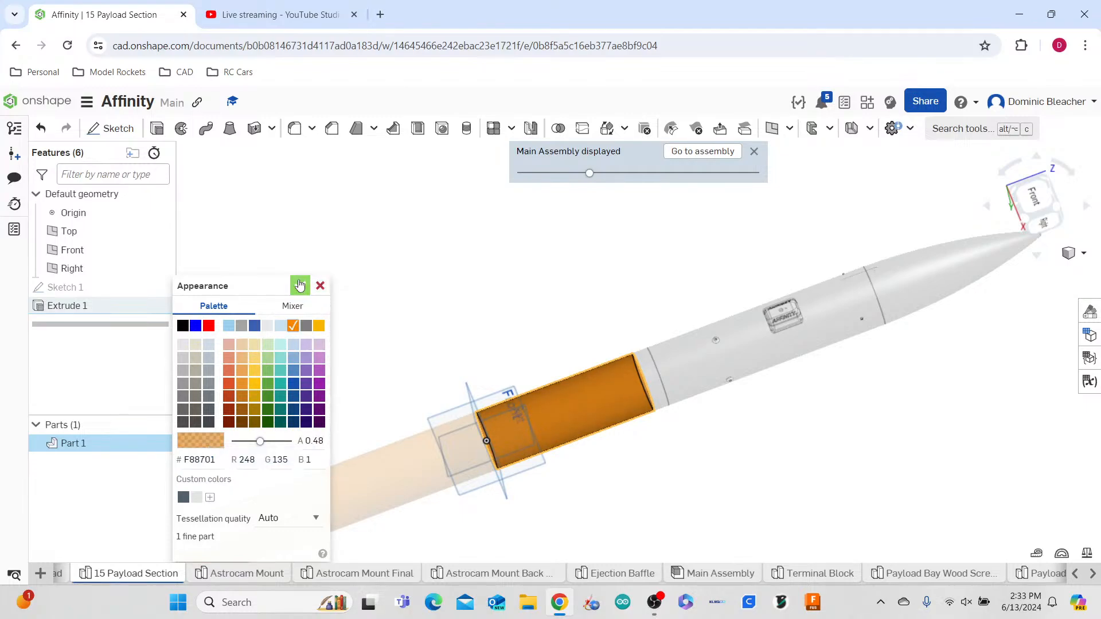
pyautogui.click(299, 286)
pyautogui.click(705, 160)
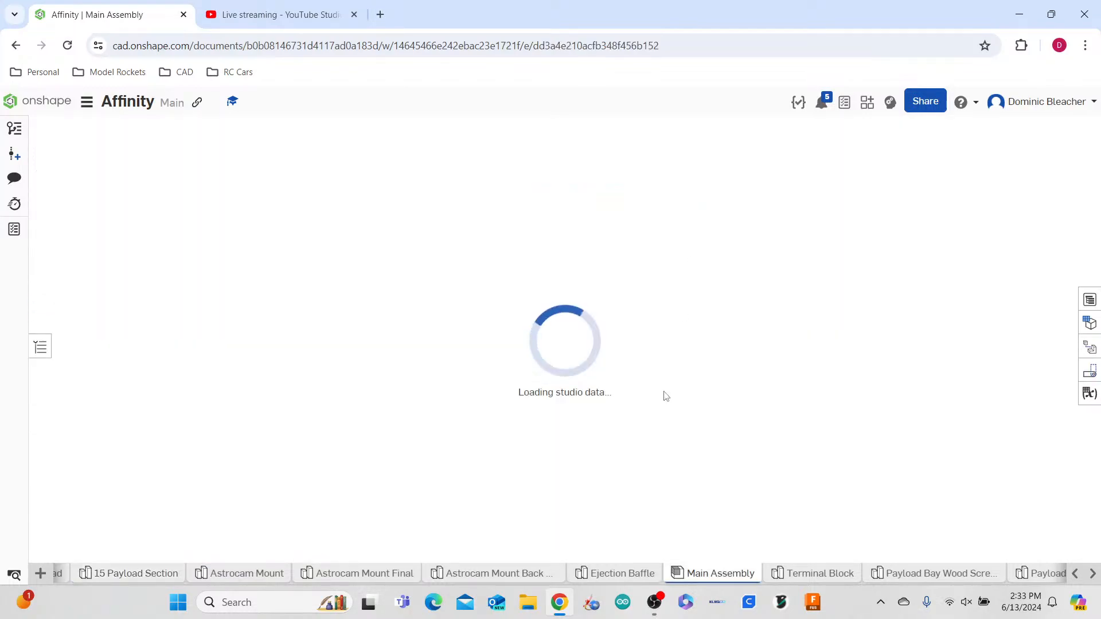
# - Edit the dark 10 7/8 Section tube in context, set its appearance opacity to 0.50, and return to the main assembly
pyautogui.scroll(4, 587, 383)
pyautogui.moveTo(586, 383); pyautogui.dragTo(603, 372, button='right')
pyautogui.rightClick(621, 367)
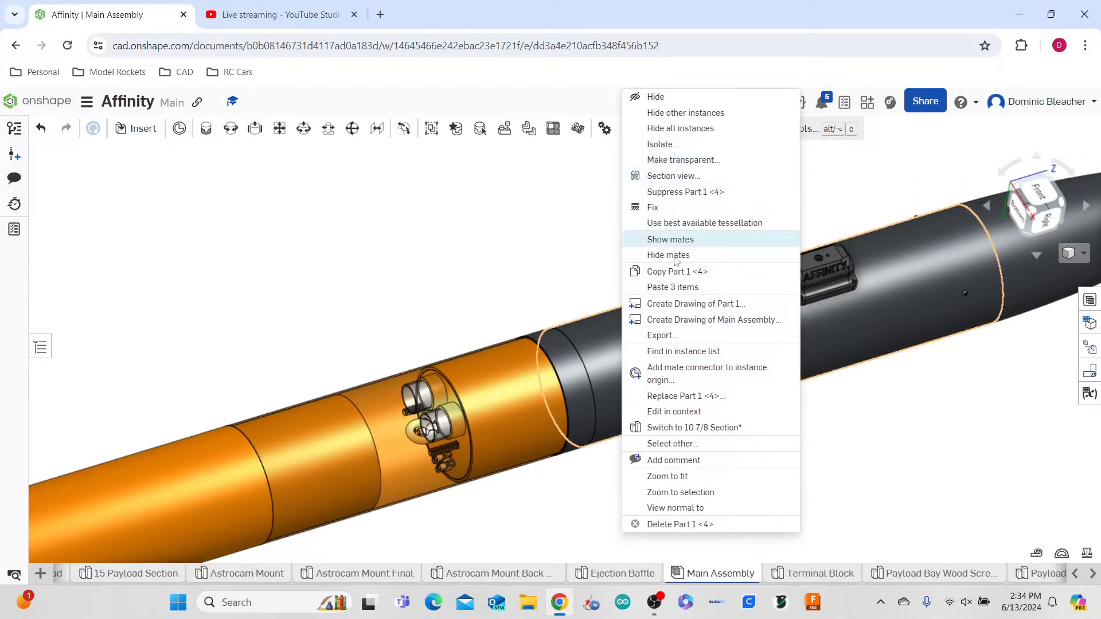
pyautogui.click(665, 411)
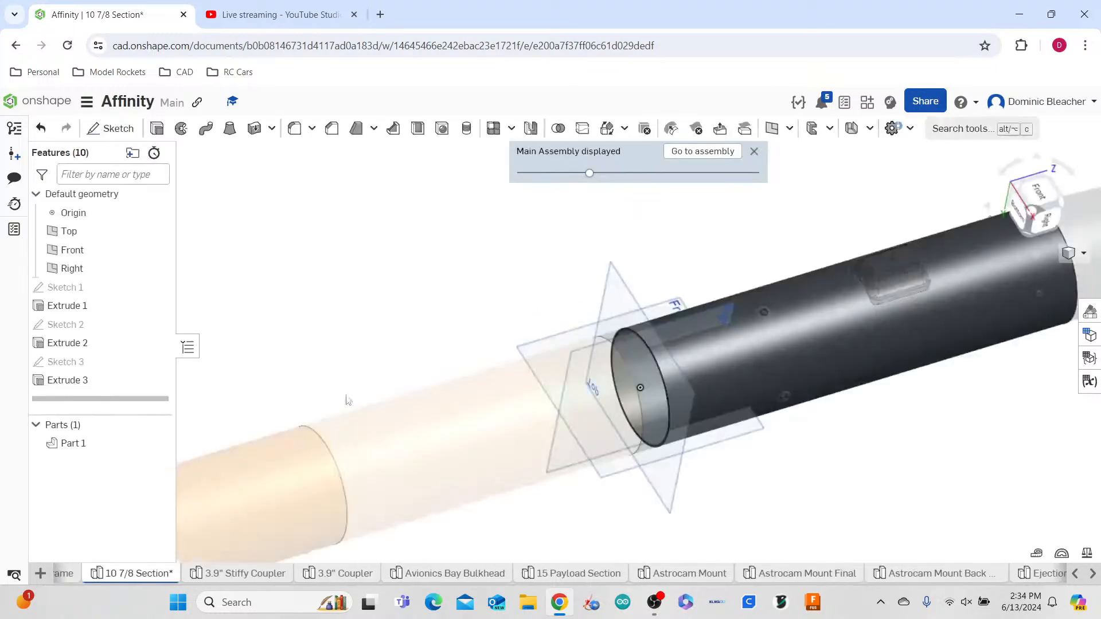
pyautogui.rightClick(100, 446)
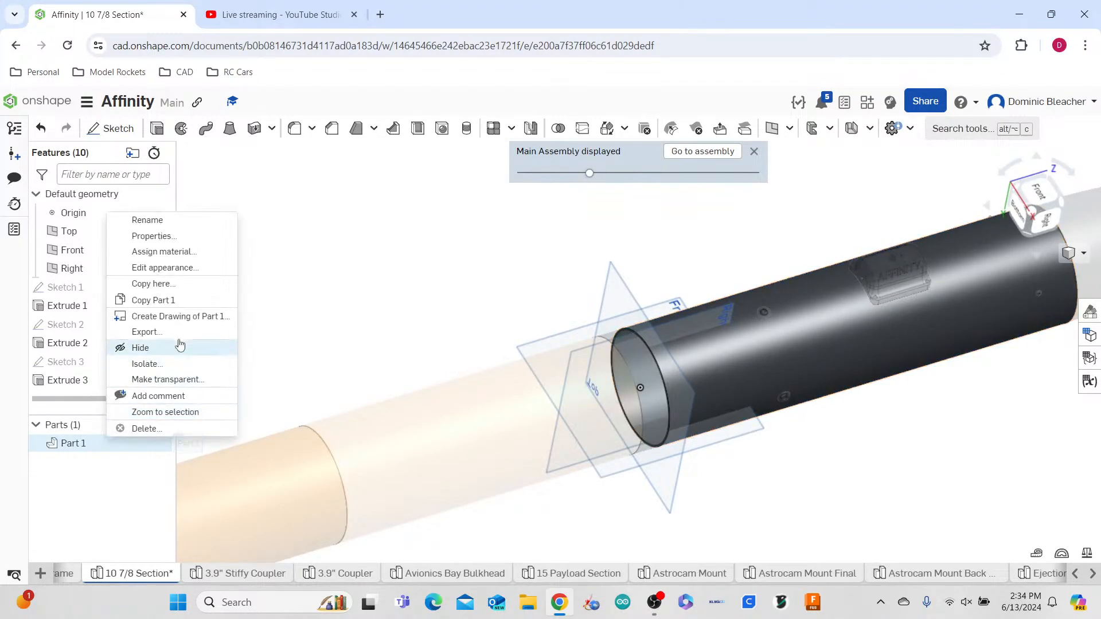
pyautogui.click(194, 278)
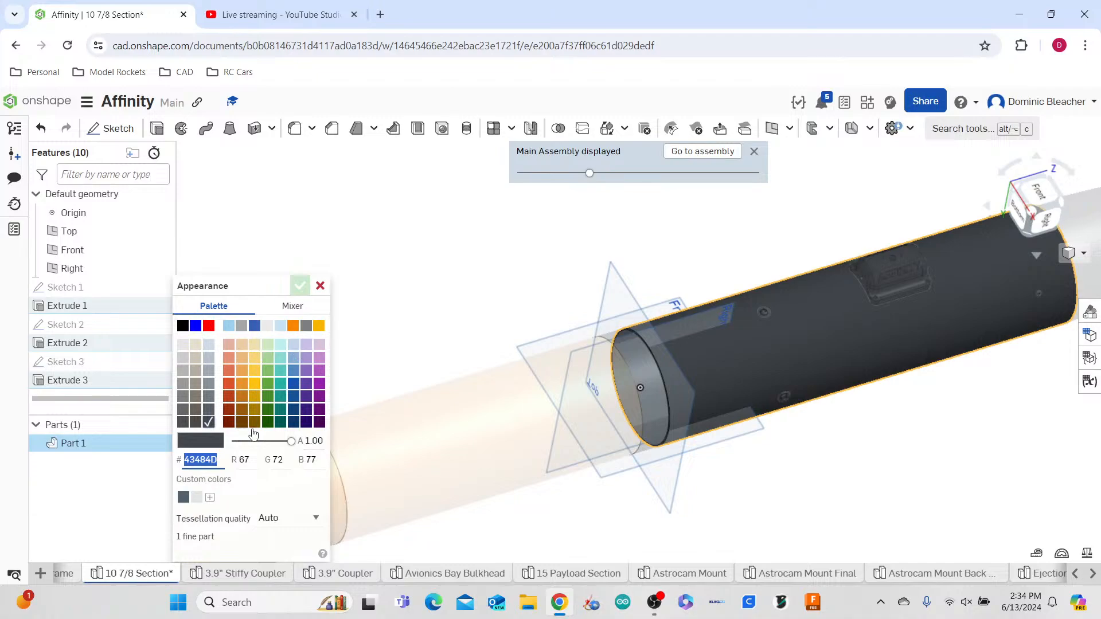
pyautogui.click(262, 441)
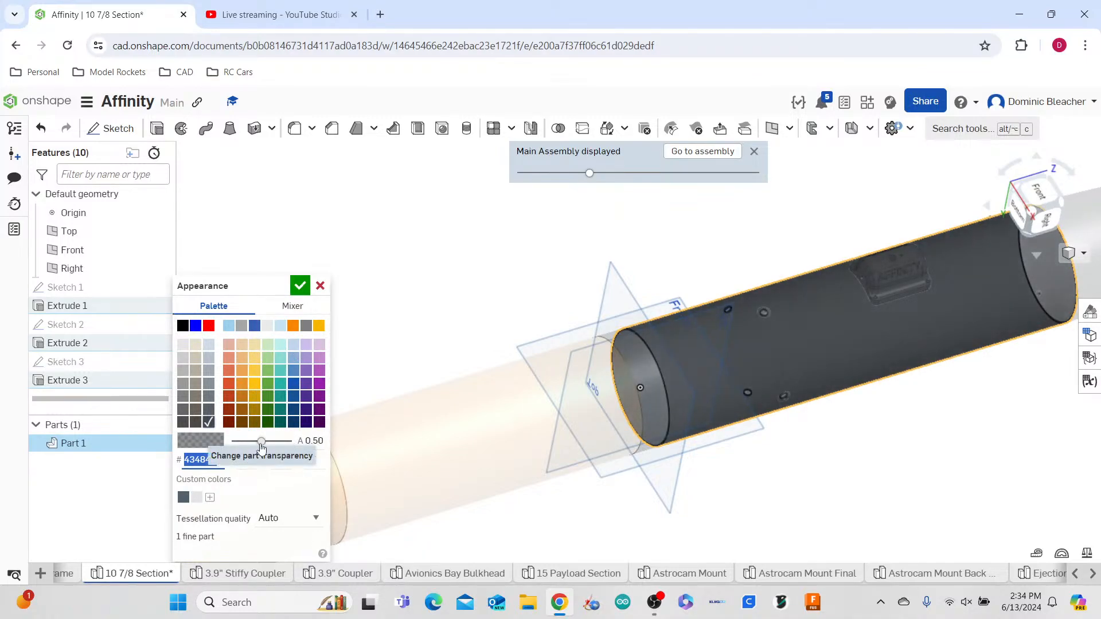
pyautogui.click(301, 284)
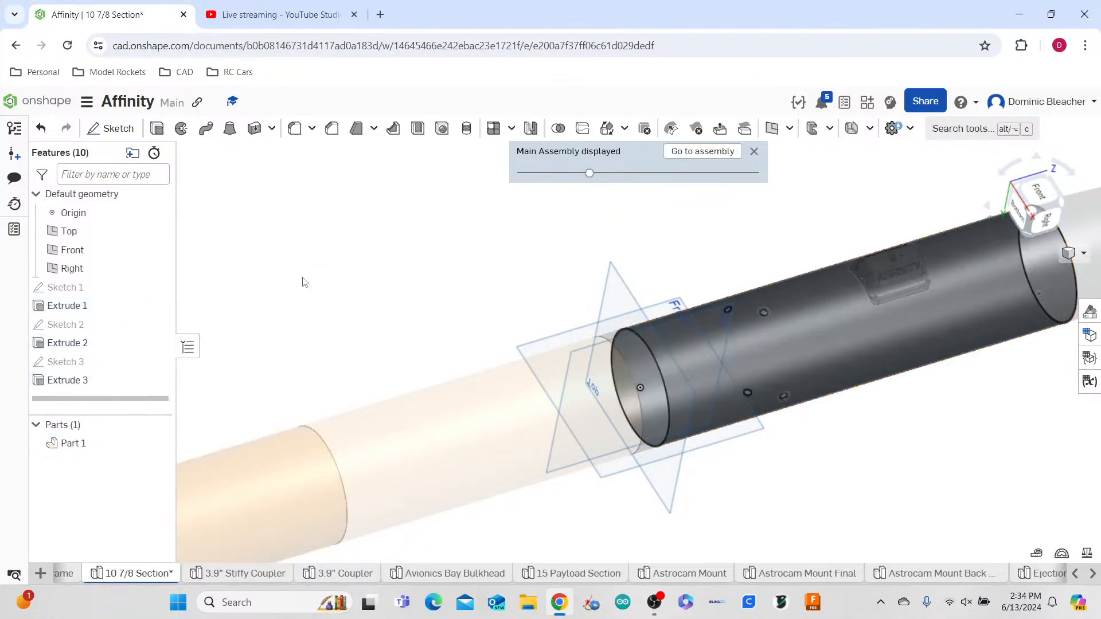
pyautogui.click(691, 151)
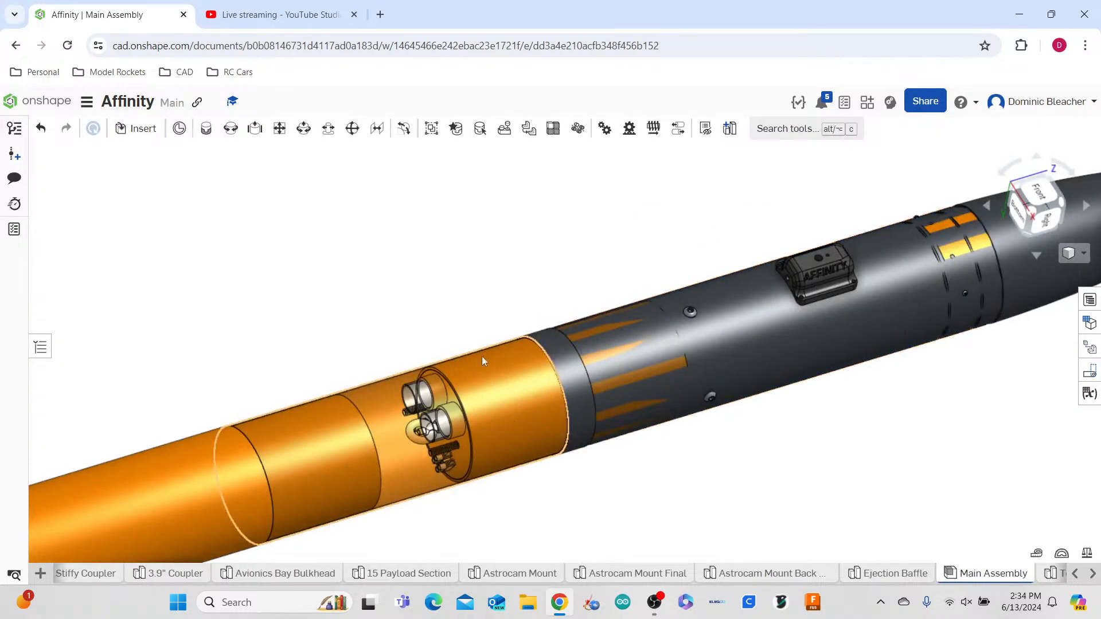
# - Edit the 1in avionics switch band in context, set its appearance opacity to 0.50, and return to the main assembly
pyautogui.rightClick(571, 381)
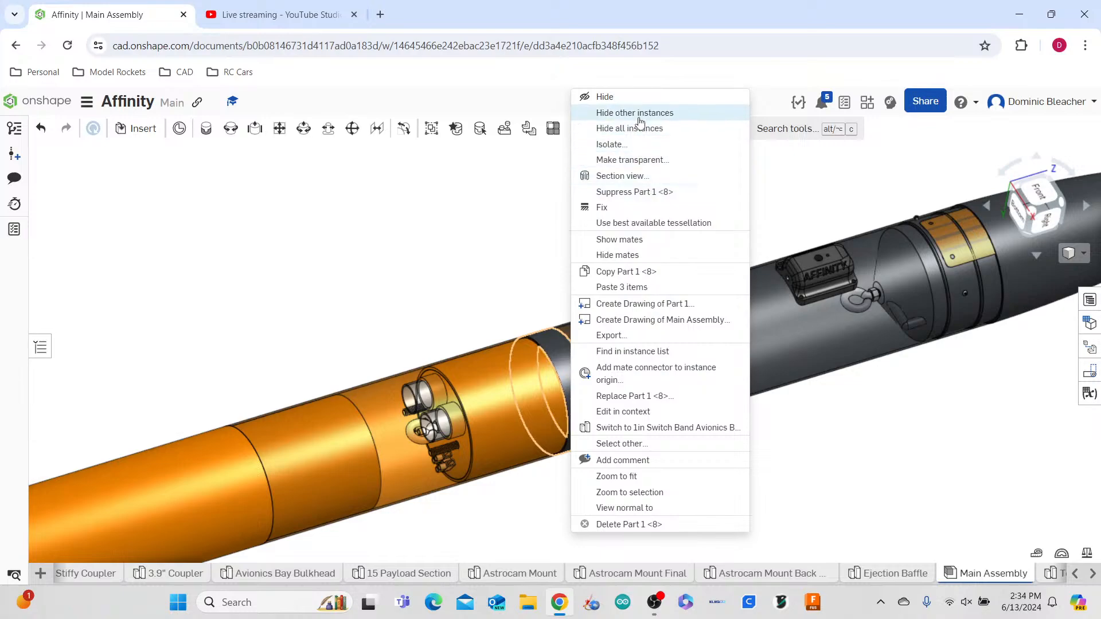
pyautogui.click(393, 282)
pyautogui.rightClick(570, 375)
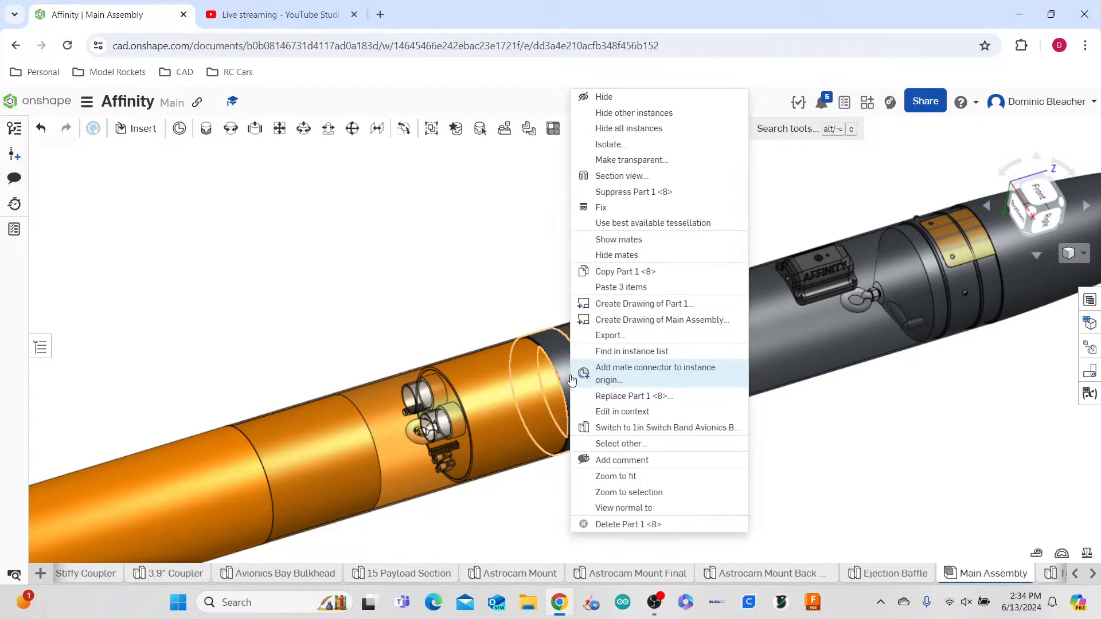
pyautogui.click(631, 409)
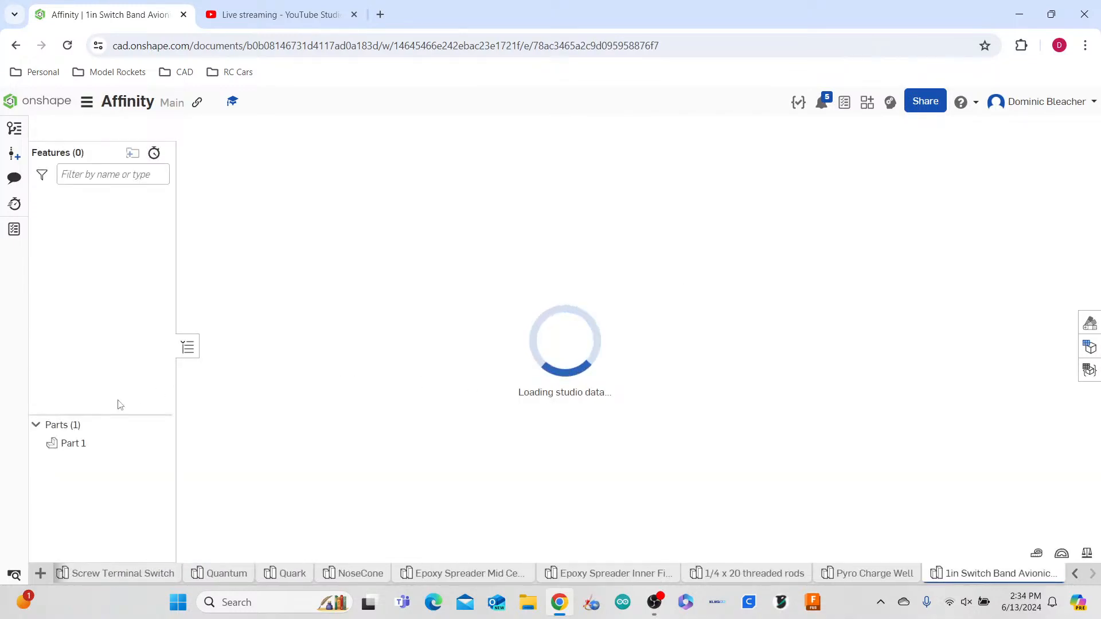
pyautogui.rightClick(91, 443)
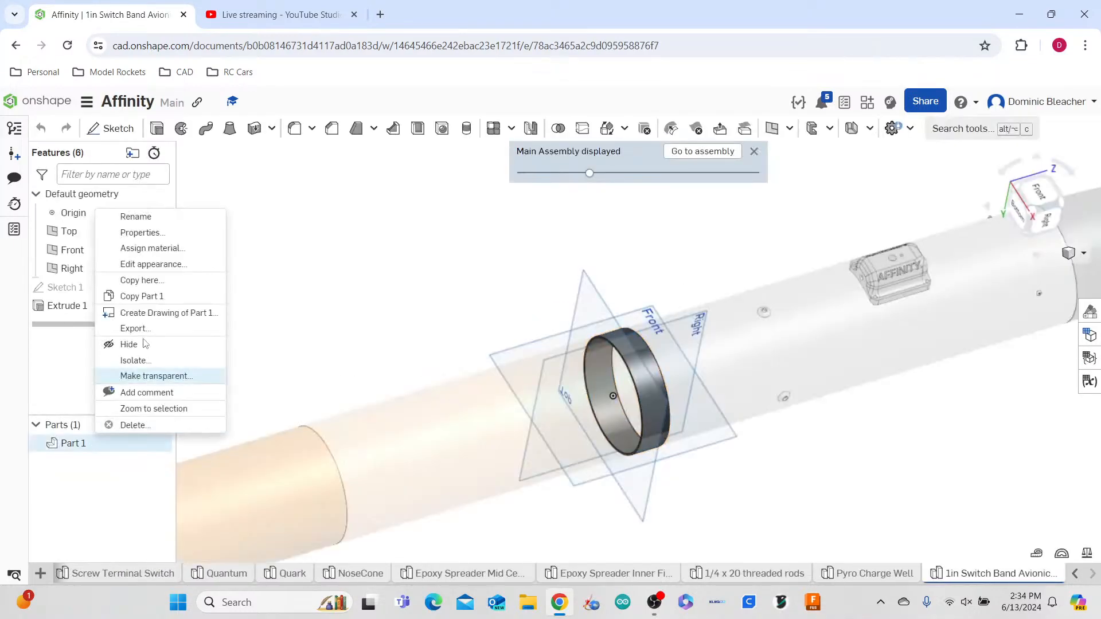
pyautogui.click(143, 265)
pyautogui.moveTo(288, 441); pyautogui.dragTo(262, 441)
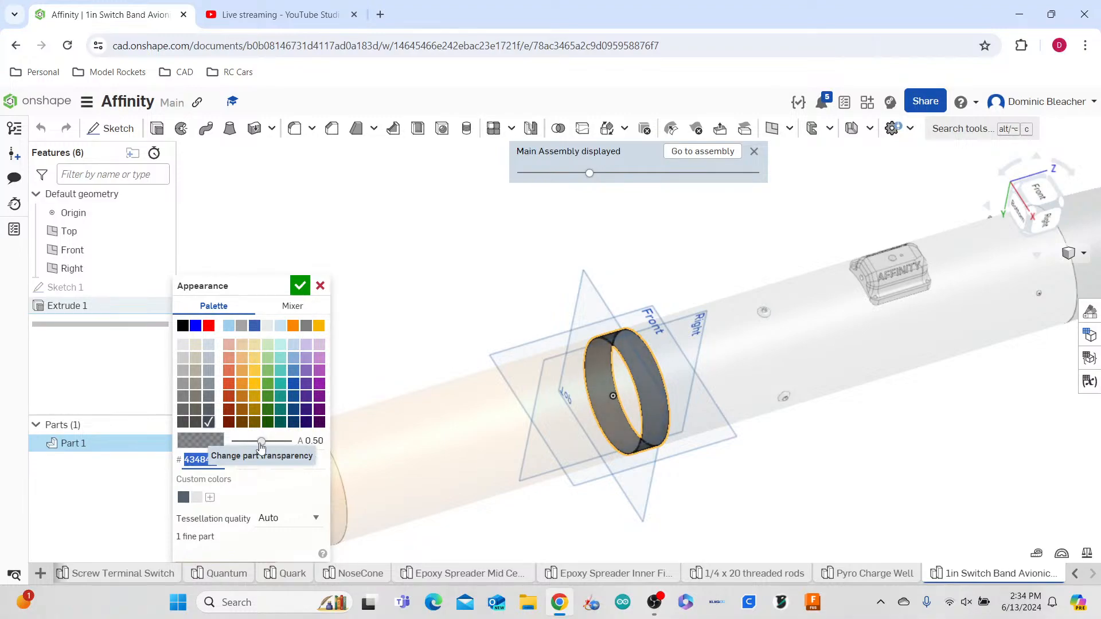
pyautogui.click(301, 286)
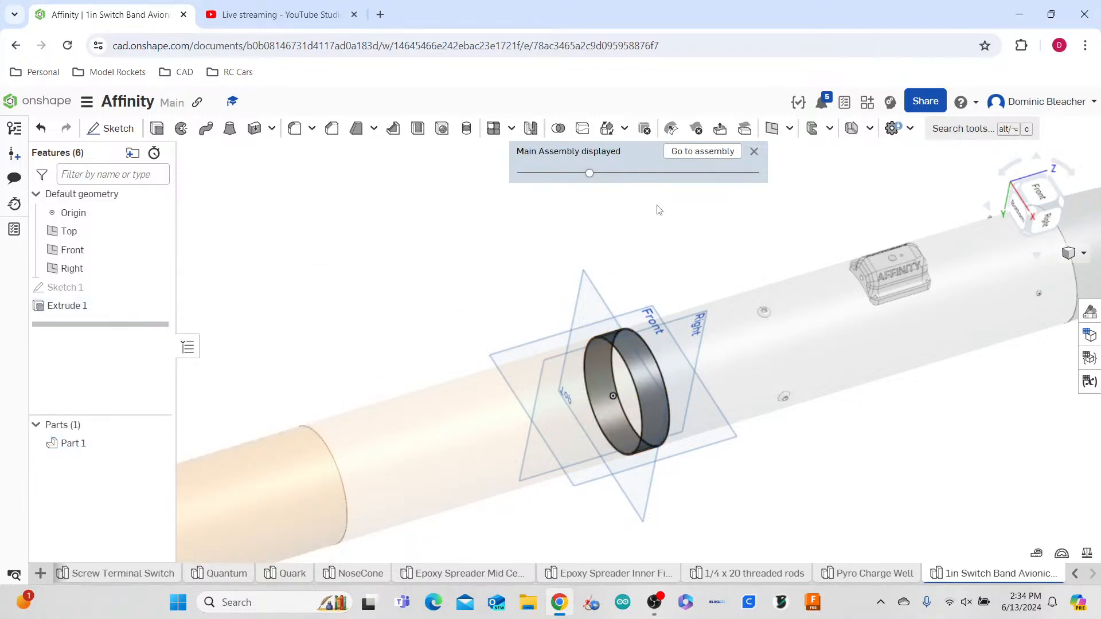
pyautogui.click(702, 151)
# - Find the 3.9" Coupler around the avionics bay among the assembly's instances and open it for editing in context
pyautogui.scroll(4, 622, 369)
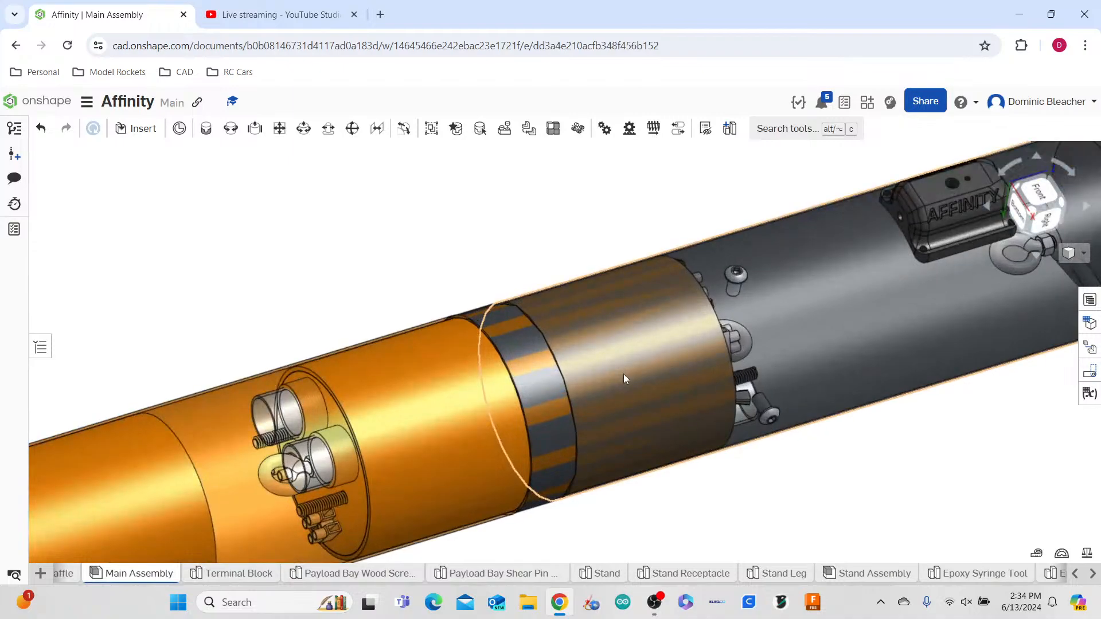
pyautogui.moveTo(623, 378); pyautogui.dragTo(466, 424, button='right')
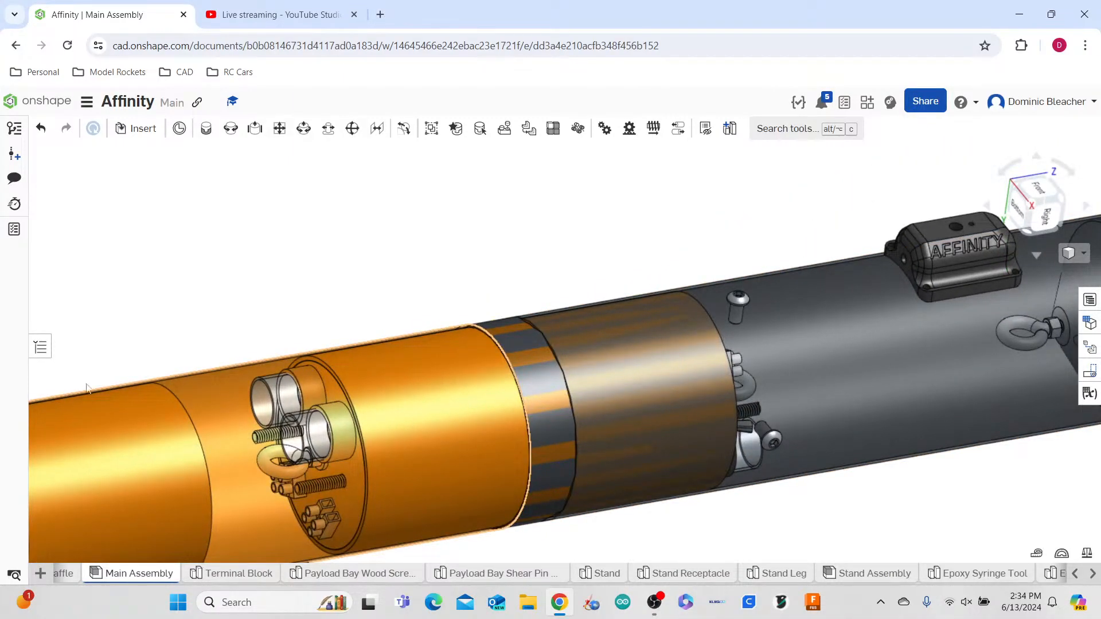
pyautogui.click(40, 346)
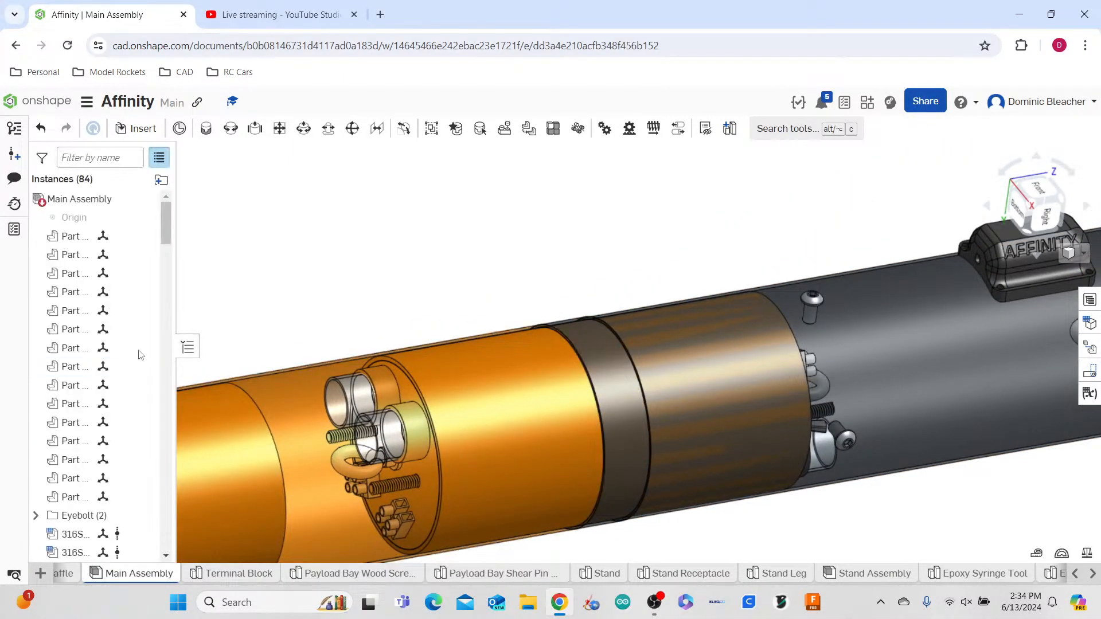
pyautogui.scroll(-4, 140, 378)
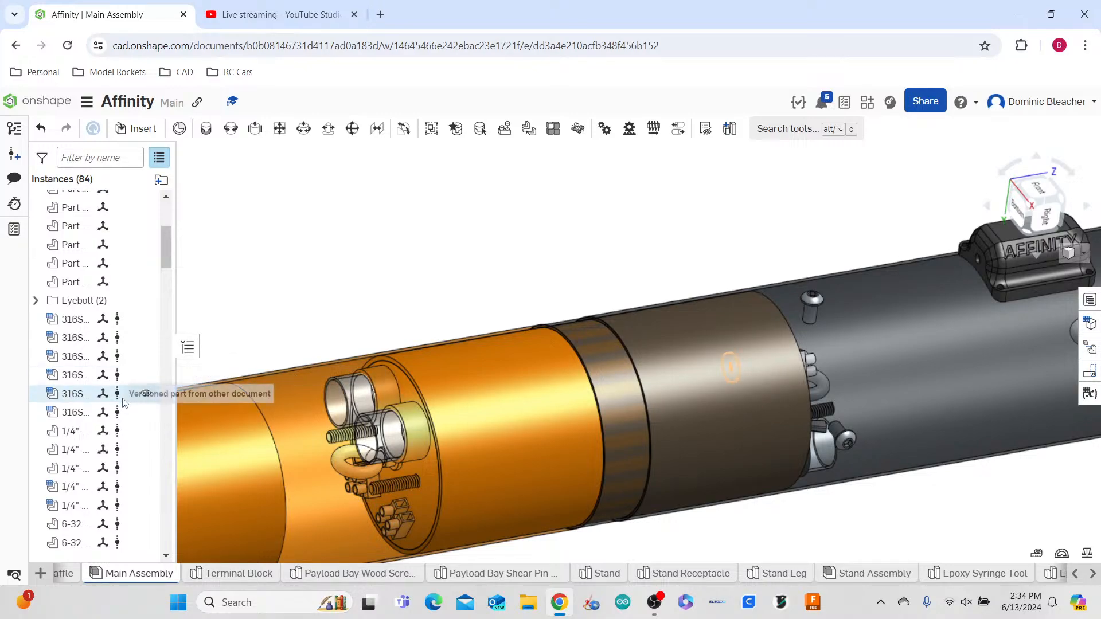
pyautogui.scroll(-4, 125, 378)
pyautogui.scroll(8, 123, 403)
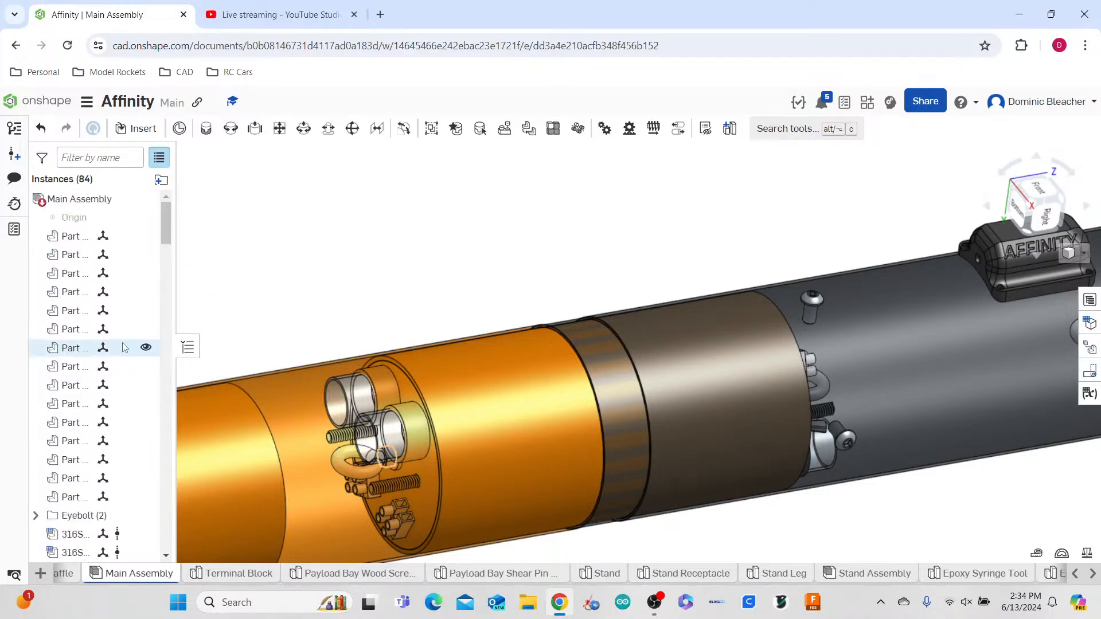
pyautogui.rightClick(107, 315)
pyautogui.click(145, 319)
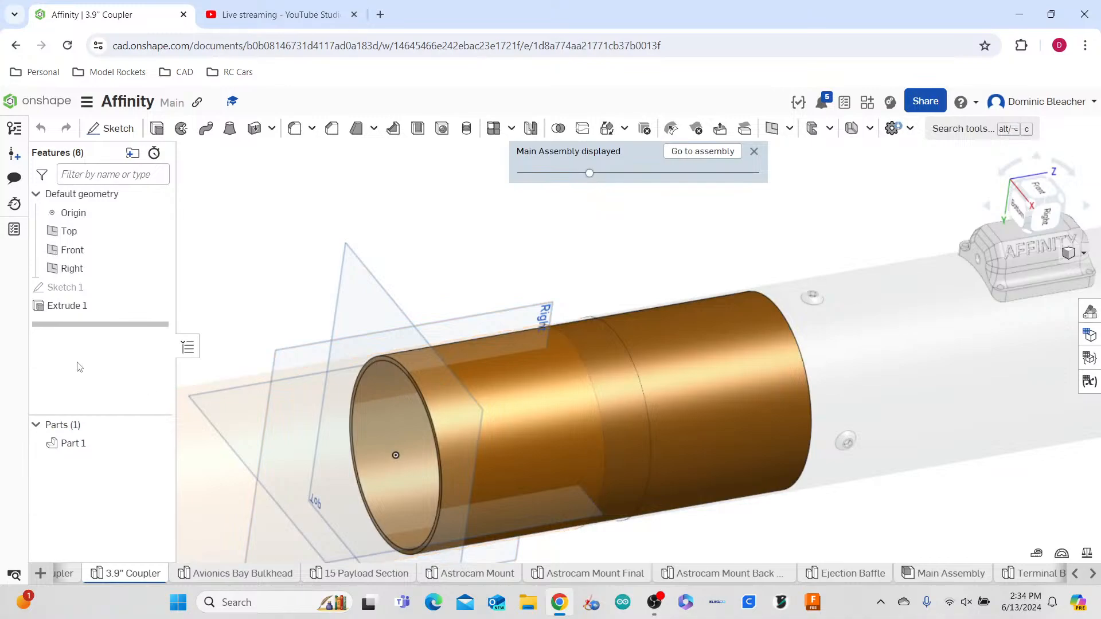
# - Set the 3.9" Coupler's appearance opacity to 0.15 and return to the main assembly
pyautogui.click(131, 441)
pyautogui.rightClick(126, 449)
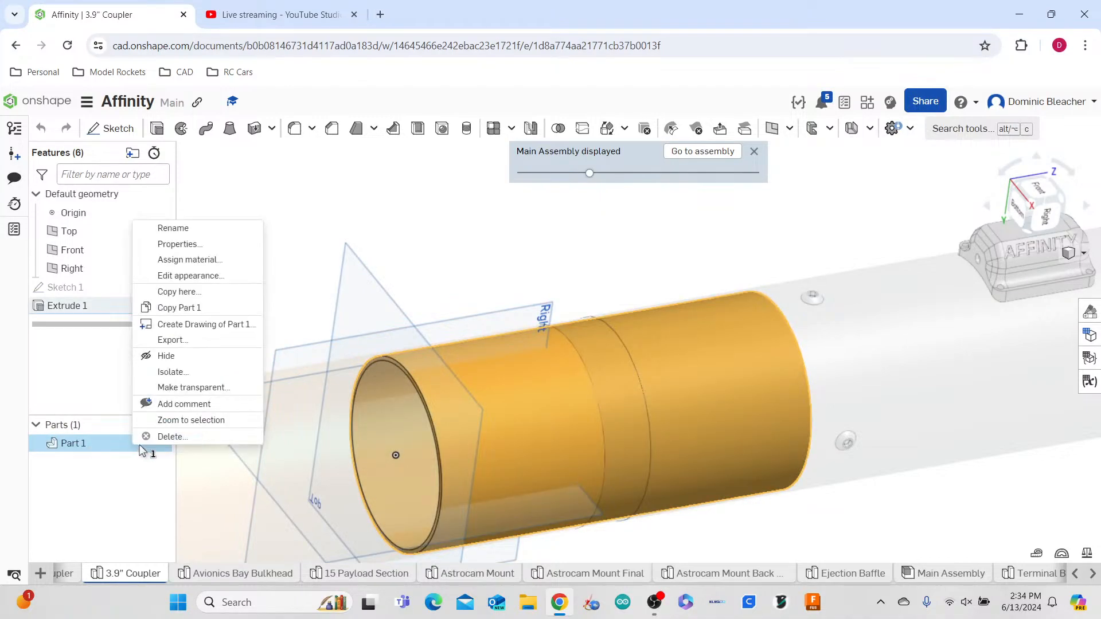
pyautogui.click(183, 273)
pyautogui.moveTo(283, 445); pyautogui.dragTo(245, 453)
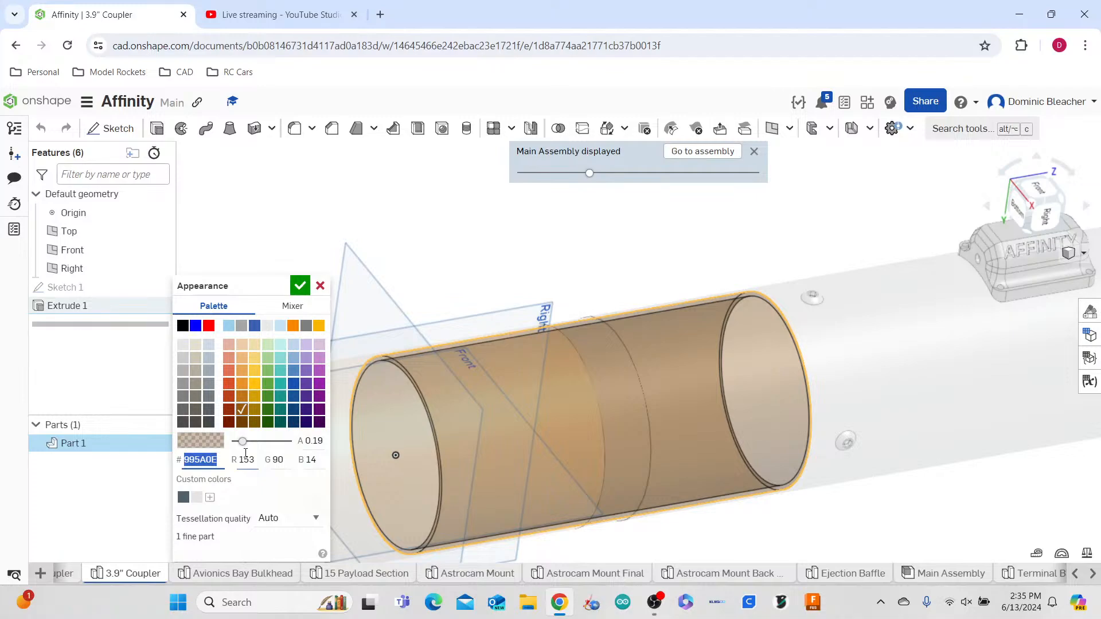
pyautogui.moveTo(245, 453); pyautogui.dragTo(243, 453)
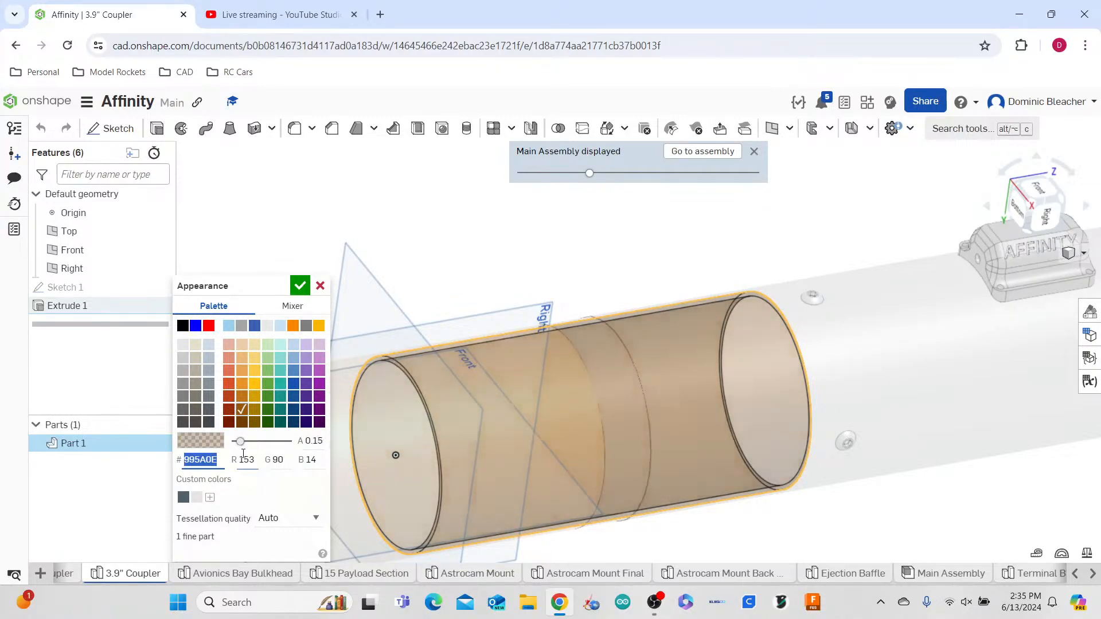
pyautogui.click(303, 289)
pyautogui.click(678, 155)
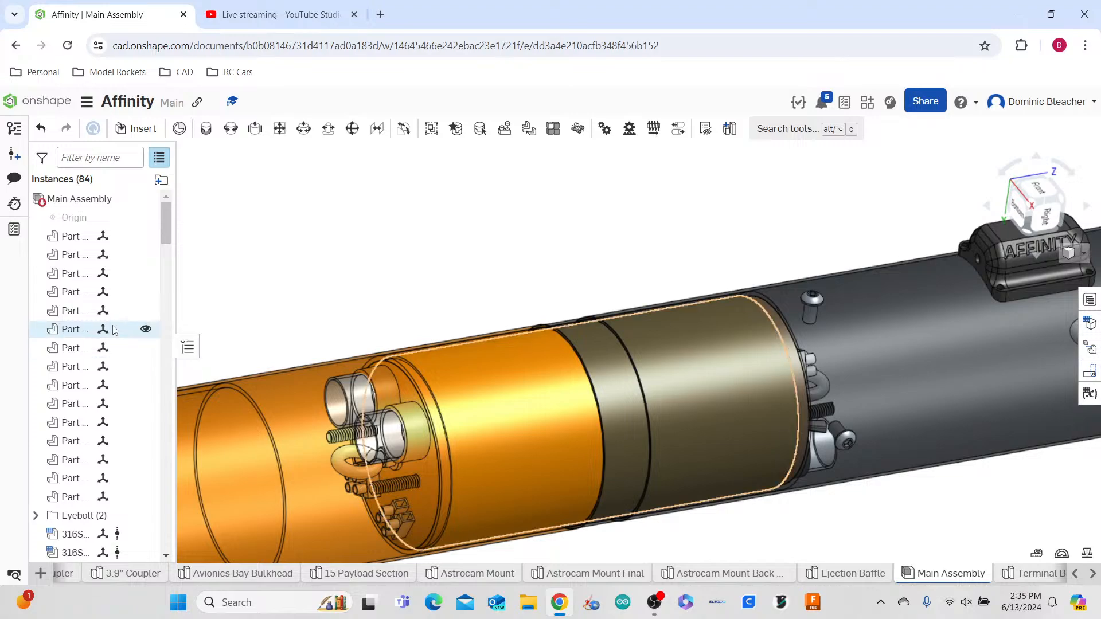
# - Edit the 3.9" Stiffy Coupler in context, set its appearance opacity to 0.10, and return to the main assembly
pyautogui.rightClick(113, 328)
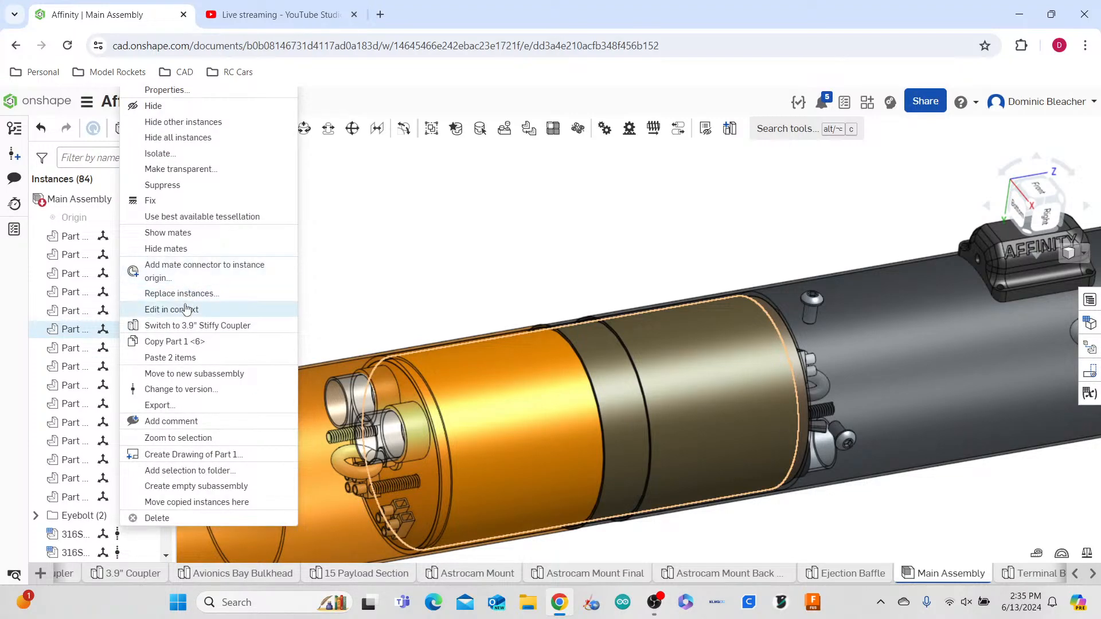
pyautogui.click(172, 322)
pyautogui.rightClick(99, 443)
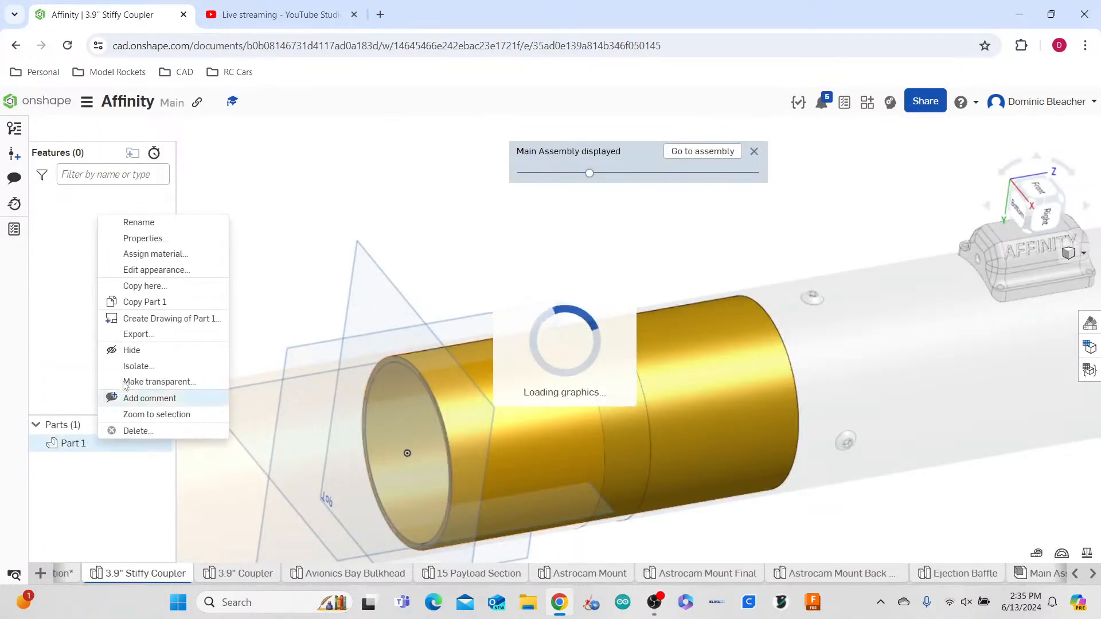
pyautogui.click(161, 270)
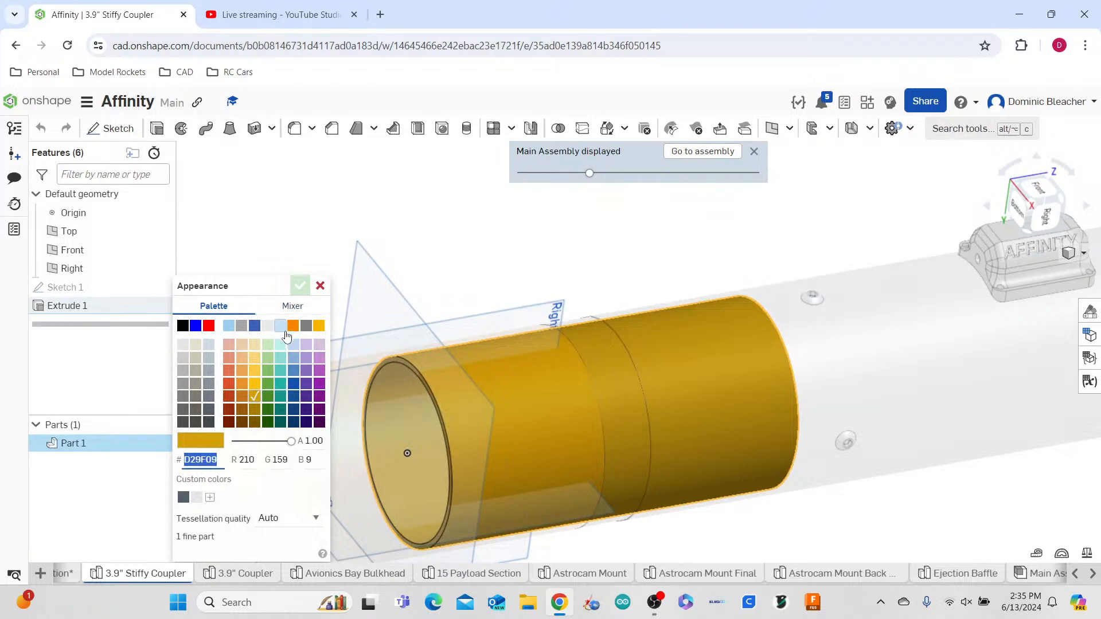
pyautogui.moveTo(292, 446); pyautogui.dragTo(236, 453)
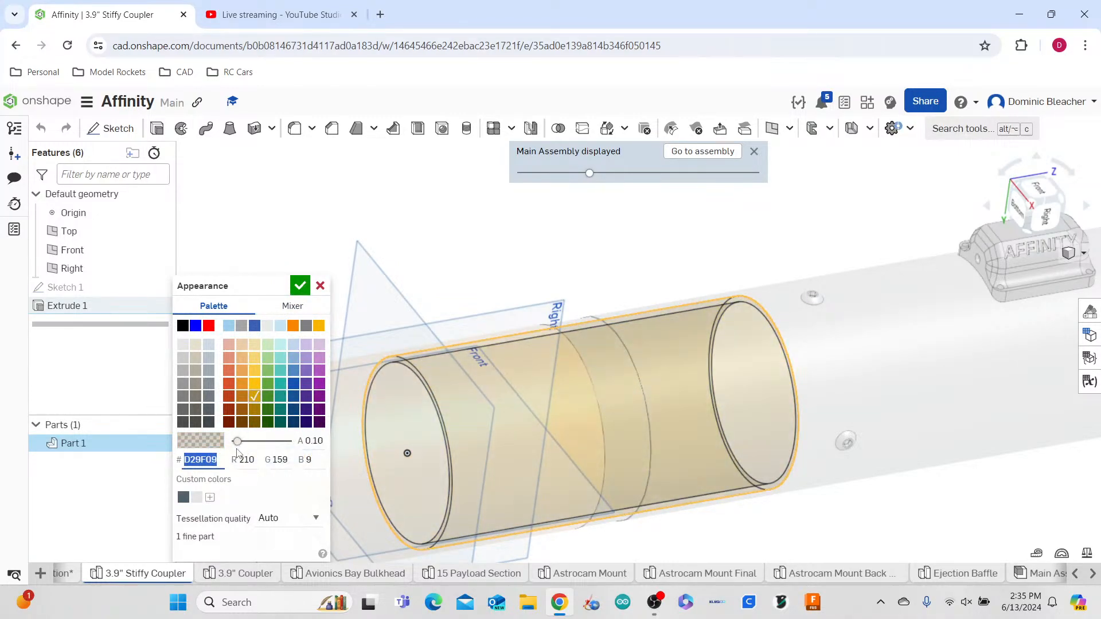
pyautogui.click(308, 289)
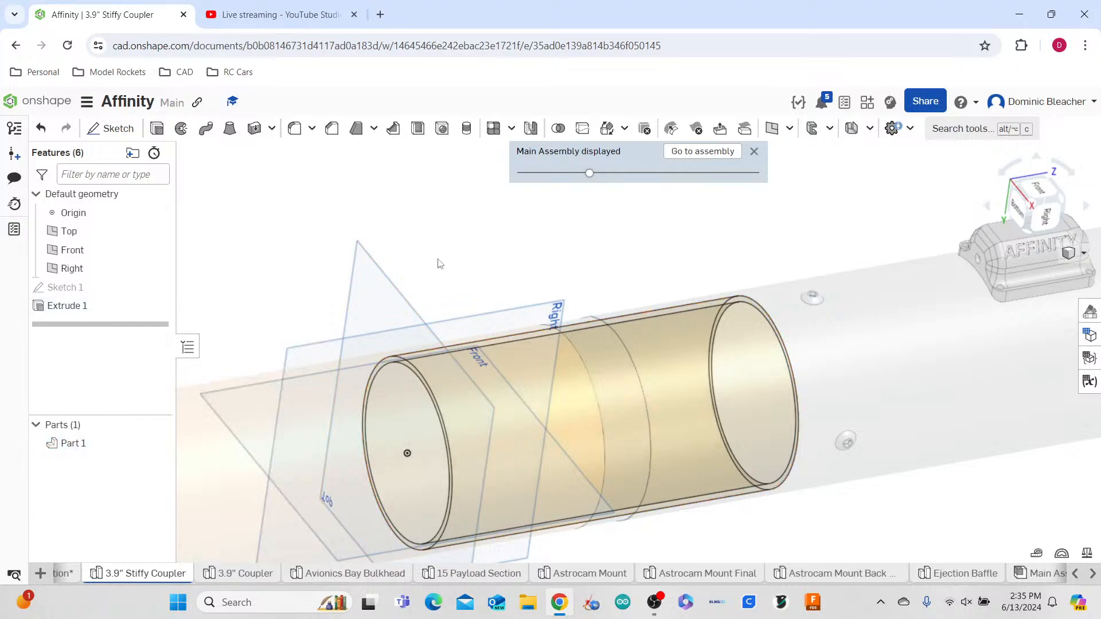
pyautogui.click(702, 151)
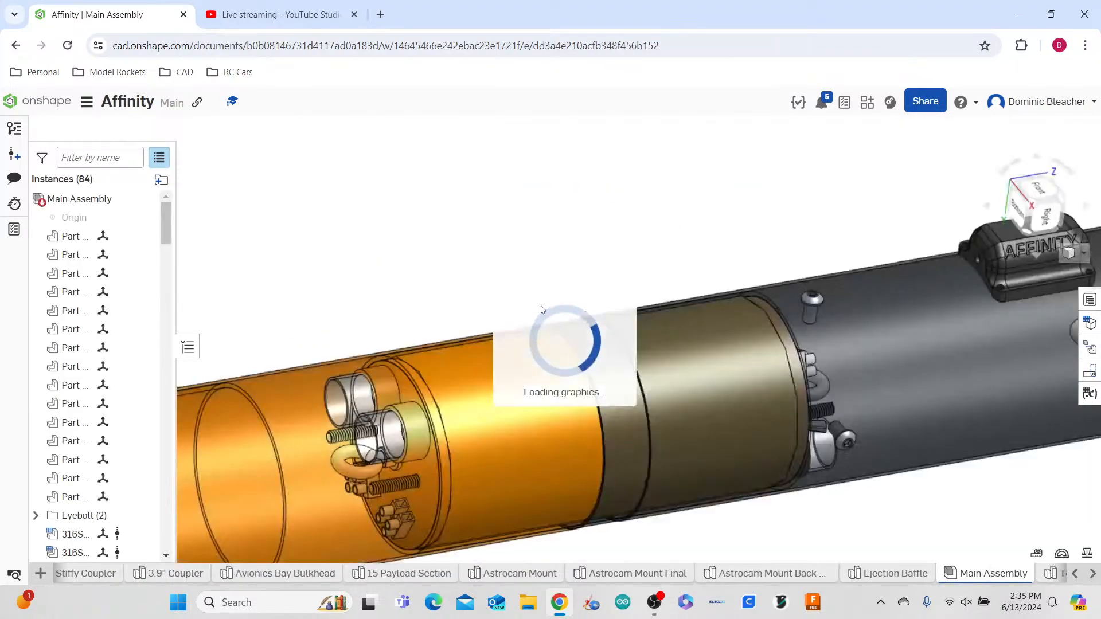
# - Examine the rocket's nose cone, upper tube and avionics bay through the transparent parts
pyautogui.moveTo(542, 309)
pyautogui.mouseDown(button='right')
pyautogui.moveTo(497, 352)
pyautogui.moveTo(499, 253)
pyautogui.moveTo(541, 277)
pyautogui.moveTo(550, 318)
pyautogui.moveTo(530, 315)
pyautogui.moveTo(531, 282)
pyautogui.moveTo(538, 313)
pyautogui.mouseUp(button='right')
pyautogui.scroll(-2, 539, 313)
pyautogui.scroll(-5, 717, 435)
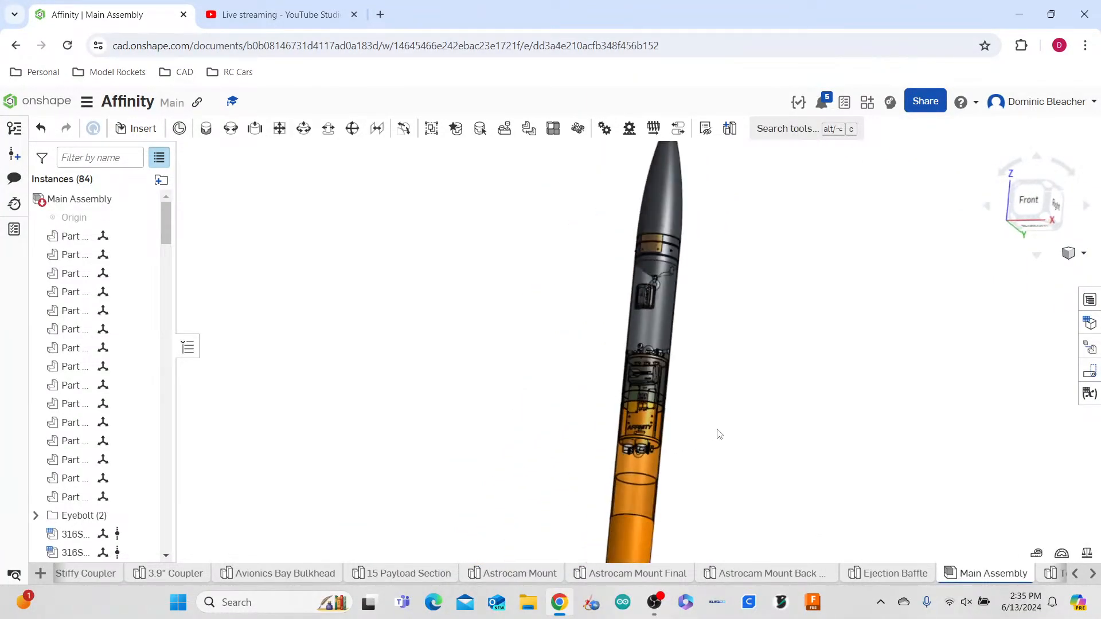
pyautogui.scroll(5, 702, 427)
pyautogui.moveTo(699, 414); pyautogui.dragTo(699, 423, button='right')
pyautogui.scroll(-6, 699, 423)
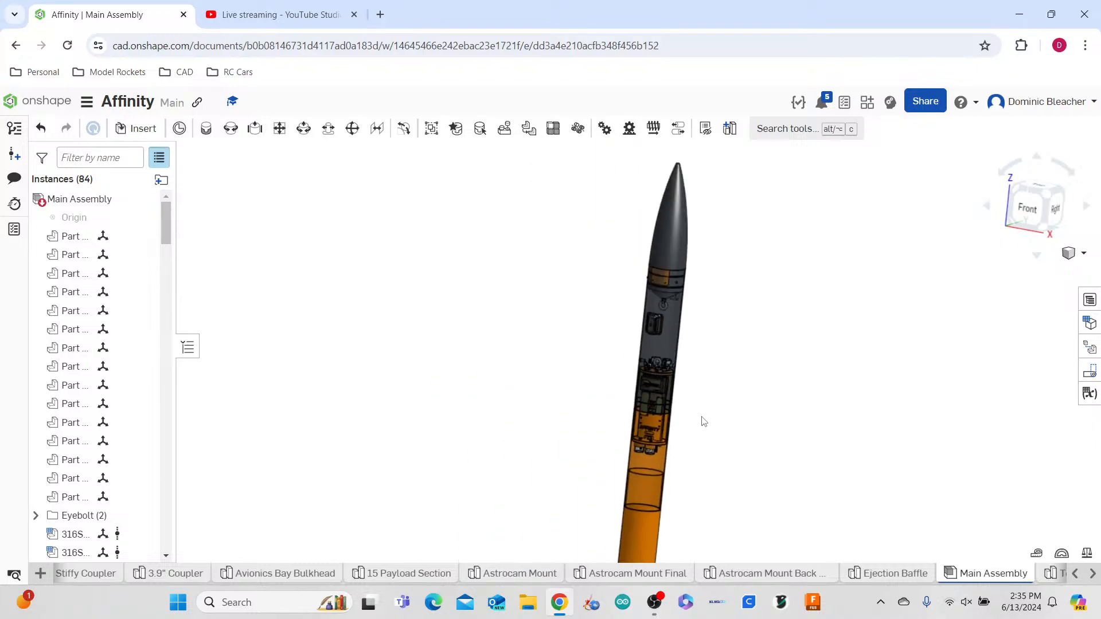
pyautogui.scroll(5, 681, 241)
pyautogui.scroll(-5, 681, 241)
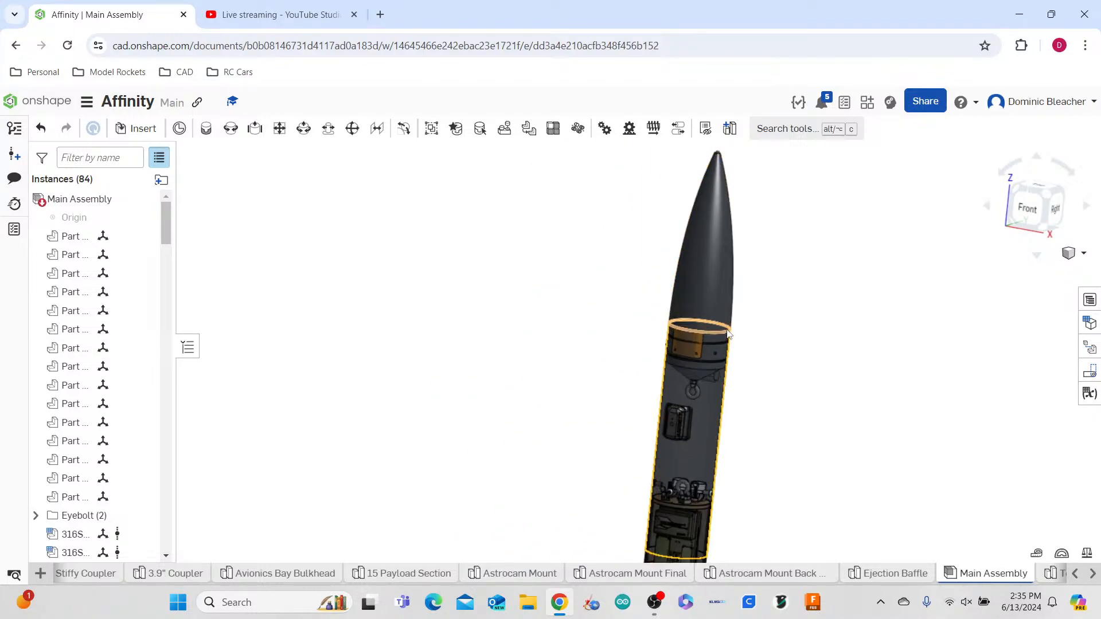
# - Find the orange curved plate below the nose cone among the instances and slide it about 5.55 in down the tube to the camera housing
pyautogui.scroll(6, 650, 364)
pyautogui.scroll(-5, 95, 406)
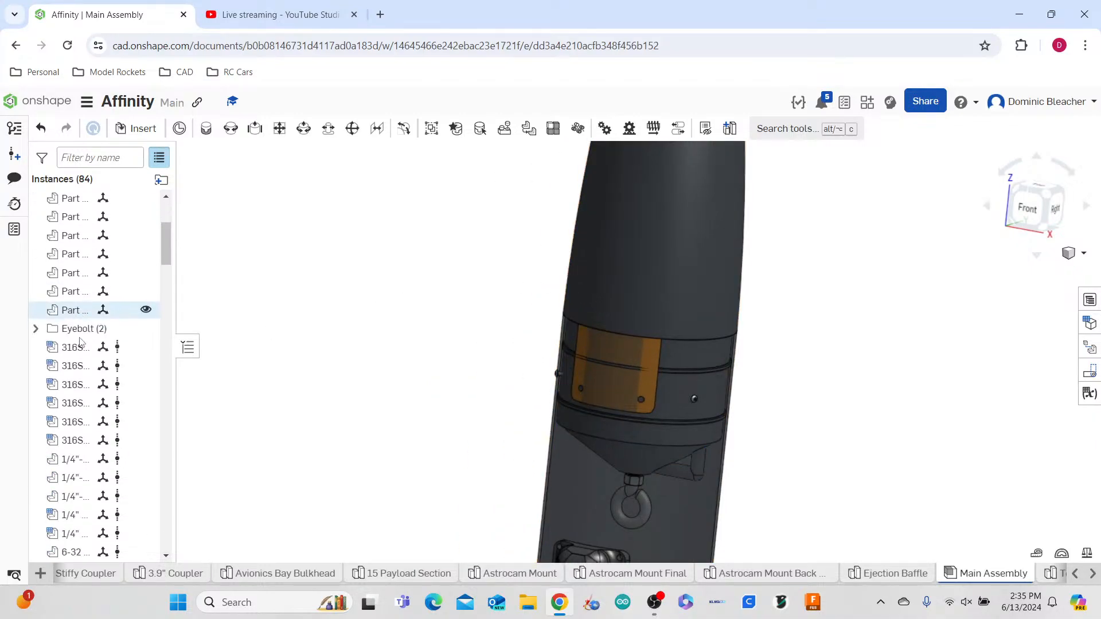
pyautogui.scroll(-3, 93, 416)
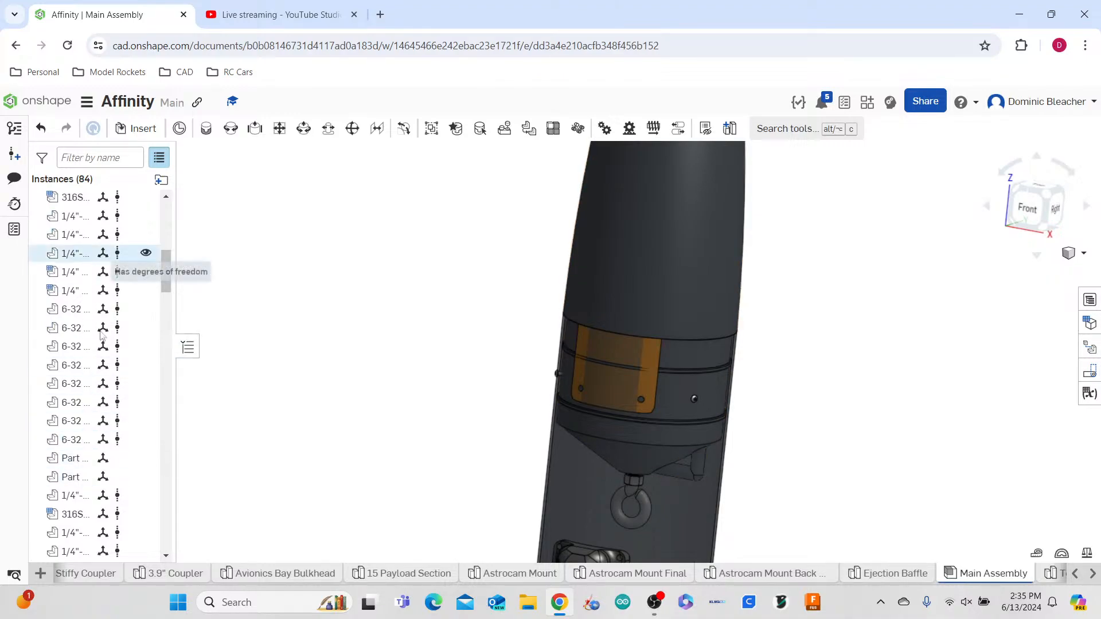
pyautogui.scroll(-5, 93, 493)
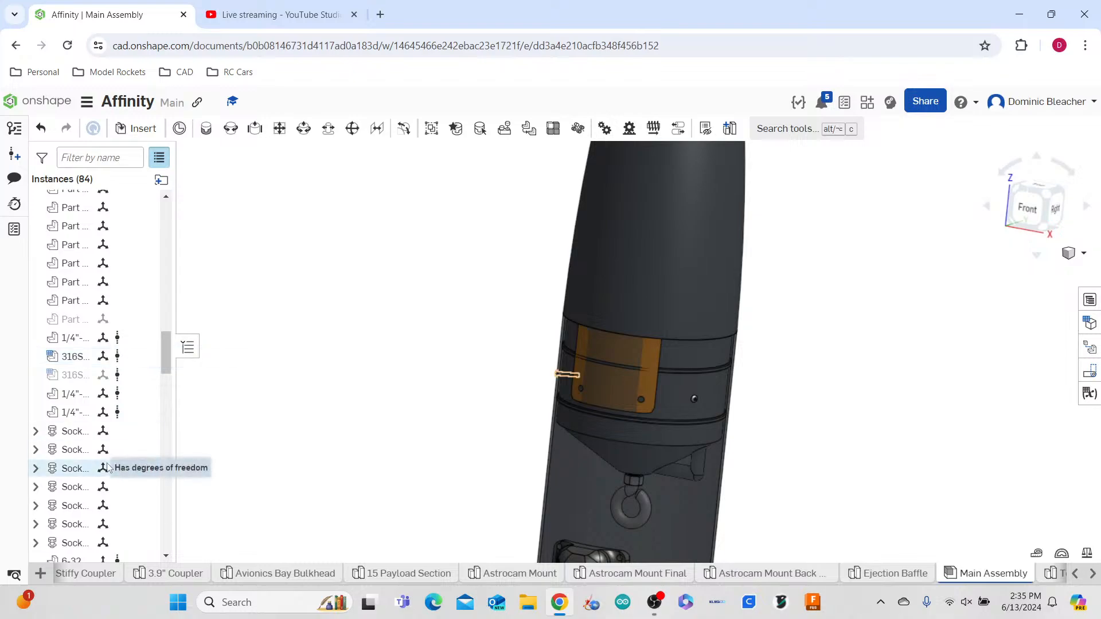
pyautogui.scroll(-3, 111, 461)
pyautogui.scroll(6, 117, 344)
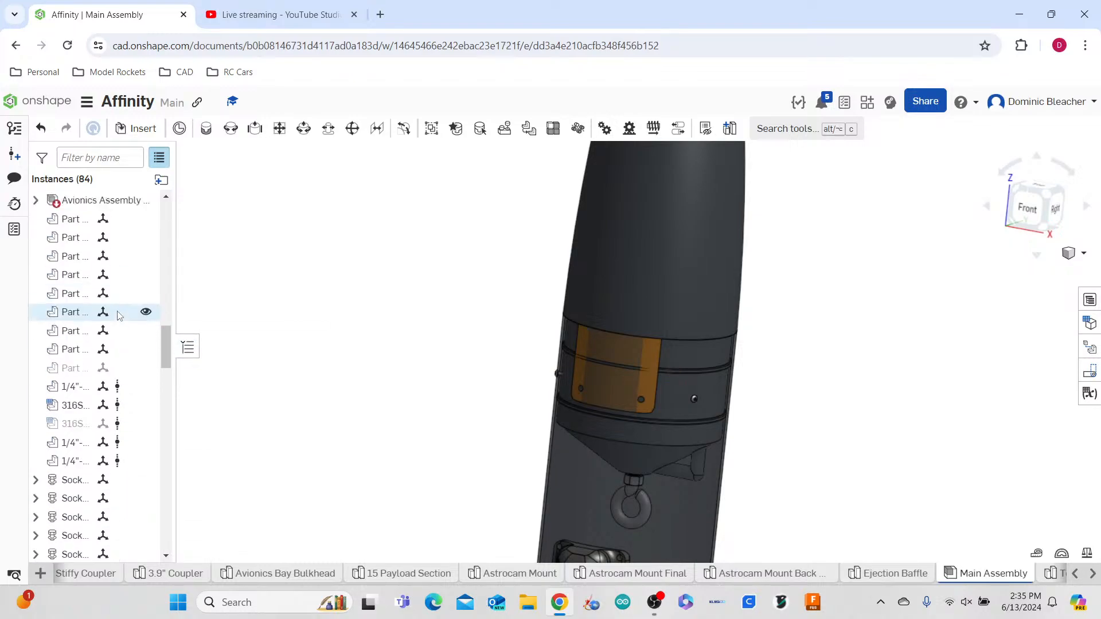
pyautogui.scroll(3, 91, 344)
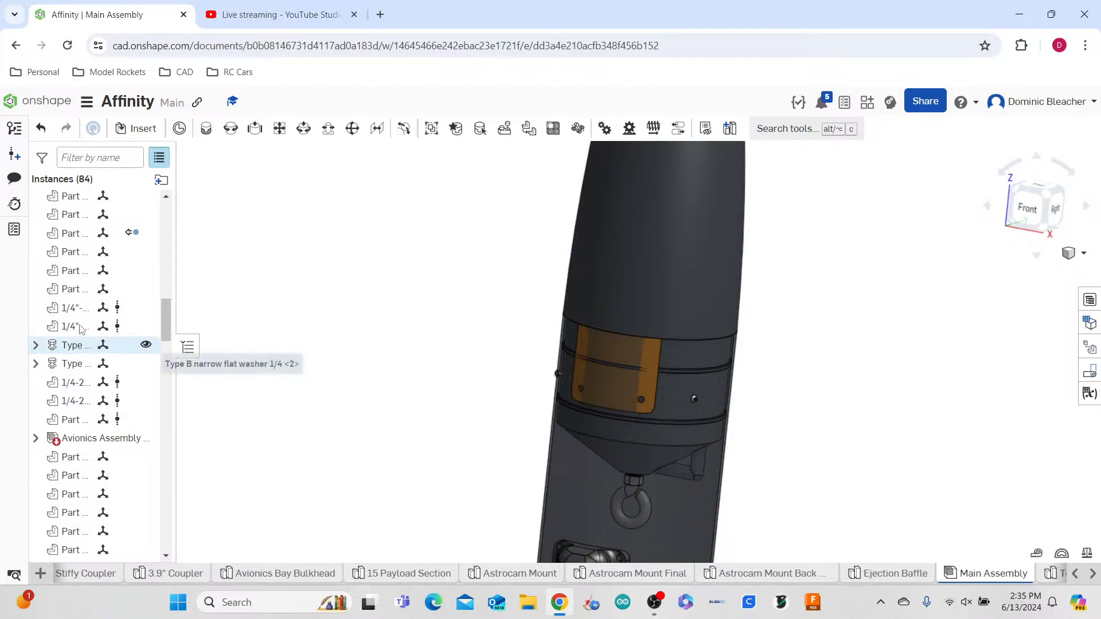
pyautogui.click(96, 233)
pyautogui.moveTo(618, 364); pyautogui.dragTo(617, 544)
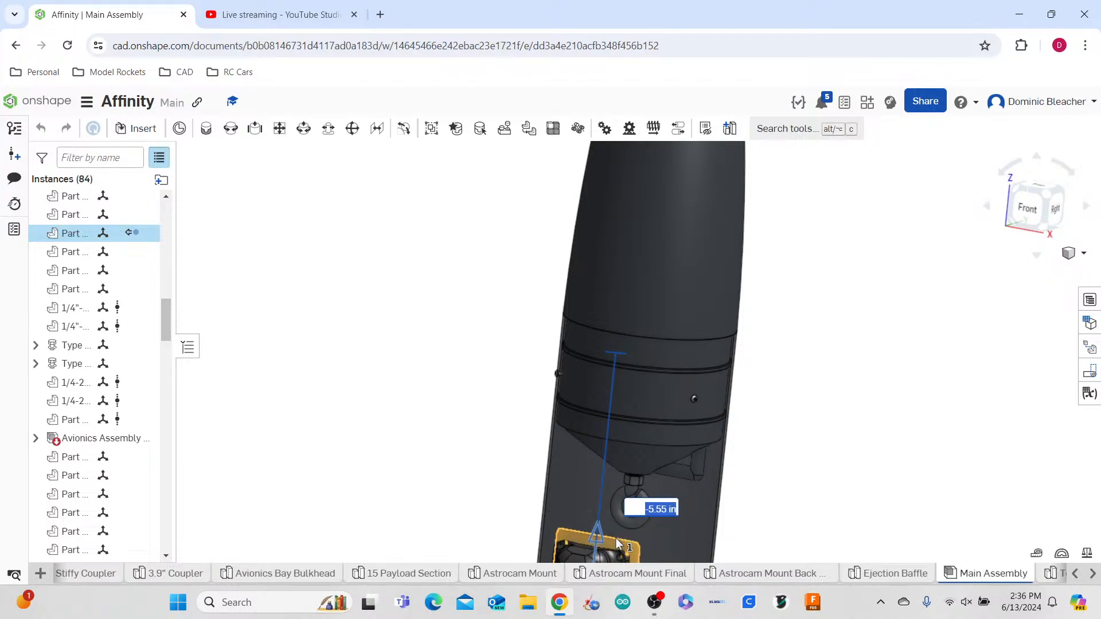
pyautogui.click(845, 373)
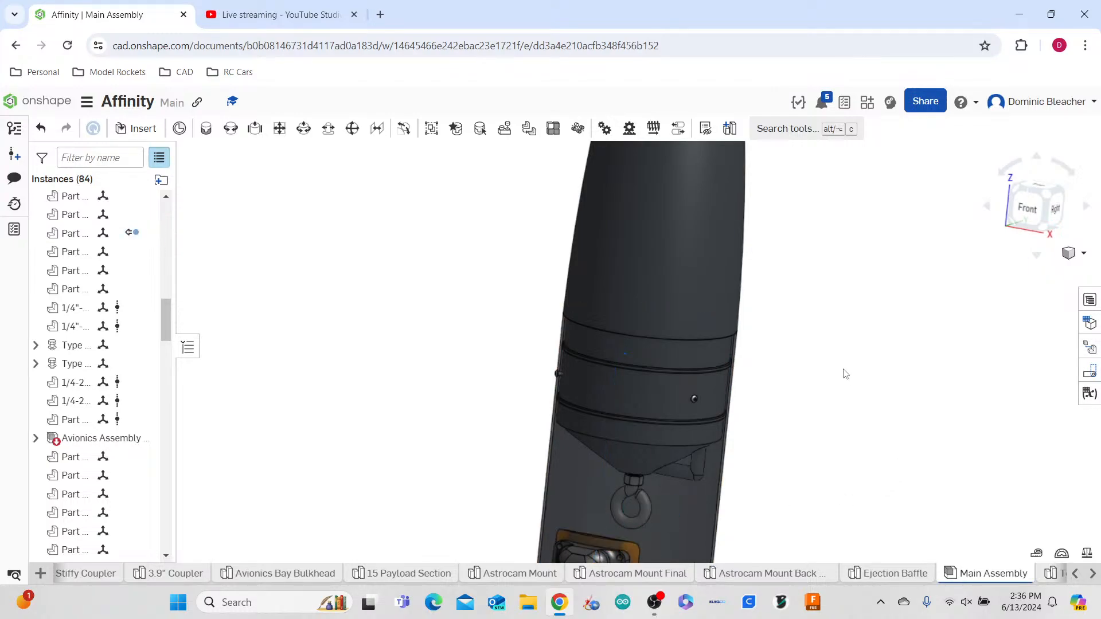
# - Open the orange Main 34" Airframe from the assembly, set its appearance opacity to 0.29, and return to the main assembly
pyautogui.scroll(-5, 845, 373)
pyautogui.scroll(4, 884, 472)
pyautogui.moveTo(883, 468)
pyautogui.mouseDown(button='right')
pyautogui.moveTo(887, 433)
pyautogui.moveTo(869, 474)
pyautogui.mouseUp(button='right')
pyautogui.scroll(-4, 886, 434)
pyautogui.scroll(-5, 869, 474)
pyautogui.scroll(-2, 693, 339)
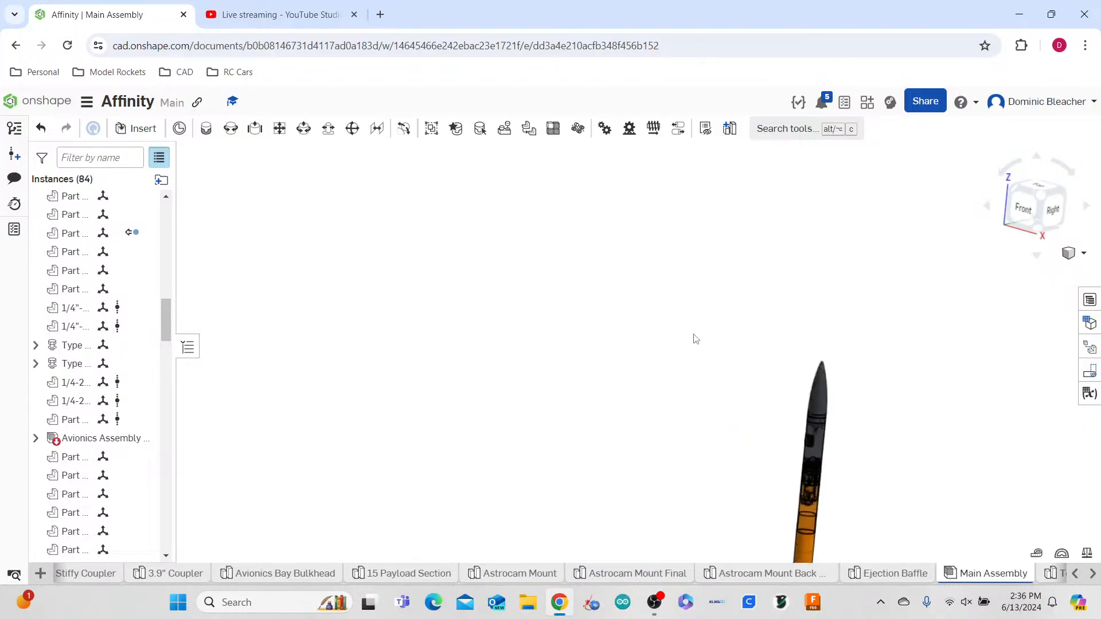
pyautogui.scroll(5, 752, 474)
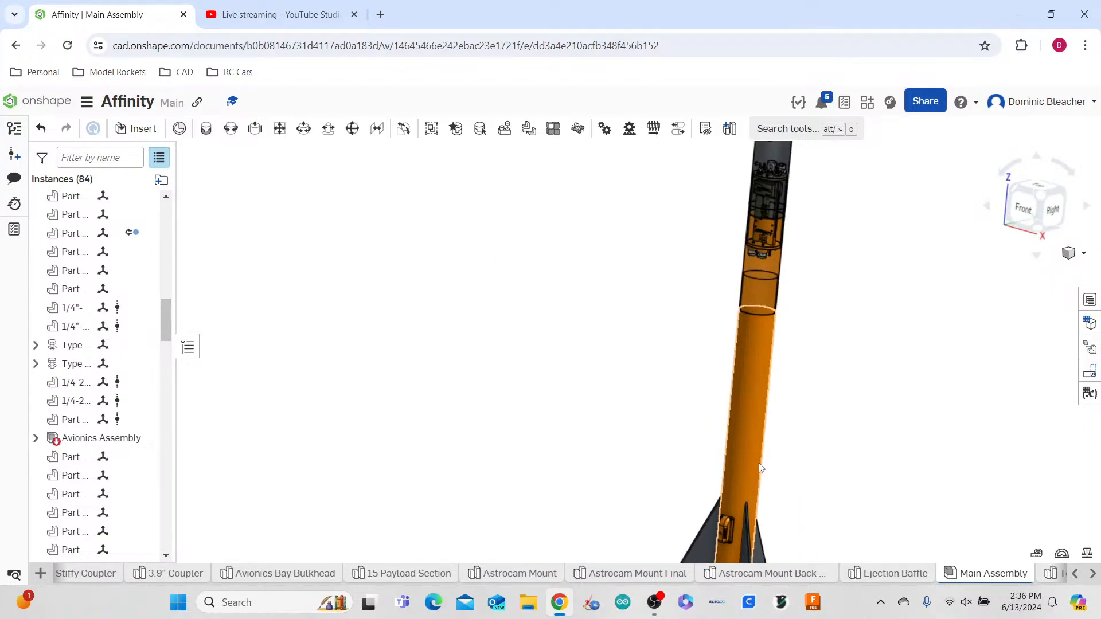
pyautogui.rightClick(760, 468)
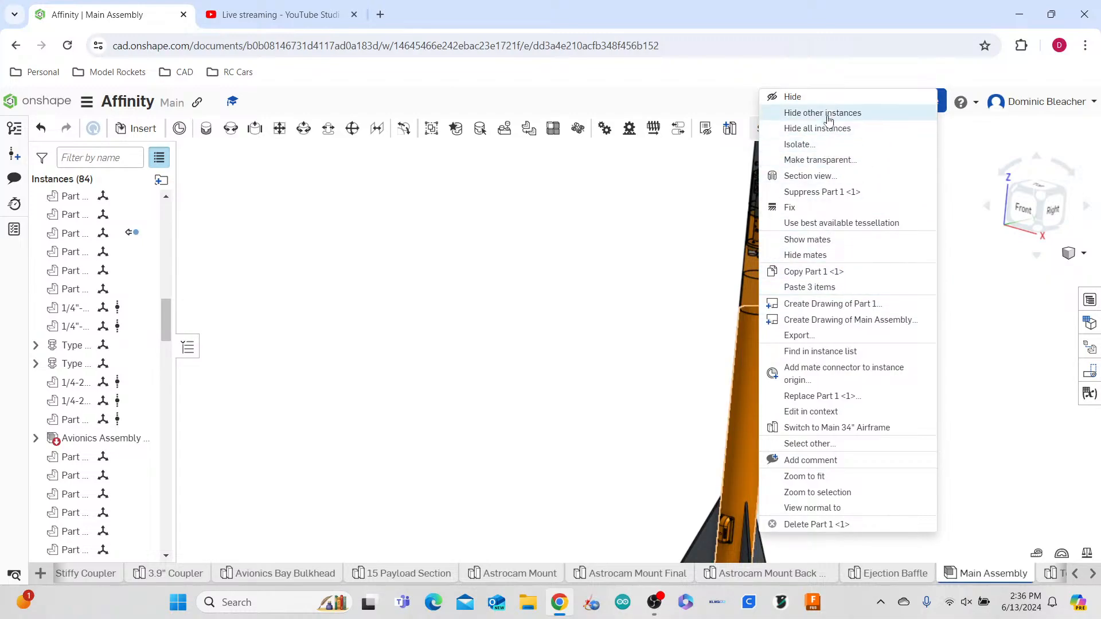
pyautogui.click(836, 427)
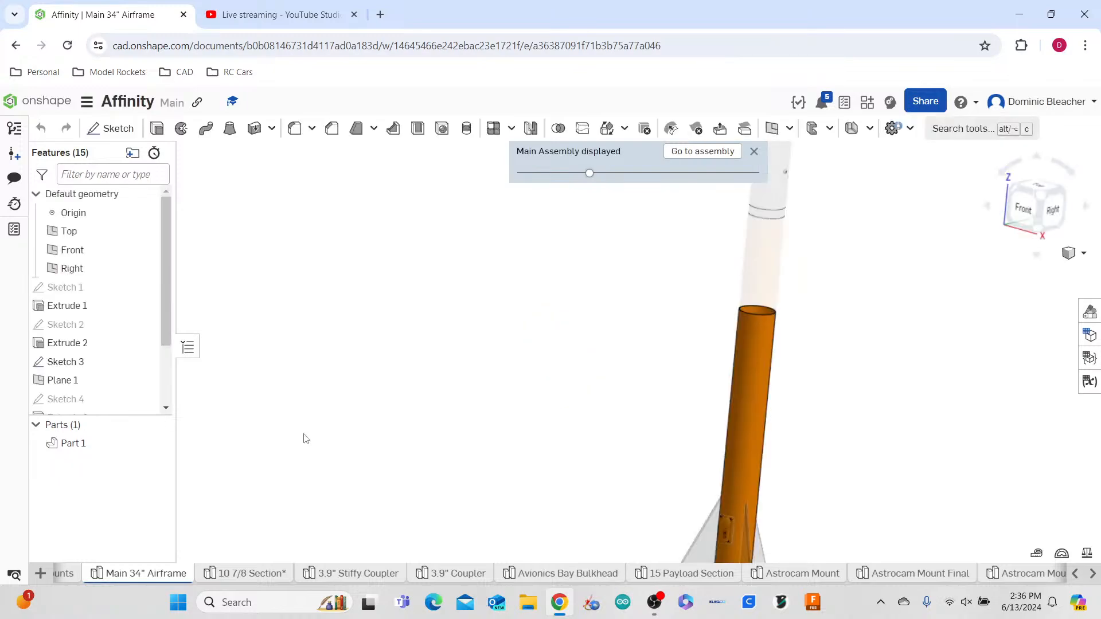
pyautogui.rightClick(114, 445)
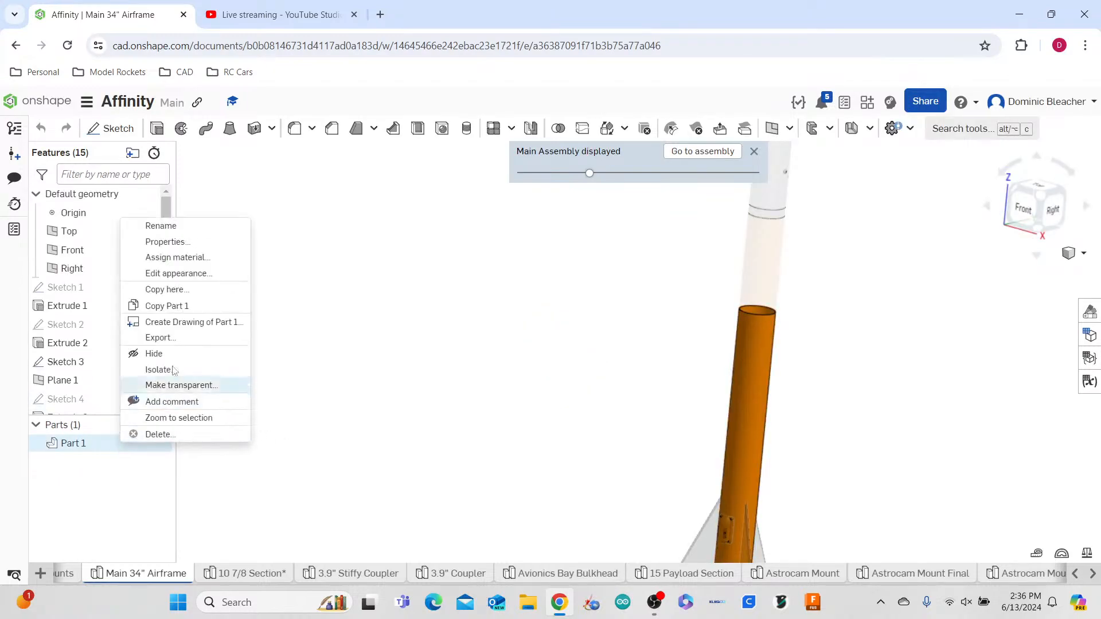
pyautogui.click(177, 273)
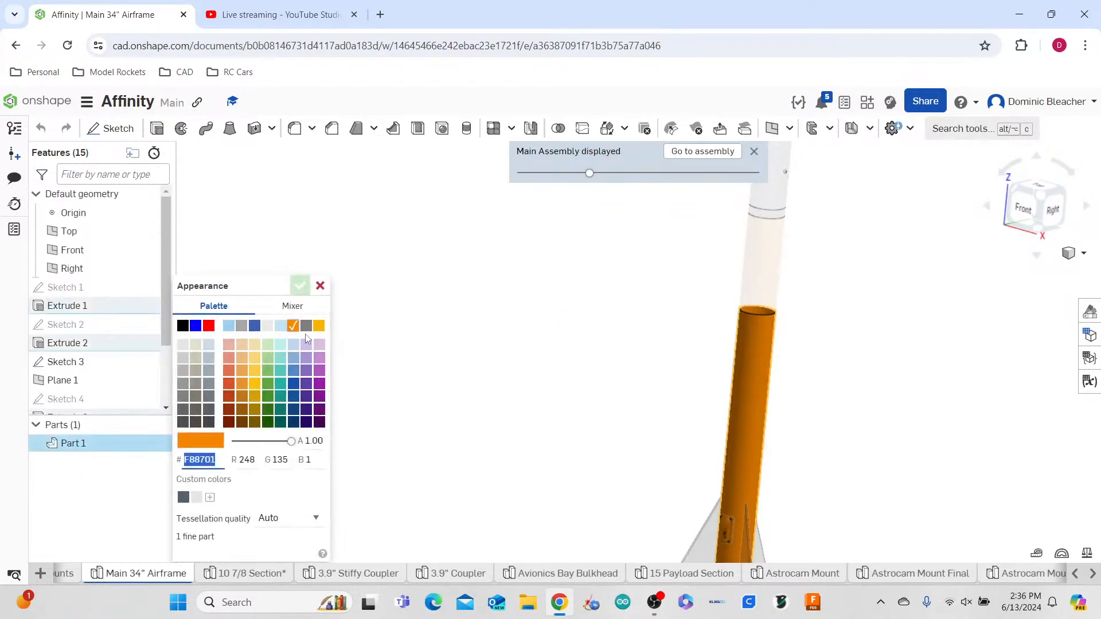
pyautogui.moveTo(290, 441); pyautogui.dragTo(250, 440)
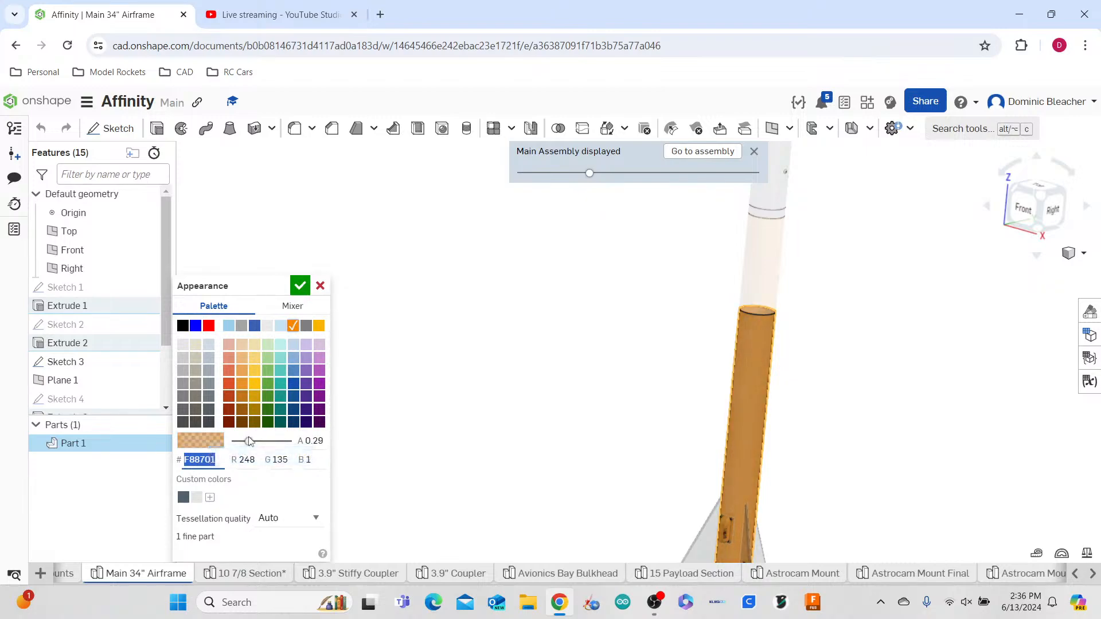
pyautogui.click(302, 286)
pyautogui.click(688, 153)
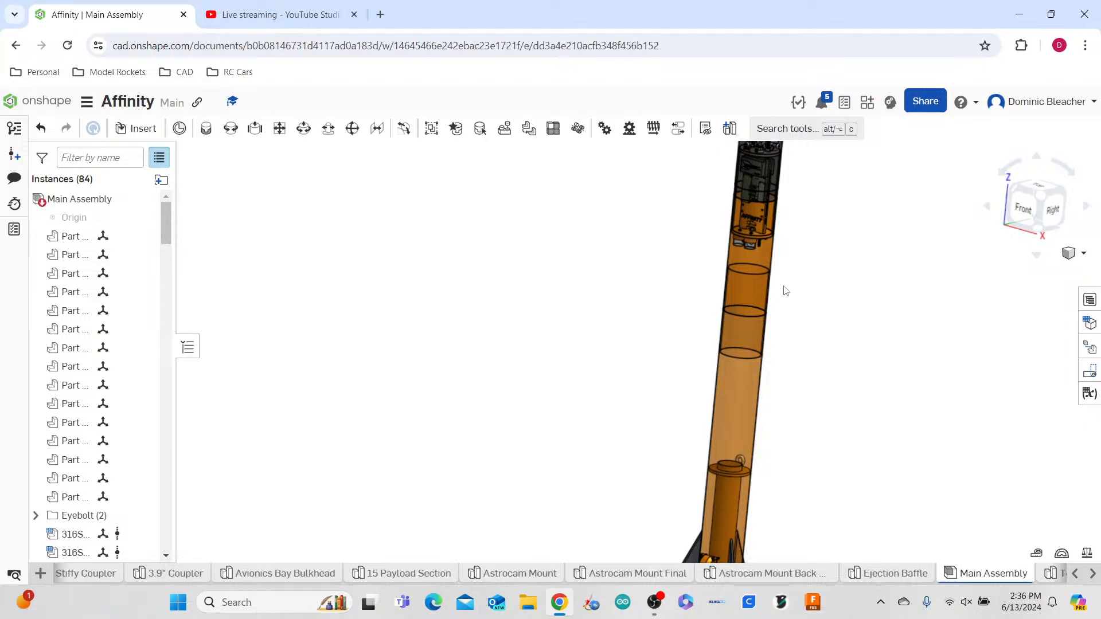
# - Edit the 15 Payload Section in context, set its appearance opacity to 0.30, and return to the main assembly
pyautogui.rightClick(752, 285)
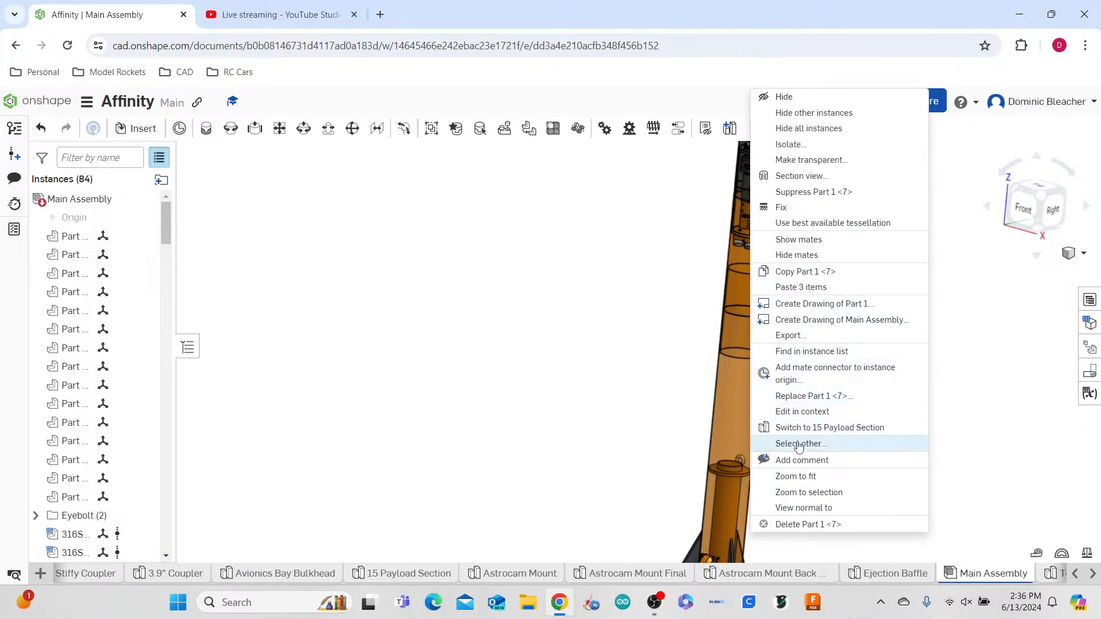
pyautogui.click(797, 415)
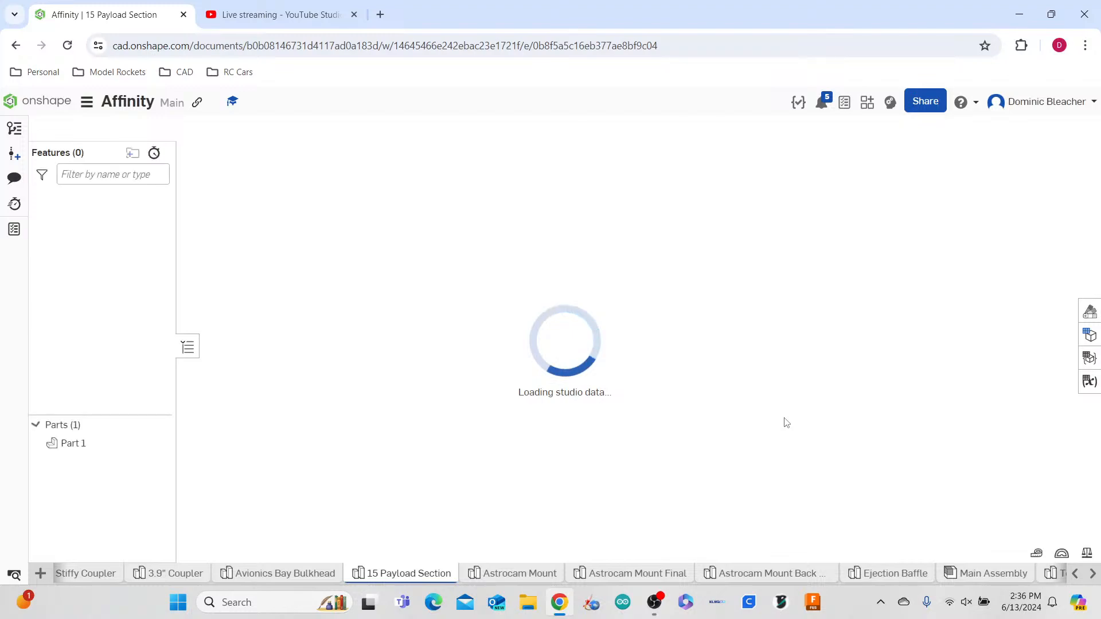
pyautogui.rightClick(104, 456)
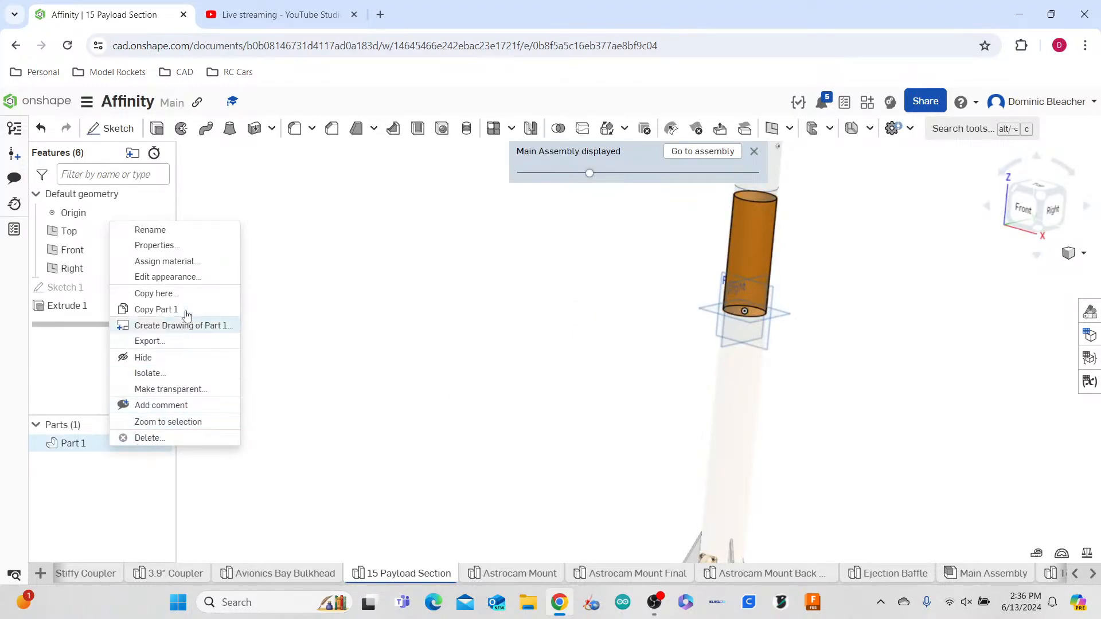
pyautogui.click(182, 281)
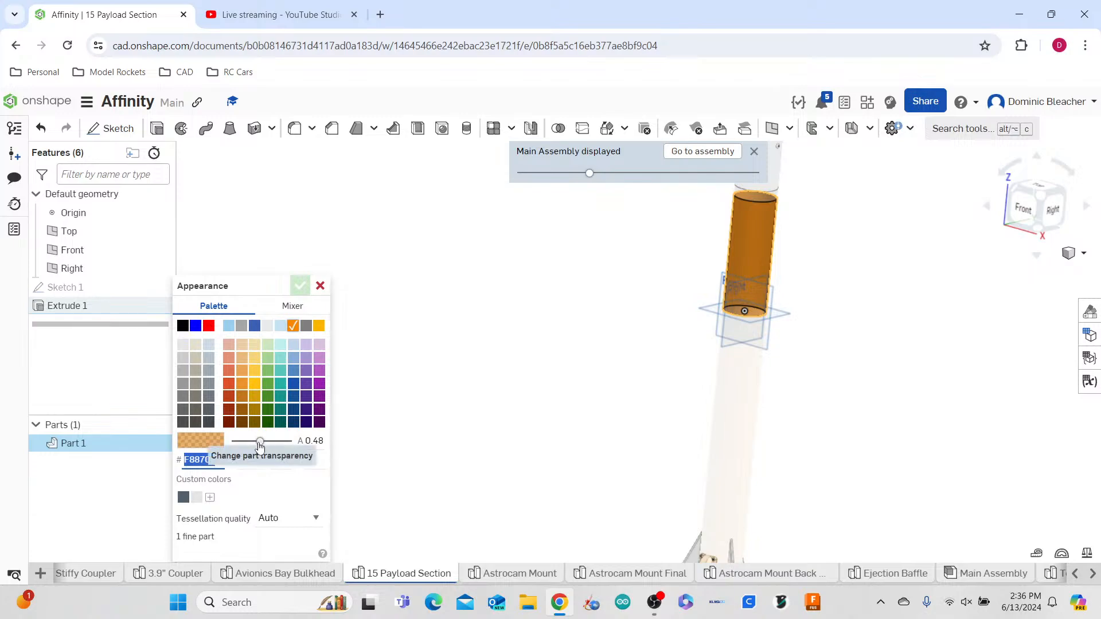
pyautogui.moveTo(260, 446); pyautogui.dragTo(250, 446)
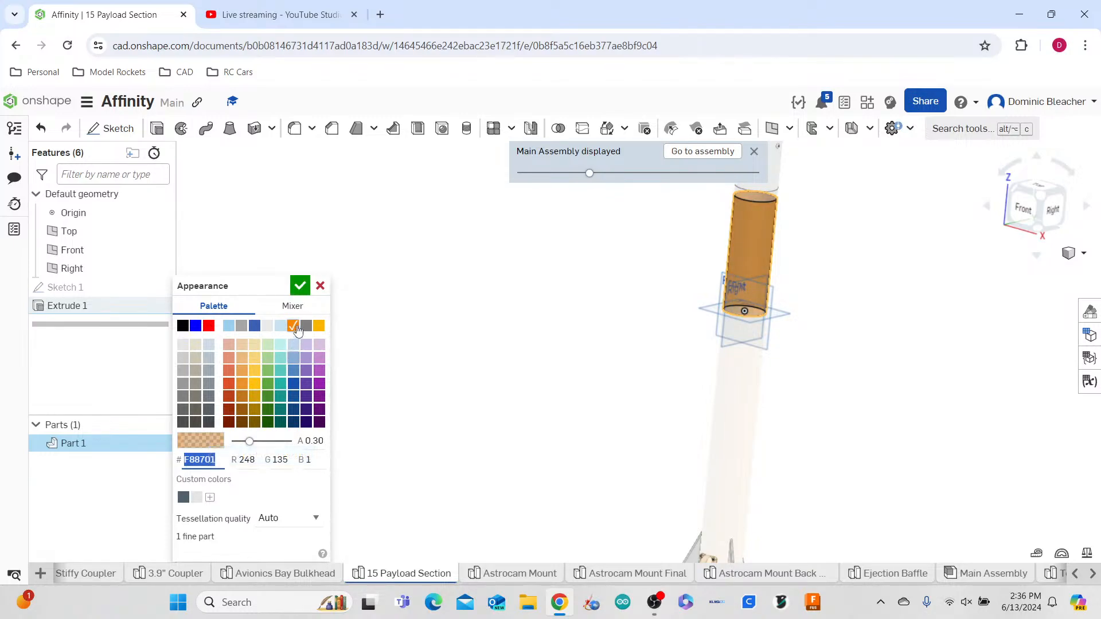
pyautogui.click(299, 290)
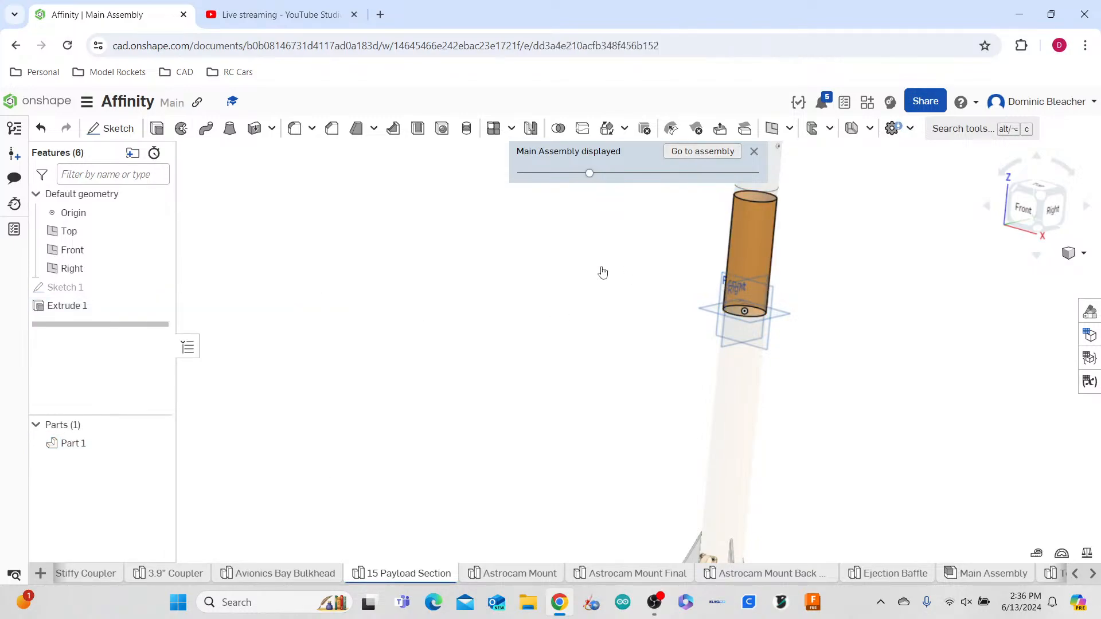
# - Edit the 10 7/8 Section in context, set its part's appearance opacity to 0.19, and return to the main assembly
pyautogui.scroll(-3, 723, 372)
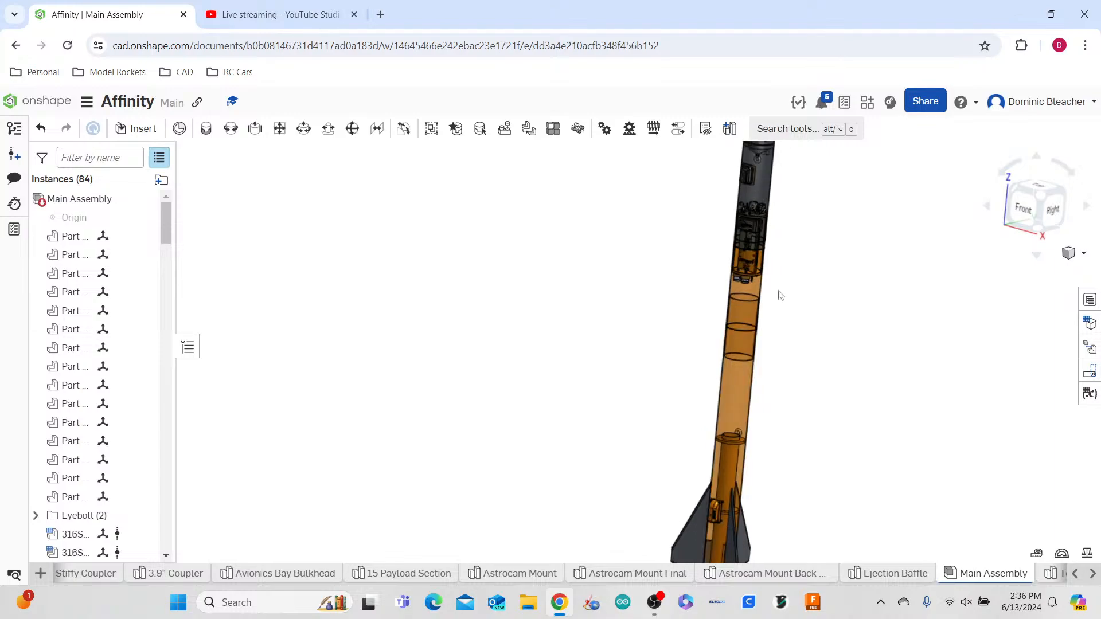
pyautogui.scroll(5, 777, 264)
pyautogui.hotkey('shift', '1')
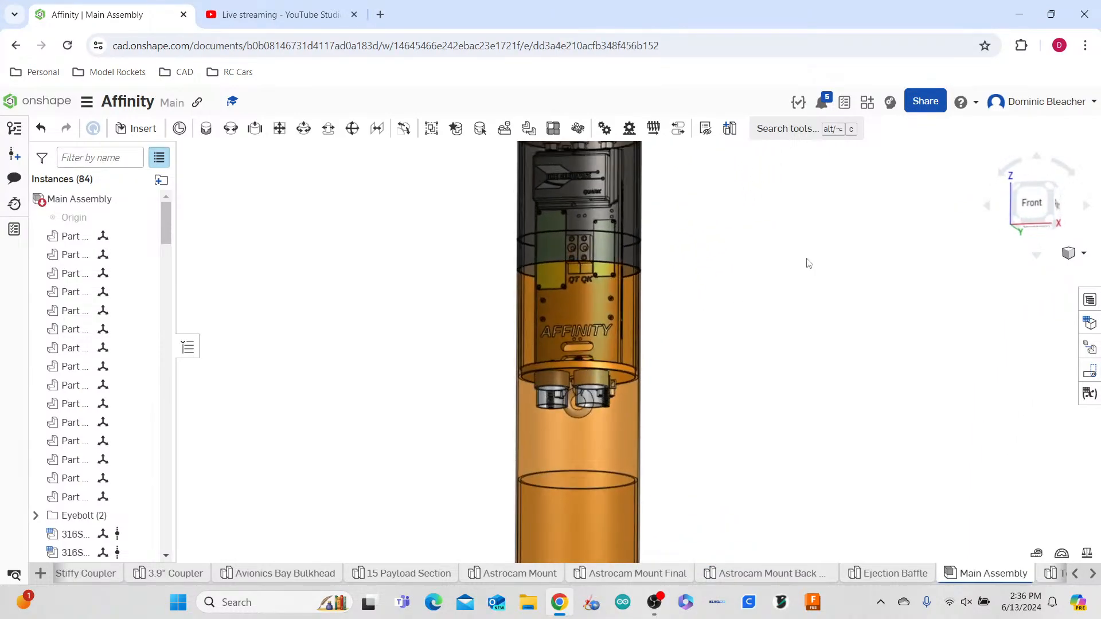
pyautogui.scroll(-4, 768, 277)
pyautogui.rightClick(715, 194)
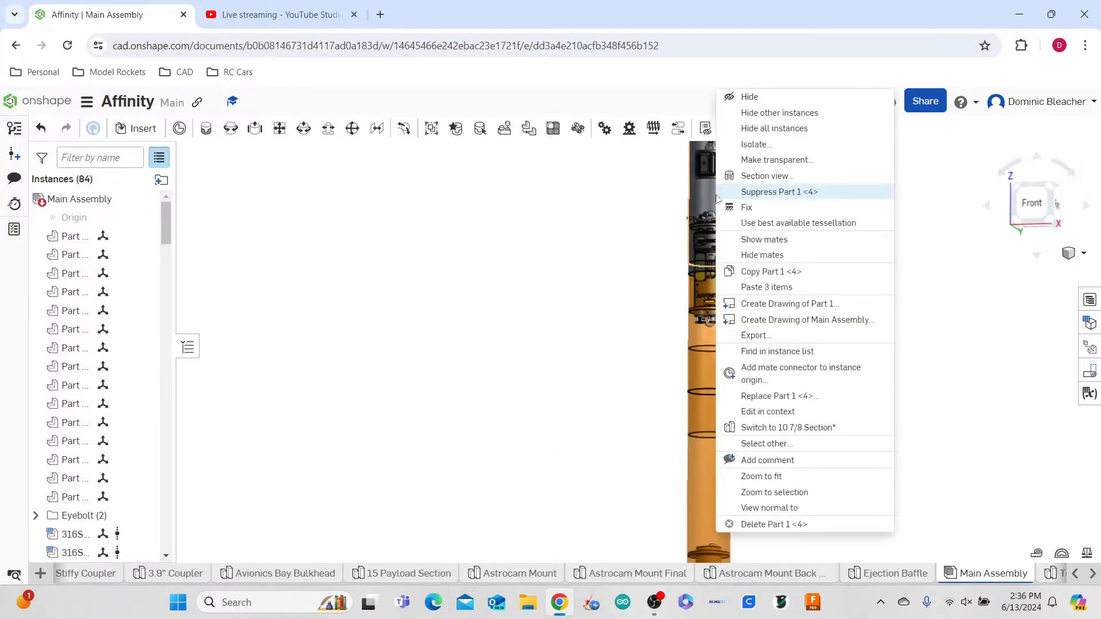
pyautogui.click(767, 411)
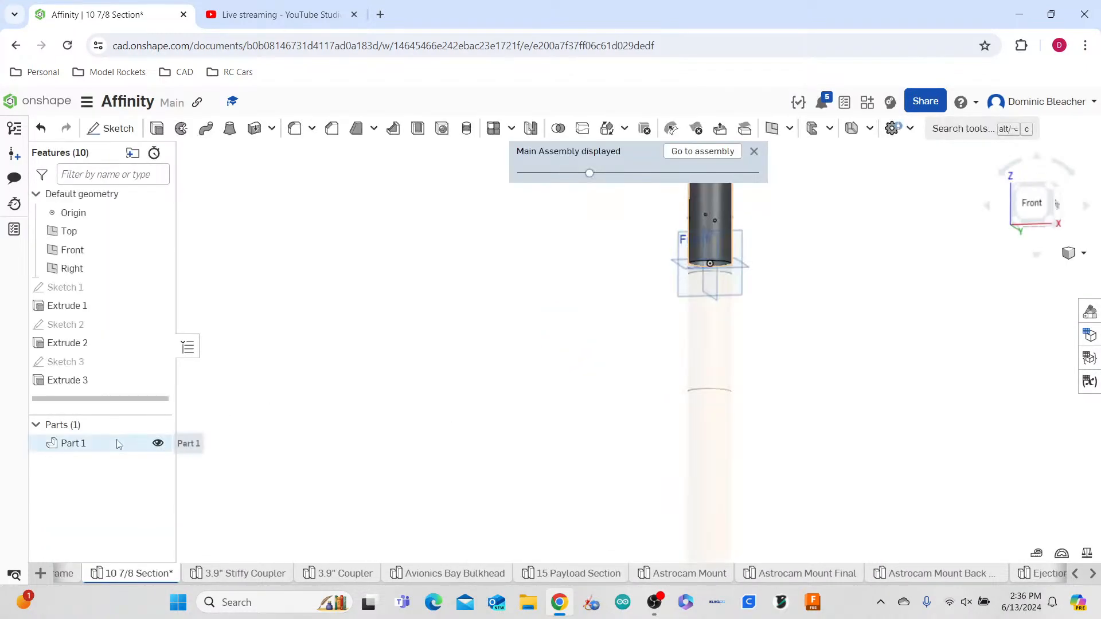
pyautogui.rightClick(157, 438)
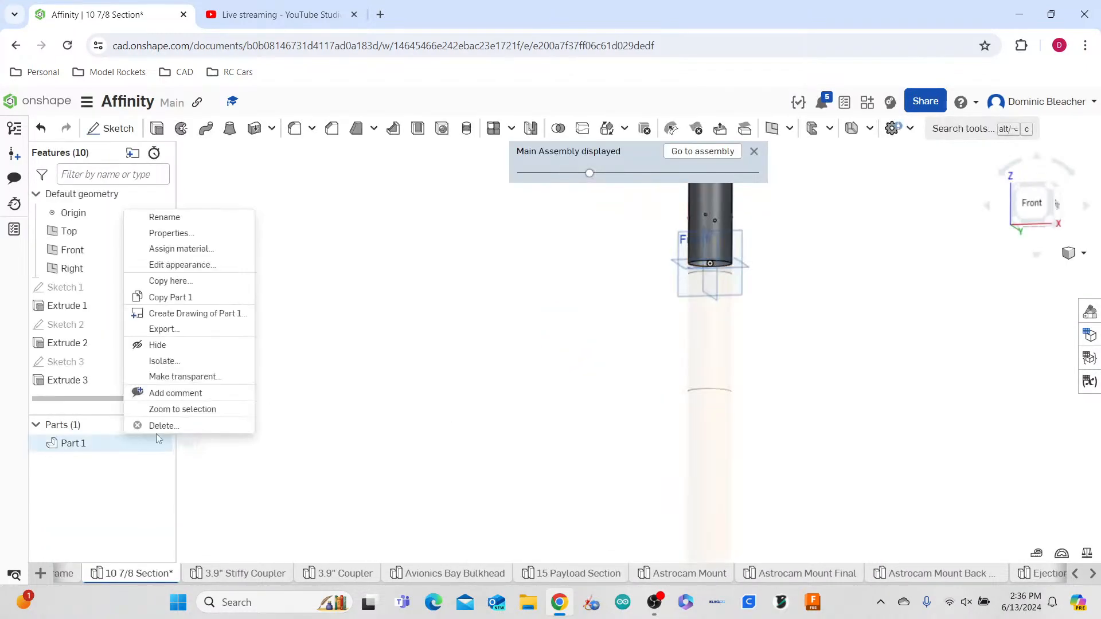
pyautogui.click(187, 272)
pyautogui.moveTo(257, 445); pyautogui.dragTo(245, 445)
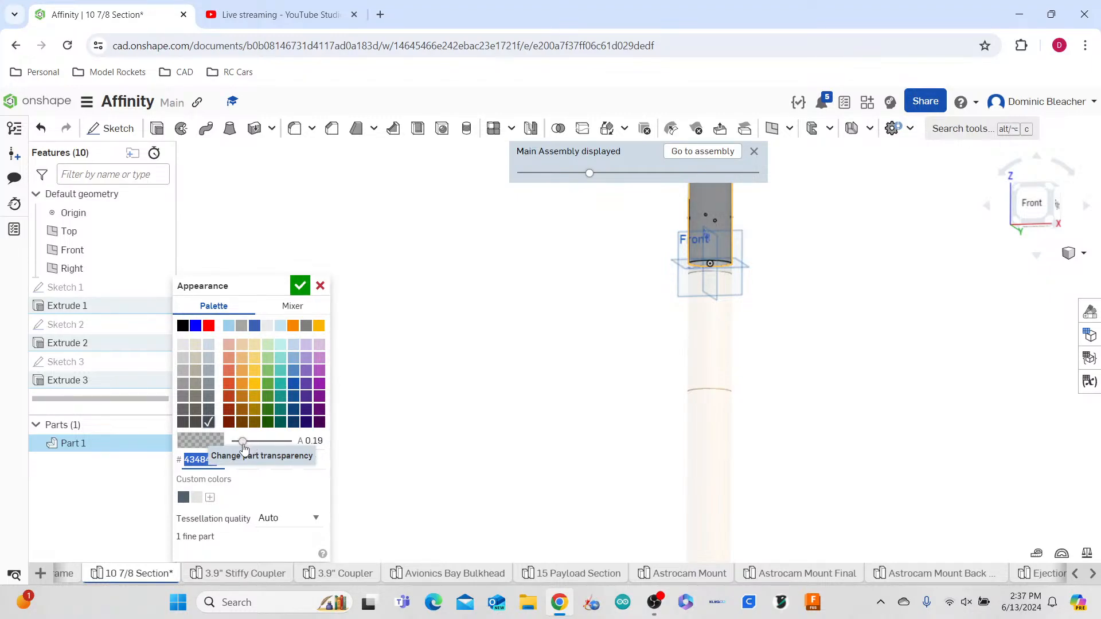
pyautogui.click(299, 286)
pyautogui.click(692, 151)
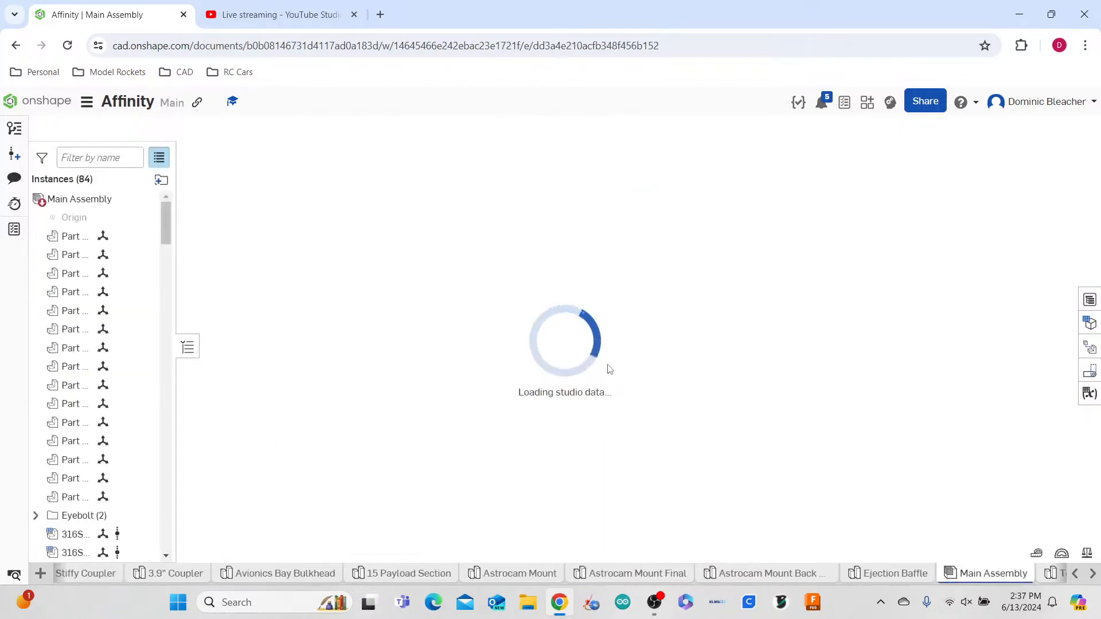
# - Edit the 1in switch band of the avionics bay in context and set its part's appearance opacity to 0.15
pyautogui.scroll(8, 759, 277)
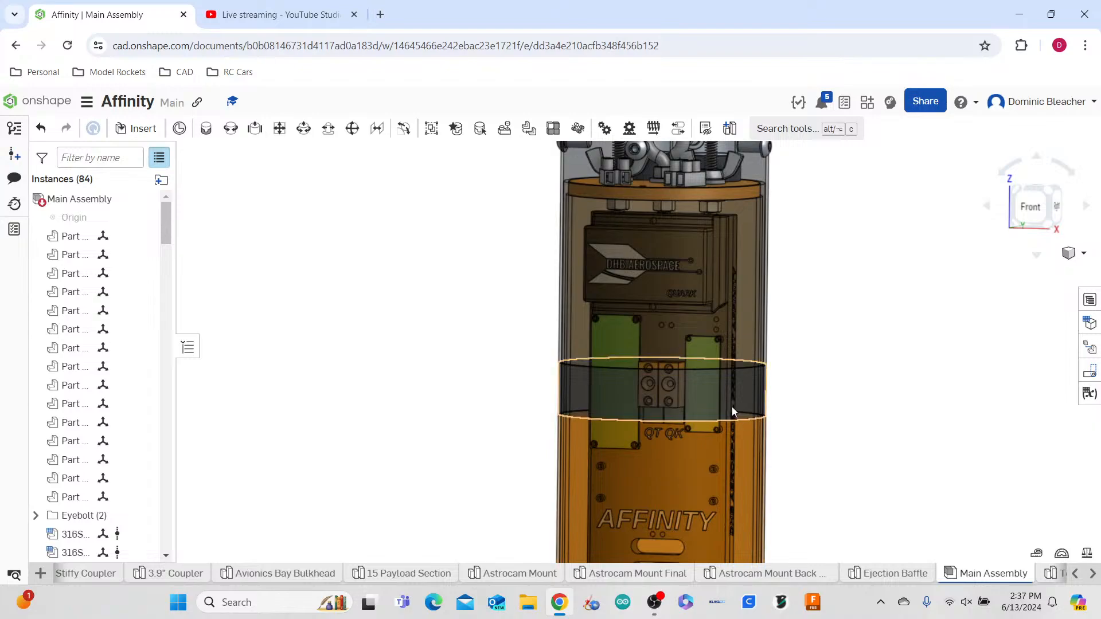
pyautogui.rightClick(731, 406)
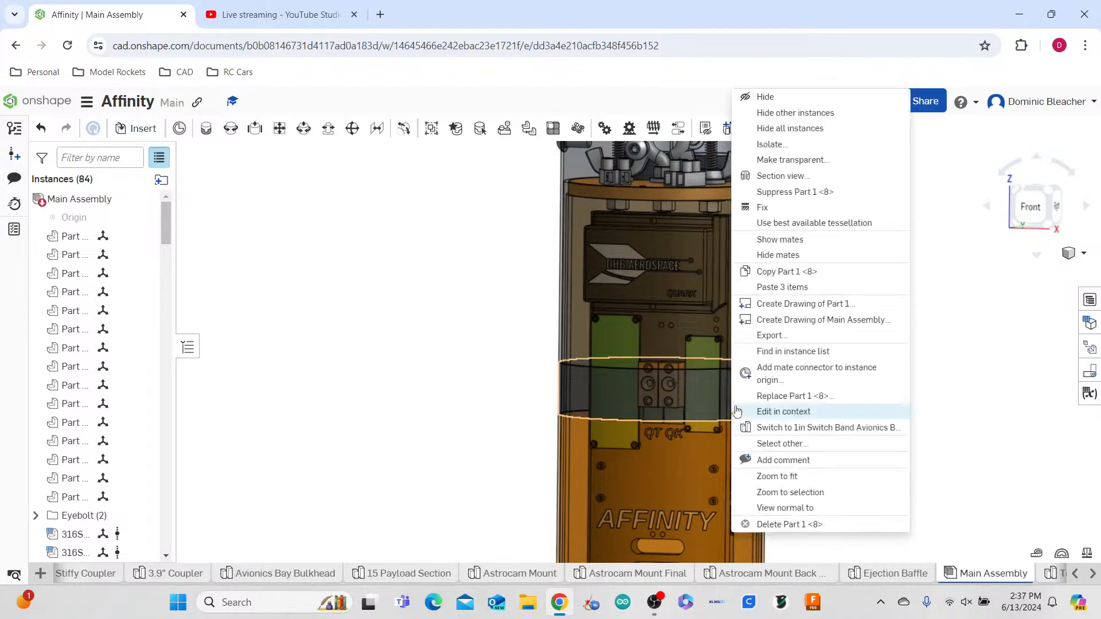
pyautogui.click(777, 415)
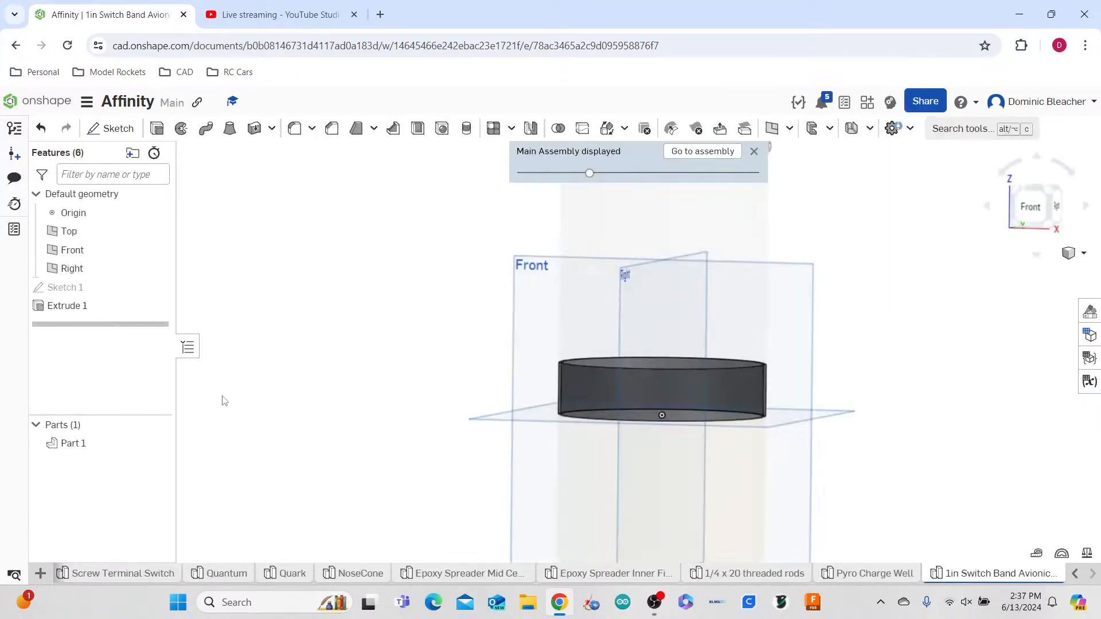
pyautogui.rightClick(117, 441)
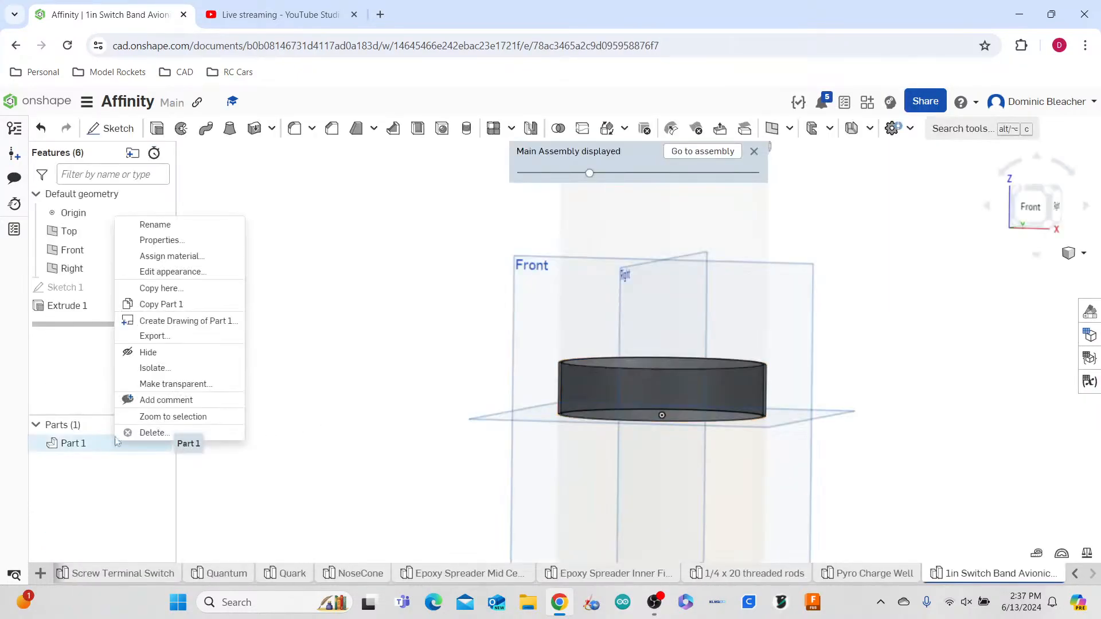
pyautogui.click(172, 271)
pyautogui.moveTo(259, 442); pyautogui.dragTo(243, 446)
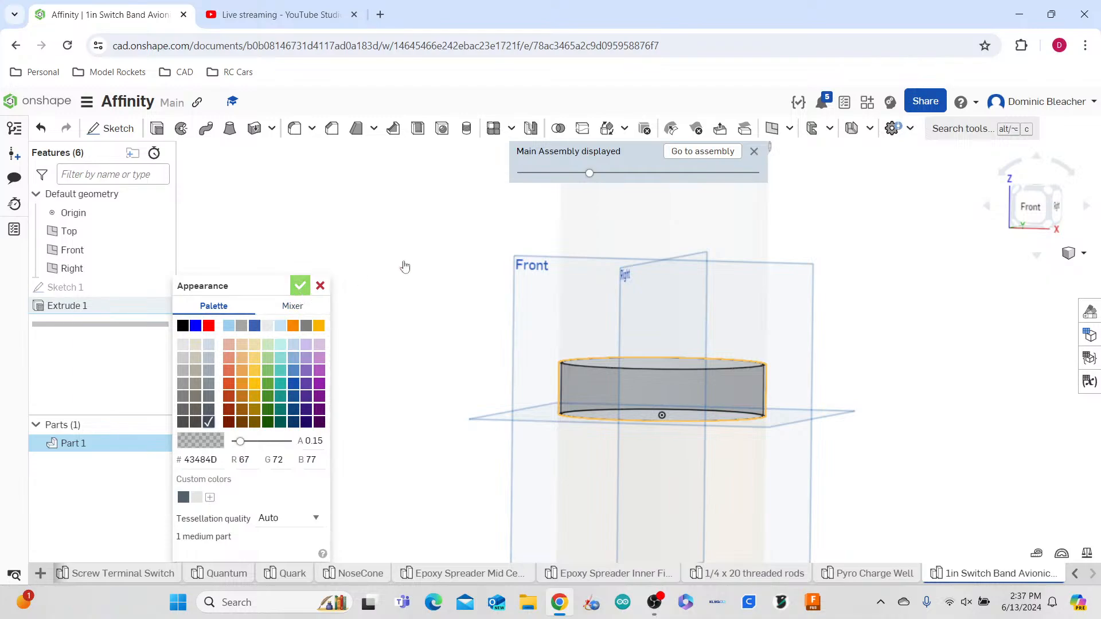
pyautogui.click(359, 278)
# - Examine the whole rocket through its transparent tubes in the main assembly, from the side and from the fin end
pyautogui.scroll(-5, 703, 356)
pyautogui.moveTo(816, 385); pyautogui.dragTo(811, 445, button='right')
pyautogui.scroll(5, 797, 397)
pyautogui.scroll(-2, 852, 393)
pyautogui.scroll(-4, 818, 445)
pyautogui.scroll(-2, 848, 401)
pyautogui.moveTo(847, 401); pyautogui.dragTo(671, 373, button='right')
pyautogui.scroll(5, 679, 394)
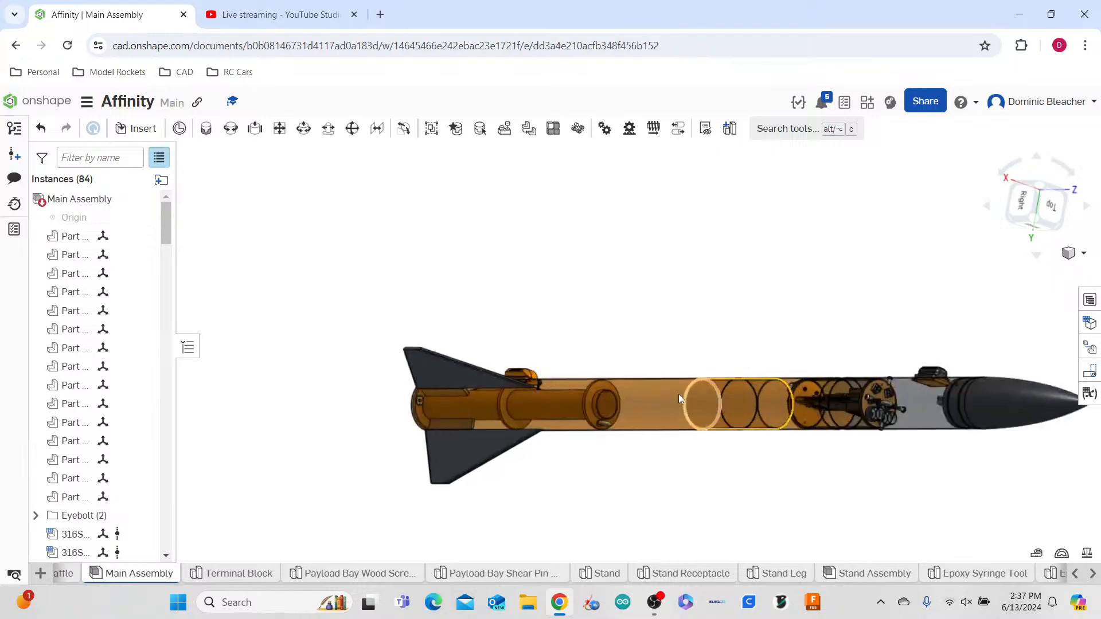
pyautogui.moveTo(761, 409); pyautogui.dragTo(807, 417, button='right')
pyautogui.scroll(10, 696, 459)
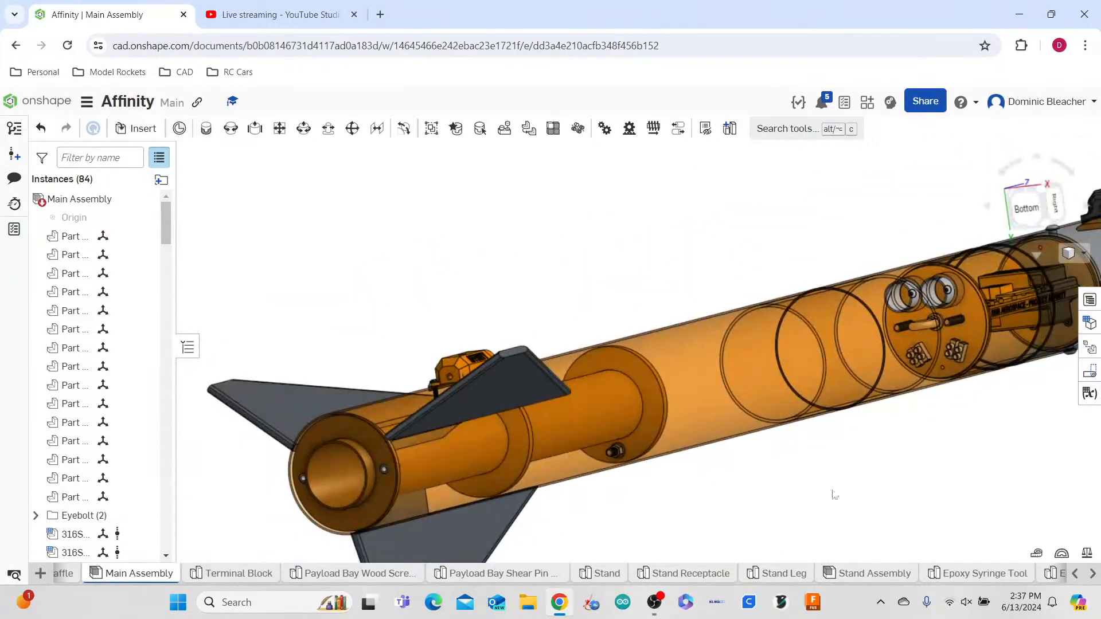
# - Collapse the instance list and examine the full rocket, including the motor mount and fins, from the opposite side
pyautogui.click(187, 346)
pyautogui.scroll(-2, 583, 386)
pyautogui.scroll(3, 783, 463)
pyautogui.scroll(-2, 750, 465)
pyautogui.moveTo(625, 452)
pyautogui.mouseDown(button='right')
pyautogui.moveTo(565, 445)
pyautogui.moveTo(629, 457)
pyautogui.moveTo(491, 506)
pyautogui.moveTo(471, 510)
pyautogui.moveTo(455, 479)
pyautogui.moveTo(458, 489)
pyautogui.mouseUp(button='right')
pyautogui.scroll(4, 470, 510)
pyautogui.scroll(-2, 458, 489)
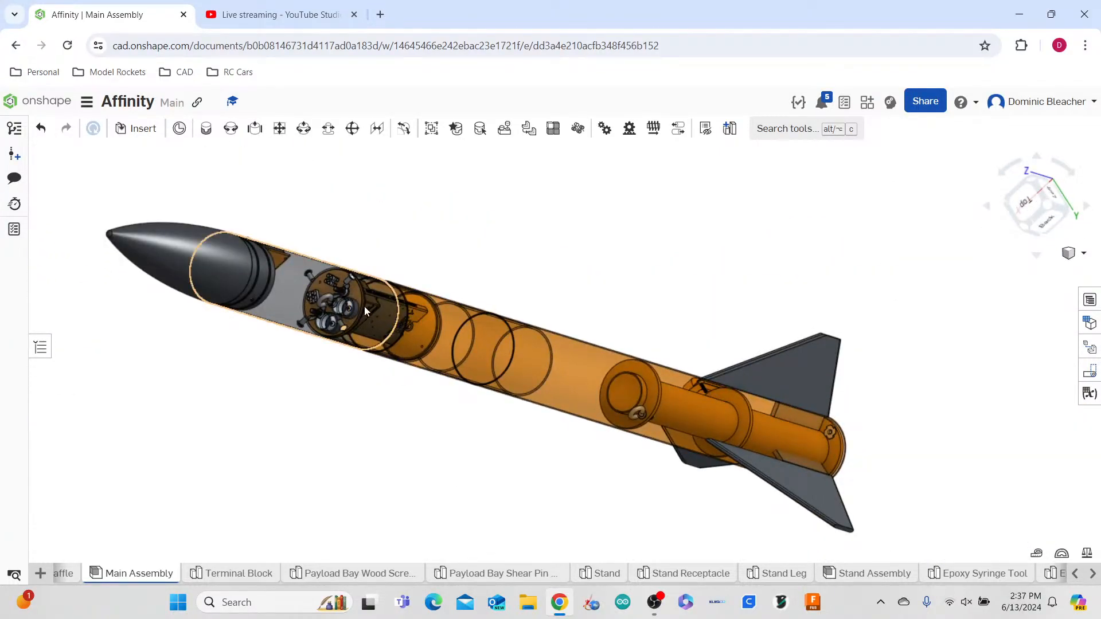
# - Inspect the avionics bay, bulkheads and charge wells up close, view the full rocket, and reopen the instance list
pyautogui.scroll(4, 363, 308)
pyautogui.moveTo(363, 304); pyautogui.dragTo(369, 277, button='right')
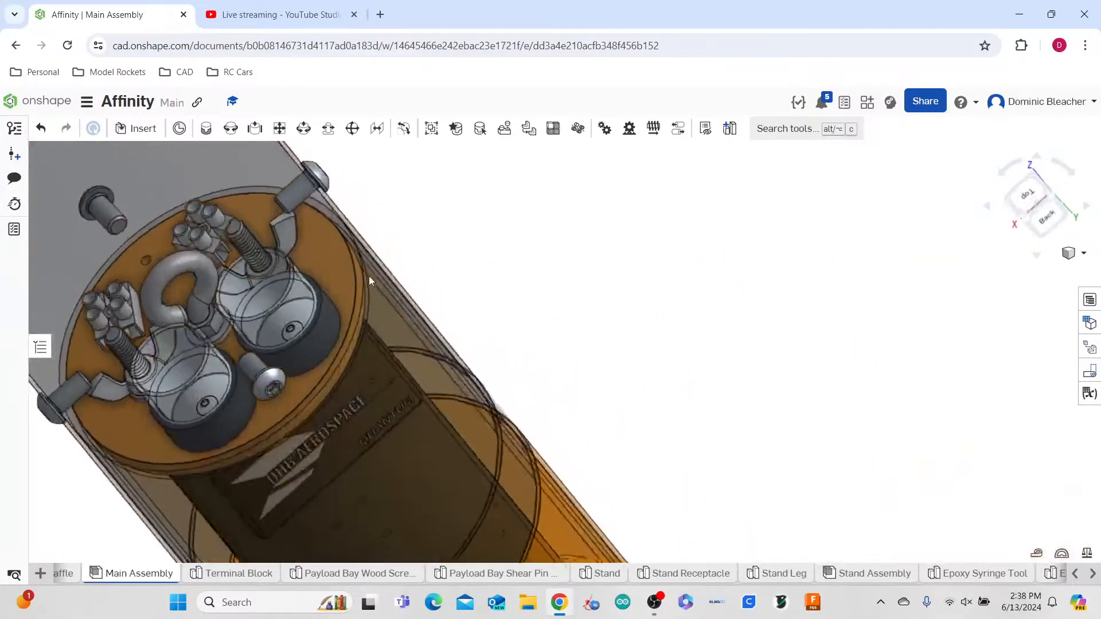
pyautogui.scroll(-3, 367, 272)
pyautogui.moveTo(369, 274); pyautogui.dragTo(434, 232, button='middle')
pyautogui.moveTo(435, 233); pyautogui.dragTo(615, 191, button='right')
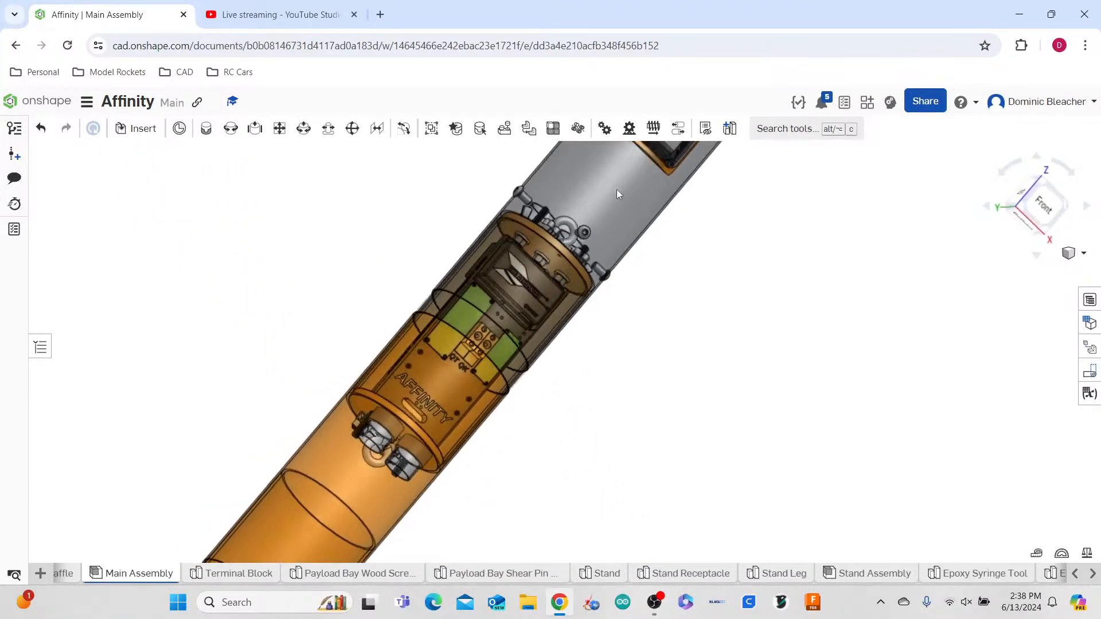
pyautogui.scroll(5, 480, 328)
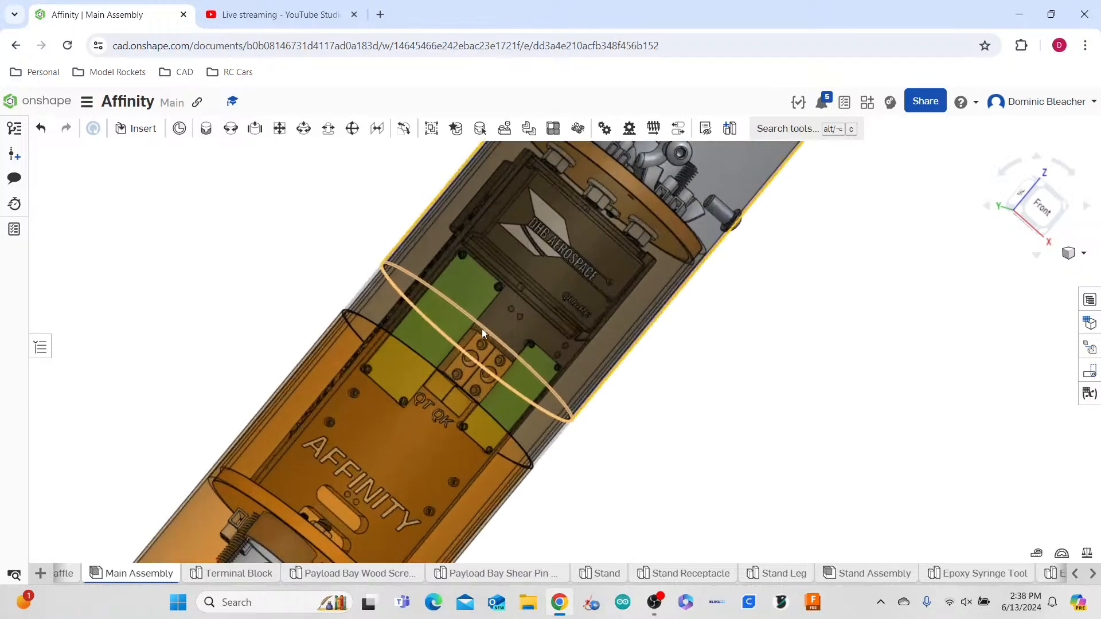
pyautogui.moveTo(595, 414); pyautogui.dragTo(605, 369, button='right')
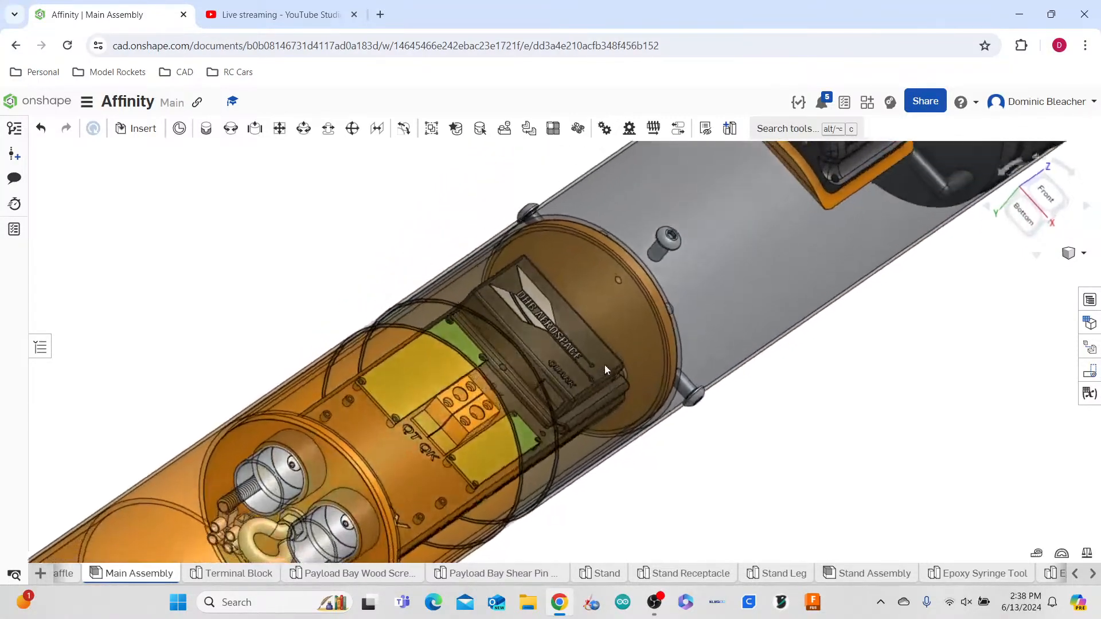
pyautogui.moveTo(604, 360); pyautogui.dragTo(644, 301, button='middle')
pyautogui.moveTo(645, 304); pyautogui.dragTo(578, 377, button='right')
pyautogui.scroll(-5, 576, 405)
pyautogui.scroll(-4, 597, 374)
pyautogui.scroll(3, 591, 423)
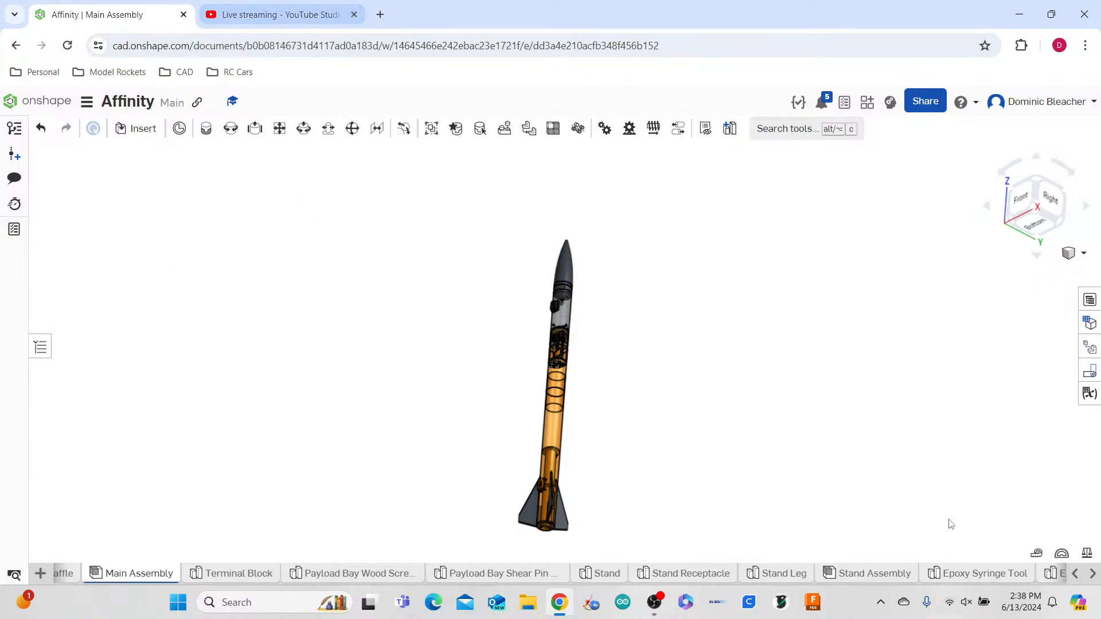
pyautogui.click(39, 347)
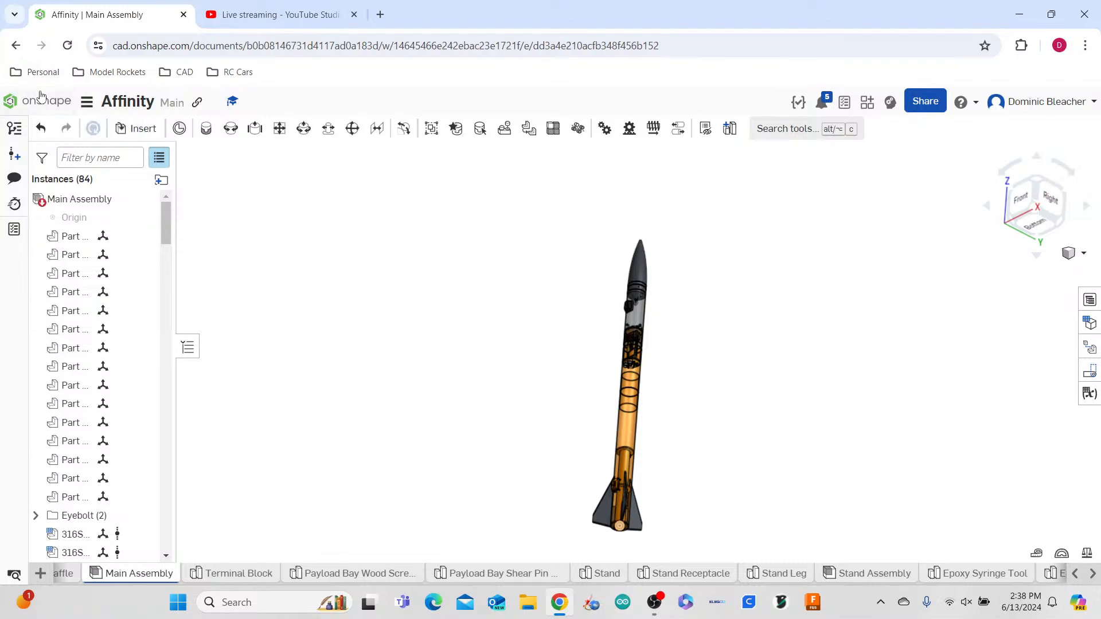
# - Close the Affinity document and switch to OBS Studio
pyautogui.click(184, 14)
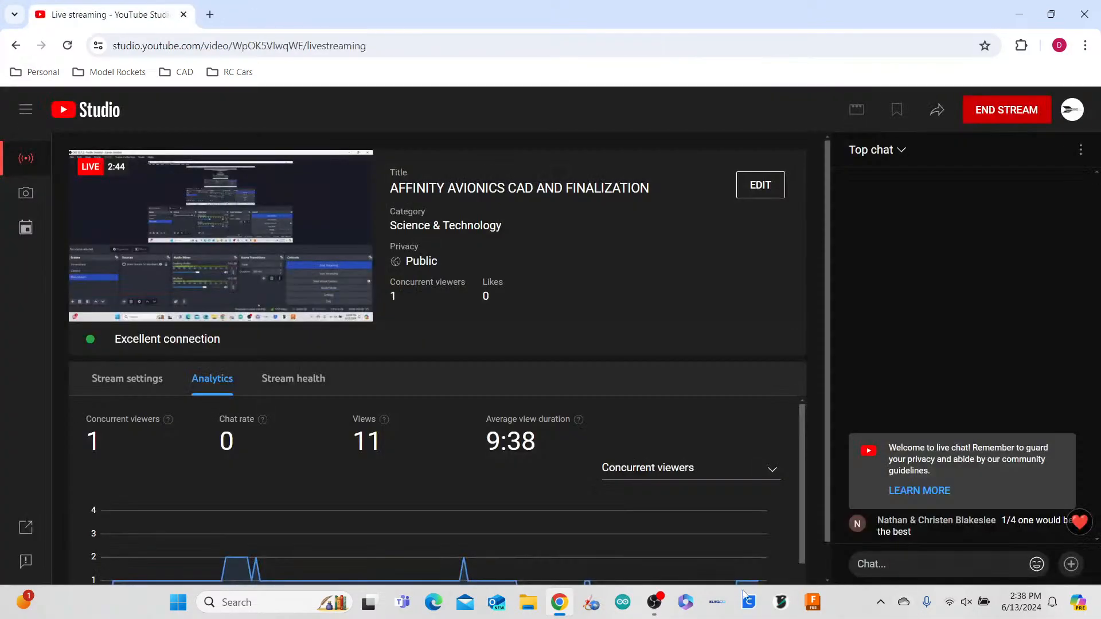
pyautogui.click(658, 611)
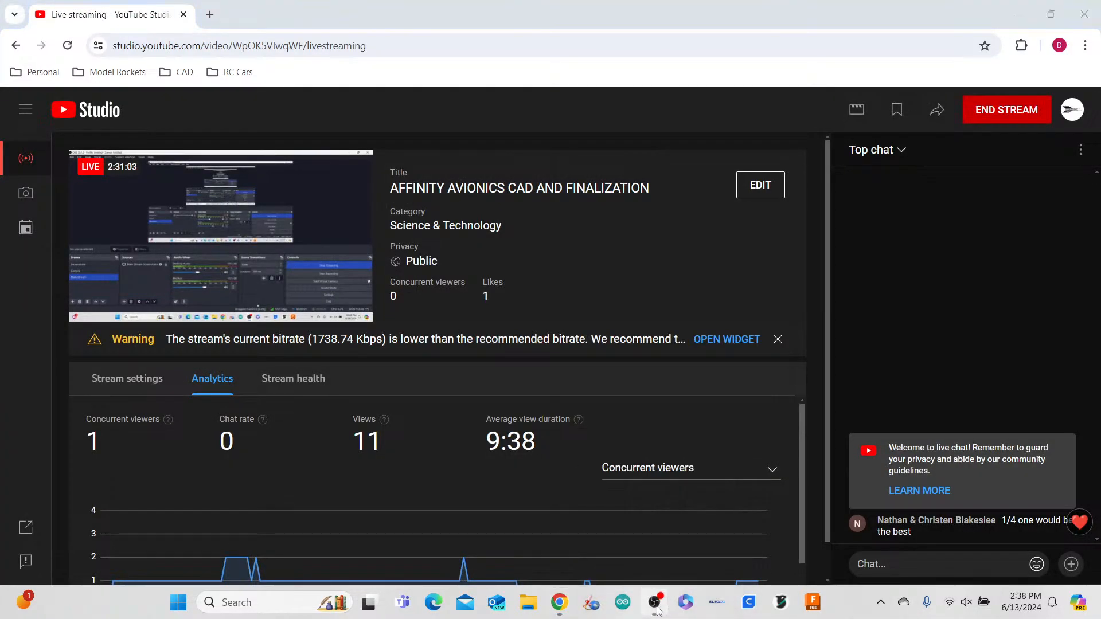